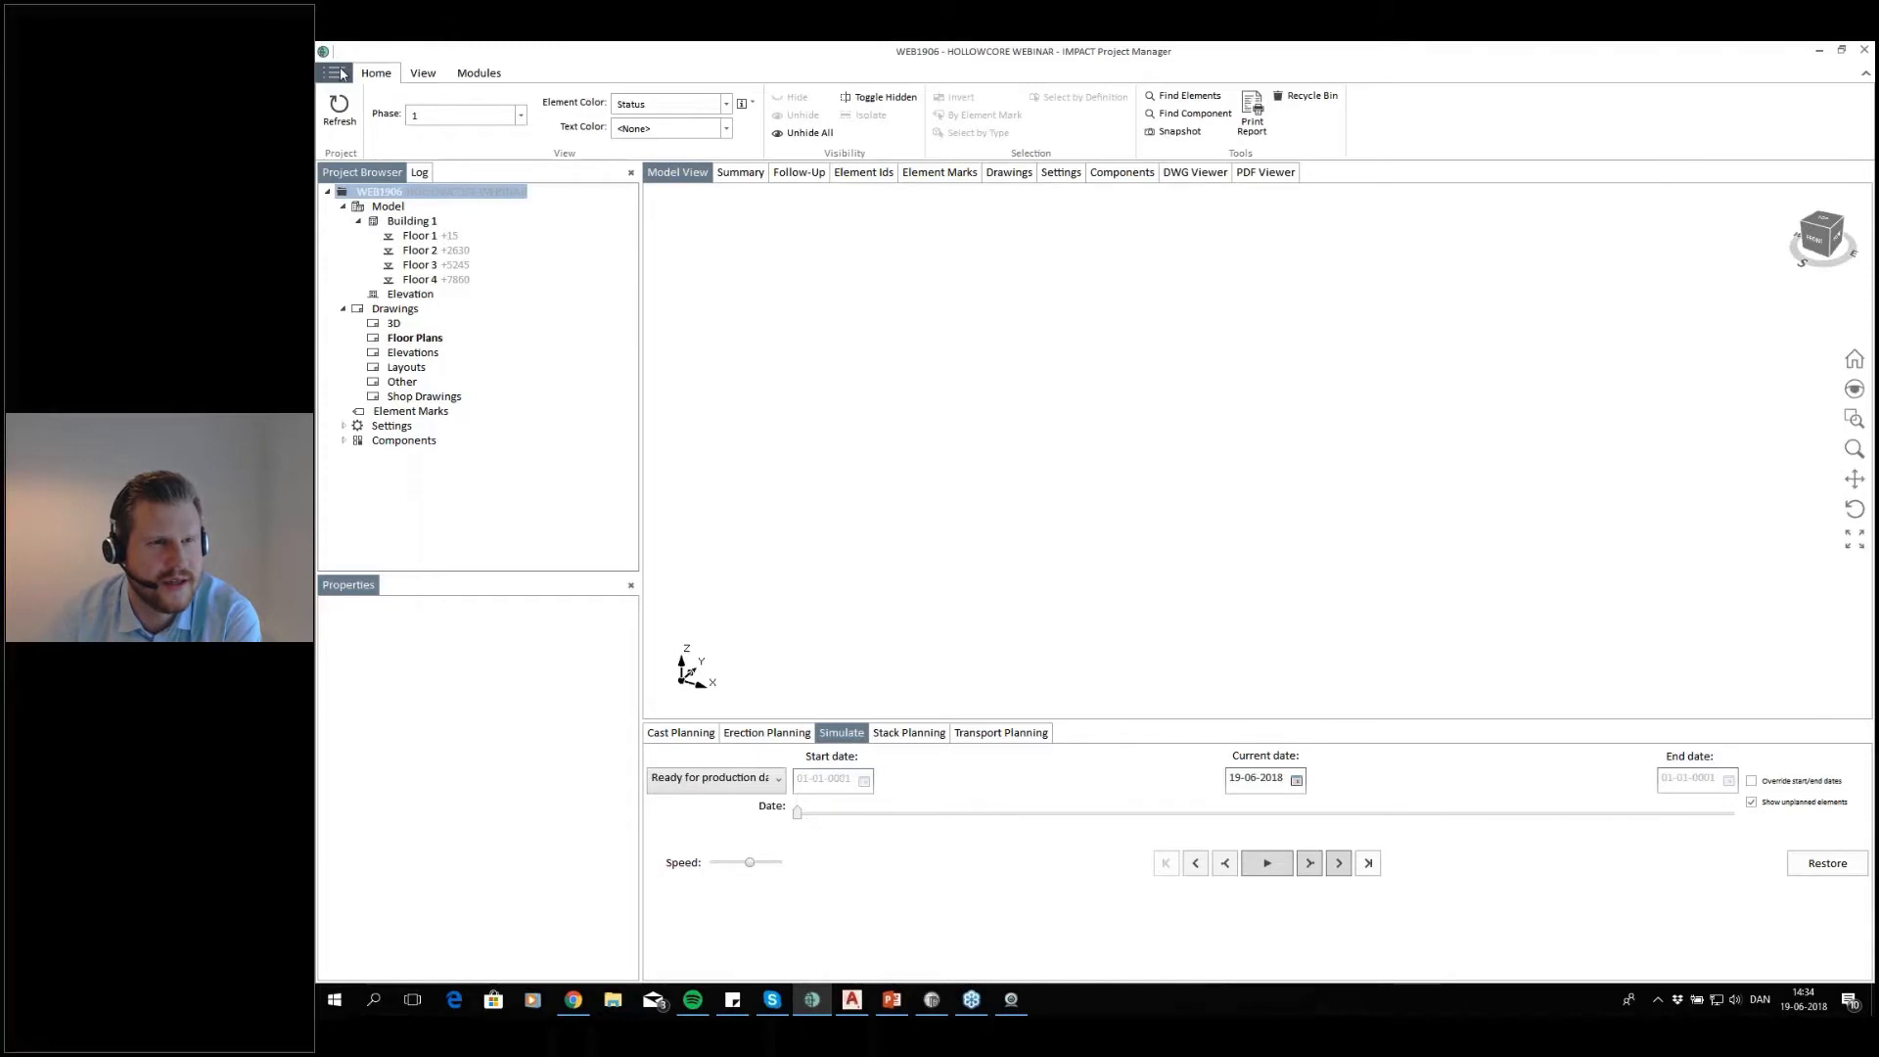
Open the floors table of Building 1 to examine its elevations and storey heights
left_click(346, 62)
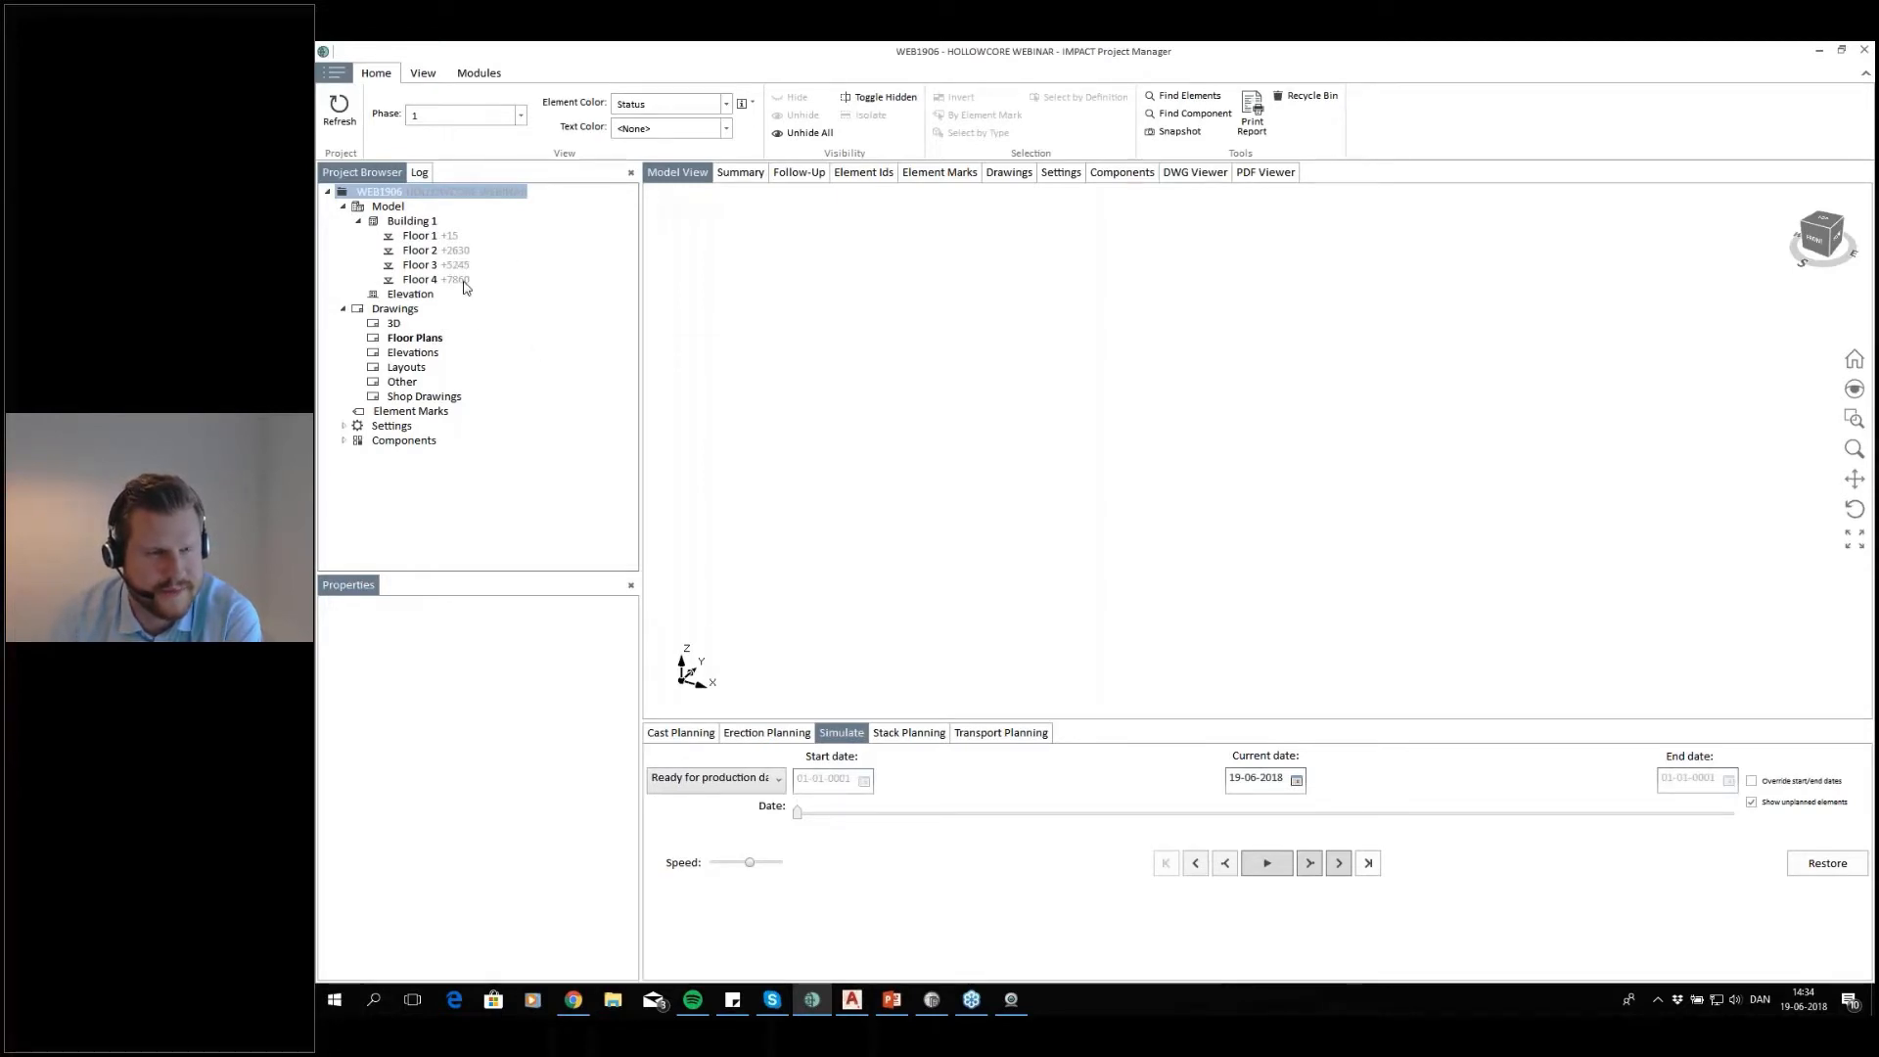
left_click(421, 236)
right_click(438, 237)
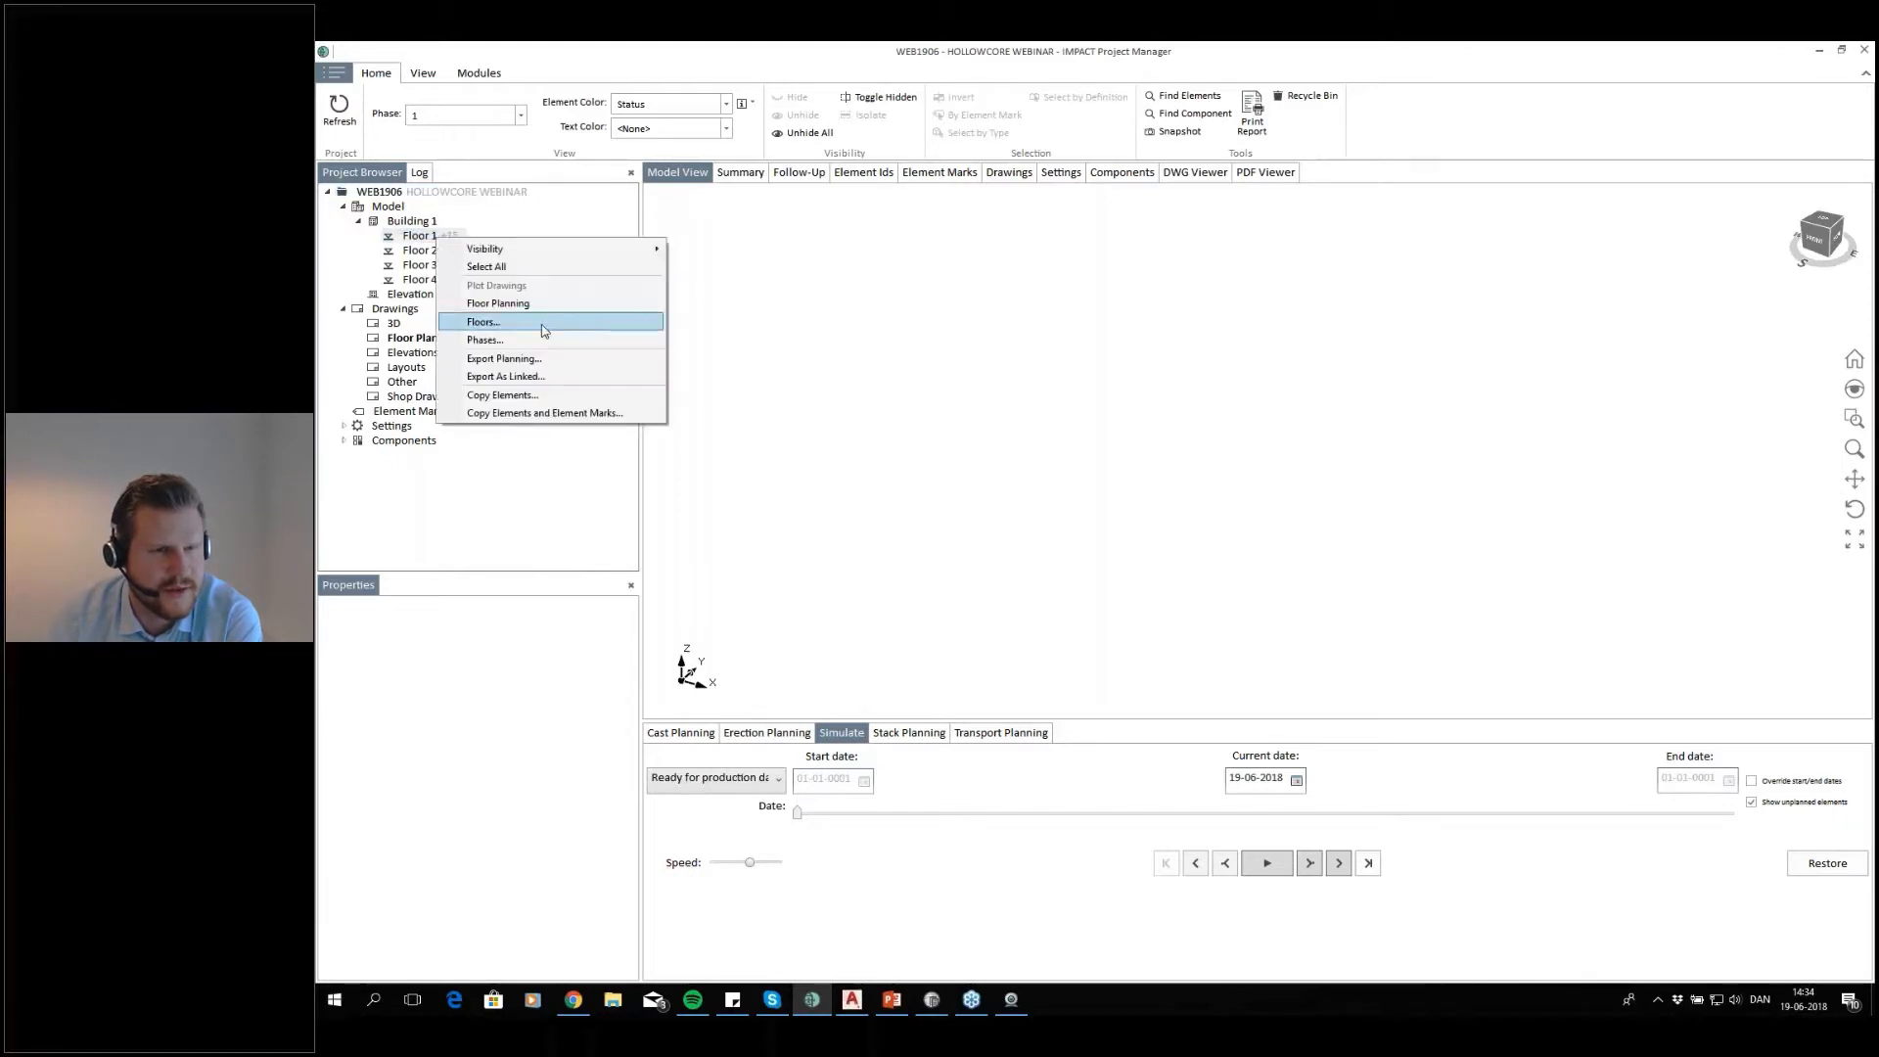
left_click(499, 303)
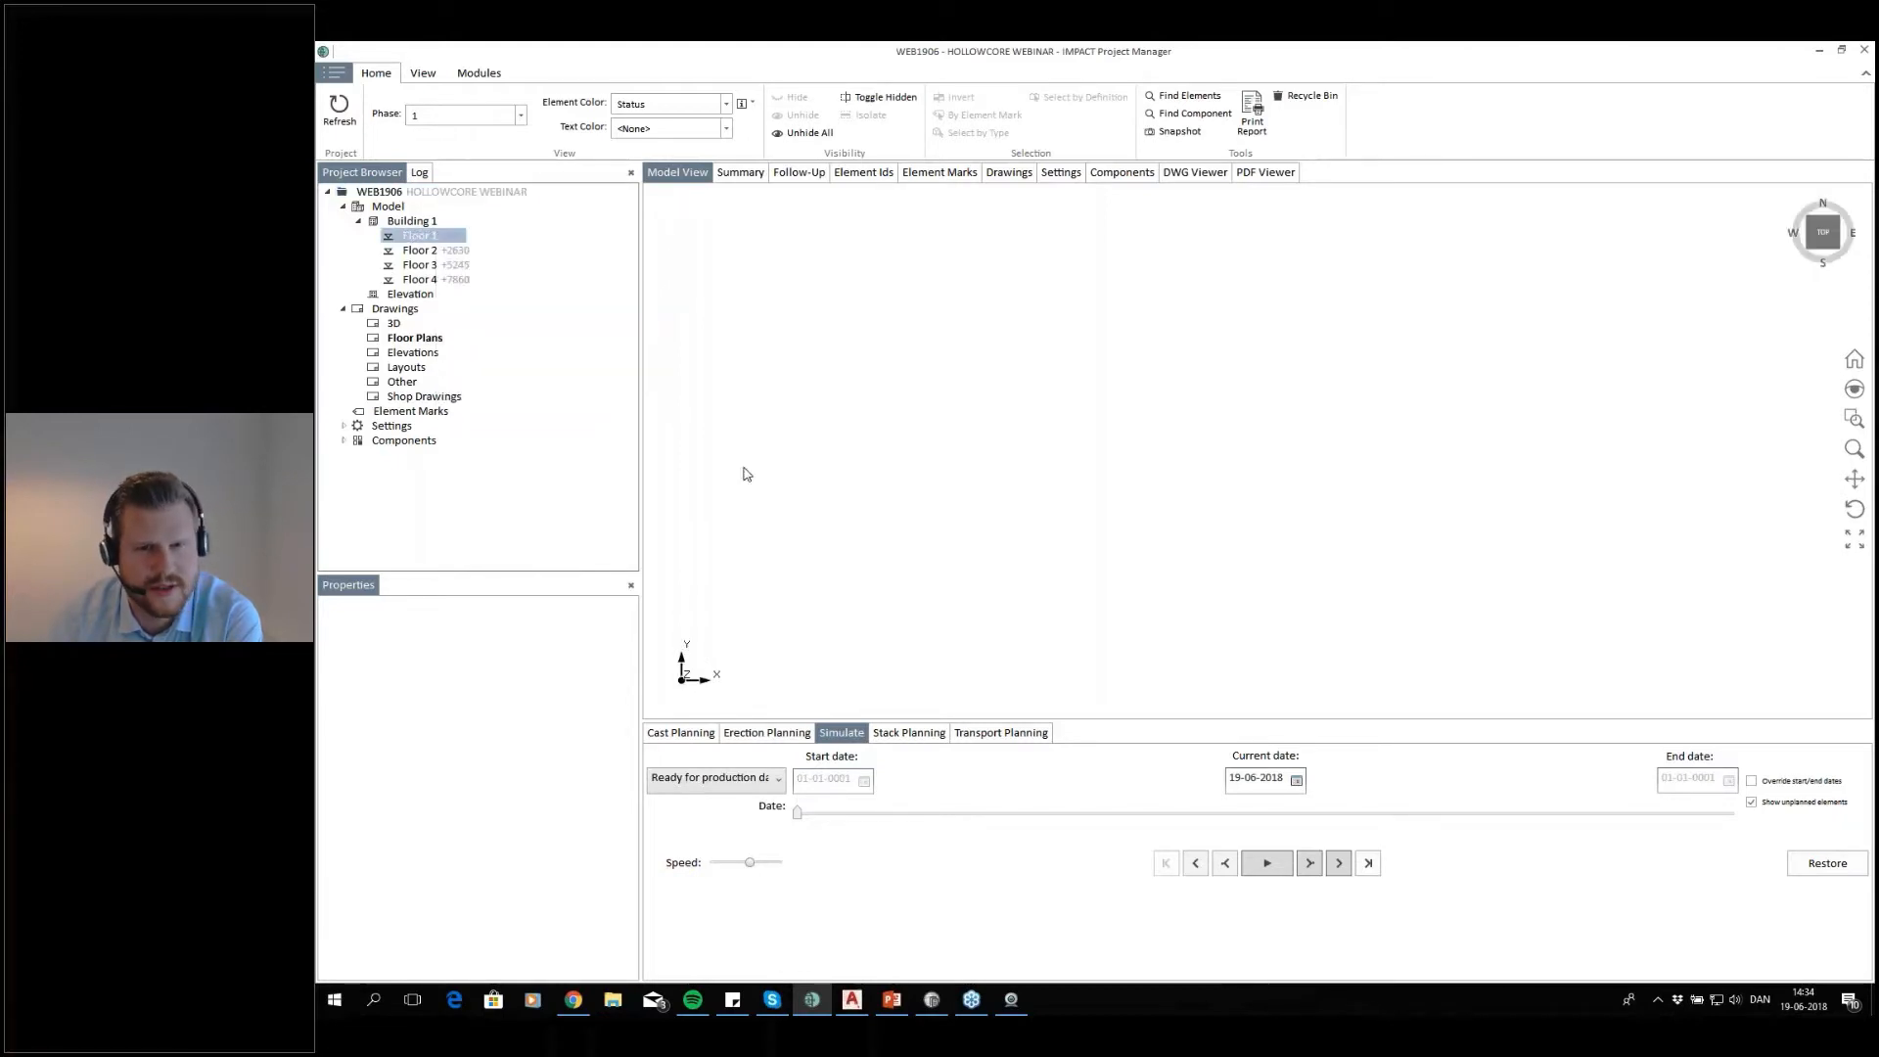
right_click(437, 241)
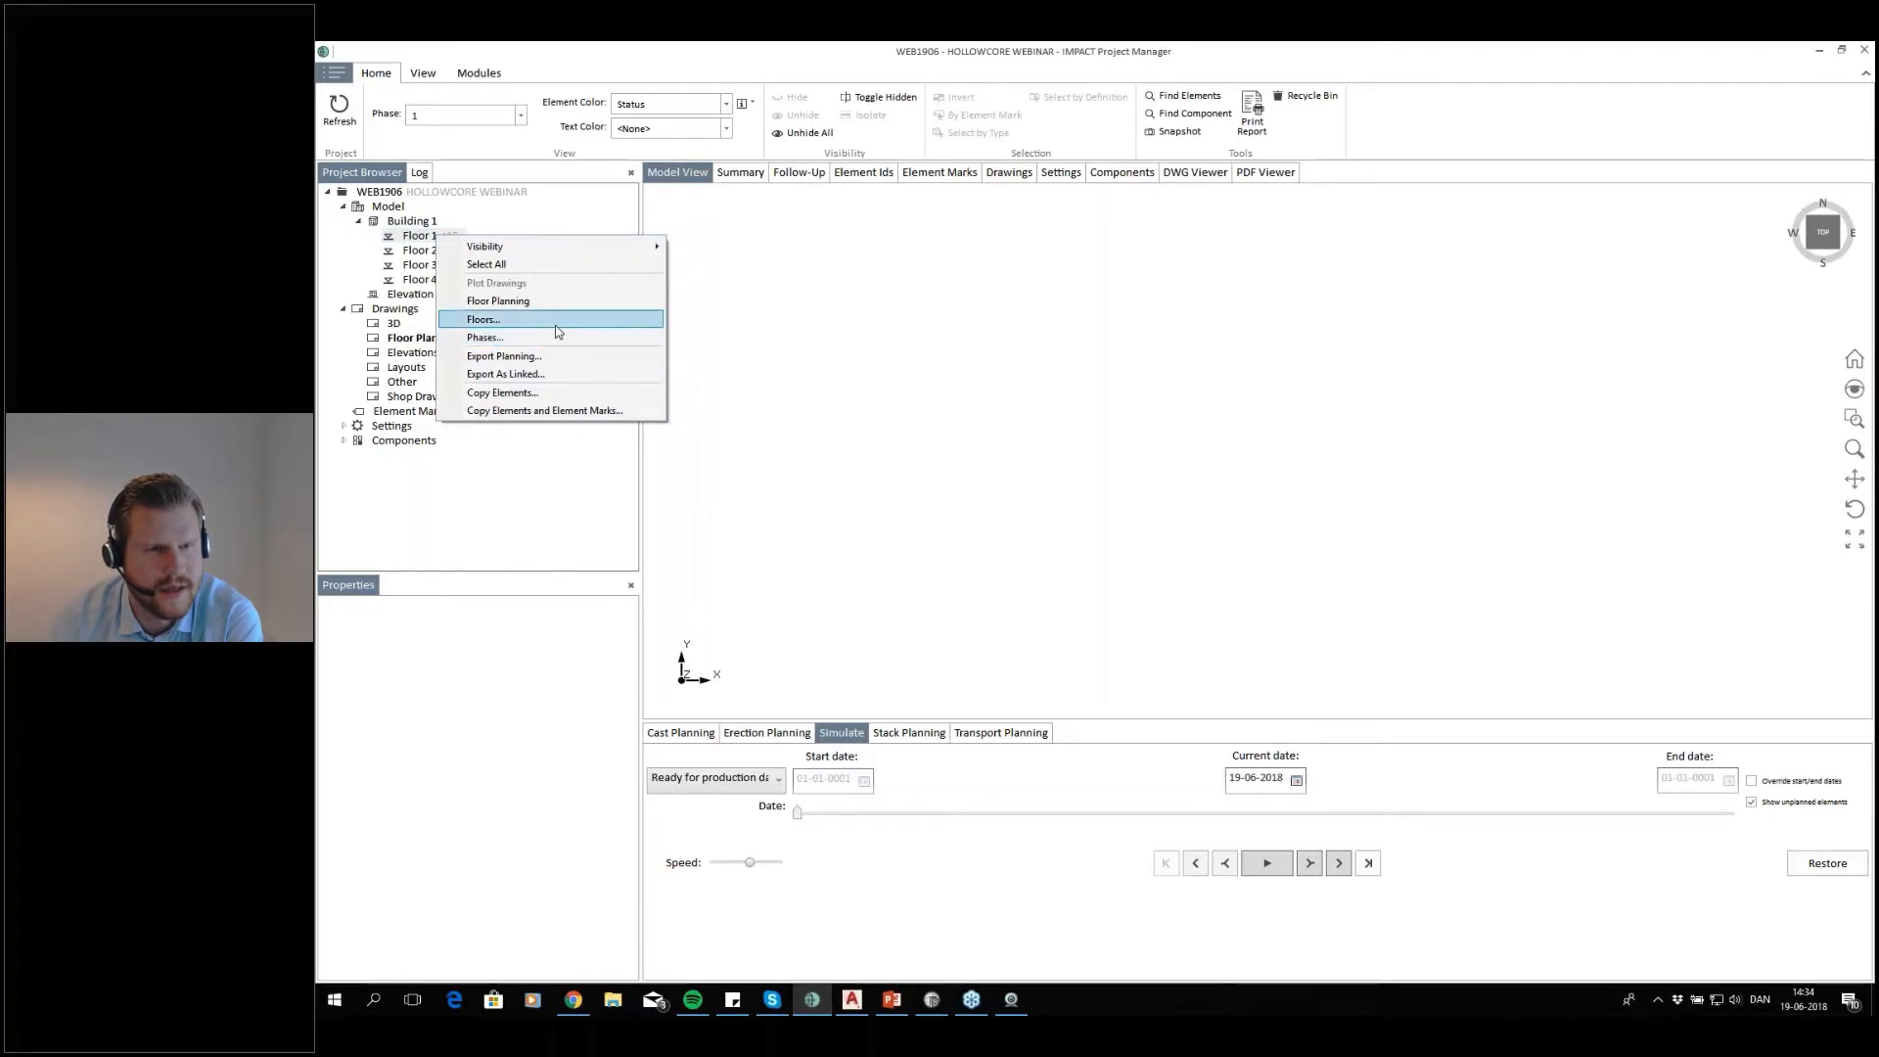
left_click(587, 319)
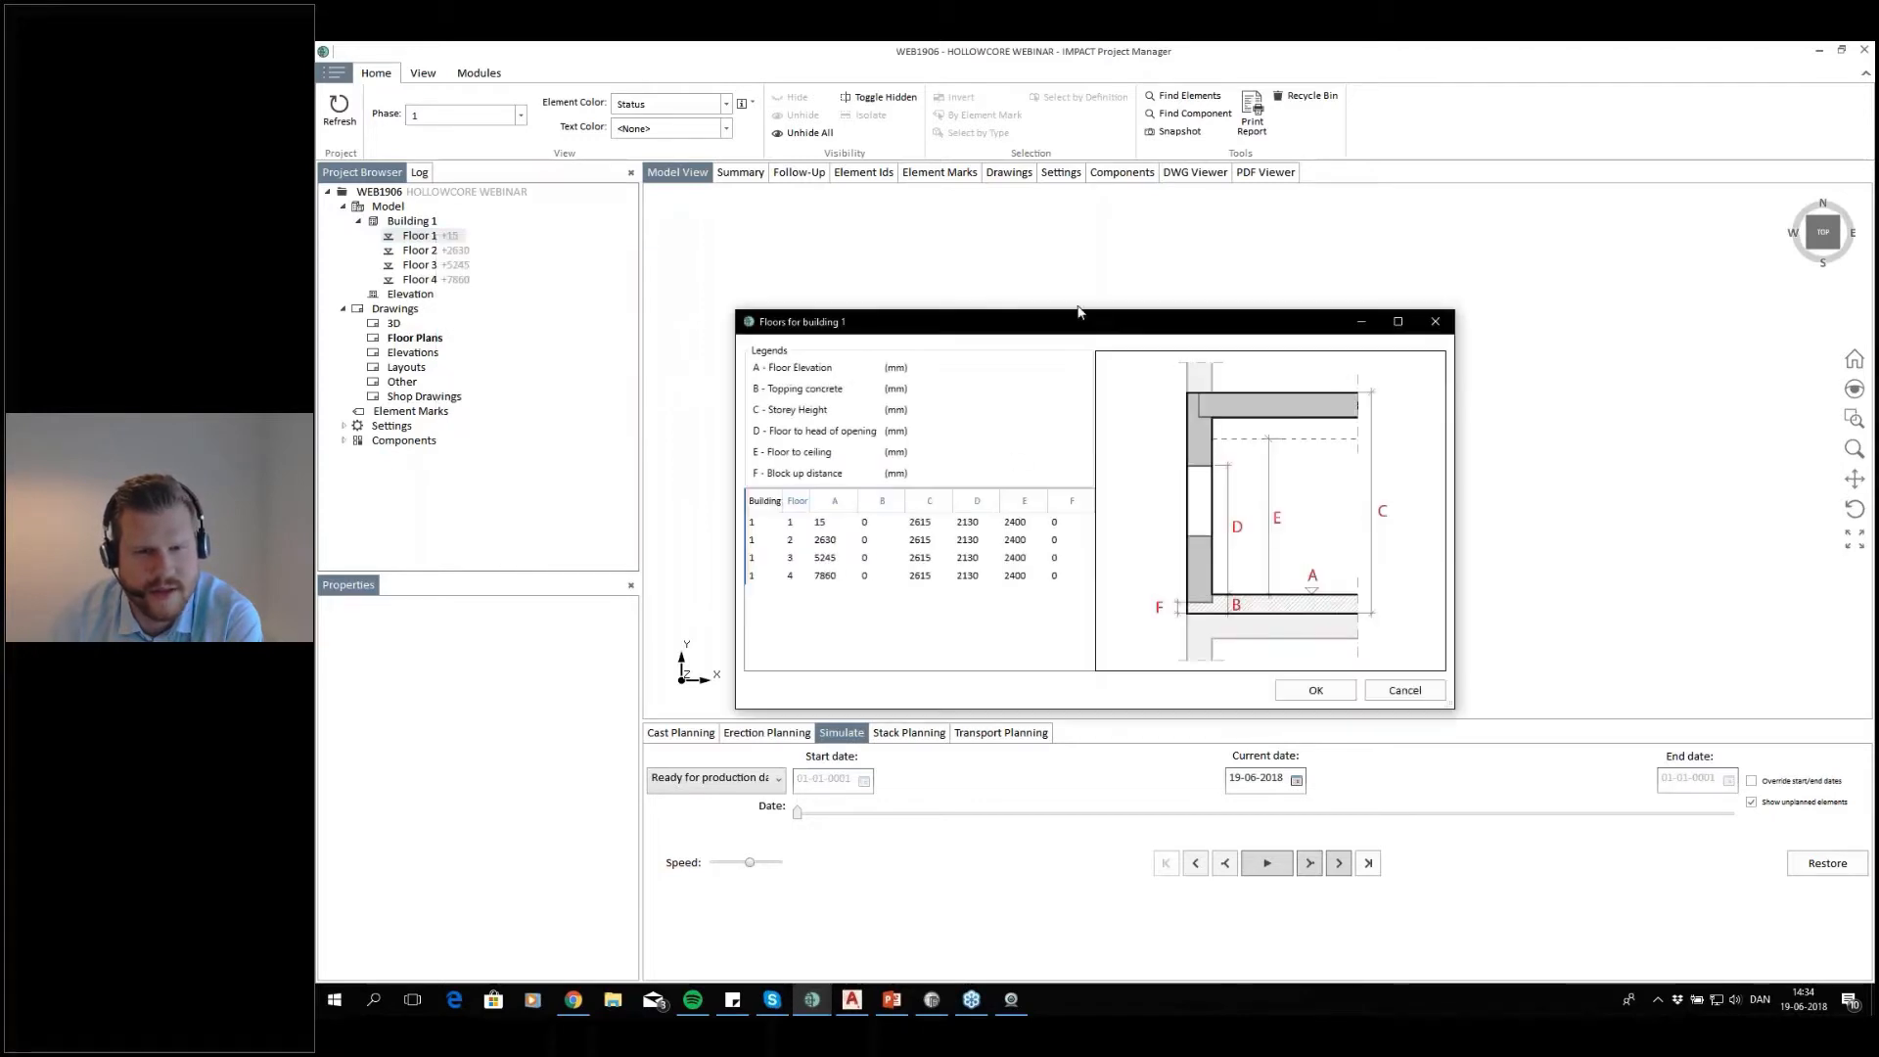
left_click_drag(1078, 311, 1034, 254)
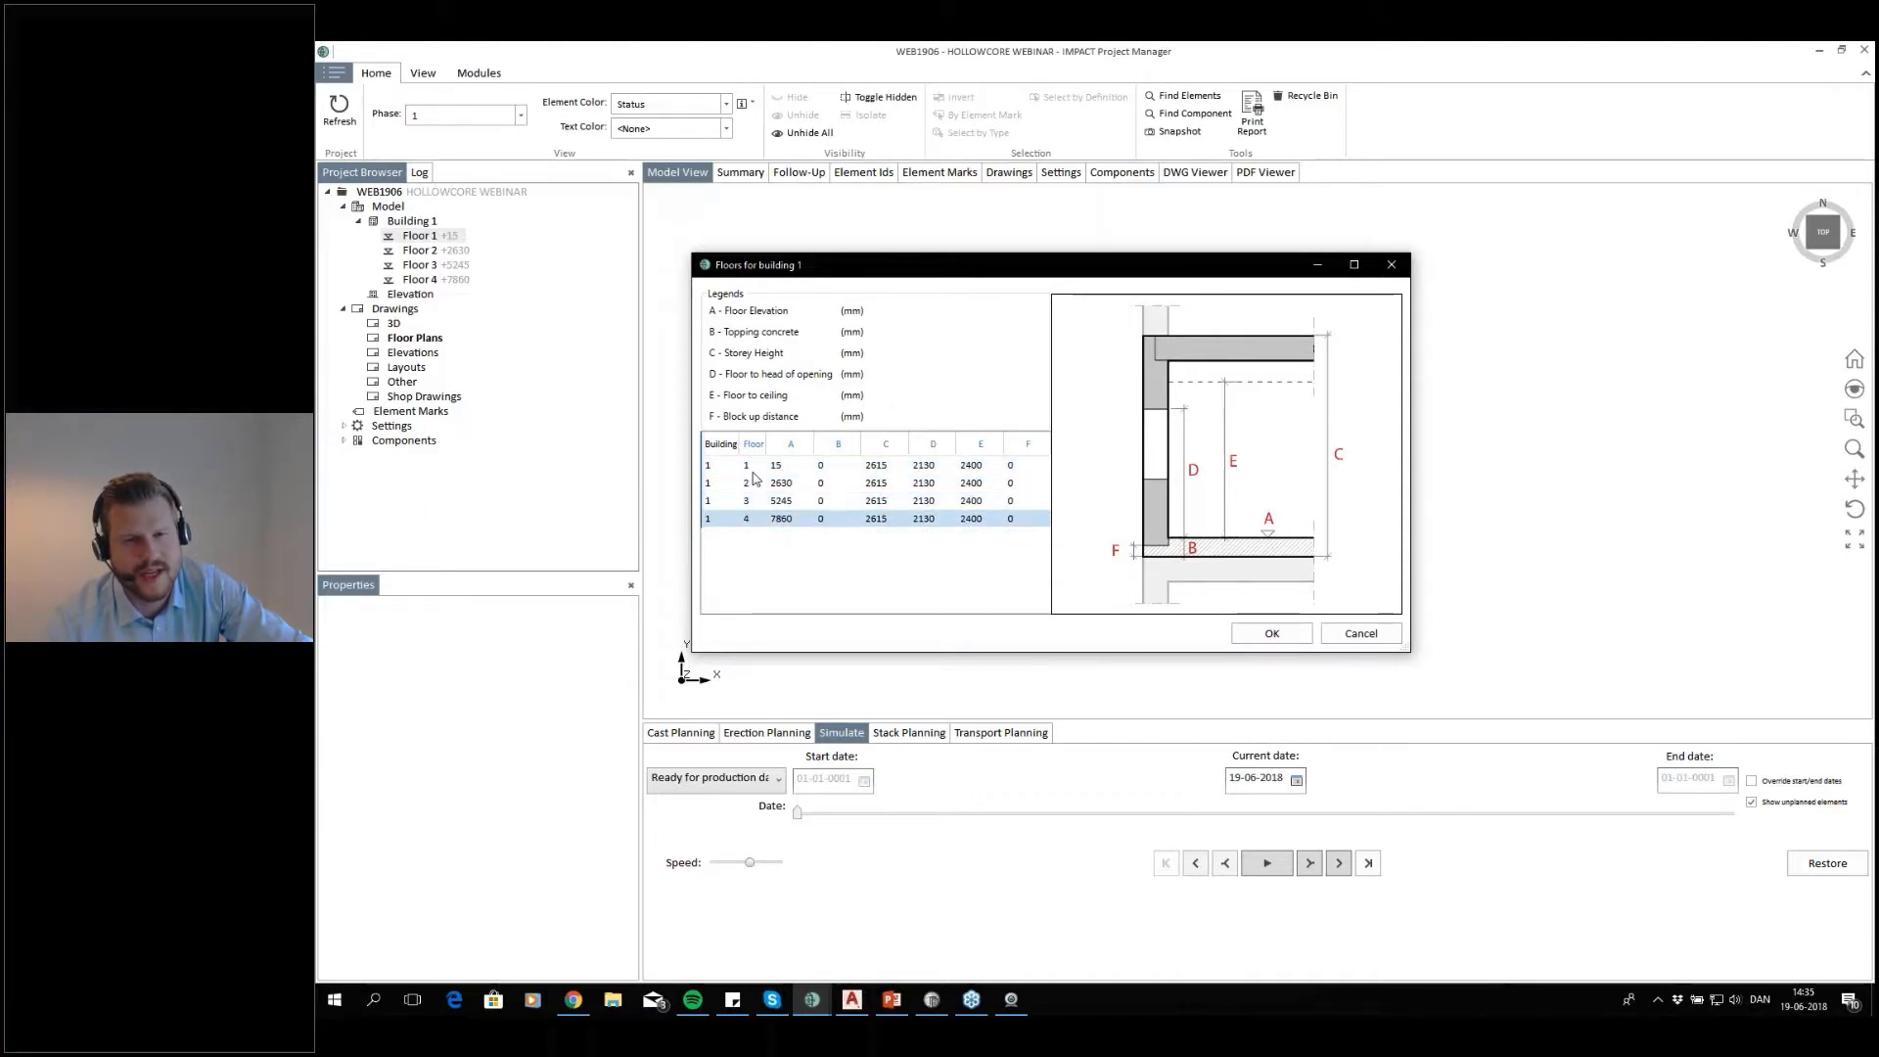
Add a fifth floor to Building 1's floors table, delete it again, and accept the table
right_click(763, 544)
left_click(808, 549)
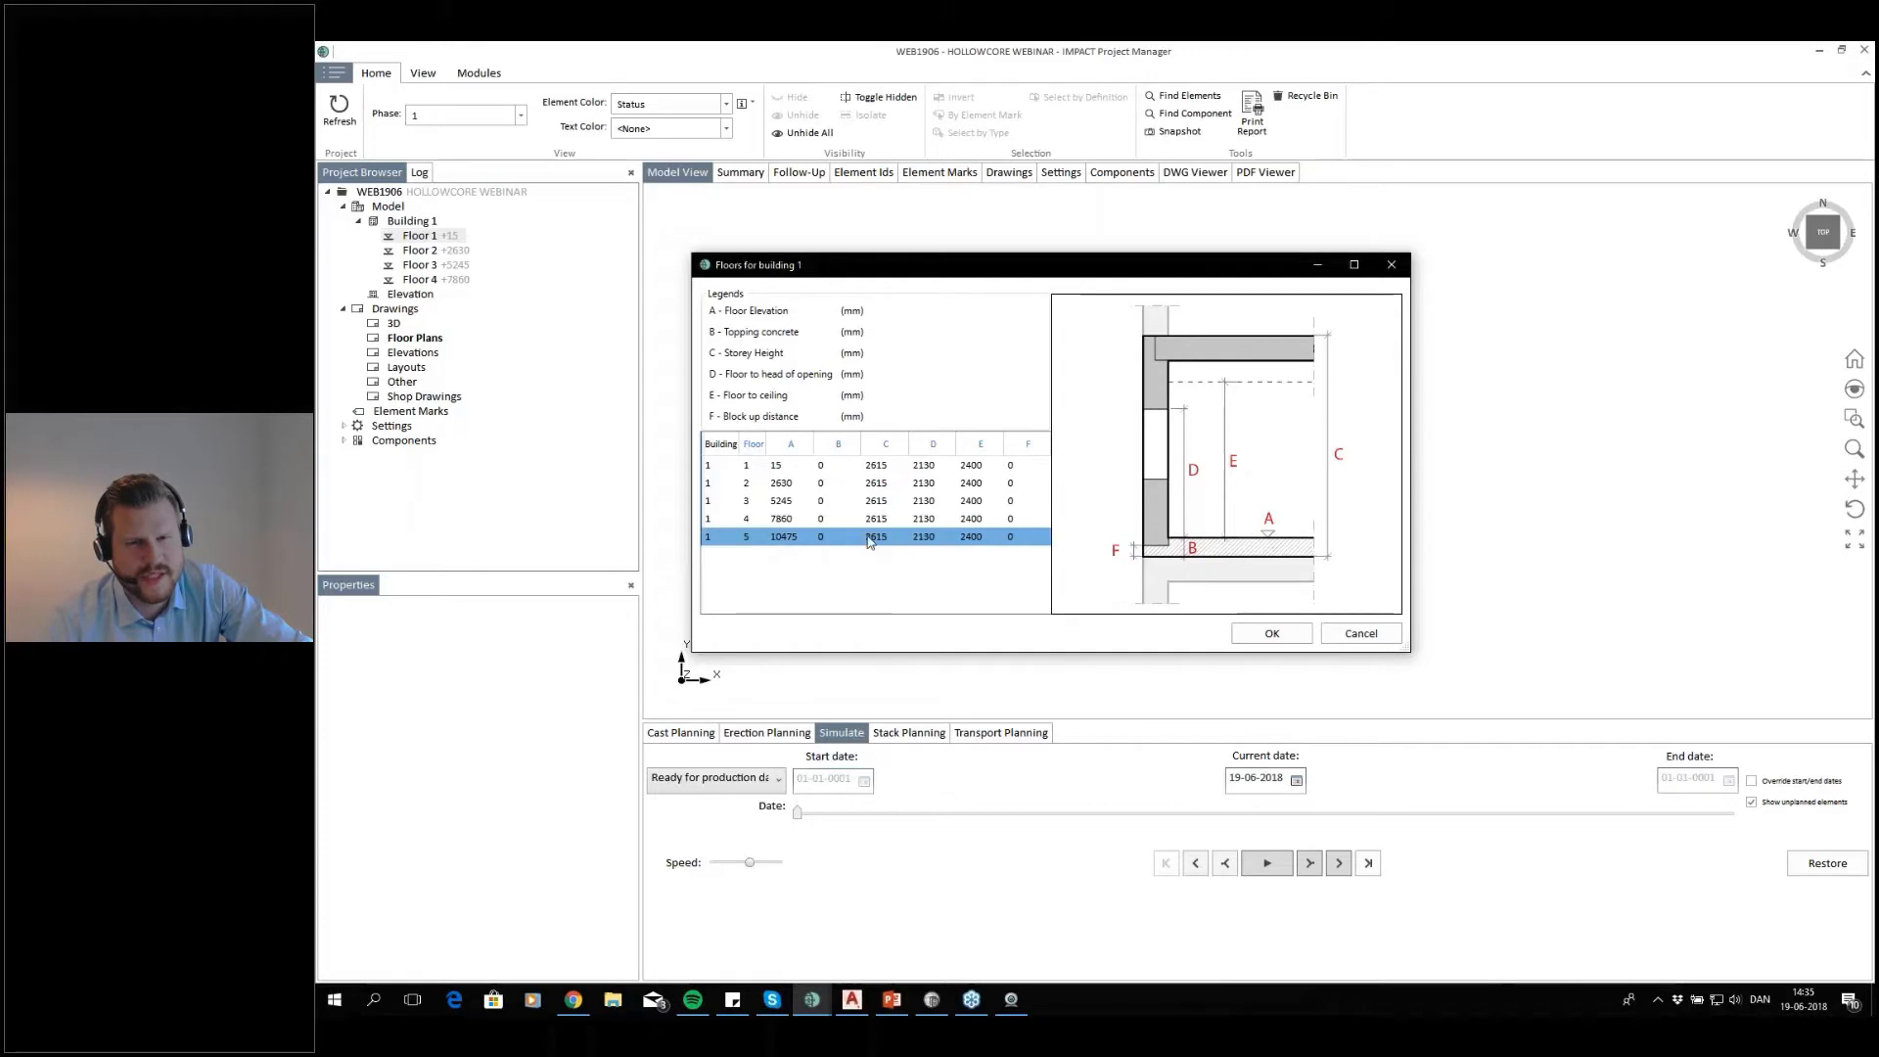
left_click(776, 540)
left_click(848, 537)
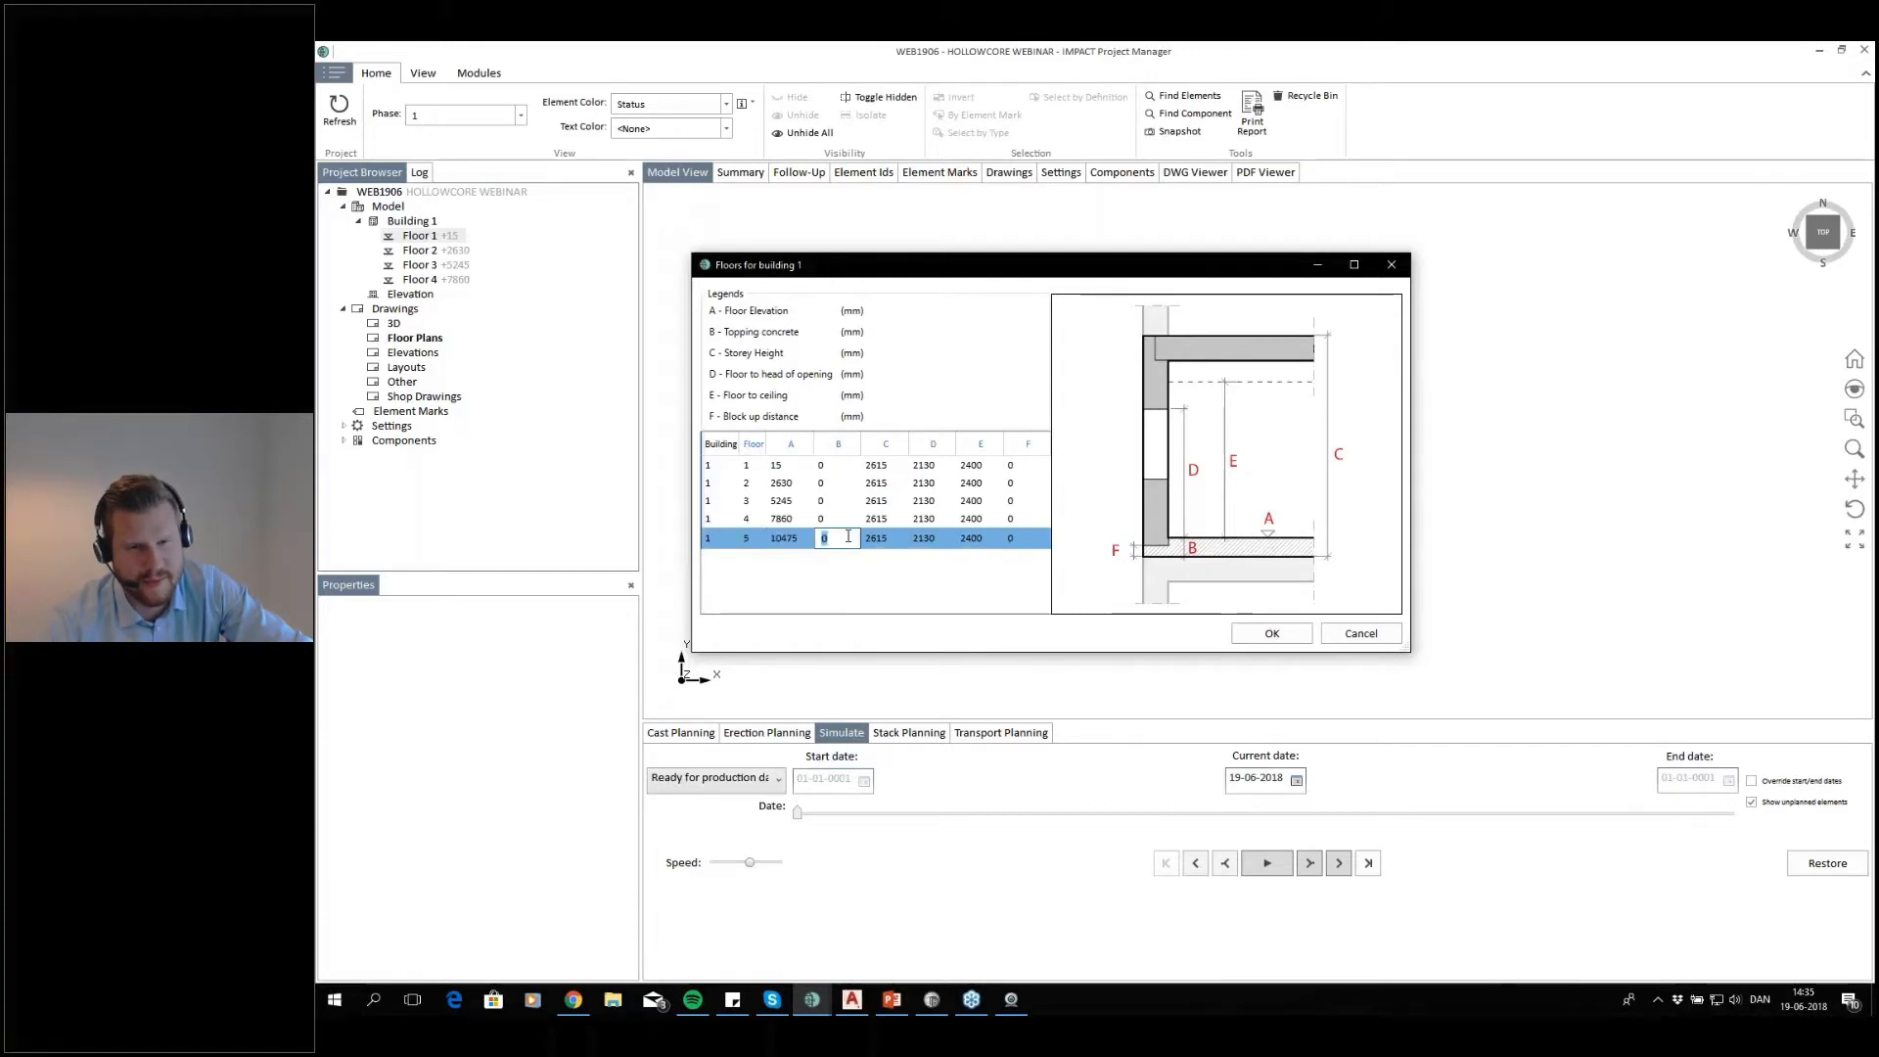
right_click(875, 538)
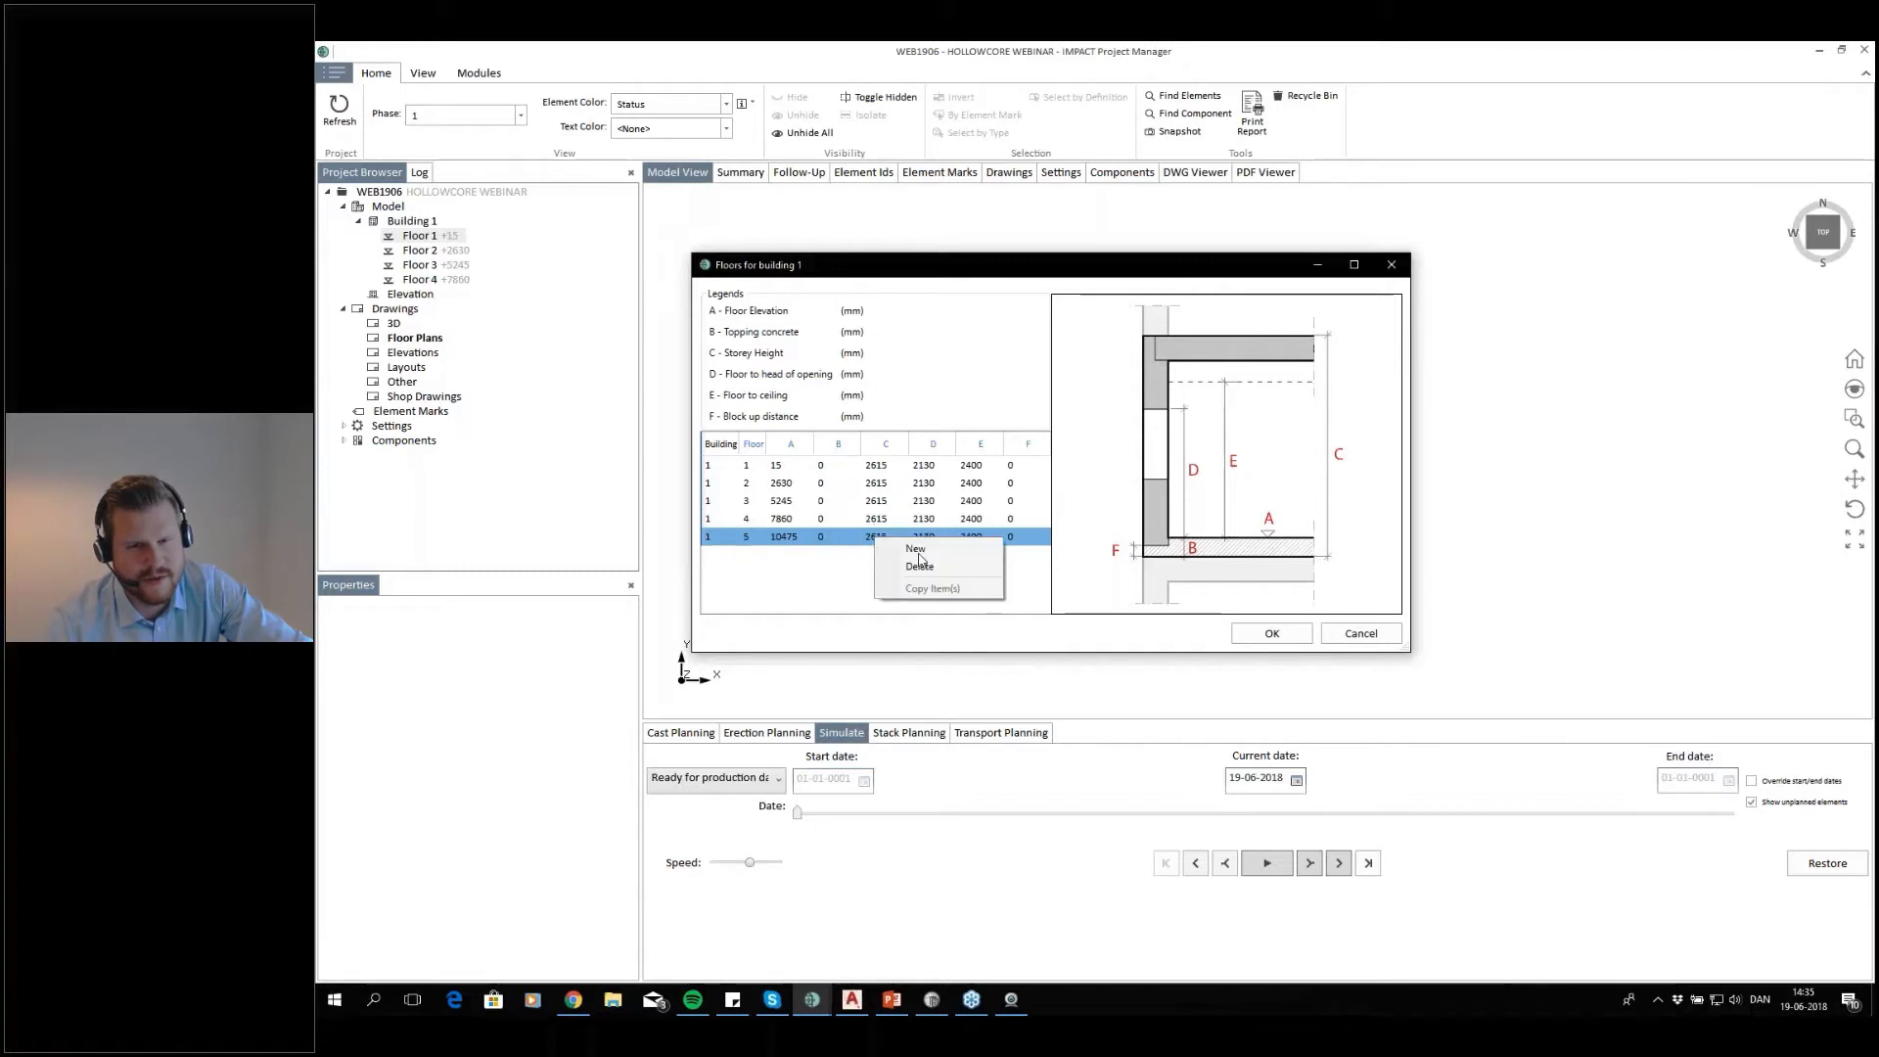
left_click(917, 567)
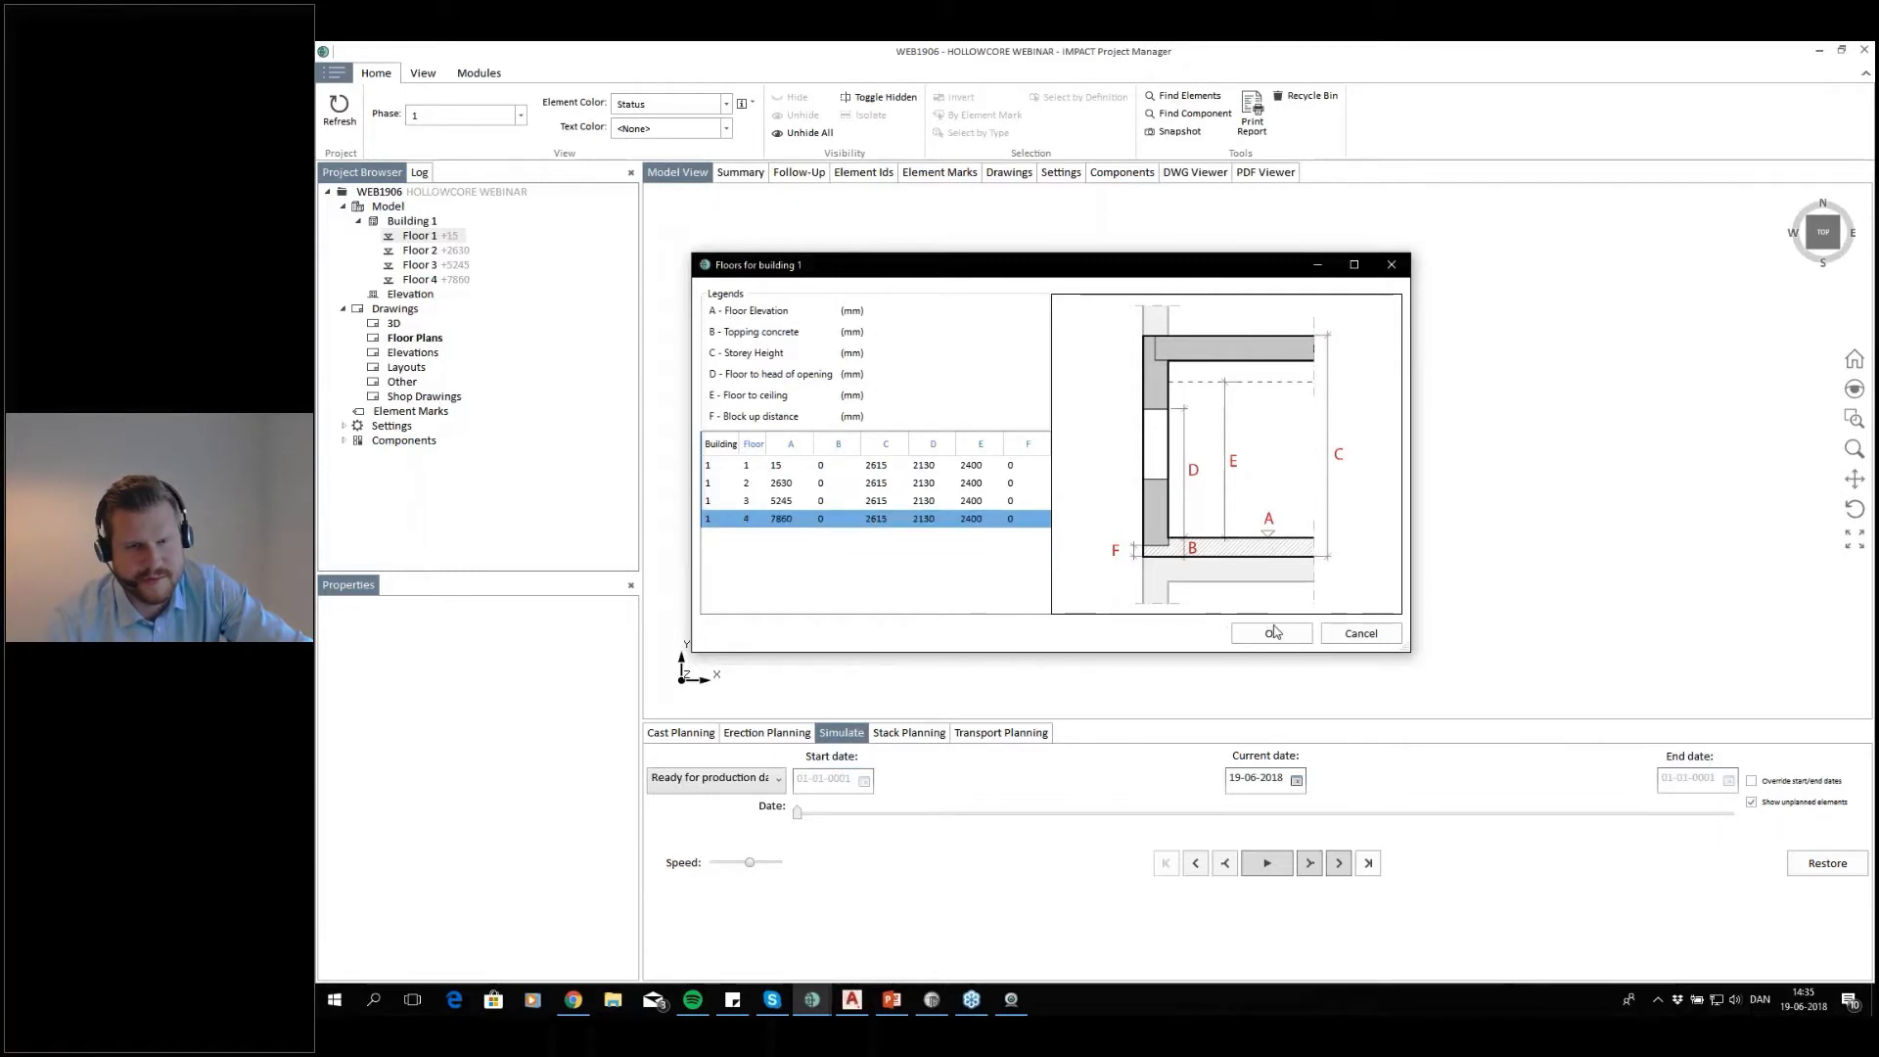
left_click(1268, 633)
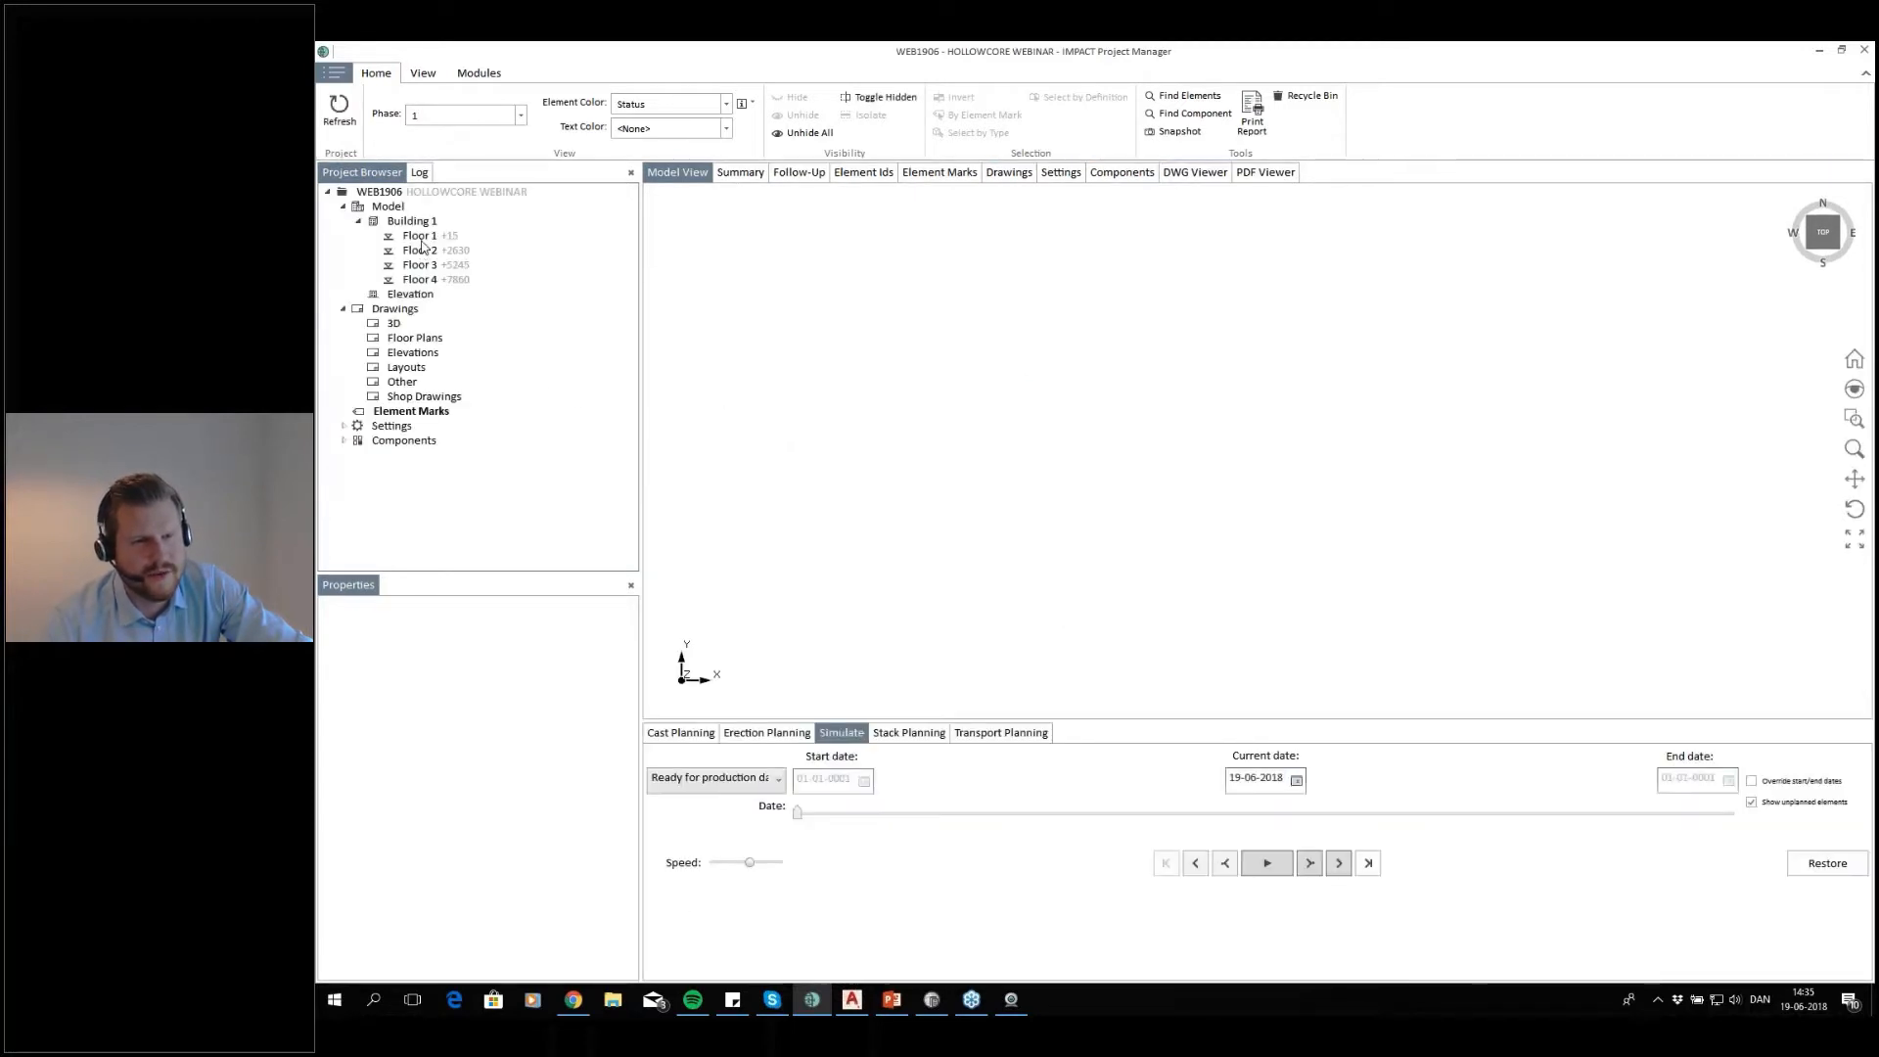
Open the floor plan drawing GA-0101 from the project's Floor Plans in AutoCAD Architecture
left_click(408, 338)
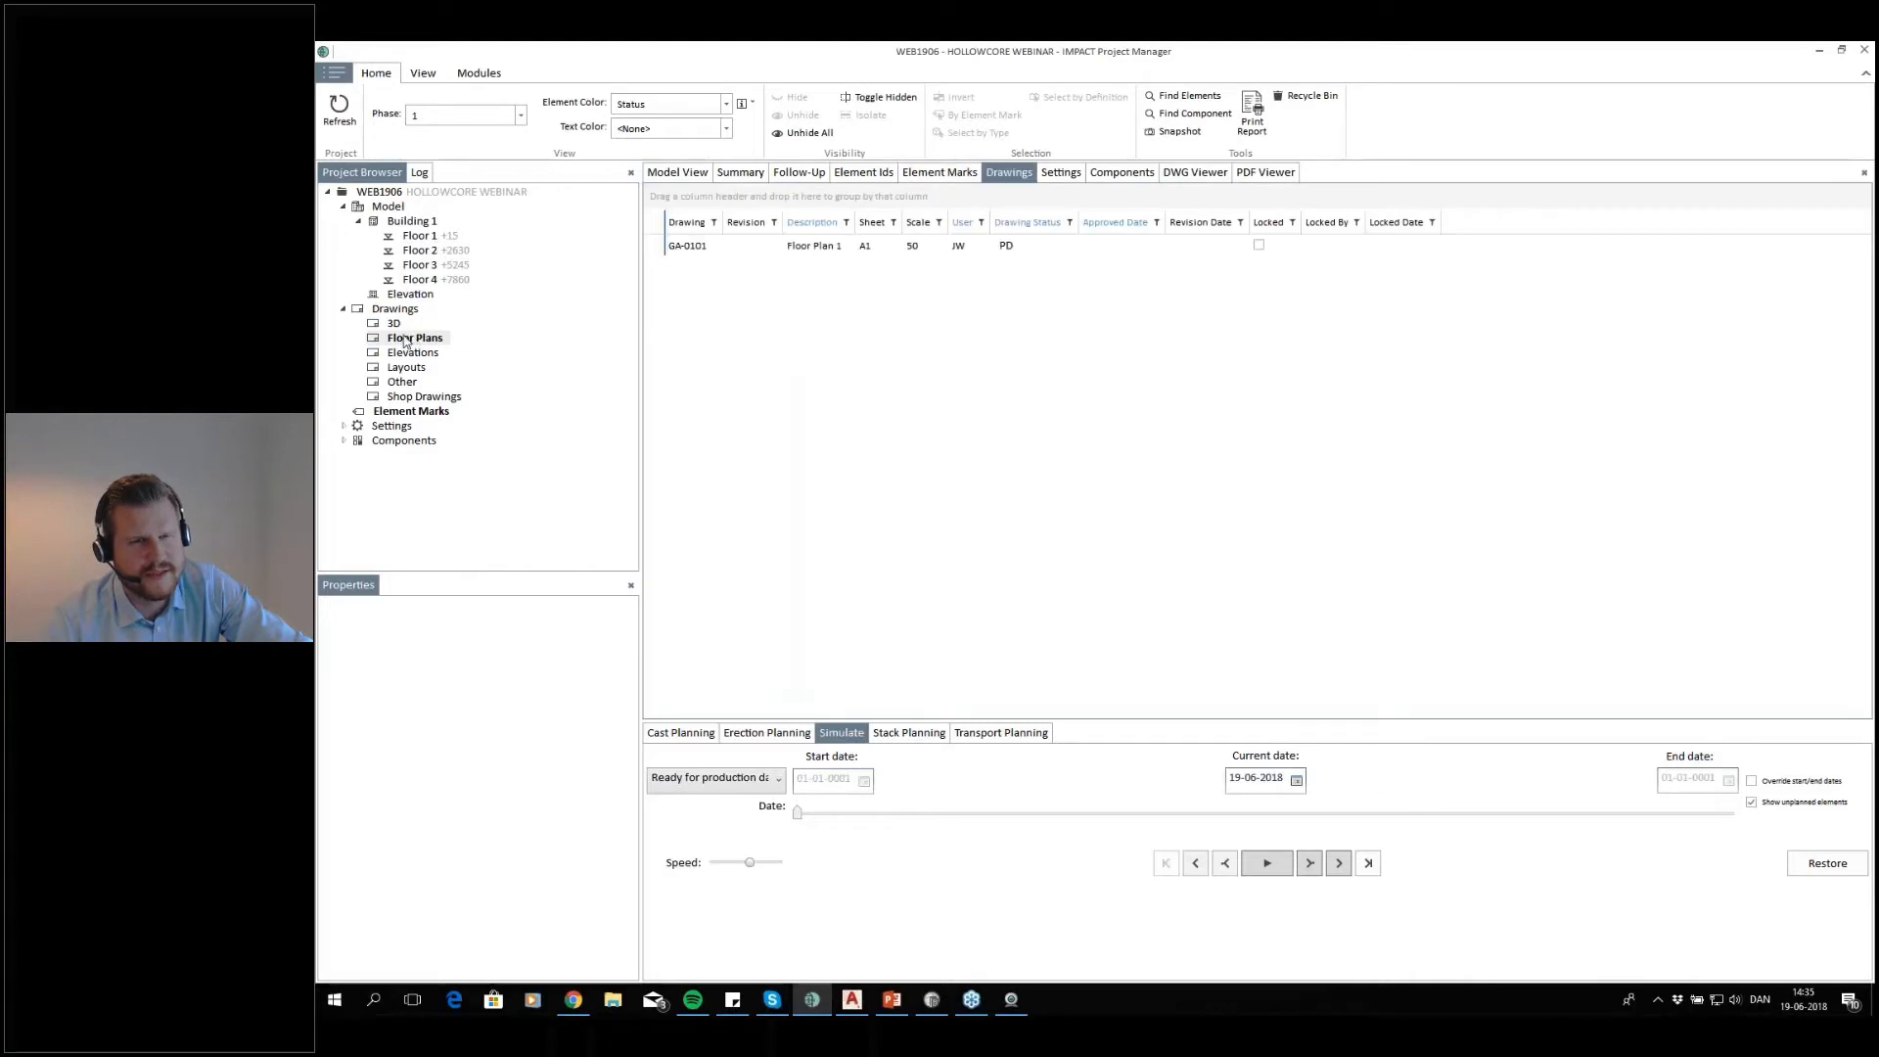
left_click(696, 252)
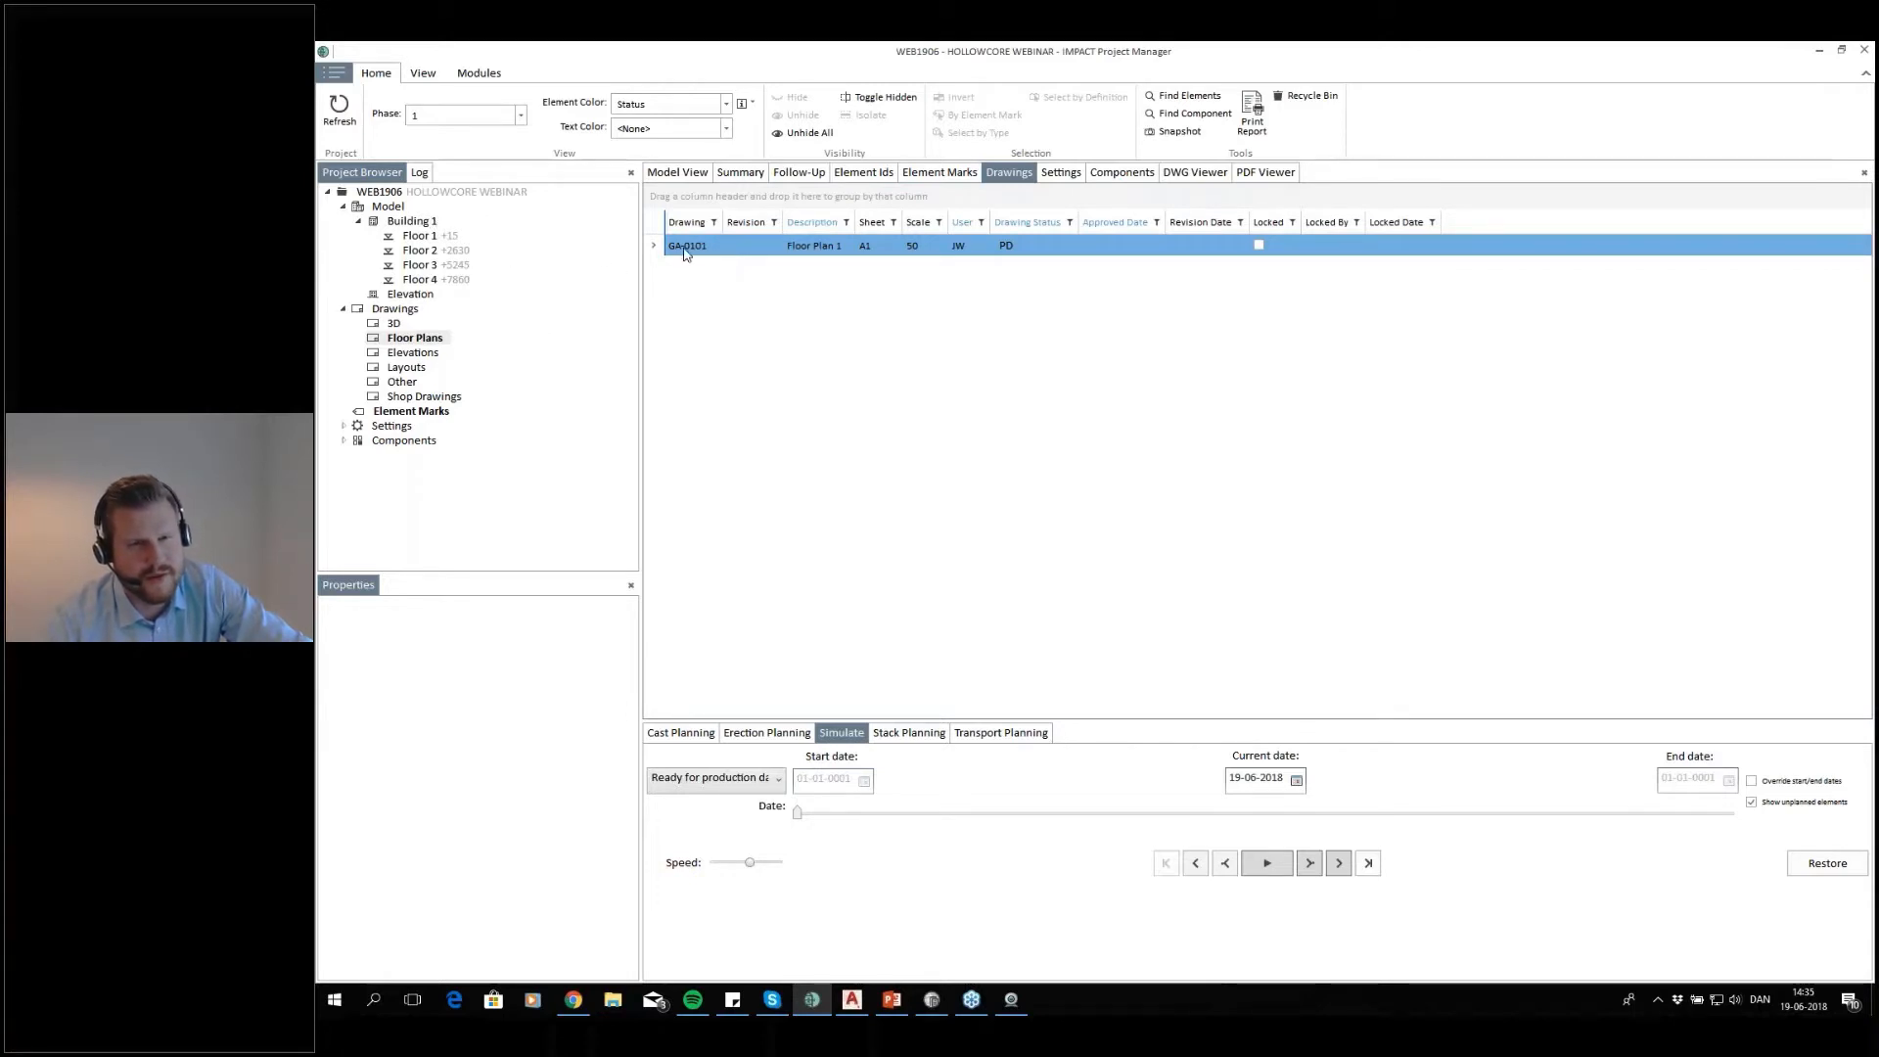
right_click(699, 251)
left_click(713, 663)
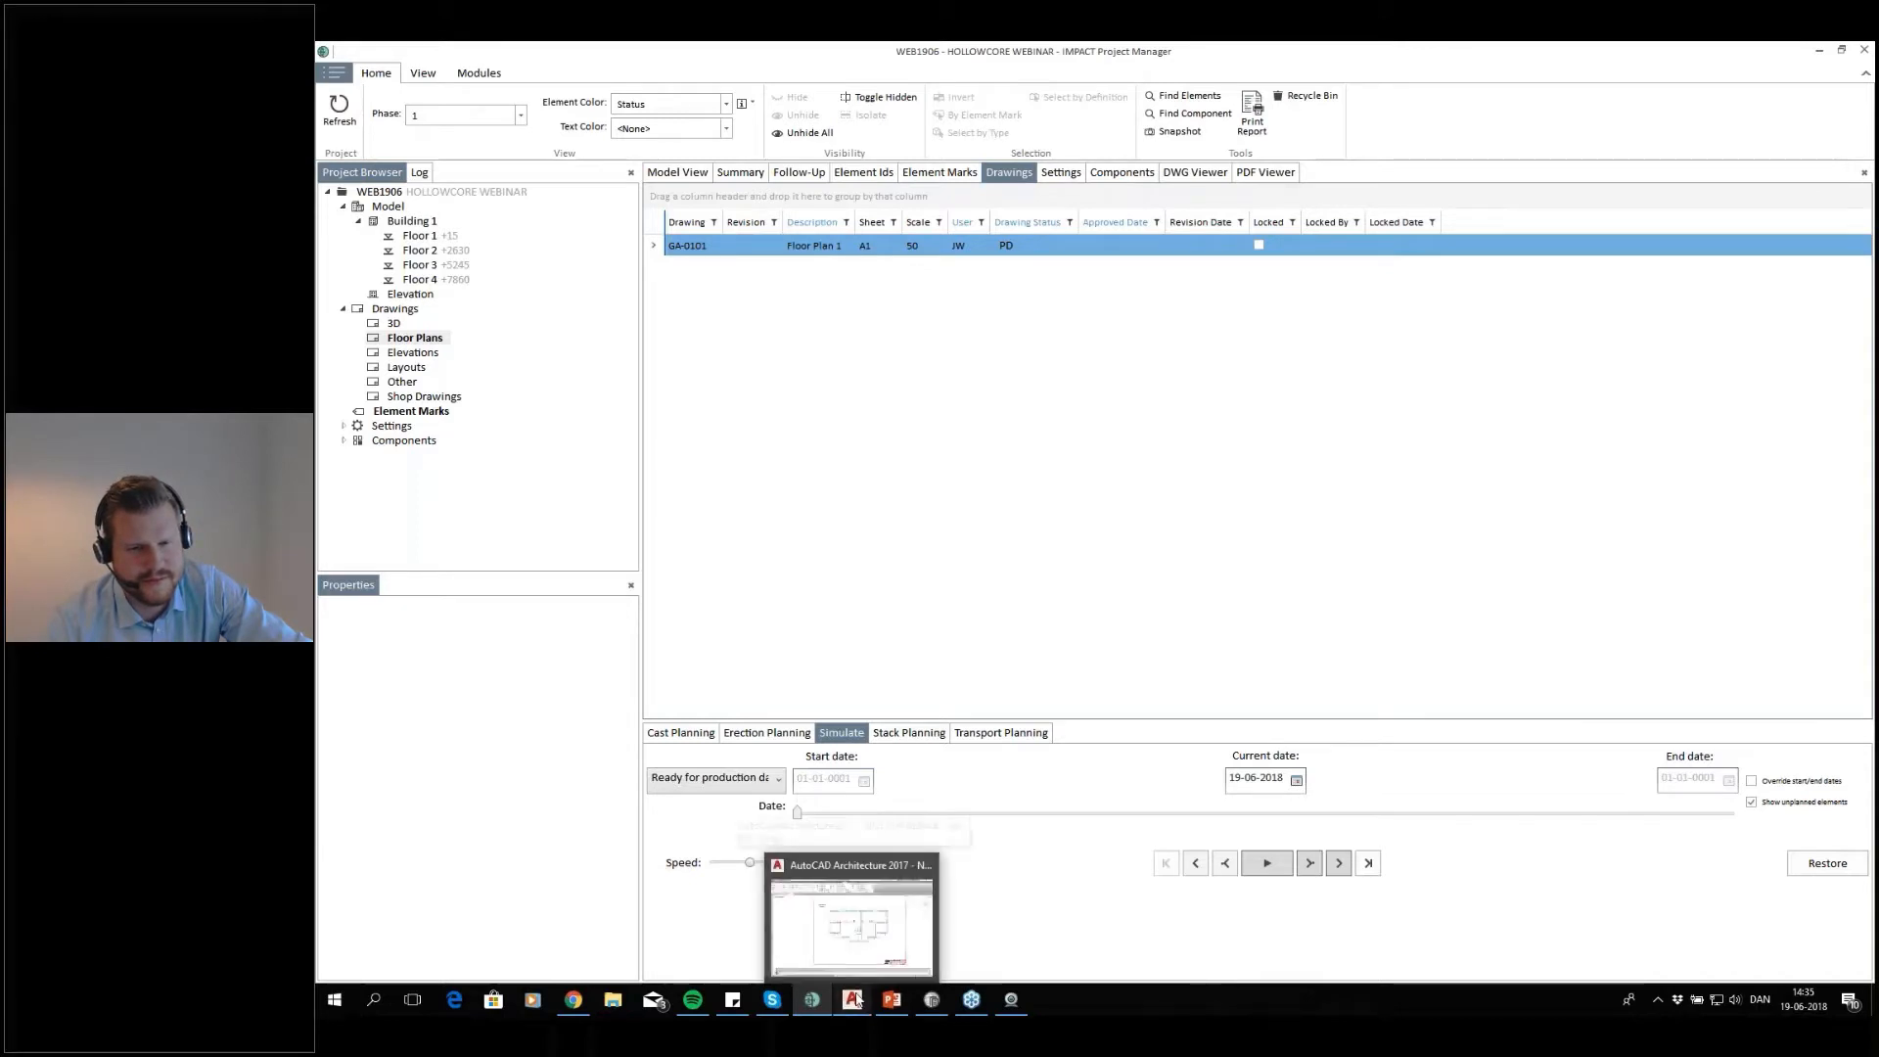
double_click(703, 248)
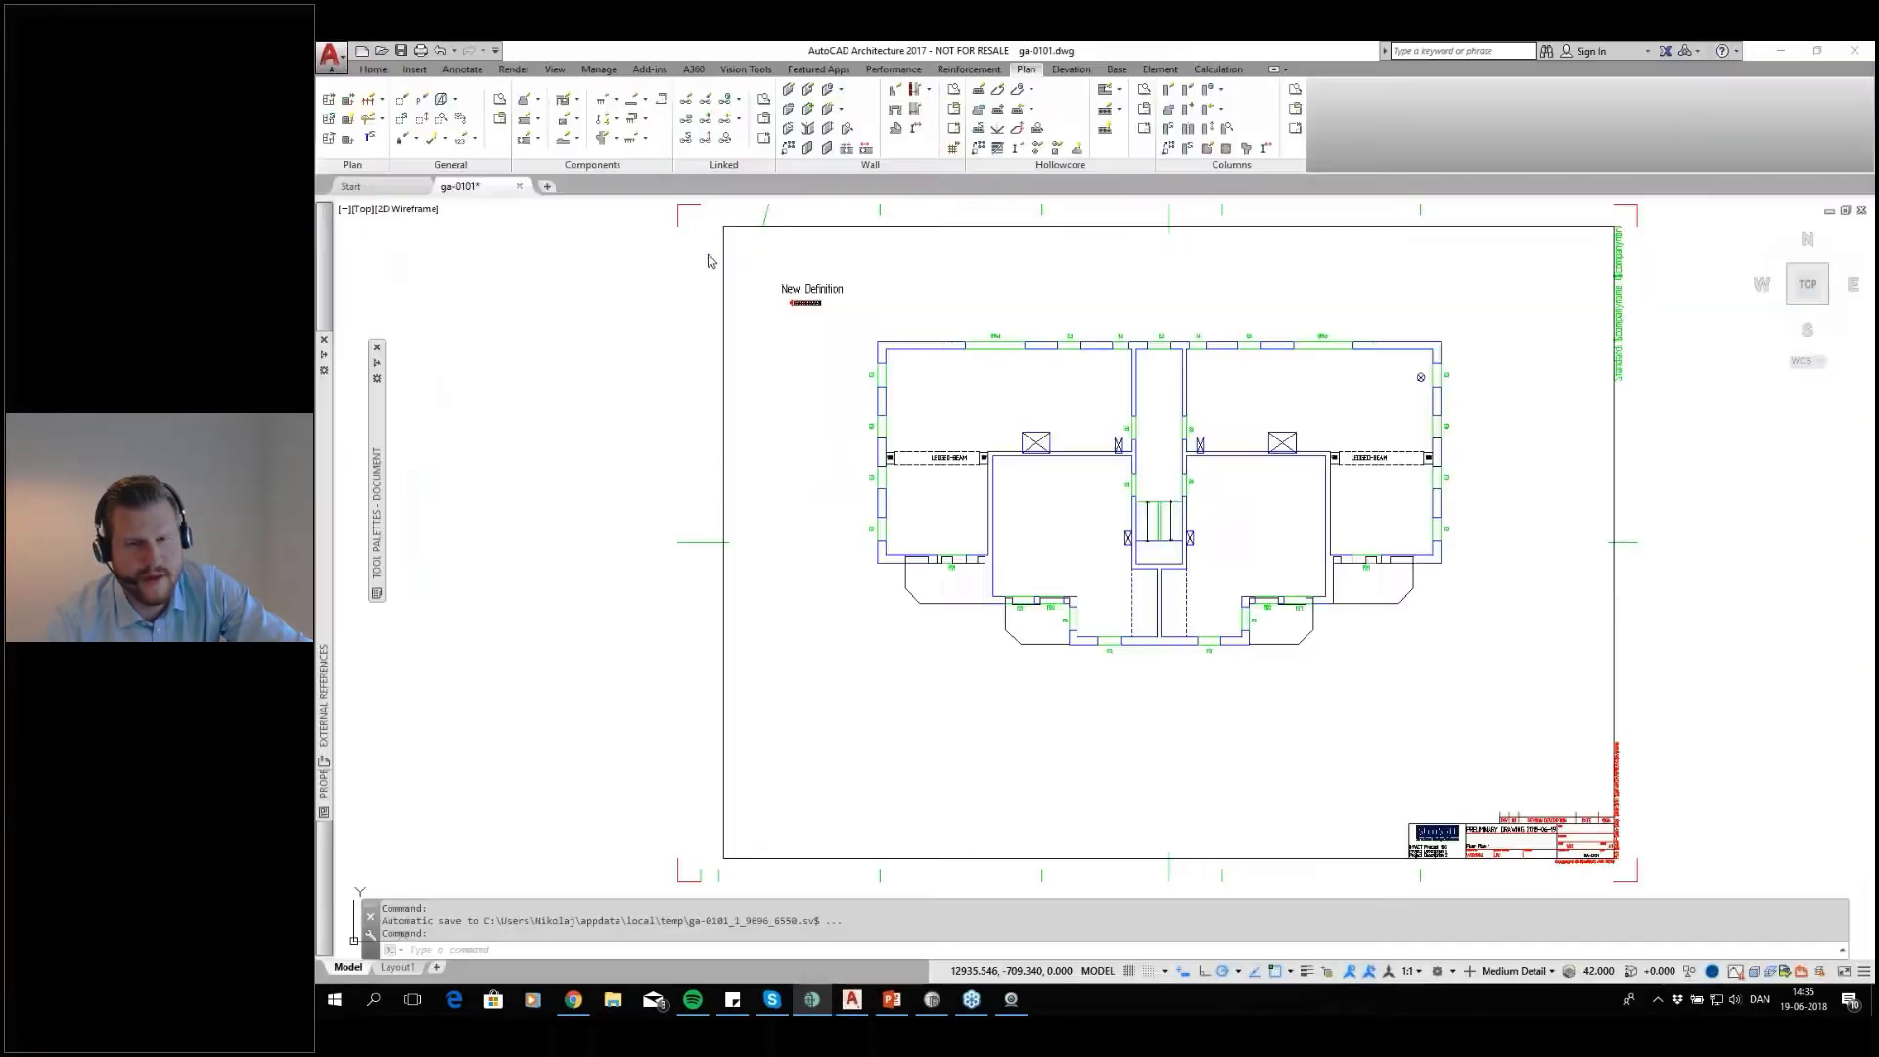
Select the externally referenced building plan to inspect its extent, and clear the selection
left_click(920, 749)
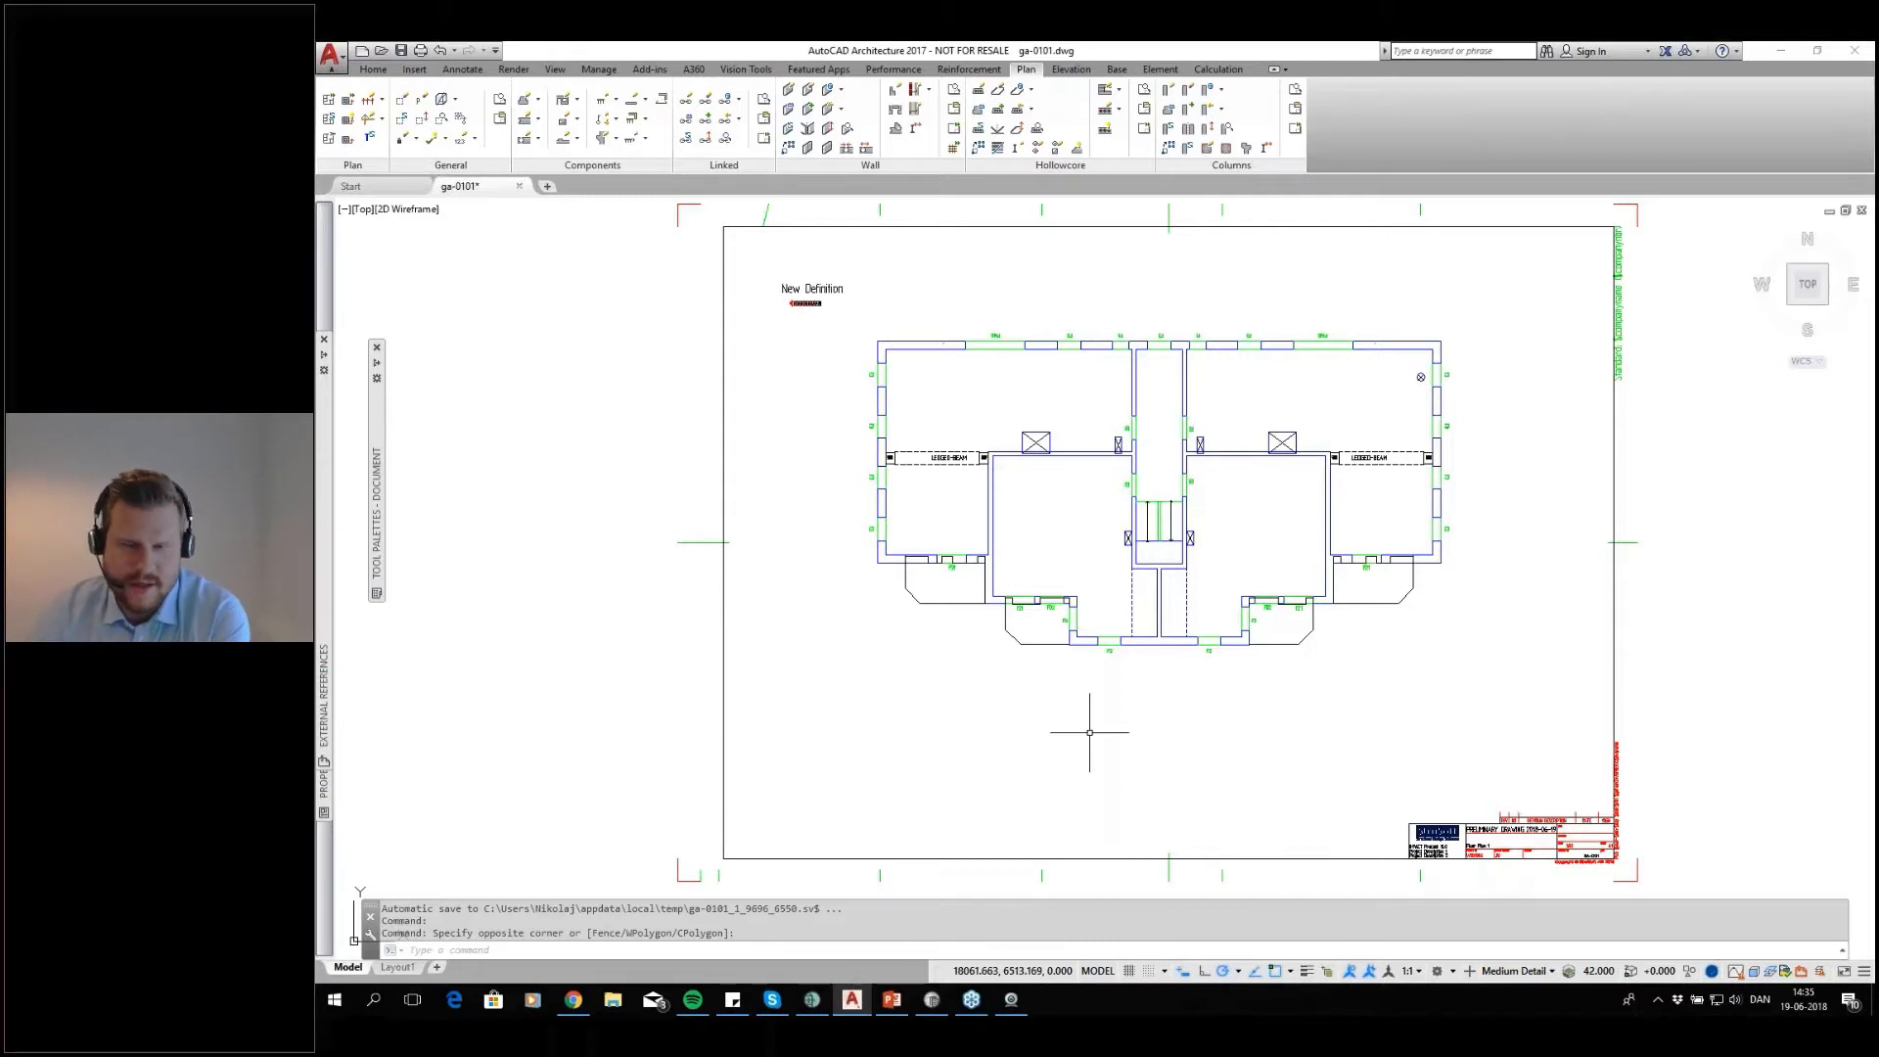
middle_click_drag(1300, 525, 1245, 488)
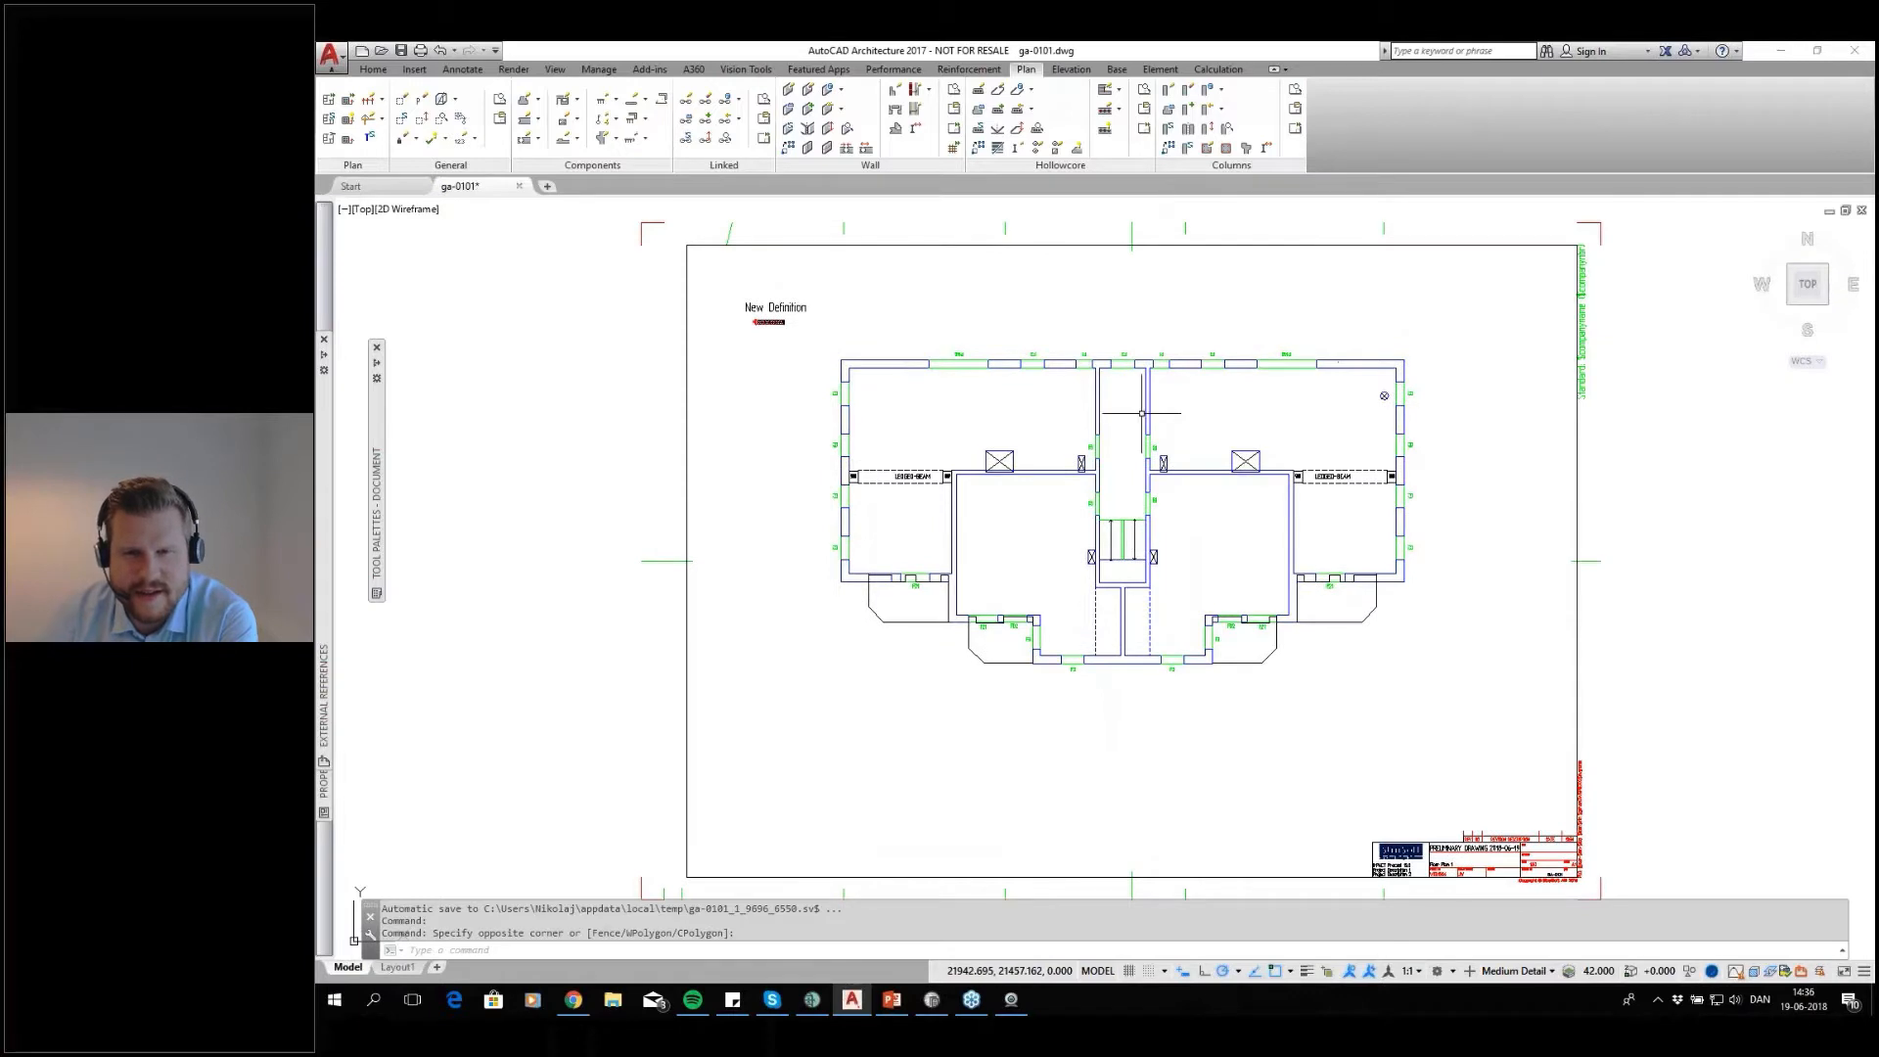
left_click(1085, 484)
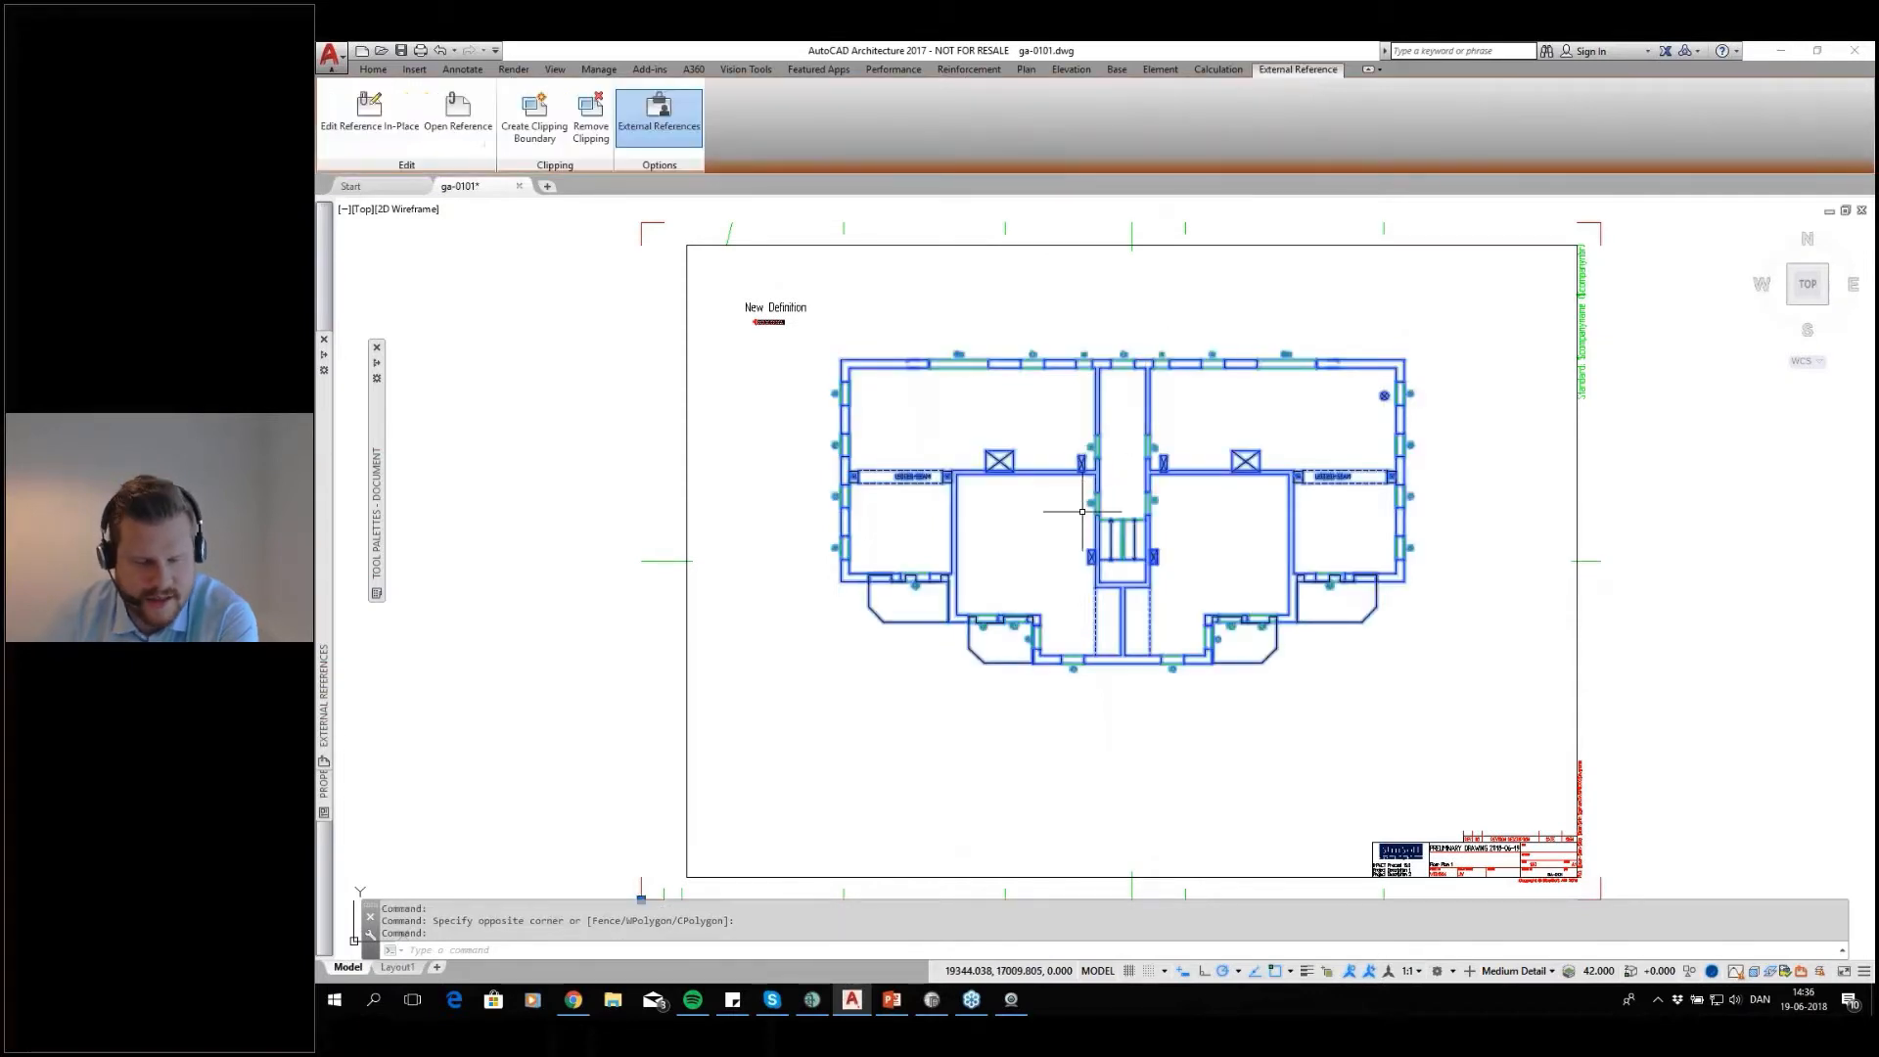
key("Escape")
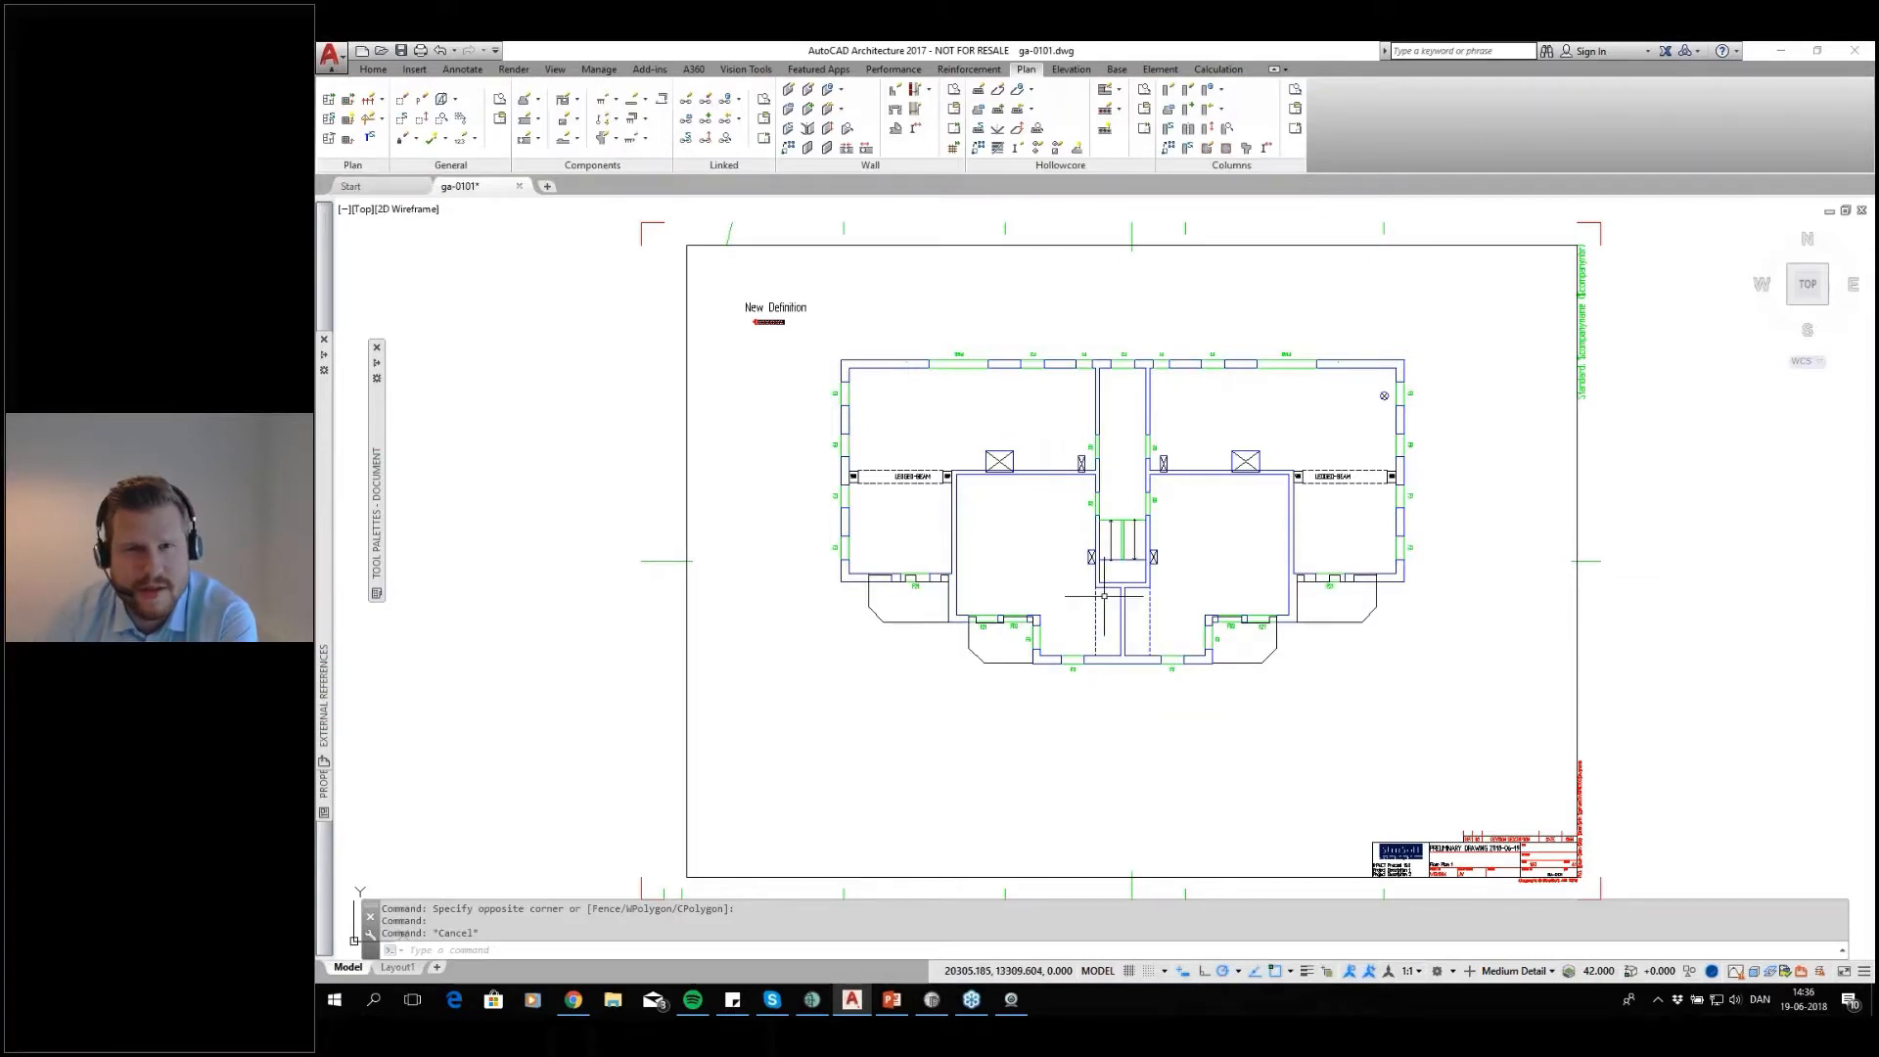
Start Draw Hollow Core, preview sections 27, 38 and DT_2400_550_120, and choose section 19 for the slab
left_click(977, 92)
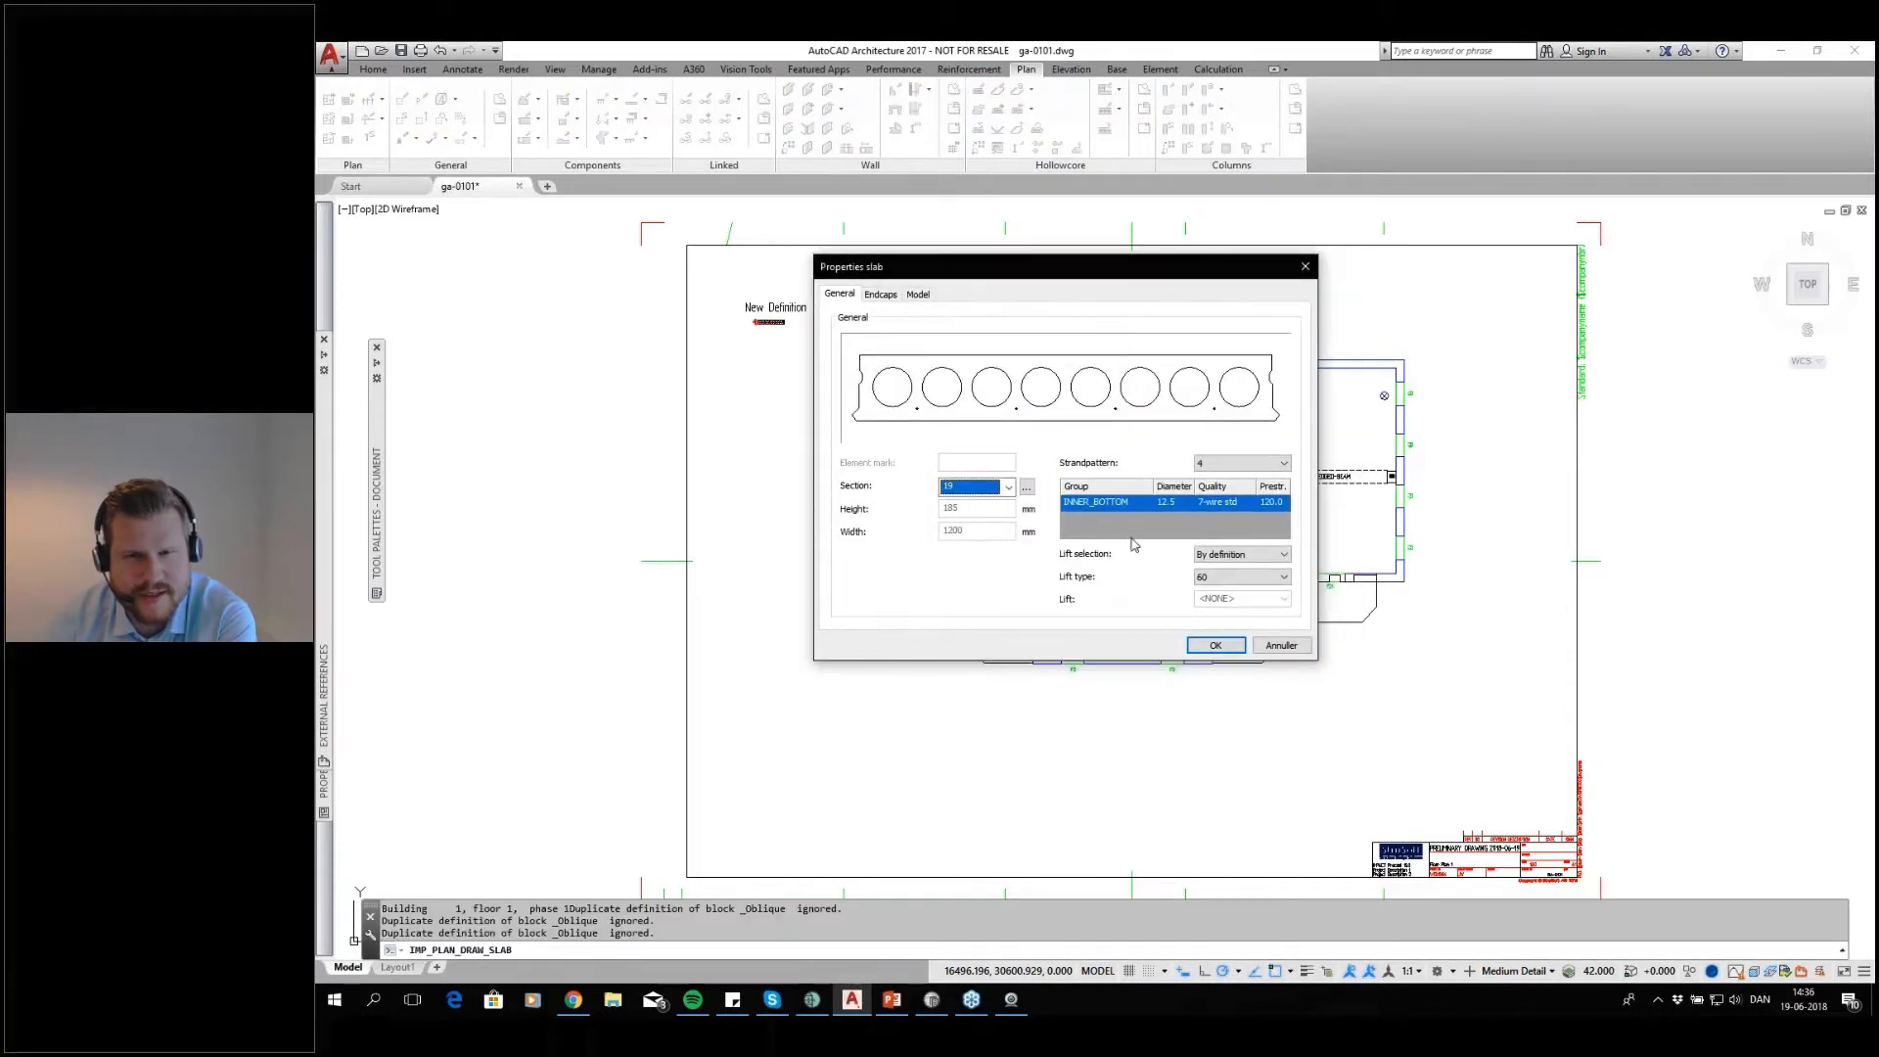
left_click(1009, 487)
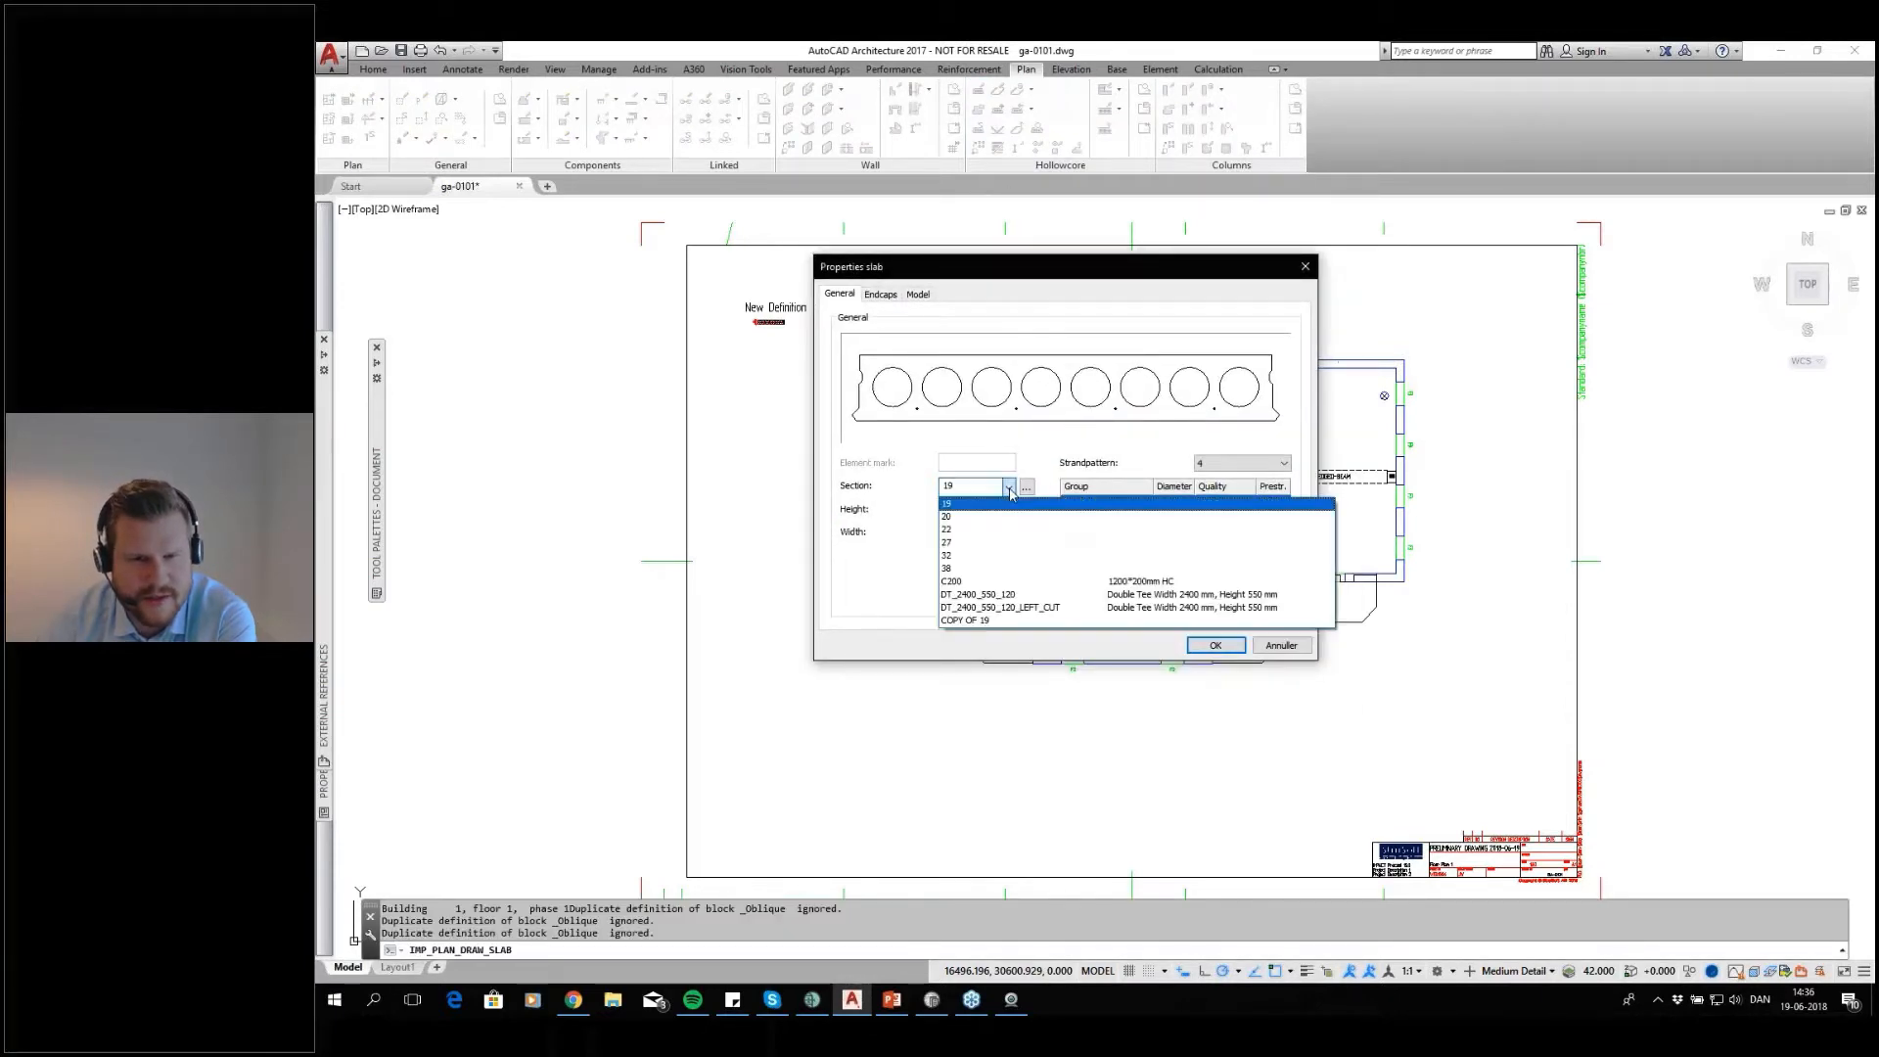
left_click(979, 541)
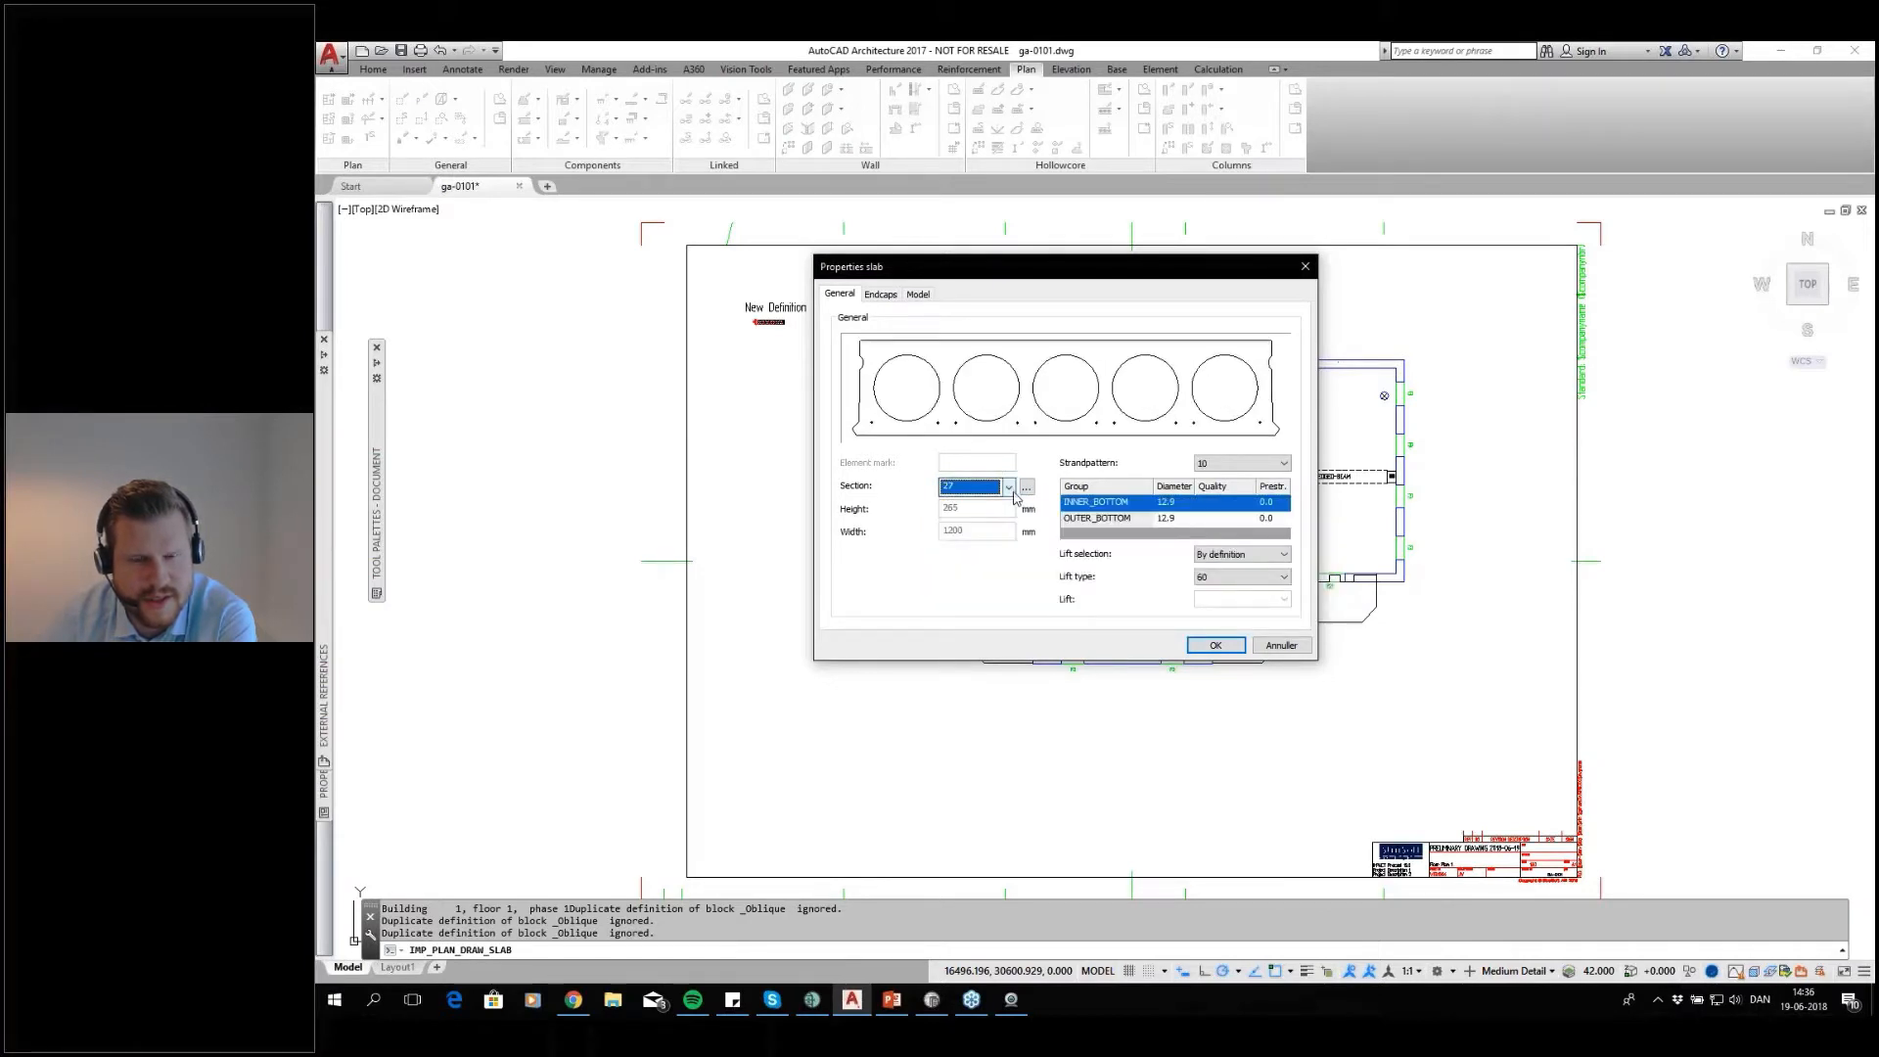
left_click(1009, 487)
left_click(978, 572)
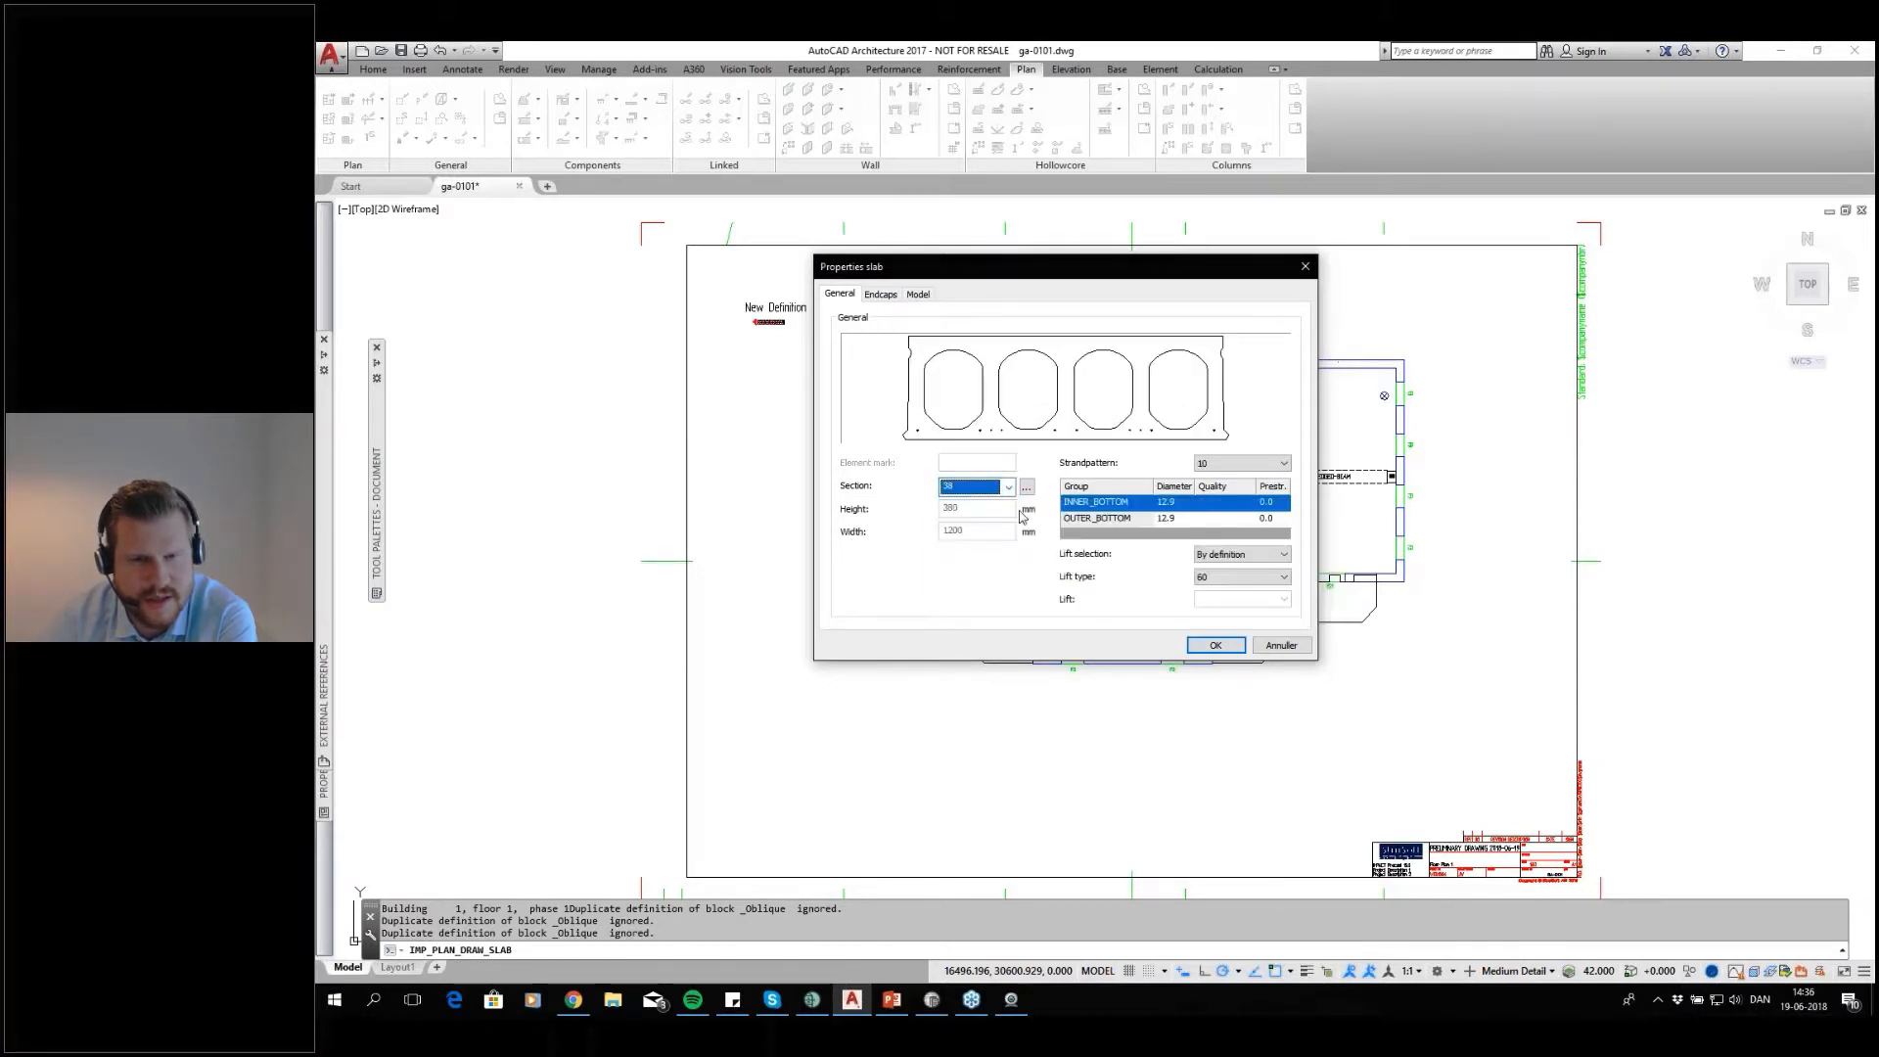
left_click(1009, 487)
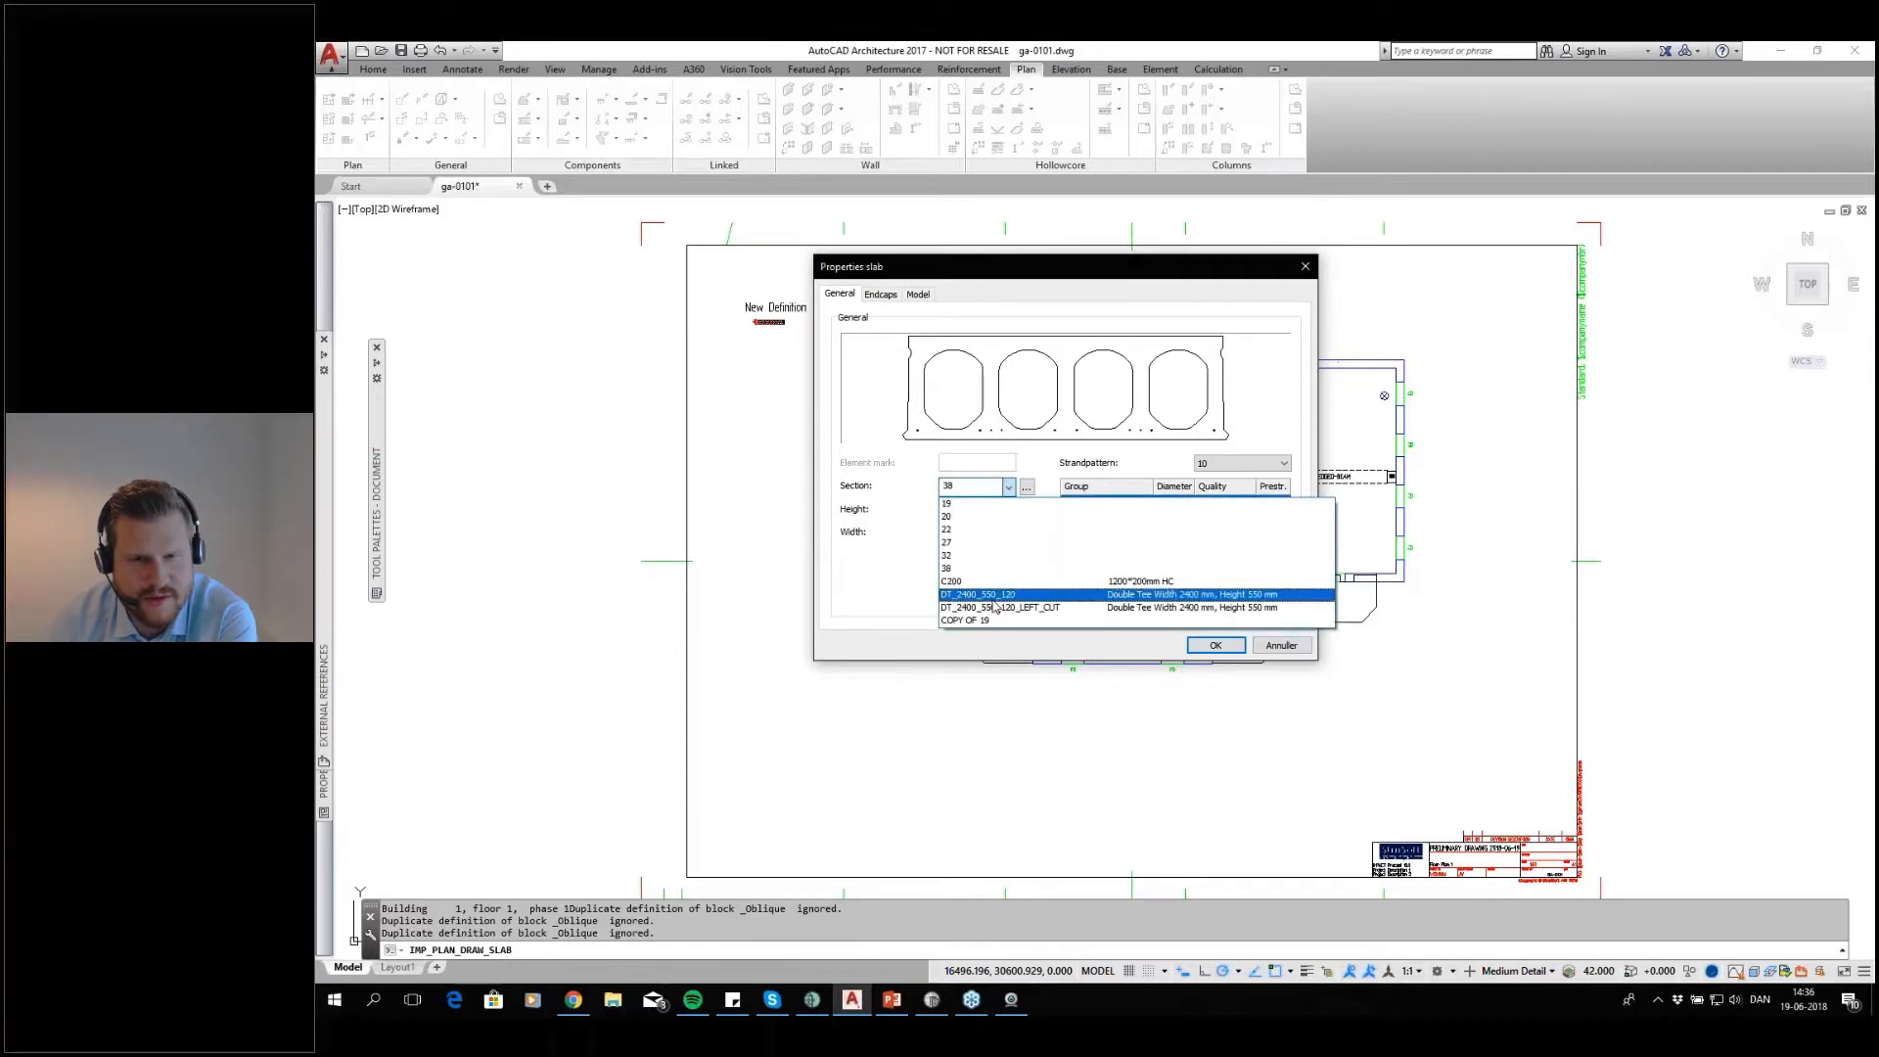
left_click(992, 599)
left_click(1008, 488)
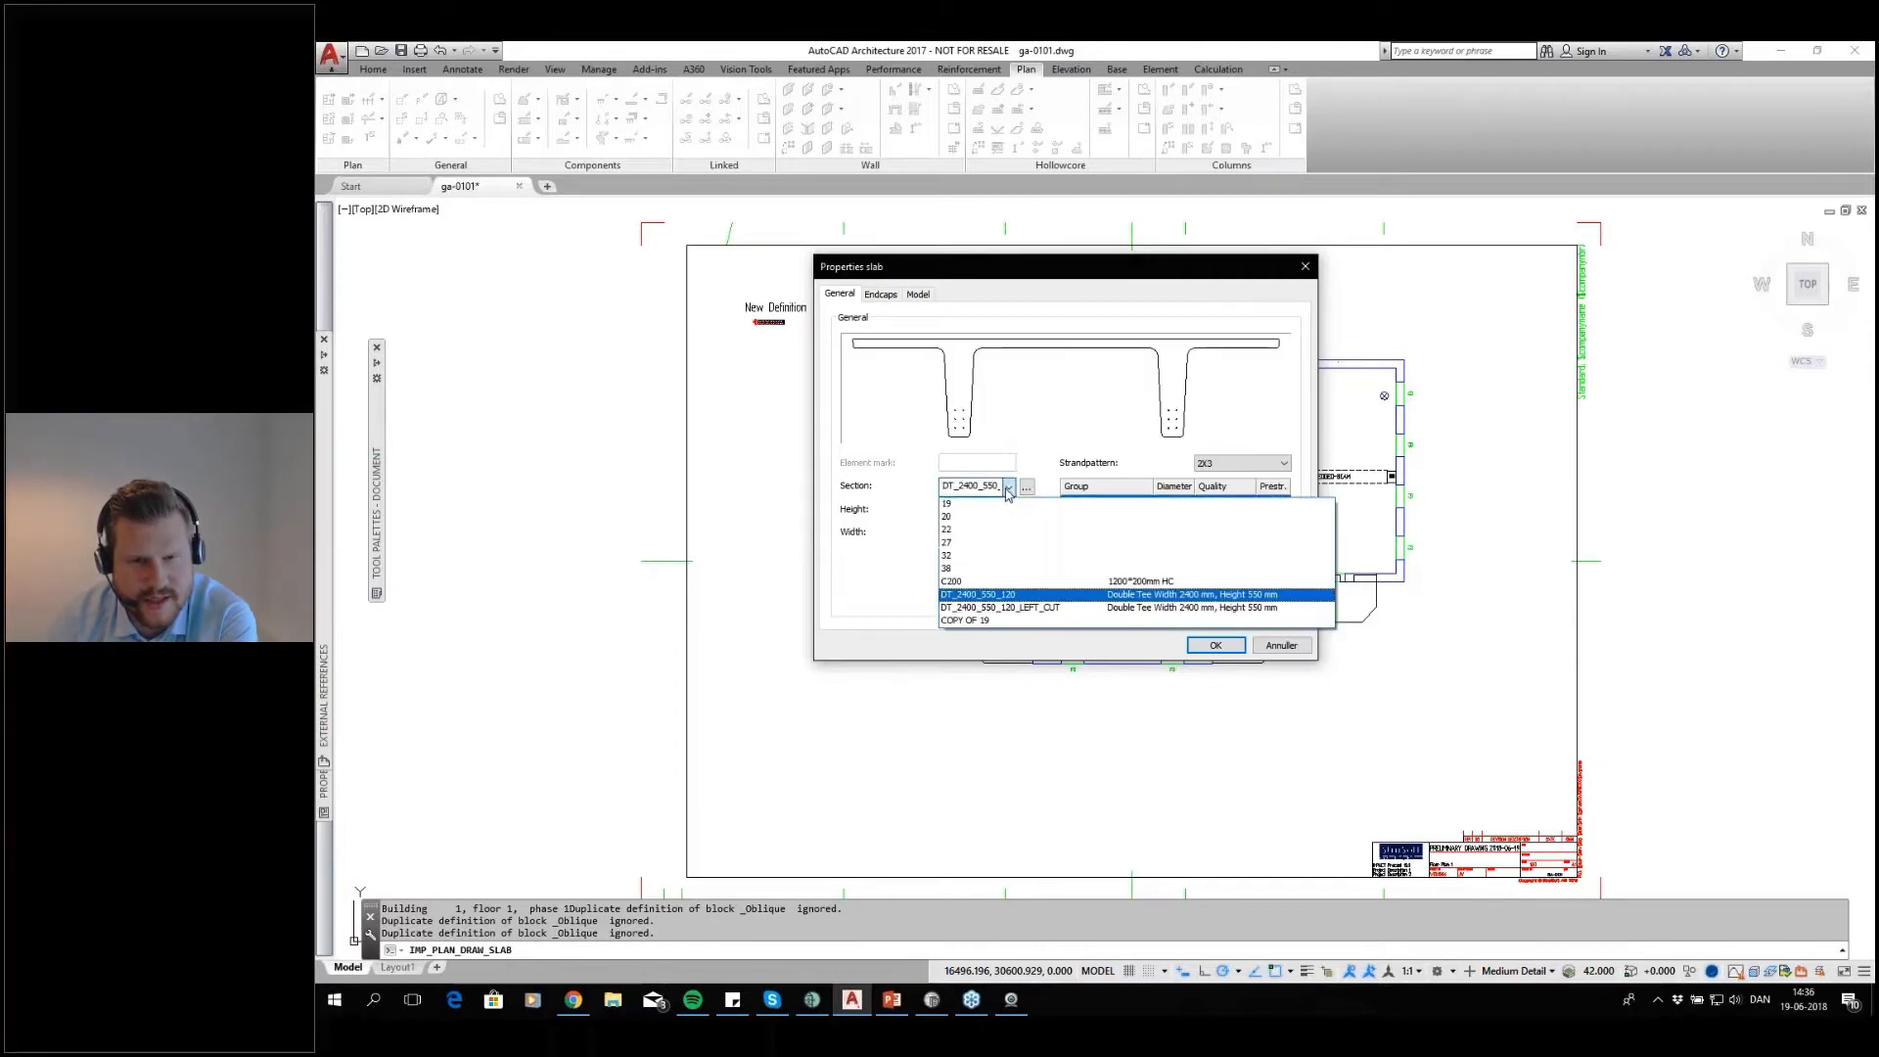
left_click(1003, 505)
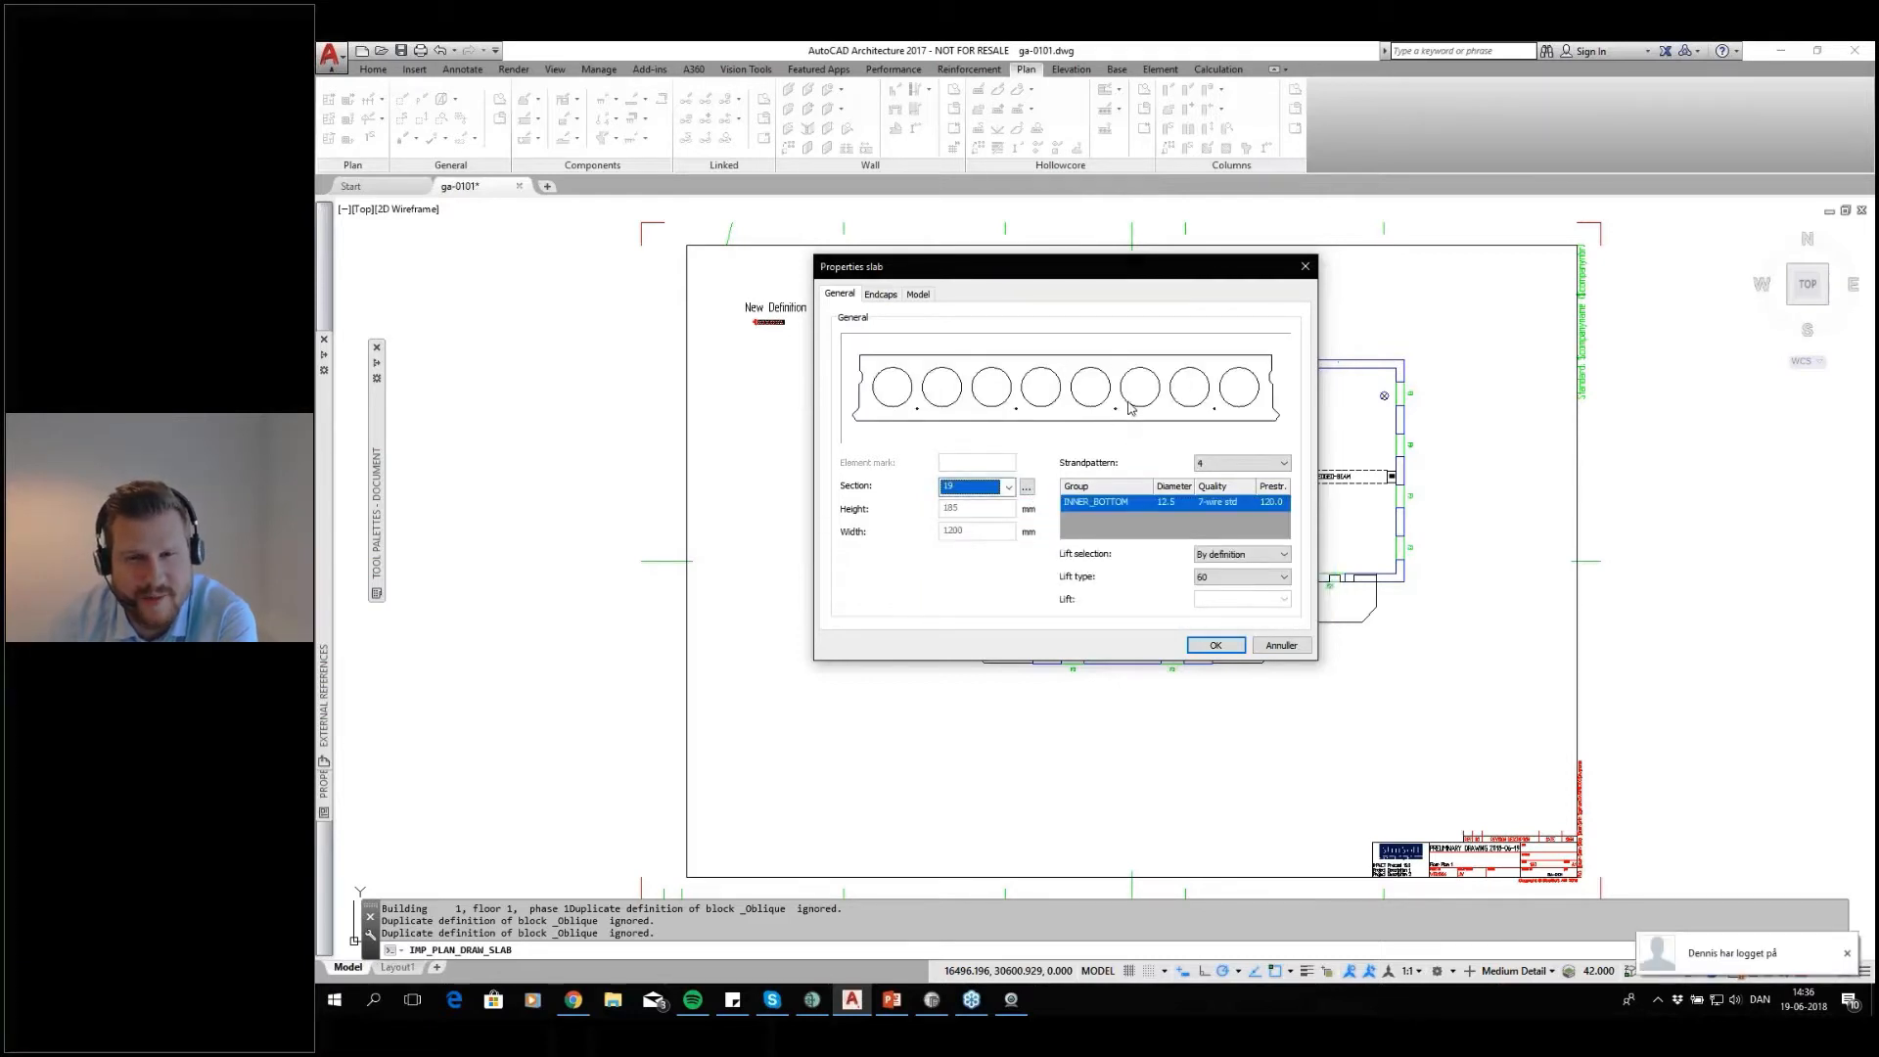
Try strand pattern 33 and another pattern on the section 19 slab, and return to pattern 4
left_click(1236, 477)
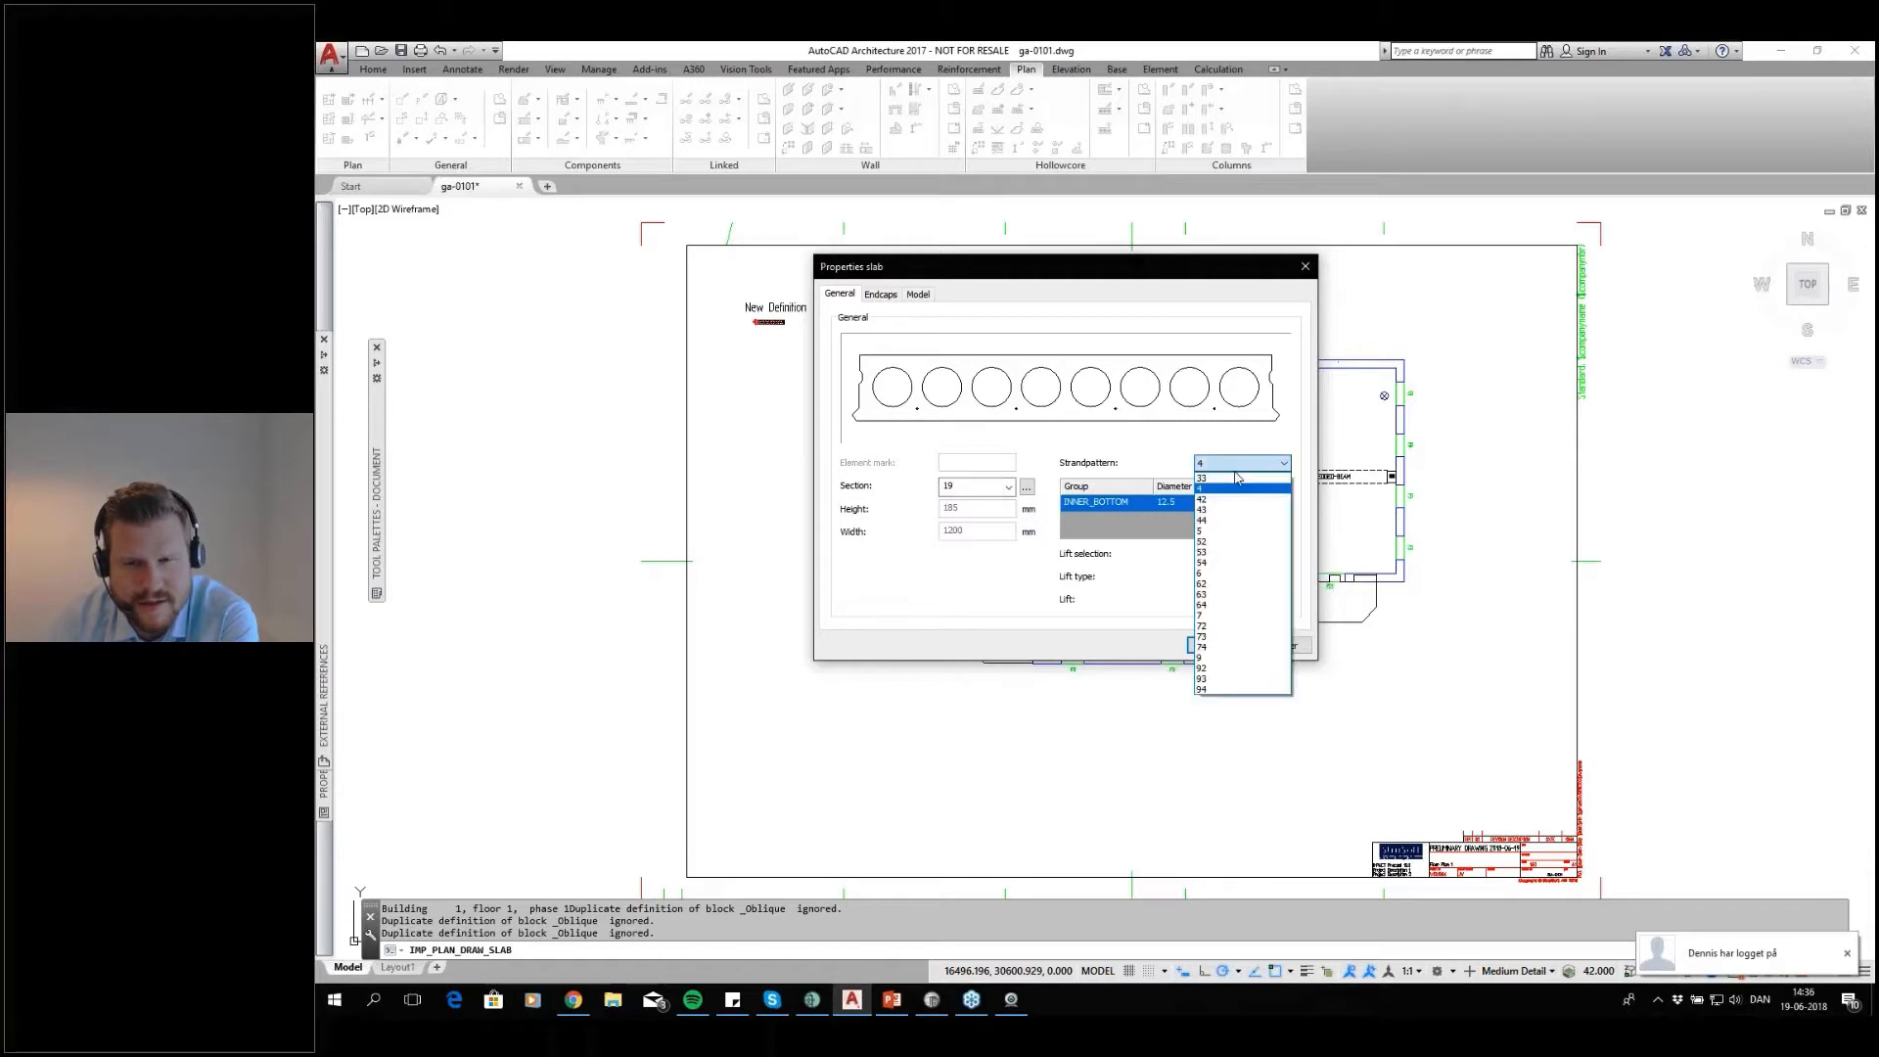
left_click(1231, 478)
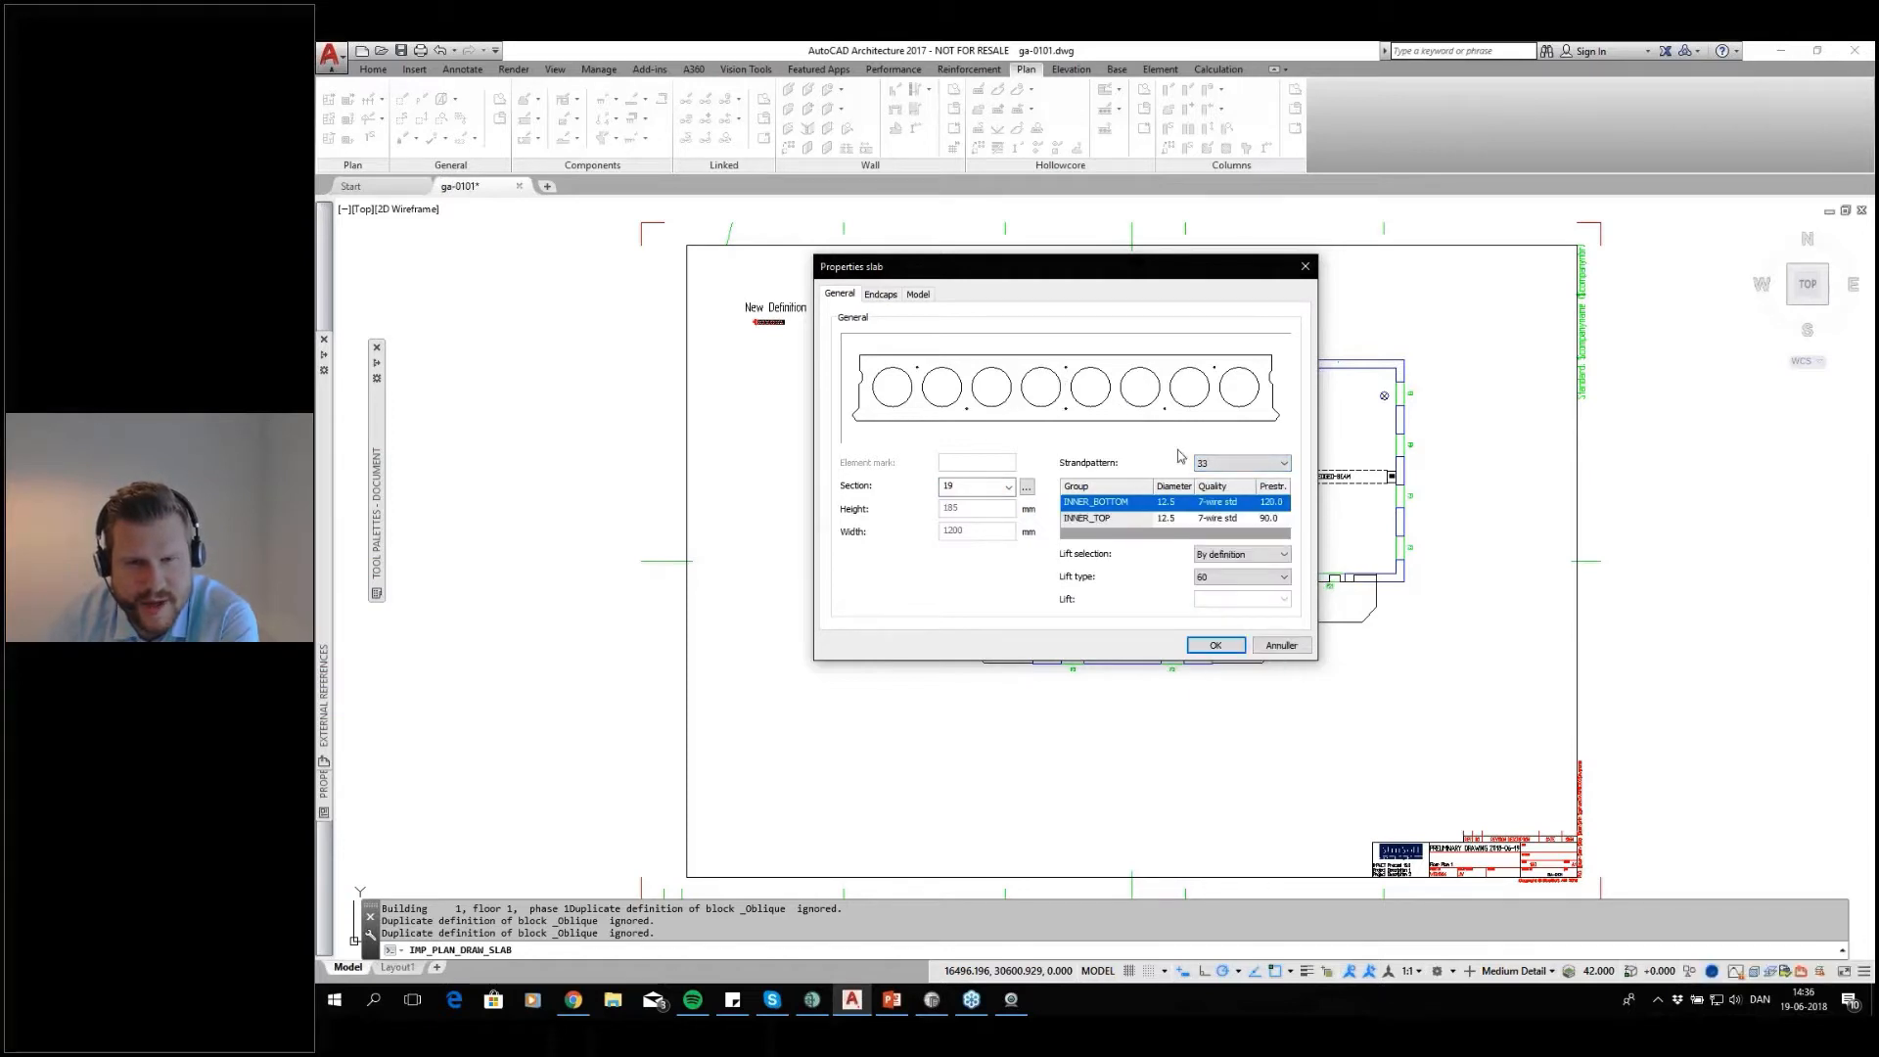
left_click(1211, 466)
left_click(1210, 510)
left_click(1241, 463)
left_click(1204, 488)
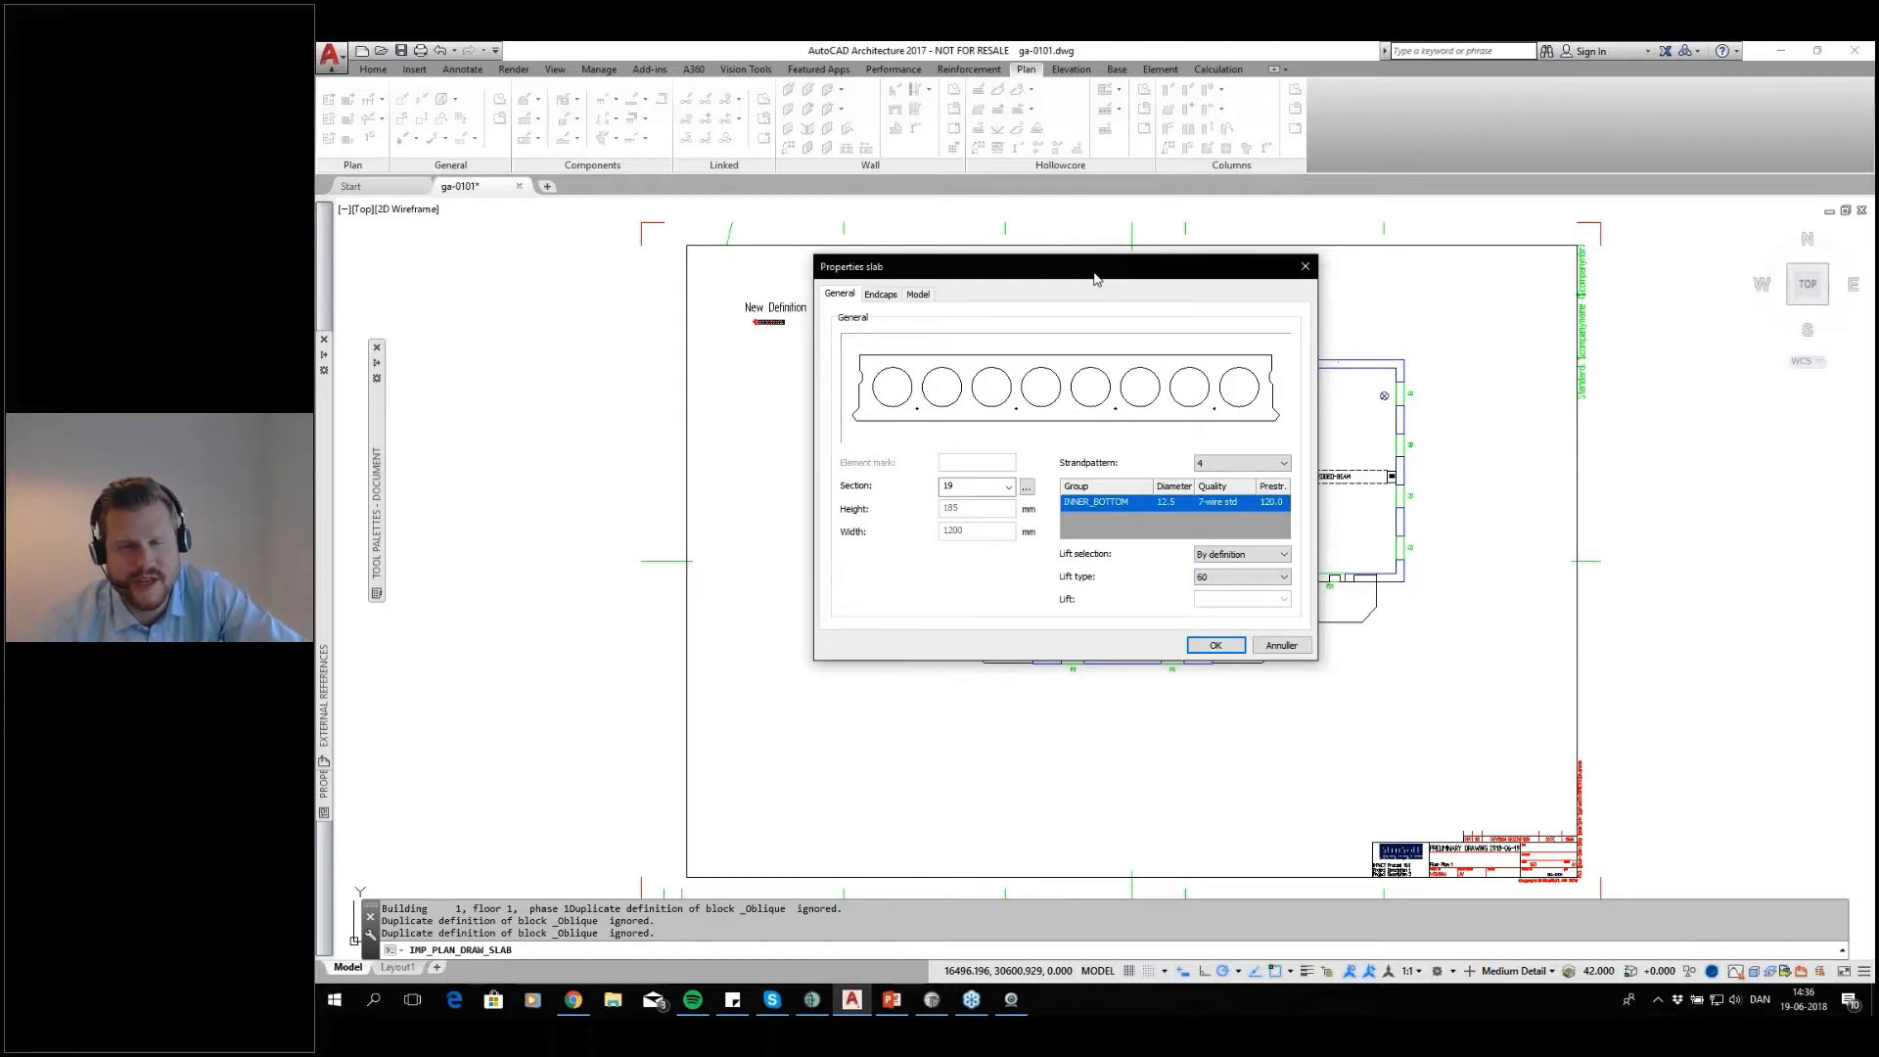
Accept section 19 with strand pattern 4 and outline the slab area across the upper-left room, corner to corner
left_click_drag(1095, 279, 1075, 269)
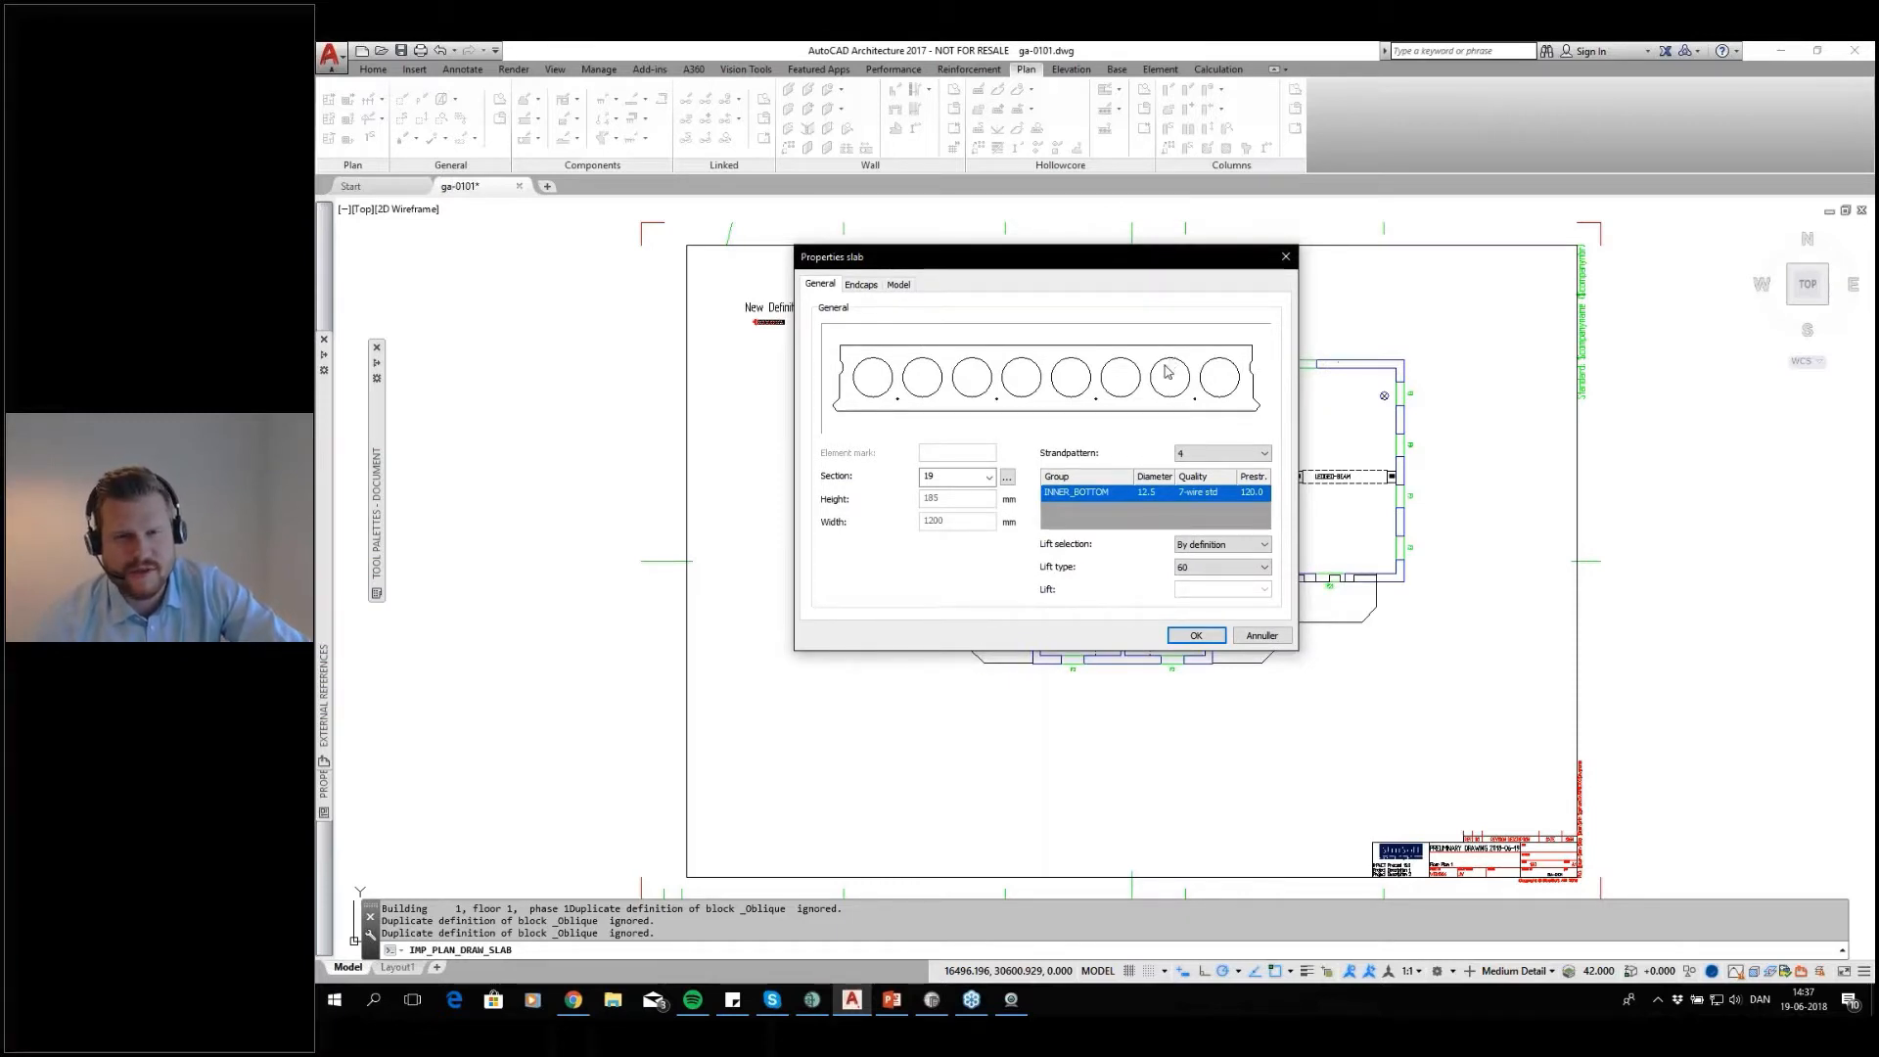
left_click(1196, 635)
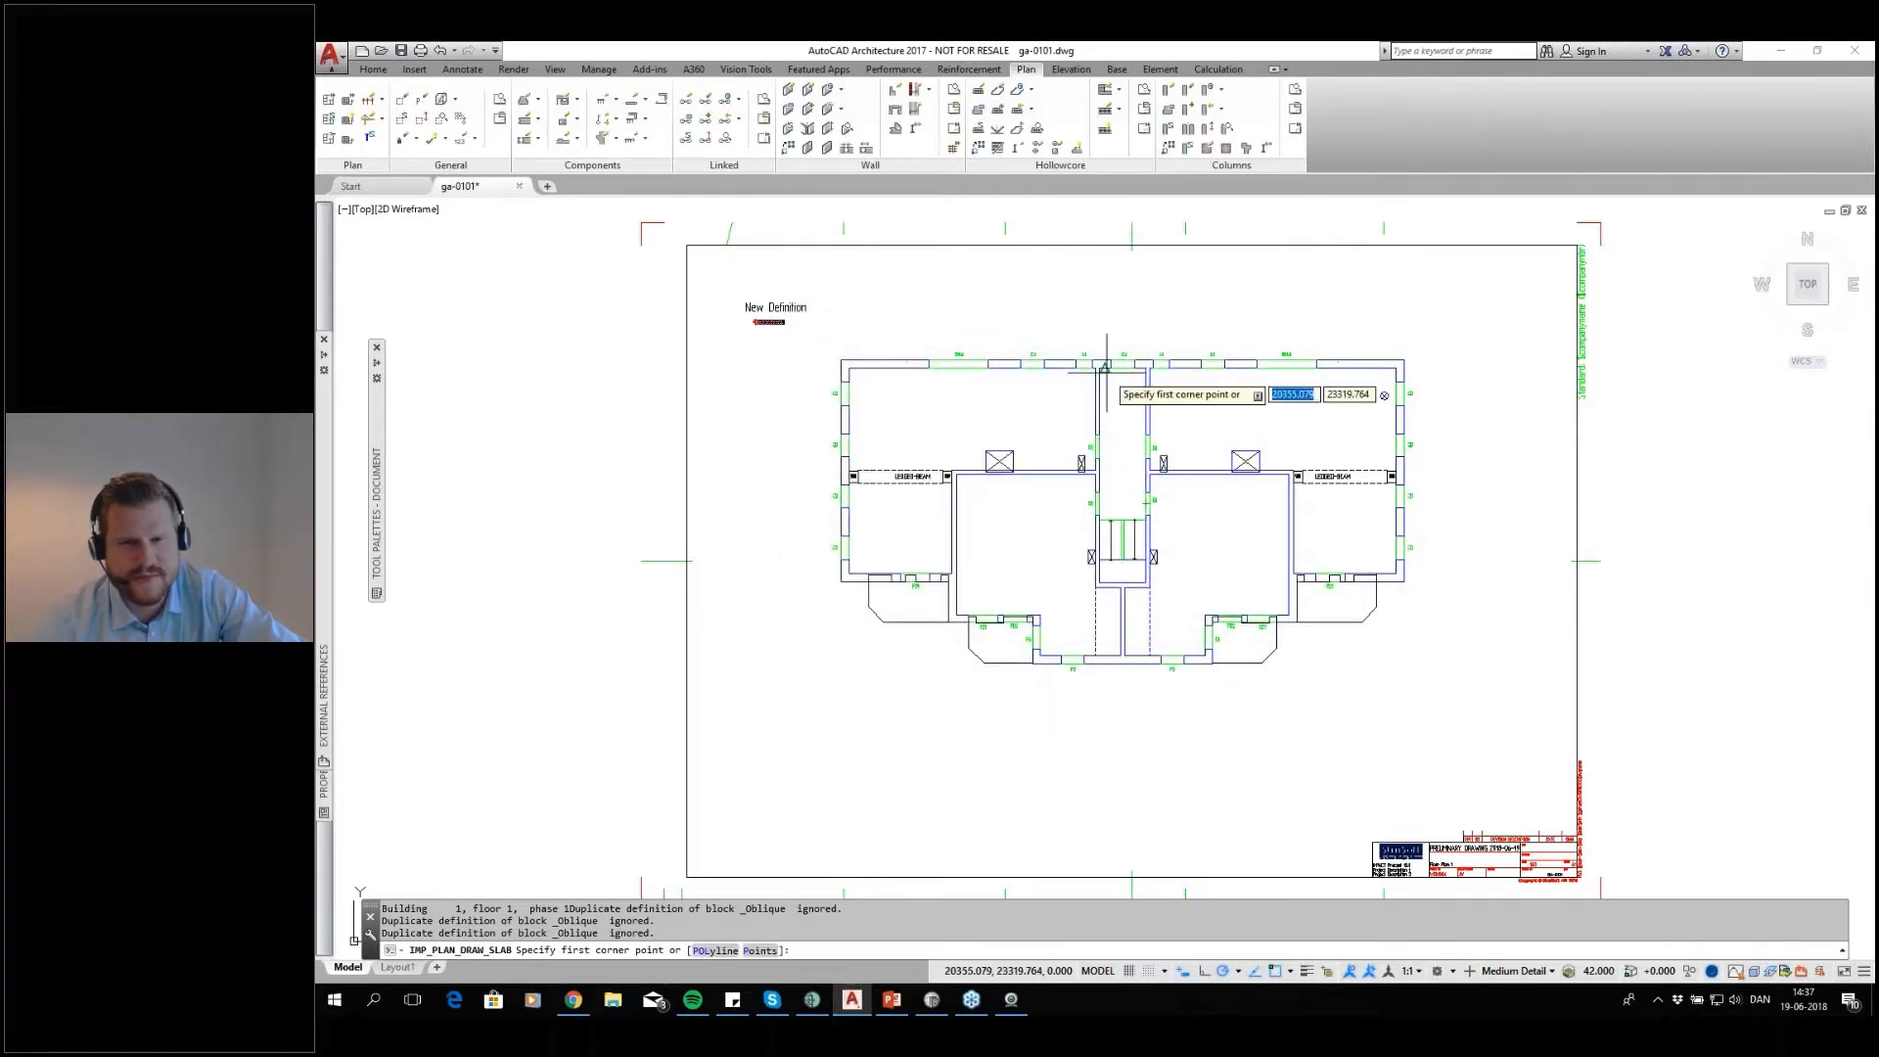
scroll(1004, 382, "up", 3)
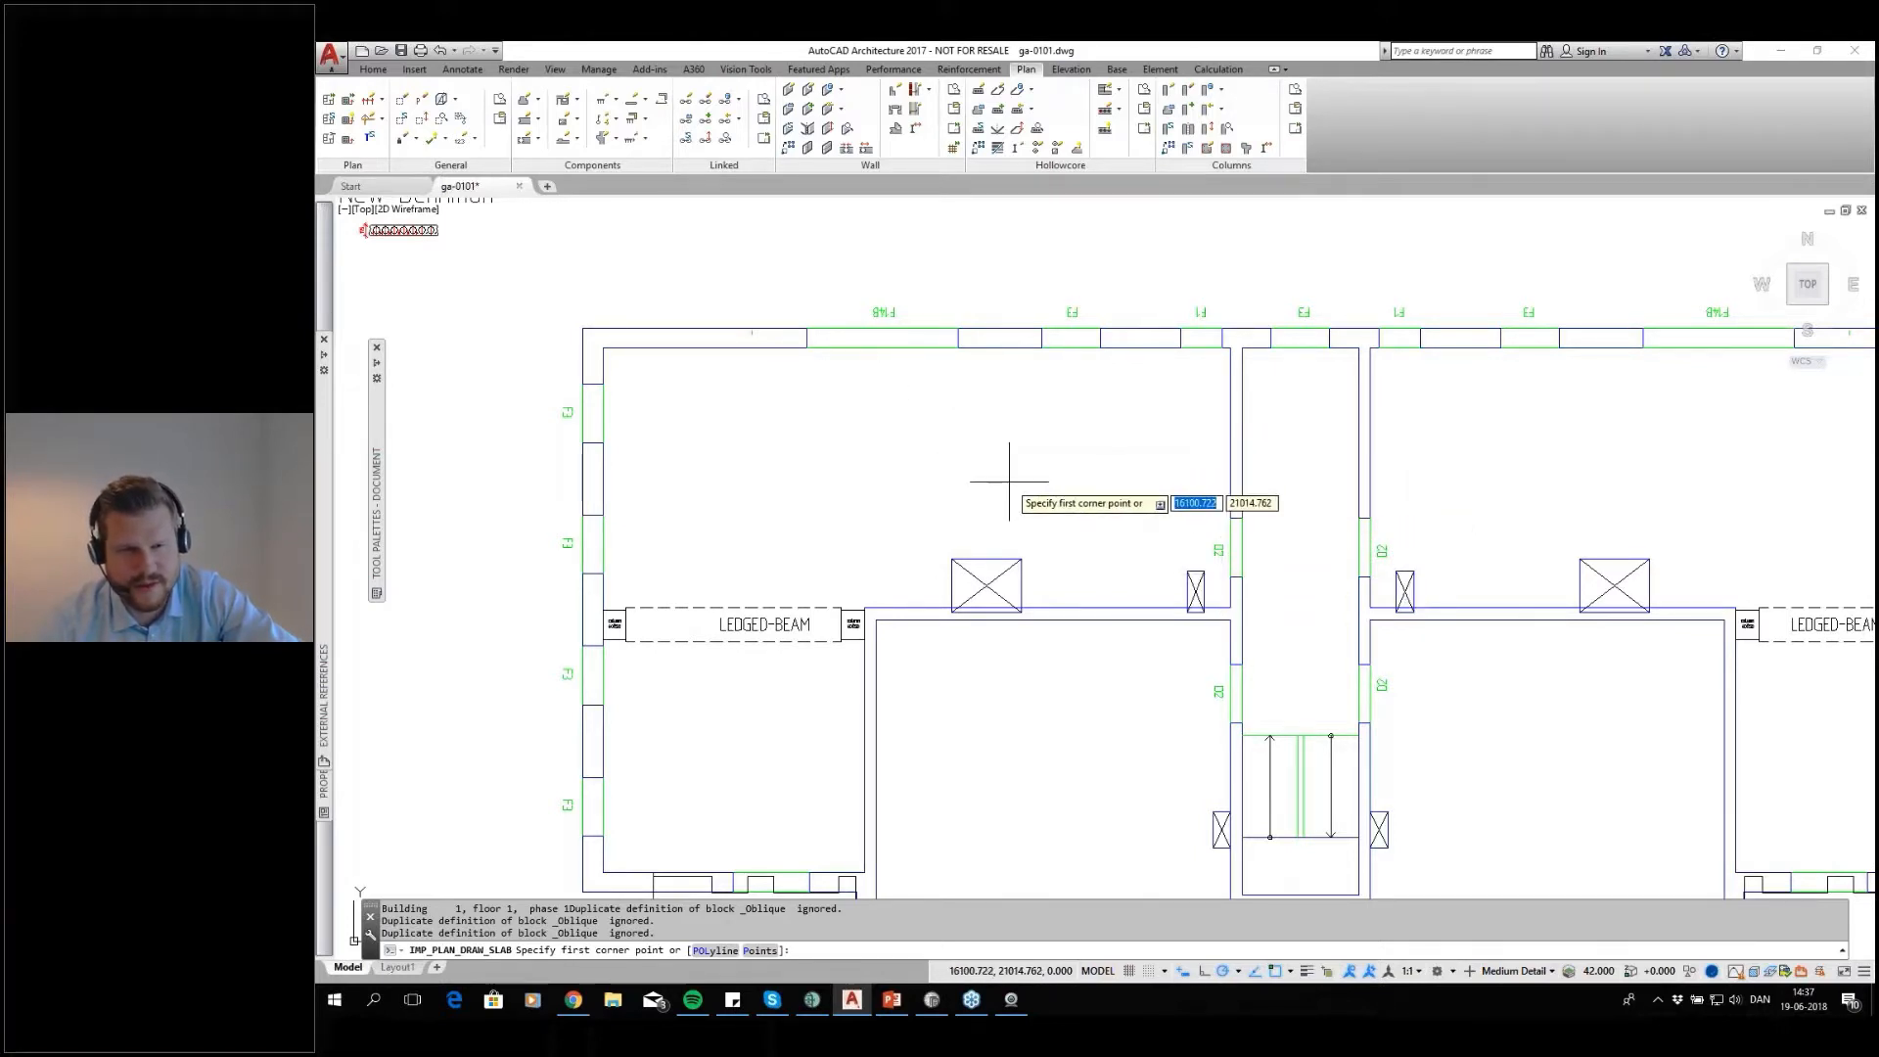
scroll(967, 453, "down", 1)
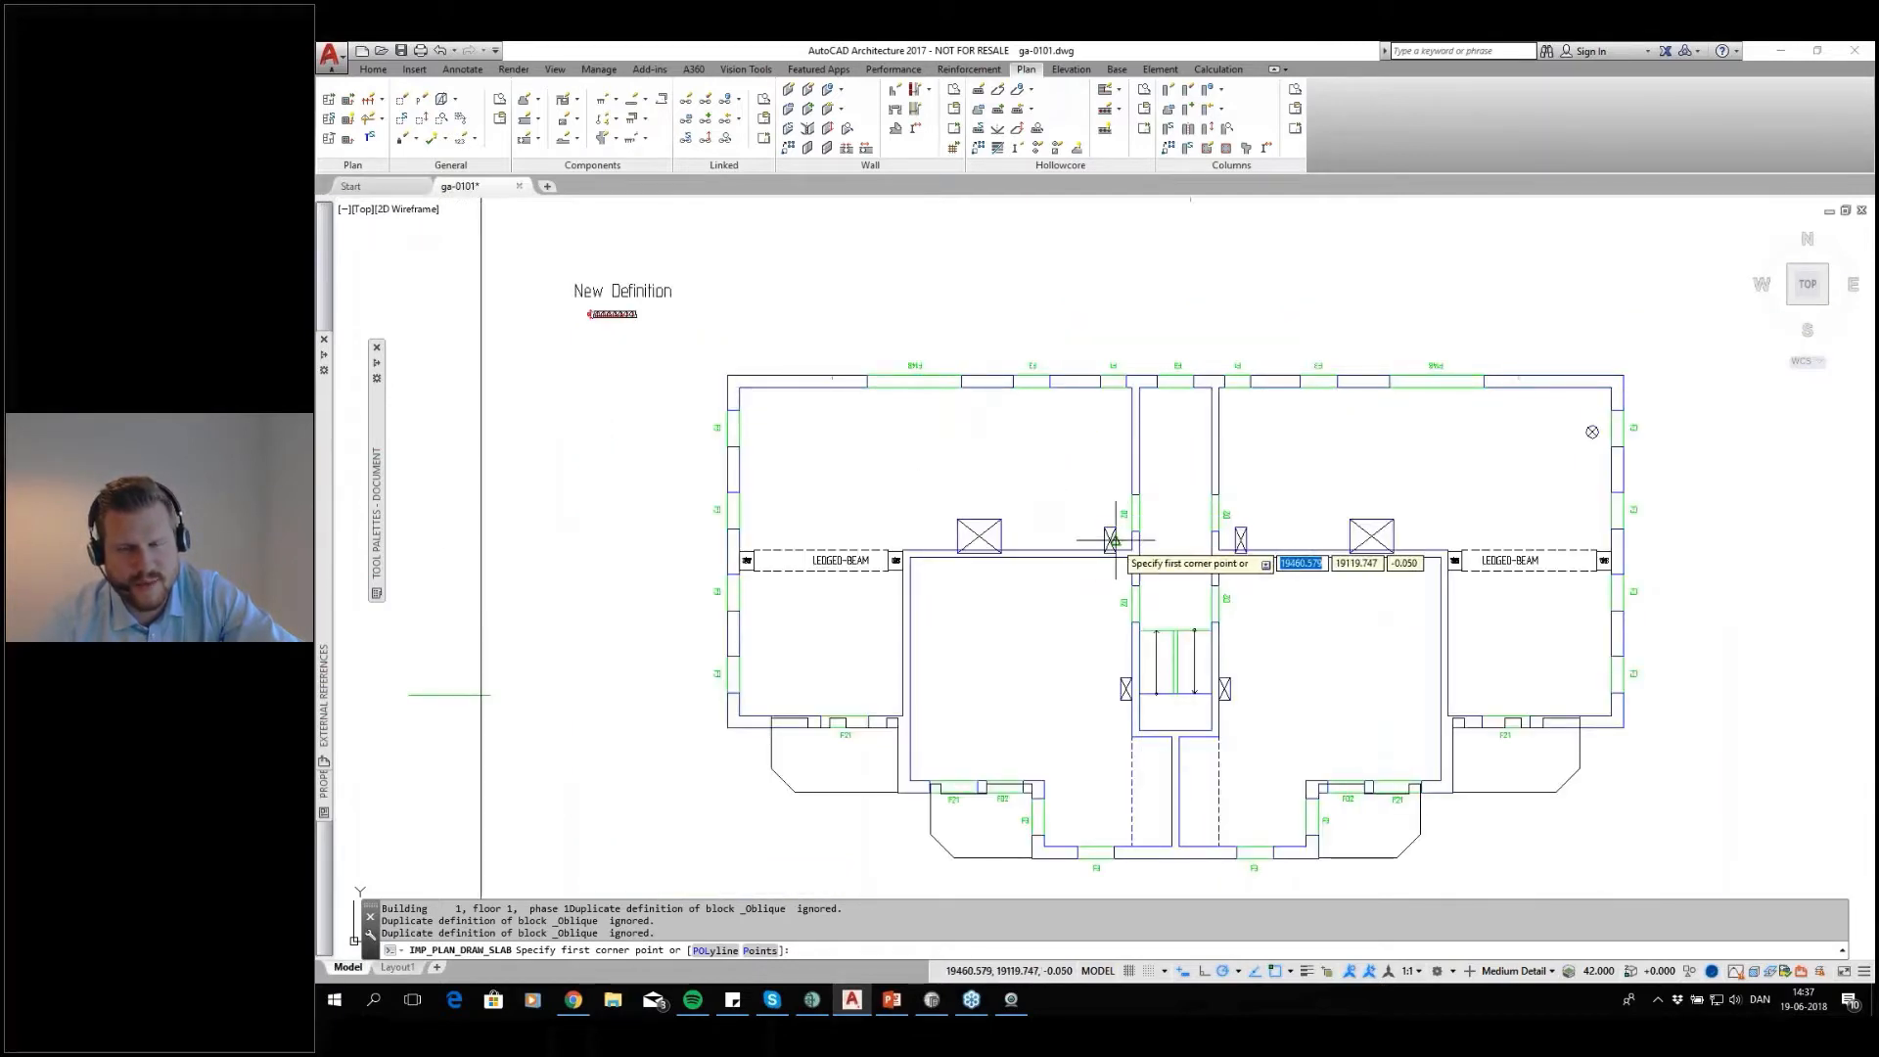
scroll(766, 400, "up", 5)
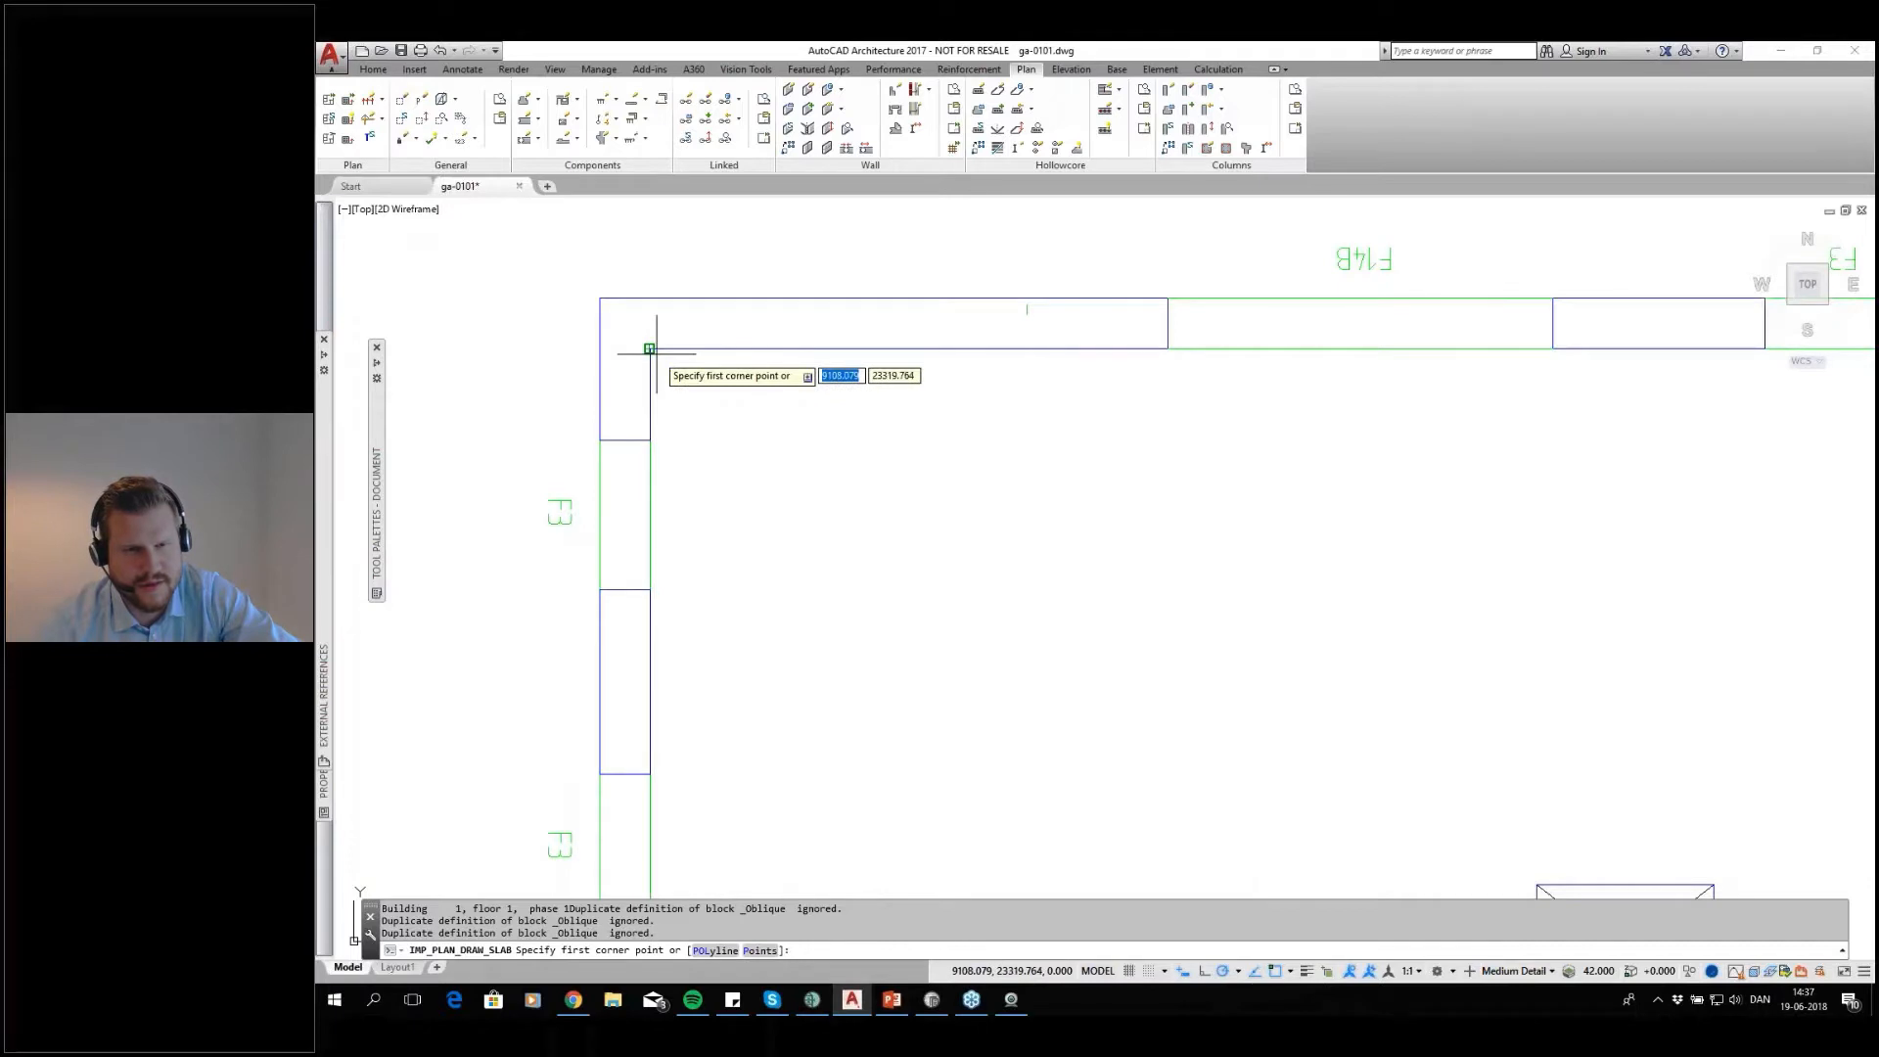
left_click(649, 349)
scroll(1027, 618, "down", 6)
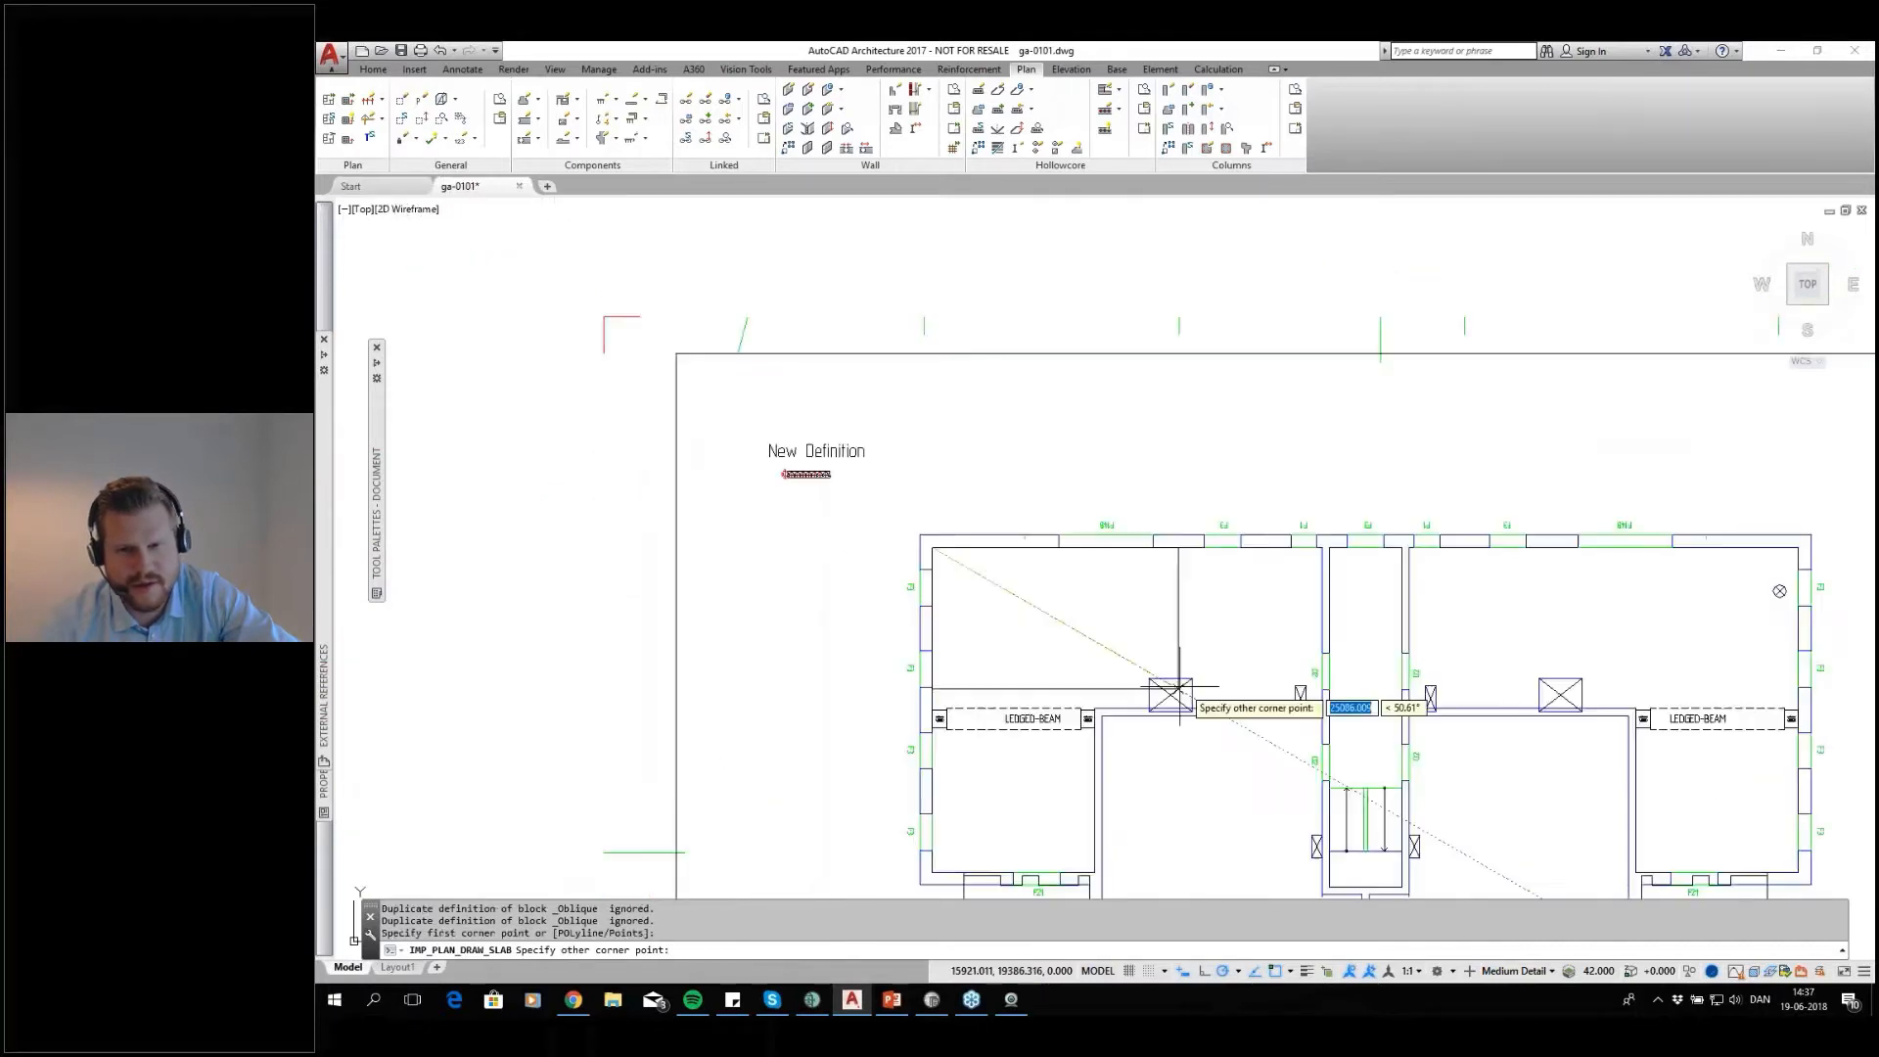
scroll(1337, 711, "up", 5)
left_click(1269, 708)
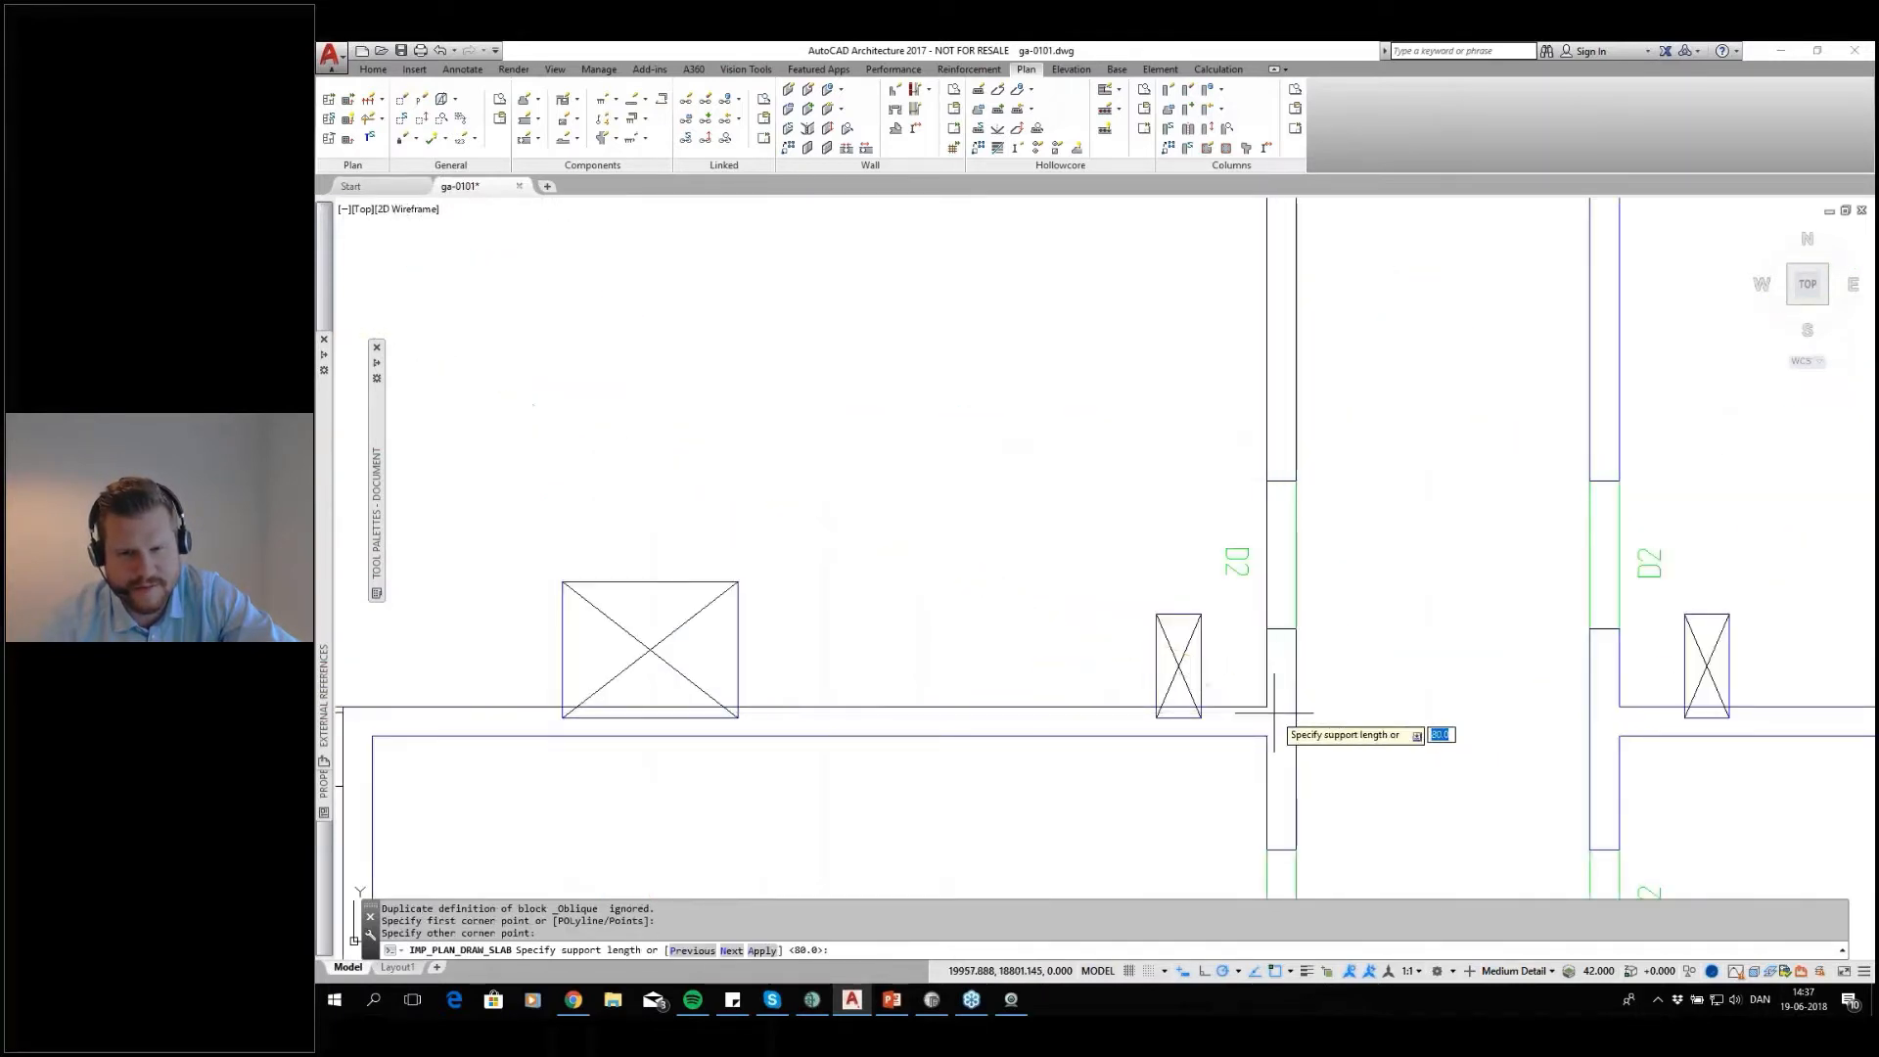
Accept support lengths of 80 on the upper room's north and south edges and 0 on its side edges, with no slope
scroll(1033, 599, "down", 5)
scroll(873, 567, "up", 6)
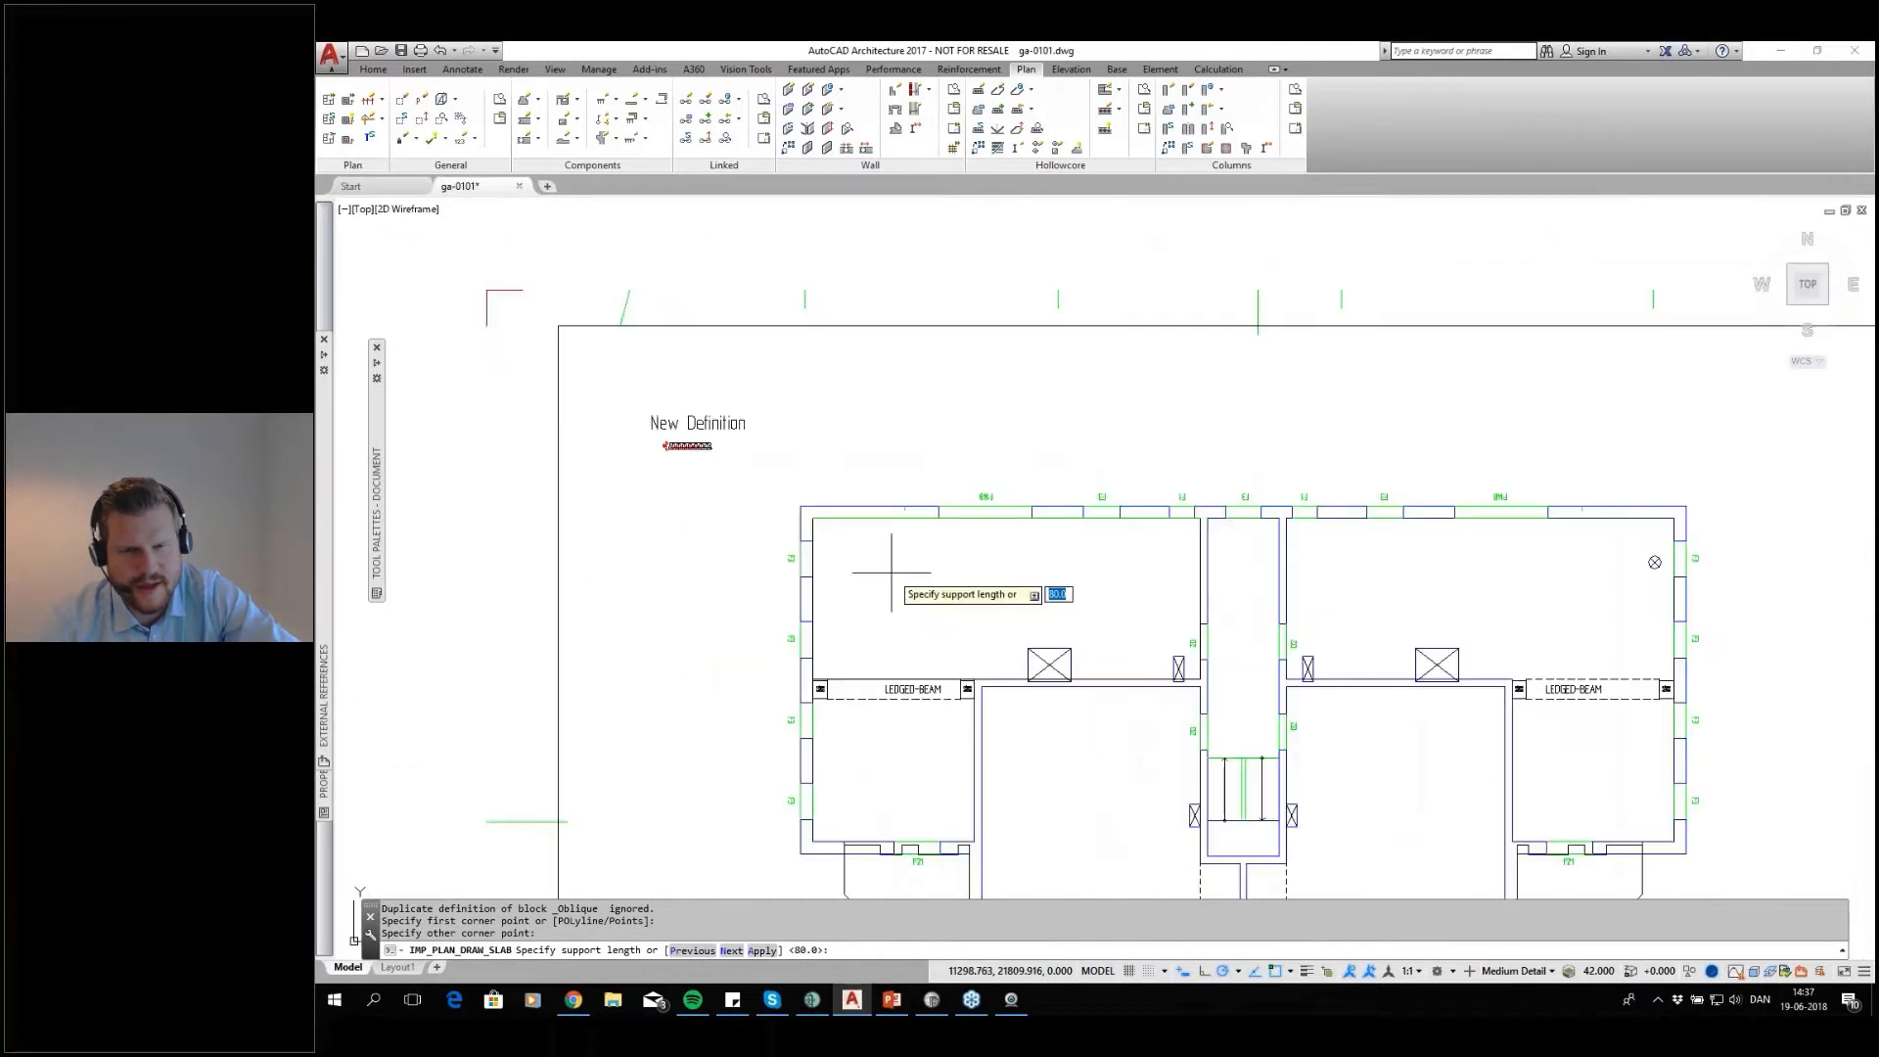
middle_click_drag(1153, 567, 1028, 524)
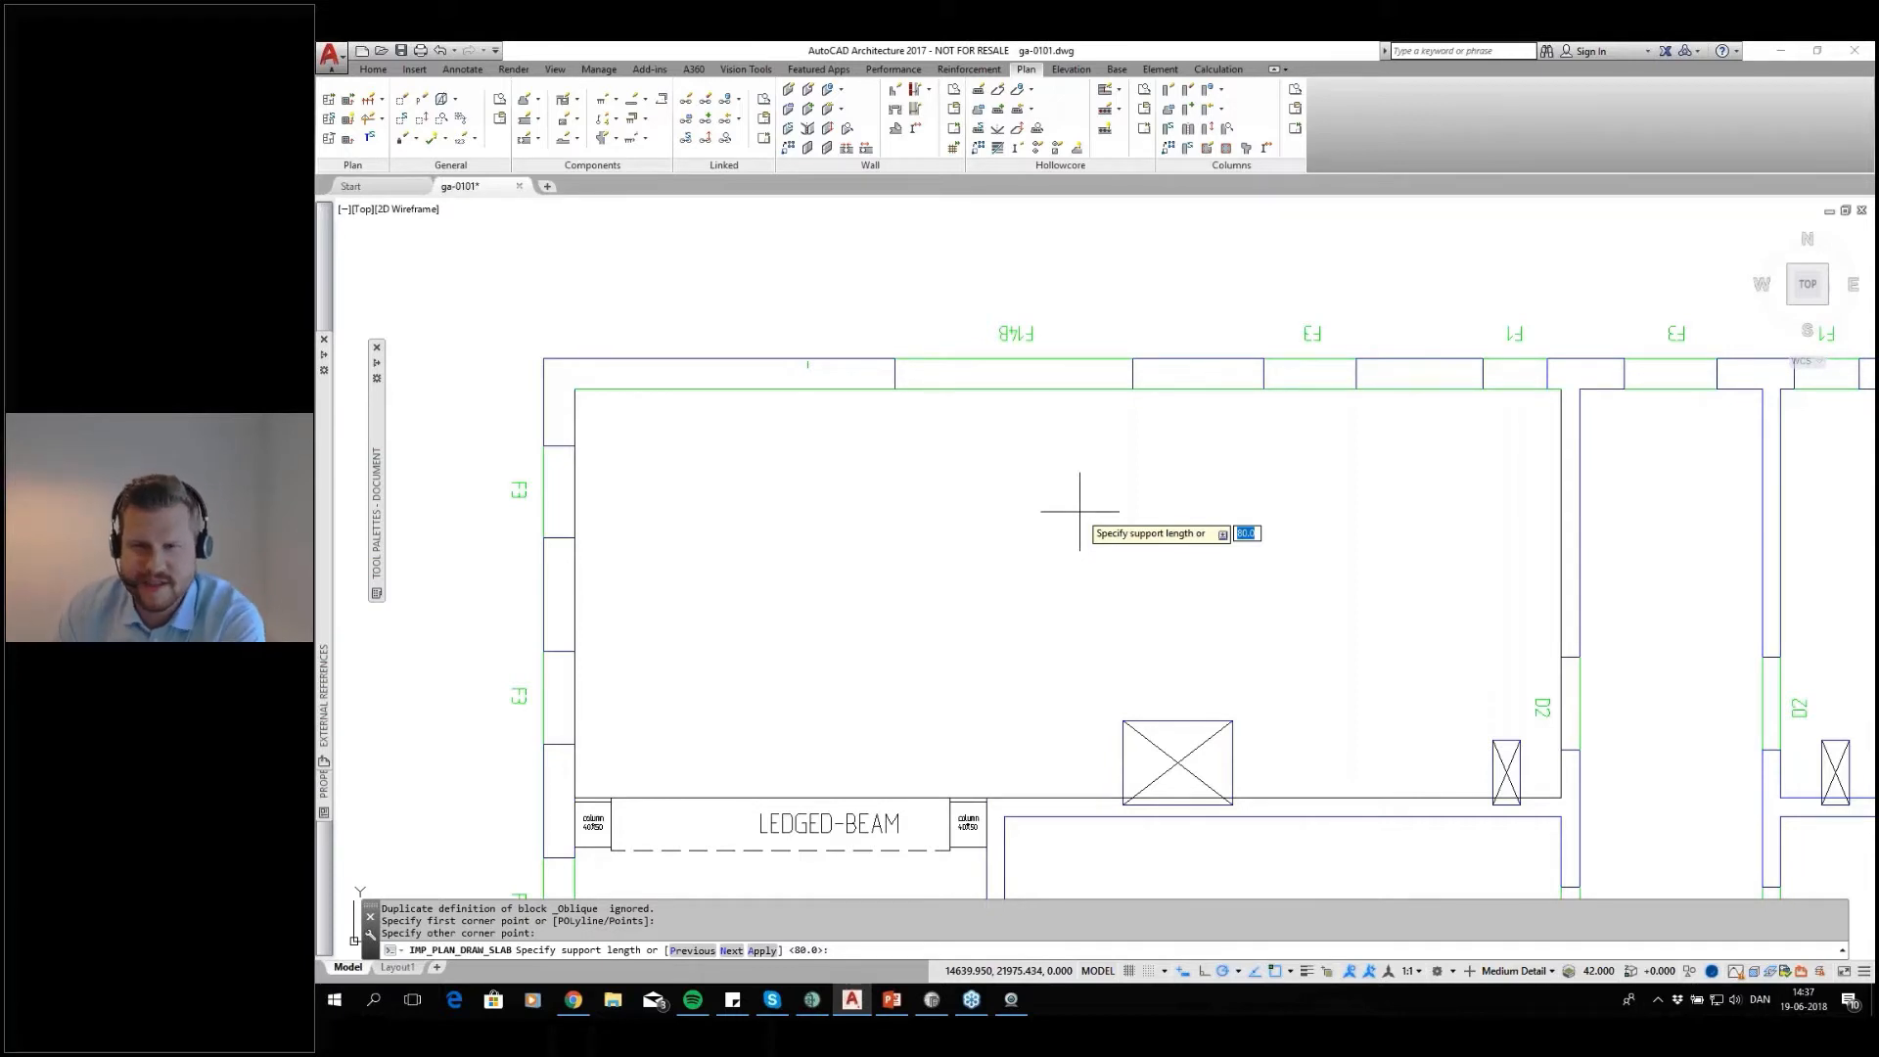
key("Return")
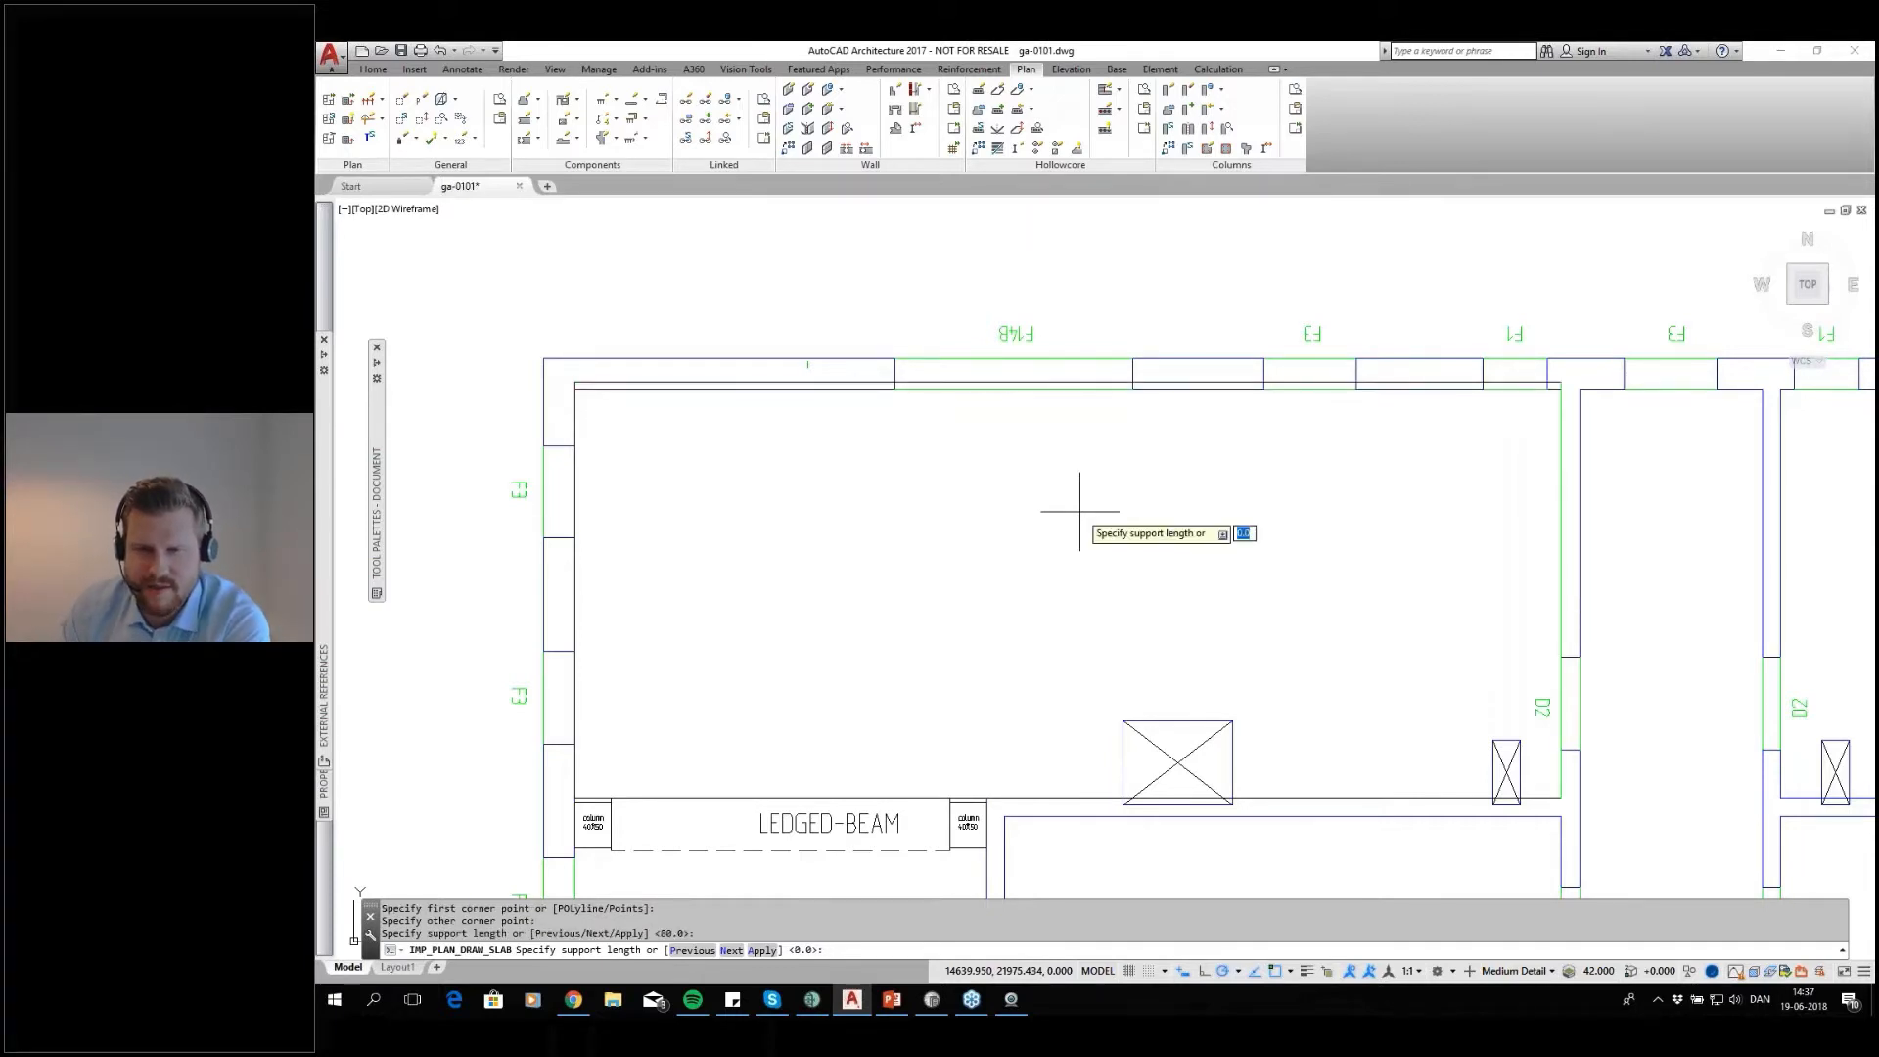
key("Return")
middle_click_drag(958, 799, 995, 691)
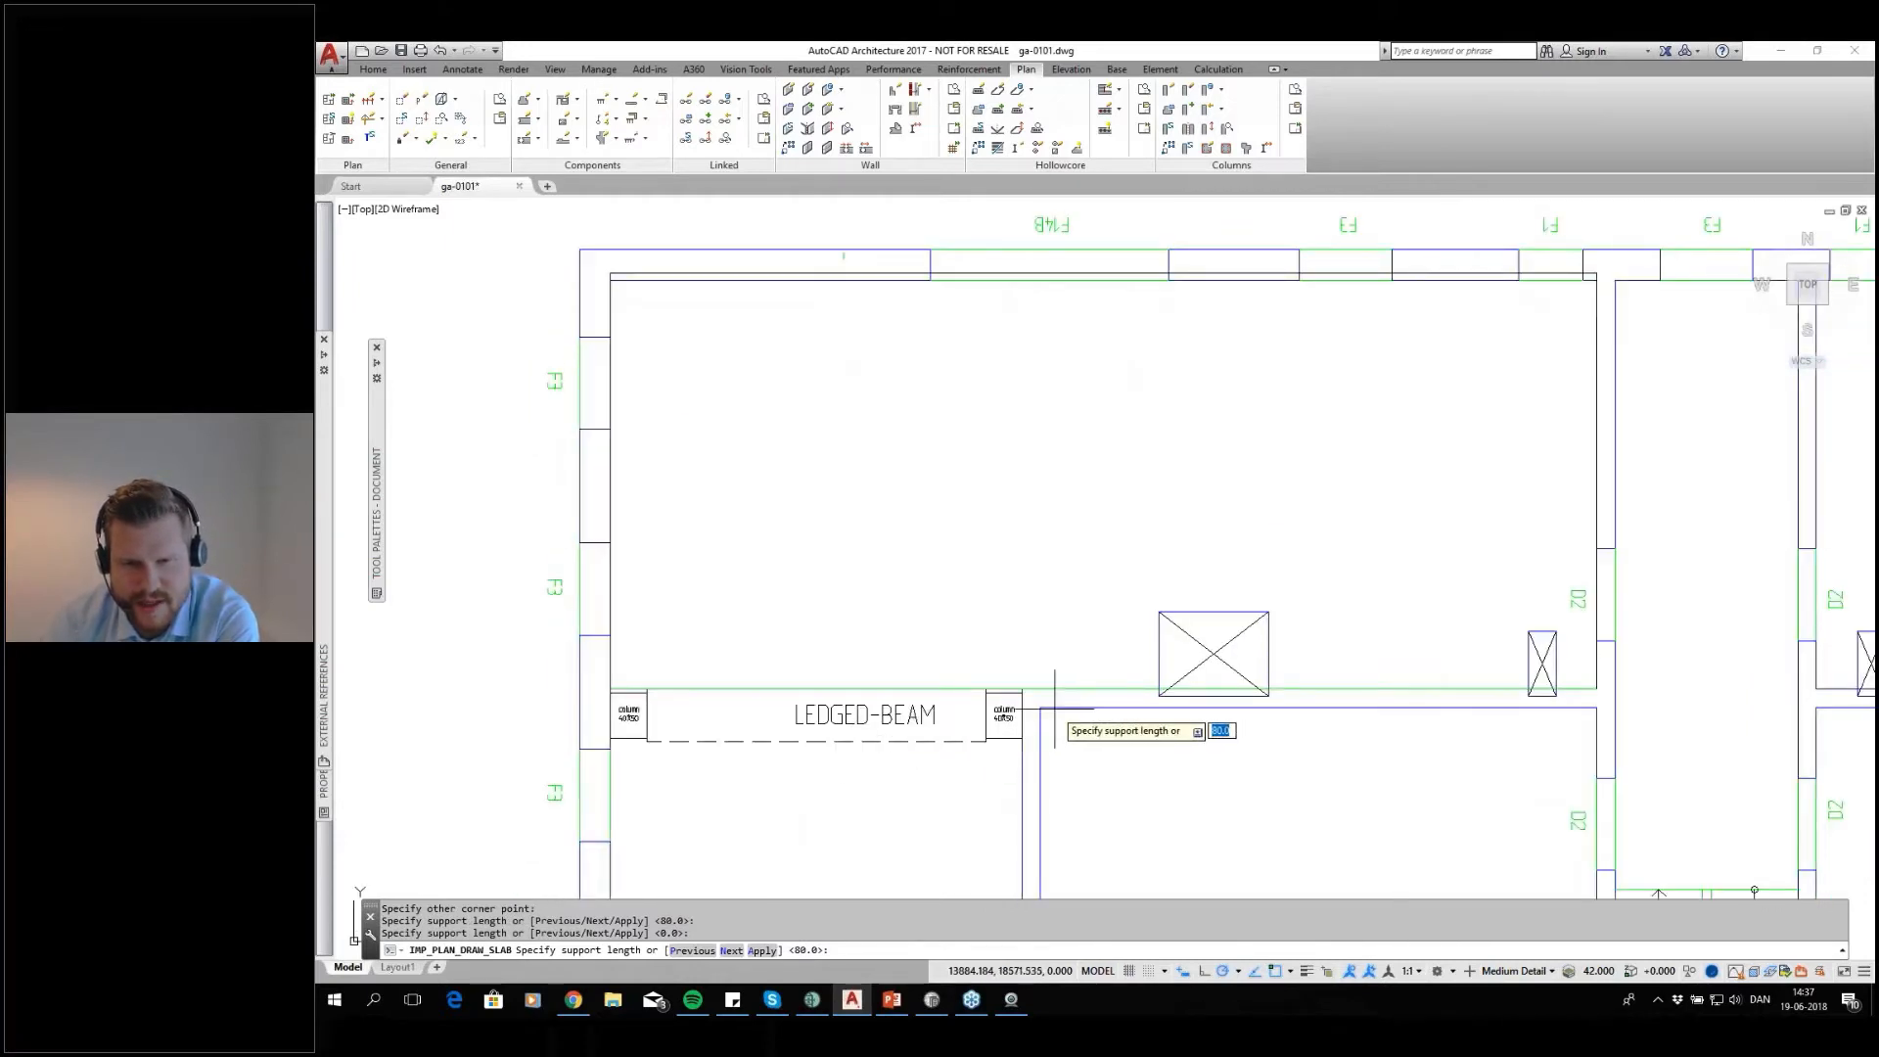
key("Return")
key("Return")
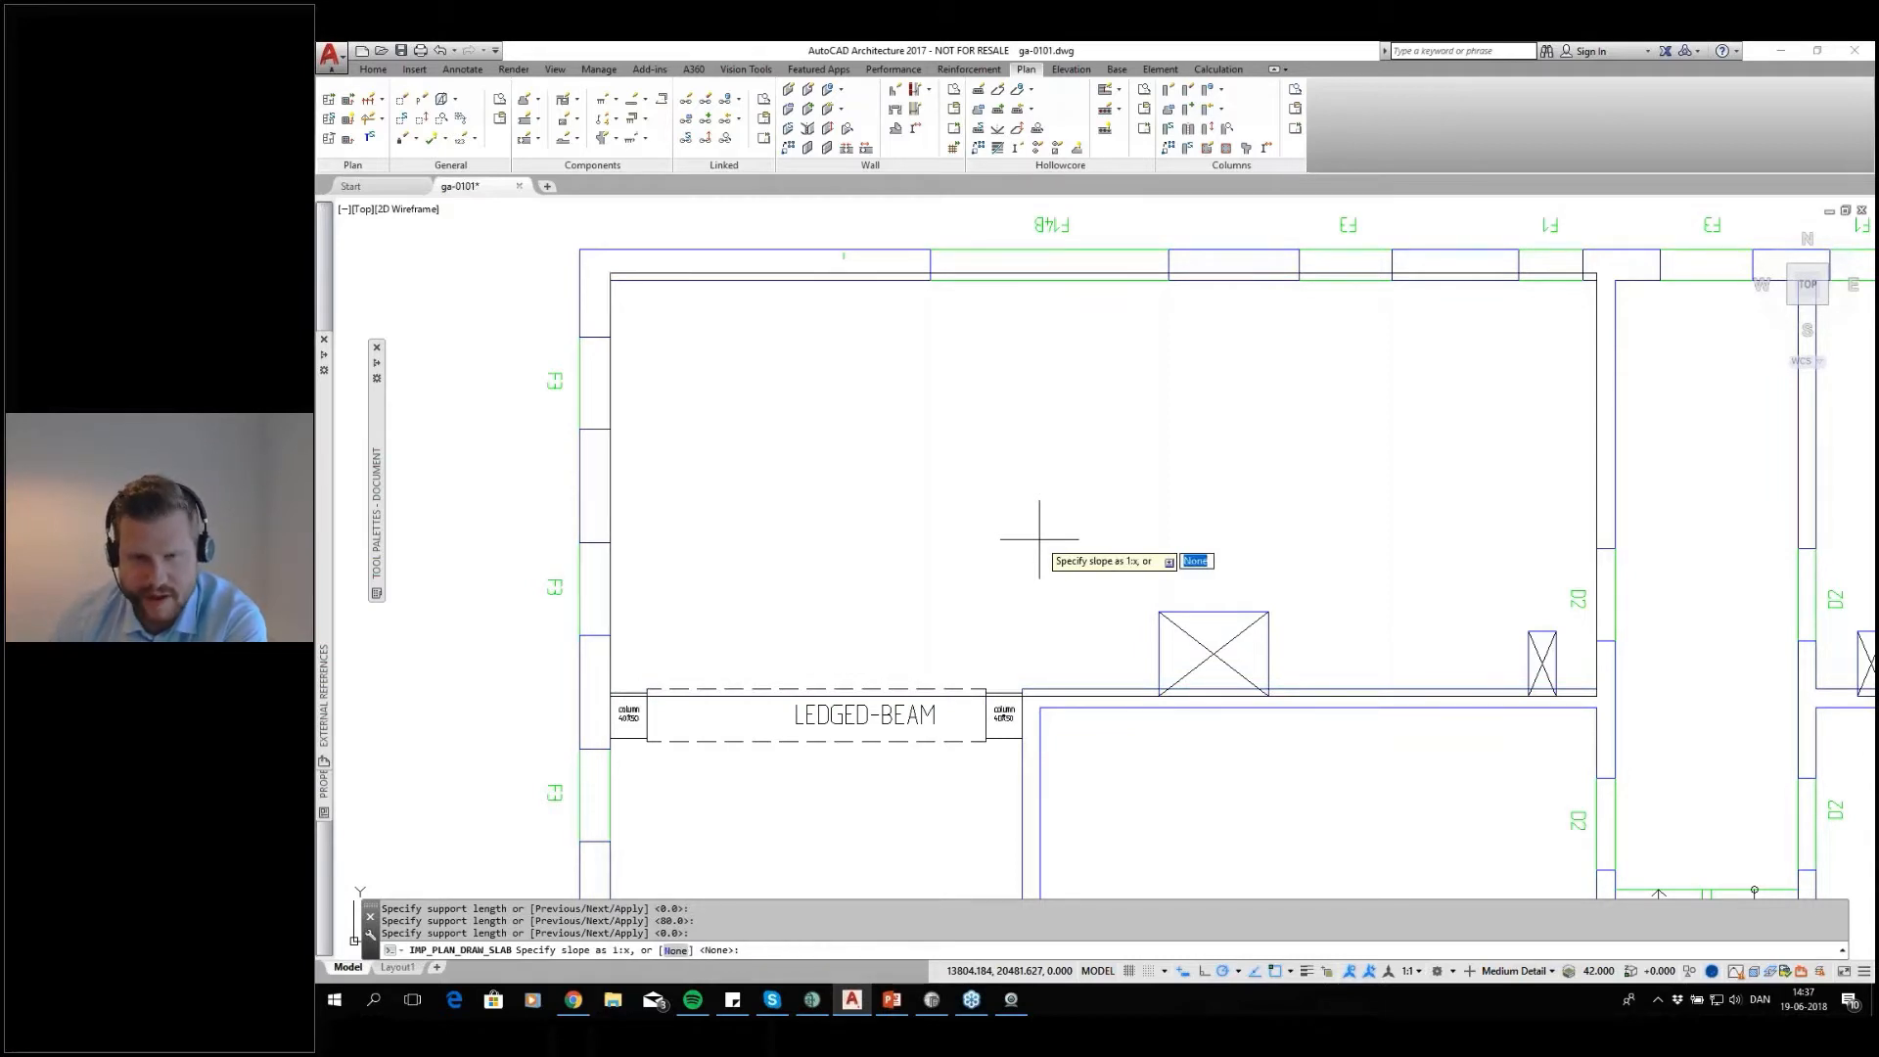
key("Return")
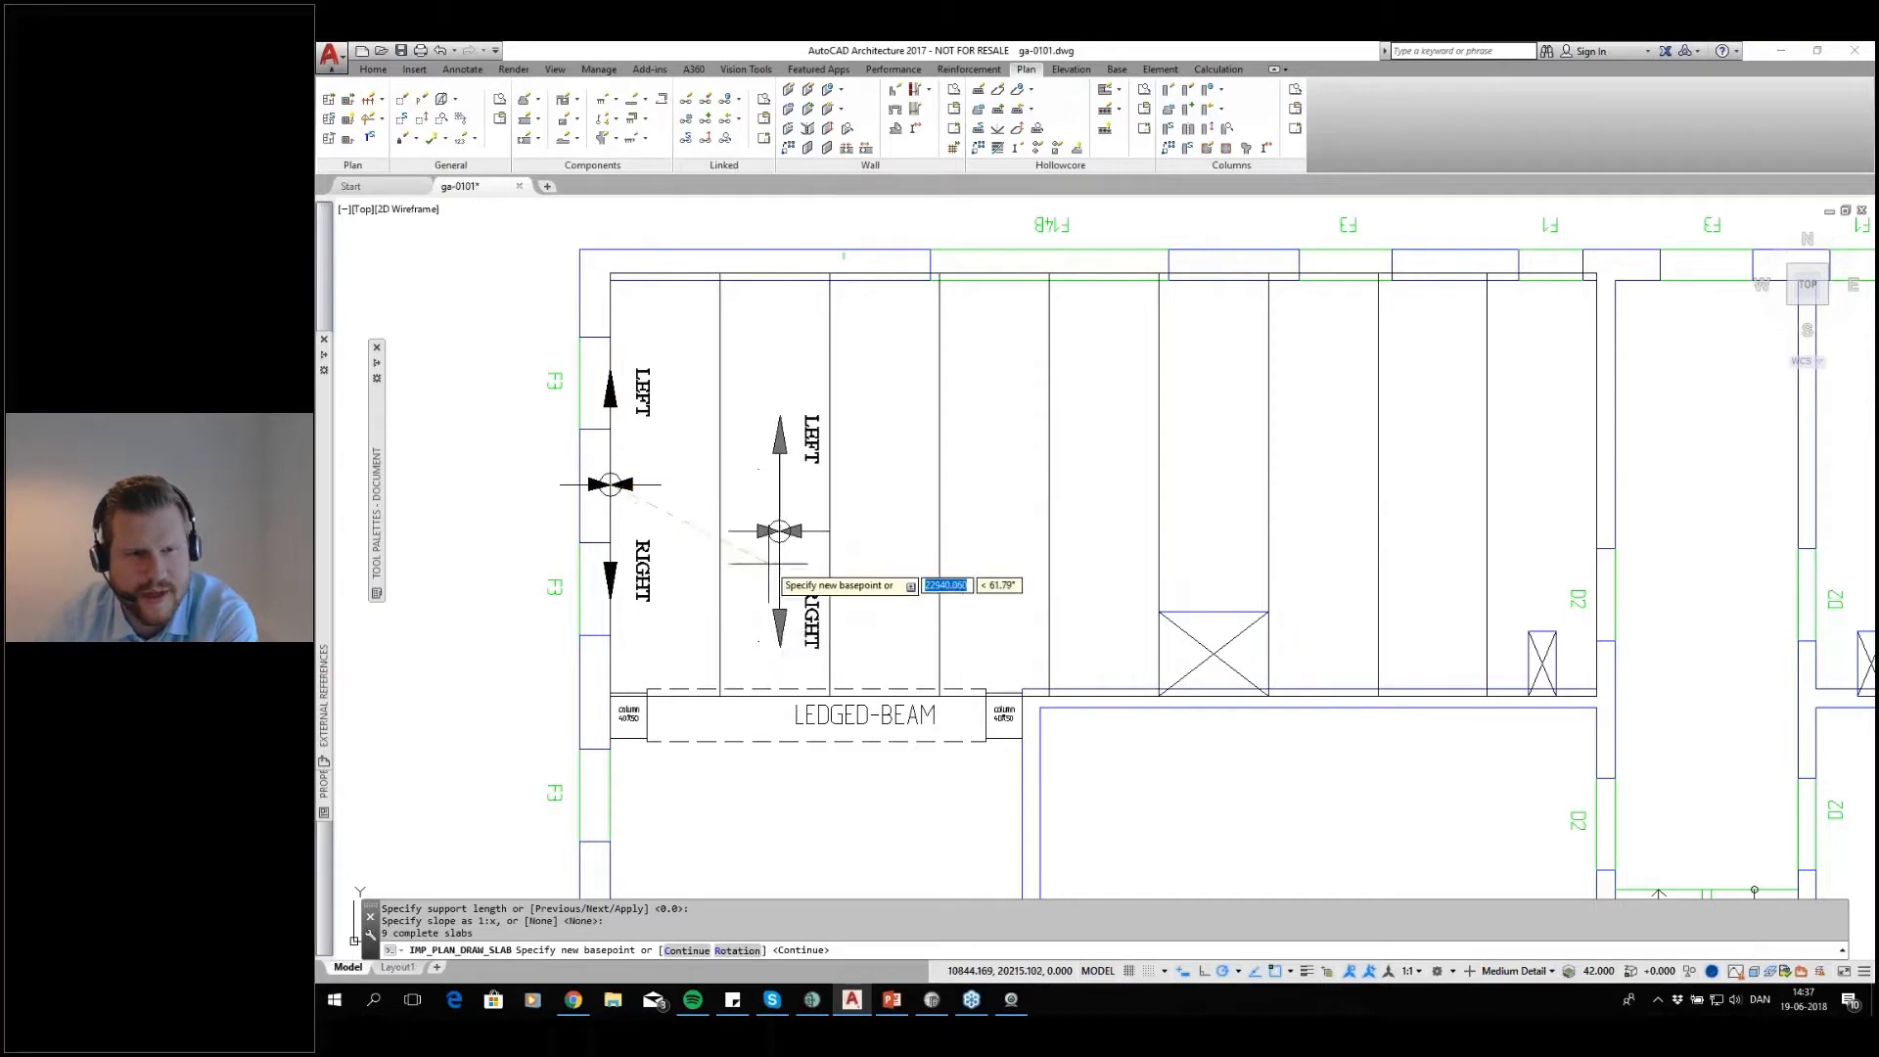
Keep the basepoint on the room's west wall and continue, placing the hollow core slabs across the upper-left room
middle_click_drag(922, 518, 965, 488)
scroll(966, 489, "down", 2)
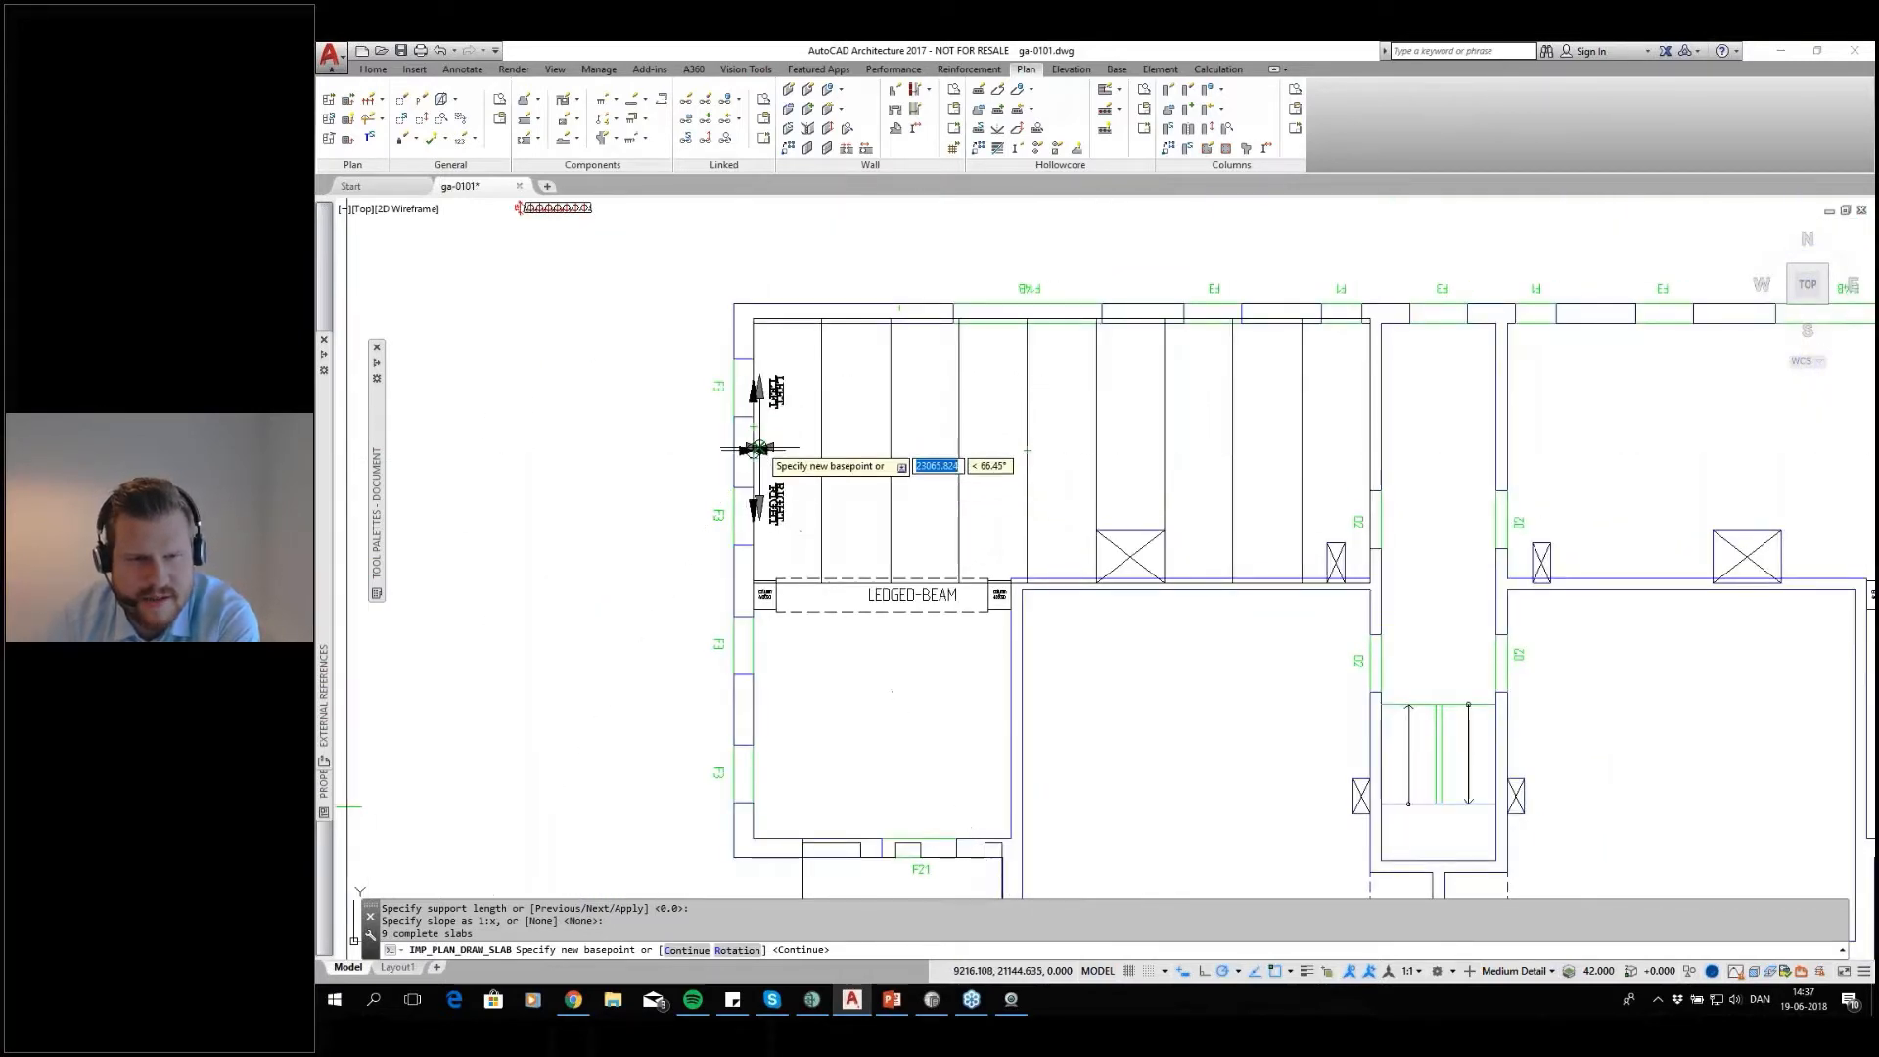
scroll(752, 451, "up", 2)
scroll(750, 455, "down", 2)
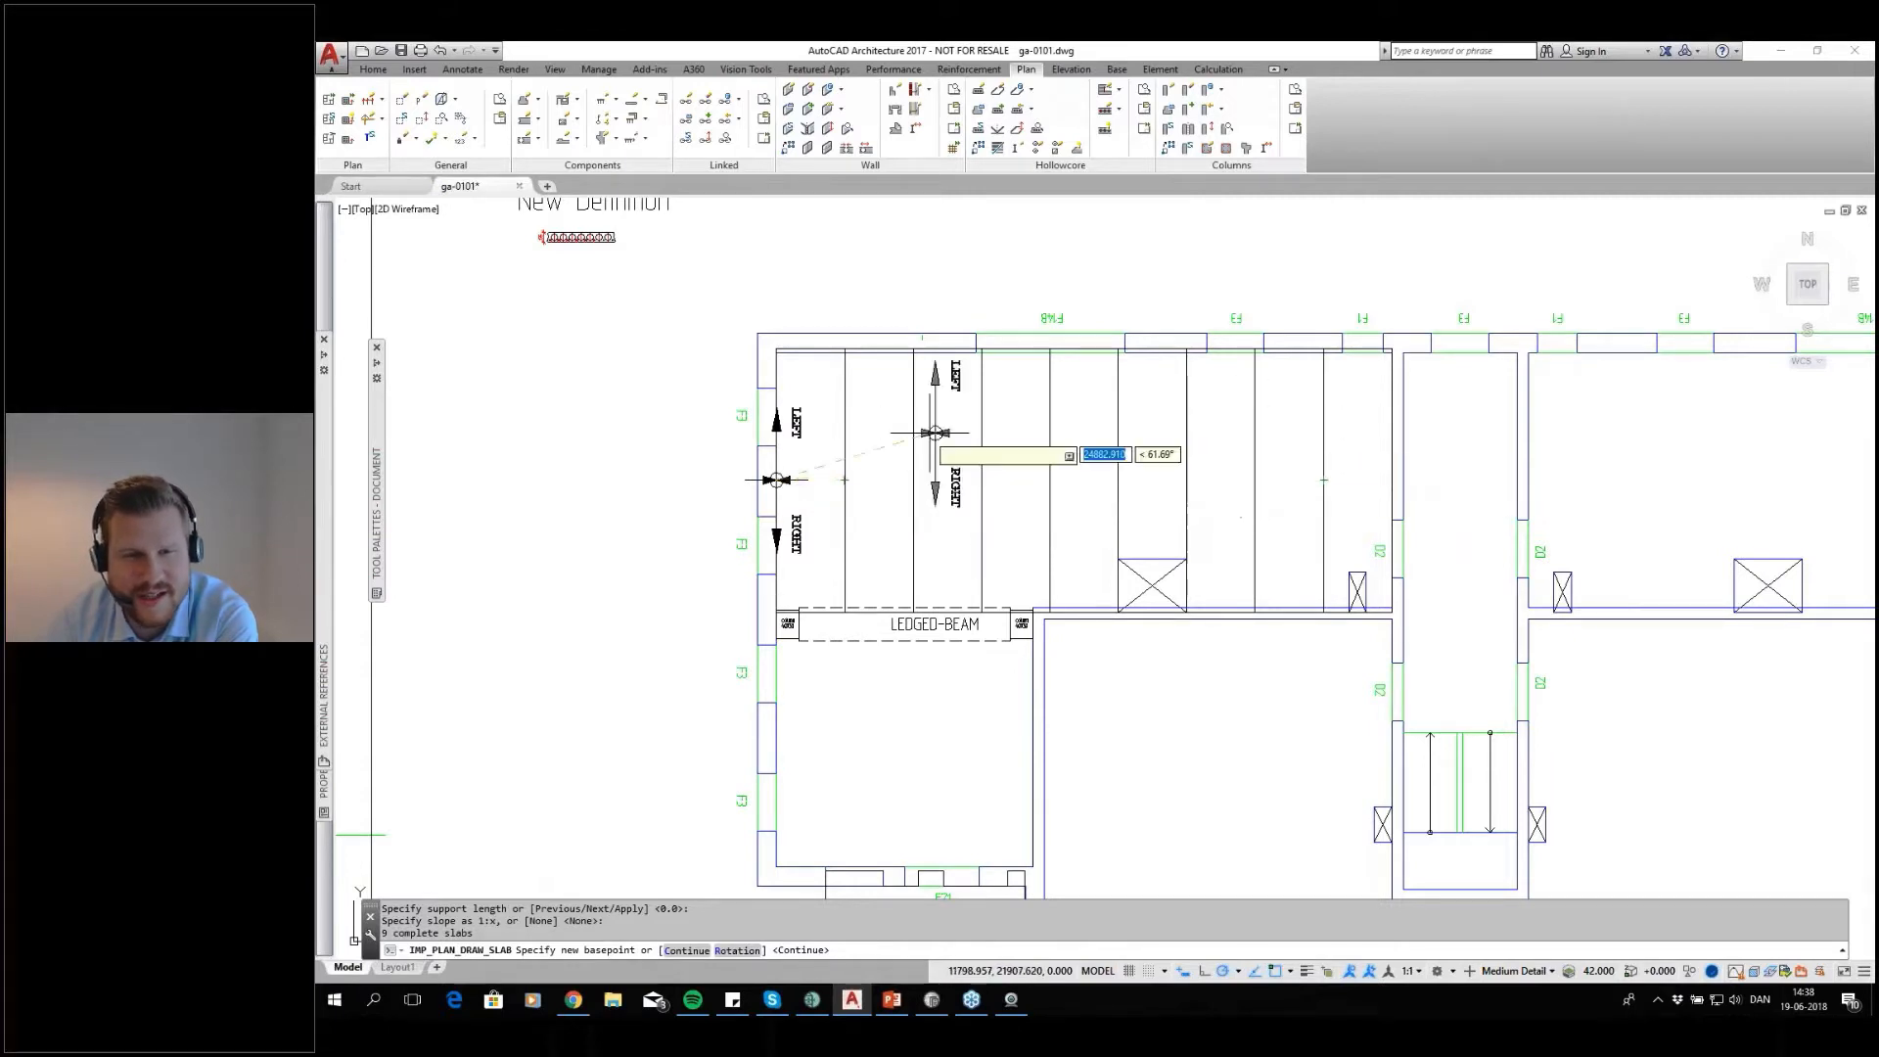
left_click(1014, 480)
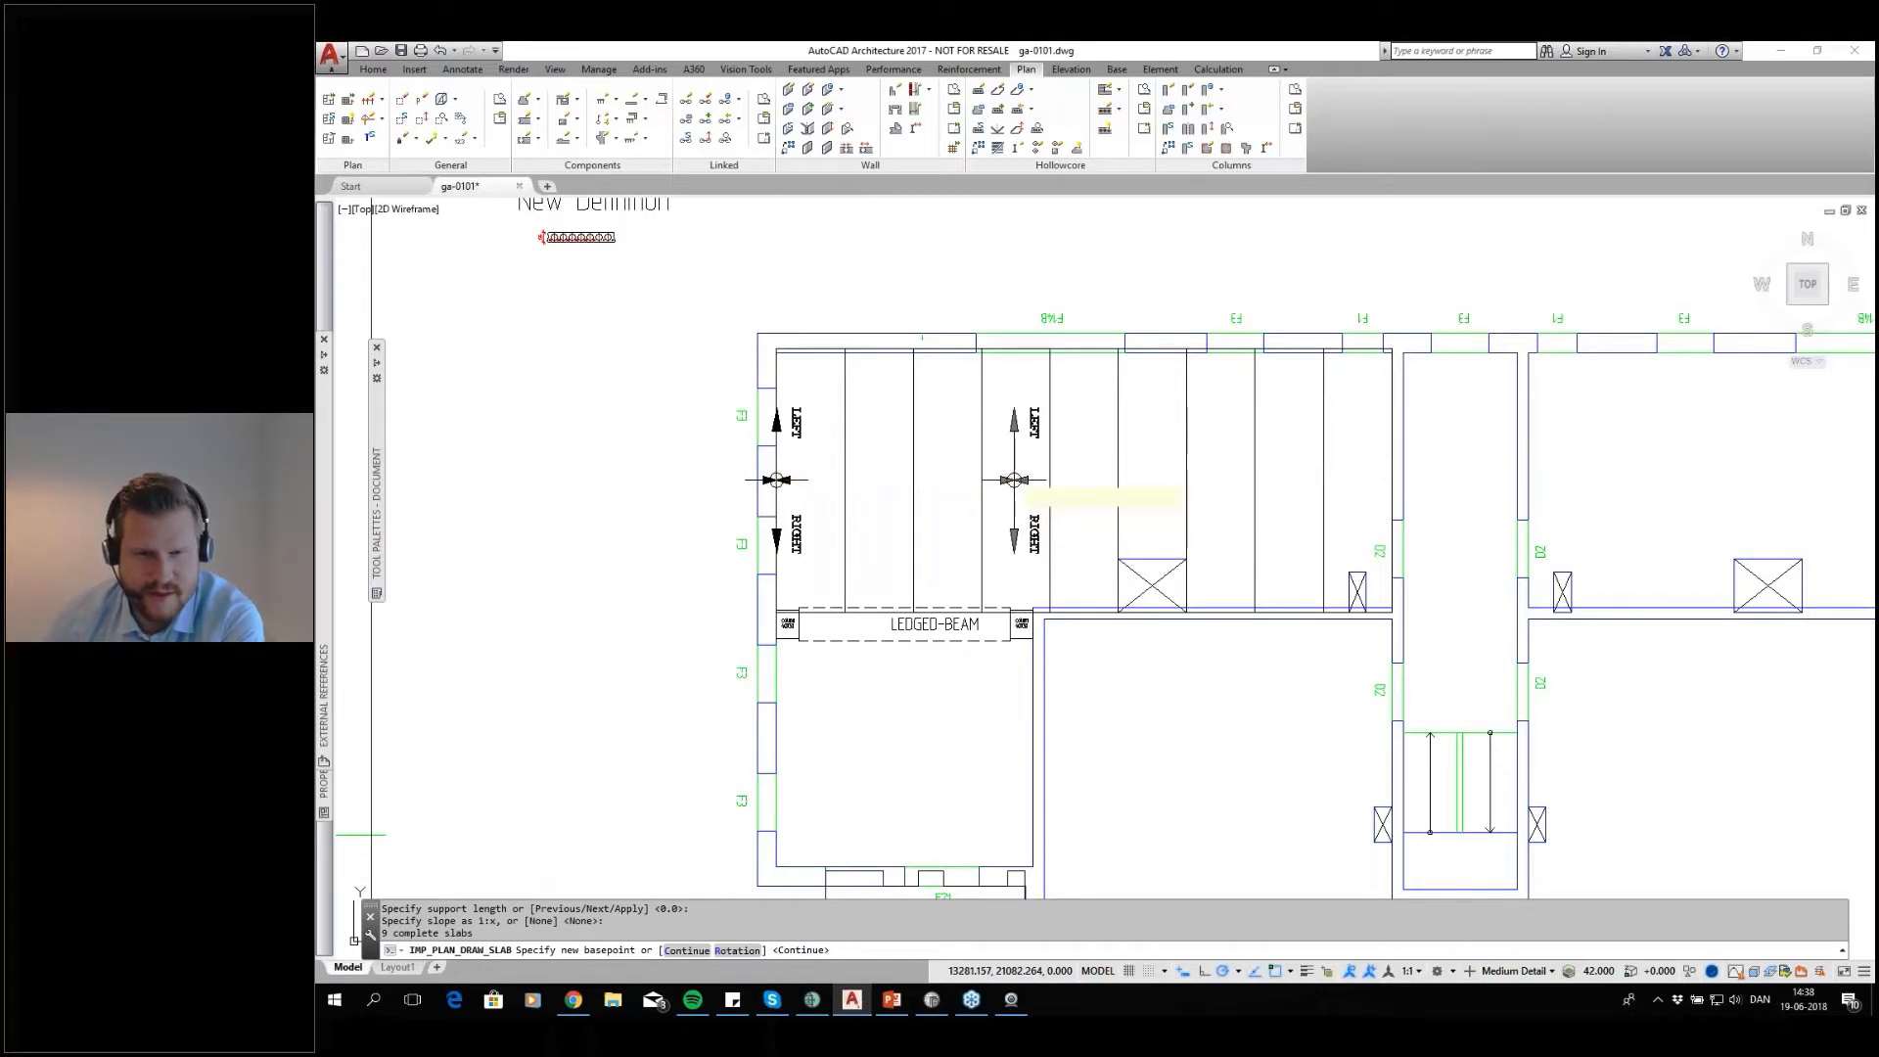
key("Return")
middle_click_drag(1158, 572, 1118, 533)
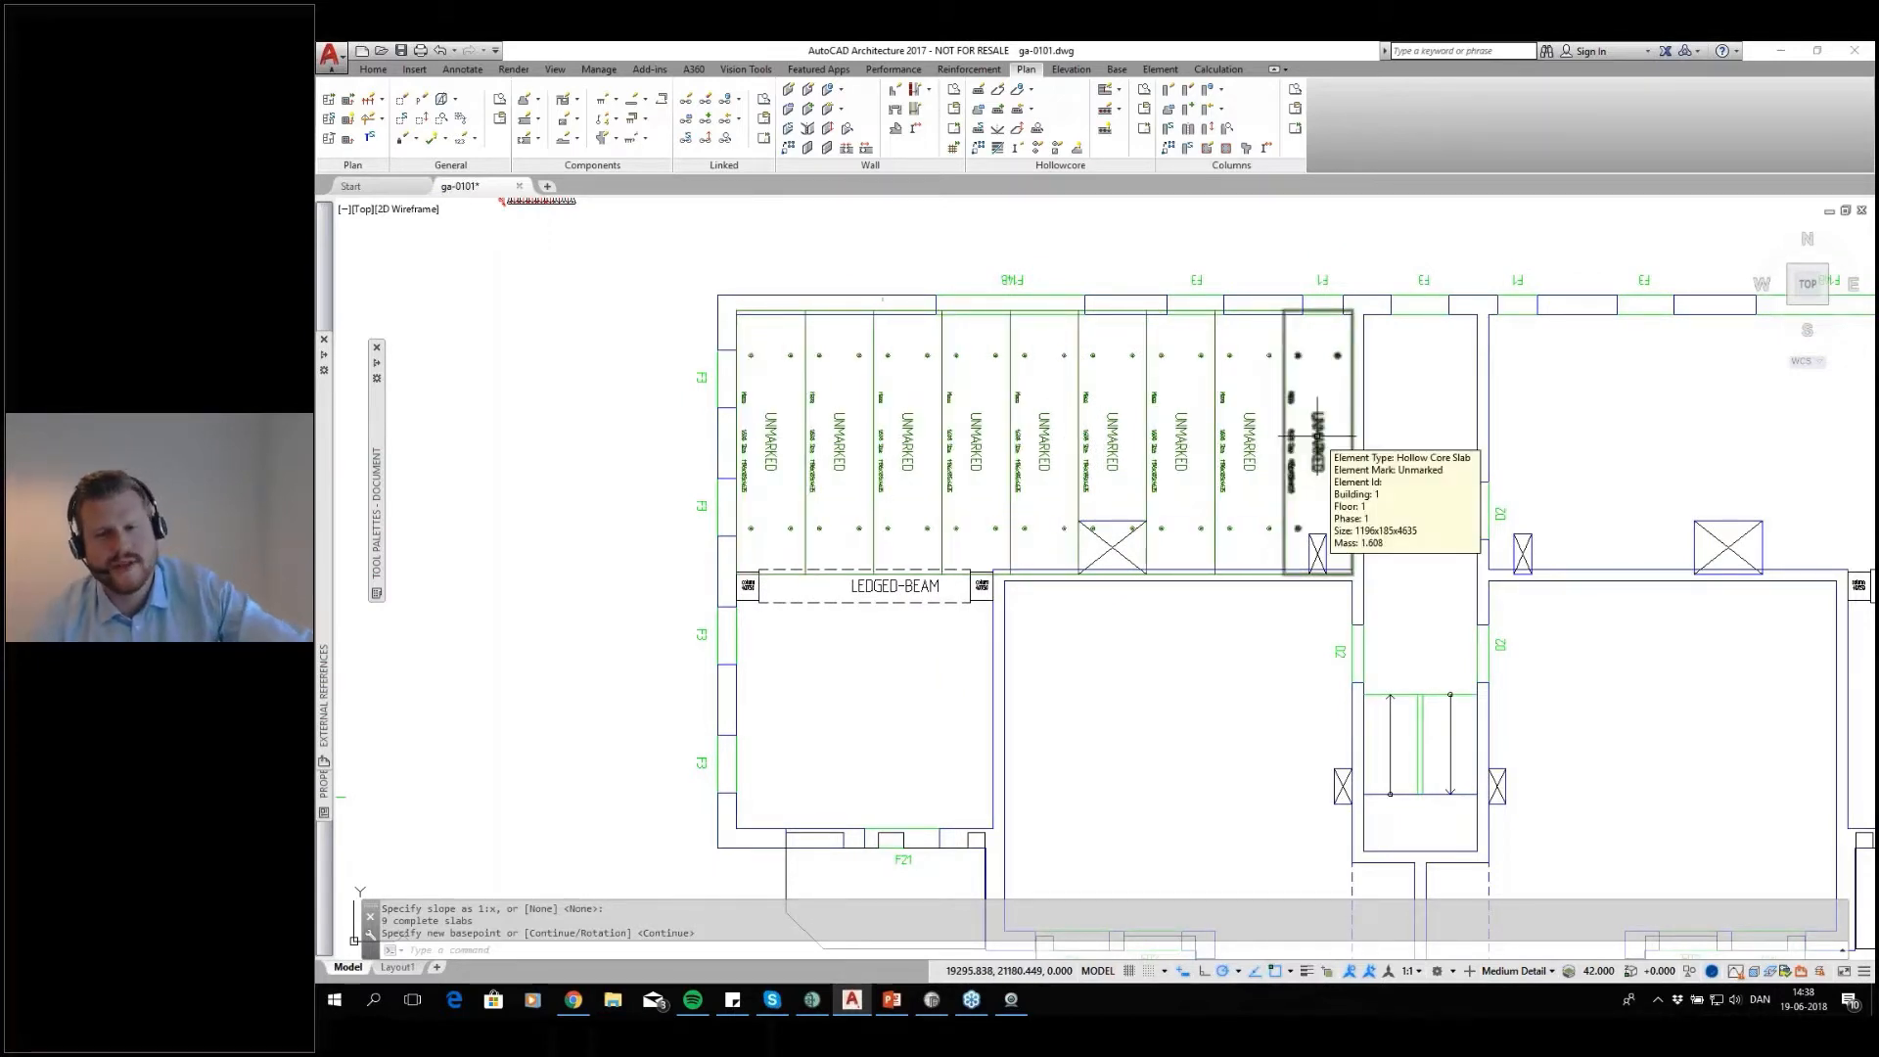
Start another hollow core layout with section 19 and outline the room between the ledged beam and the F21 wall
scroll(1158, 720, "down", 5)
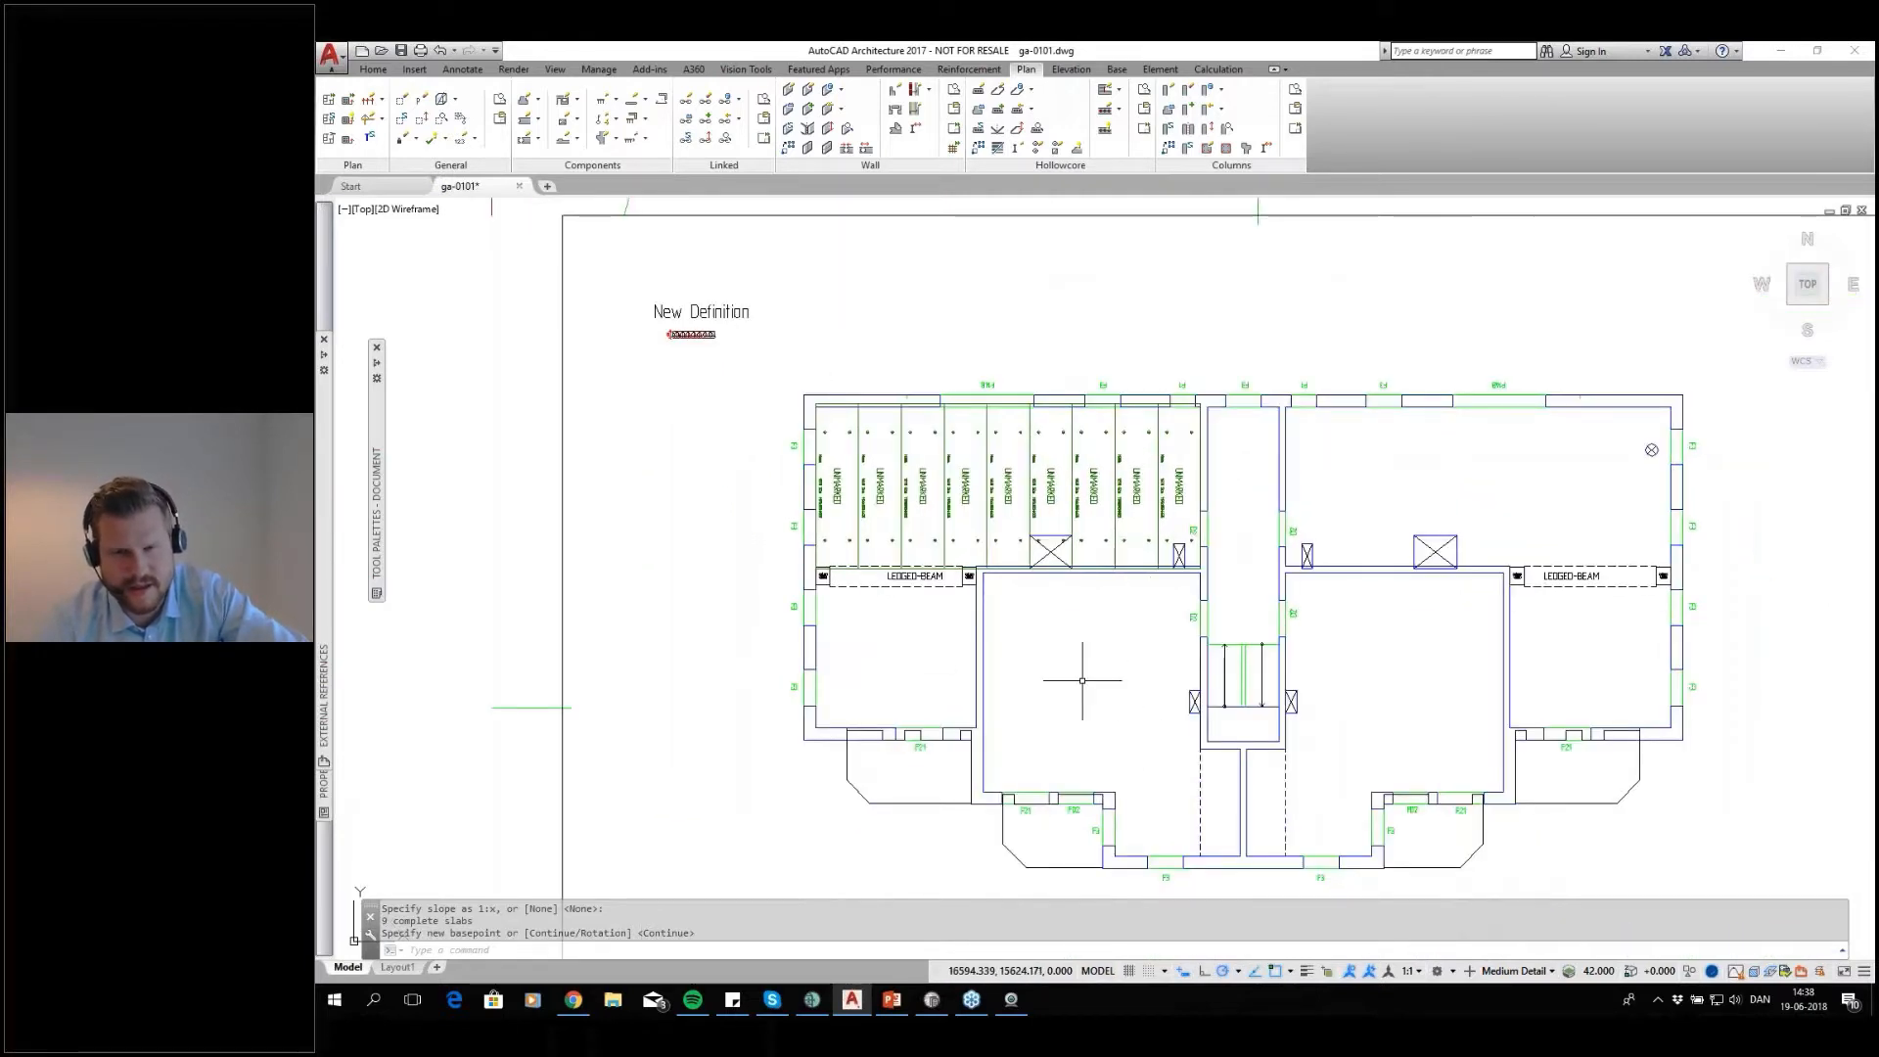
scroll(1130, 625, "up", 2)
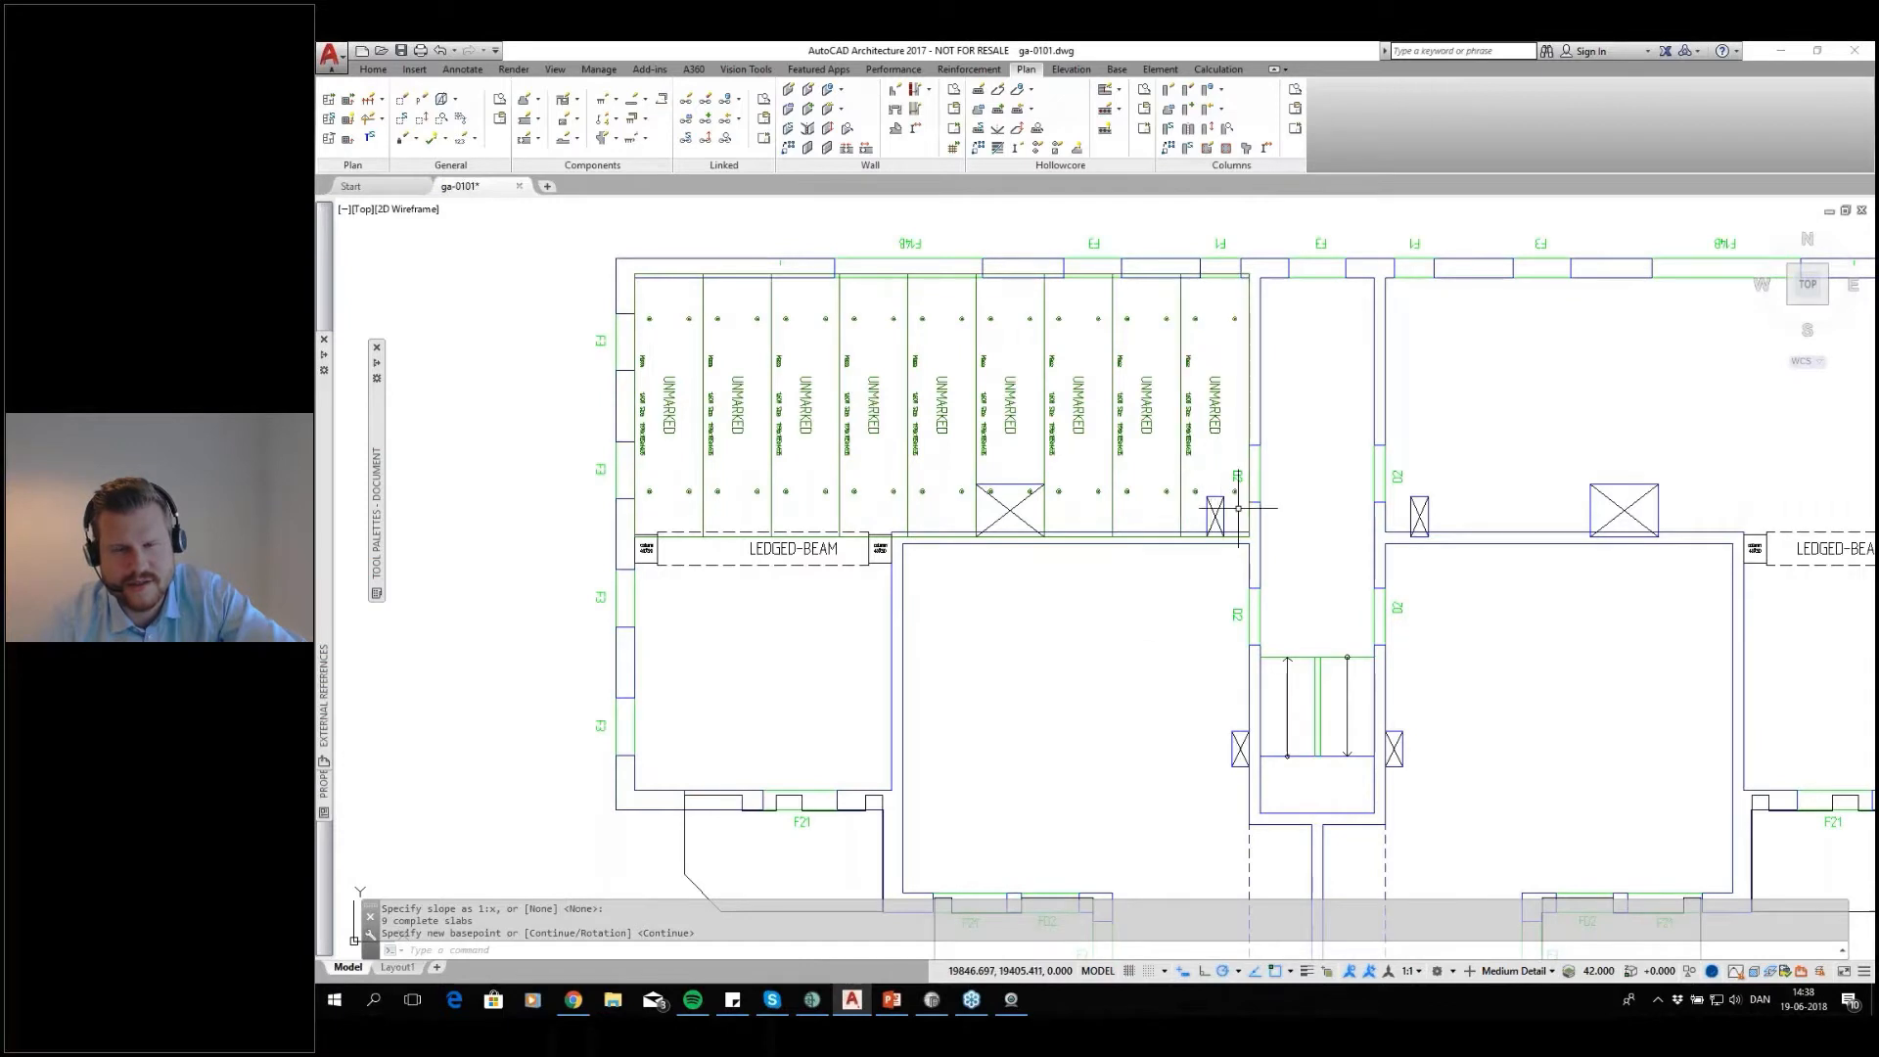
middle_click_drag(1209, 609, 1185, 542)
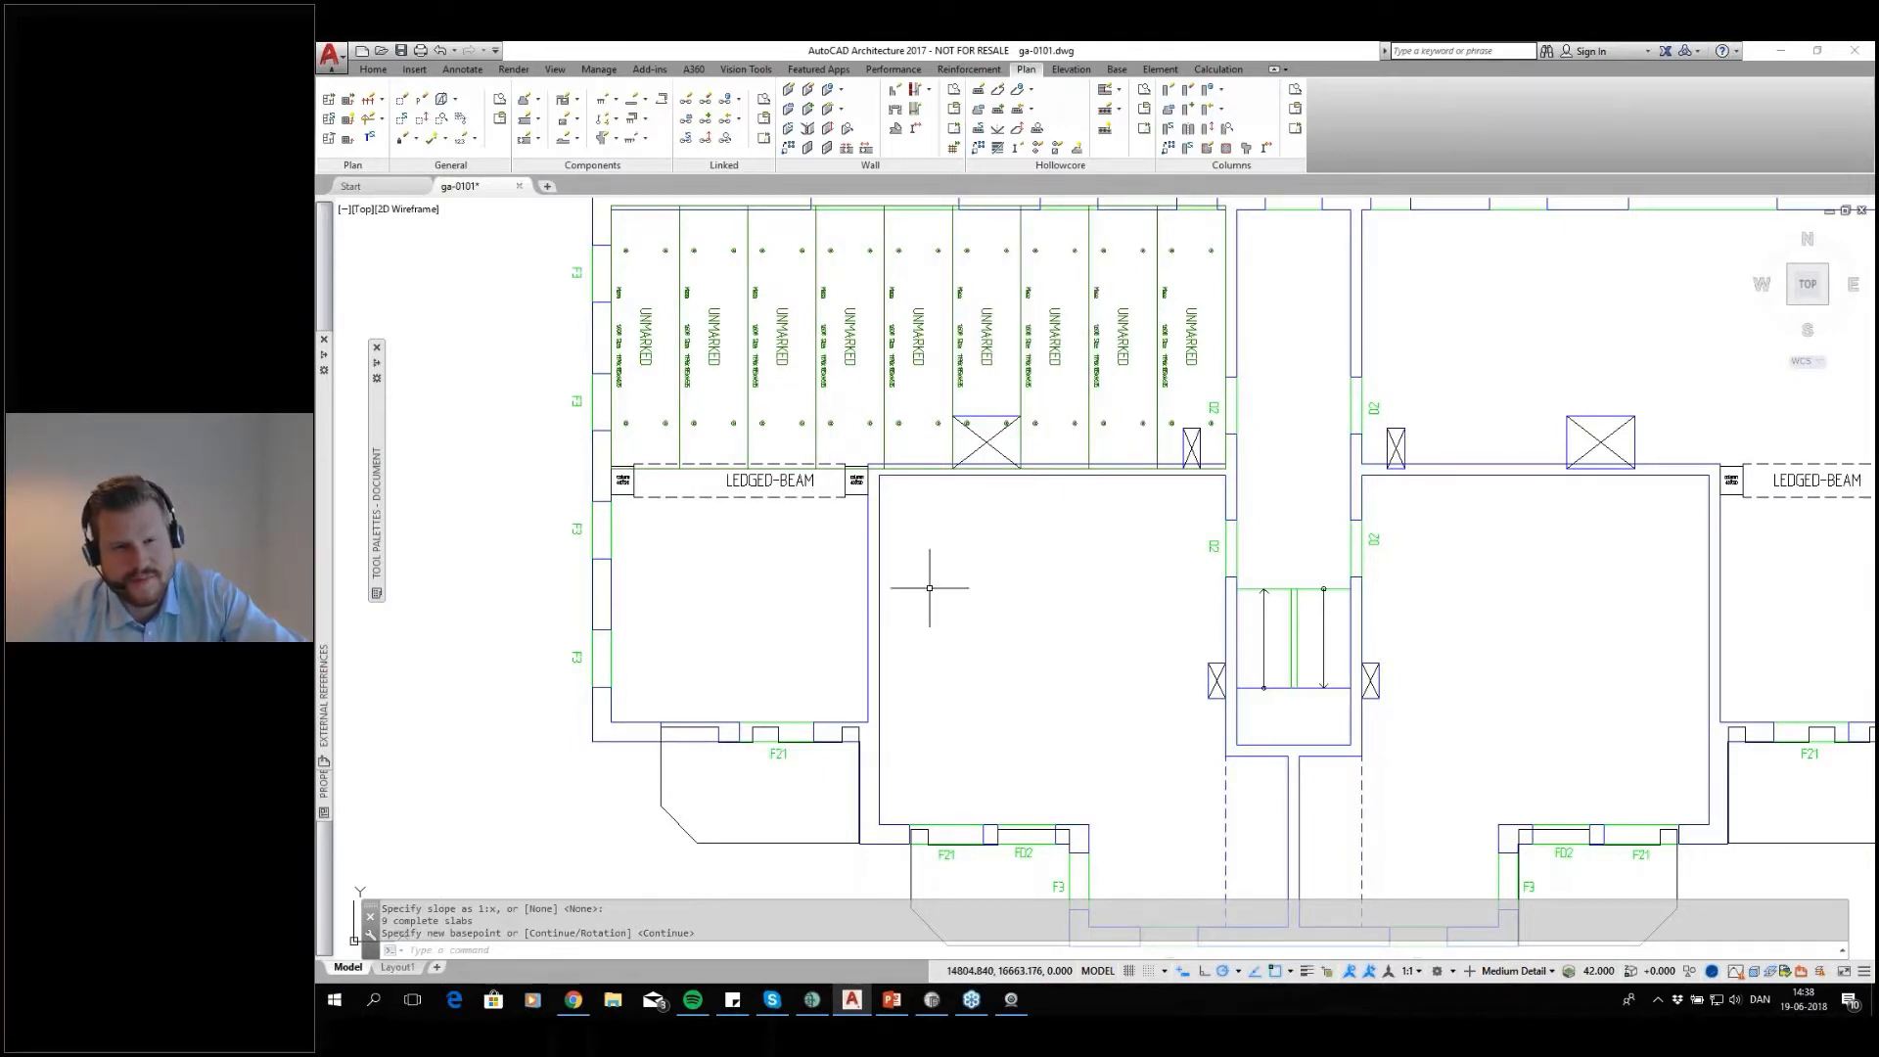
middle_click_drag(842, 559, 877, 579)
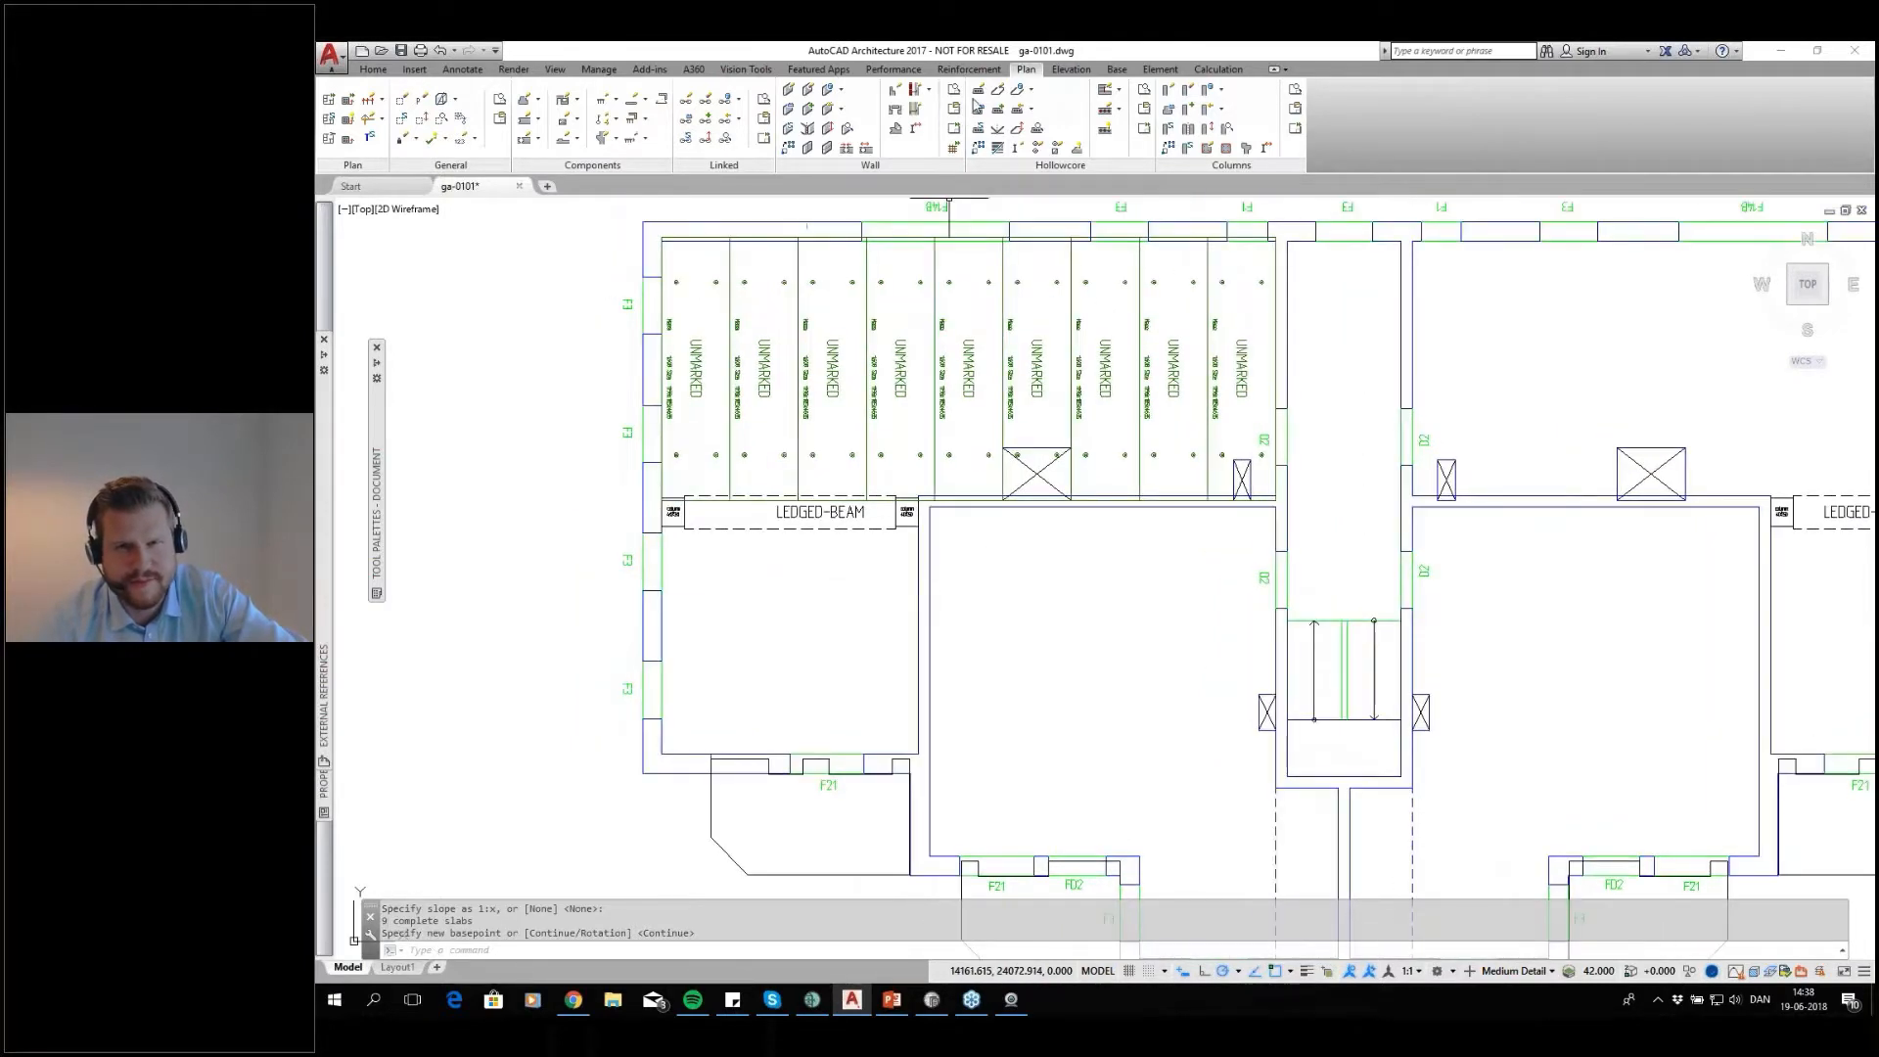
left_click(978, 91)
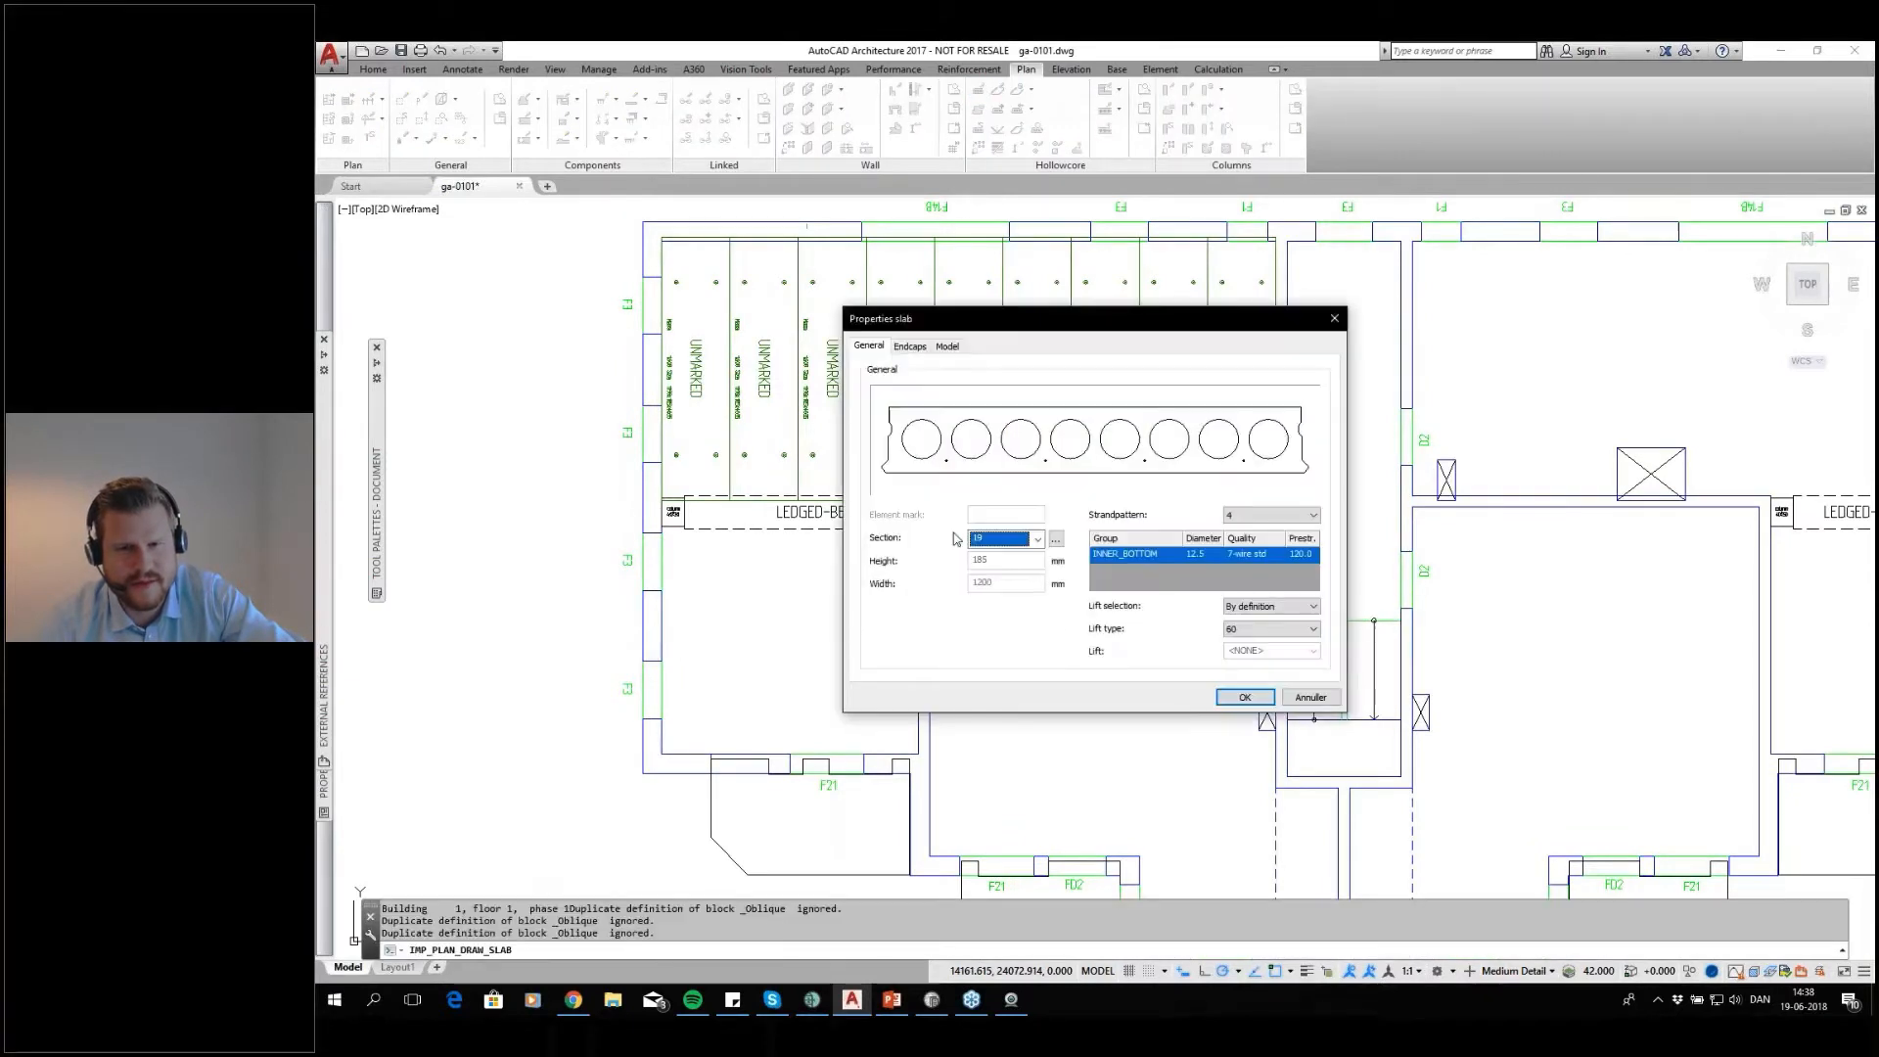
left_click(1240, 696)
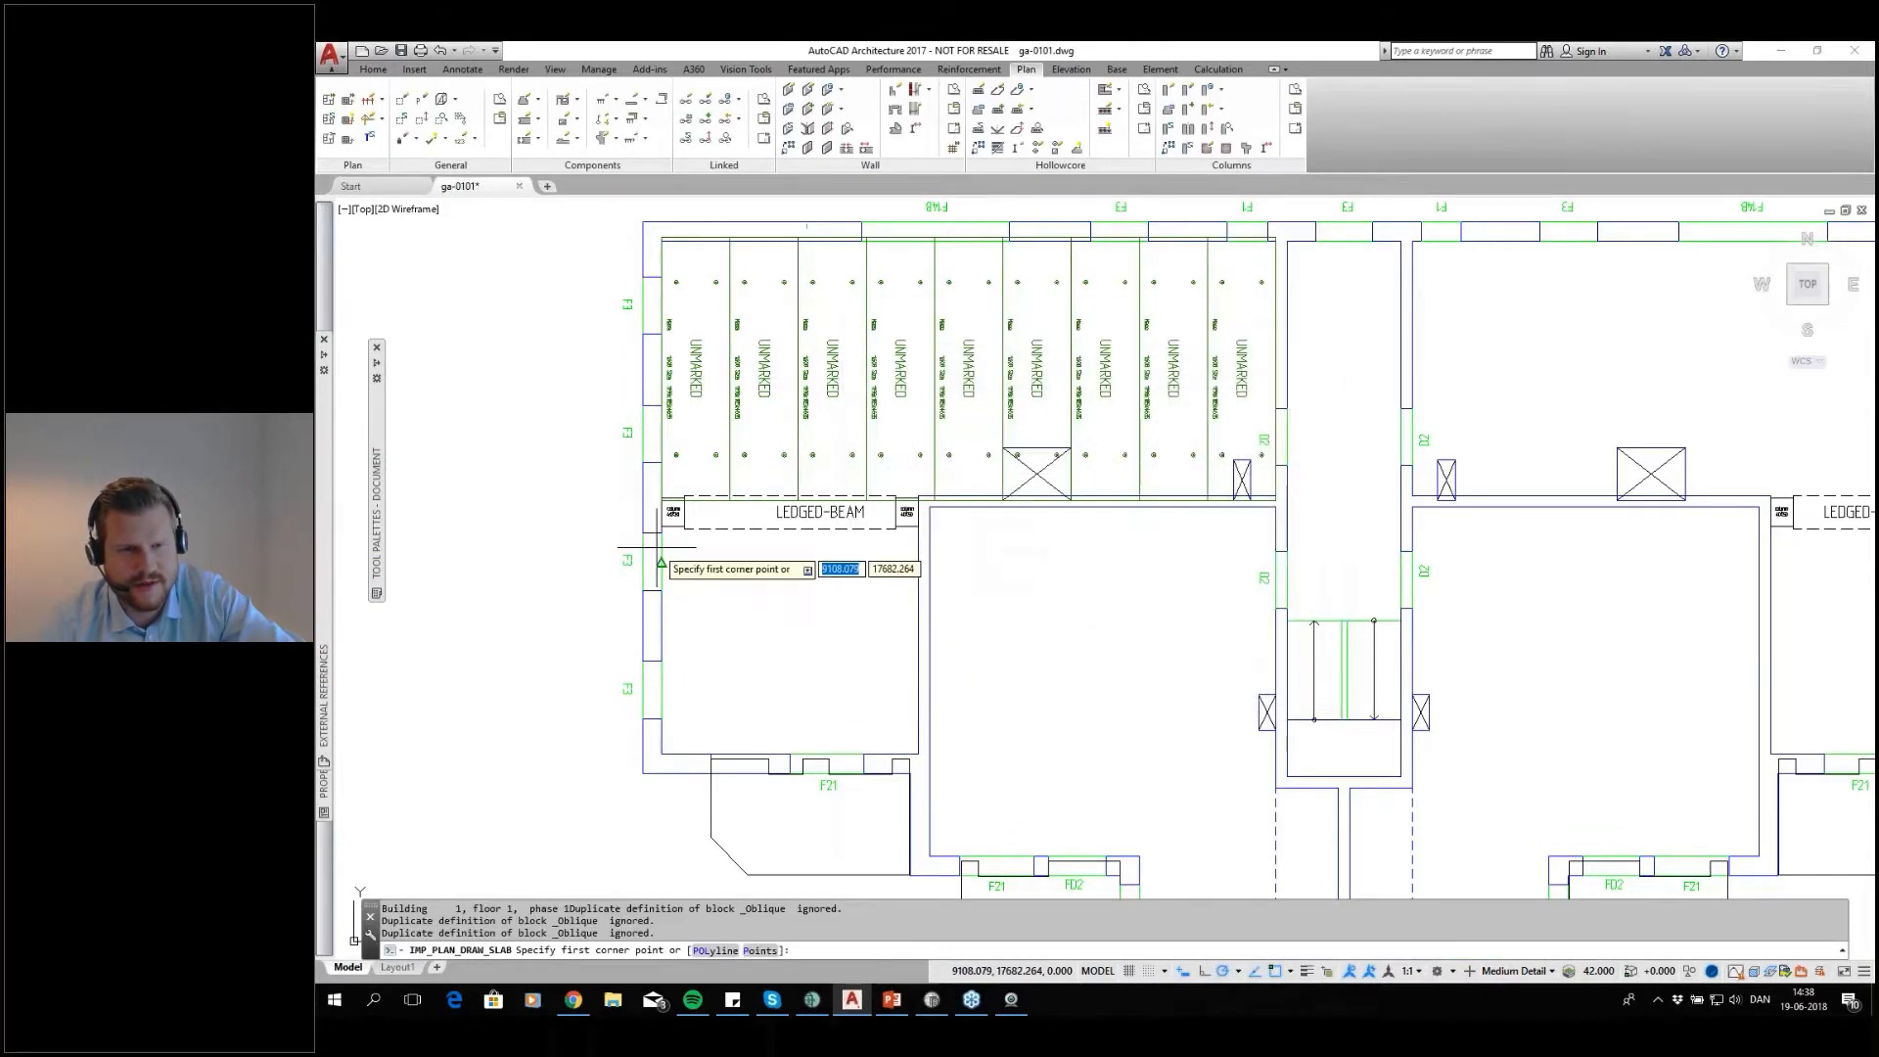
scroll(827, 431, "up", 8)
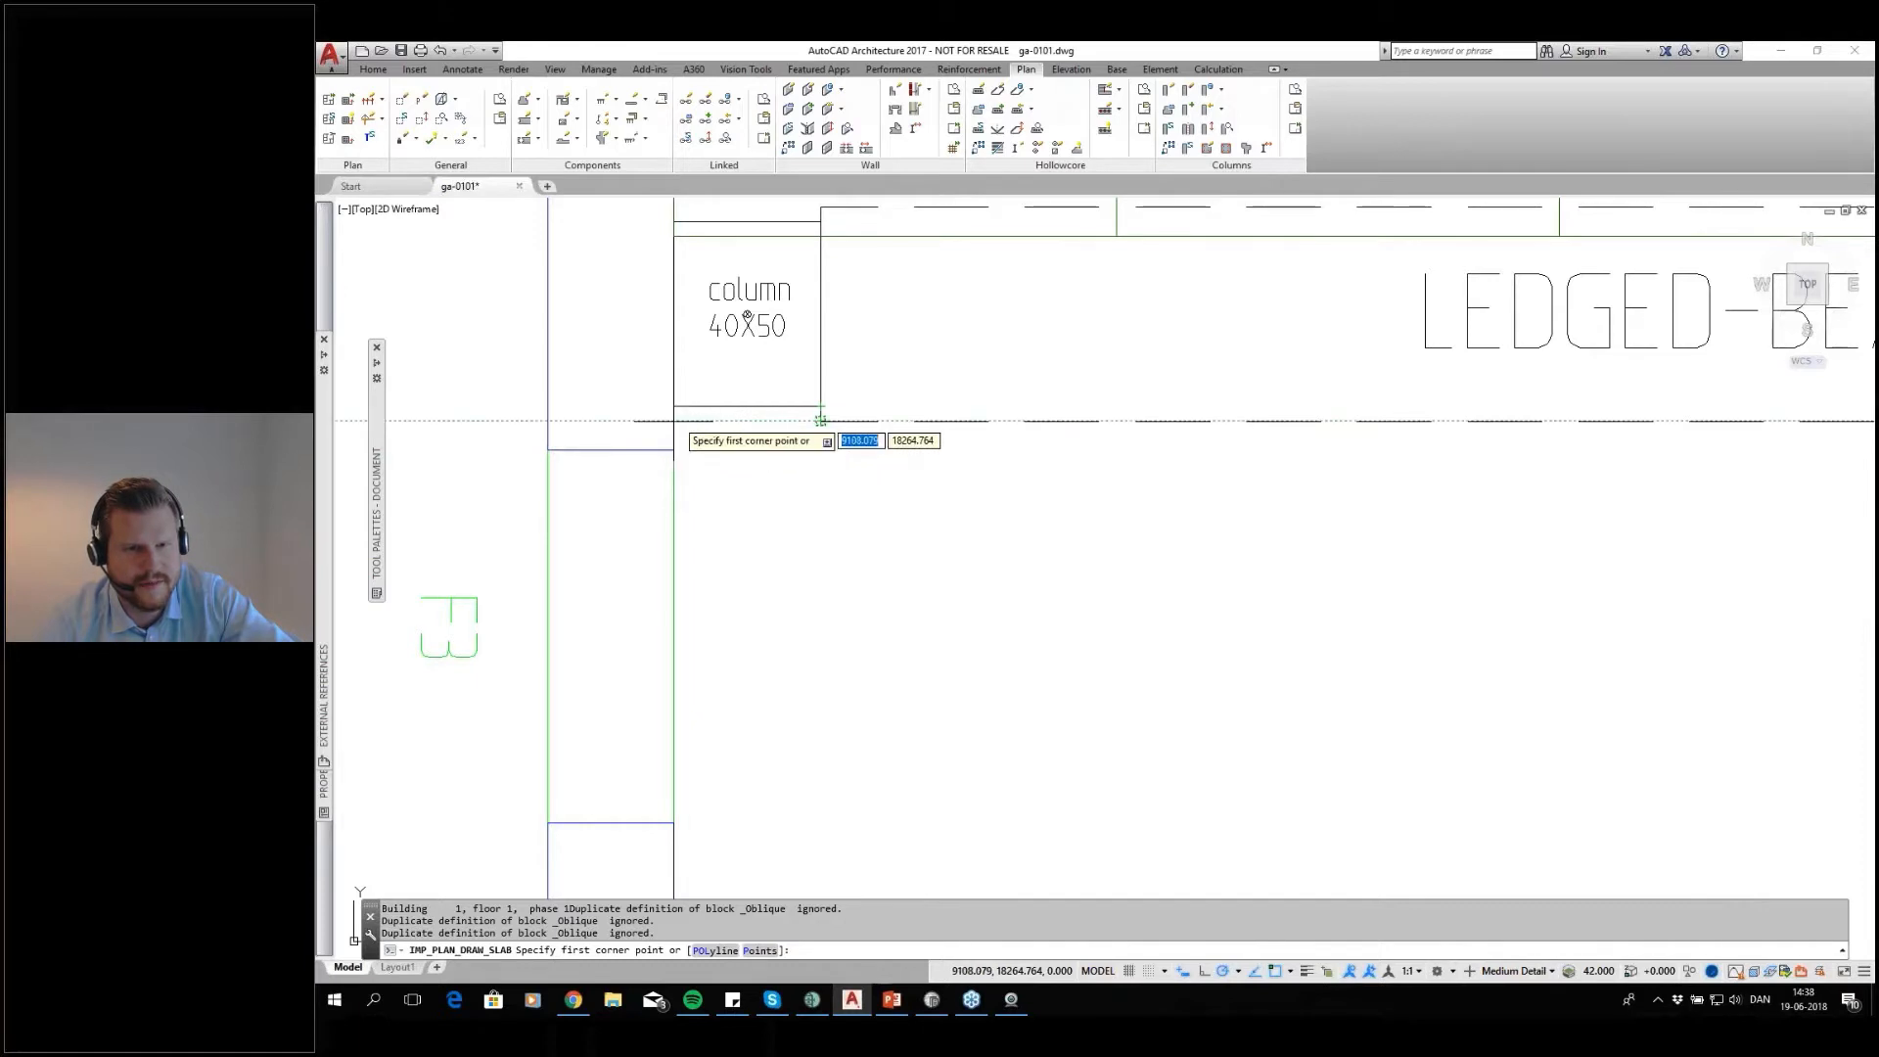
left_click(820, 420)
scroll(724, 519, "down", 4)
scroll(1060, 770, "up", 4)
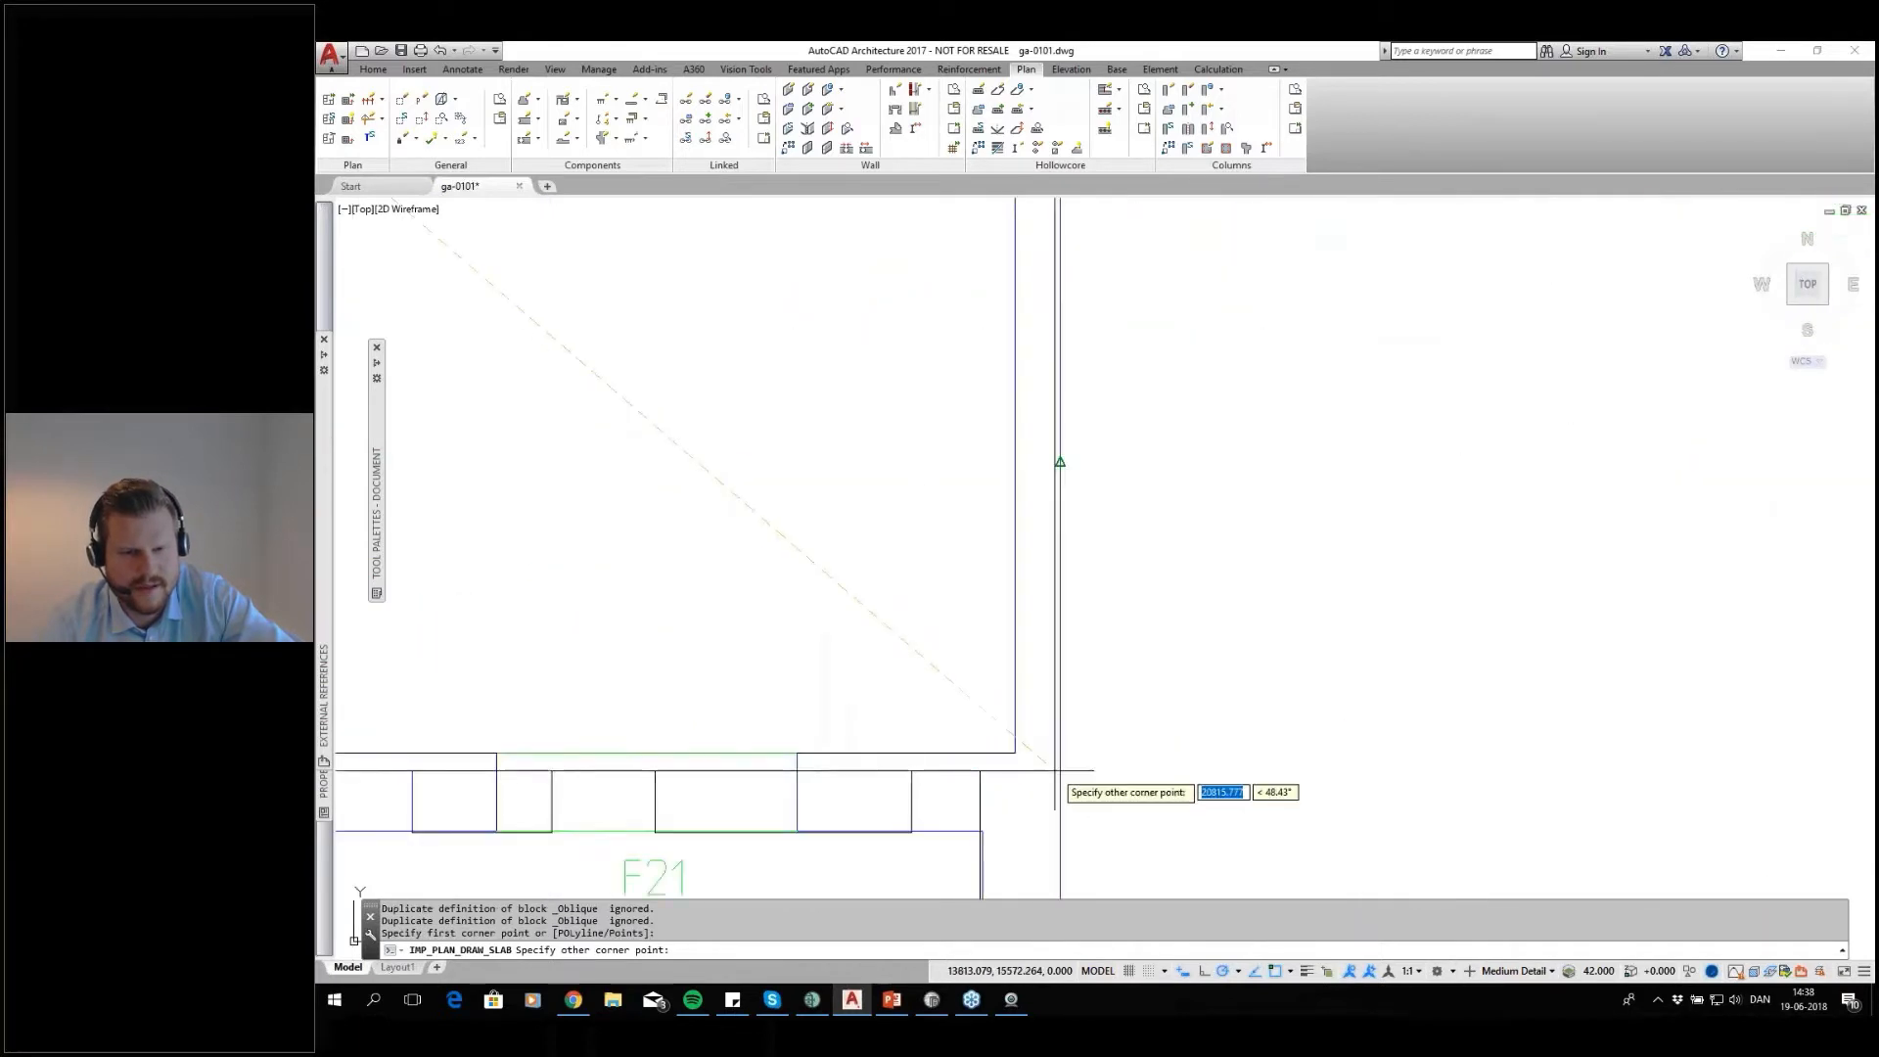
left_click(1016, 752)
Accept the default support lengths of 80 and 0 around the room below the ledged beam, with no slope
scroll(791, 535, "down", 3)
scroll(791, 537, "up", 3)
key("Return")
key("Return")
key("Return")
key("Return")
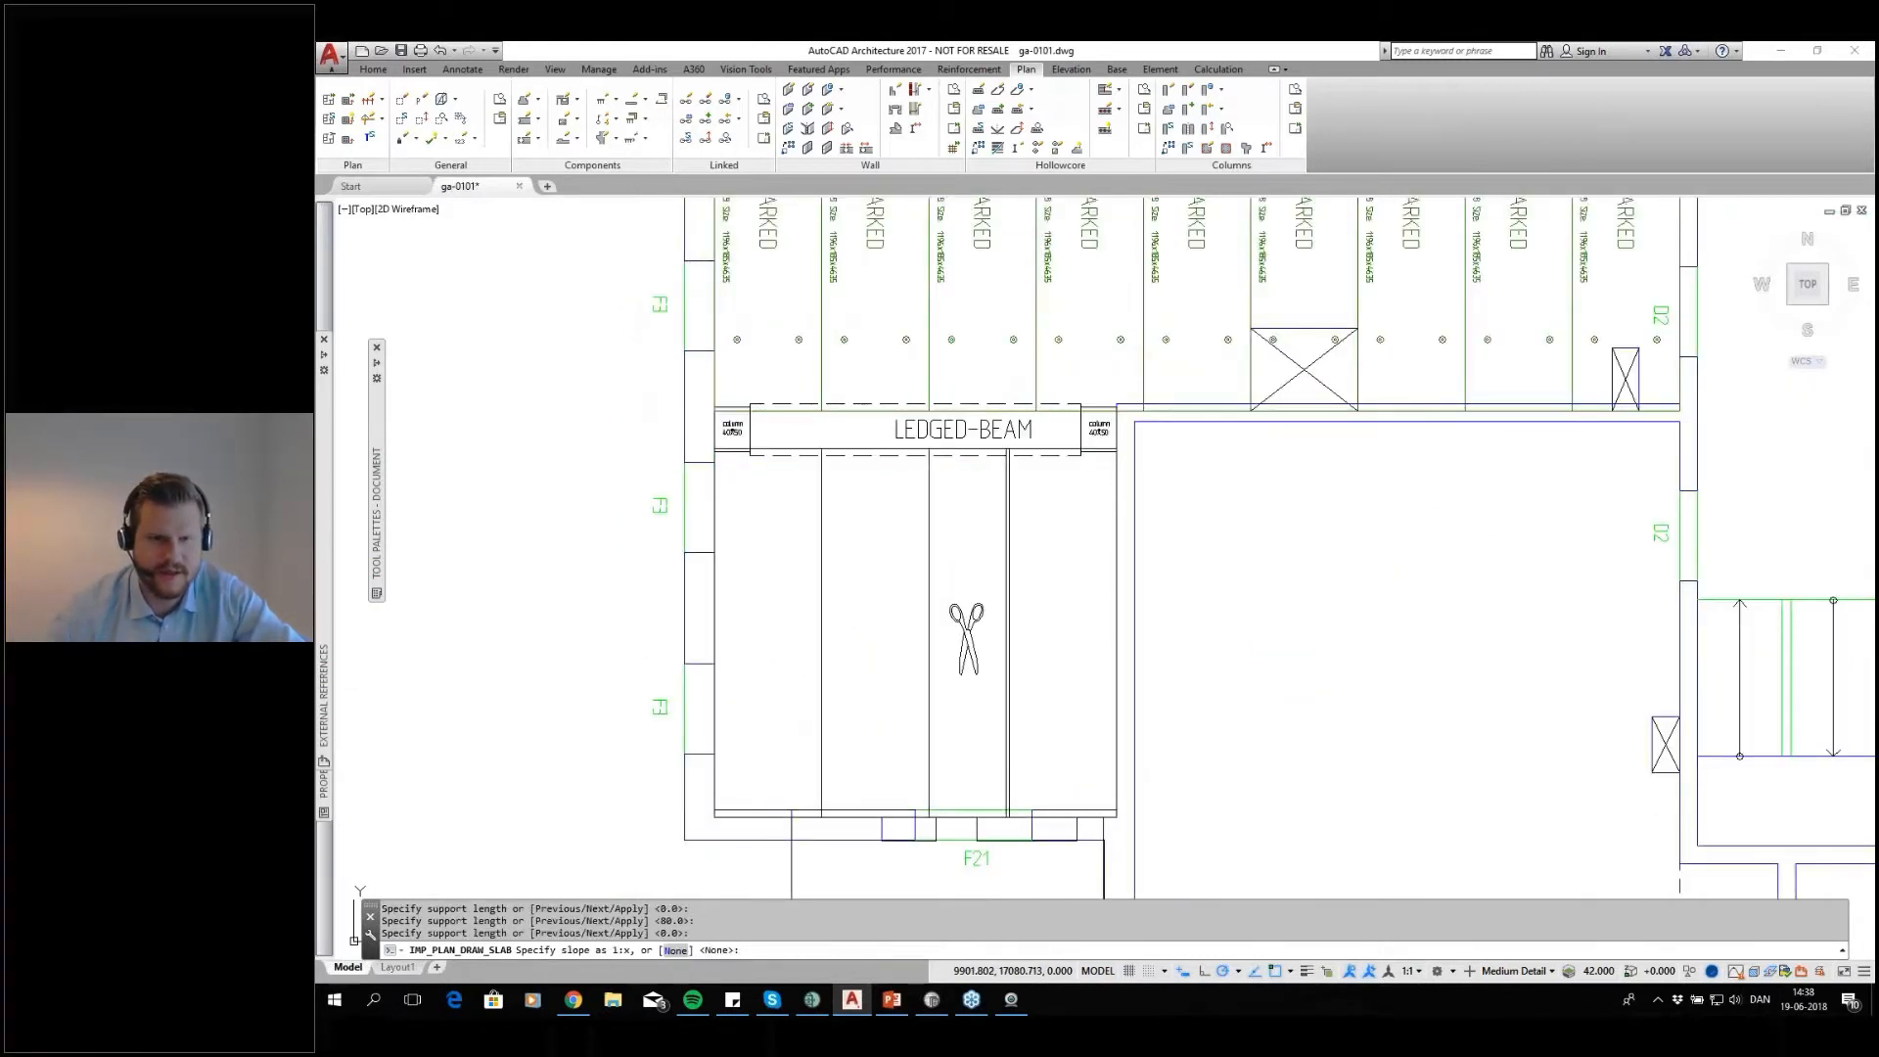
key("Return")
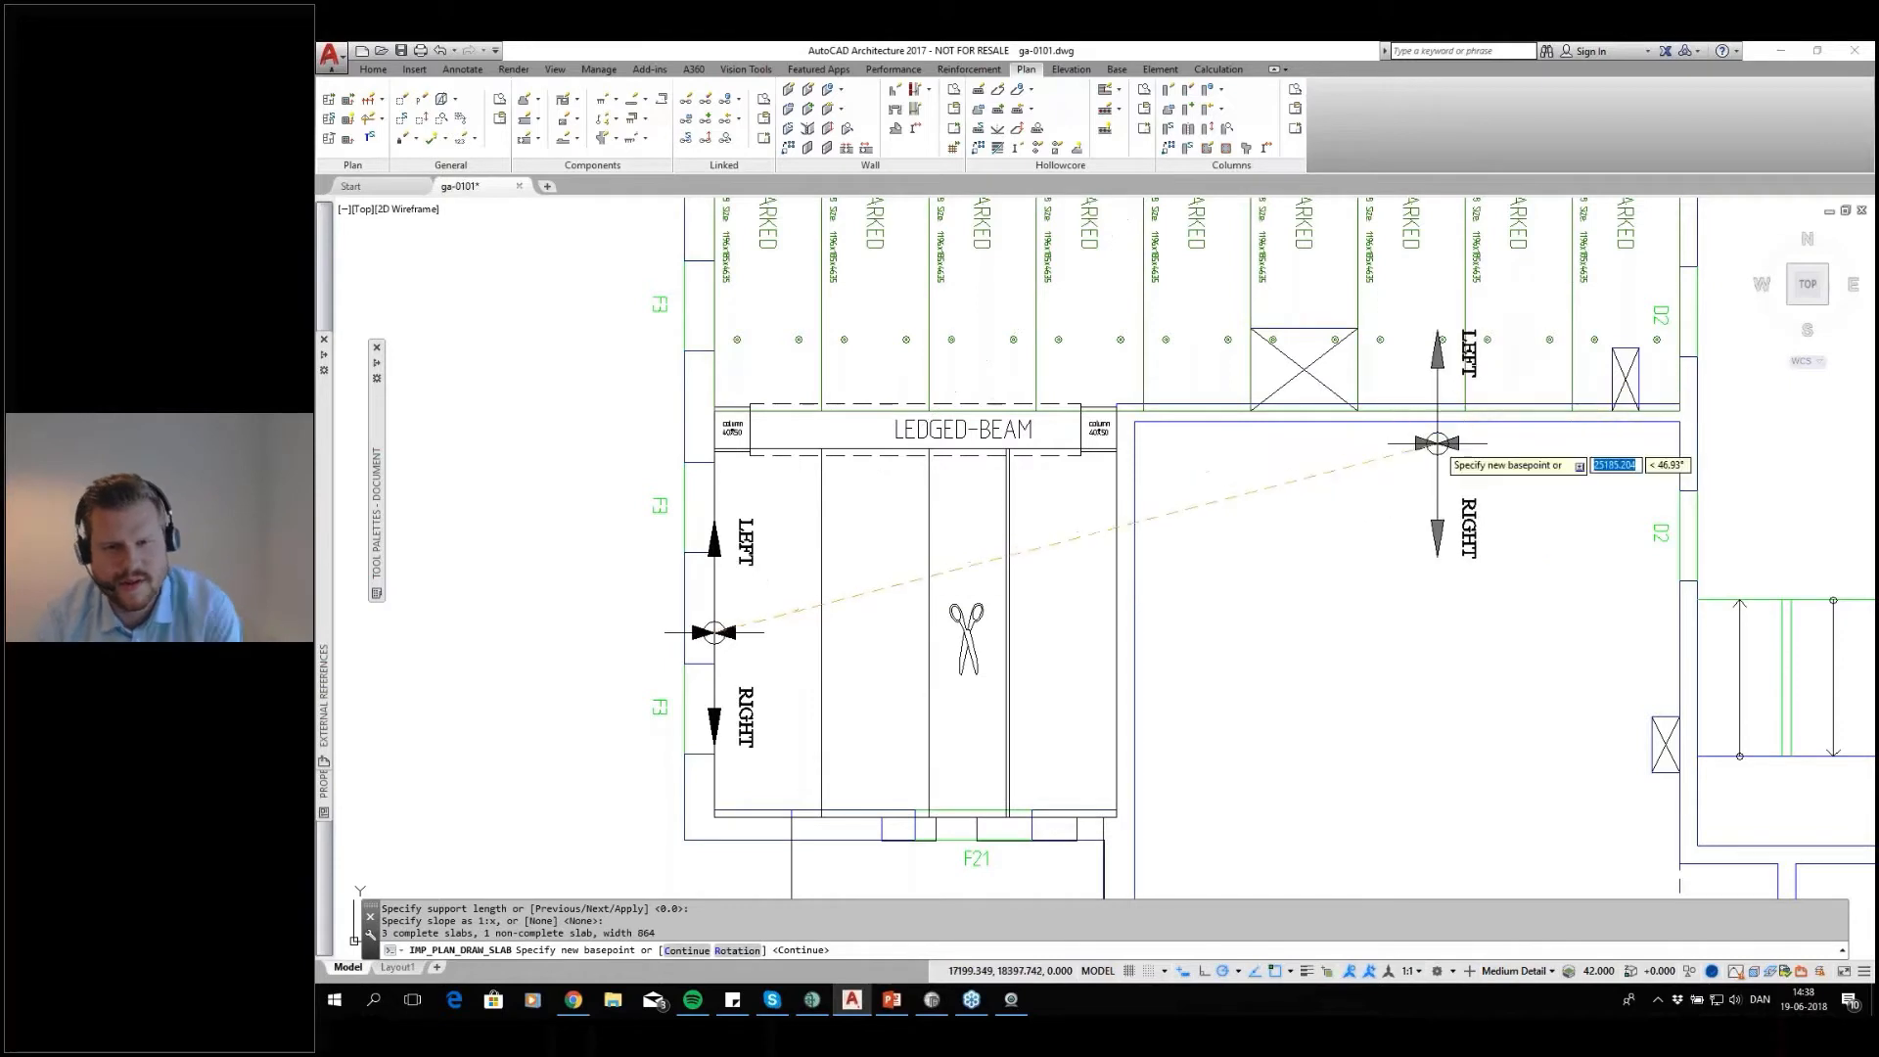
Keep the west wall basepoint, cycle through the positions for the non-complete slab, and apply it as the third slab from the west
middle_click_drag(755, 566, 754, 496)
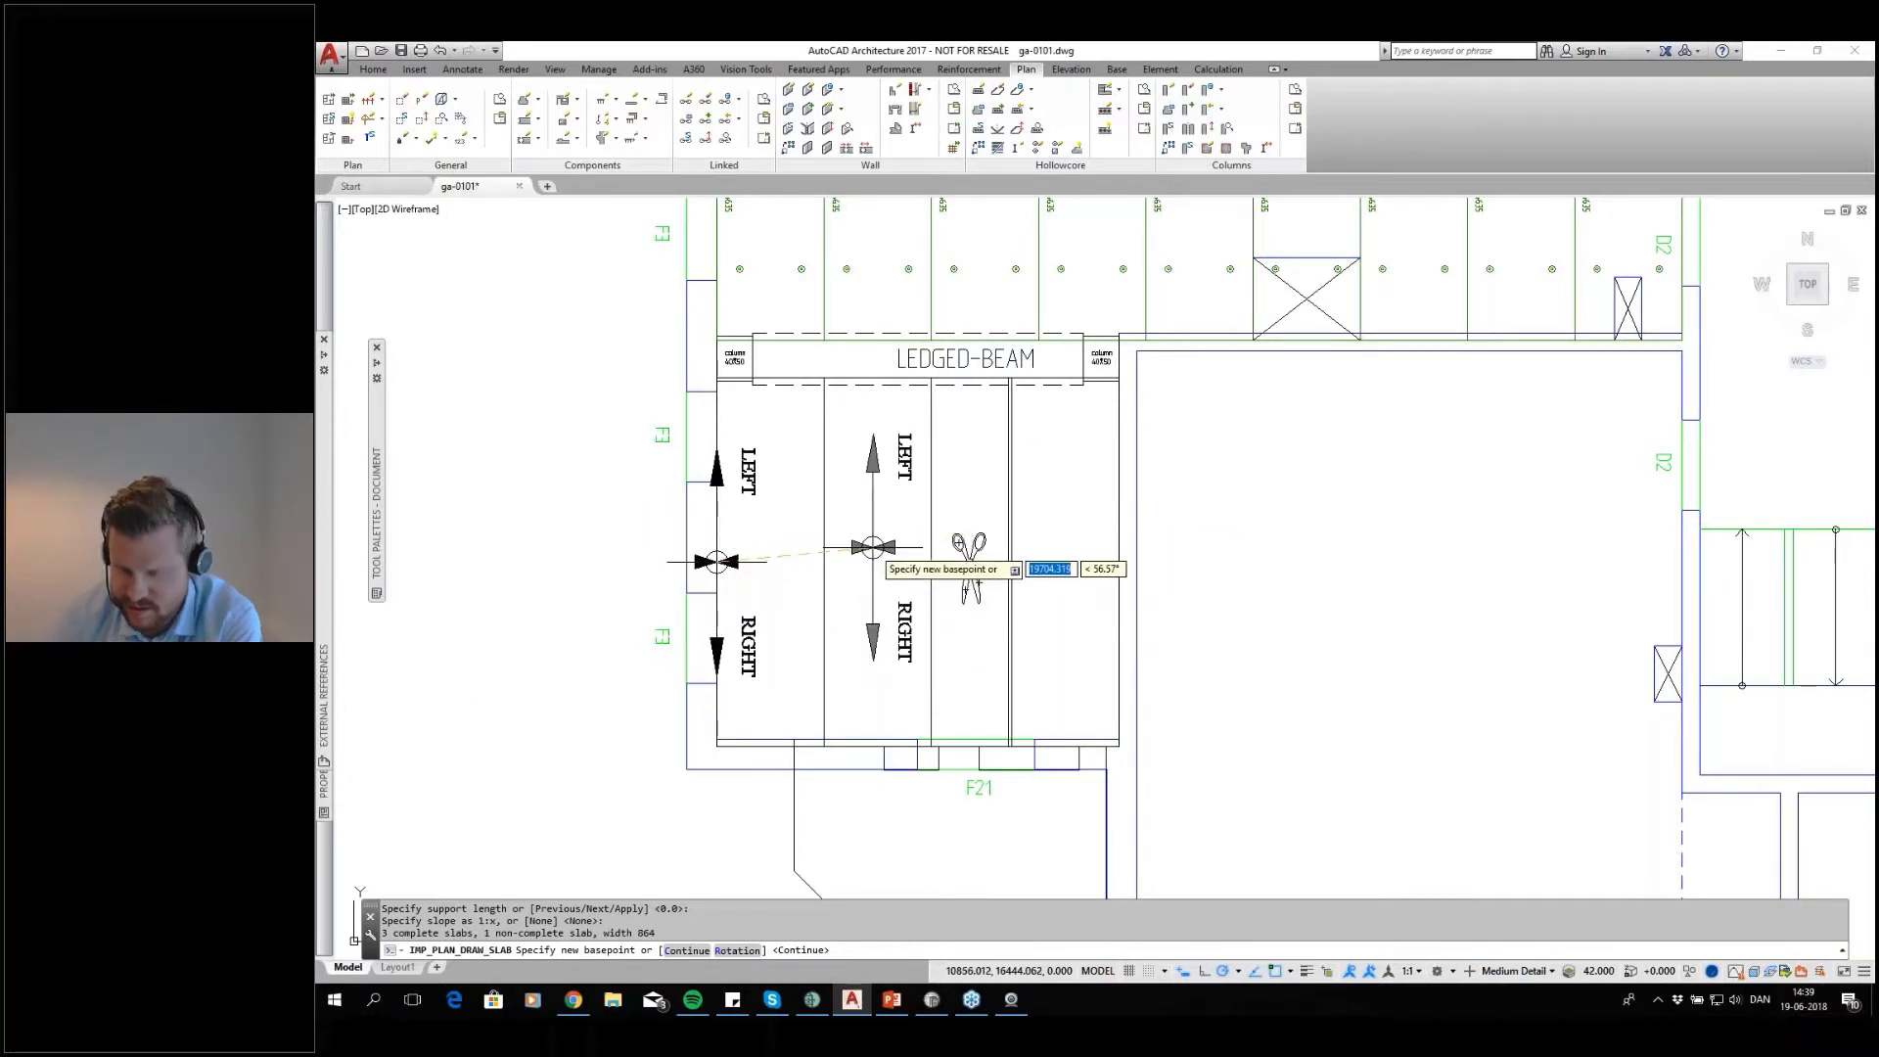
left_click(873, 547)
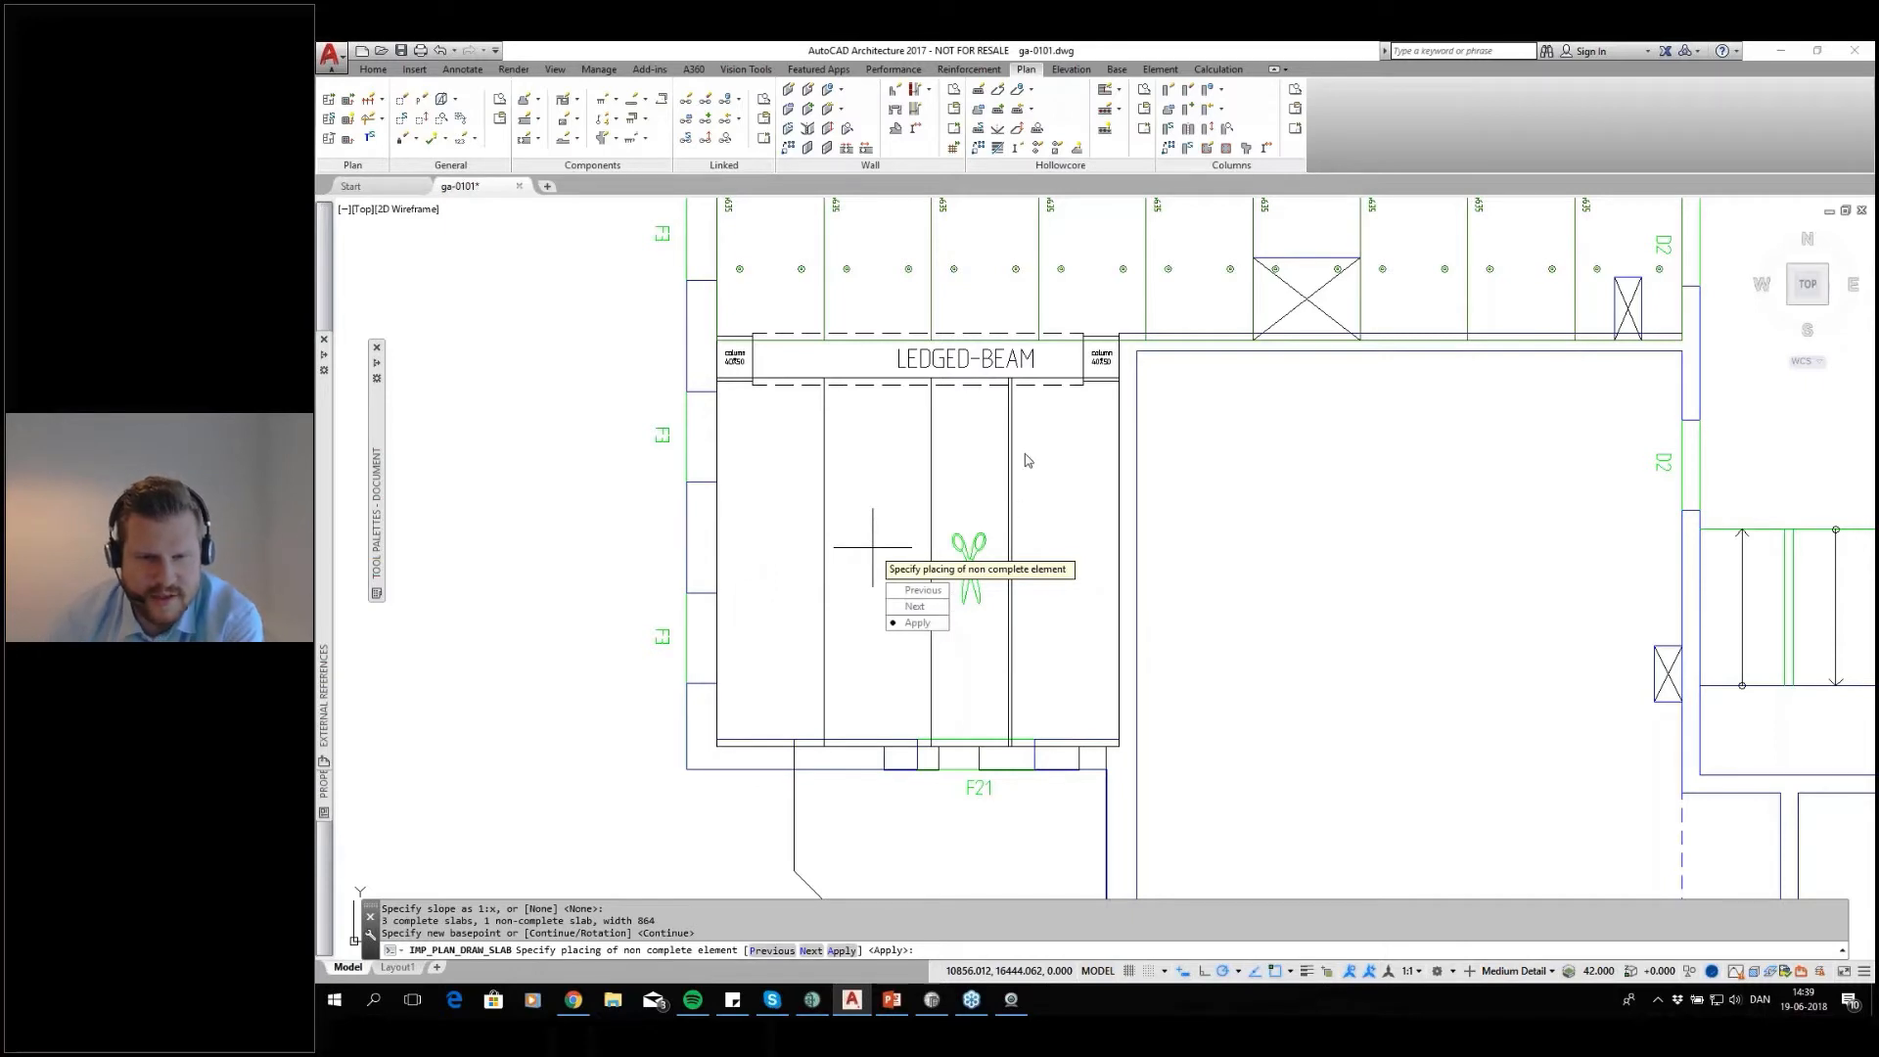
type("N")
key("Return")
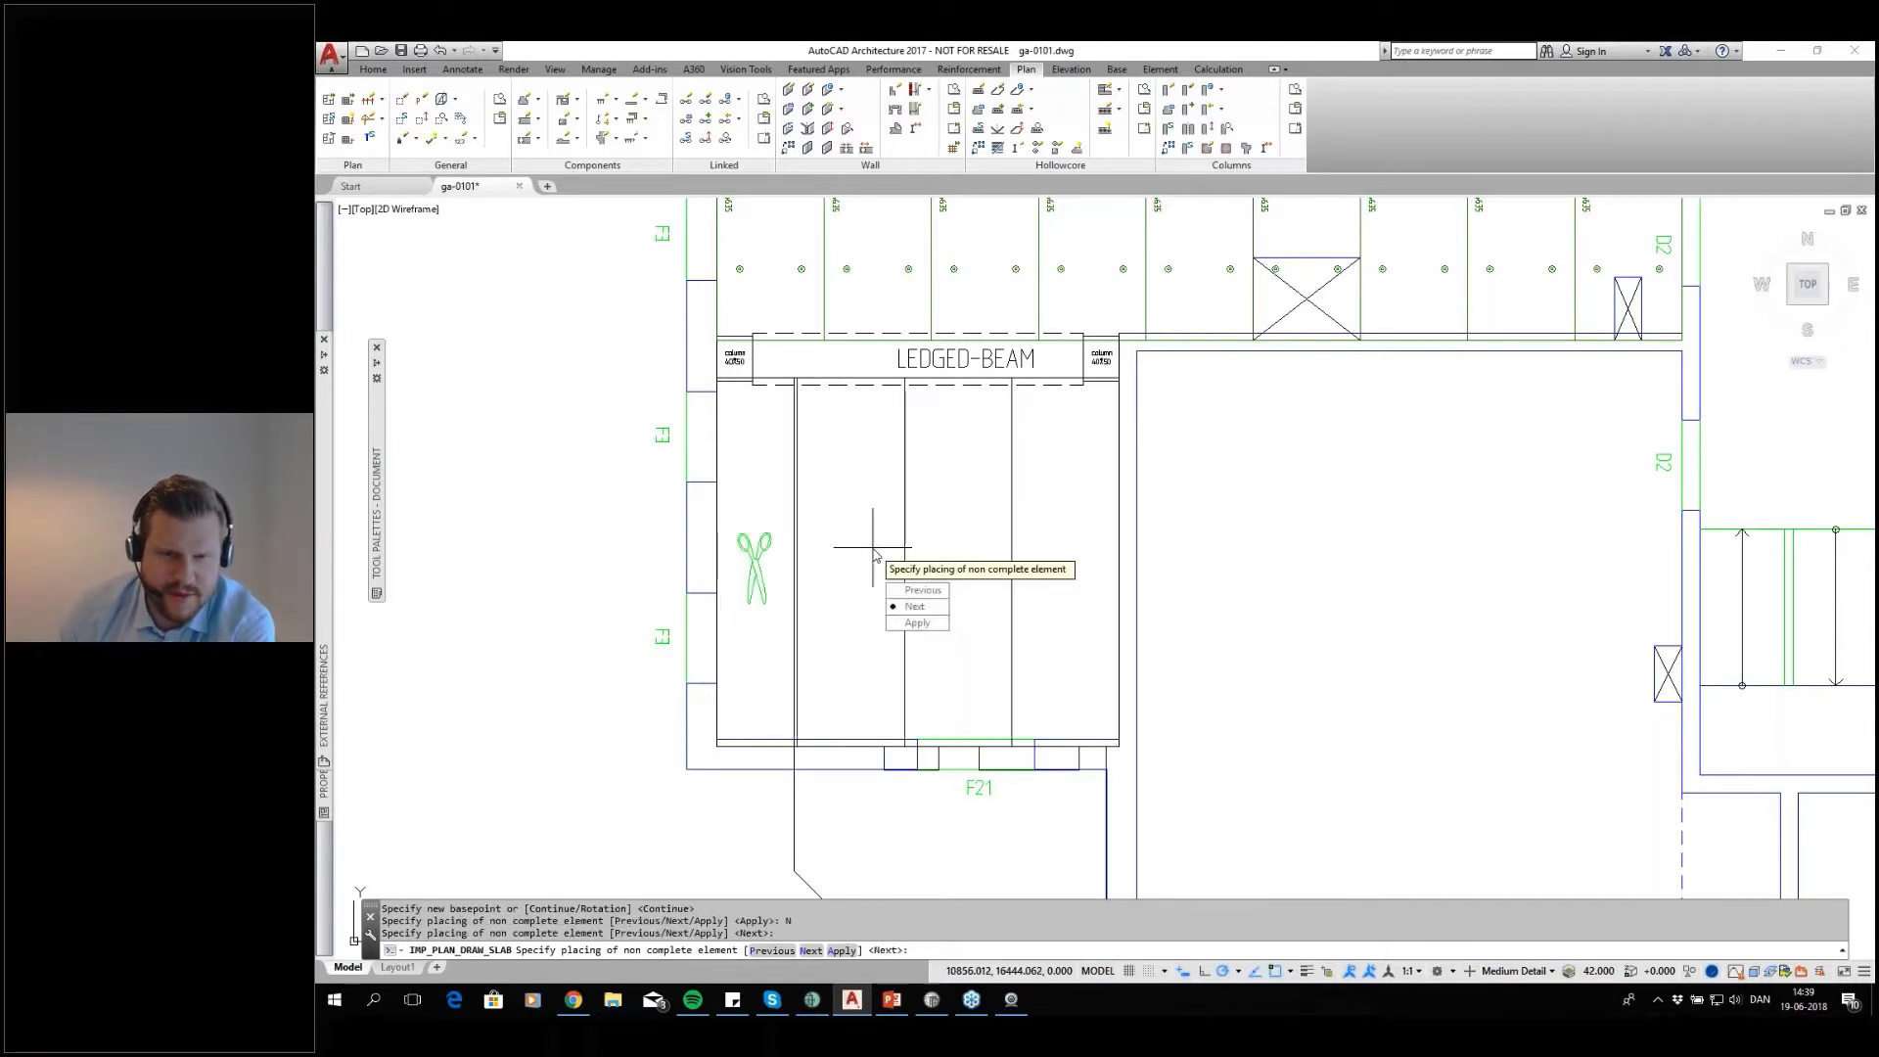
key("Return")
key("Return")
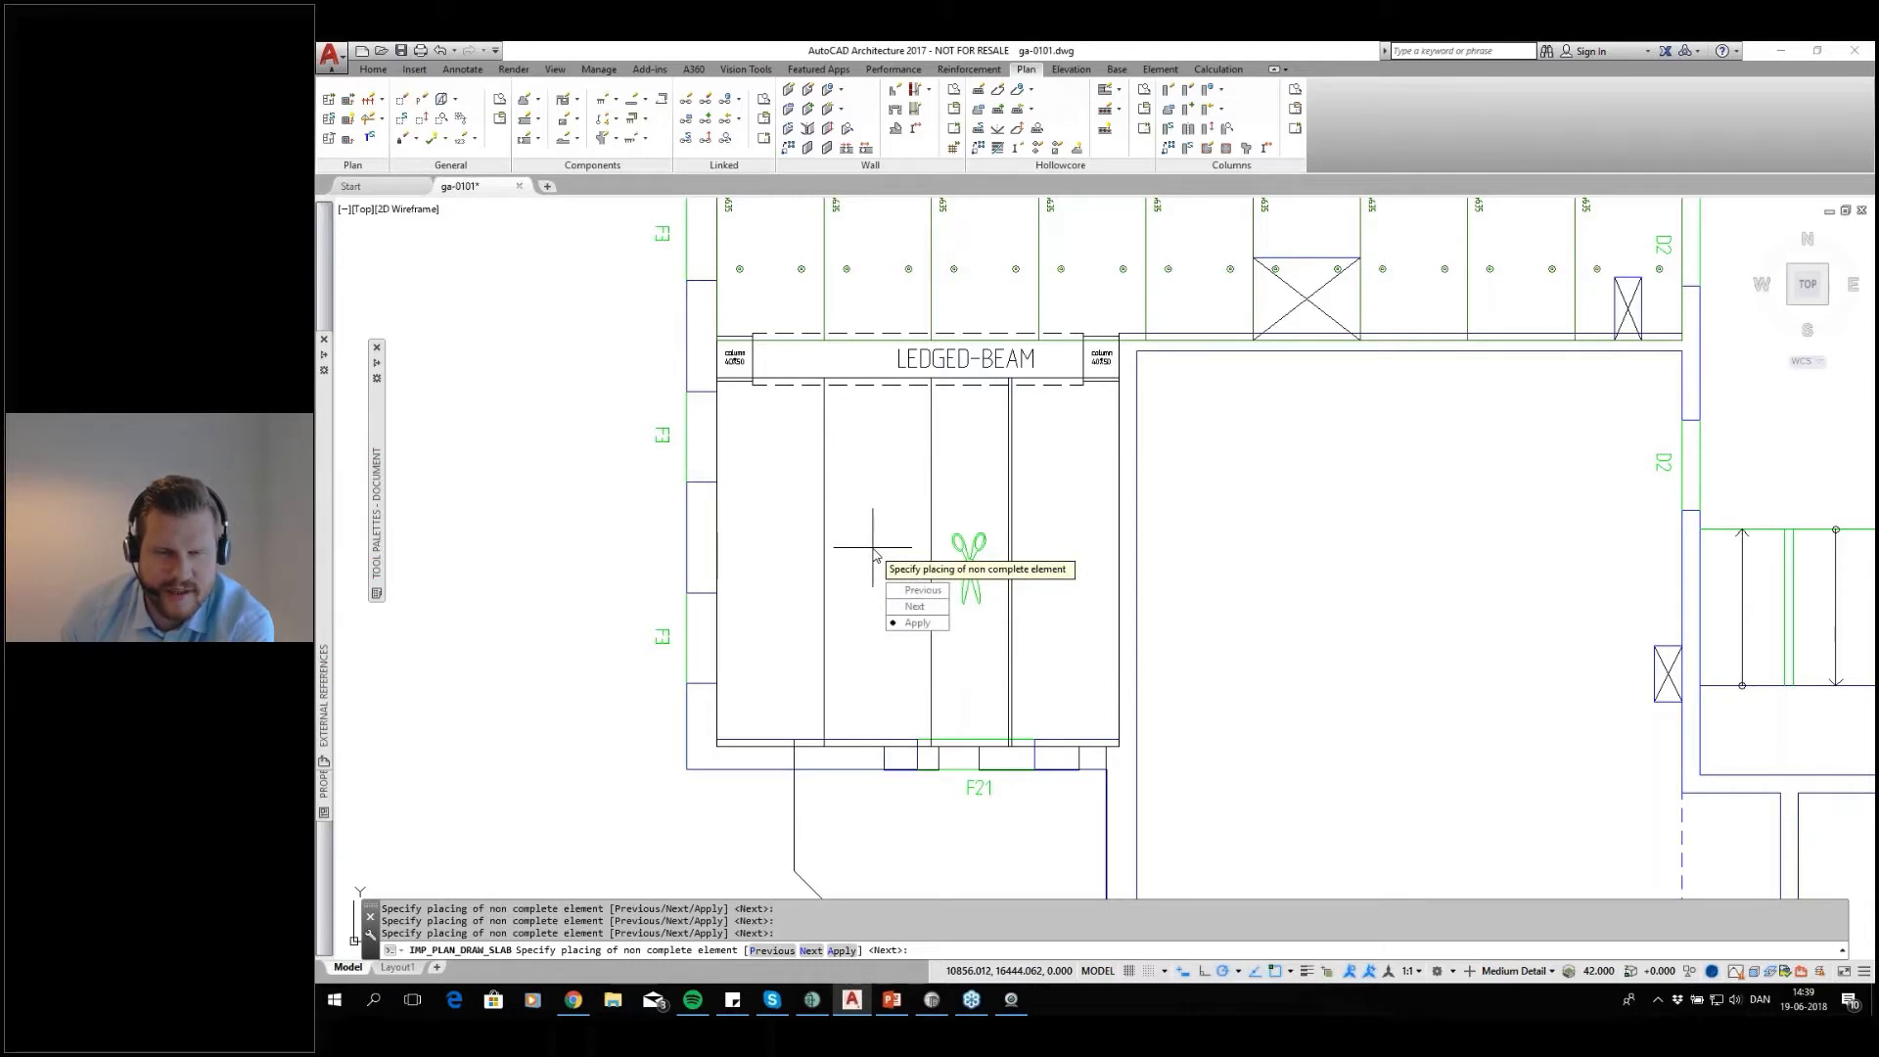
key("Return")
type("A")
key("Return")
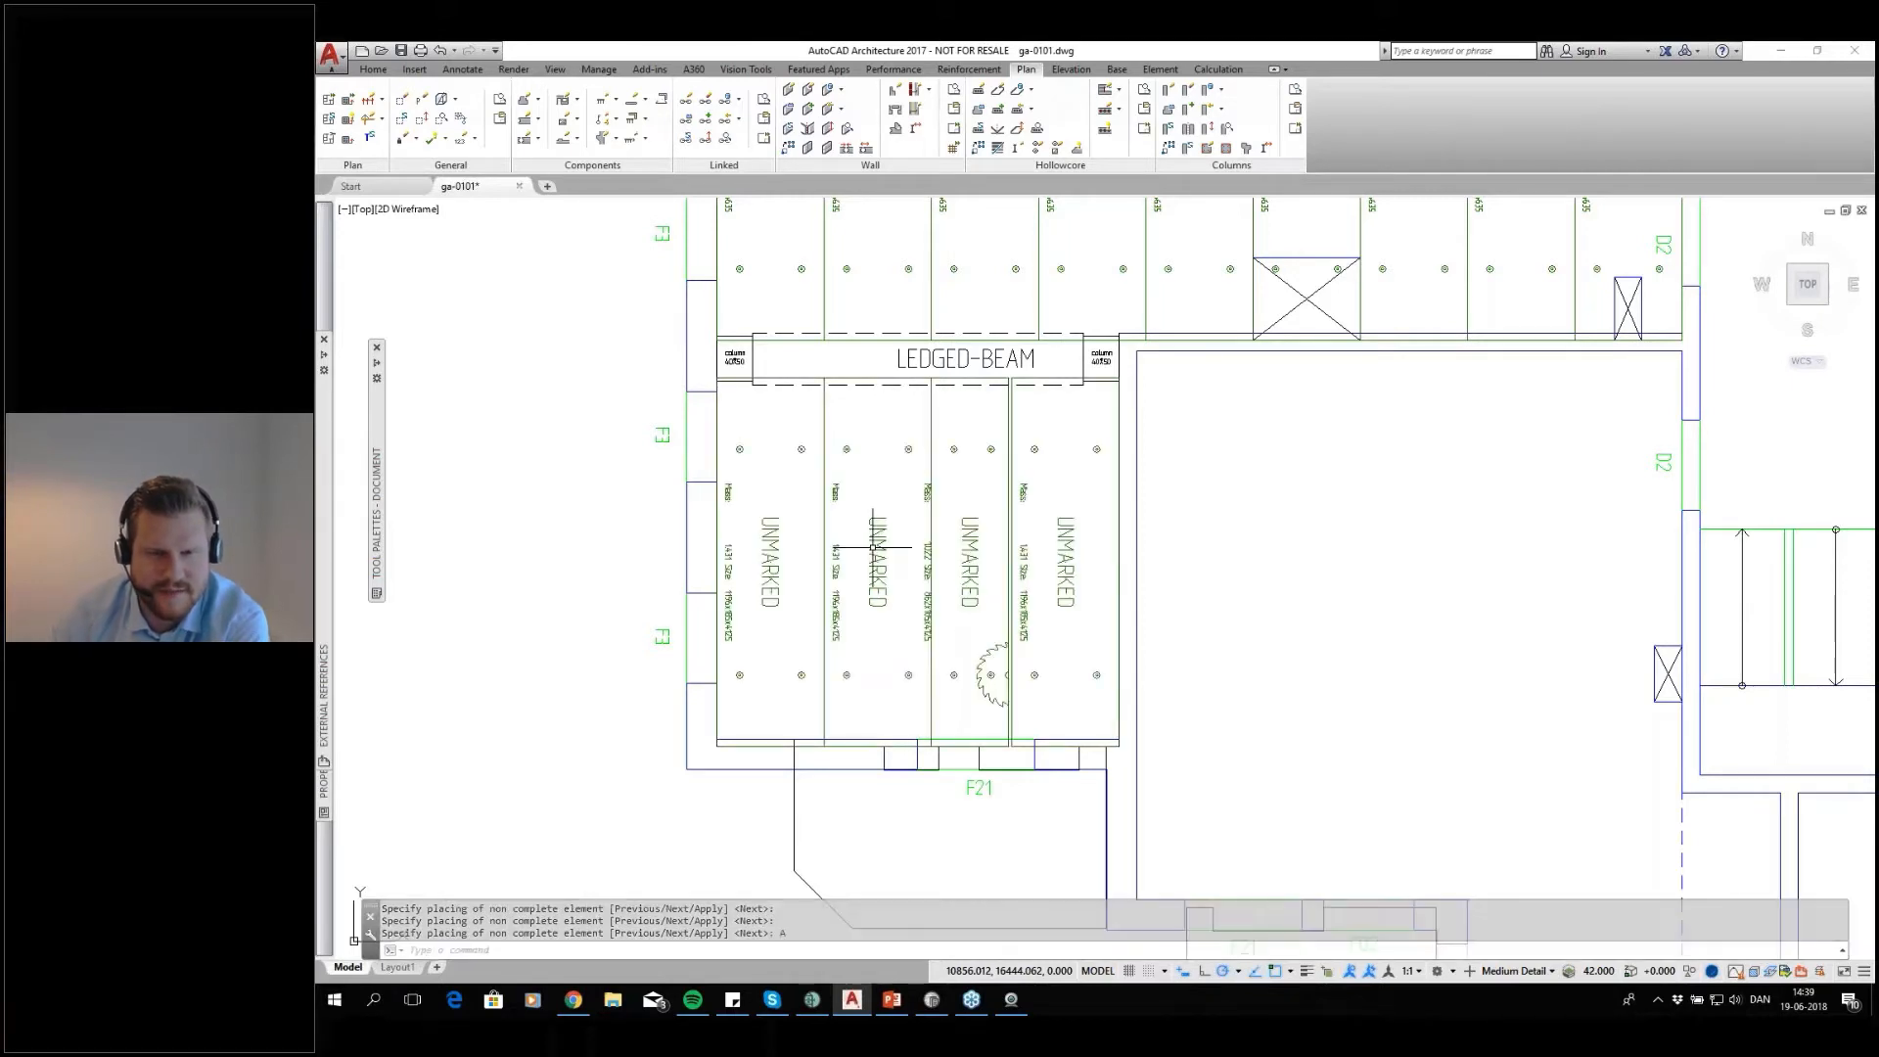
middle_click_drag(1016, 730, 1008, 659)
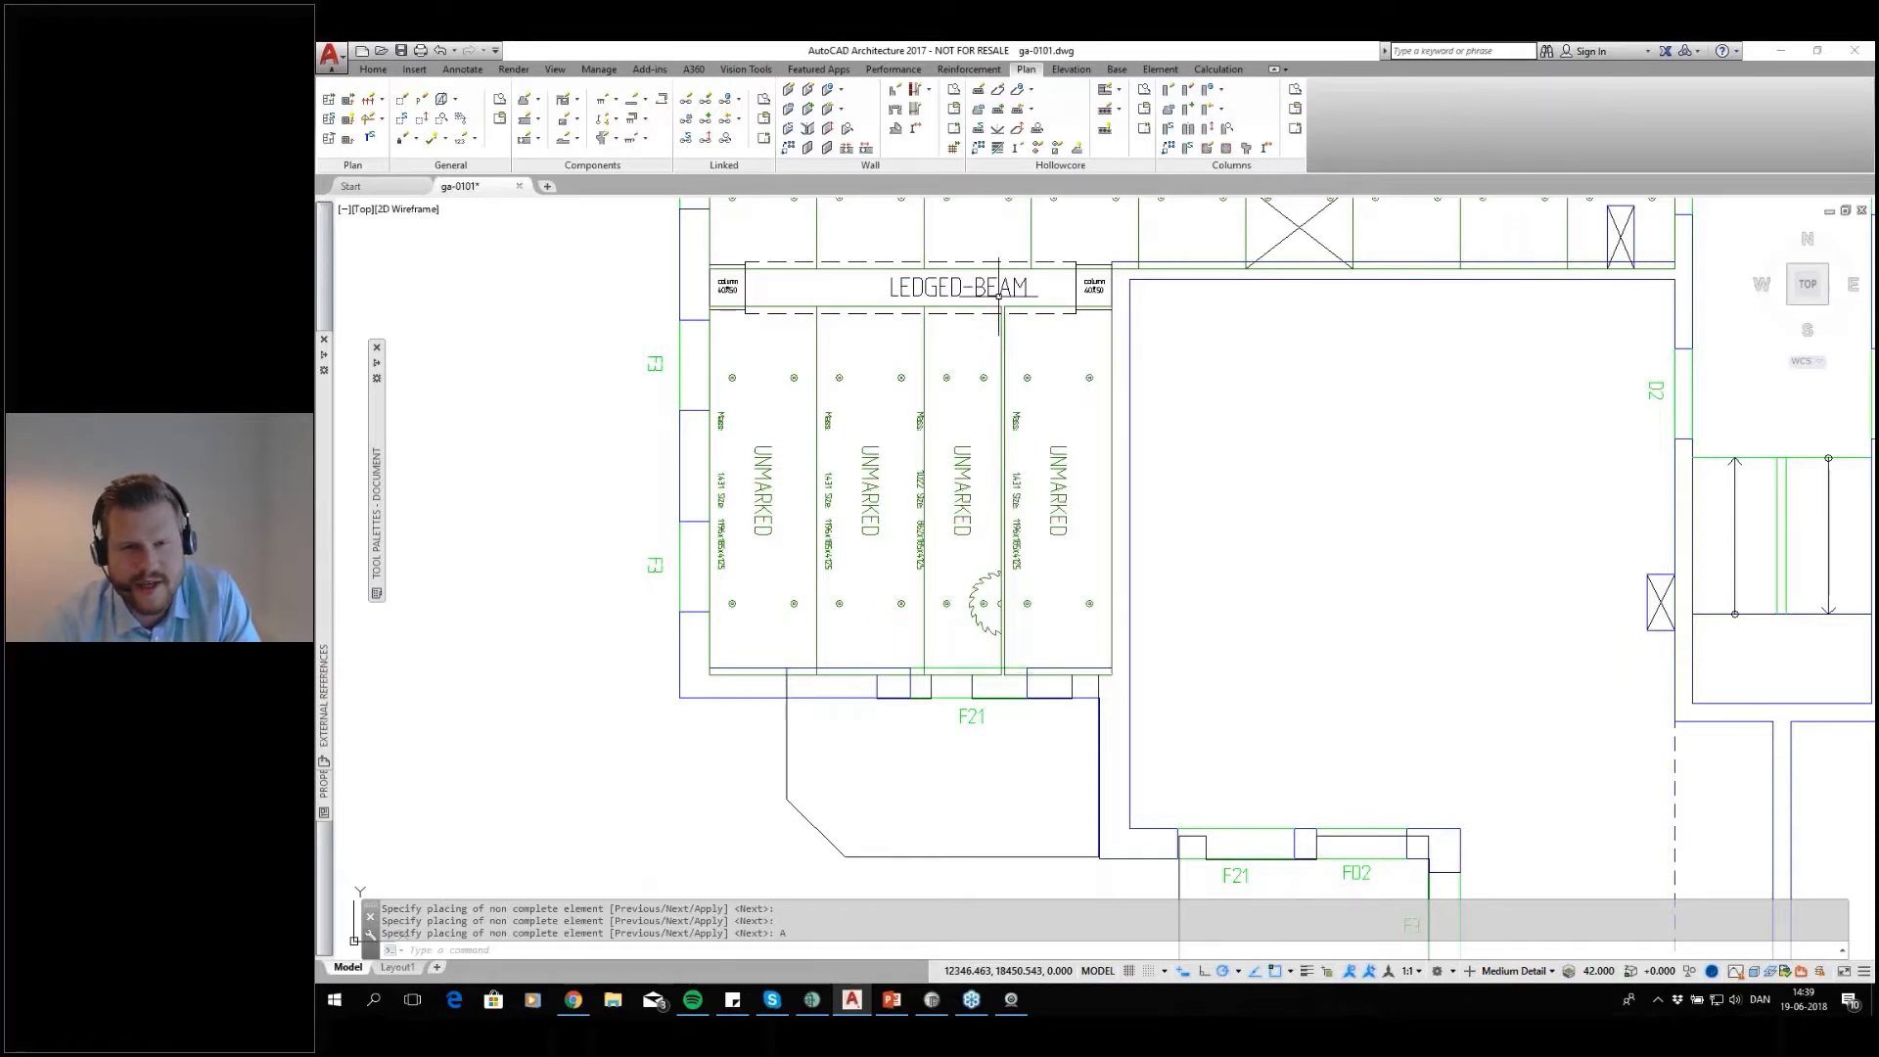
scroll(998, 295, "up", 8)
scroll(1004, 336, "down", 10)
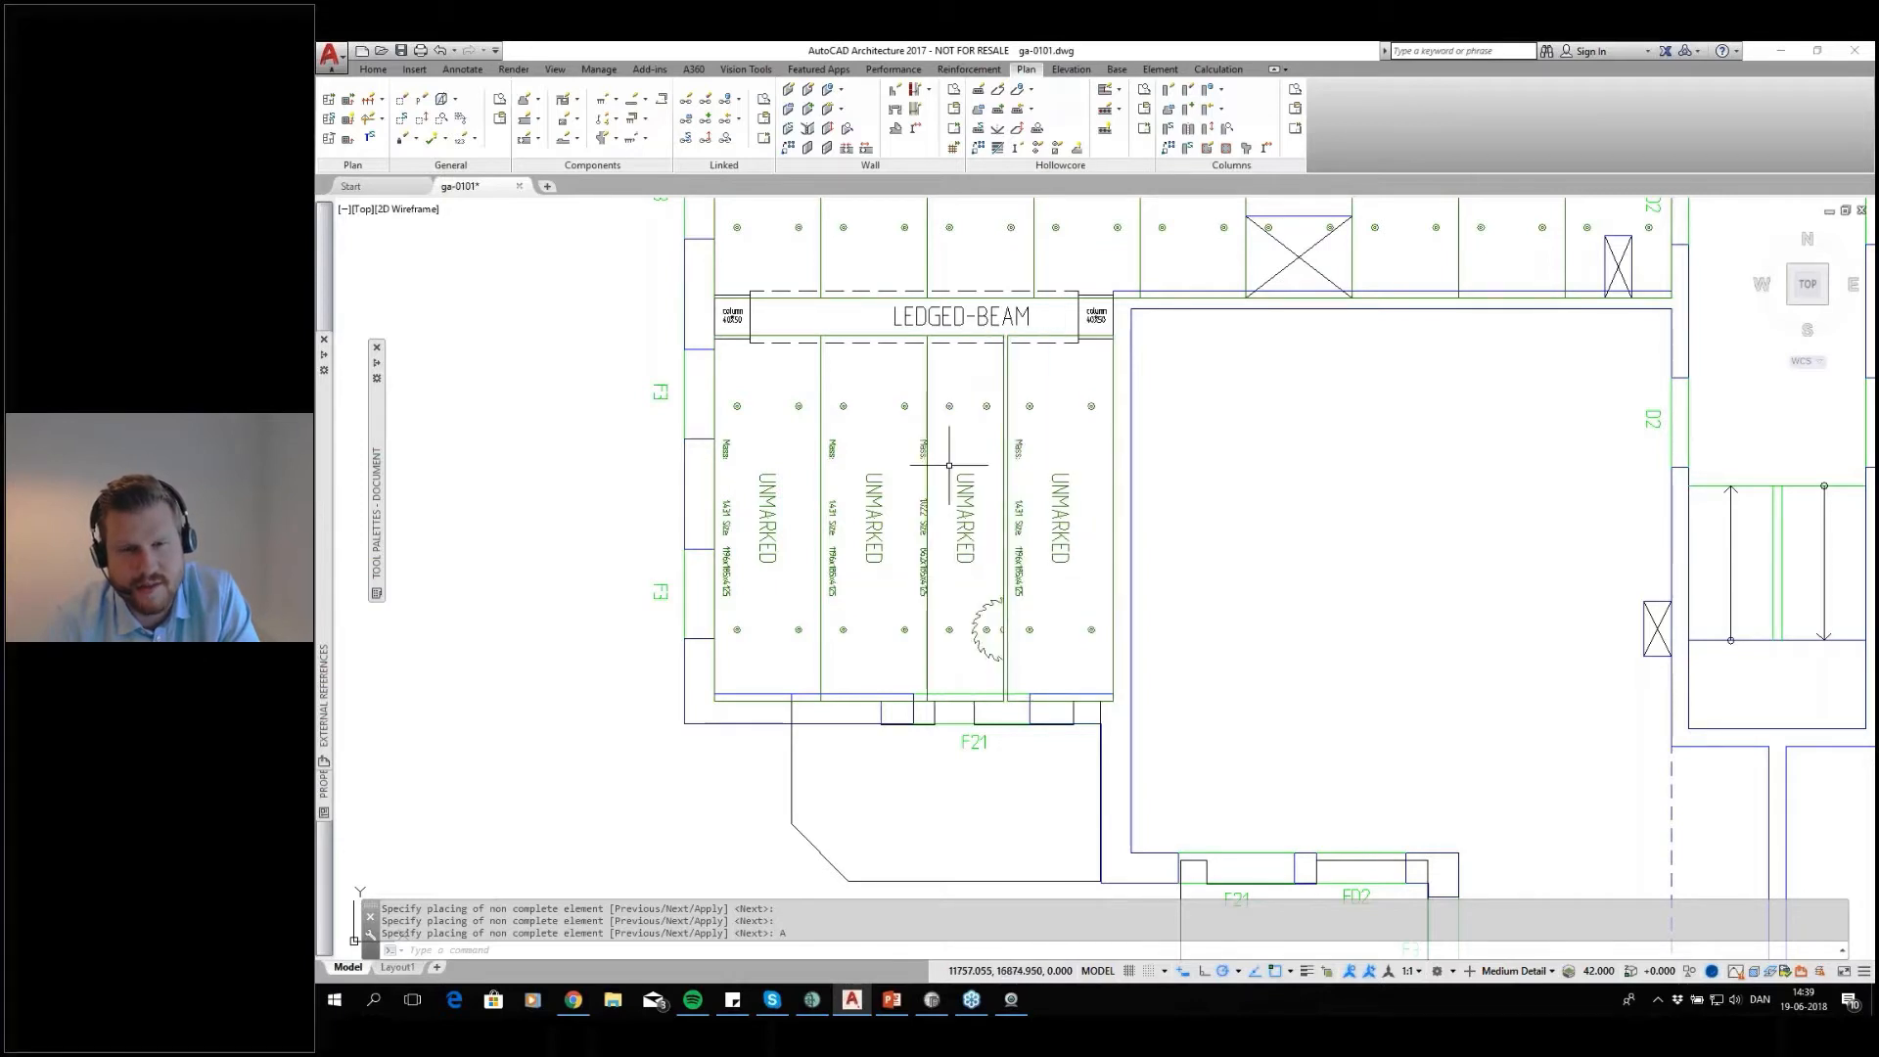
scroll(957, 501, "down", 2)
middle_click_drag(1136, 497, 1031, 491)
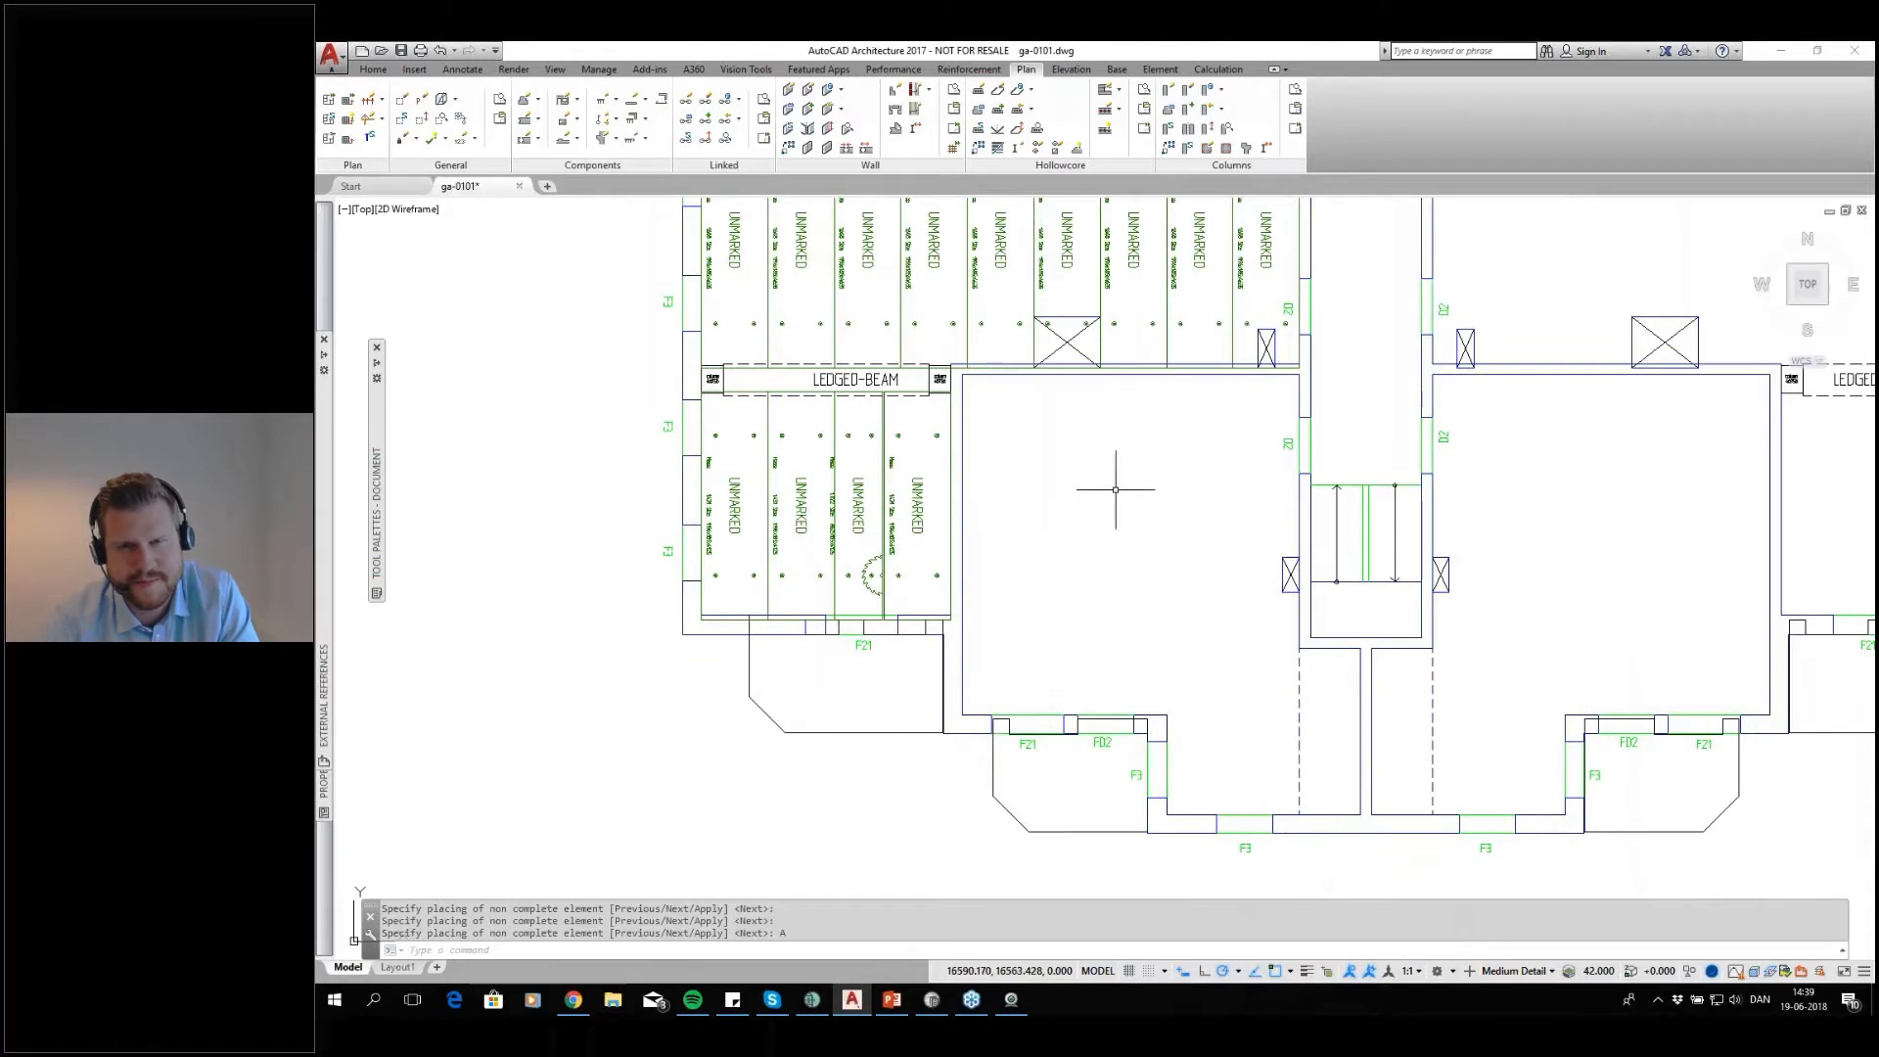
Start another hollow core layout with section 19 for the L-shaped room west of the stairwell, to be defined by points
middle_click_drag(1171, 562, 1018, 587)
scroll(987, 607, "down", 2)
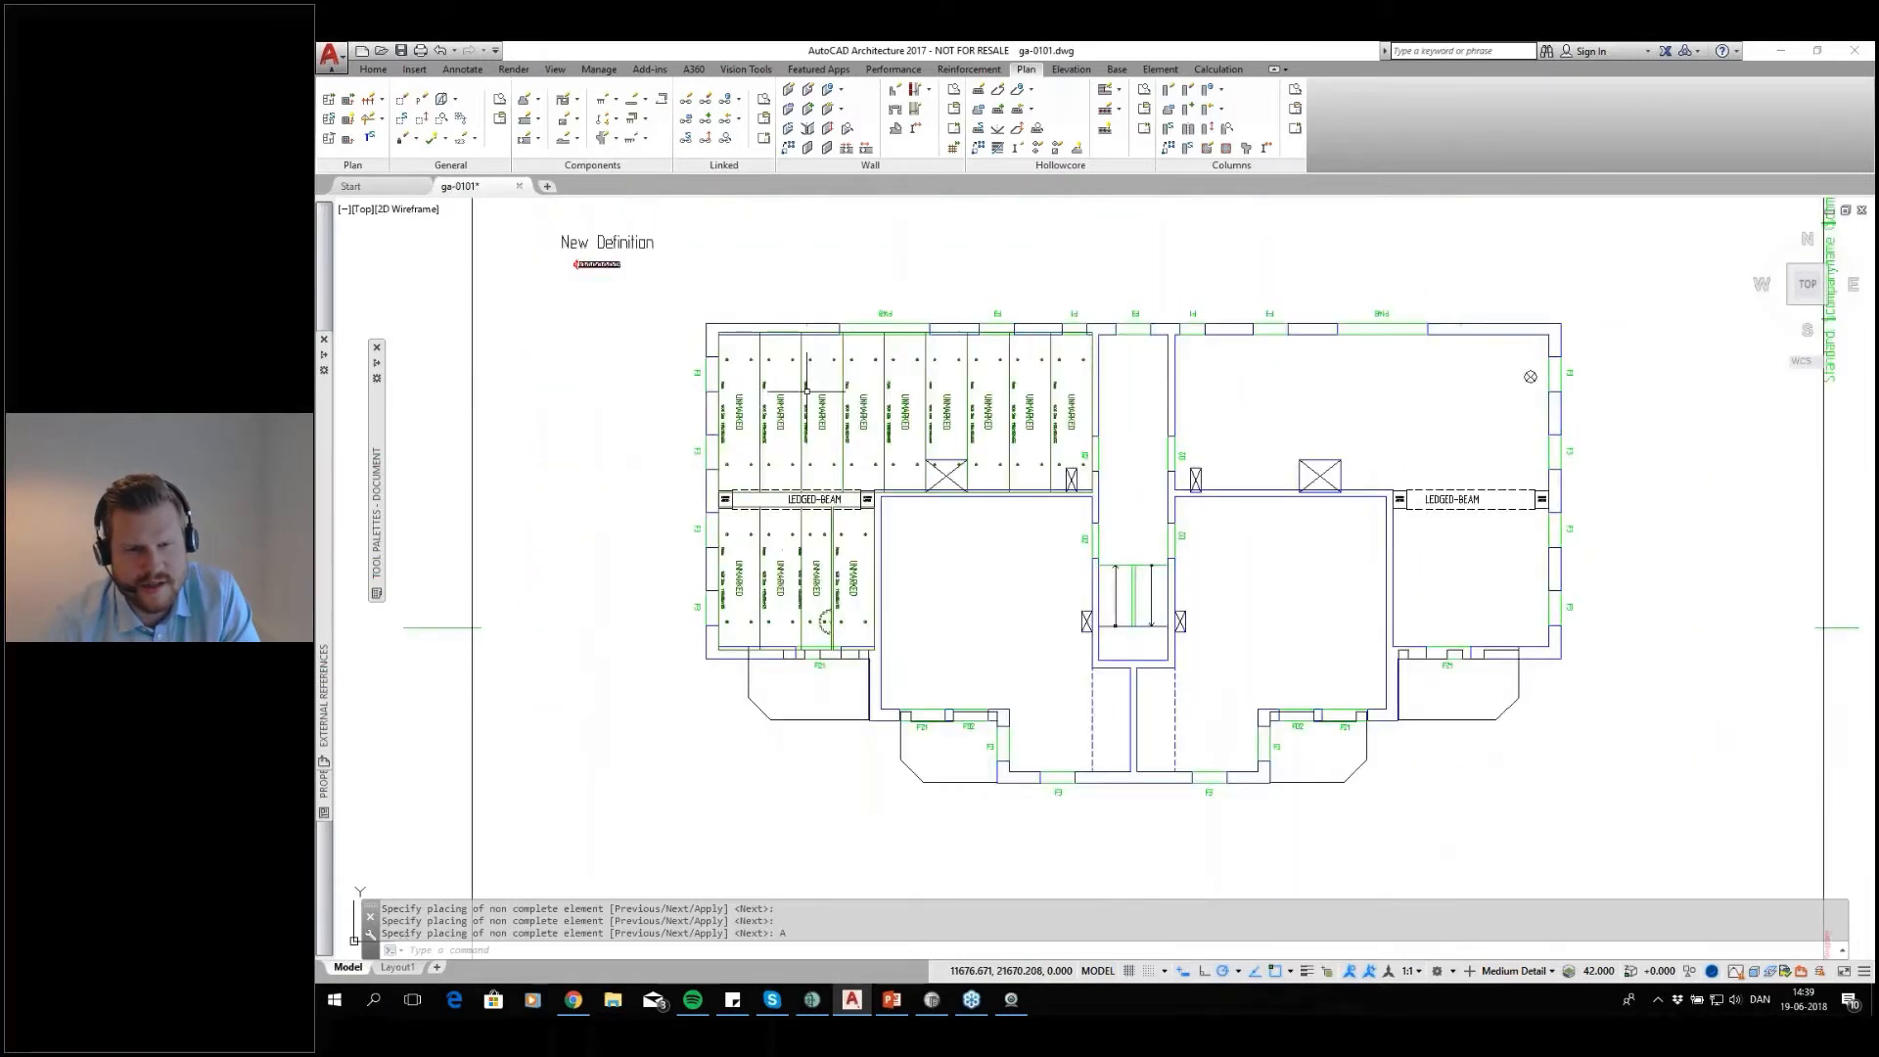
scroll(957, 587, "up", 2)
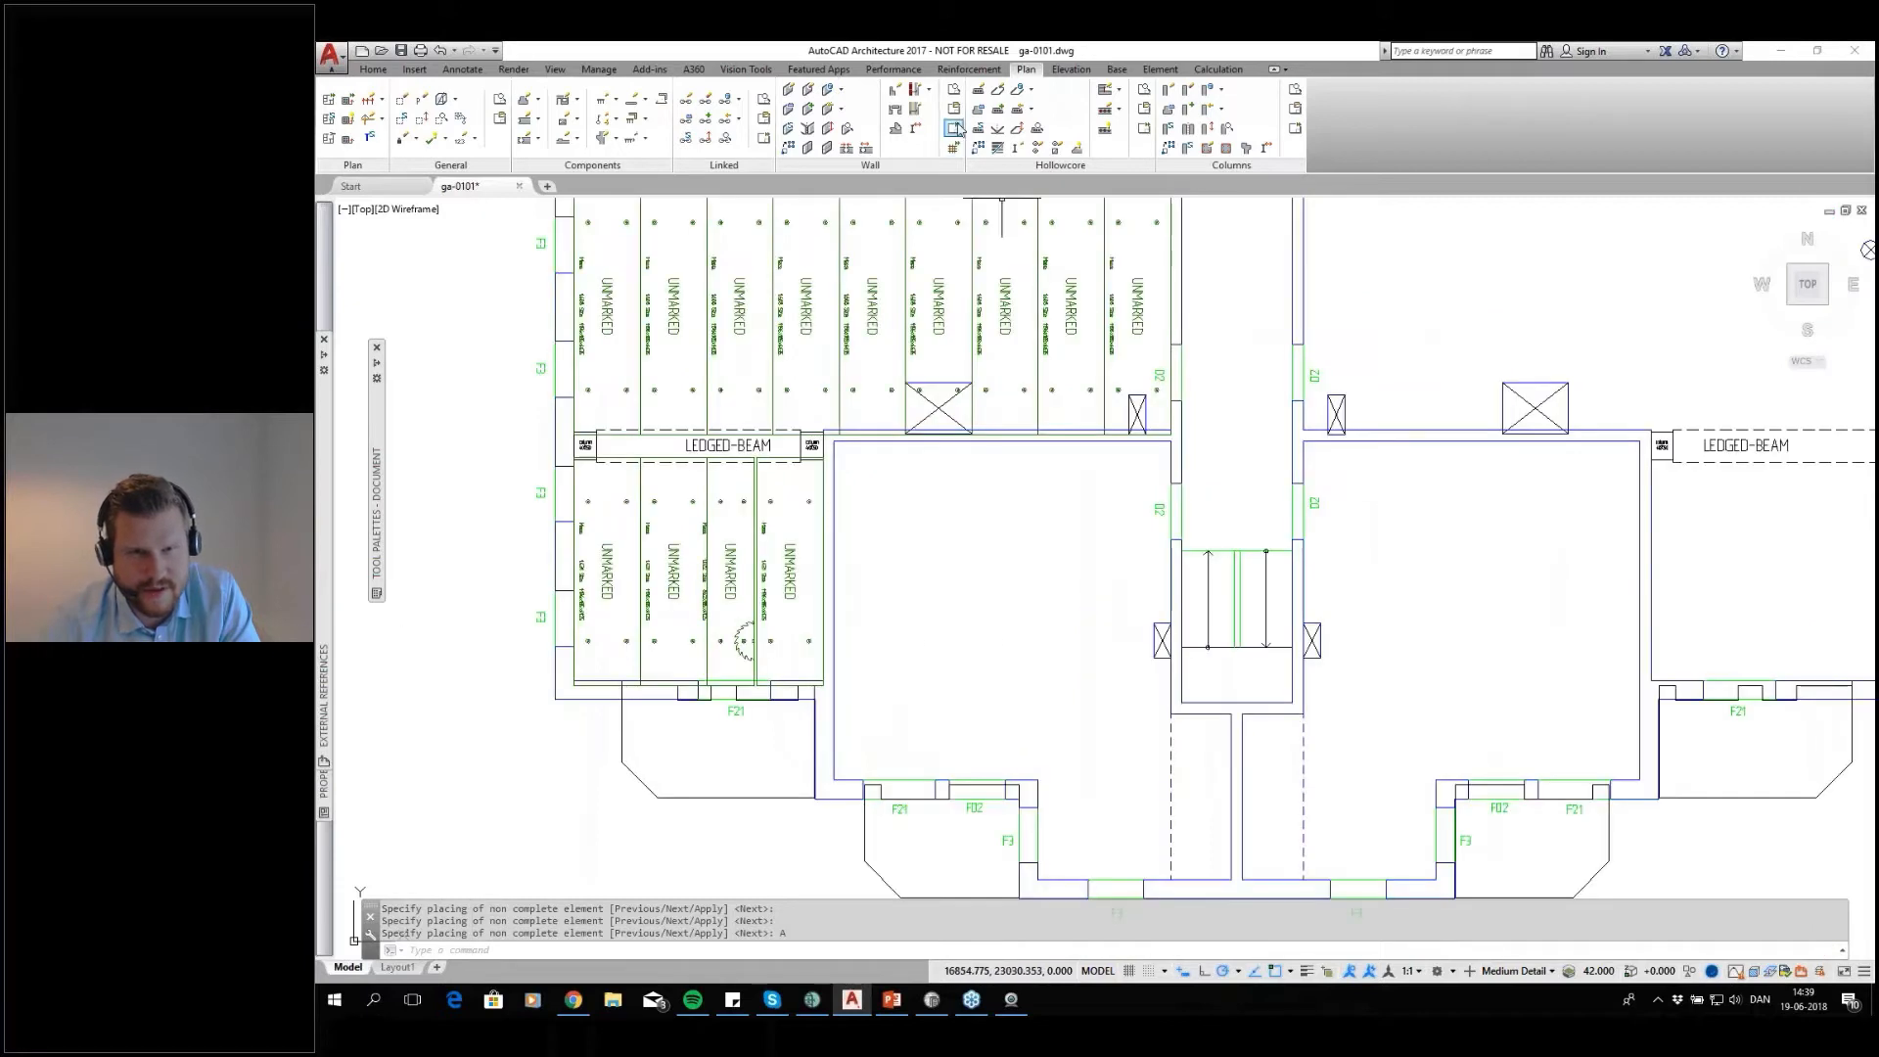
left_click(977, 95)
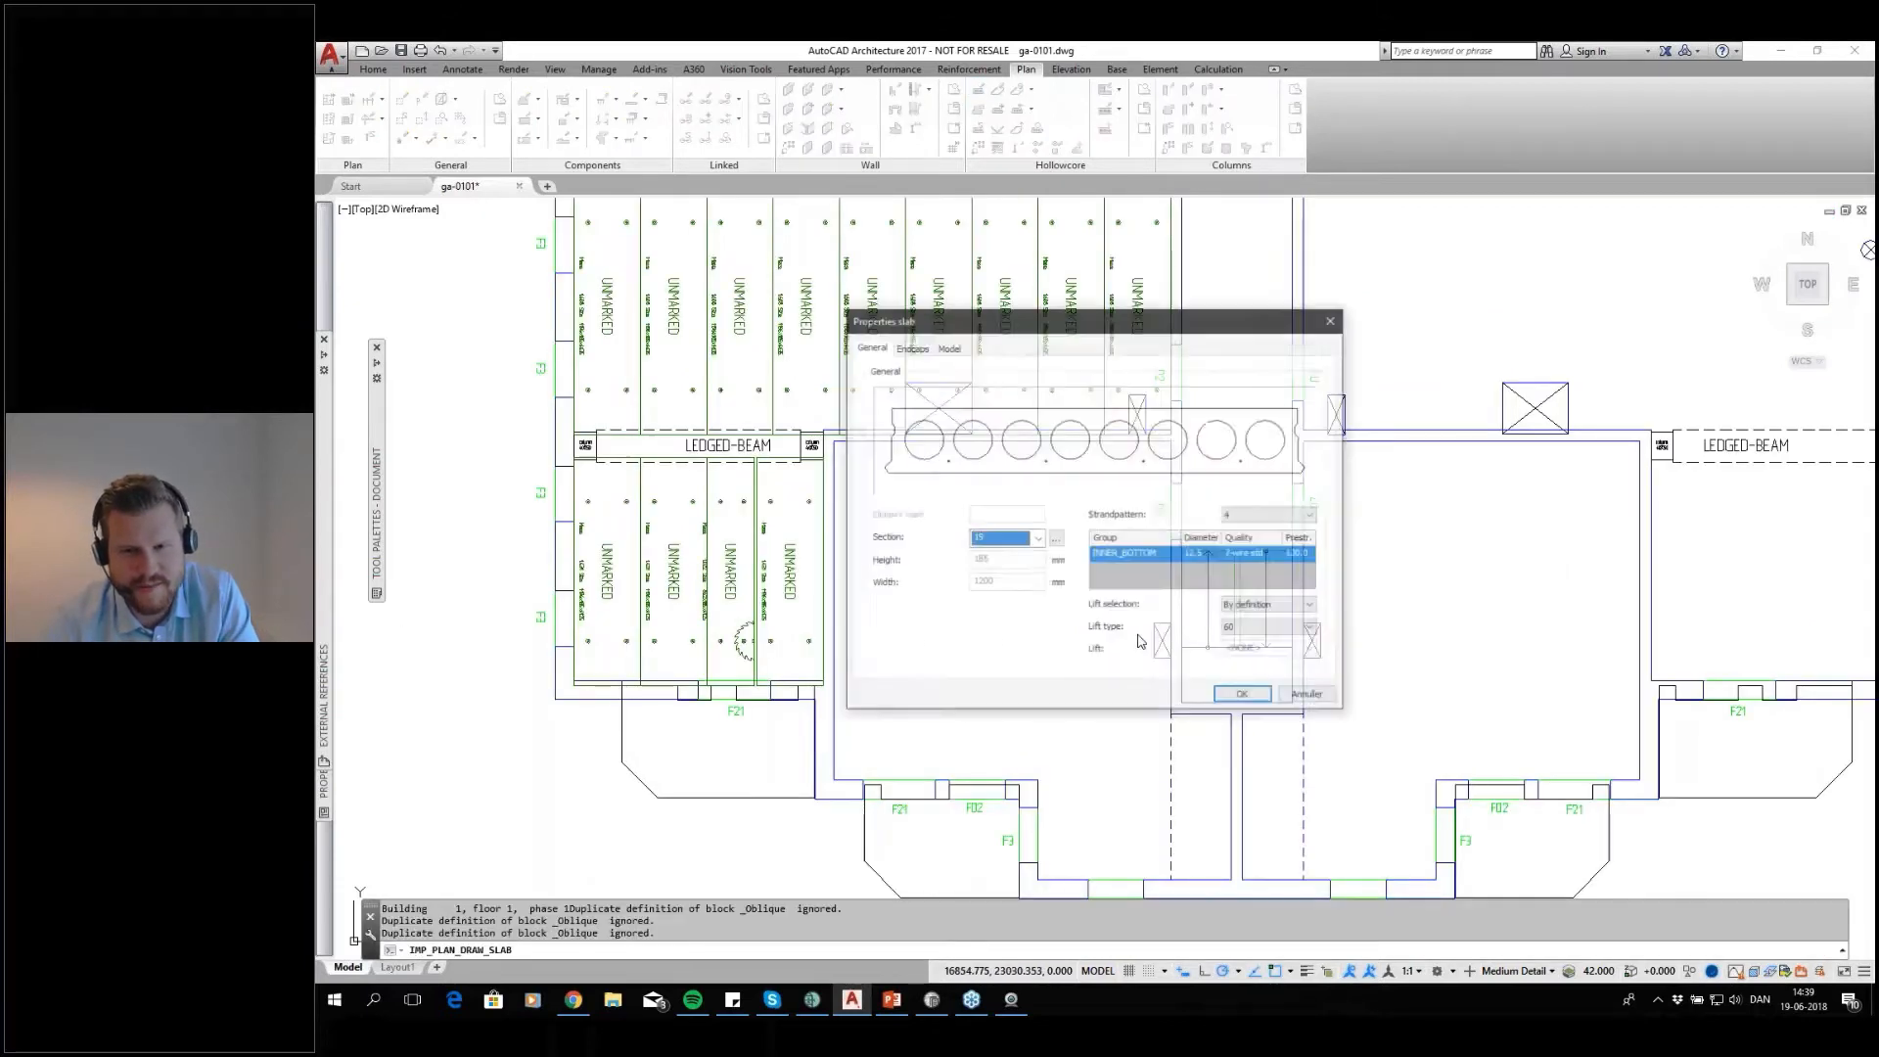
left_click(1244, 696)
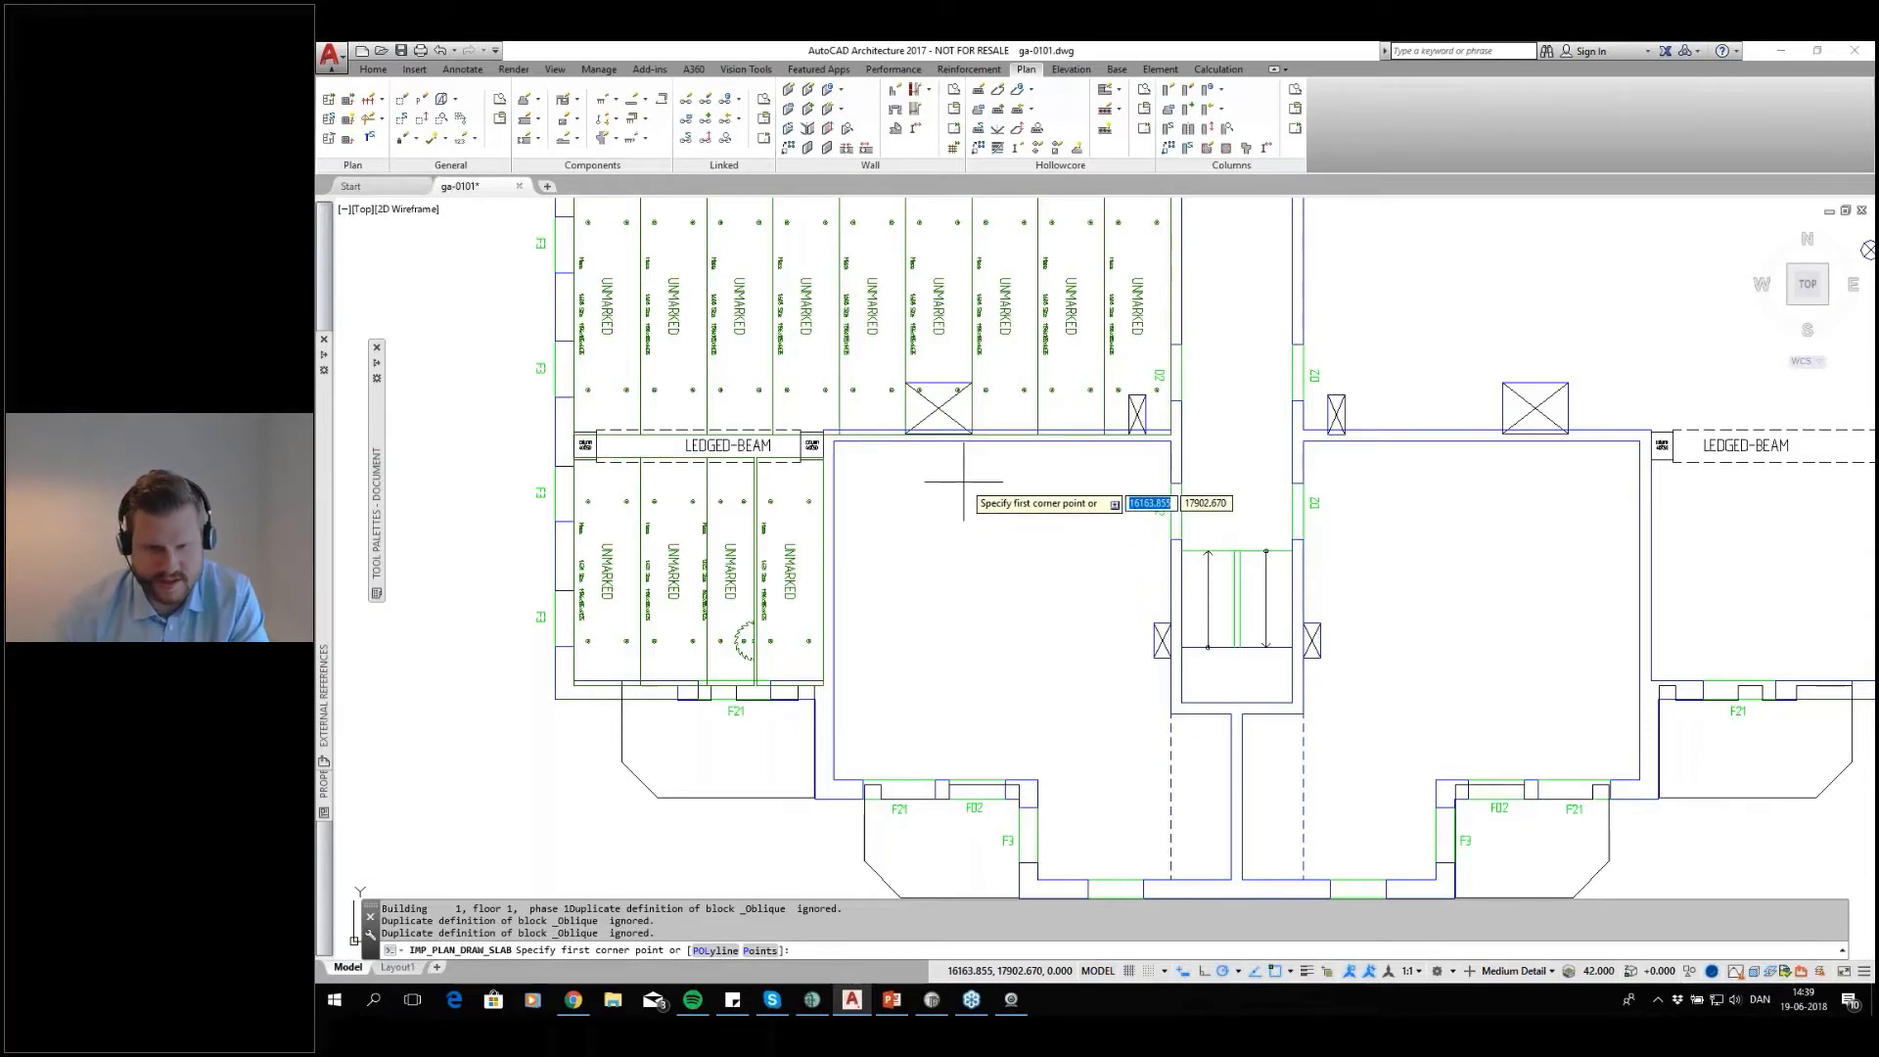
type("p")
key("Return")
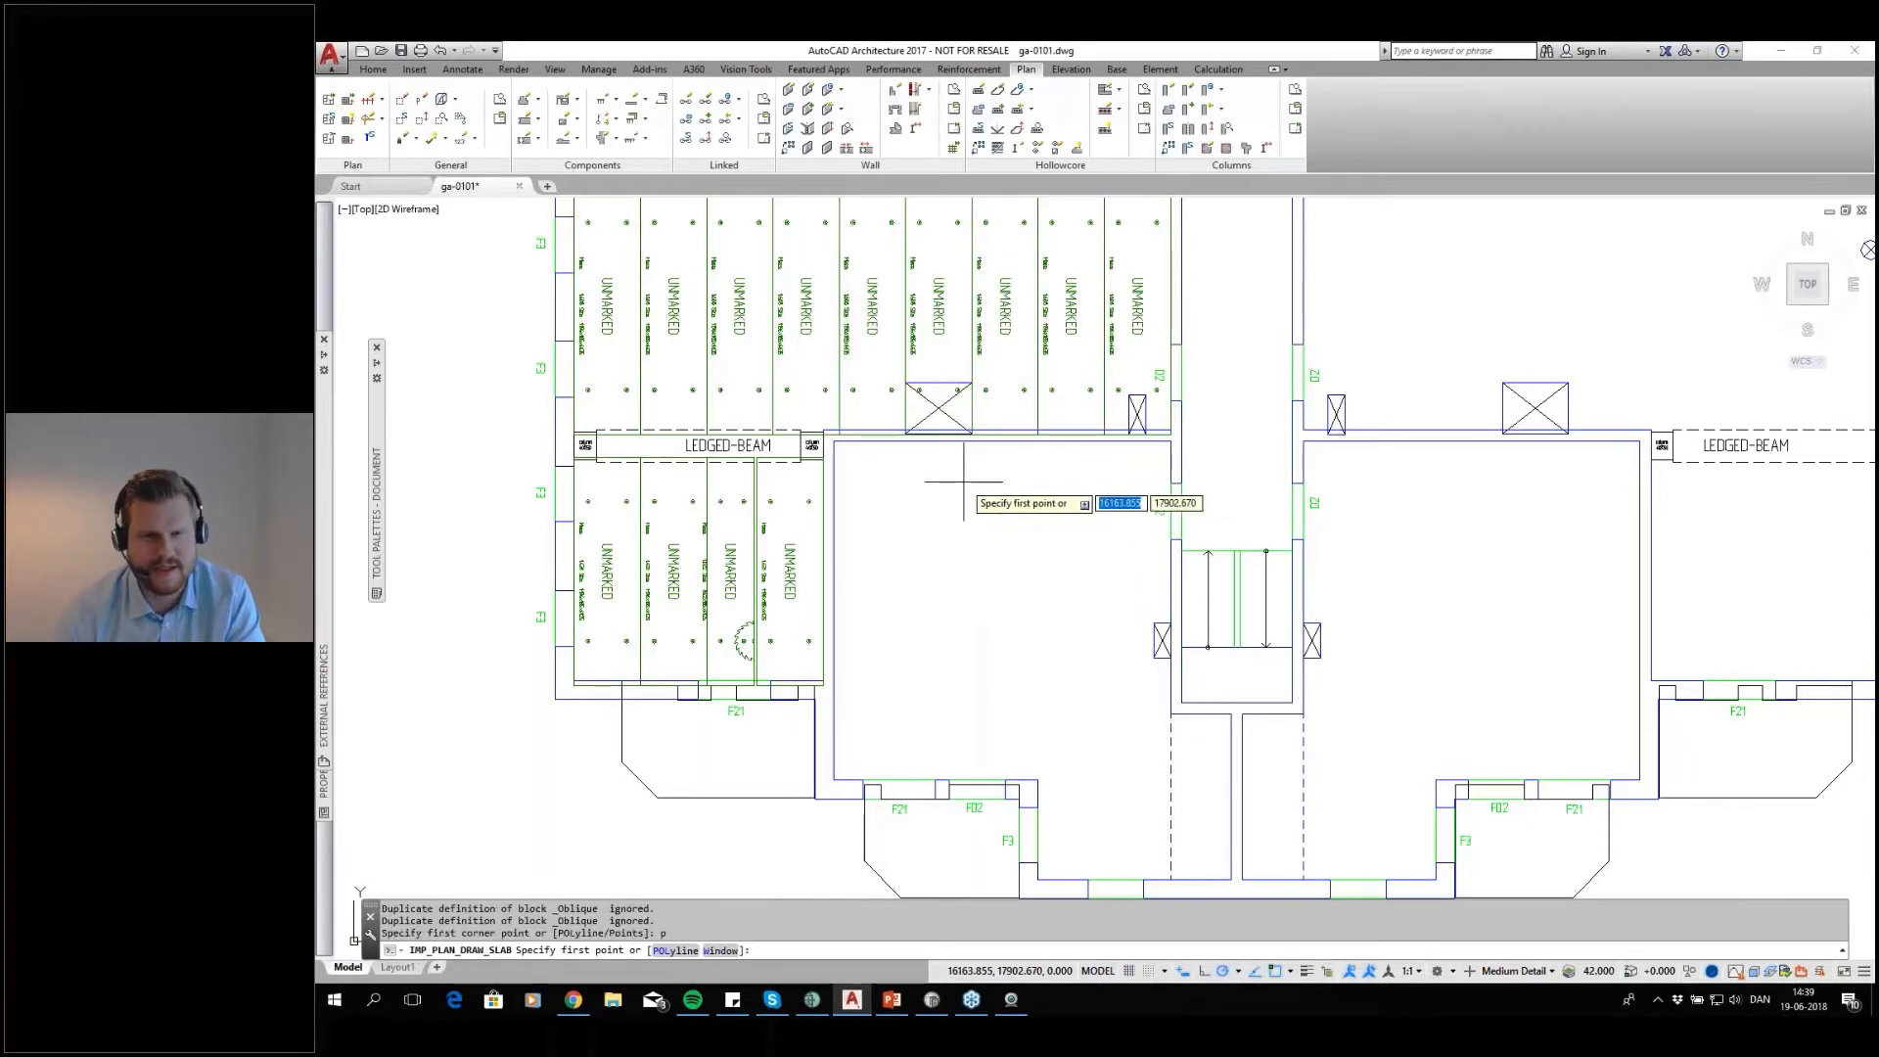
Outline the L-shaped room corner by corner along the stairwell side, the F3 walls and the F21/FD2 wall, and close the outline
left_click(833, 440)
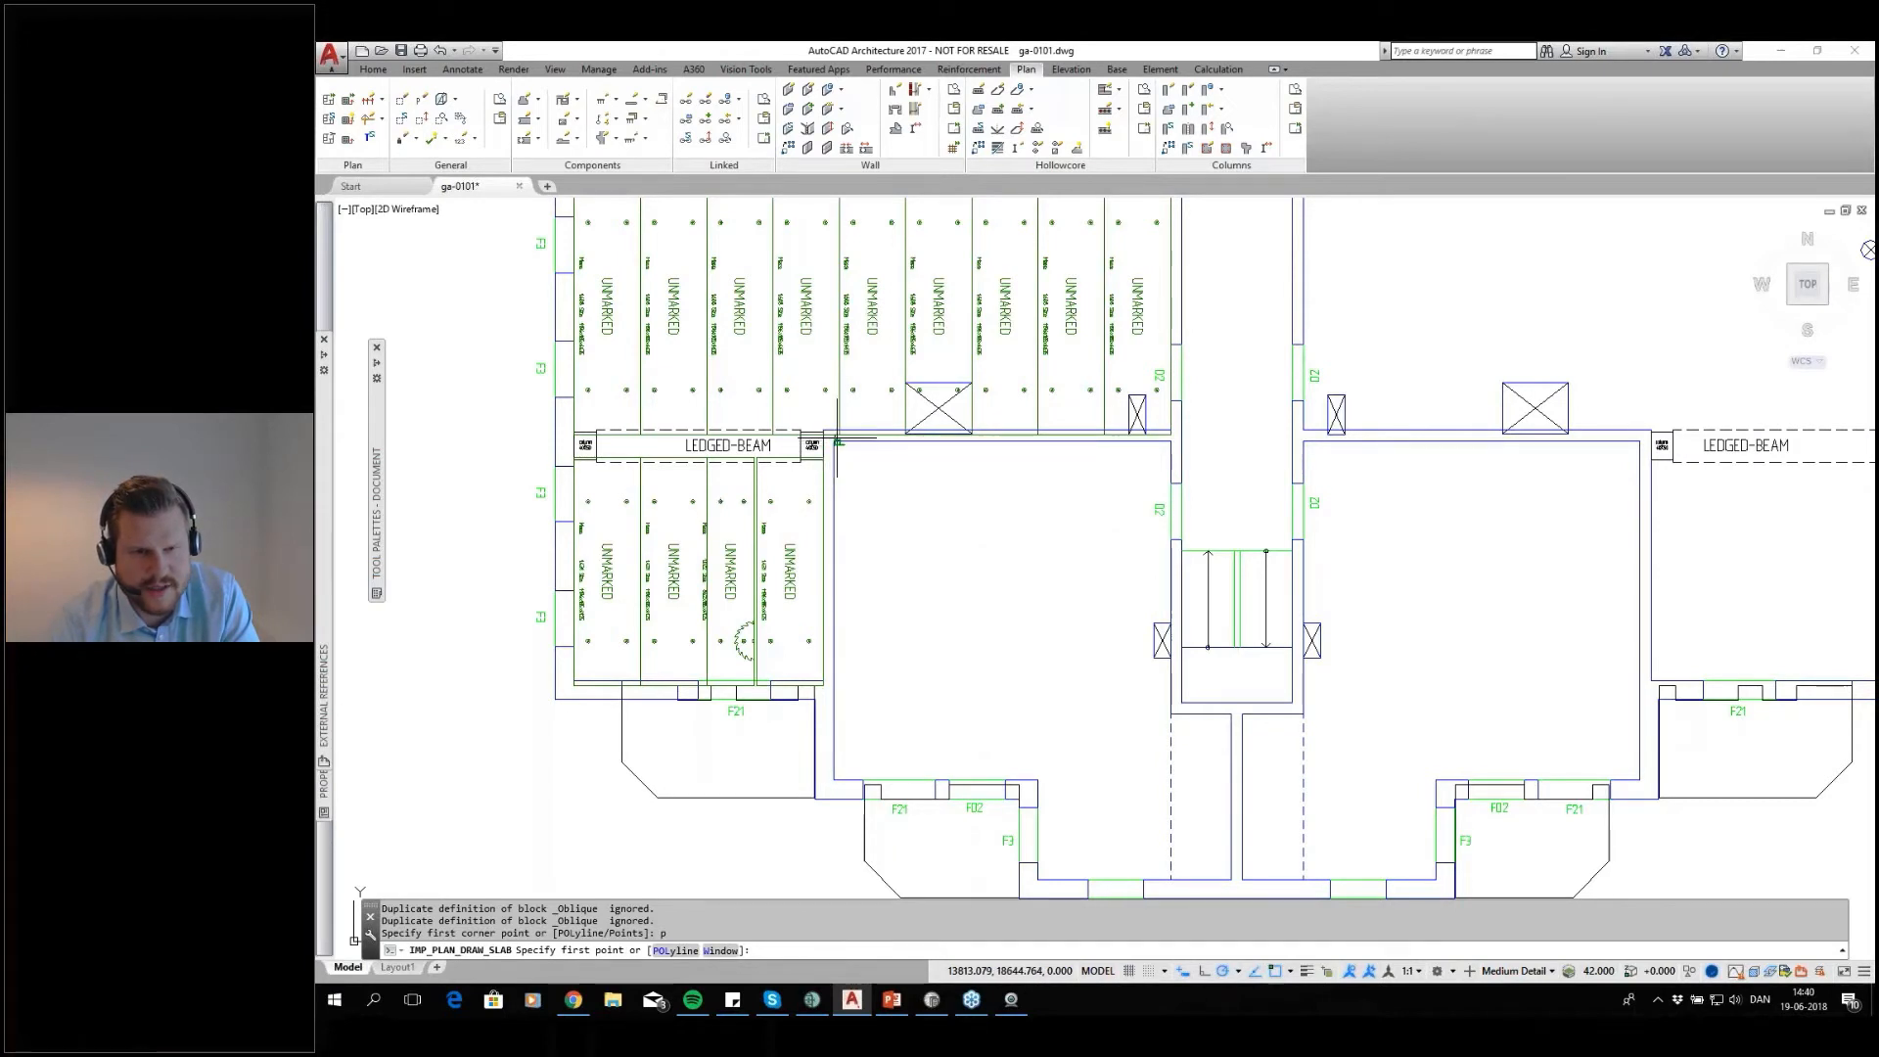
left_click(1179, 433)
middle_click_drag(1183, 676, 1190, 465)
scroll(1209, 665, "up", 4)
left_click(1150, 679)
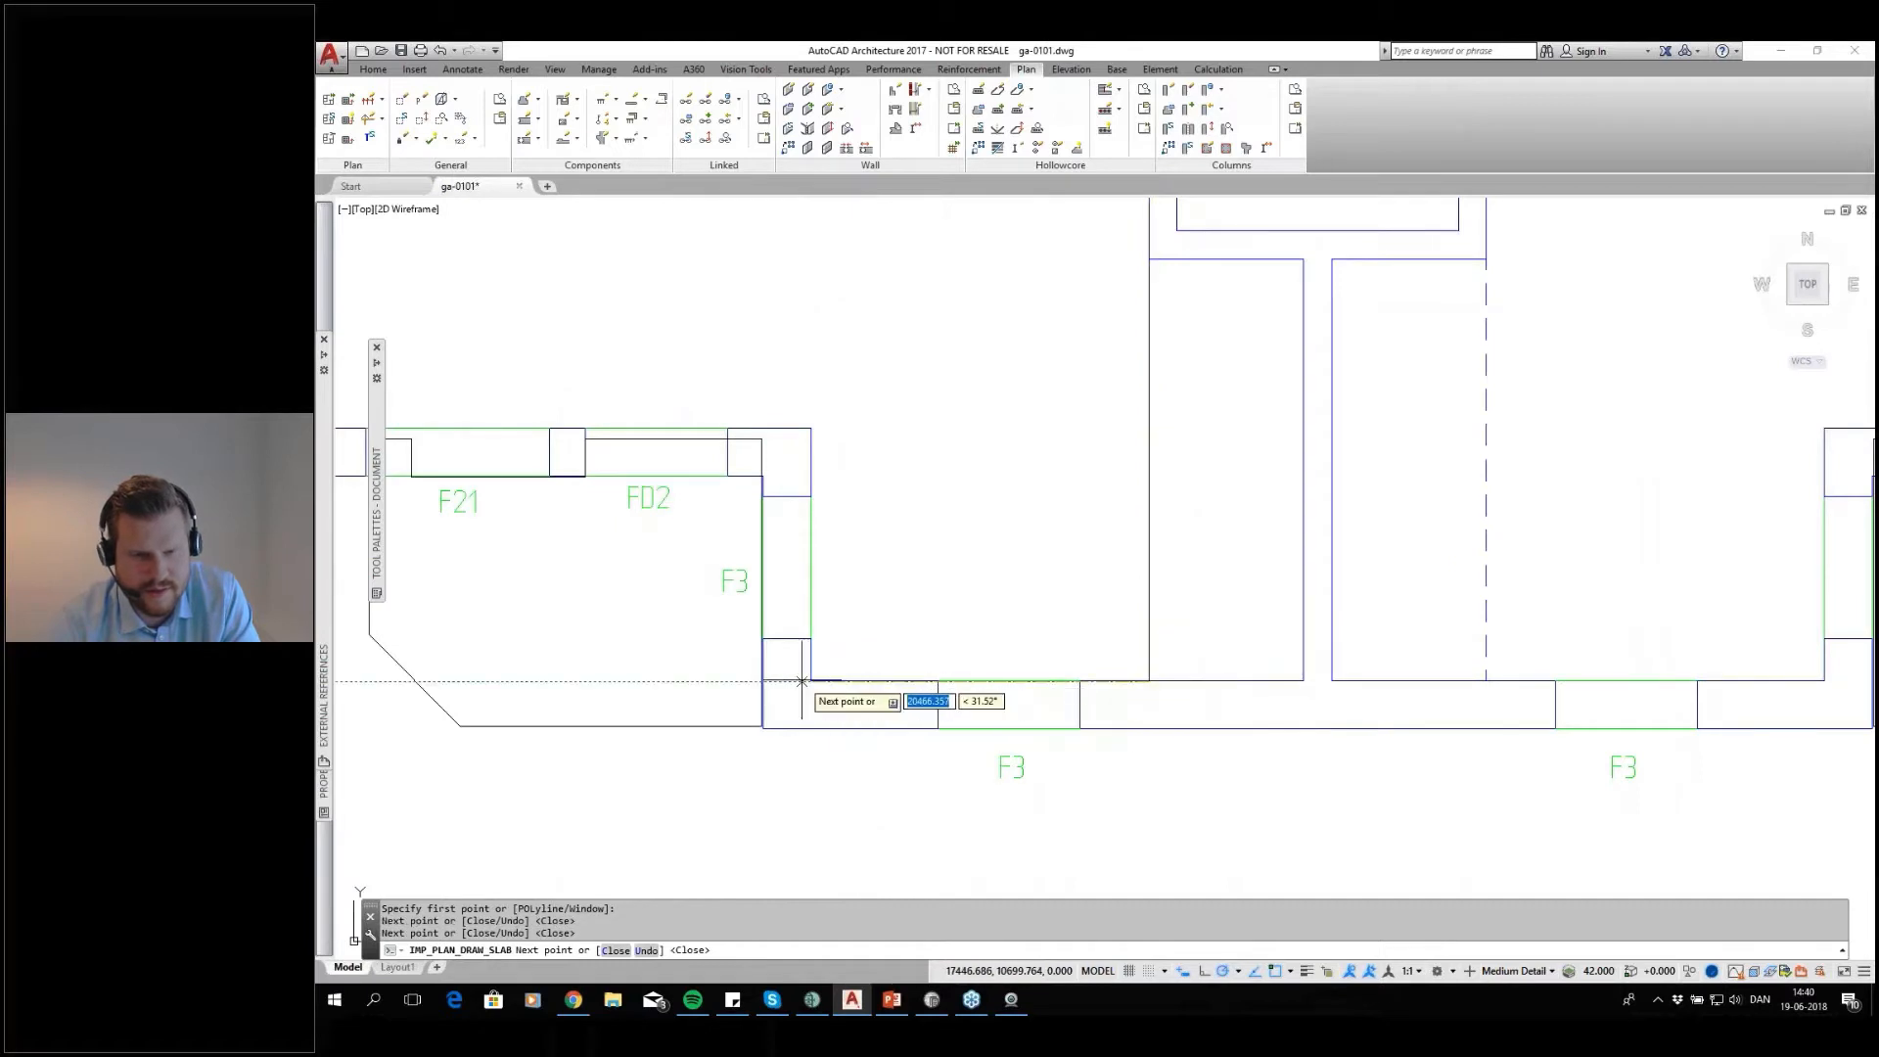
left_click(810, 680)
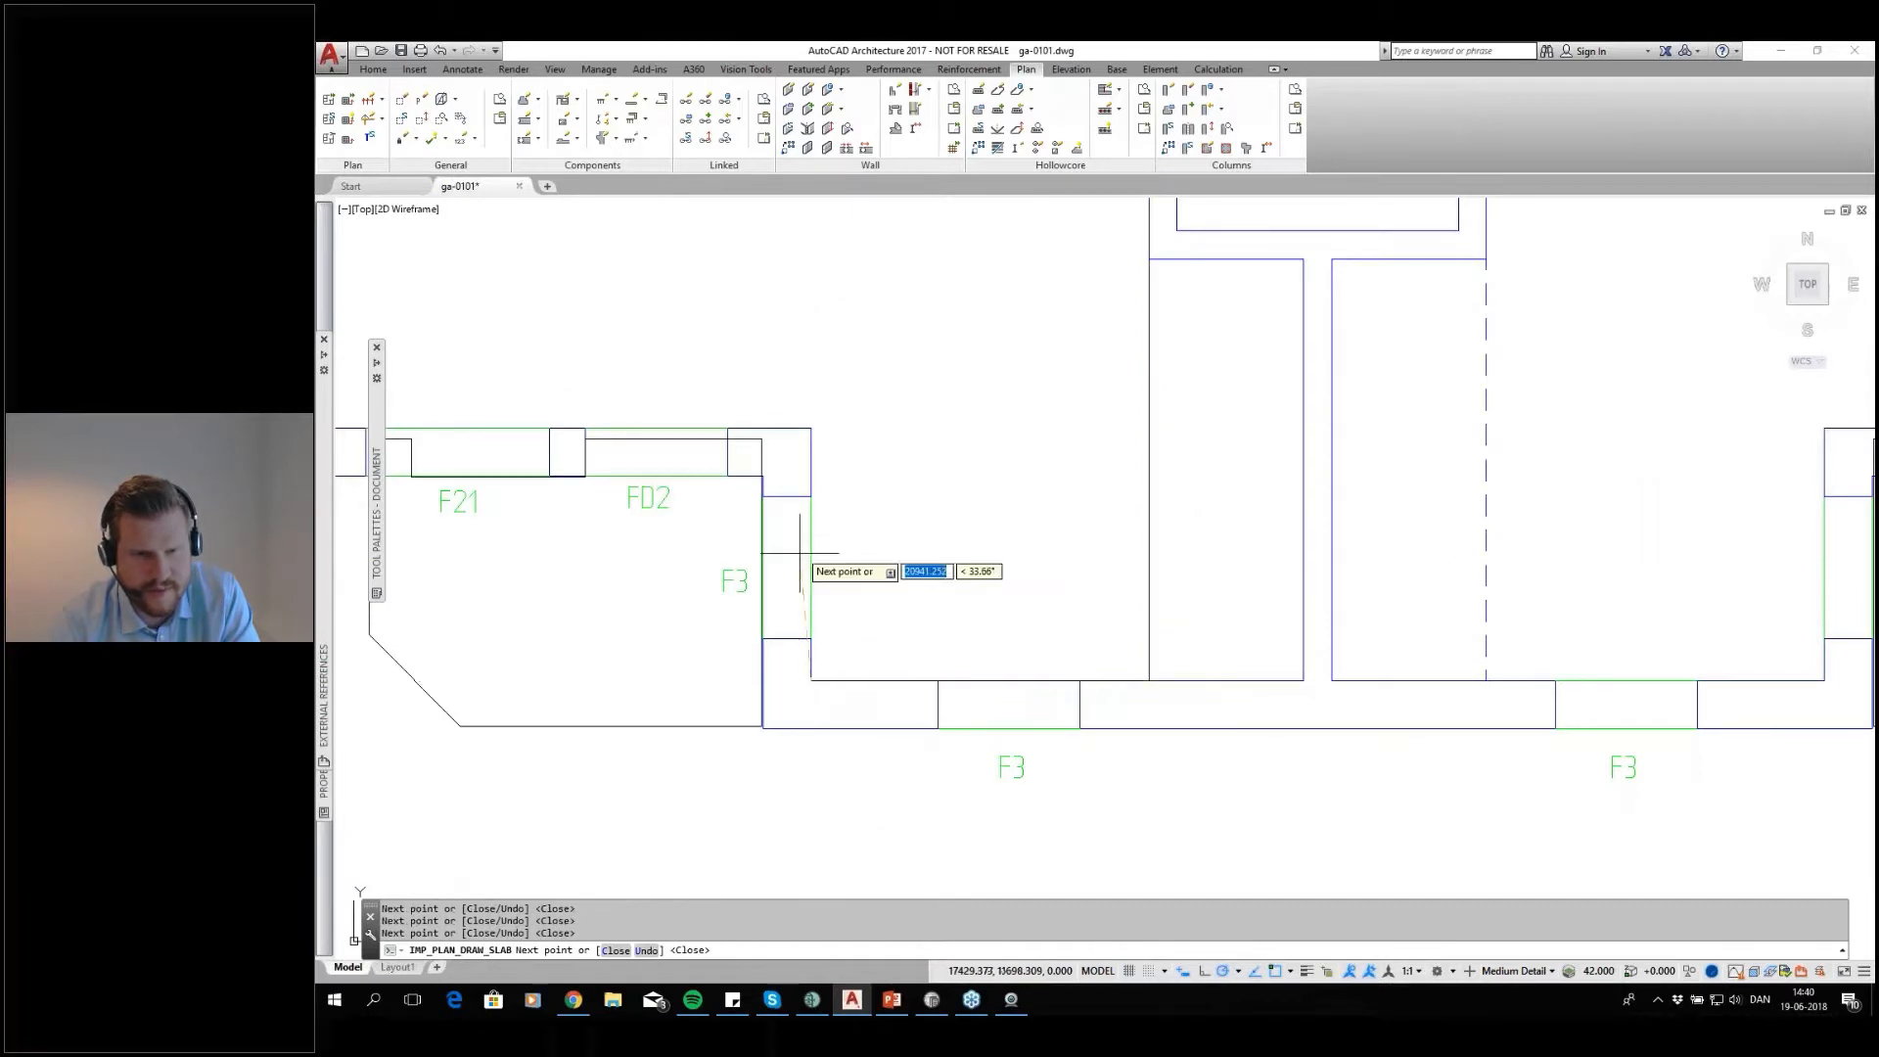
scroll(771, 423, "down", 4)
scroll(724, 577, "down", 2)
scroll(788, 585, "up", 5)
scroll(789, 582, "down", 5)
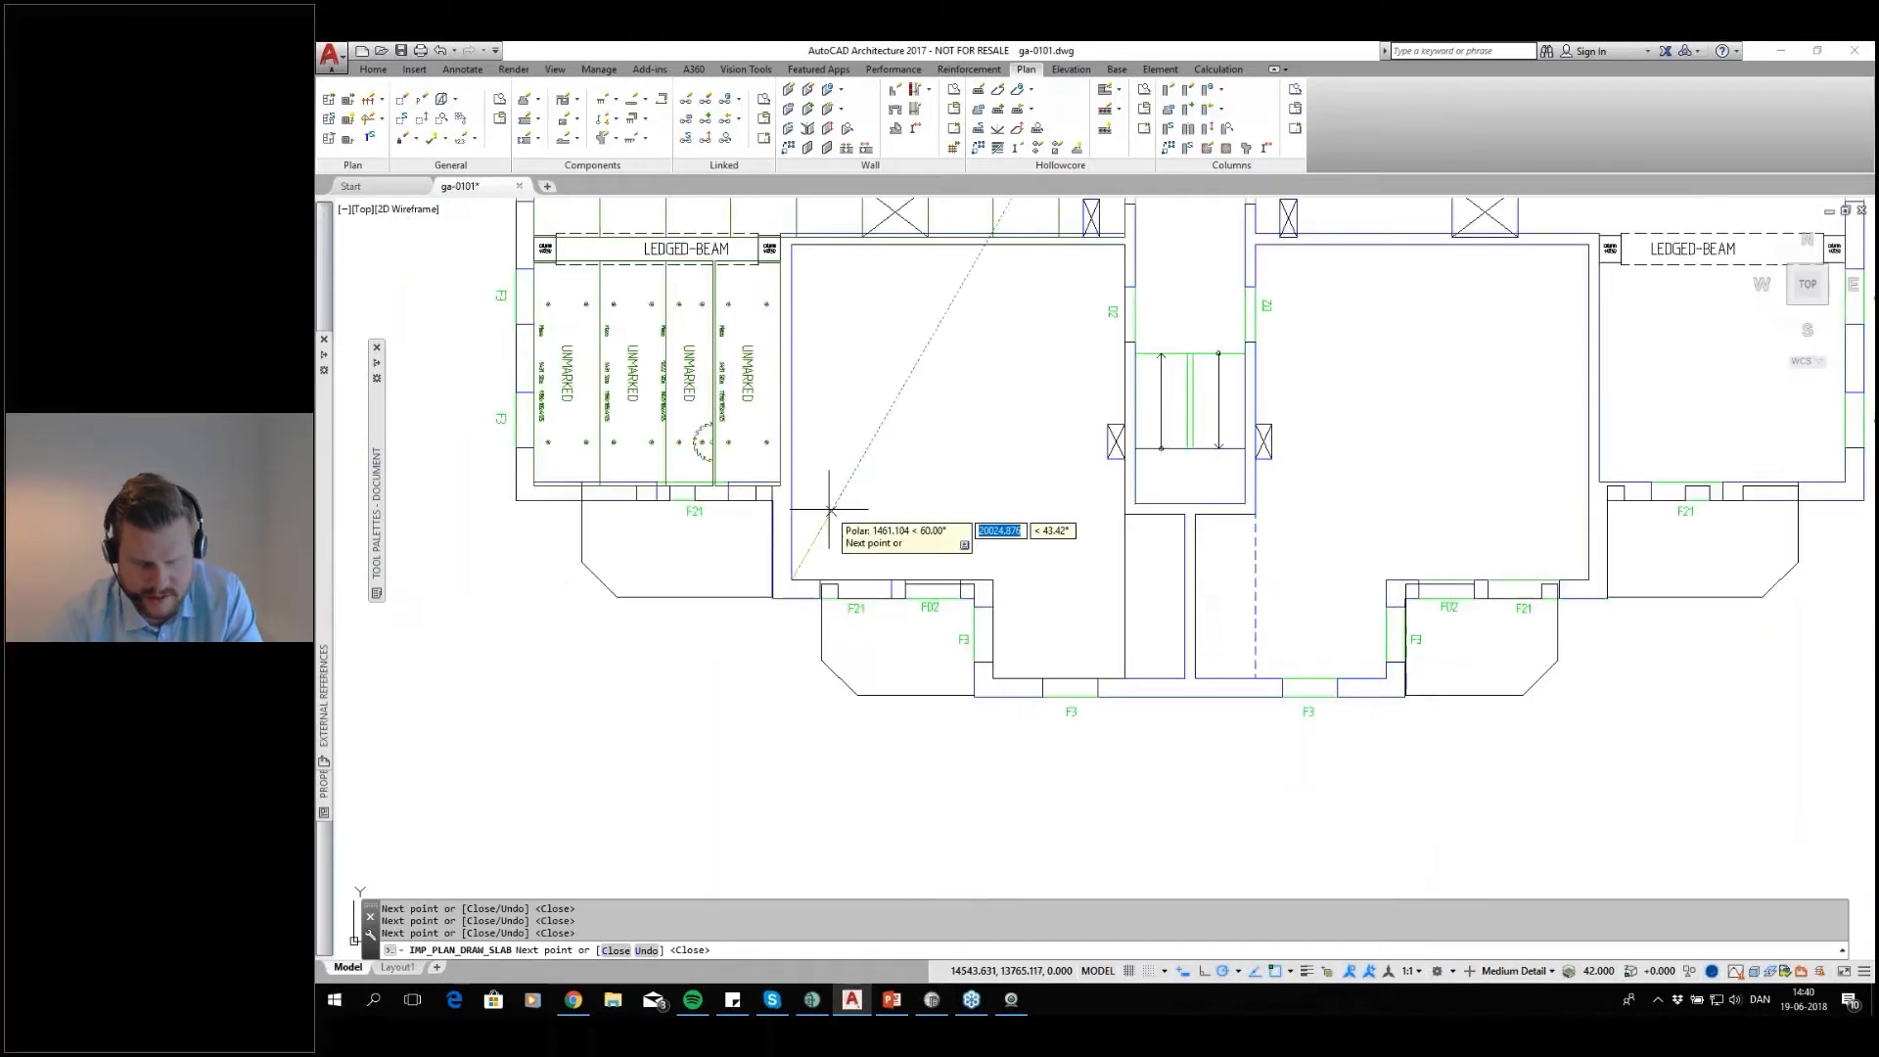
type("c")
key("Return")
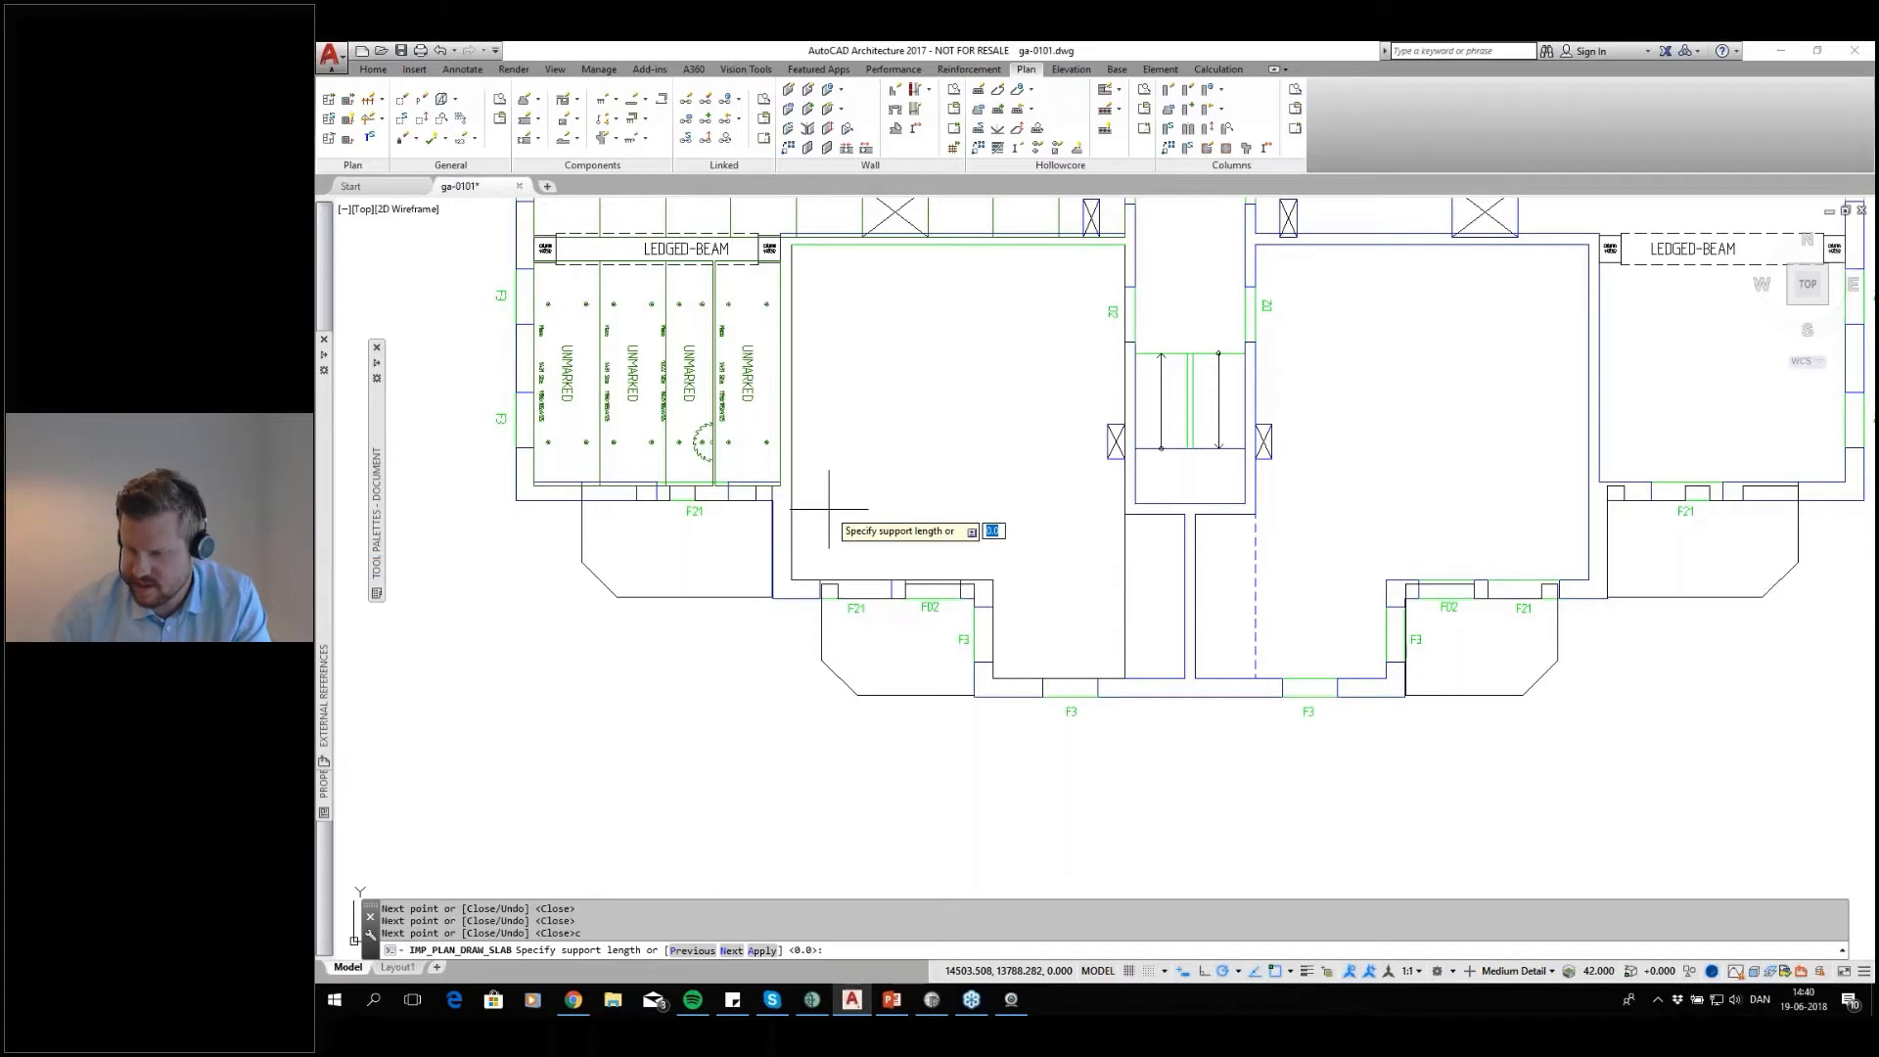
Set support lengths of 80 on the room's north and south edges and 0 on its side edges
key("Return")
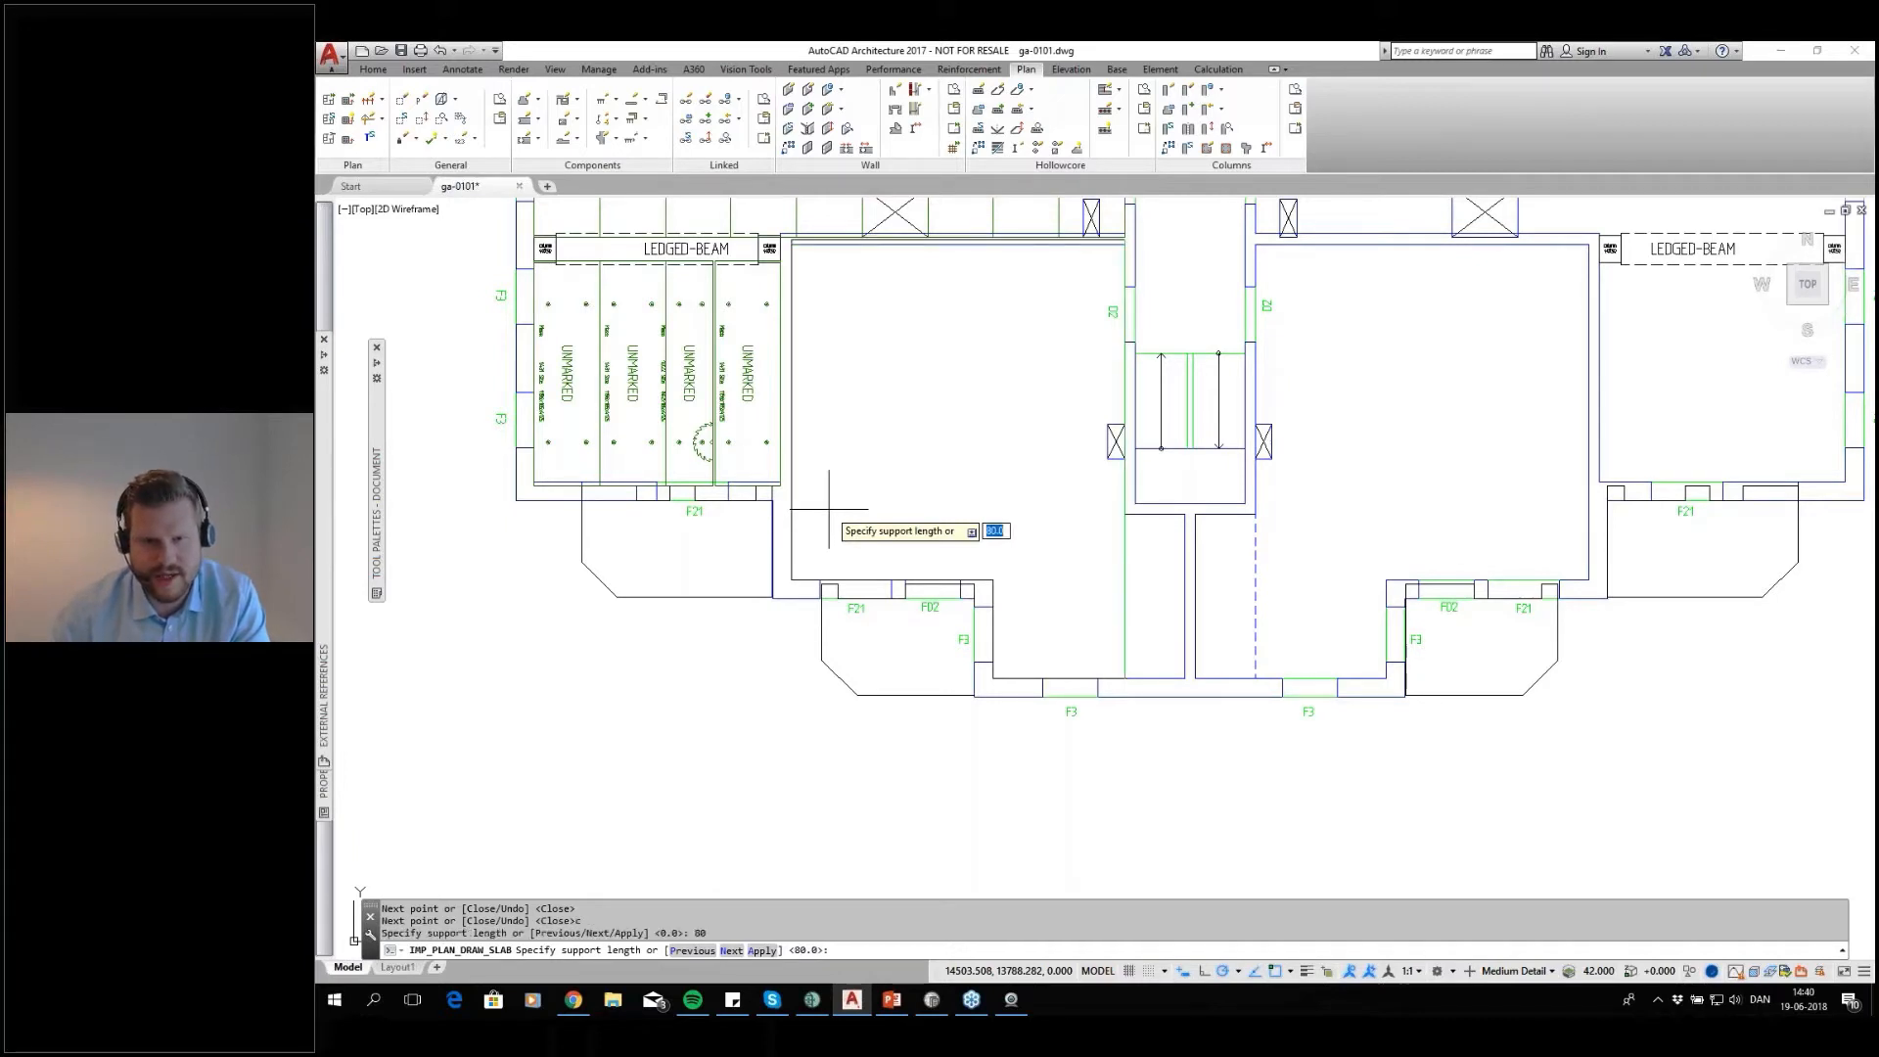
type("0")
key("Return")
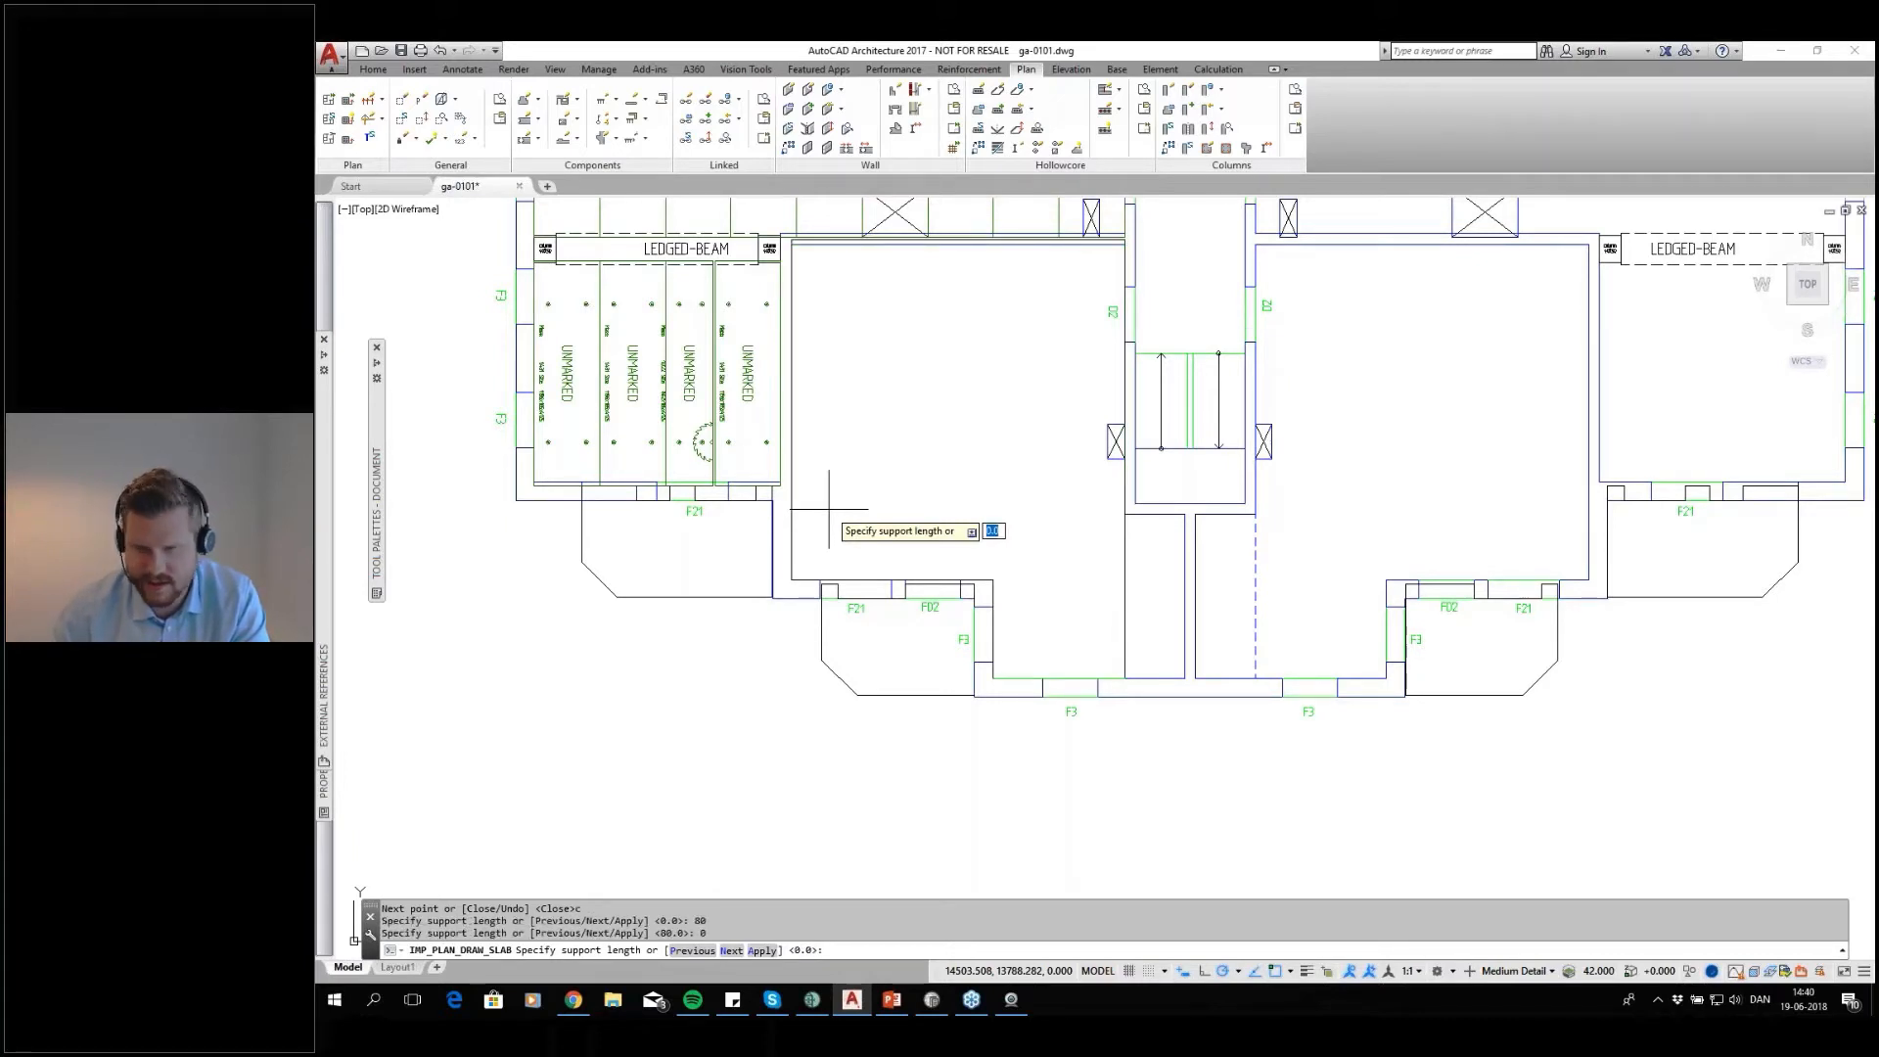
key("Return")
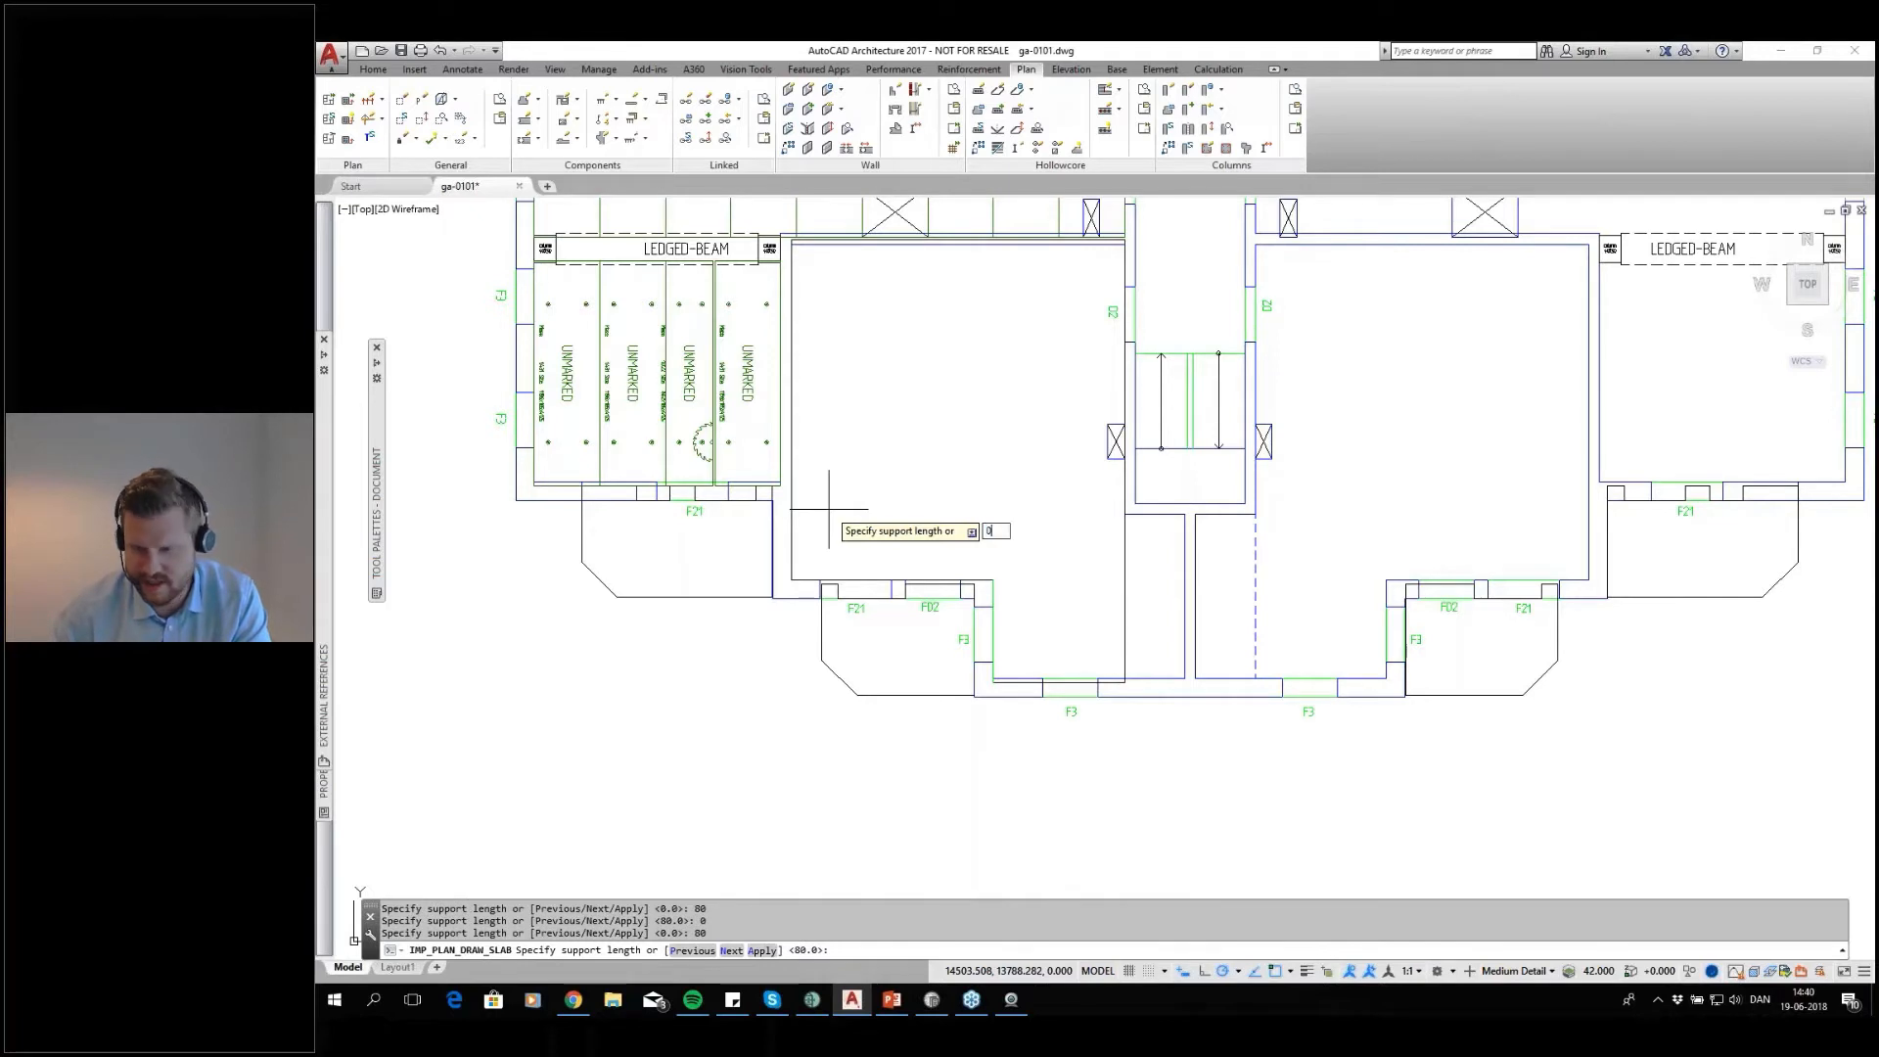
key("Return")
type("80")
key("Return")
key("Return")
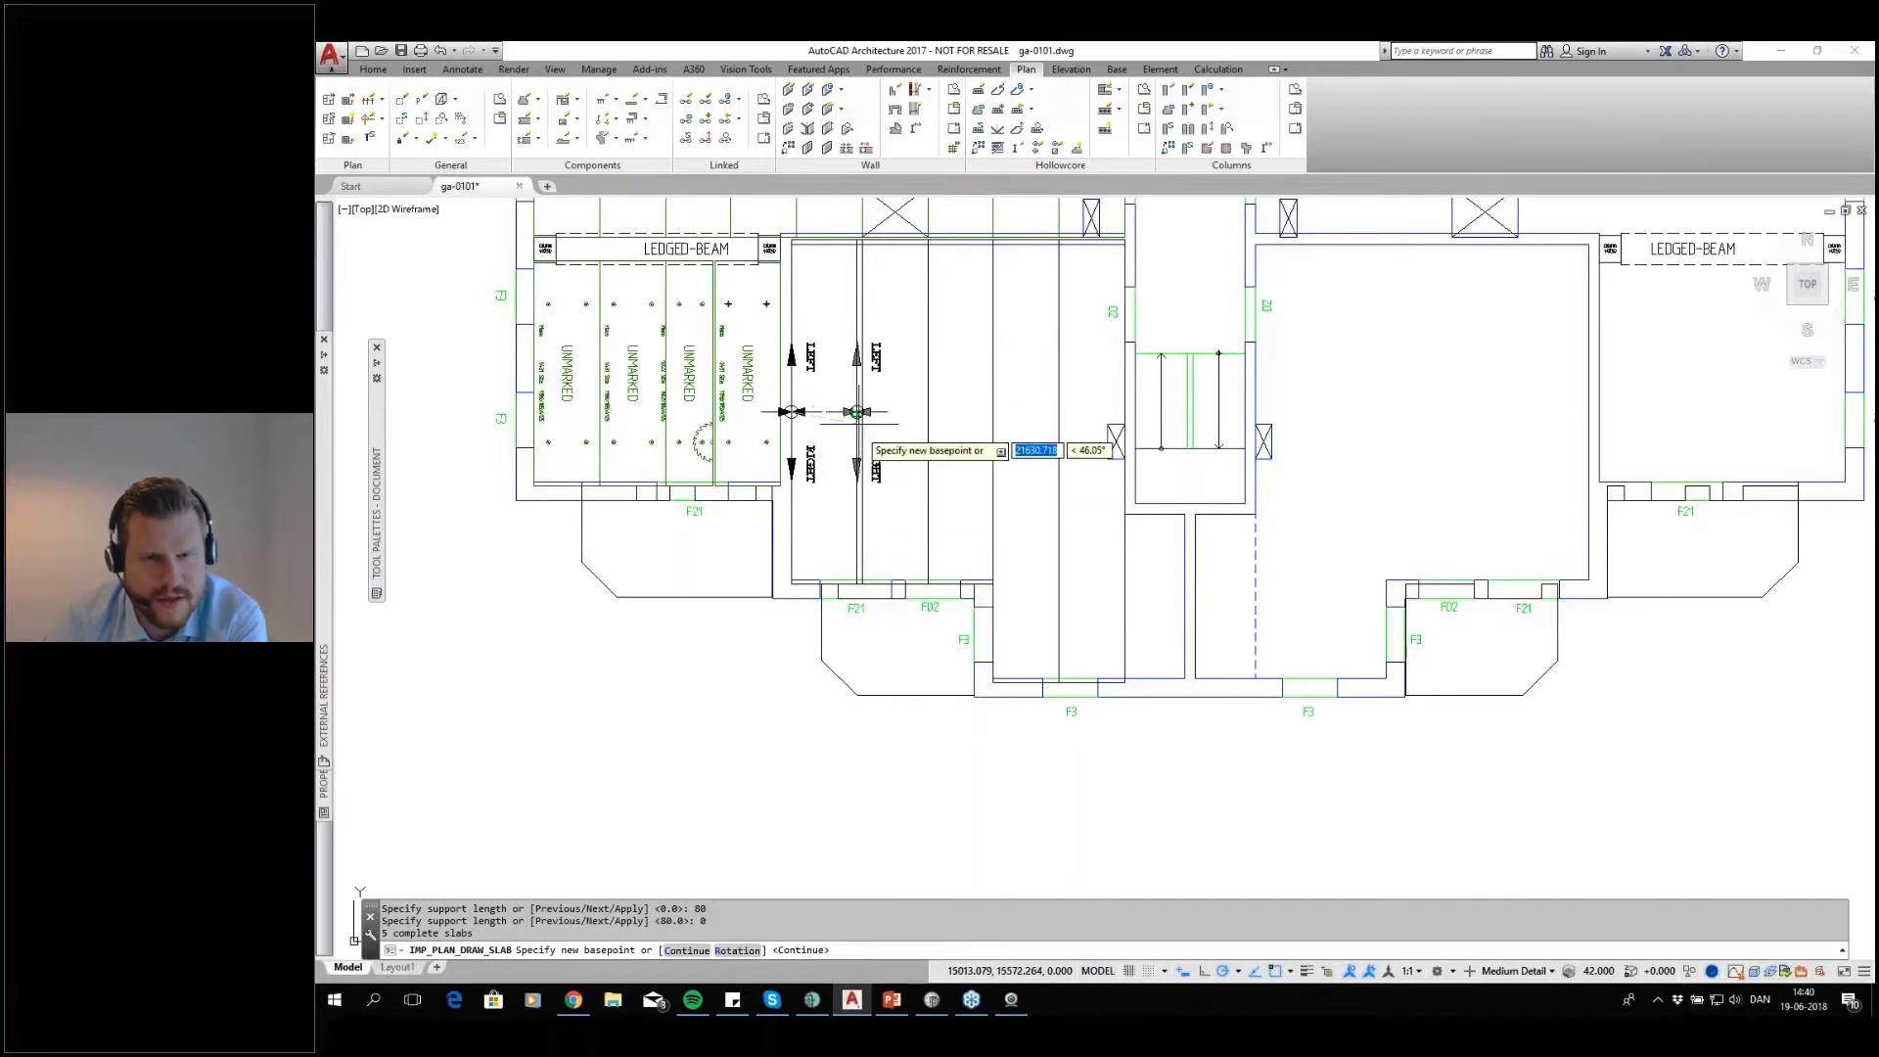
Keep the basepoint on the room's west wall and continue, placing the hollow core slabs across the L-shaped room
scroll(857, 402, "up", 2)
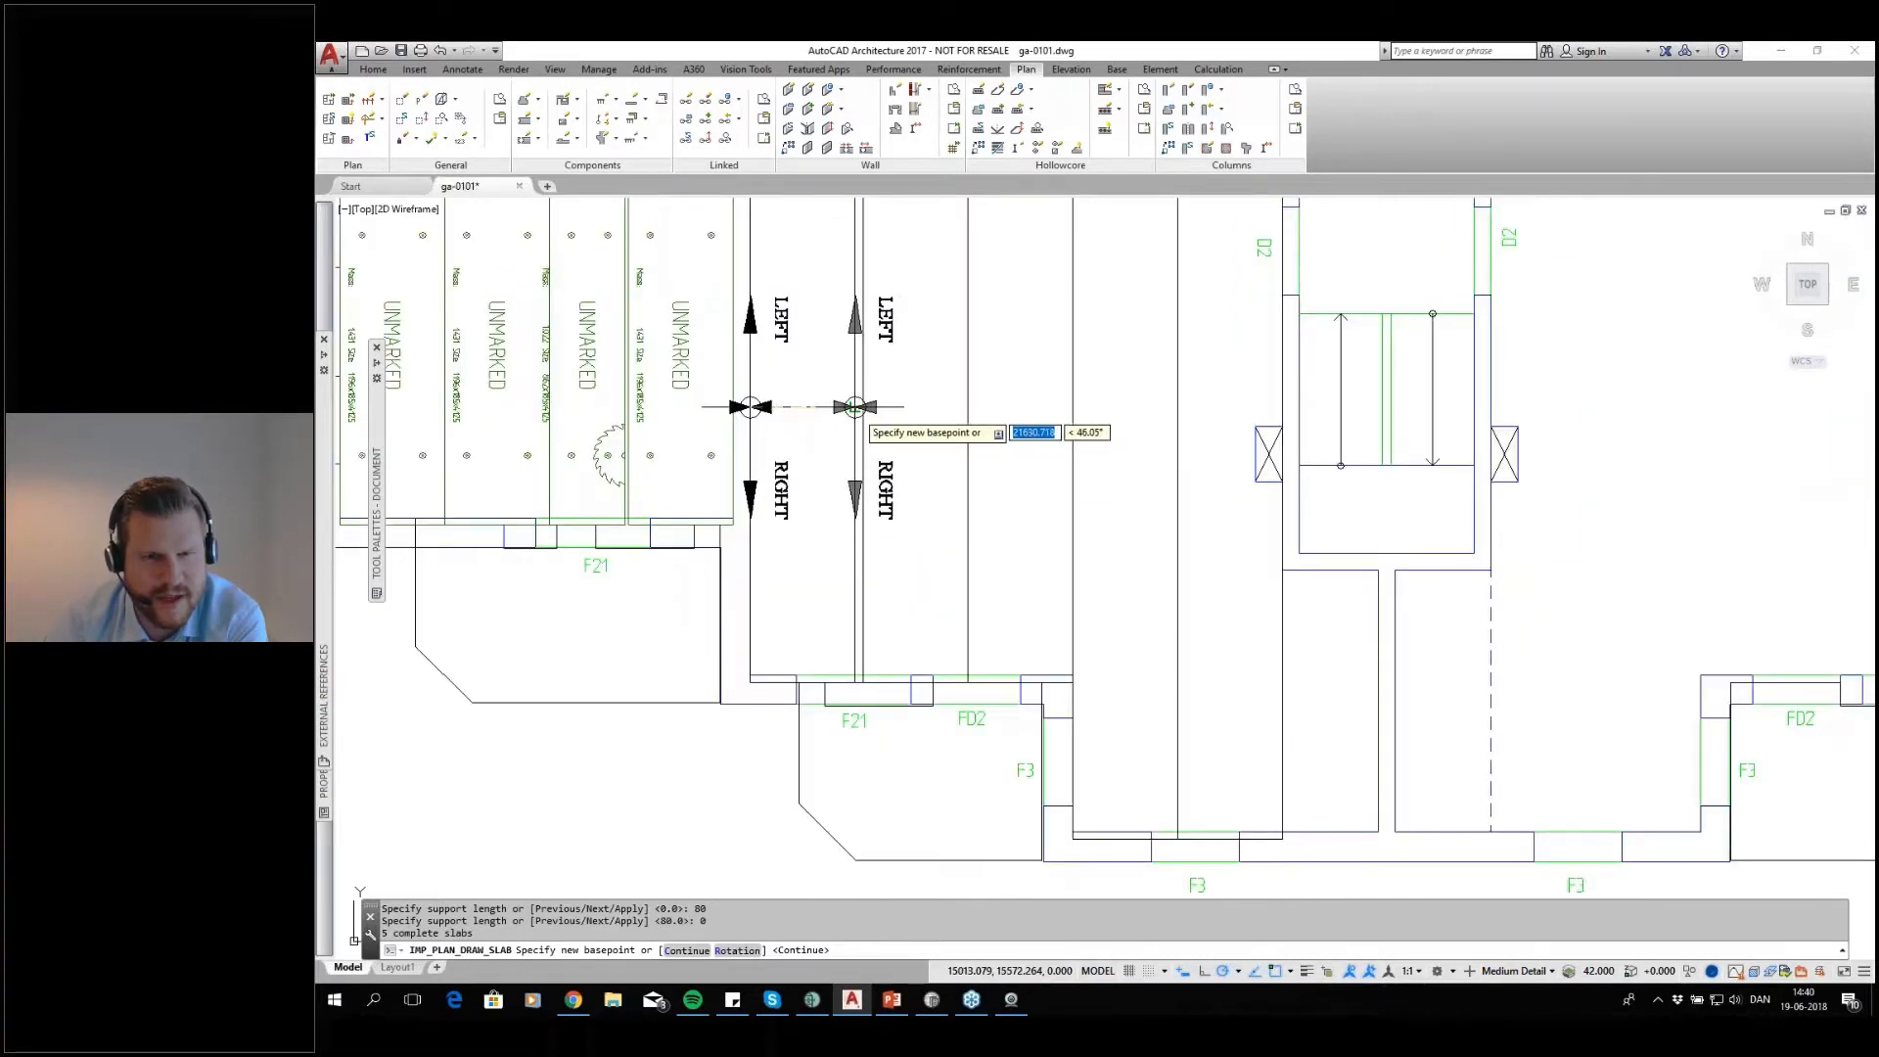
scroll(841, 406, "down", 2)
middle_click_drag(840, 406, 895, 471)
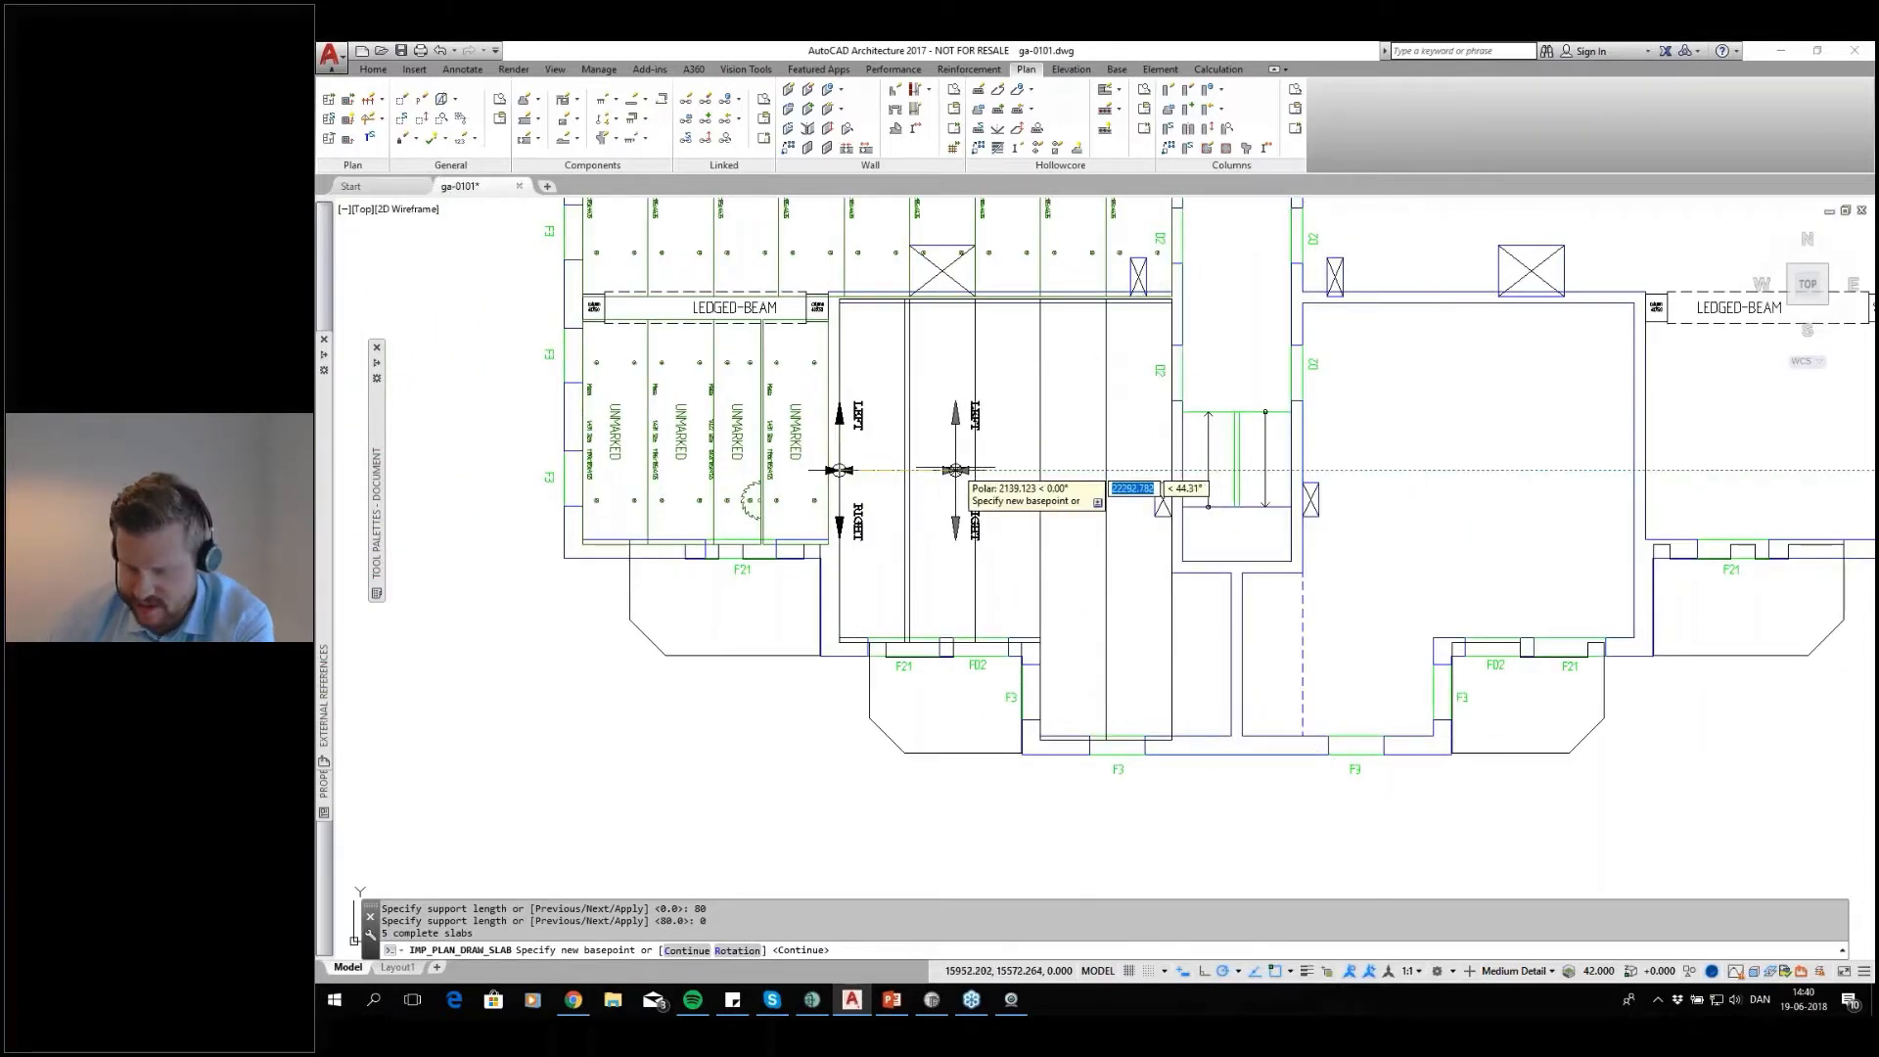
left_click(955, 469)
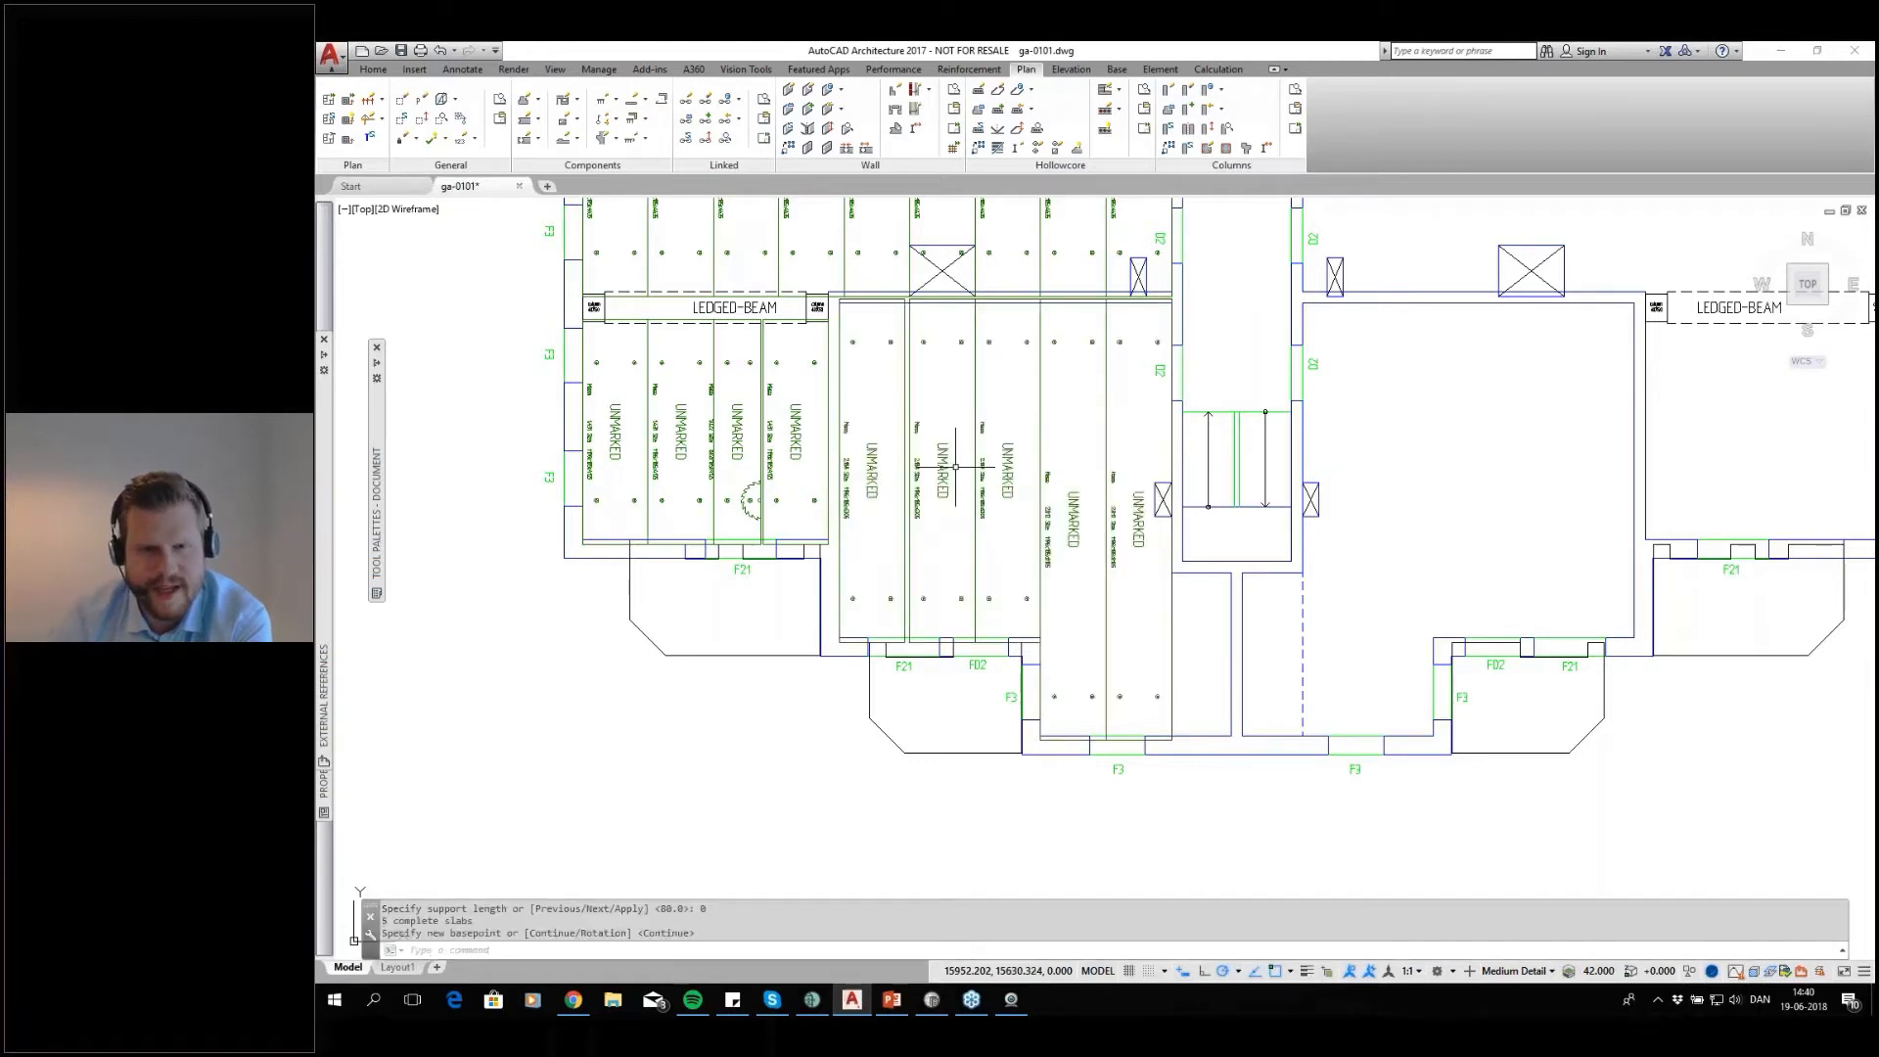
Examine the placed slabs in the western rooms, including their mass and size labels and the shafts they overlap
mouse_move(1108, 426)
middle_mouse_down()
mouse_move(1072, 587)
mouse_move(1087, 598)
mouse_move(1058, 544)
middle_mouse_up()
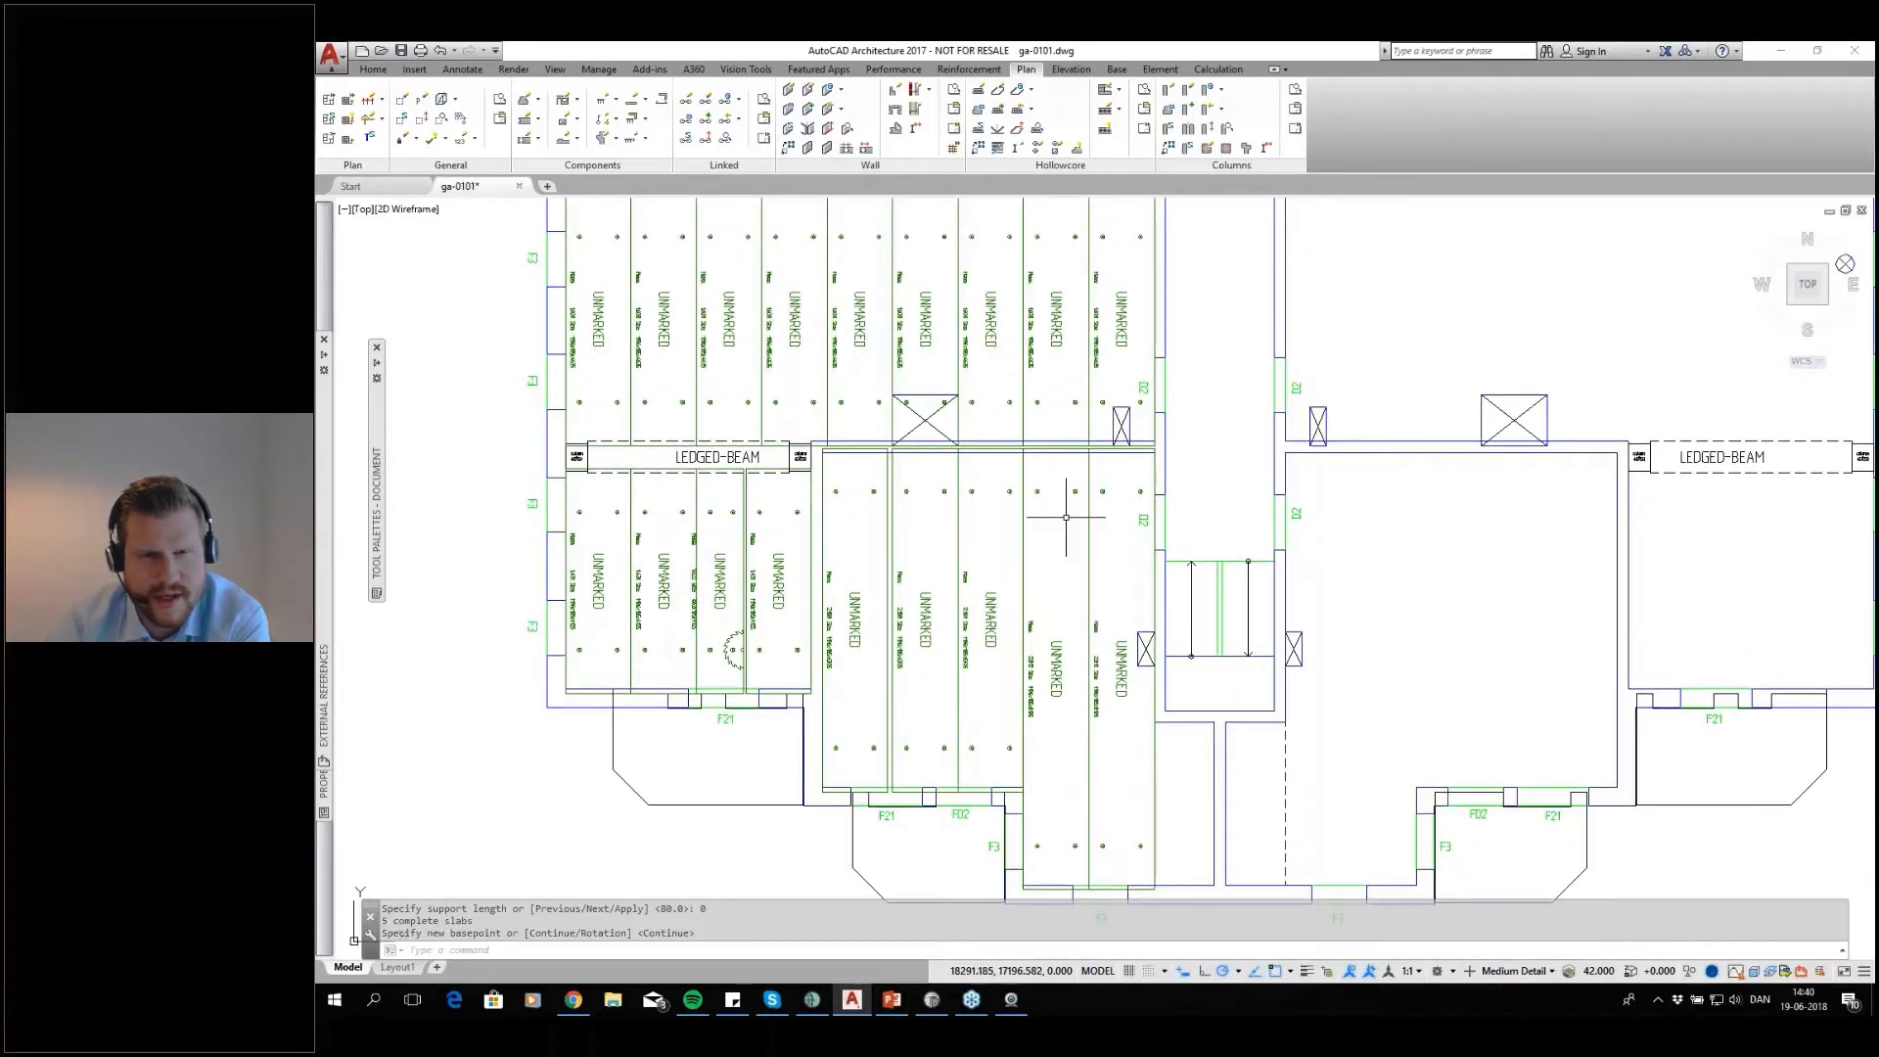
middle_click_drag(941, 318, 934, 412)
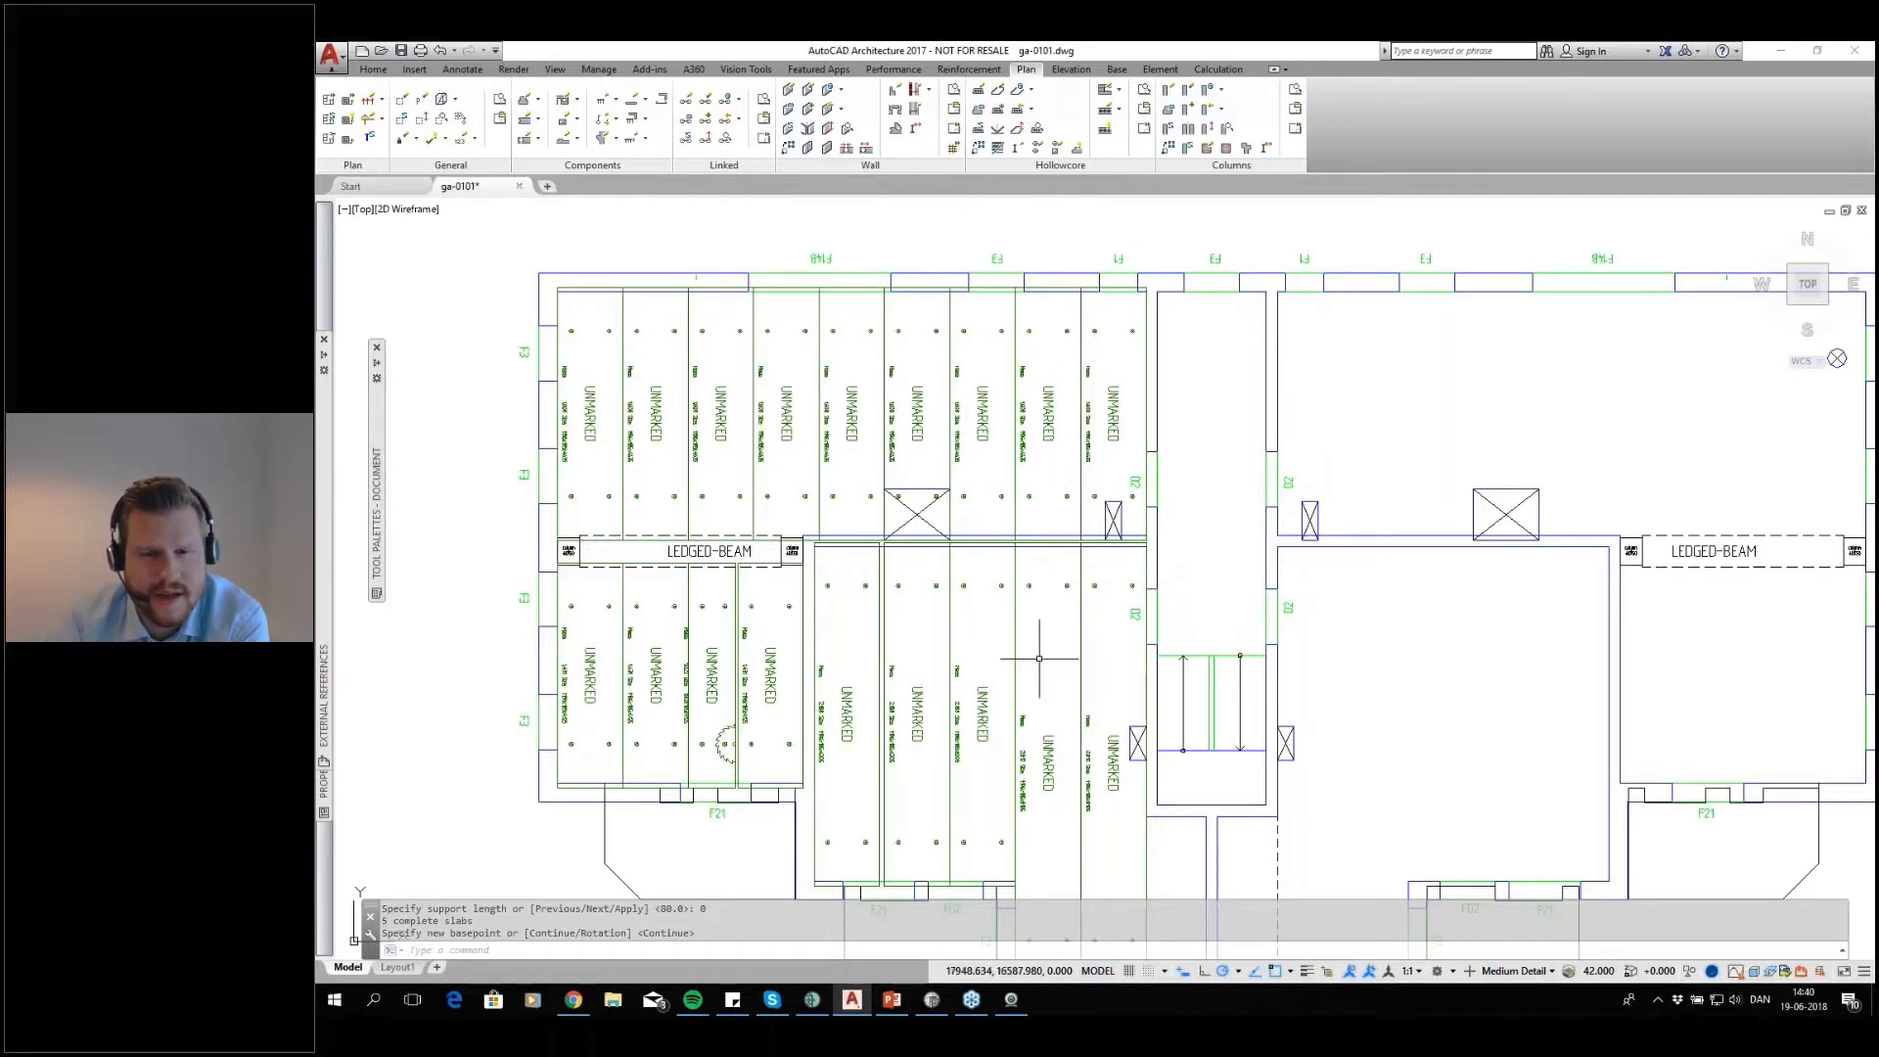
middle_click_drag(1039, 657, 1037, 549)
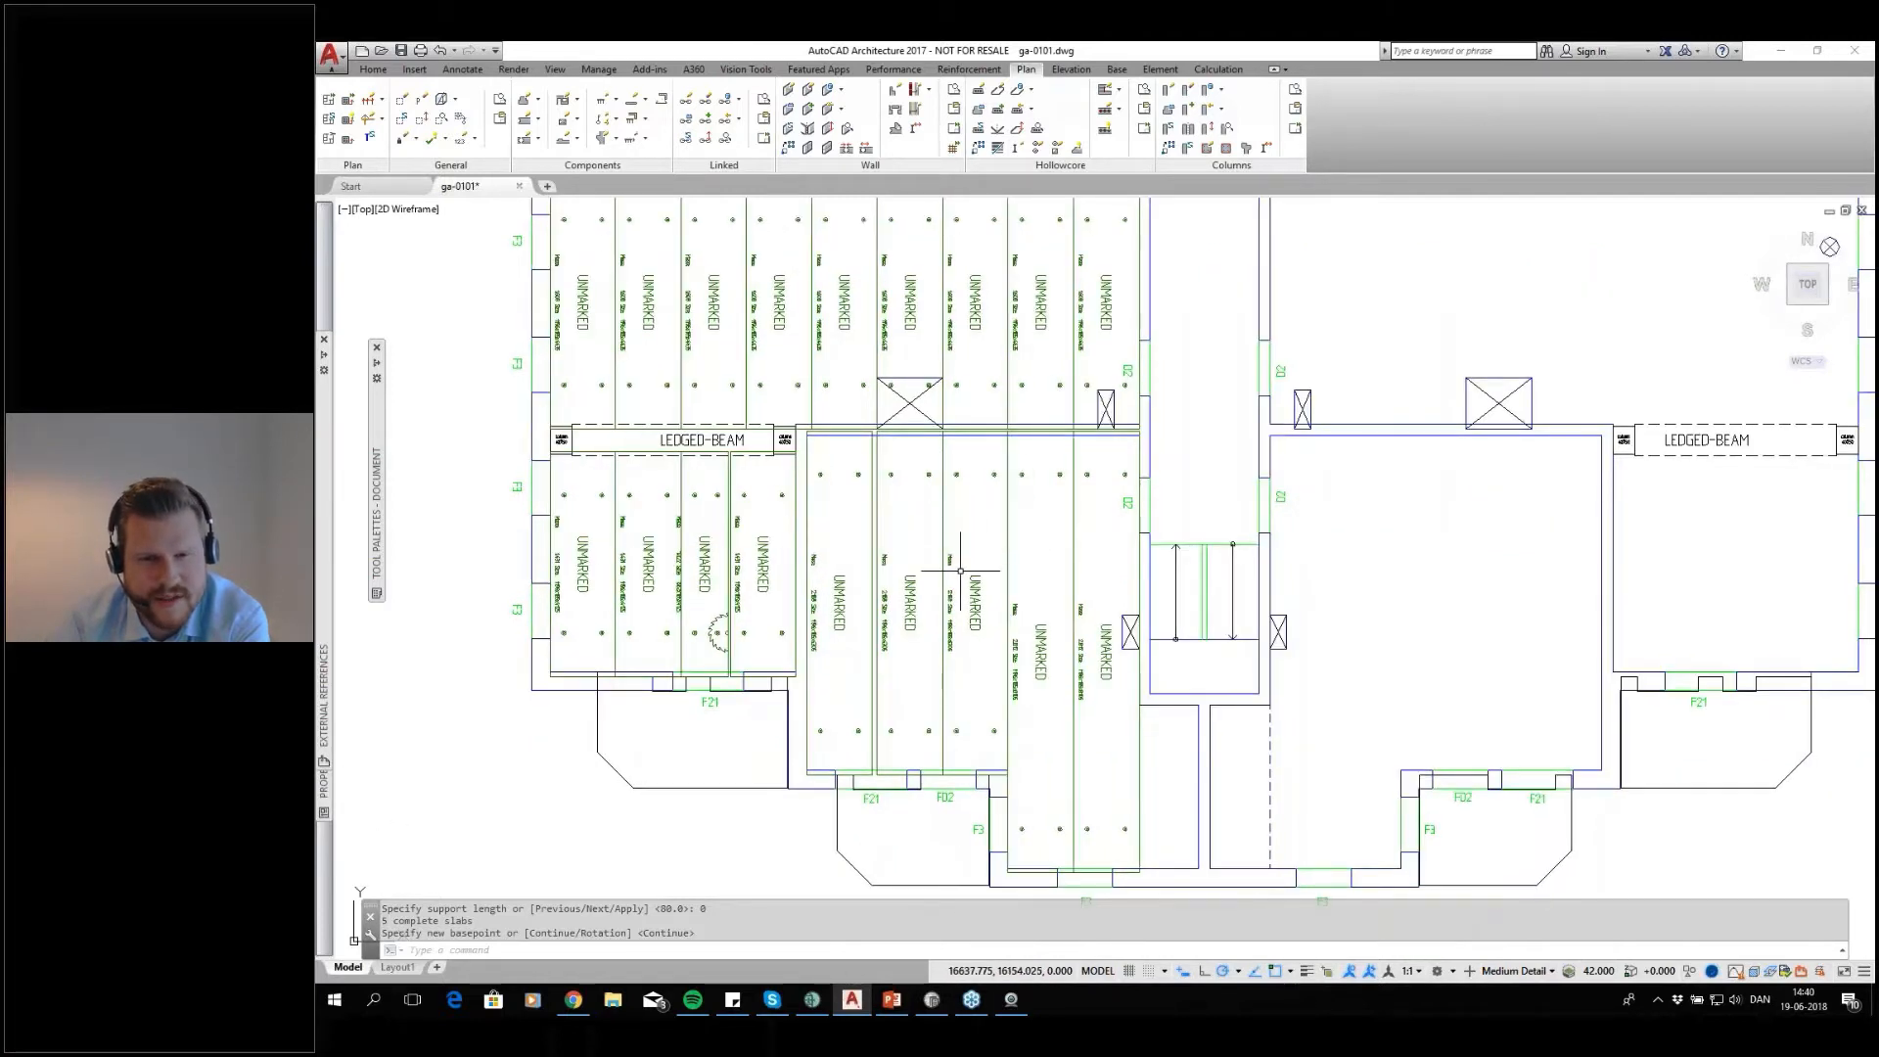
scroll(960, 570, "up", 2)
scroll(978, 578, "up", 2)
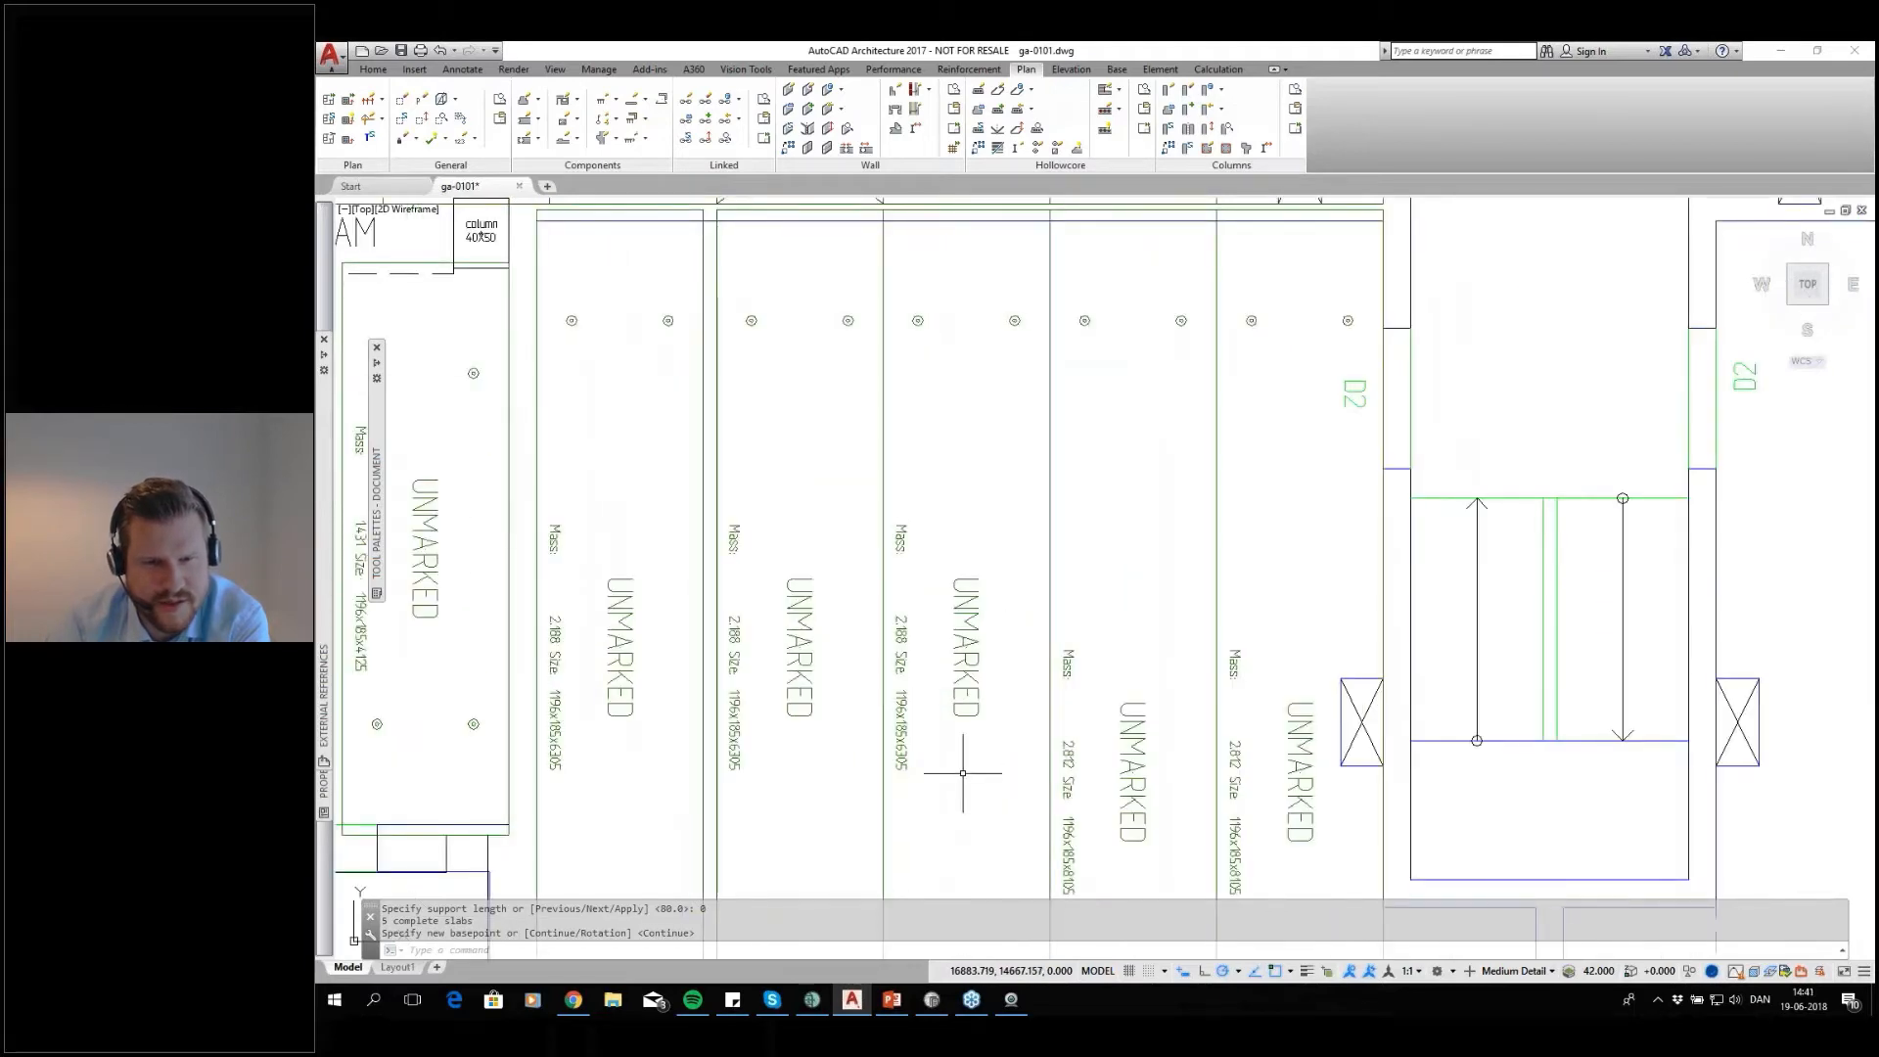
scroll(963, 773, "up", 2)
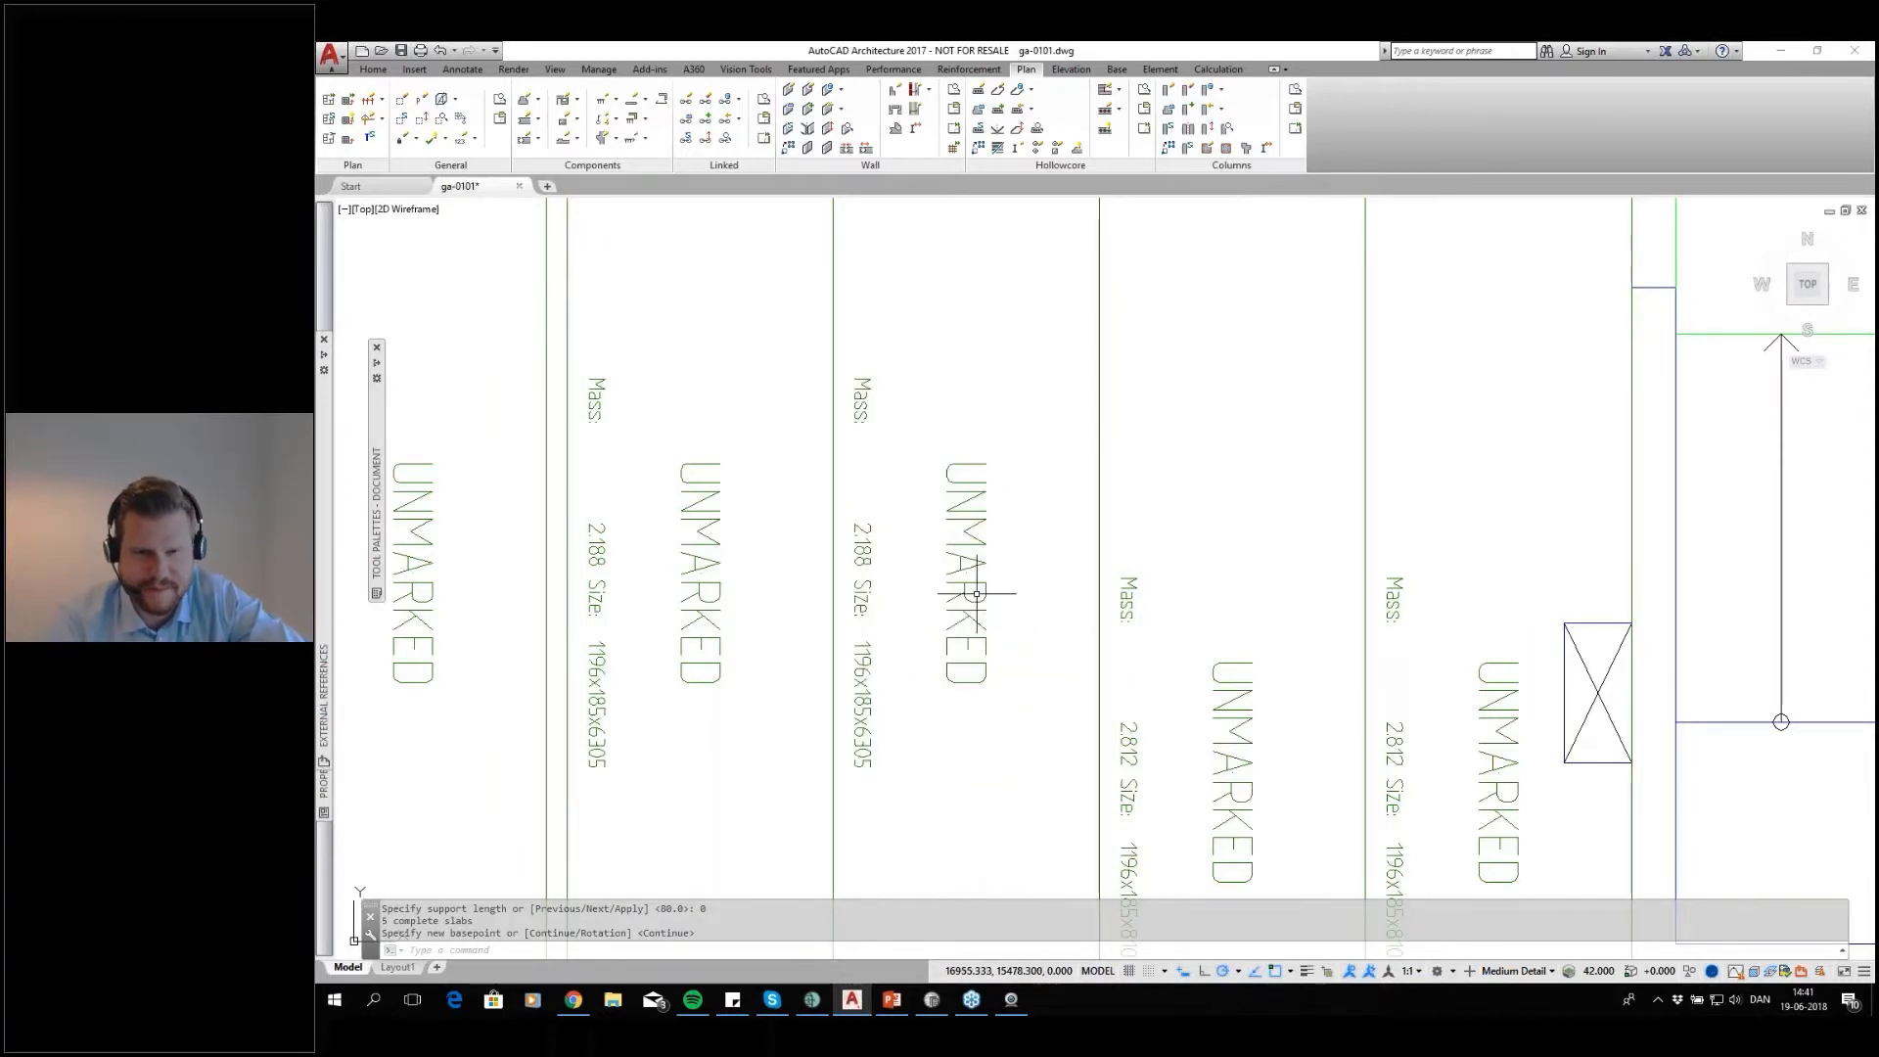
scroll(990, 588, "down", 2)
middle_click_drag(1006, 588, 1035, 624)
scroll(989, 629, "down", 4)
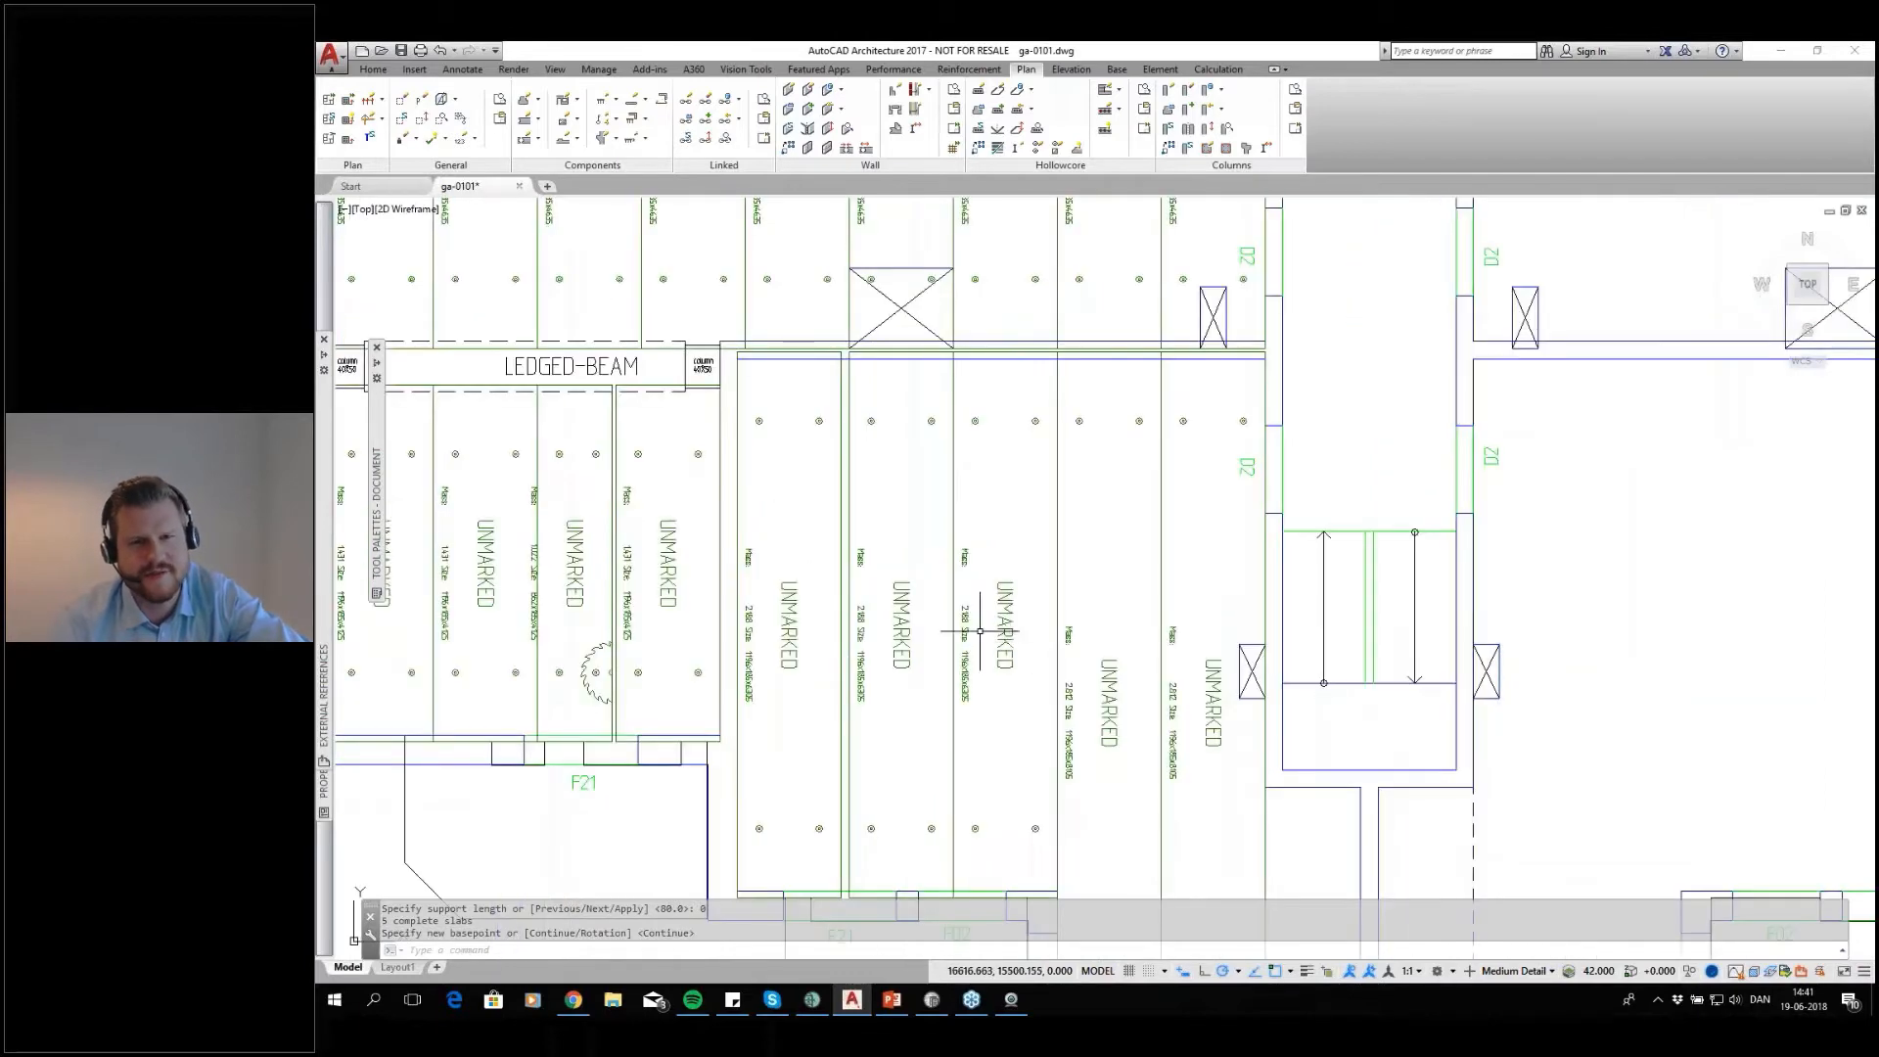
scroll(1048, 722, "up", 2)
mouse_move(1078, 759)
middle_mouse_down()
mouse_move(1074, 732)
mouse_move(956, 800)
middle_mouse_up()
scroll(978, 587, "down", 3)
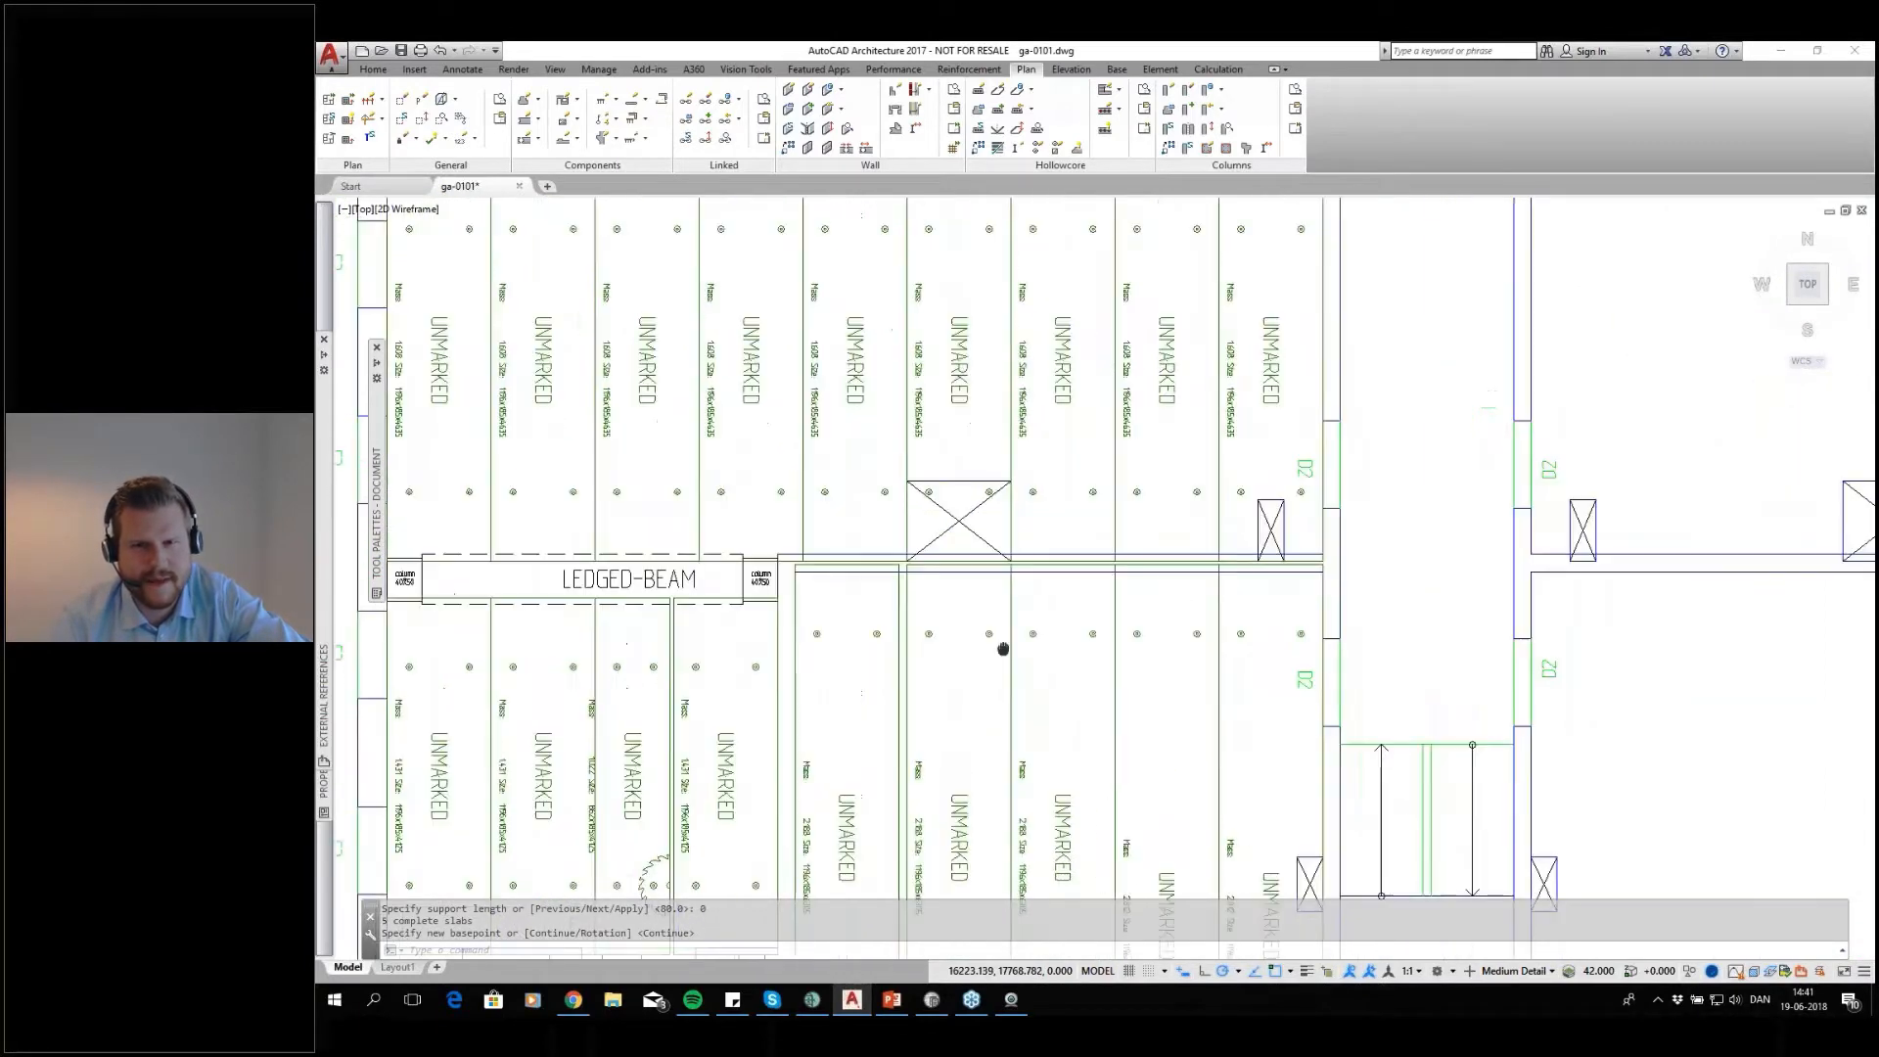
scroll(1007, 545, "up", 2)
scroll(1007, 535, "down", 2)
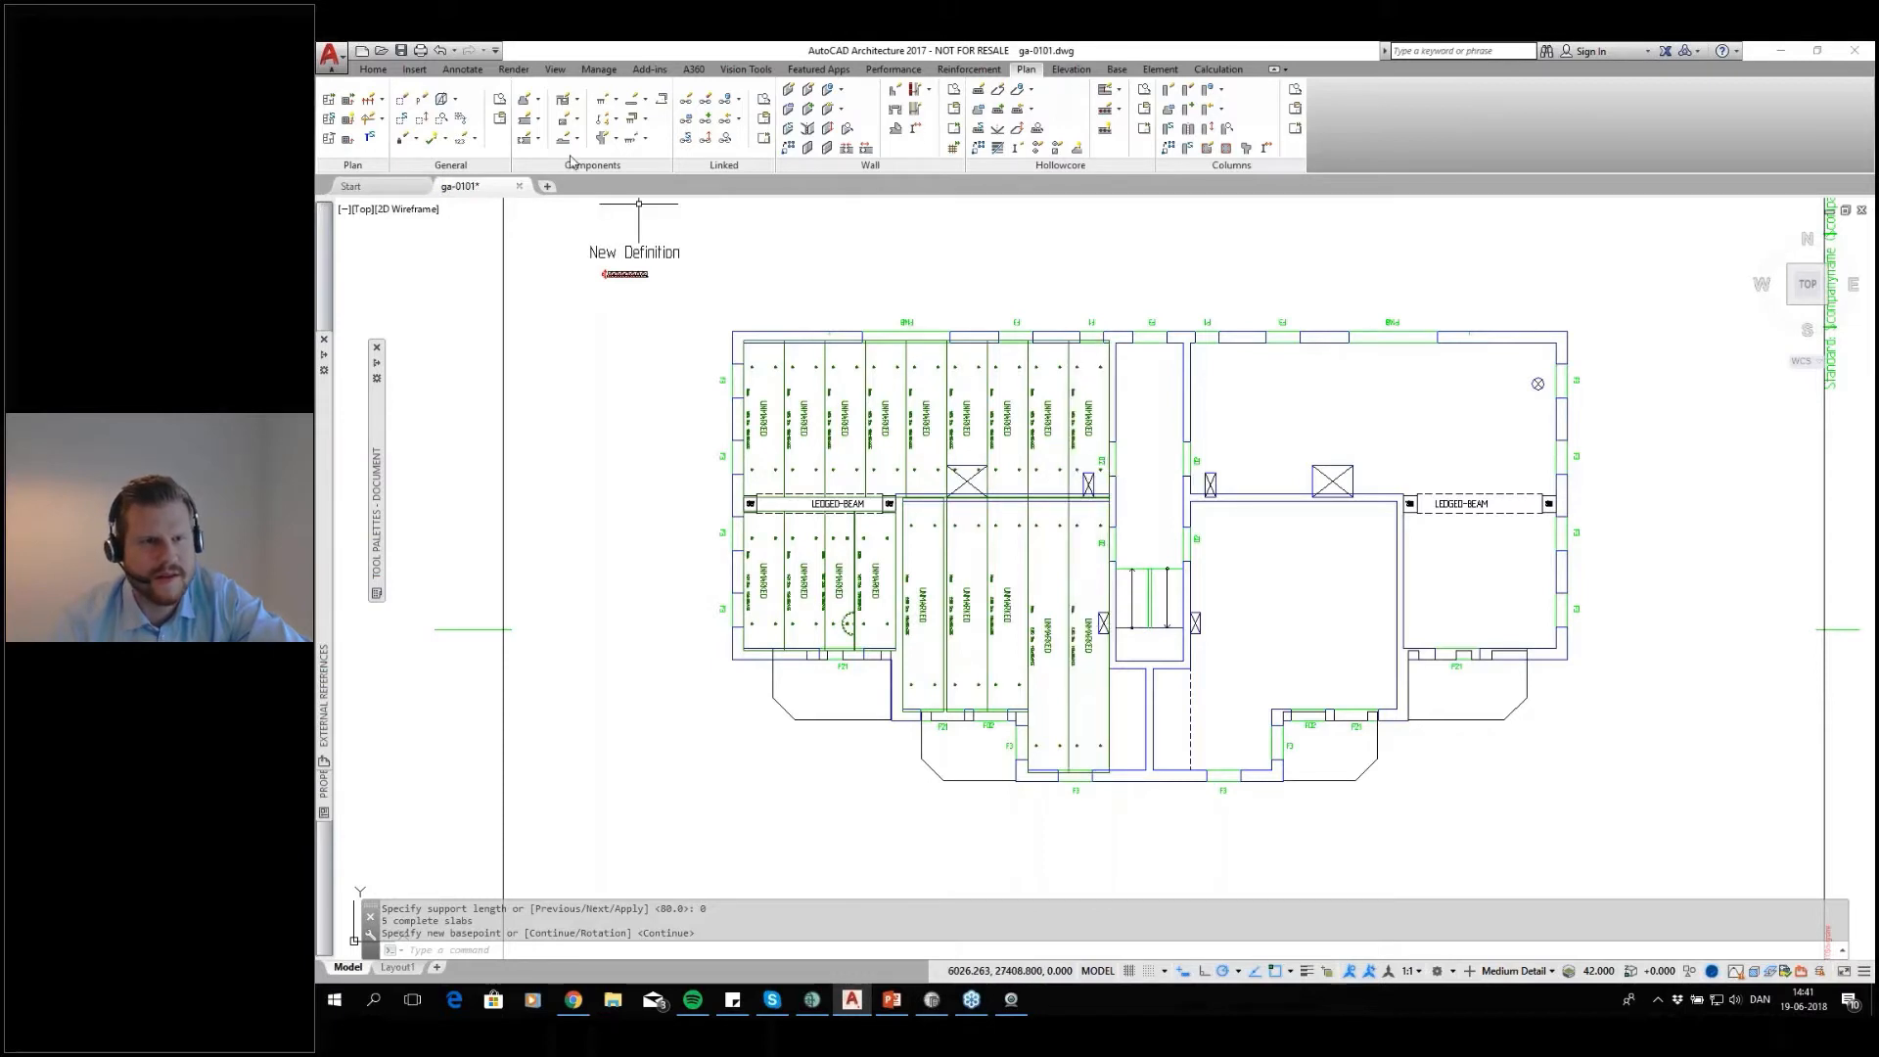
Start Draw Recess/Filling for slabs without selecting an element, with type Rectangle, side Top and Cut out enabled
left_click(578, 121)
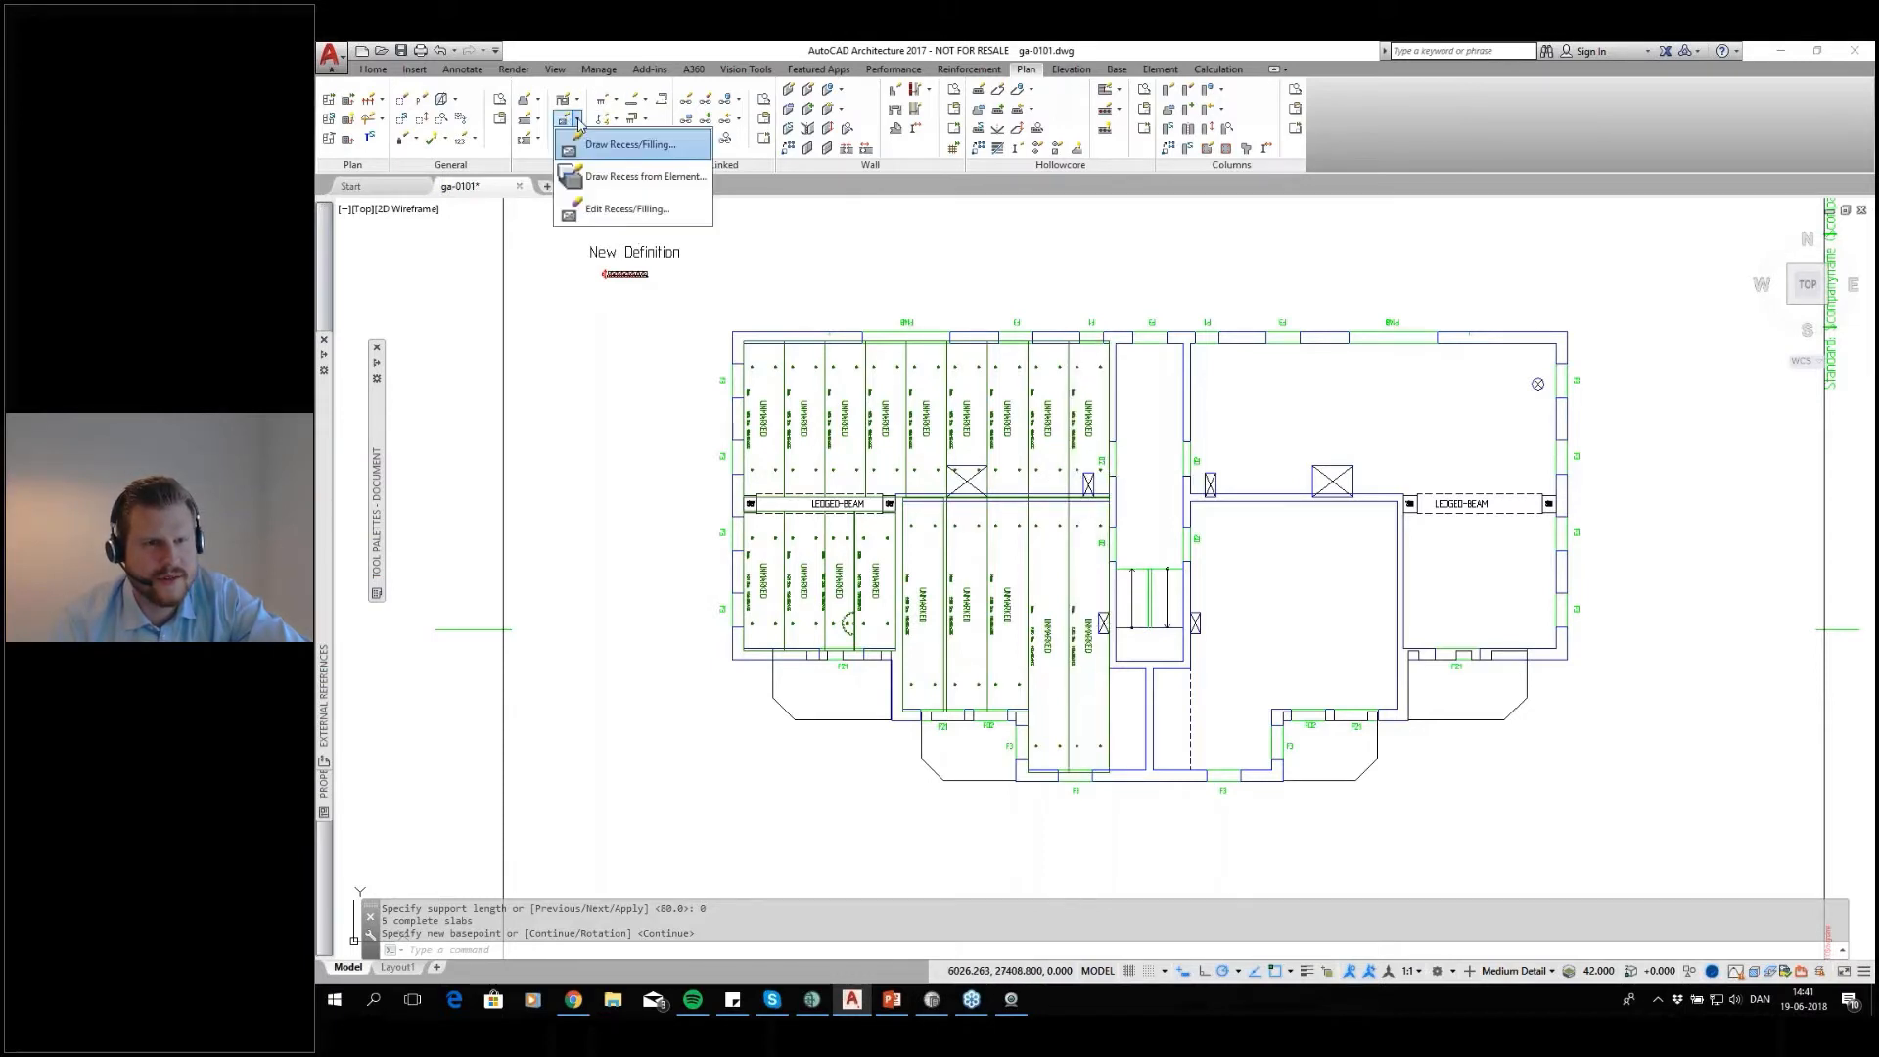
left_click(618, 145)
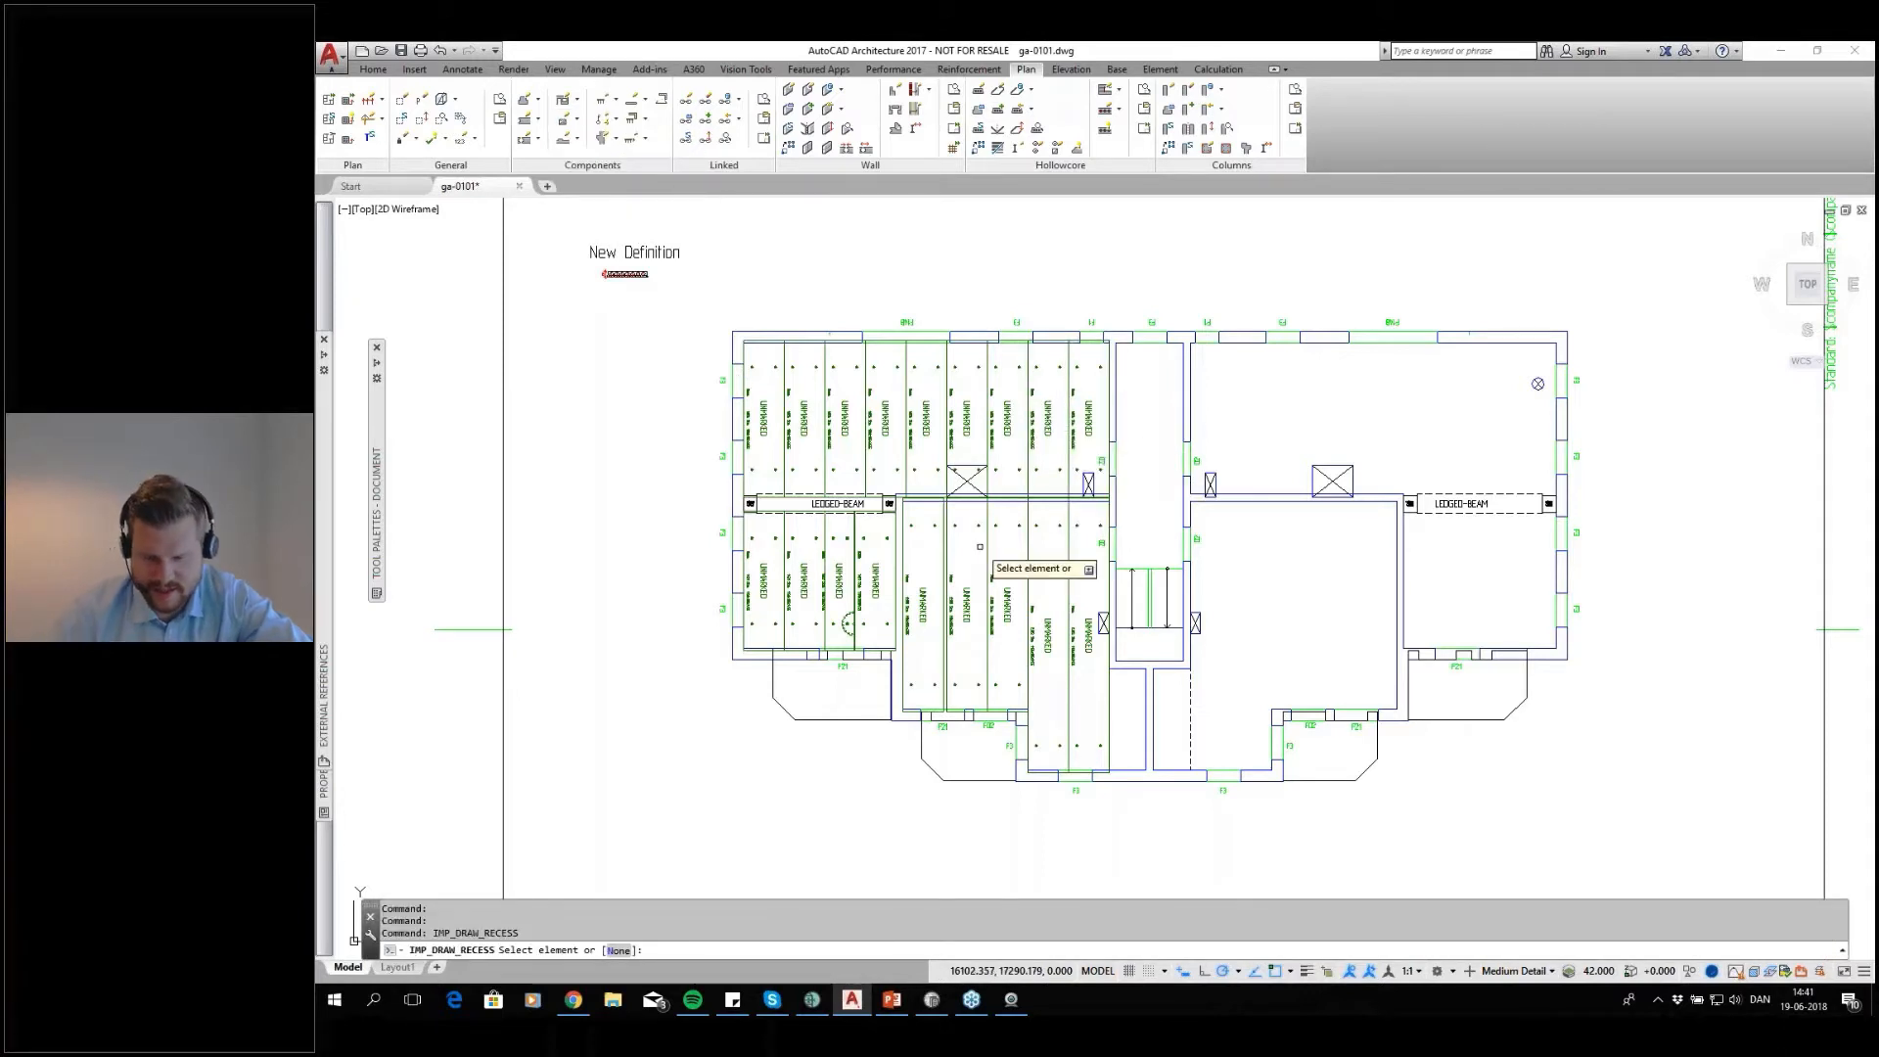
type("n")
key("Return")
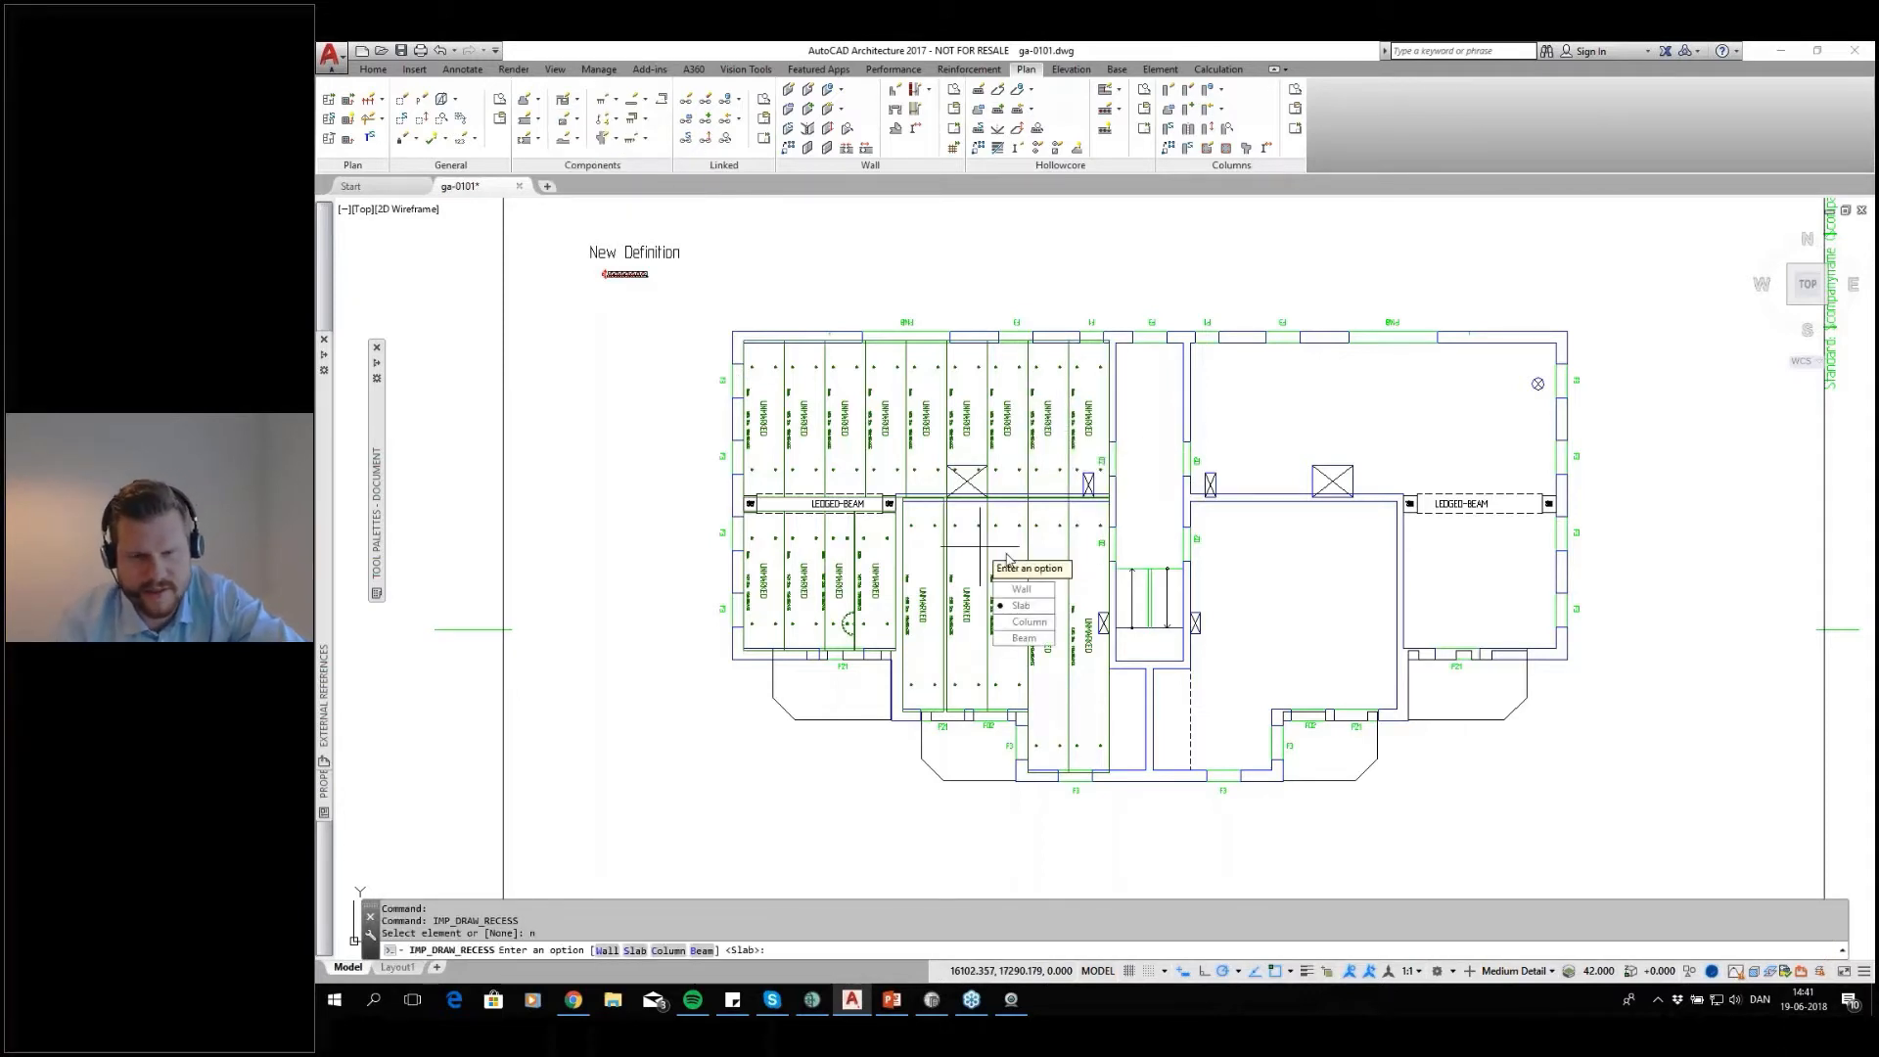
left_click(1022, 605)
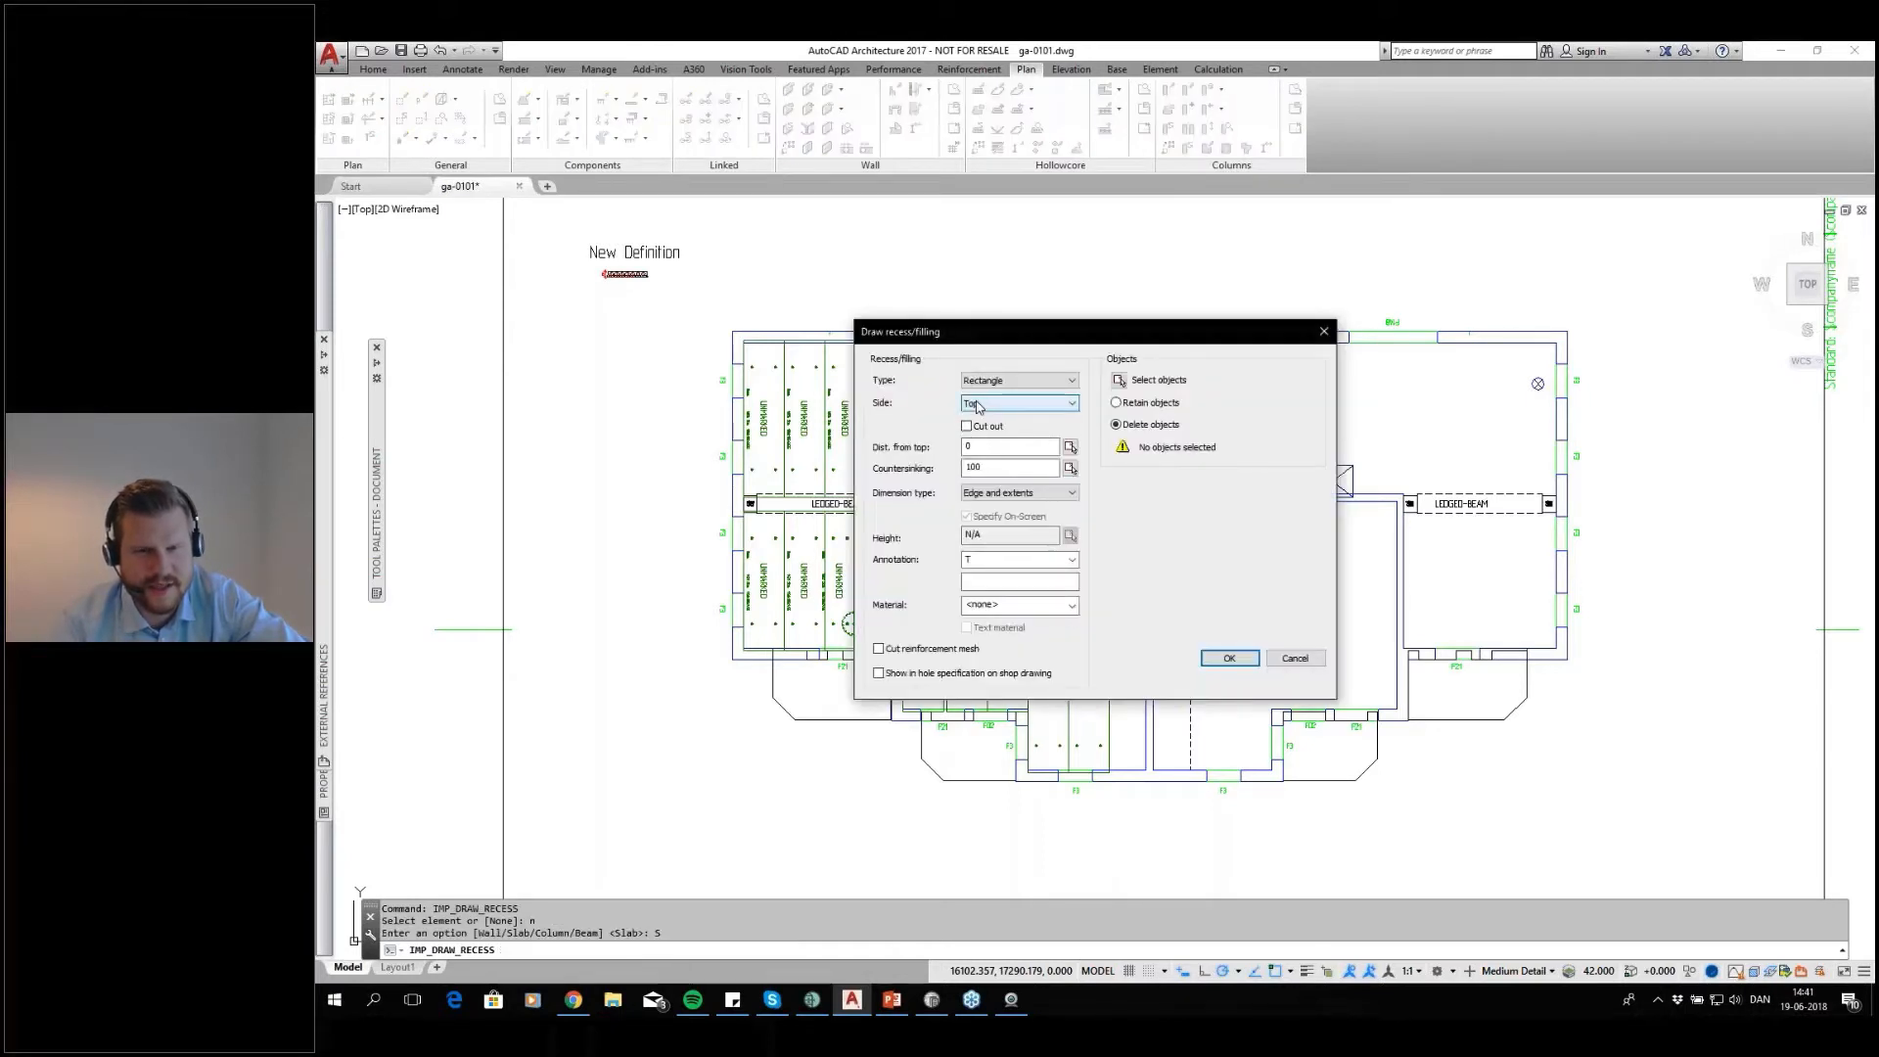
left_click(967, 427)
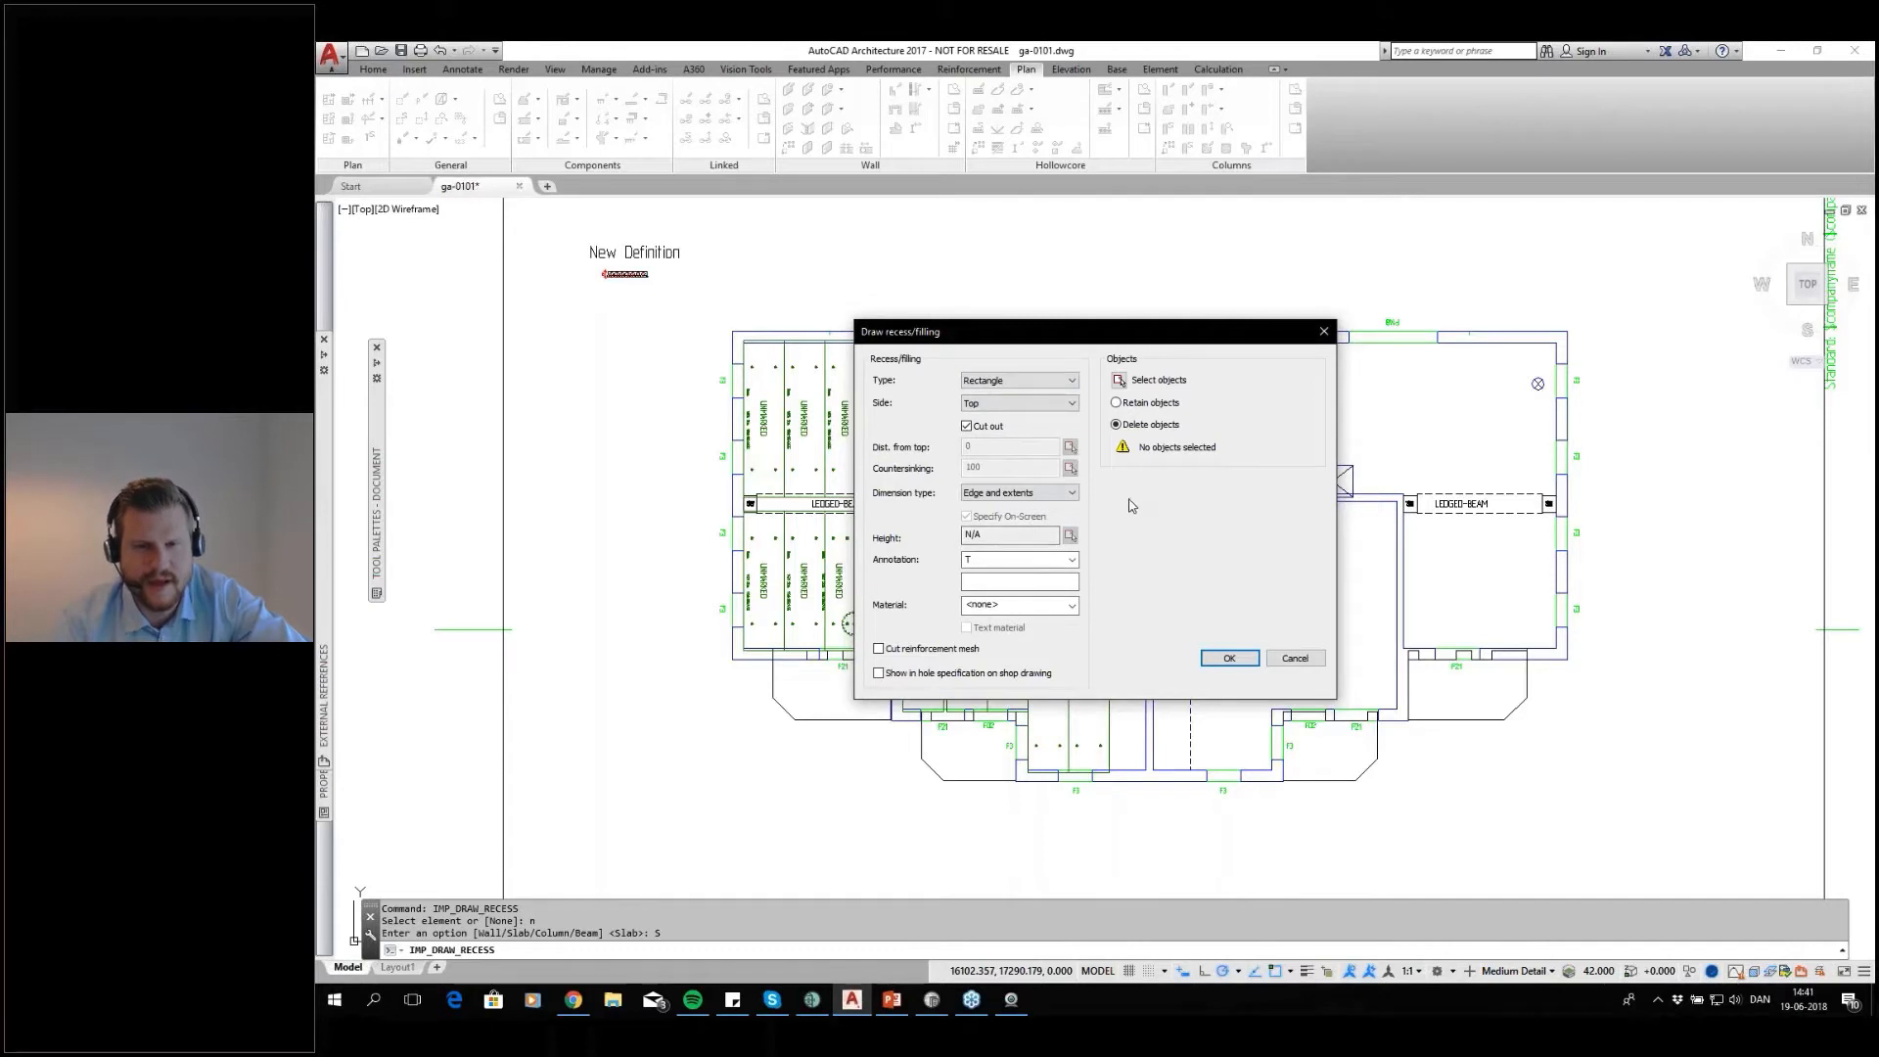
left_click(1022, 381)
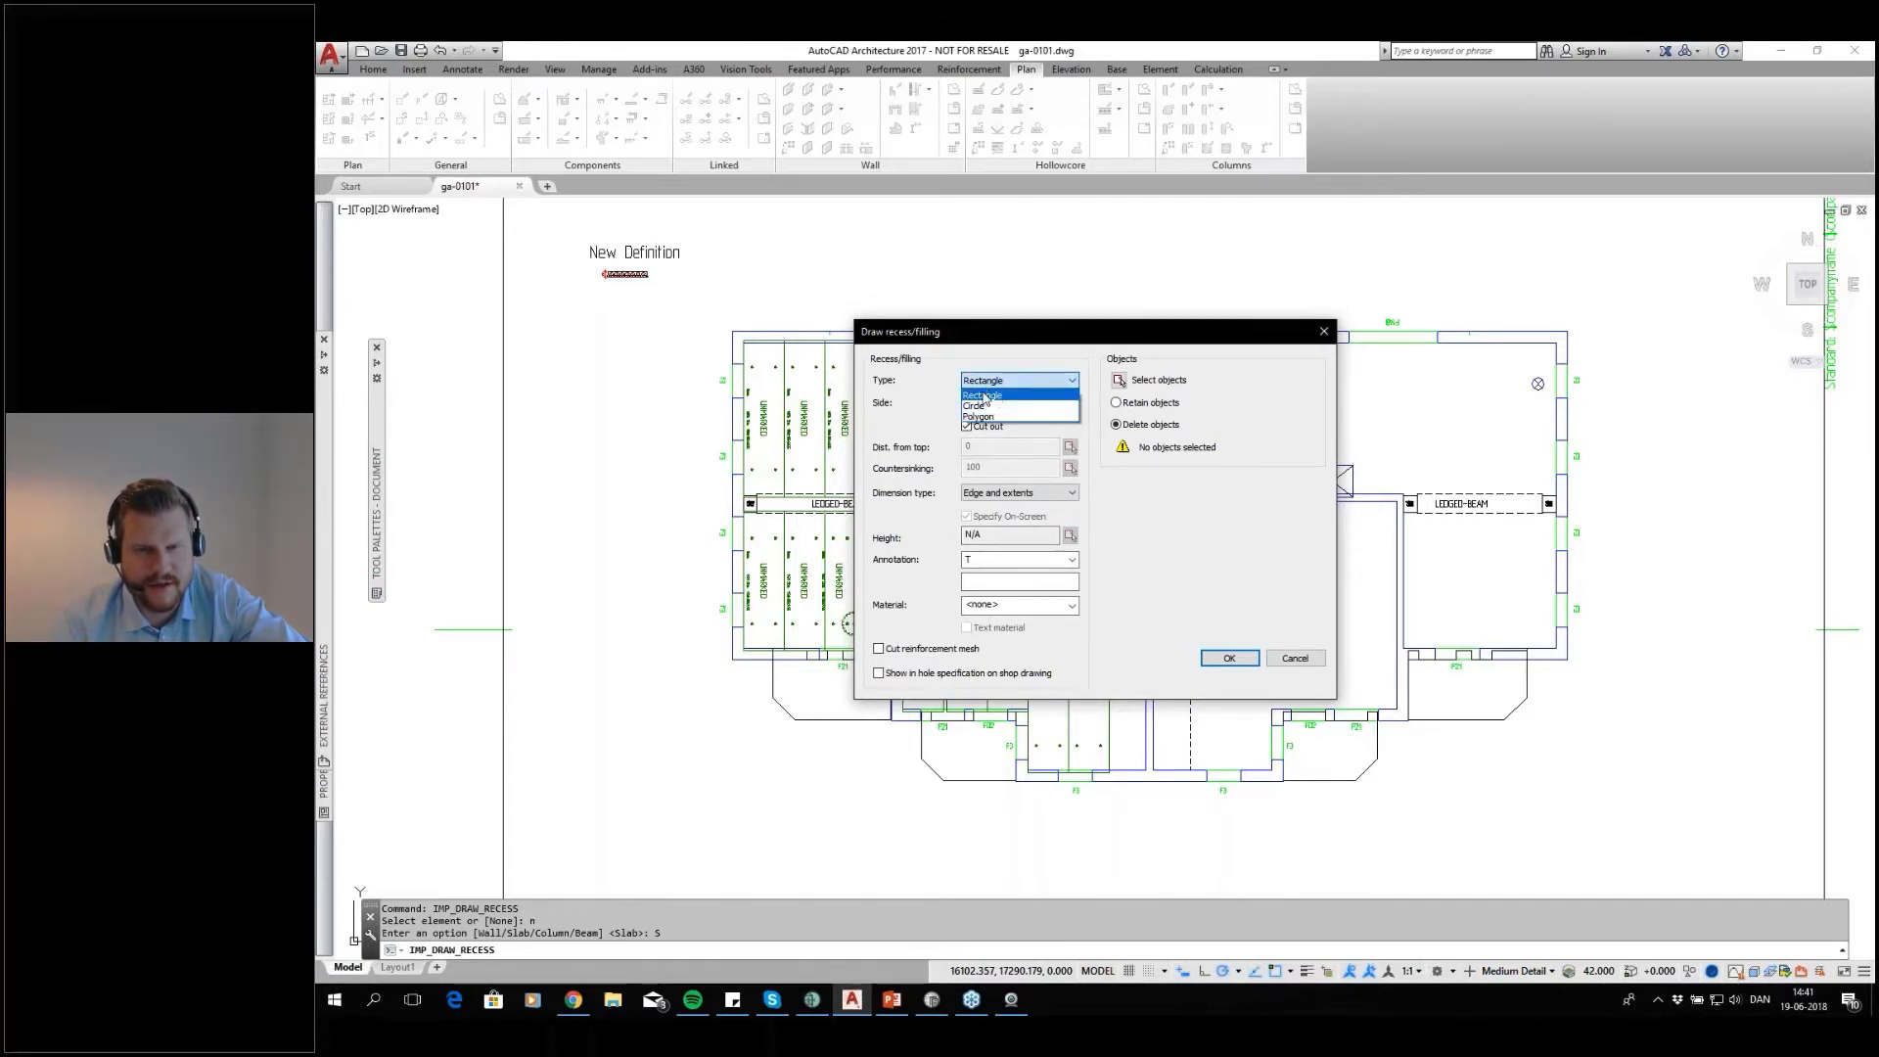
left_click(985, 398)
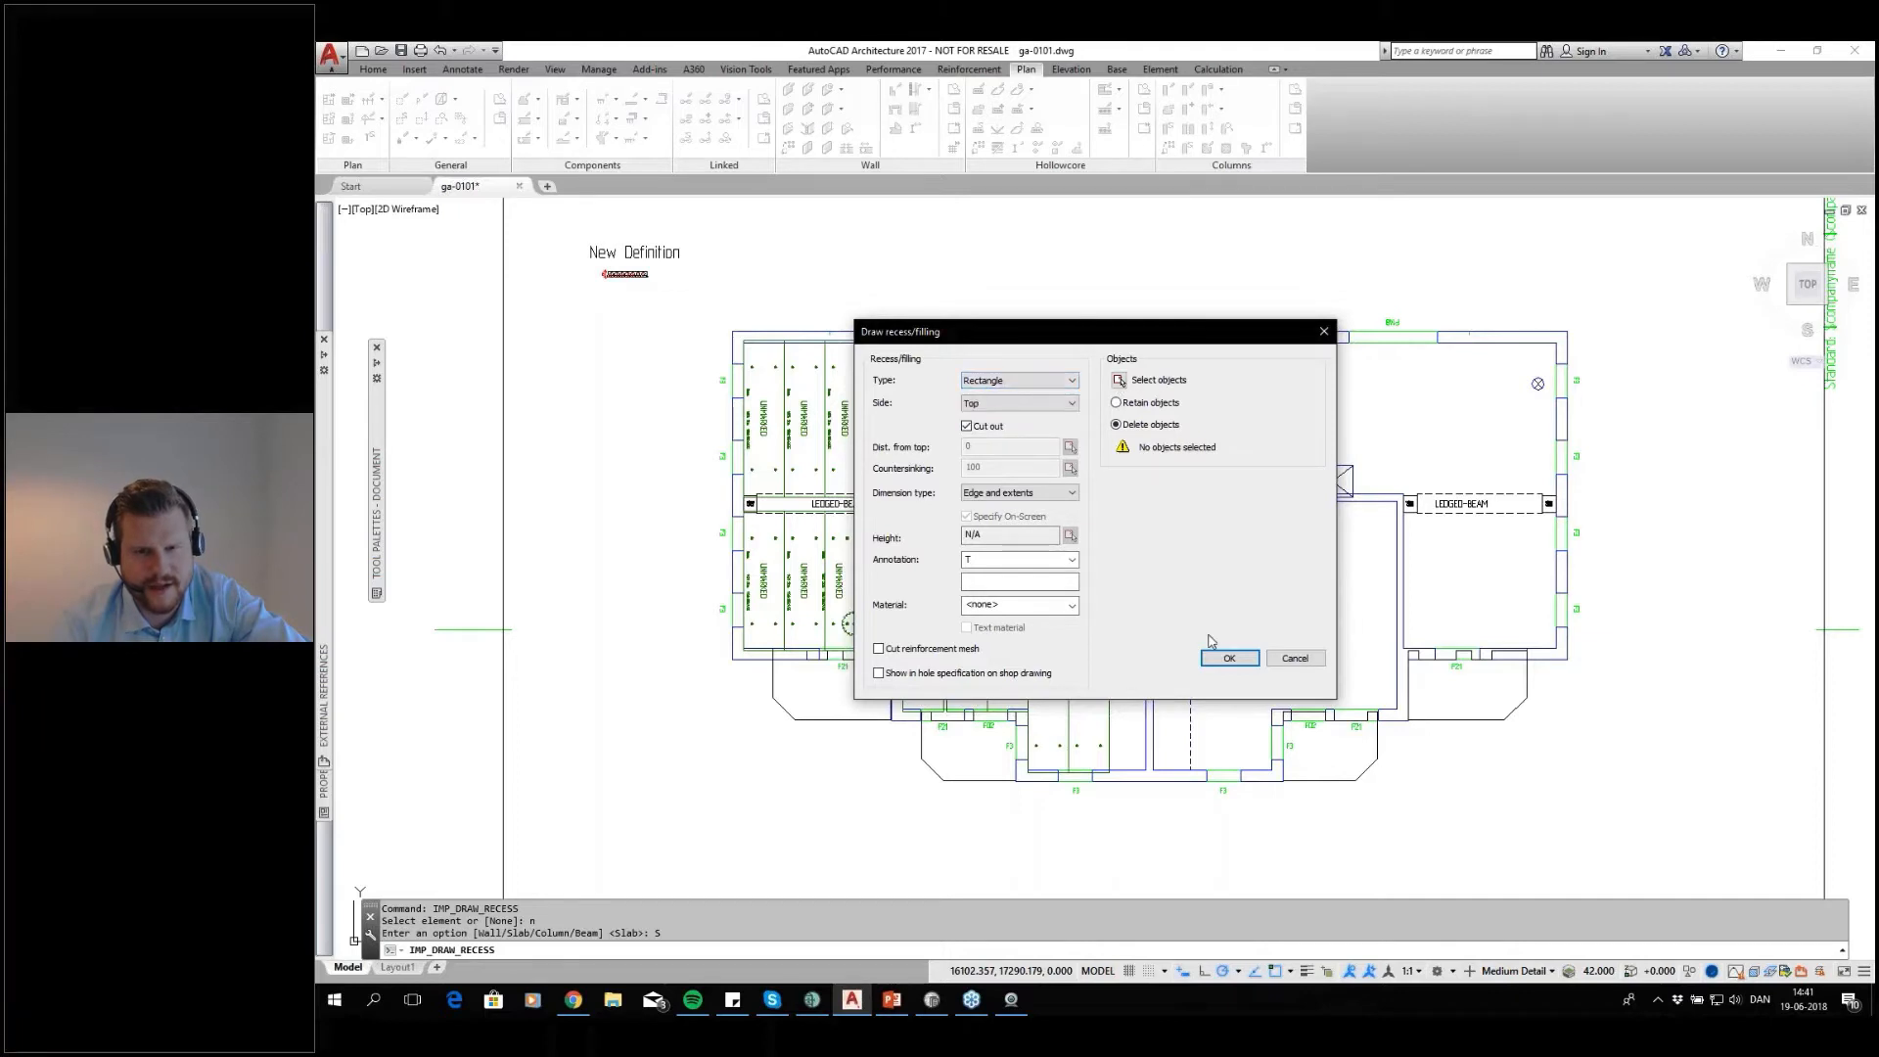
left_click(1228, 658)
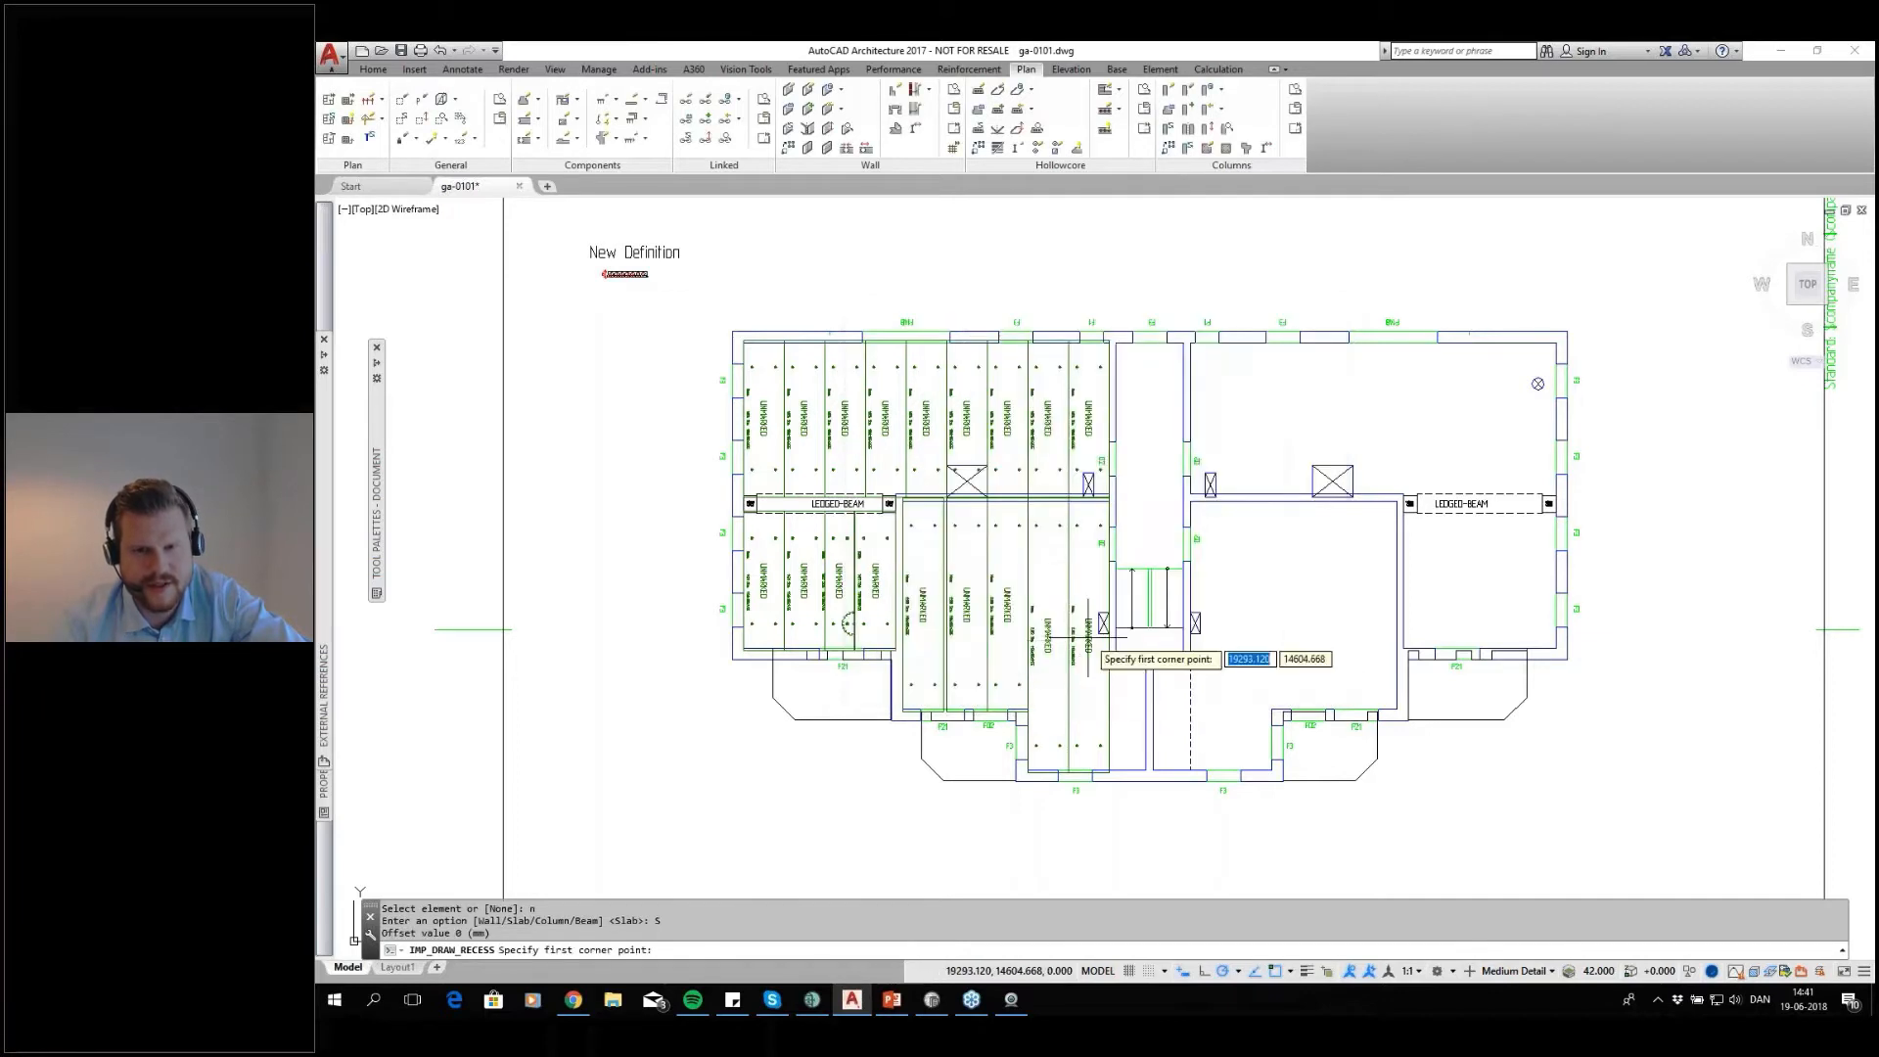
Draw the rectangular cutout from corner to corner over the crossed shaft directly west of the stairs
scroll(1104, 636, "up", 5)
left_click(1109, 485)
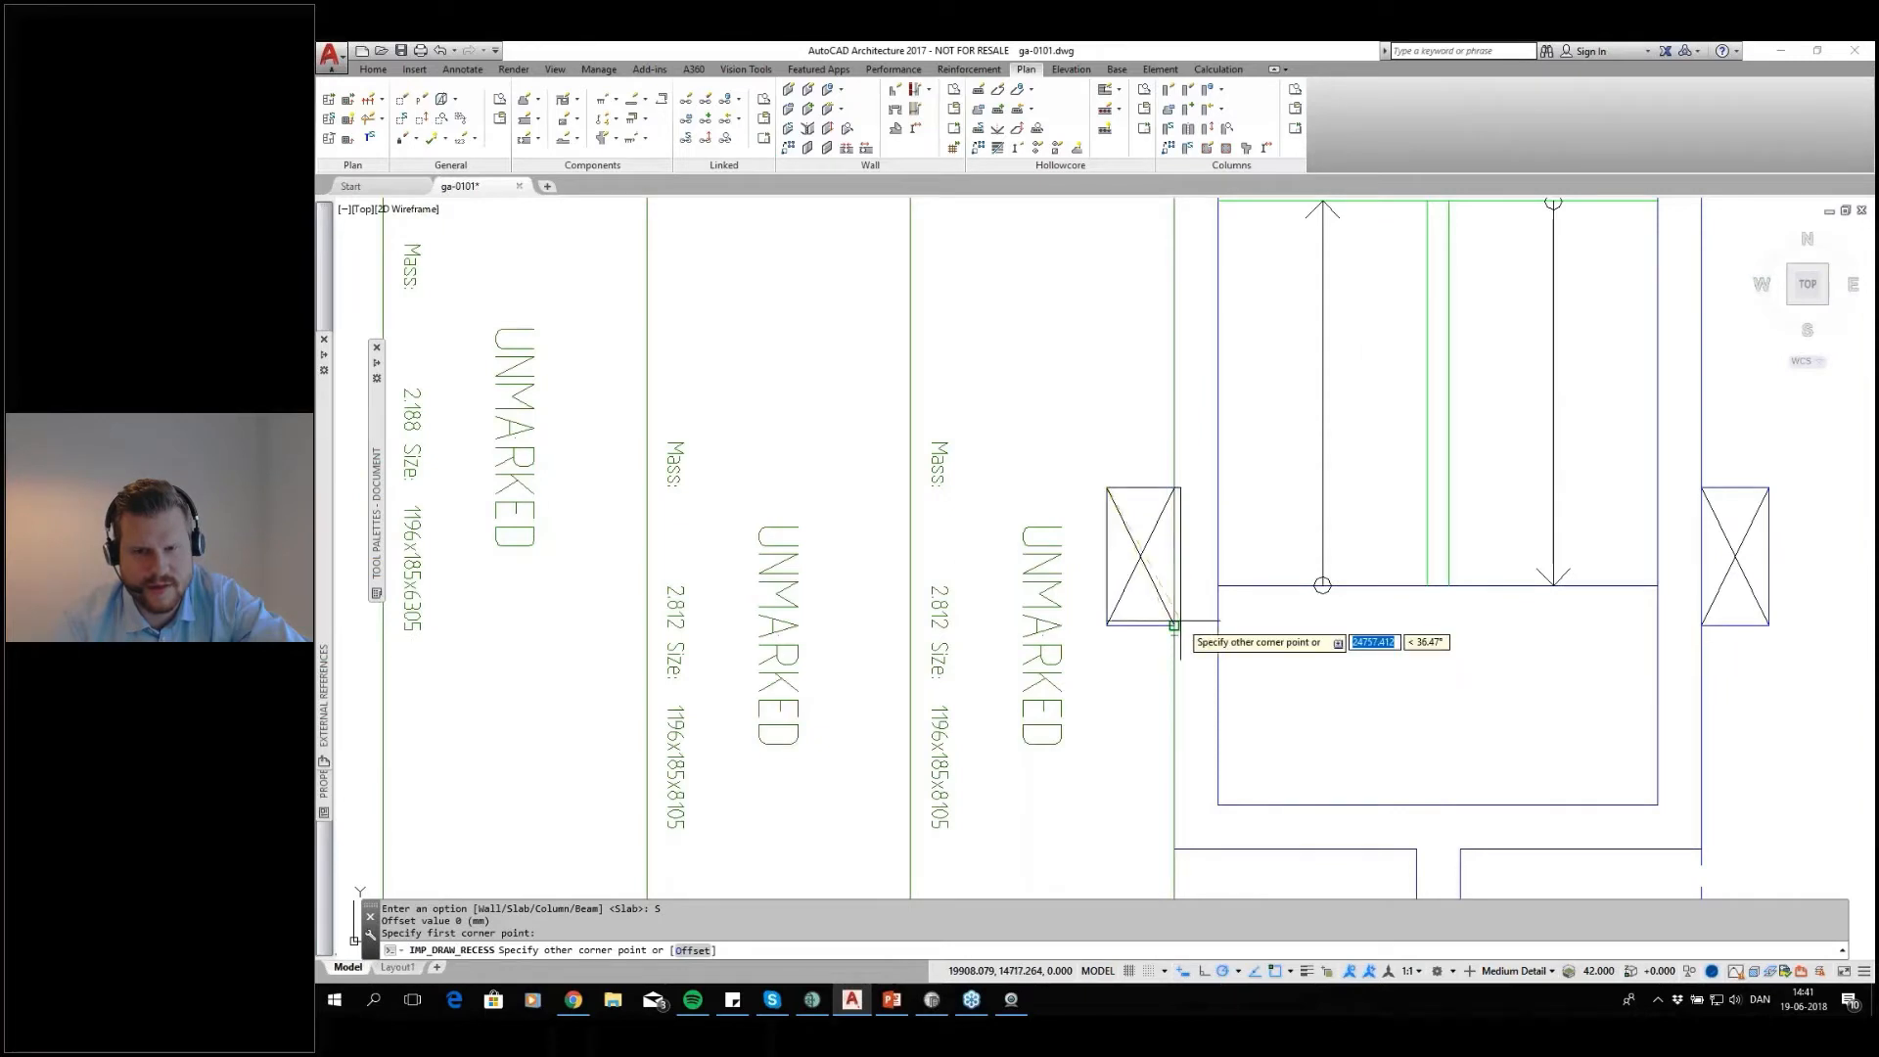
left_click(1173, 627)
Draw a second rectangular cutout from corner to corner over the narrow crossed shaft in the northwest room's easternmost slab, and end the command
scroll(1165, 607, "down", 5)
scroll(1155, 582, "up", 8)
left_click(1068, 465)
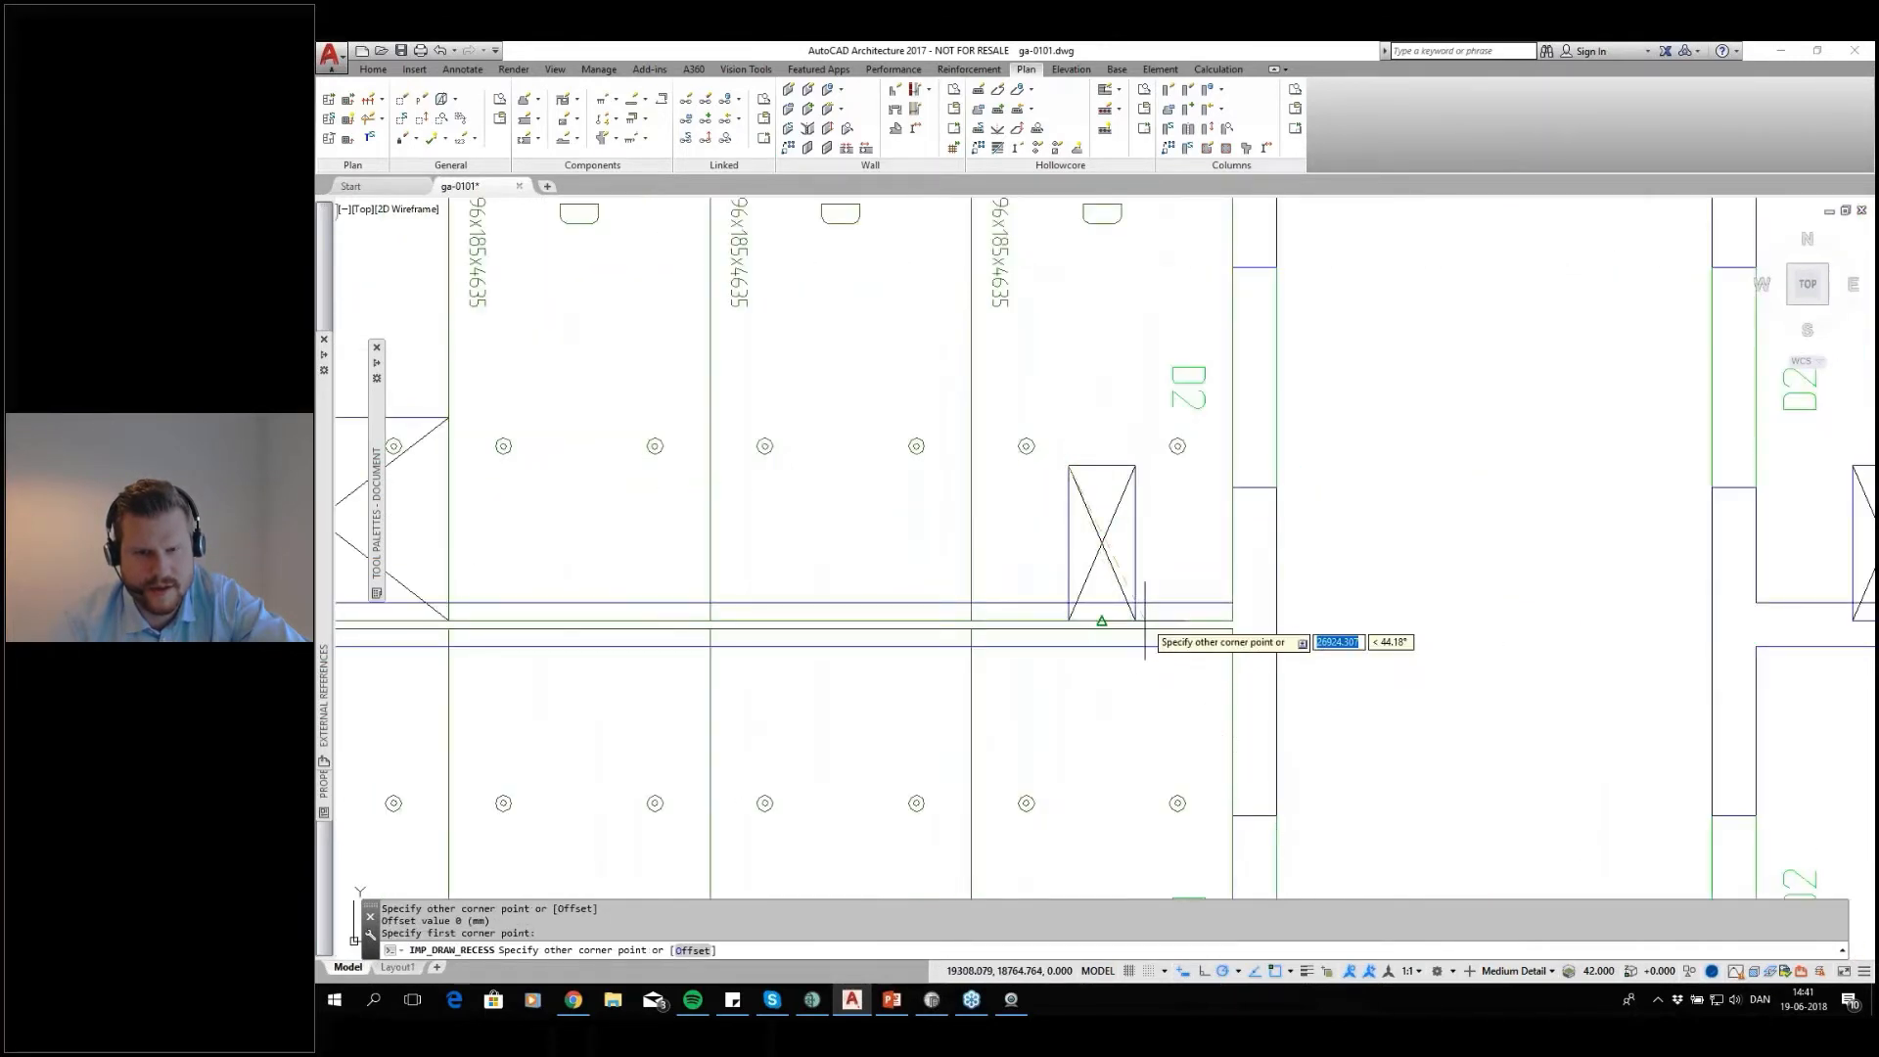
left_click(1134, 620)
scroll(1134, 606, "down", 4)
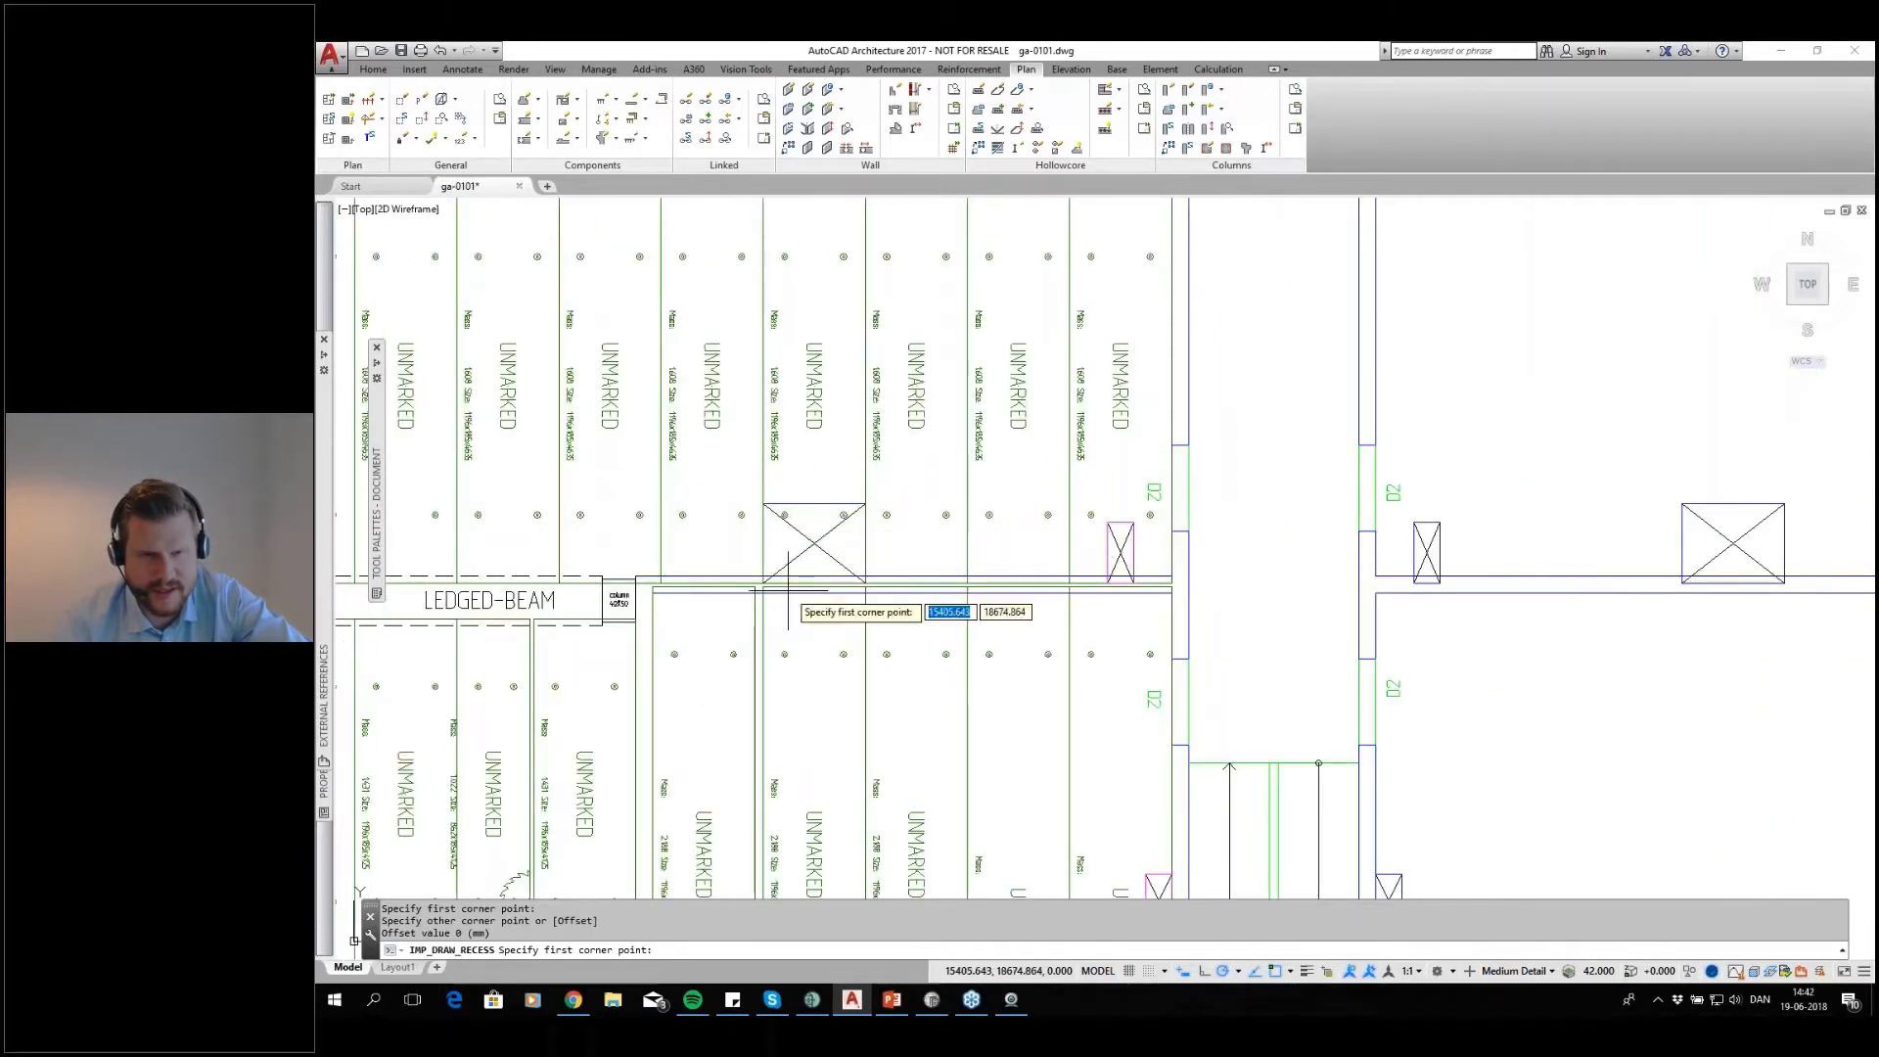
key("Return")
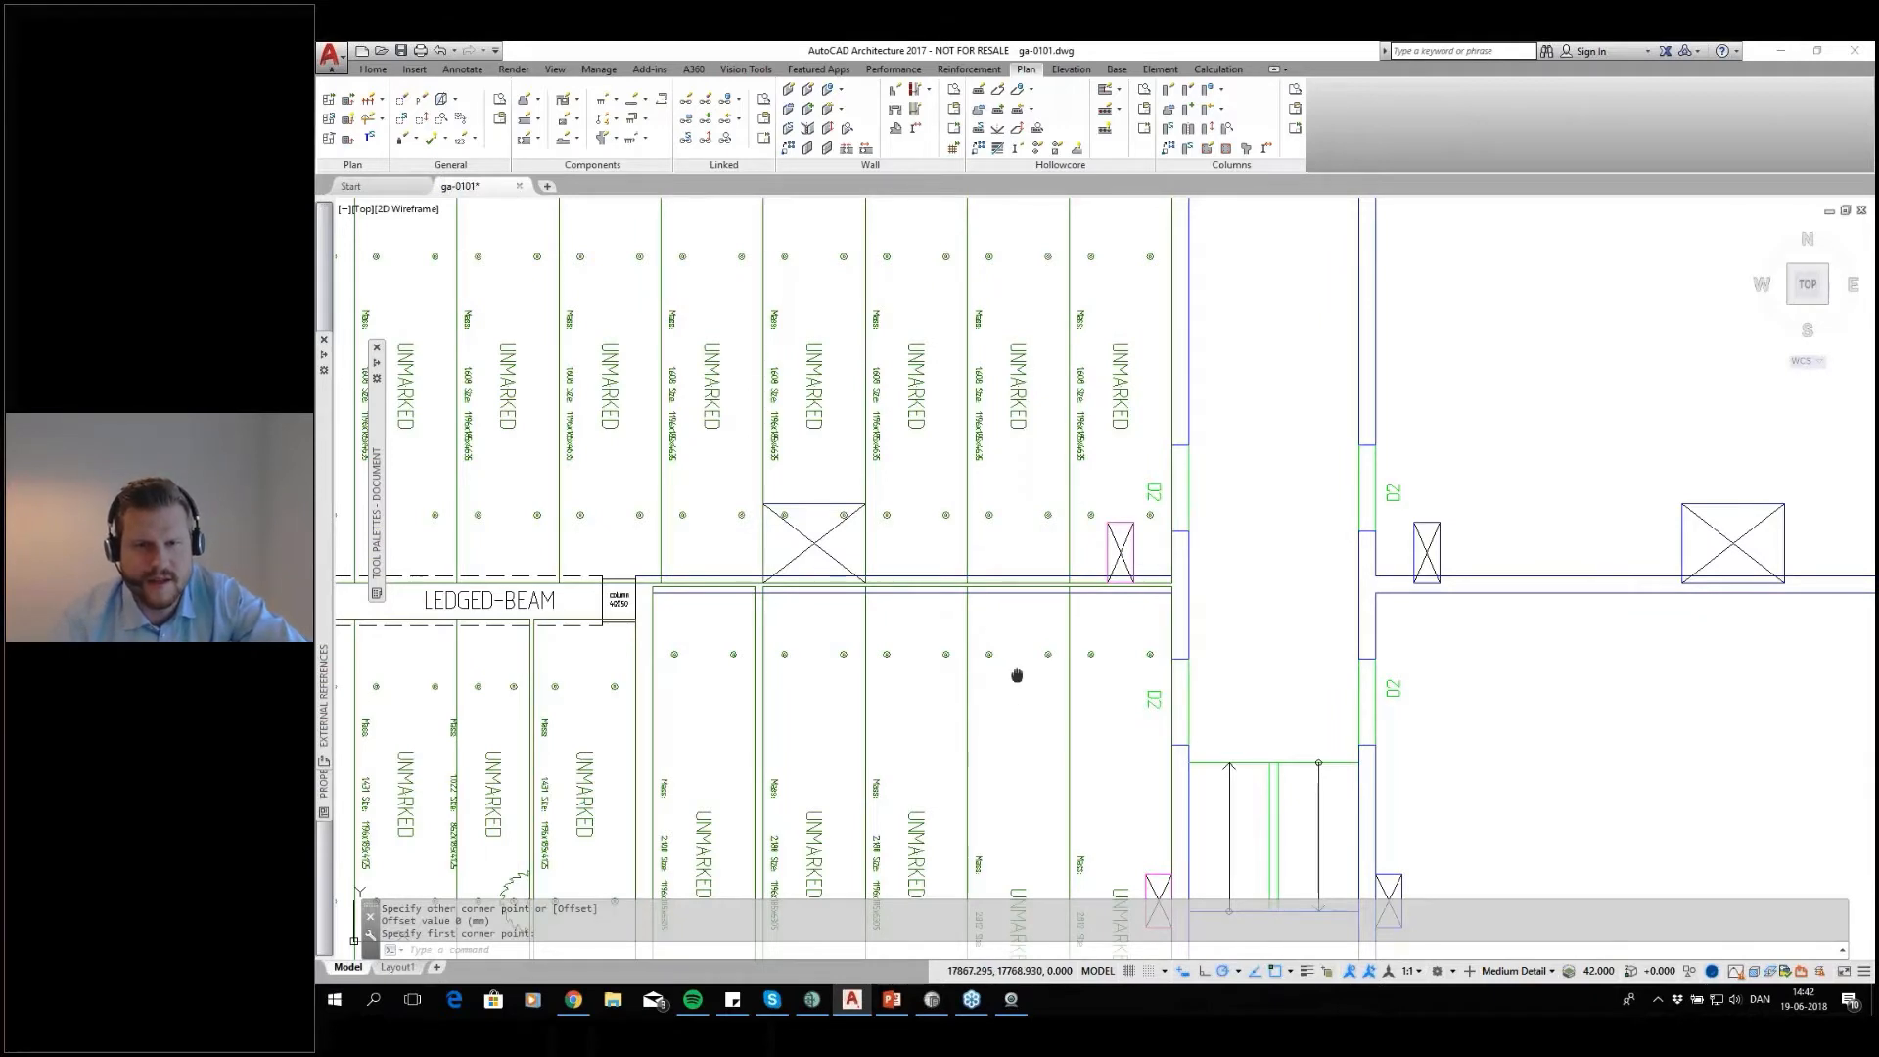
Start Draw Hanger Detail with the slab over the wide crossed shaft as the slab to support and its two neighbours as supporting slabs
middle_click_drag(998, 651, 1092, 706)
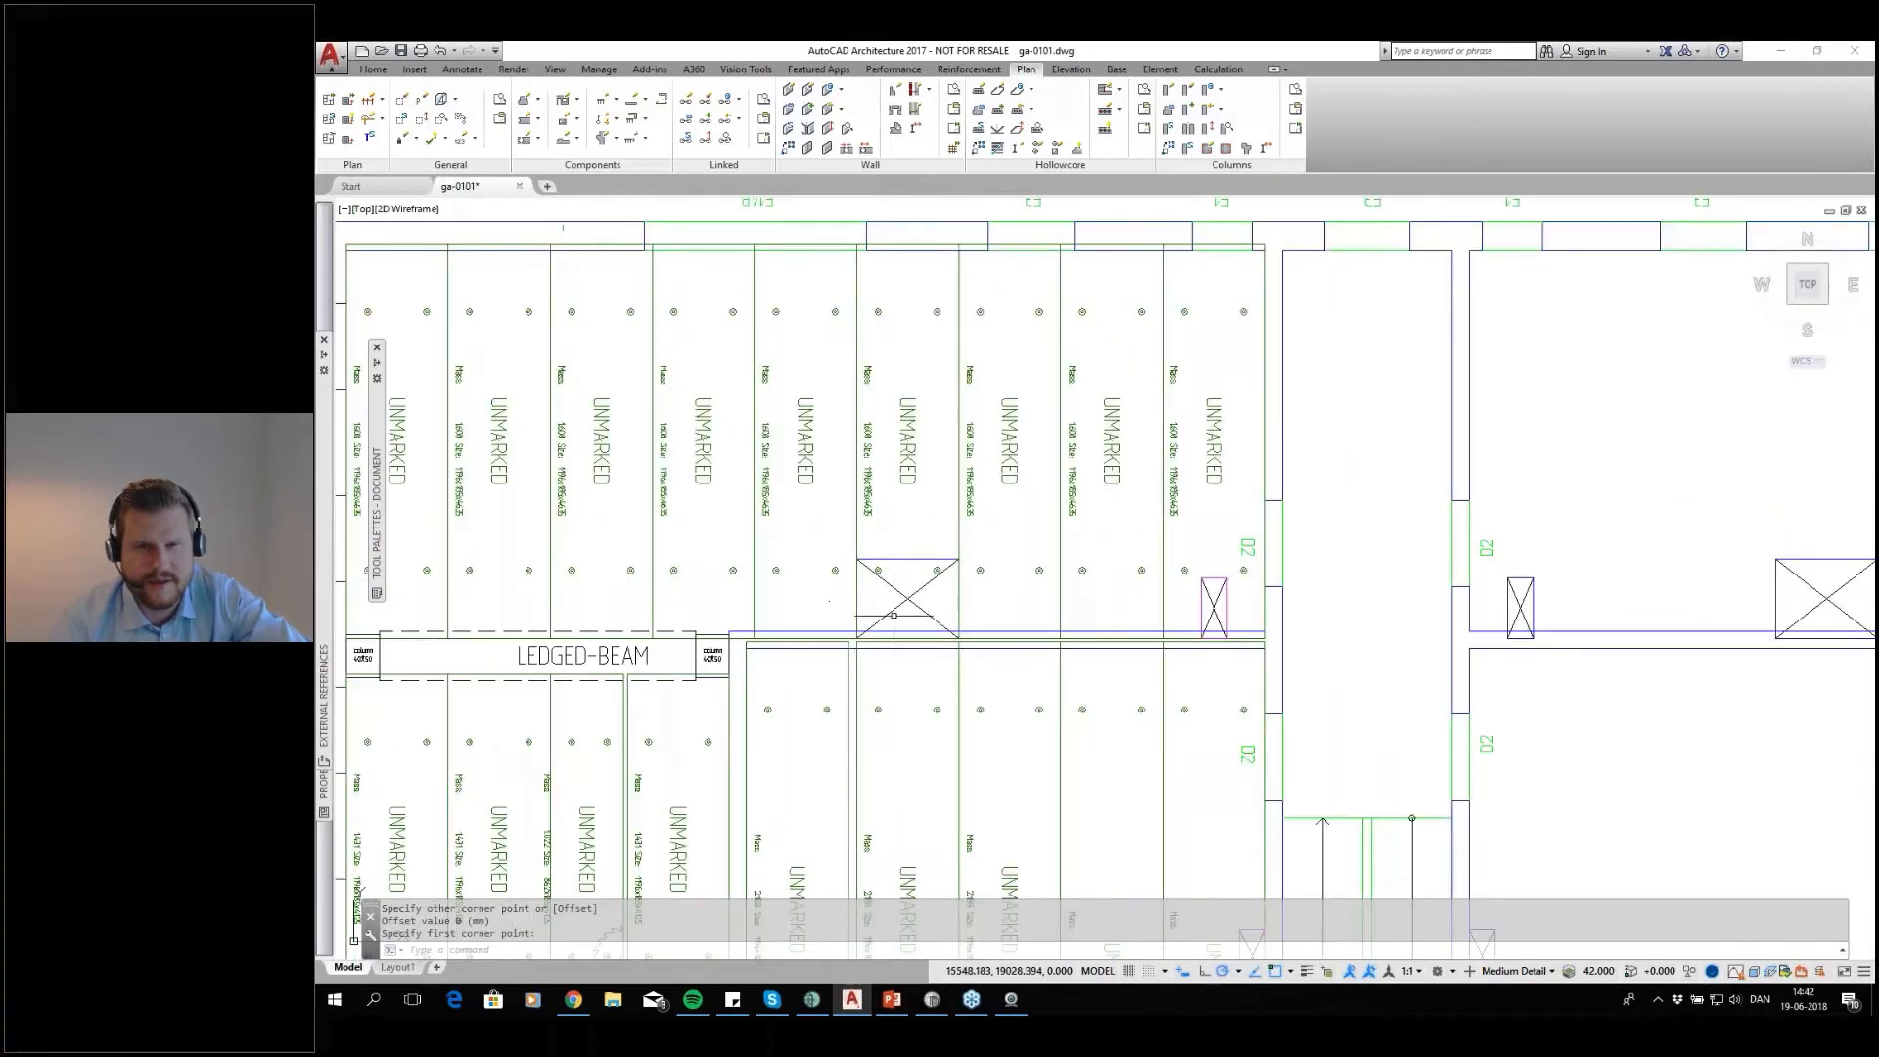
left_click(1121, 90)
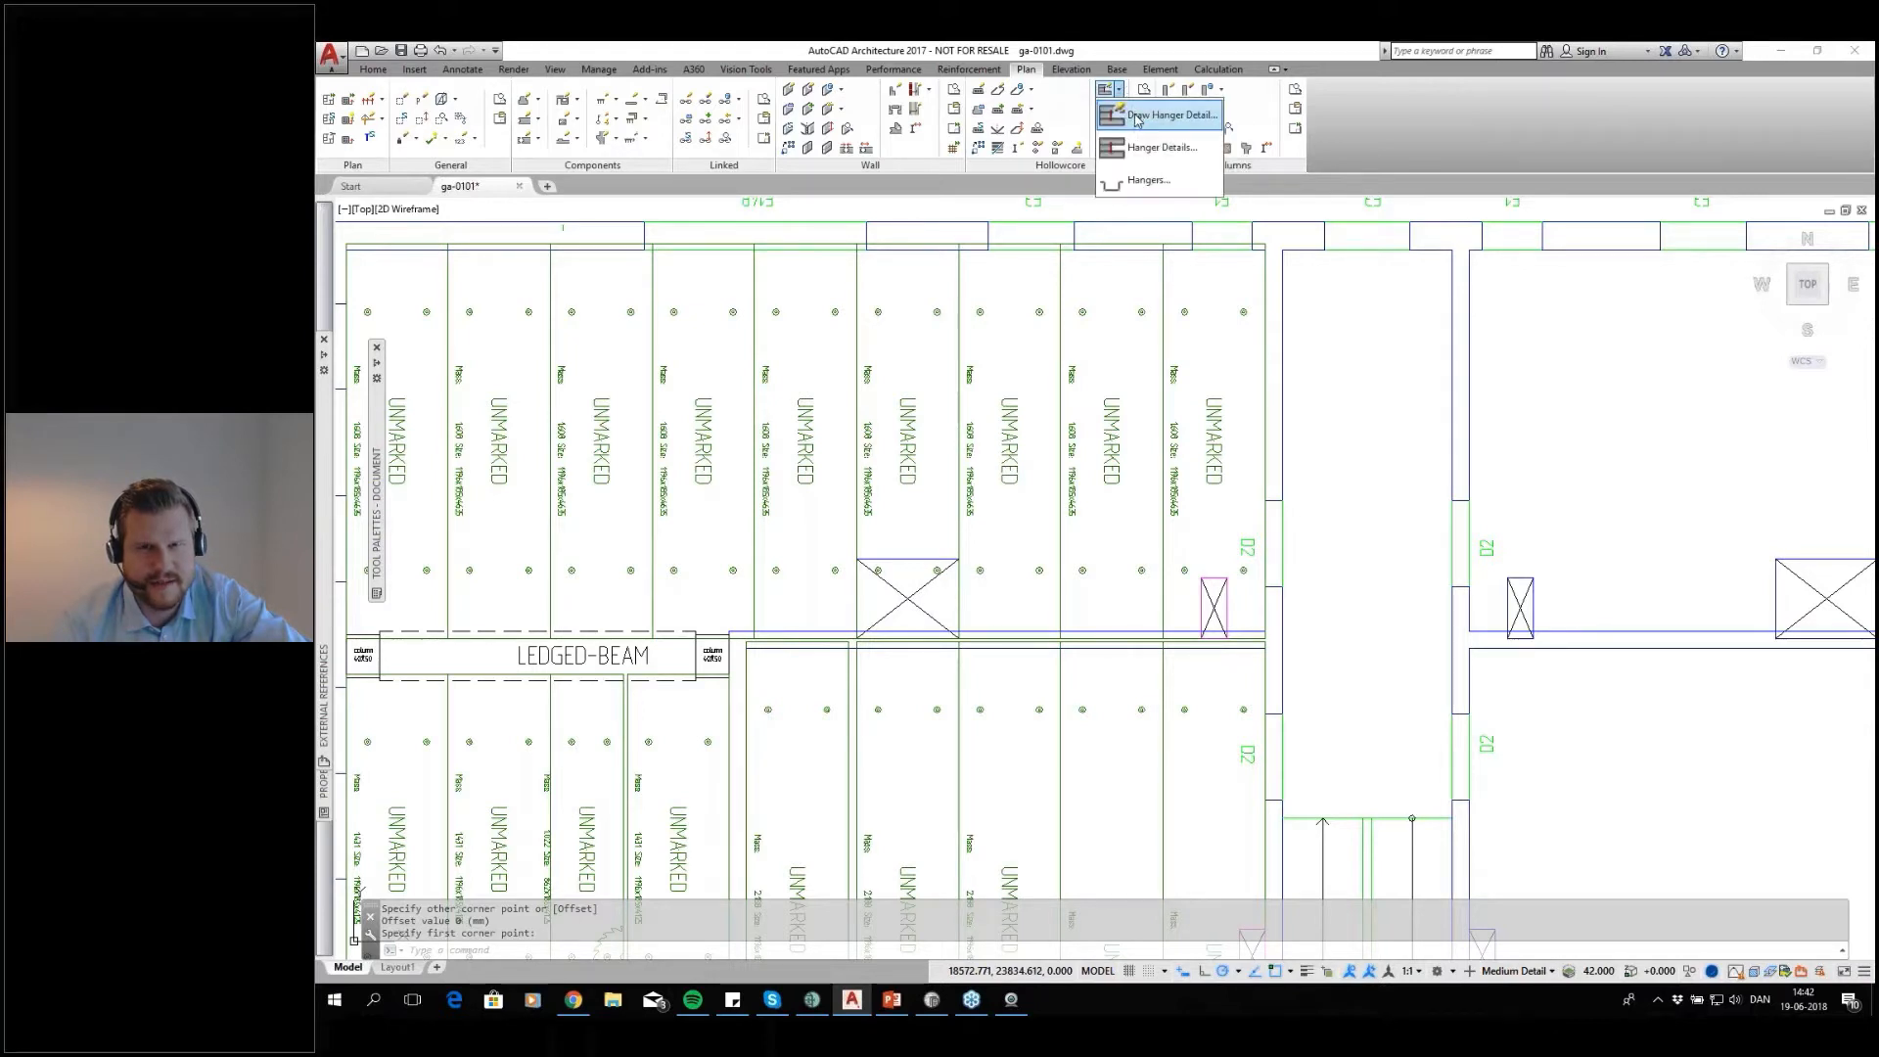
left_click(1136, 117)
left_click(915, 458)
key("Return")
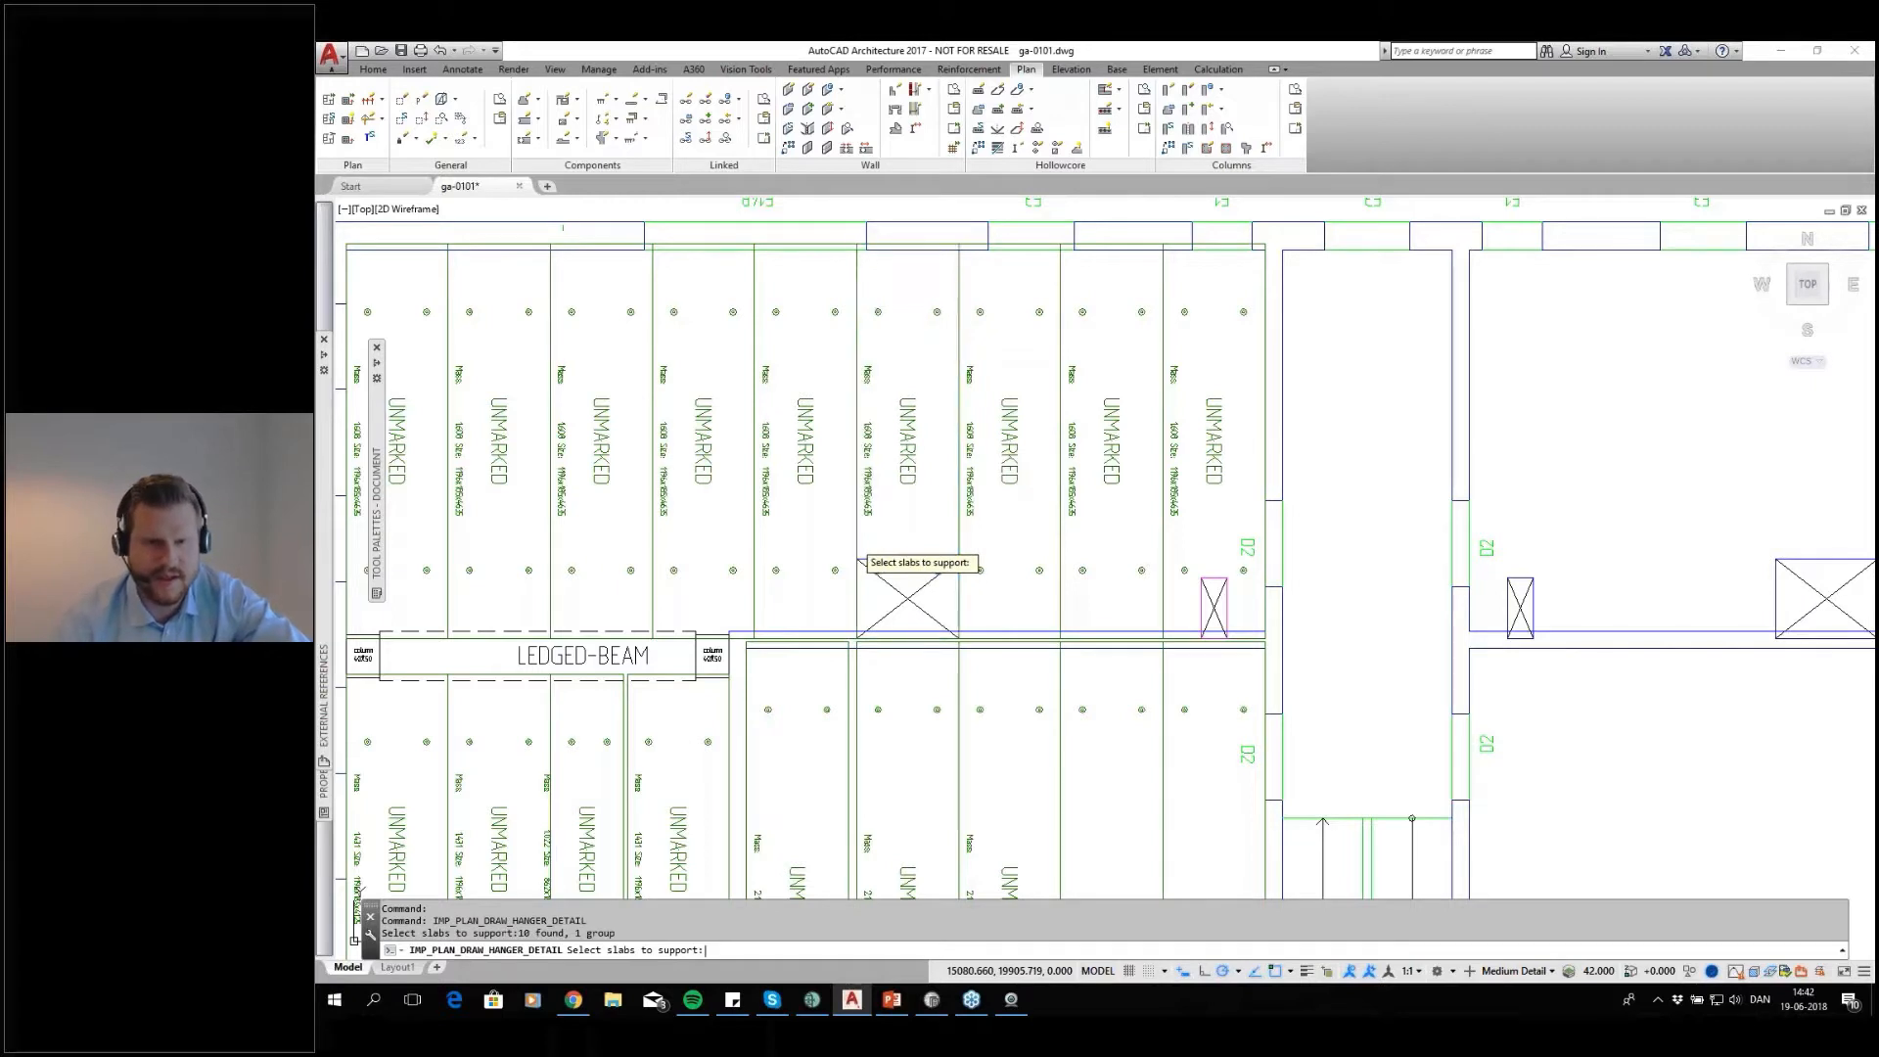
left_click(839, 479)
left_click(1002, 458)
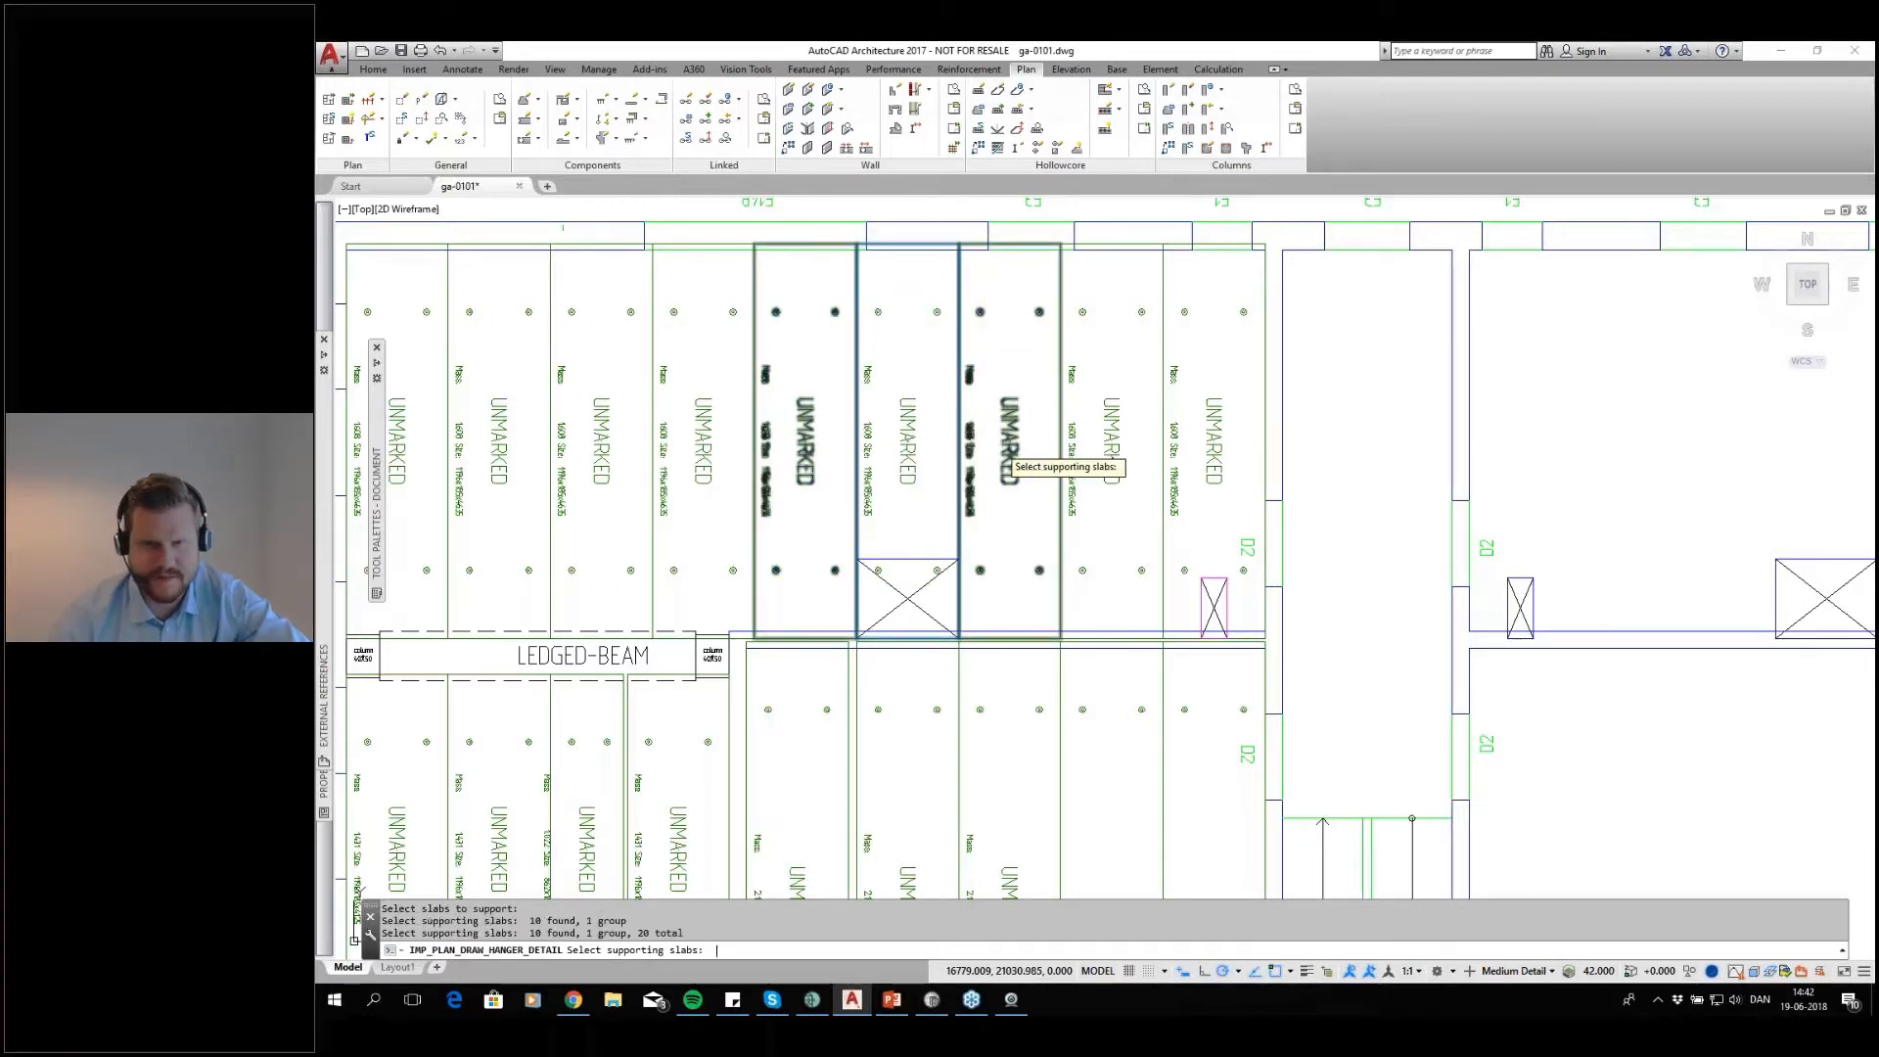
key("Return")
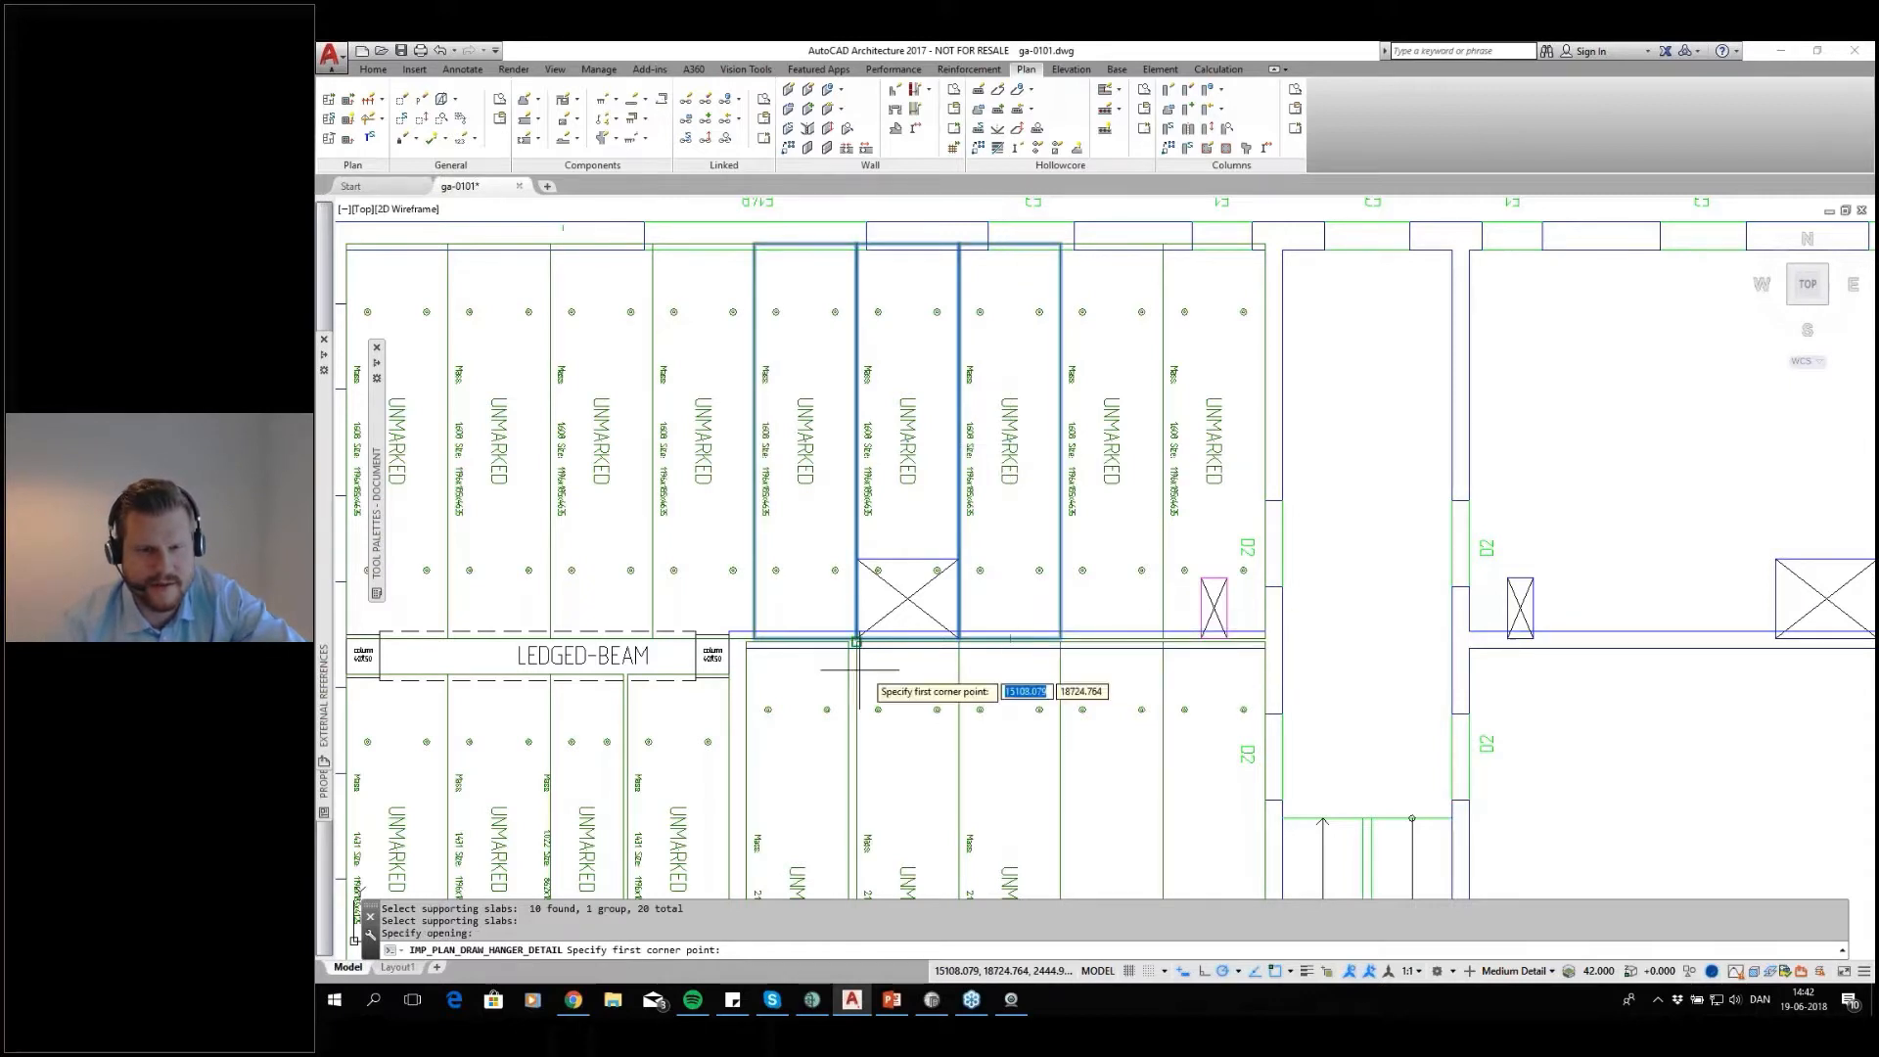
Define the wide shaft's rectangle as the opening and place the HCS19 hanger detail from the Common selection
scroll(847, 666, "up", 4)
left_click(886, 396)
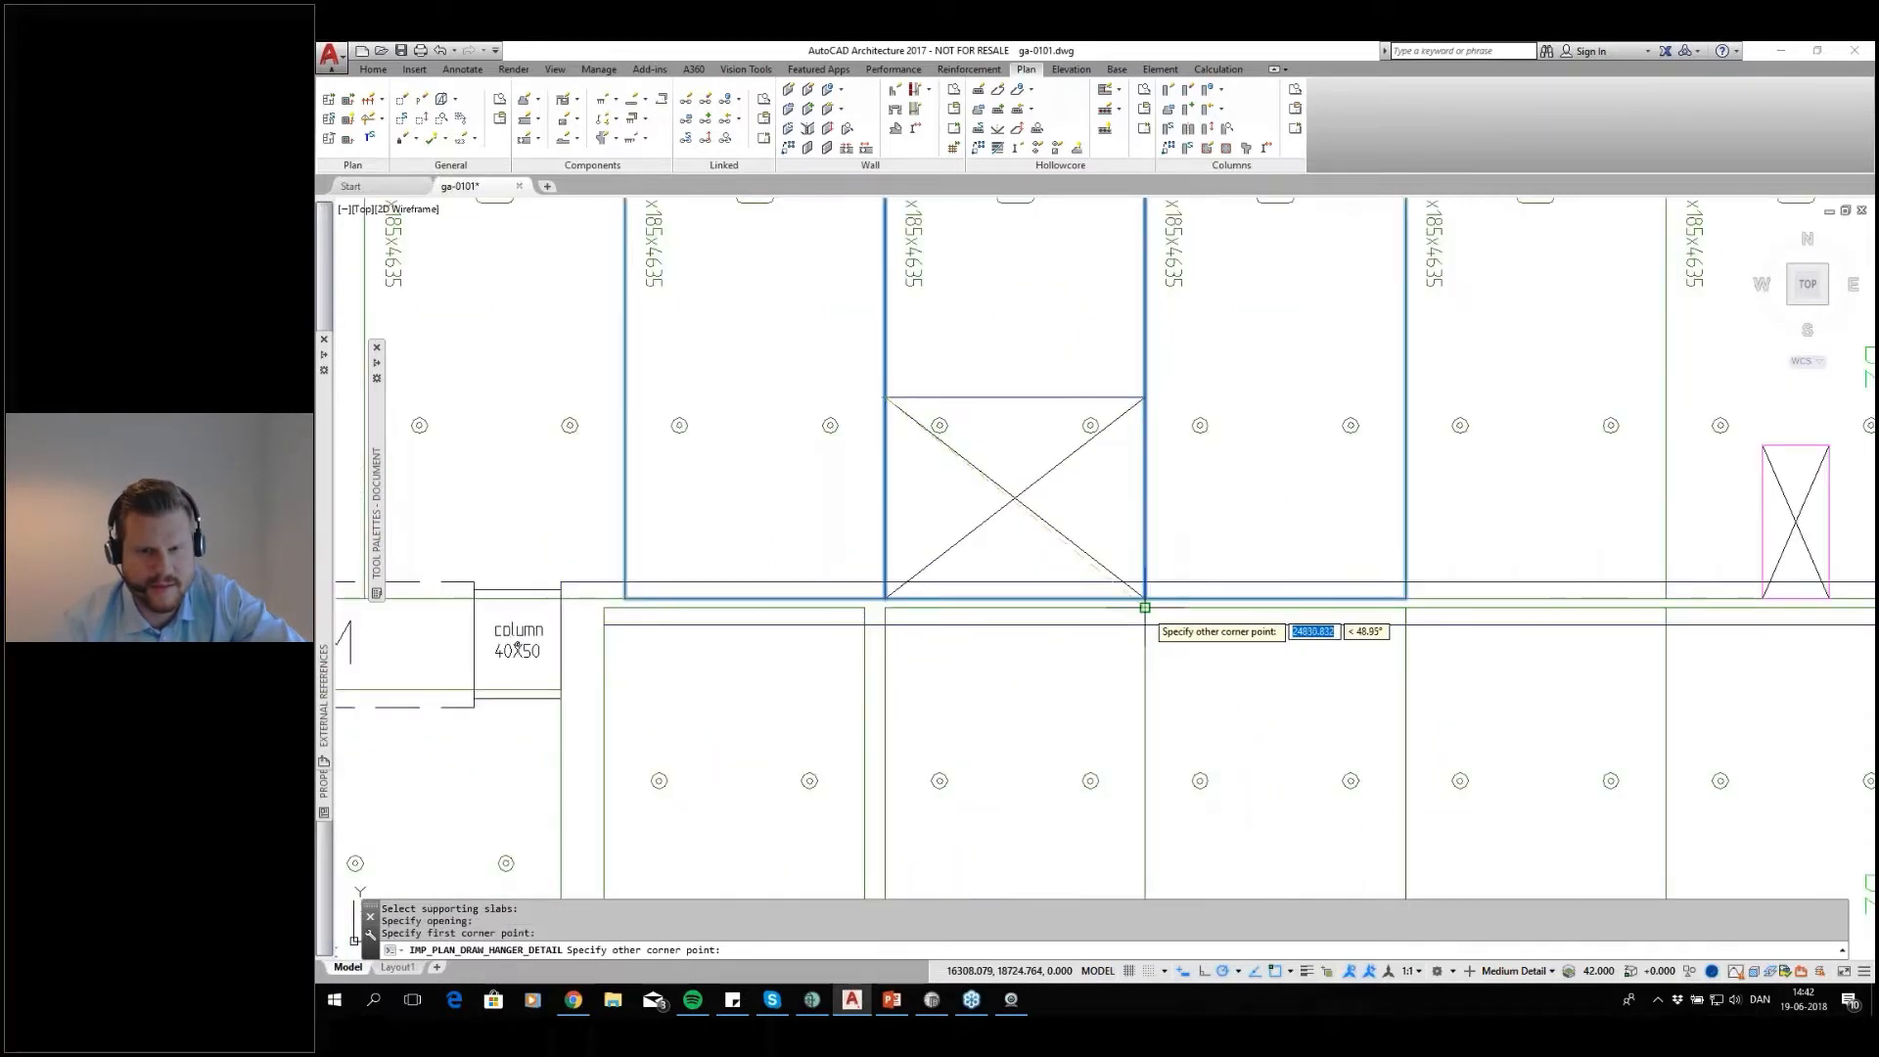
left_click(1155, 608)
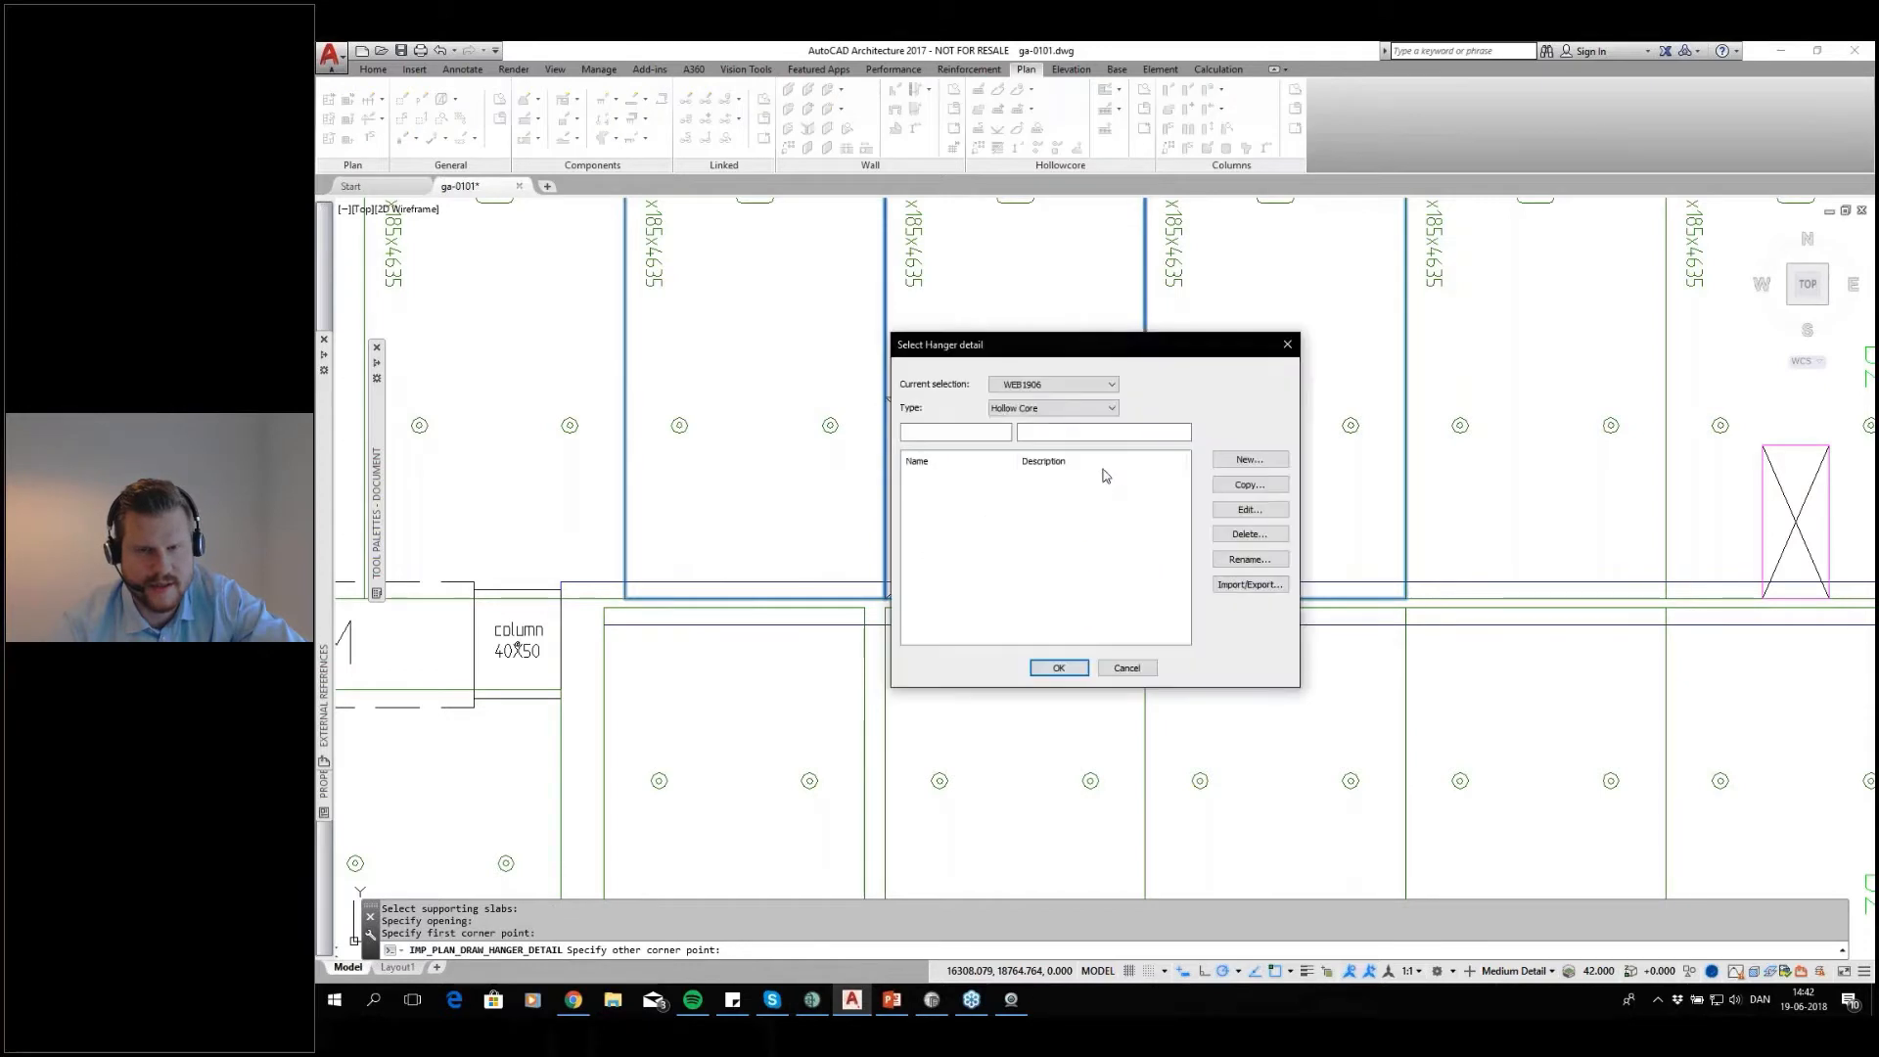
left_click(1057, 385)
left_click(1045, 400)
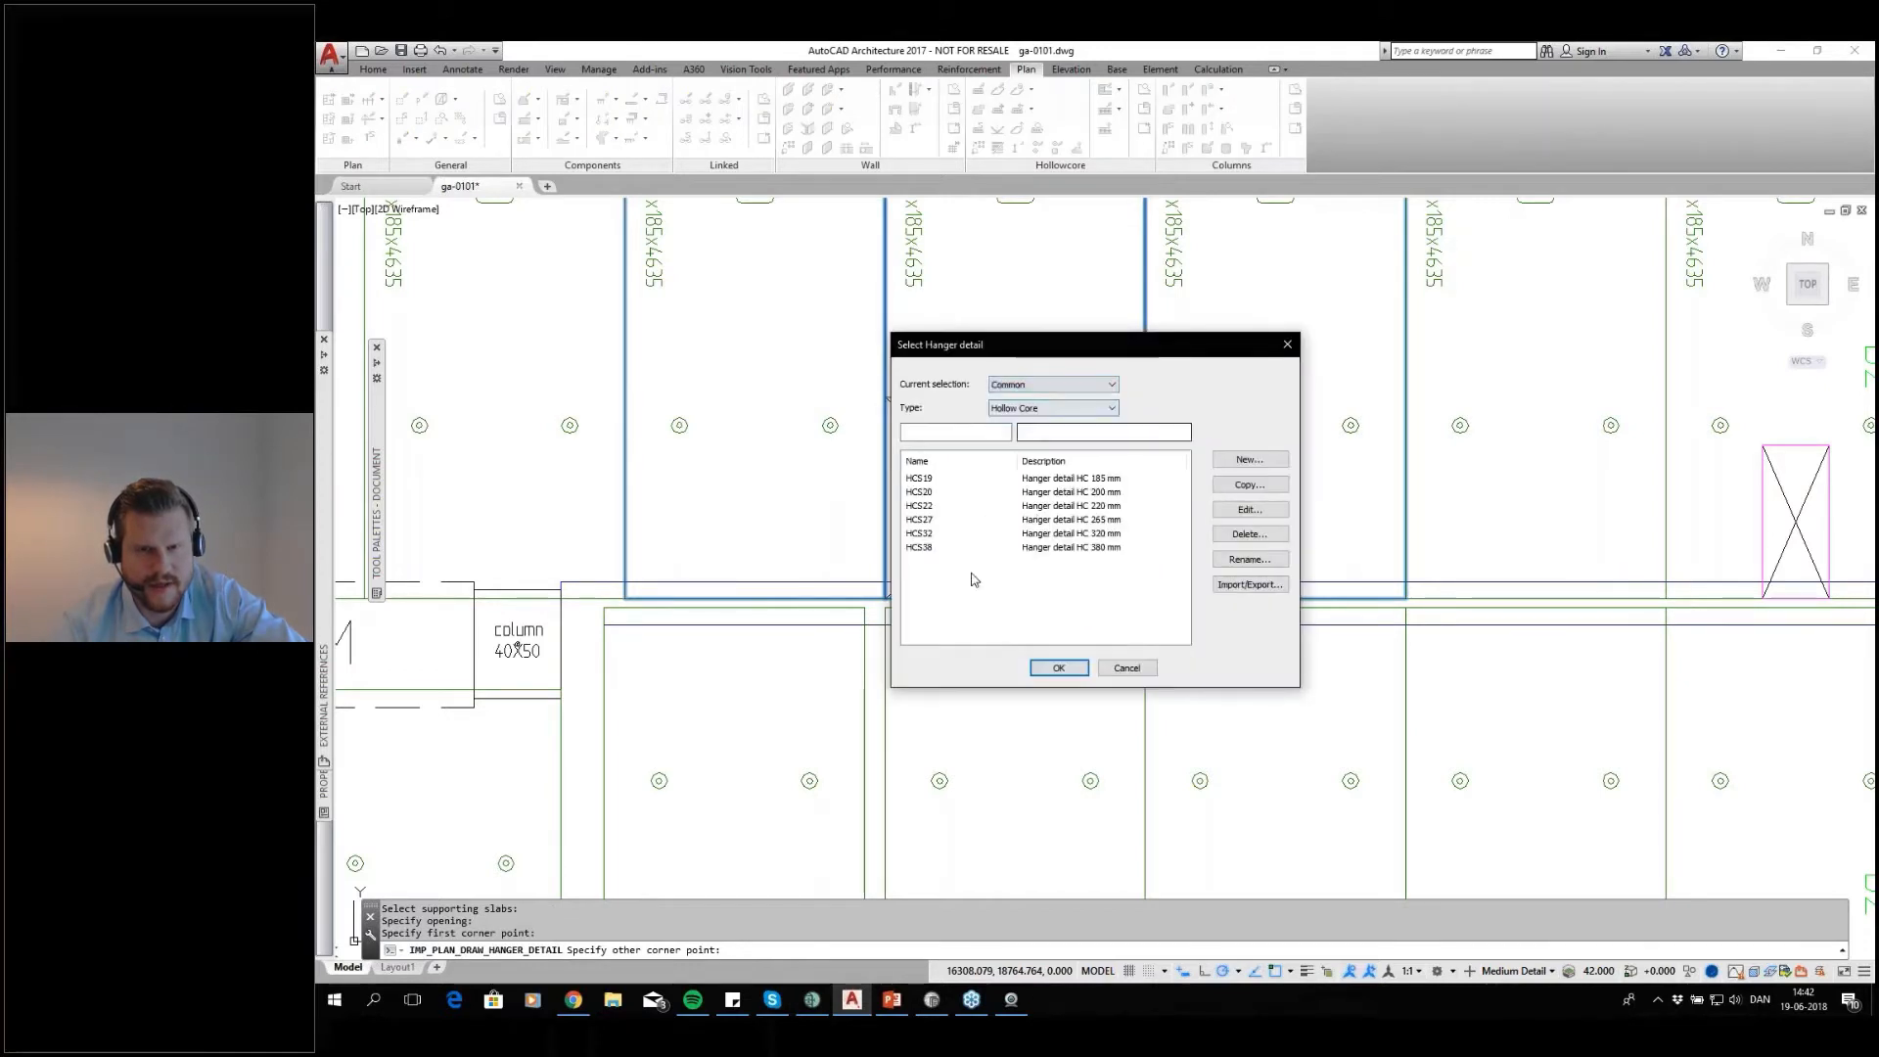
left_click(1083, 480)
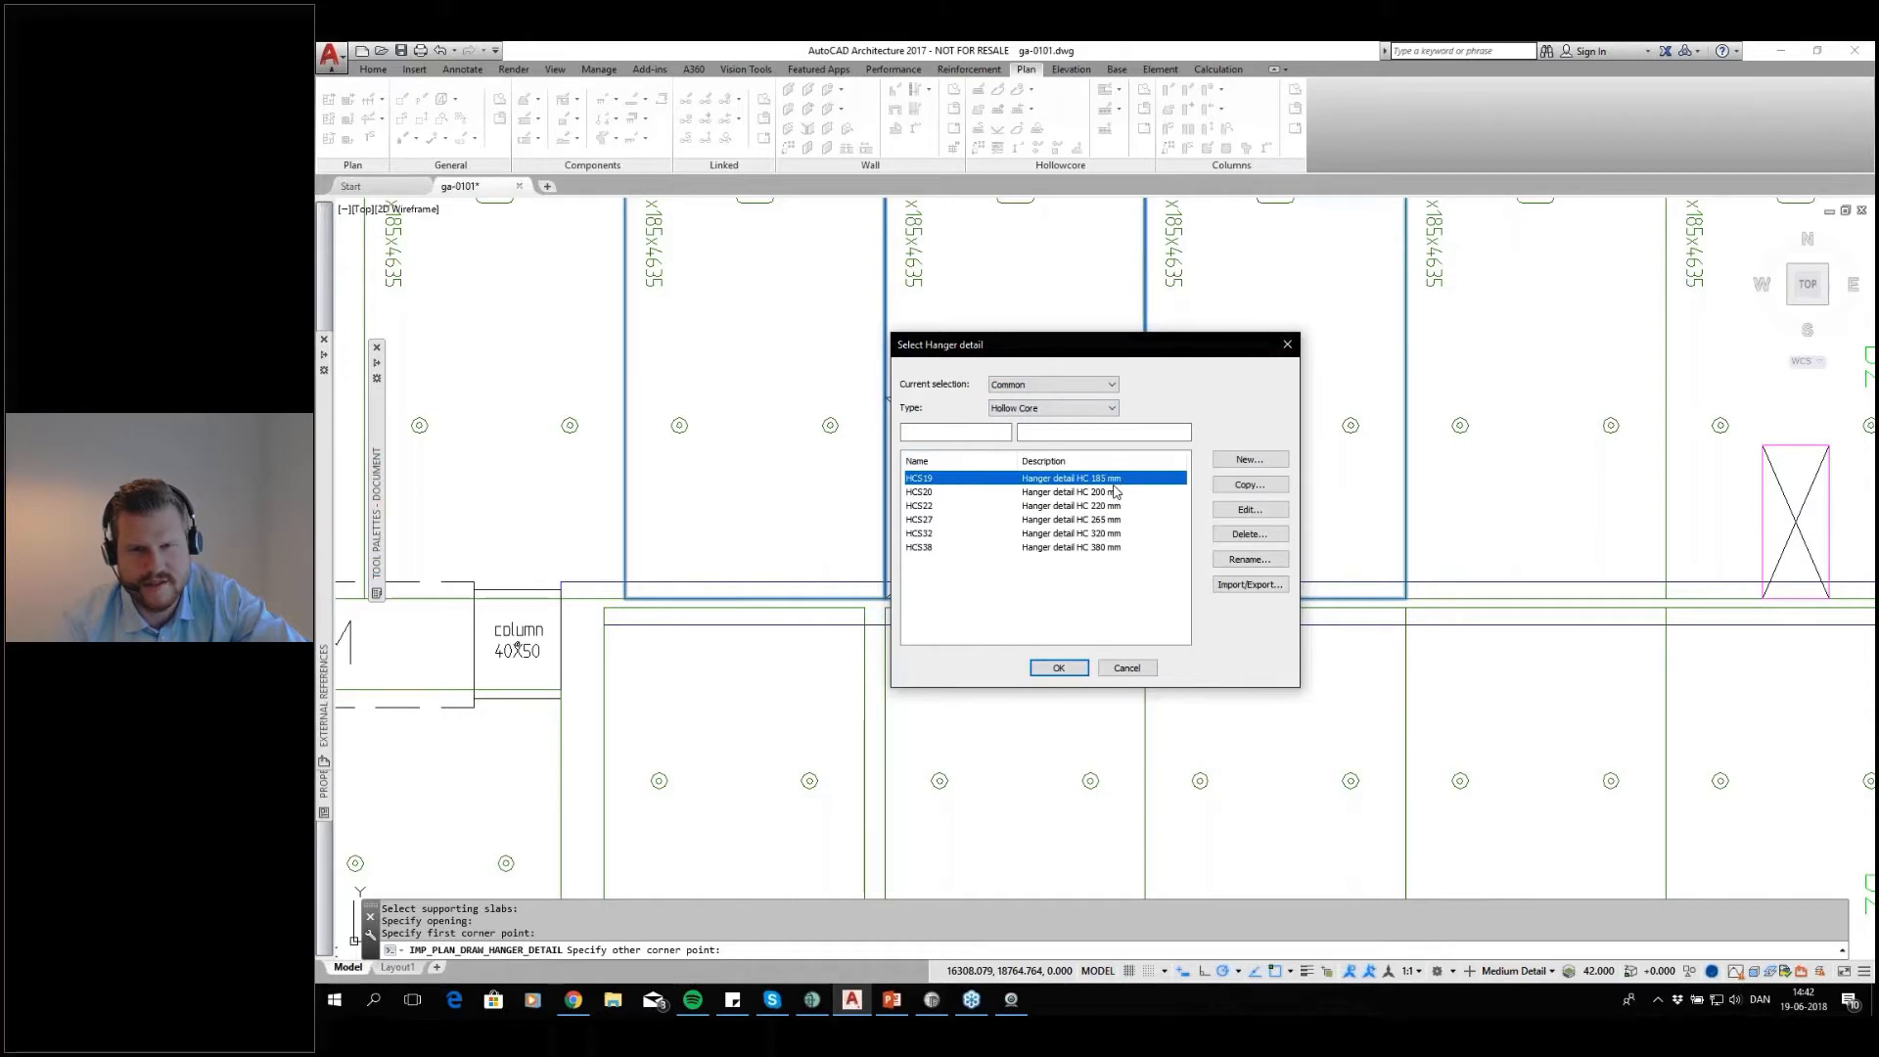
left_click(1079, 673)
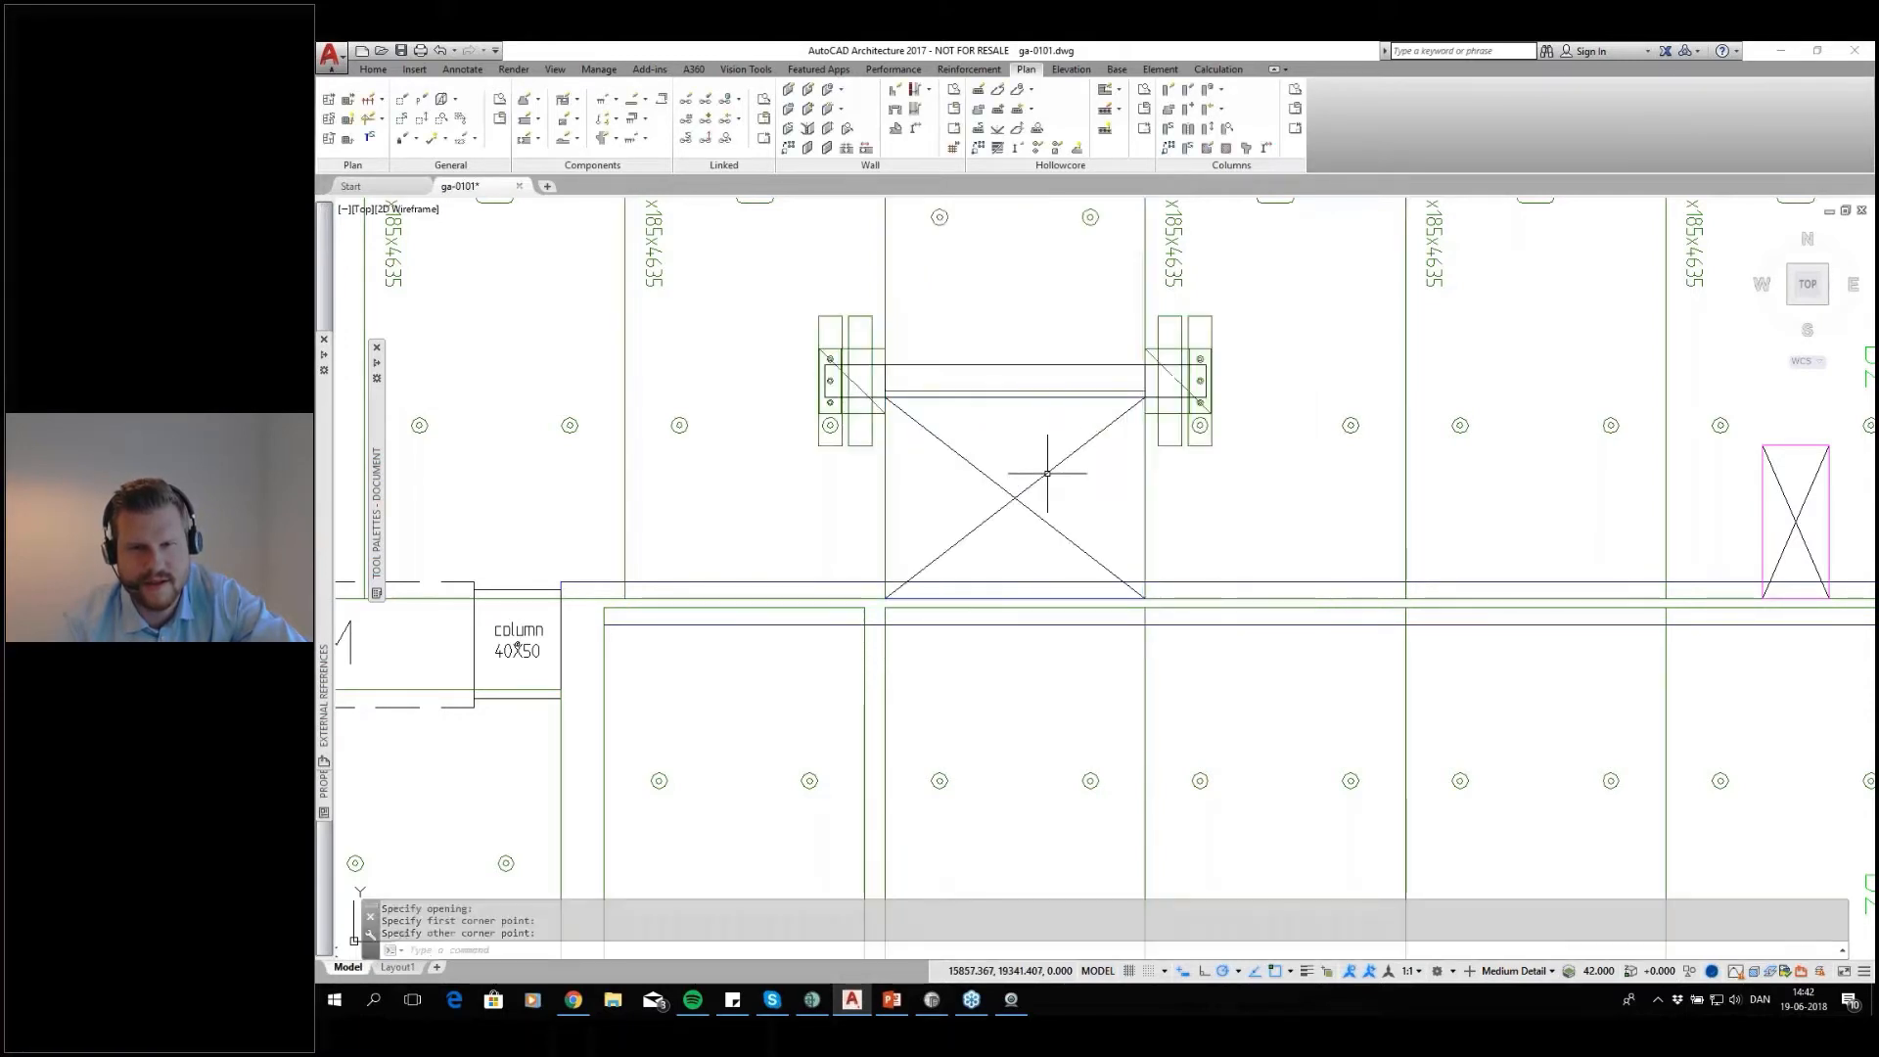
Examine the hanger detail at the wide shaft, the shortened slab above it and the overall slab layout
scroll(1047, 466, "down", 2)
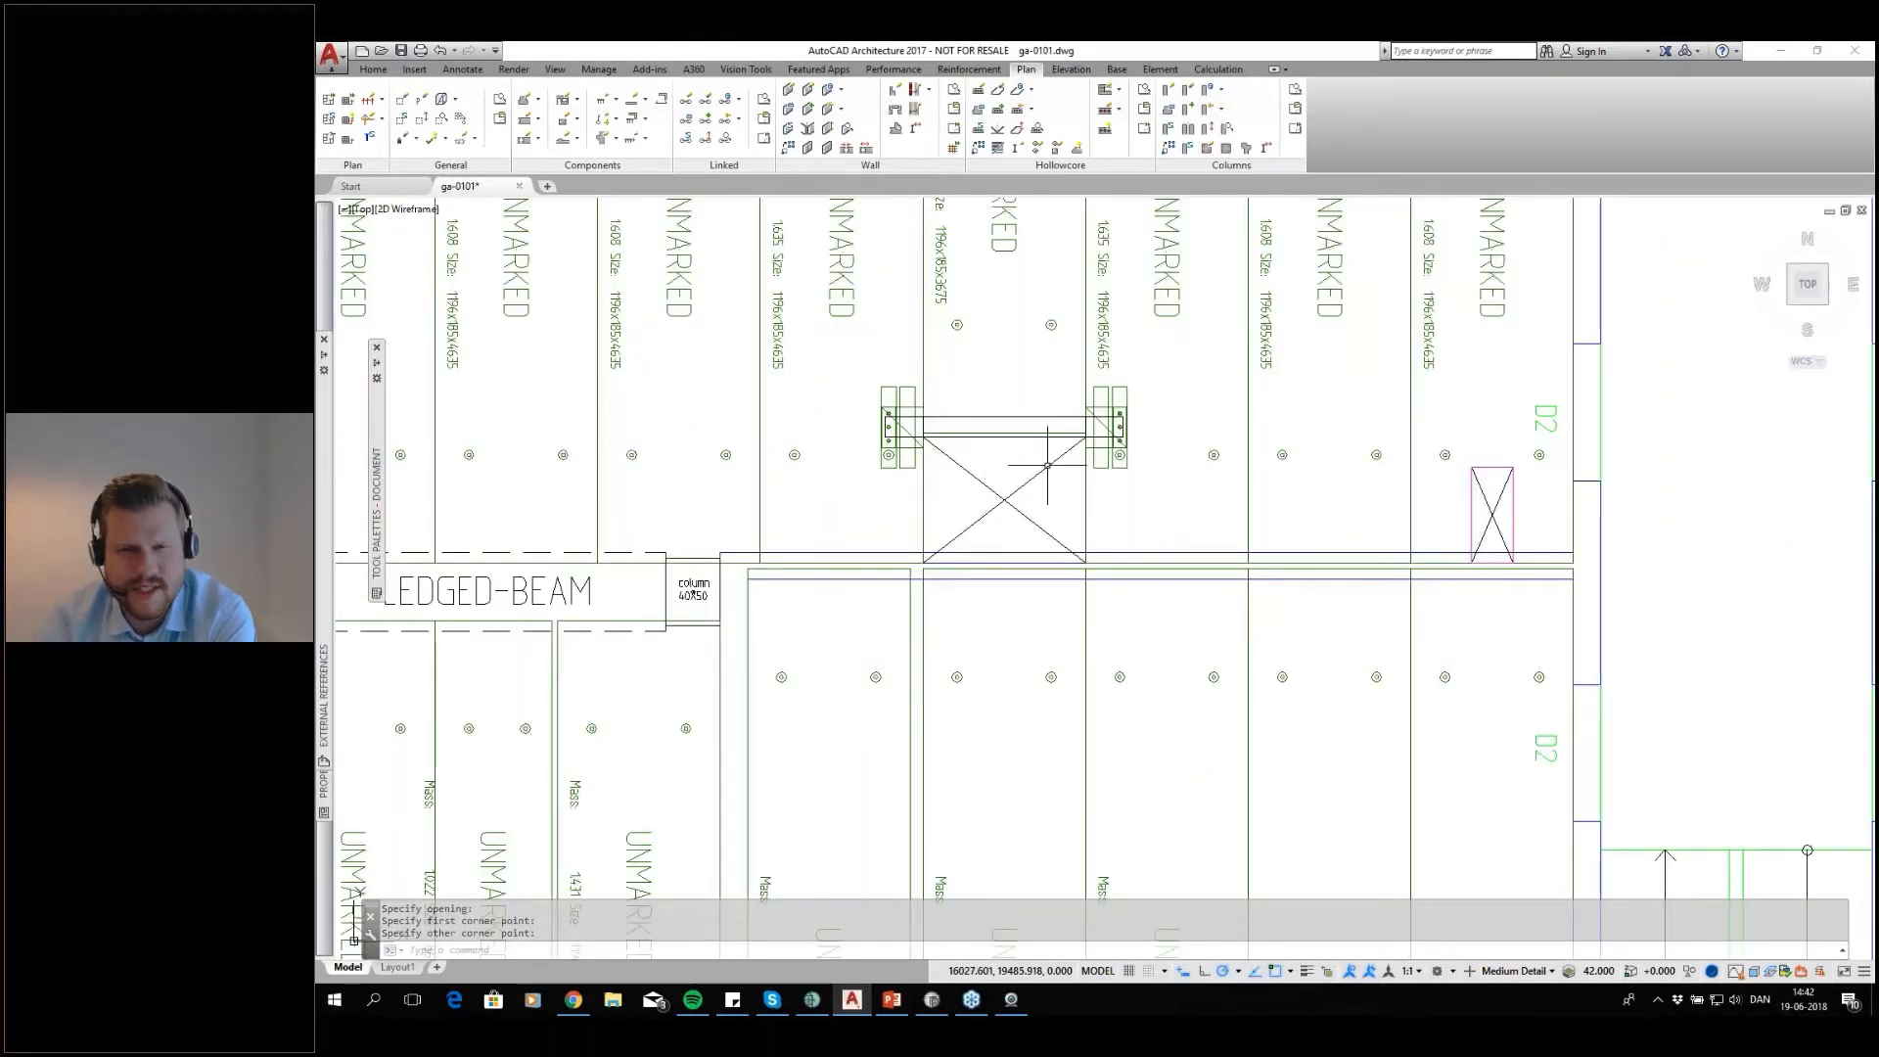
scroll(1018, 492, "down", 2)
middle_click_drag(1018, 493, 1019, 575)
scroll(1018, 576, "up", 2)
scroll(1015, 376, "down", 7)
middle_click_drag(1014, 376, 975, 427)
scroll(1015, 499, "up", 3)
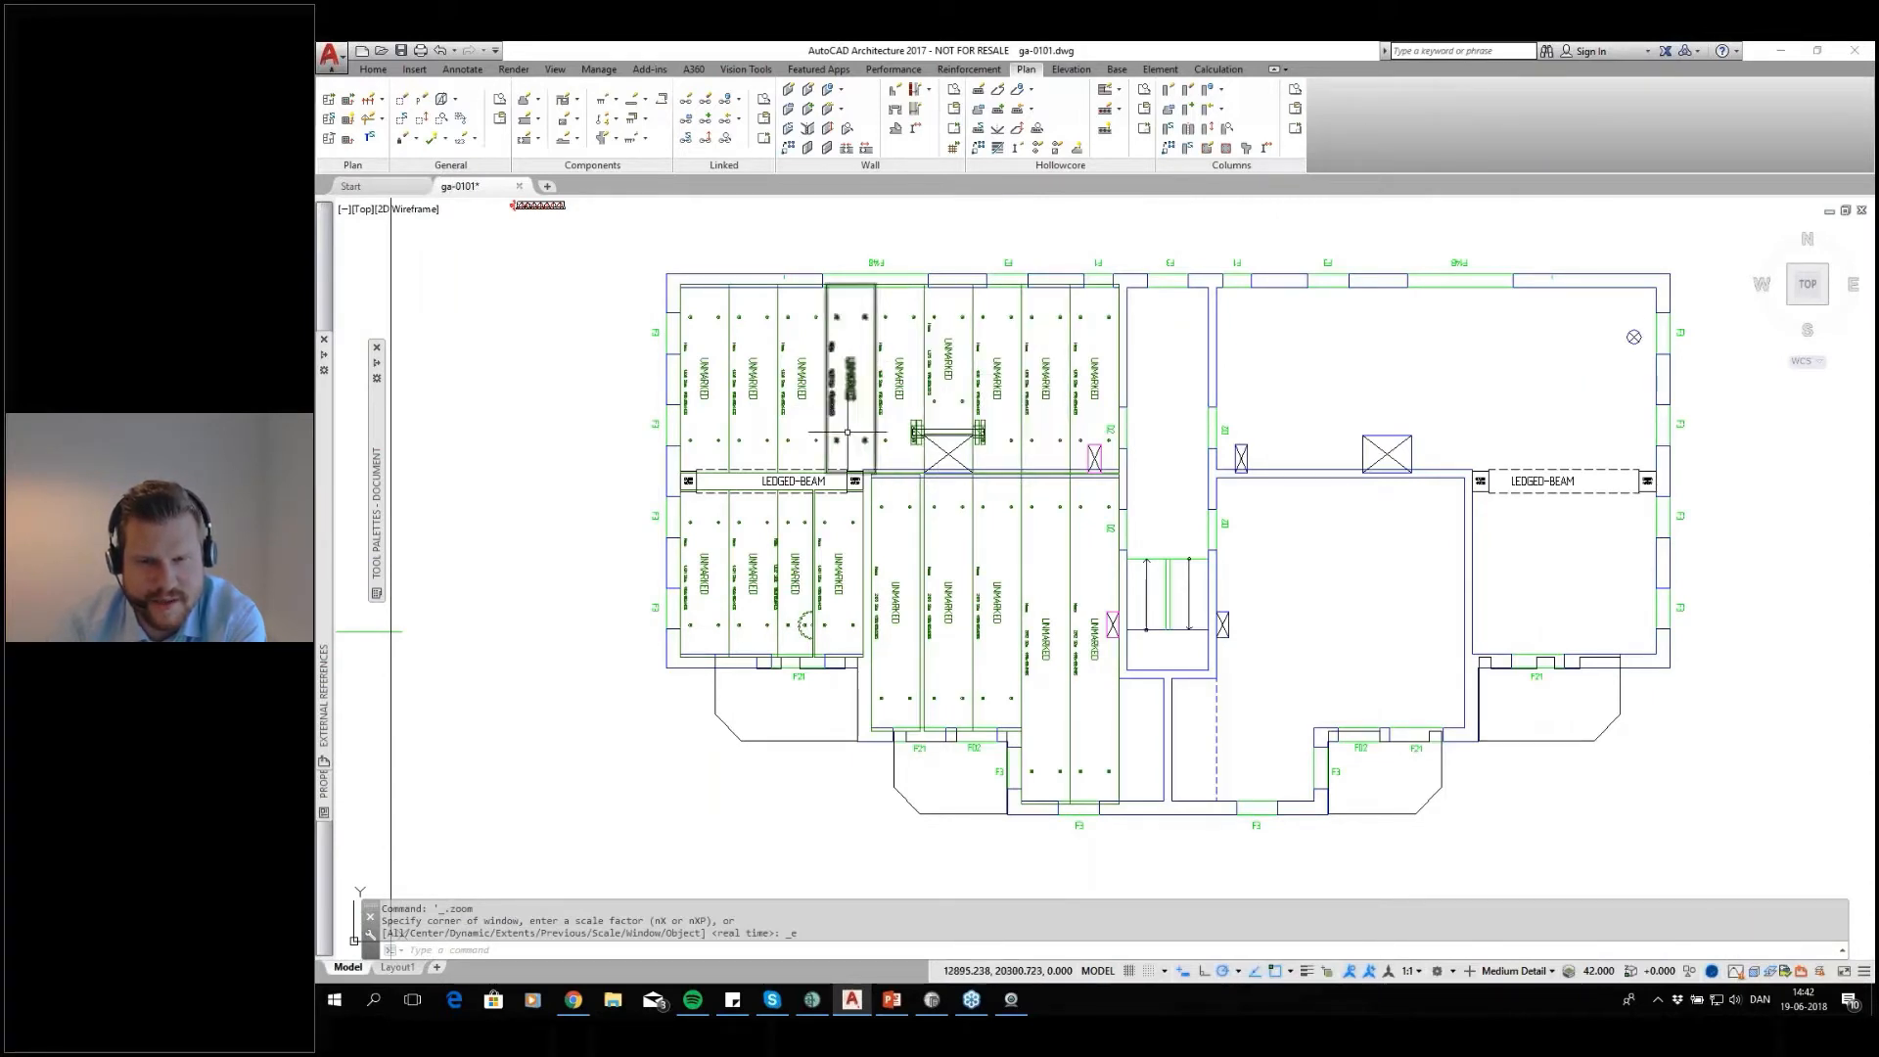
middle_click_drag(1012, 552, 1040, 605)
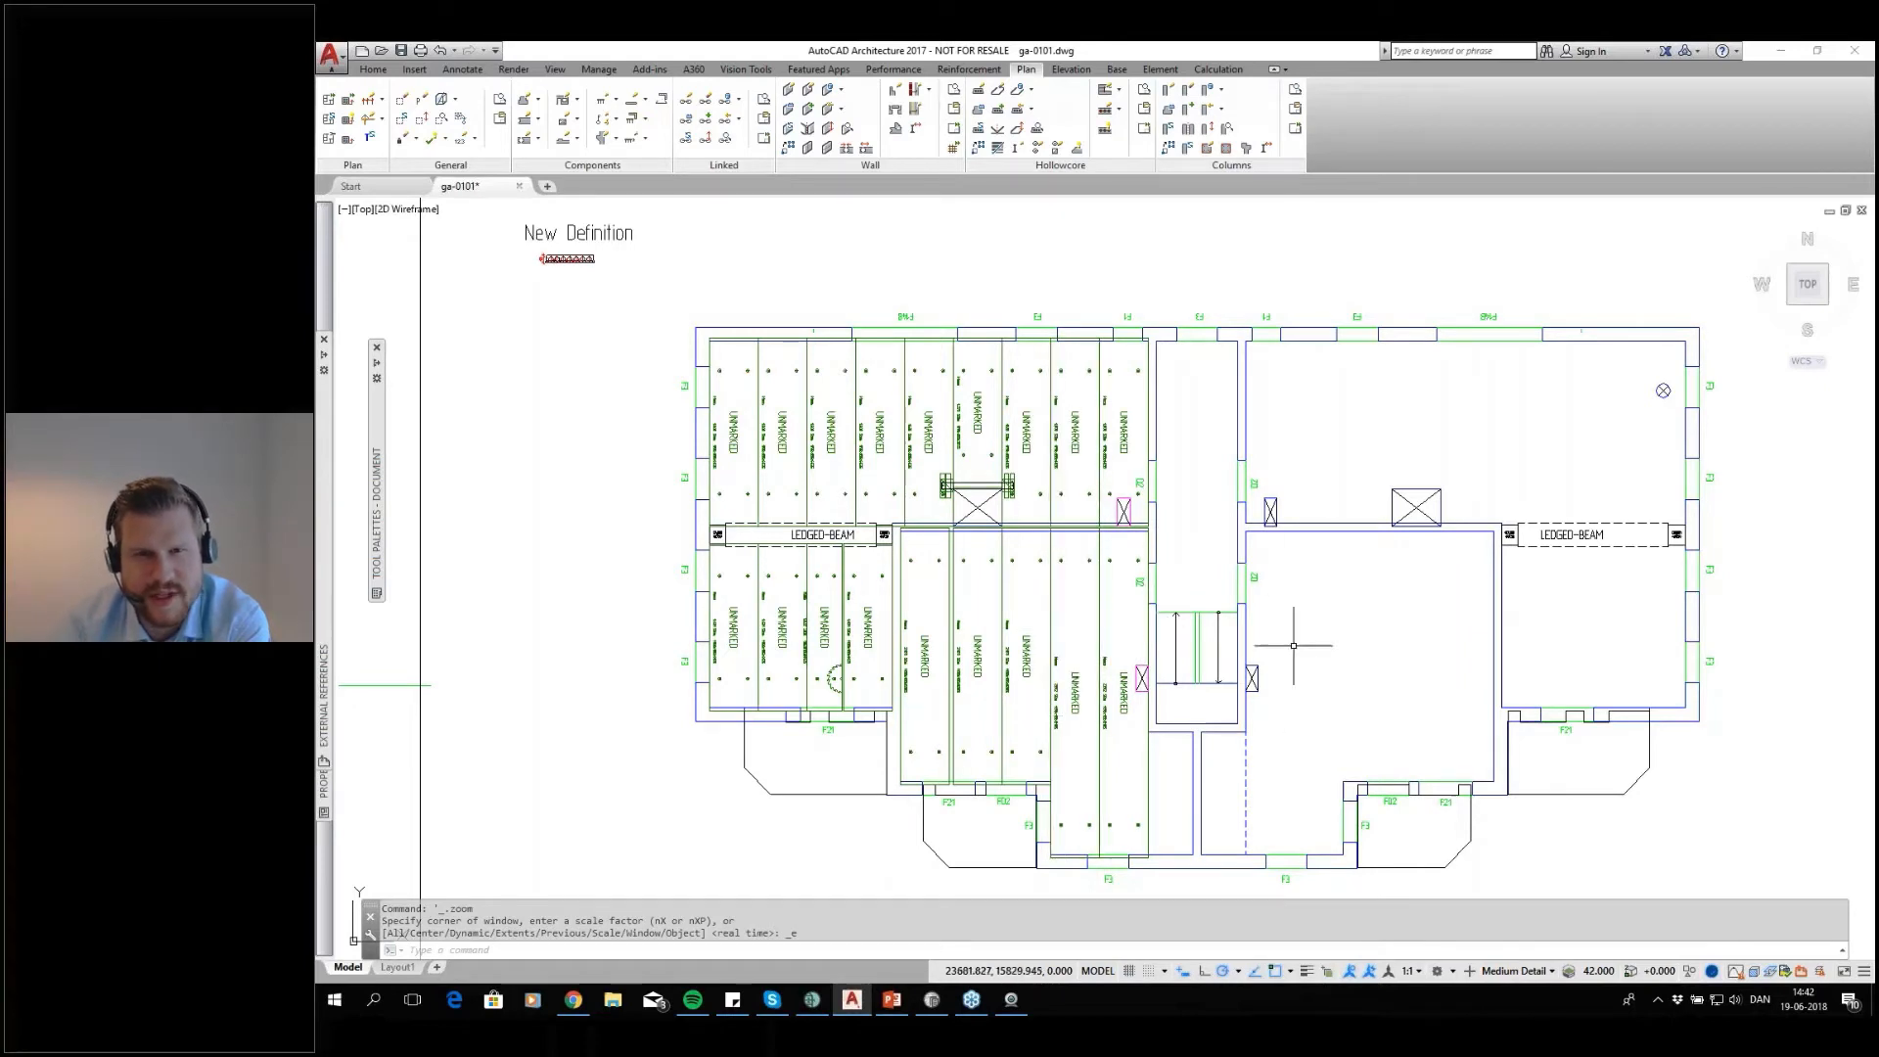
Edit the two easternmost slabs of the western rooms with the Add option to include their recesses, updating the lifts on both
left_click(998, 89)
left_click(1110, 438)
left_click(1122, 698)
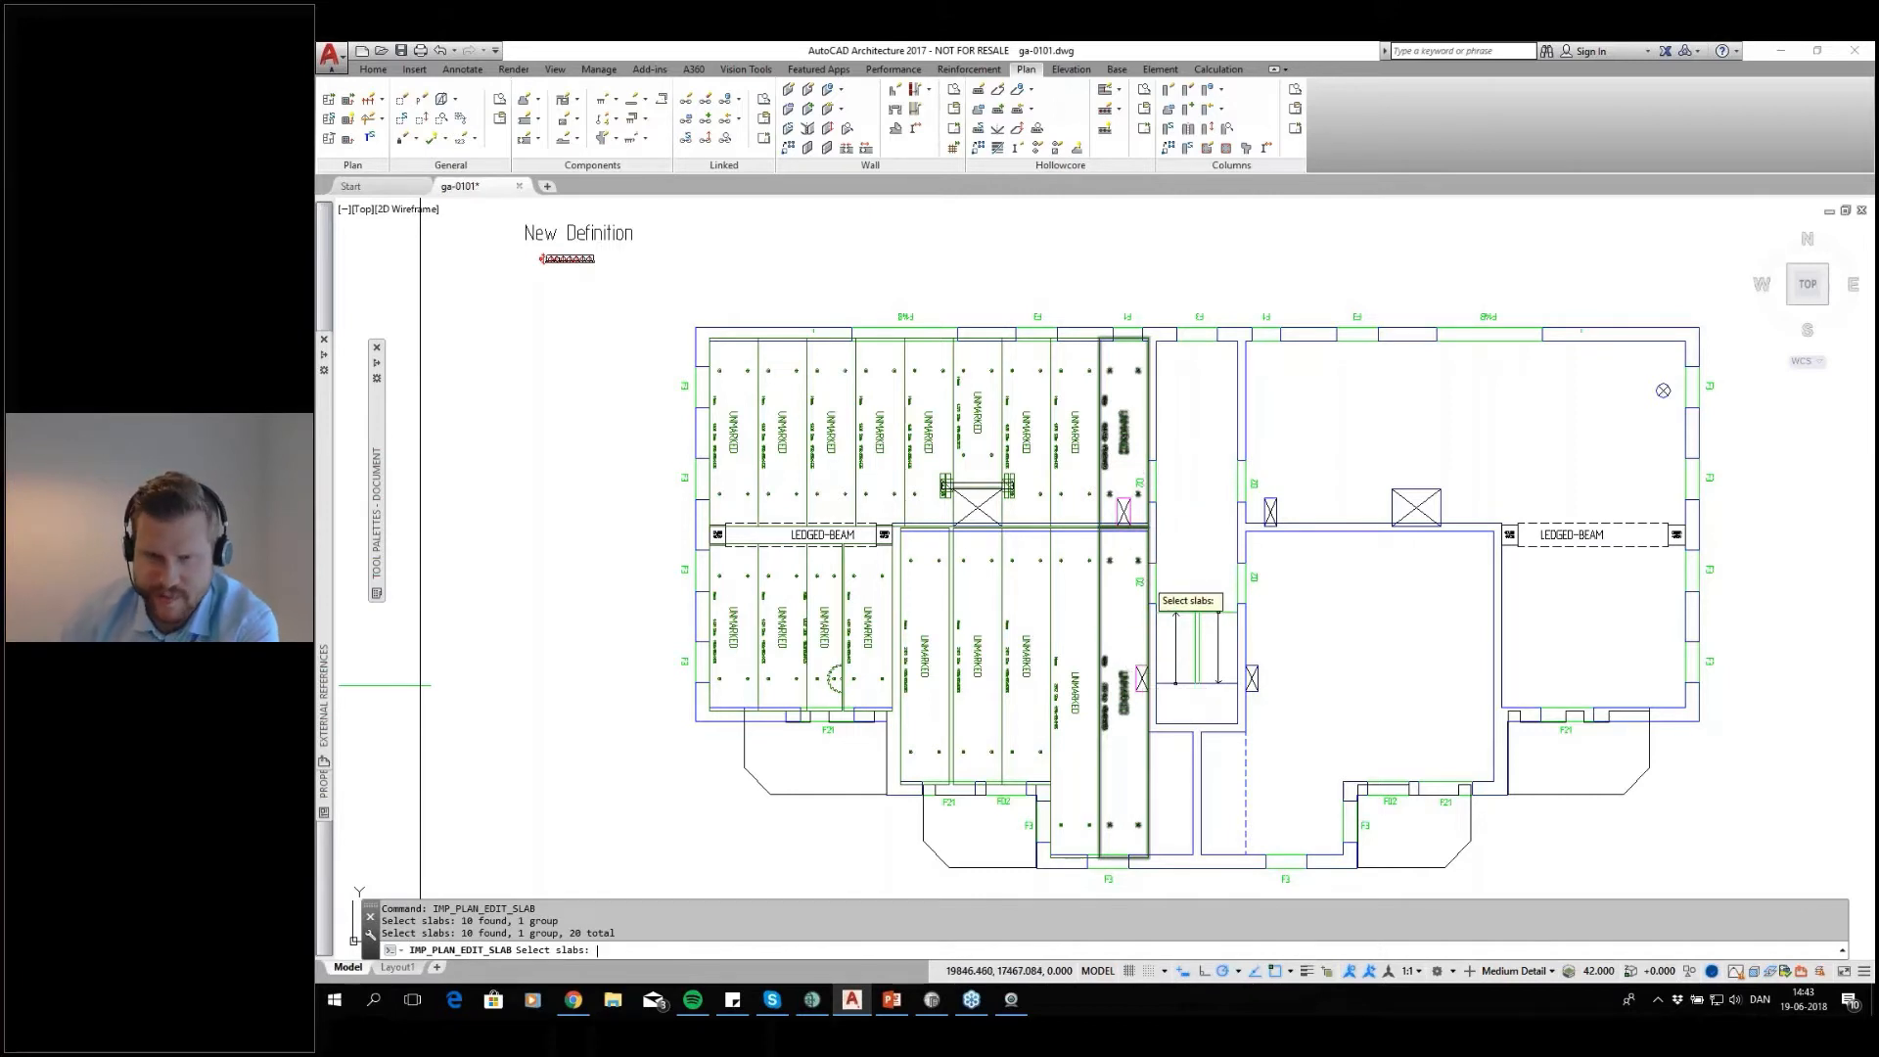
key("Return")
type("A")
key("Return")
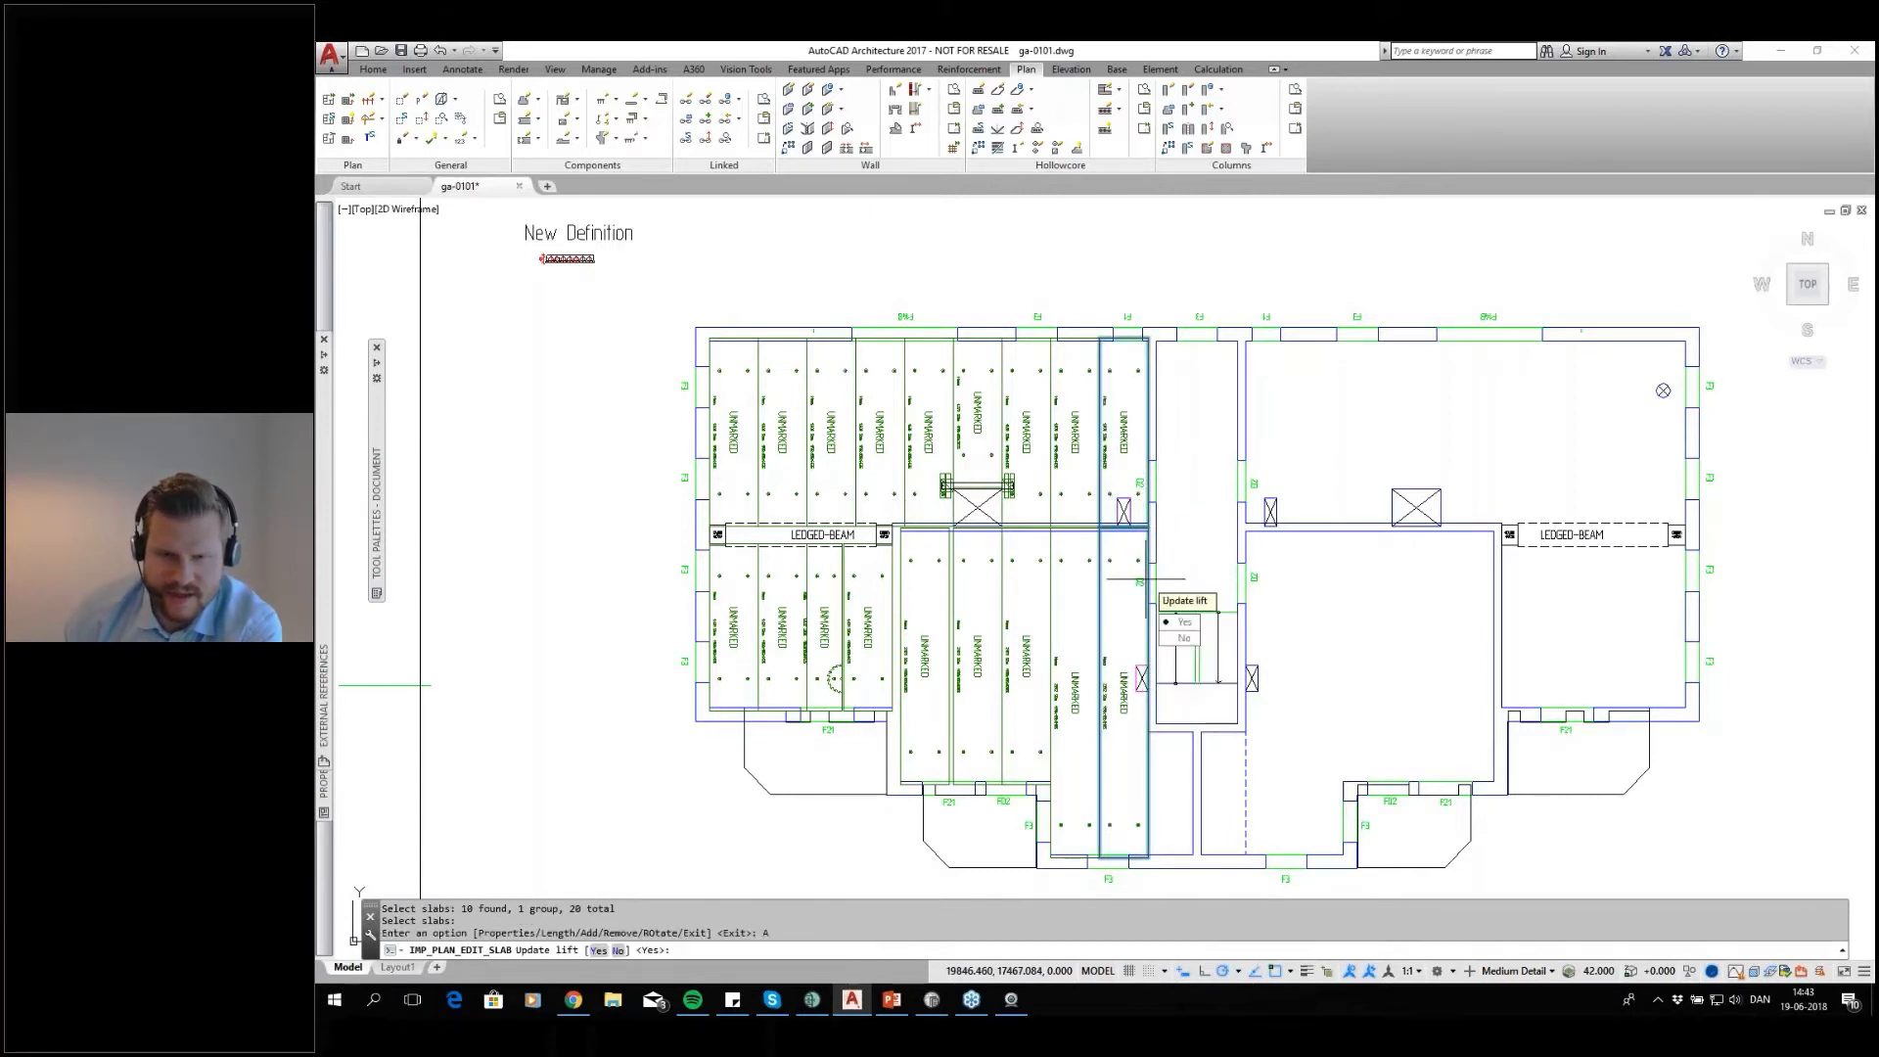
key("Return")
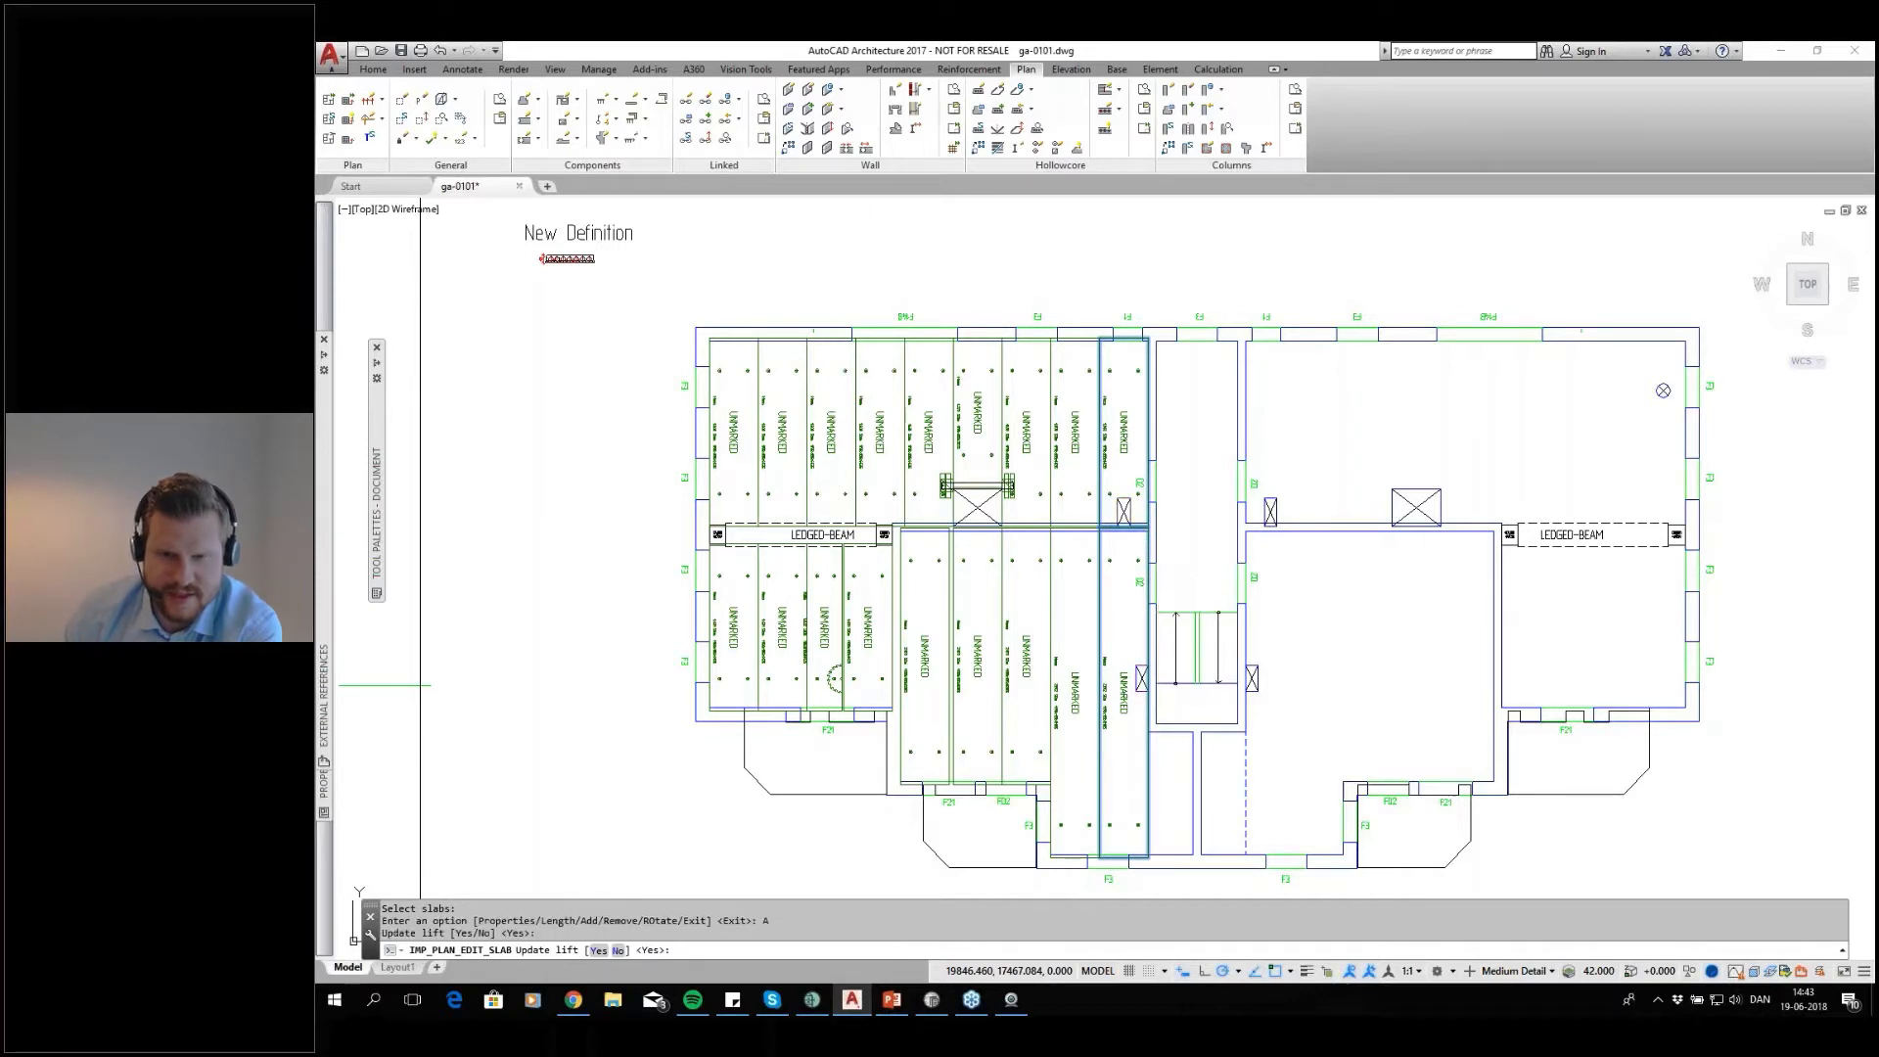
key("Return")
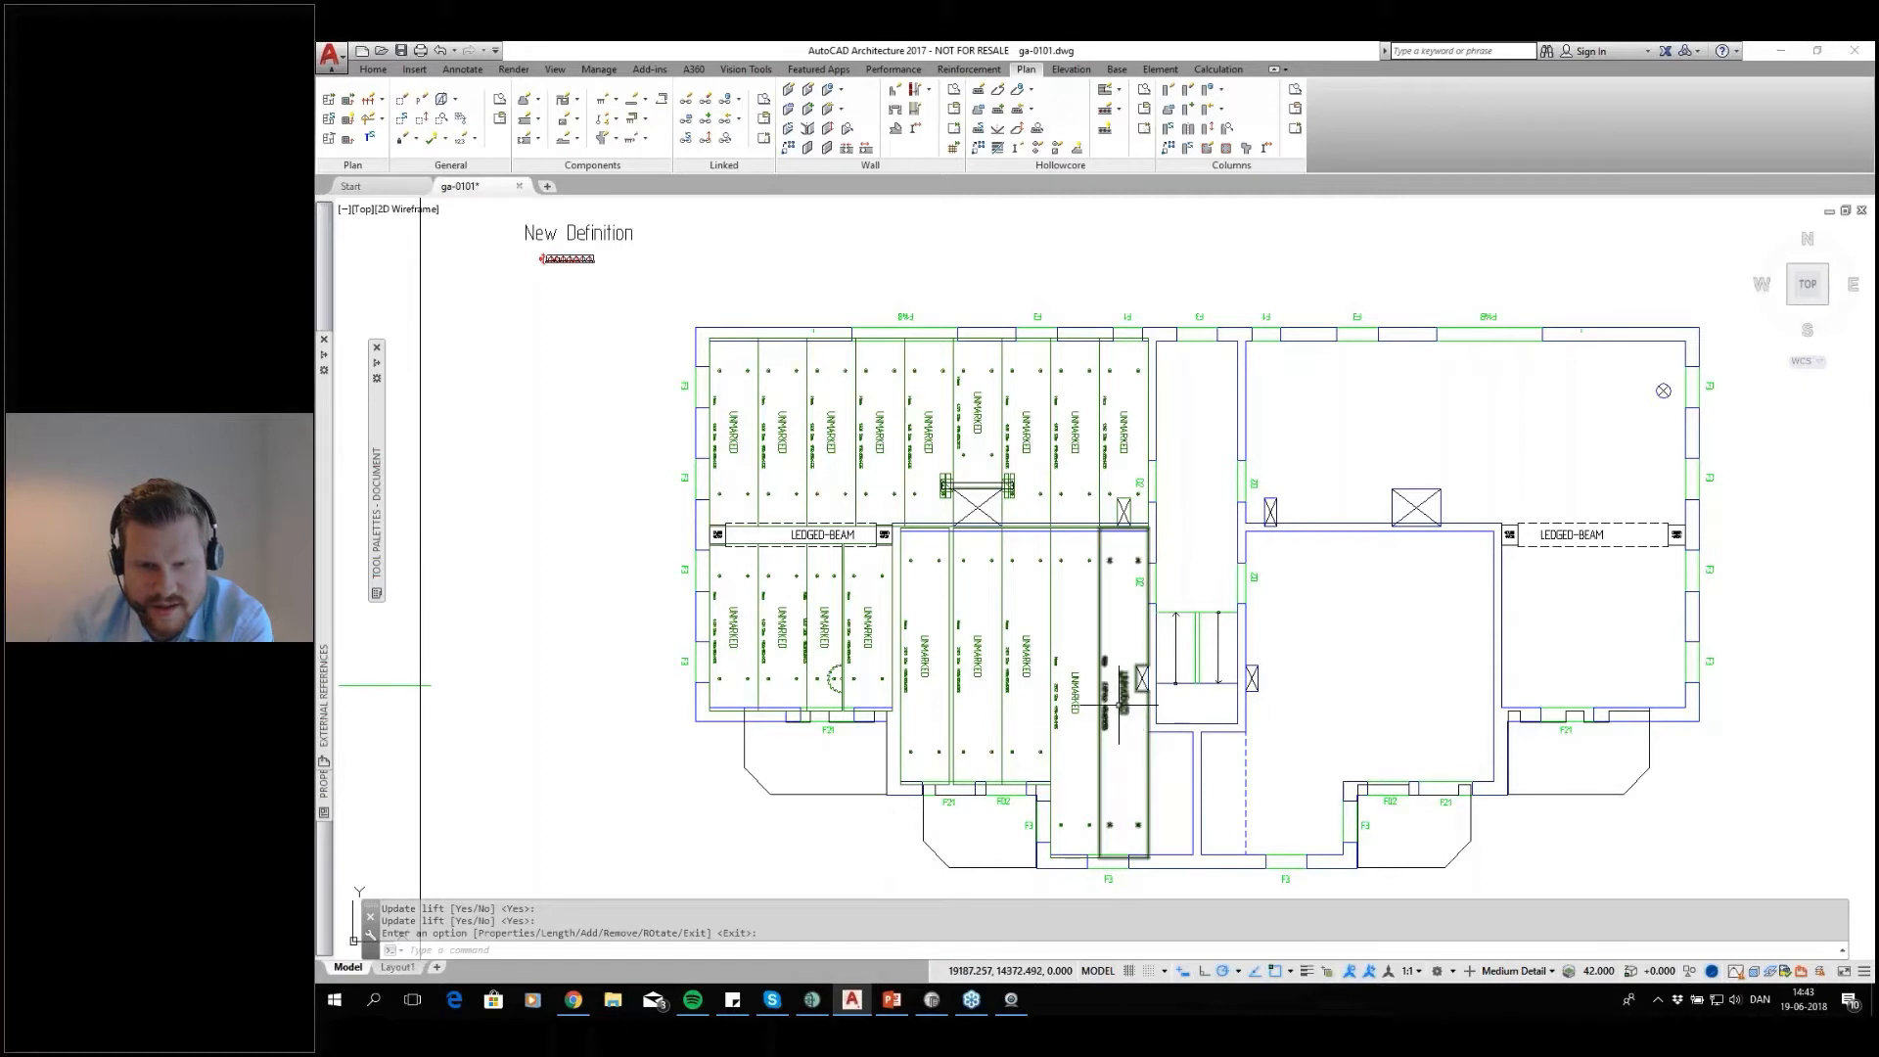
Examine the edited slabs beside the stairs, including their mass labels and recesses, and compare the western and eastern rooms
scroll(1118, 703, "up", 4)
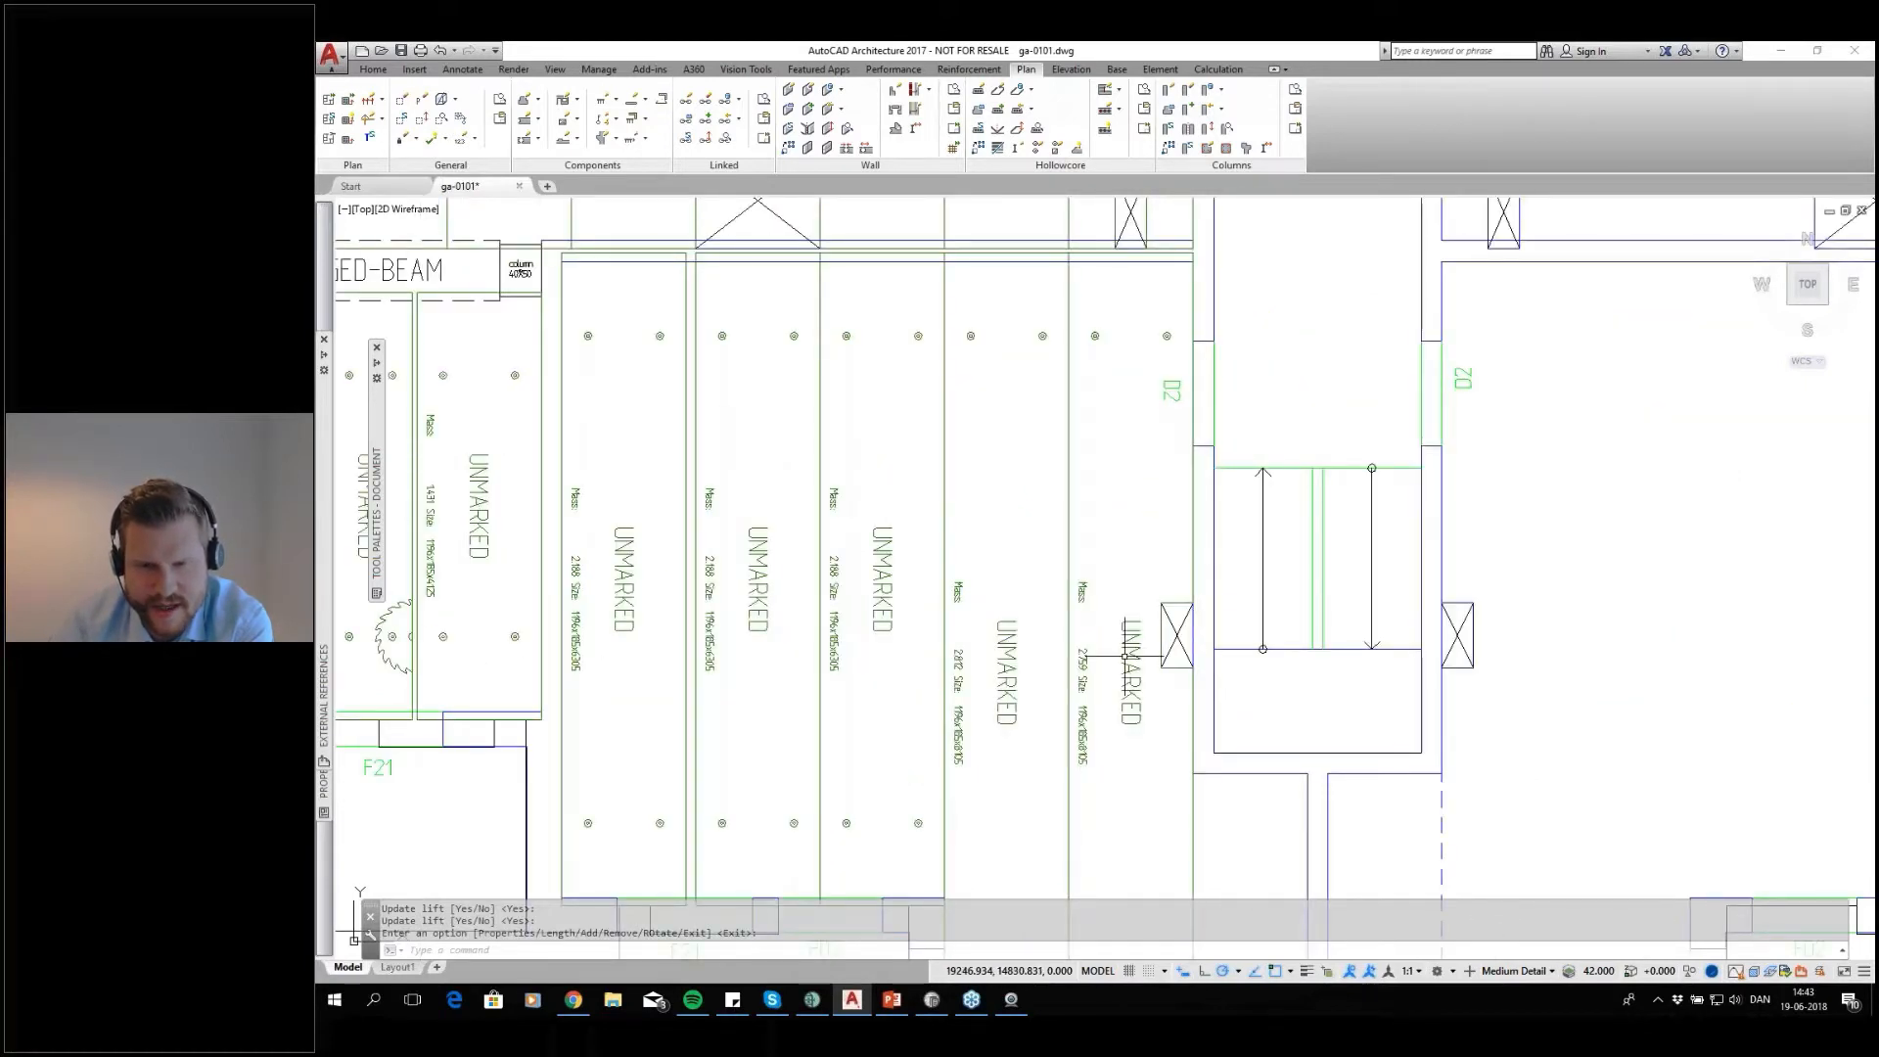
left_click(1155, 555)
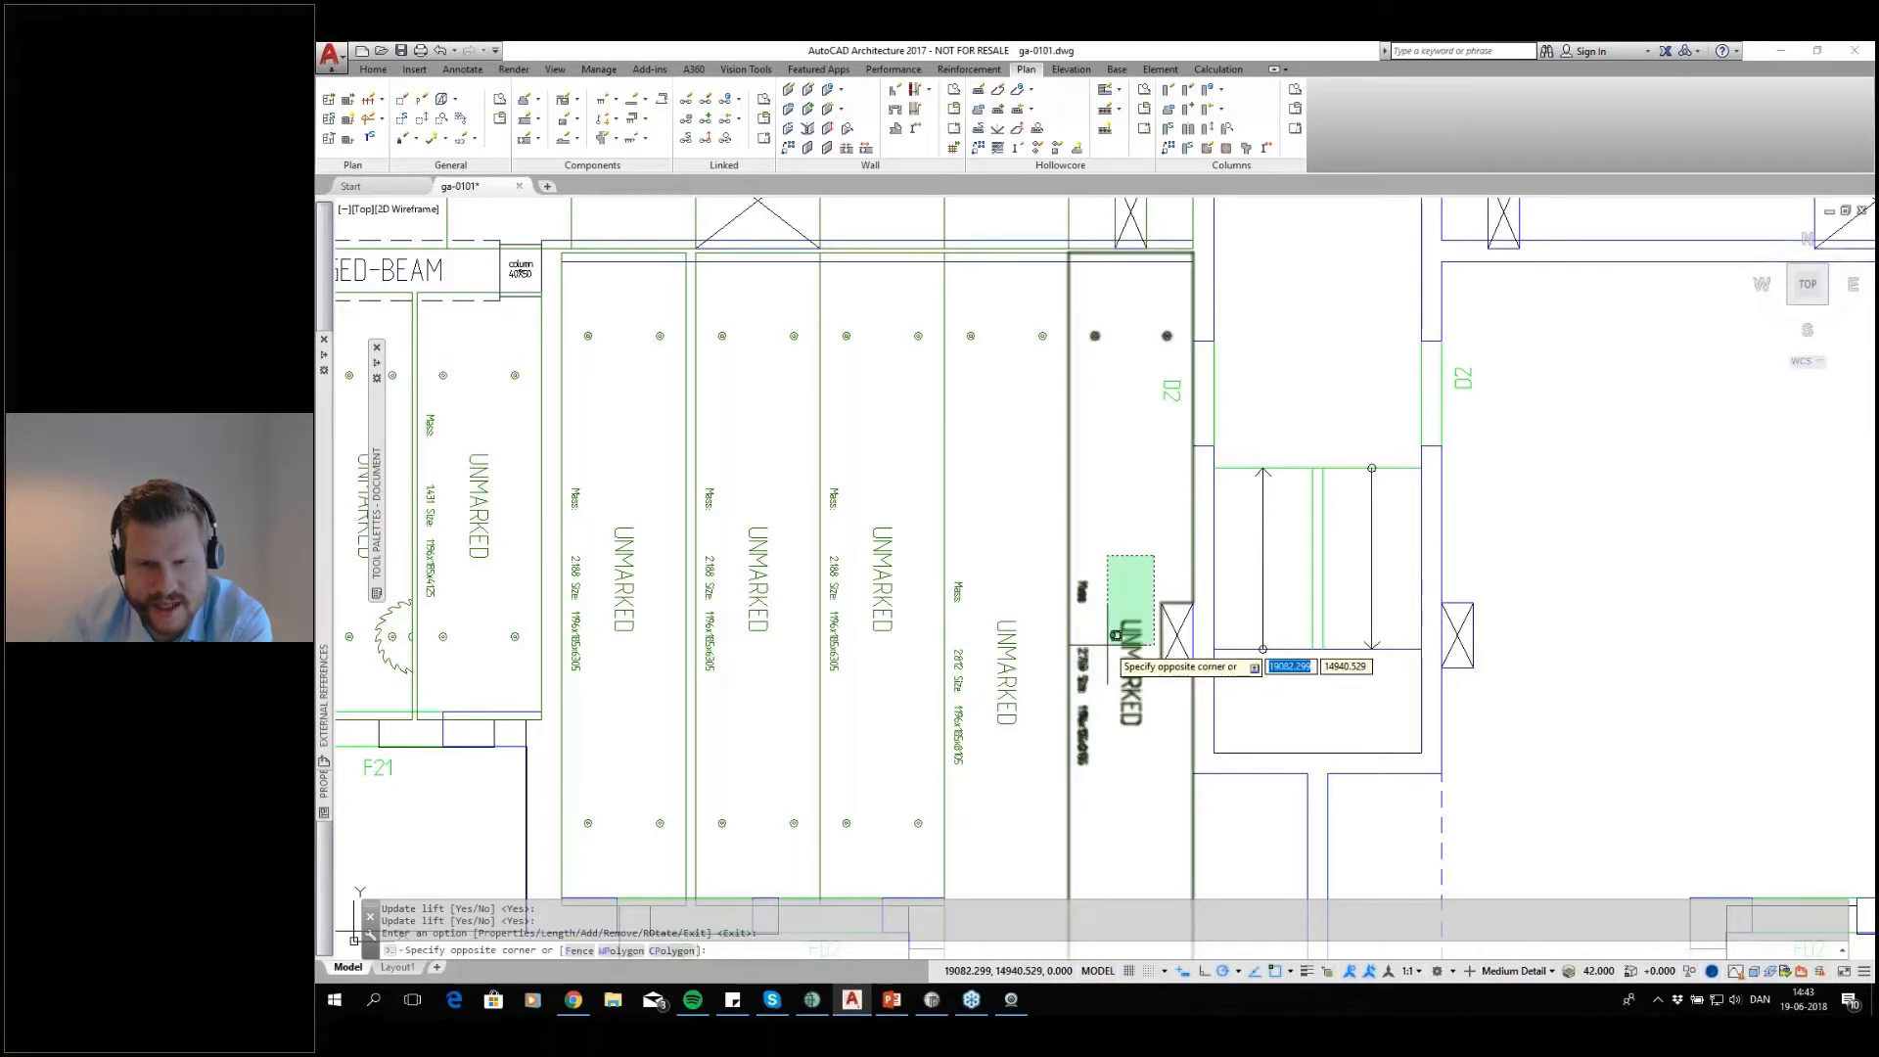
key("Escape")
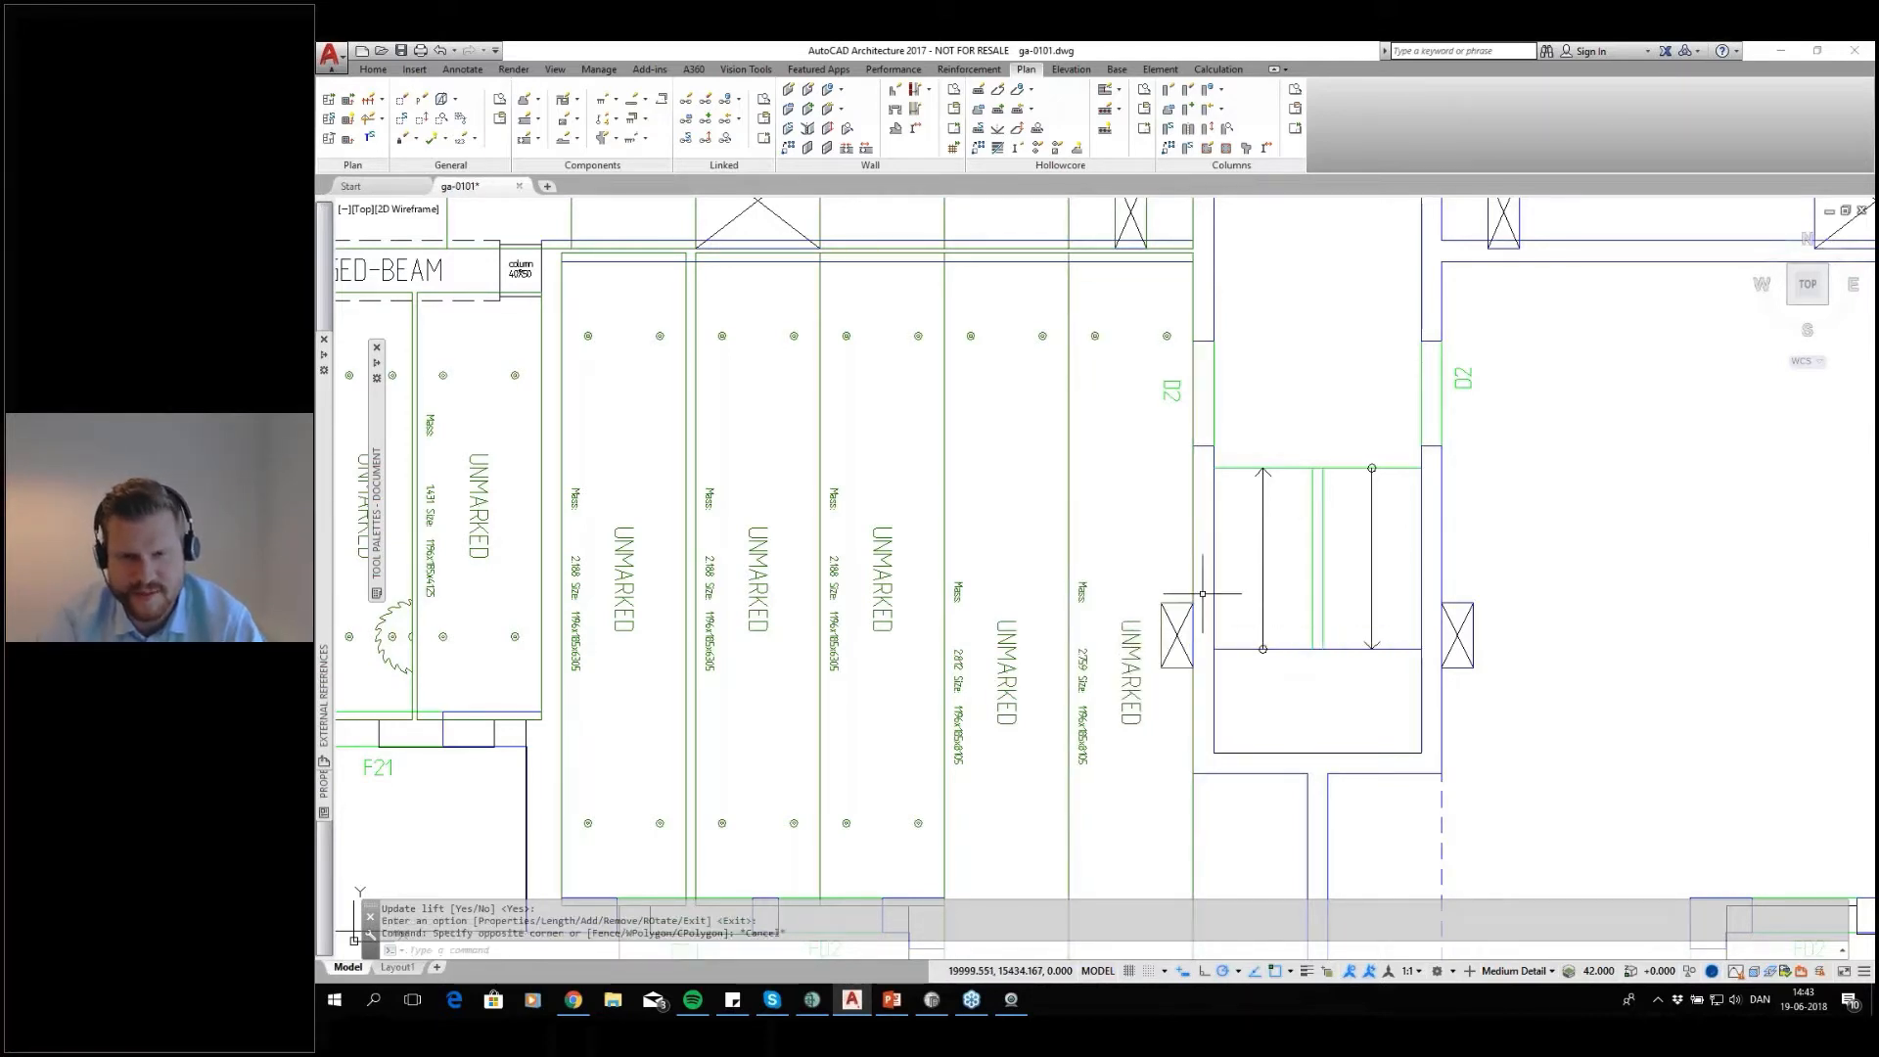
scroll(1152, 647, "down", 2)
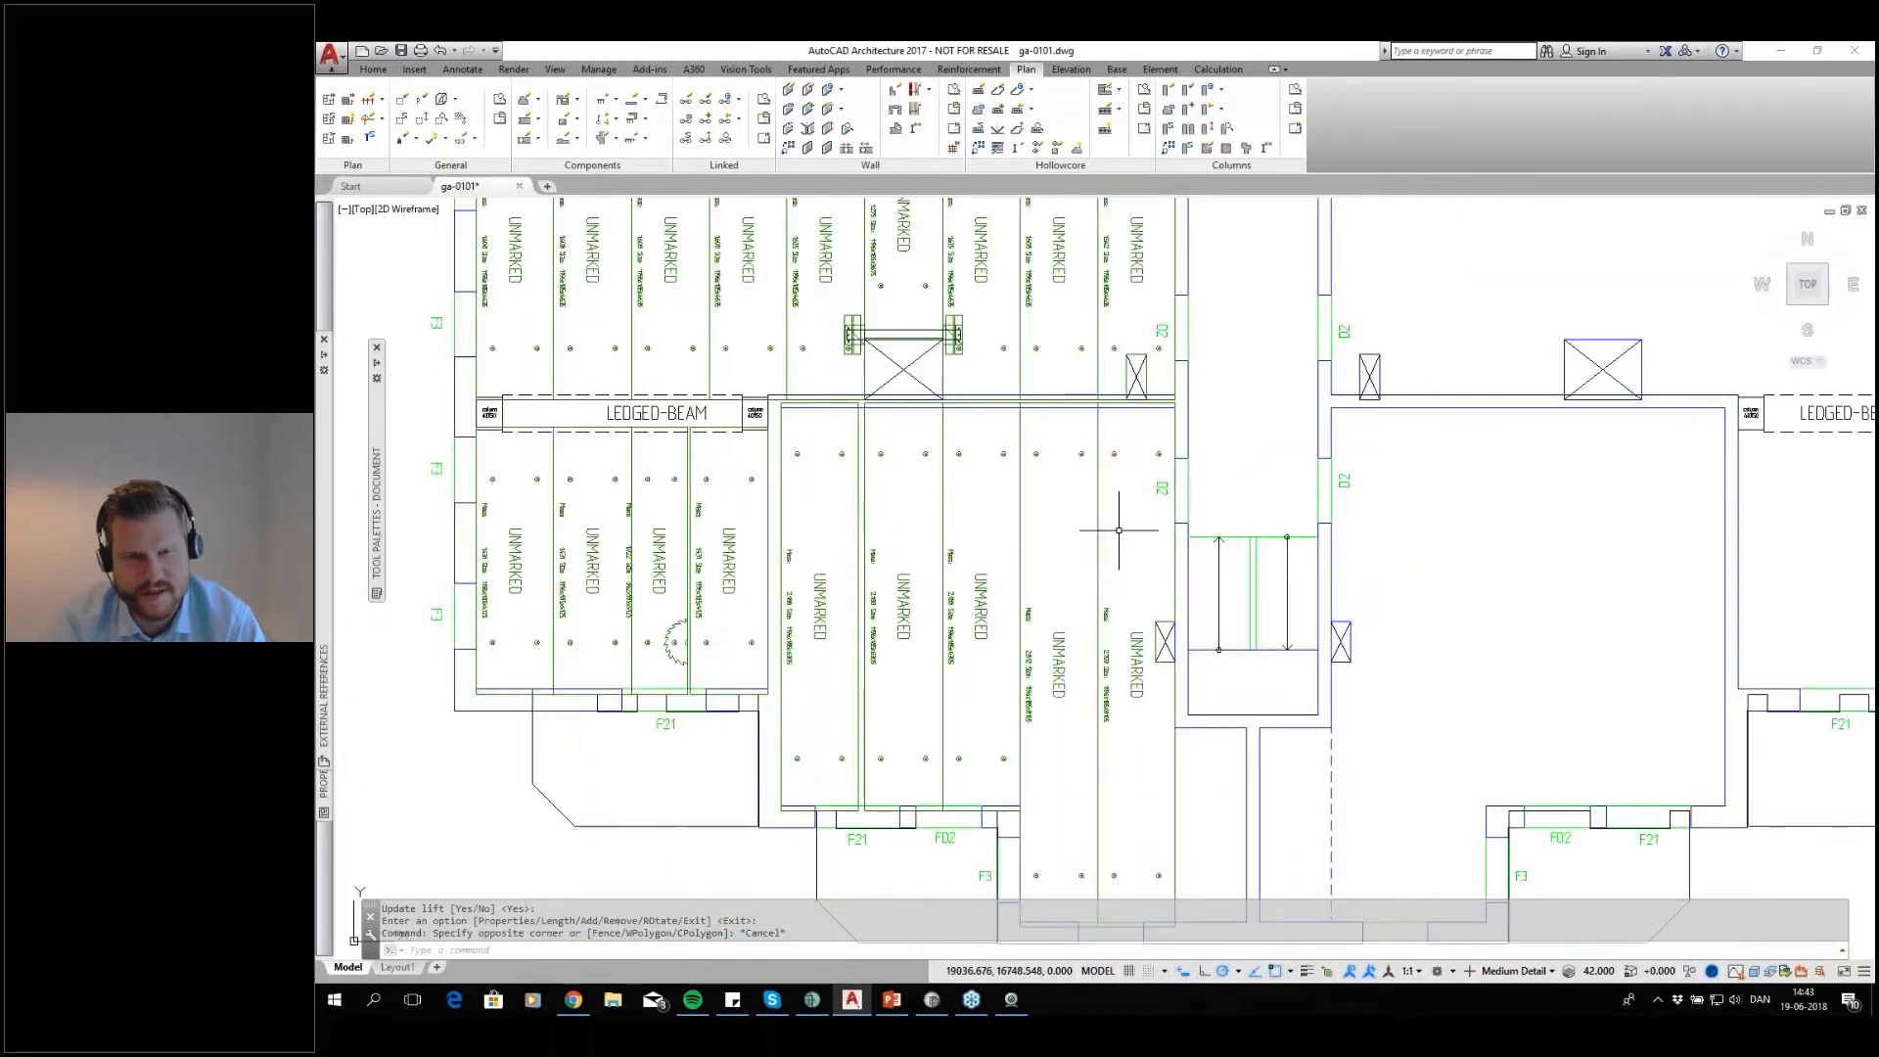
scroll(1110, 532, "down", 1)
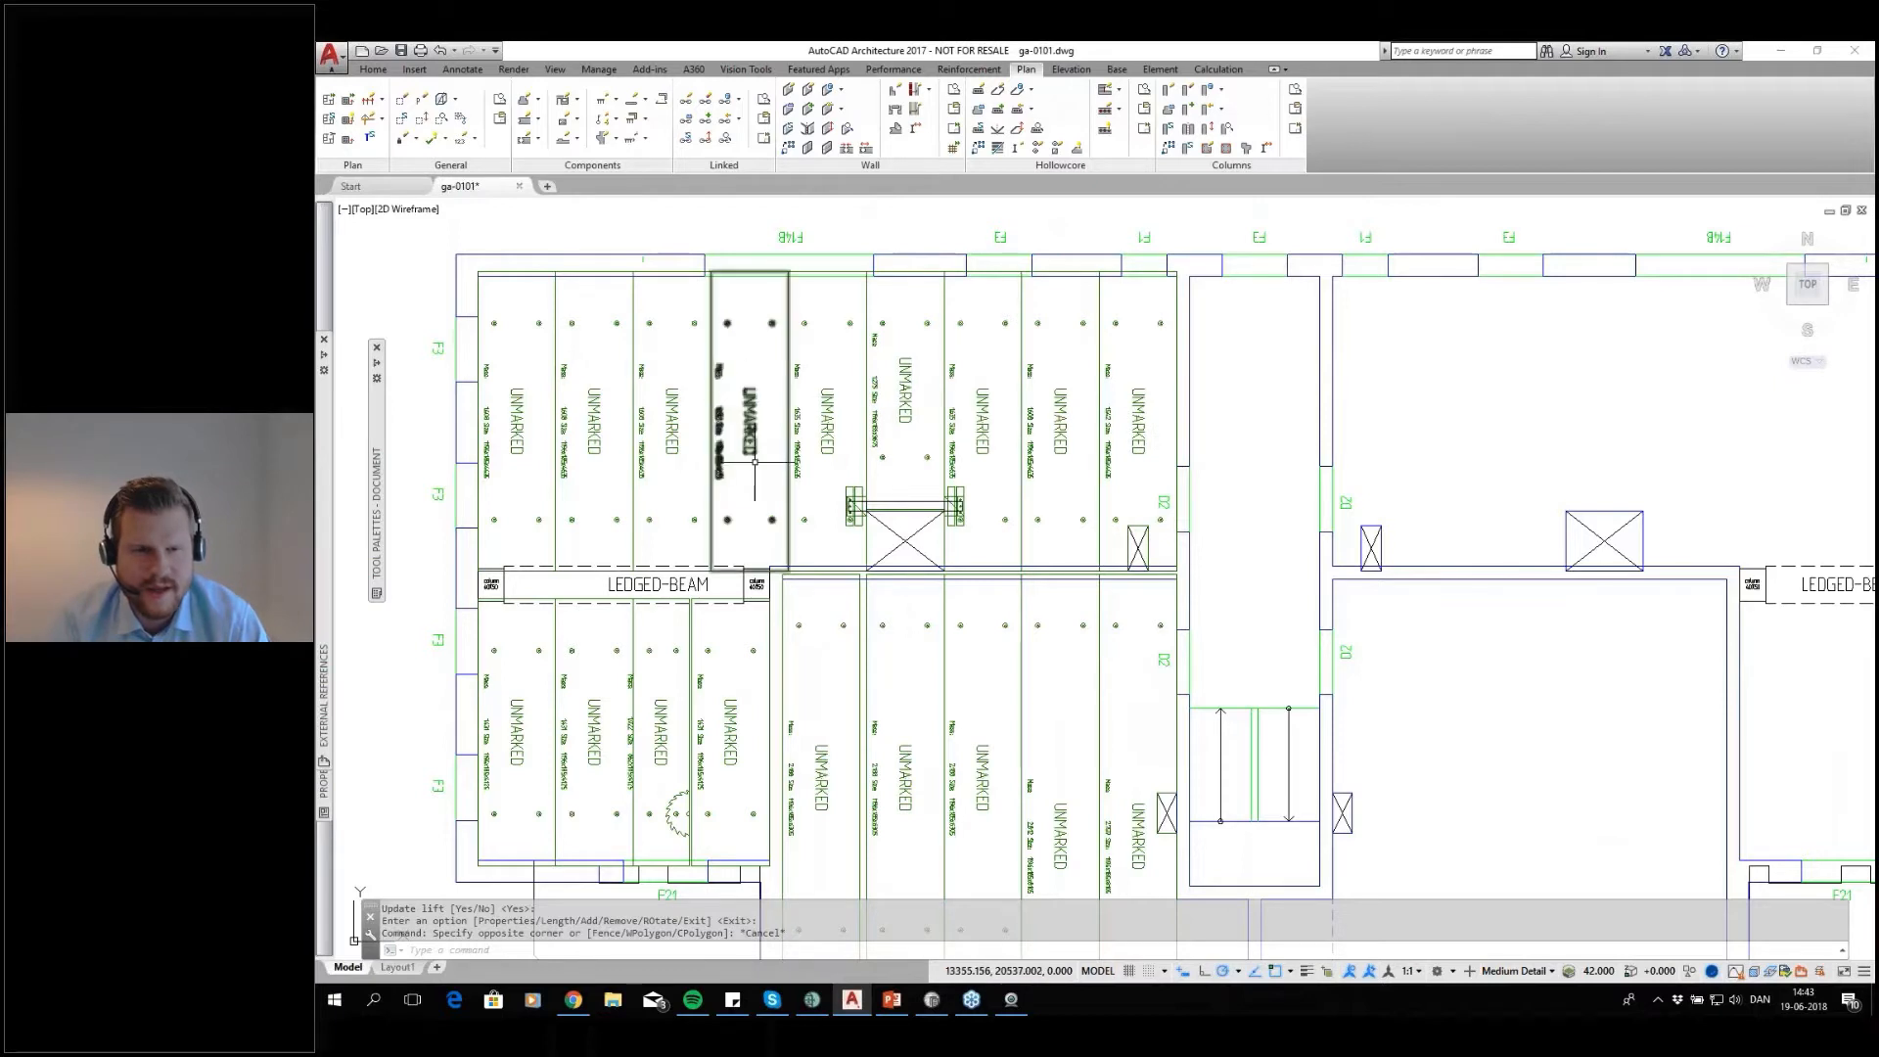
scroll(1360, 241, "down", 2)
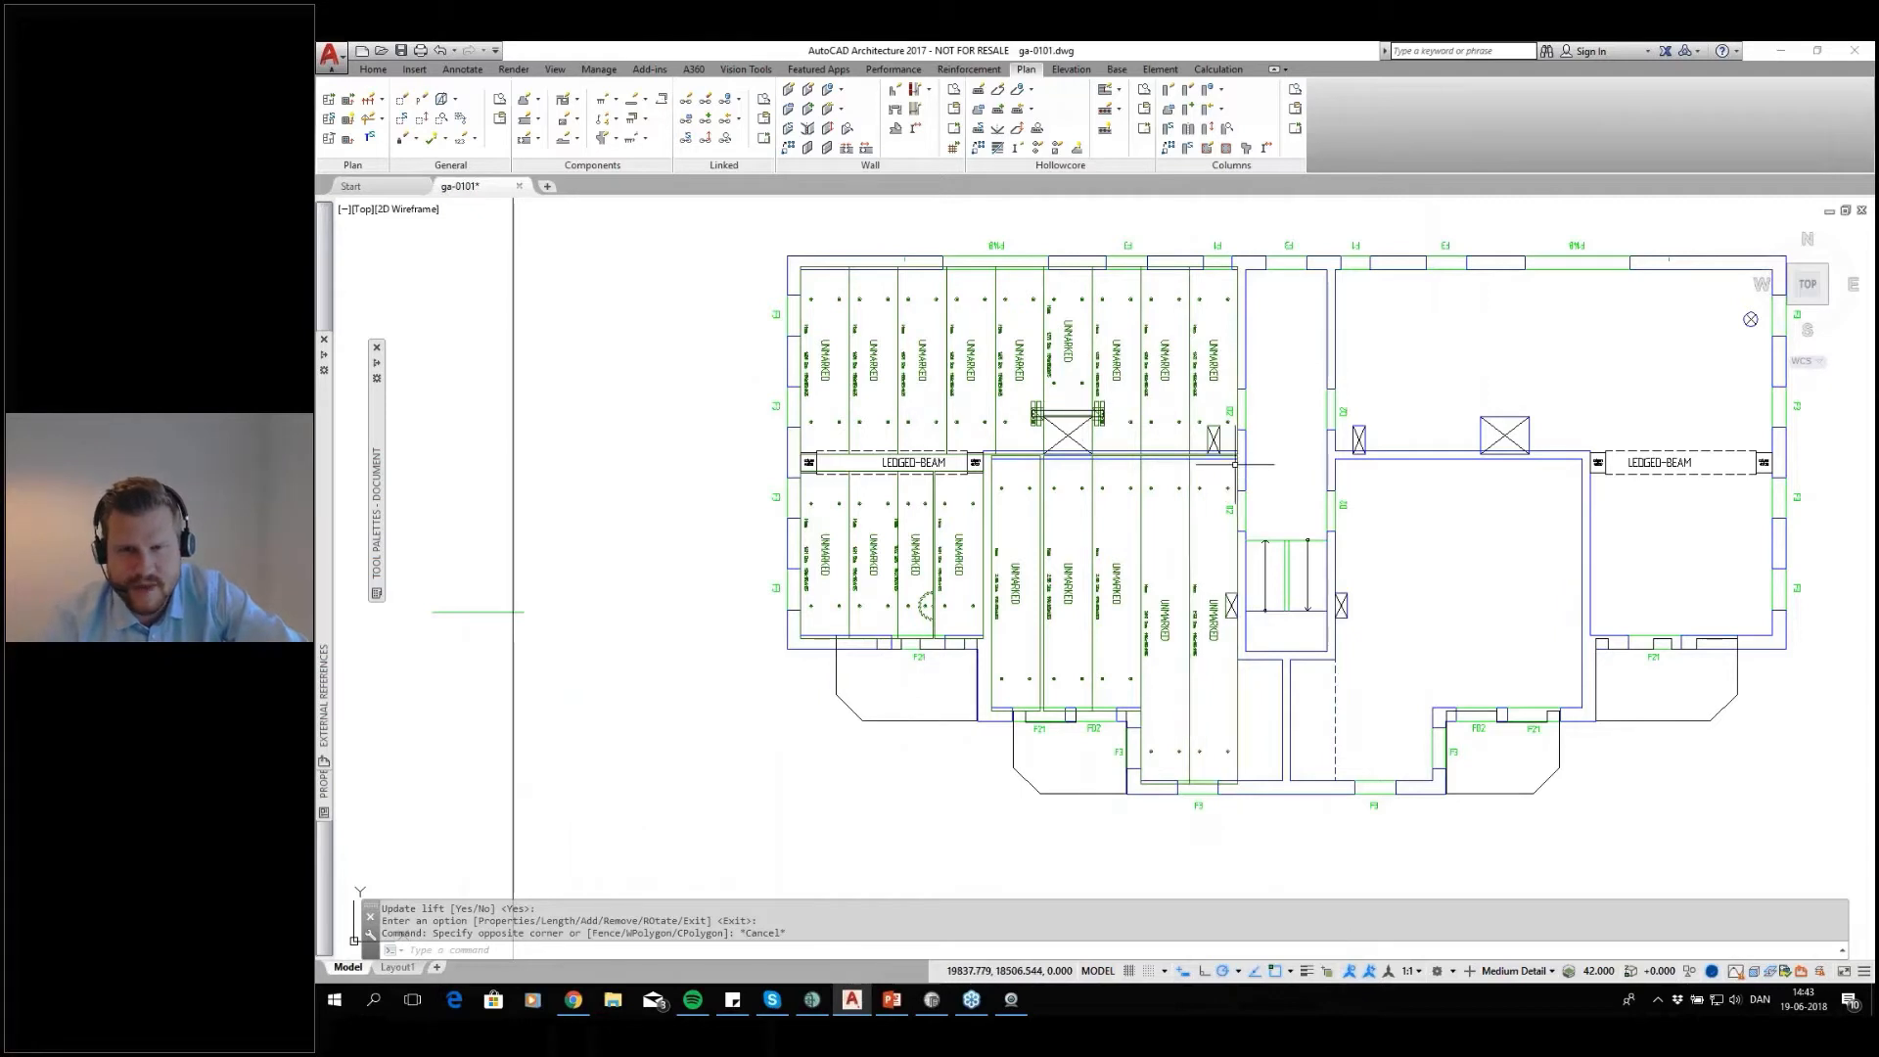
middle_click_drag(1278, 556, 1194, 556)
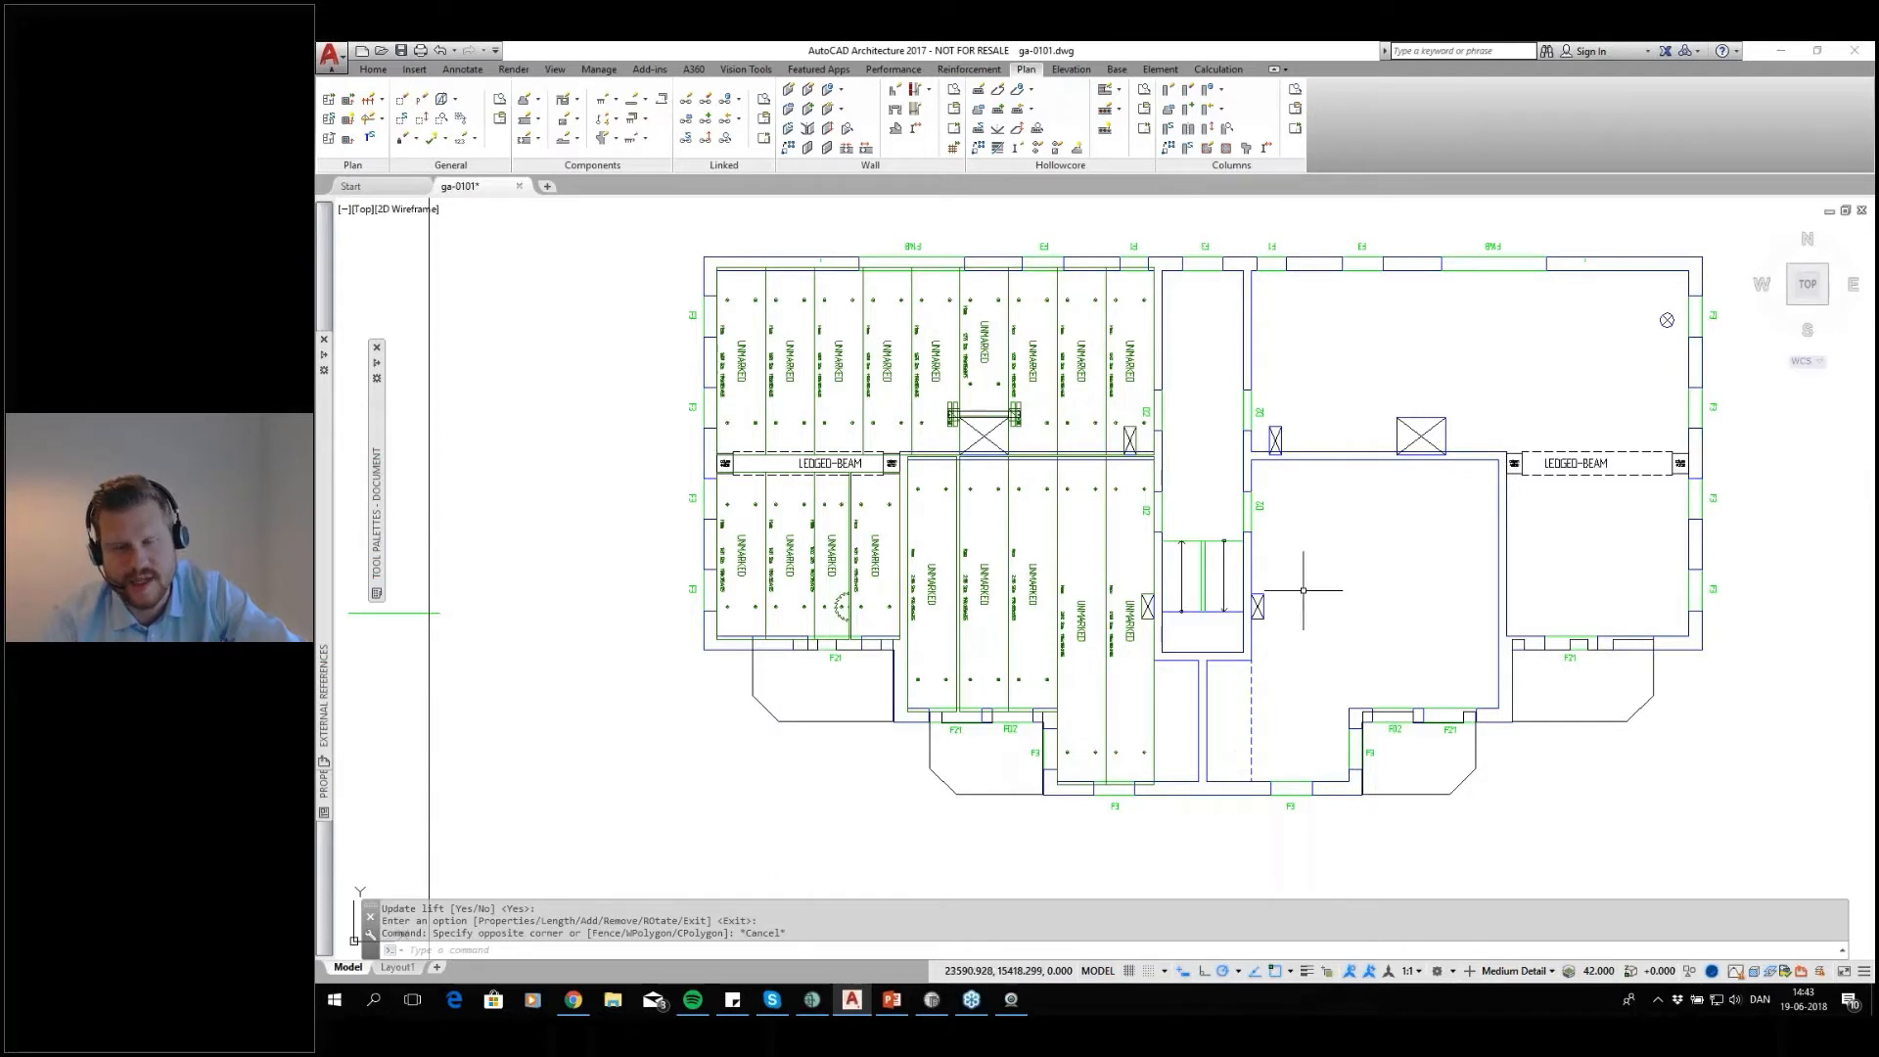
Mirror all slabs and the hanger detail of the western half about the north-south centreline through the stairs, keeping the originals
middle_click_drag(1069, 526, 1114, 603)
left_click(1239, 286)
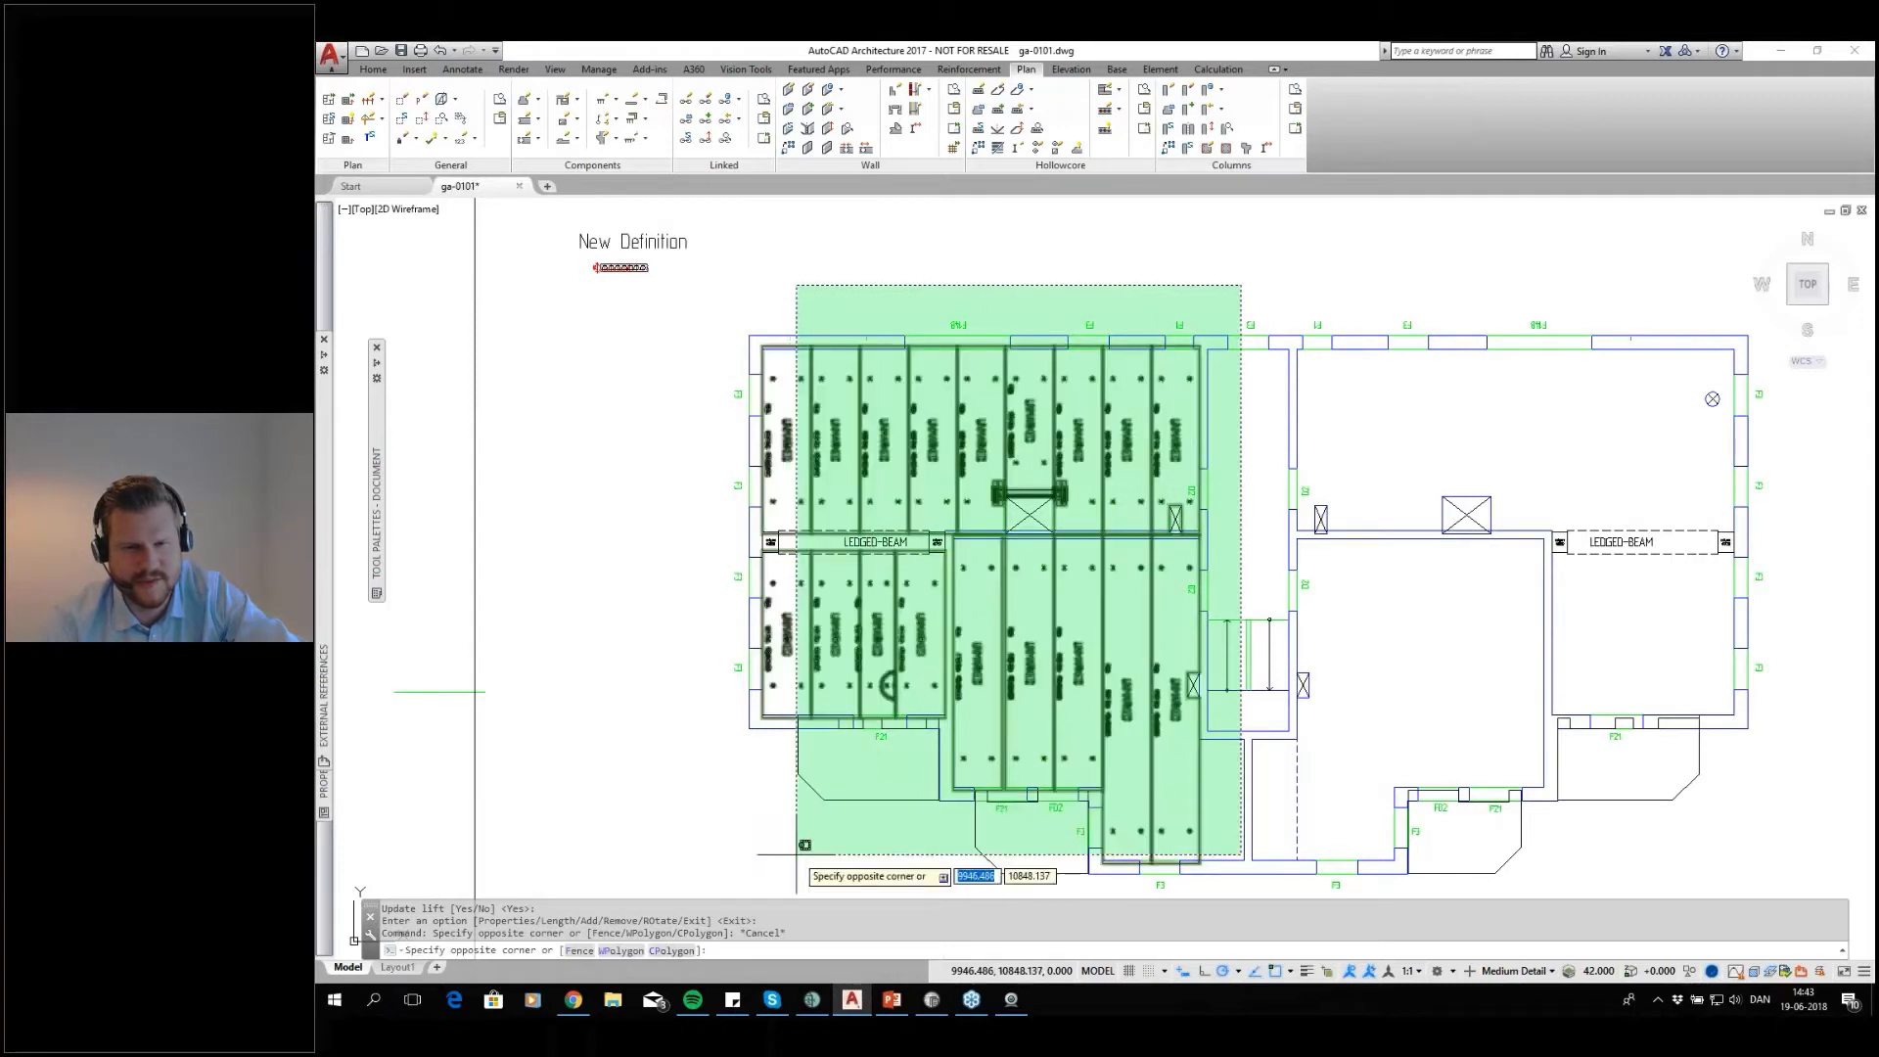
left_click(717, 868)
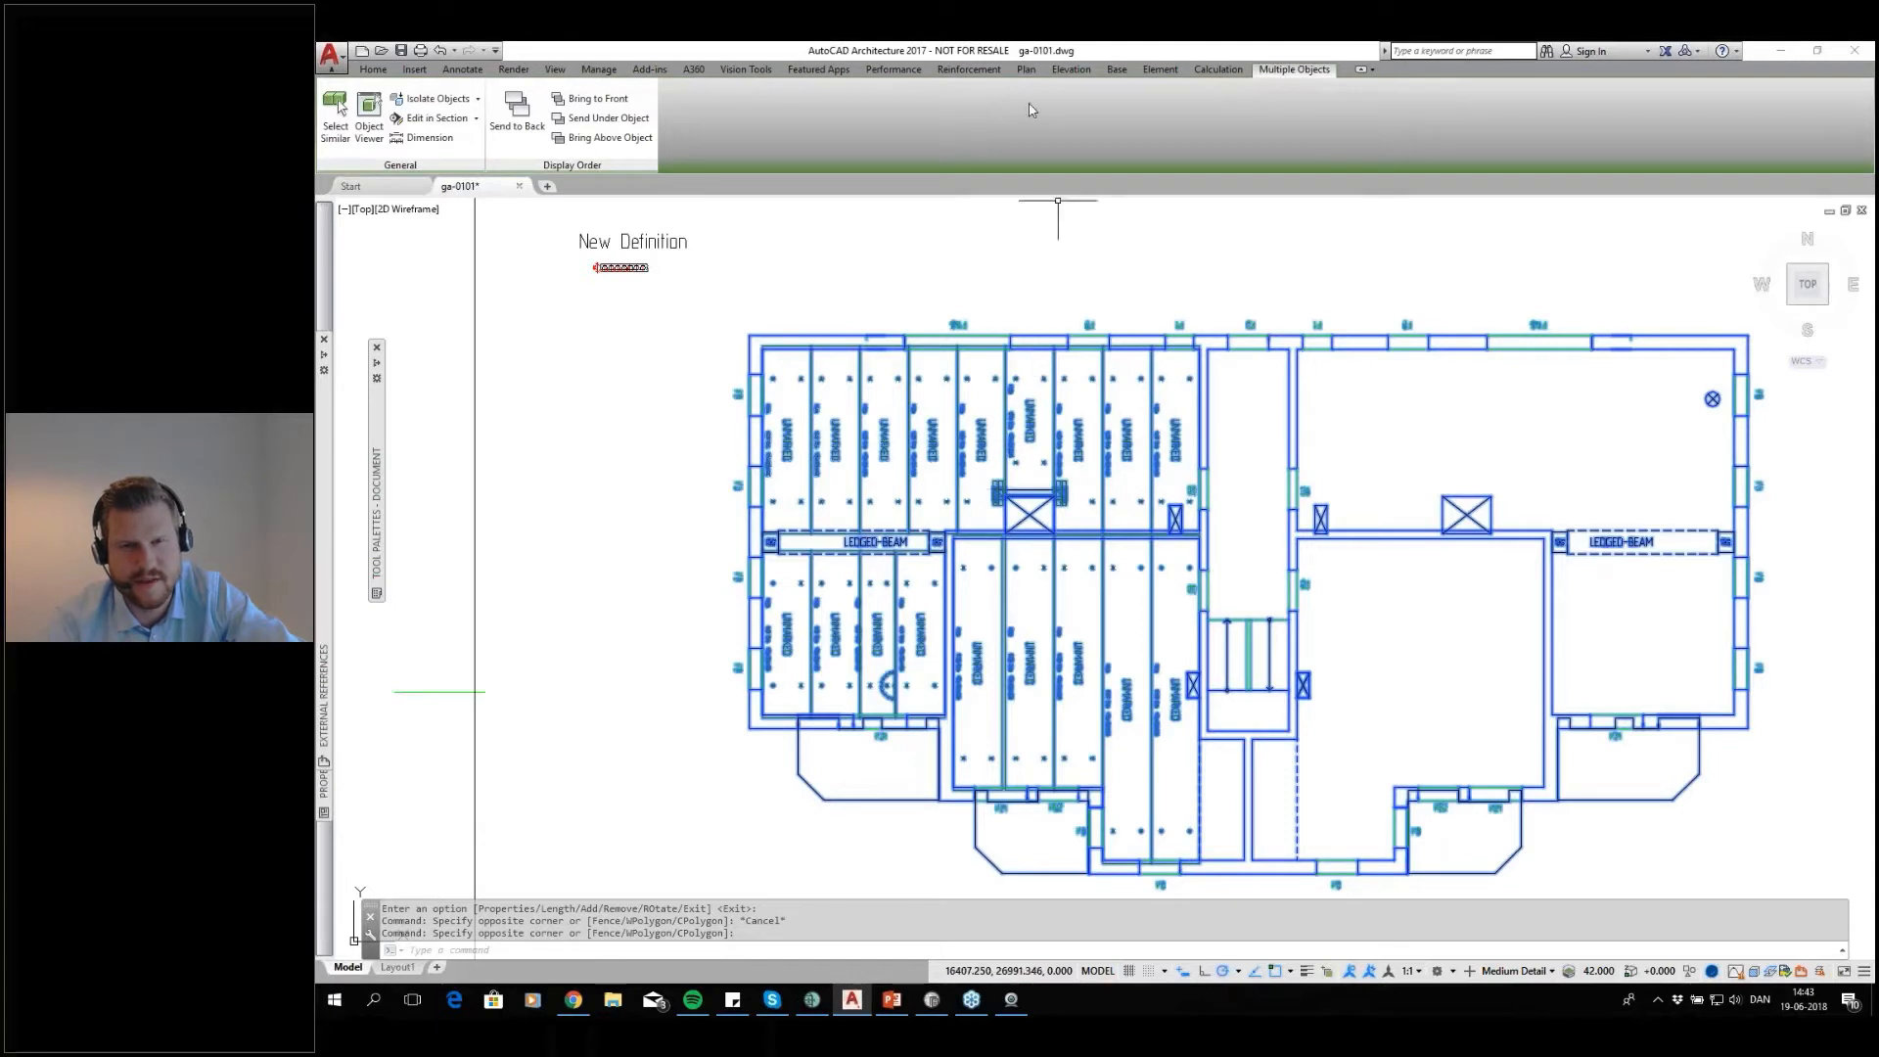
left_click(1039, 70)
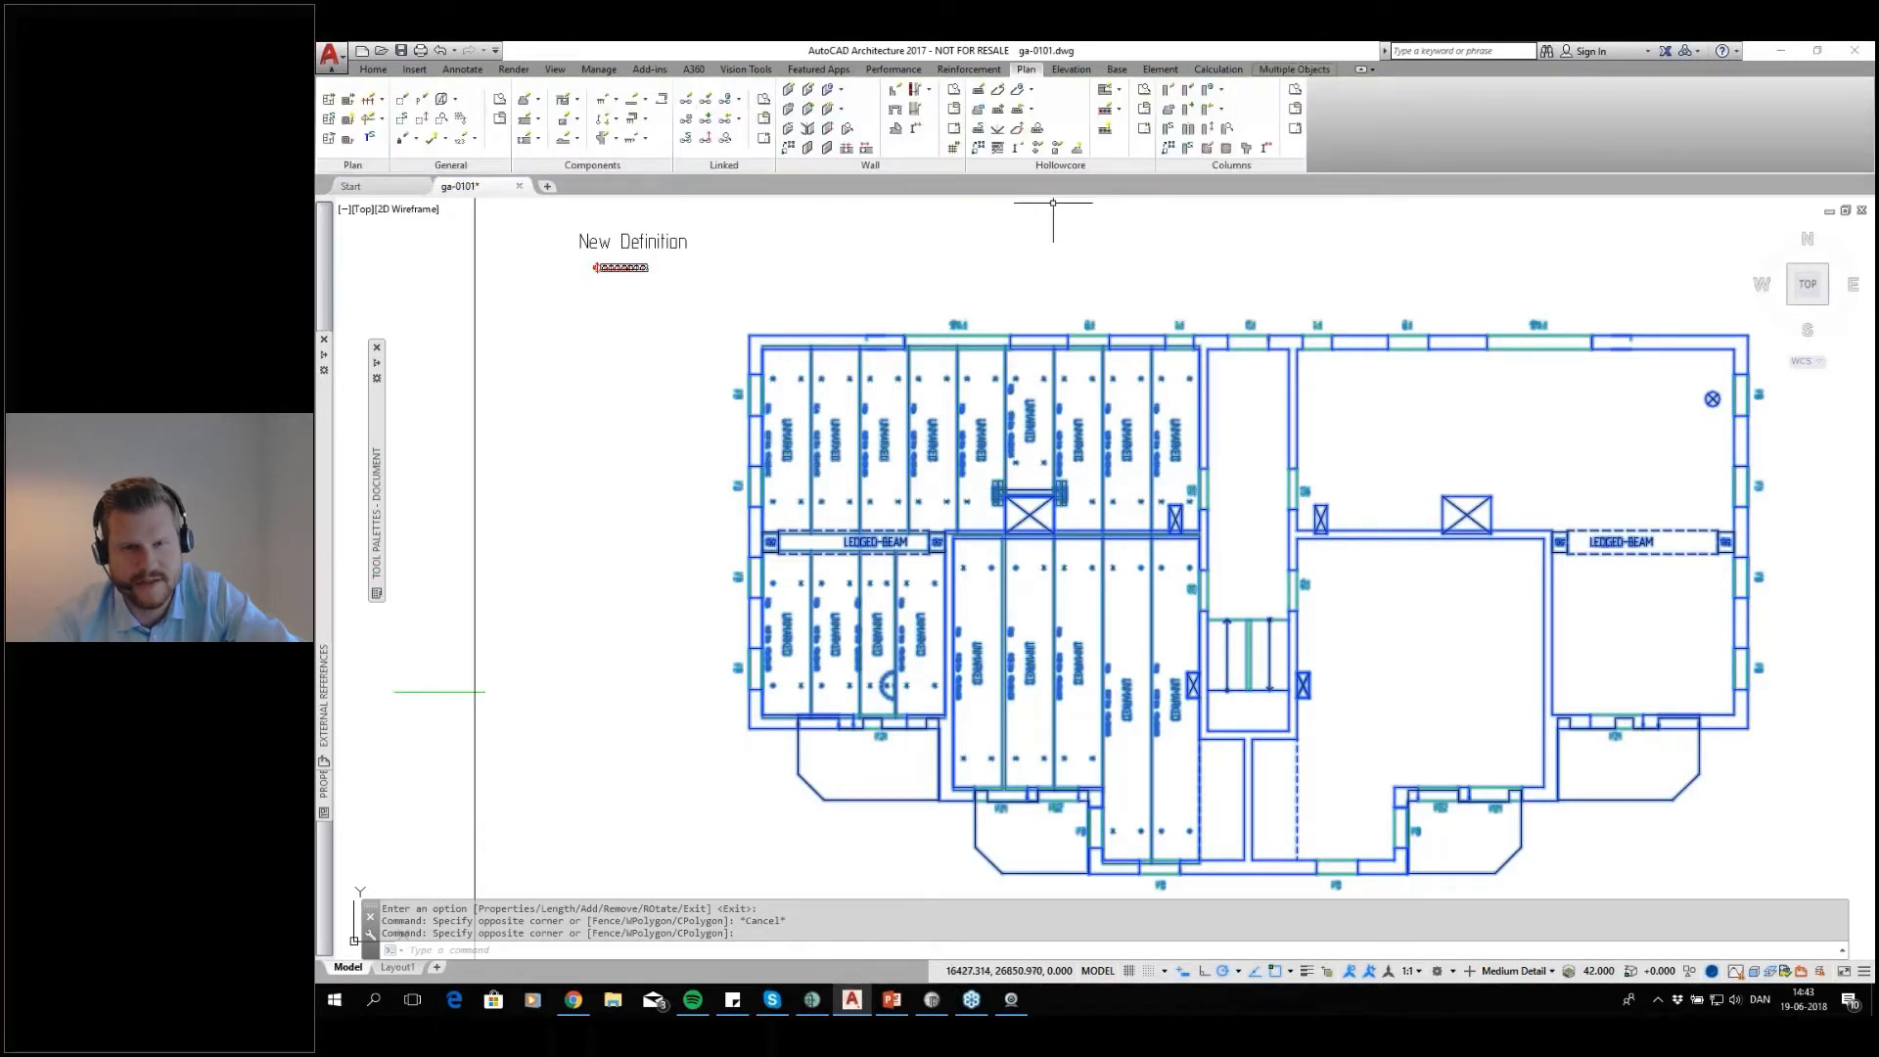
left_click(997, 130)
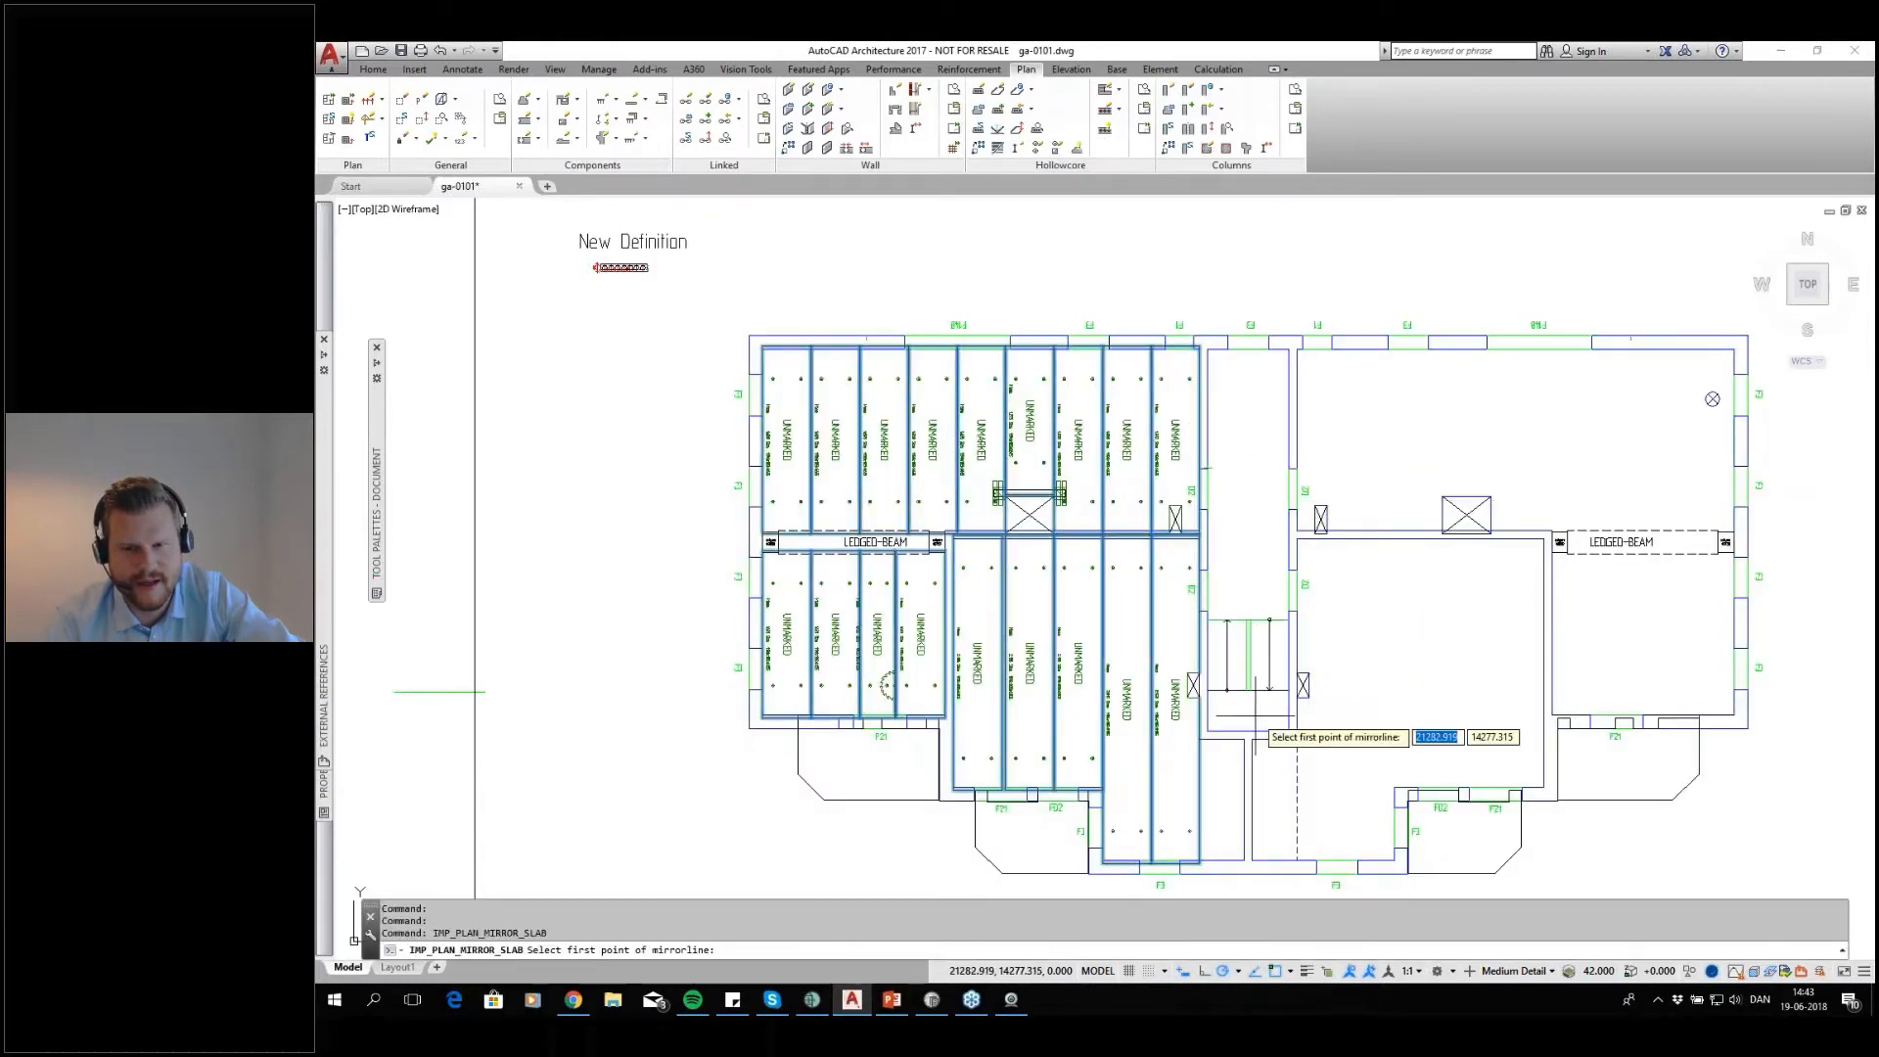
scroll(1250, 719, "up", 3)
left_click(1233, 756)
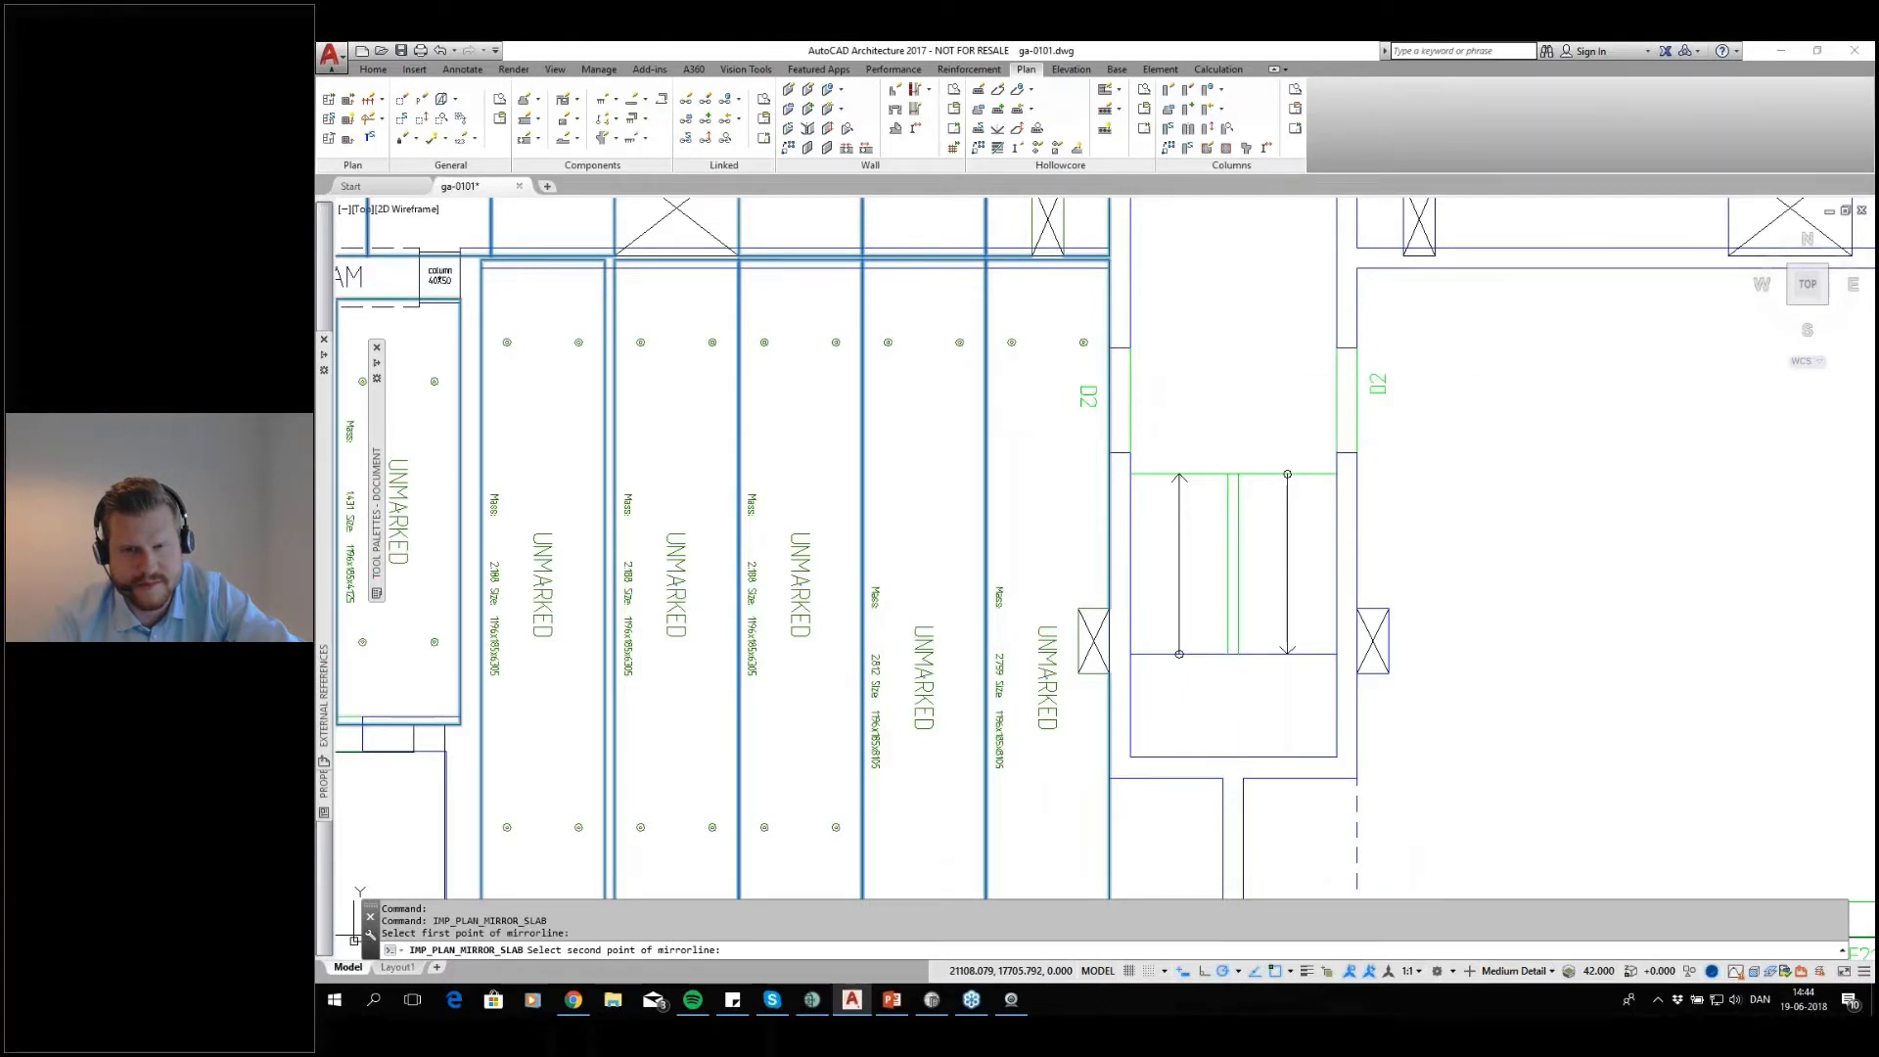
left_click(1230, 364)
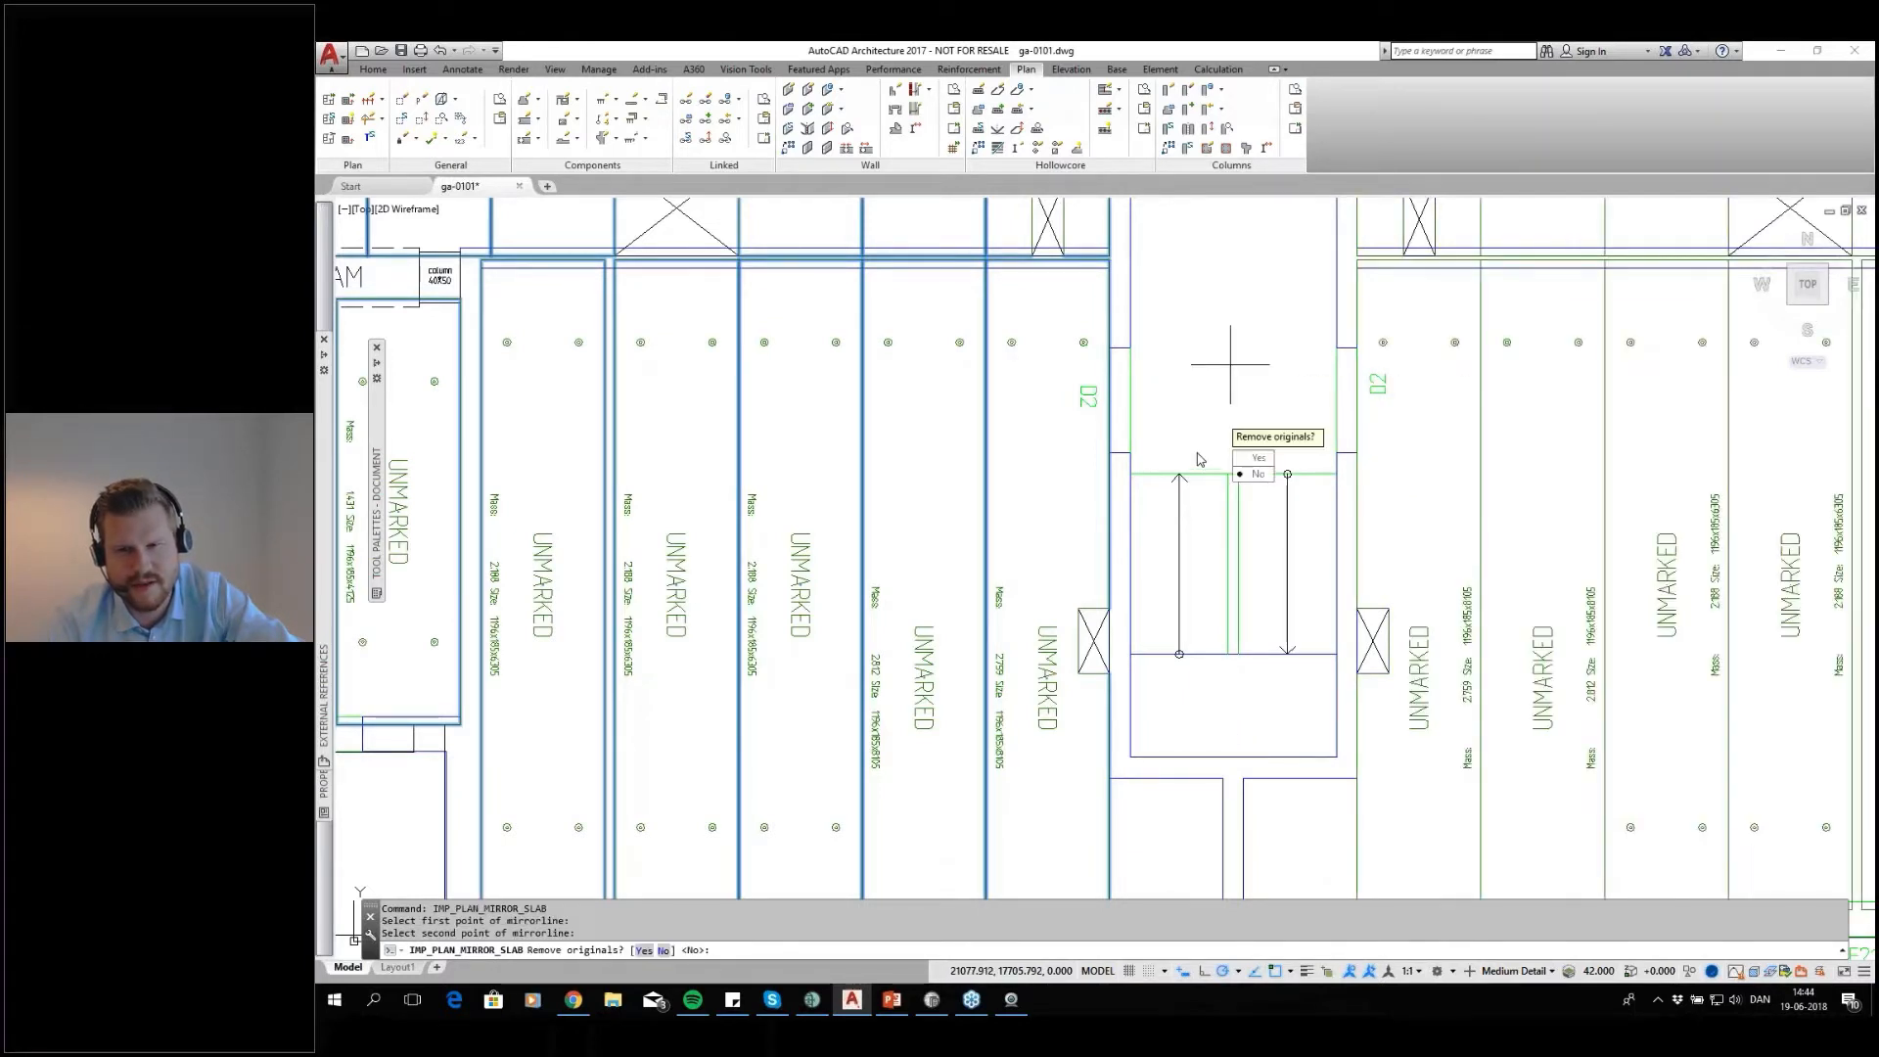
left_click(1259, 475)
scroll(1111, 461, "down", 10)
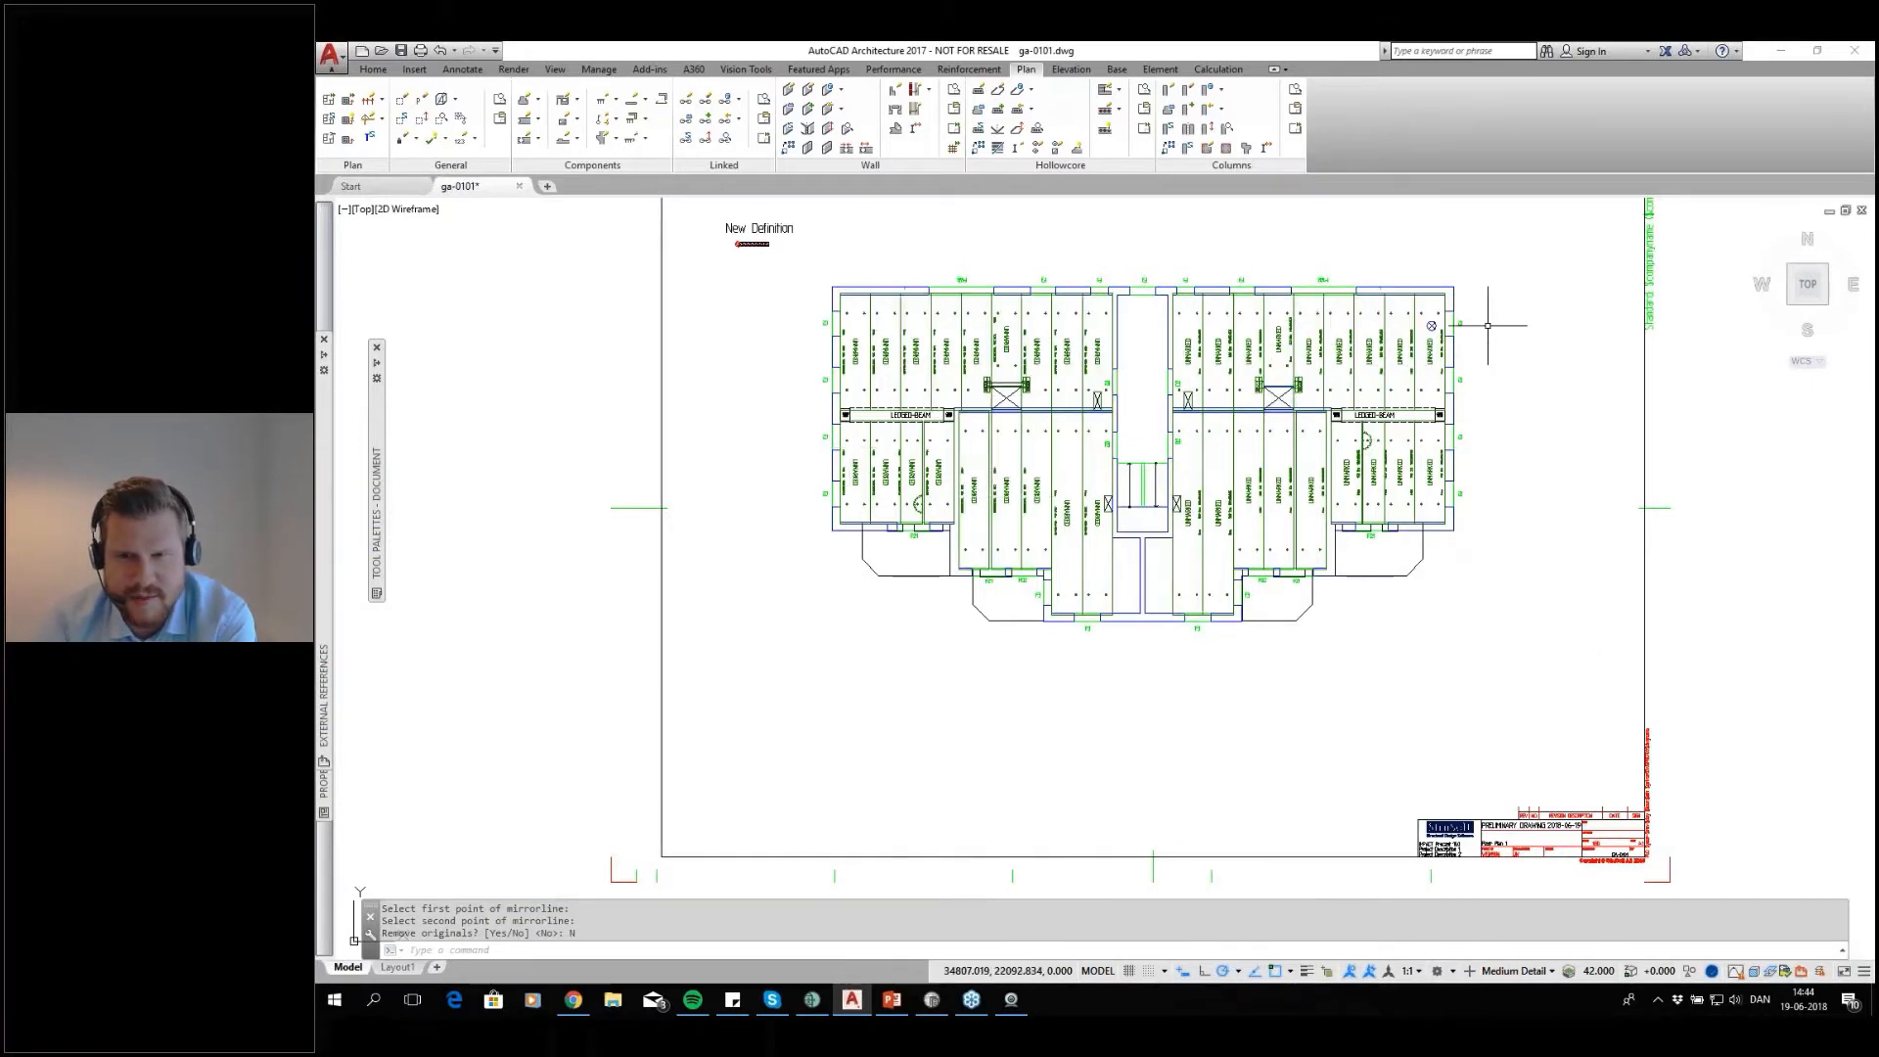
scroll(1433, 328, "up", 8)
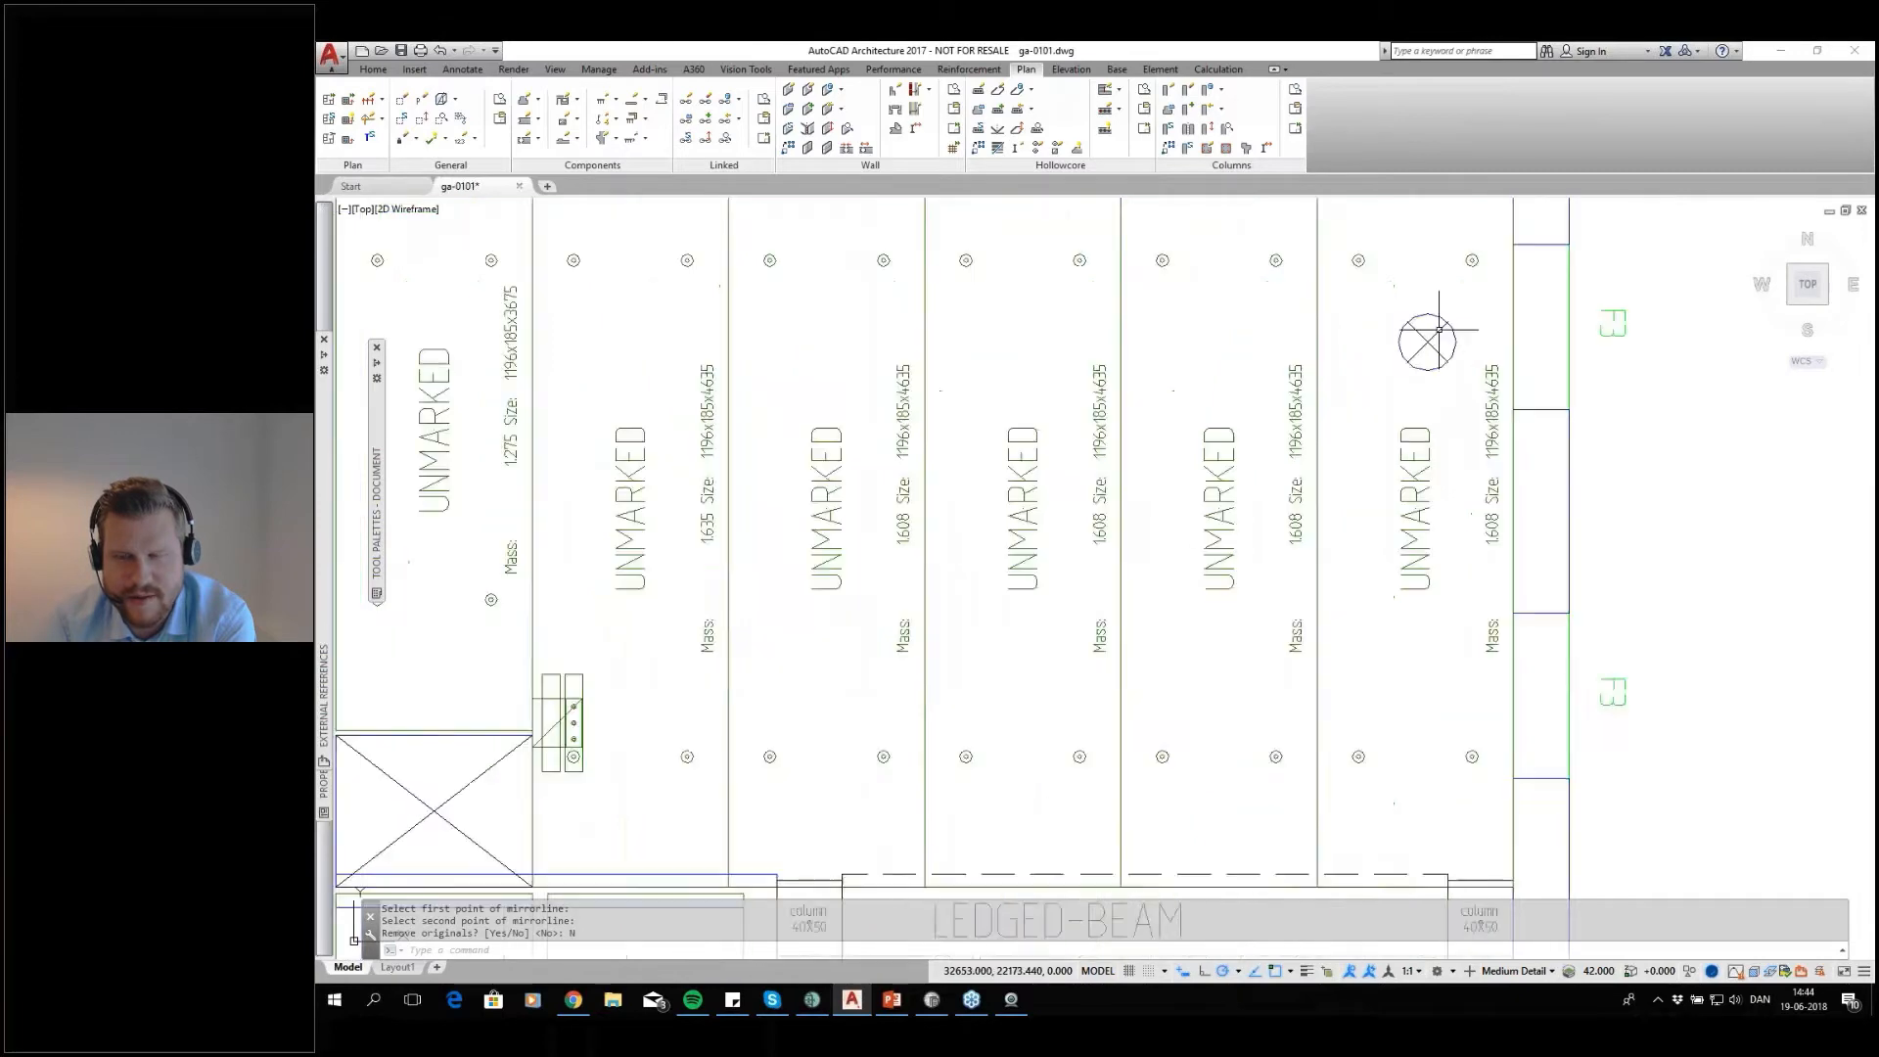
Set up a circular cut-out recess for the northern row's easternmost slab, taking its 350 diameter across the round shaft
scroll(1436, 328, "up", 2)
scroll(1421, 372, "down", 6)
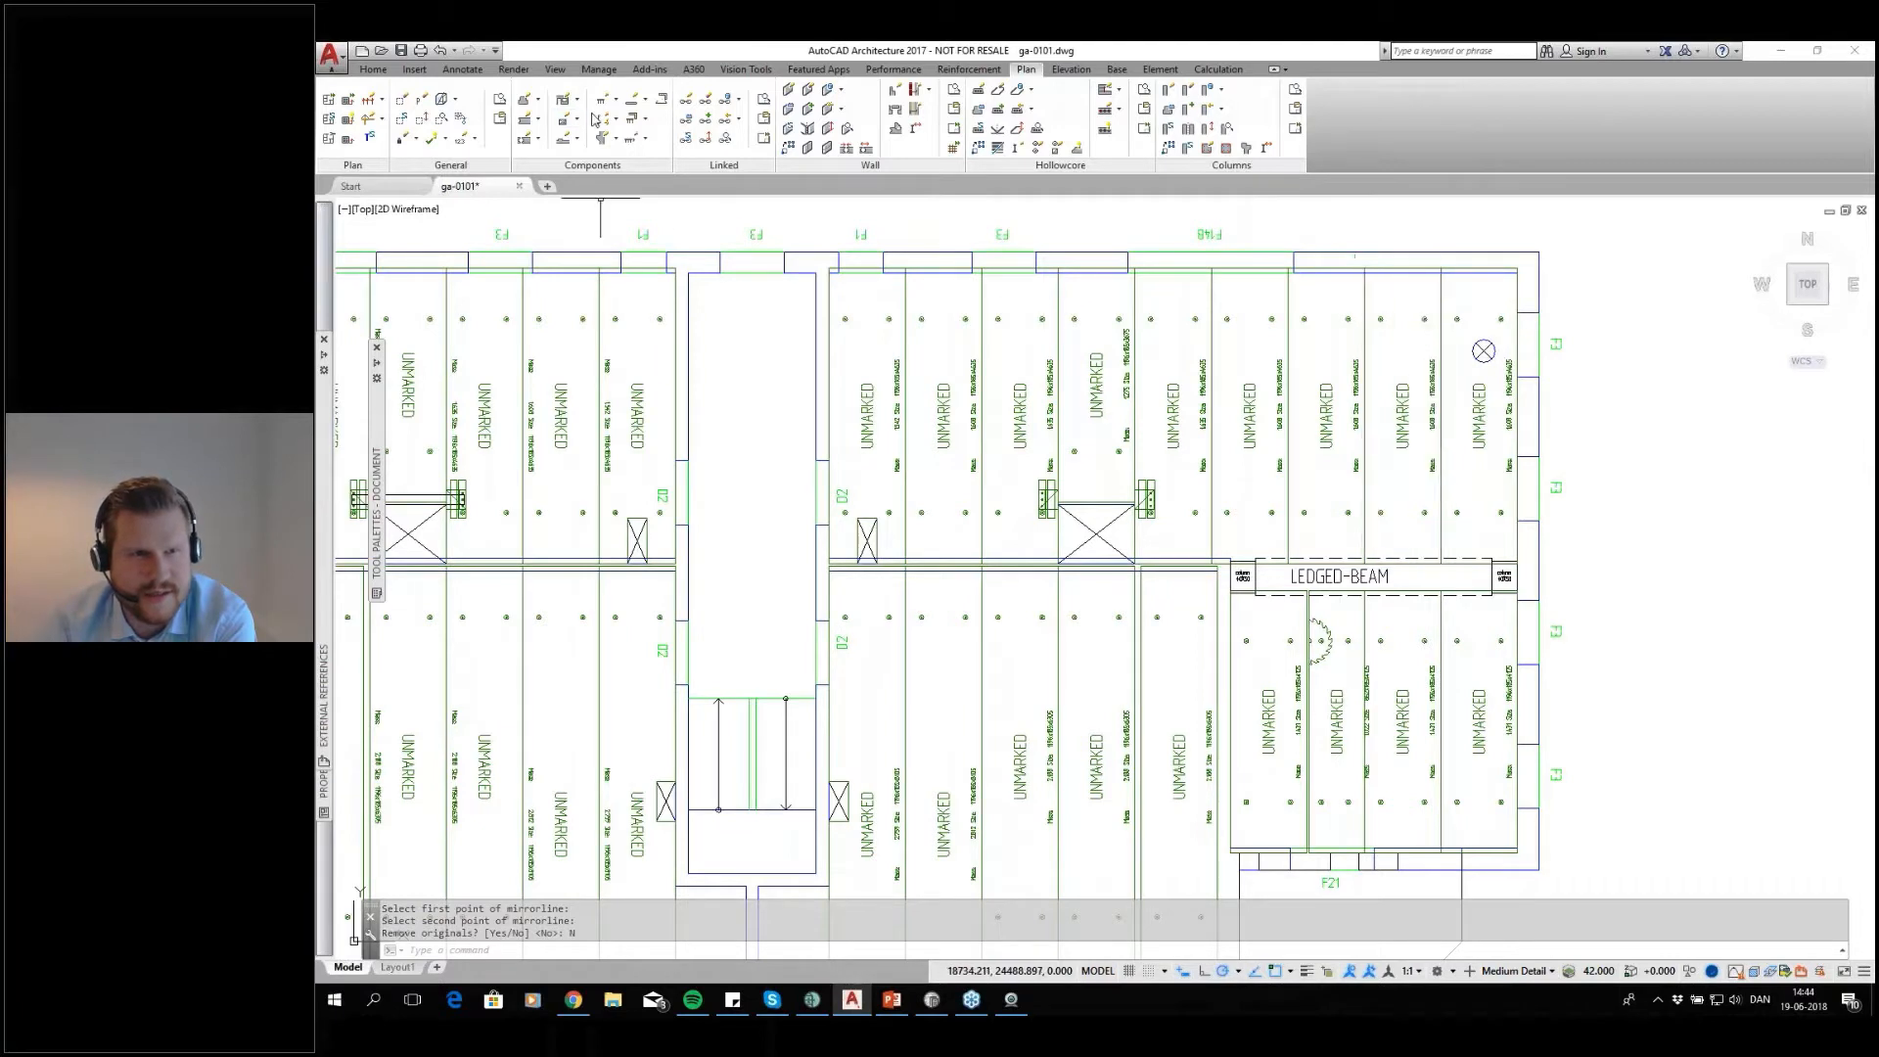
left_click(626, 144)
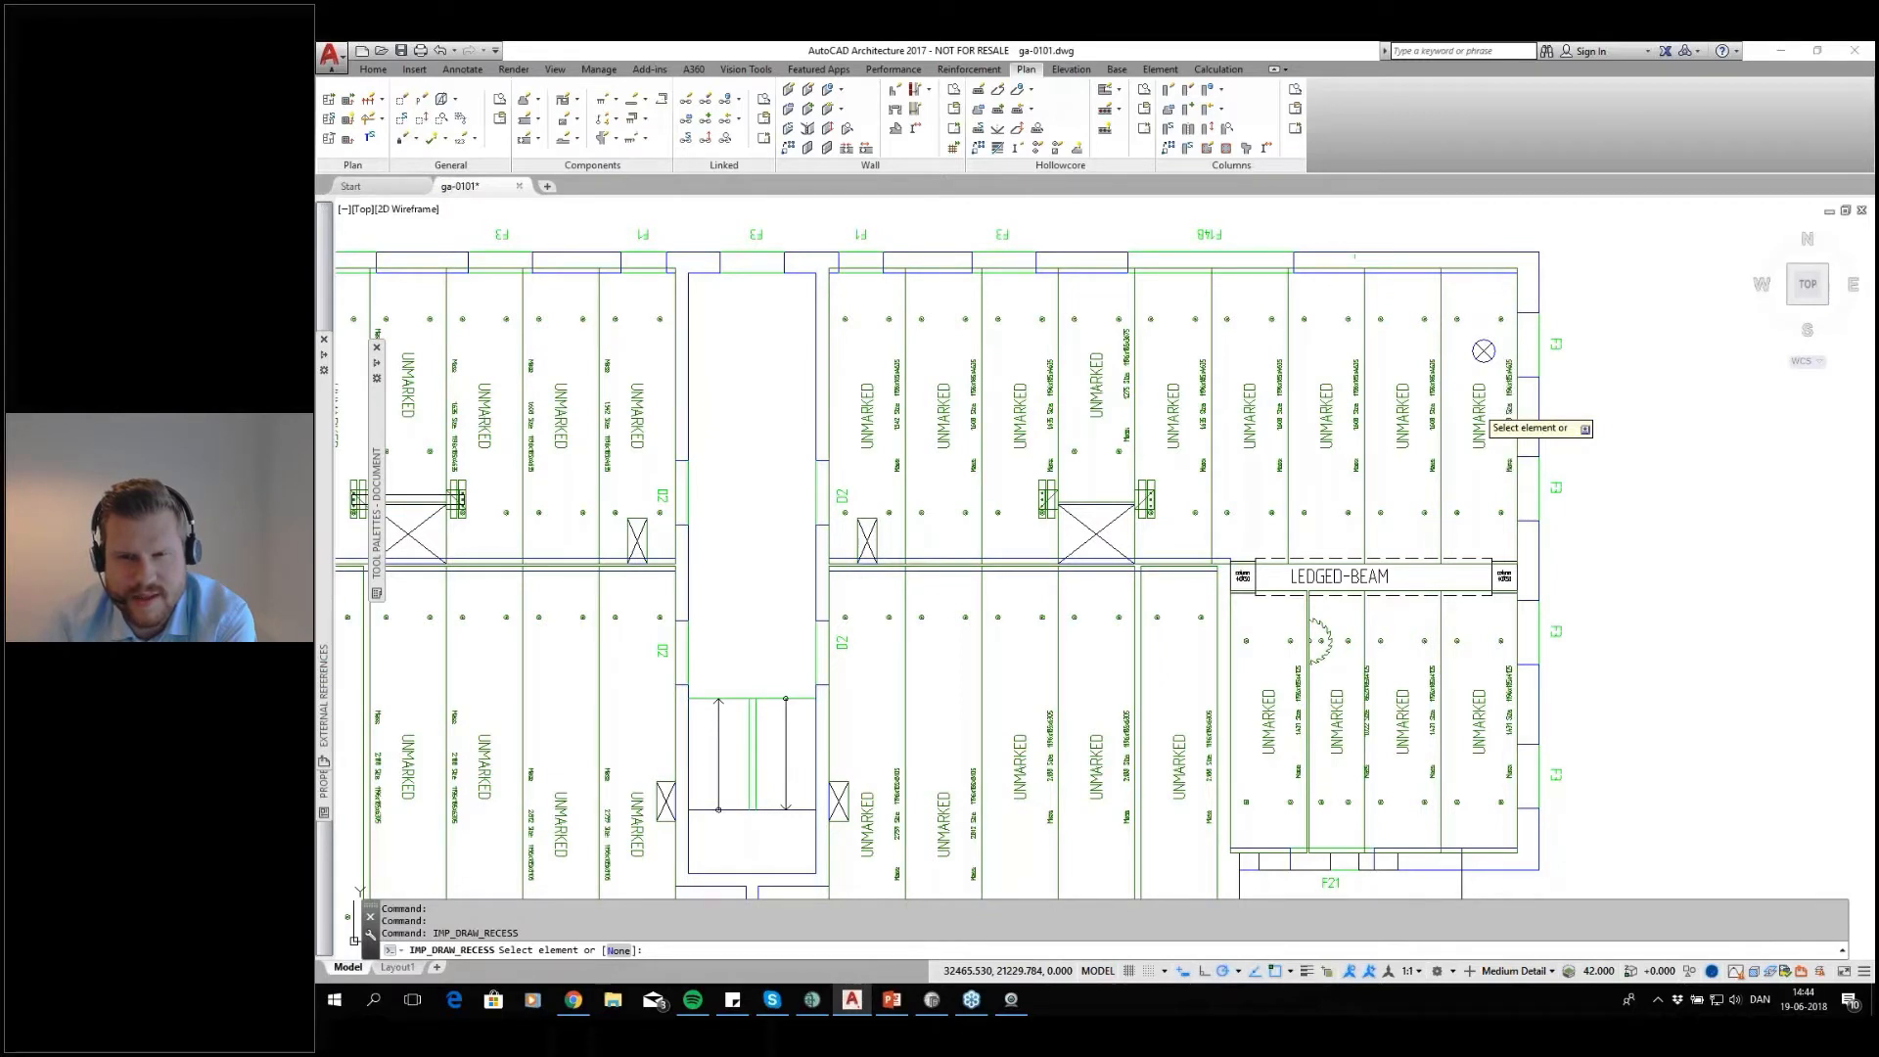
left_click(1480, 415)
left_click(1036, 382)
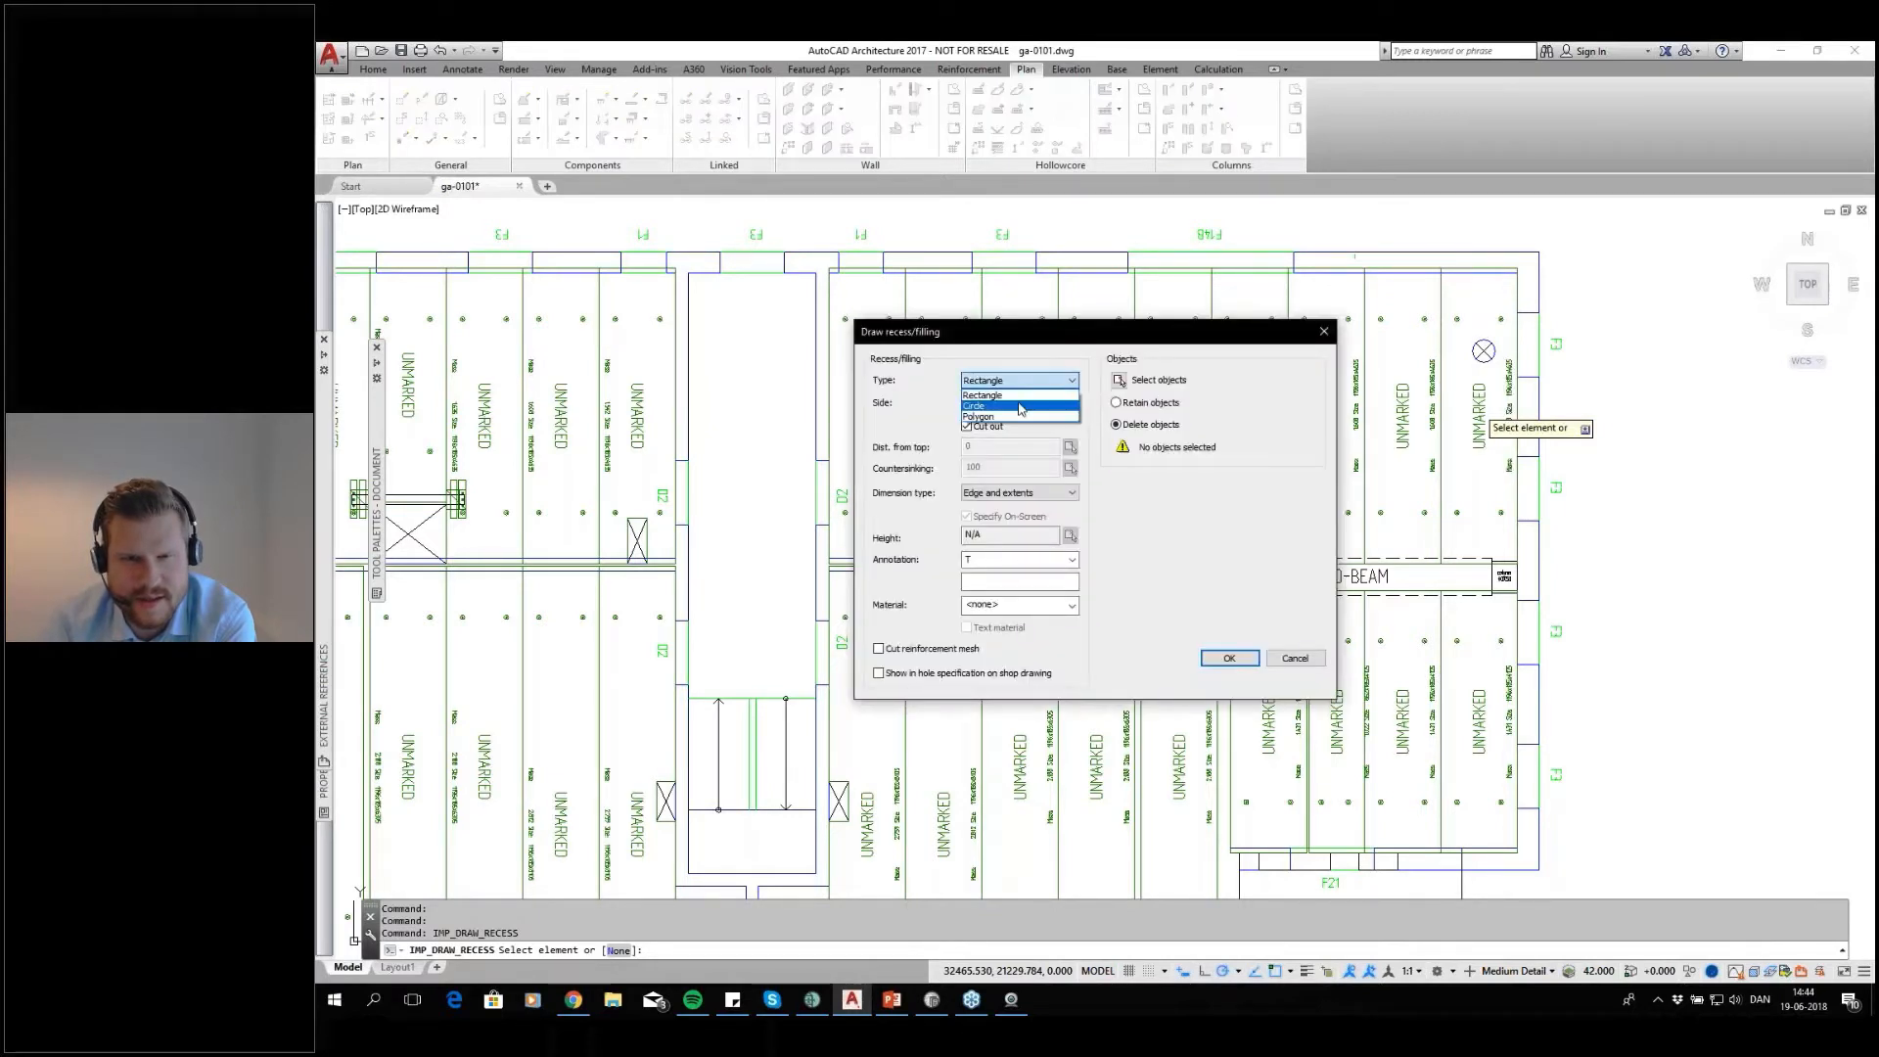
left_click(1017, 405)
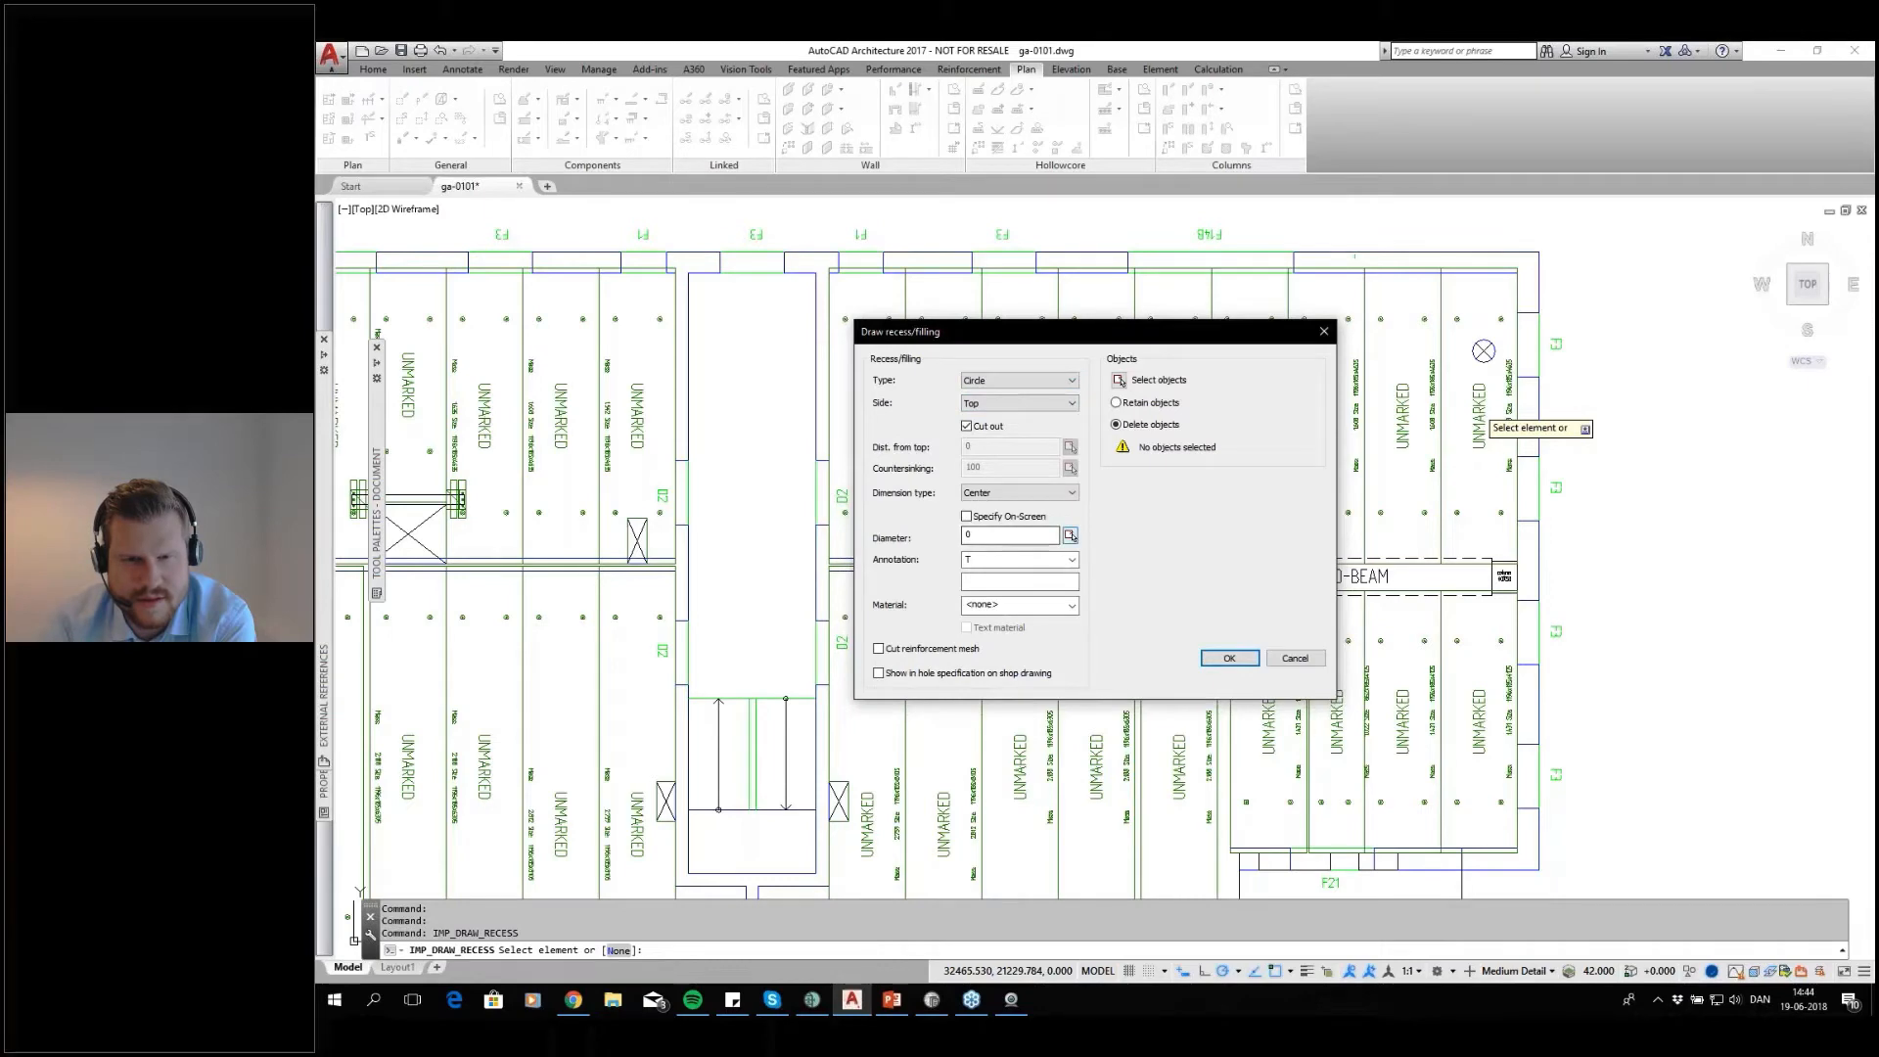
left_click(1070, 536)
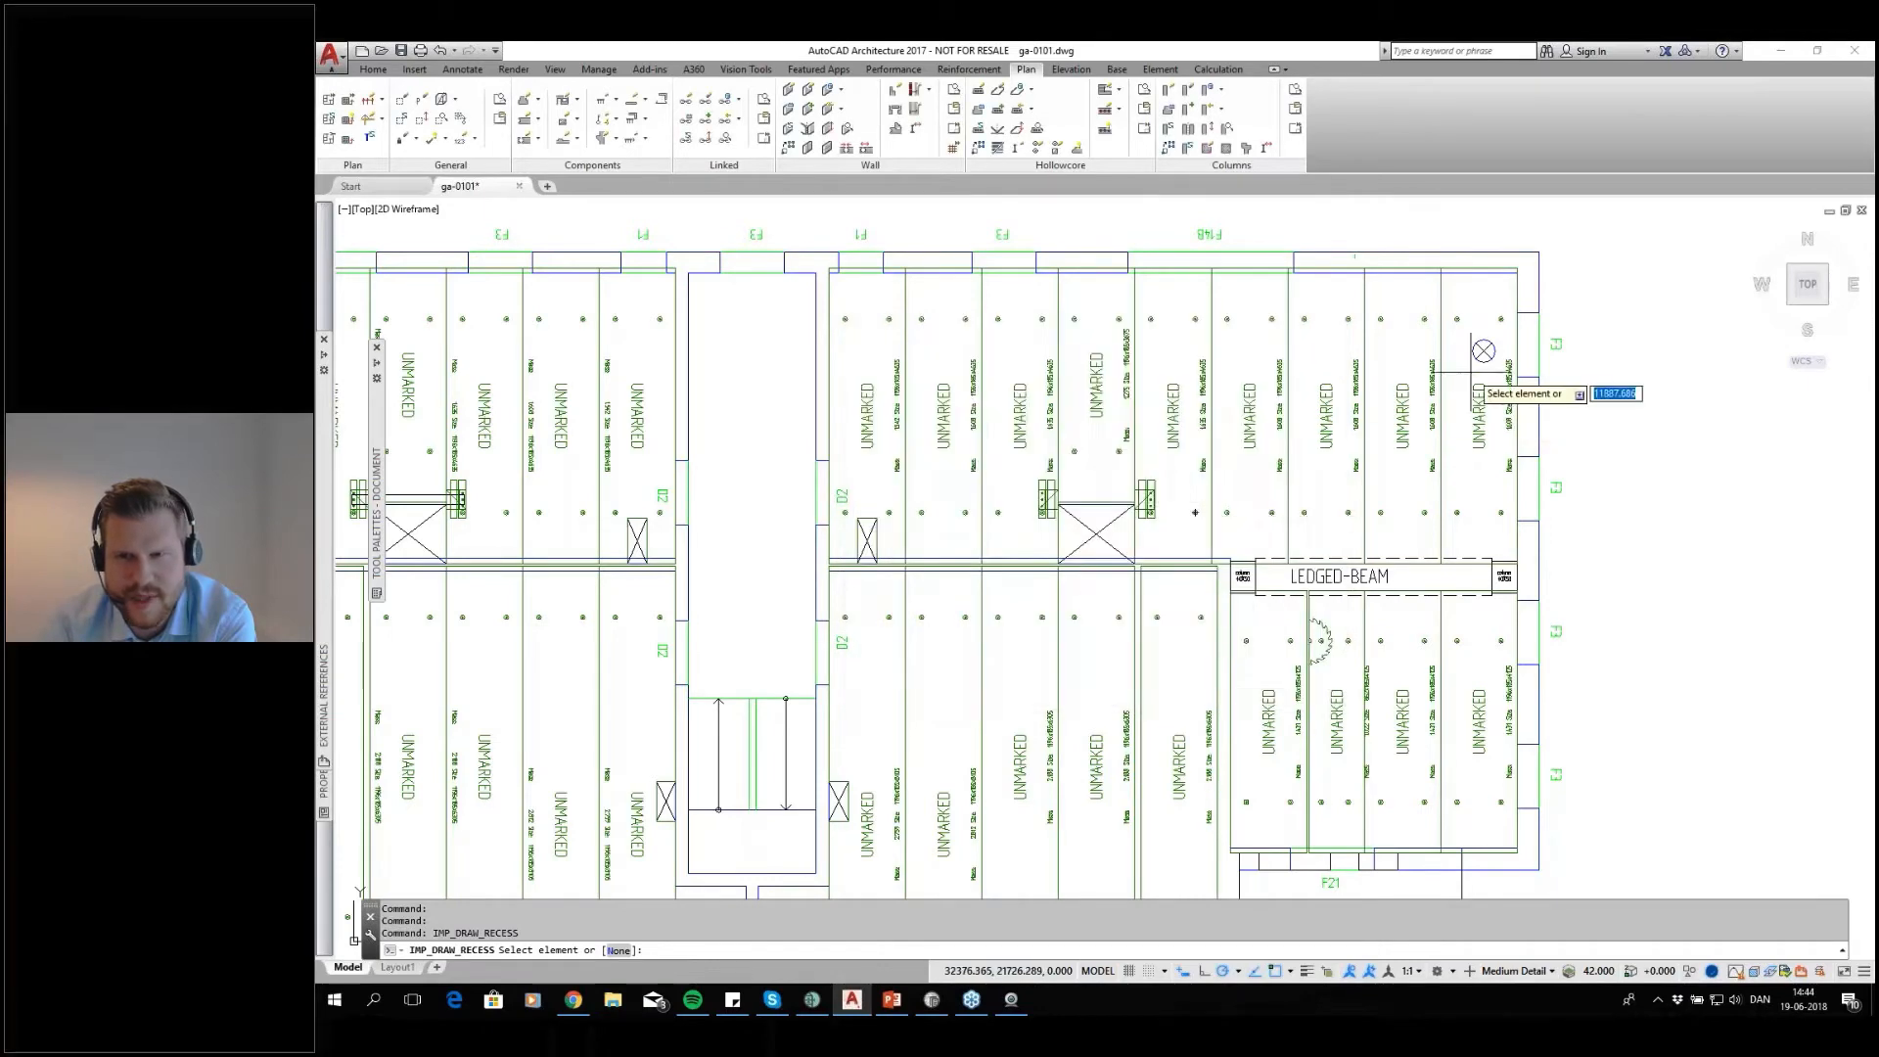
scroll(1489, 348, "up", 5)
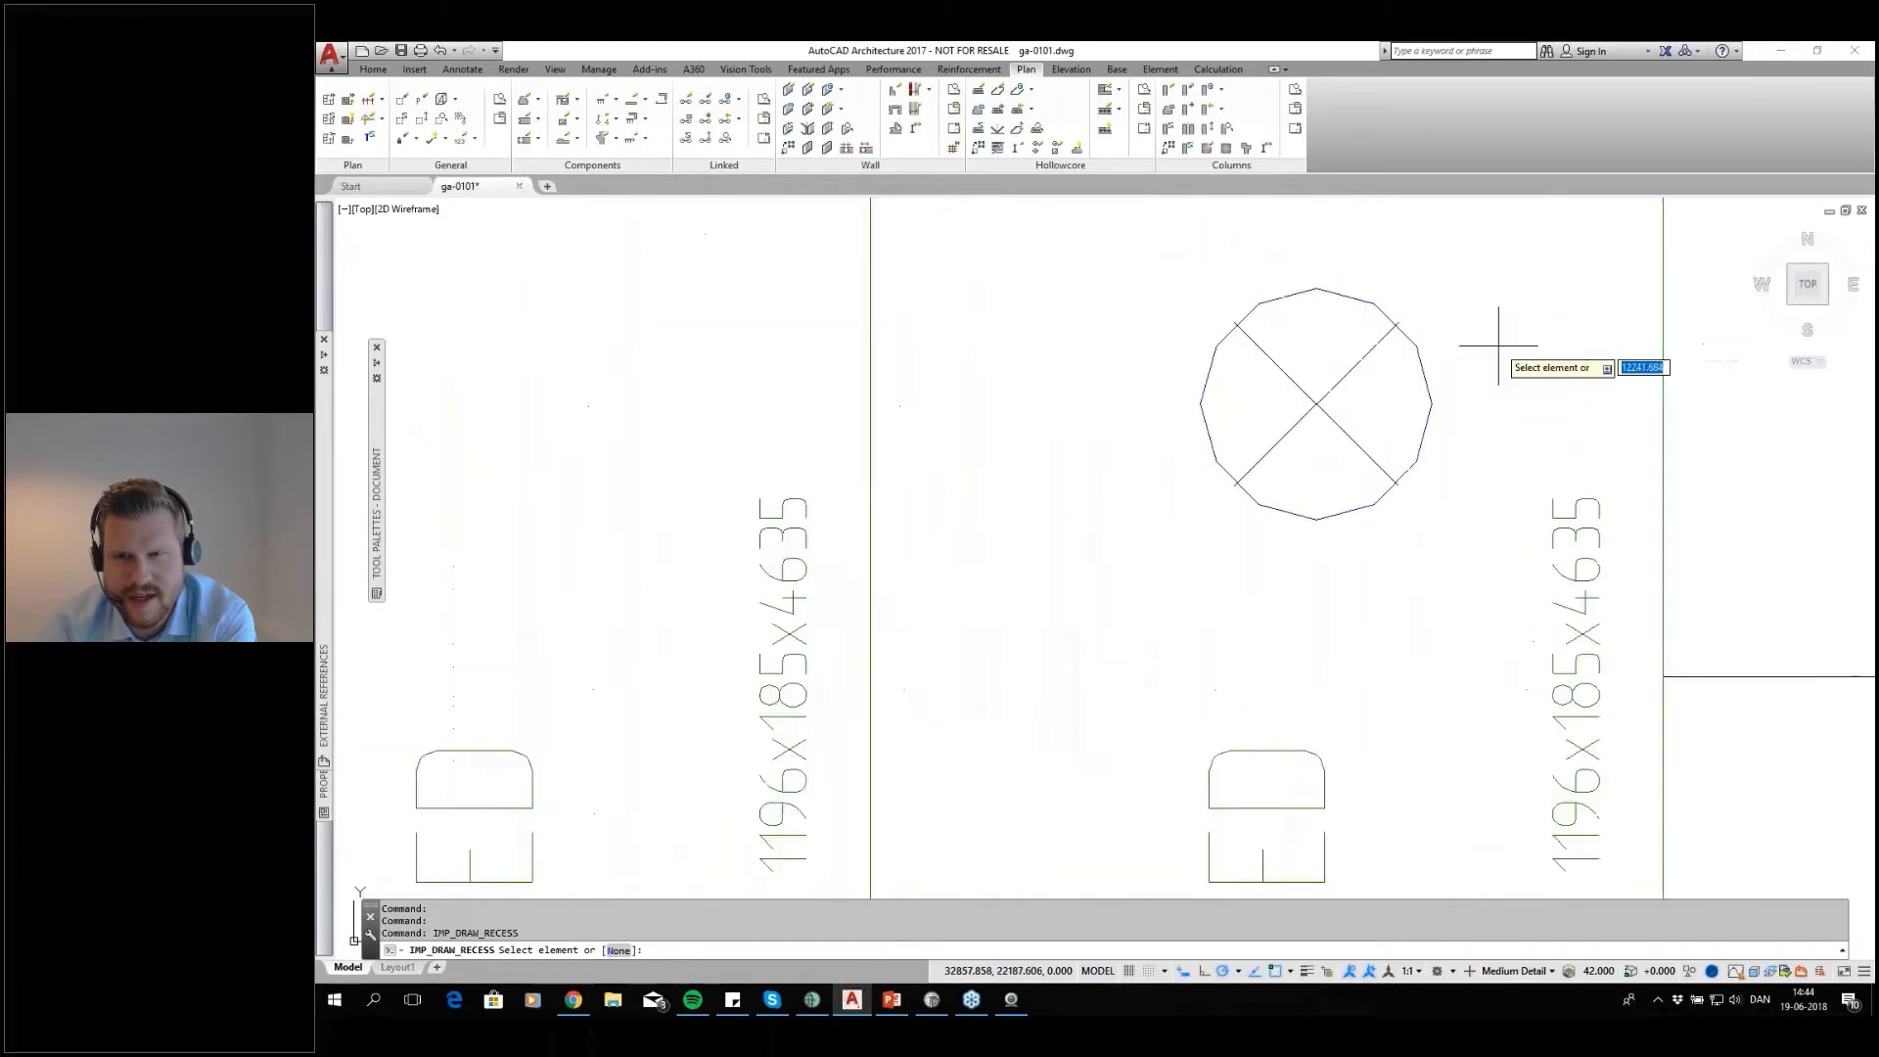
left_click(1399, 322)
left_click(1236, 482)
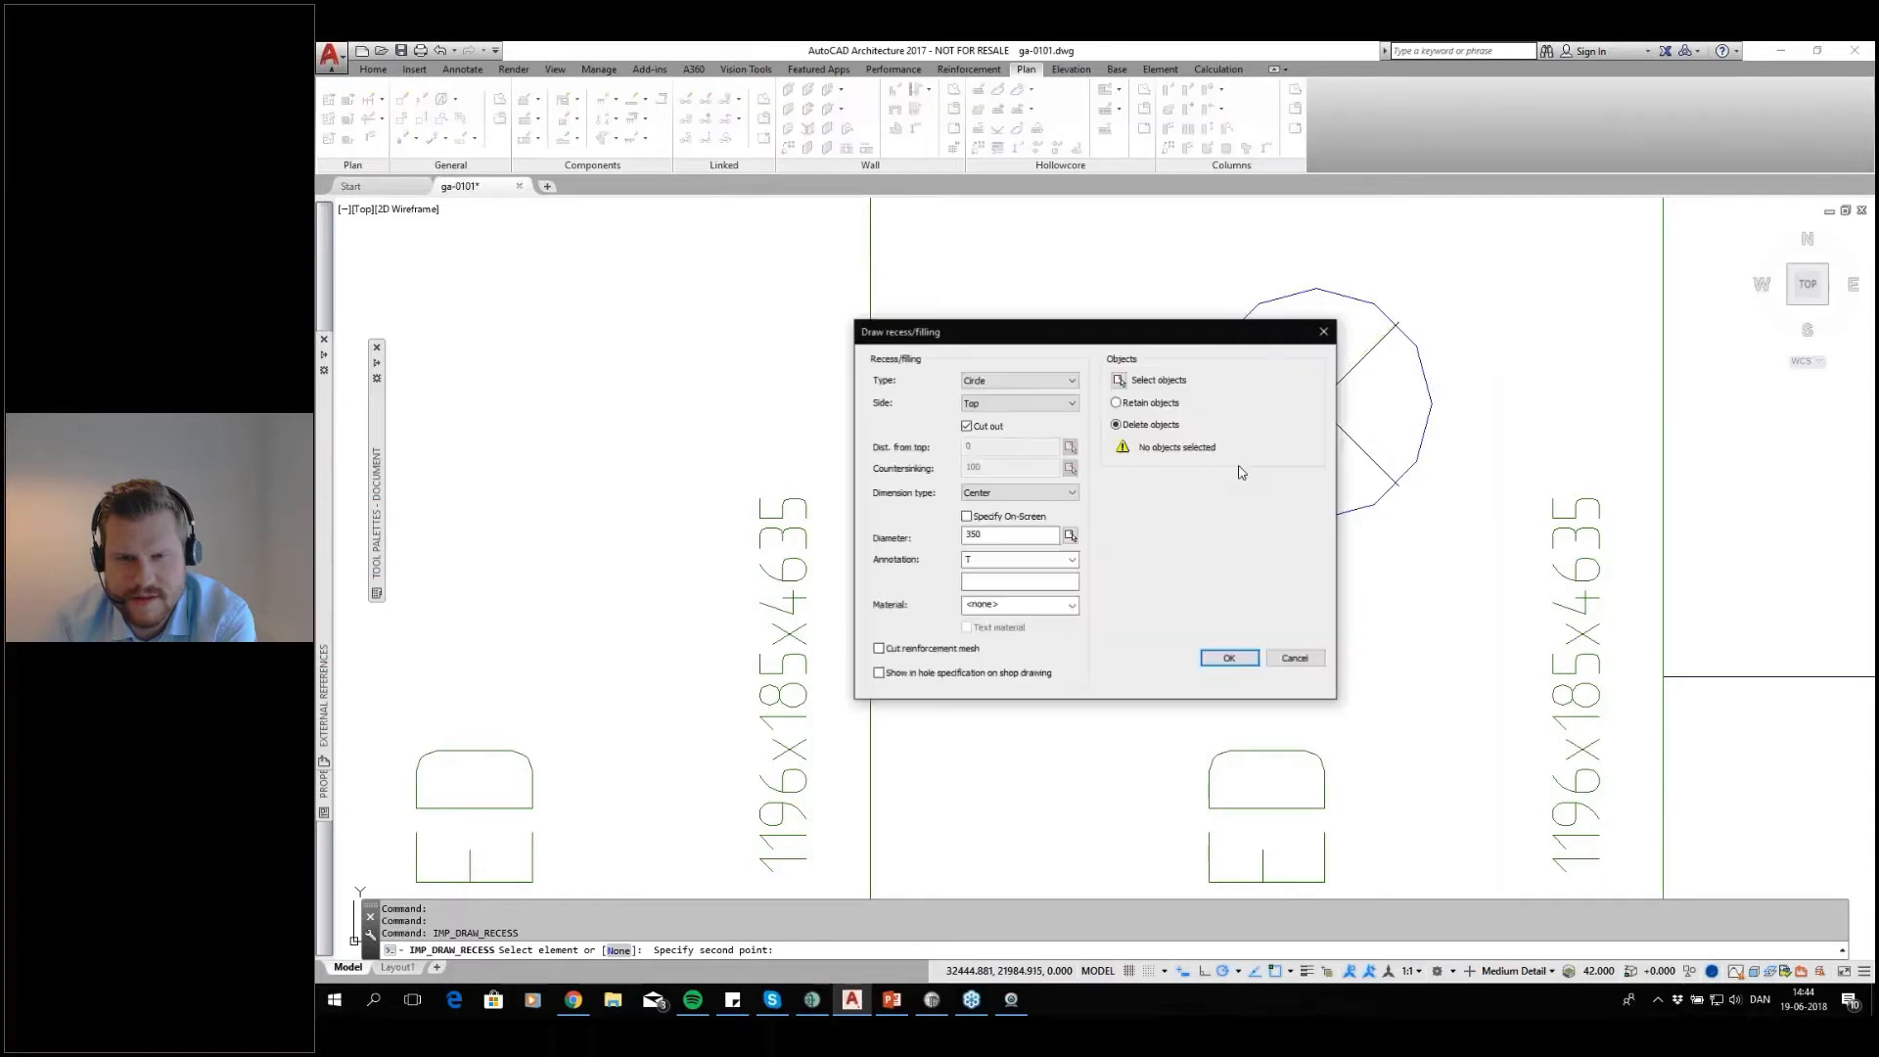
left_click(1229, 660)
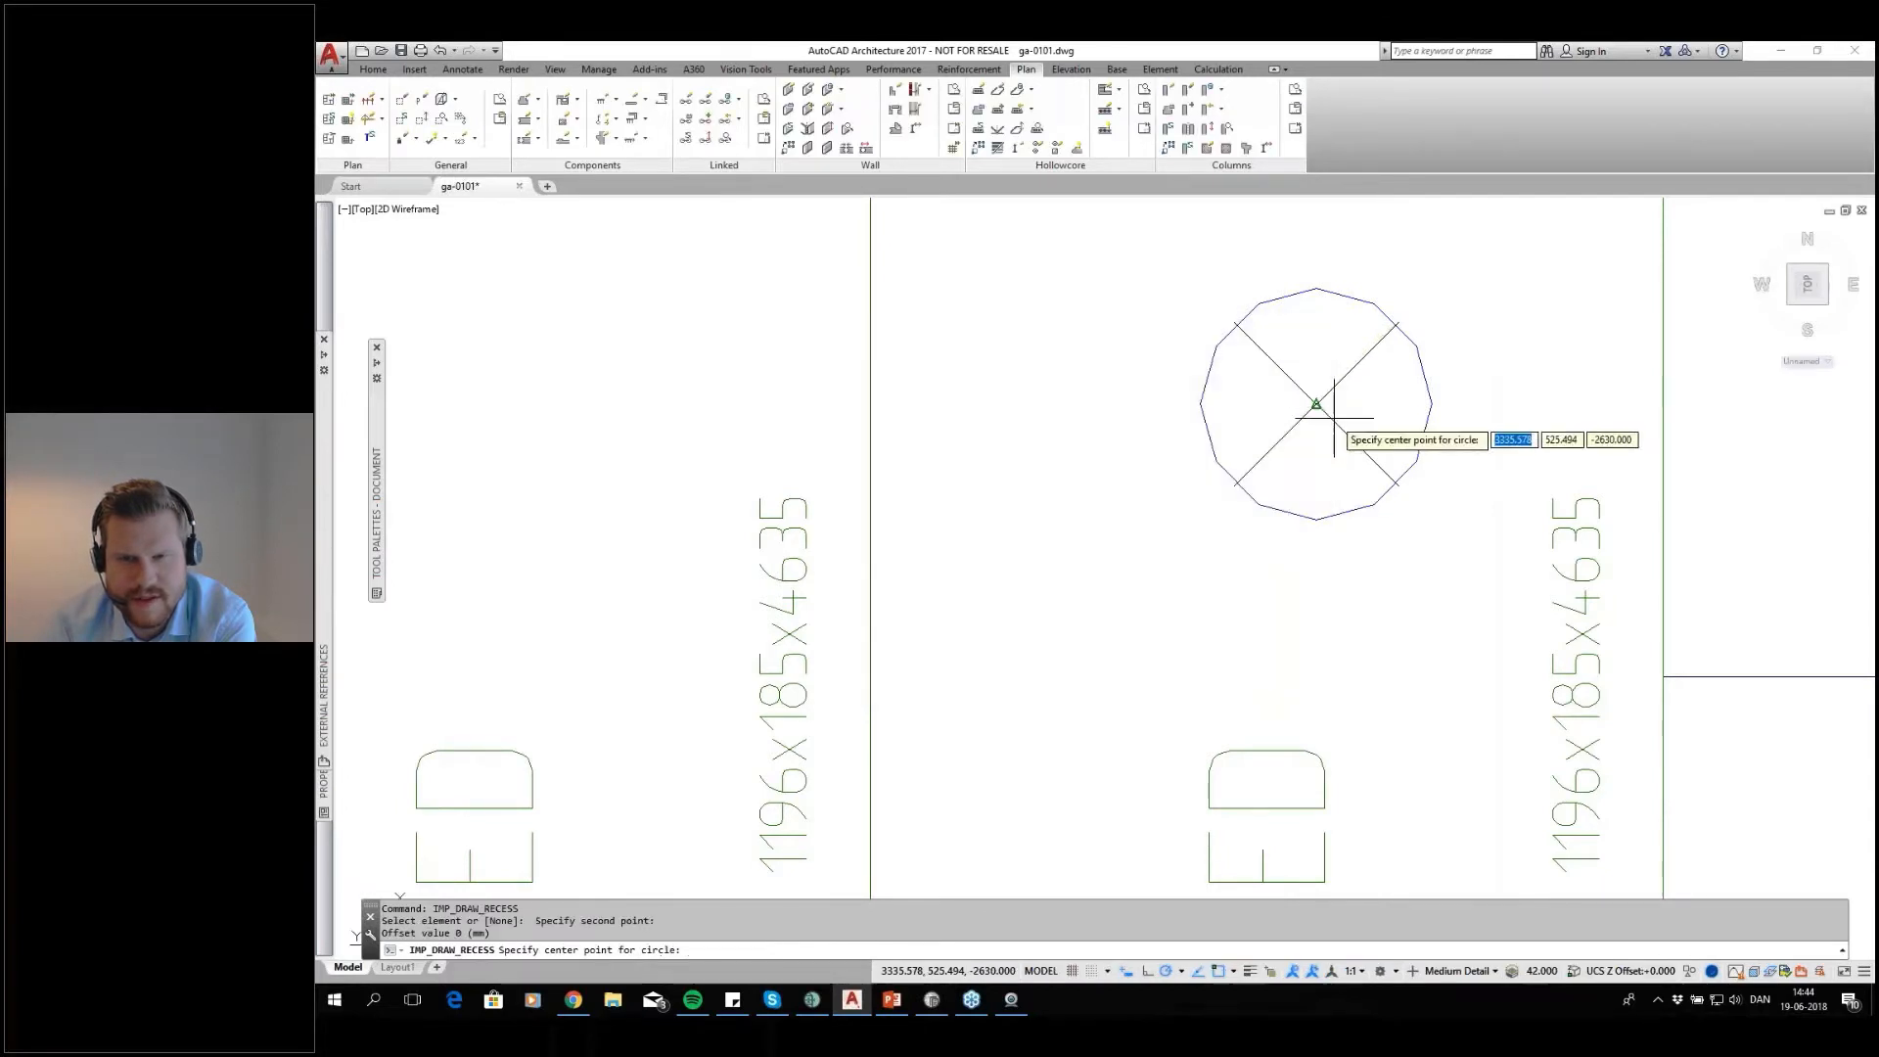
Place the circular recess at the centre of the round shaft out to its edge and update the slab's lift
left_click(1324, 406)
left_click(1317, 521)
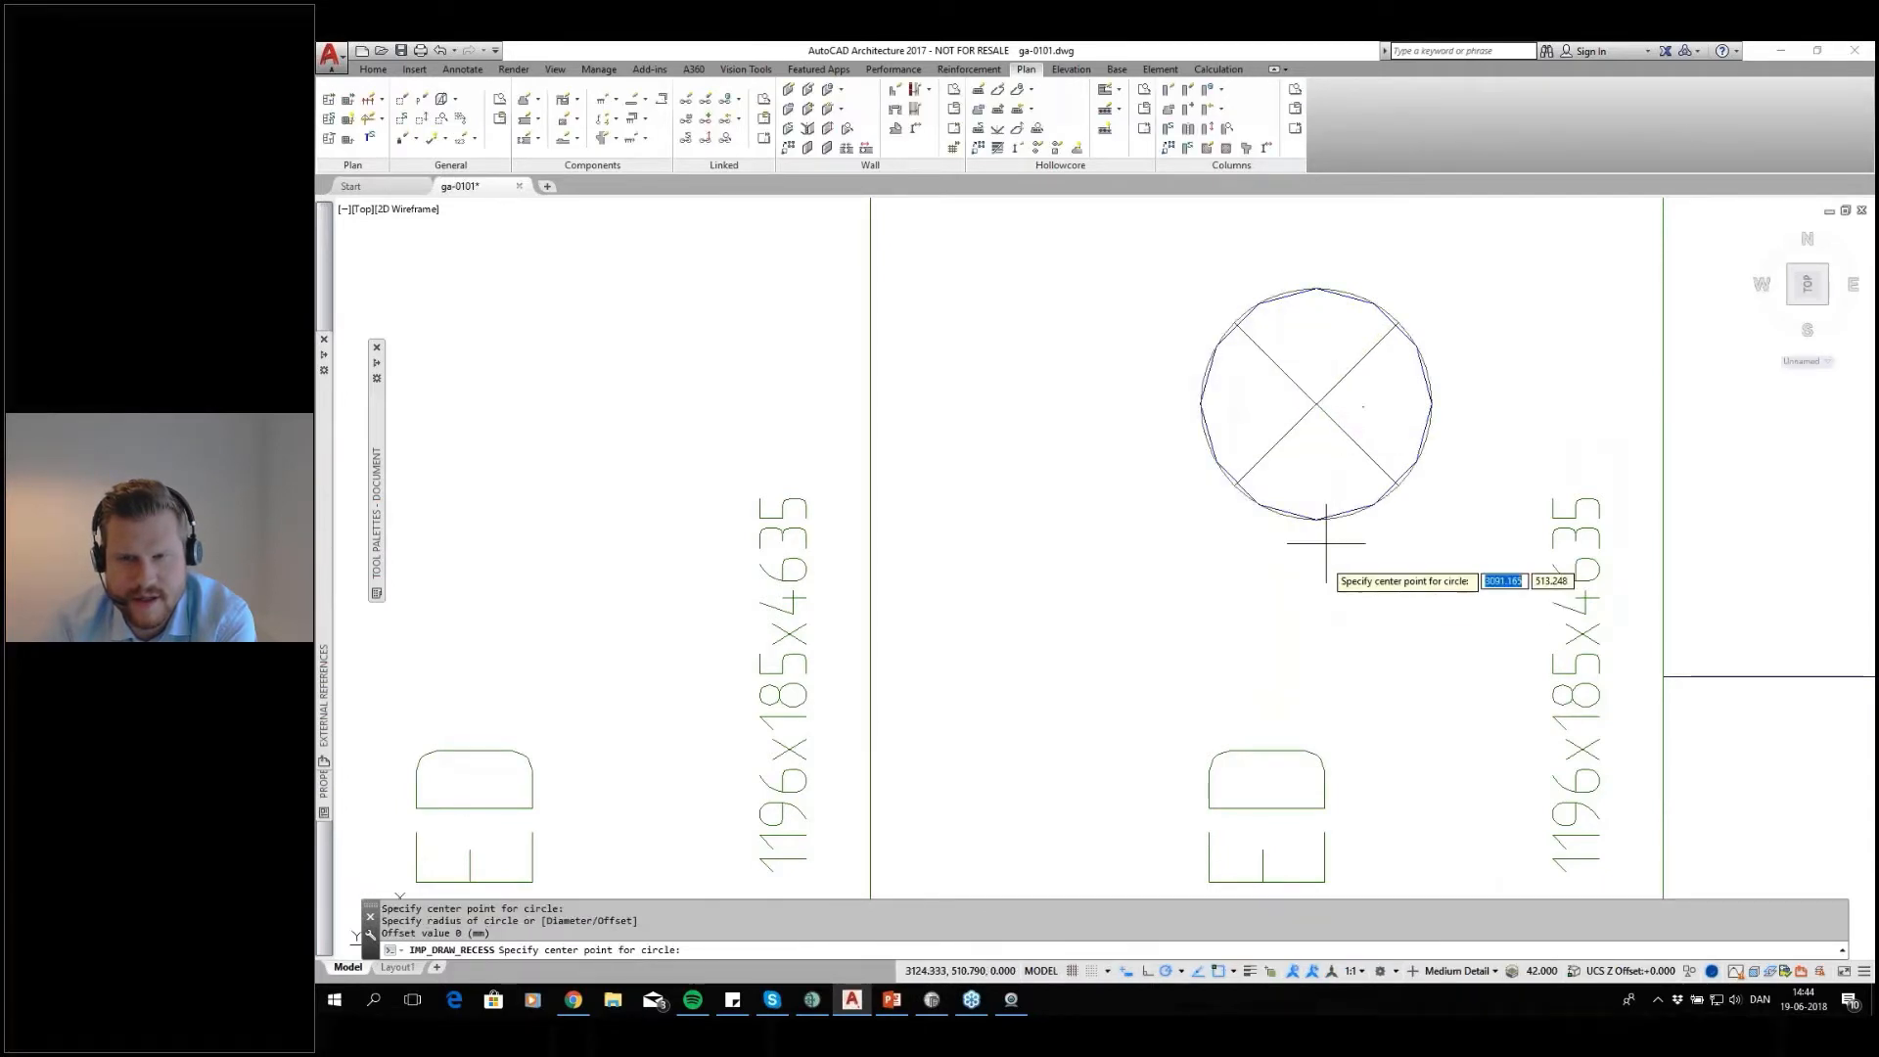
scroll(1304, 447, "down", 6)
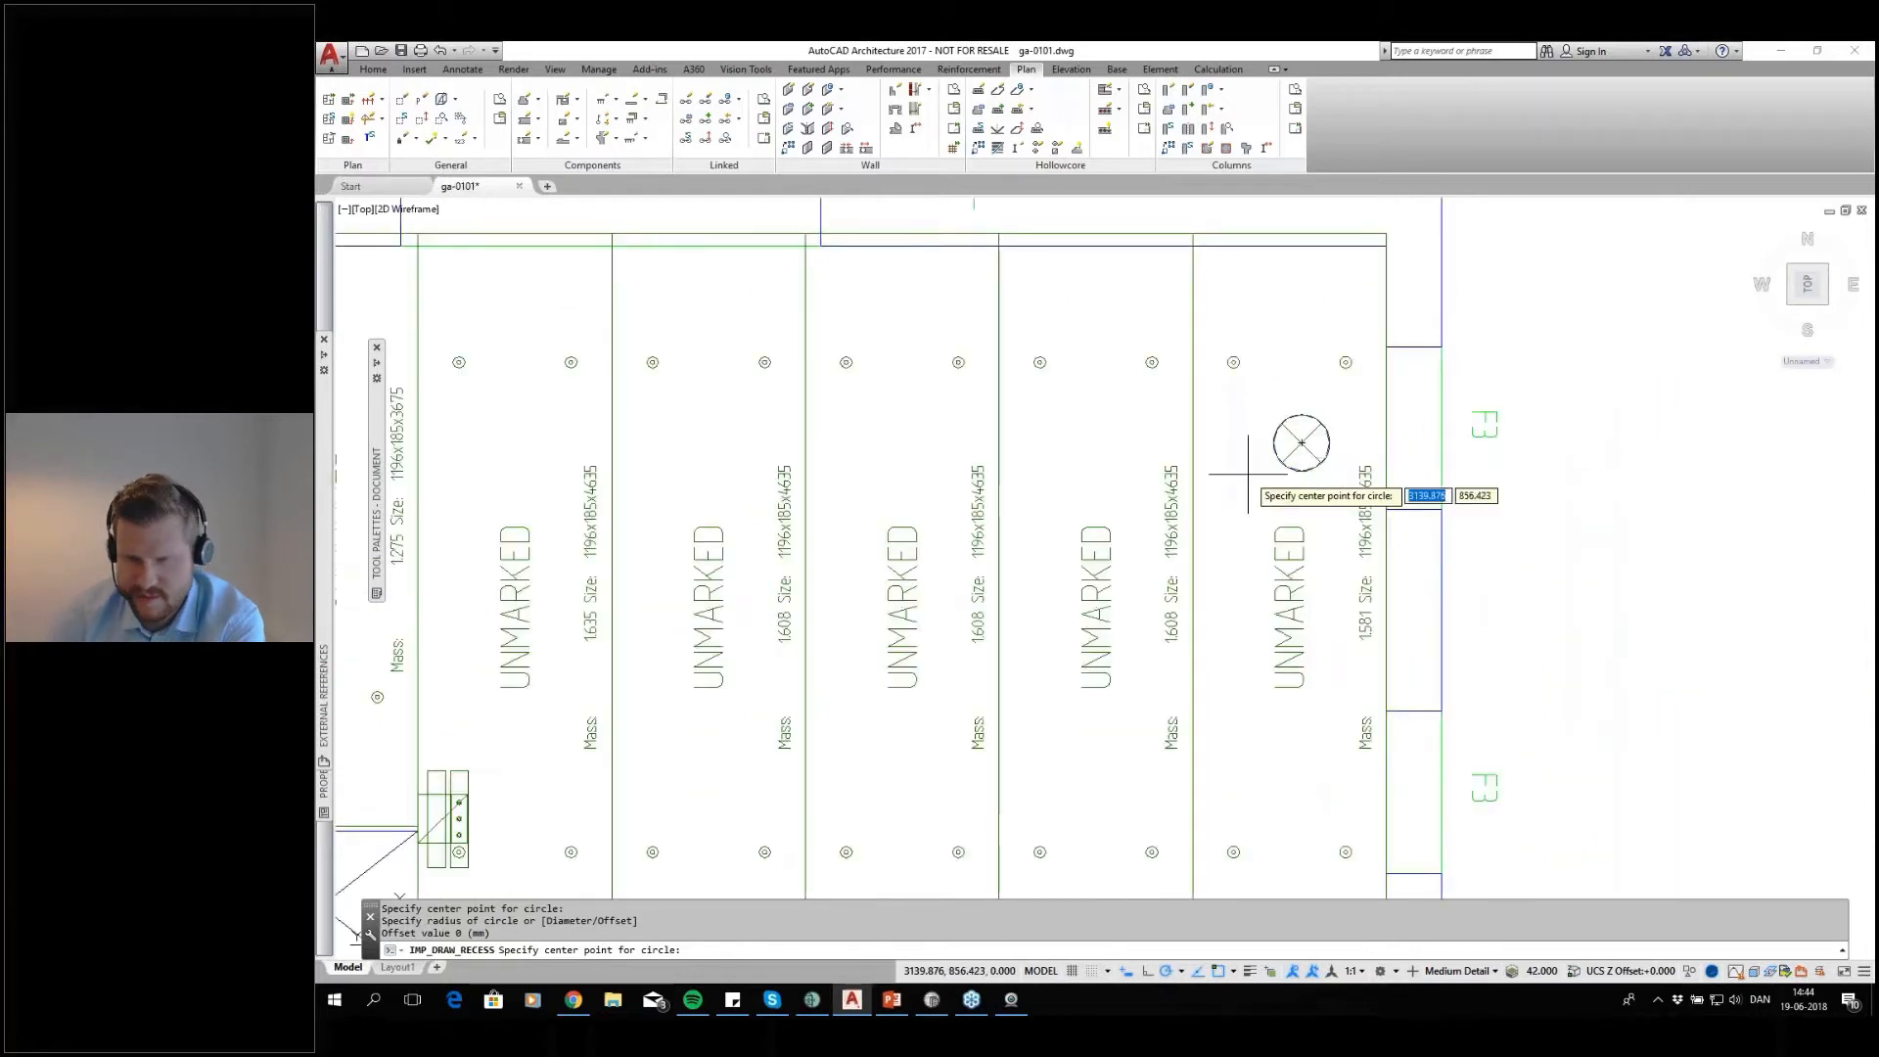
key("Return")
key("Return")
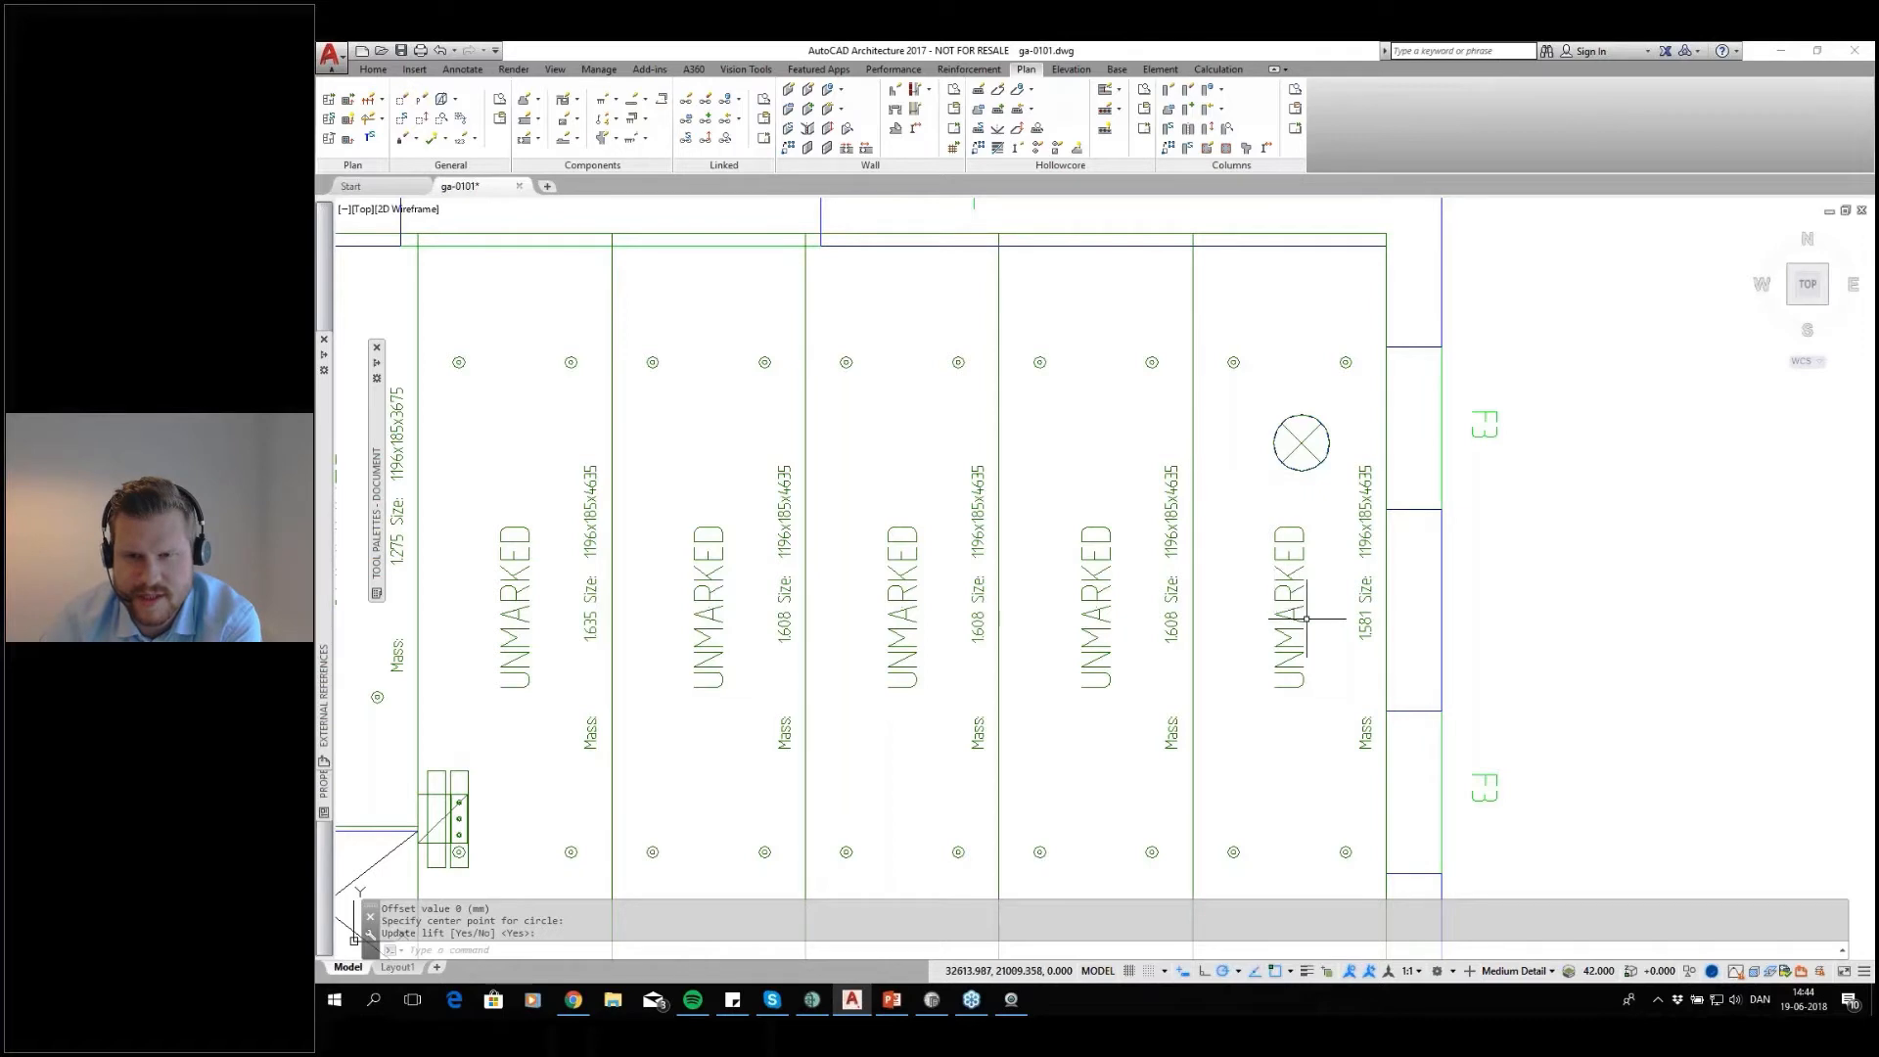
mouse_move(1286, 581)
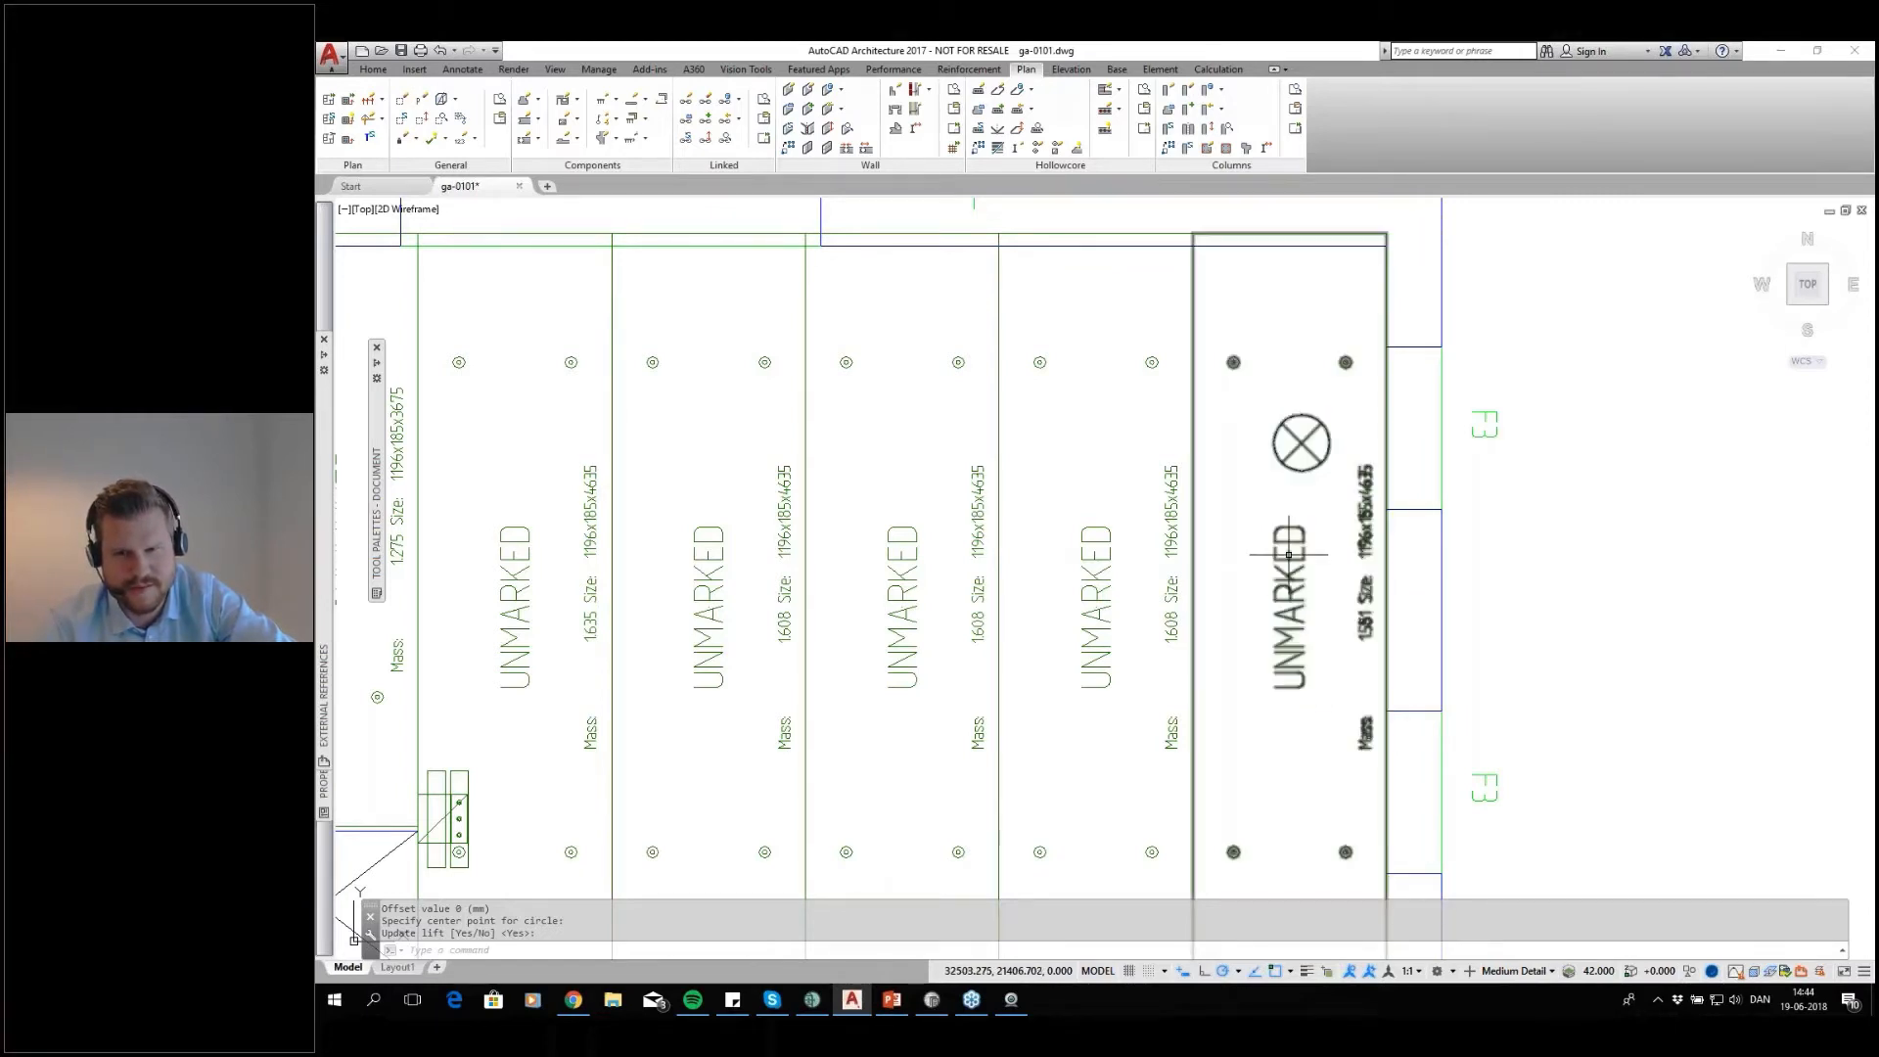
Review the whole floor plan, then switch to IMPACT Project Manager and check its Model View for slabs
scroll(1288, 555, "down", 8)
middle_click_drag(1105, 687, 1432, 509)
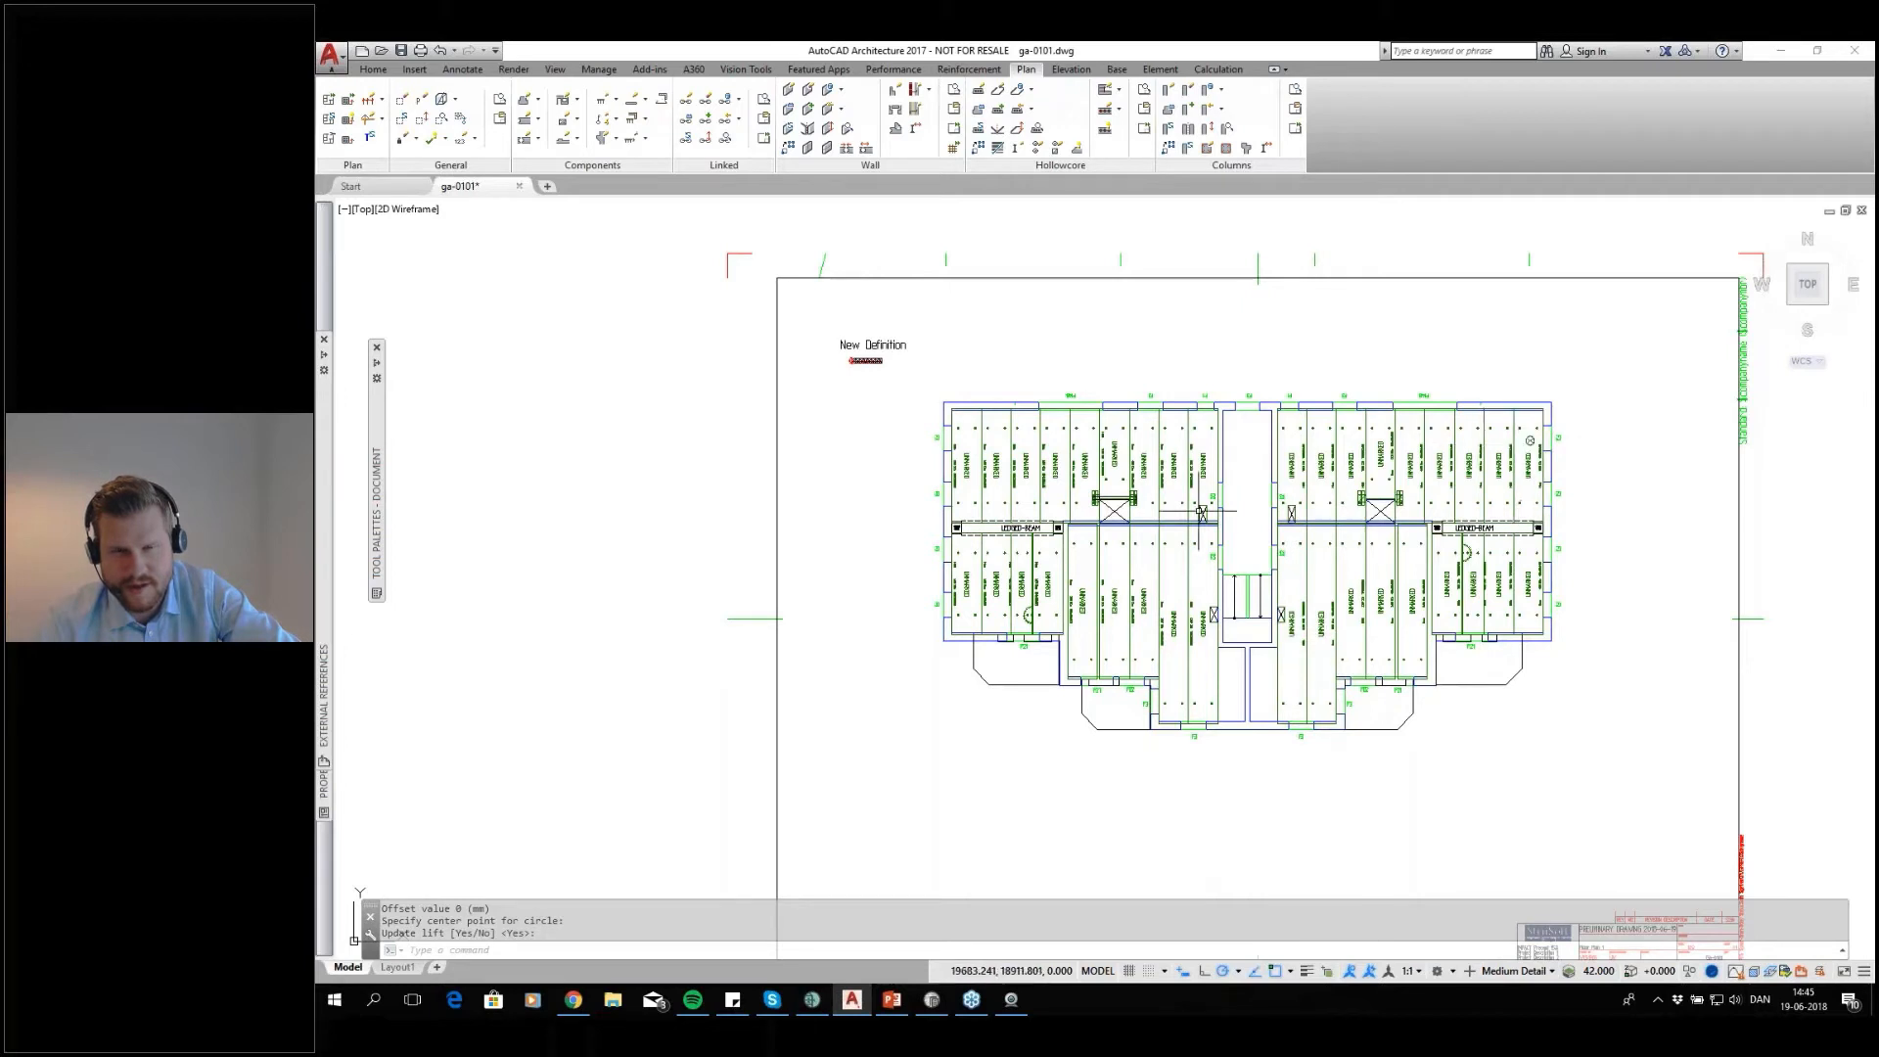
middle_click_drag(1298, 540, 1218, 505)
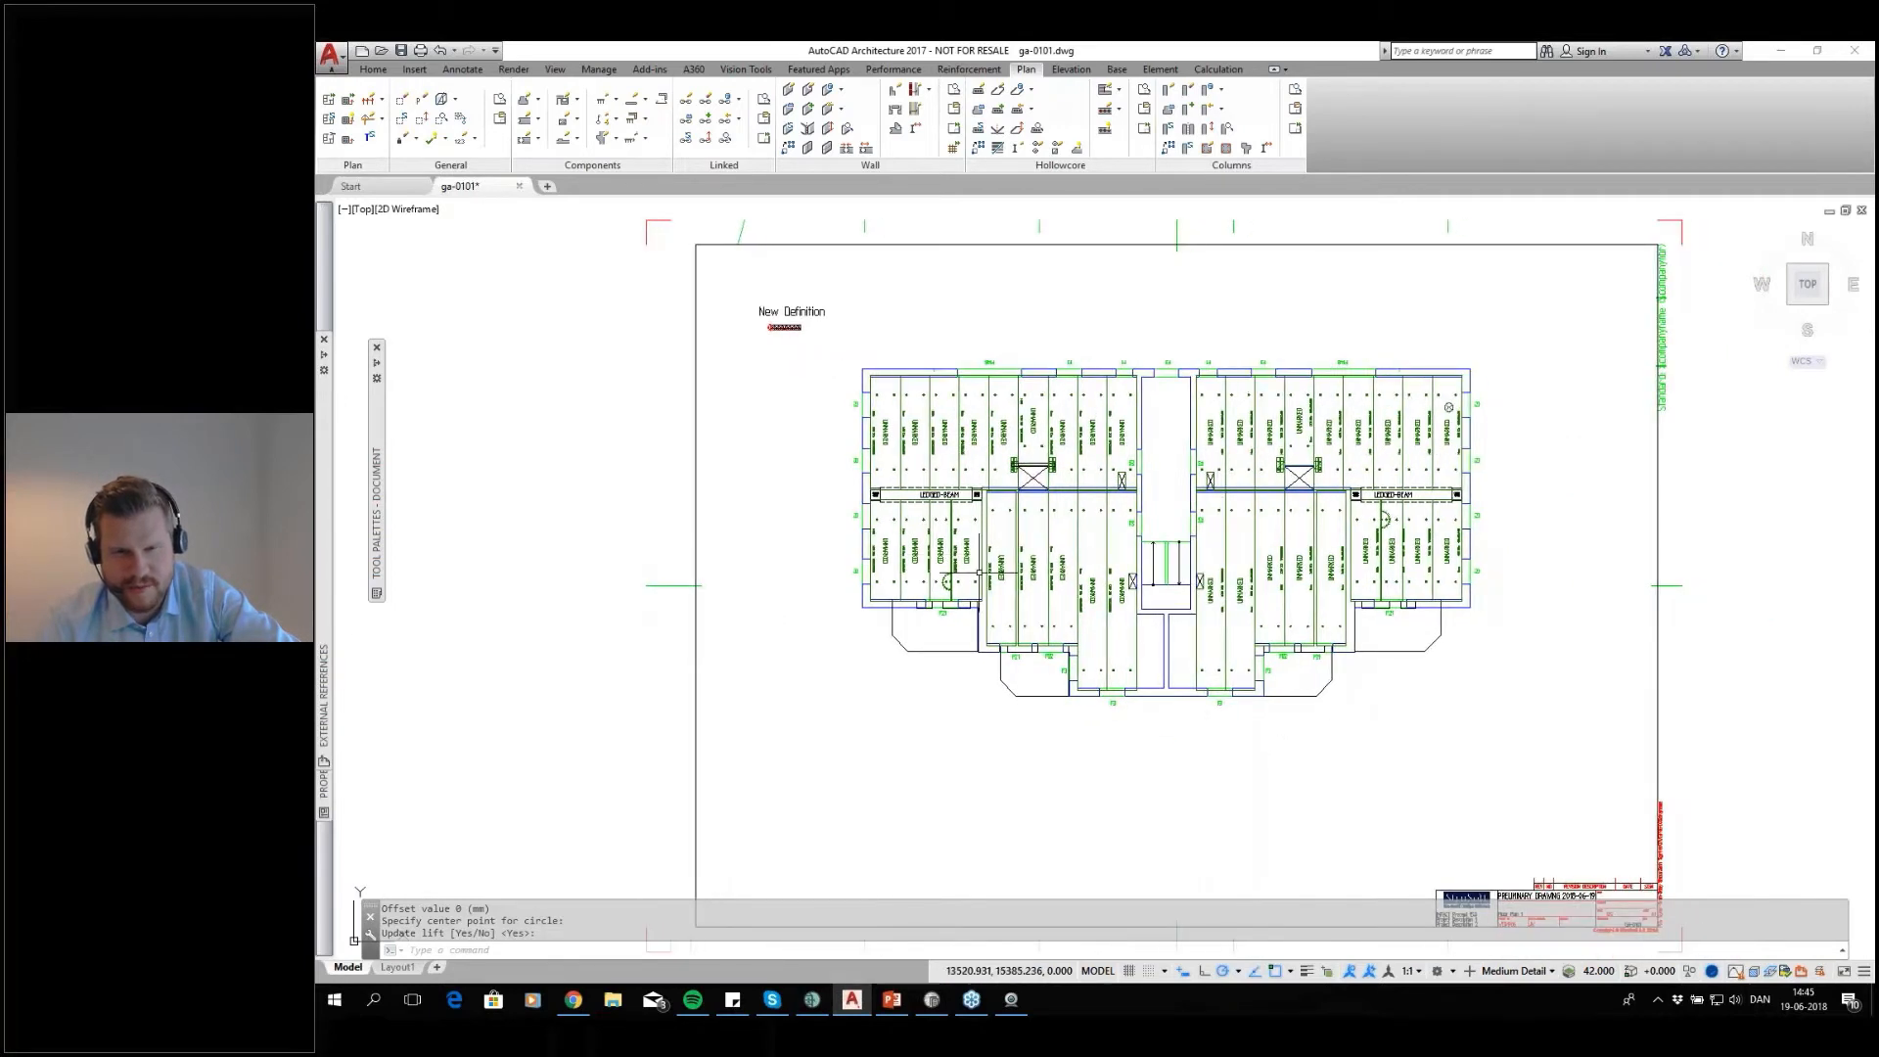
left_click(811, 1000)
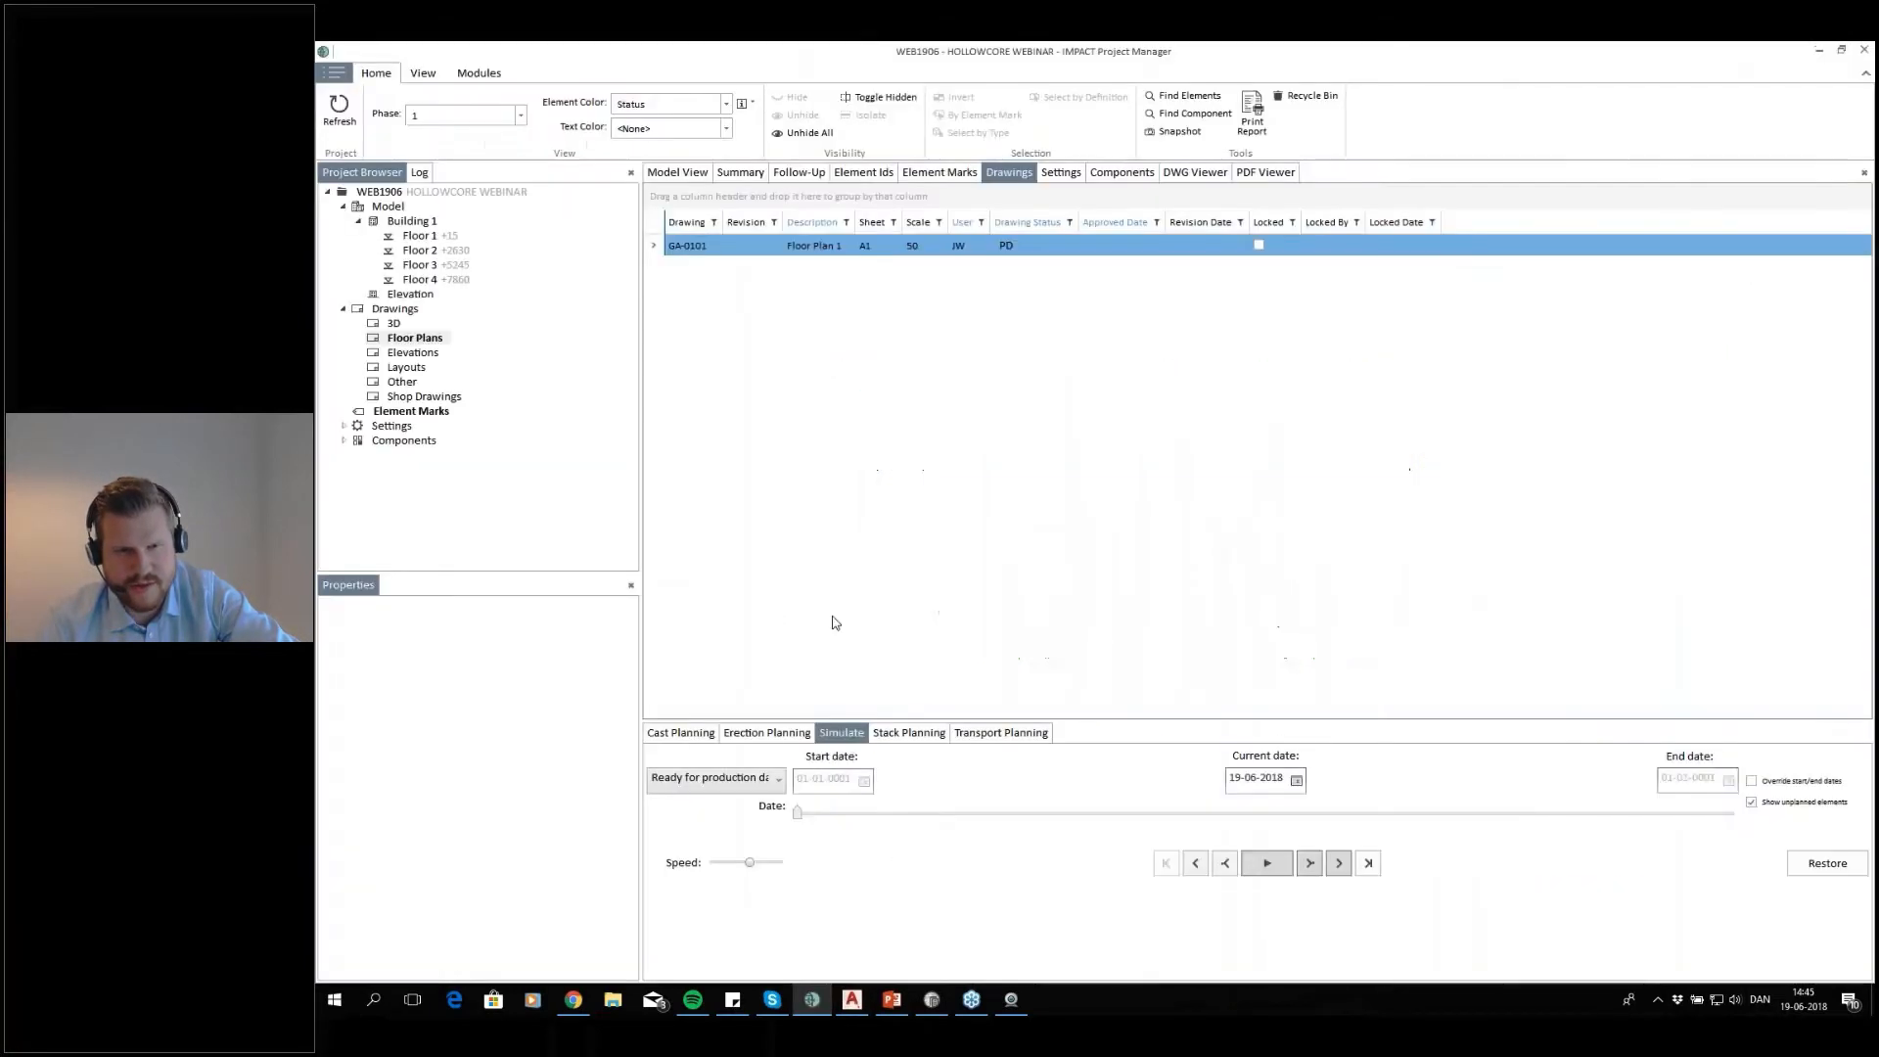
left_click(704, 174)
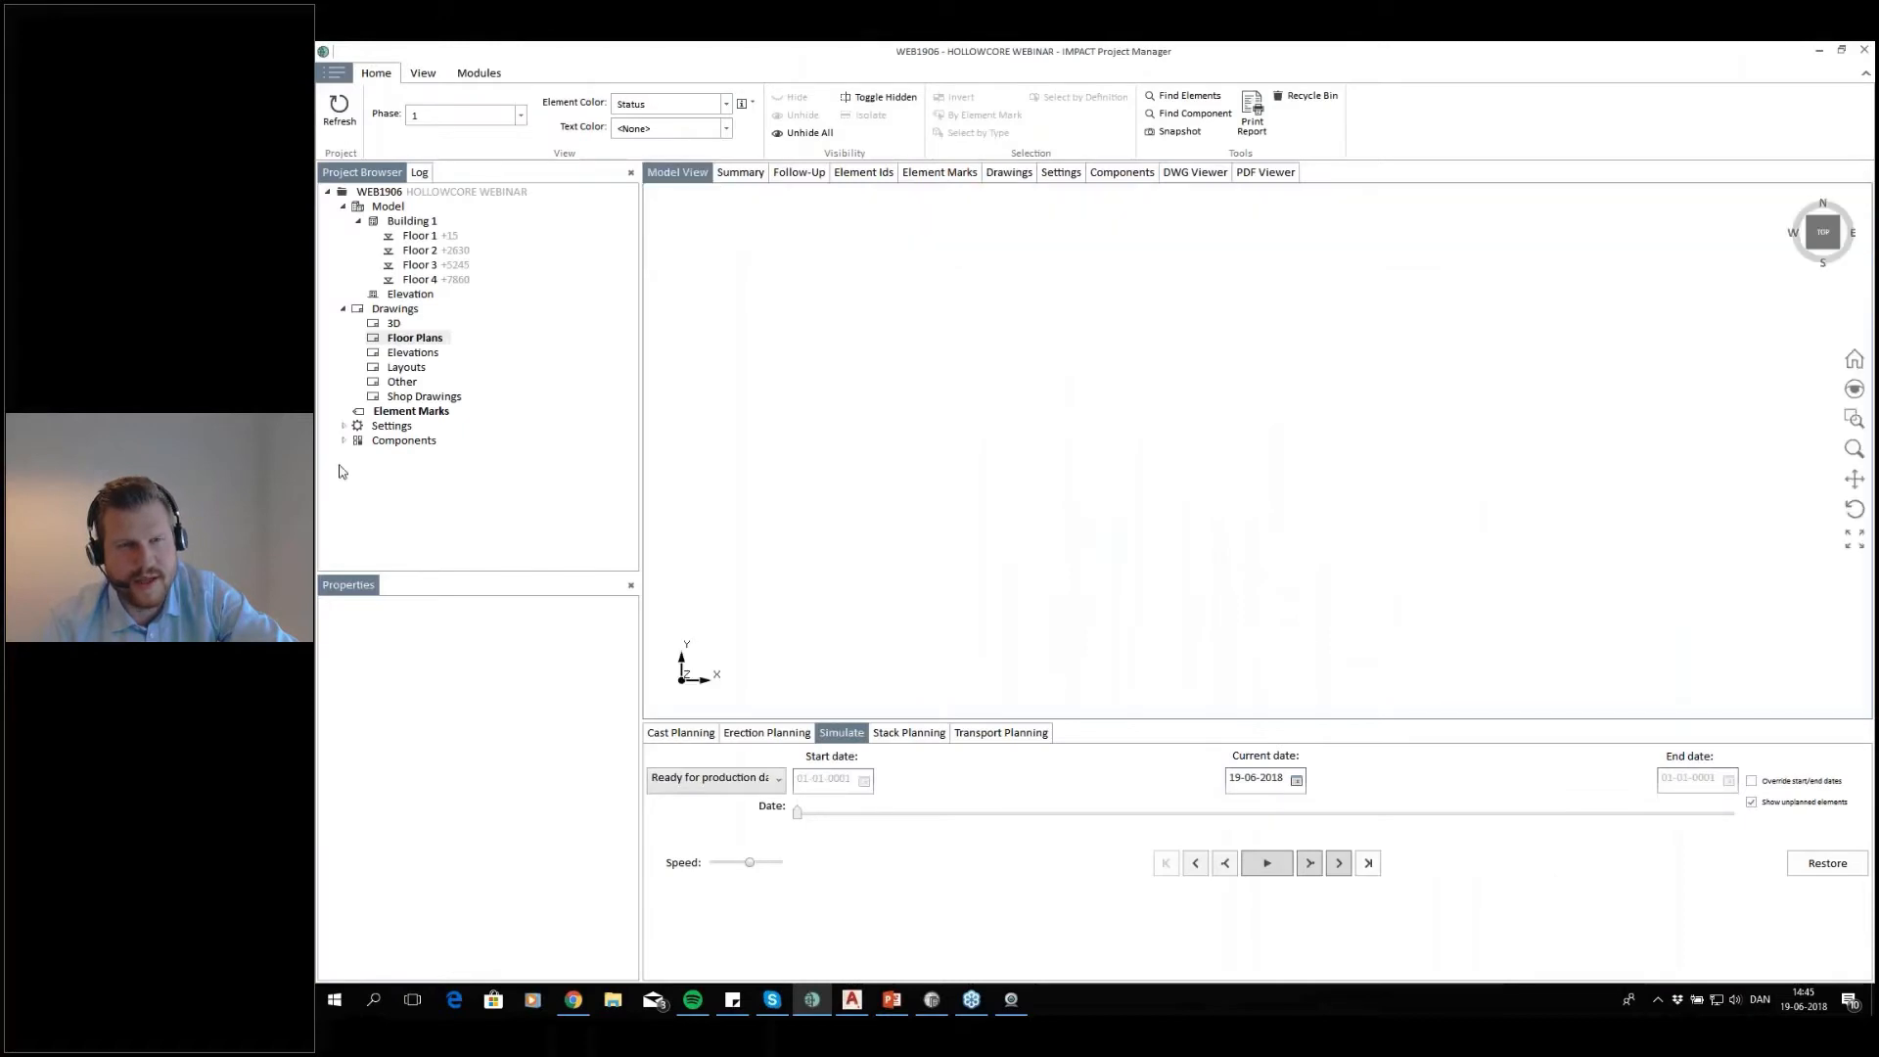
Switch back to AutoCAD and examine the slabs in the SW Isometric view, ending in the Top view
left_click(851, 999)
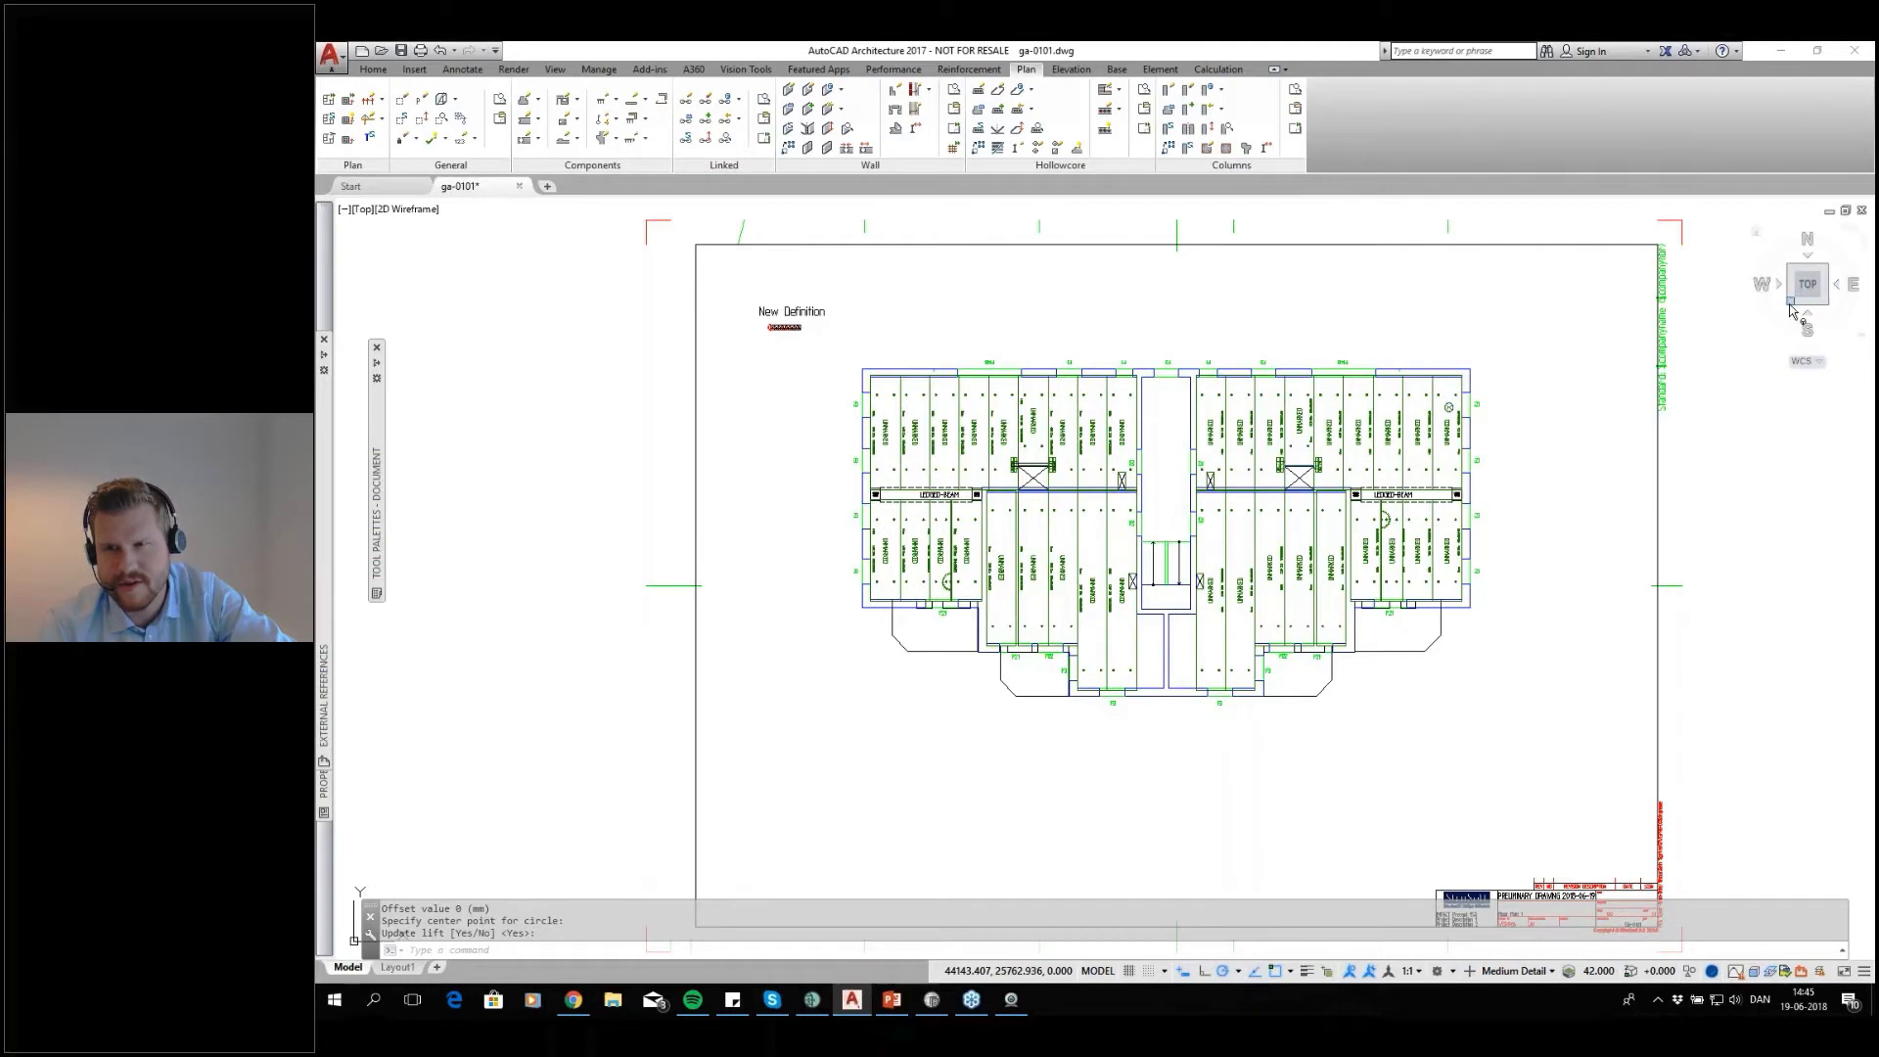
left_click(367, 210)
left_click(451, 360)
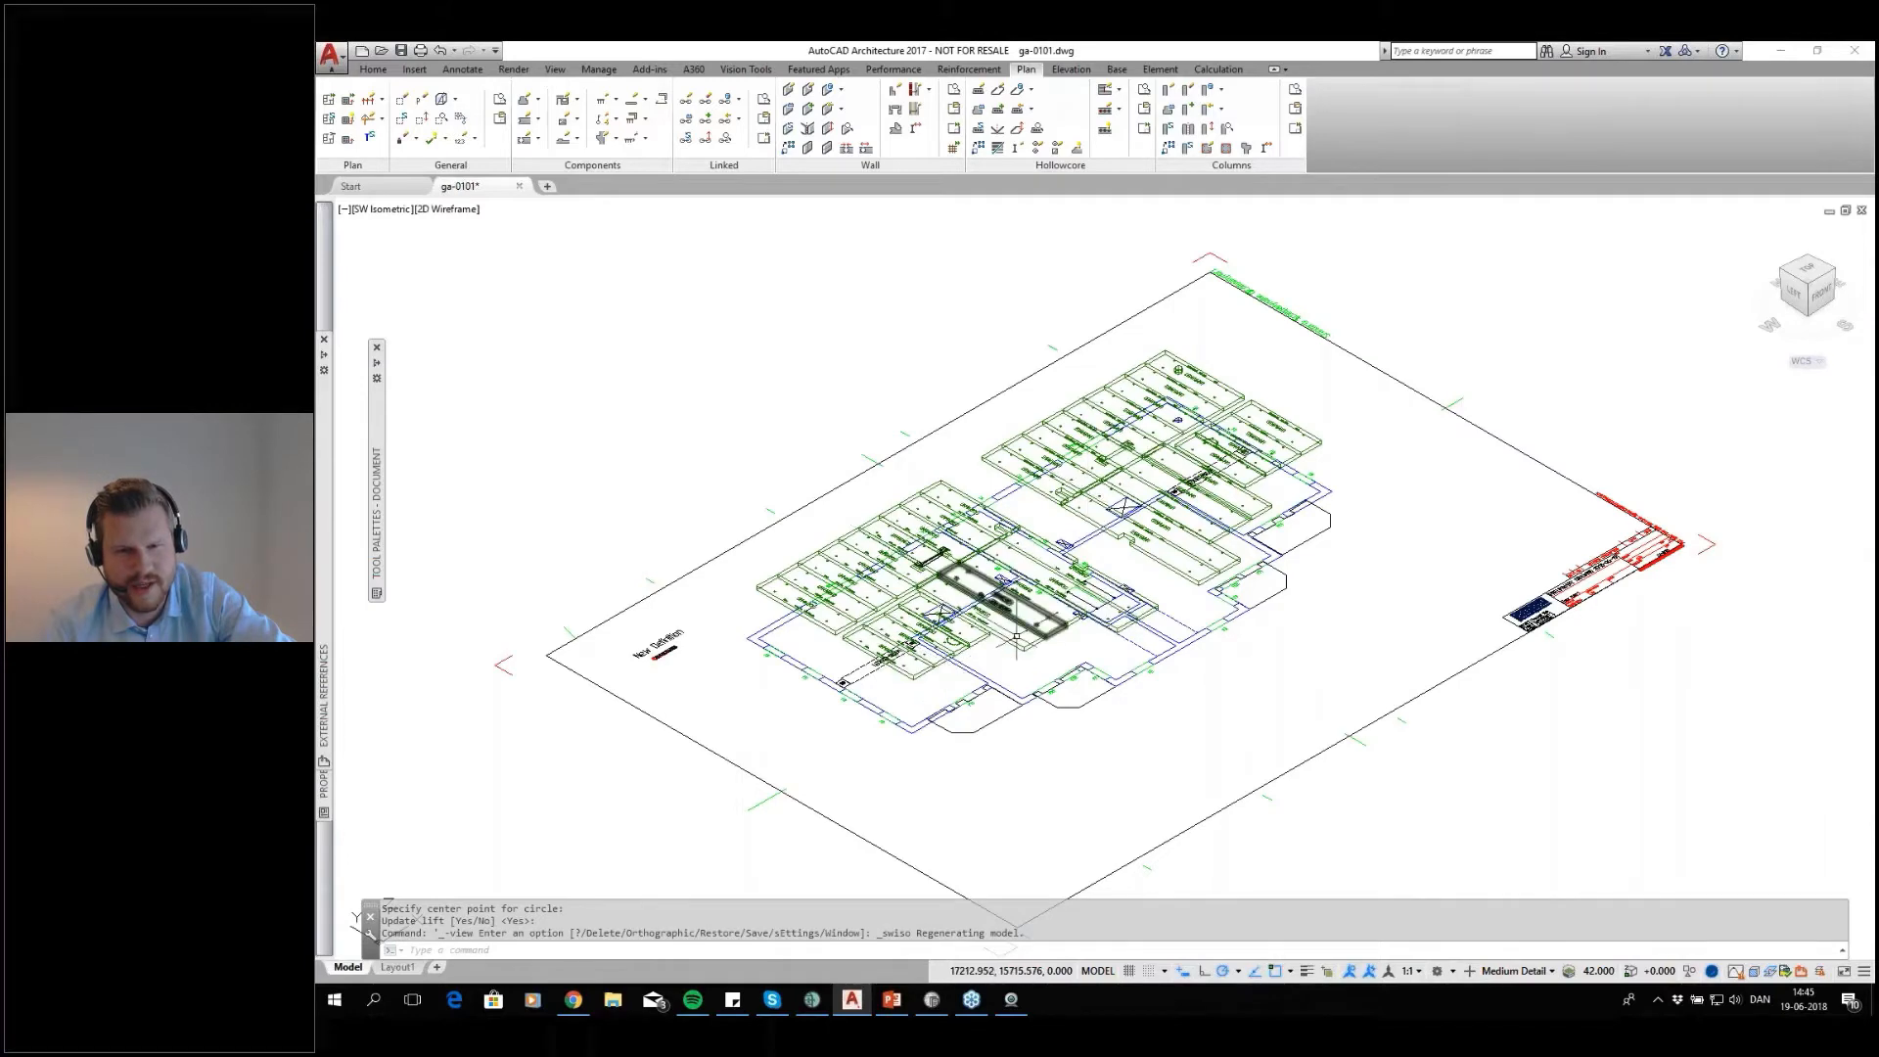
scroll(1017, 638, "up", 5)
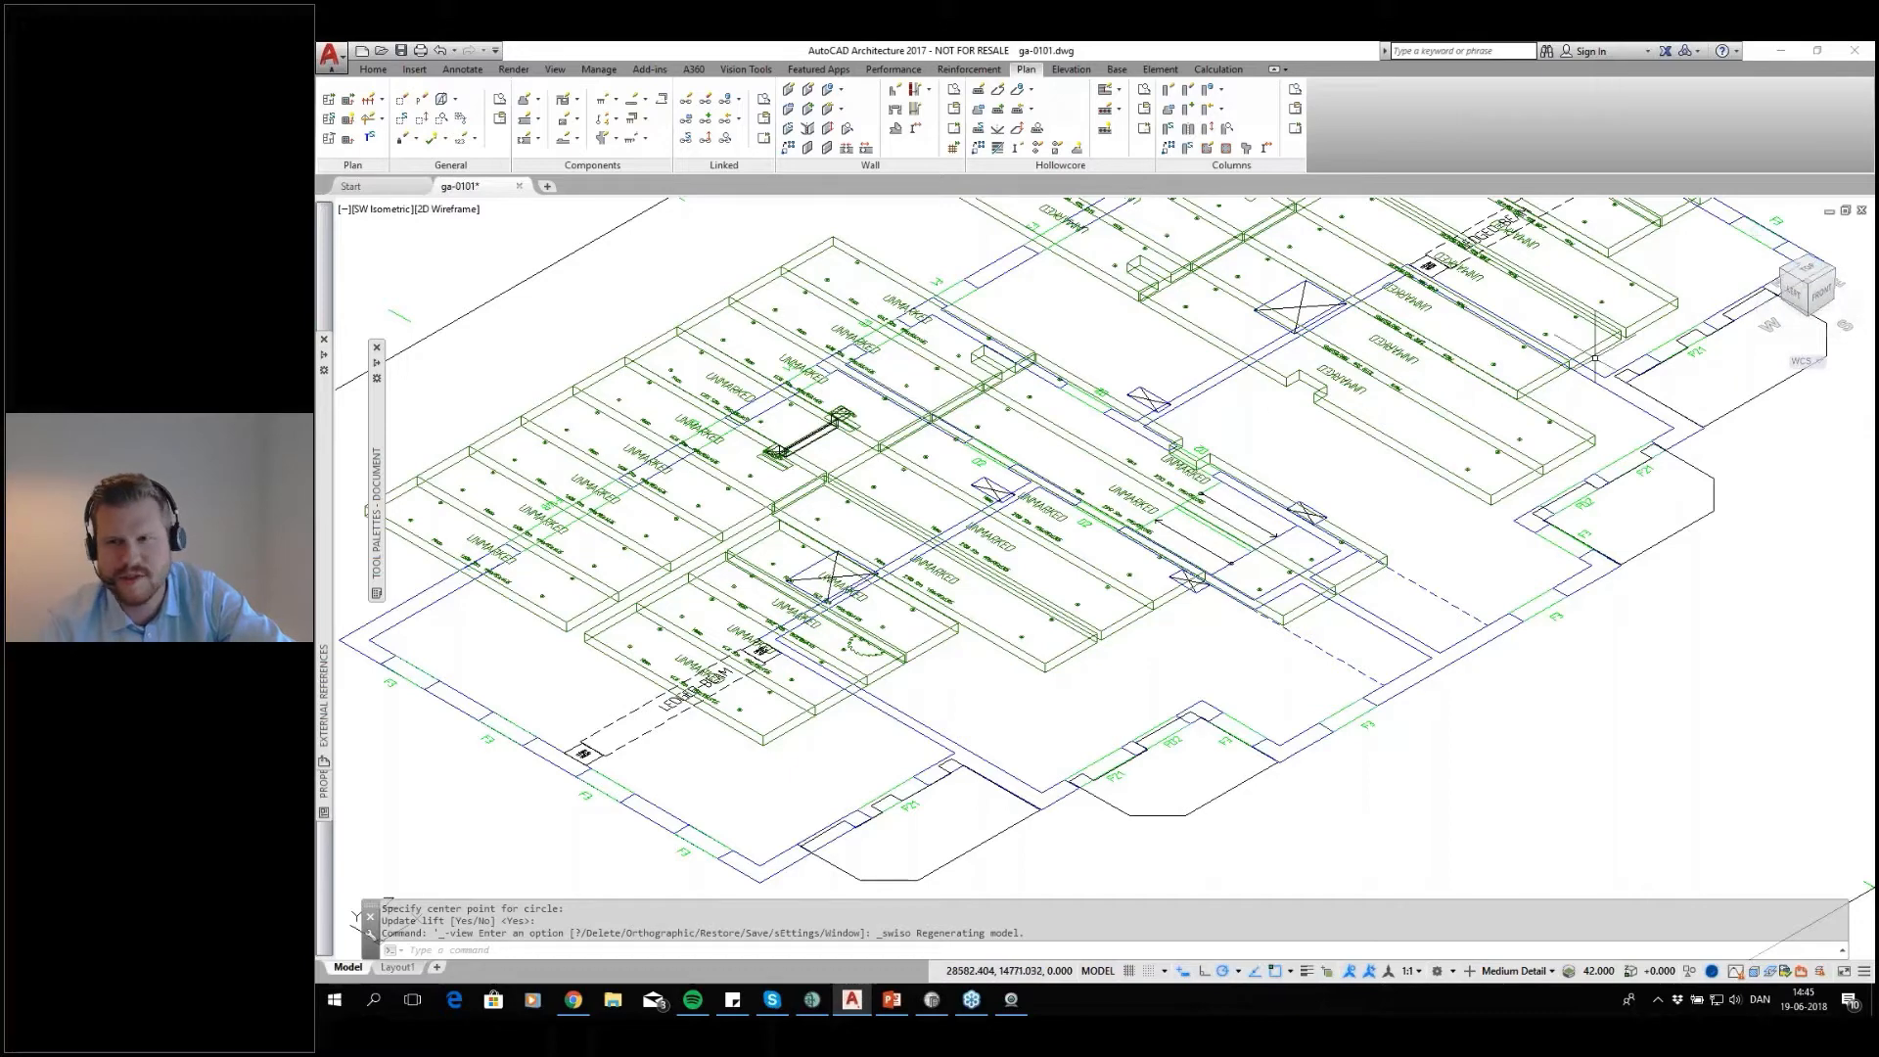
left_click(1807, 269)
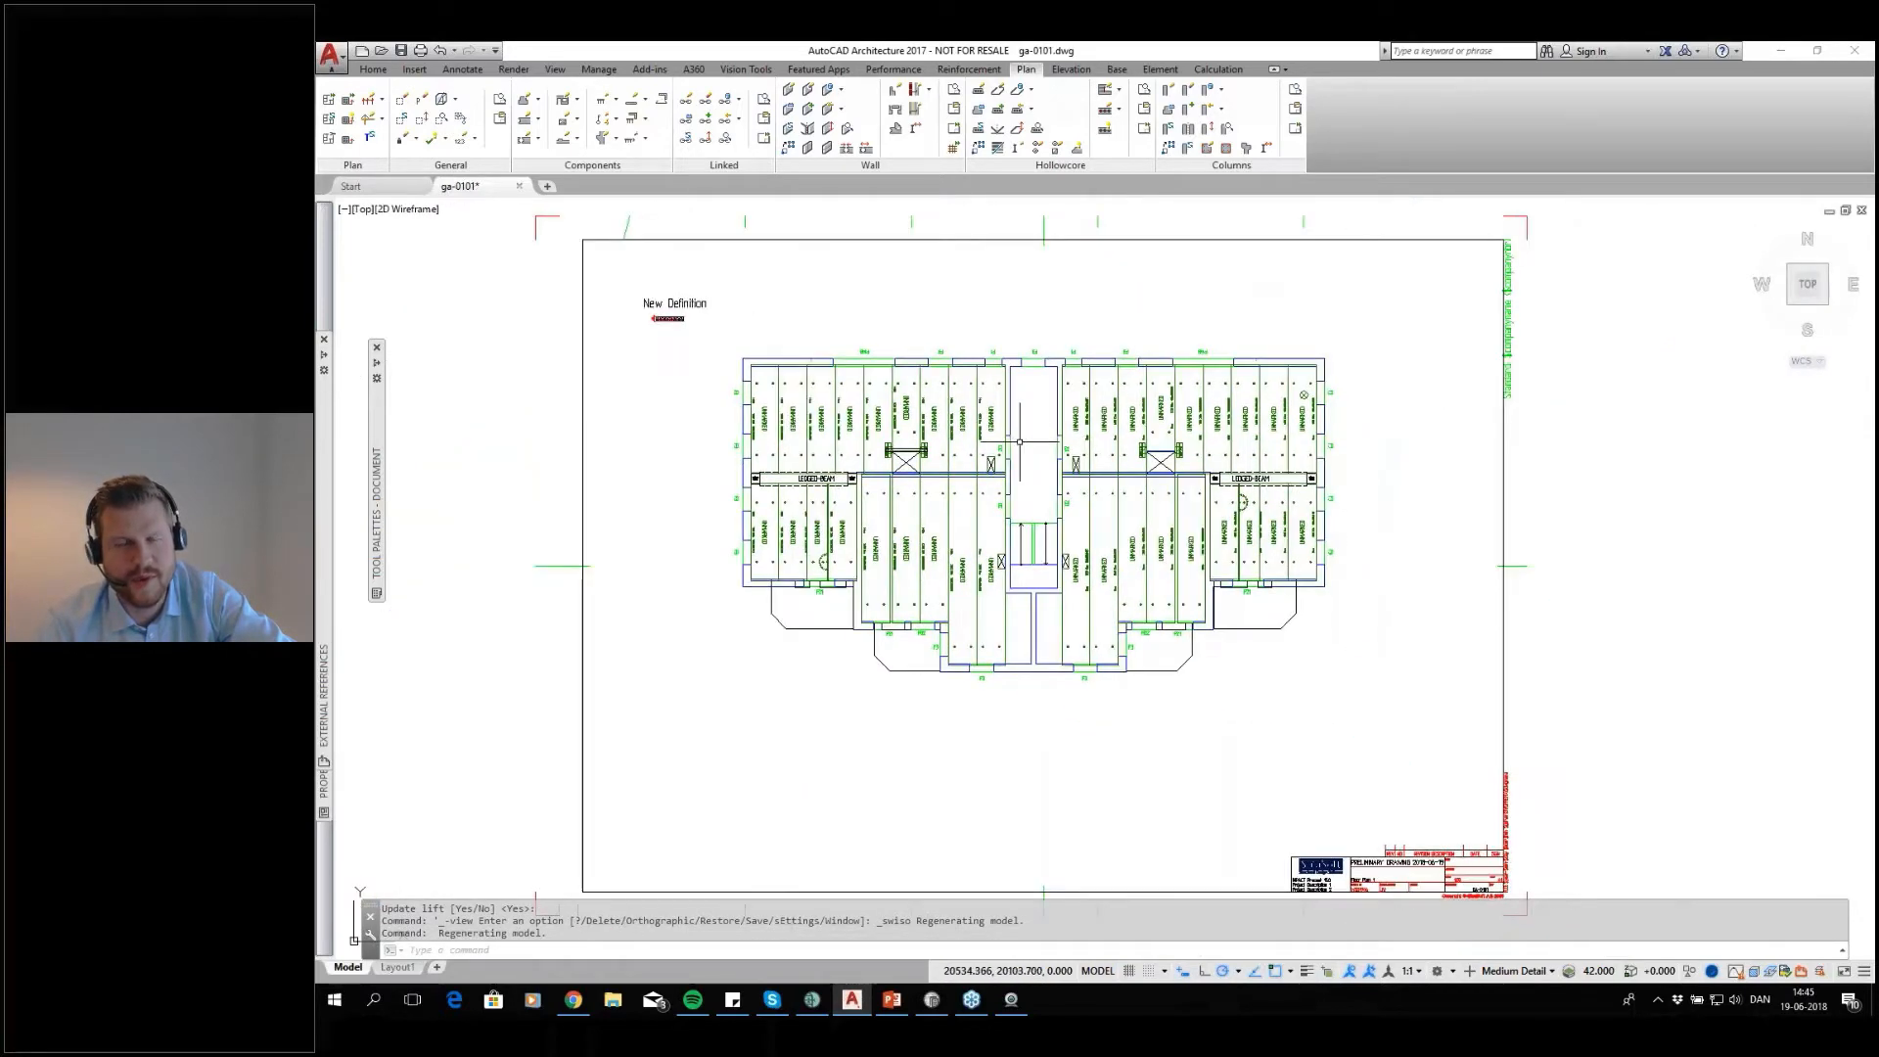
Save the nine slabs of the north-western row with Save Hollow Core and the Selection option, accepting HC1 for the new element mark
scroll(1020, 442, "up", 2)
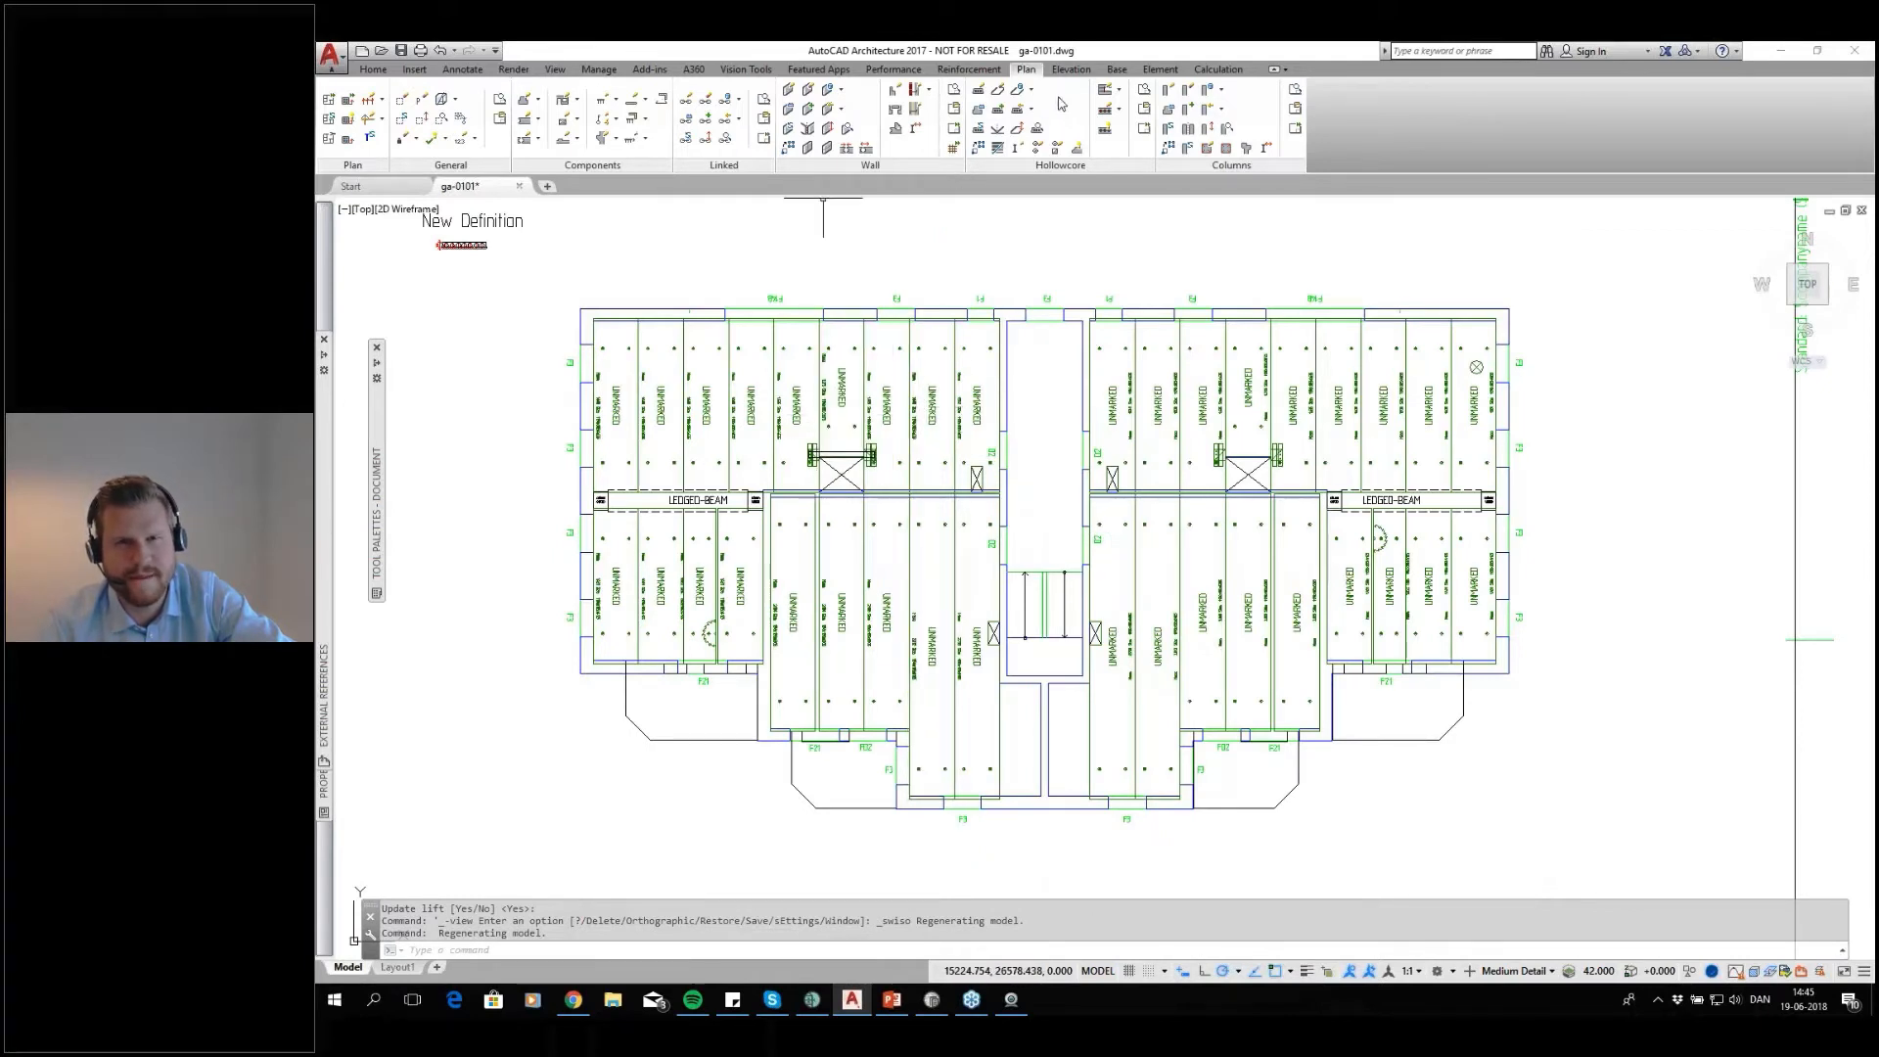
left_click(1033, 90)
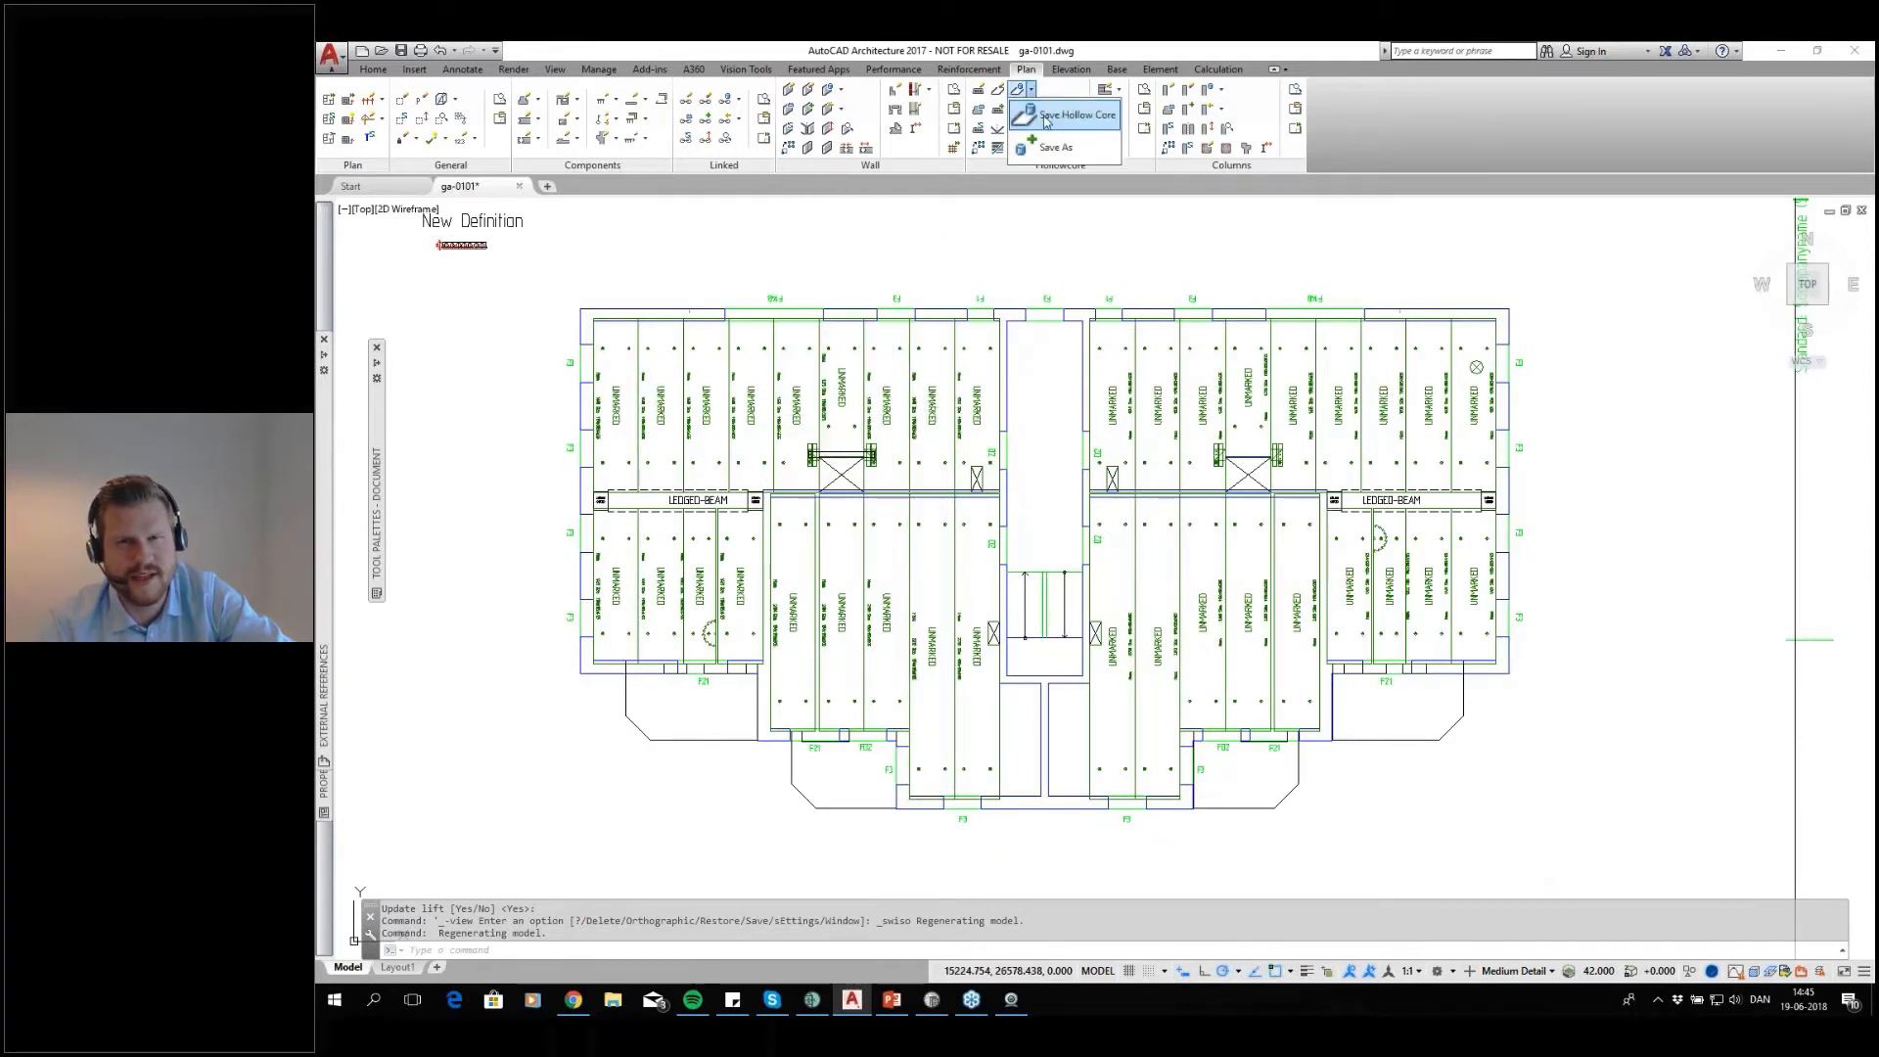
left_click(1045, 120)
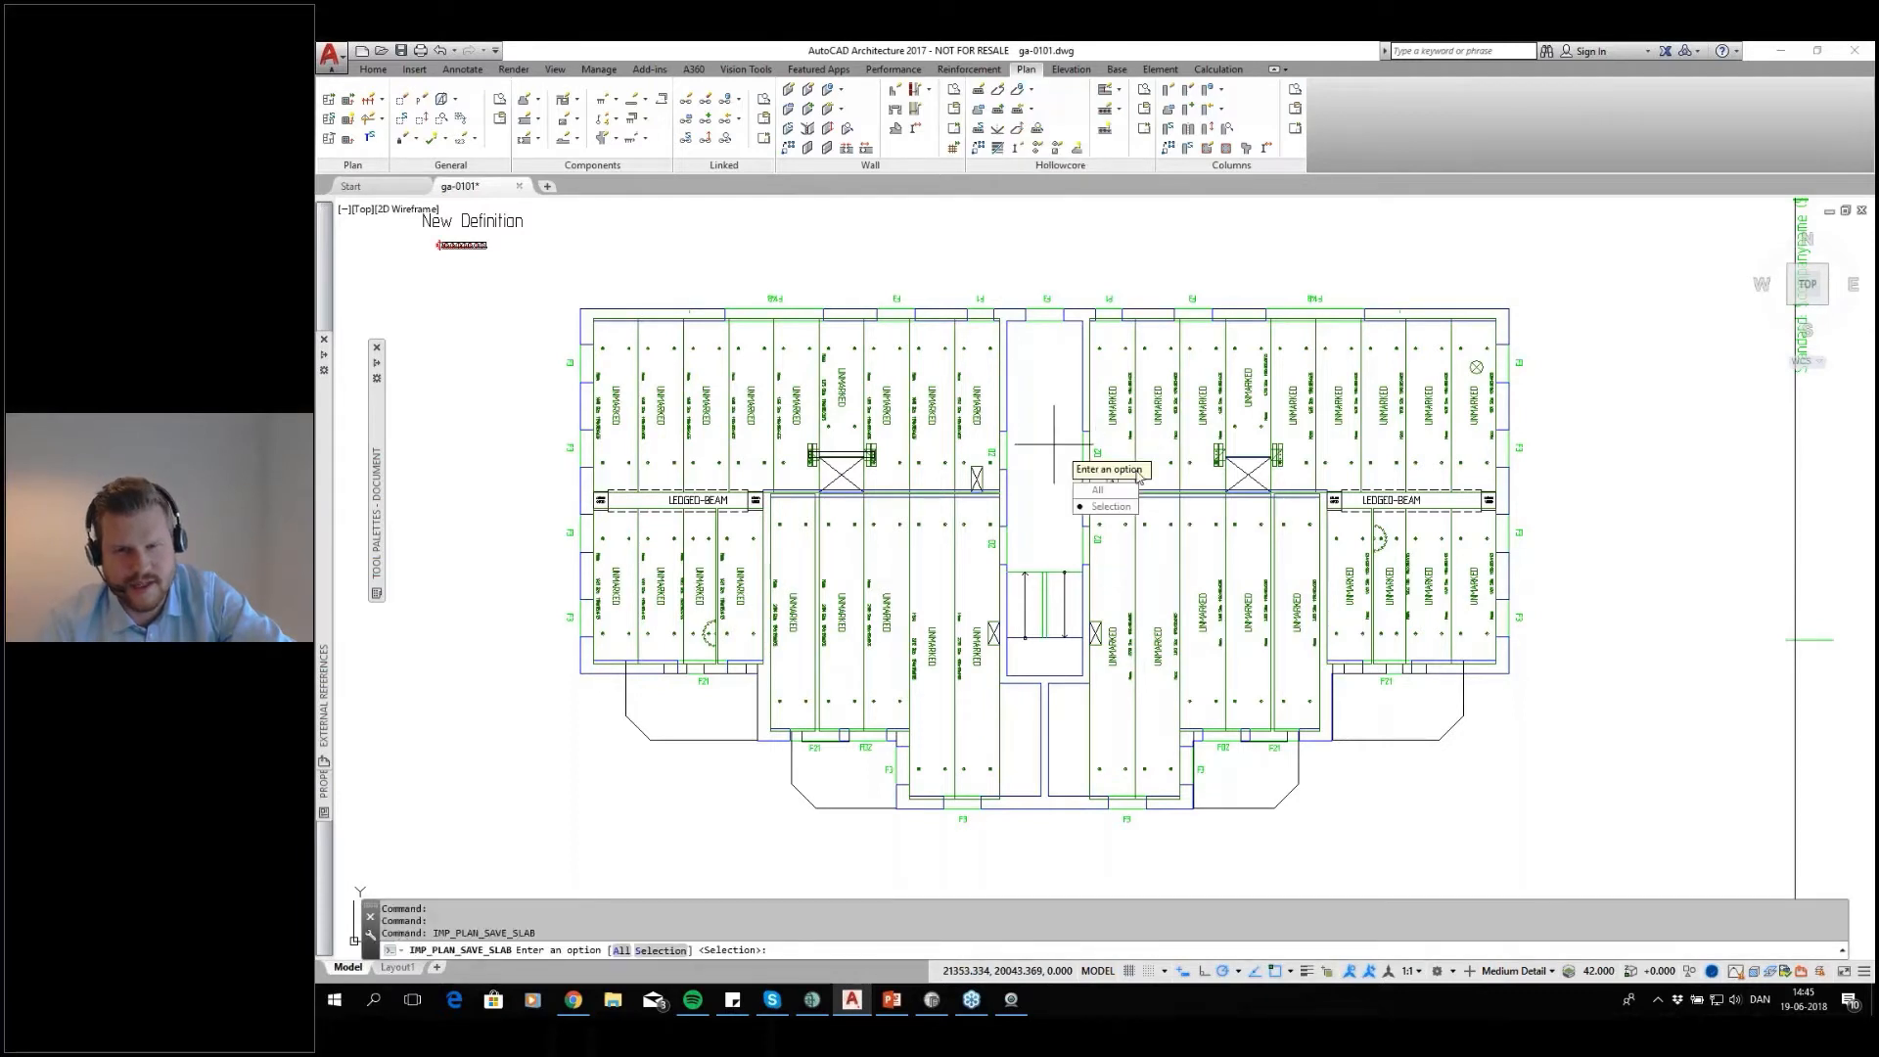
left_click(1110, 506)
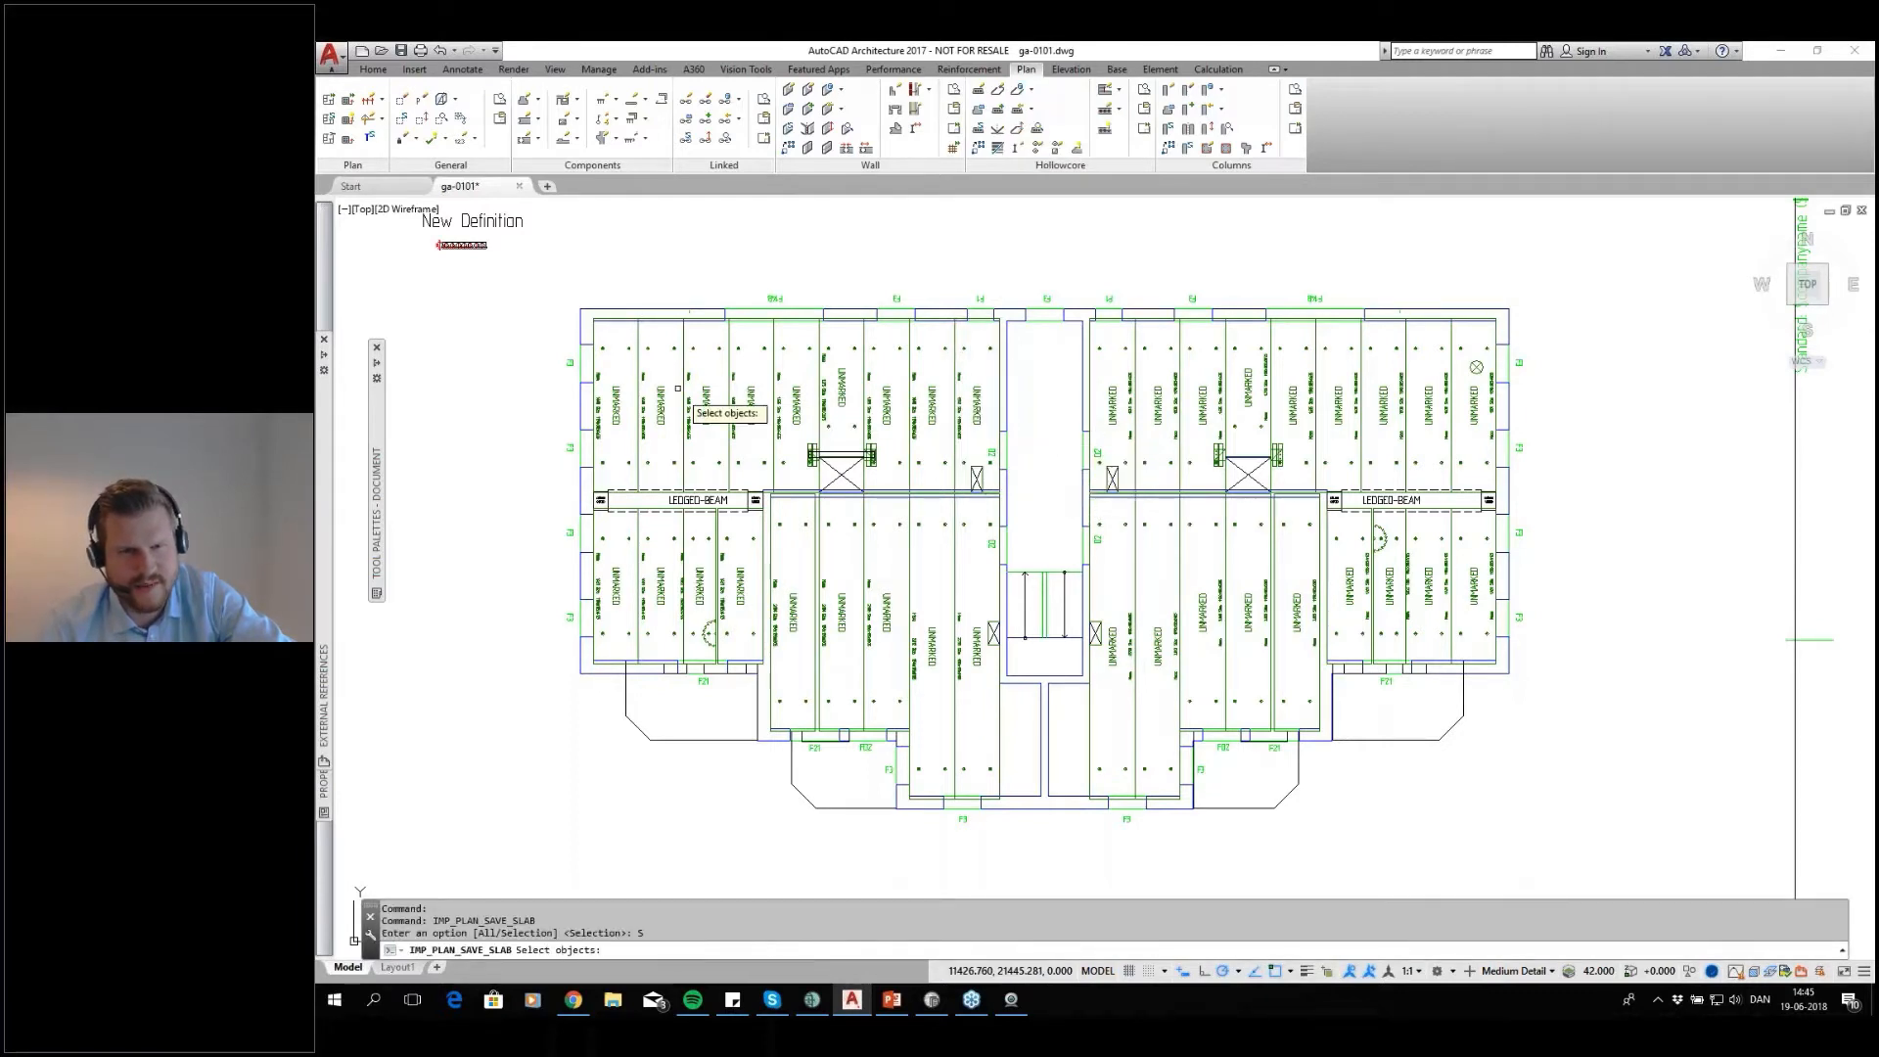
left_click(609, 411)
left_click(671, 411)
left_click(709, 398)
left_click(750, 402)
left_click(808, 401)
left_click(792, 413)
left_click(839, 402)
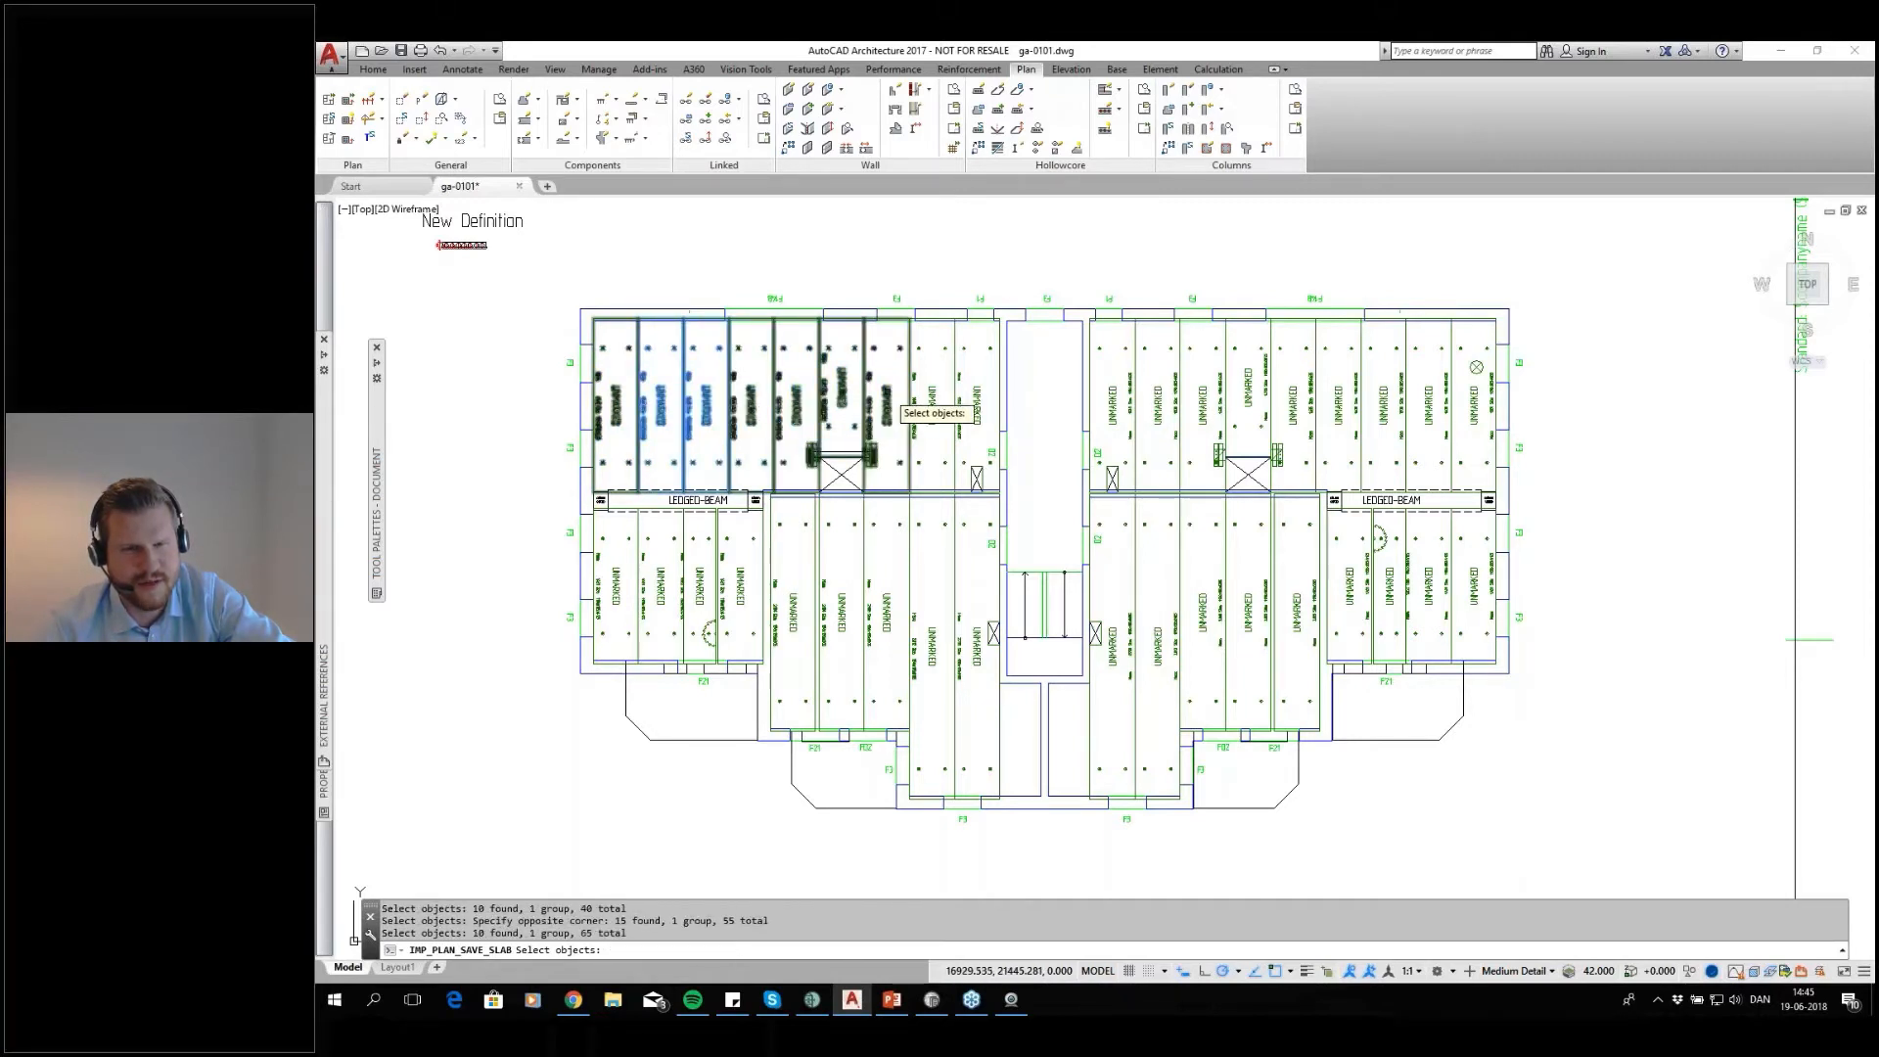
left_click(889, 402)
left_click(946, 399)
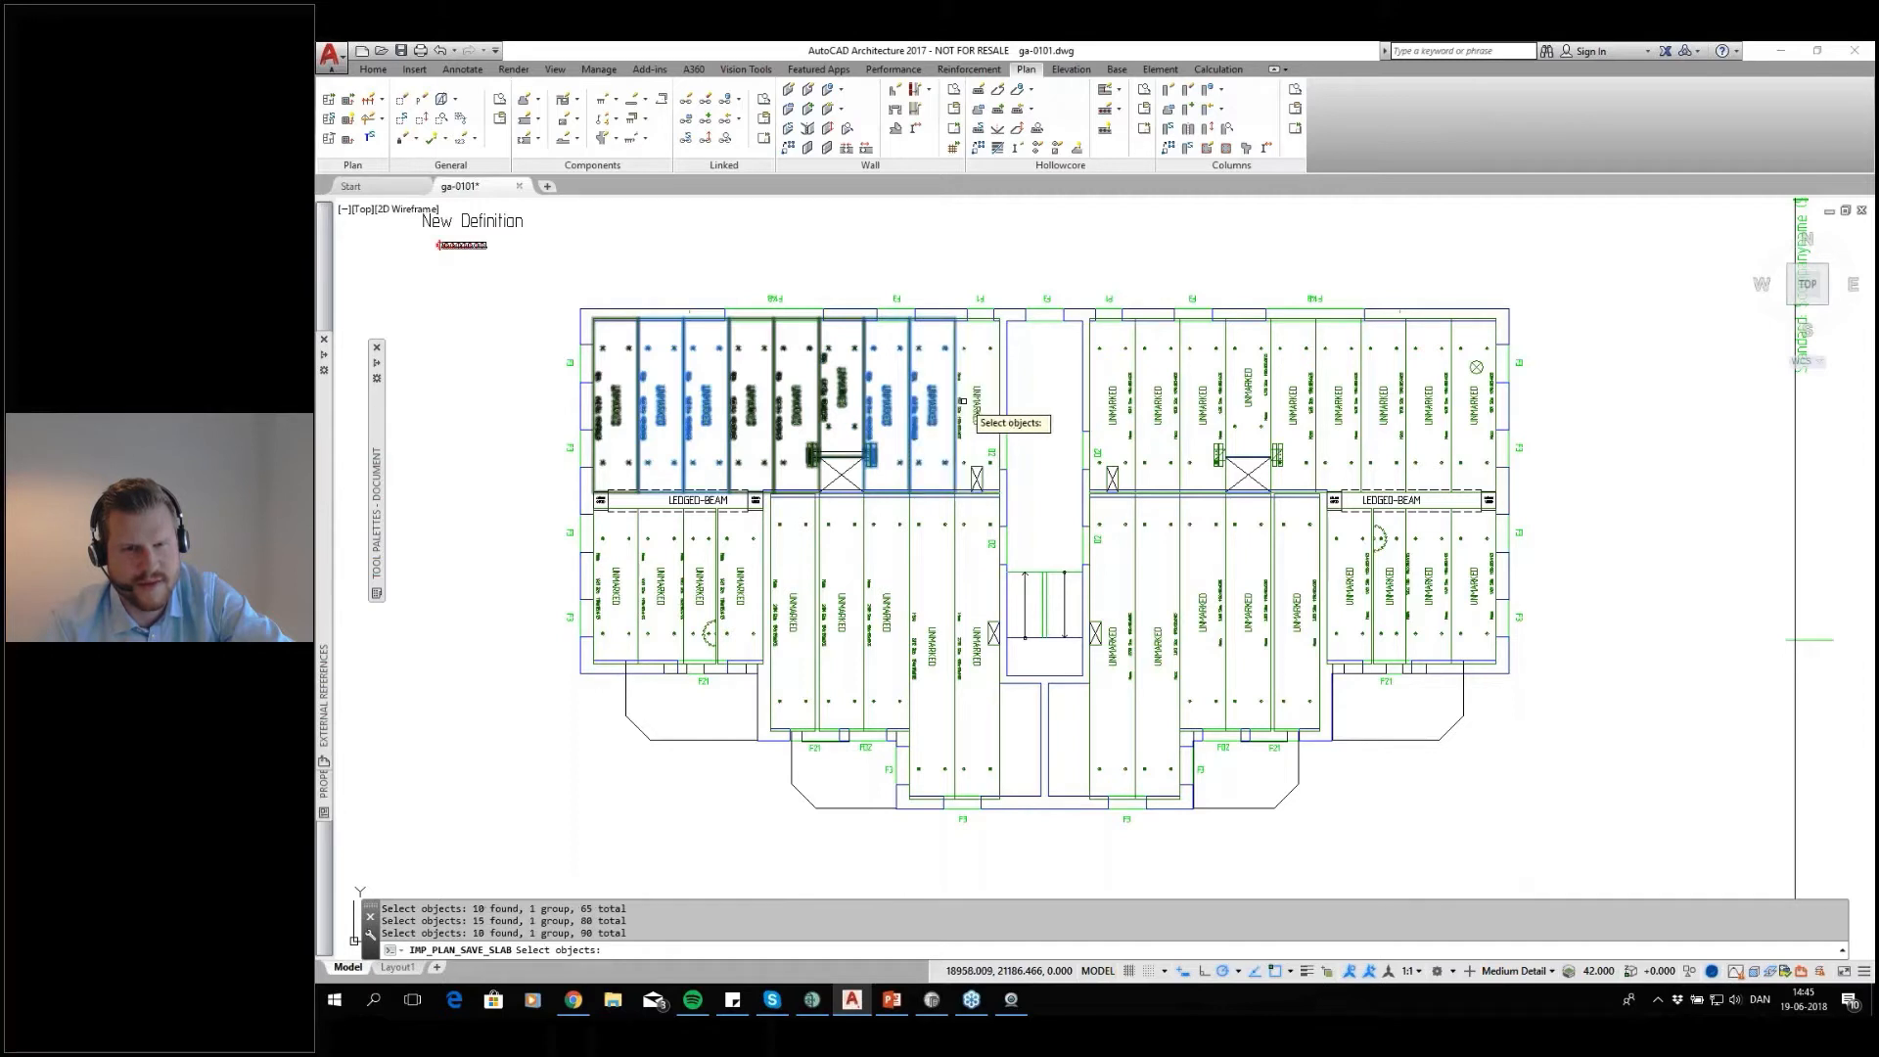
left_click(972, 401)
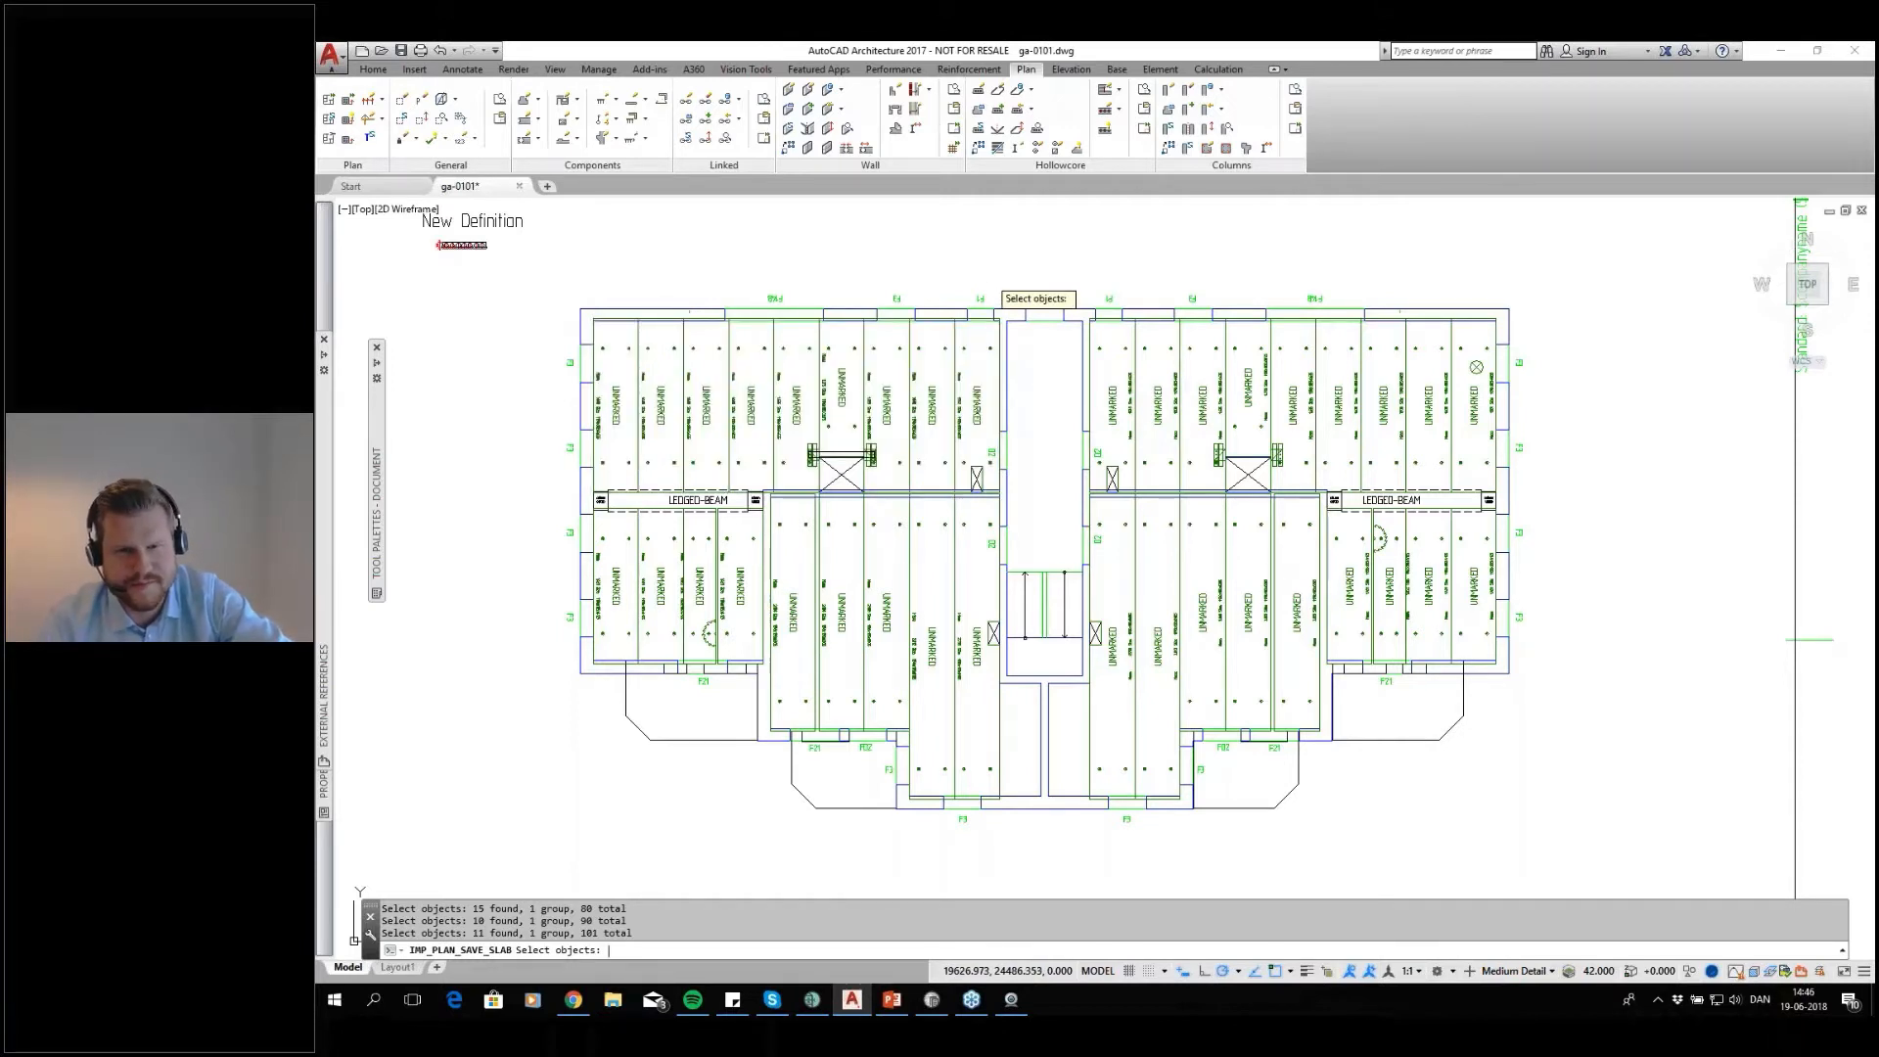
key("Return")
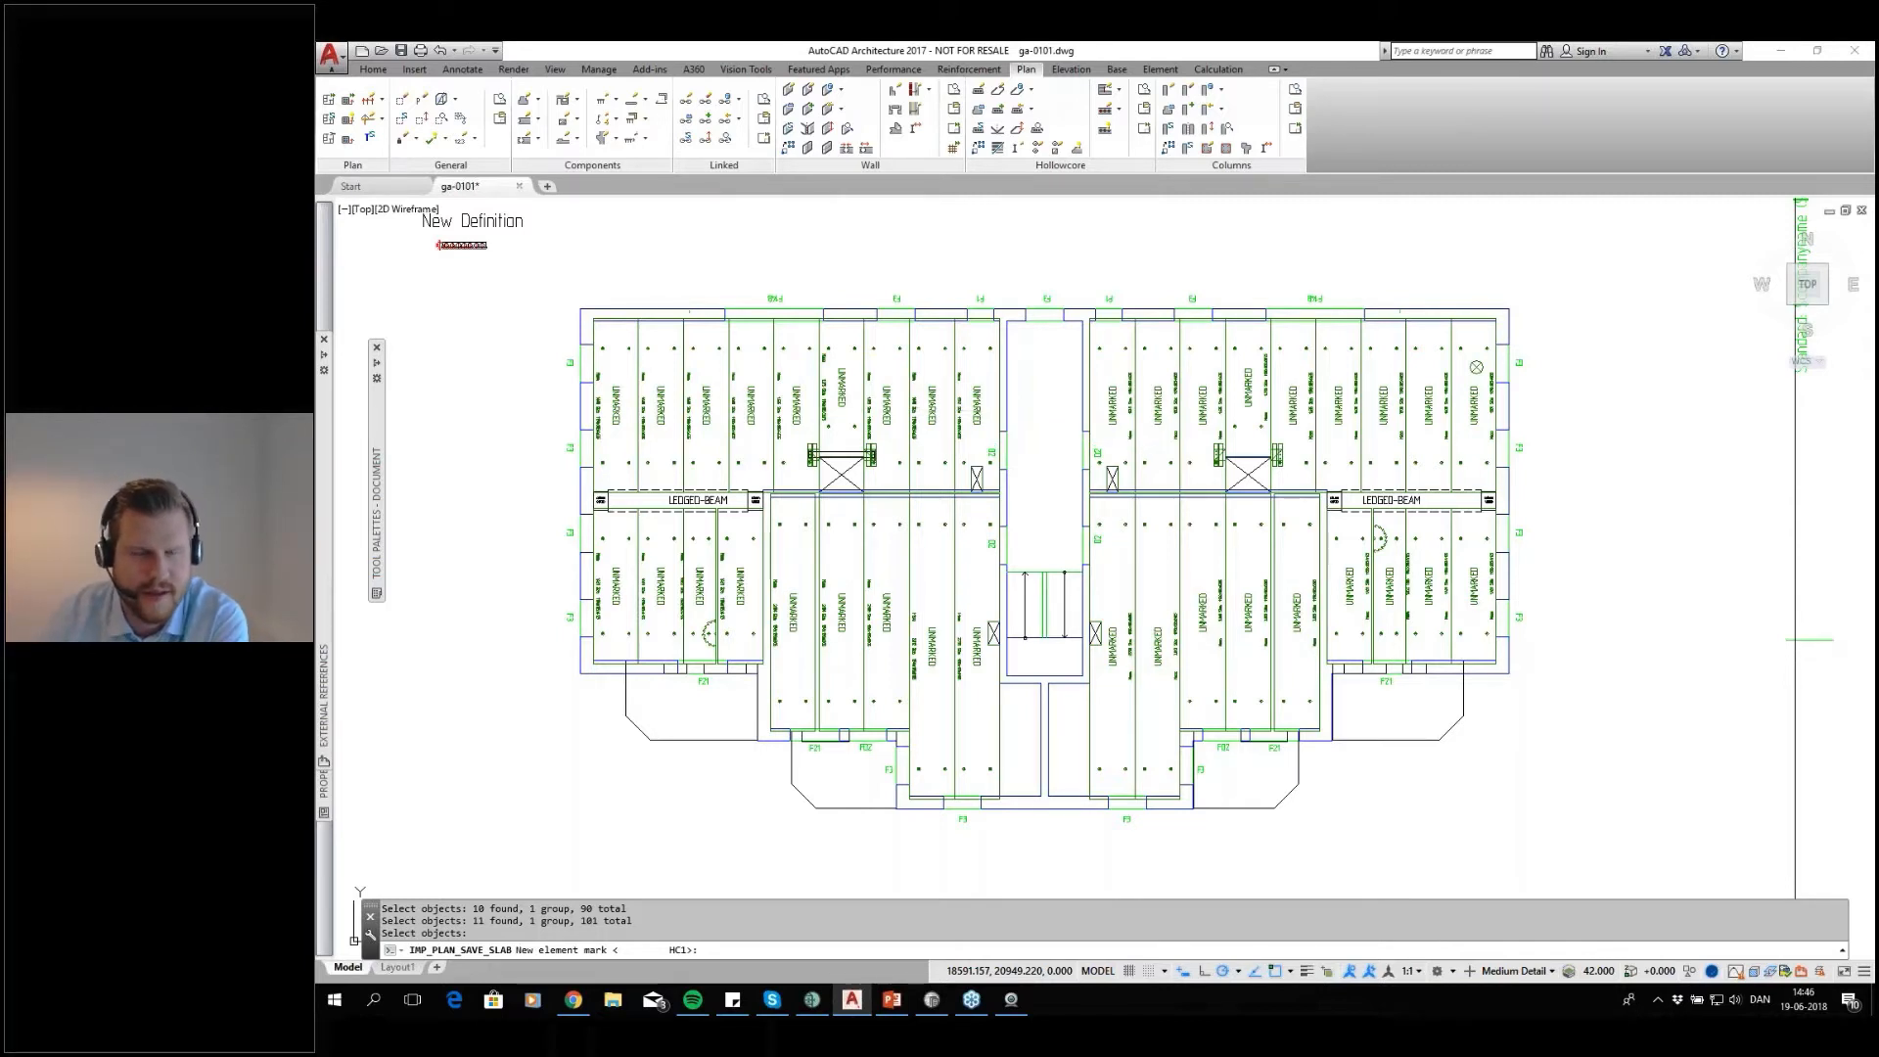
key("Return")
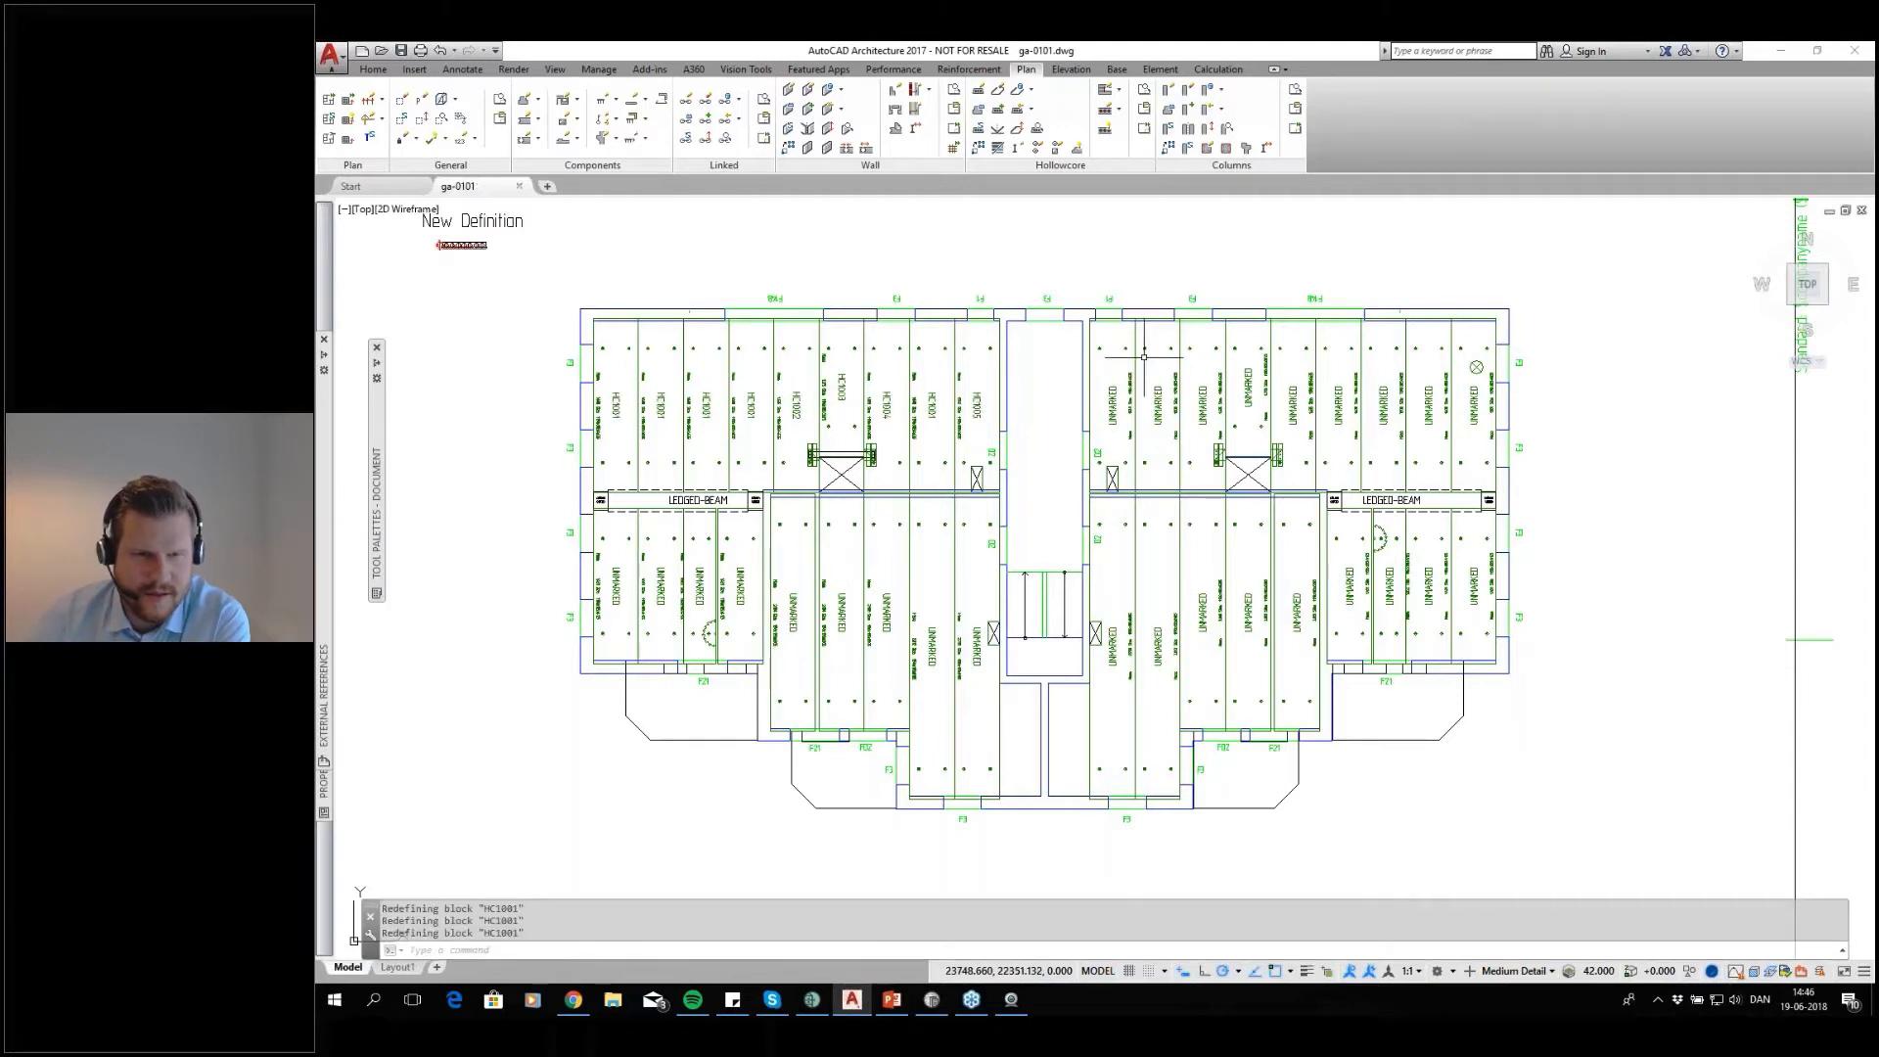
Examine the element marks of the saved north-western slabs and compare them with the unmarked slabs
middle_click_drag(712, 497, 829, 522)
scroll(801, 468, "up", 2)
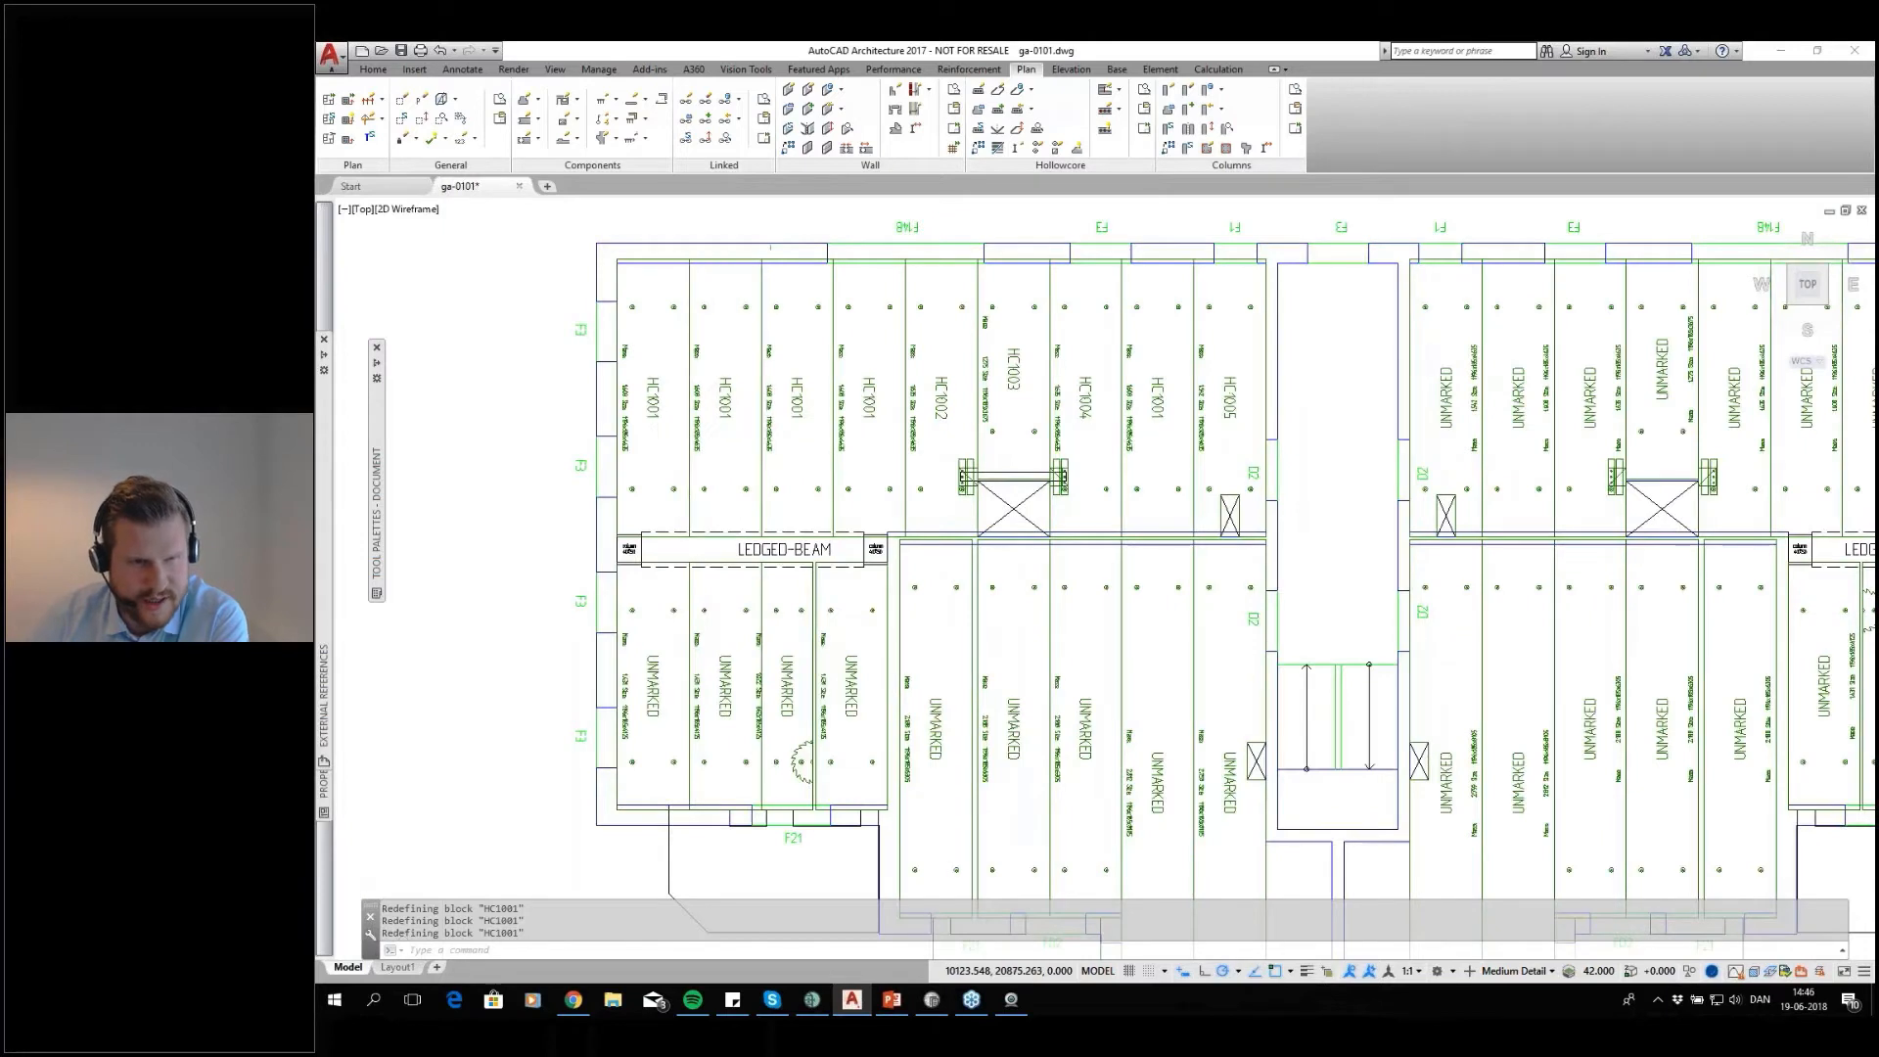
scroll(800, 468, "up", 2)
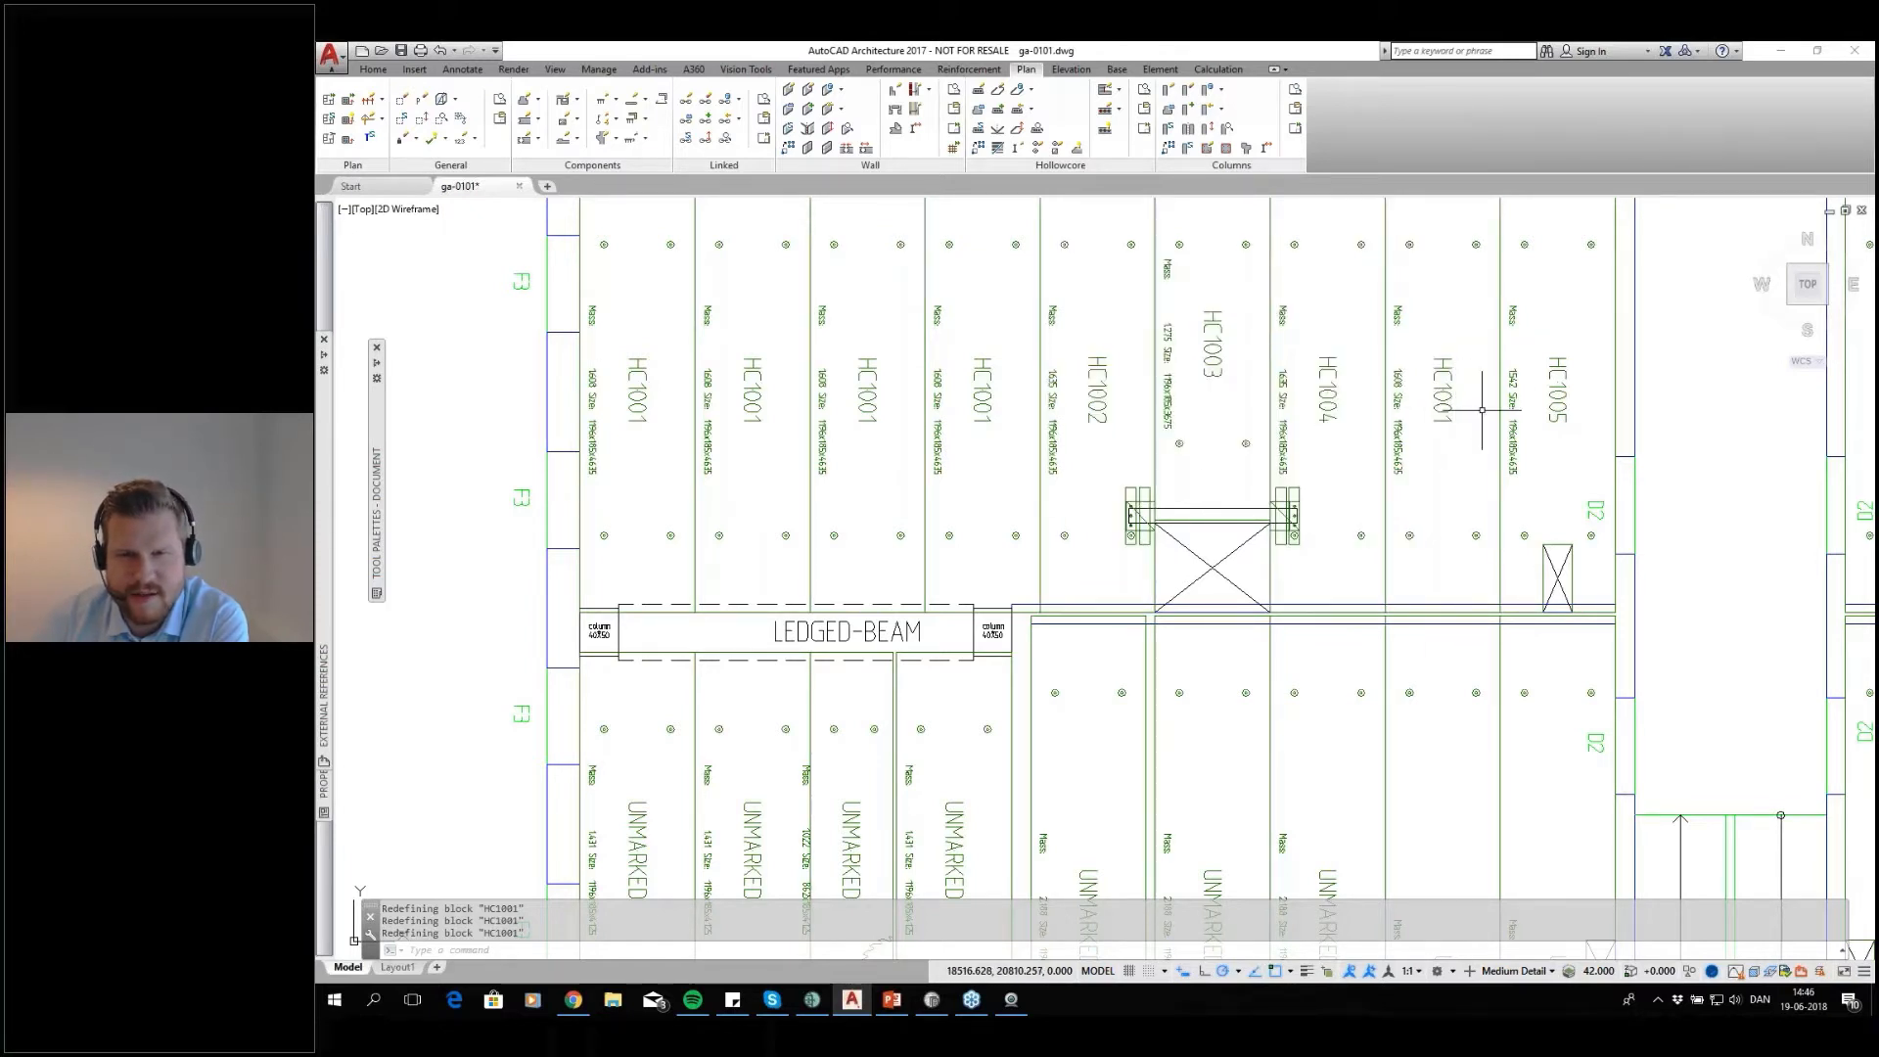
scroll(871, 352, "down", 2)
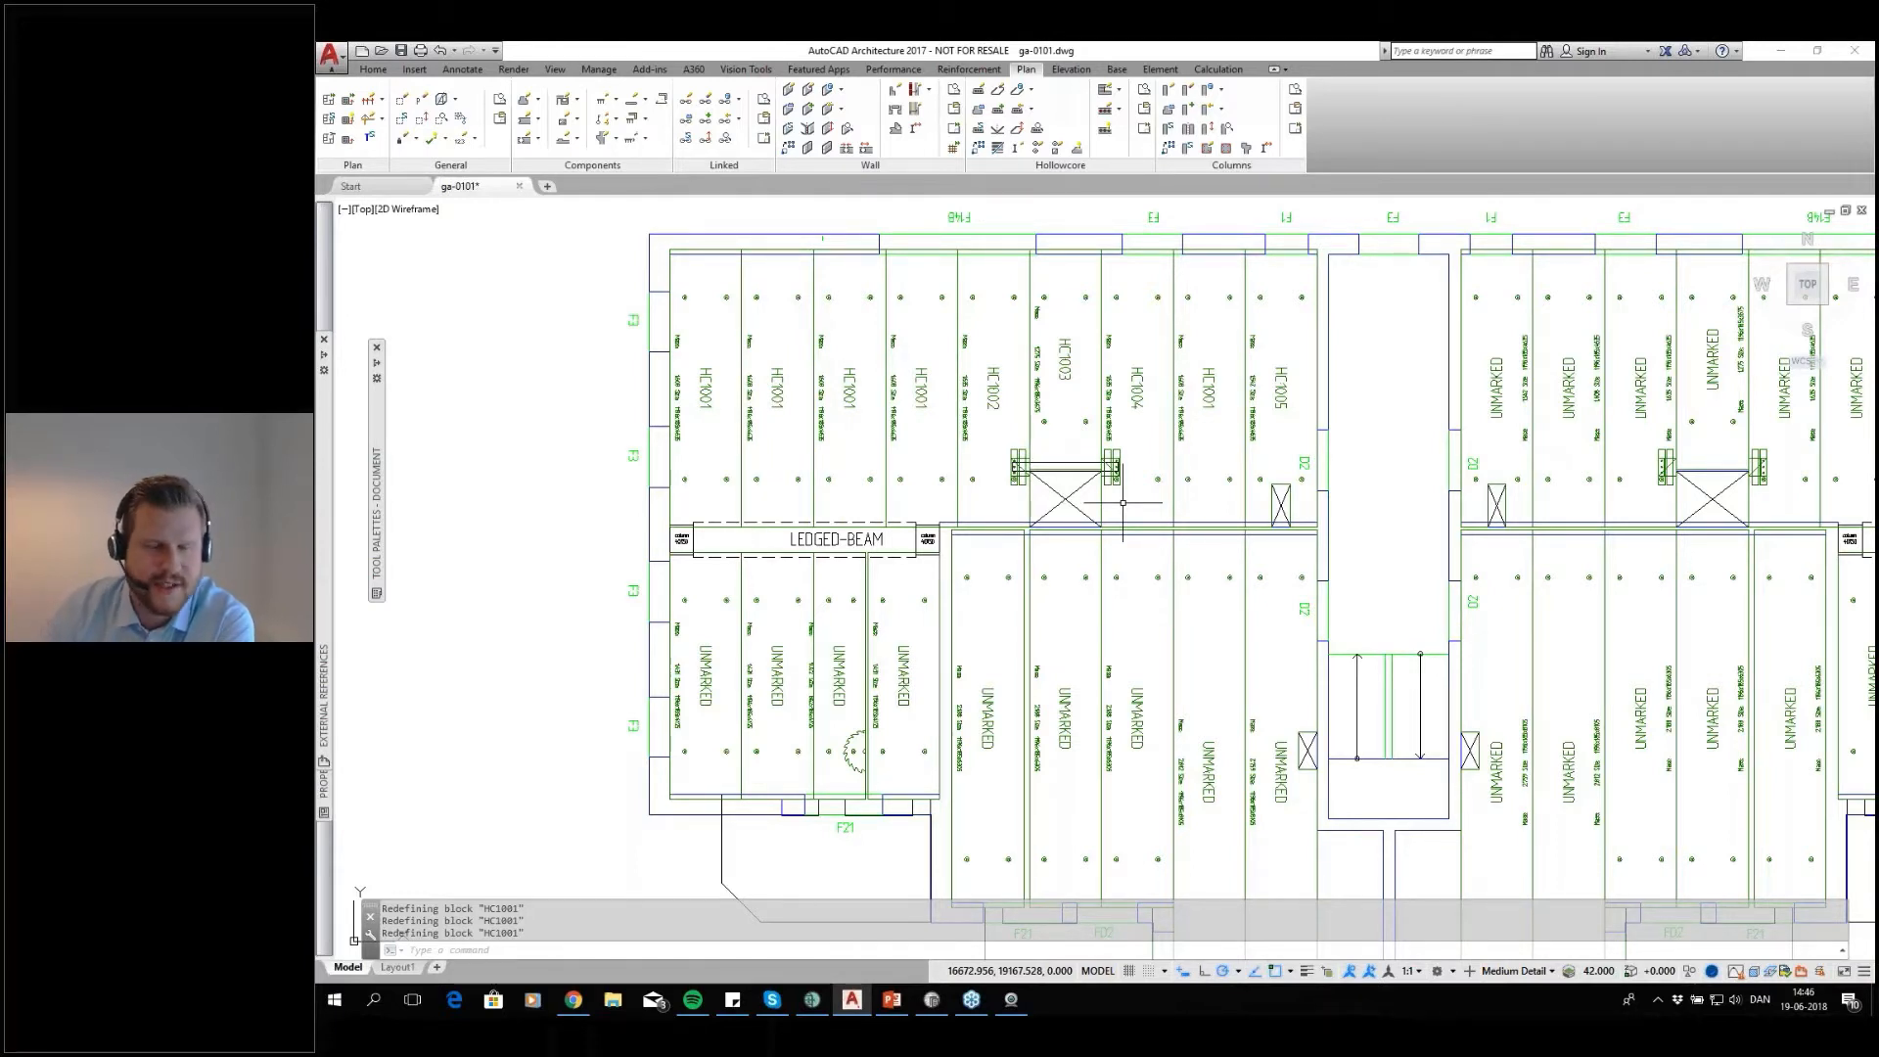
Switch to IMPACT Project Manager, refresh the project and examine the saved floor 1 slabs from above and in an isometric view
left_click(820, 1005)
left_click(342, 111)
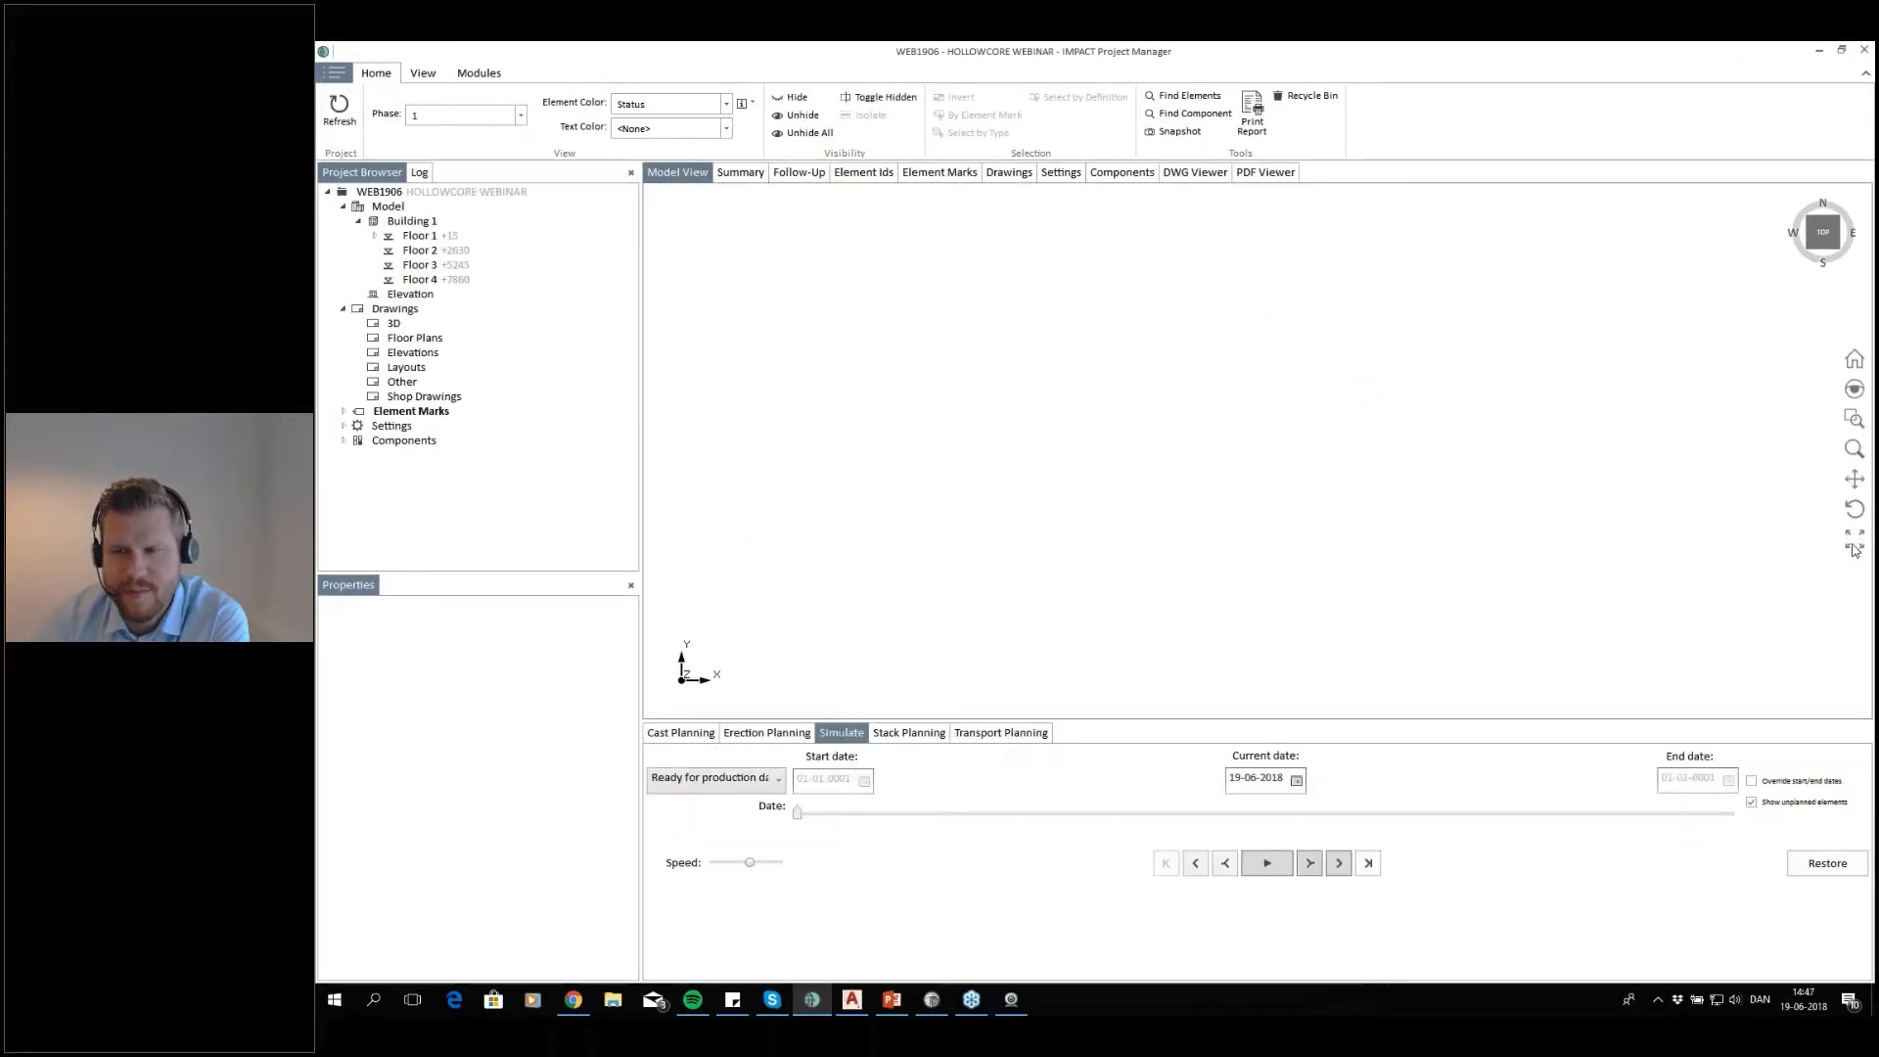
left_click(1854, 539)
scroll(1534, 535, "down", 2)
middle_click_drag(1535, 535, 1430, 503)
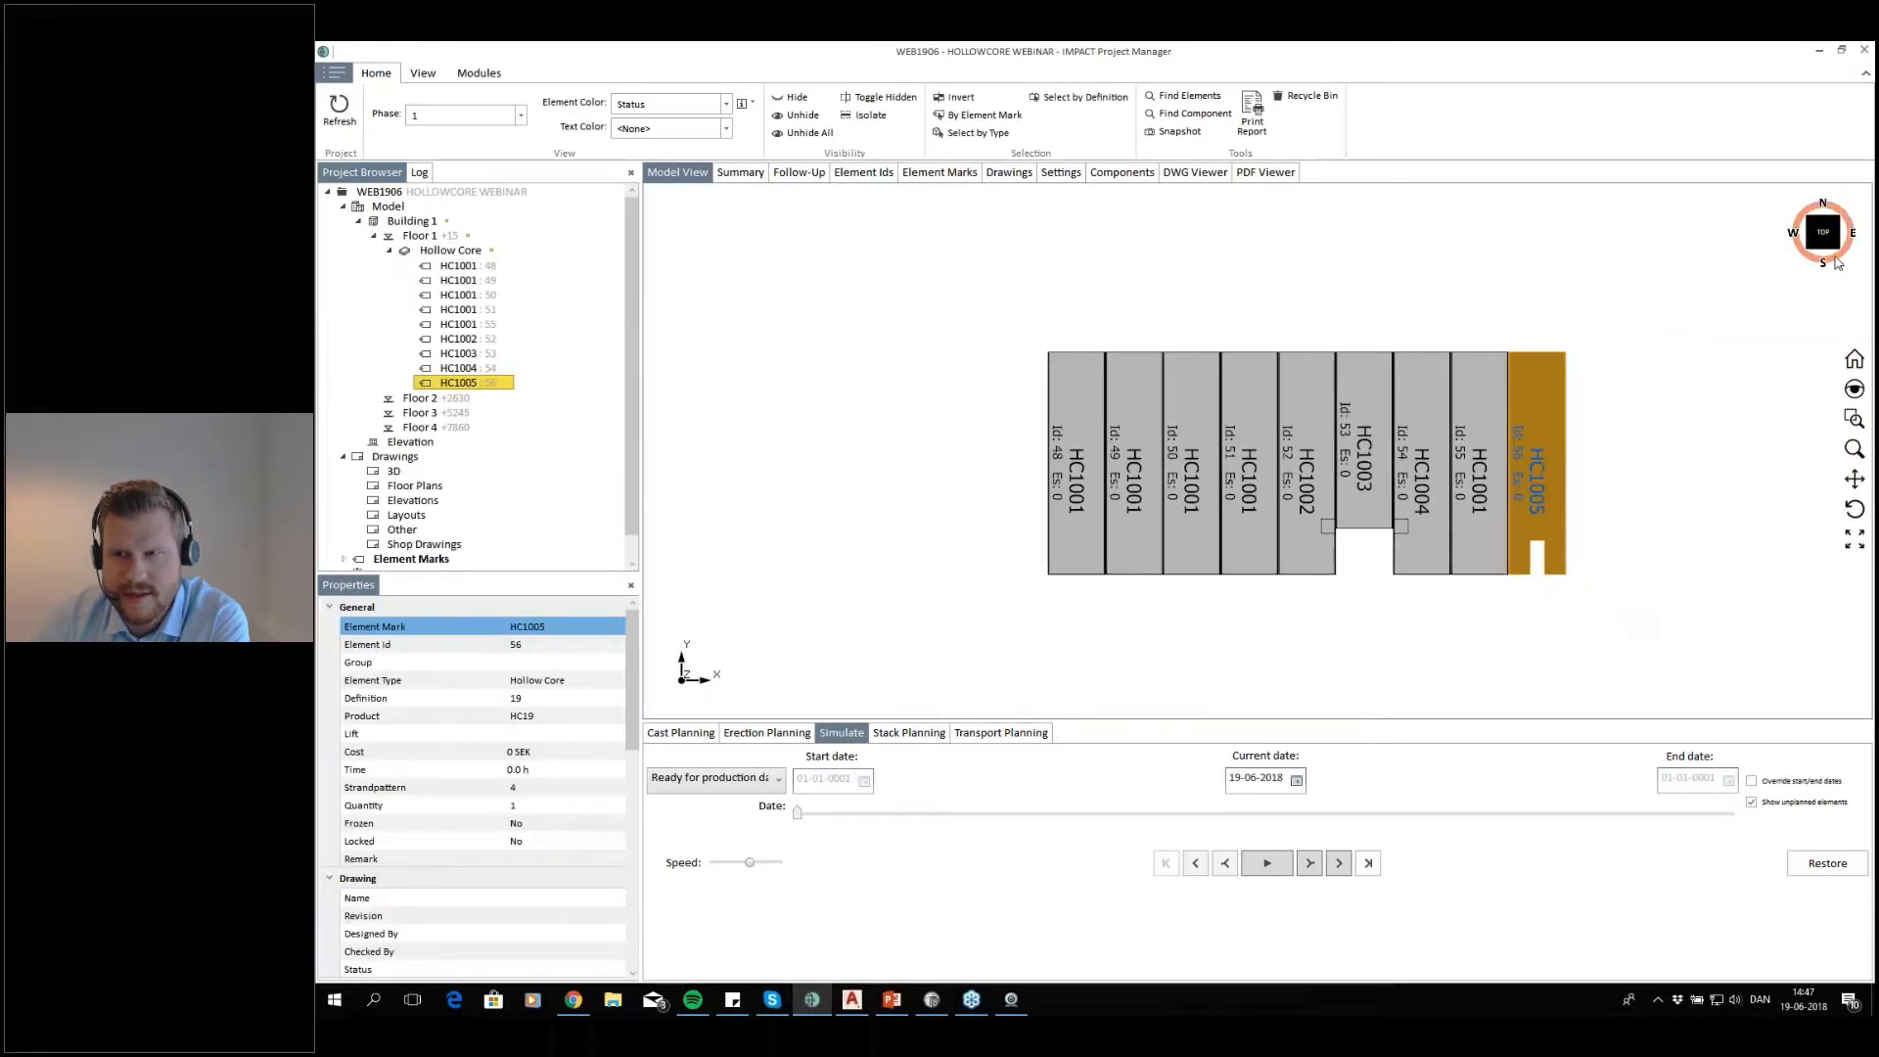
left_click(1836, 250)
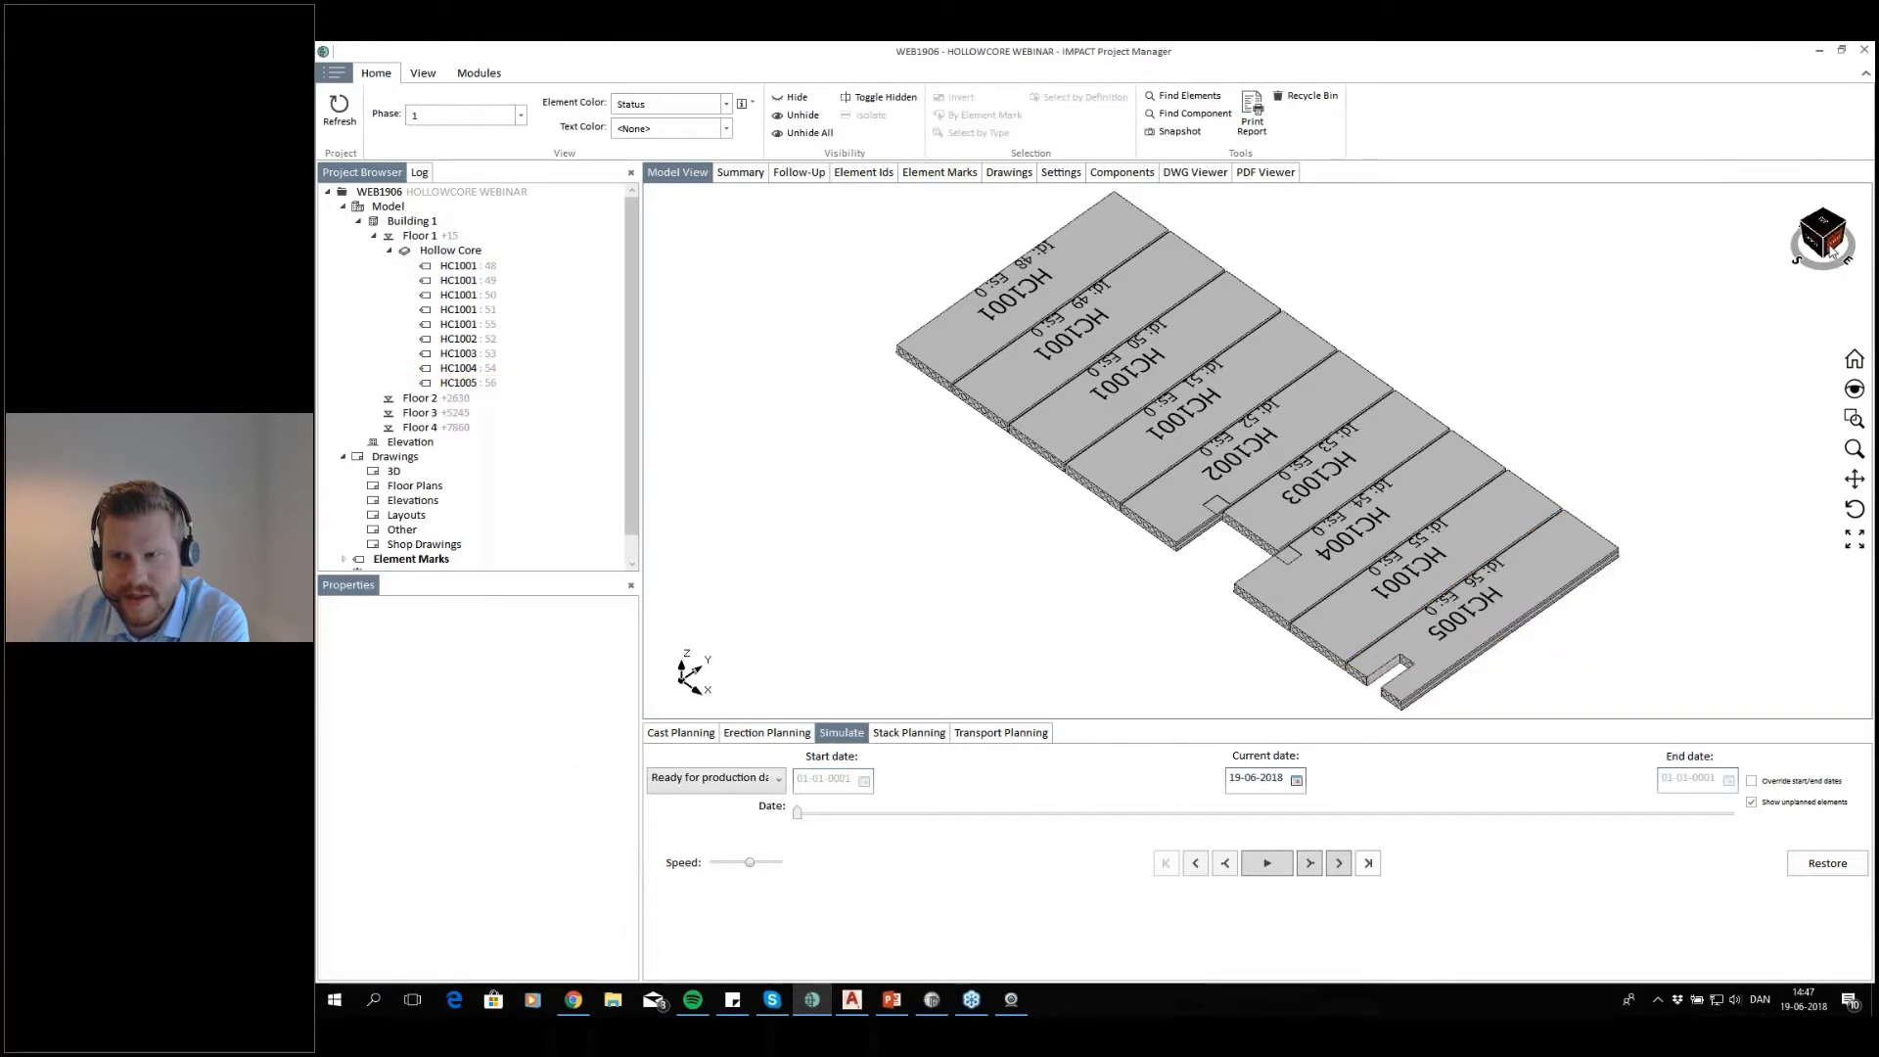
Switch back to AutoCAD and save floor 1's remaining hollow core slabs with Save Hollow Core, accepting HC1006 for the new element mark
left_click(1825, 228)
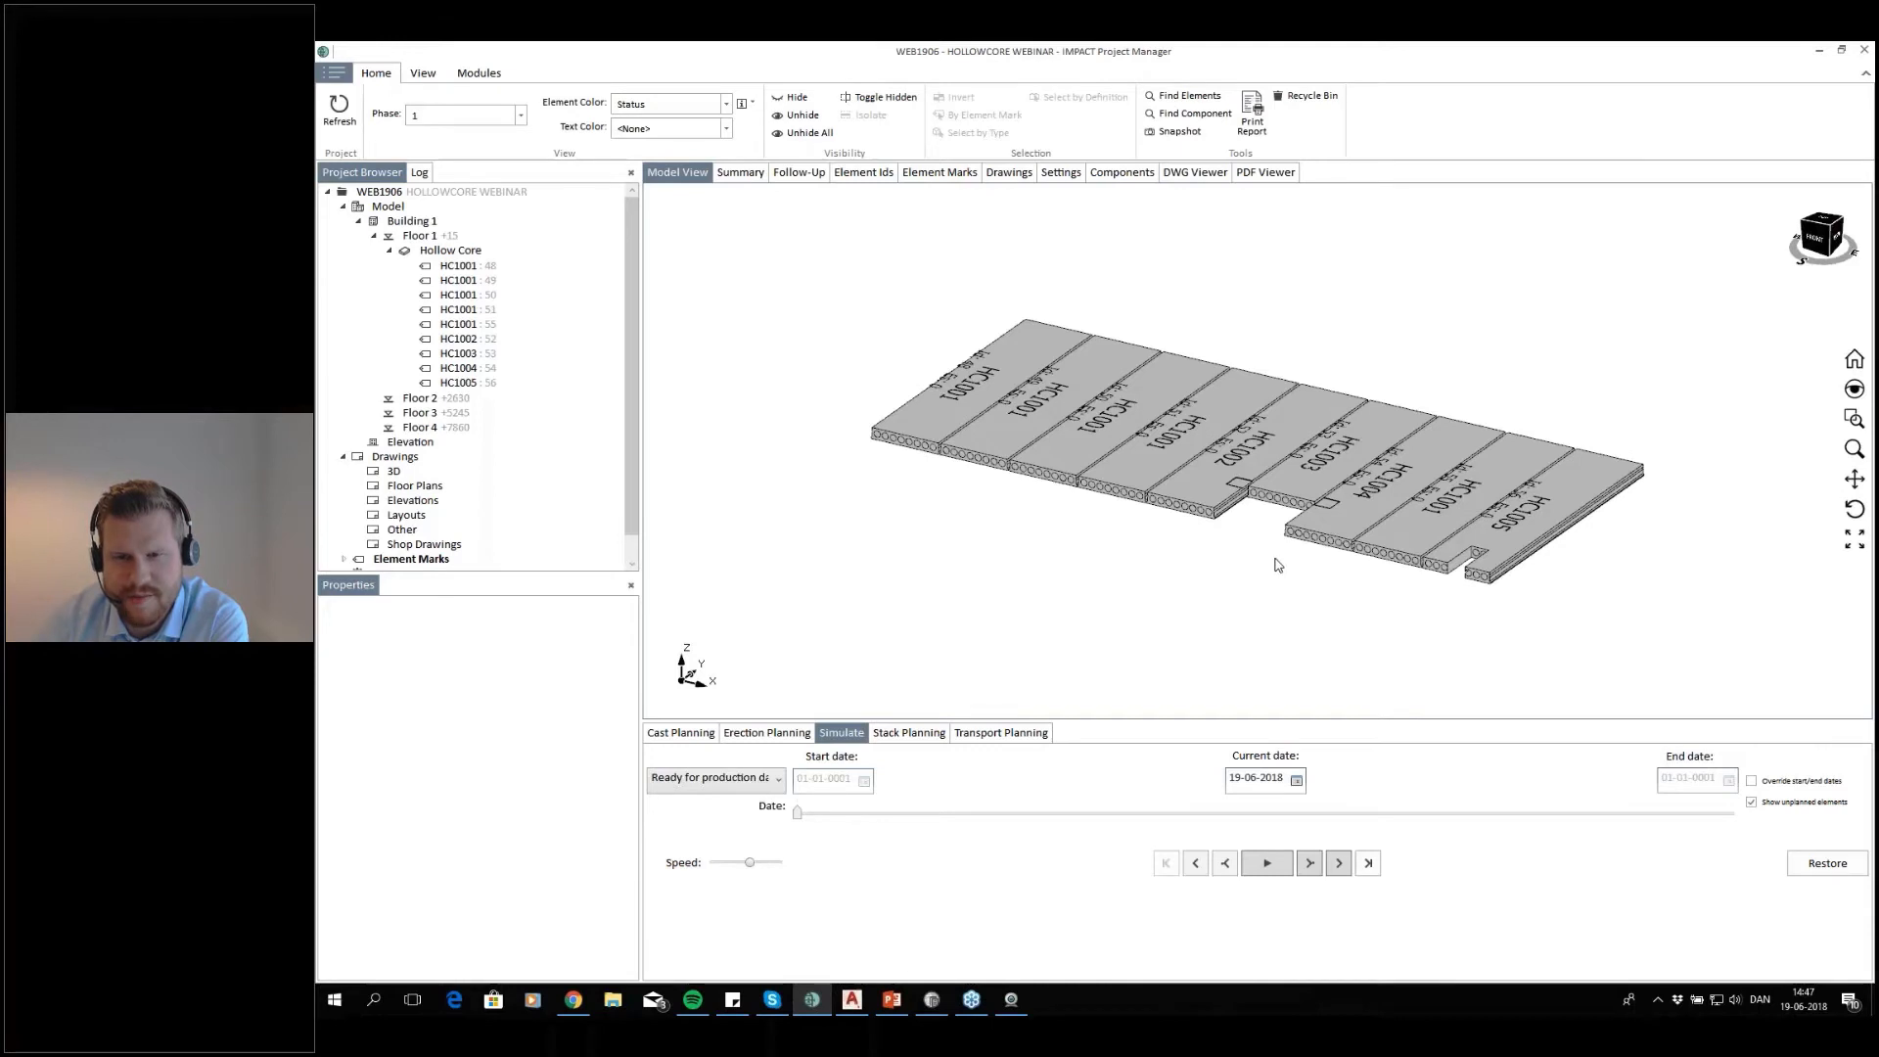
scroll(1349, 588, "down", 2)
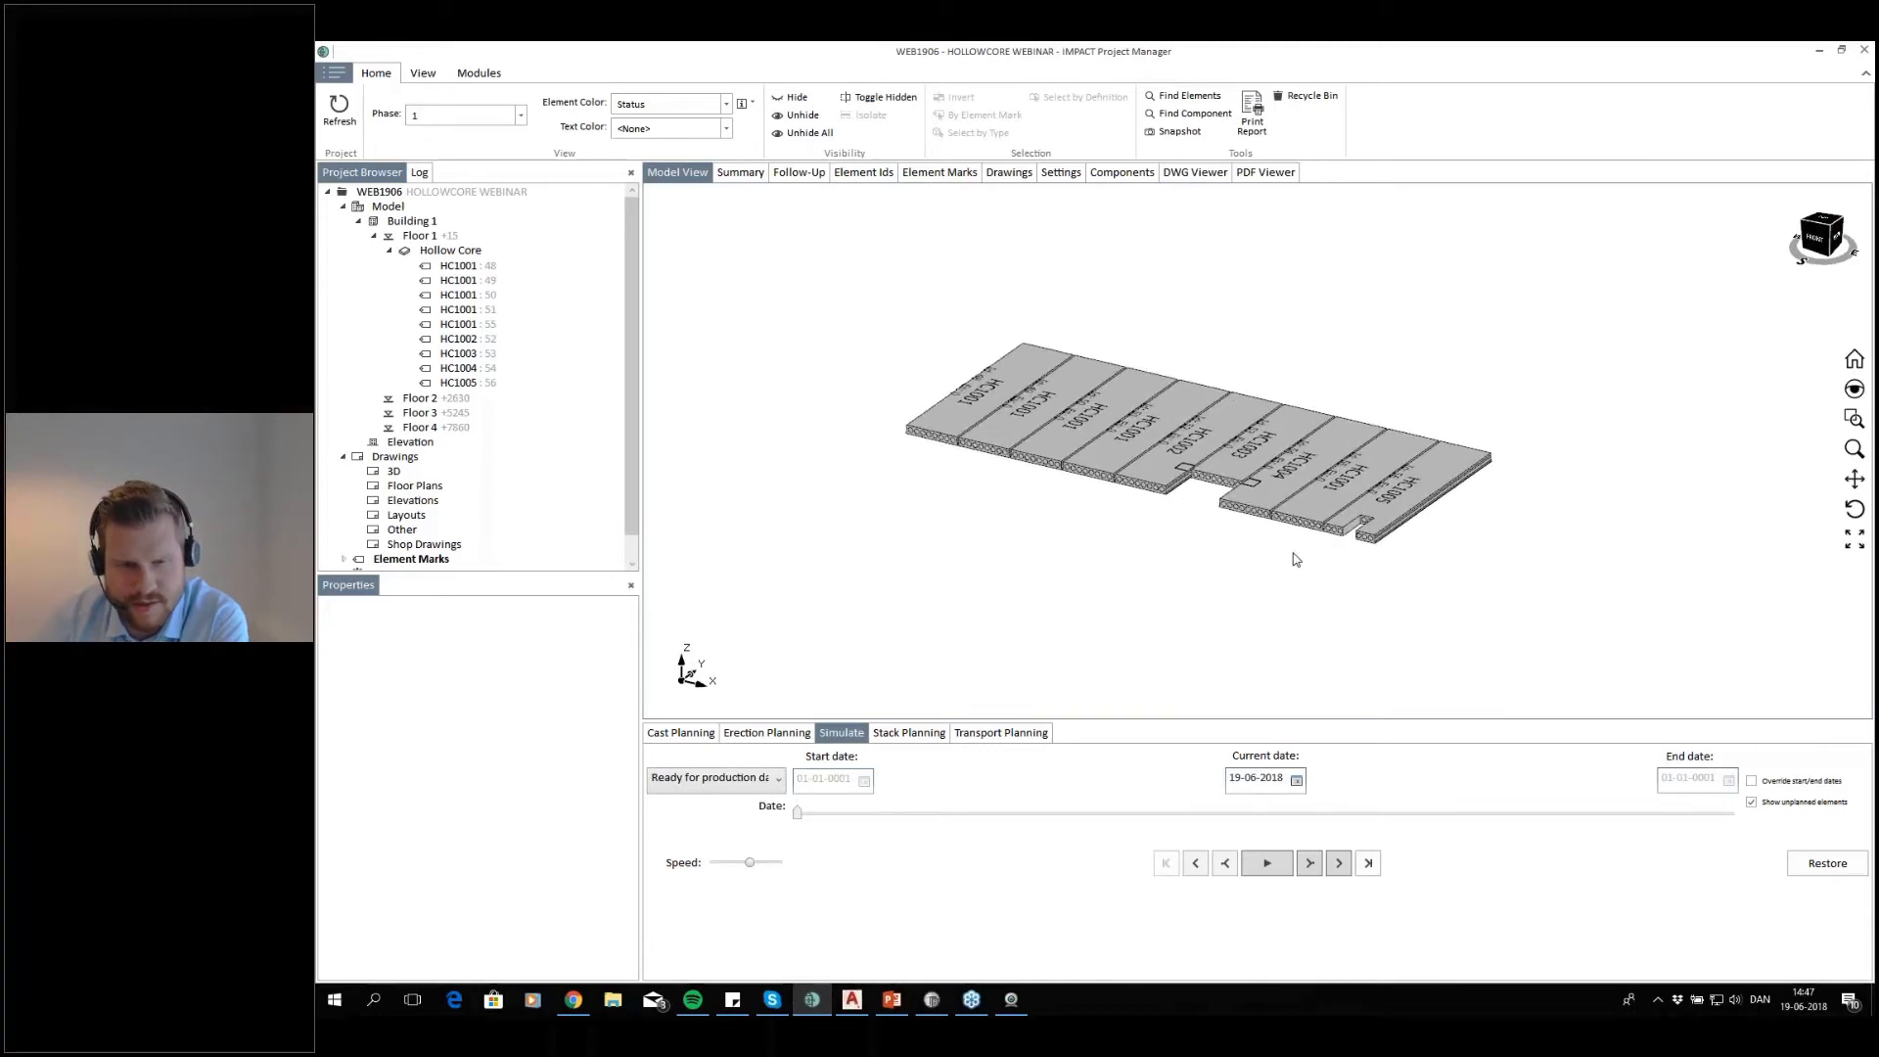
left_click(853, 999)
scroll(1047, 203, "down", 3)
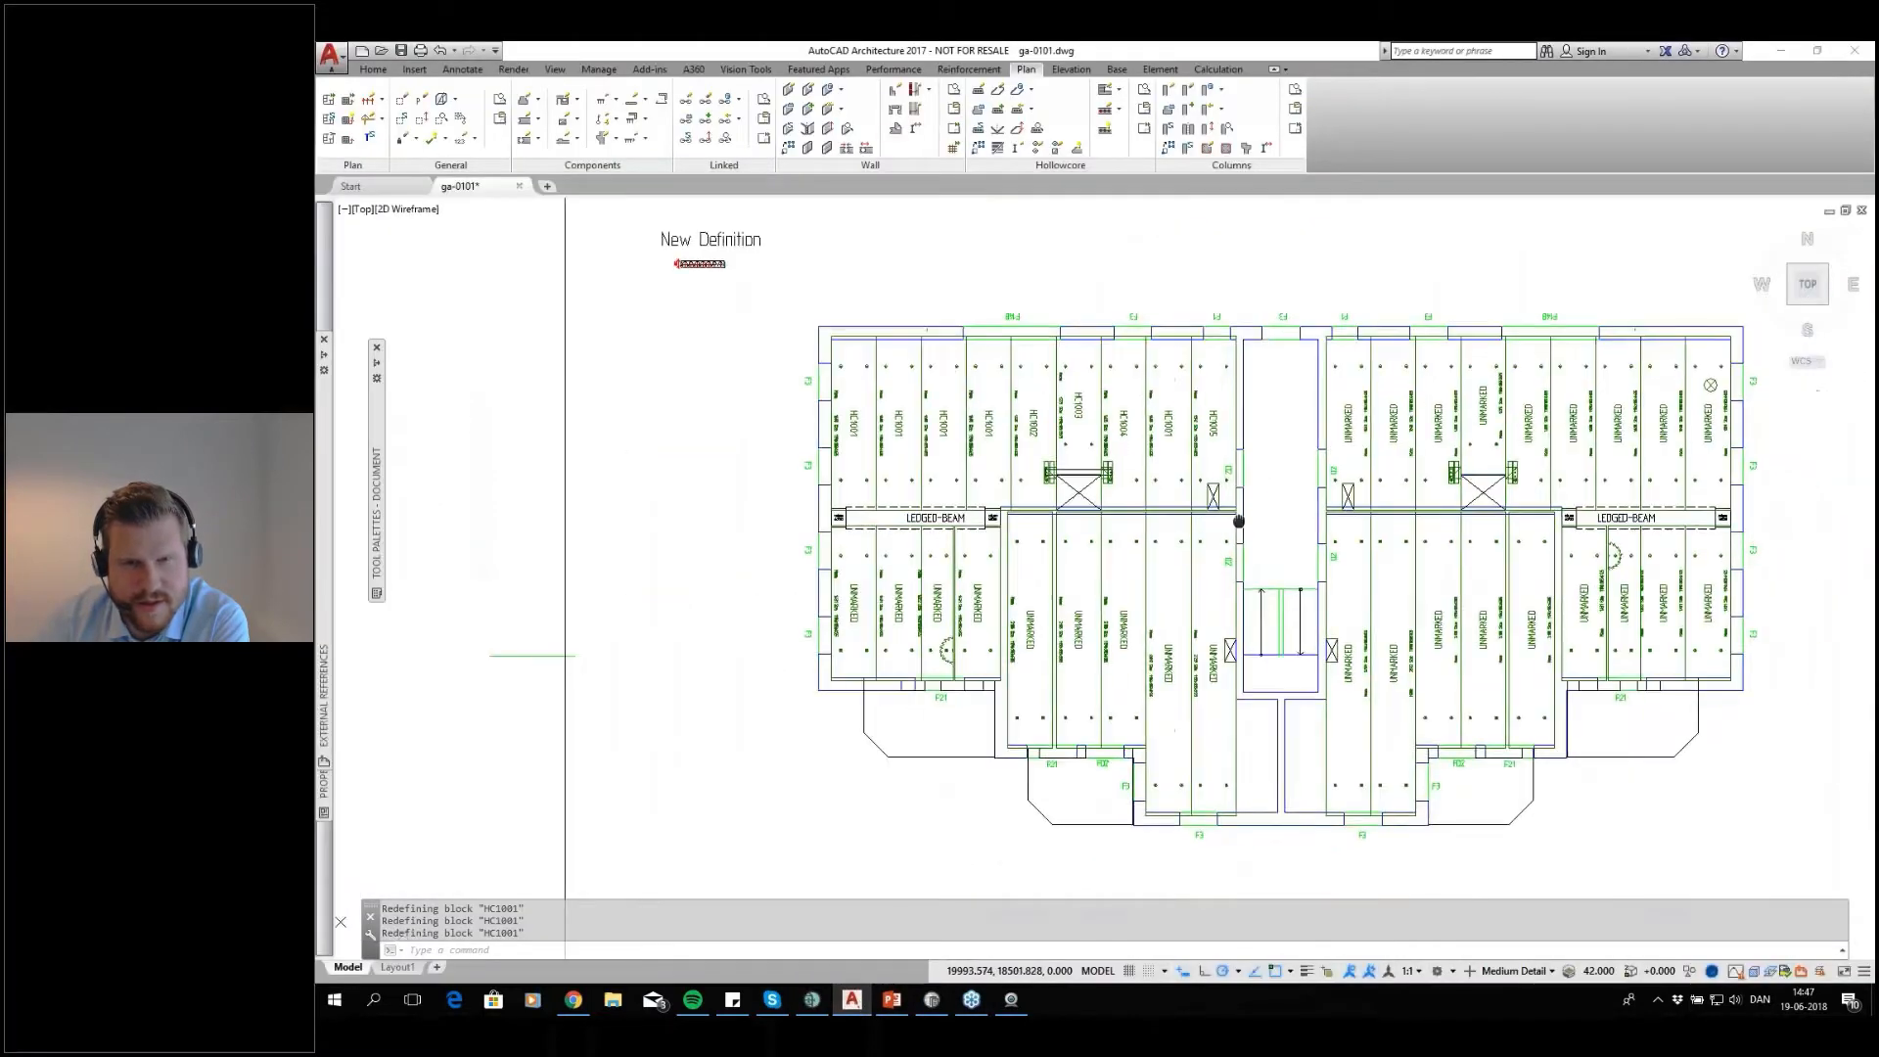
left_click(1018, 90)
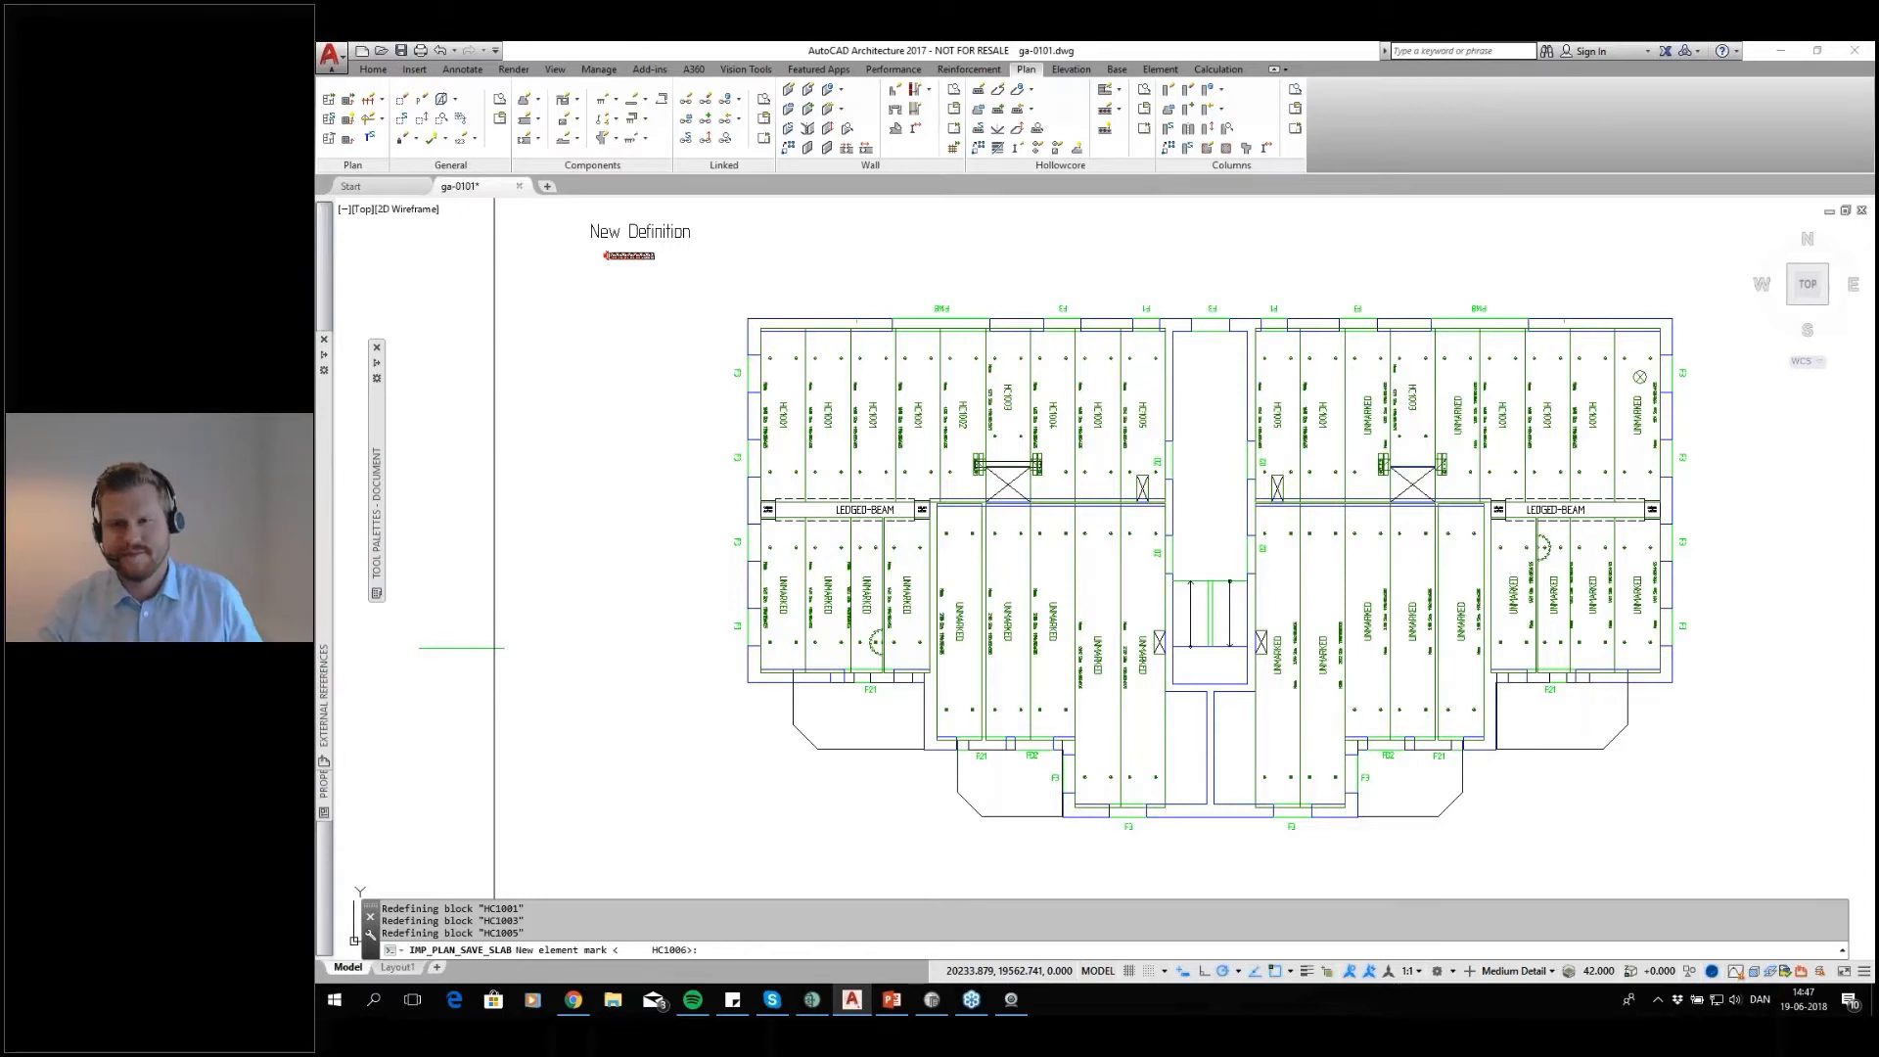
key("Return")
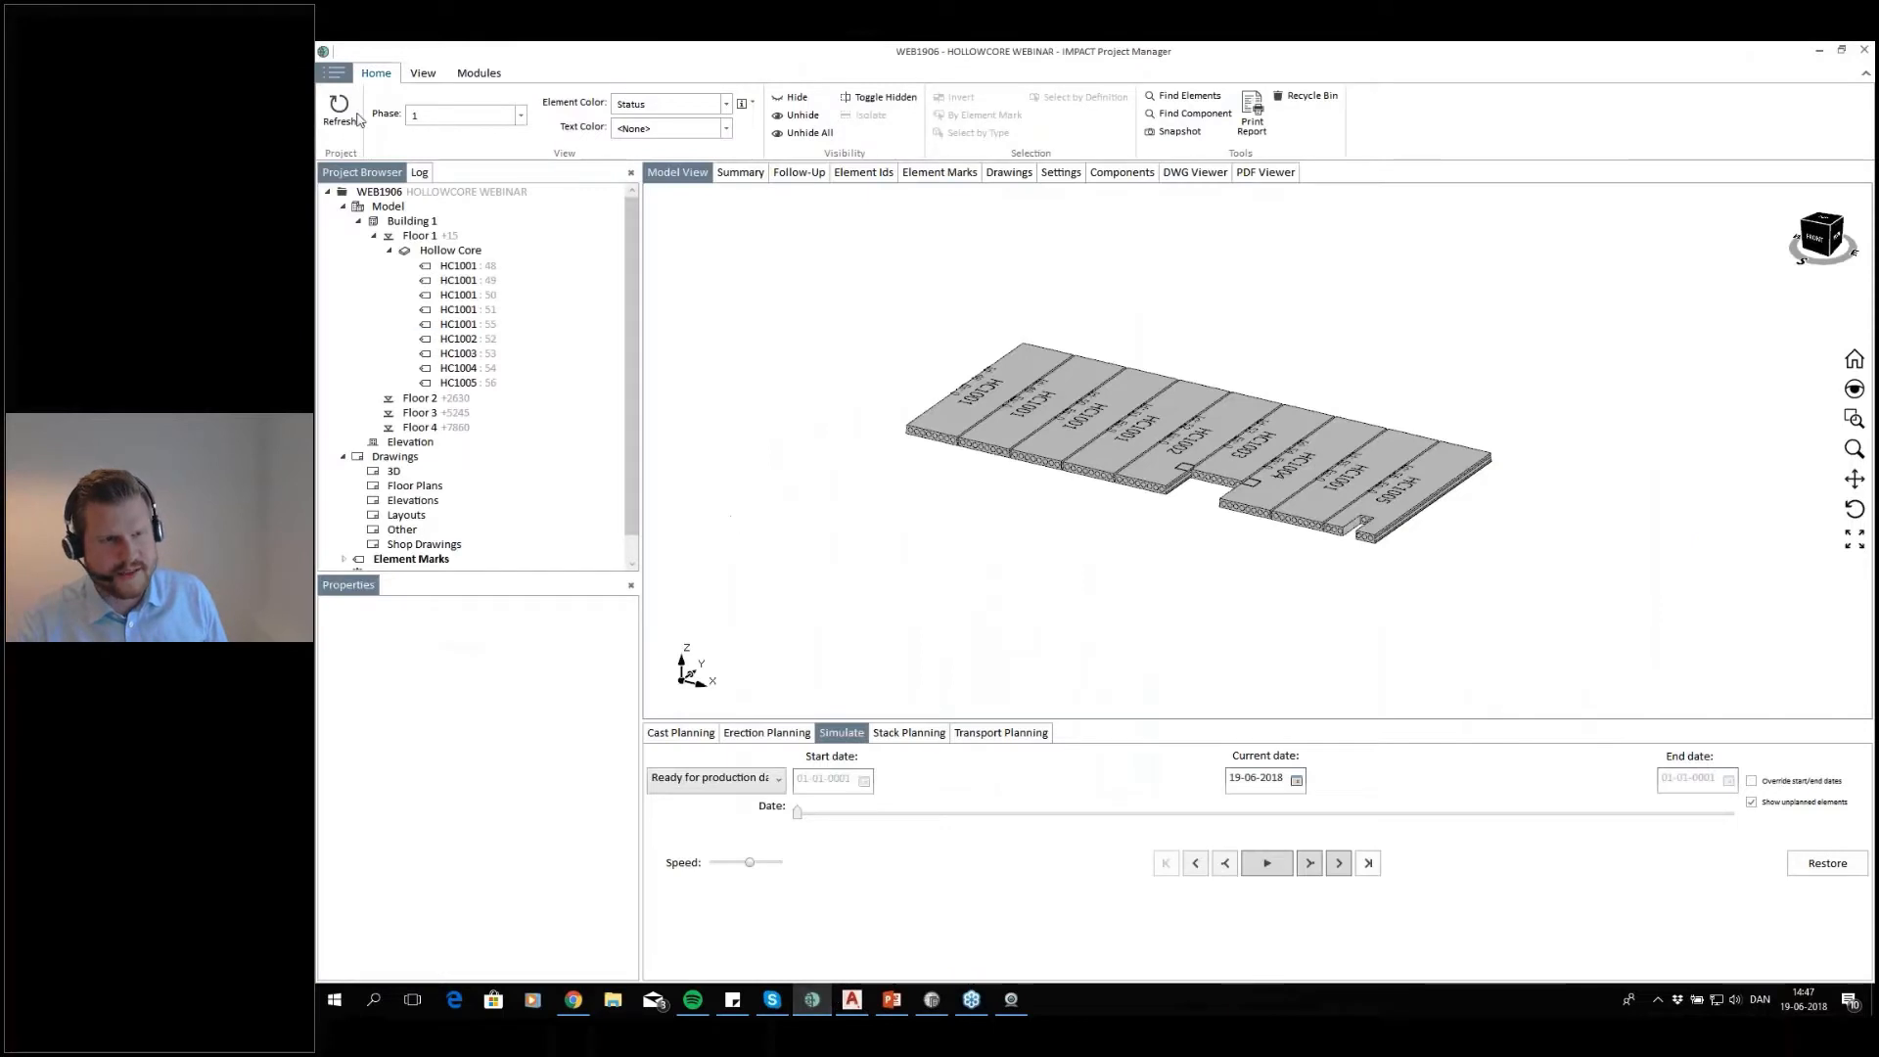
Refresh the project in IMPACT Project Manager and examine the complete floor 1 slab layout in the model view
left_click(340, 108)
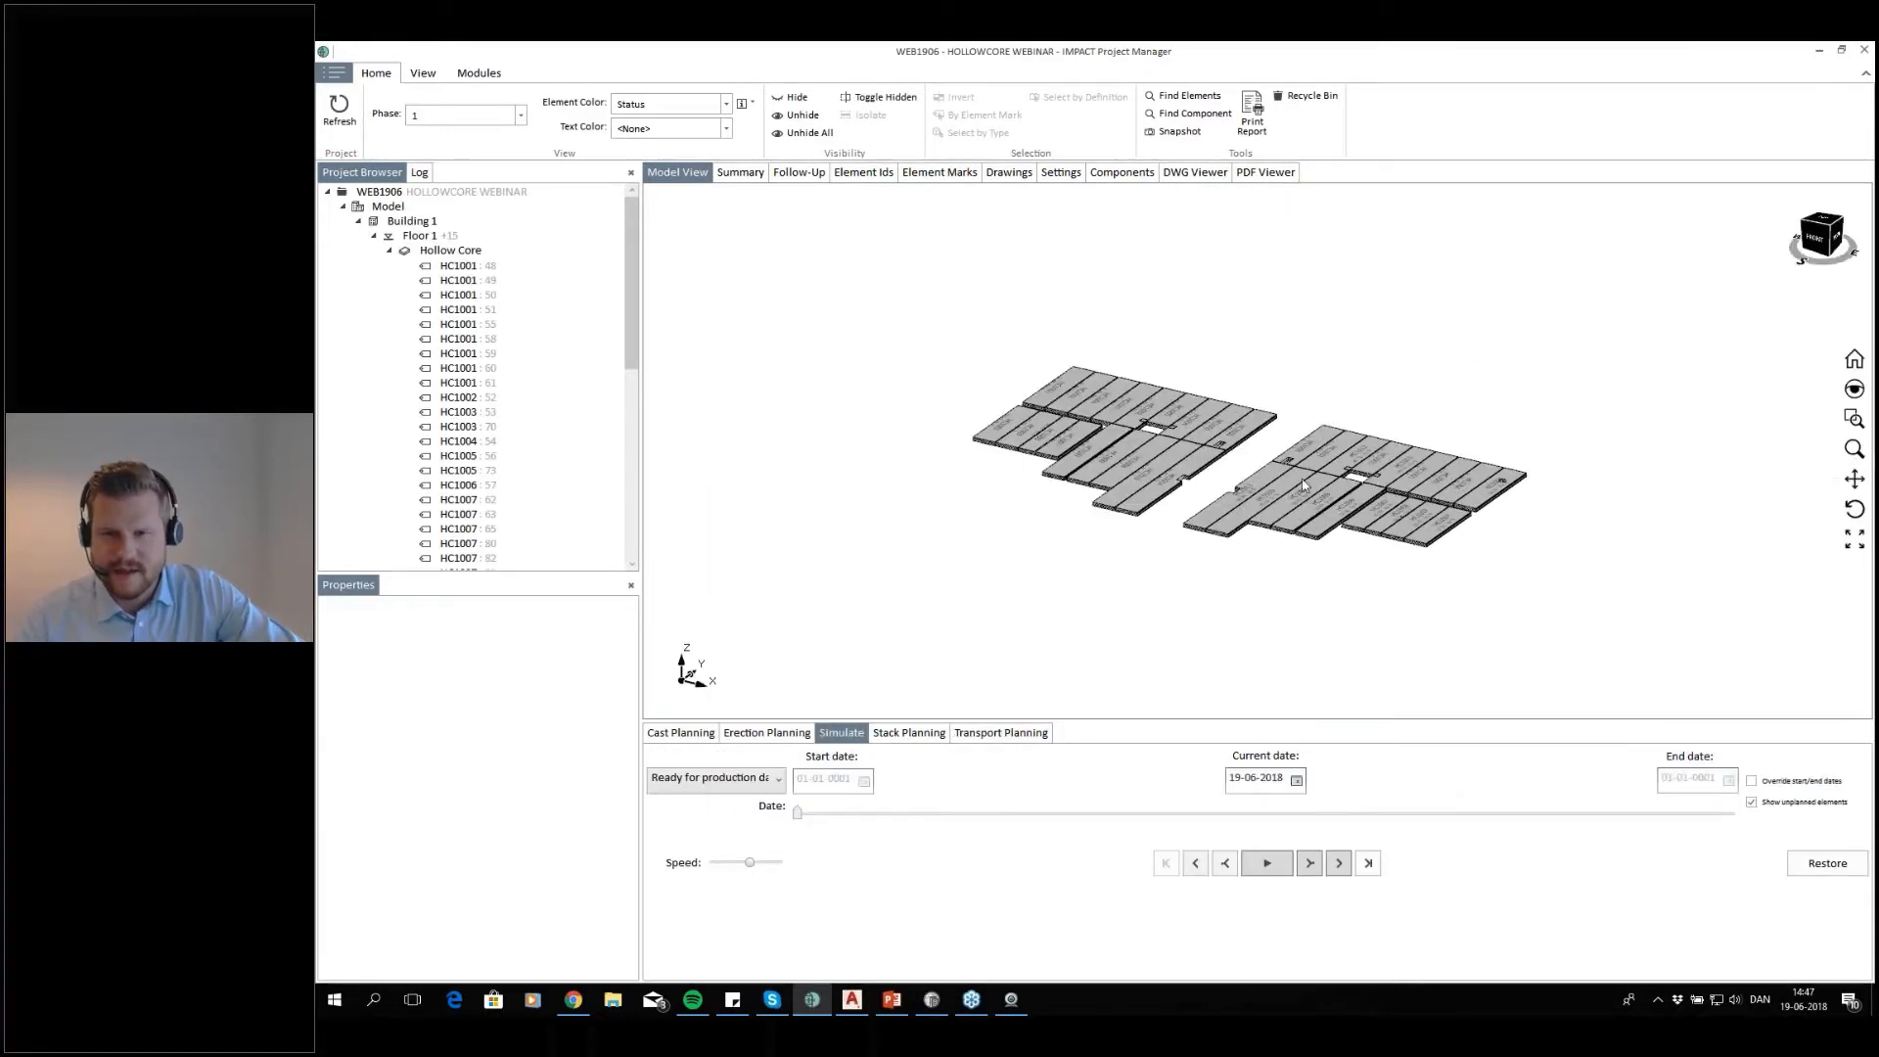
scroll(1302, 486, "up", 2)
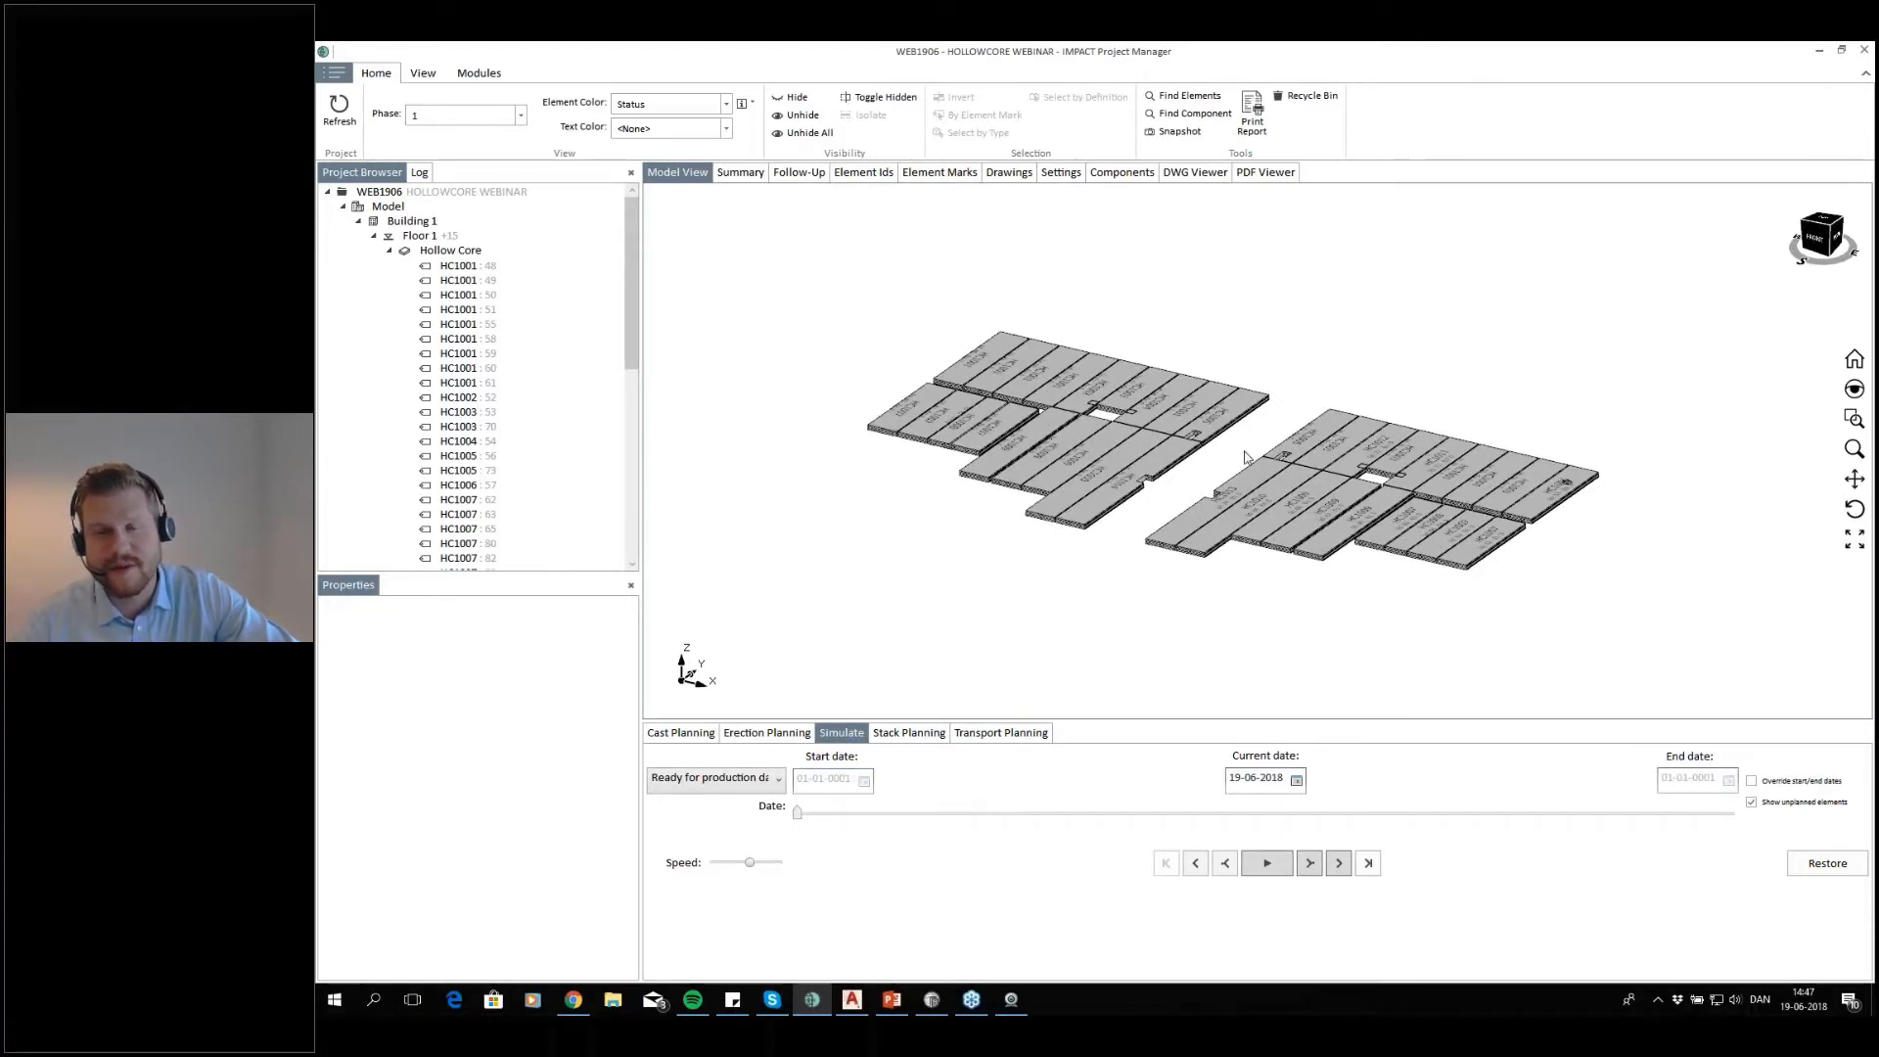
middle_click_drag(1279, 439, 1257, 439)
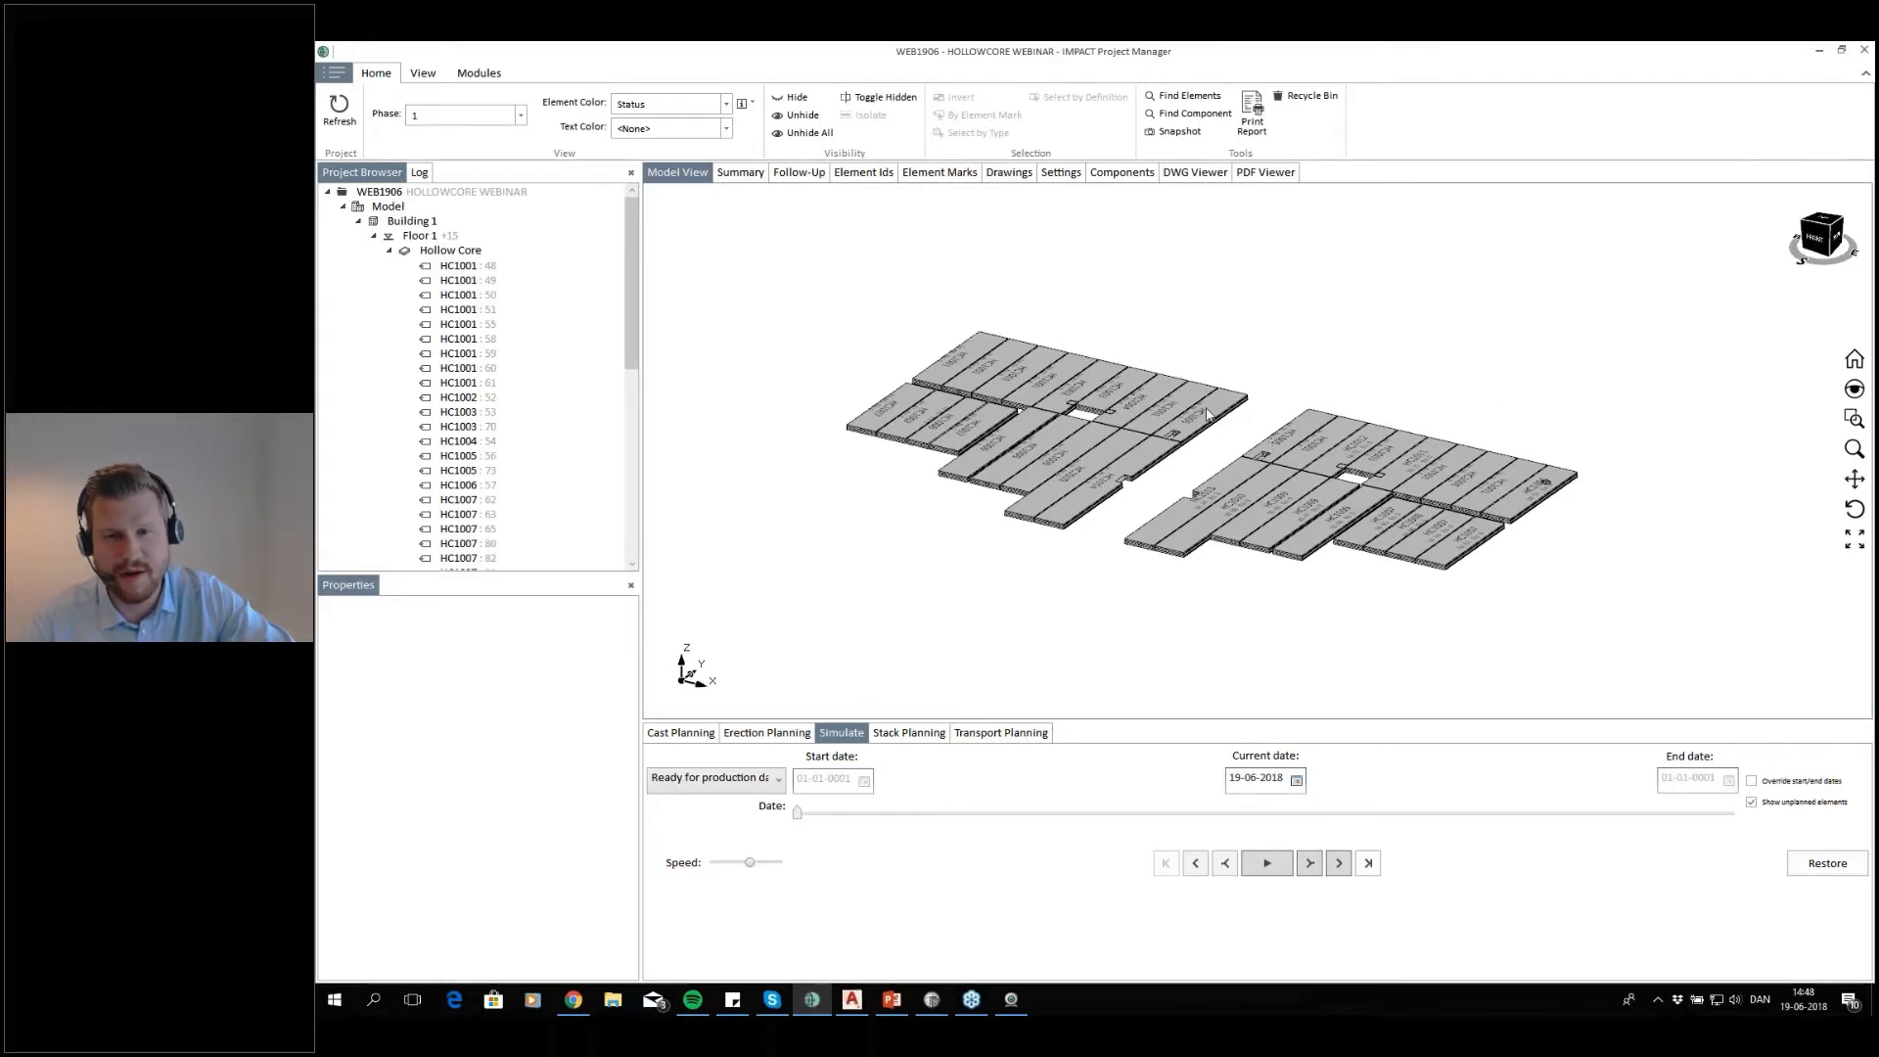
Switch to AutoCAD, select the whole floor plan and open the slab properties for all its hollow core slabs
left_click(857, 998)
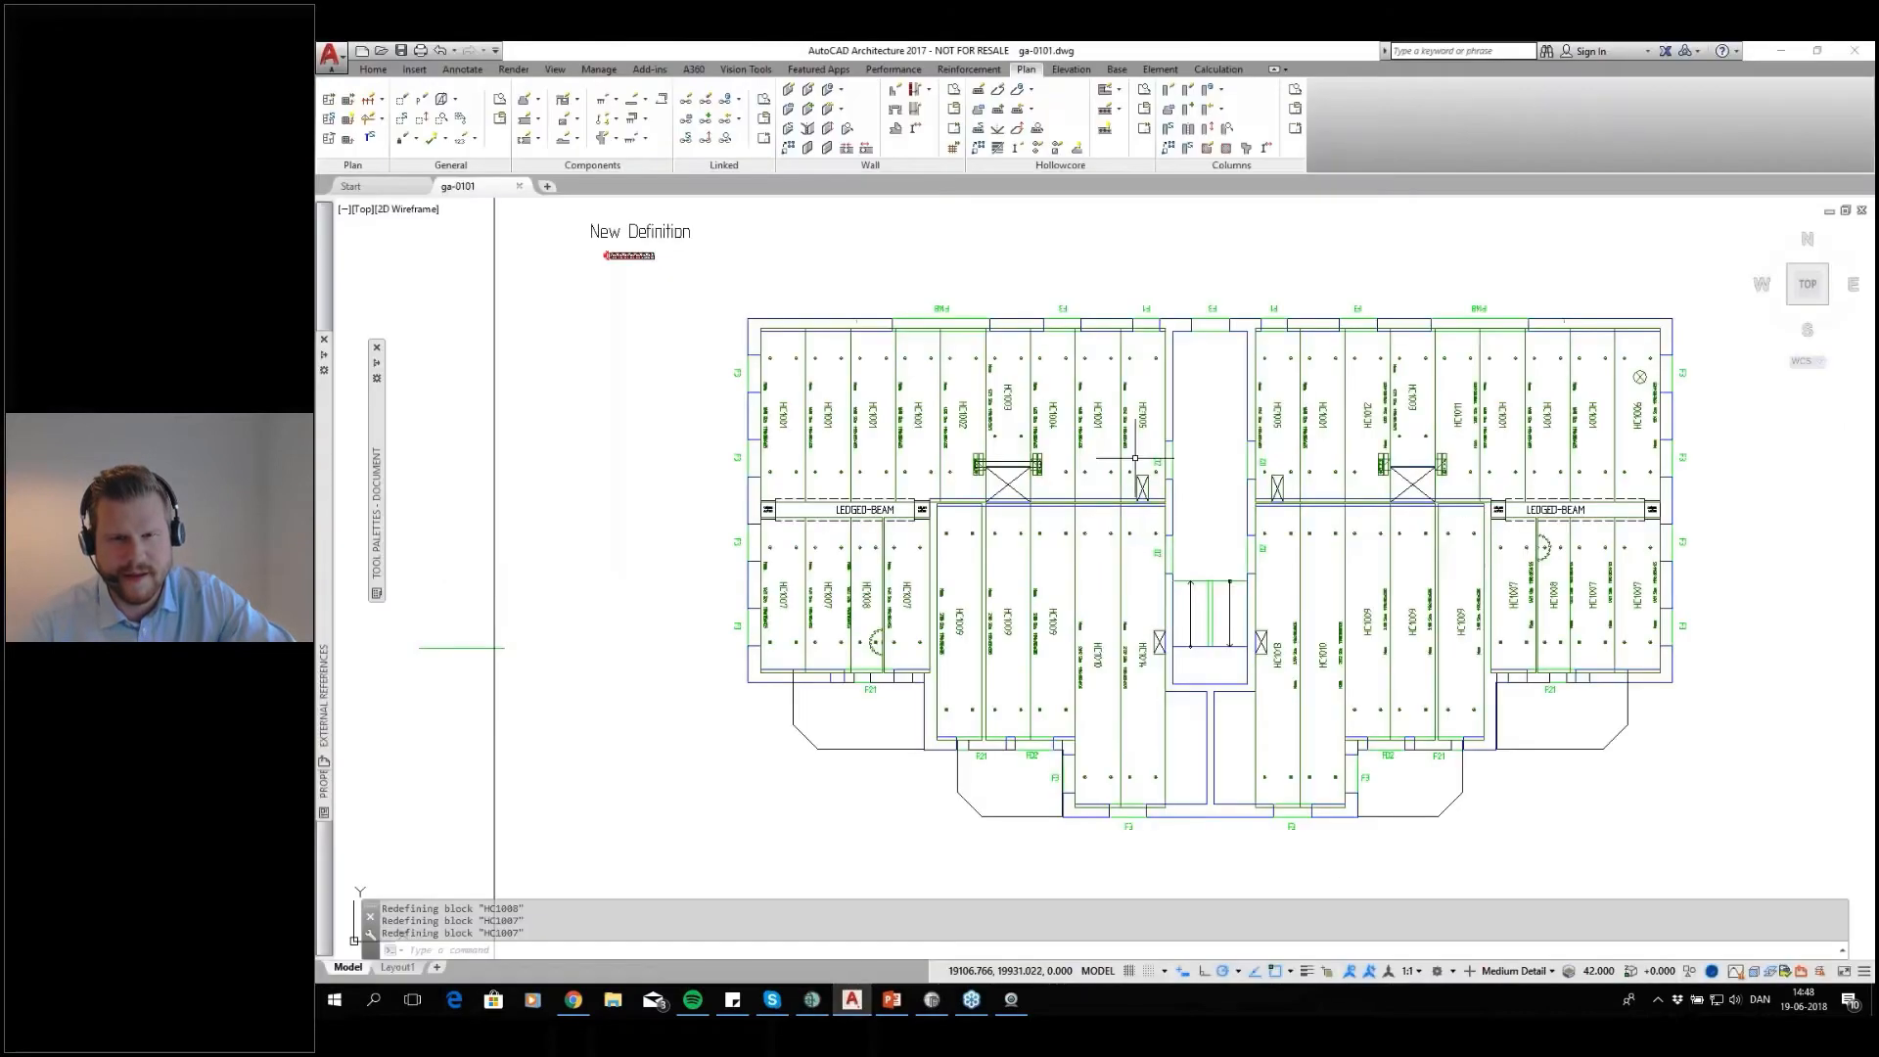
mouse_move(1097, 440)
middle_mouse_down()
mouse_move(930, 391)
mouse_move(986, 404)
middle_mouse_up()
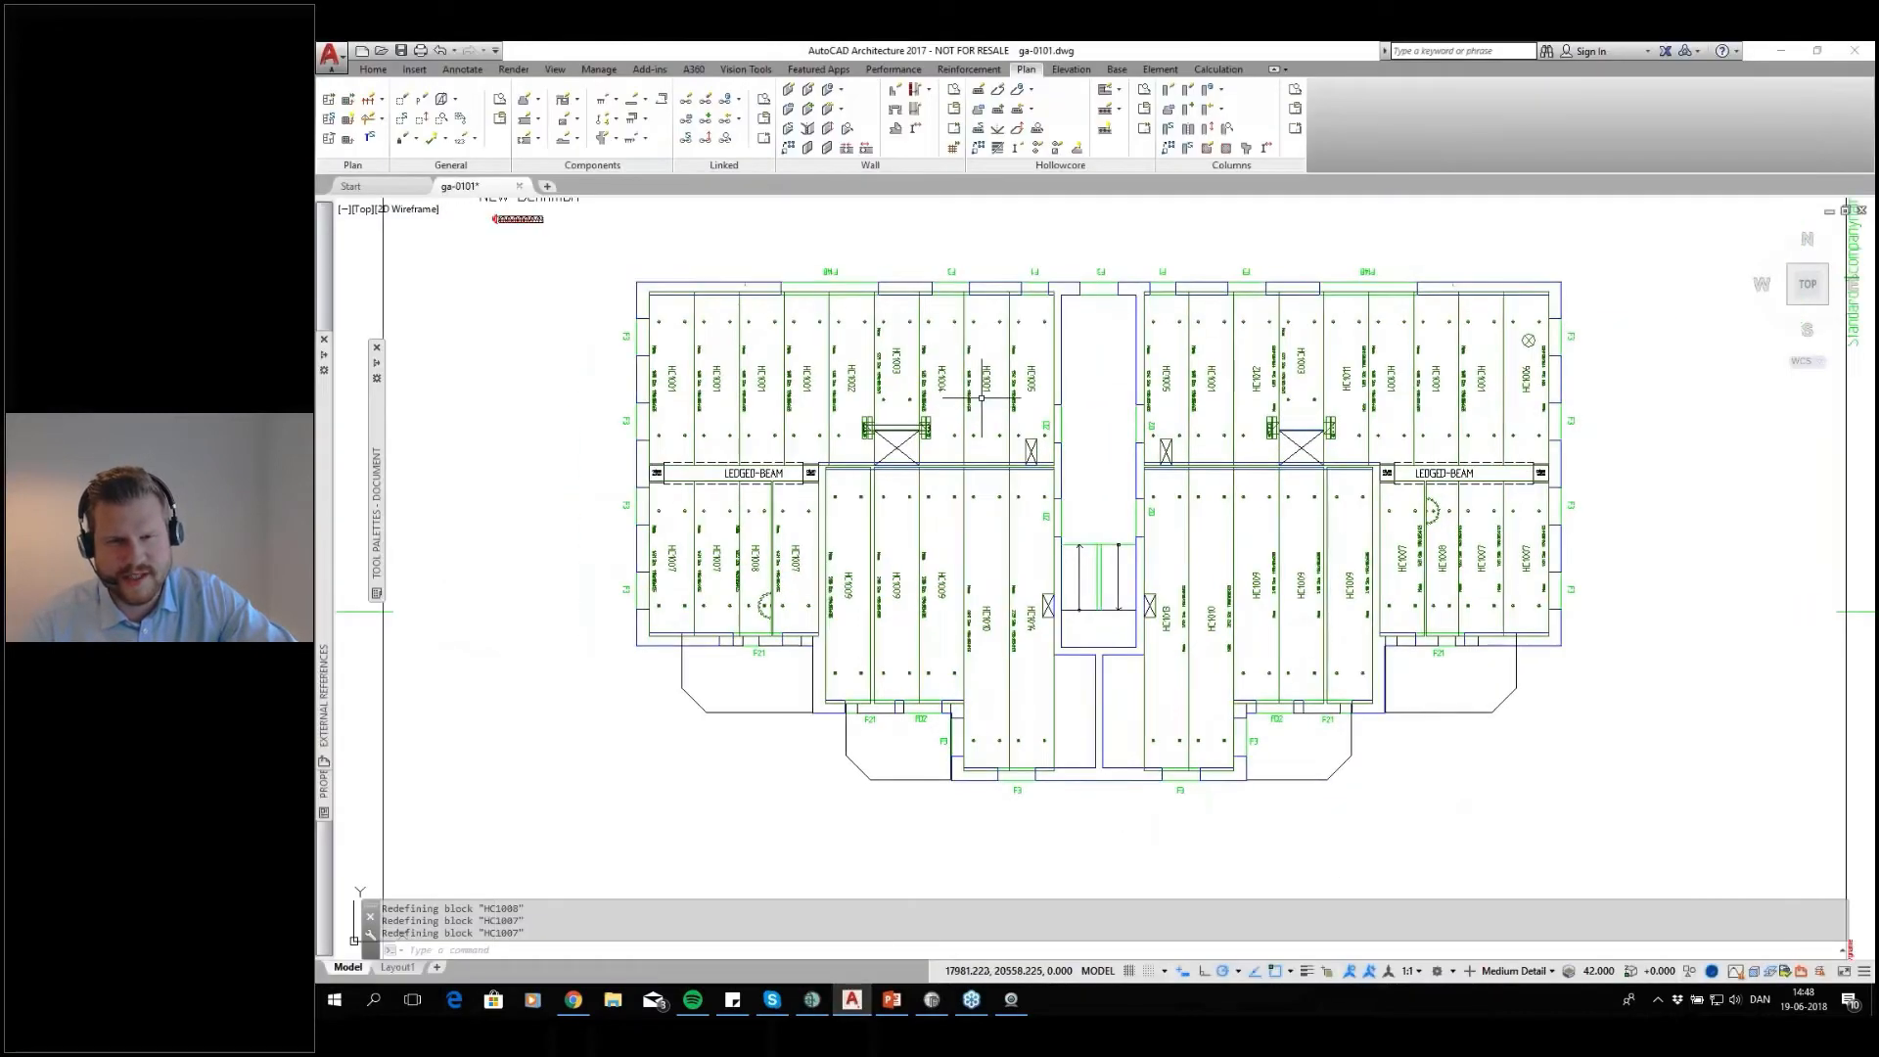
left_click(1608, 245)
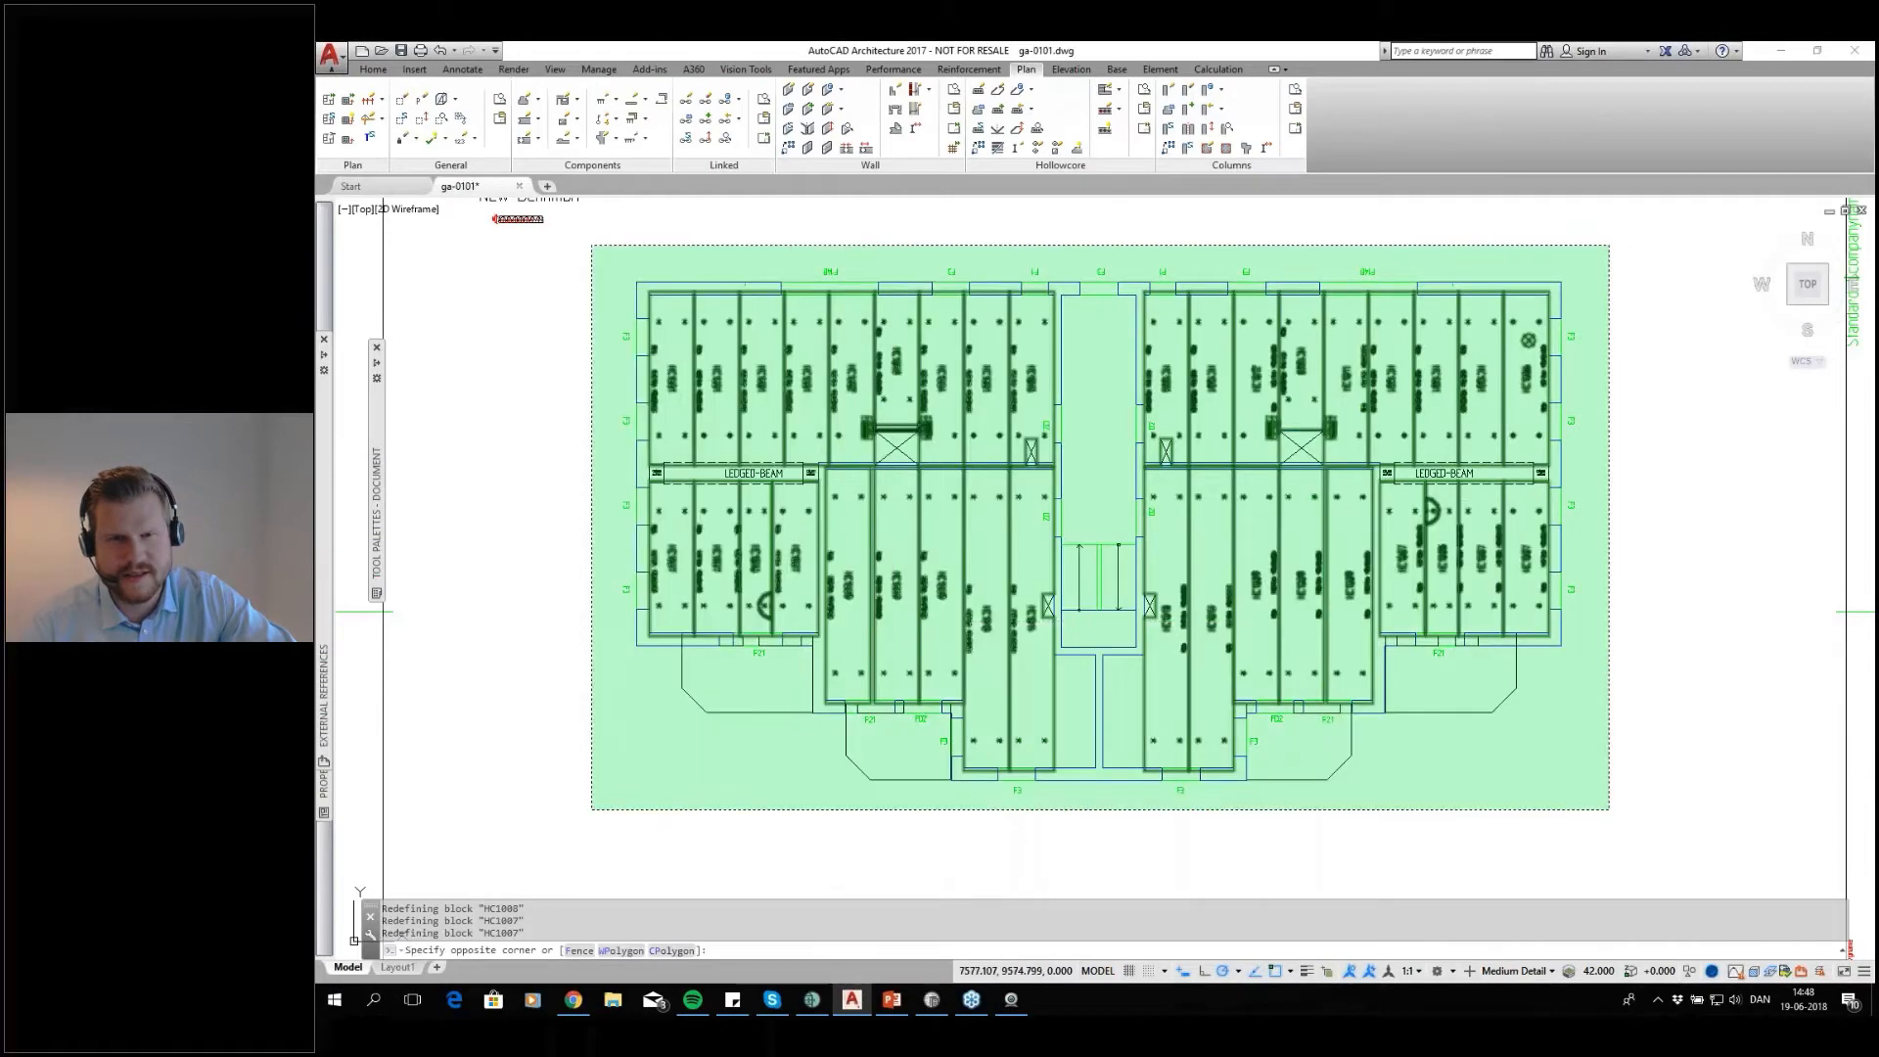
left_click(554, 848)
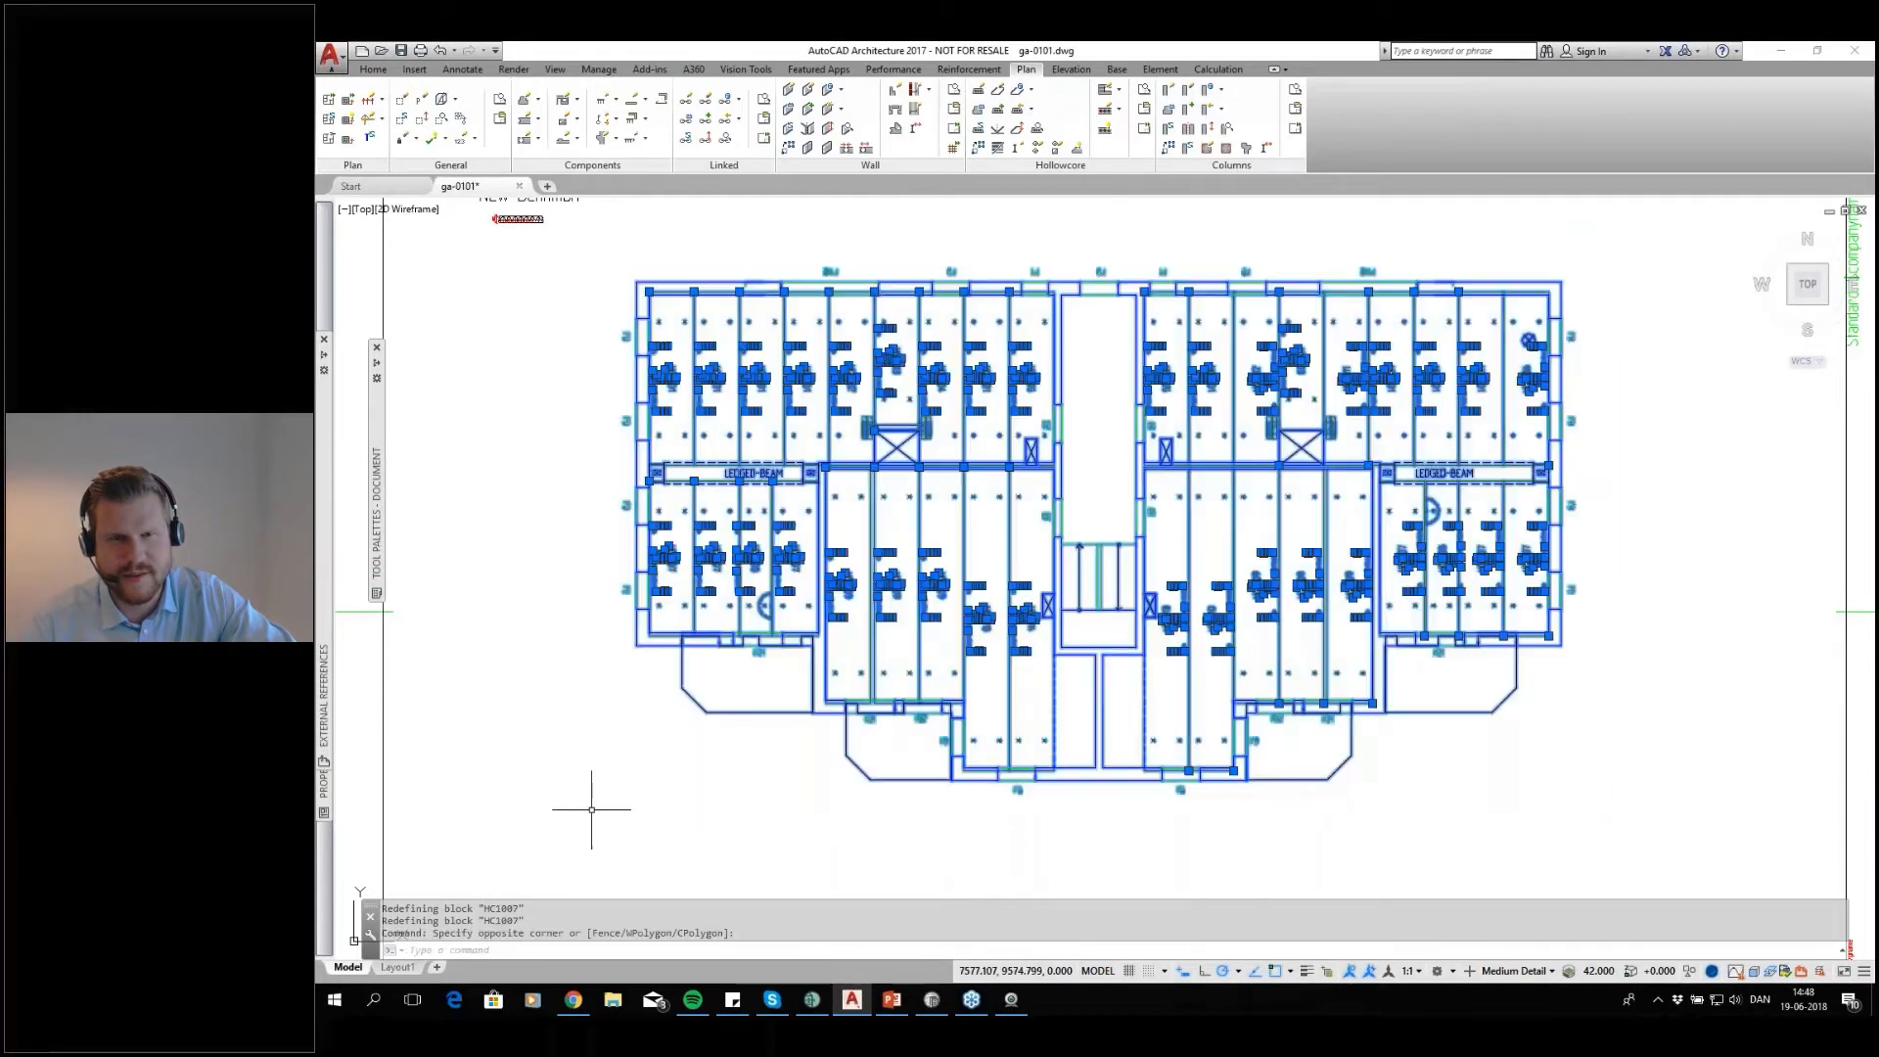
left_click(999, 97)
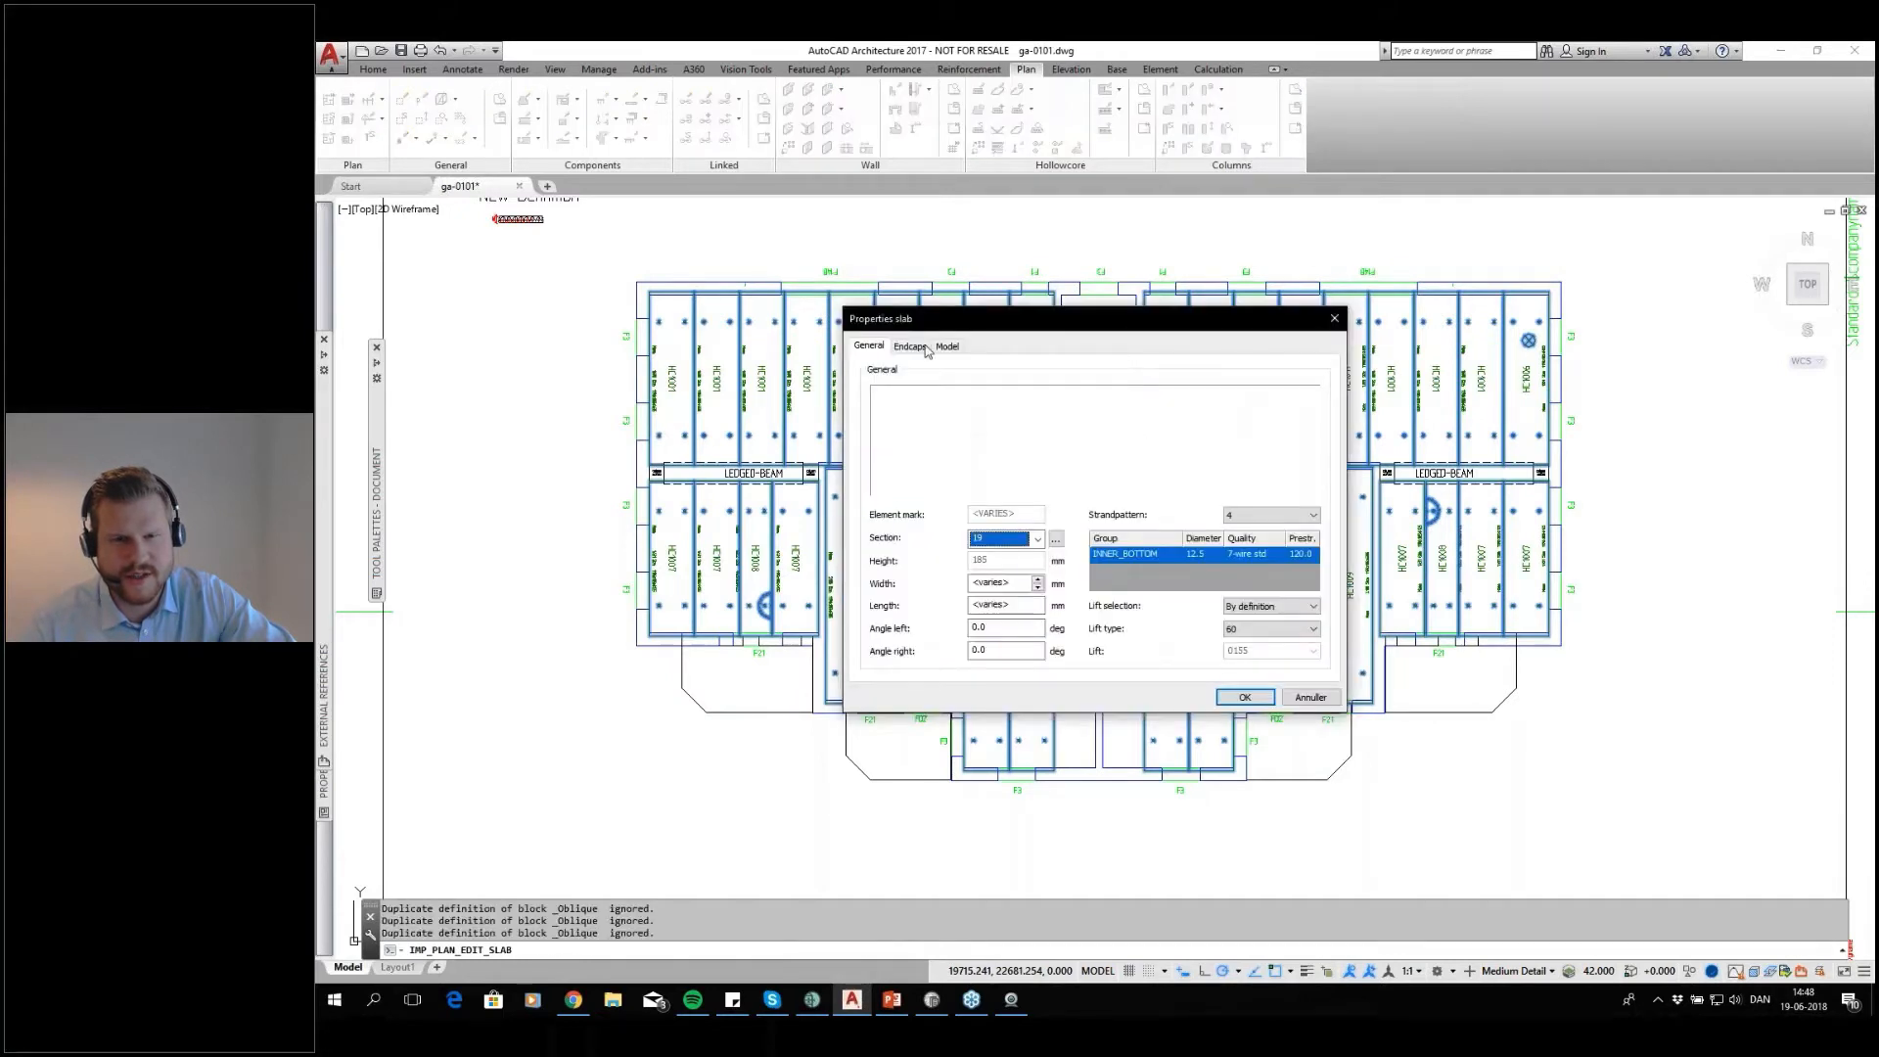
Set the endcap of the selected slabs to HD19-U2 for both the left and the right edge
left_click(908, 345)
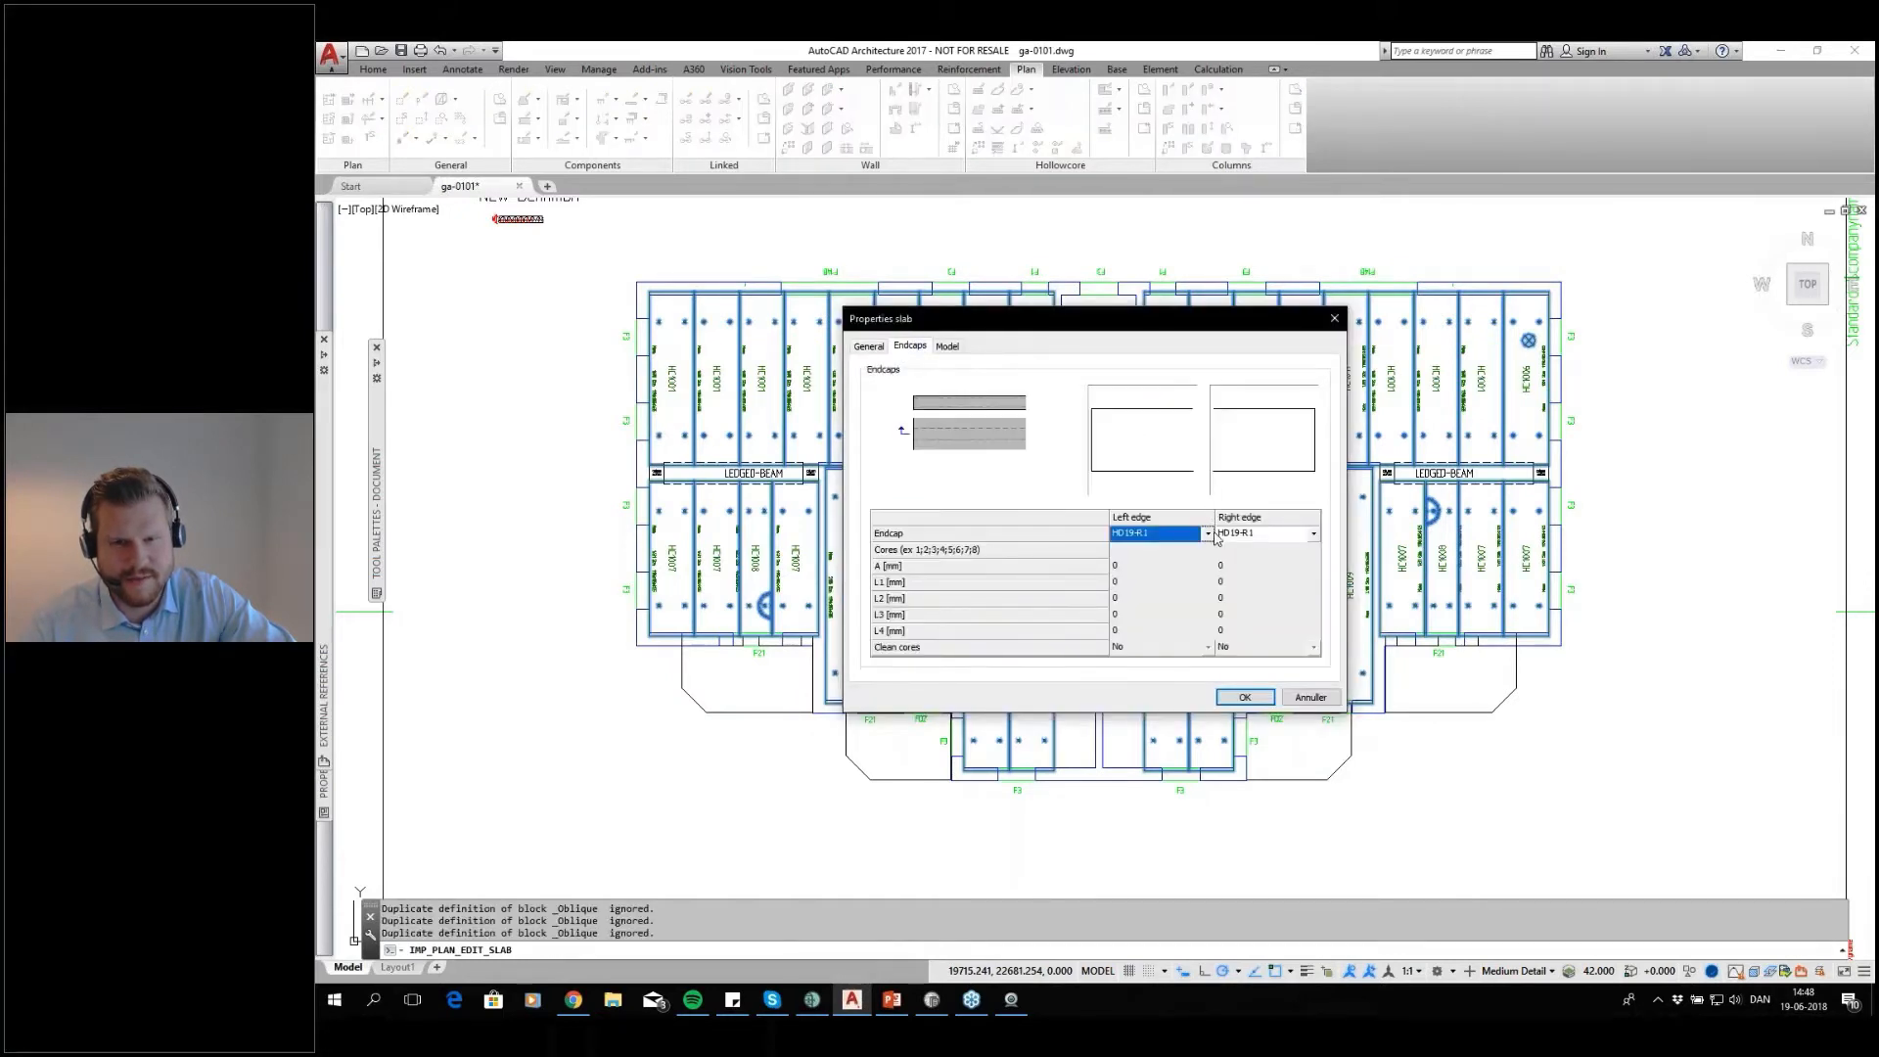
left_click(1208, 533)
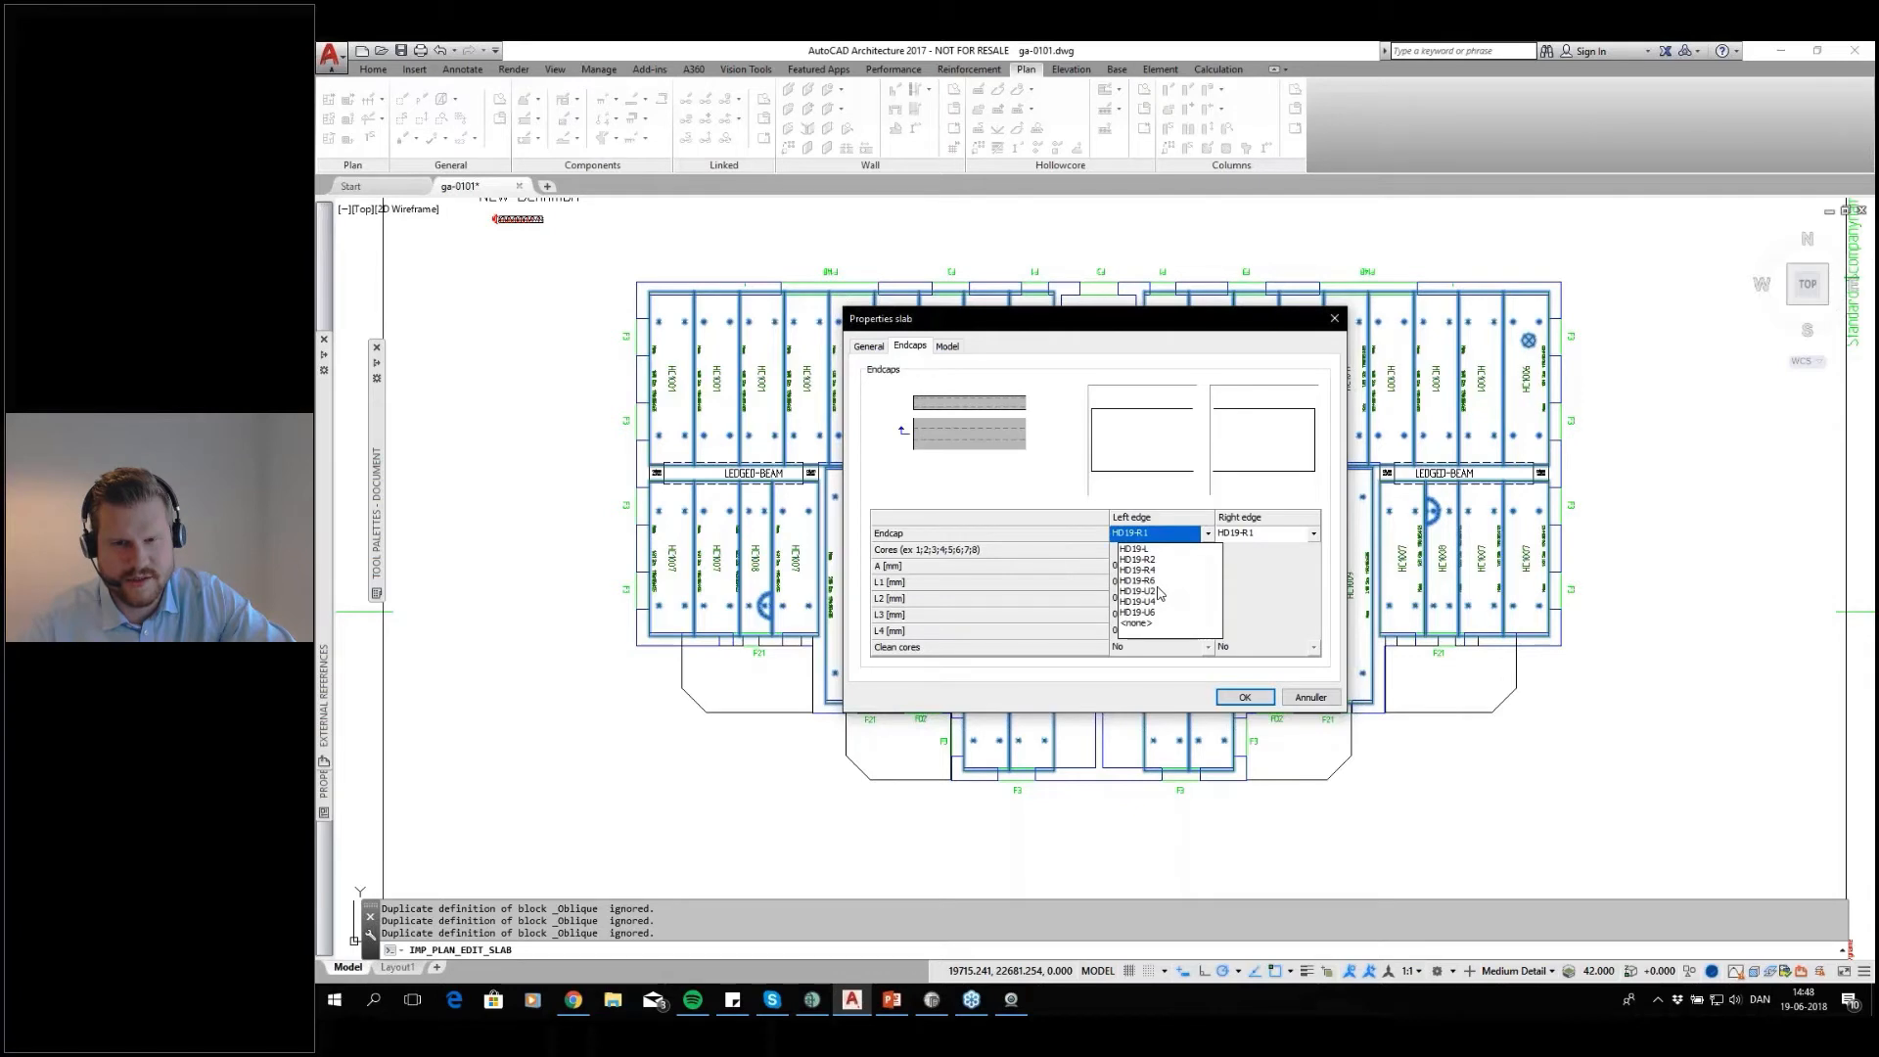
left_click(1139, 591)
left_click(1312, 534)
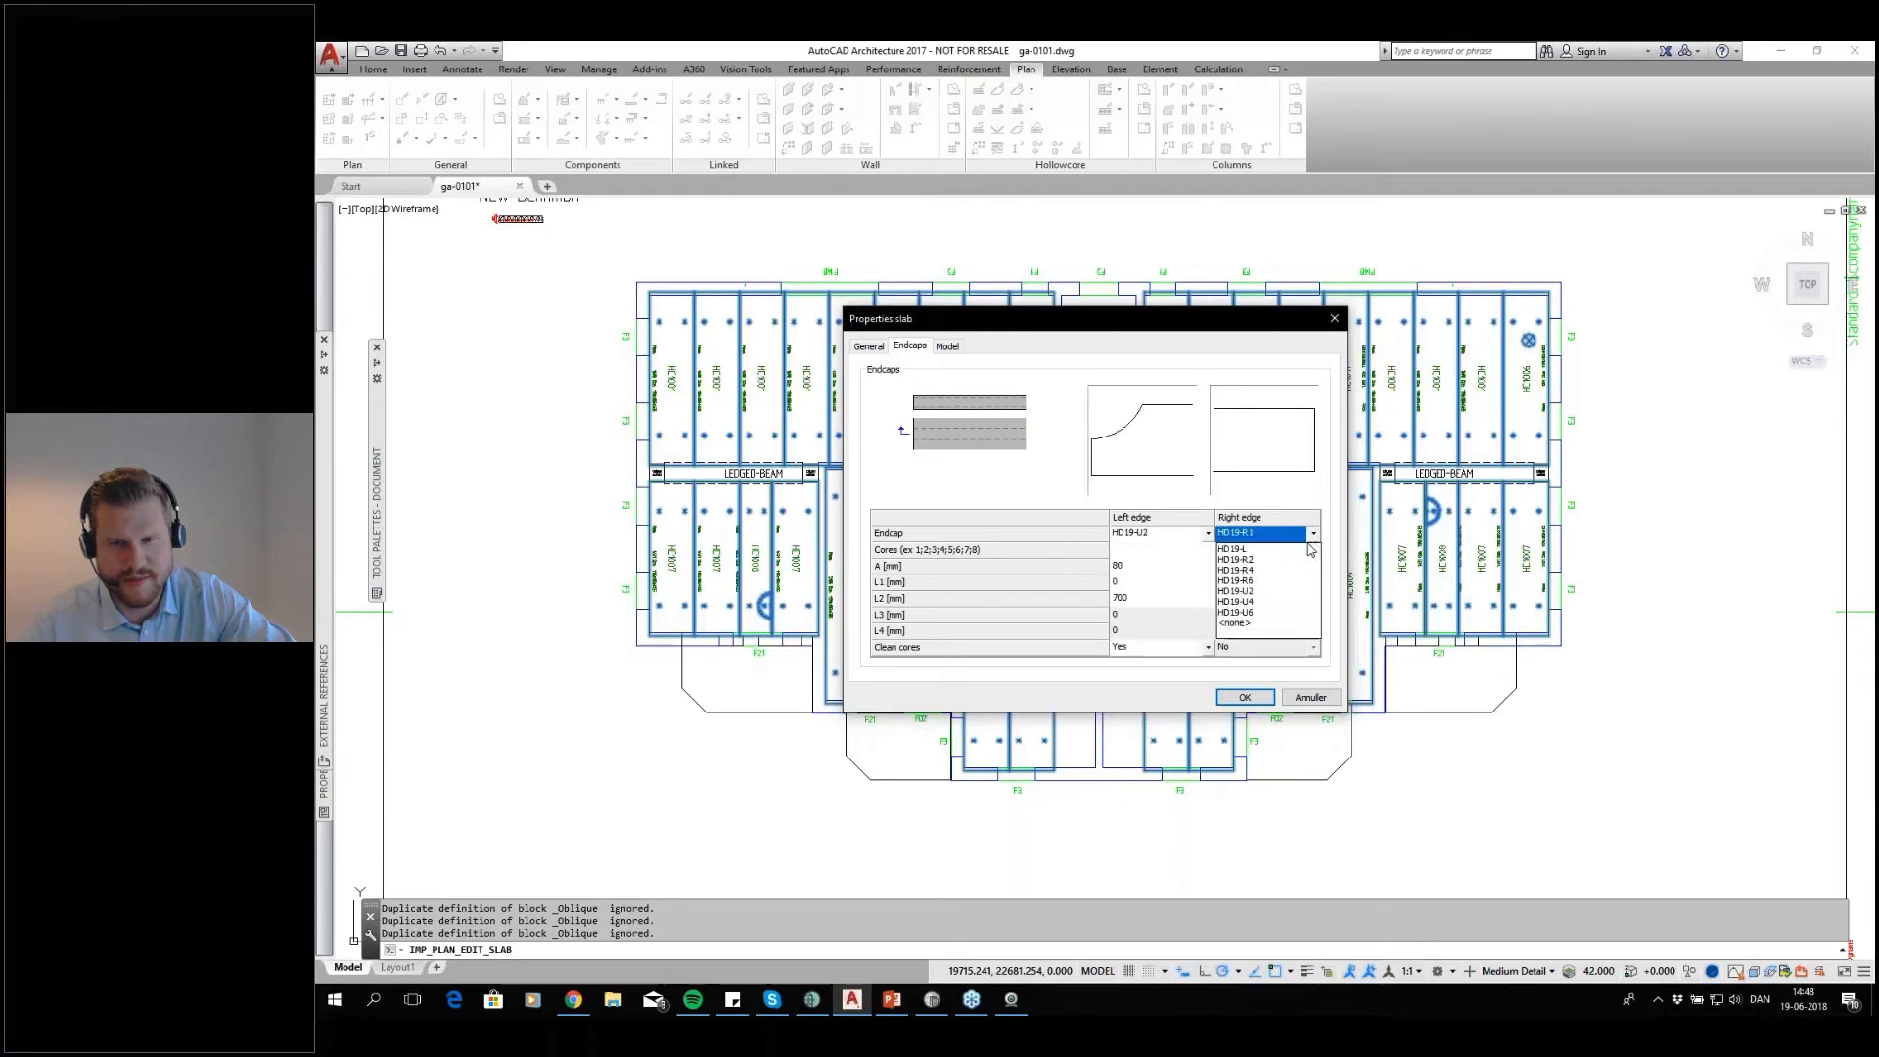
left_click(1268, 591)
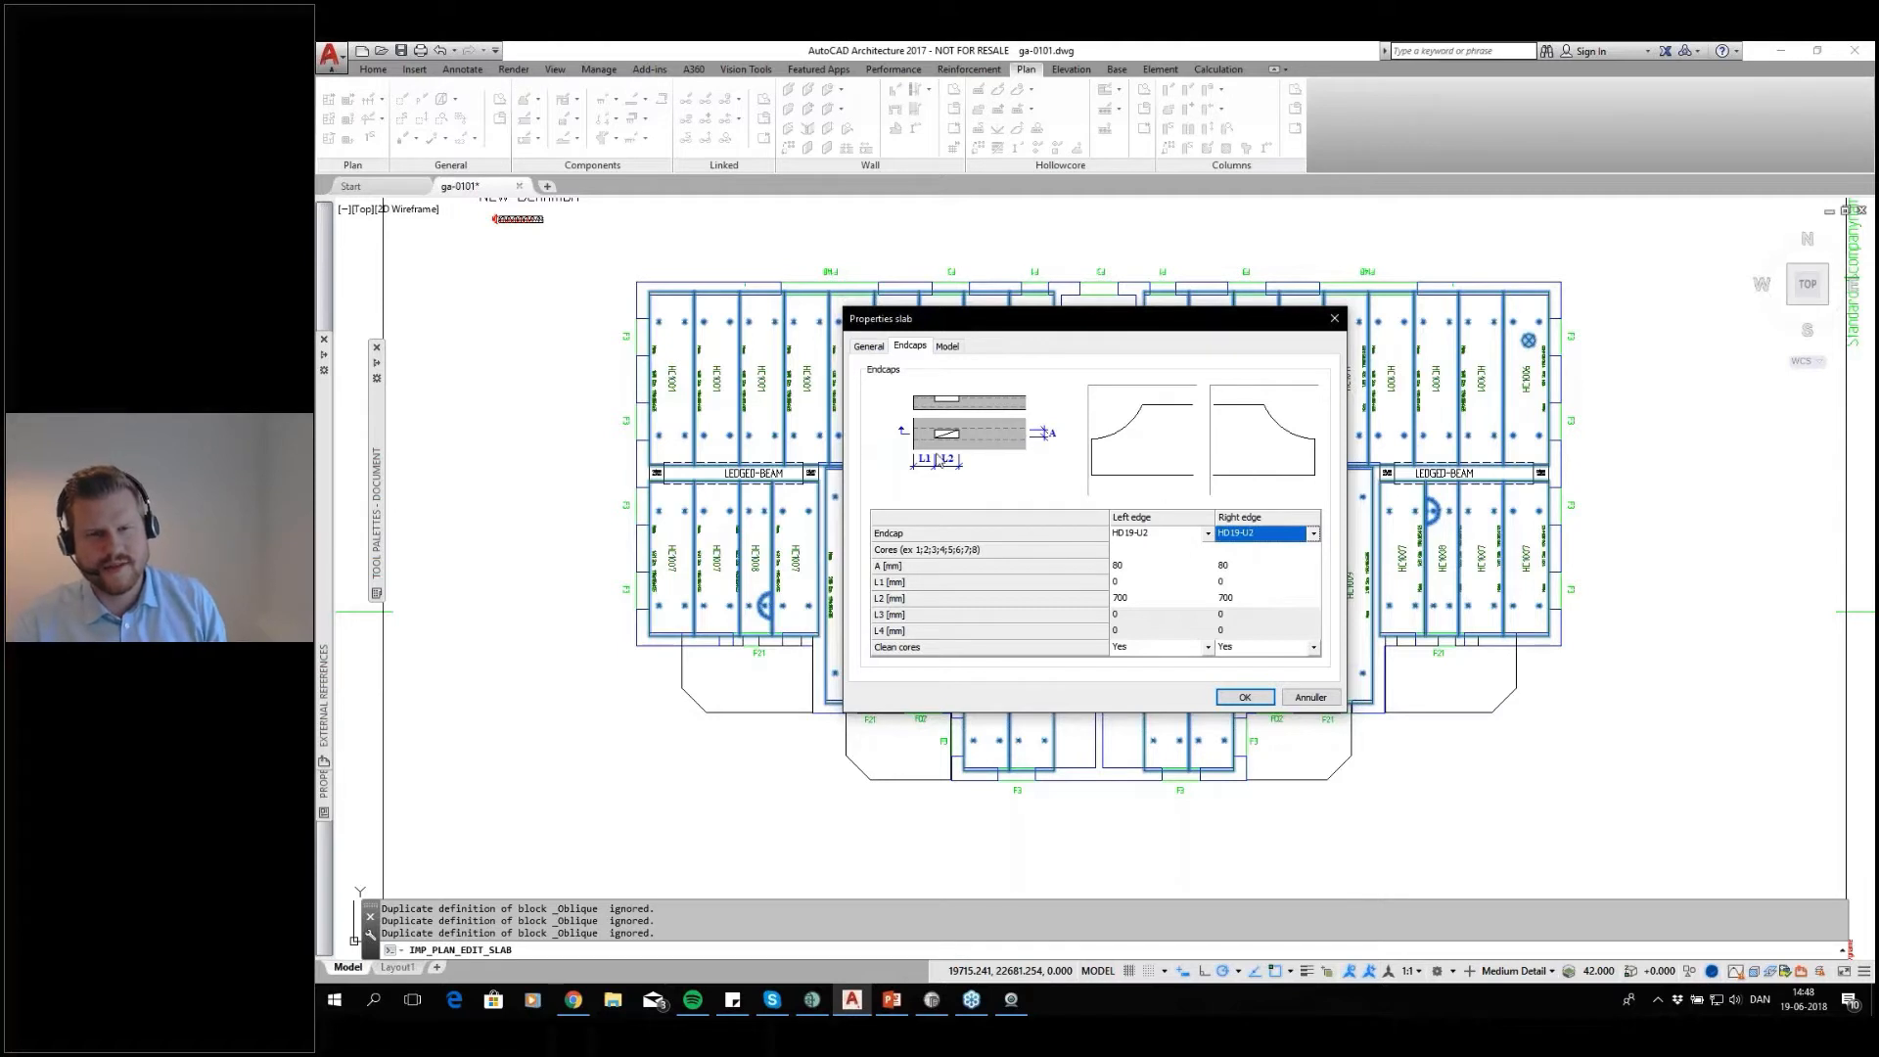
Set the left endcap's A to 0, L2 to 0 on both edges and Clean cores to No on both edges, and apply the slab properties
left_click(1185, 569)
left_click(1123, 566)
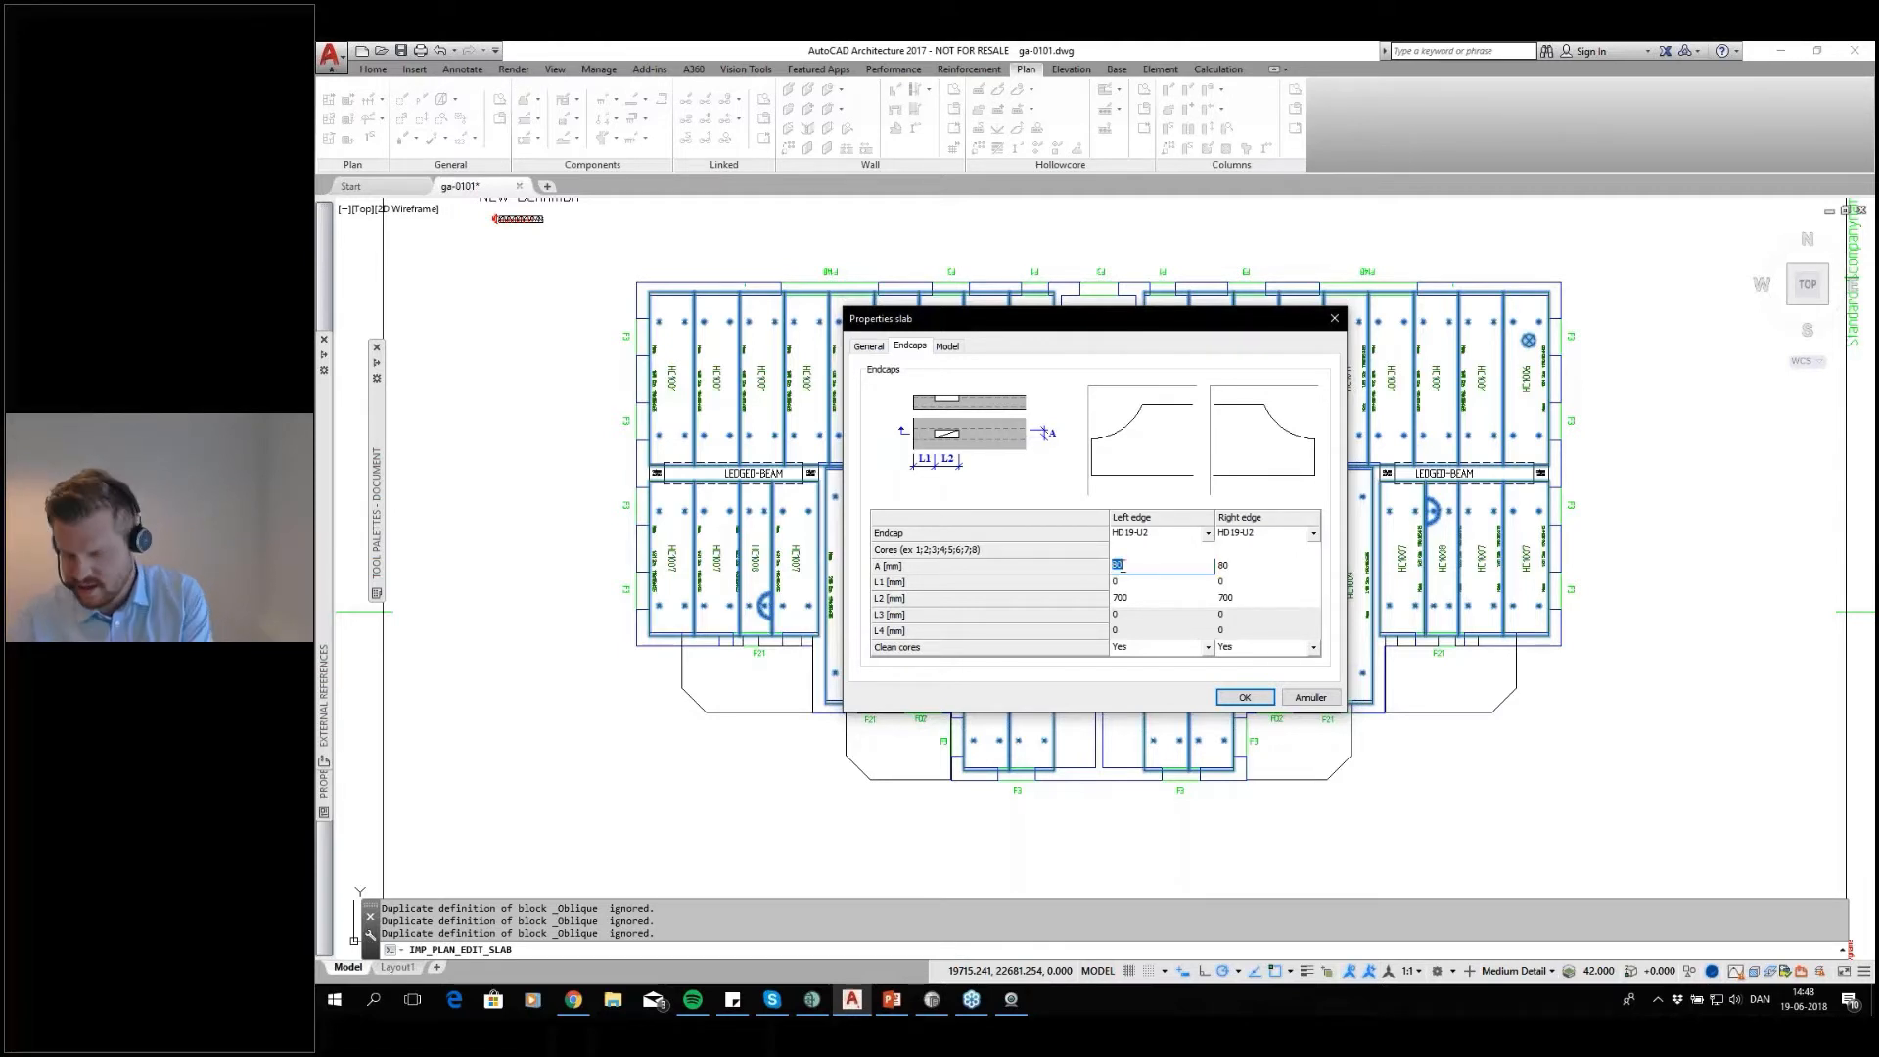
type("0")
left_click(1147, 600)
type("0")
key("Tab")
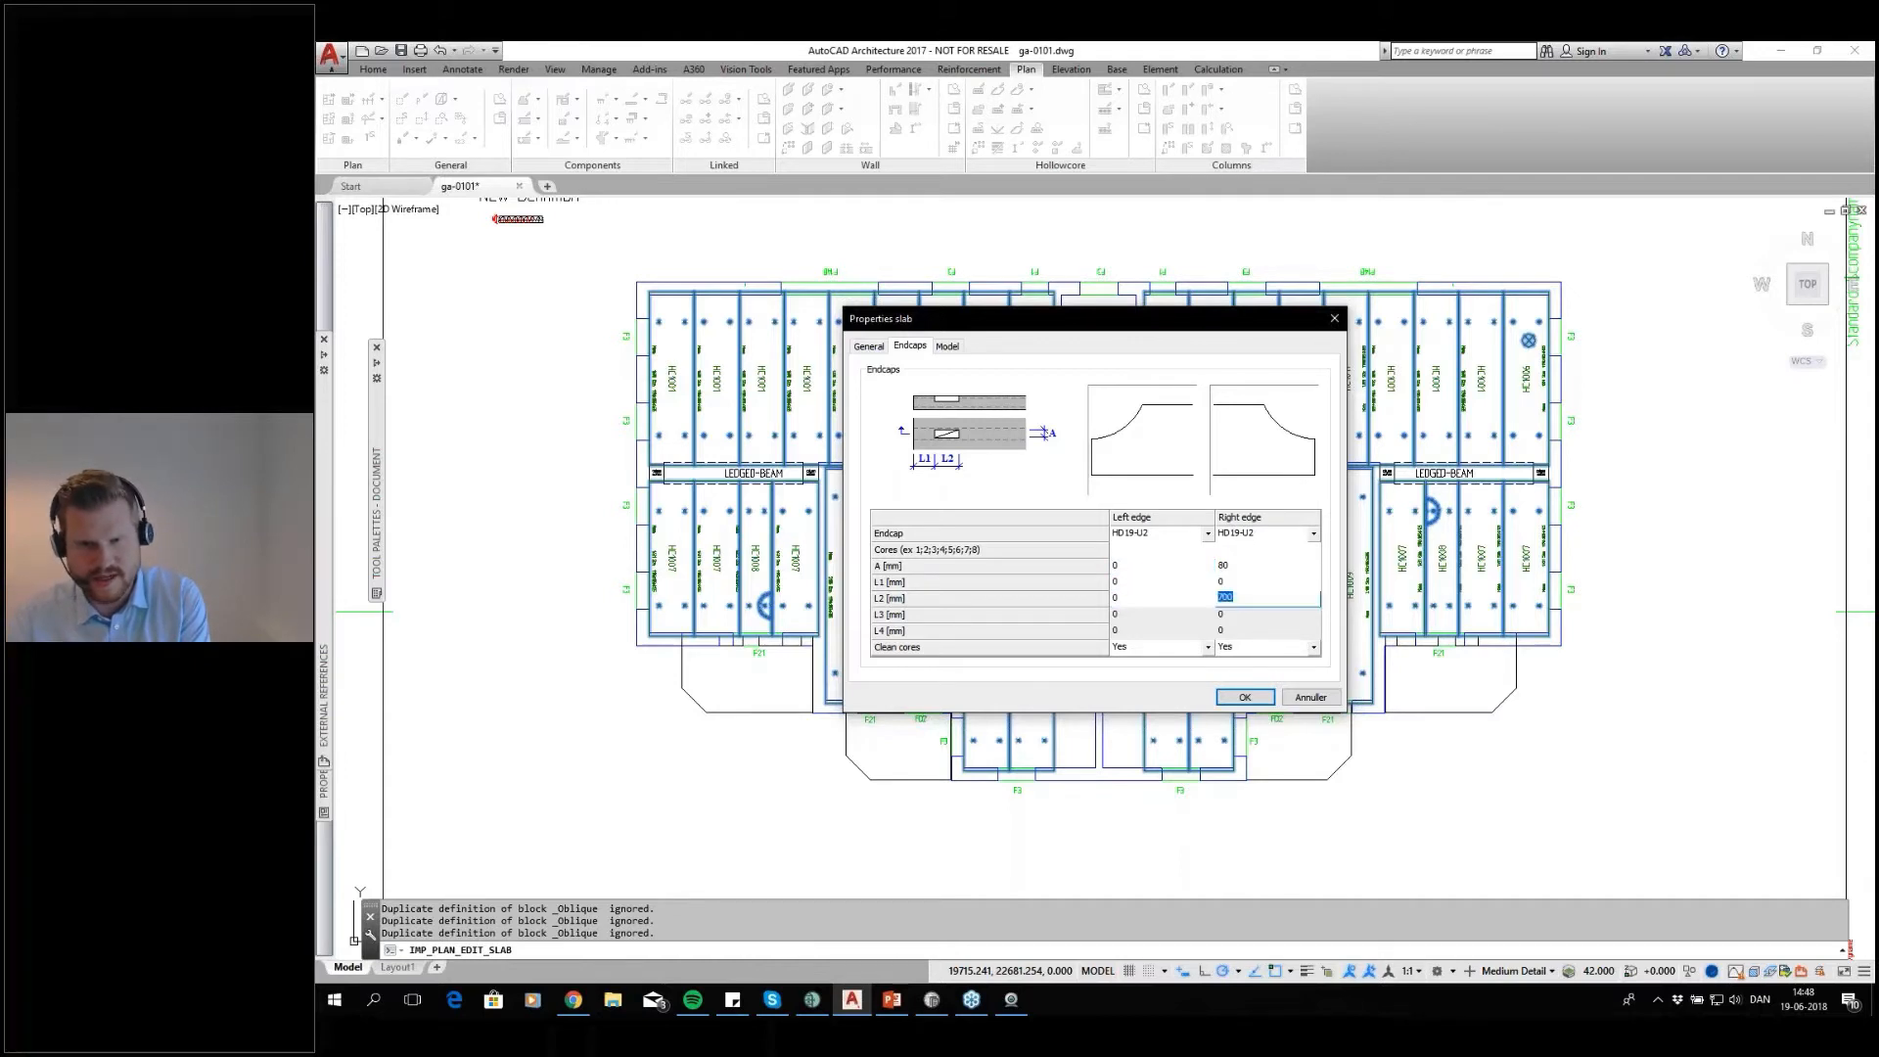
type("0")
left_click(1208, 646)
left_click(1210, 655)
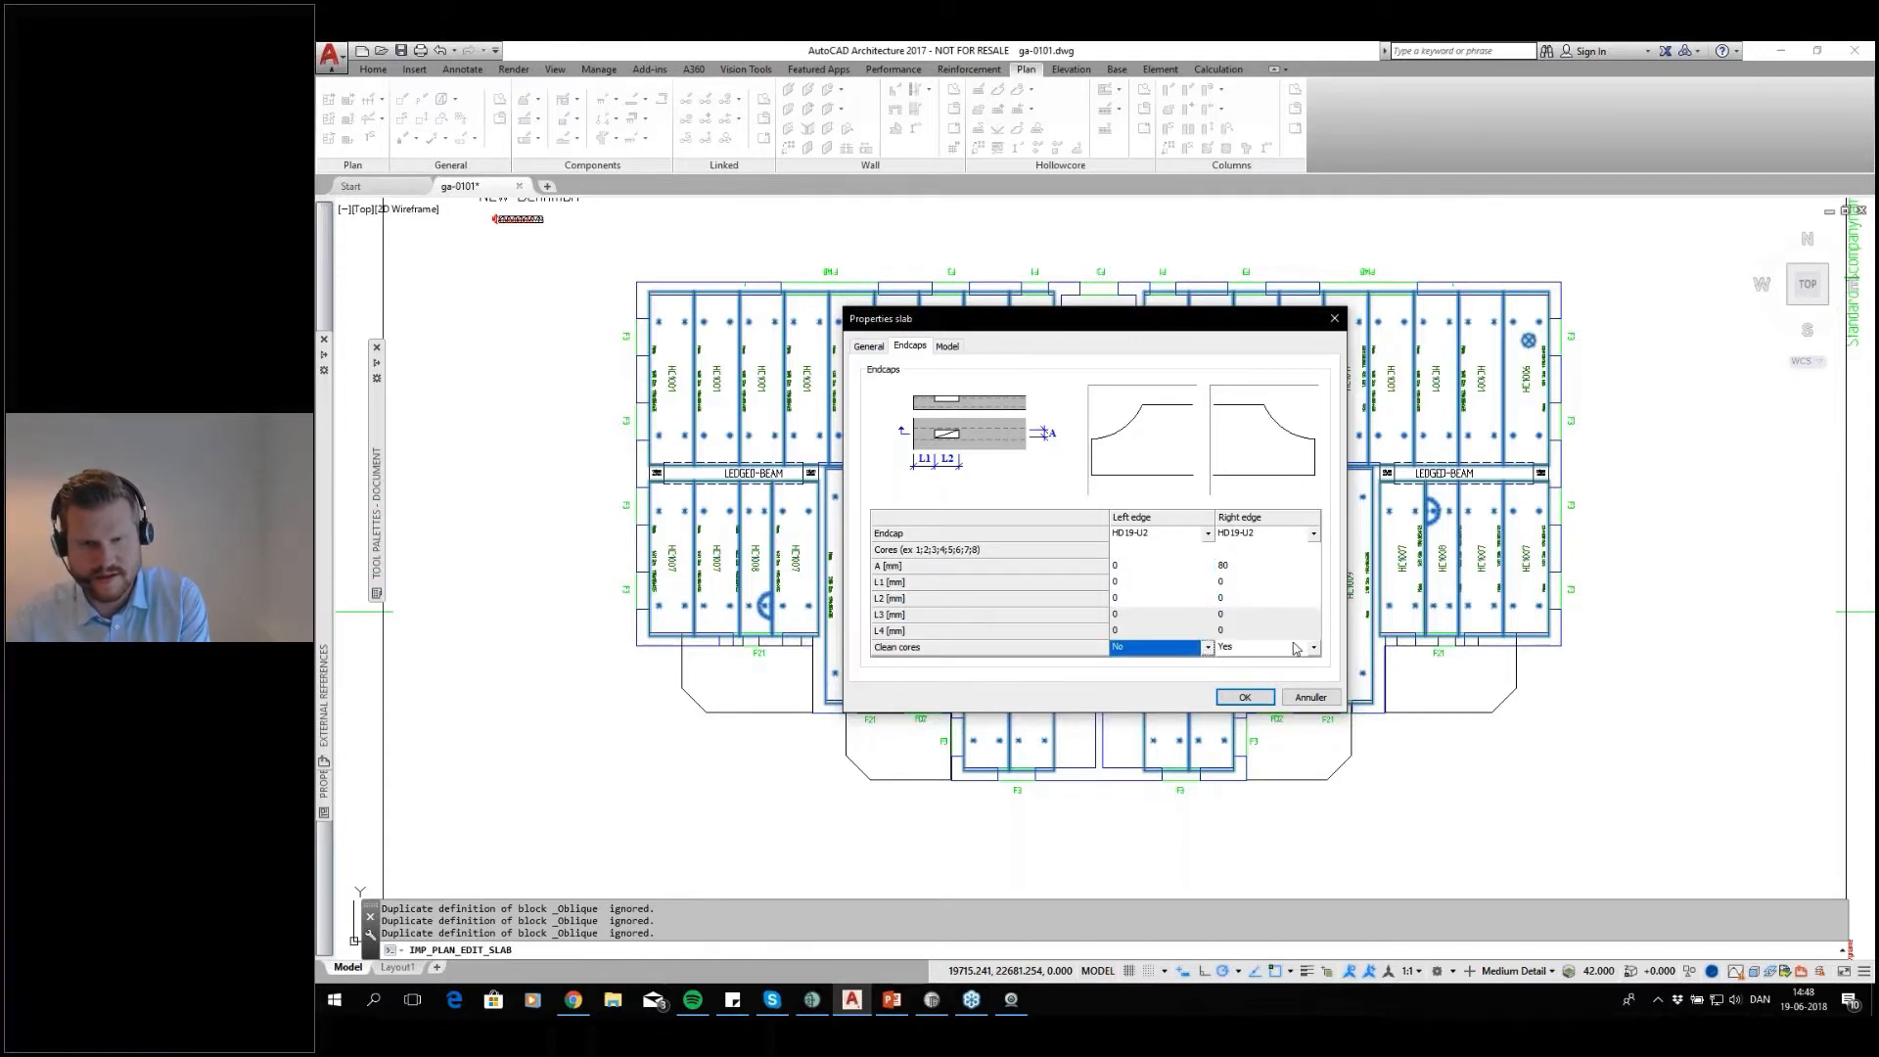
left_click(1314, 647)
left_click(1296, 655)
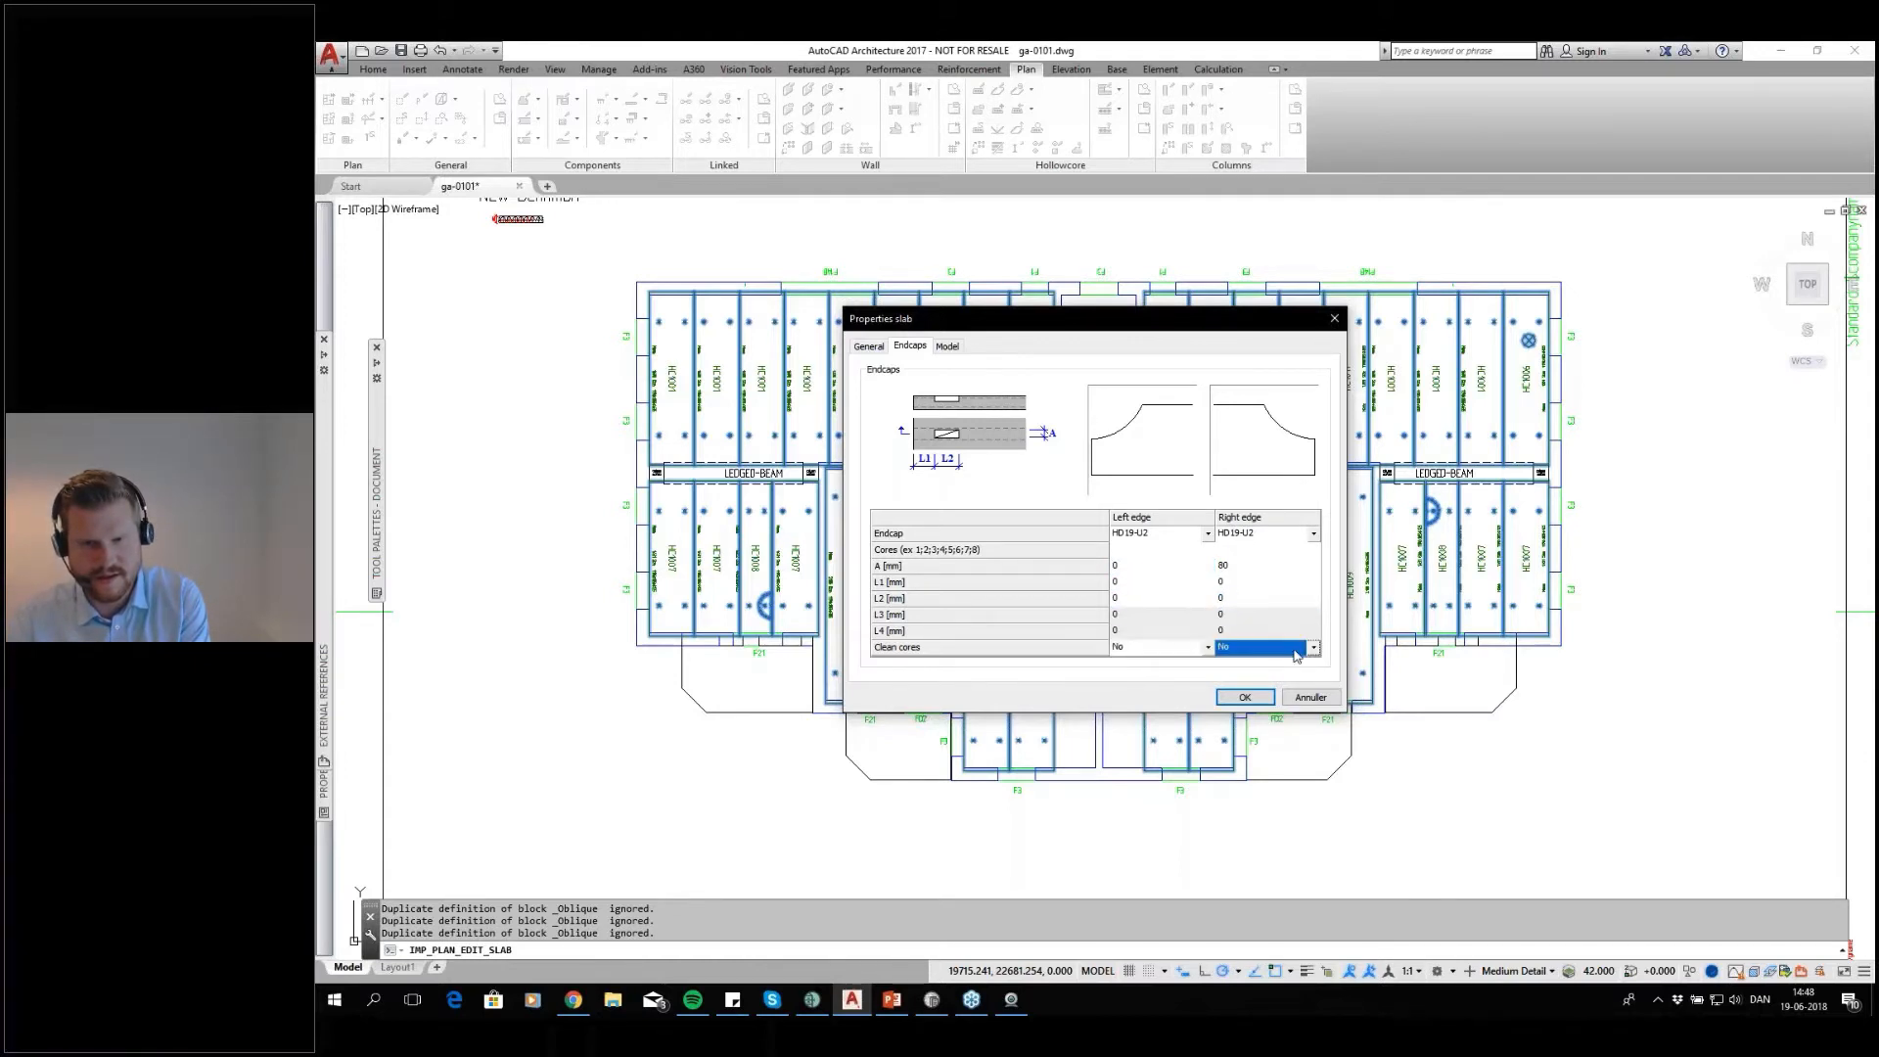
left_click(1242, 698)
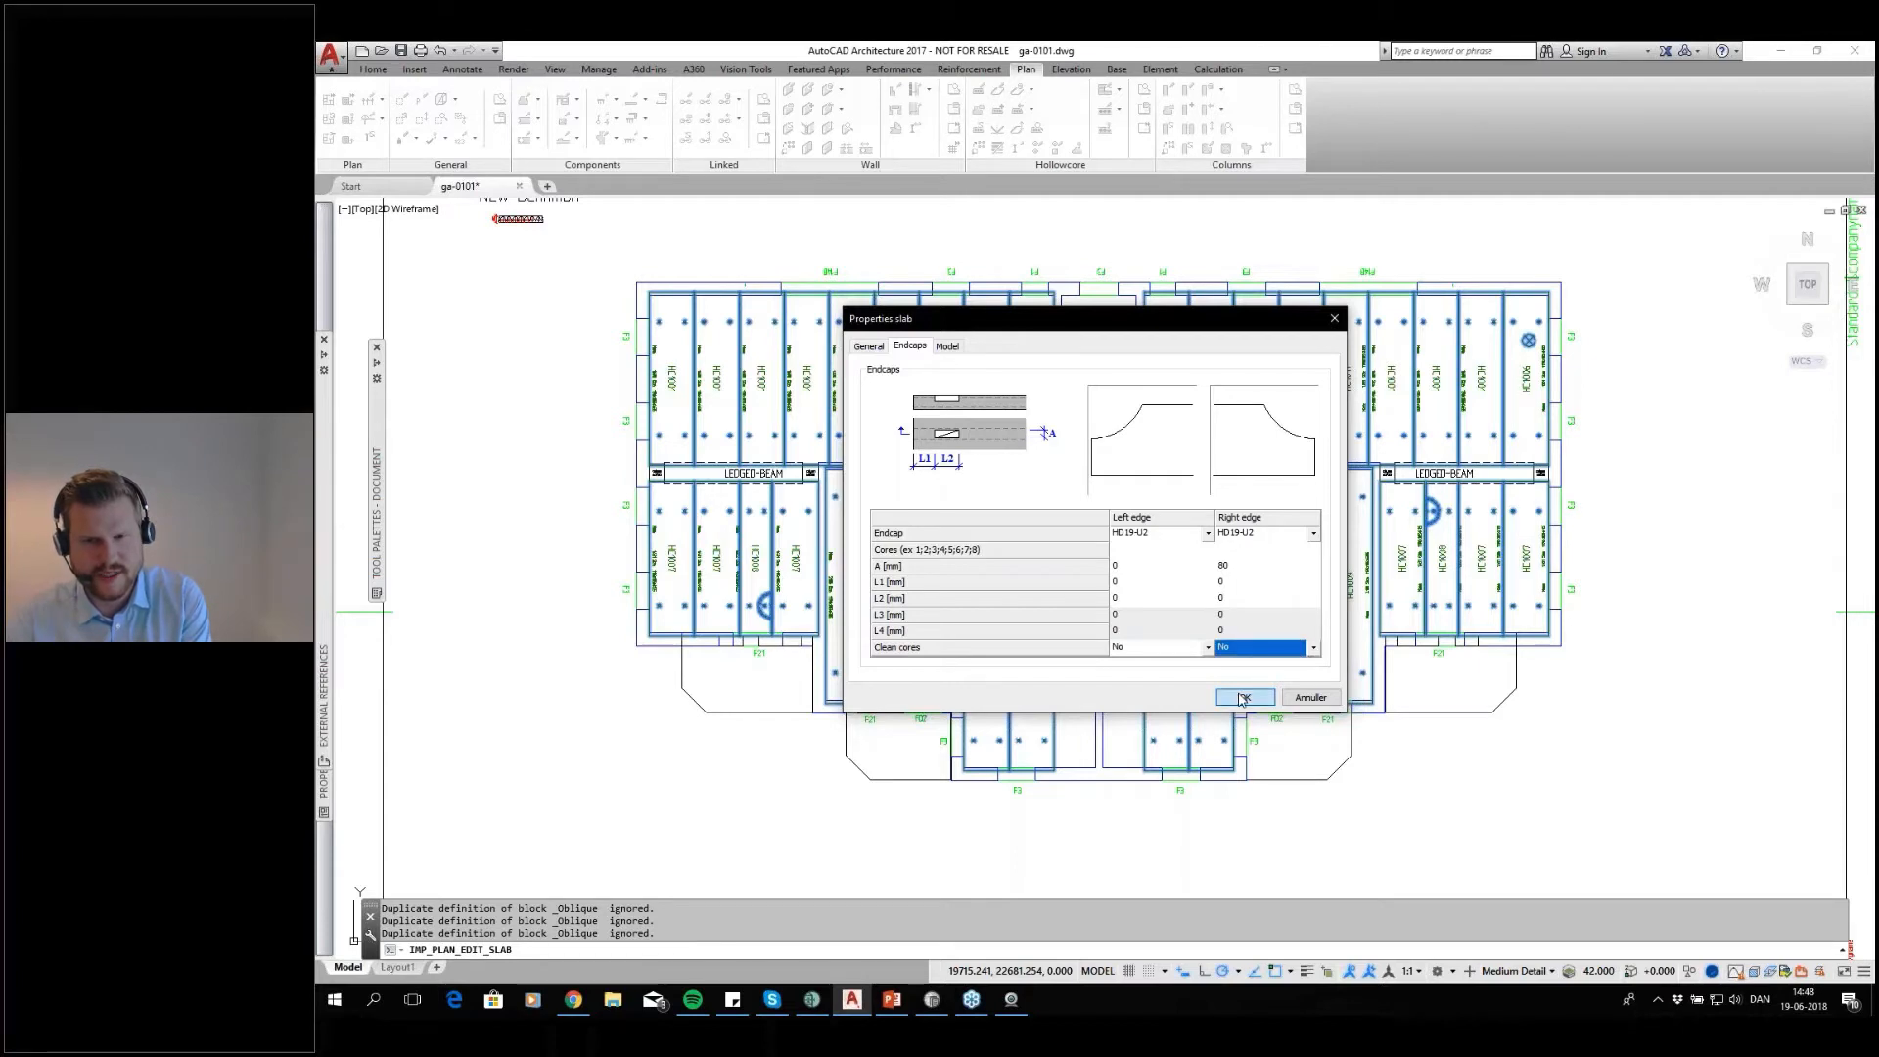
Update the lift of every edited slab, exit slab editing and save the changed elements with the default answer on keeping element marks
key("Return")
key("Return")
key("Return")
key("Return")
key("Return")
key("Return")
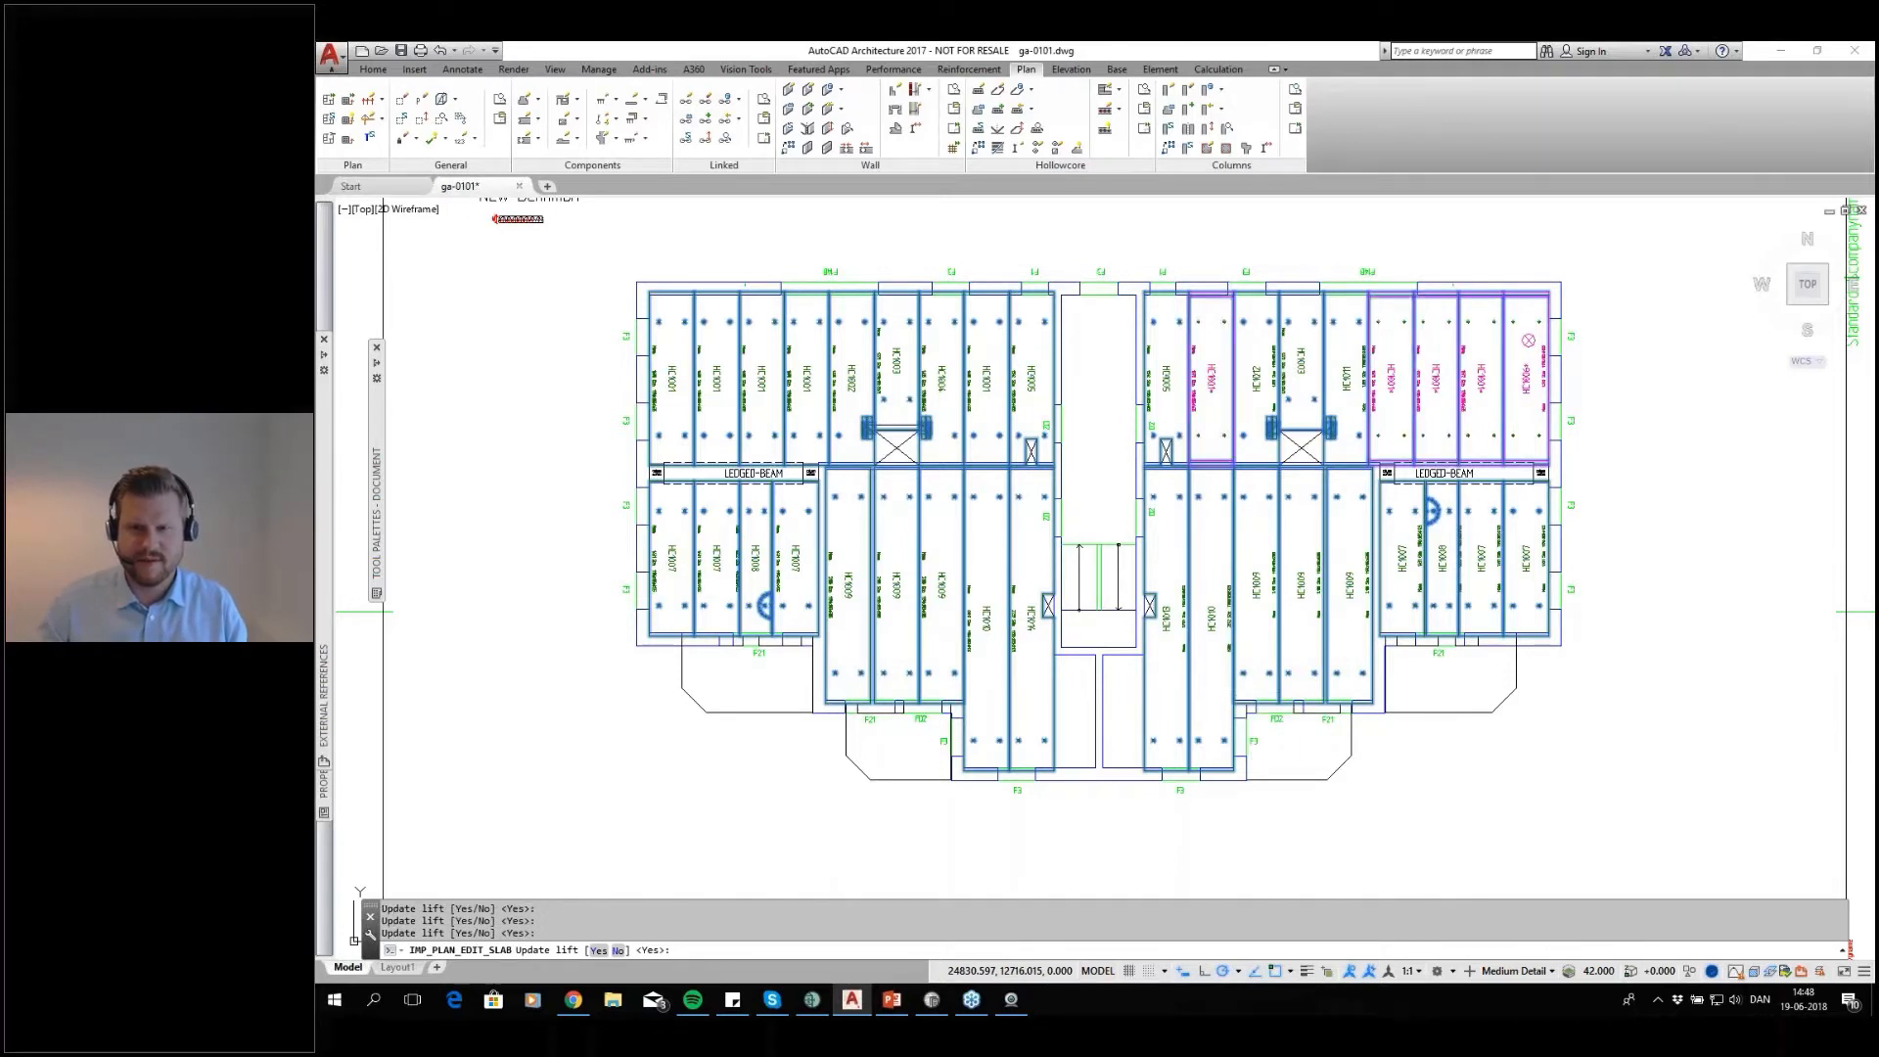
key("Return")
key("Return")
key("Return")
key("Return")
key("Return")
key("Return")
key("Return")
key("Return")
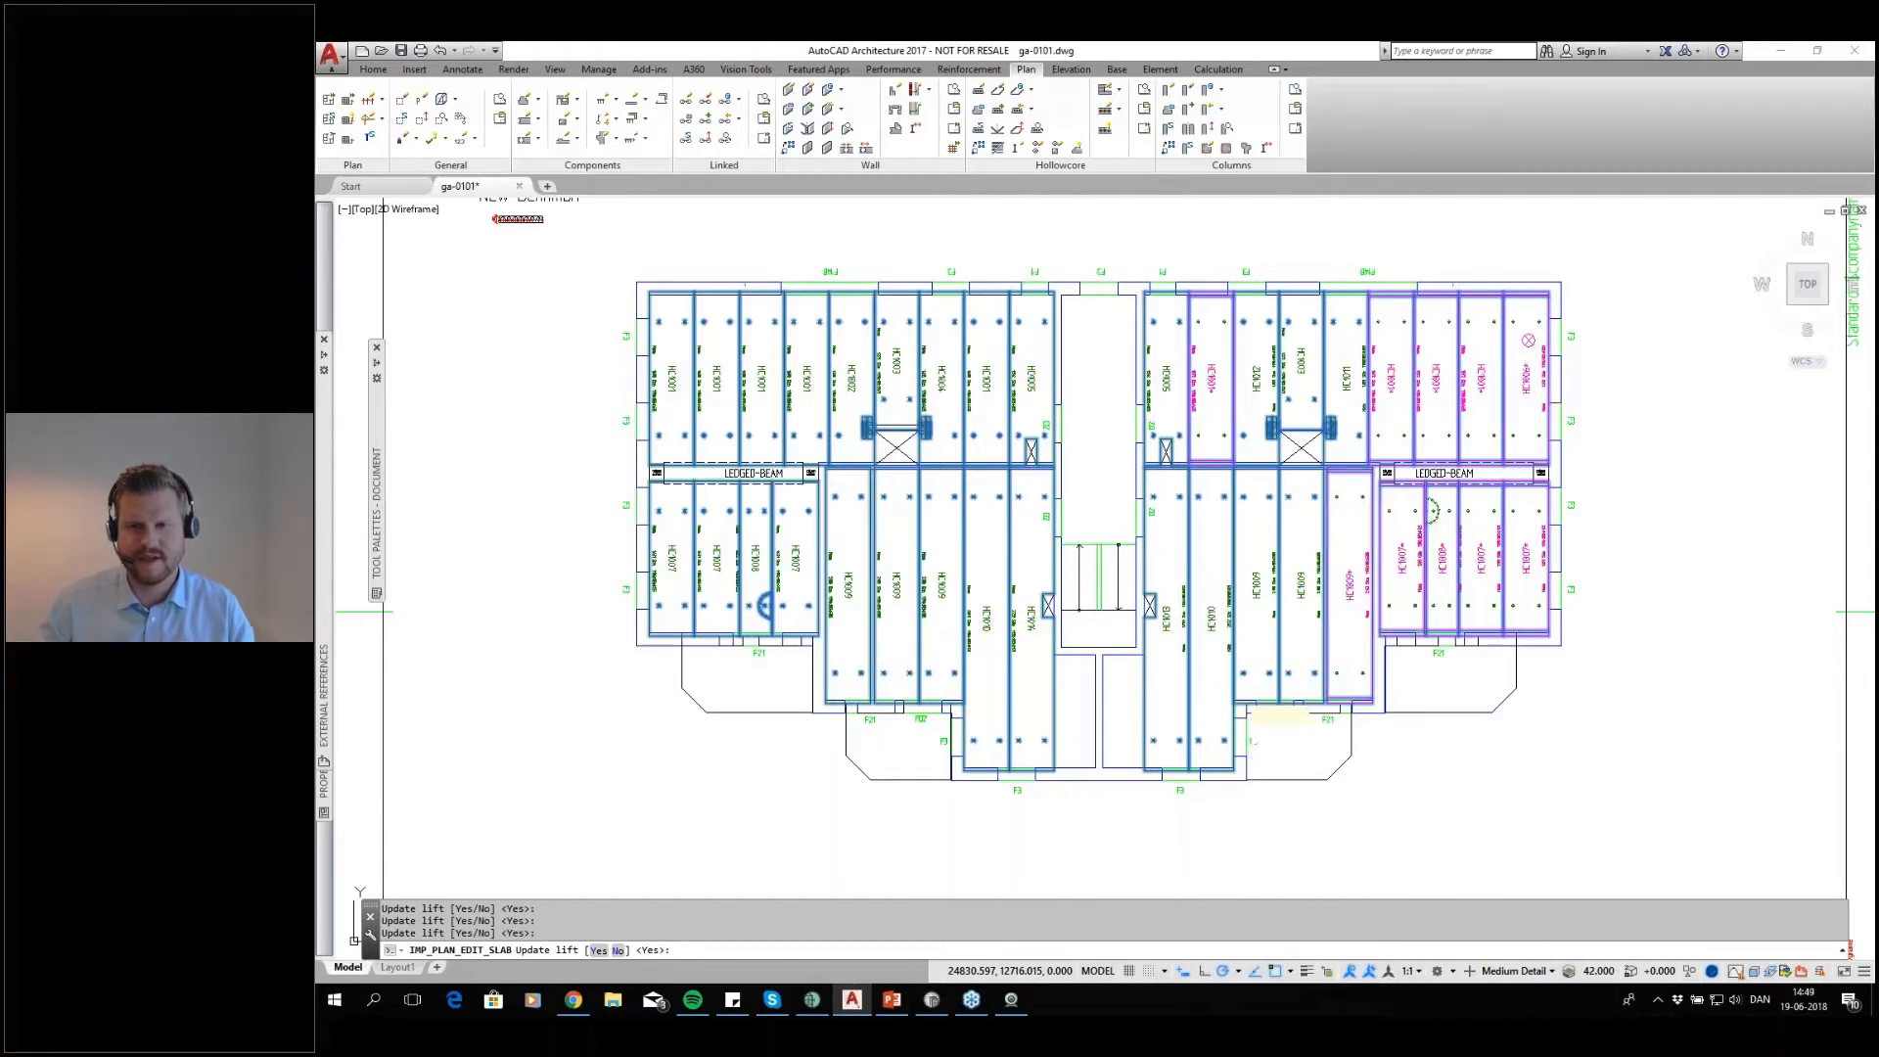
key("Return")
key("Return")
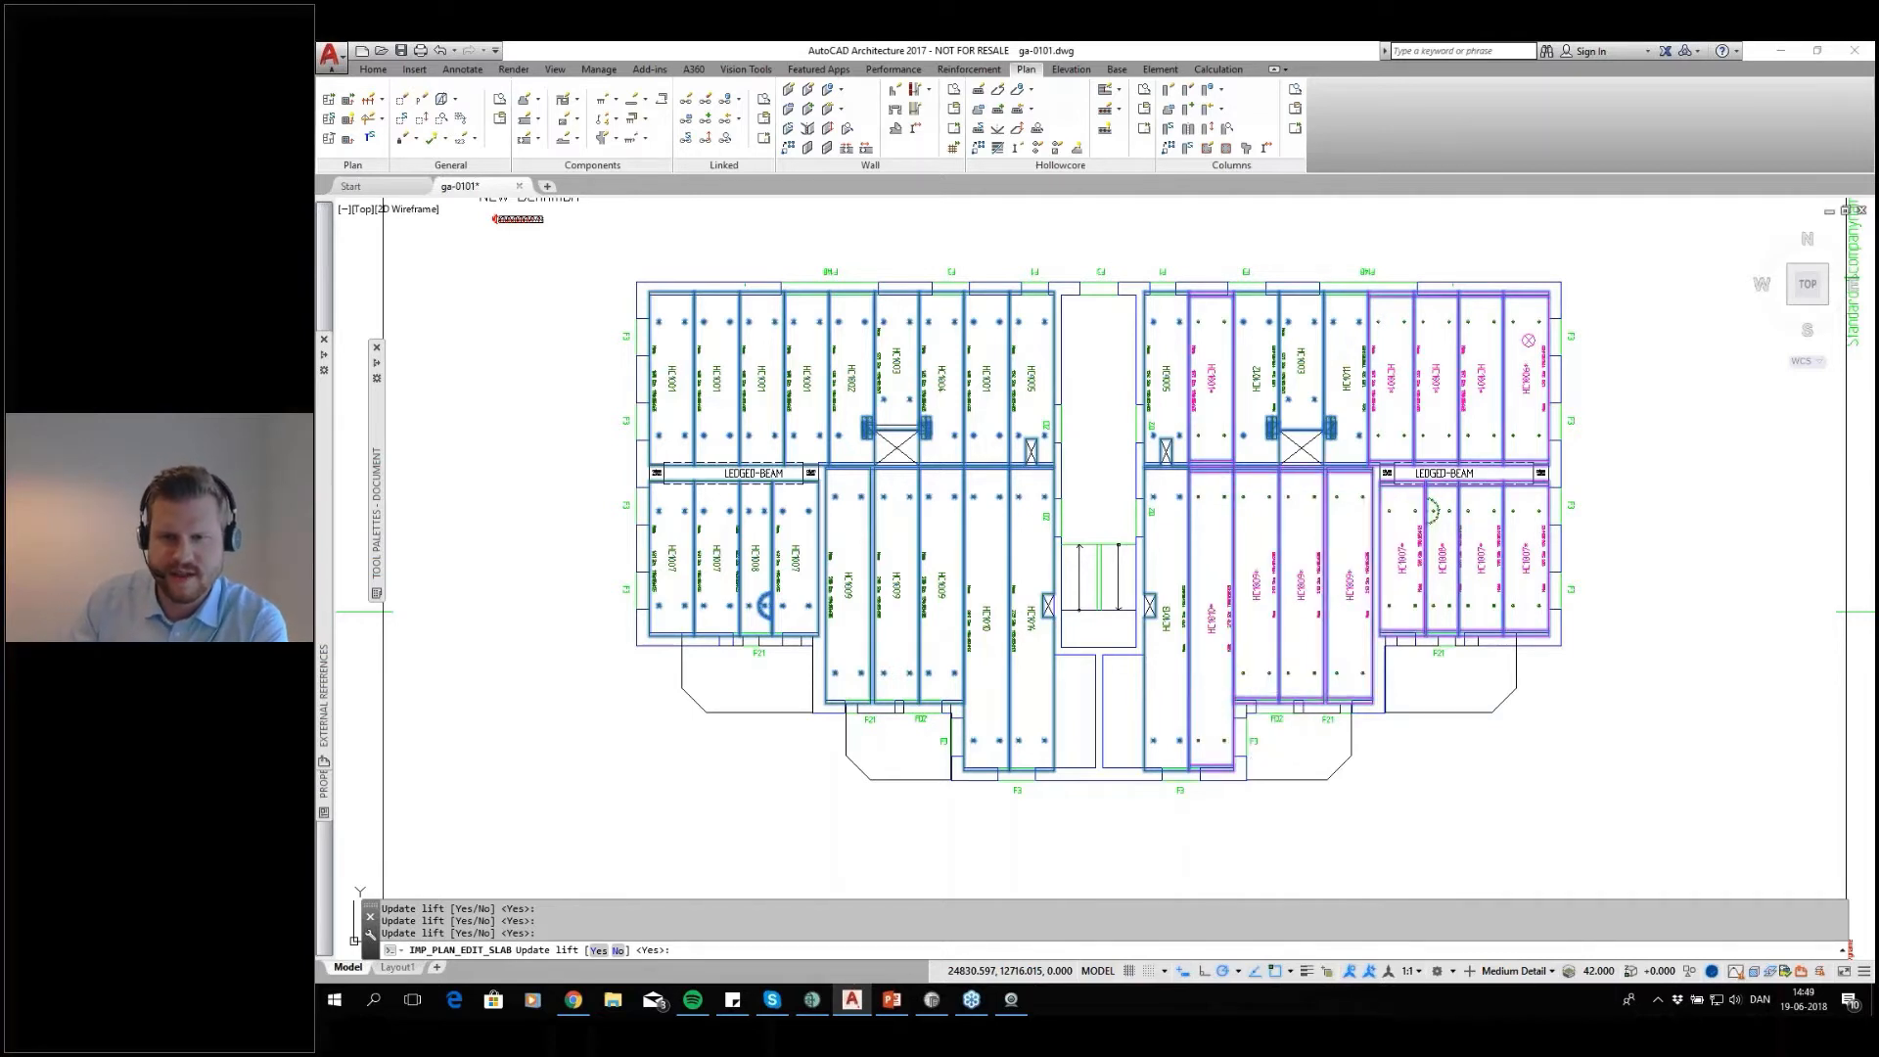
key("Return")
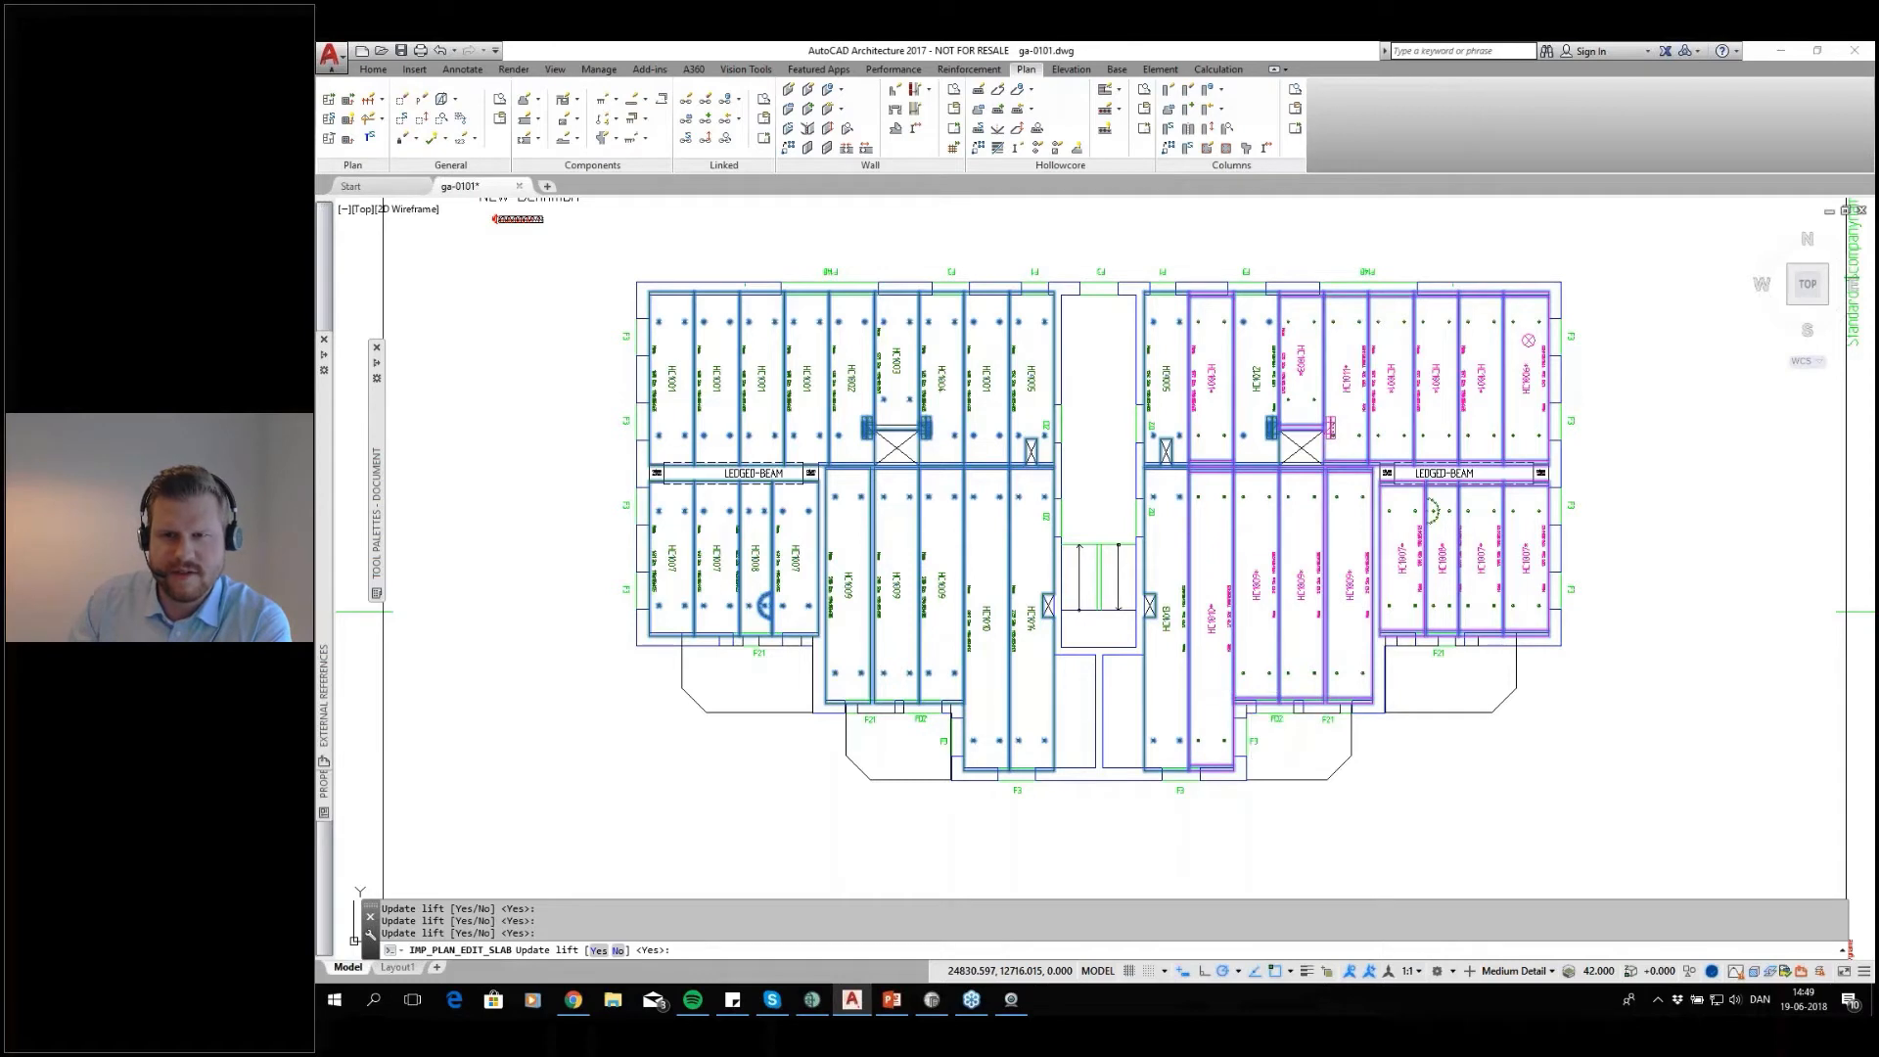
key("Return")
key("Return")
key("Return")
key("Return")
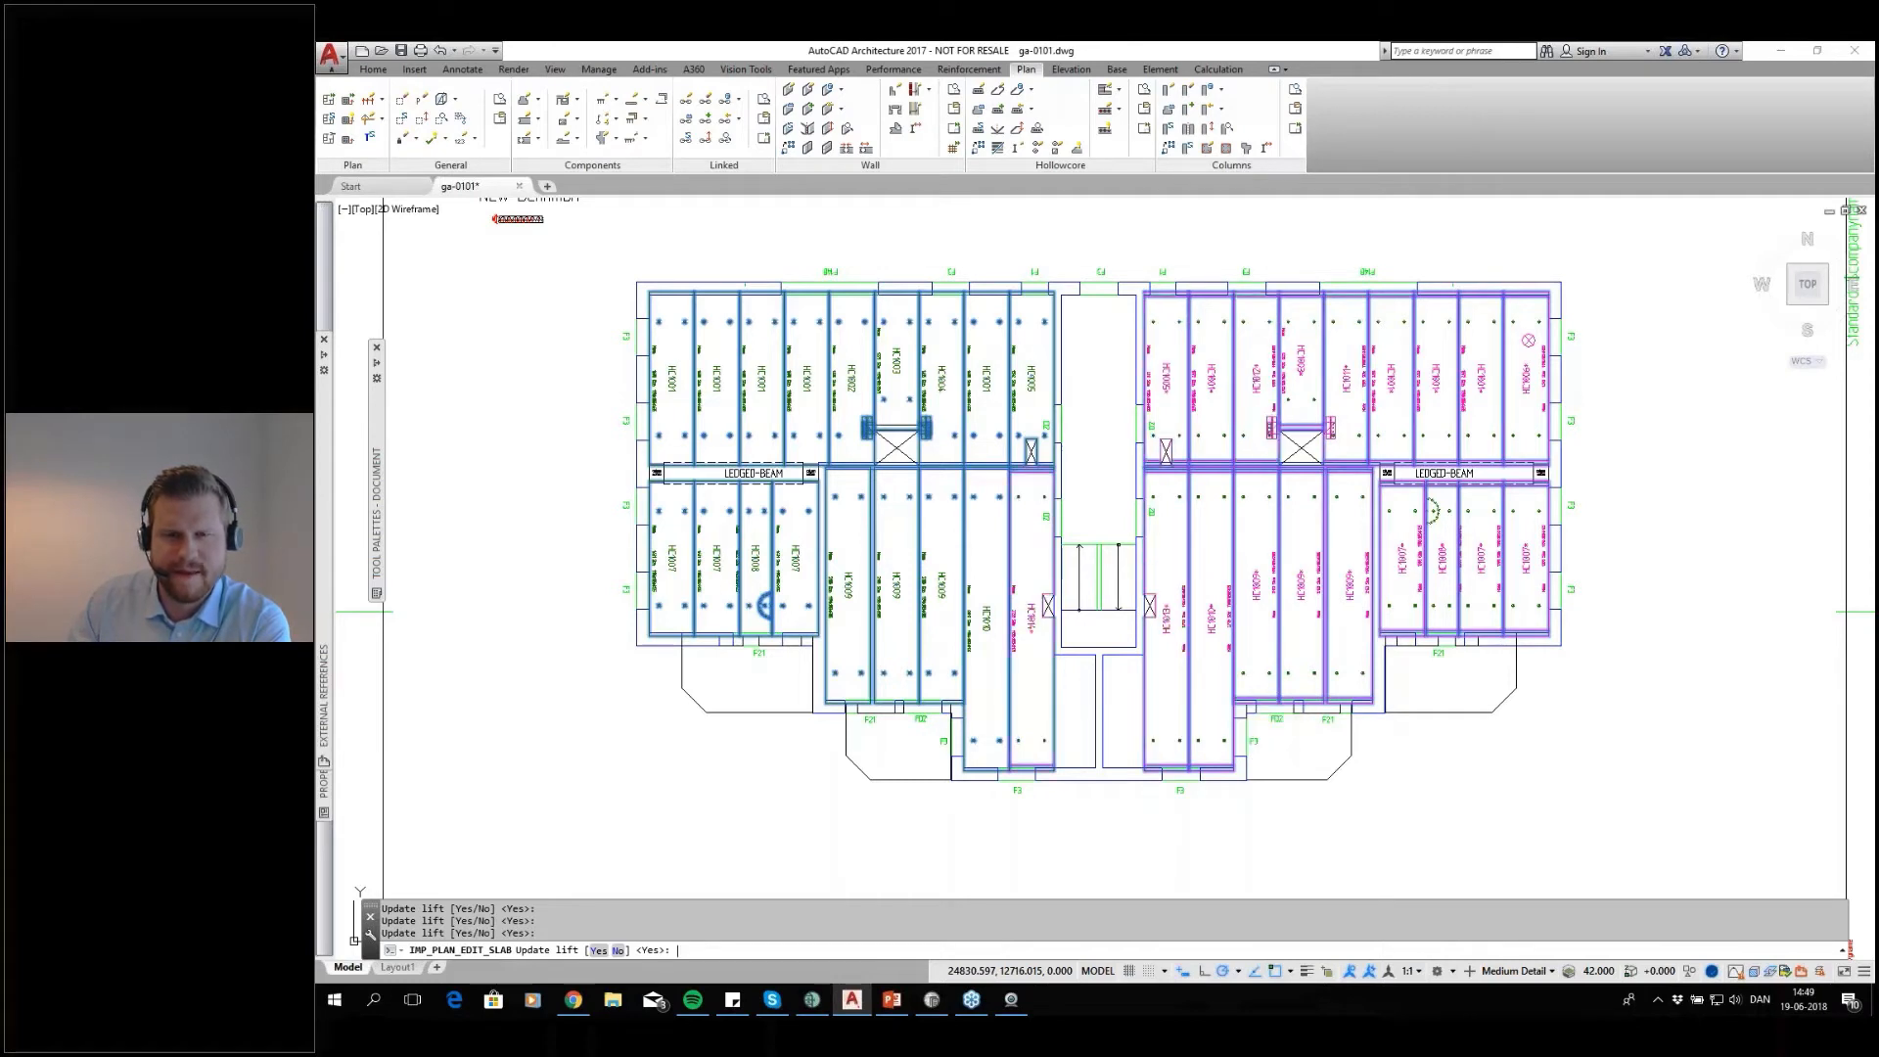
key("Return")
key("Return")
key("Return")
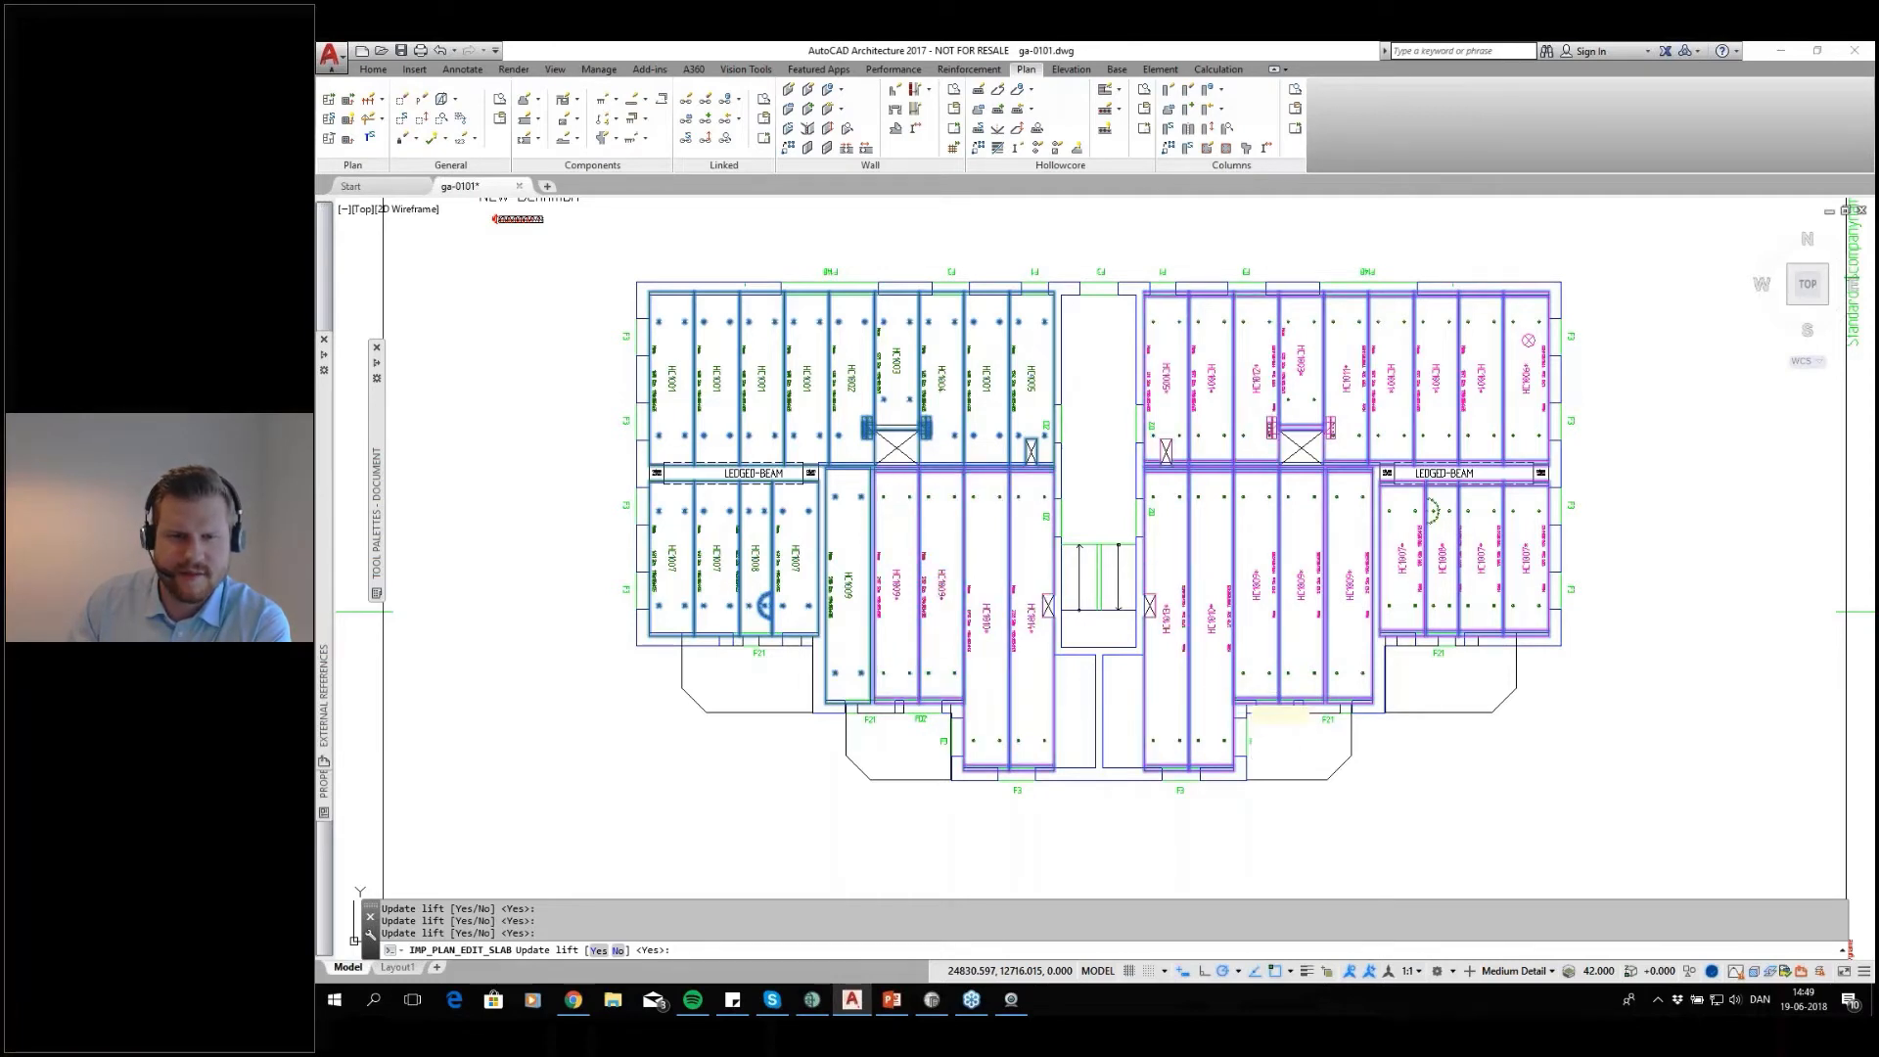
key("Return")
key("Return")
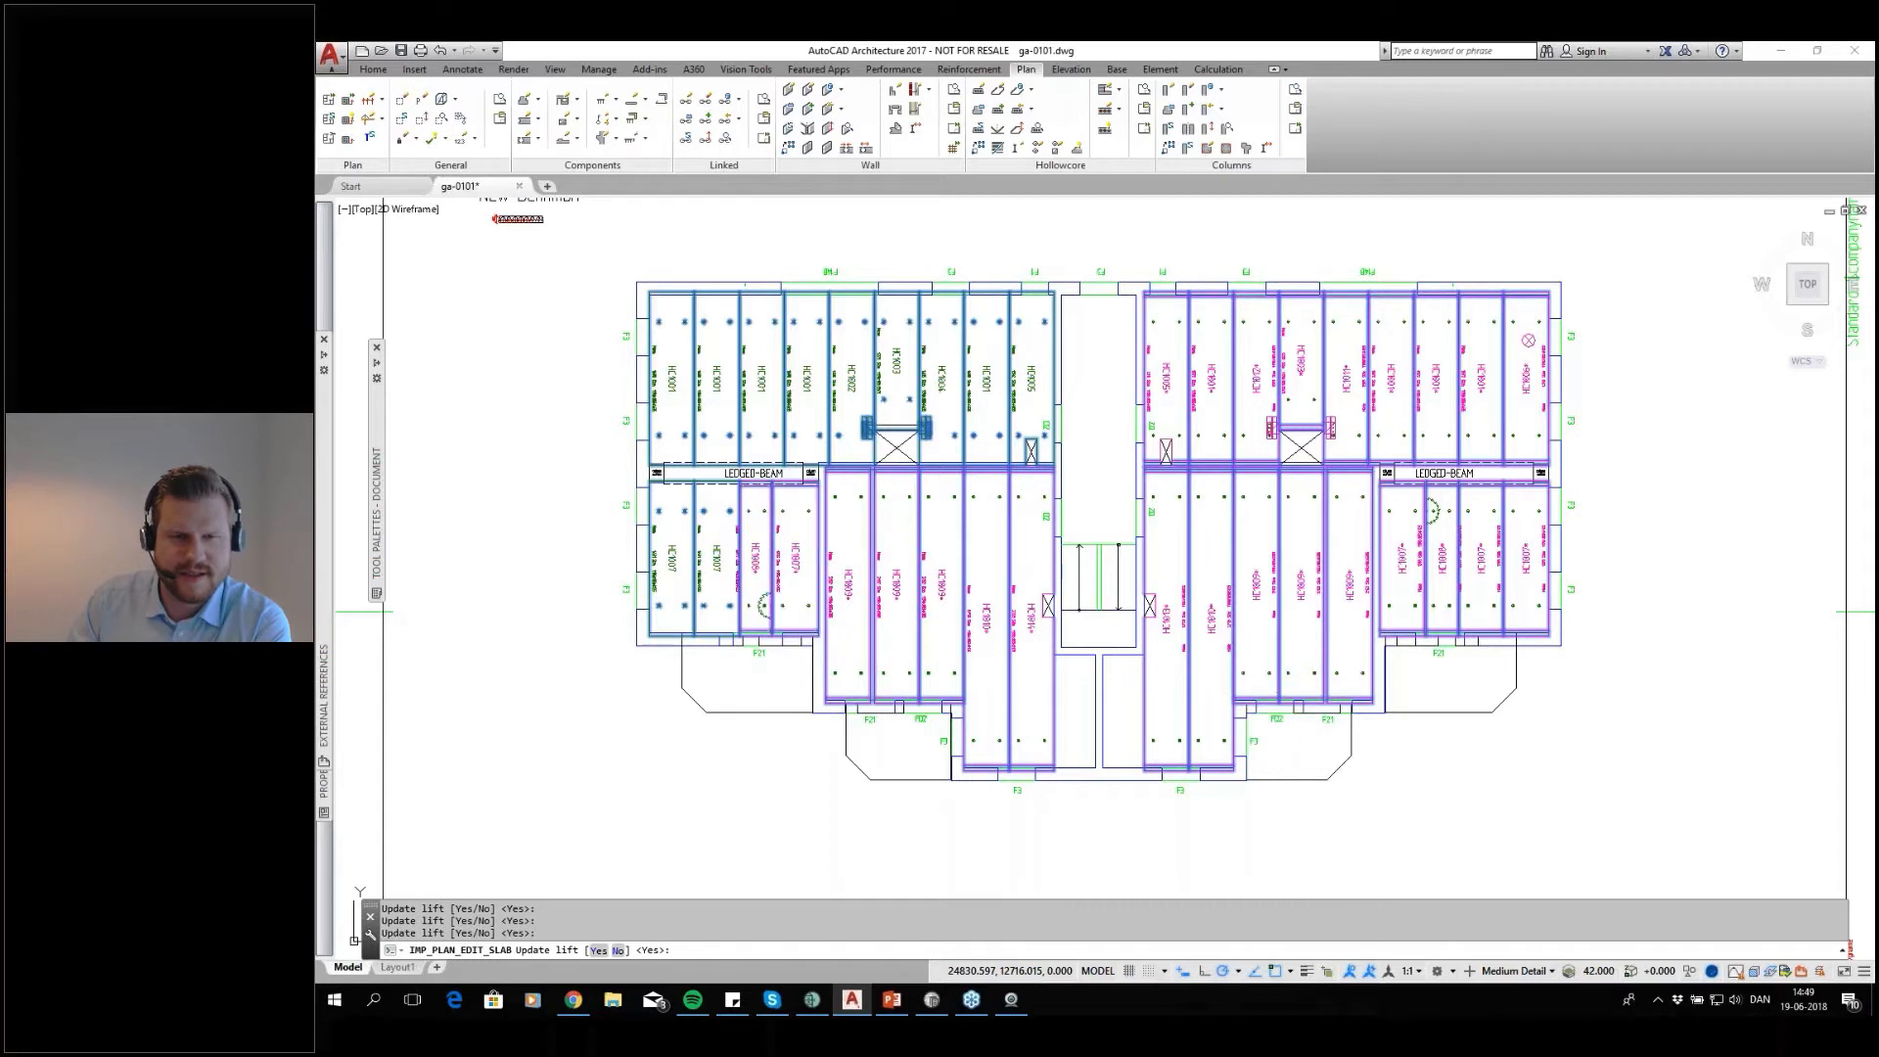
key("Return")
key("Return")
key("Return")
key("Return")
key("Return")
key("Return")
key("Return")
key("Return")
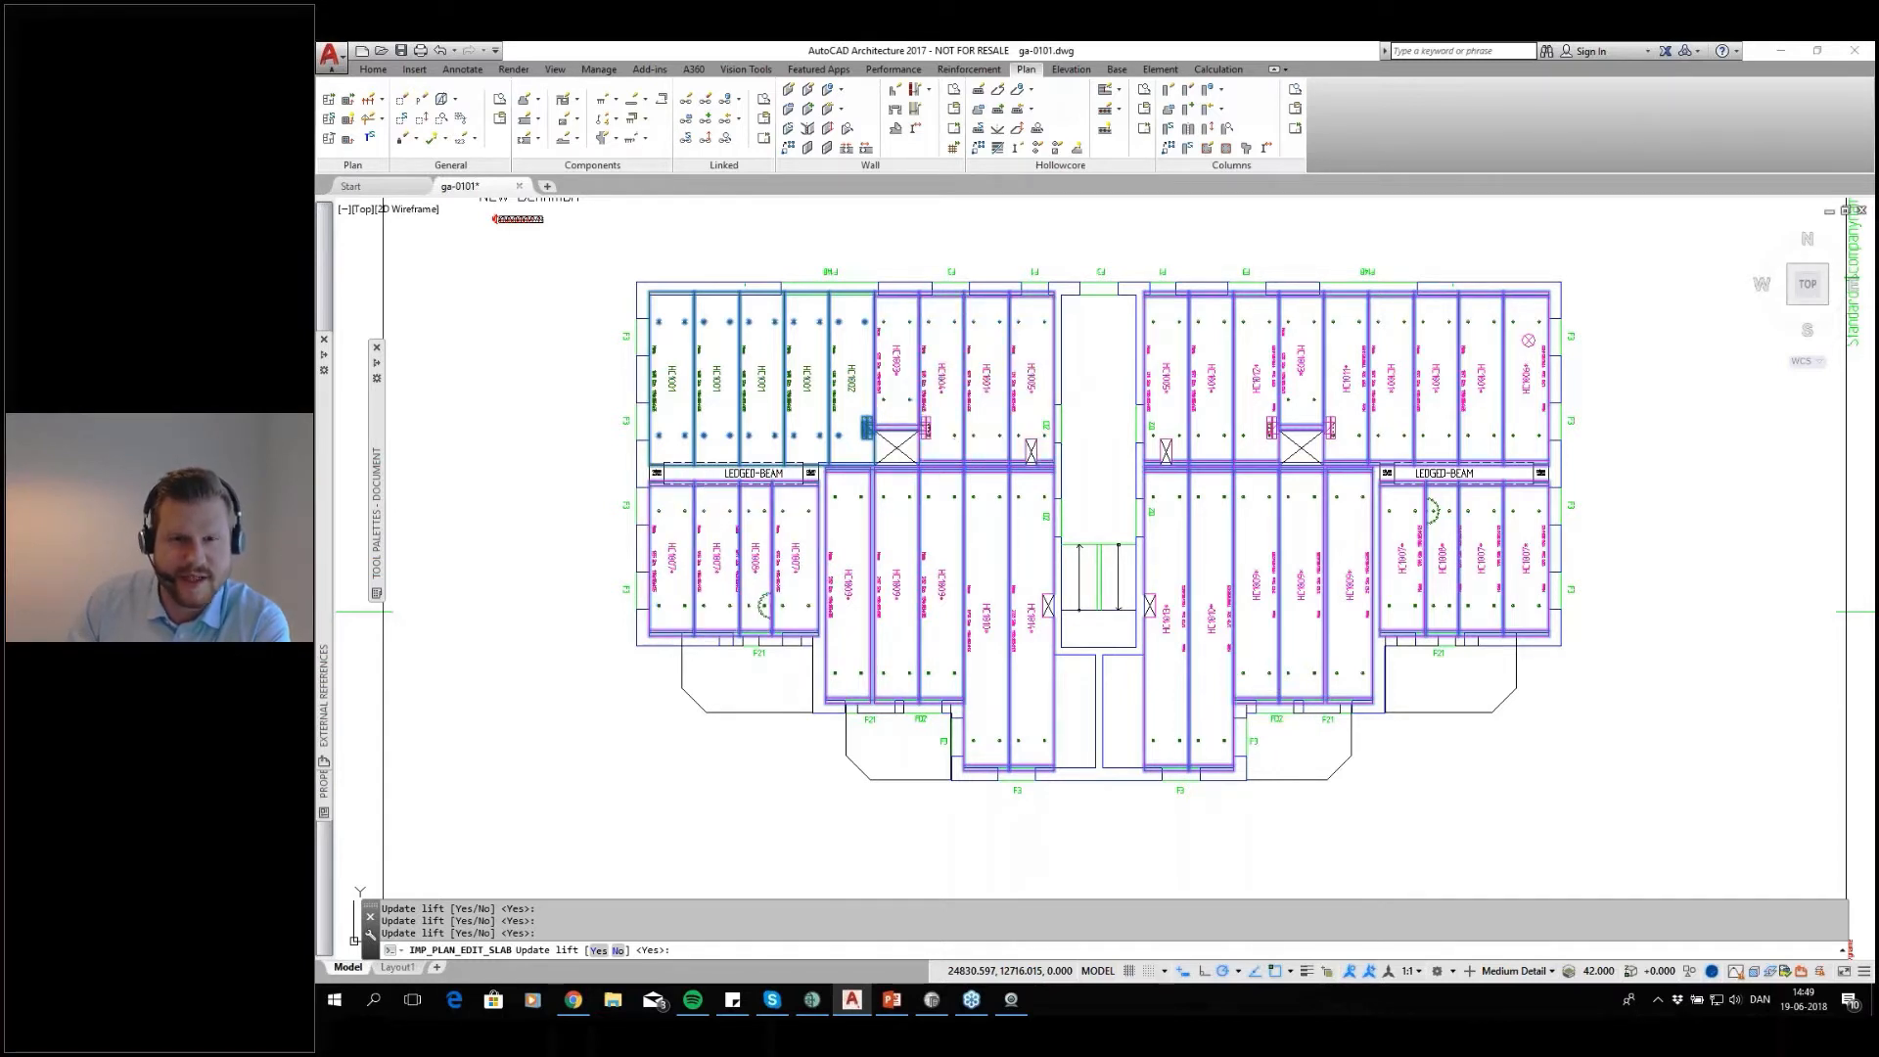
key("Return")
key("Return")
key("Return")
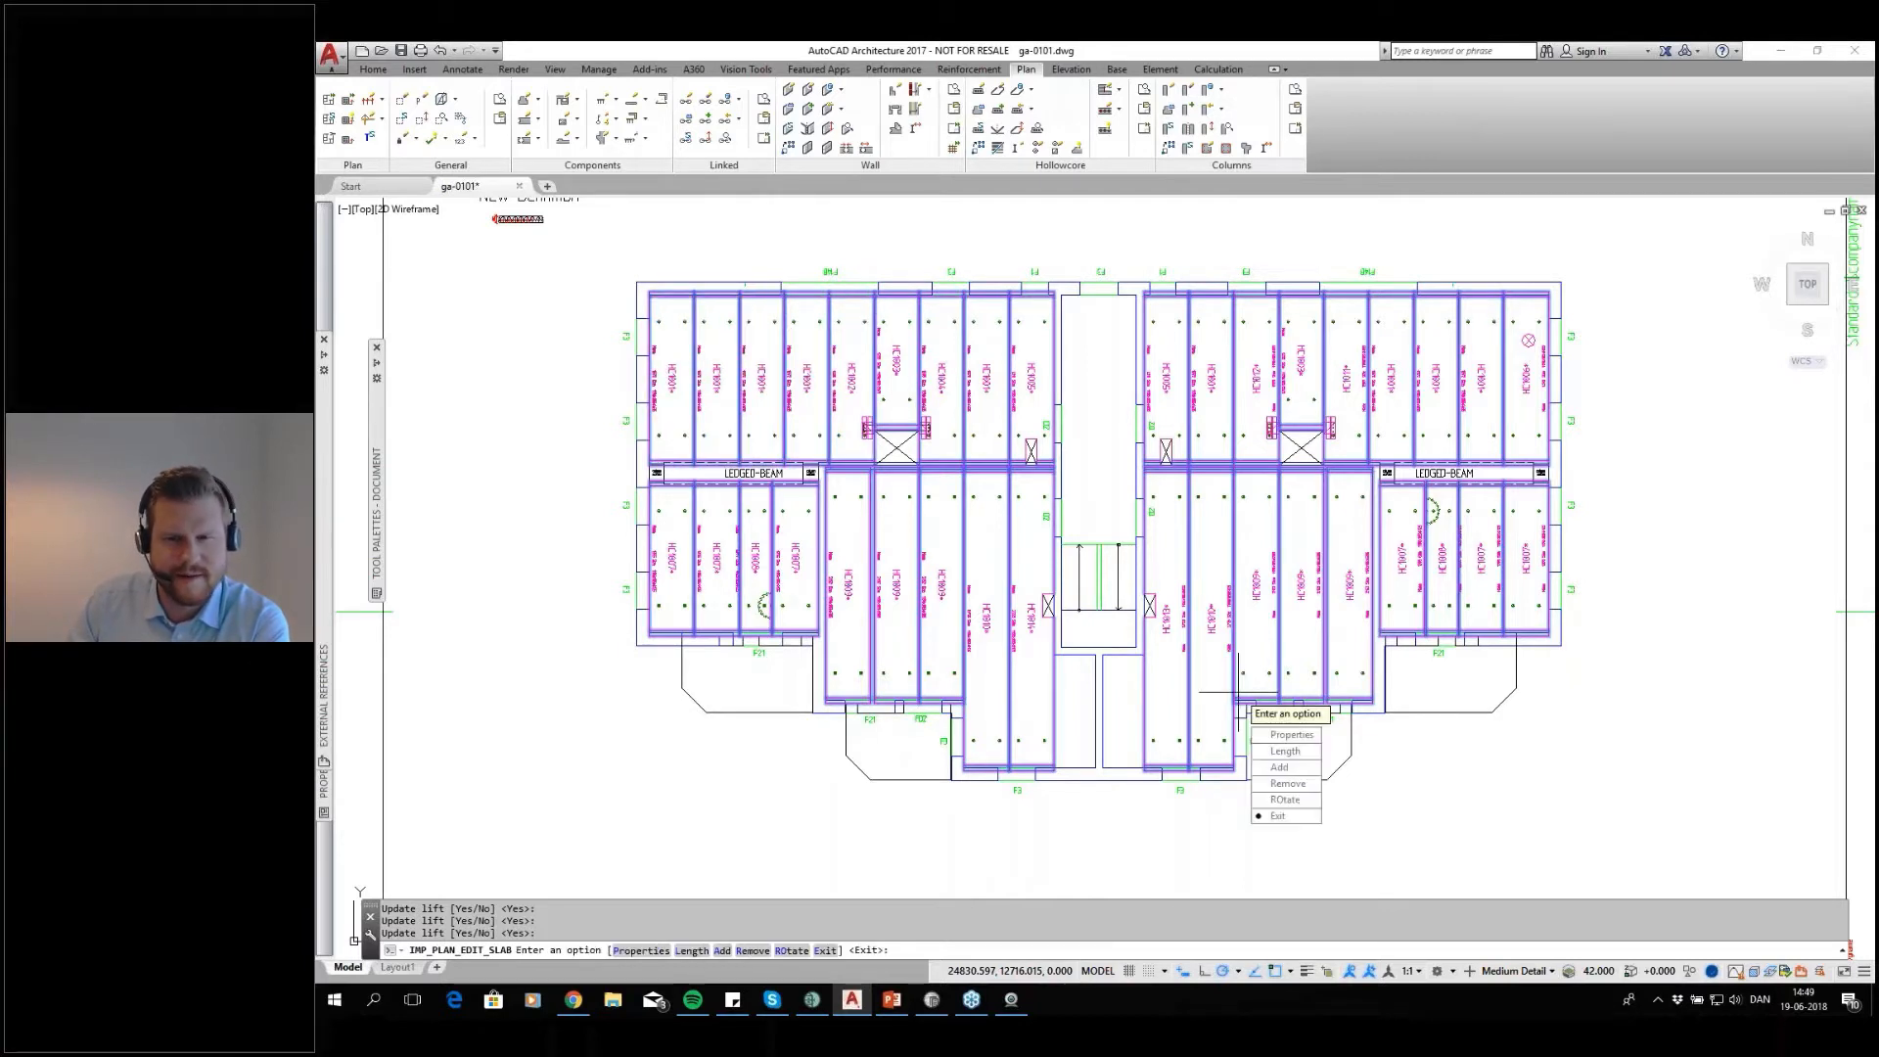
key("Return")
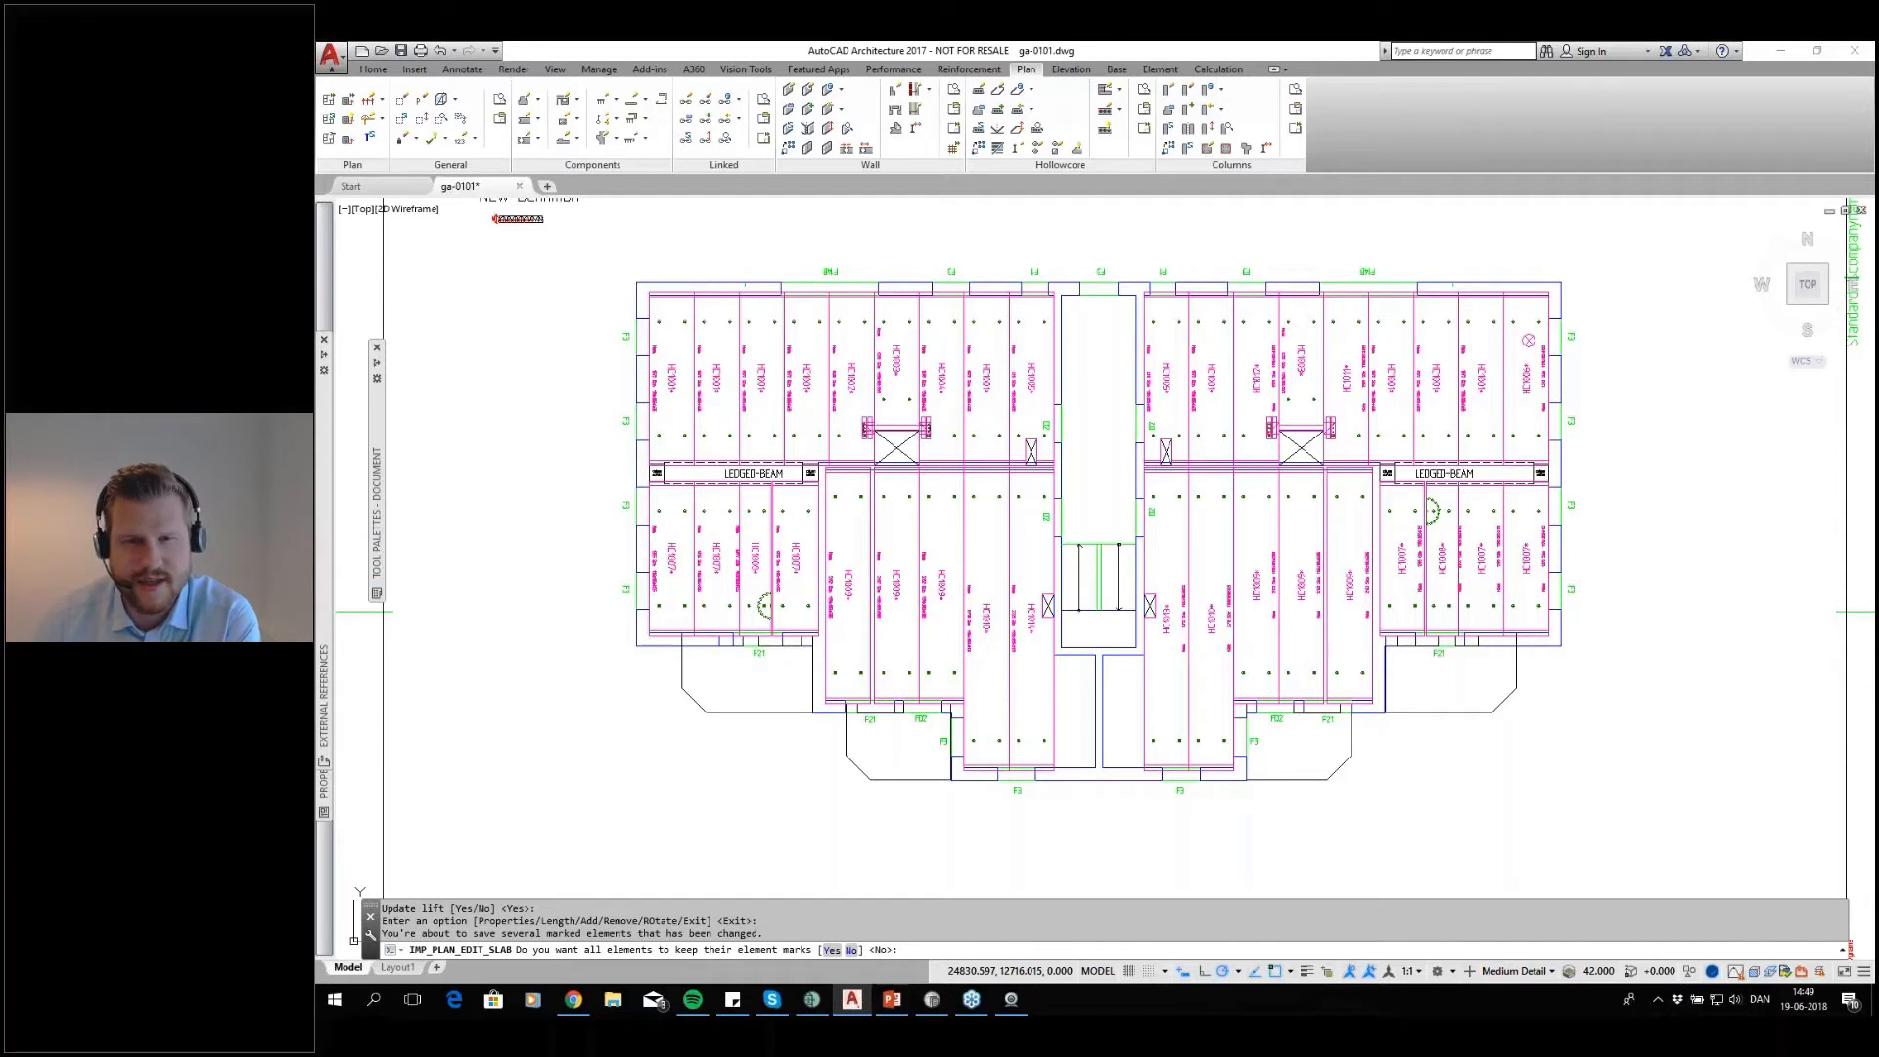
key("Return")
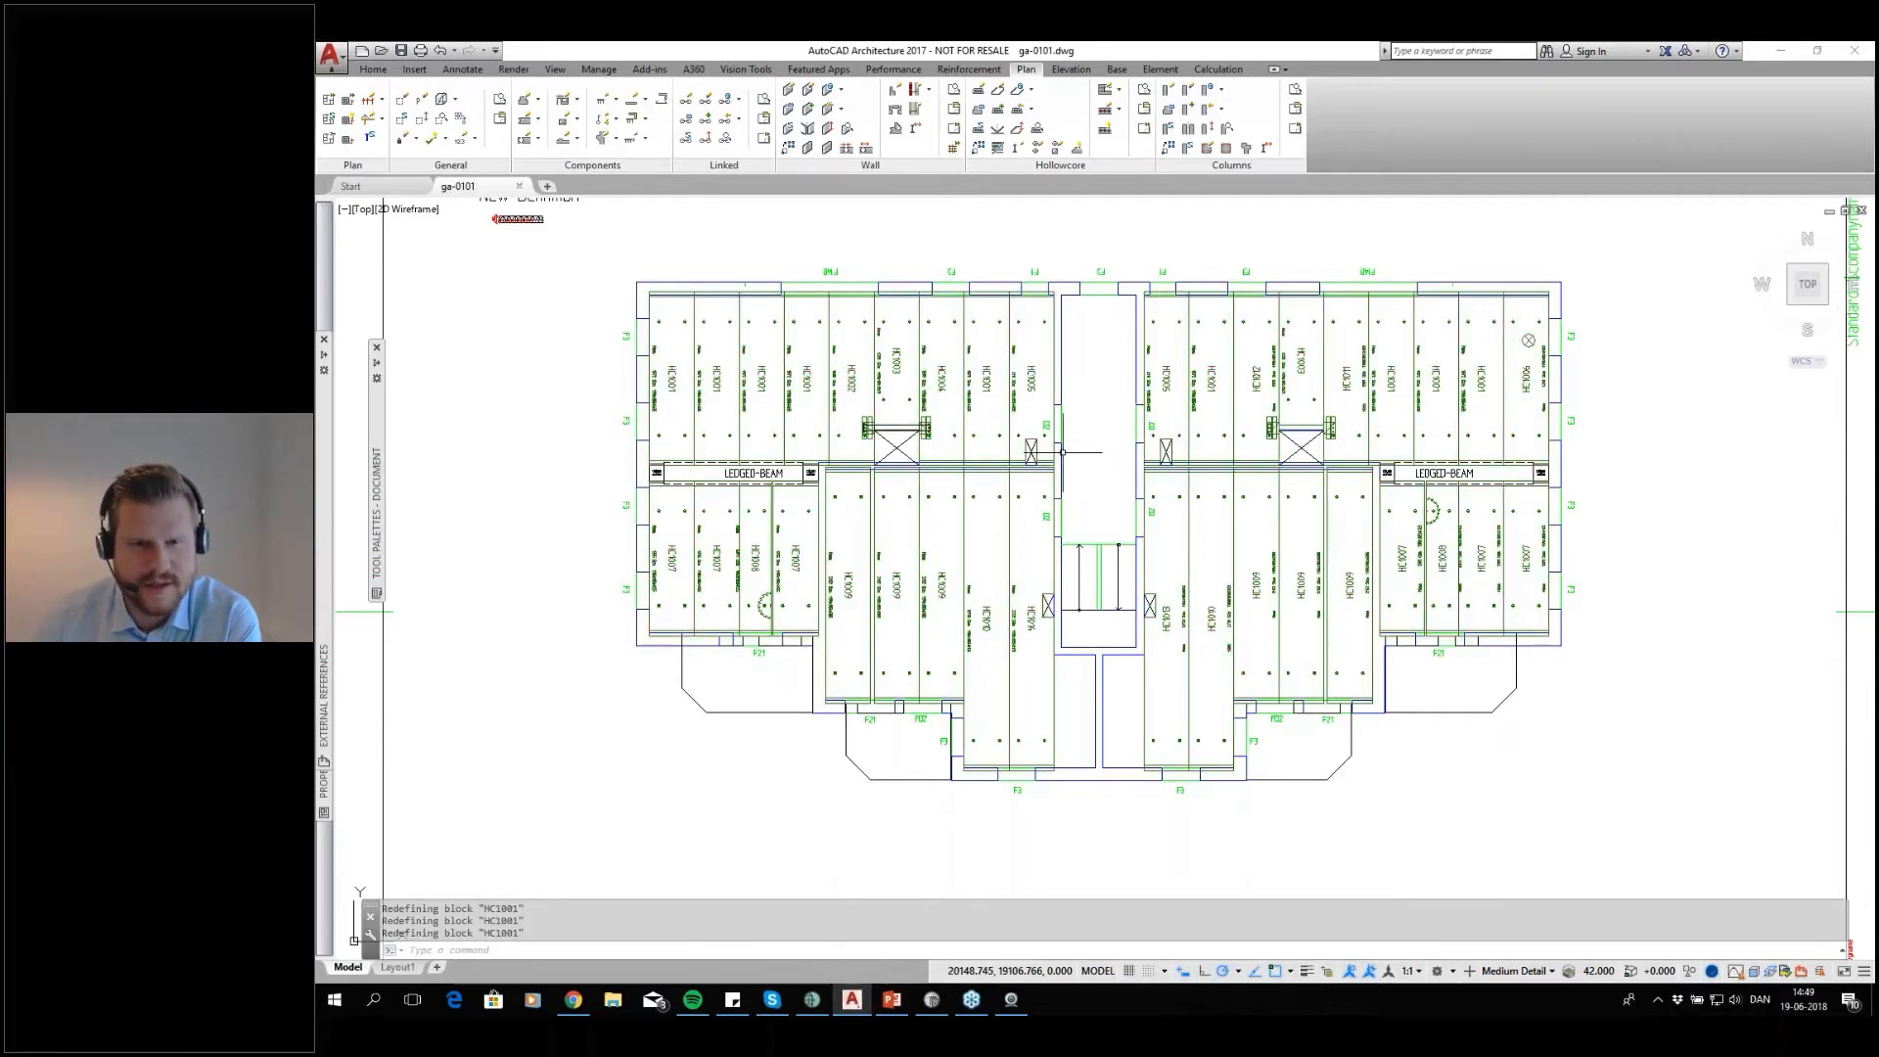
Examine the new endcap lines at the slab ends beside the stairwell and switch to IMPACT Project Manager
scroll(1063, 451, "up", 8)
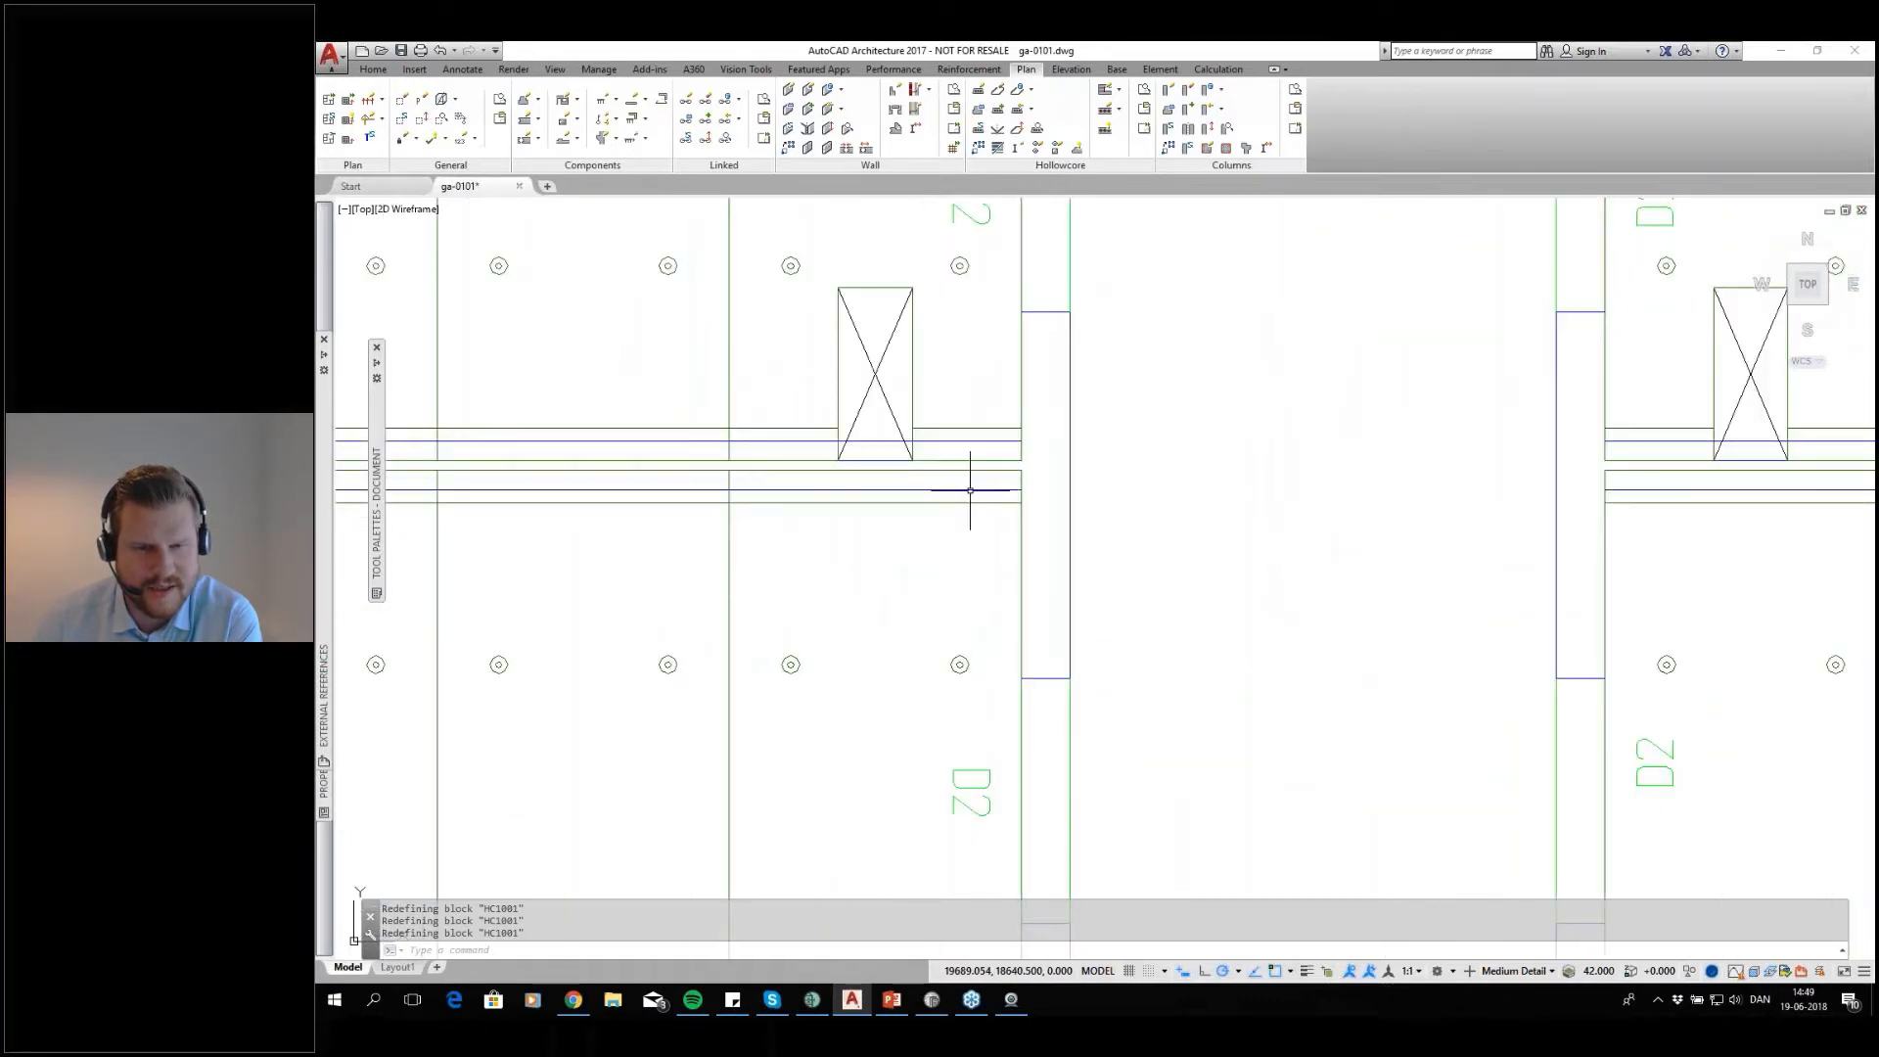
scroll(891, 441, "down", 6)
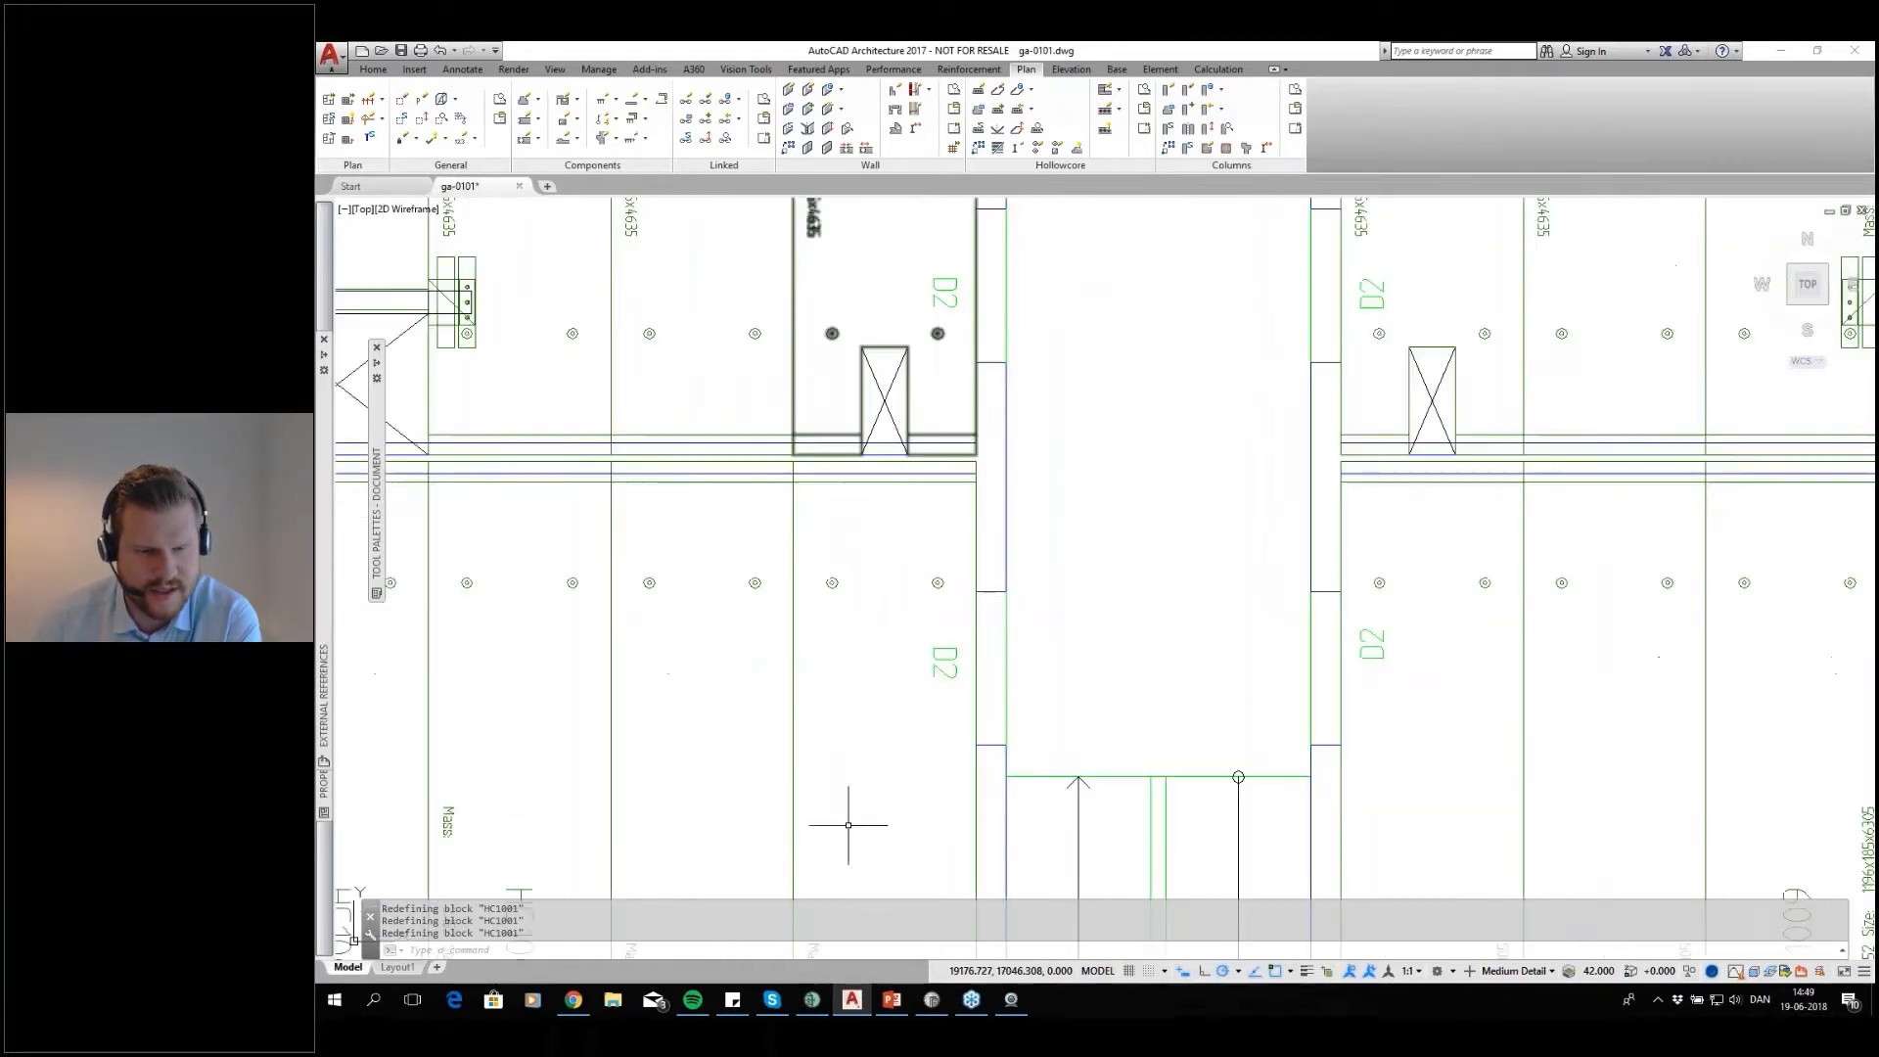
left_click(811, 999)
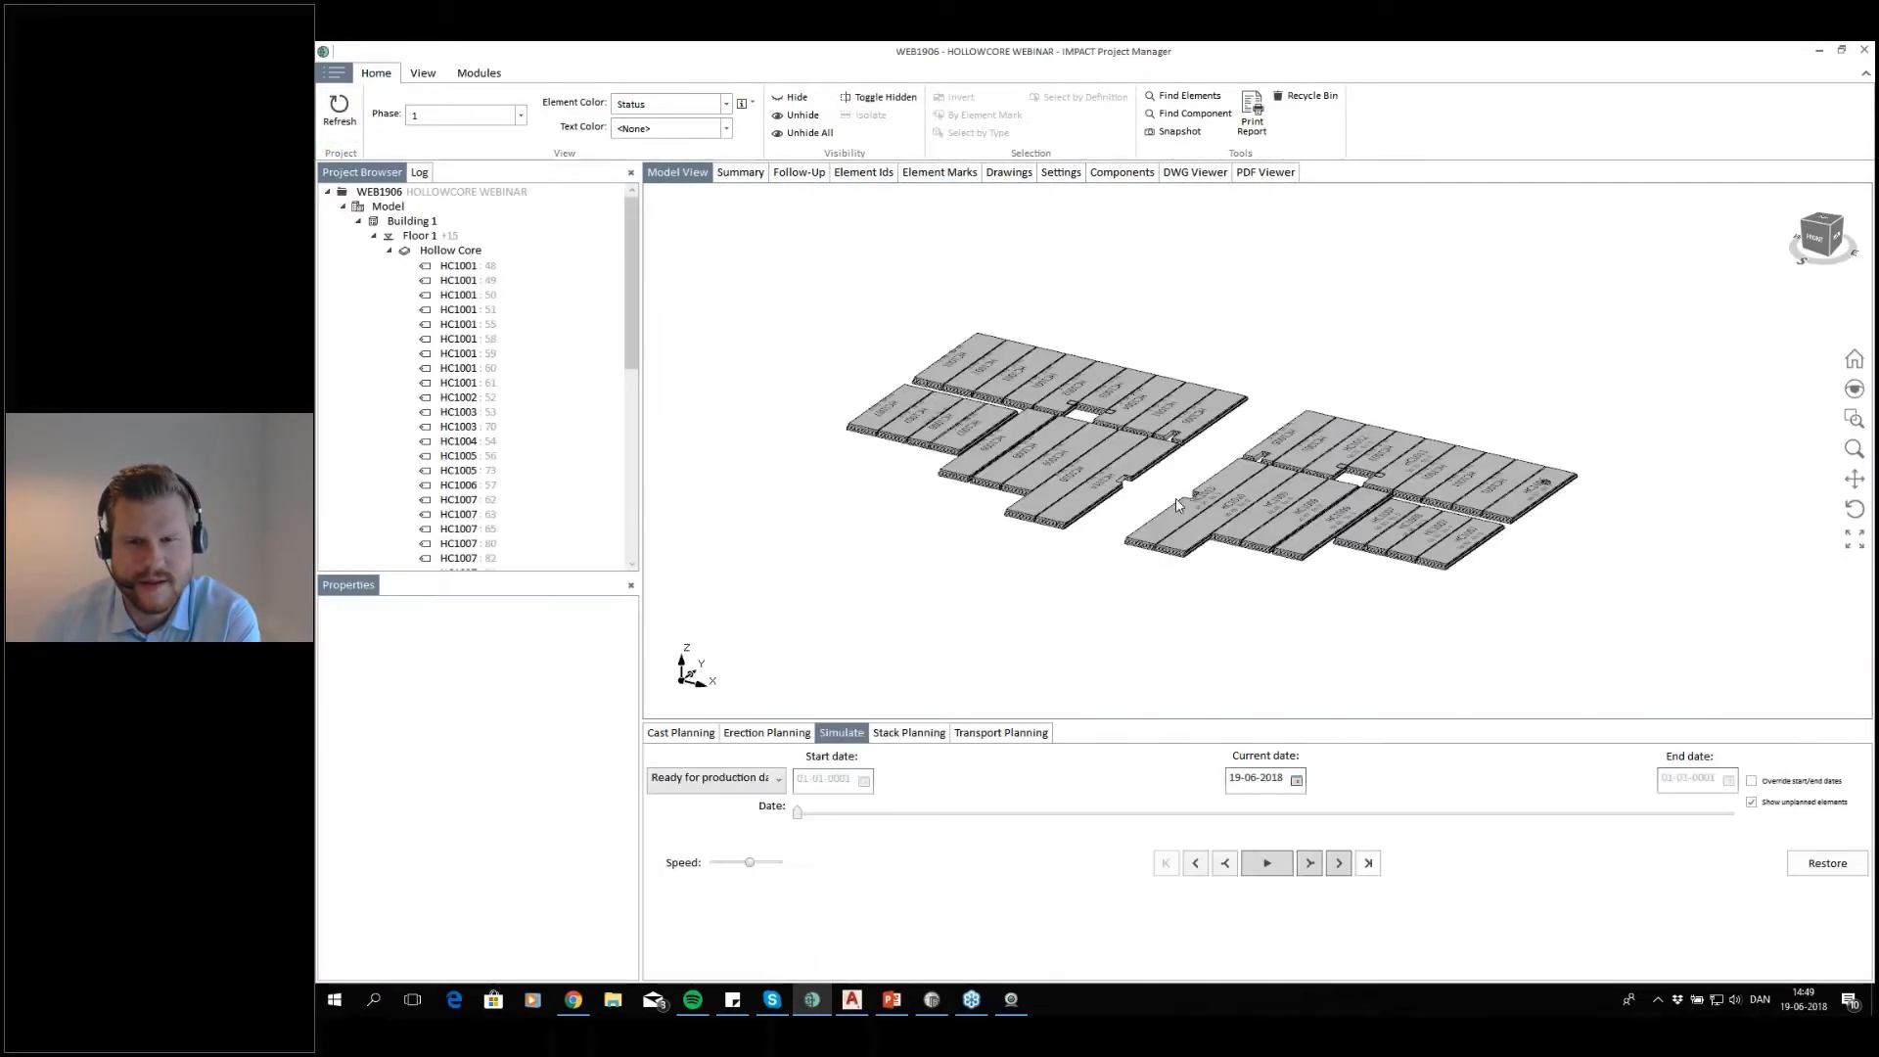
Examine the slab end beside the stairwell in the 3D model and switch back to AutoCAD Architecture
scroll(1165, 559, "up", 2)
scroll(1121, 566, "up", 5)
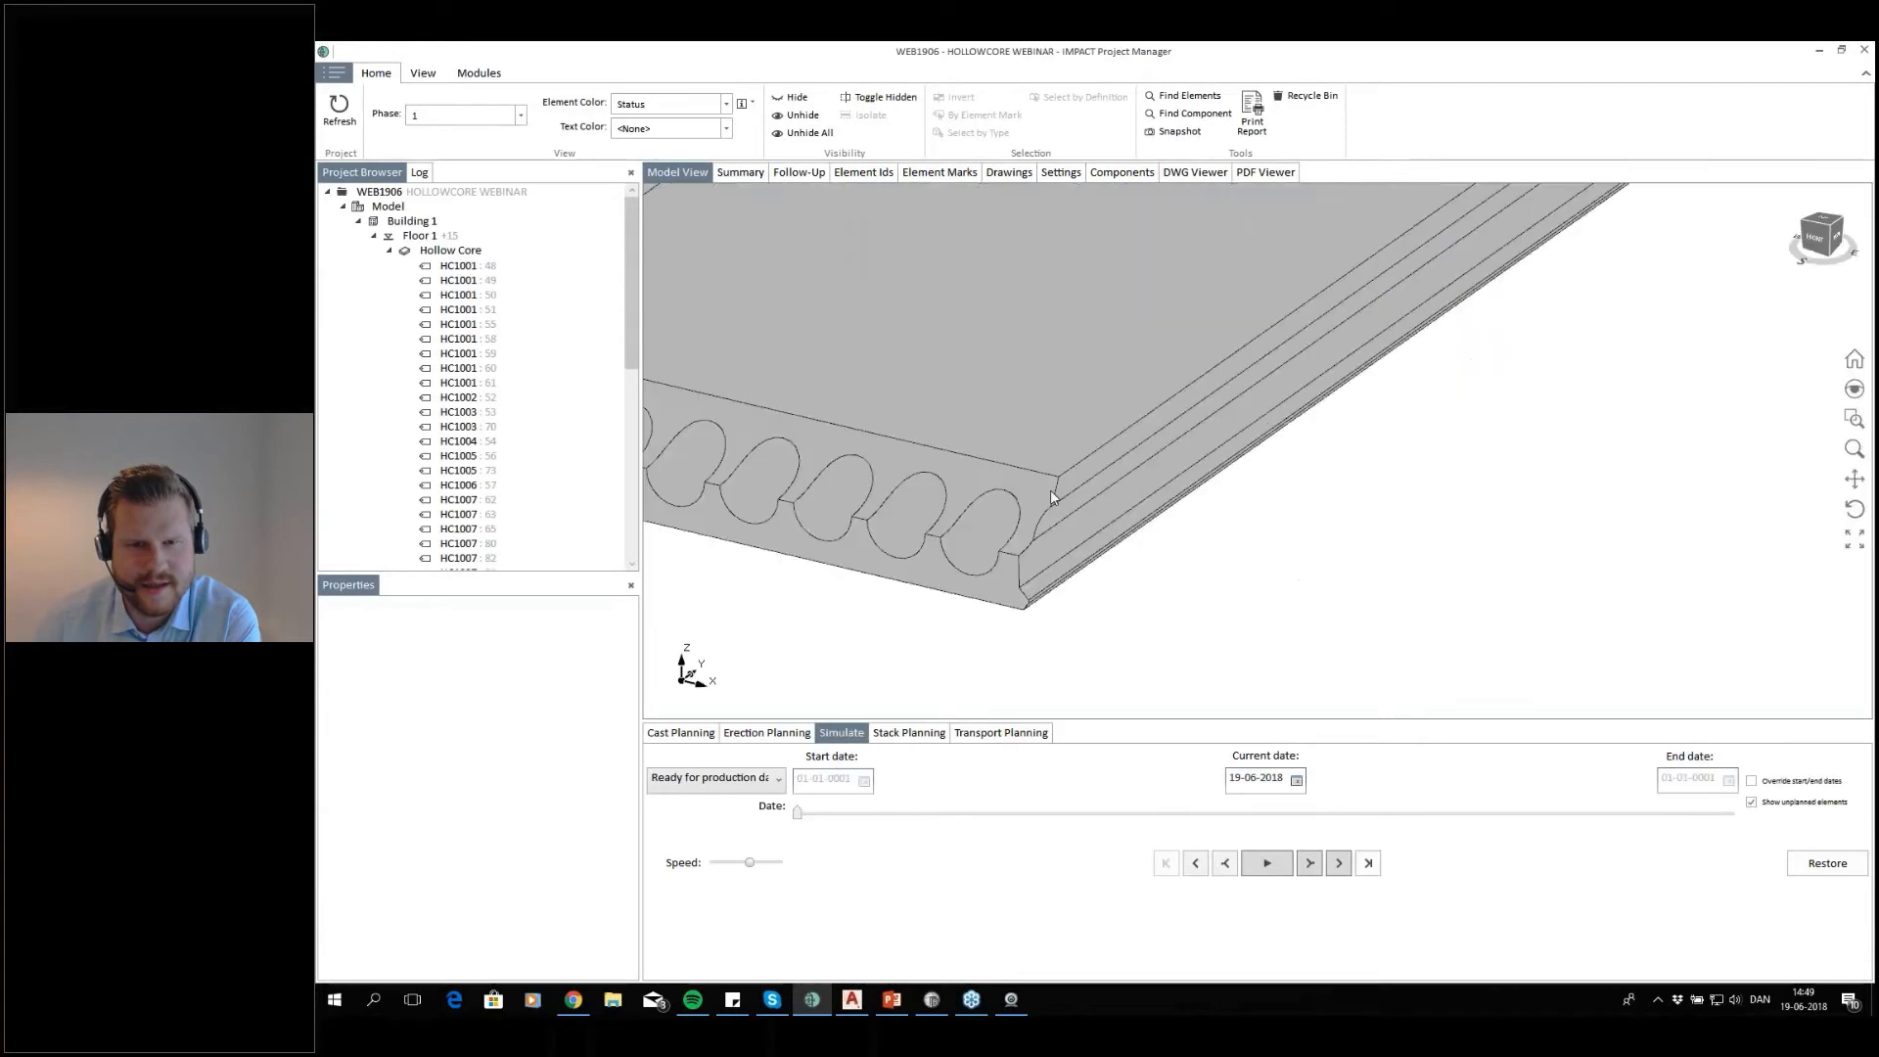
scroll(898, 525, "down", 2)
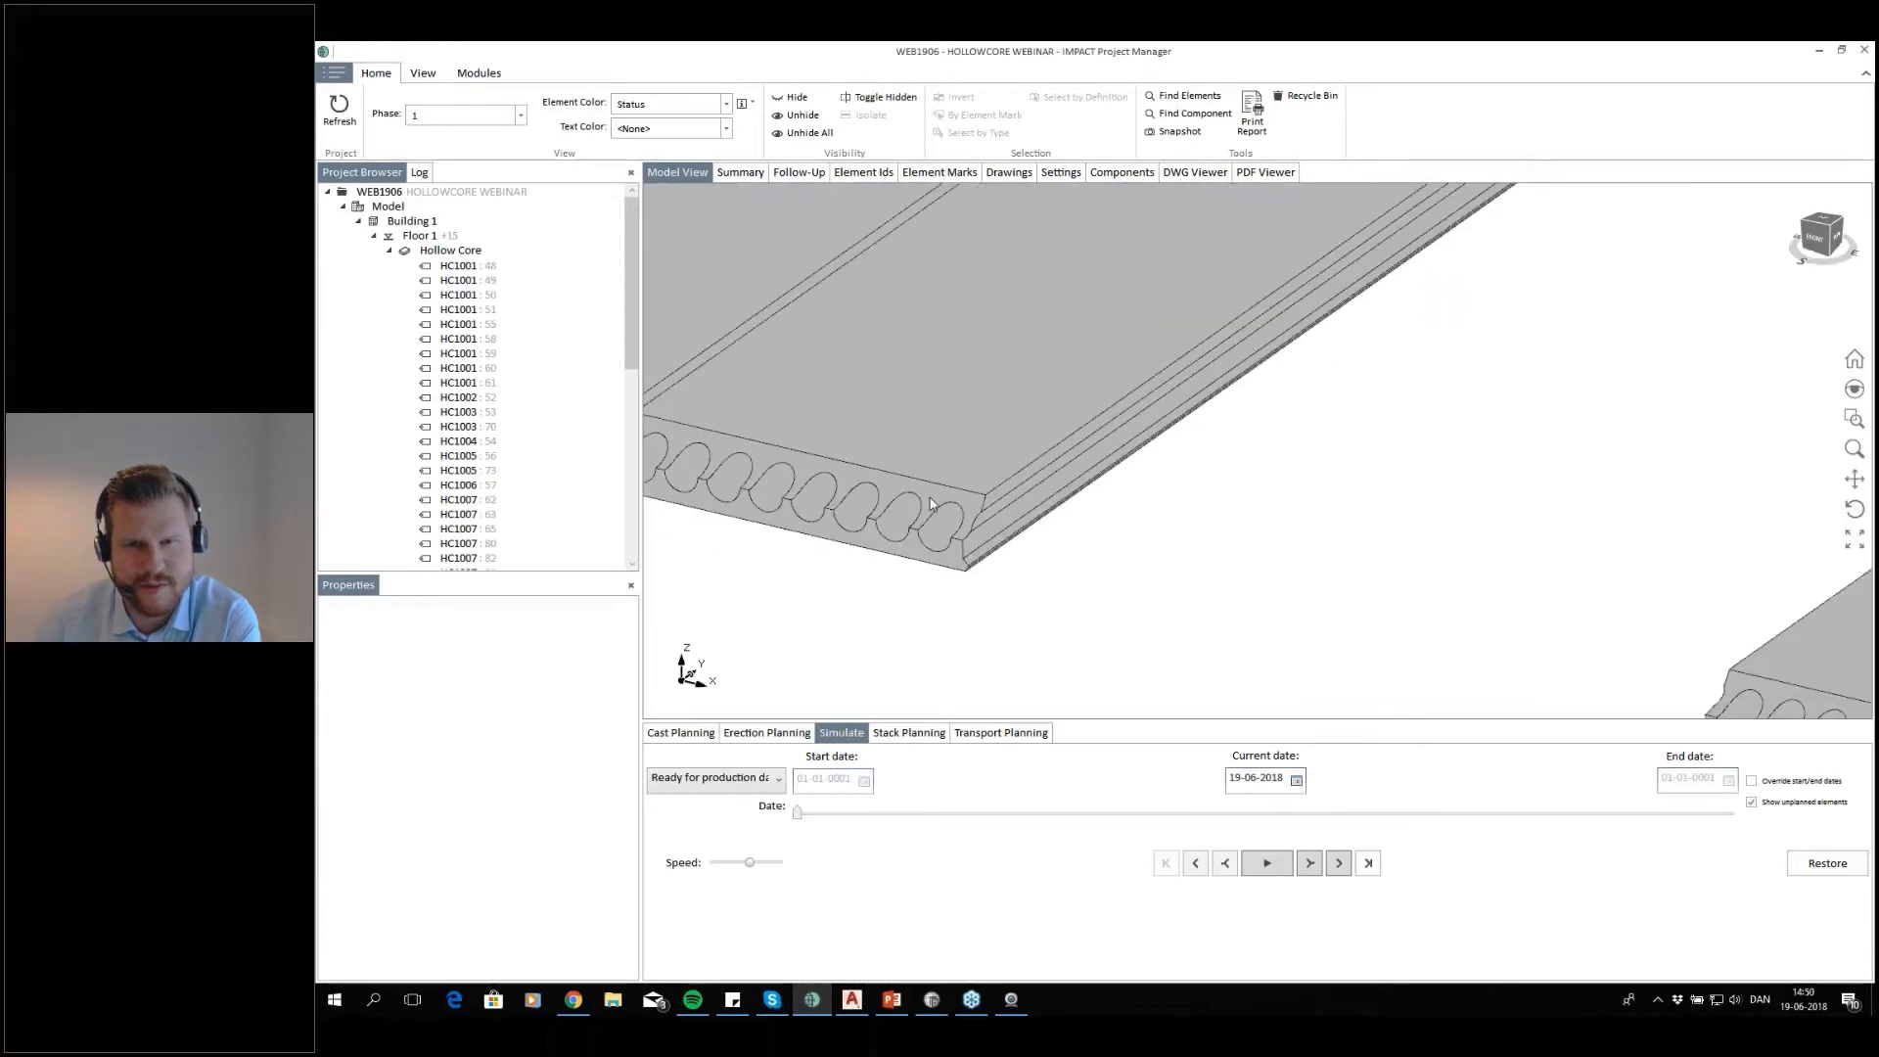
scroll(932, 504, "down", 2)
scroll(1091, 477, "down", 5)
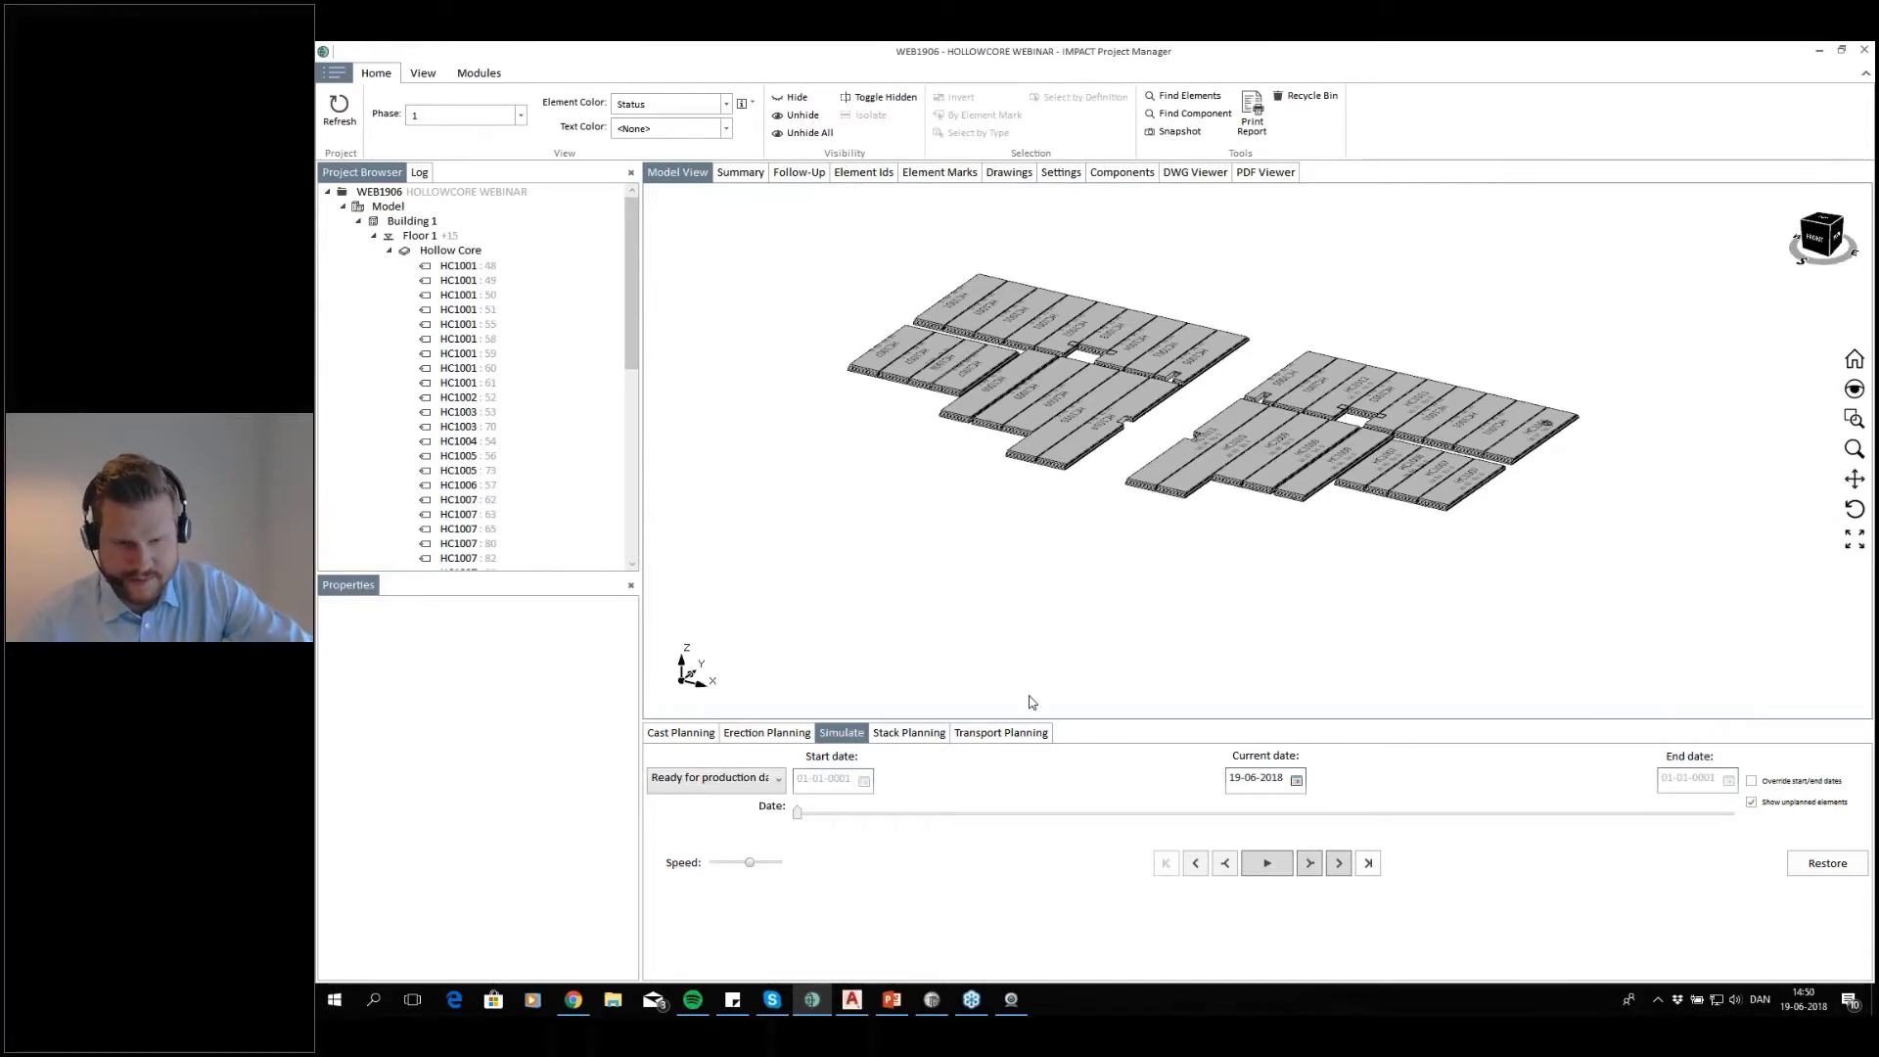
left_click(851, 999)
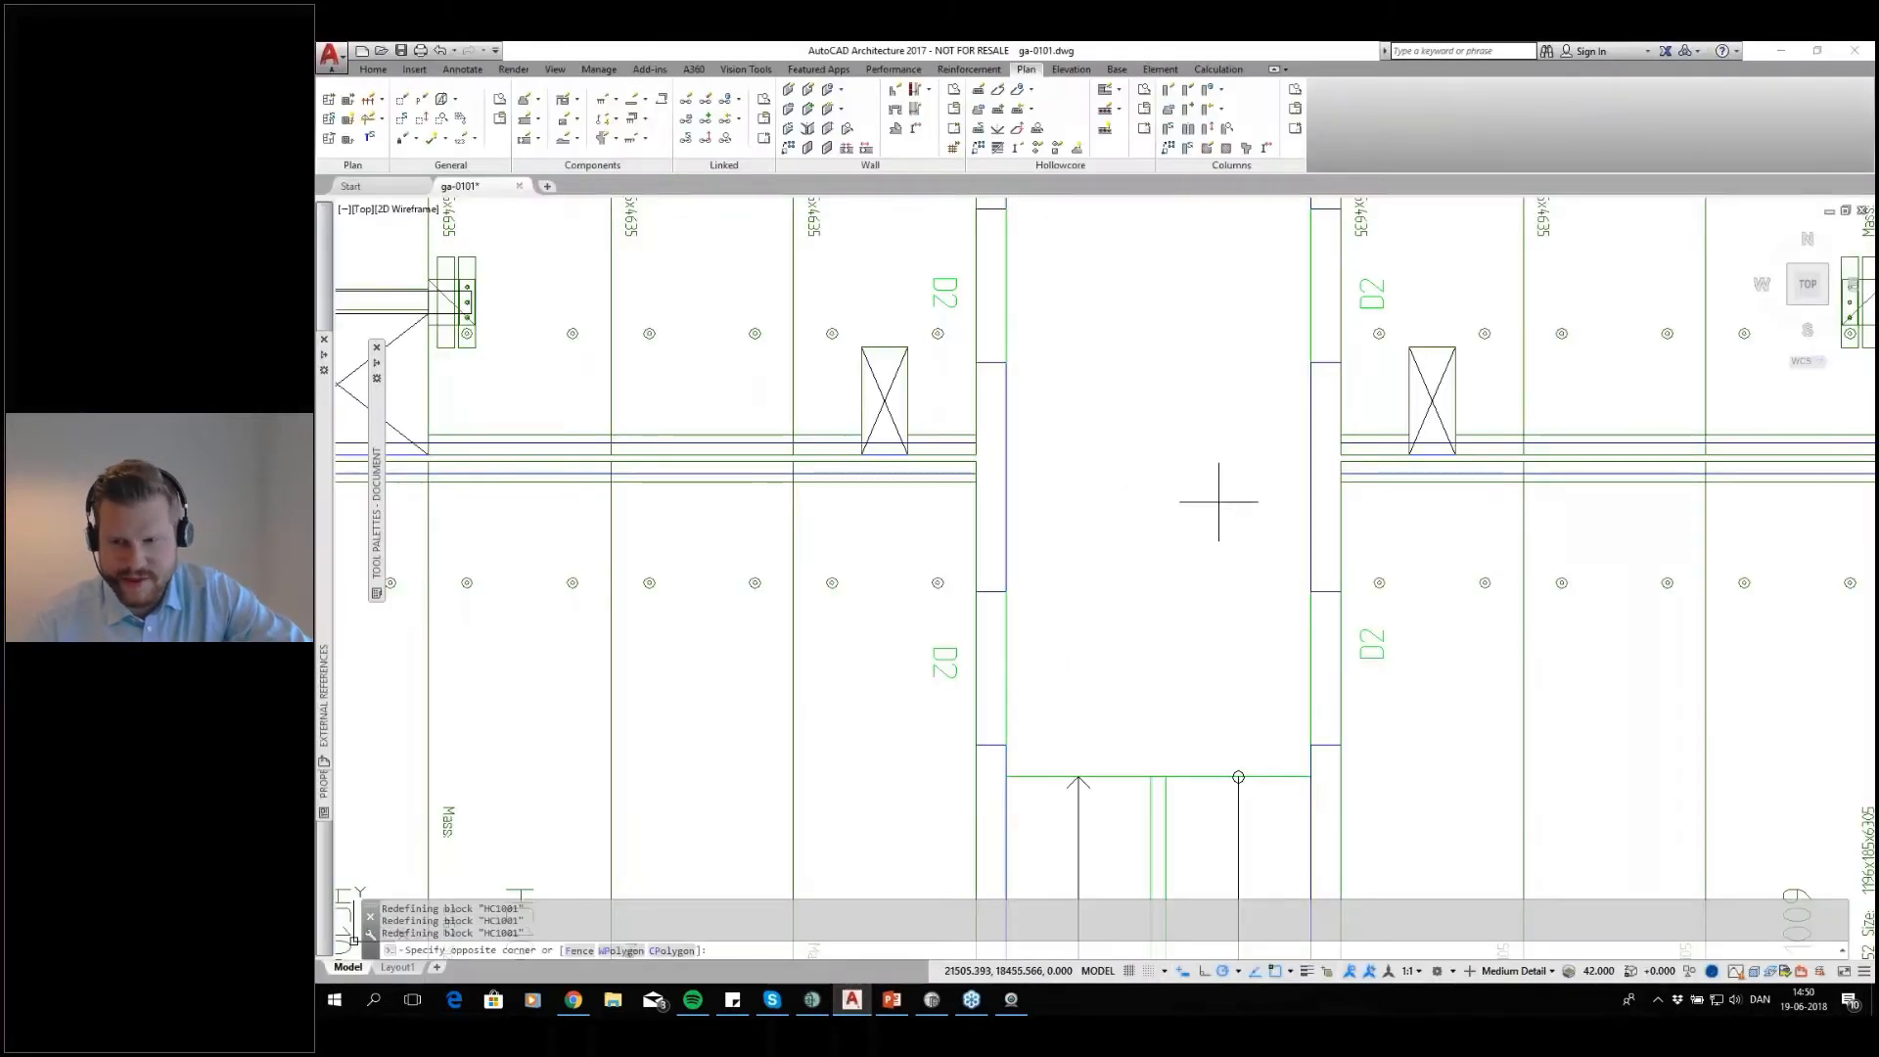
Review the floor plan's slab layout, highlighting the slabs below both ledged beams and clearing the selection
scroll(1200, 538, "down", 10)
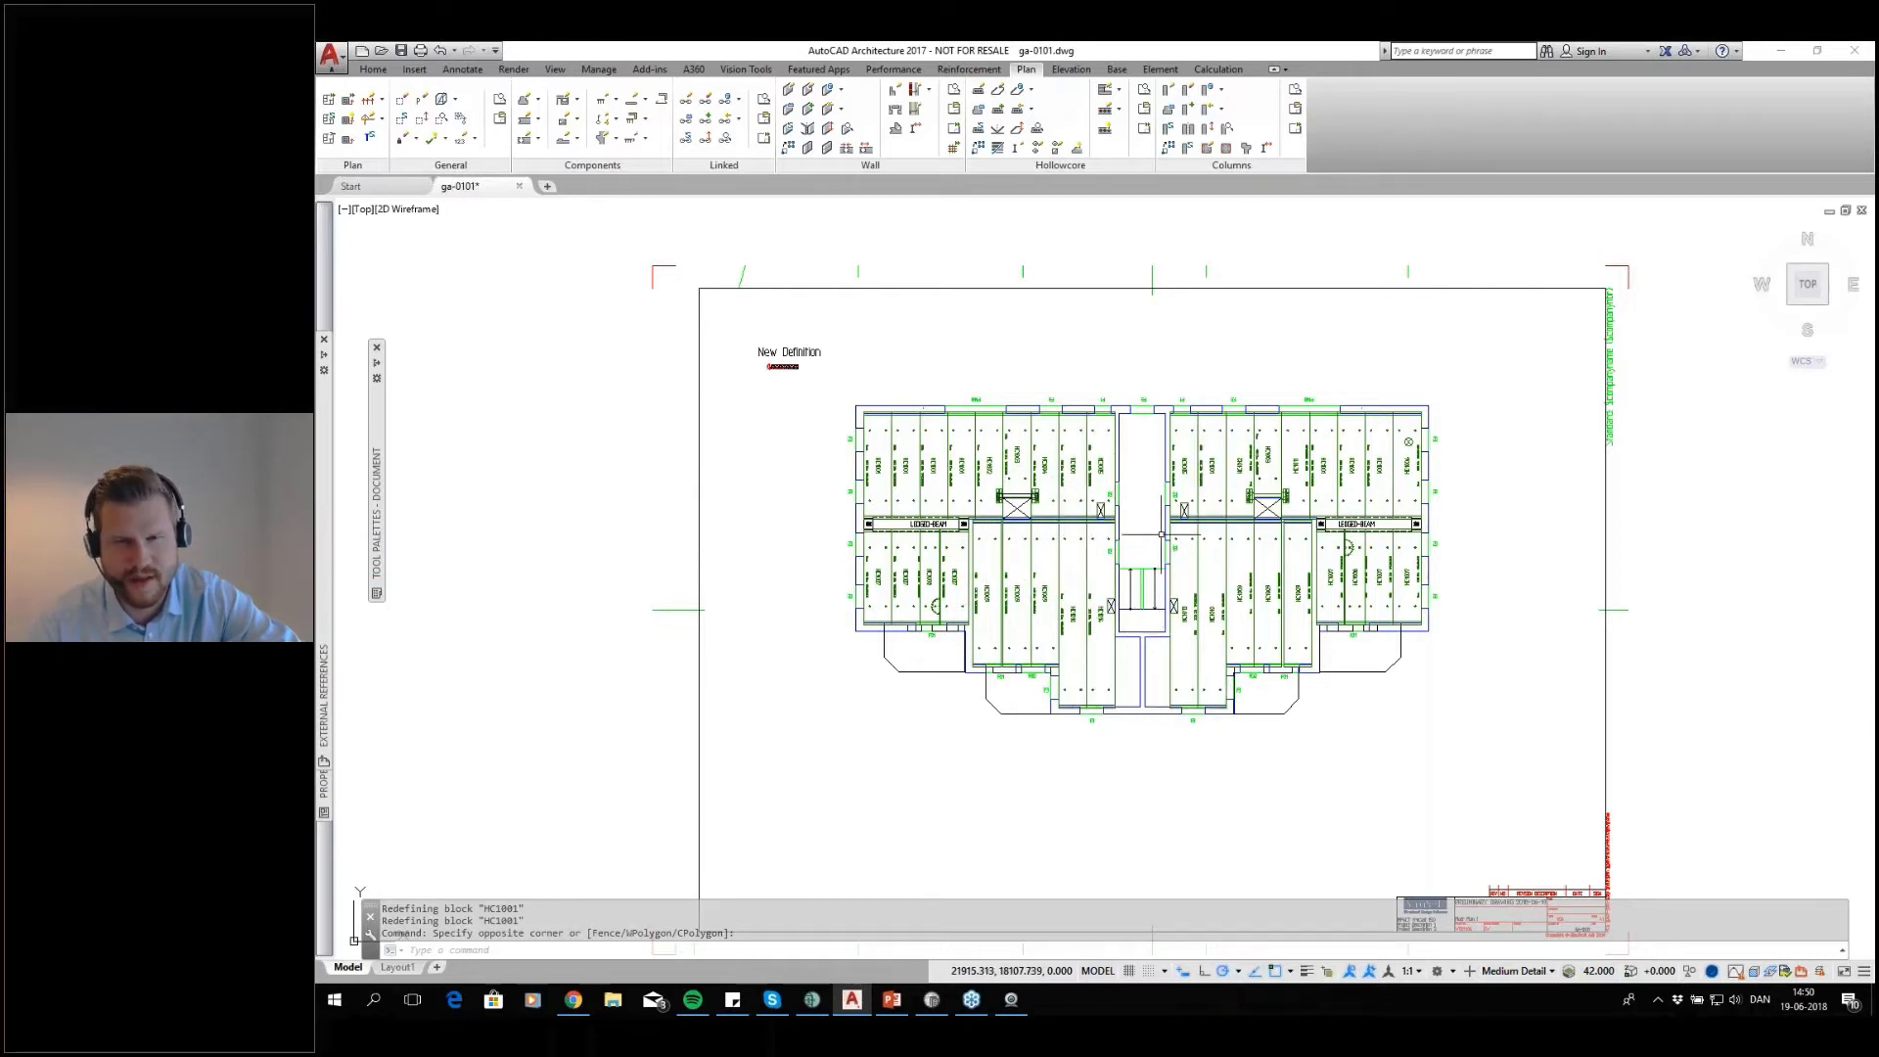
middle_click_drag(1144, 556, 1117, 553)
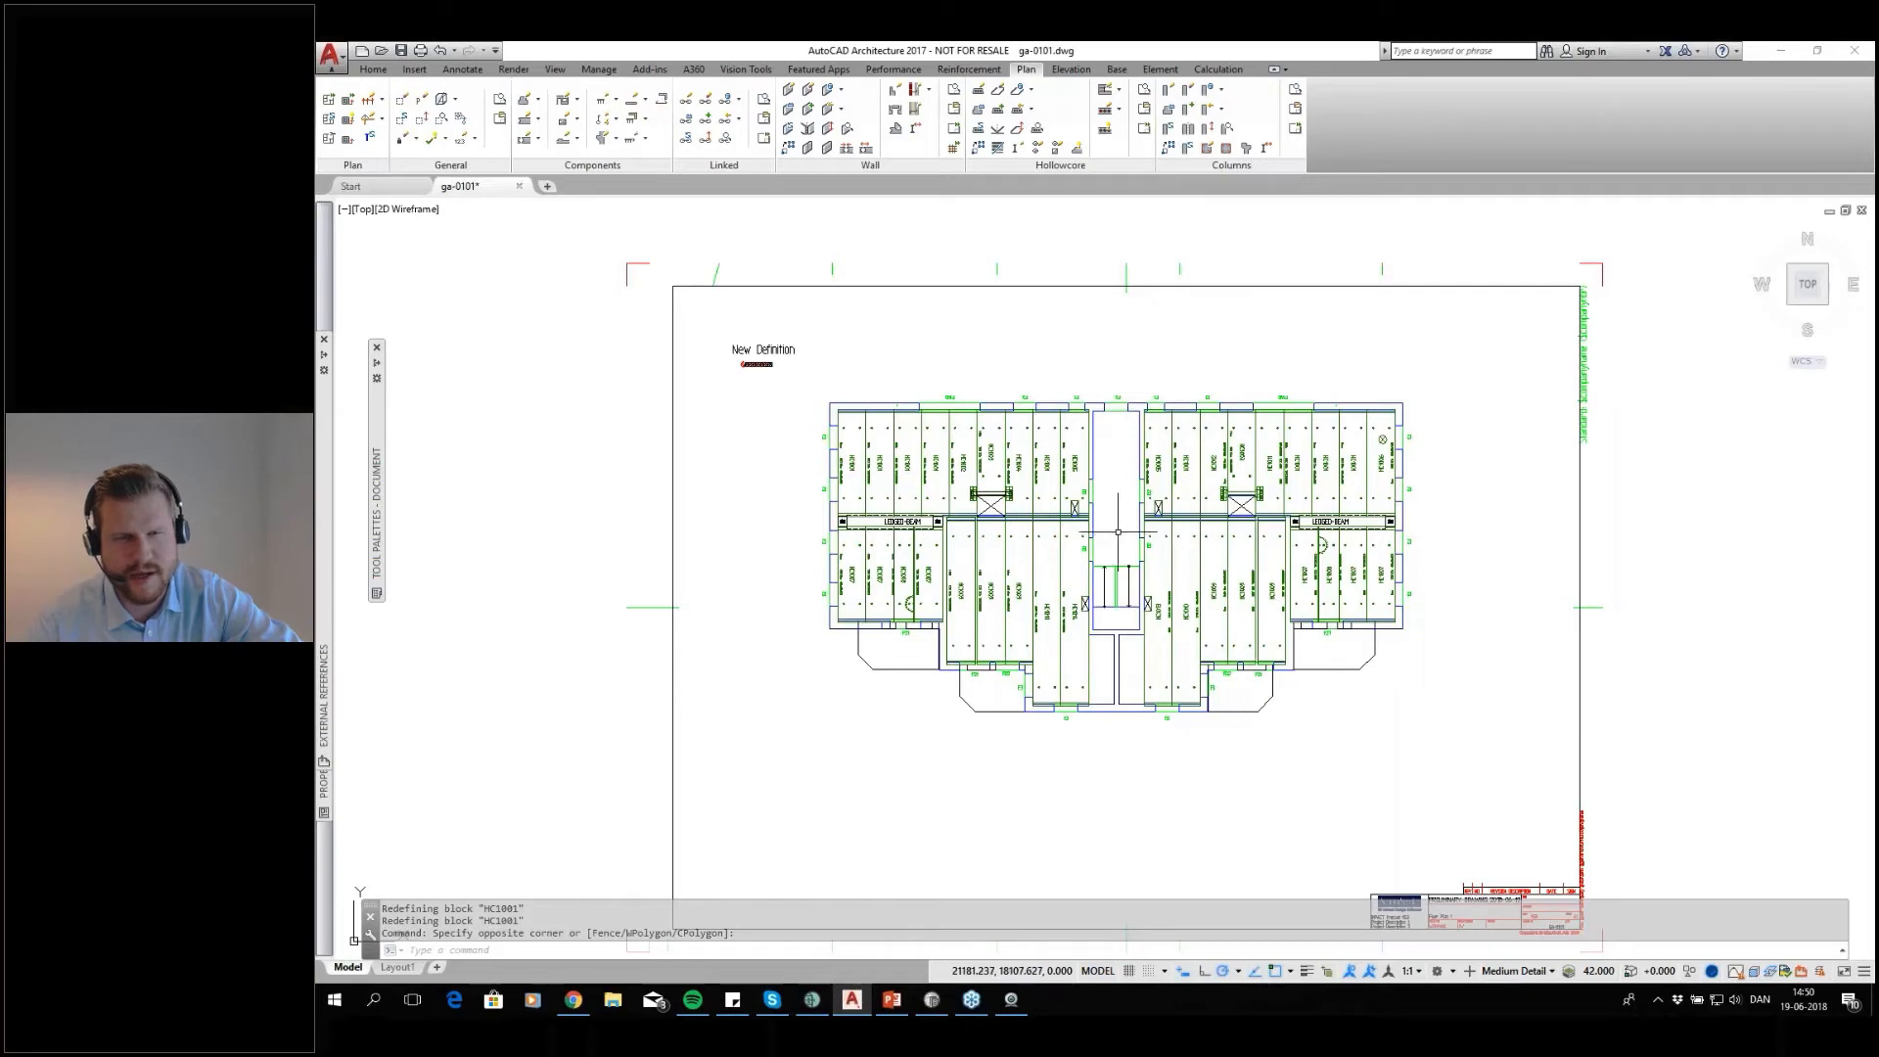
scroll(1118, 536, "up", 1)
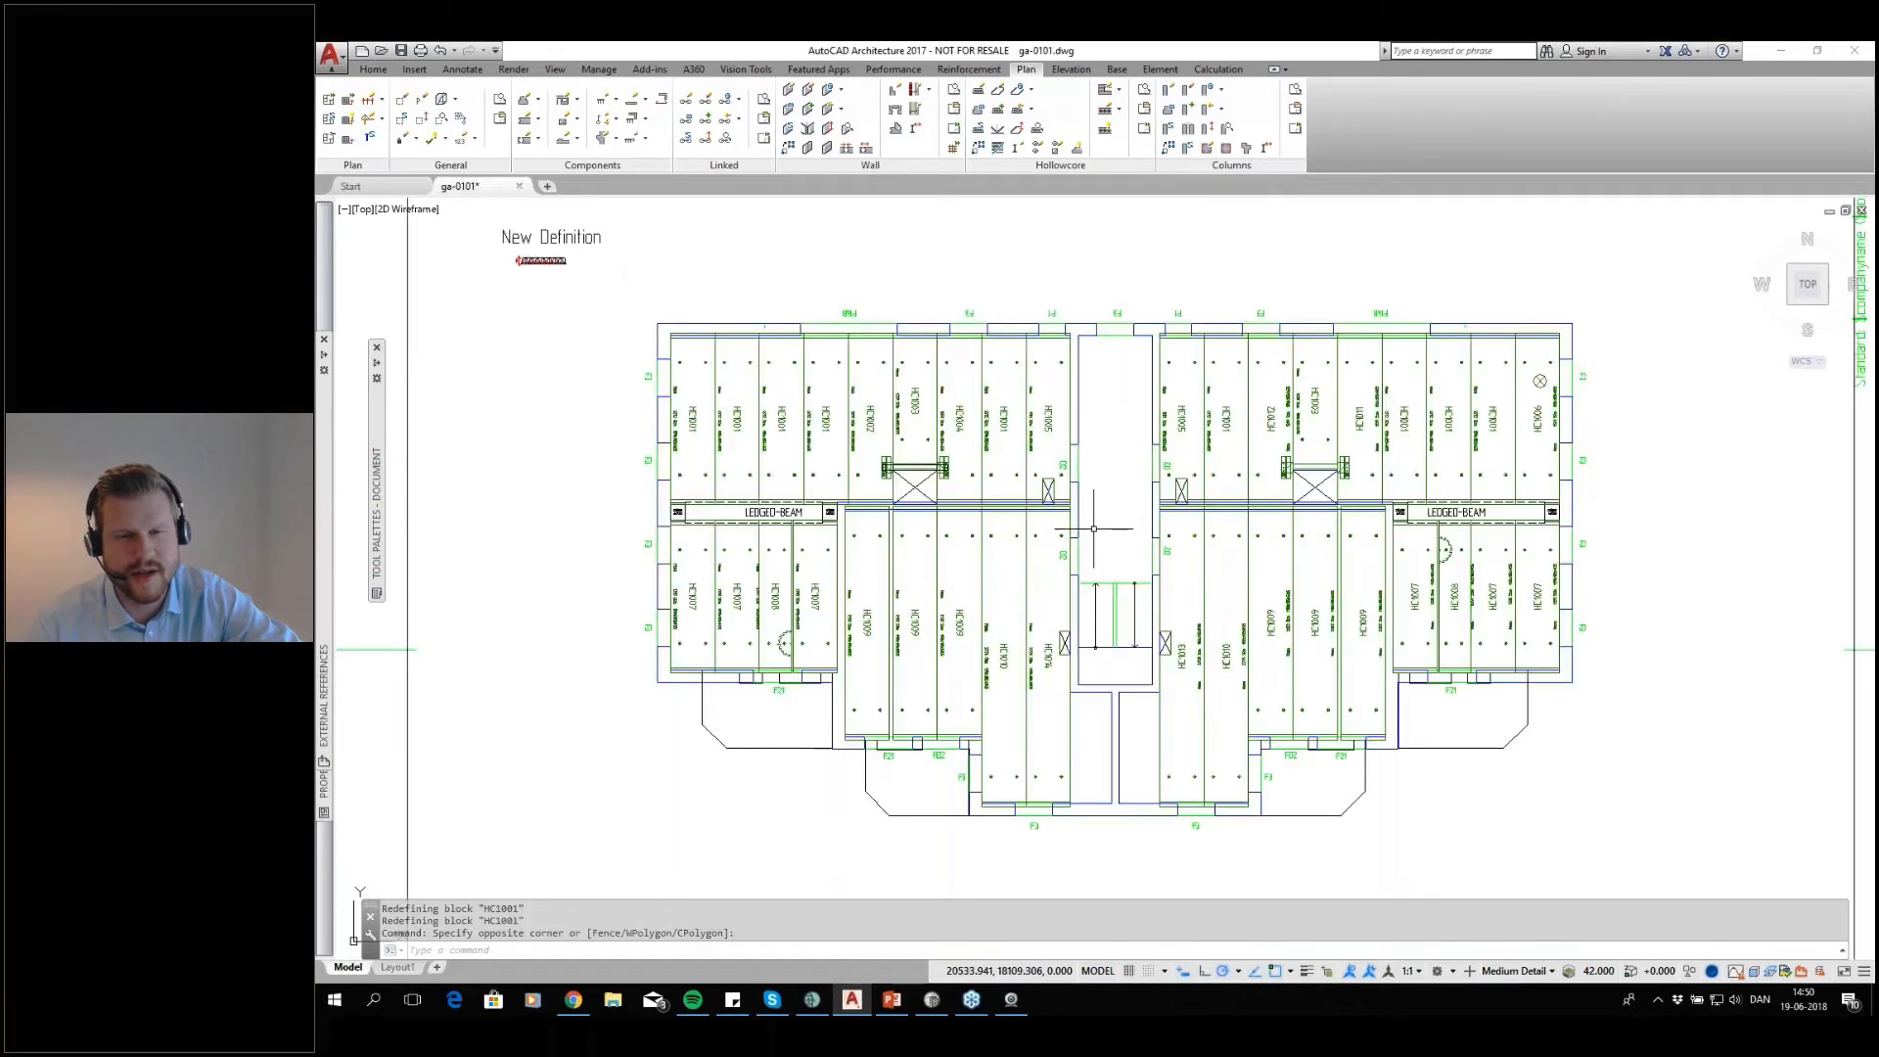
scroll(1135, 558, "up", 2)
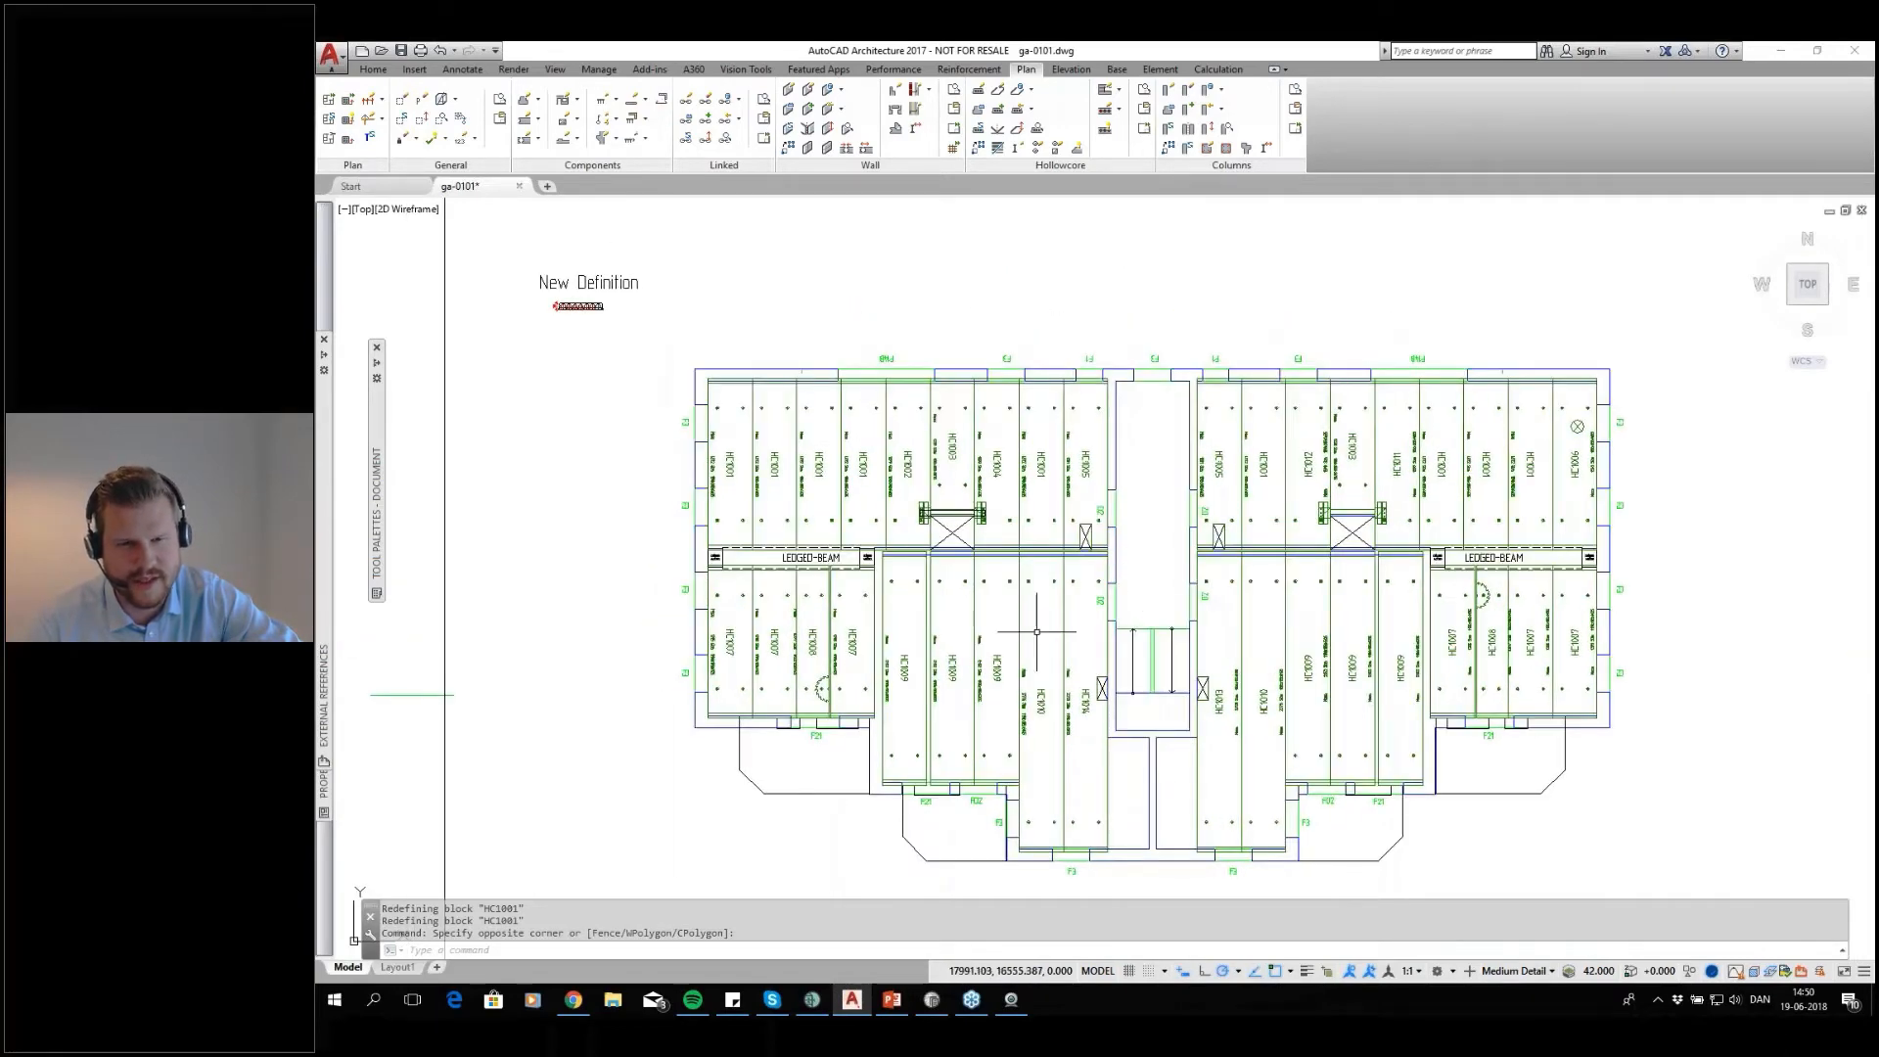
middle_click_drag(1140, 566, 1224, 539)
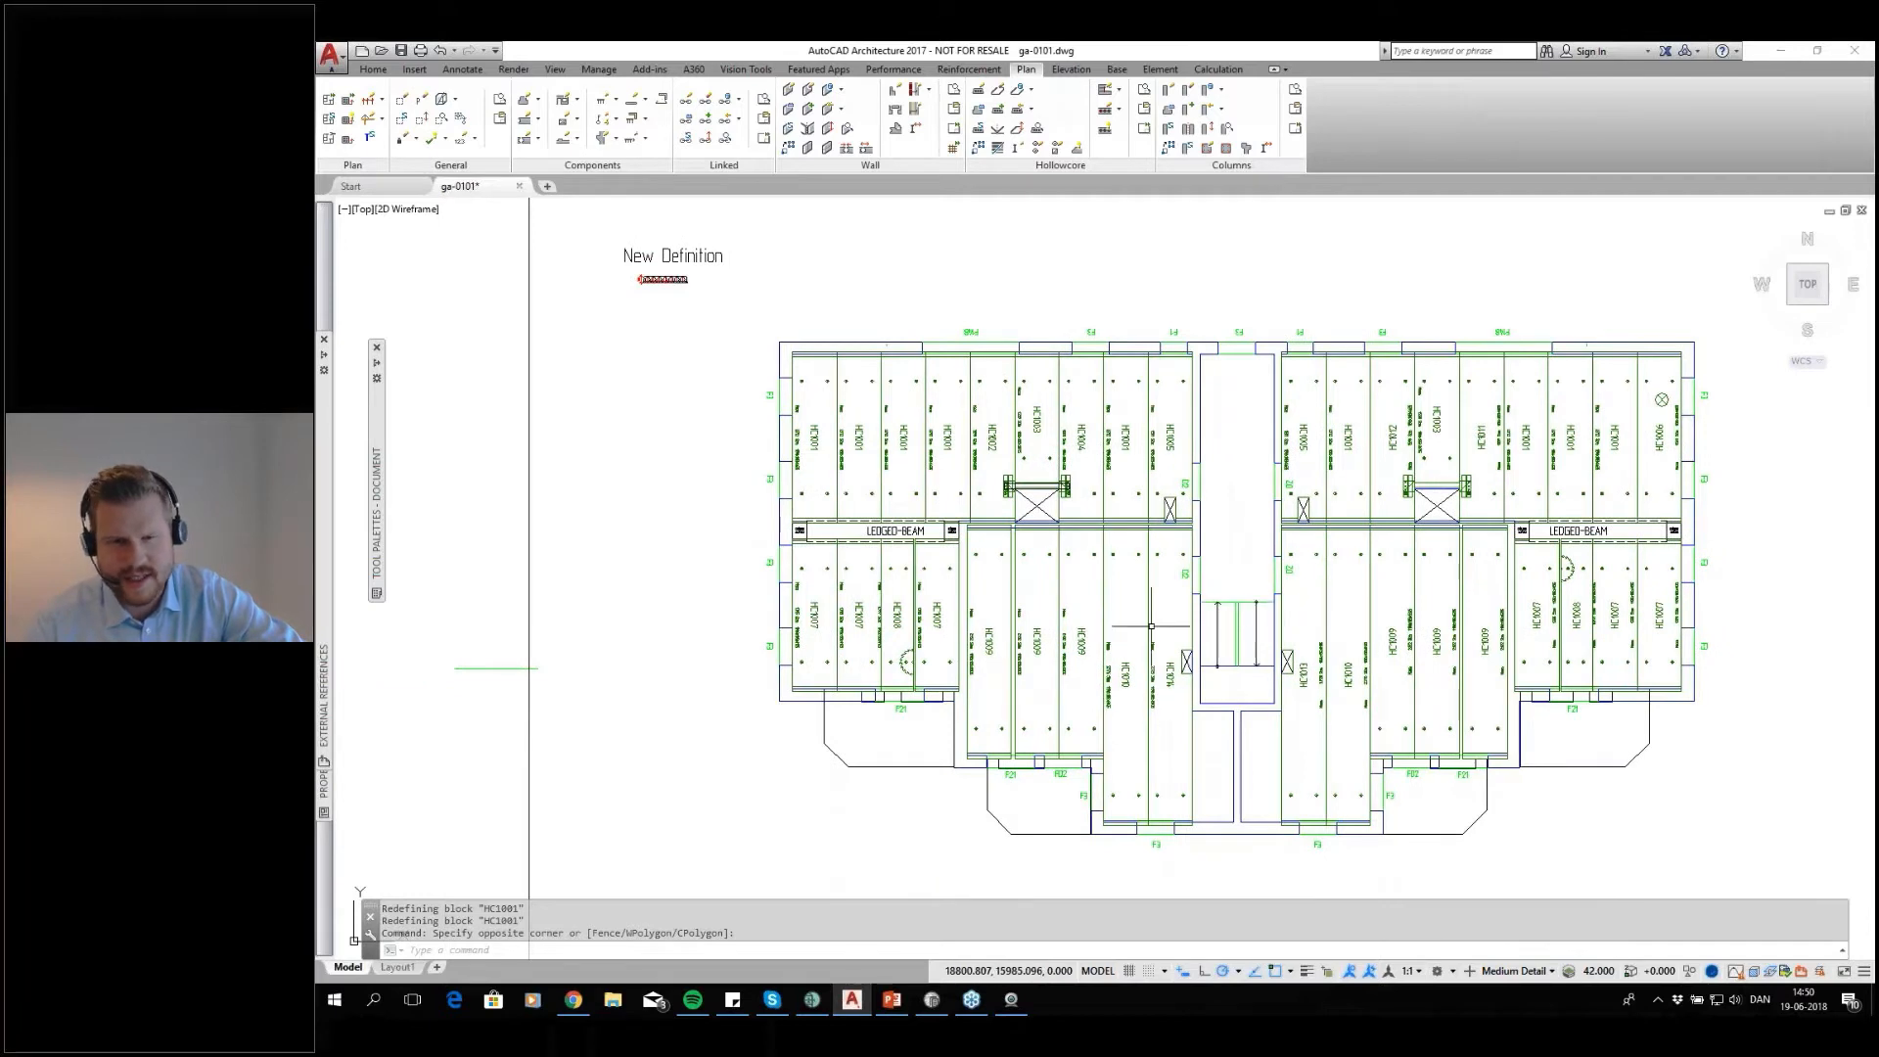
left_click(944, 590)
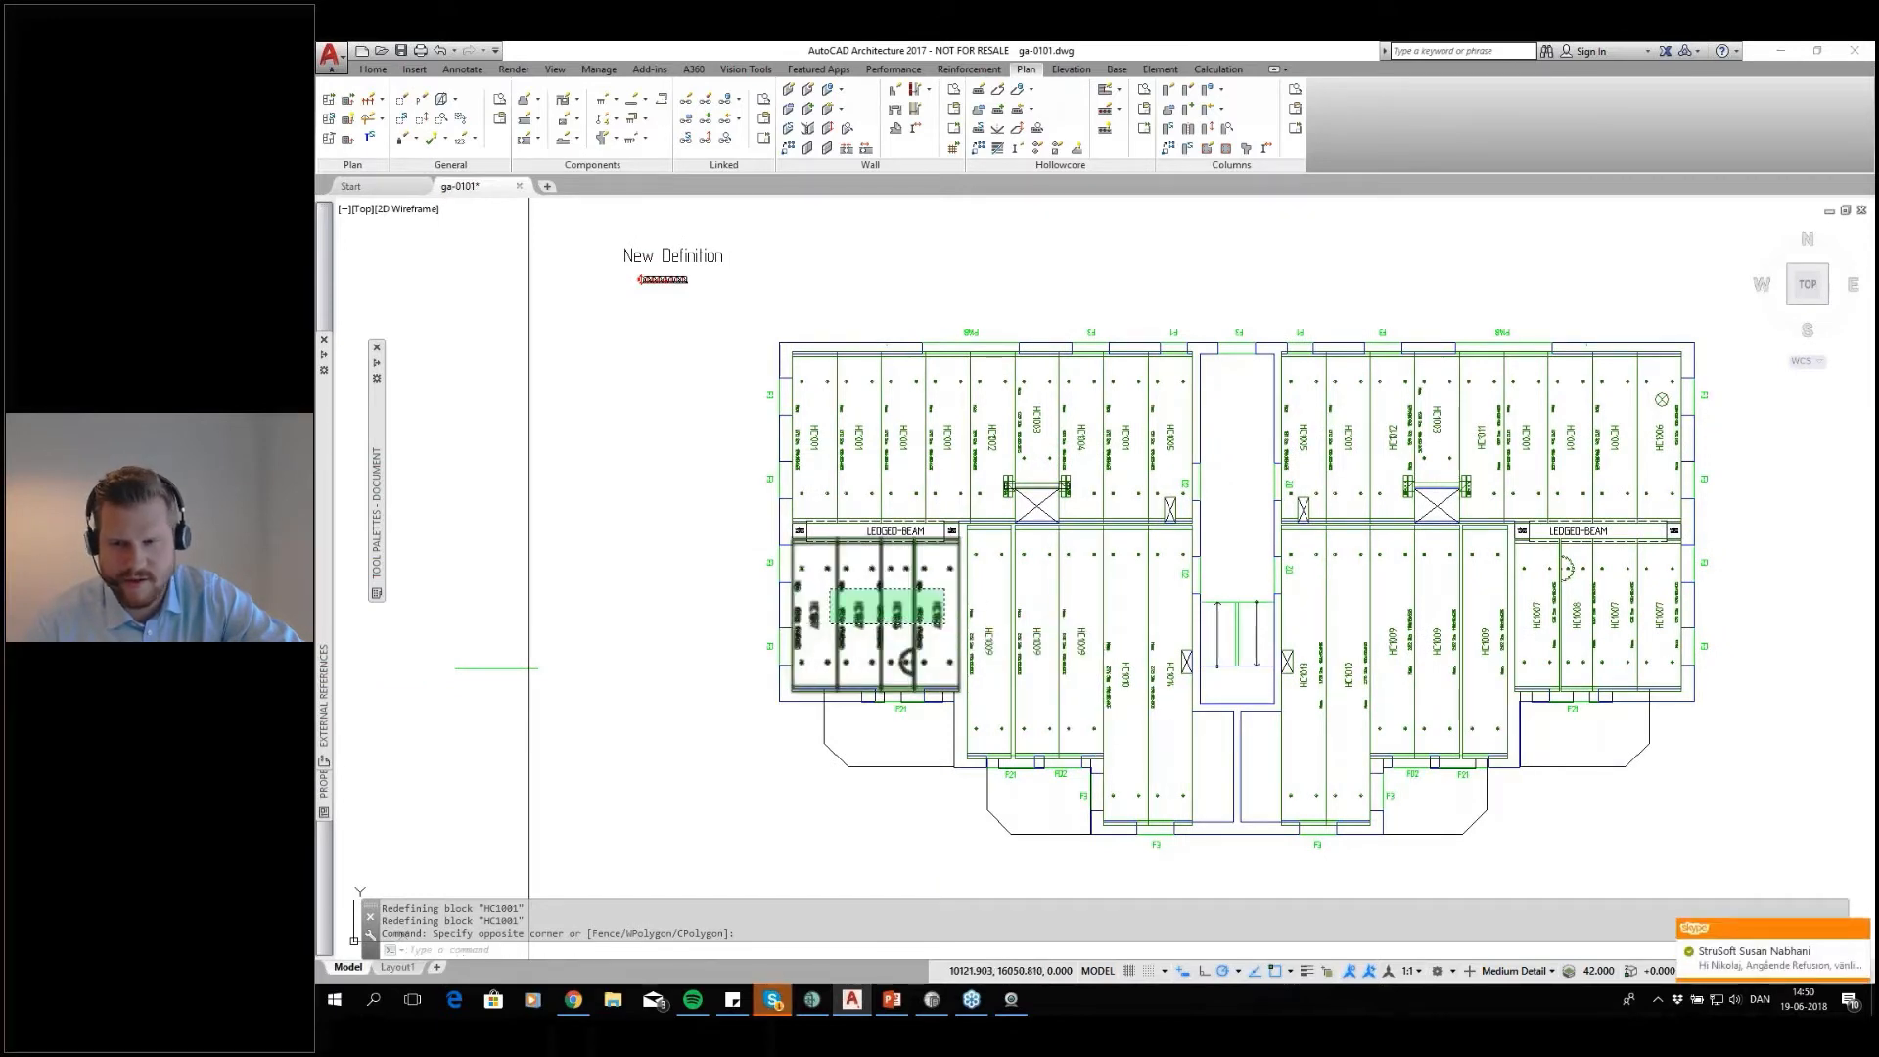
left_click(797, 611)
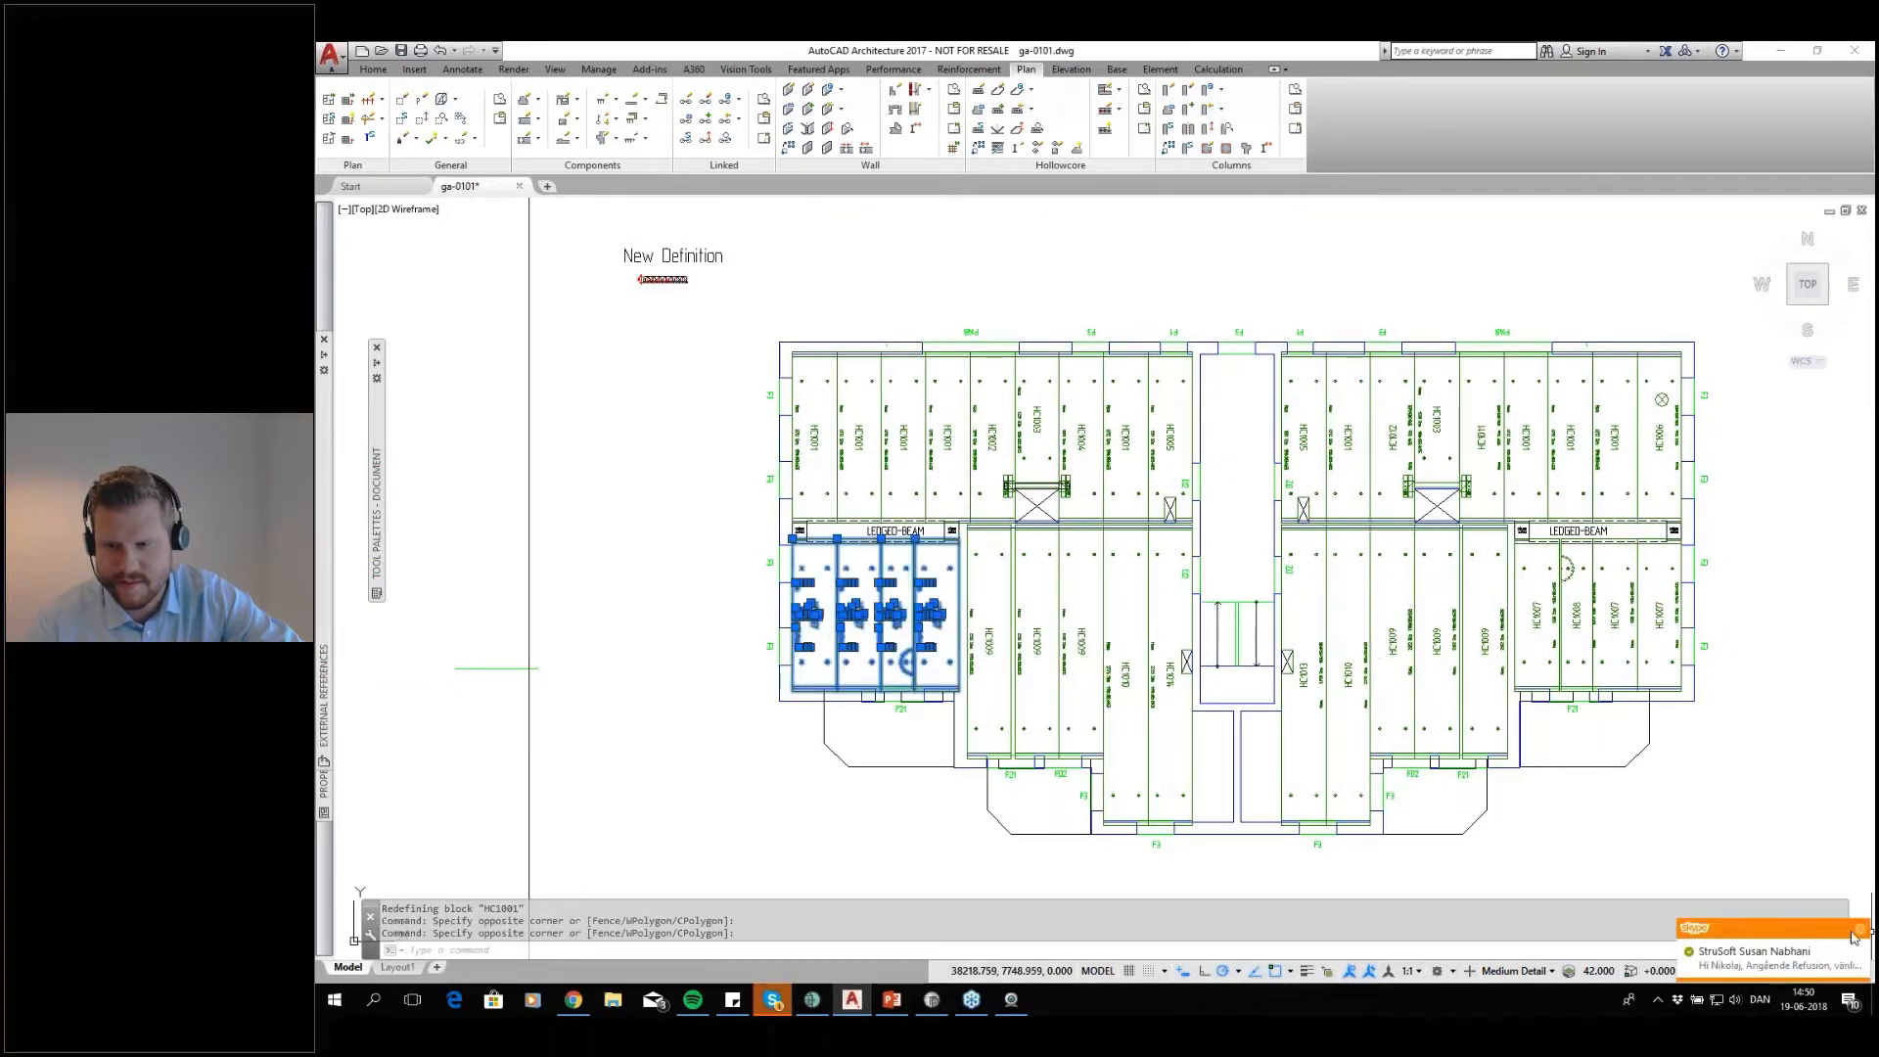
left_click(1661, 583)
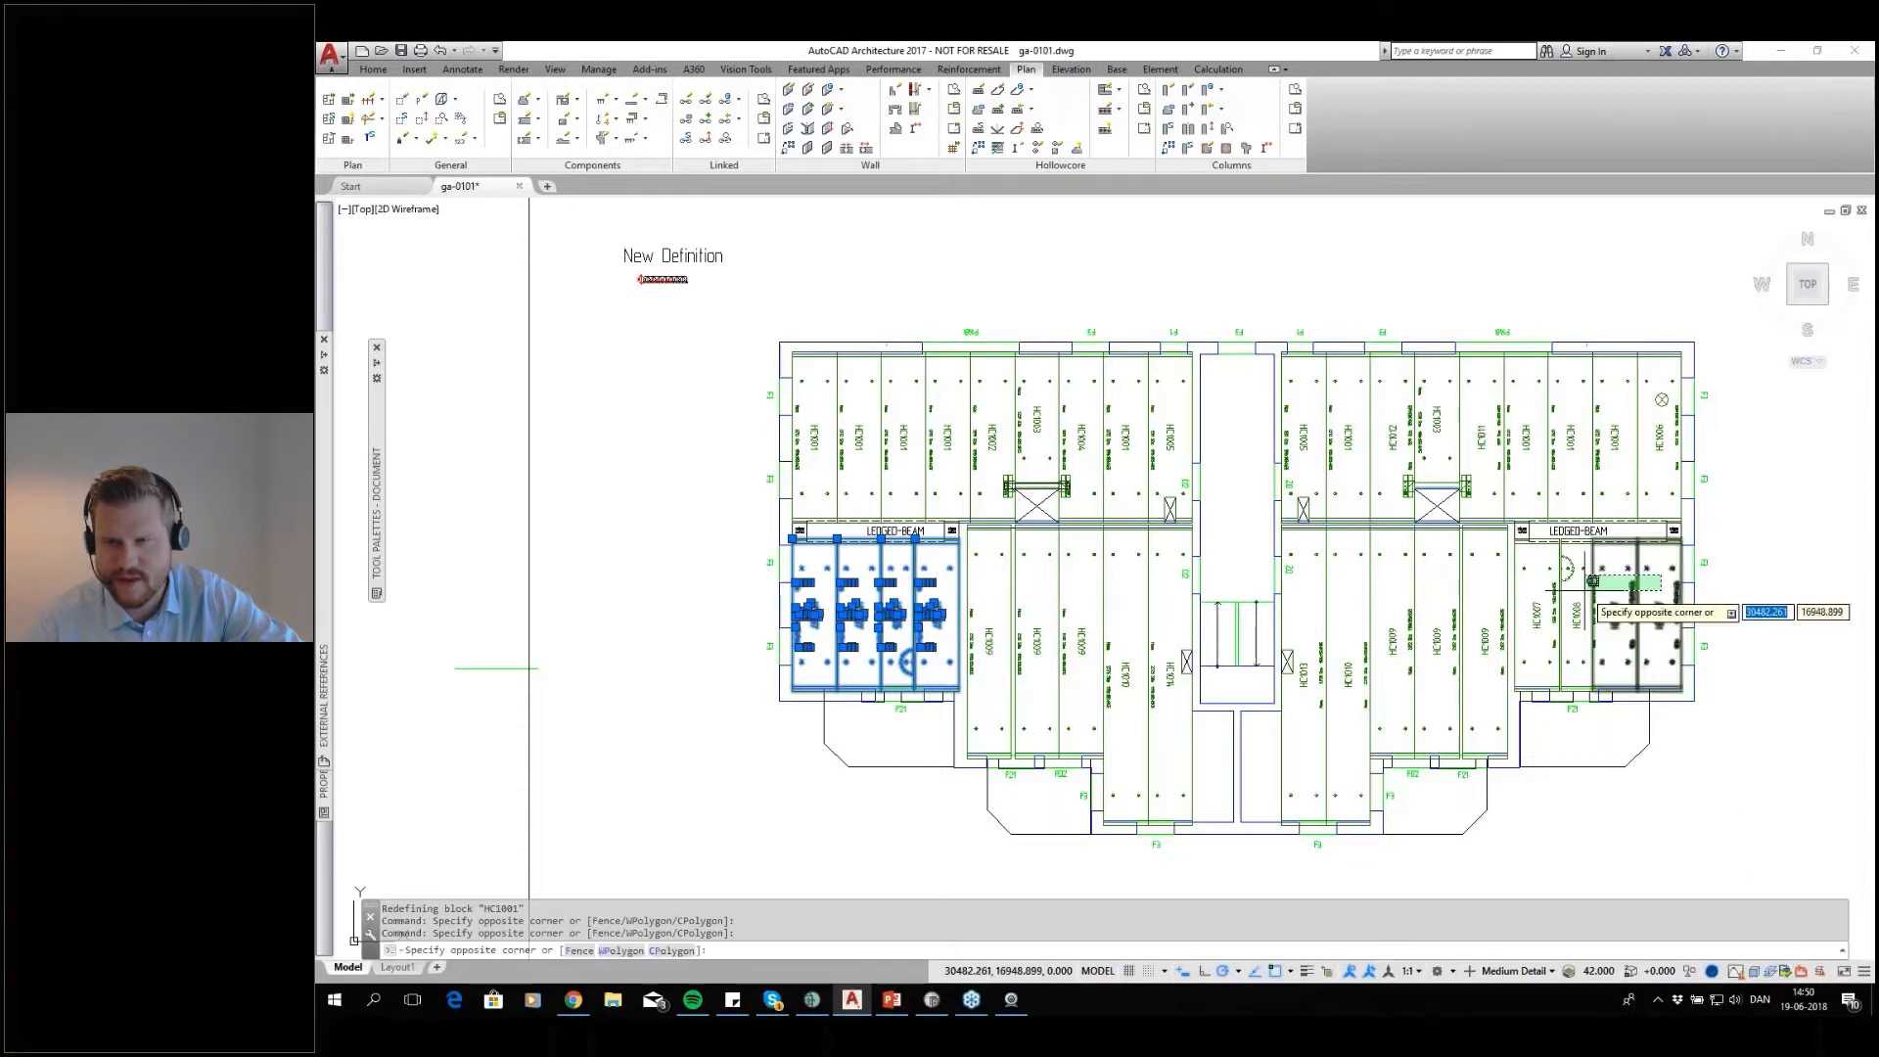
left_click(1524, 606)
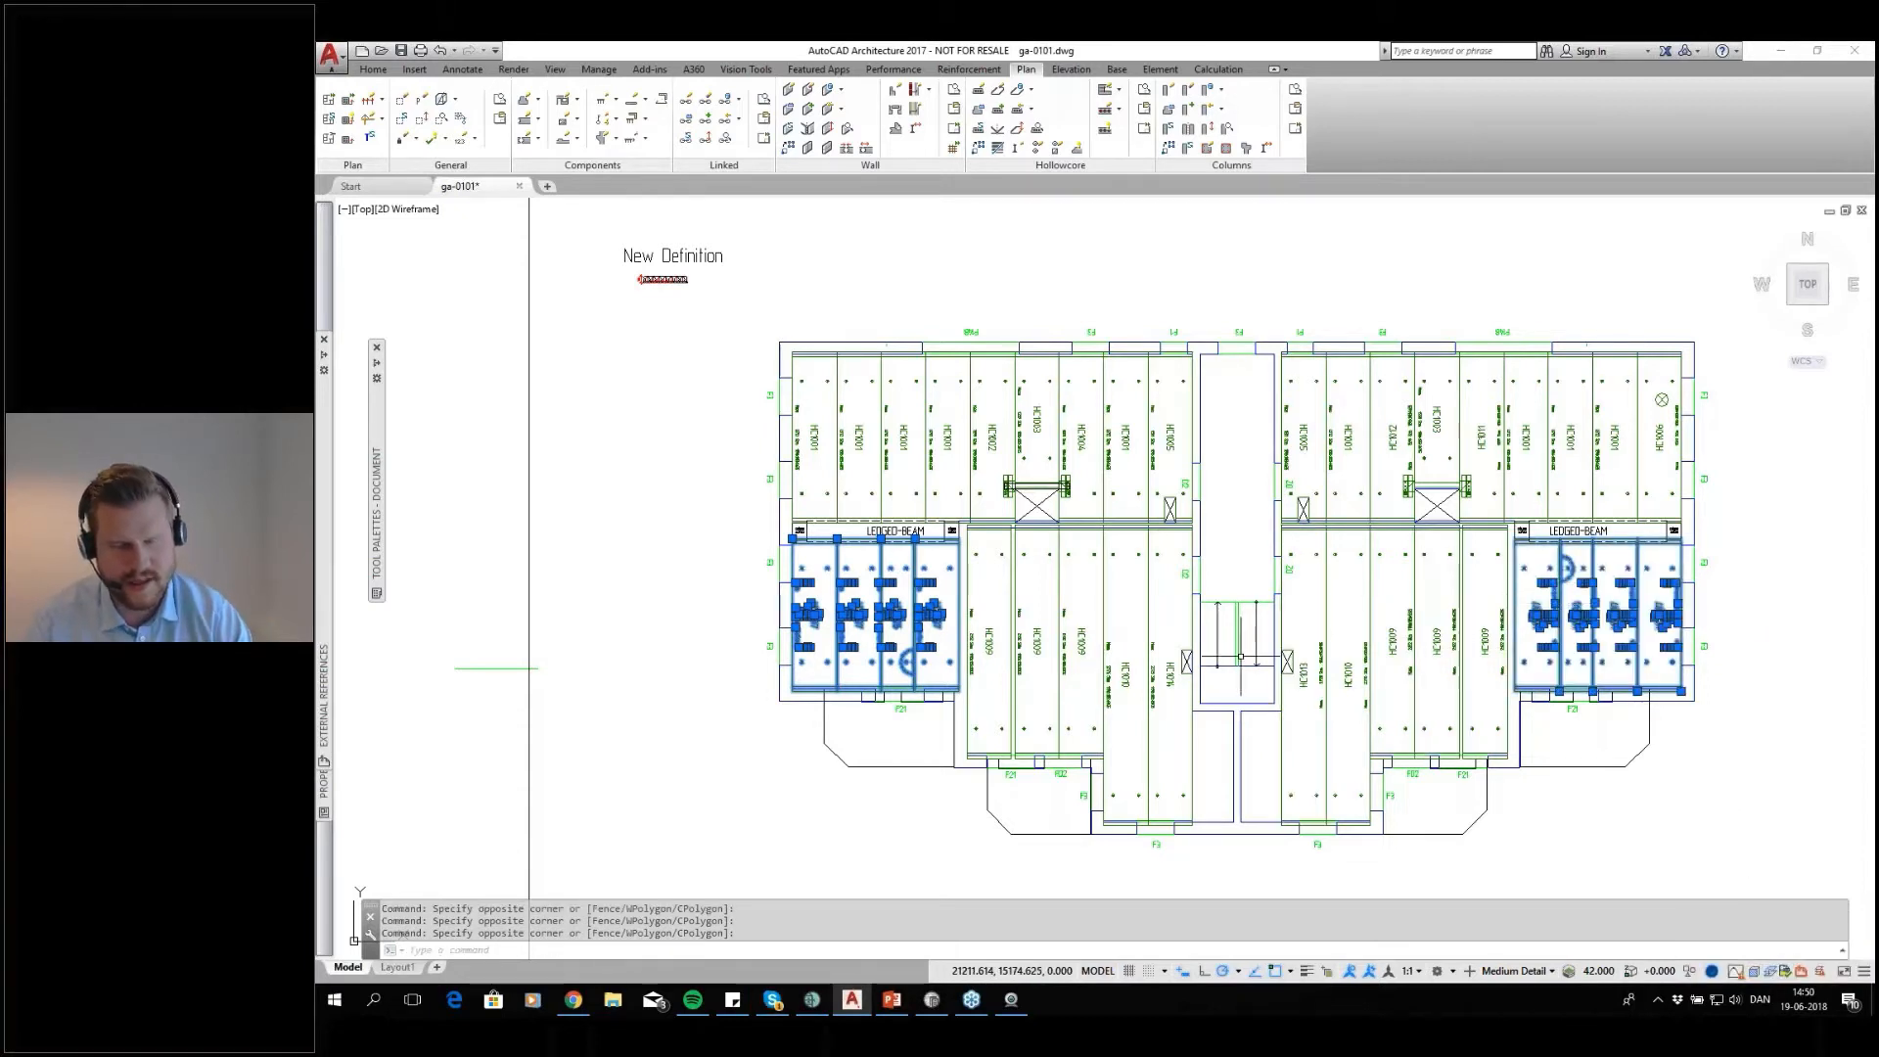
key("Escape")
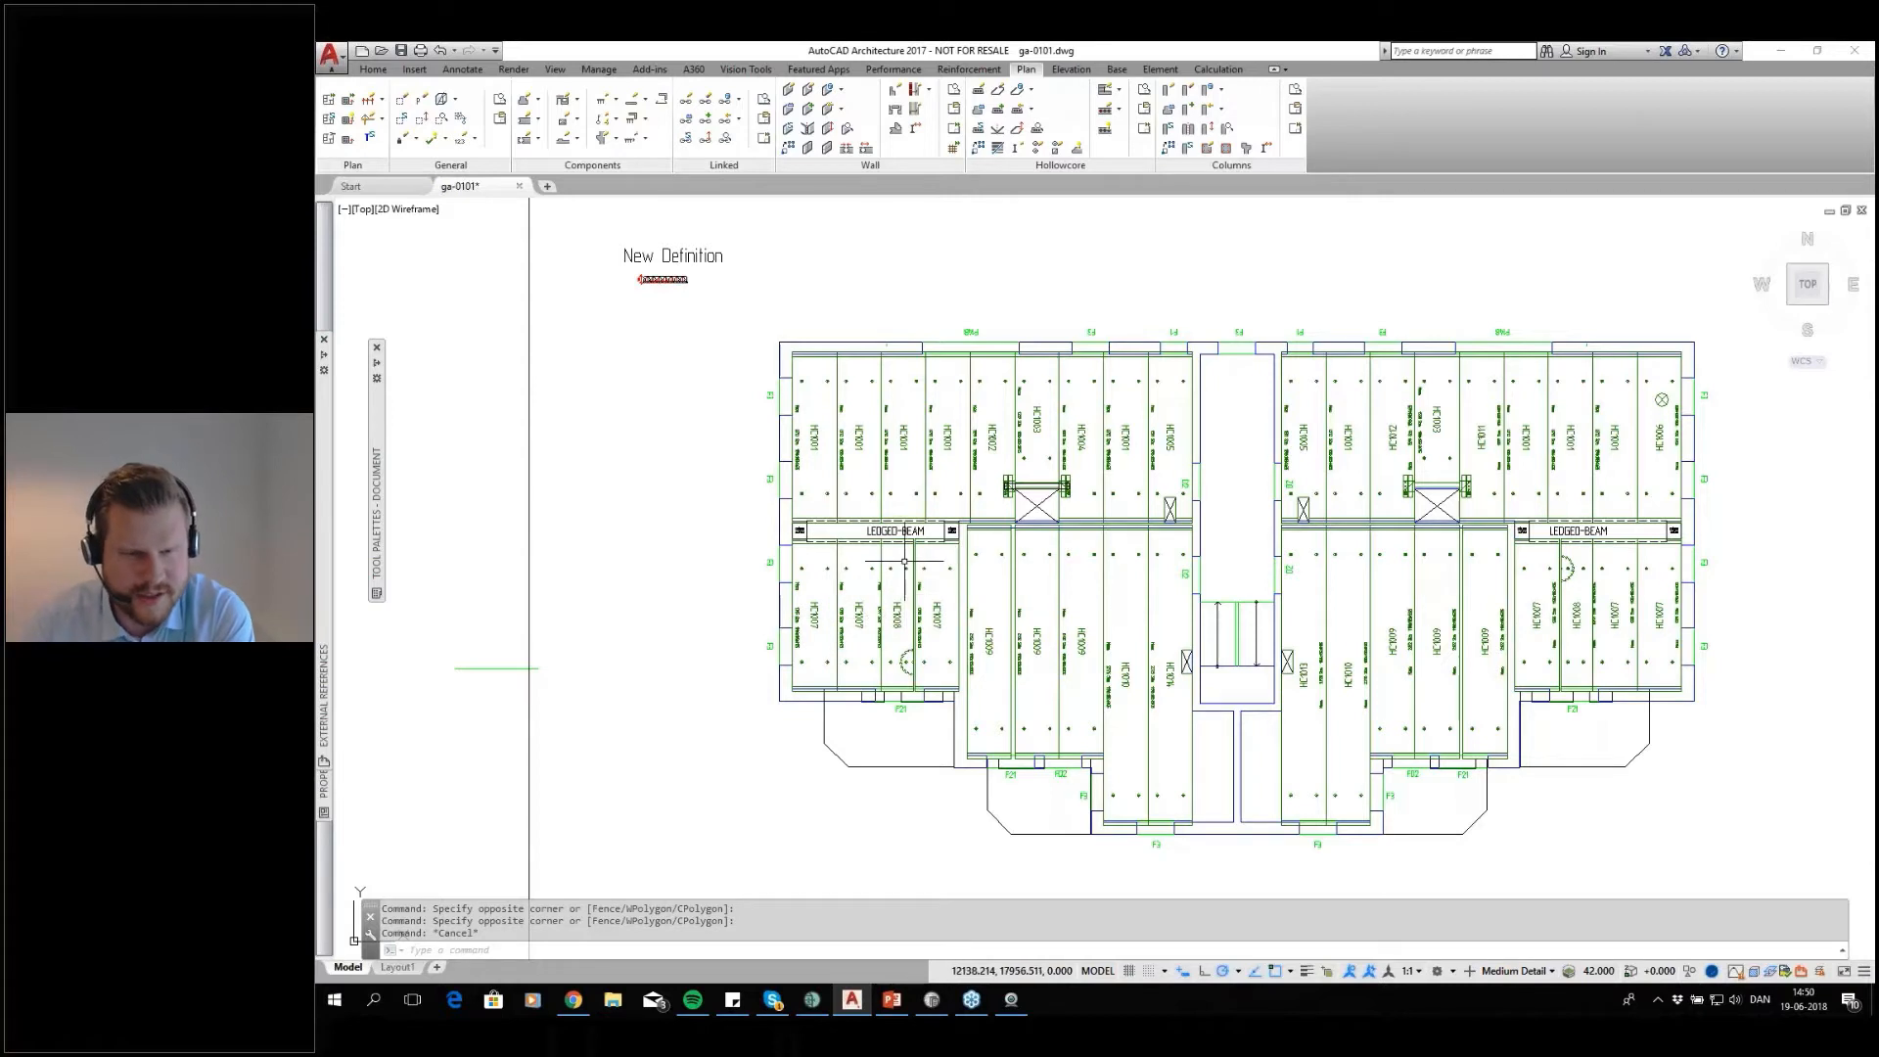
Check the outline of the 175 mm hollow core cross-section below the New Definition title and regenerate the drawing
scroll(905, 594, "up", 2)
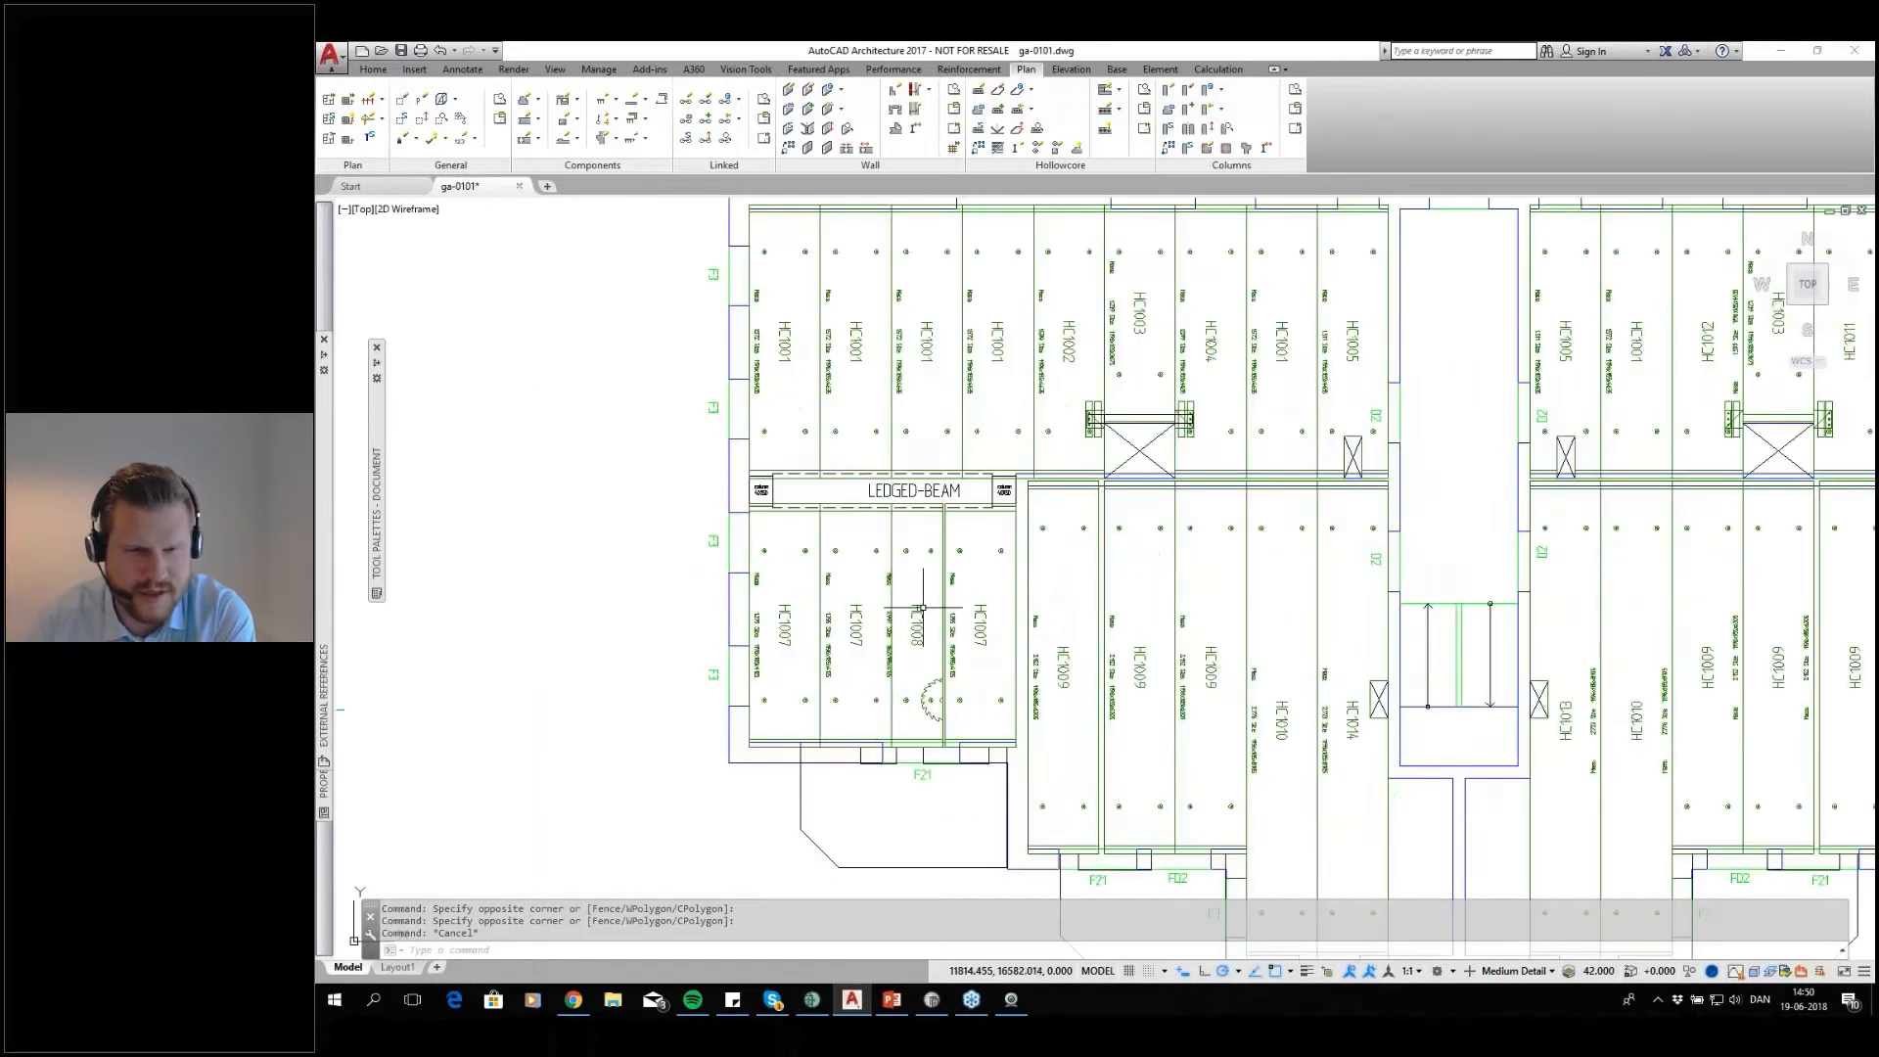
scroll(939, 555, "down", 6)
scroll(948, 563, "up", 4)
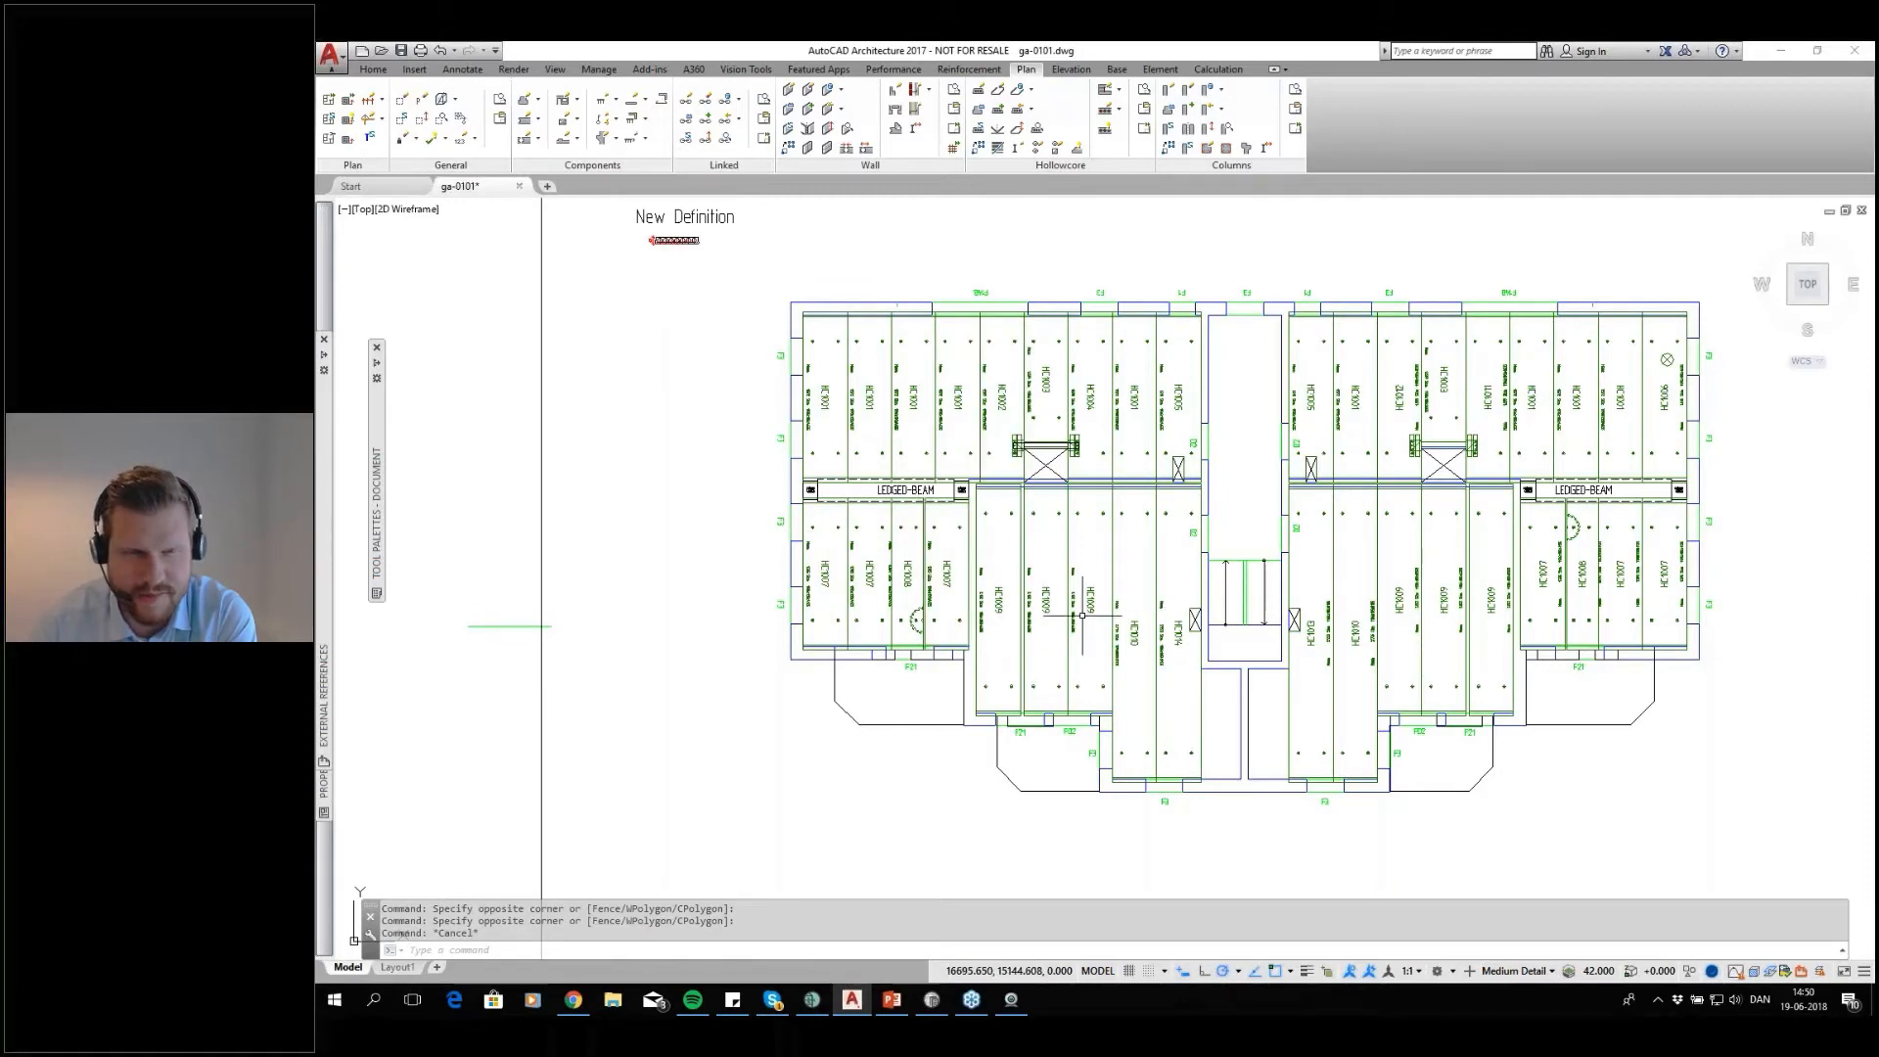
scroll(860, 440, "up", 8)
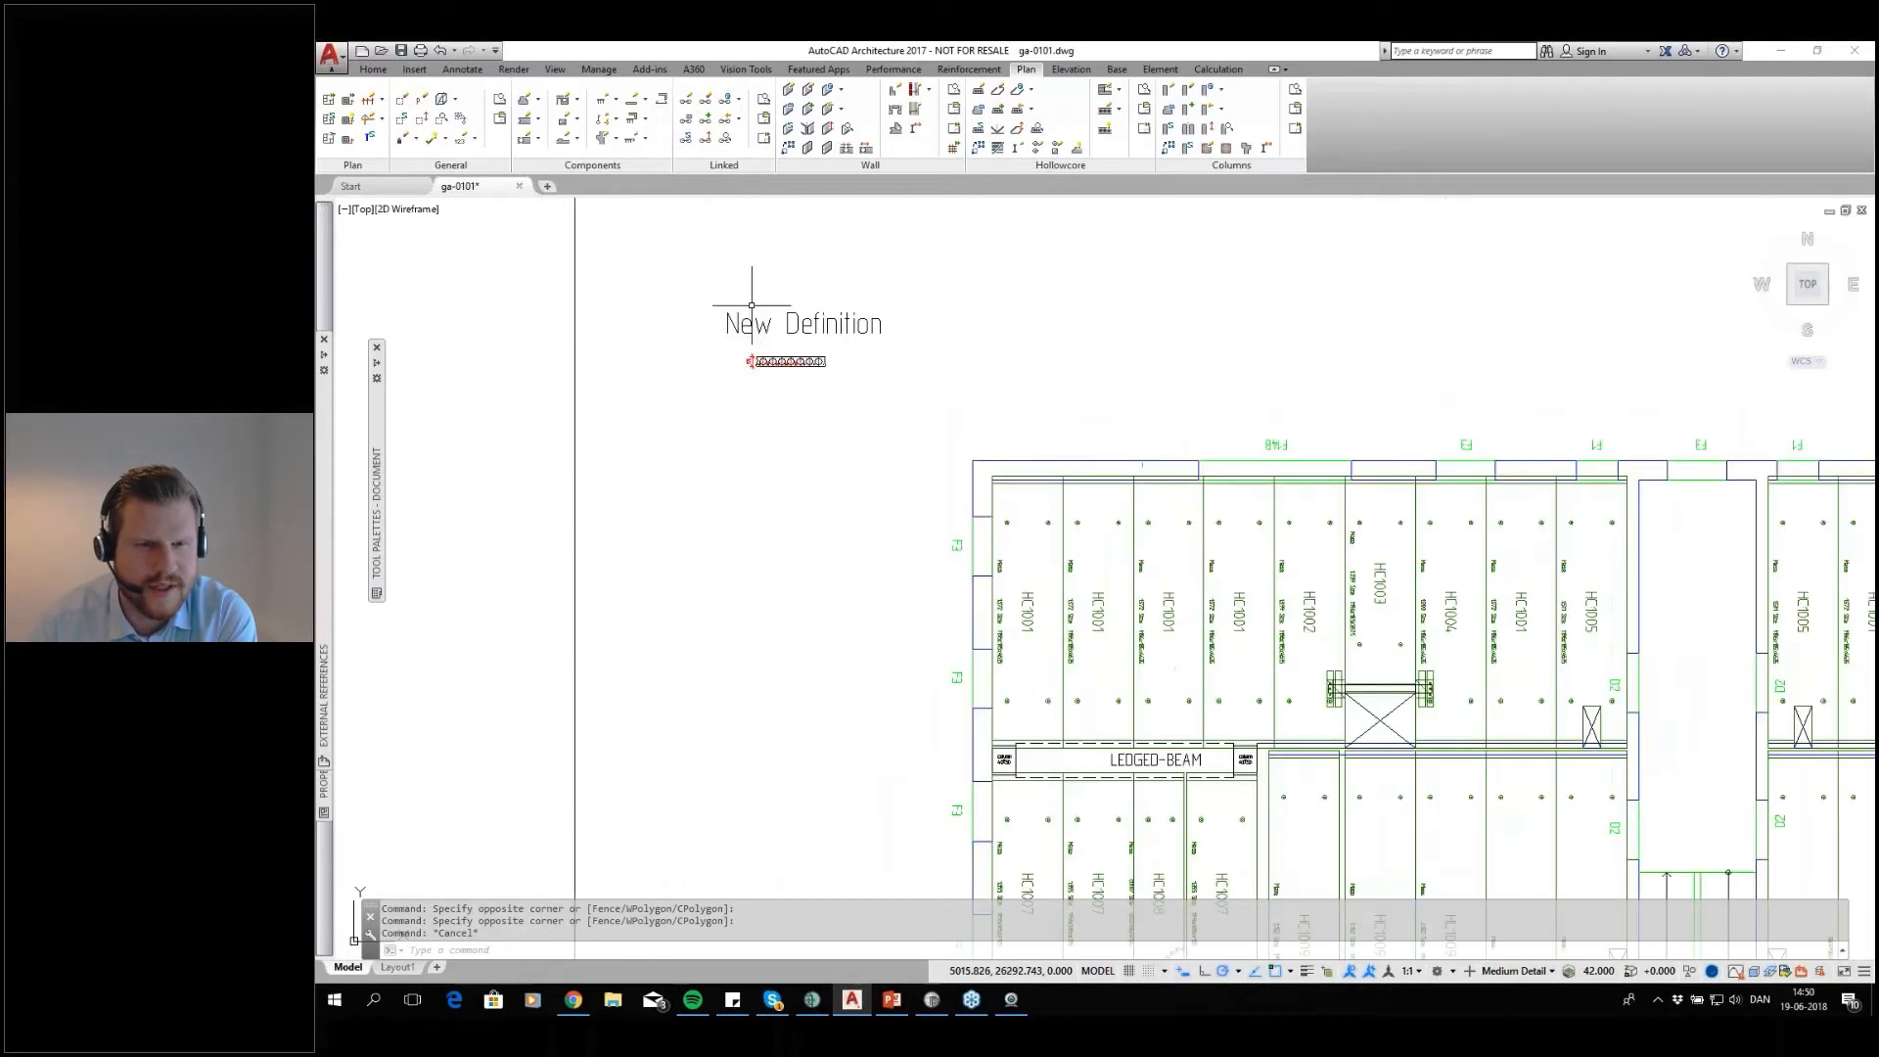
mouse_move(860, 483)
middle_mouse_down()
mouse_move(792, 410)
mouse_move(782, 465)
middle_mouse_up()
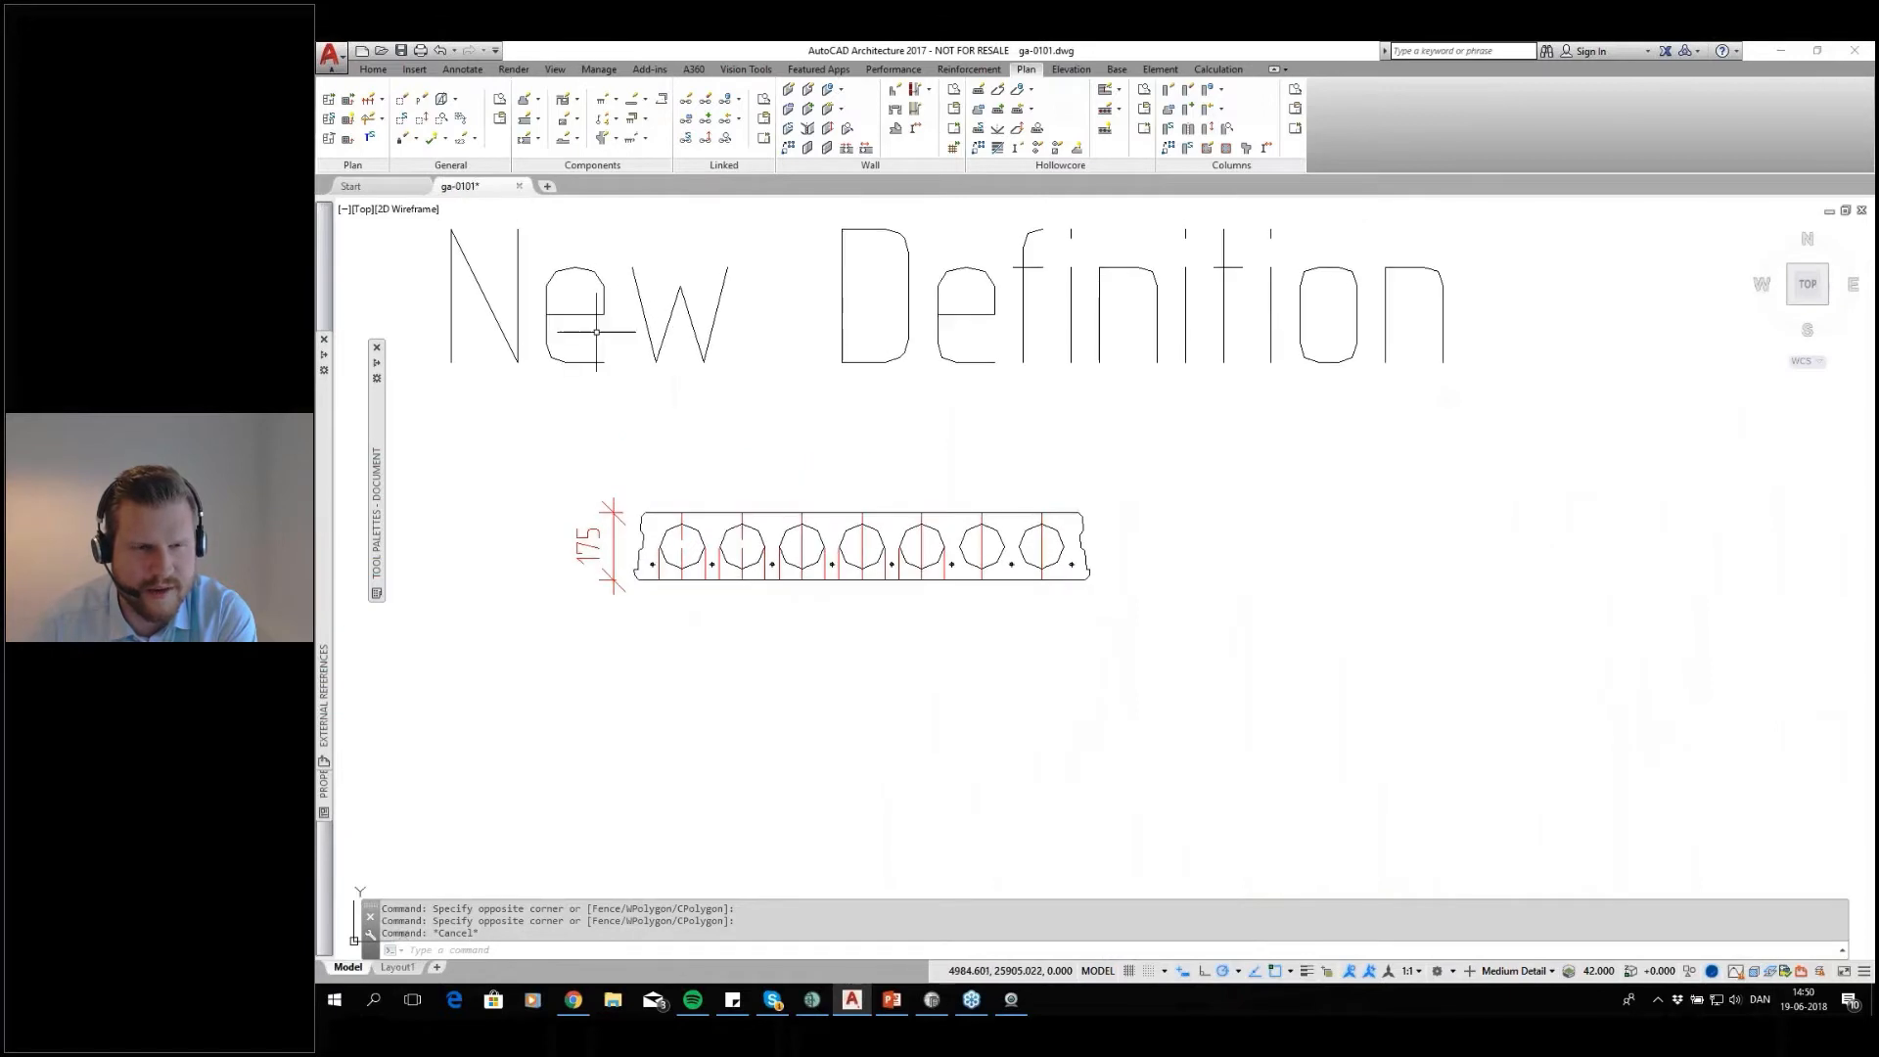
left_click(1018, 510)
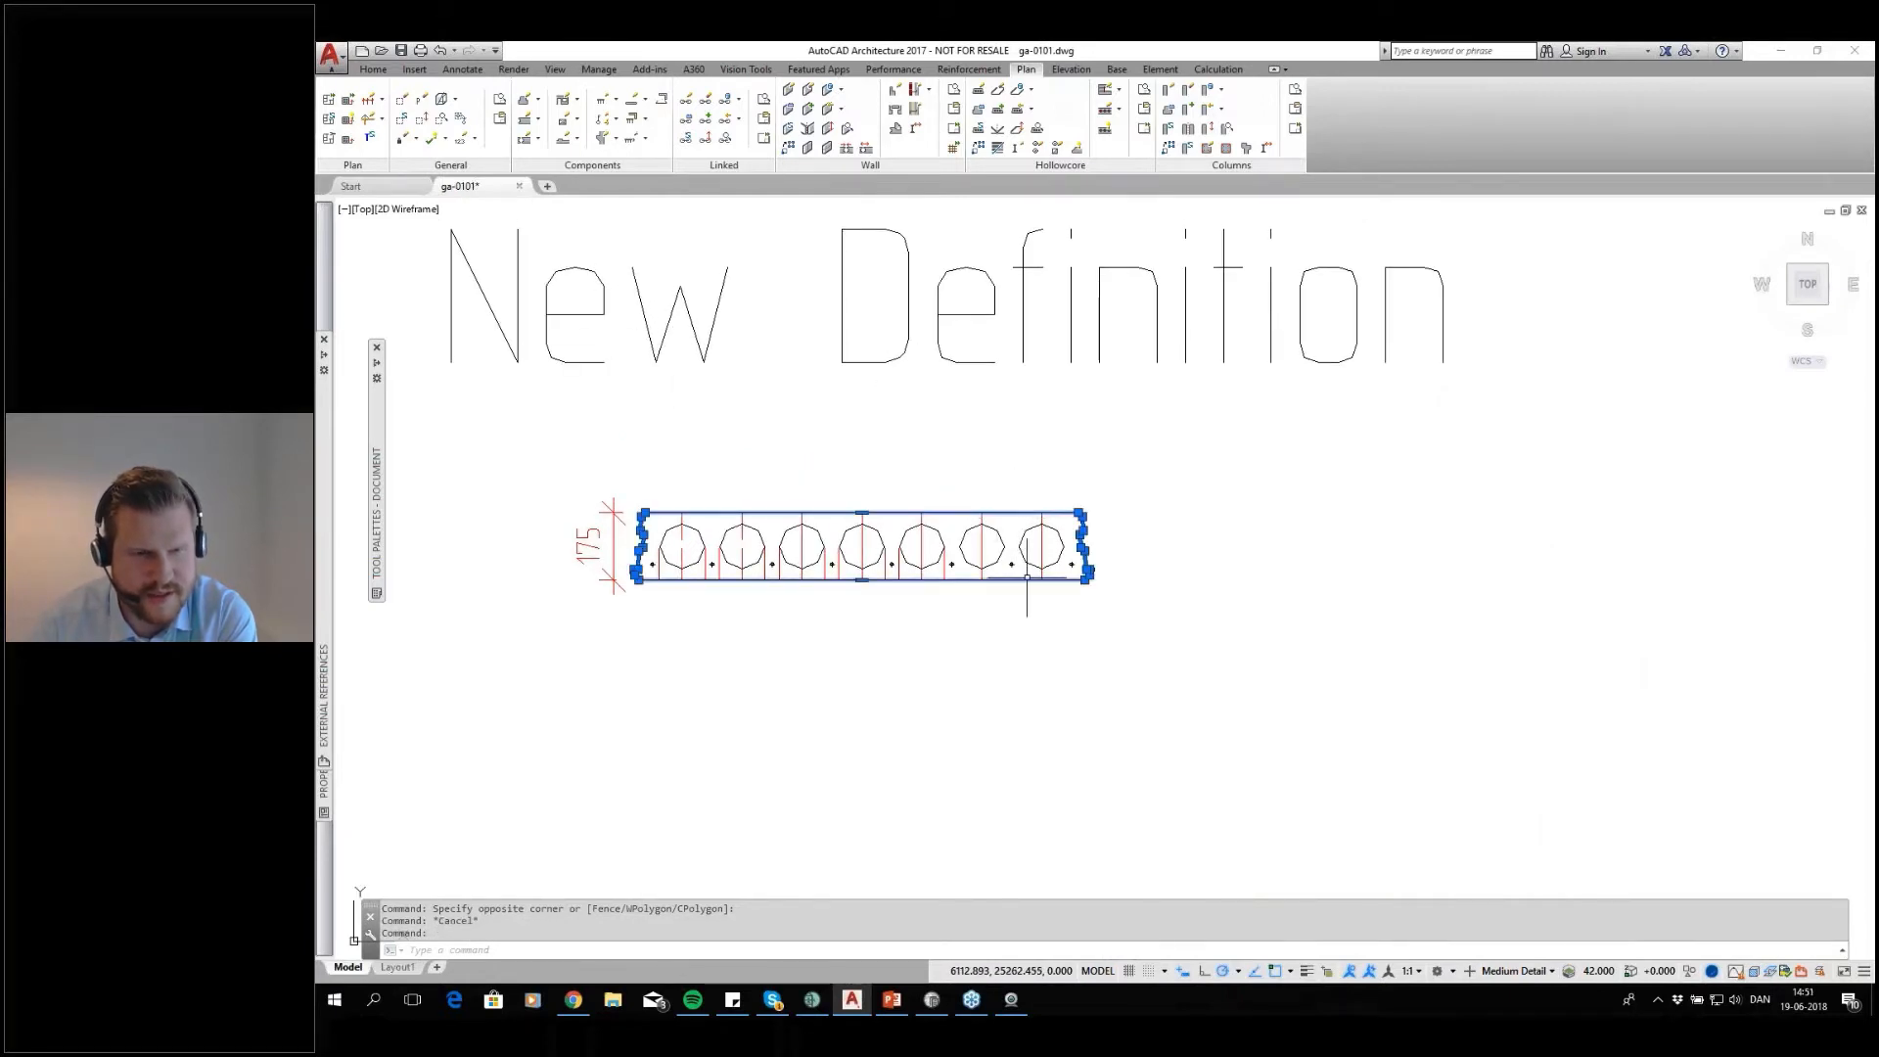
scroll(957, 543, "up", 2)
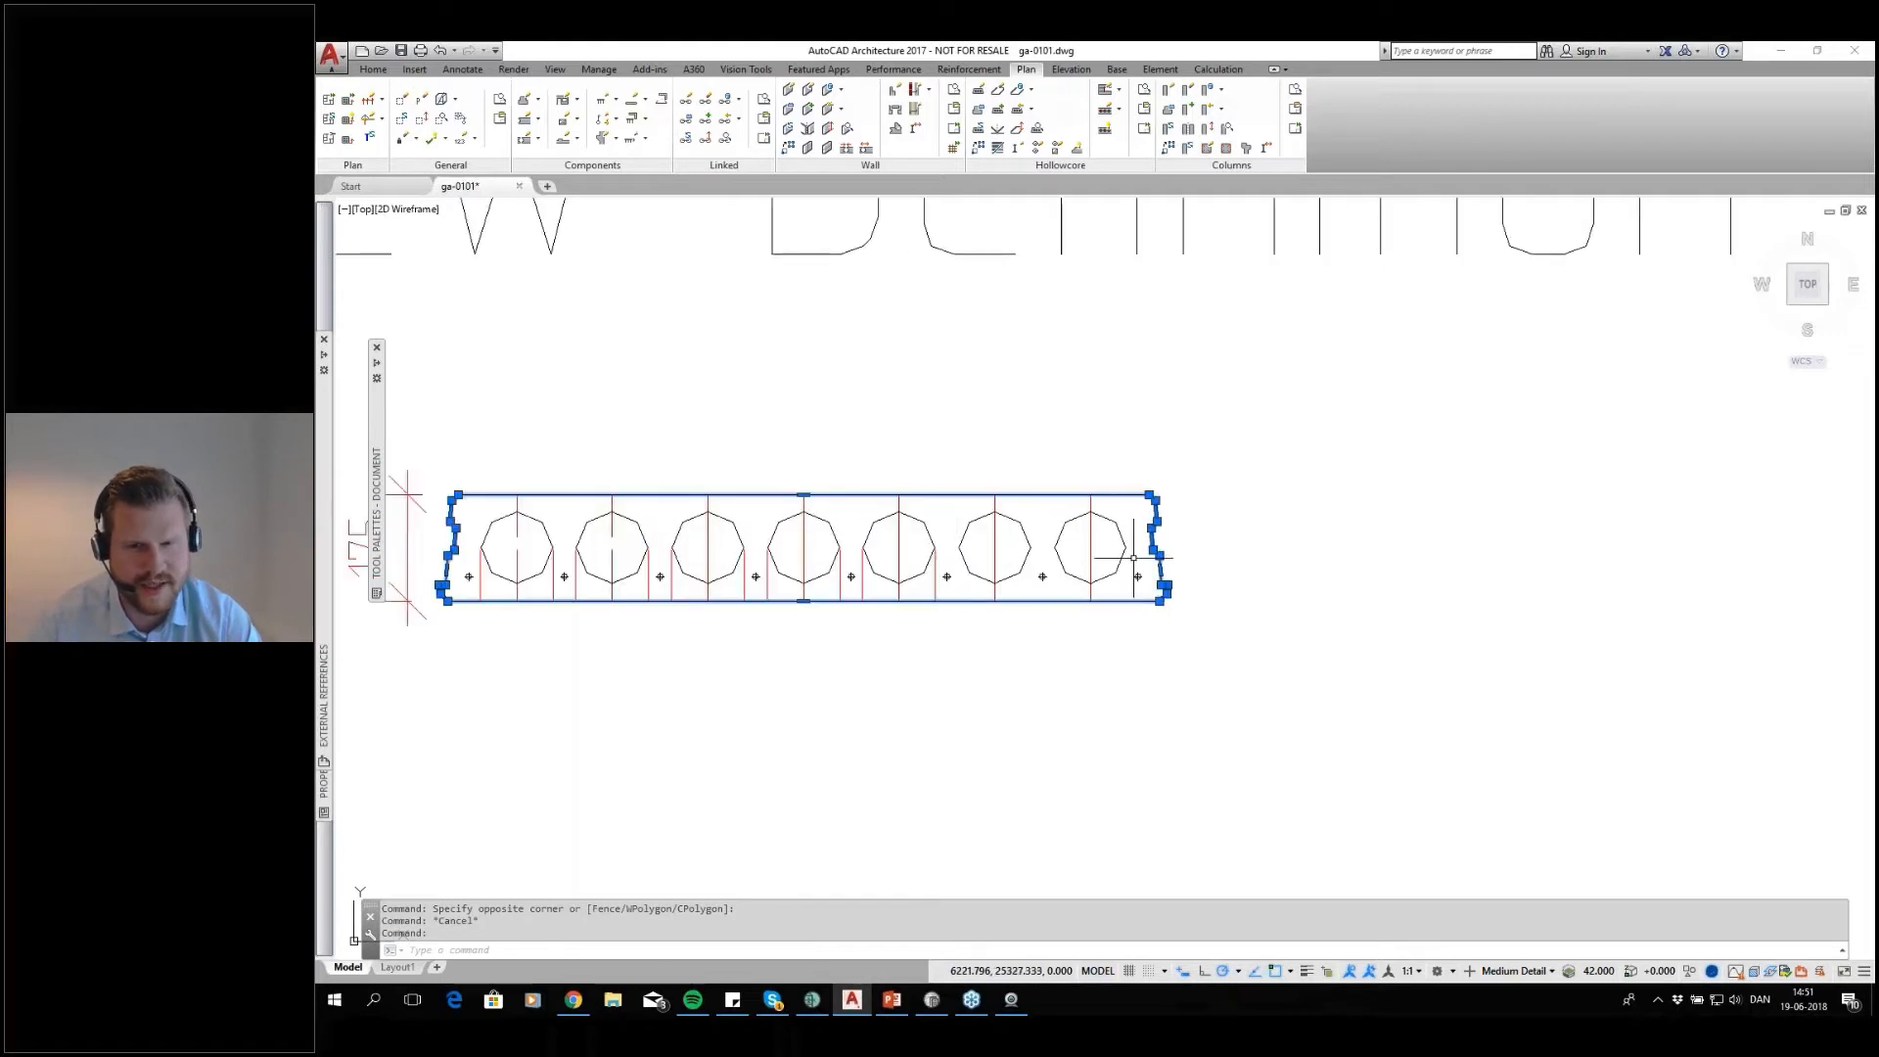
key("Escape")
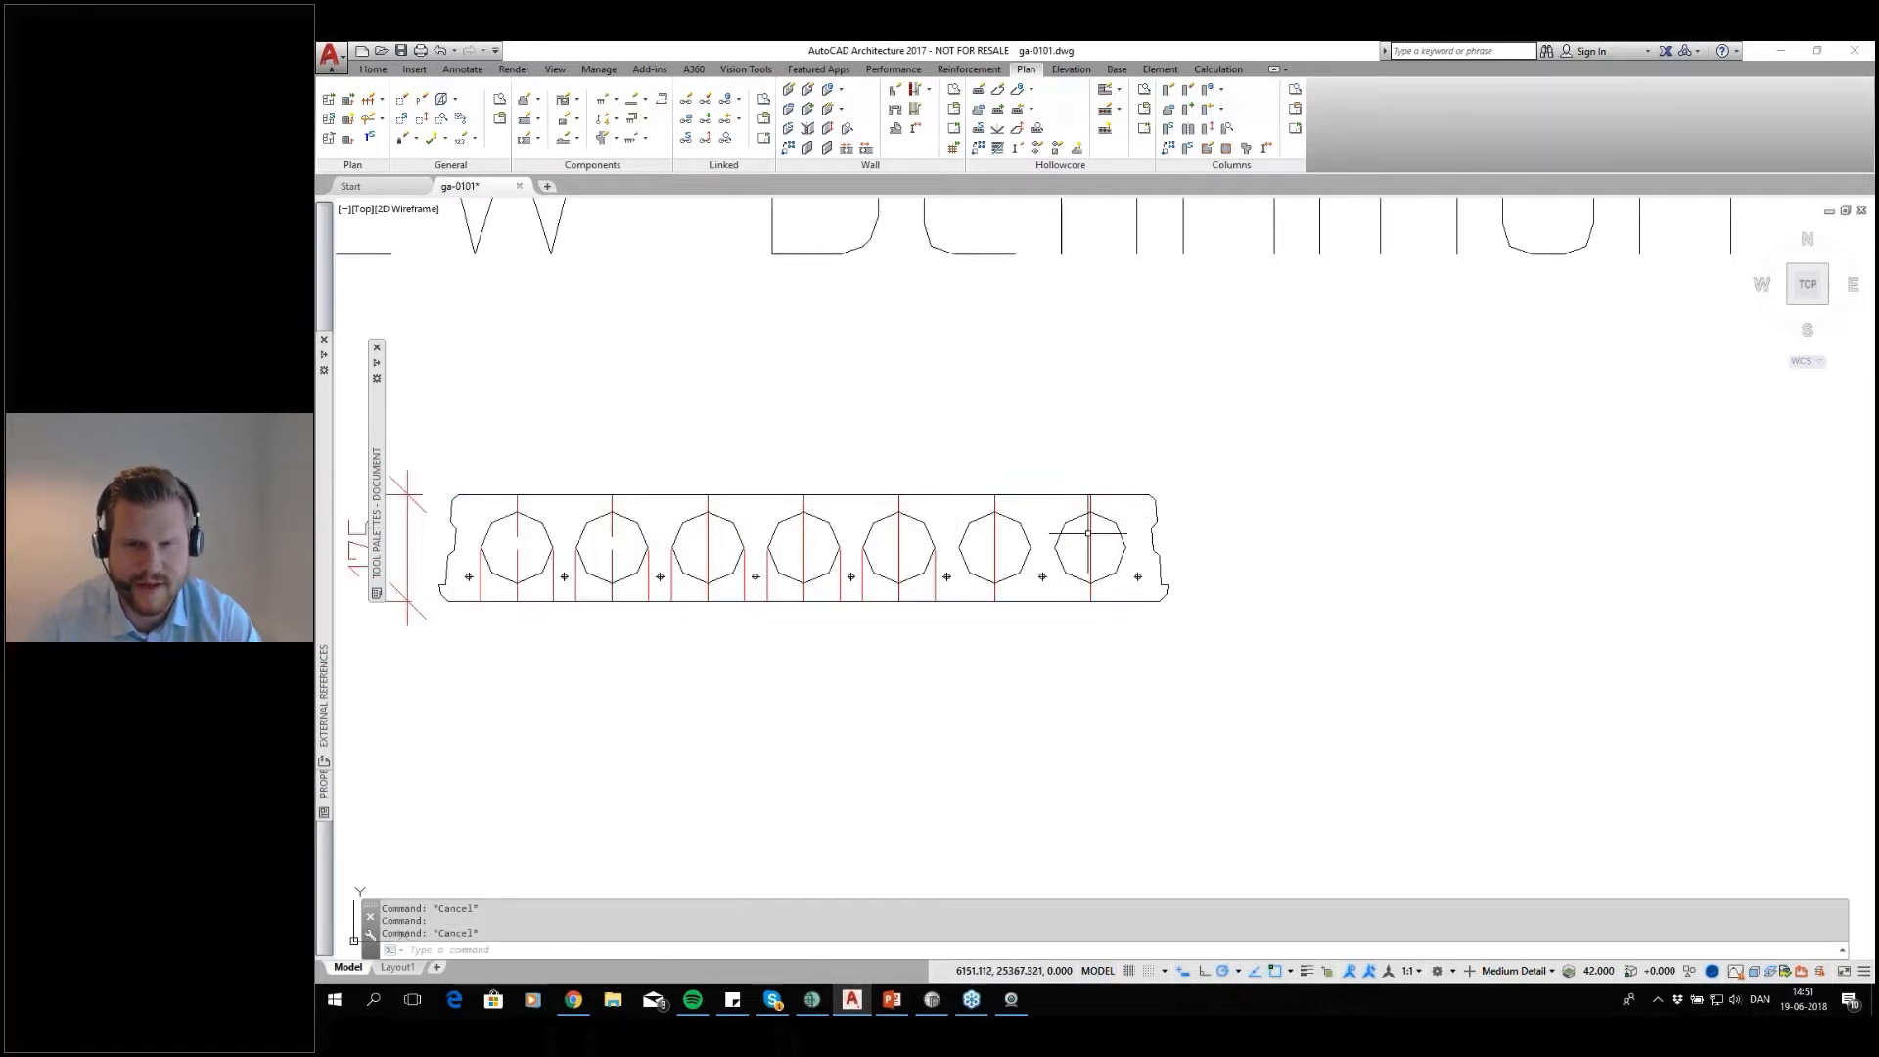
key("Return")
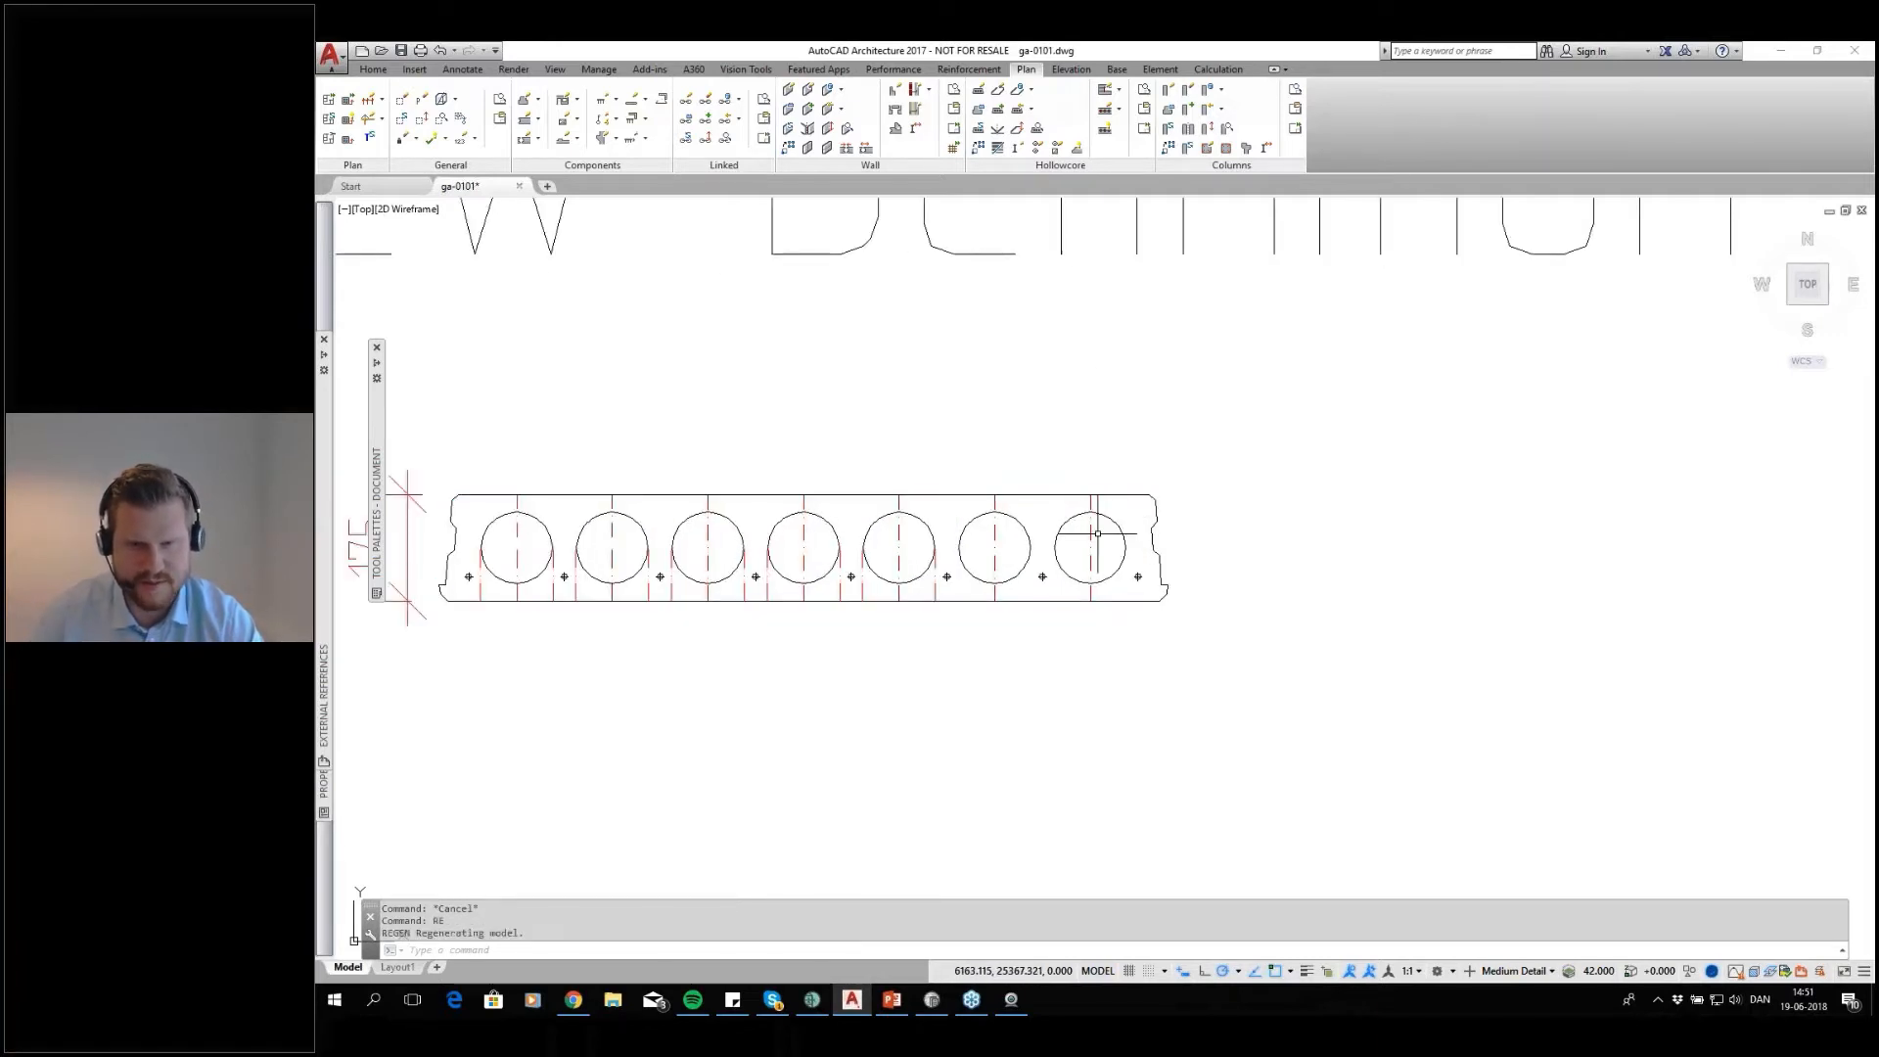
Examine the core circles and strand positions of the 175 mm hollow core cross-section
left_click(1112, 518)
key("Escape")
left_click(1017, 534)
key("Escape")
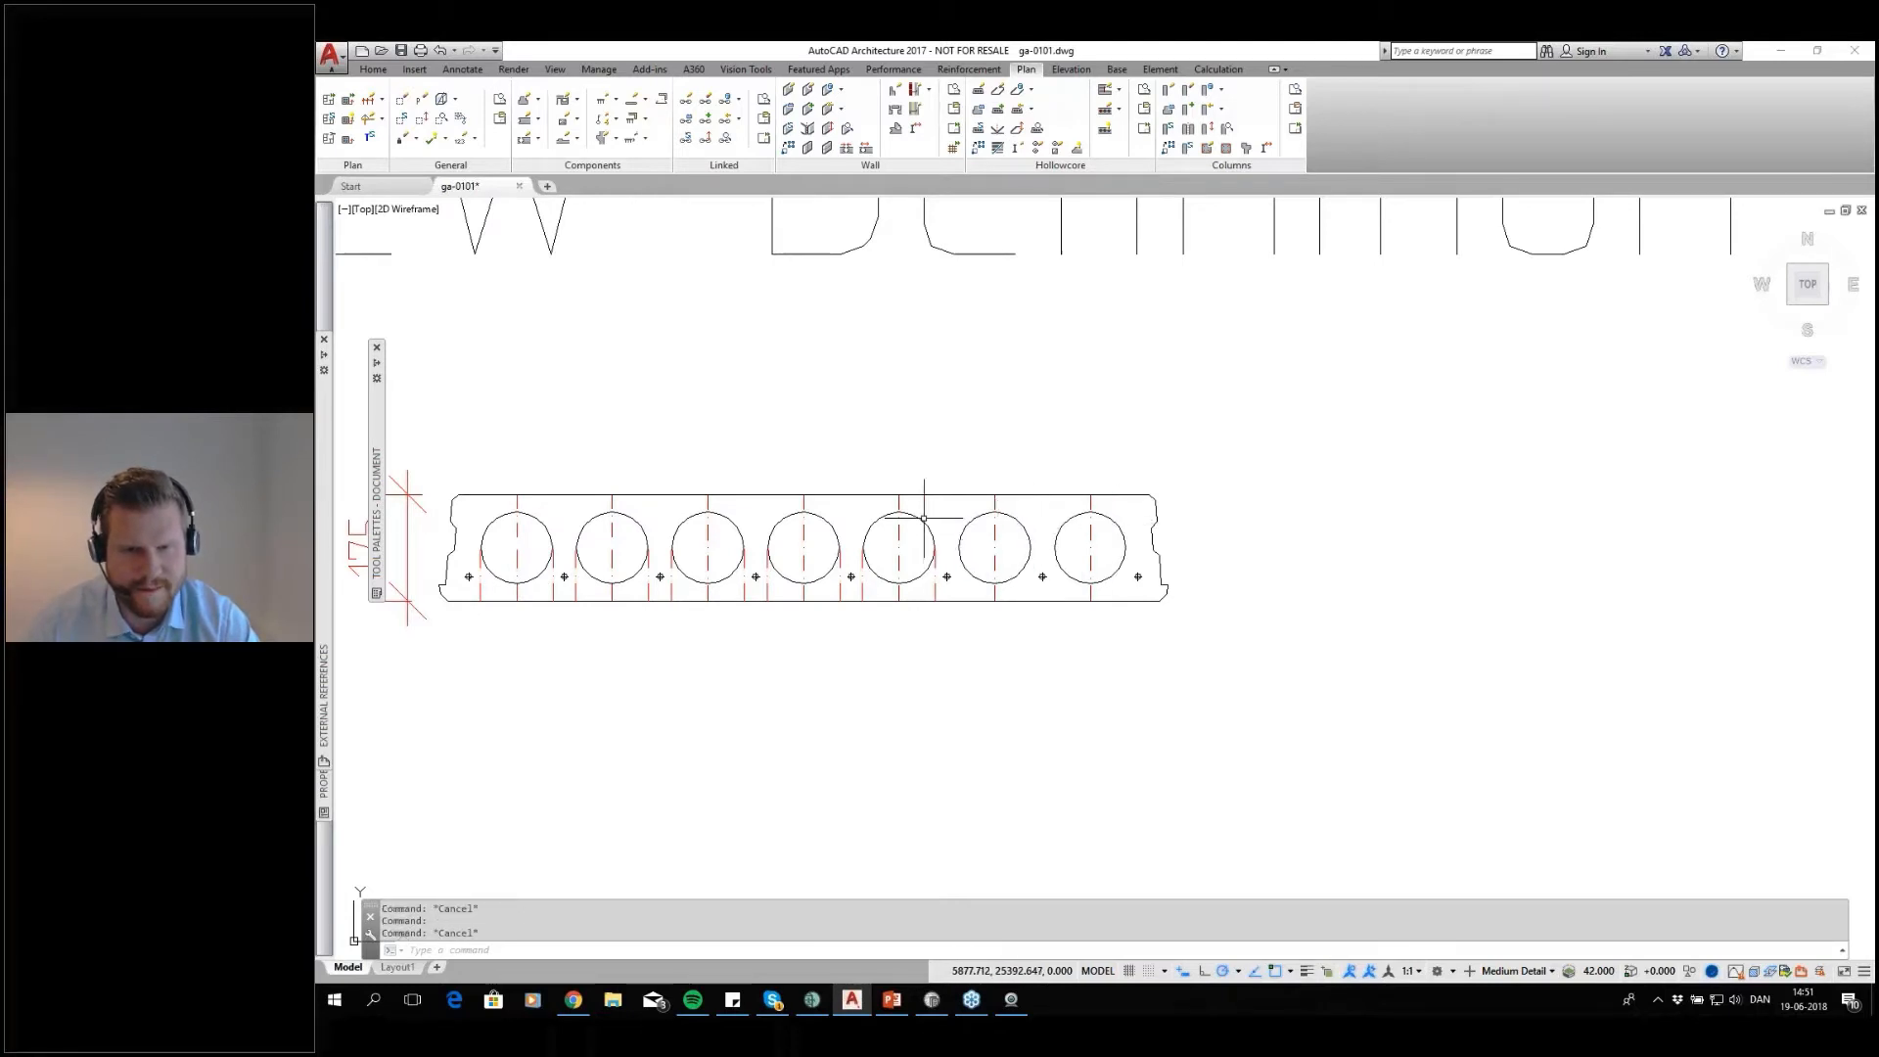
middle_click_drag(941, 602, 1114, 598)
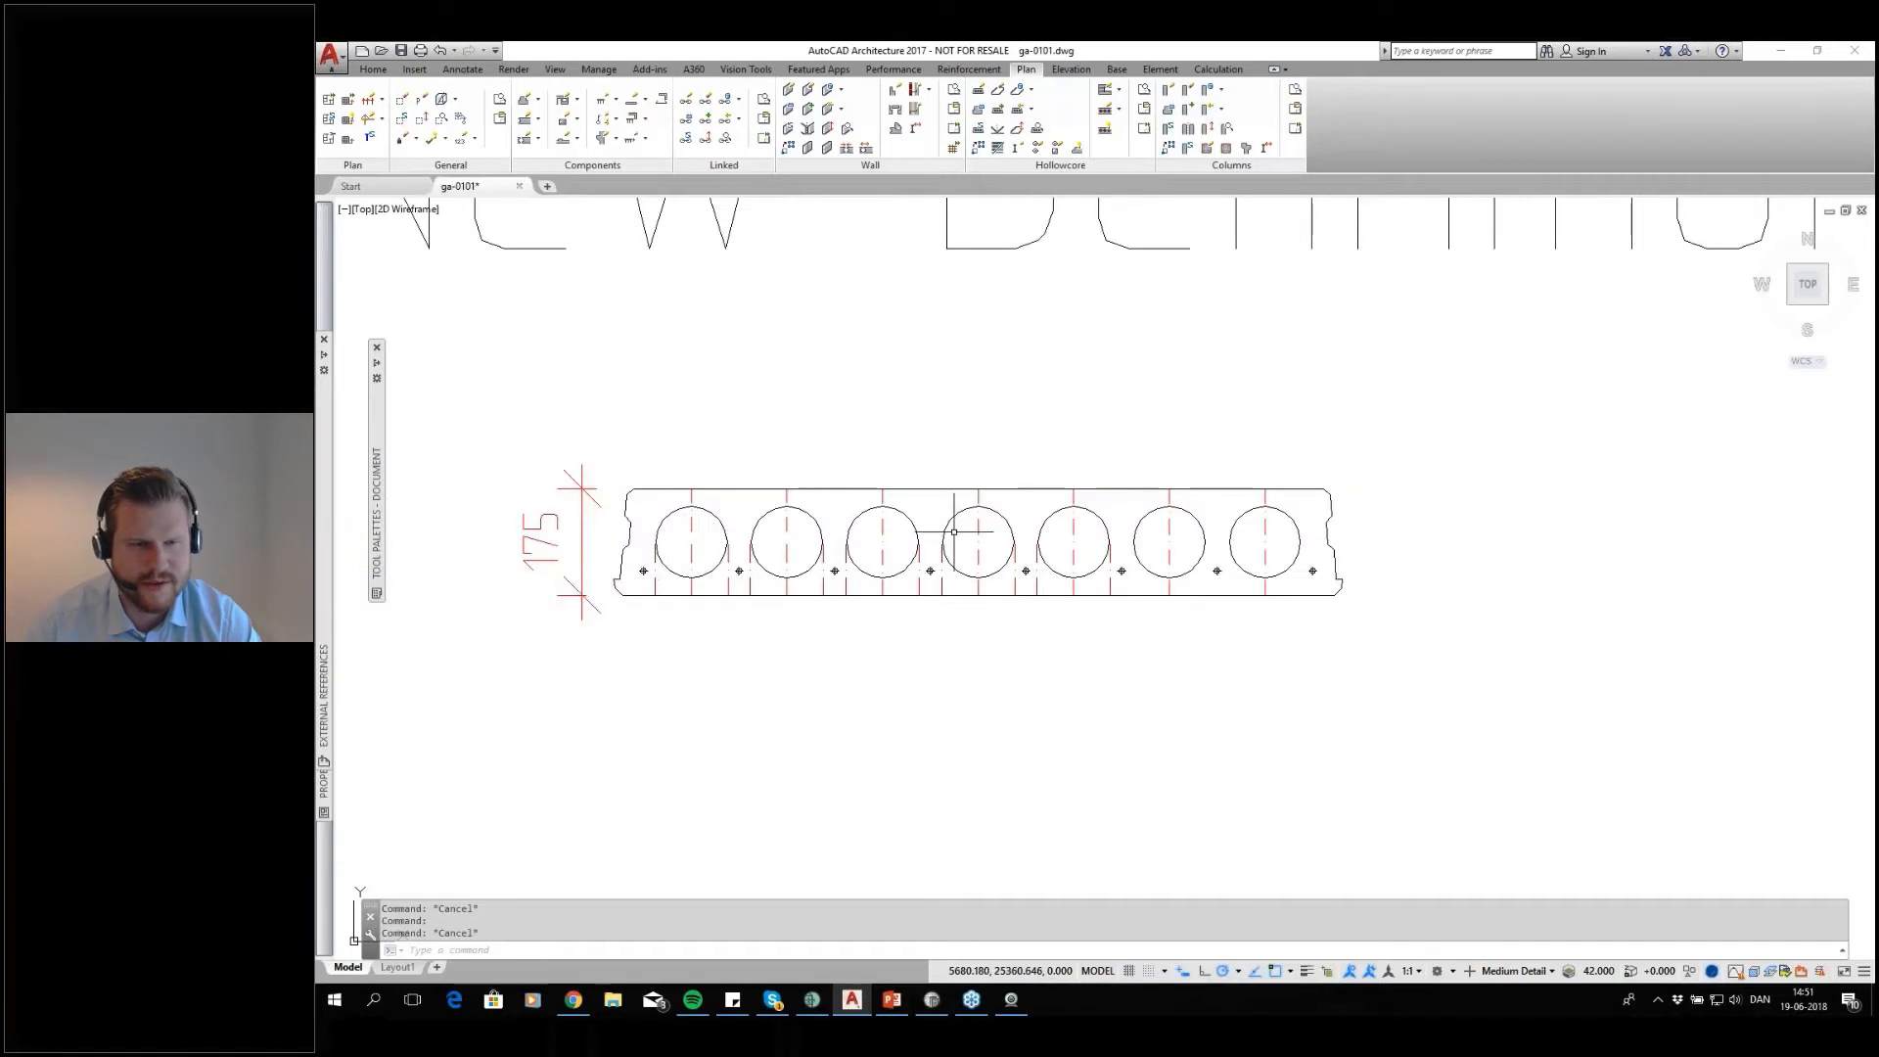
scroll(744, 571, "up", 4)
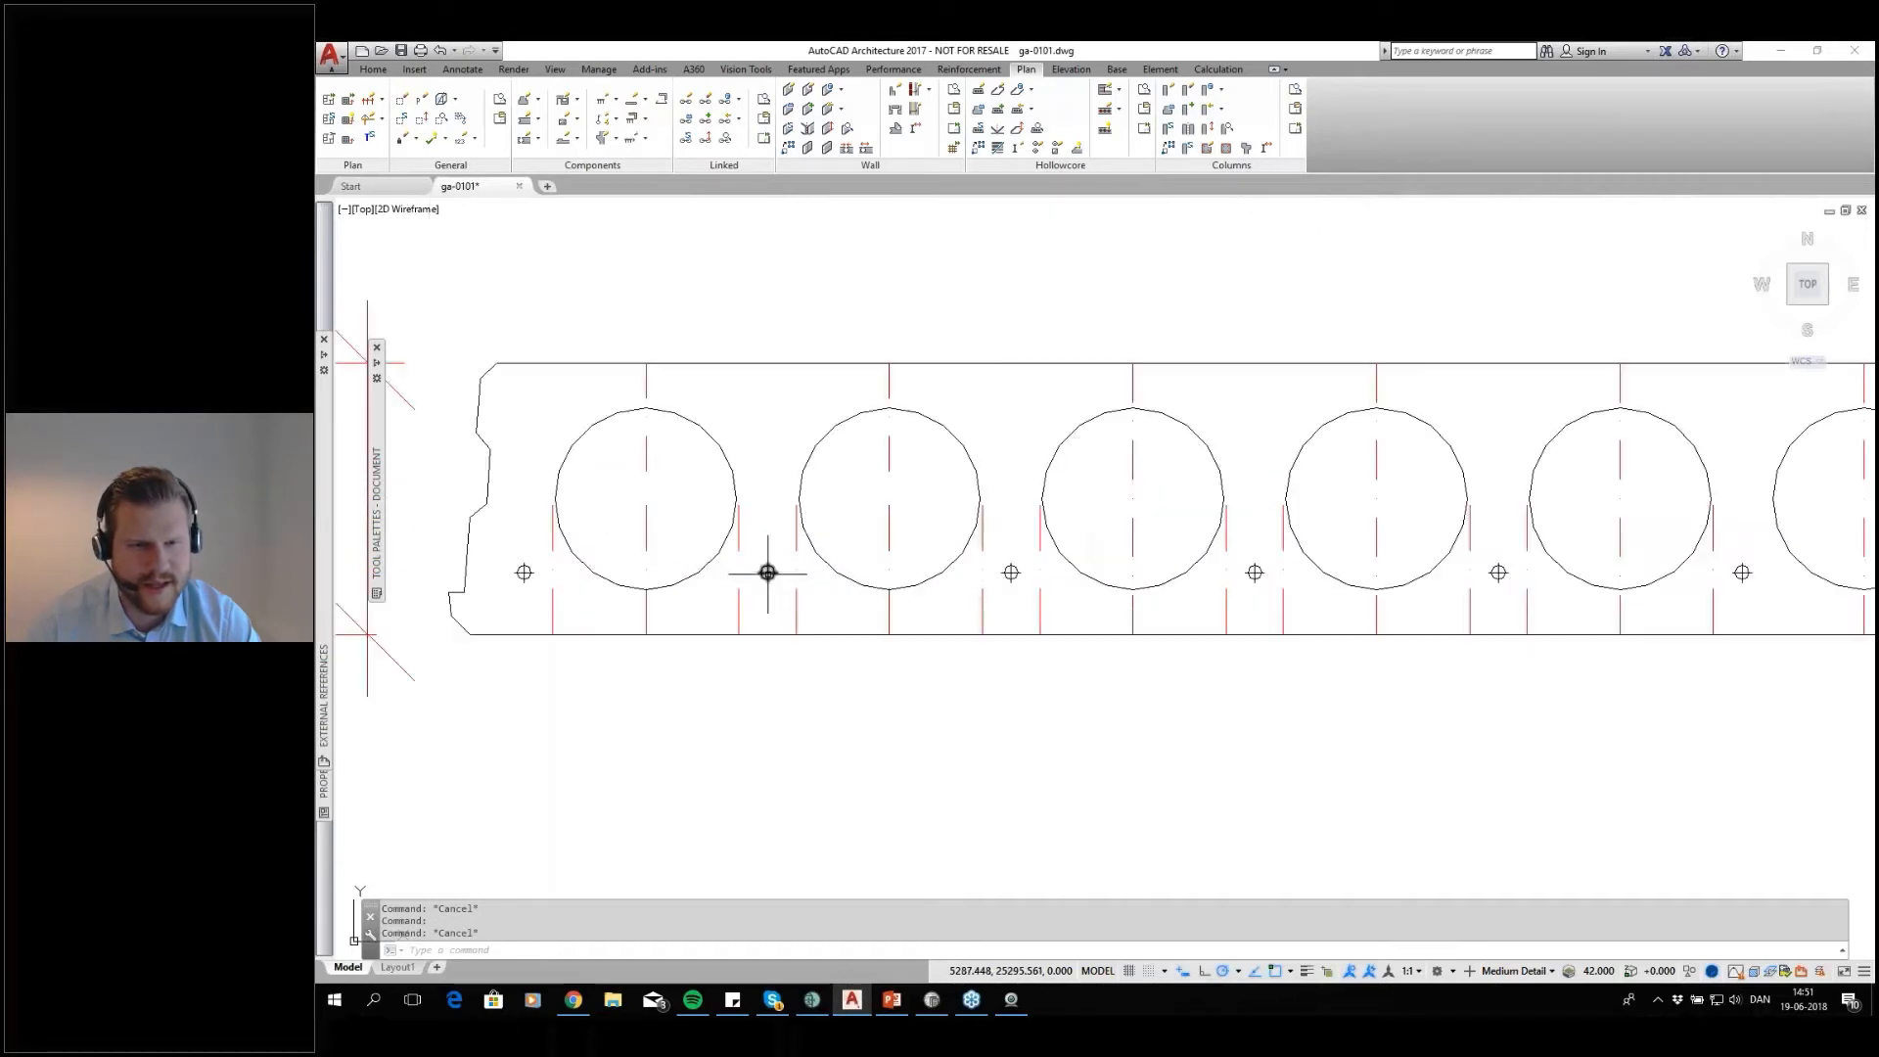
scroll(1009, 577, "down", 2)
scroll(1011, 576, "down", 2)
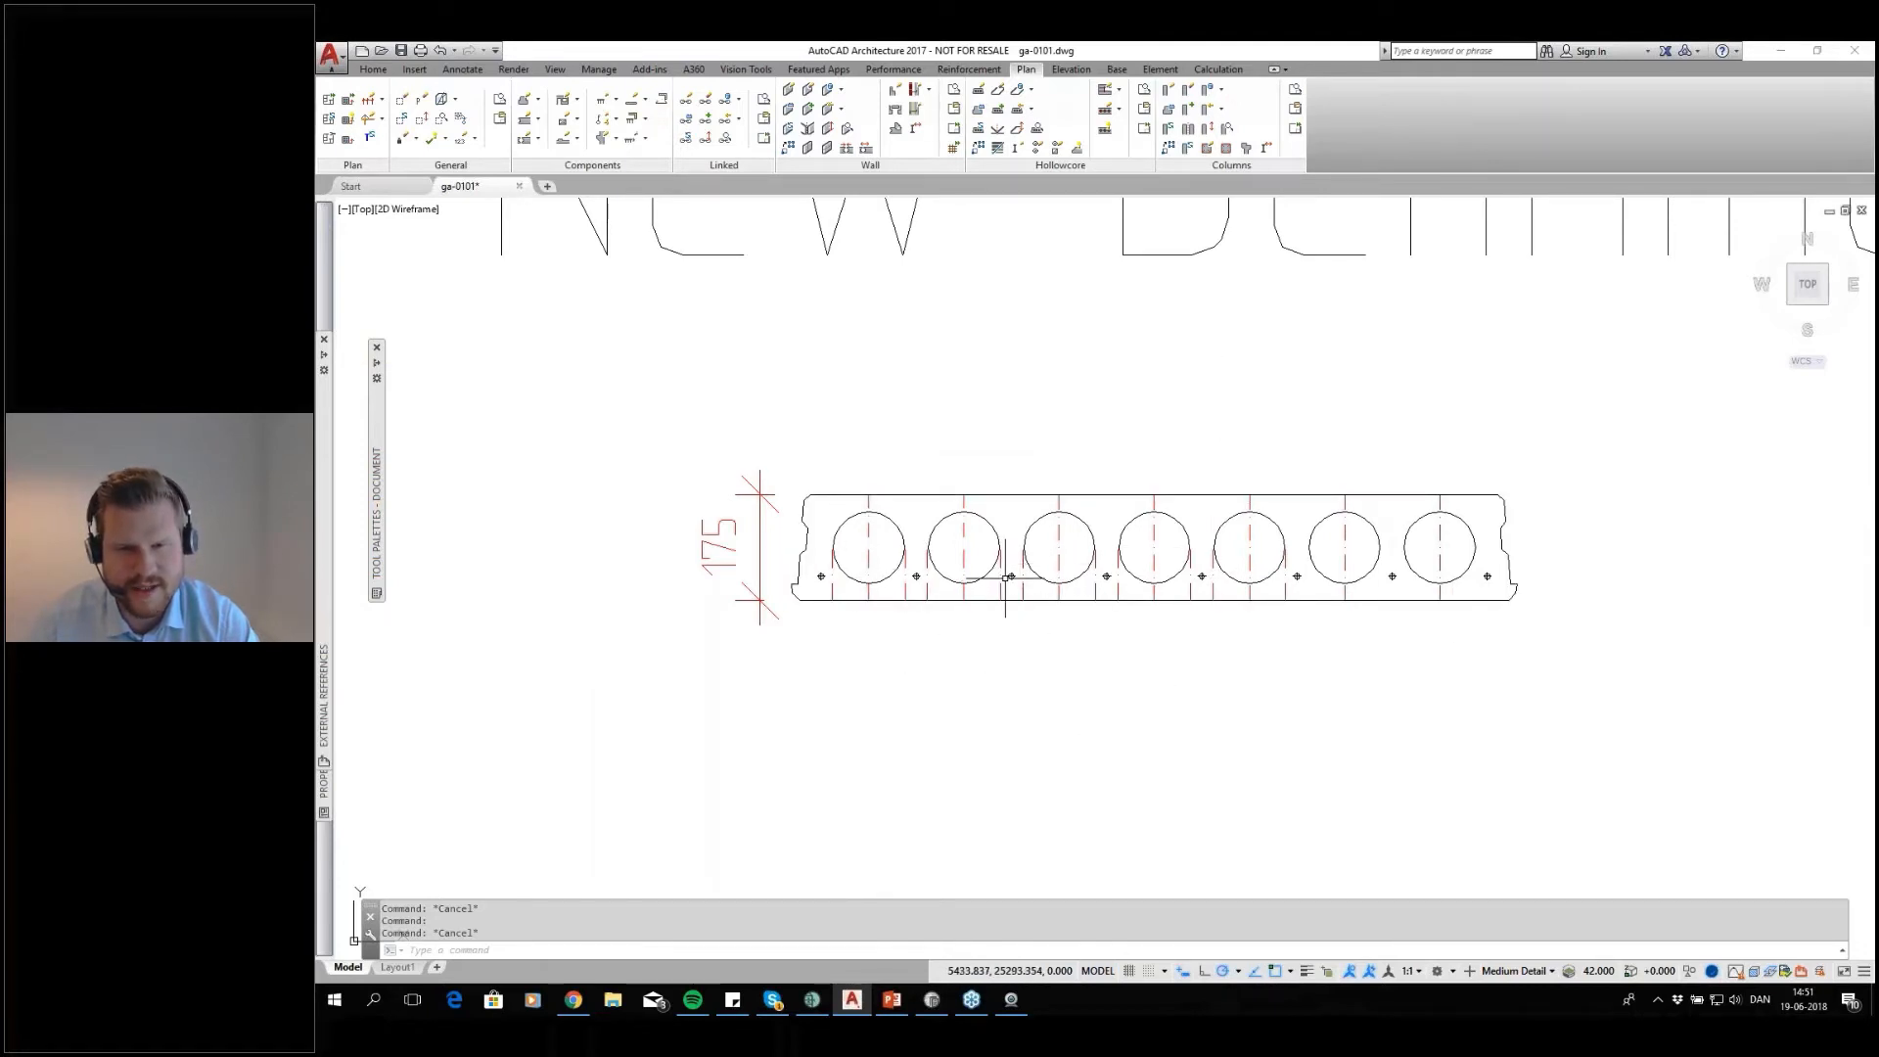
scroll(986, 599, "up", 2)
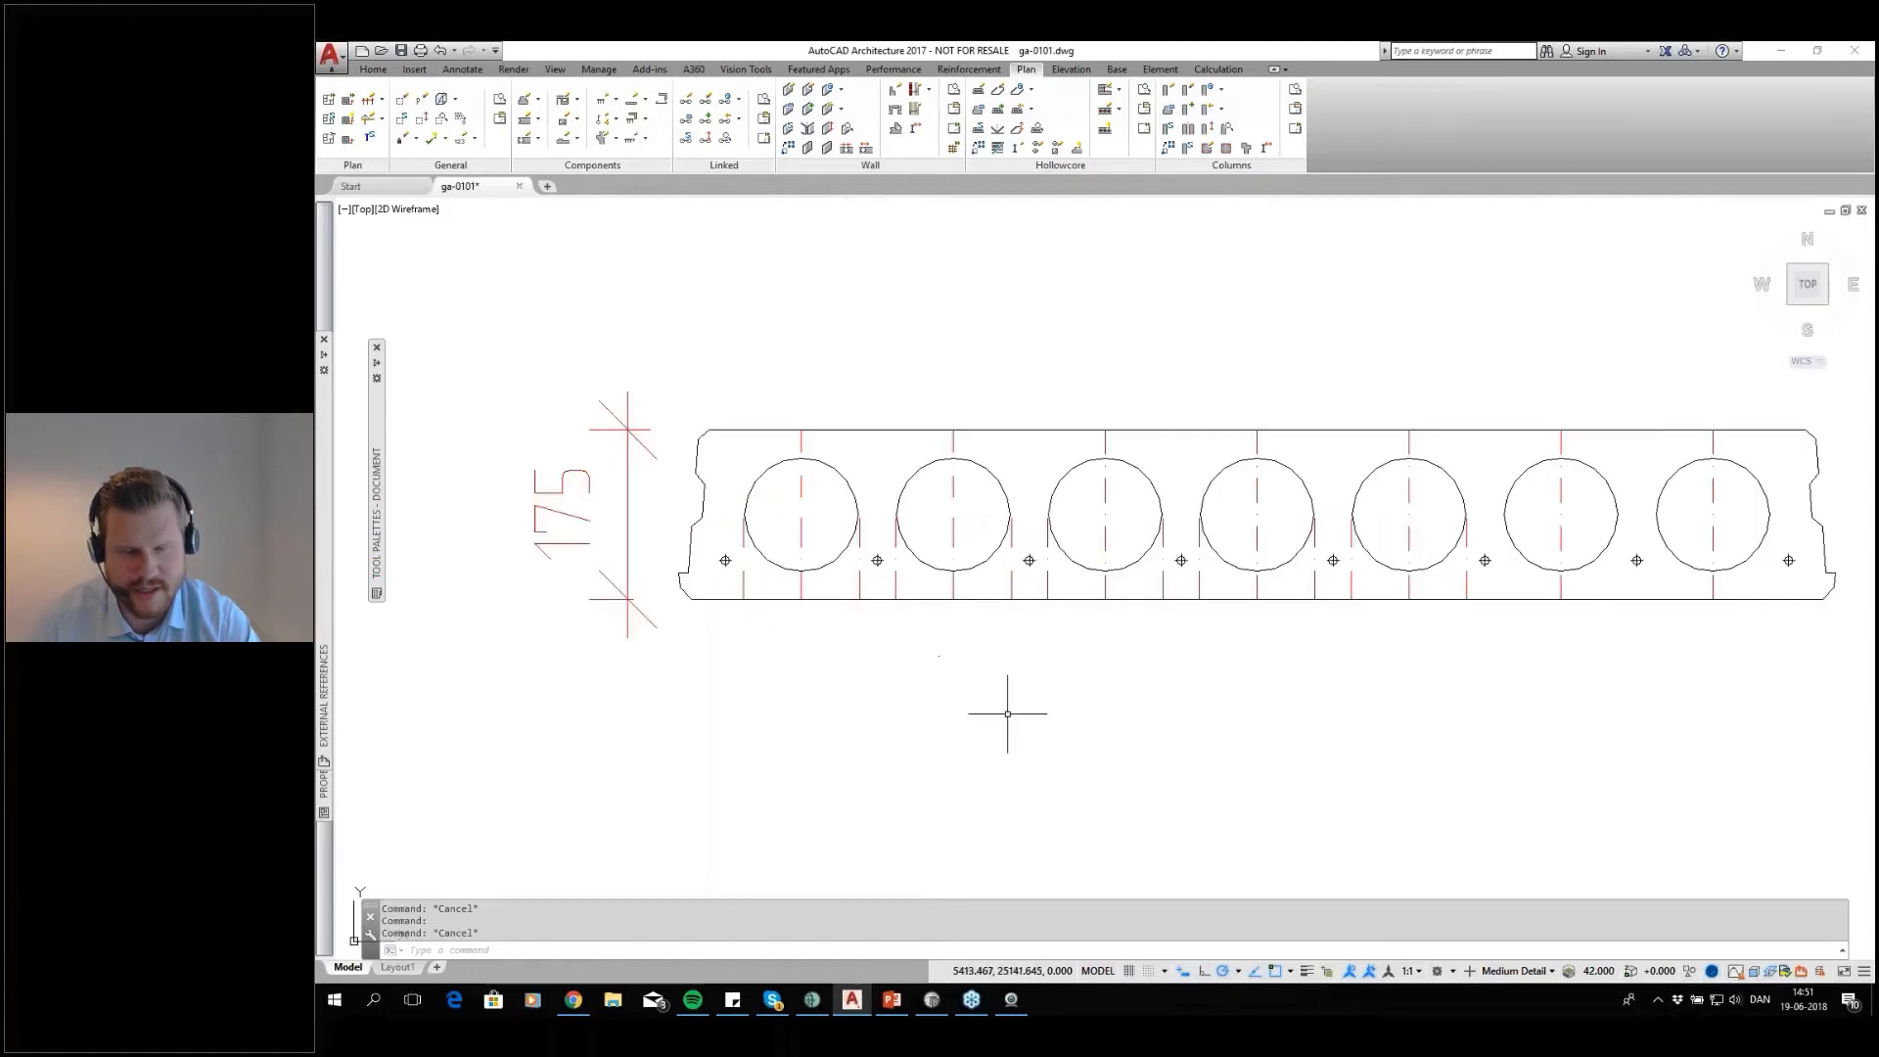
middle_click_drag(1202, 653, 1195, 655)
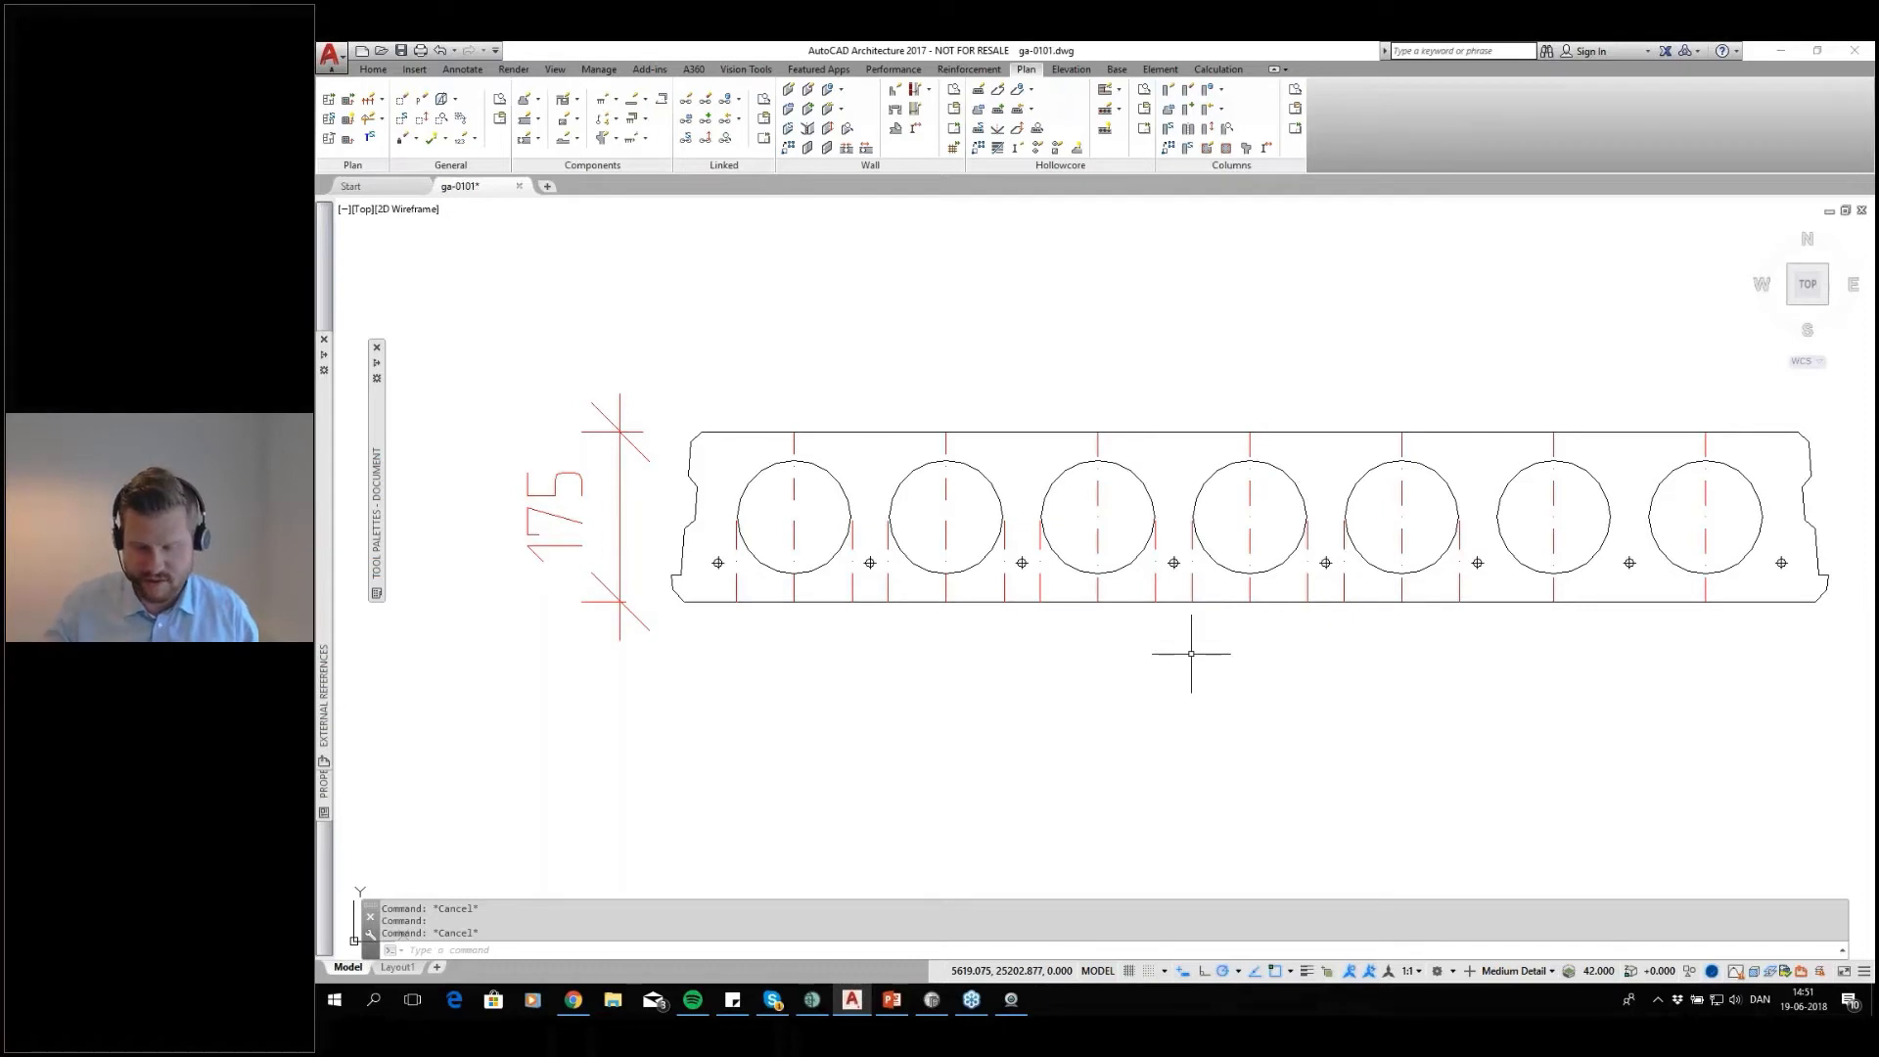
Start the Insert command and search the templates_drawings folder for the strand symbol drawings
type("INsert")
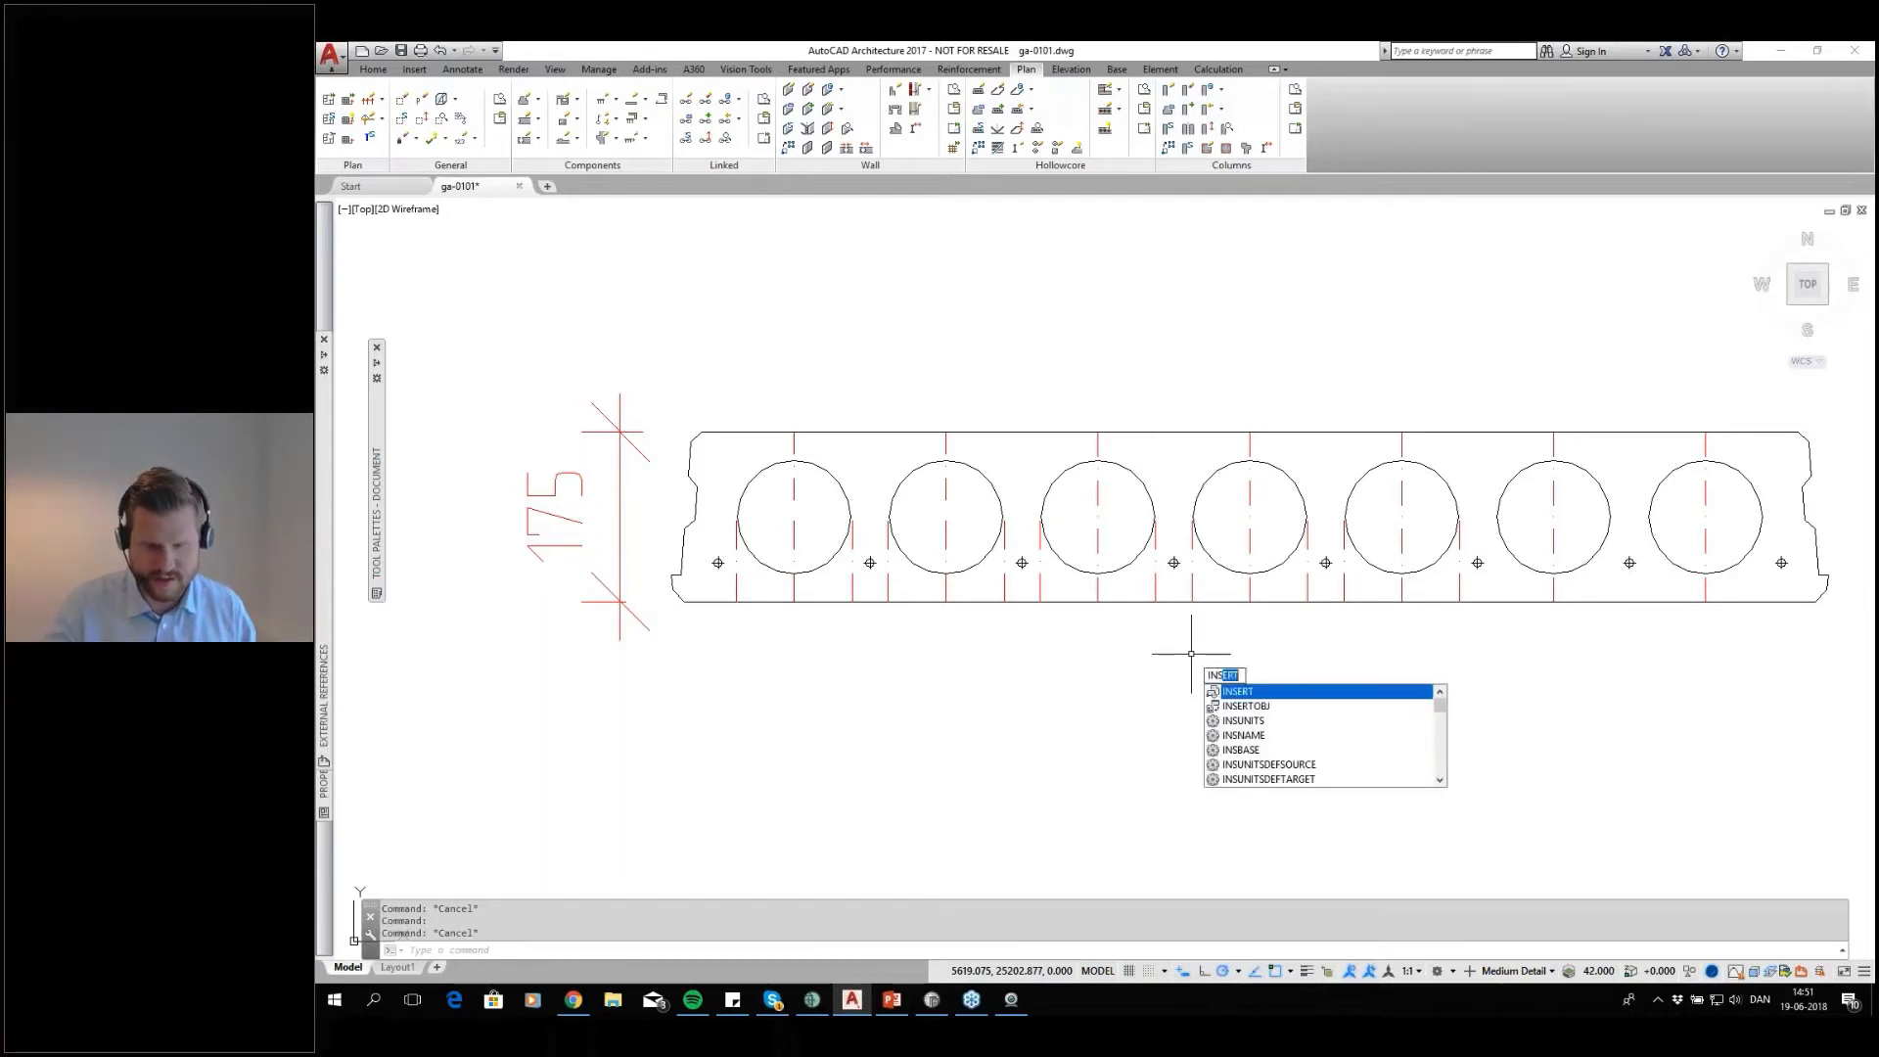
key("Return")
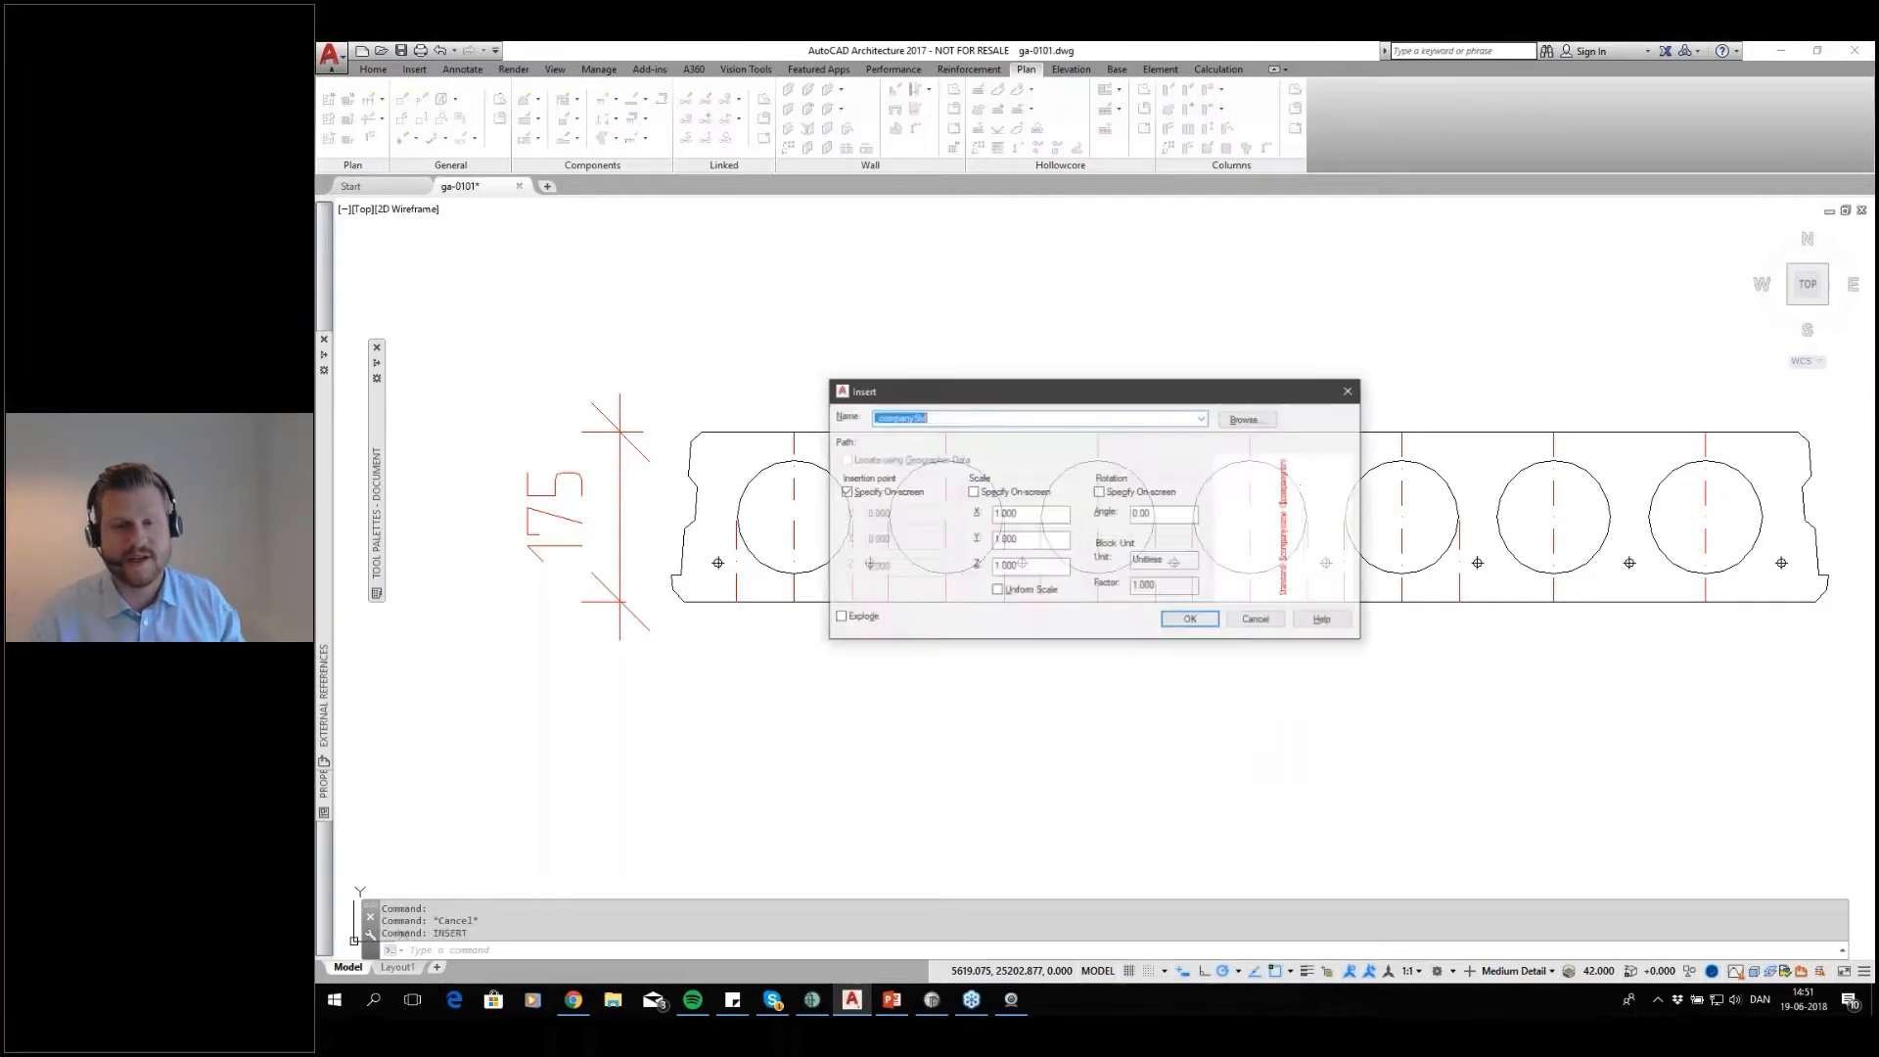
left_click(1274, 419)
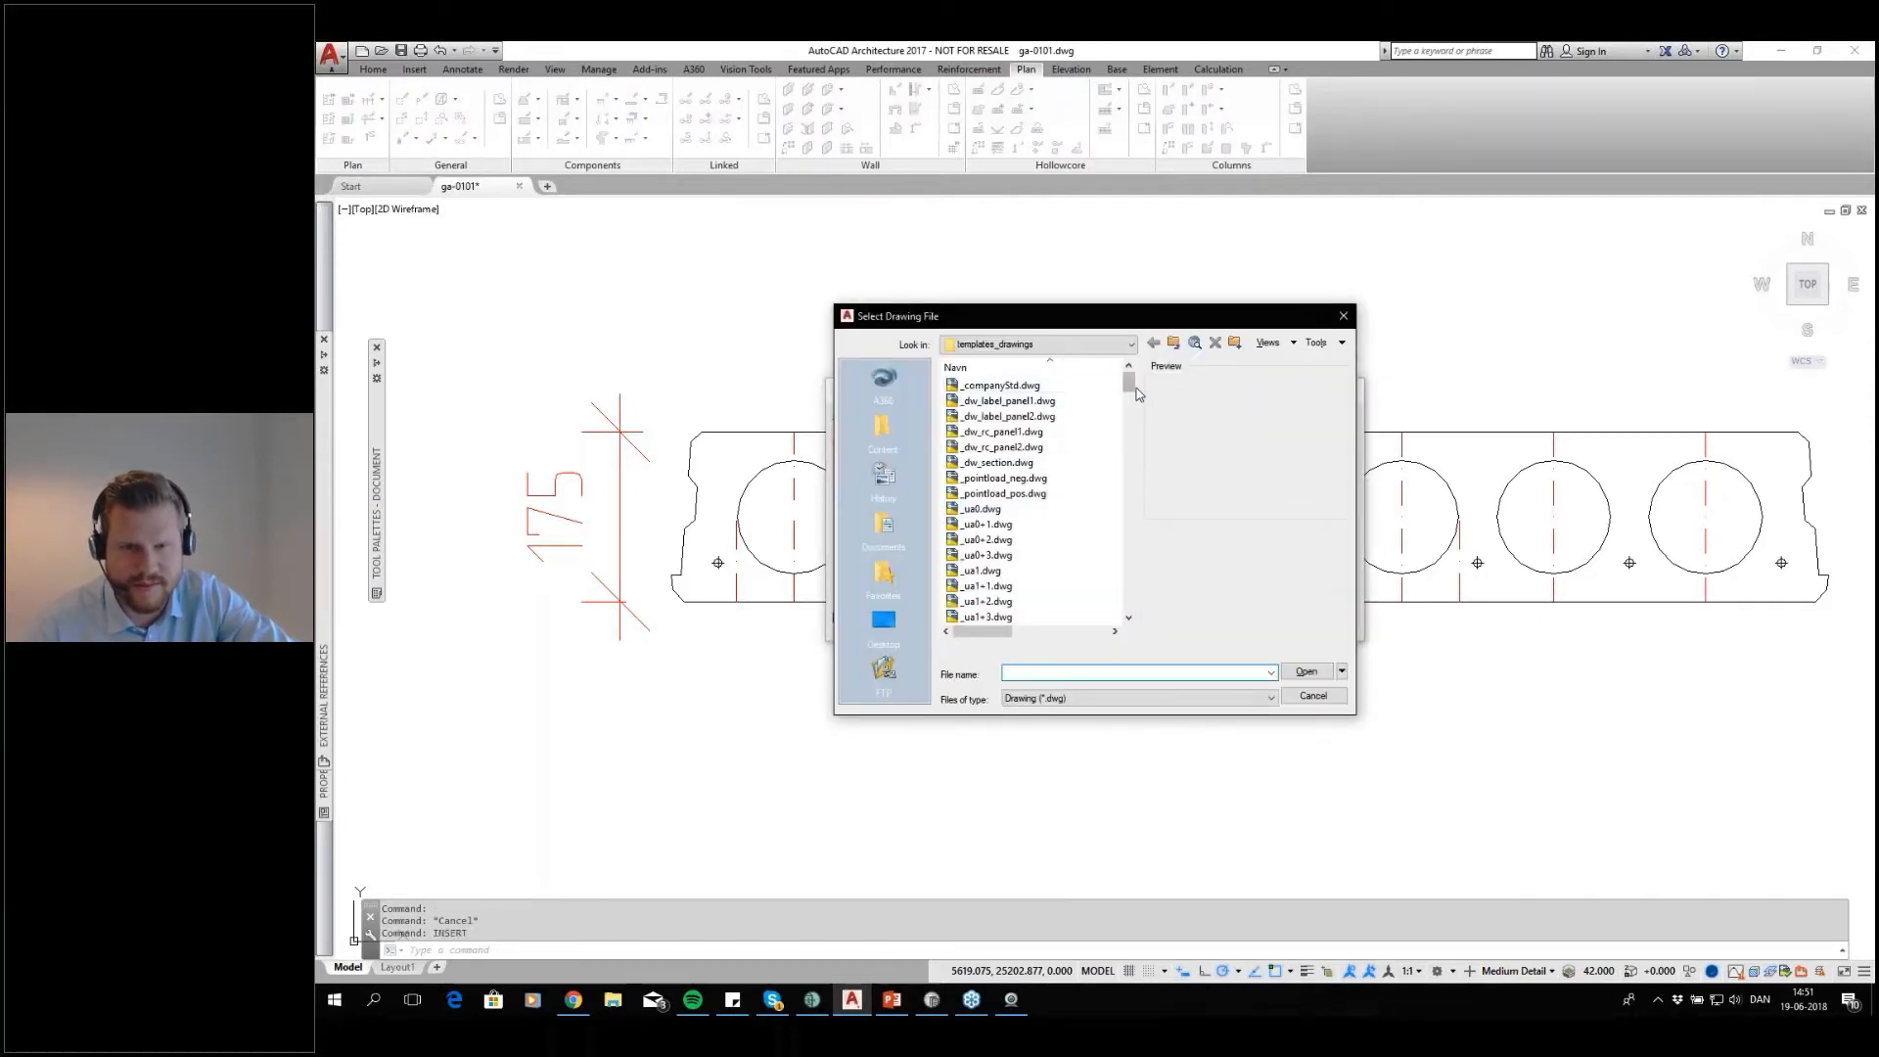
scroll(1076, 472, "down", 6)
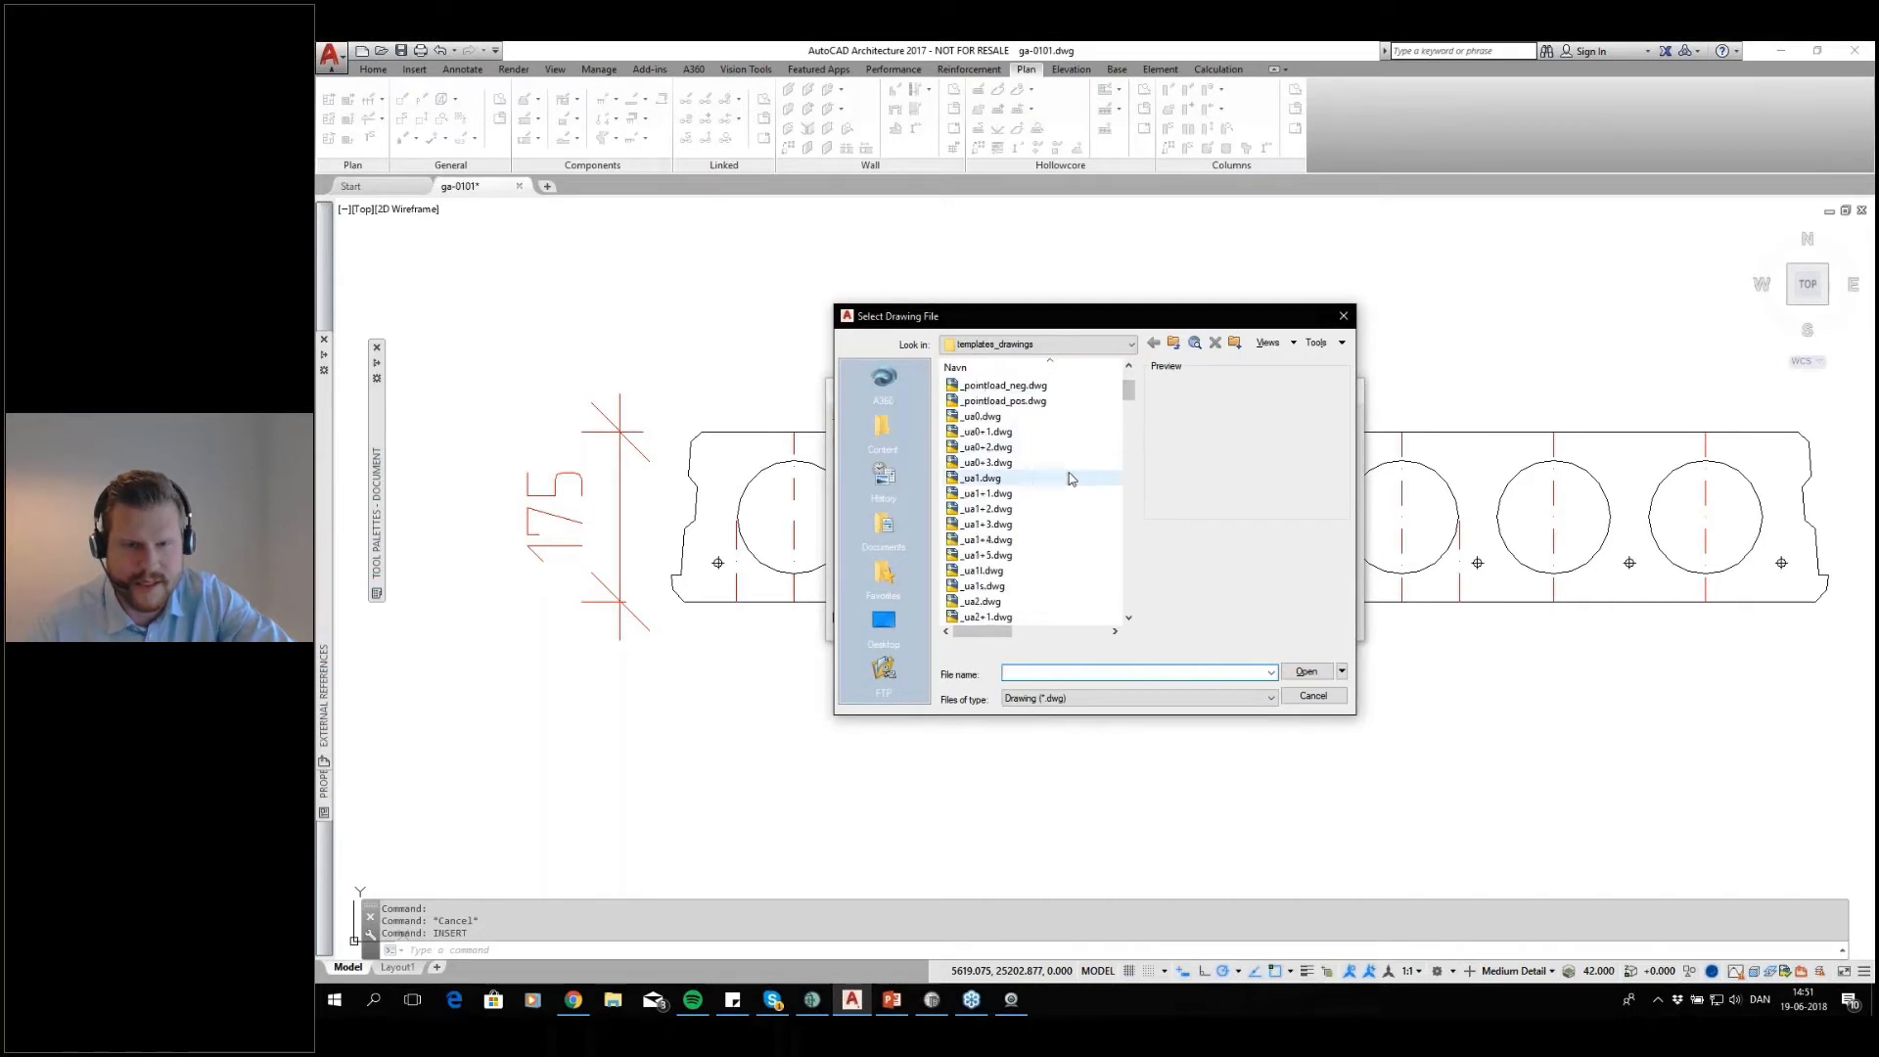
scroll(1063, 507, "down", 6)
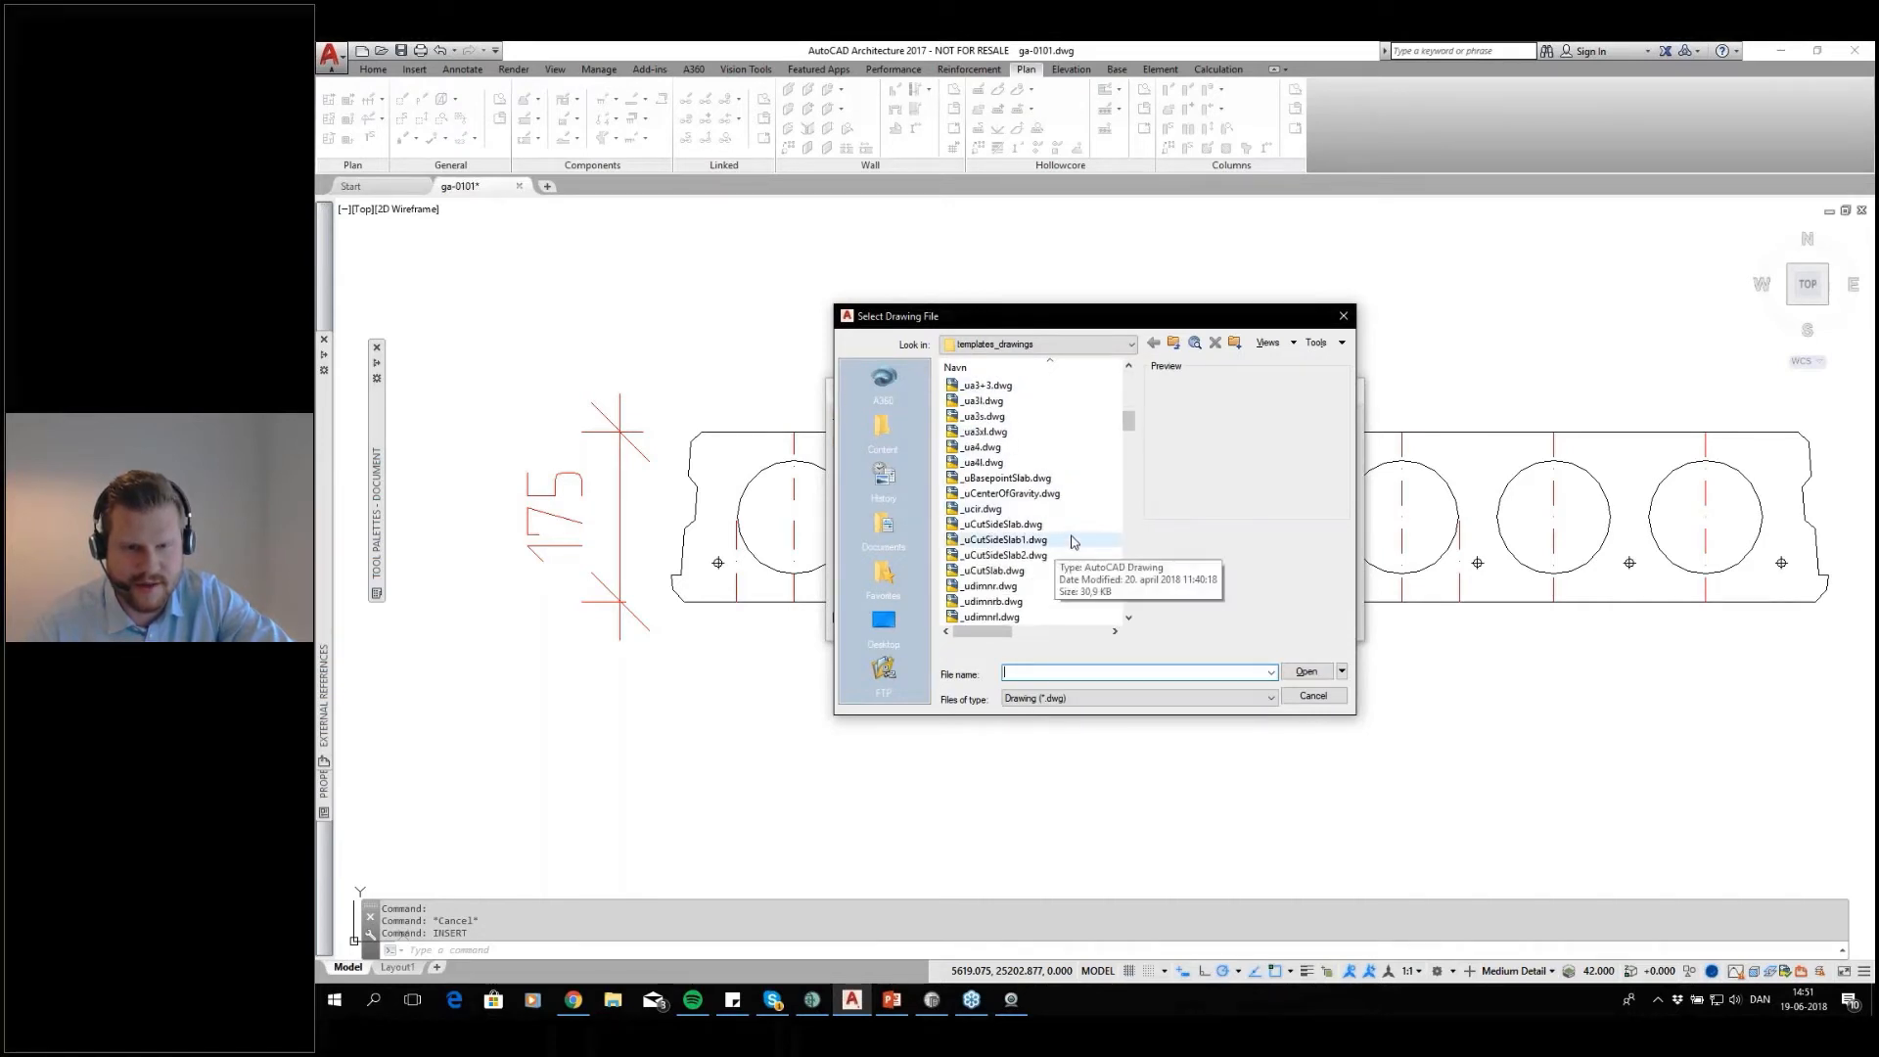
scroll(1063, 535, "down", 6)
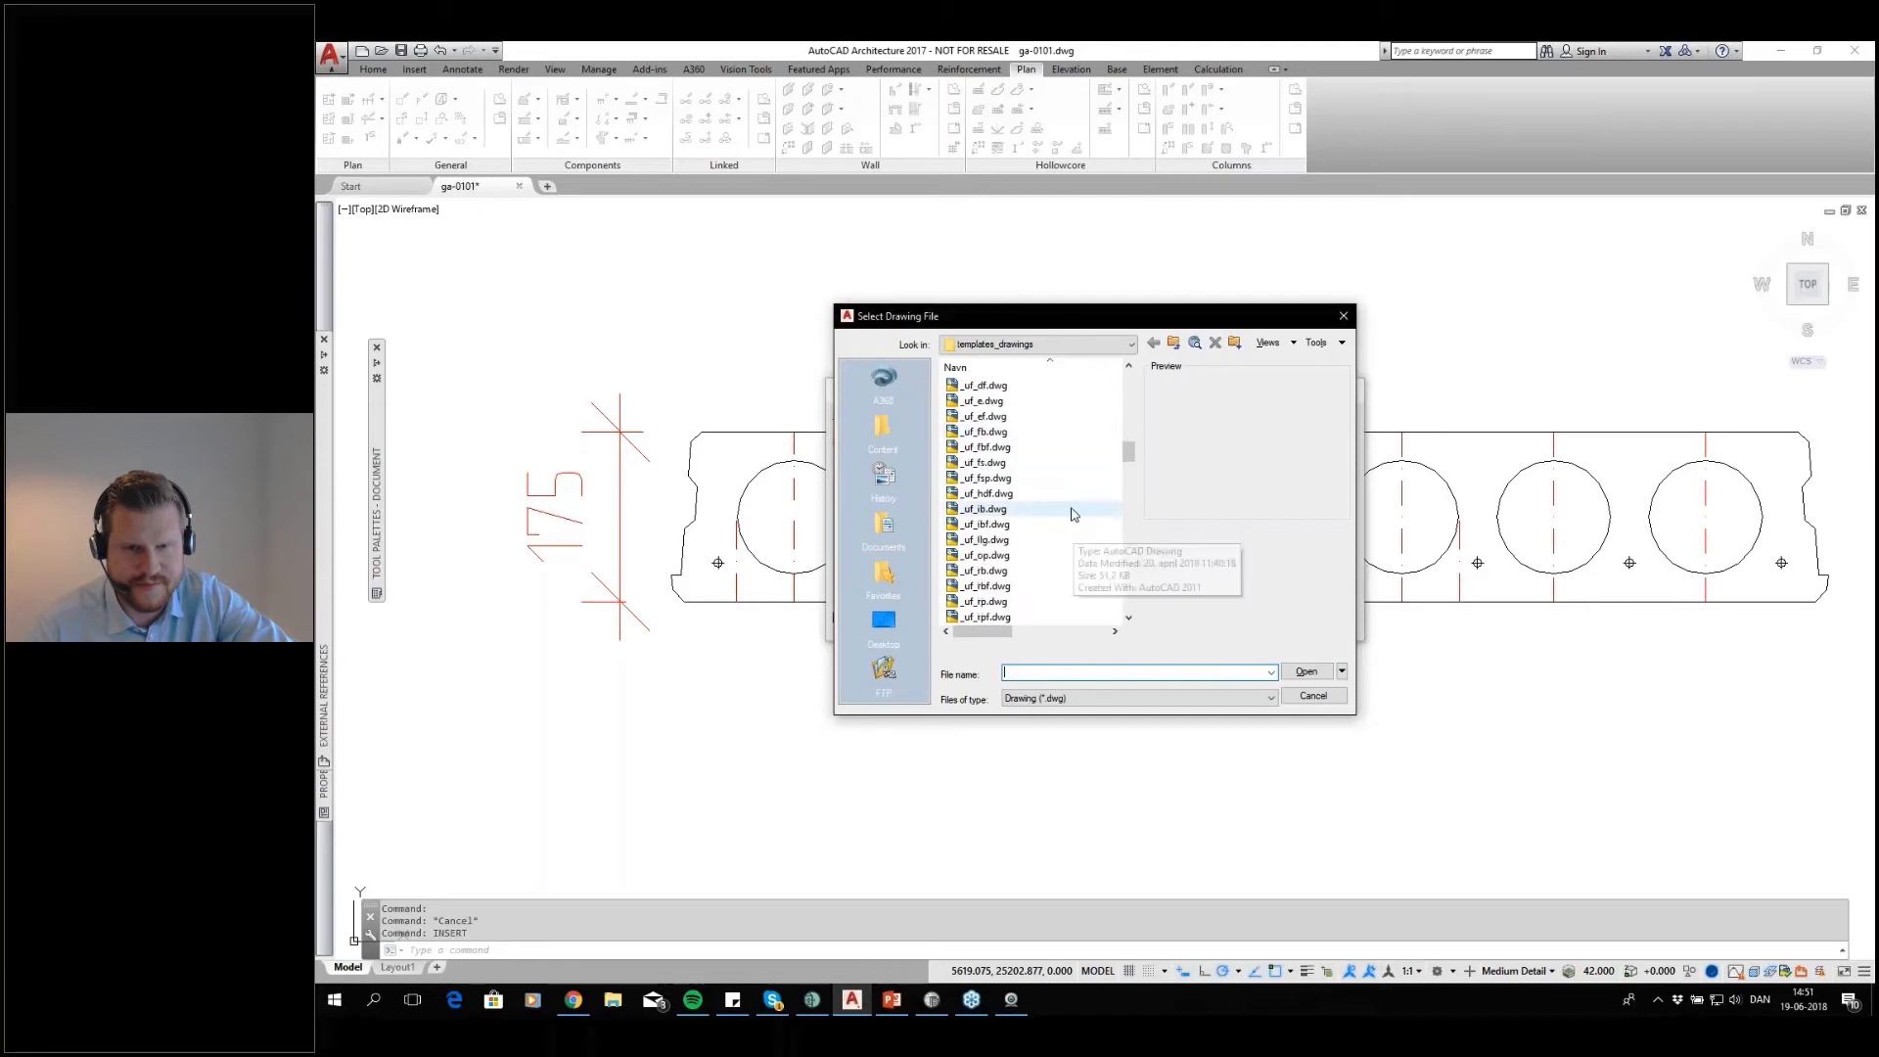
scroll(1071, 499, "down", 6)
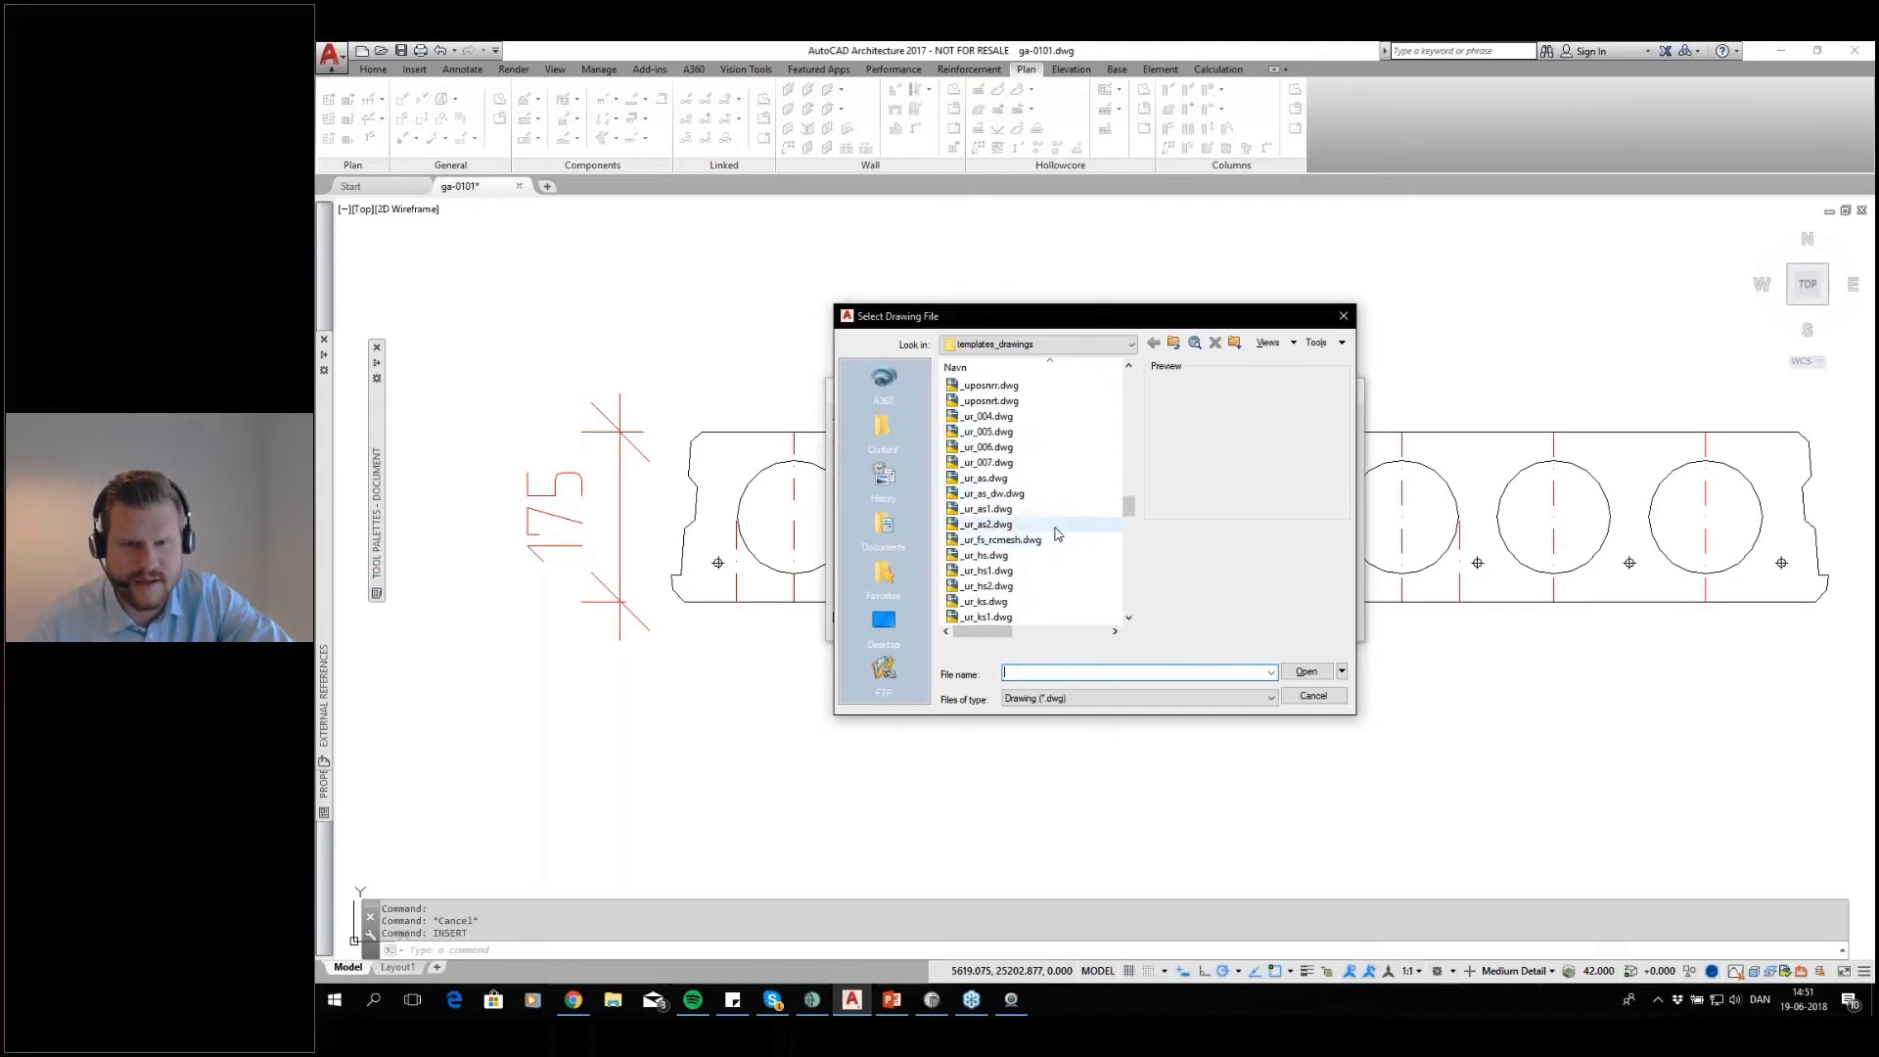
scroll(1071, 534, "down", 3)
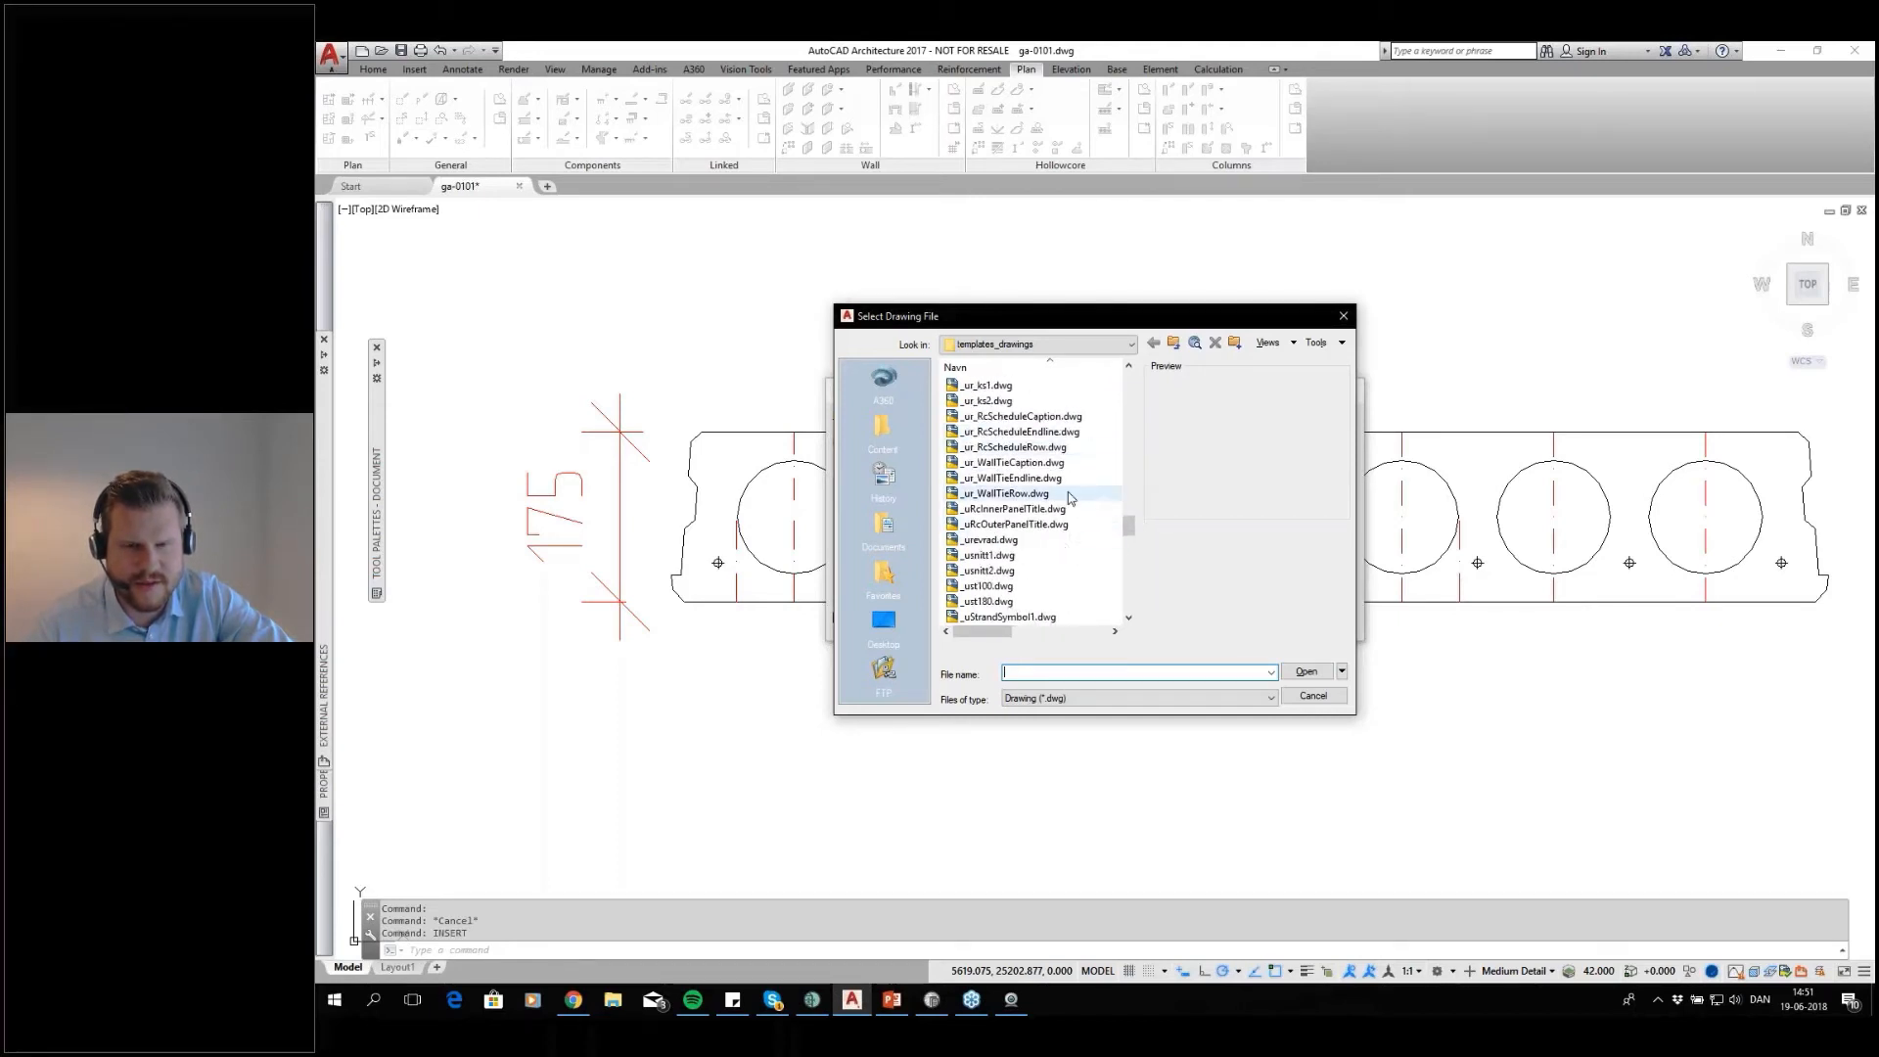
Compare the previews of the strand symbol drawings _uStrandSymbol1 through _uStrandSymbol4
left_click(1071, 586)
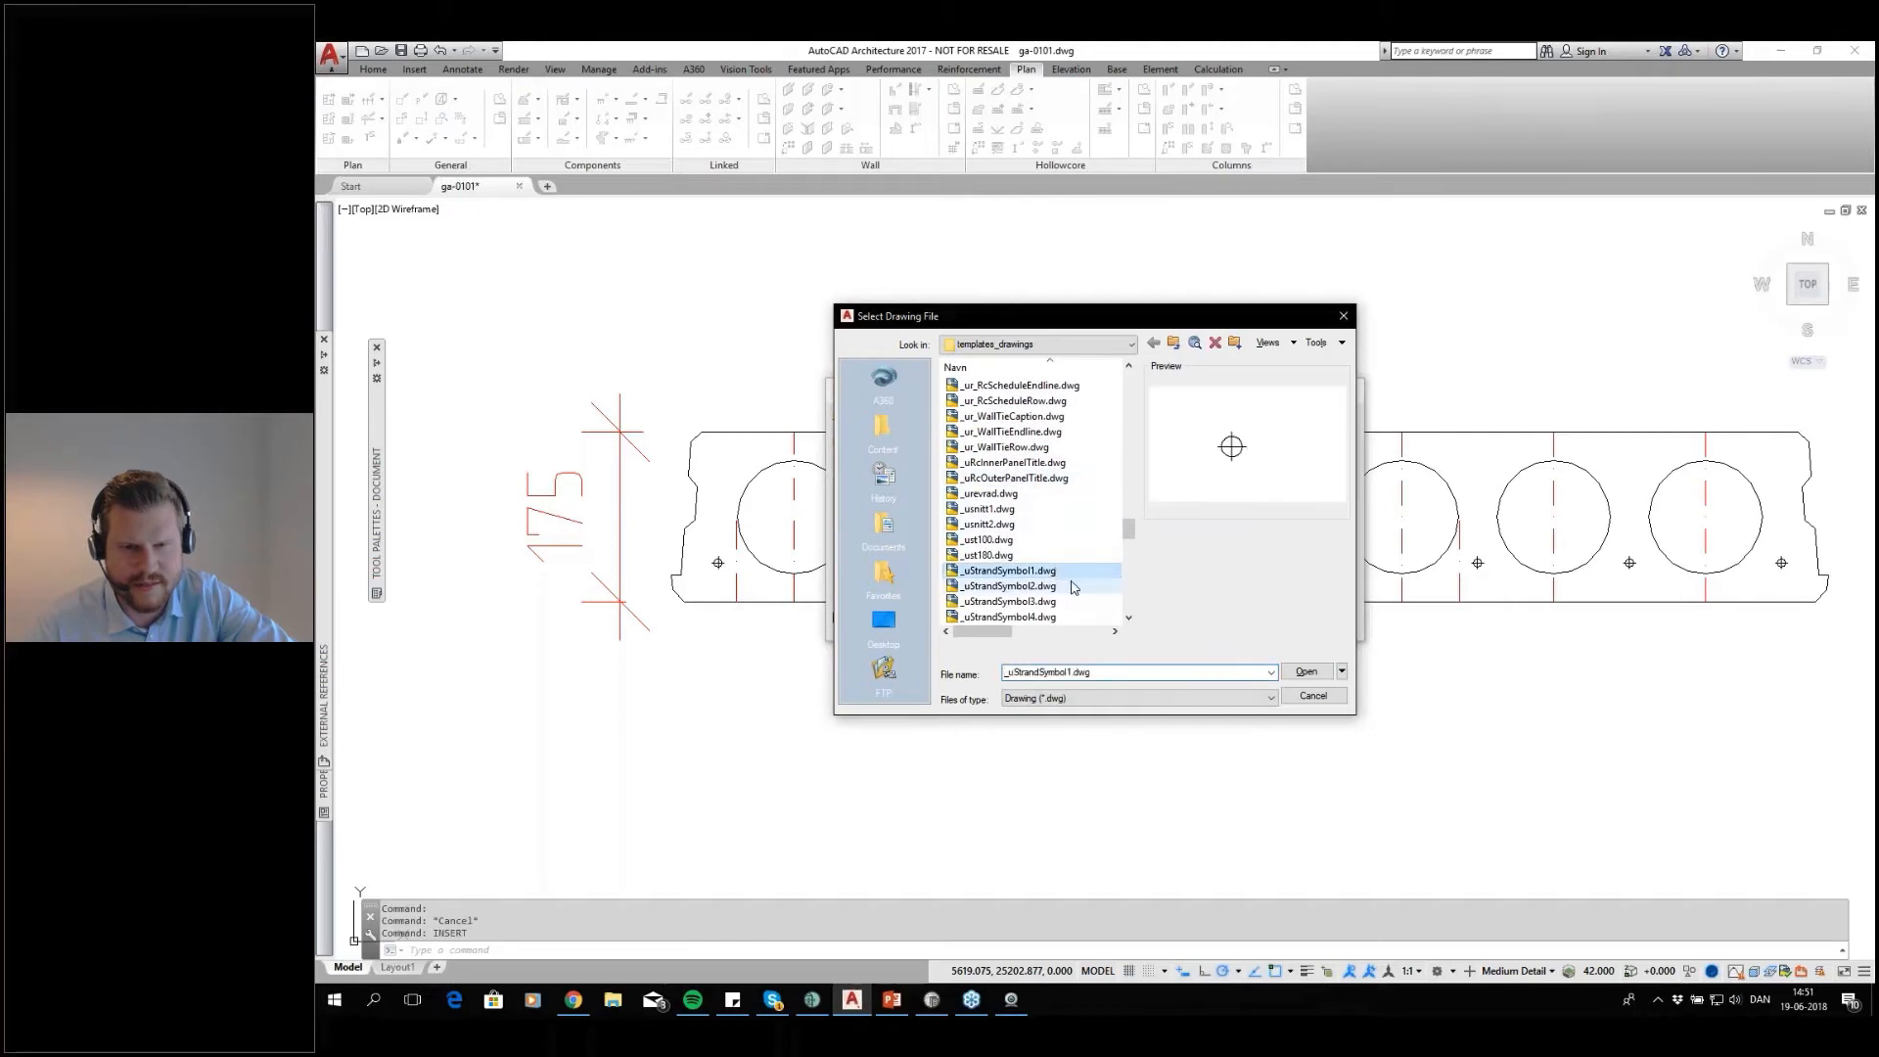
left_click(1070, 602)
left_click(1068, 617)
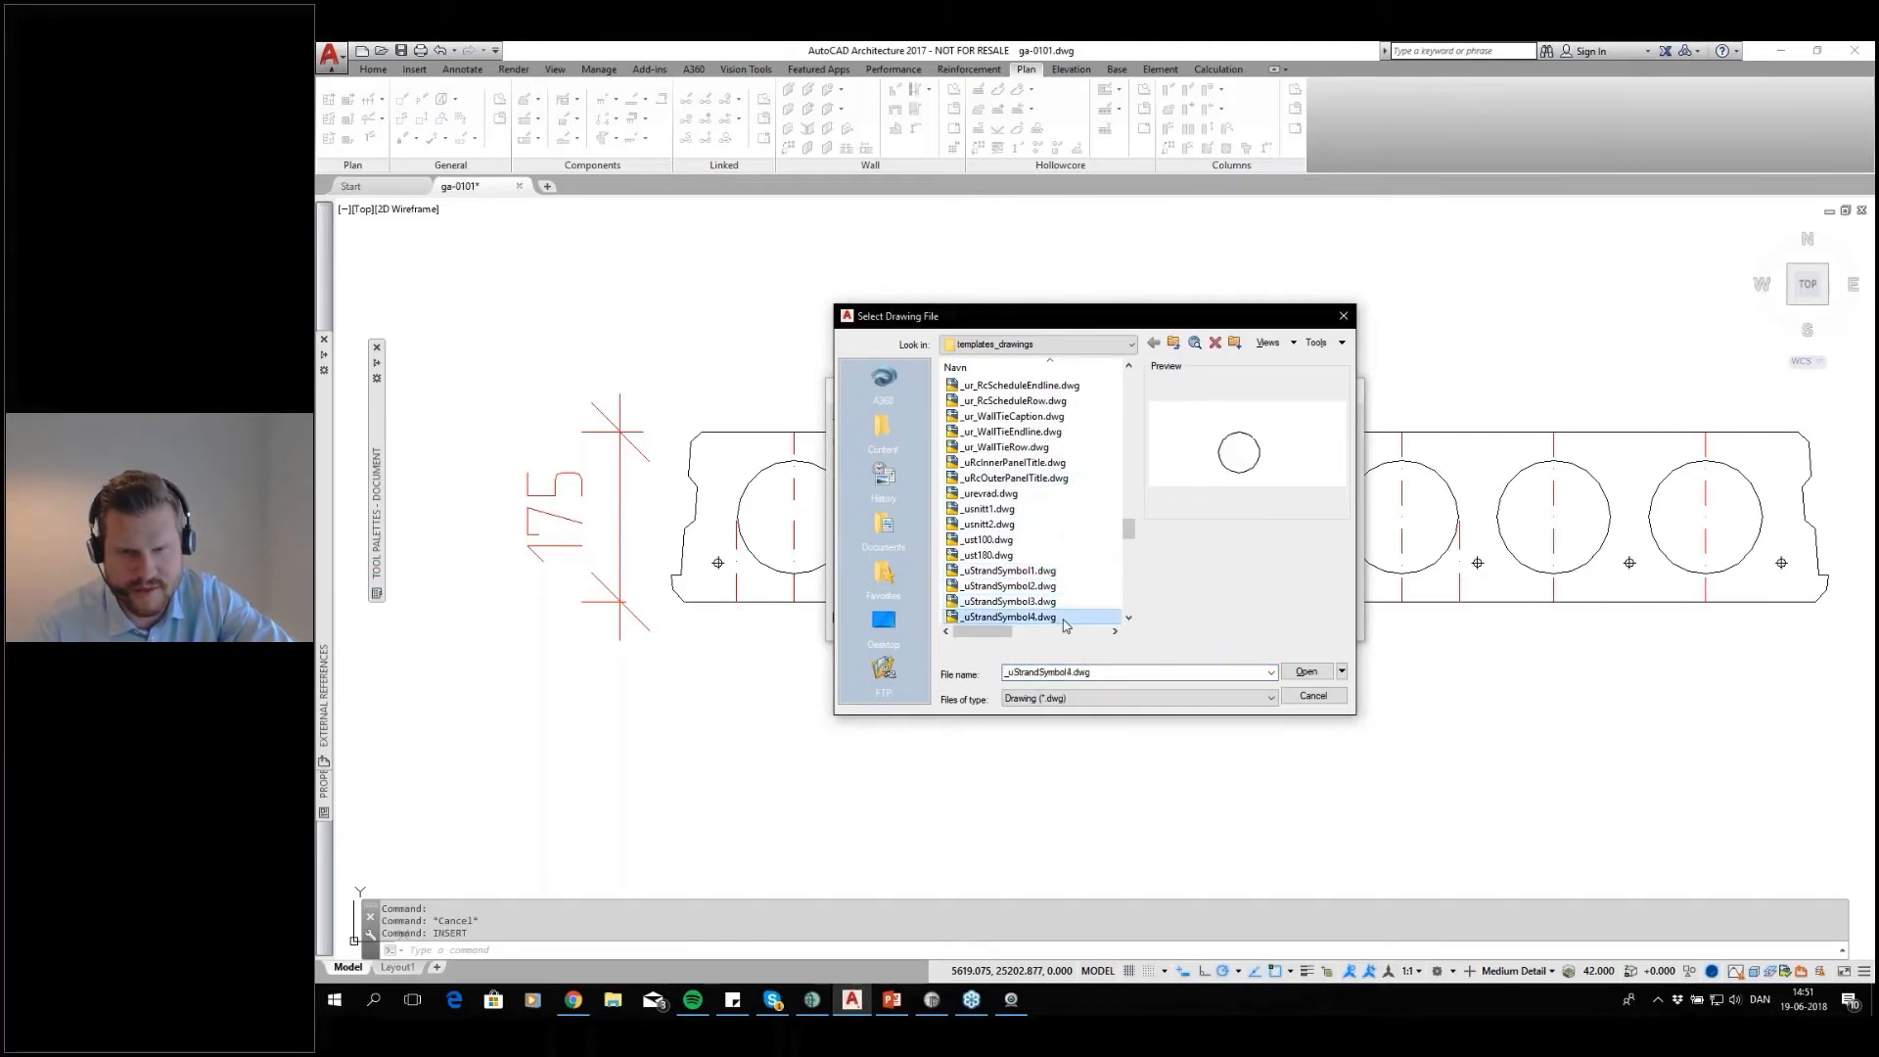
left_click(1070, 601)
key("Up")
key("Up")
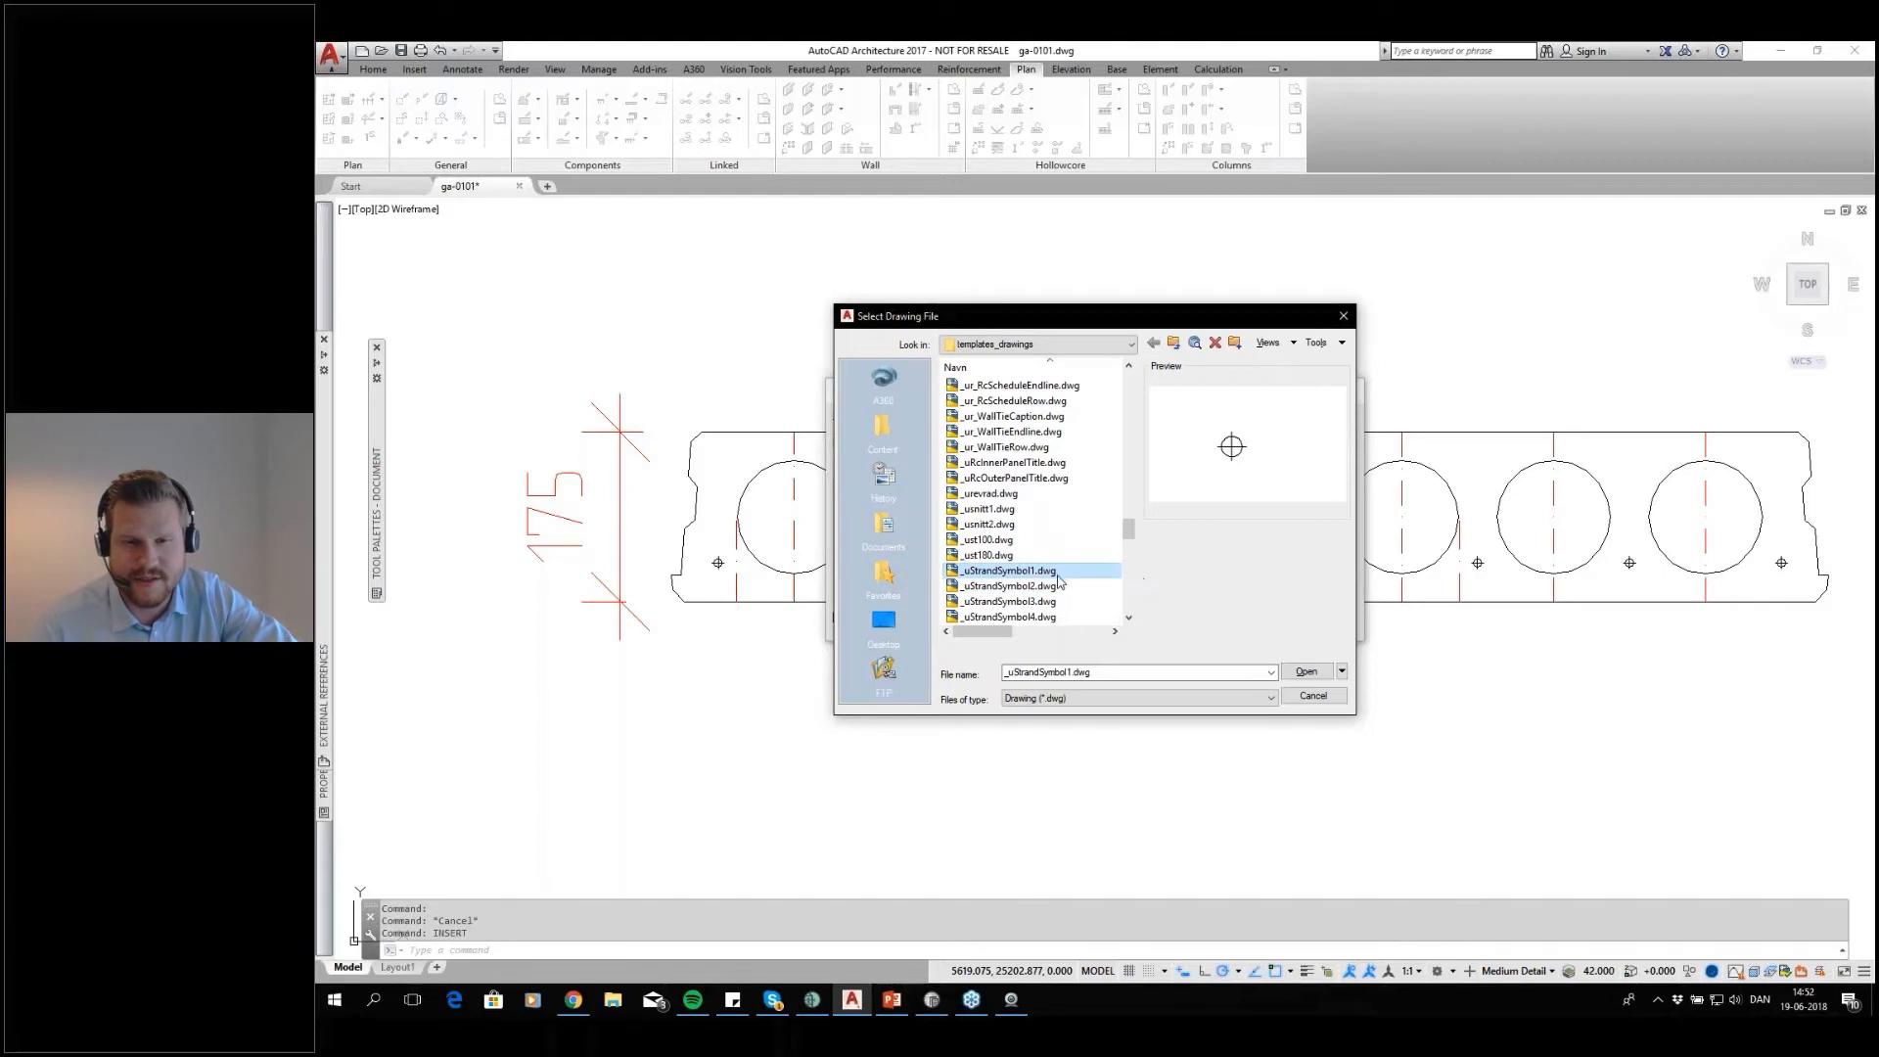
left_click(1058, 587)
key("Down")
key("Down")
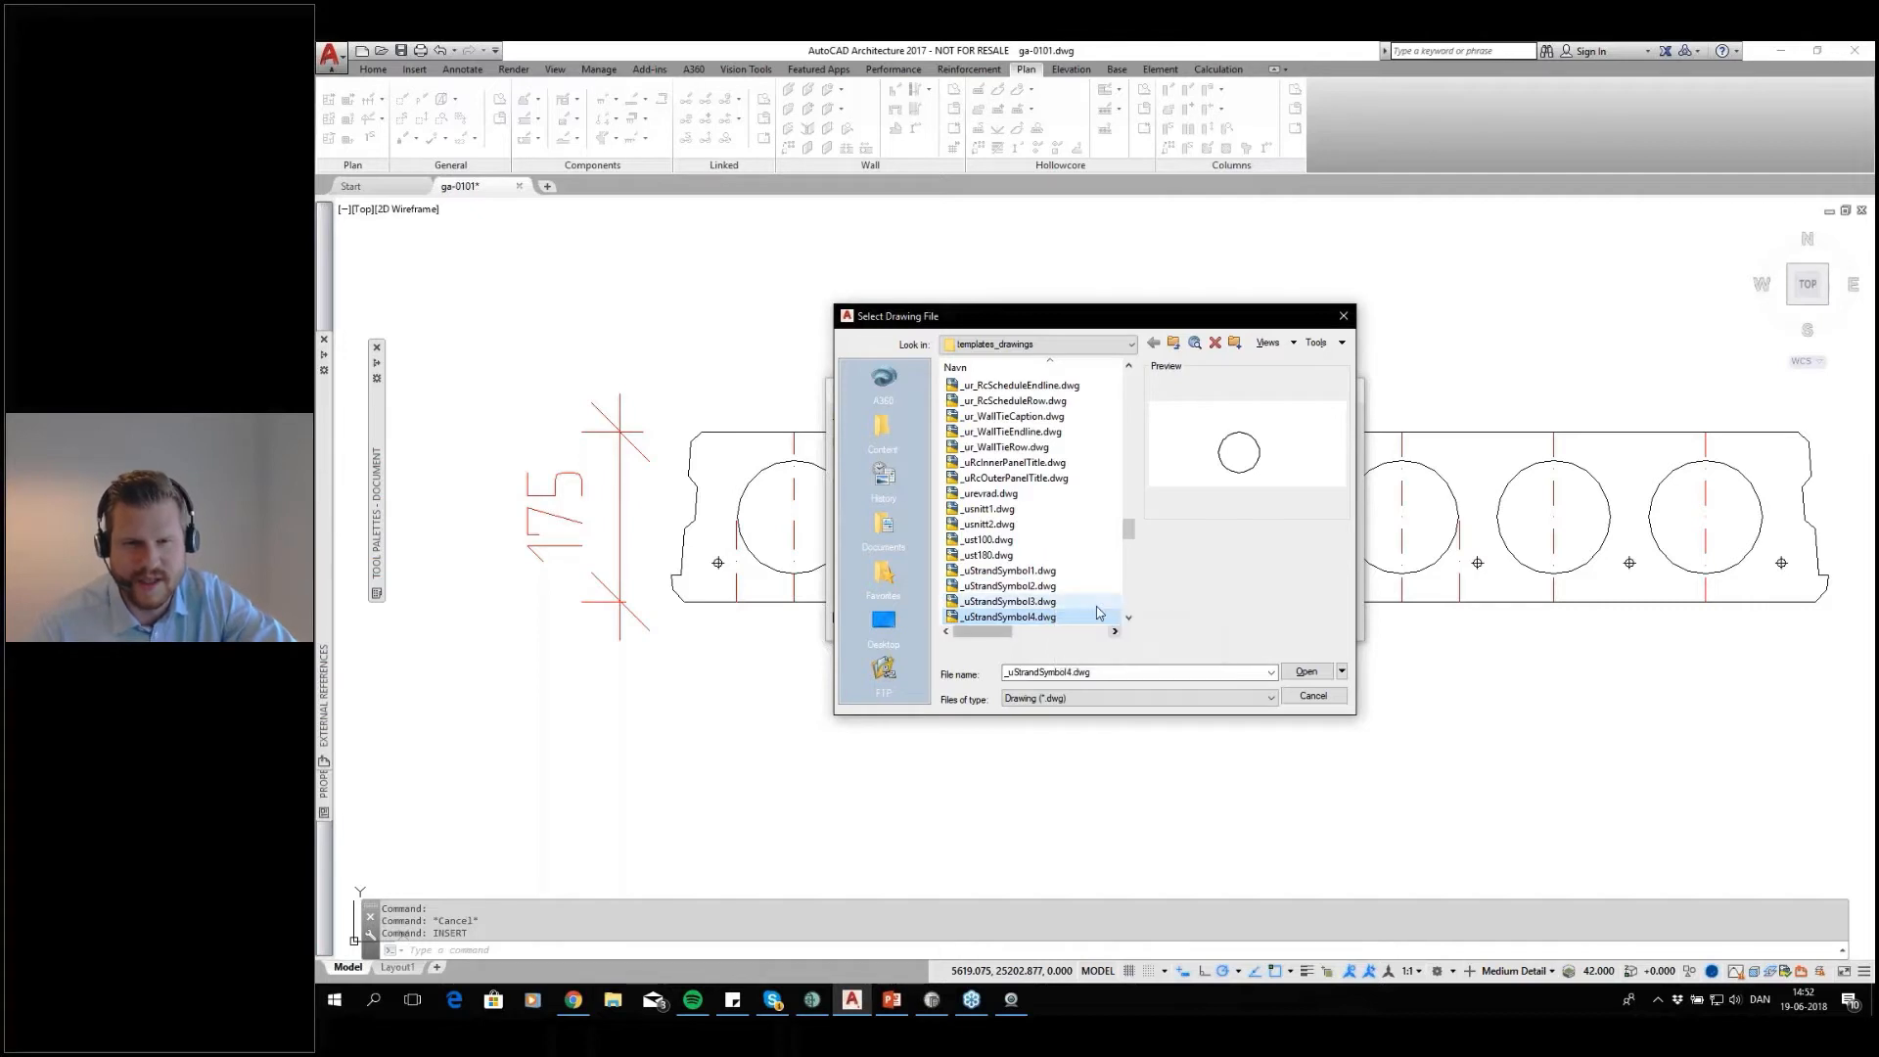
Insert the _uStrandSymbol3 block just below the 175 mm cross-section, redefining the existing block definition
left_click(1075, 601)
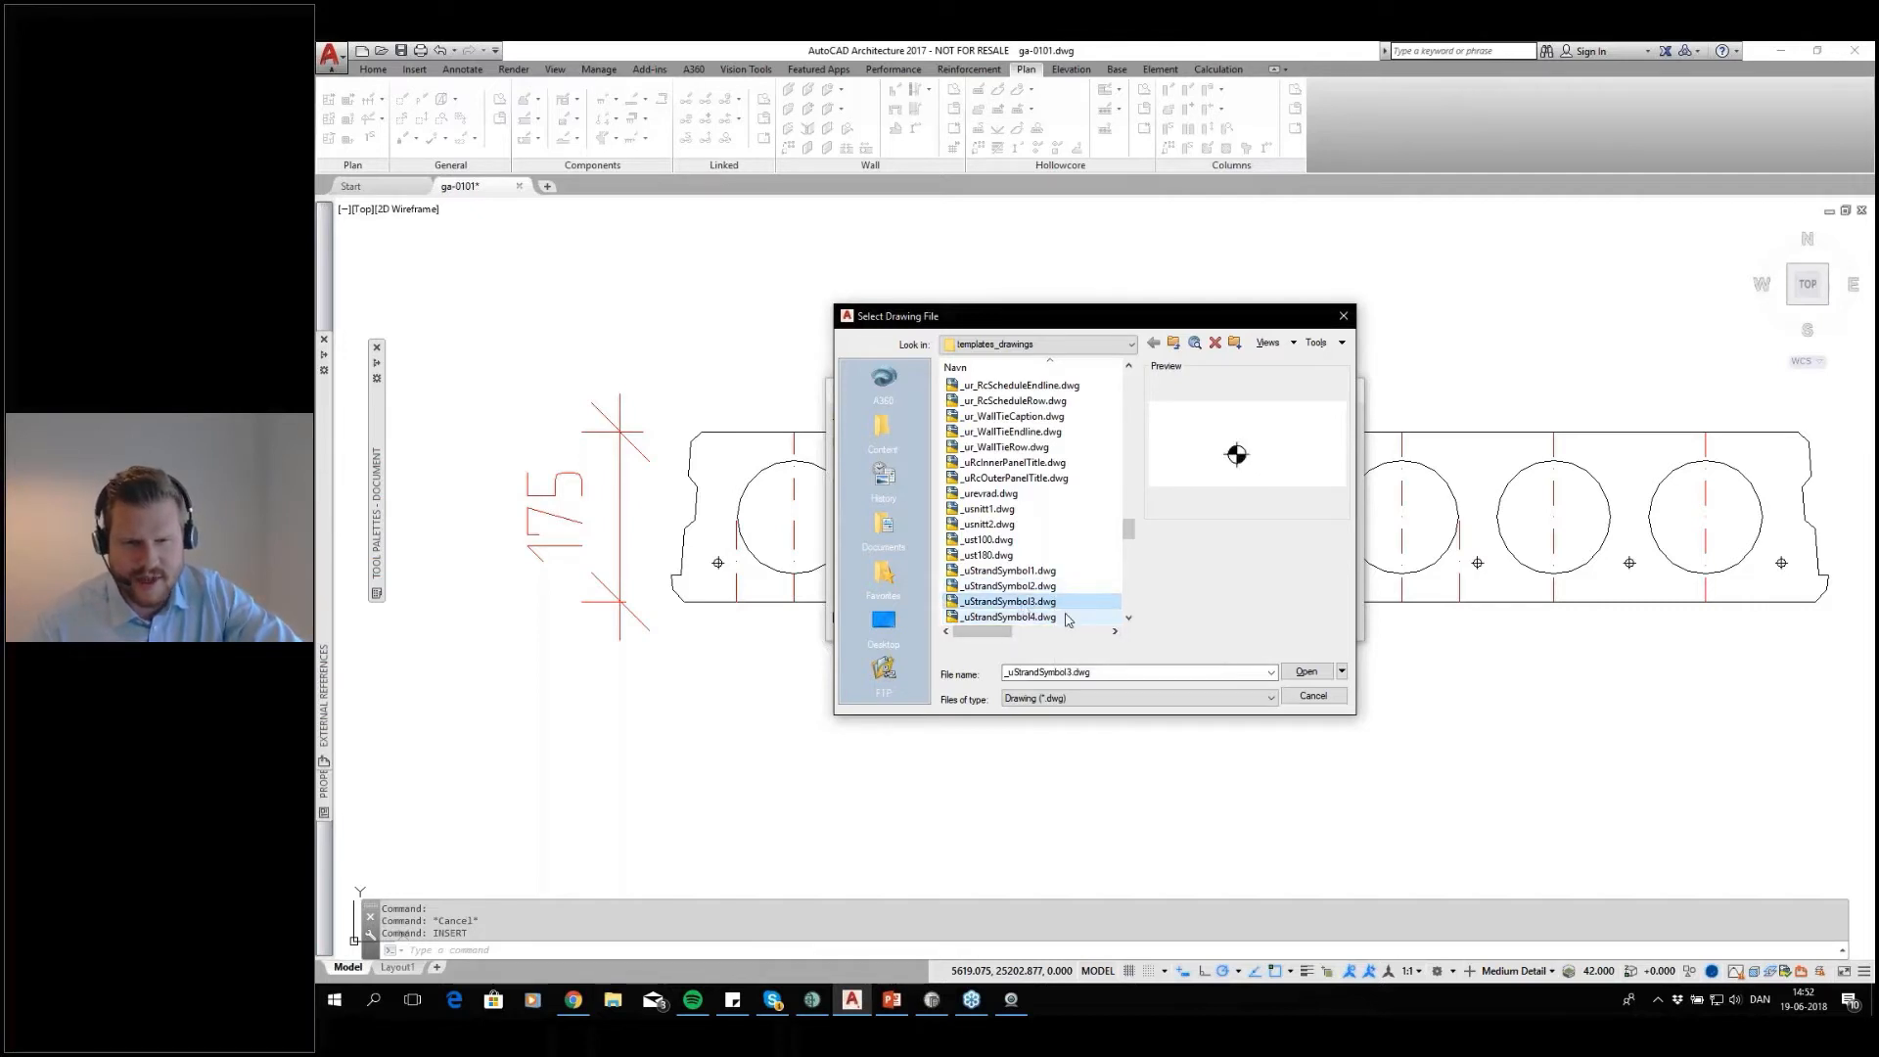
left_click(1306, 671)
left_click(1192, 621)
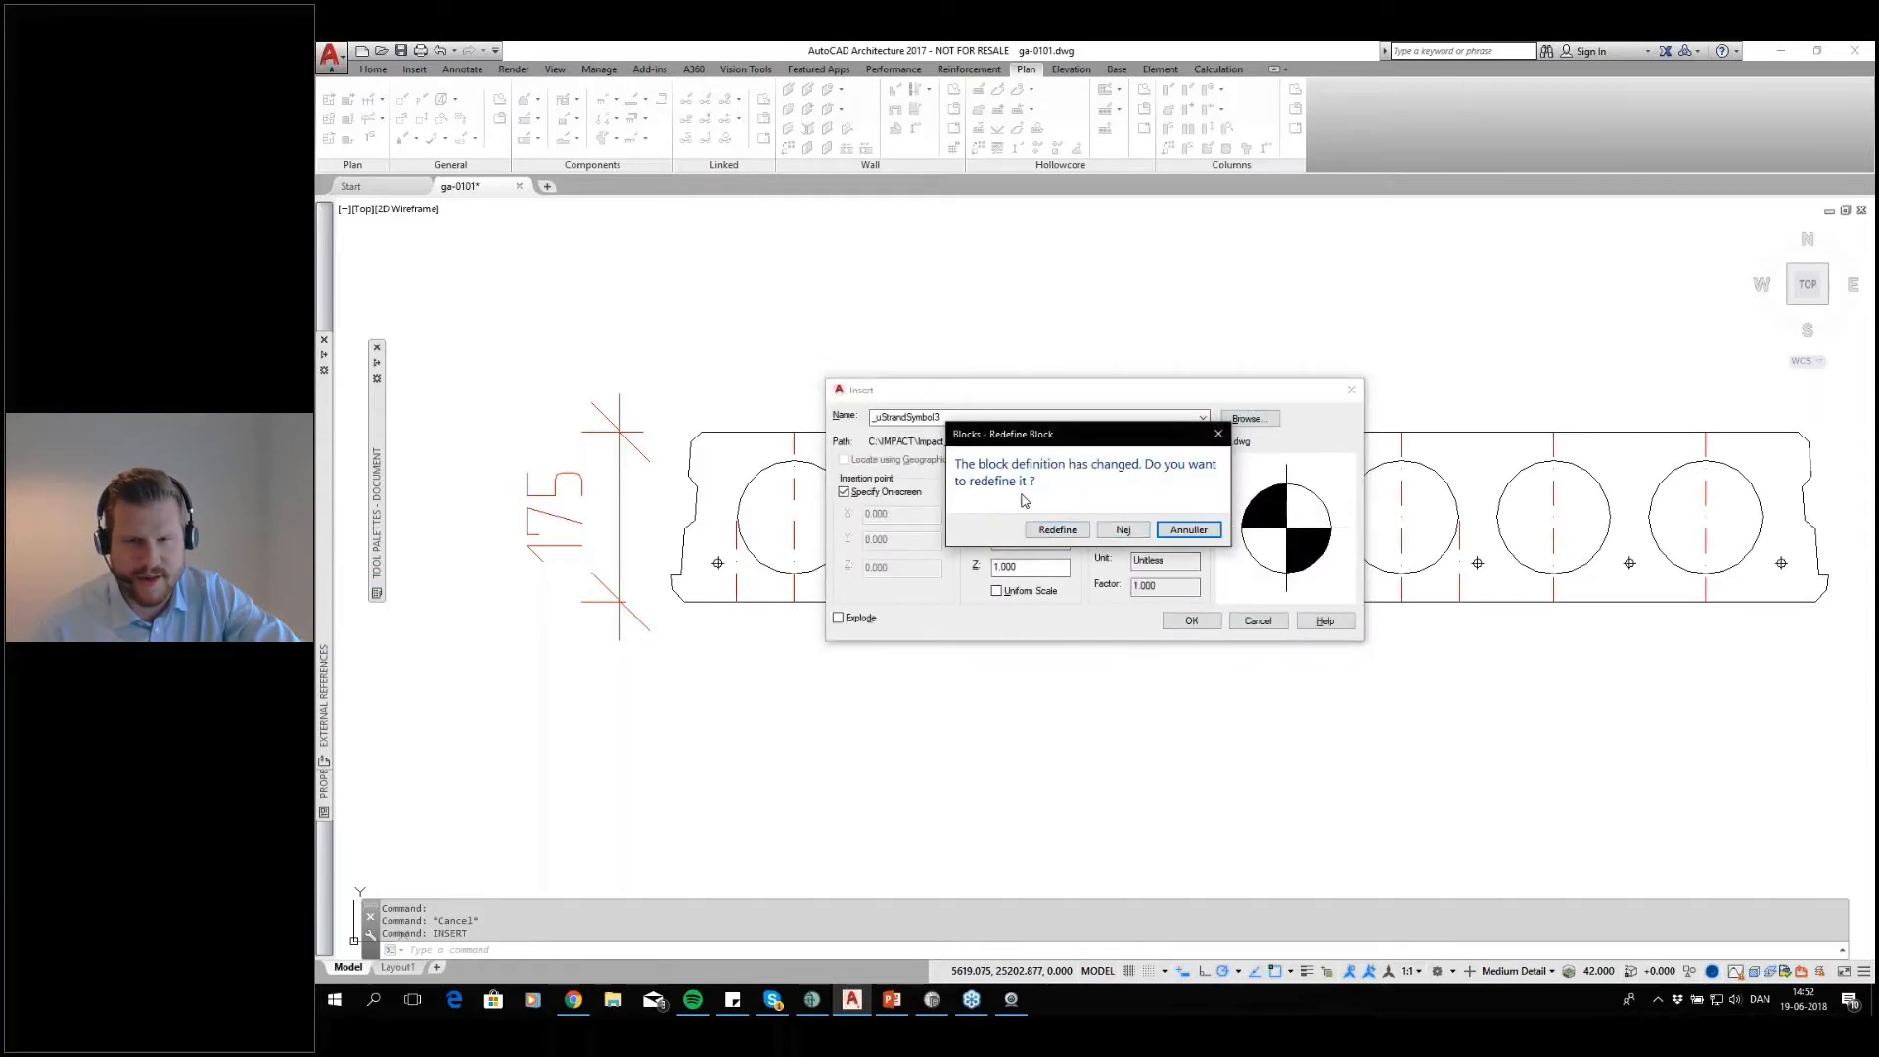
left_click(1057, 529)
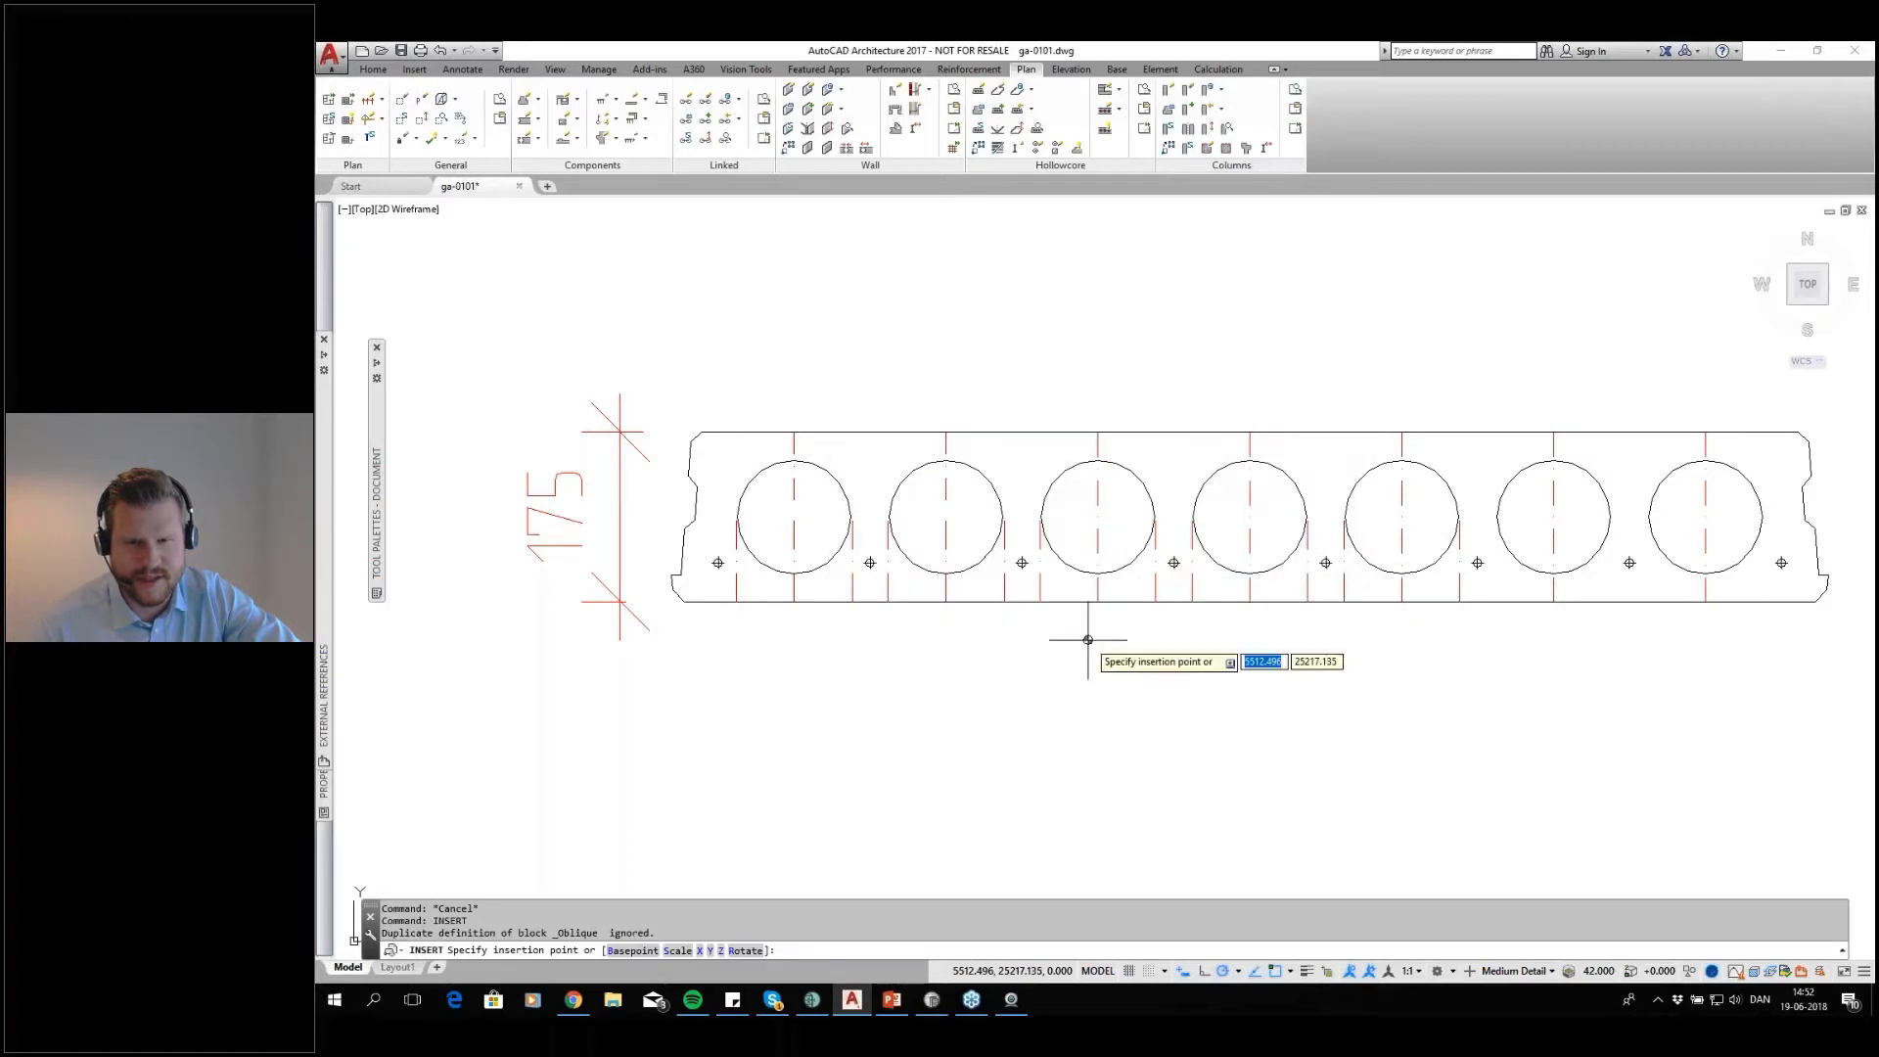
left_click(1087, 639)
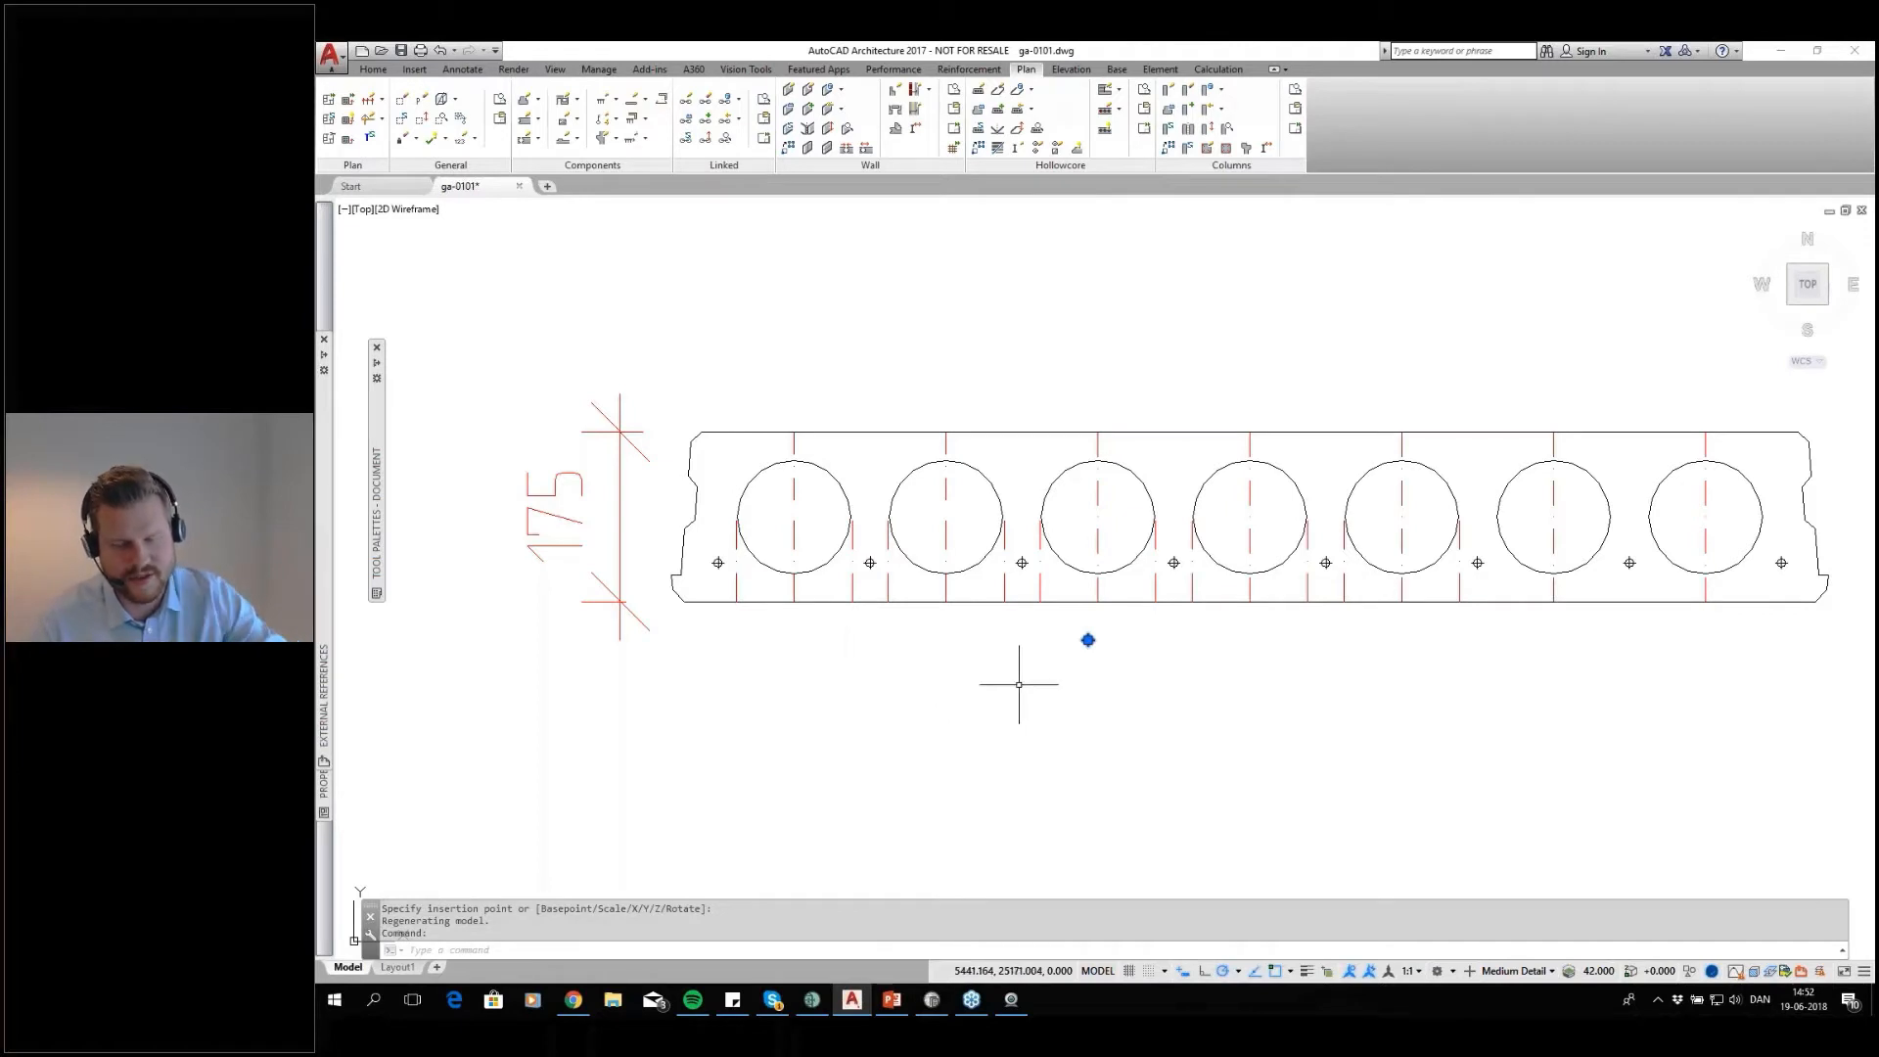
key("Escape")
Erase the strand symbol inserted below the 175 mm cross-section
left_click(1106, 630)
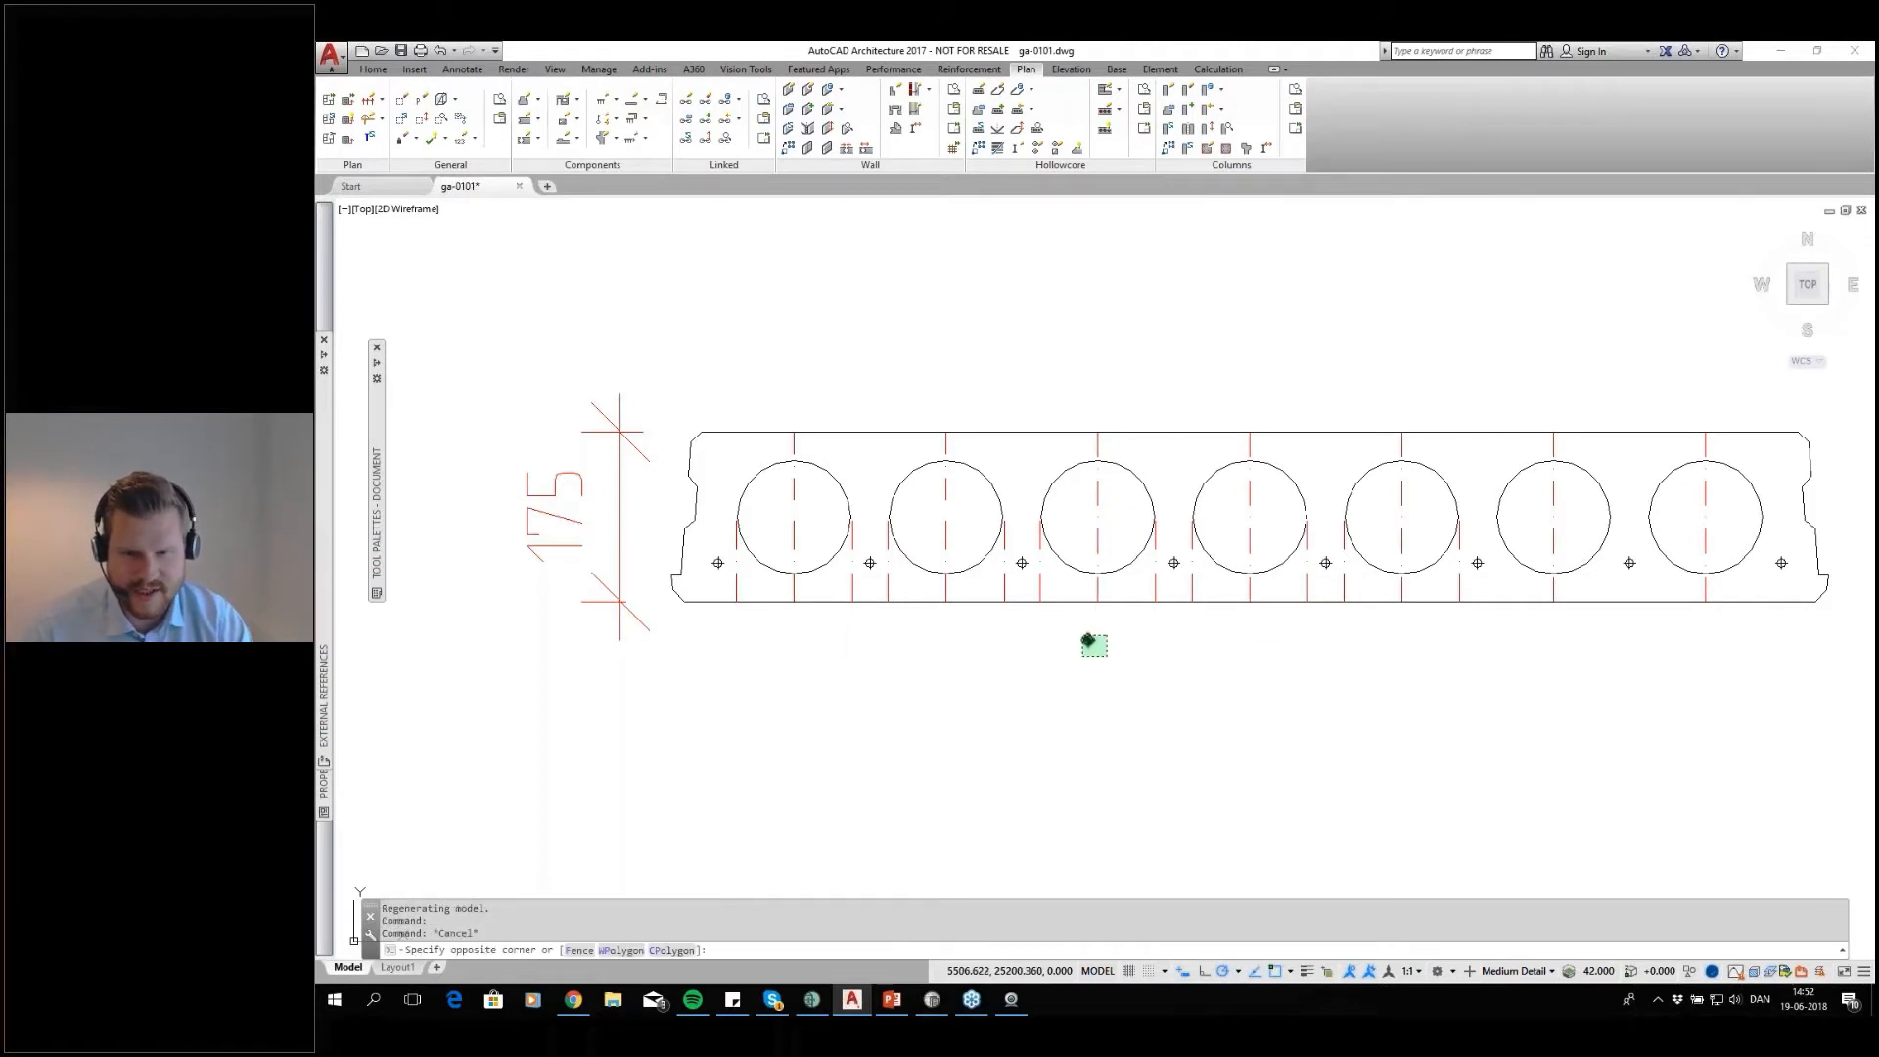
left_click(1082, 656)
key("Delete")
Open the Hollow Core Definitions and select section 19 in the WEB1906 list
scroll(1252, 572, "down", 2)
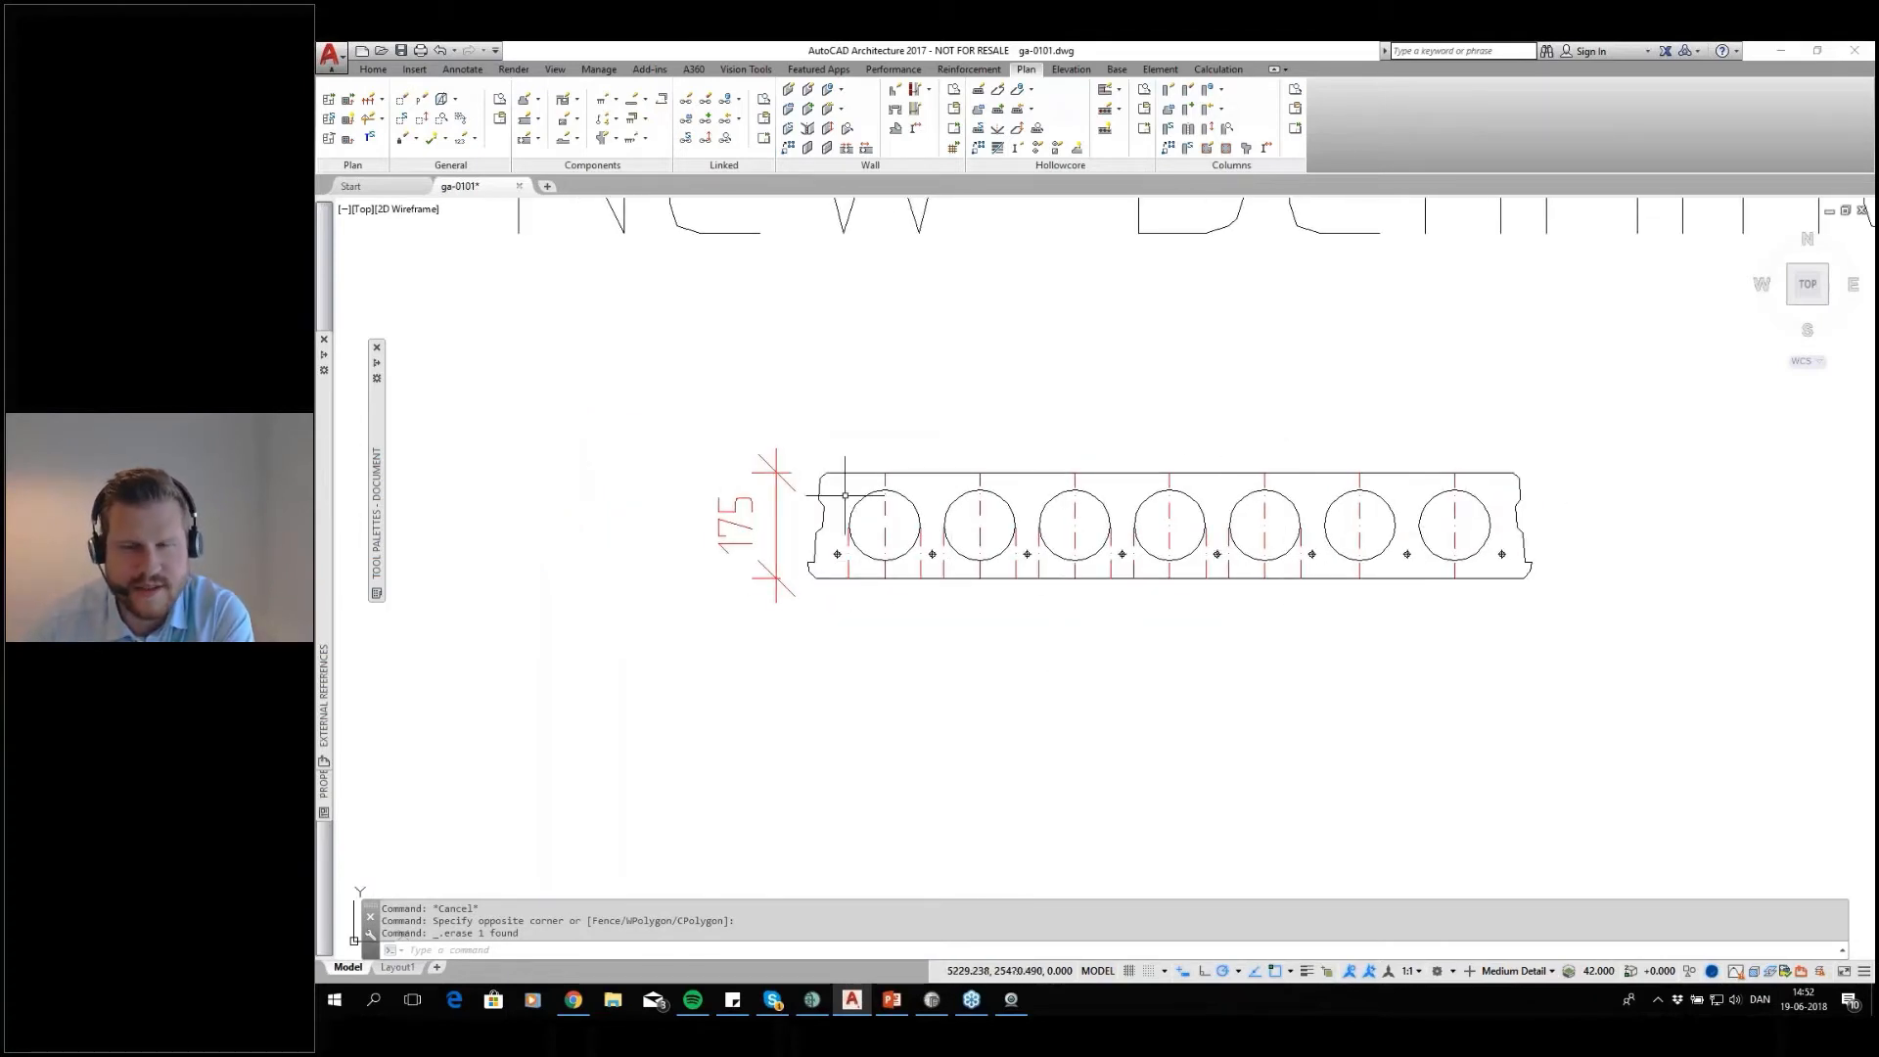
scroll(1308, 545, "down", 5)
scroll(1383, 558, "up", 4)
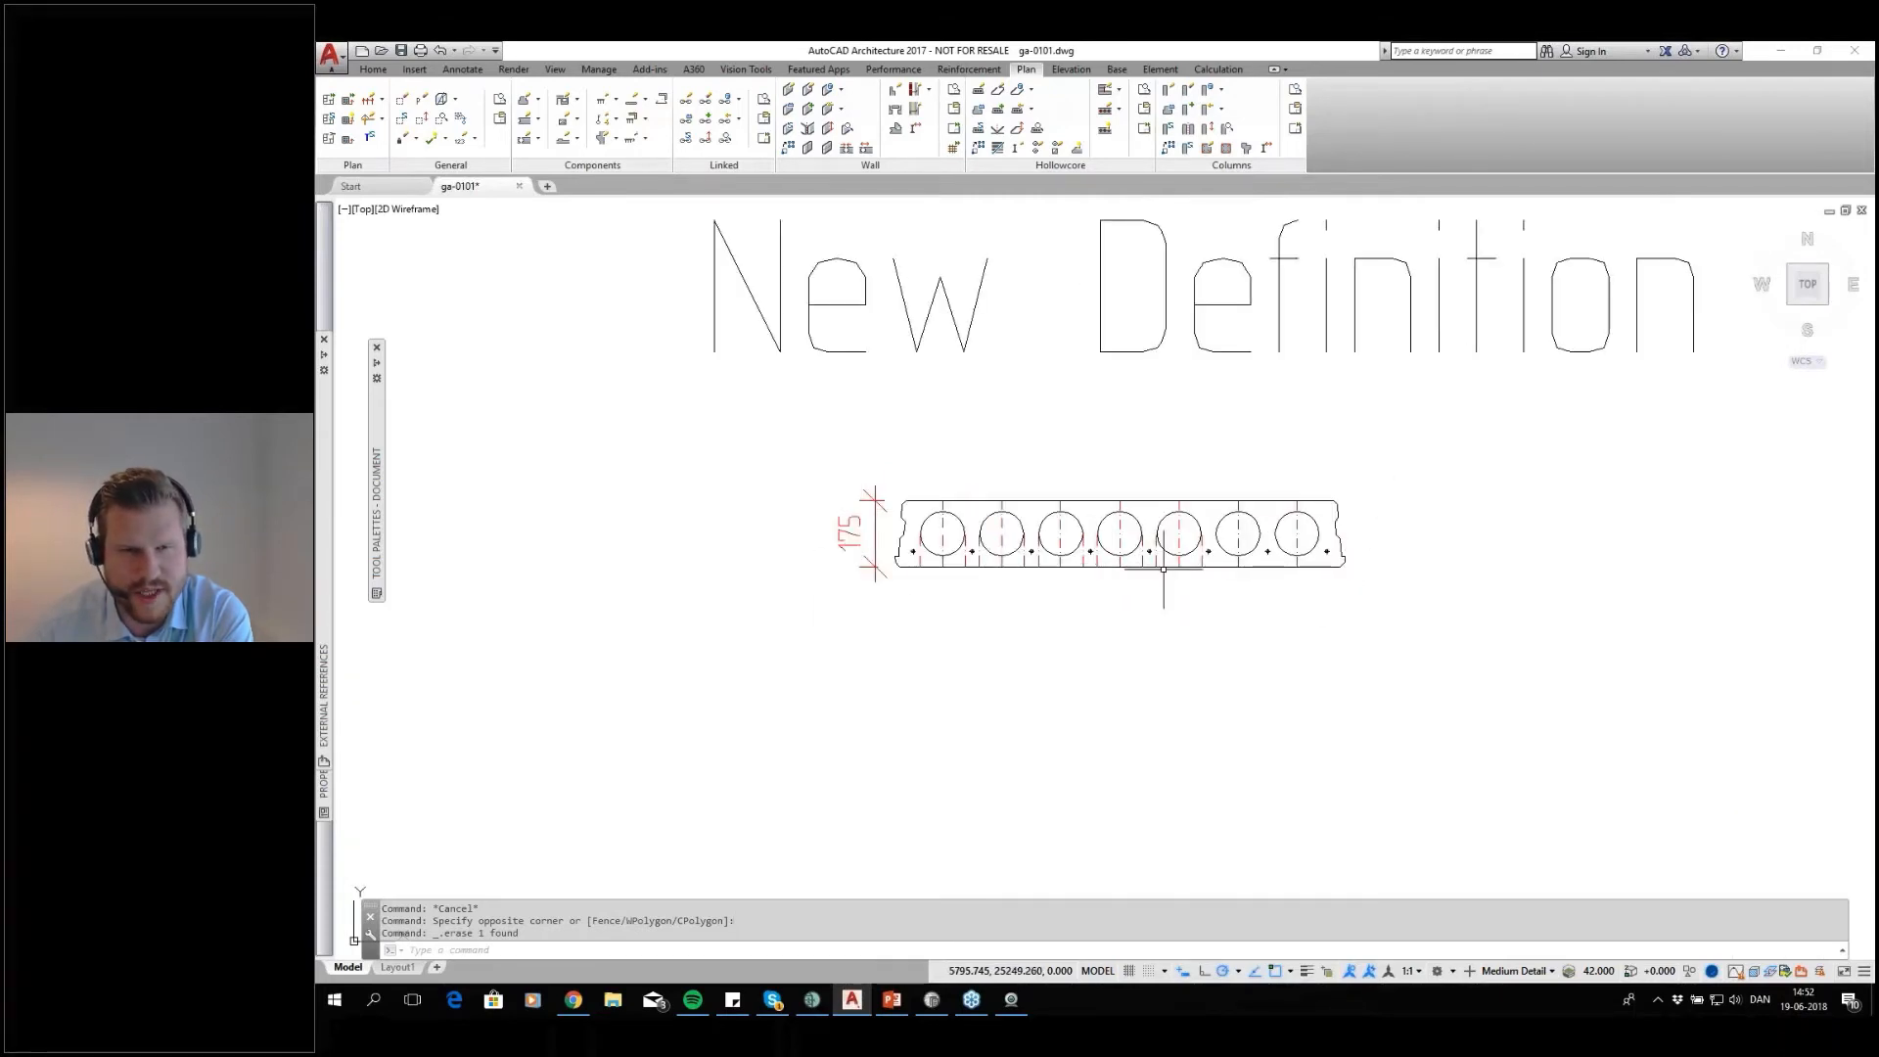
left_click(975, 115)
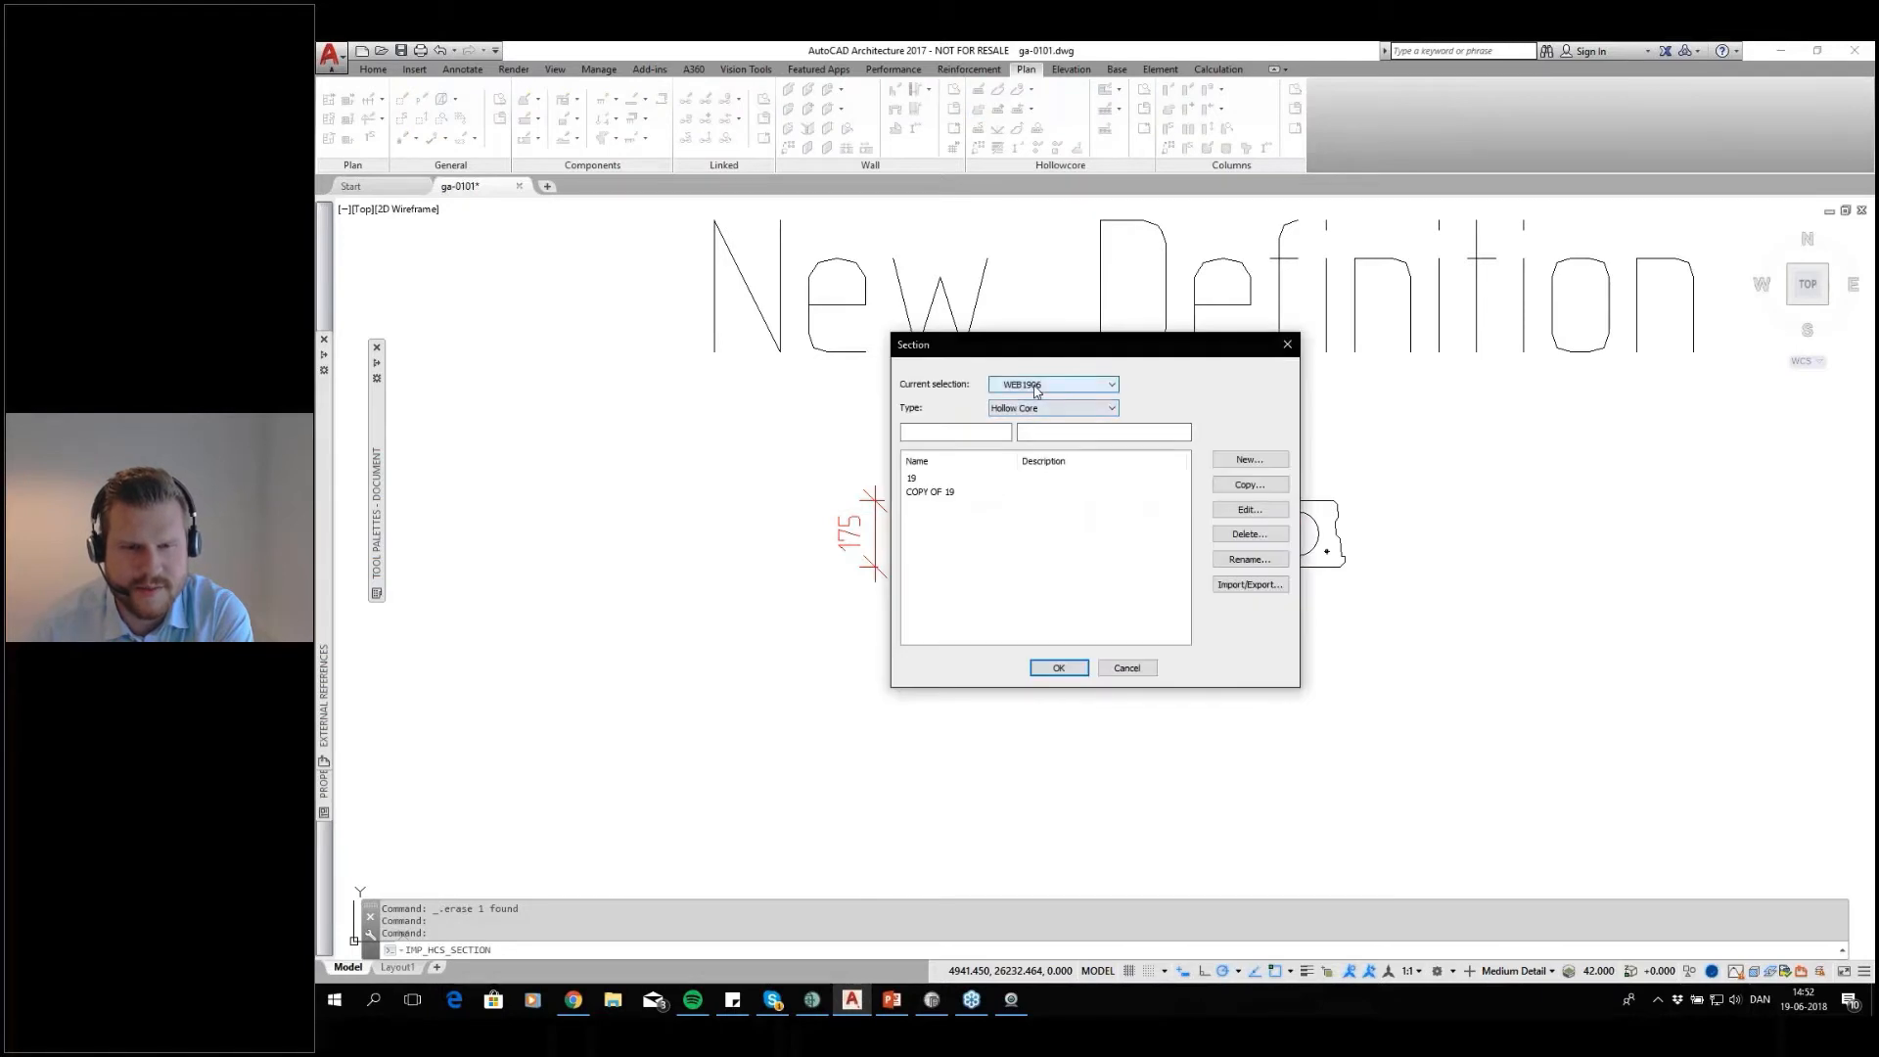
left_click(938, 480)
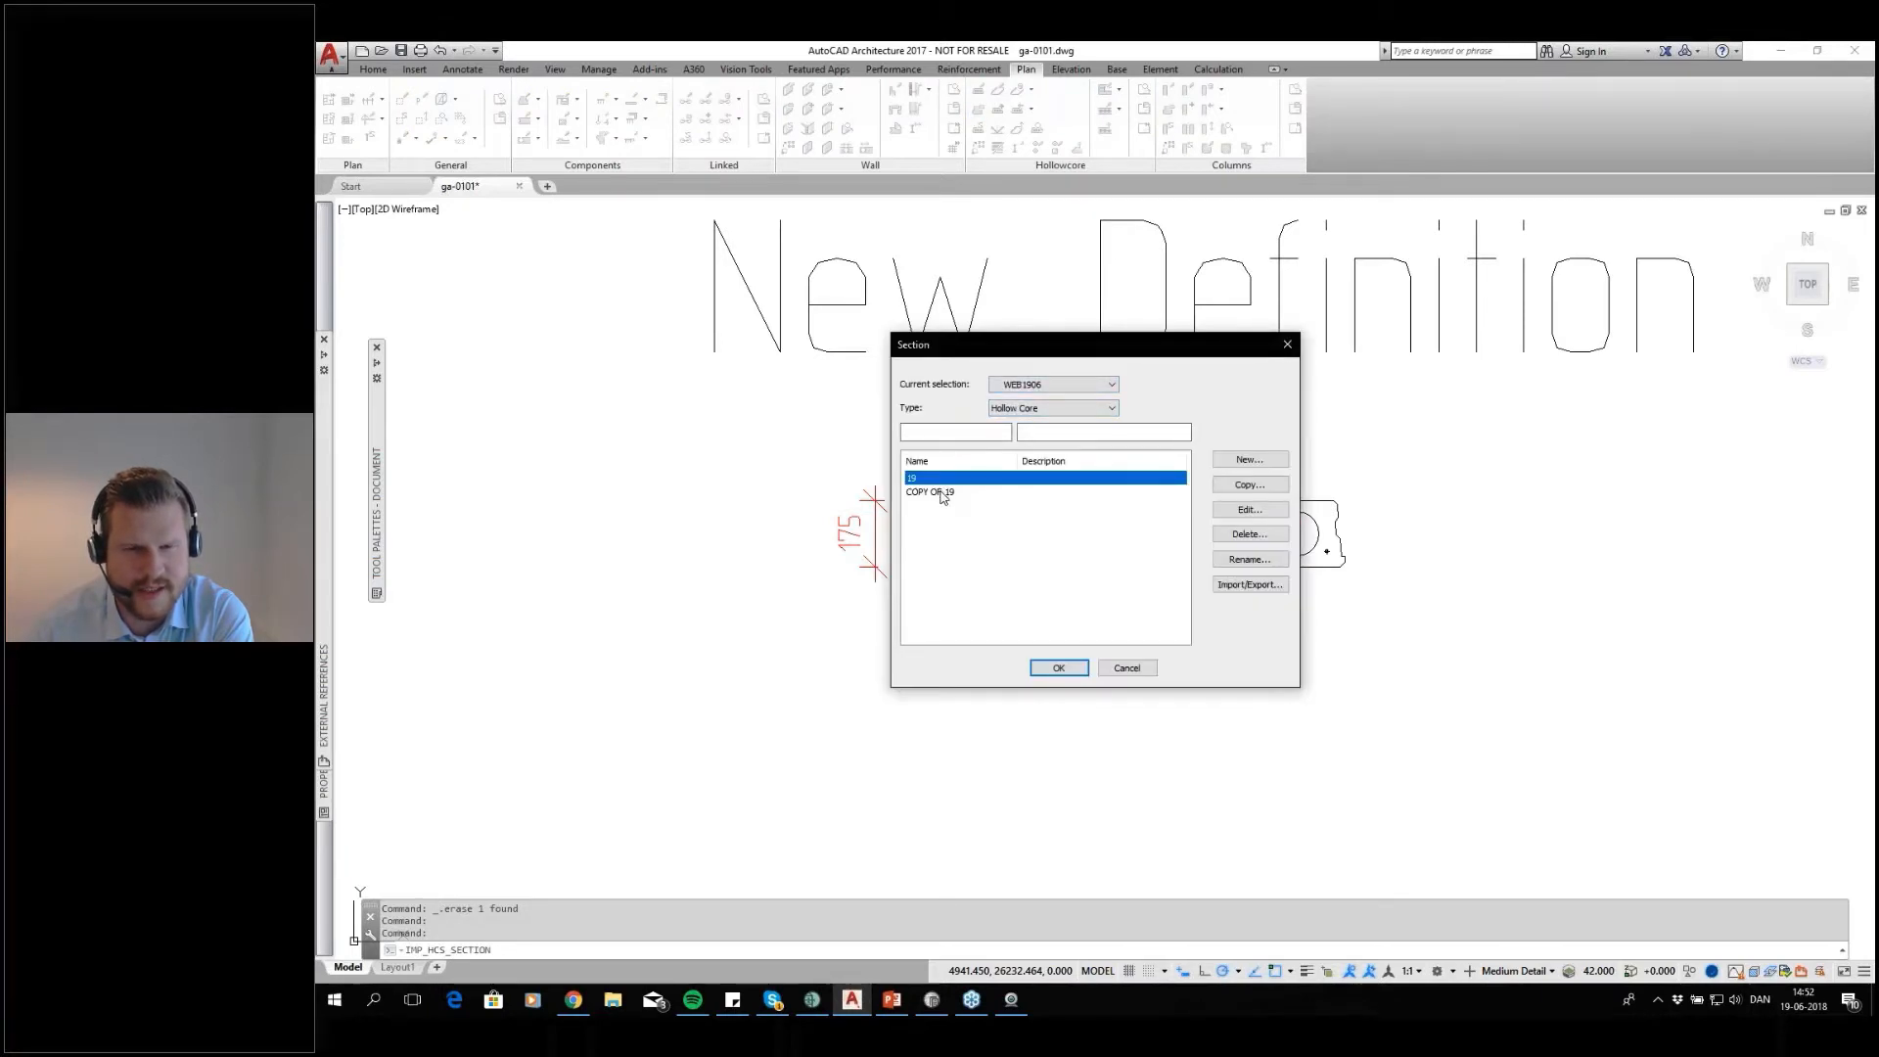
Review the hollow core sections in the Common selection and return to the WEB1906 selection
left_click(1053, 386)
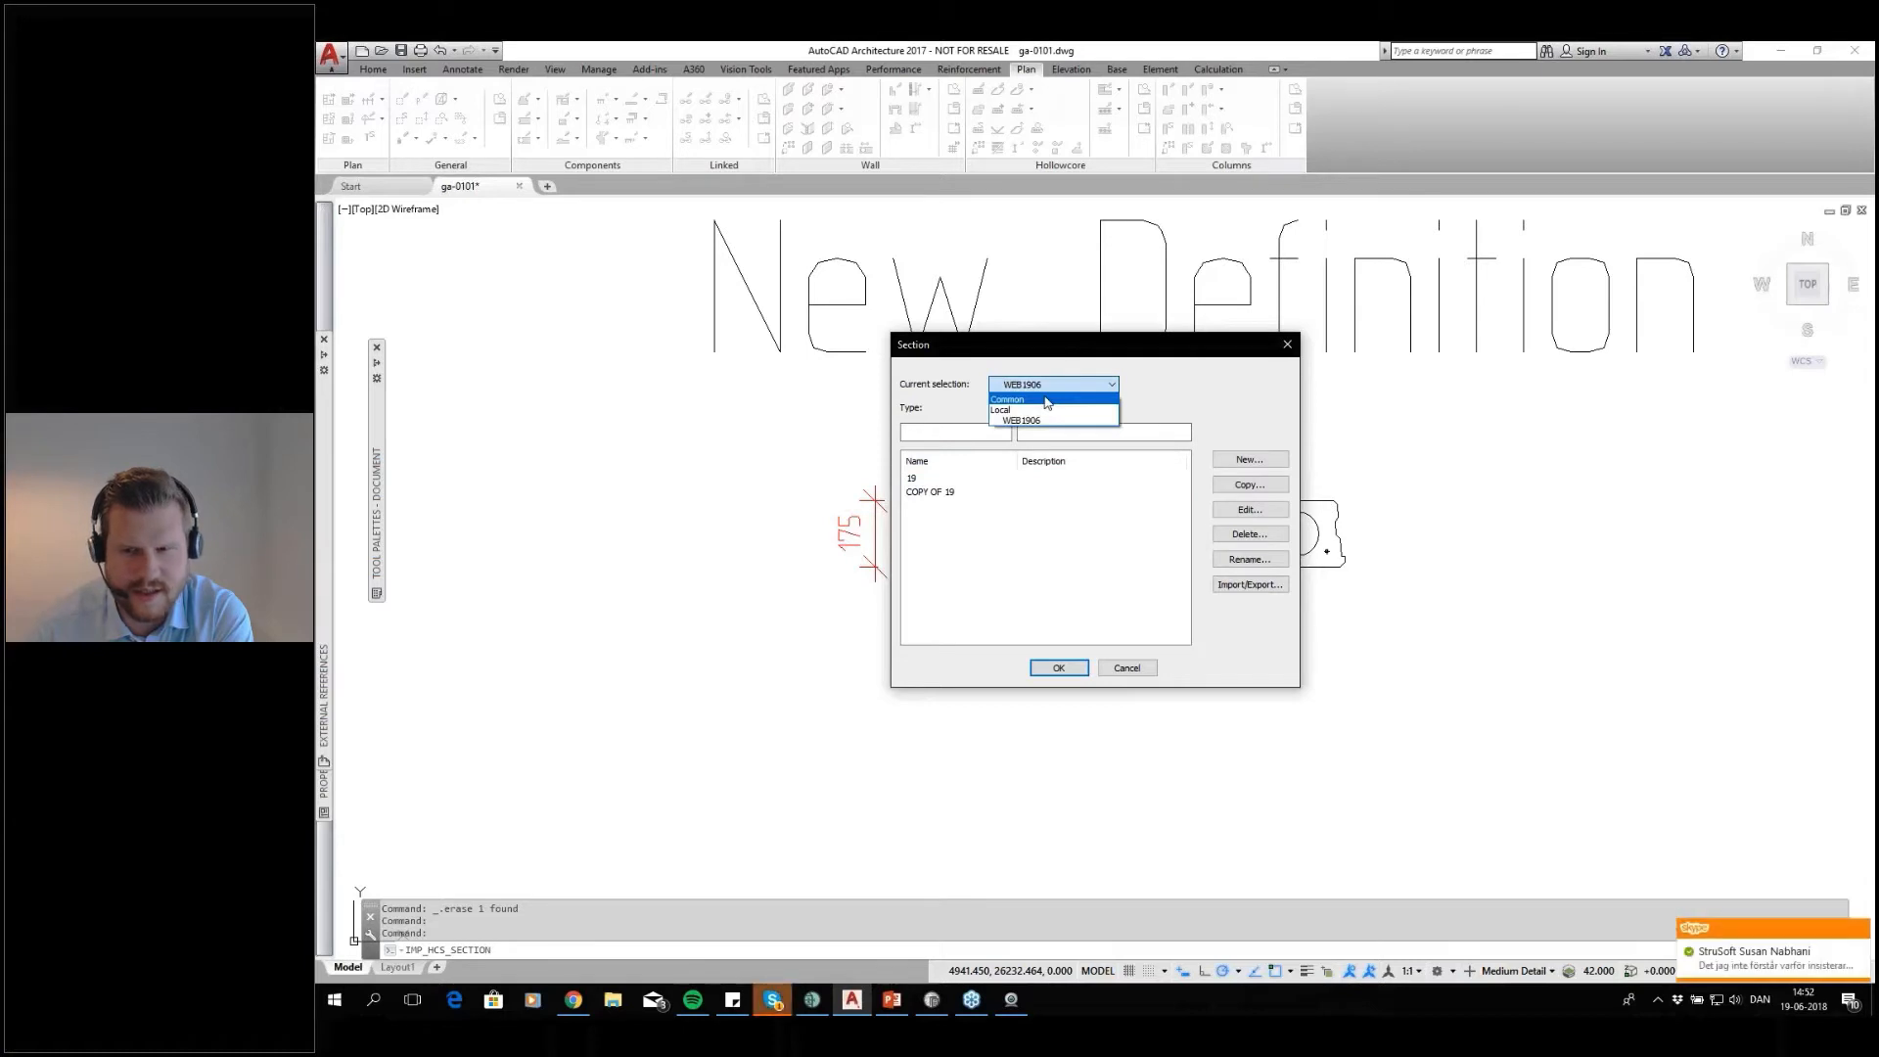
left_click(1046, 401)
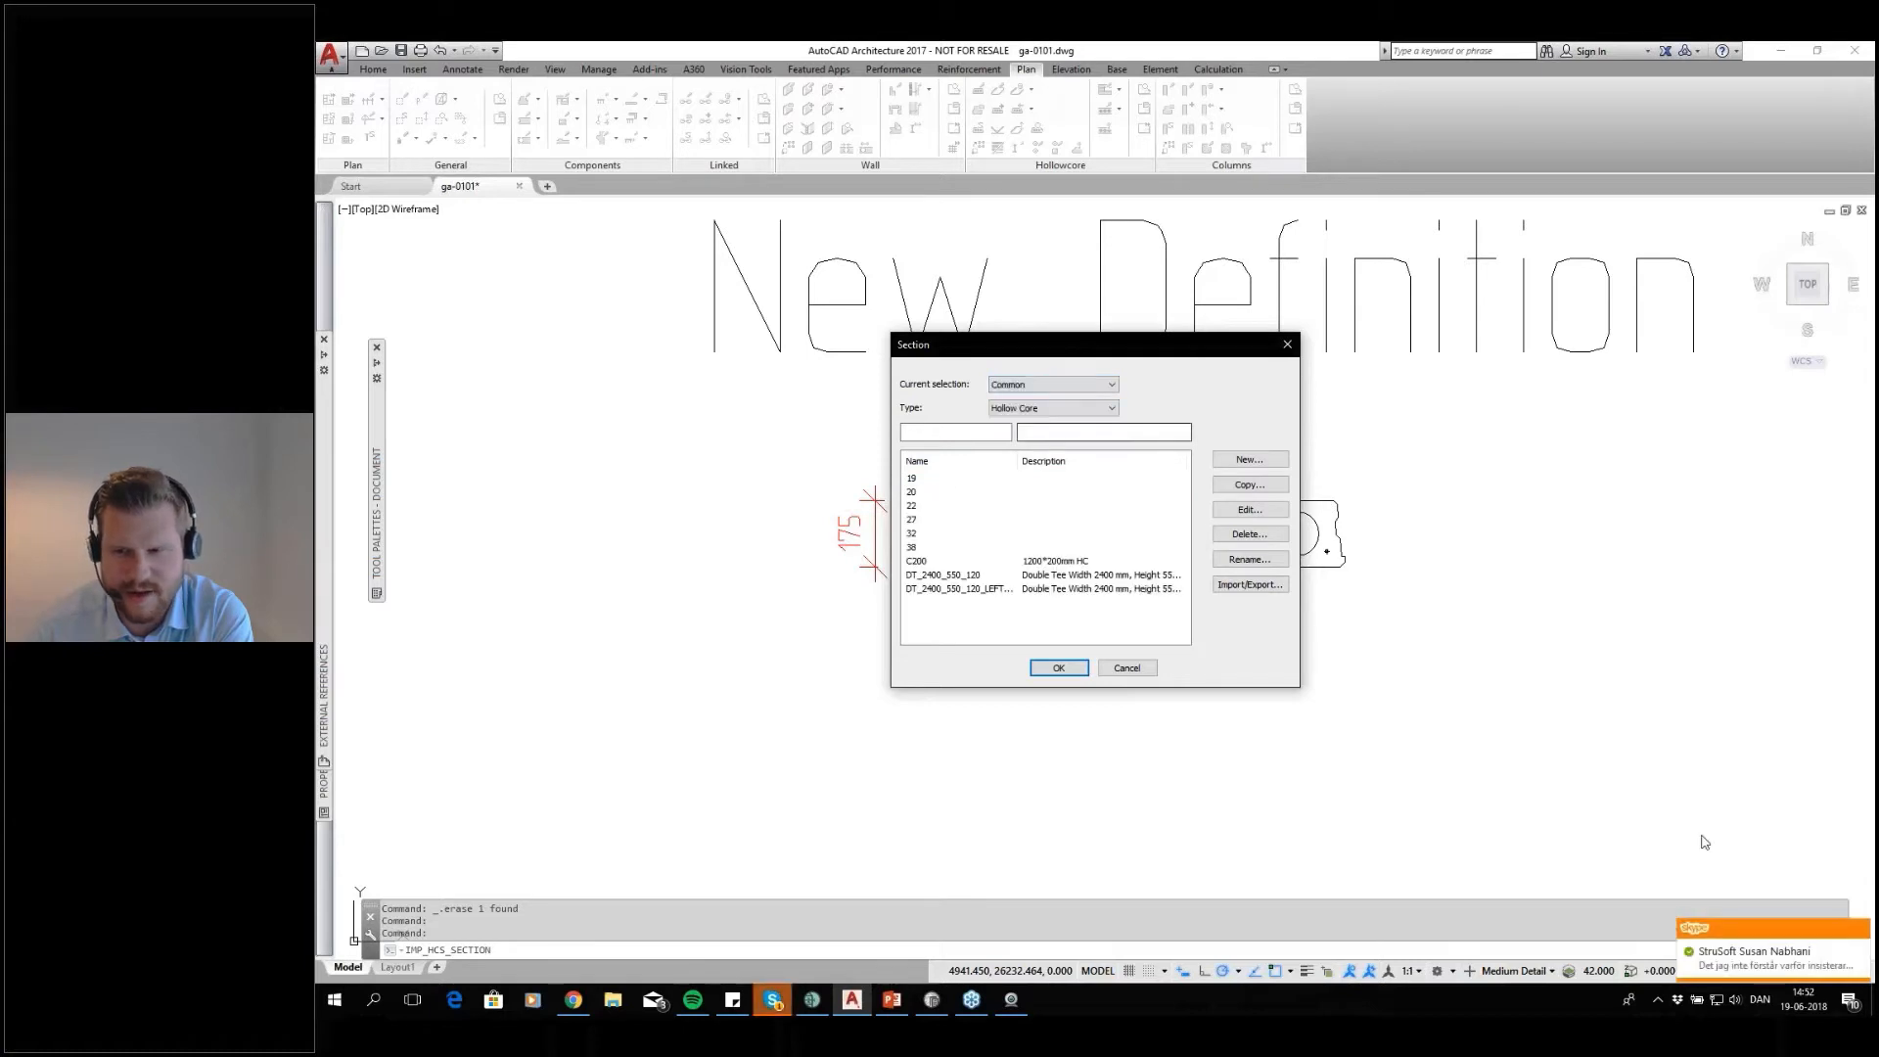
left_click(1859, 930)
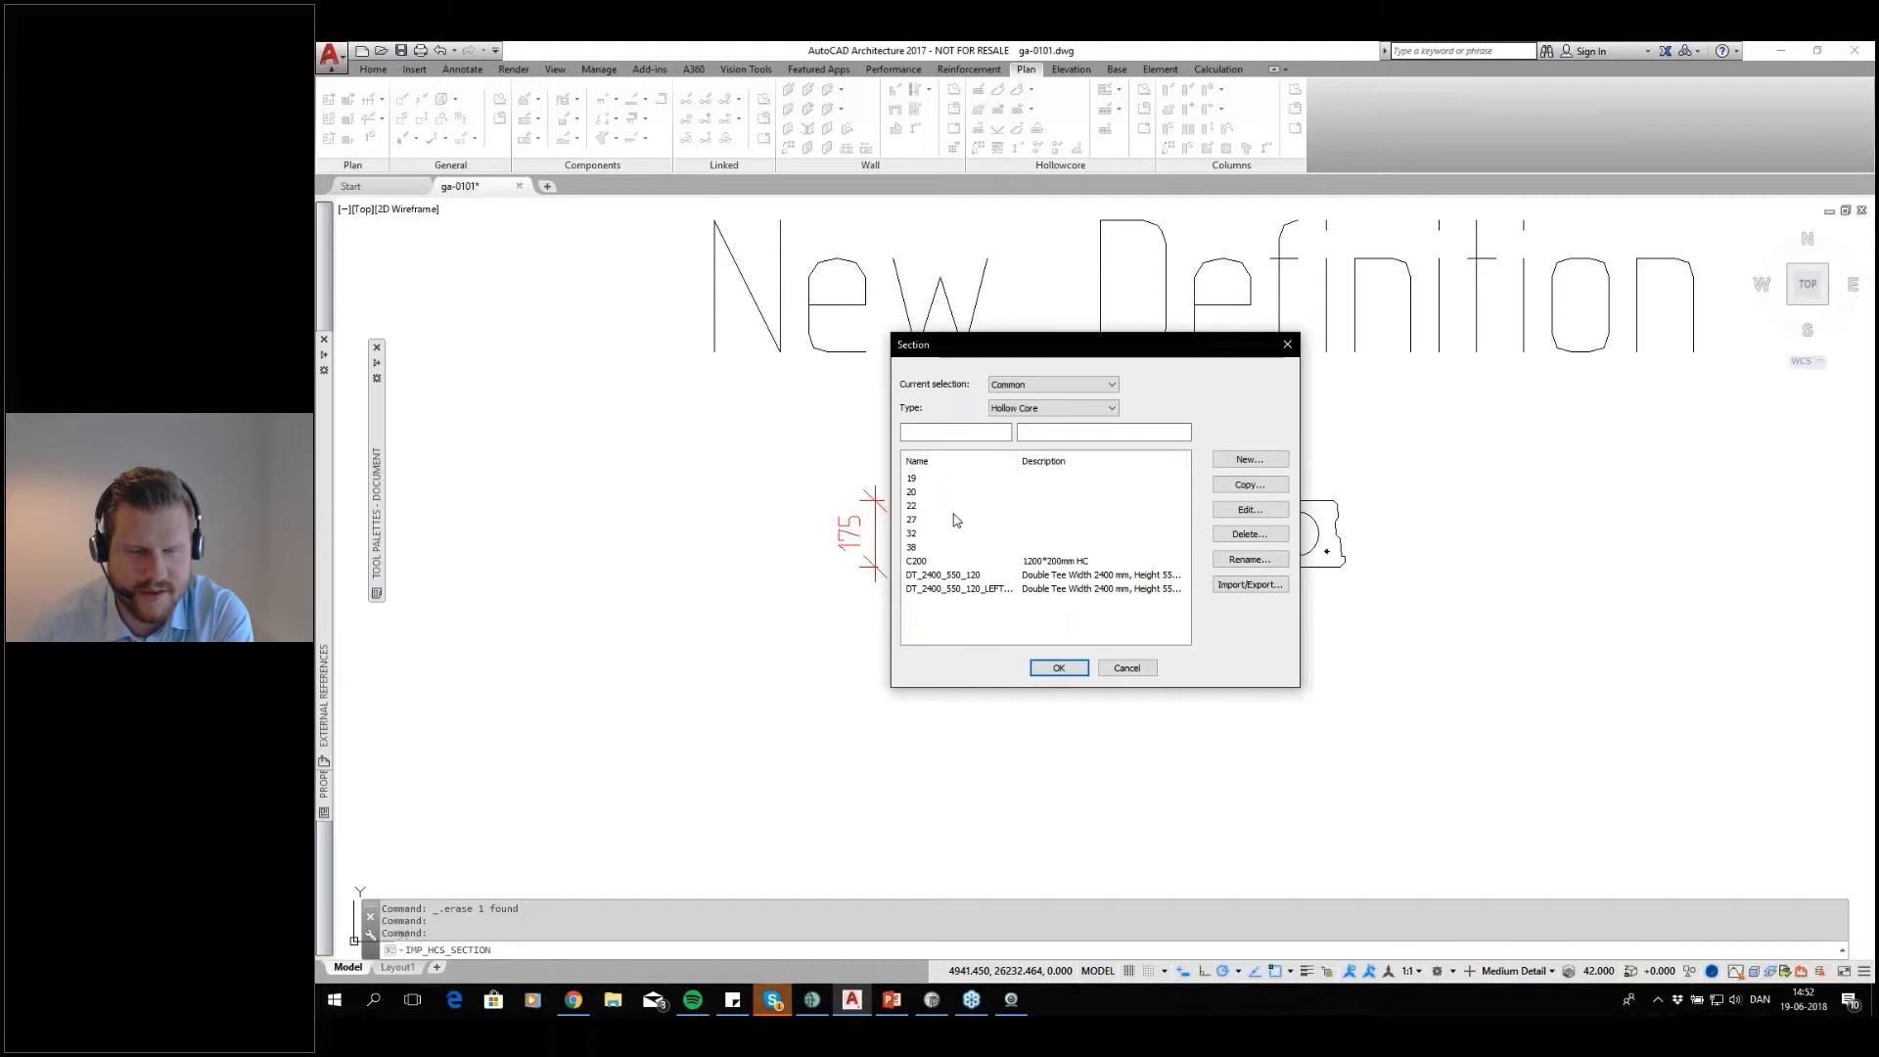
left_click(1052, 384)
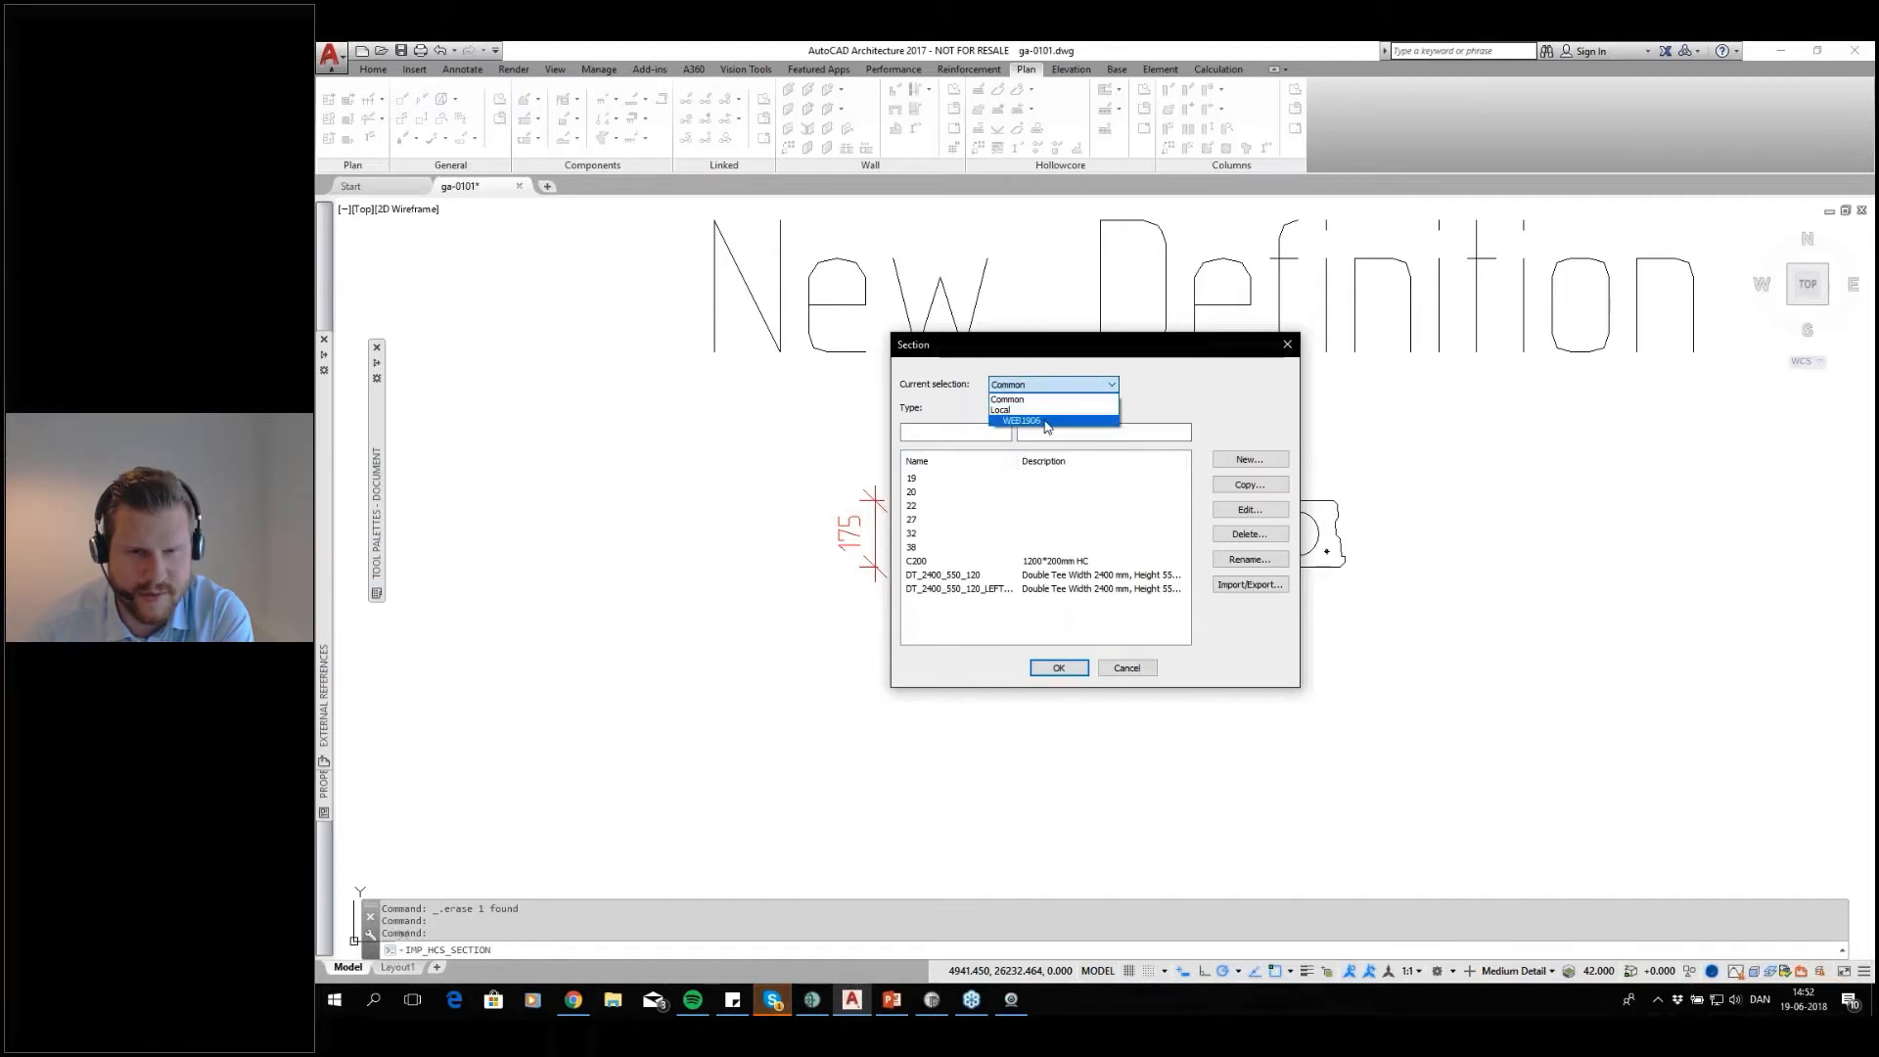
left_click(1023, 414)
Copy WEB1906 section 19 as NEWHOLLOWCORE175 with the description 175mm
left_click_drag(1086, 349, 1378, 352)
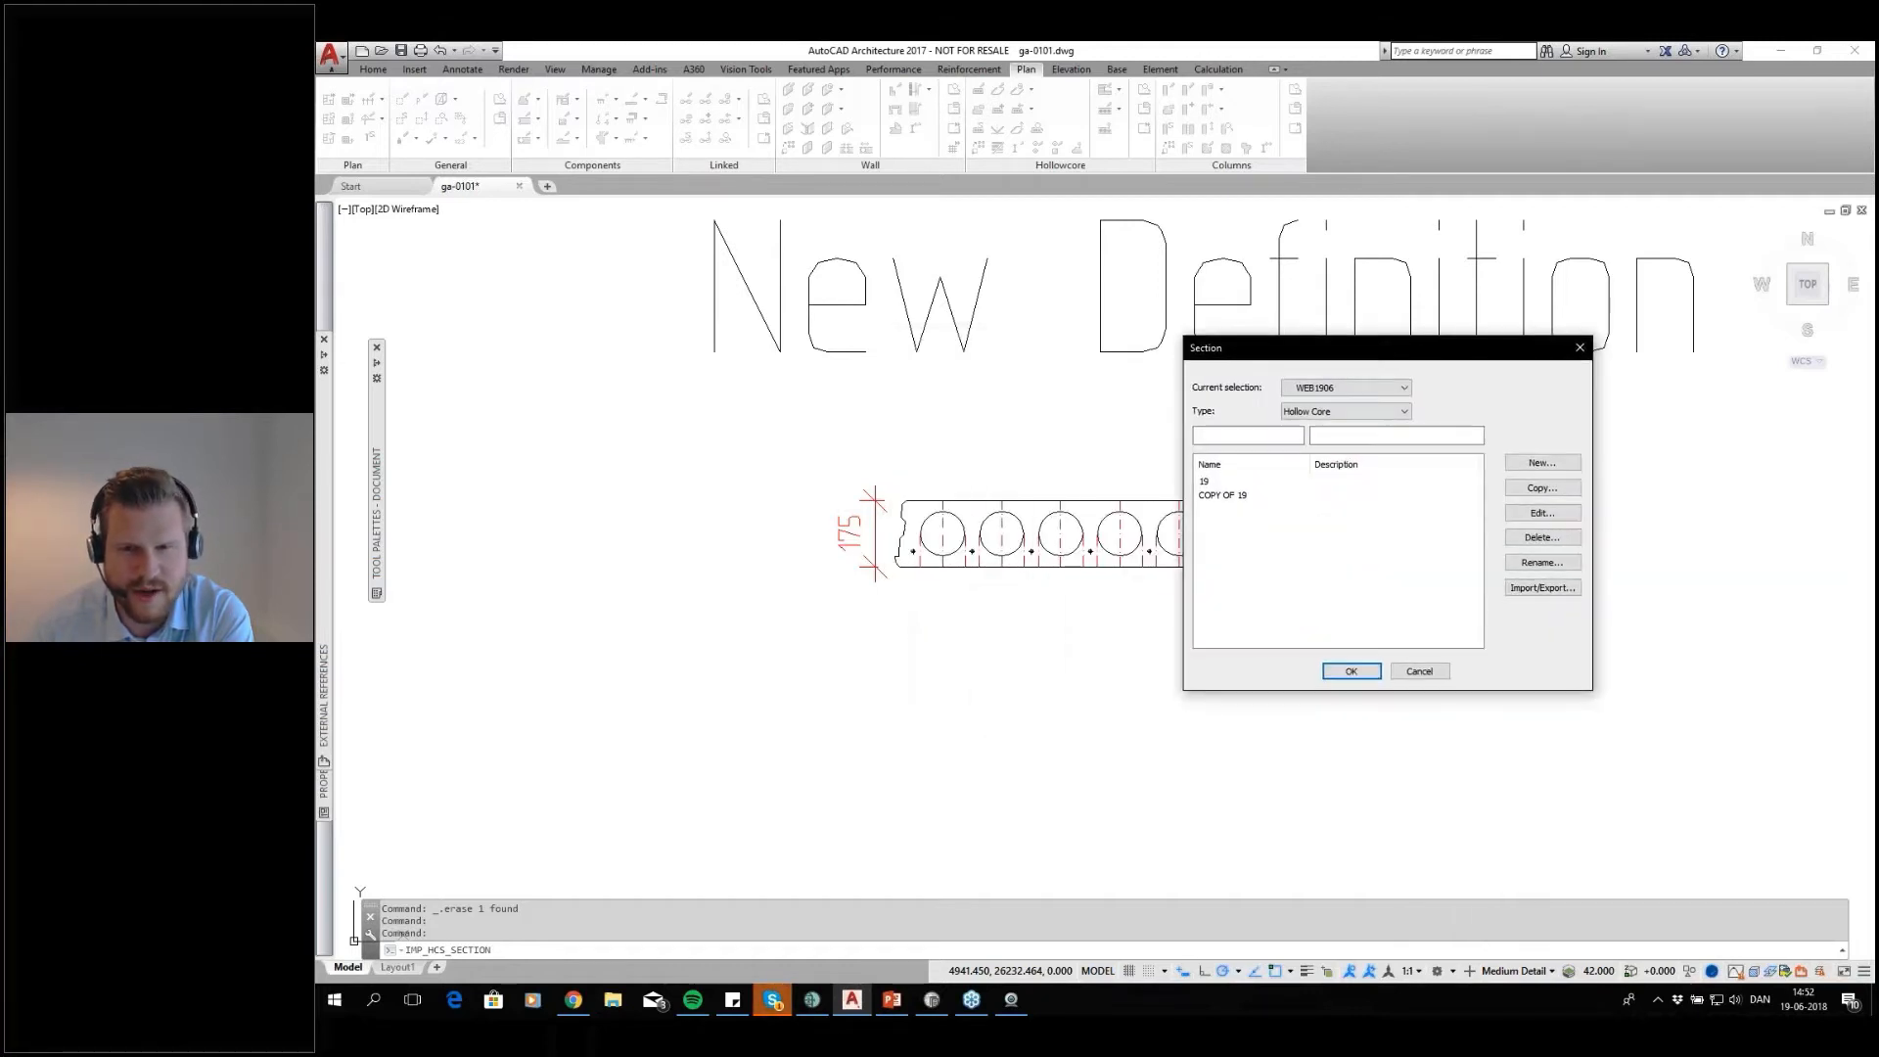
left_click(1244, 482)
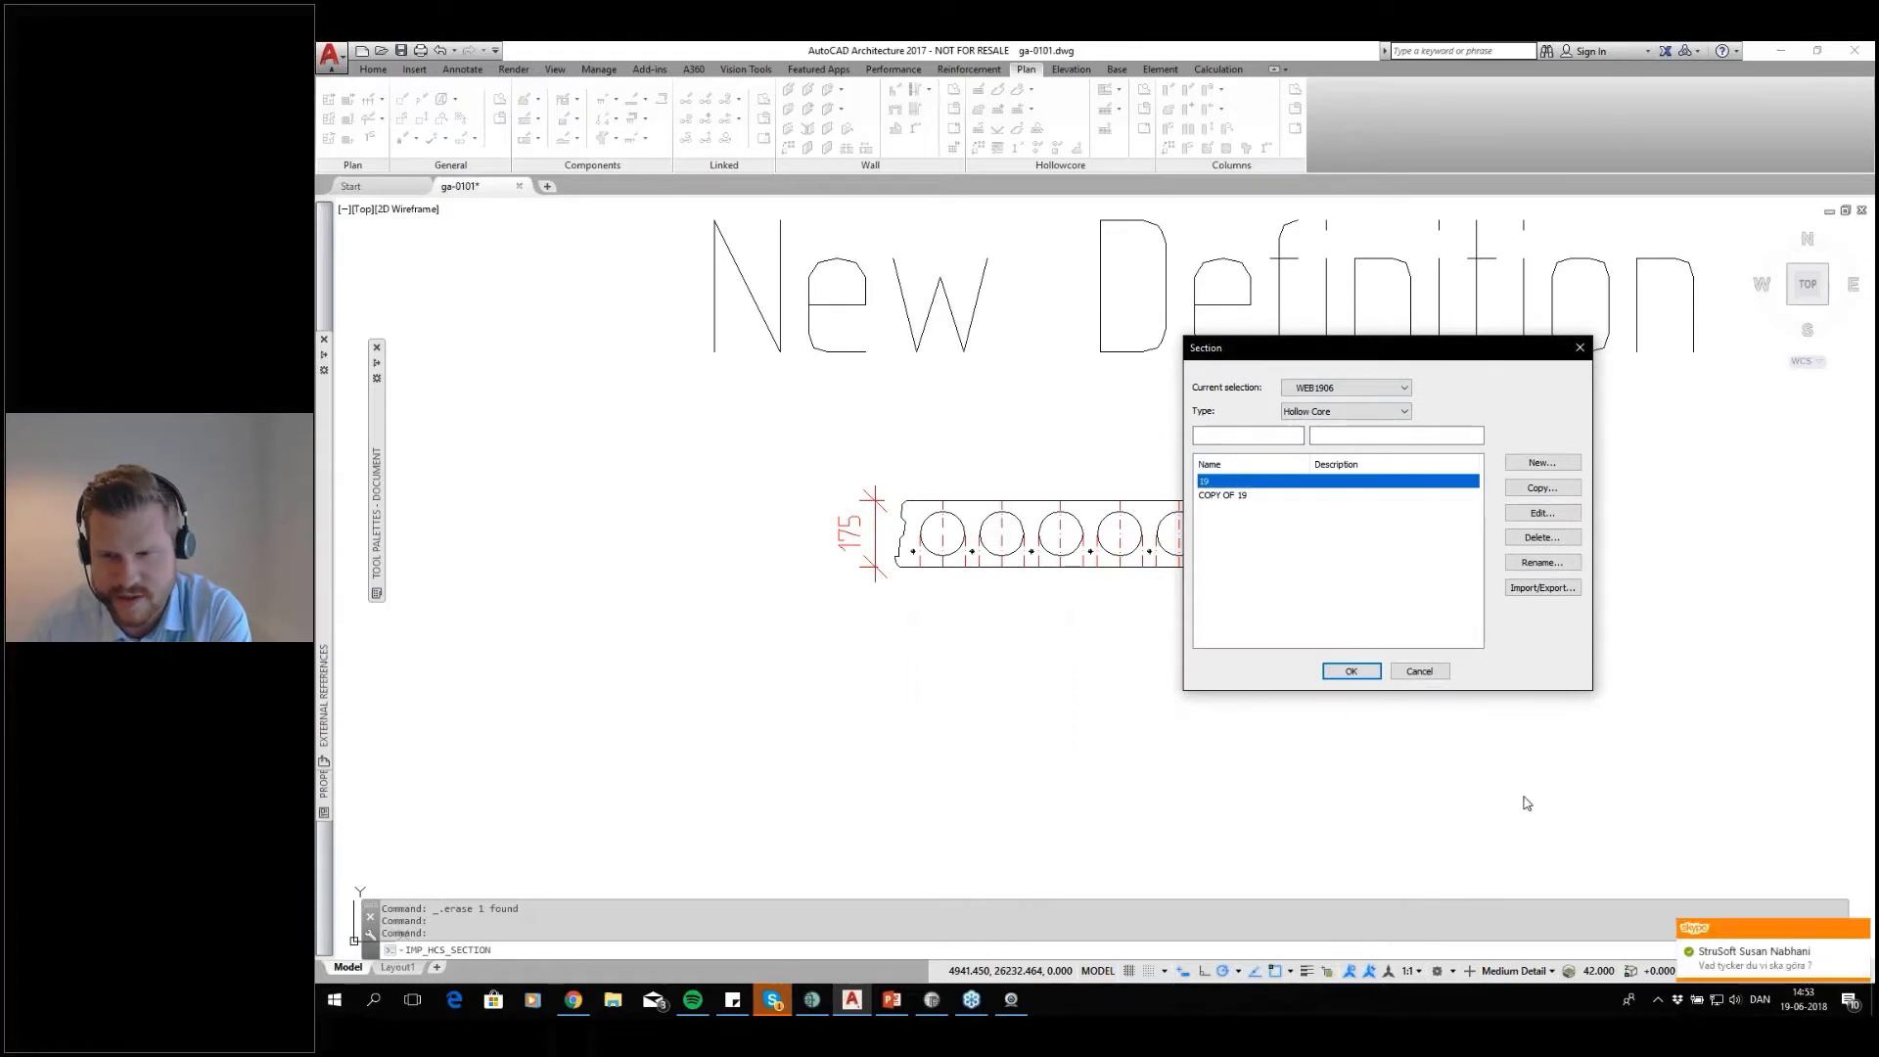
left_click(1862, 929)
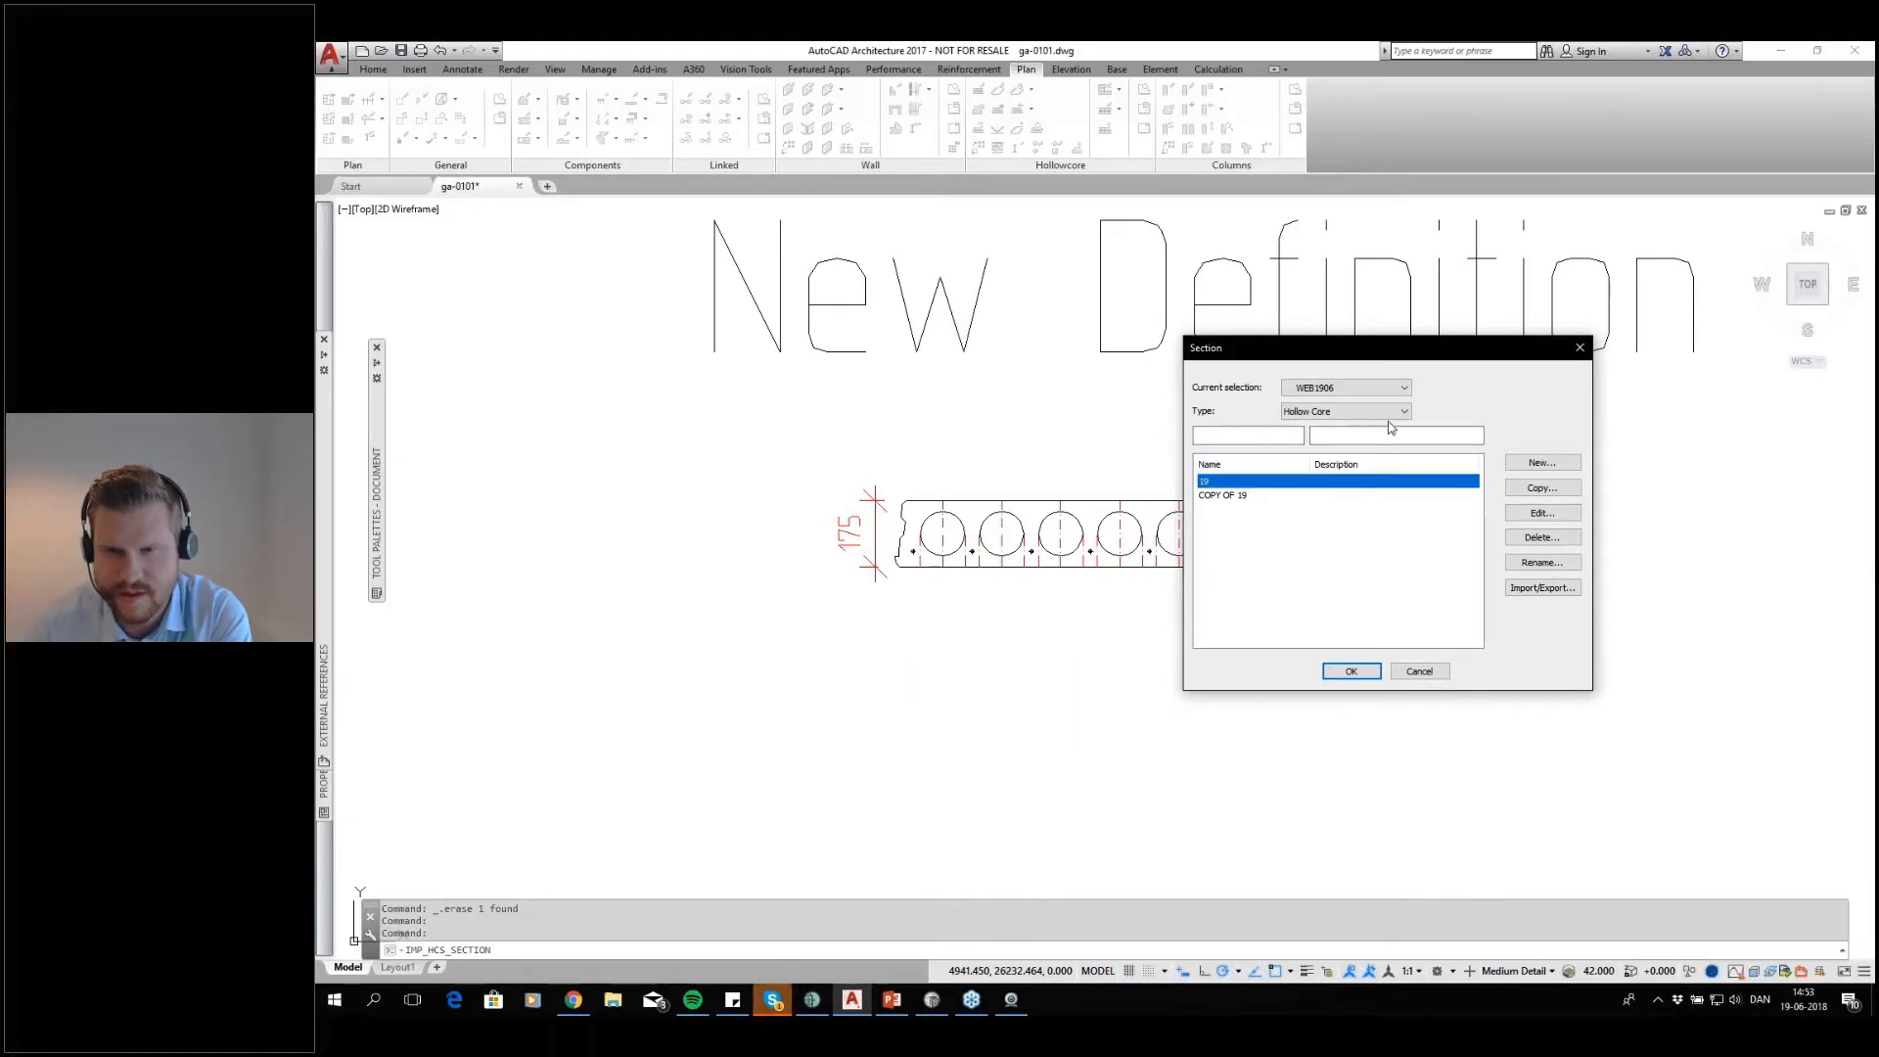
left_click_drag(1385, 348, 1167, 311)
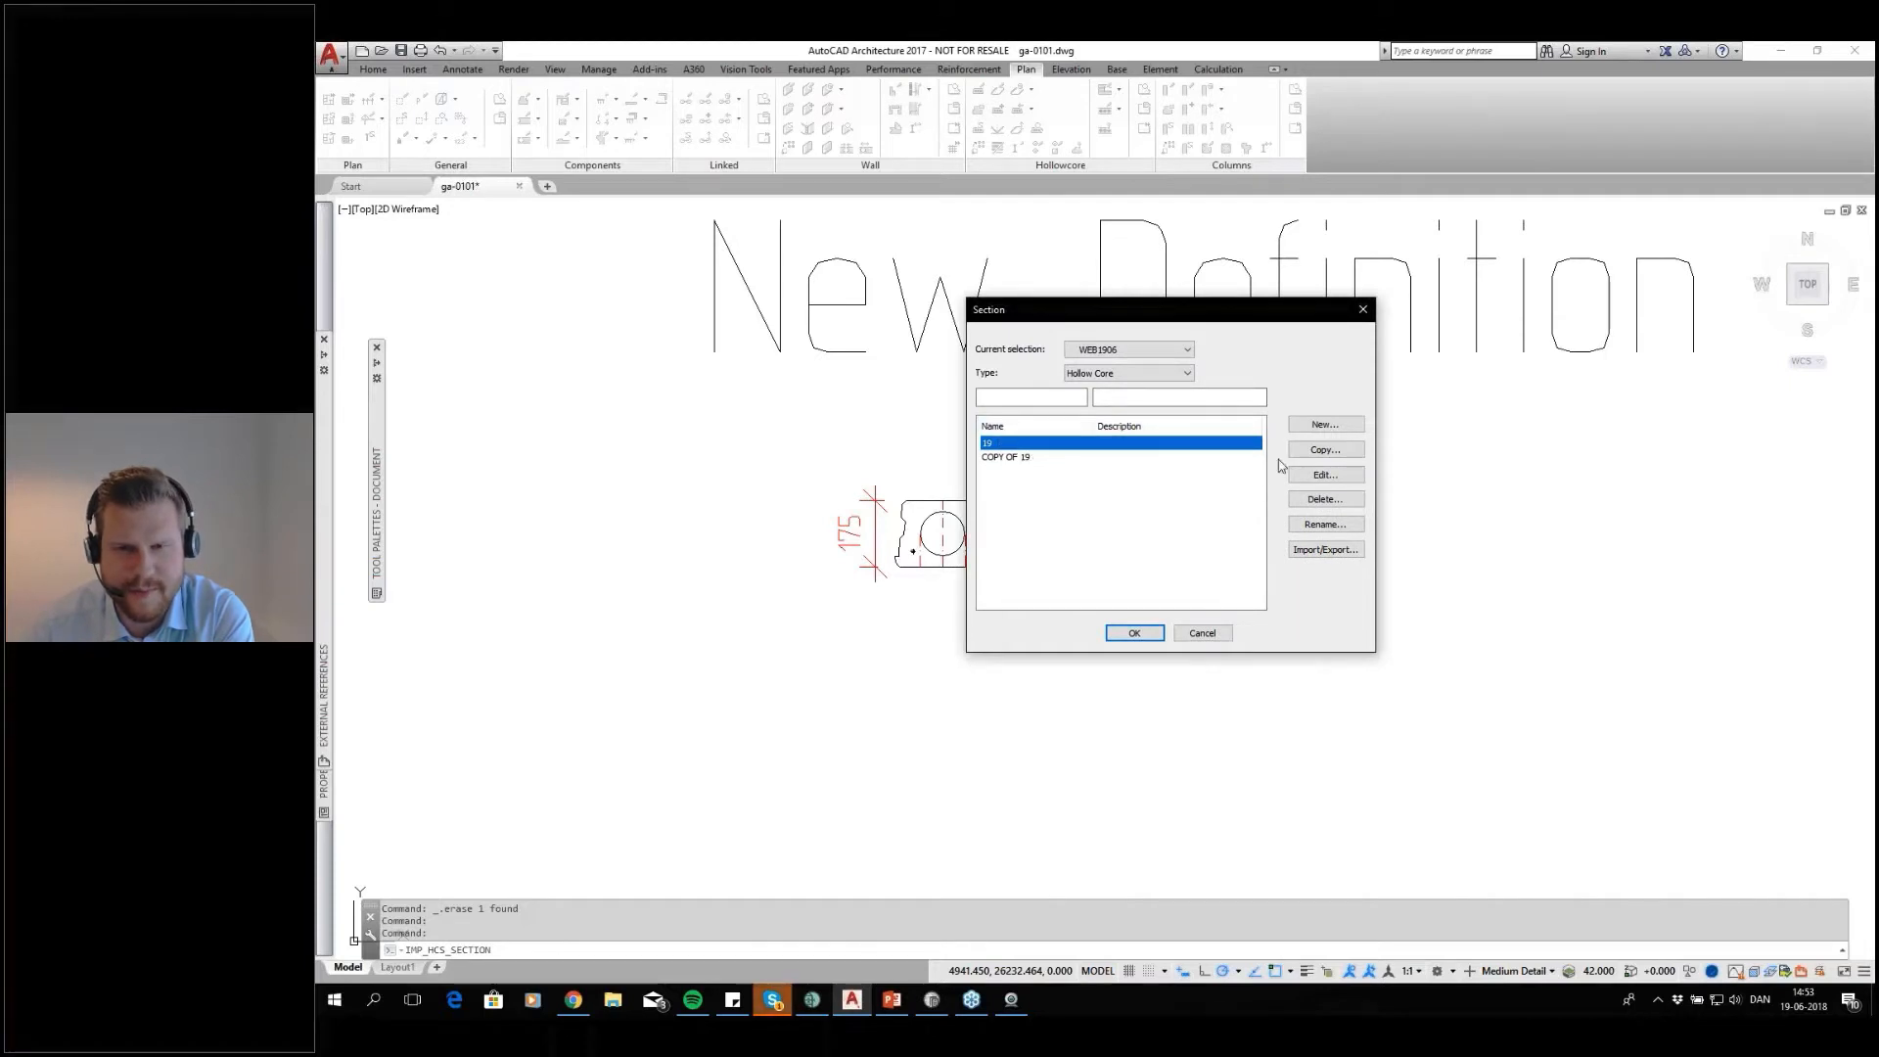
left_click(1327, 450)
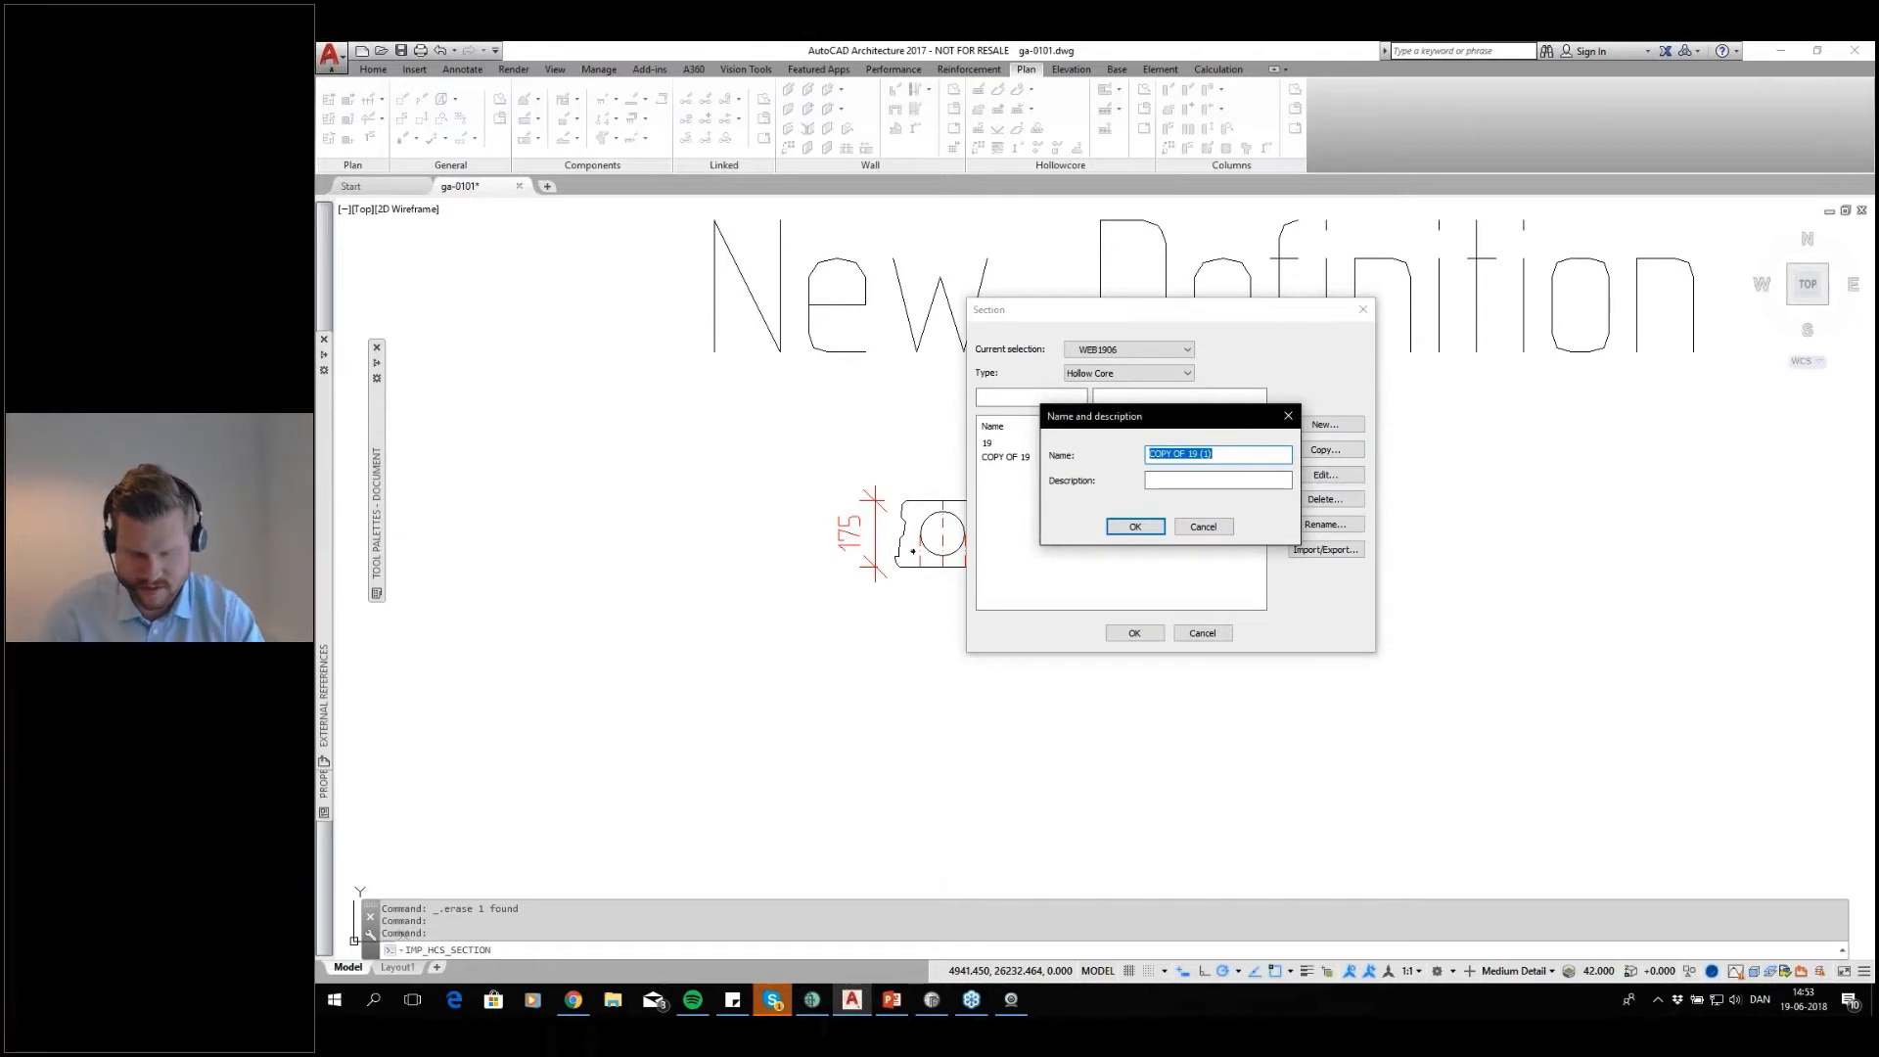
type("175")
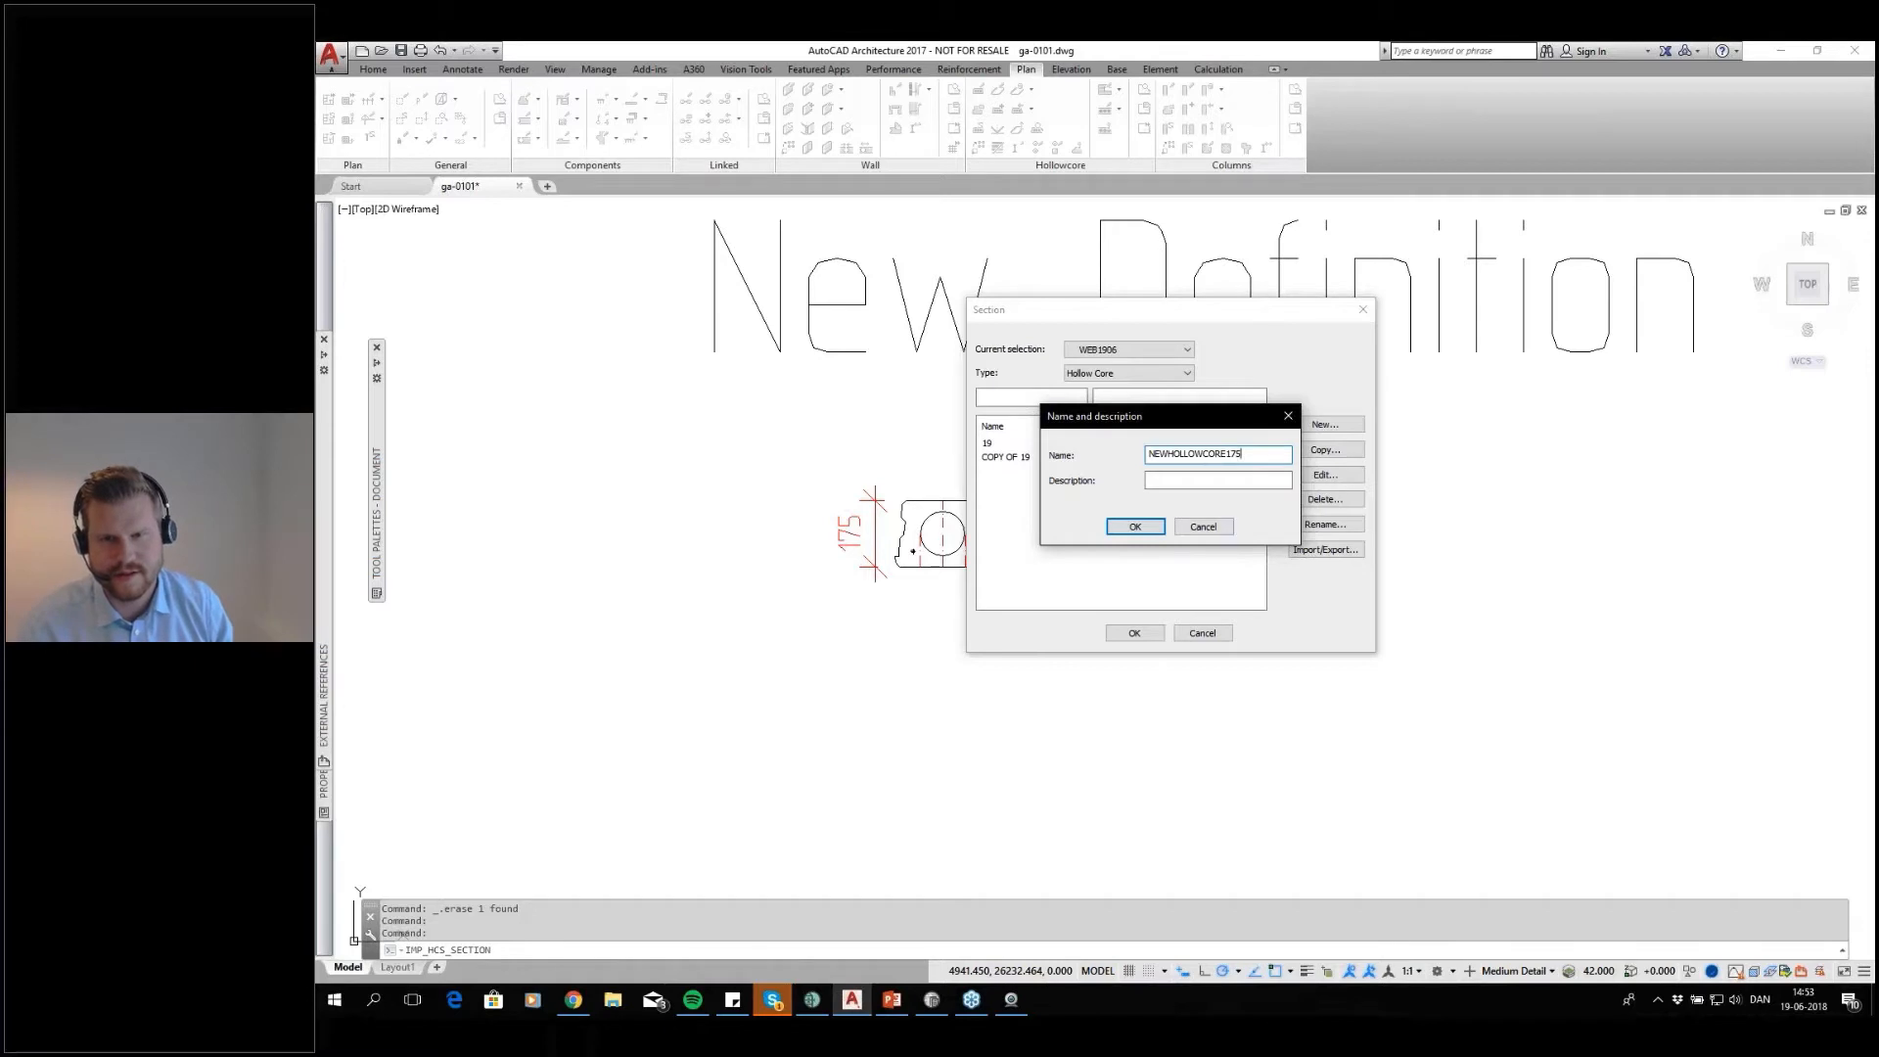
left_click(1249, 479)
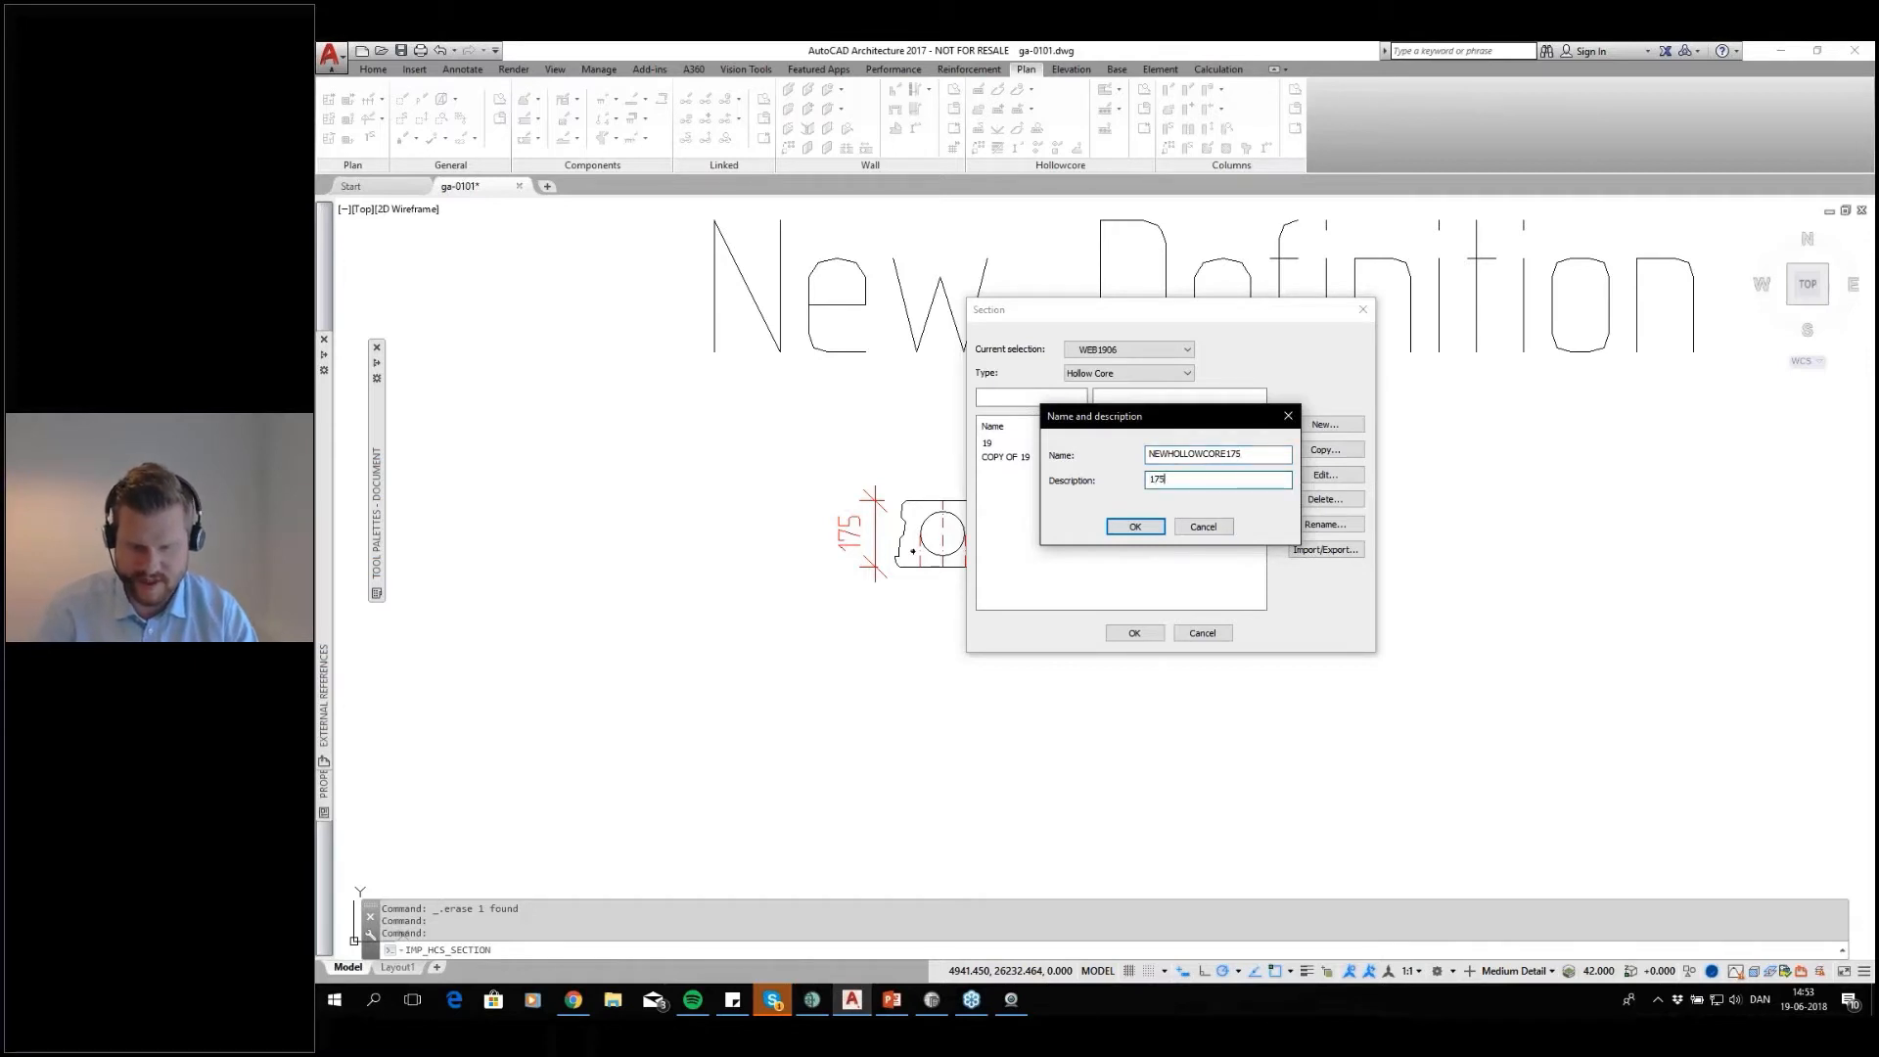
left_click(1145, 531)
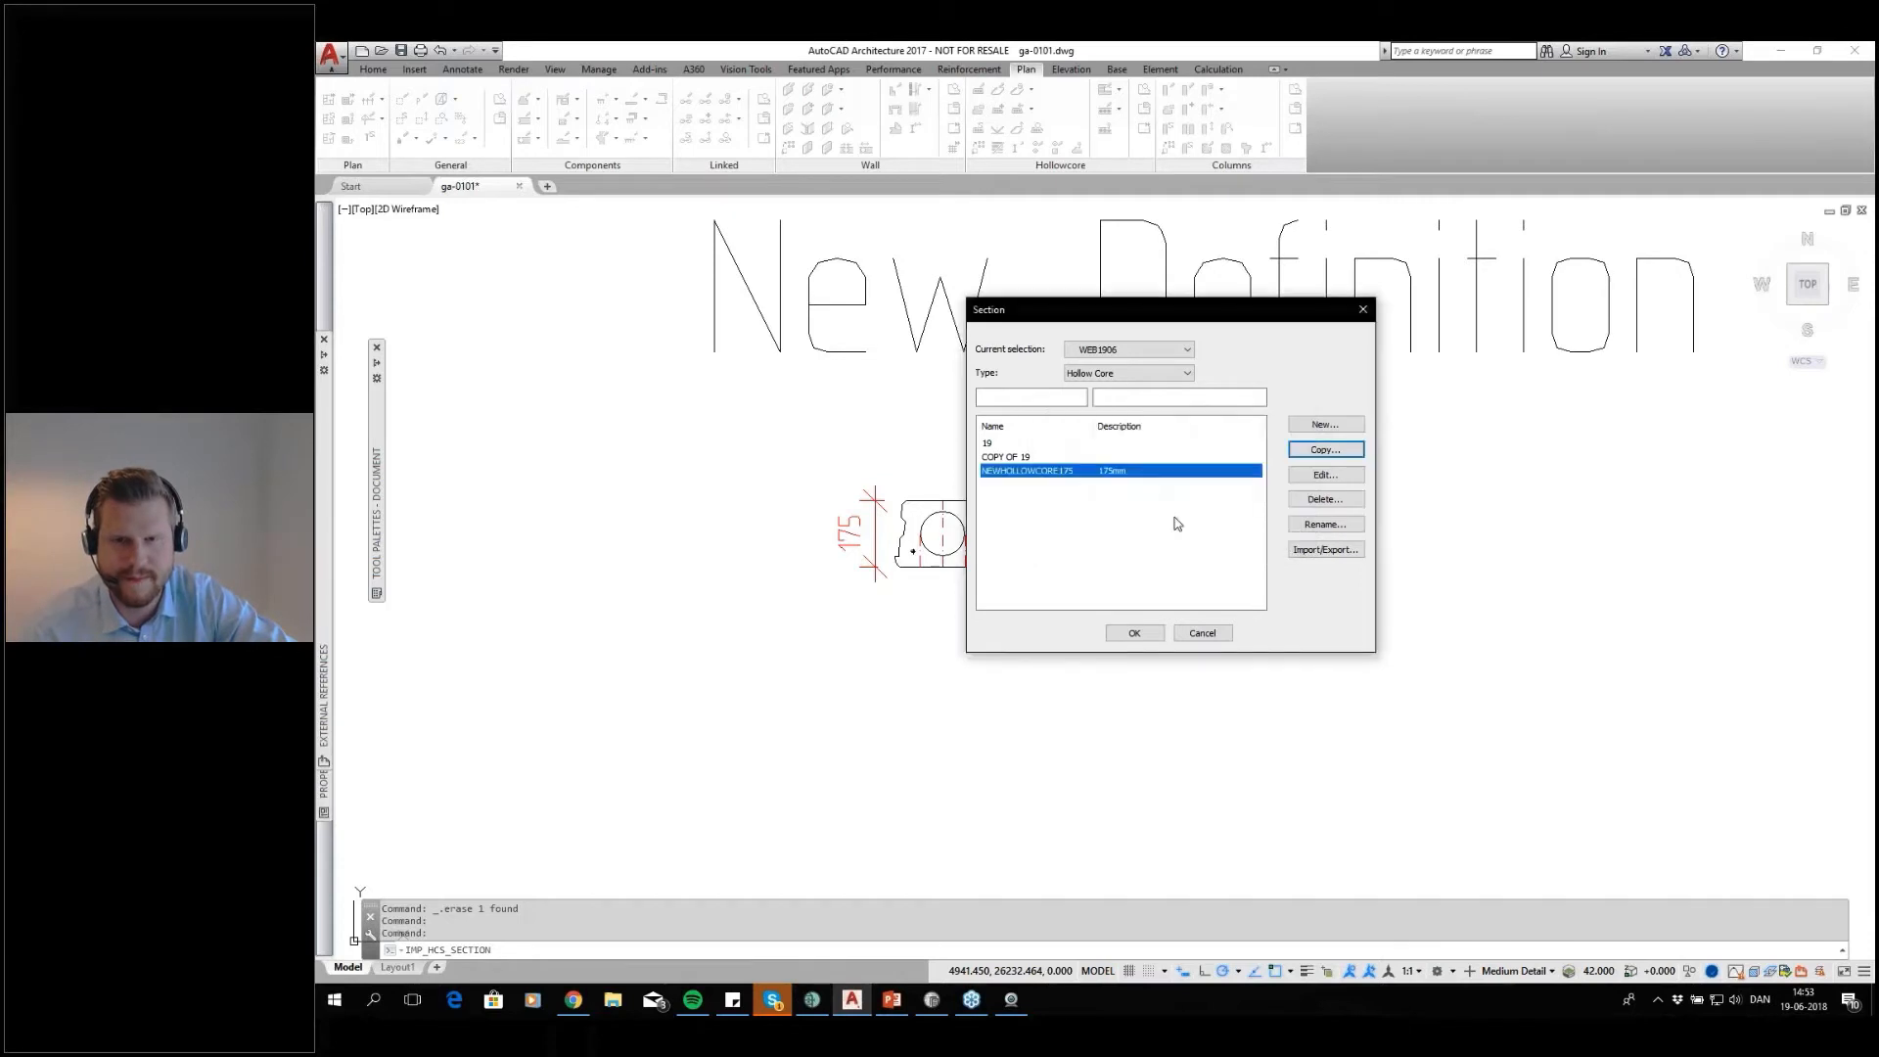
Edit NEWHOLLOWCORE175 to take its section geometry, cores and strand positions from the drawn 175 mm cross-section
left_click(1323, 476)
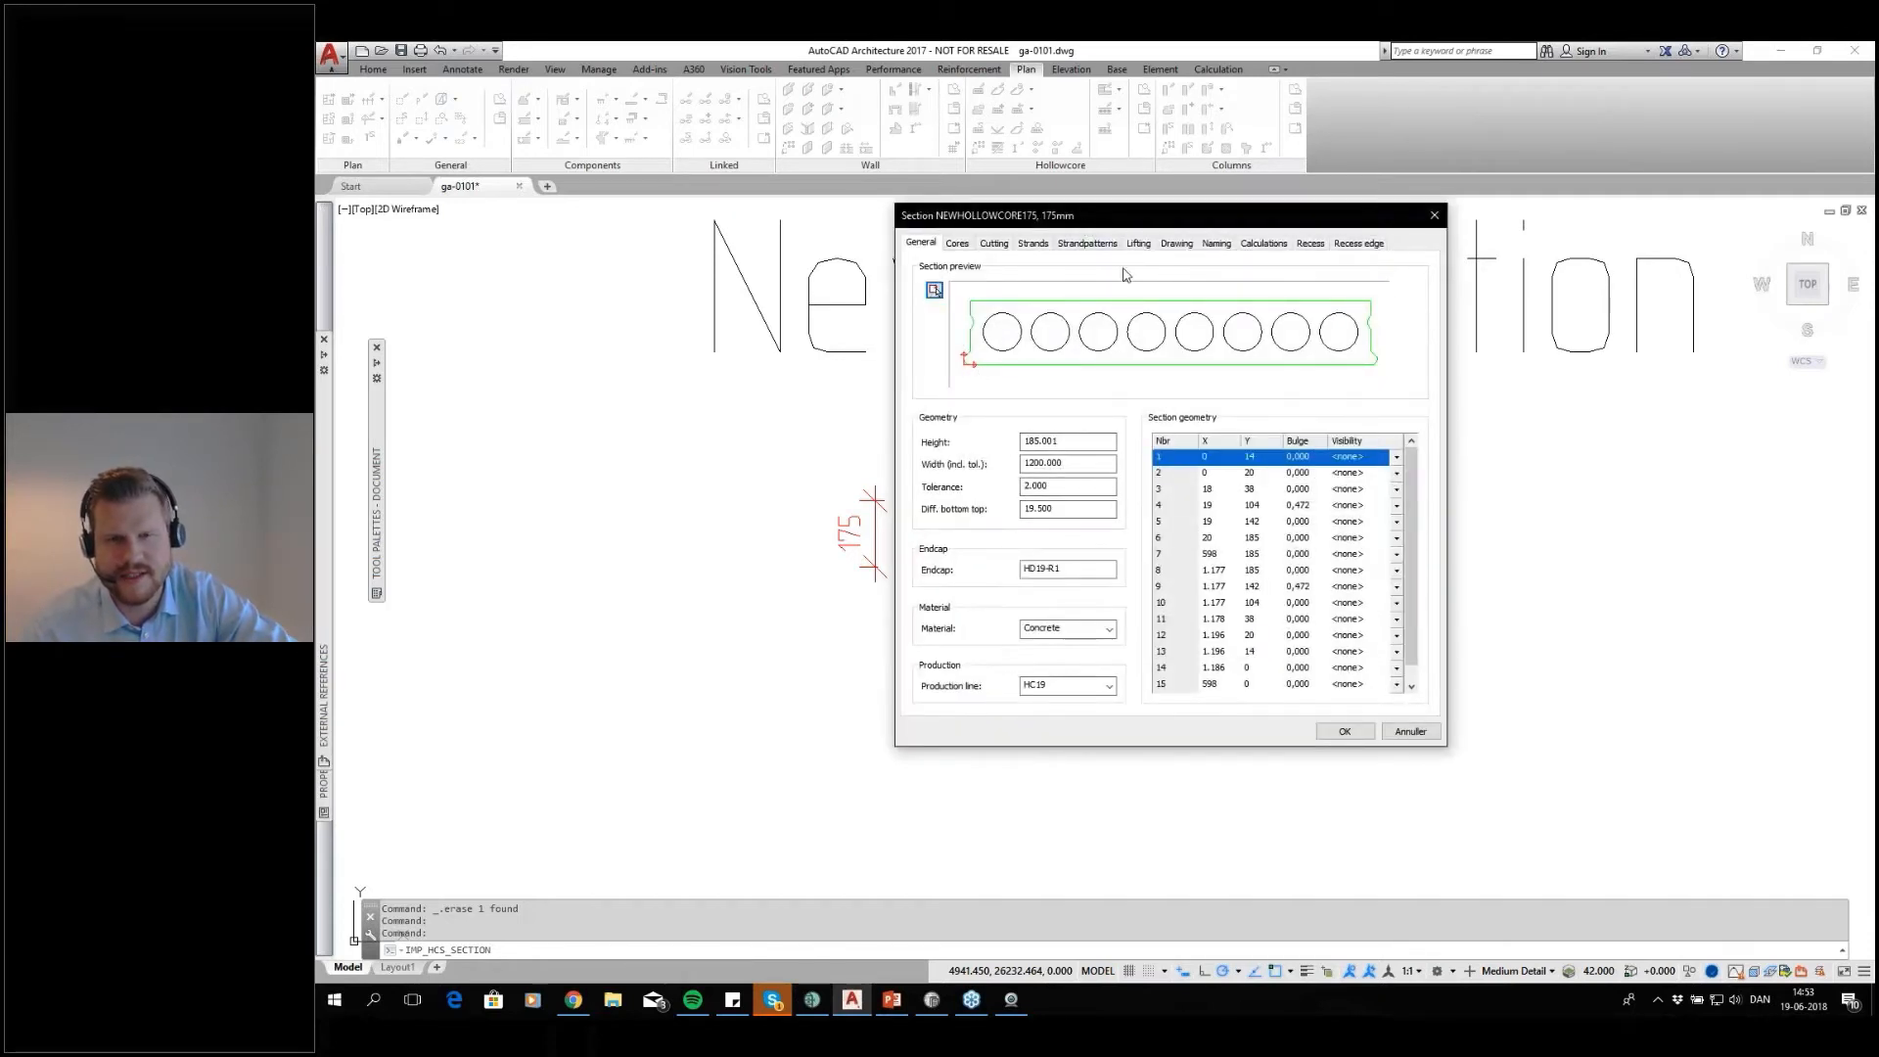
left_click(933, 292)
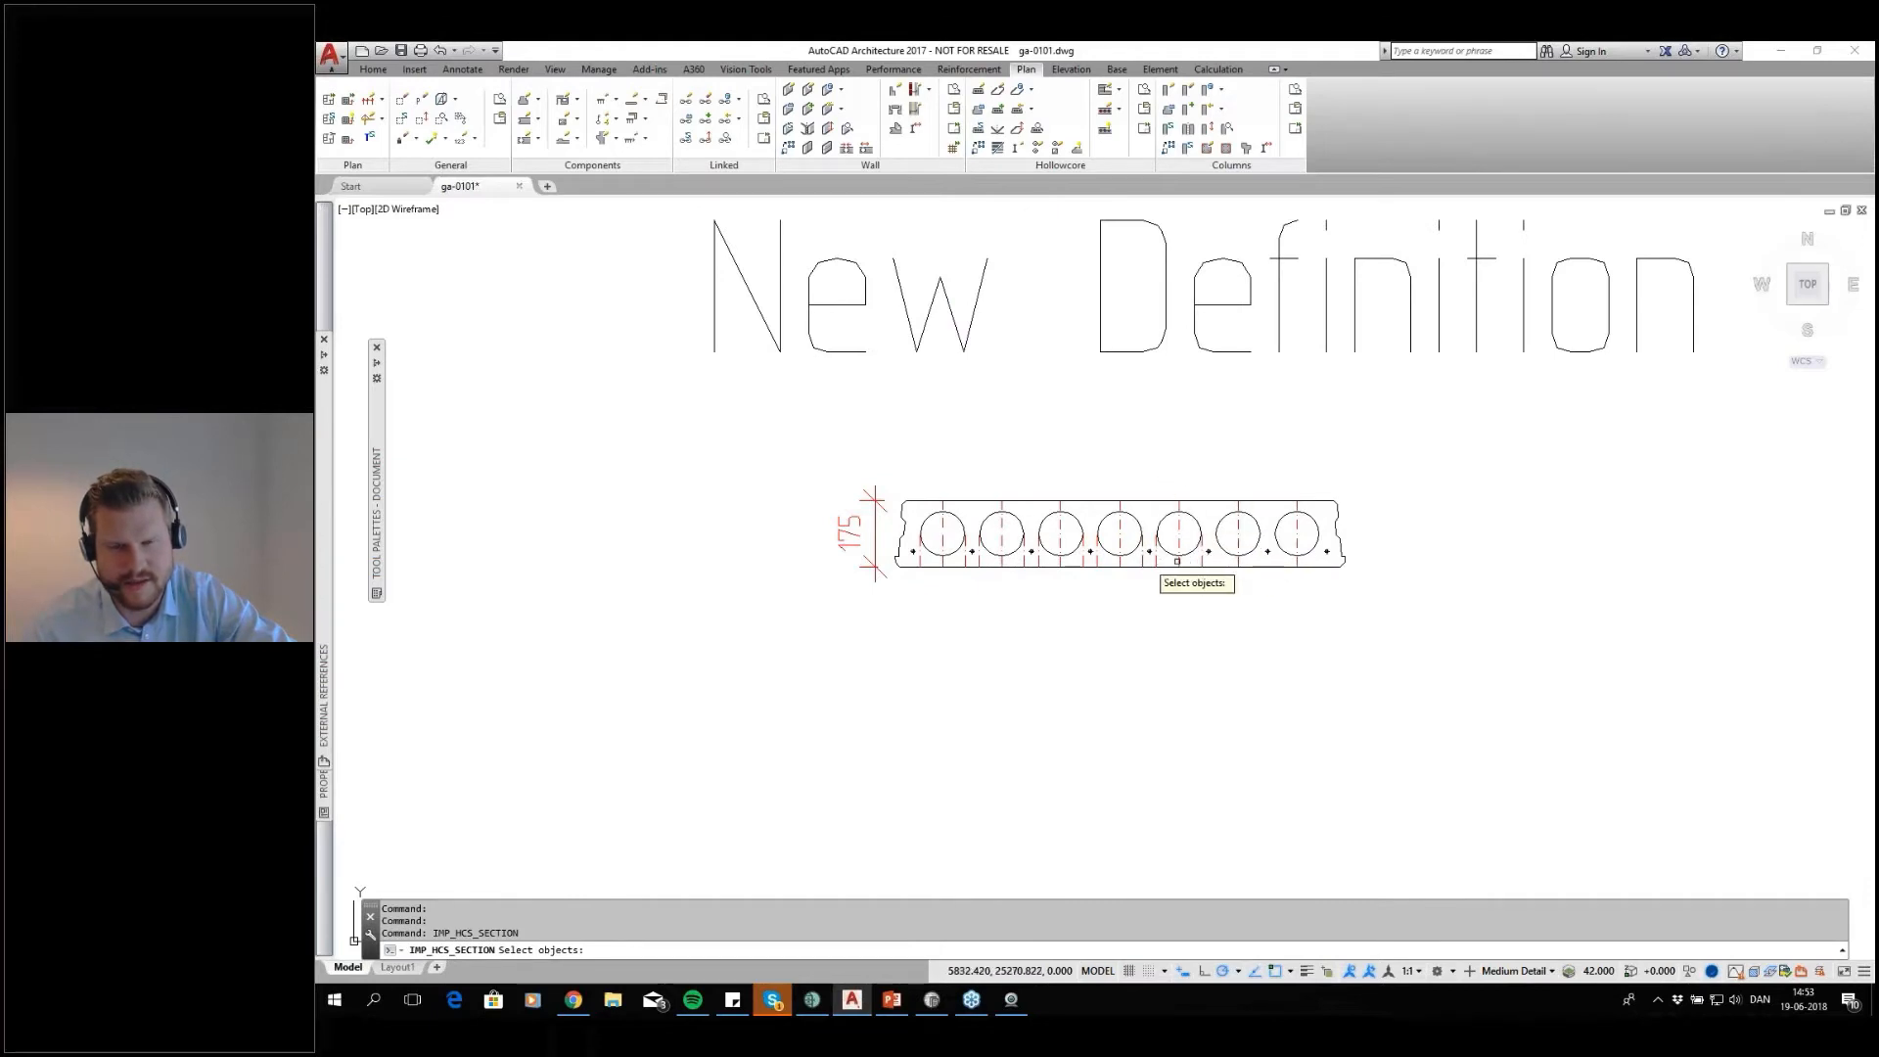
left_click(1407, 470)
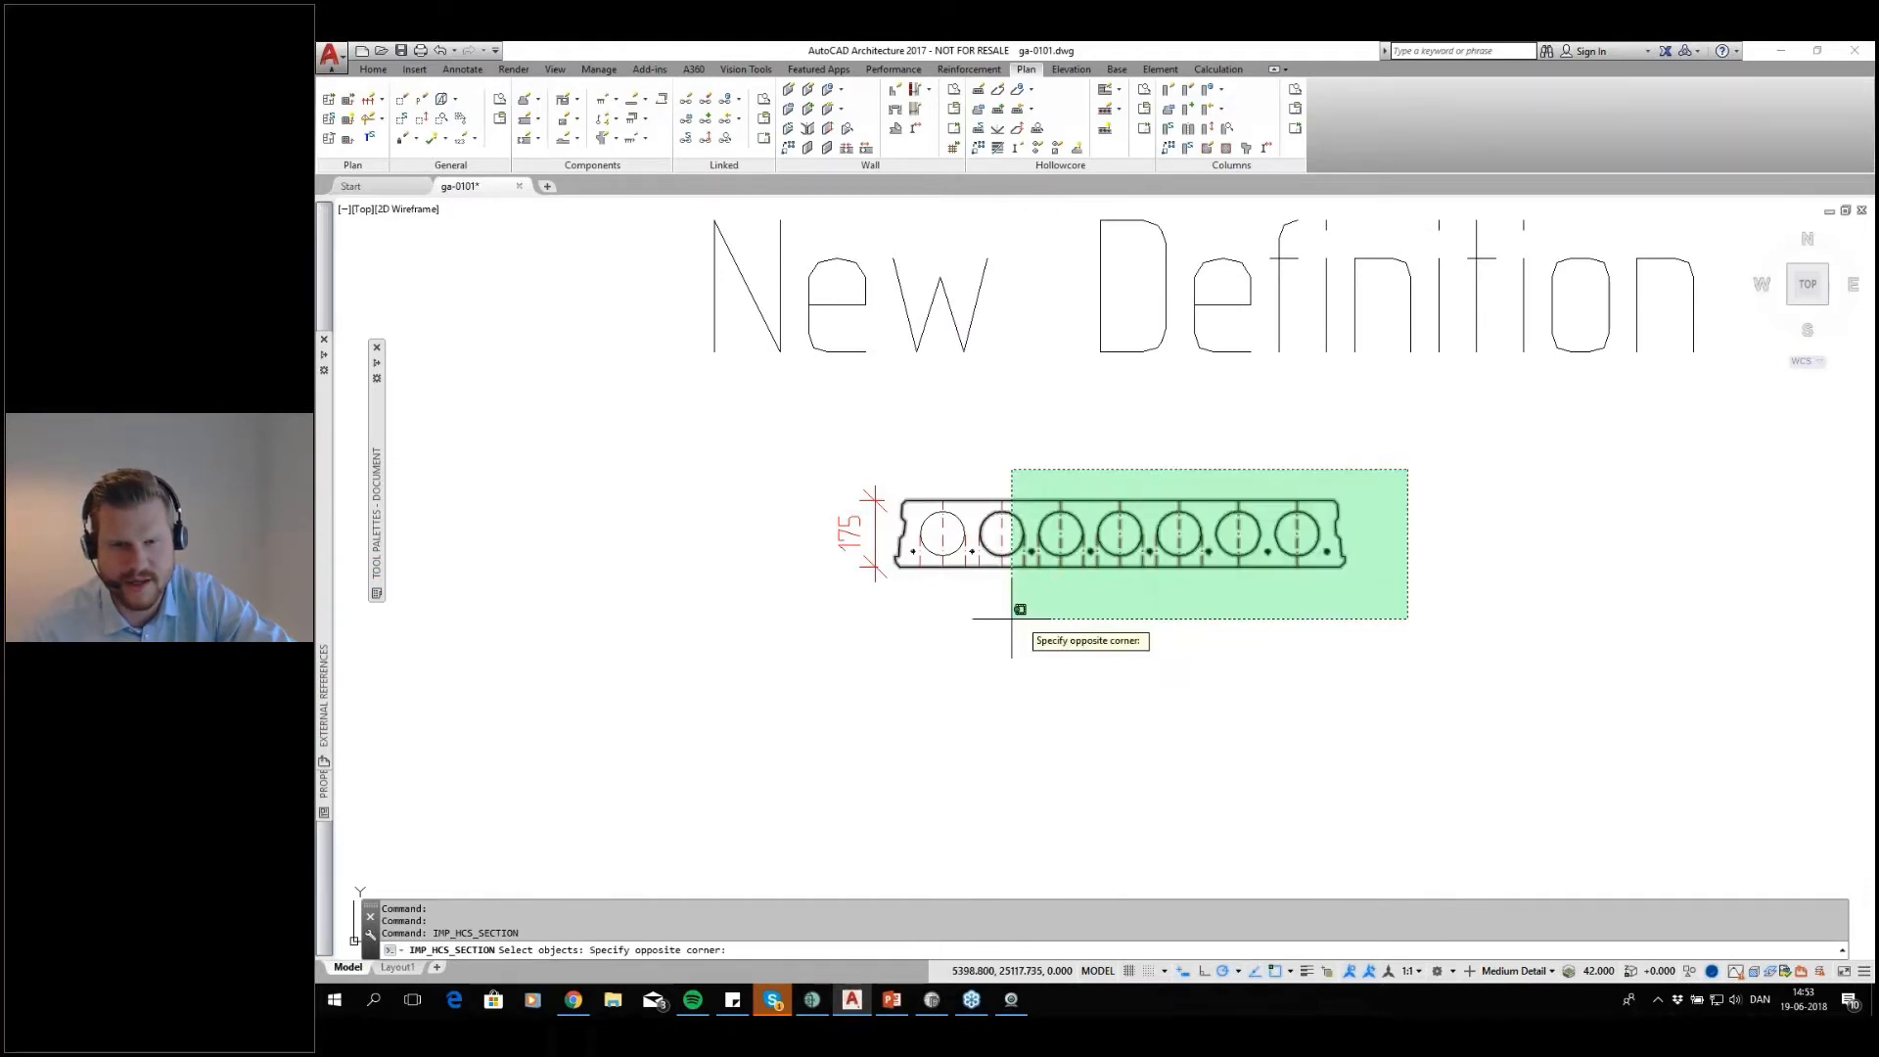
left_click(908, 634)
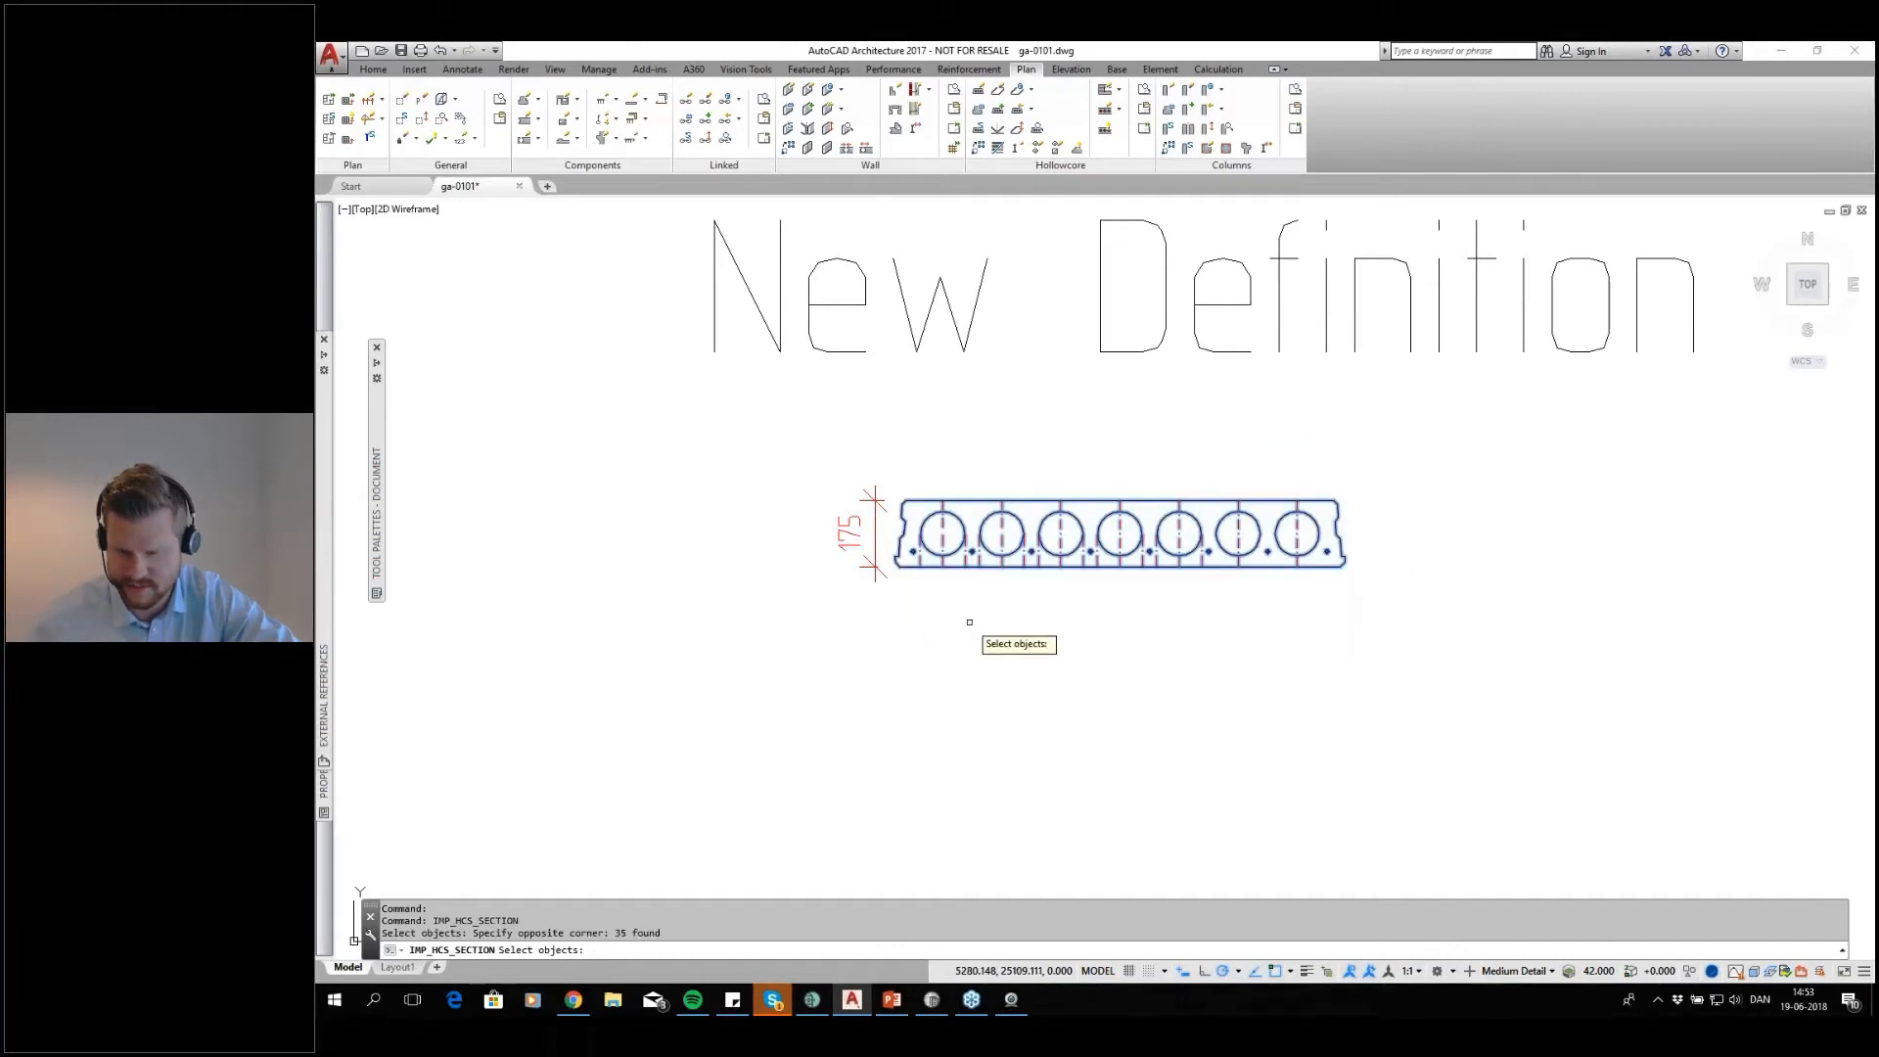
key("Return")
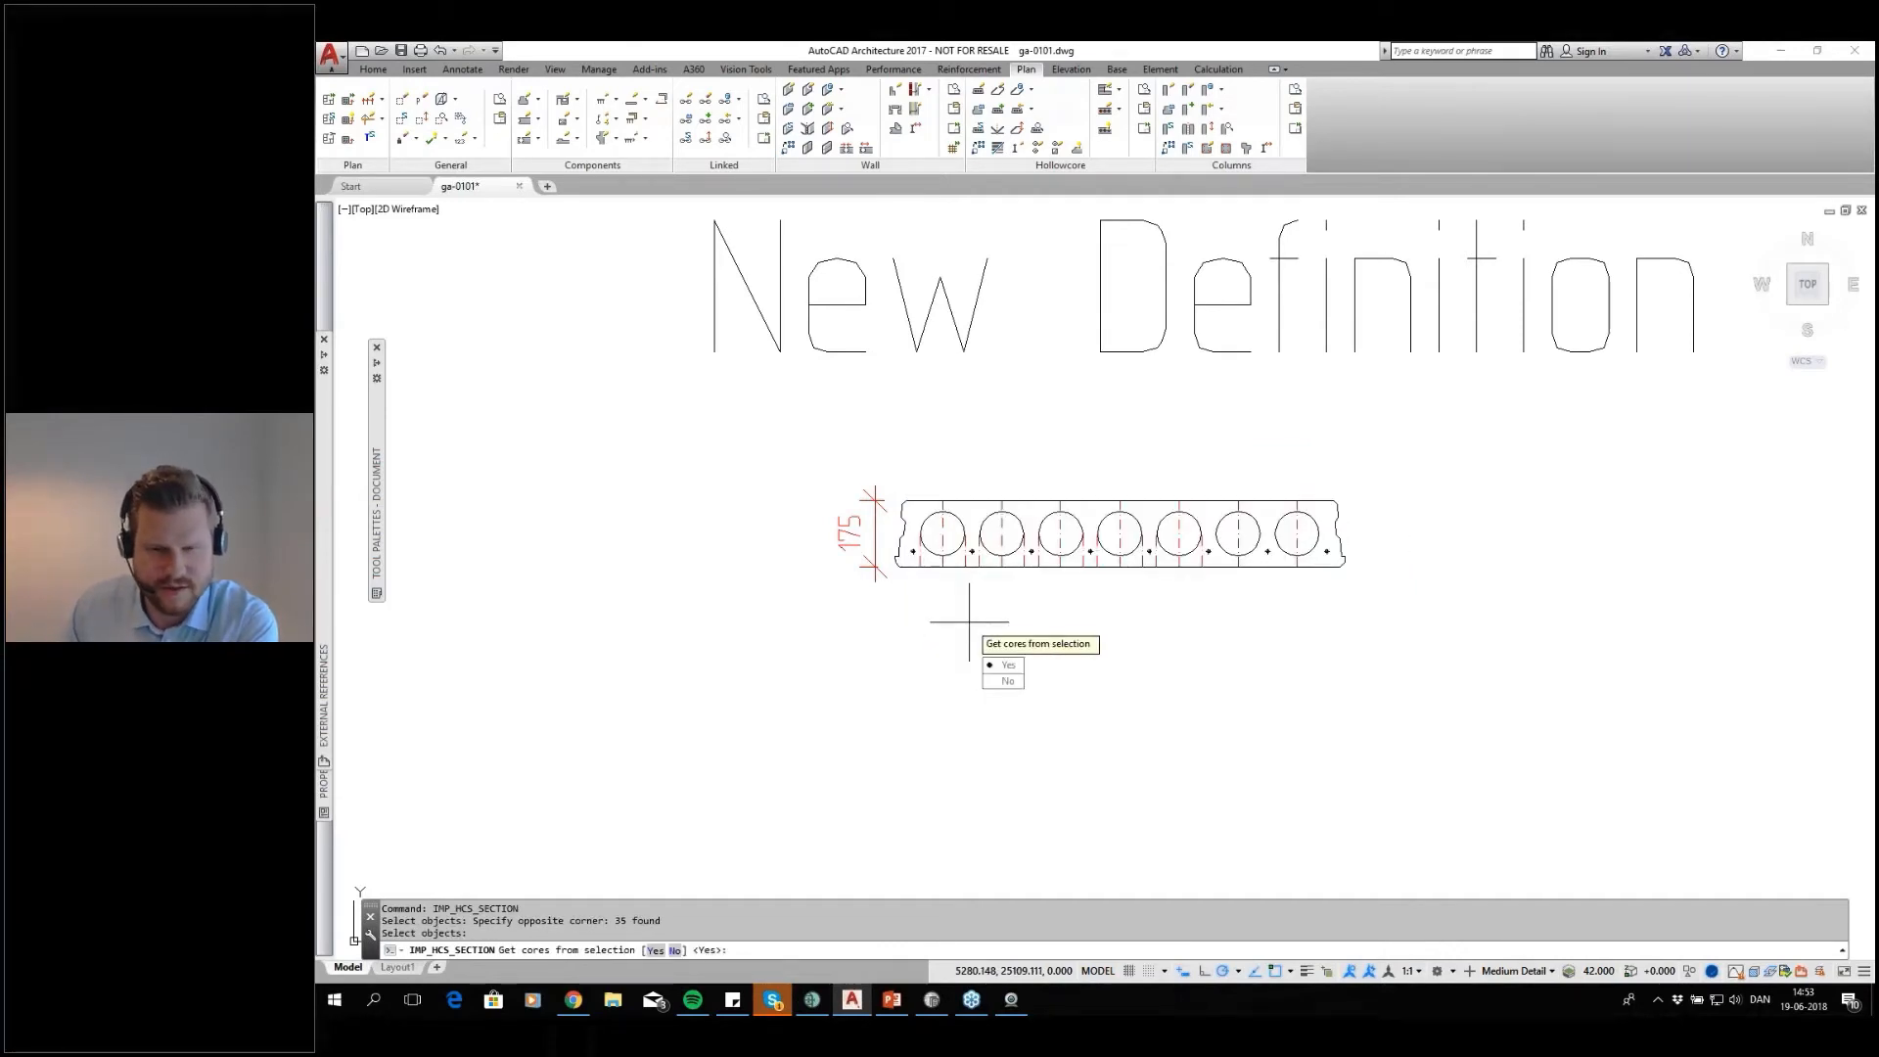
key("Return")
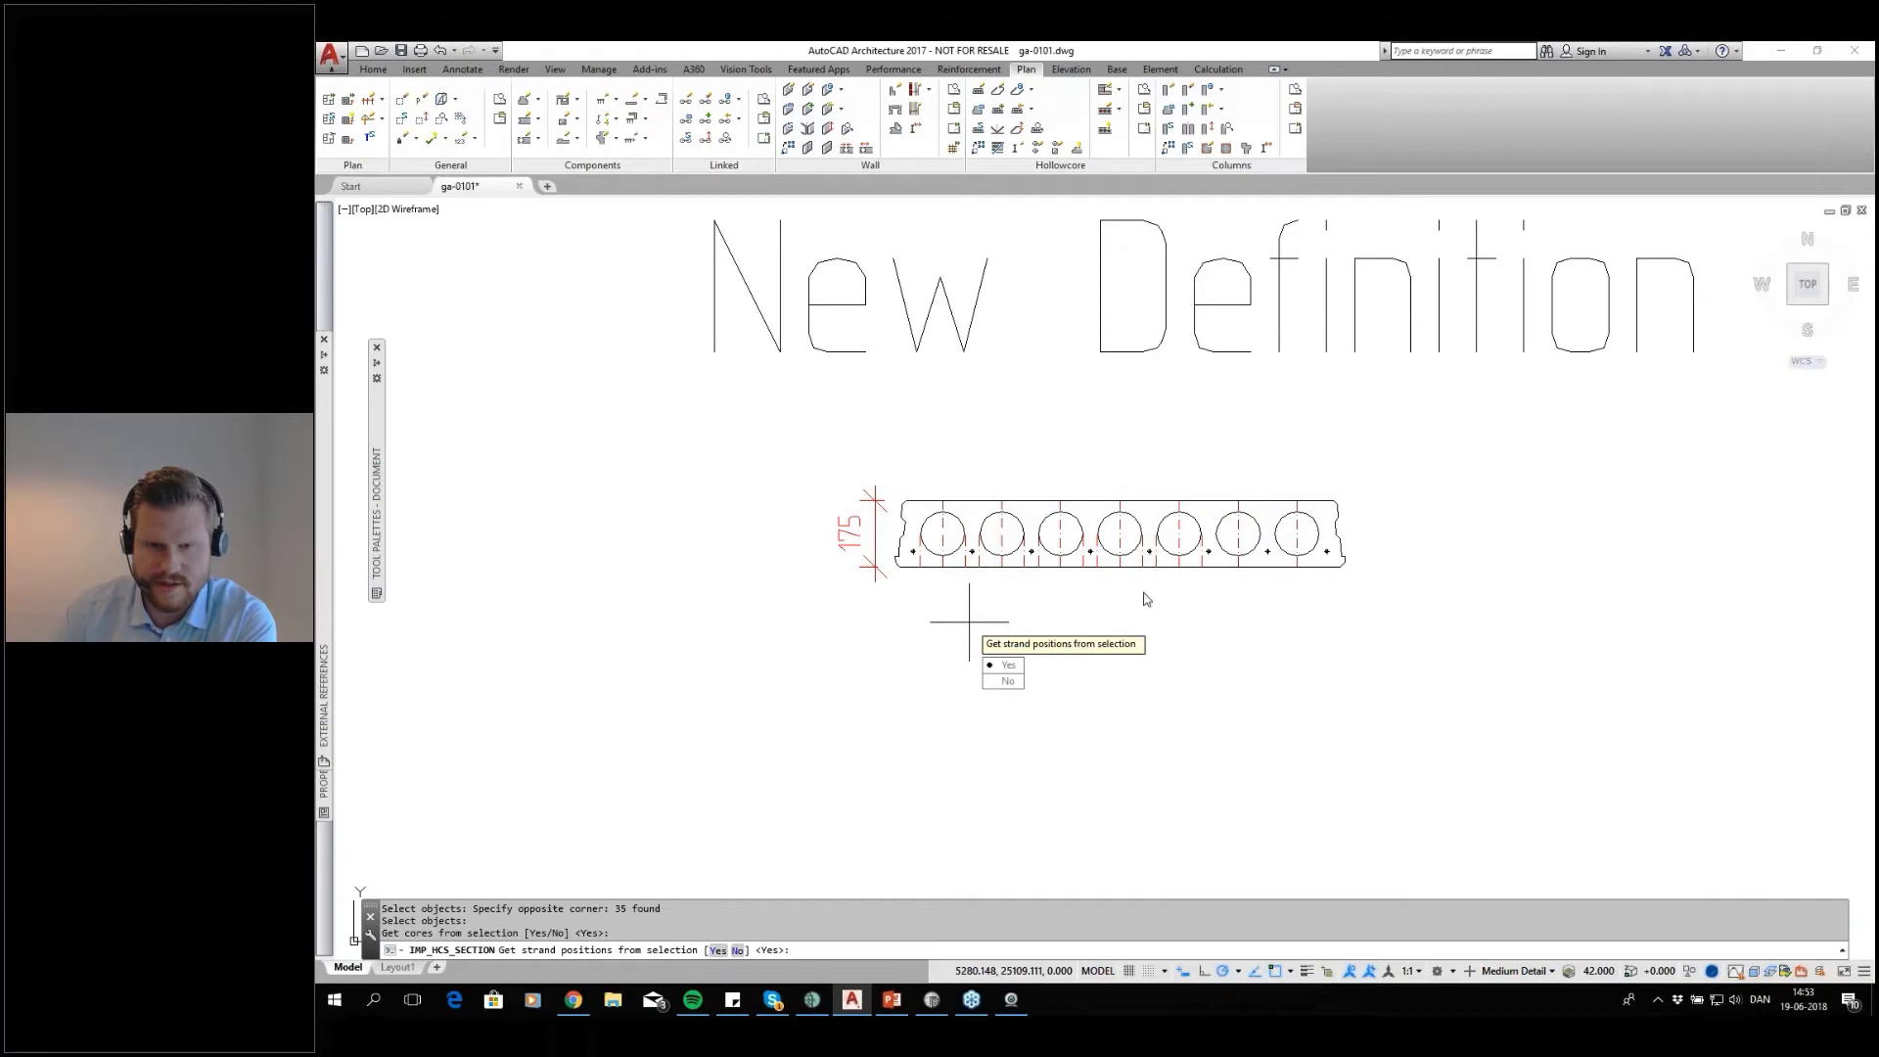
key("Return")
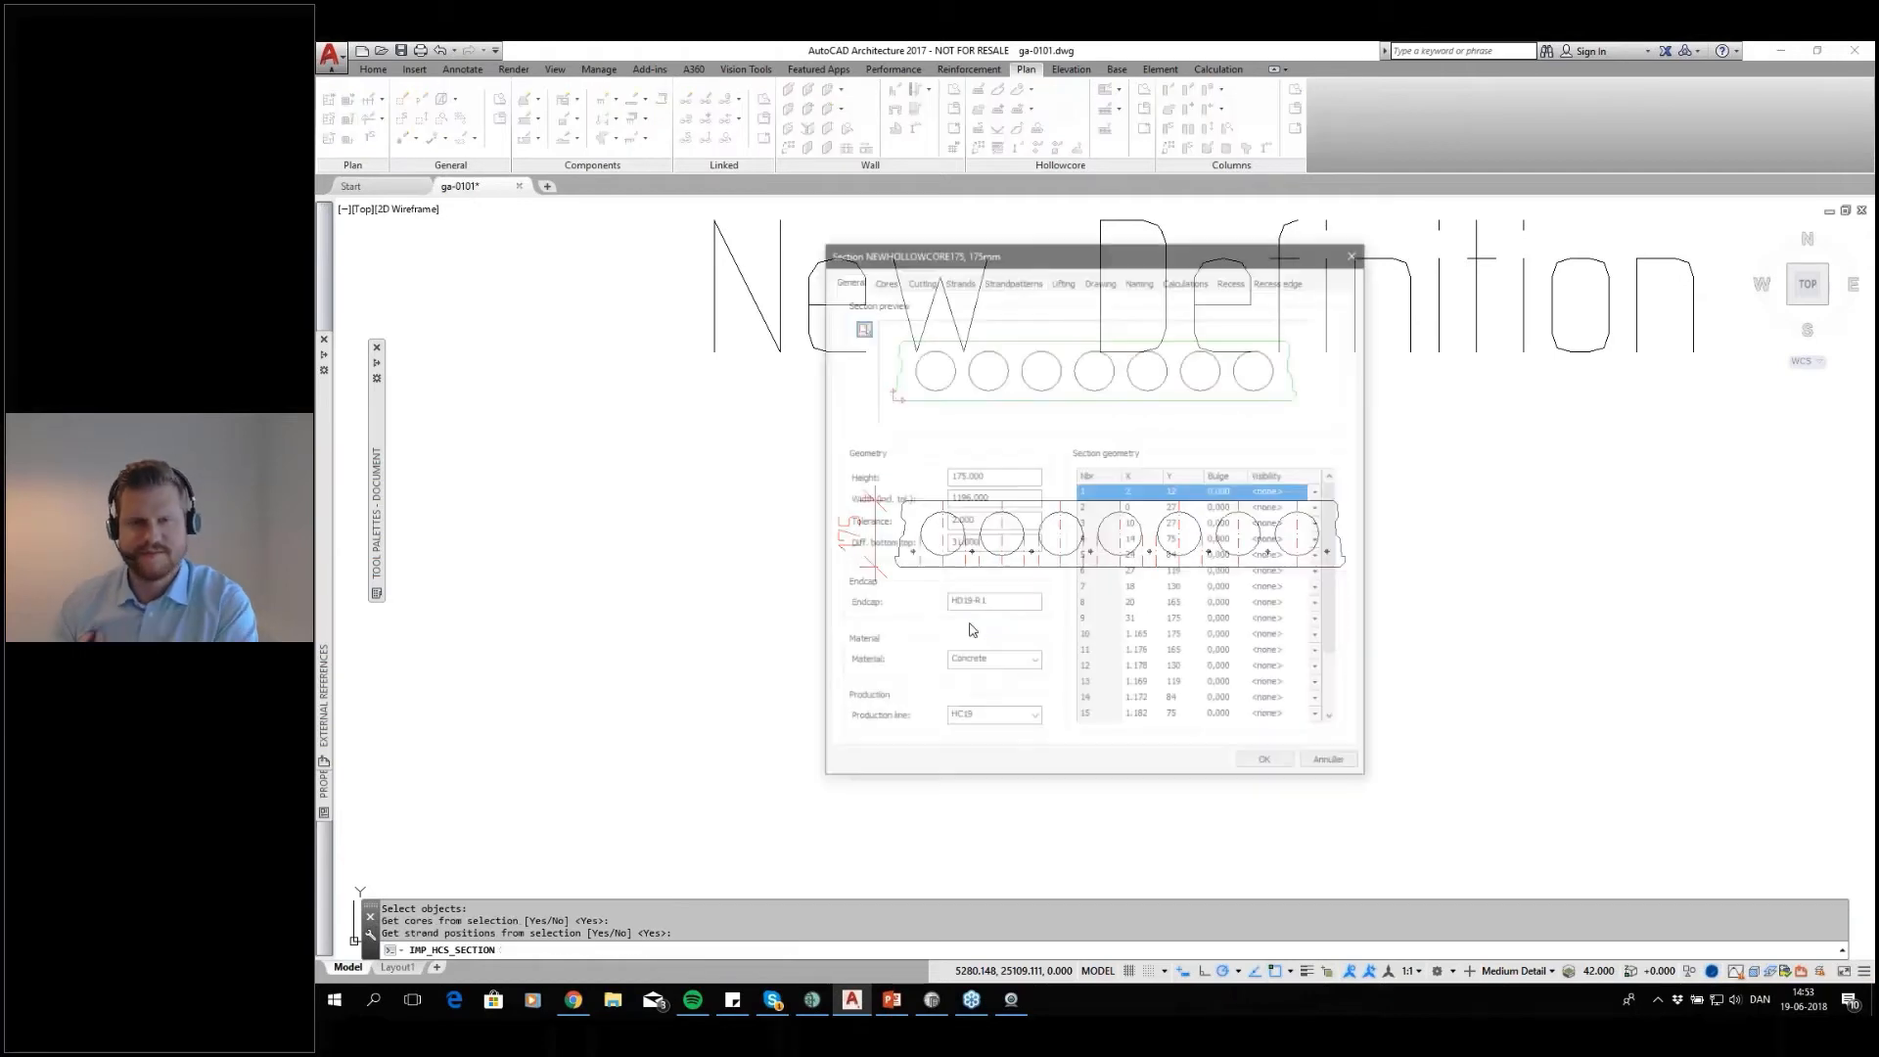
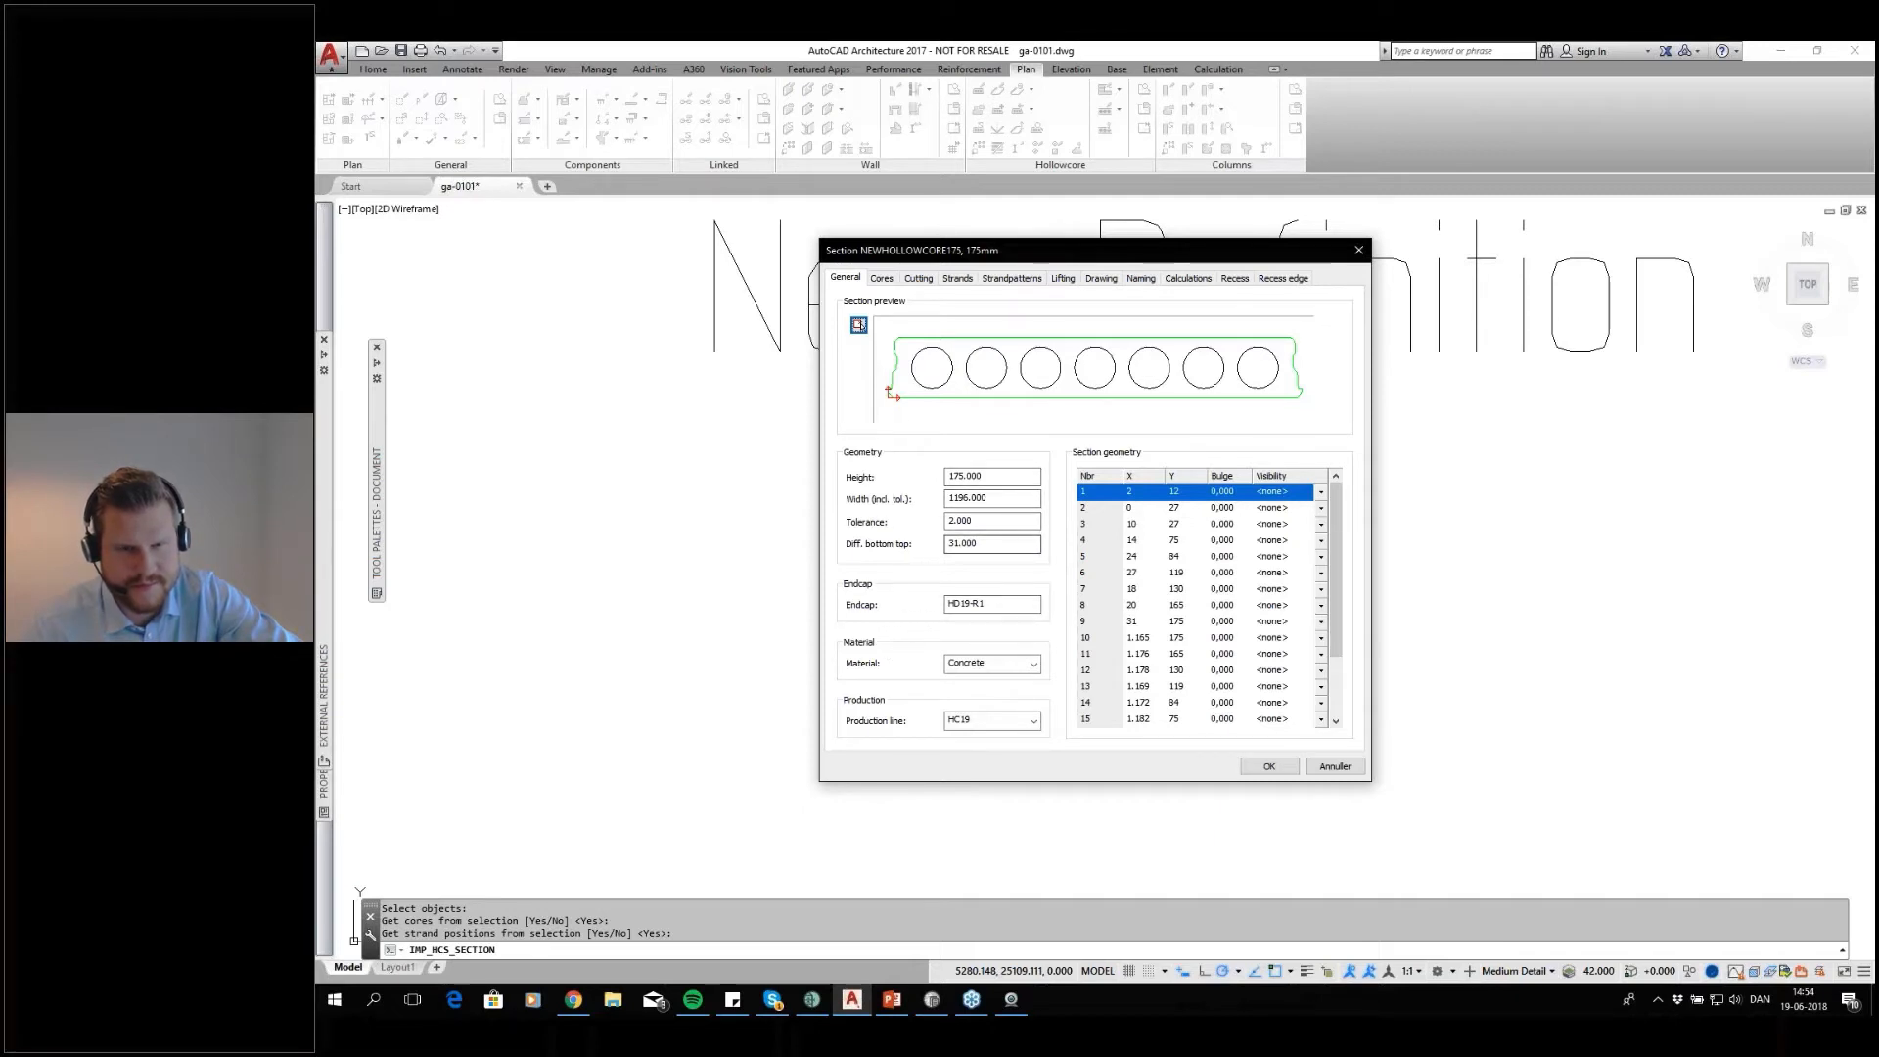
Redefine NEWHOLLOWCORE175's preferred cutting zones from the drawing, picking the insertion point and the start and end of five zones
left_click(883, 281)
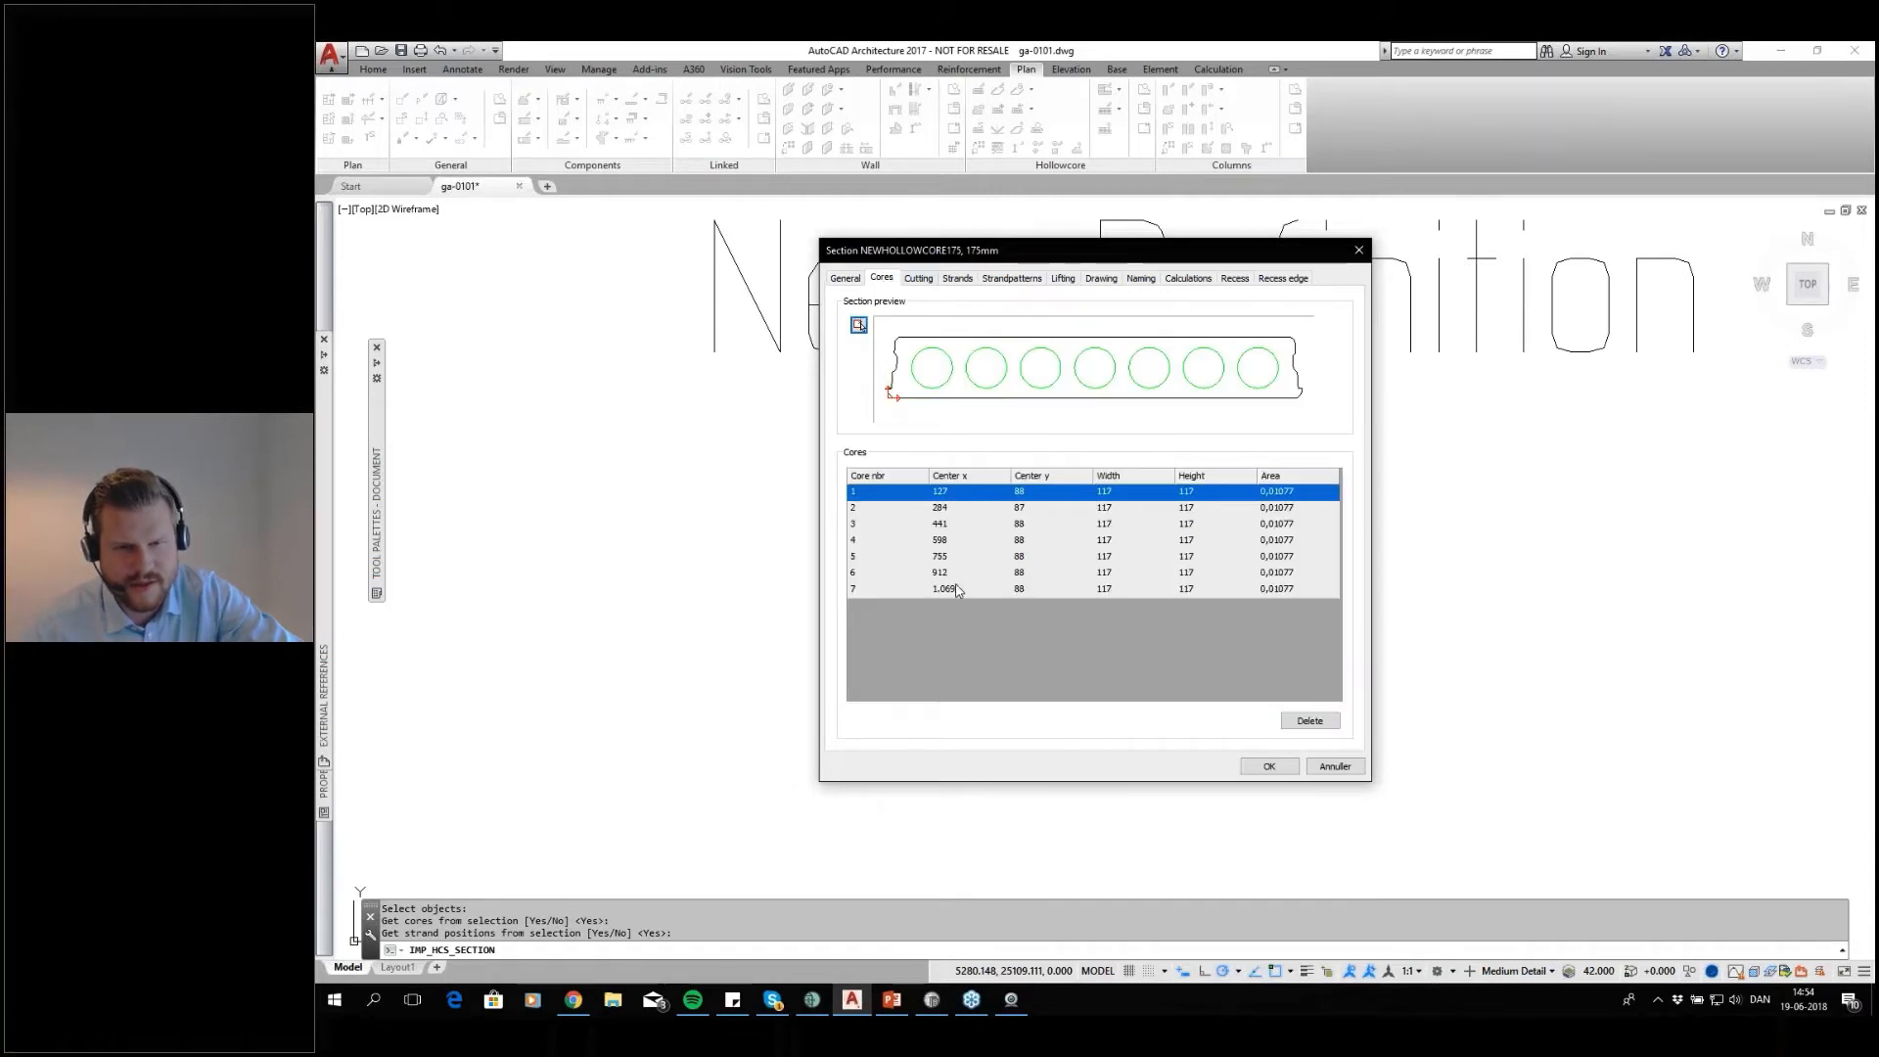
left_click(919, 279)
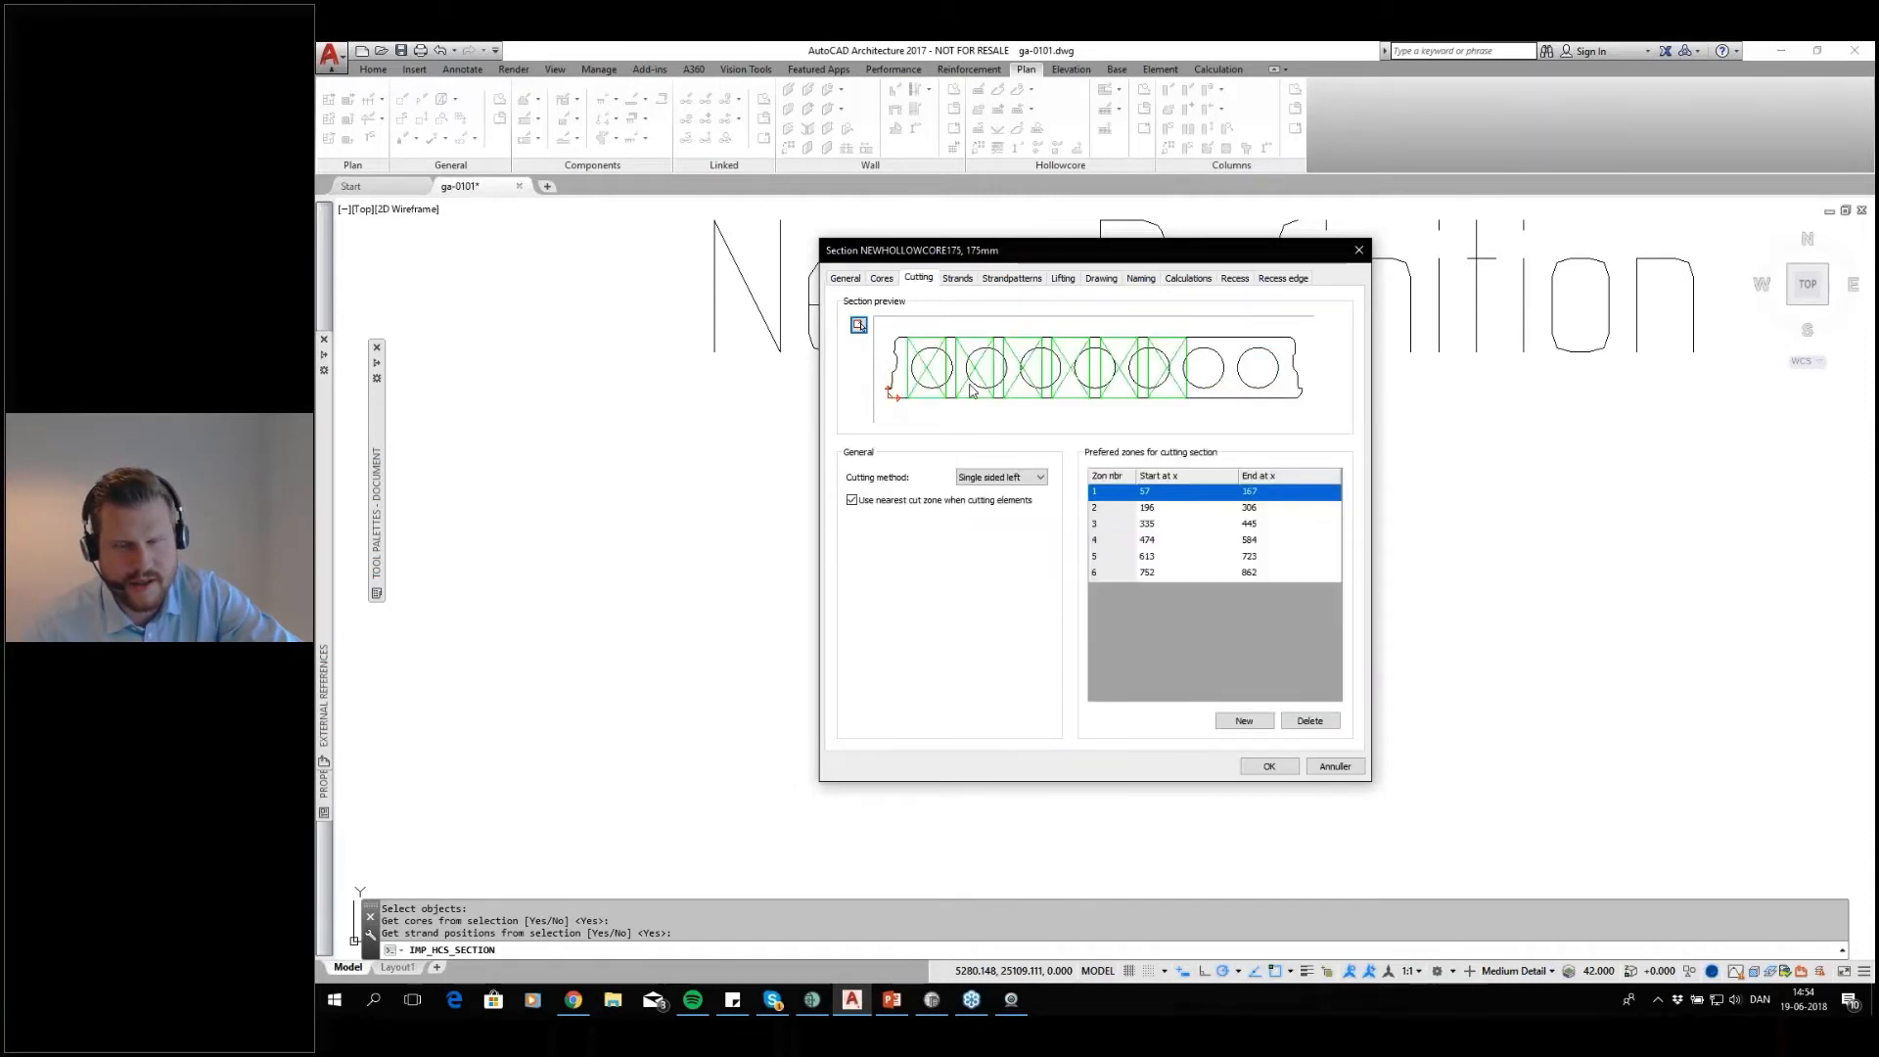
left_click_drag(1047, 262, 1567, 233)
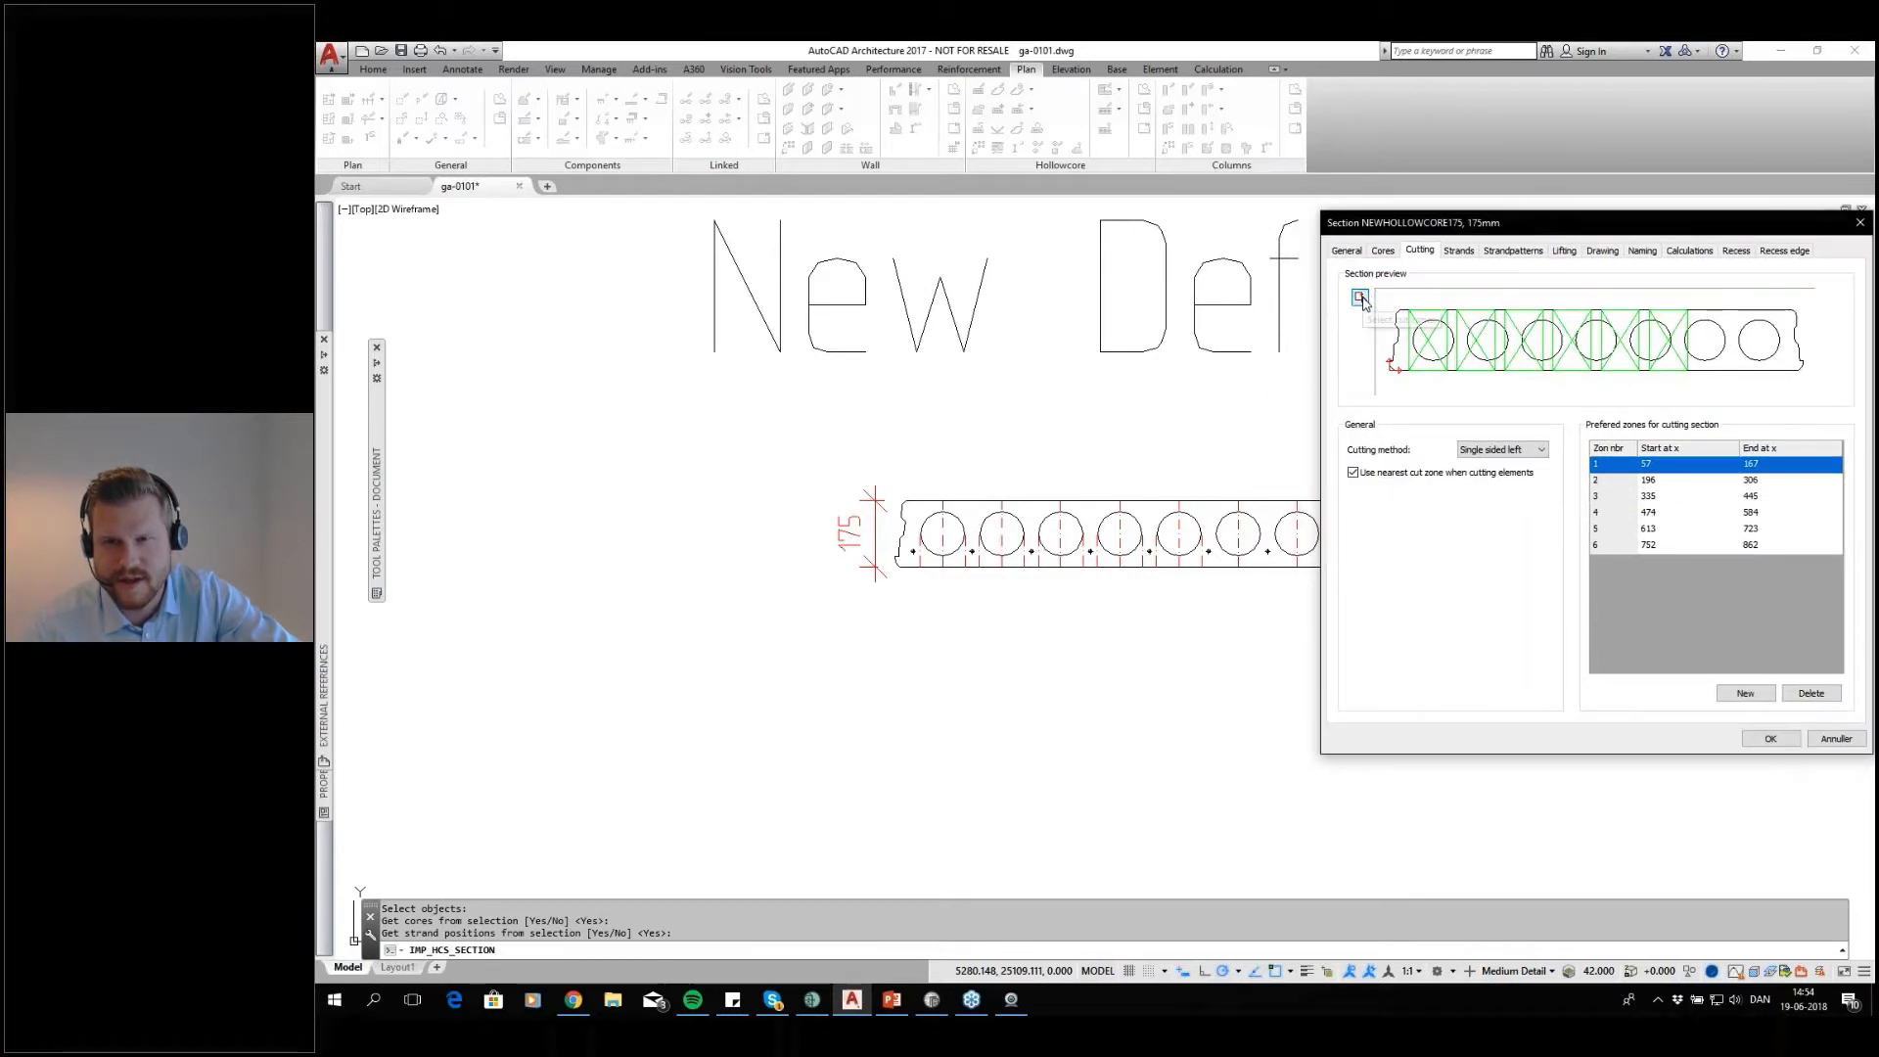
left_click(1360, 298)
scroll(860, 579, "up", 5)
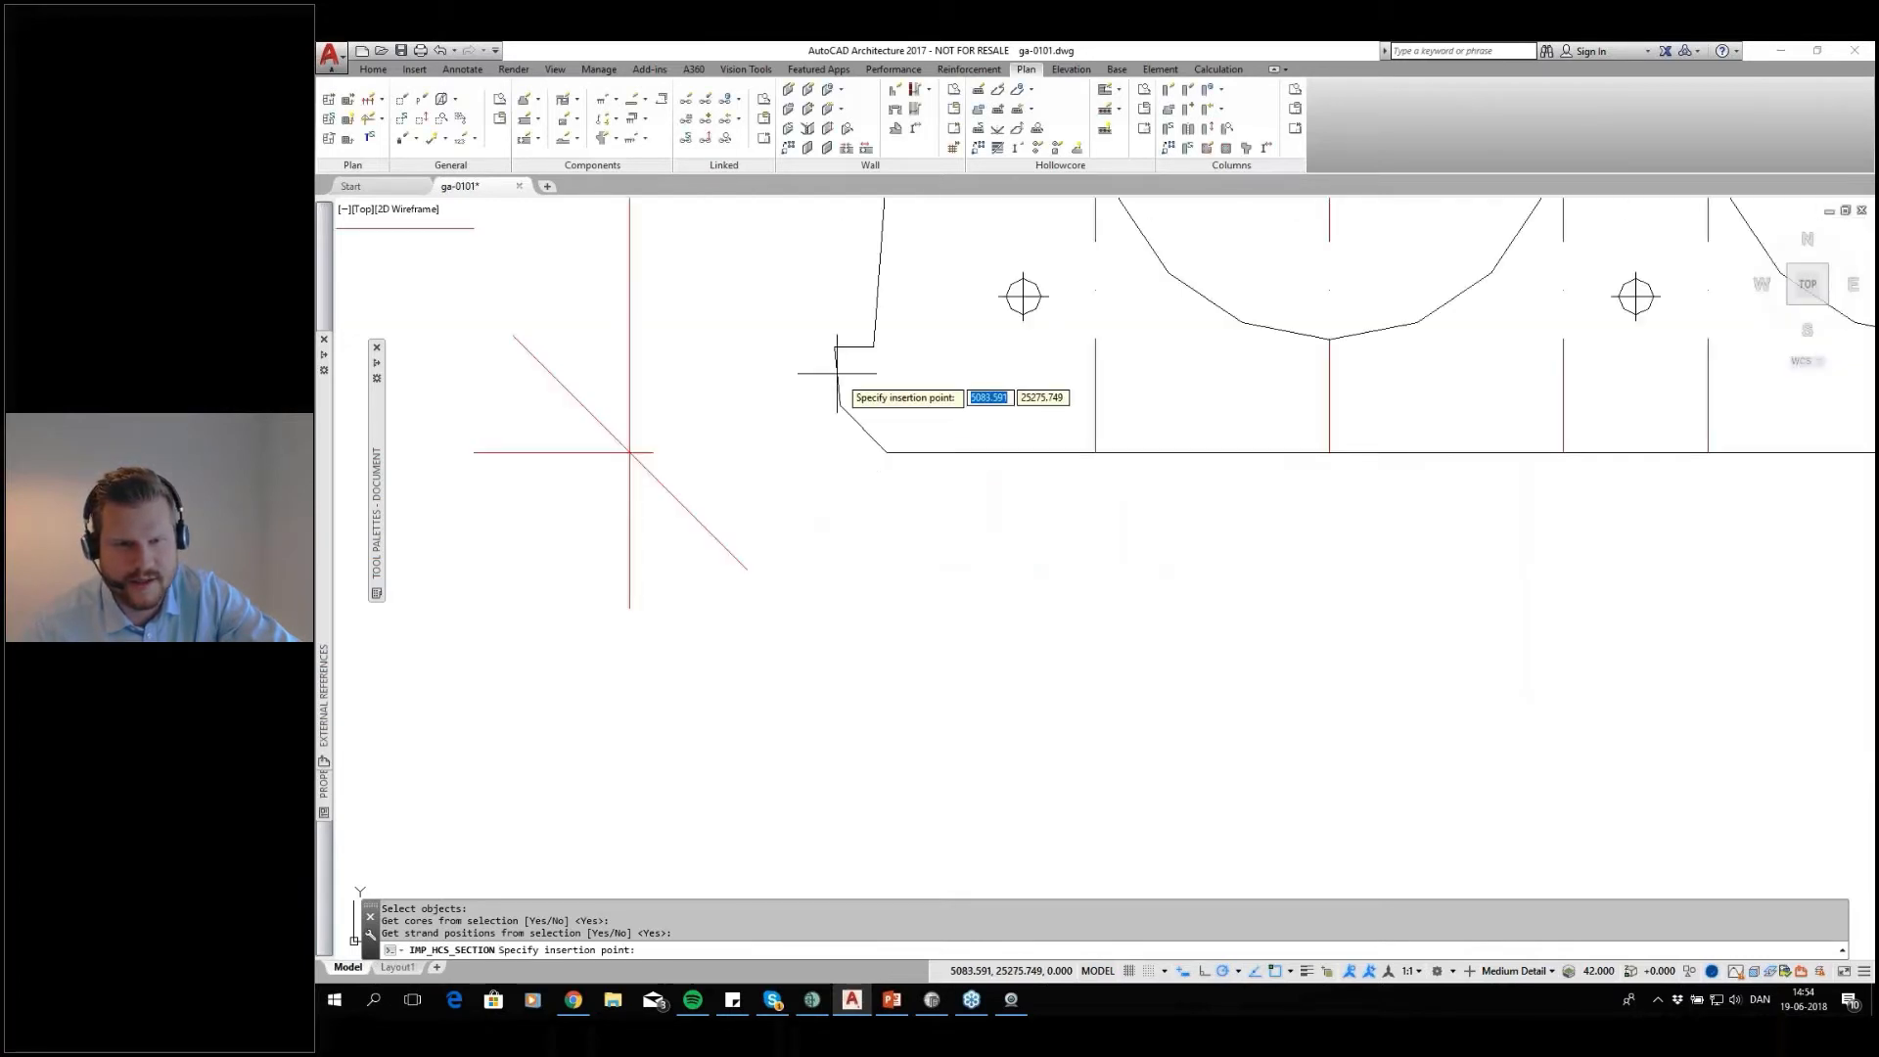
left_click(886, 452)
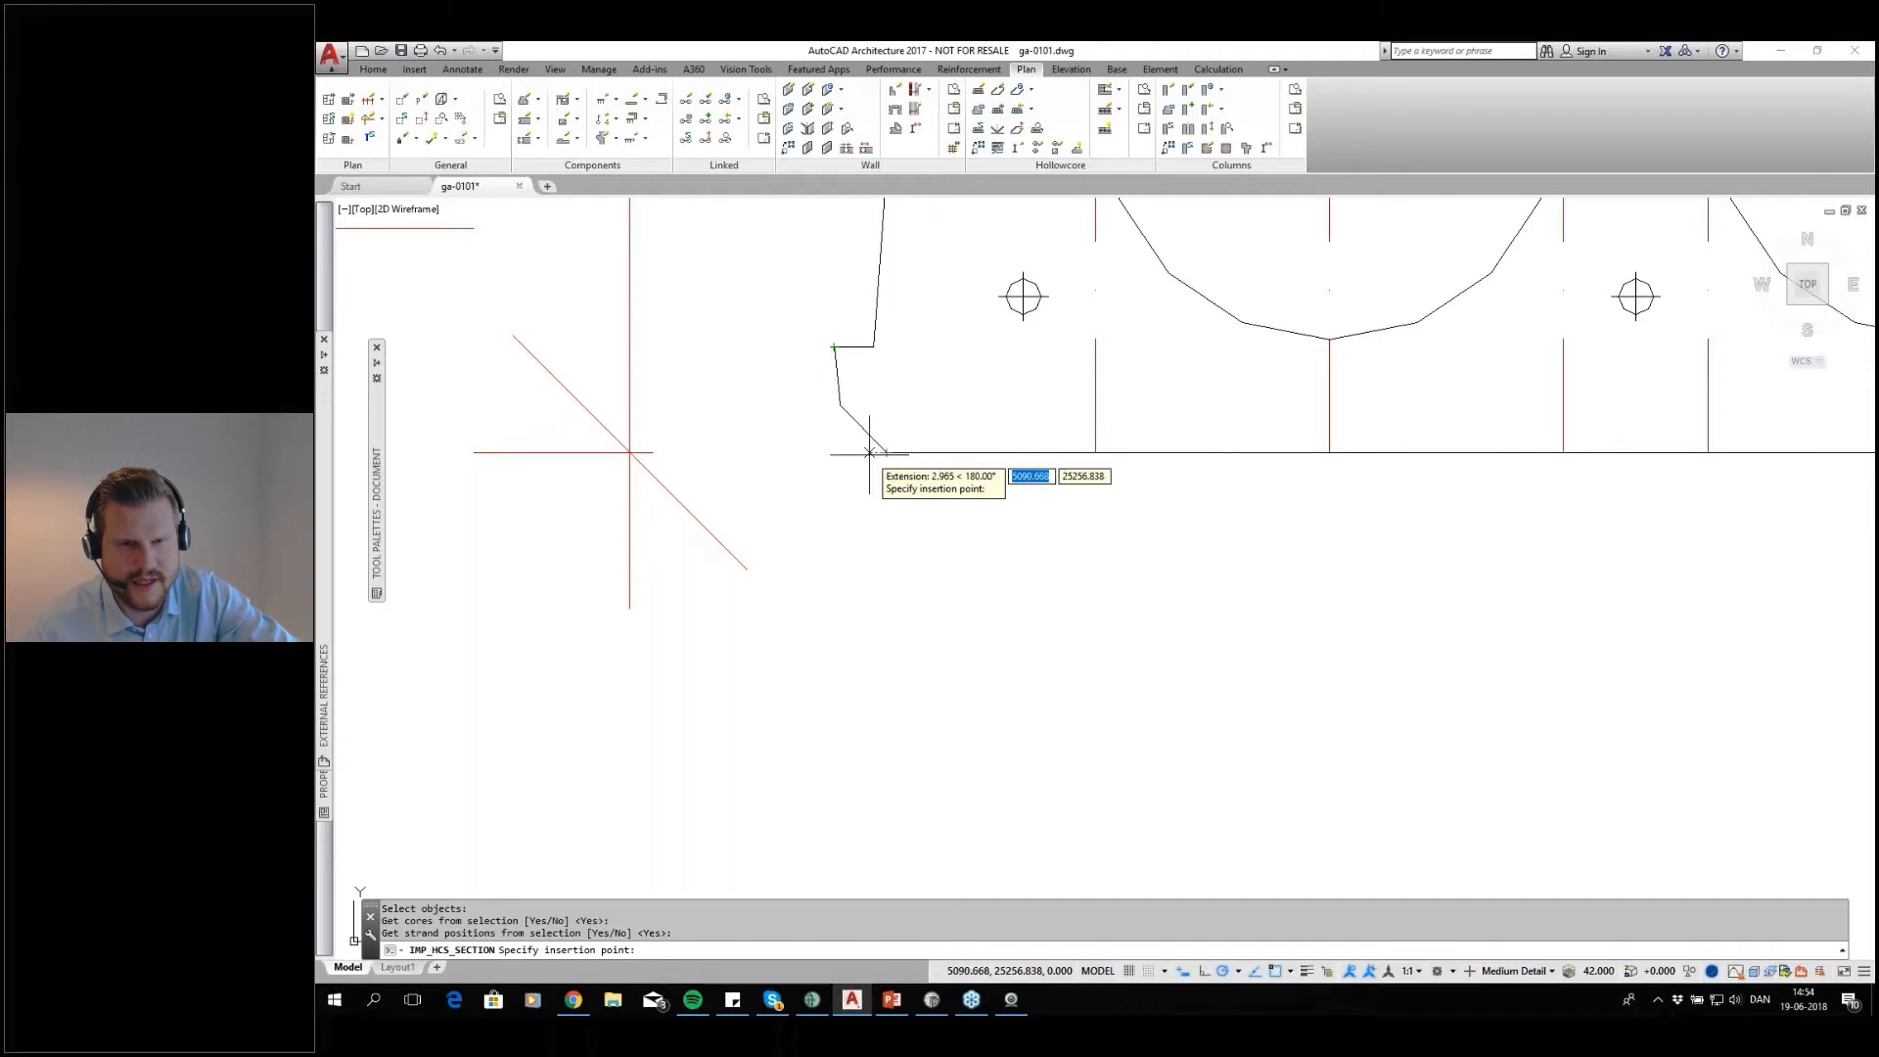
left_click(1095, 452)
left_click(1563, 453)
left_click(1708, 453)
scroll(1409, 456, "down", 4)
scroll(1482, 439, "up", 2)
left_click(1547, 487)
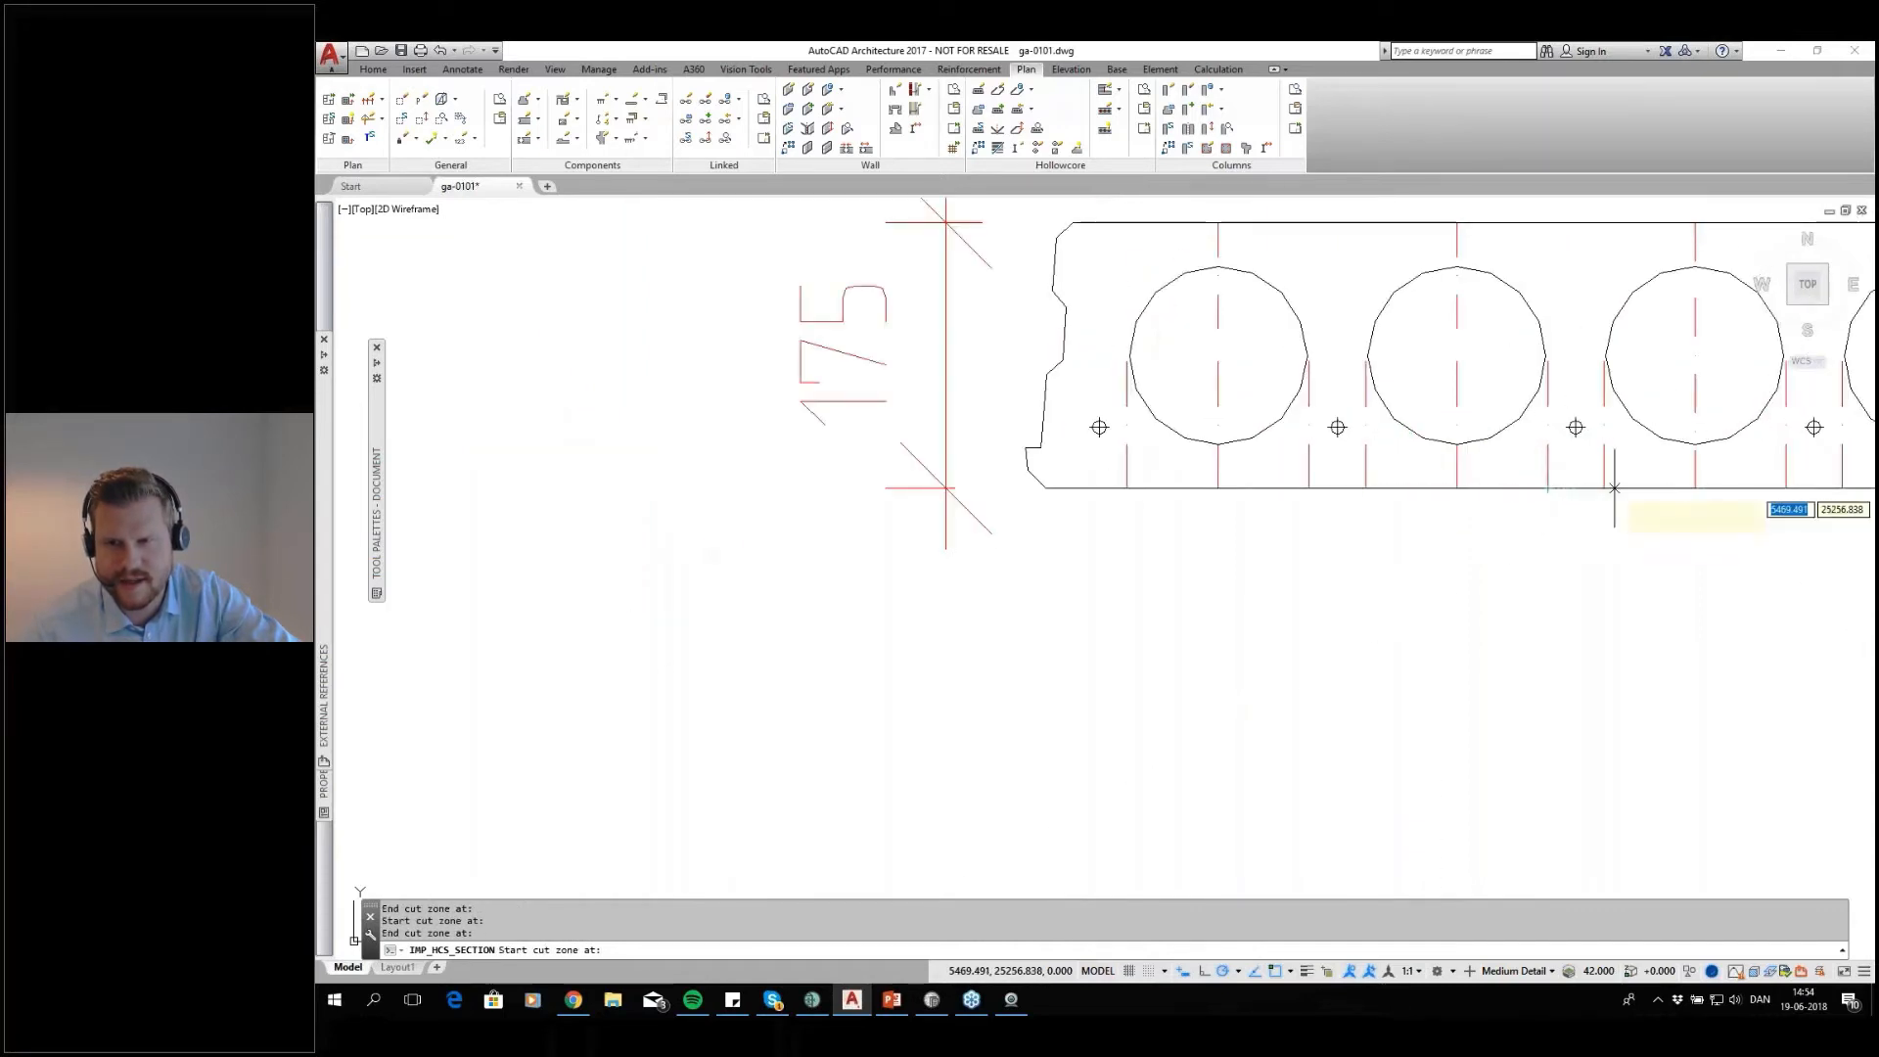
left_click(1606, 487)
left_click(1781, 486)
middle_click_drag(1781, 487, 1093, 515)
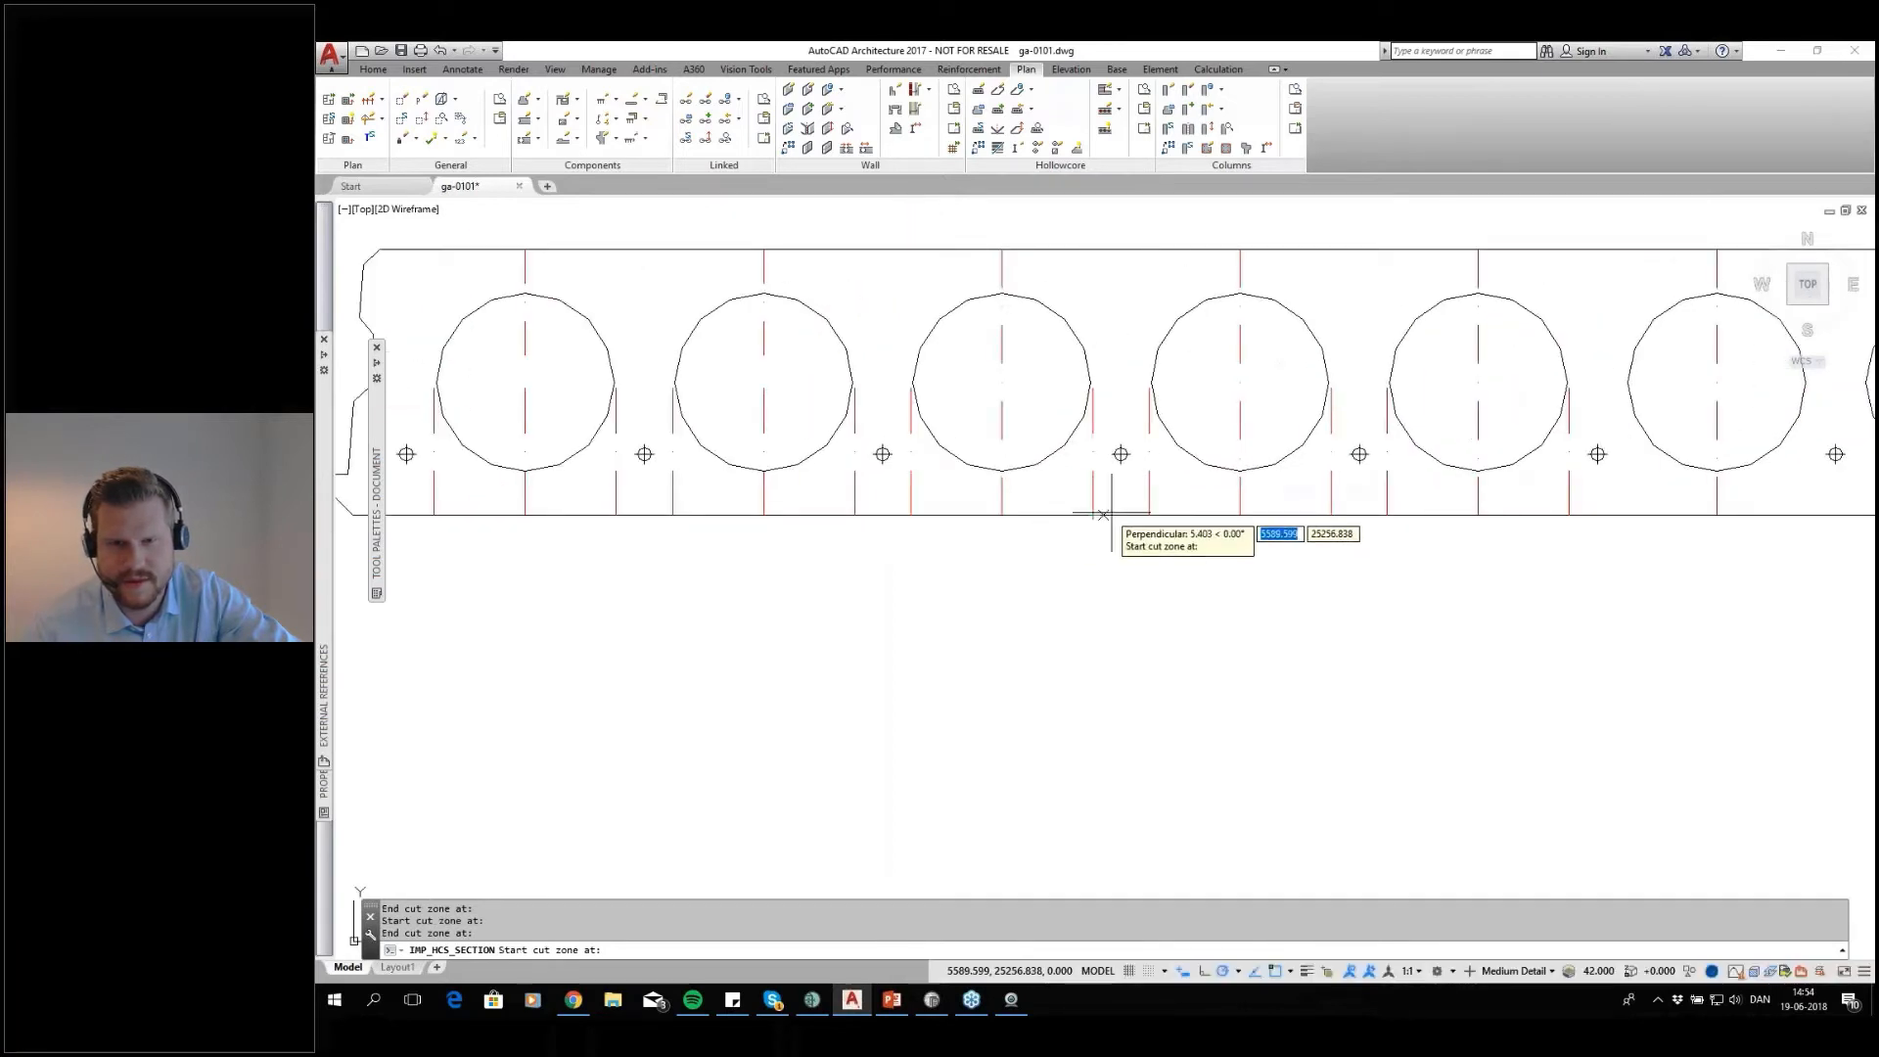
left_click(1147, 514)
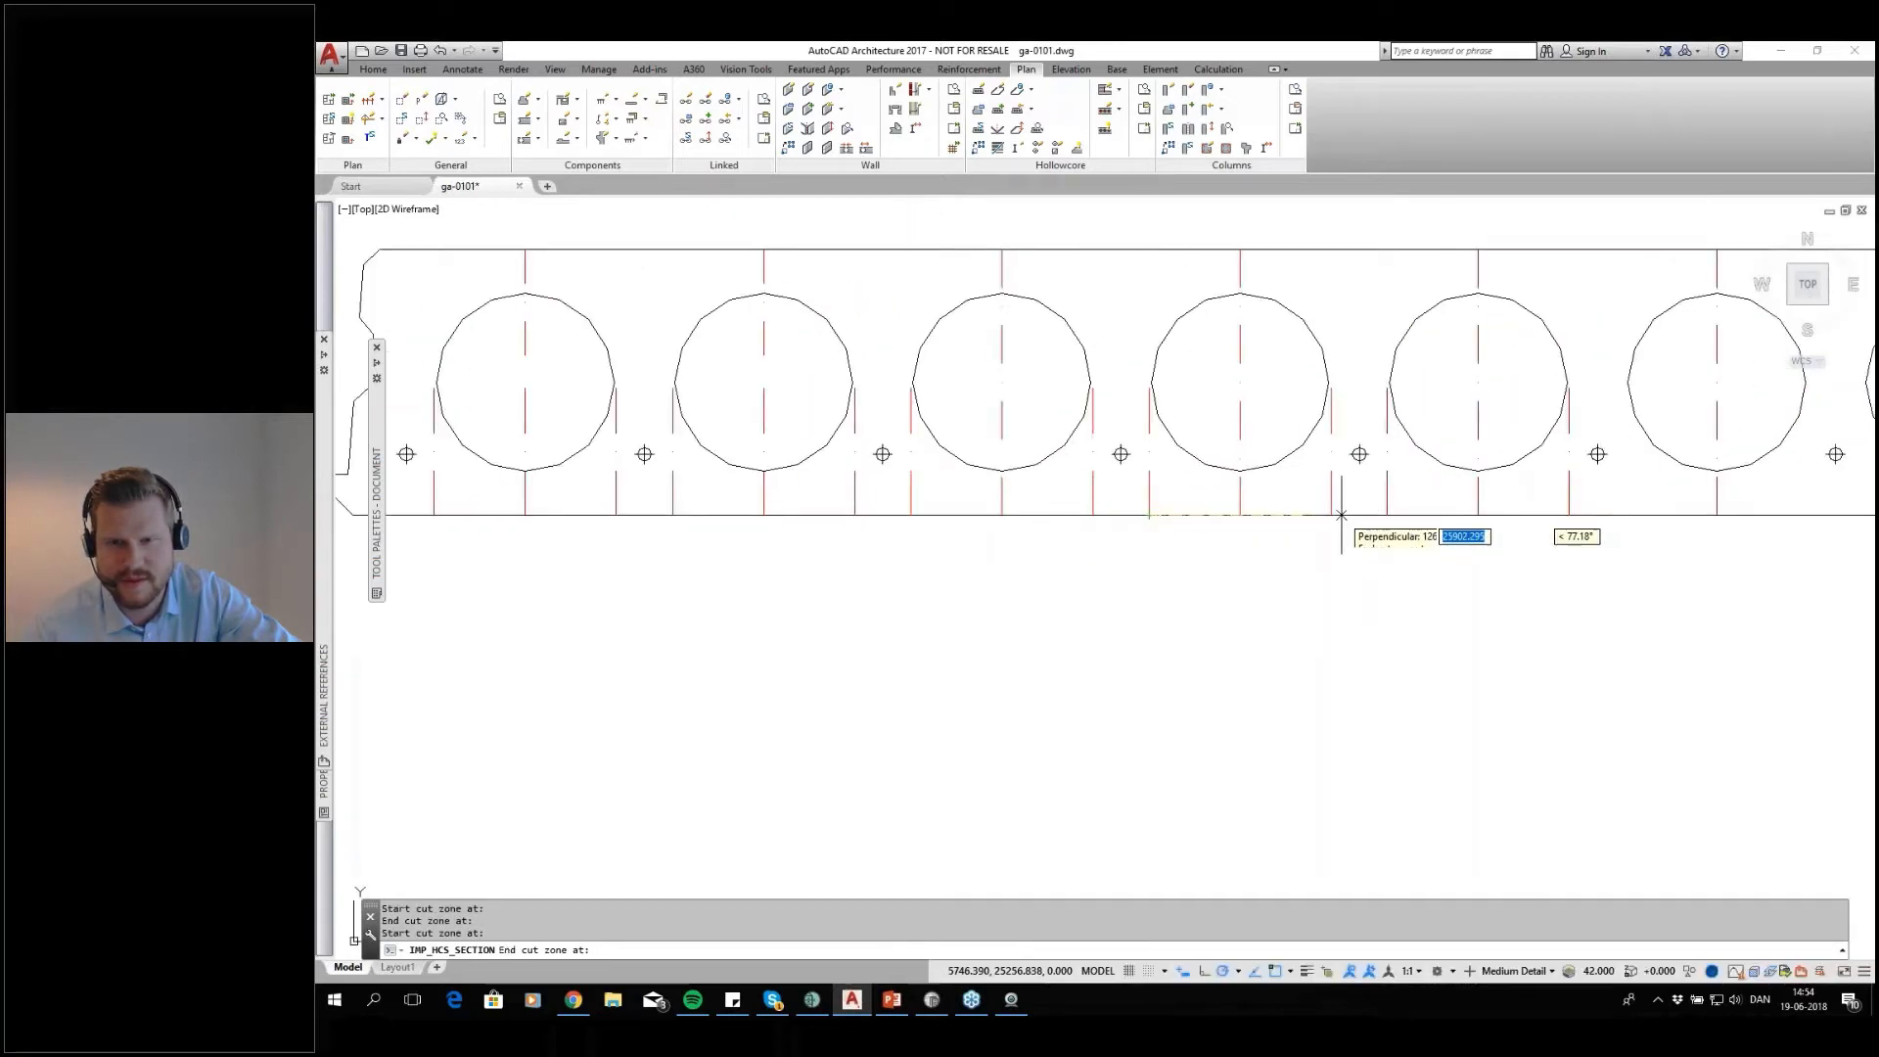
left_click(1556, 514)
scroll(1499, 562, "down", 2)
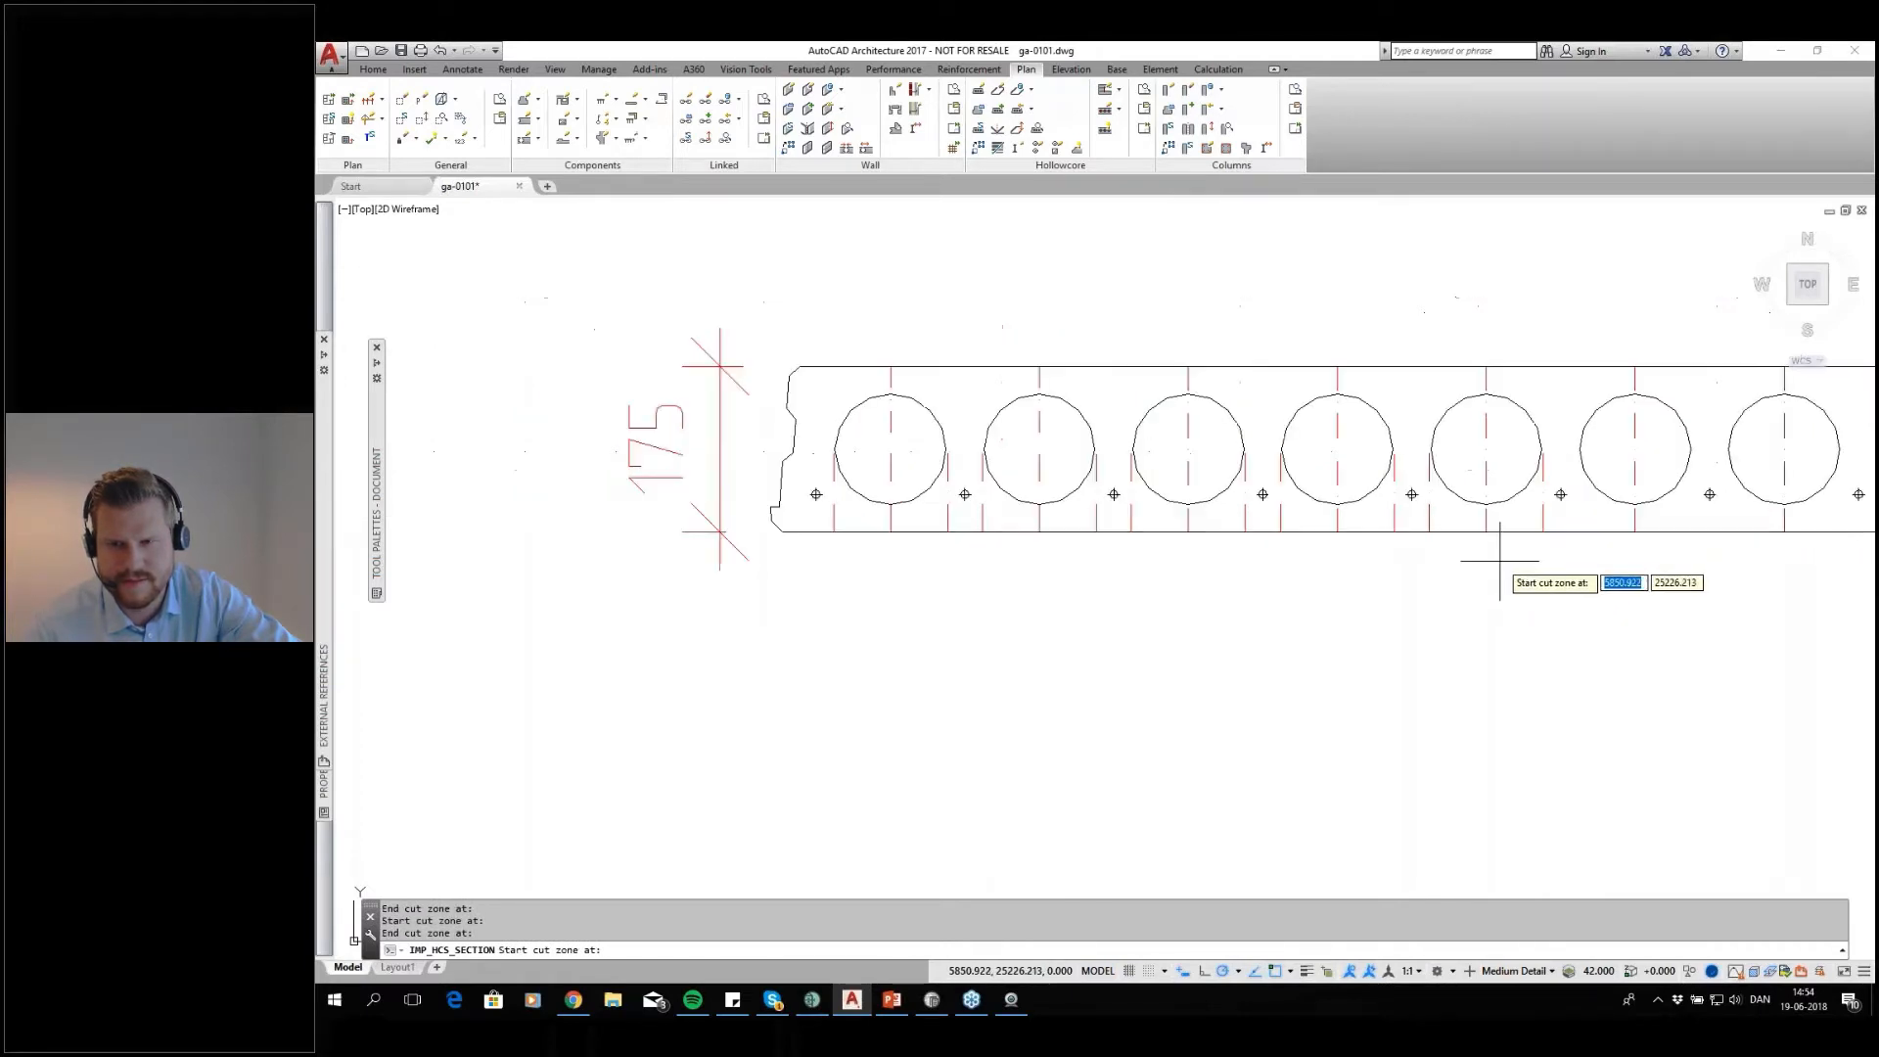
key("Return")
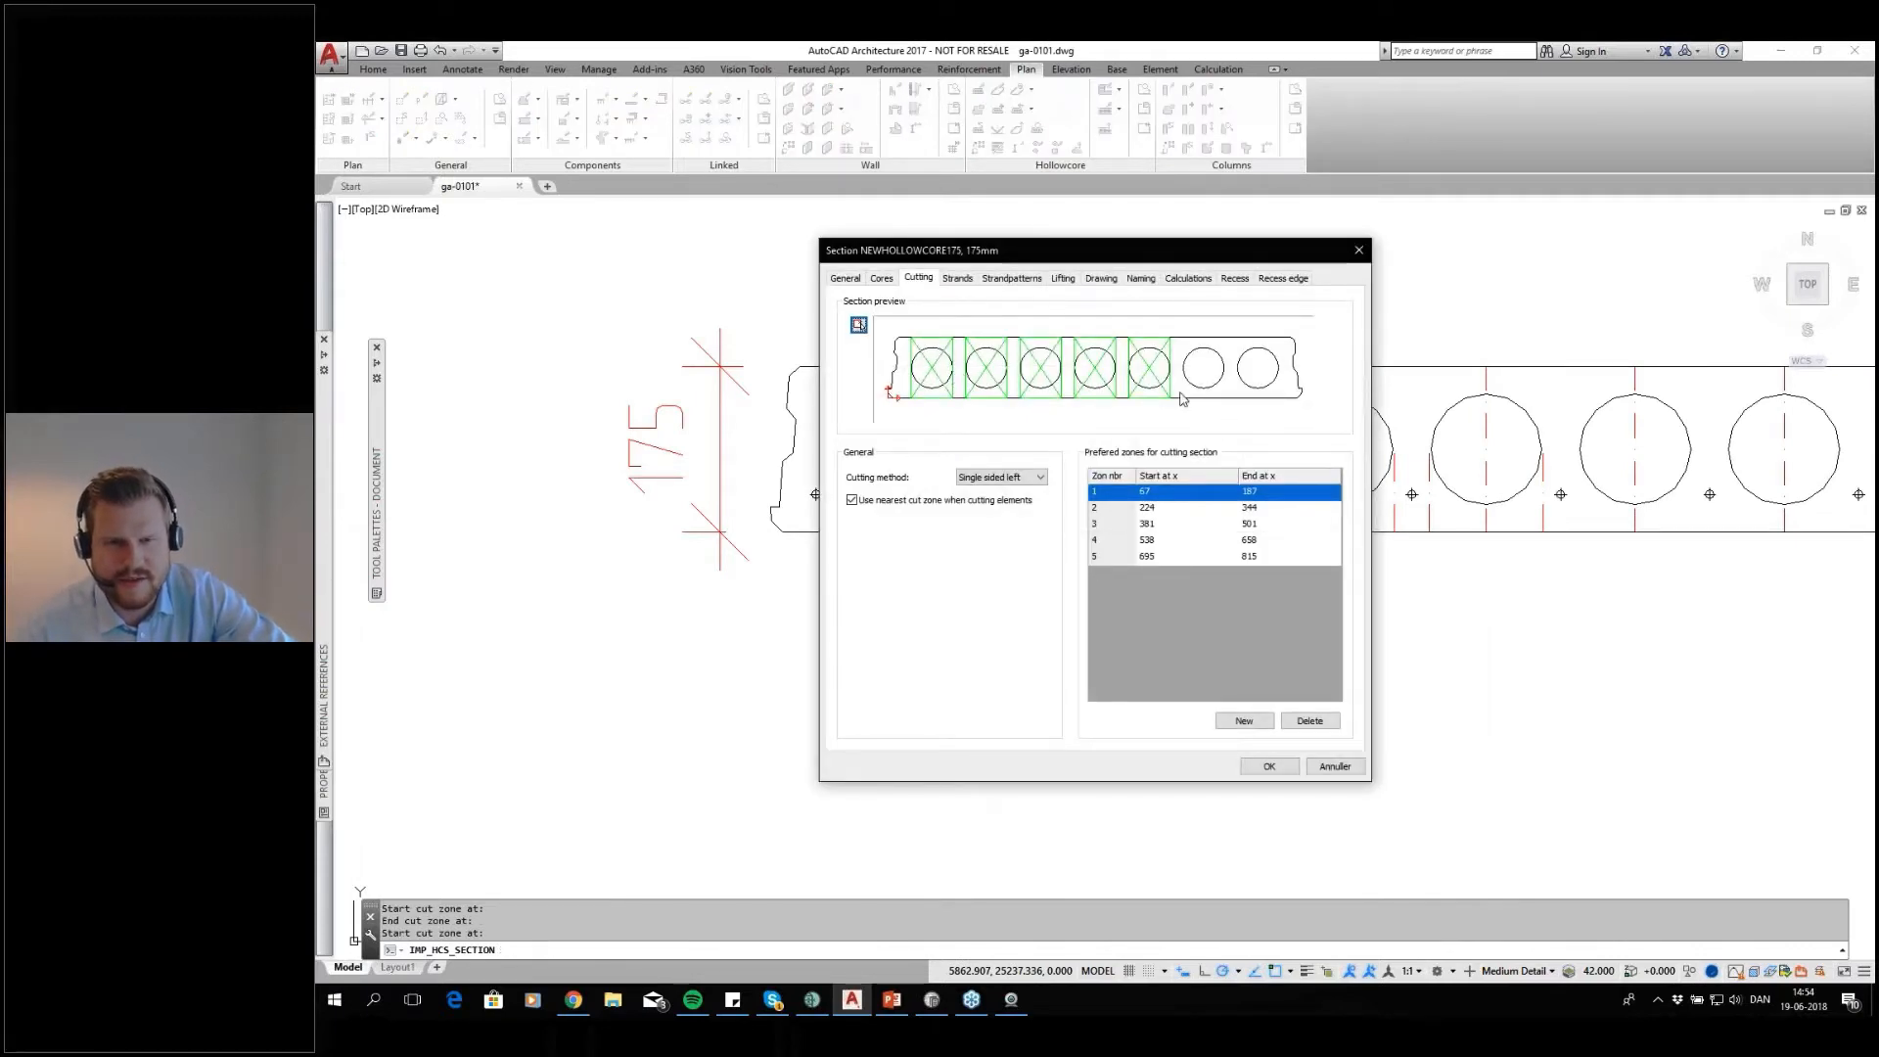
Delete all strand patterns that NEWHOLLOWCORE175 took over from the copied section
left_click(965, 280)
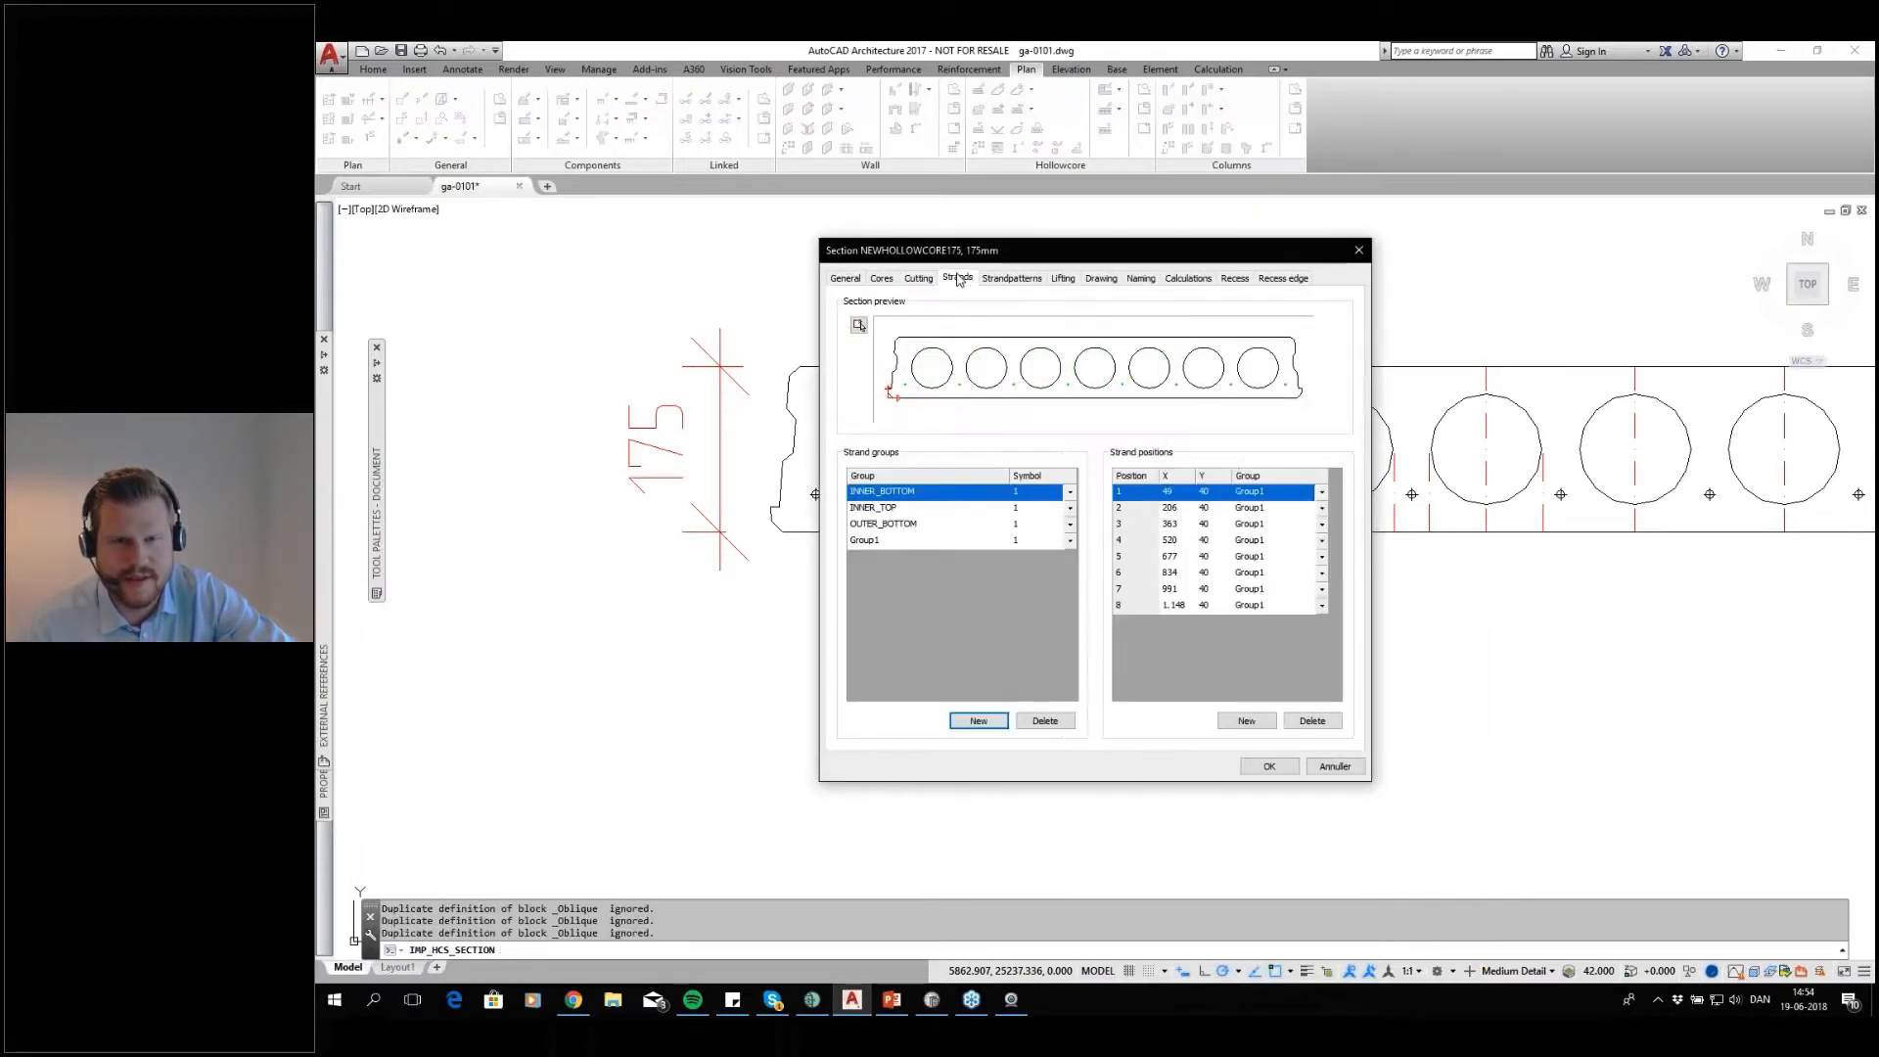
left_click(1011, 278)
left_click_drag(1068, 490, 990, 569)
left_click(1039, 594)
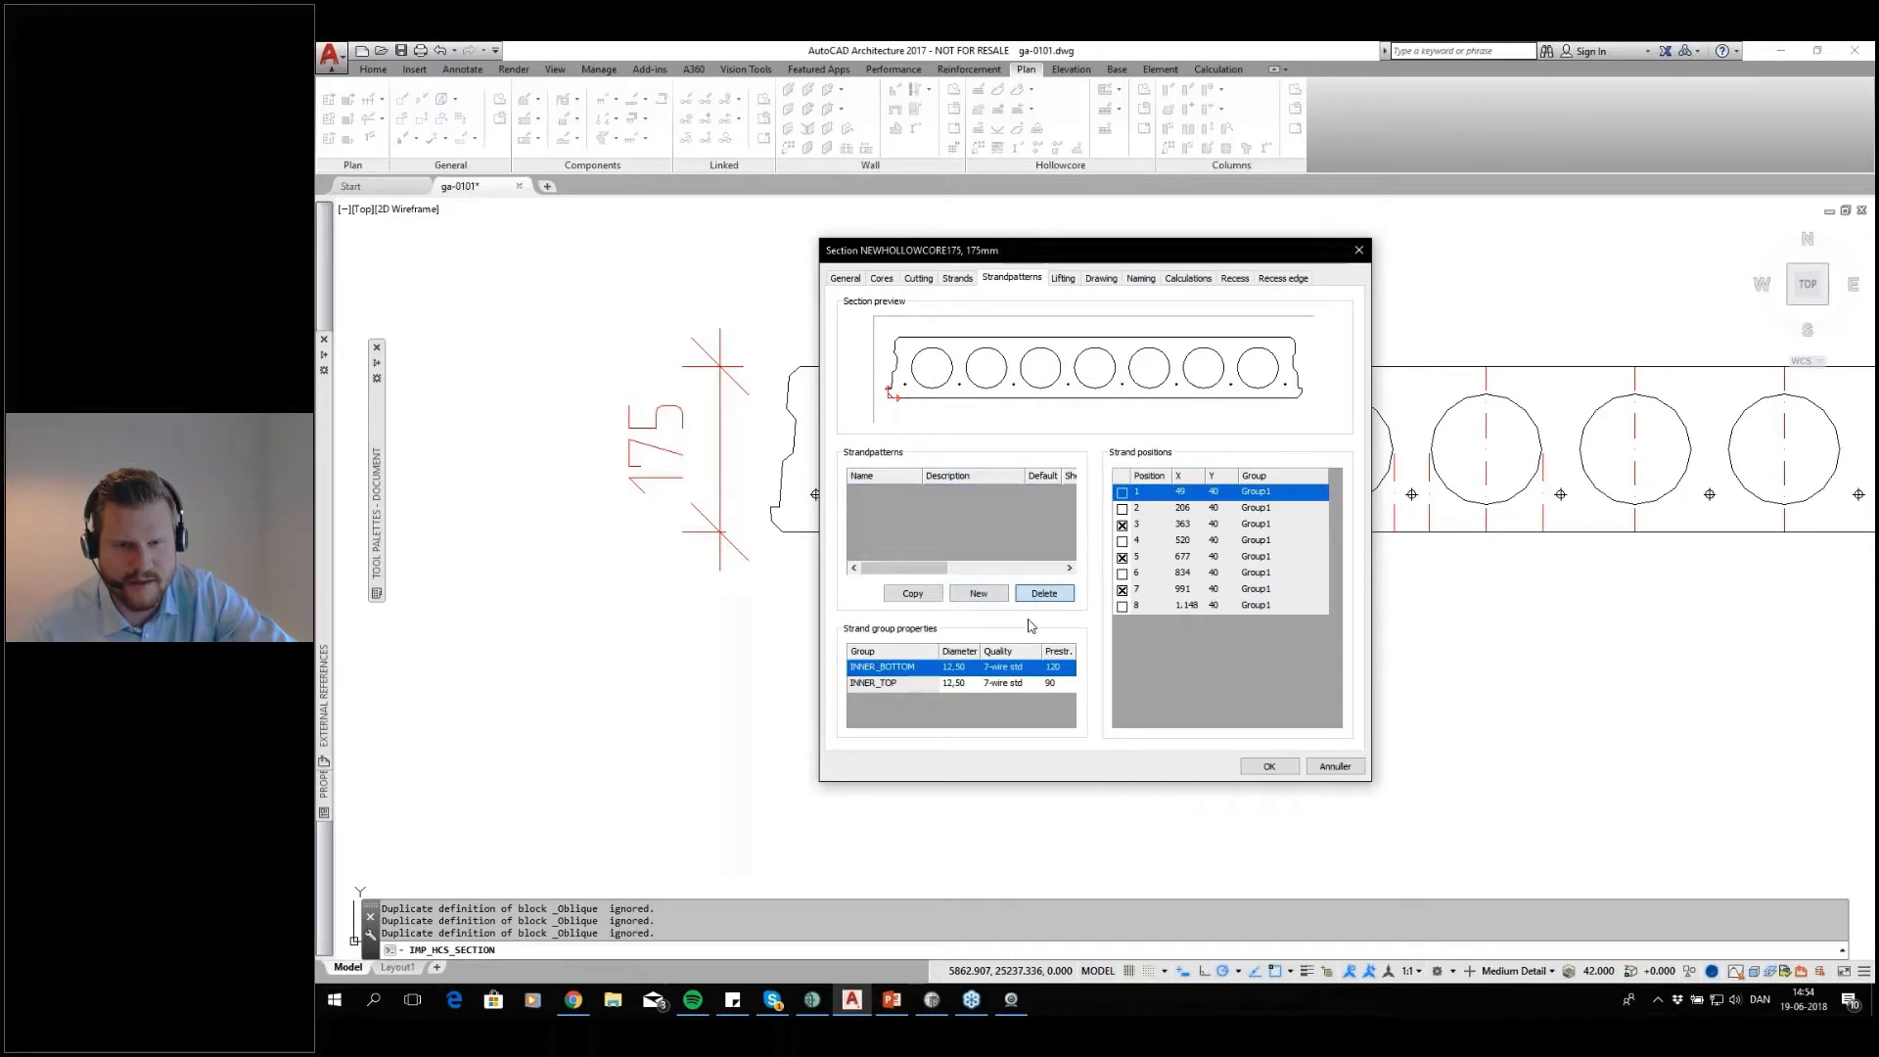
Create a strand pattern named ALL with all eight strand positions enabled, and make it the default
left_click(977, 594)
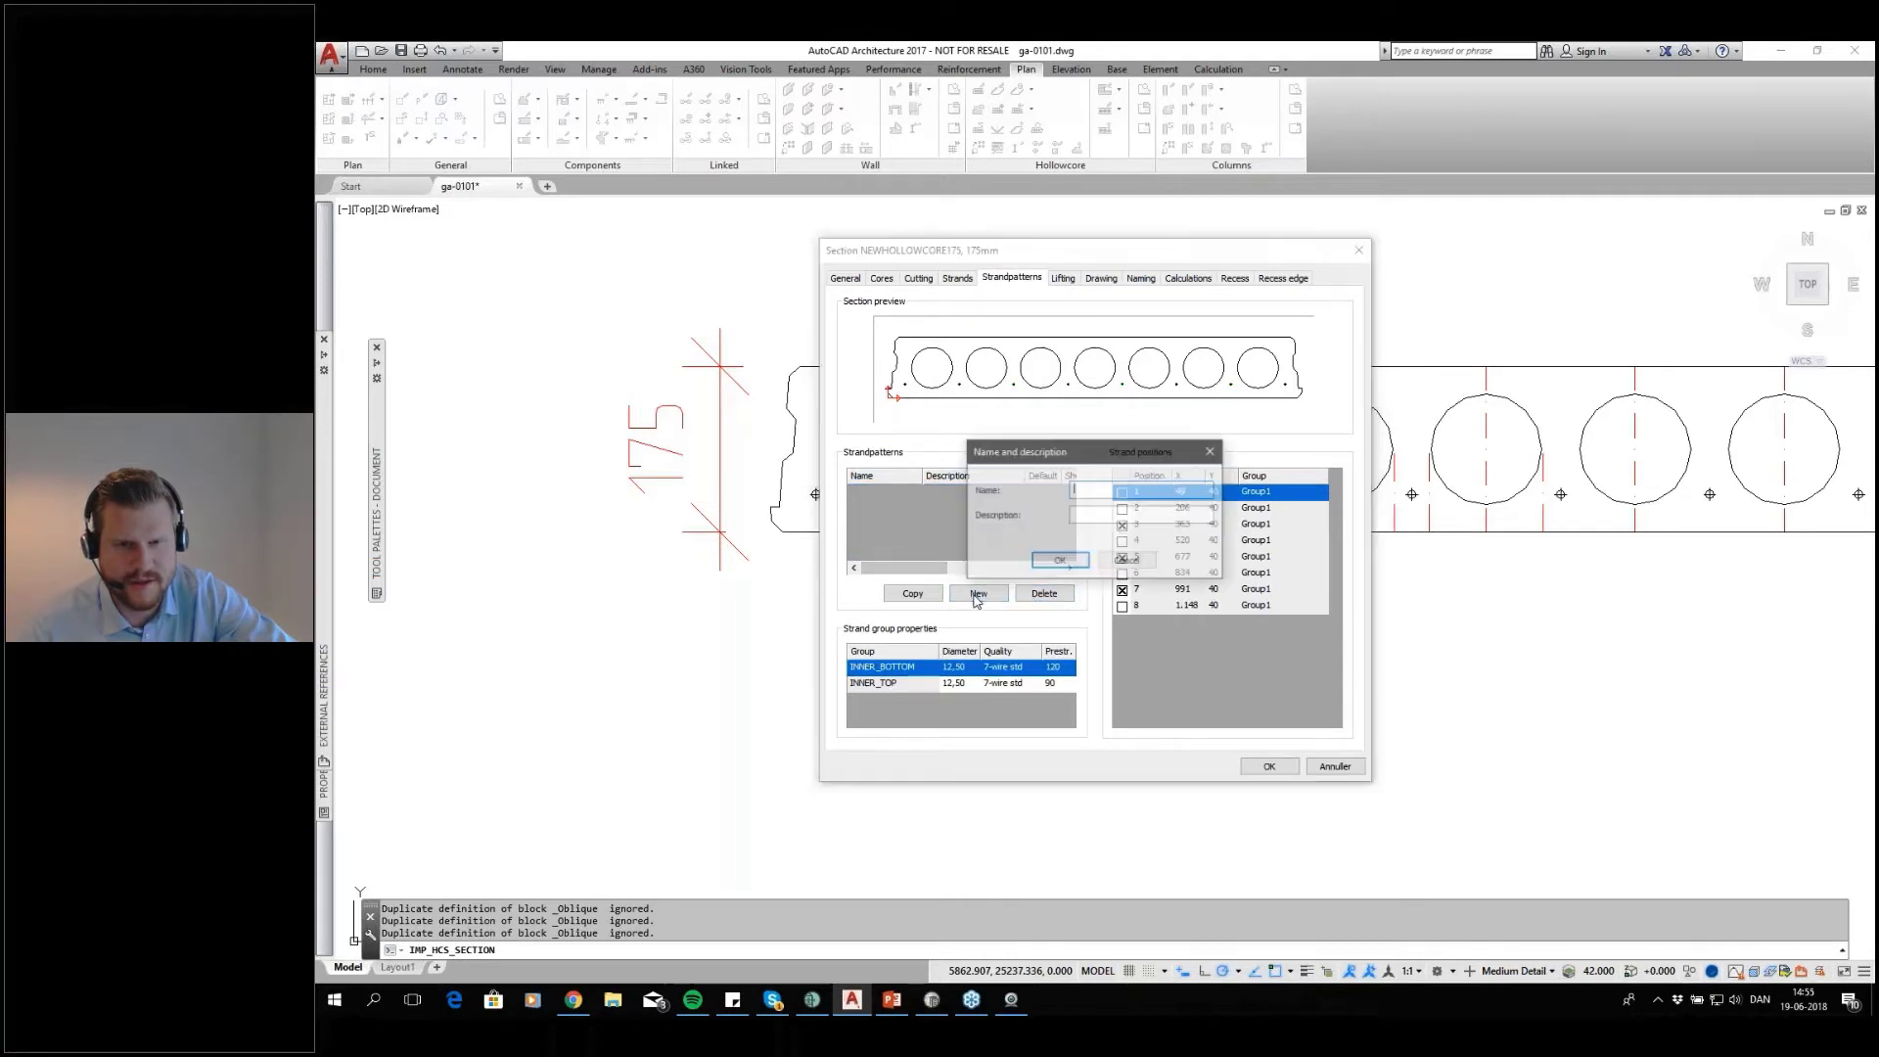
type("ALL")
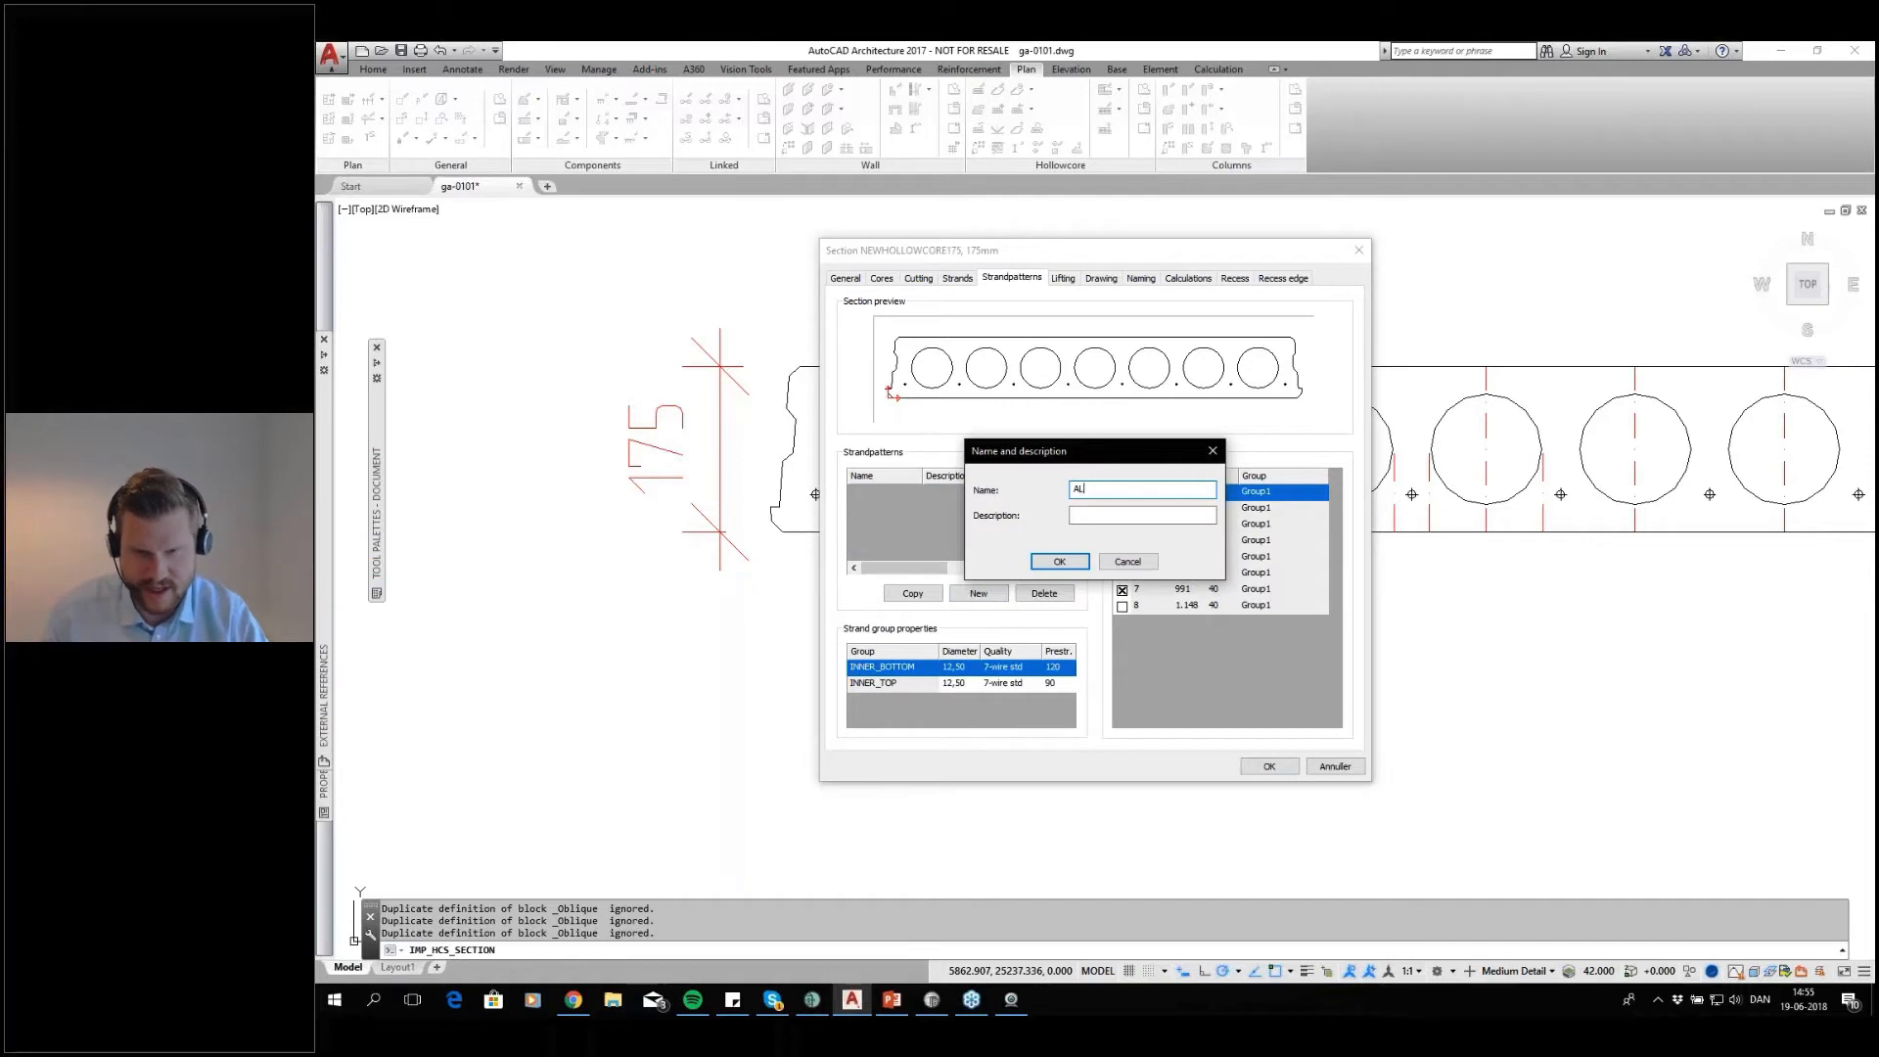
left_click(1061, 562)
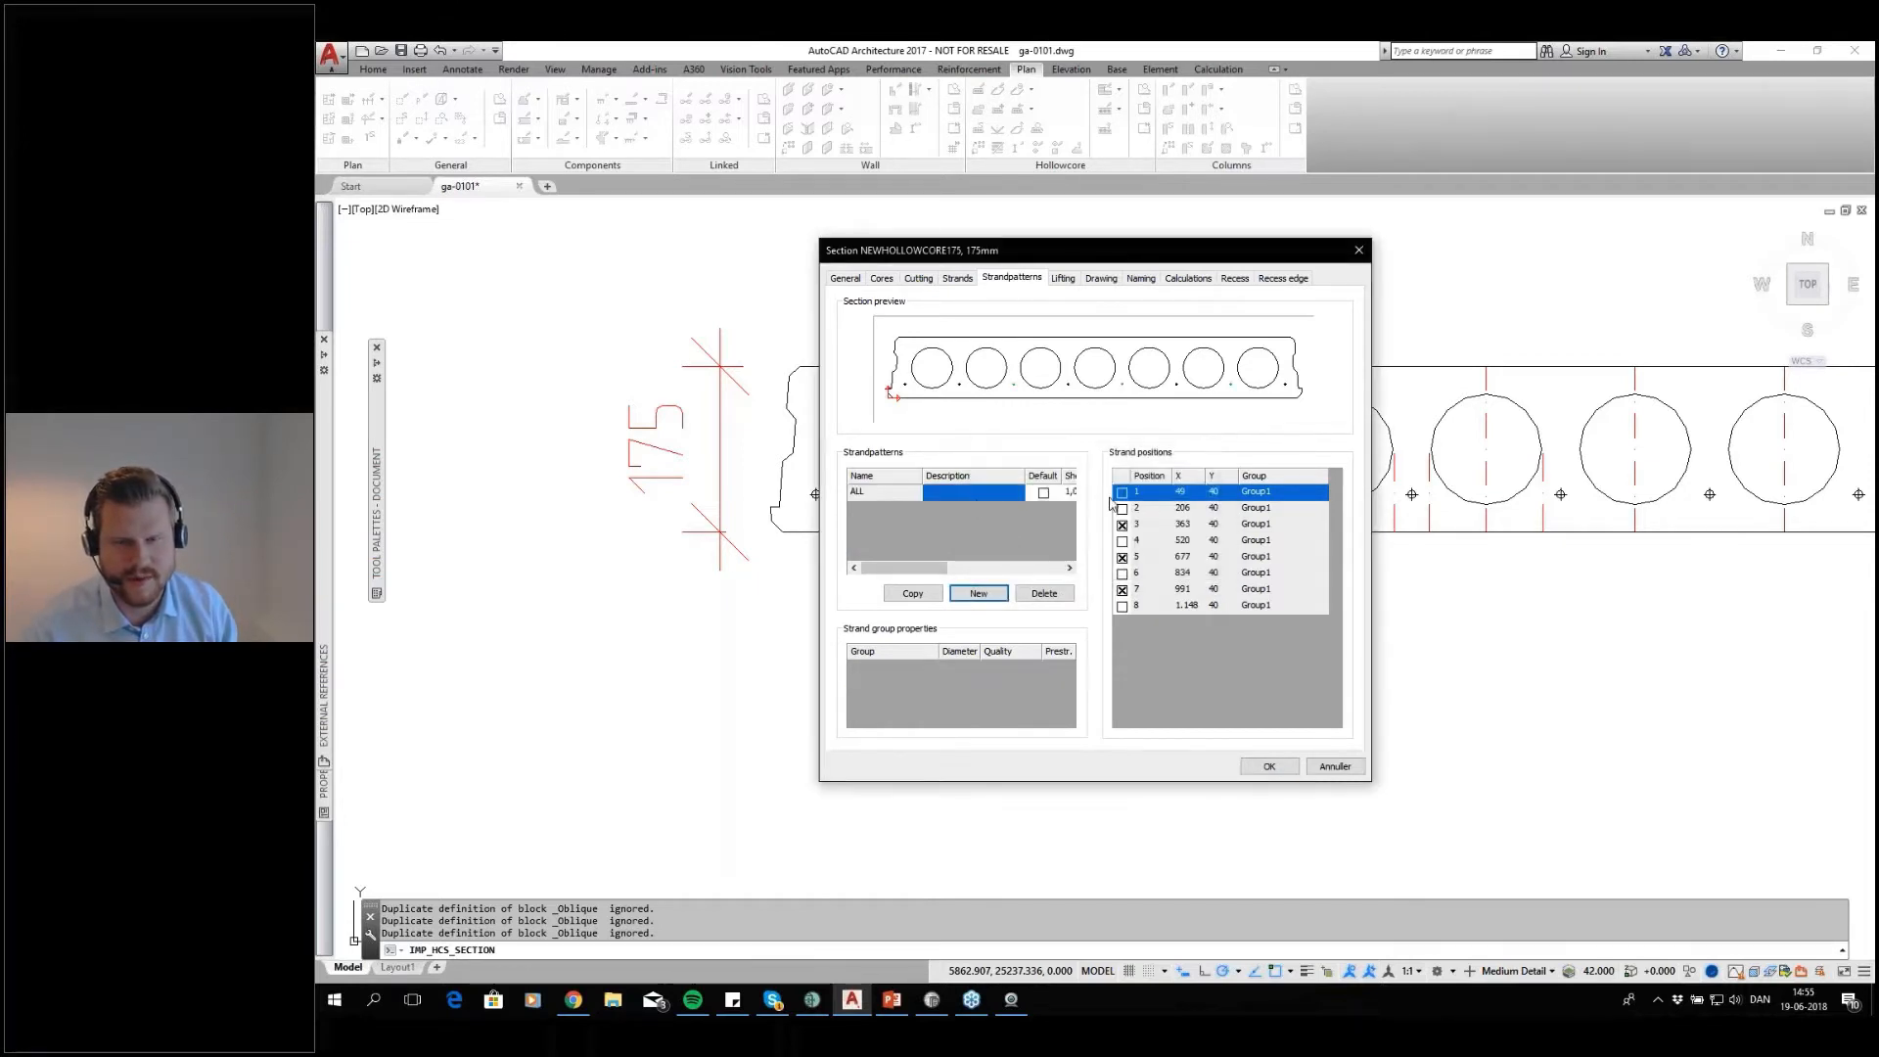
left_click(1121, 492)
left_click(1121, 508)
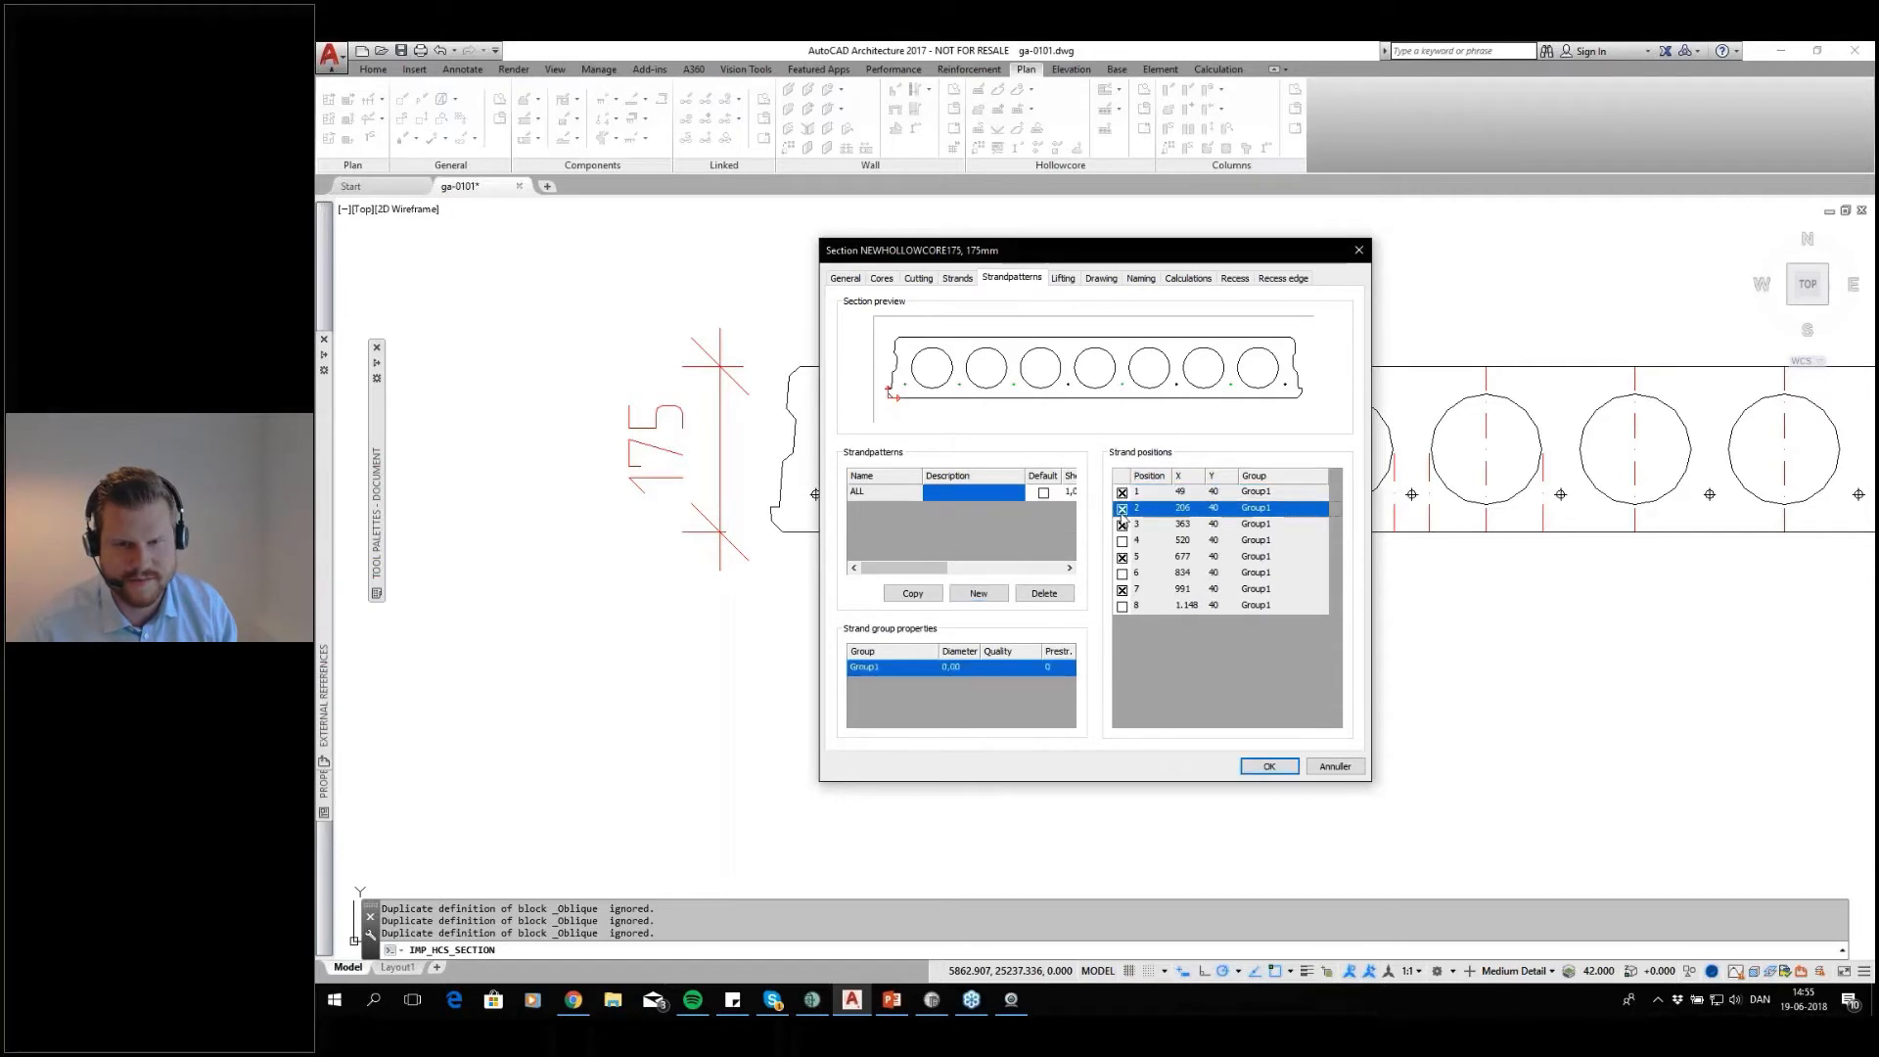
left_click(1122, 540)
left_click(1121, 573)
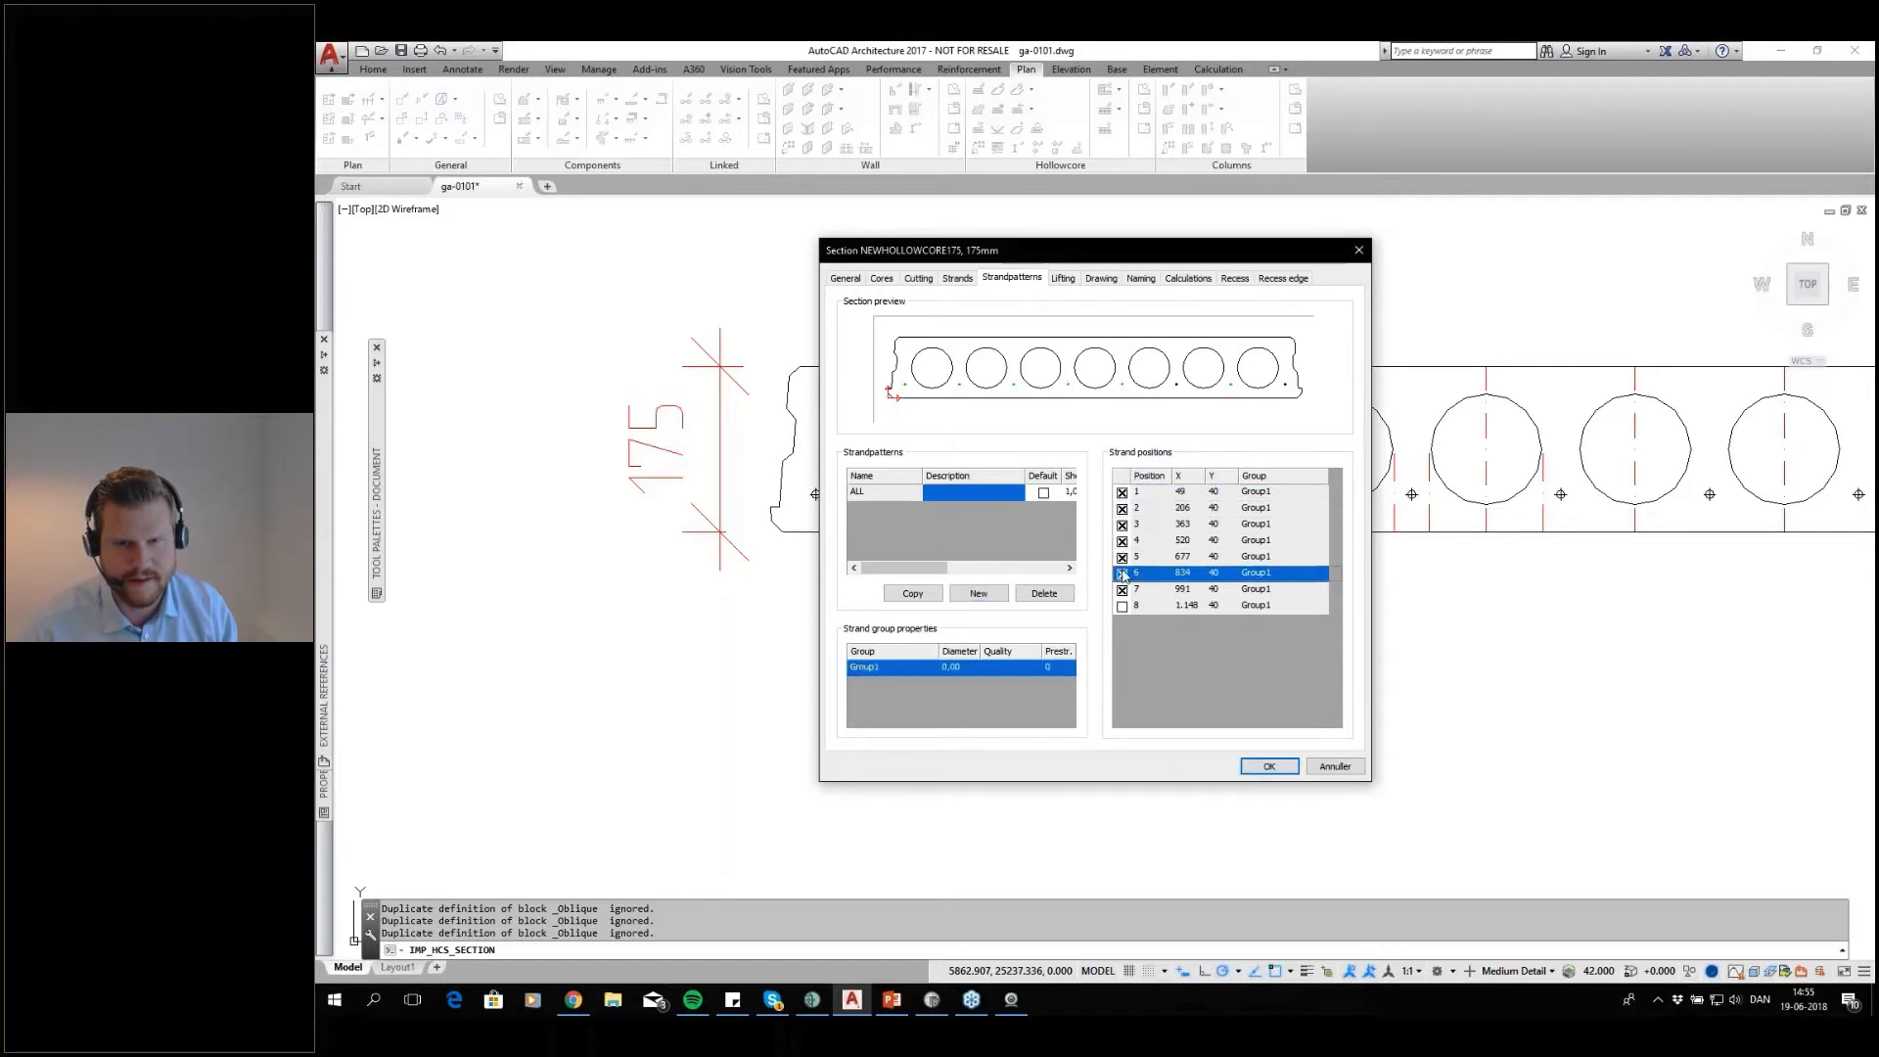
left_click(1122, 606)
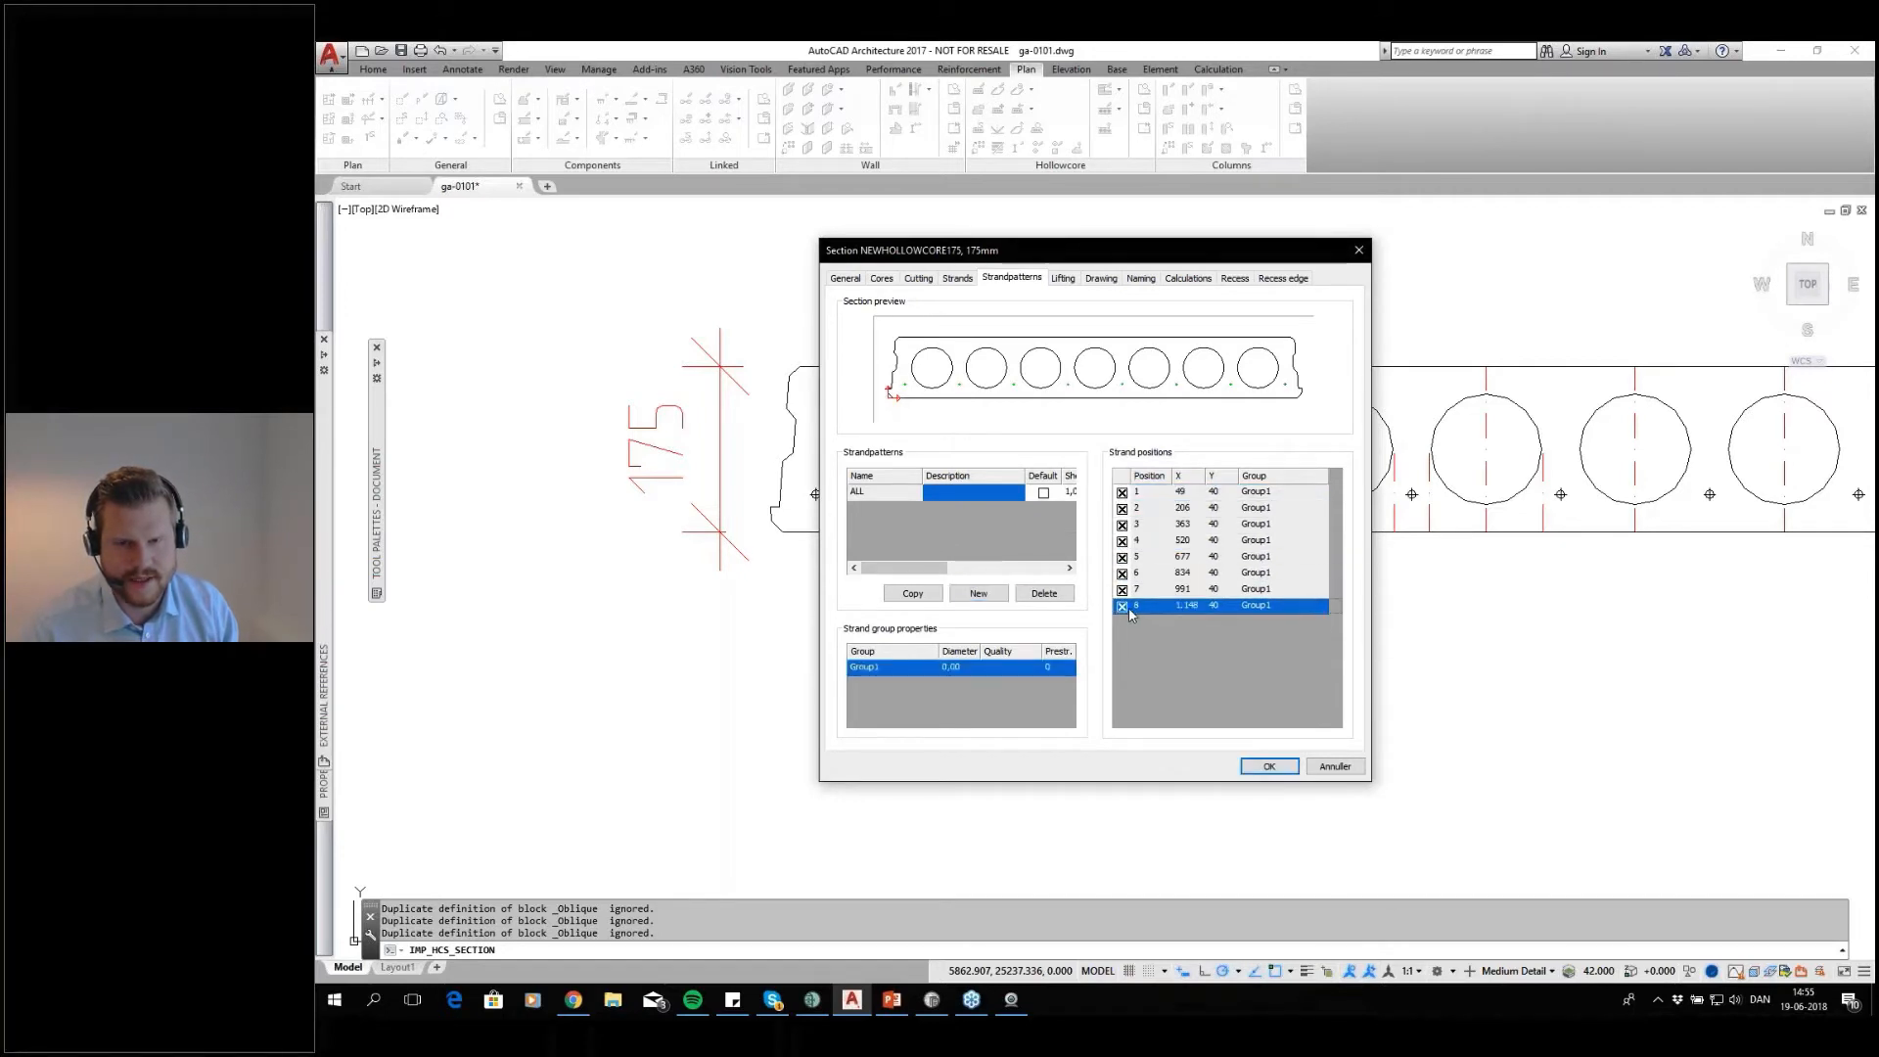
left_click(1043, 494)
Set the strand diameter of Group1 to 12.30 and its prestress to 120
left_click(968, 667)
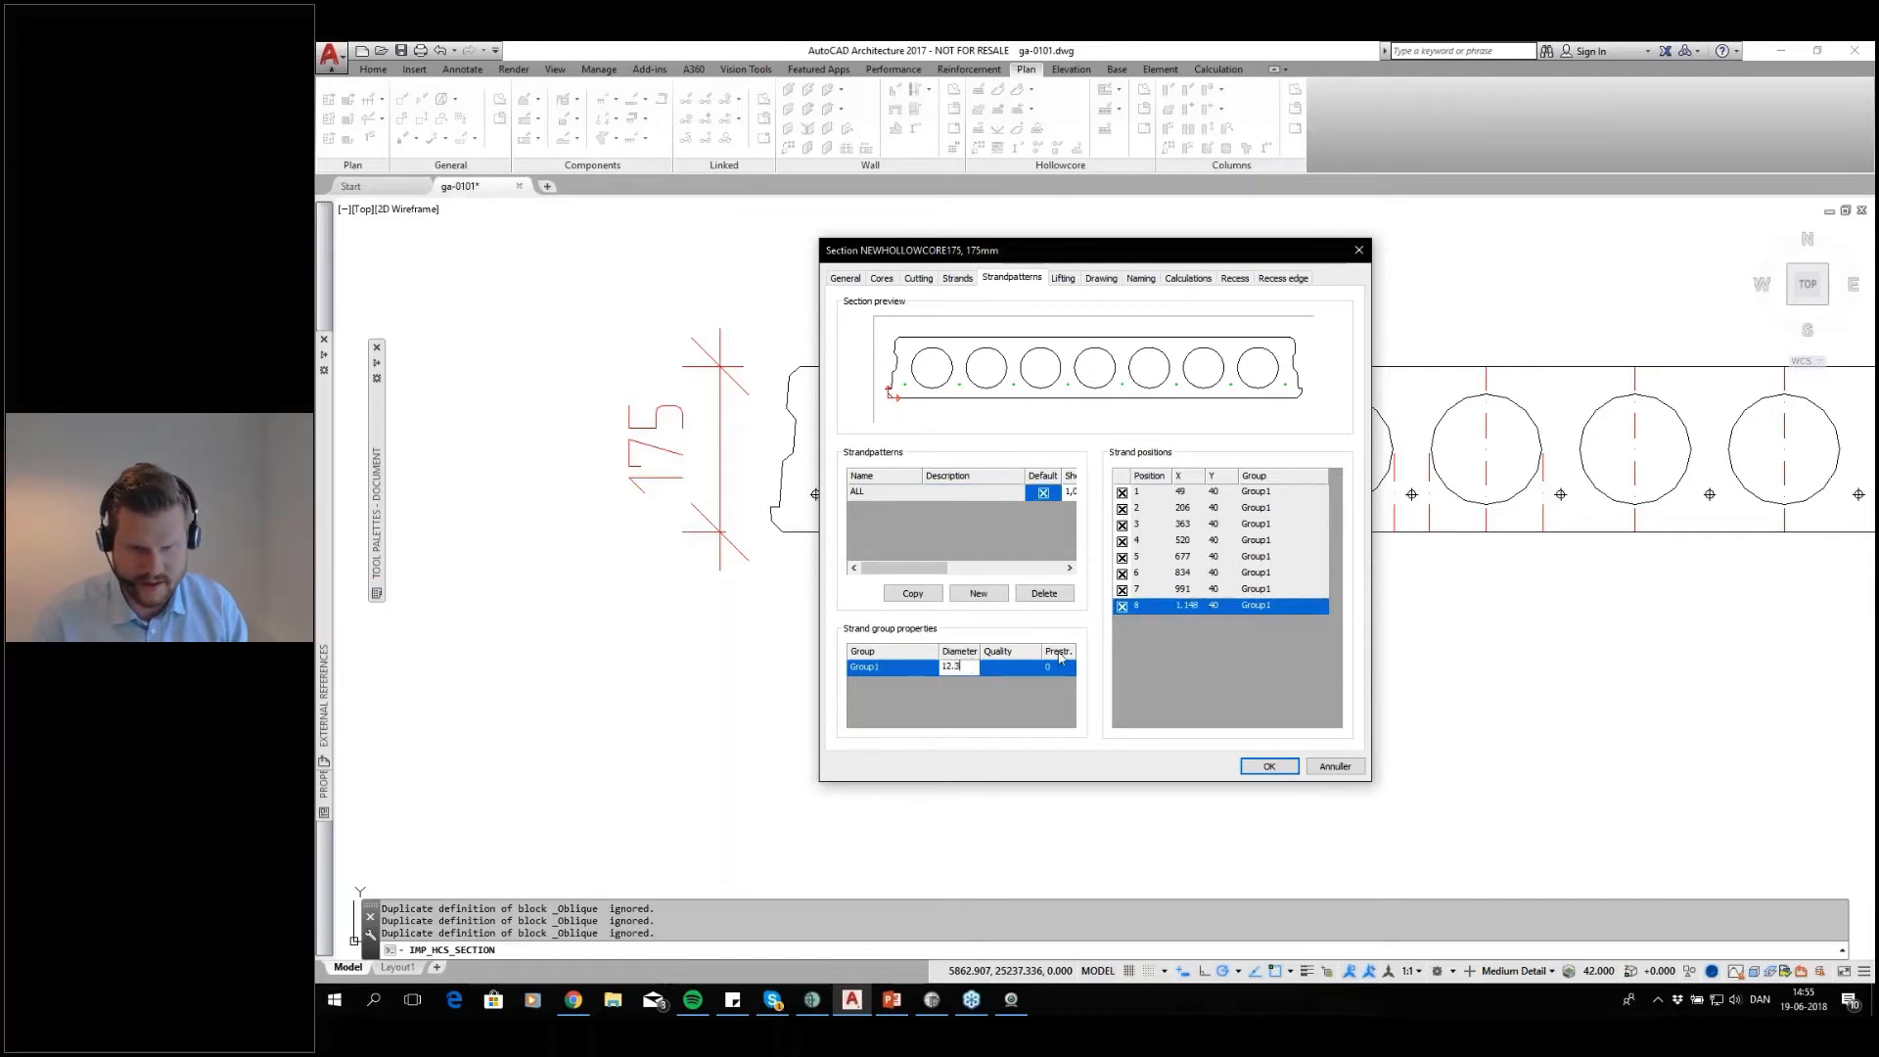
key("Return")
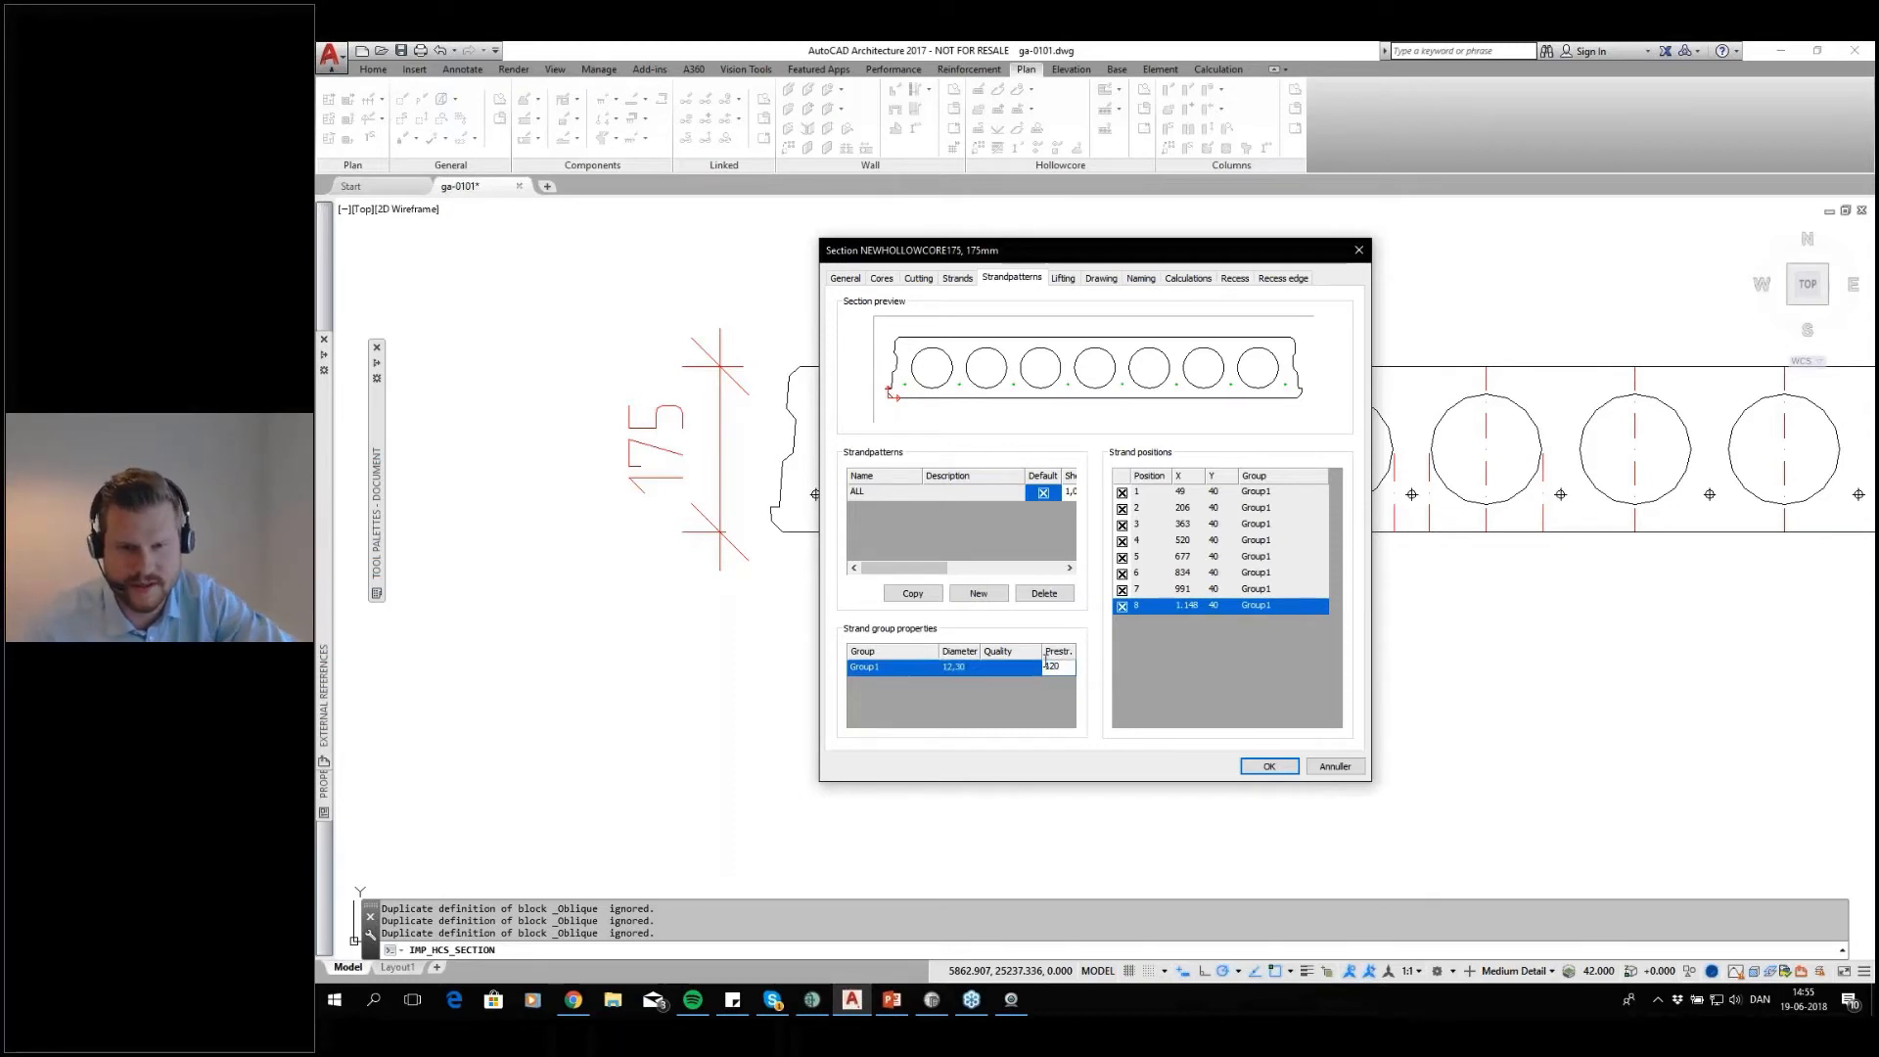
key("Return")
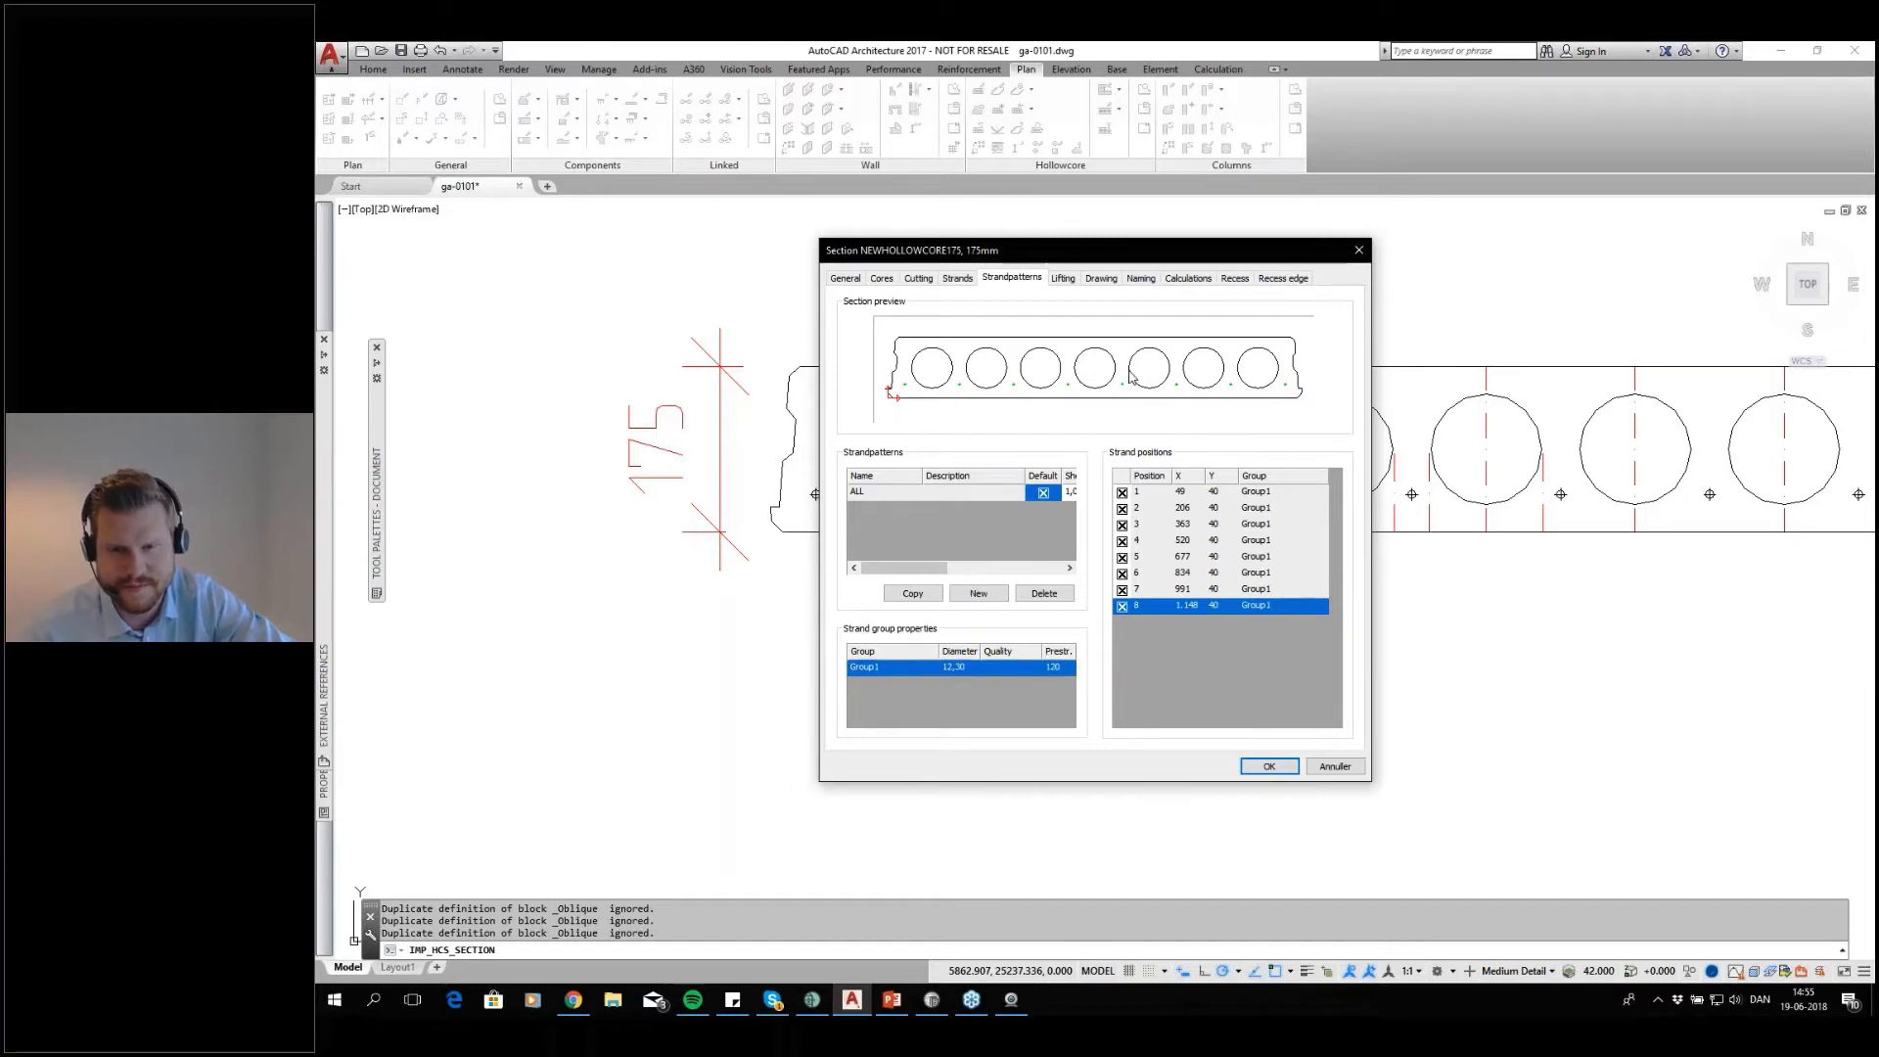
Review the lifting settings and set the section view presentation for drawings to Geometry
left_click(1062, 279)
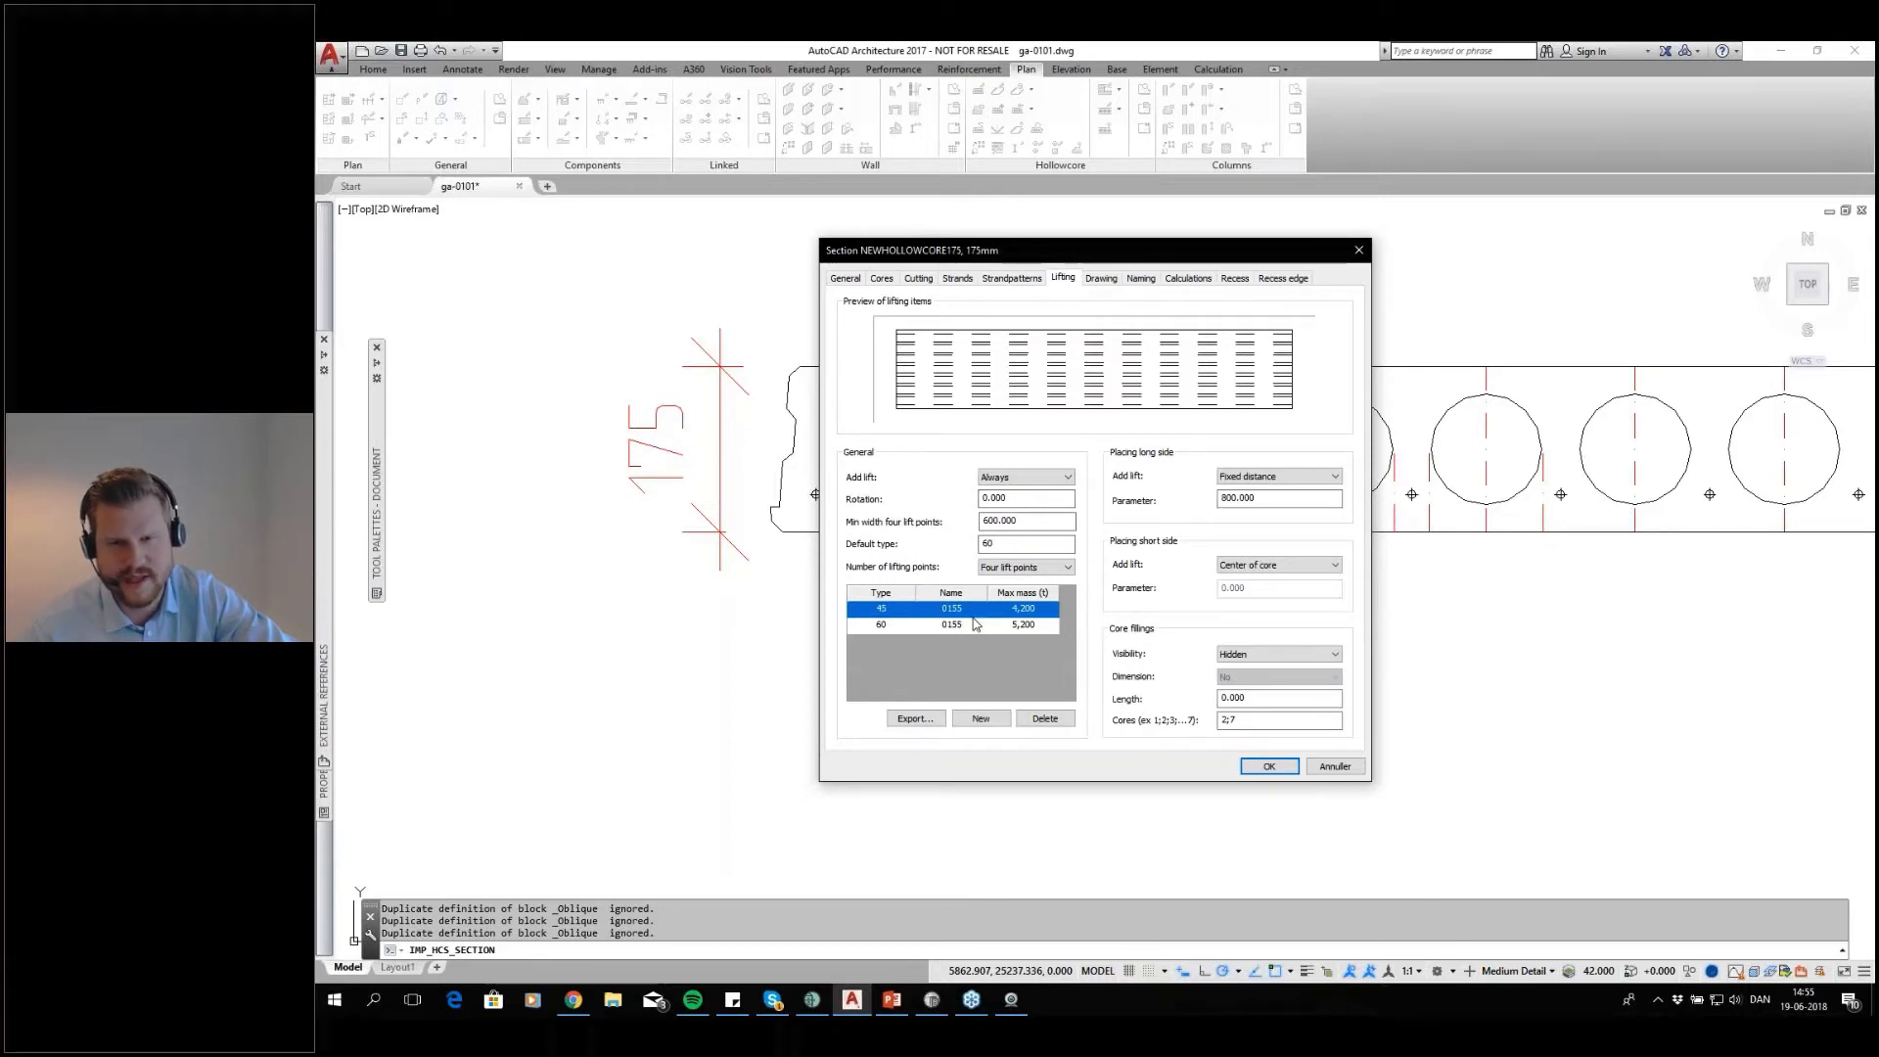
left_click(1101, 283)
left_click(1007, 475)
left_click(1000, 502)
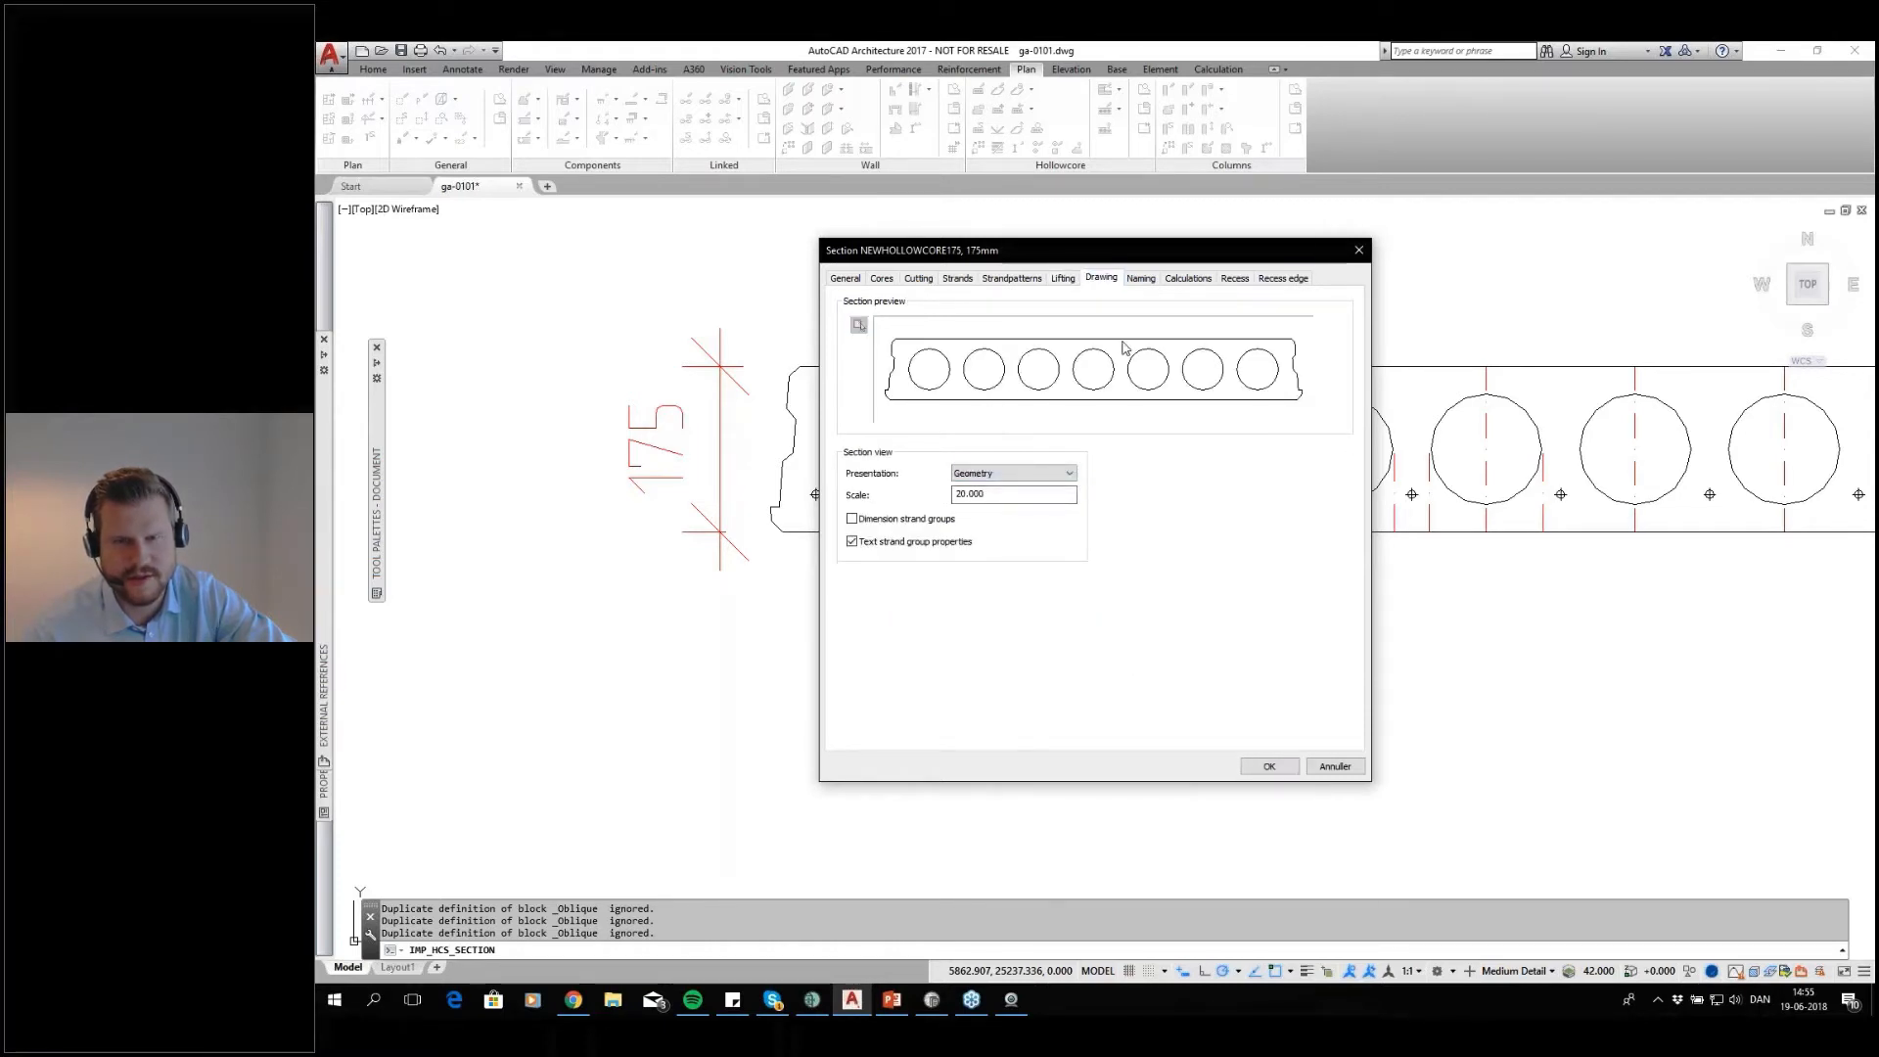
Set the product name in the section's naming settings to HC175
left_click(1141, 280)
left_click(985, 345)
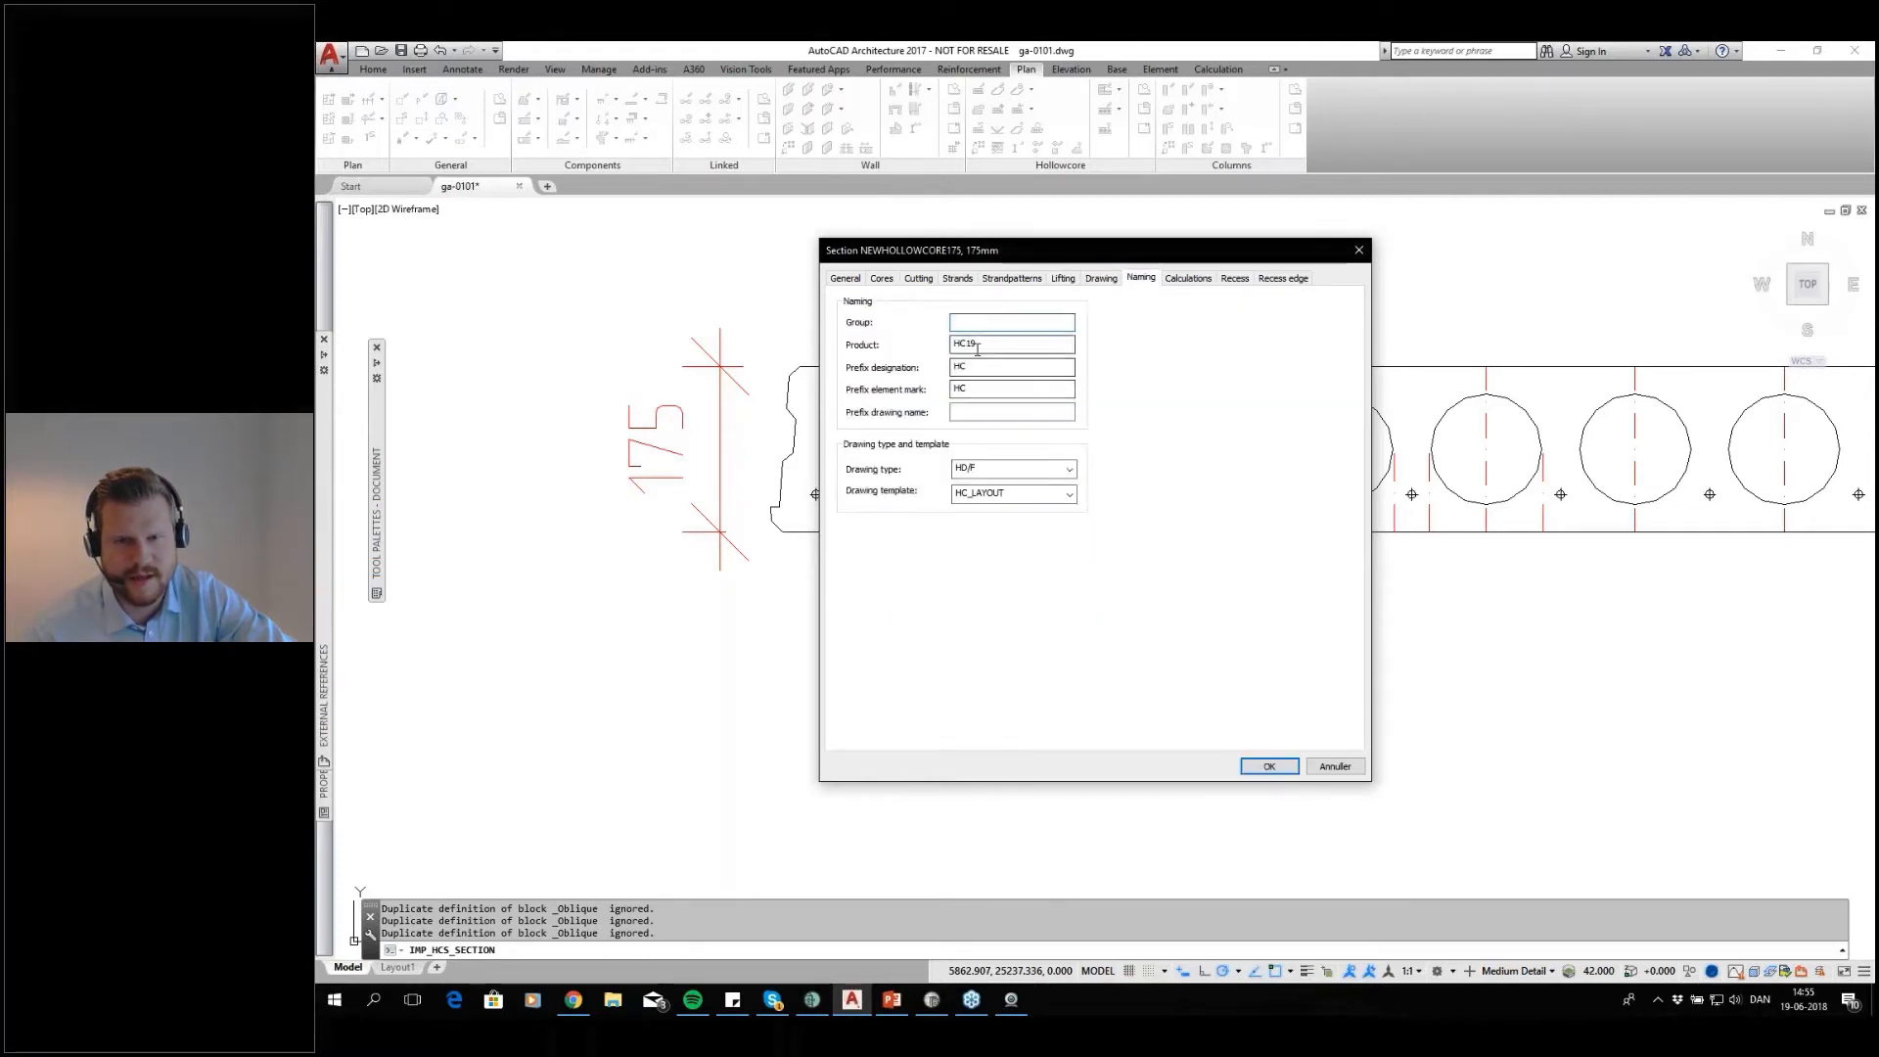
key("BackSpace")
key("BackSpace")
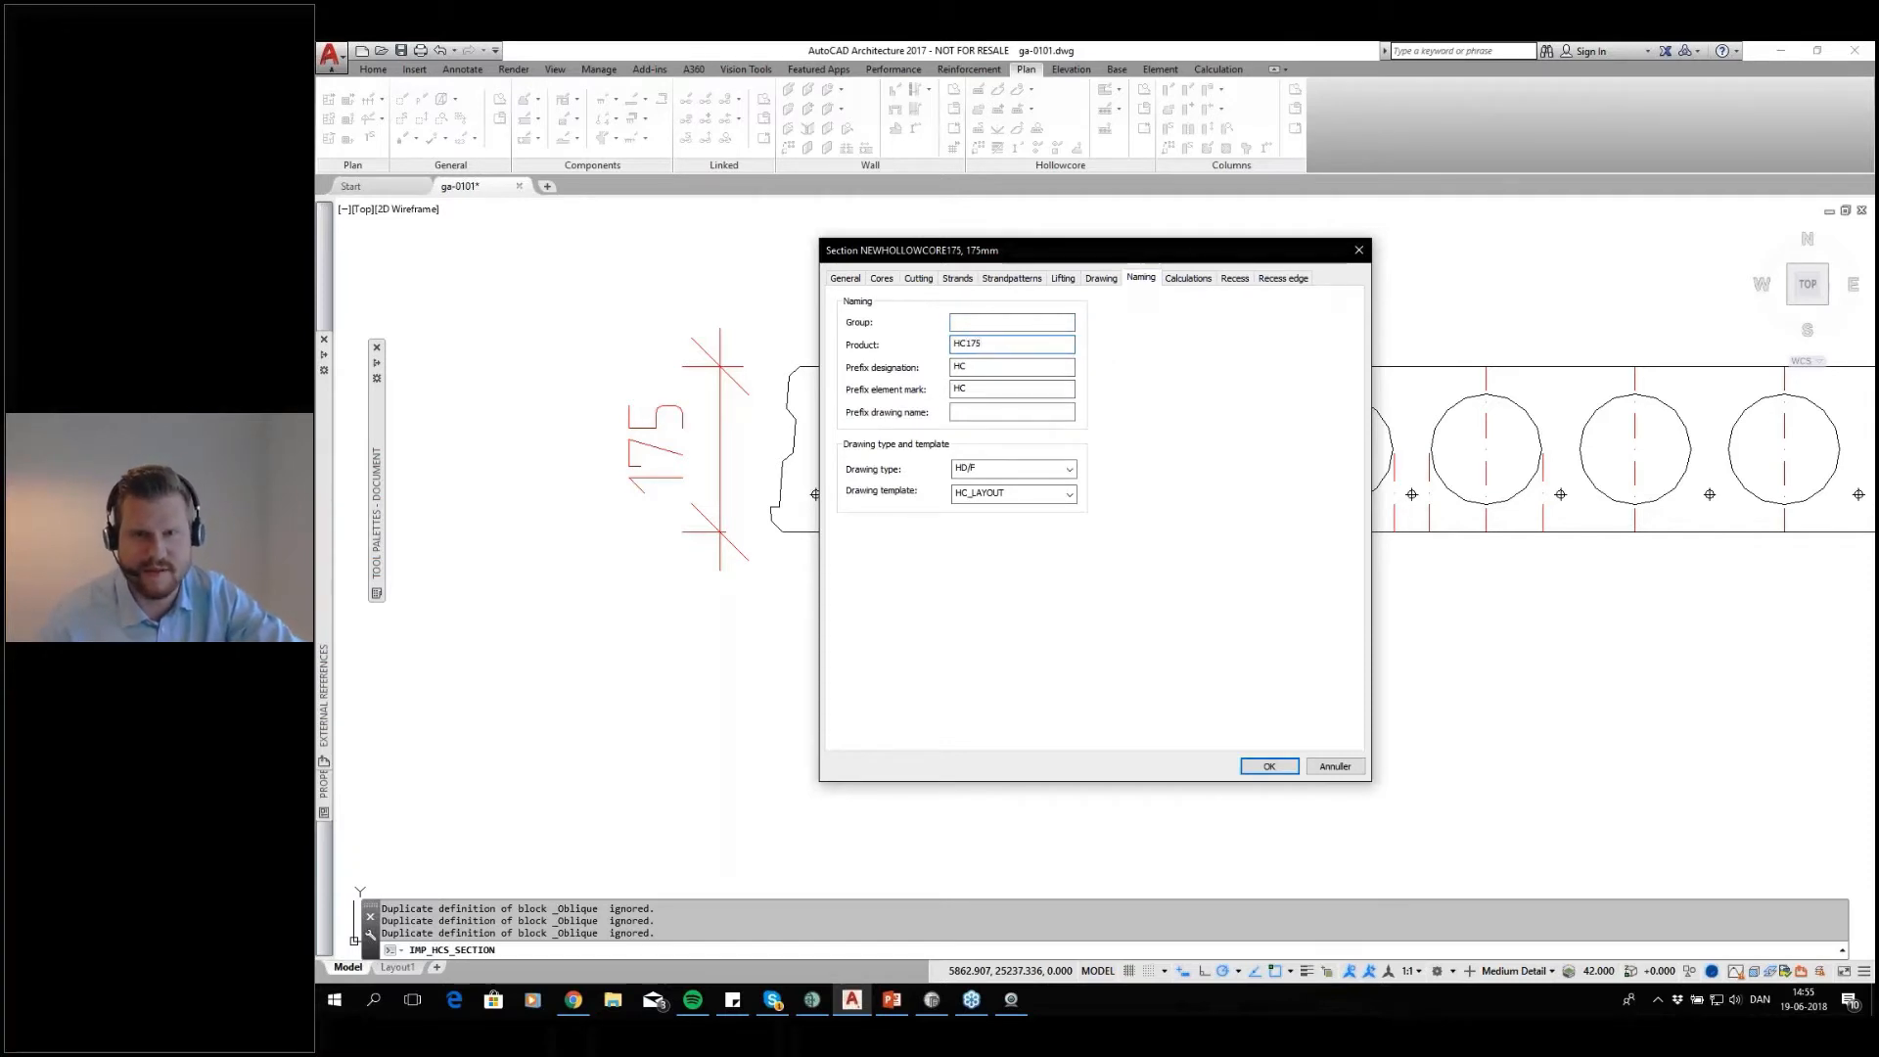
Preview the calculation geometry over the section and reset the calculation values to match the new cross-section
left_click(1188, 278)
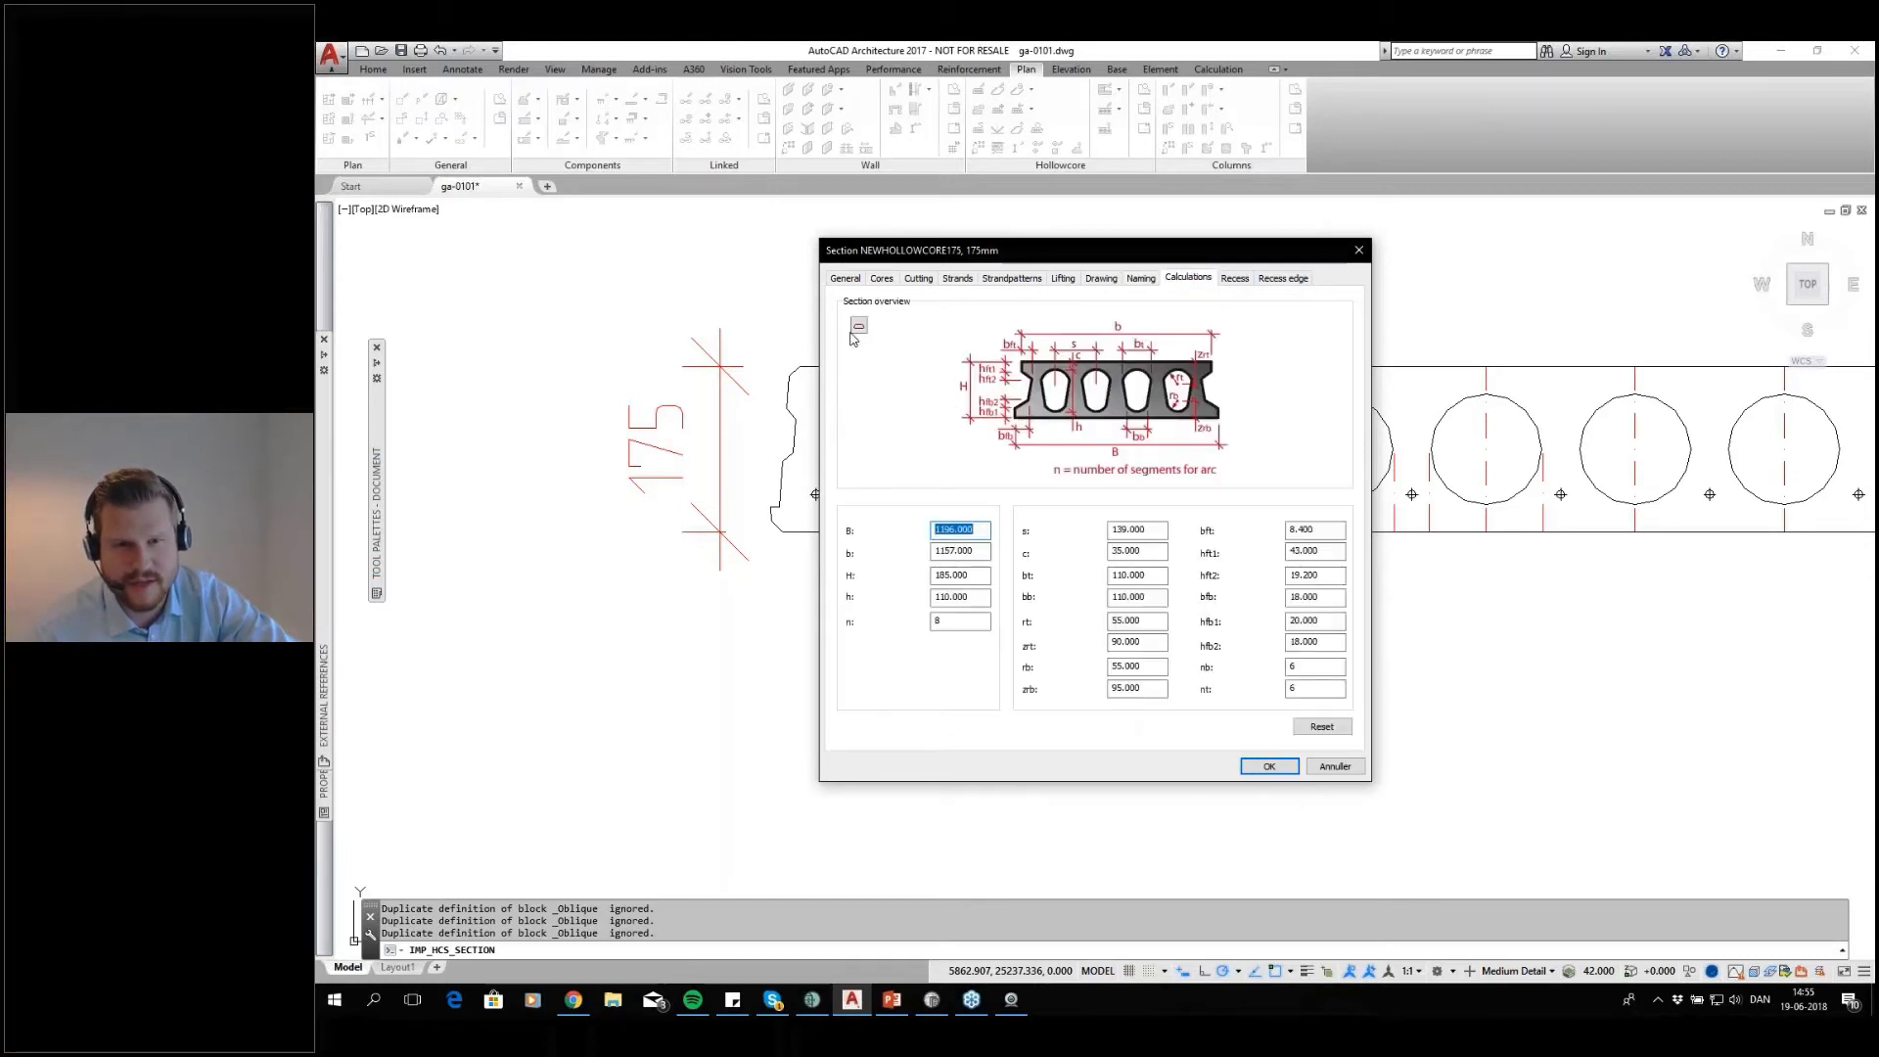
left_click(857, 328)
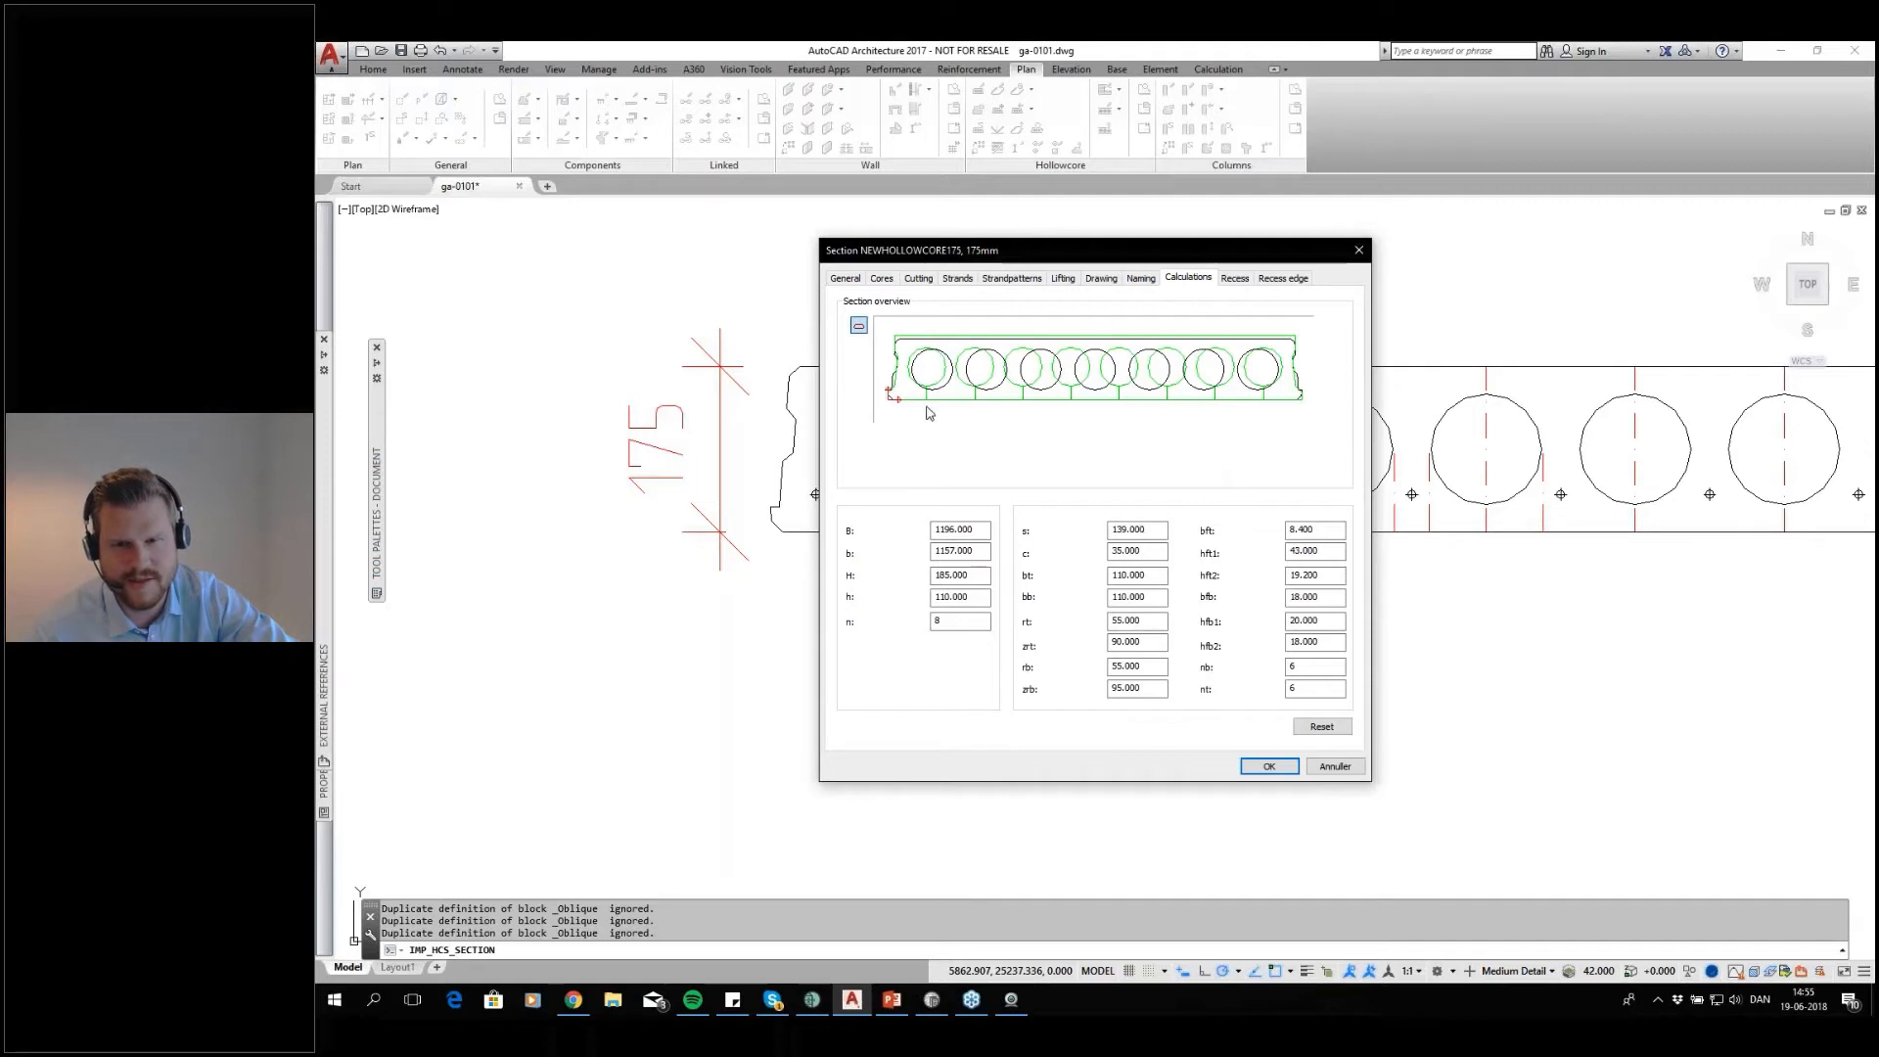
left_click(1321, 727)
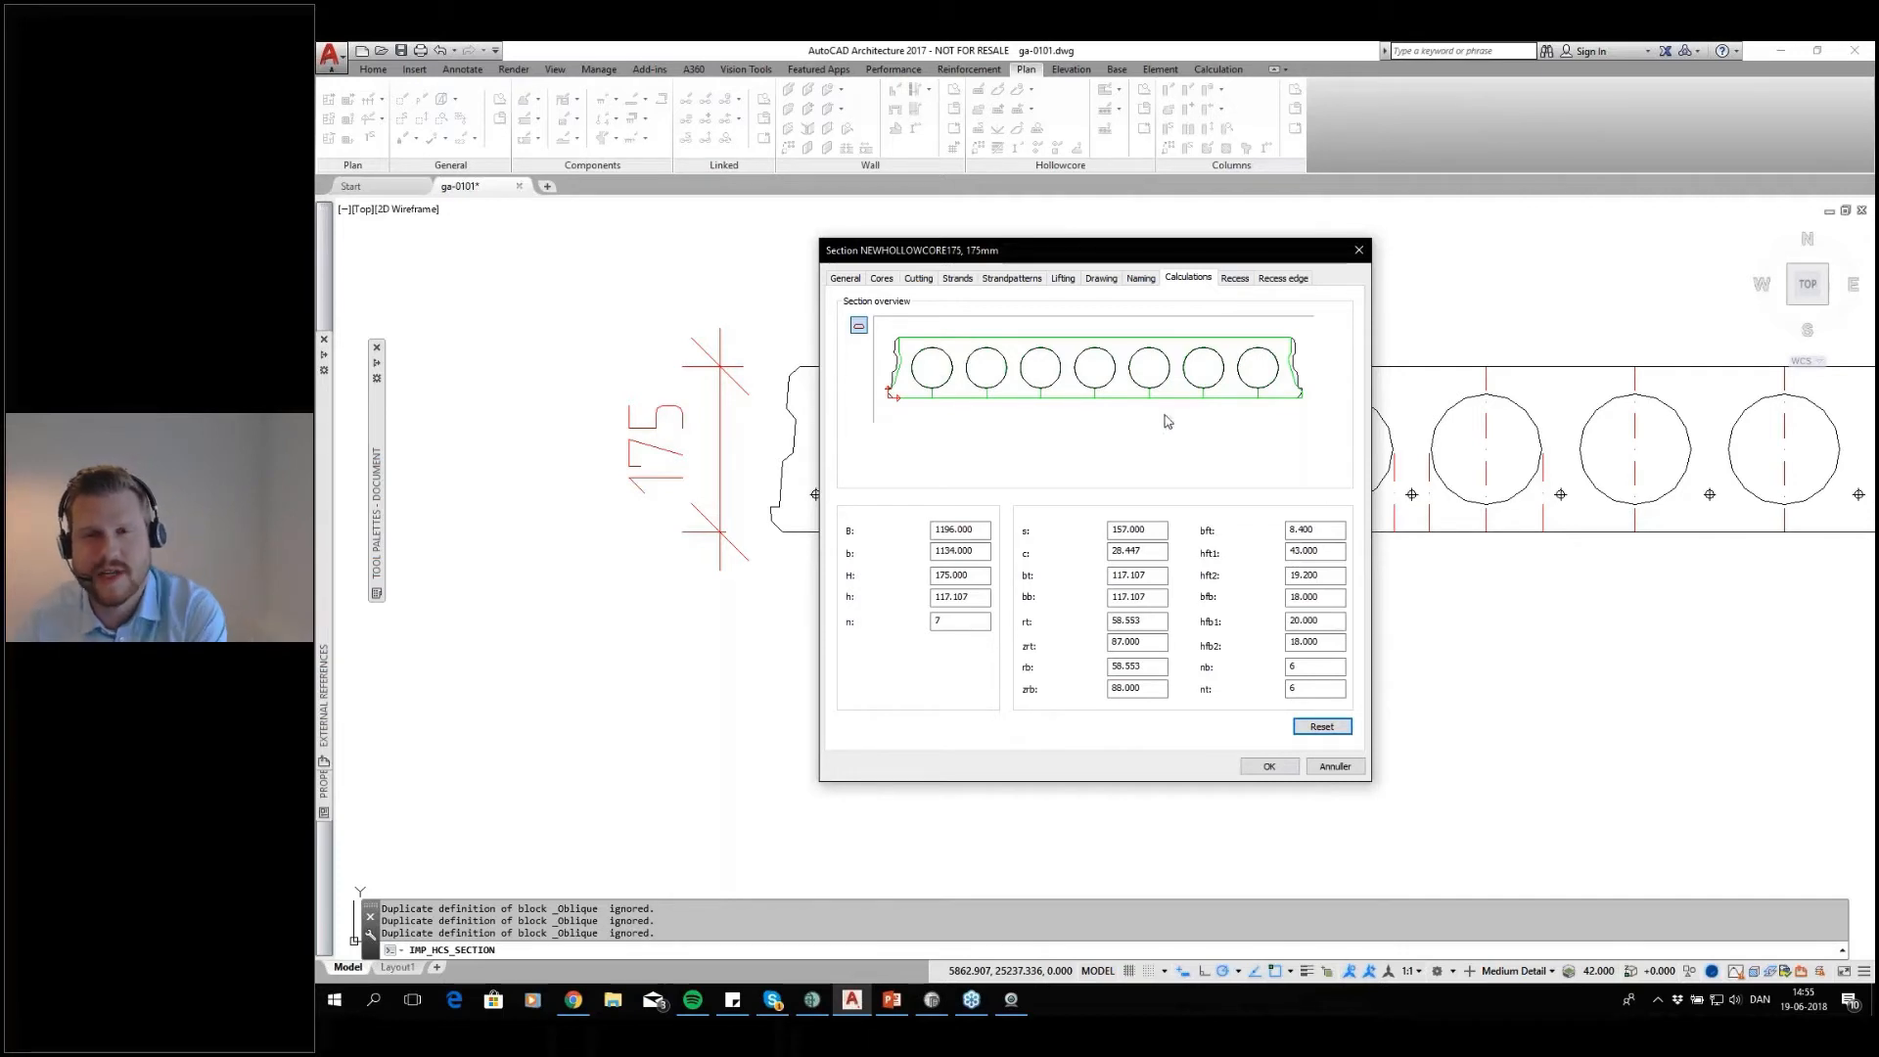
Set the recess type of NEWHOLLOWCORE175 to Circular and circular
left_click(1235, 279)
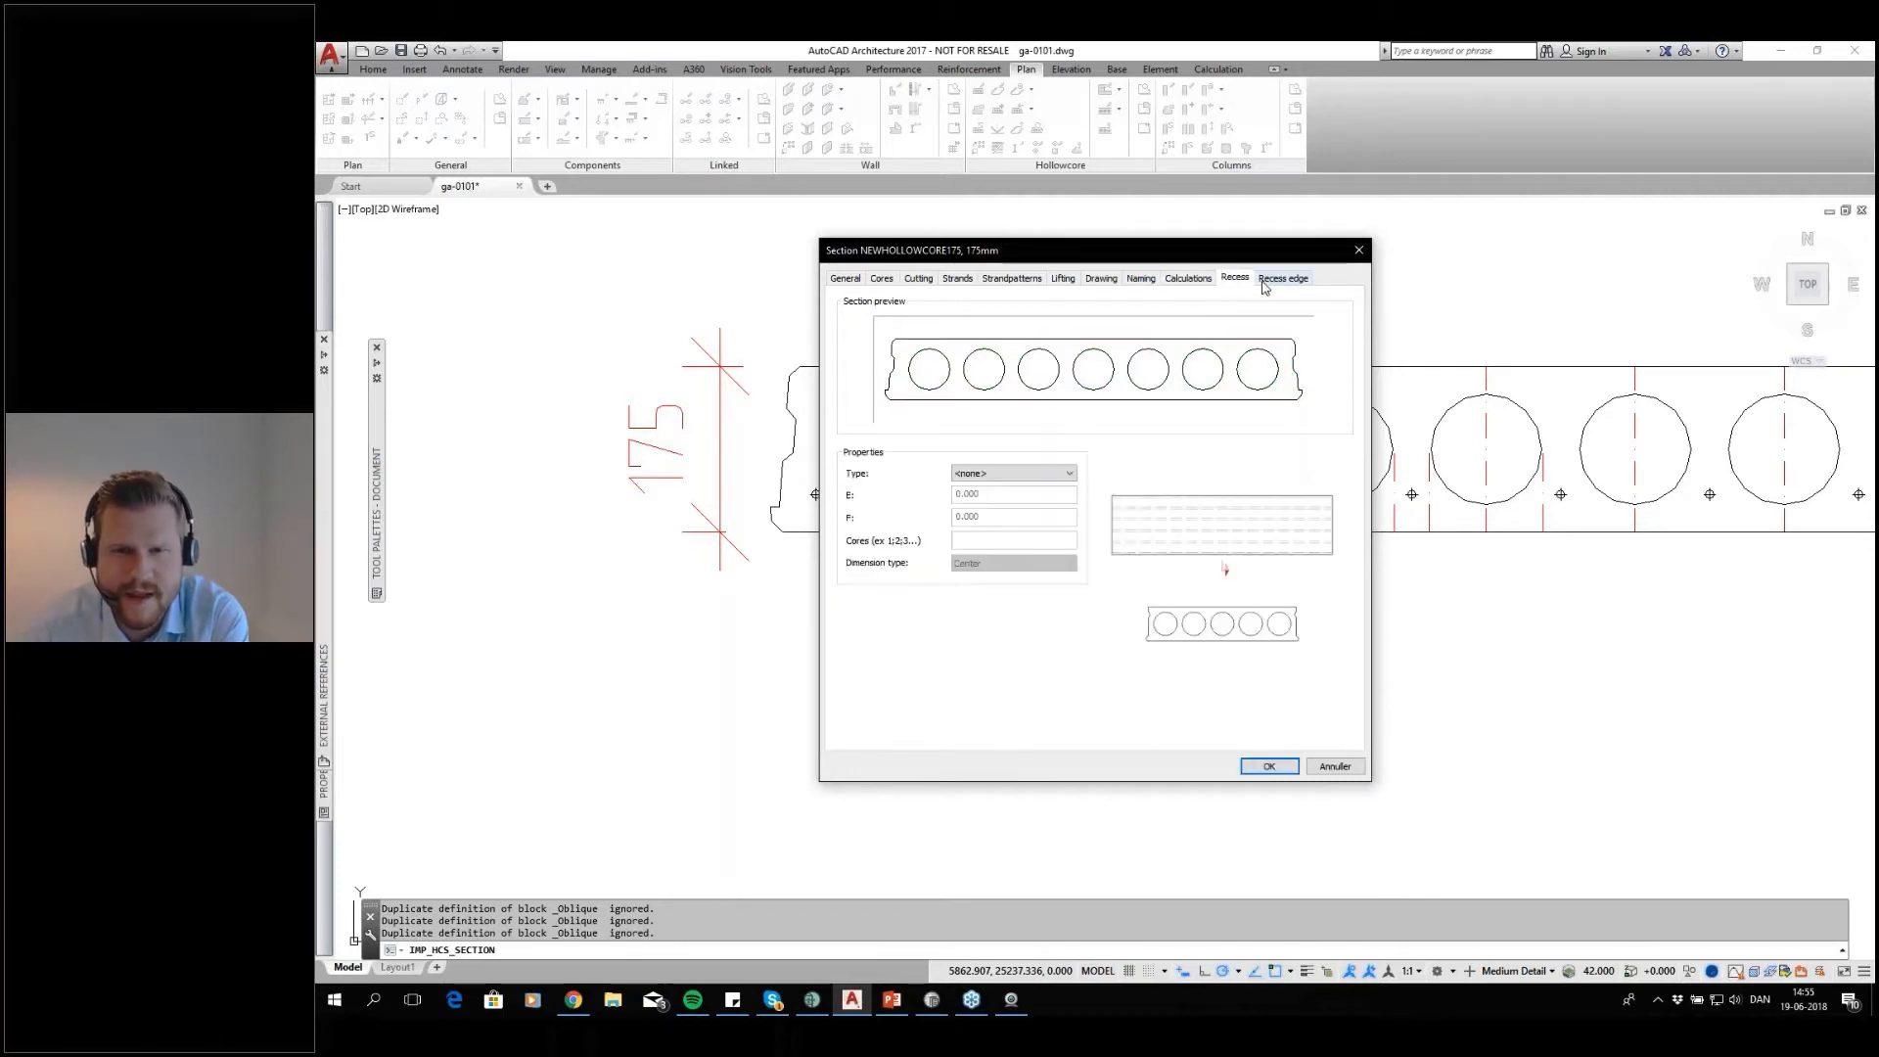
left_click(1065, 474)
left_click(1028, 497)
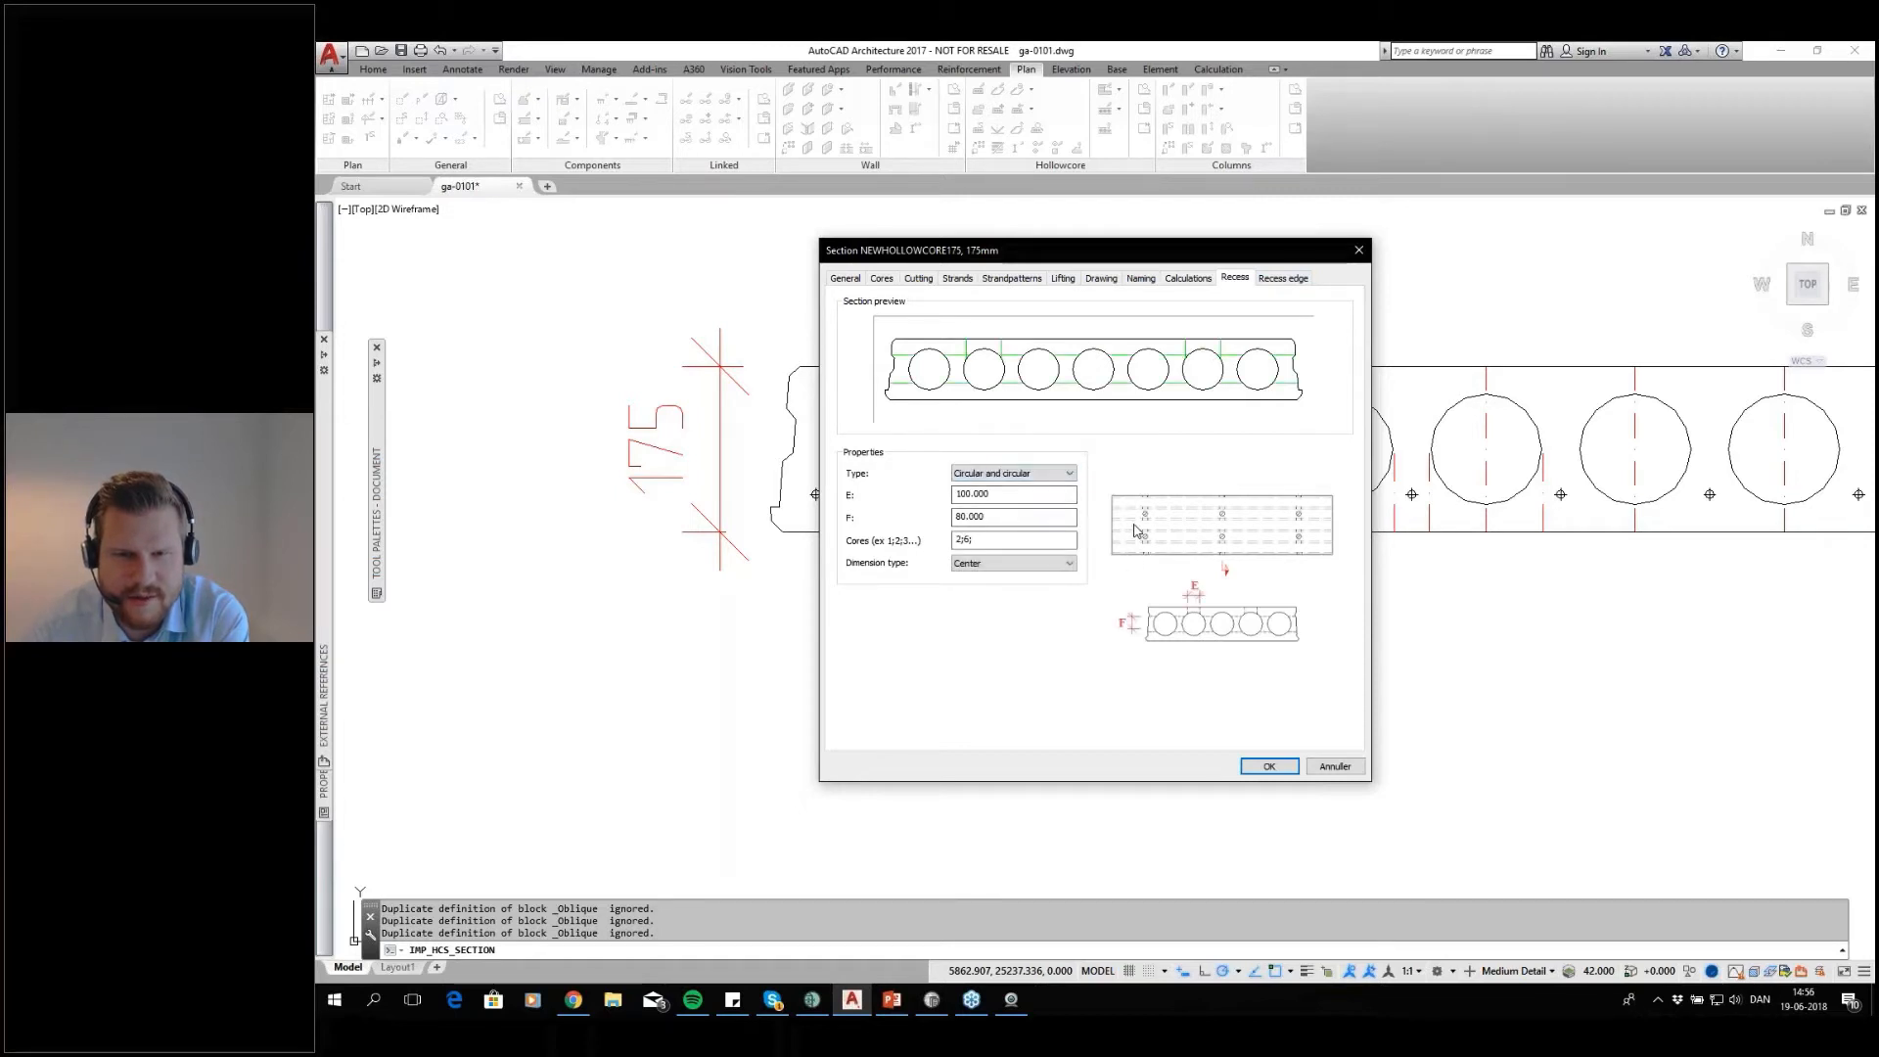
left_click(1057, 474)
left_click(1051, 499)
Try the Rectangular recess edge type, and set the type to Rectangular and circular
left_click(1282, 278)
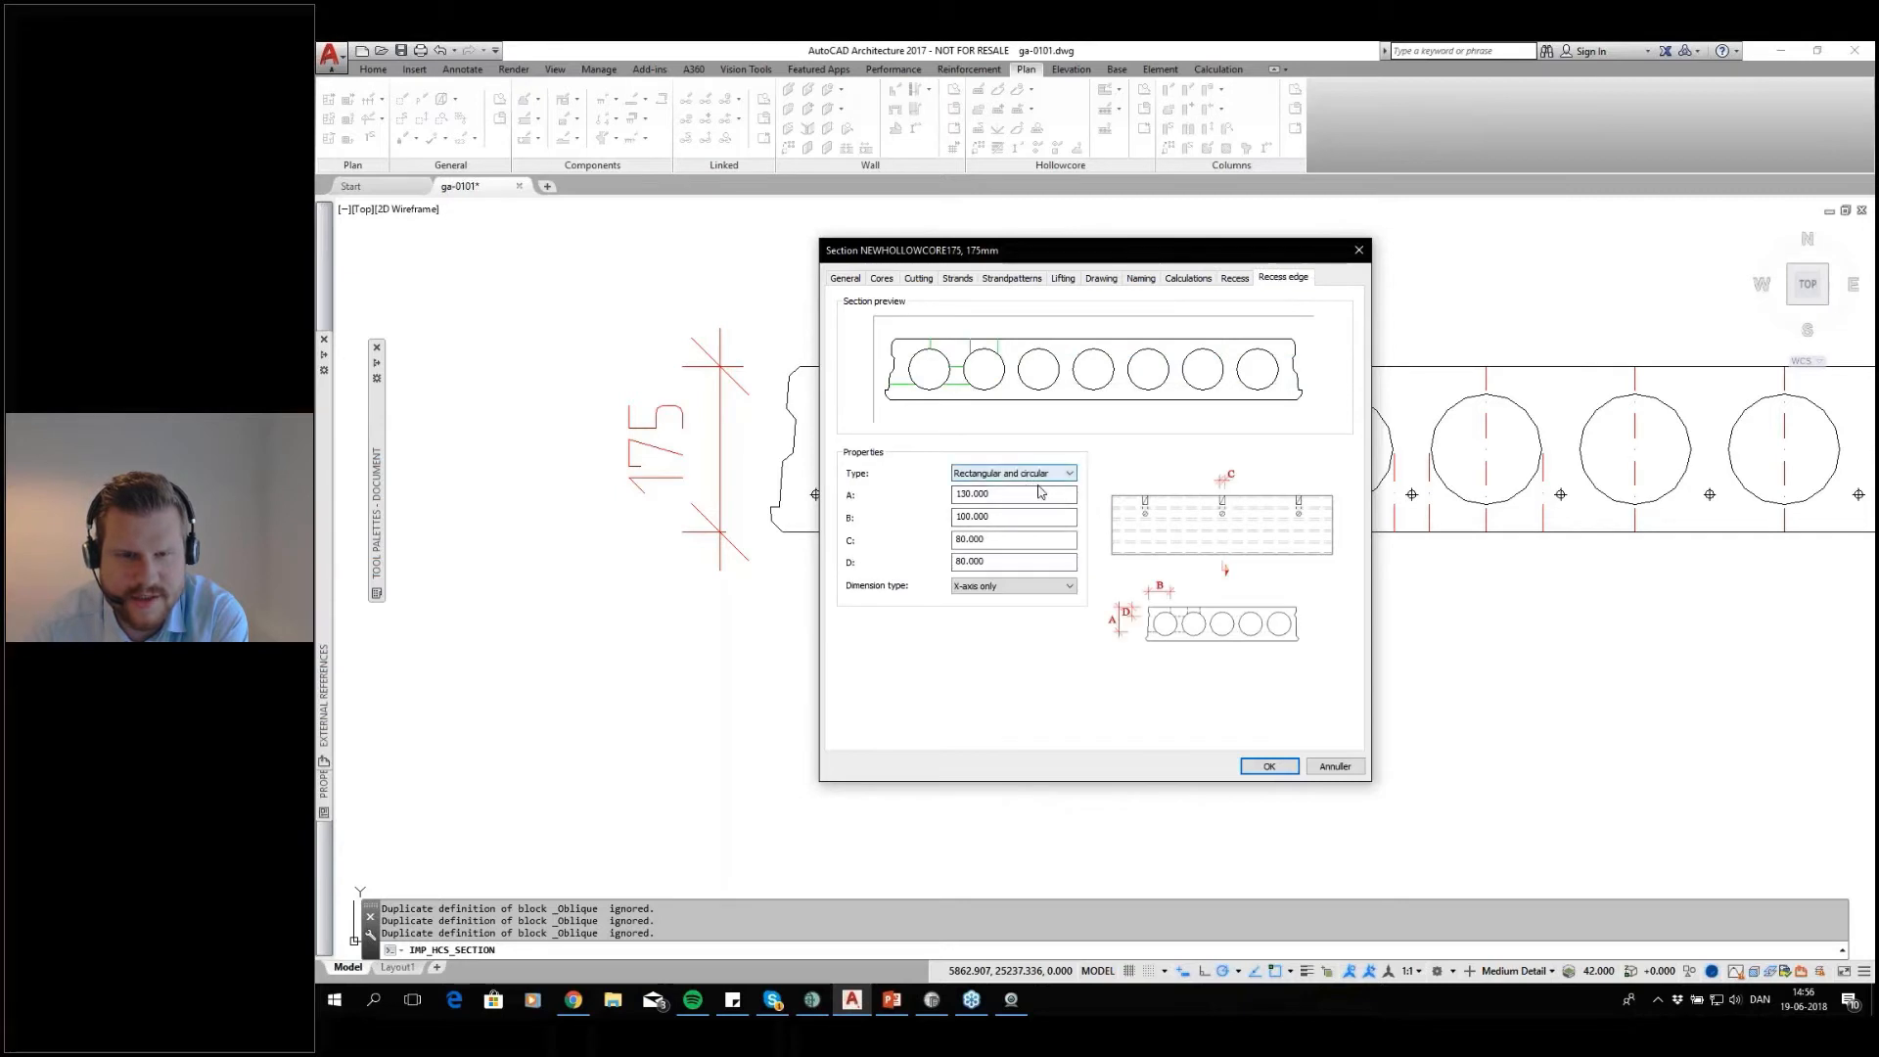
left_click(1053, 476)
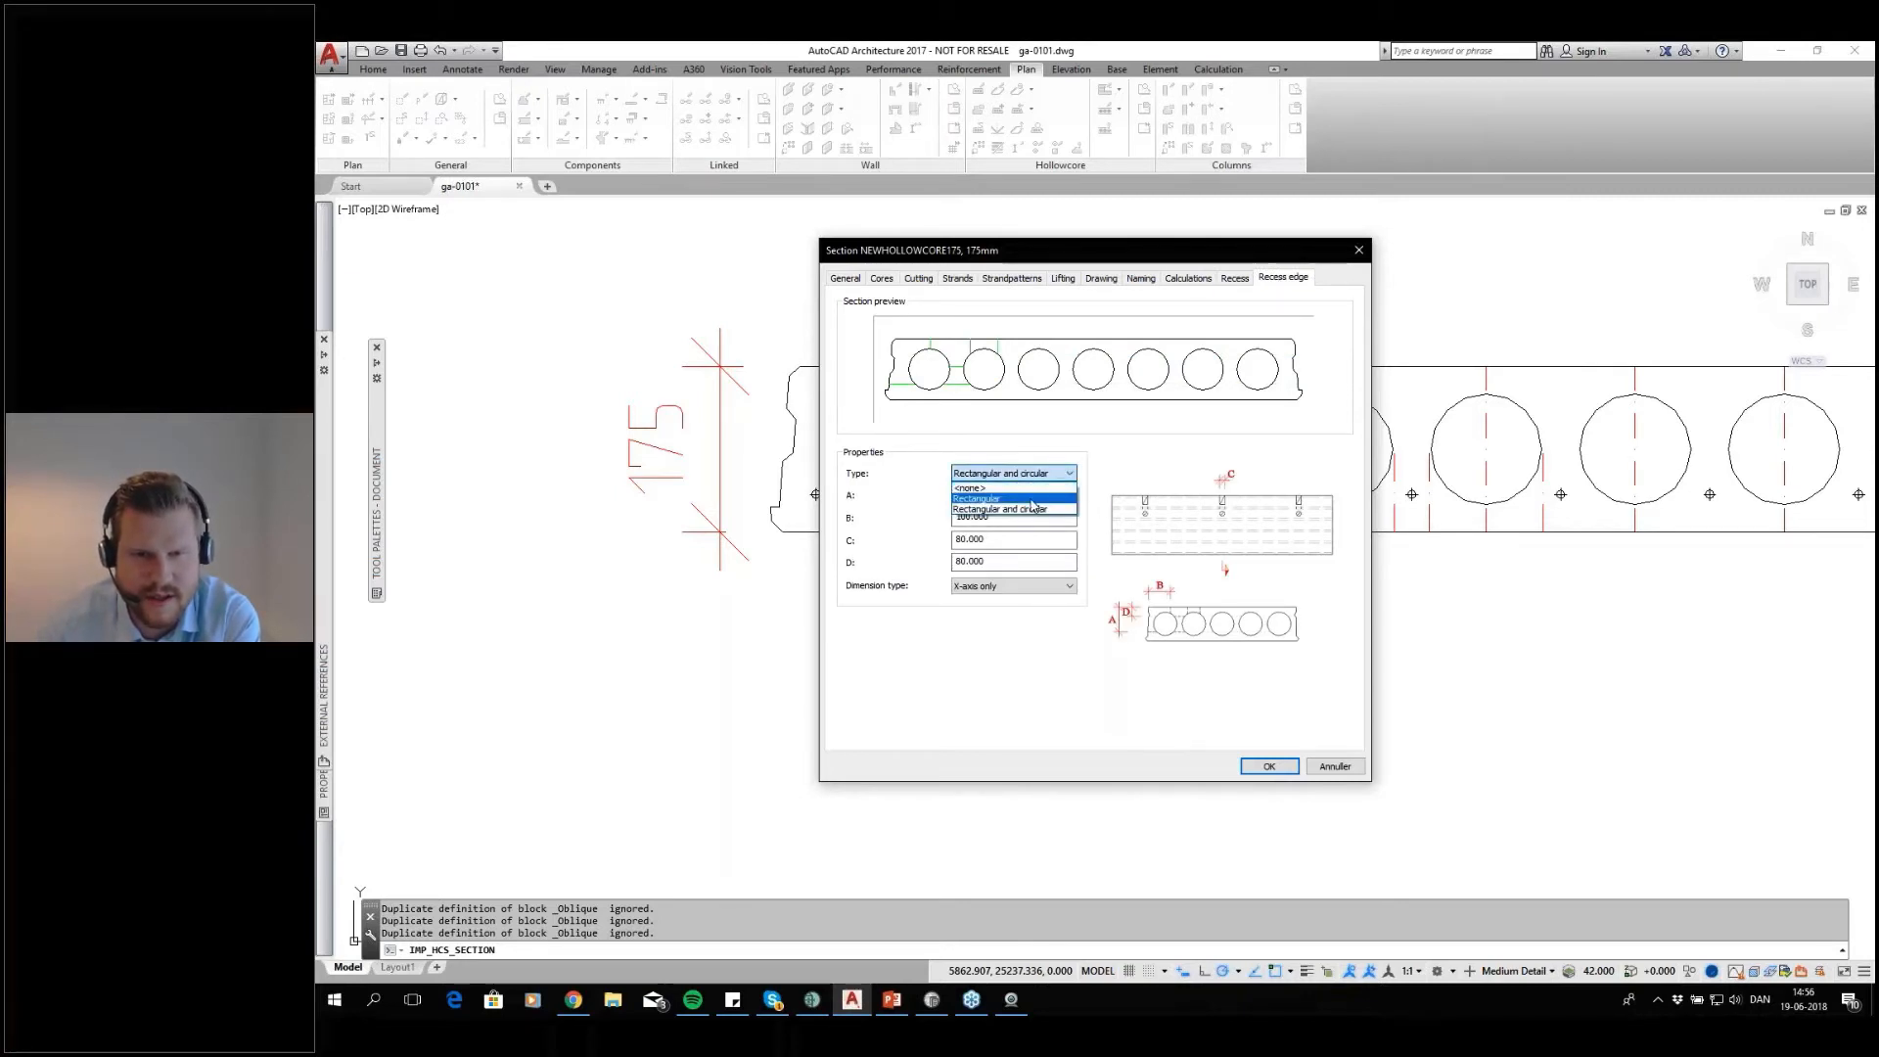
left_click(1045, 498)
left_click(1041, 474)
left_click(1041, 510)
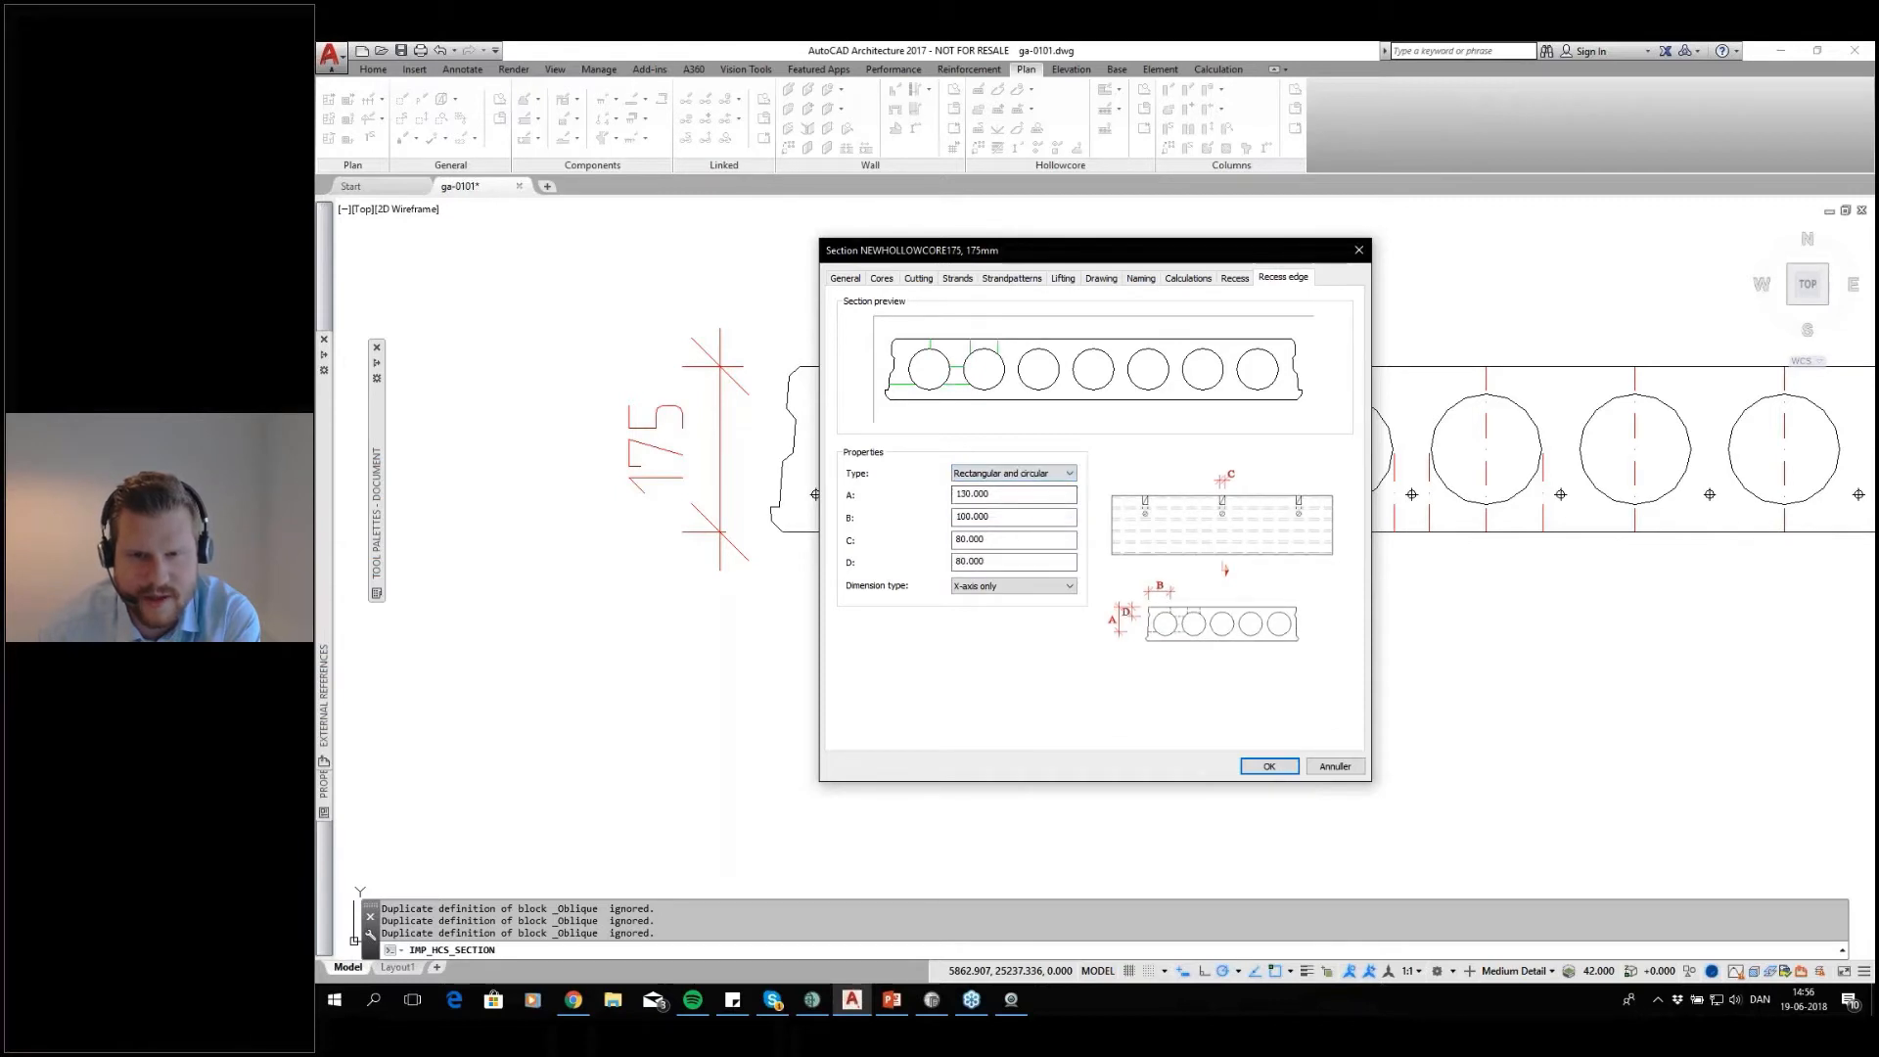
Save the completed NEWHOLLOWCORE175 definition, close the section list and return to floor 1's hollow core layout
left_click_drag(983, 249, 1036, 204)
left_click(1311, 722)
left_click(1059, 668)
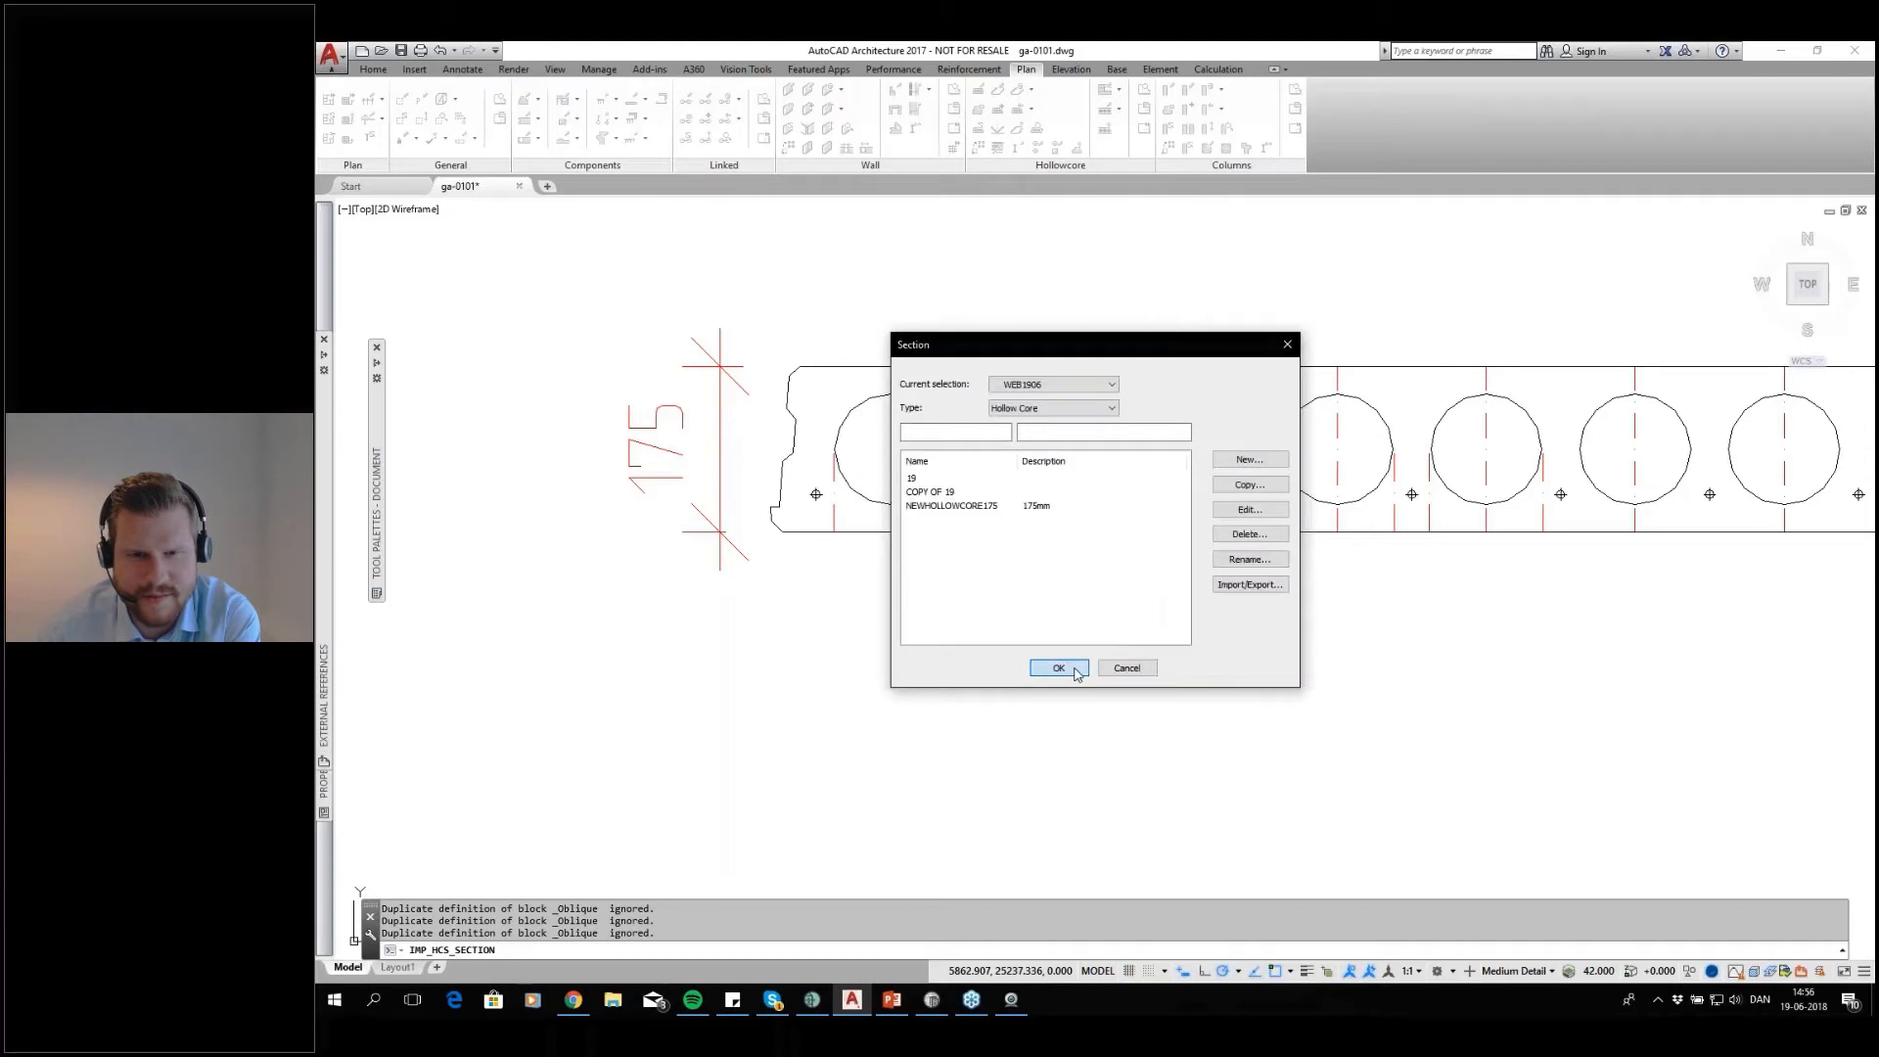
scroll(1177, 648, "down", 5)
mouse_move(1223, 654)
middle_mouse_down()
mouse_move(1229, 612)
mouse_move(1012, 354)
middle_mouse_up()
middle_click_drag(1500, 471, 1421, 300)
middle_click_drag(1397, 434, 1269, 474)
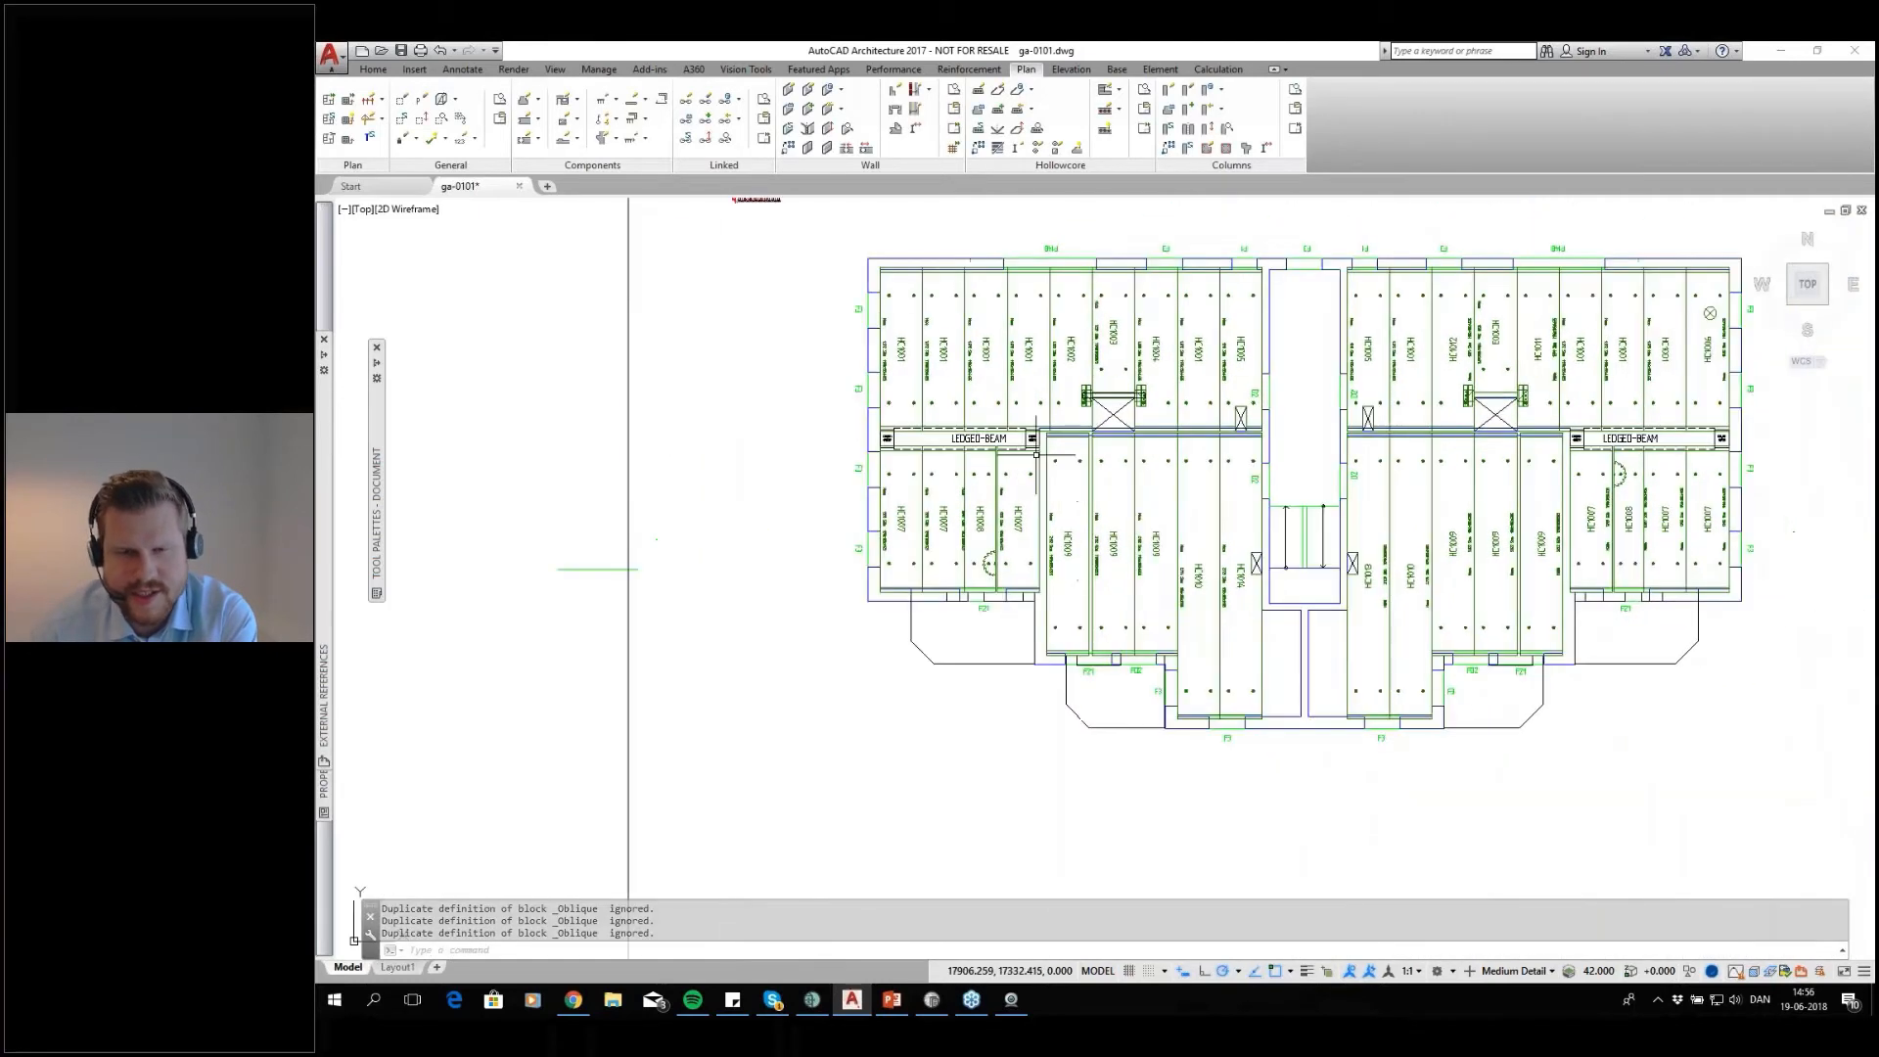
Change the section of the four hollow core slabs below each ledged beam to NEWHOLLOWCORE175 through the slab properties
left_click(1020, 491)
left_click(905, 548)
left_click(1859, 595)
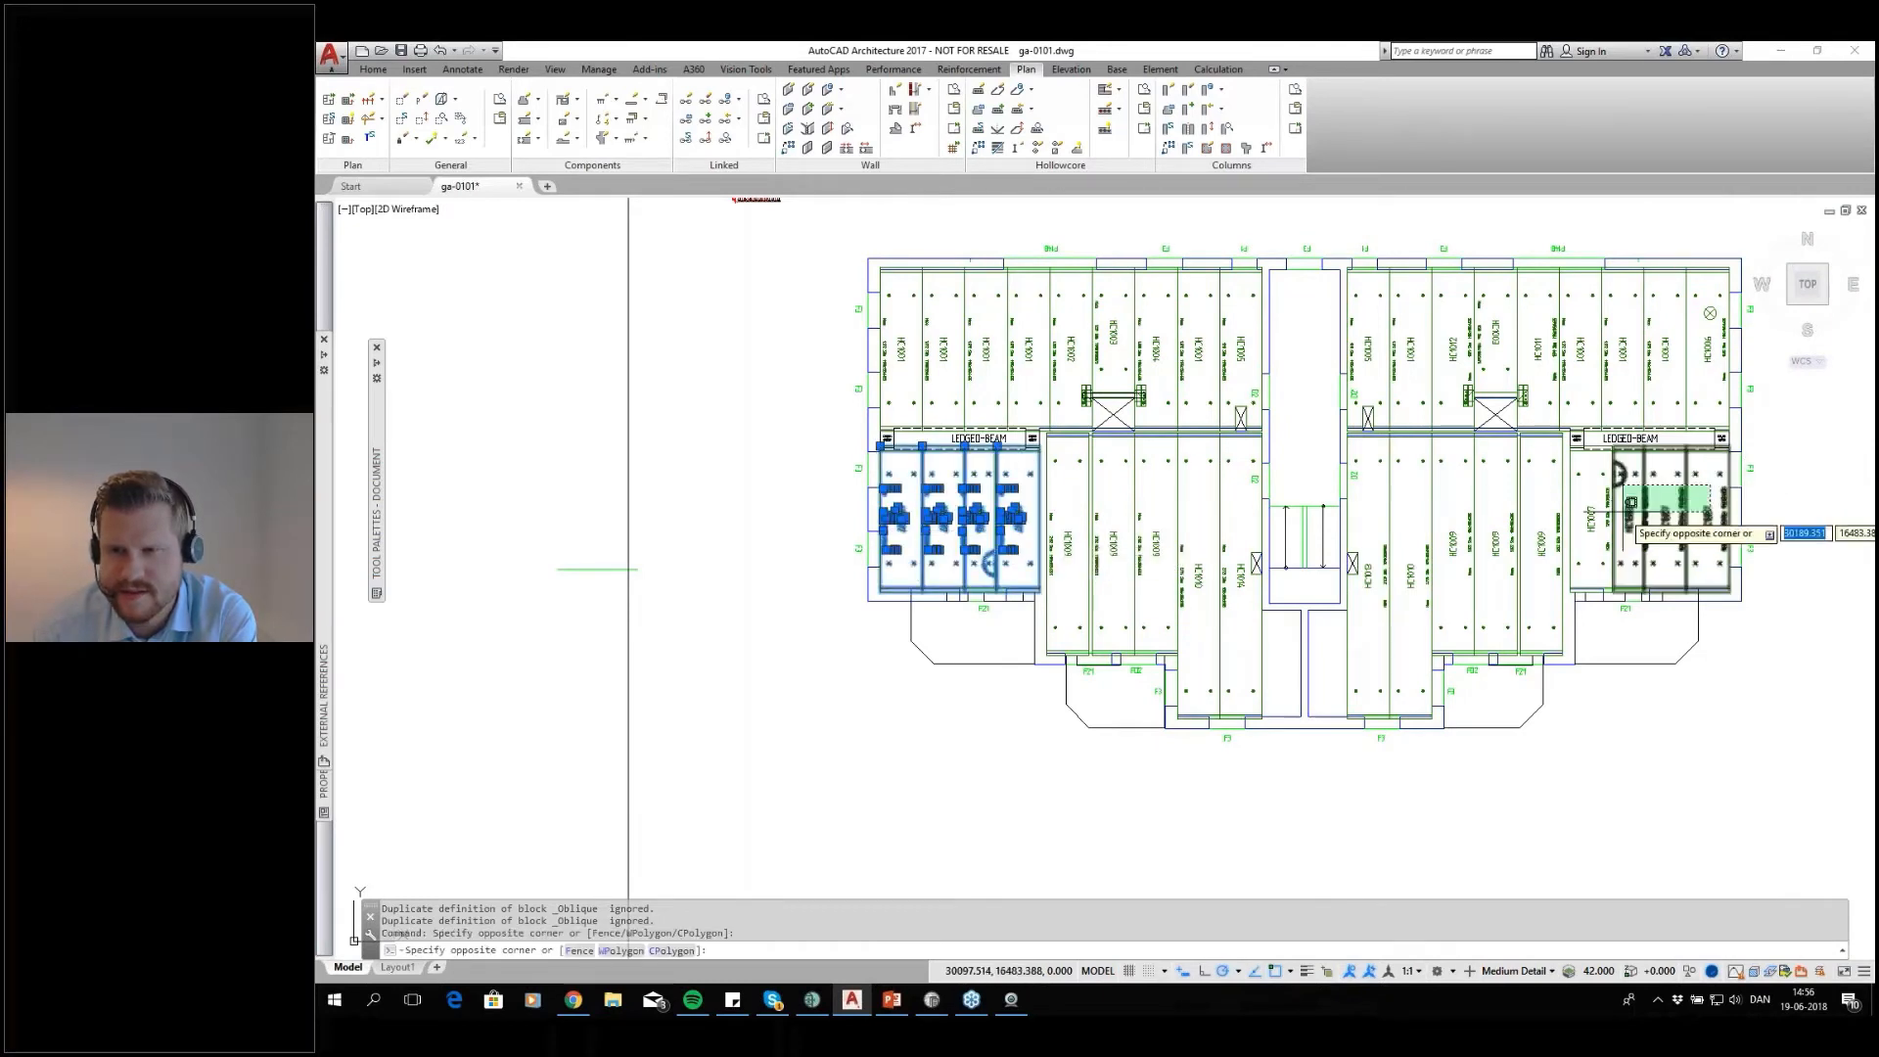
left_click(1528, 445)
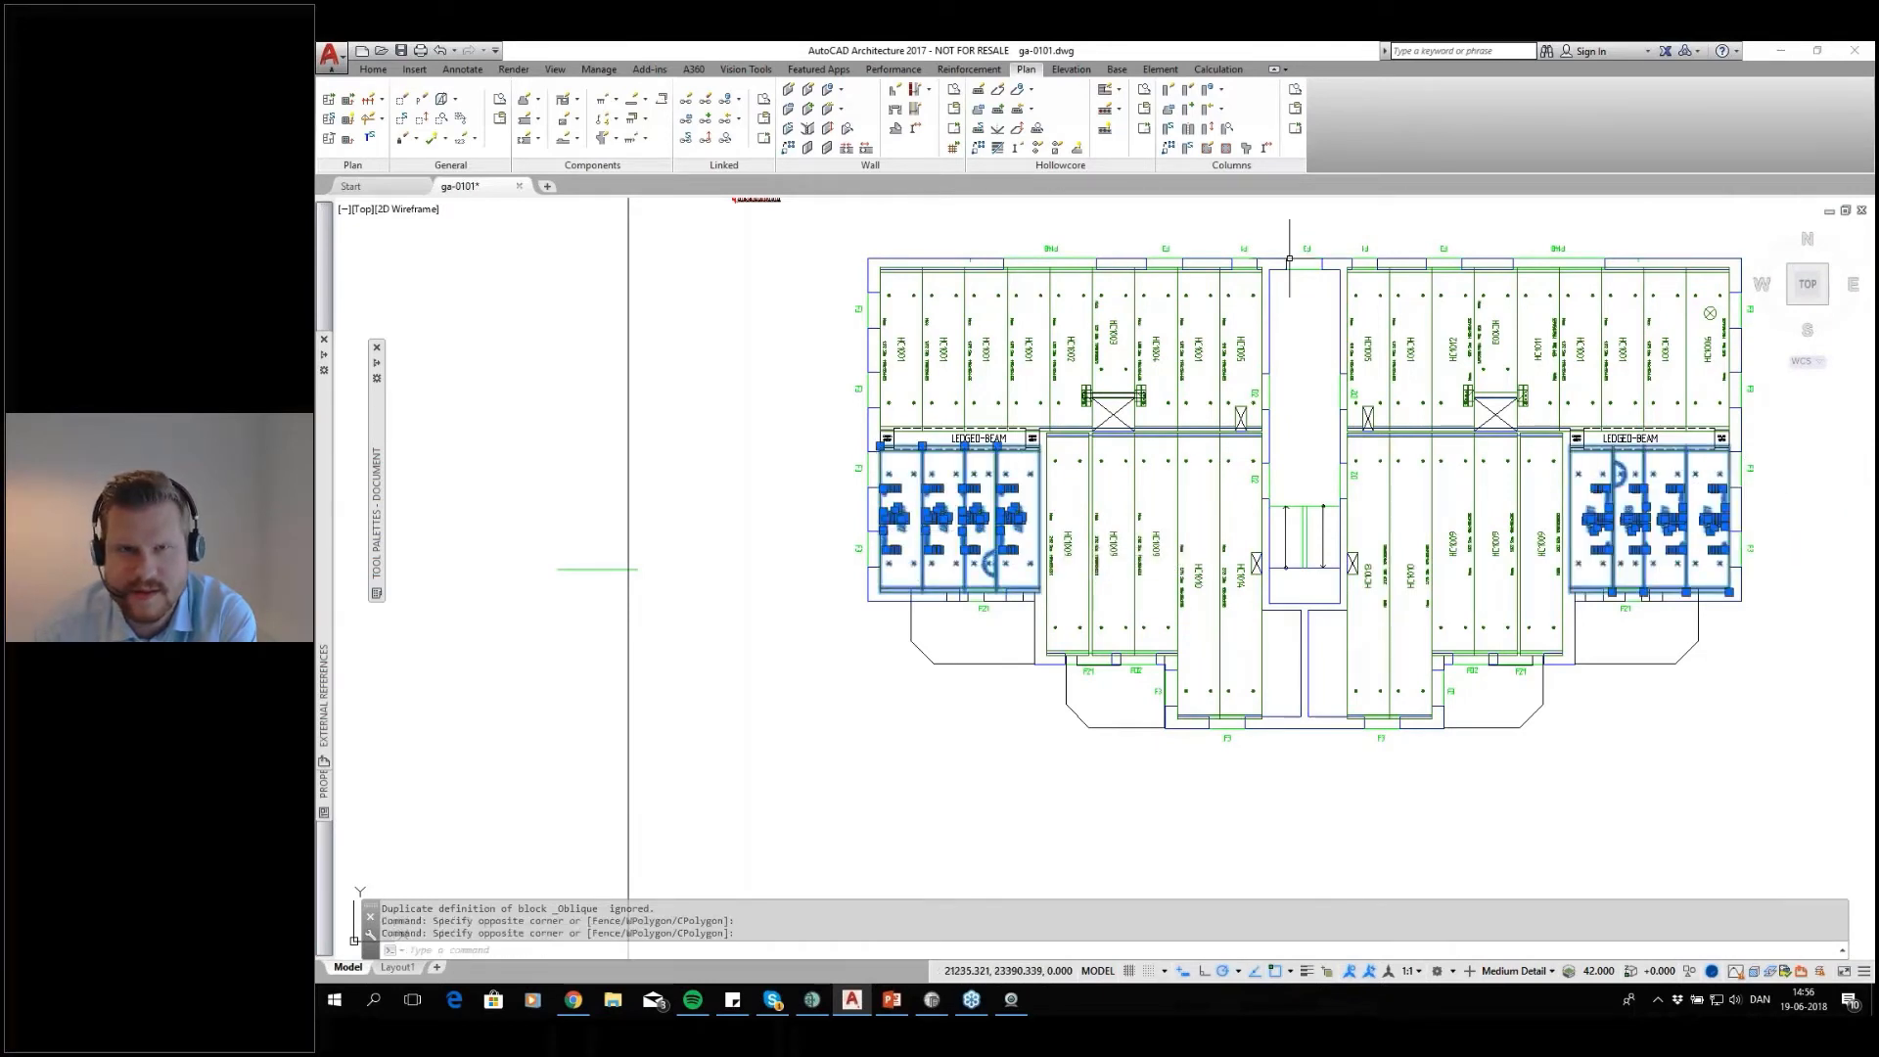
left_click(999, 91)
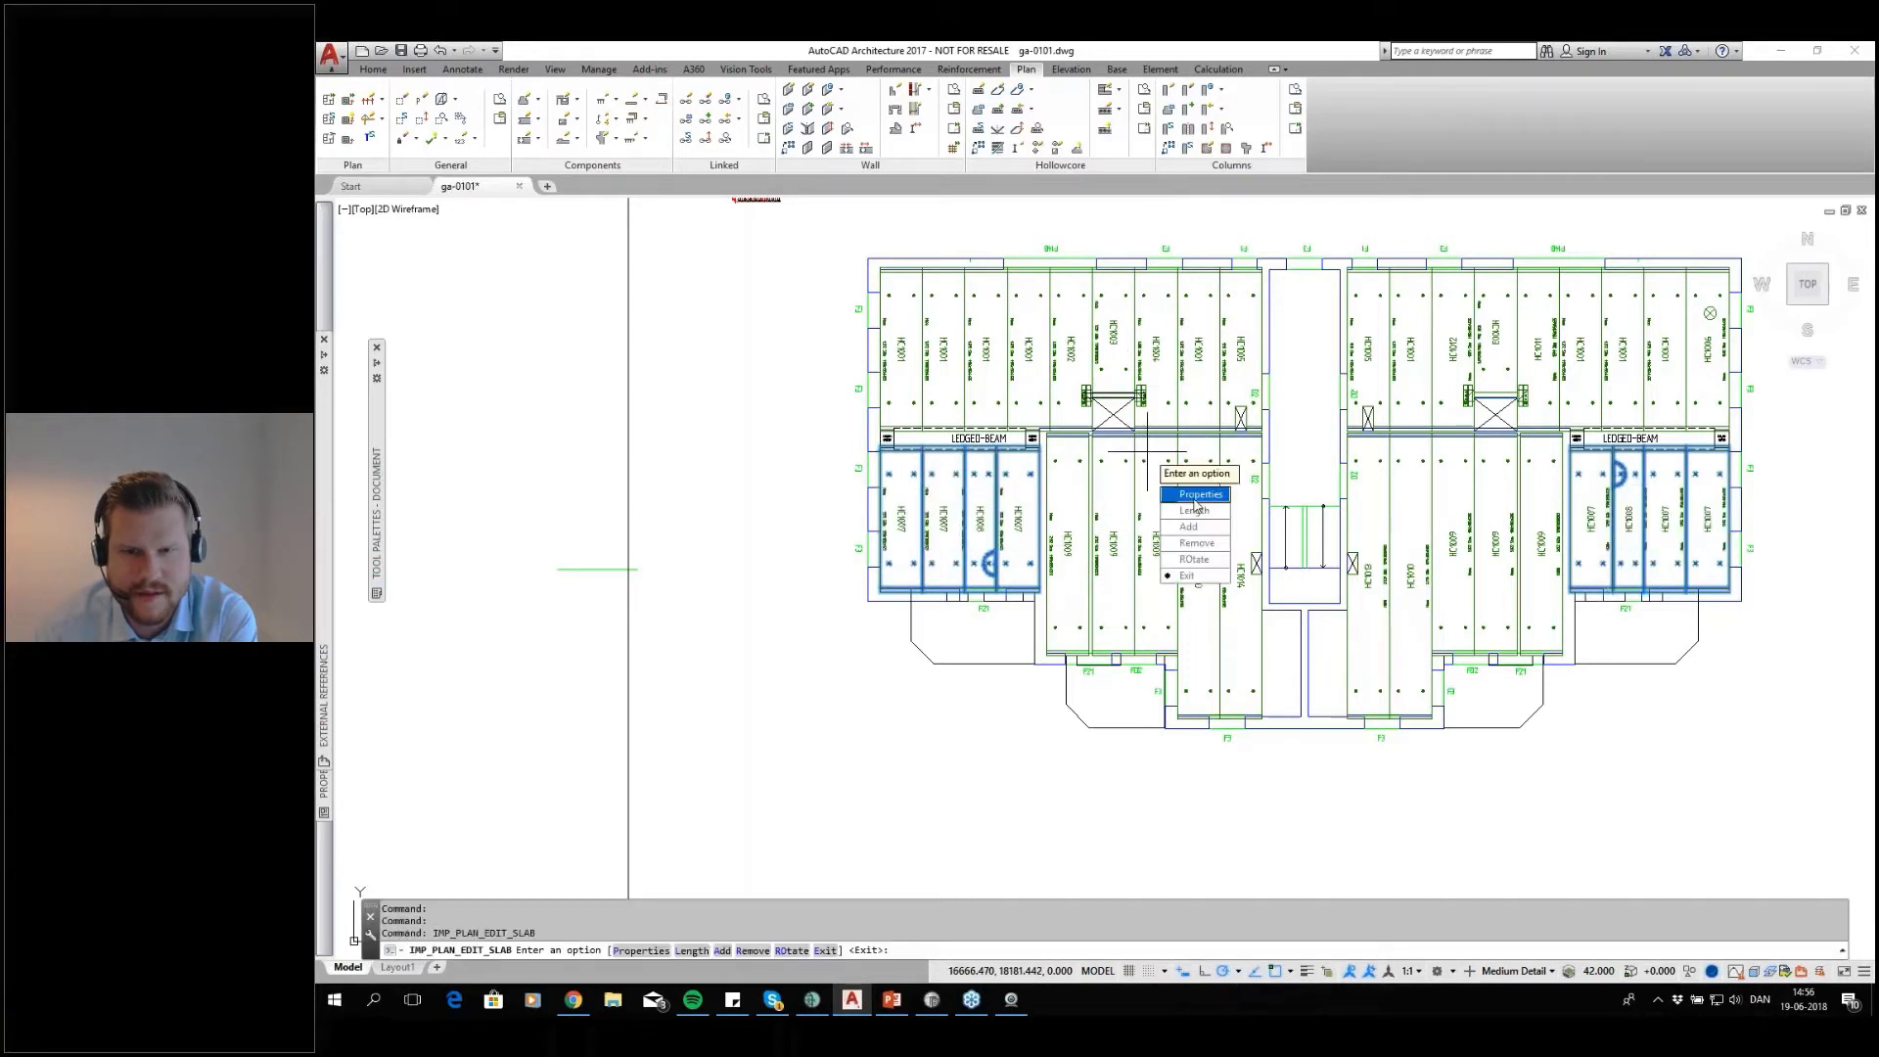
left_click(1195, 499)
left_click(1038, 537)
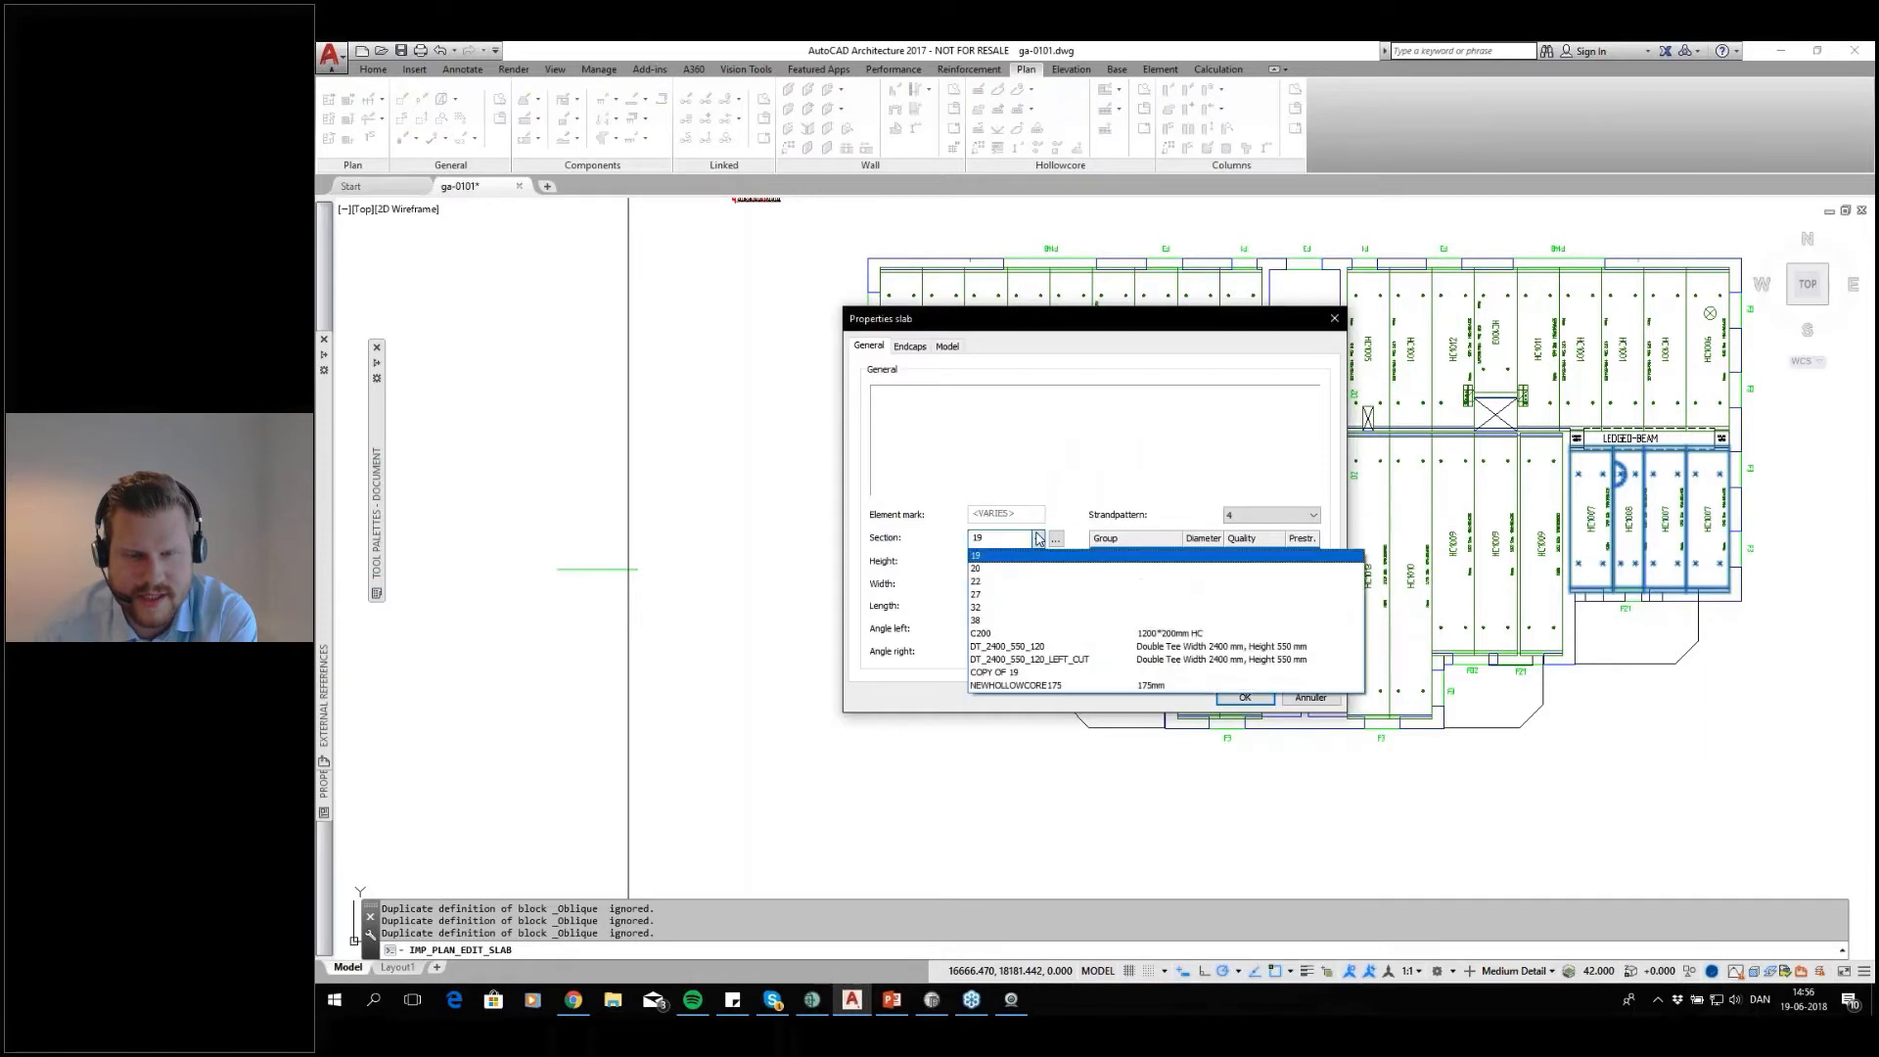
left_click(1052, 685)
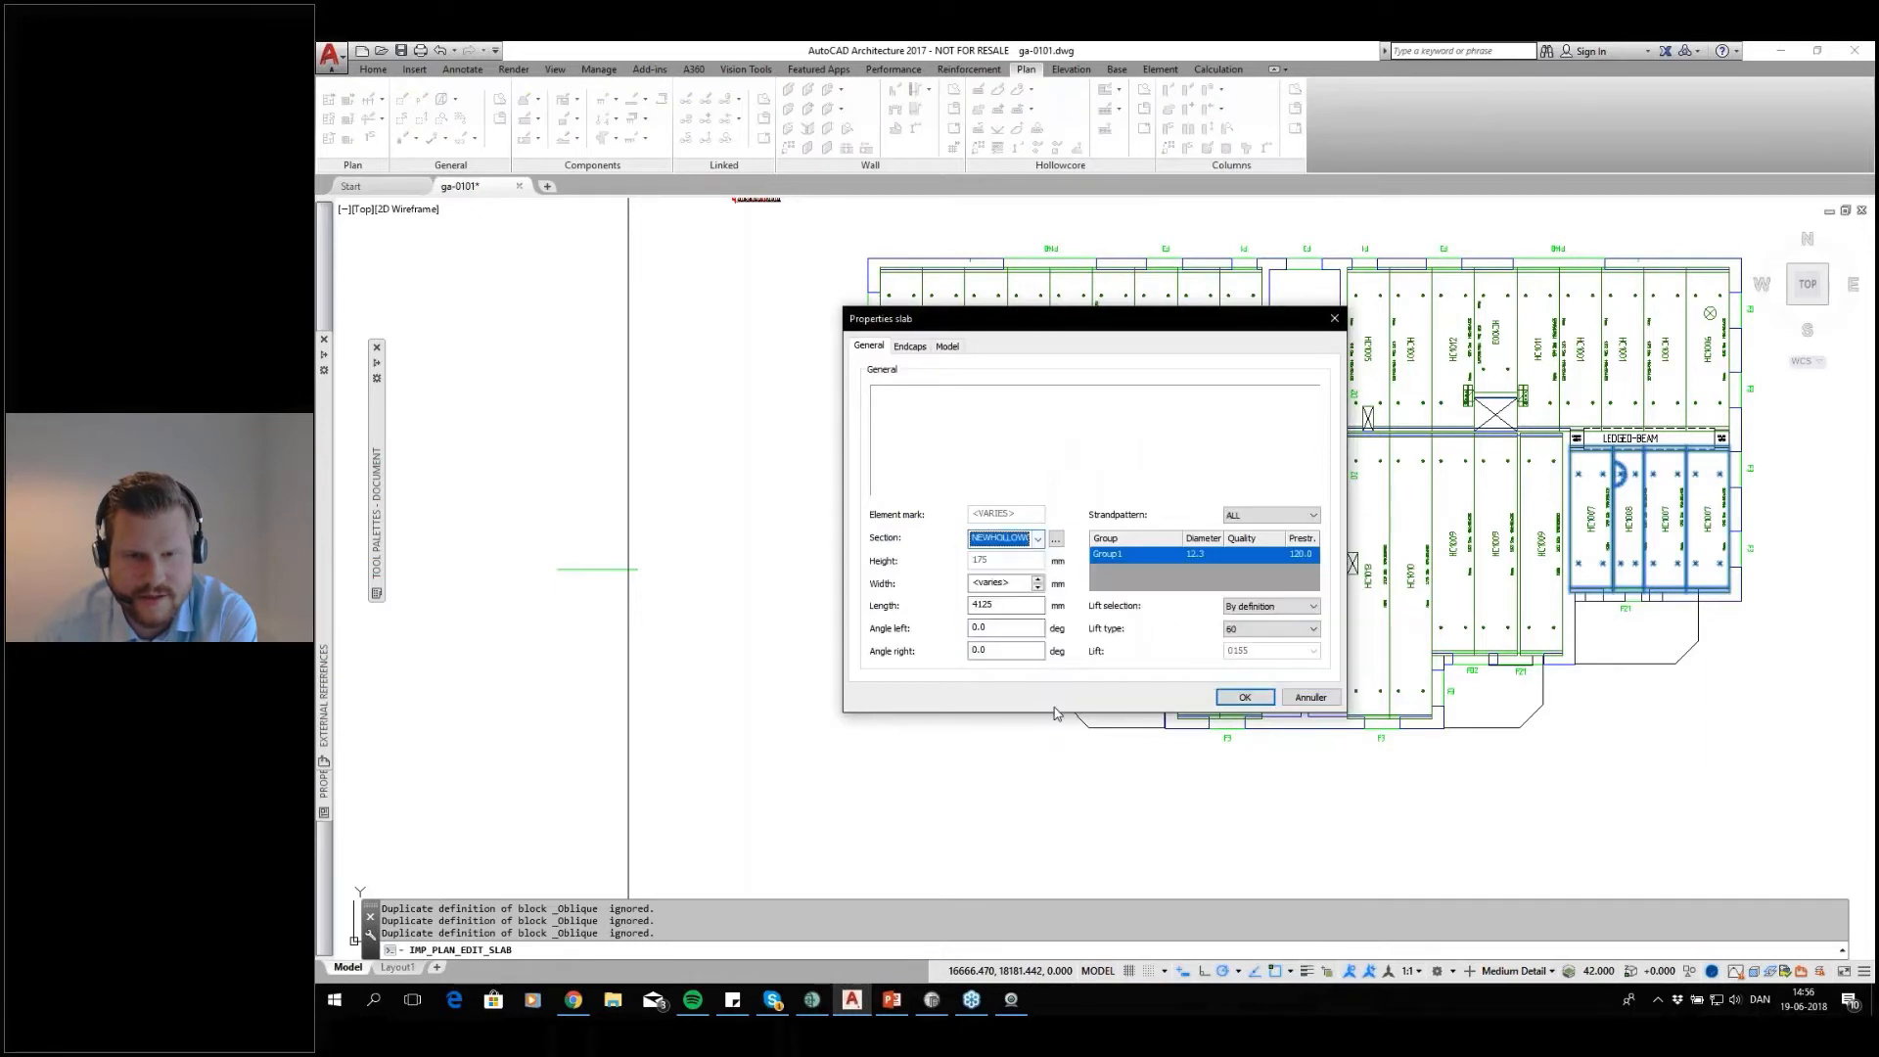
Set the left and right edge endcaps of these slabs to none, and apply the slab edit with their lifts updated
left_click(929, 348)
left_click(1207, 534)
left_click(1193, 549)
left_click(1313, 533)
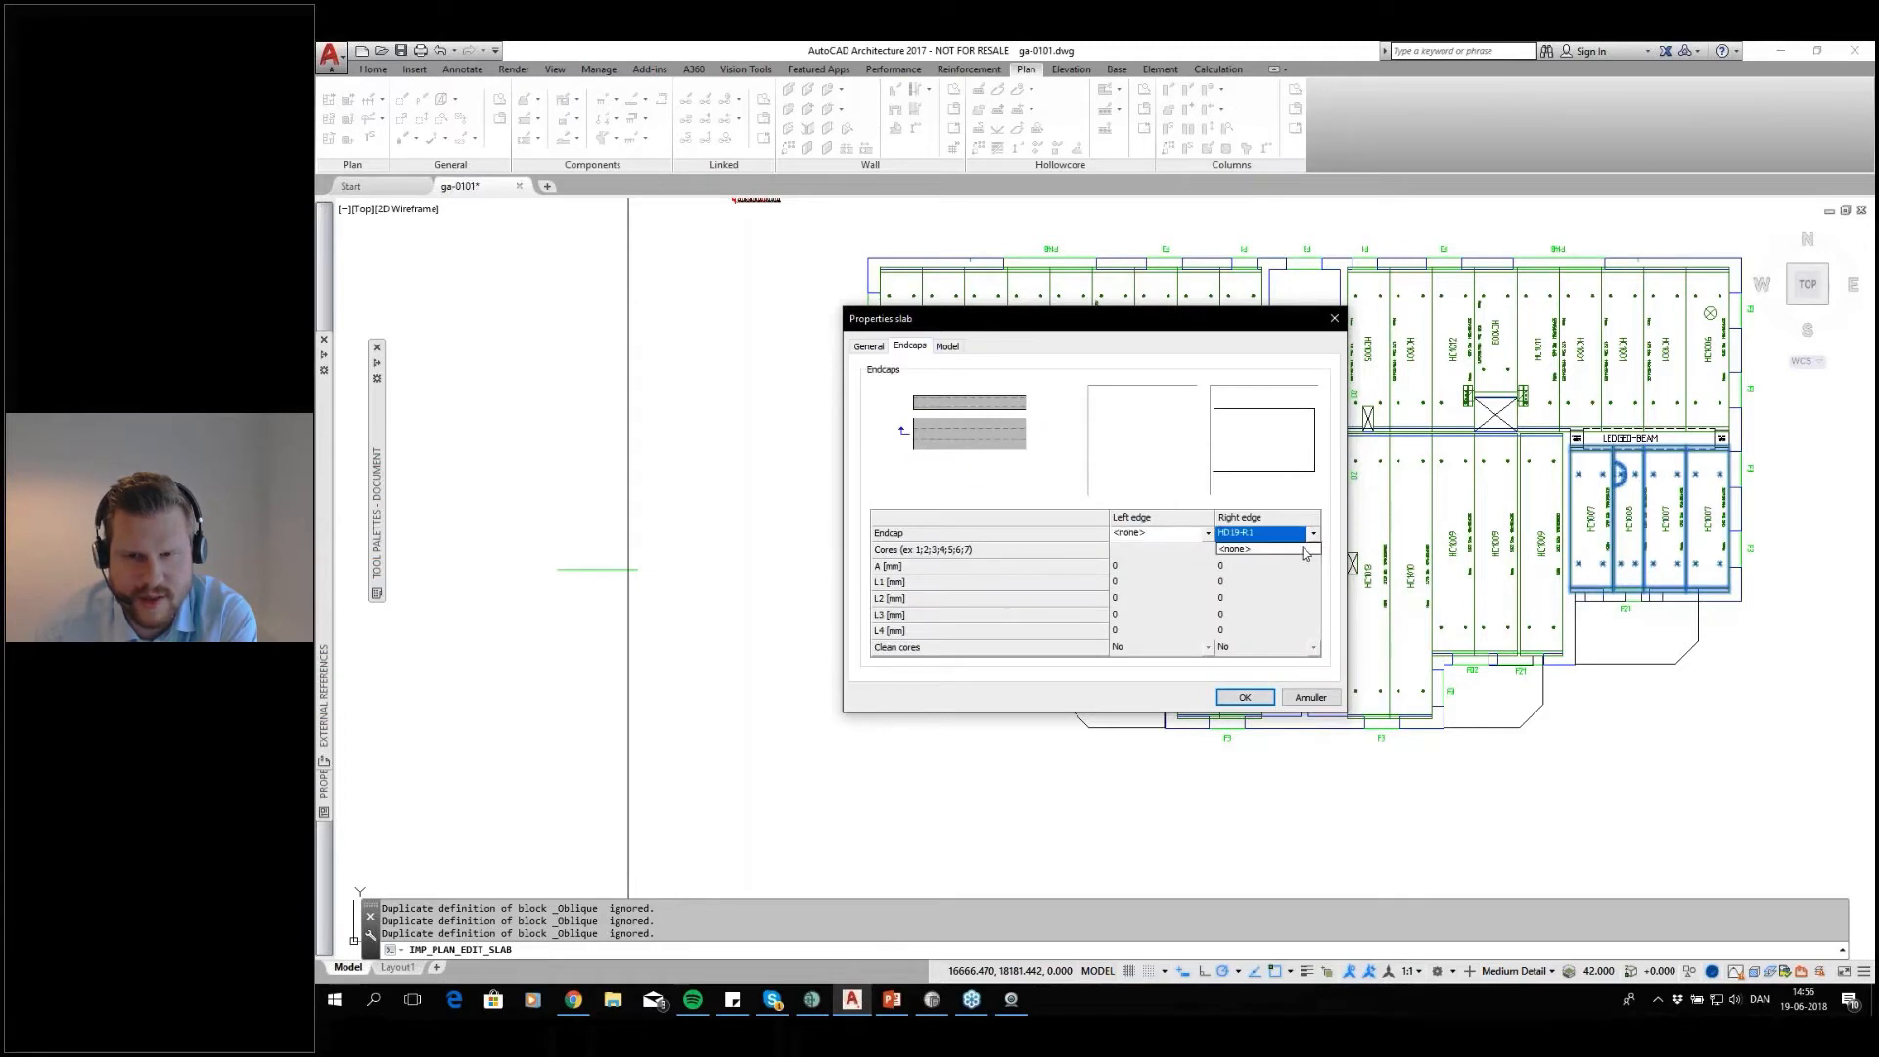
left_click(1301, 549)
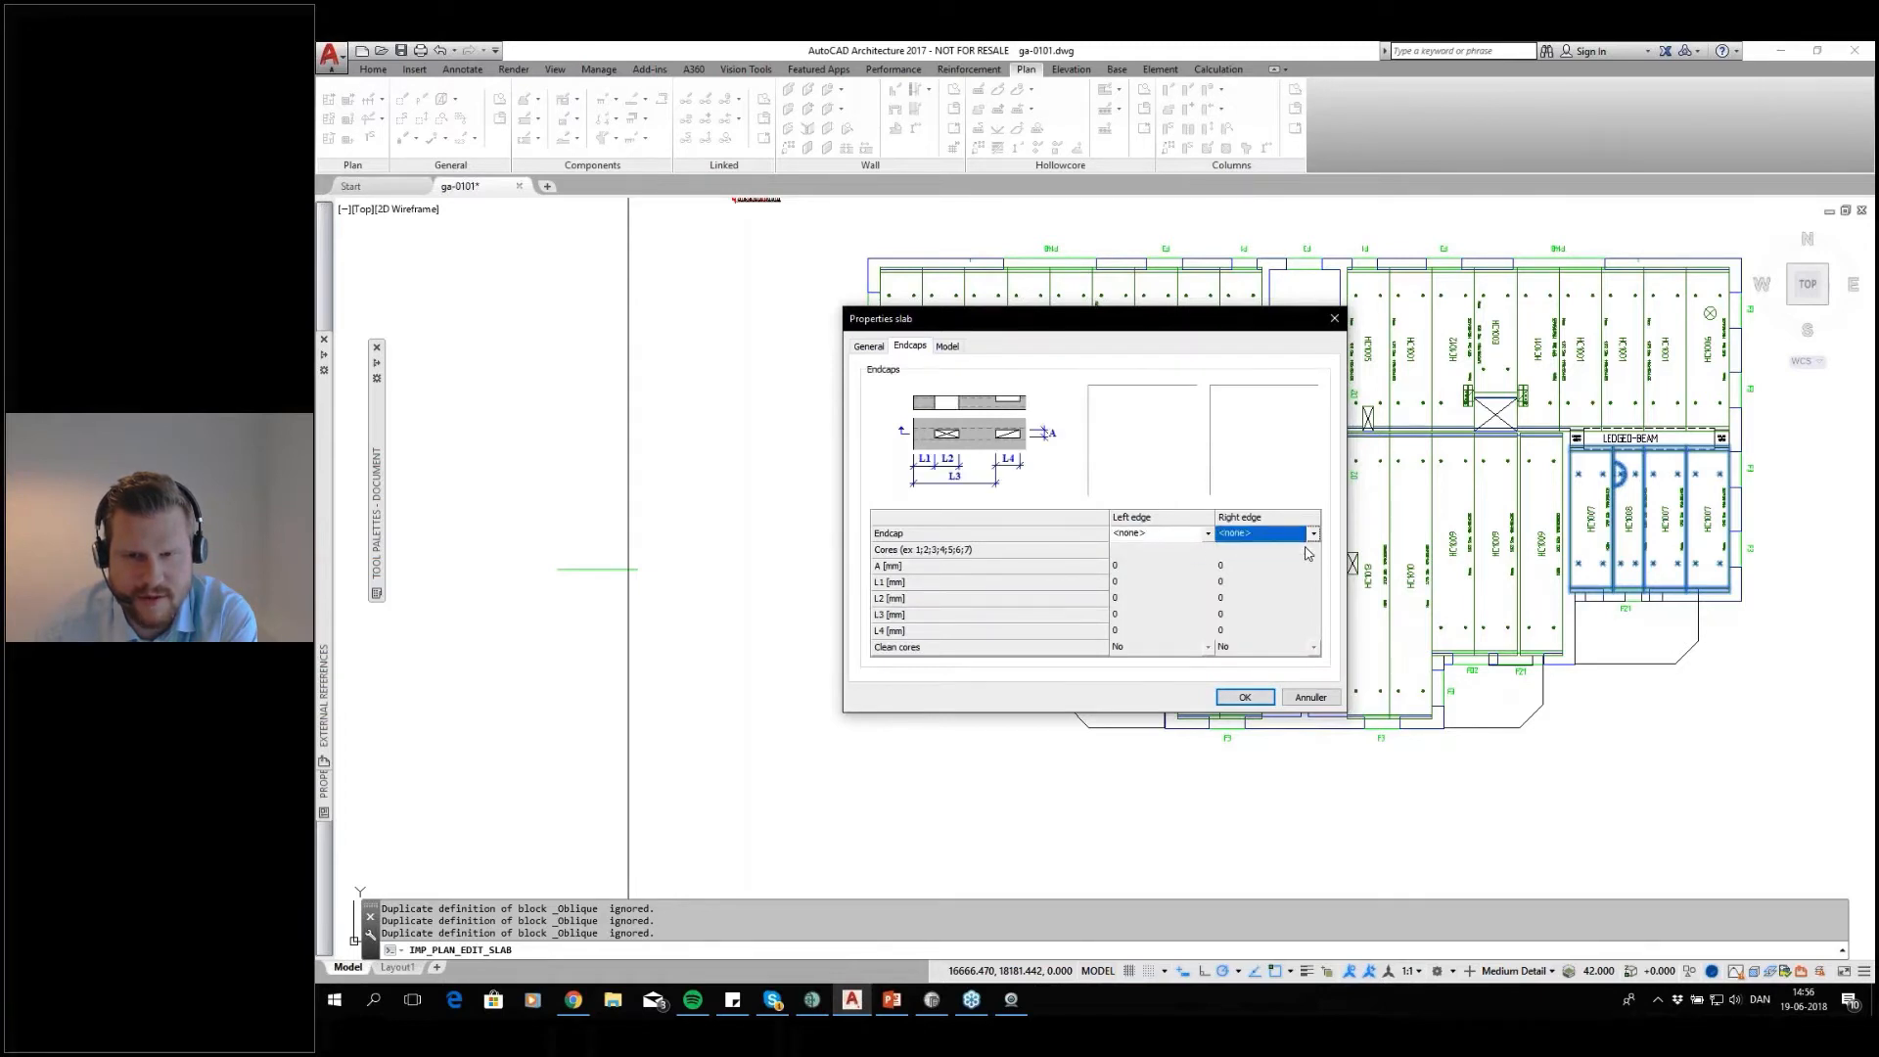
left_click(1243, 698)
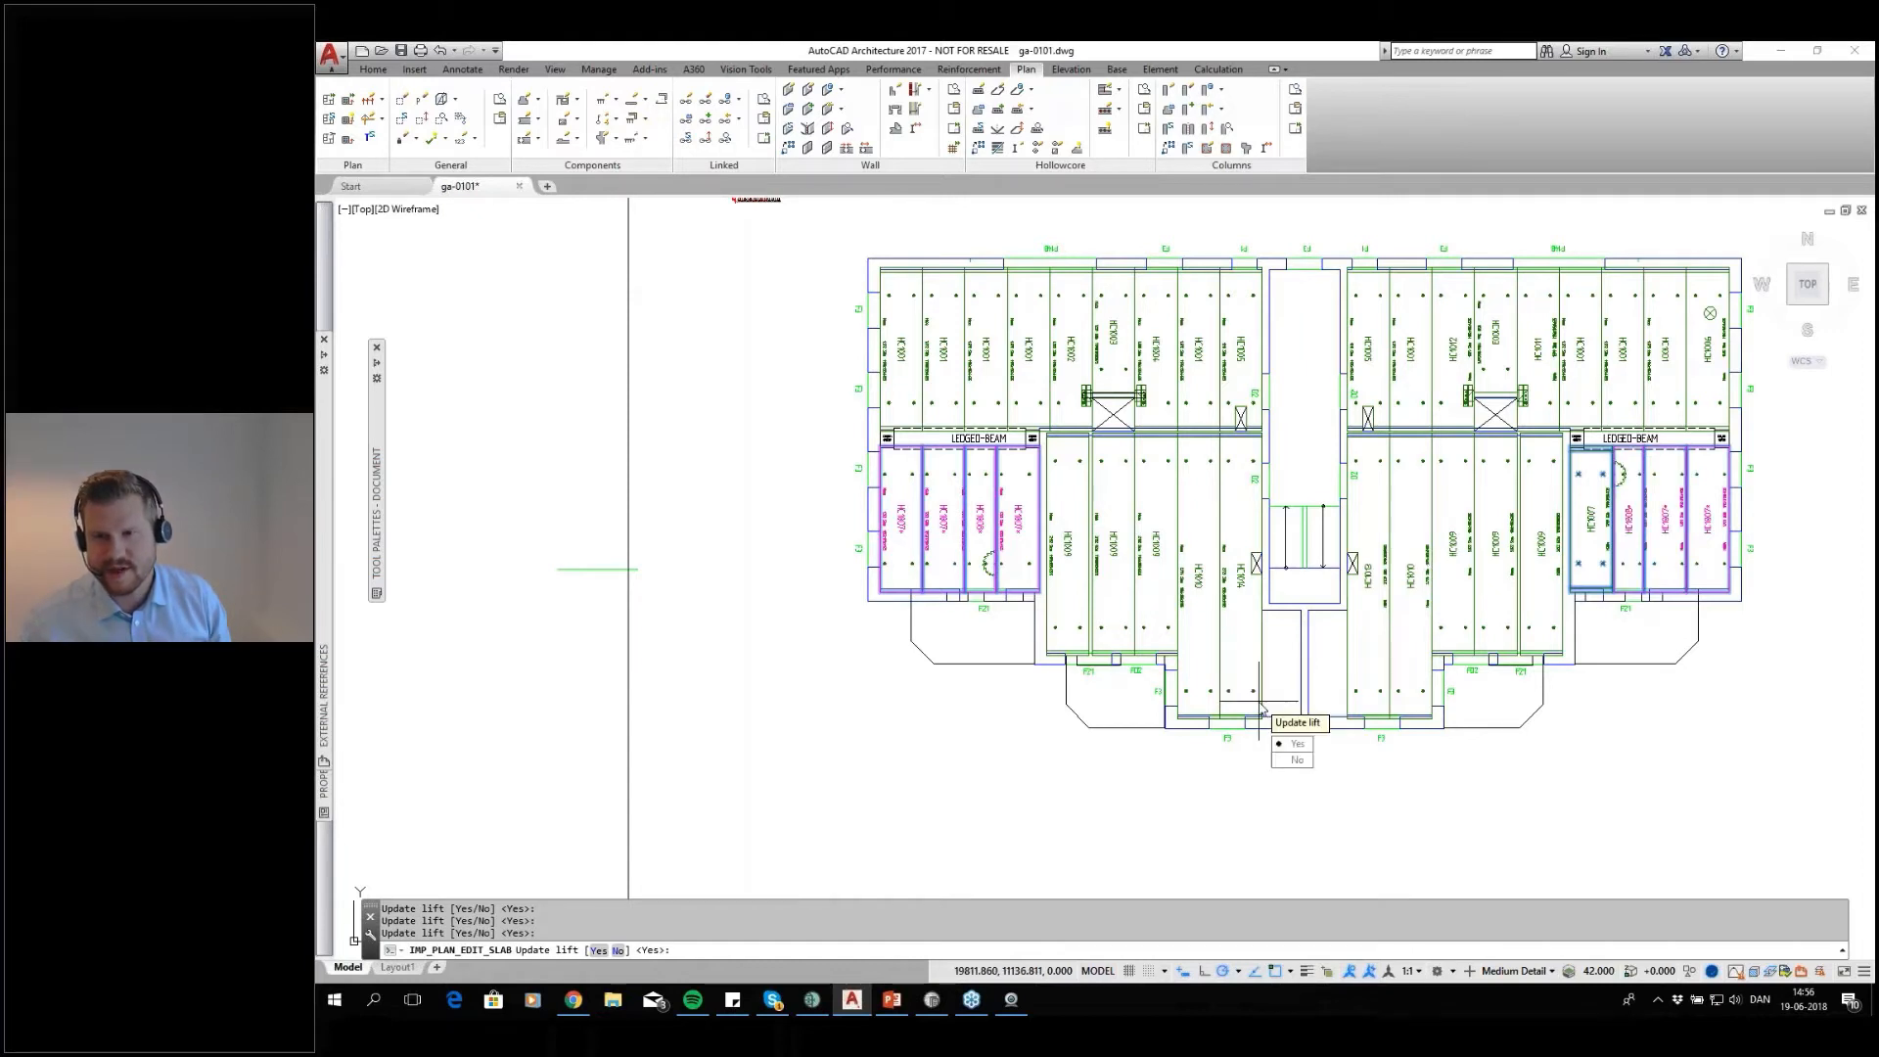
key("Return")
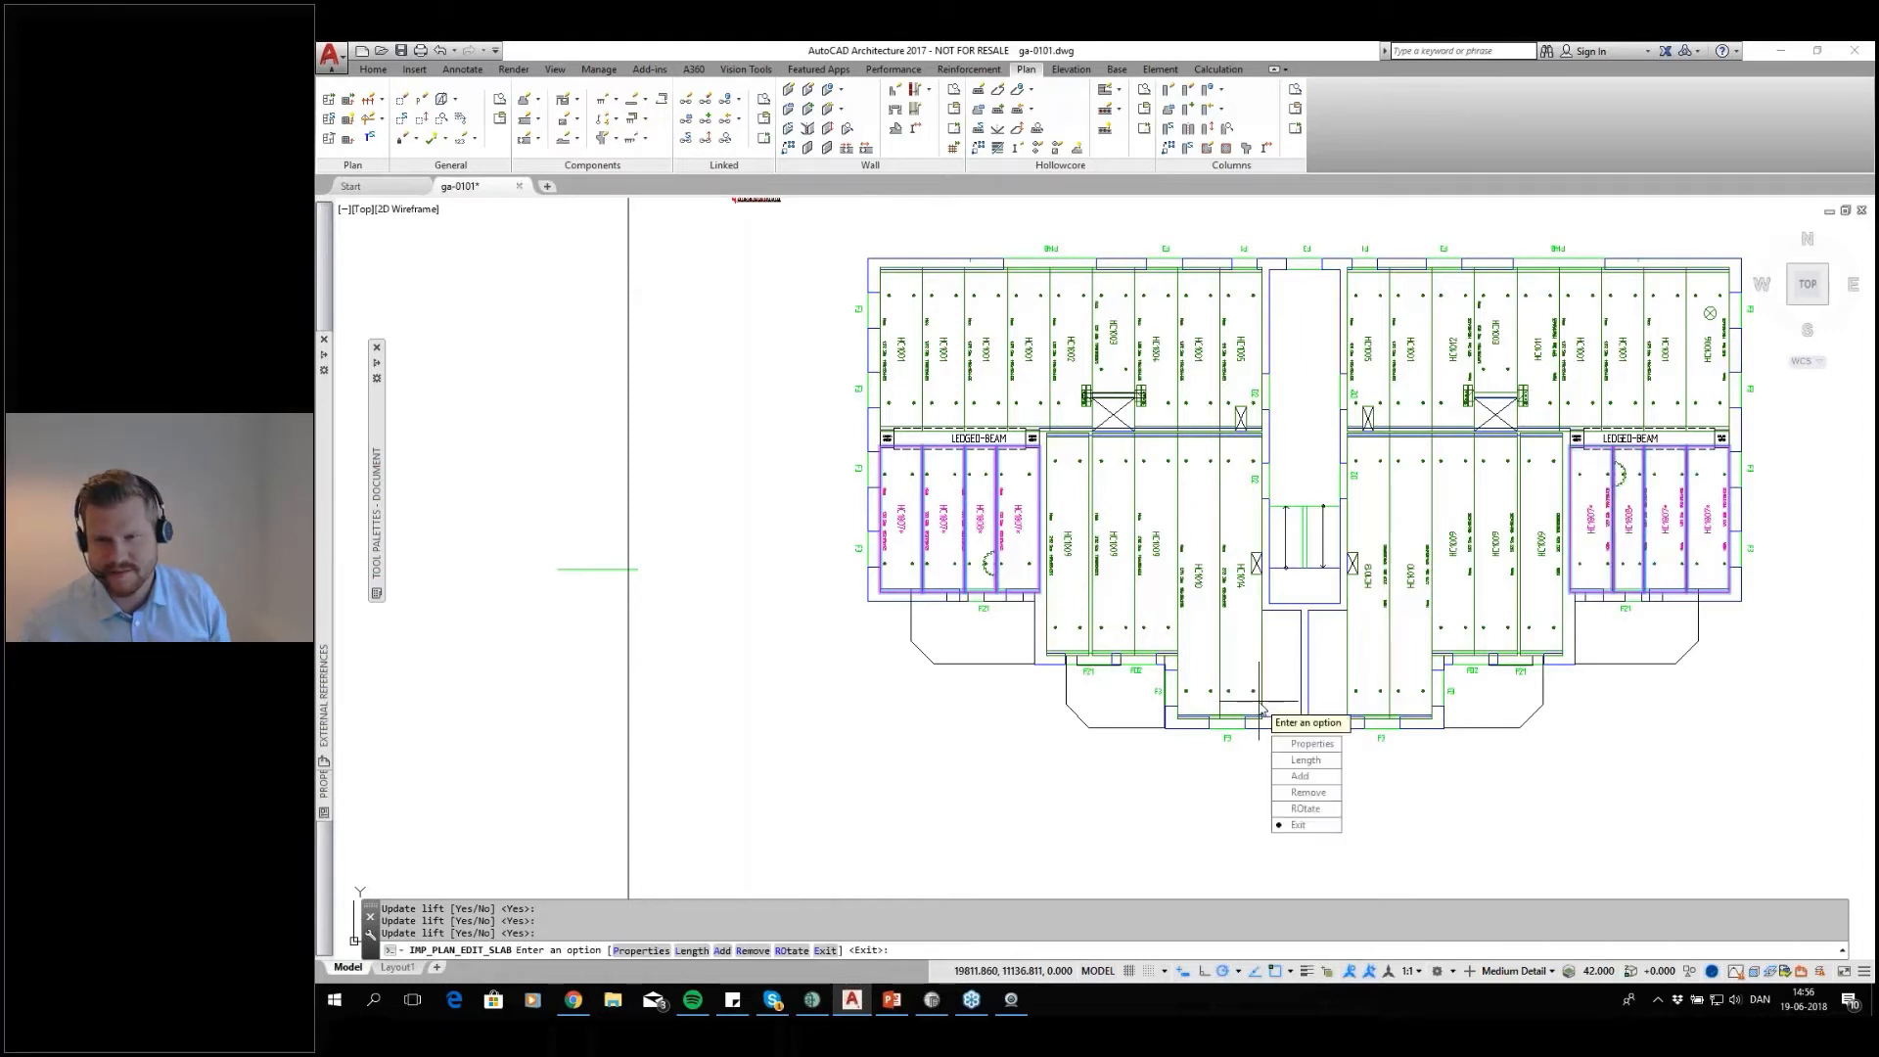
key("Return")
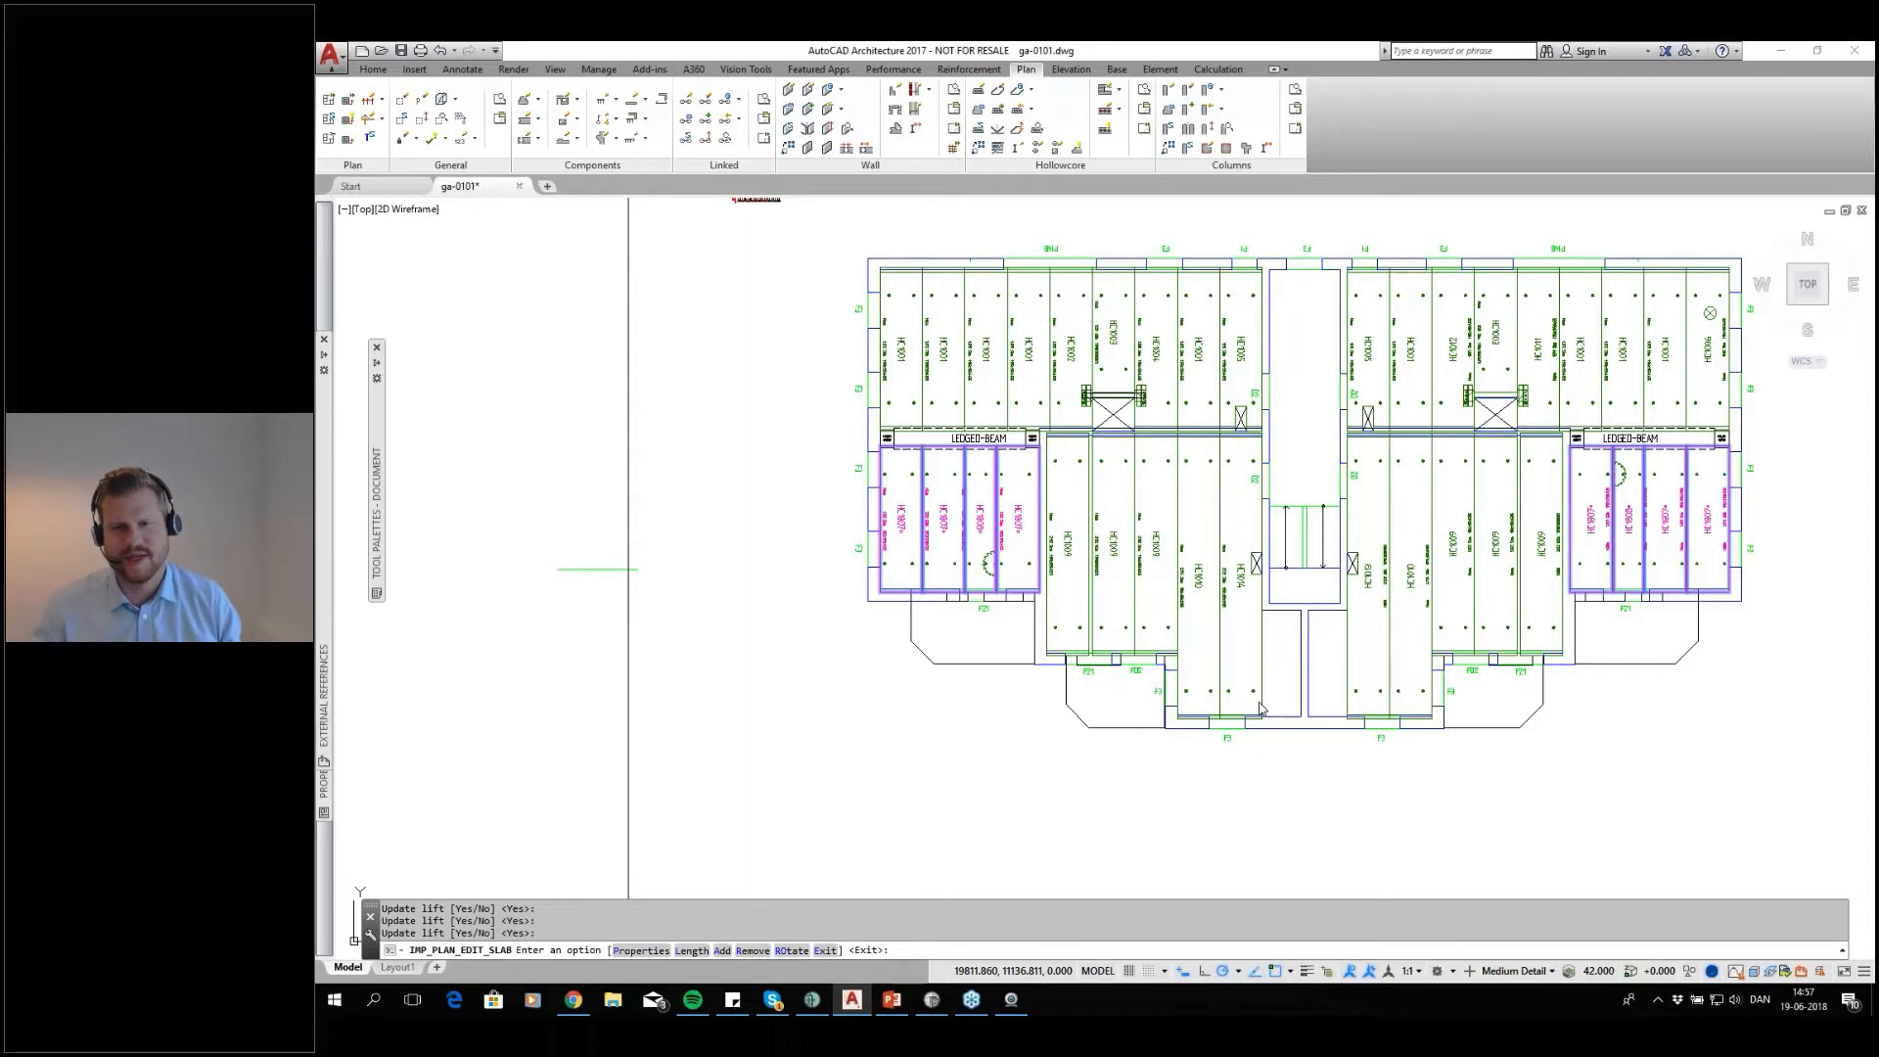
key("Return")
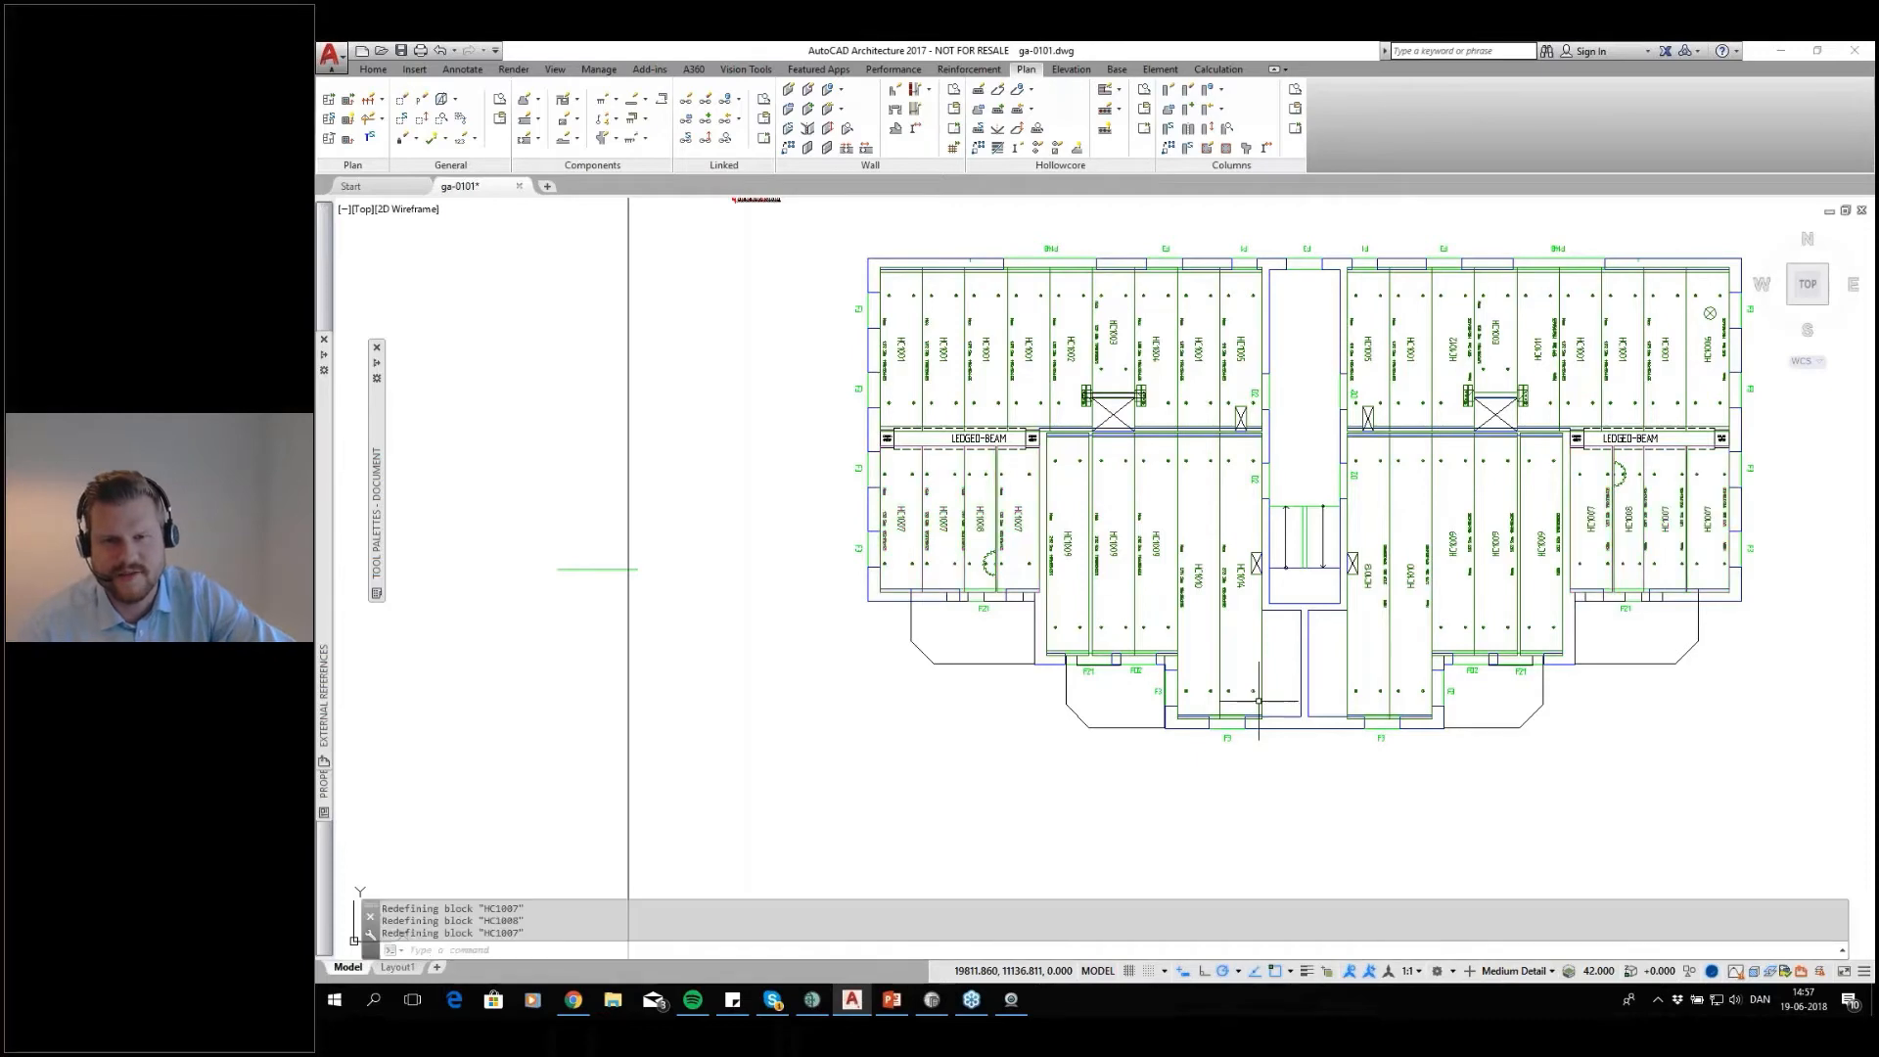
Examine the modified slabs' labels and lifting points, and review the General and Lifting settings of section NEWHOLLOWCORE175
scroll(1008, 480, "up", 4)
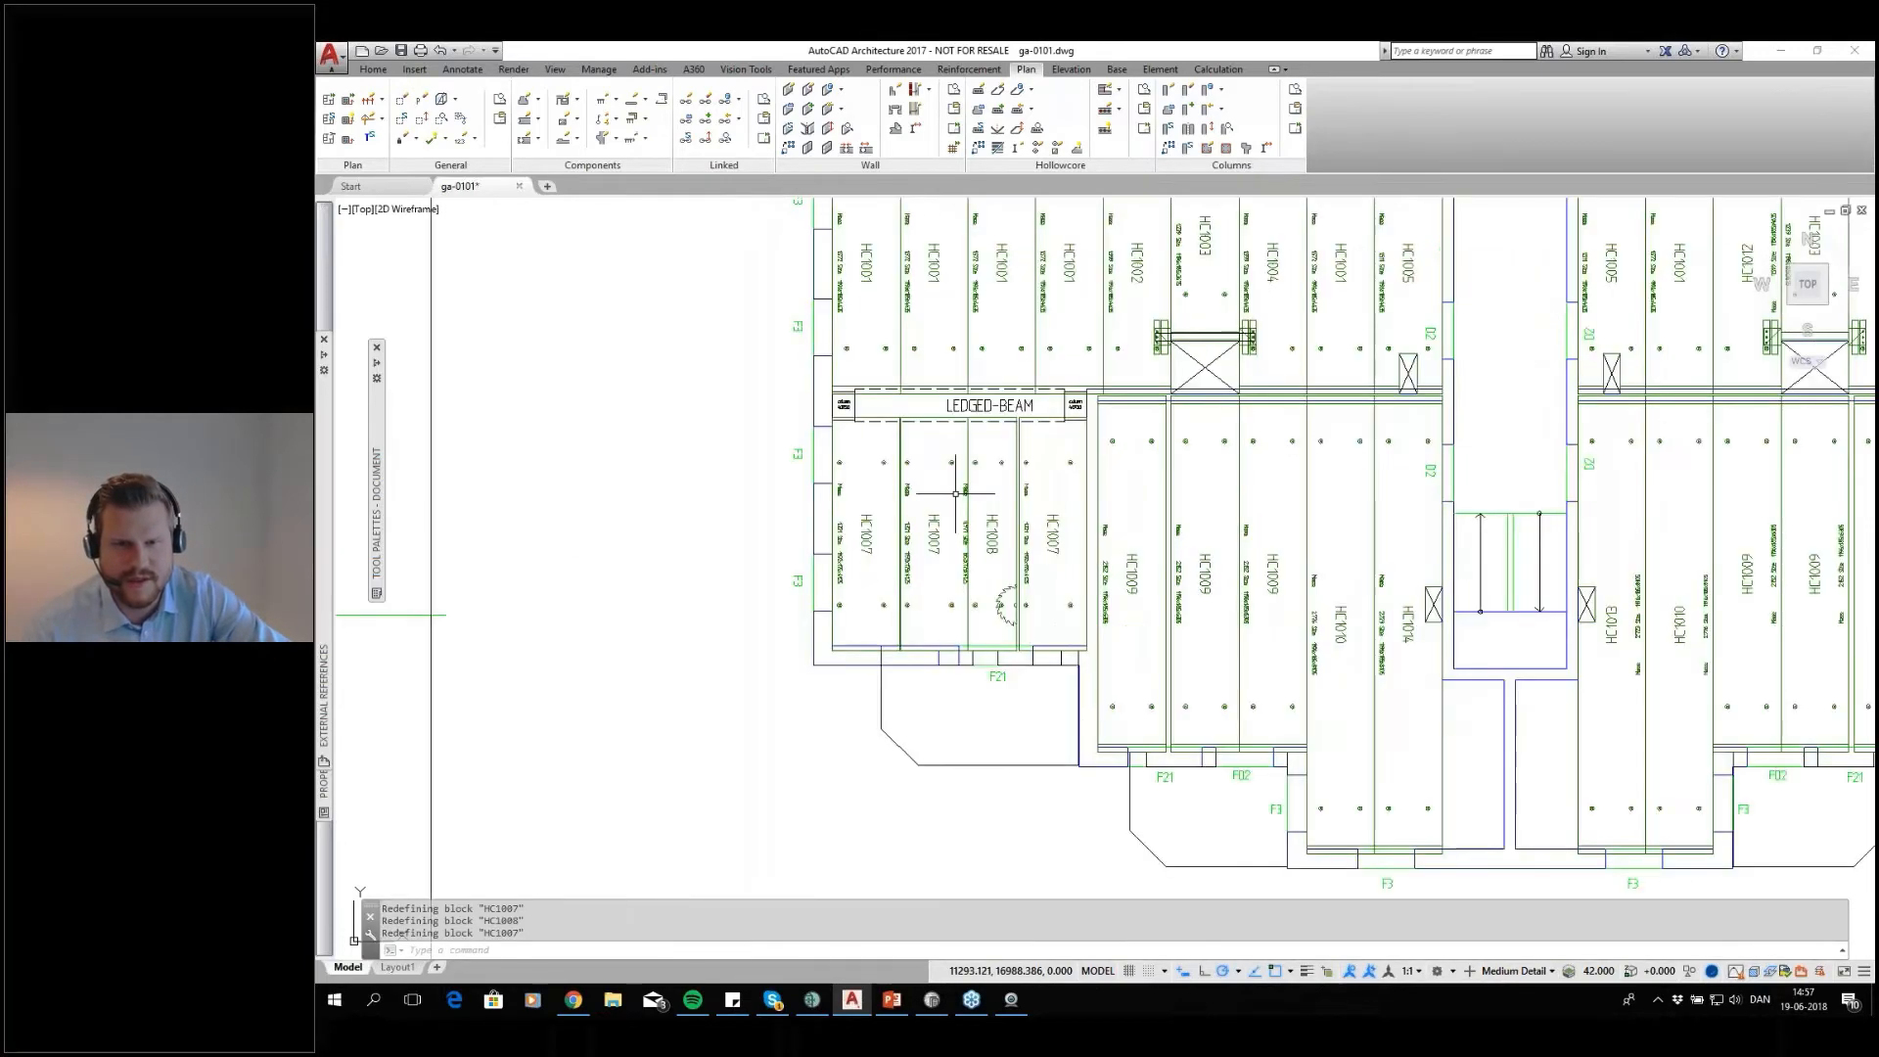
scroll(1084, 446, "up", 2)
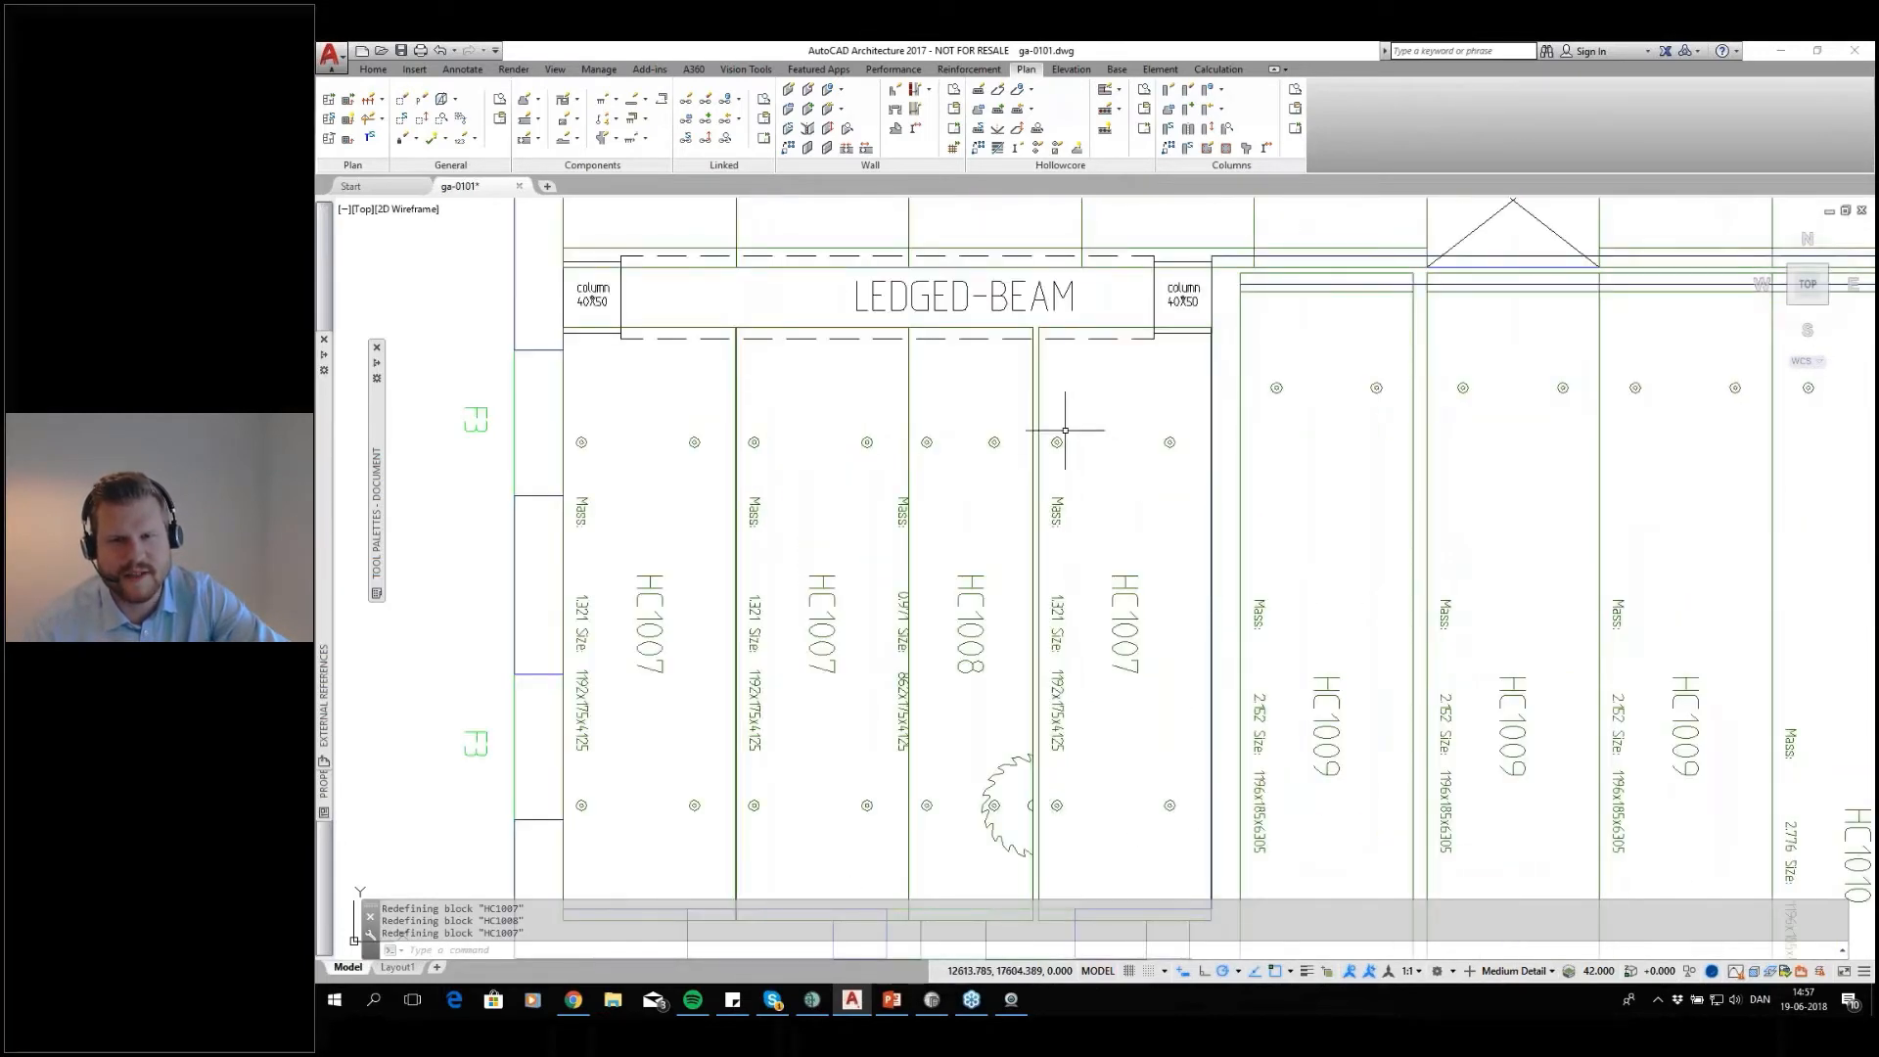
left_click(978, 109)
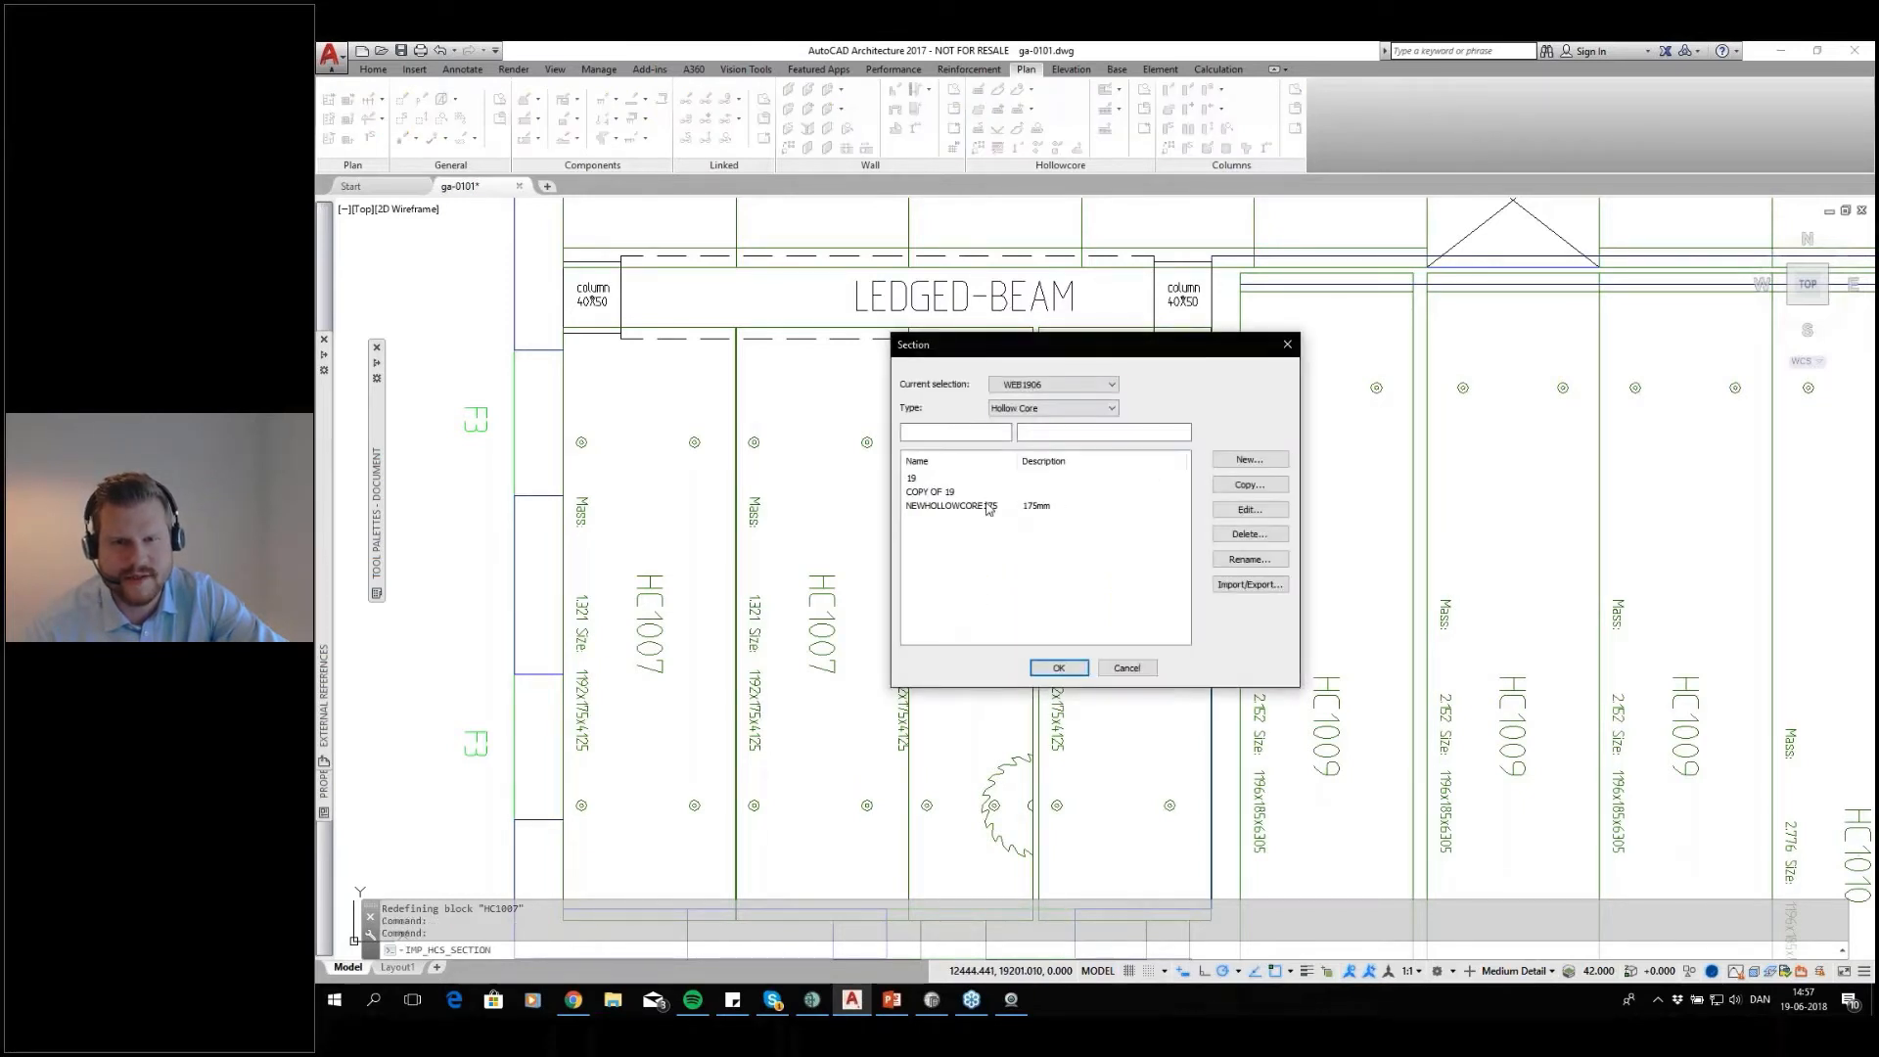
left_click(987, 505)
left_click(1235, 509)
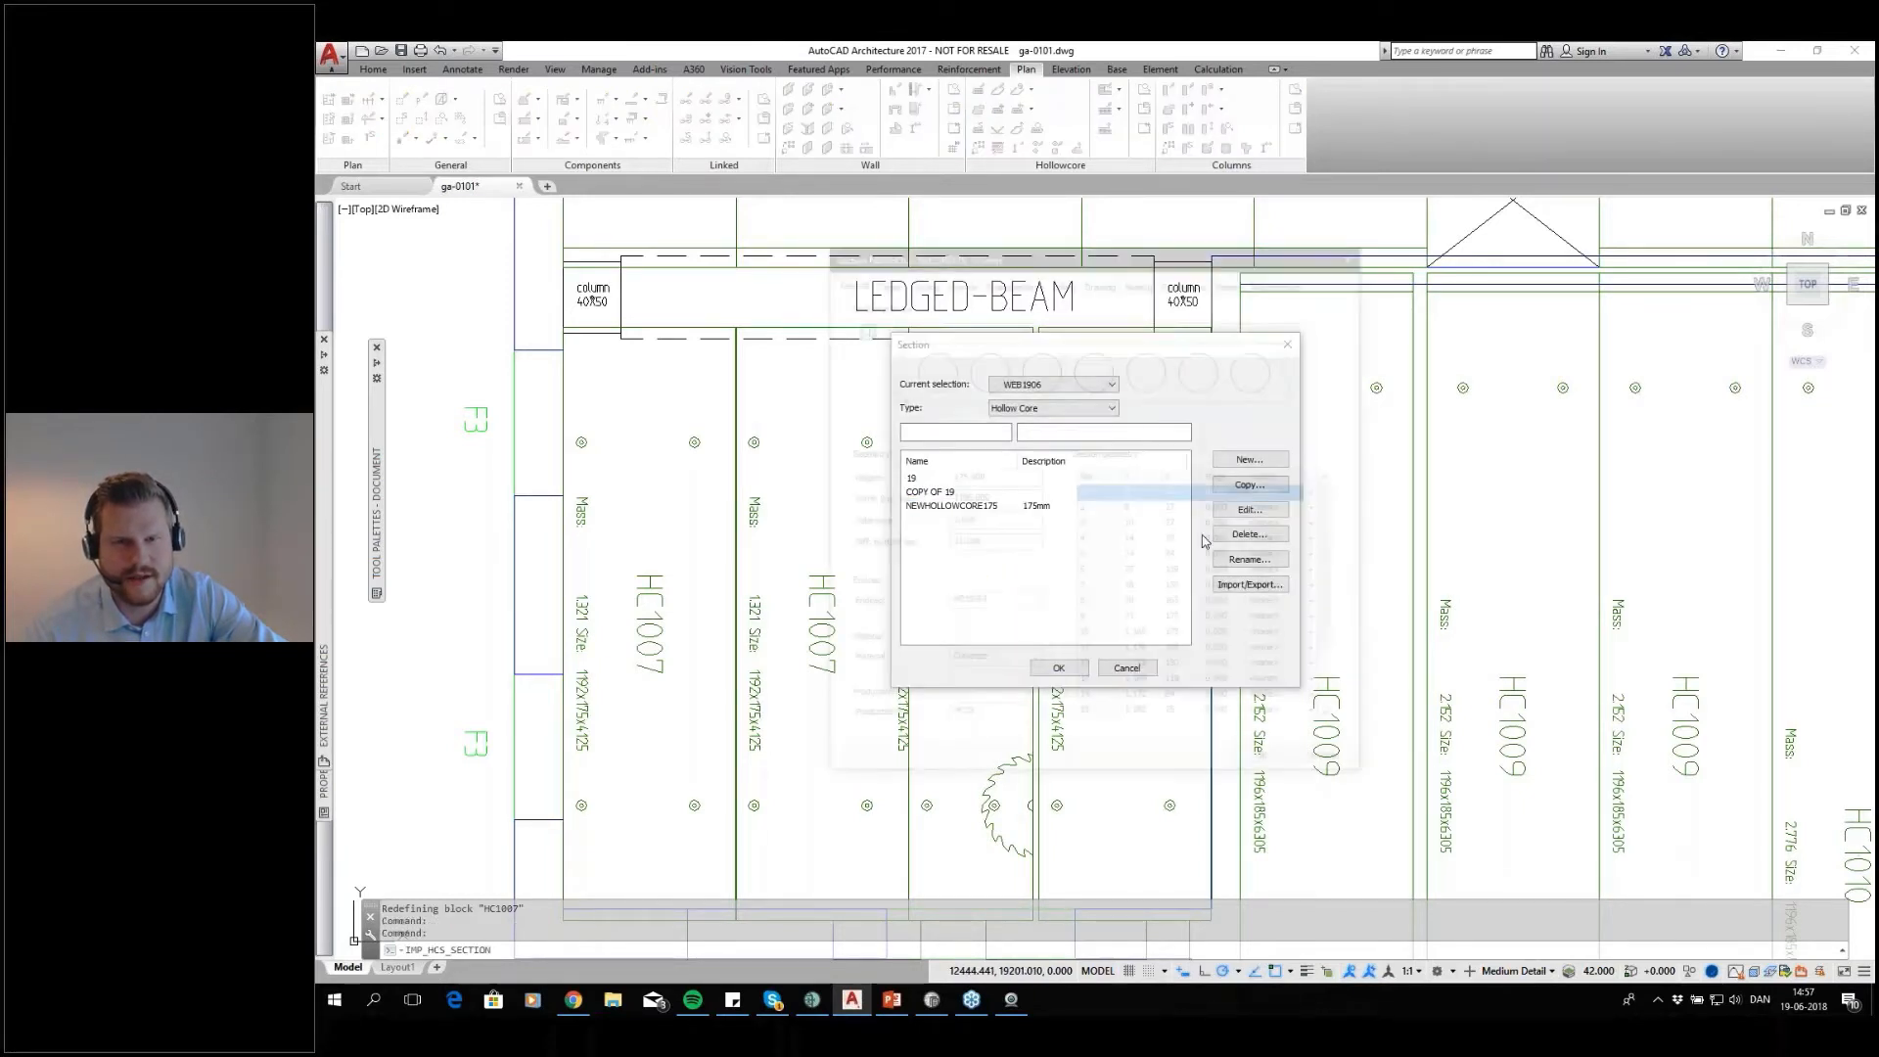
left_click(1064, 278)
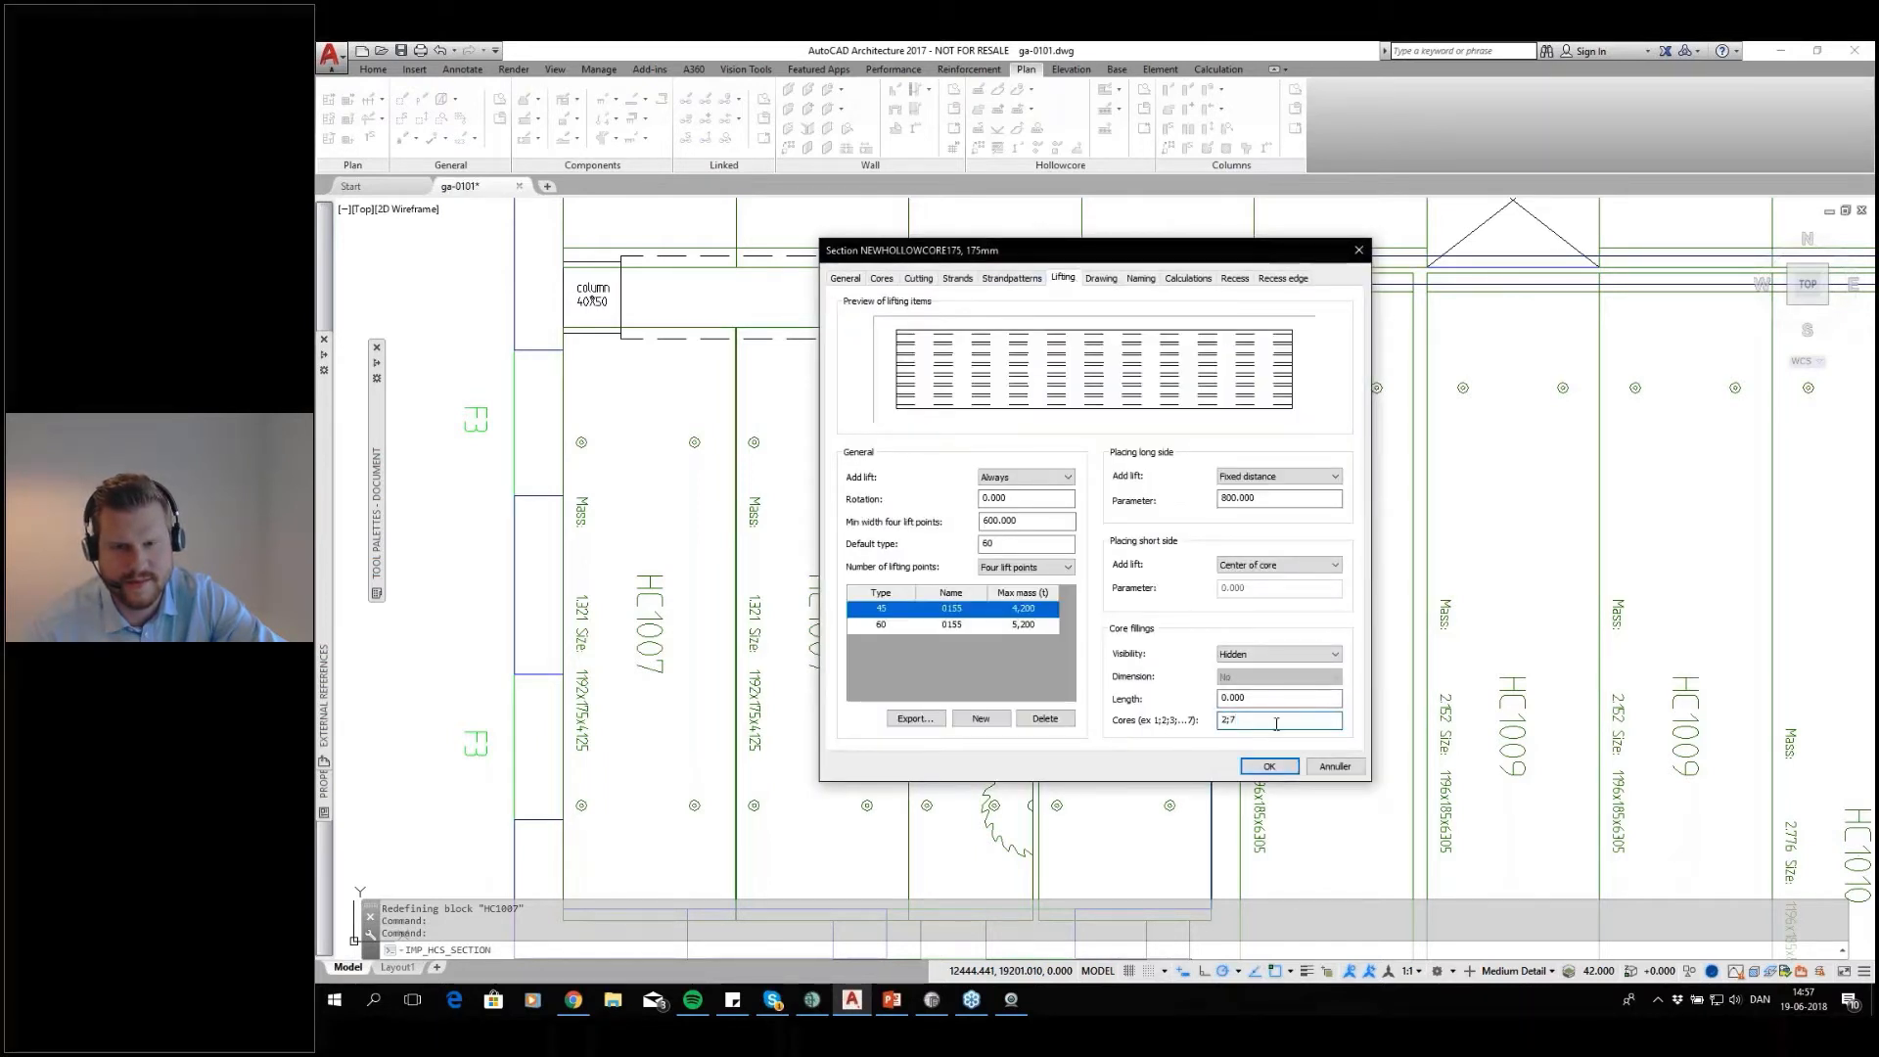
left_click(846, 279)
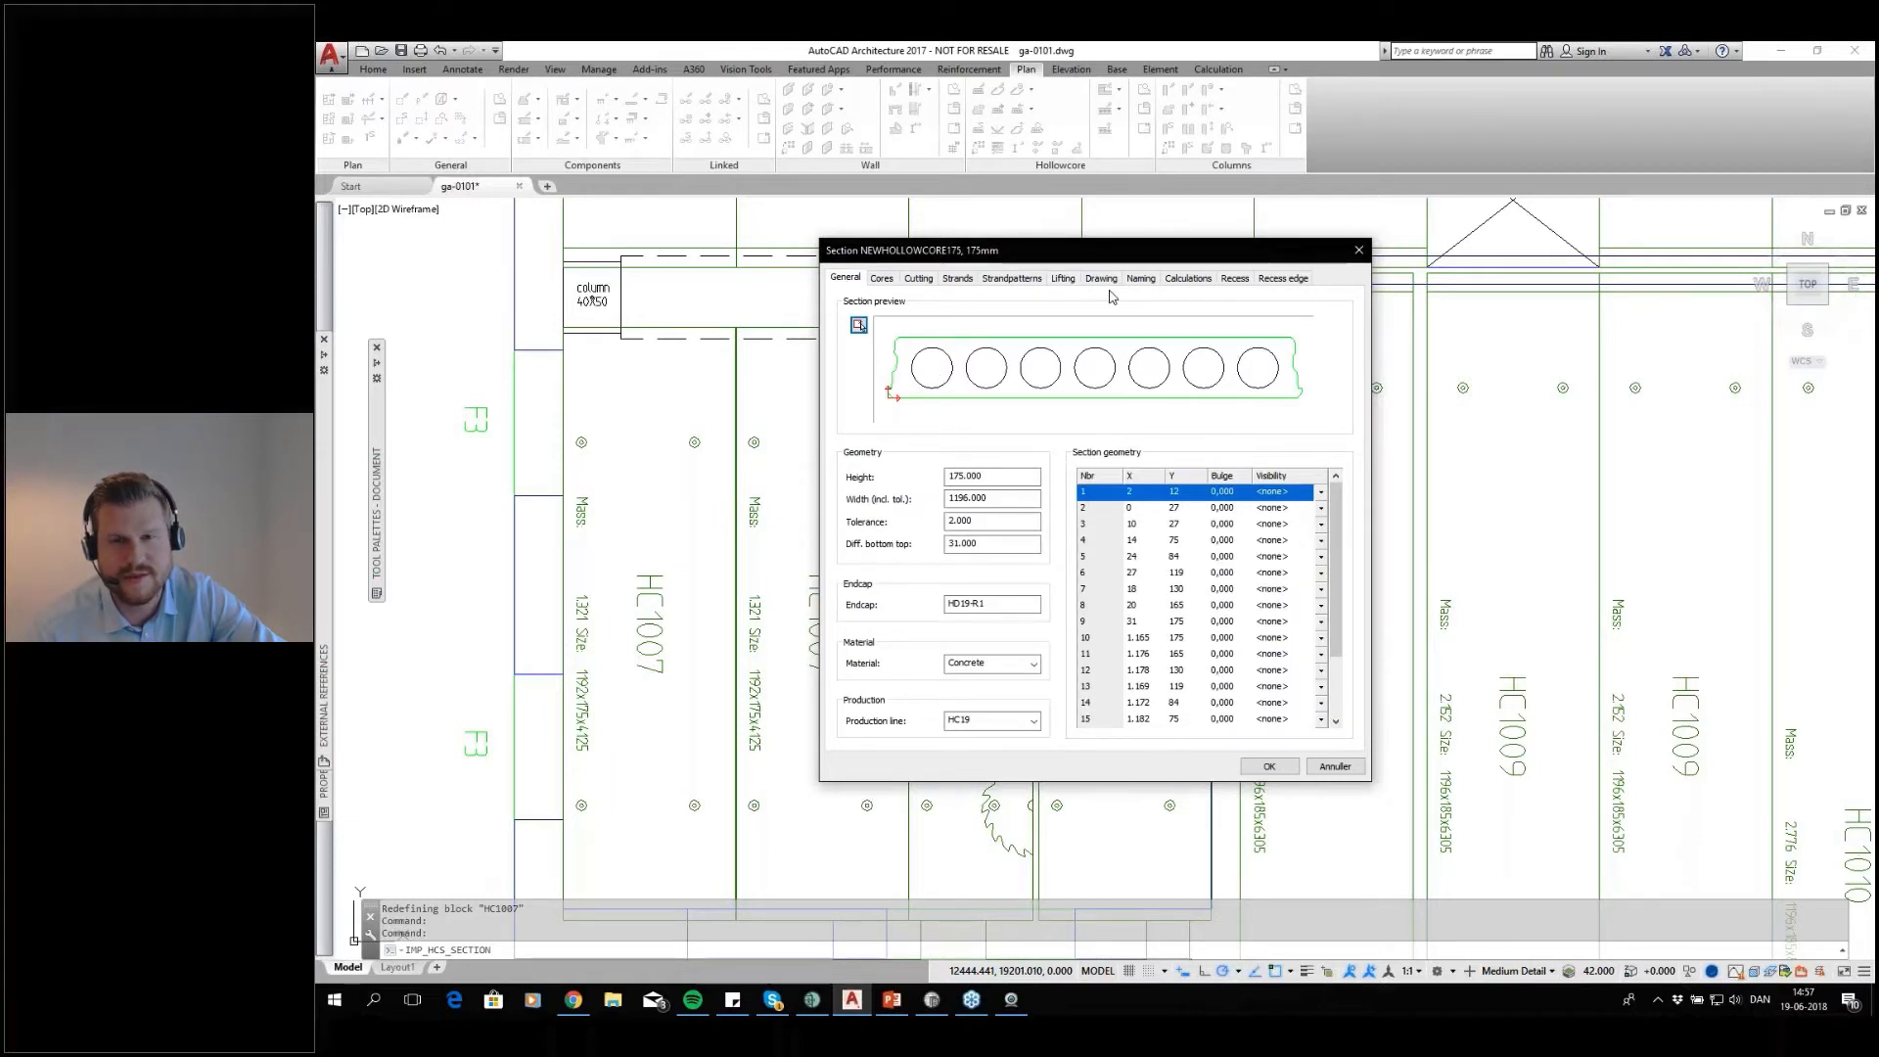
left_click(1064, 280)
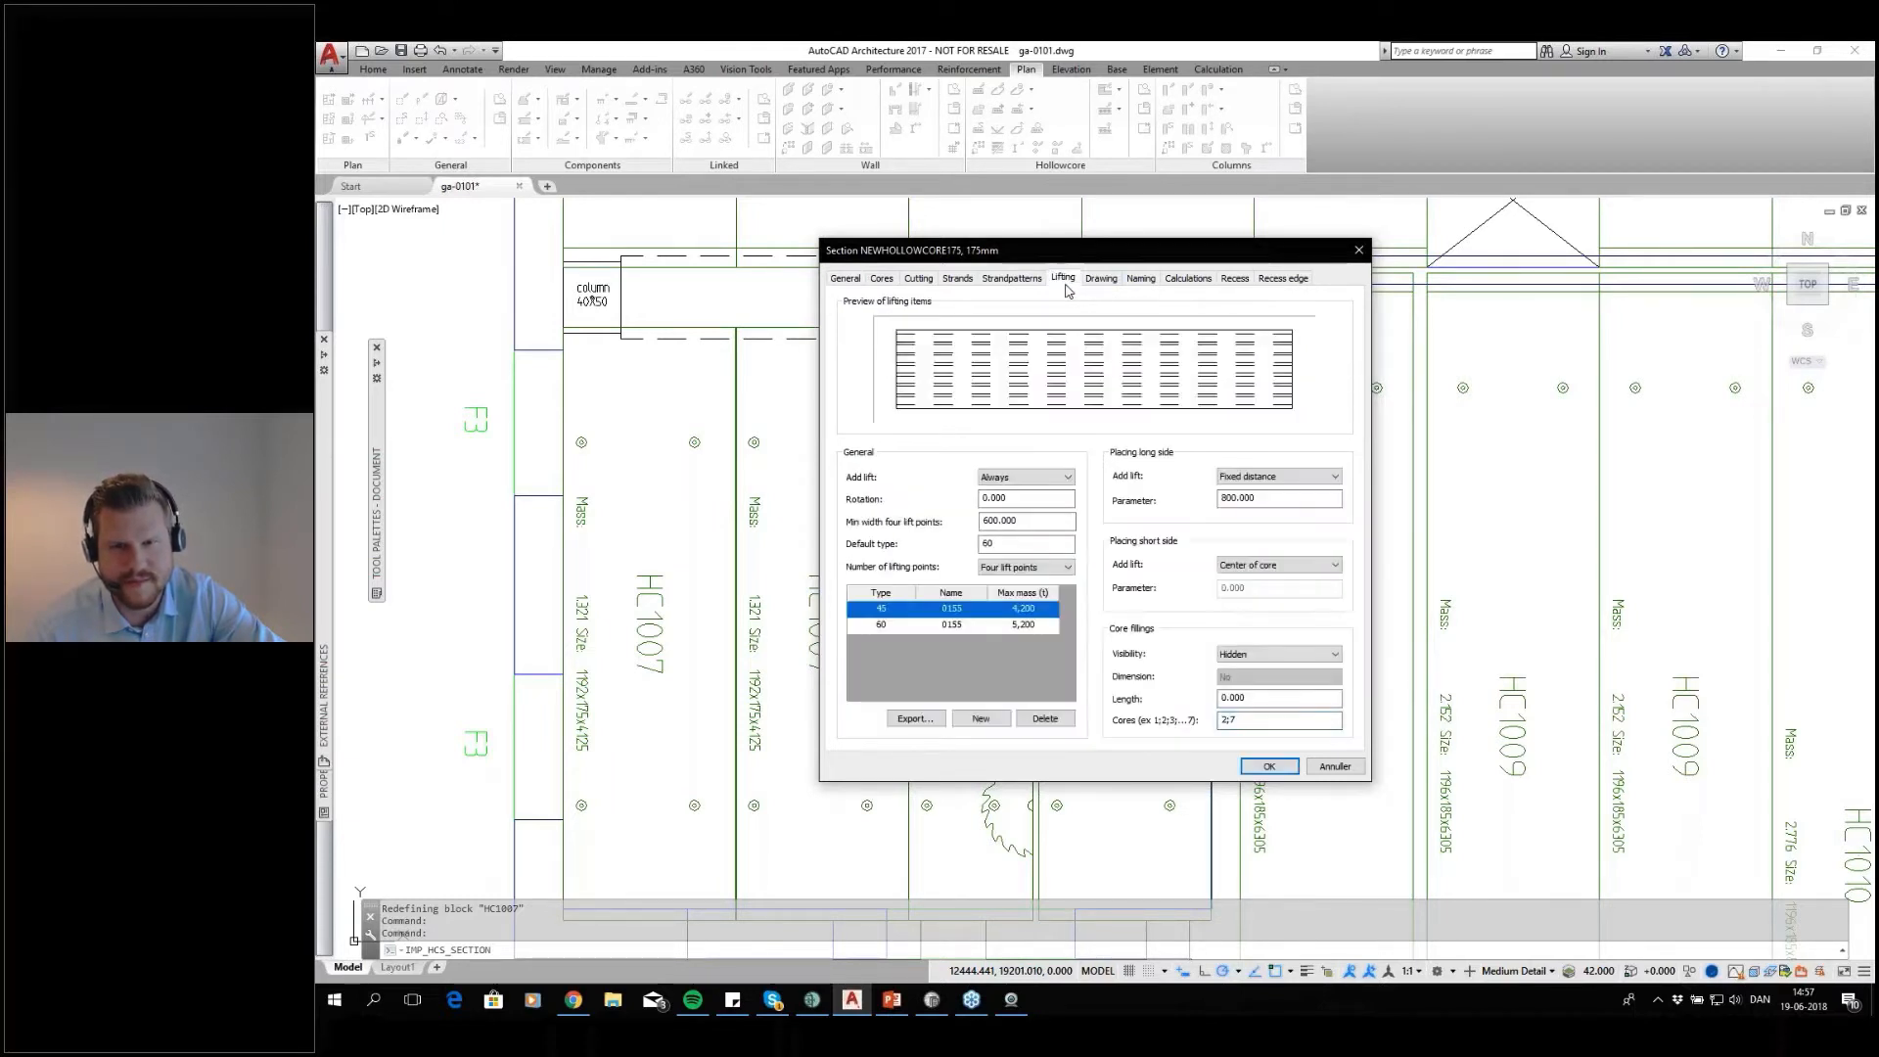
left_click(1335, 766)
left_click(1287, 345)
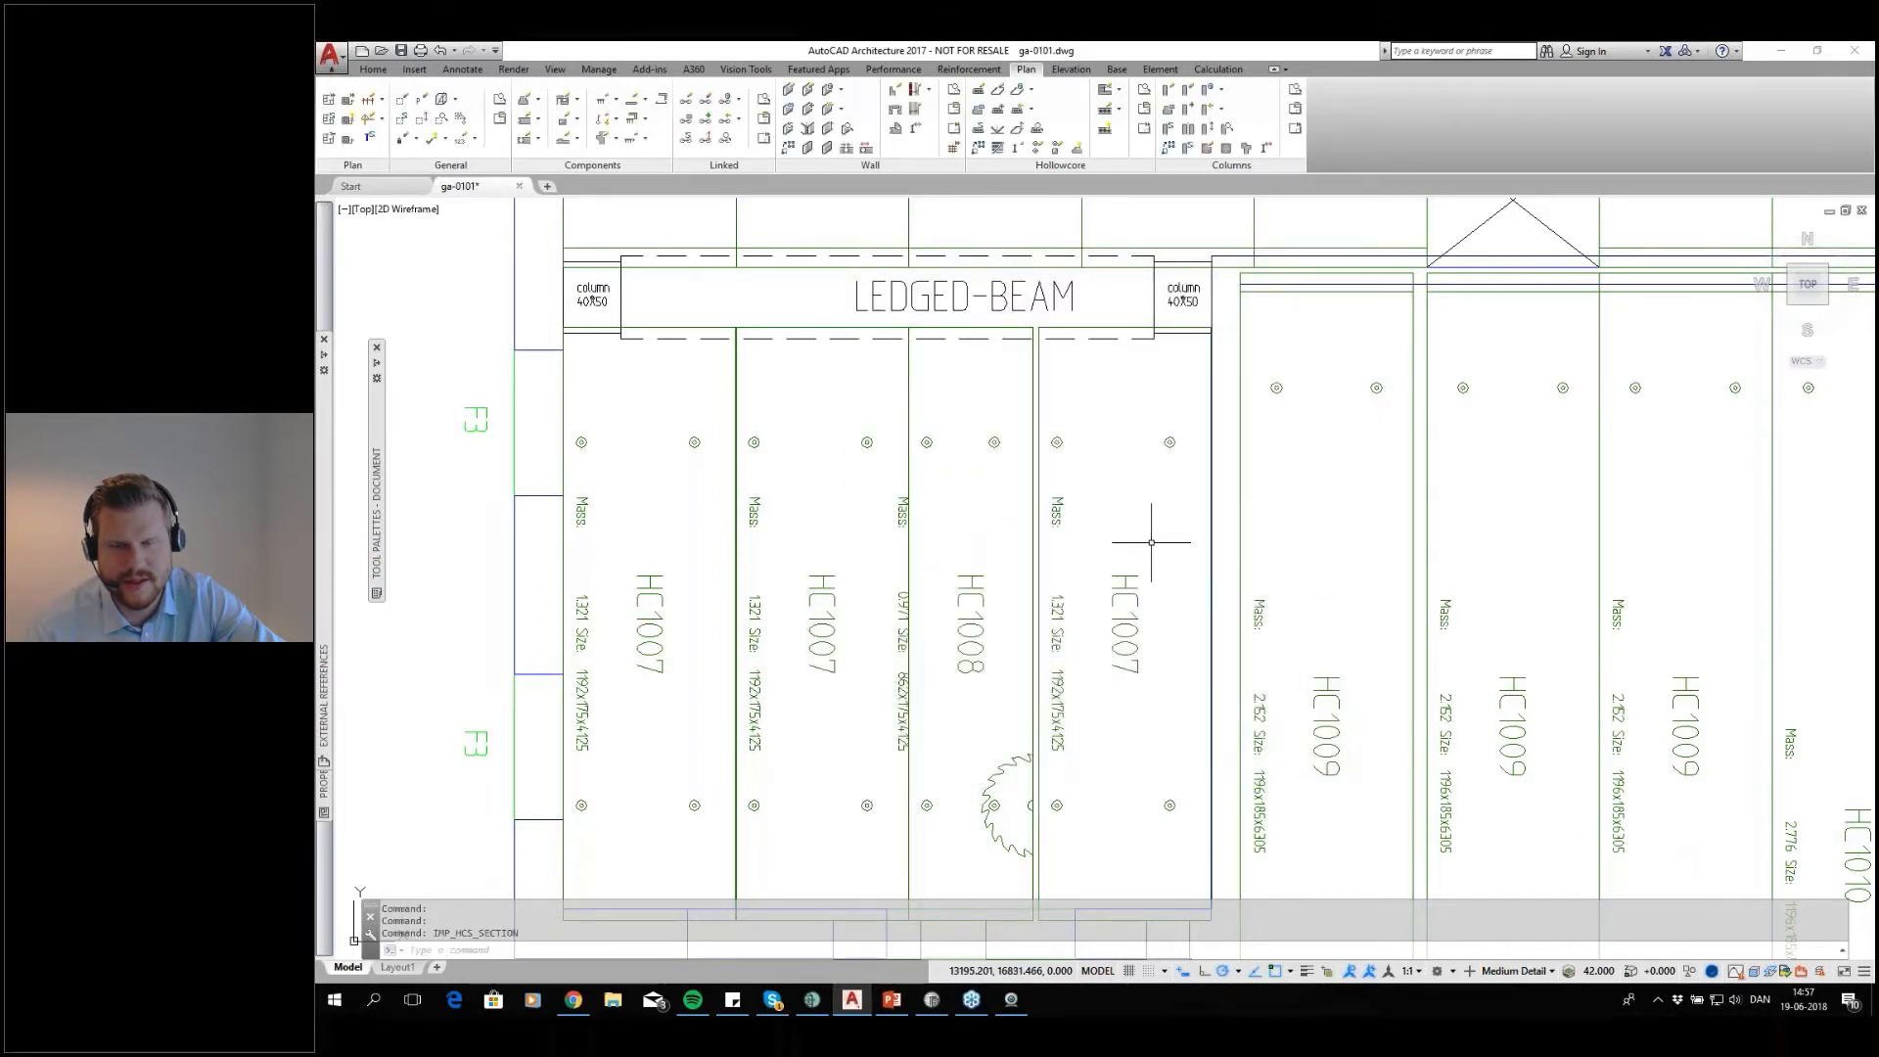
Generate shop drawings with the HC_LAYOUT template for all hollow core slabs in the two rows above the ledged beams
scroll(1144, 536, "down", 2)
scroll(1170, 504, "down", 5)
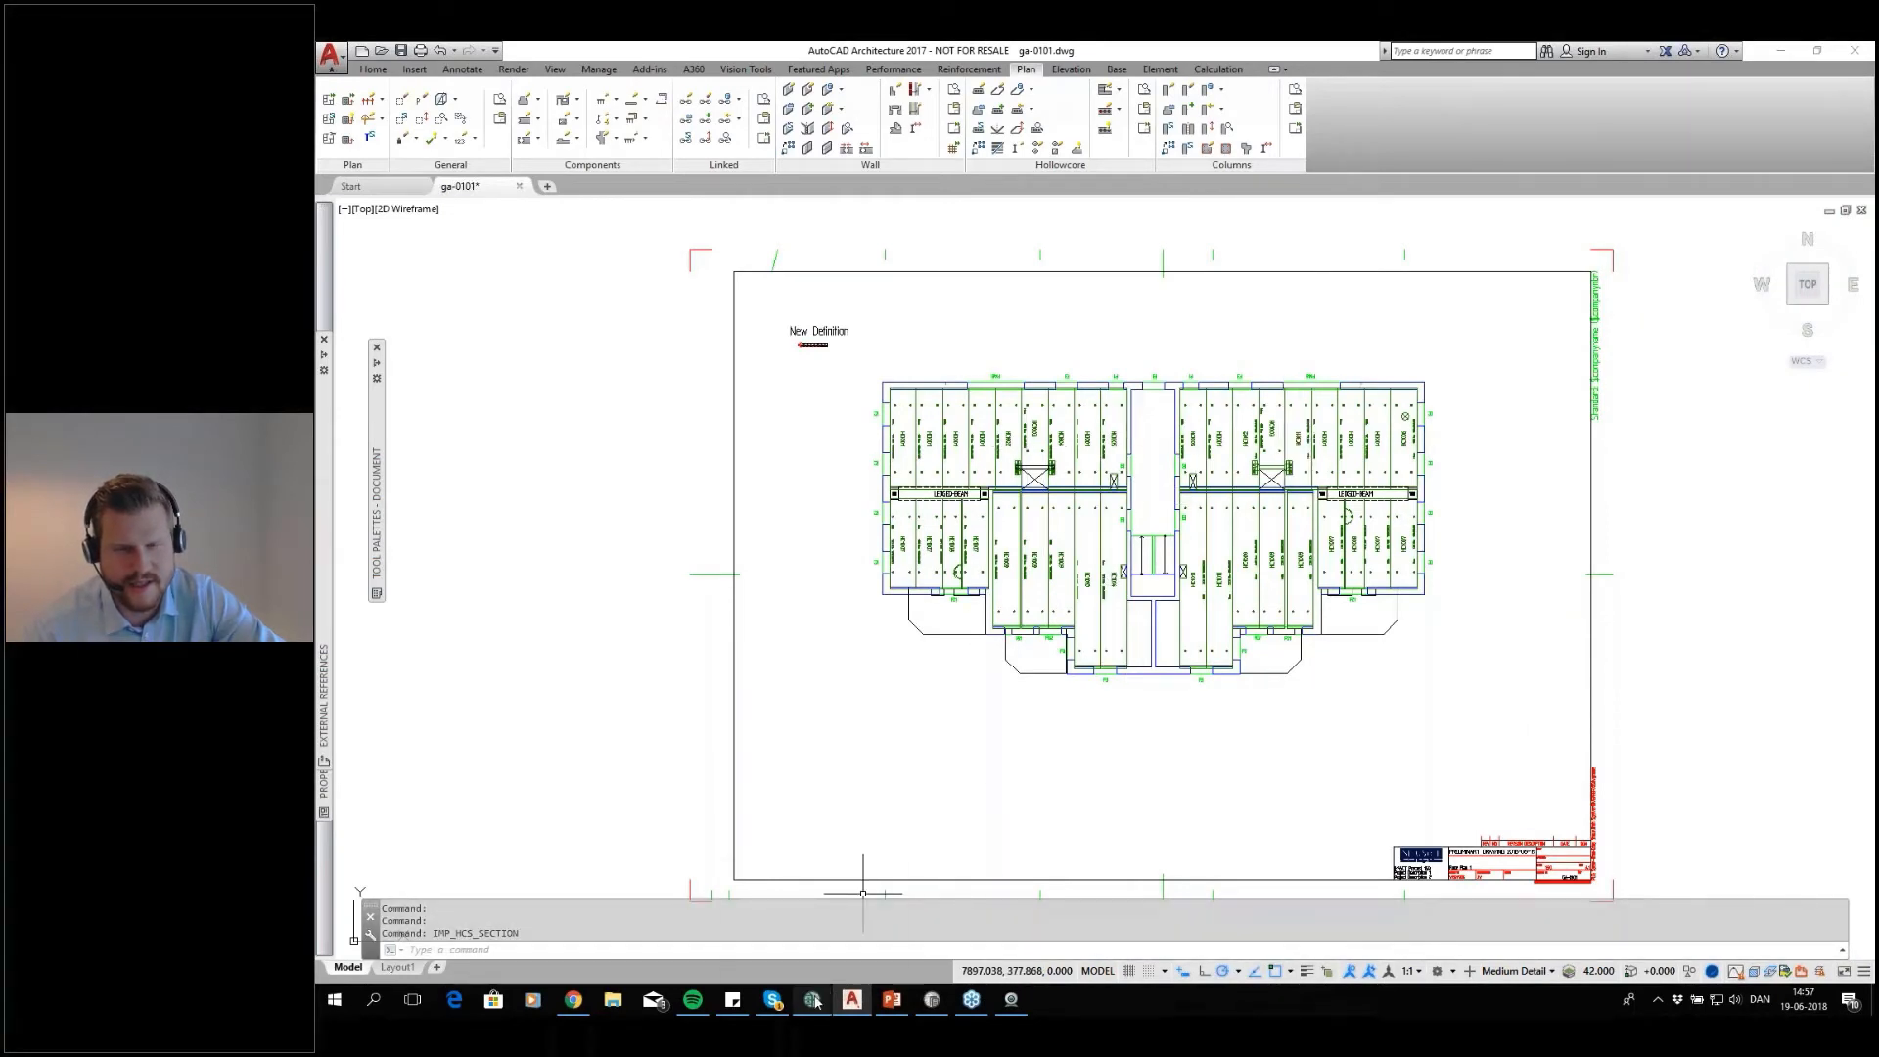
mouse_move(815, 1003)
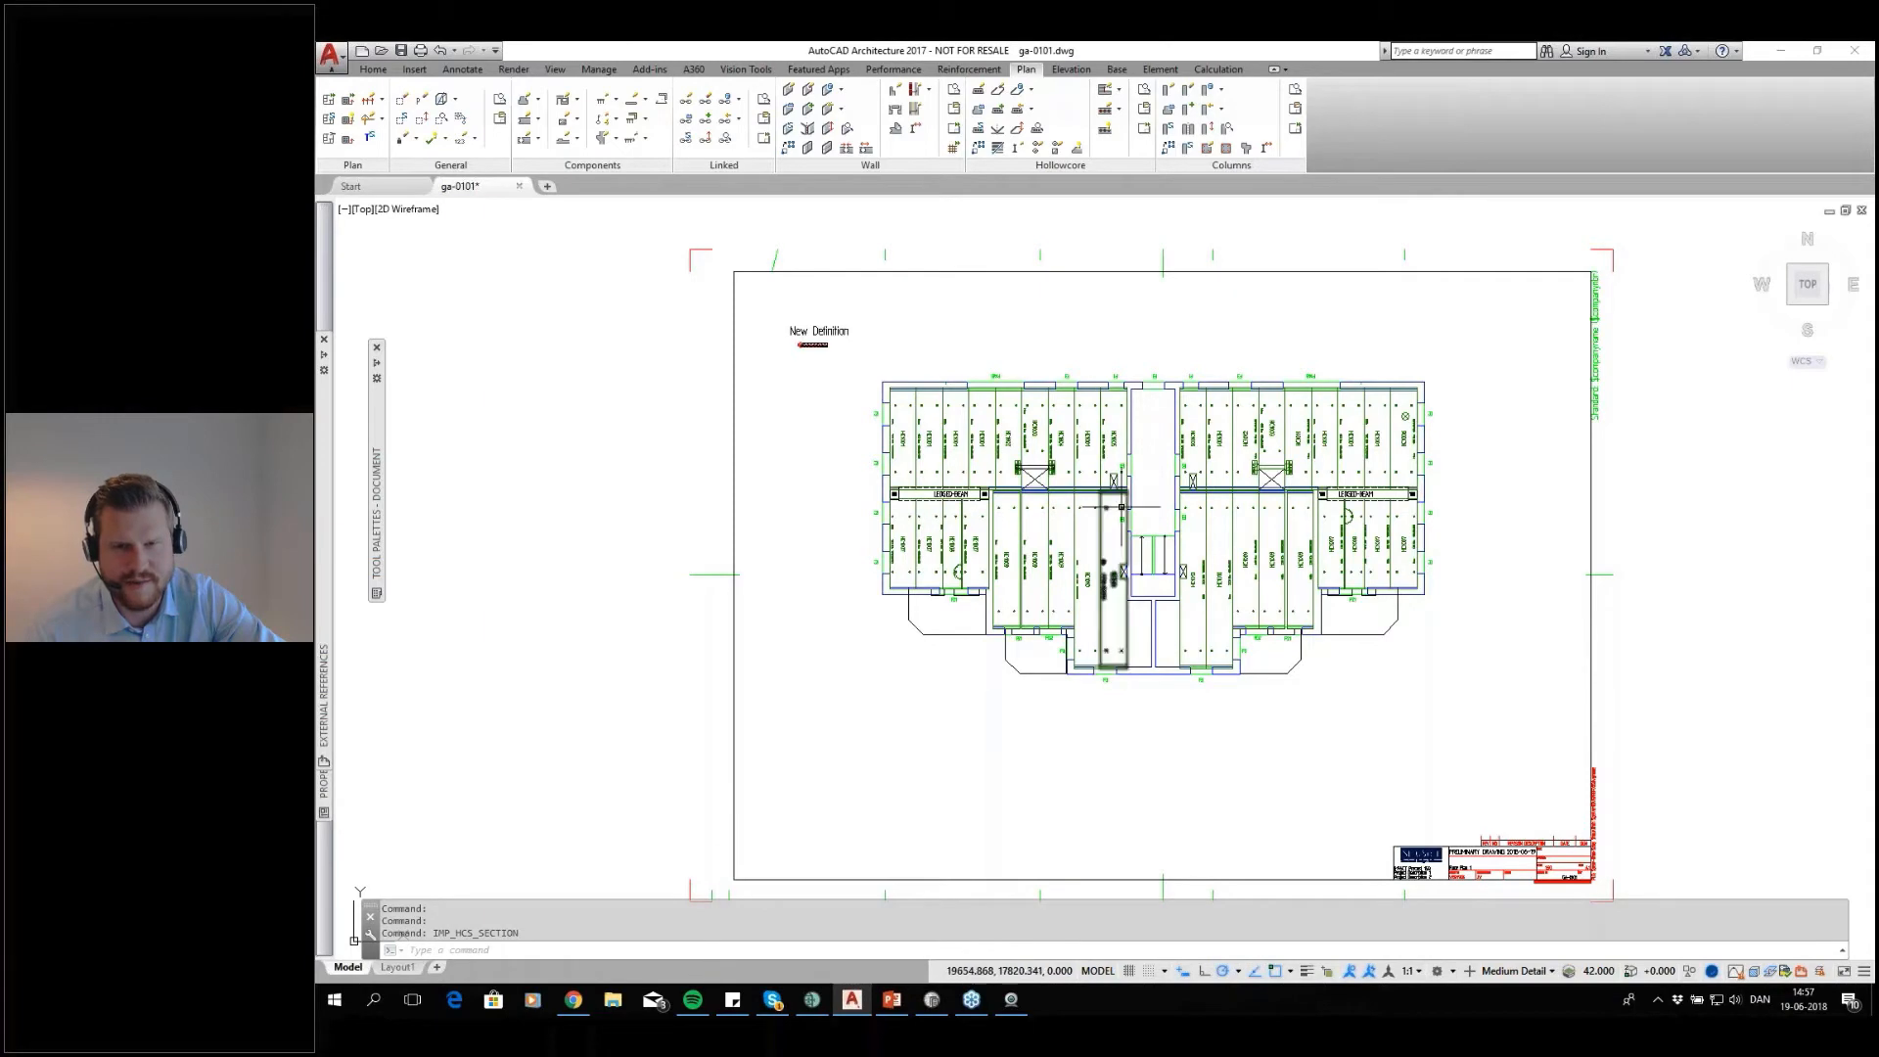
scroll(1104, 454, "up", 5)
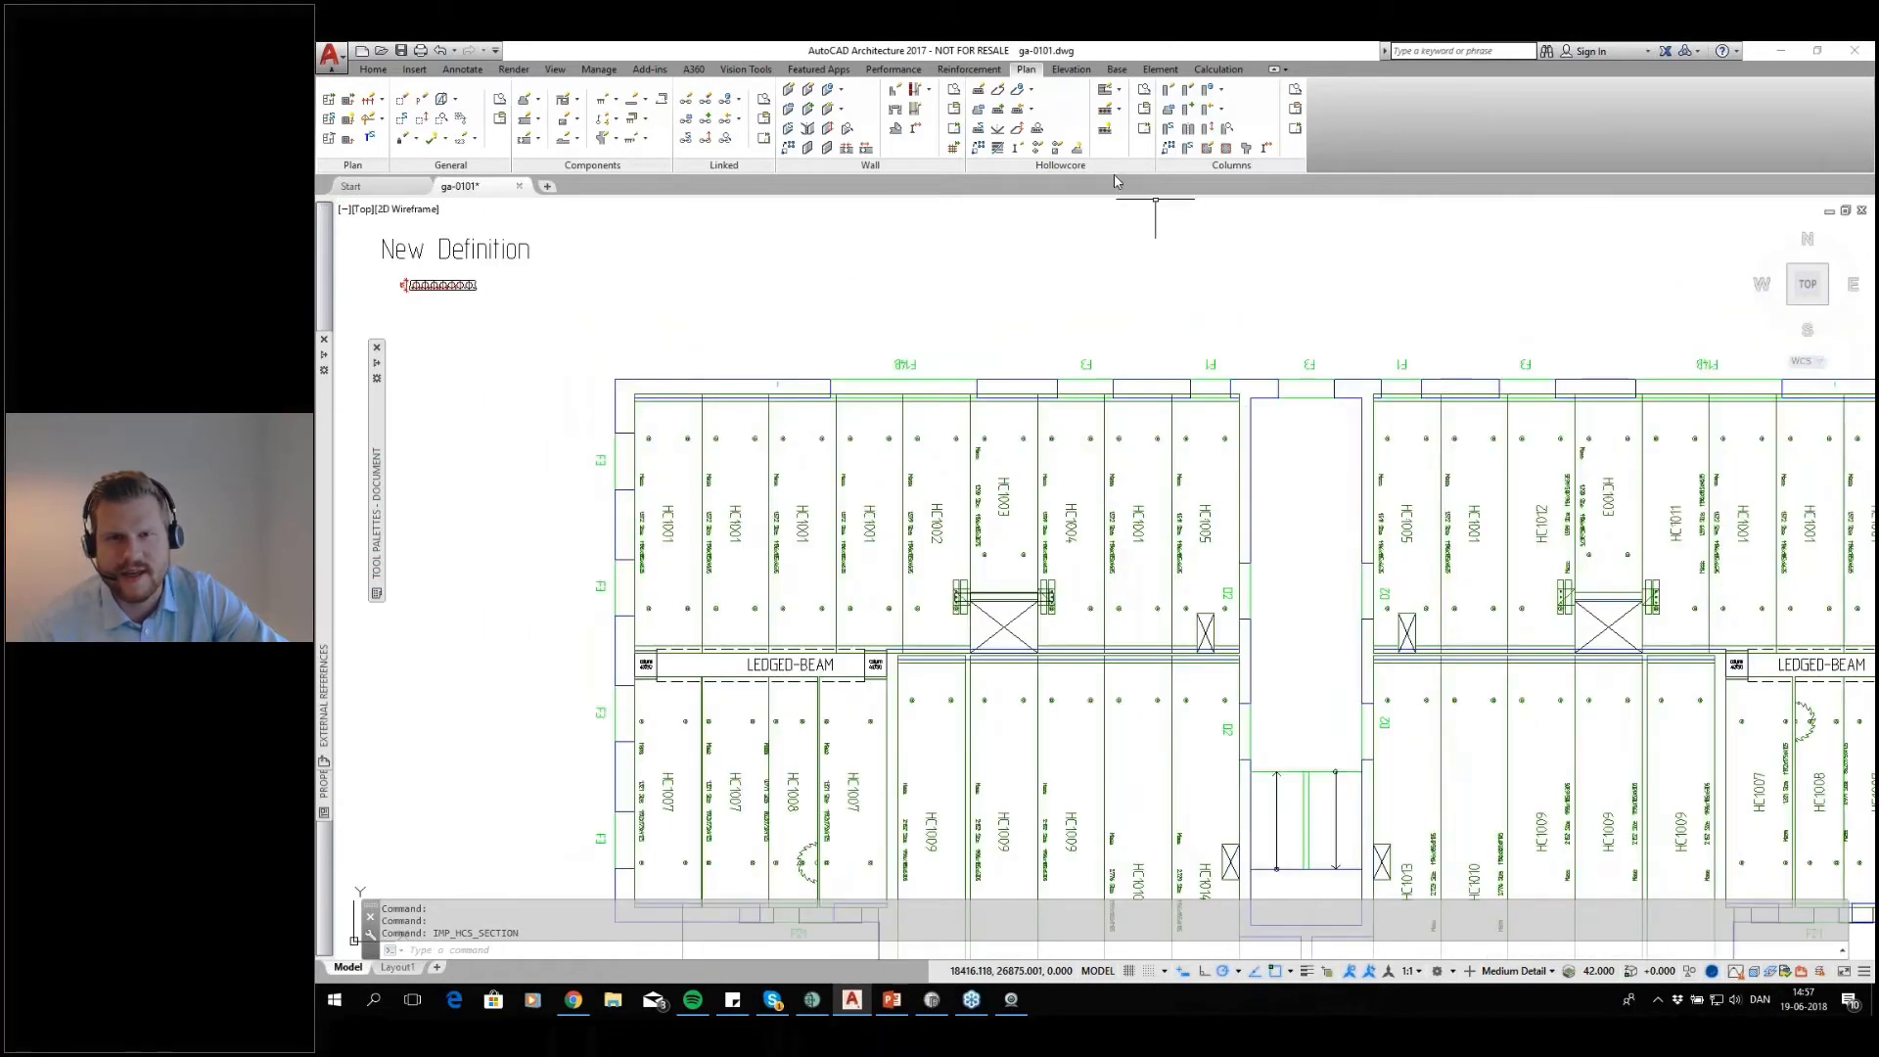
left_click(1144, 131)
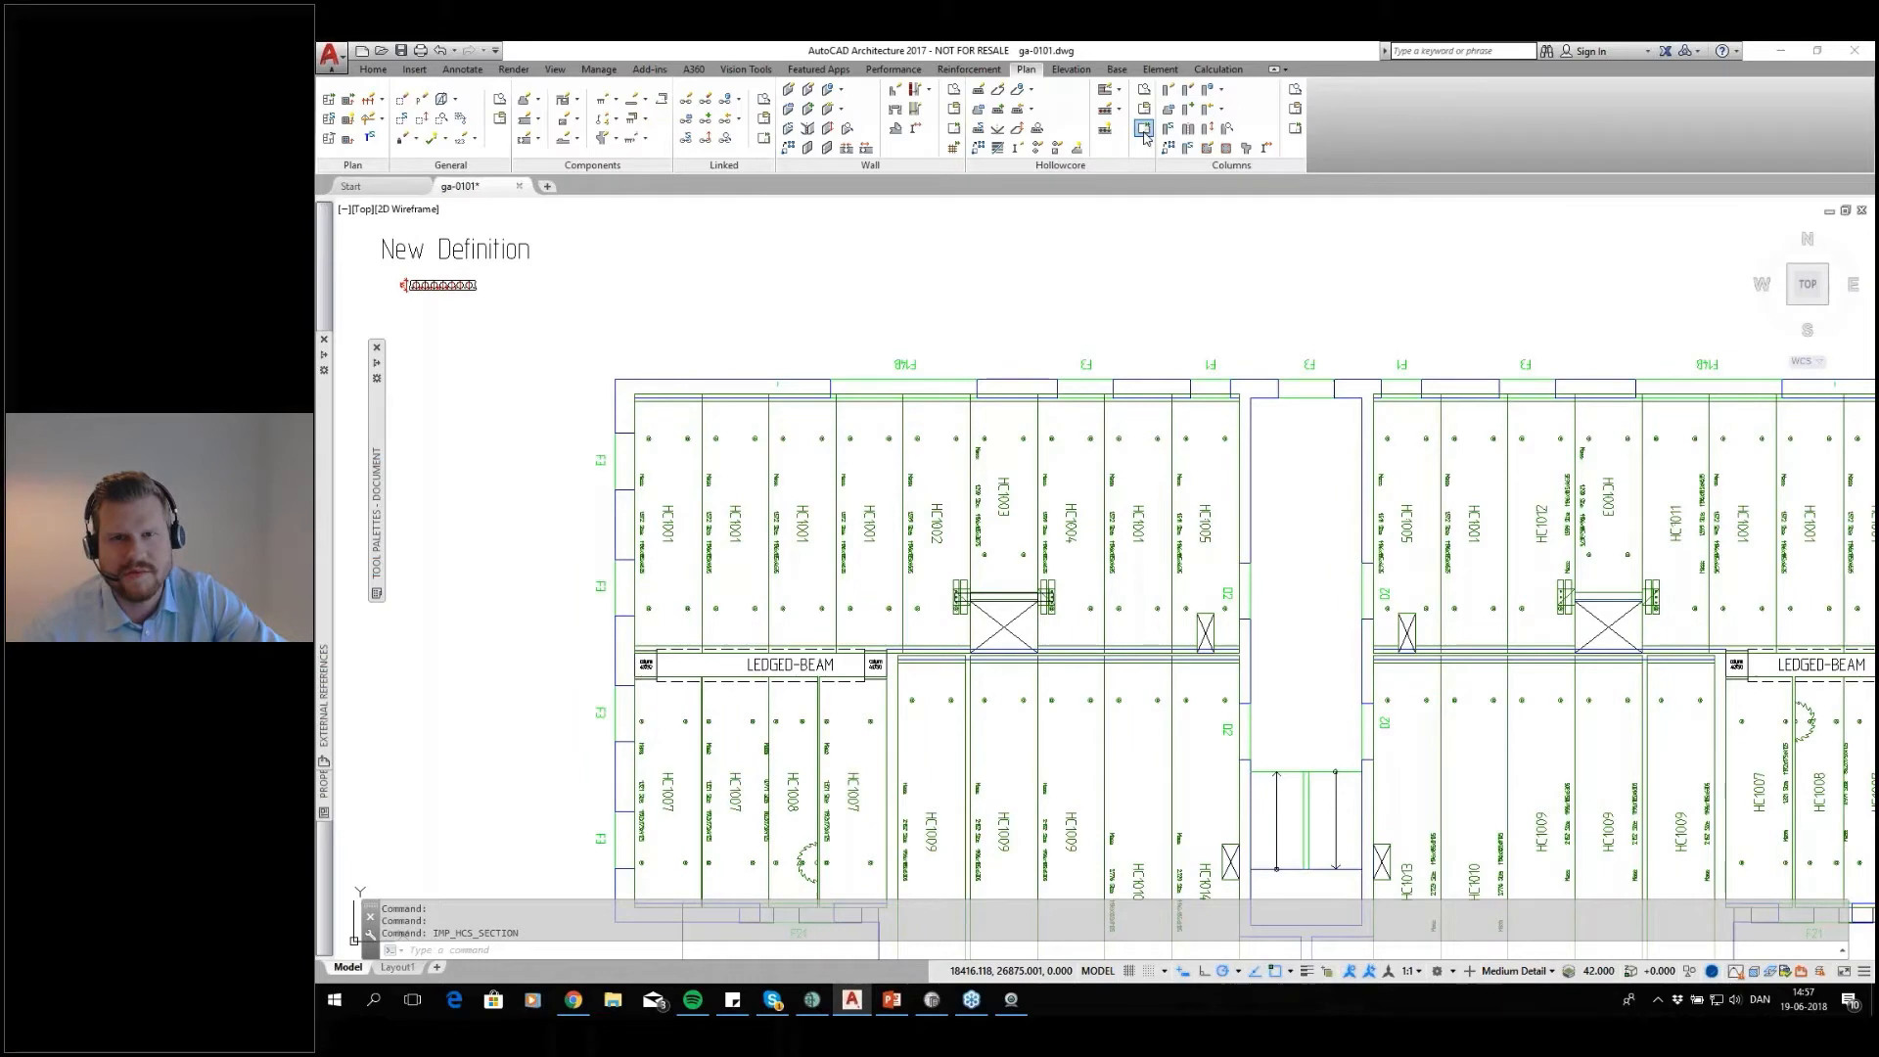
left_click(1189, 457)
left_click(711, 508)
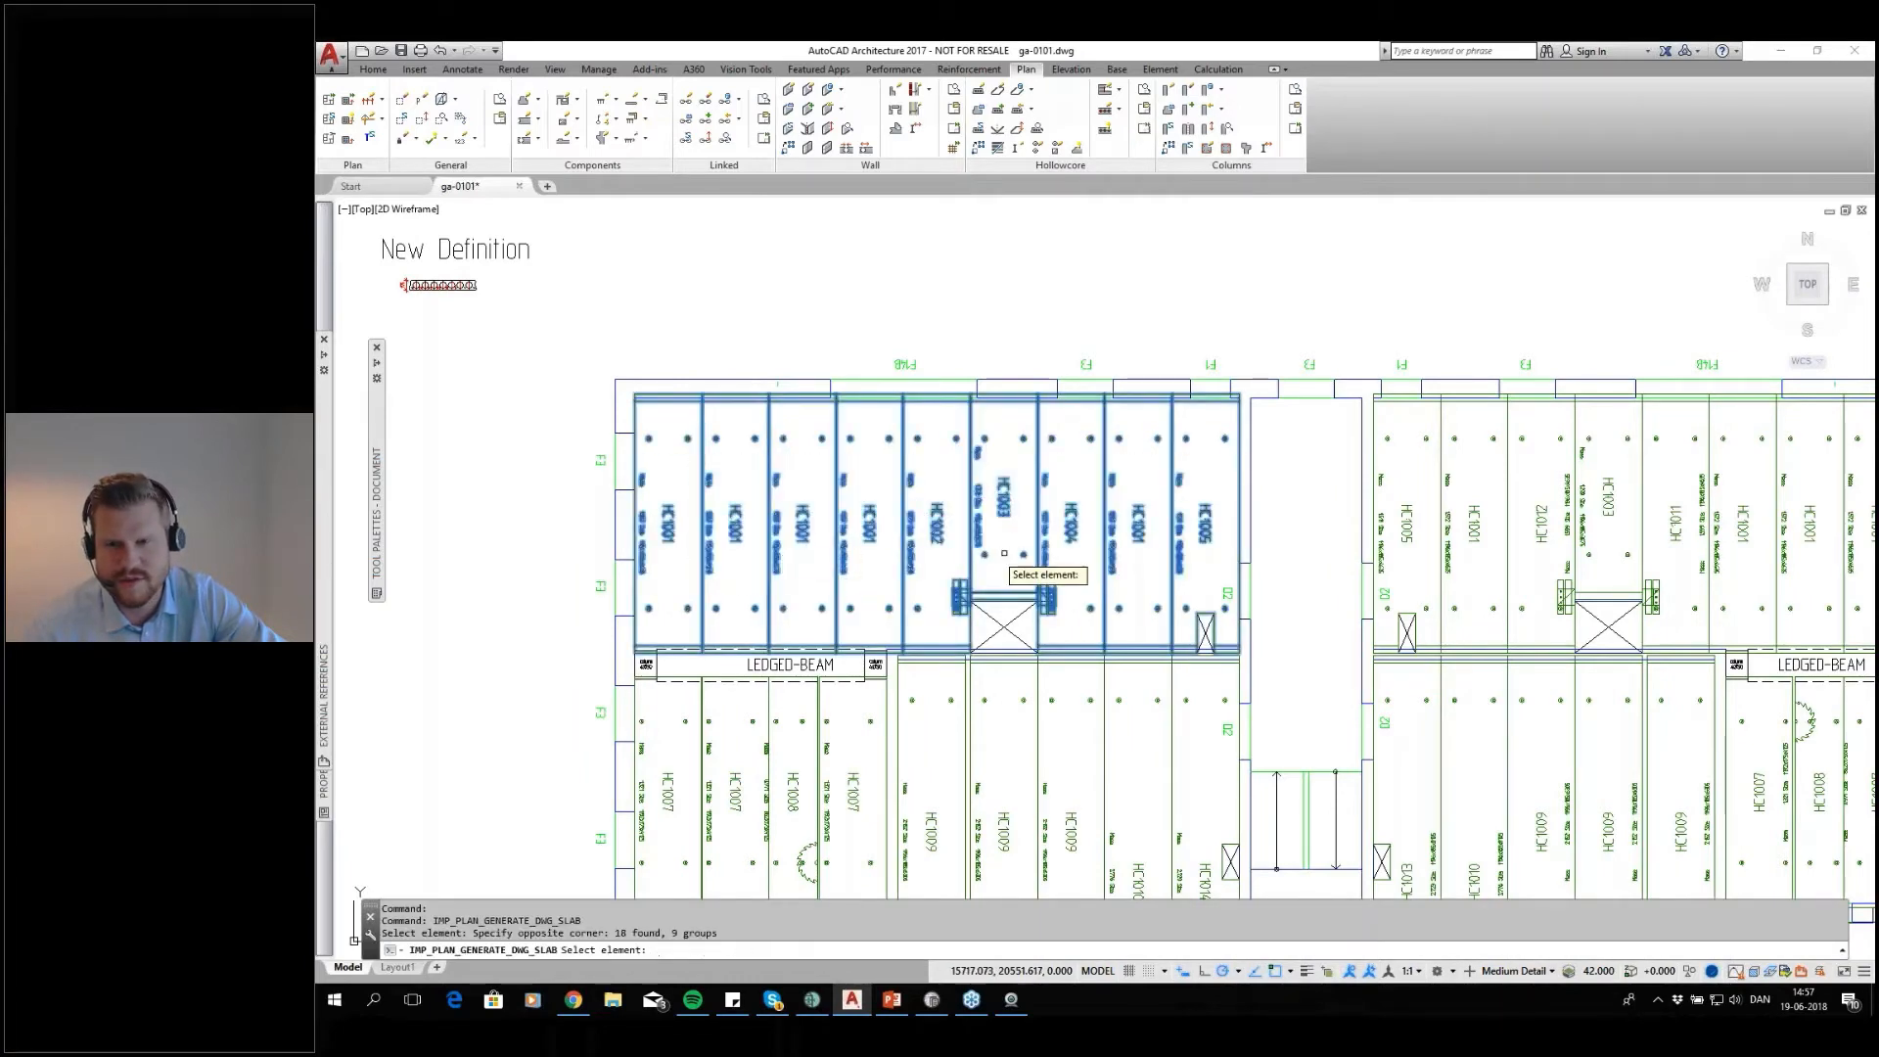
scroll(1023, 567, "down", 2)
left_click(1595, 511)
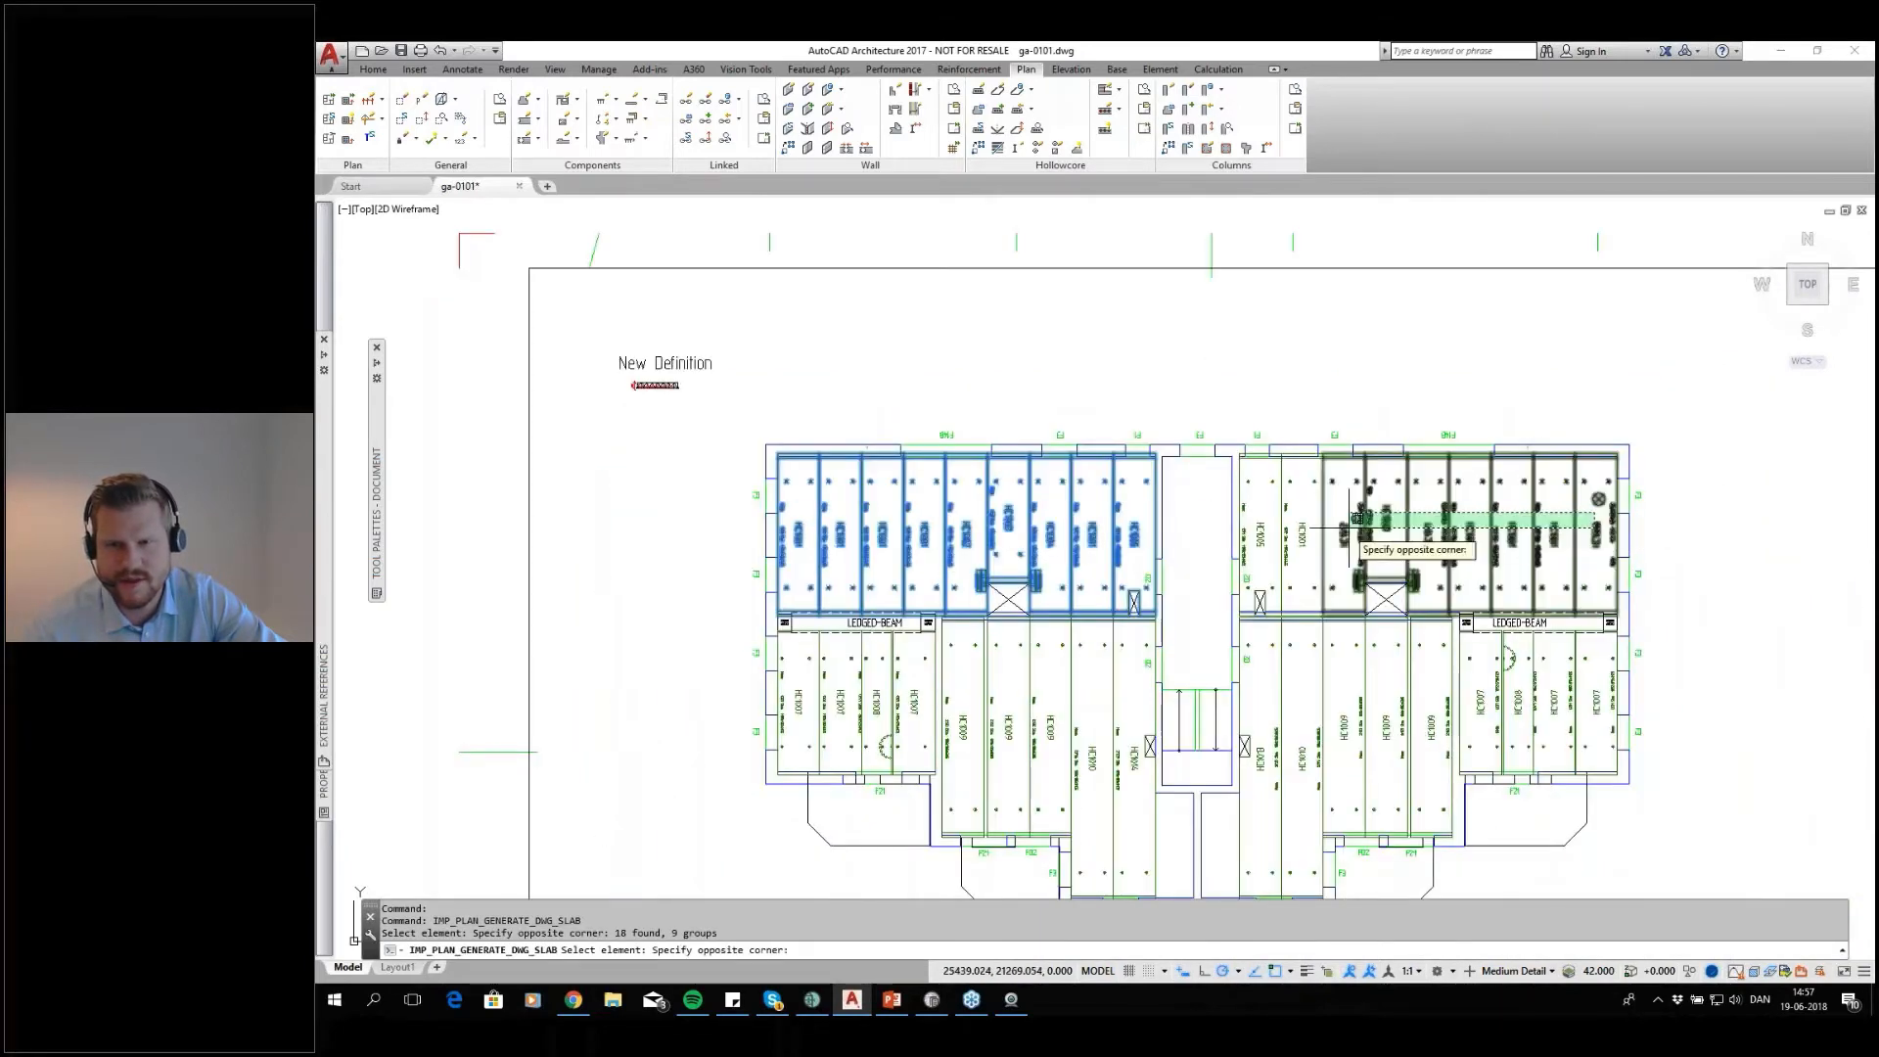
left_click(1267, 543)
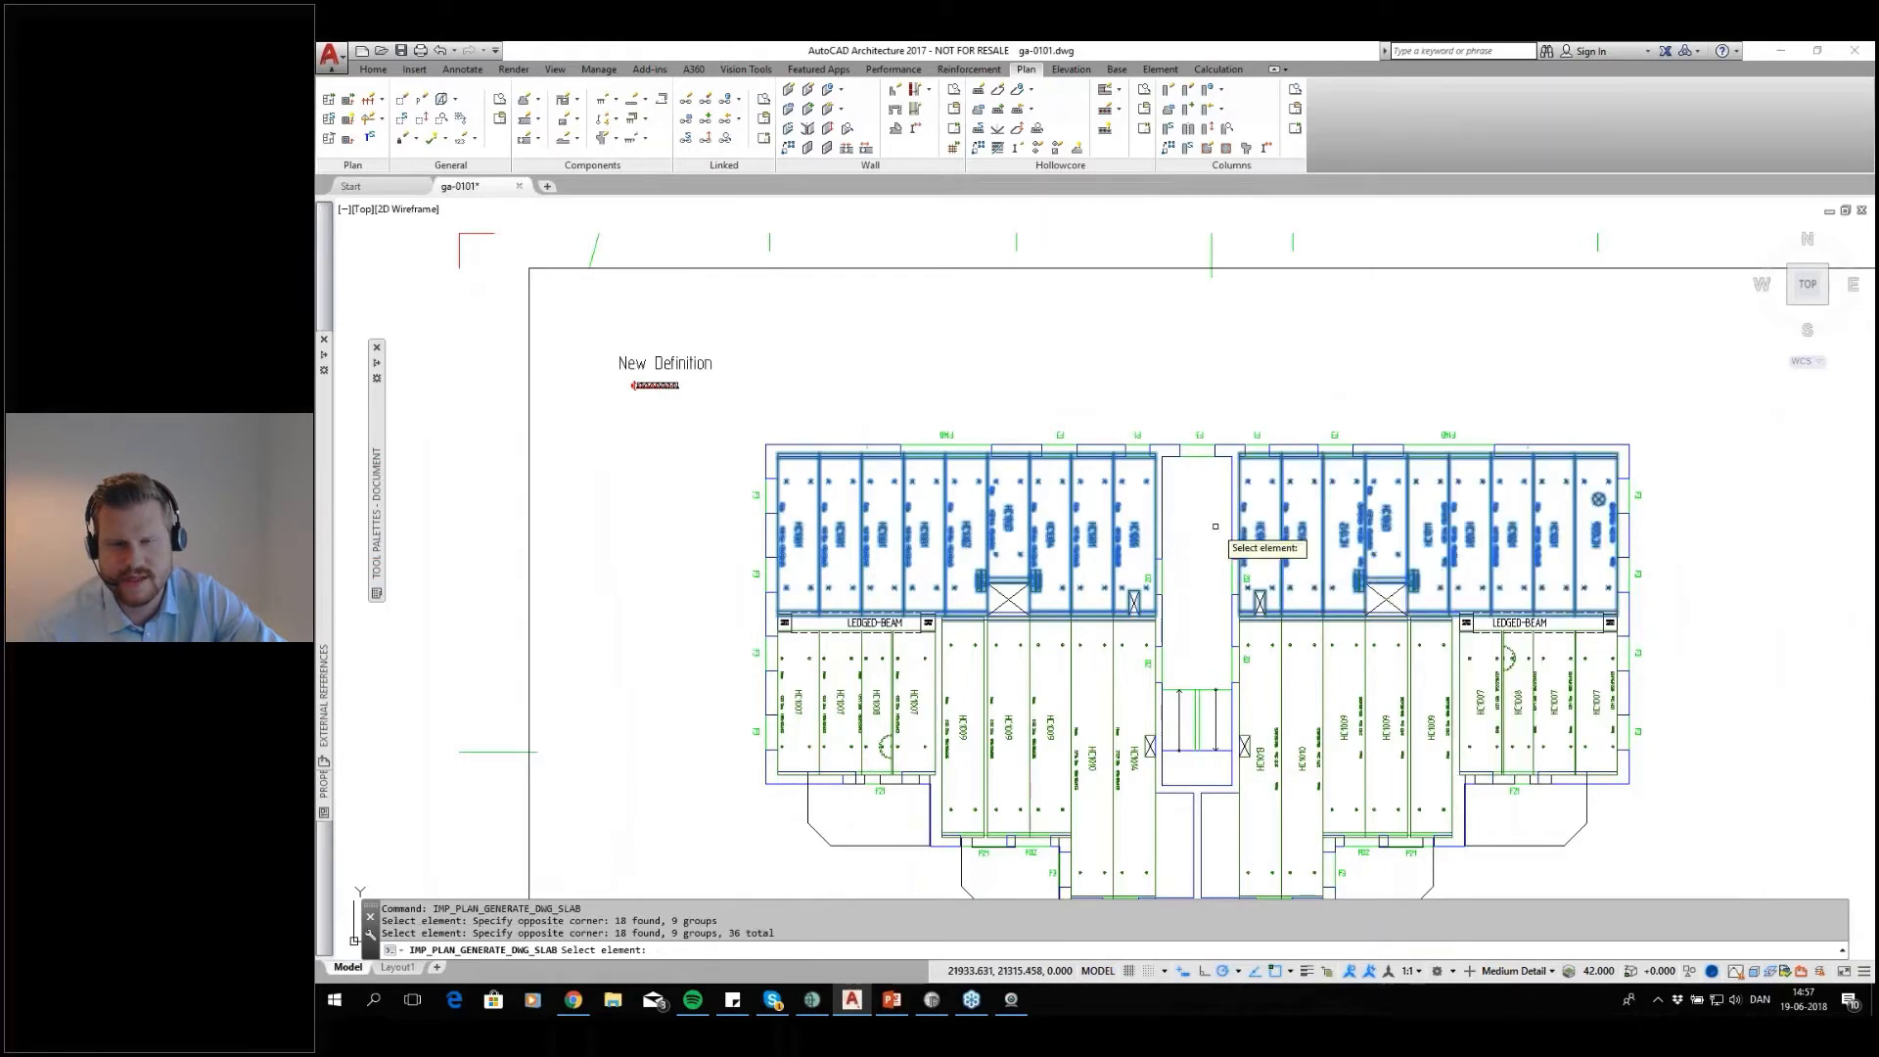
key("Return")
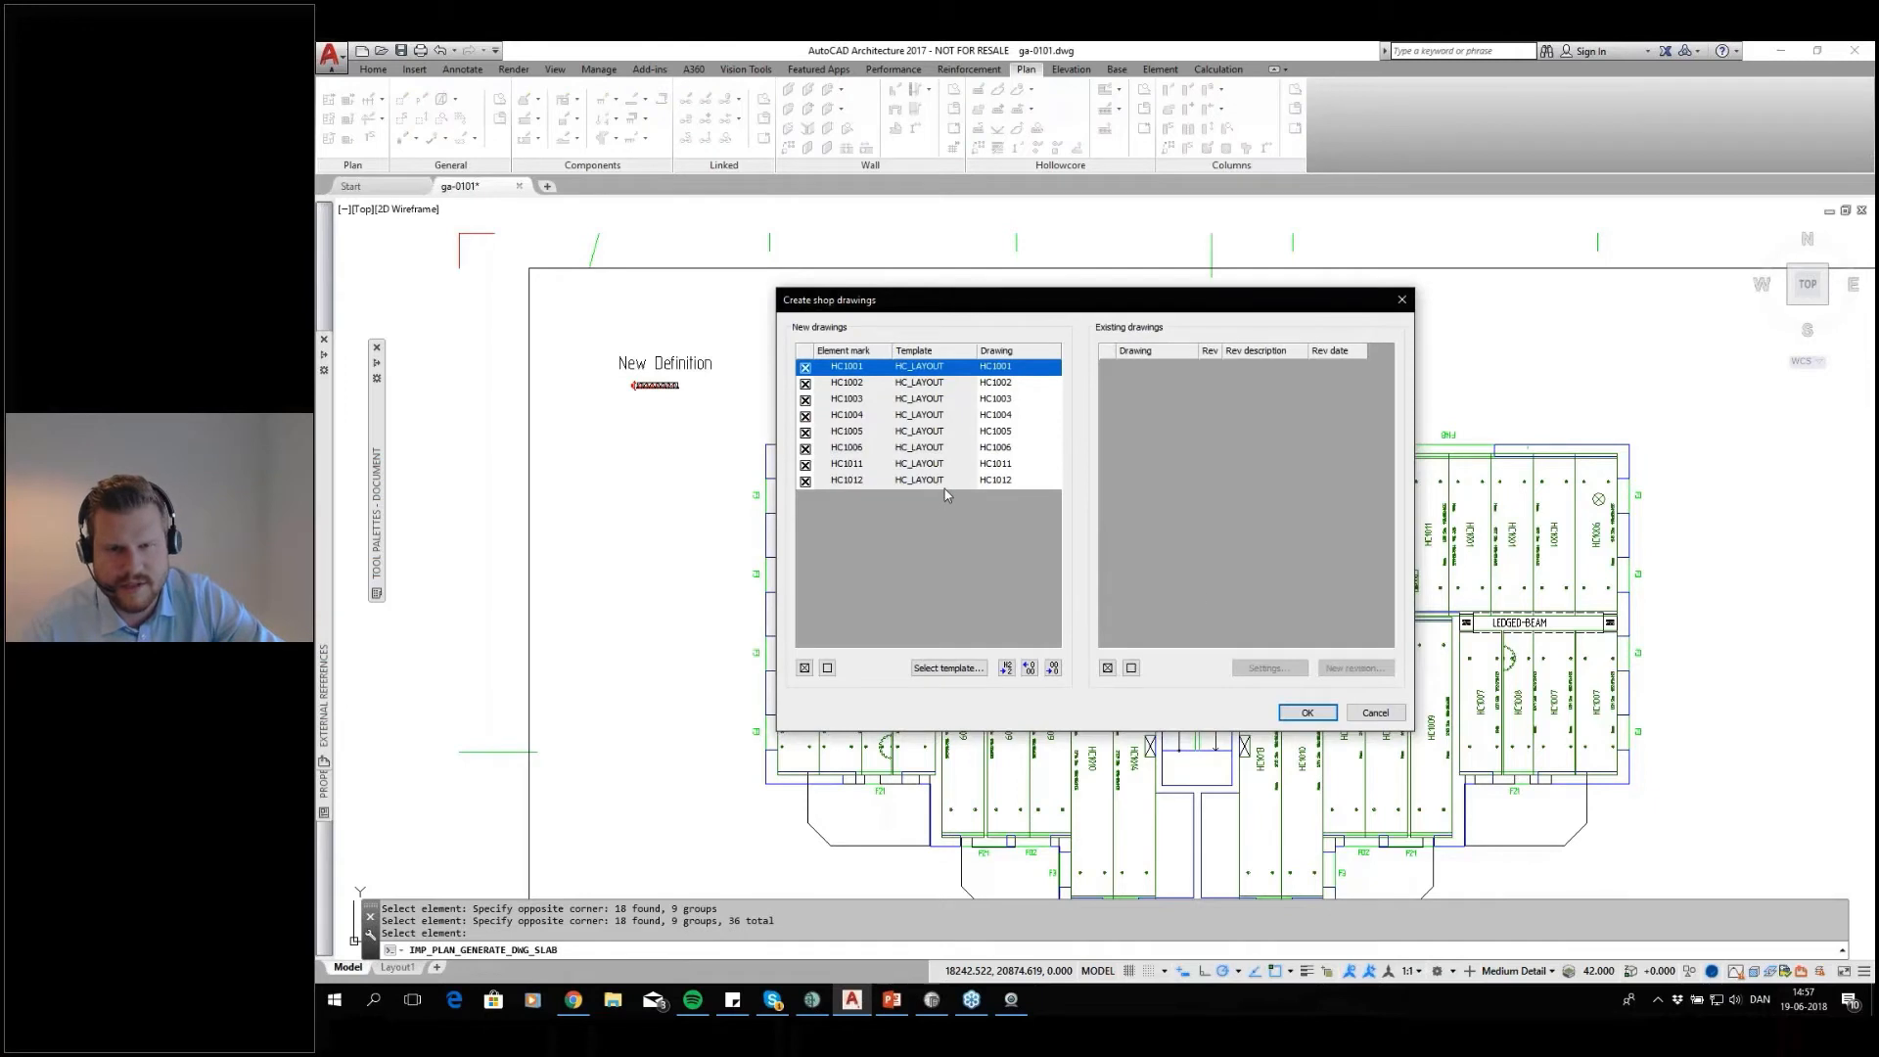
left_click(1314, 713)
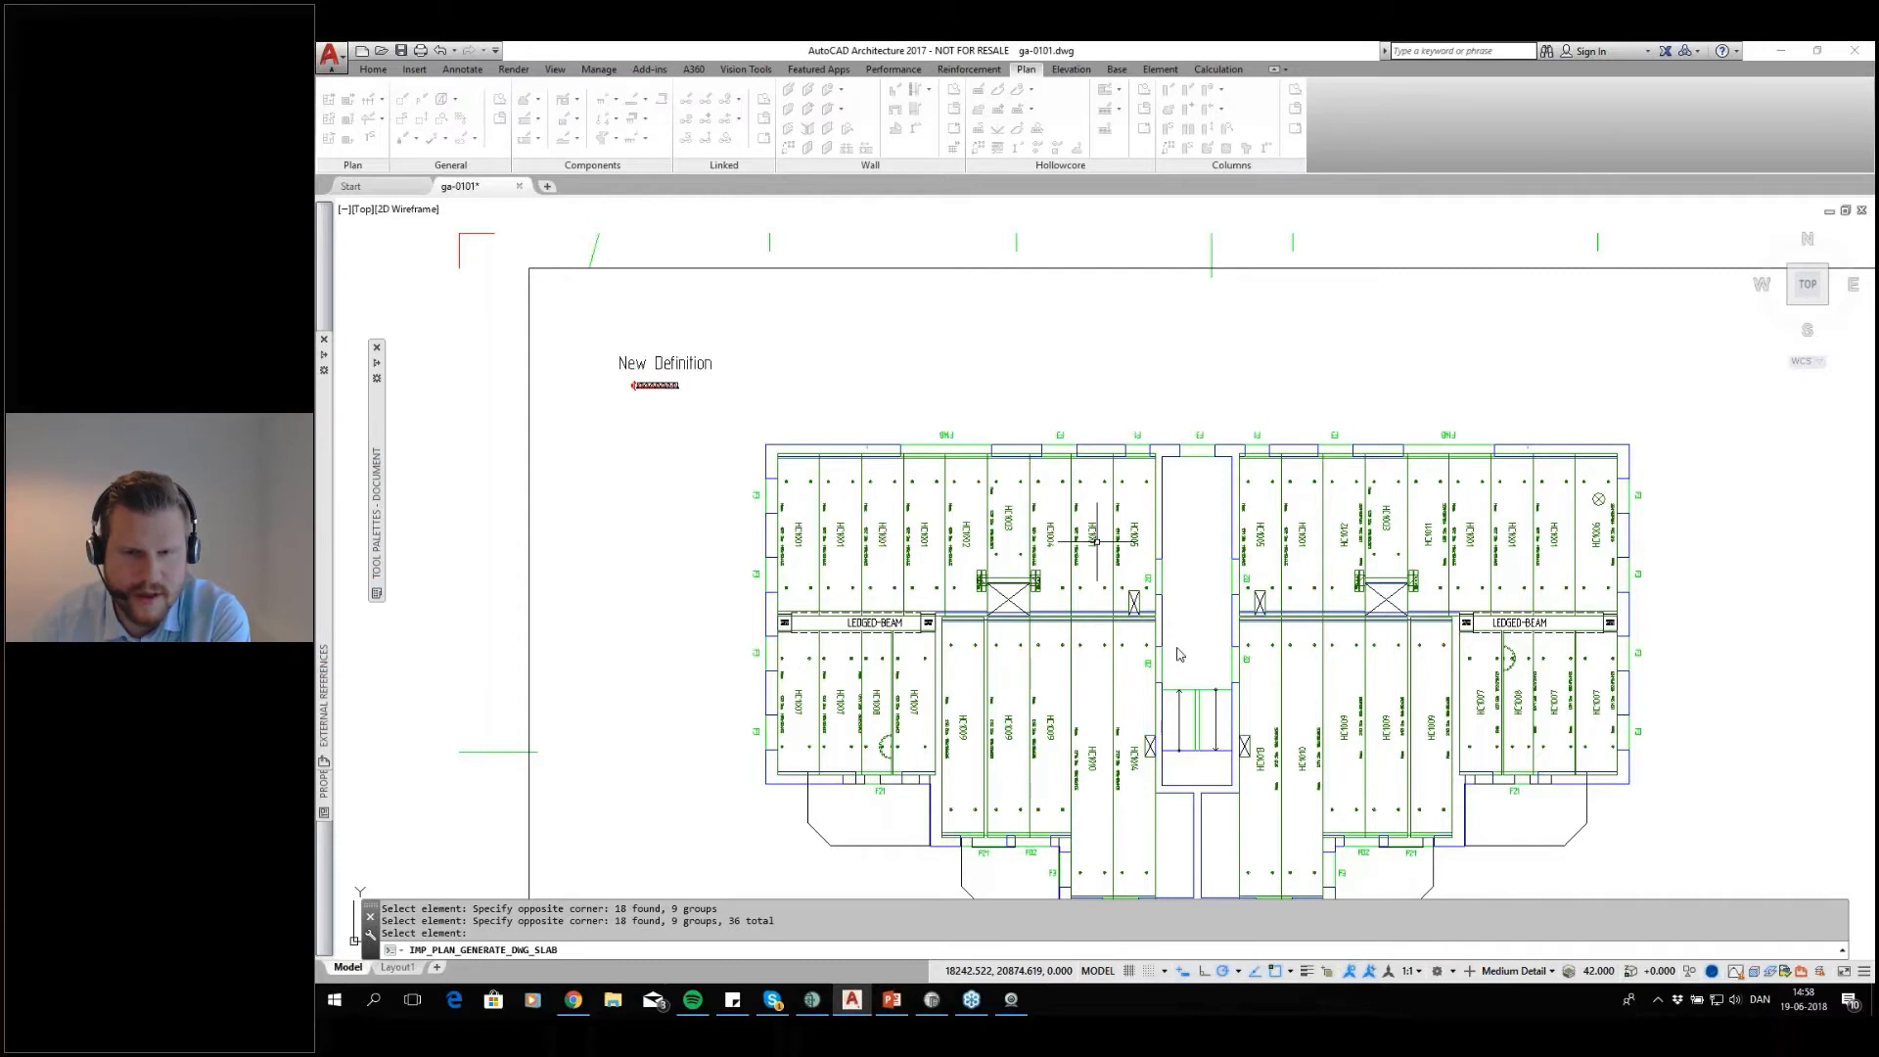
Switch to IMPACT Project Manager and examine the 3D model of floor 1, including the round cores of the HC1007 slabs
left_click(820, 1002)
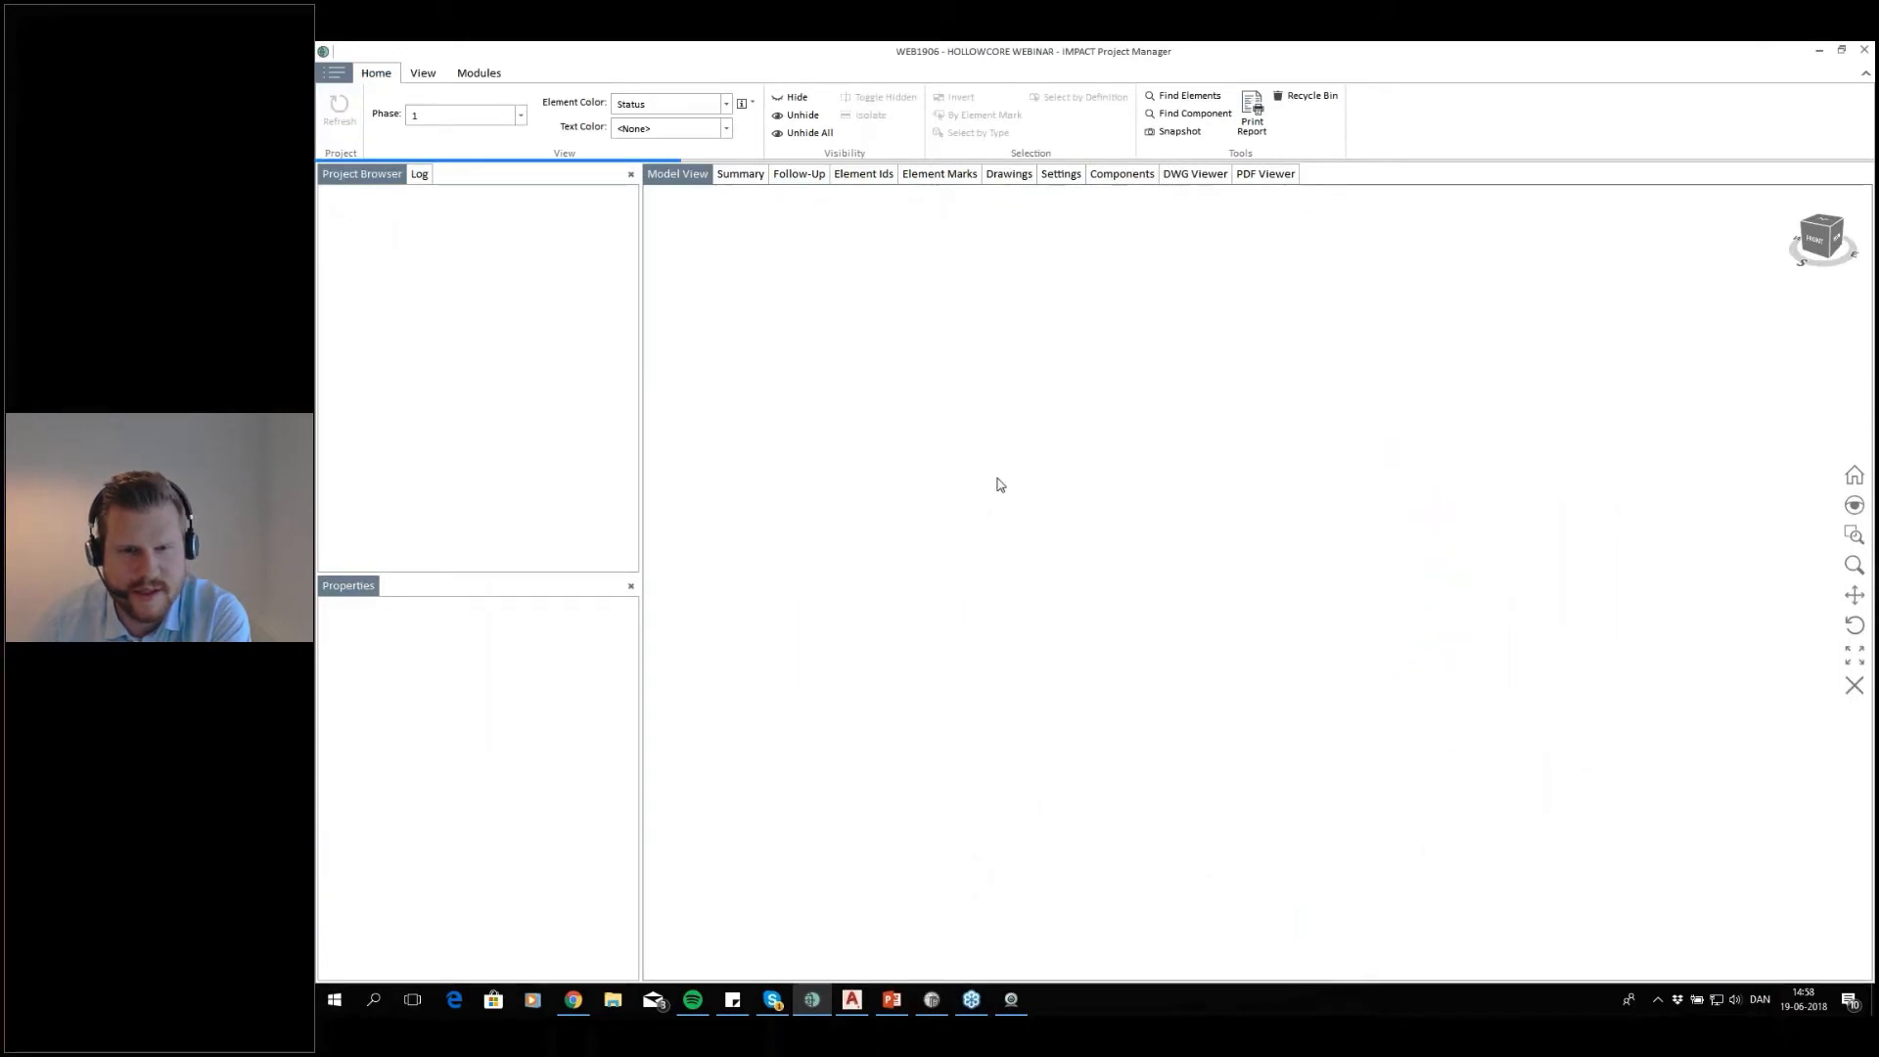
scroll(980, 356, "up", 5)
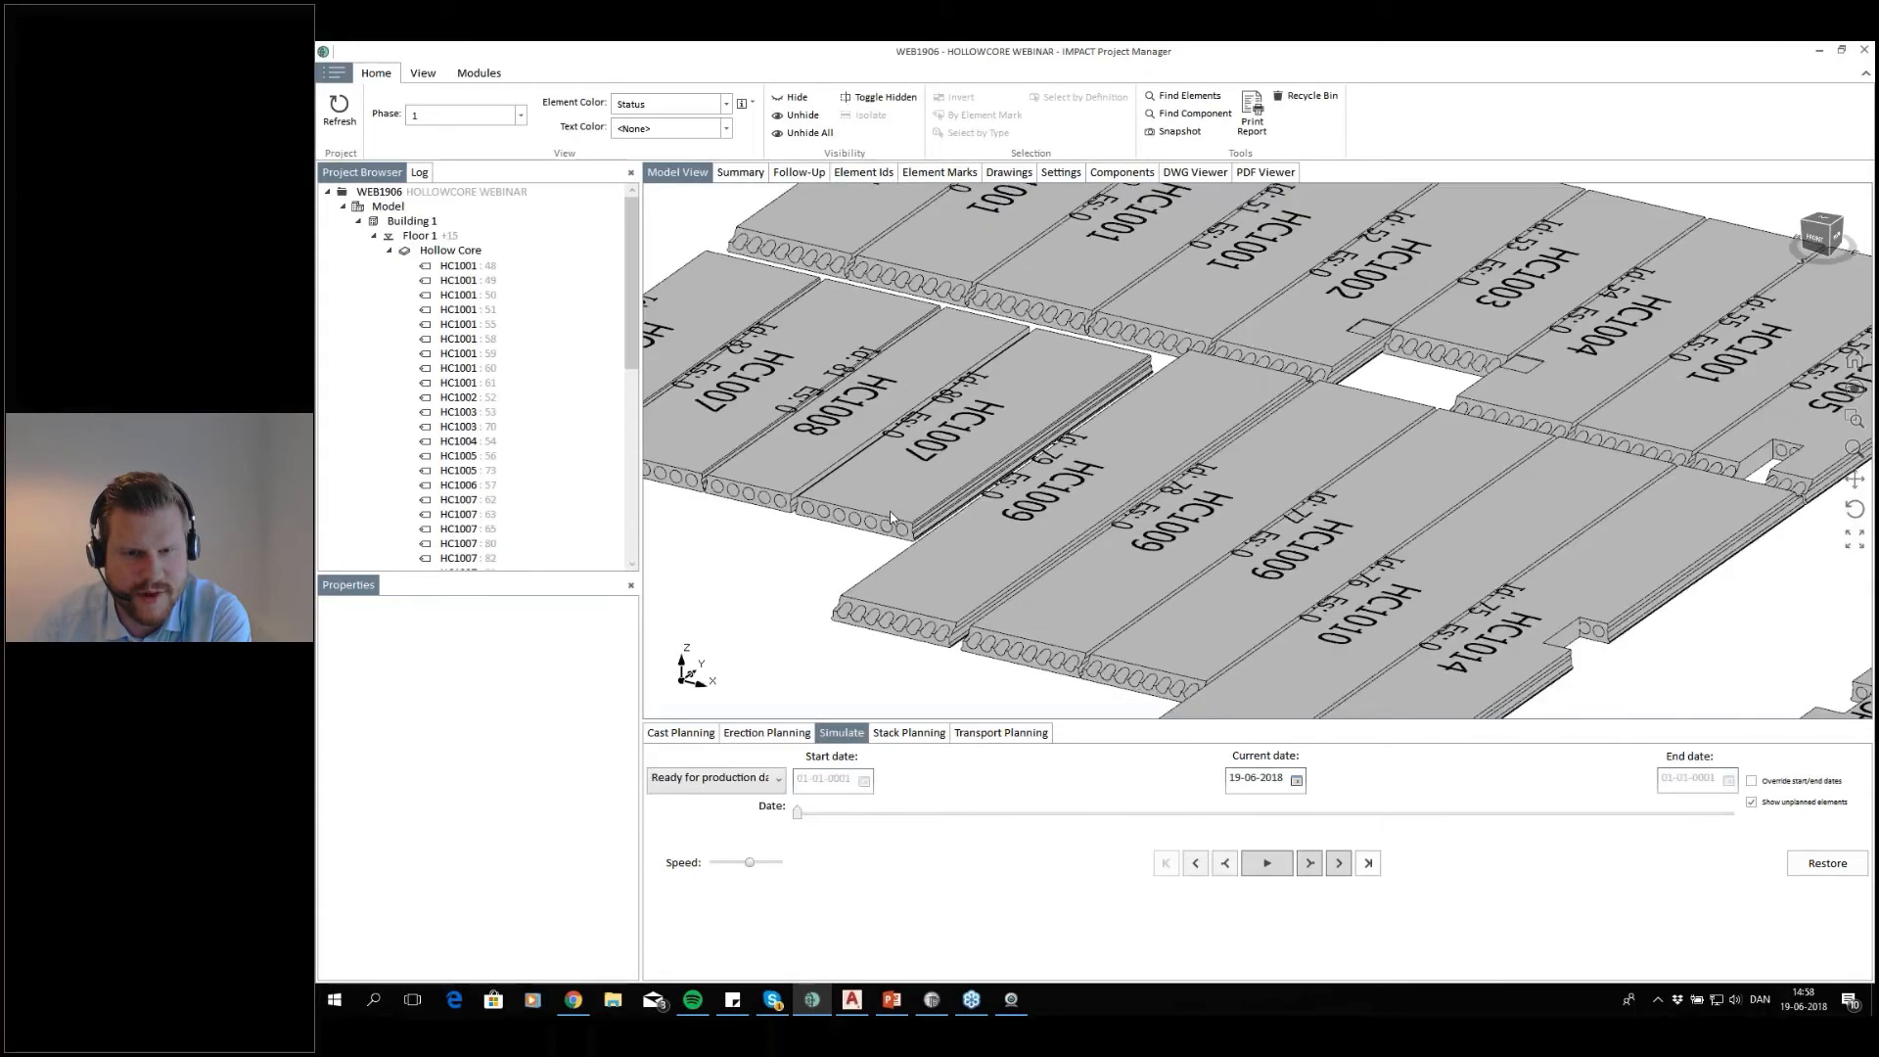
scroll(966, 574, "up", 3)
scroll(990, 588, "down", 4)
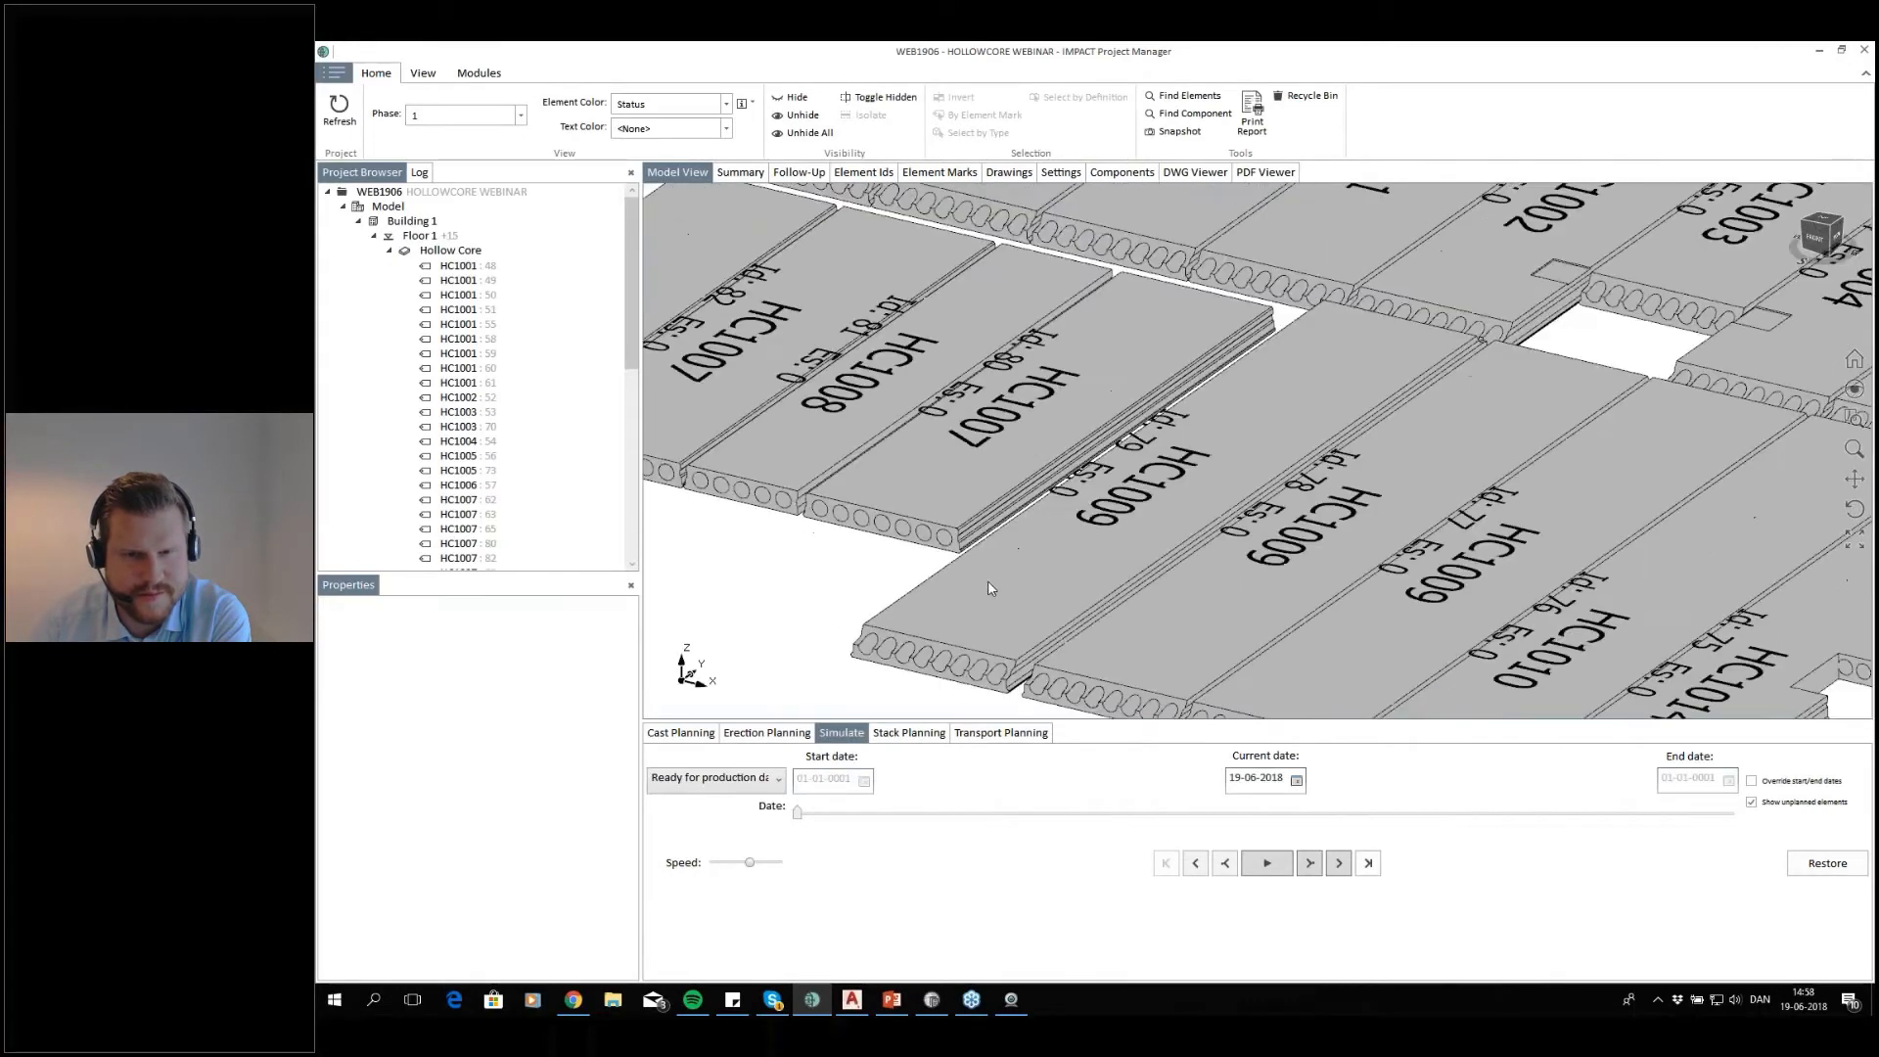
scroll(970, 544, "up", 5)
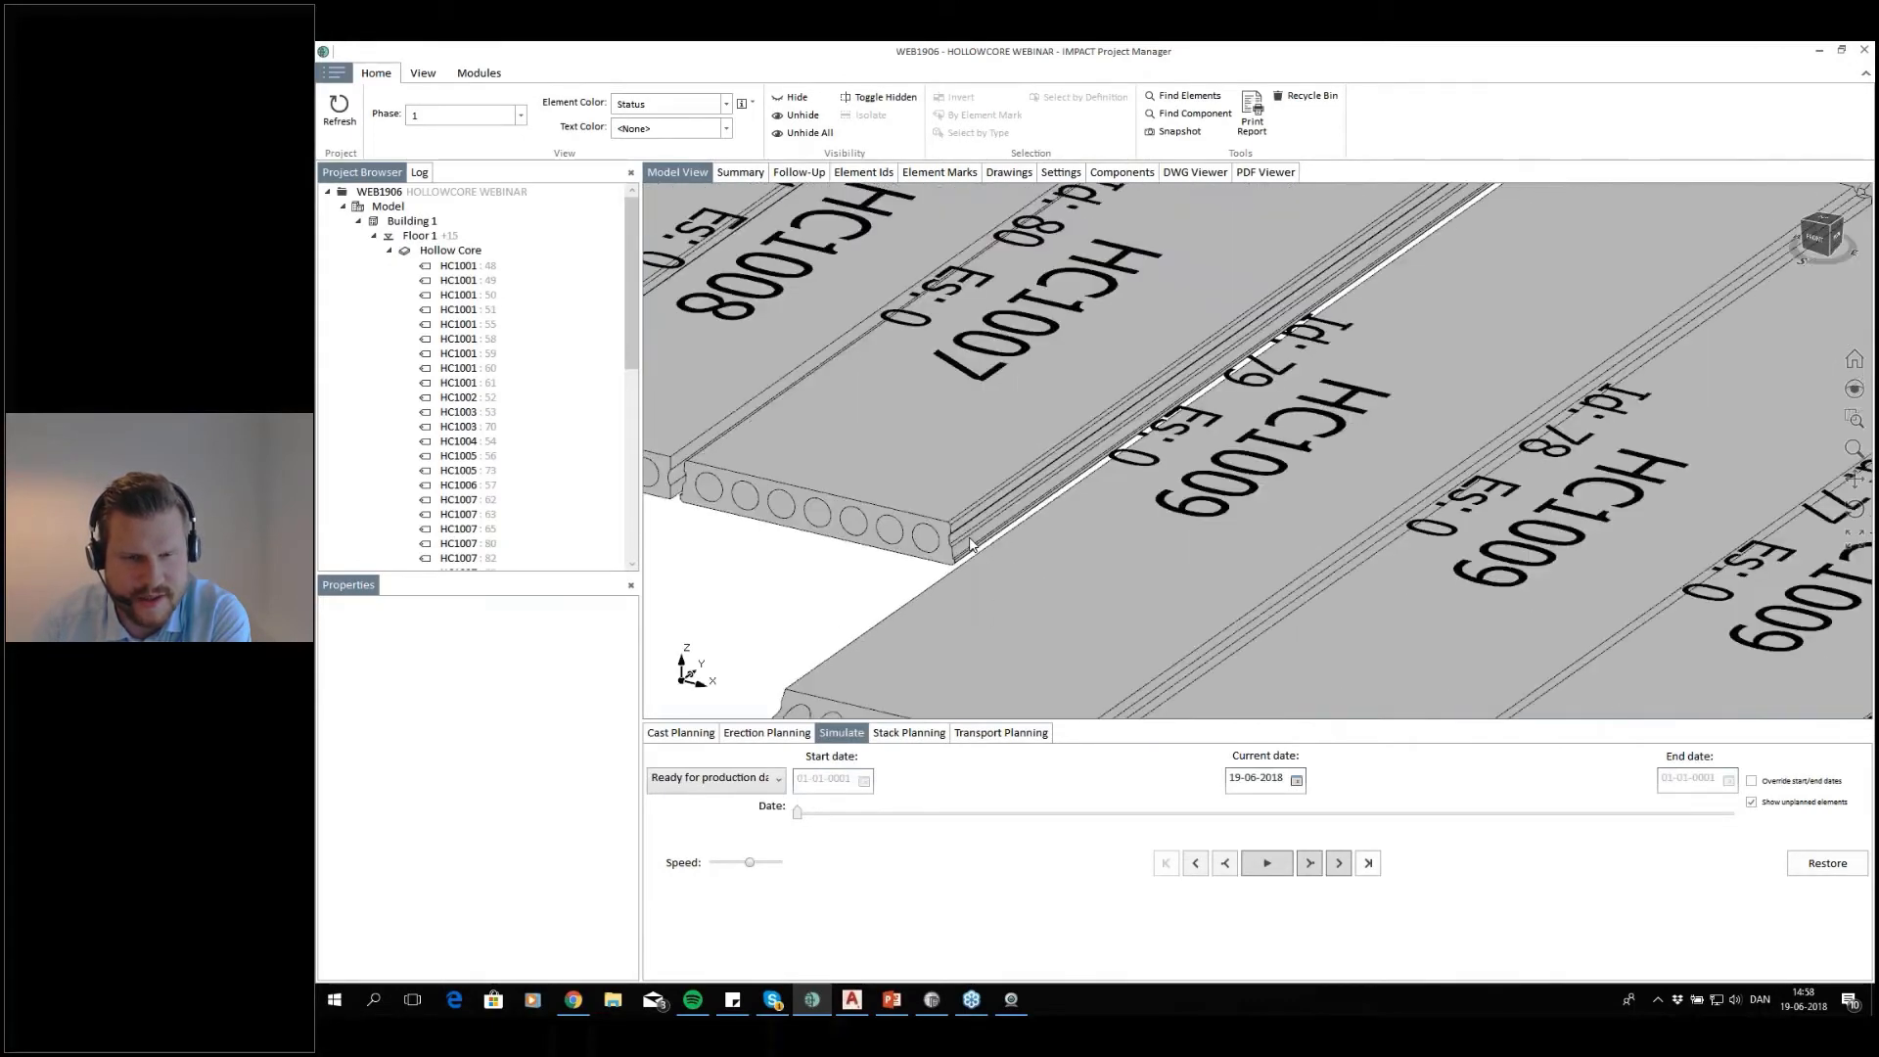
scroll(964, 570, "down", 1)
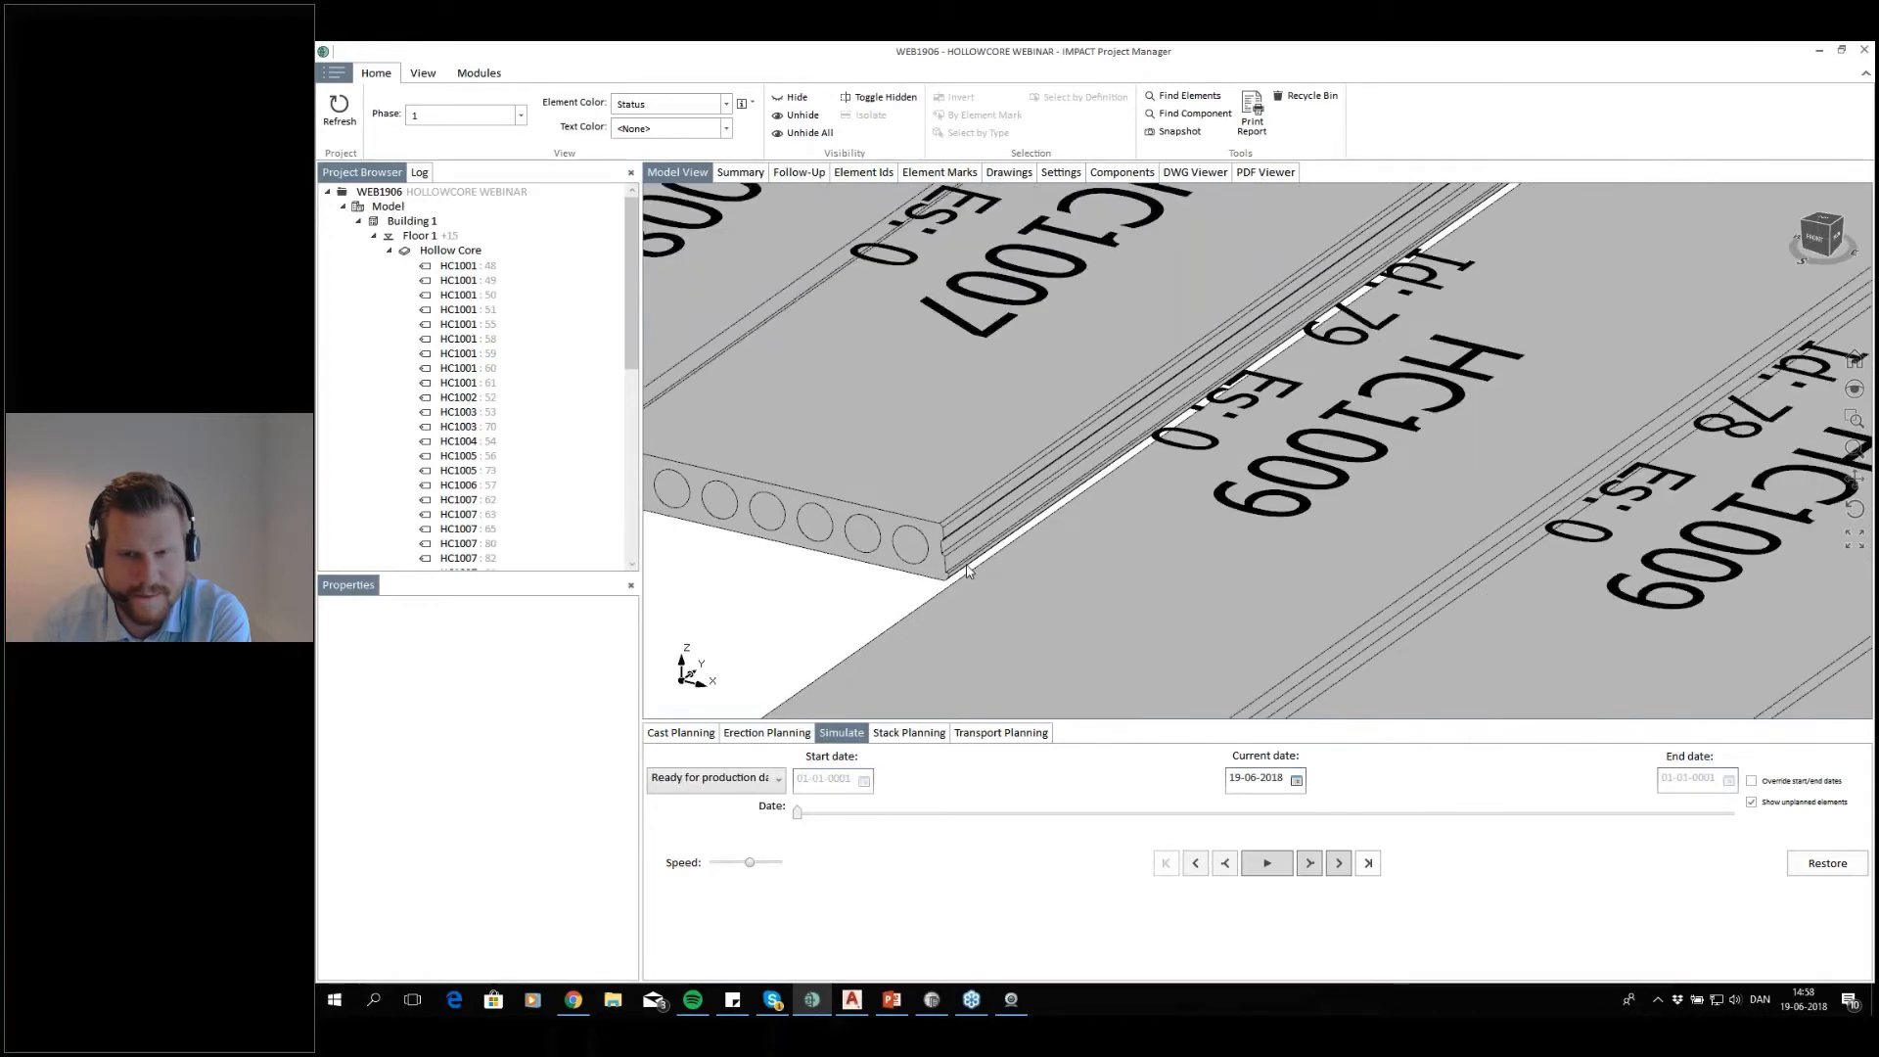
scroll(967, 567, "down", 8)
middle_click_drag(1297, 530, 1239, 517)
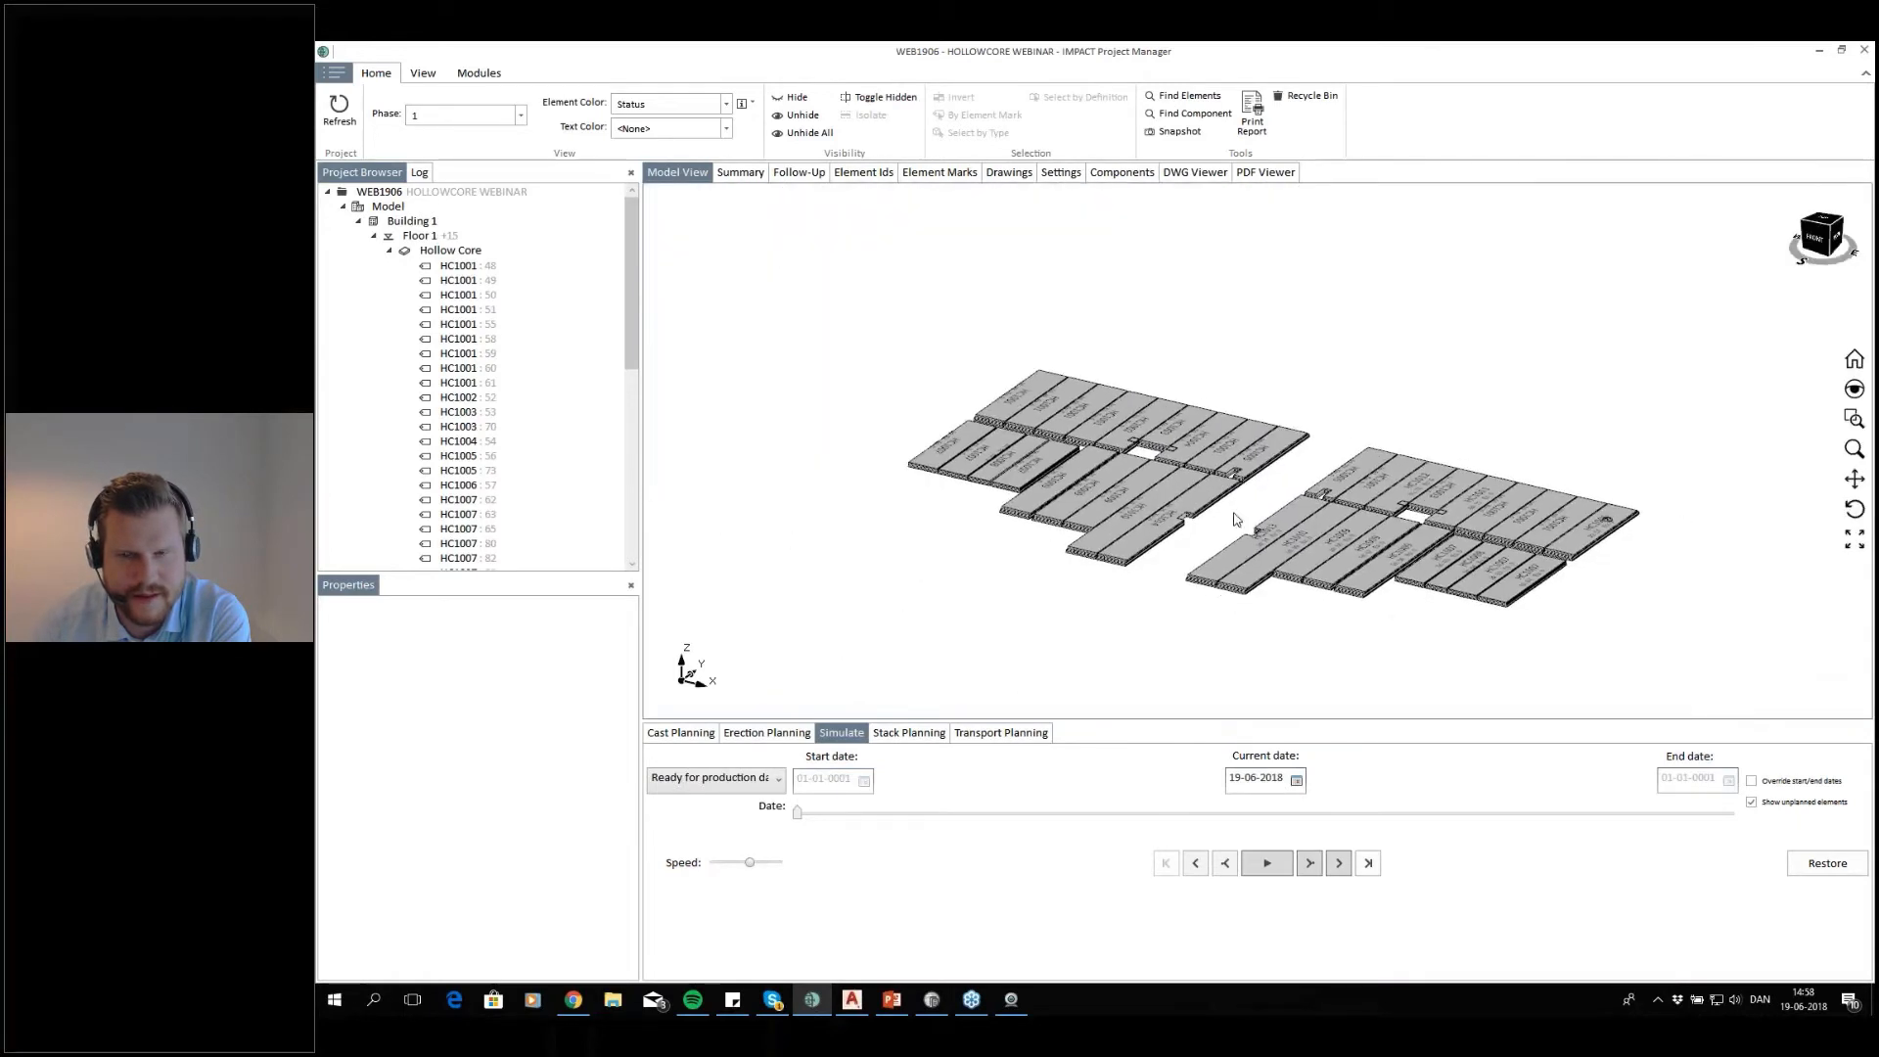
scroll(1239, 517, "up", 2)
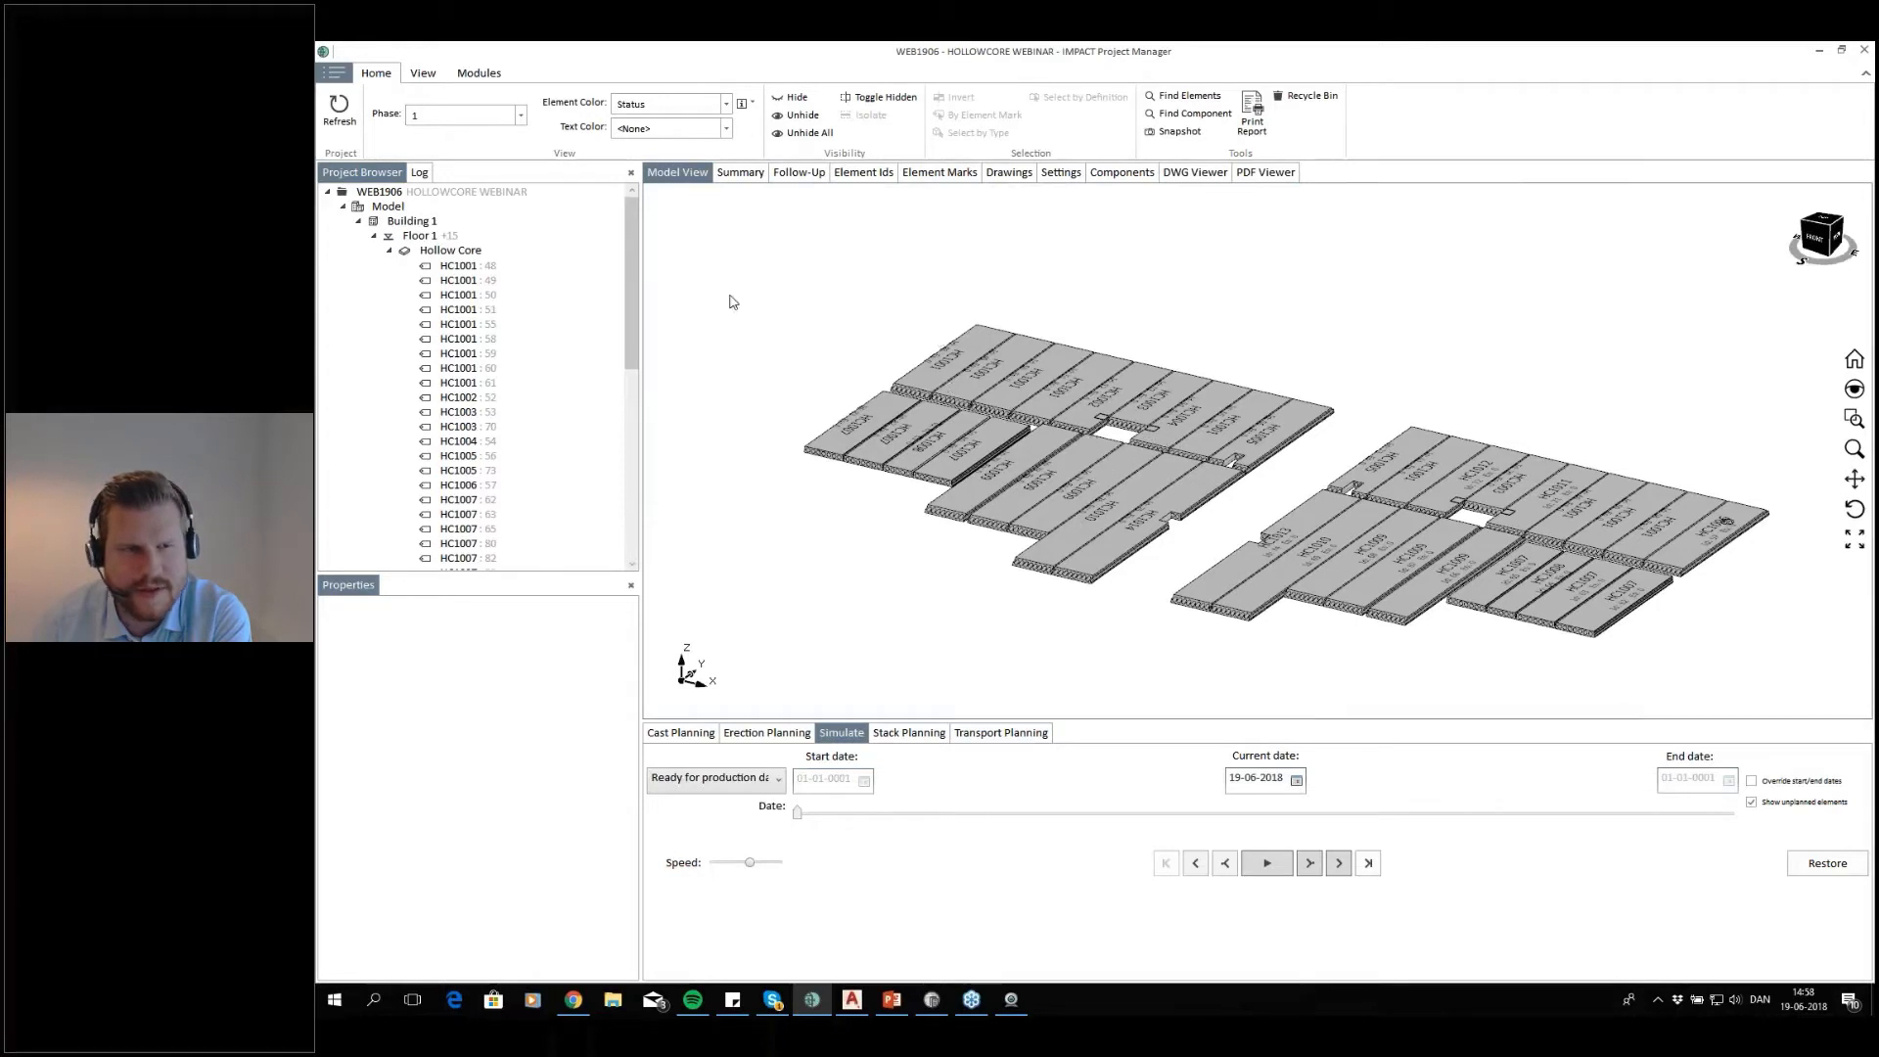
Copy floor 1's elements and element marks to floor 2, increasing mark and drawing numbers by 1000 and including the shop drawings
left_click(375, 236)
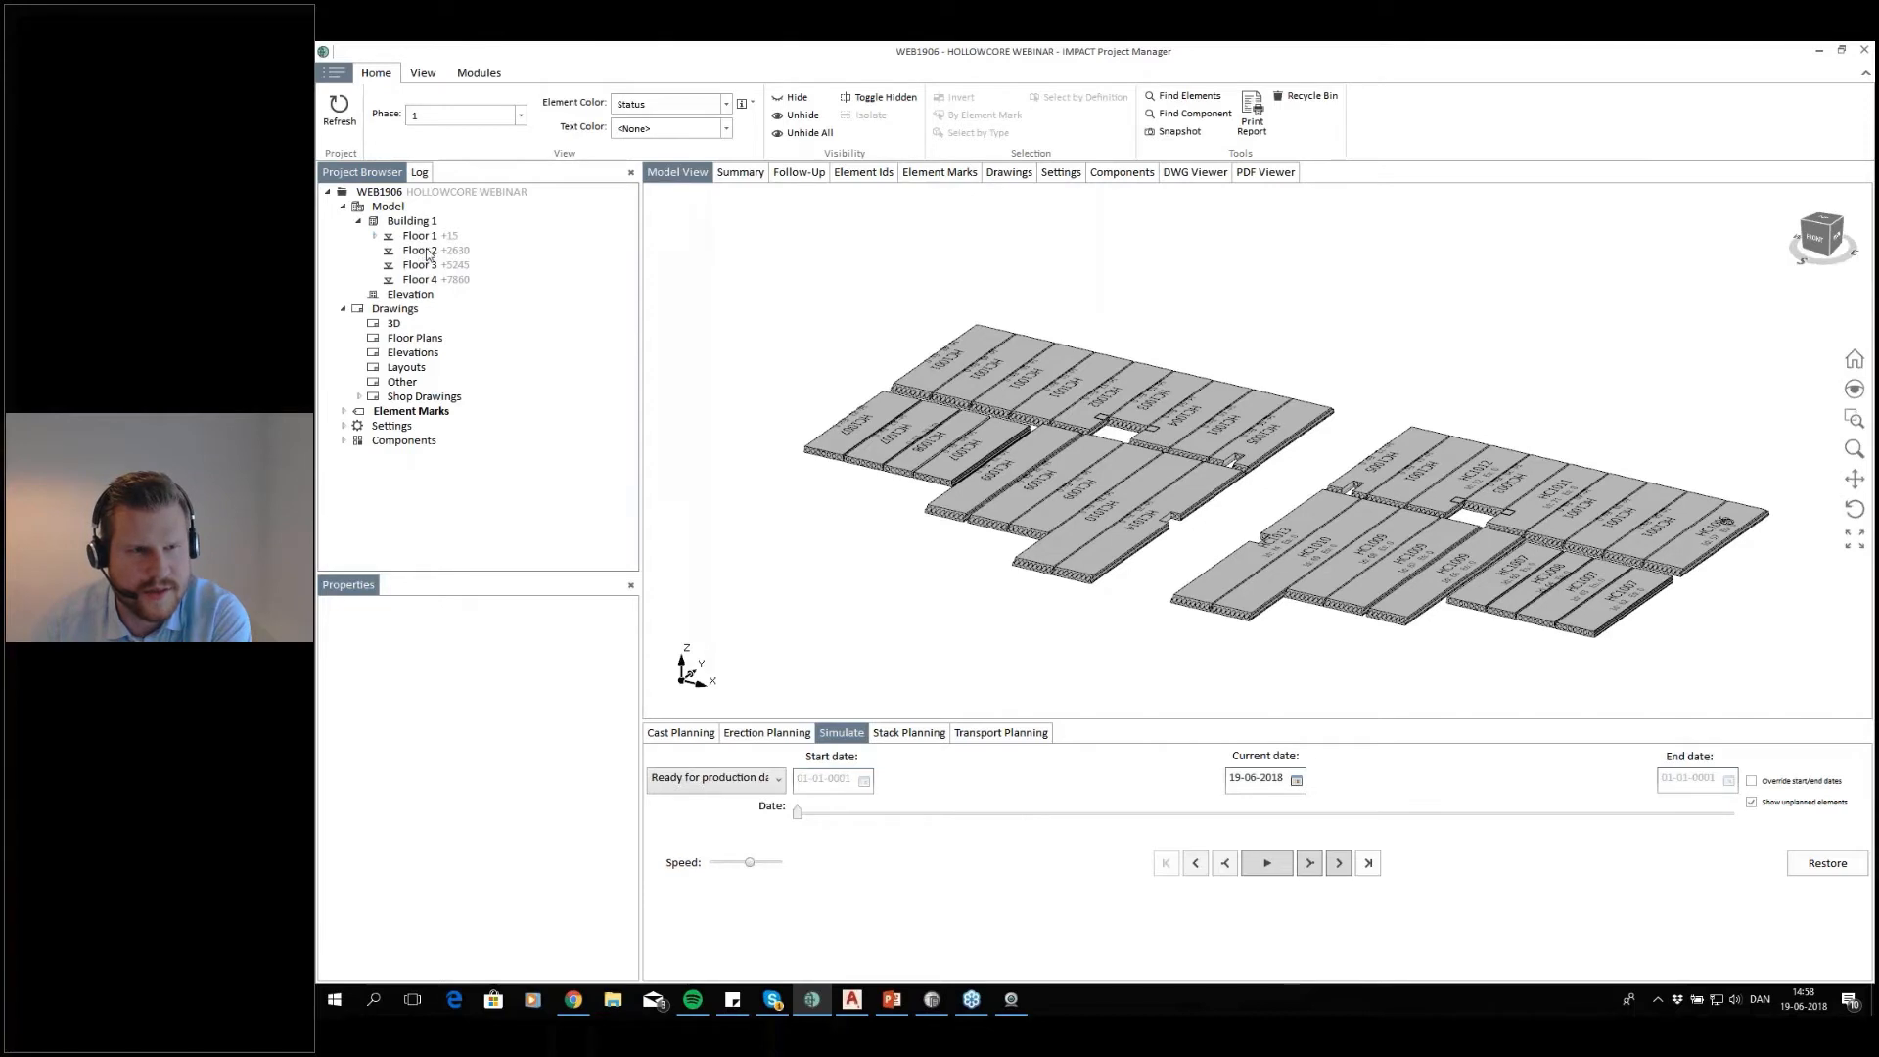
right_click(433, 238)
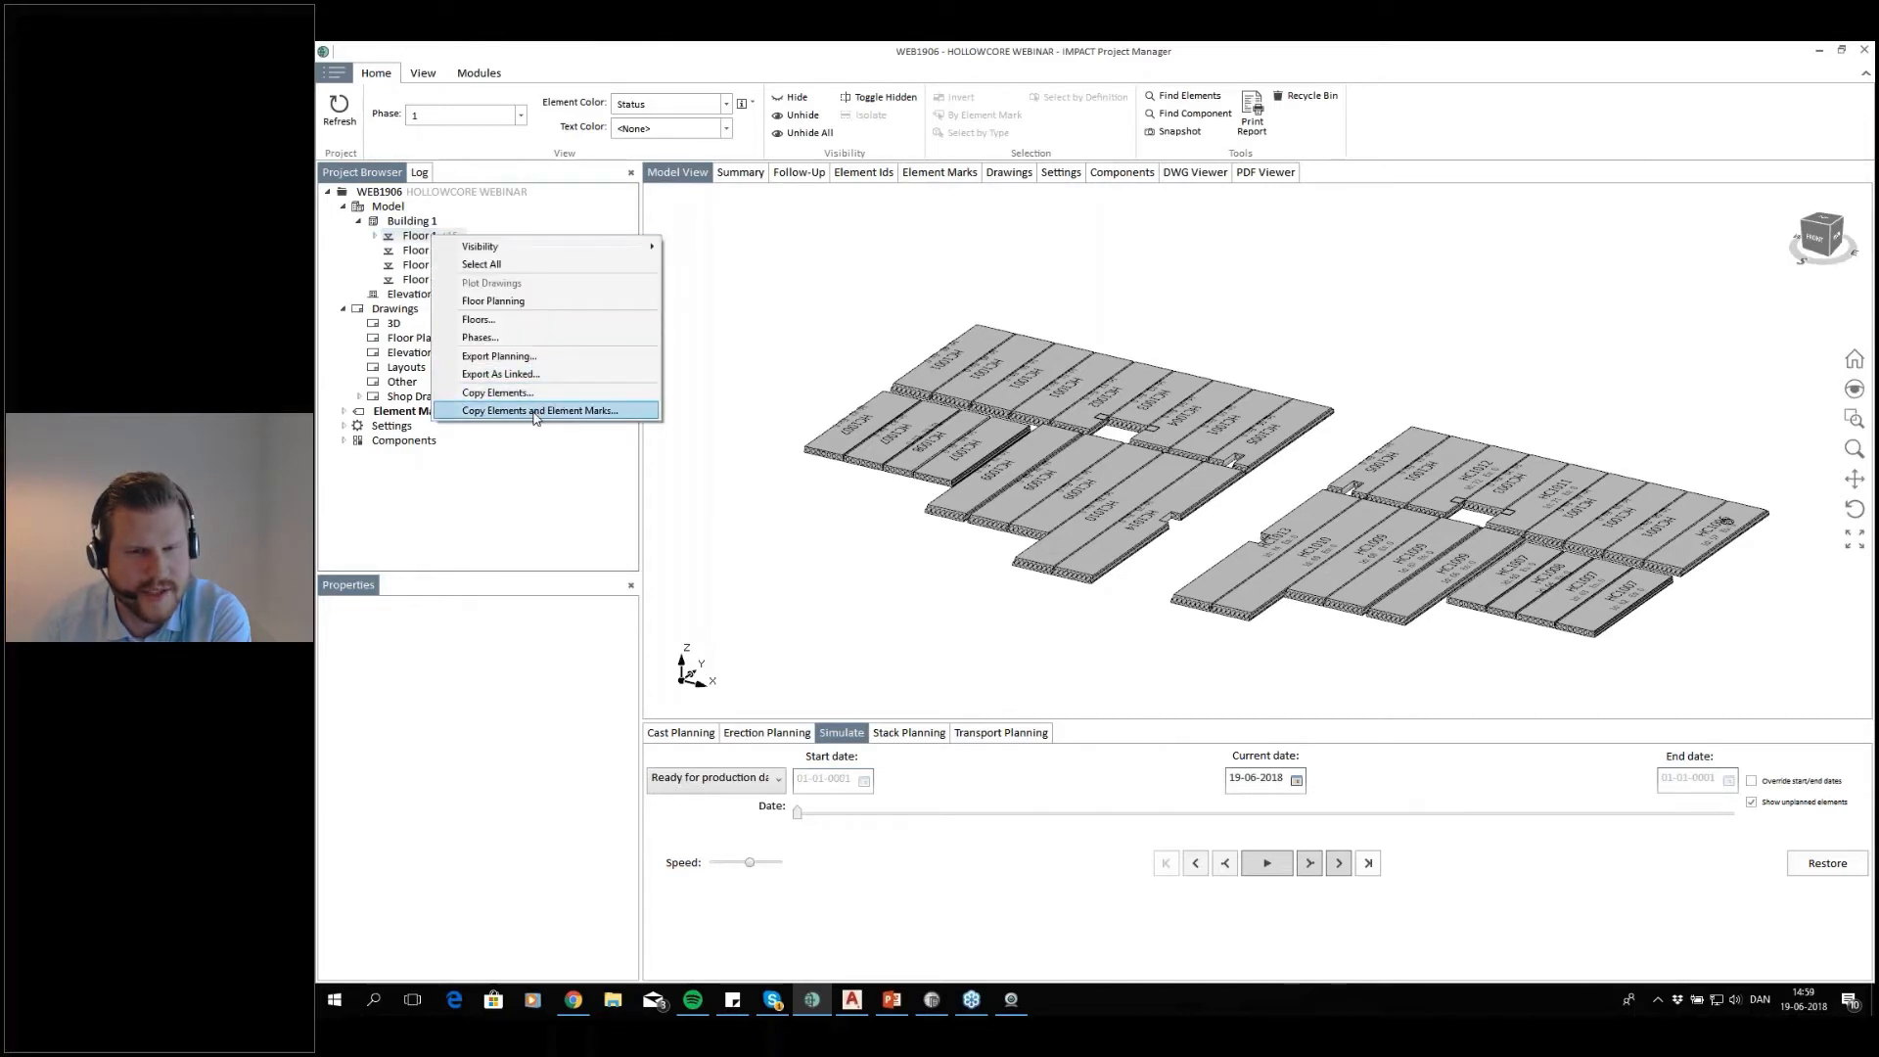
left_click(535, 412)
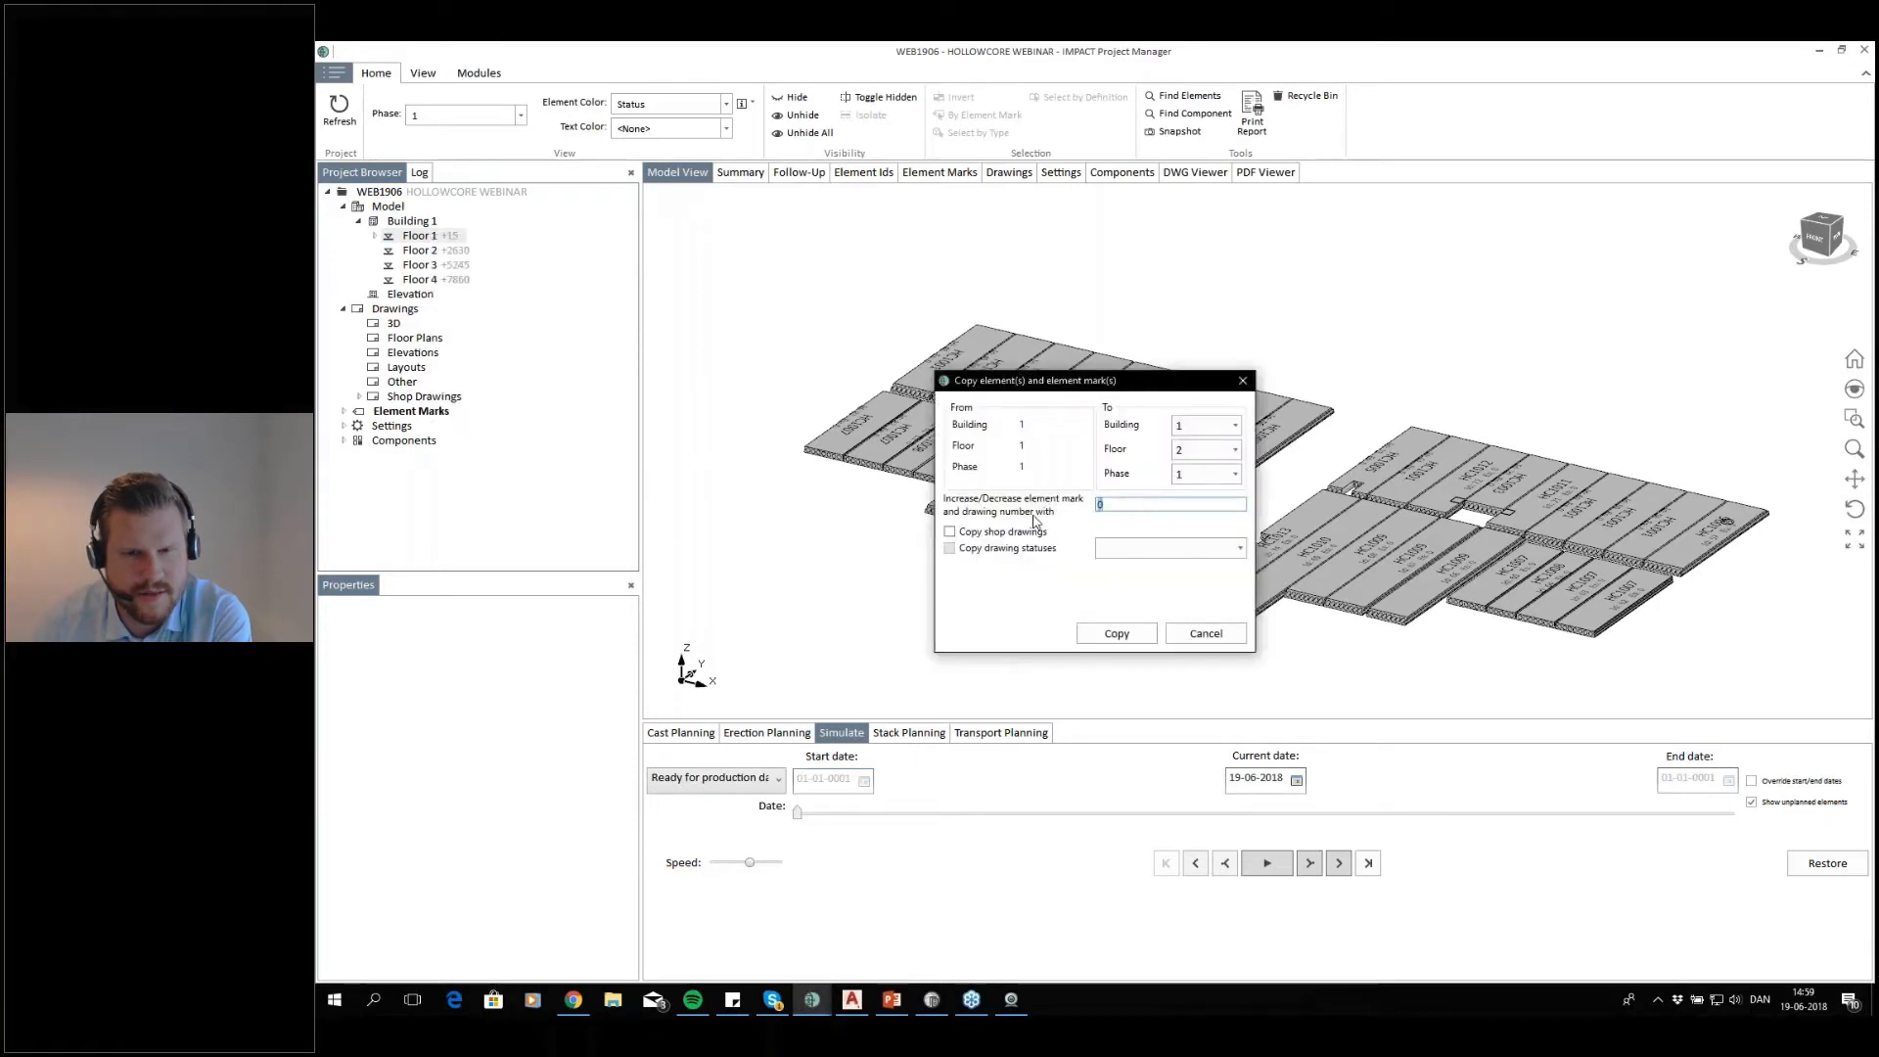
type("1")
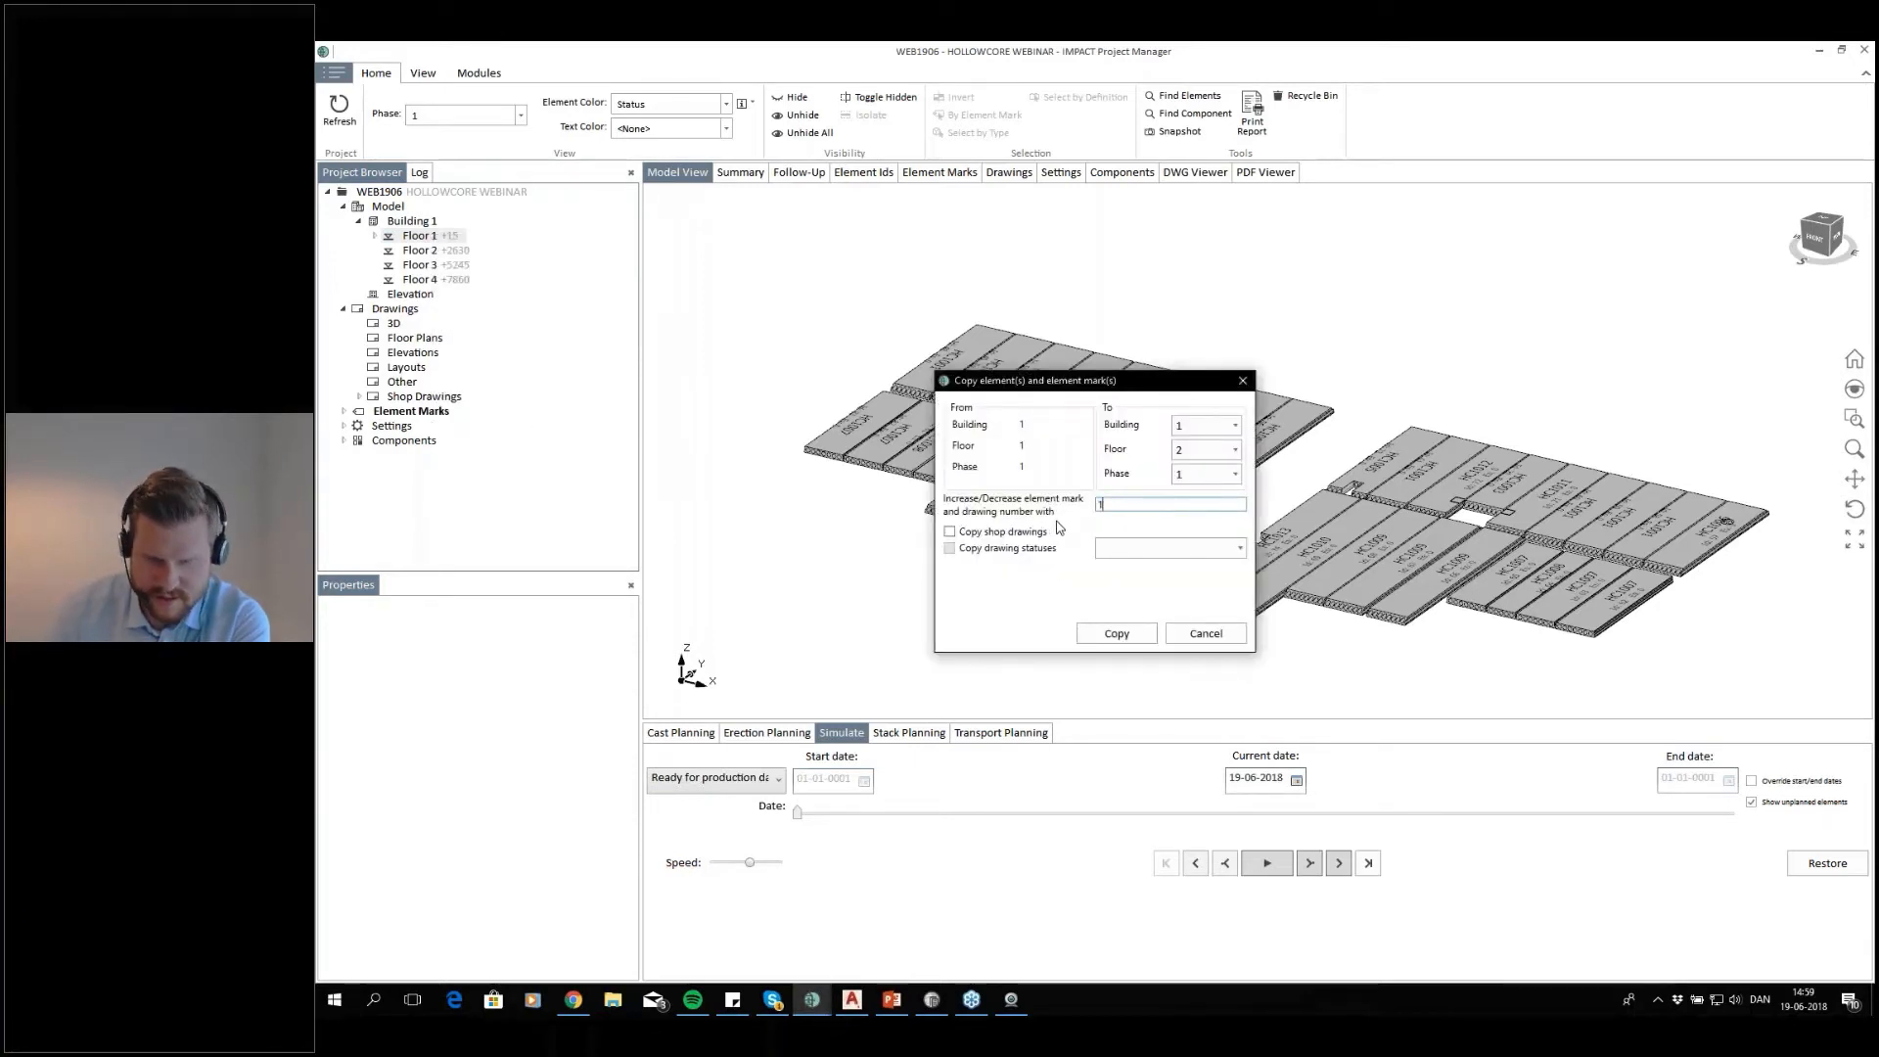
type("000")
left_click_drag(1106, 380, 934, 232)
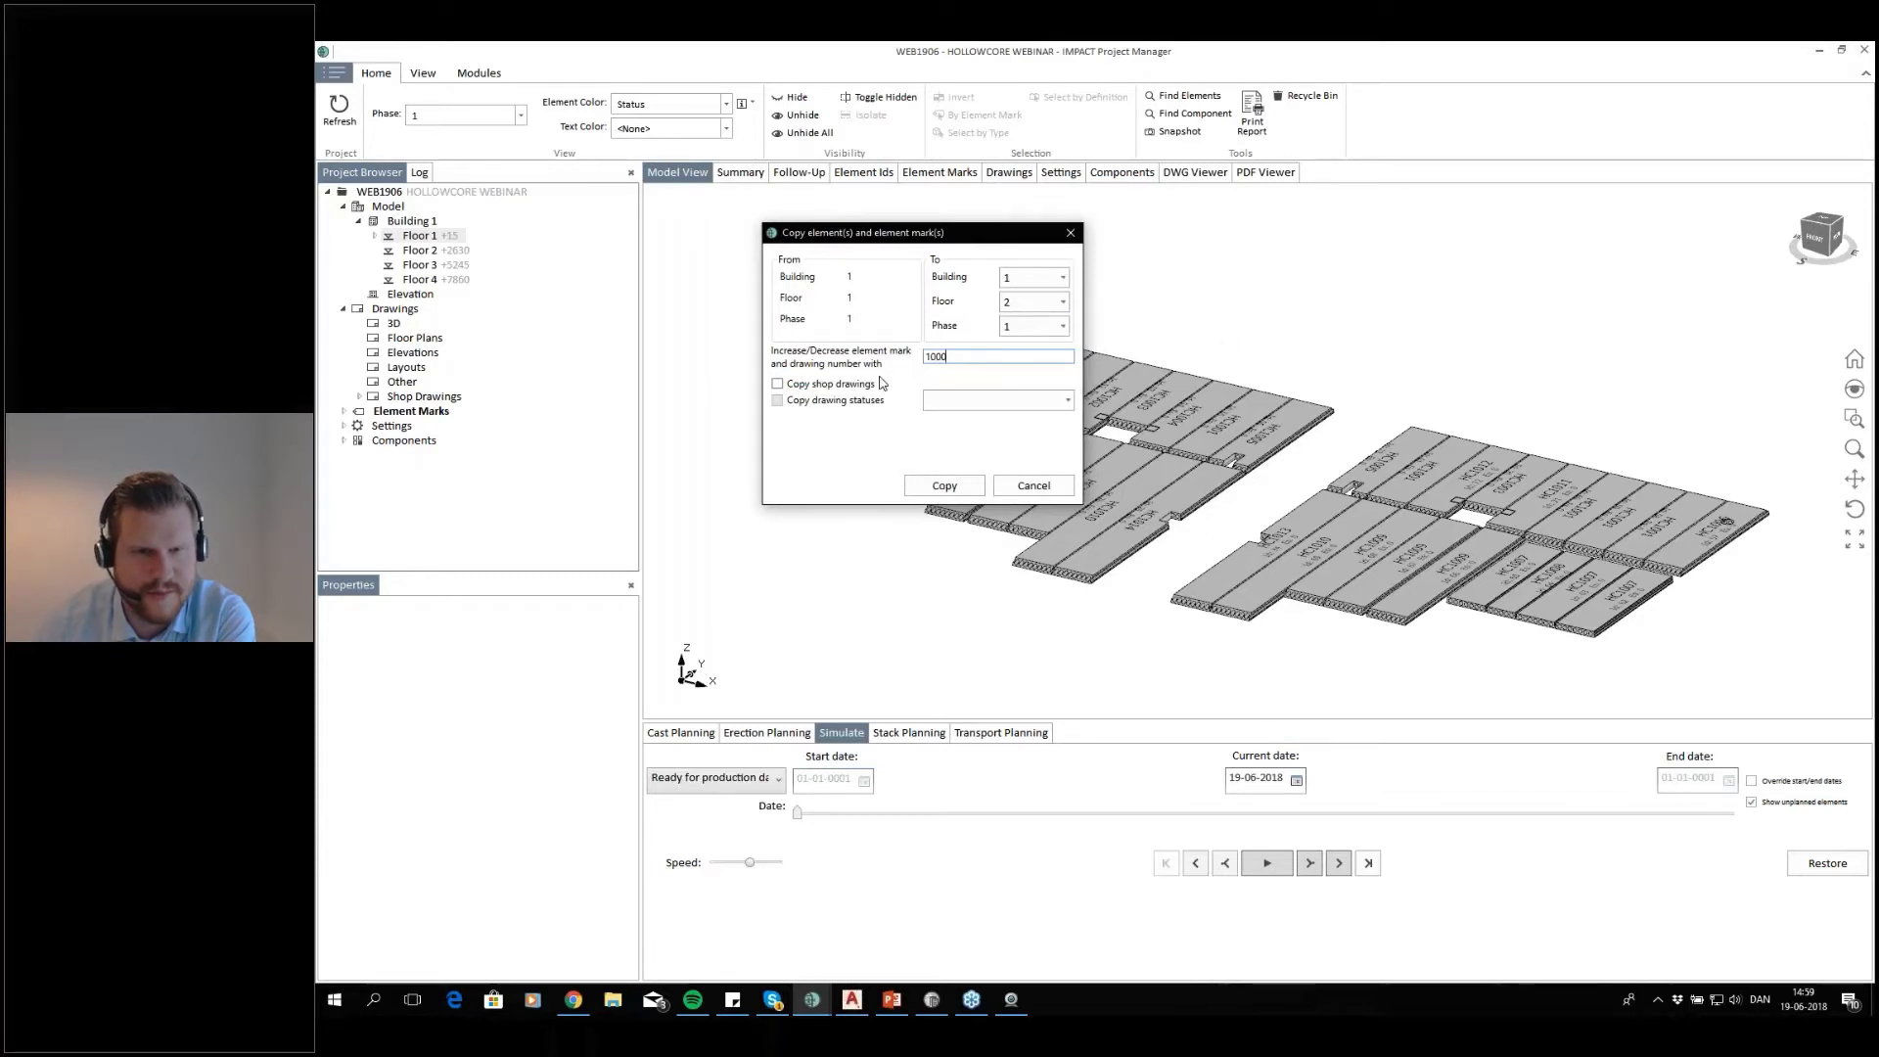
left_click(831, 385)
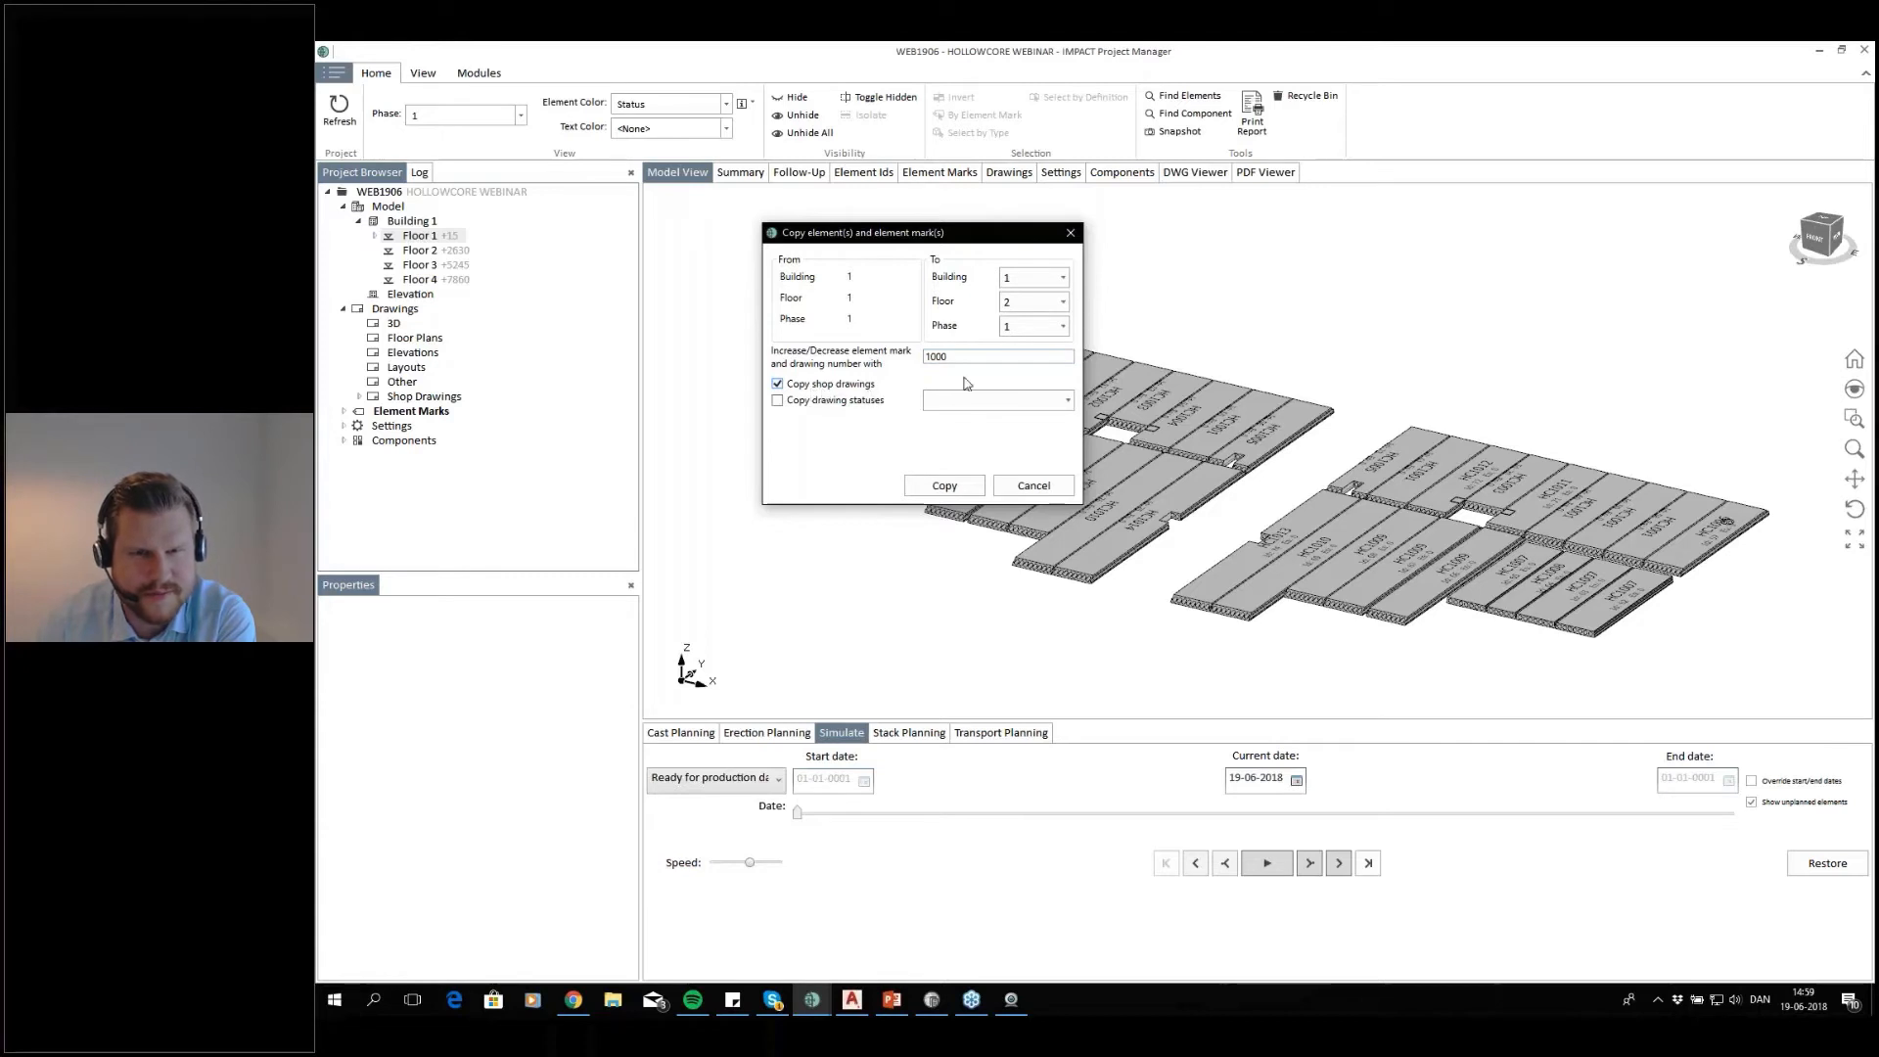
left_click(945, 486)
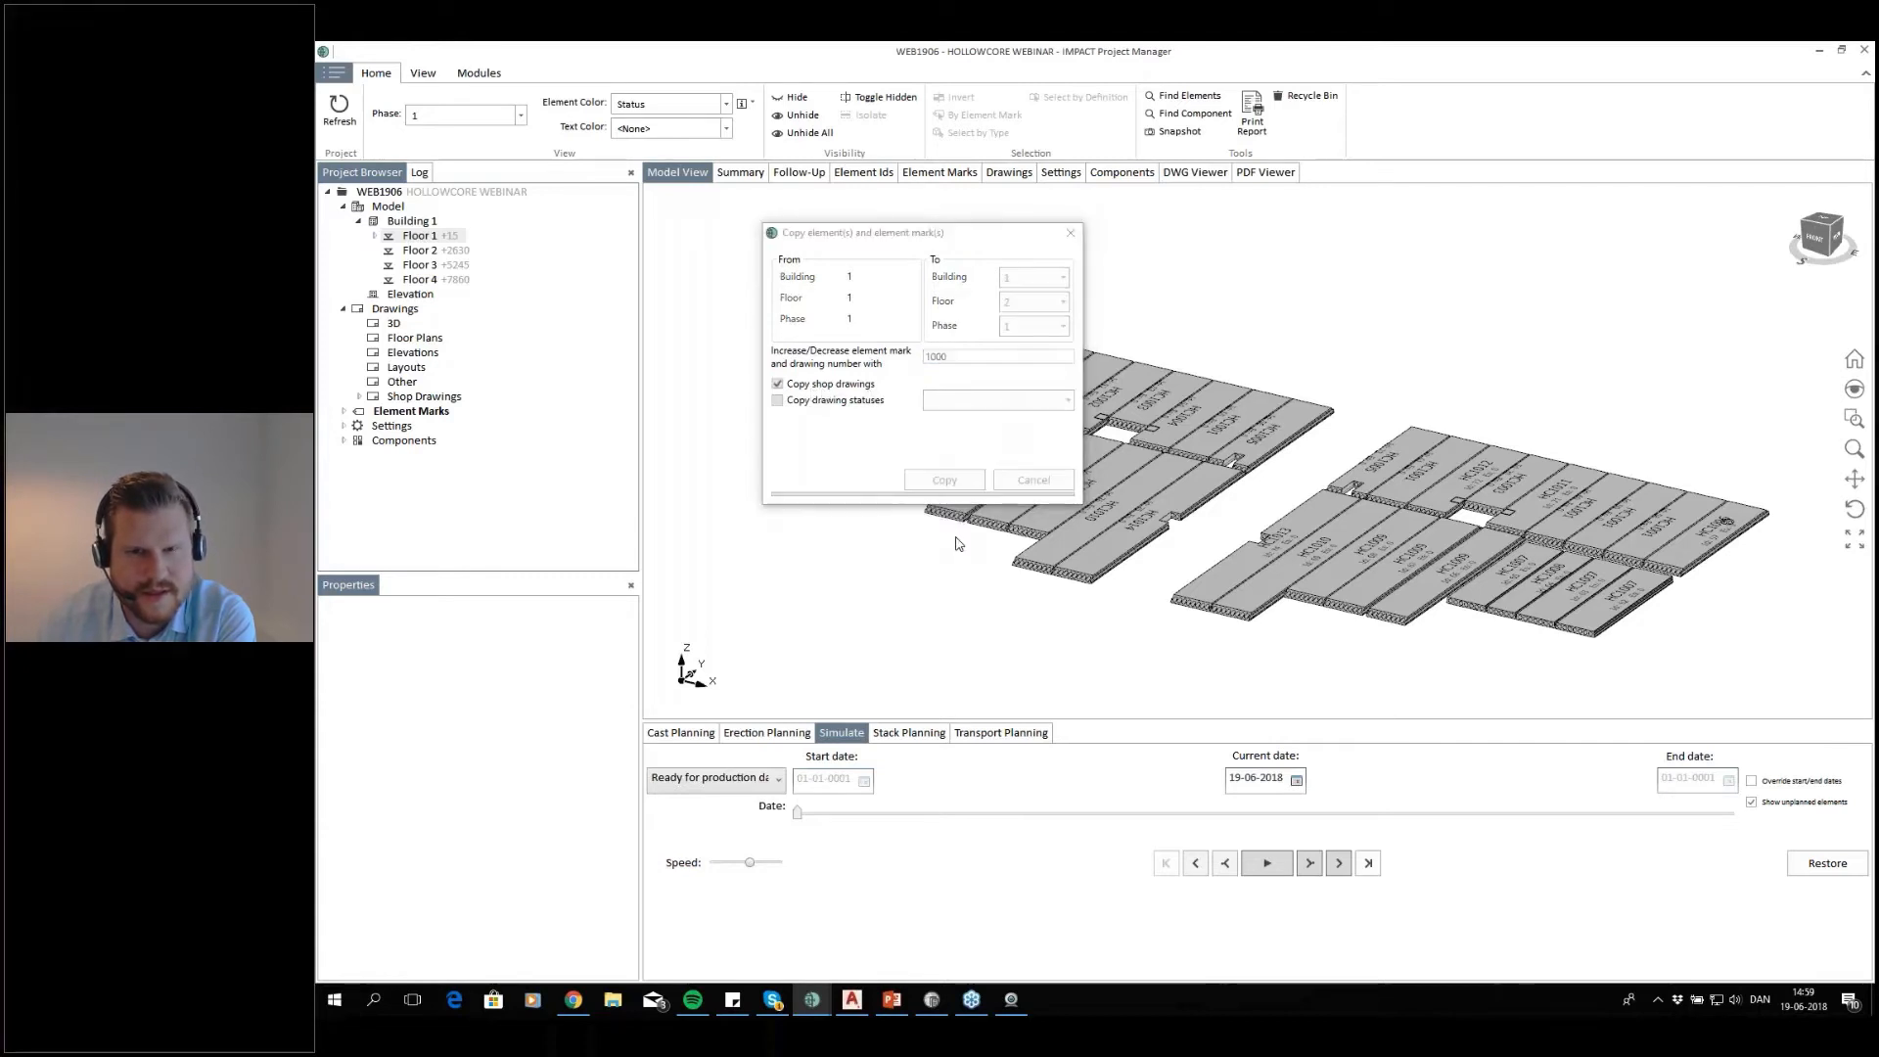
left_click_drag(1098, 327, 1036, 301)
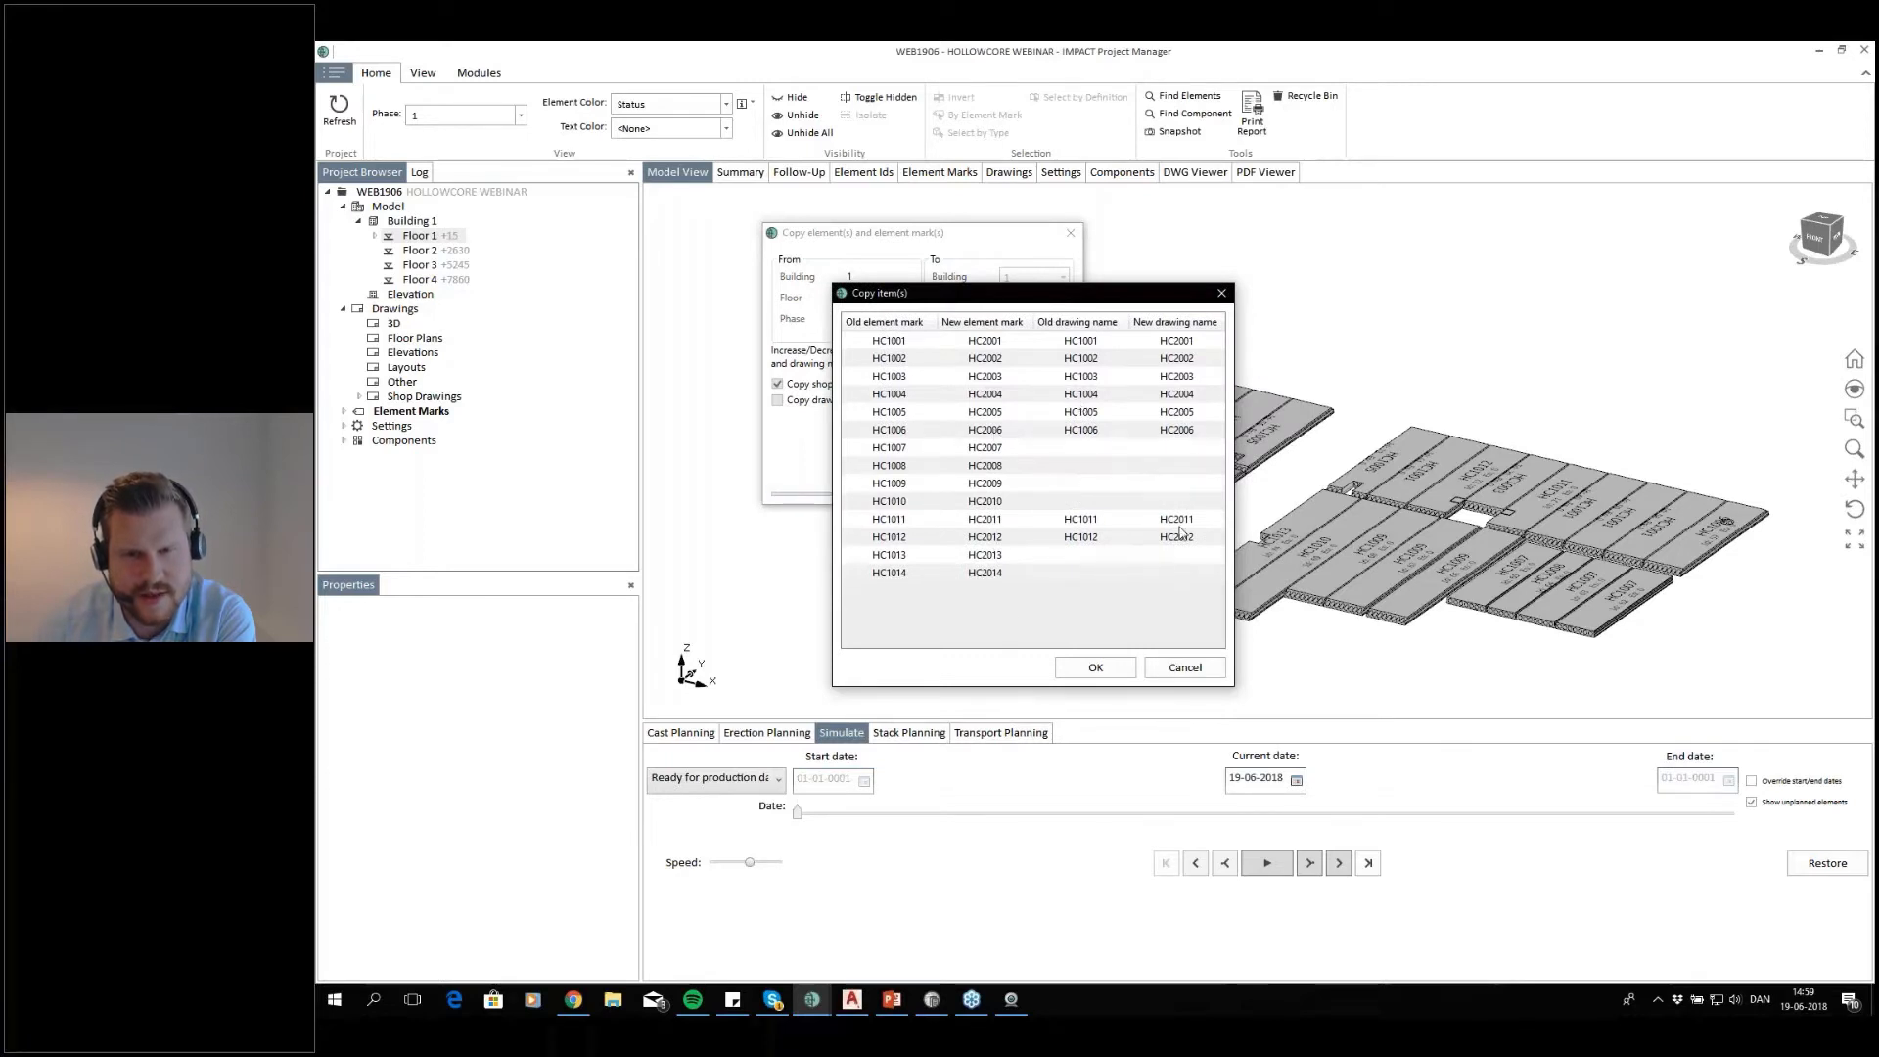
left_click(1098, 668)
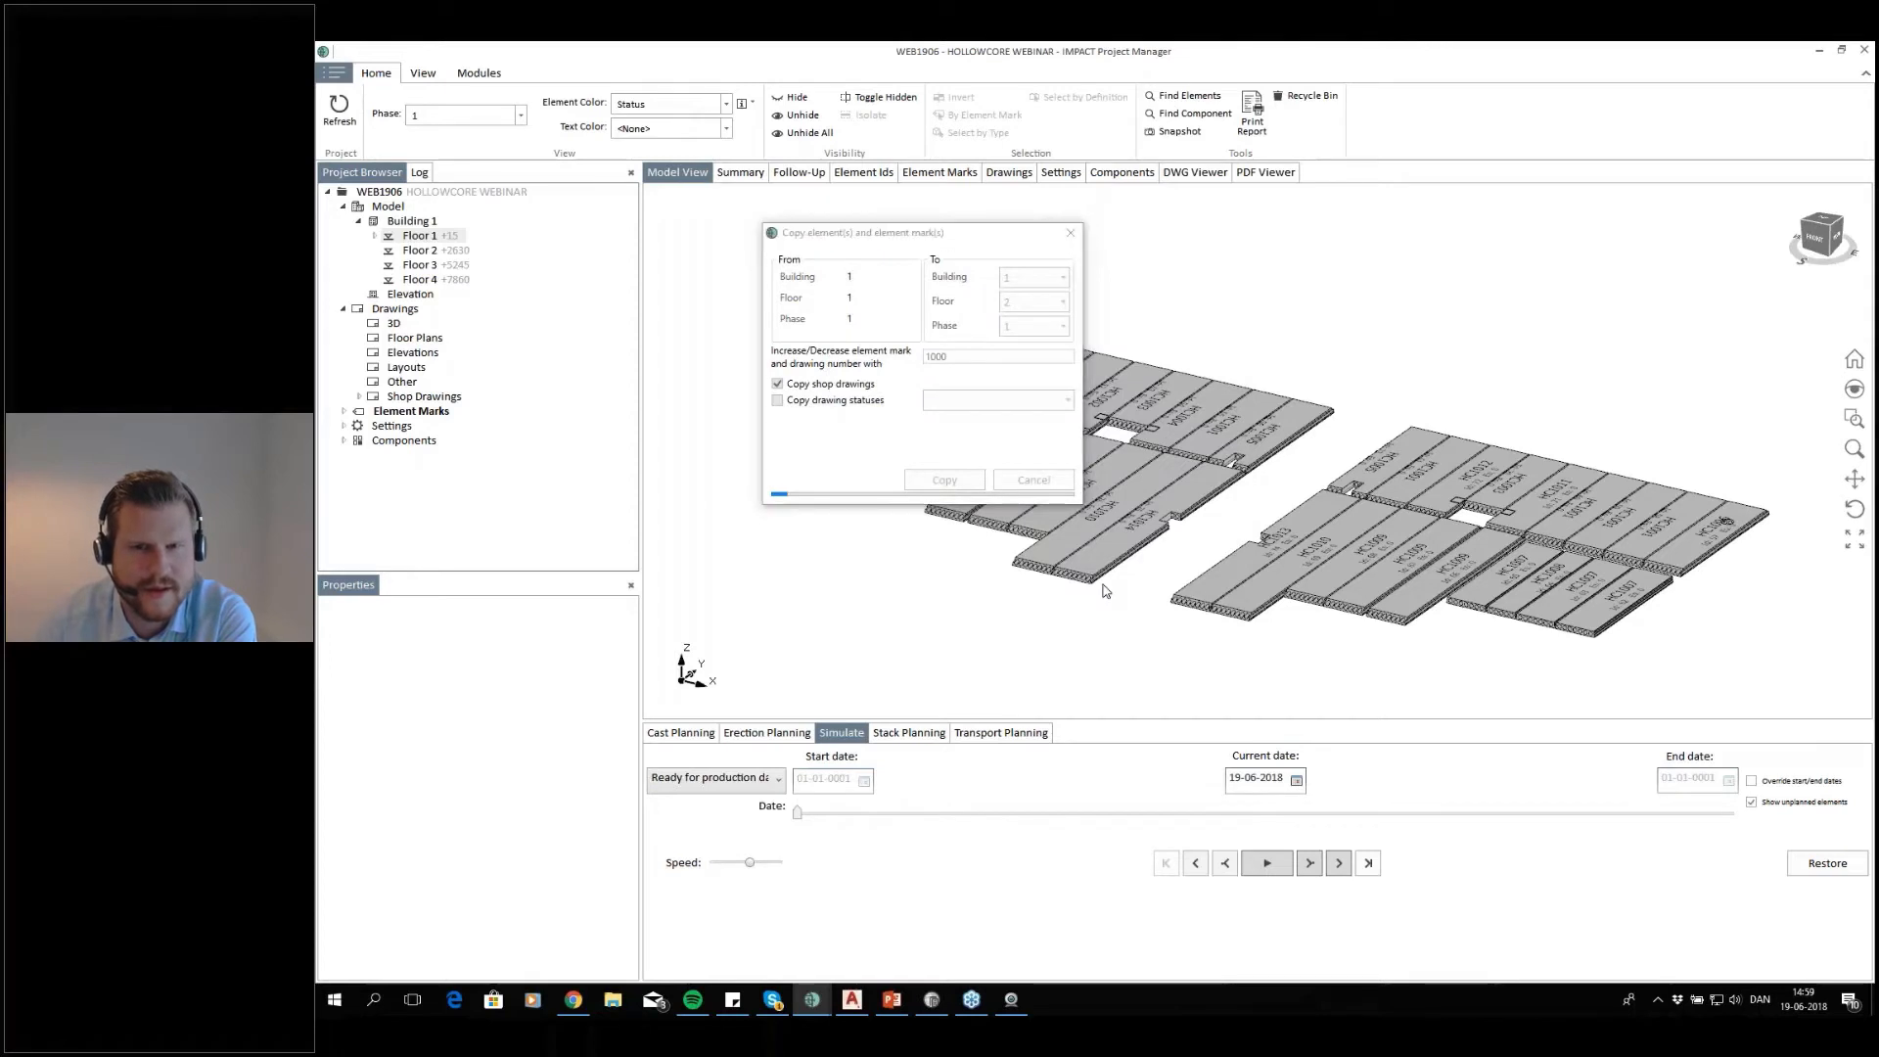
left_click(1161, 566)
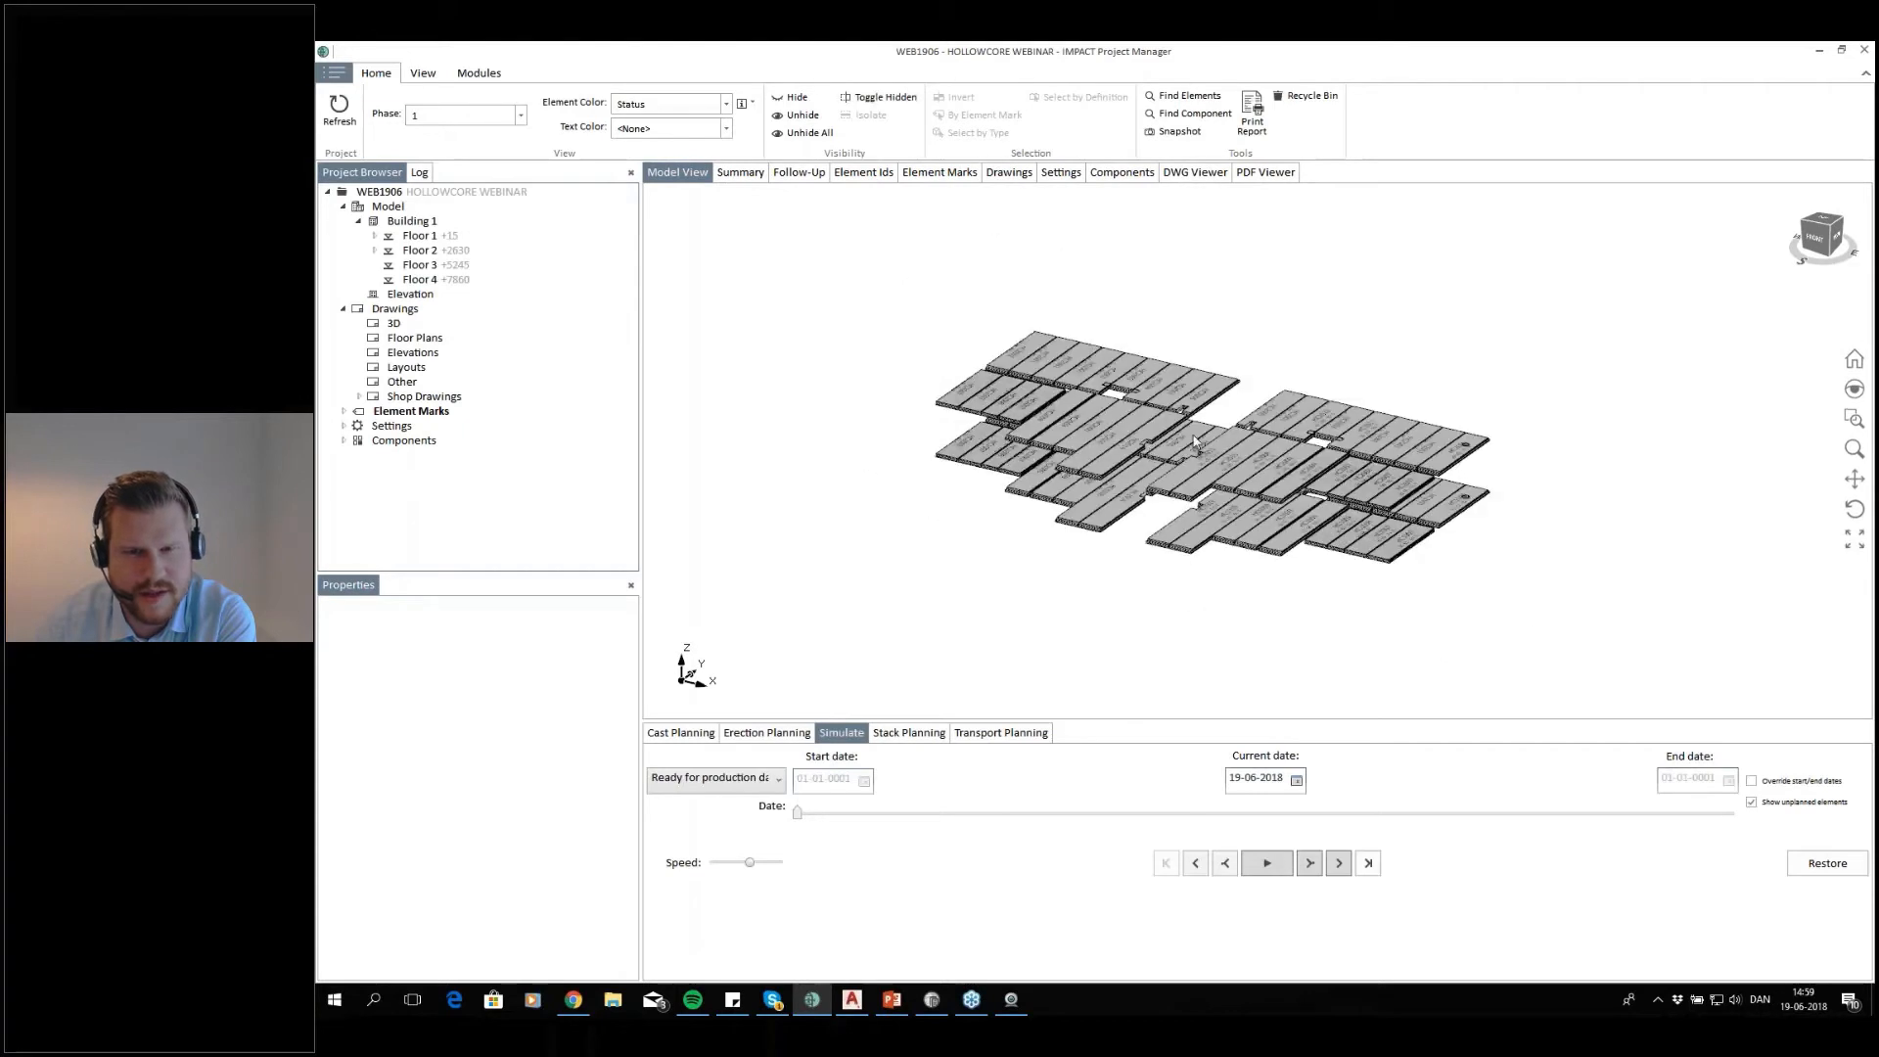
Copy floor 2's elements and element marks to floor 3, increasing the mark numbers by 1000 without shop drawings
right_click(445, 254)
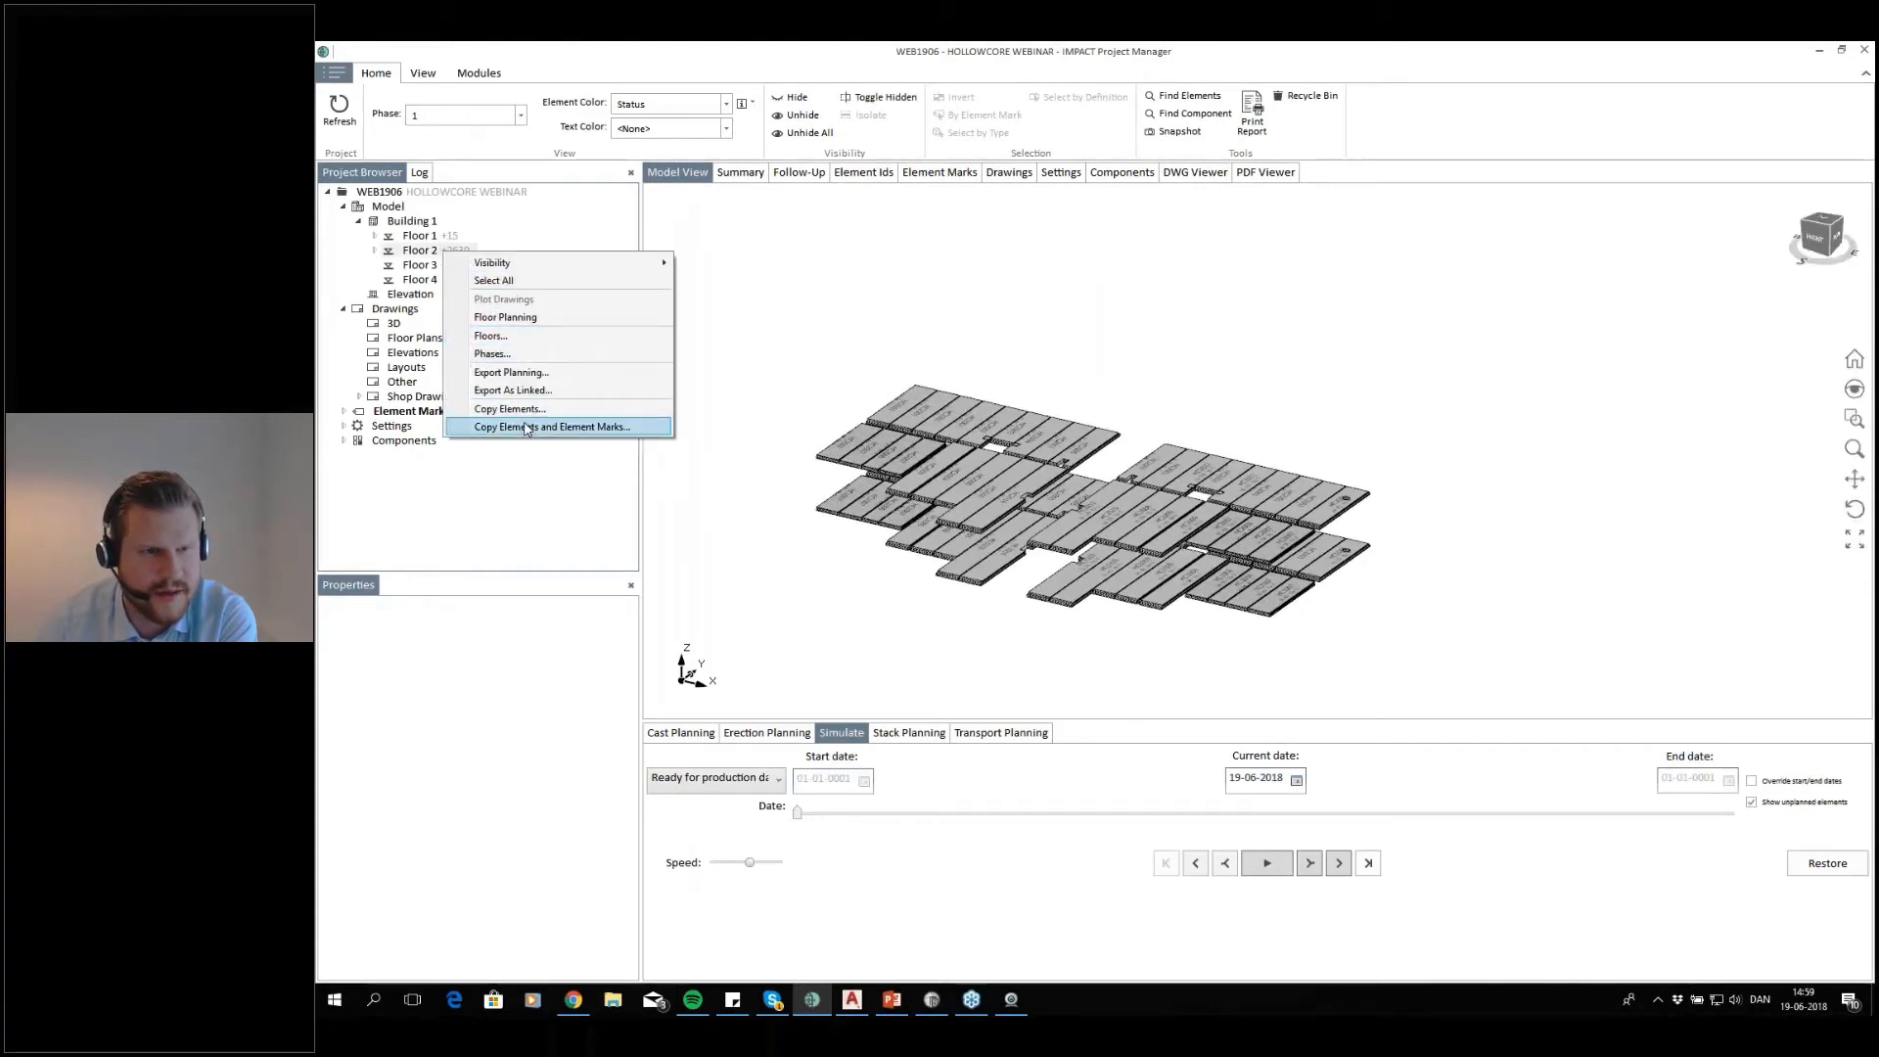
left_click(546, 427)
type("1000")
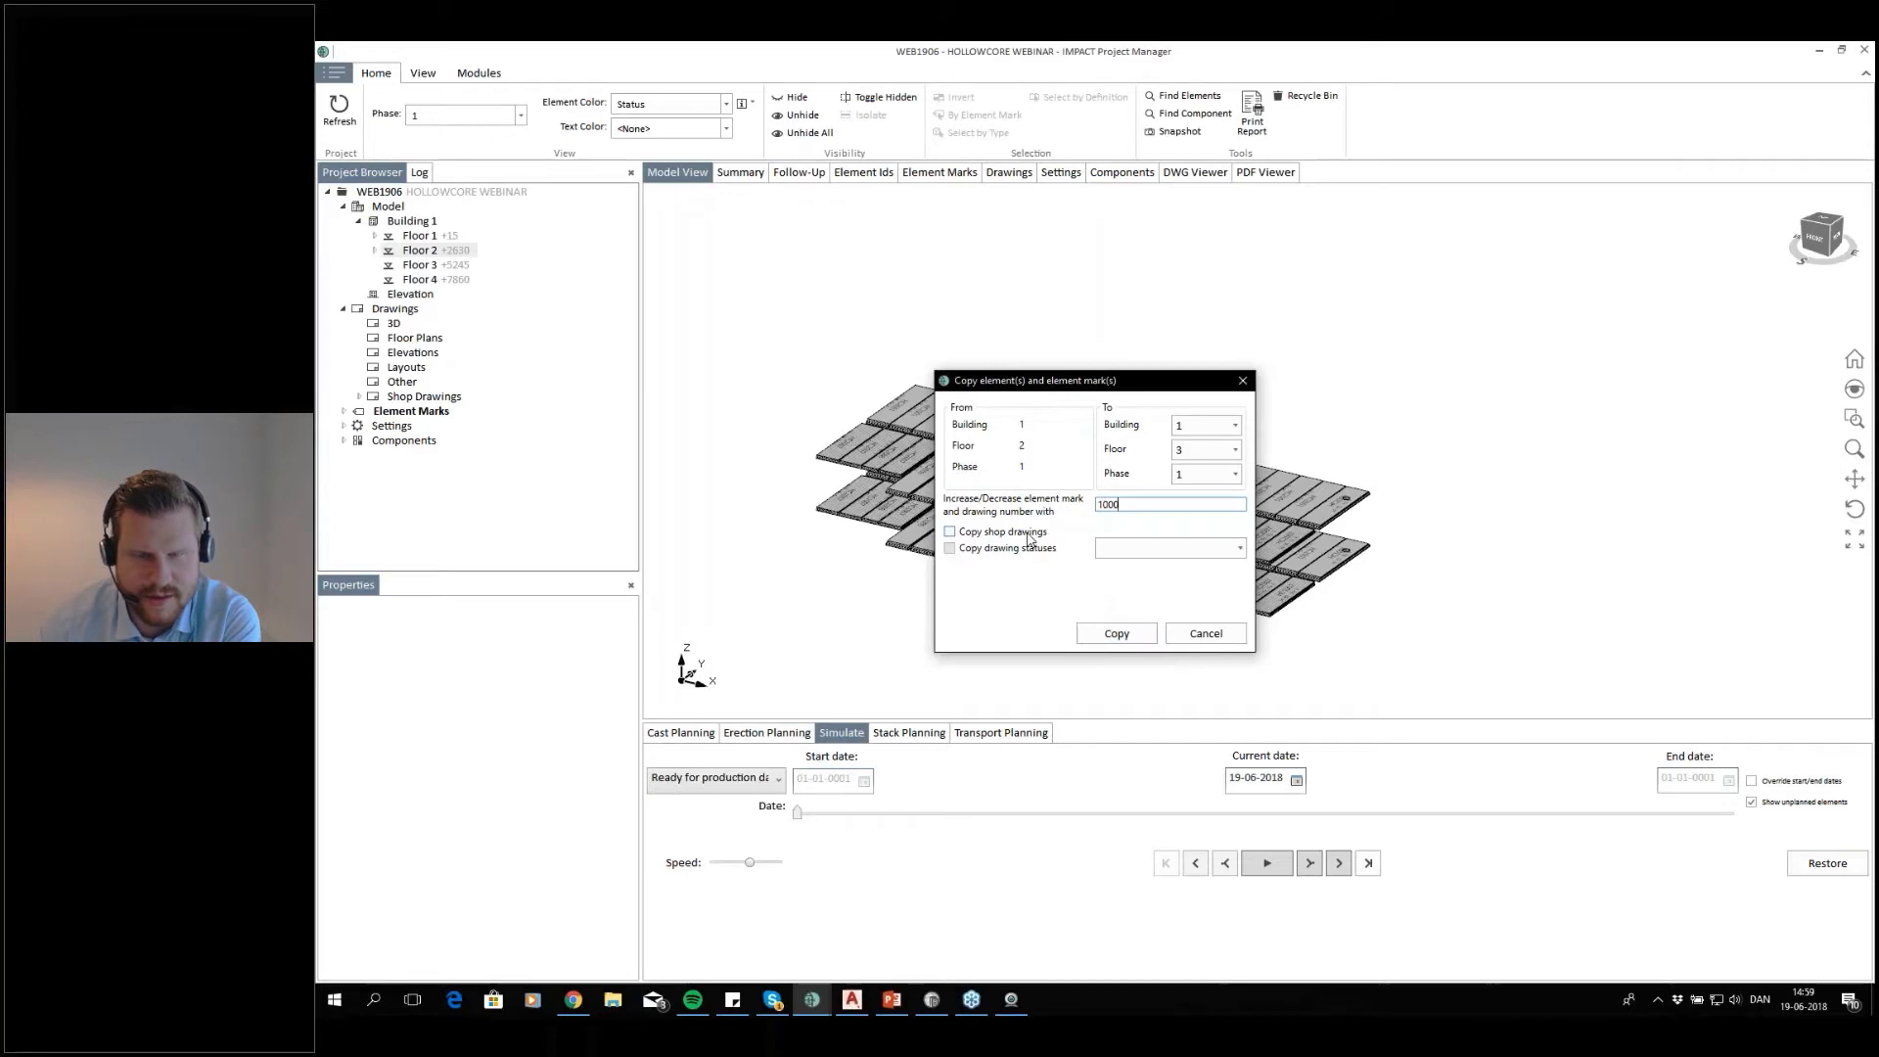
left_click(1116, 635)
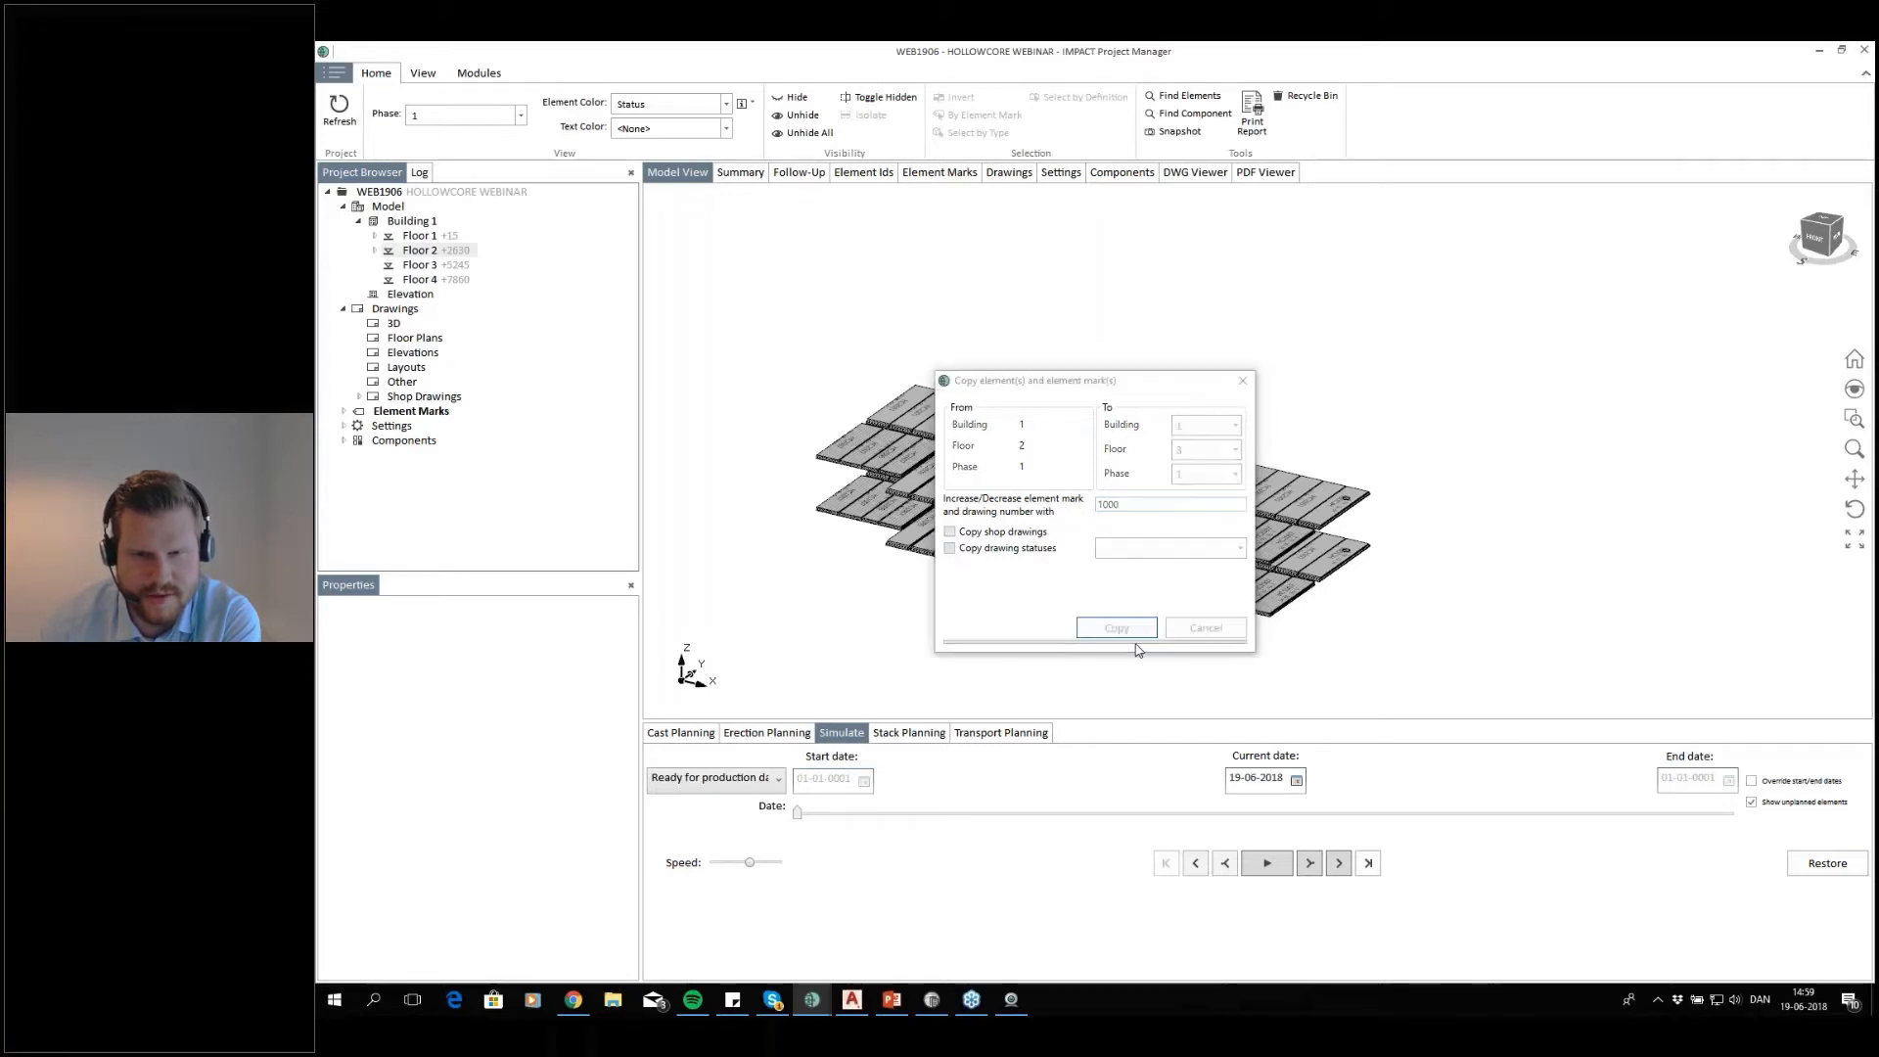
left_click(1162, 695)
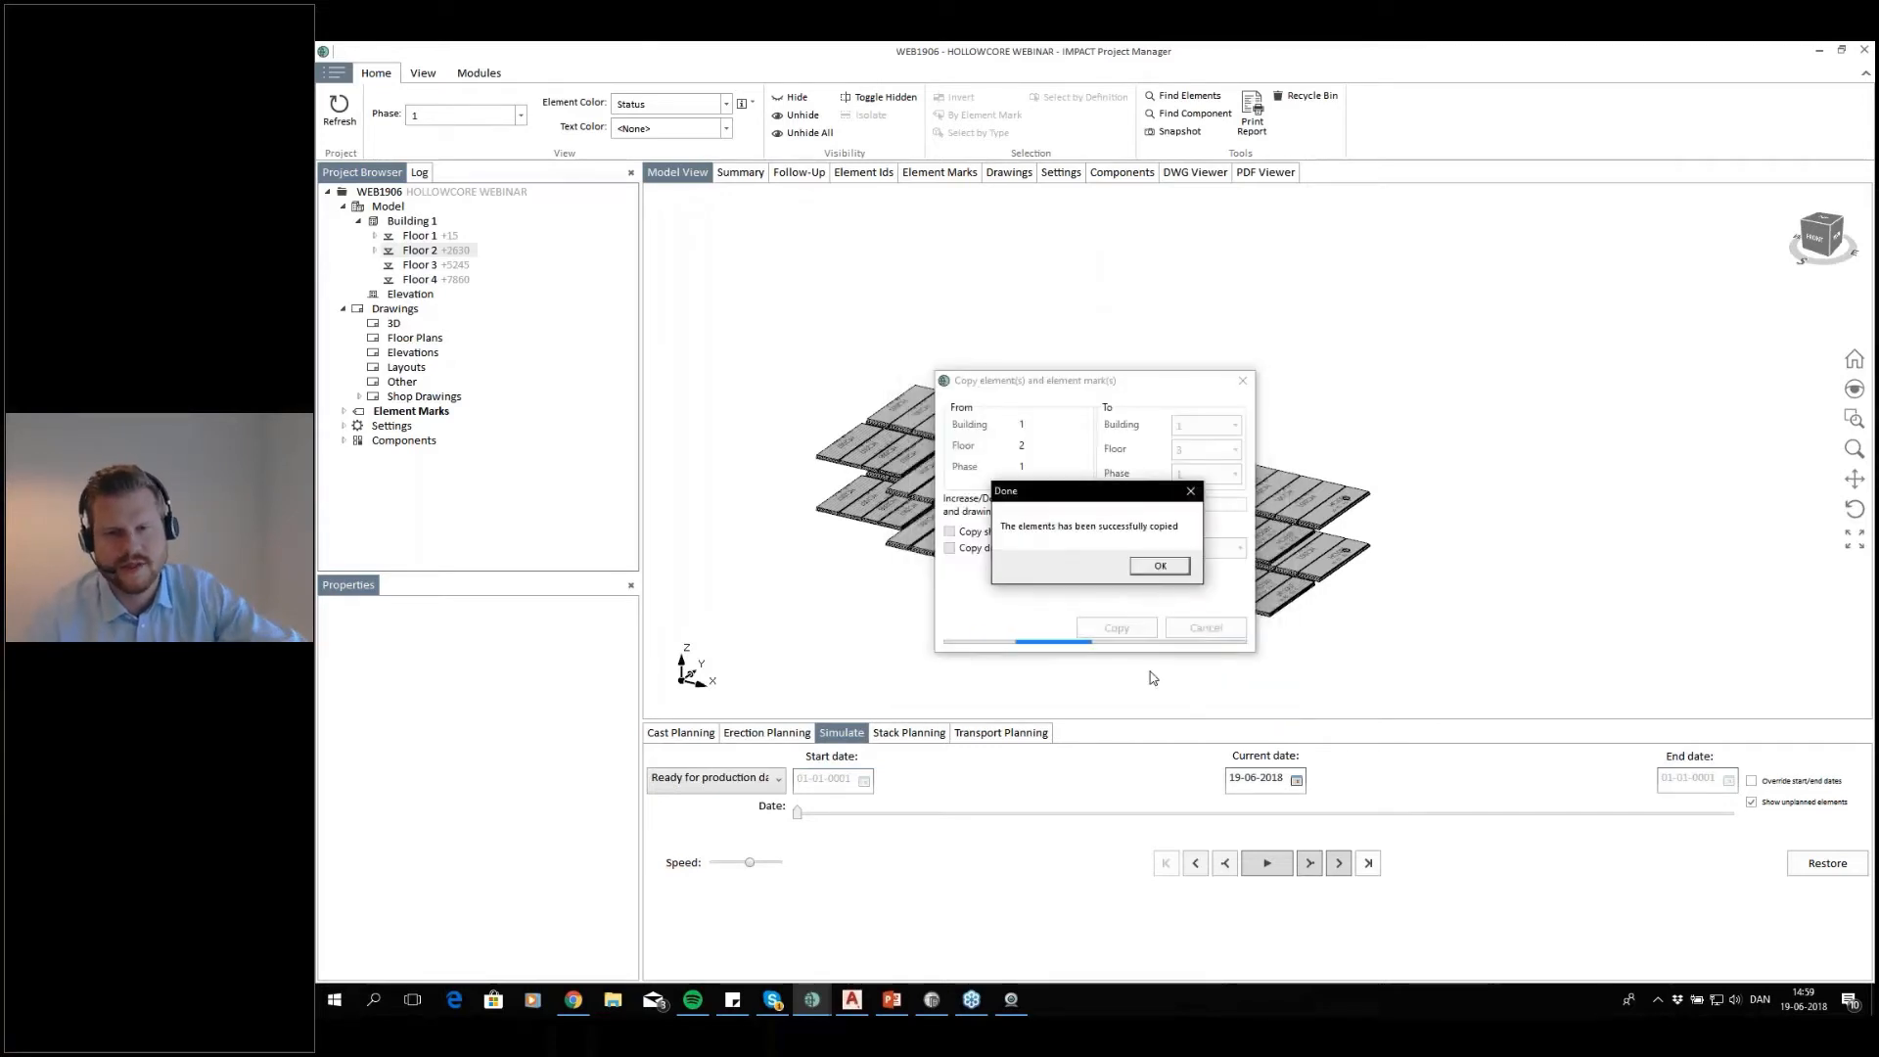
left_click(1158, 563)
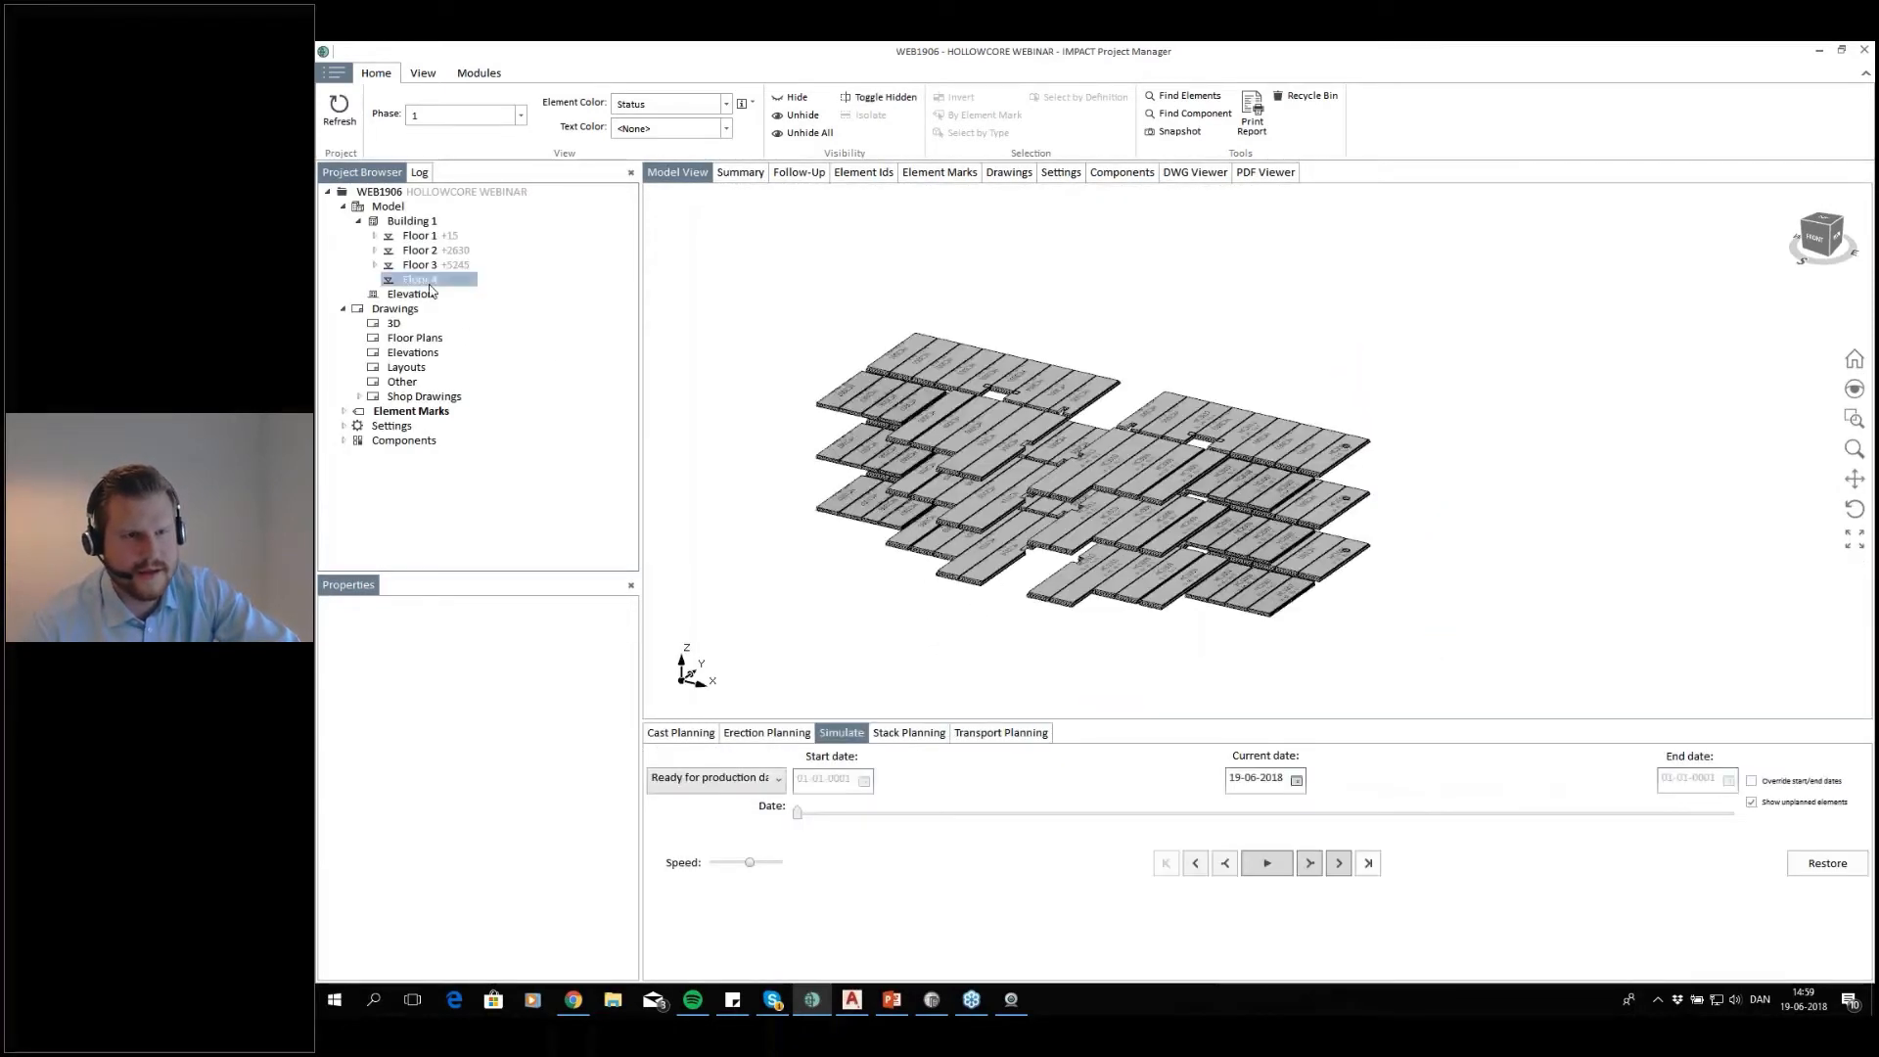
right_click(433, 280)
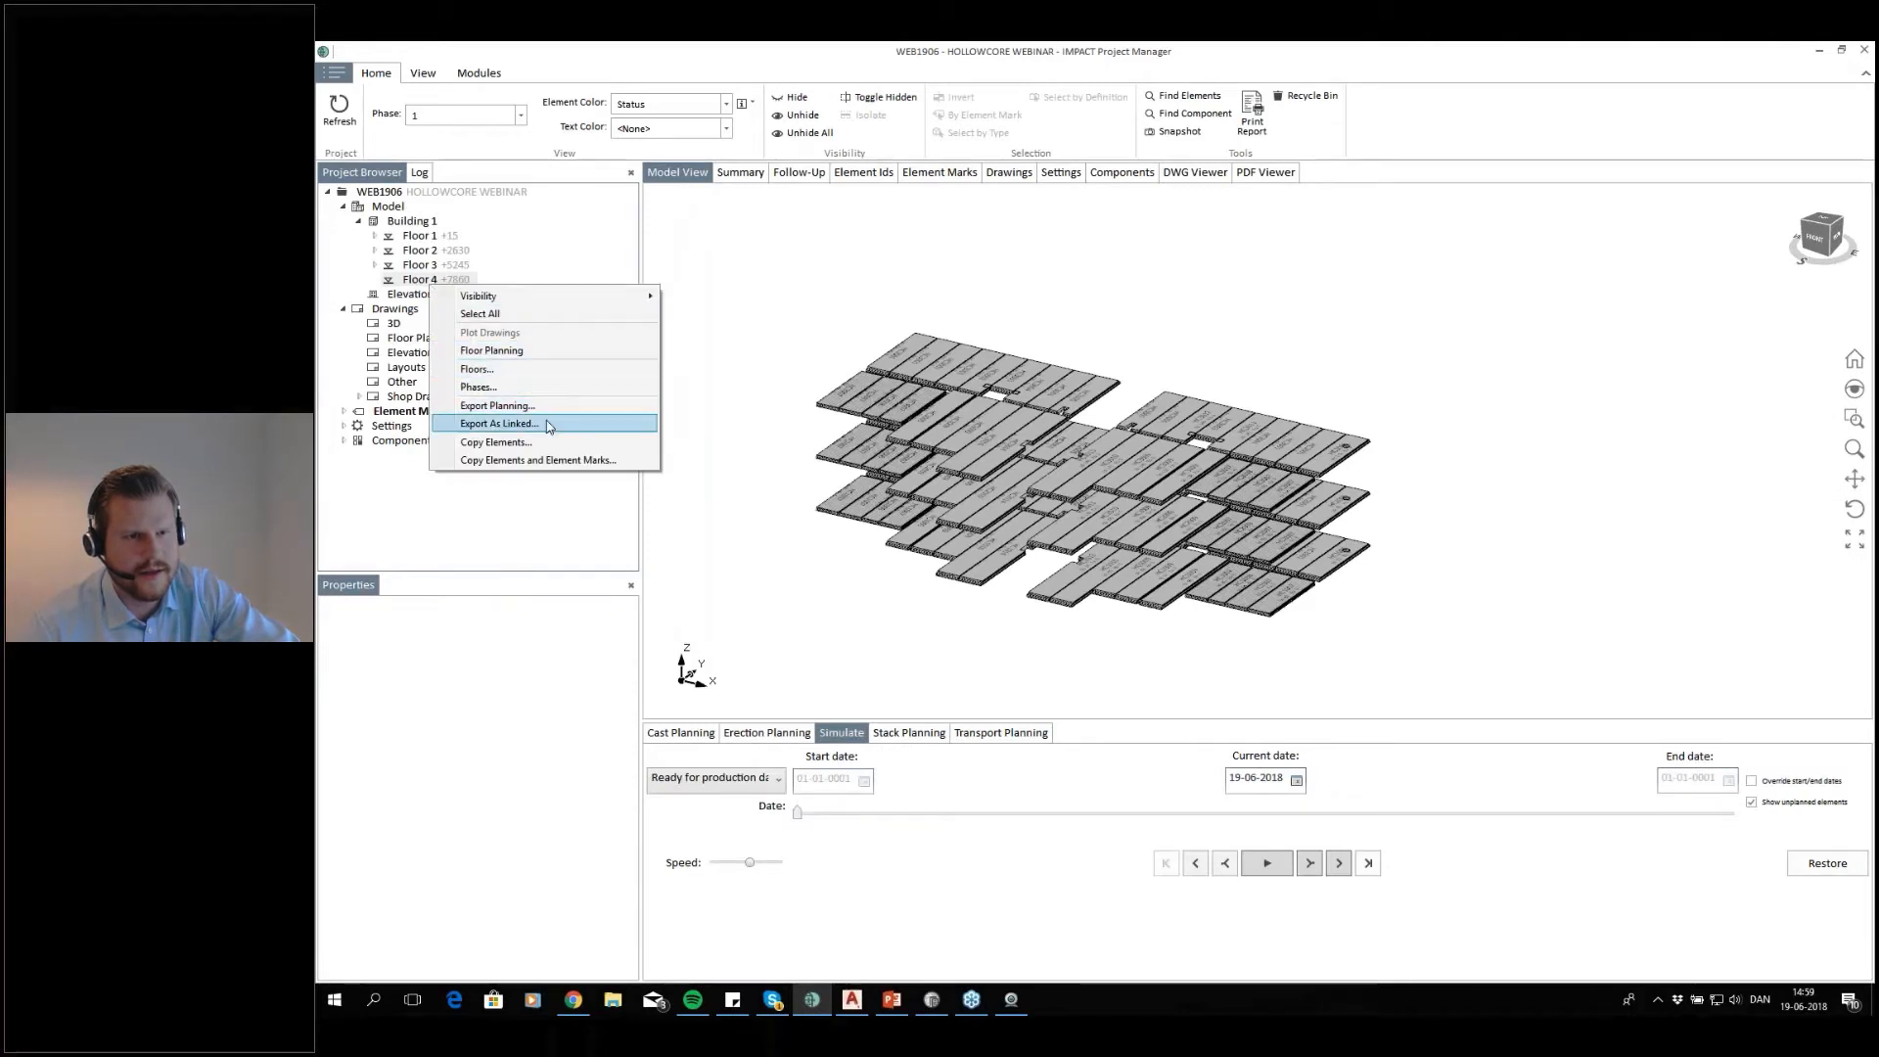
left_click(562, 459)
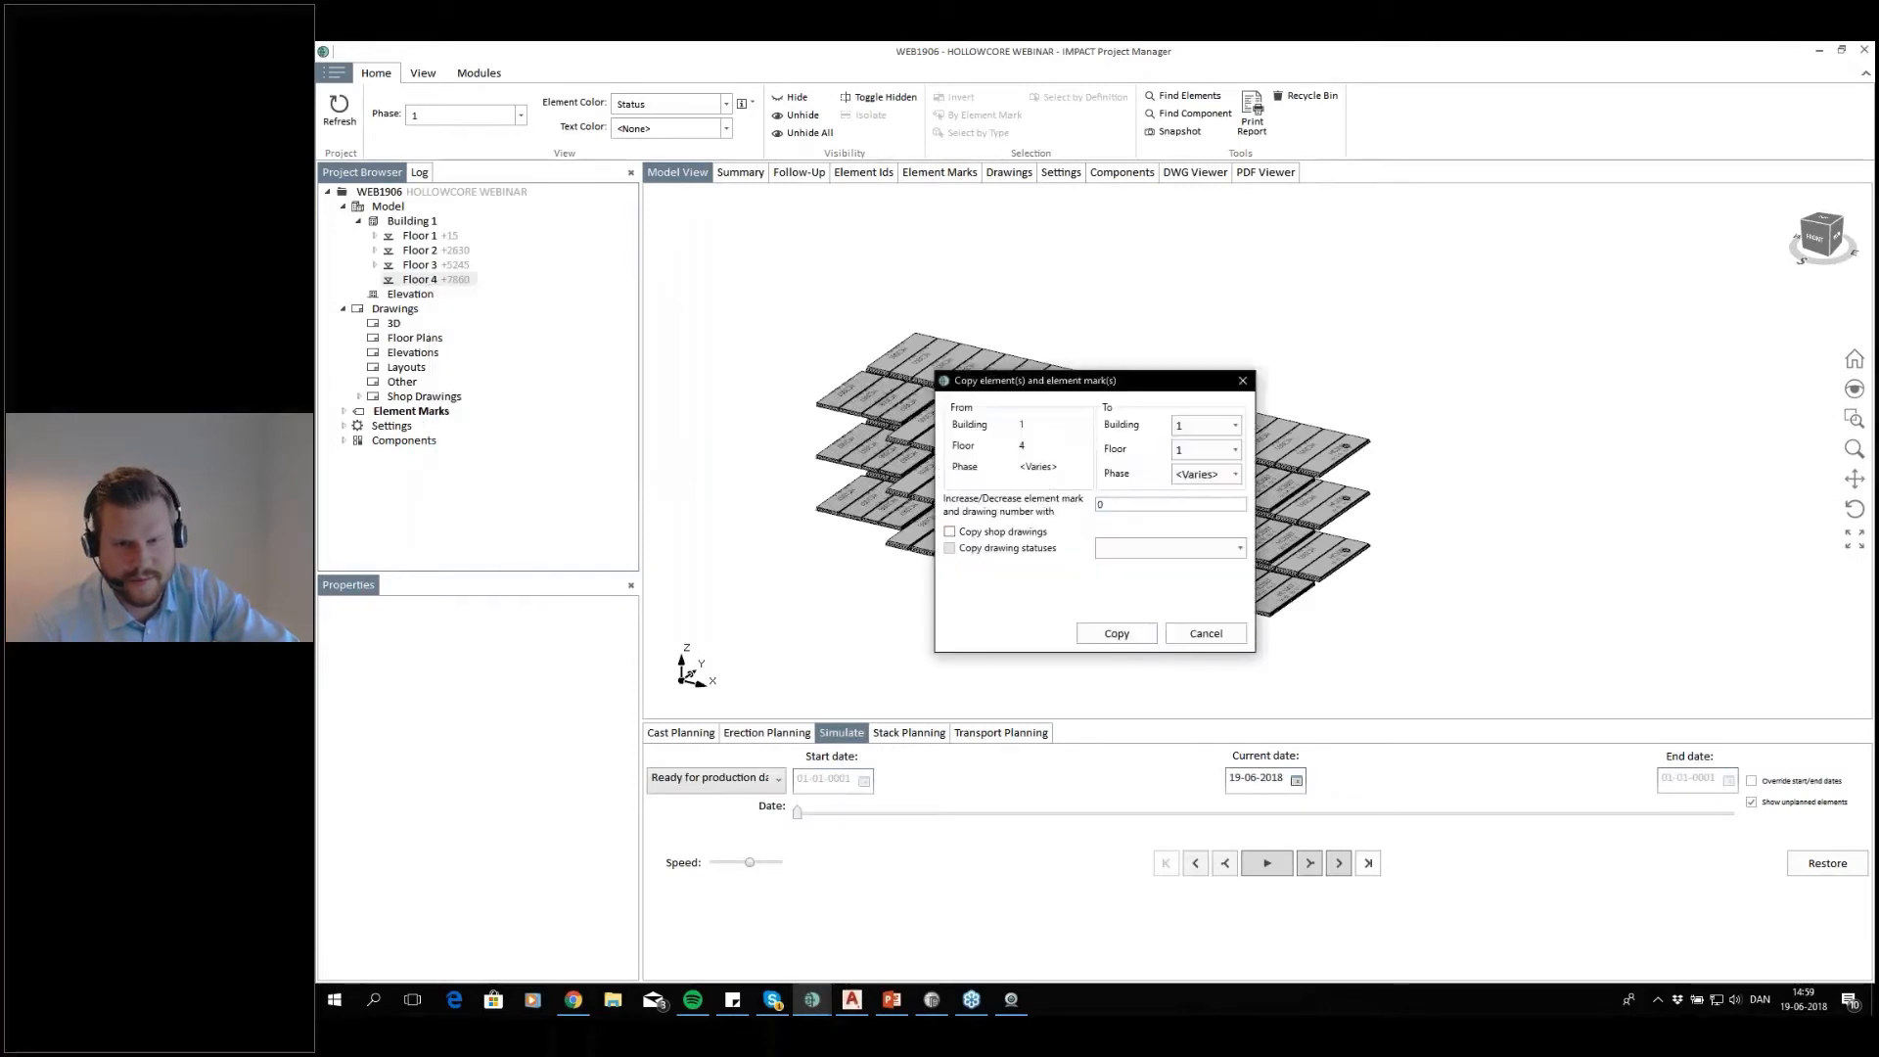
type("100")
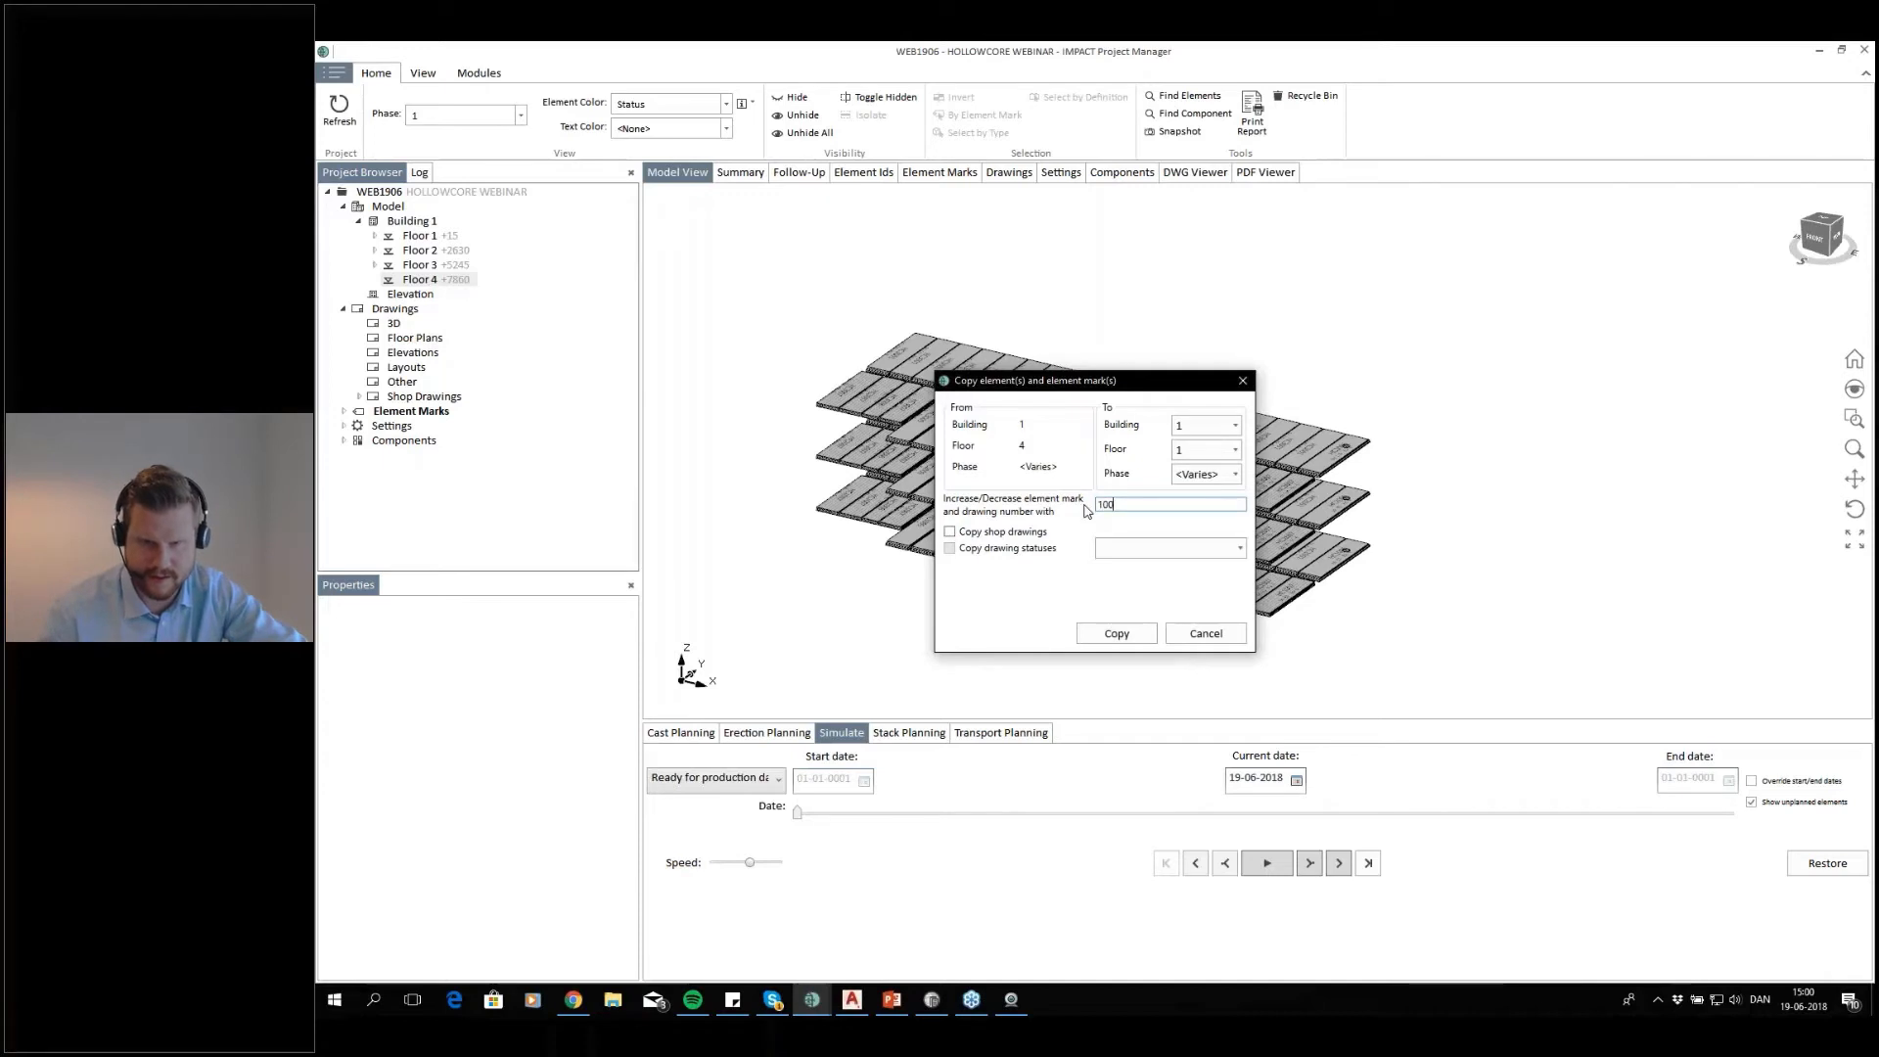
type("0")
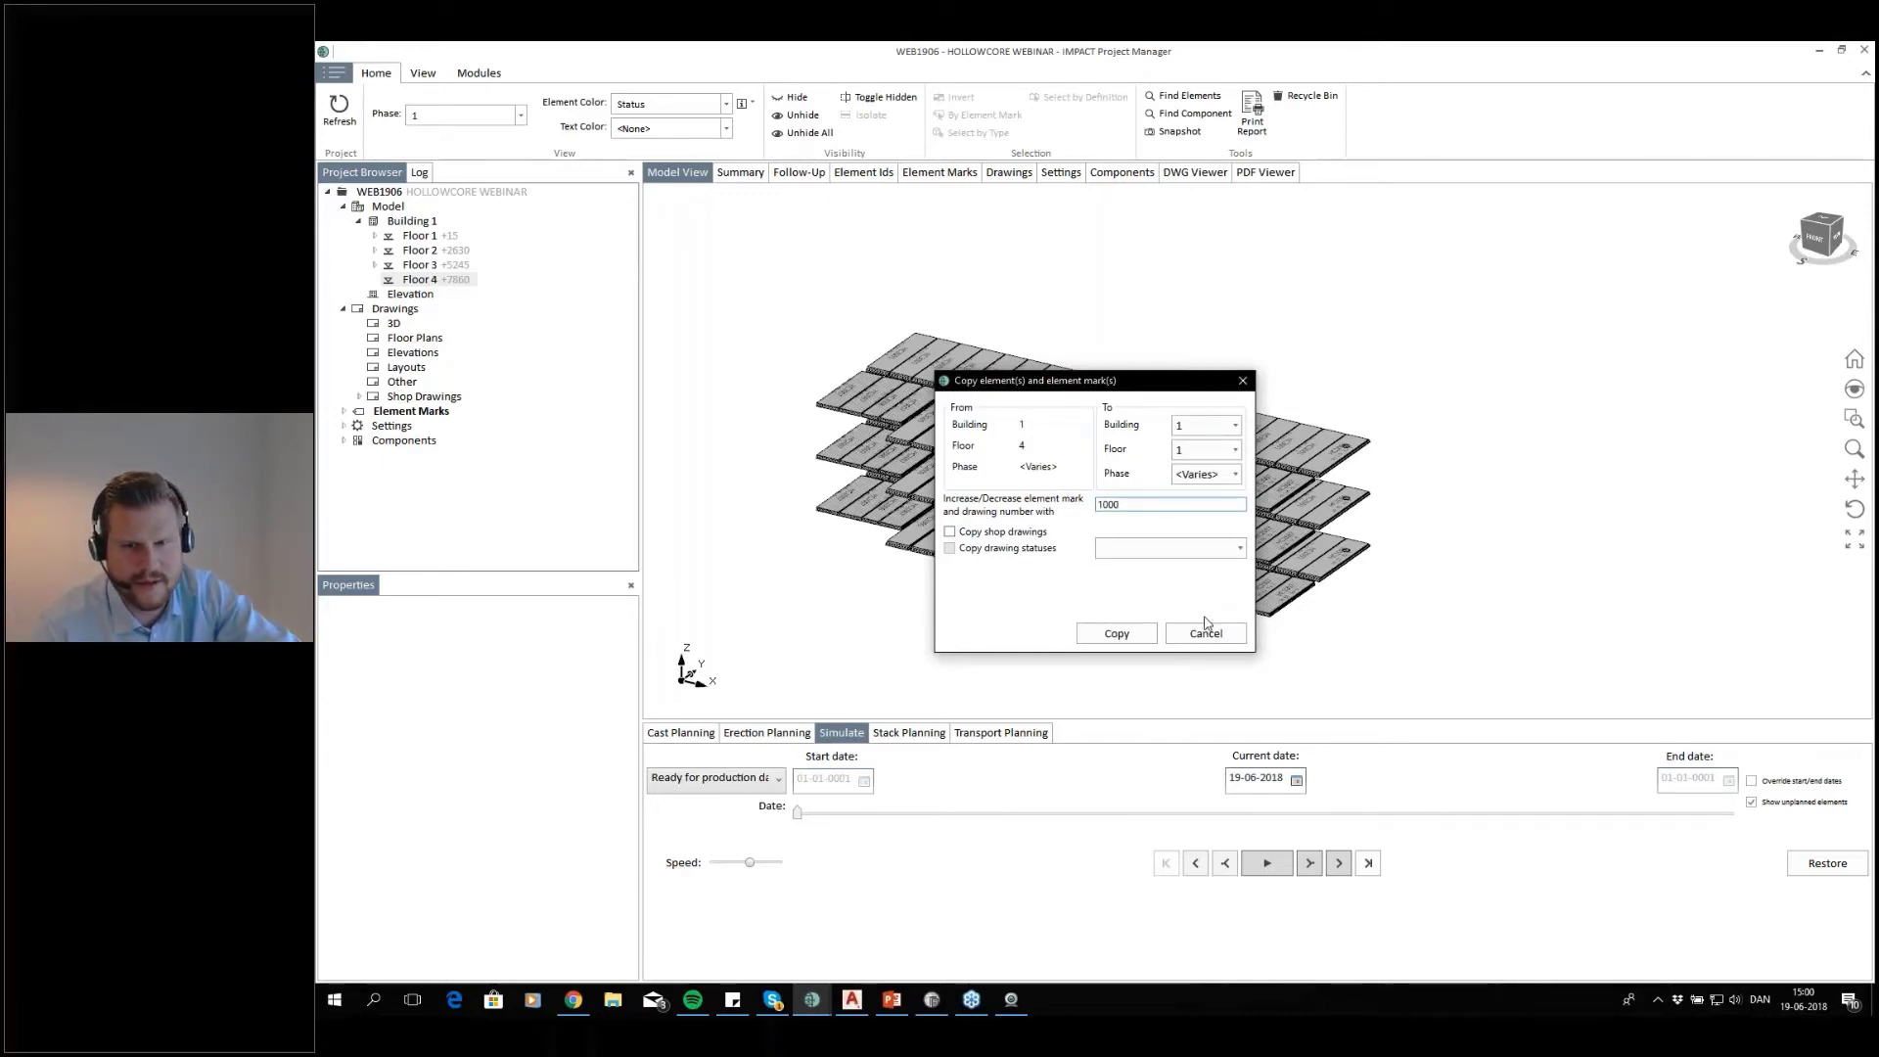
left_click(1206, 634)
Copy floor 3's elements and element marks to floor 4, increasing the mark numbers by 1000 without shop drawings
right_click(436, 276)
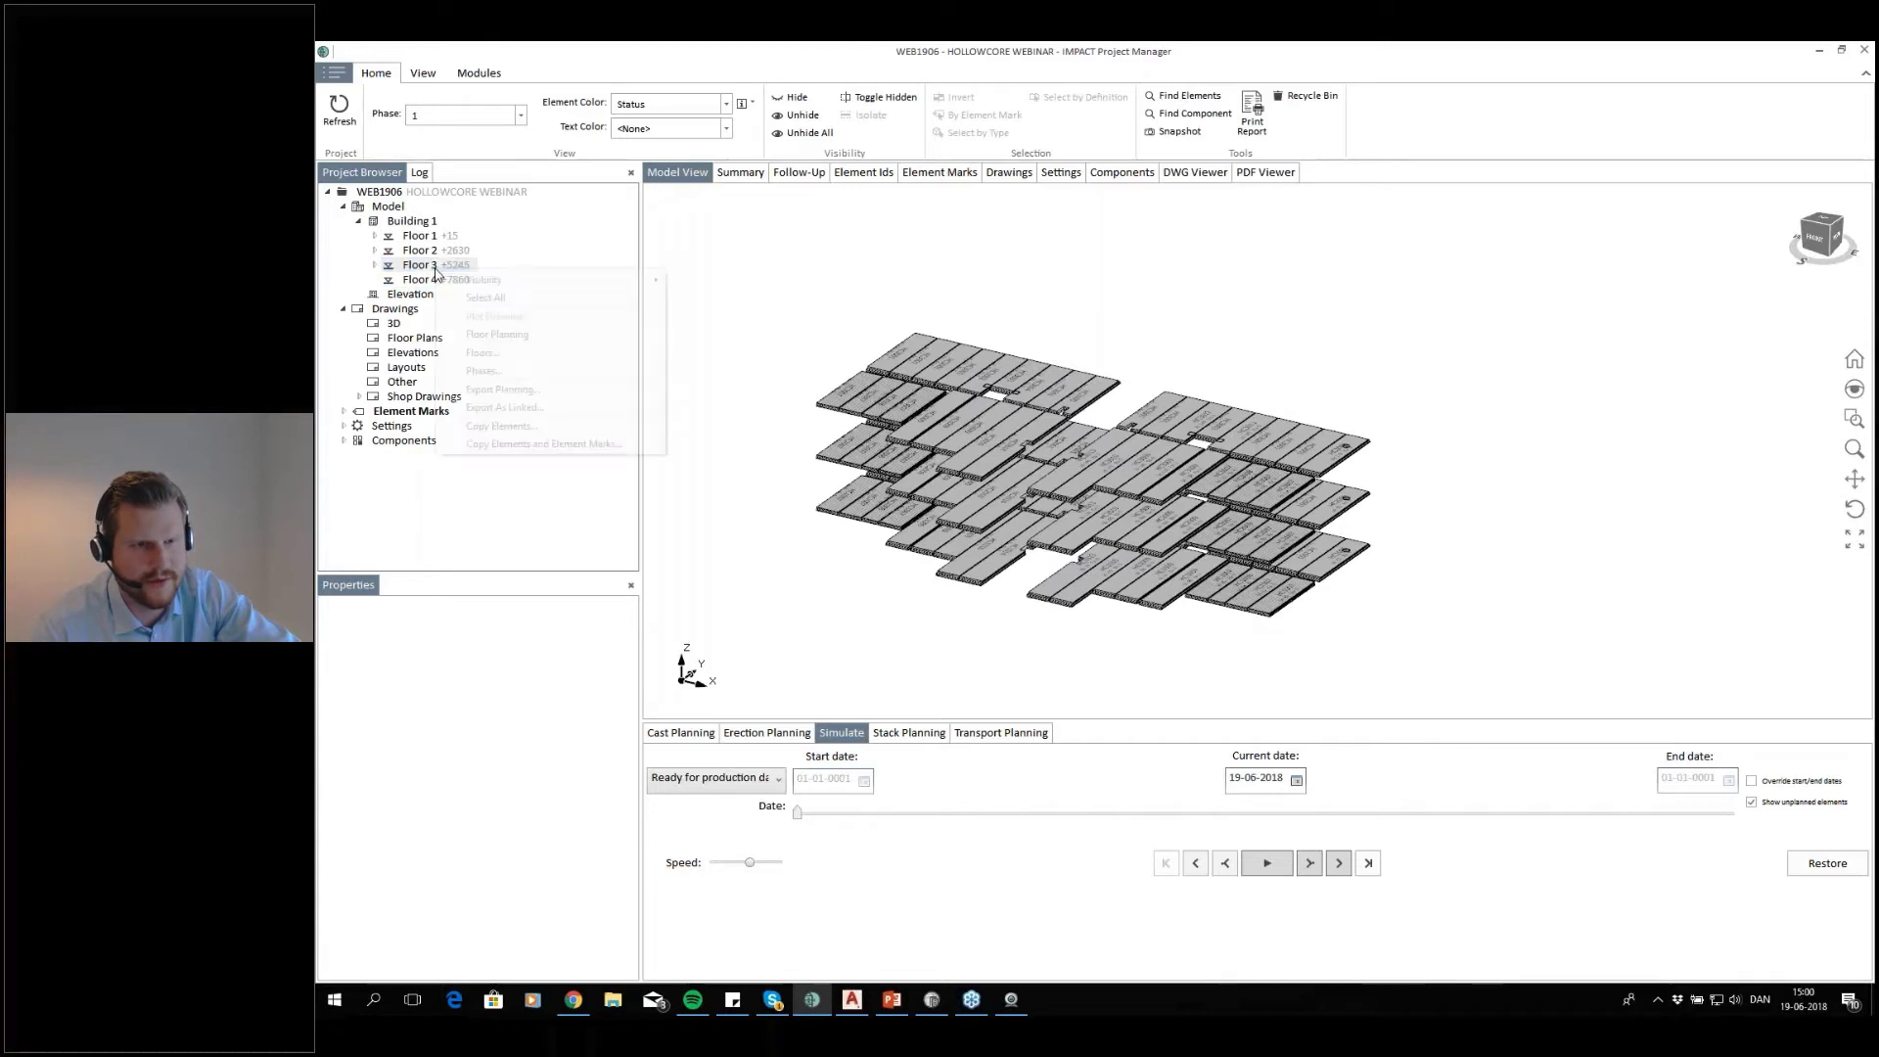
left_click(565, 445)
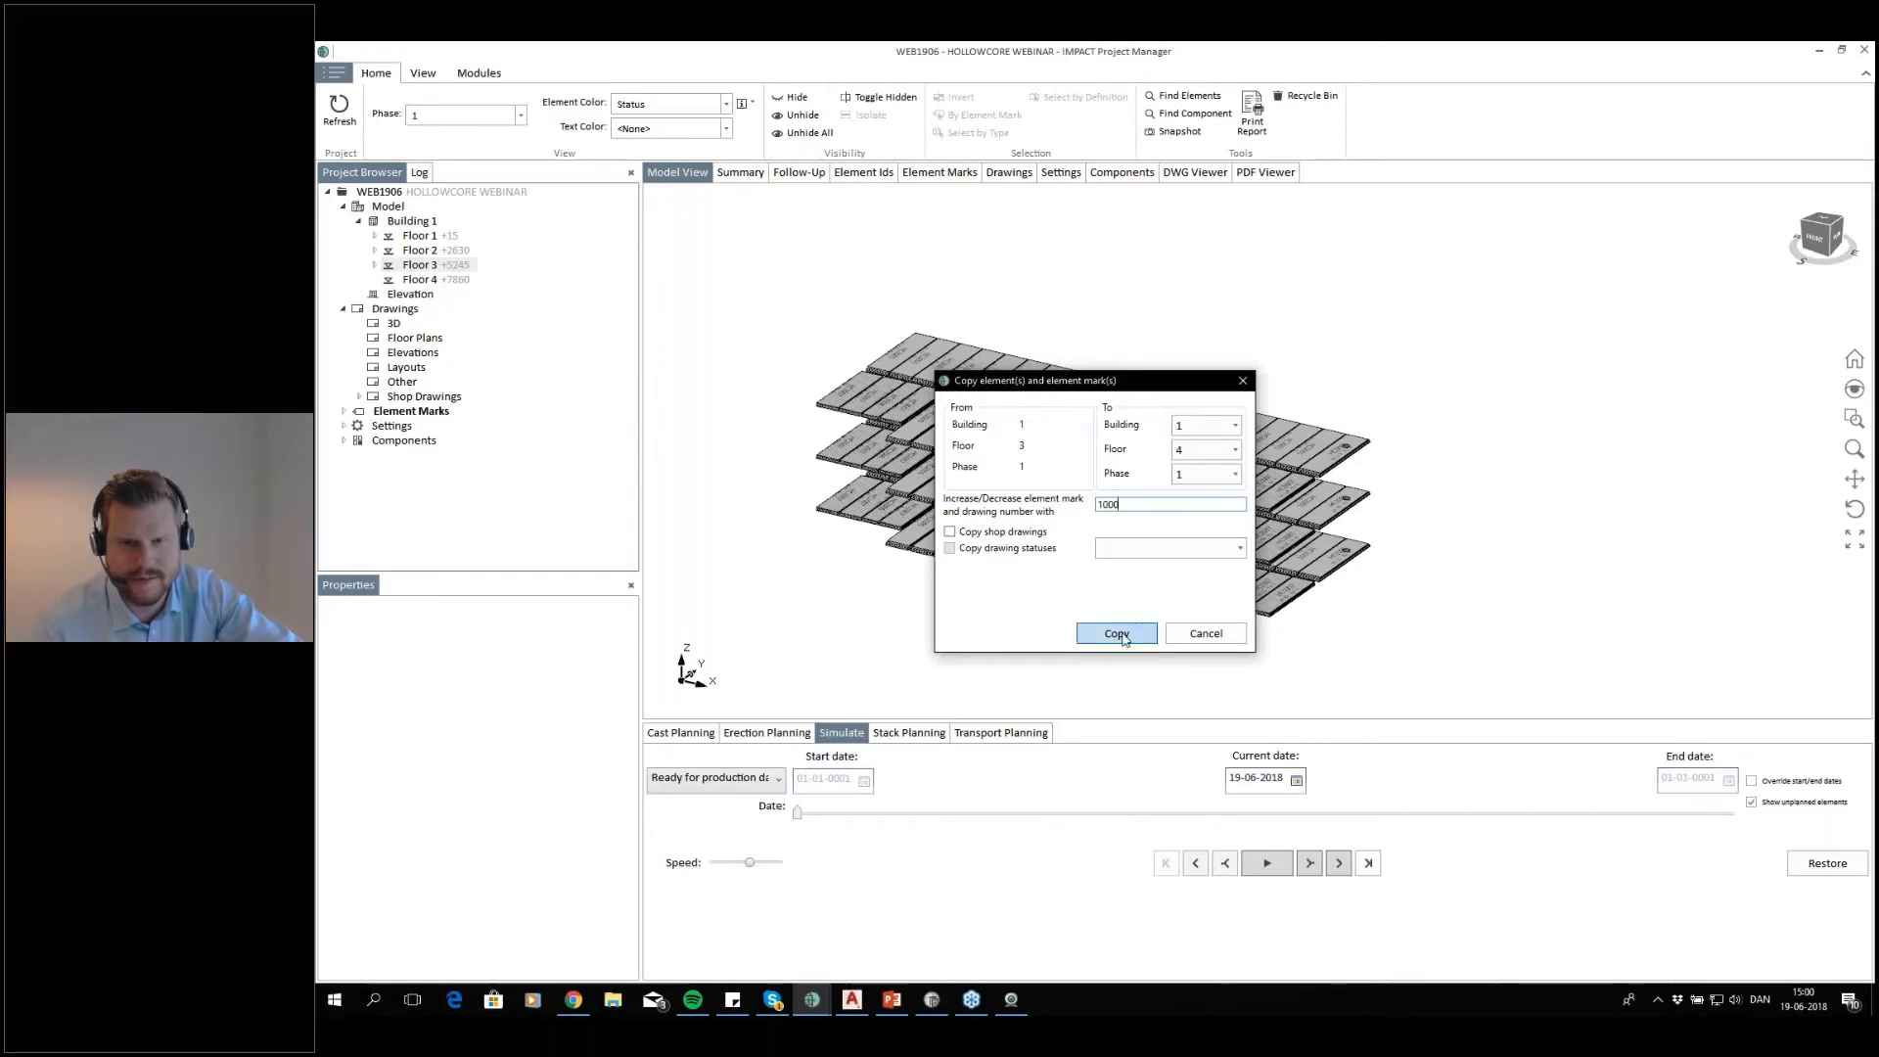
left_click(1121, 635)
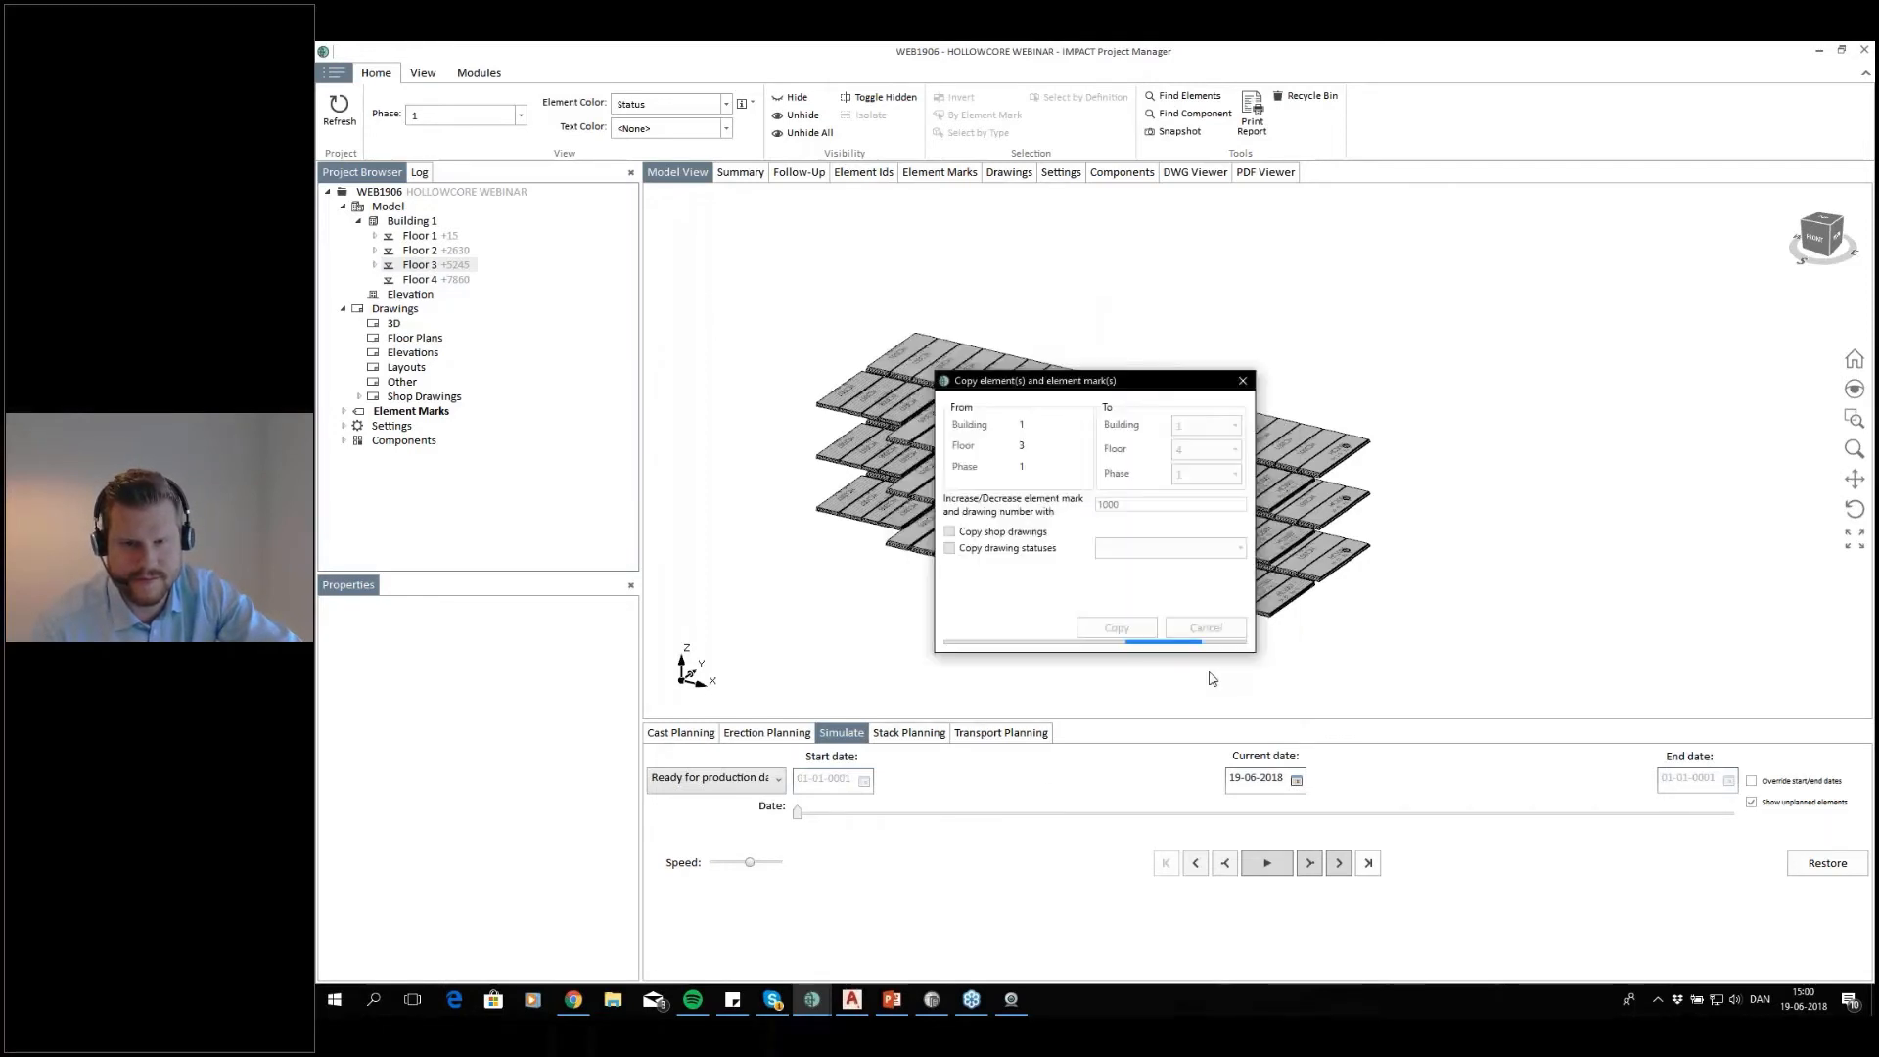
left_click(1162, 567)
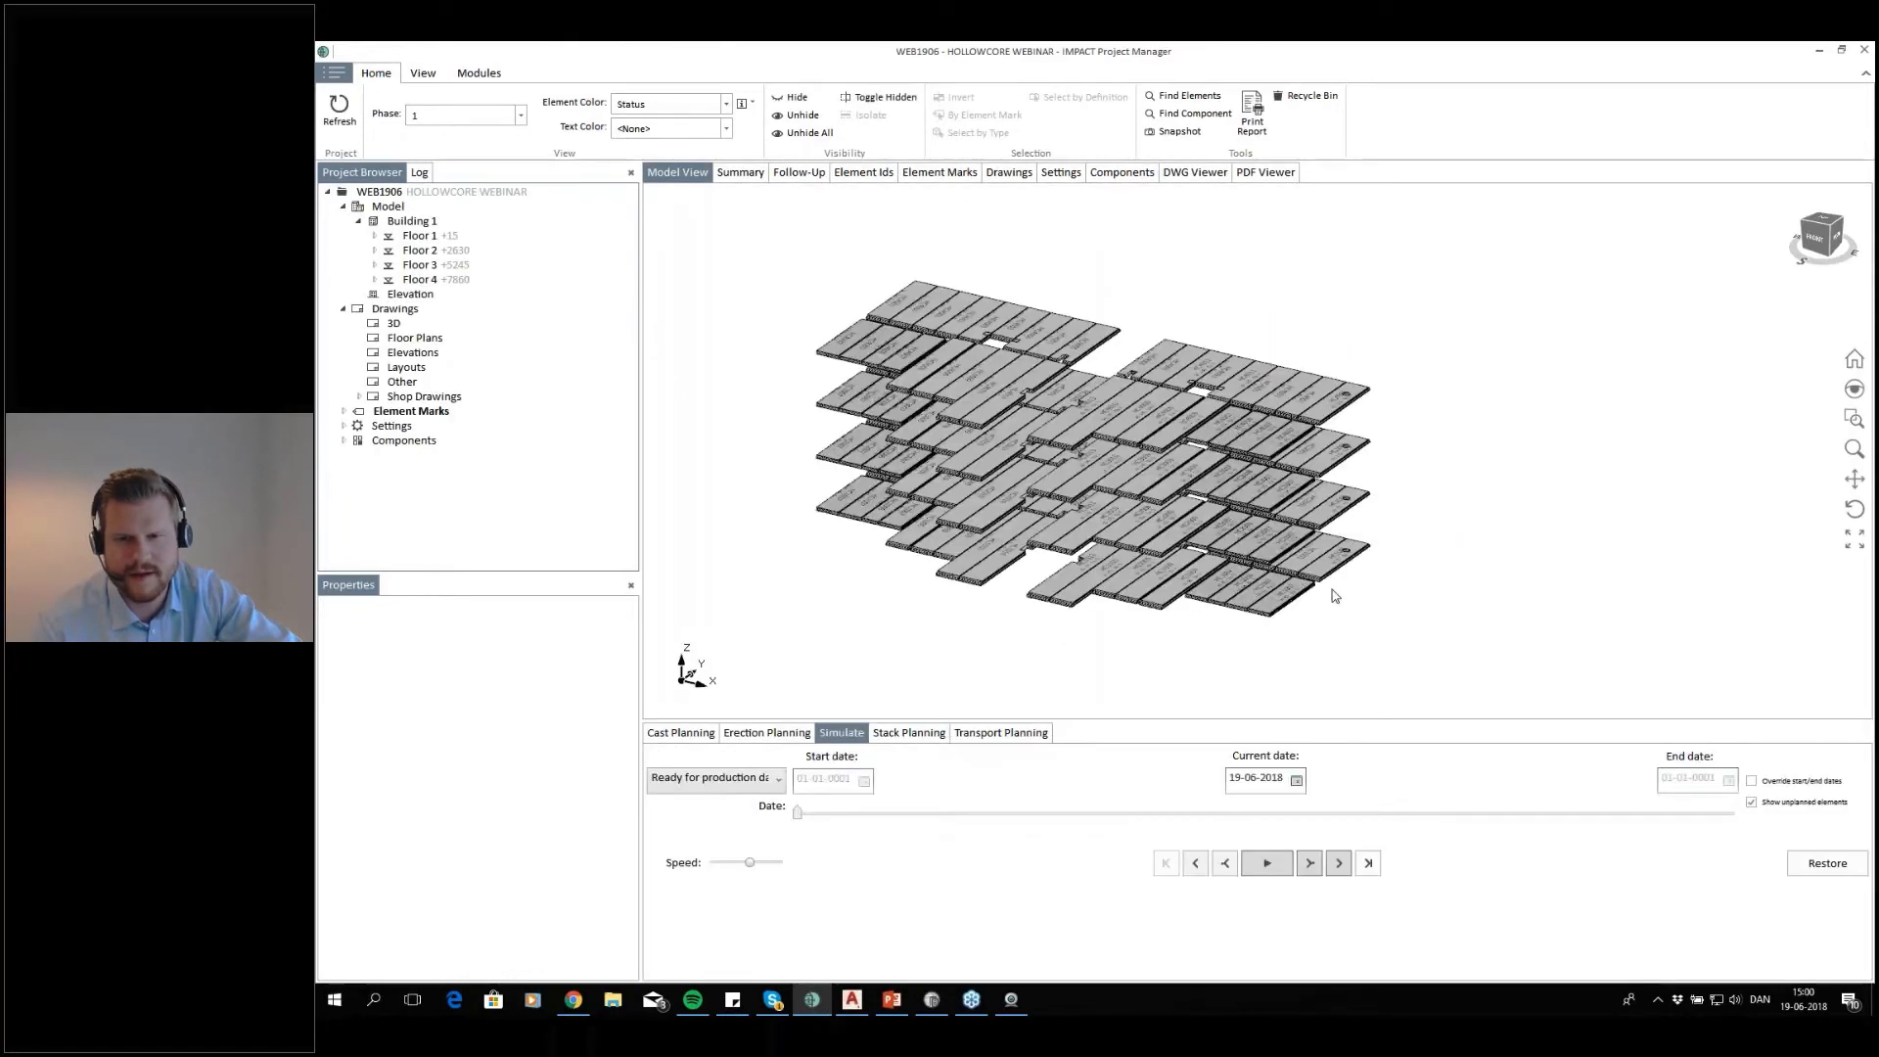
Show only floor 1 in the model and open slab HC1005's shop drawing in AutoCAD at its DRAWING layout
scroll(1388, 561, "down", 2)
left_click(431, 235)
scroll(1374, 565, "up", 5)
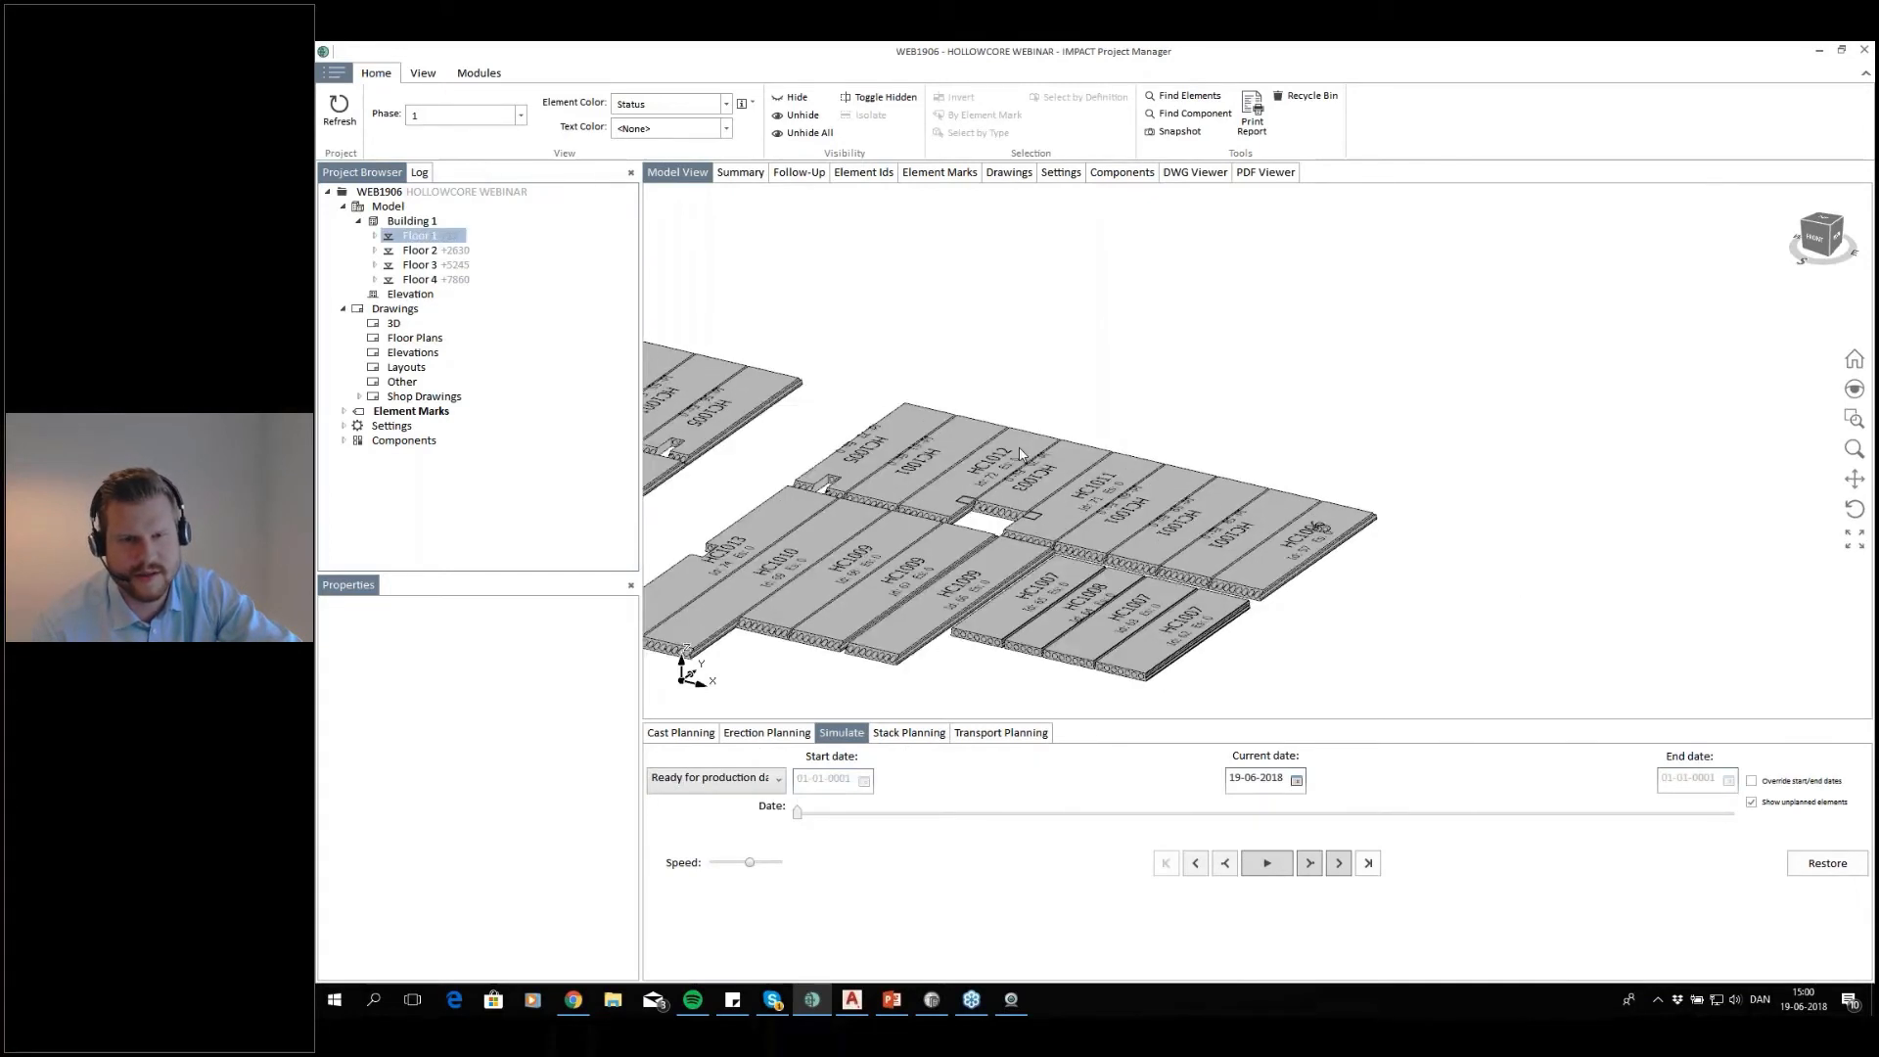
middle_click_drag(821, 420, 1050, 410)
left_click(1050, 414)
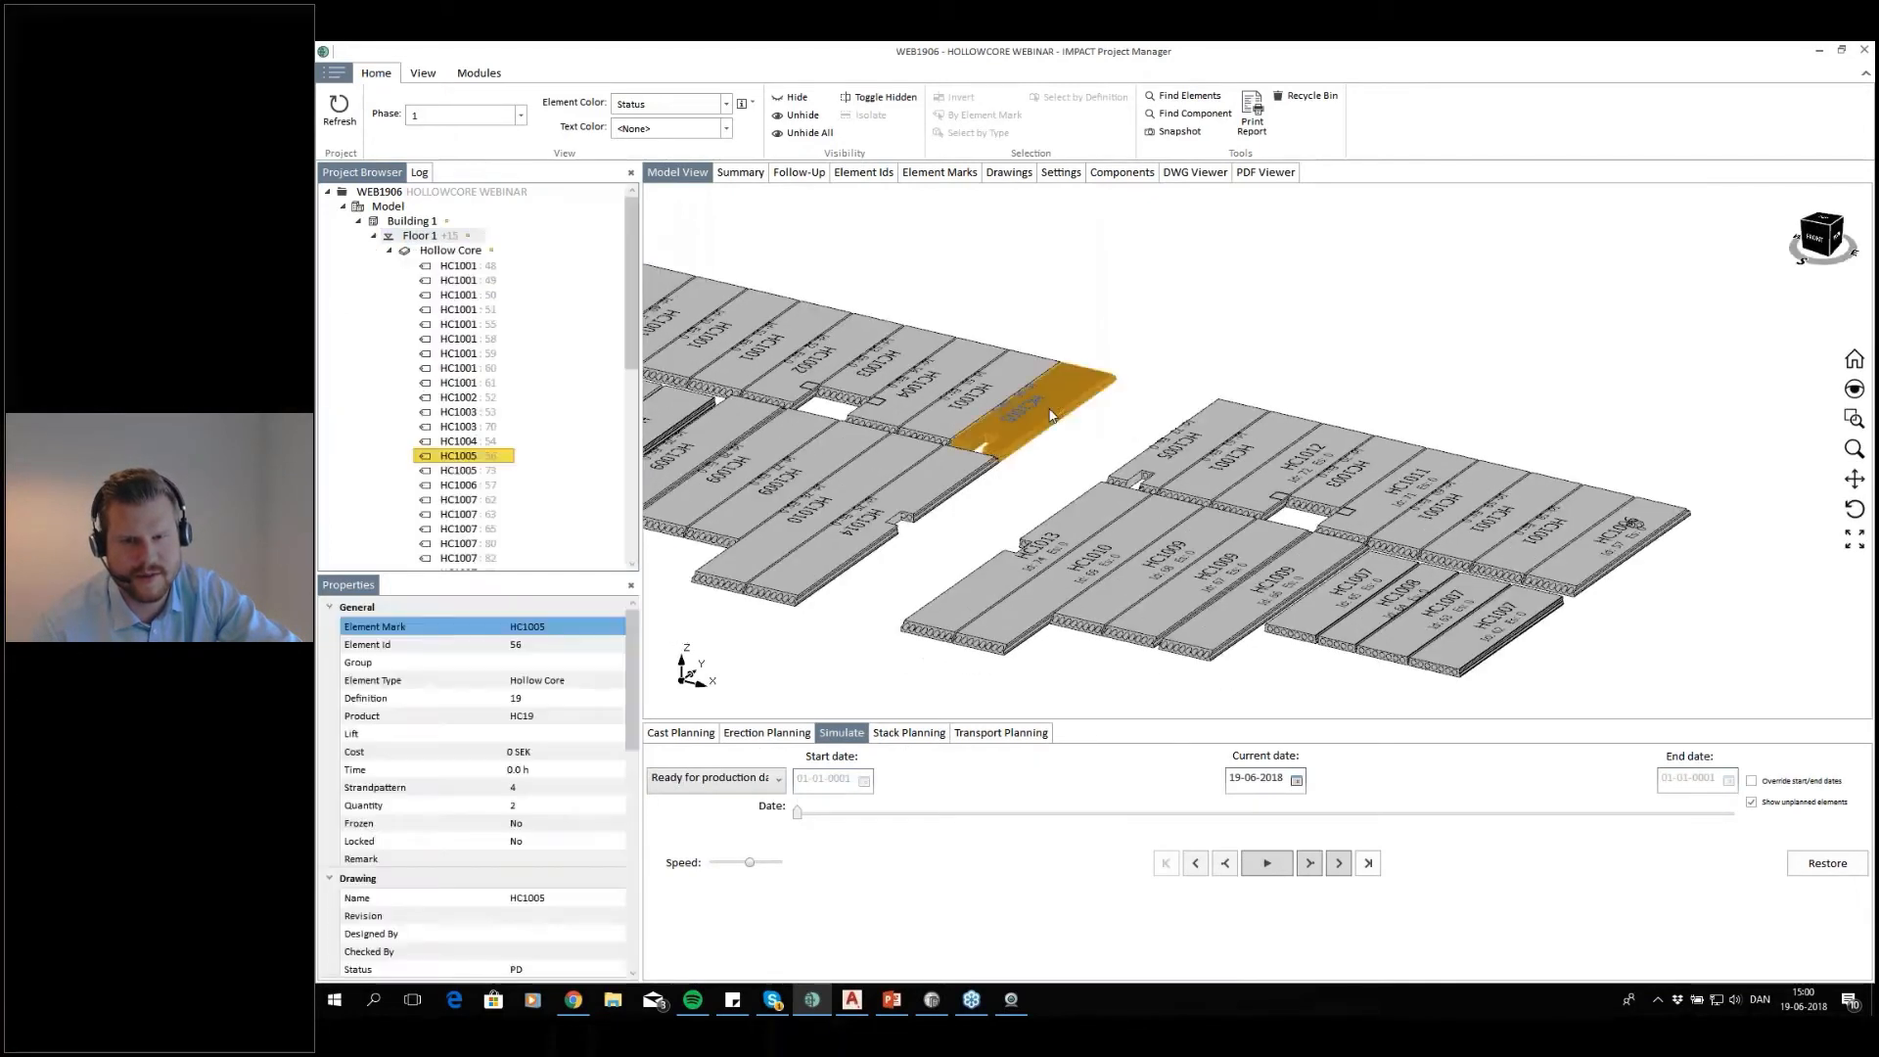
right_click(1050, 411)
left_click(1116, 593)
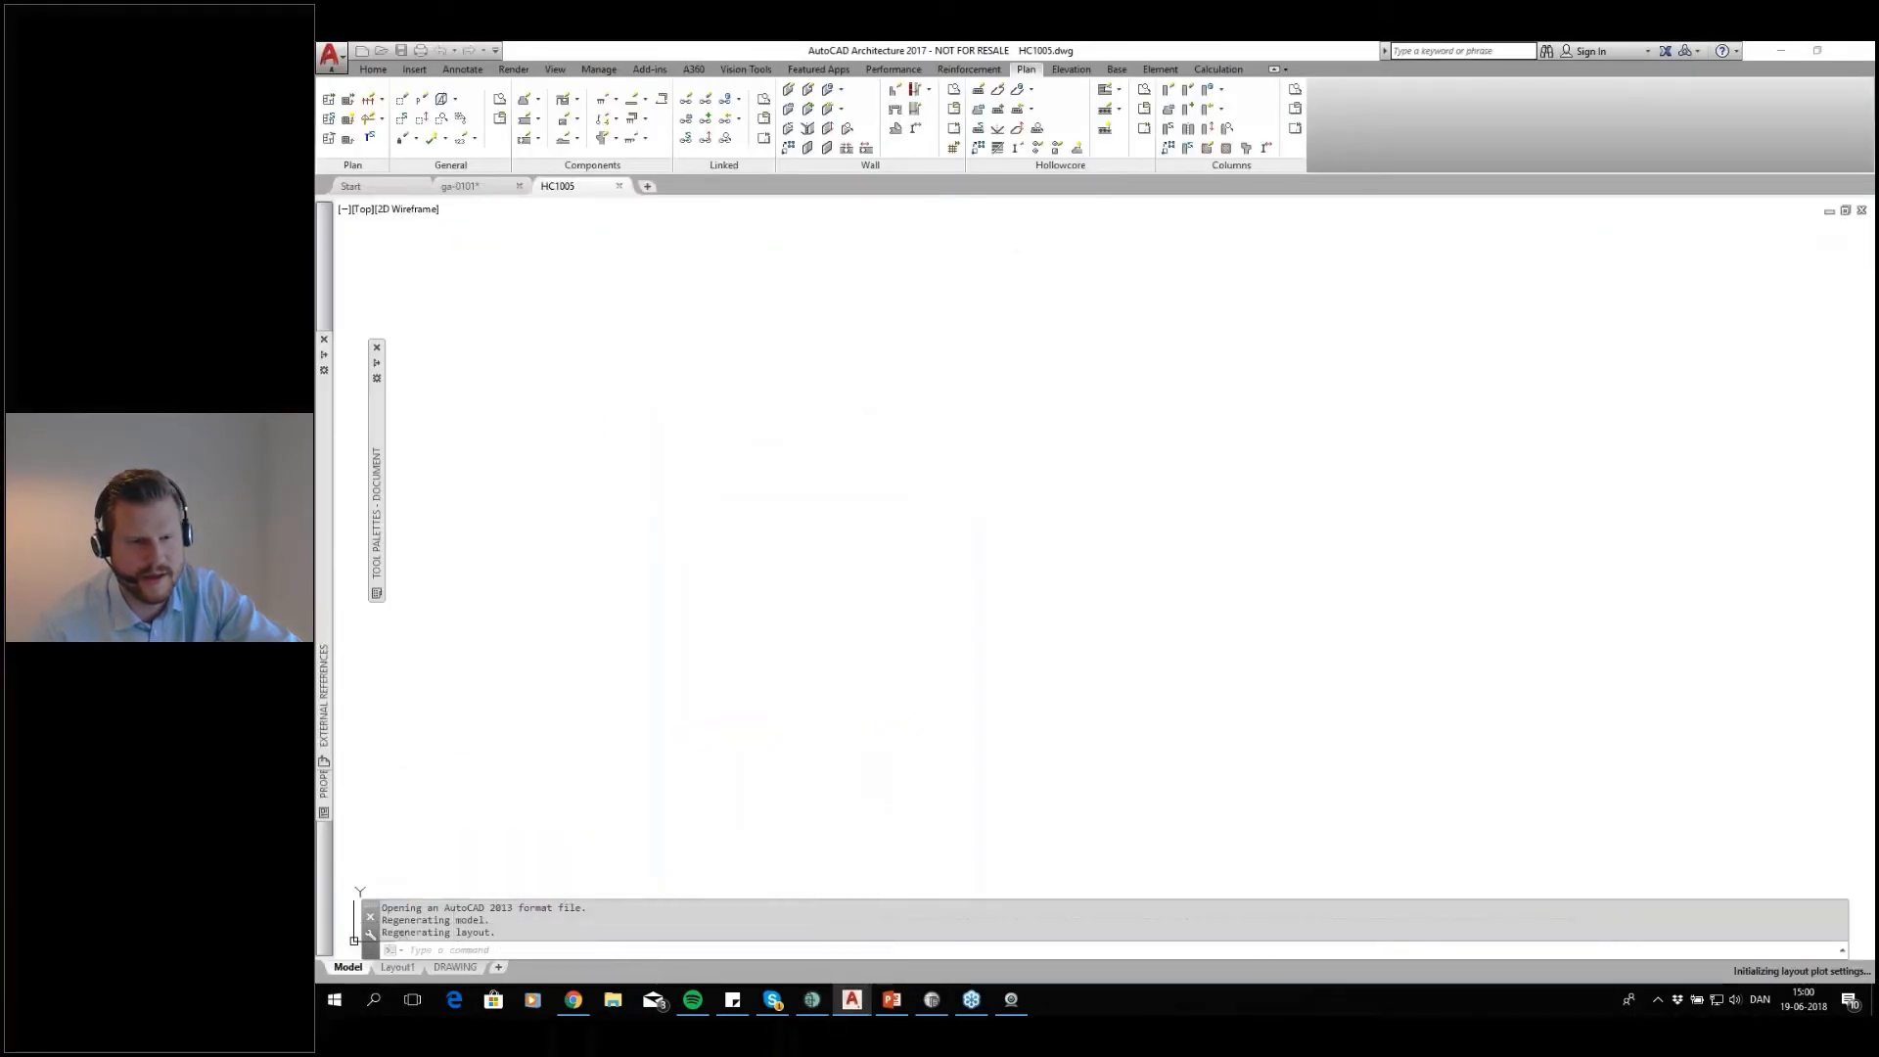
left_click(456, 967)
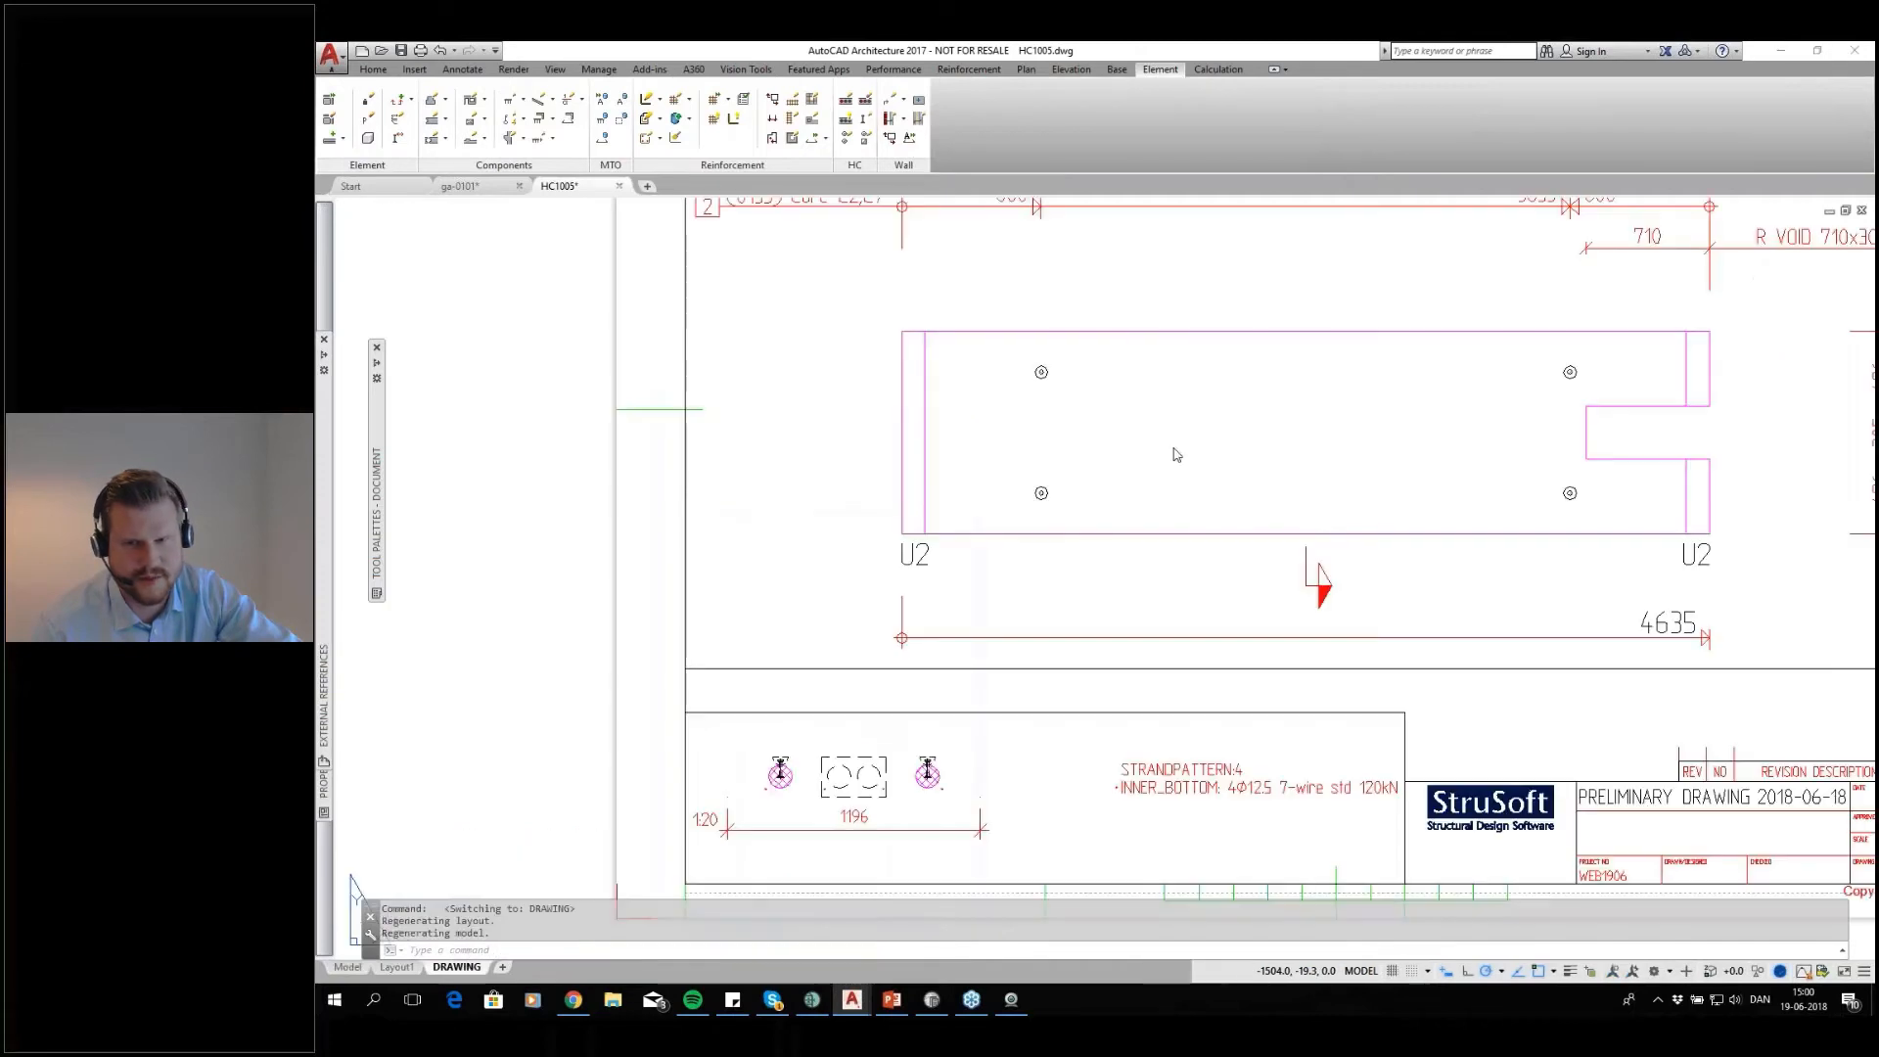
Examine the HC1005 sheet's slab layout, element IDs and cast-in materials table, and close the drawing
scroll(1205, 475, "up", 2)
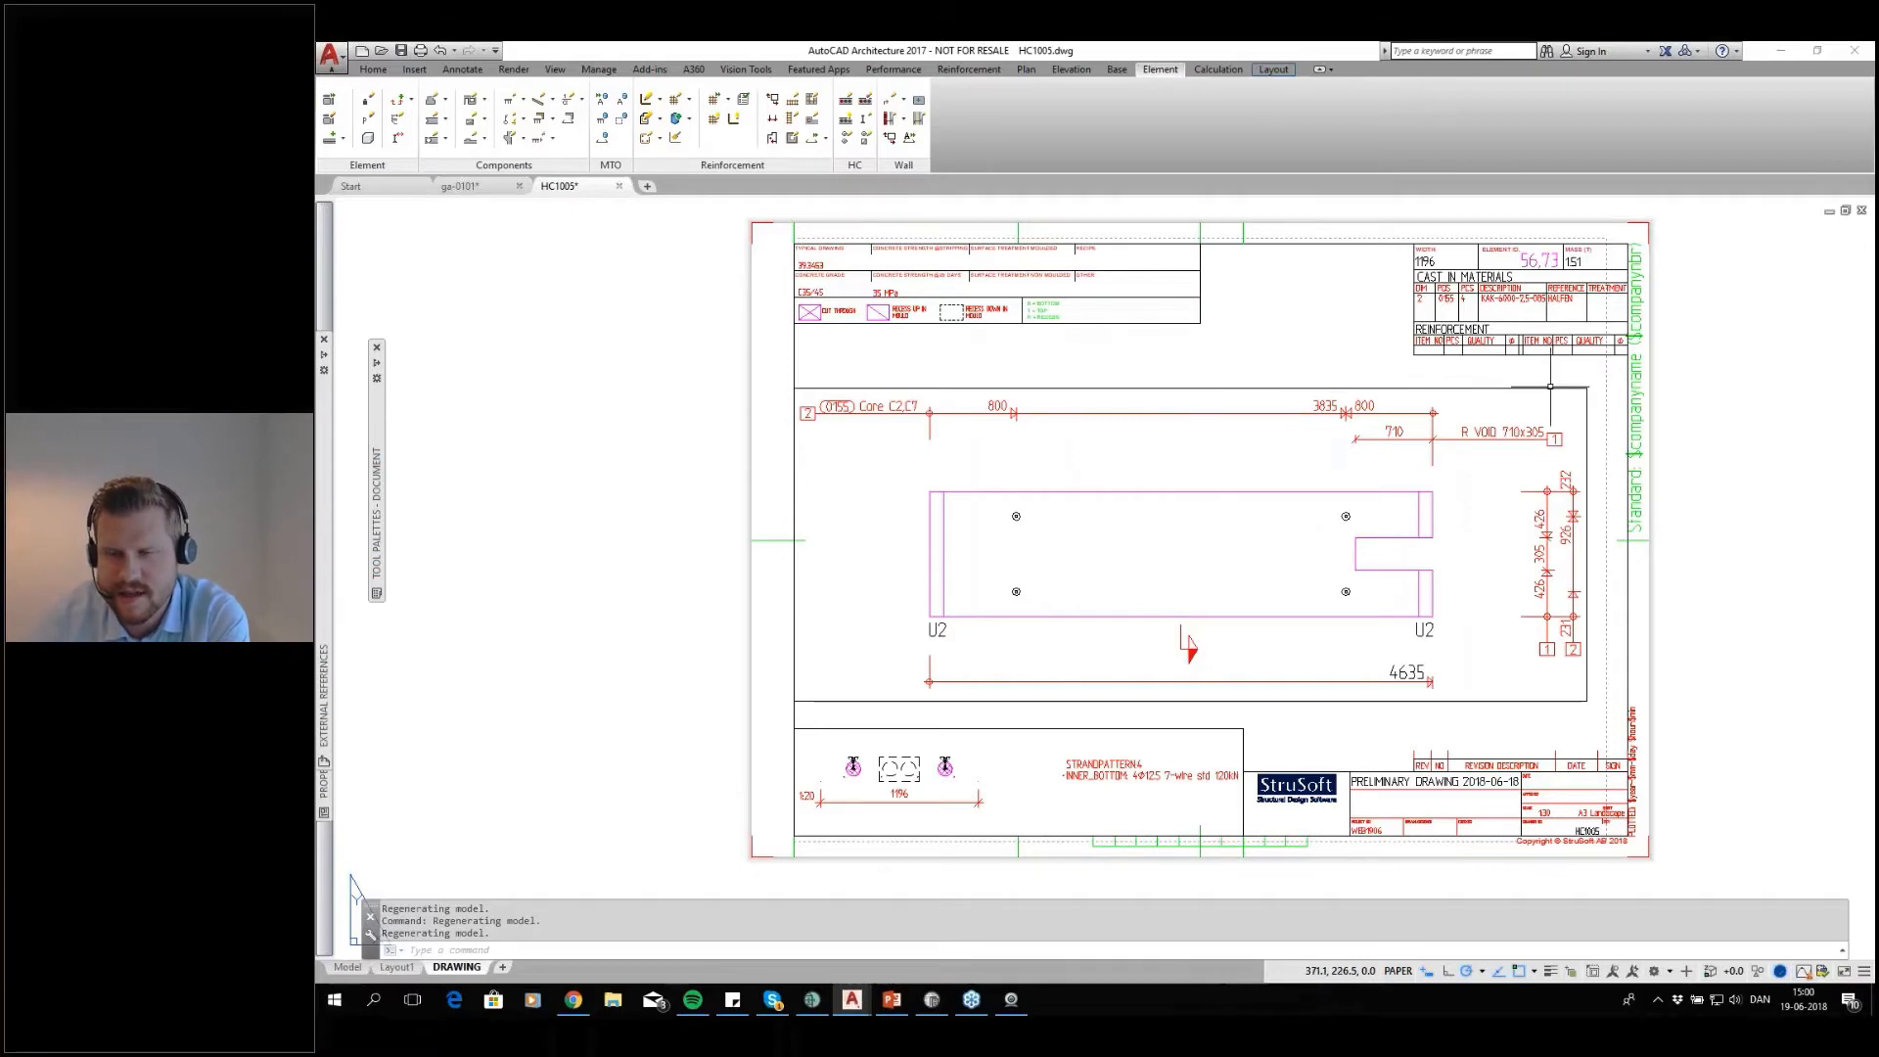
scroll(1431, 337, "up", 4)
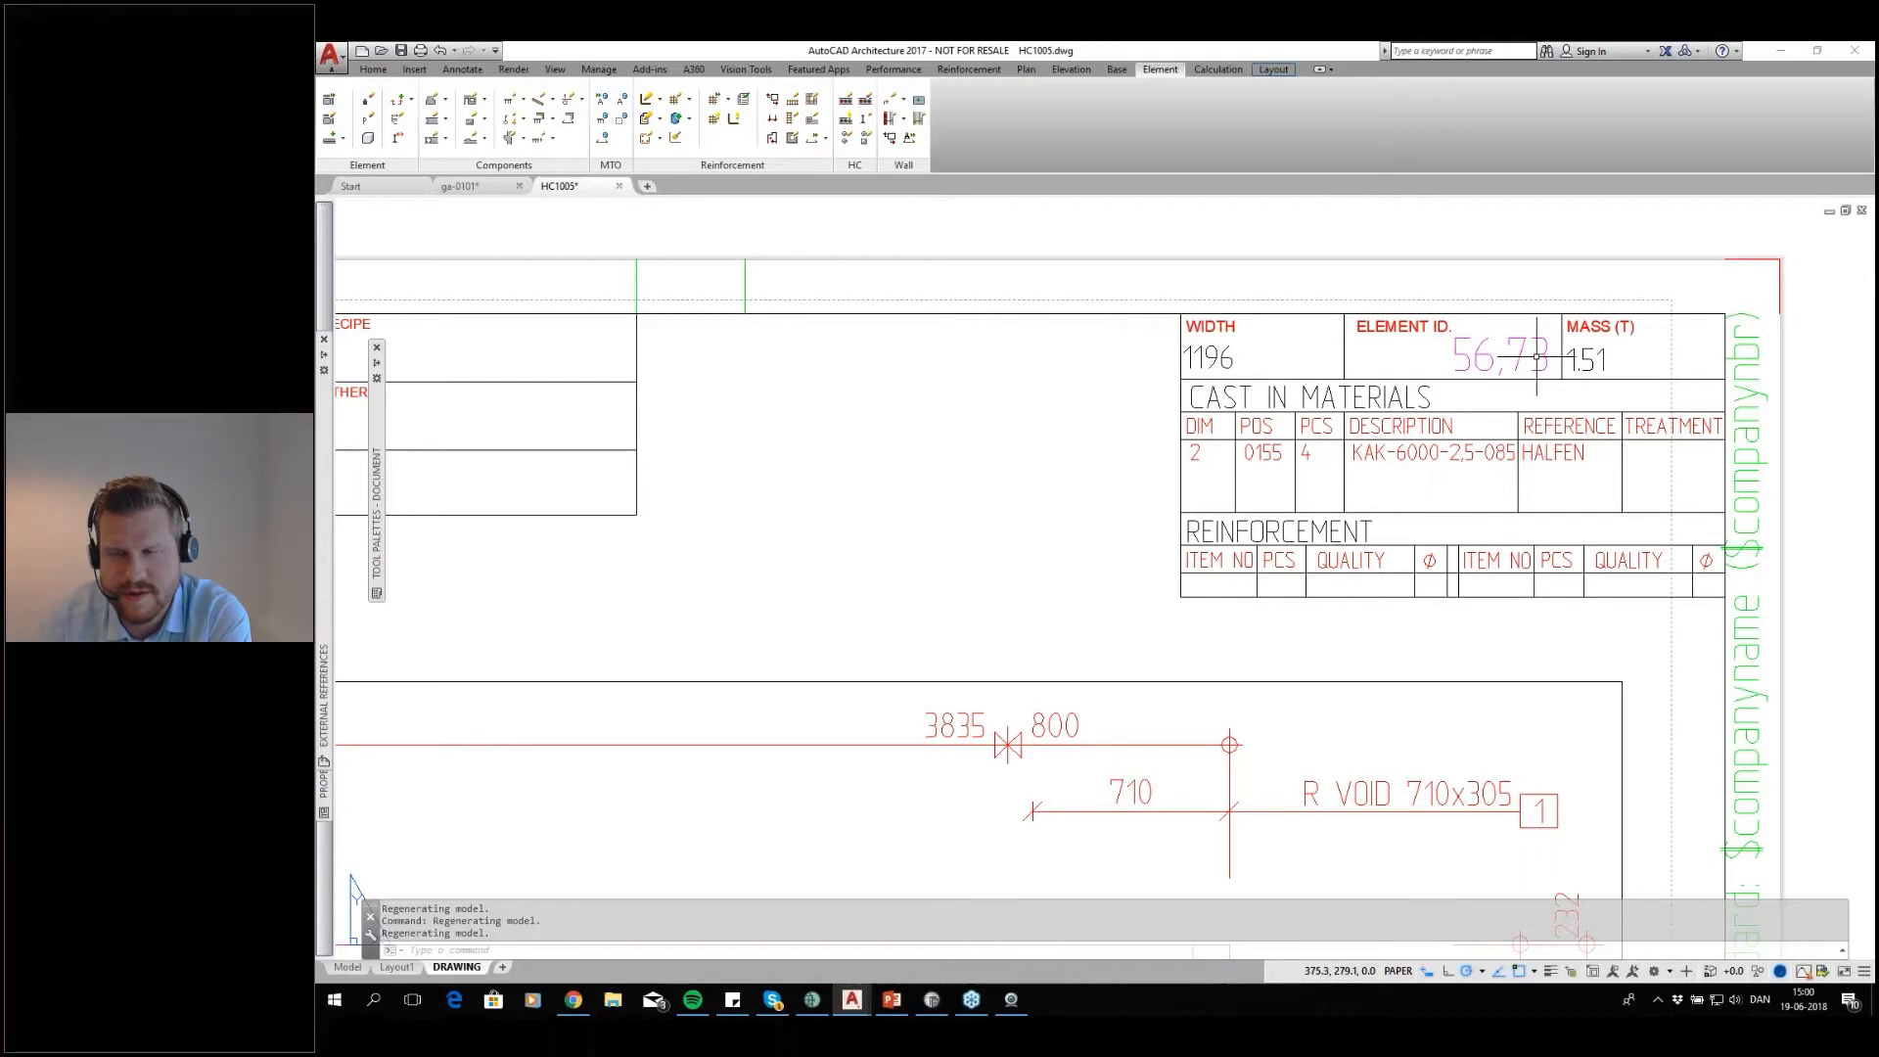
scroll(1213, 483, "down", 8)
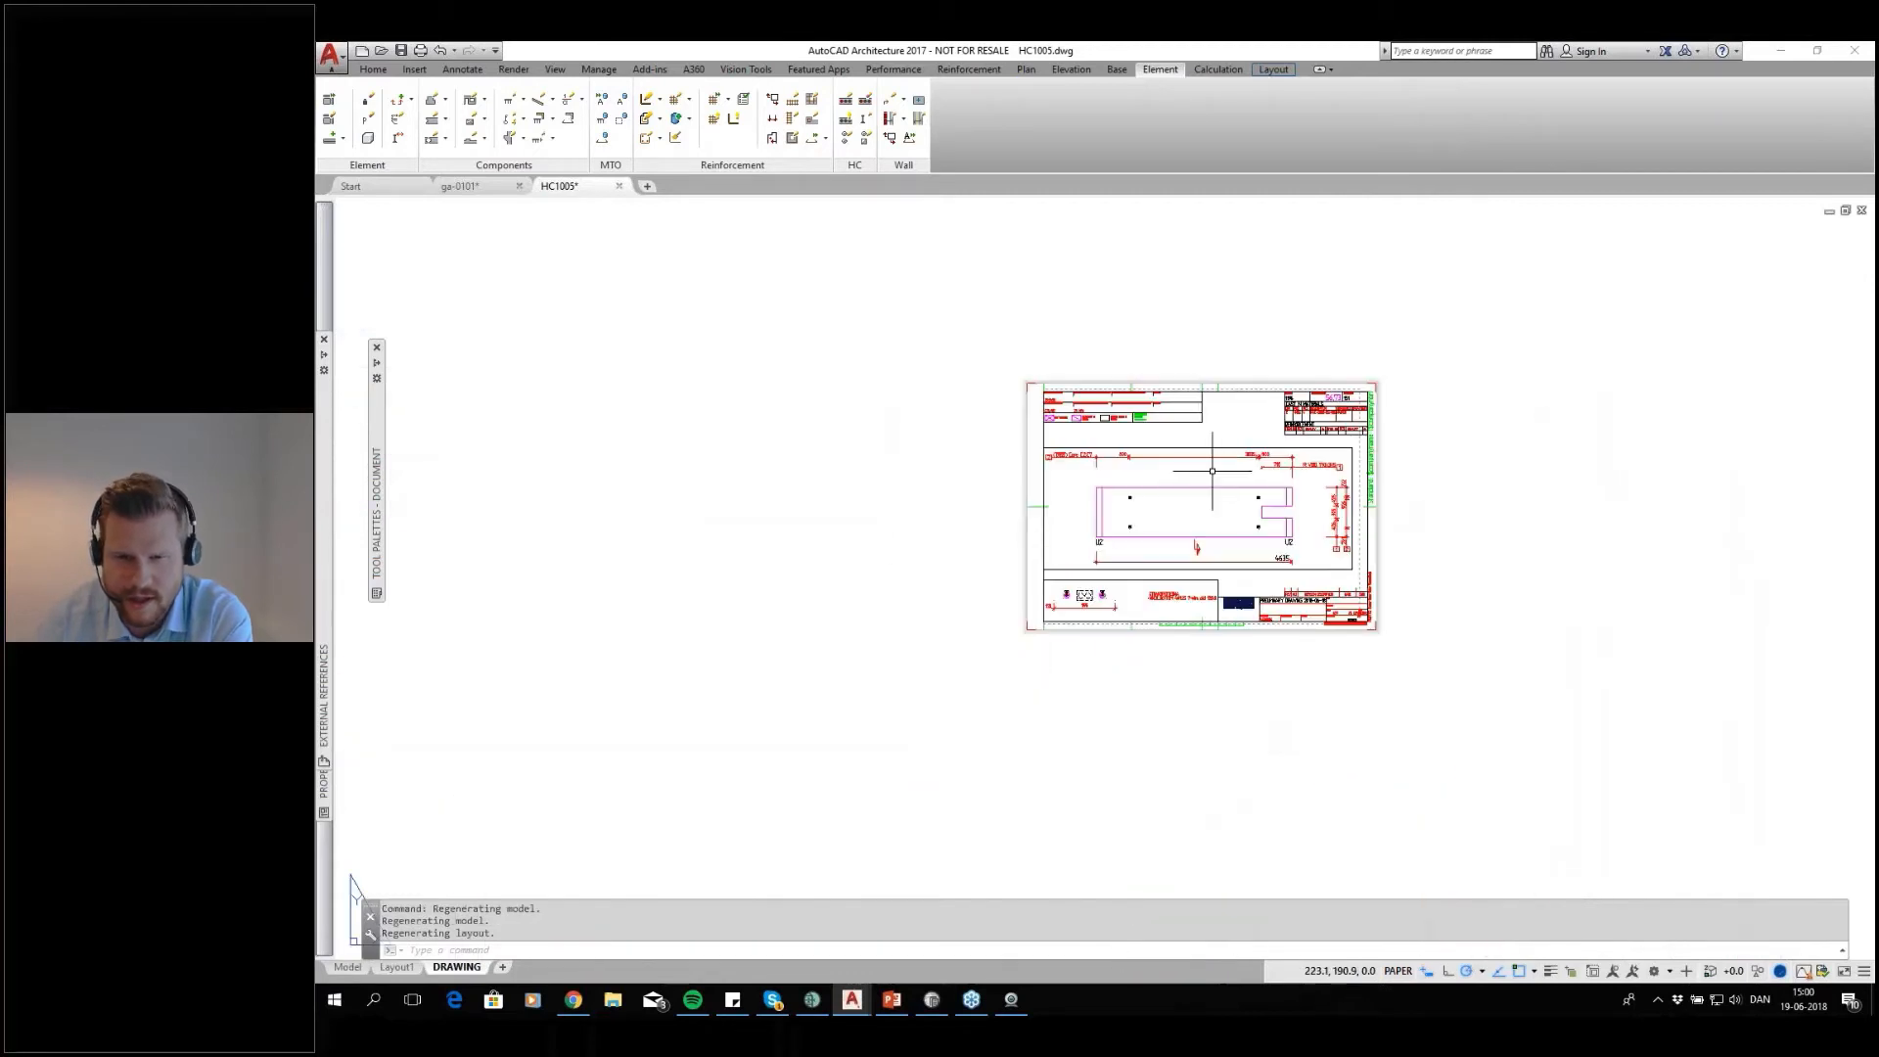
scroll(1213, 484, "up", 2)
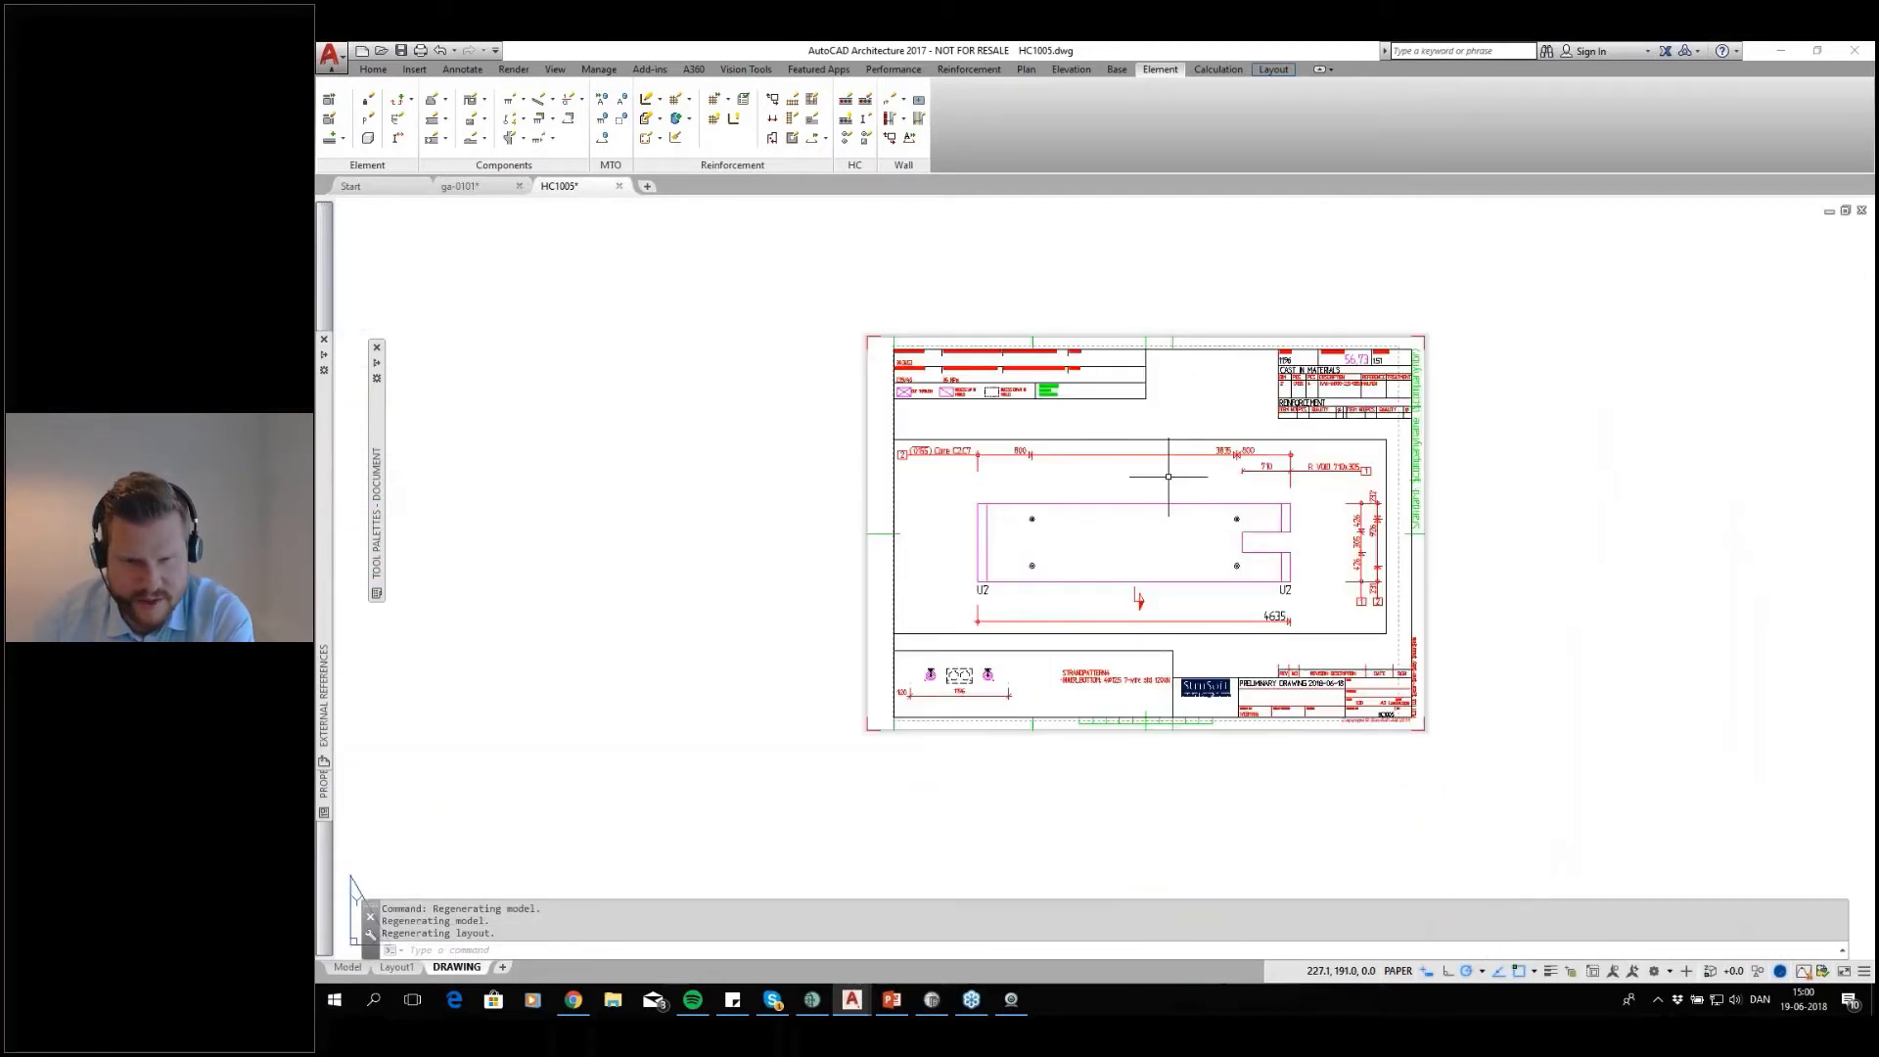
left_click(618, 186)
left_click(1137, 556)
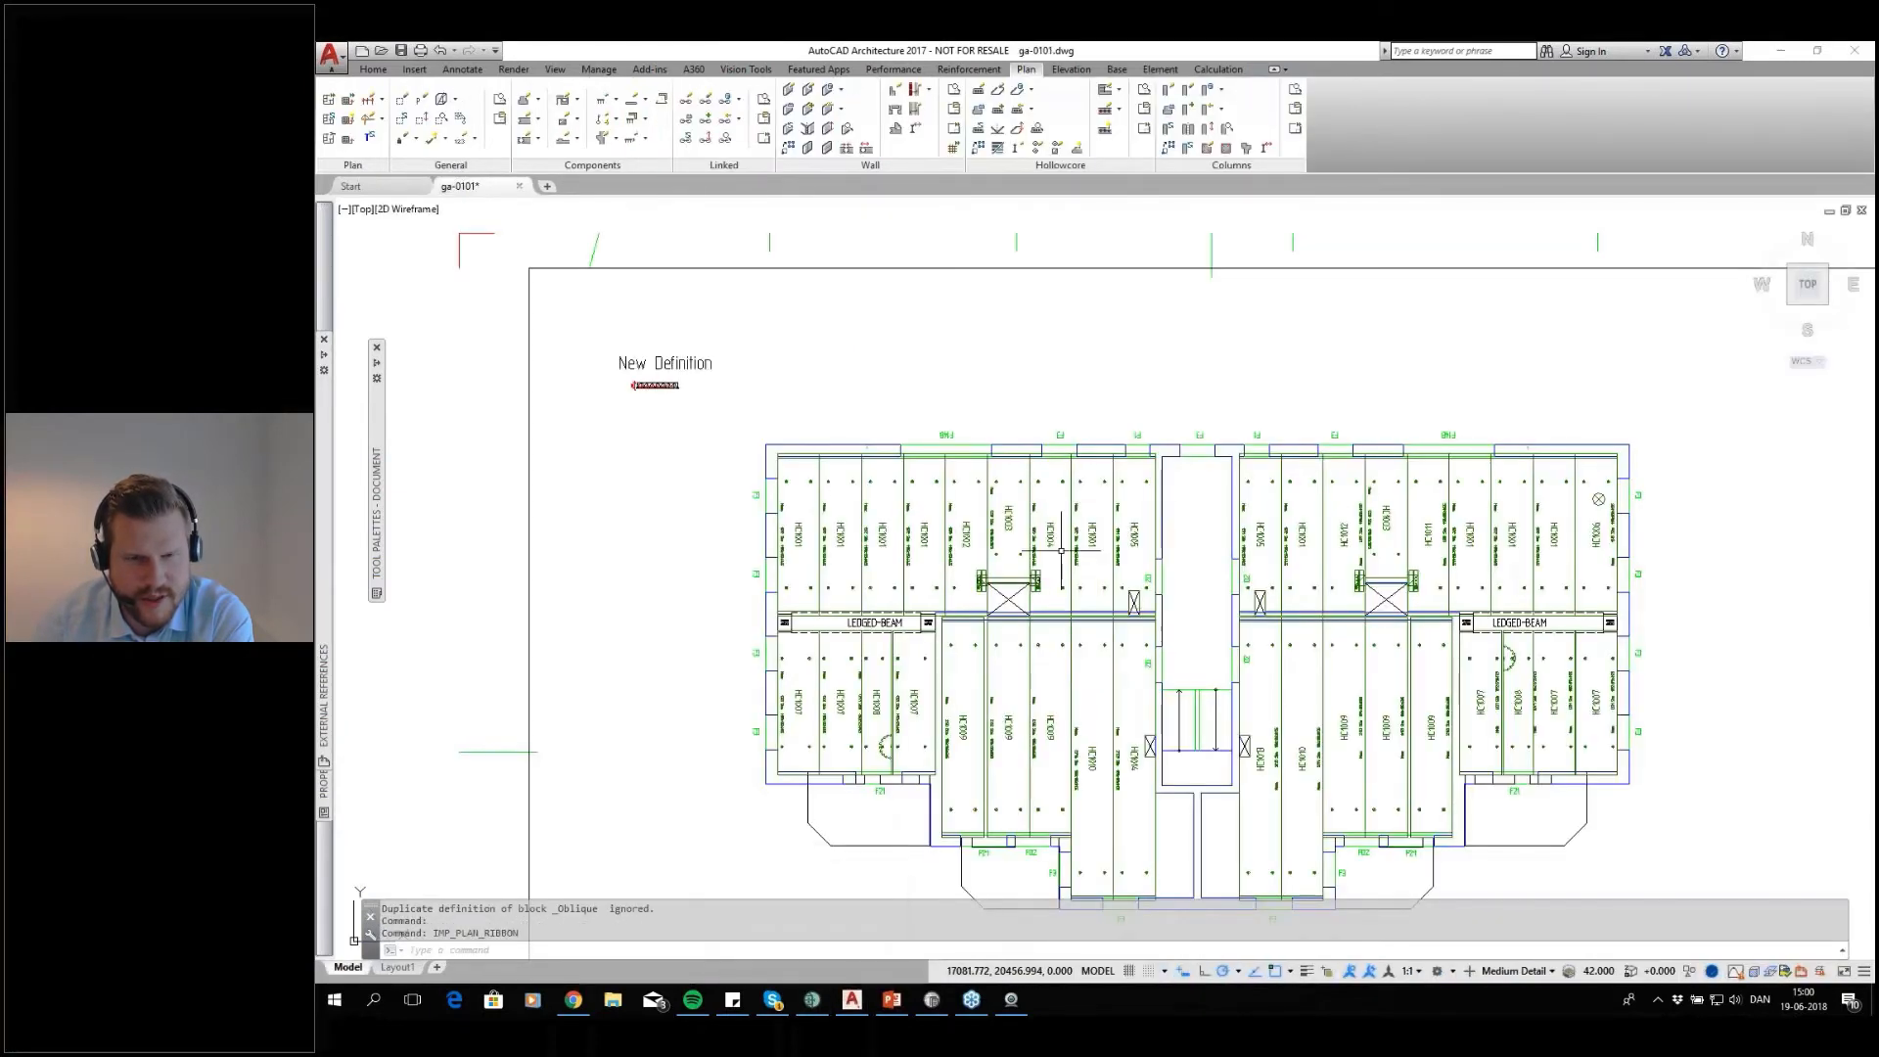
Switch to IMPACT Project Manager to view floor 1's whole slab model, and return to the ga-0101 plan in AutoCAD
left_click(808, 999)
middle_click_drag(902, 429, 1142, 419)
scroll(1206, 389, "down", 2)
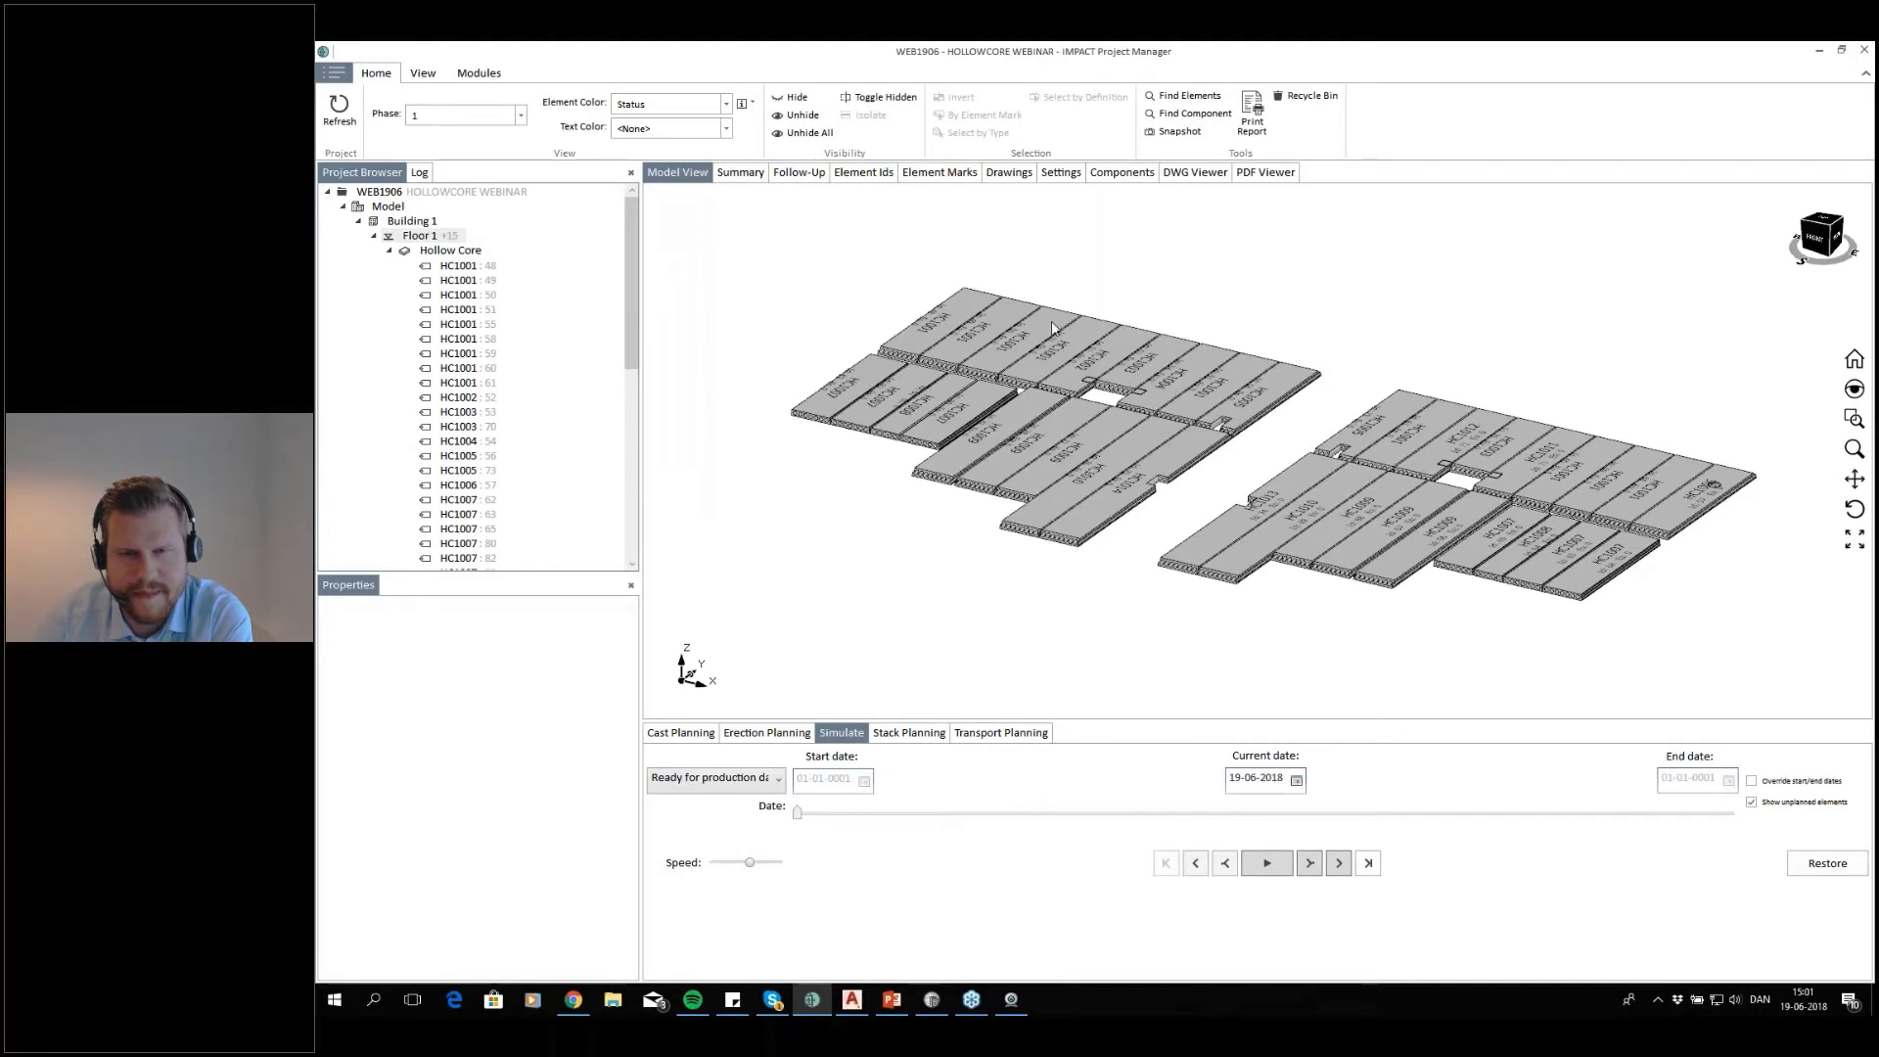
scroll(1200, 425, "down", 2)
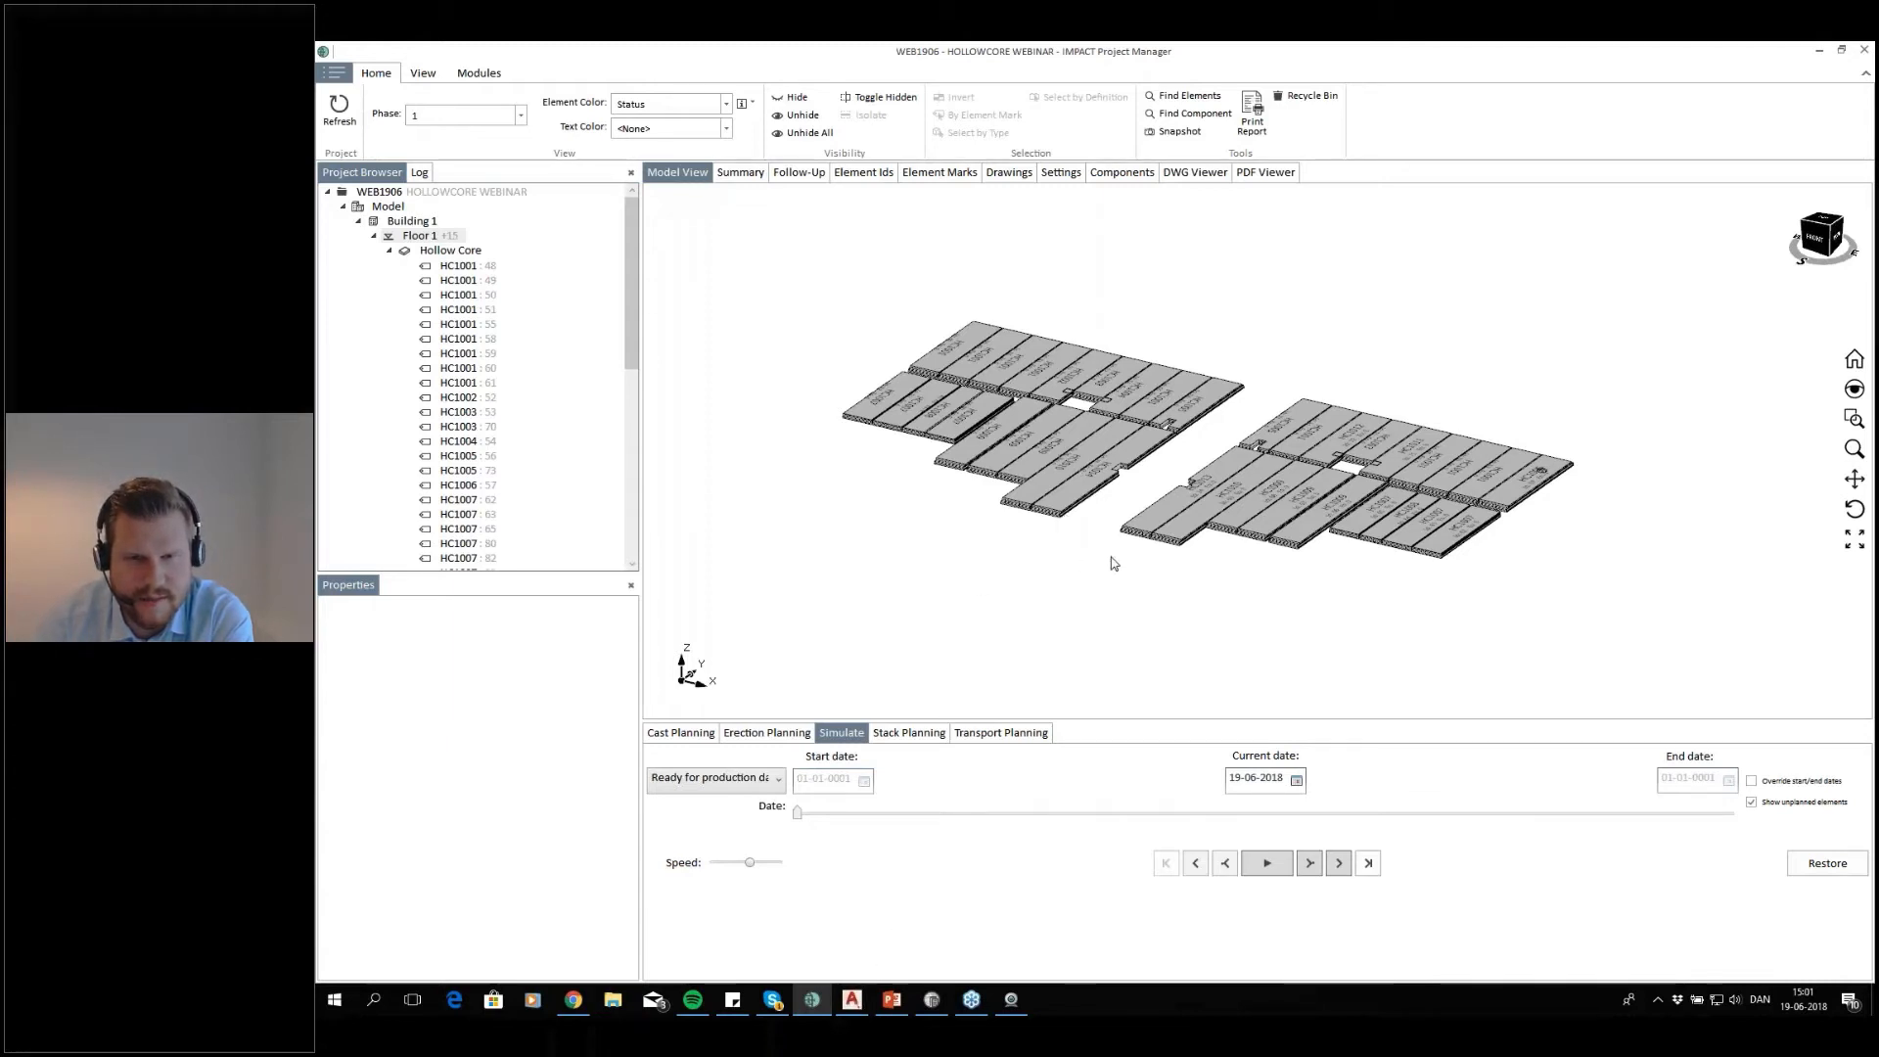
left_click(852, 999)
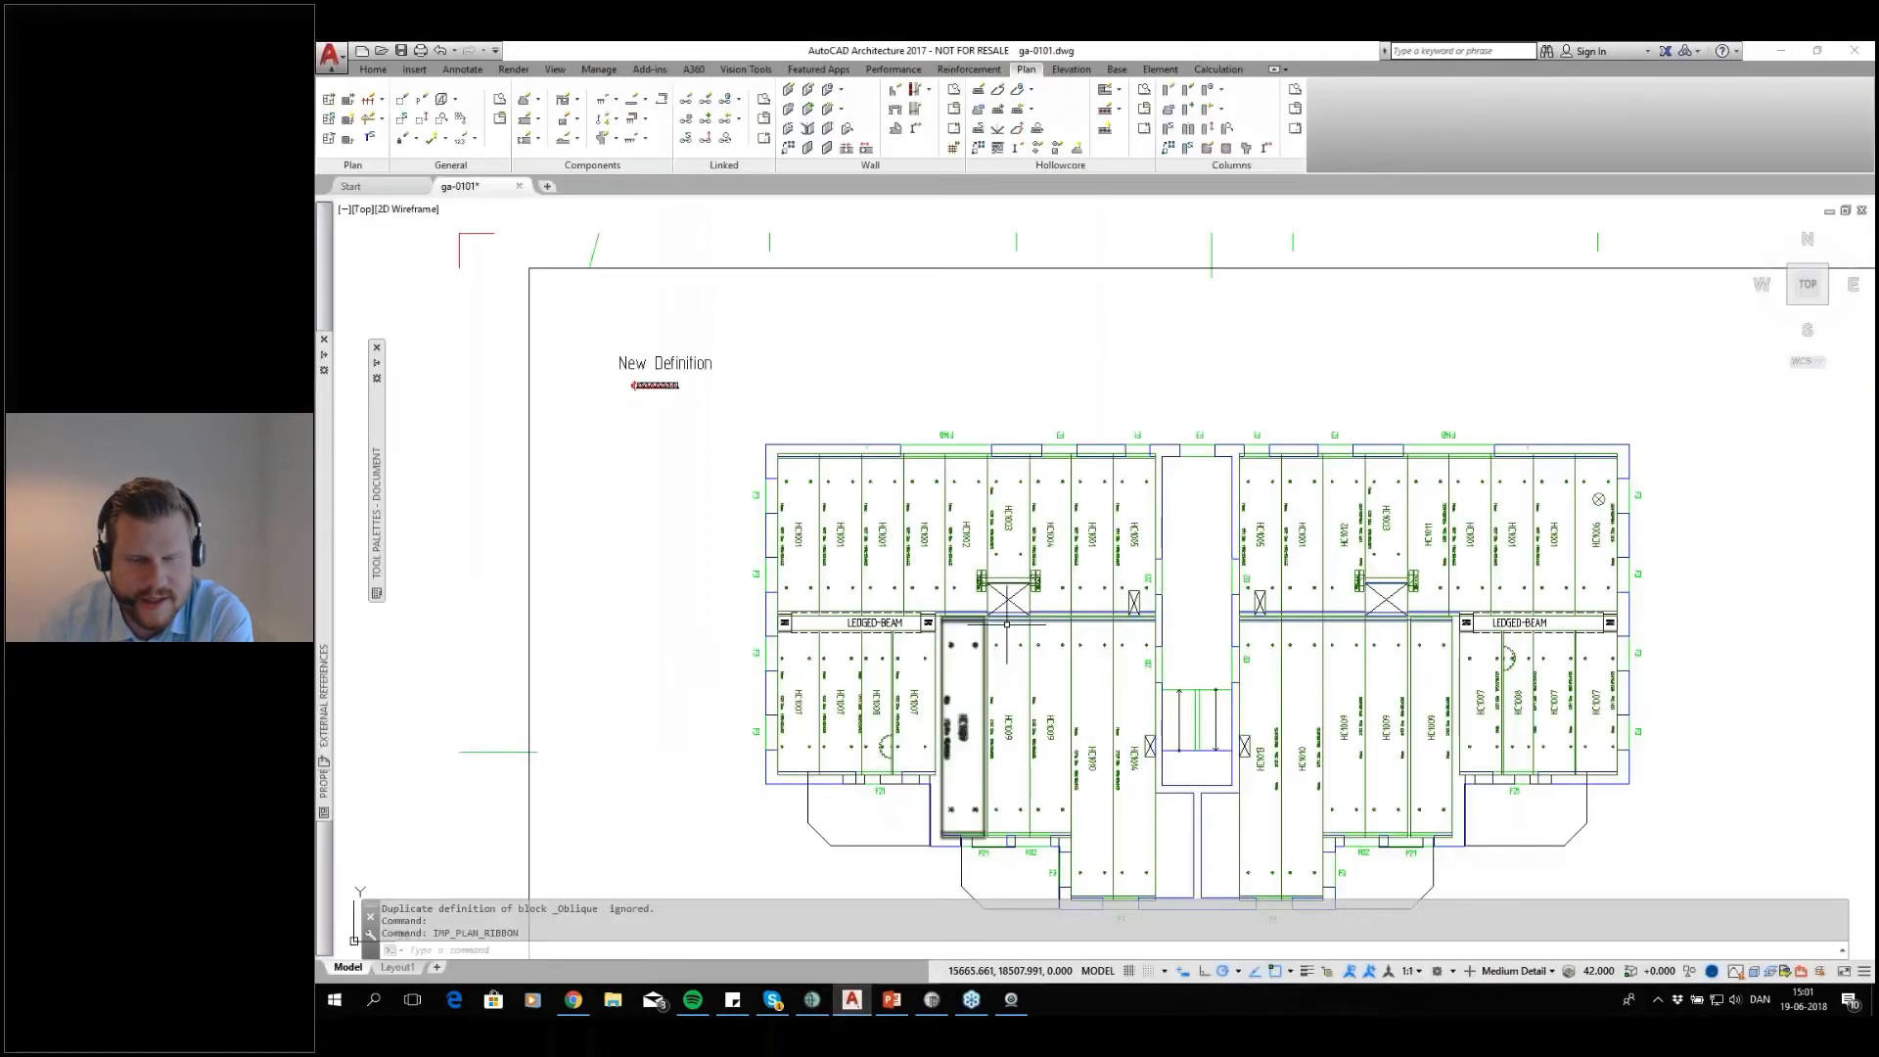
Set the export status of the whole upper row of floor 1 hollow core slabs to Ready in the ga-0101 plan
middle_click_drag(1163, 623, 1101, 501)
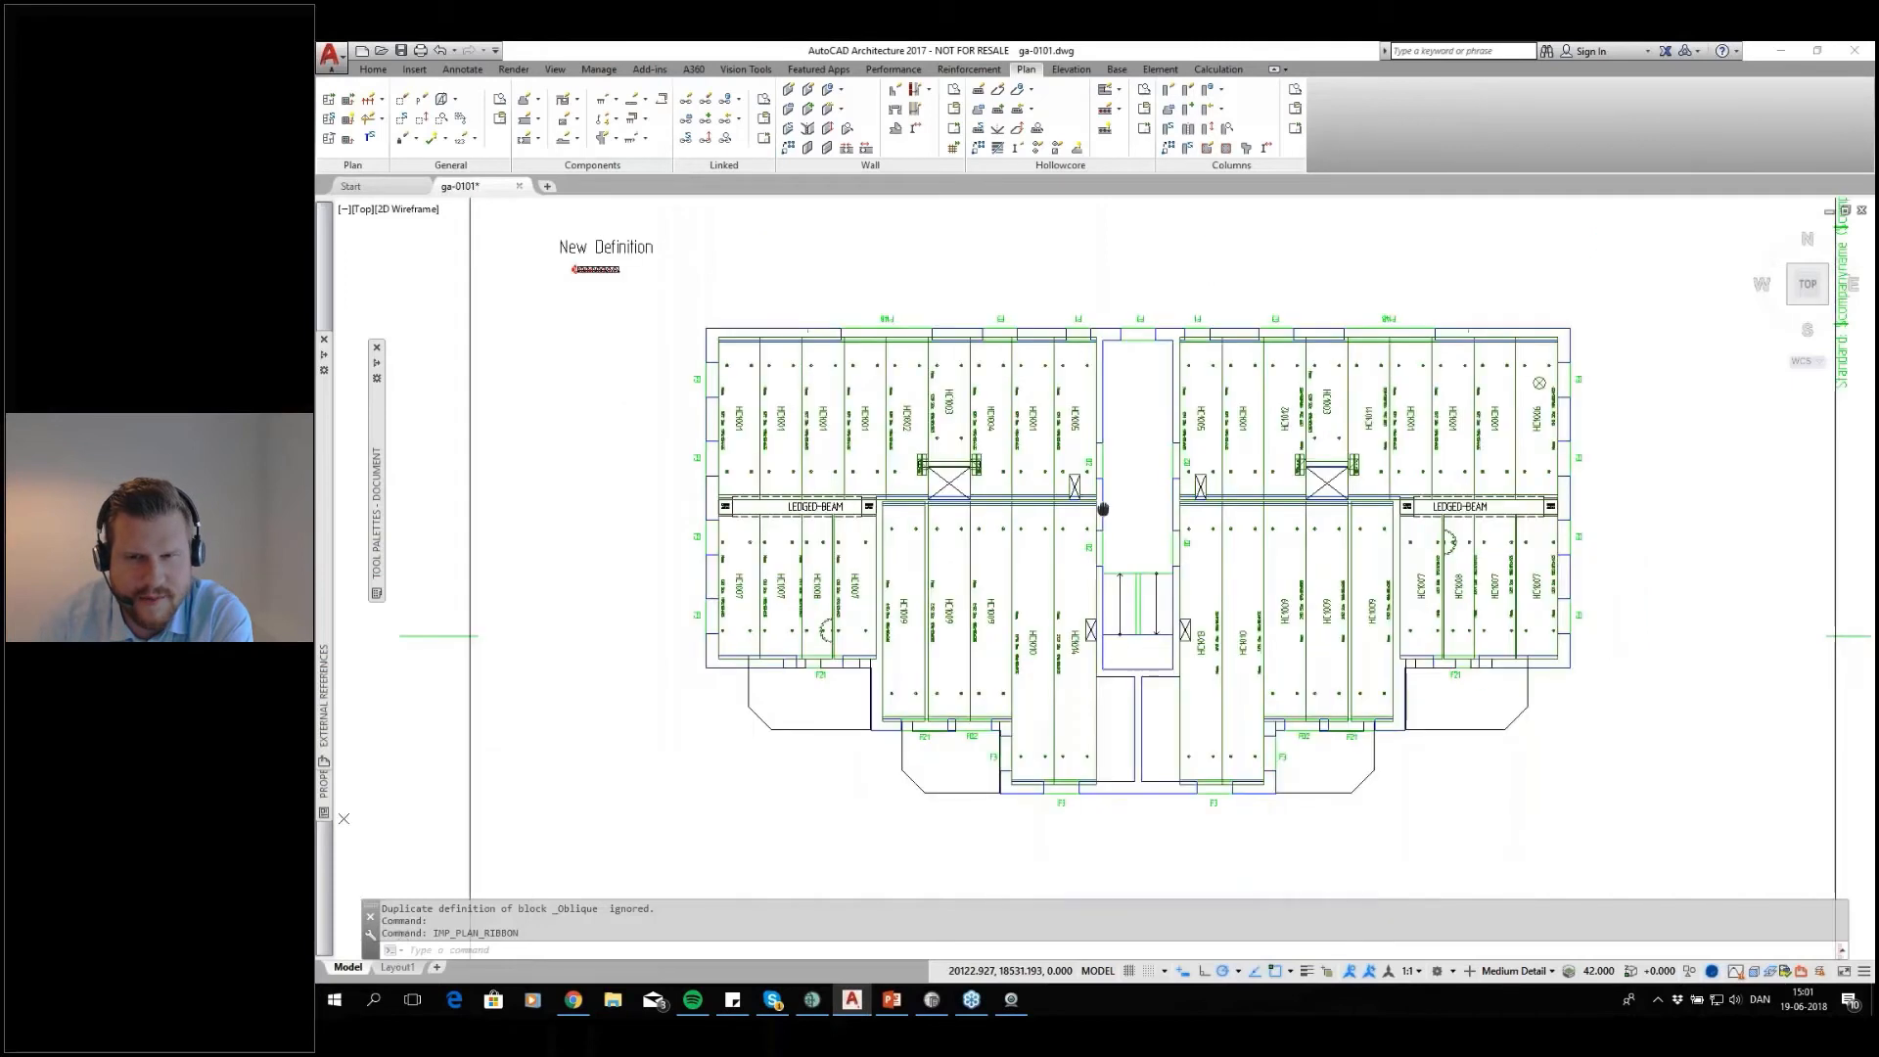
left_click(1622, 320)
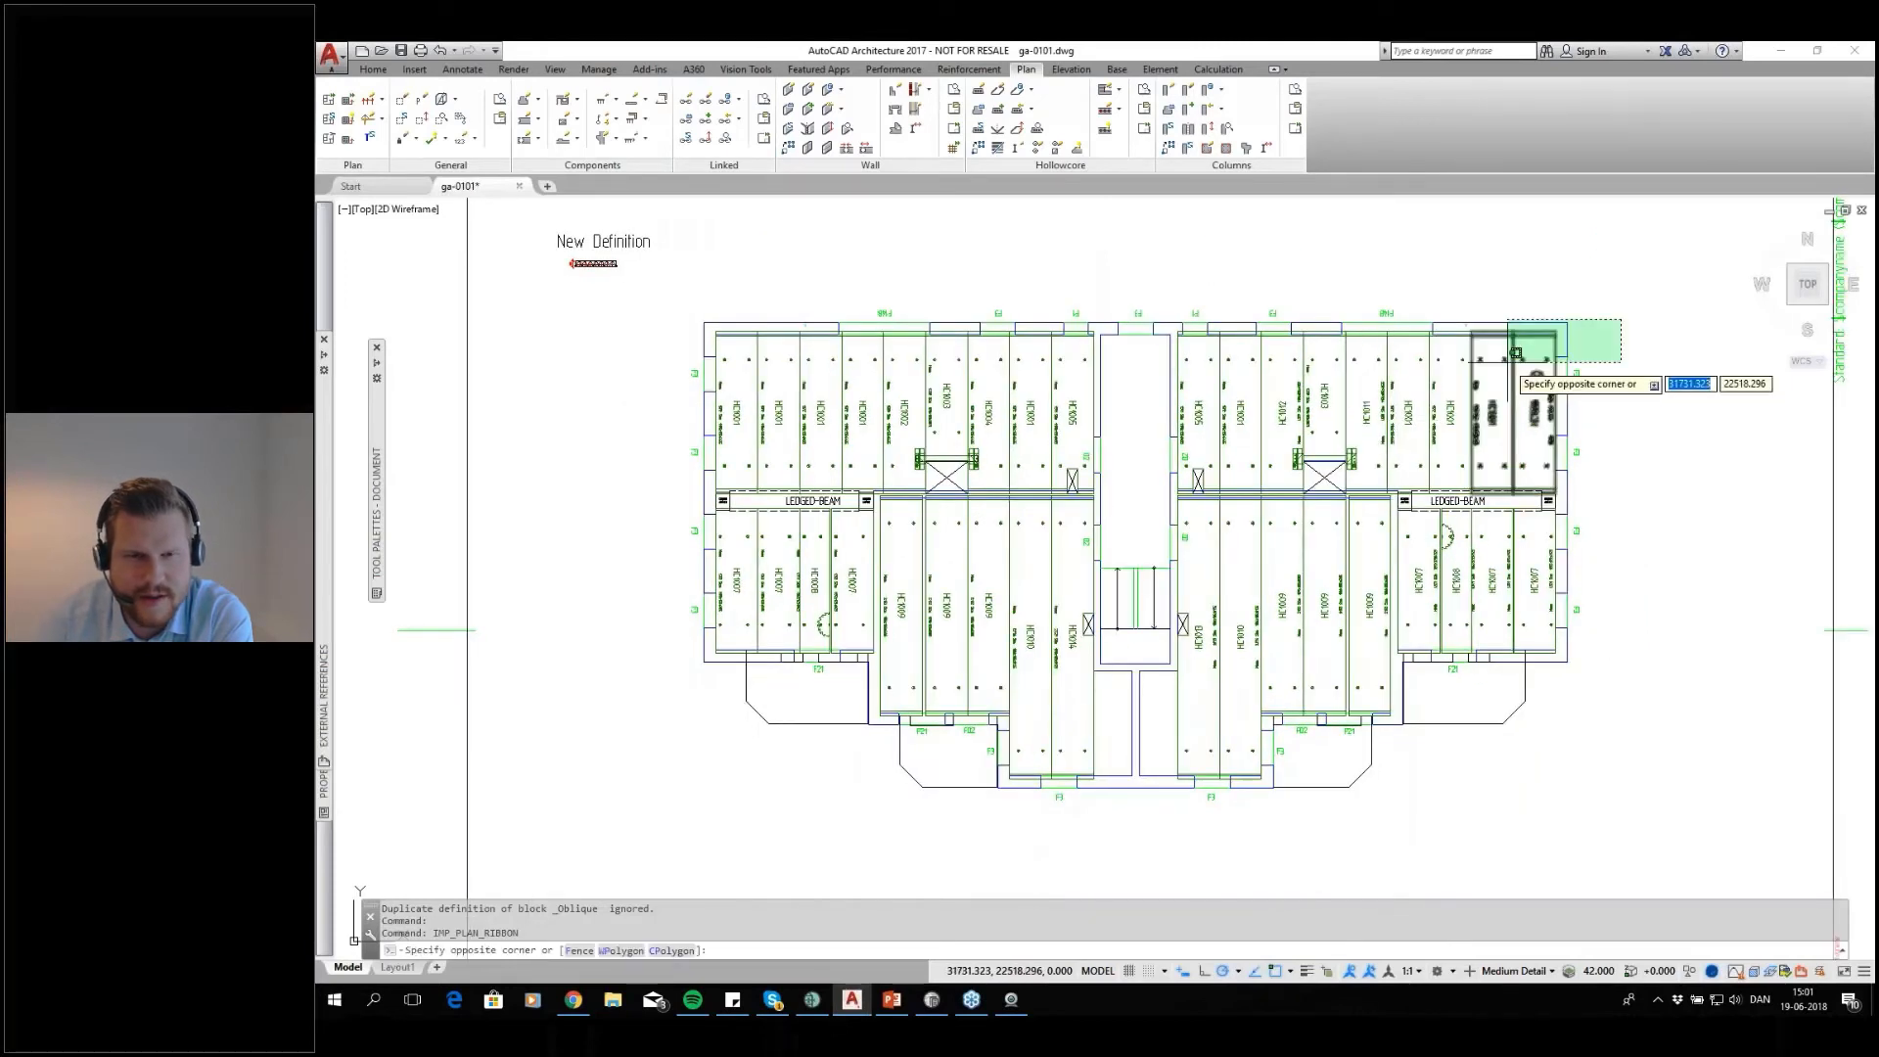
left_click(1587, 346)
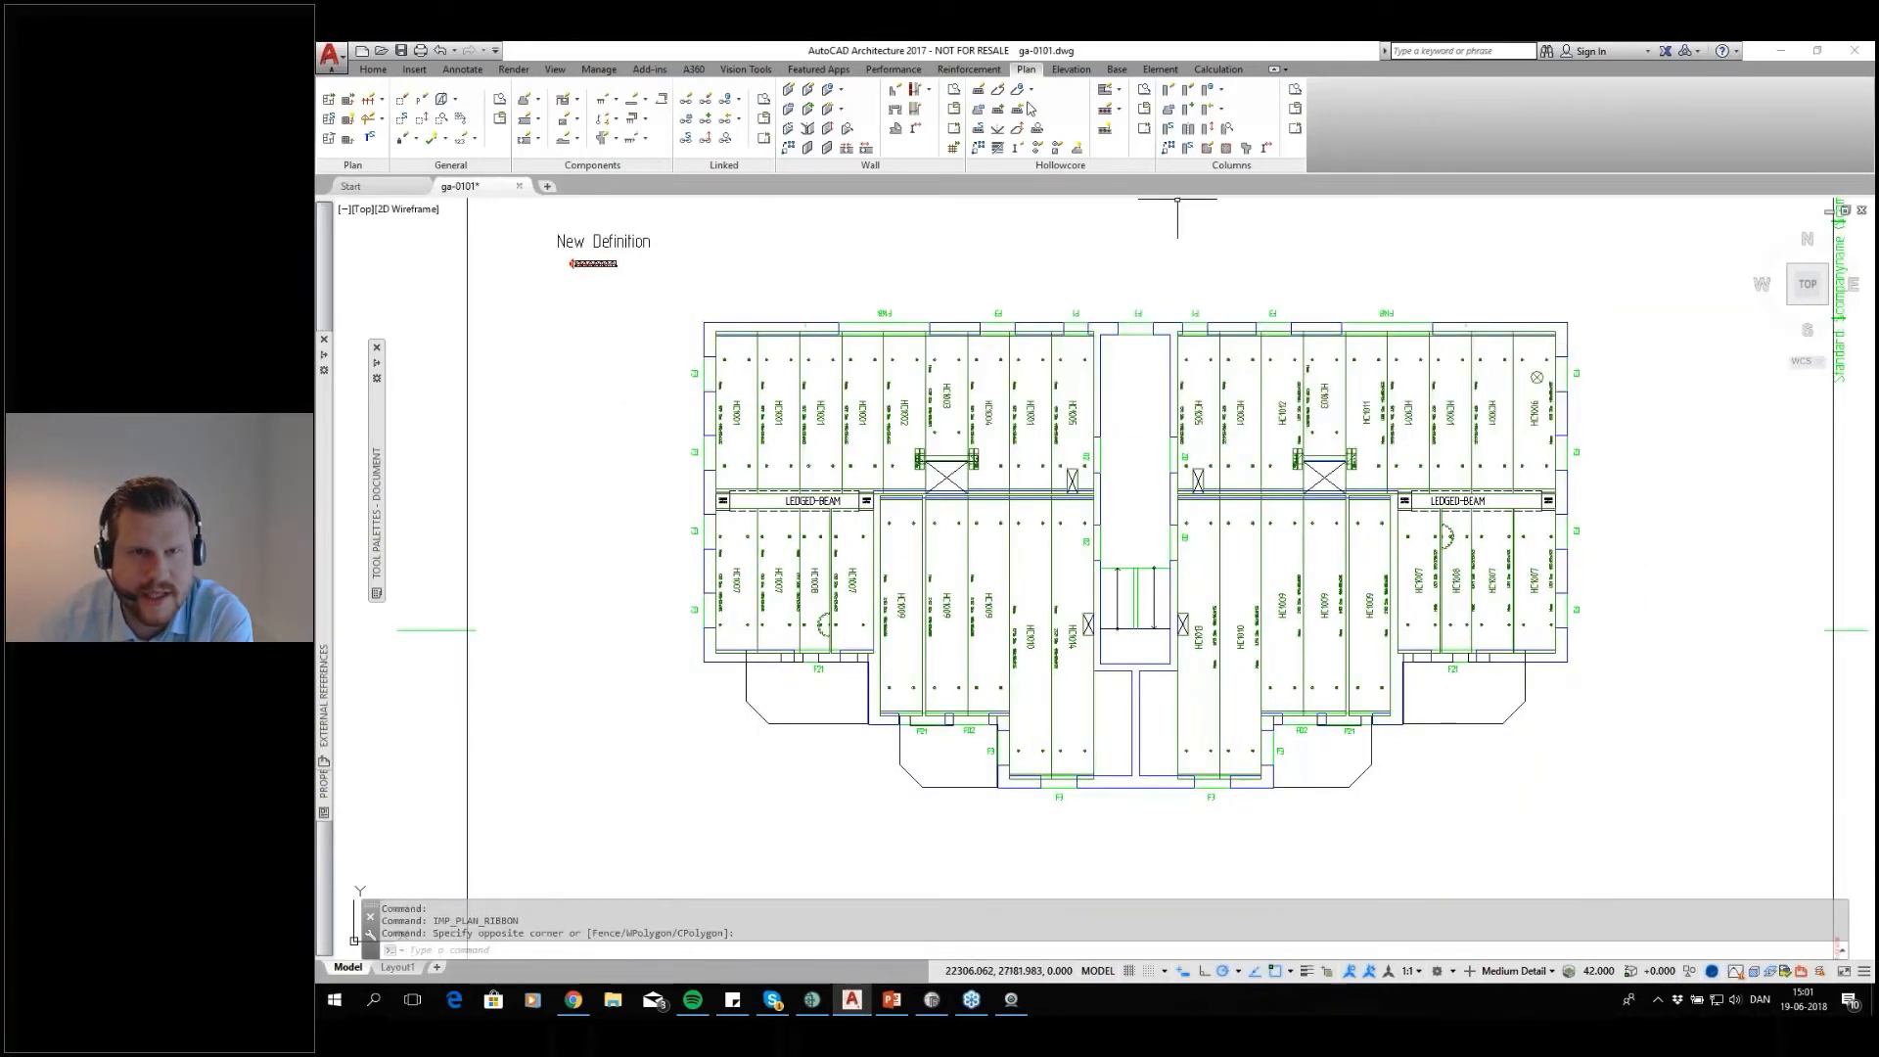
left_click(1117, 68)
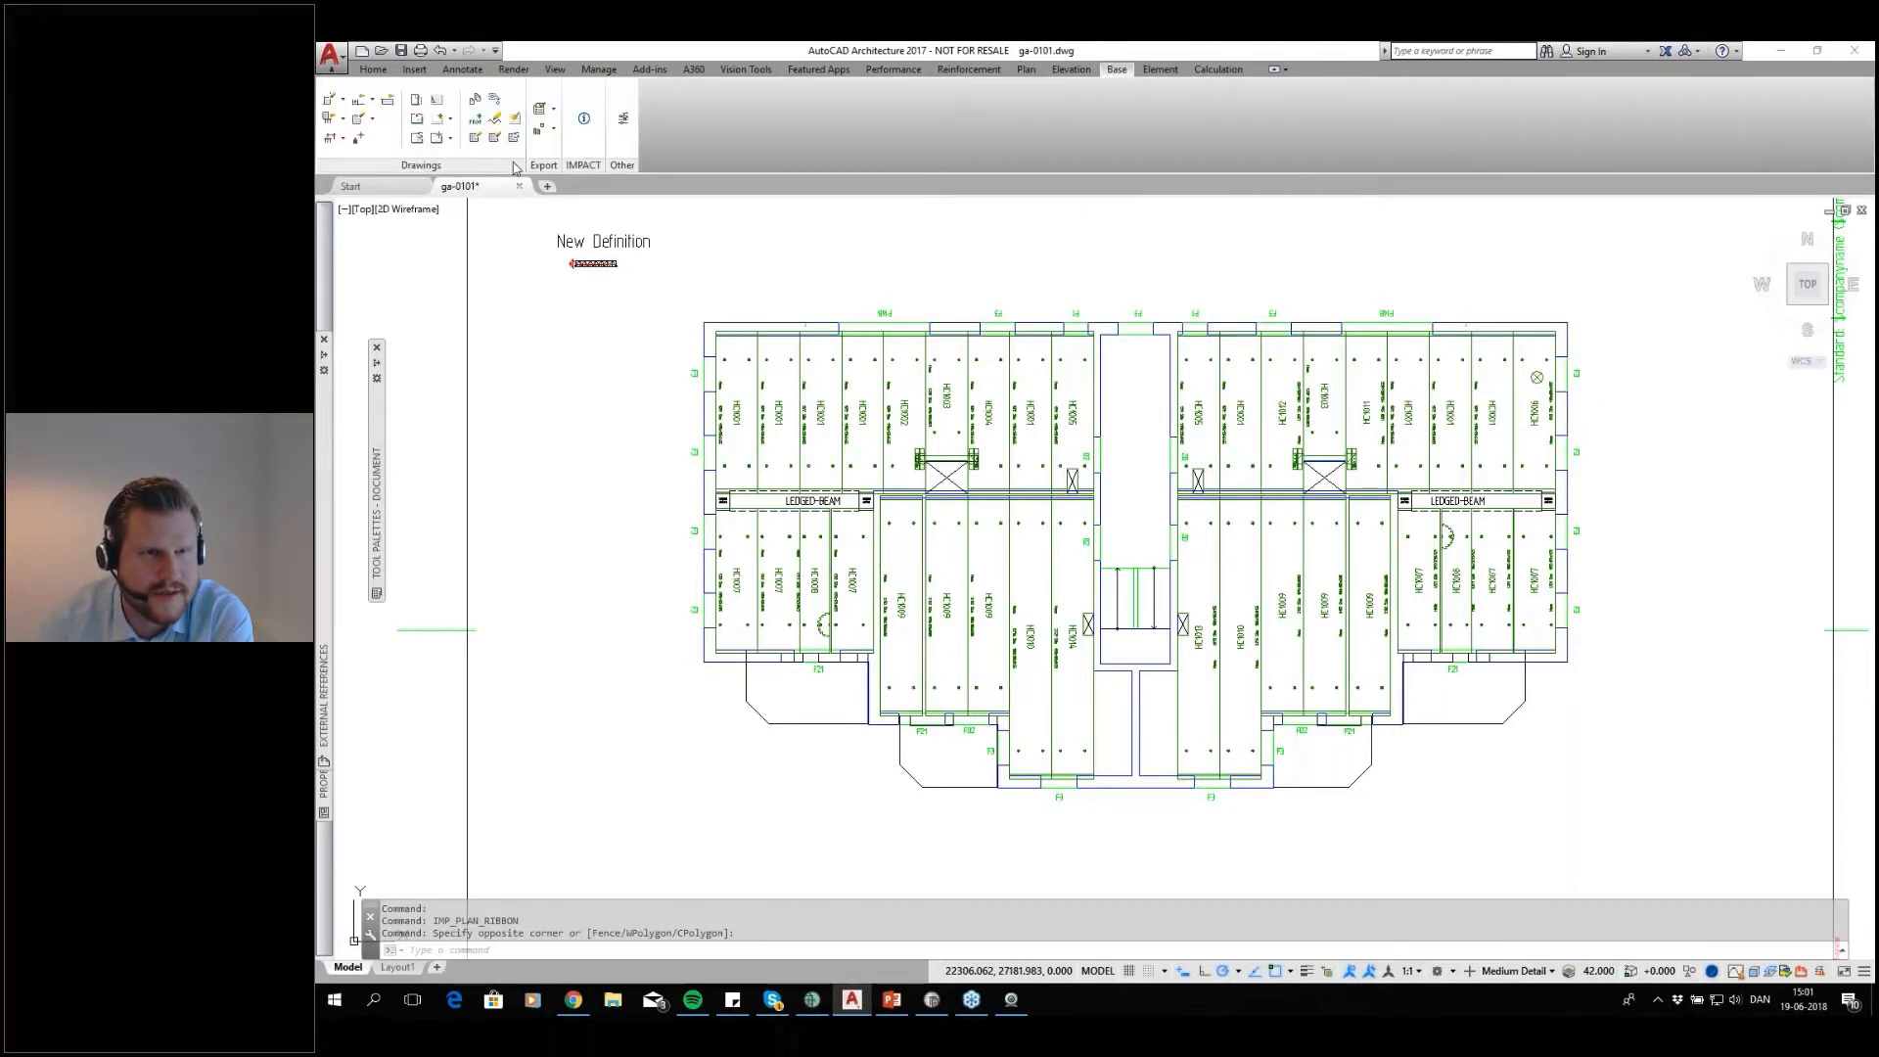
left_click(1042, 71)
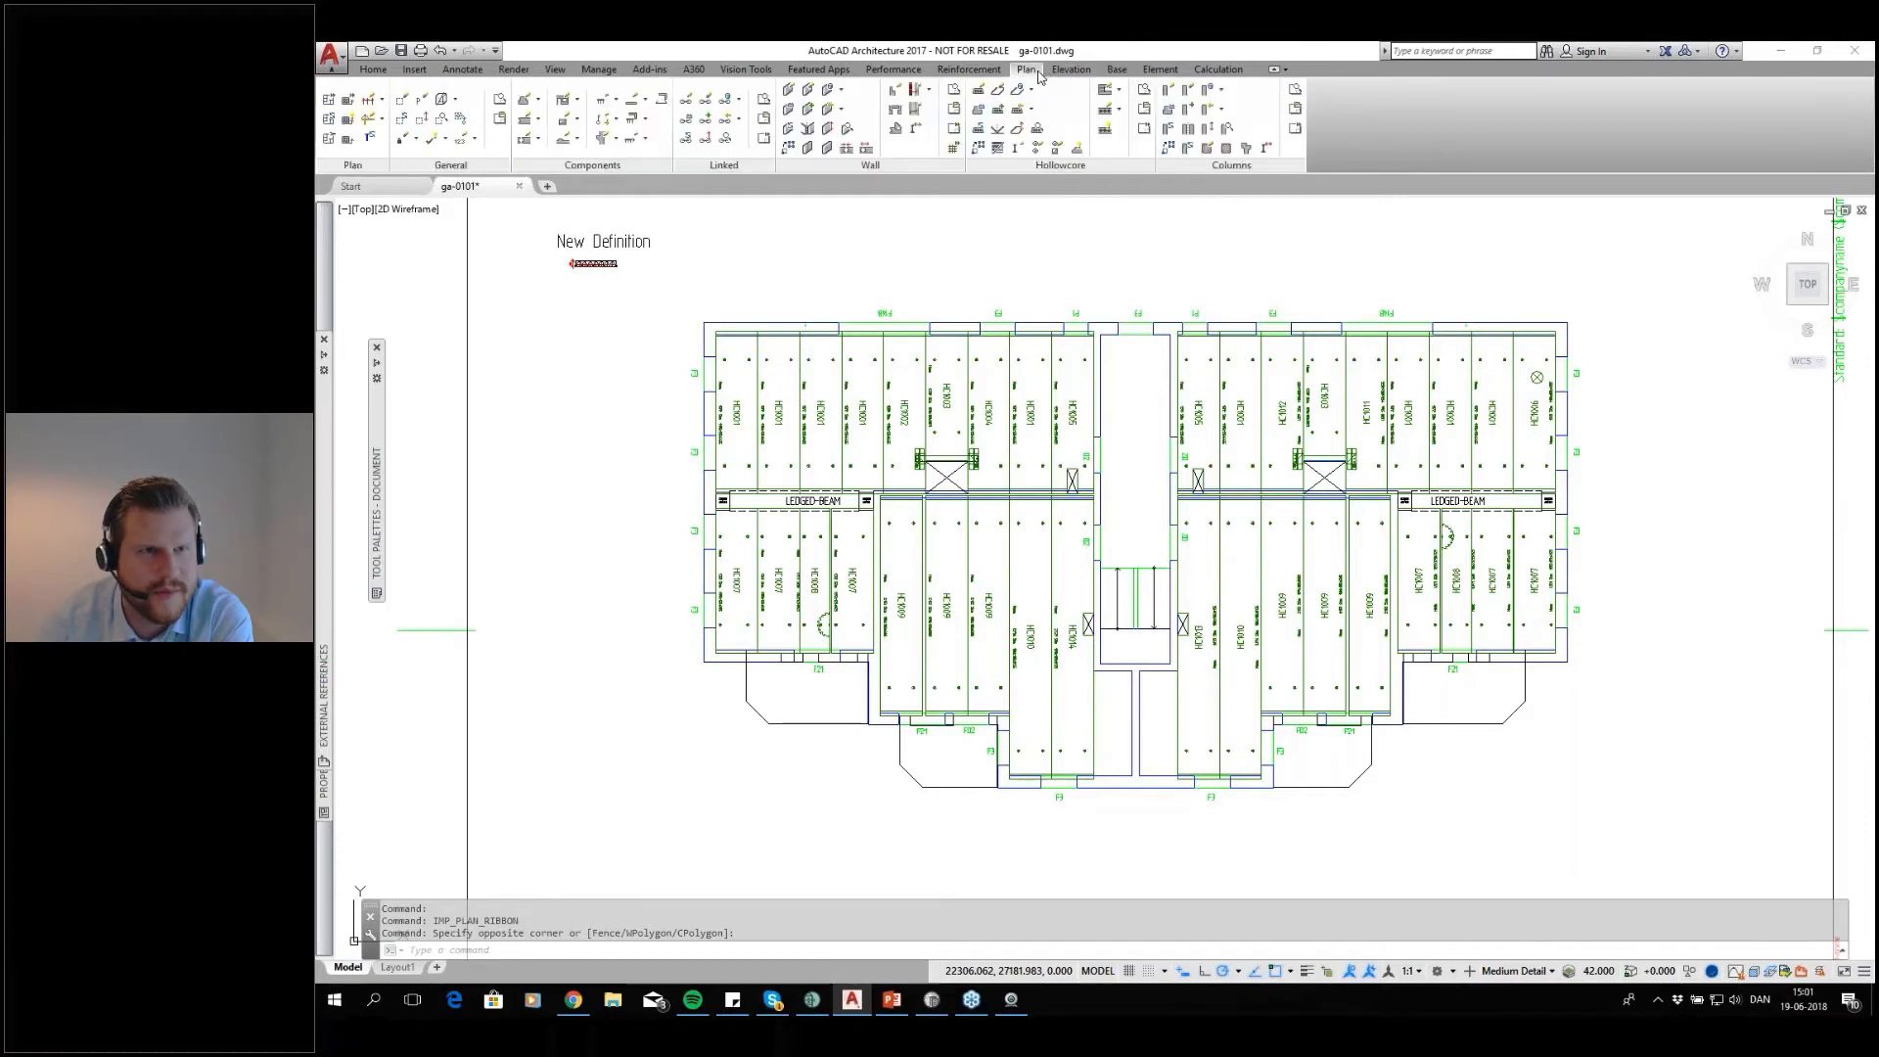
left_click(443, 144)
left_click(494, 193)
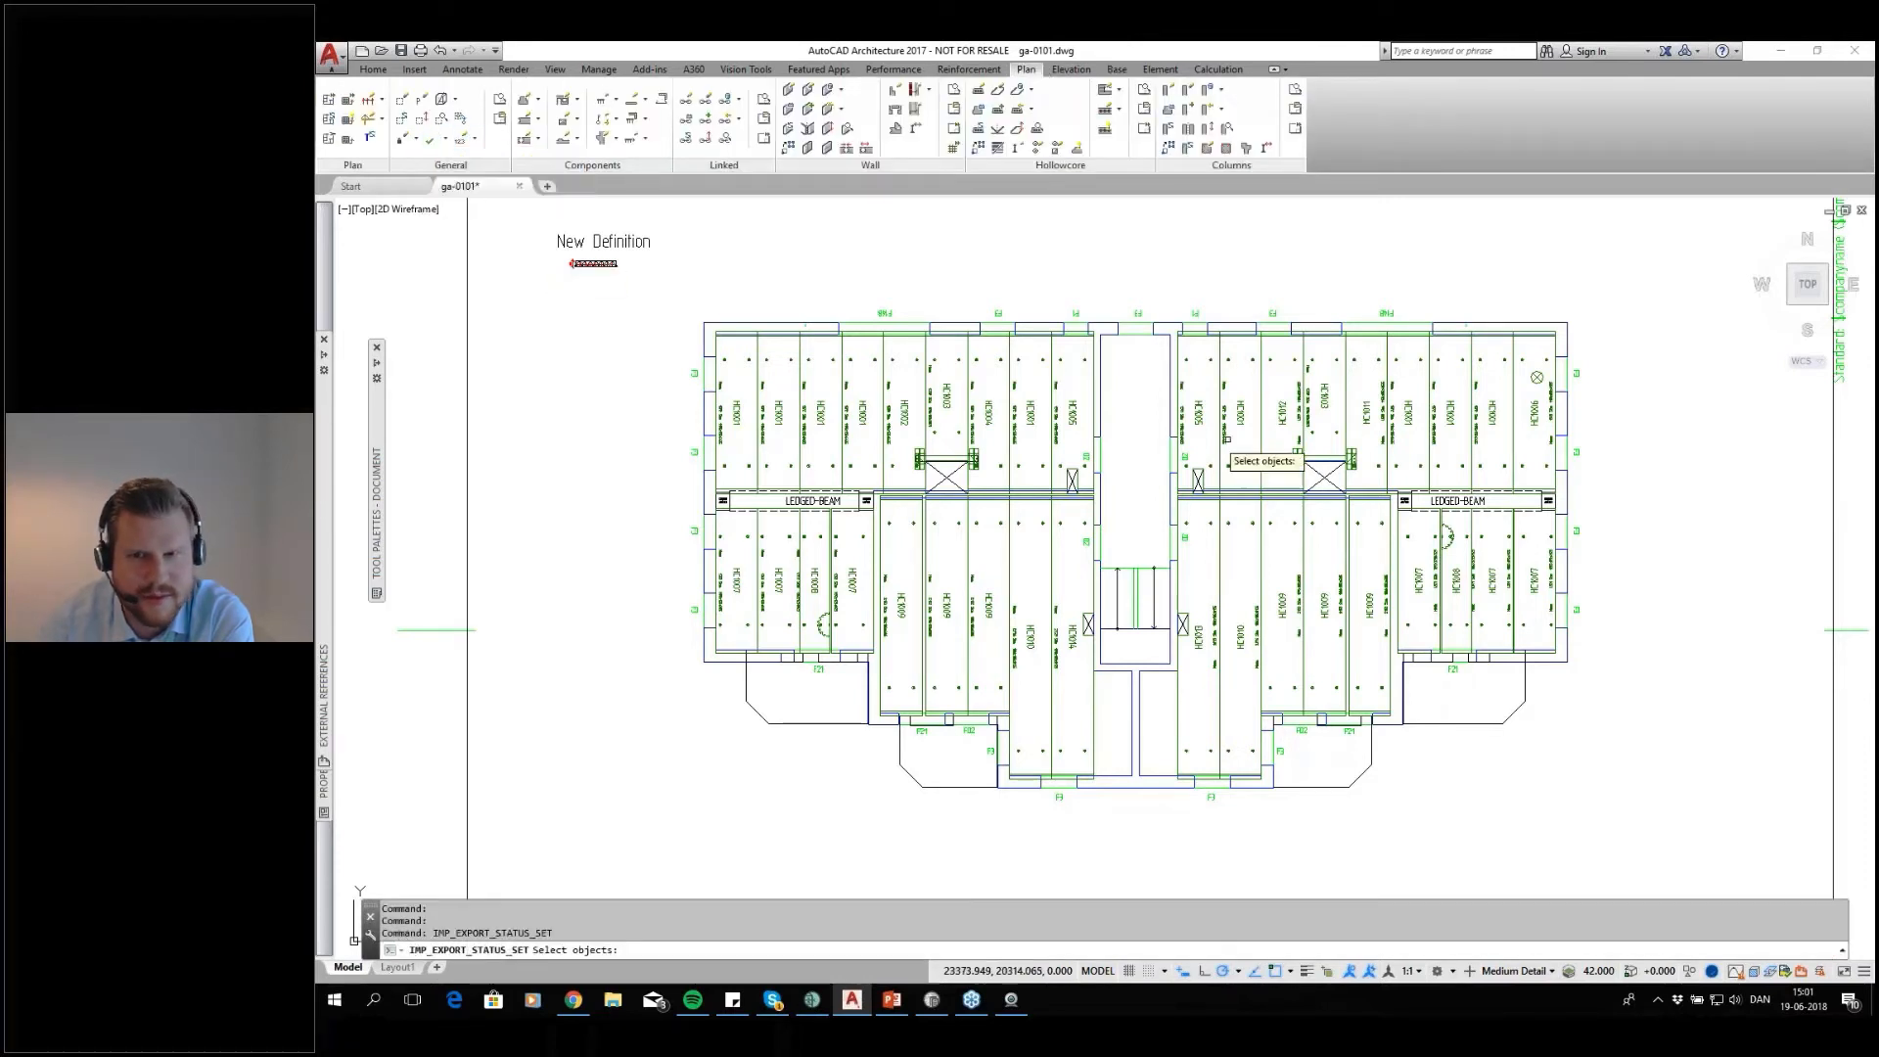
left_click(1657, 306)
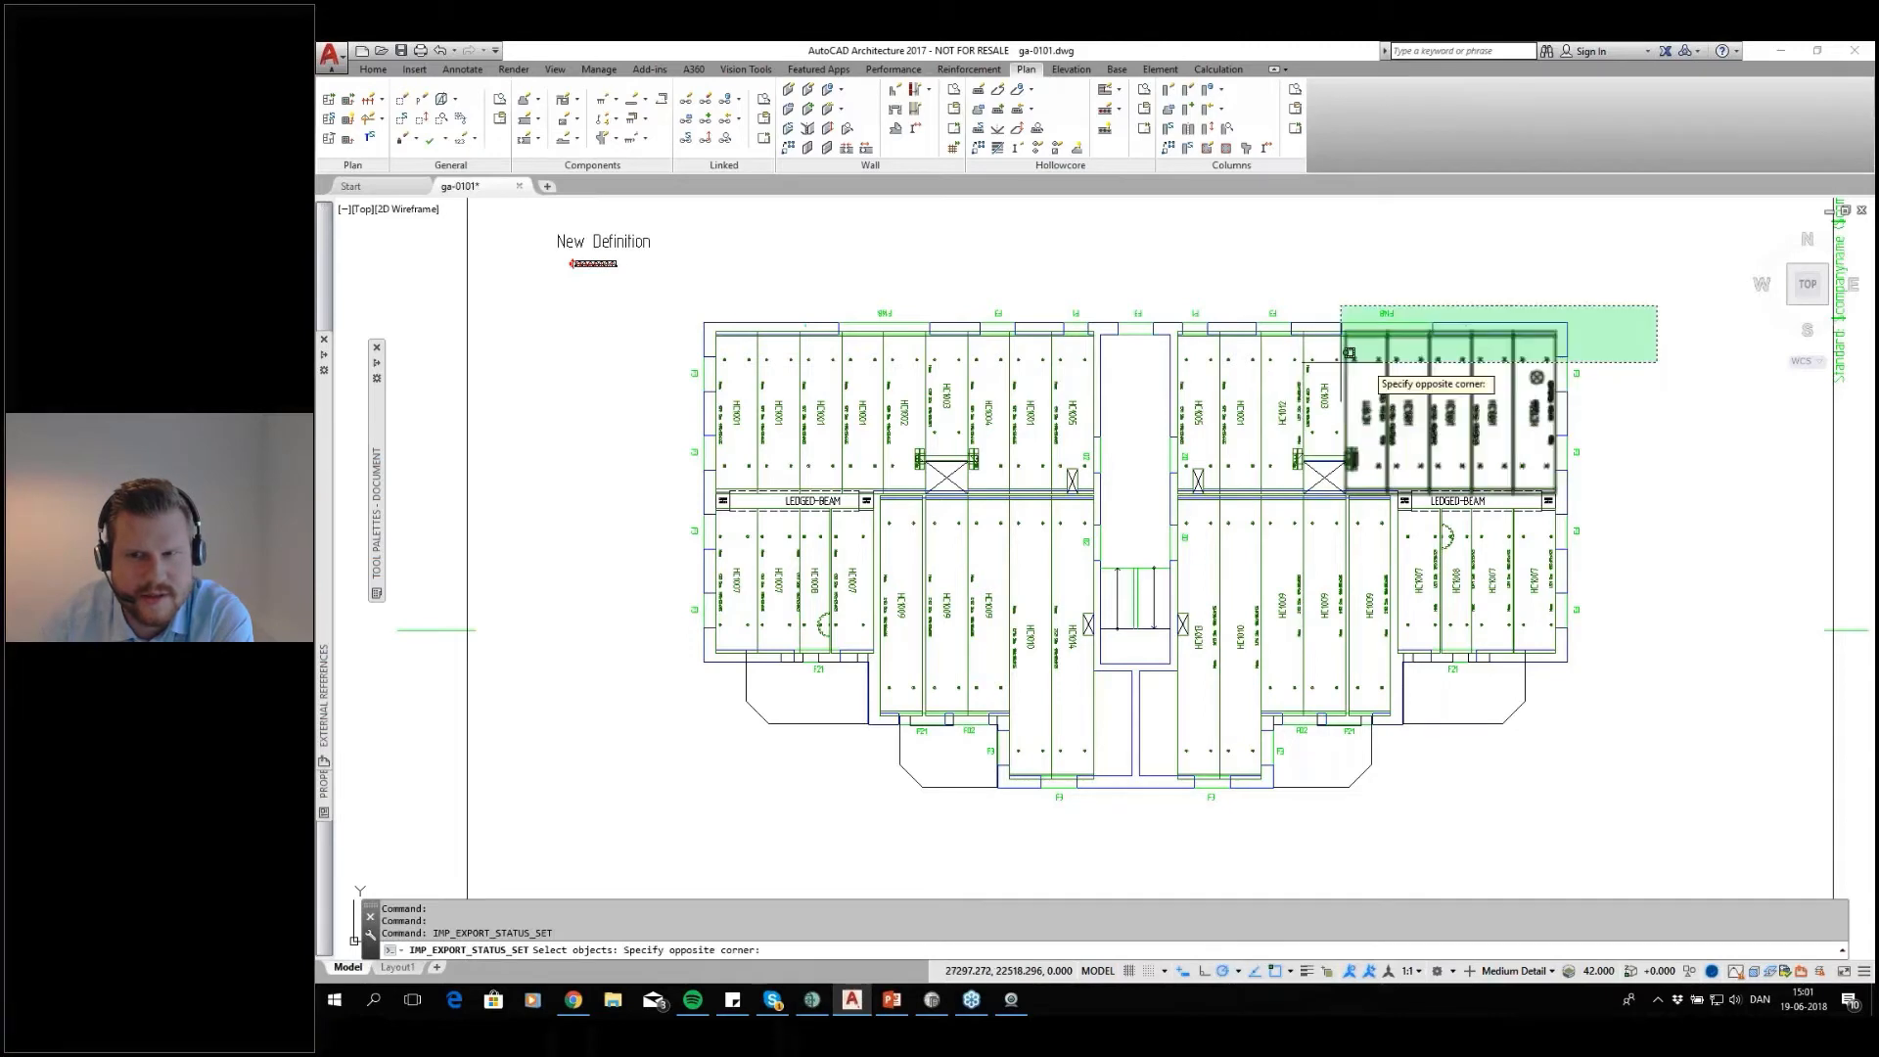
left_click(726, 392)
key("Return")
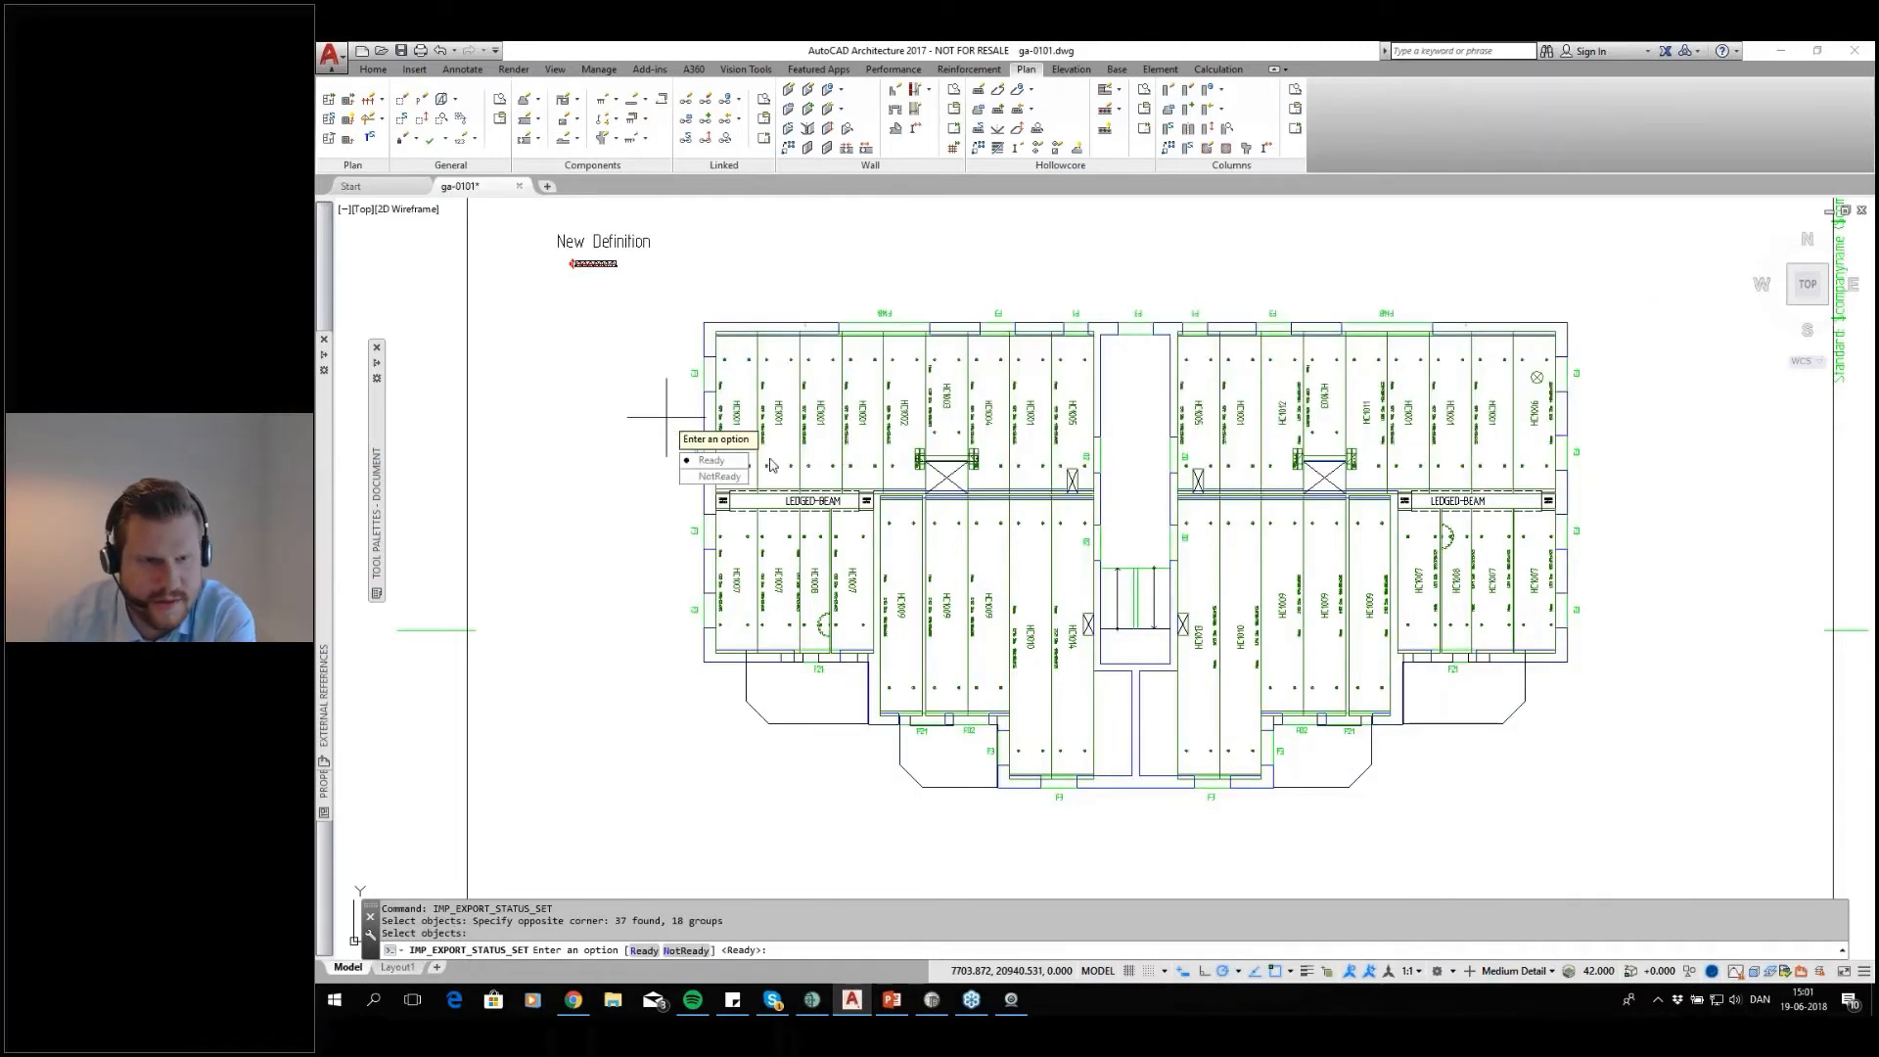
left_click(721, 461)
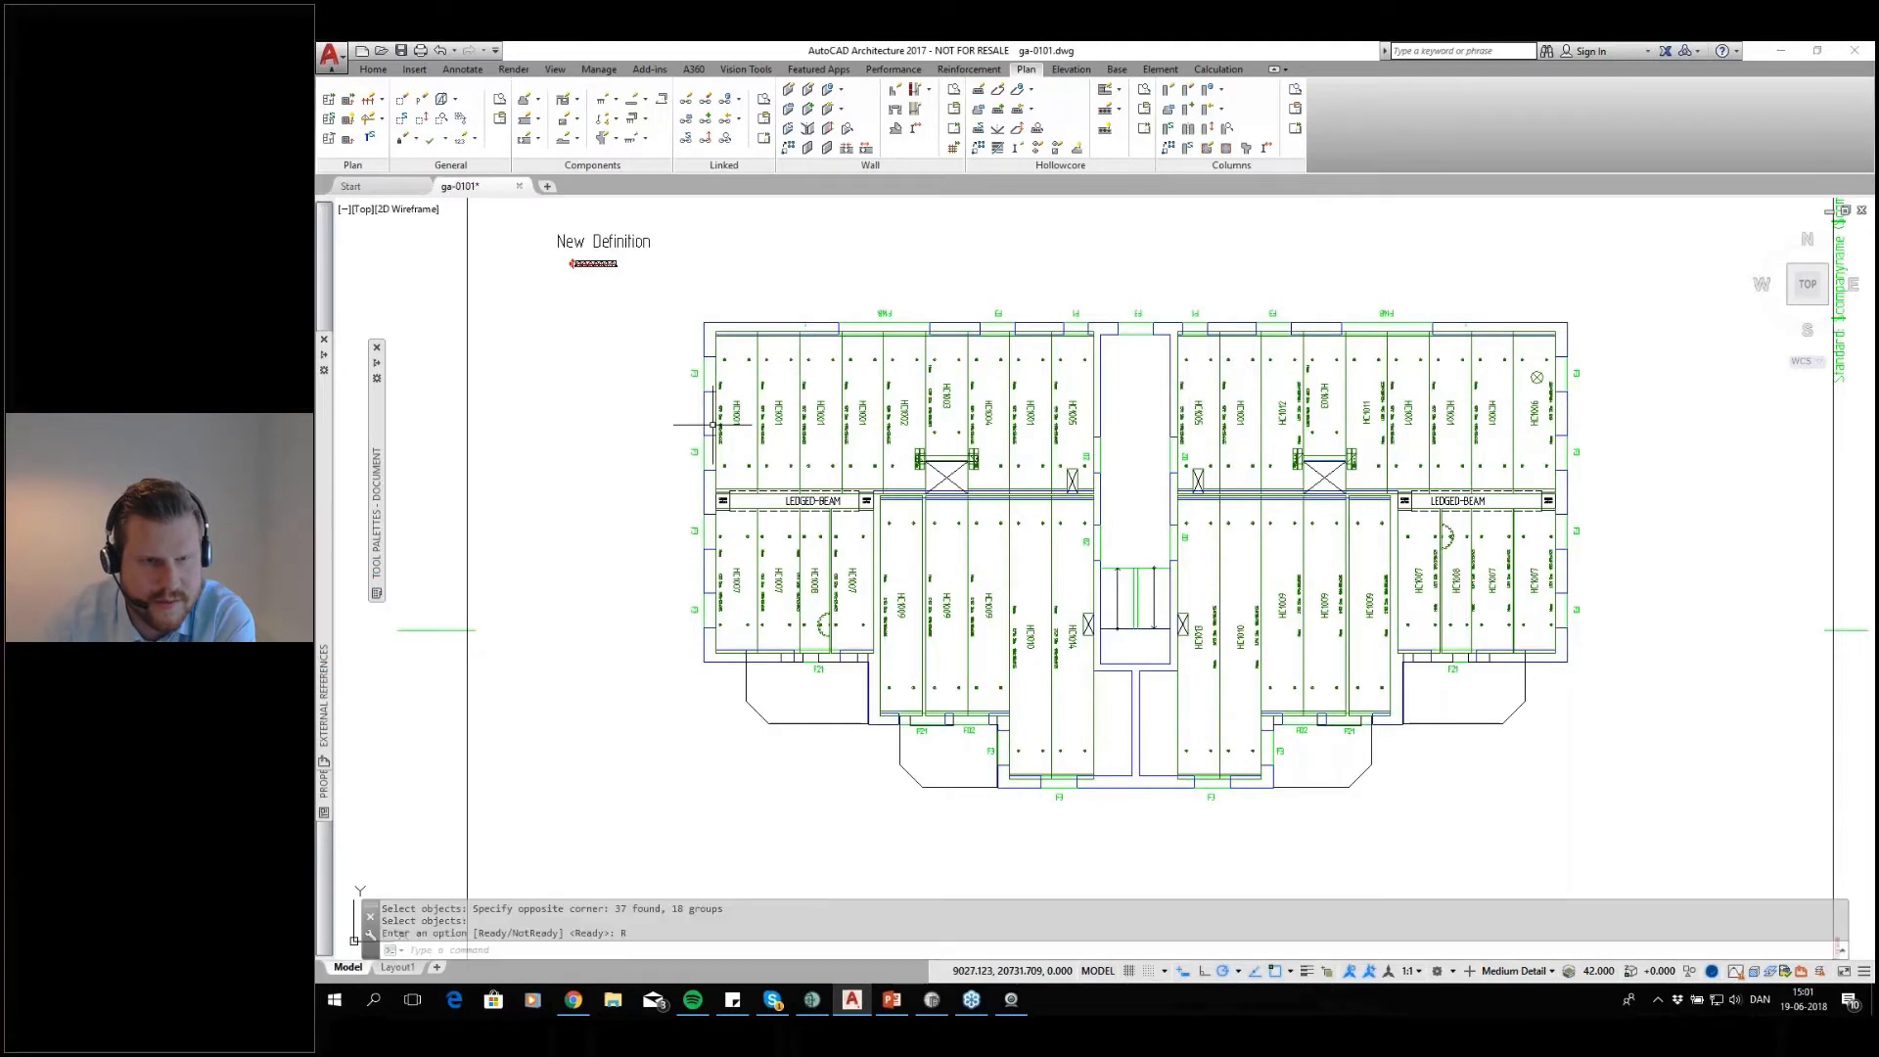
Switch to IMPACT Project Manager, refresh the project to update the slab statuses, and check the status colour legend
left_click(812, 999)
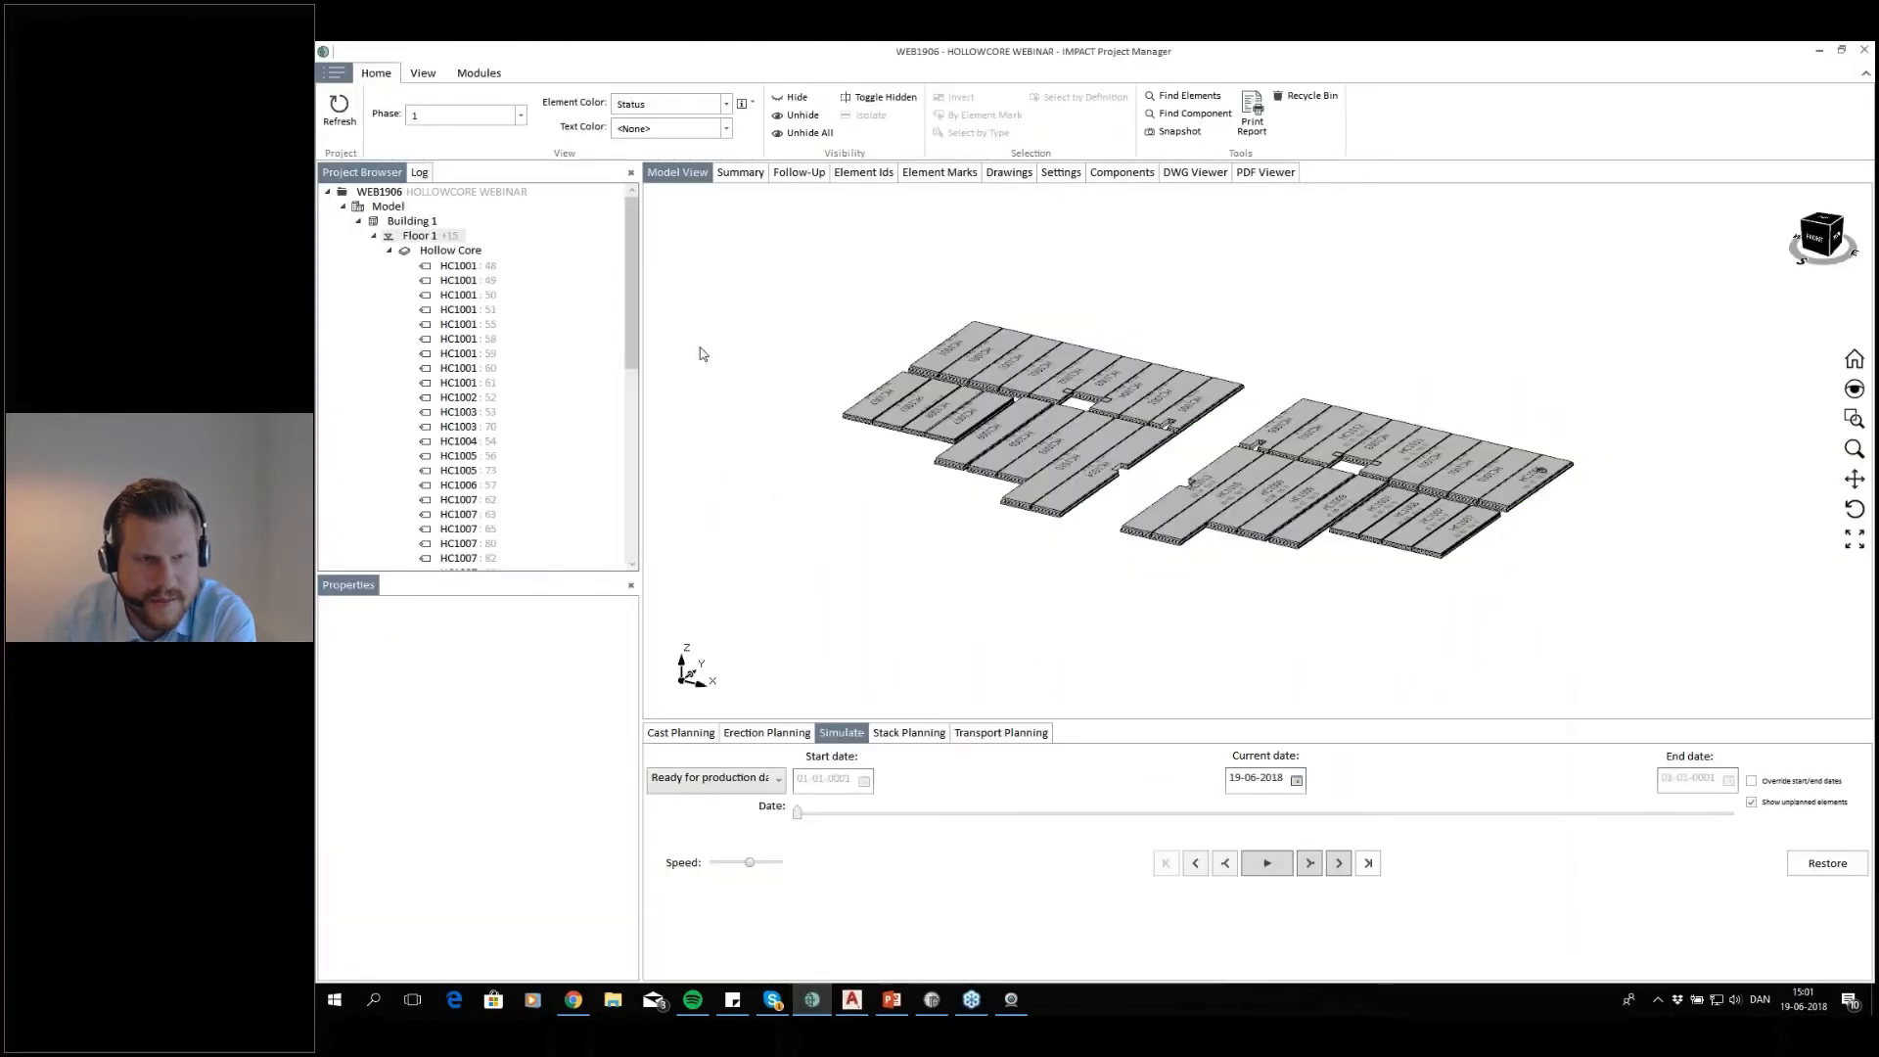
left_click(353, 122)
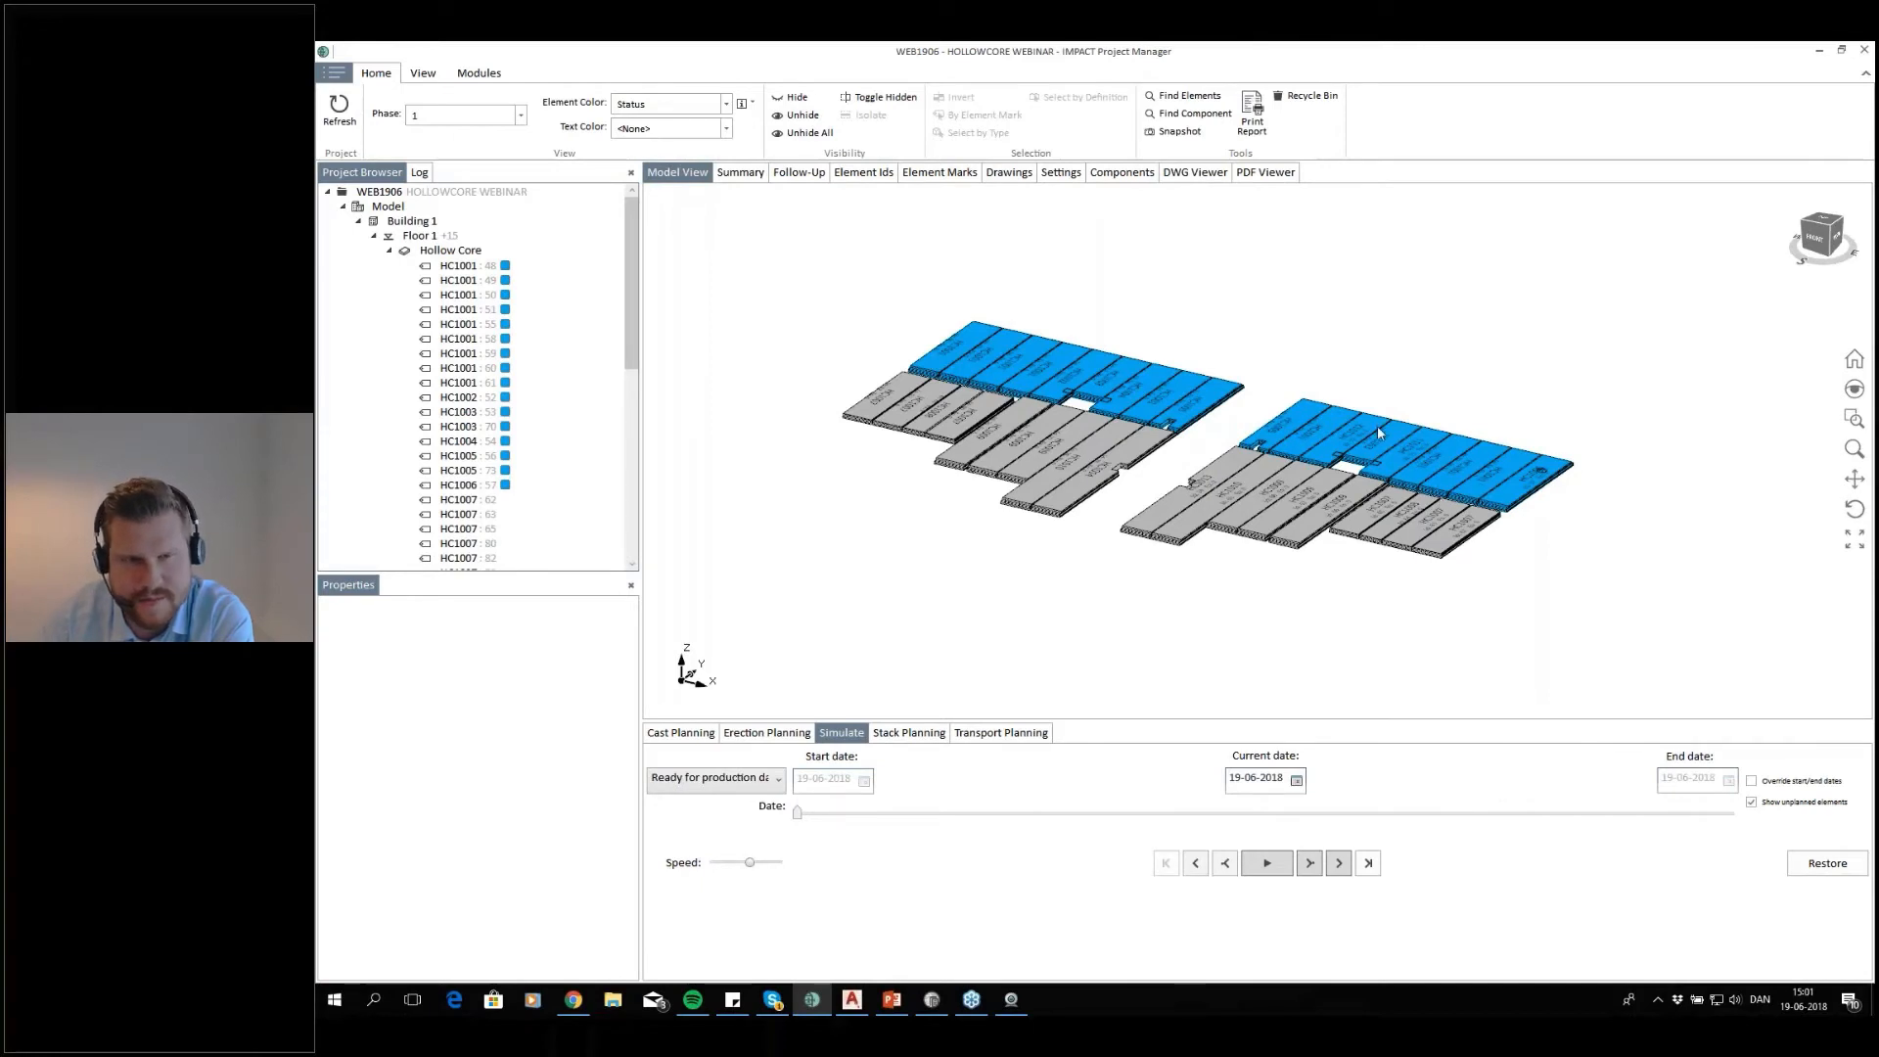
left_click(754, 105)
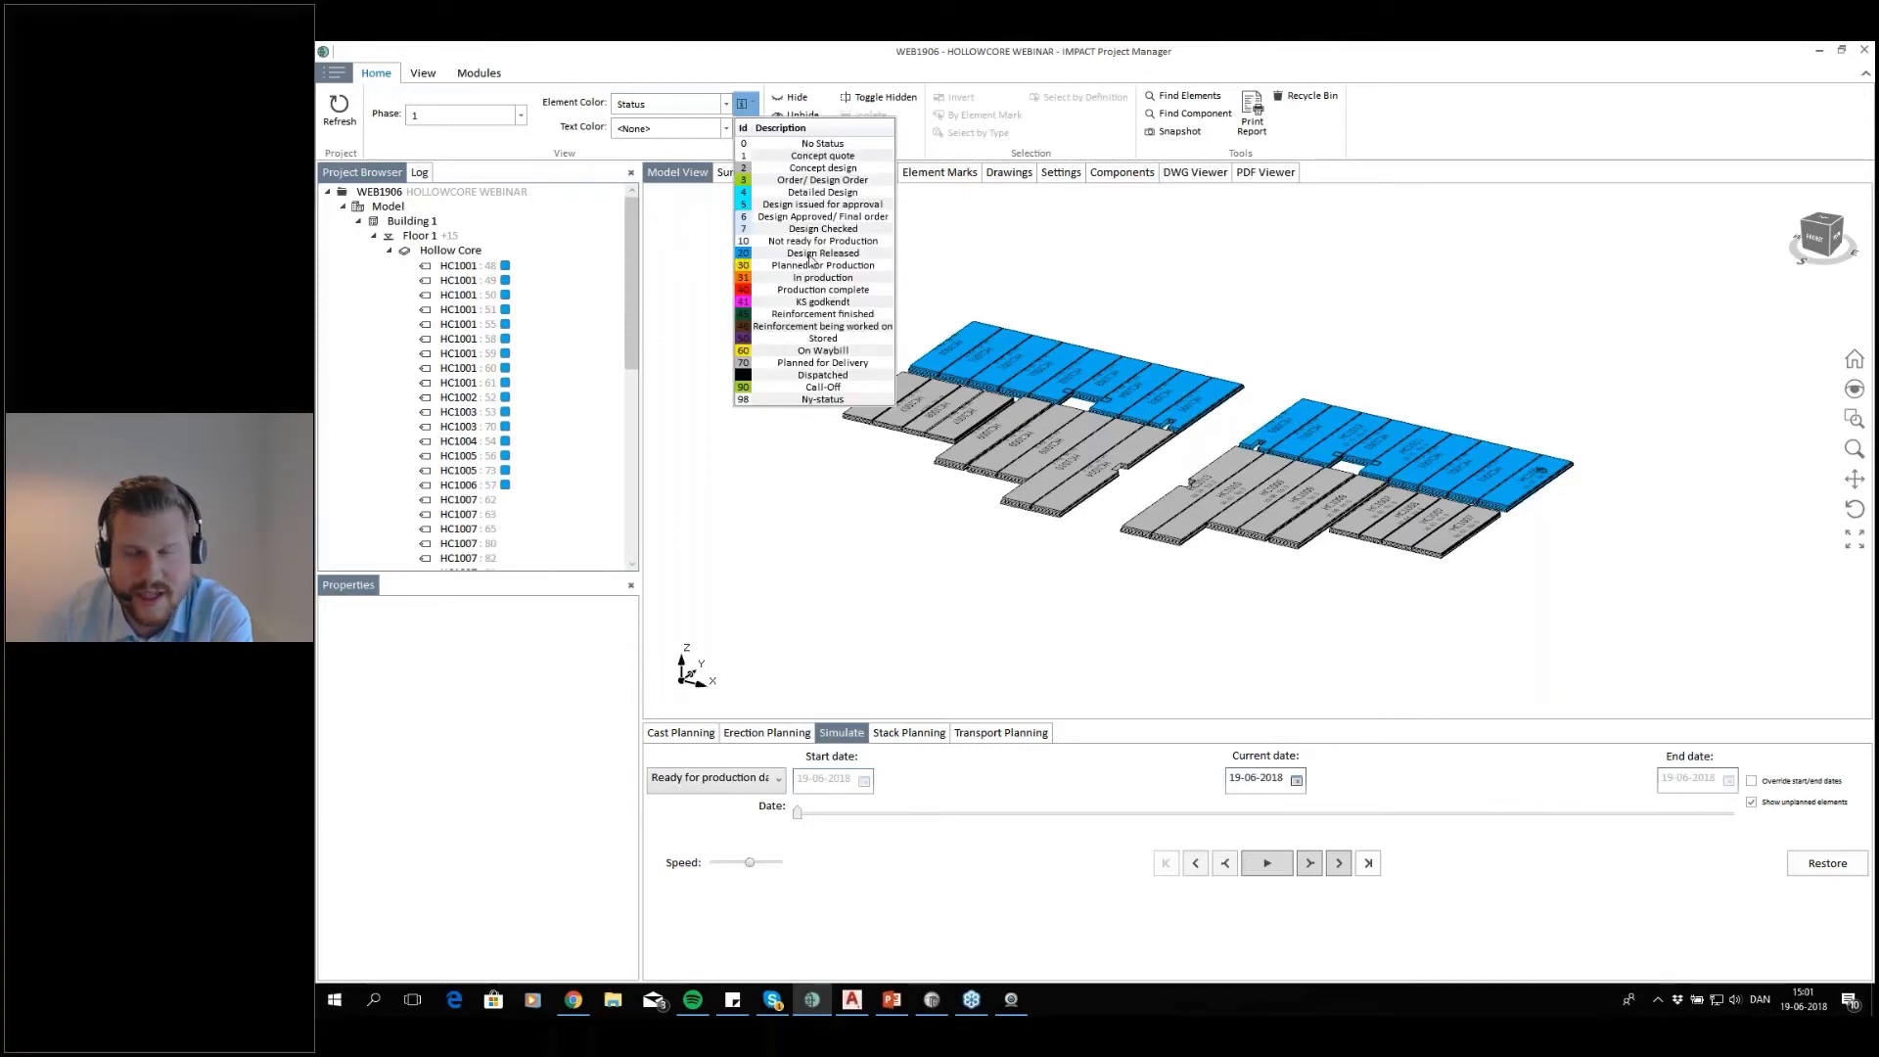
left_click(822, 472)
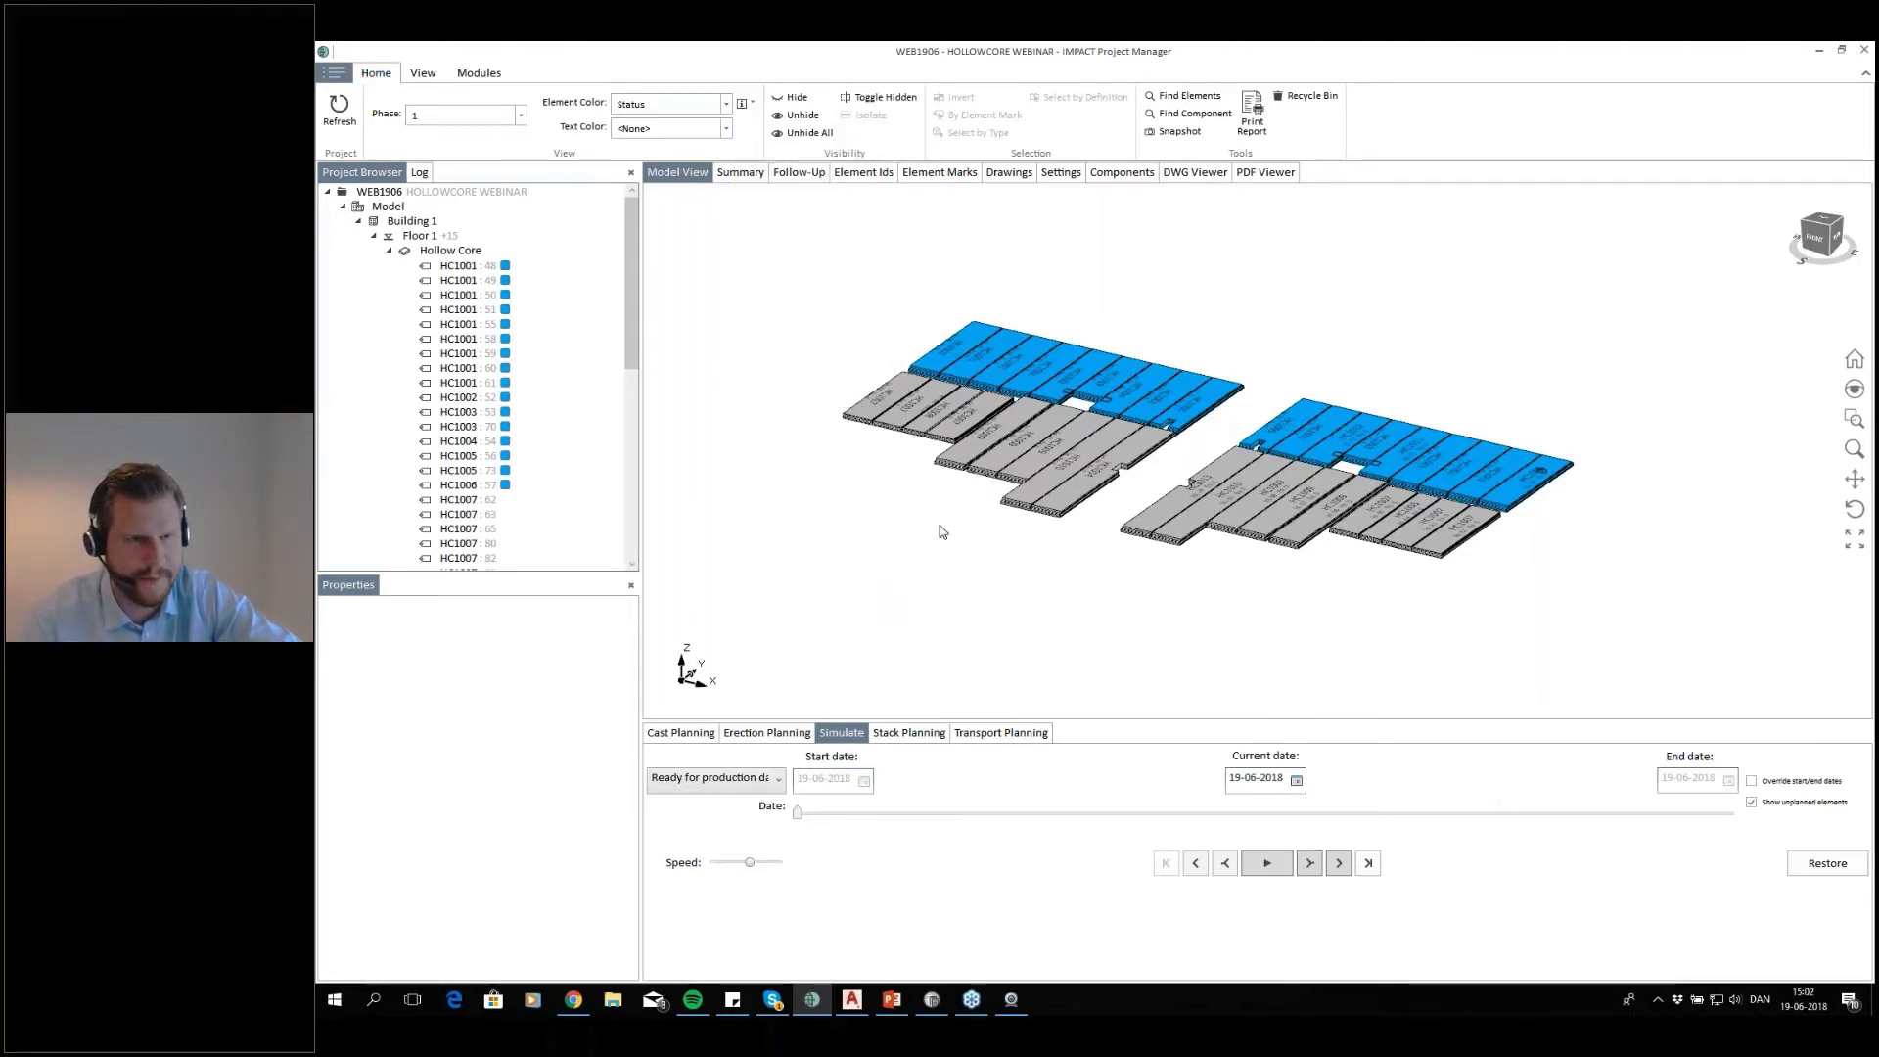
Collapse floor 1's hollow core list and show the floor's slabs in plan view from above
left_click(390, 252)
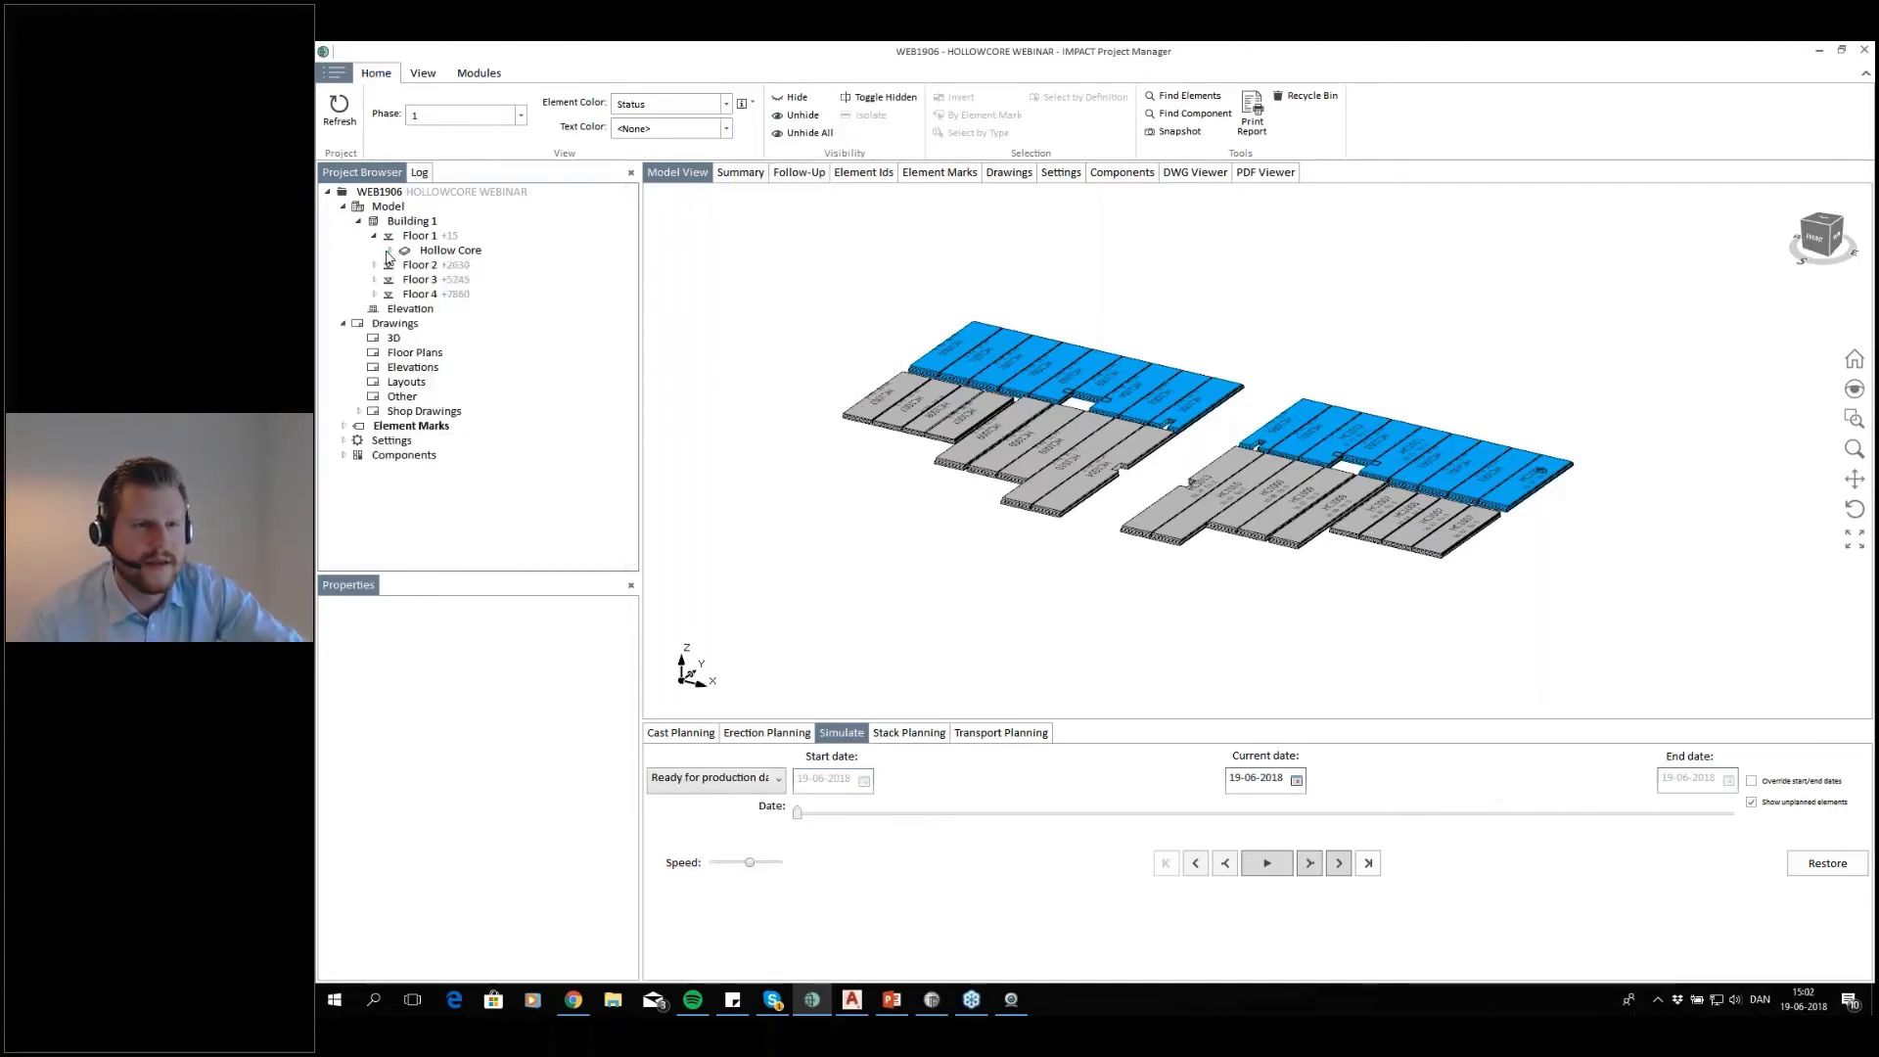
right_click(432, 239)
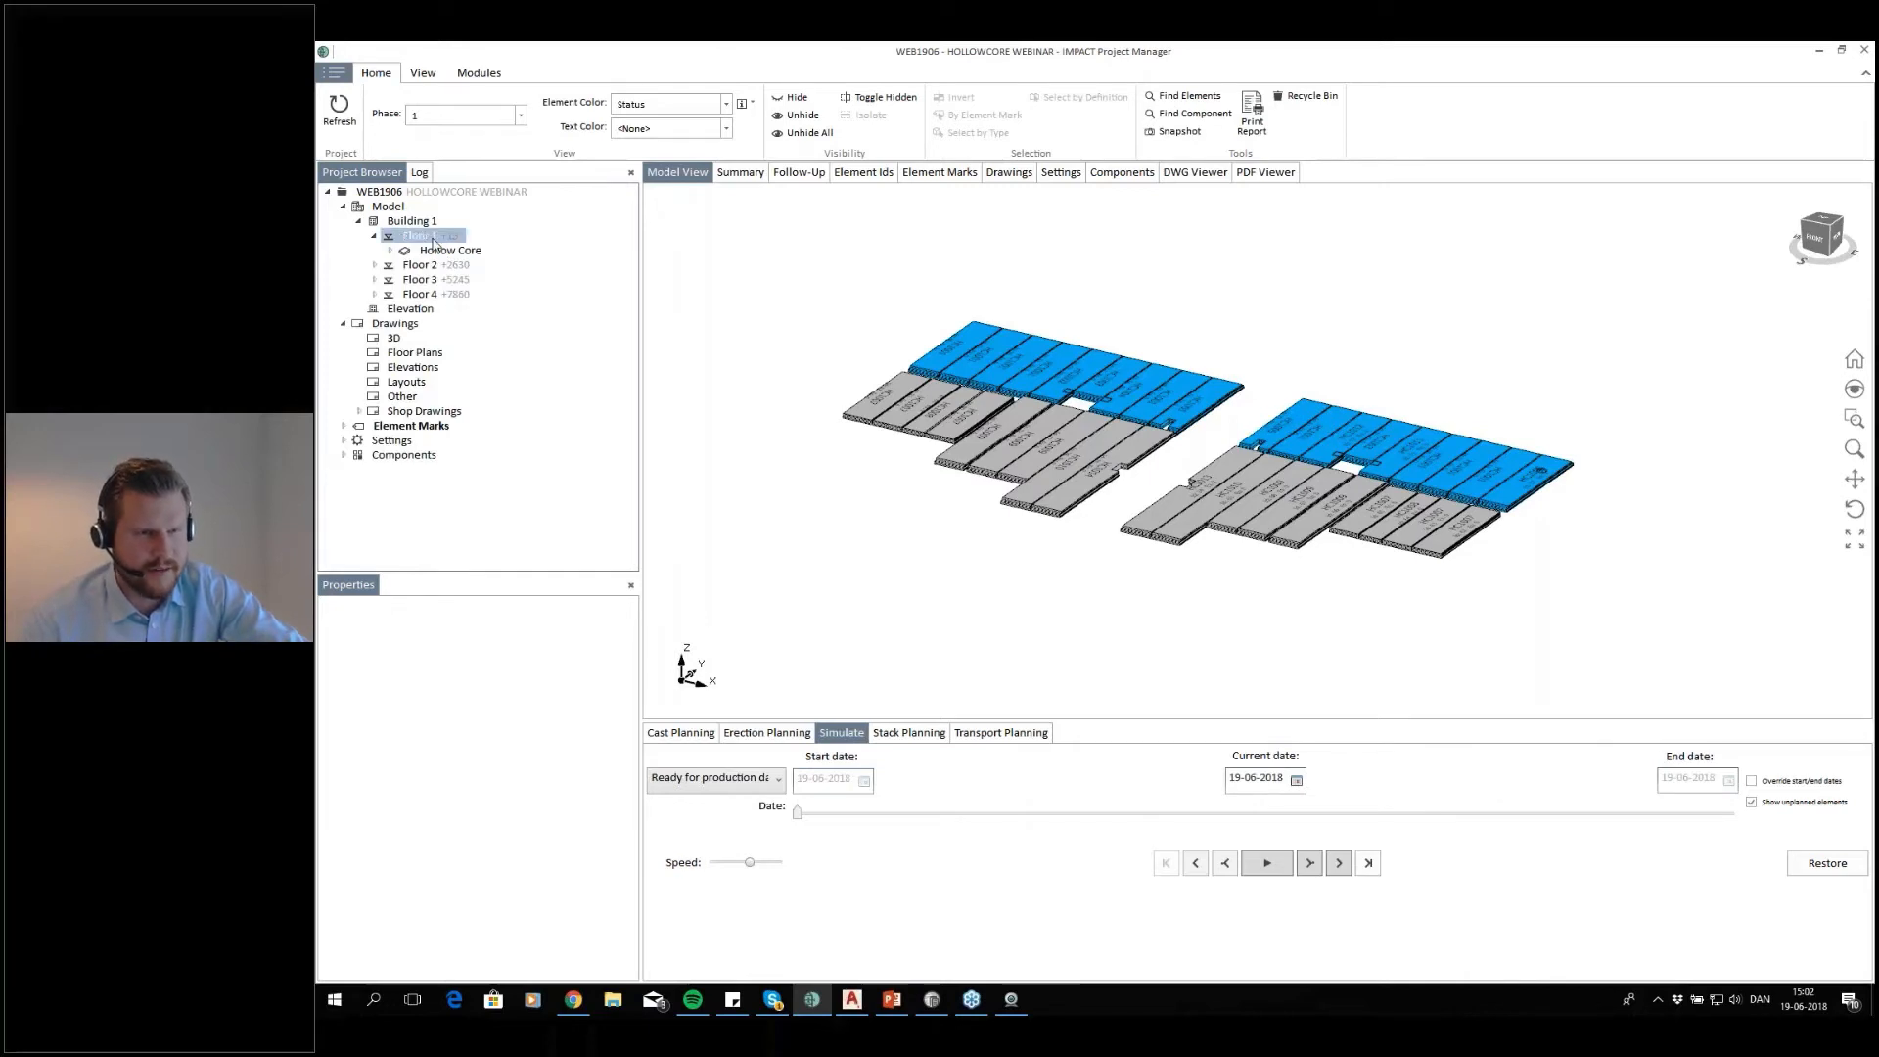
left_click(495, 304)
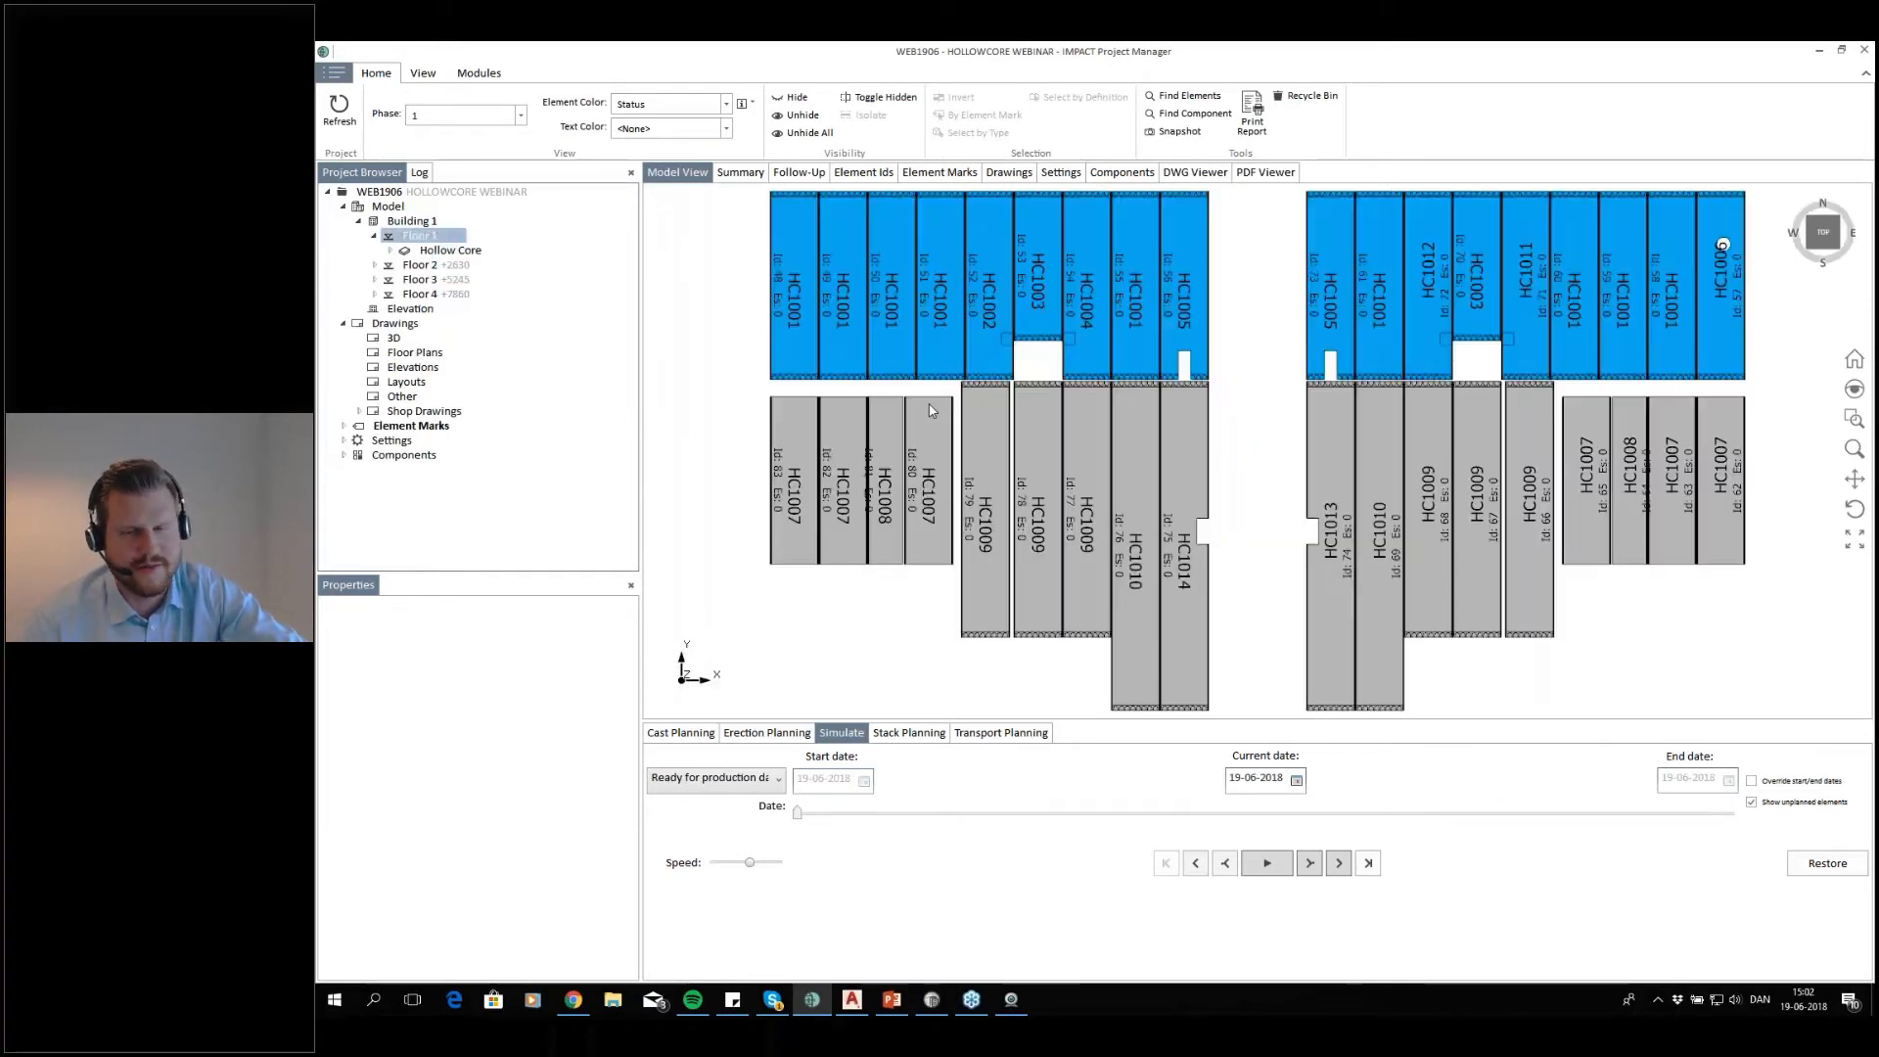
middle_click_drag(1161, 473, 1123, 480)
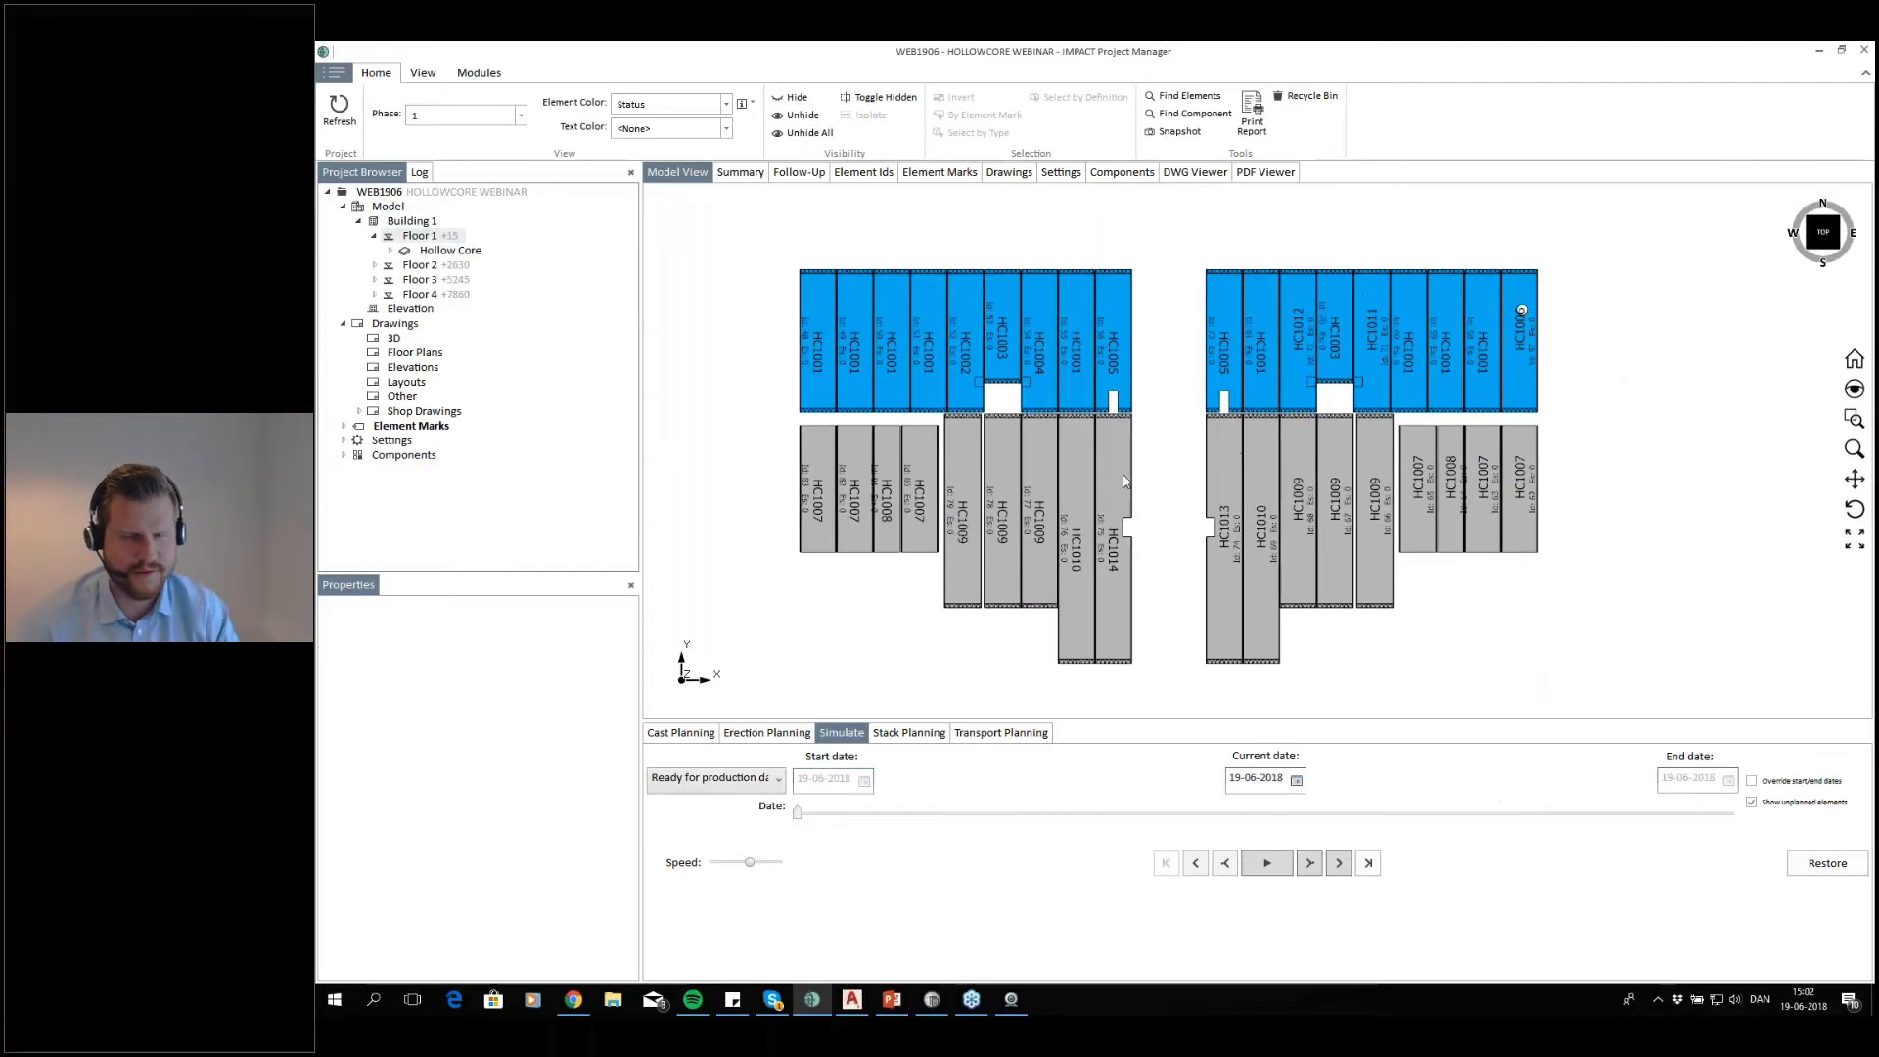
Assign floor 1's erection sequence from 1 in selection order, fencing the upper row left to right and the lower row right to left
left_click(766, 733)
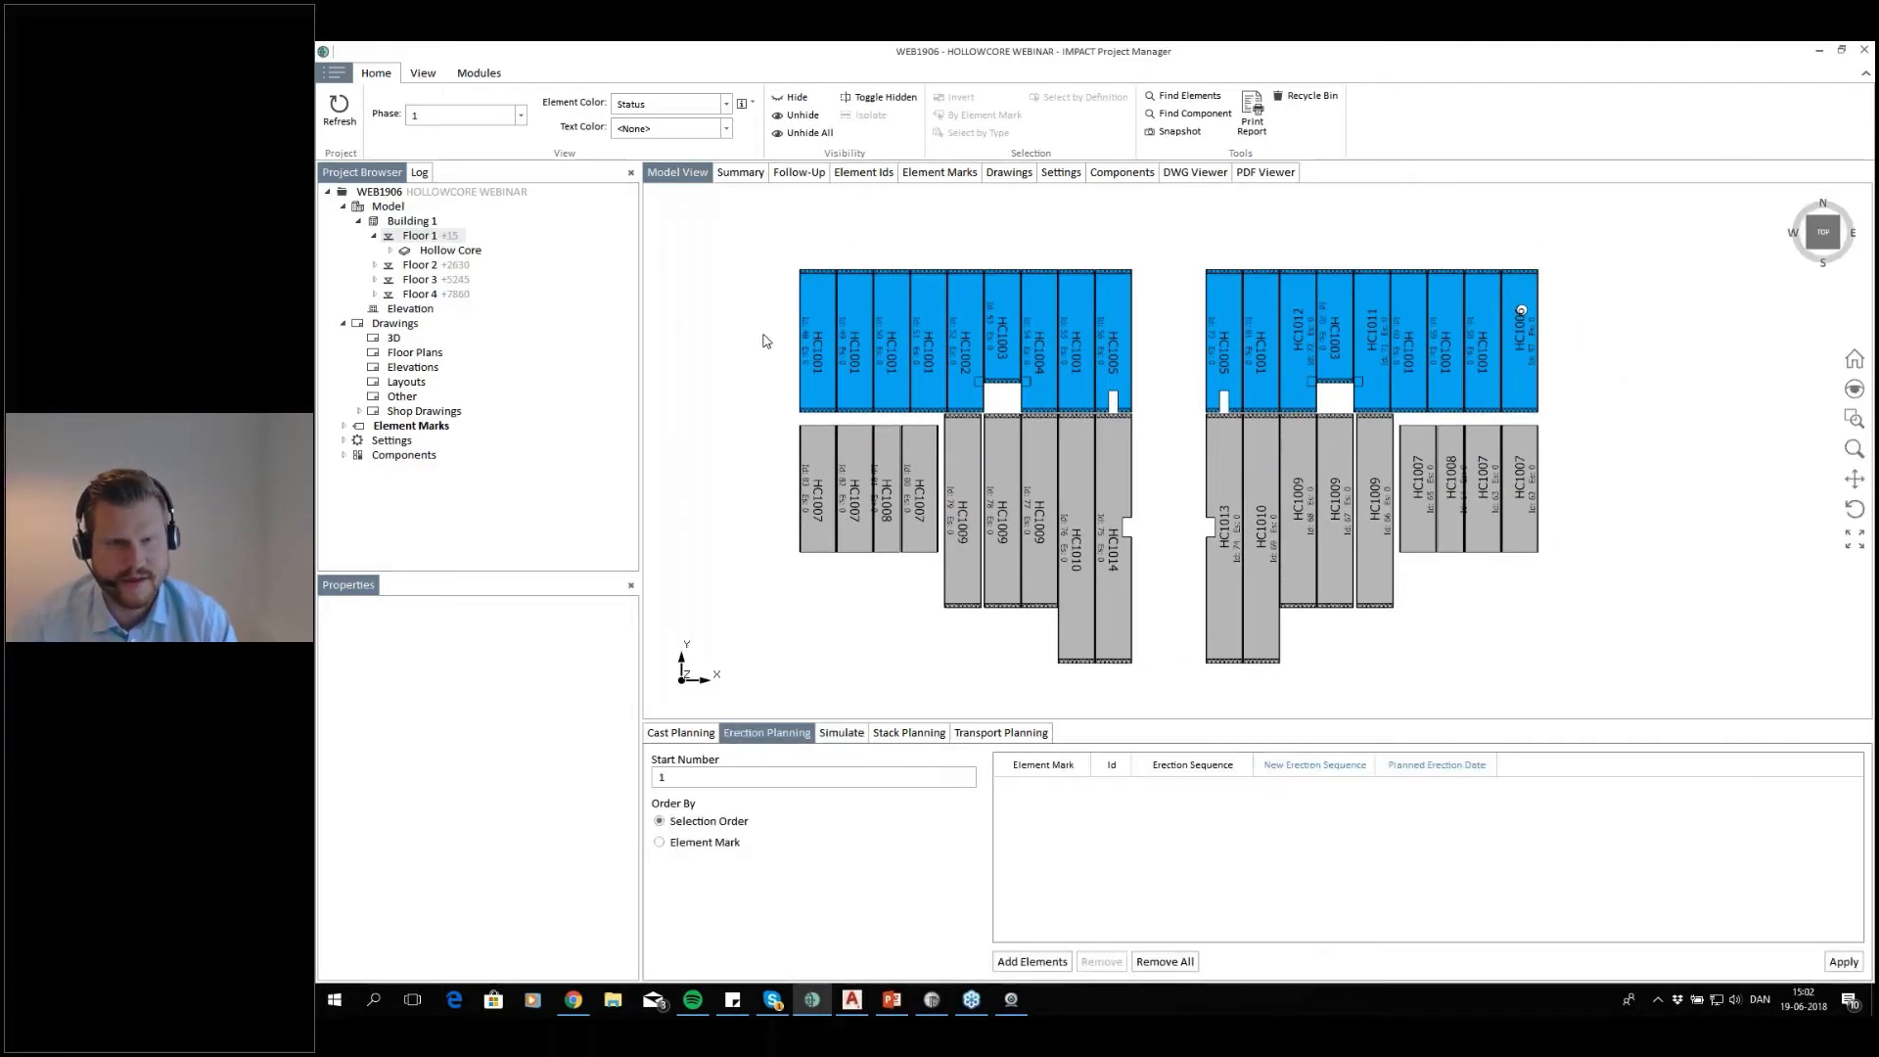
left_click_drag(760, 339, 1565, 340)
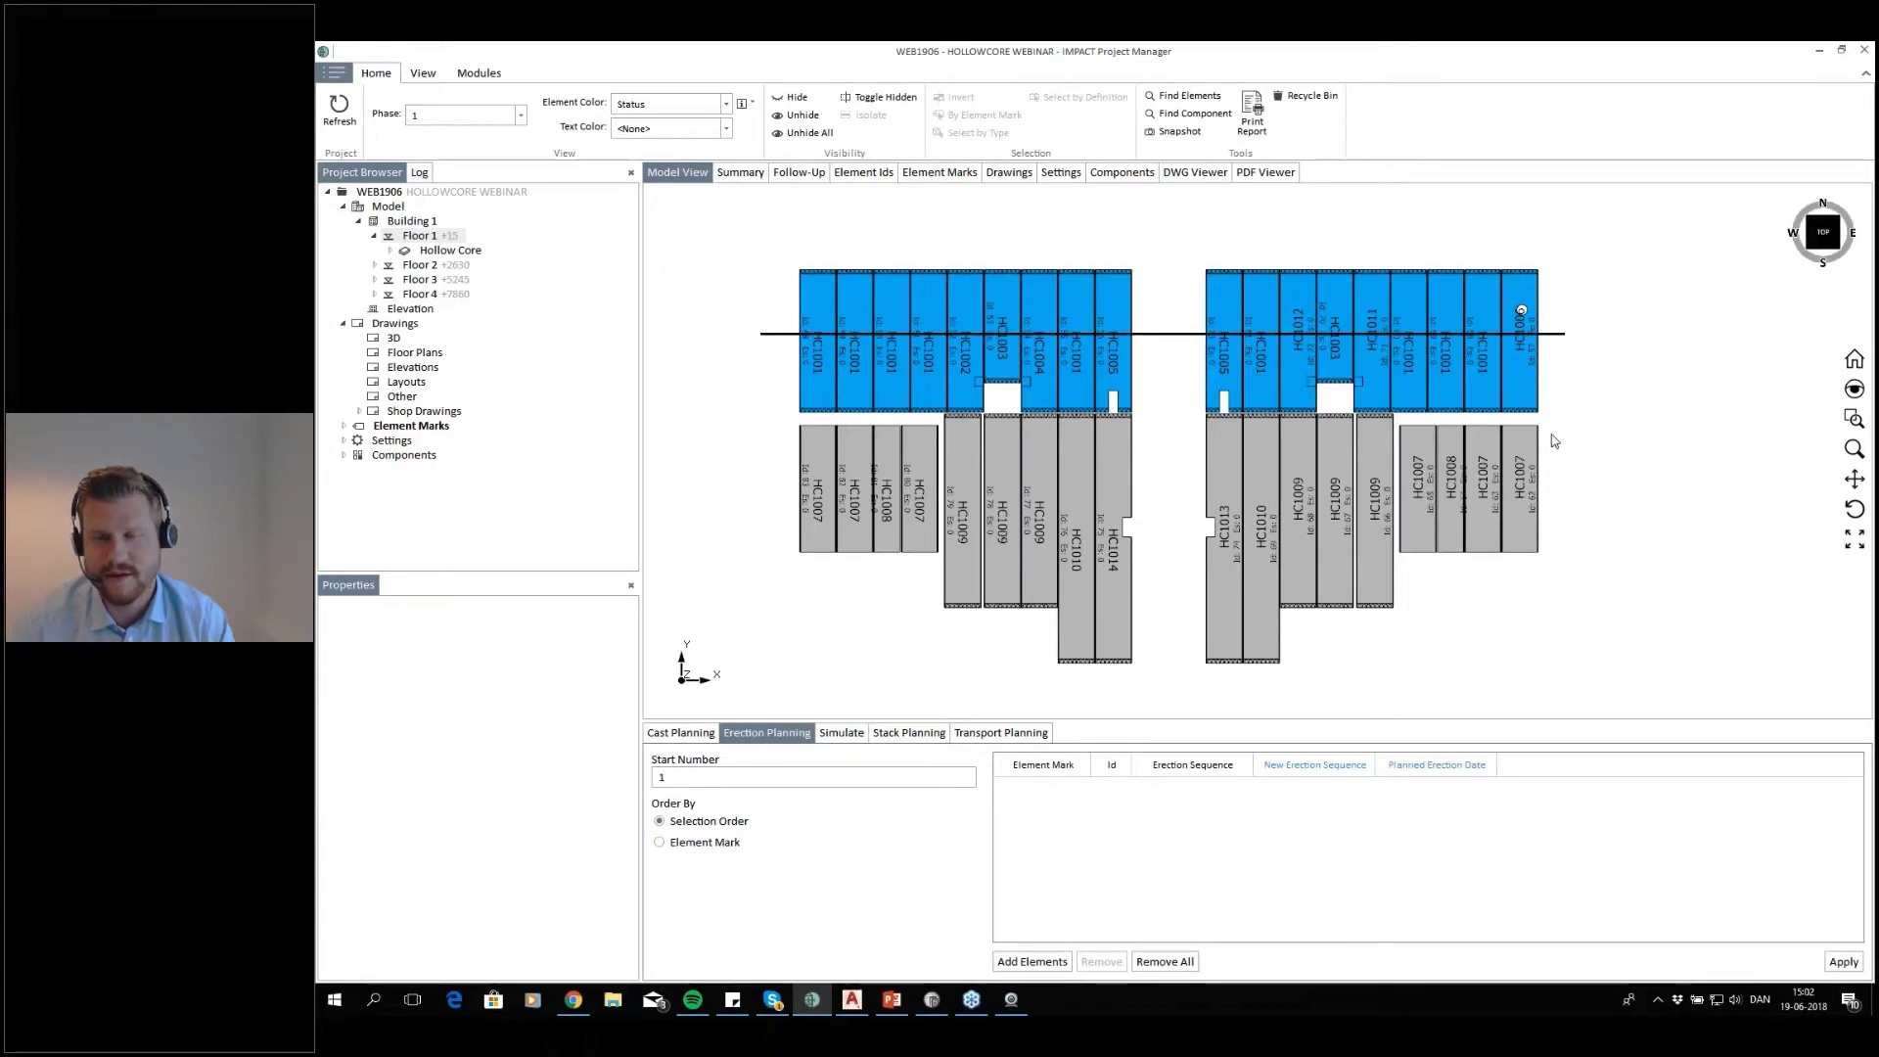
left_click_drag(1567, 475, 767, 478)
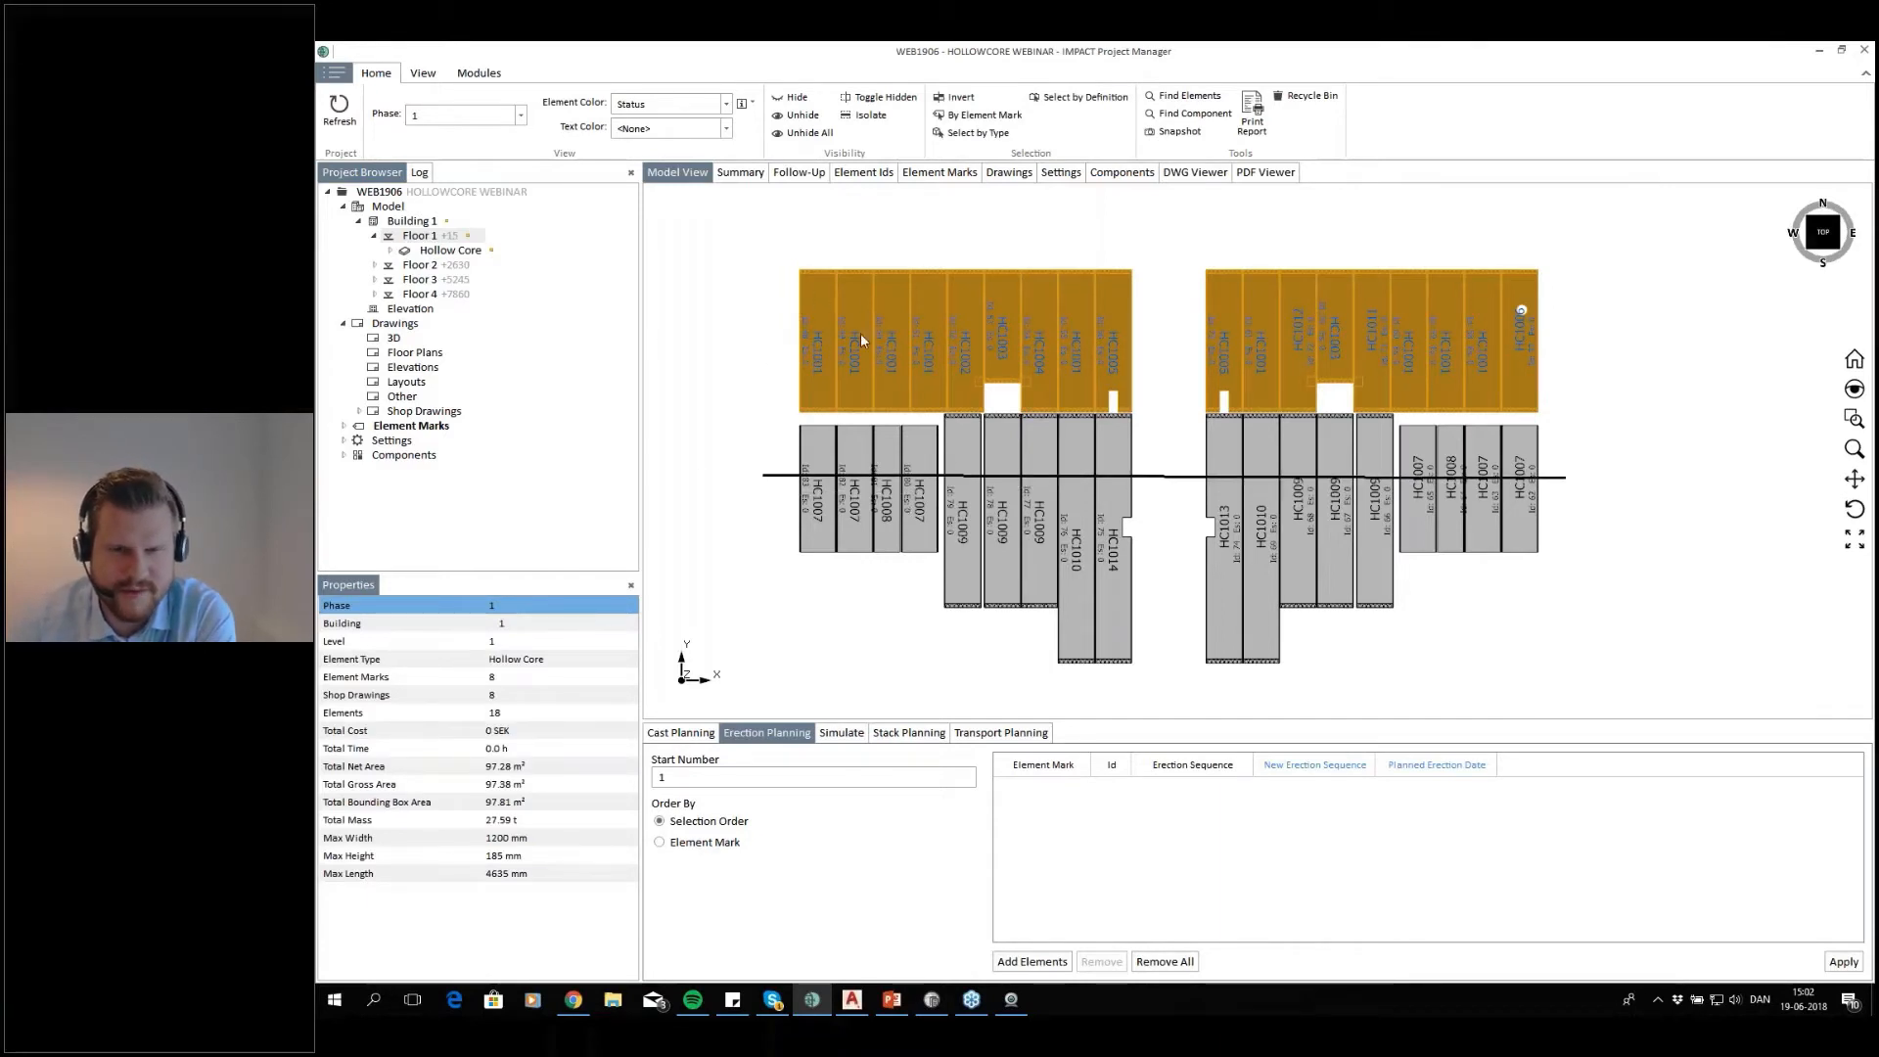
key("Return")
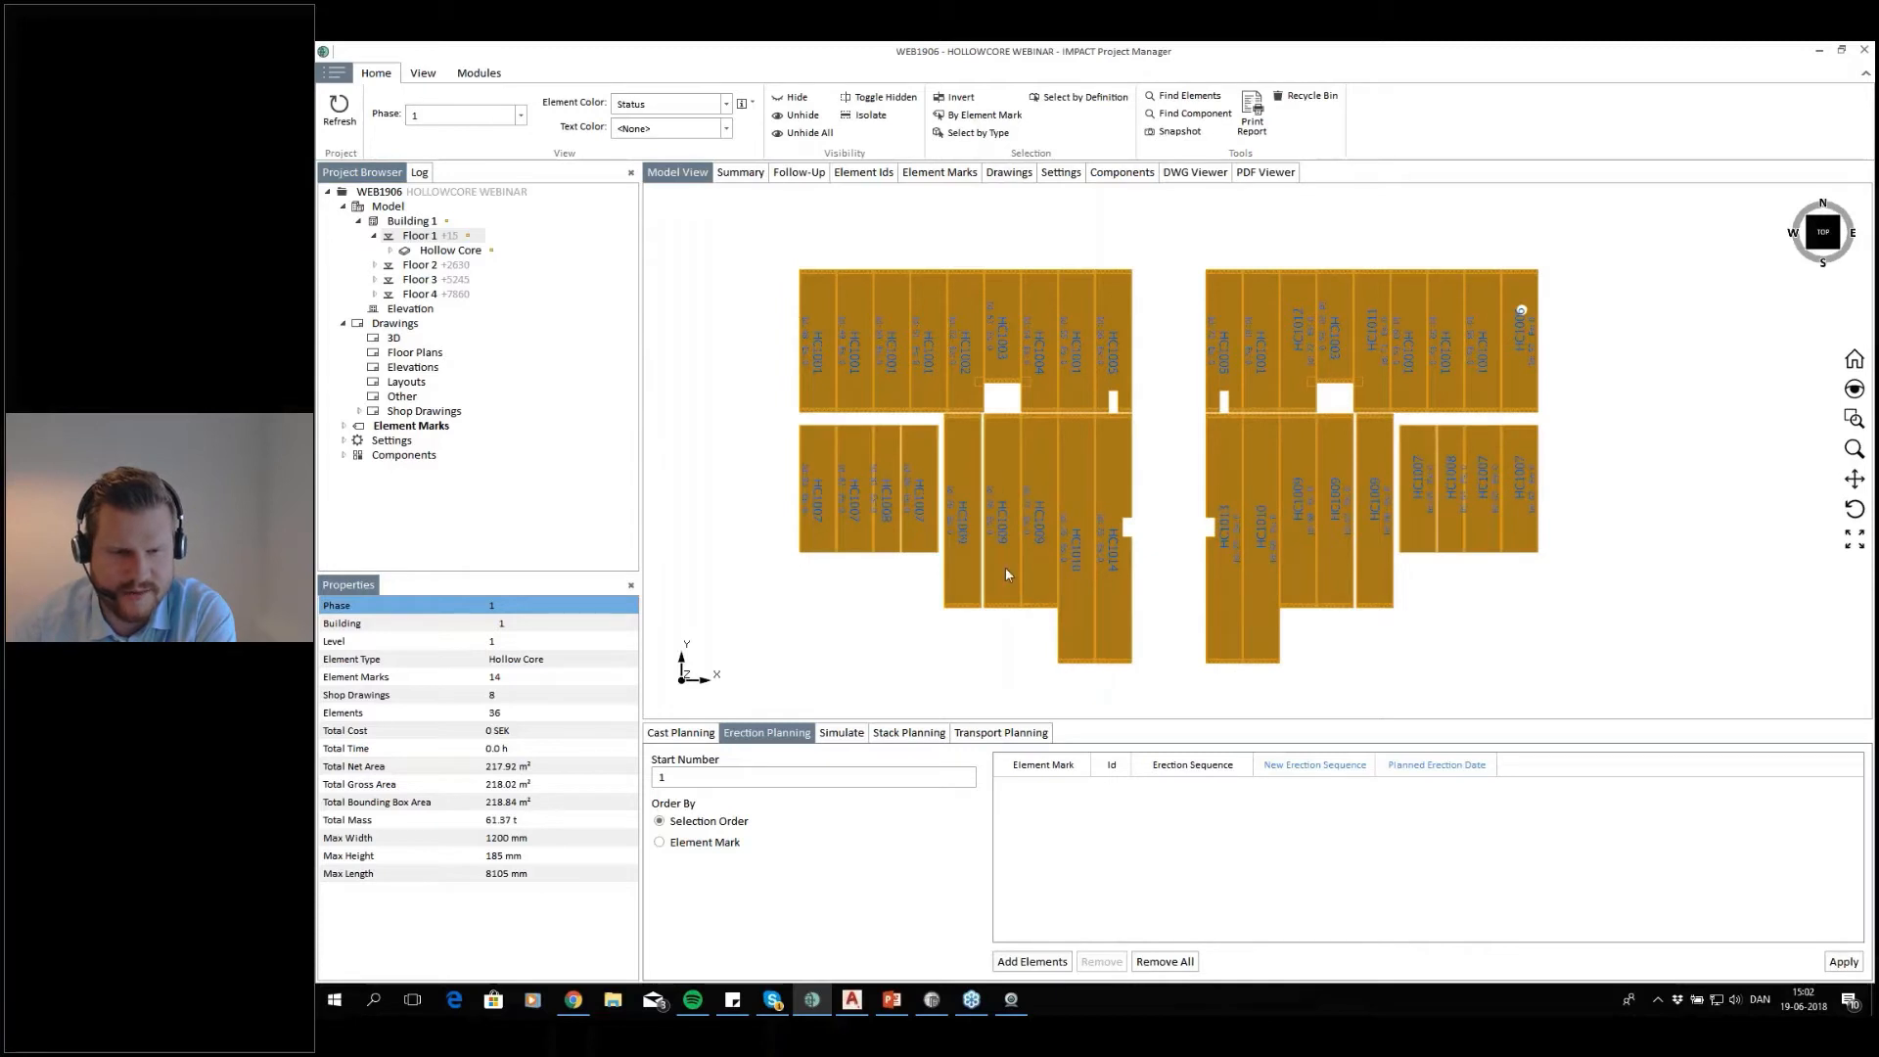
left_click(1037, 960)
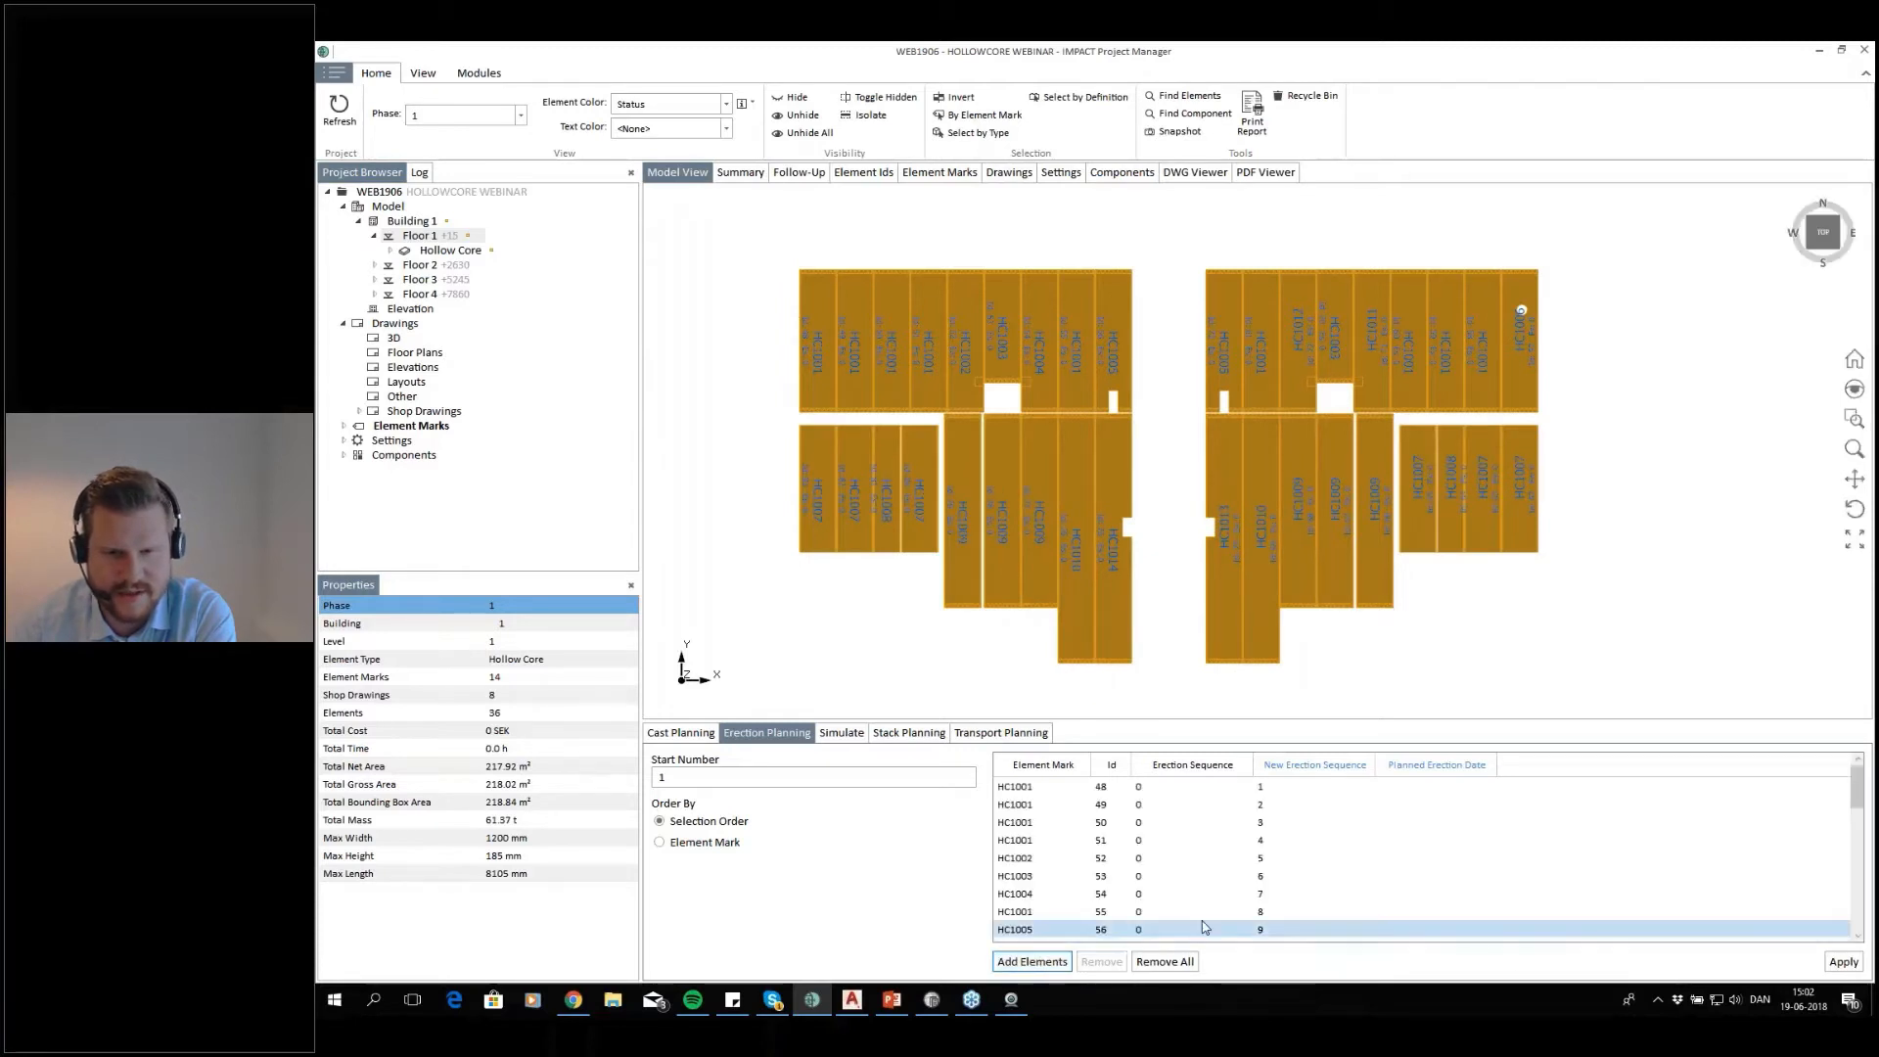
left_click(1844, 962)
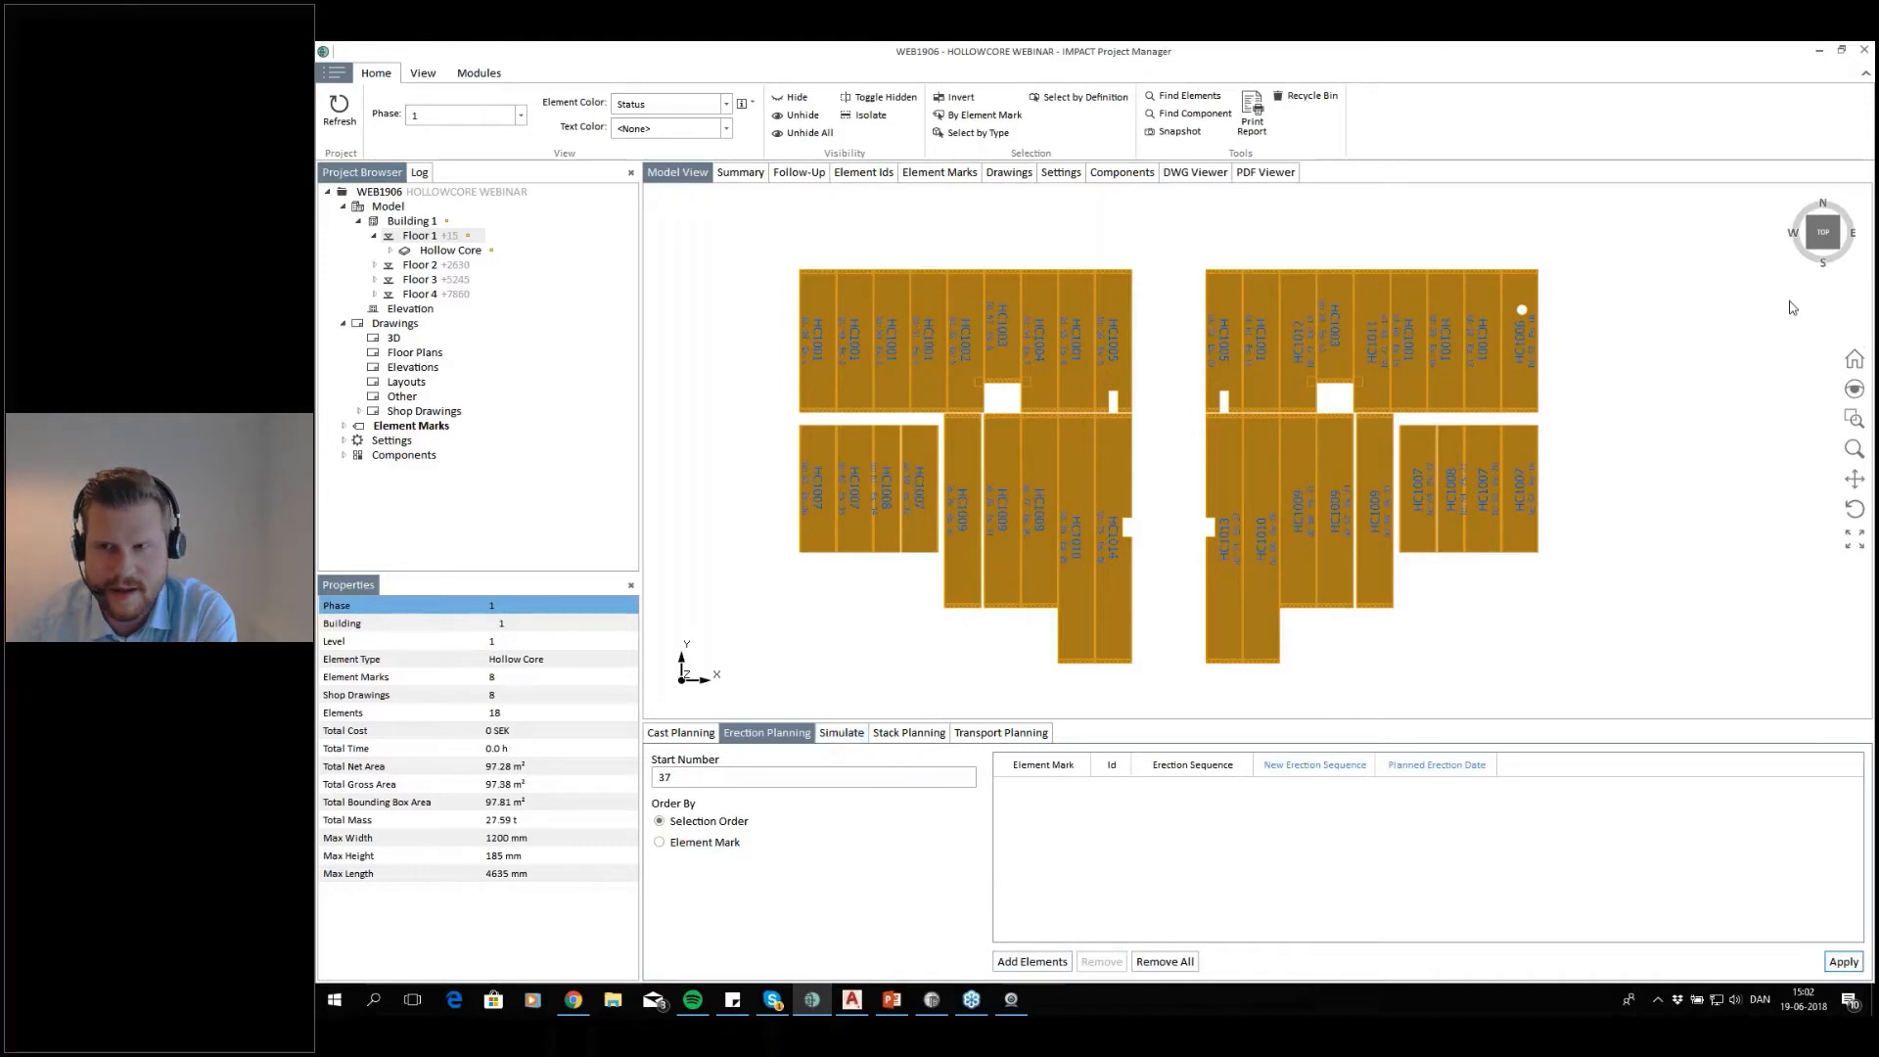
left_click(1612, 518)
scroll(1225, 551, "up", 5)
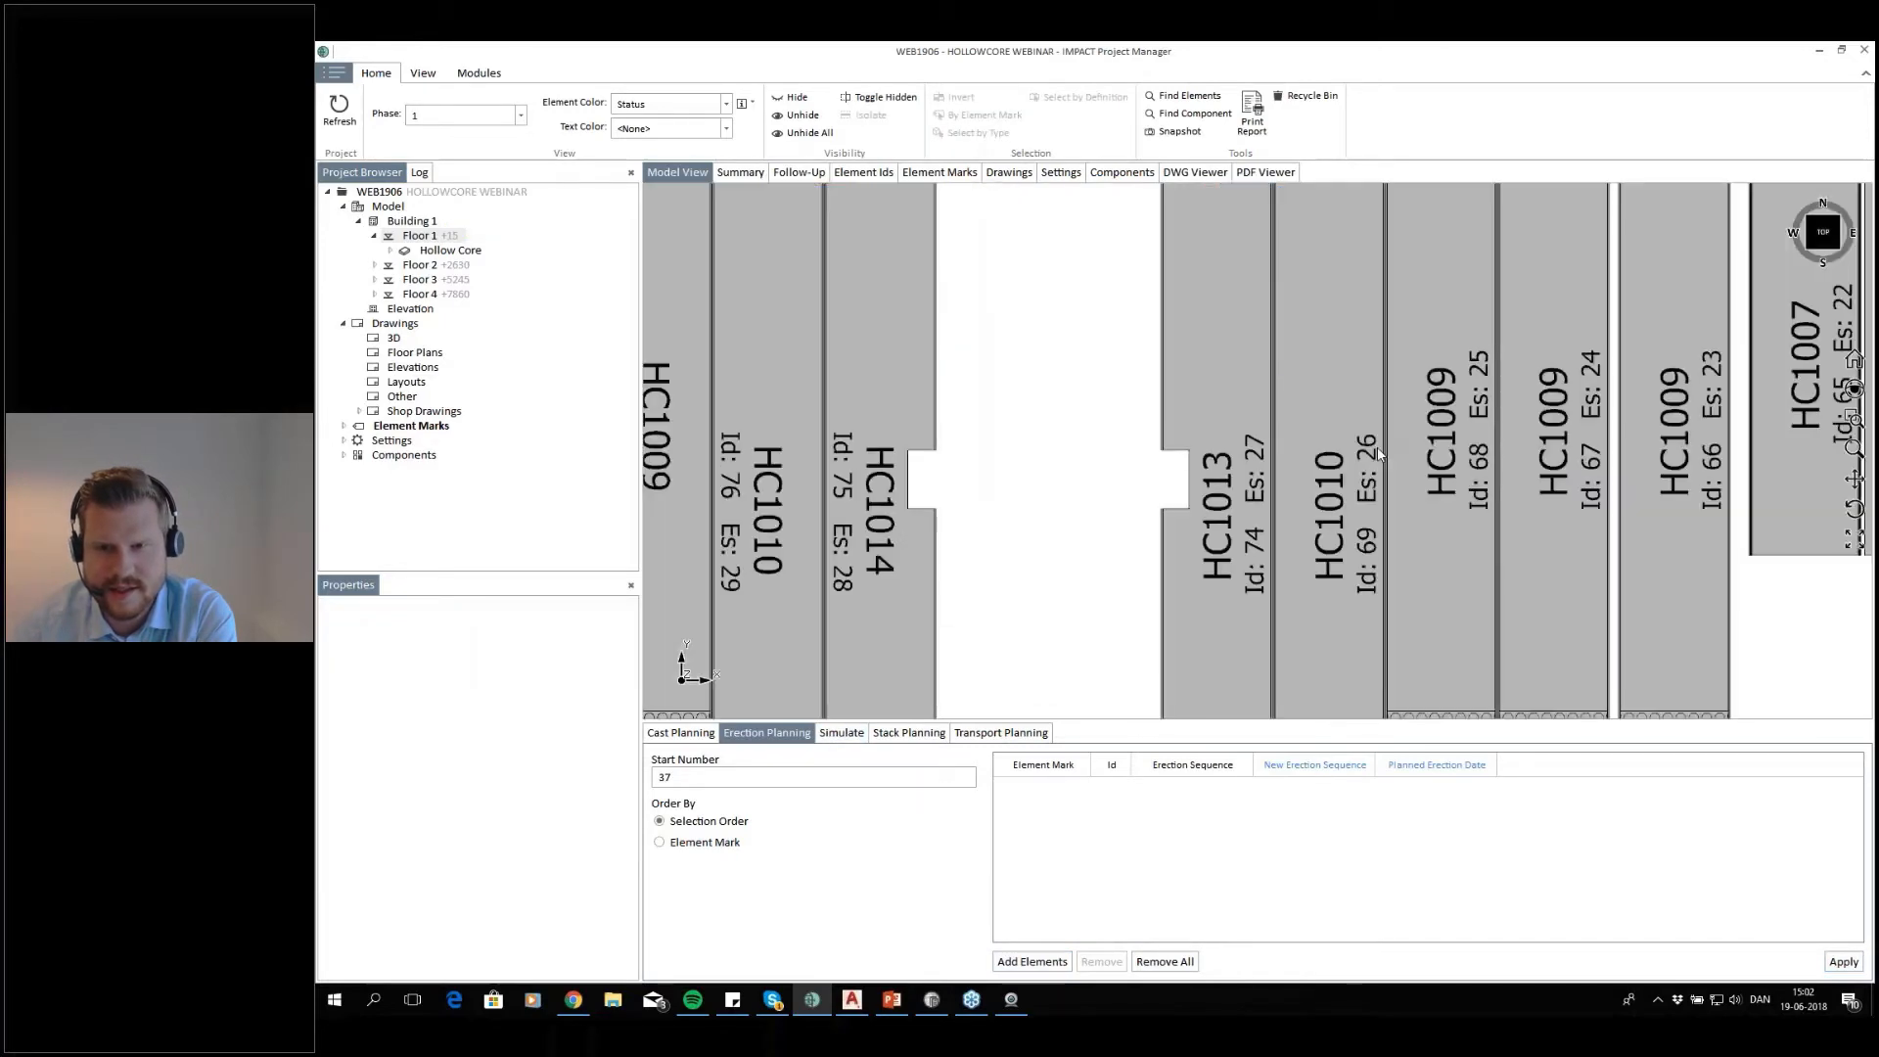
Simulate floor 1 by erection sequence in an angled 3D view, hiding unplanned elements and playing at maximum speed
left_click(842, 732)
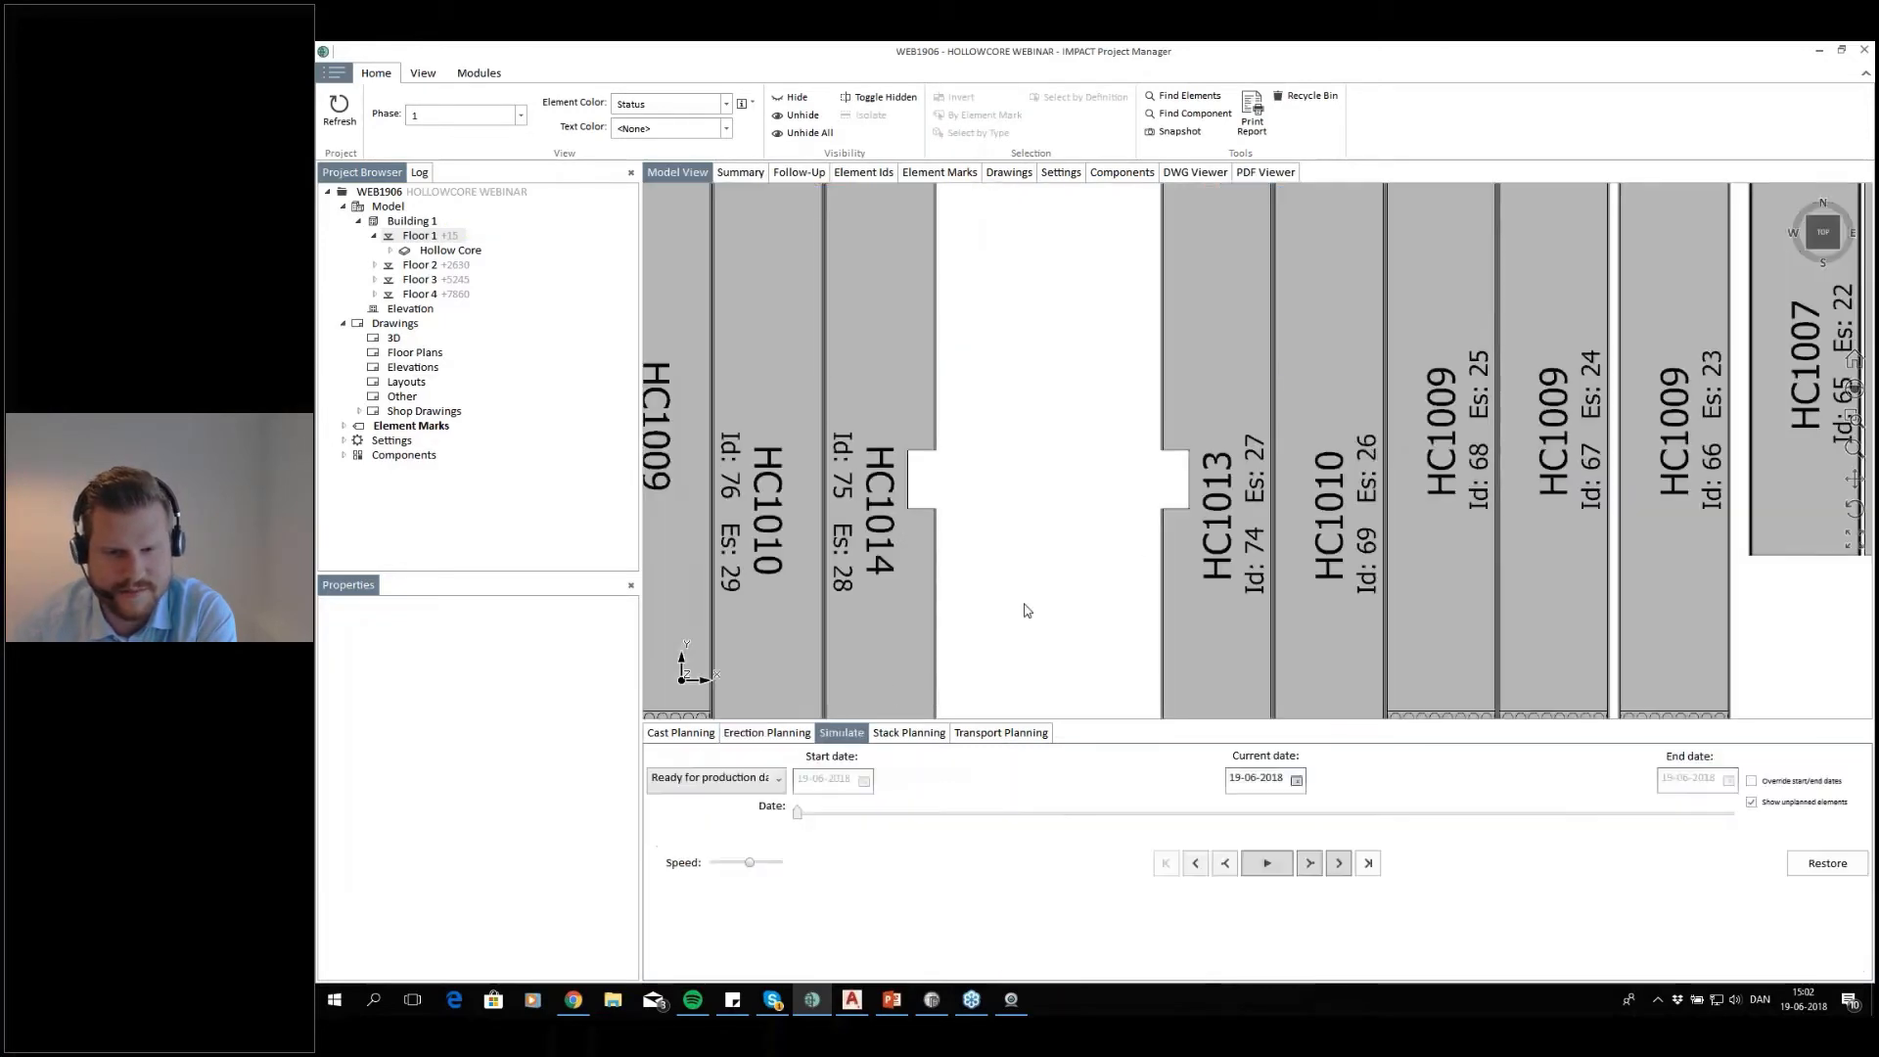
scroll(1050, 602, "down", 1)
scroll(1644, 381, "down", 3)
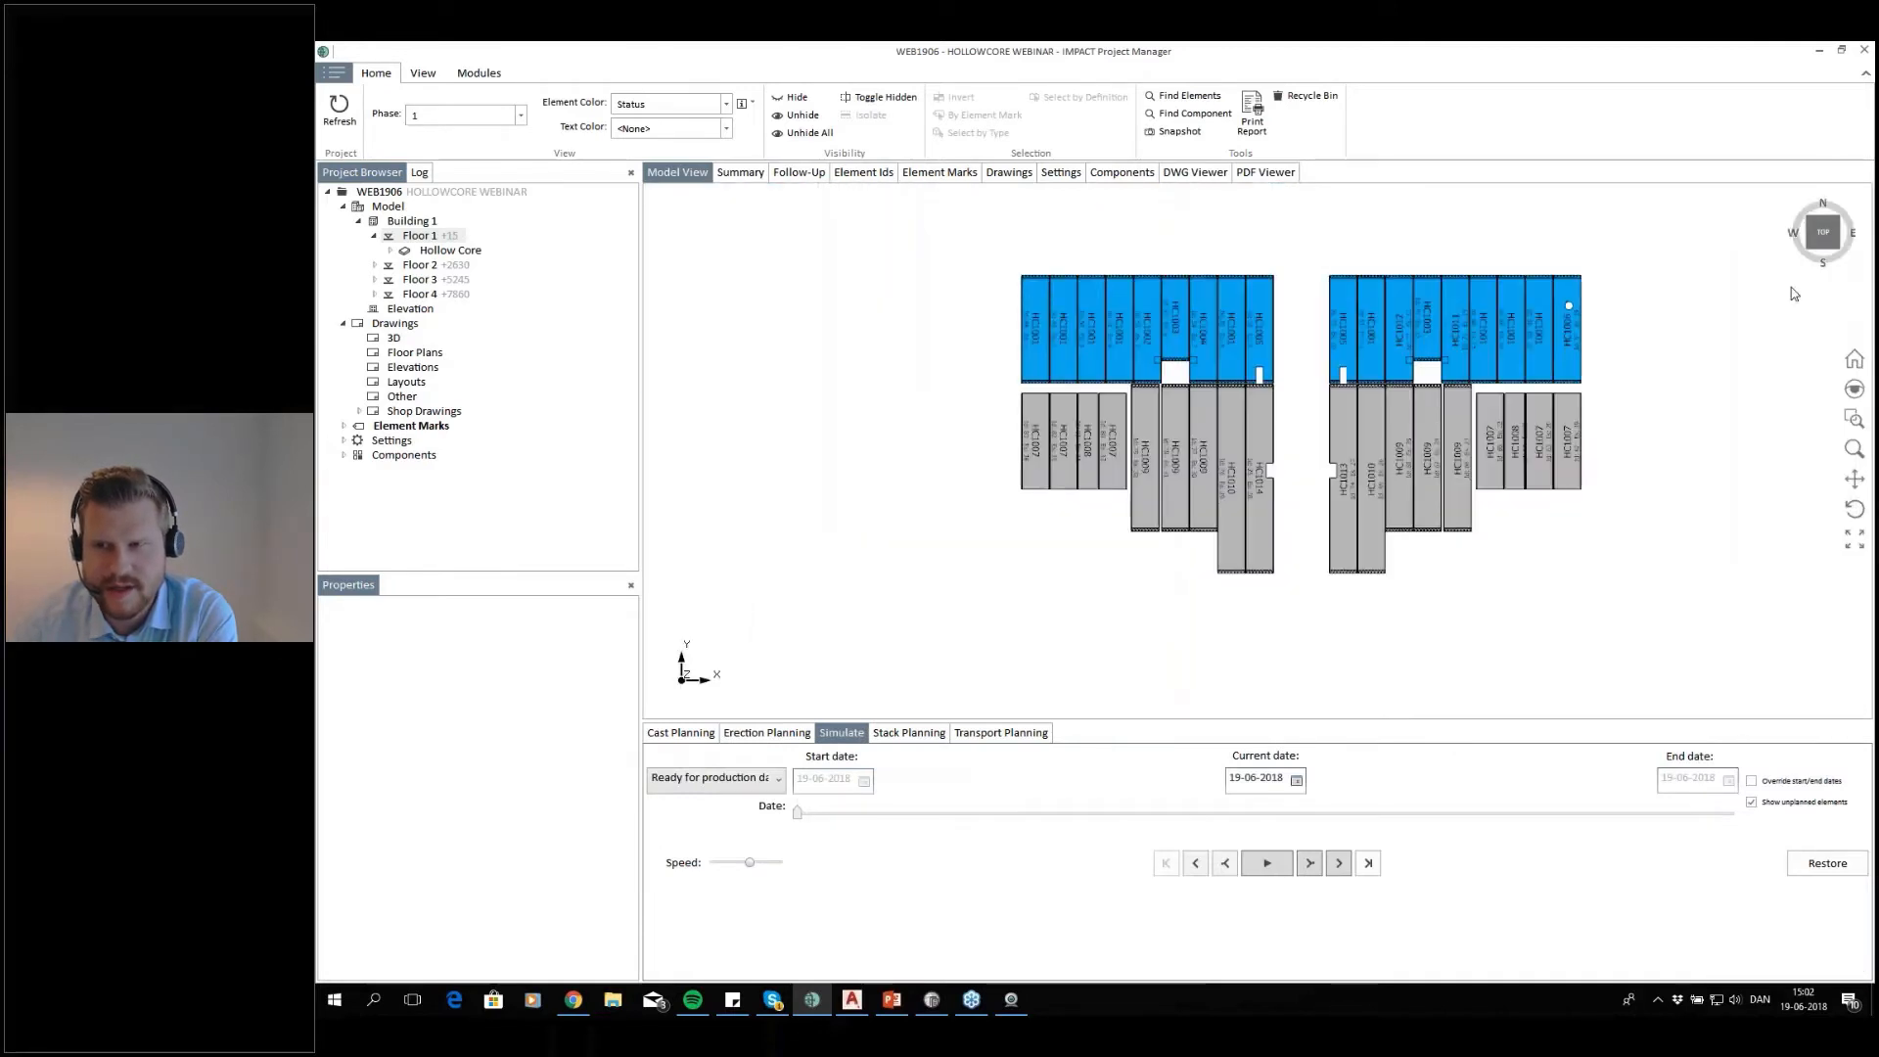
left_click(1842, 253)
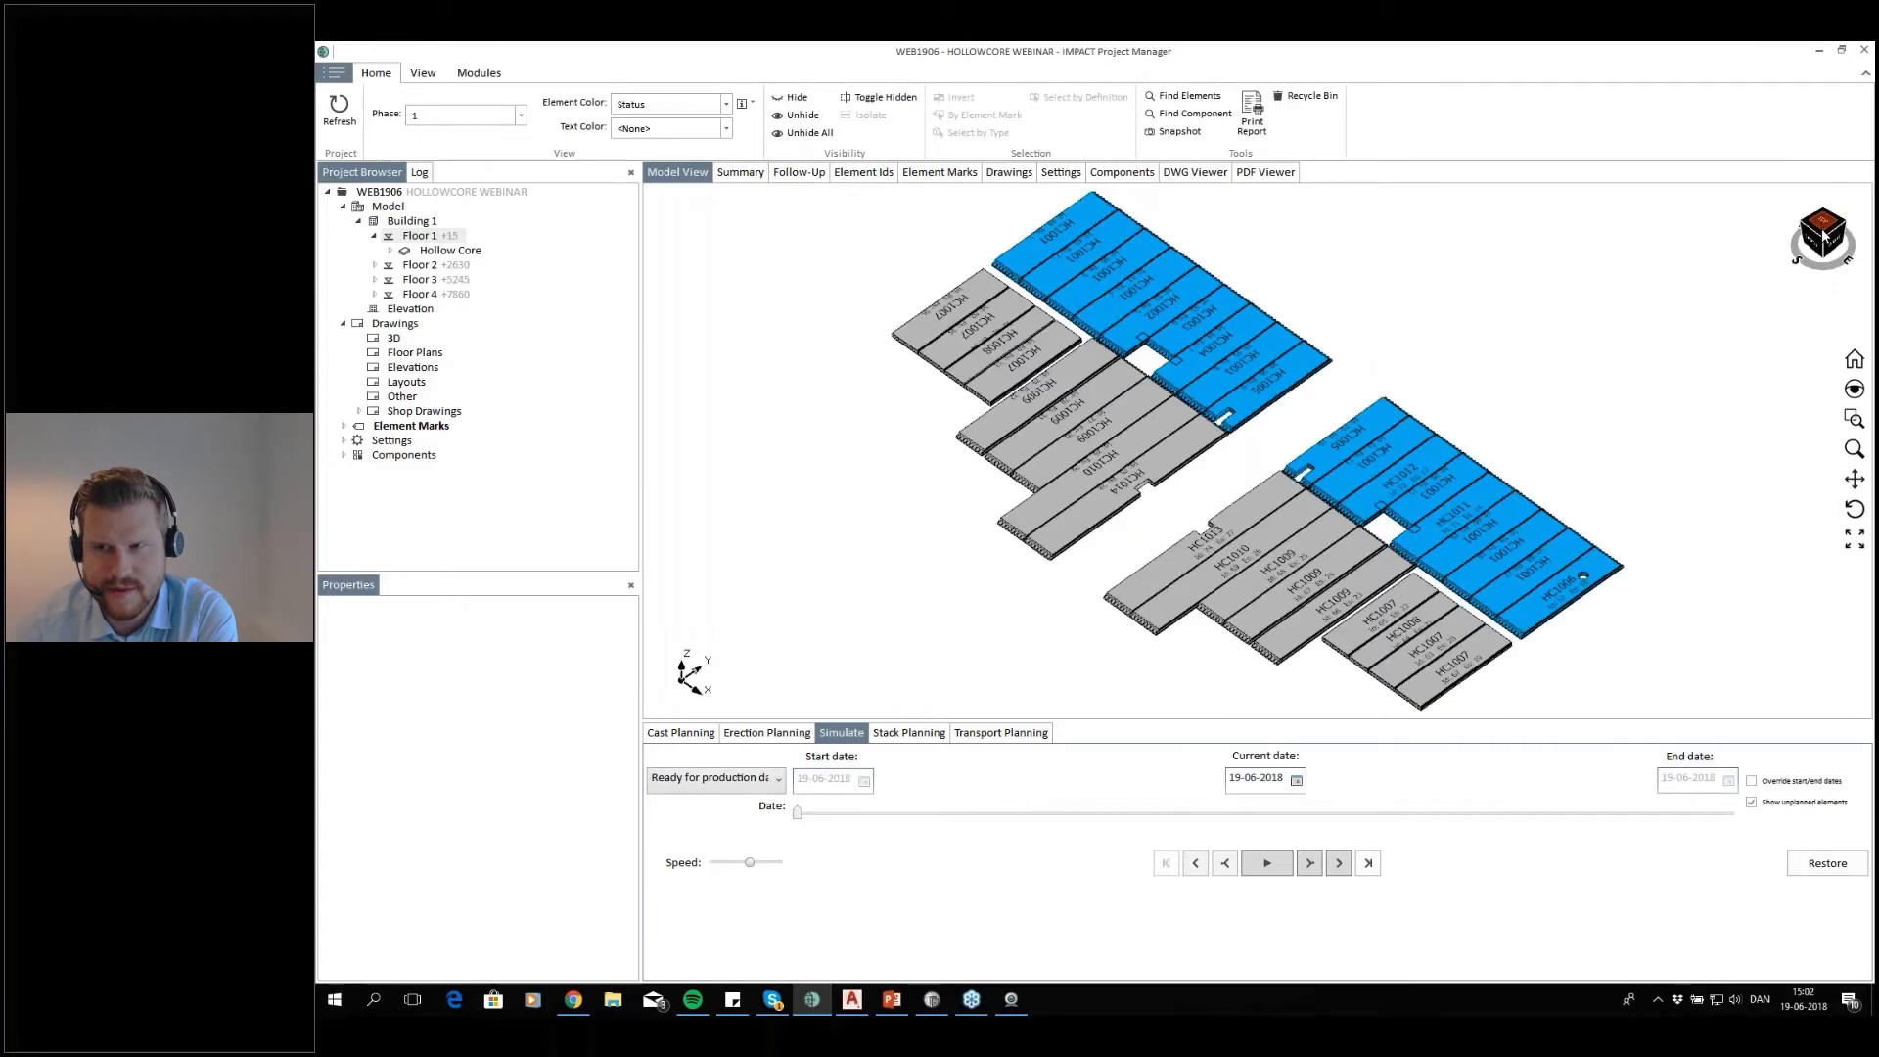
left_click(1825, 246)
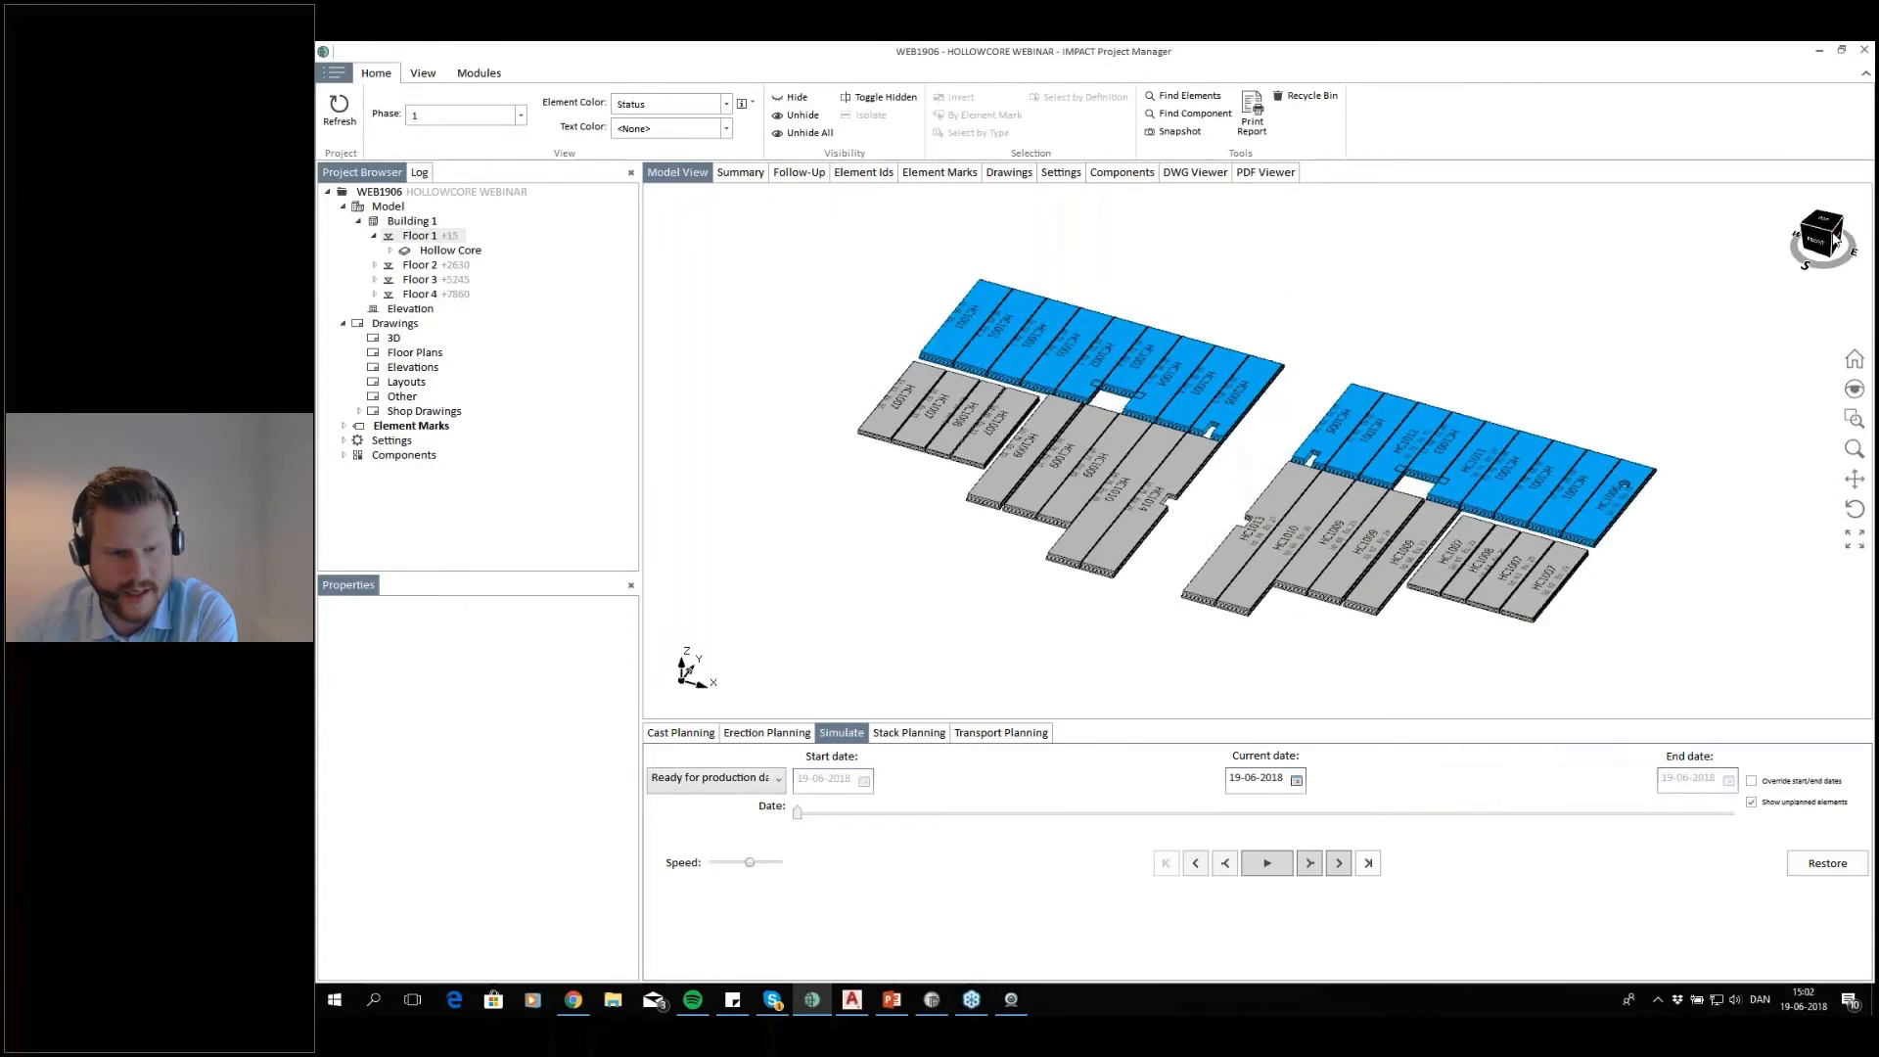
left_click(714, 778)
left_click(701, 948)
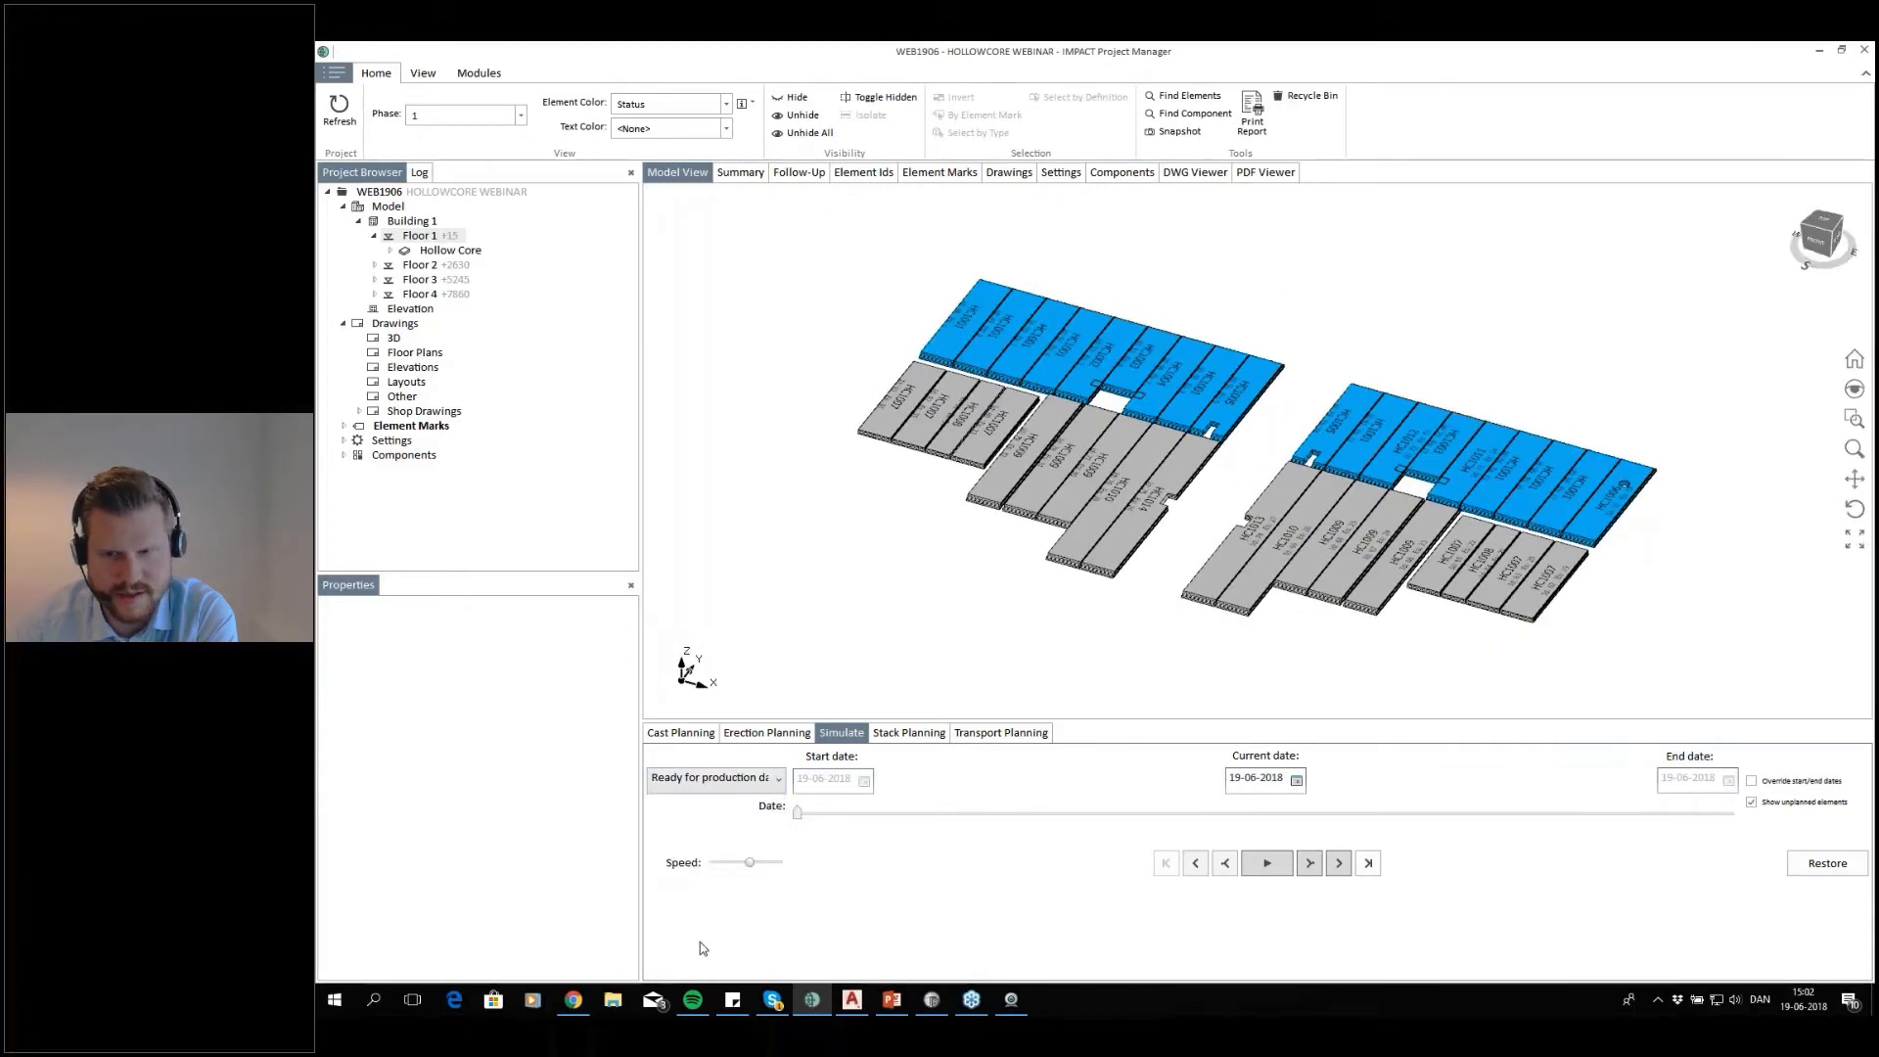
left_click(1751, 802)
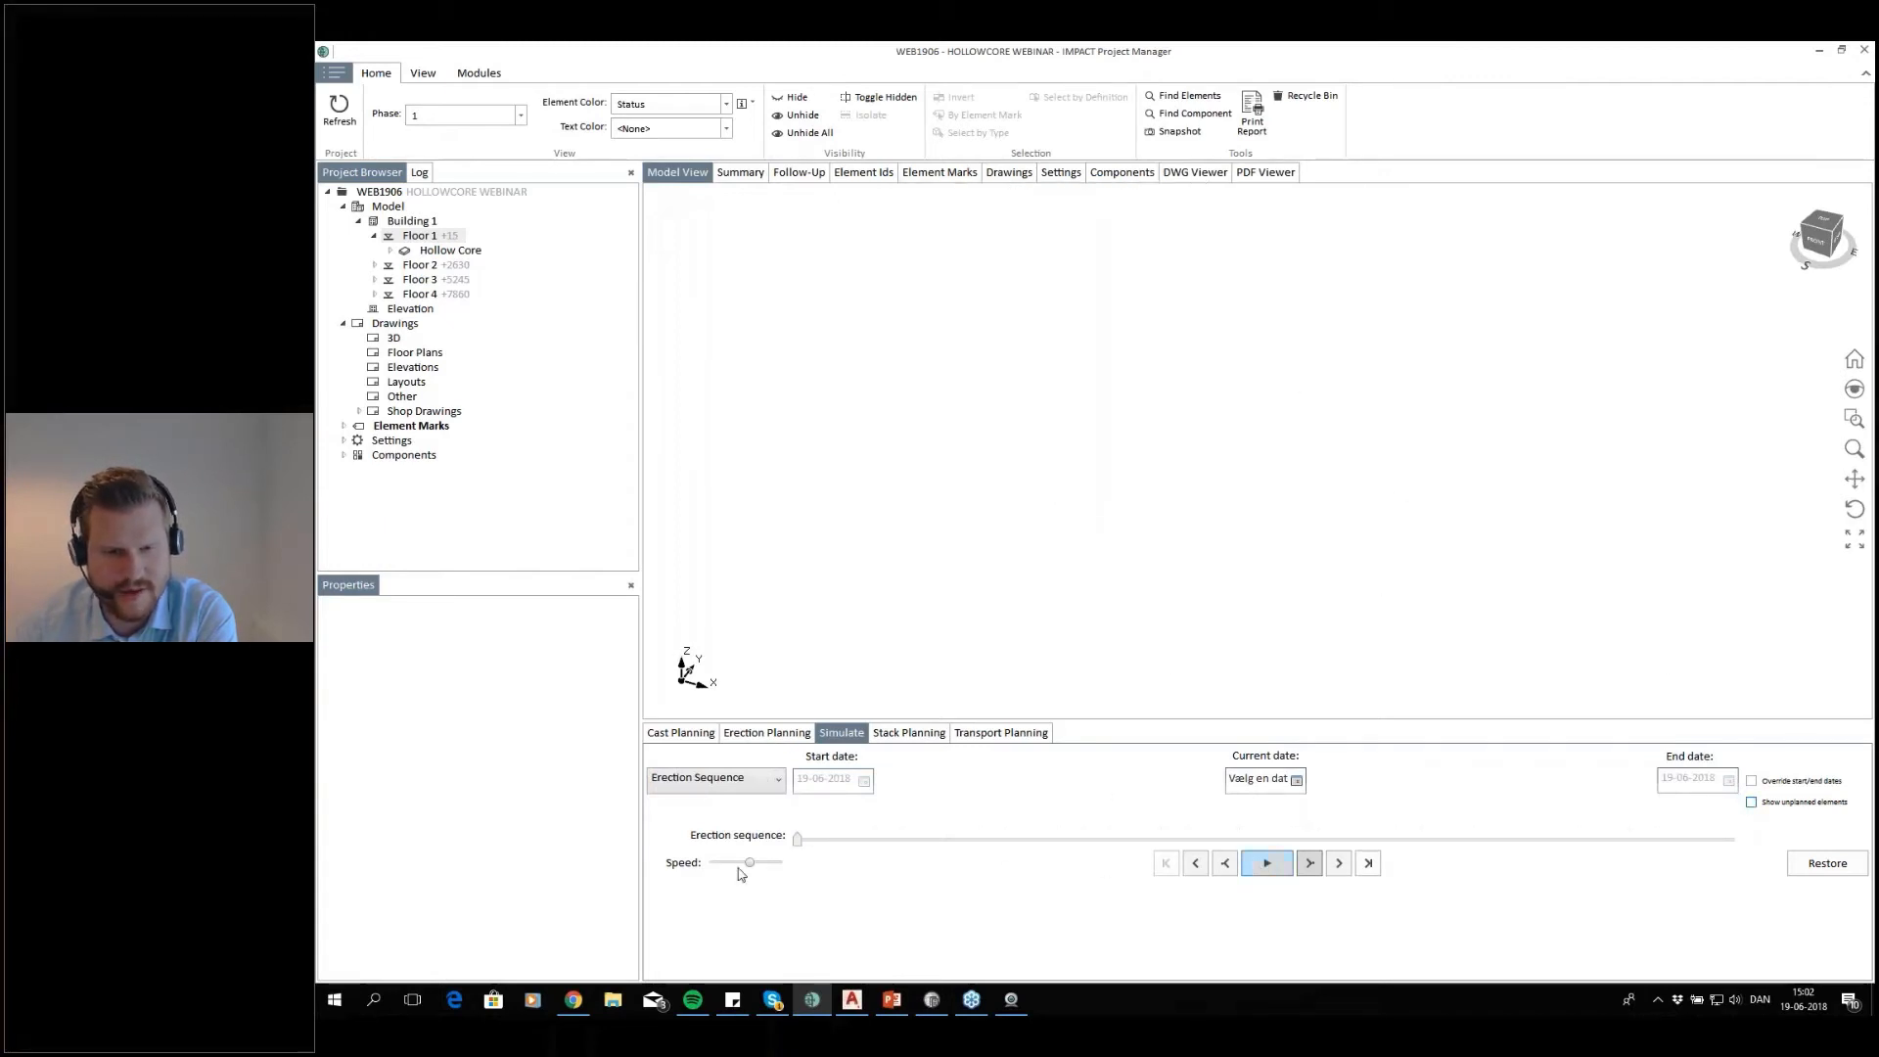
left_click_drag(751, 864, 851, 866)
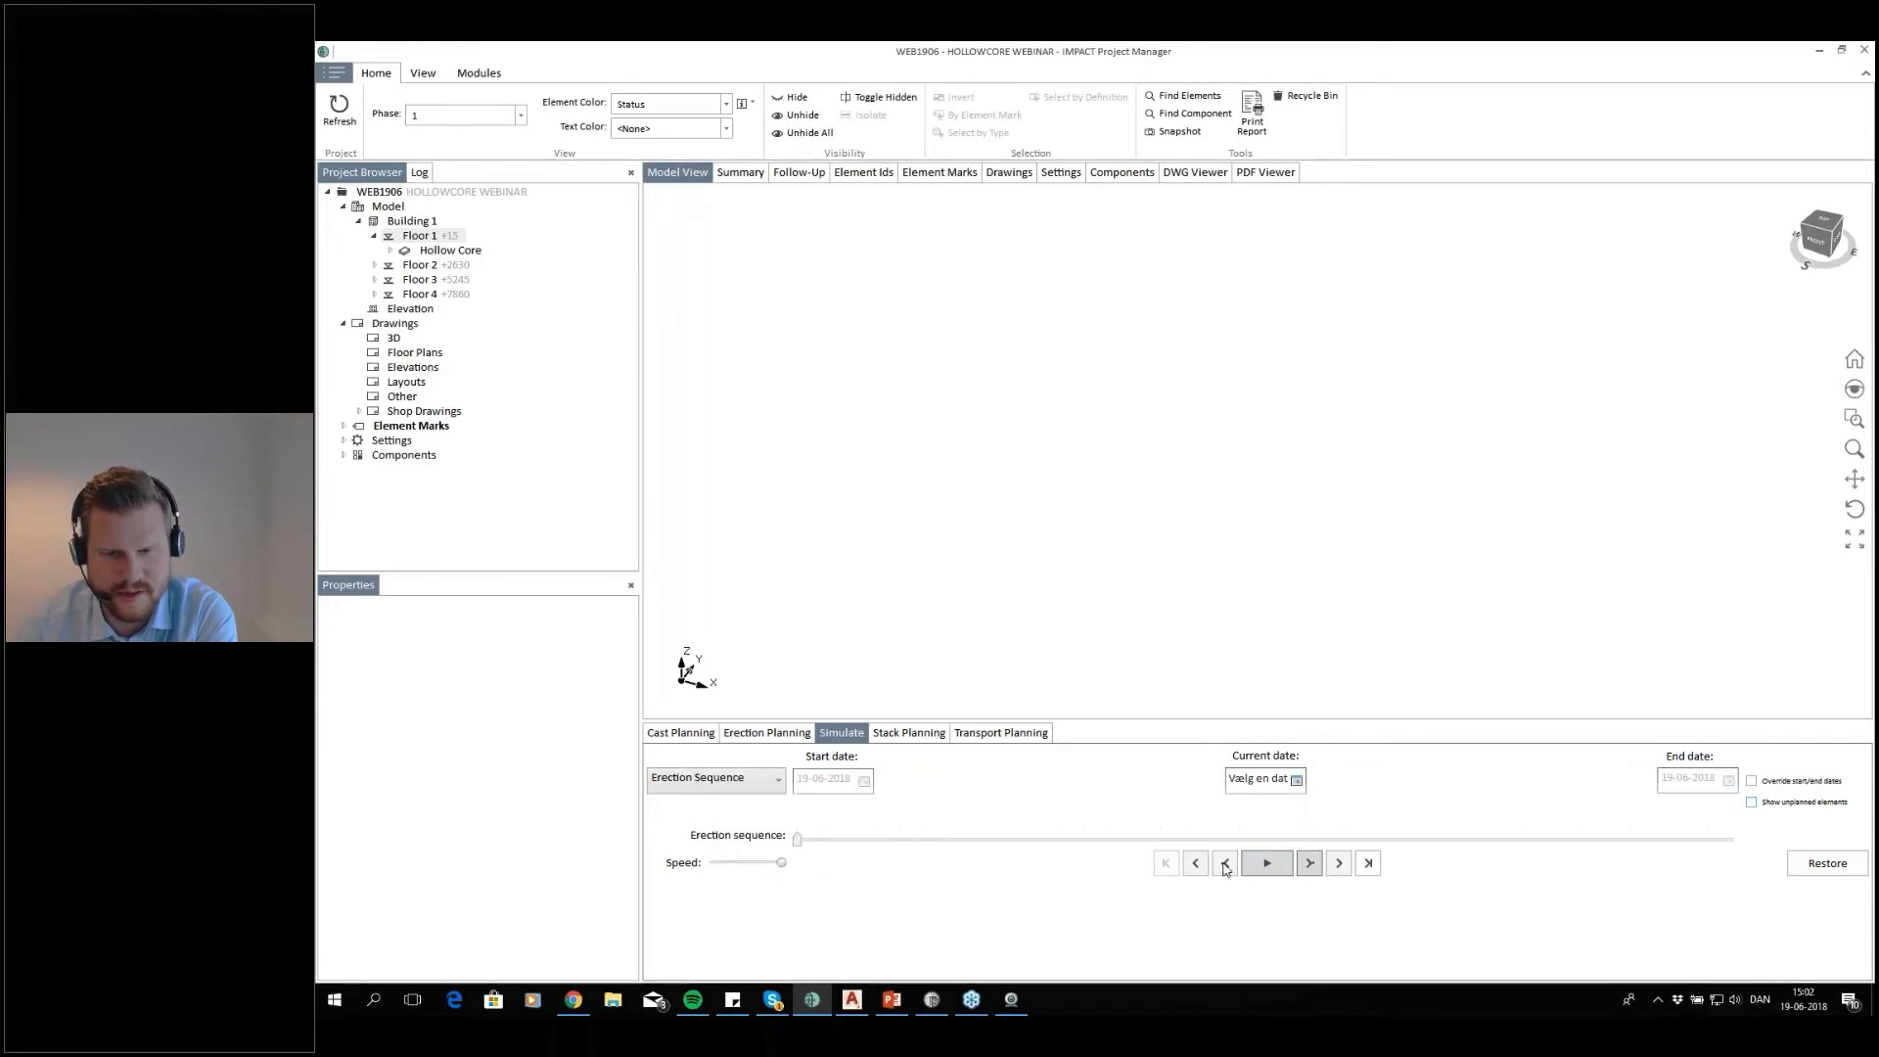
left_click(1267, 865)
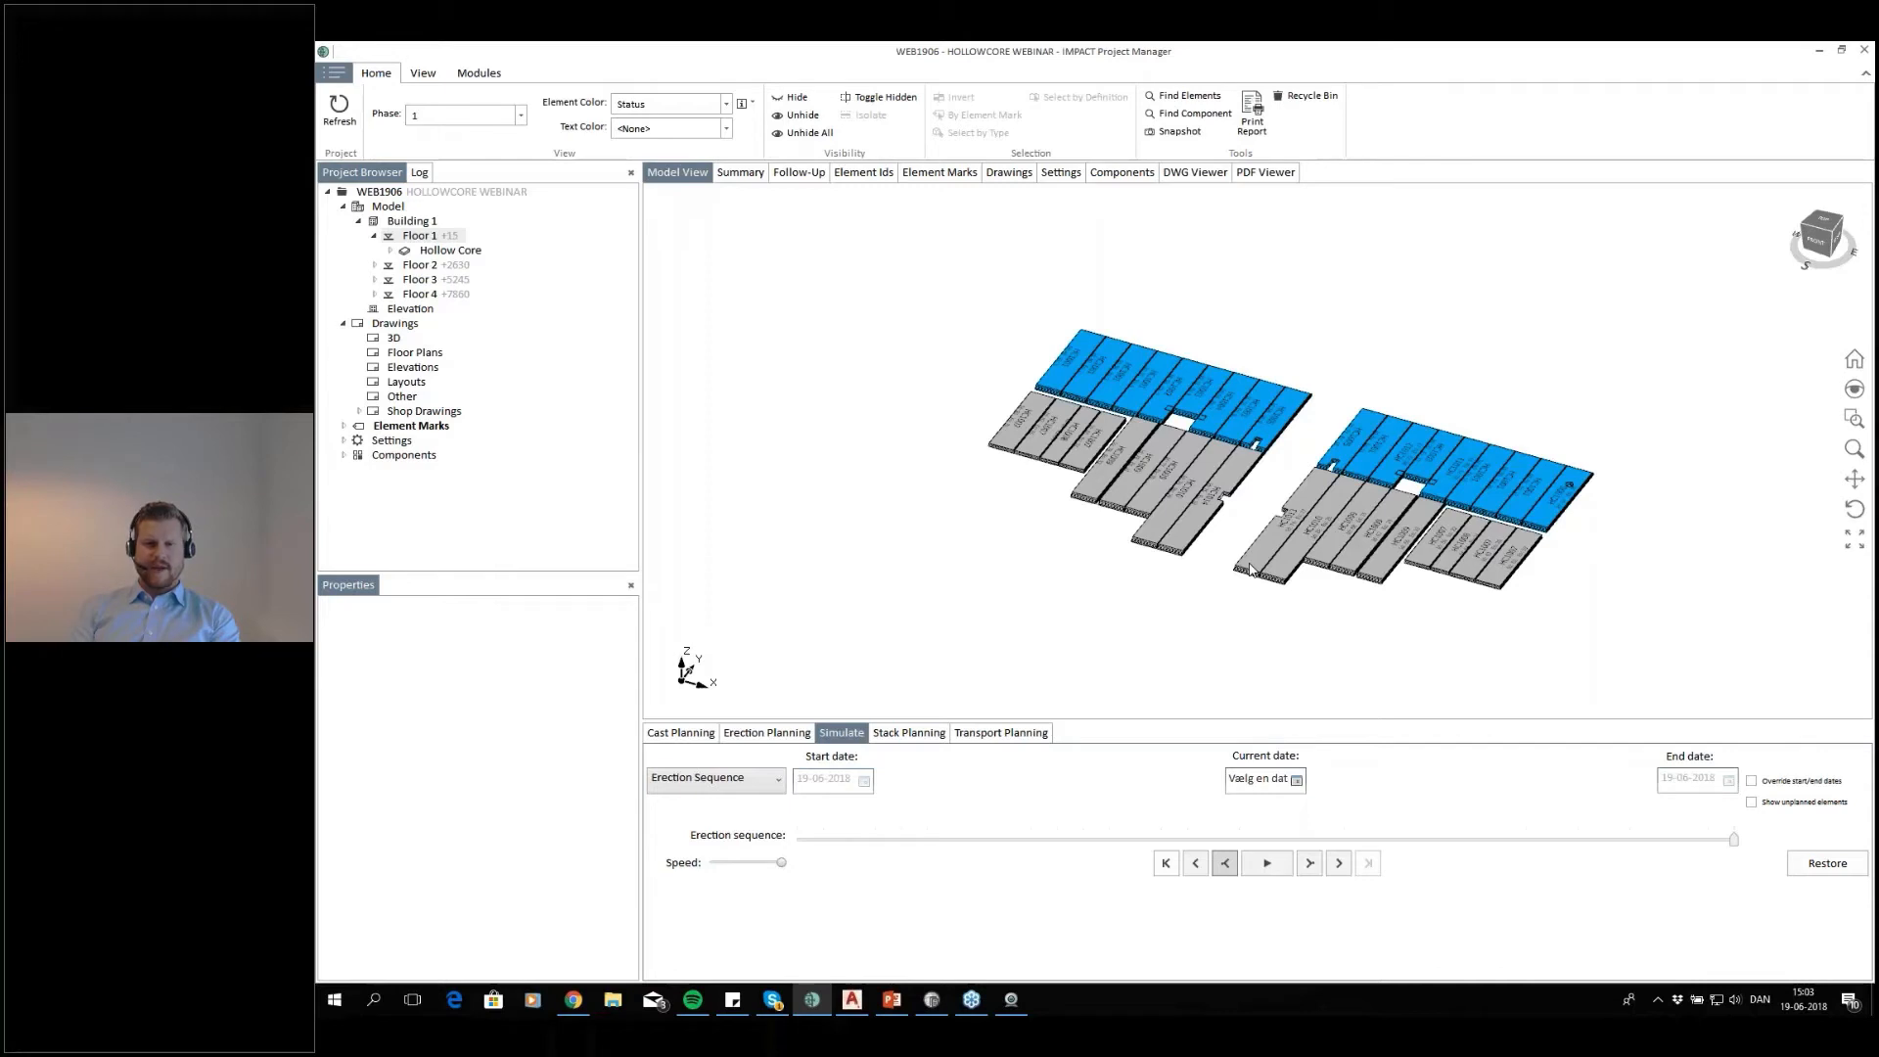
Examine floor 1's element ID list, from drawings and production readiness across to the planned dates and status column
left_click(884, 179)
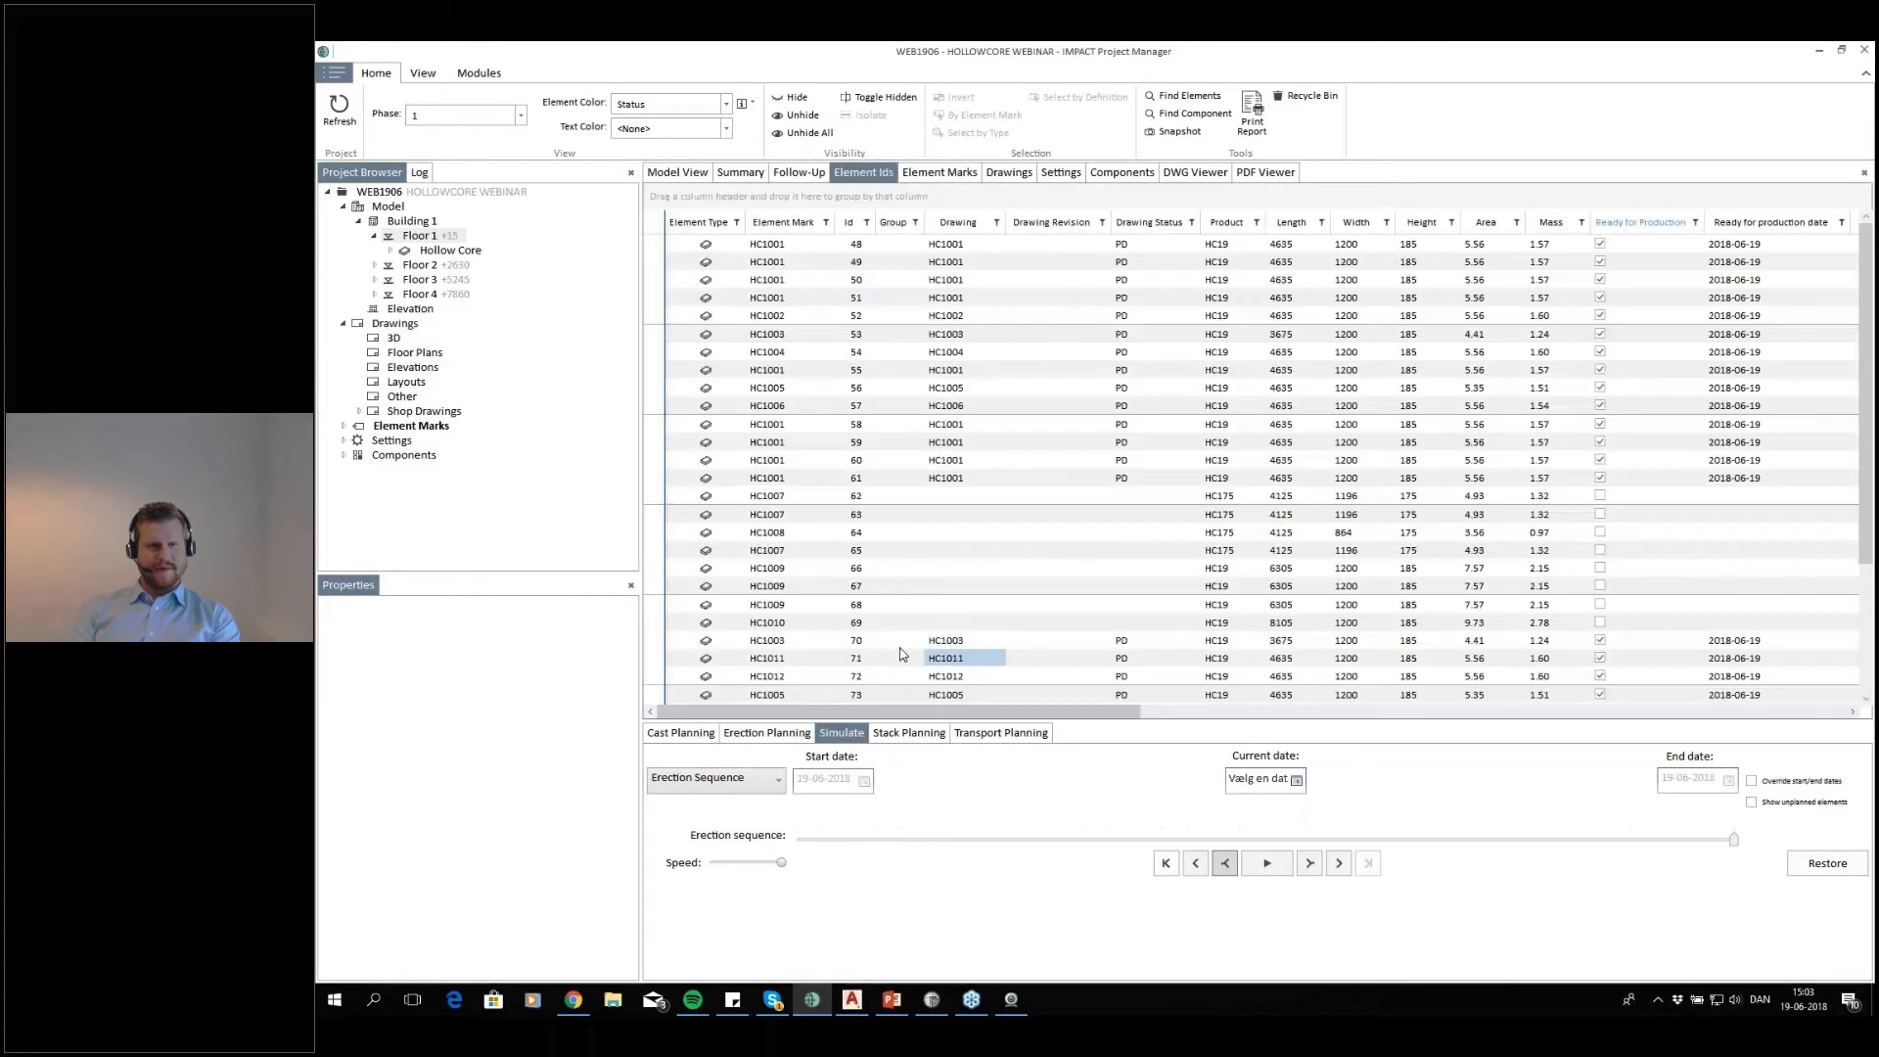
left_click(1316, 445)
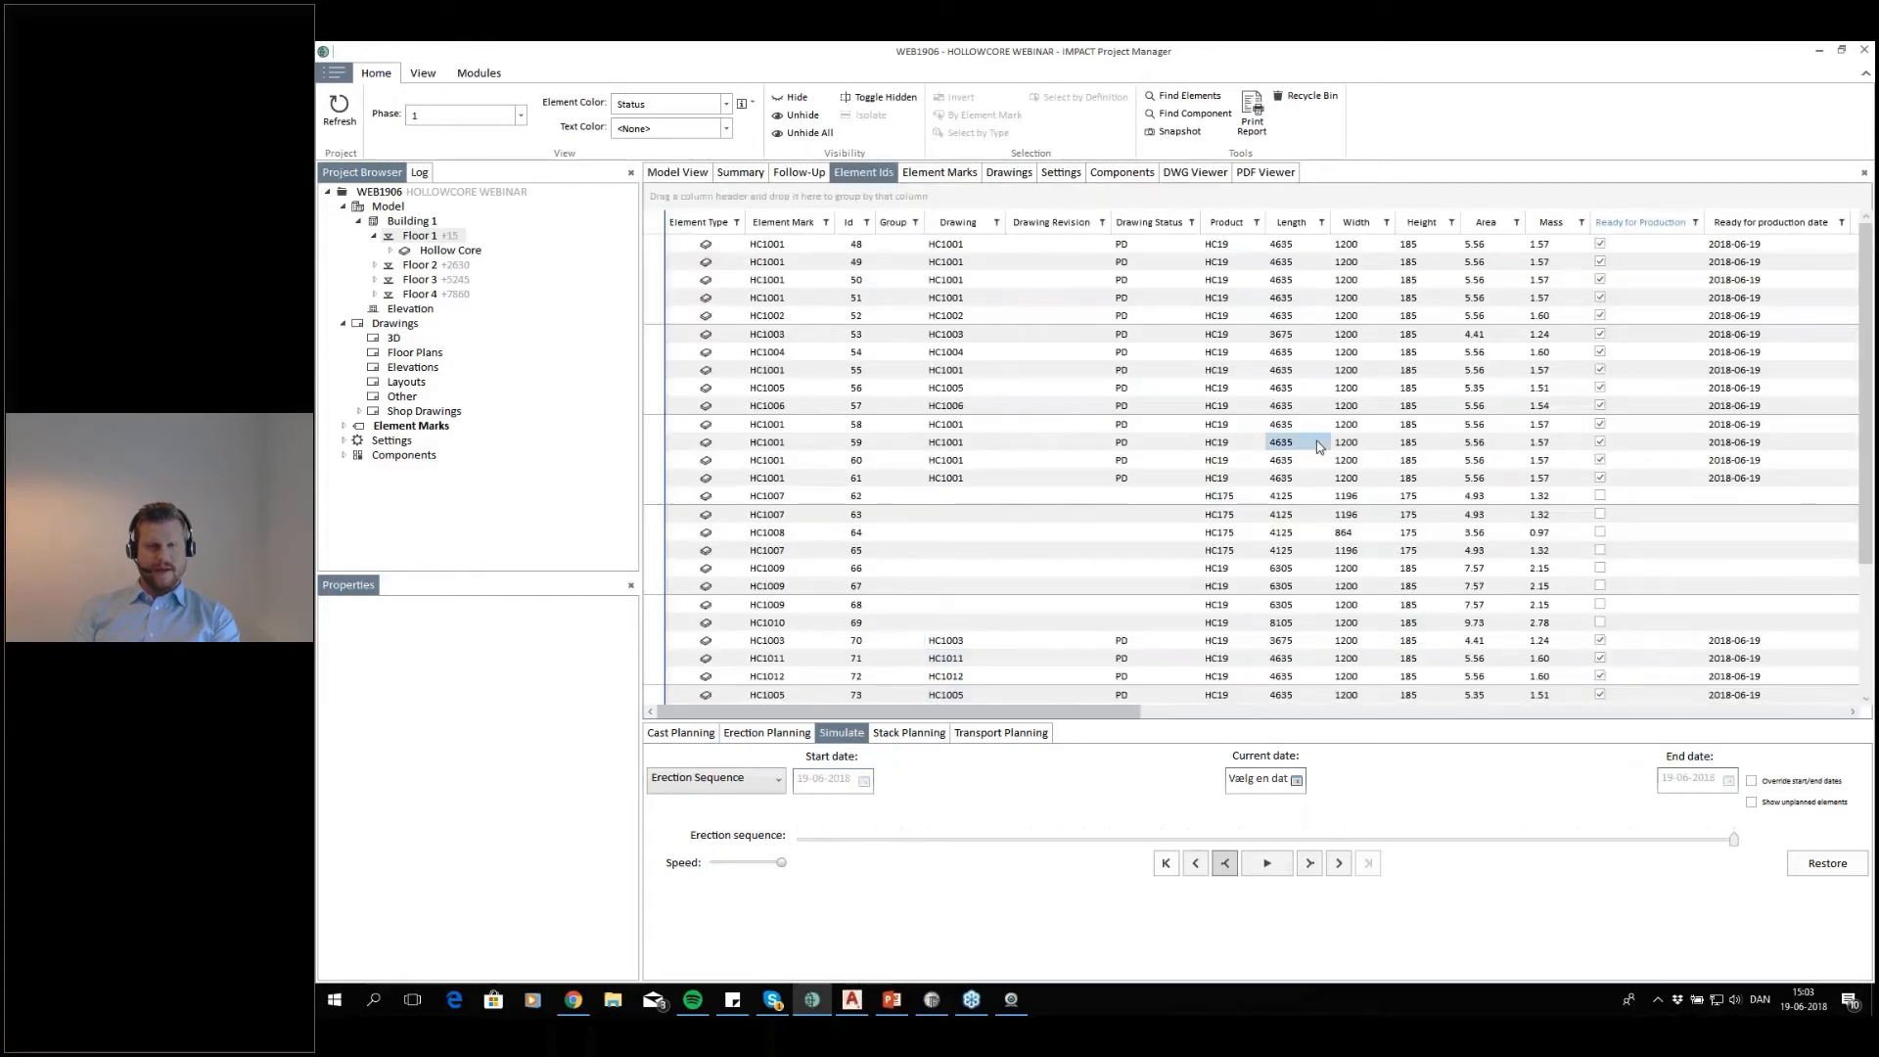
scroll(1318, 447, "down", 4)
scroll(1319, 446, "up", 4)
left_click_drag(1133, 715, 1586, 716)
left_click_drag(972, 746, 1826, 716)
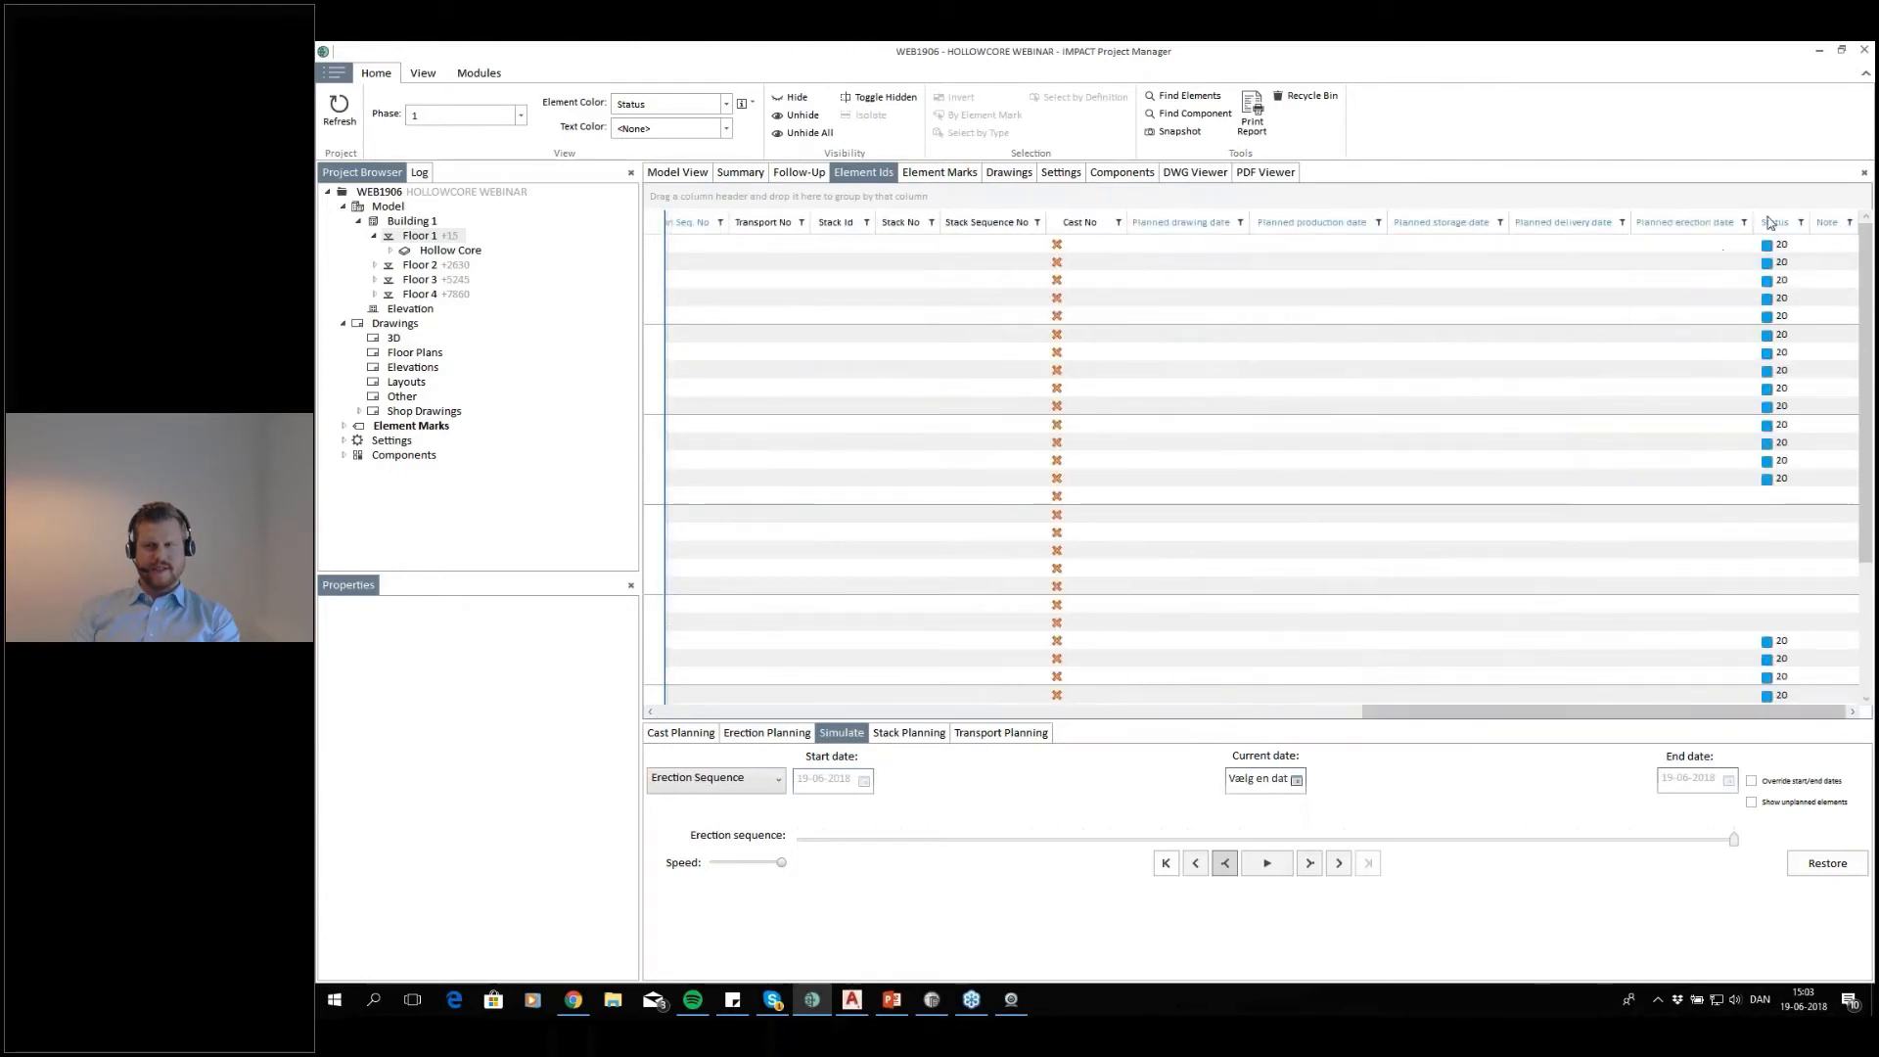
Filter floor 1's element ID list to show only the elements with status 20
left_click(1801, 223)
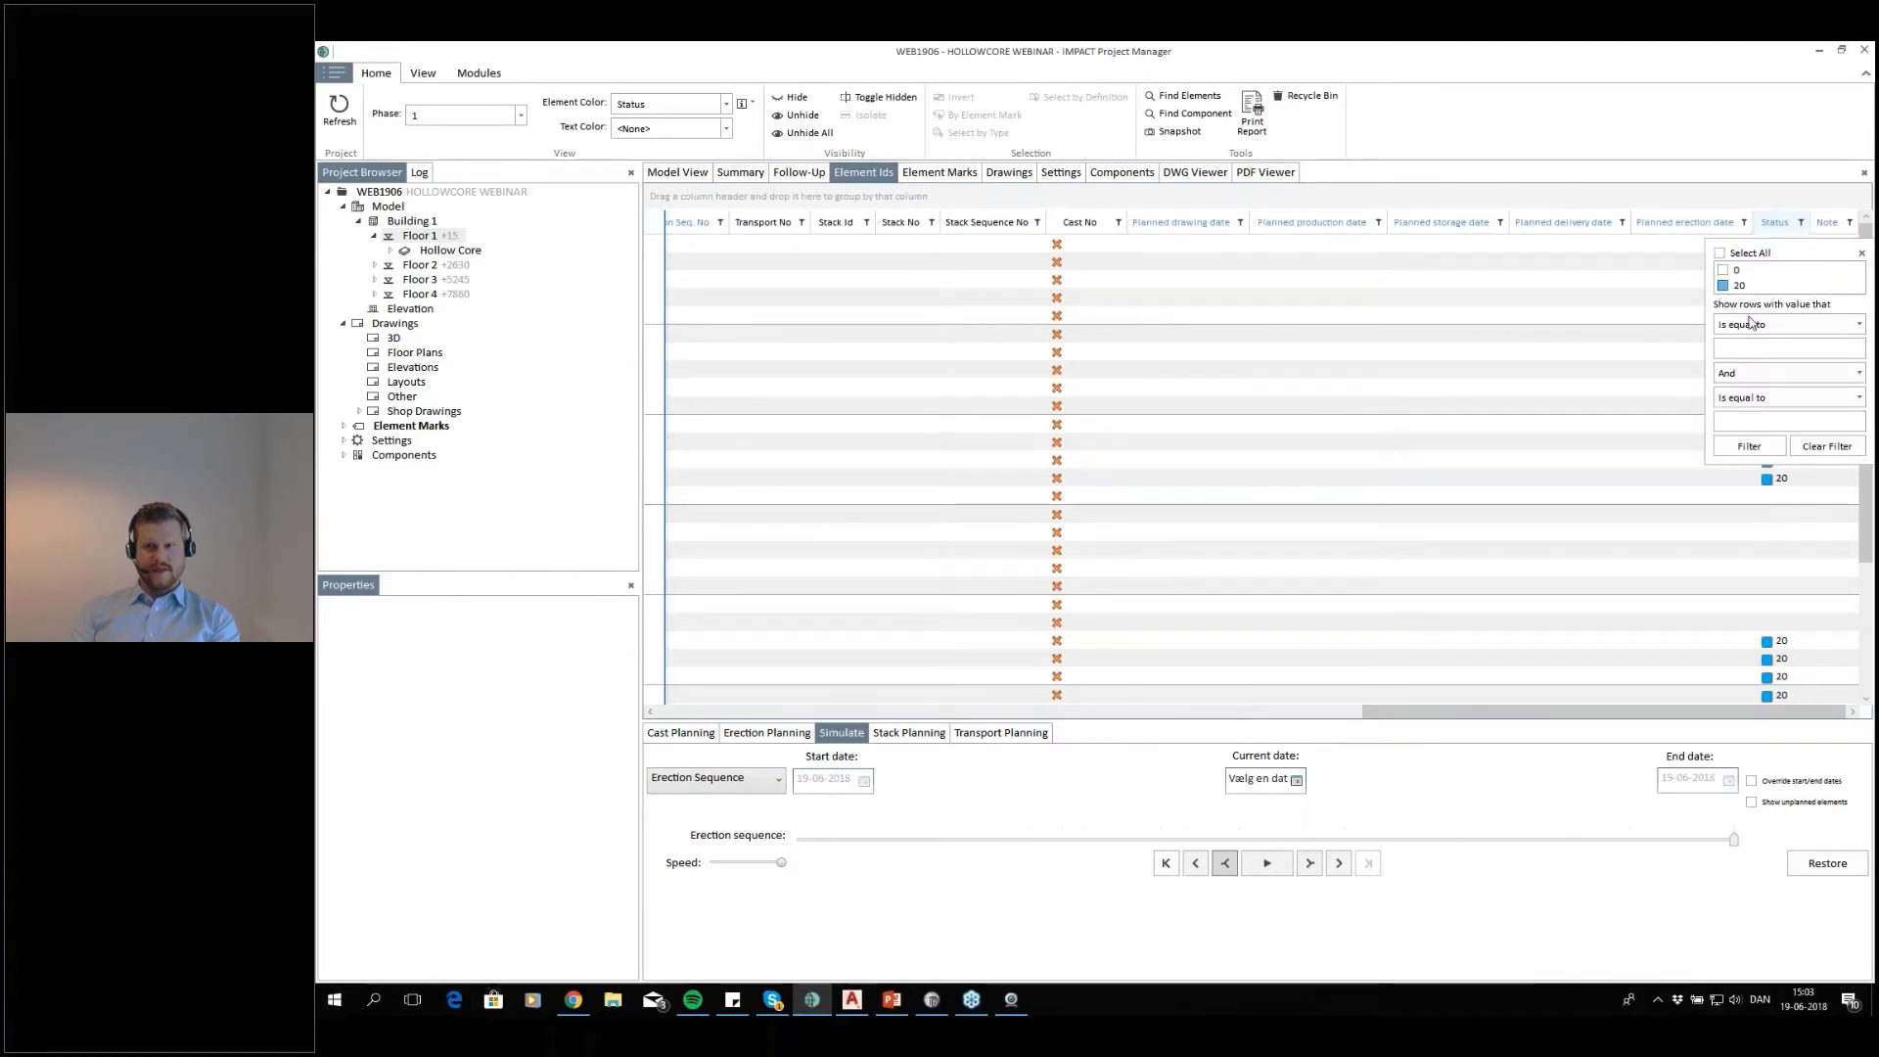
left_click_drag(1789, 712, 1085, 716)
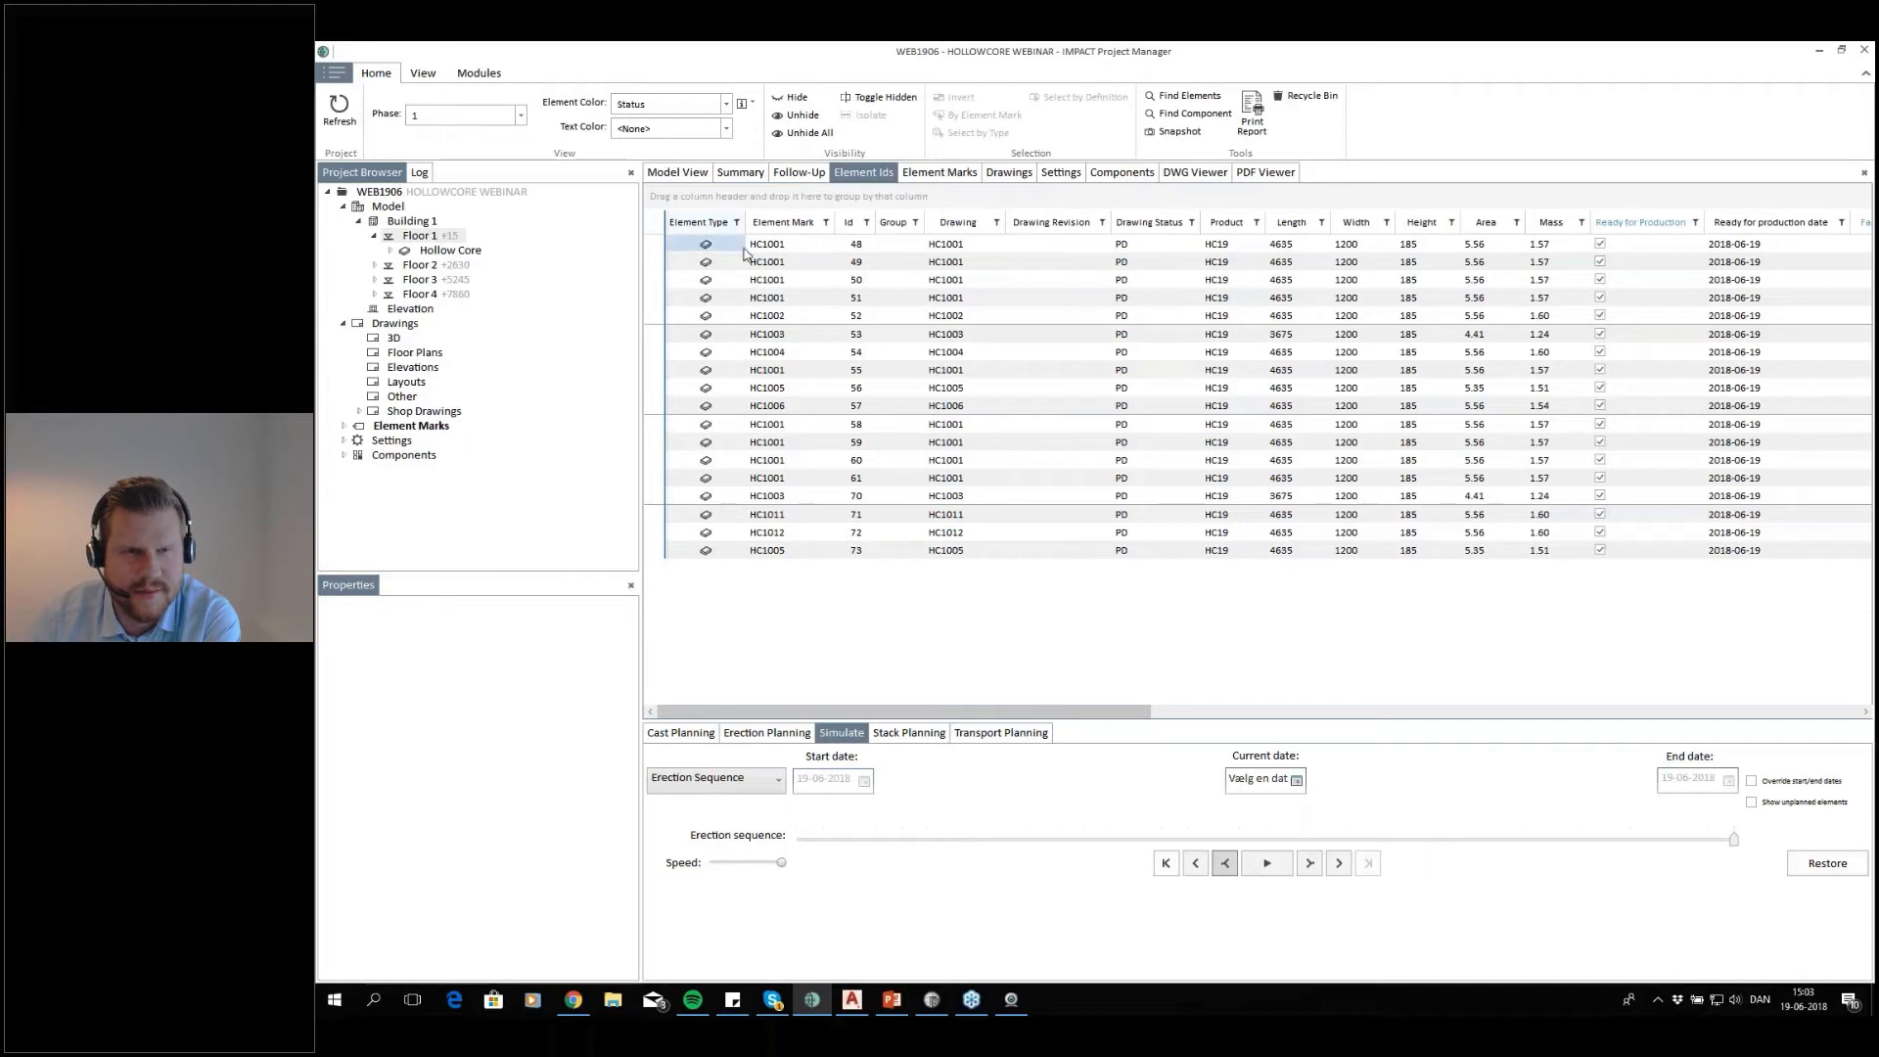
Select element ID 48 in the filtered list, locate its slab in the 3D model, and return to the list
left_click(677, 173)
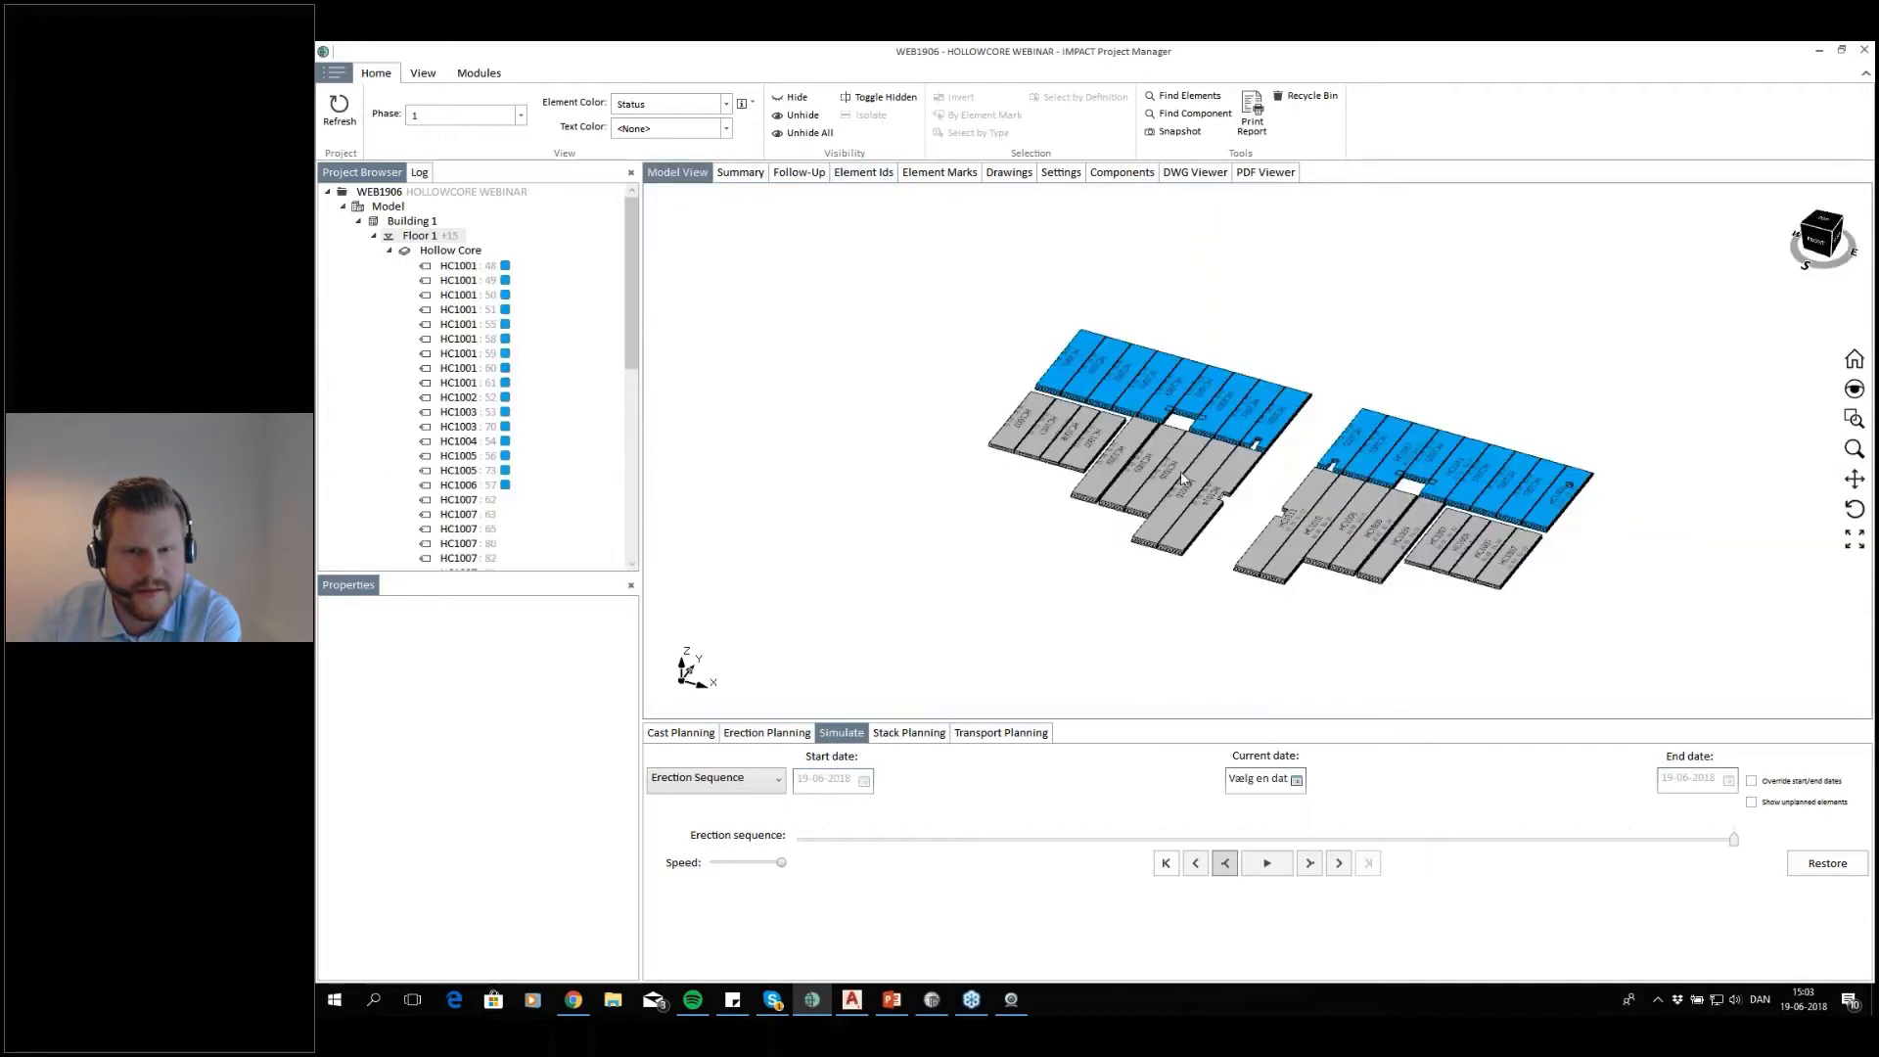
left_click(864, 173)
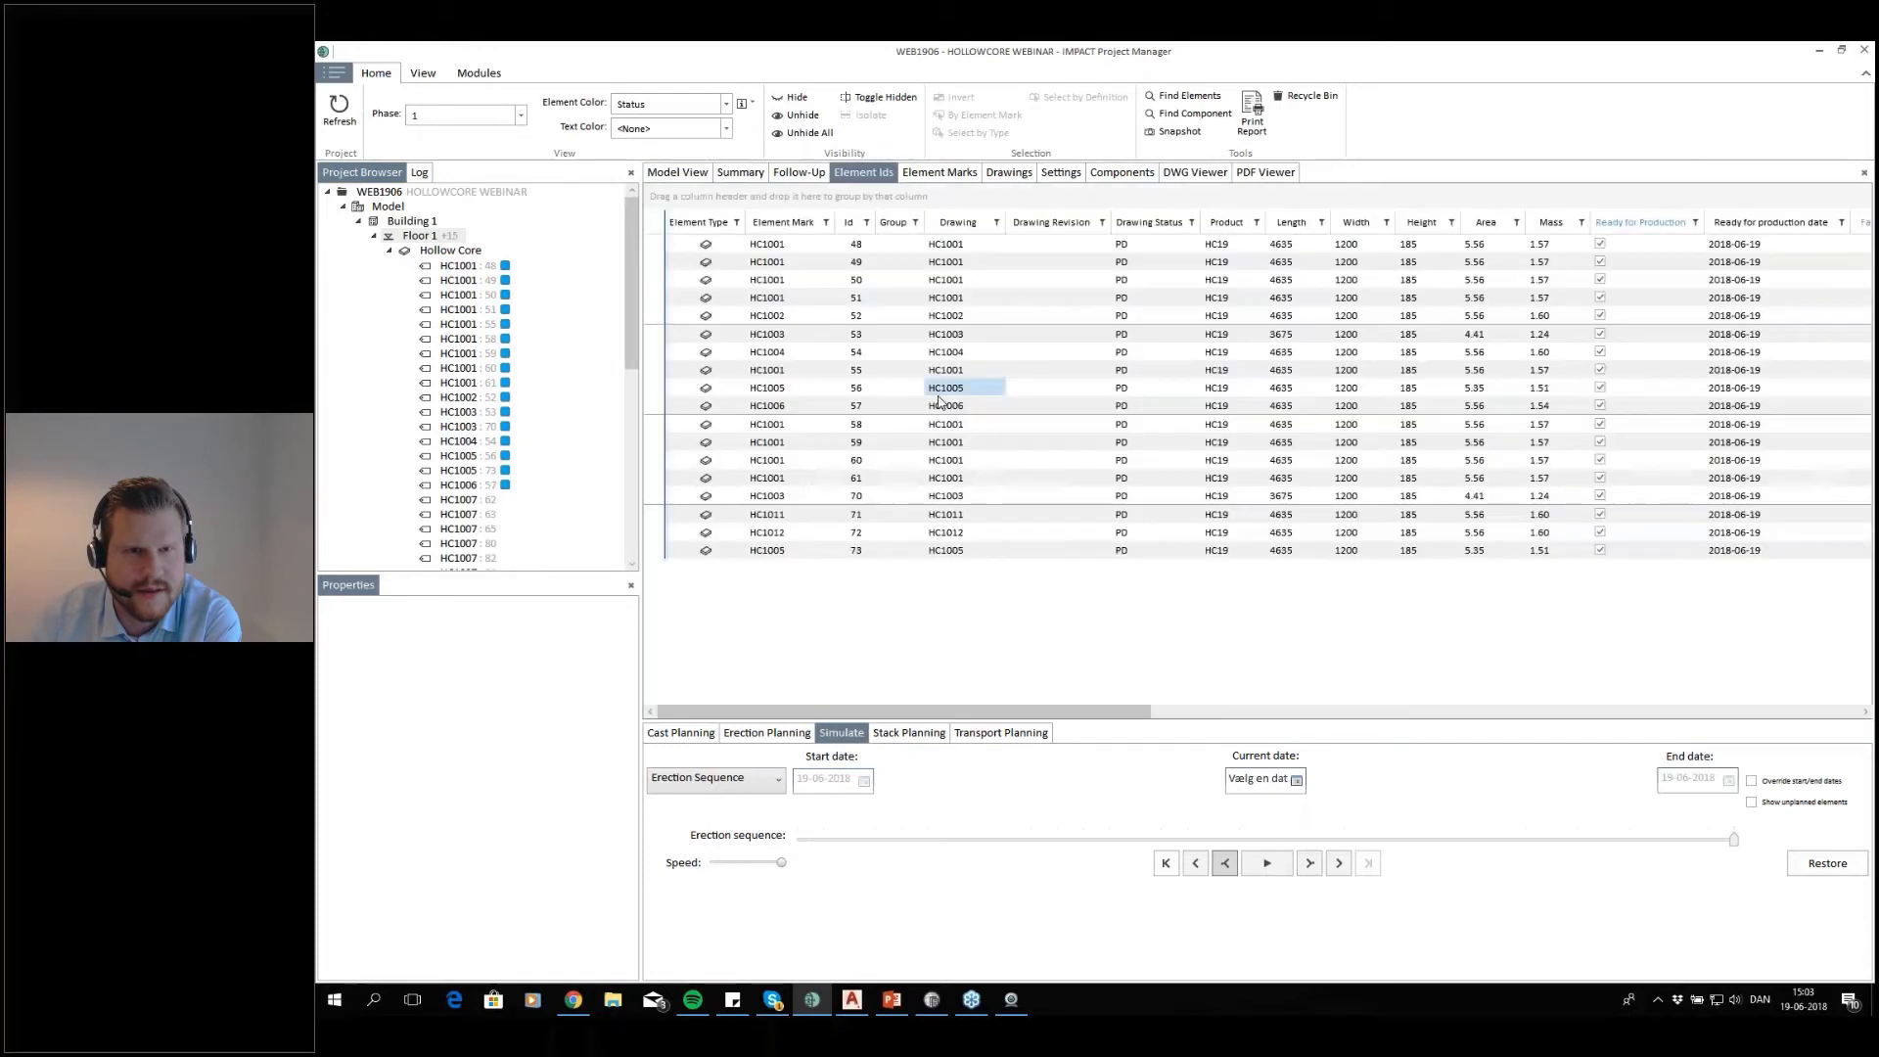
left_click(666, 242)
left_click(678, 173)
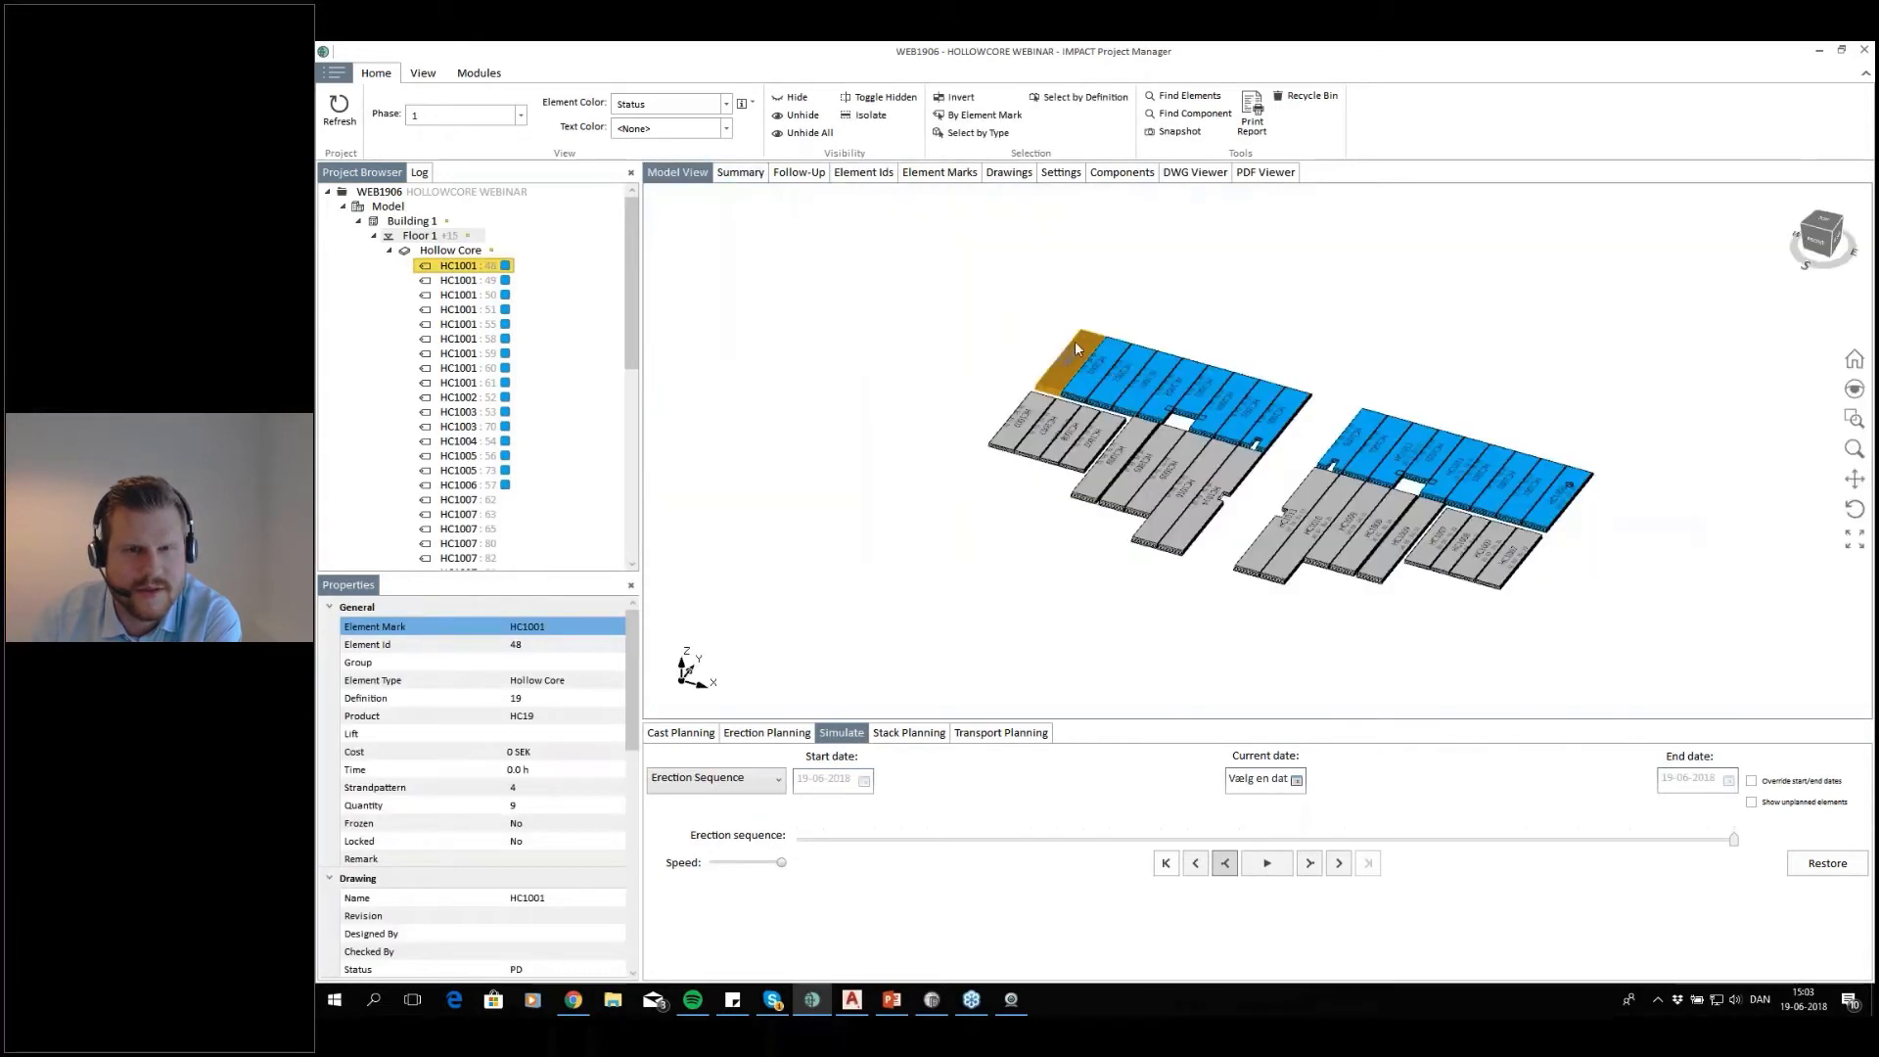
left_click(864, 173)
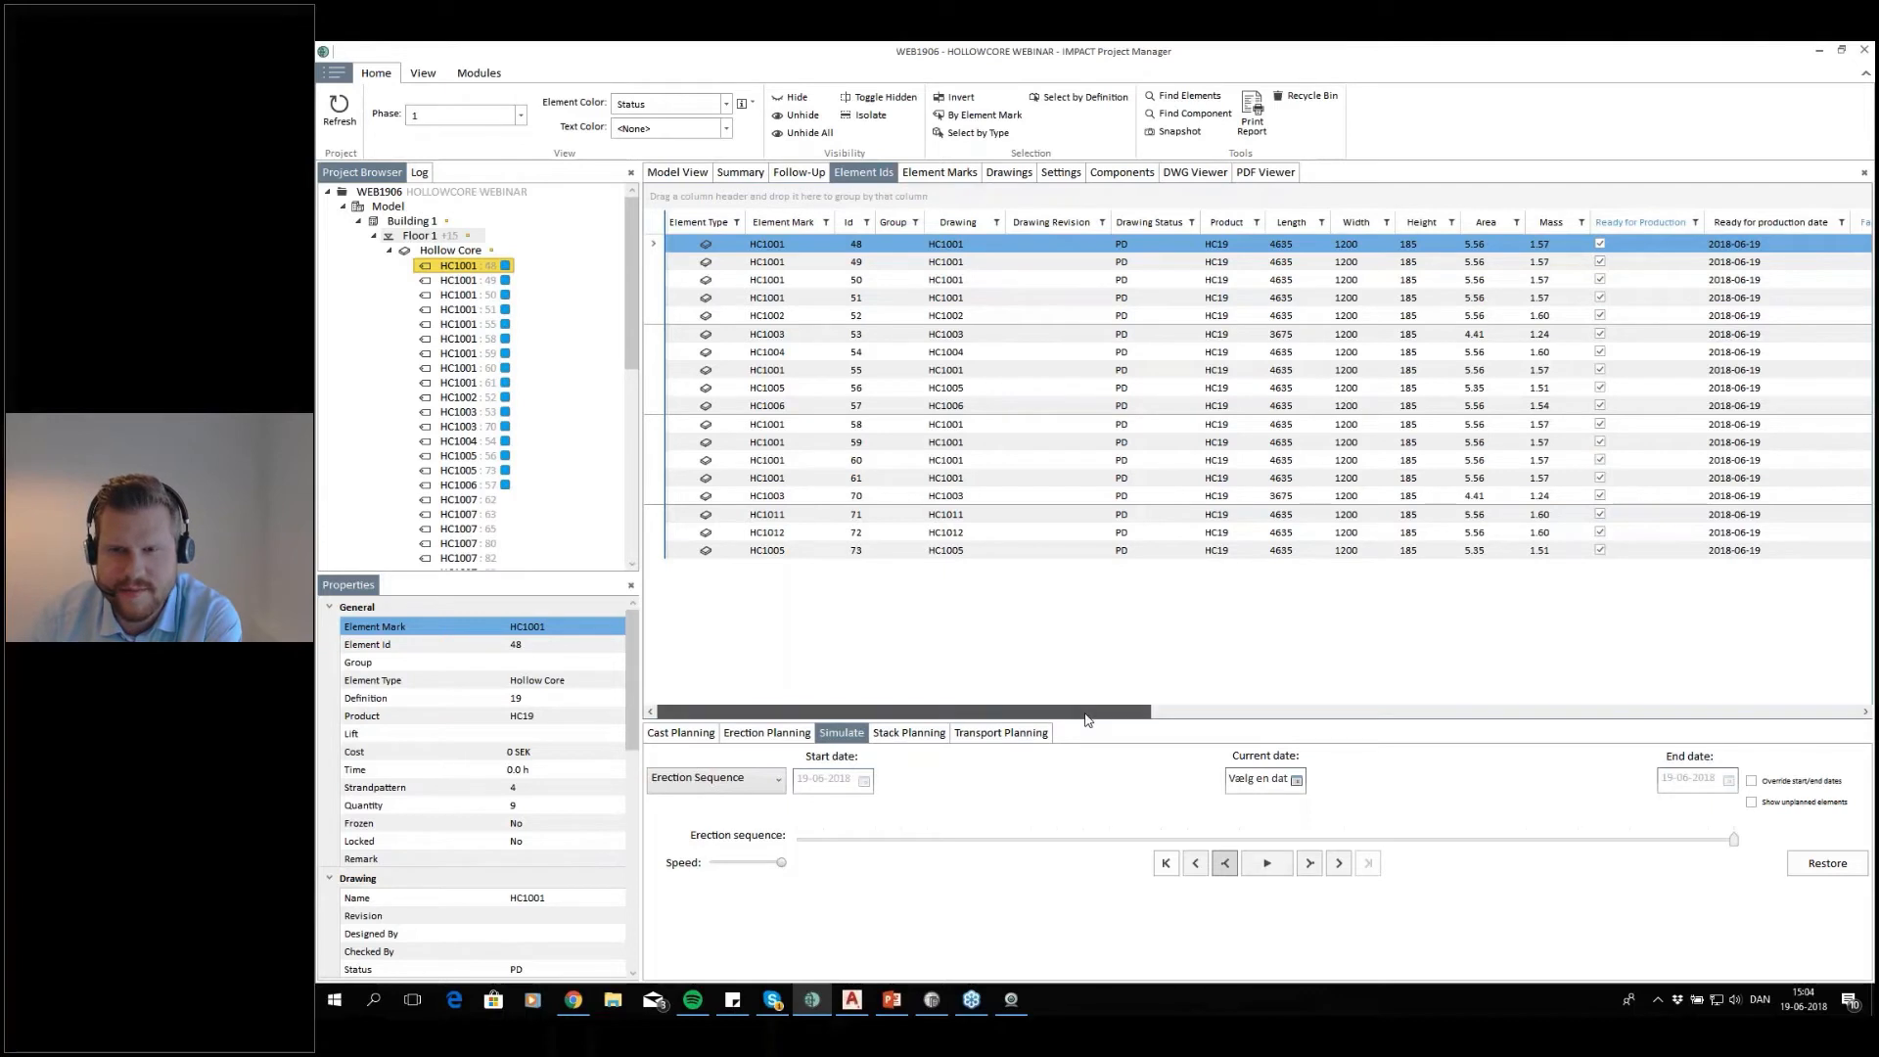
Set the erection date of all the filtered floor 1 elements to 2018-06-22
left_click_drag(1086, 720, 1496, 709)
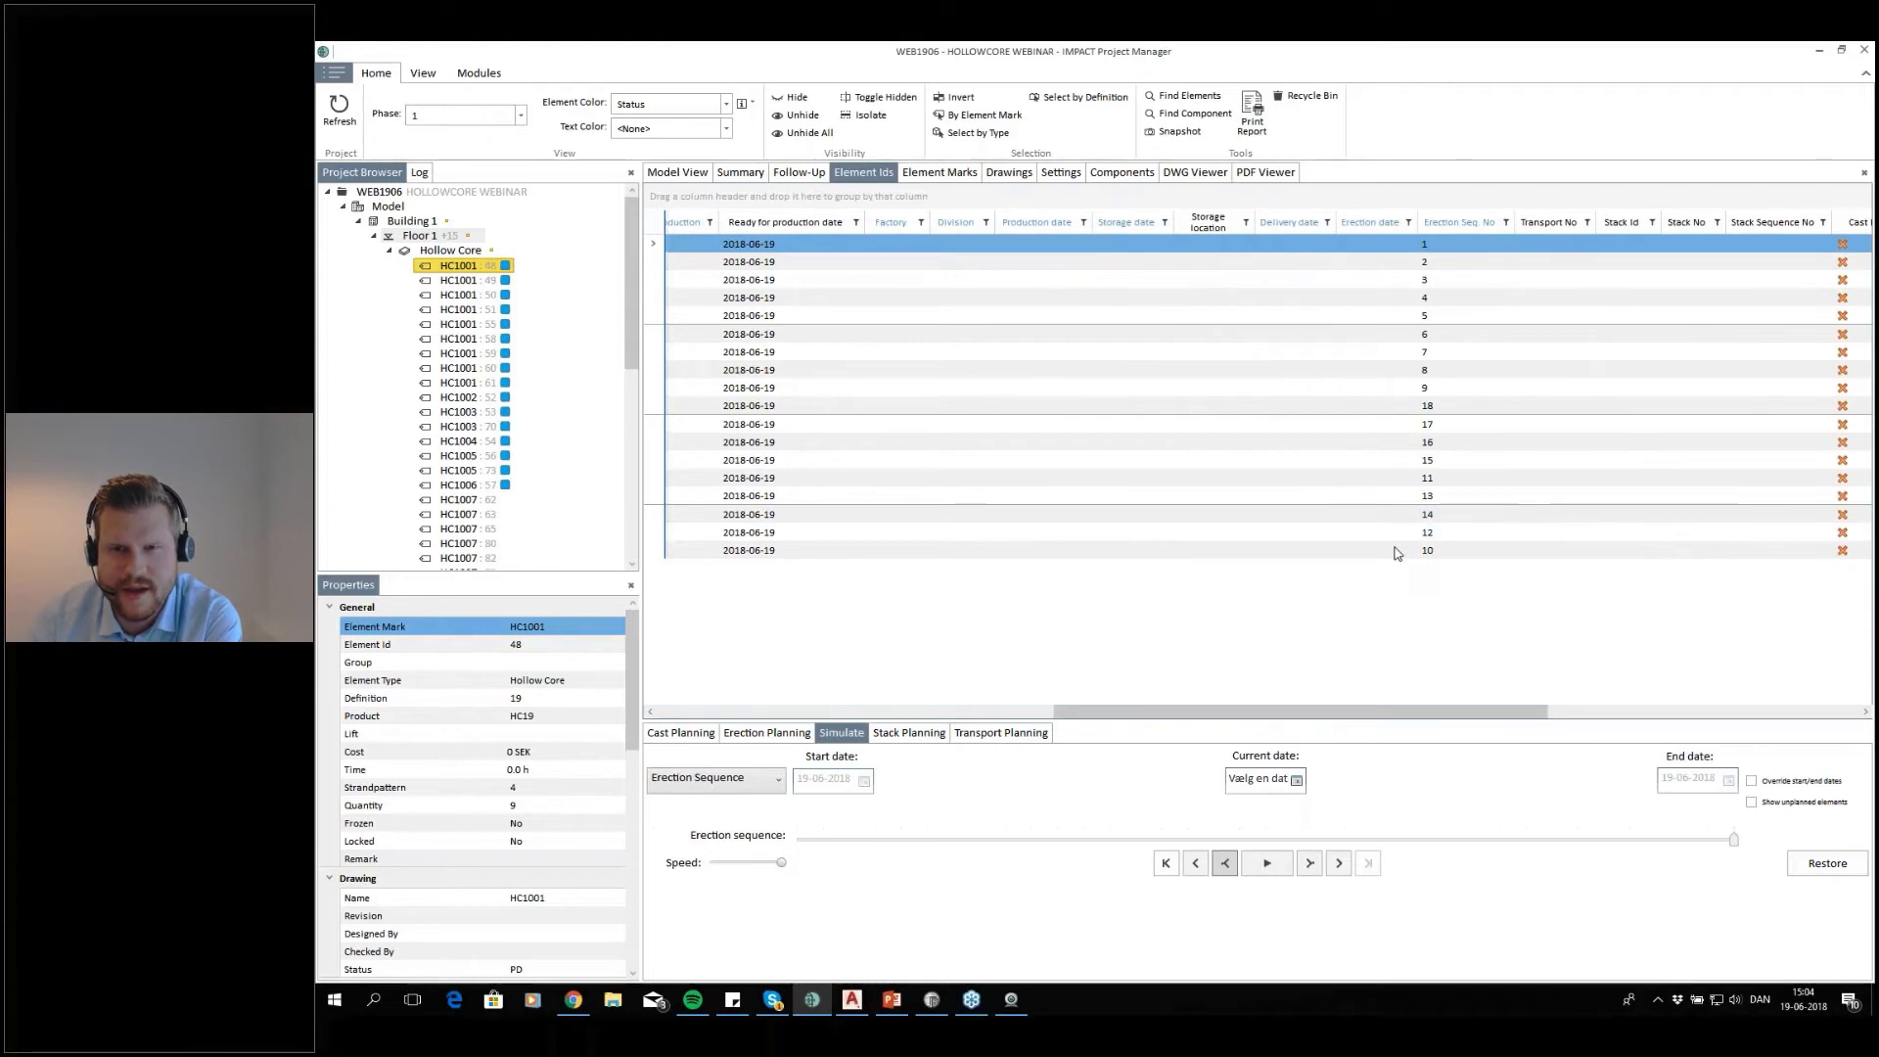
left_click_drag(1398, 244, 1402, 551)
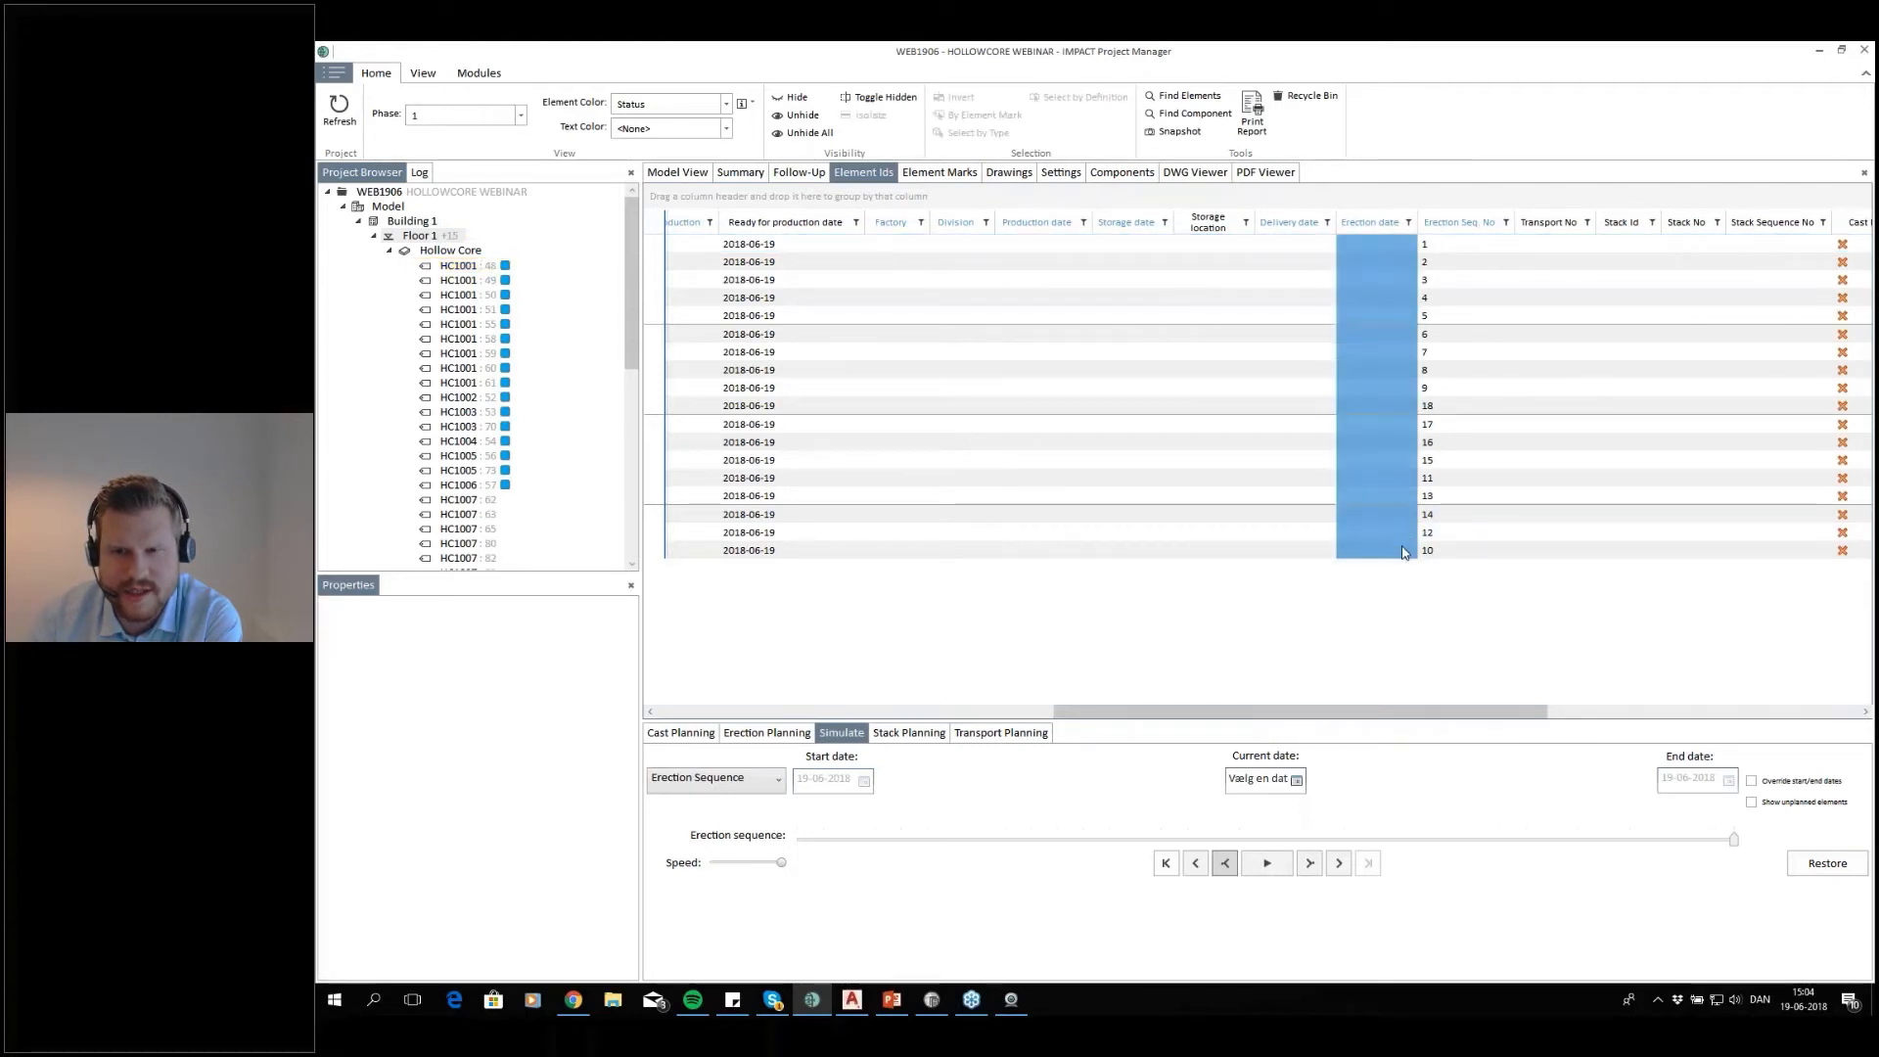
right_click(1396, 514)
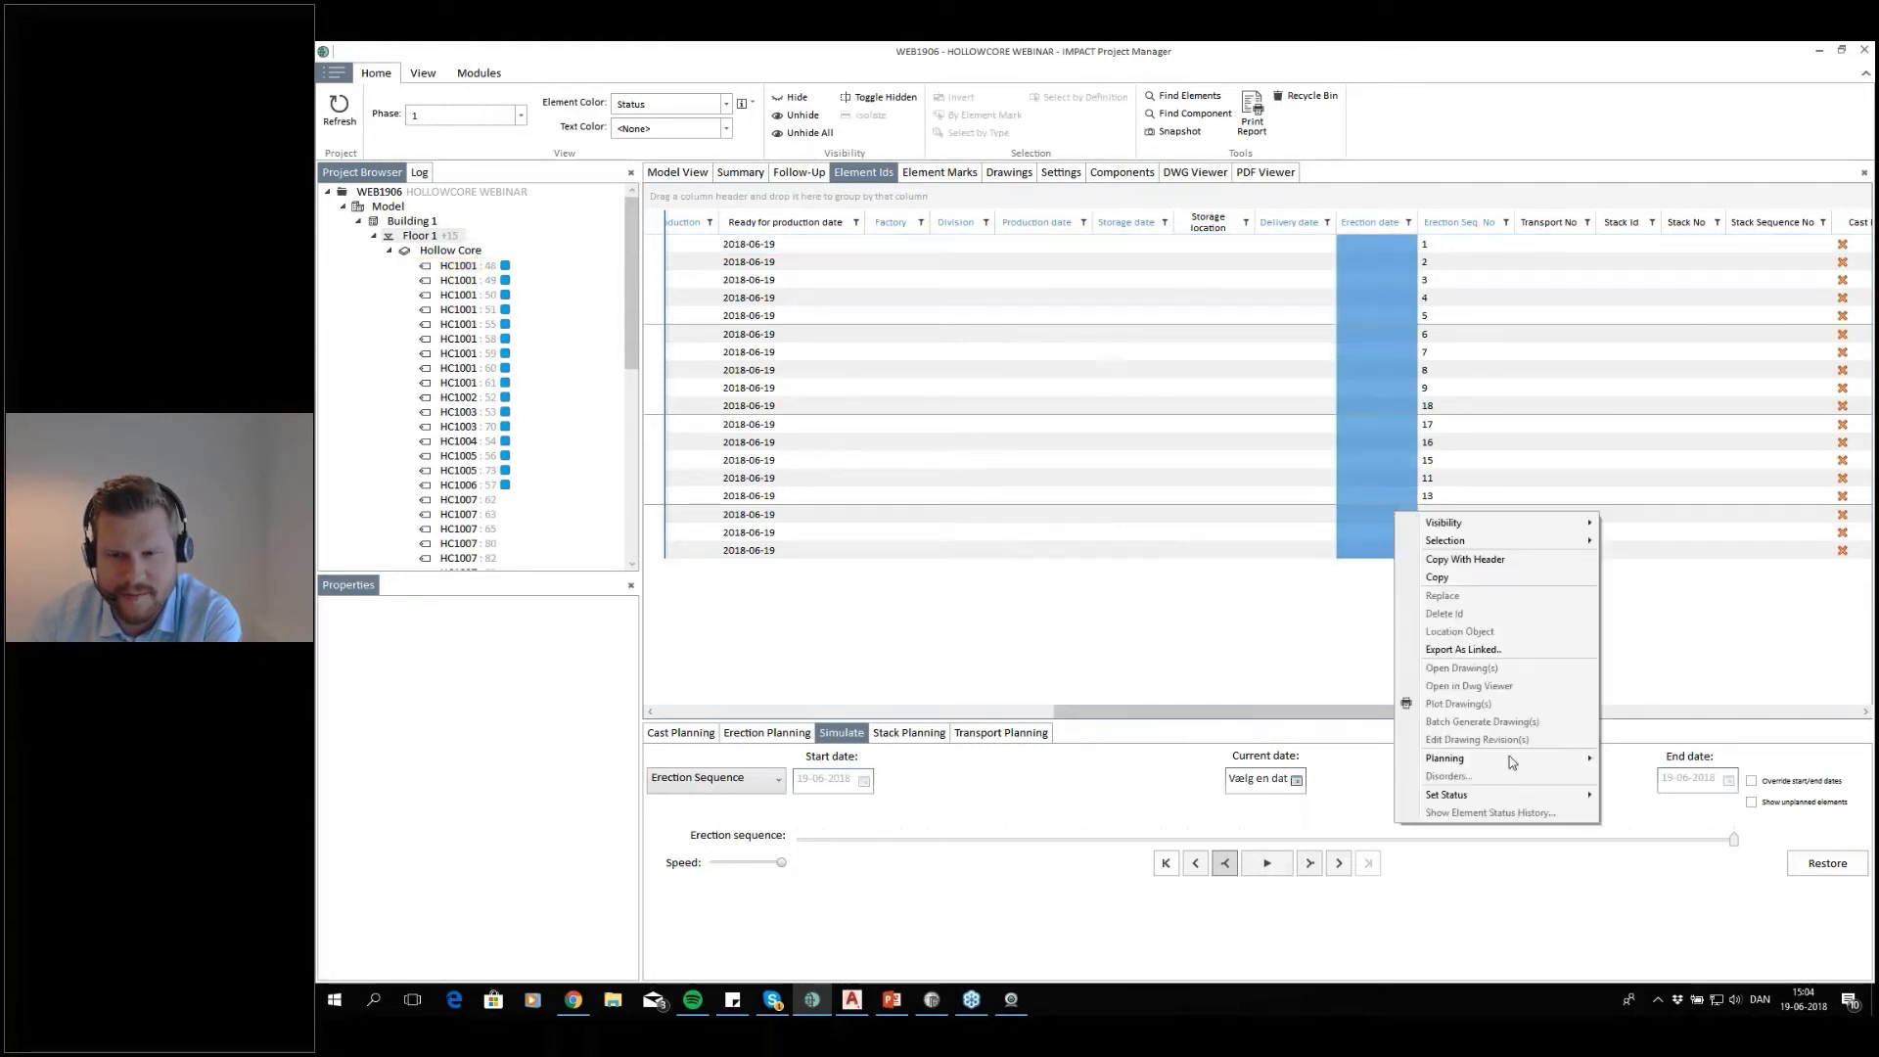
mouse_move(1511, 761)
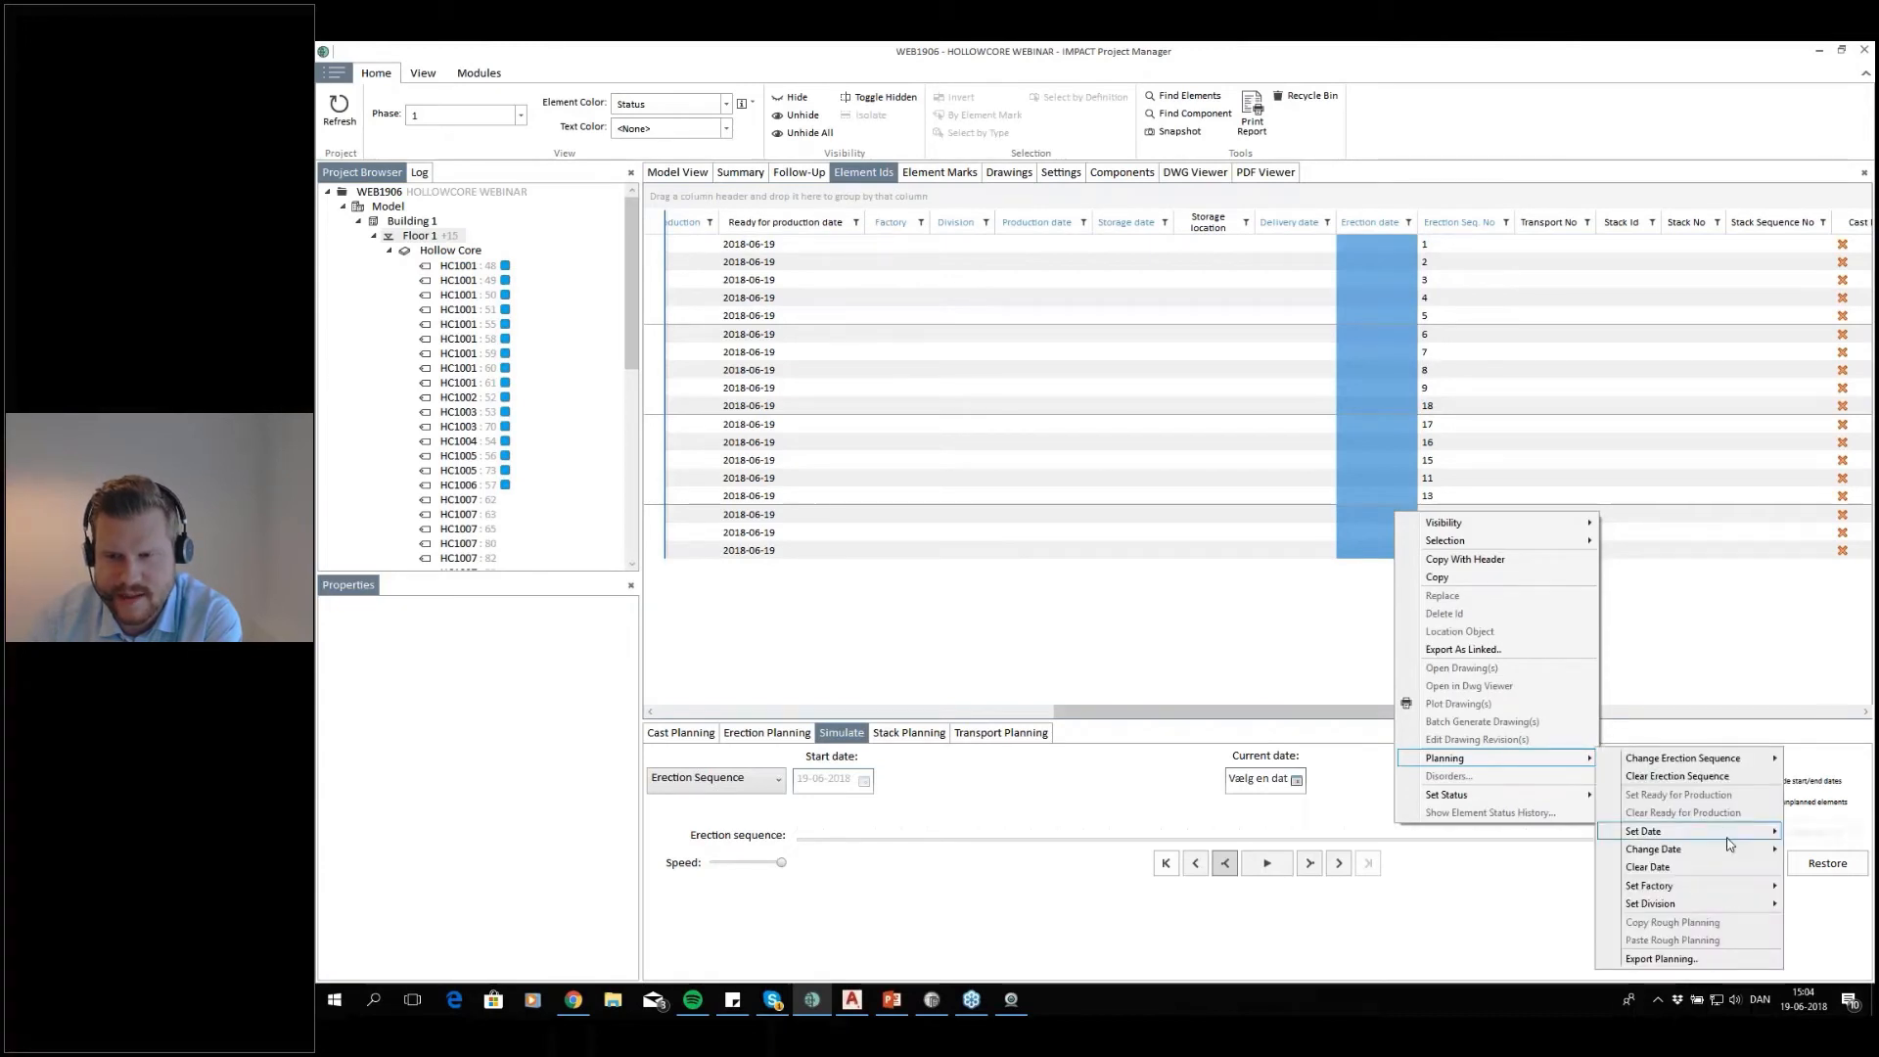
mouse_move(1728, 840)
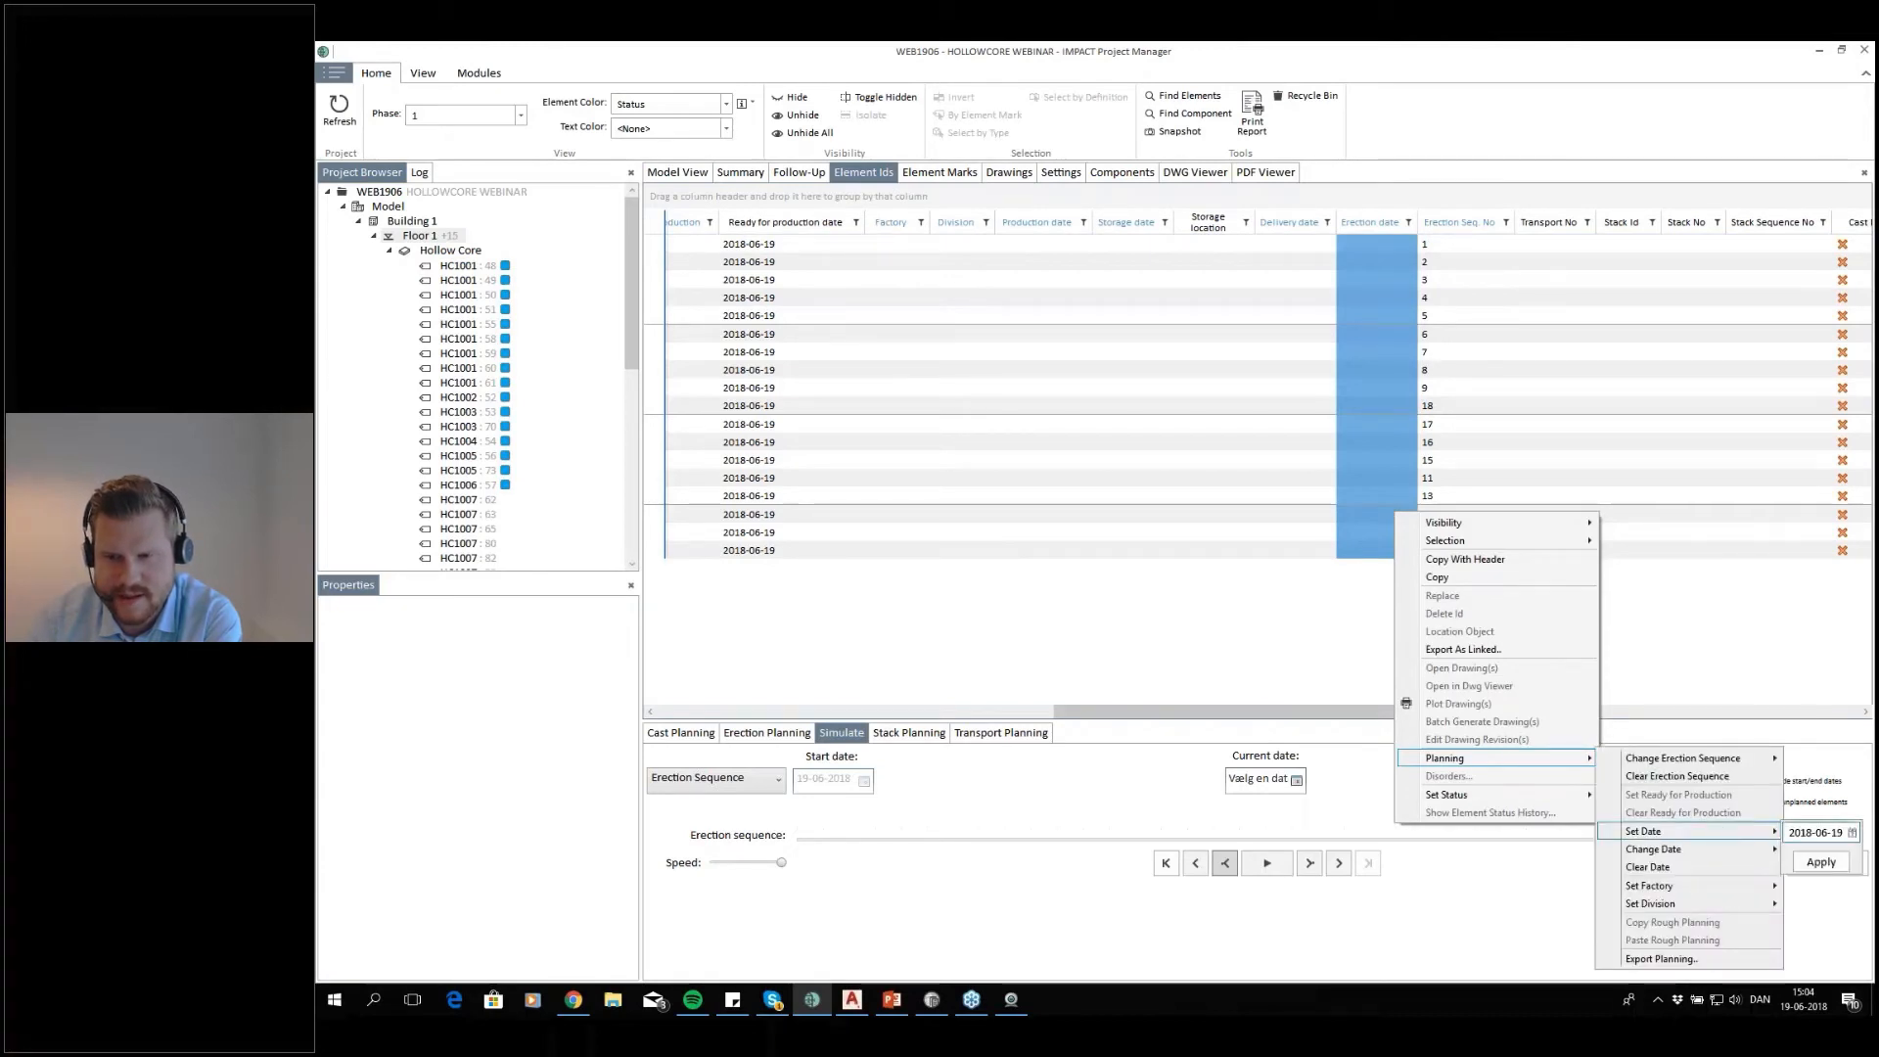
left_click(1854, 834)
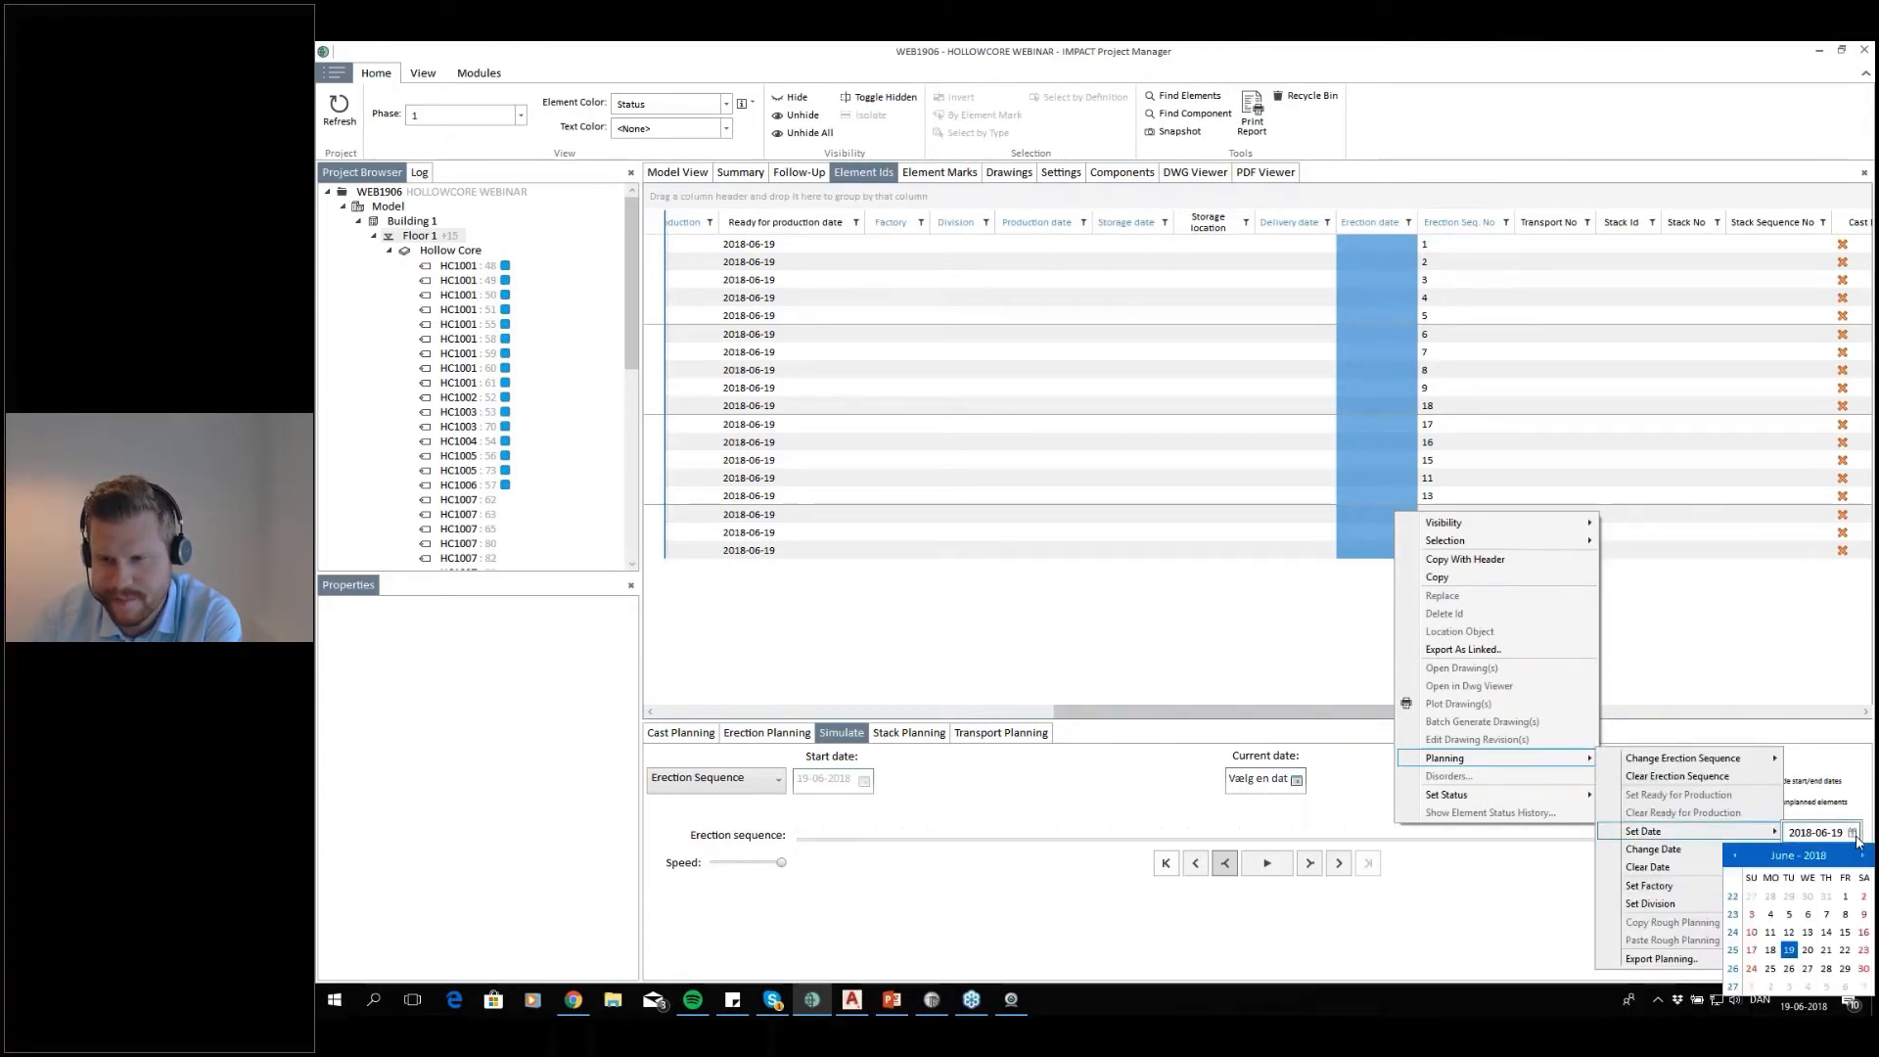
left_click(1845, 951)
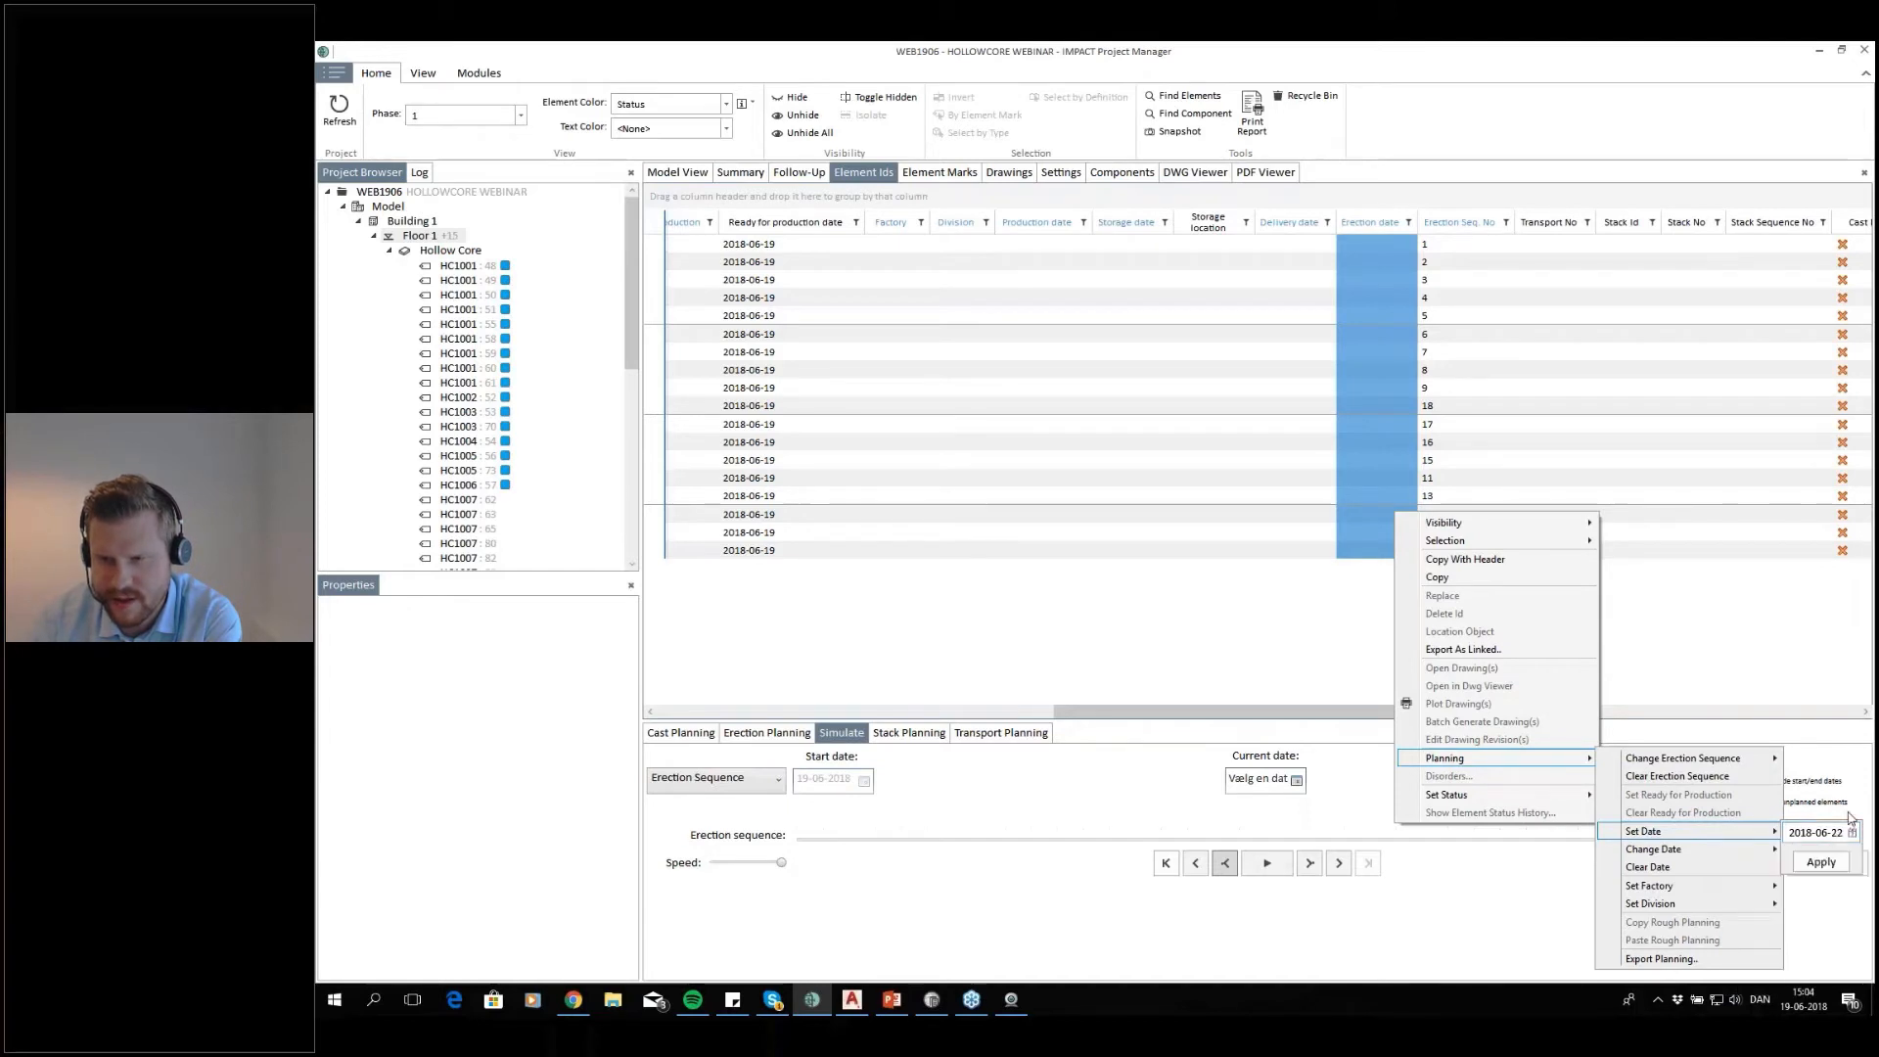
left_click(1821, 862)
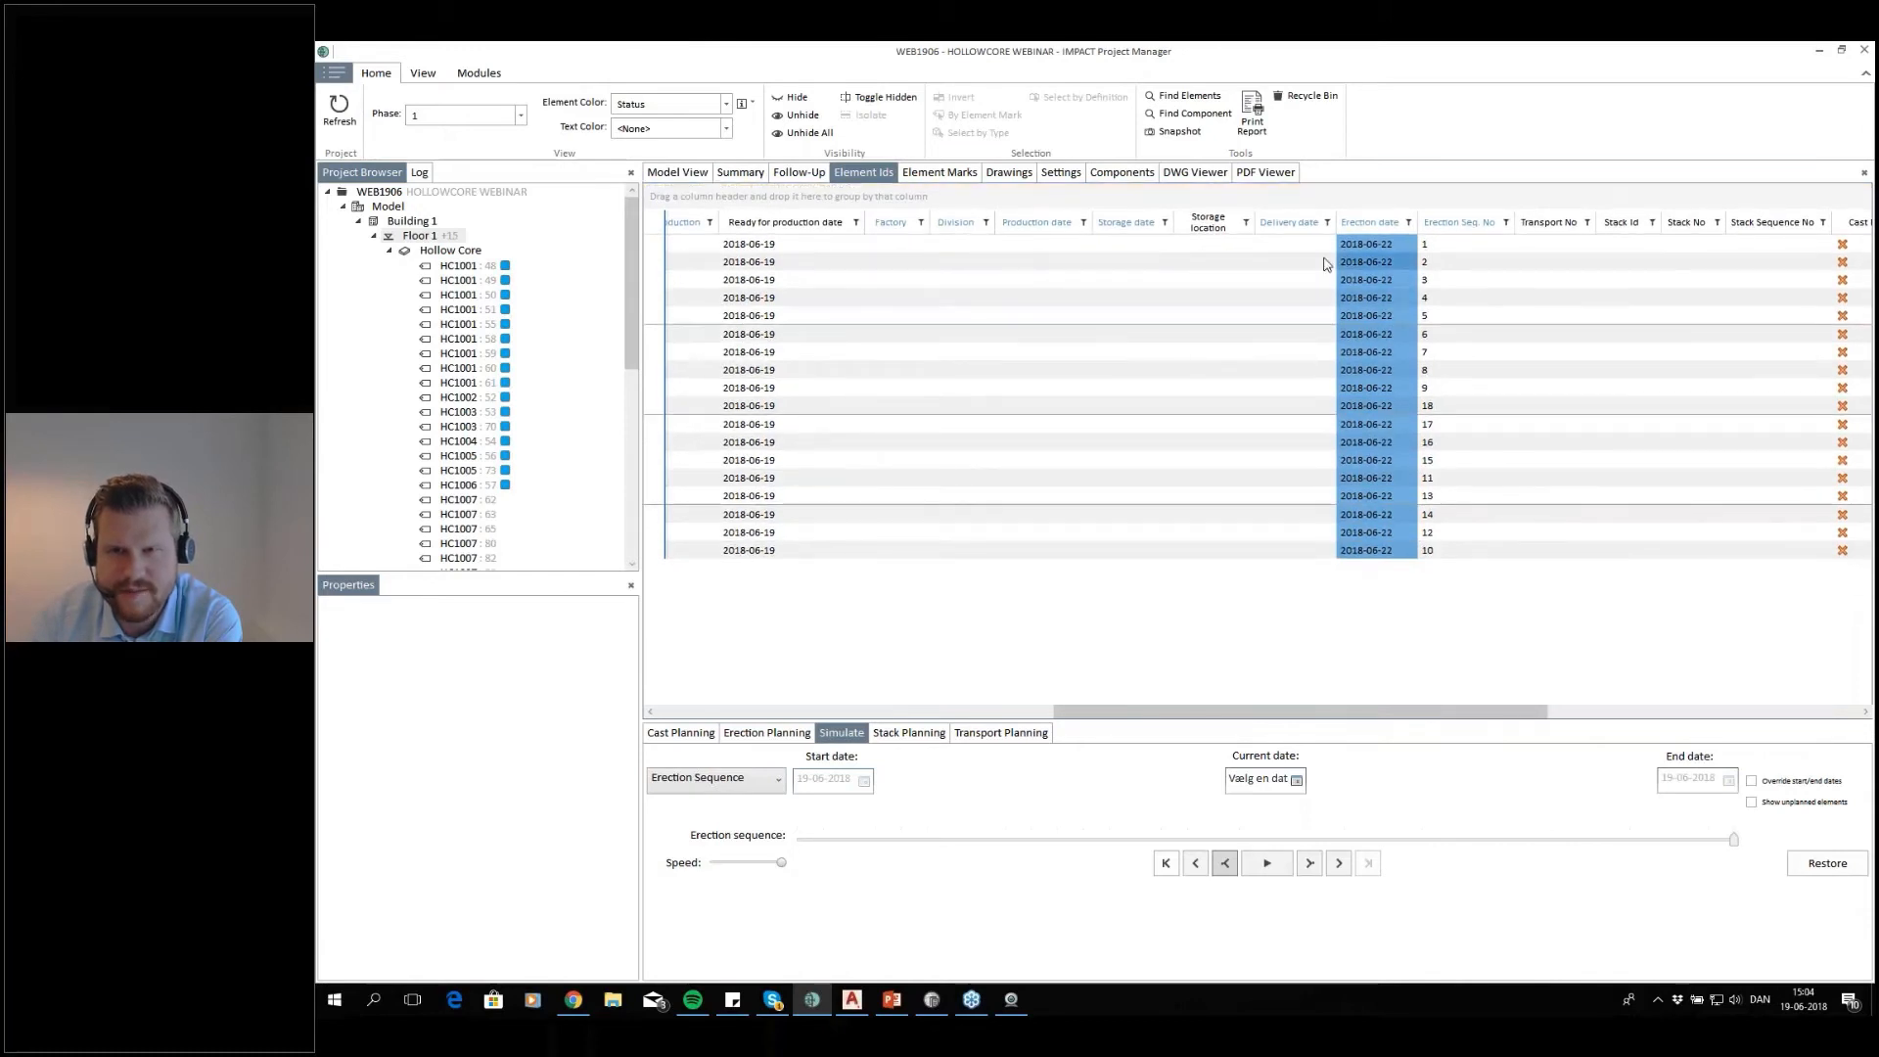
left_click_drag(1302, 526, 1312, 558)
right_click(1312, 558)
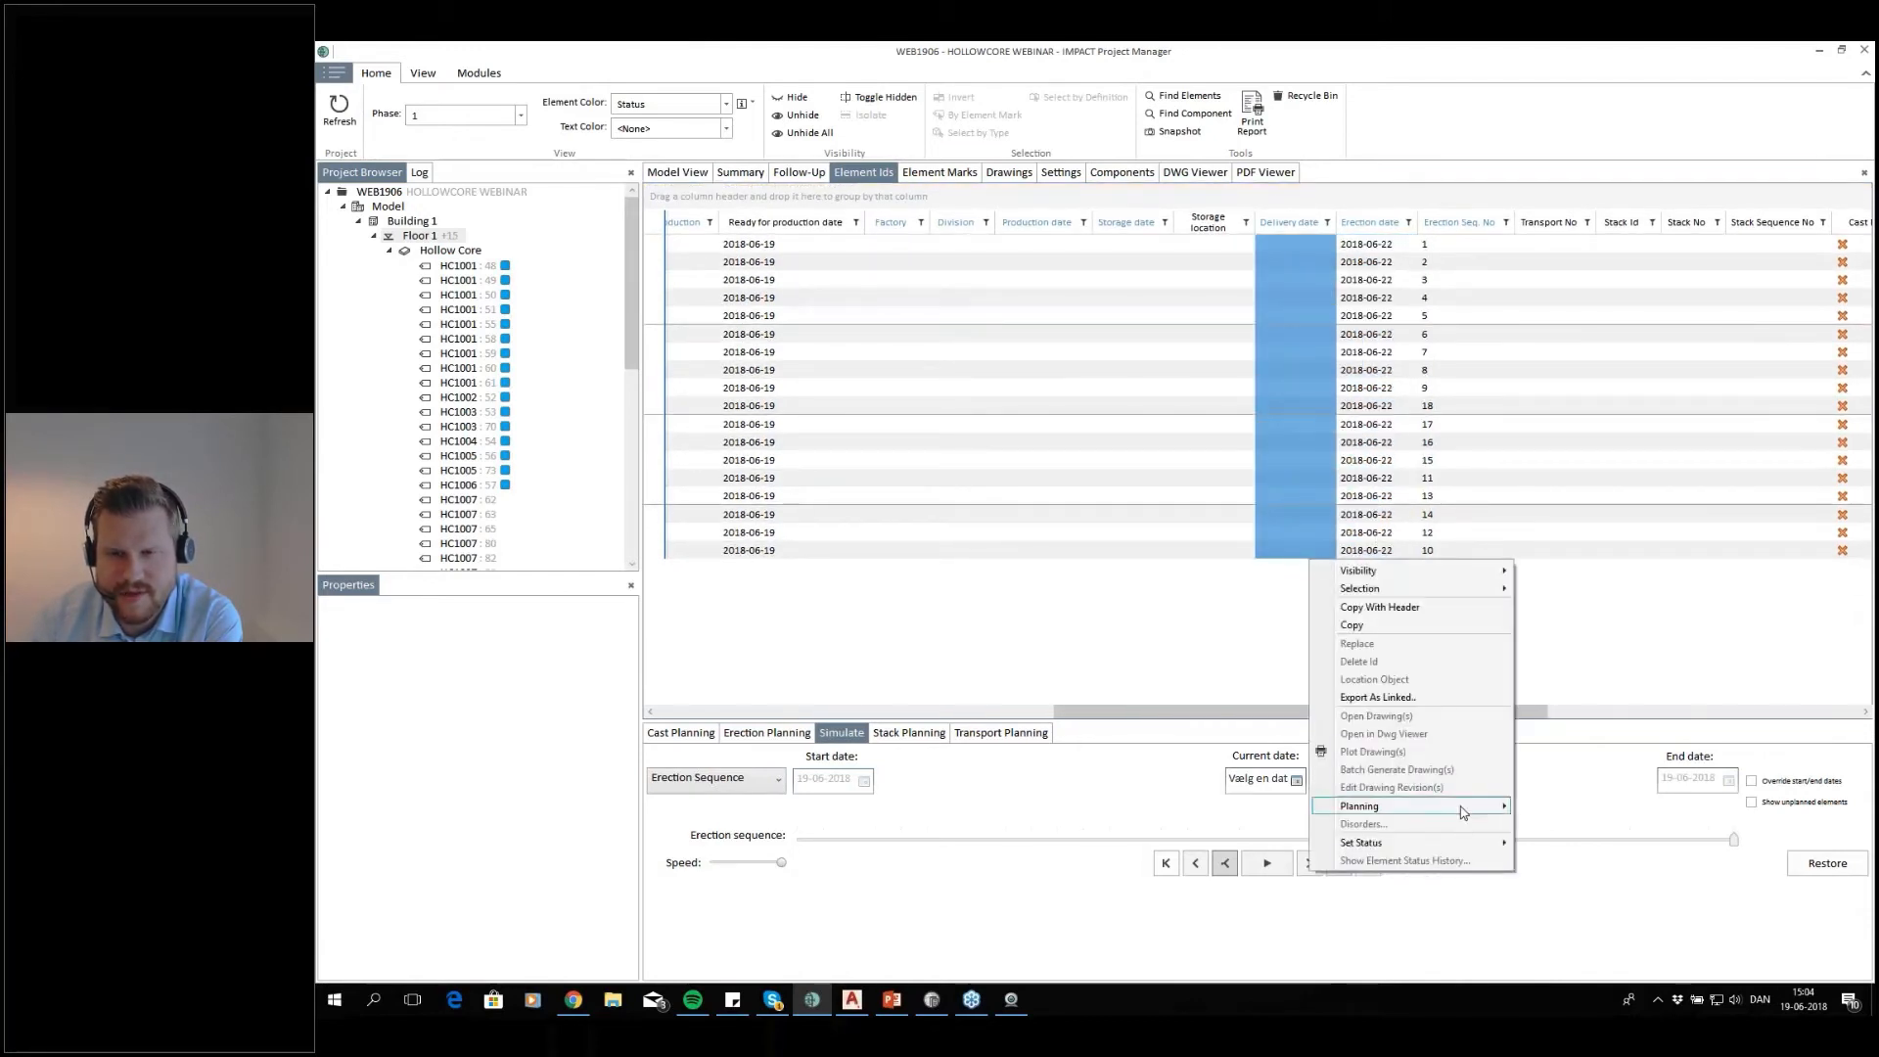
mouse_move(1463, 809)
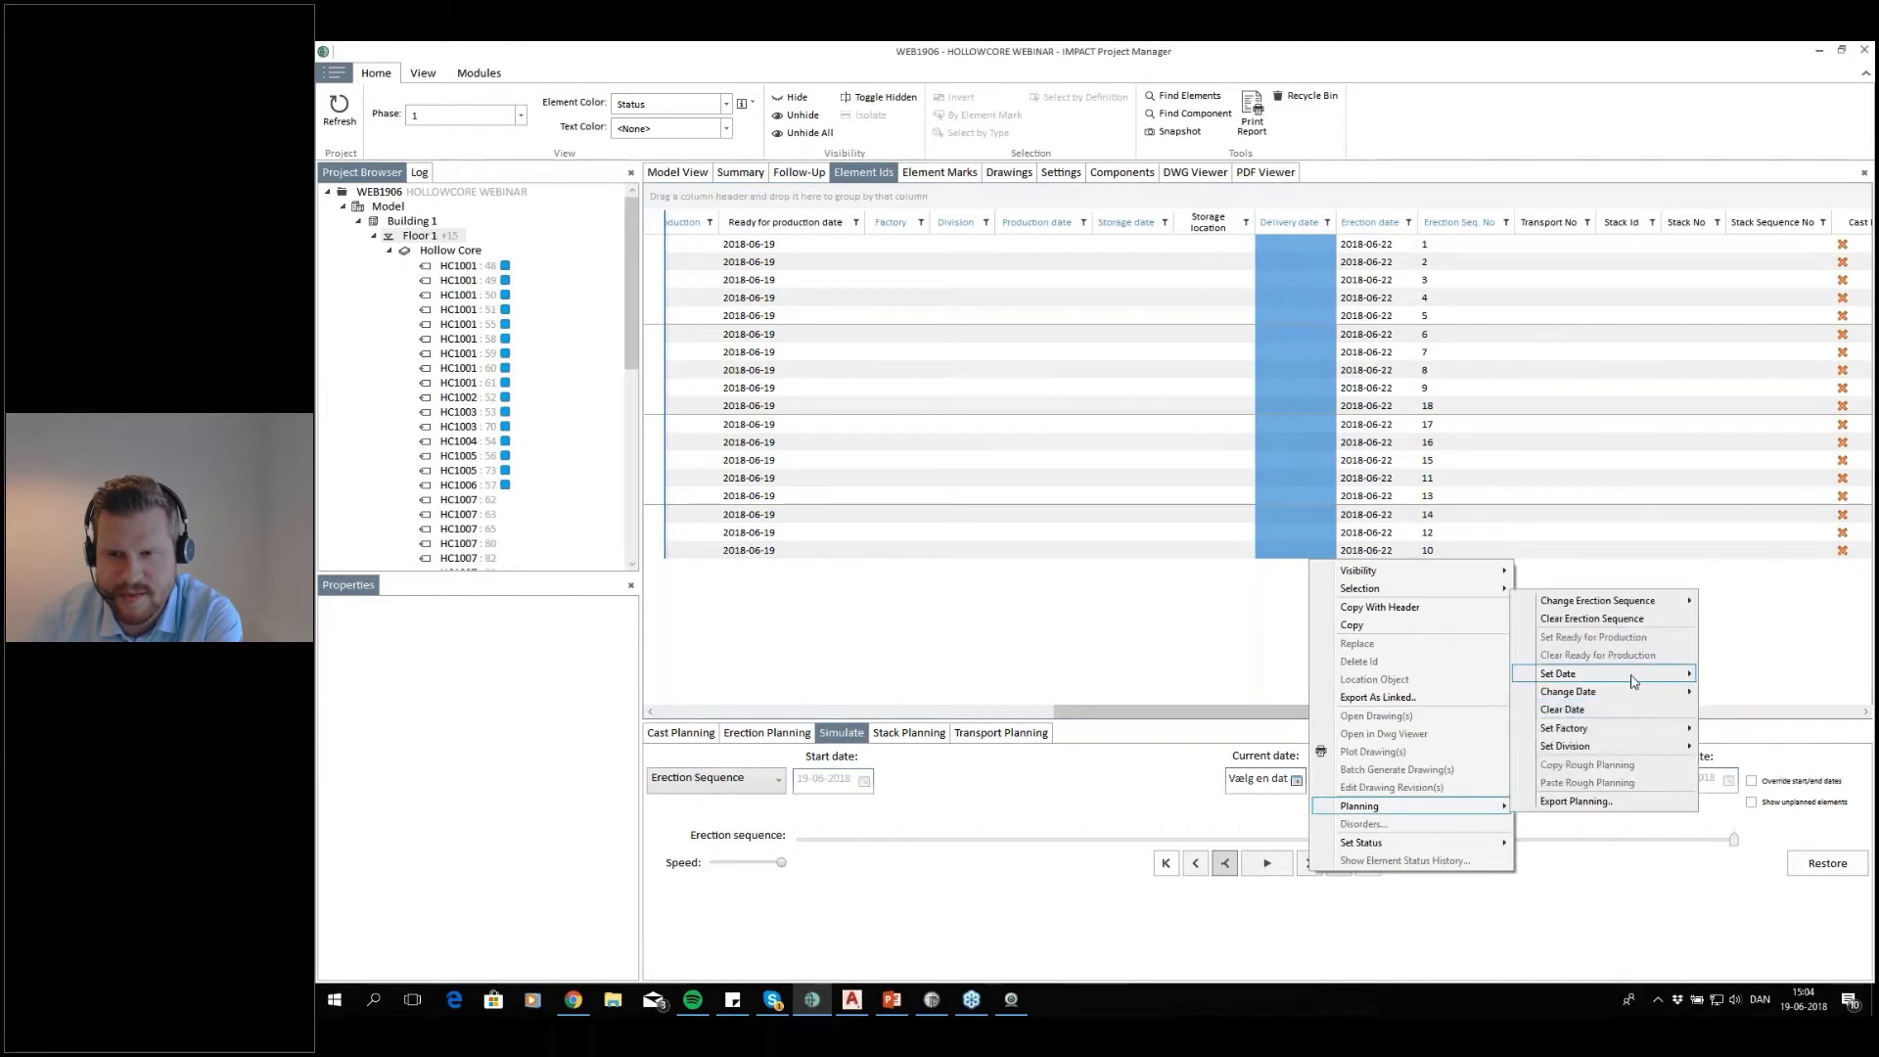
mouse_move(1663, 674)
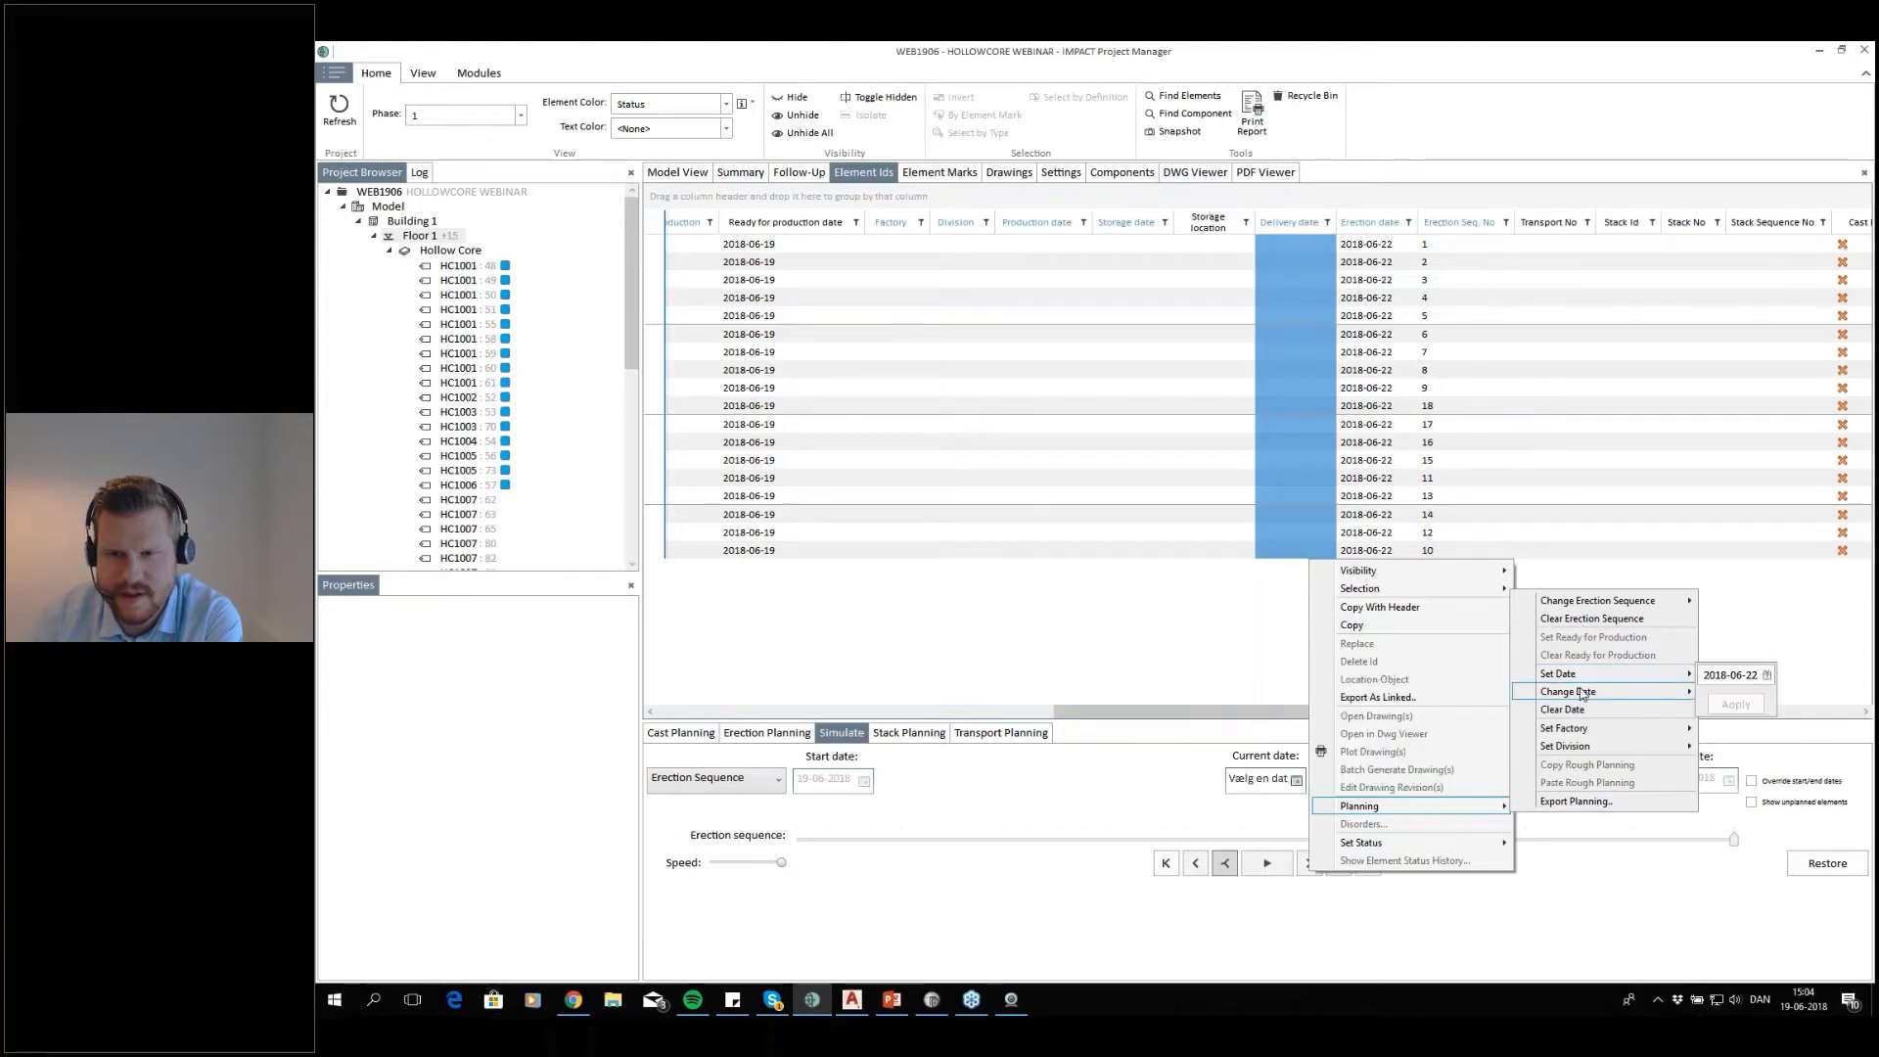
mouse_move(1580, 692)
left_click(1386, 756)
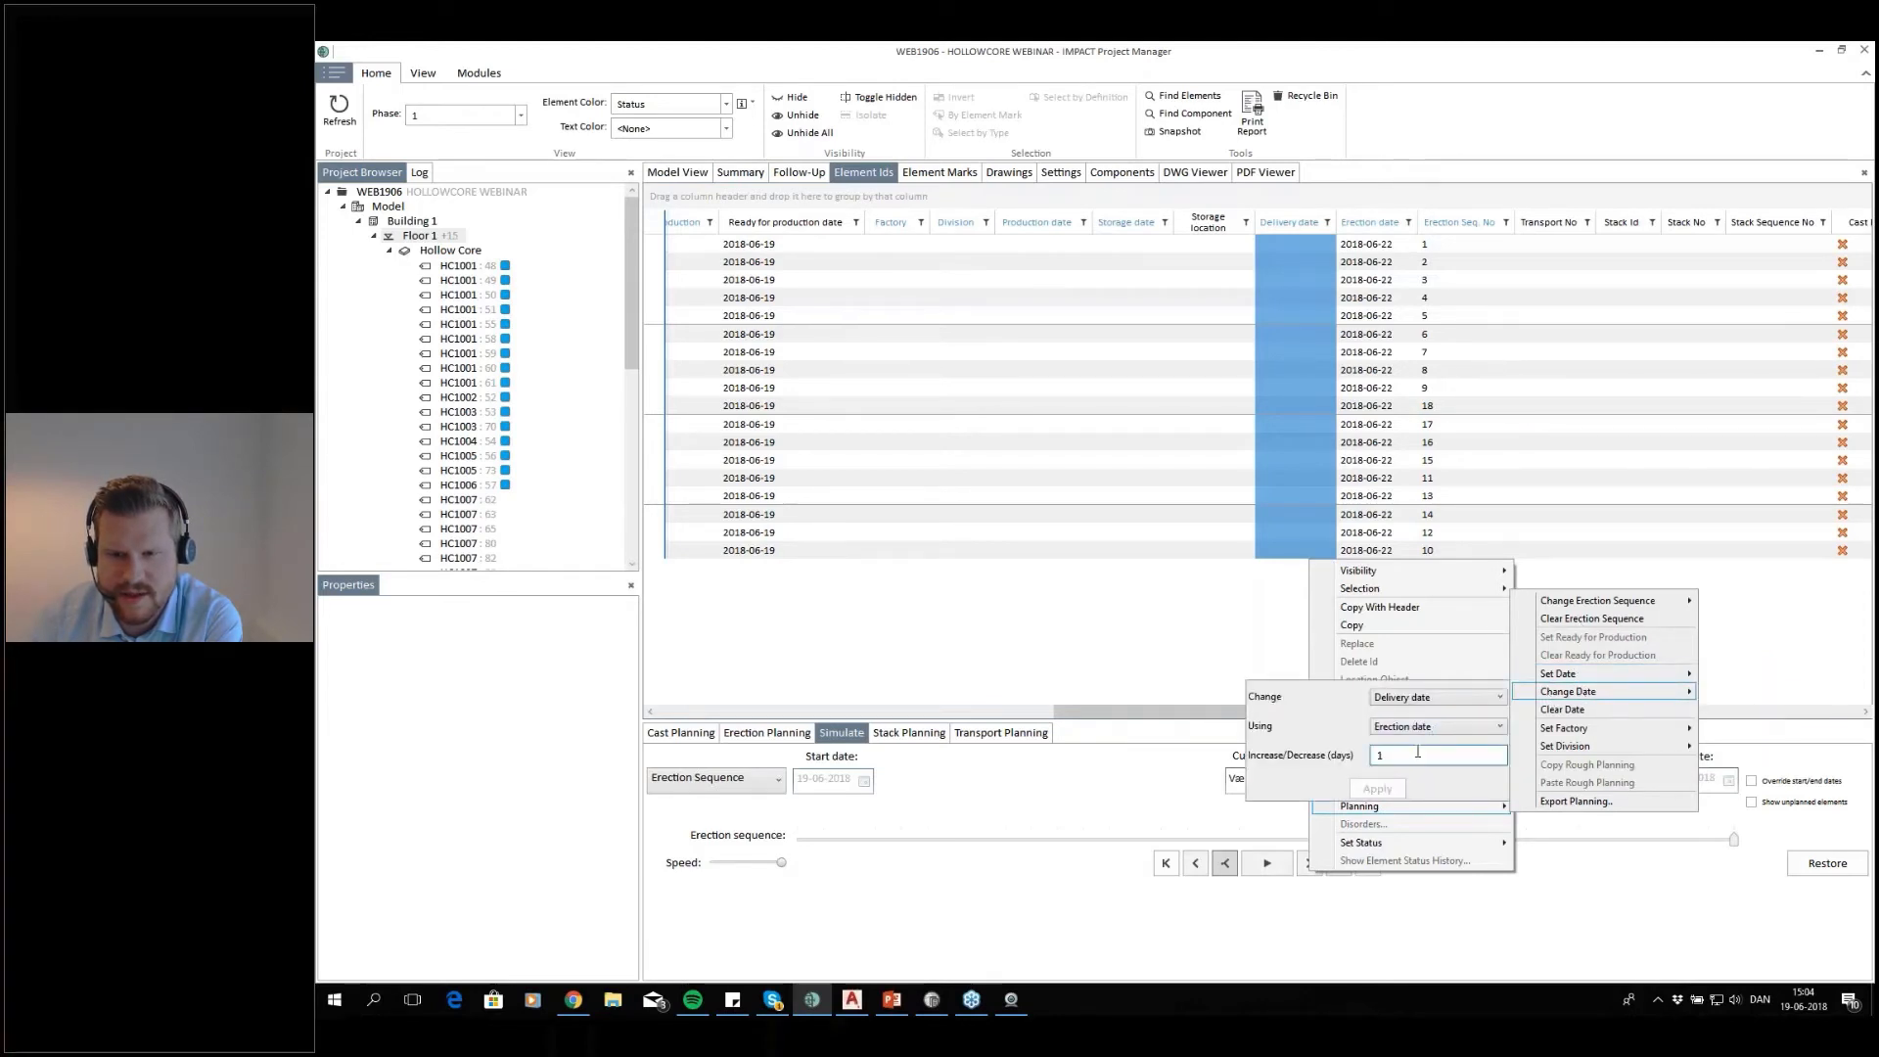
left_click(1262, 578)
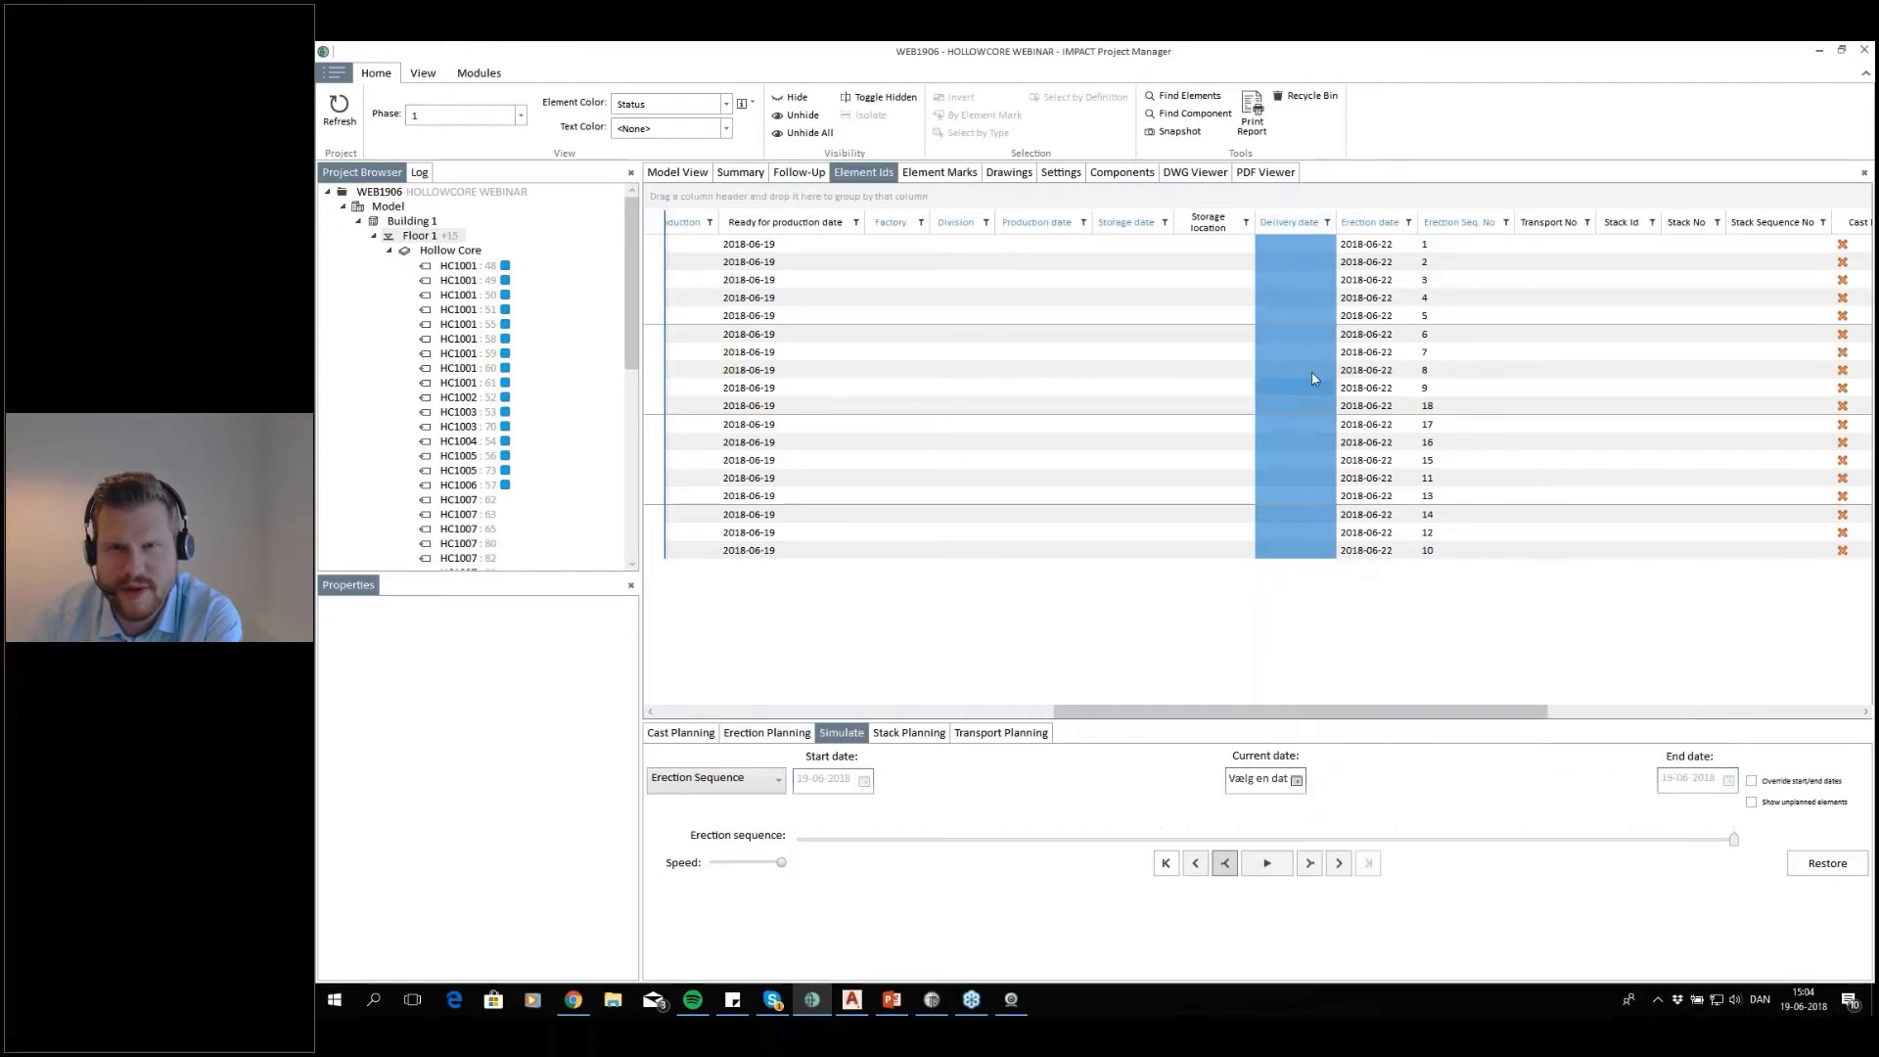
left_click(1178, 407)
left_click_drag(1042, 244, 1066, 556)
left_click(1213, 441)
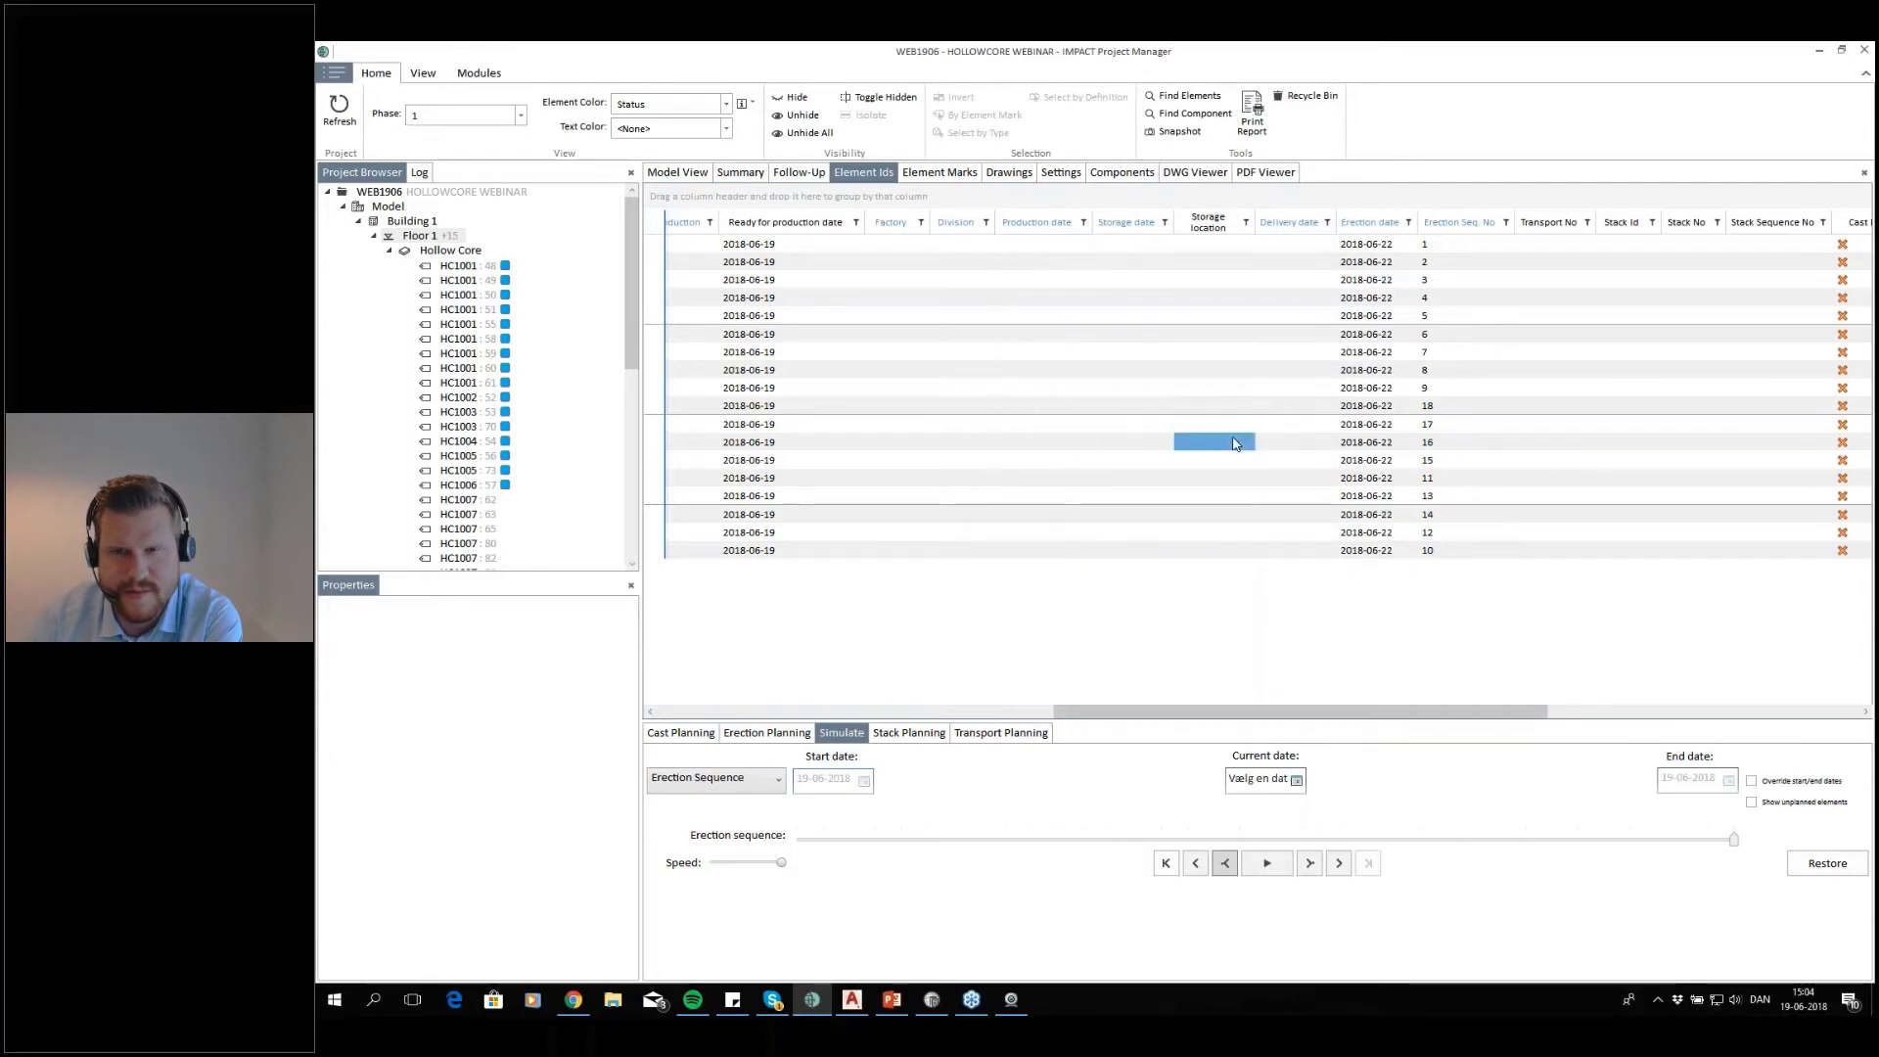
left_click_drag(1367, 243, 1365, 563)
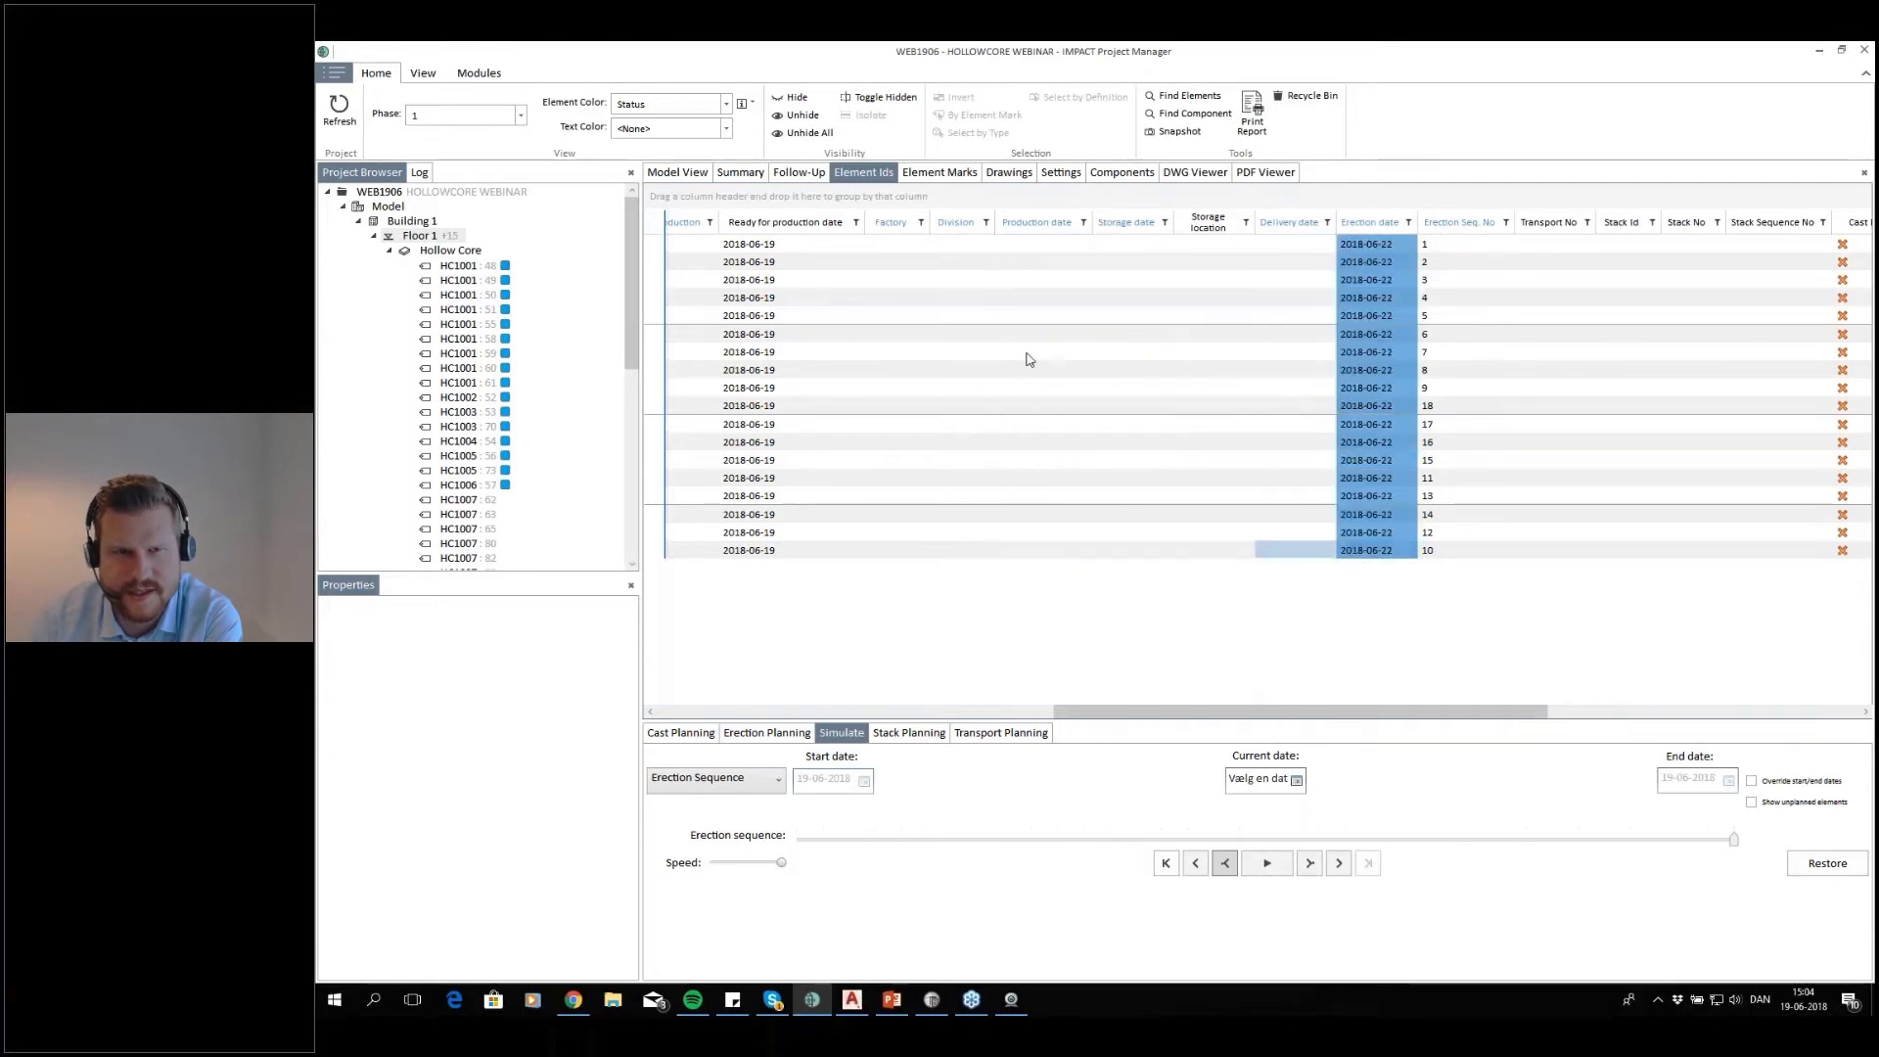
Return to the 3D model of floor 1 and bring up transport planning for Factory one
left_click(682, 175)
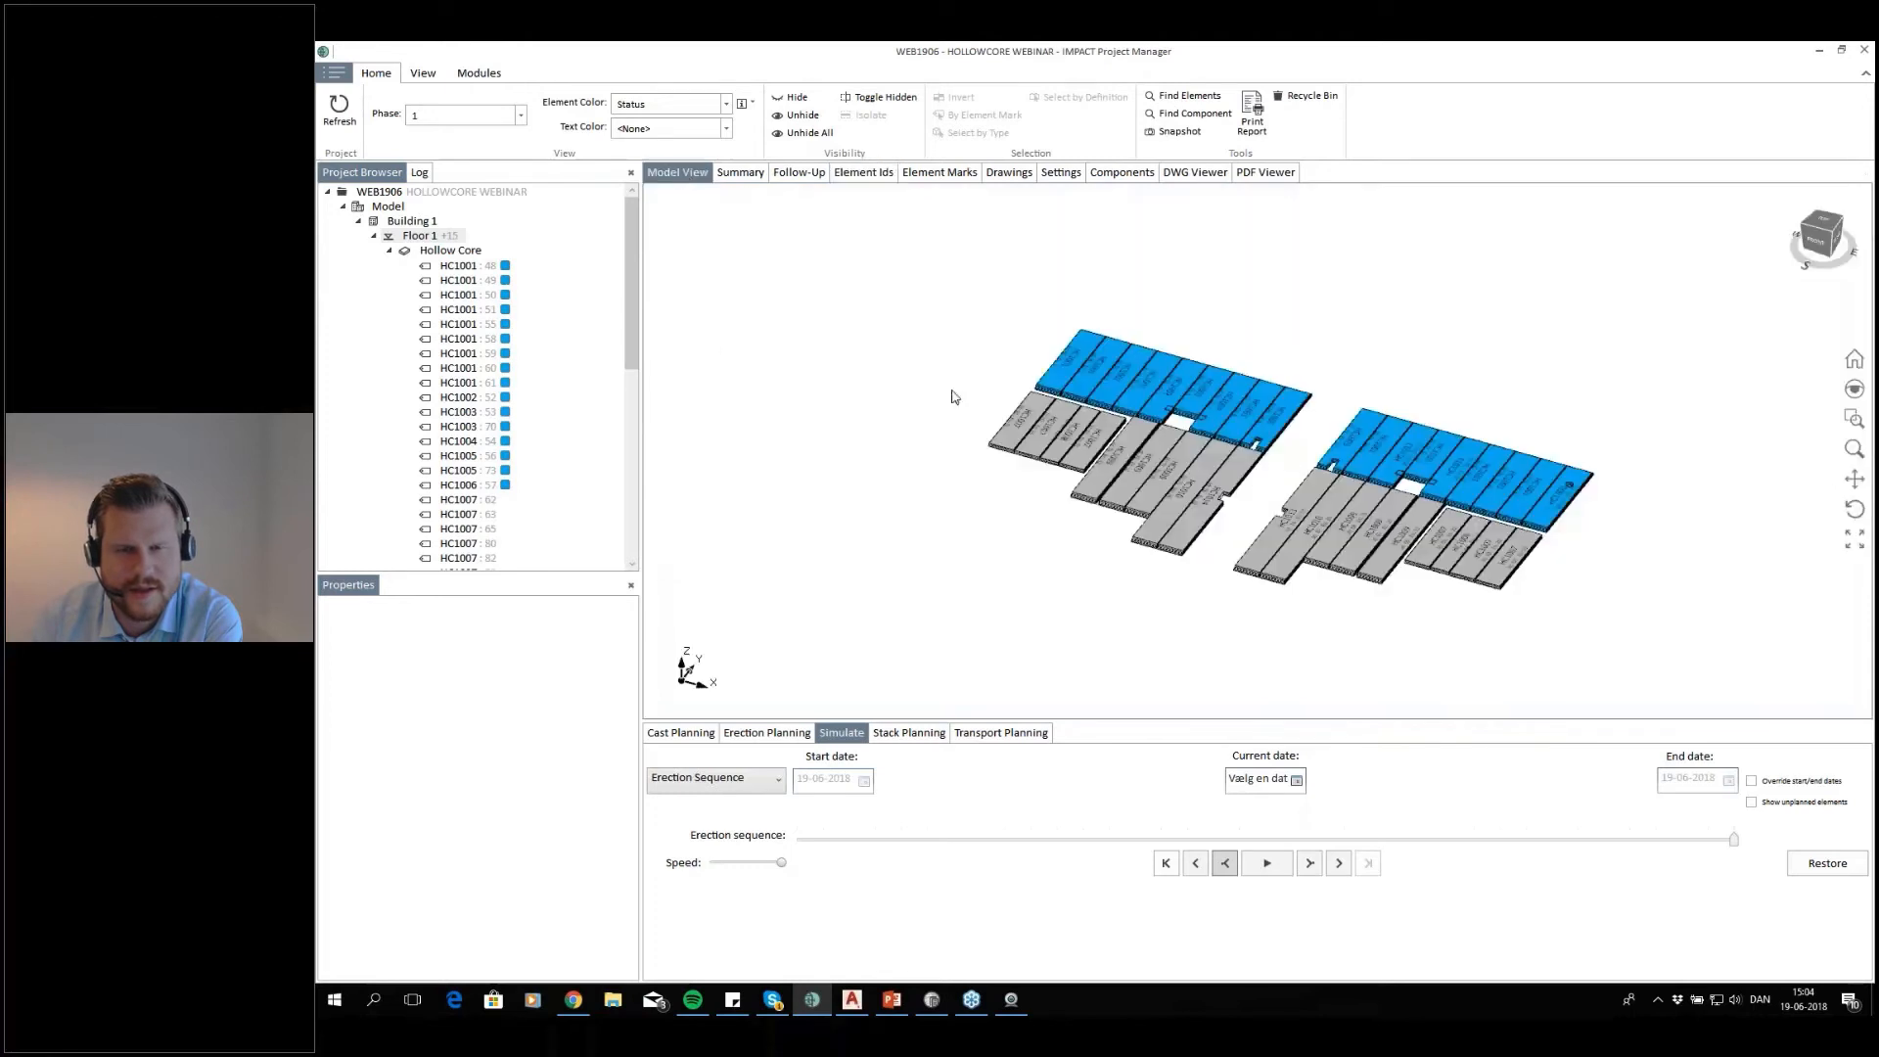
scroll(1326, 437, "down", 2)
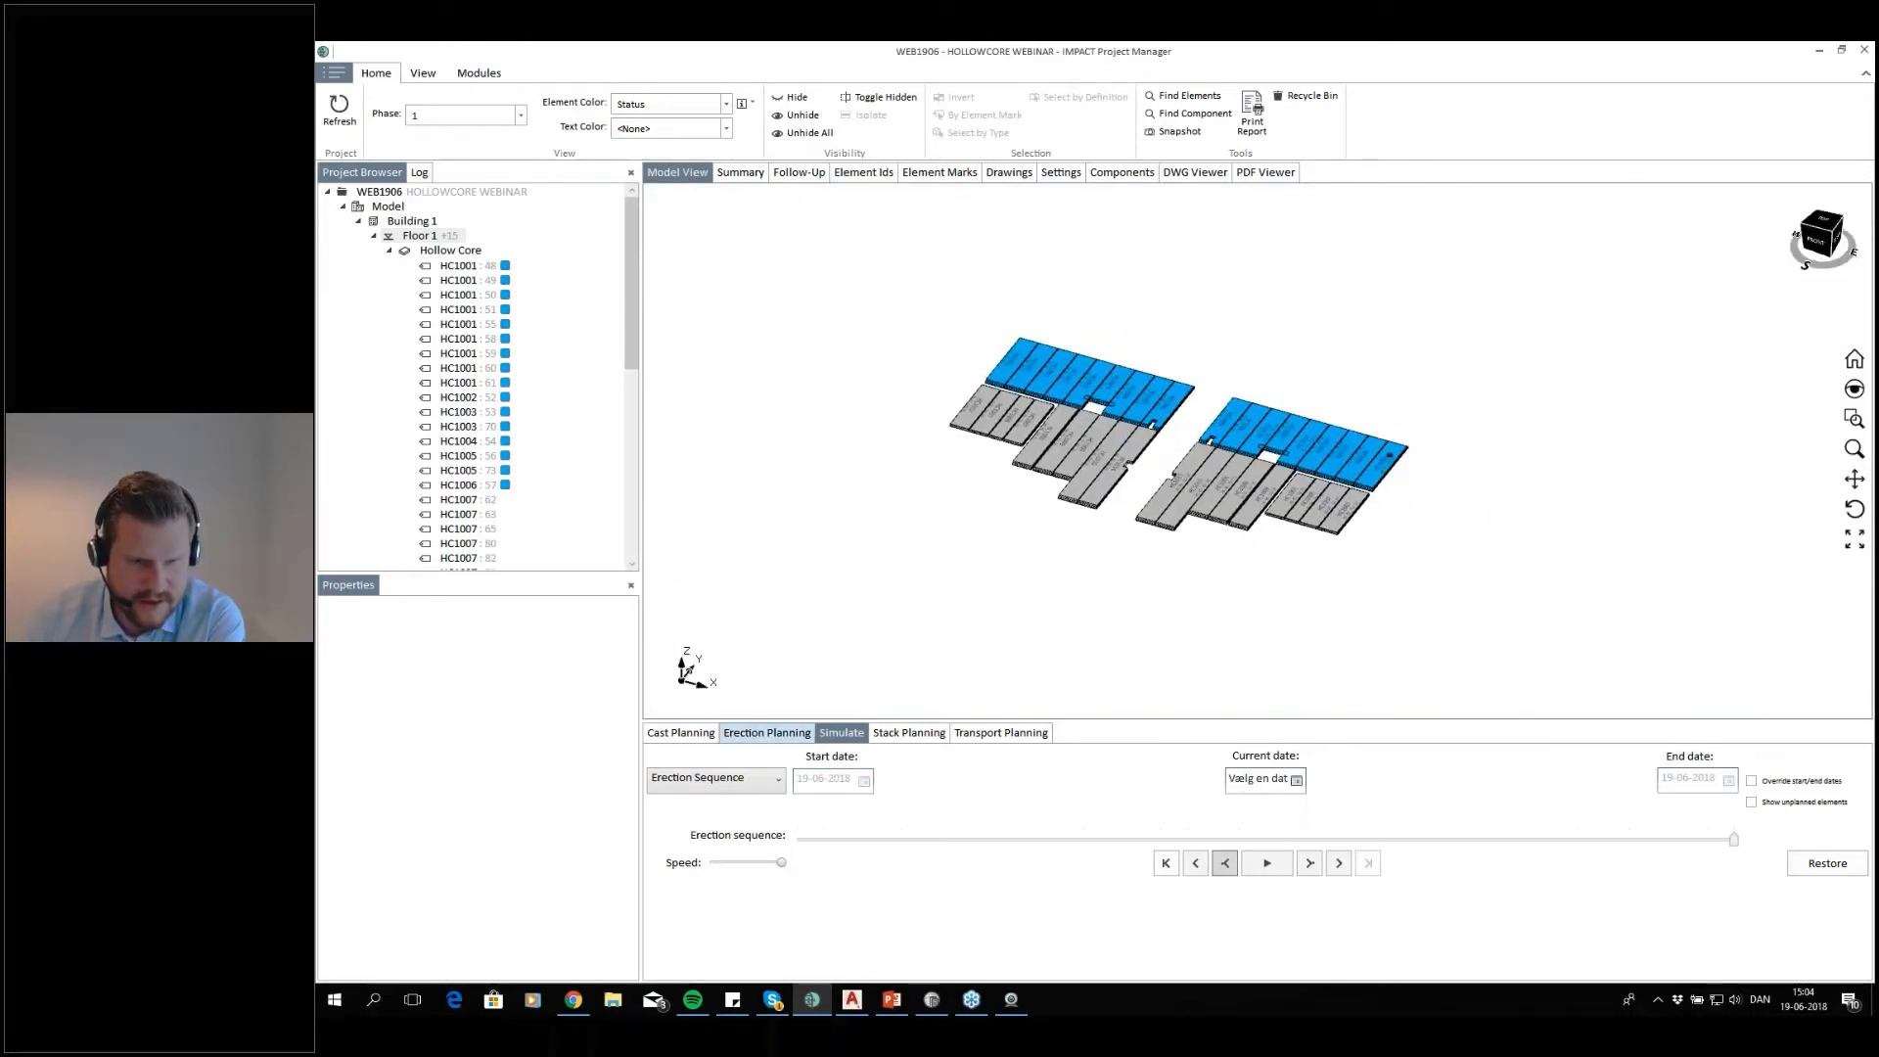
left_click(760, 740)
left_click(829, 734)
left_click(802, 734)
left_click(830, 735)
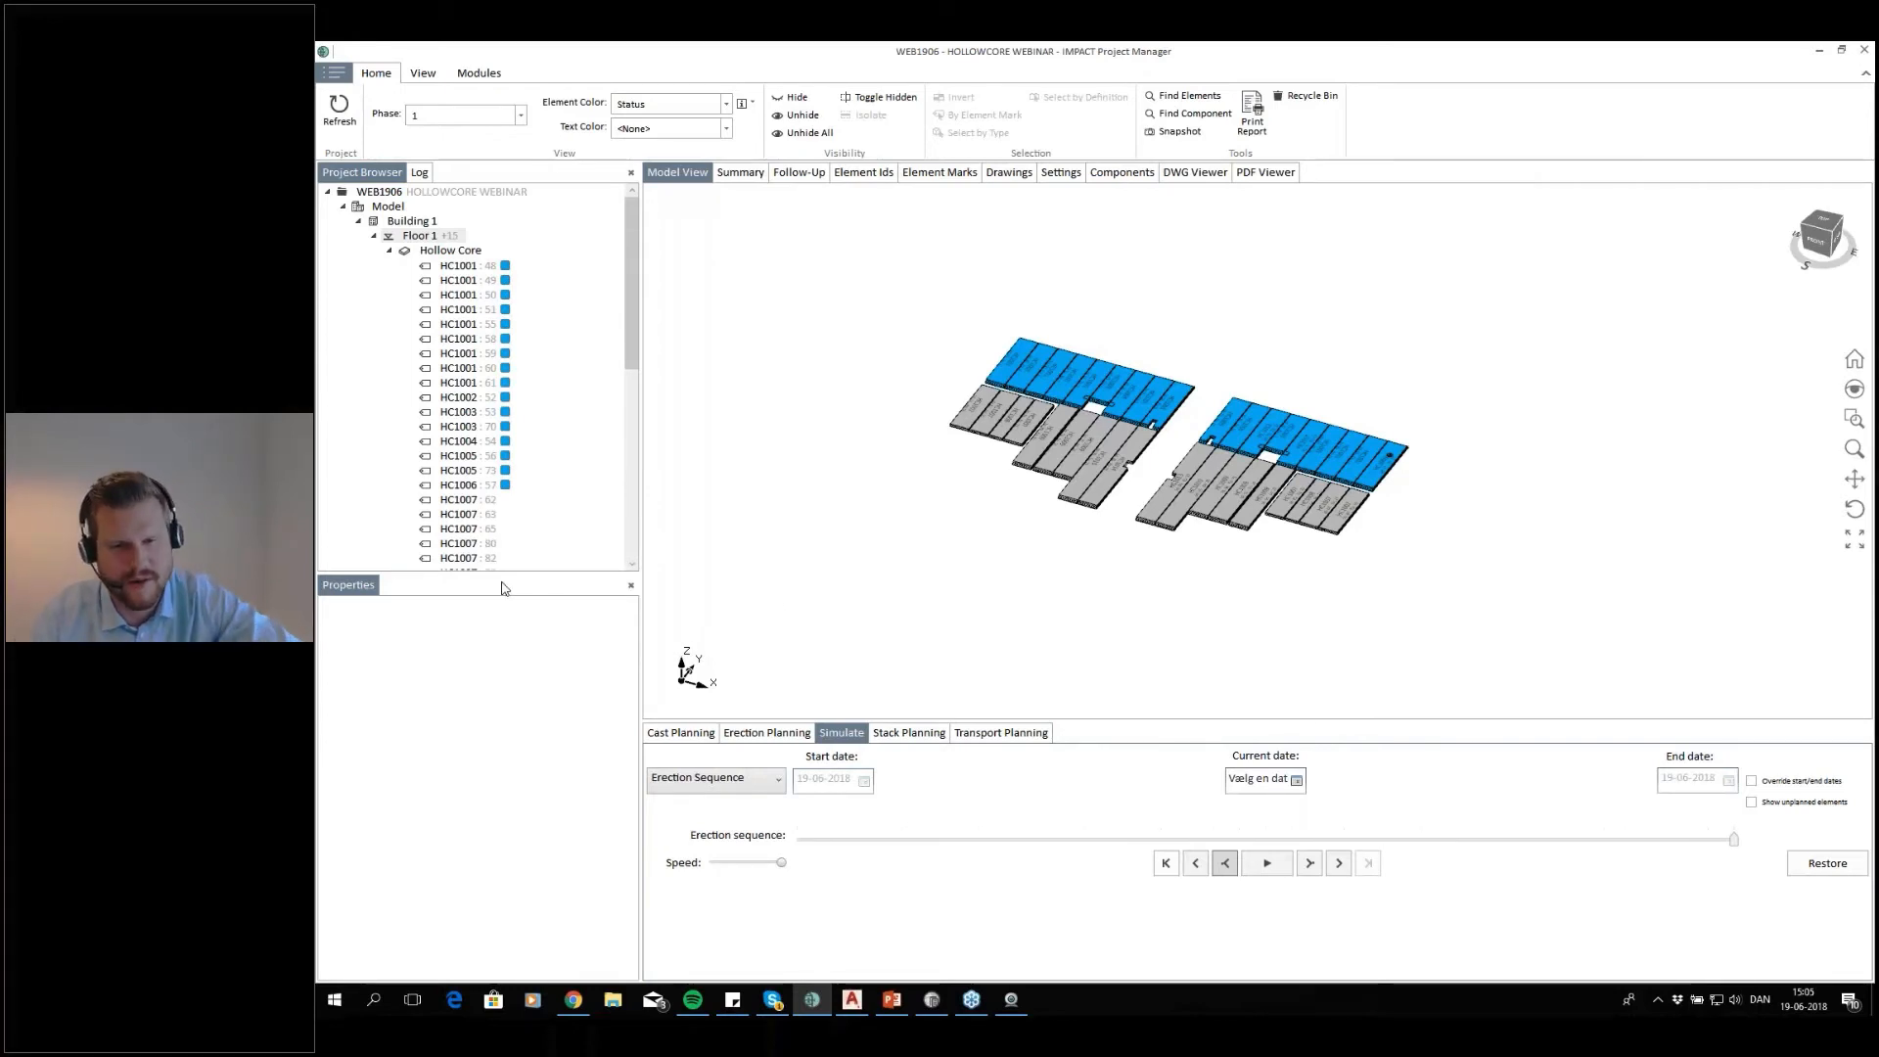
left_click(1035, 733)
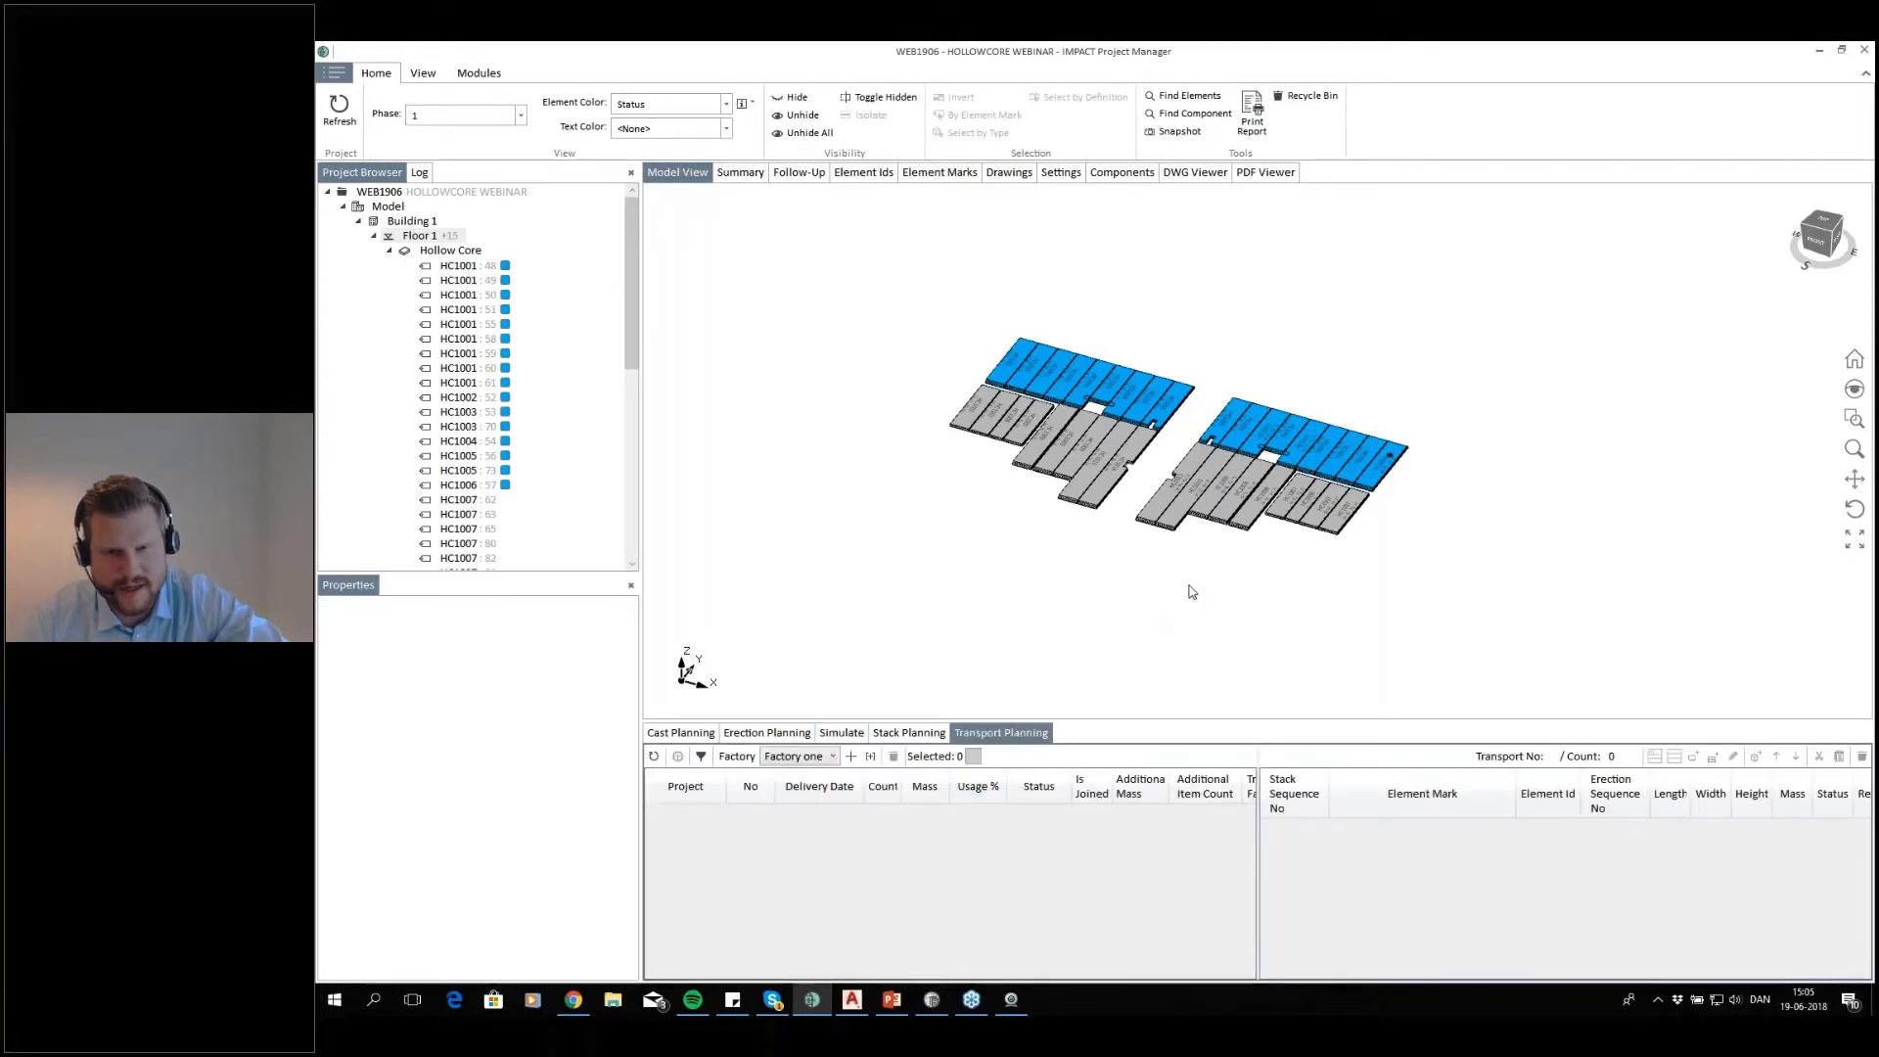
Select the first five blue slabs in erection order, four HC1001 and one HC1002, at the left end of floor 1's rear row
middle_click_drag(1188, 587, 1137, 627)
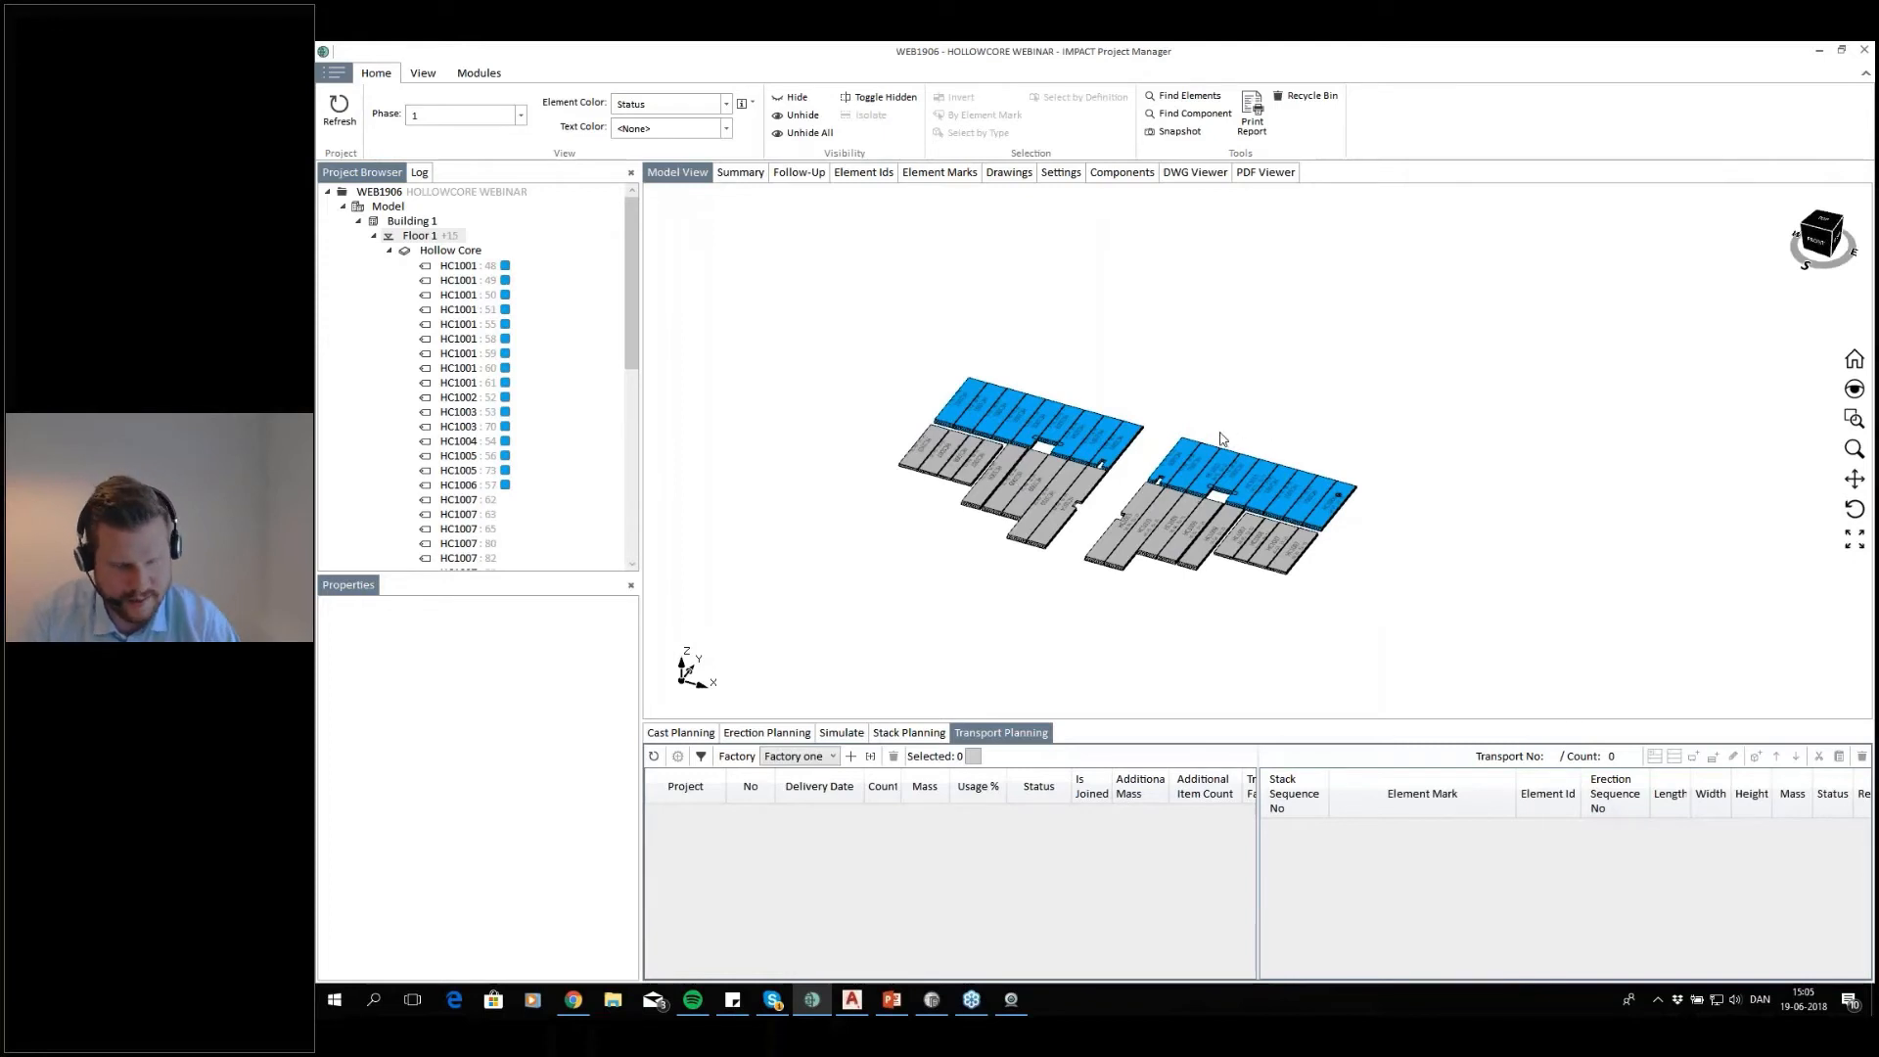
scroll(1223, 440, "up", 2)
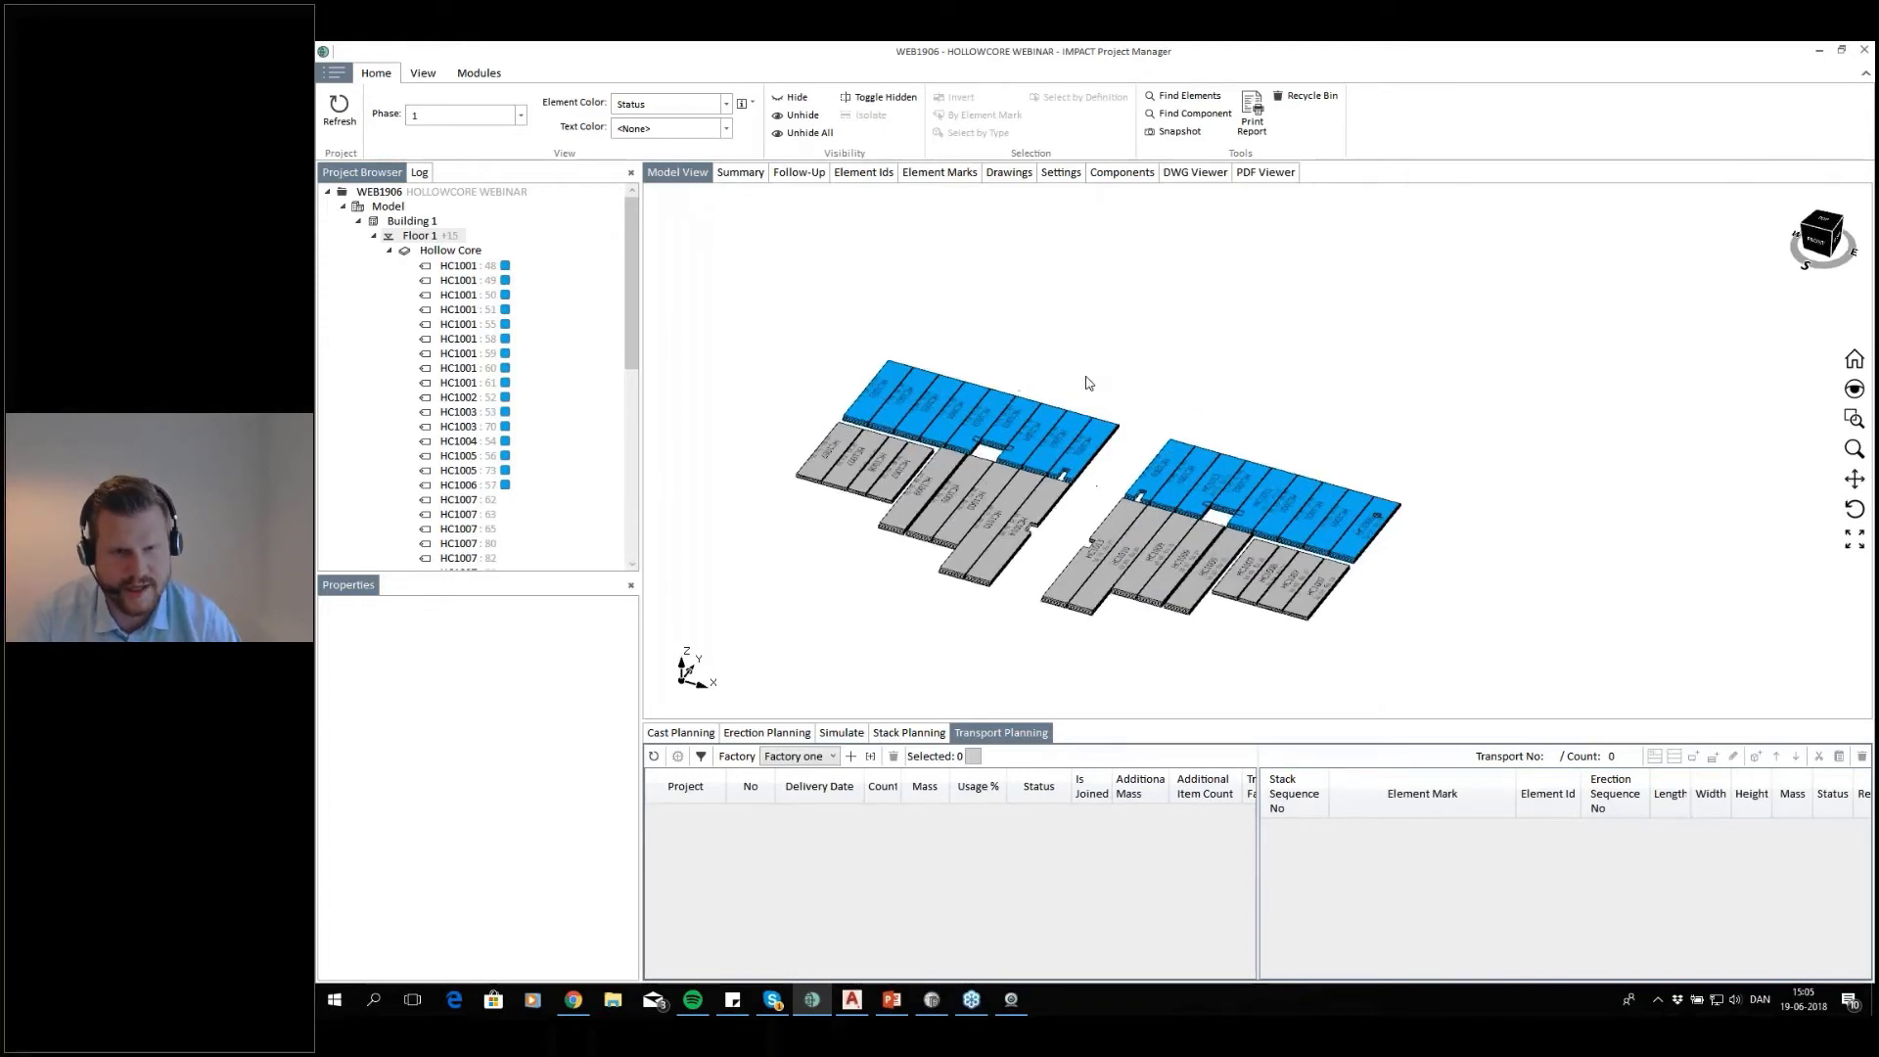
scroll(891, 393, "up", 3)
left_click(895, 391)
left_click(930, 404)
left_click(966, 416)
left_click(1020, 438)
left_click(1047, 443)
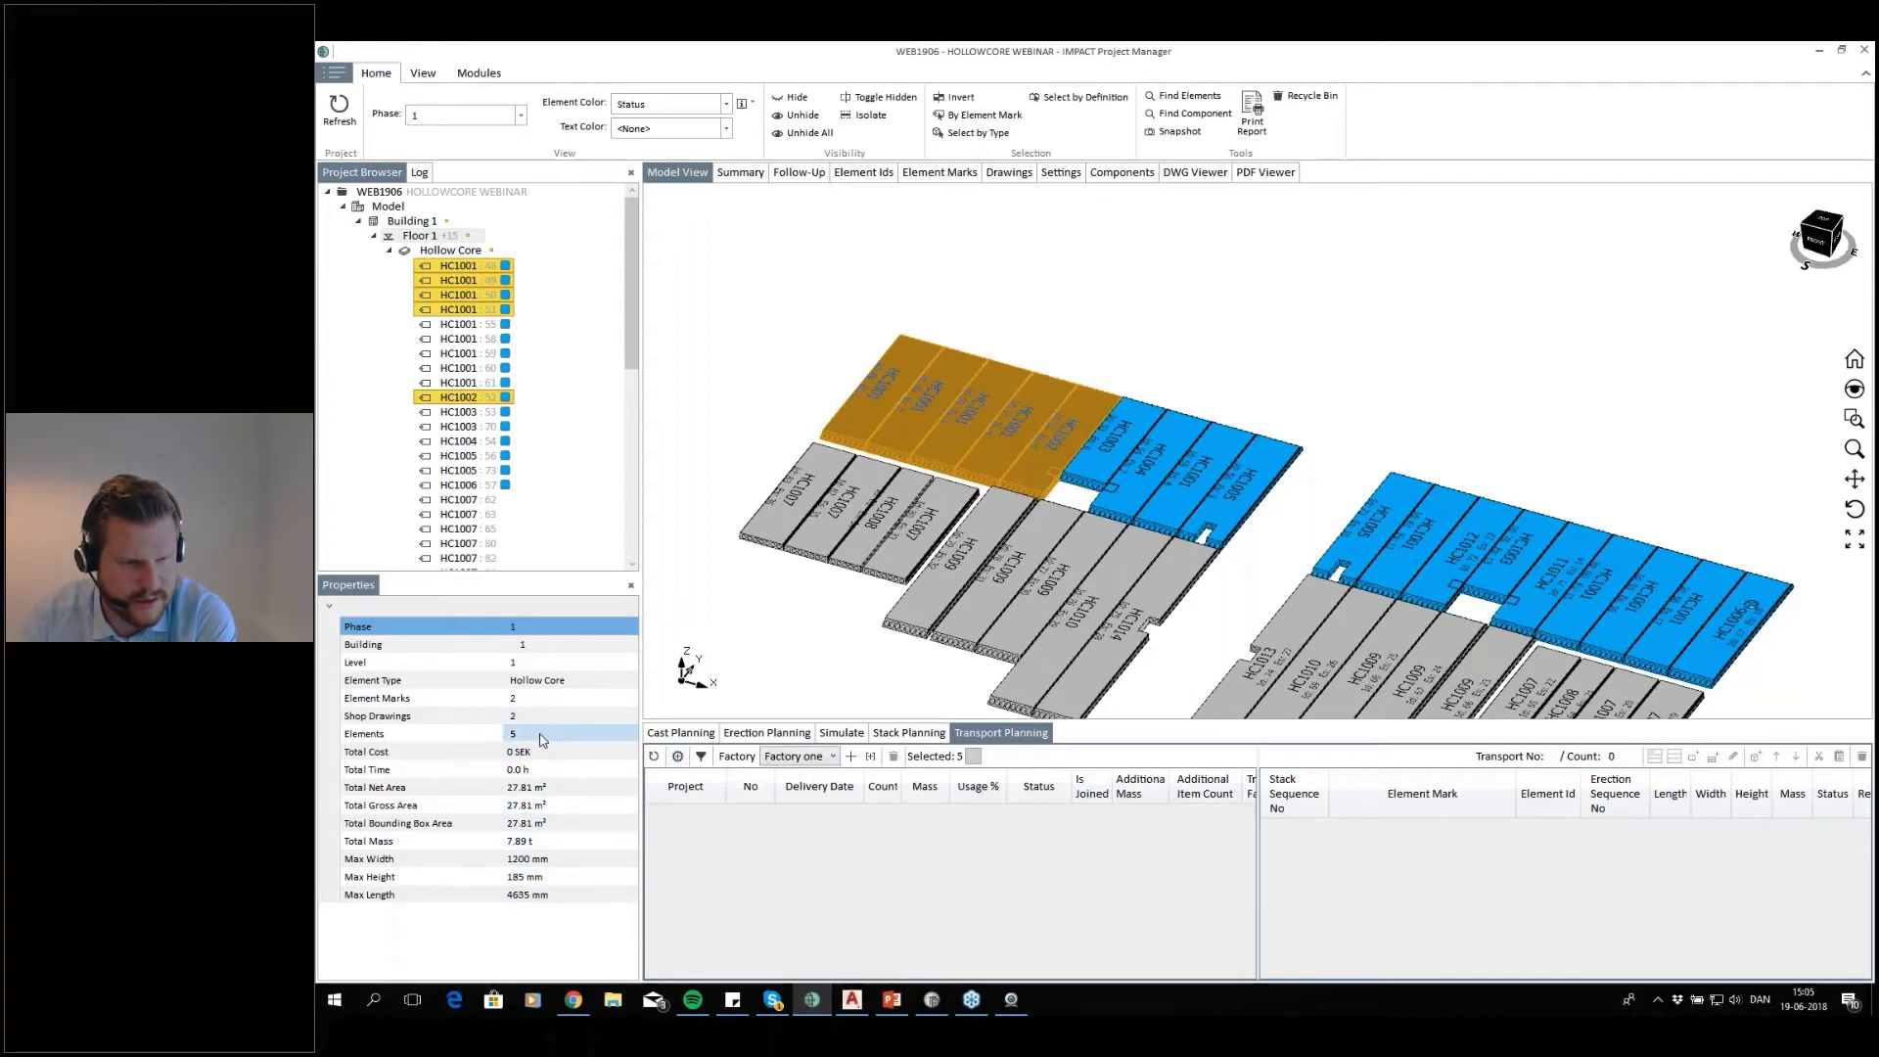
Auto-plan a transport for the selected slabs with the truck 20 tonnes template, setting load and delivery dates to 2018-06-21 8:00 AM
left_click(678, 757)
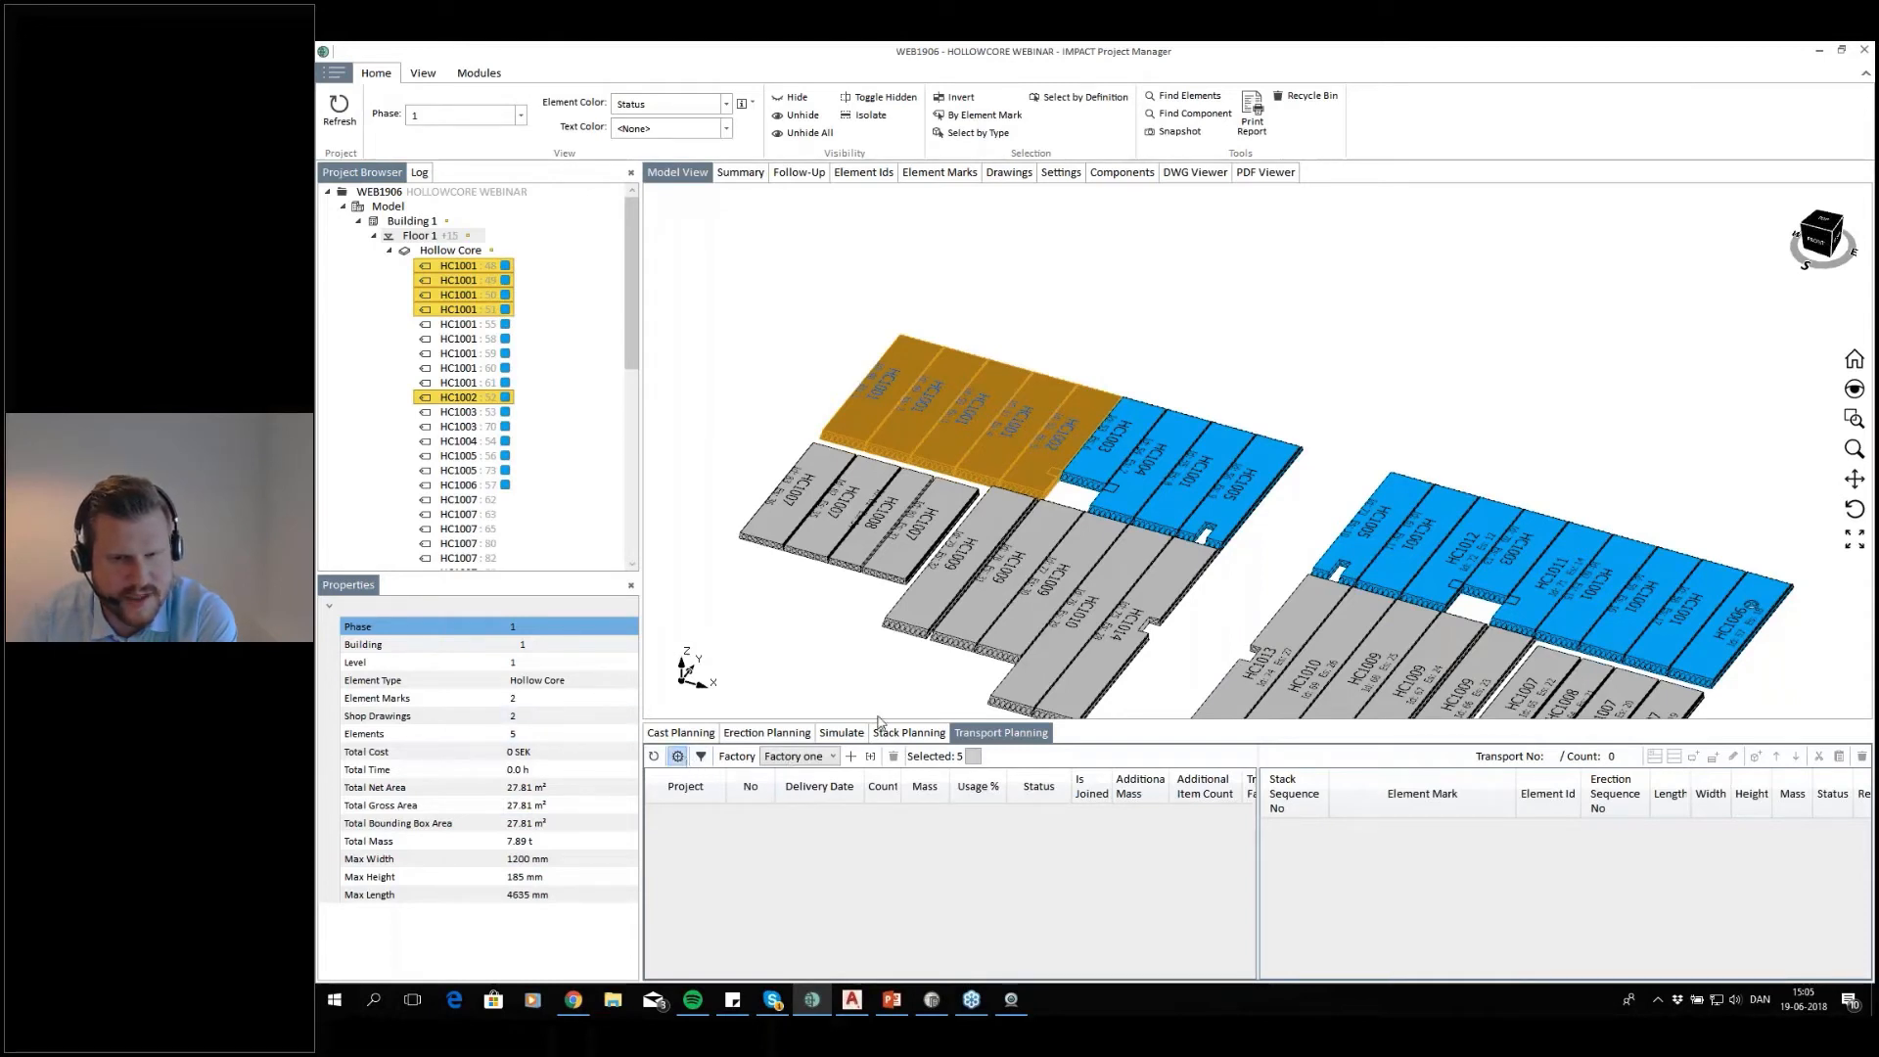
left_click(917, 571)
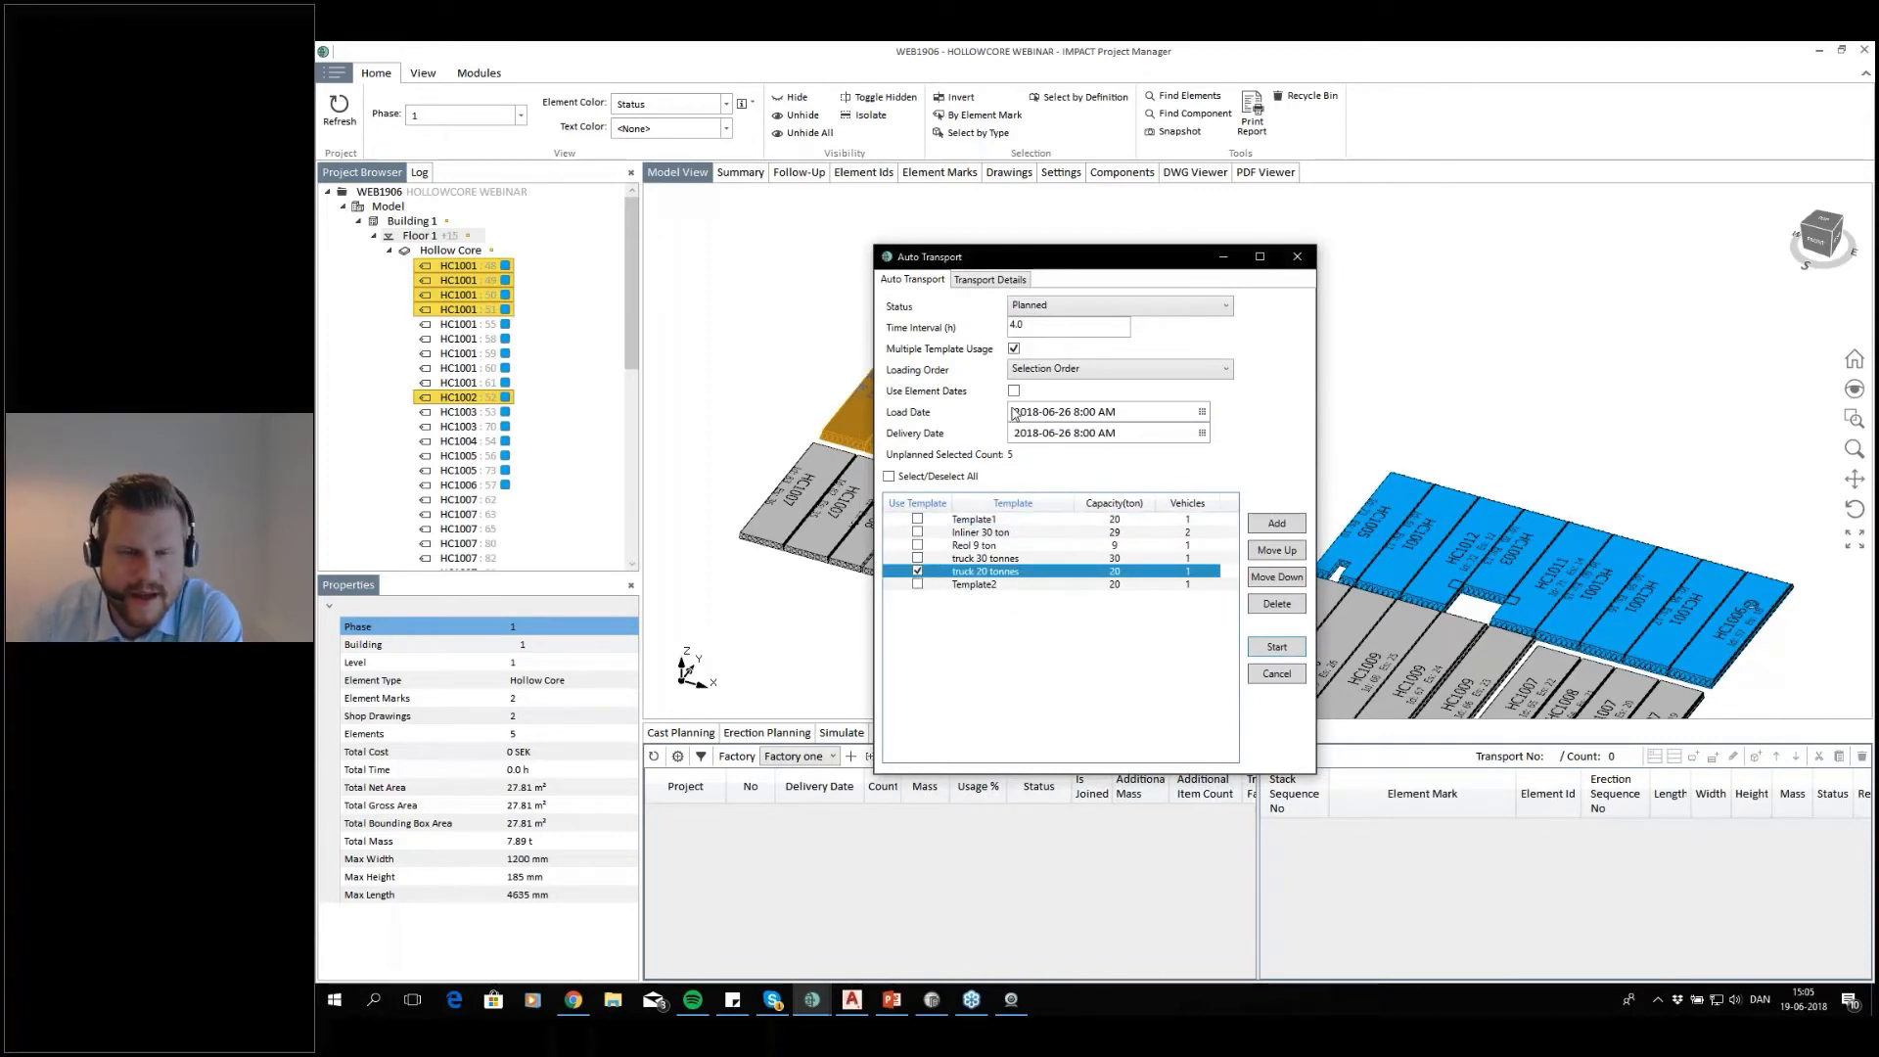
left_click(1202, 434)
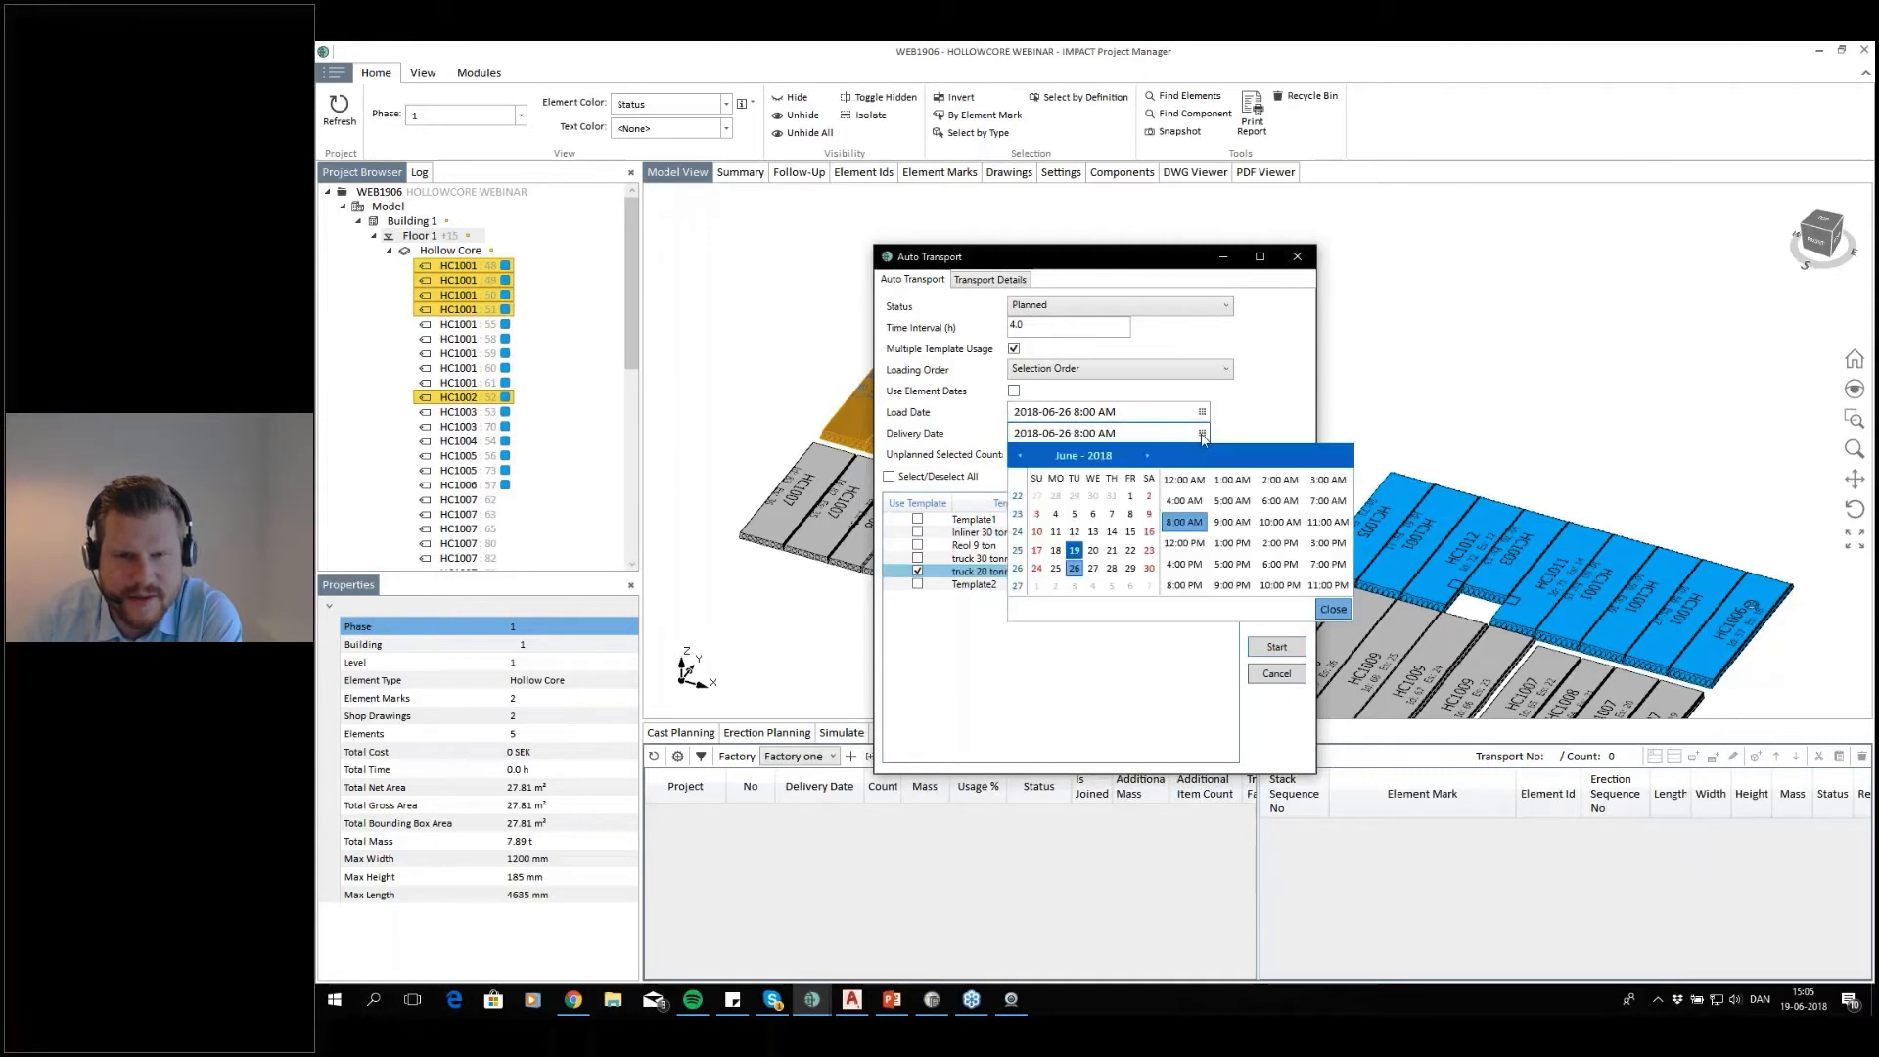
left_click(1110, 550)
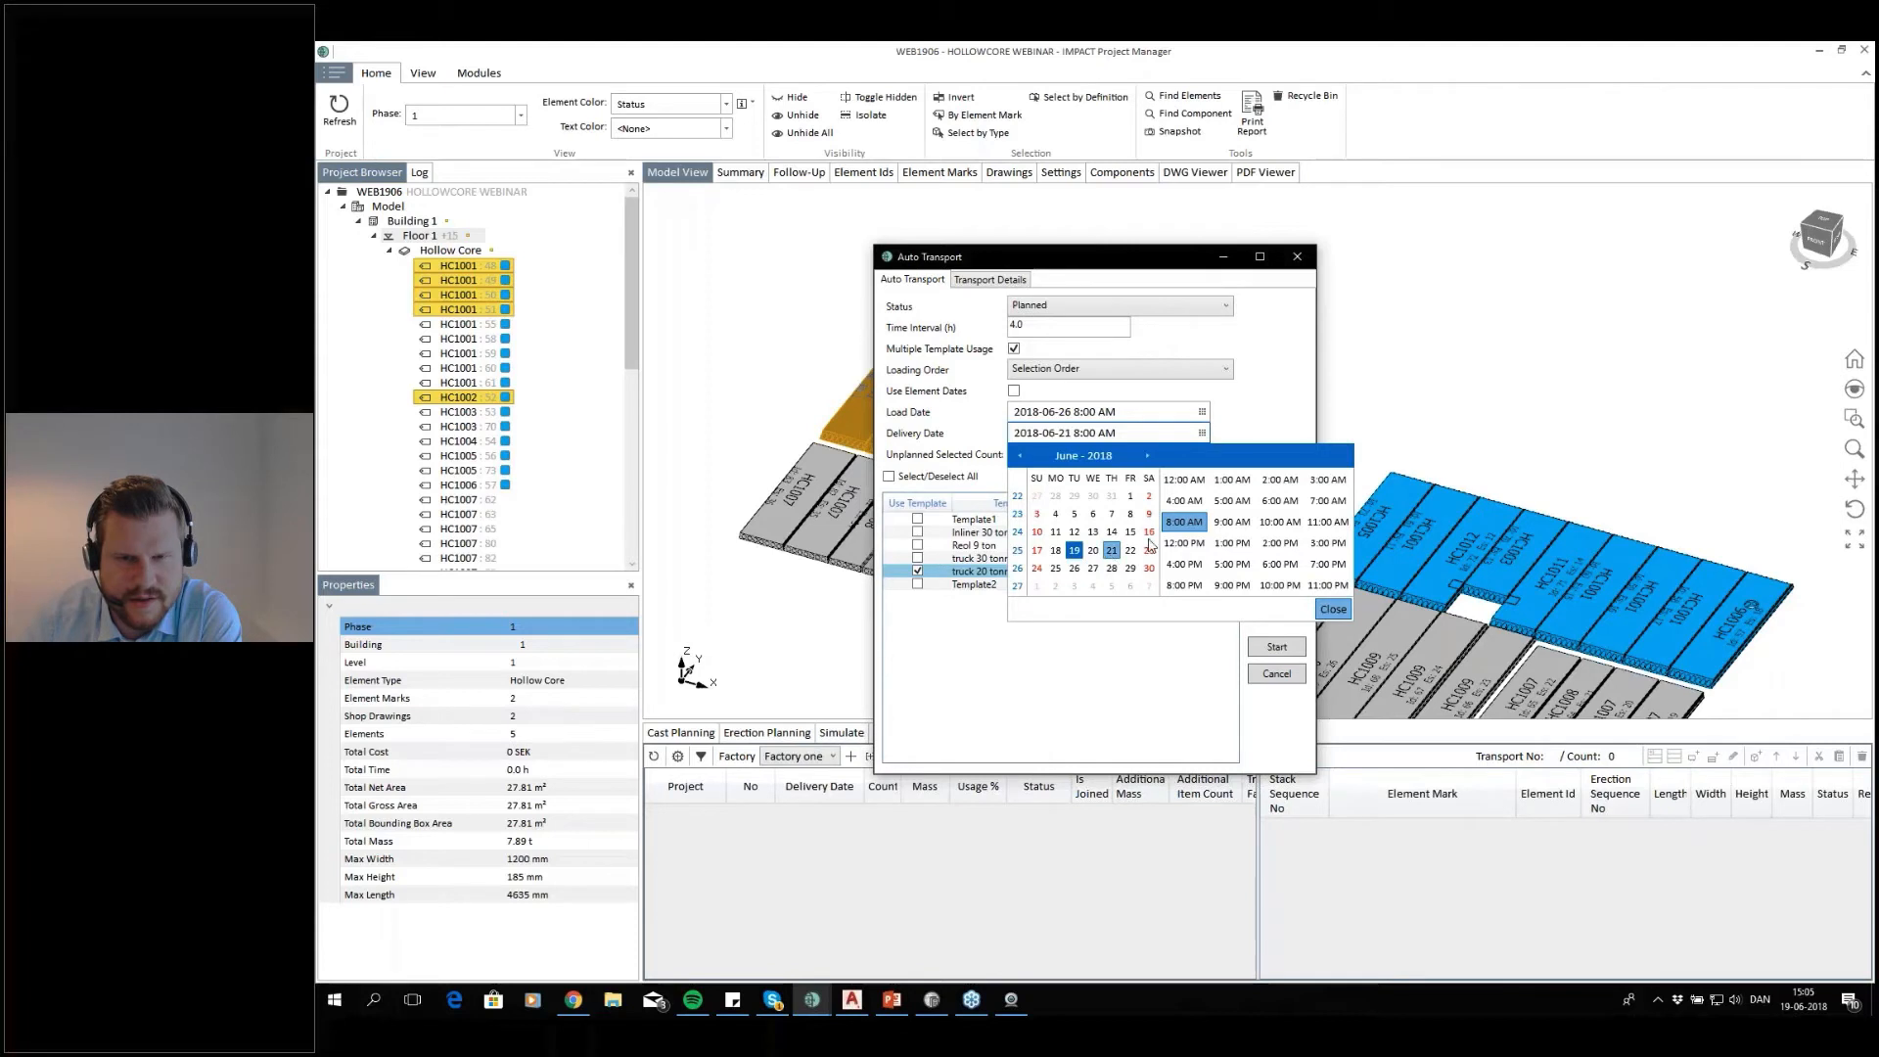
left_click(1333, 608)
left_click(1202, 413)
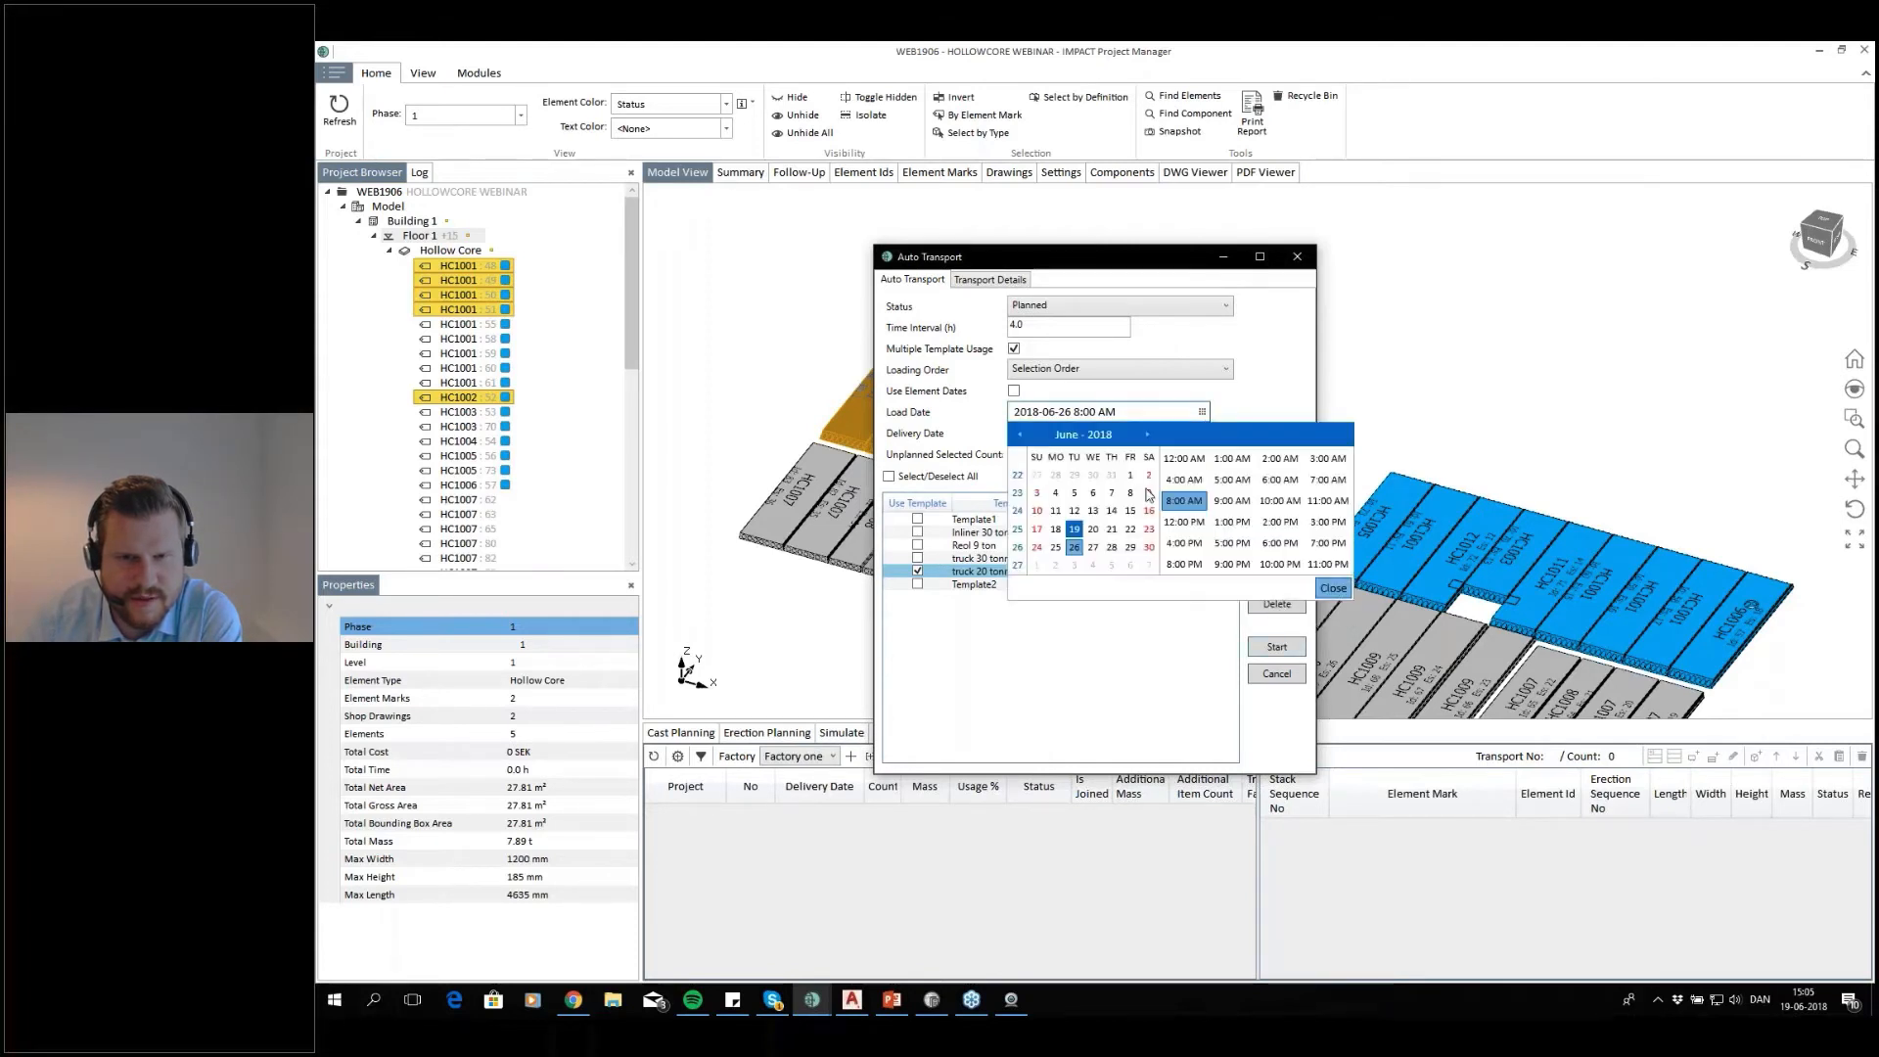
left_click(1112, 529)
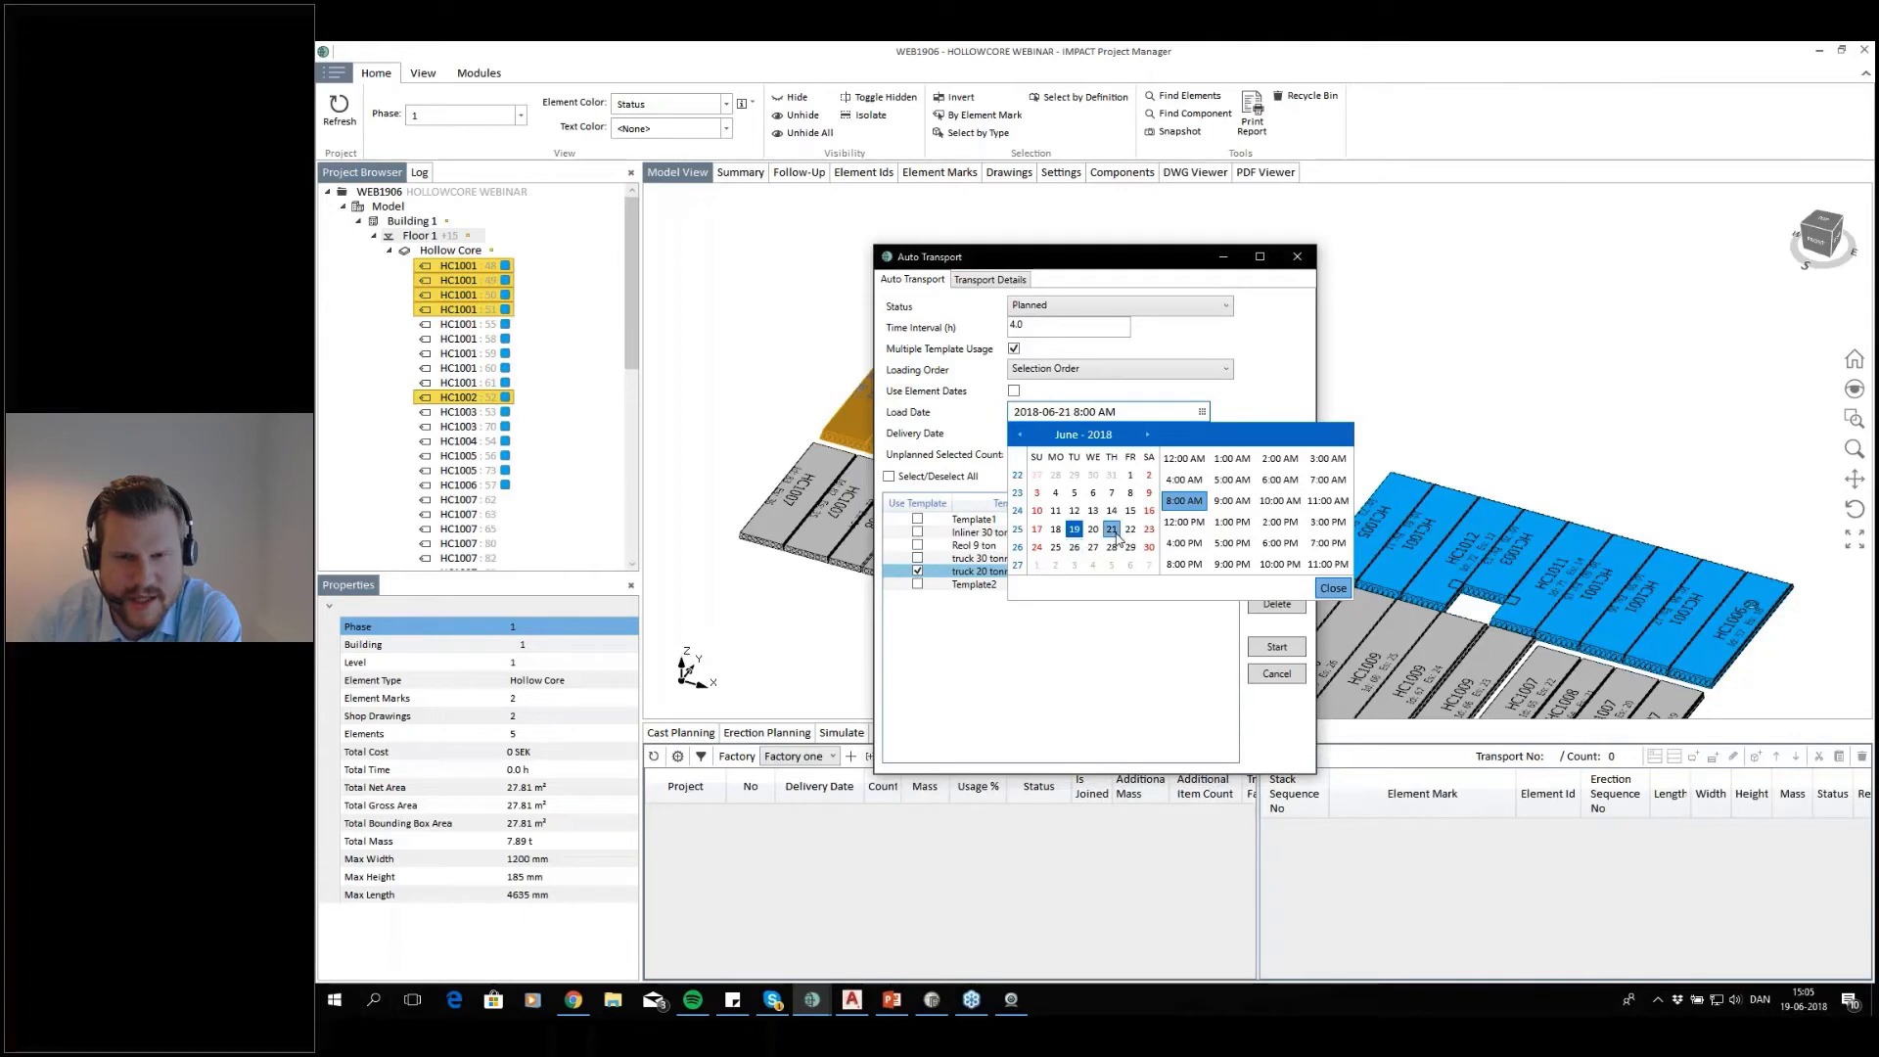
left_click(1333, 588)
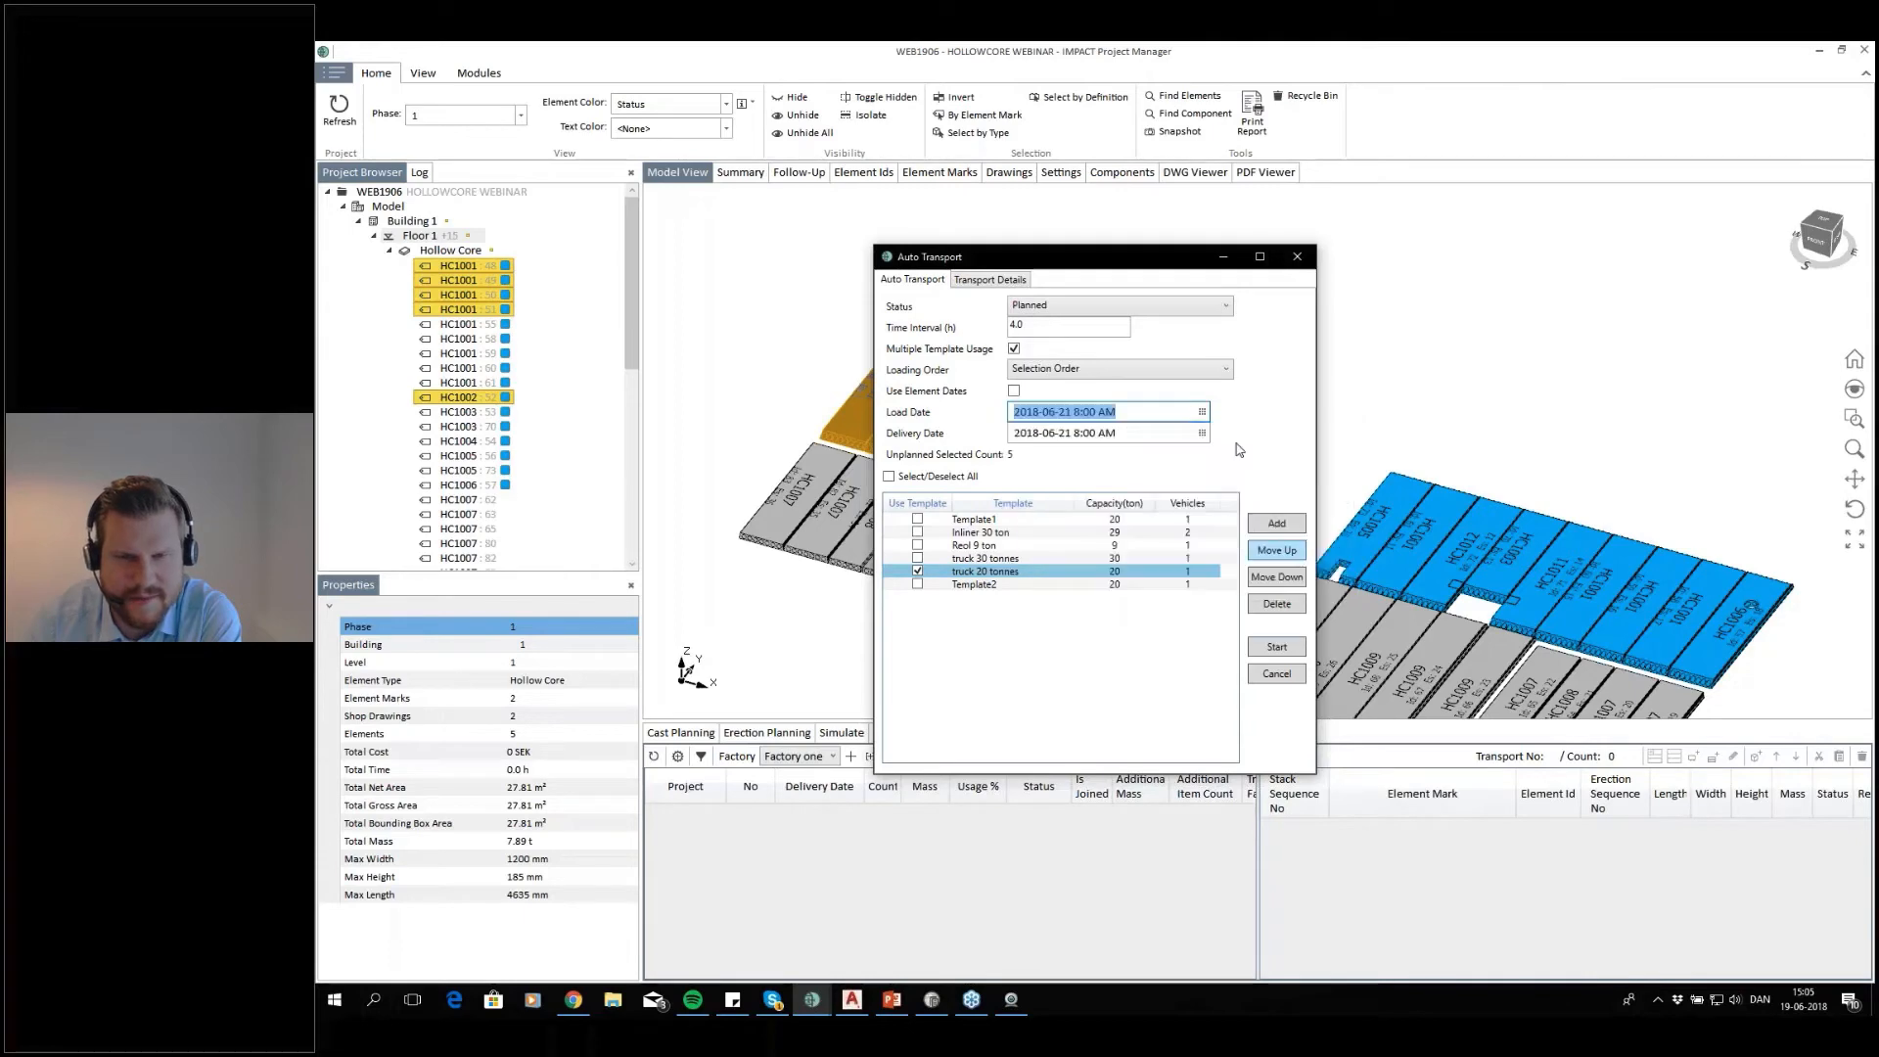
left_click(1274, 649)
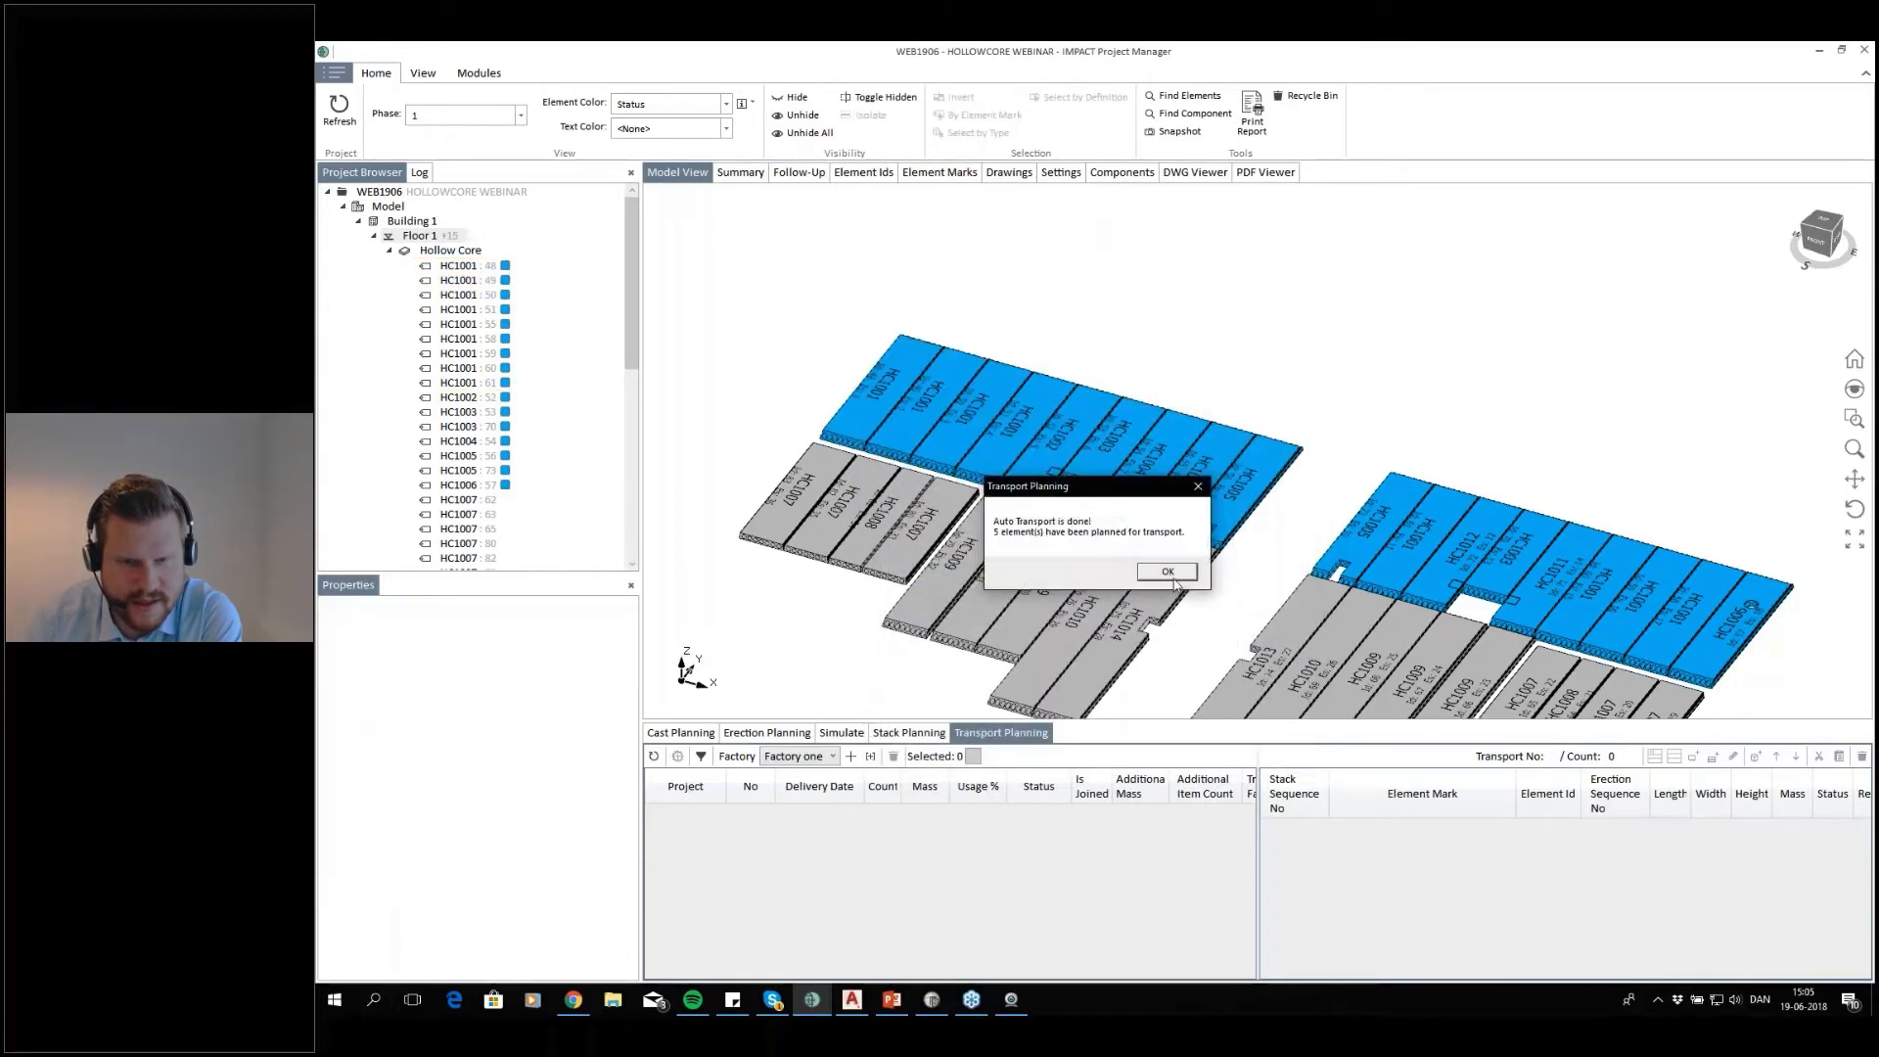
left_click(1169, 579)
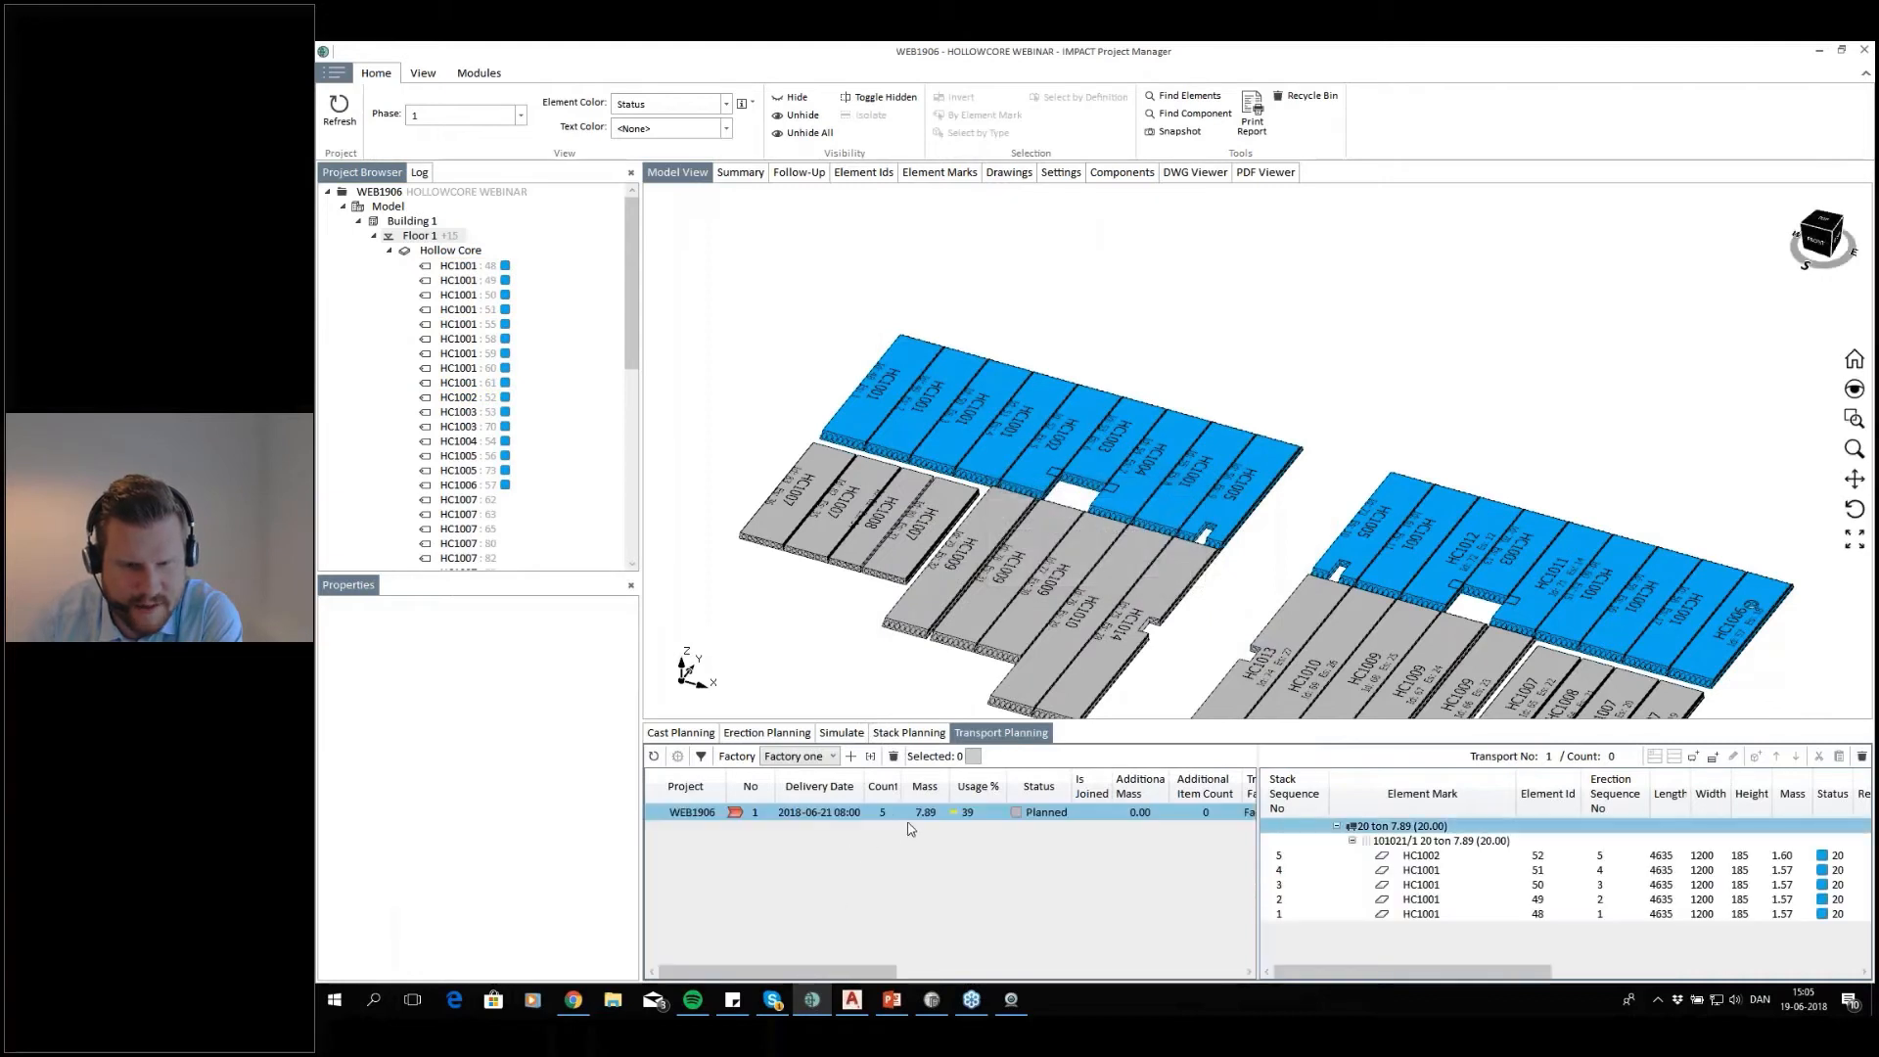
left_click(976, 812)
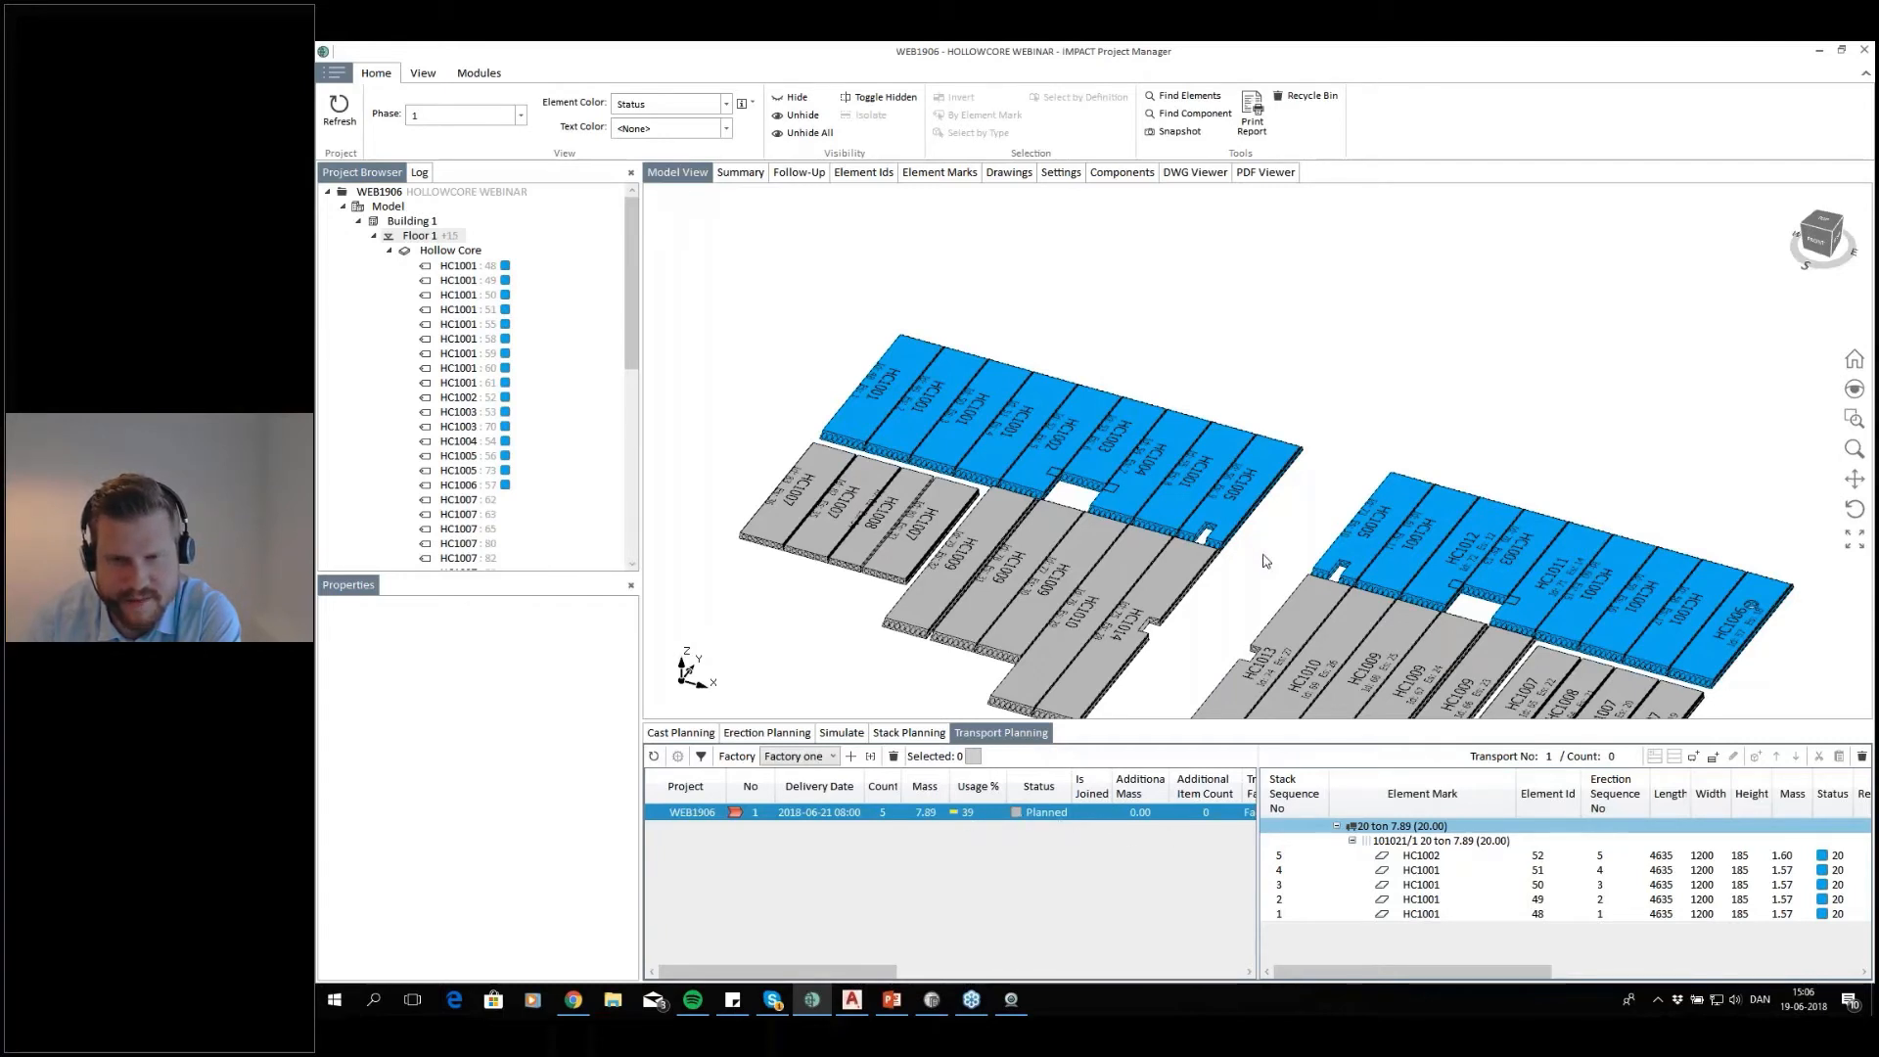
Colour the elements in the floor 1 model by Transport
scroll(1233, 543, "down", 3)
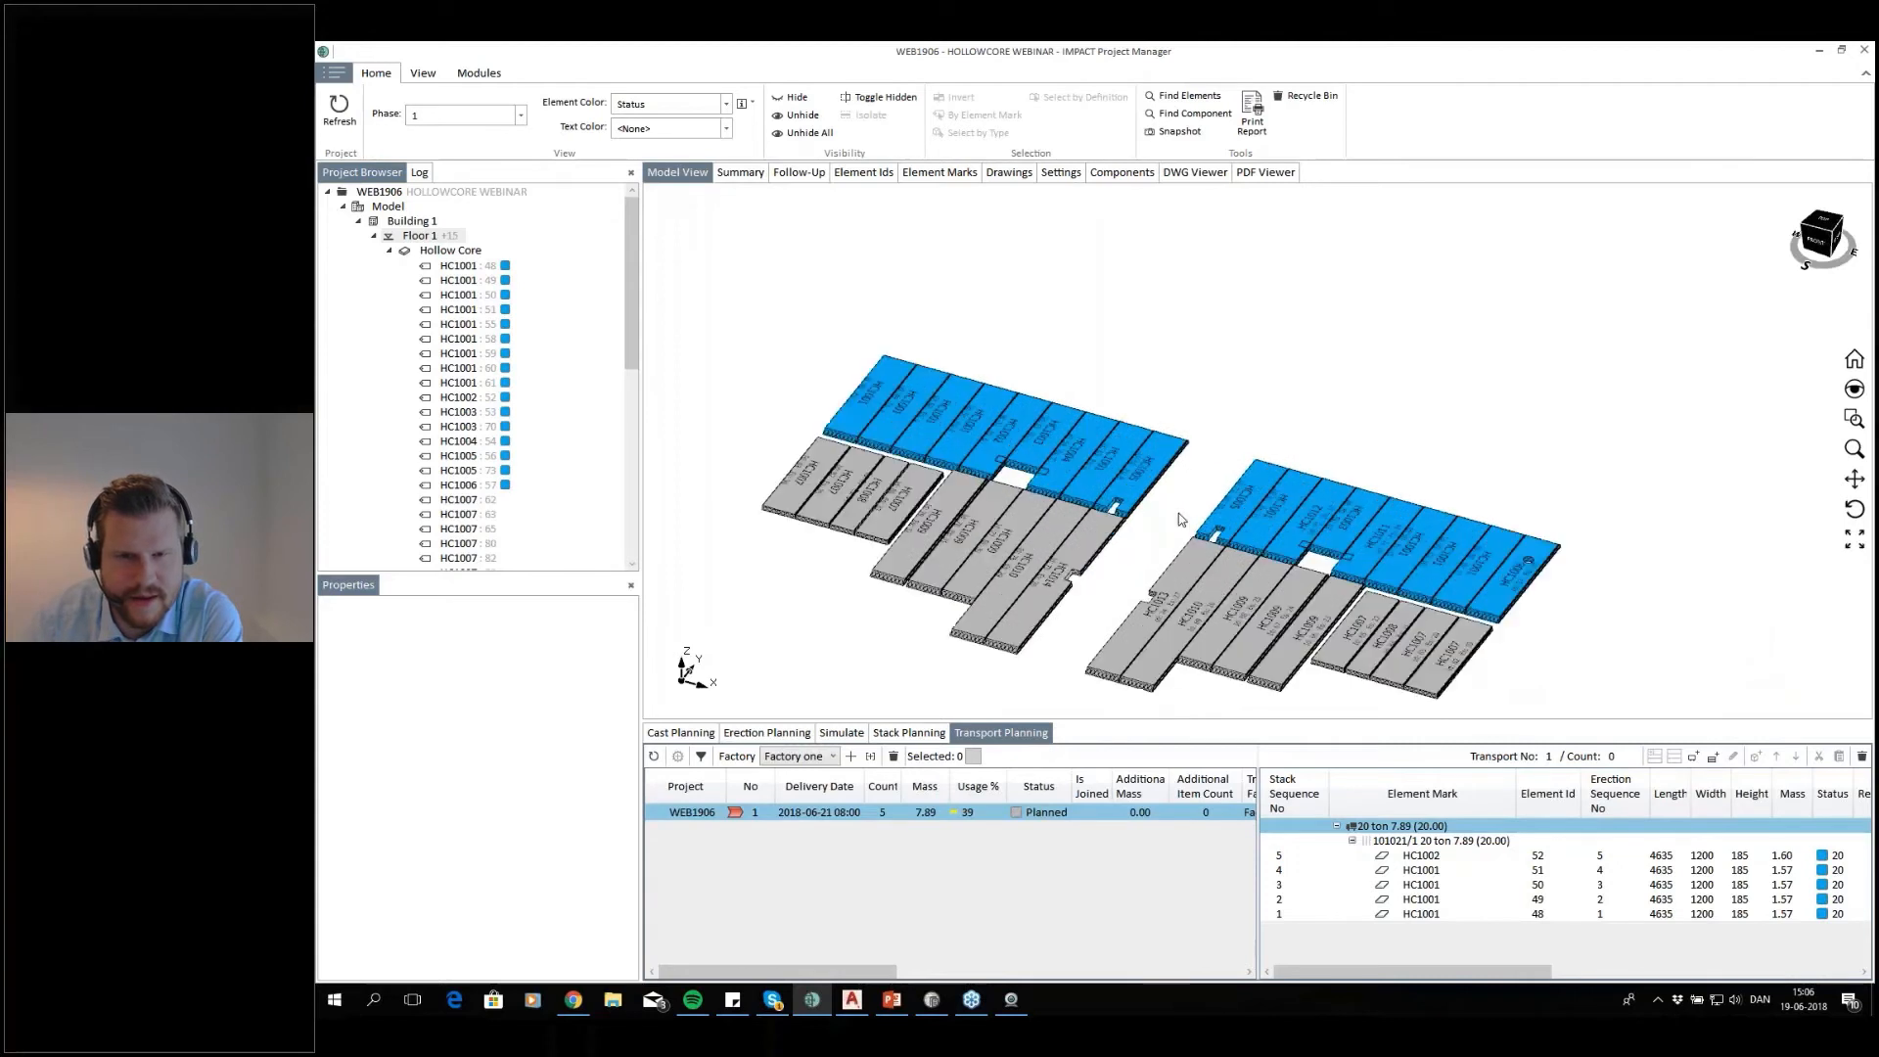
left_click(726, 104)
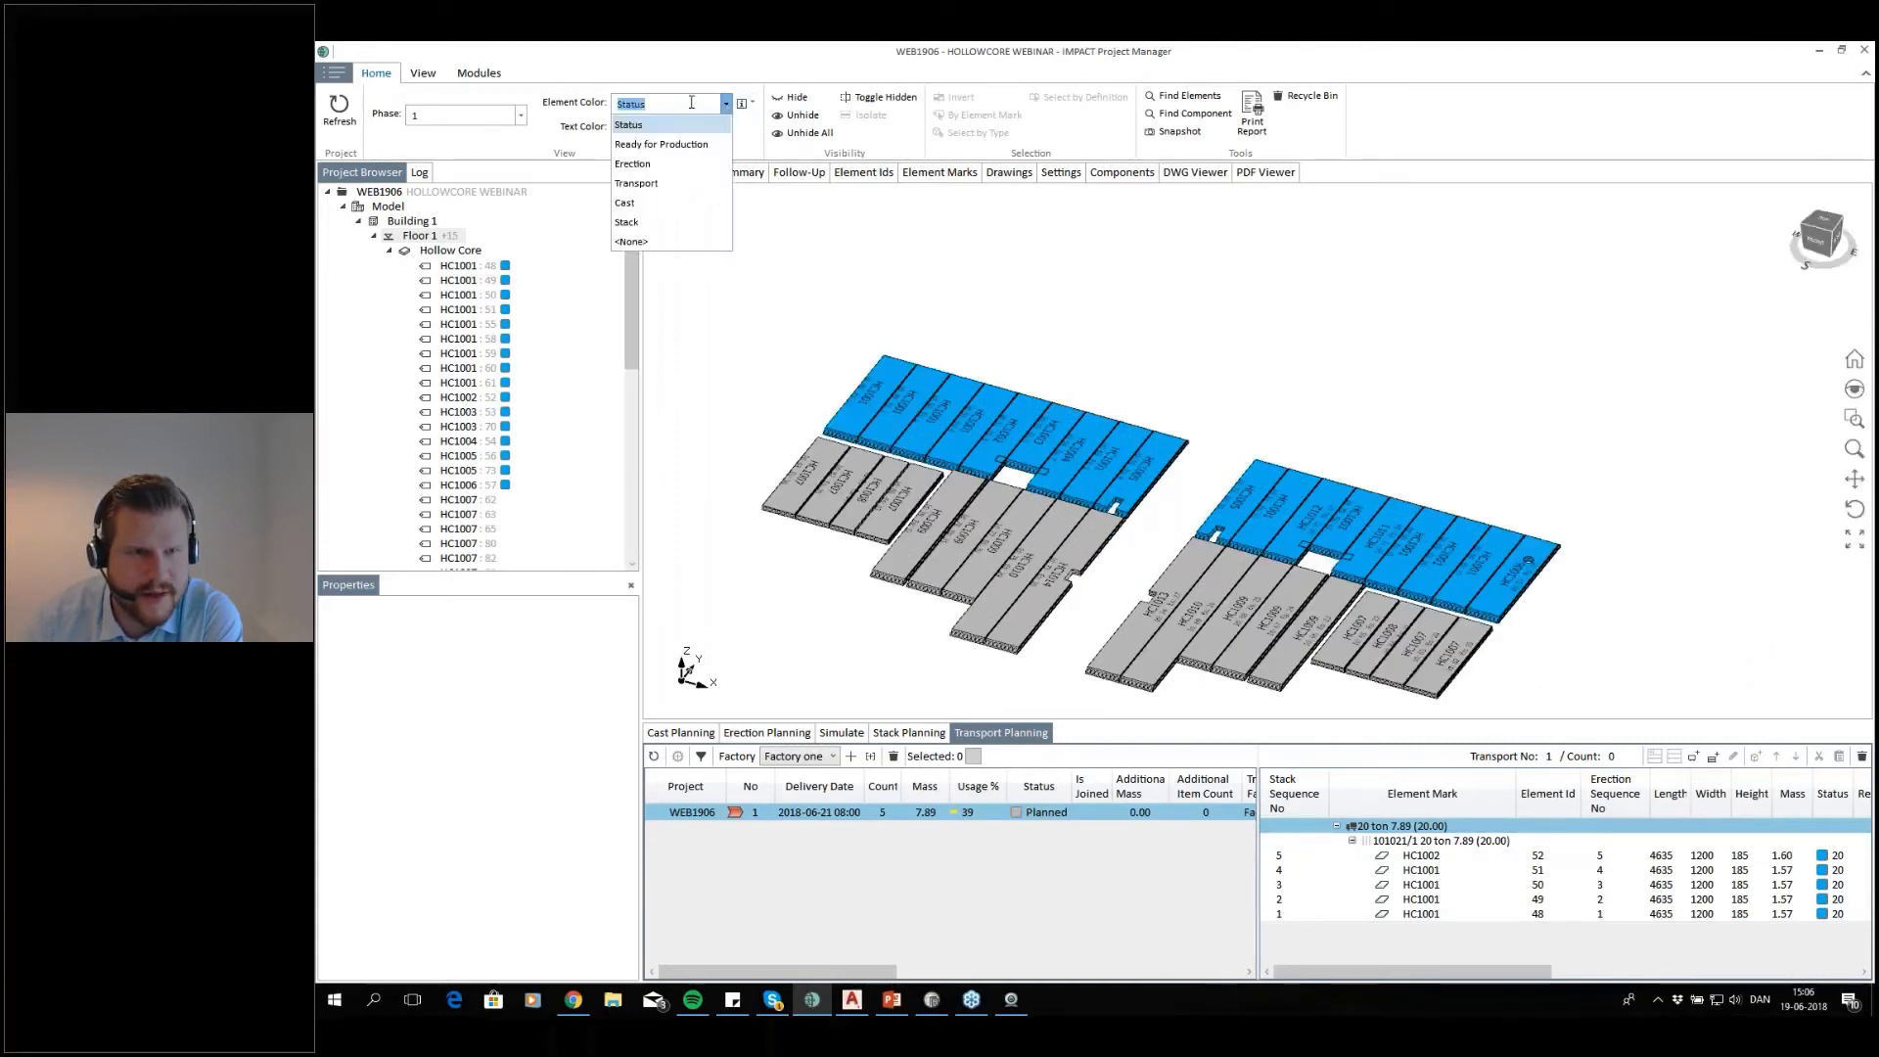
left_click(685, 183)
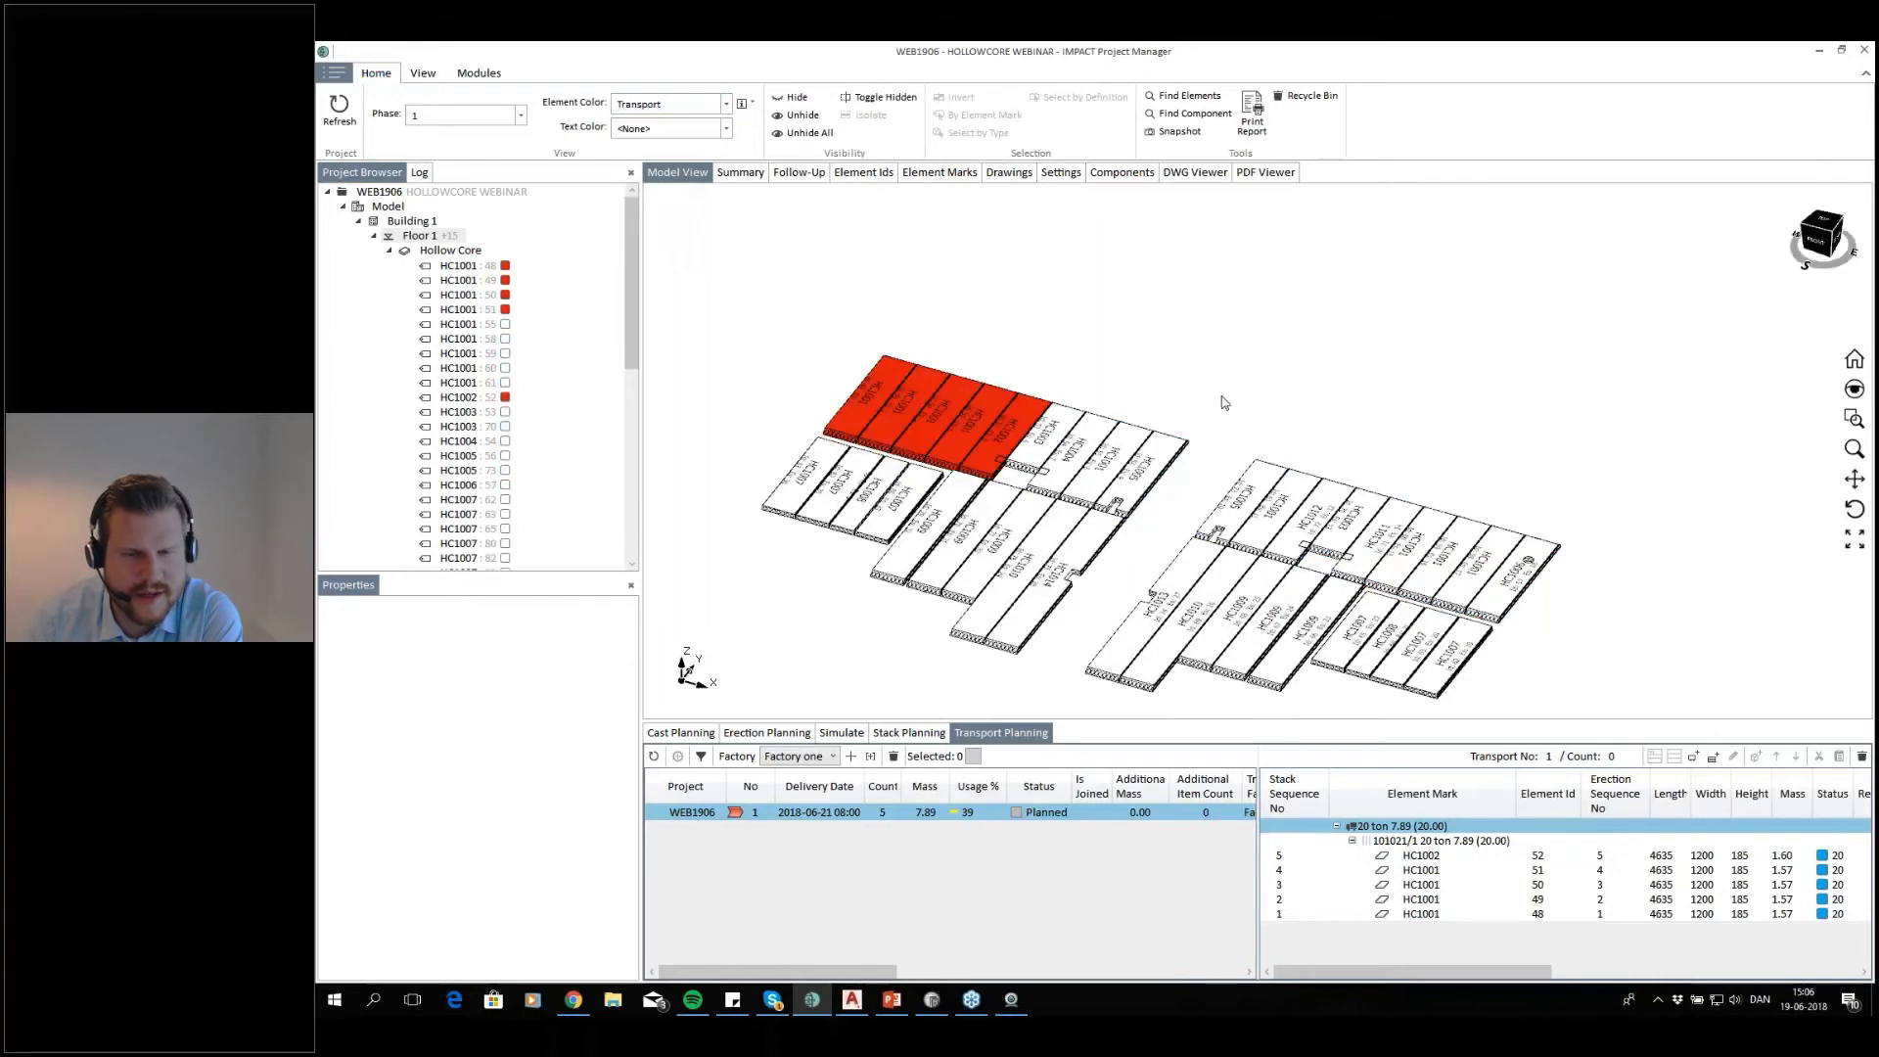
Auto-plan a truck 20 tonnes transport for the four slabs with erection sequence 6 to 9, using Erection Sequence Reversed loading order
middle_click_drag(1223, 402, 1124, 348)
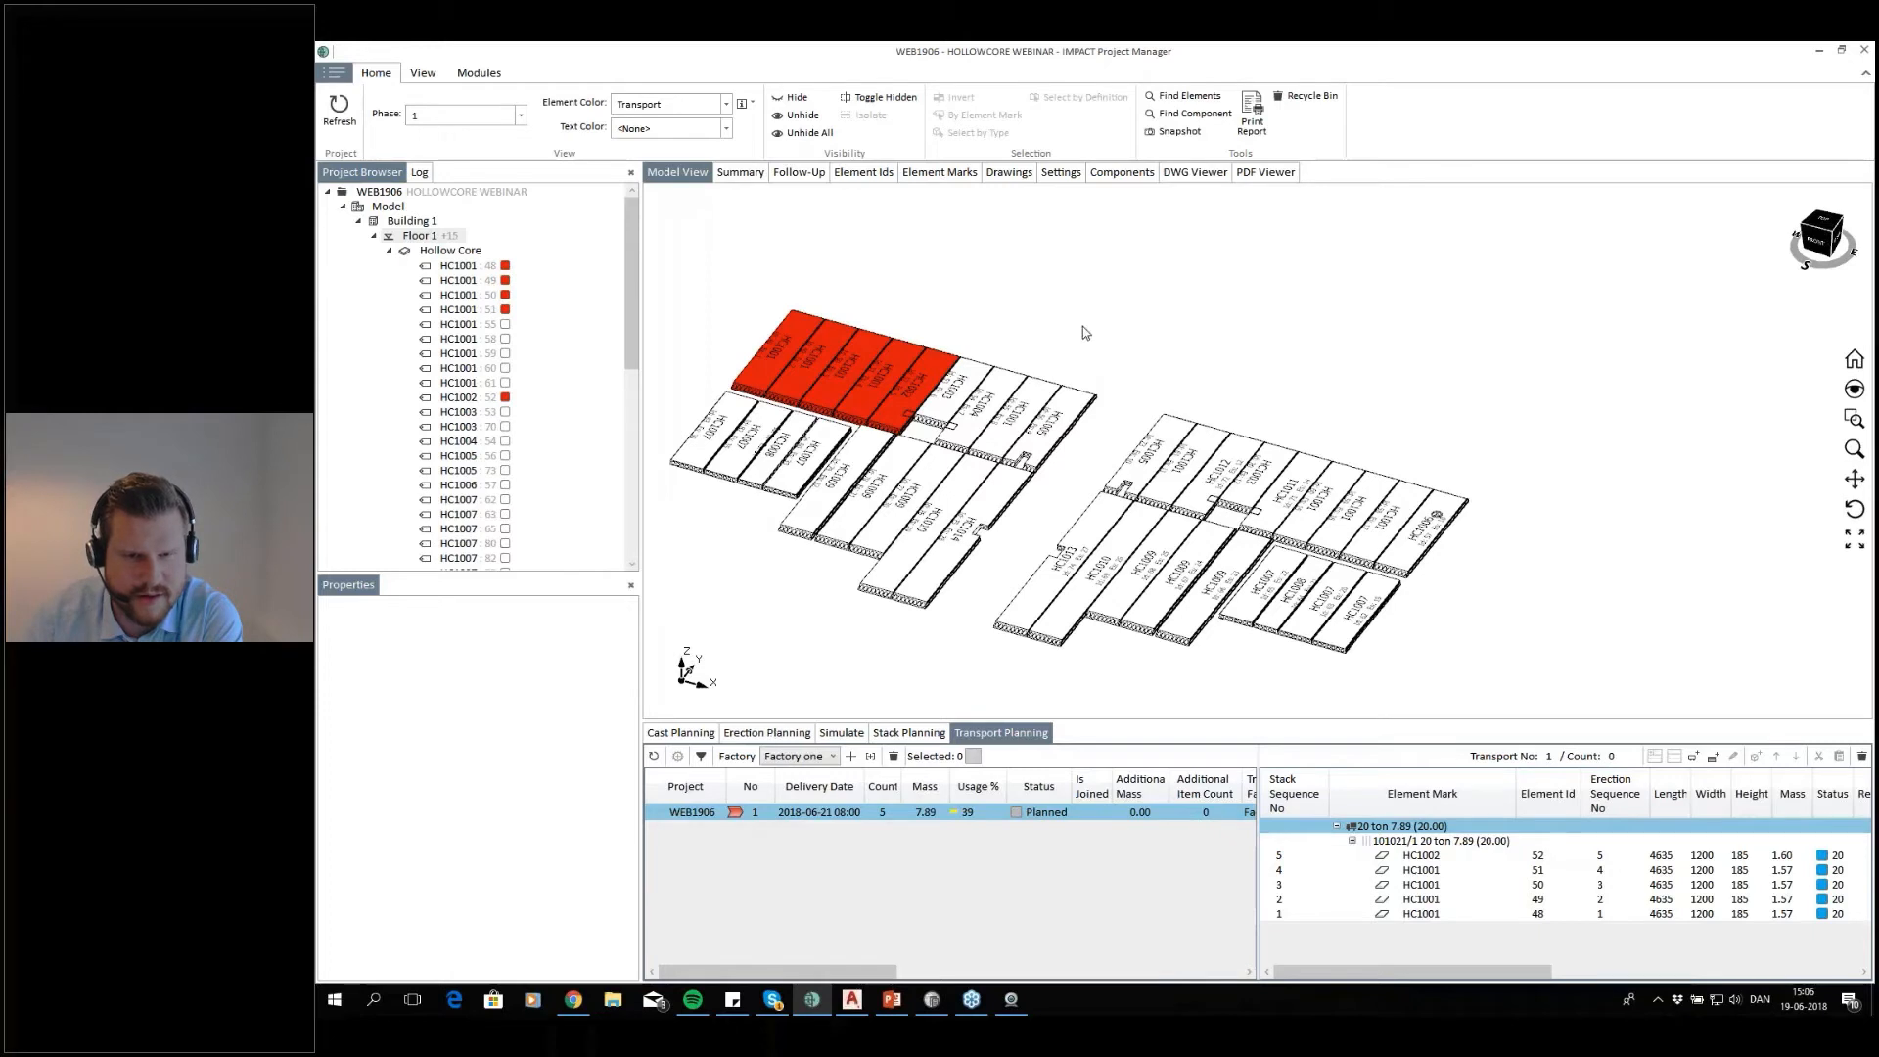
left_click_drag(1090, 352, 973, 431)
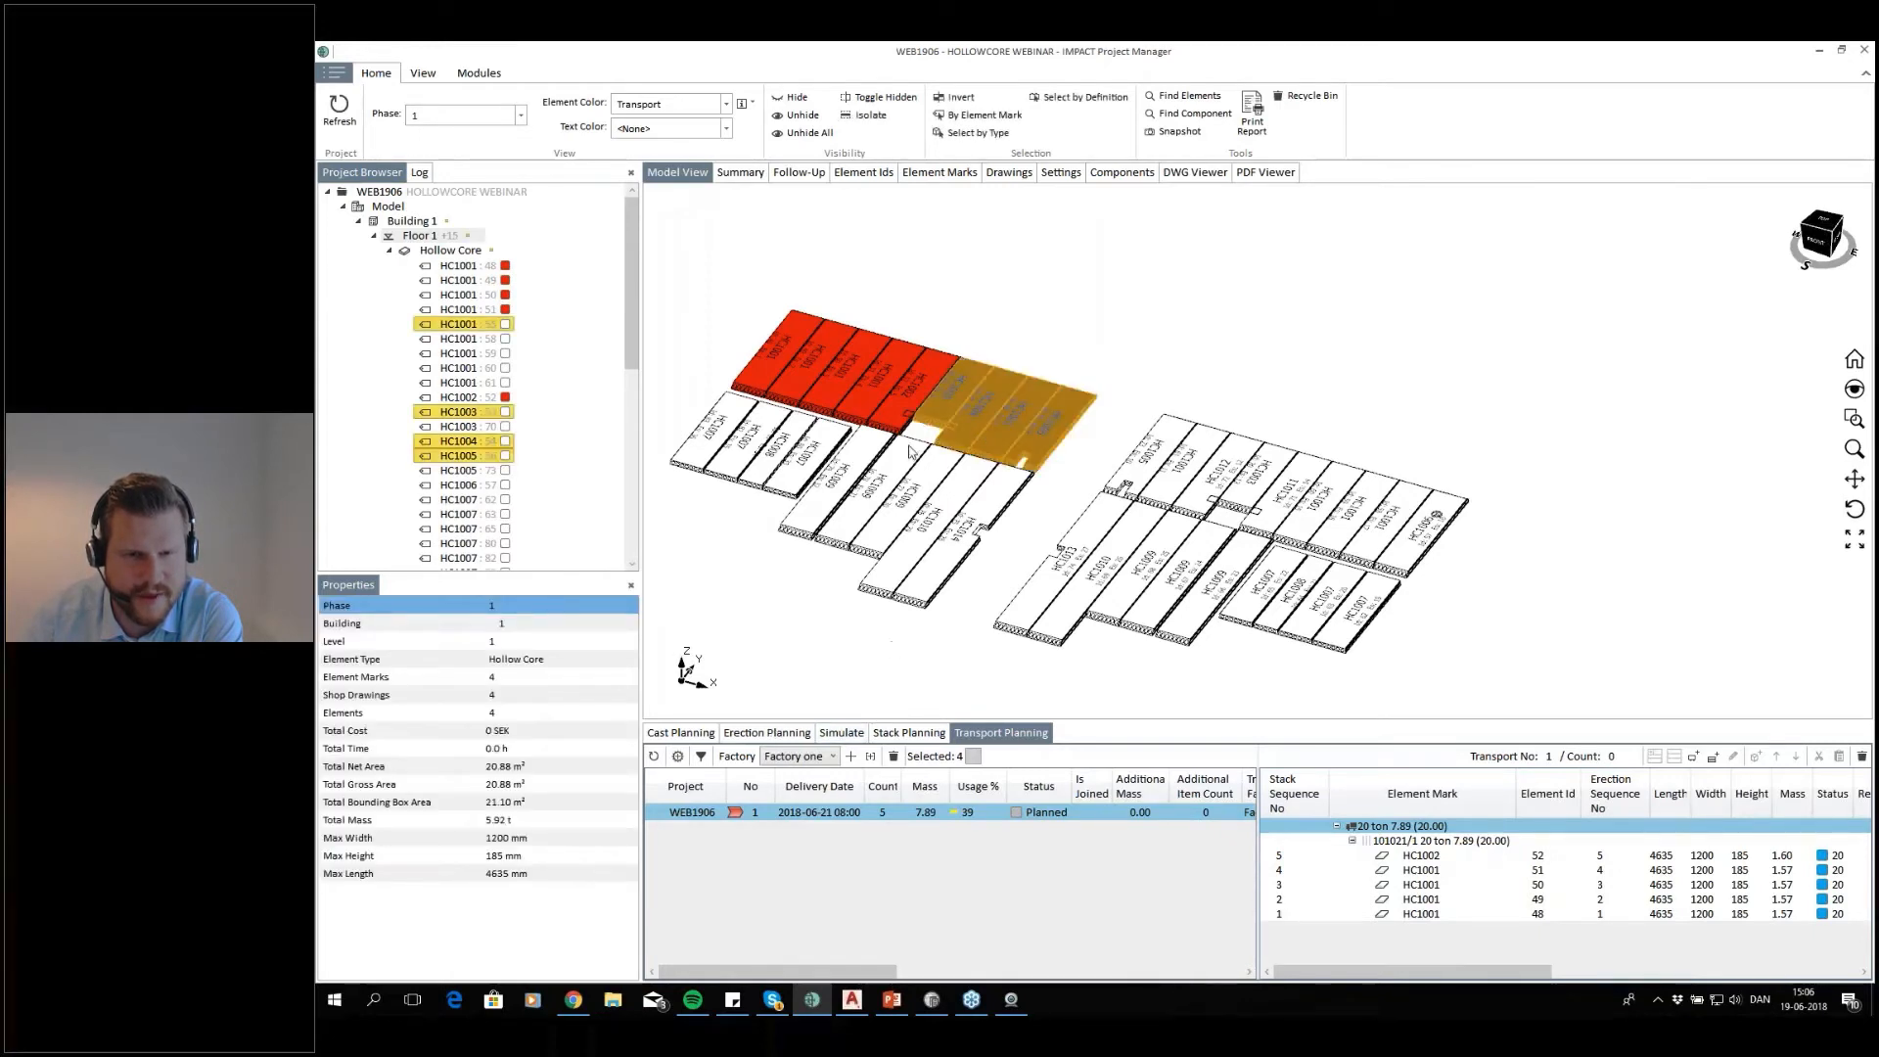
scroll(926, 391, "up", 2)
scroll(936, 406, "up", 3)
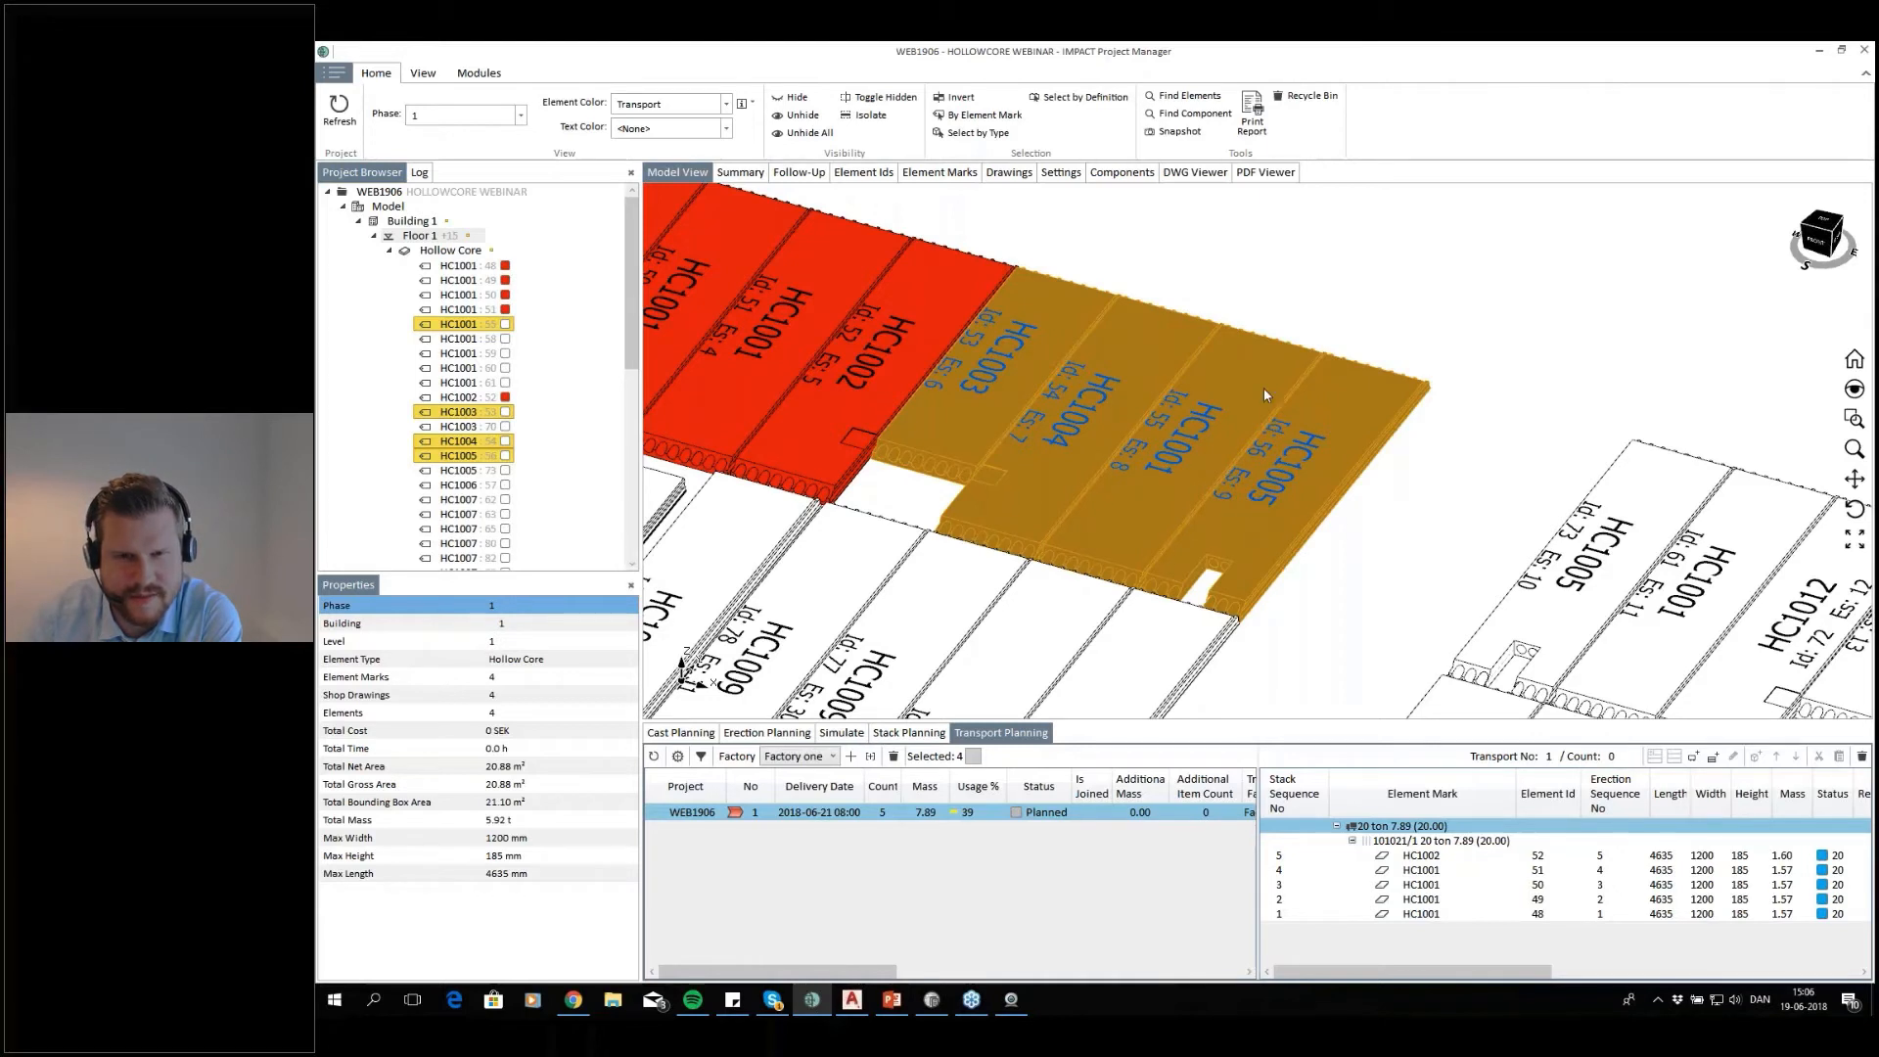
left_click(676, 757)
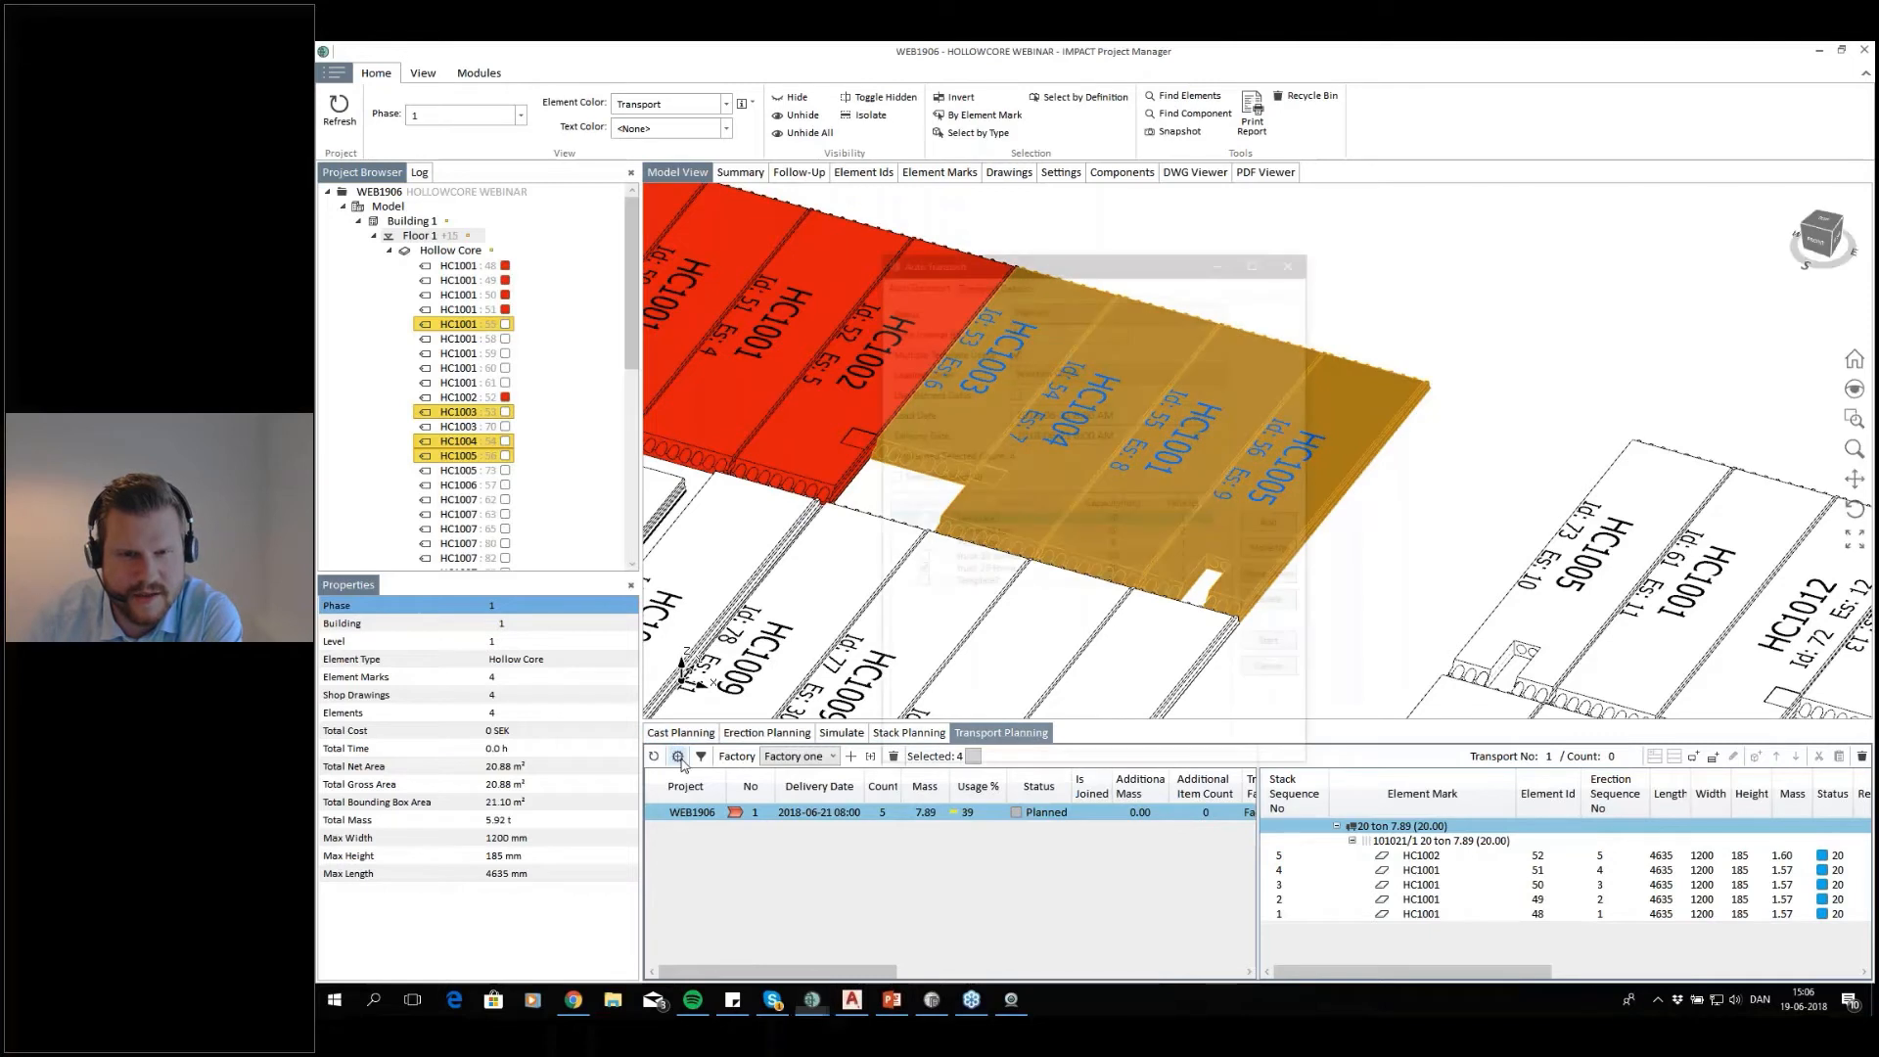
left_click(1027, 369)
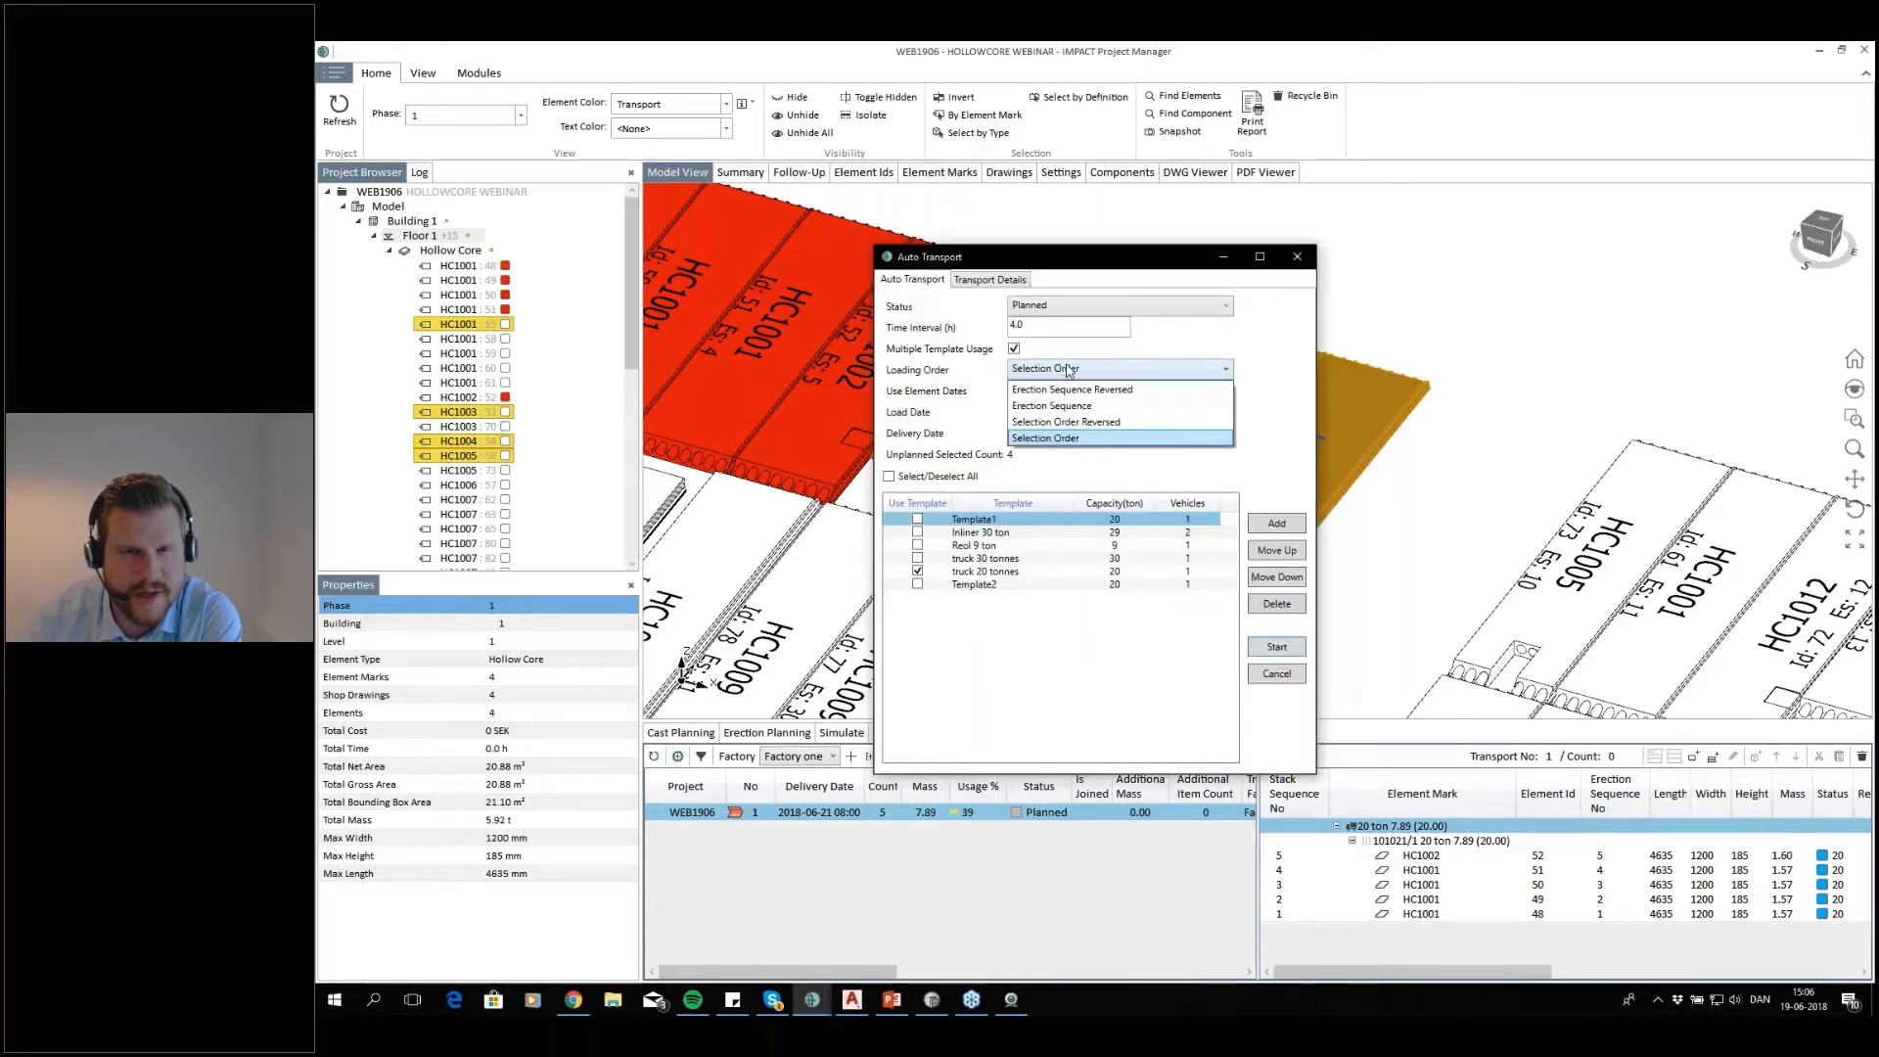
left_click(1071, 391)
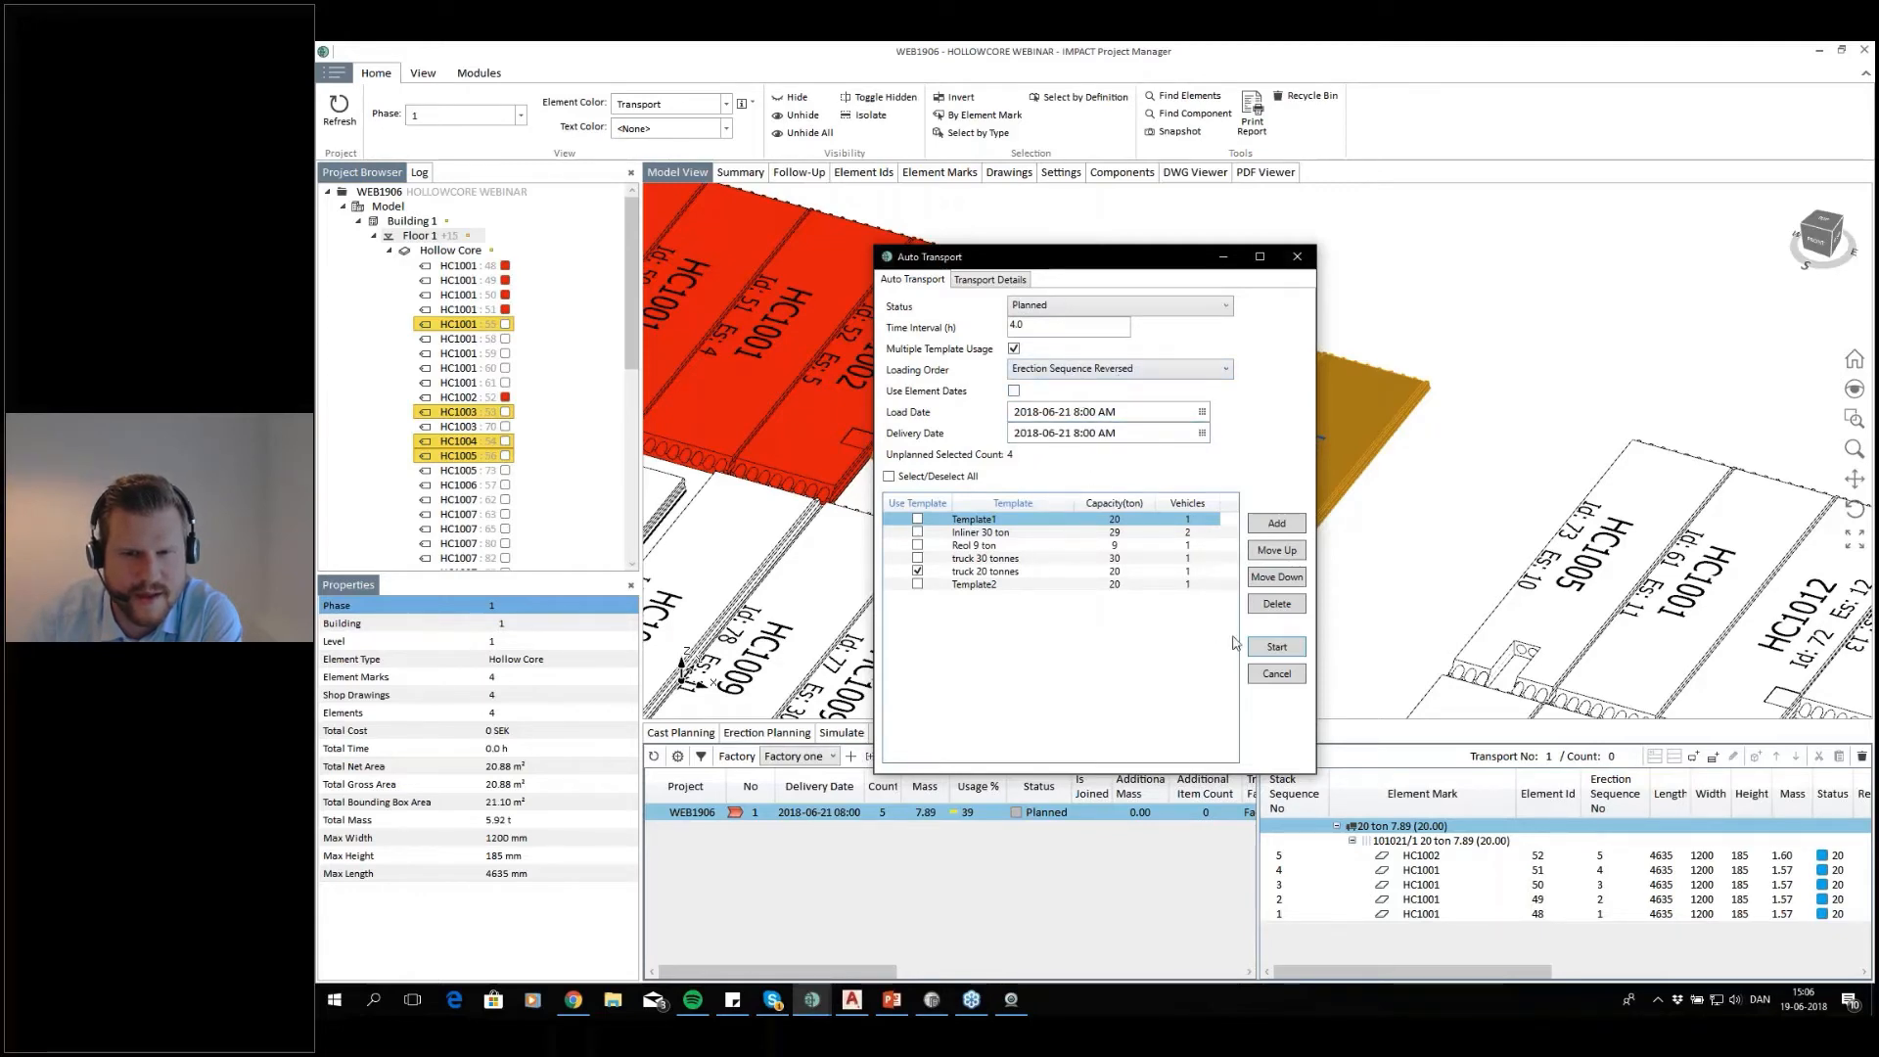
left_click(1274, 648)
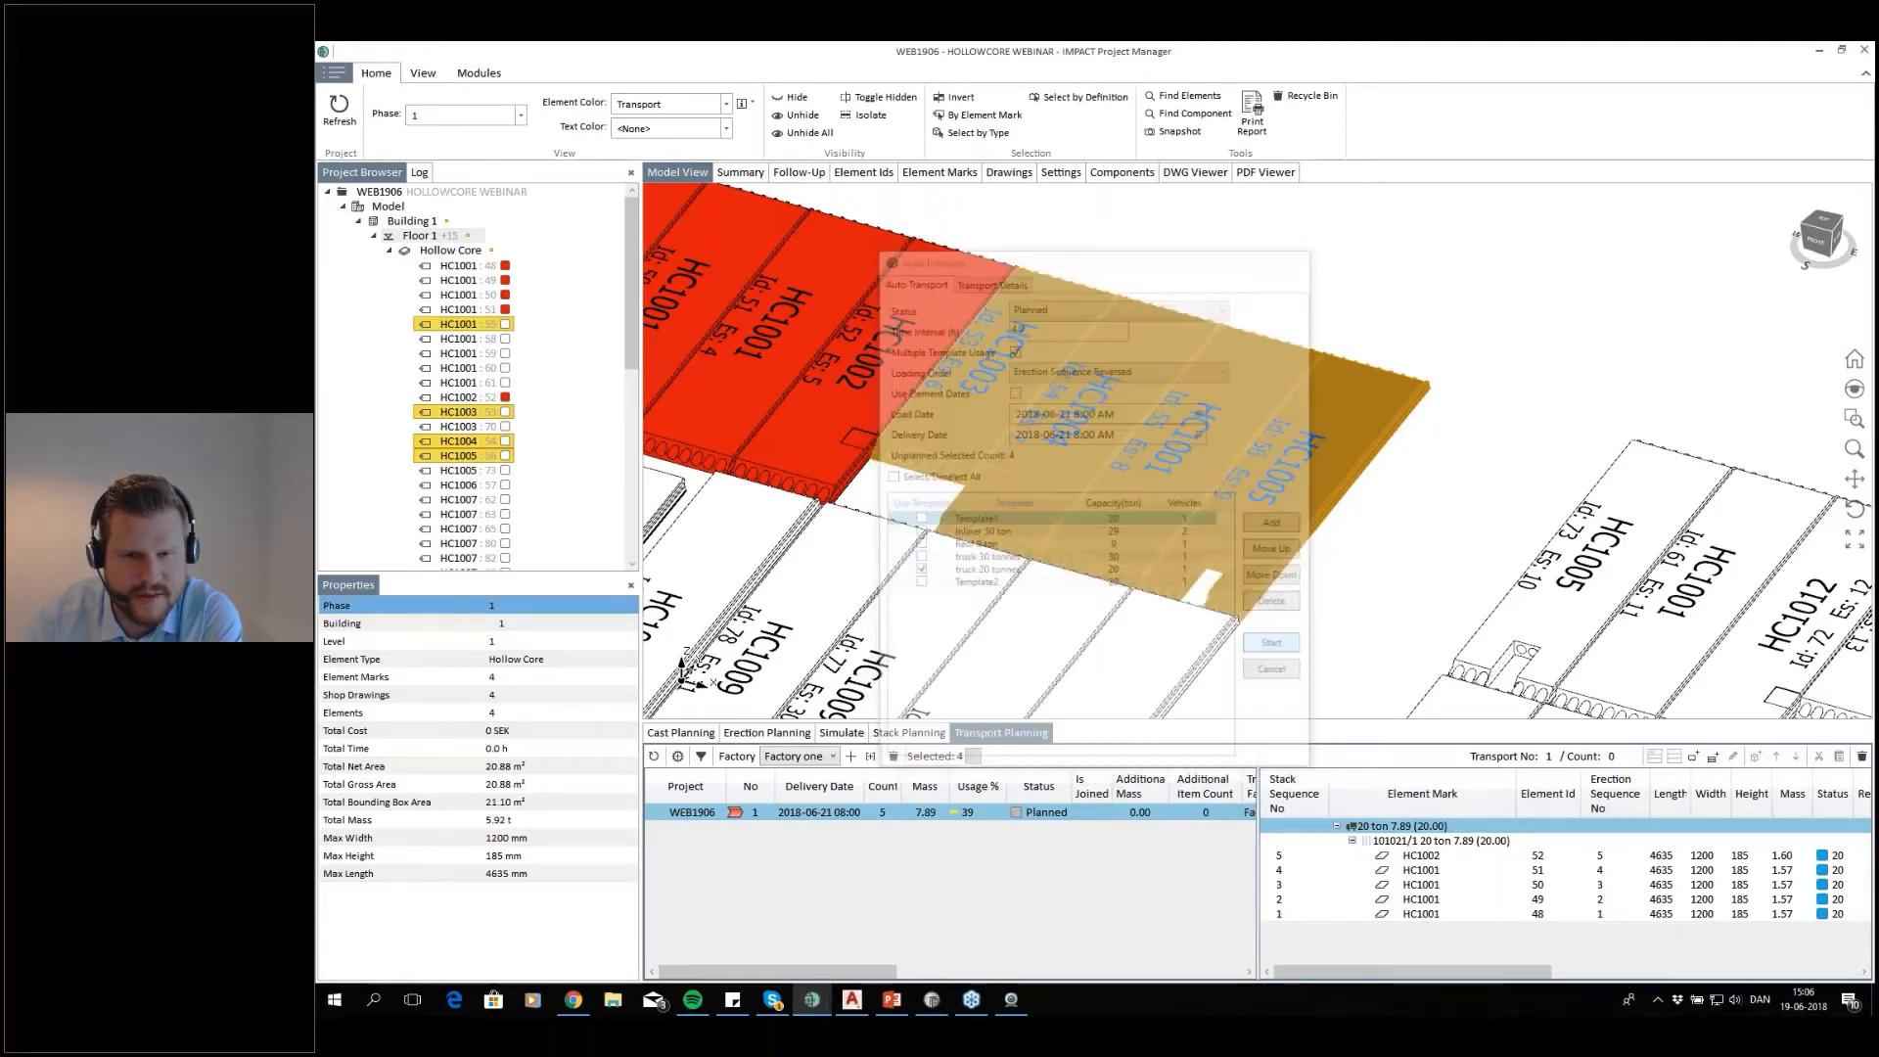
left_click(1167, 571)
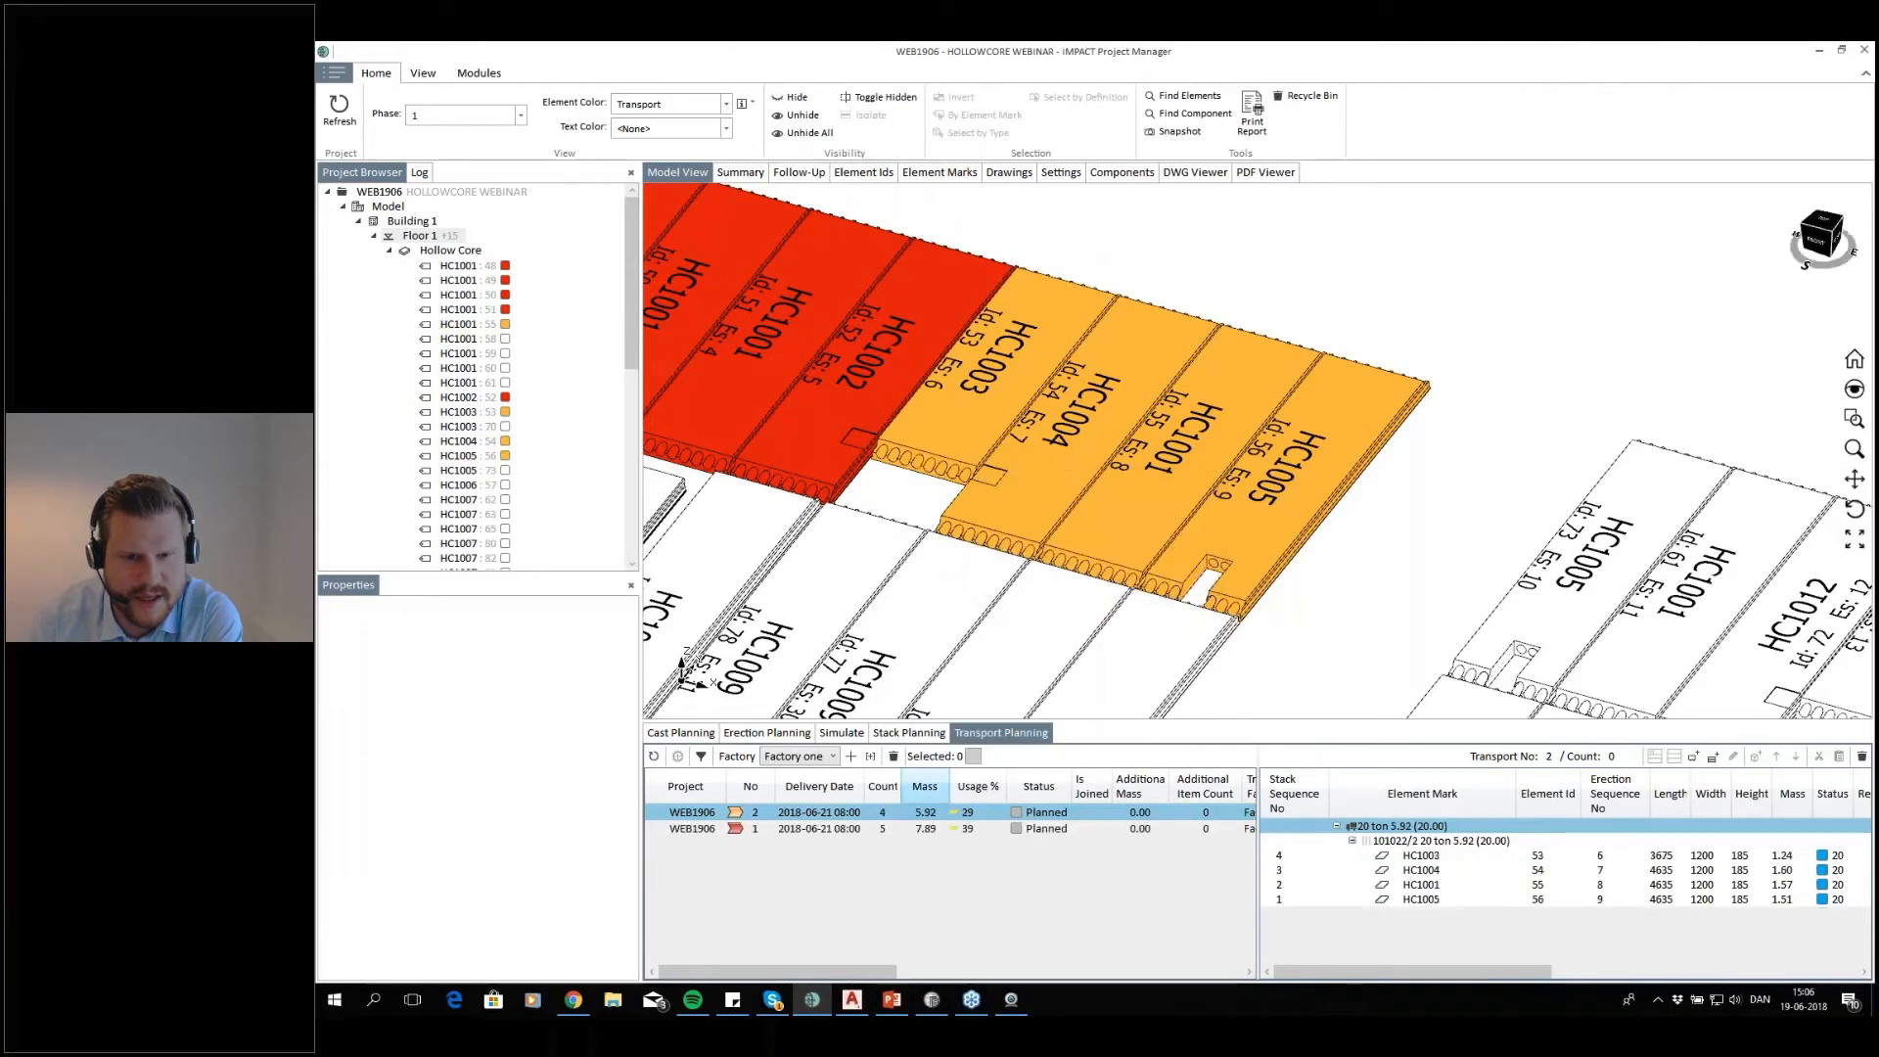
Check the stack order of transport 2 by stepping through its elements from HC1005 up to HC1003 and locating them in the model
left_click(800, 814)
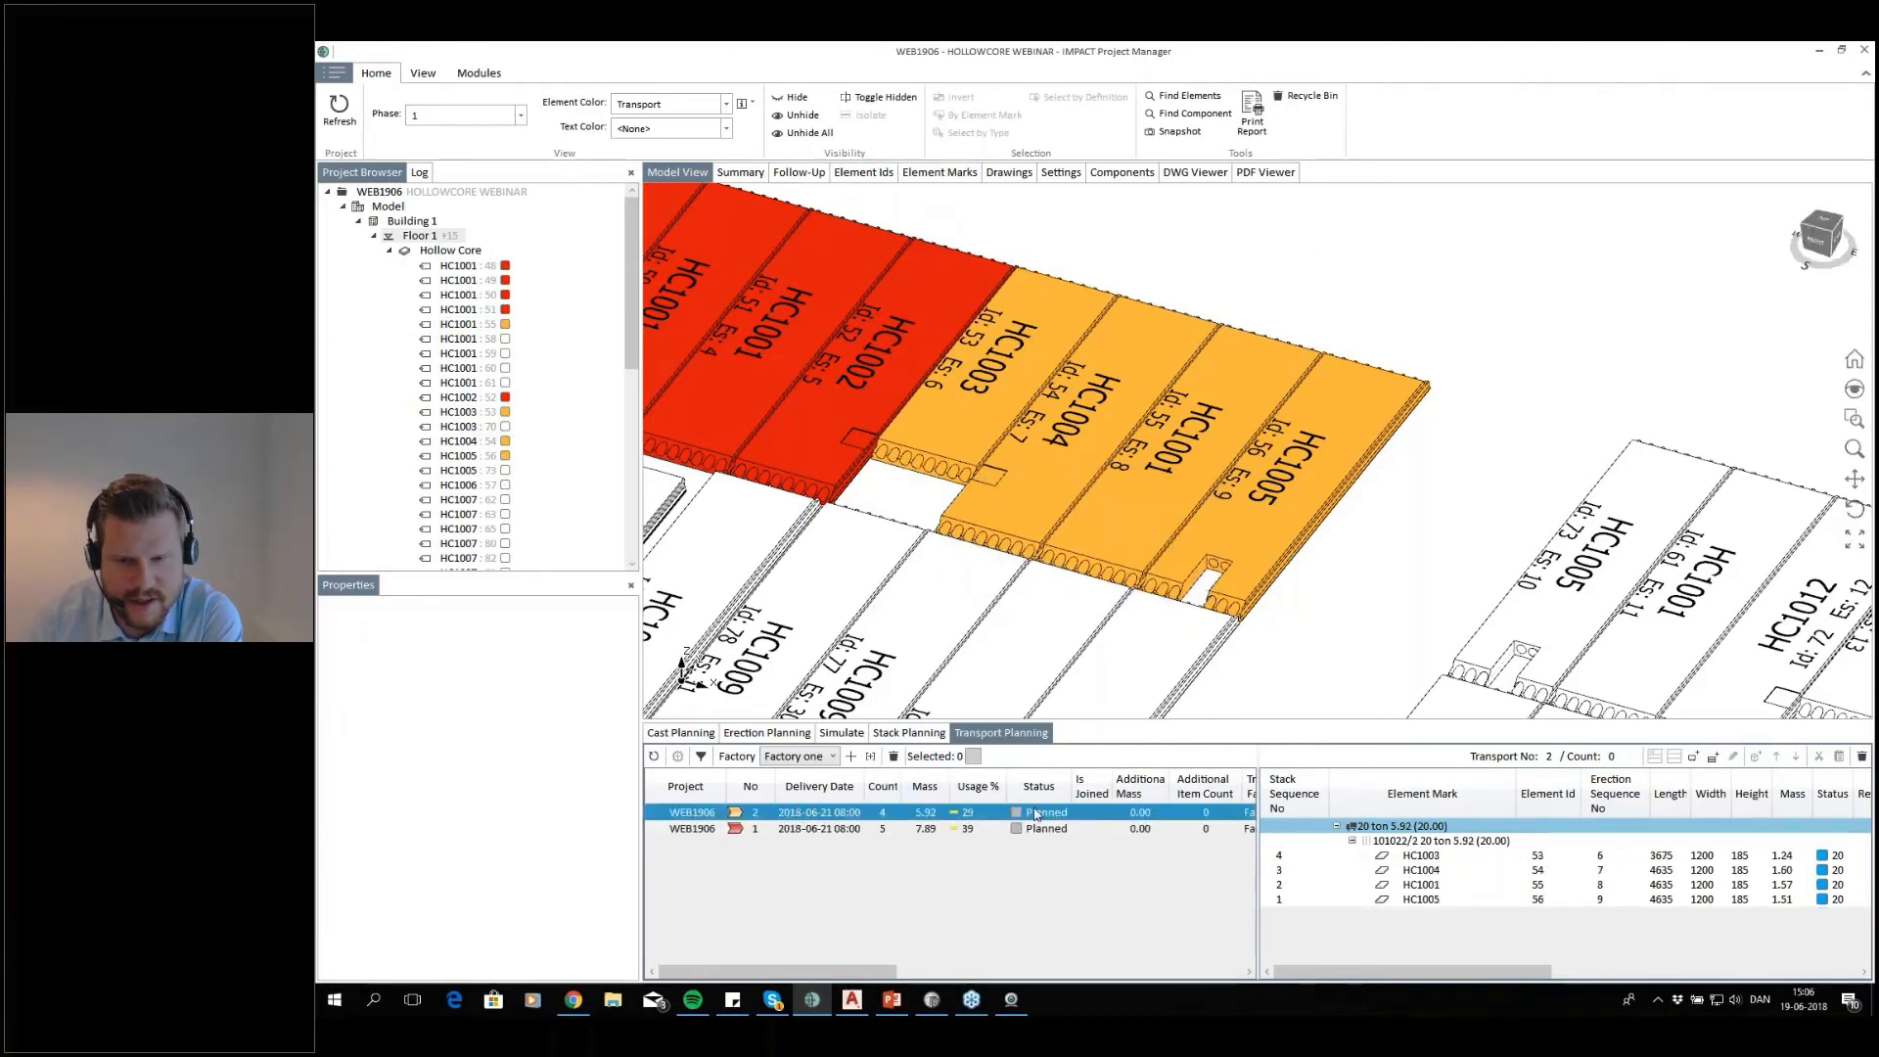
left_click(1292, 900)
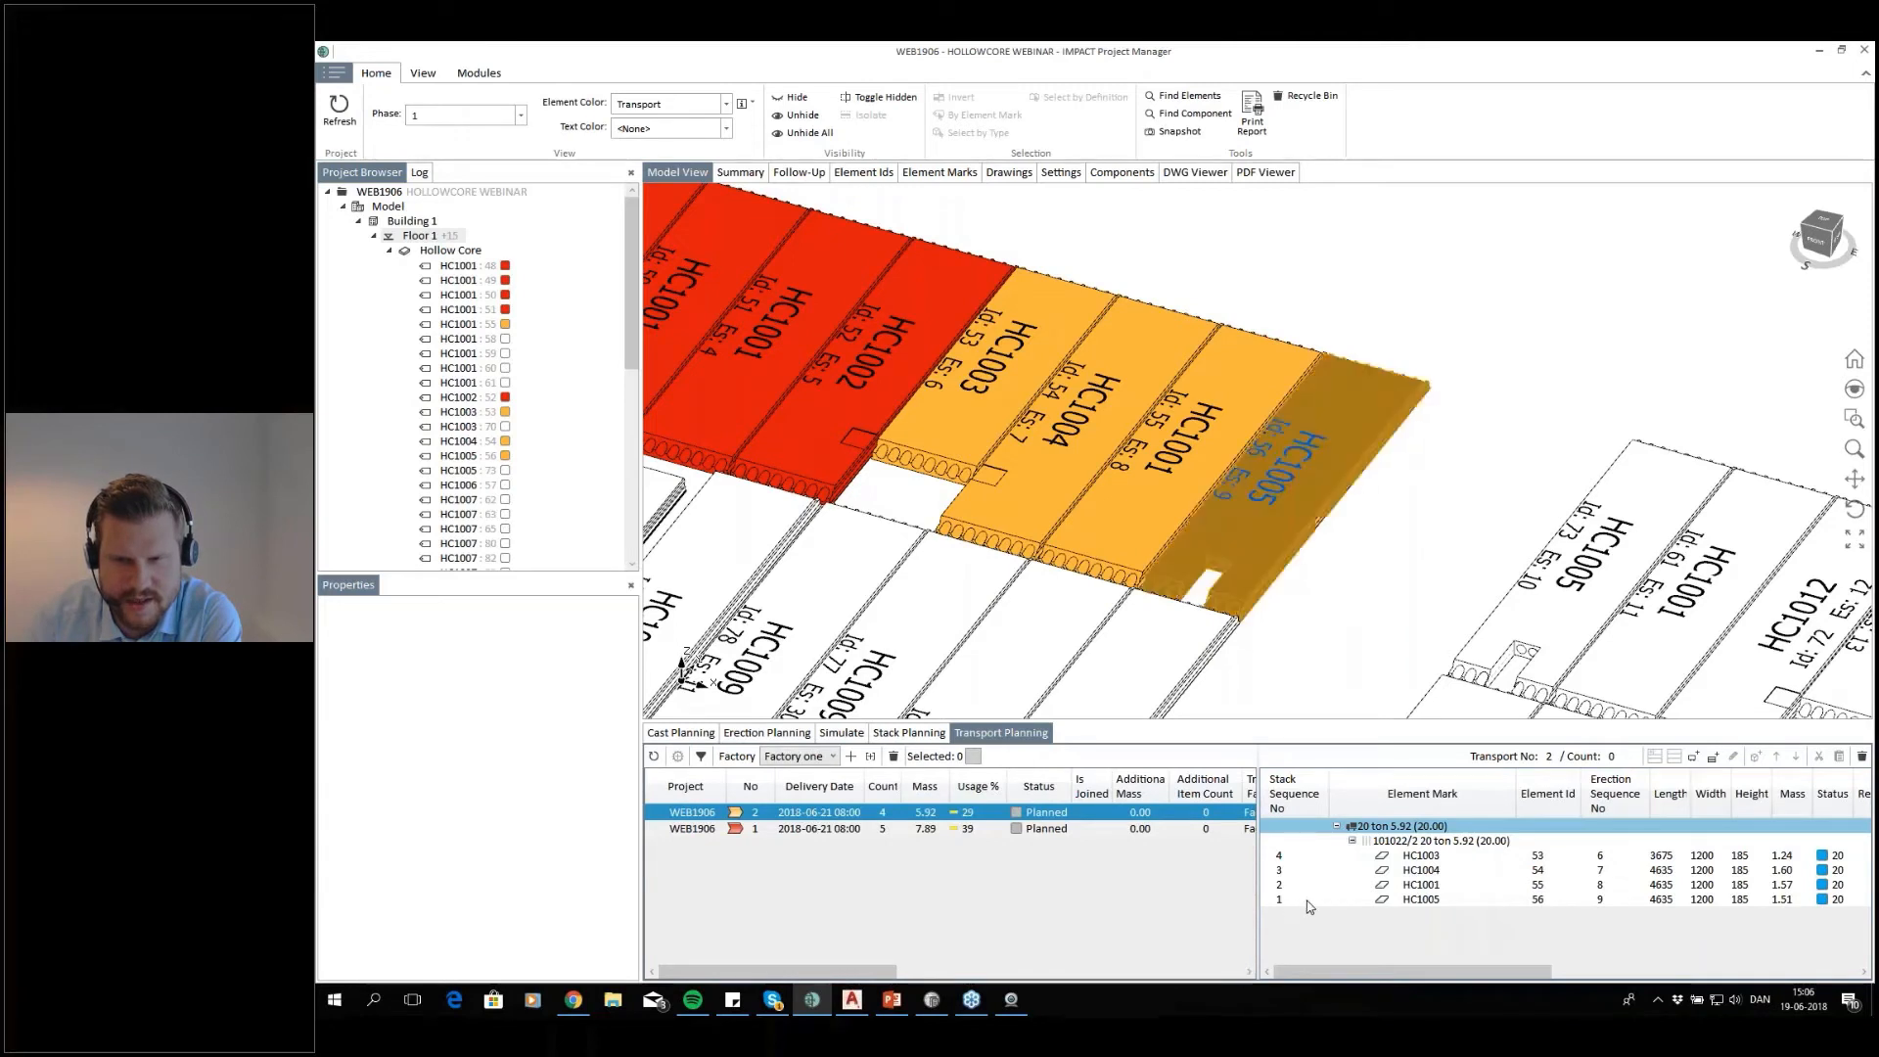
left_click(1430, 883)
key("Up")
key("Up")
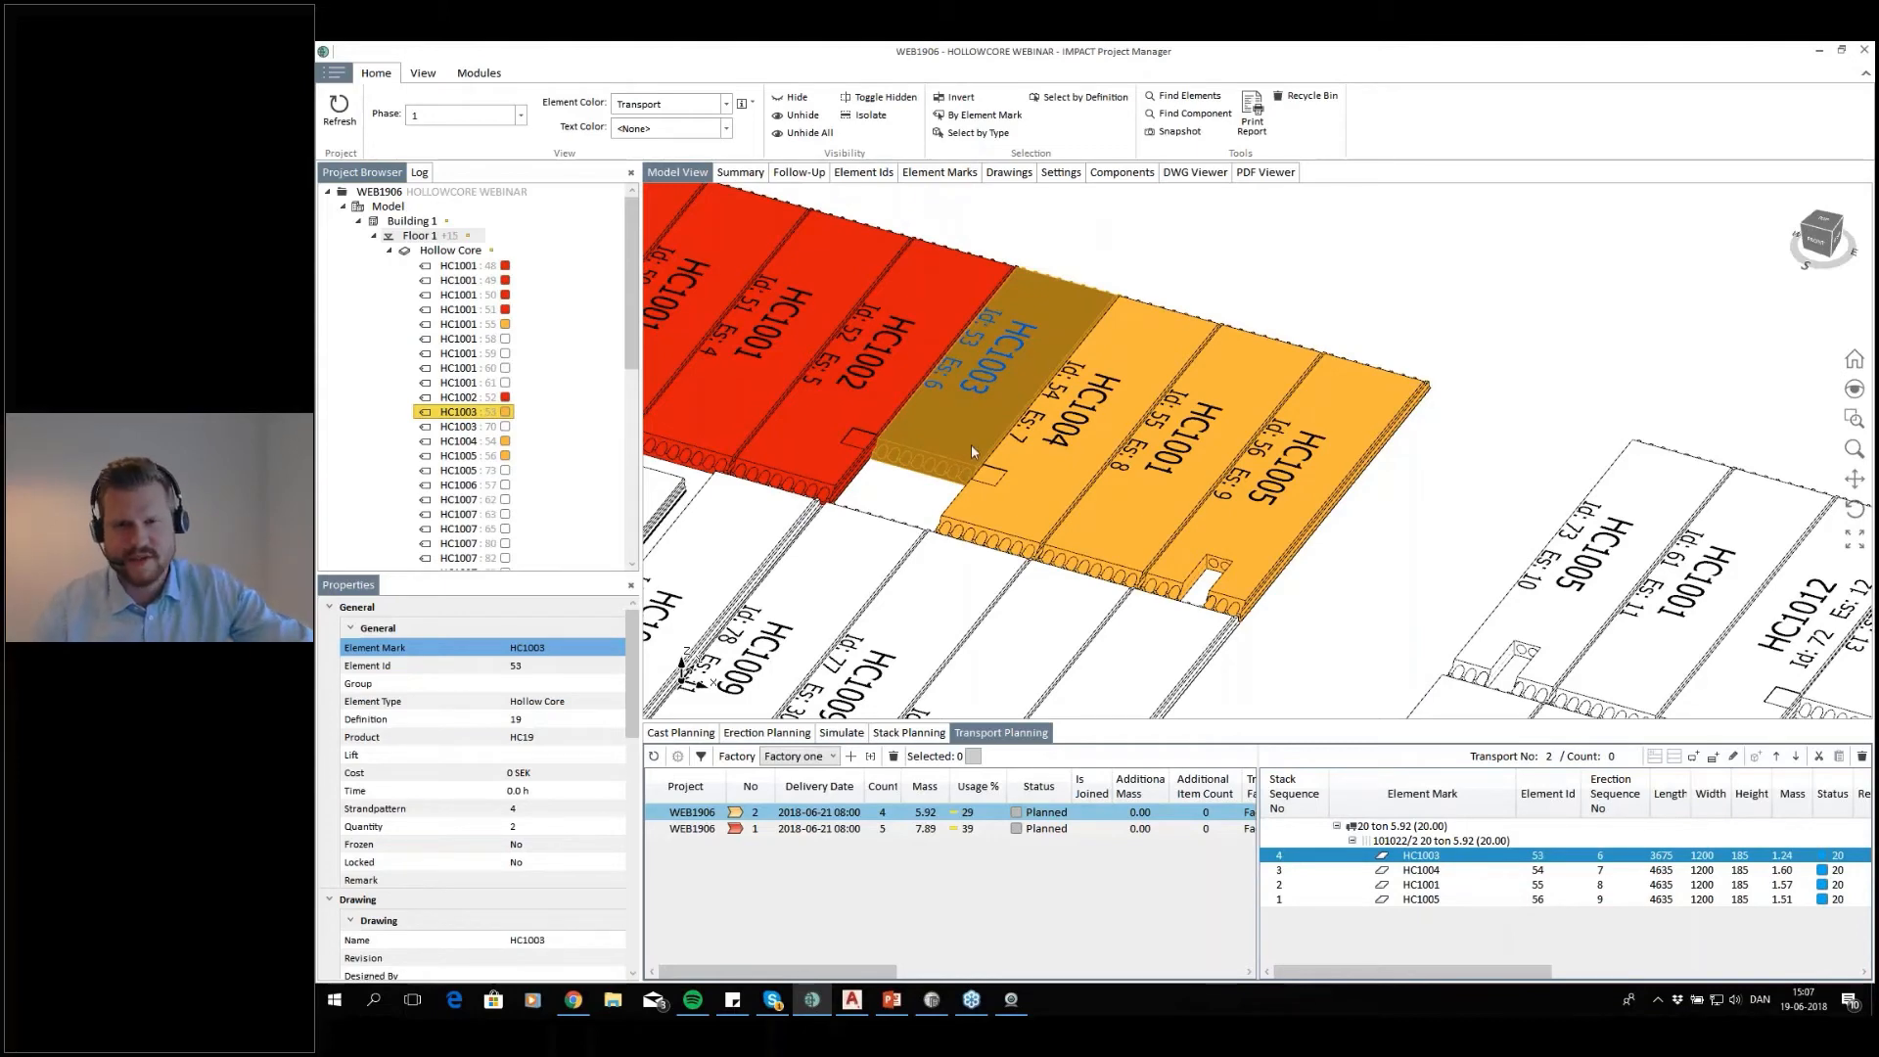
left_click(1406, 353)
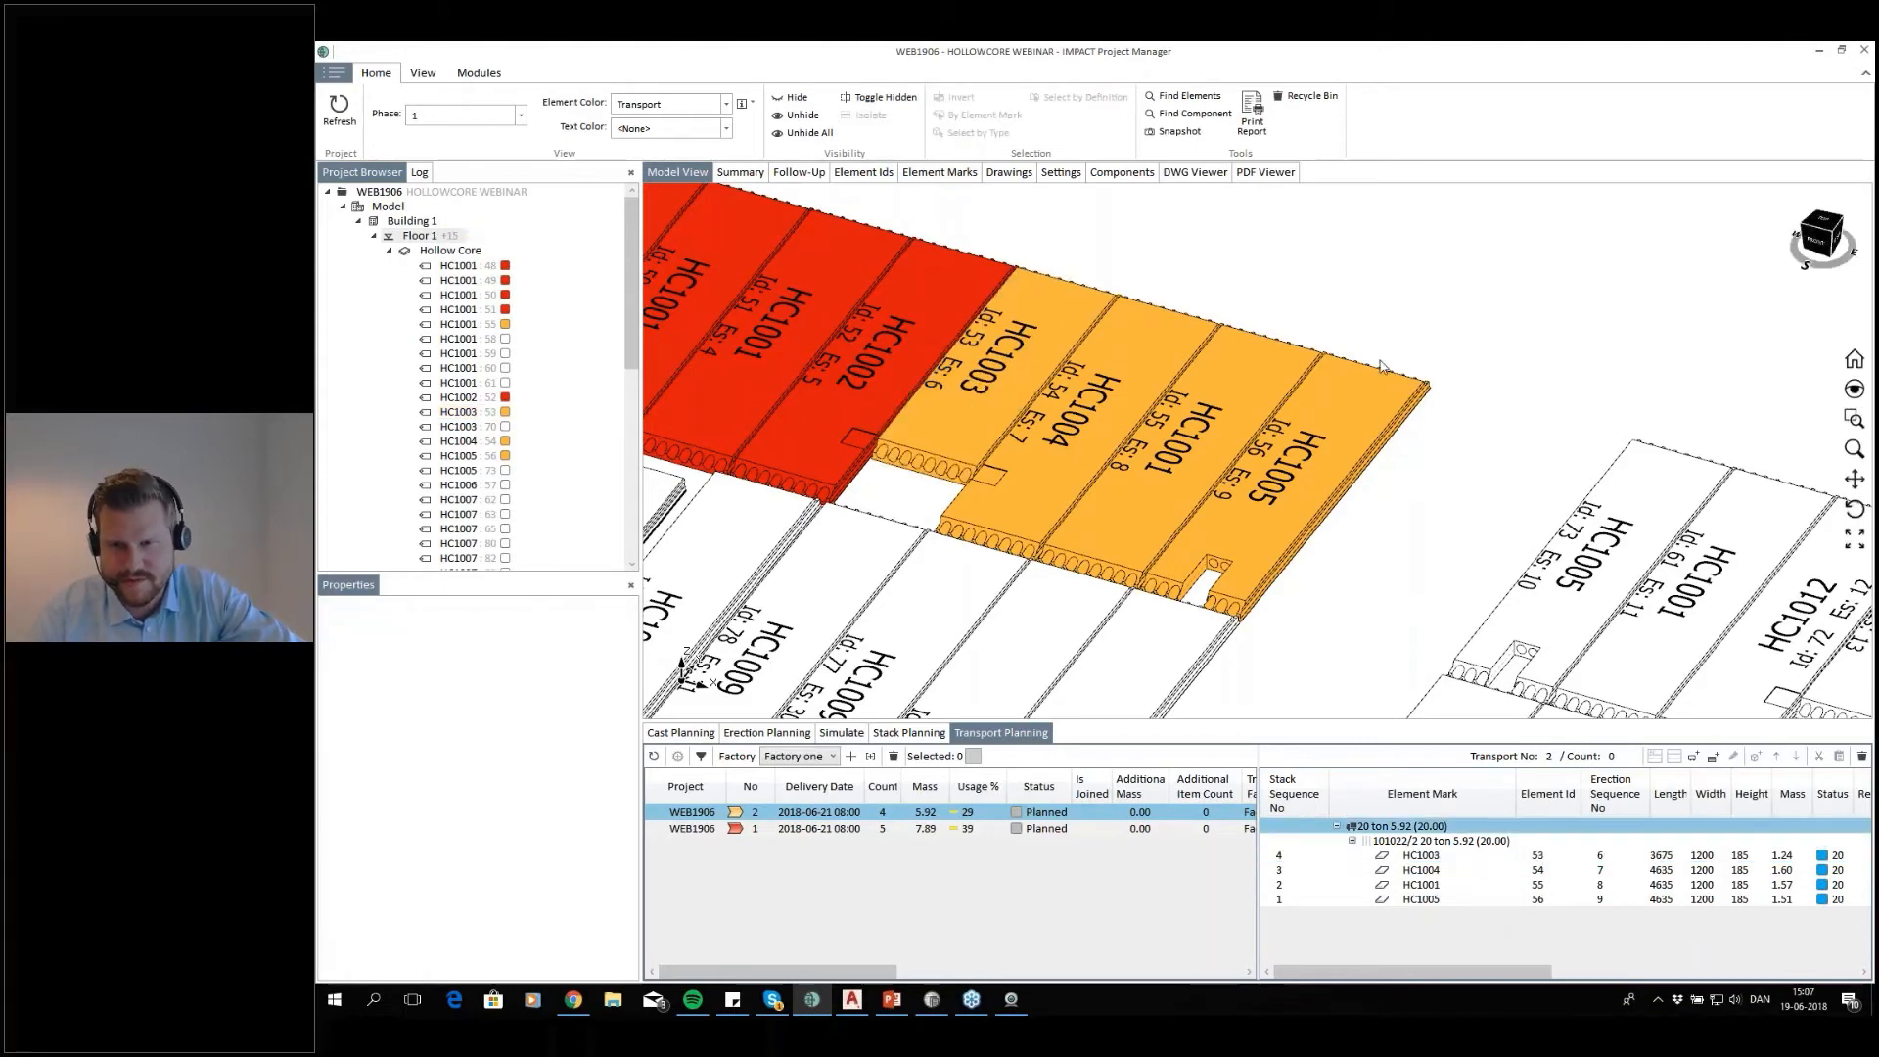
Auto-plan a truck 20 tonnes transport for eight slabs in the right block's rear row, leaving out HC1003, with the same settings
scroll(1380, 366, "down", 3)
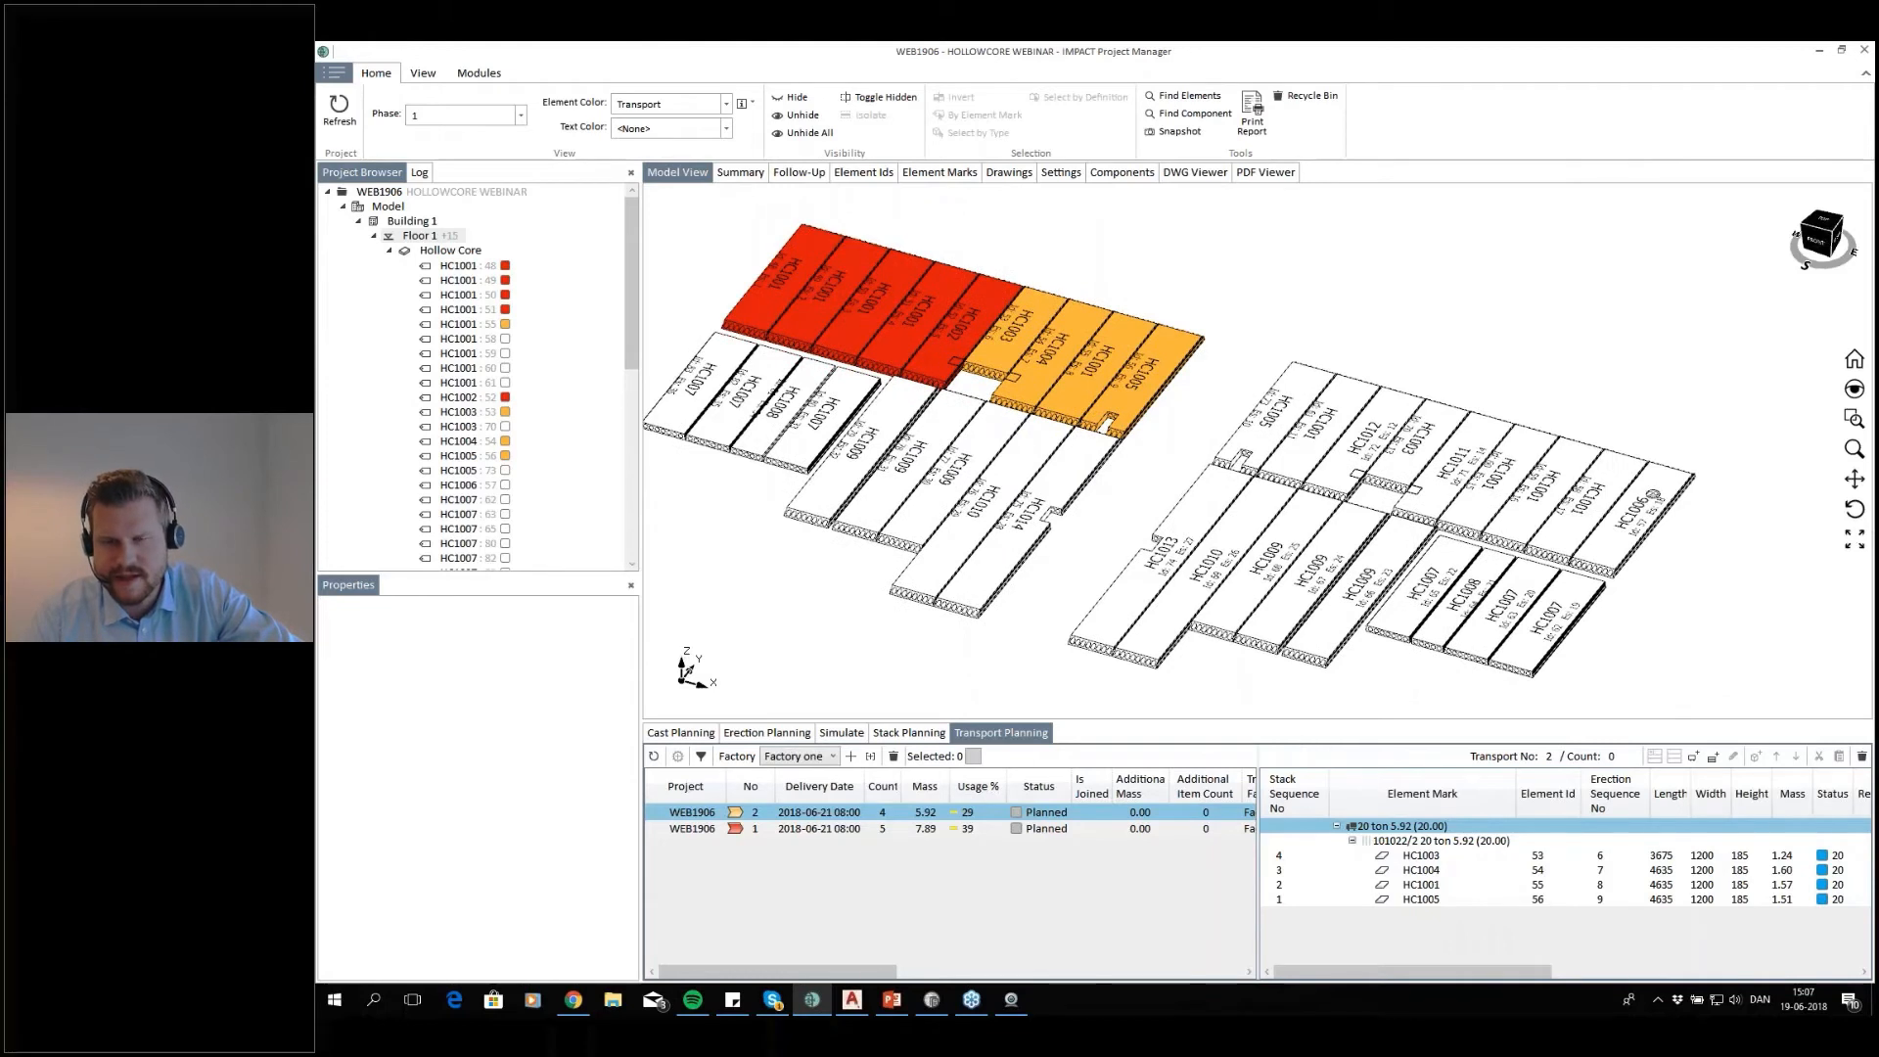
left_click_drag(1403, 354, 1311, 420)
left_click_drag(1711, 410, 1498, 505)
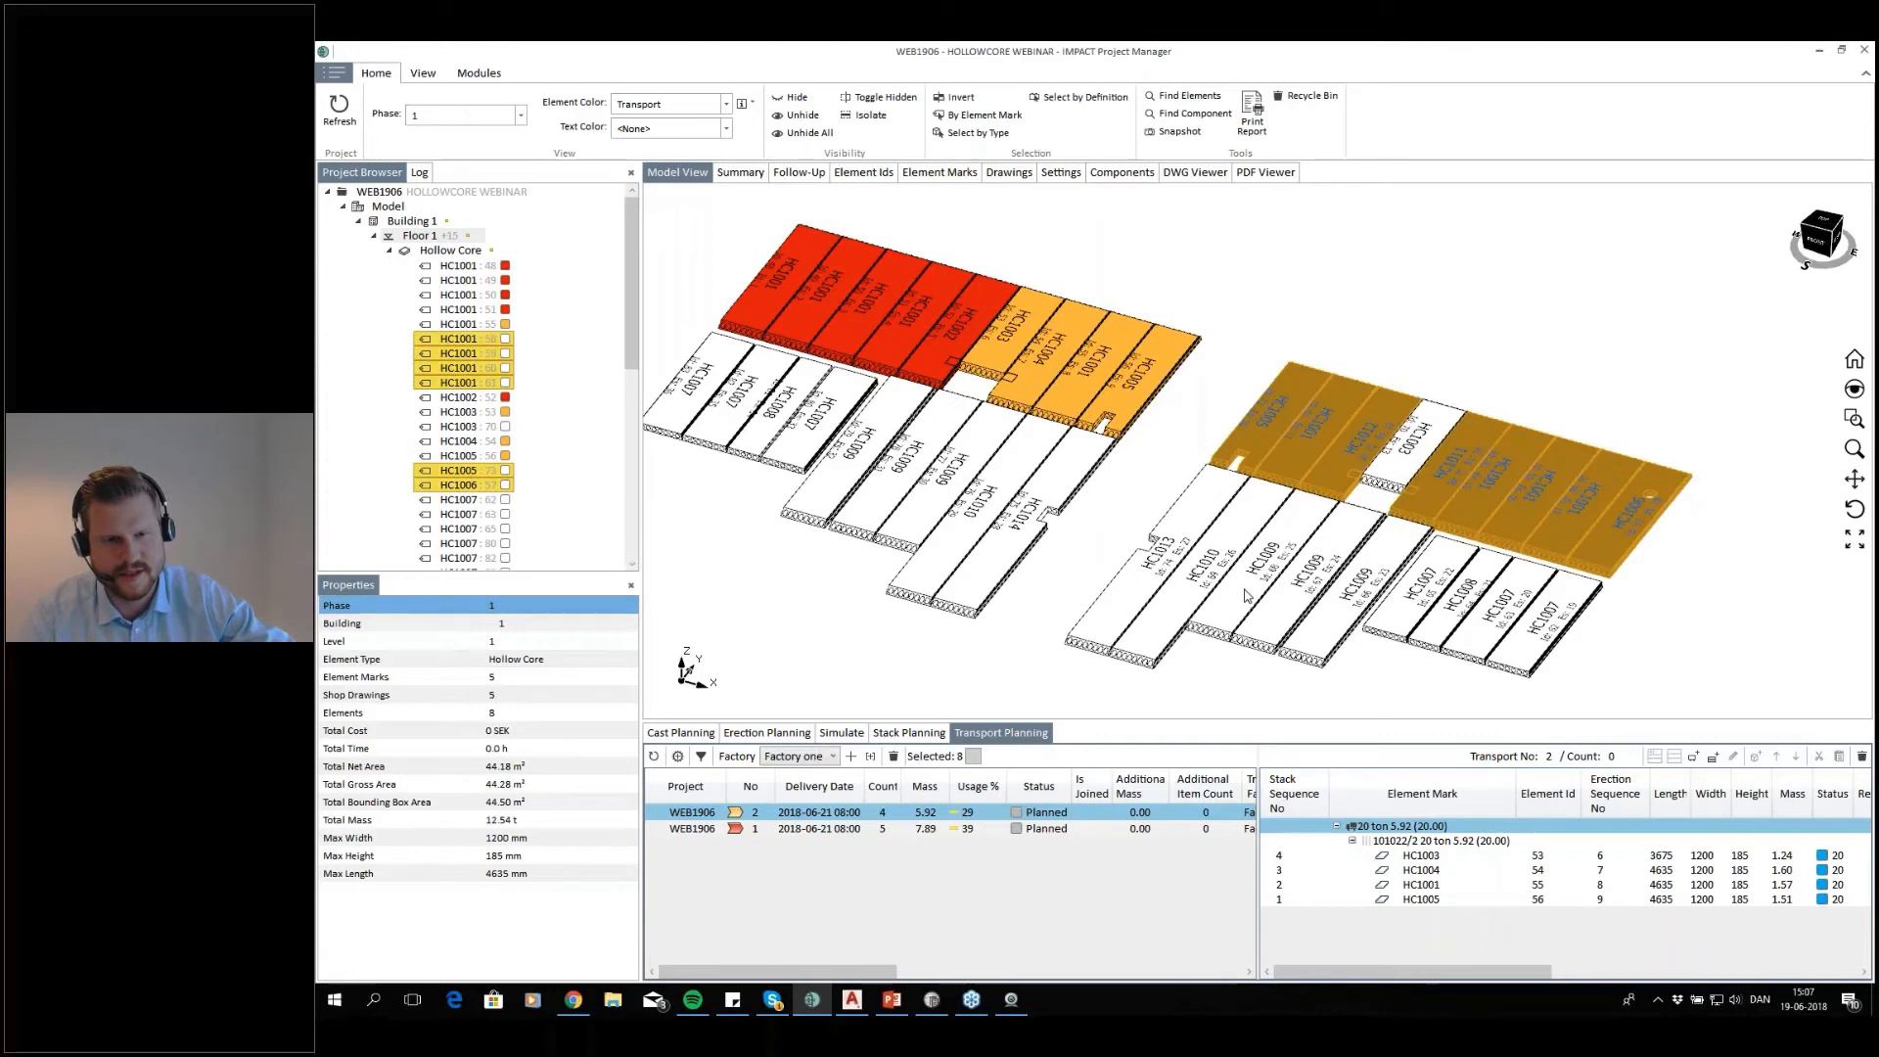
left_click(677, 756)
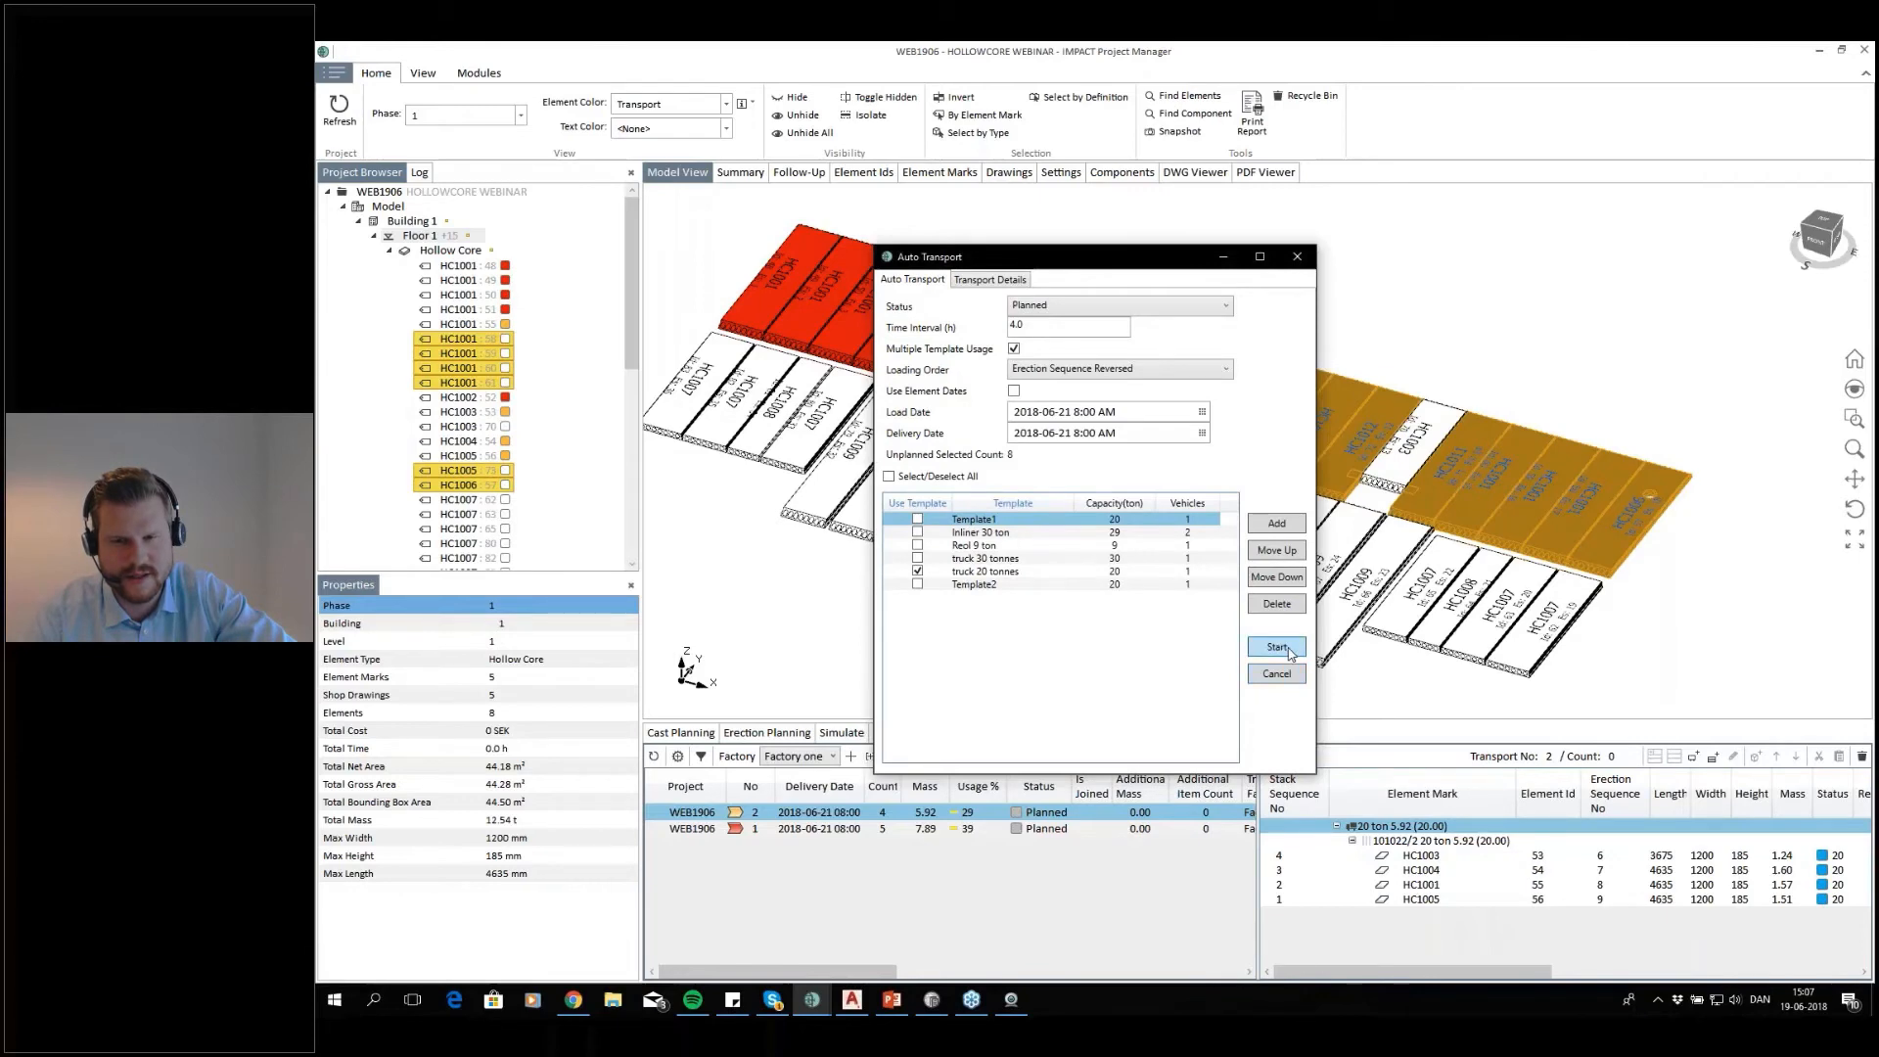
left_click(1277, 647)
left_click(1169, 572)
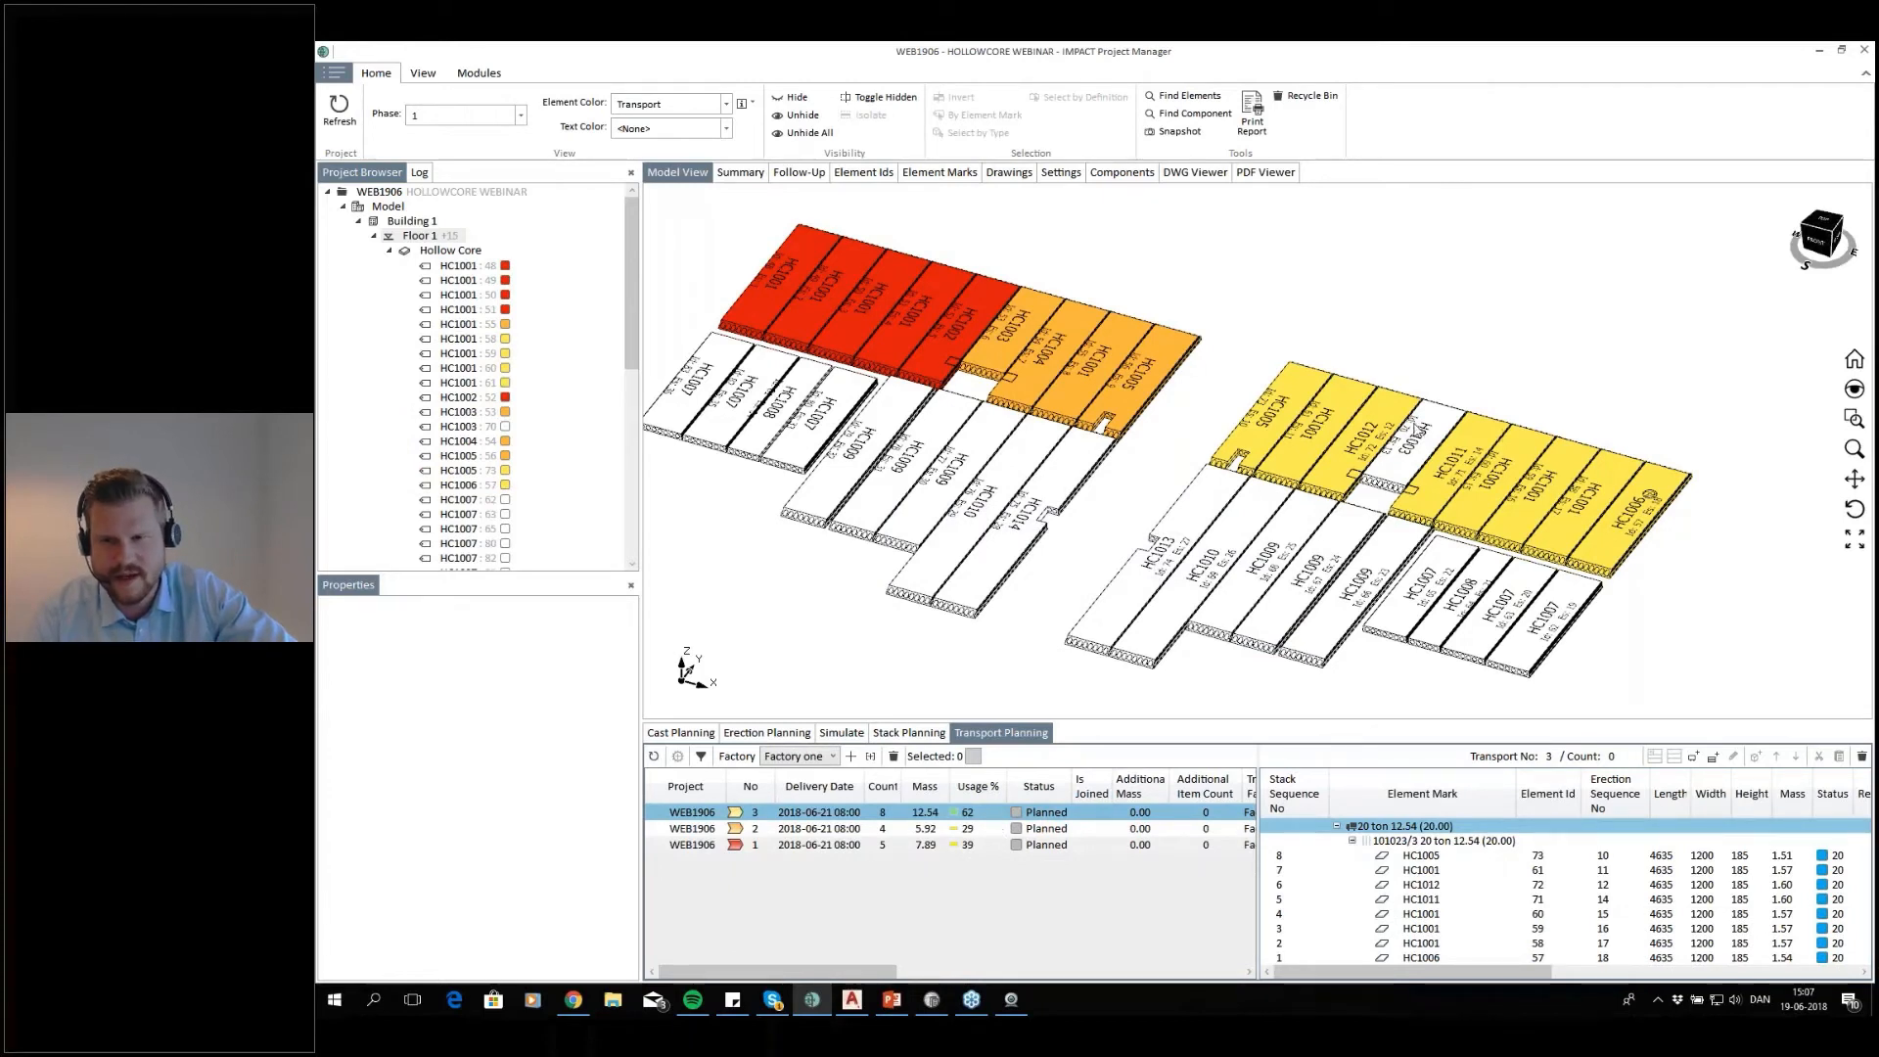
Add the unplanned HC1003 slab in the right block's rear row to the stack of transport 3 and locate it in the model
left_click(1414, 430)
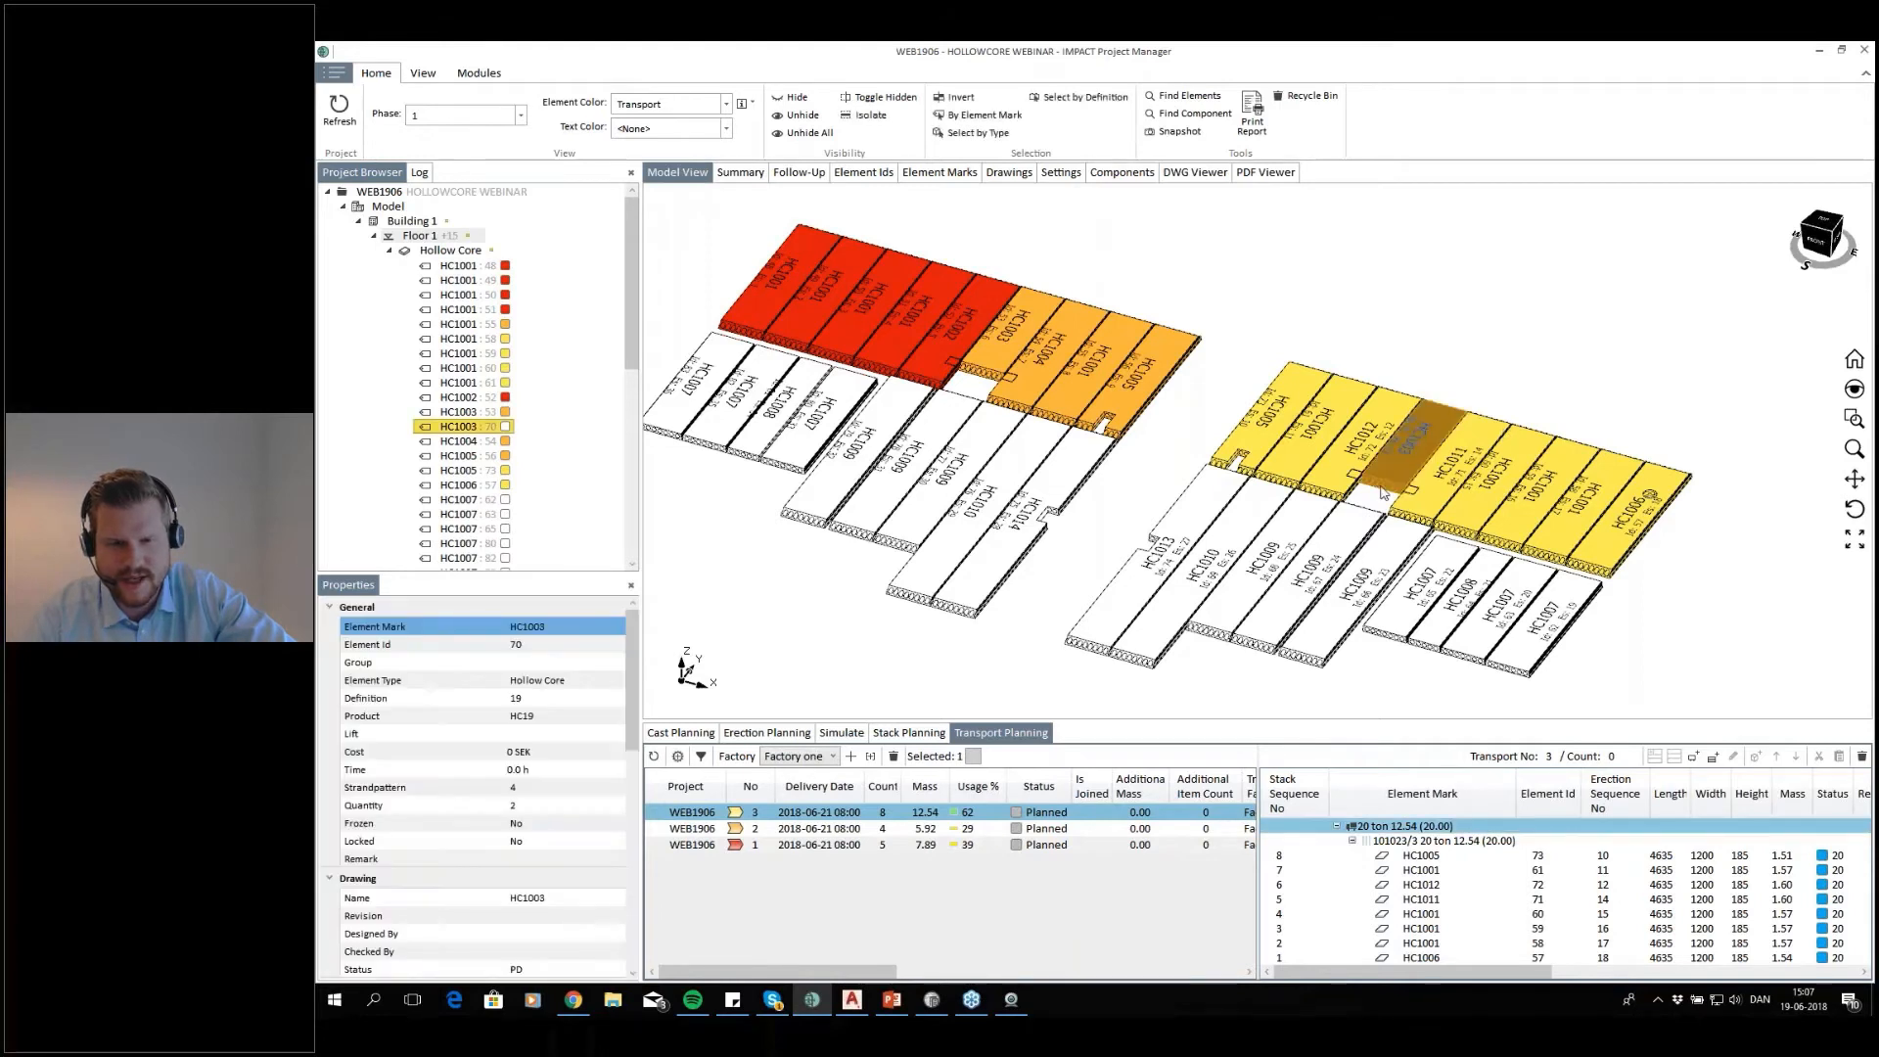
left_click(1385, 856)
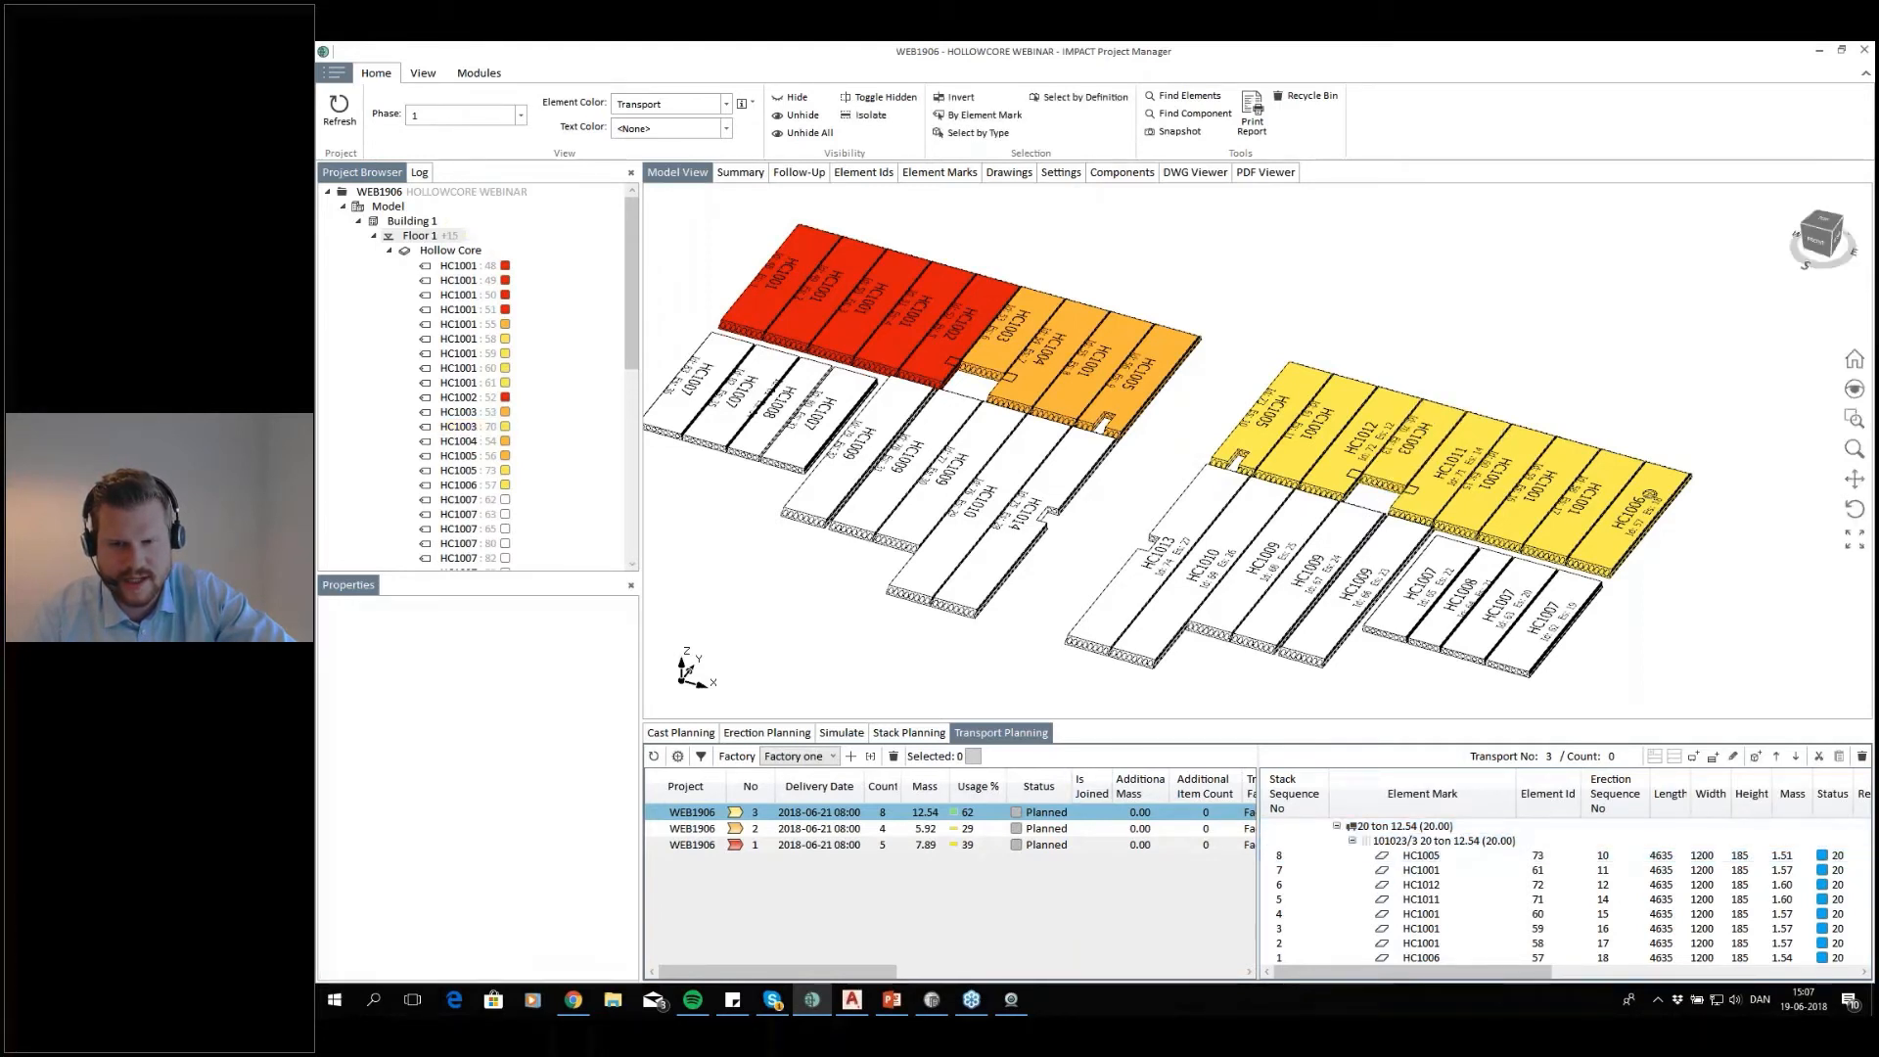
left_click(1133, 566)
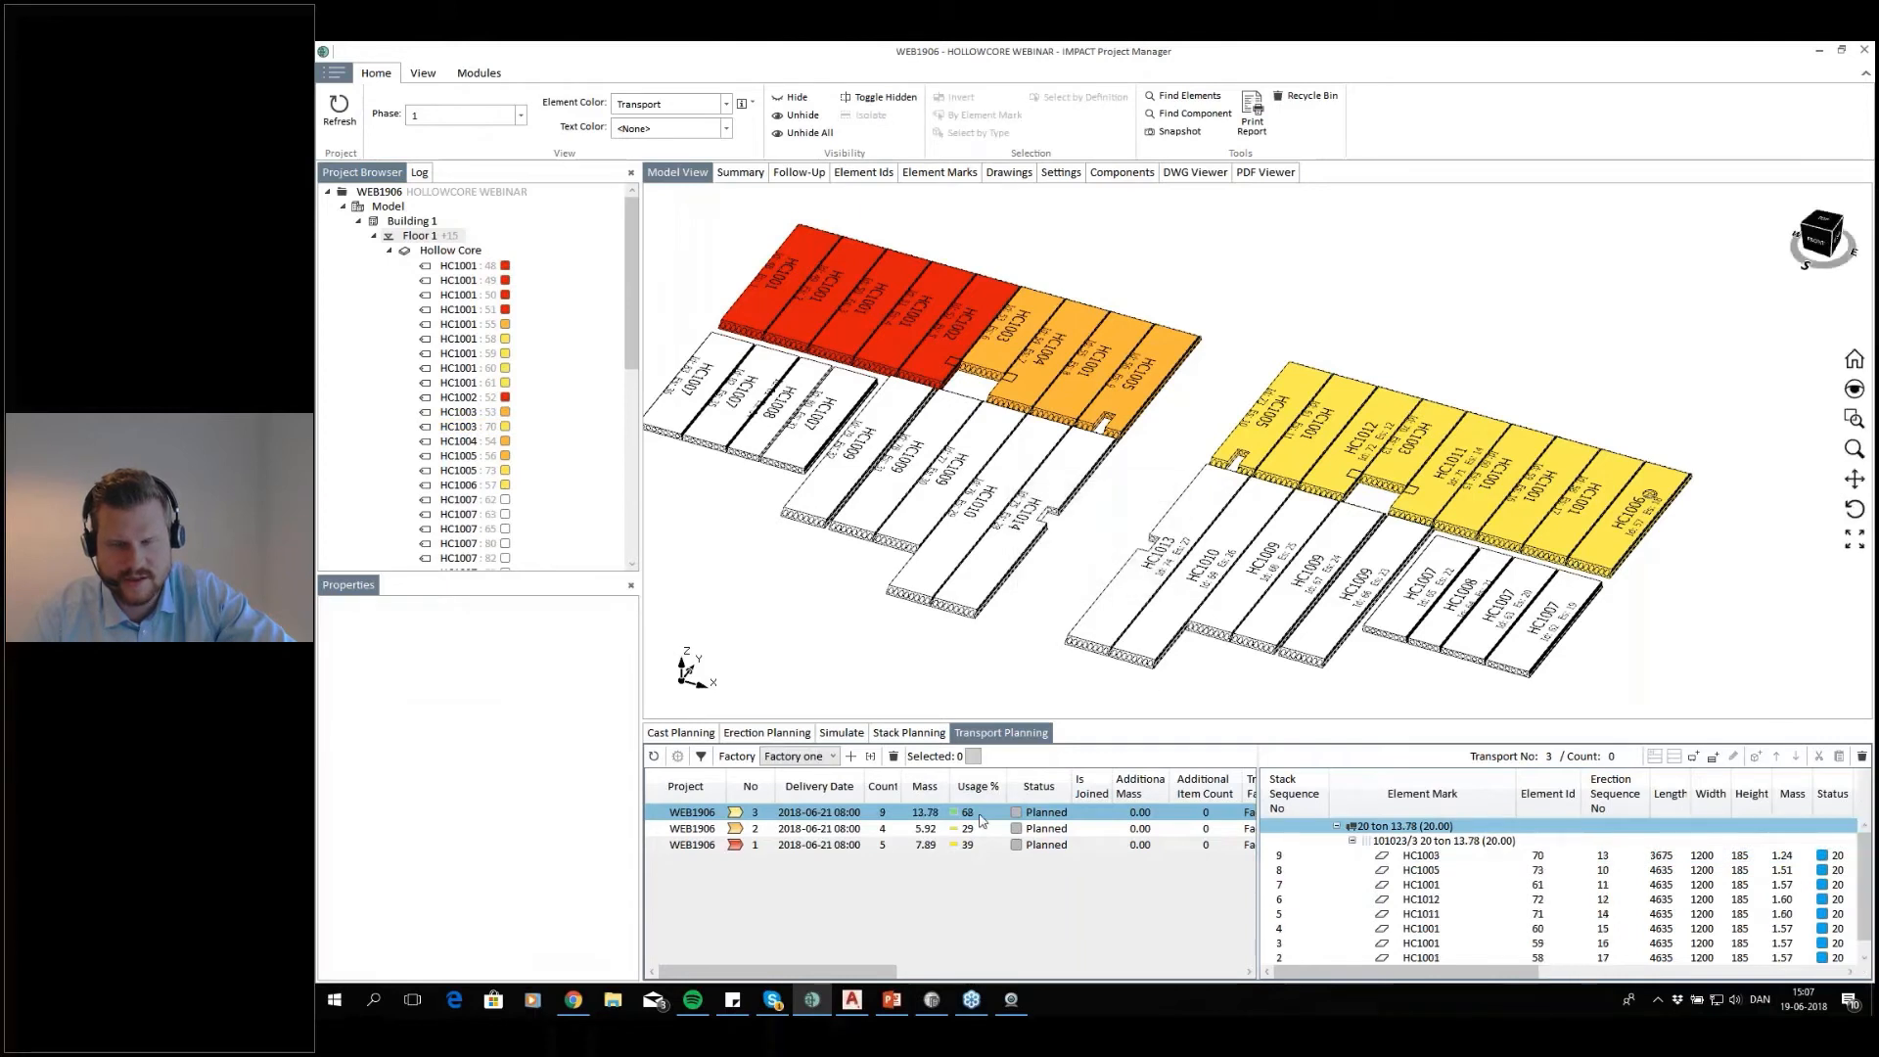
left_click(1409, 855)
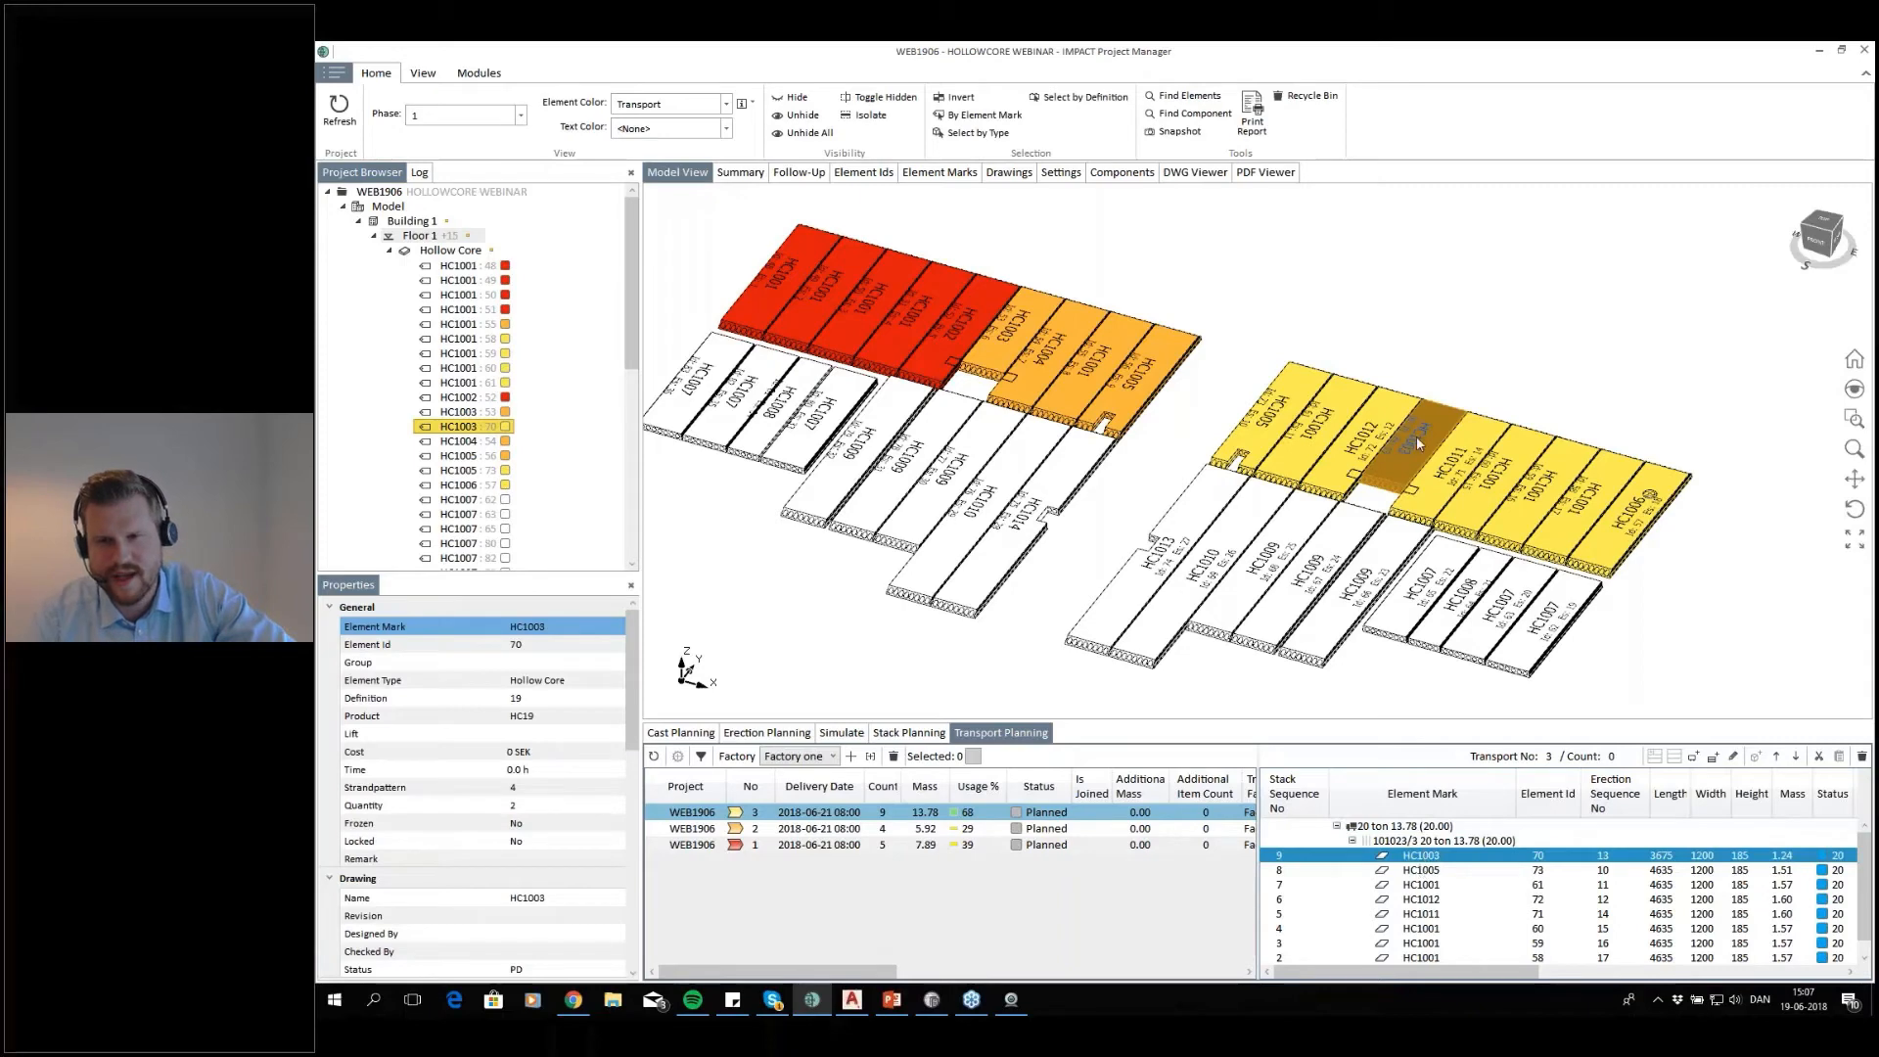
left_click(1421, 352)
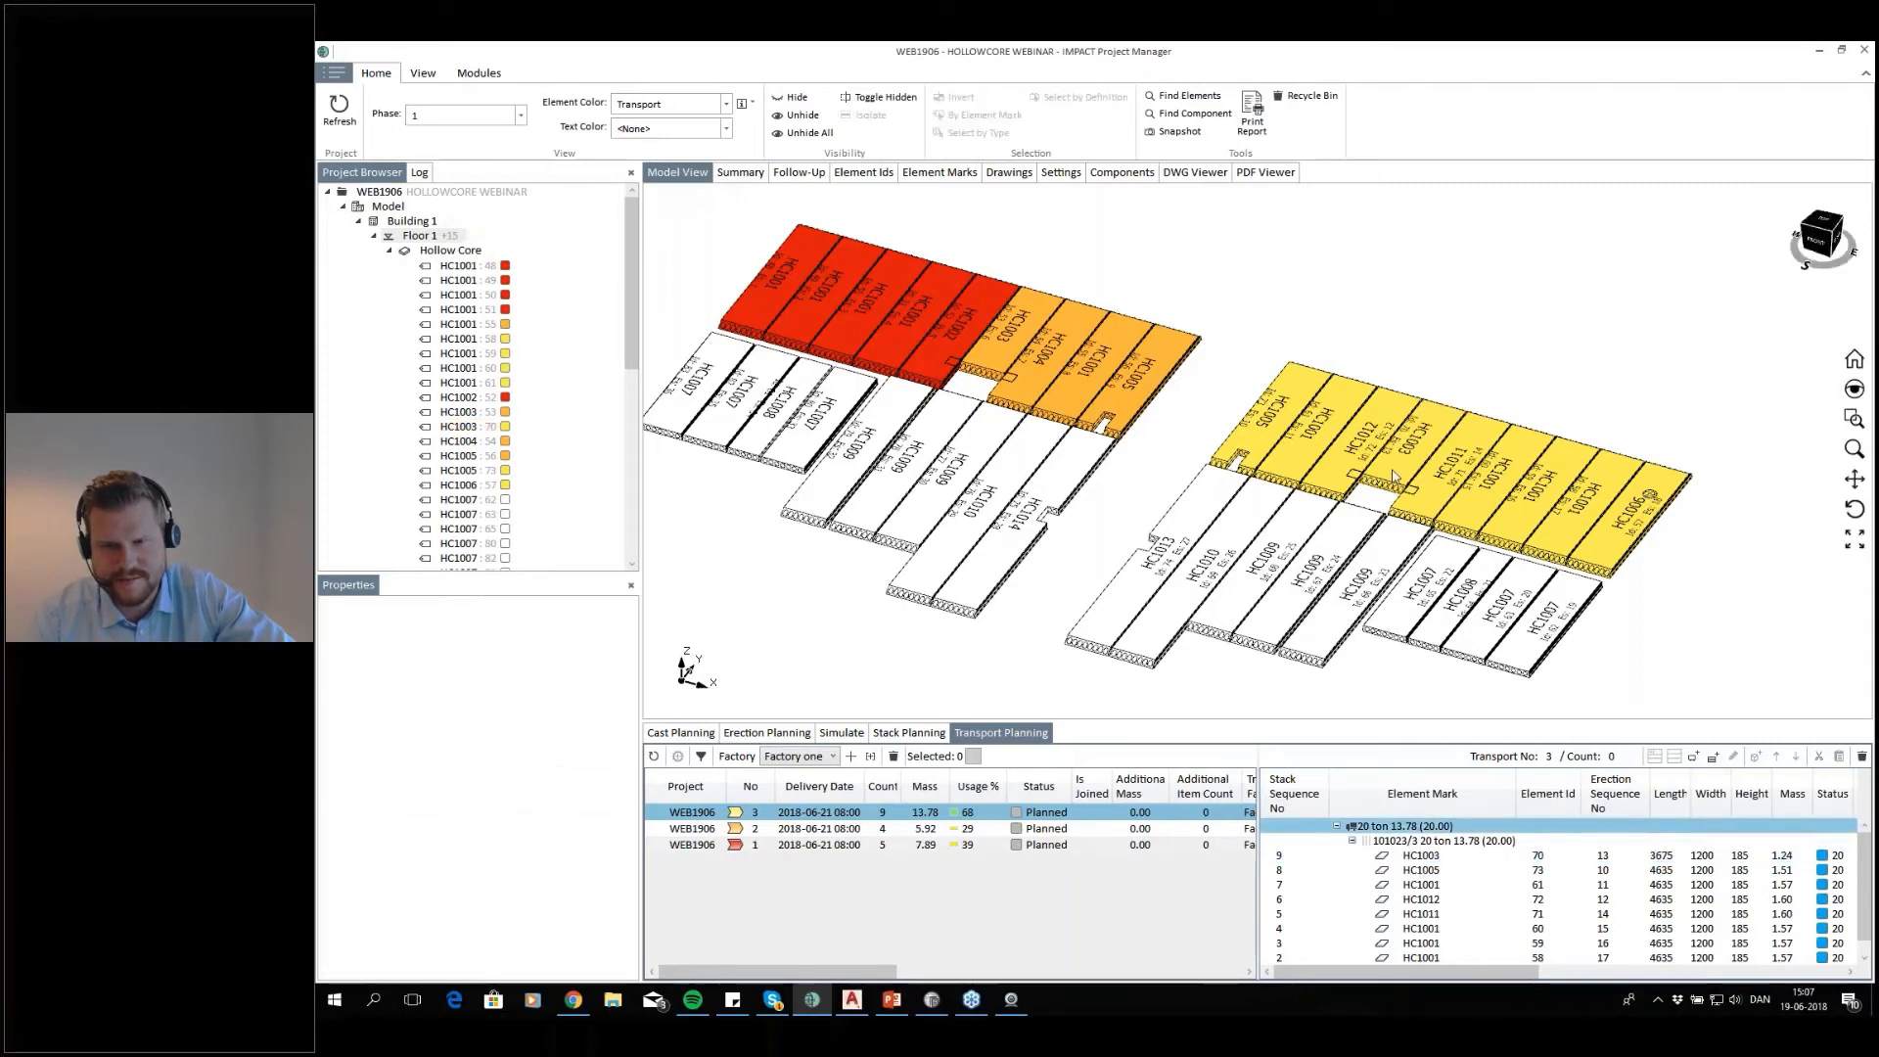
scroll(1394, 477, "down", 2)
scroll(1395, 477, "down", 2)
middle_click_drag(1395, 477, 1521, 451)
left_click_drag(1664, 540, 1325, 629)
left_click_drag(1670, 521, 1354, 622)
middle_click_drag(1497, 593, 1442, 578)
middle_click_drag(1345, 443, 1156, 425)
scroll(1346, 449, "up", 3)
scroll(1156, 425, "down", 2)
left_click(414, 235)
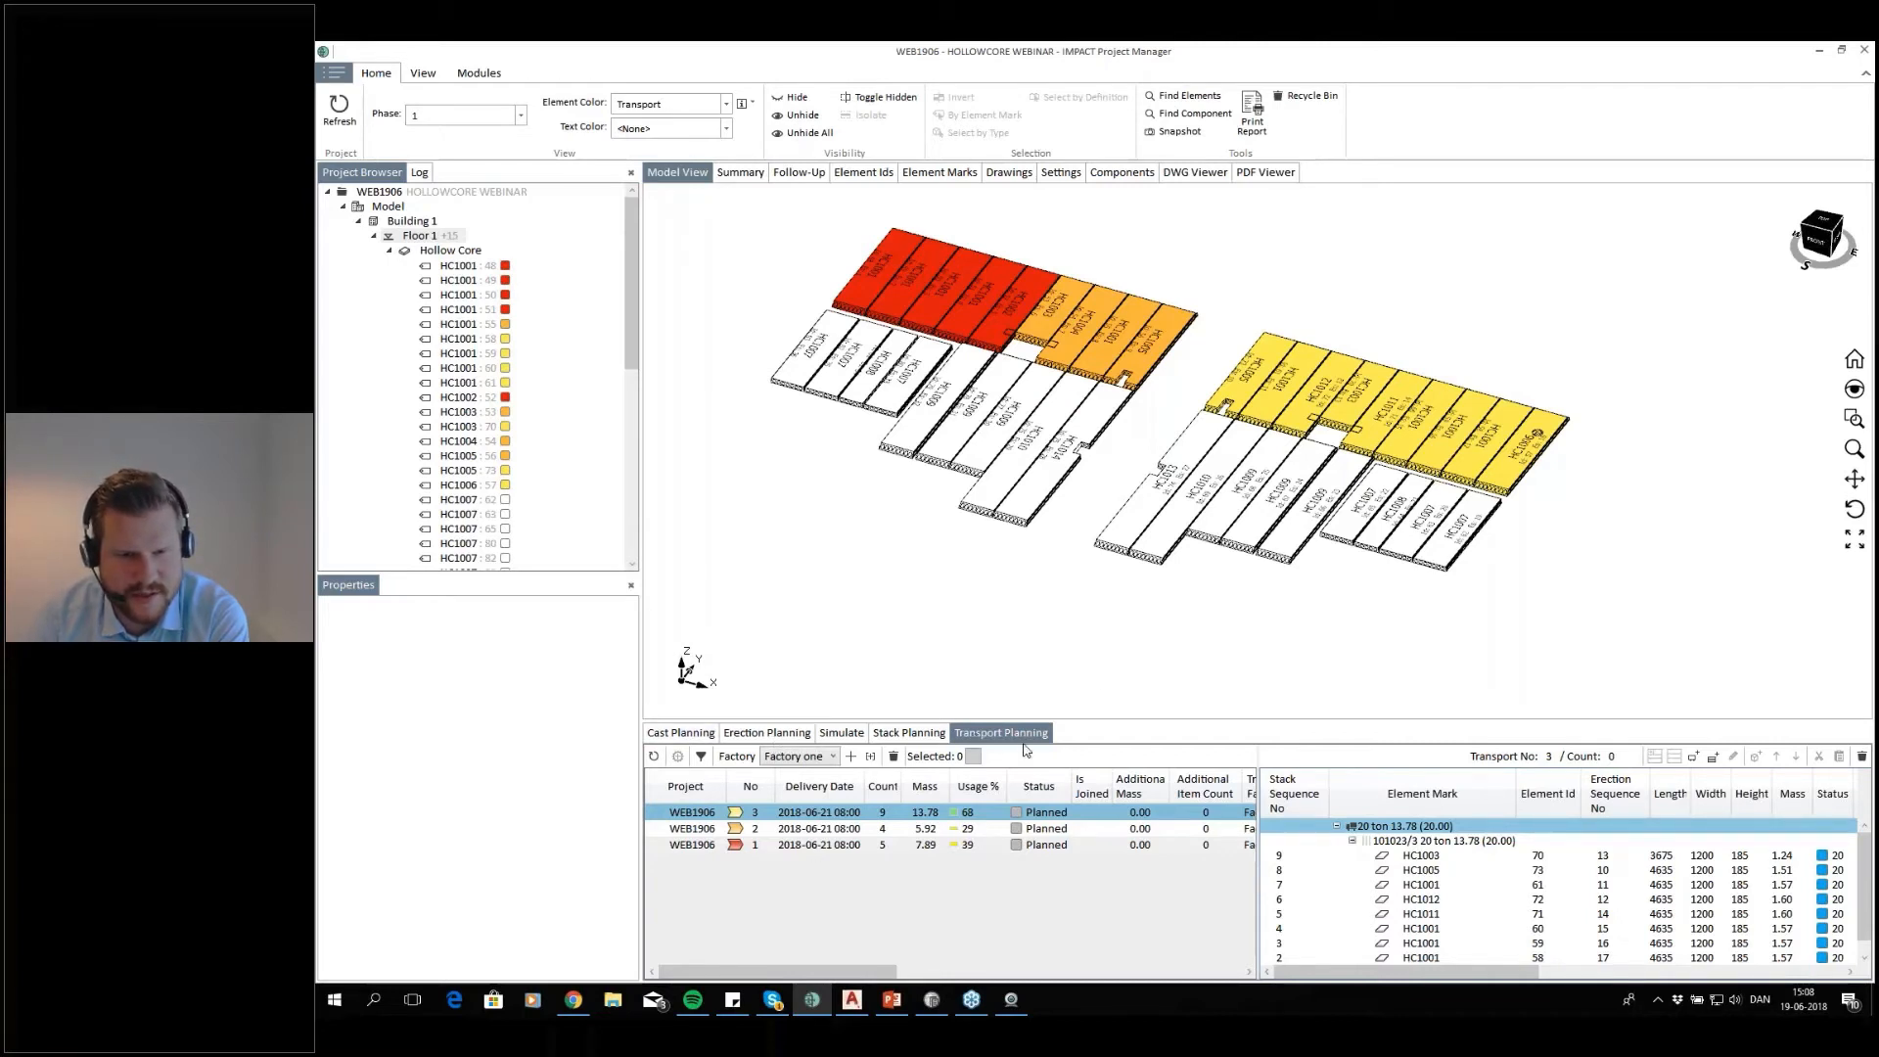
Dock Transport Planning beside the model view and bring up Cast Planning below the model
left_click_drag(1018, 746, 1285, 442)
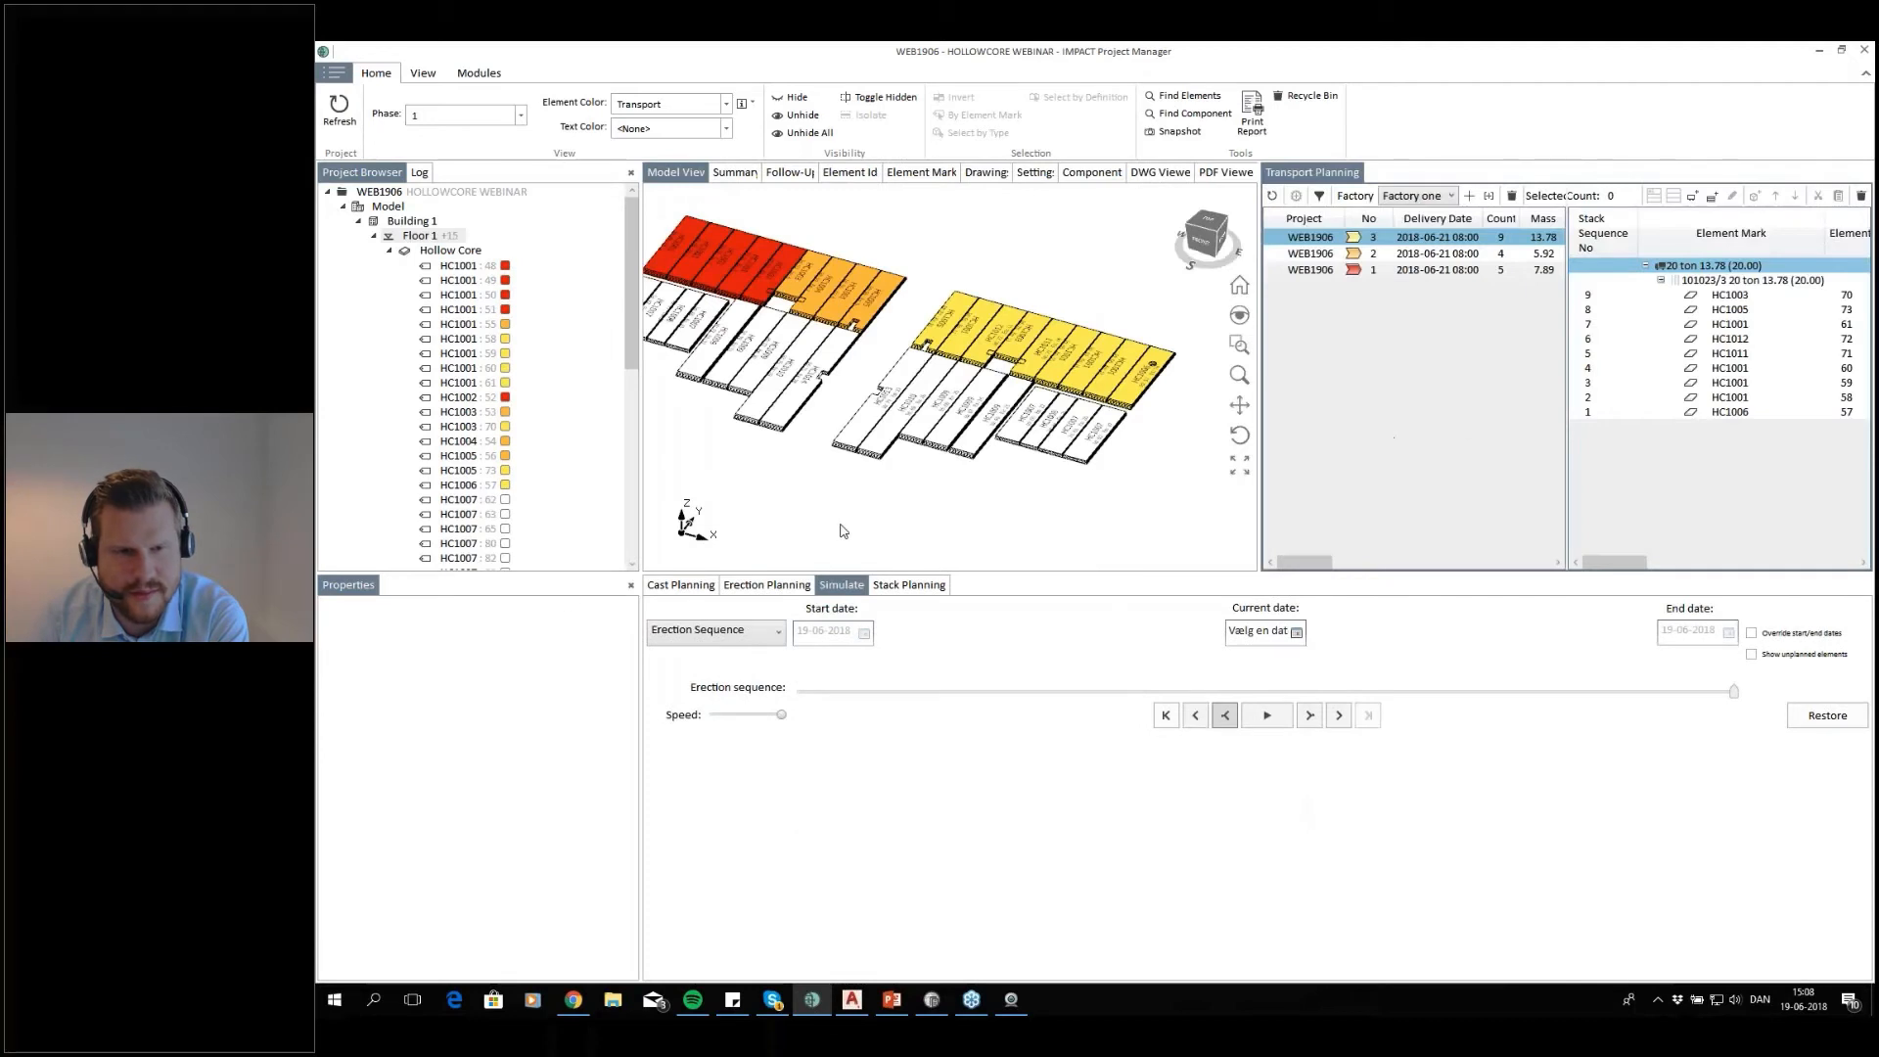
left_click(690, 585)
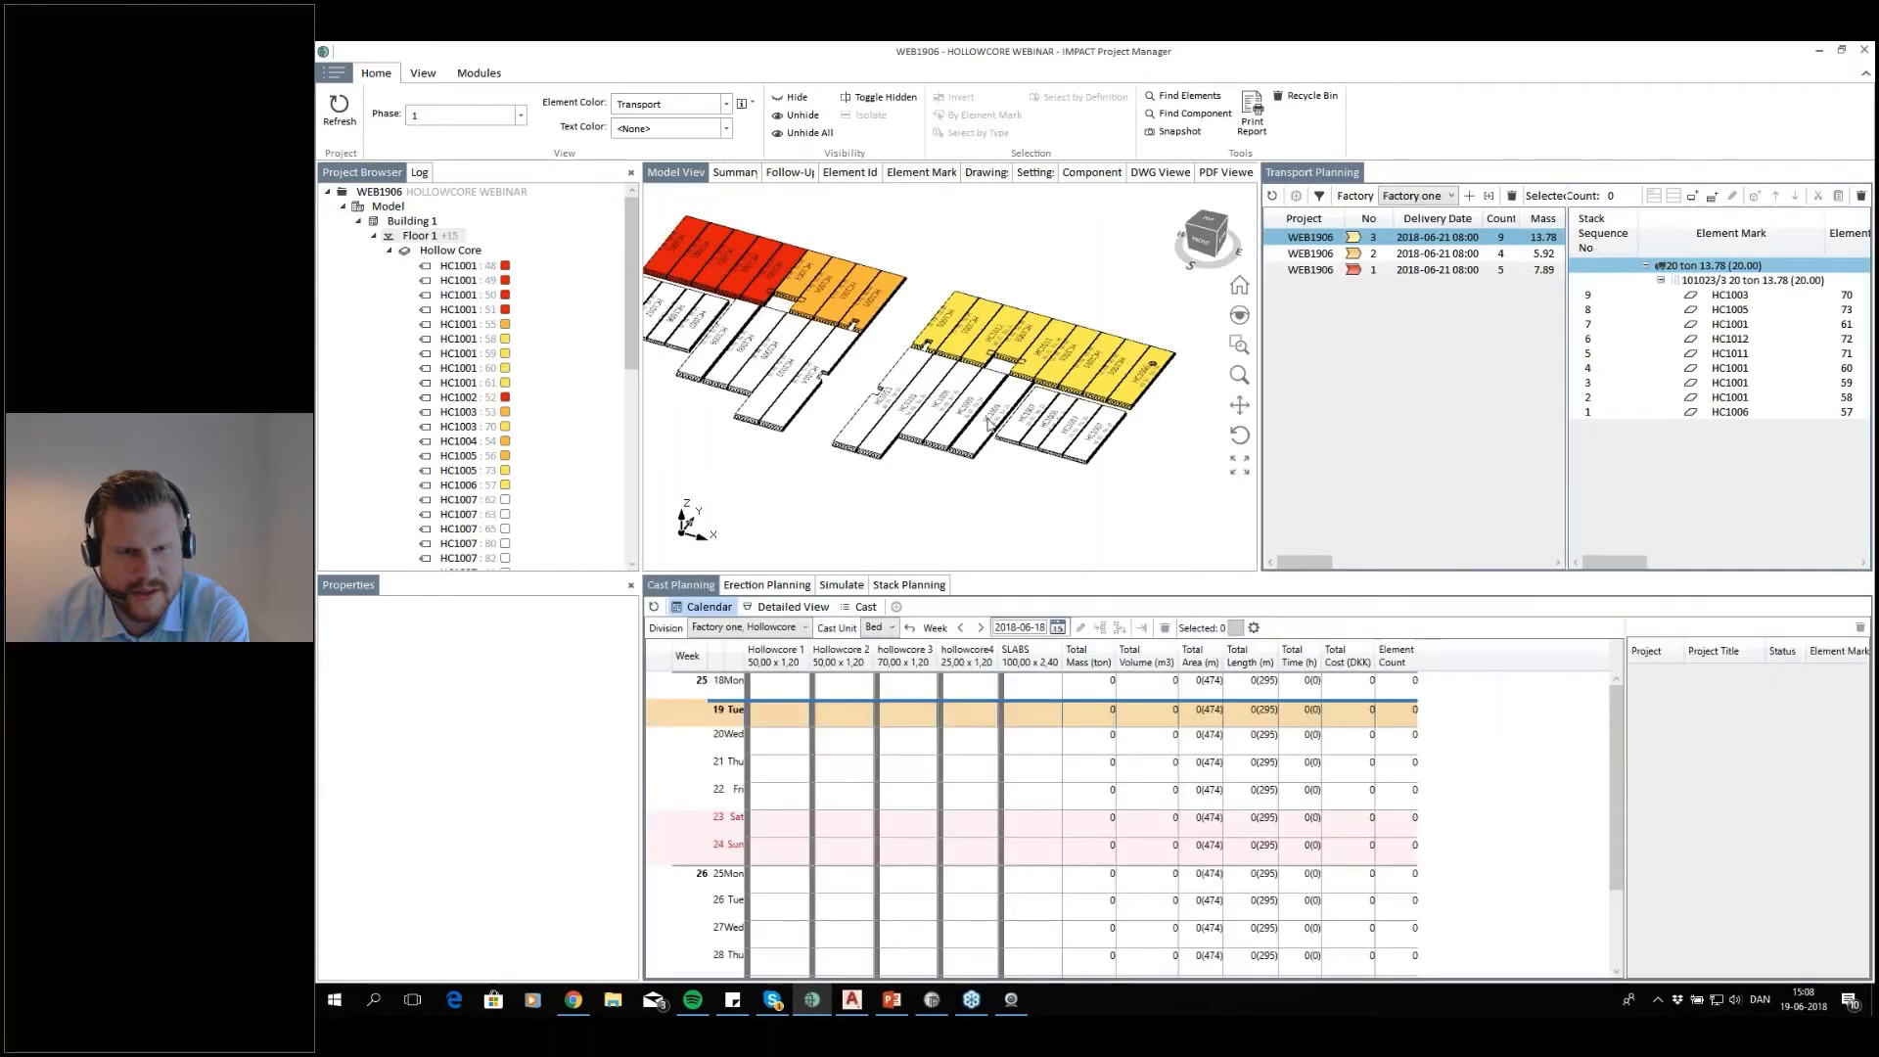
middle_click_drag(1043, 411, 1104, 446)
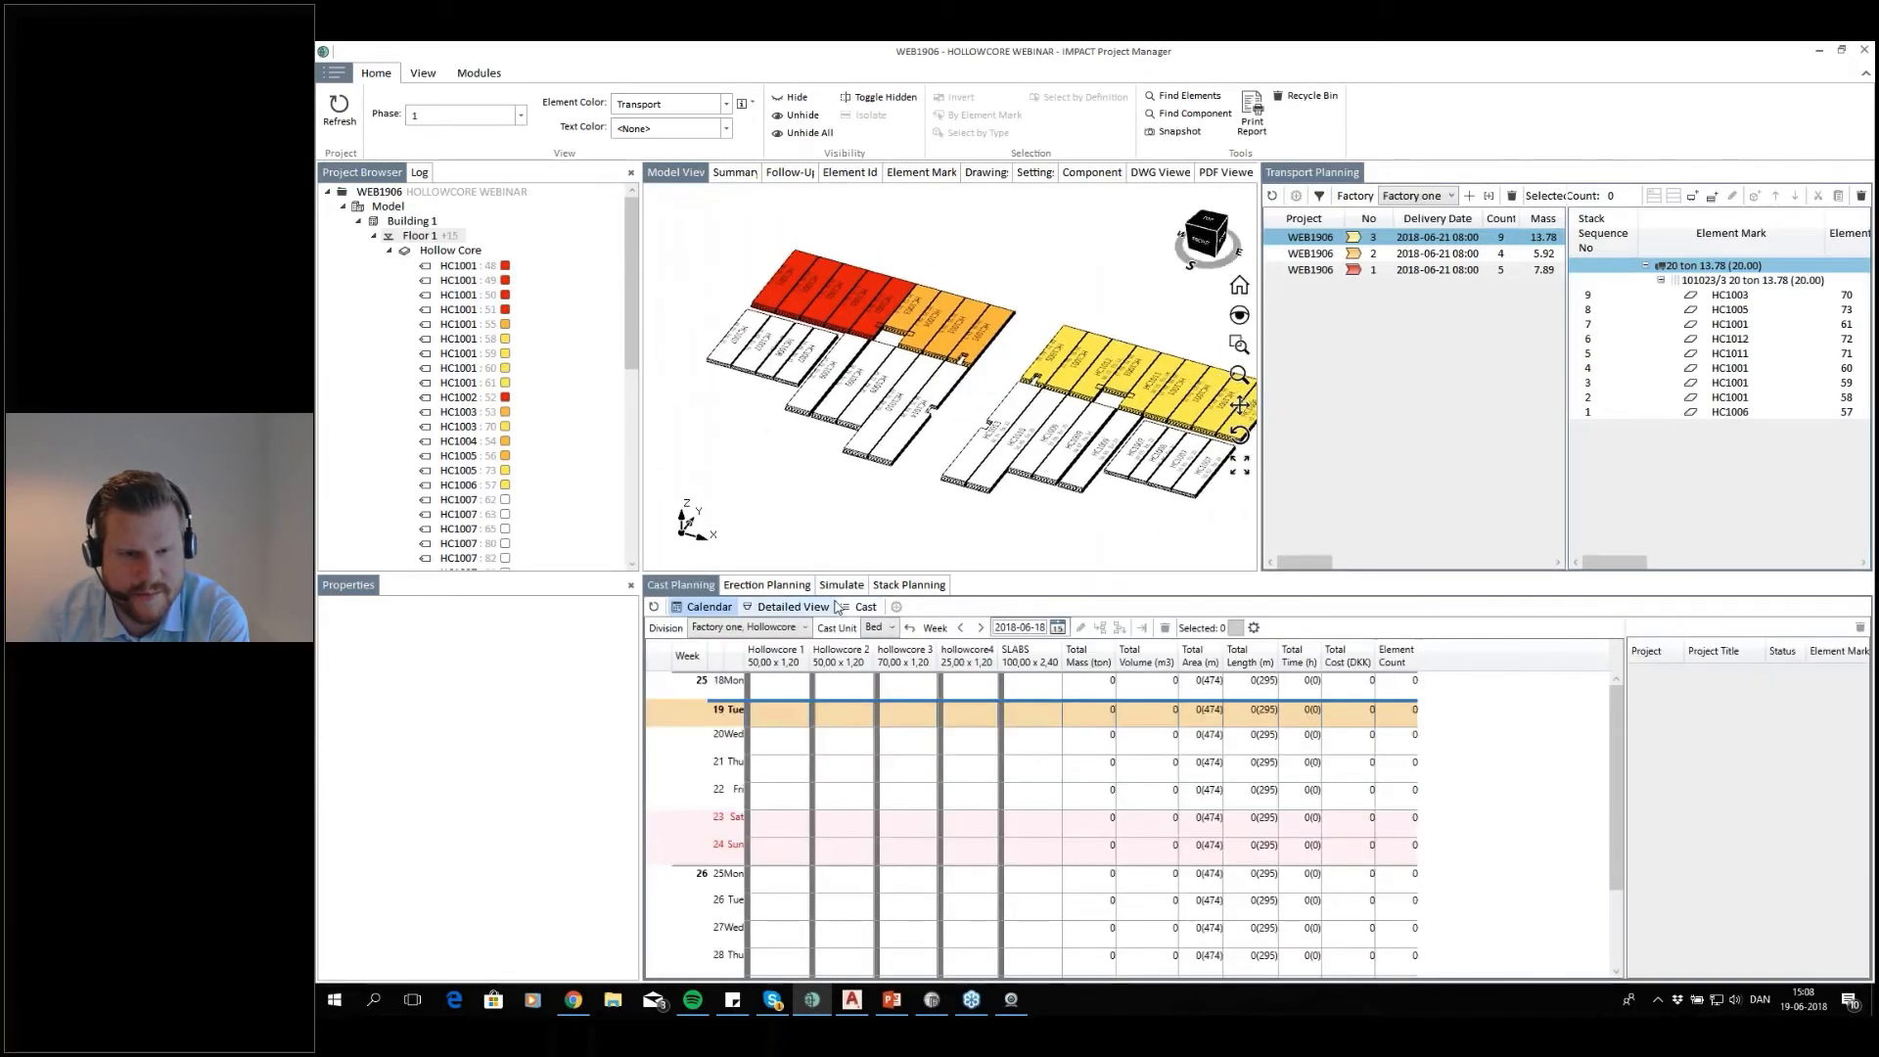
Show the casting beds of the division Factory one, Hollowcore in the detailed cast planning view
left_click(788, 607)
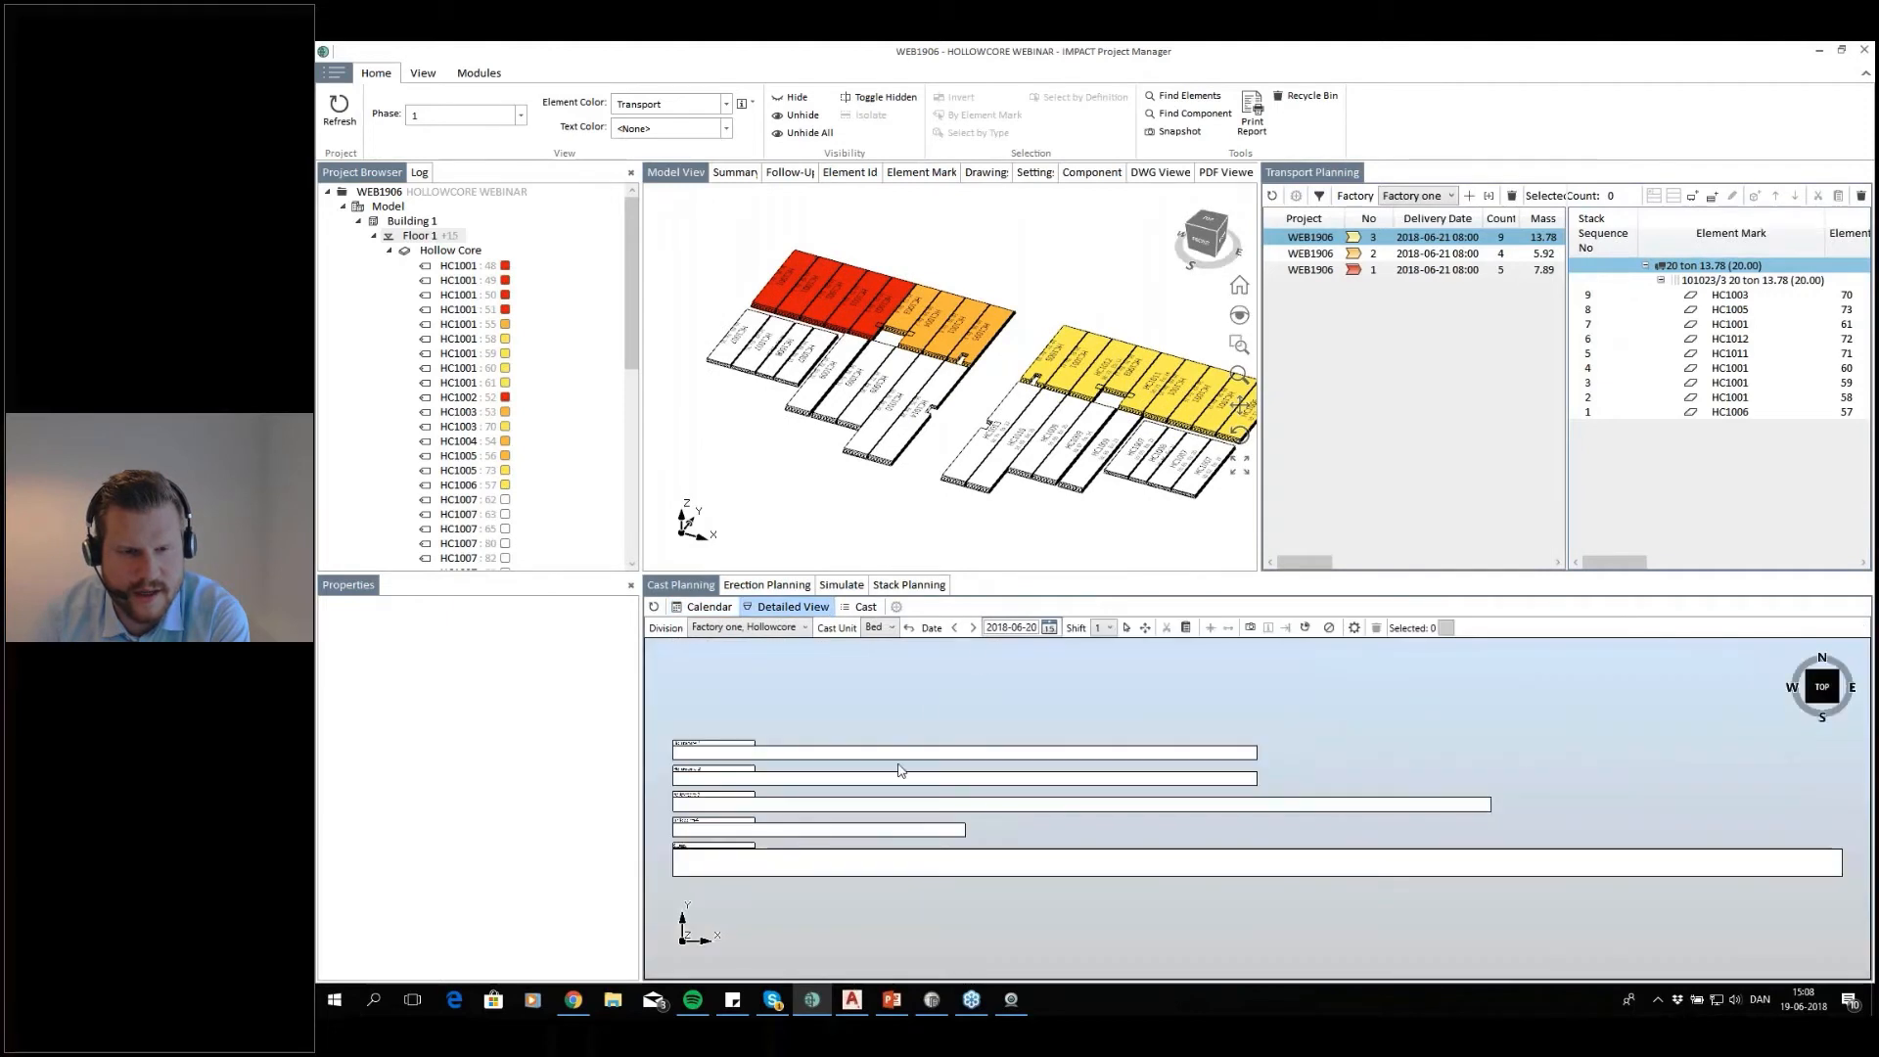
left_click(748, 628)
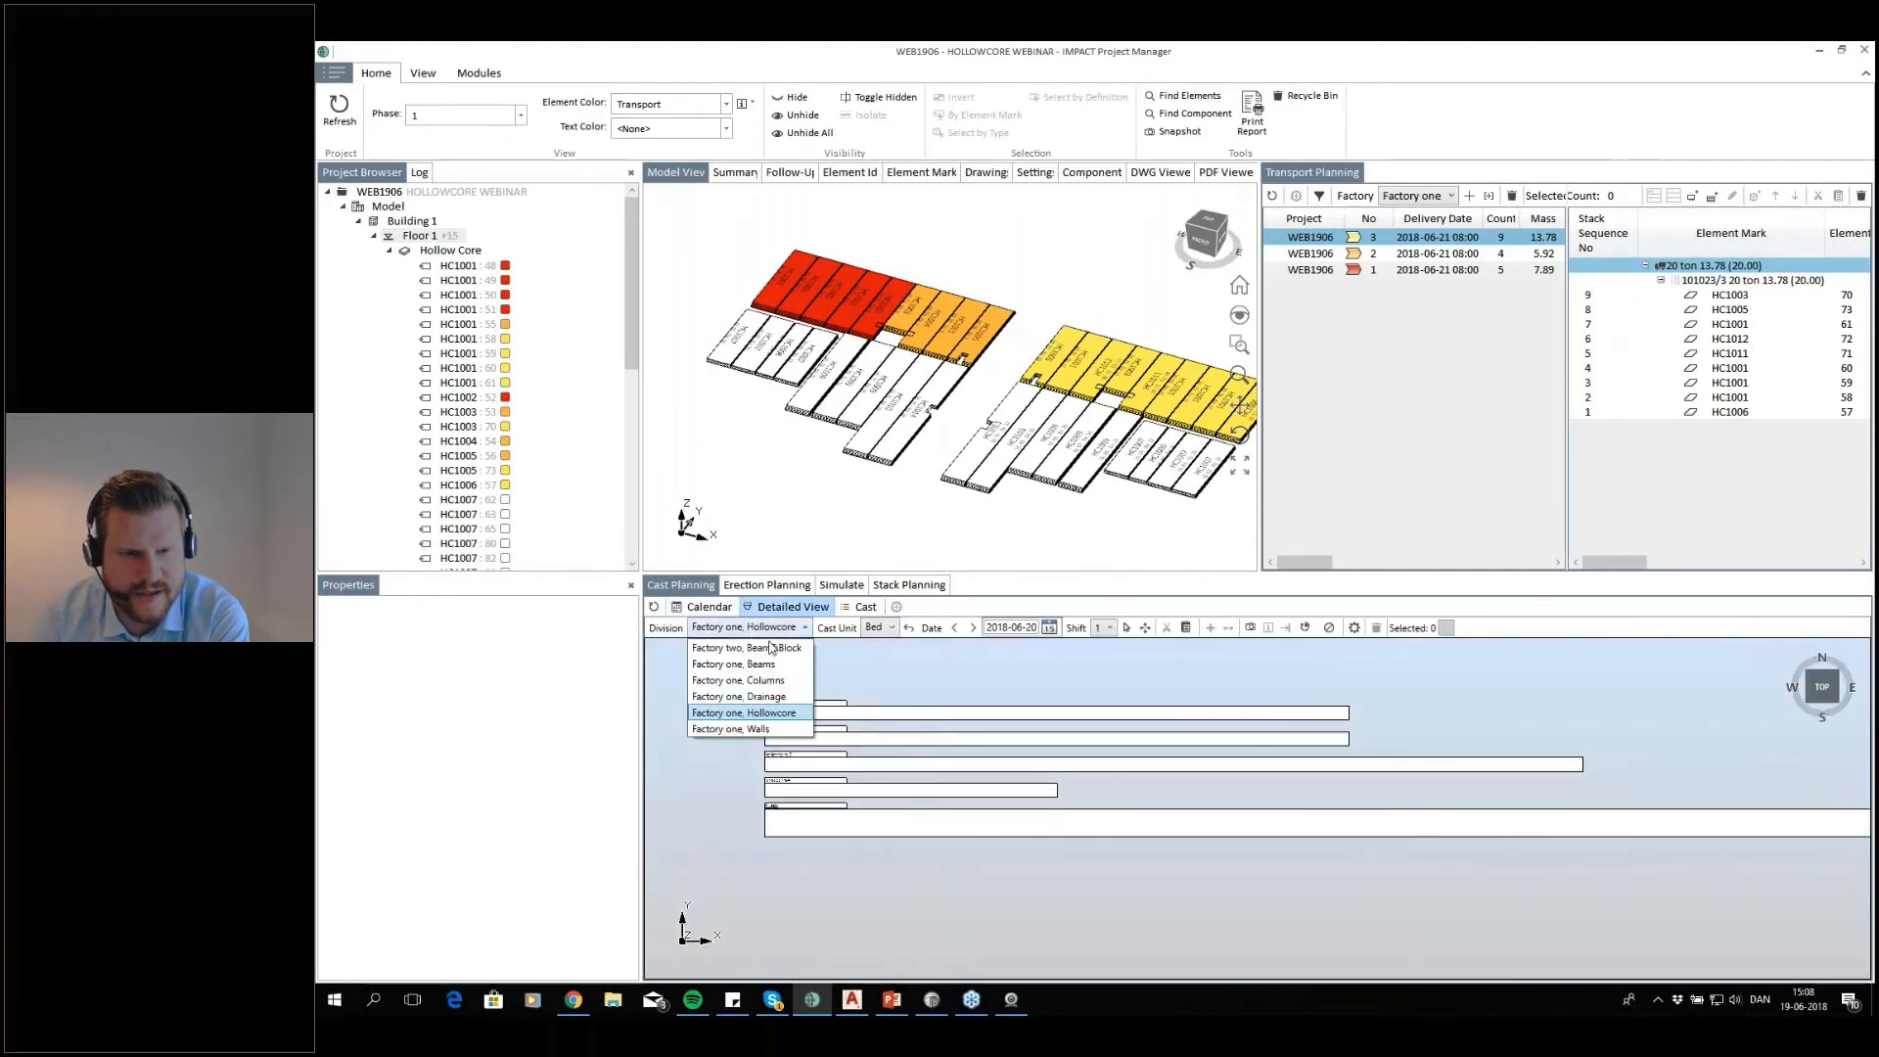
left_click(759, 721)
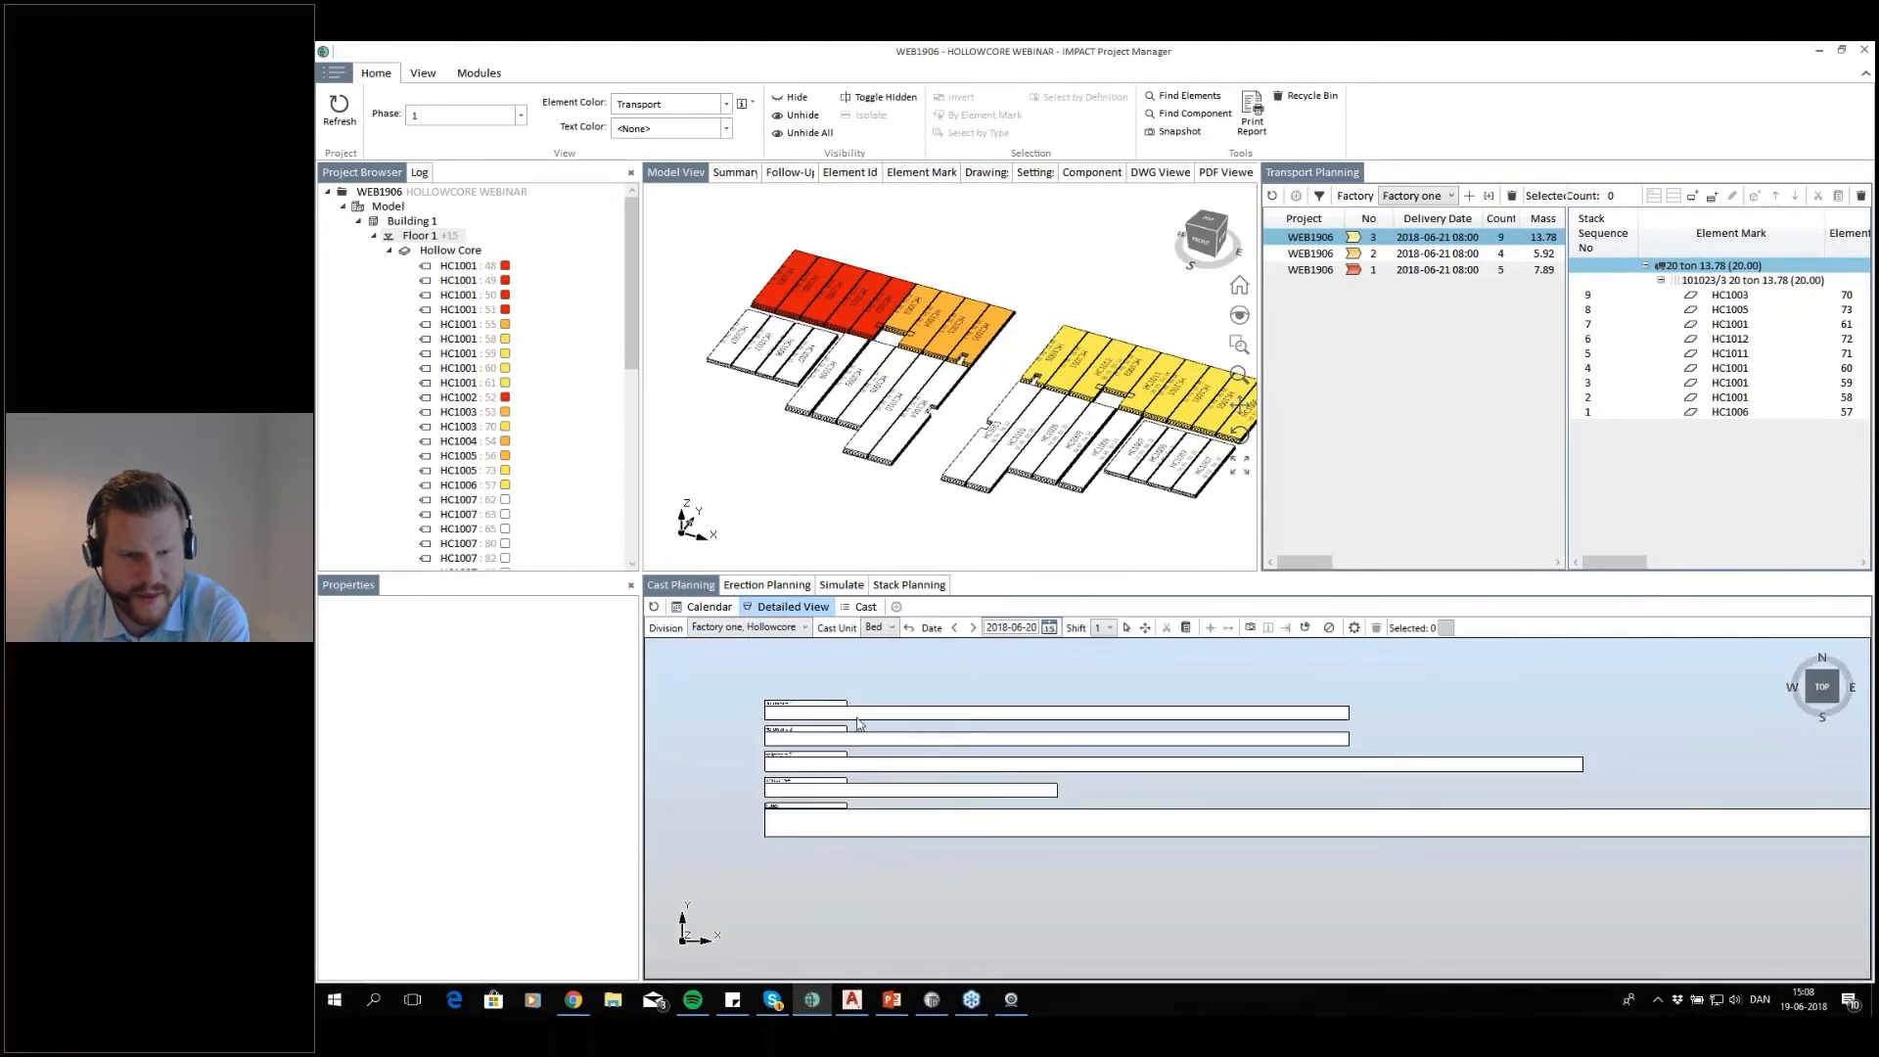
scroll(842, 714, "up", 3)
middle_click_drag(892, 863, 883, 760)
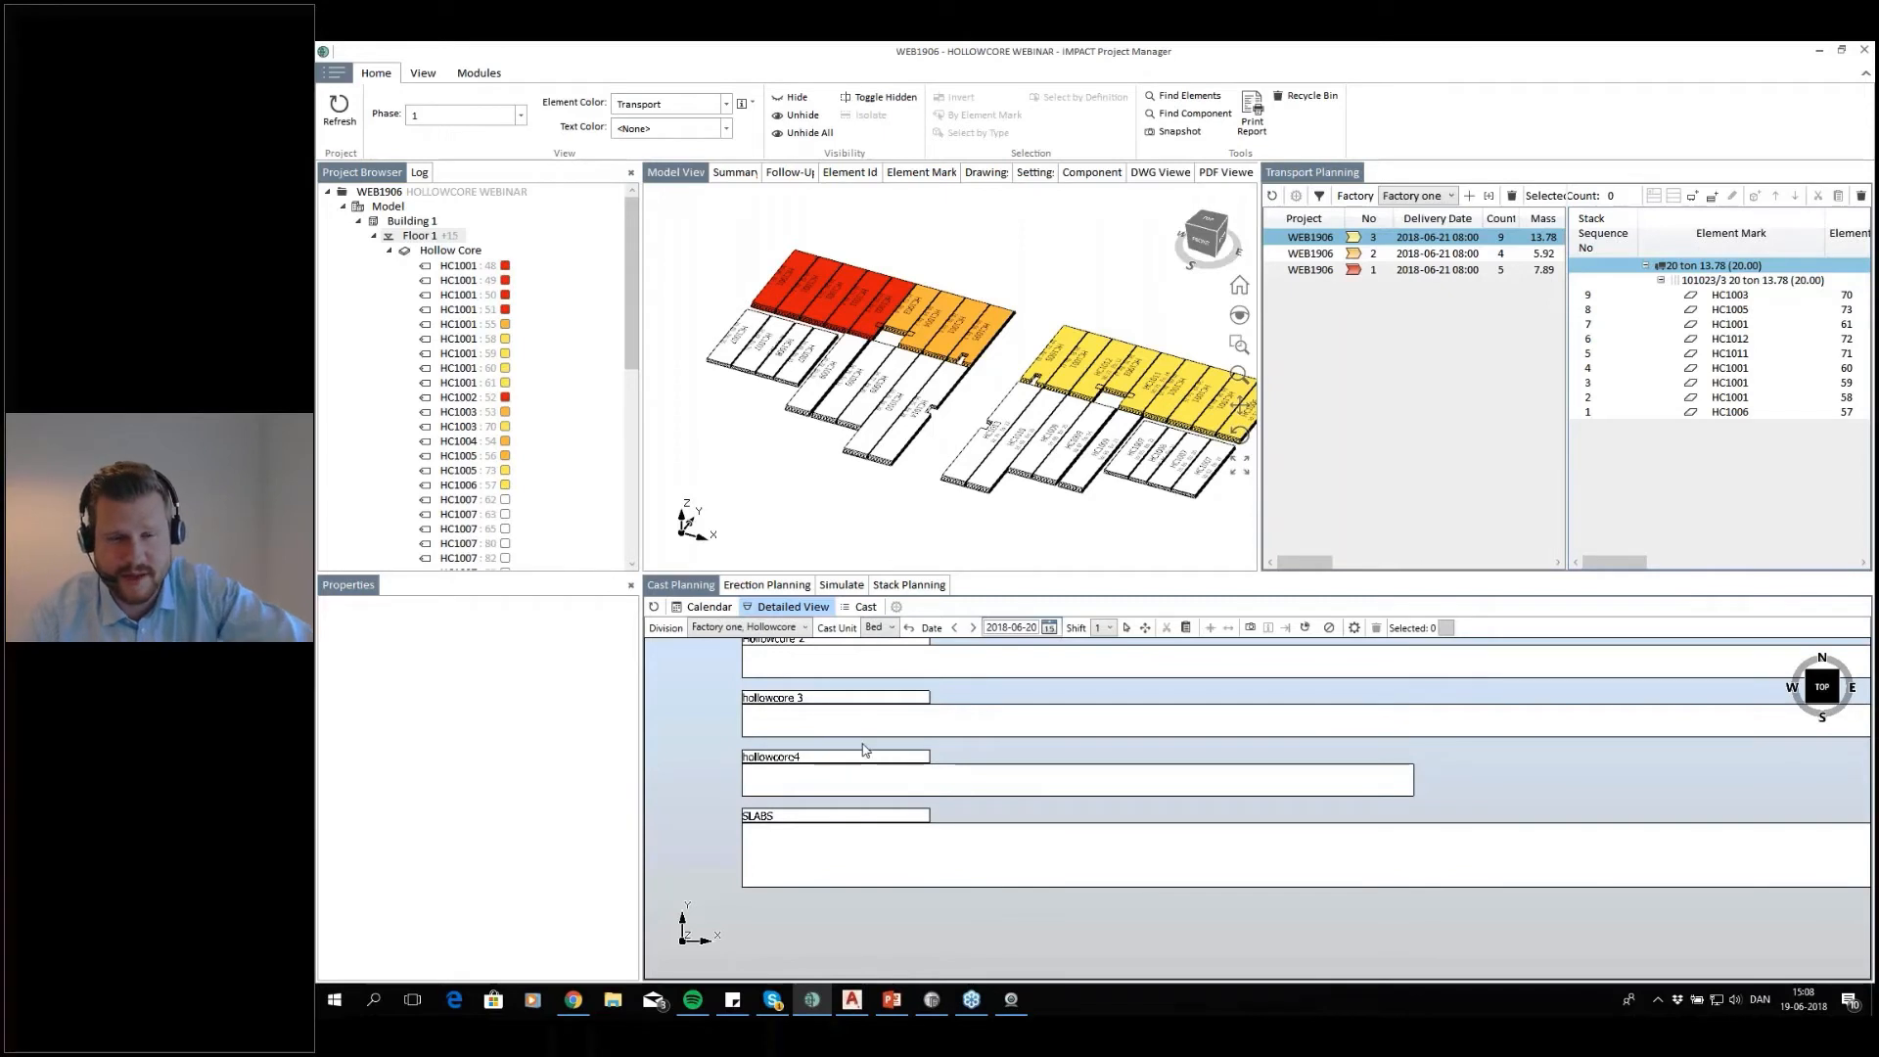
scroll(998, 730, "down", 2)
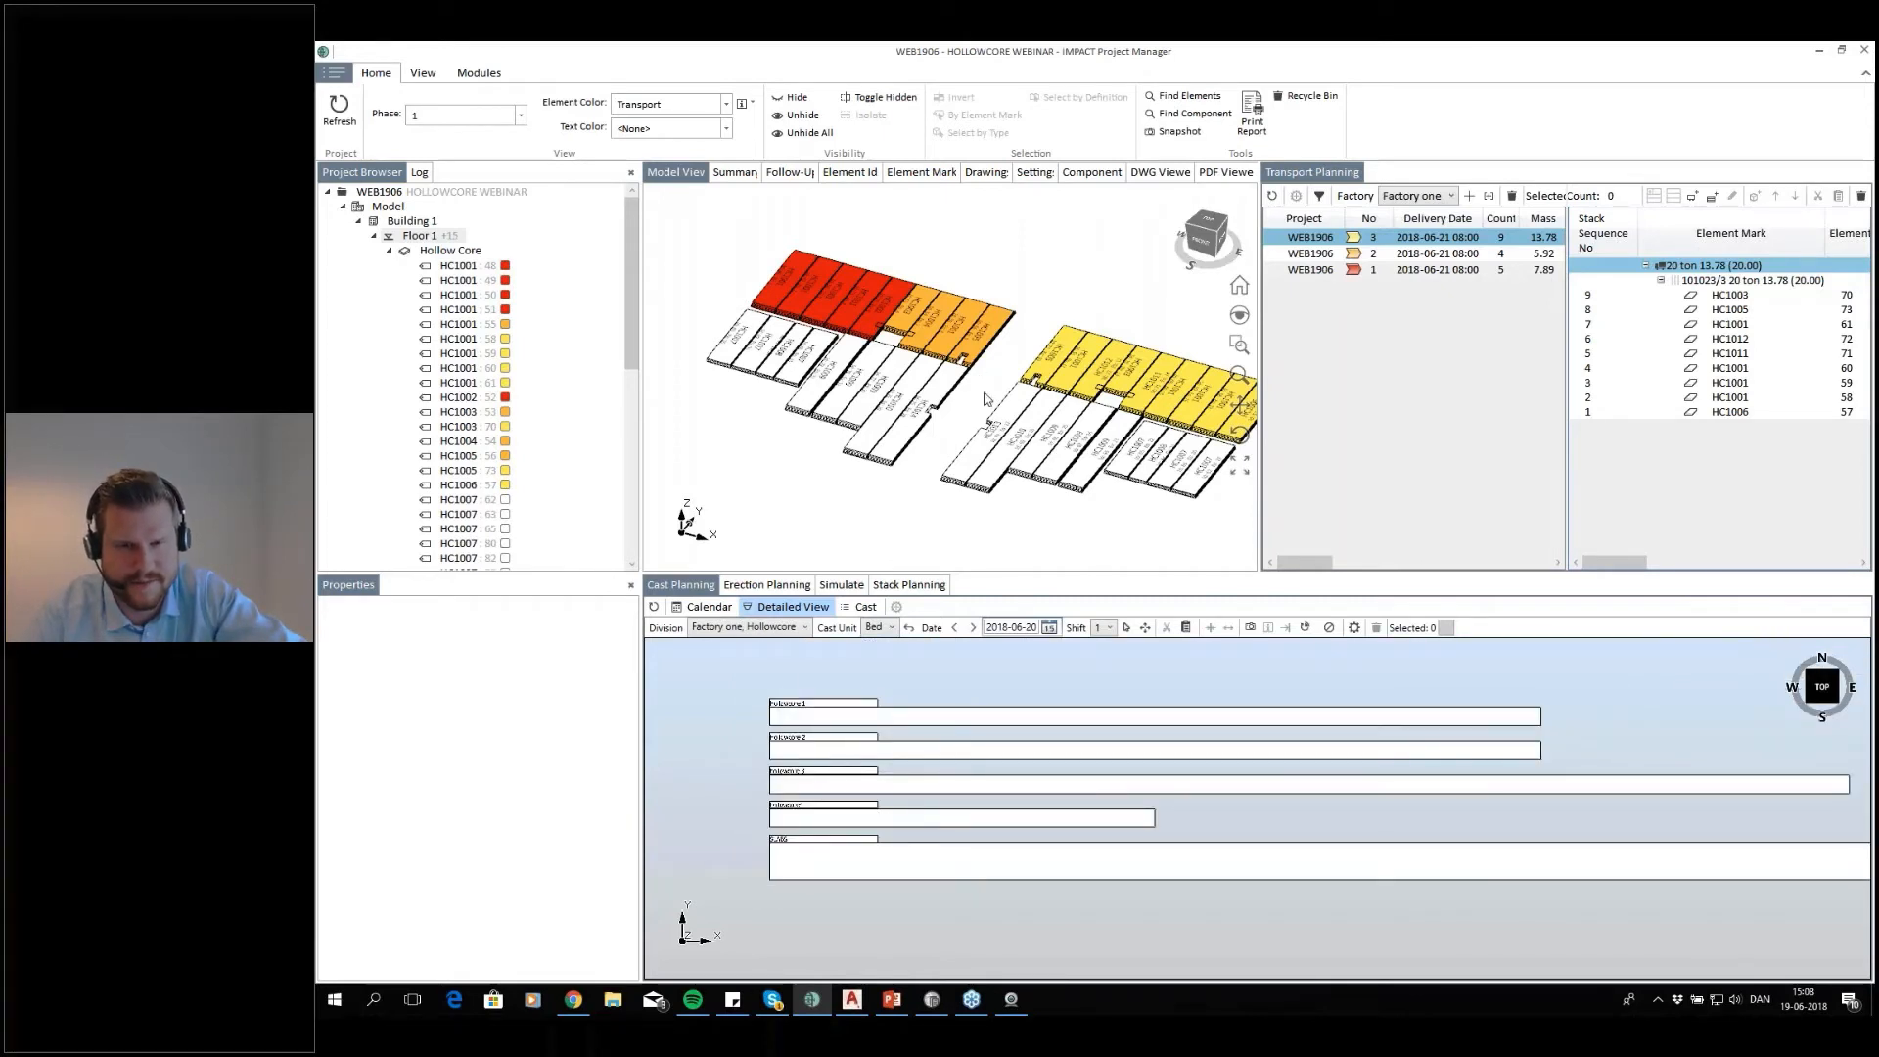
Place the nine slabs of the left block's rear row manually on the Hollowcore 1 bed for 2018-06-20
middle_click_drag(1023, 375, 969, 373)
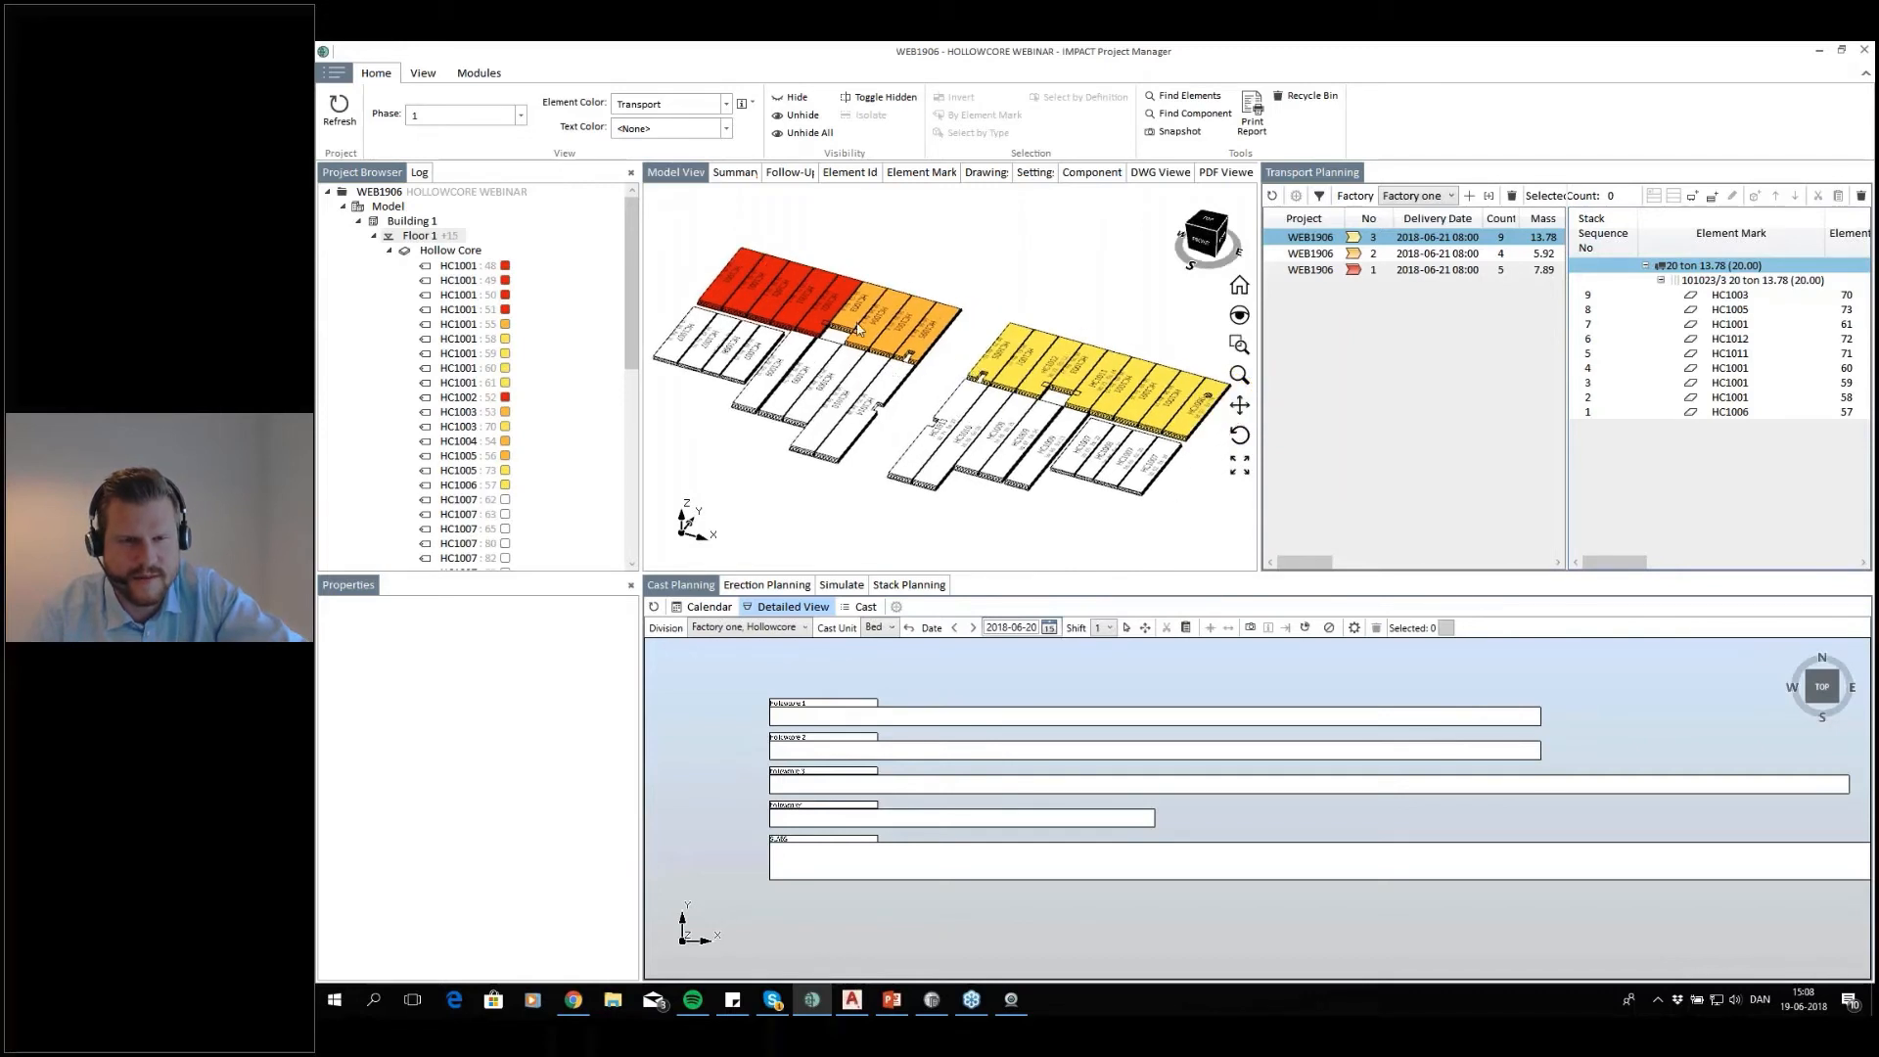
left_click_drag(990, 214, 718, 296)
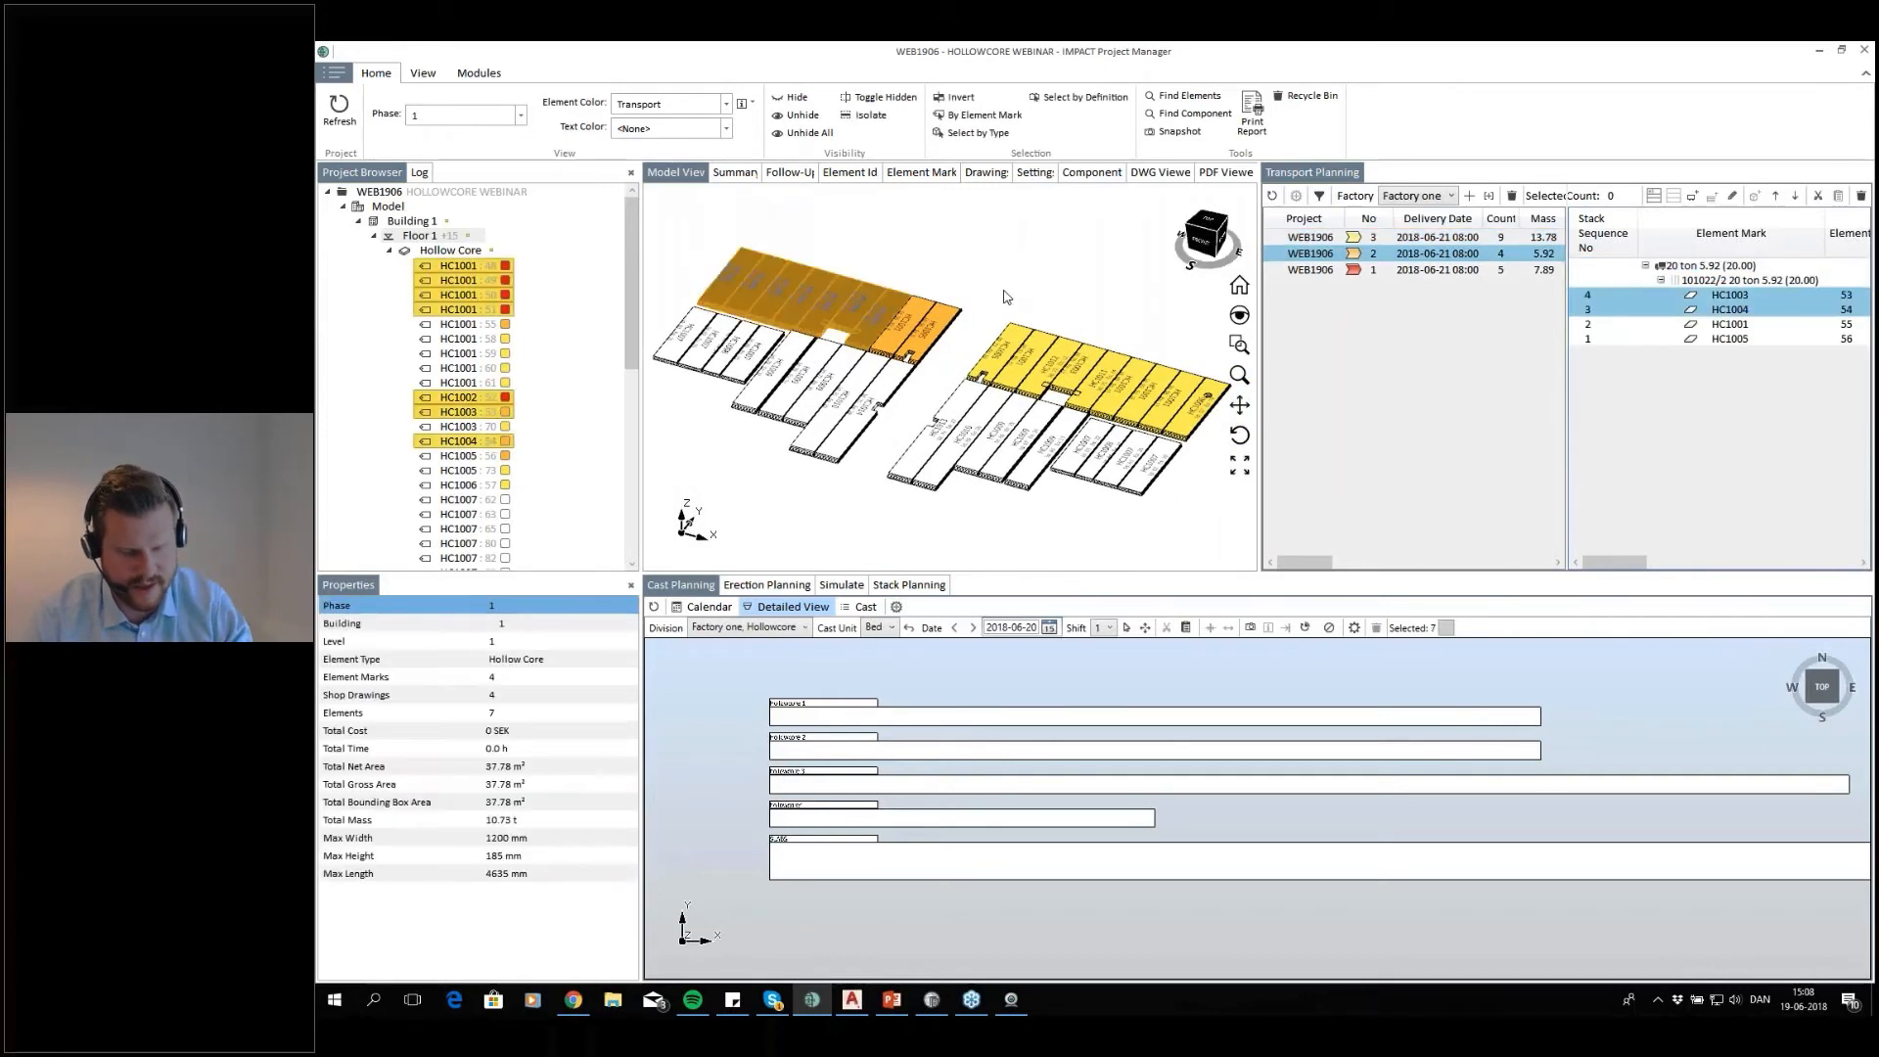
left_click_drag(988, 237, 860, 739)
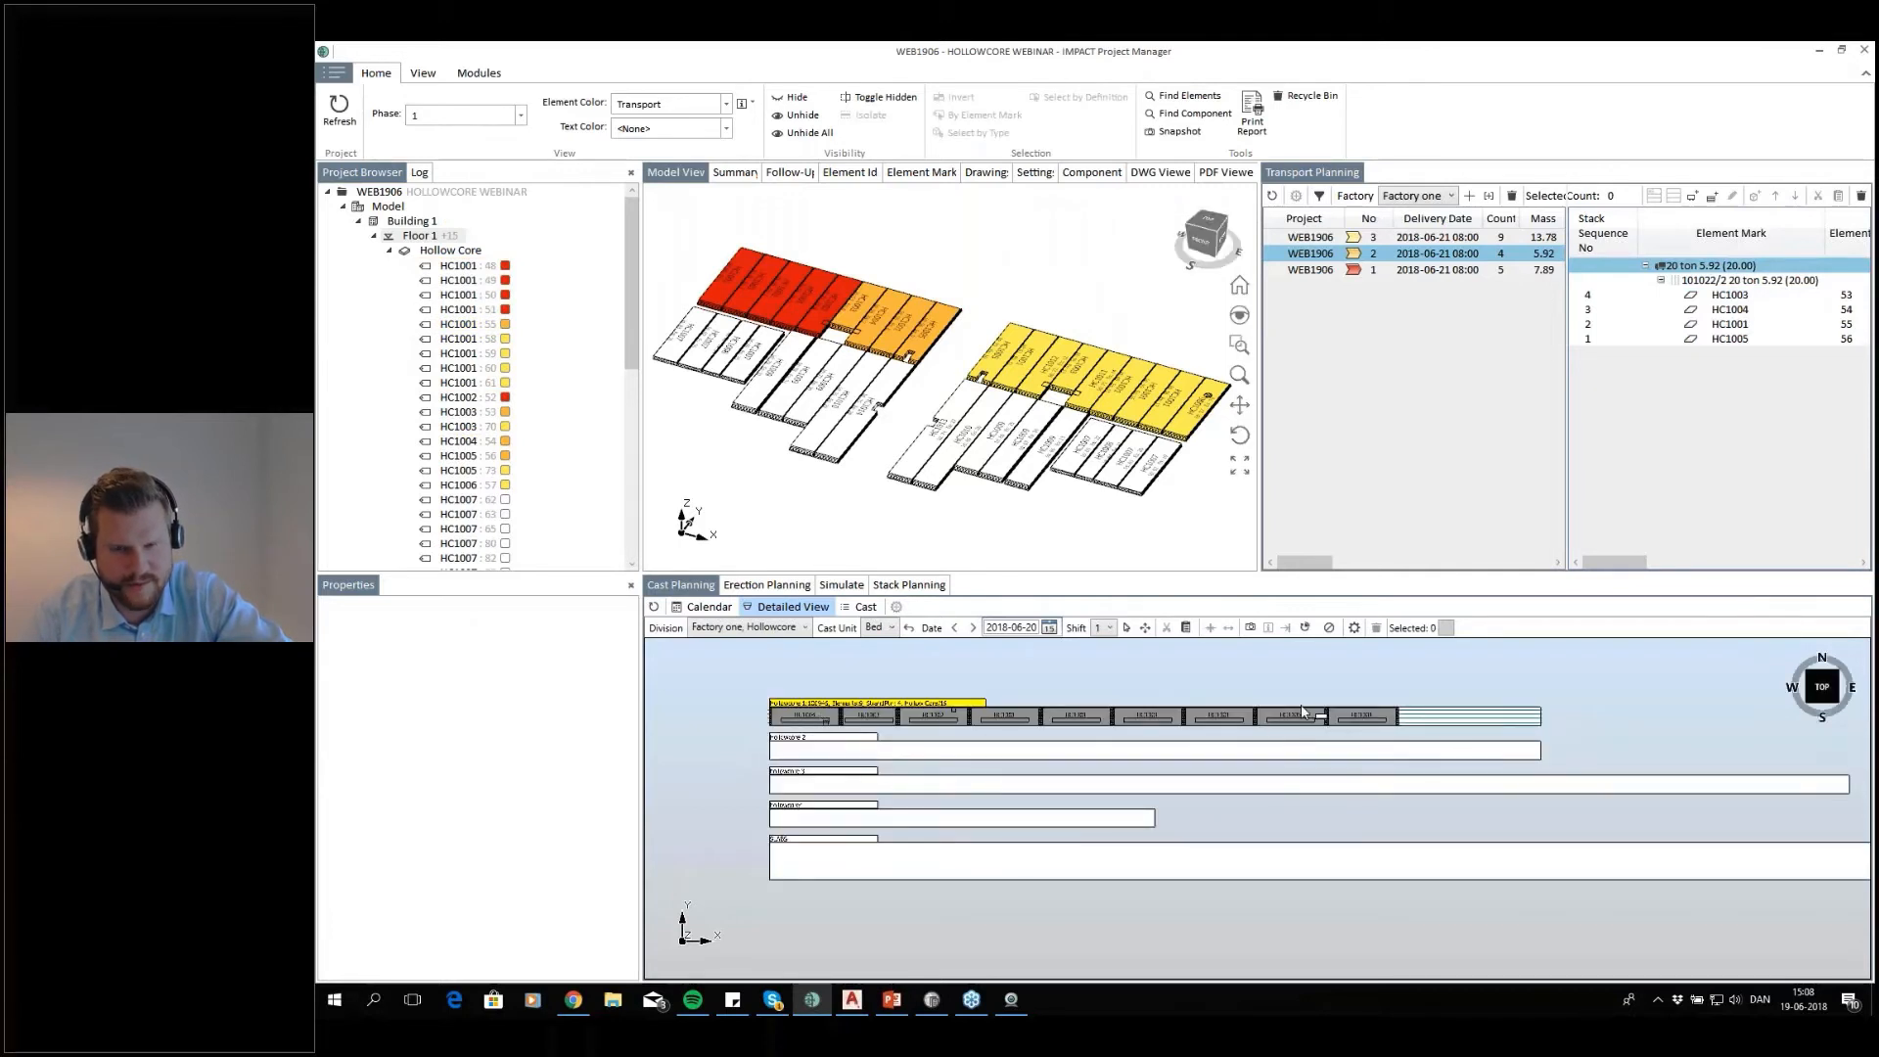
Delete all the slabs cast on the Hollowcore 1 bed for 2018-06-20
left_click_drag(1404, 690, 847, 733)
right_click(834, 724)
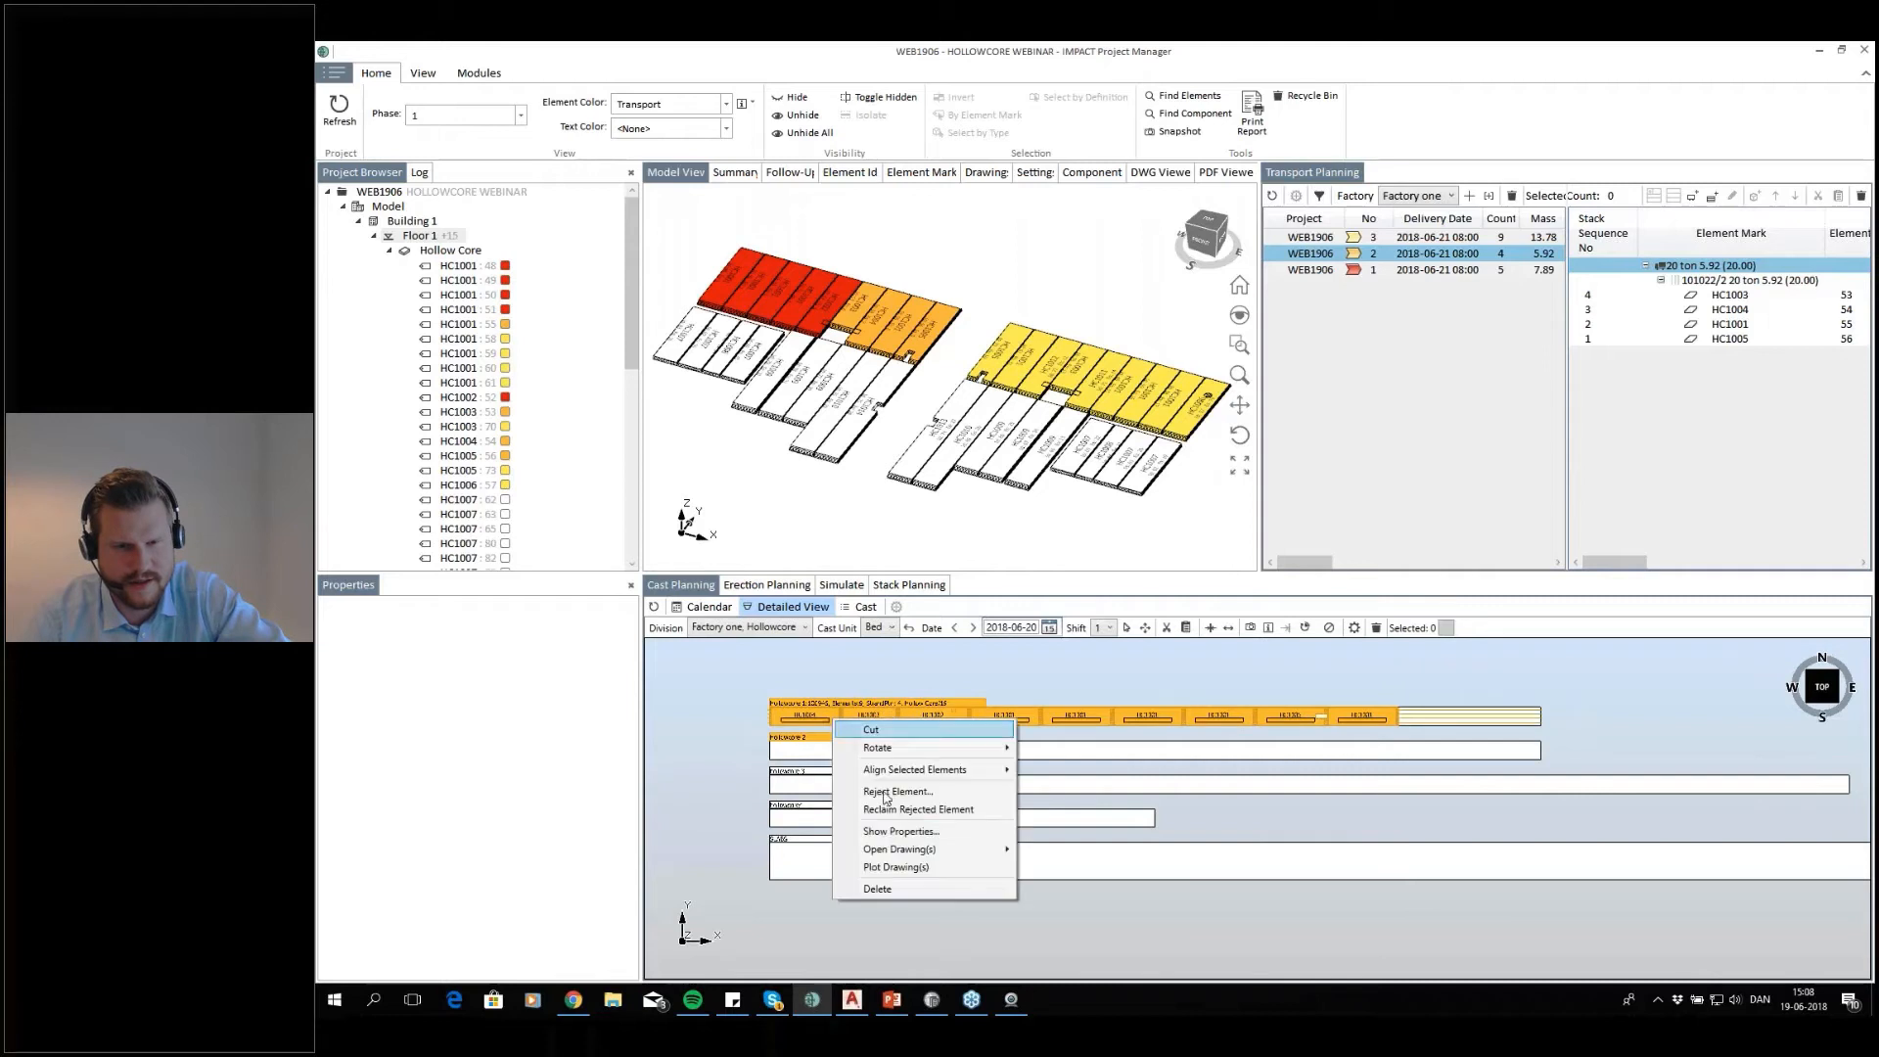
left_click(881, 892)
left_click(1151, 576)
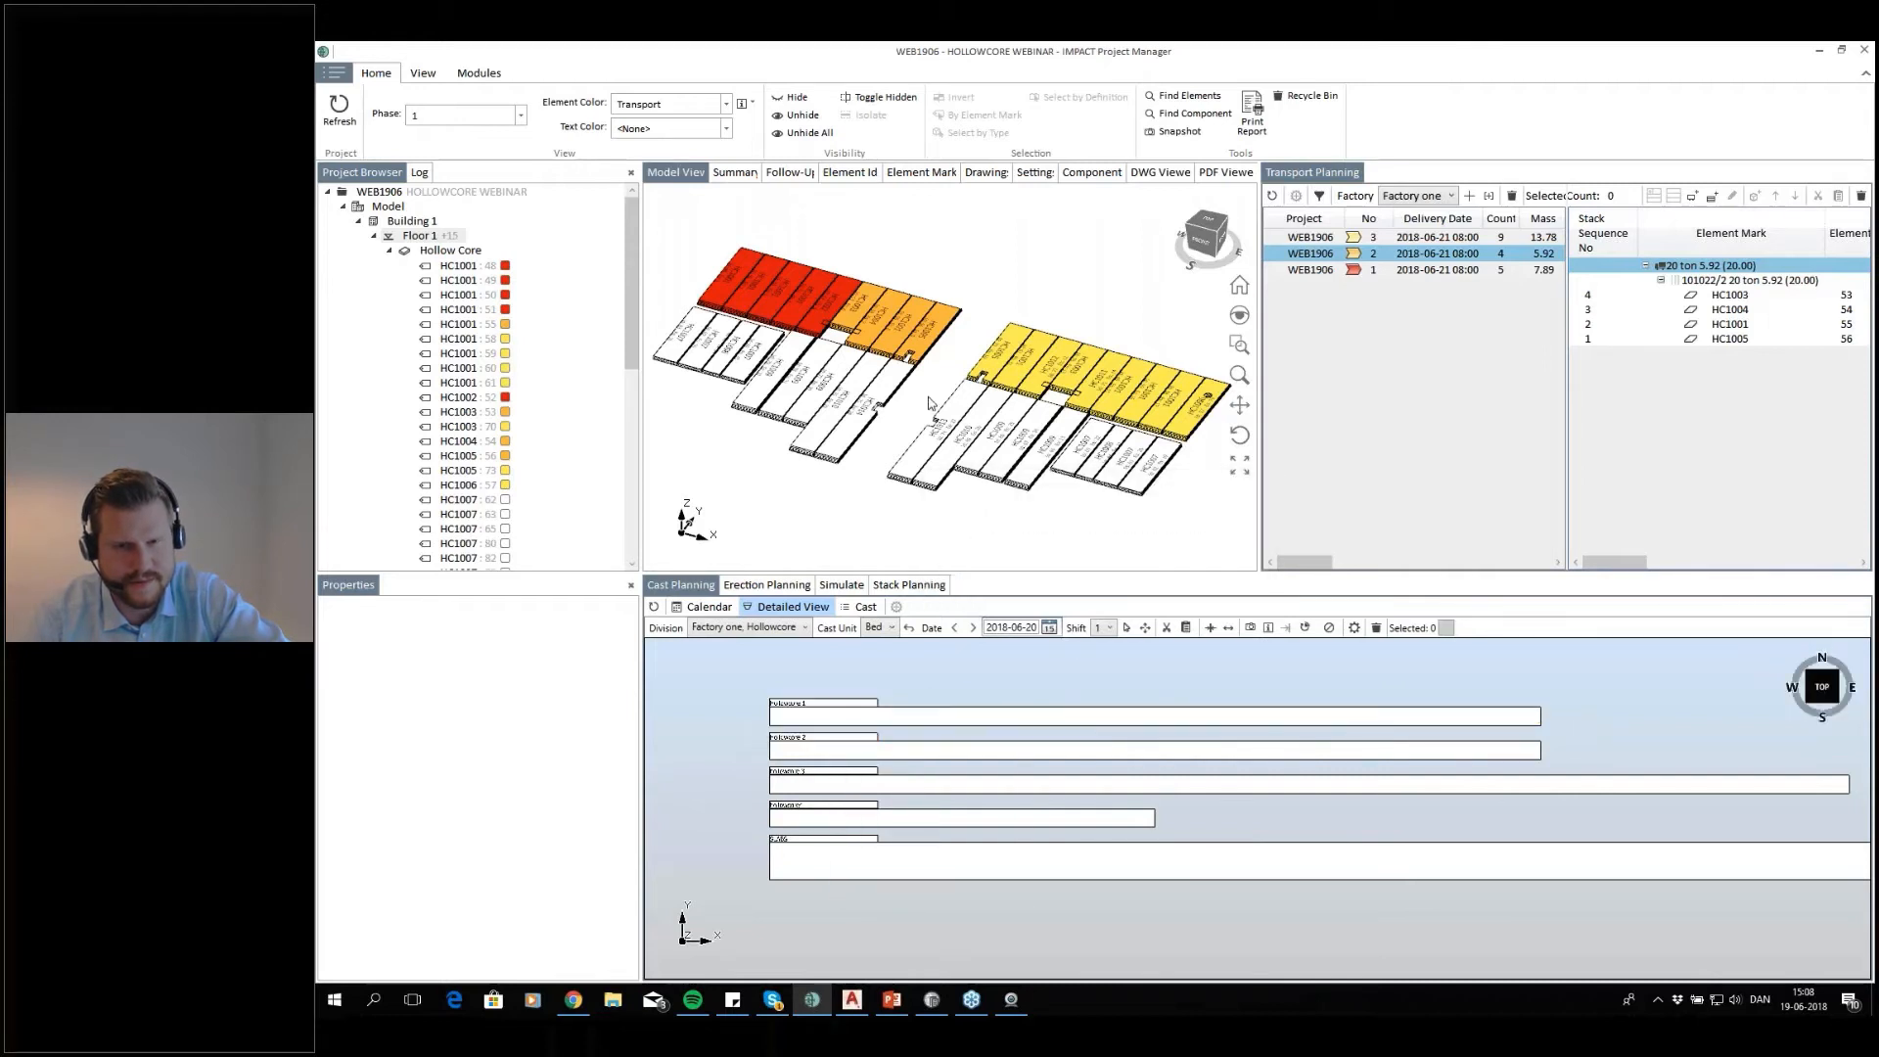
Set up an Auto Cast for the nine slabs of the left block's rear row, using only the Hollowcore 1 bed
left_click_drag(982, 210, 783, 325)
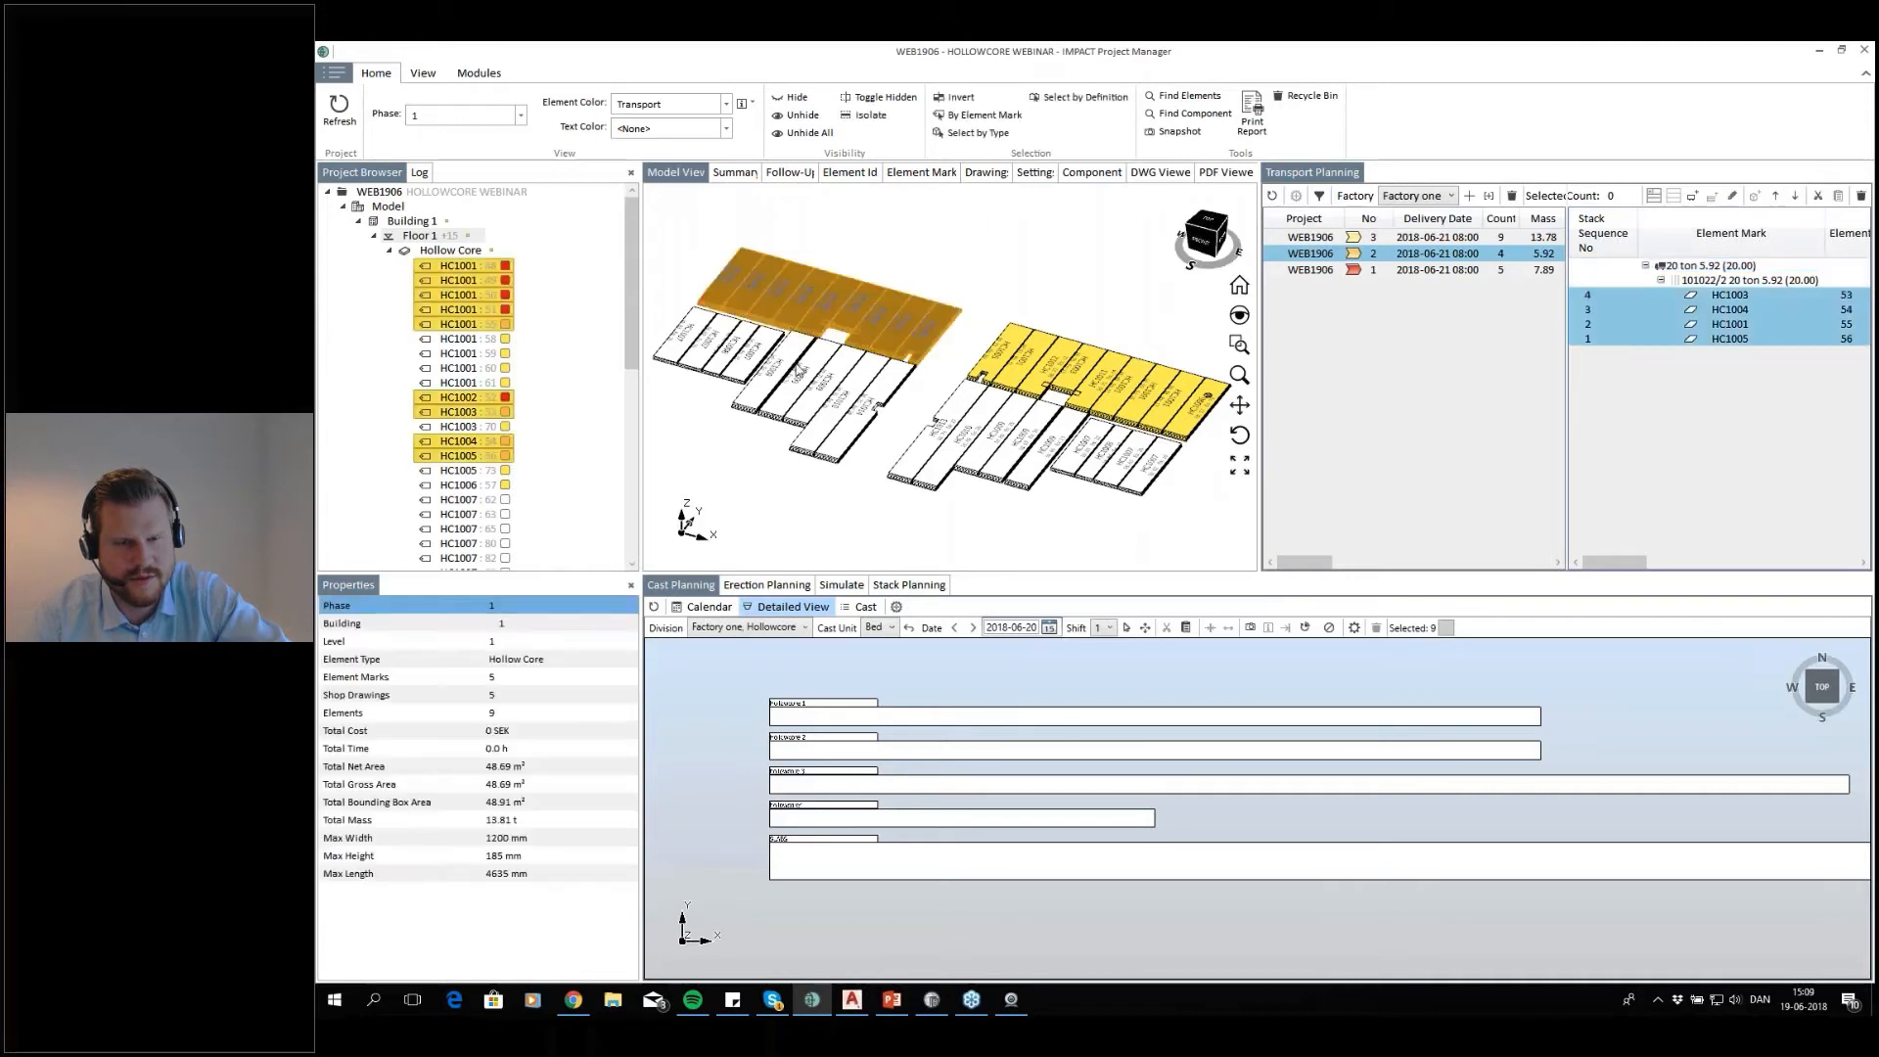
left_click(896, 608)
left_click(910, 501)
left_click(909, 518)
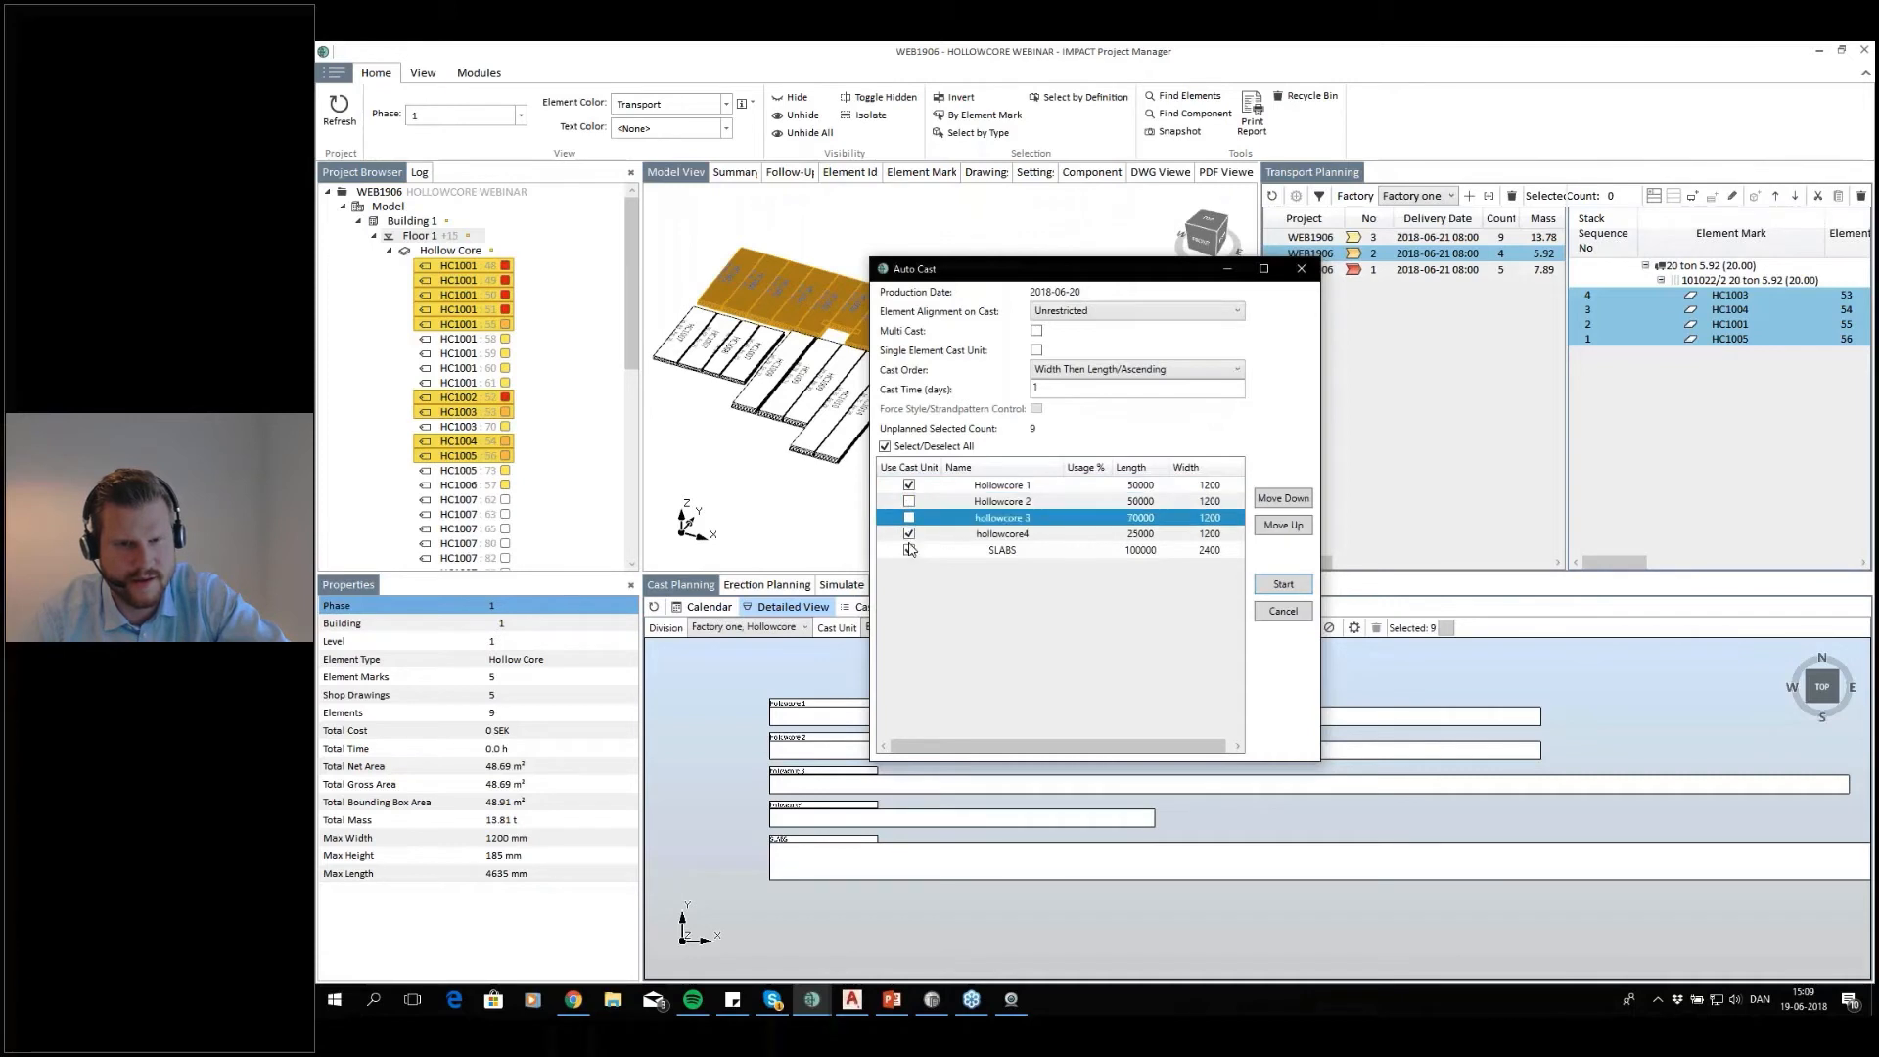
left_click(909, 533)
left_click(909, 550)
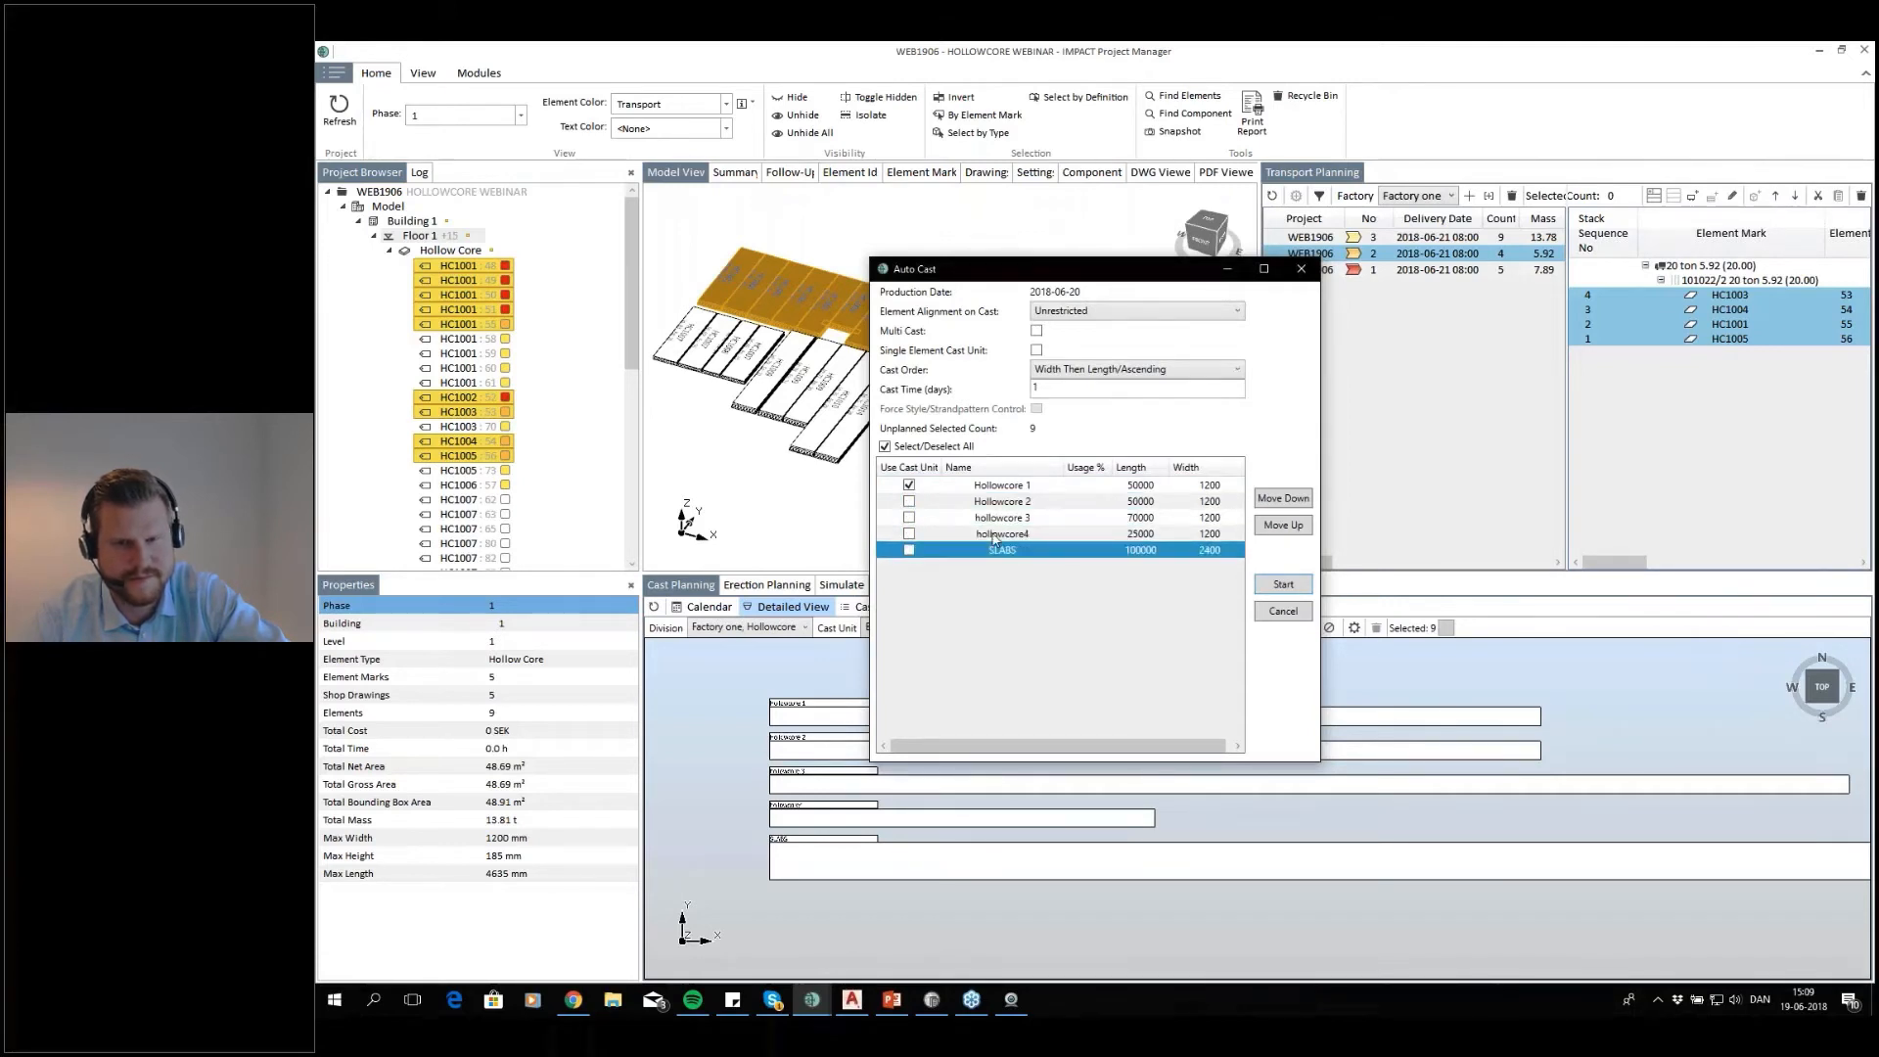
Run the Auto Cast with the cast order Width Then Length/Ascending and view the filled bed
left_click(1136, 370)
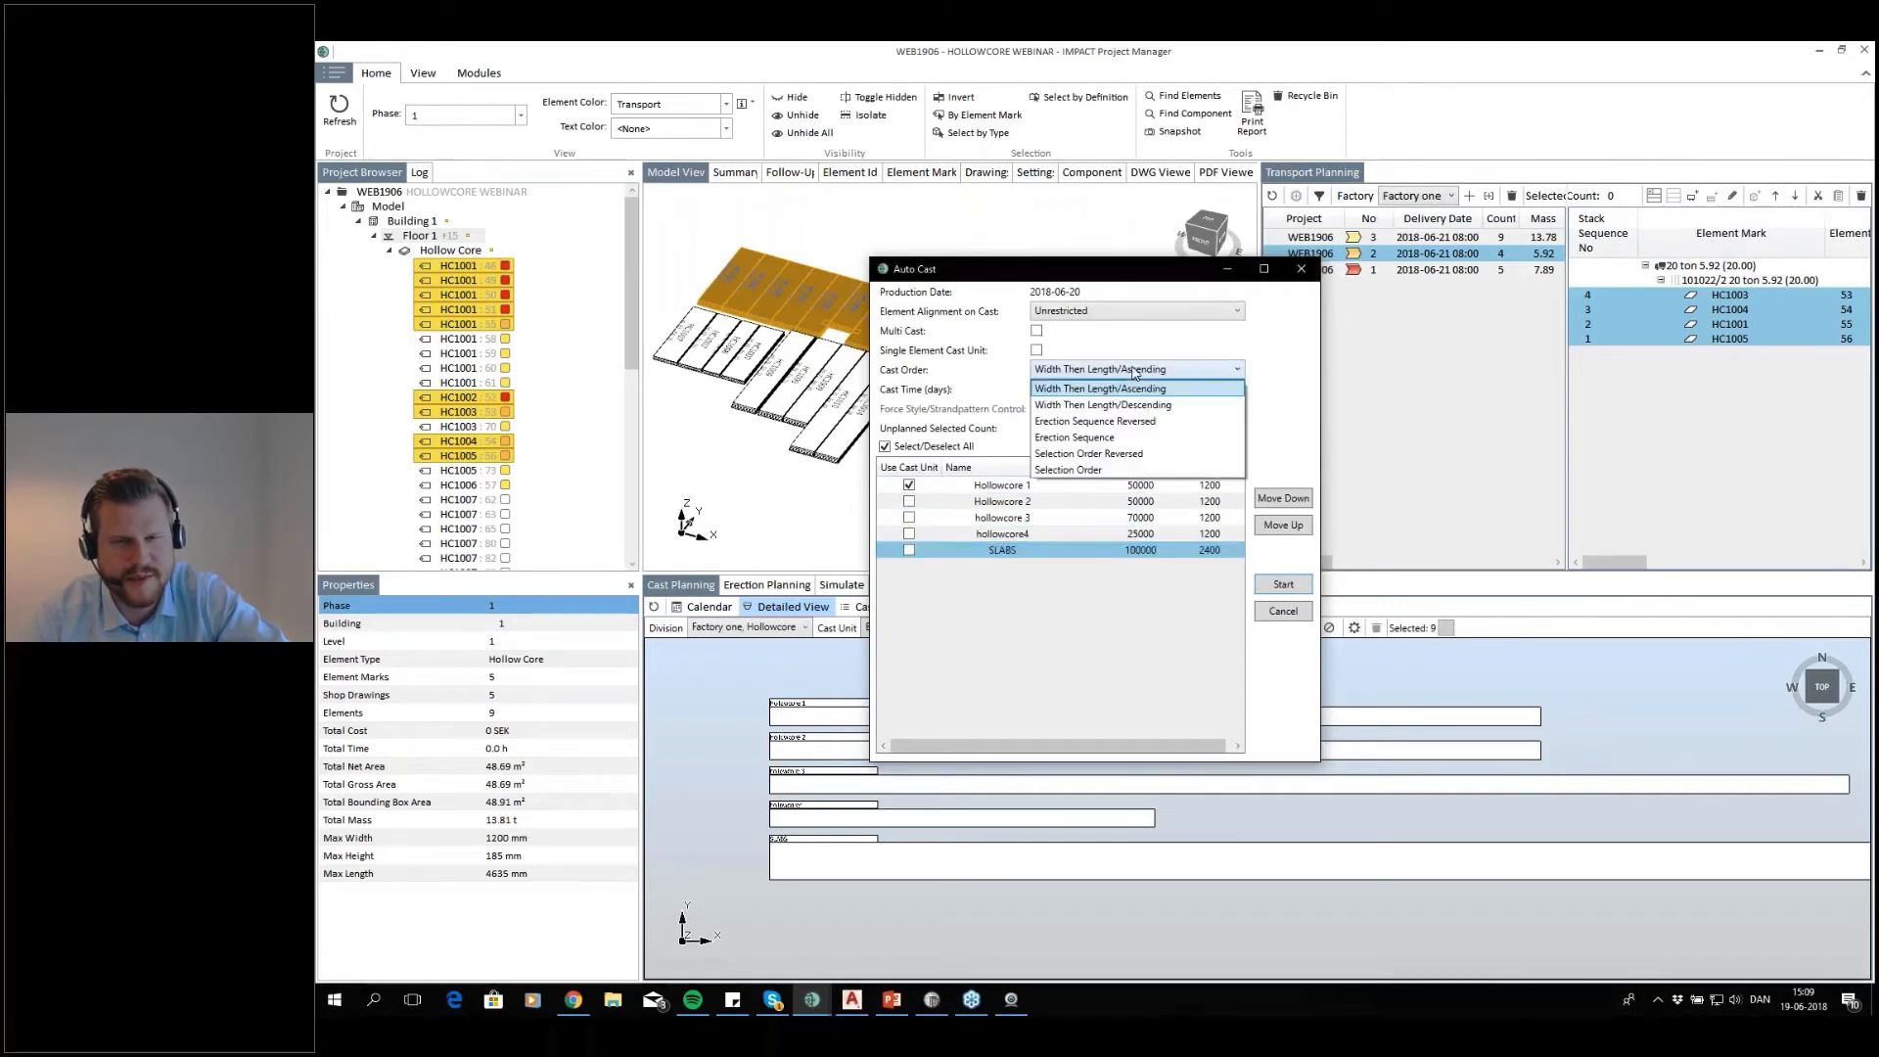
left_click(1135, 390)
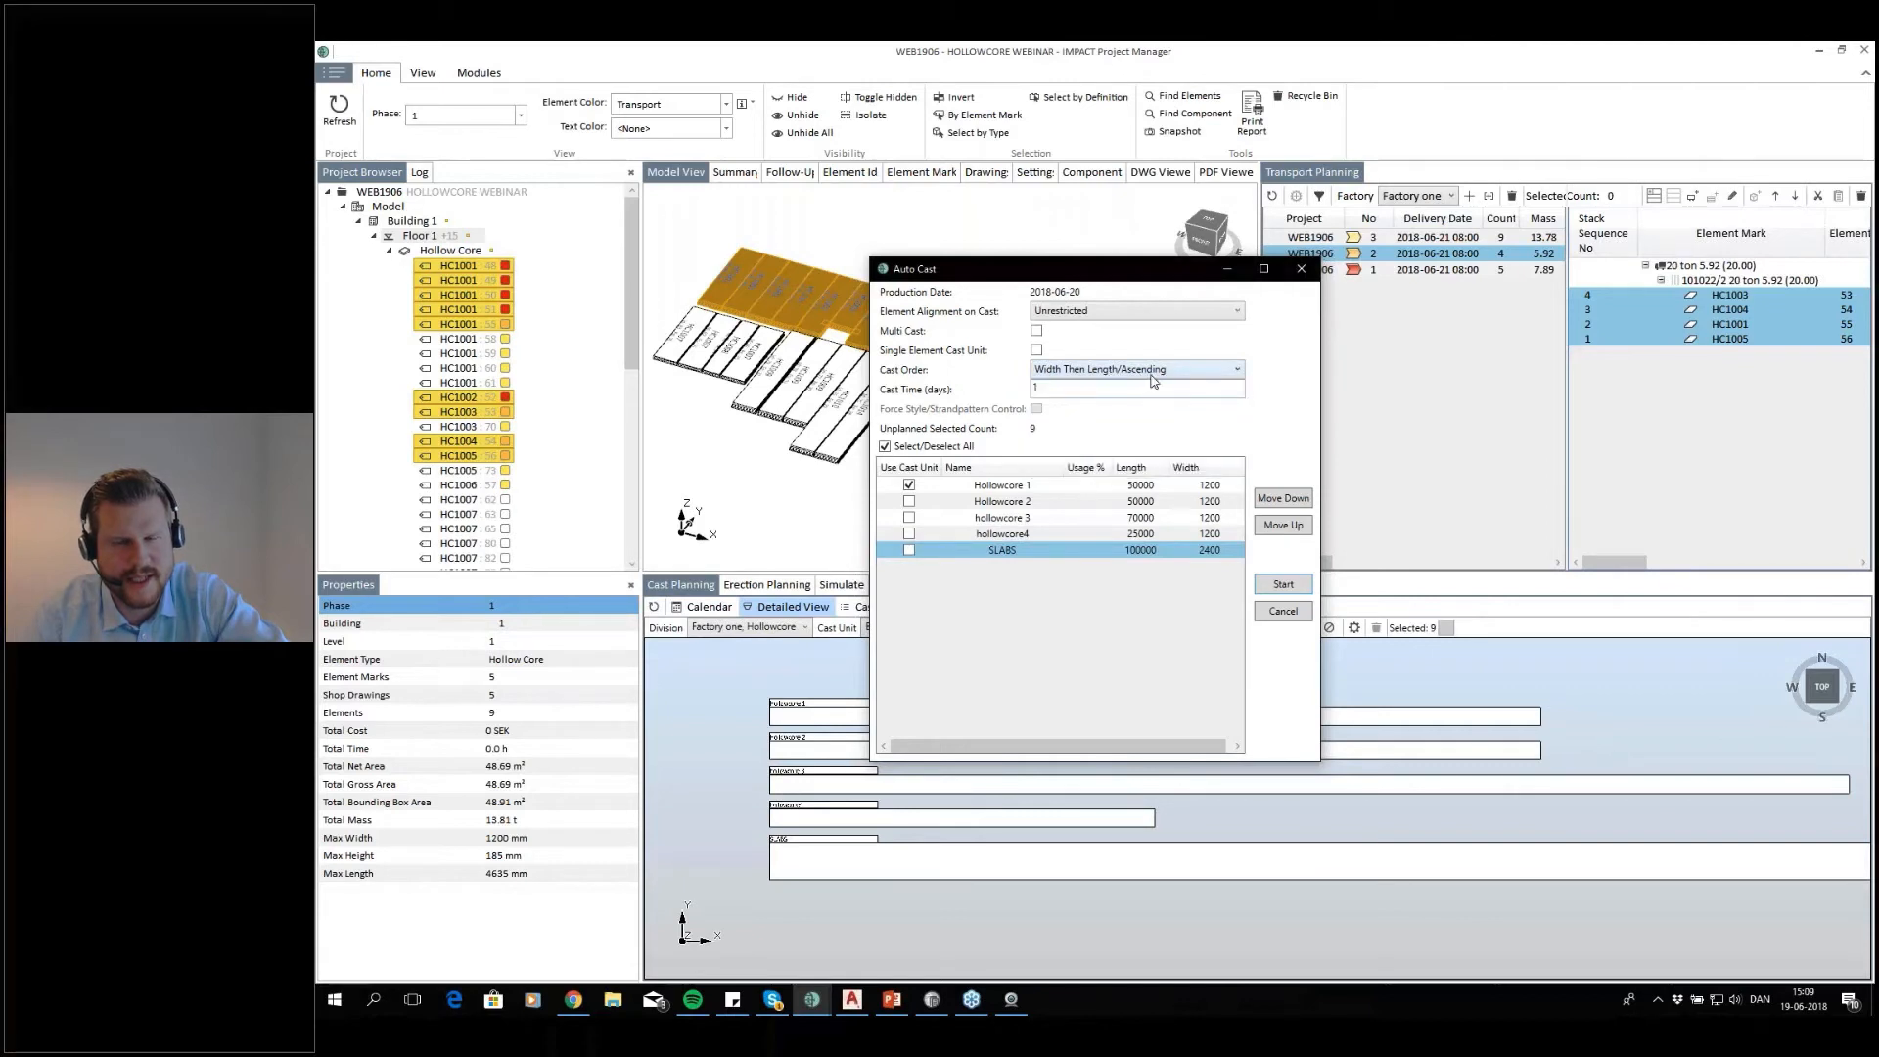
left_click_drag(1090, 268, 818, 242)
left_click(1013, 559)
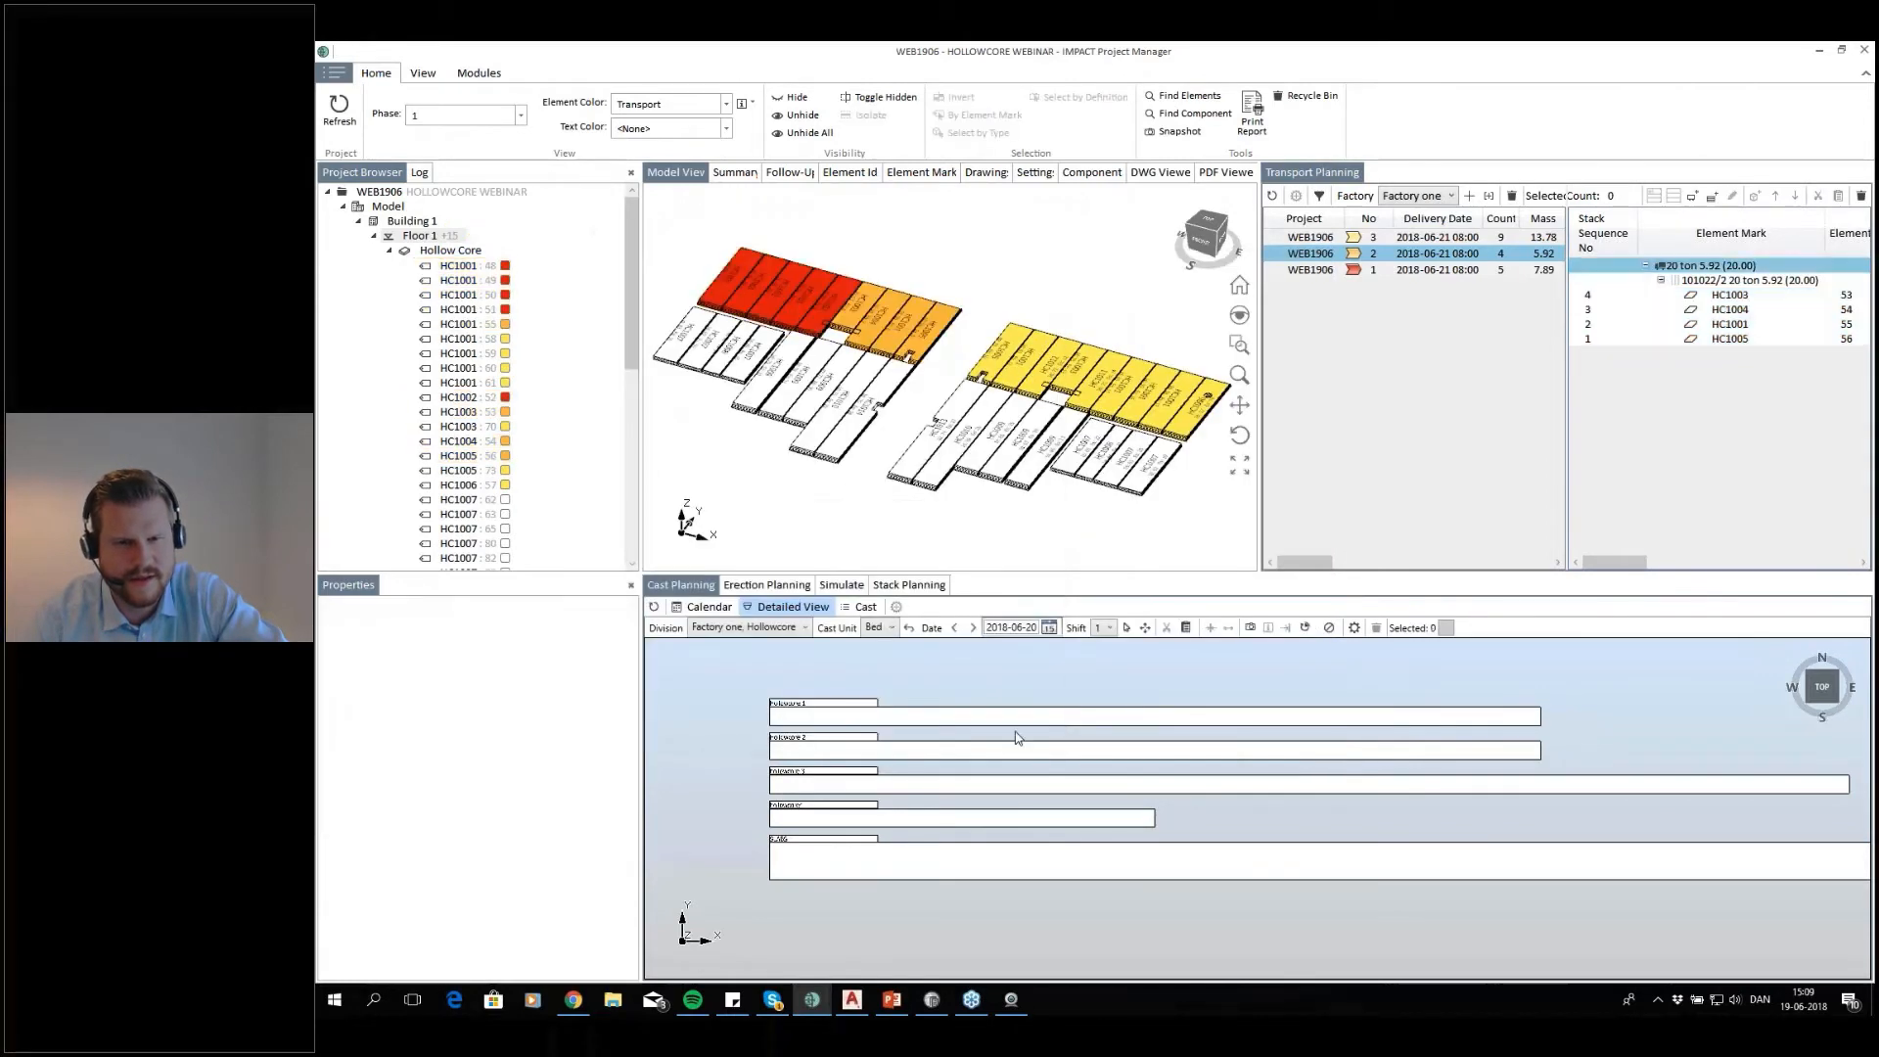
scroll(924, 778, "up", 3)
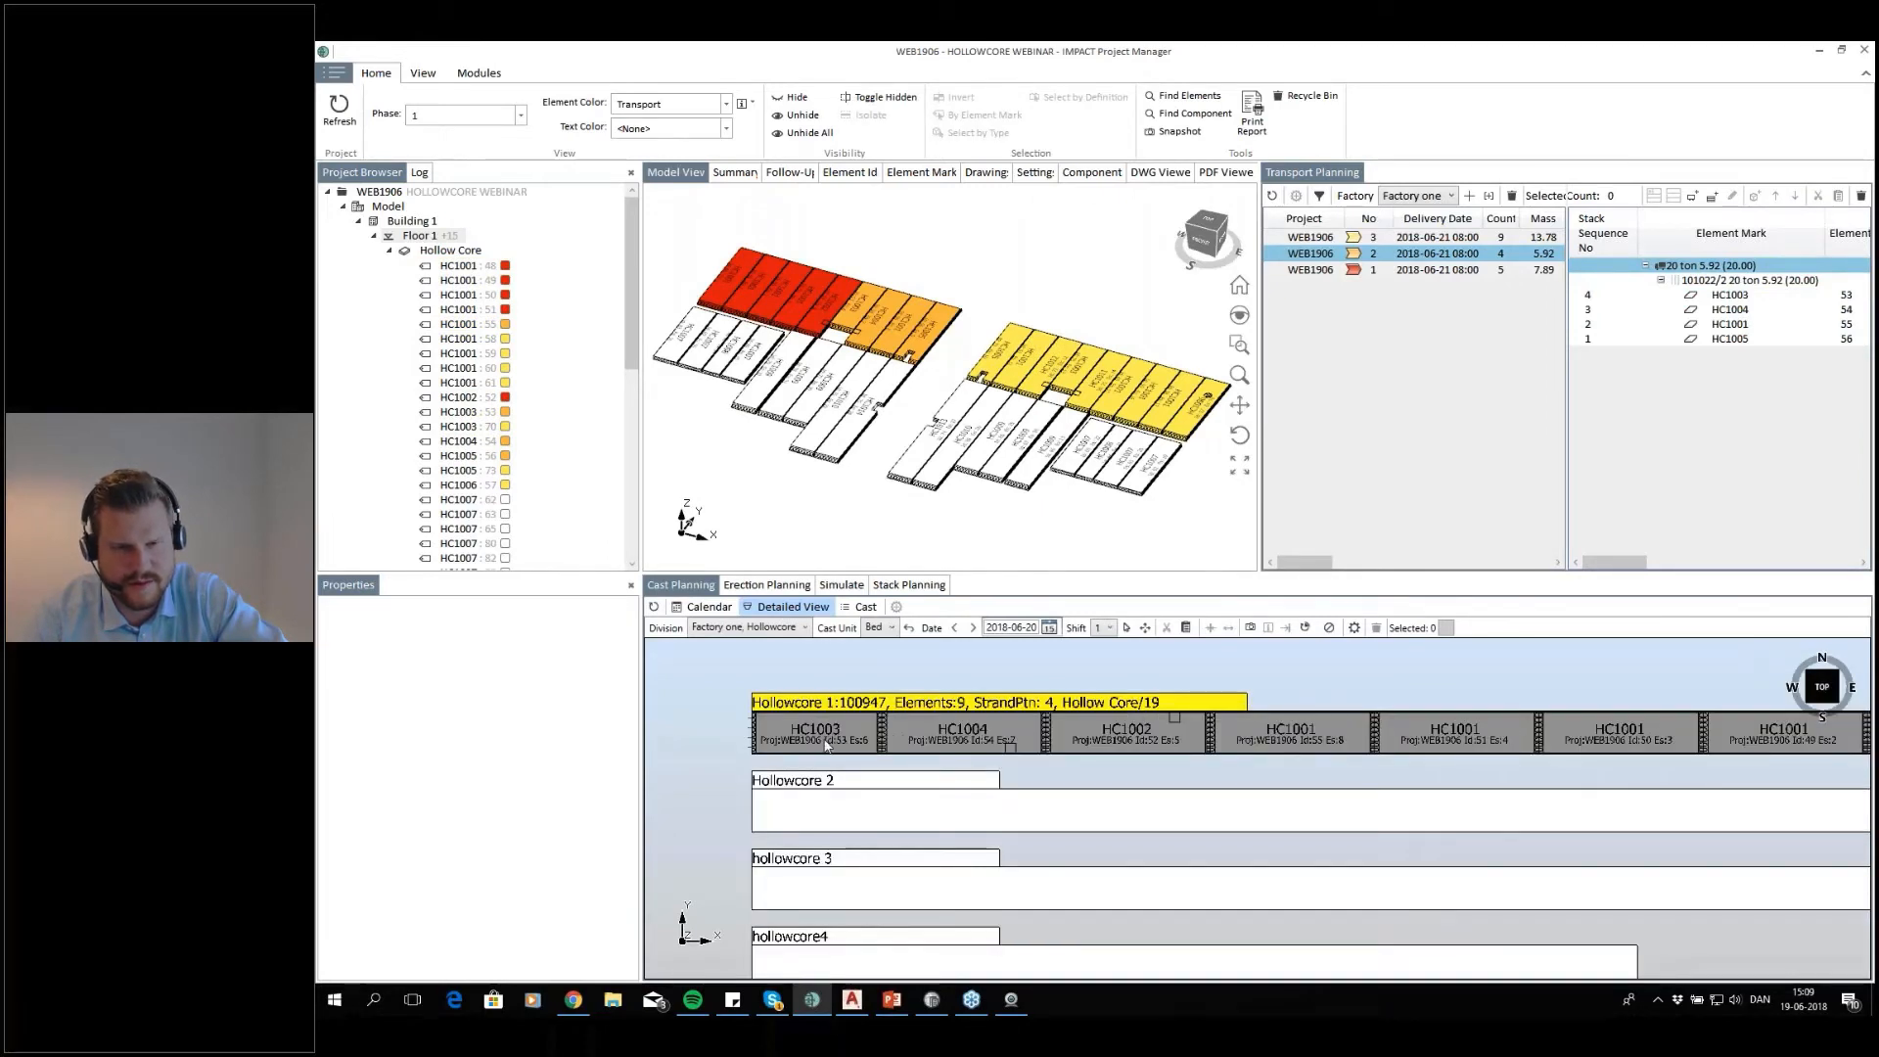
scroll(923, 743, "down", 2)
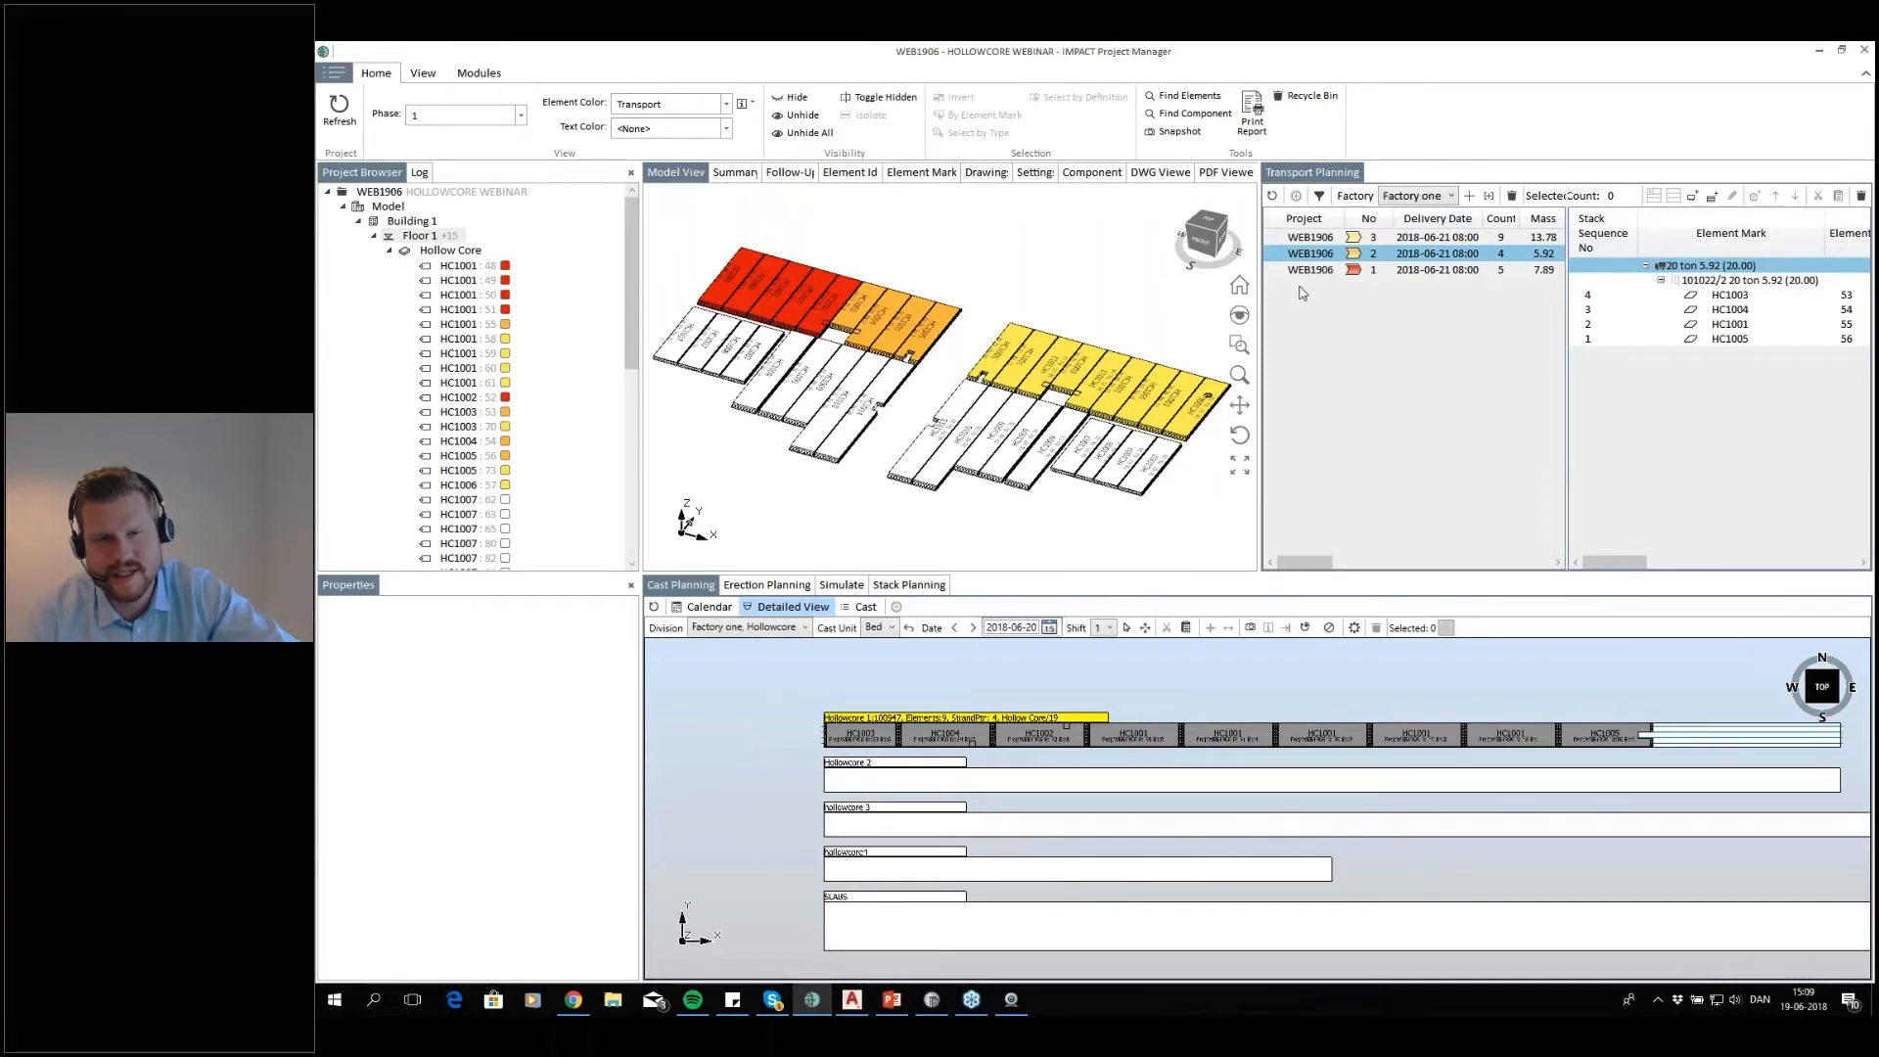
Cast the nine slabs of the right block's rear row on Hollowcore 1 for 2018-06-21, accepting the delivery date equal to the cast date
middle_click_drag(1095, 345, 1175, 297)
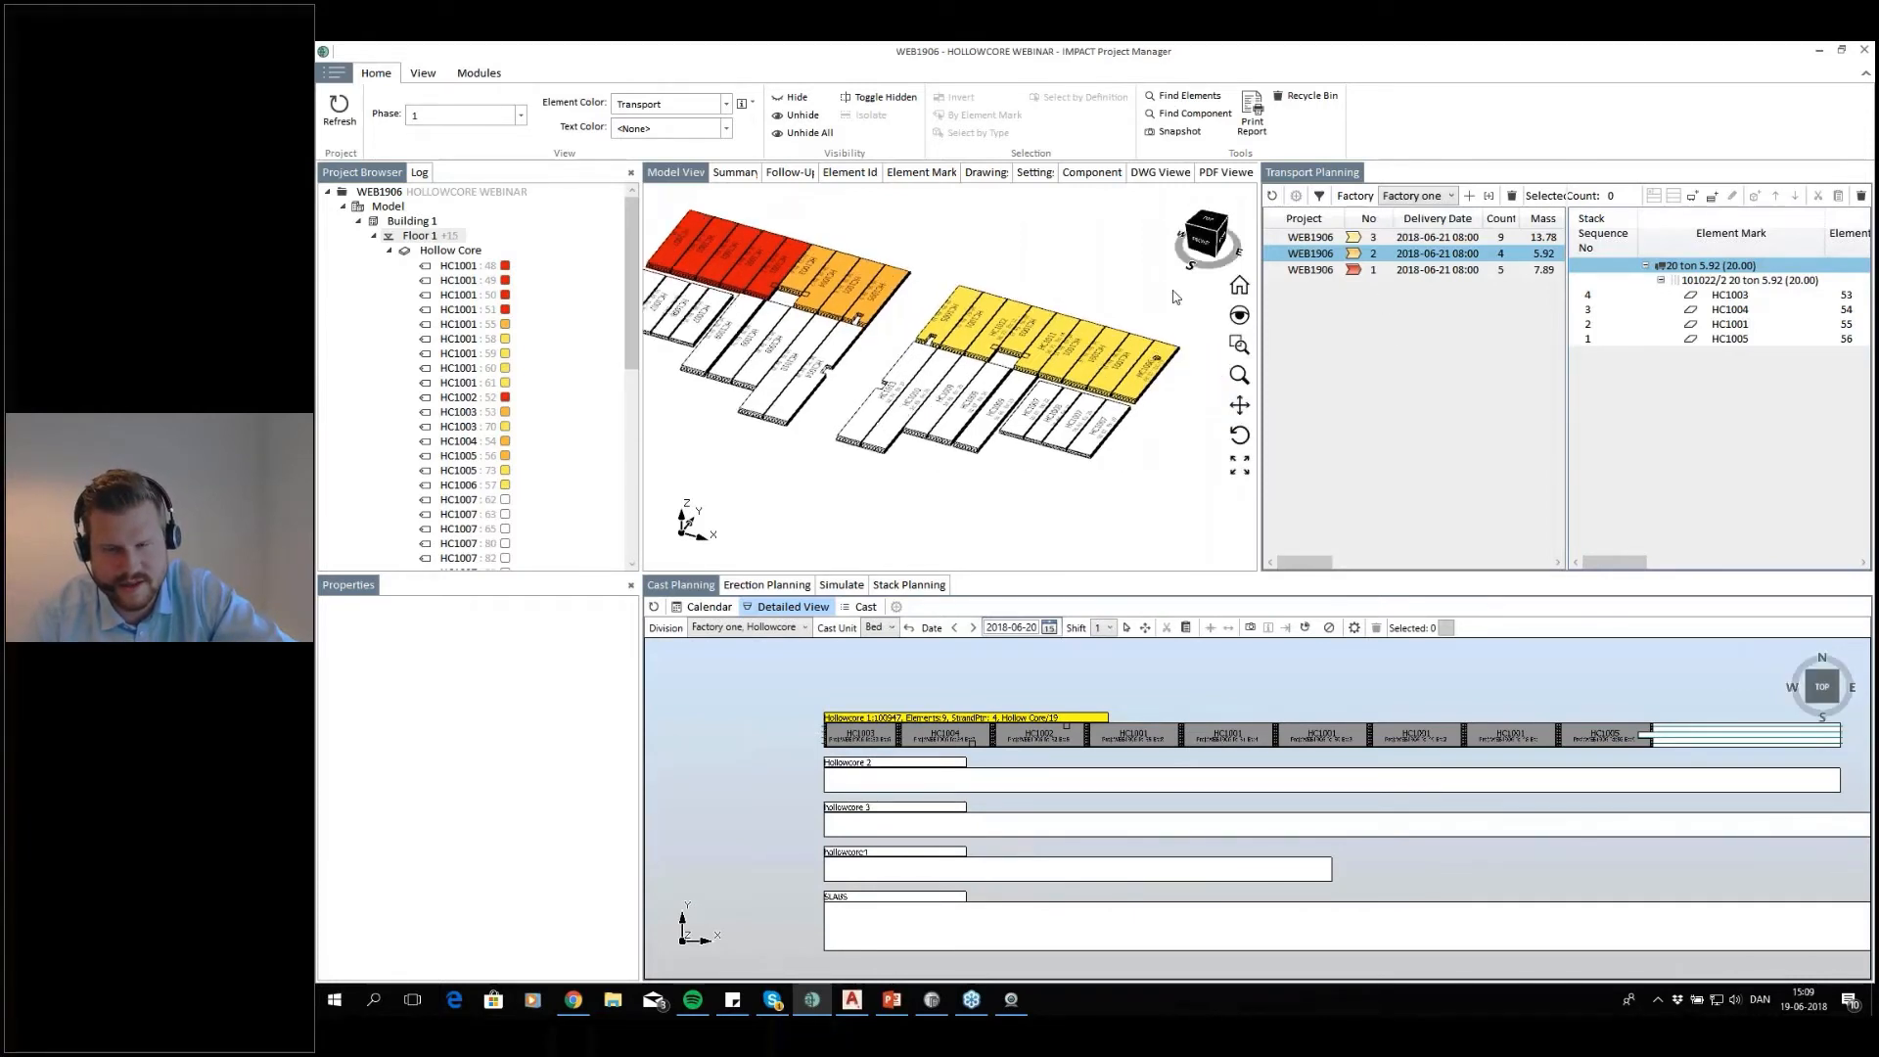
left_click_drag(1186, 303, 989, 390)
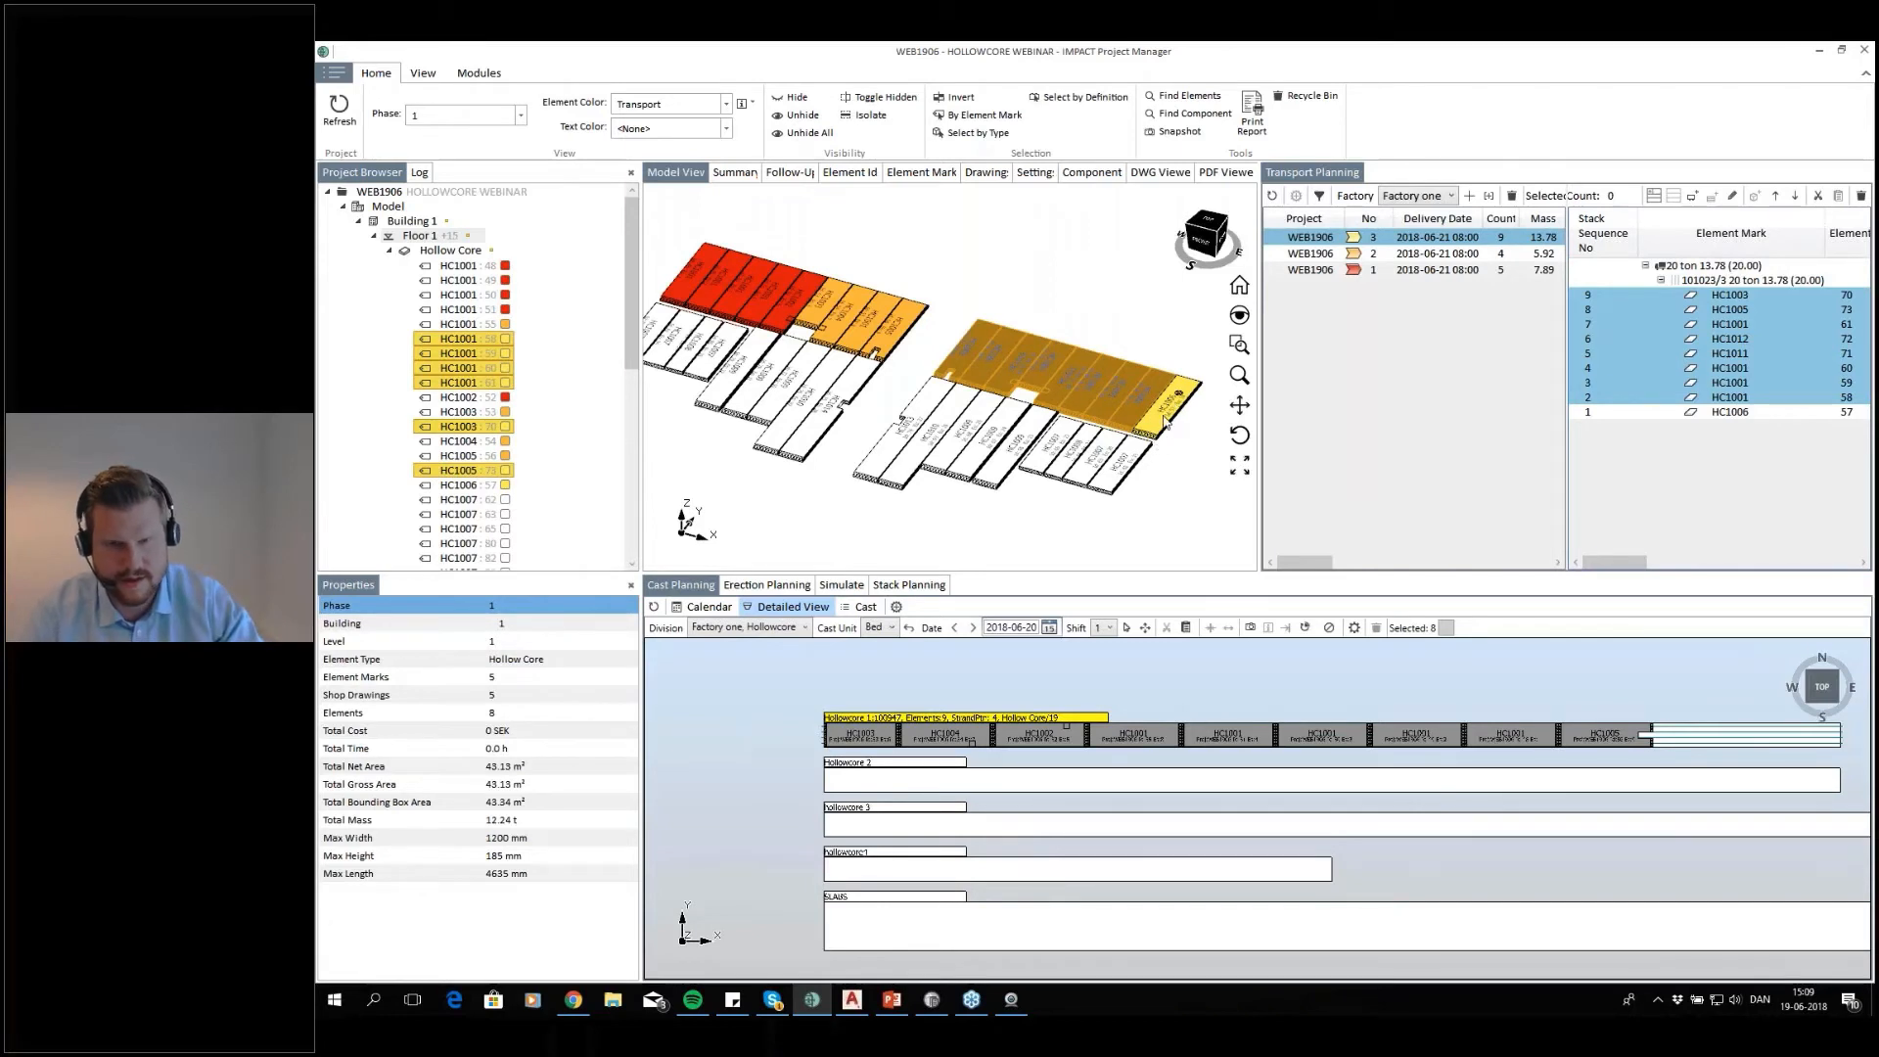
left_click(1163, 429, "ctrl")
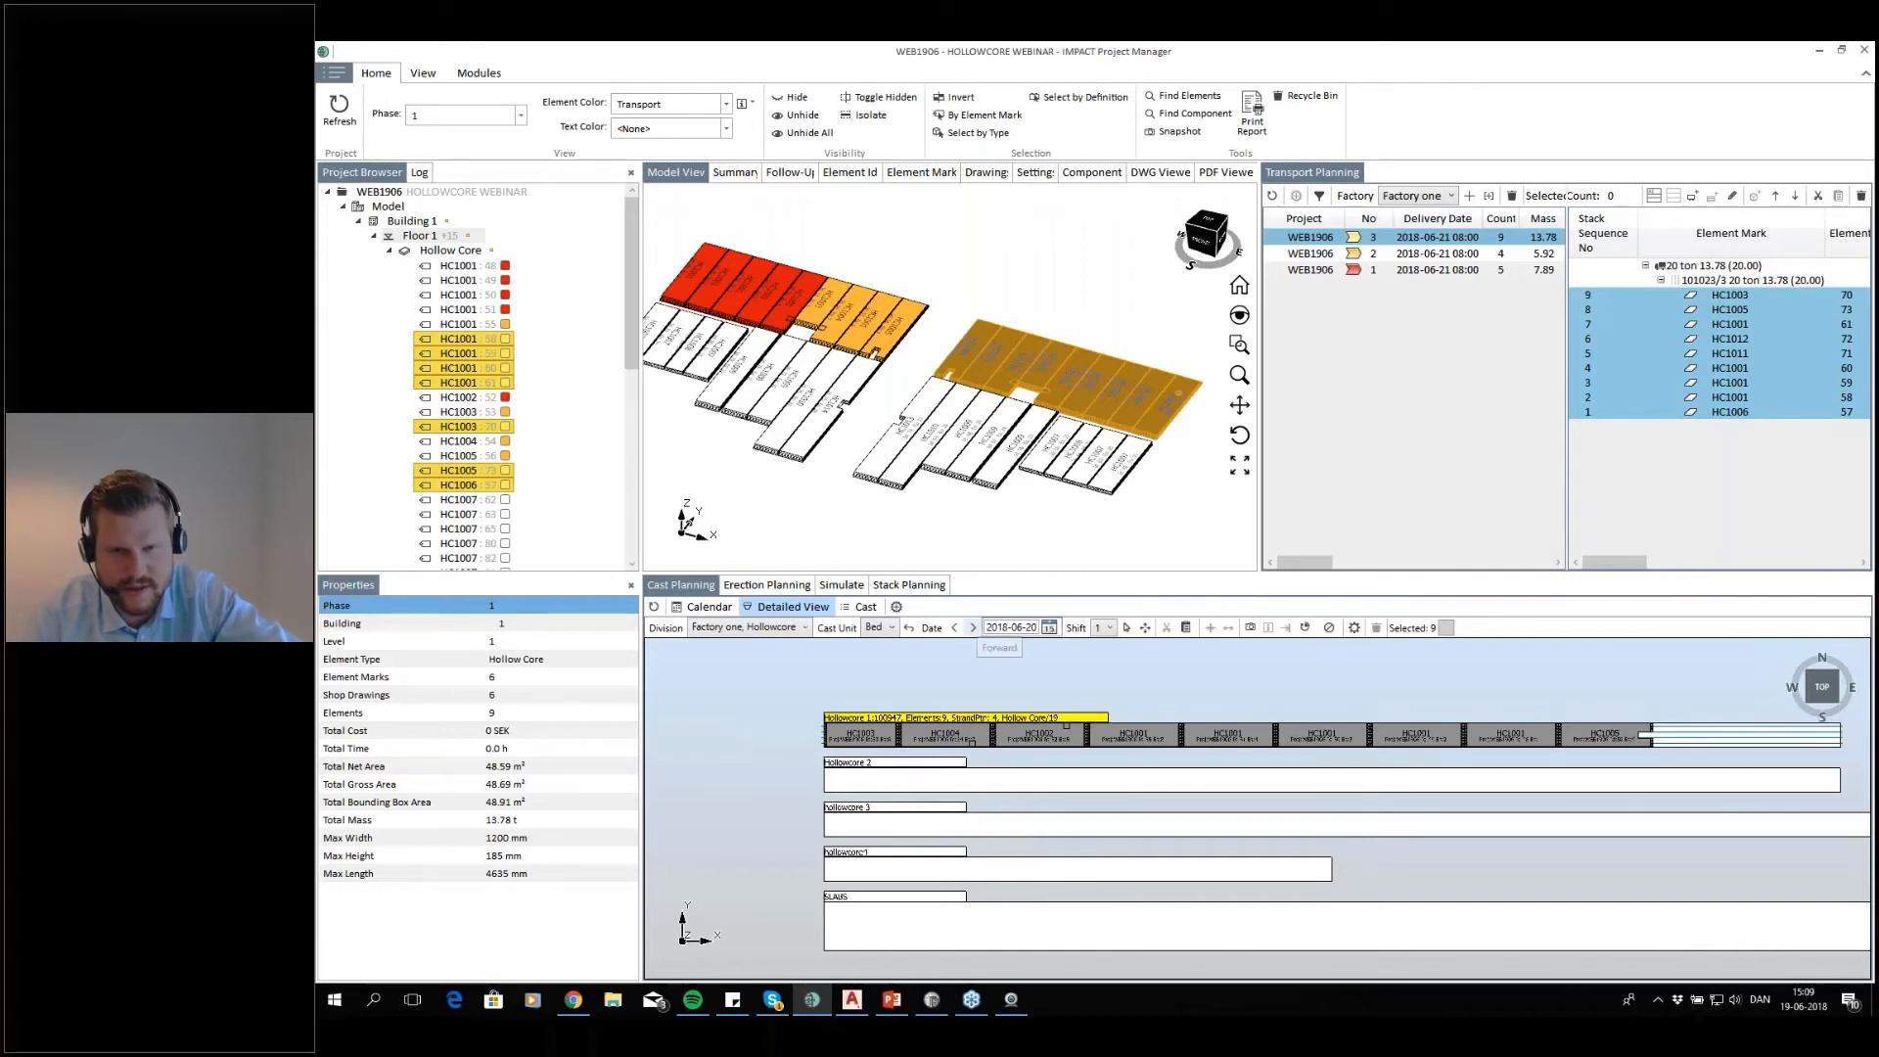
left_click(972, 627)
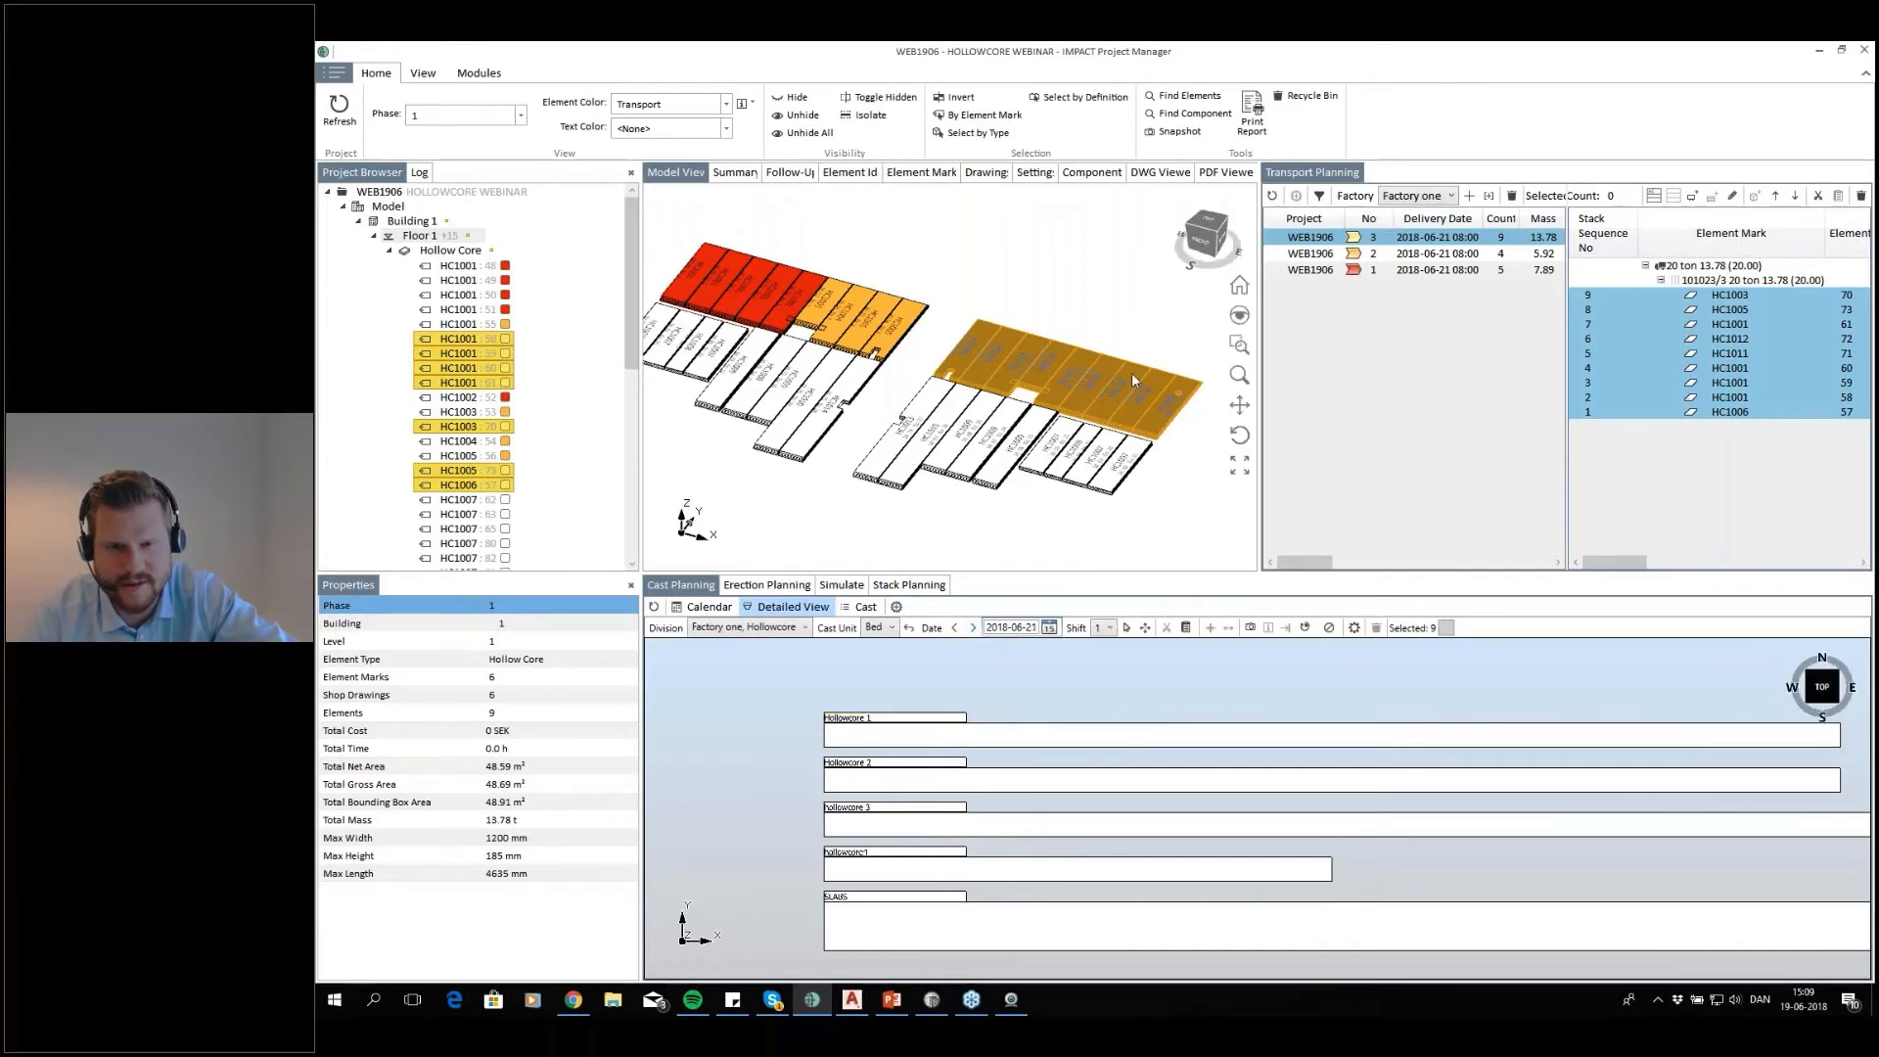
left_click_drag(1135, 421, 931, 734)
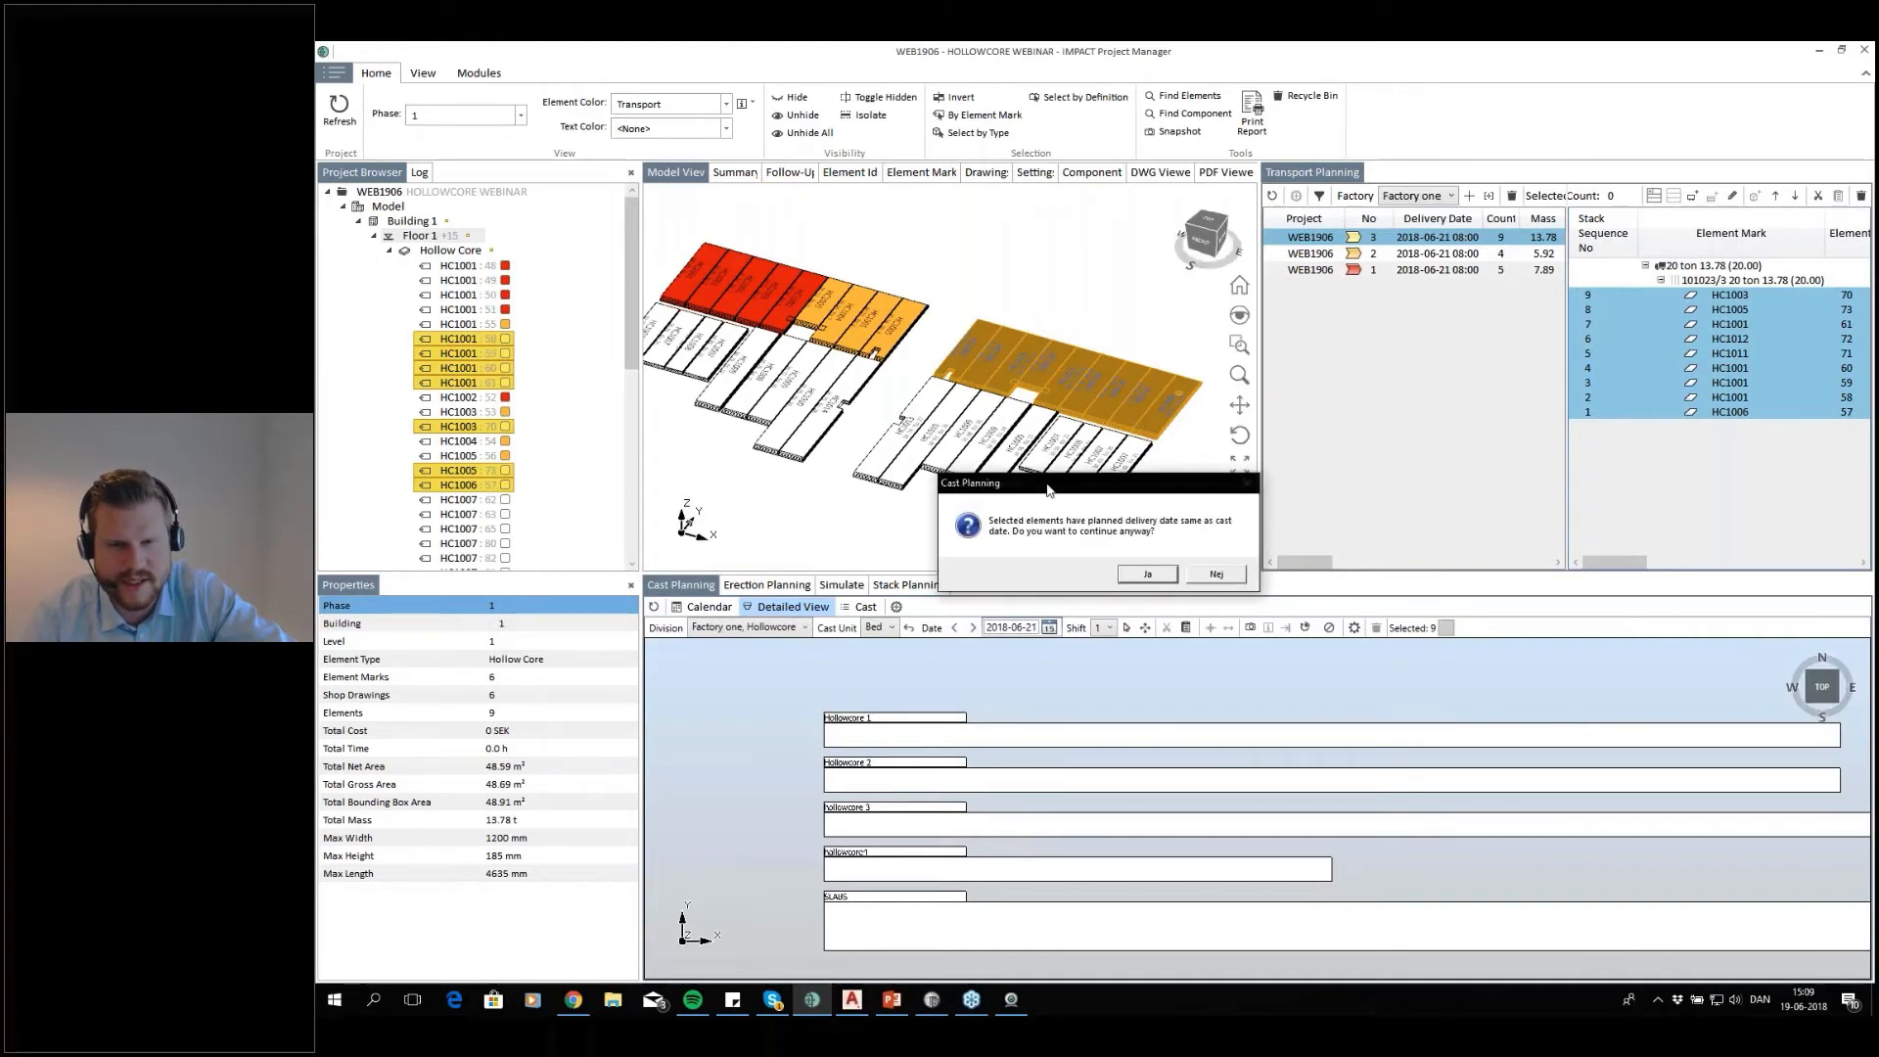
left_click_drag(993, 479, 687, 339)
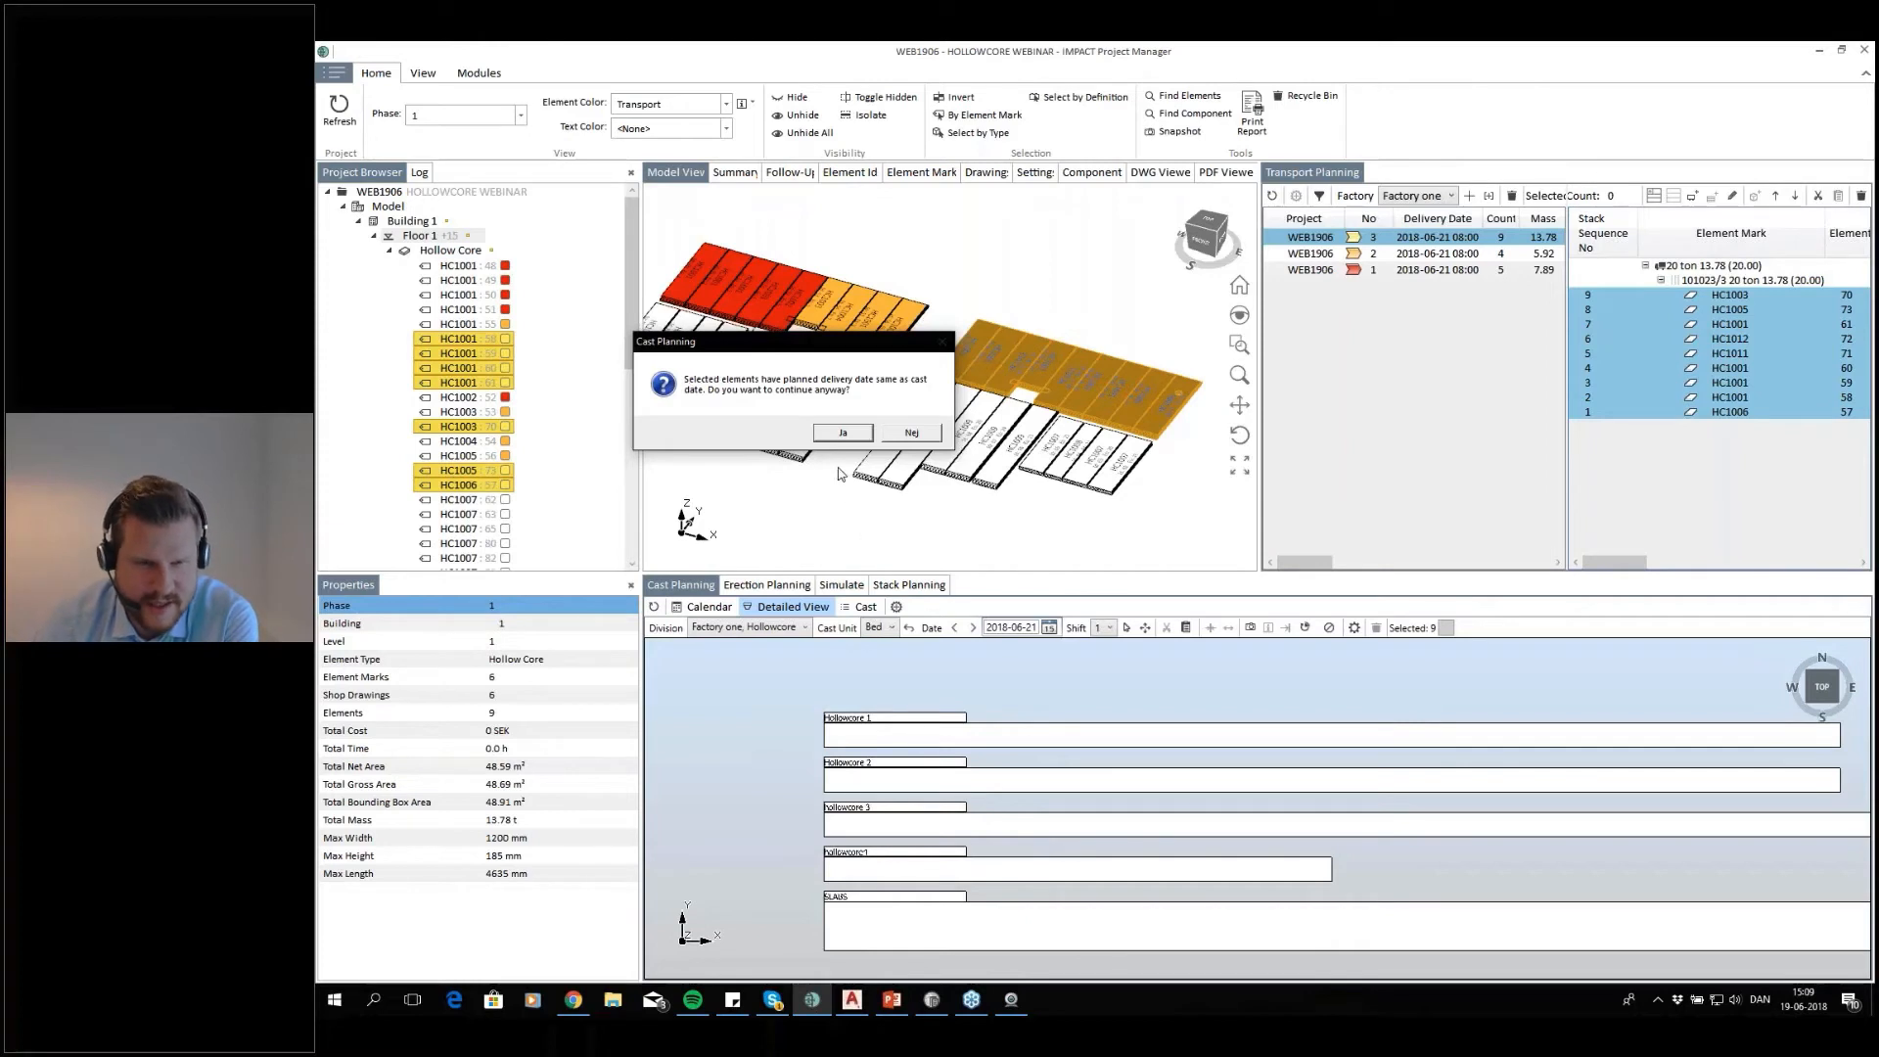
left_click(843, 433)
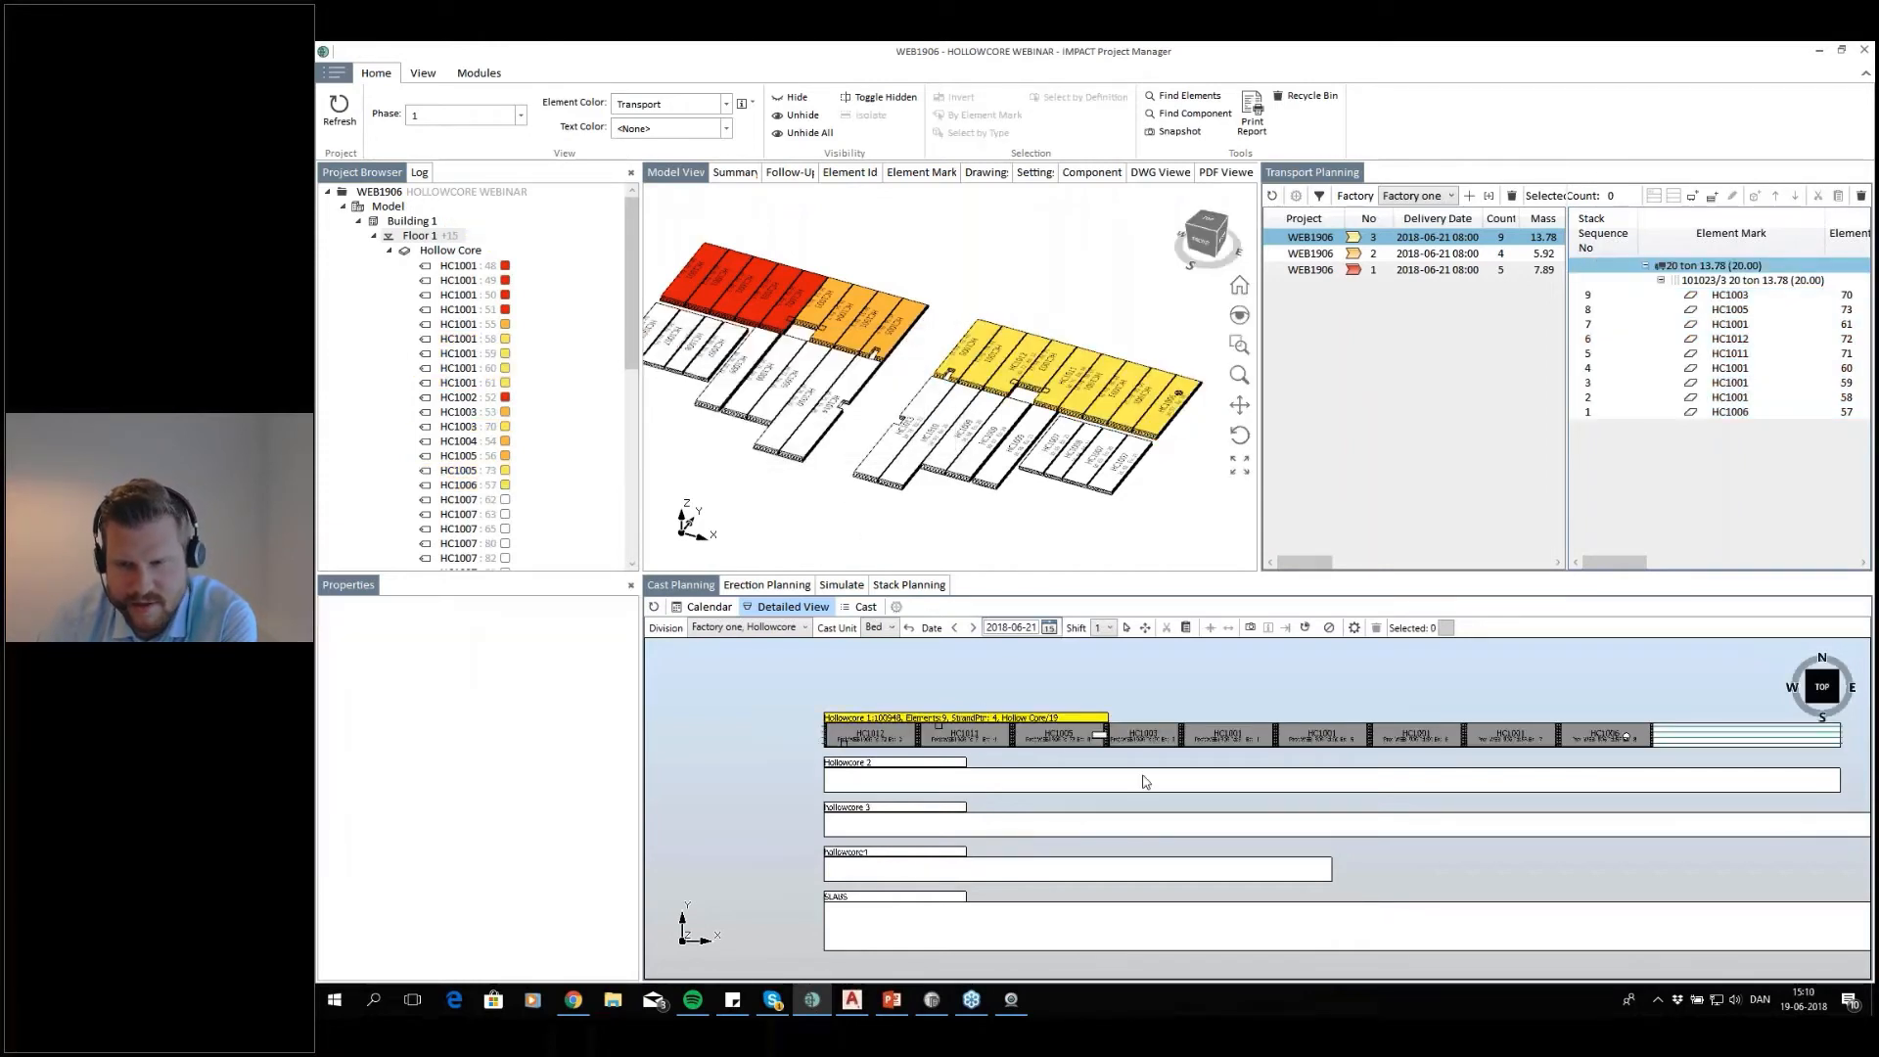
Examine the slabs on the Hollowcore 1 bed in 3D and from the top, comparing the castings of 2018-06-20 and 2018-06-21
middle_click_drag(1162, 781, 1089, 776)
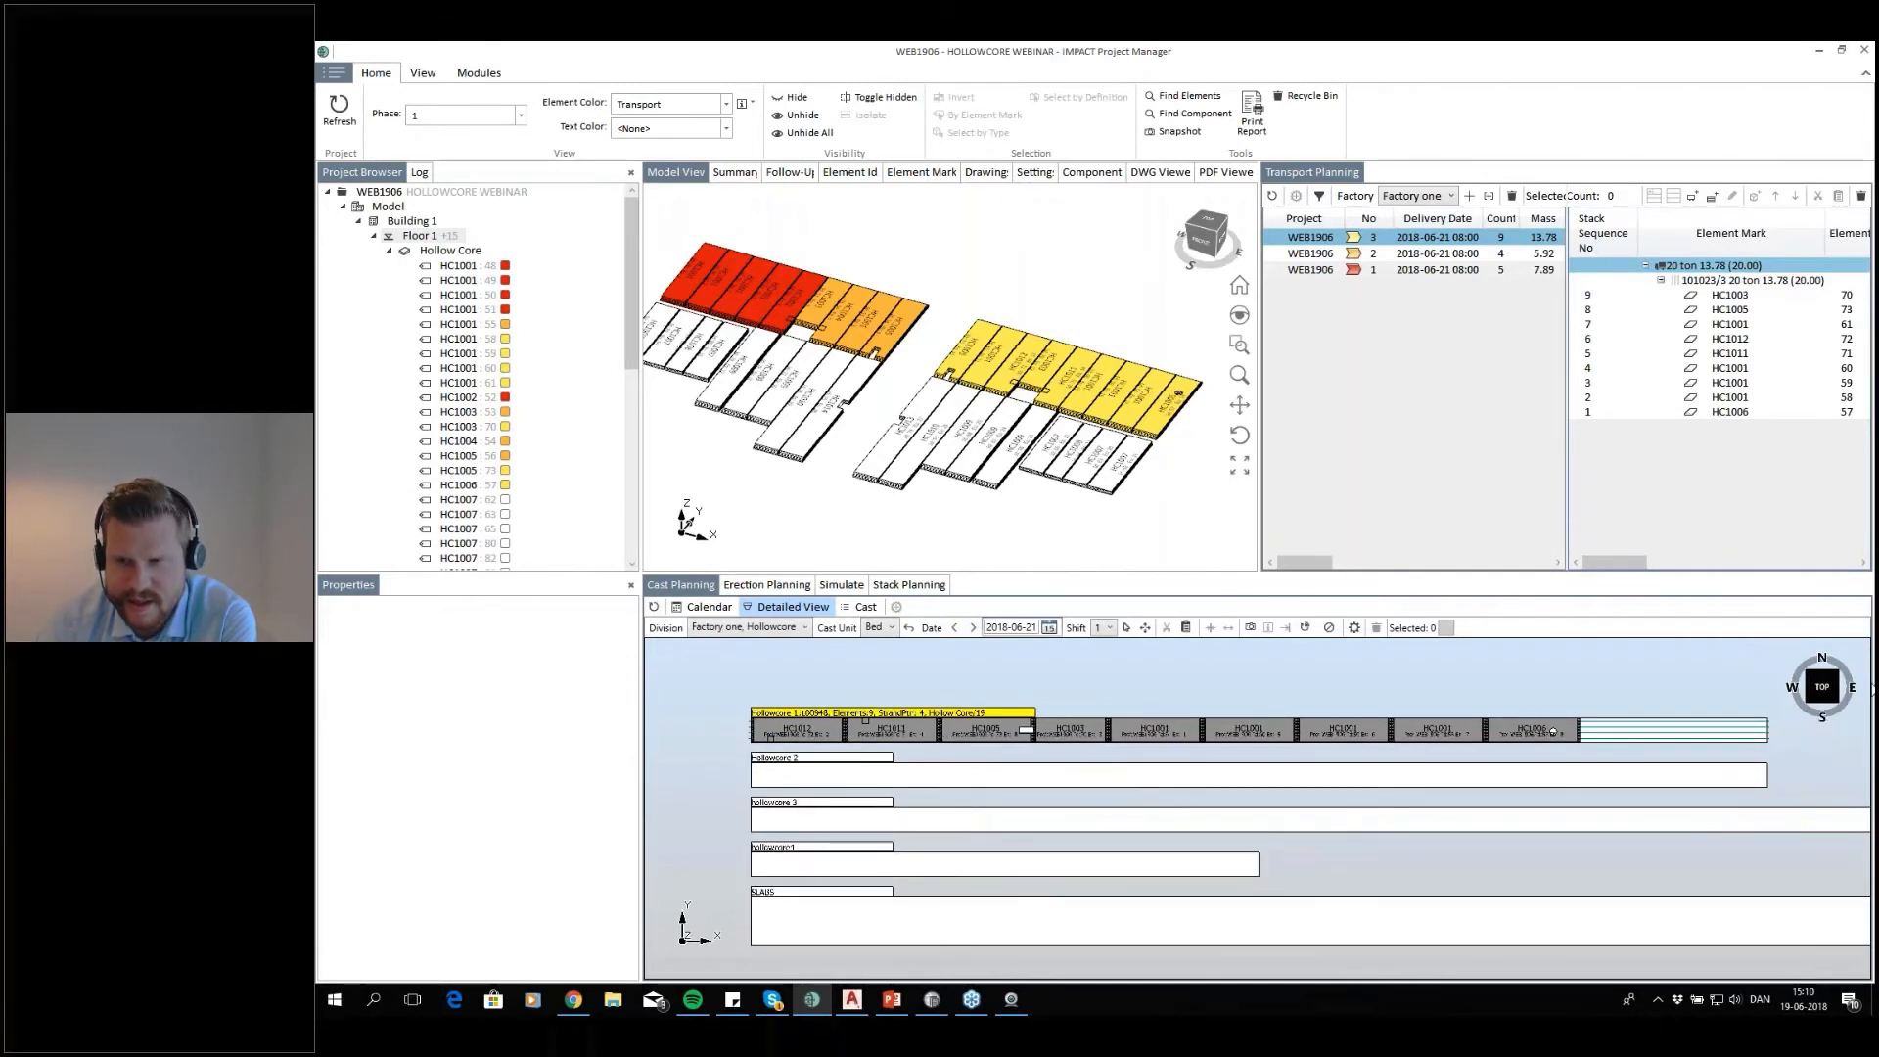
left_click(1810, 704)
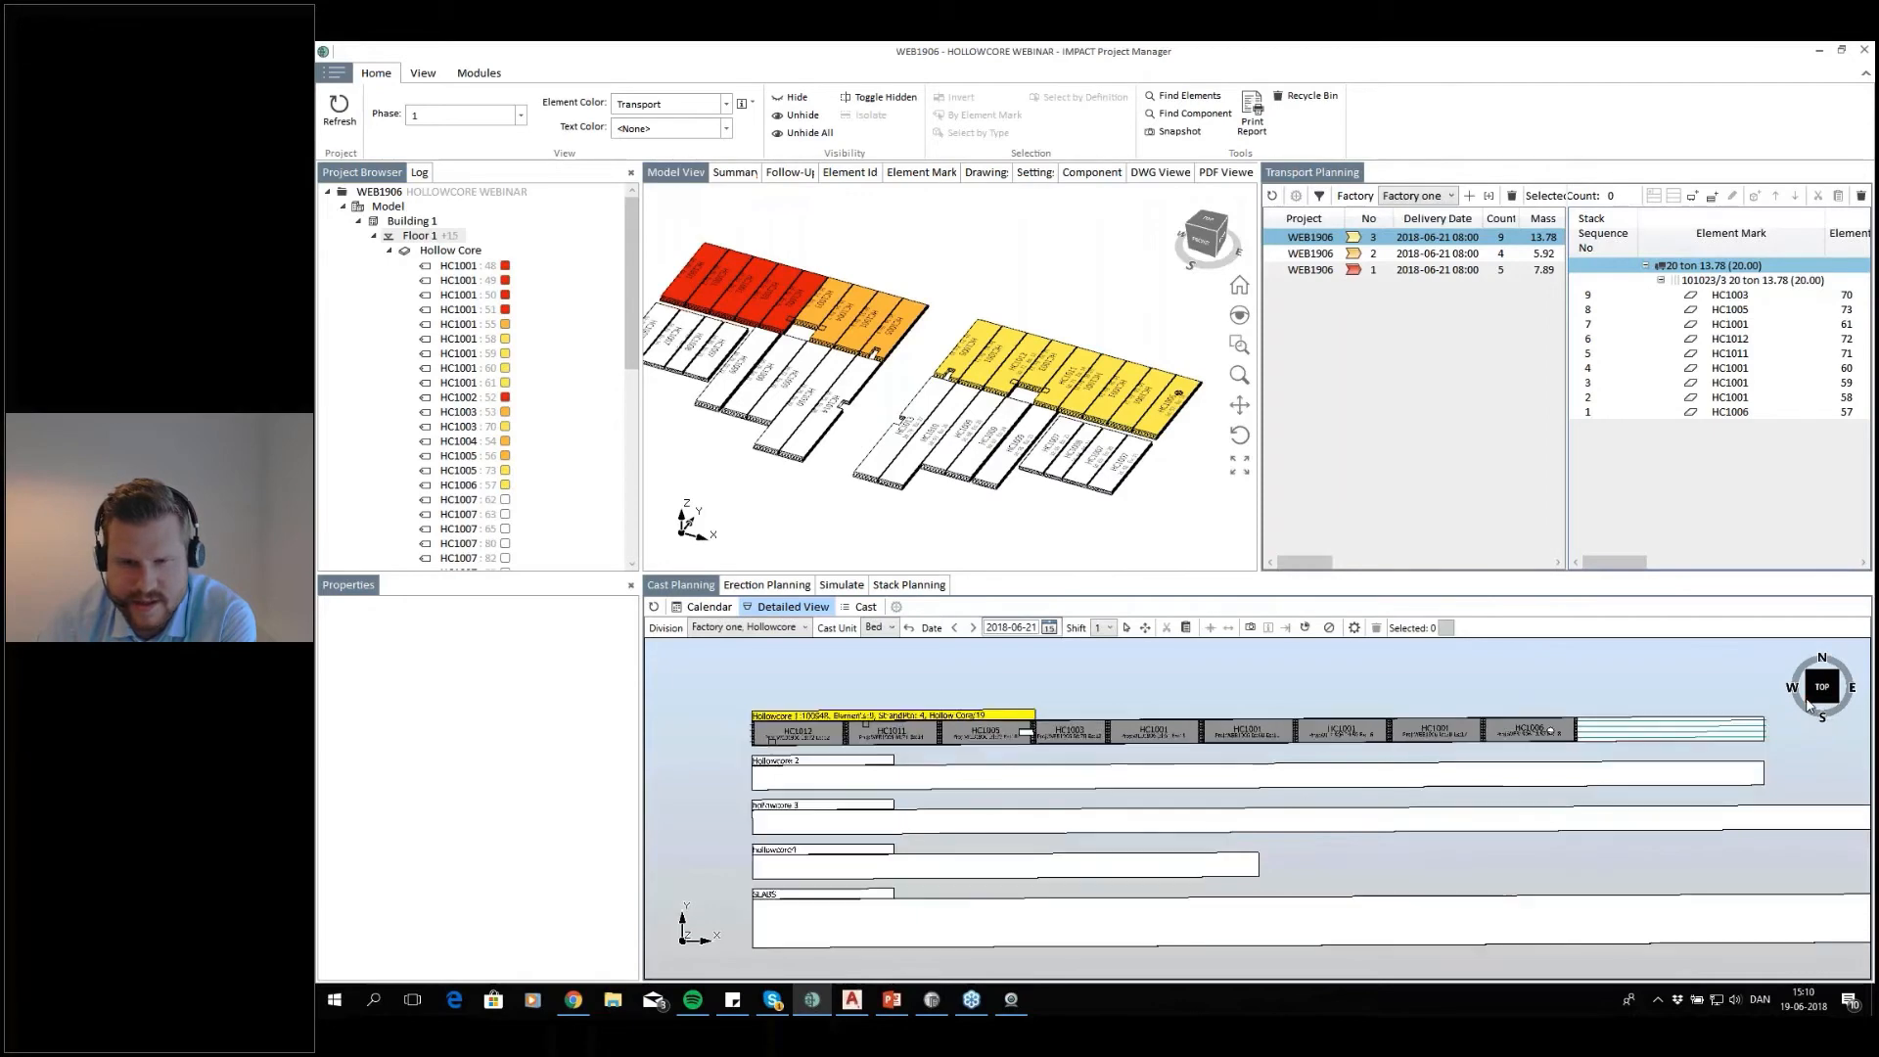
scroll(1153, 850, "up", 2)
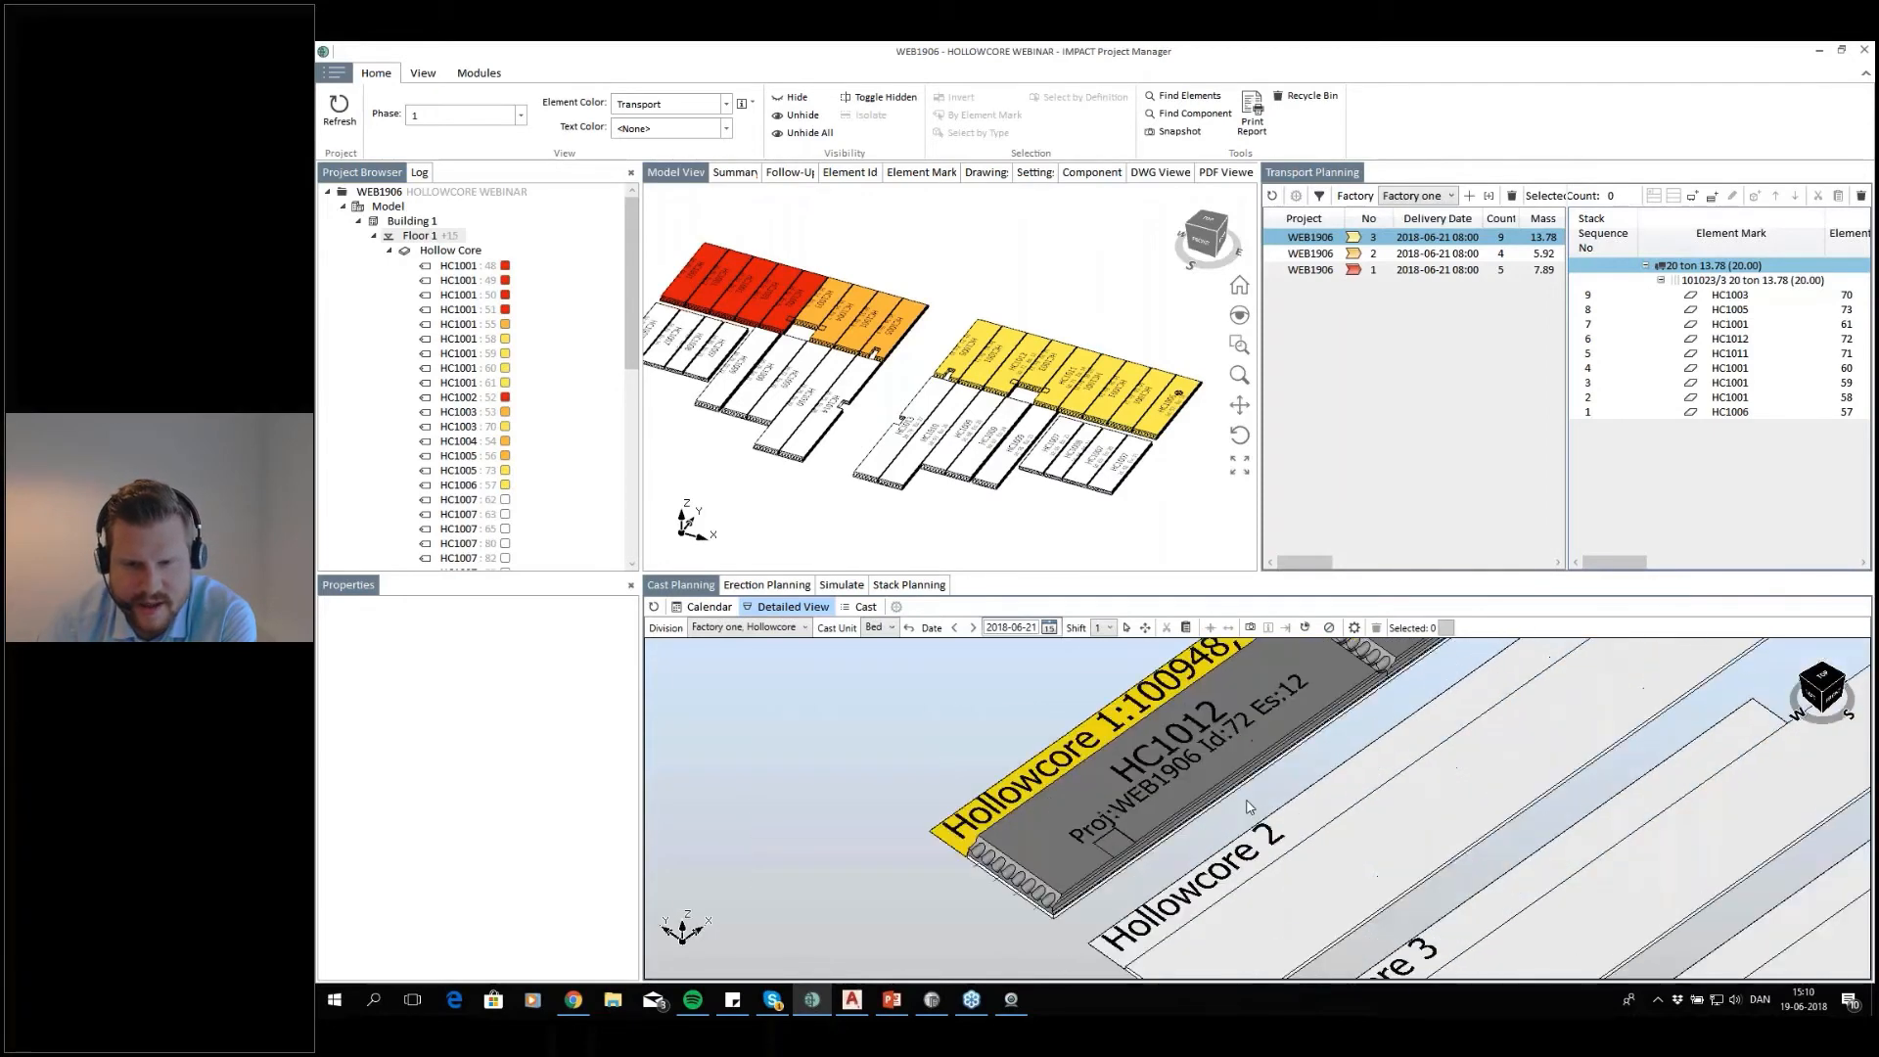
scroll(1272, 791, "up", 2)
scroll(1262, 809, "down", 2)
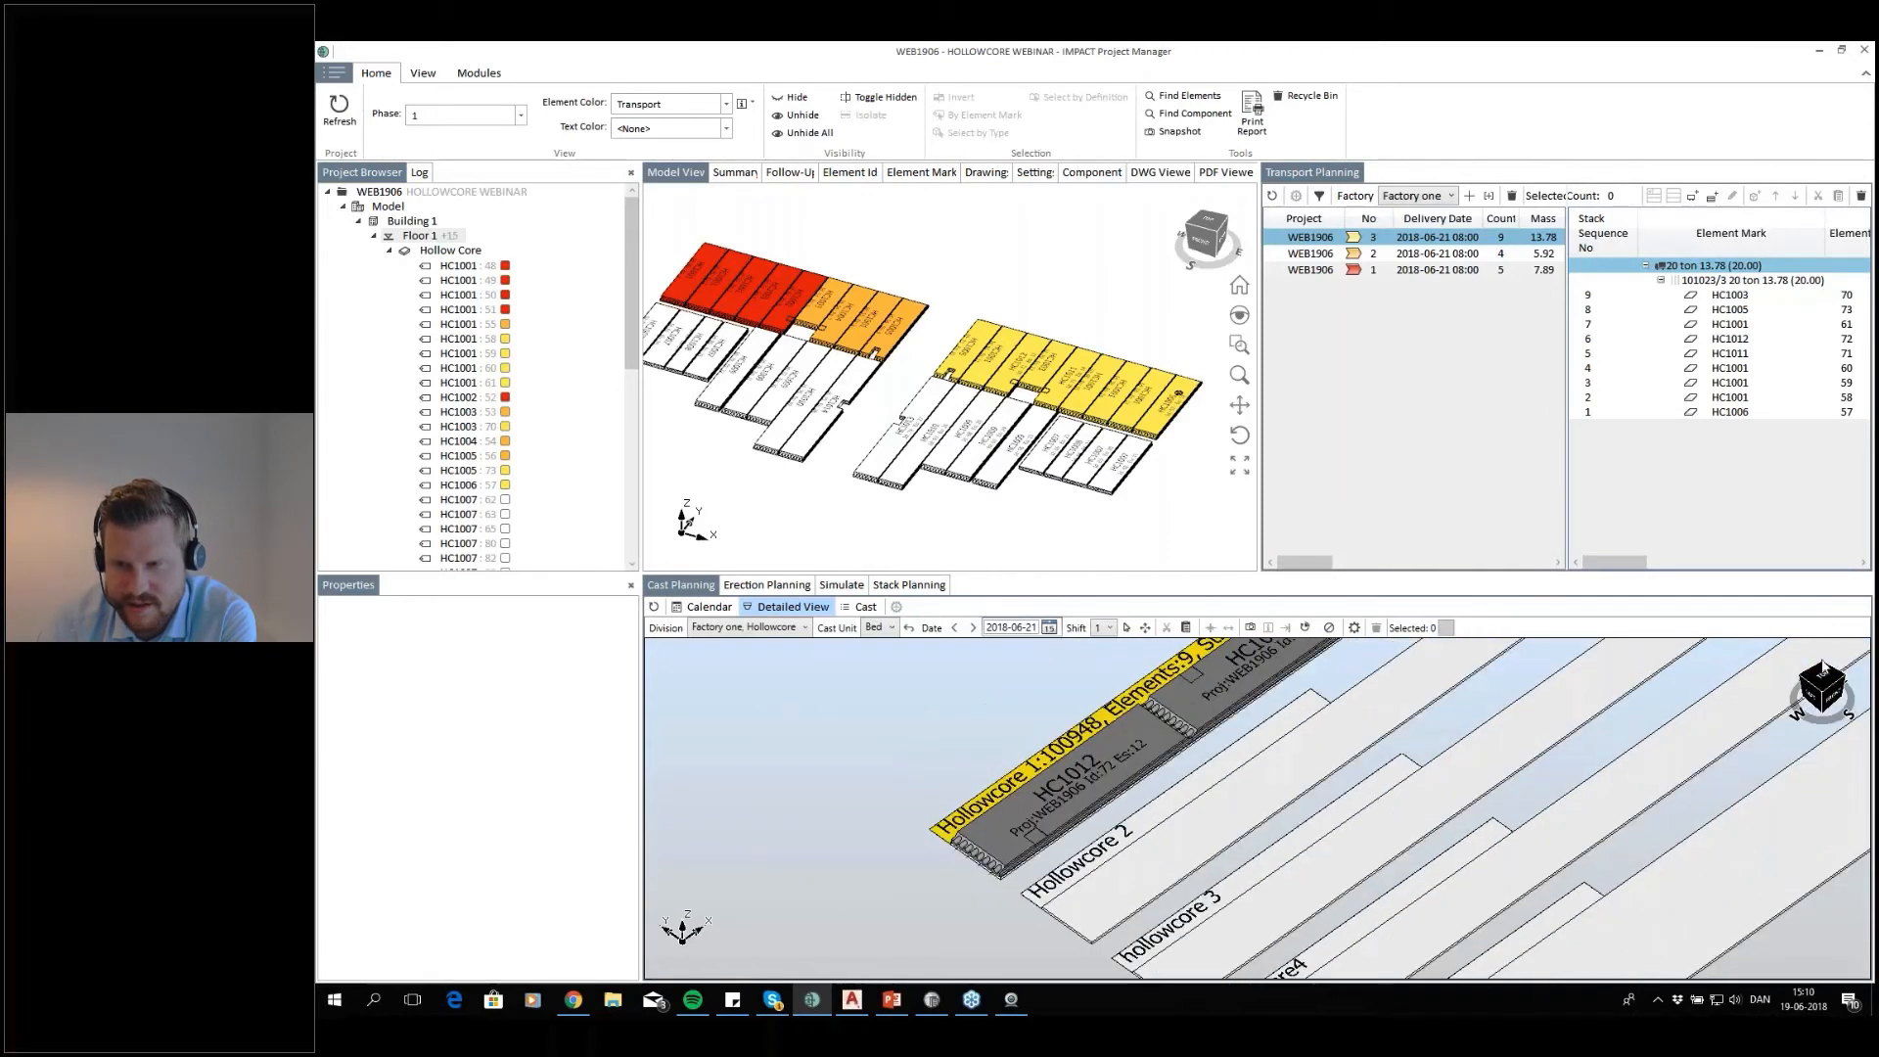
left_click(1818, 685)
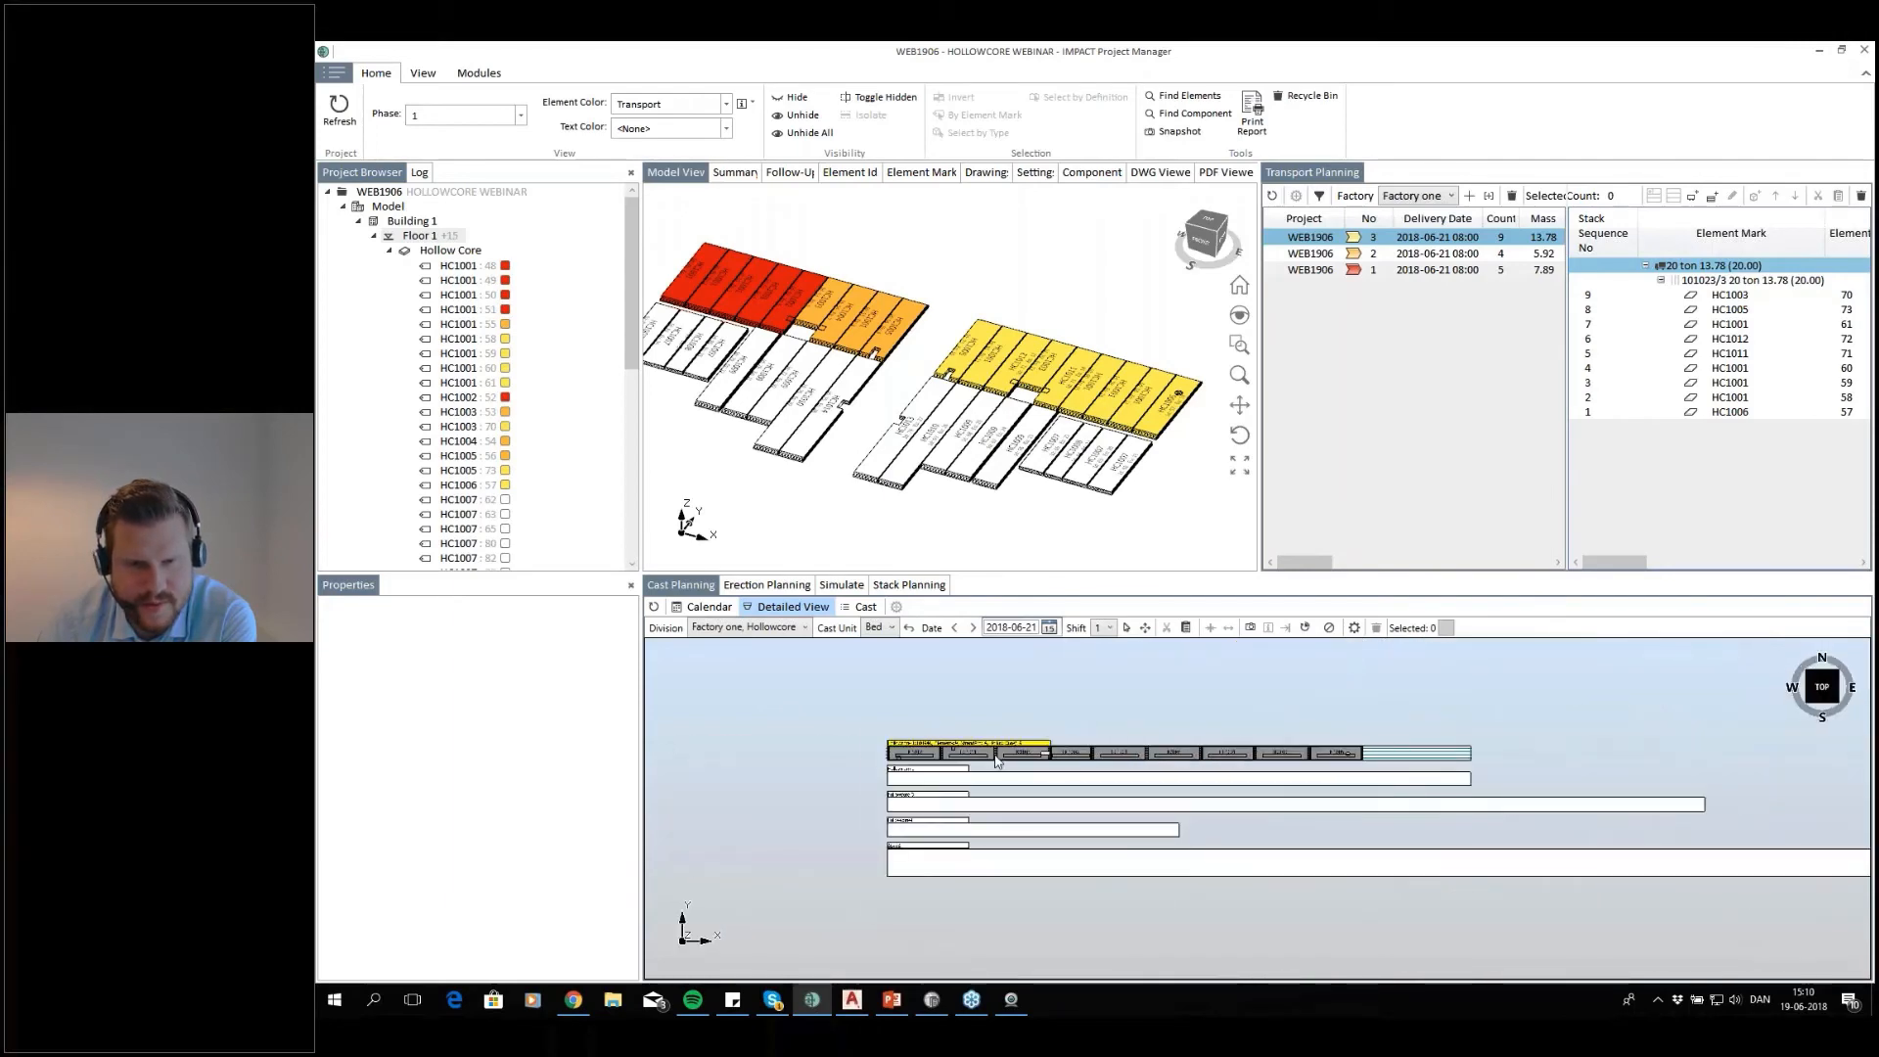
left_click(954, 627)
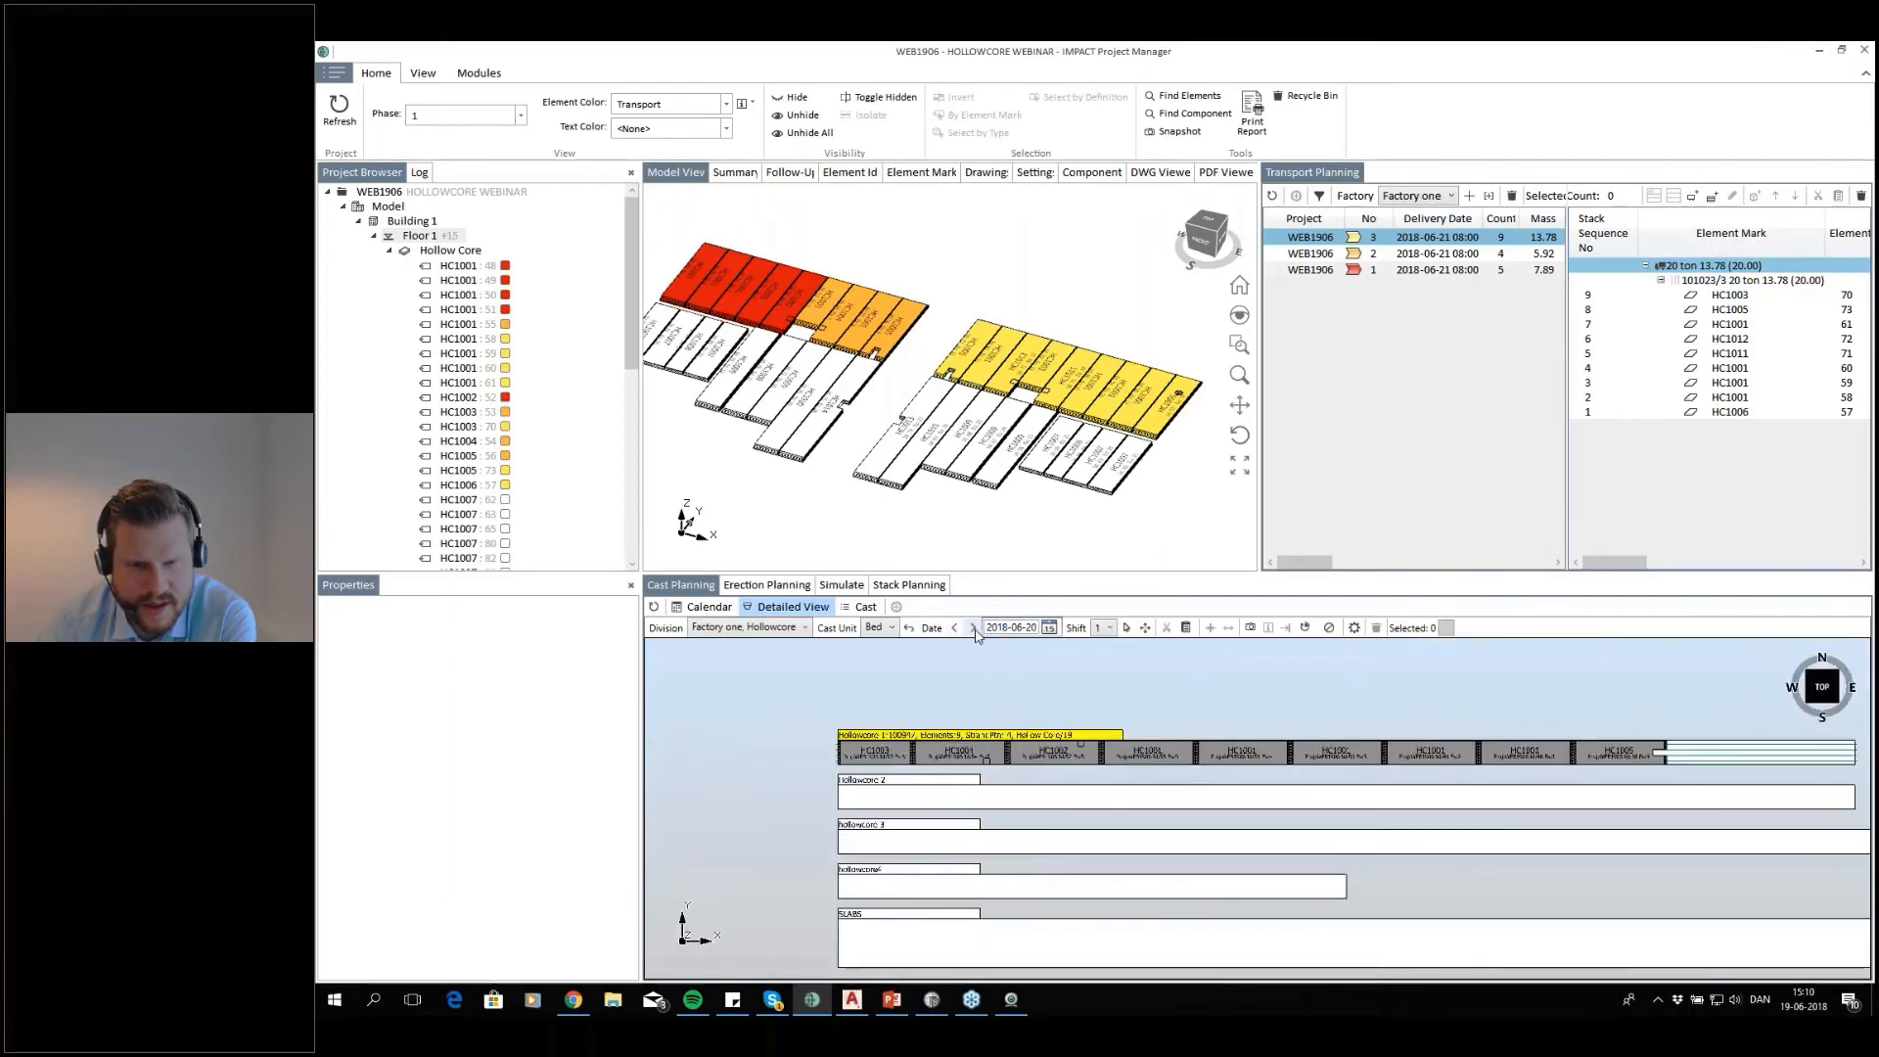
left_click(972, 628)
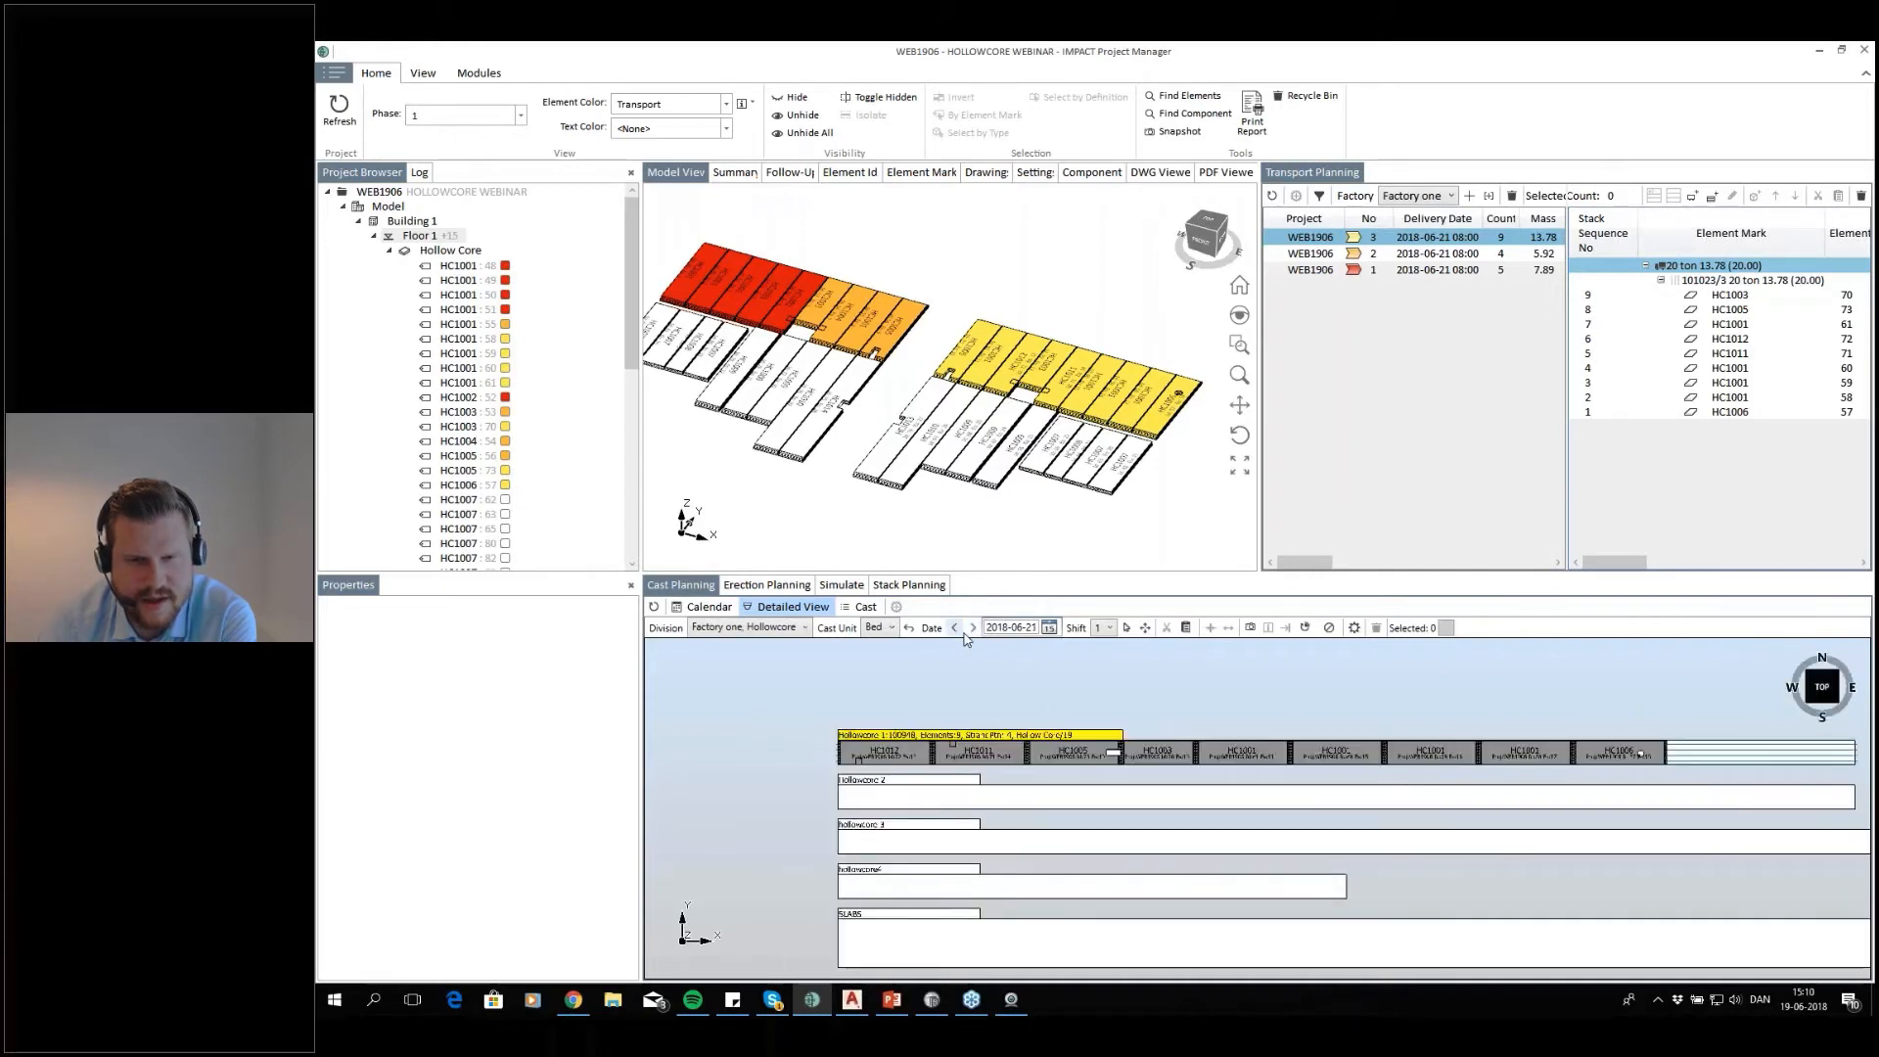
On 2018-06-20, move the last slab, HC1005, from the Hollowcore 1 bed to the start of Hollowcore 2
left_click(954, 627)
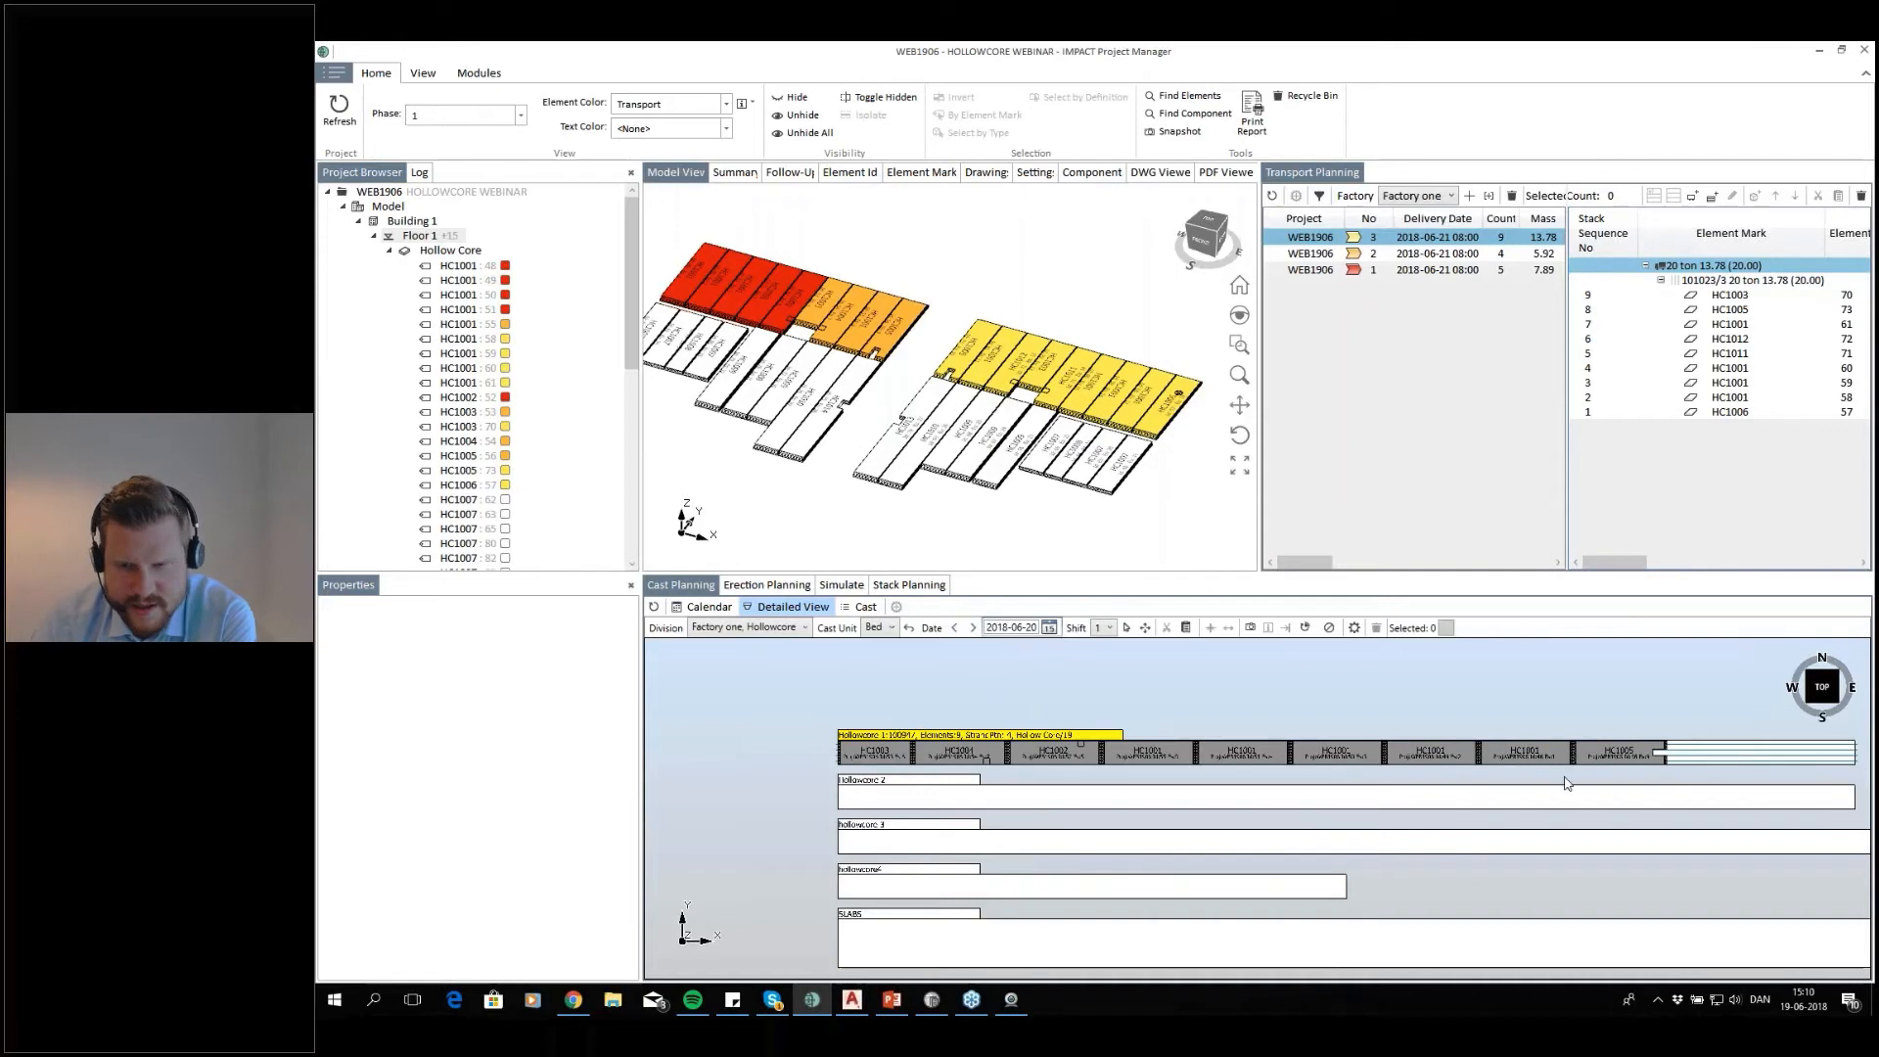
middle_click_drag(1570, 791, 1447, 772)
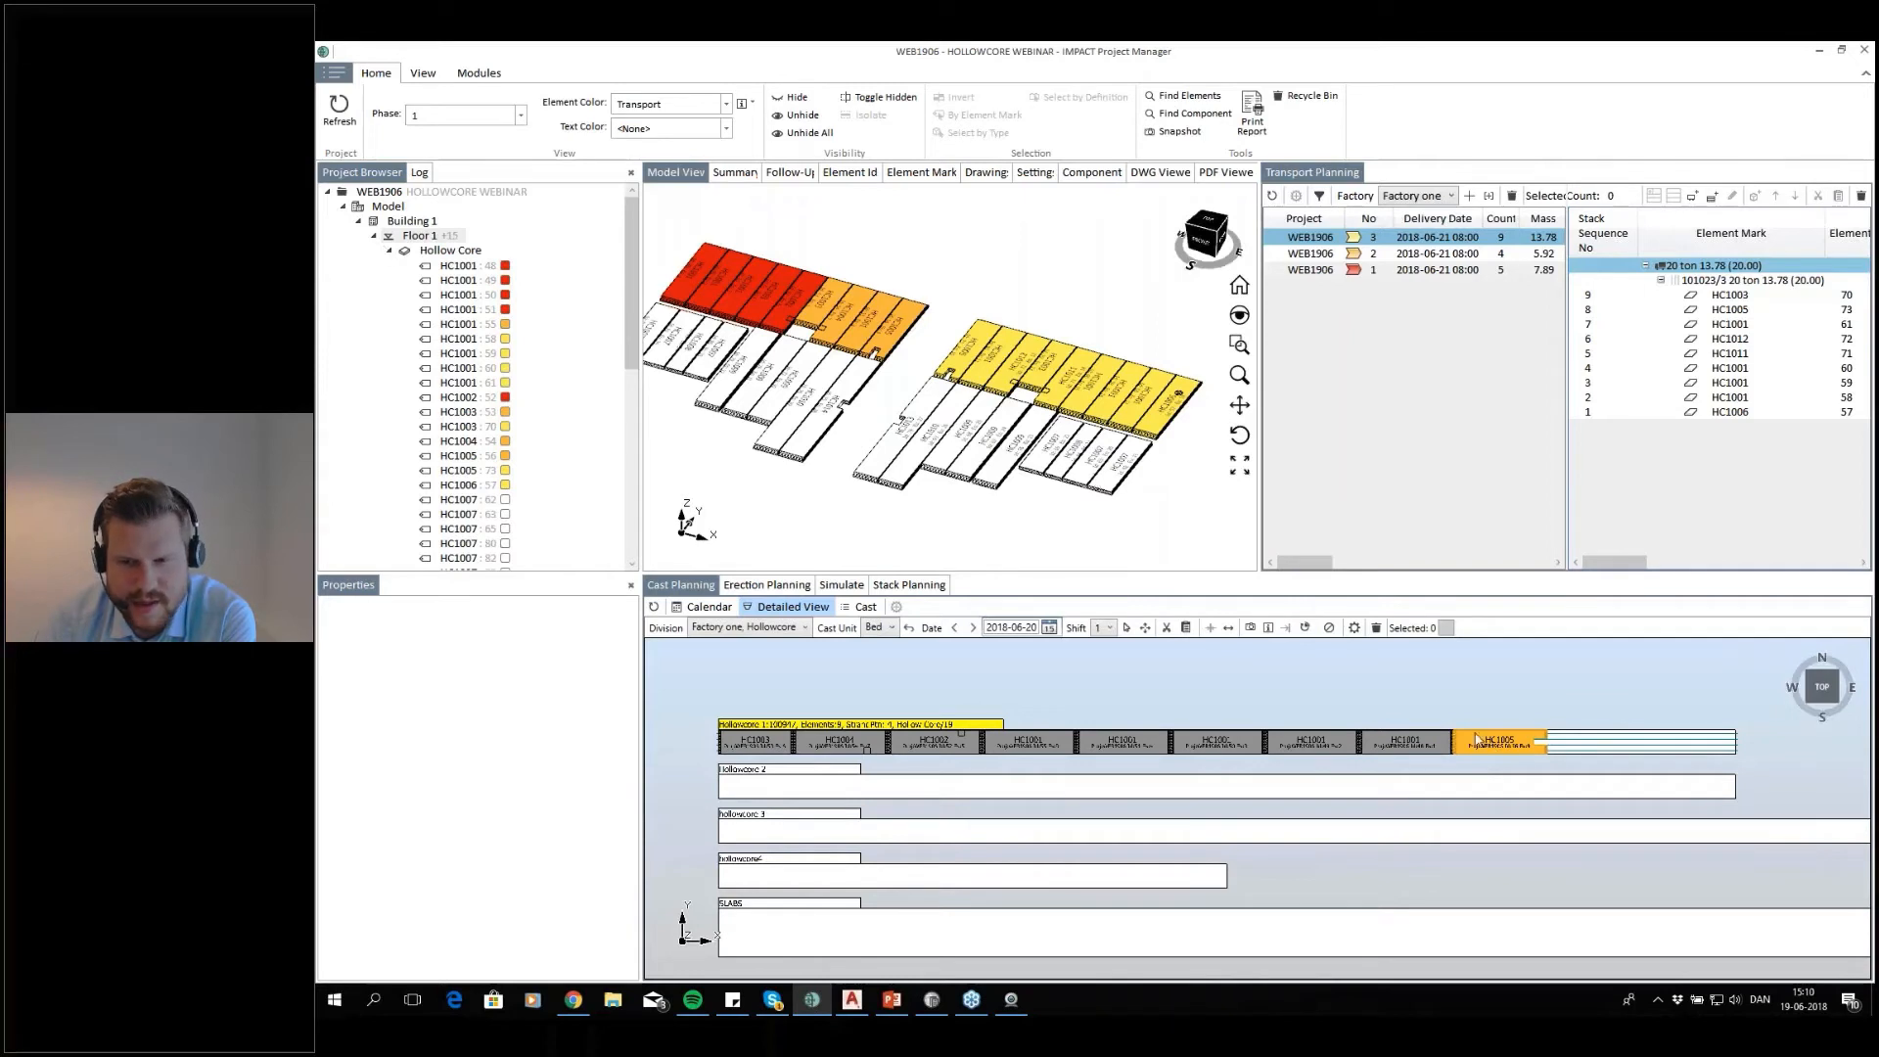
left_click_drag(1496, 732, 741, 787)
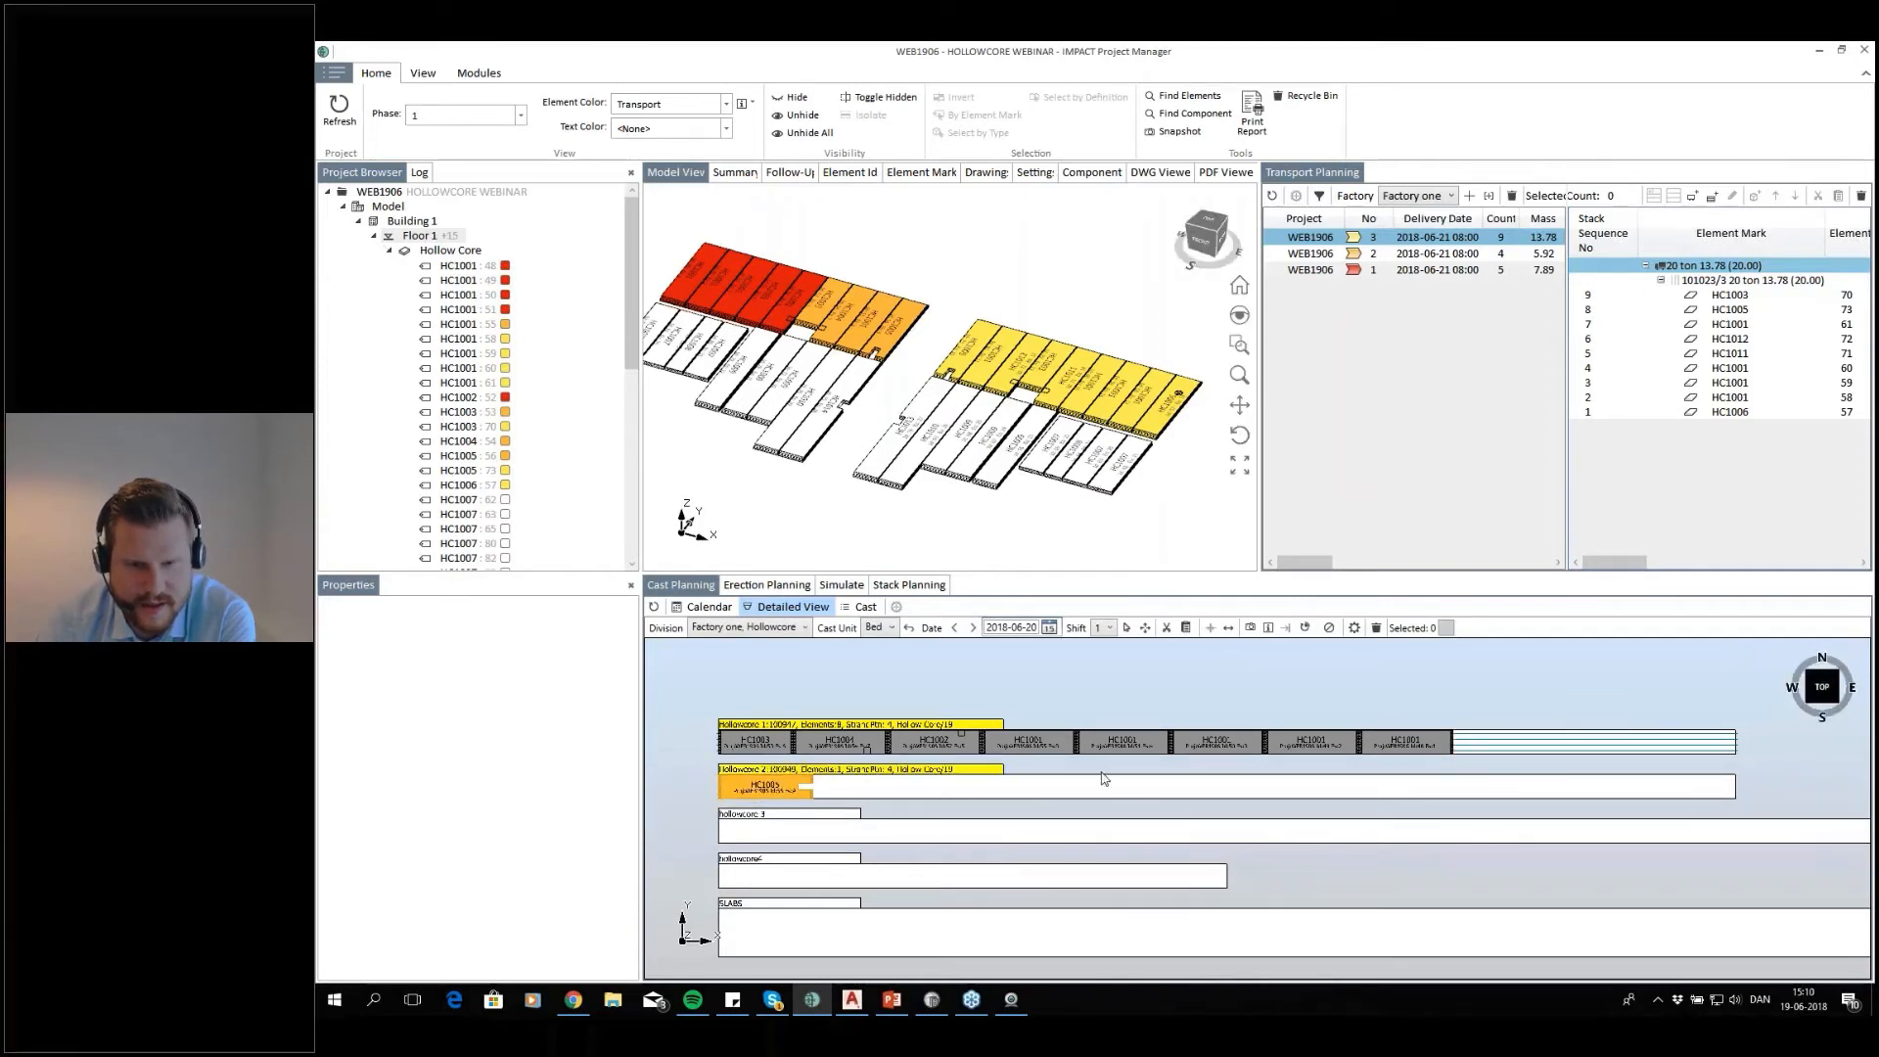
Move the first slab, HC1003, to the end of the Hollowcore 1 row and squeeze the bed's gaps together
left_click(926, 736)
left_click_drag(779, 748, 1541, 746)
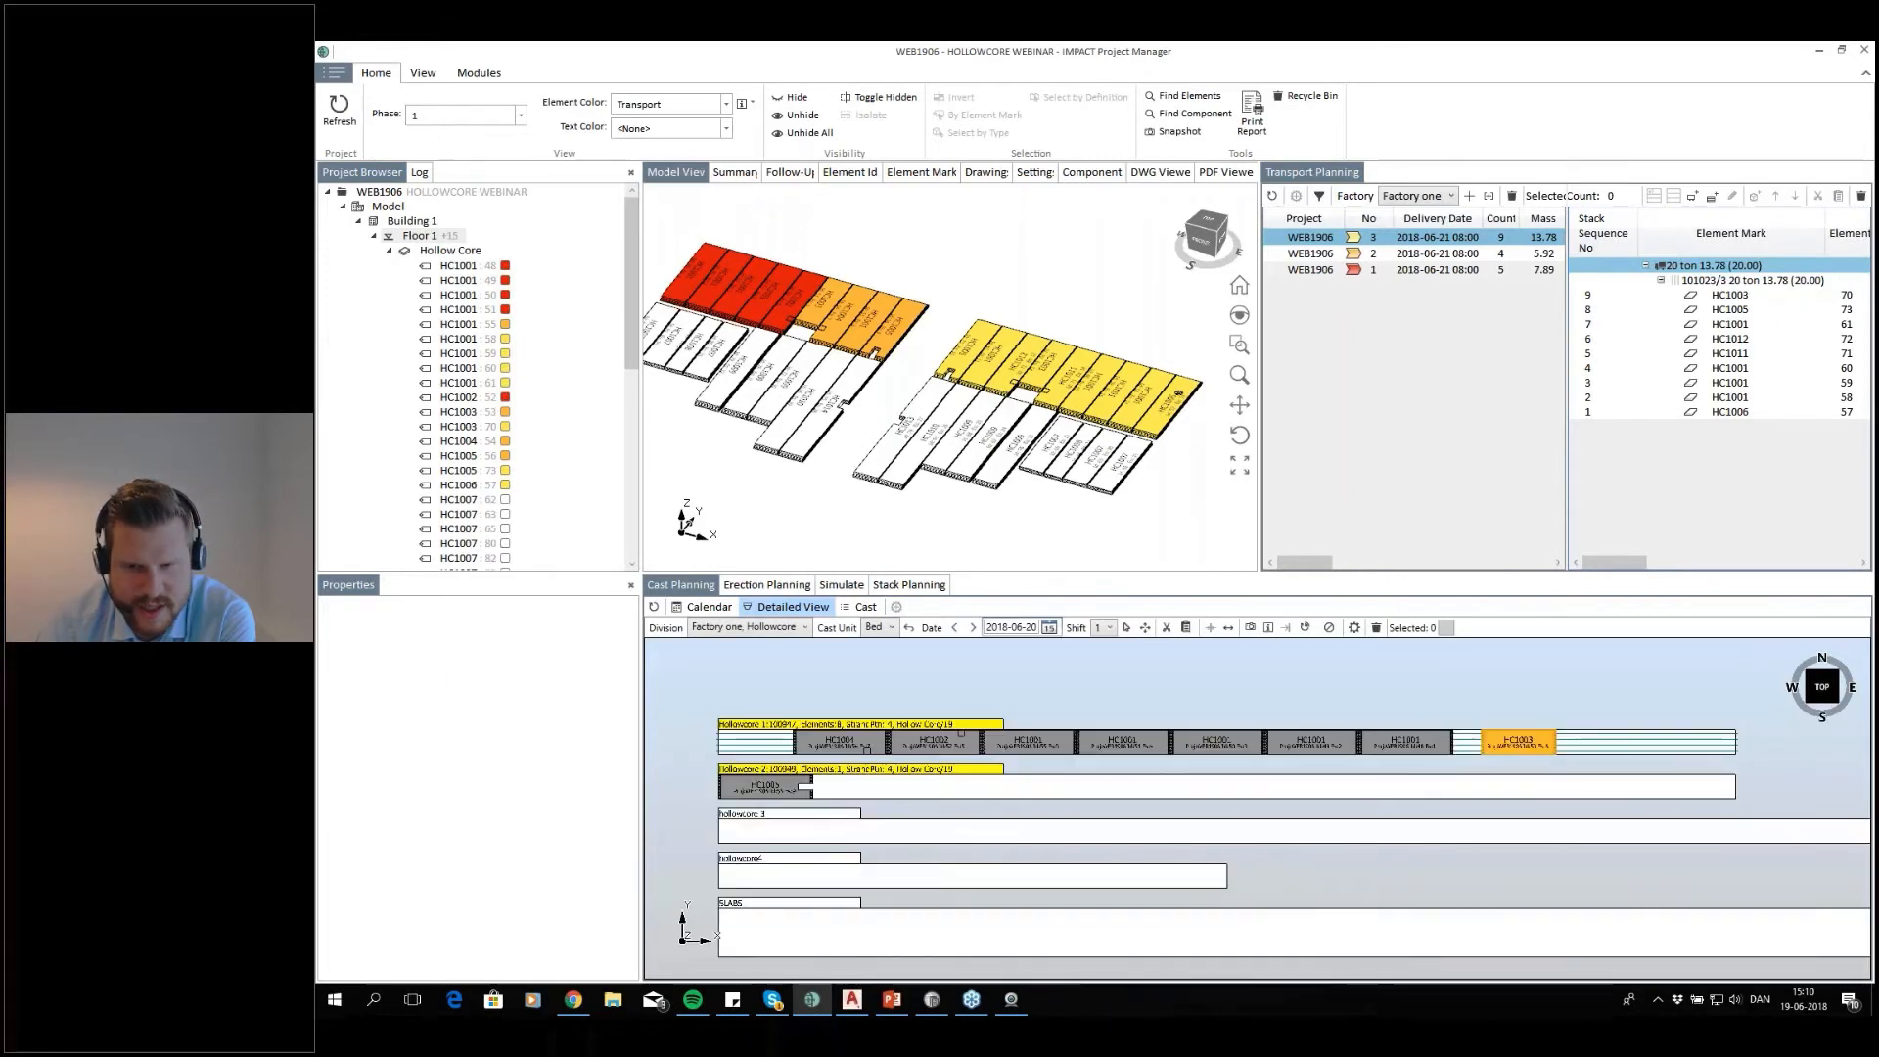
right_click(813, 720)
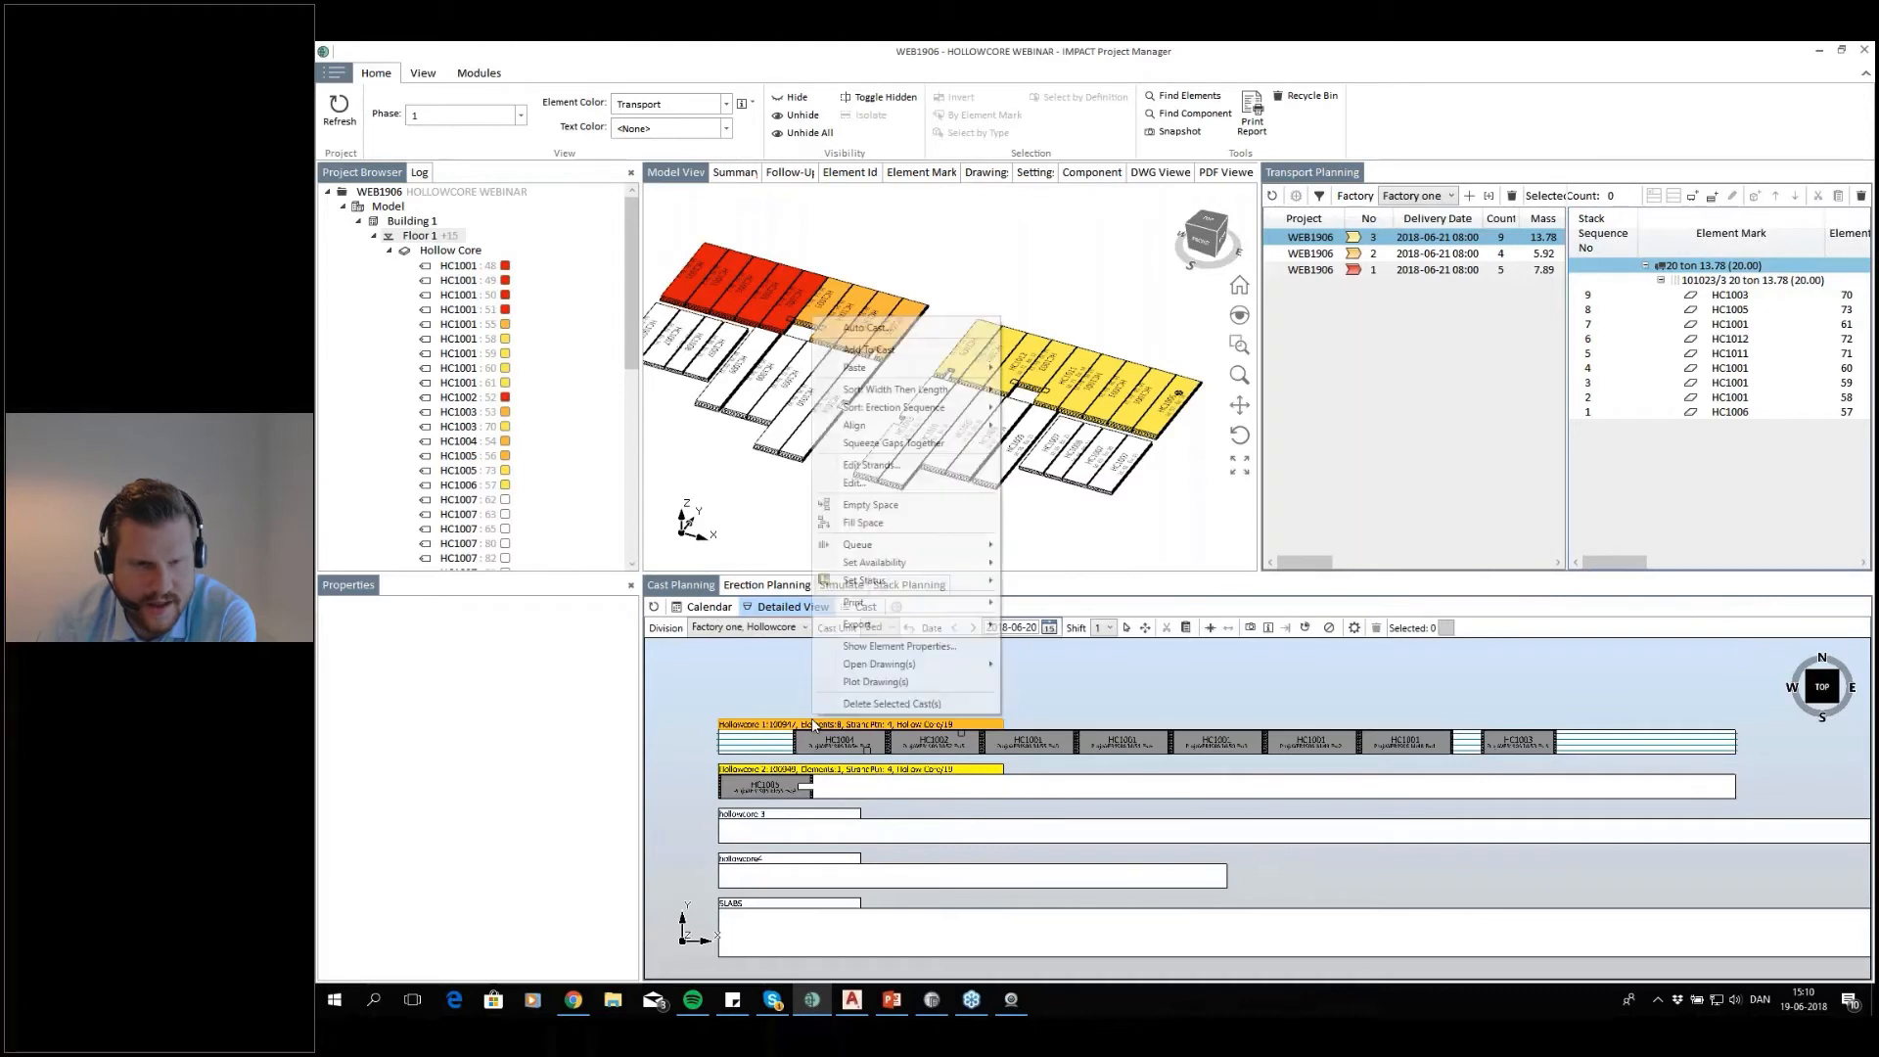
left_click(930, 449)
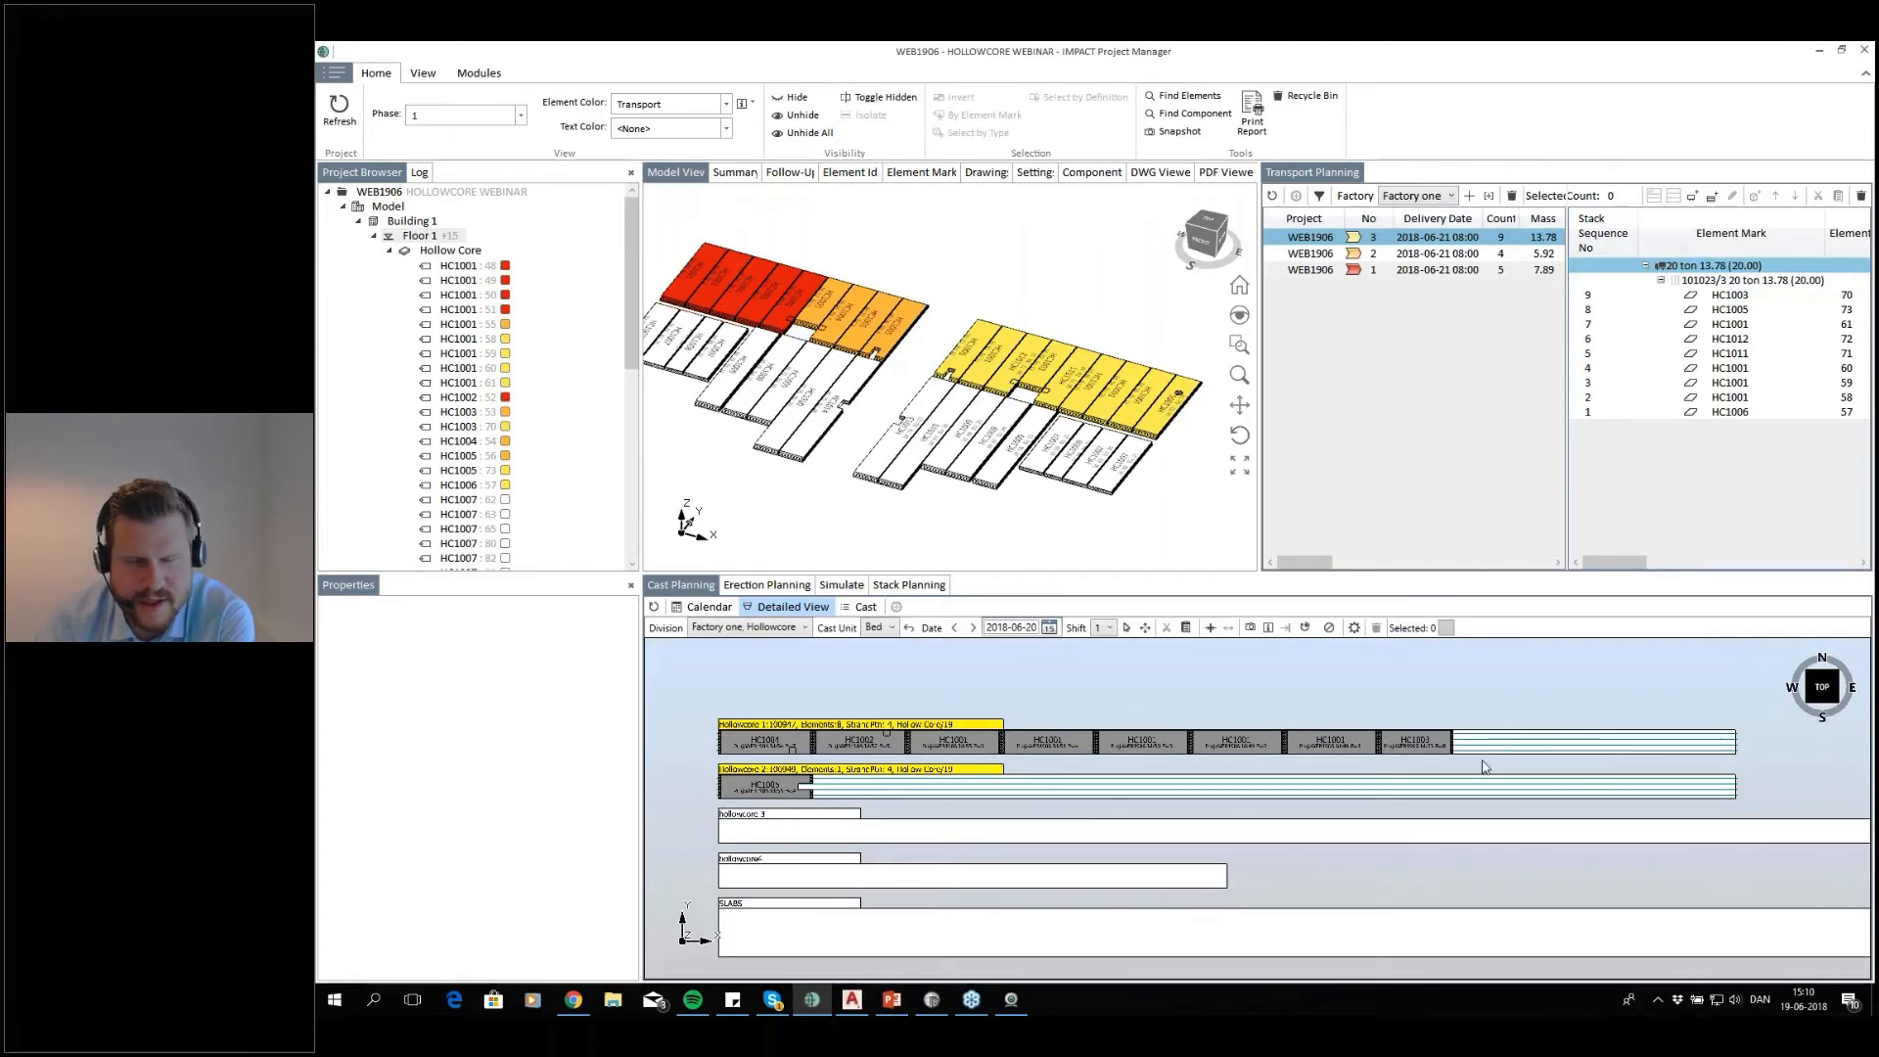
middle_click_drag(1188, 789, 1192, 780)
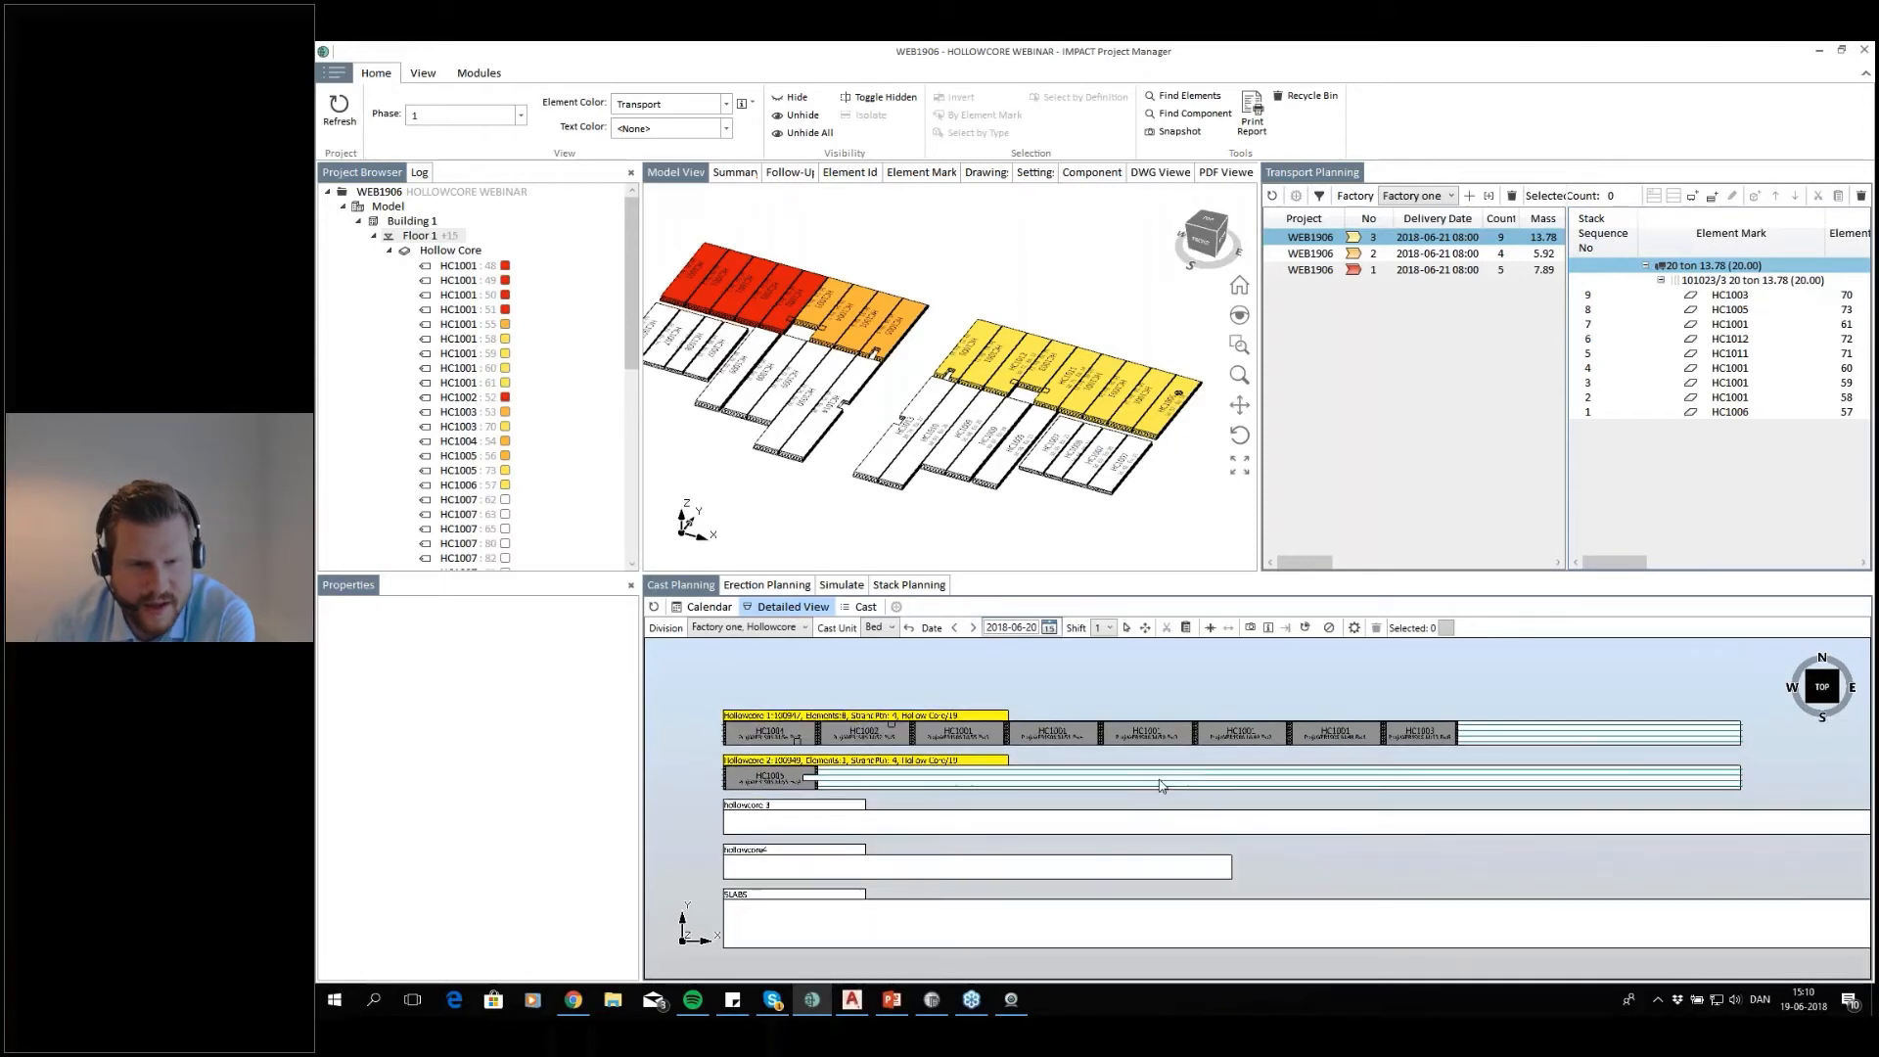
Examine the cast calendar for 2018-06-20 and 2018-06-21, checking each cast's elements and available length on Hollowcore 1 and Hollowcore 2
left_click(703, 607)
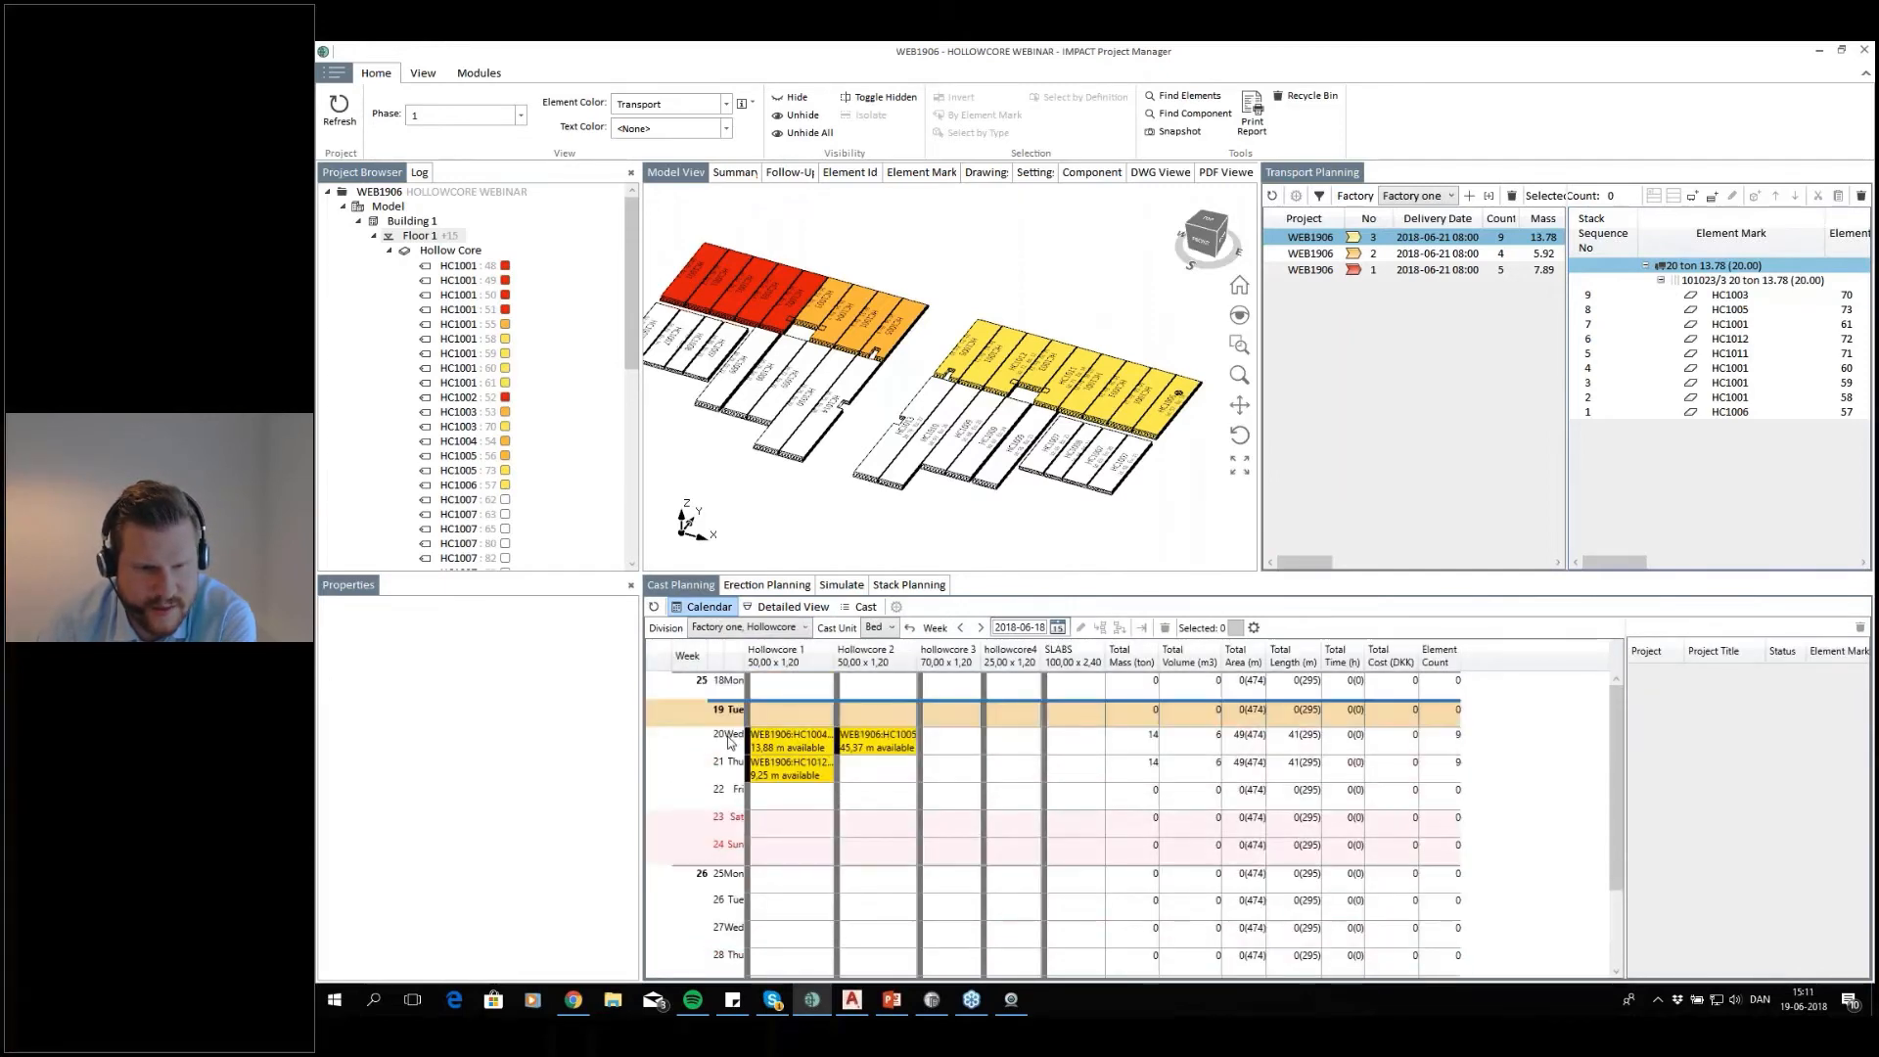
scroll(725, 700, "down", 3)
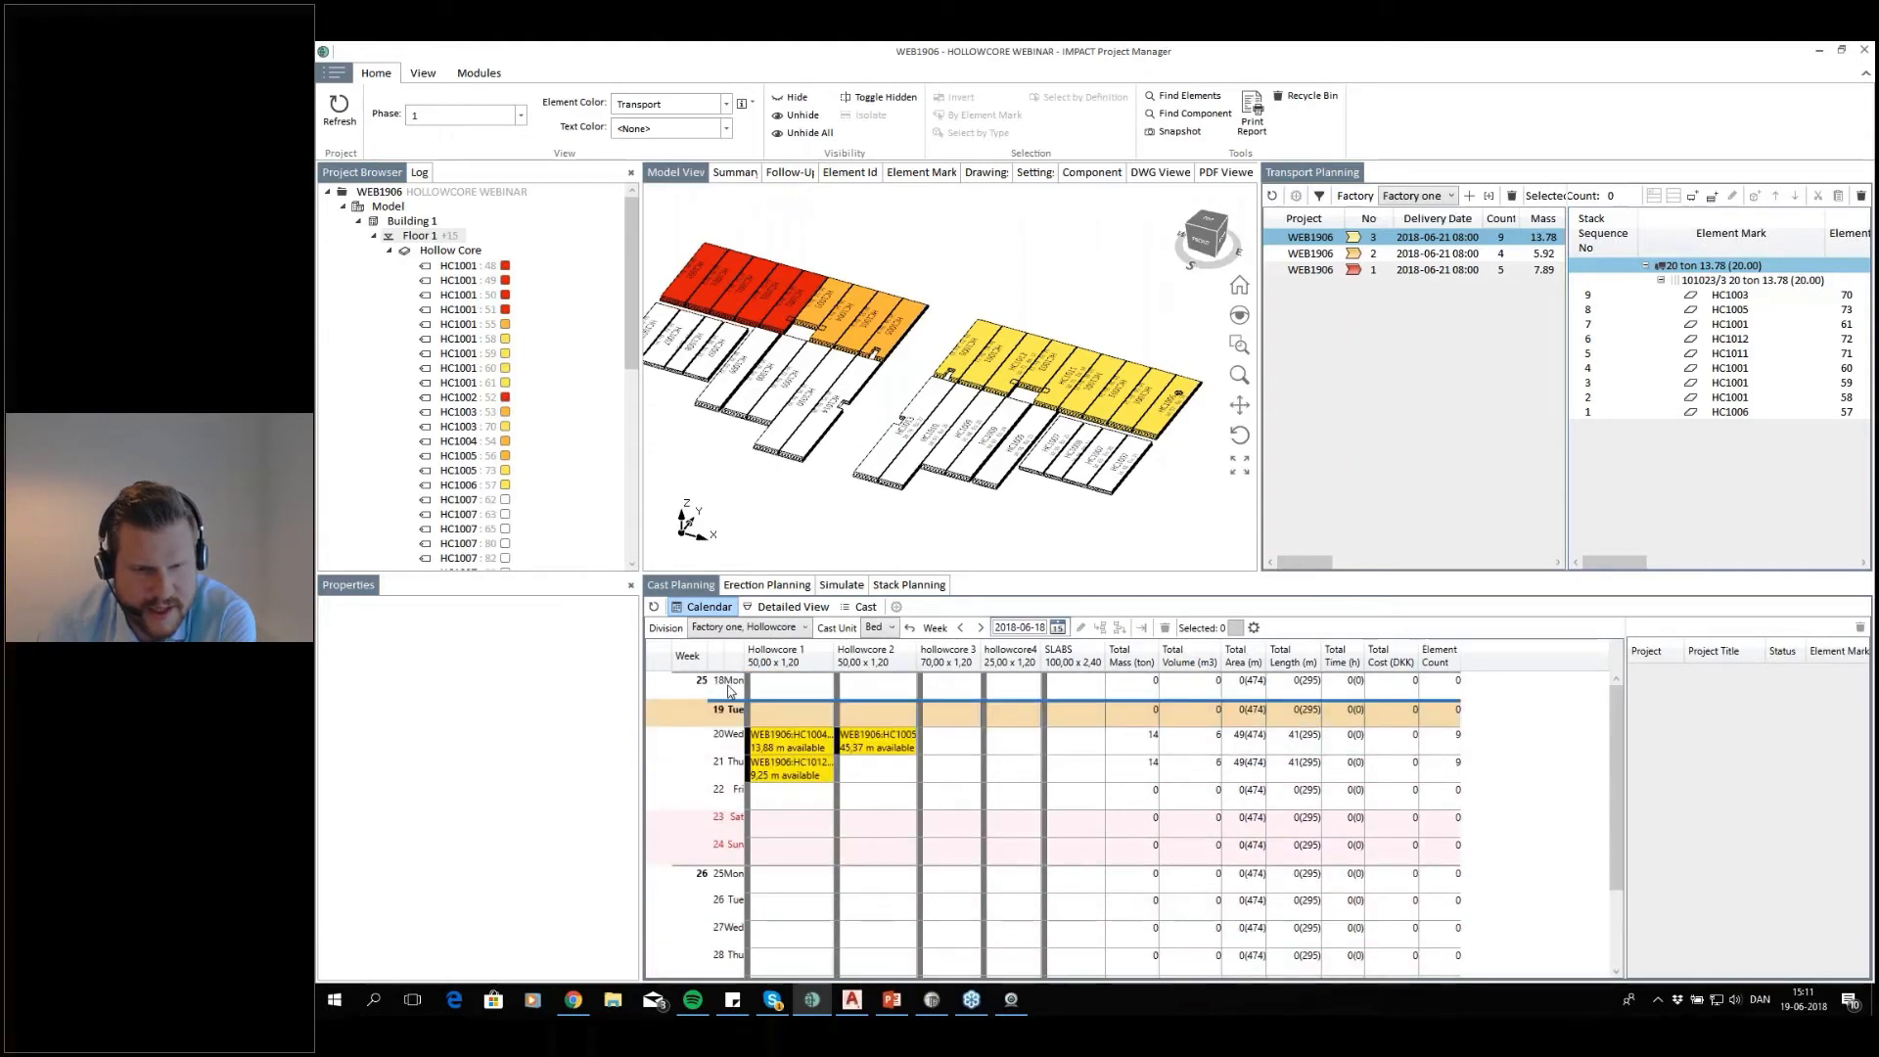
left_click(690, 717)
left_click_drag(1443, 715, 684, 715)
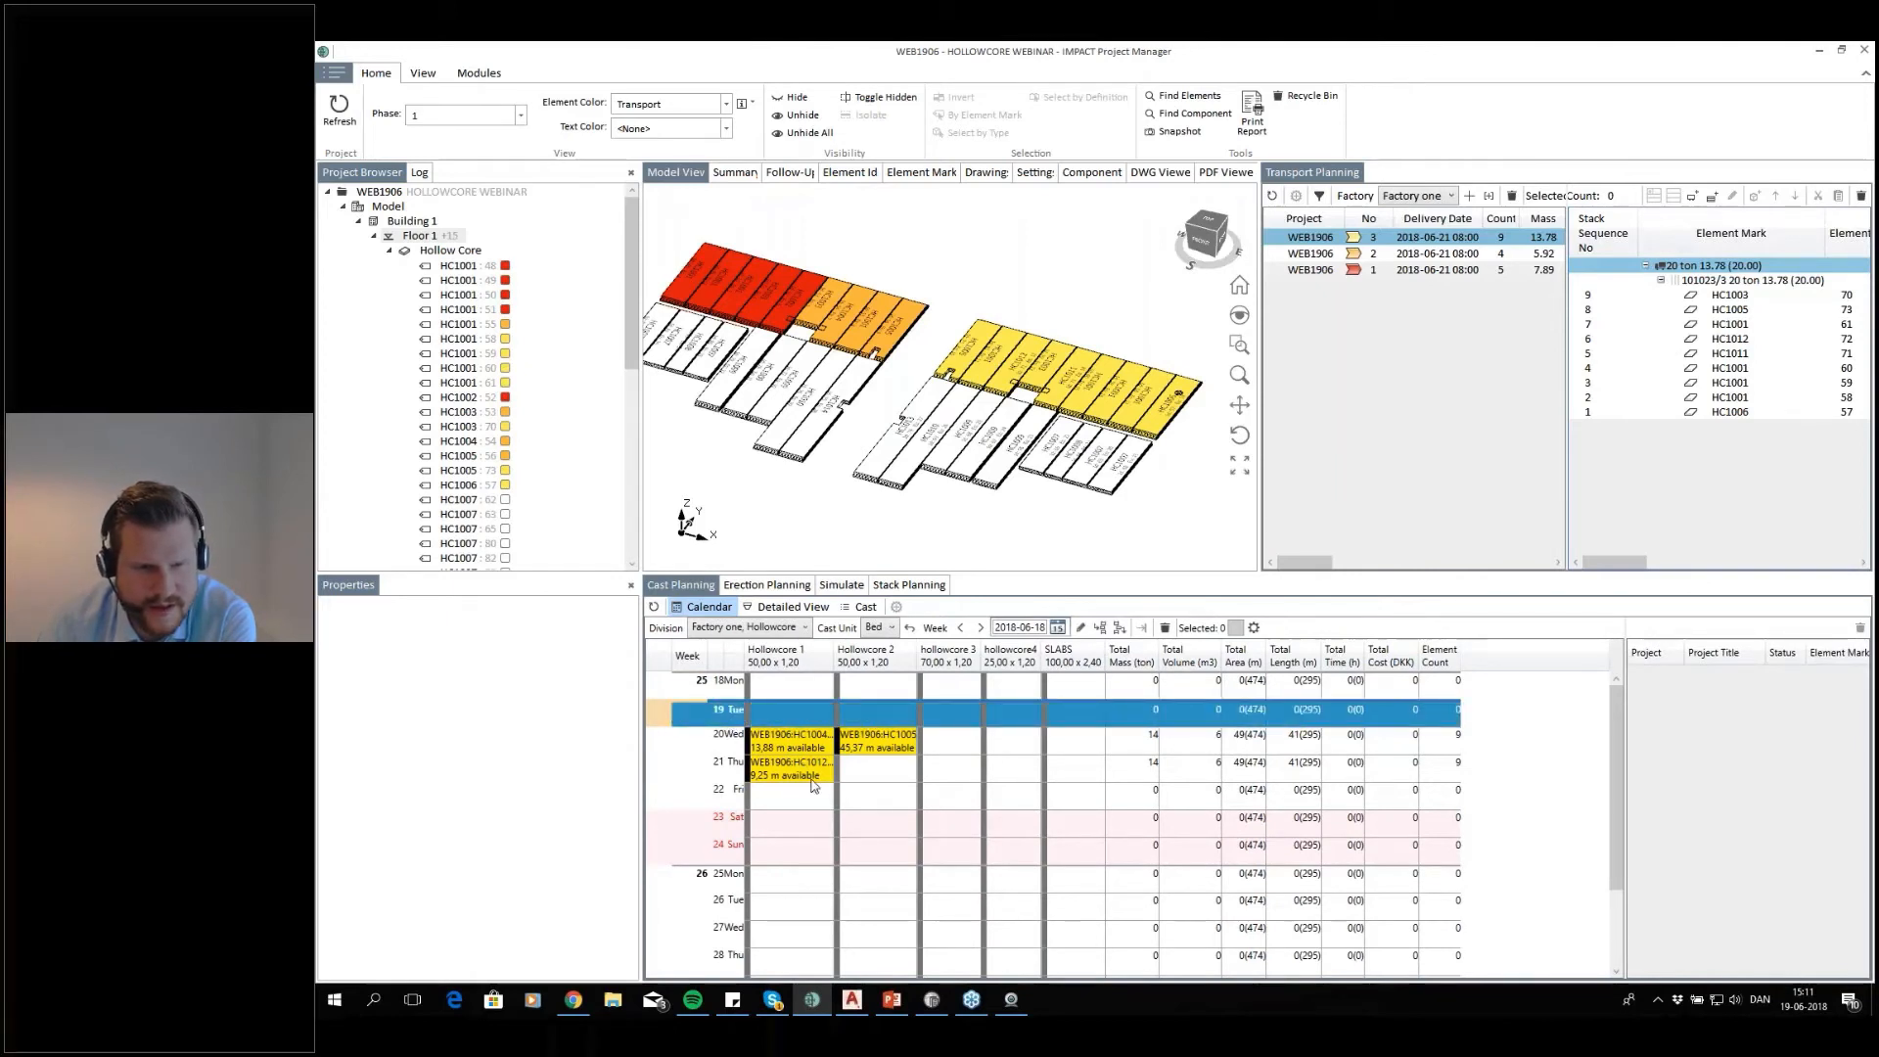
left_click(817, 744)
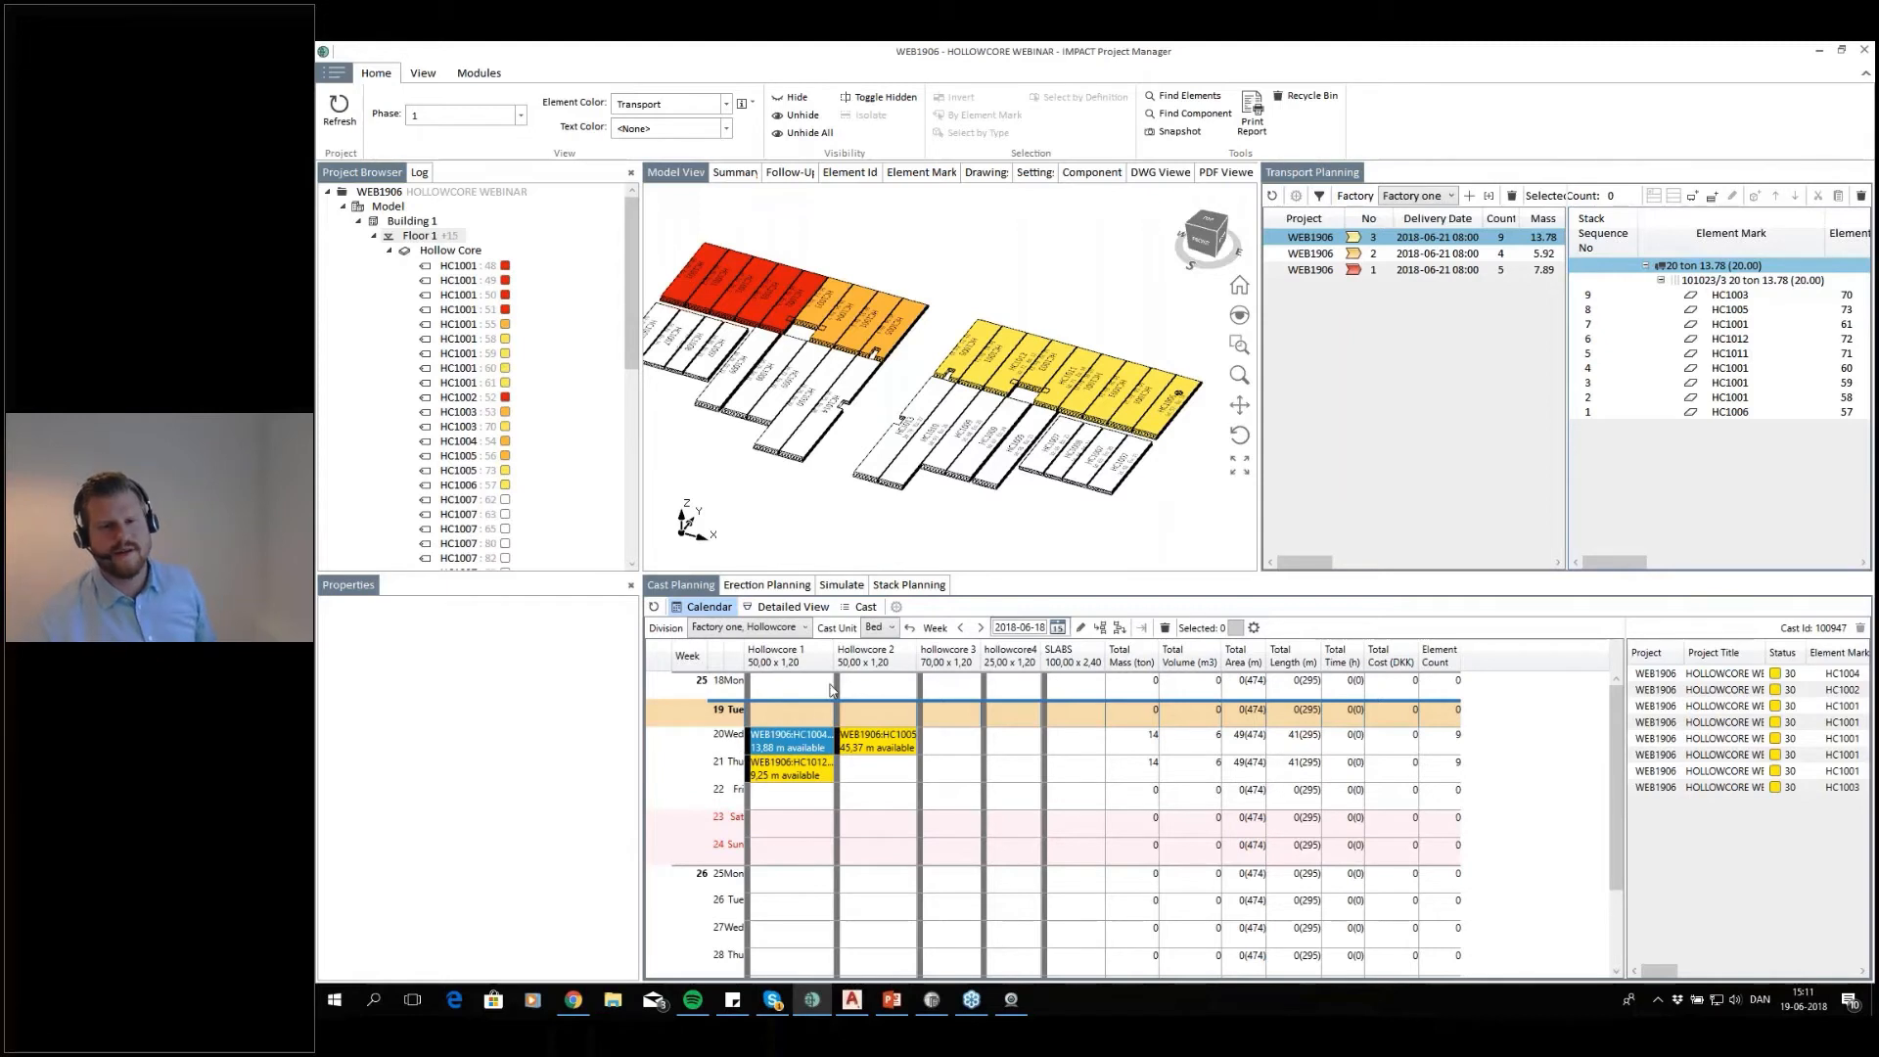
left_click(769, 771)
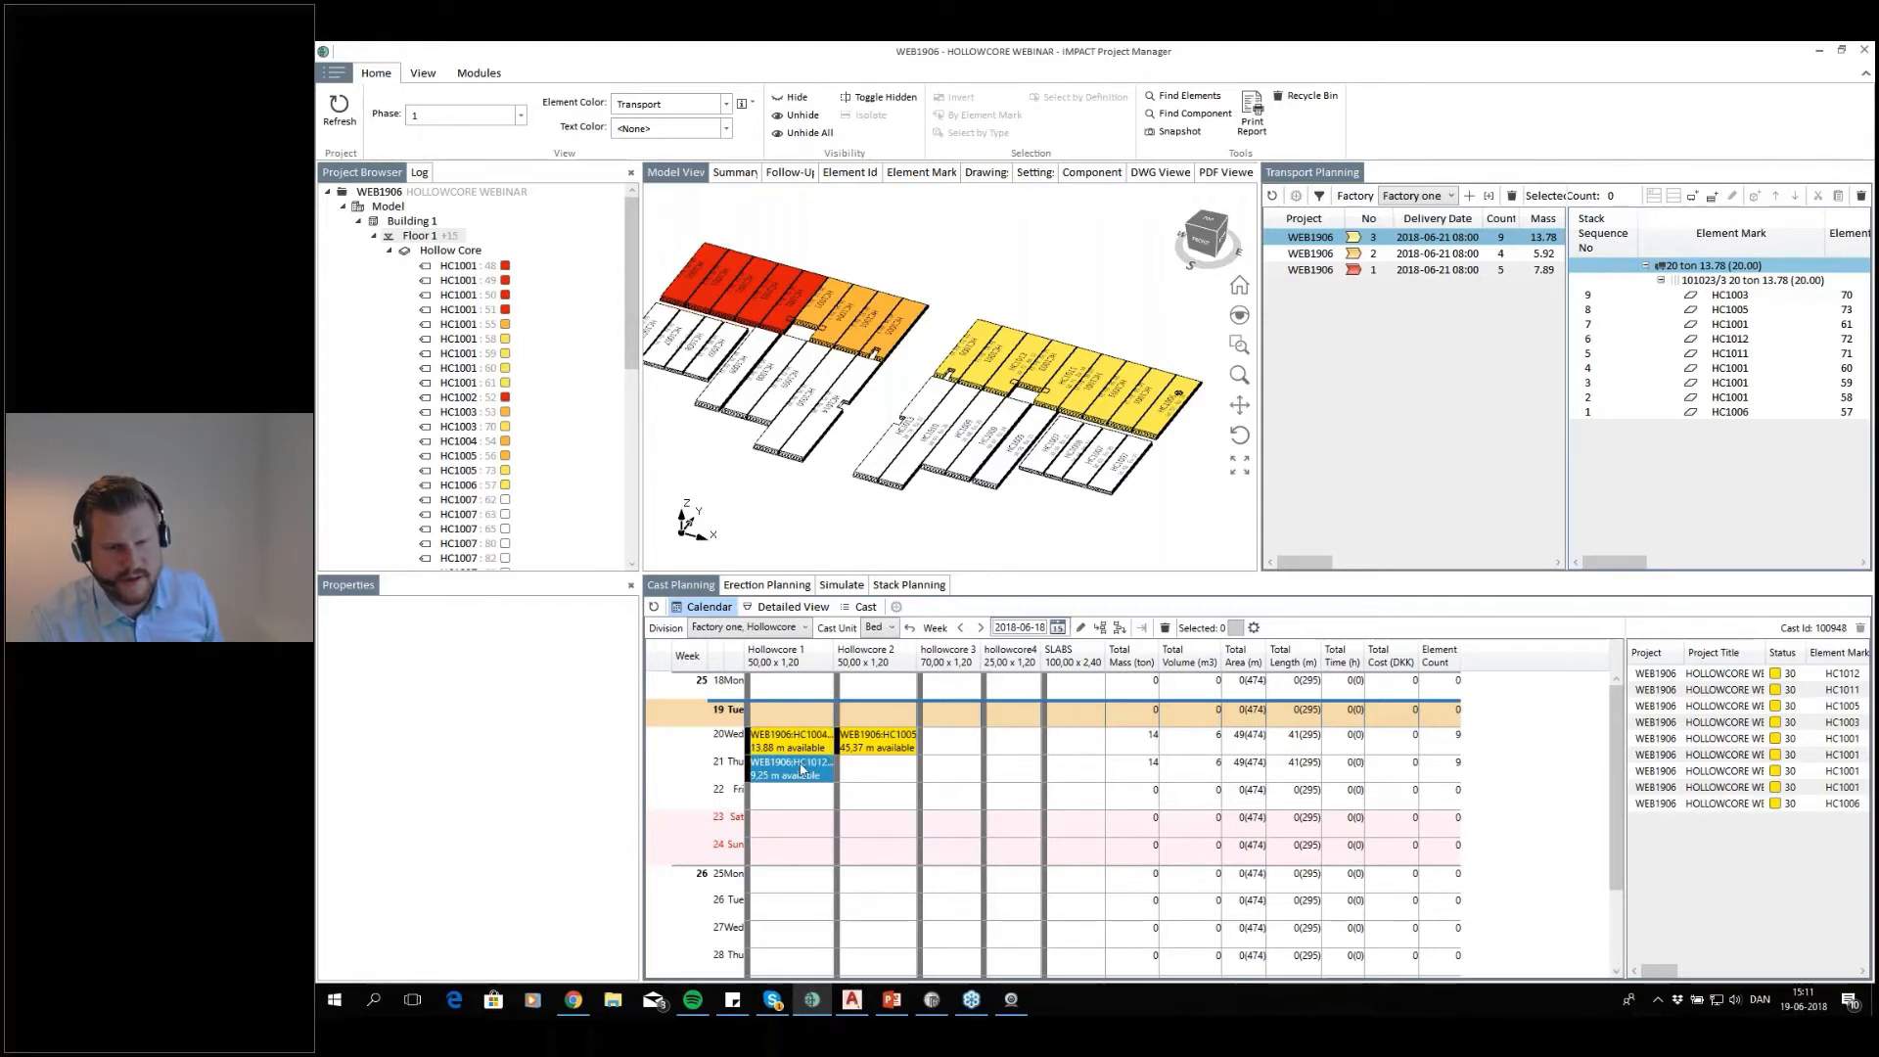
left_click(878, 739)
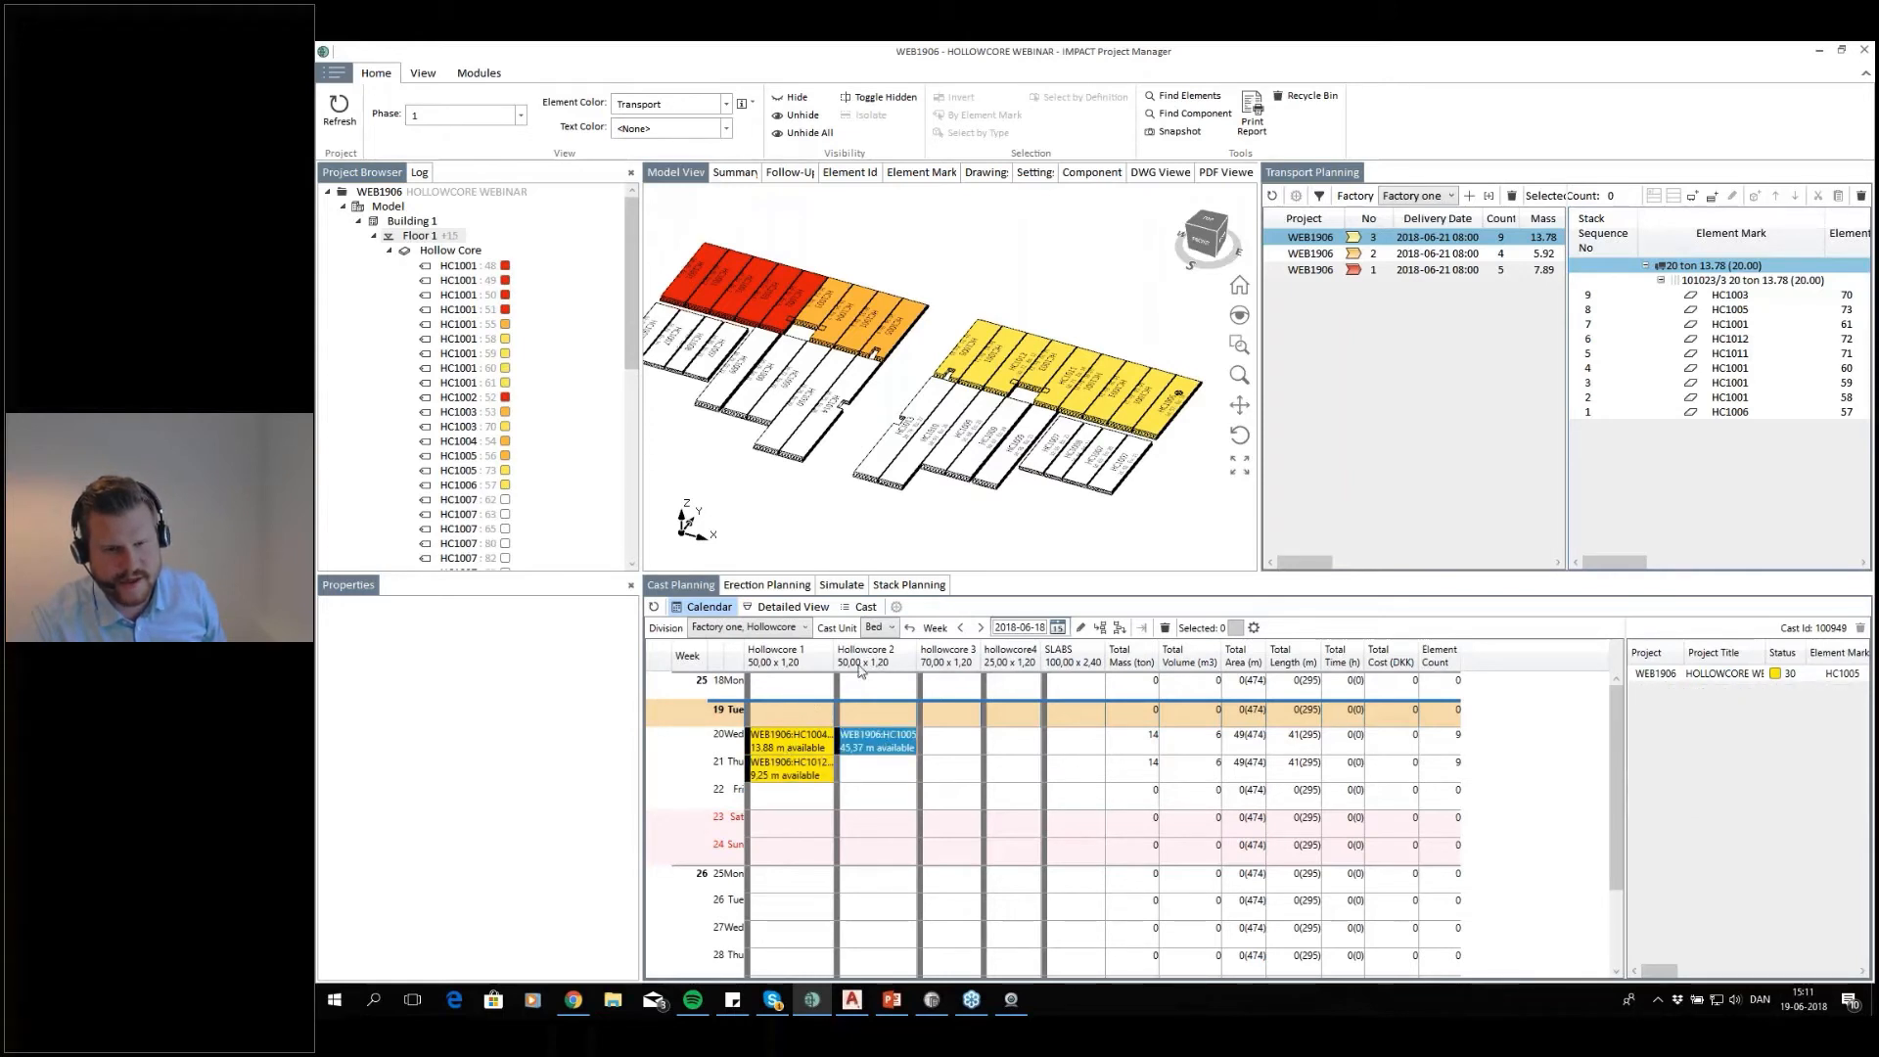
double_click(869, 746)
scroll(675, 776, "up", 2)
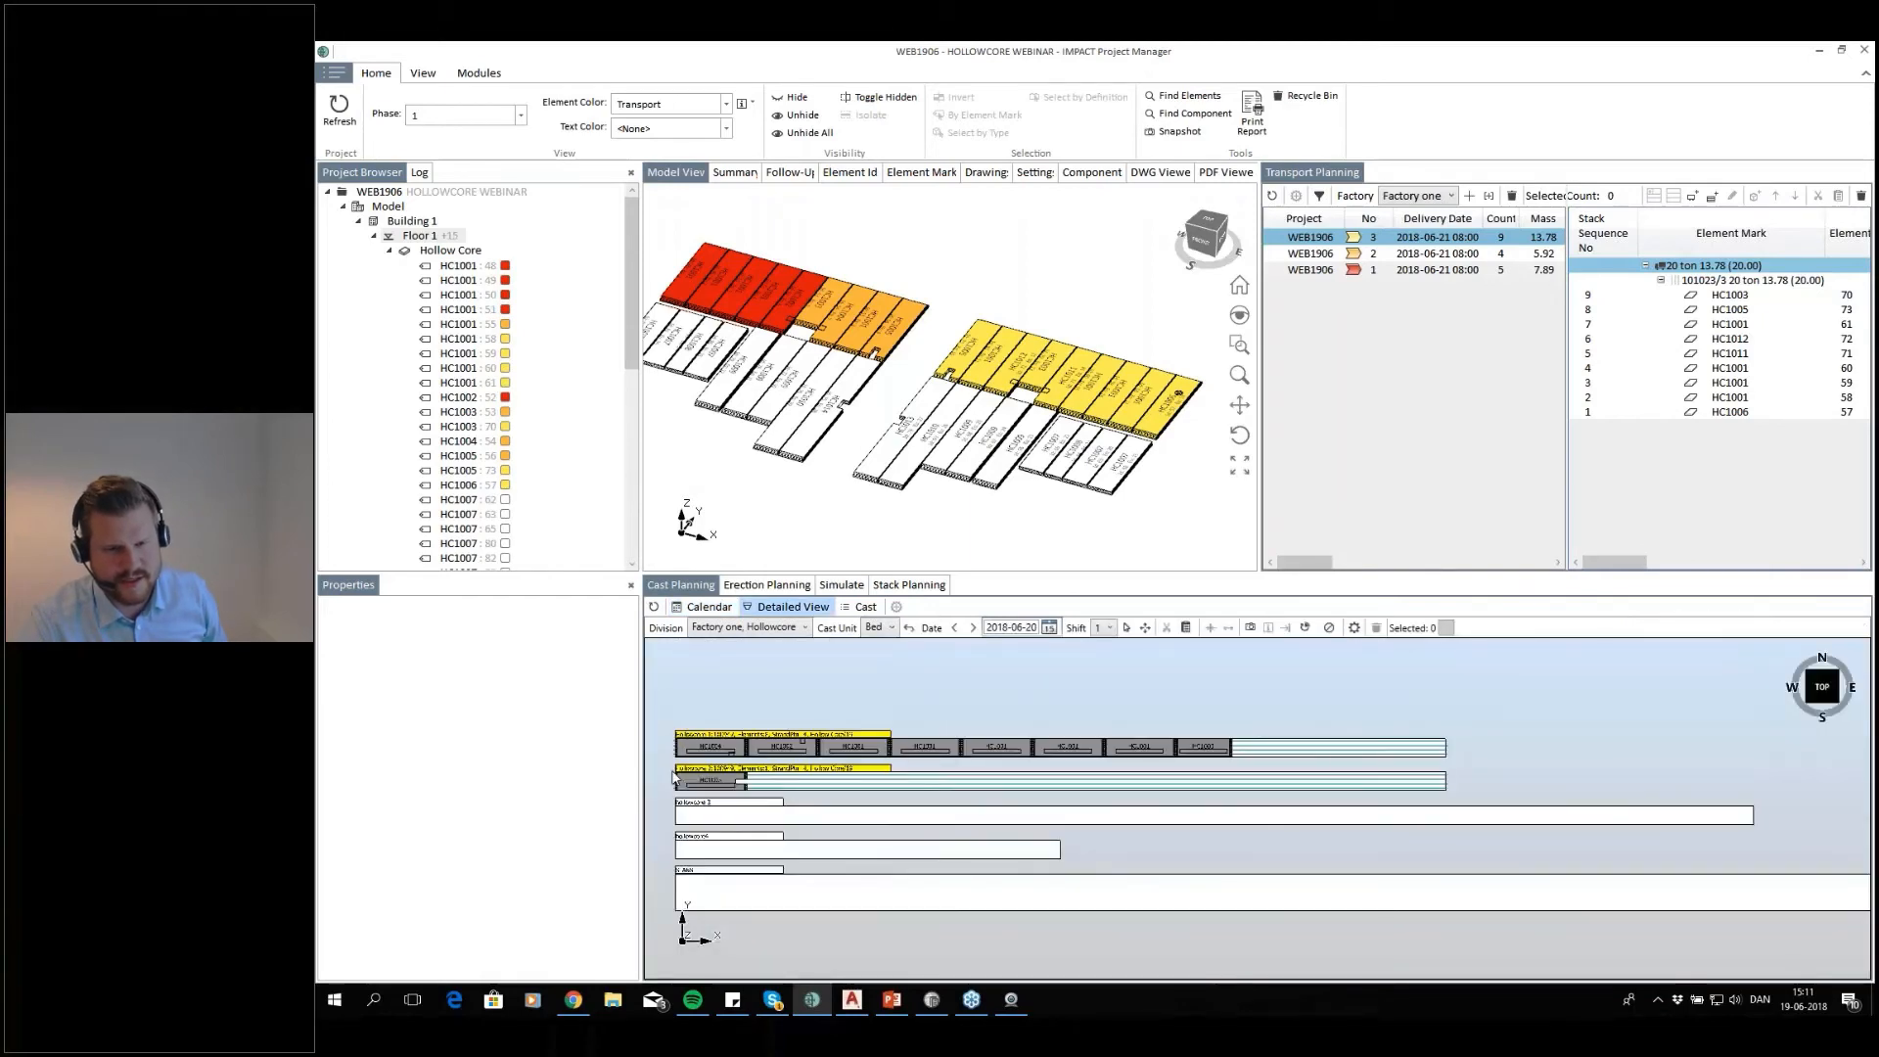
left_click(708, 607)
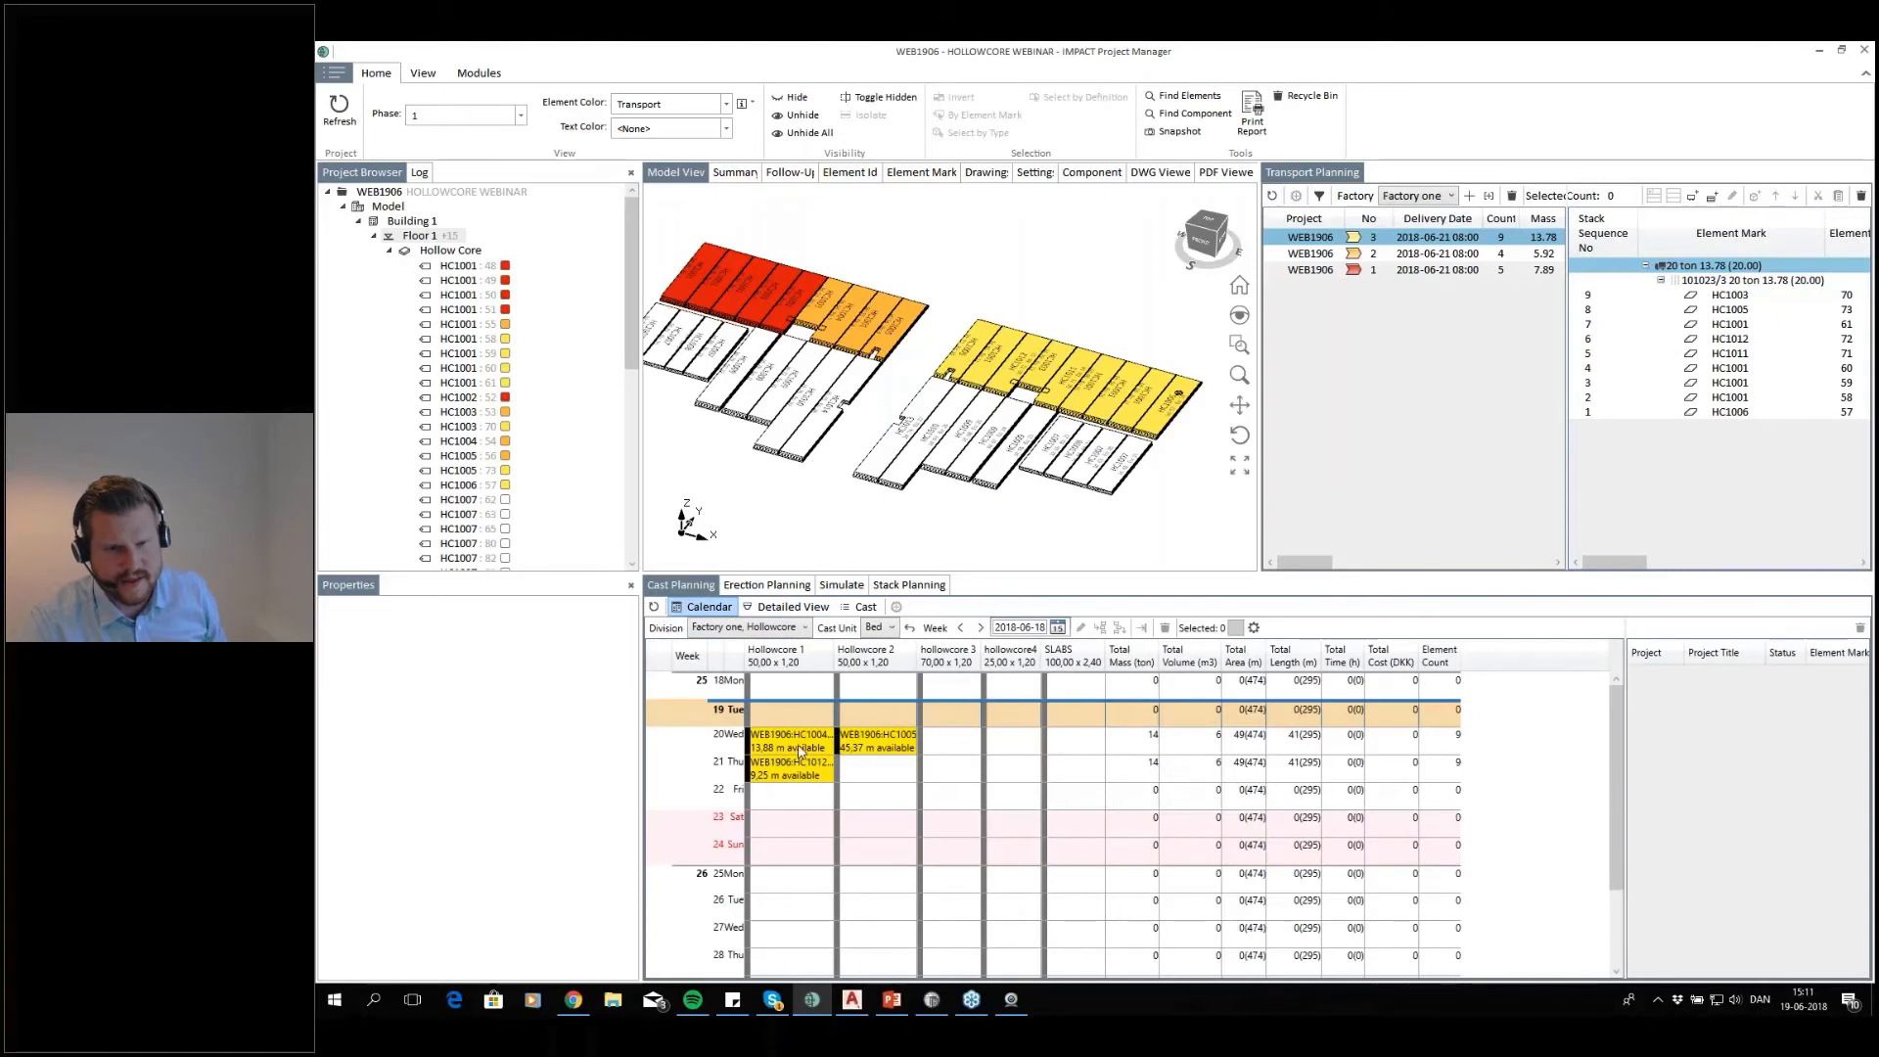
left_click(764, 748)
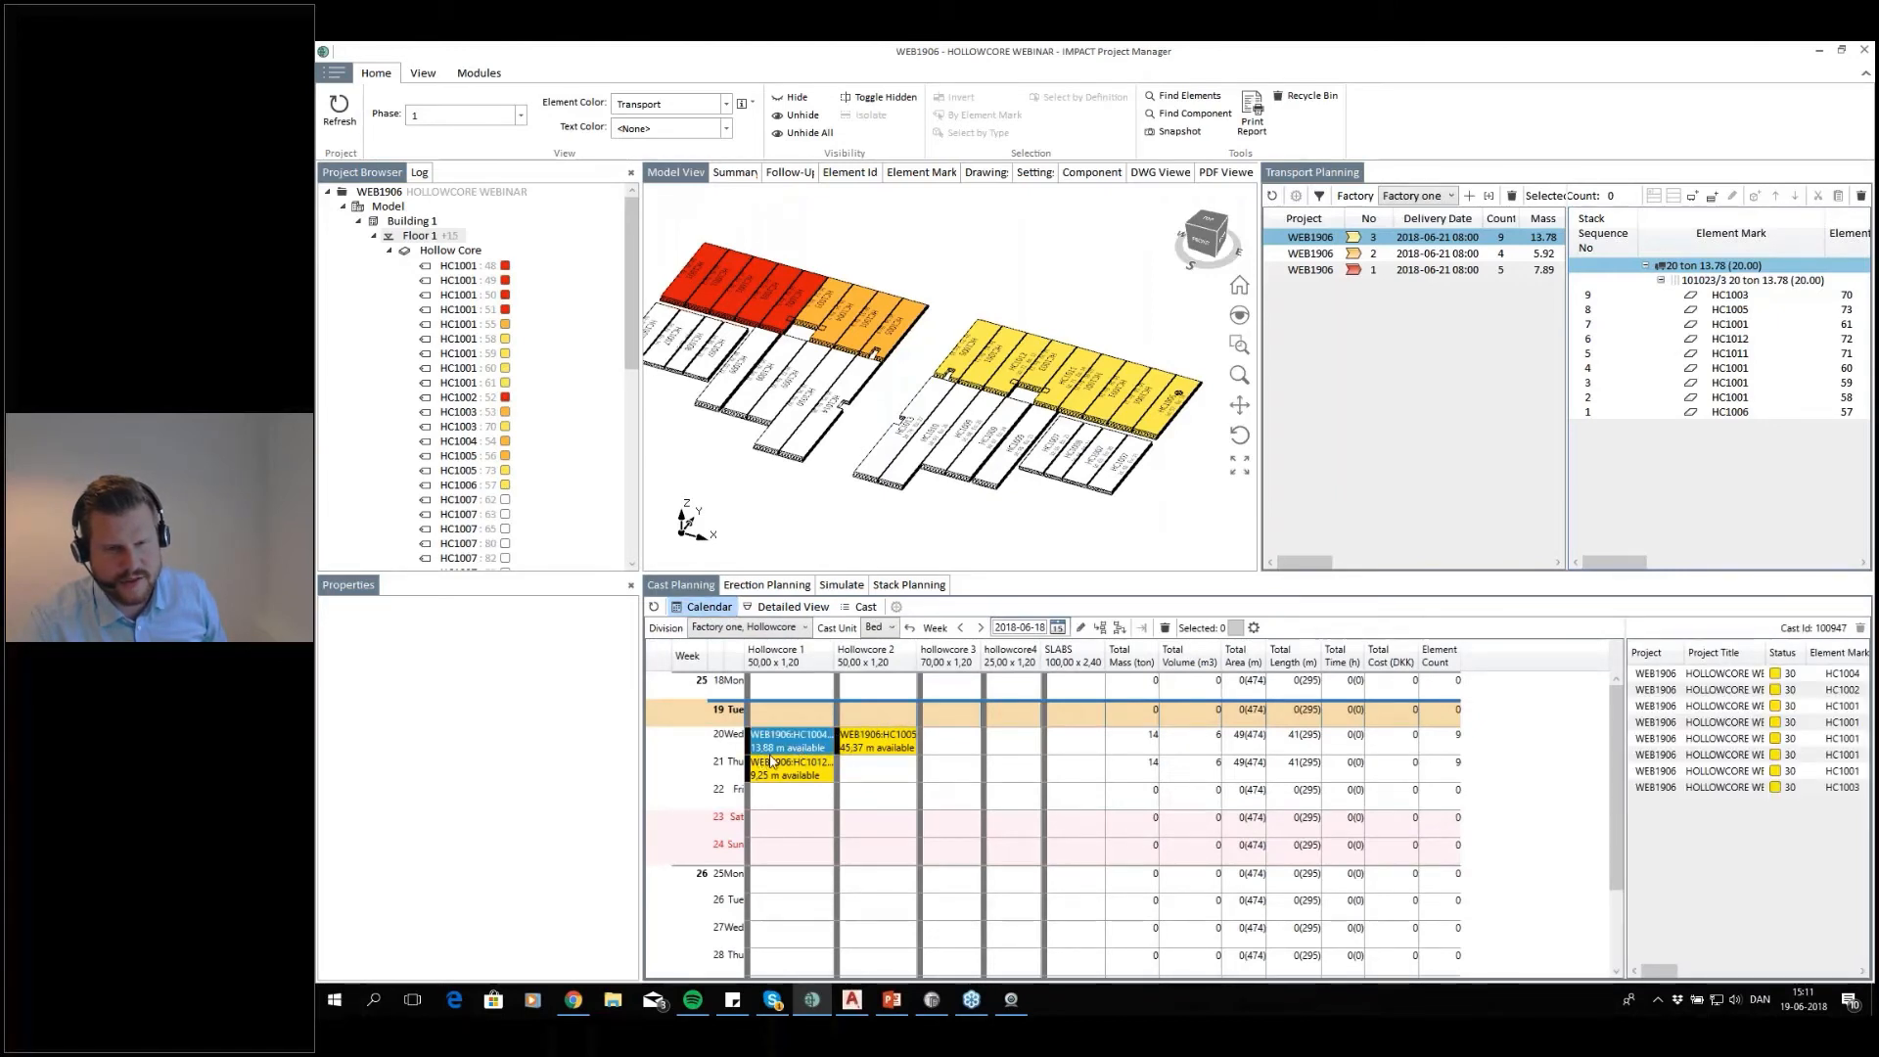
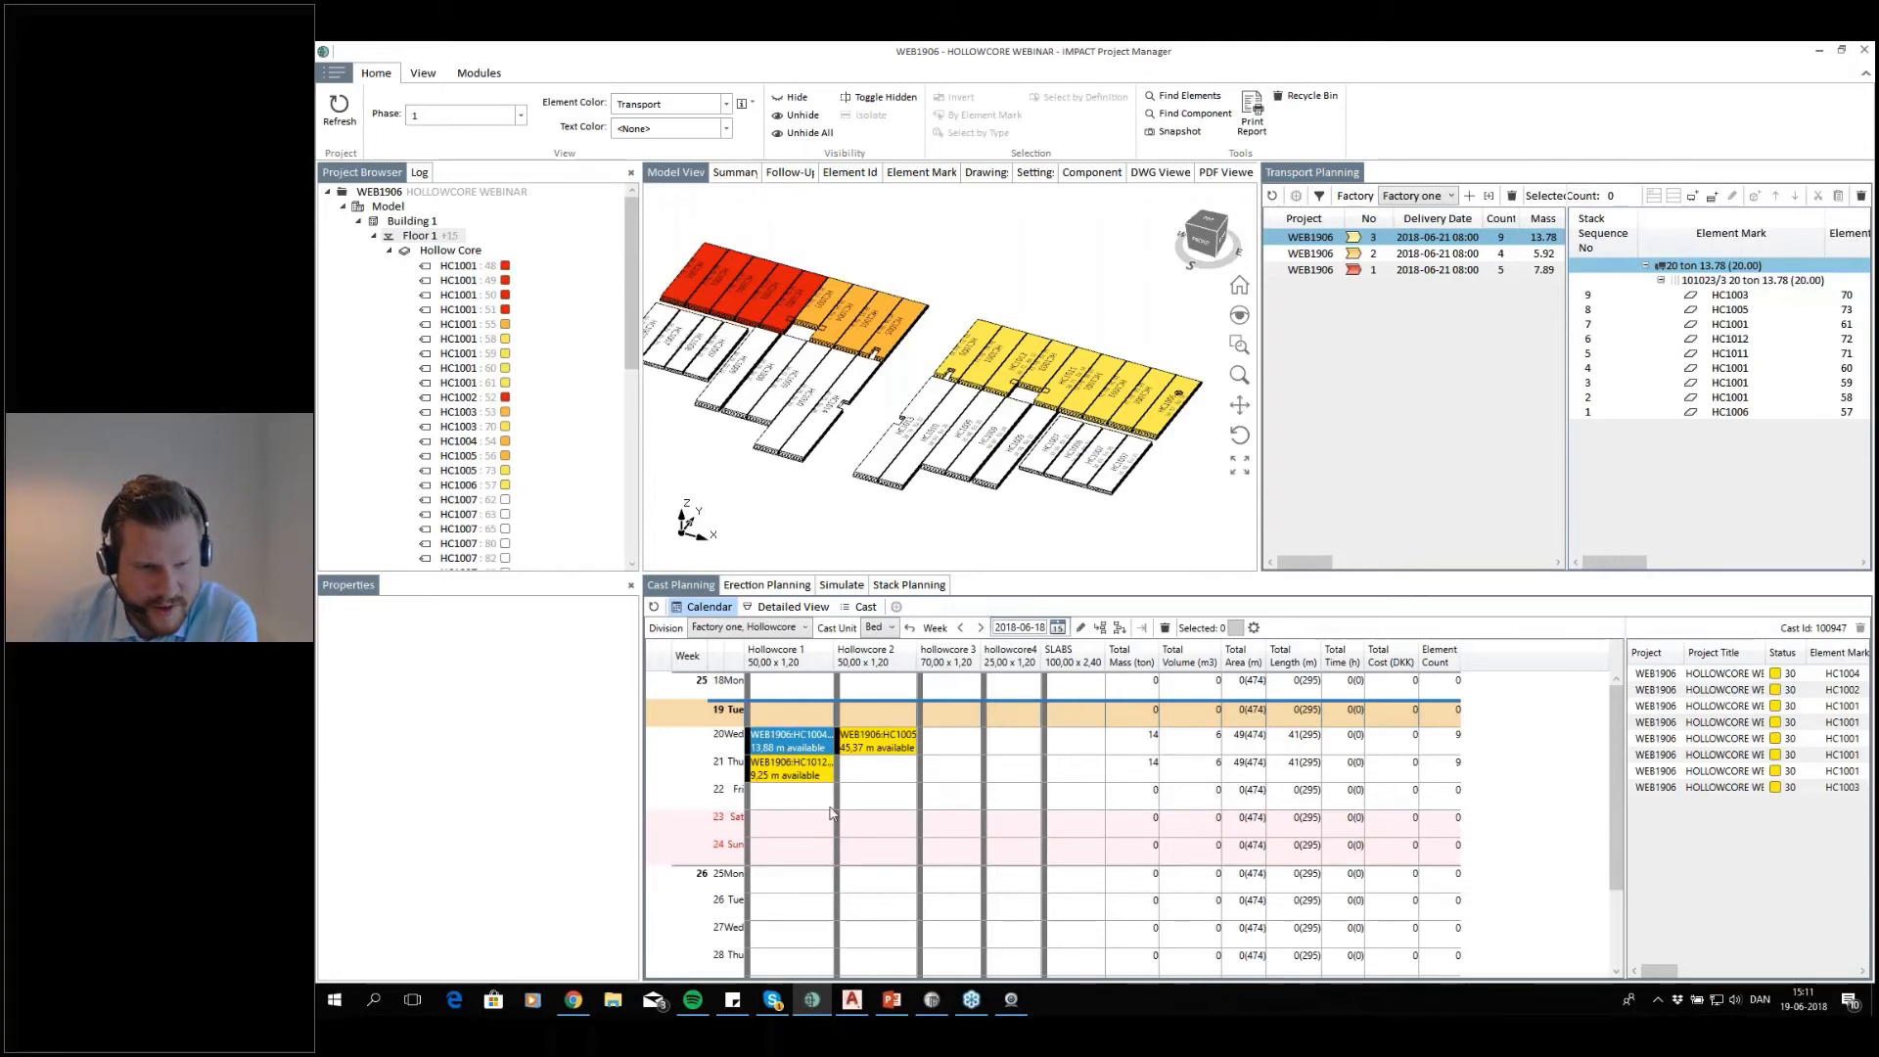
On 2018-06-20, move slab HC1005 from Hollowcore 2 back to the end of the Hollowcore 1 row and squeeze that bed's gaps together
double_click(800, 744)
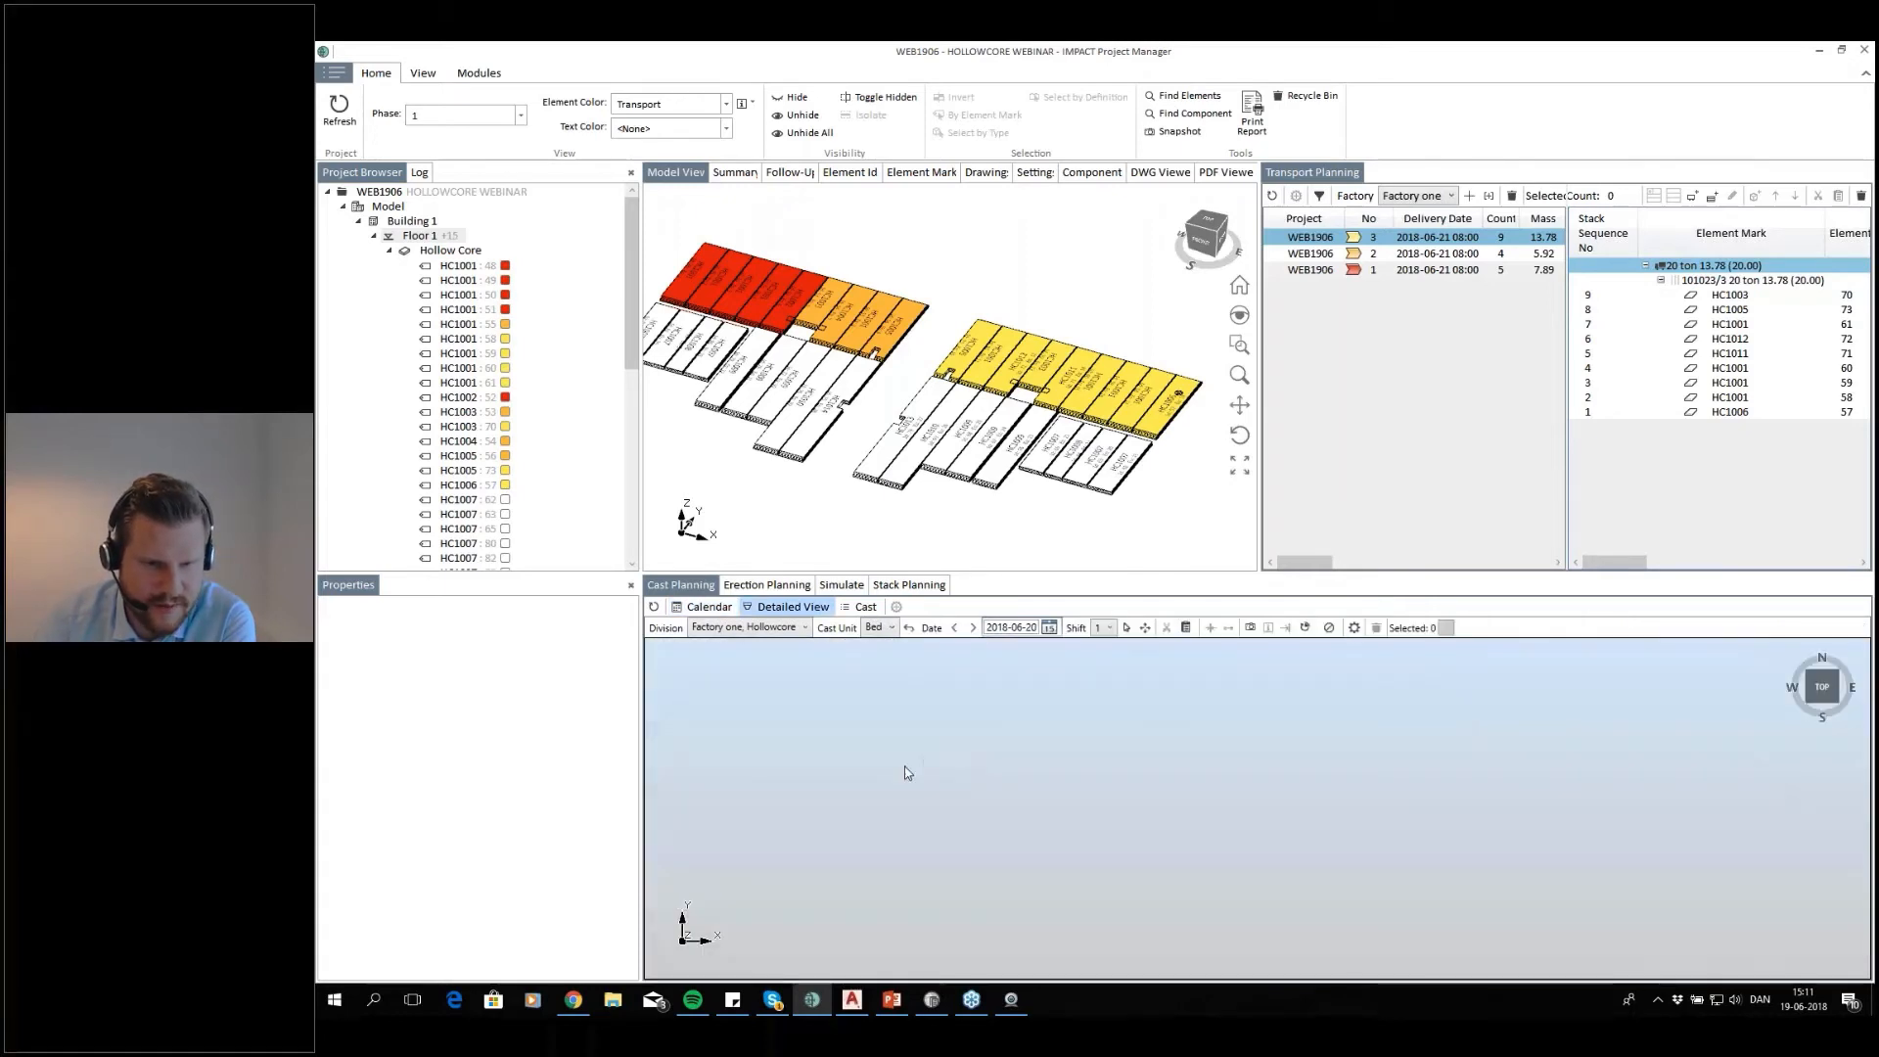
left_click_drag(709, 782, 1127, 762)
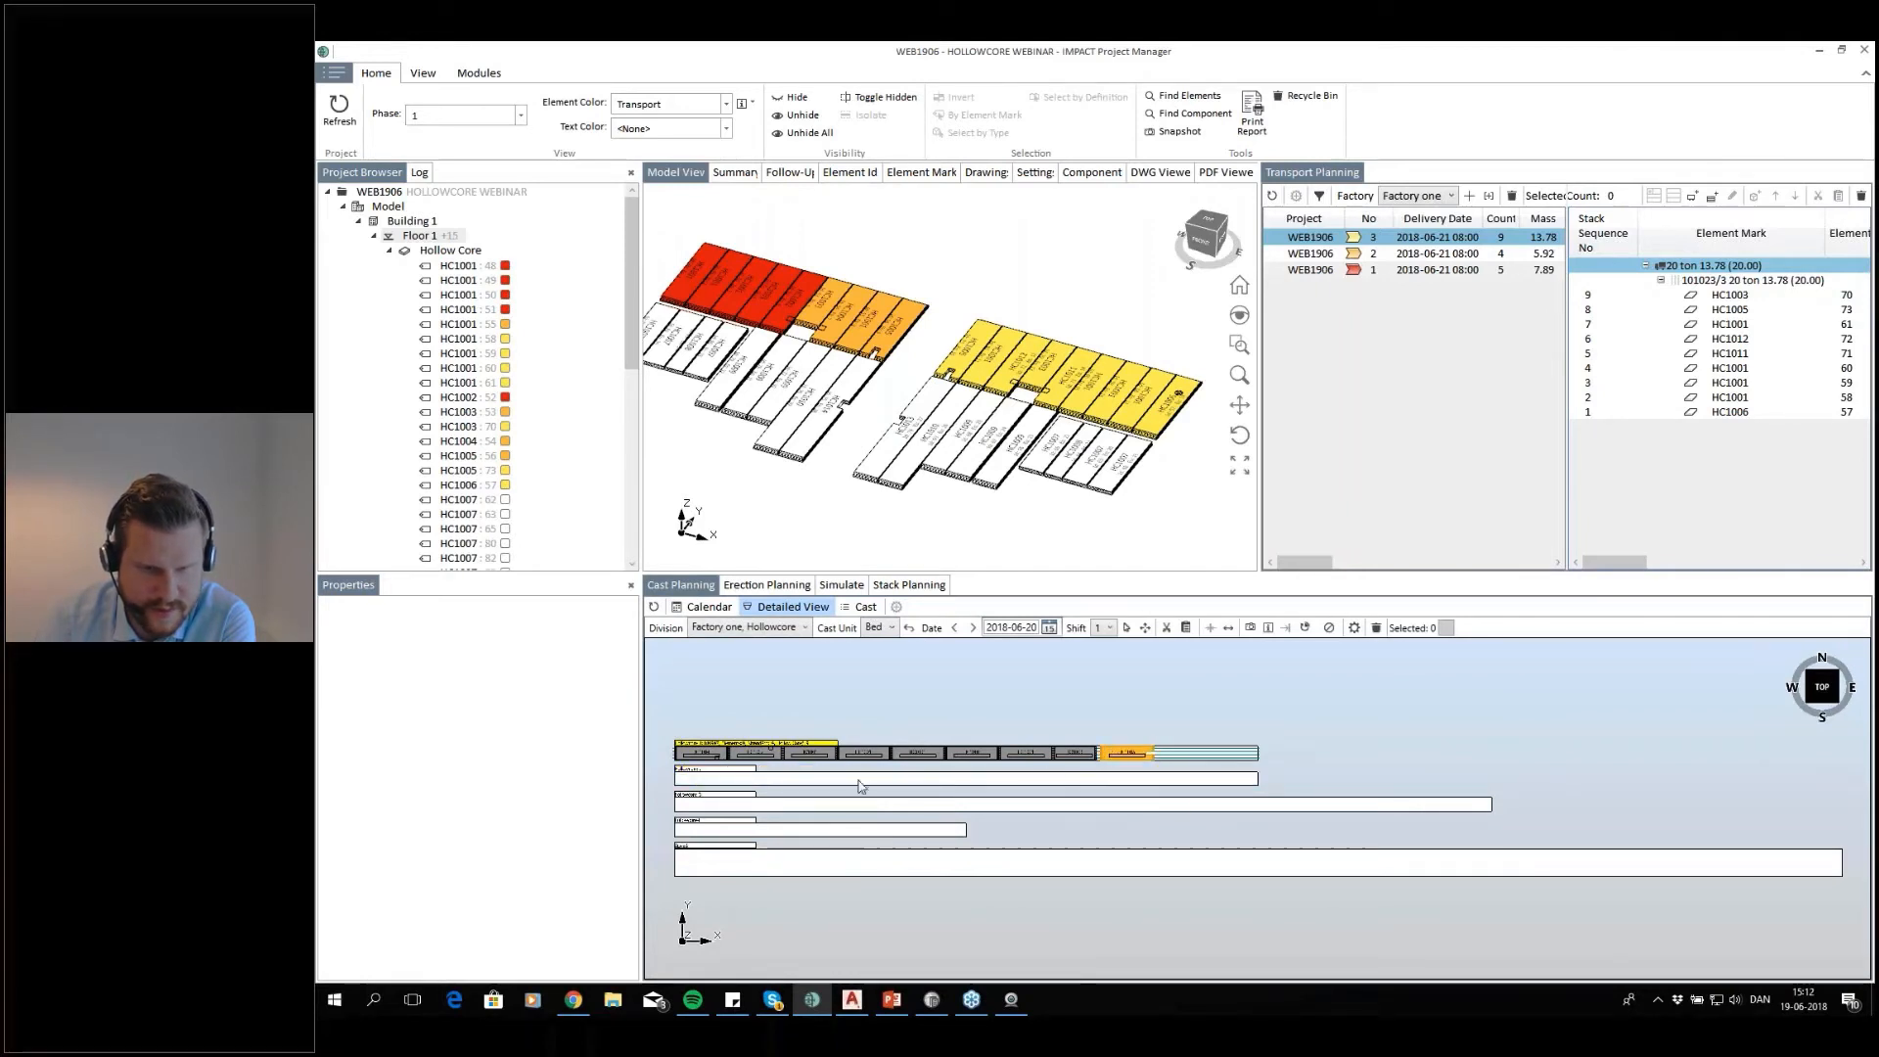
scroll(1078, 779, "up", 3)
left_click_drag(1068, 779, 1063, 779)
scroll(881, 808, "down", 3)
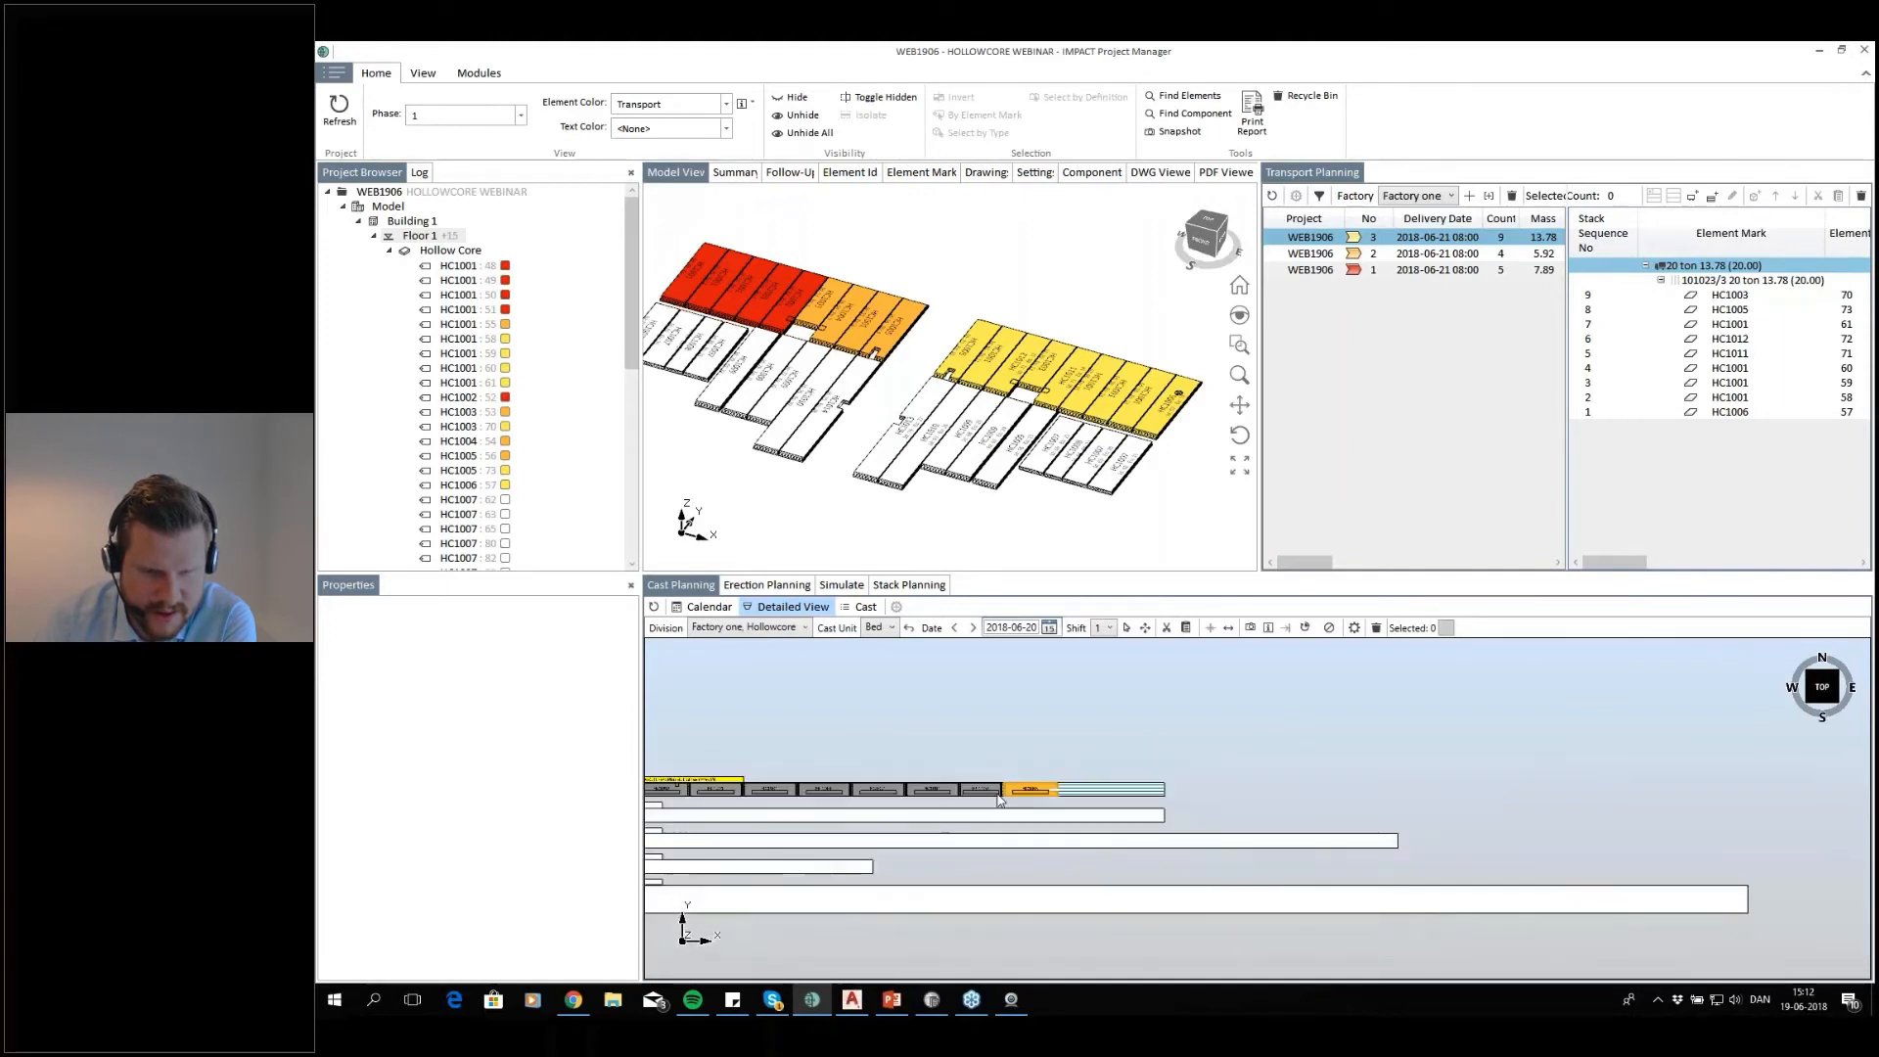
scroll(878, 808, "up", 1)
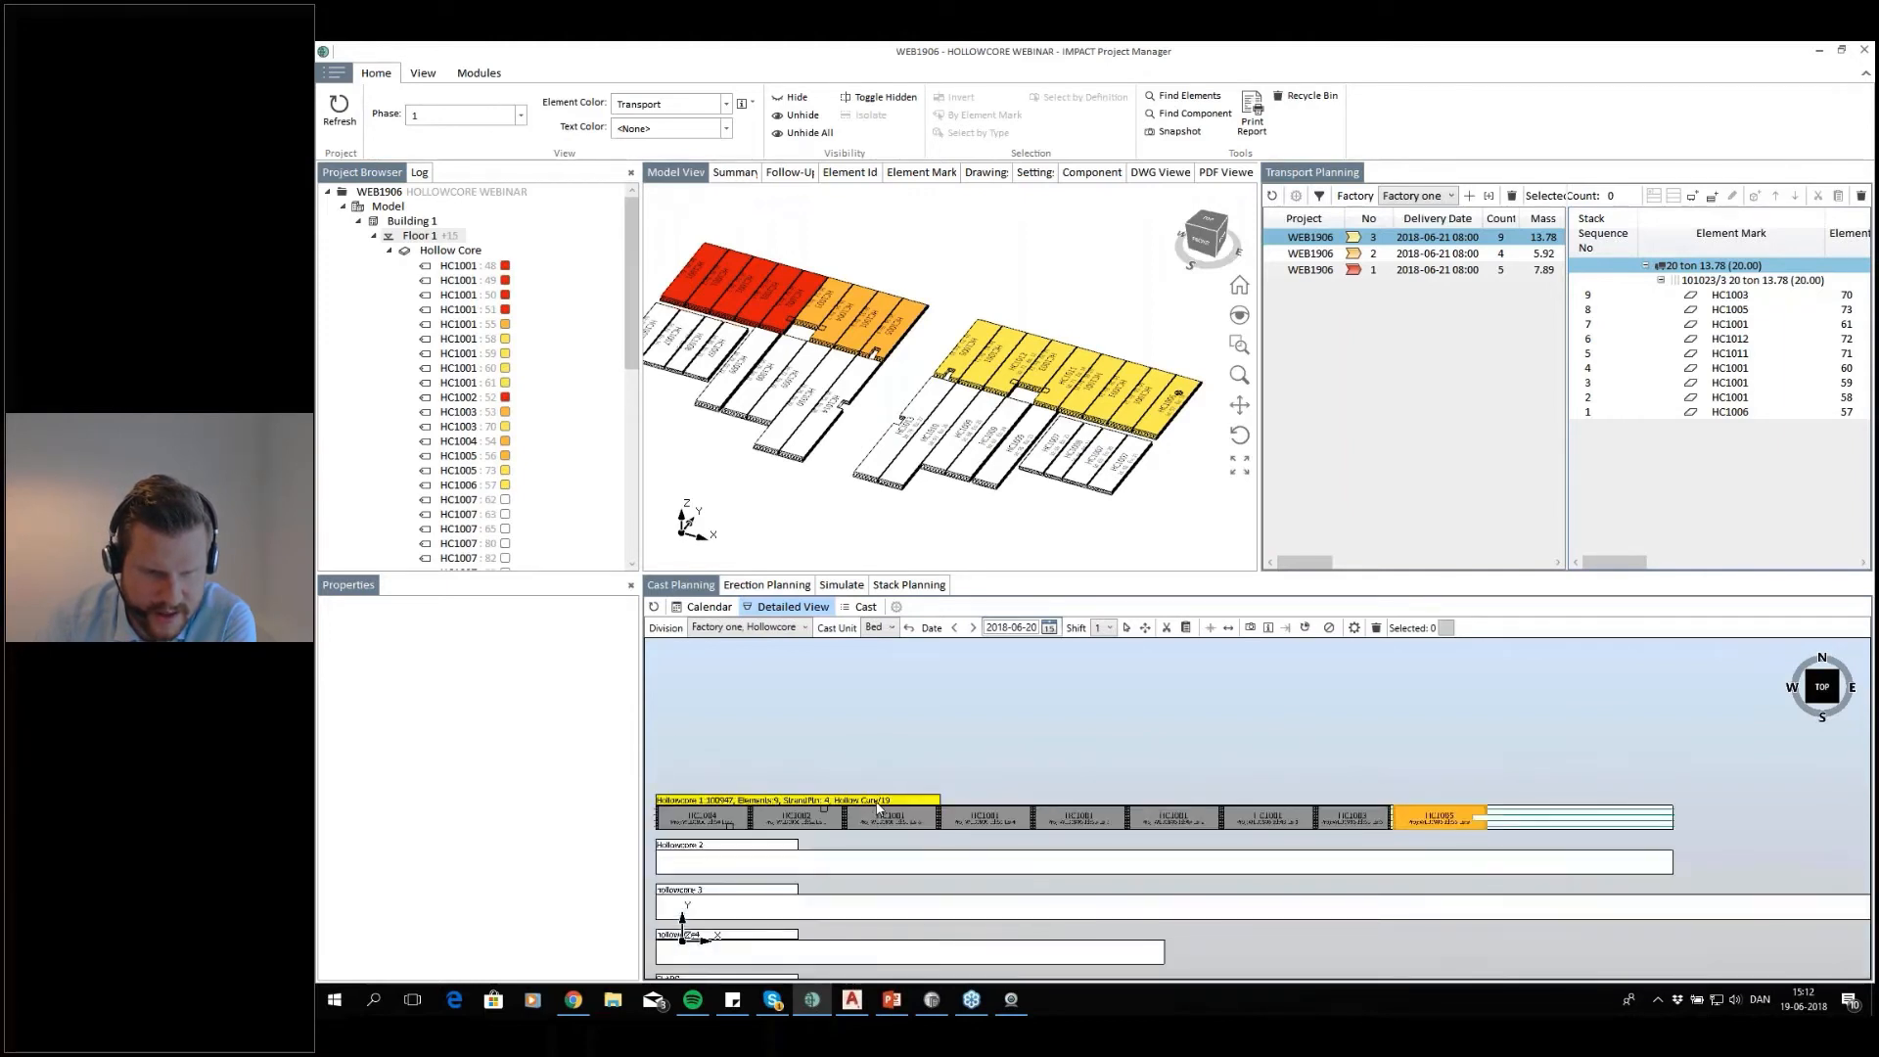
left_click(878, 809)
right_click(877, 803)
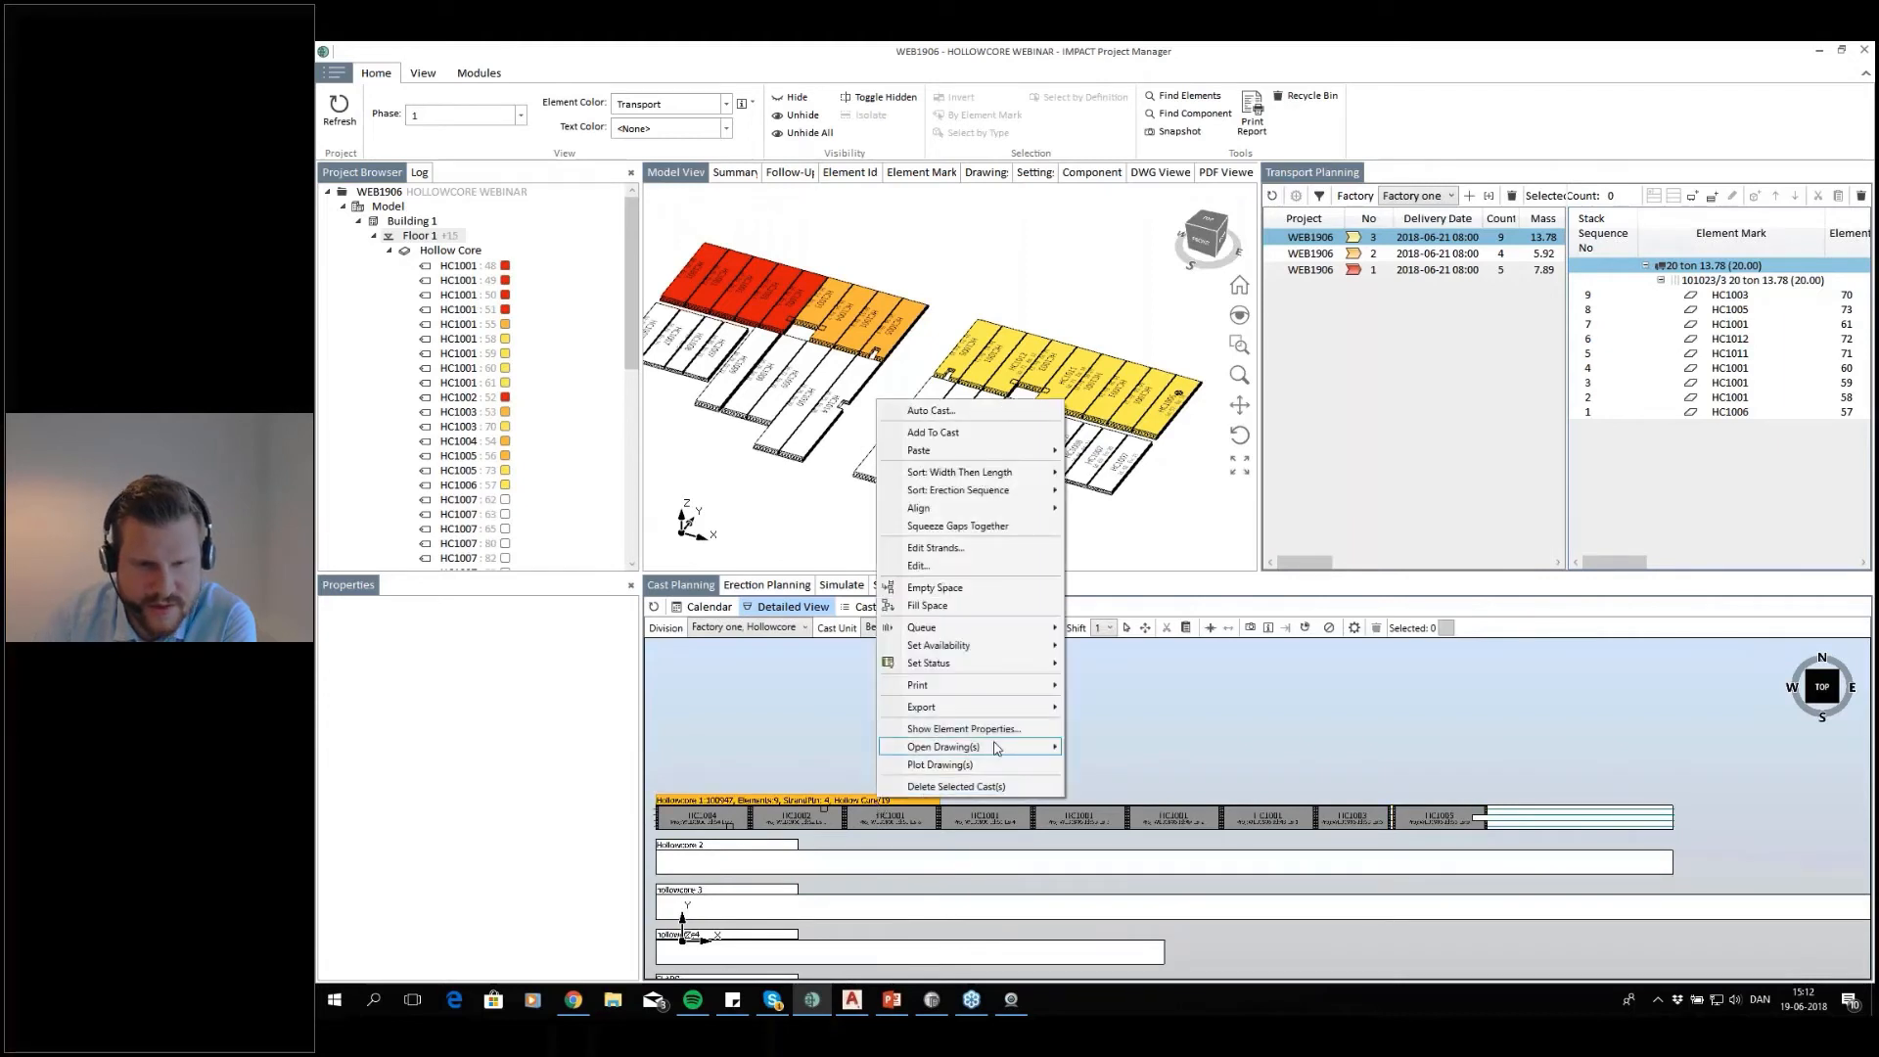
left_click(1018, 527)
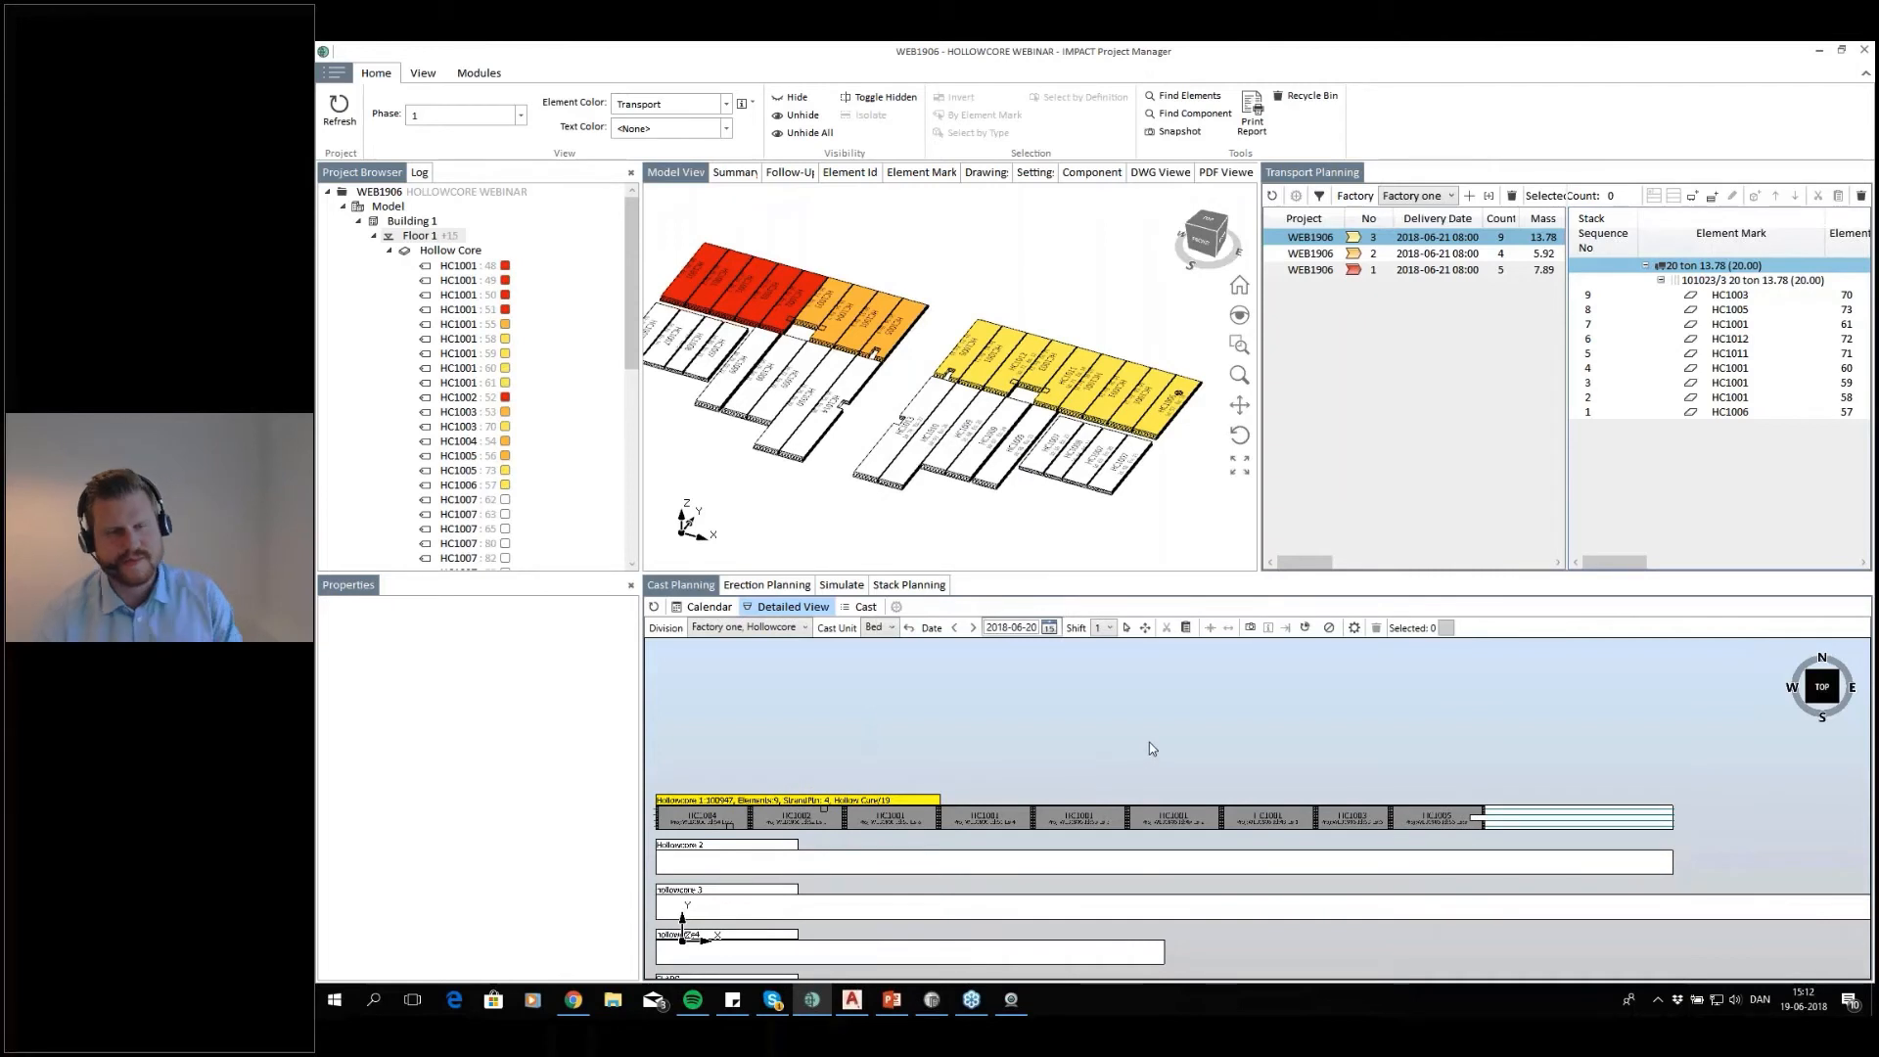
Bring up the element id list and dock Transport Planning alongside the other planning views beneath it
left_click(849, 172)
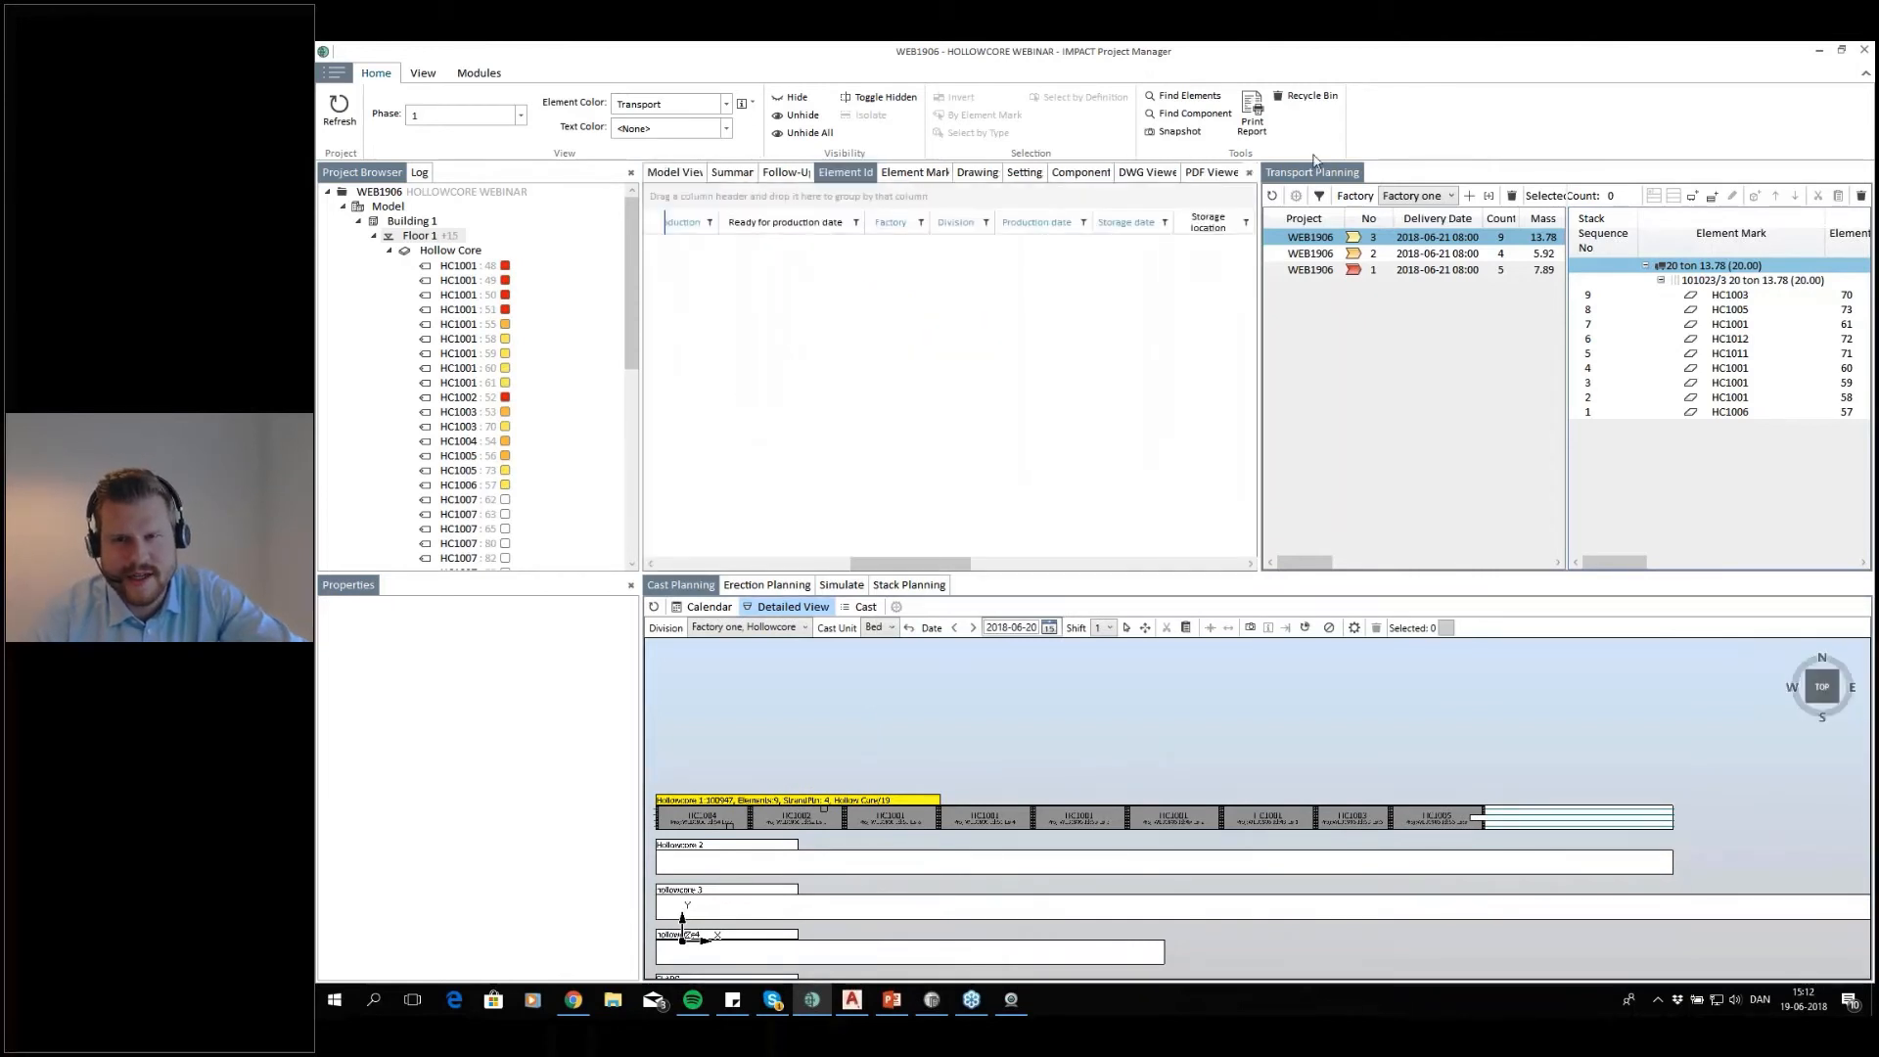
left_click_drag(1103, 611, 1259, 849)
double_click(1258, 847)
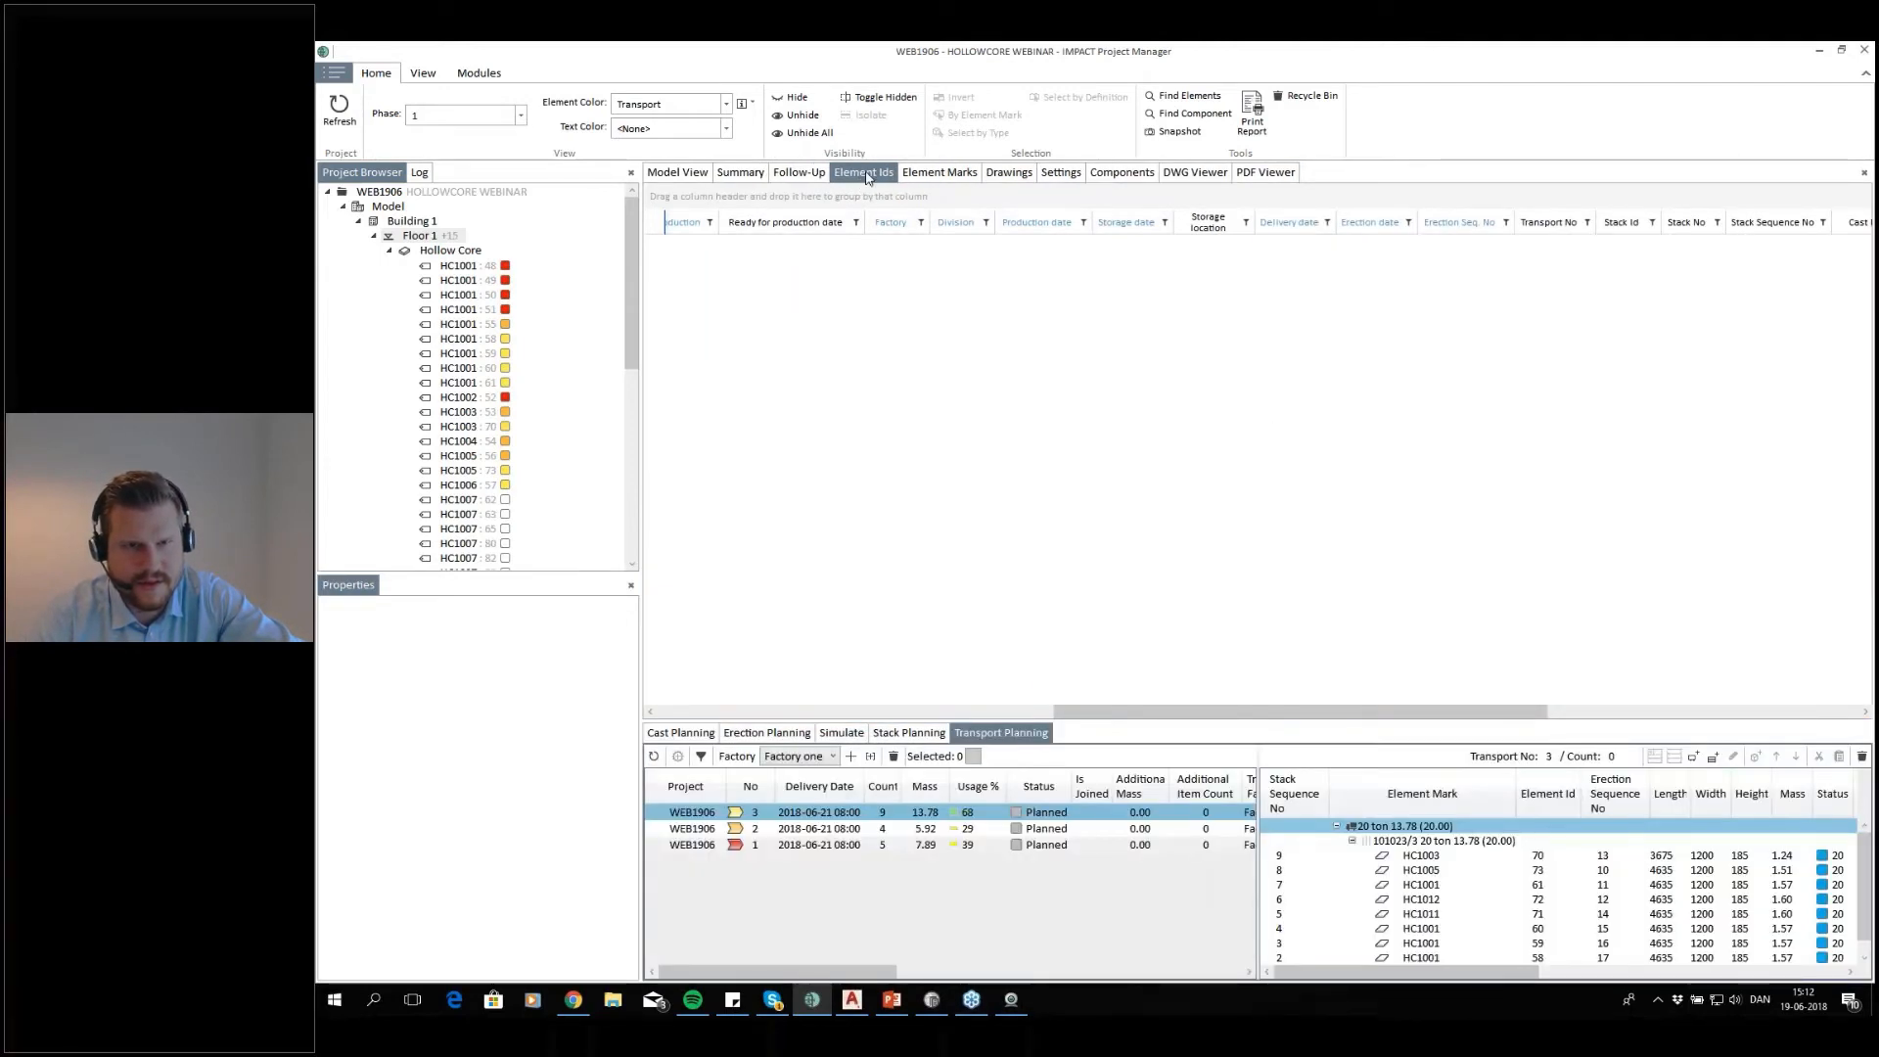
Select Floor 1 and check its element id list and its slabs in the model view
left_click(423, 238)
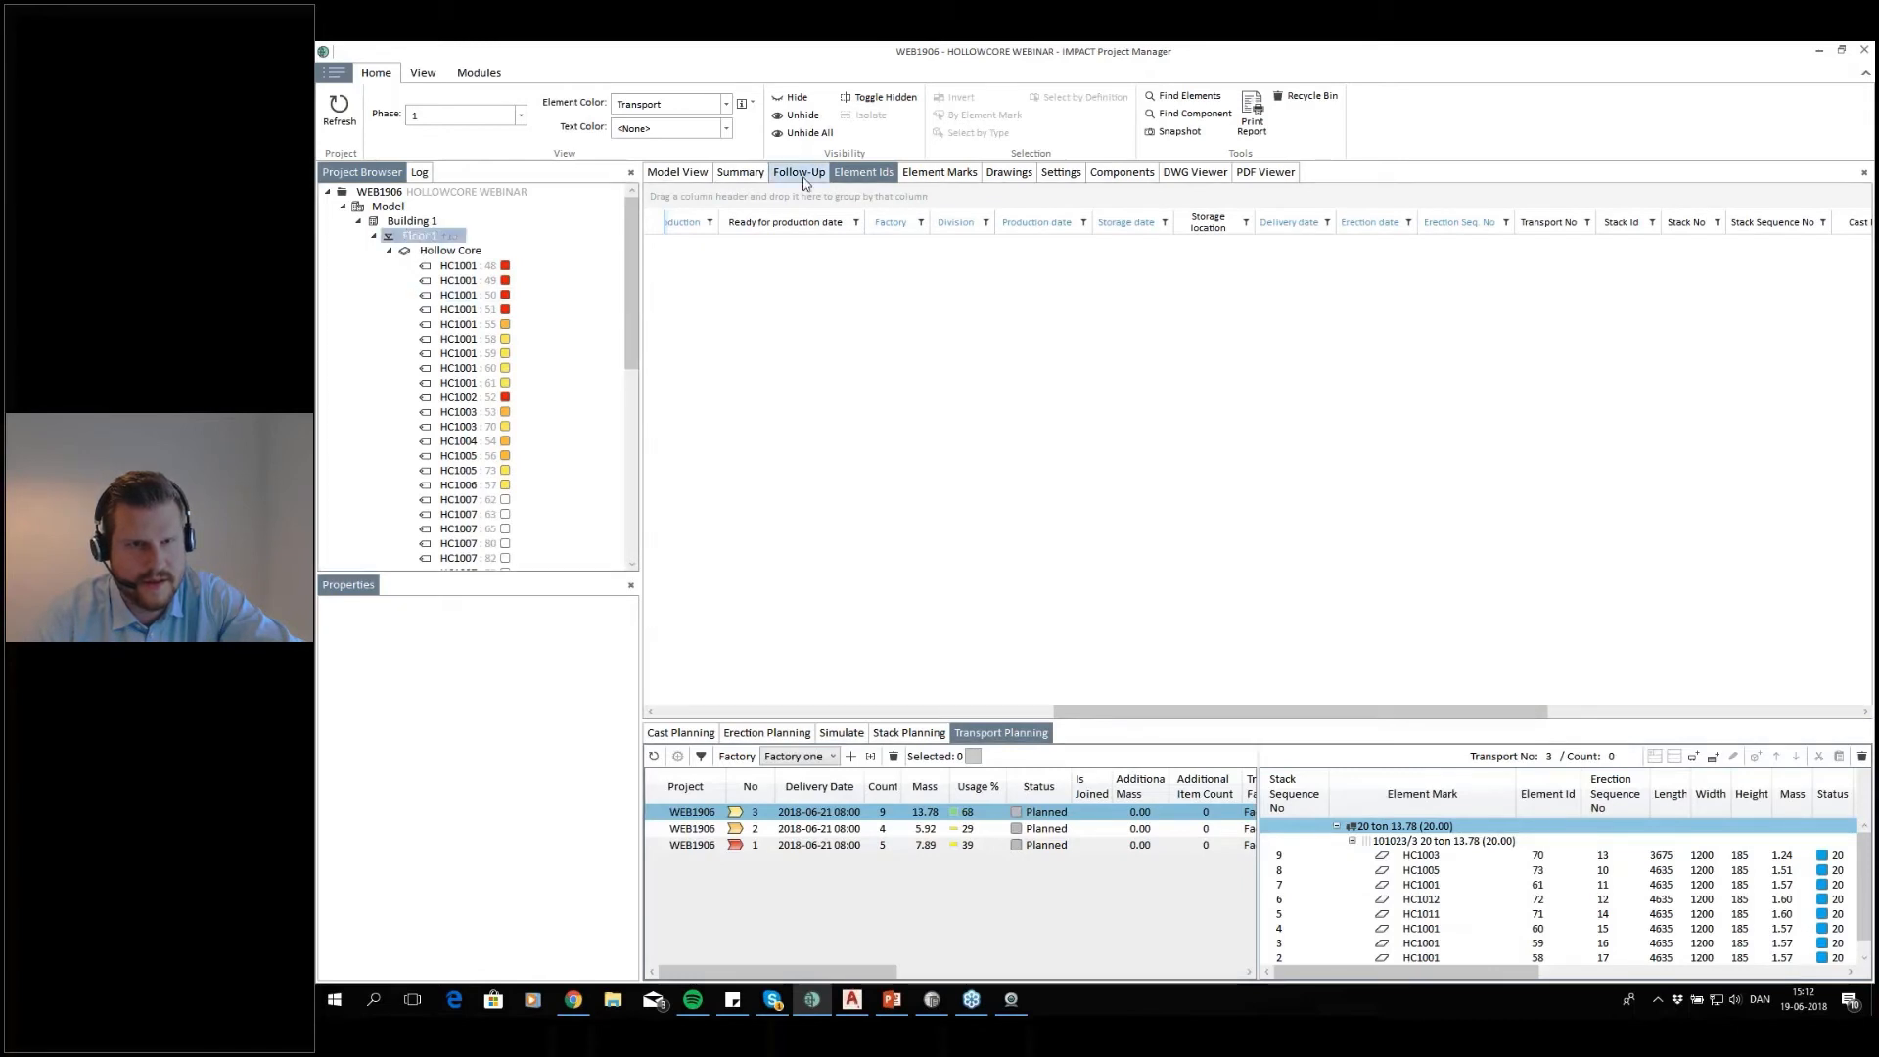
left_click(867, 173)
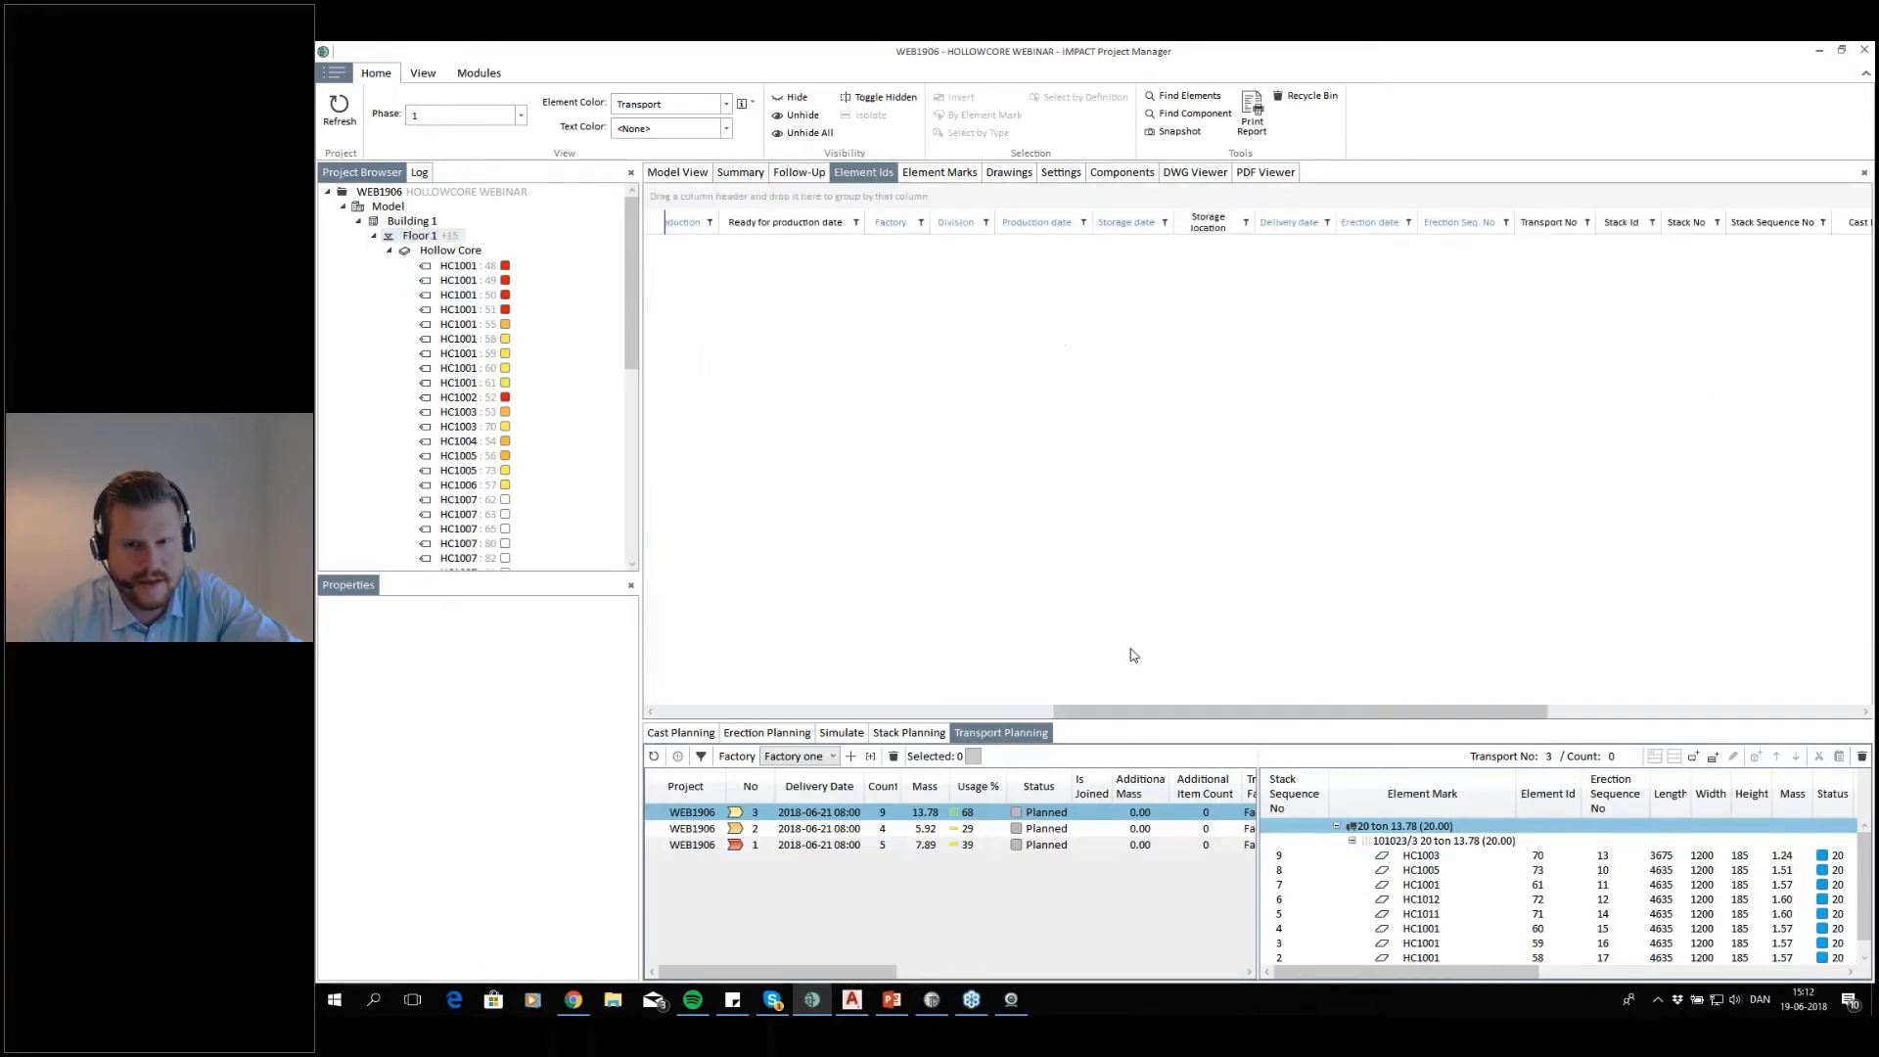
left_click_drag(1105, 714, 708, 713)
scroll(1294, 322, "down", 4)
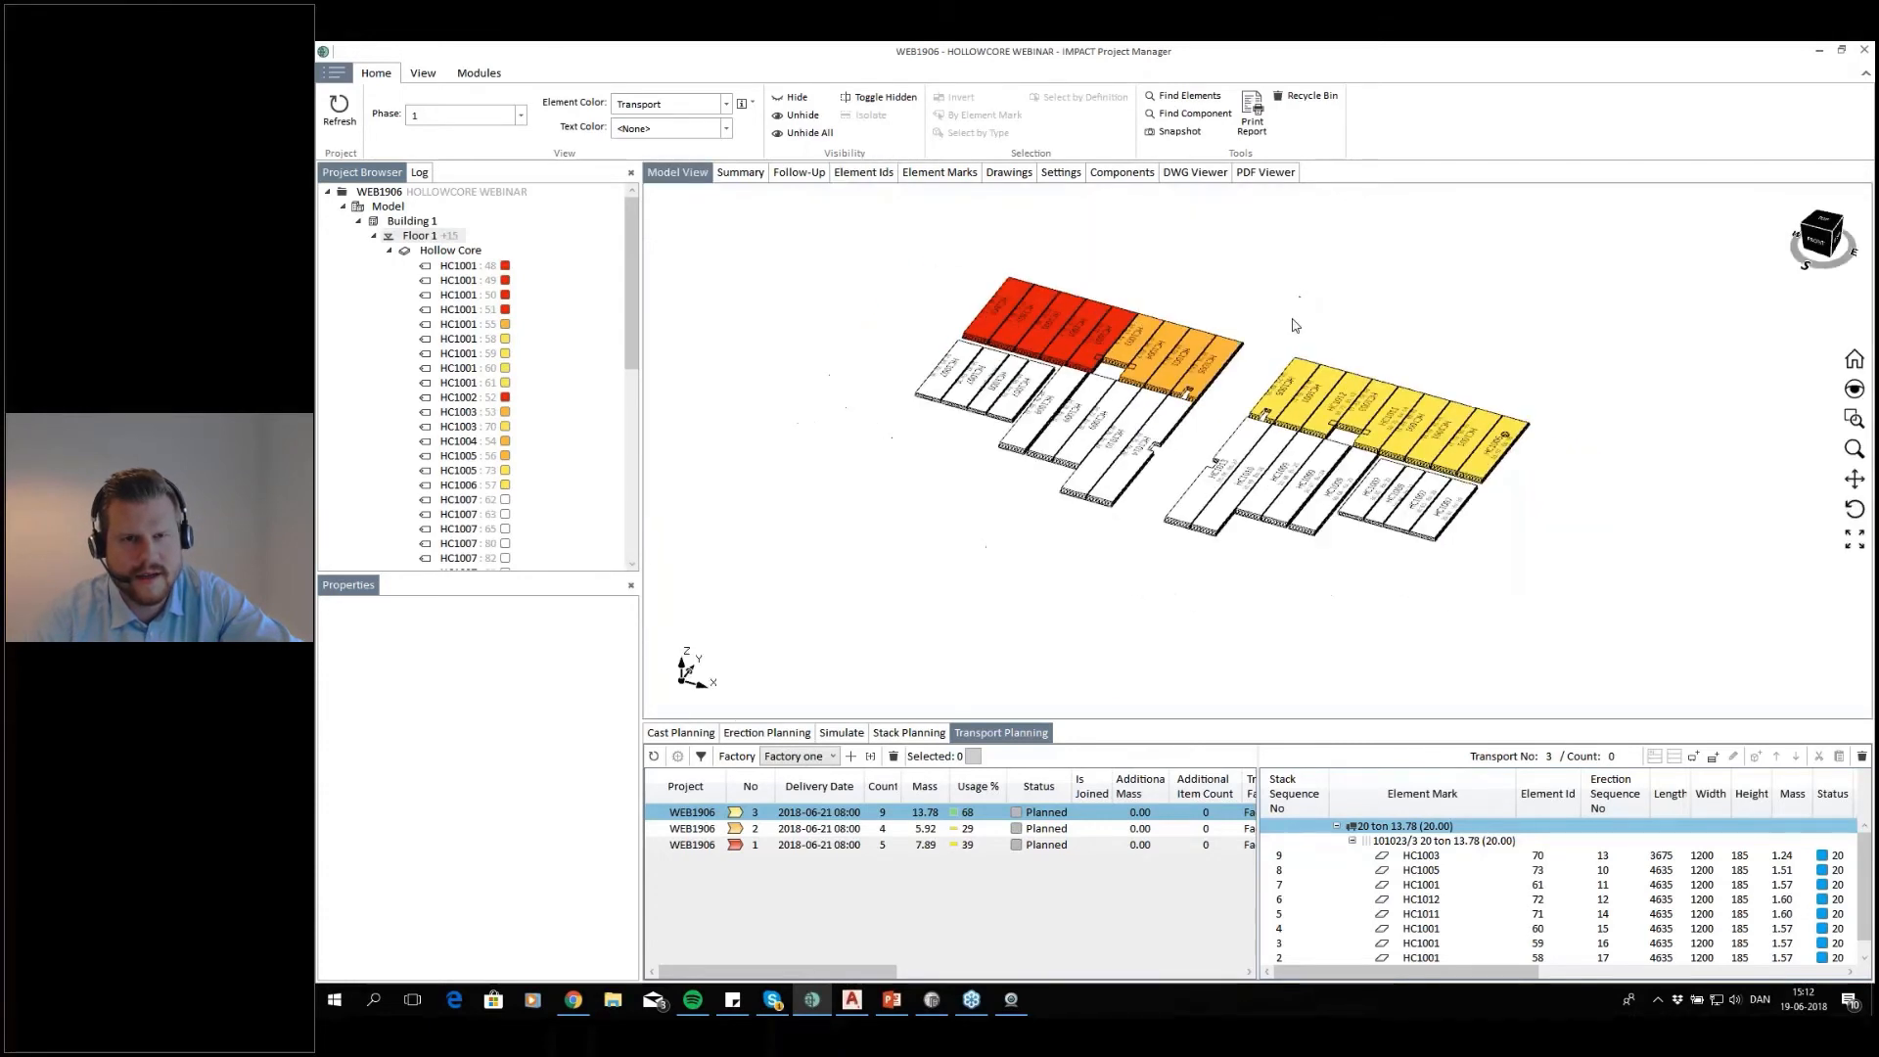
middle_click_drag(1292, 322, 1218, 397)
scroll(1160, 424, "up", 1)
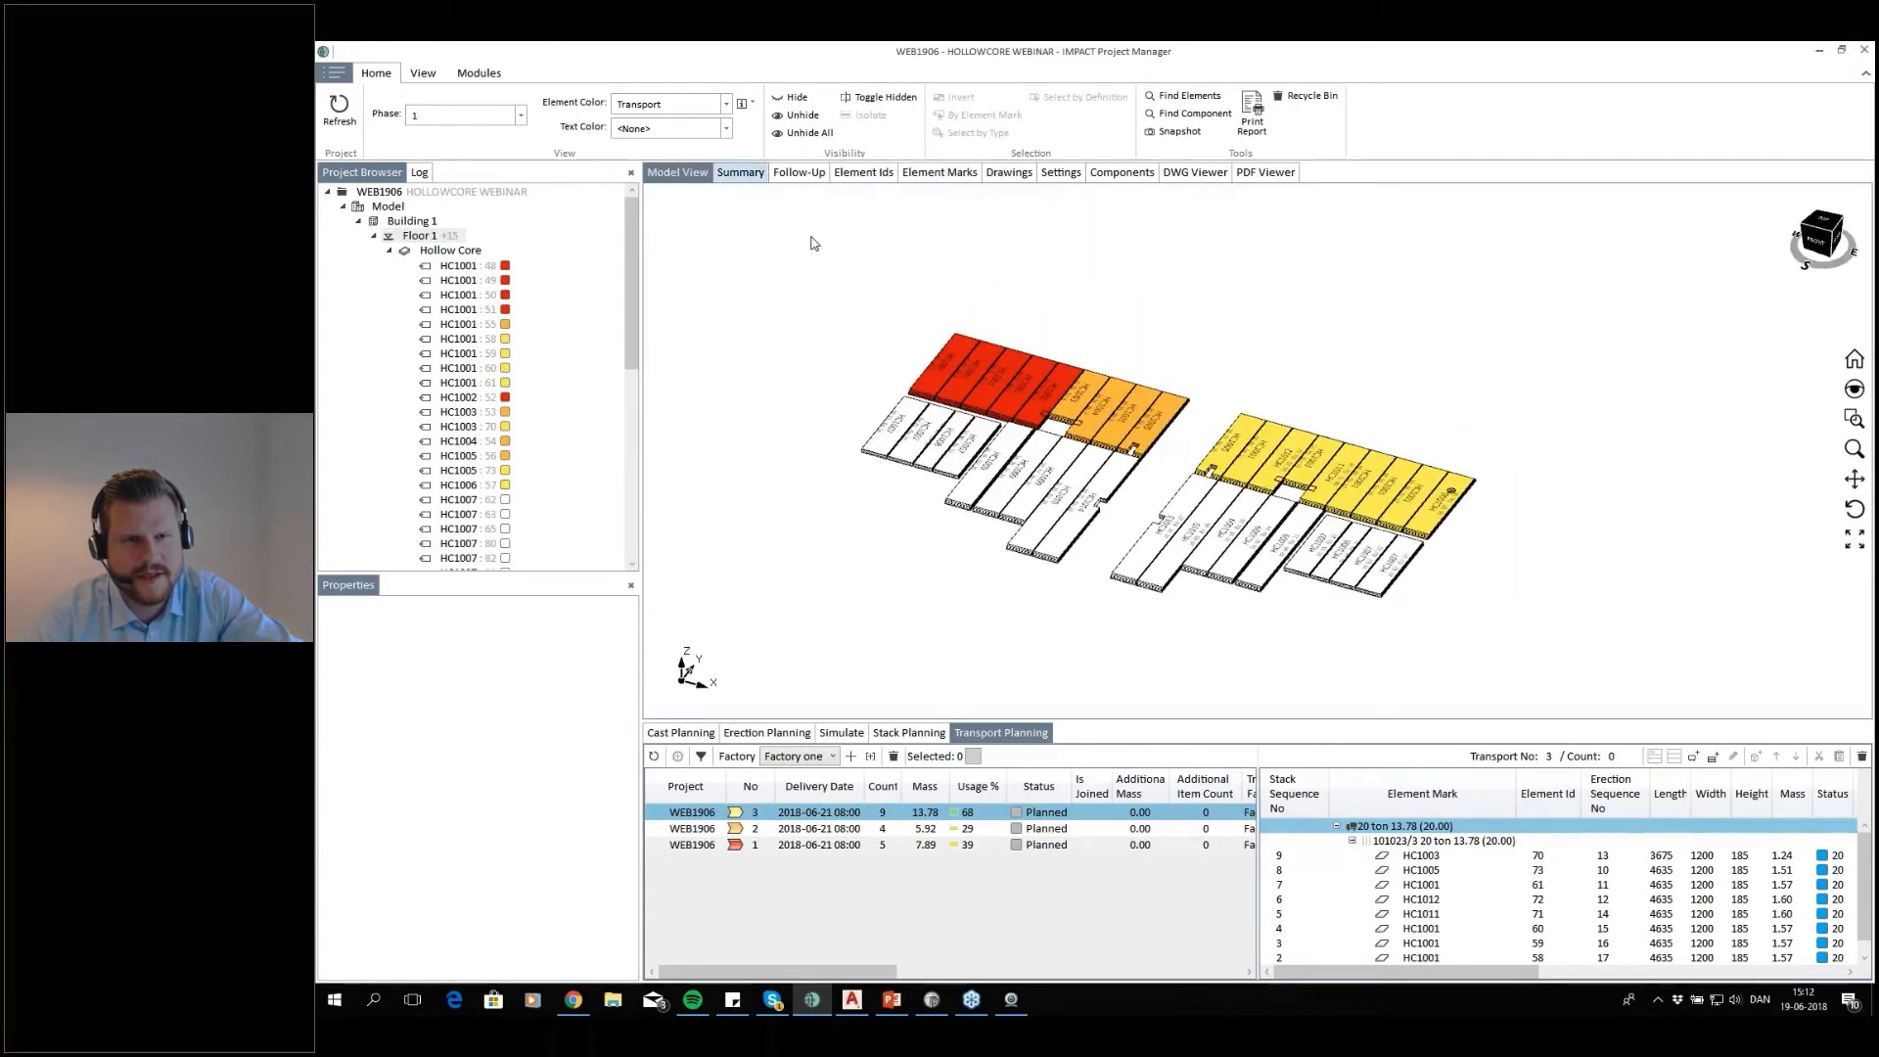
Set the Status column filter of the Element Ids list to include all values
left_click(905, 173)
left_click_drag(1221, 714, 1377, 717)
left_click(866, 173)
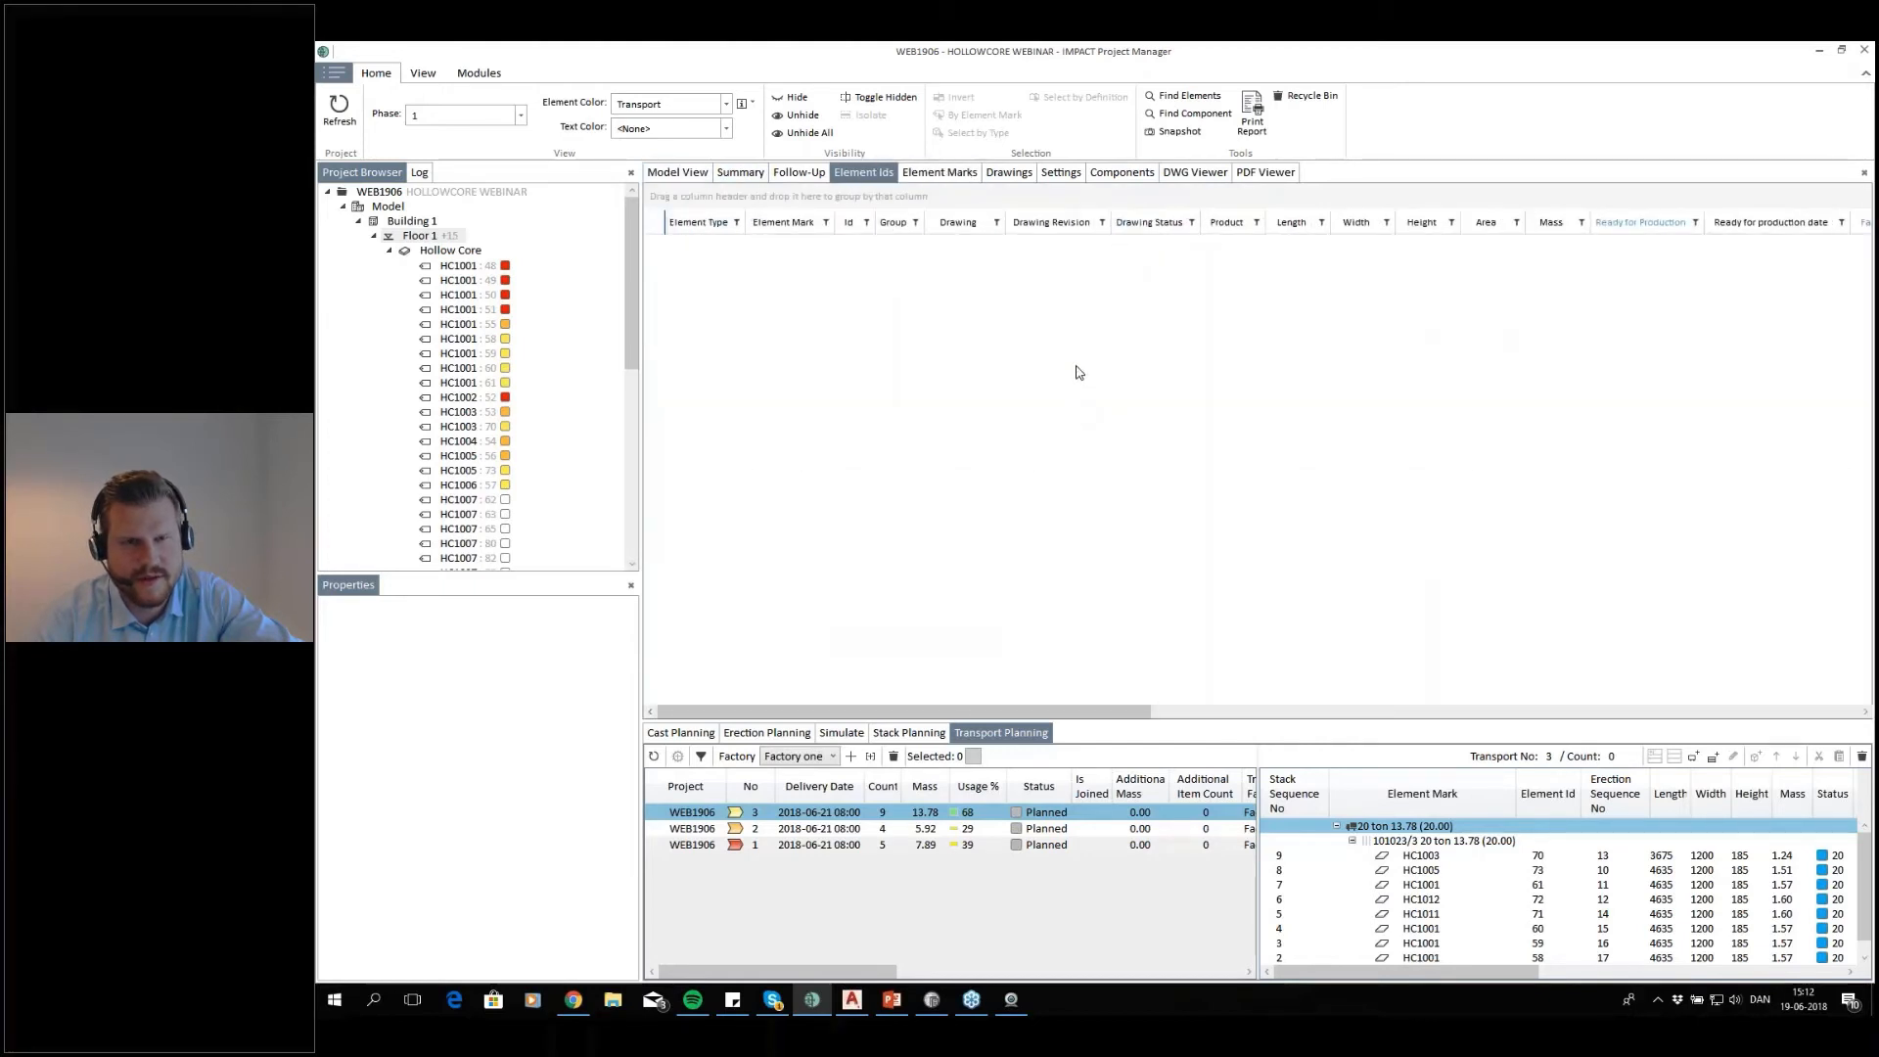
left_click_drag(1127, 715, 1632, 677)
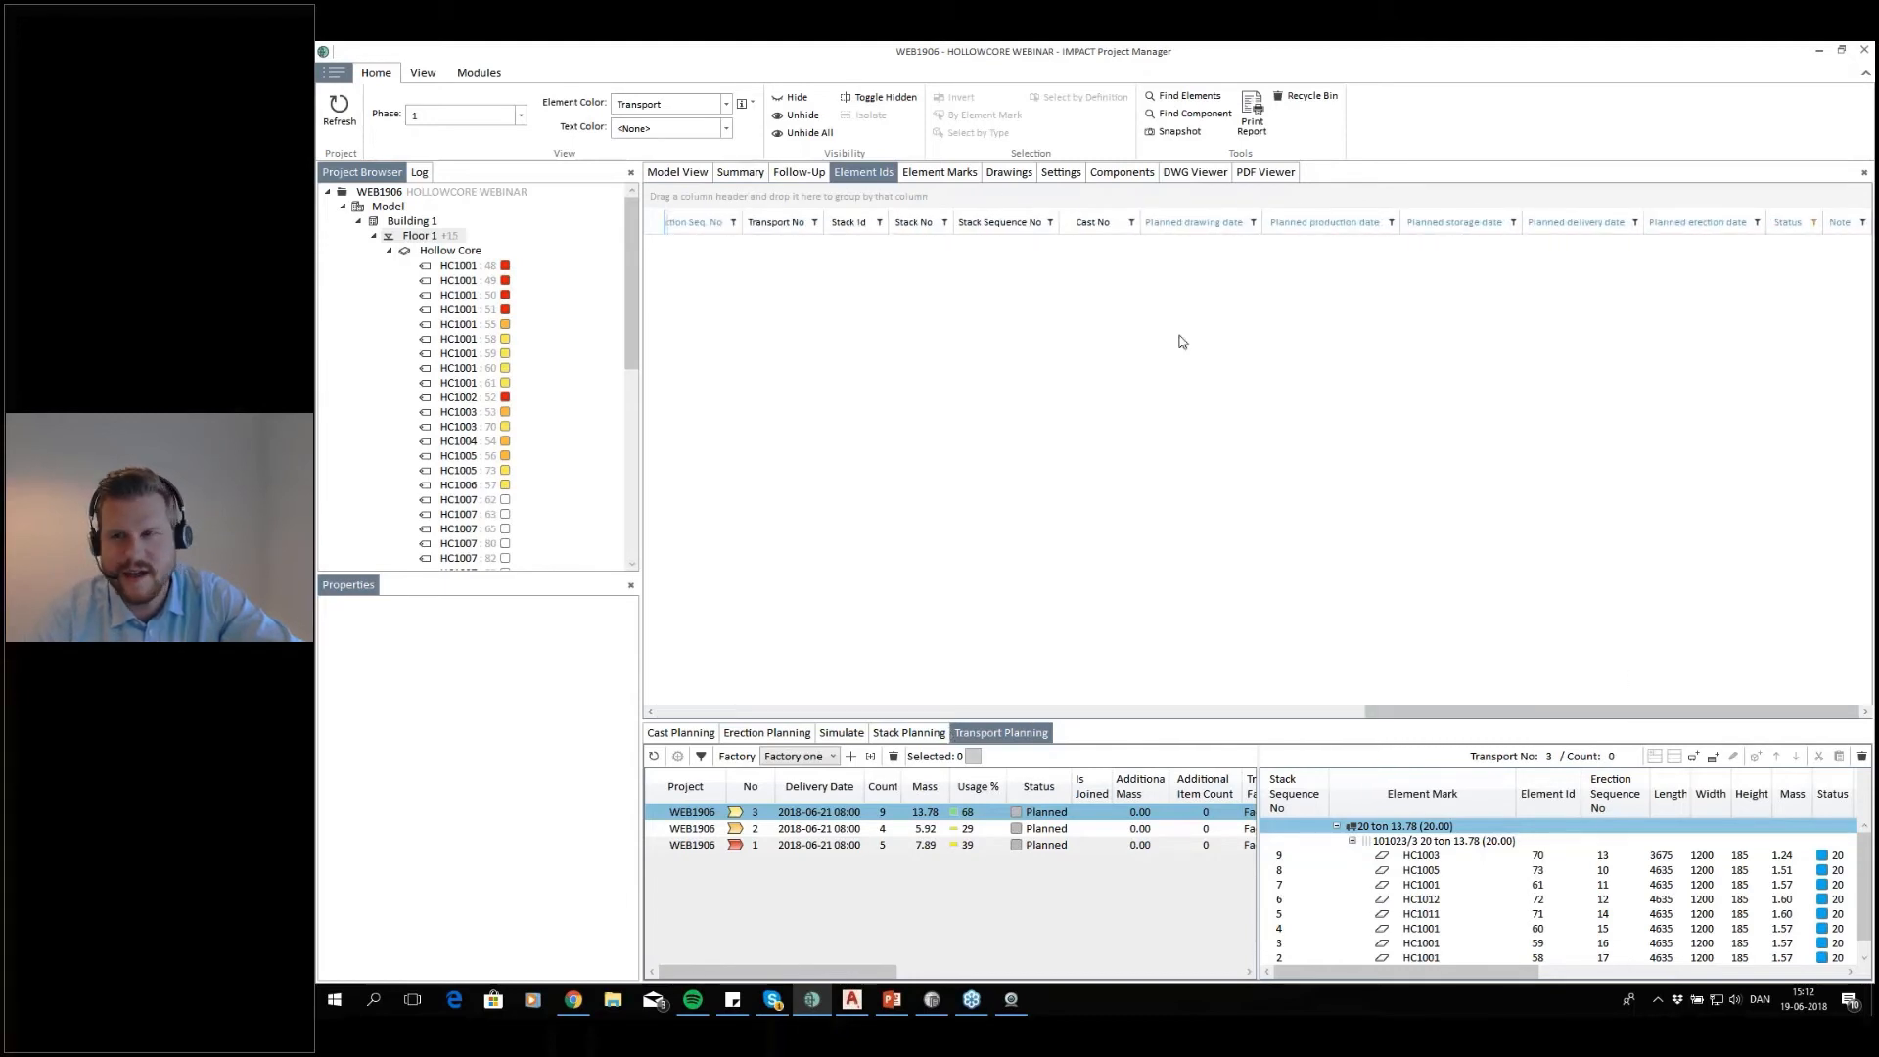
left_click(1813, 223)
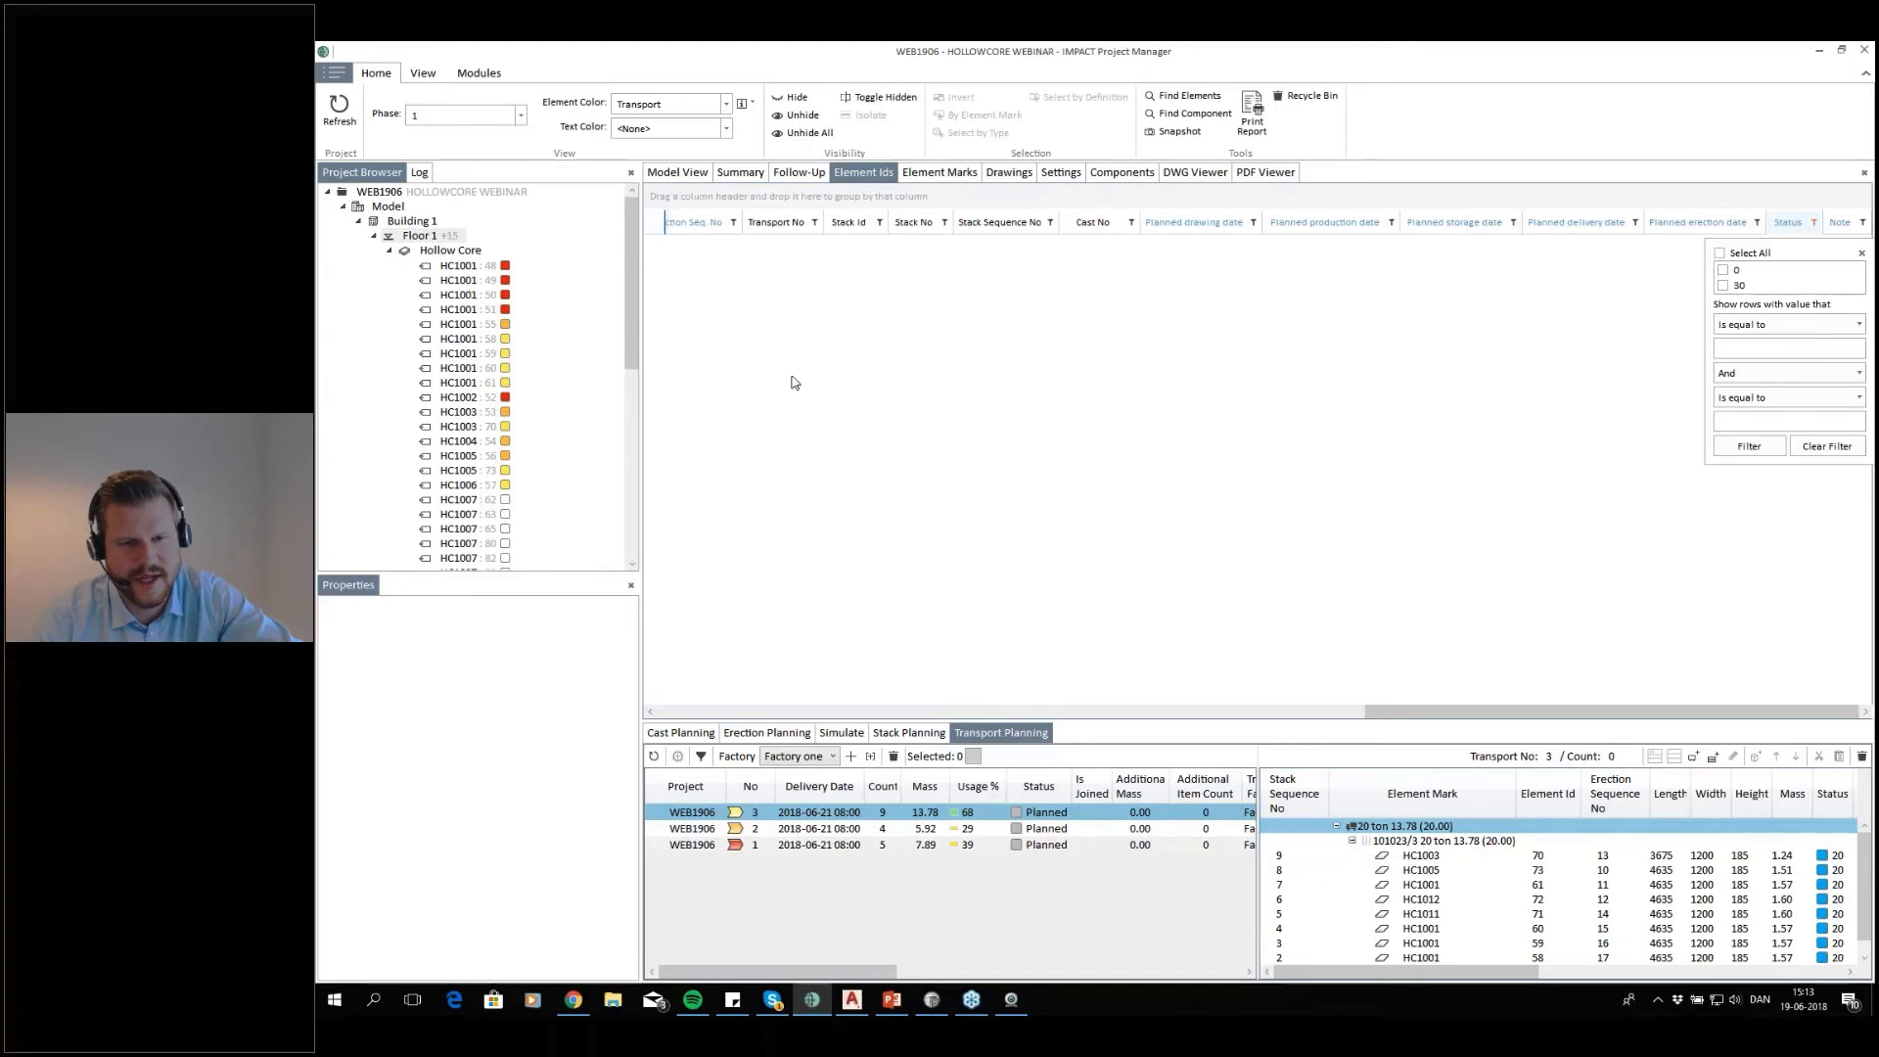
left_click(1721, 254)
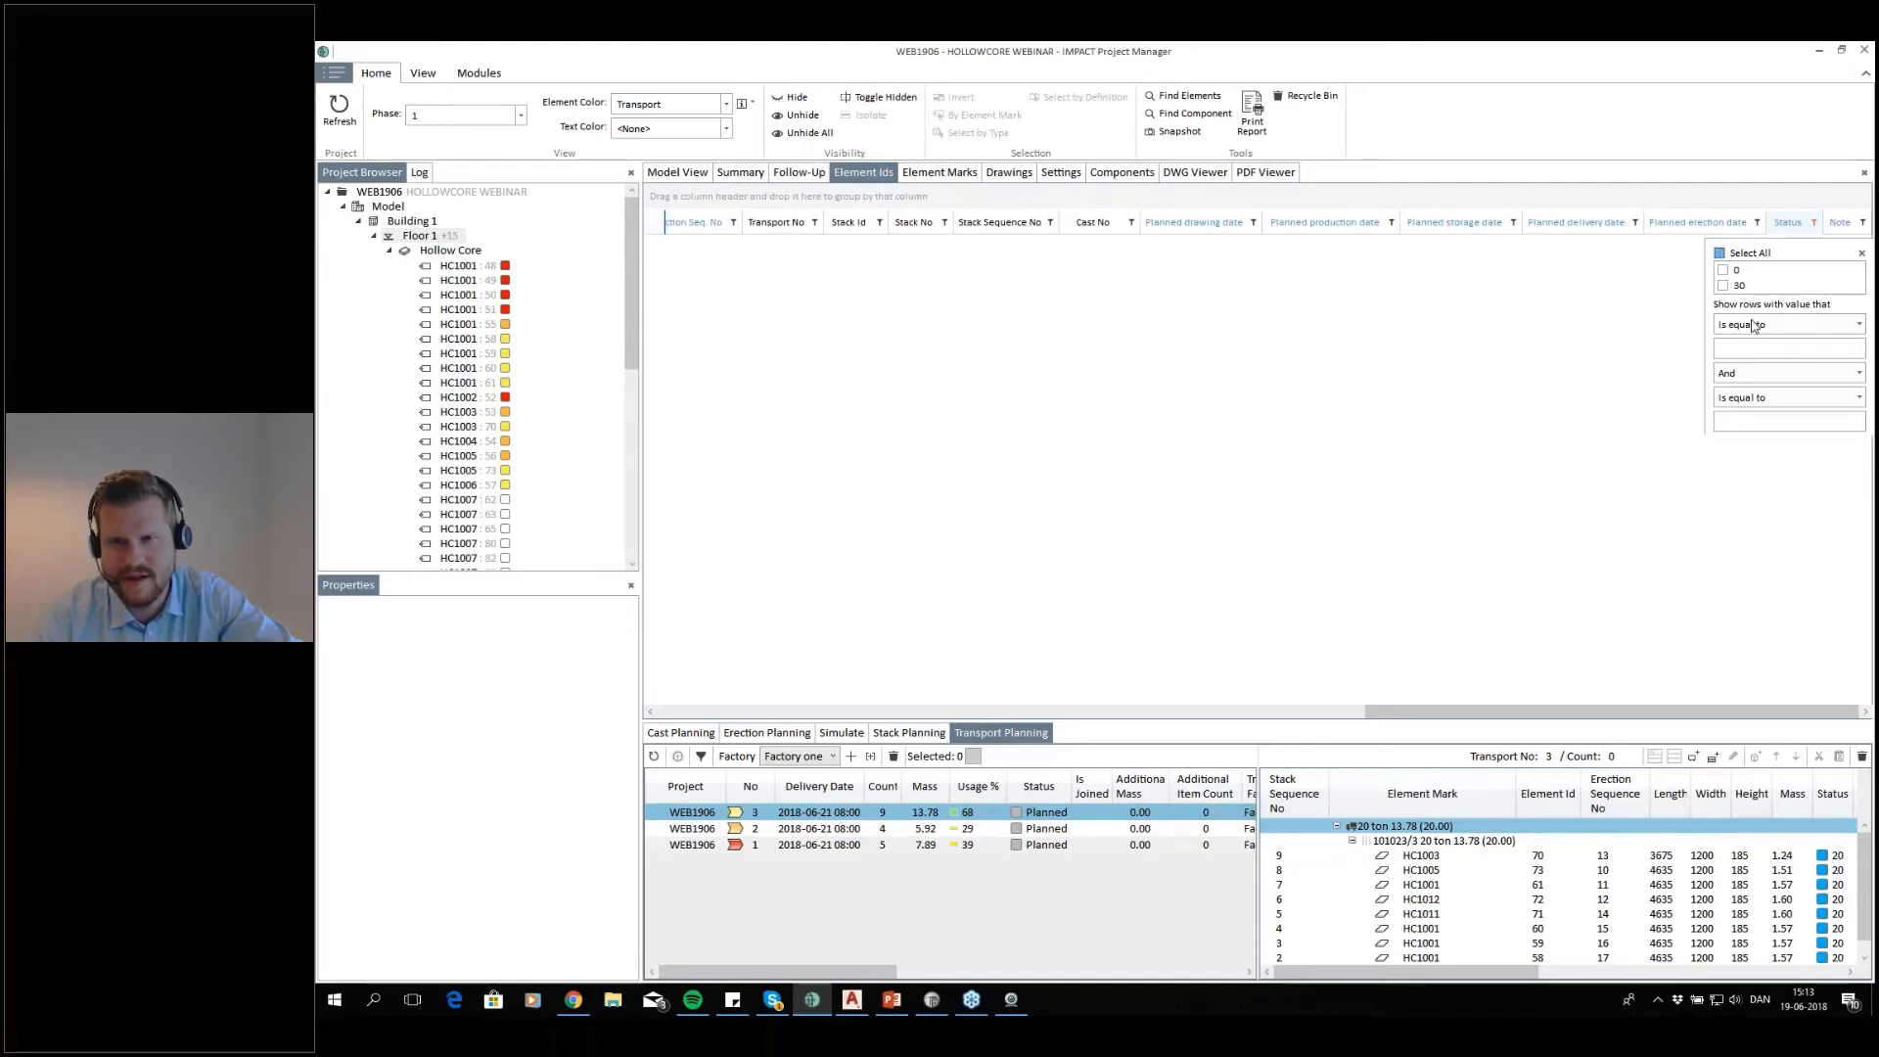
mouse_move(1725, 712)
left_mouse_down()
mouse_move(1012, 722)
mouse_move(1728, 706)
left_mouse_up()
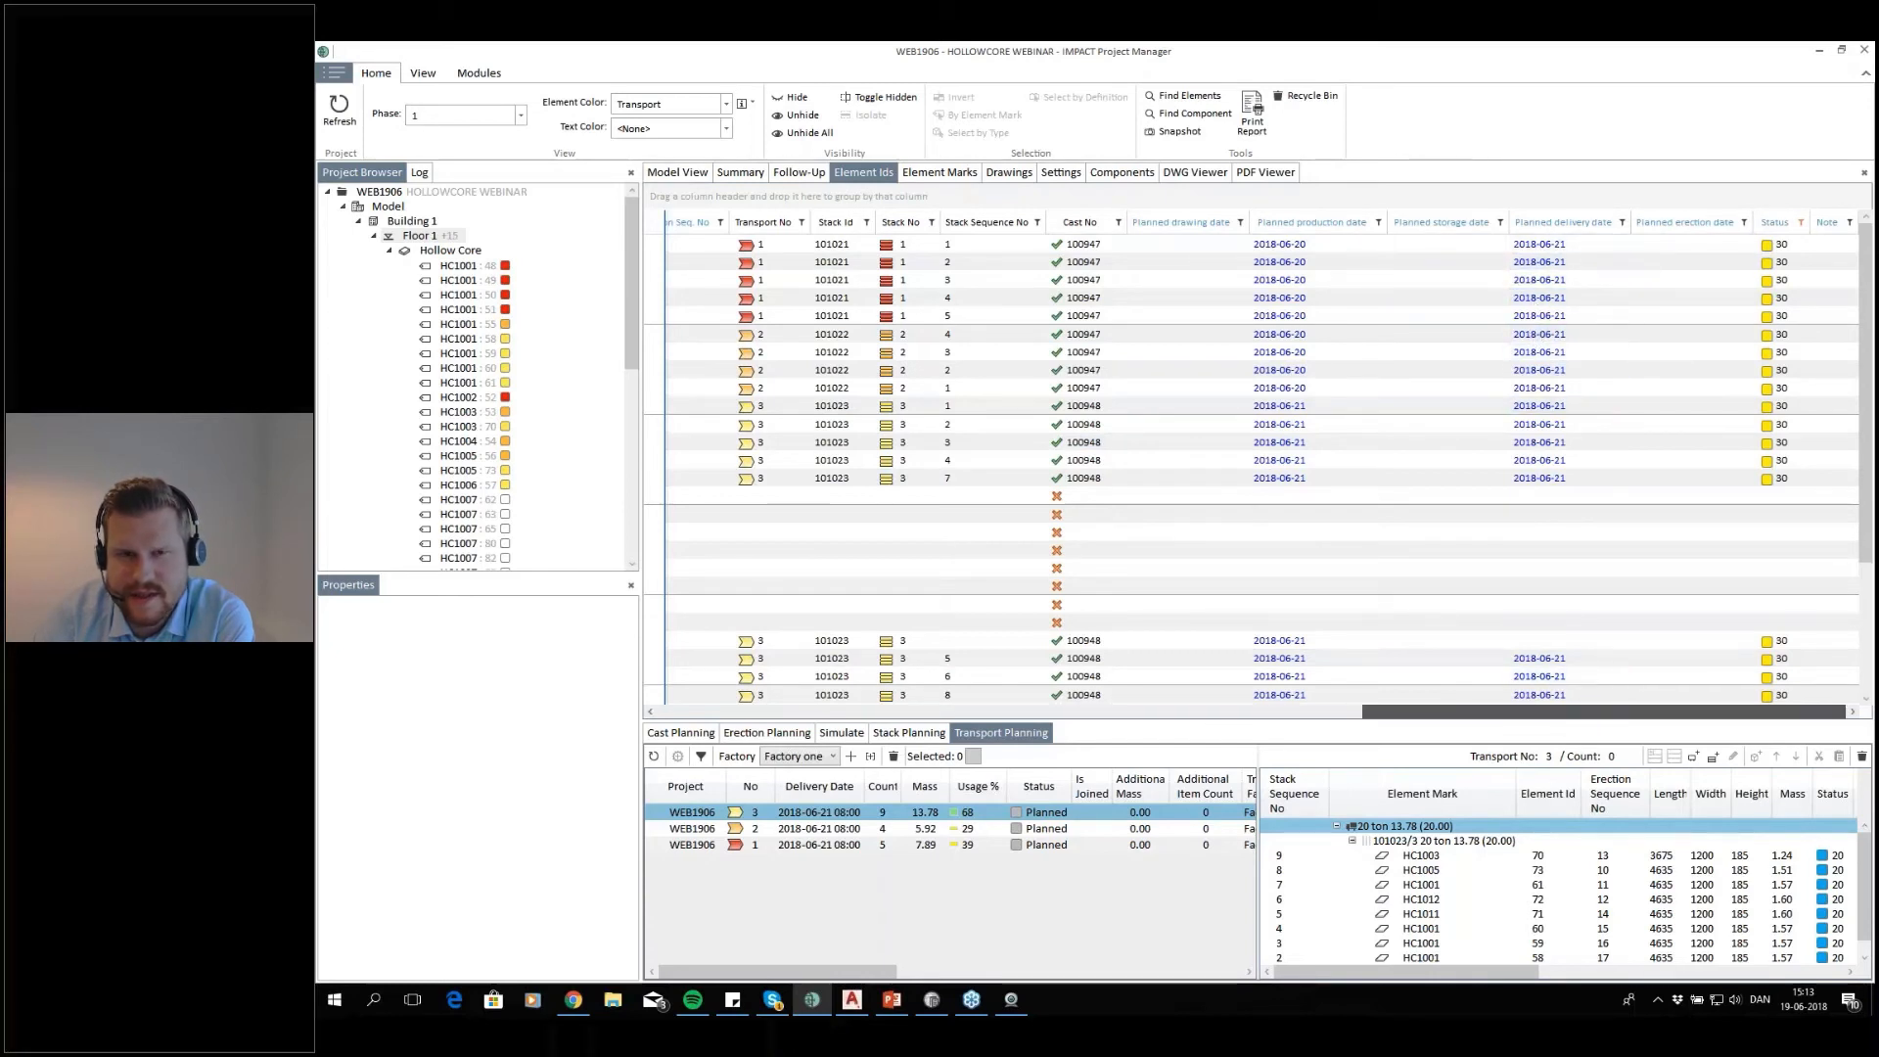
Sort and group the Element Ids list by transport number and expand transports 1, 2 and 3 to examine their slabs
left_click_drag(1482, 720, 1854, 732)
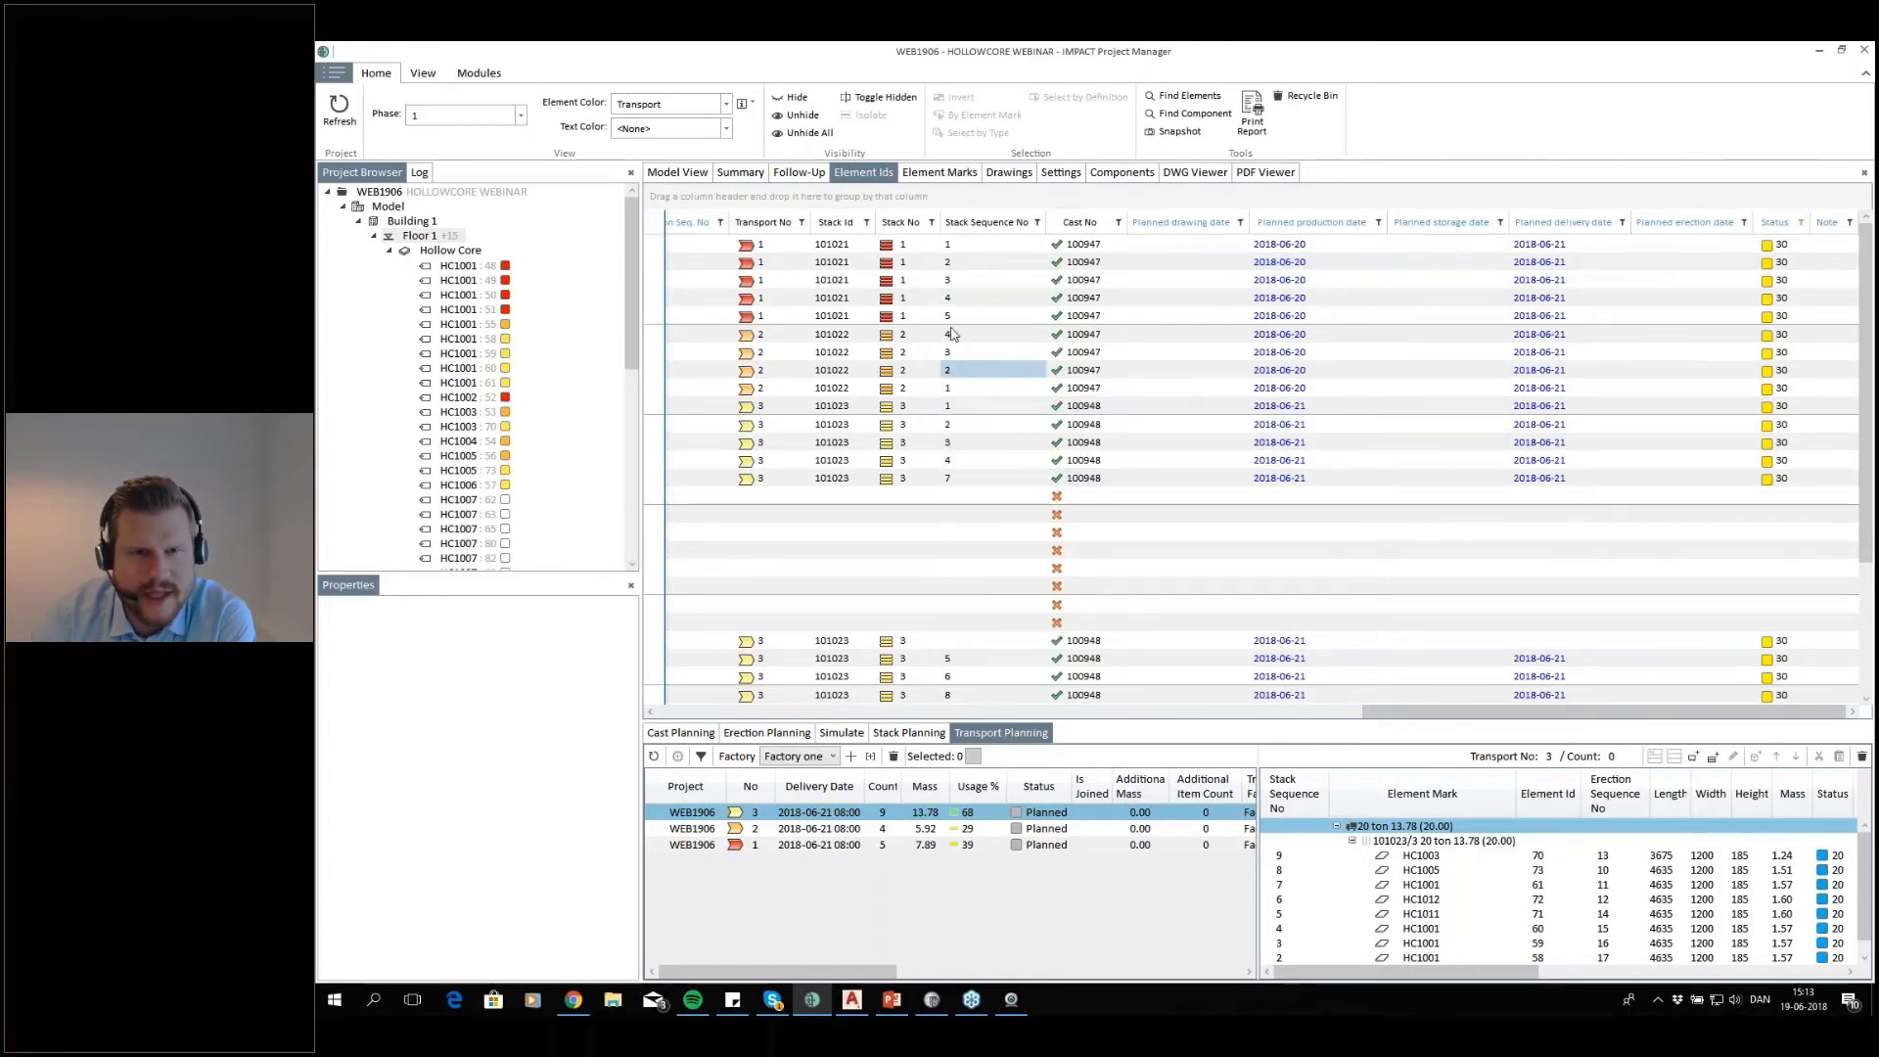
left_click(770, 223)
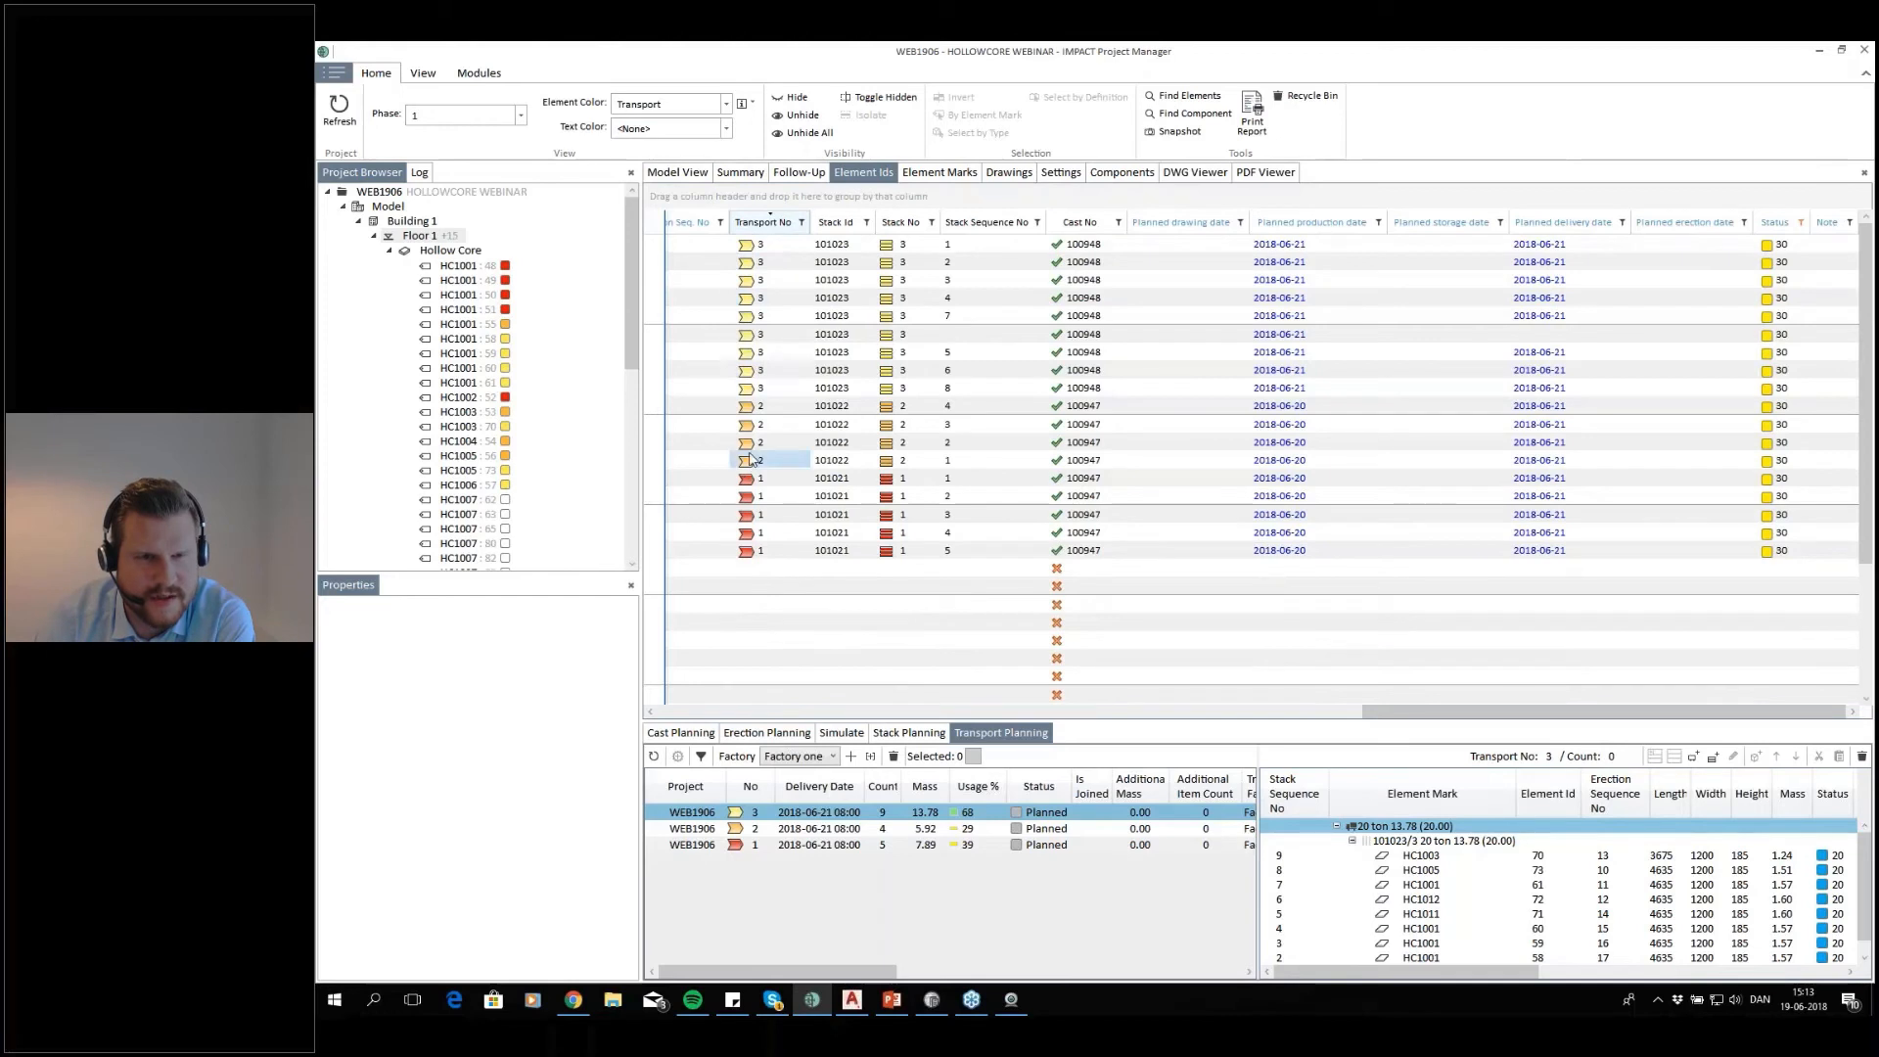
left_click_drag(767, 223, 675, 202)
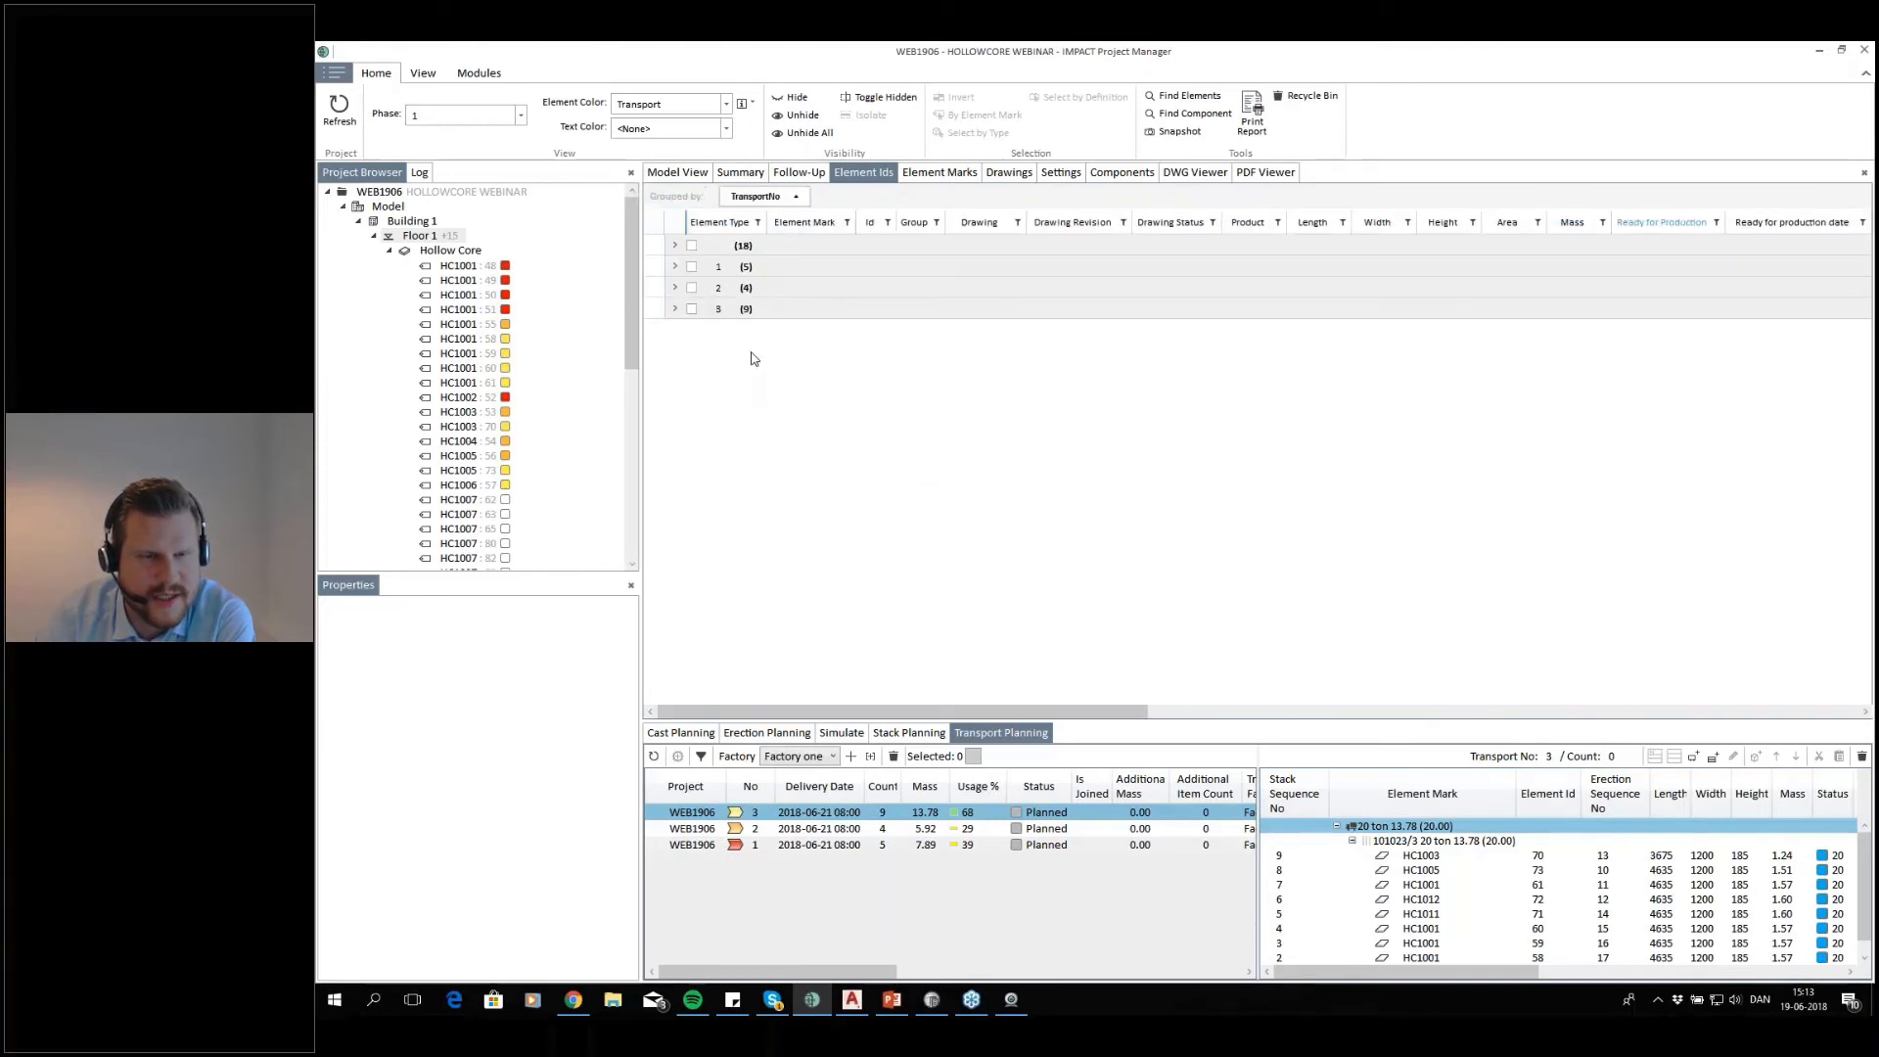
left_click(674, 266)
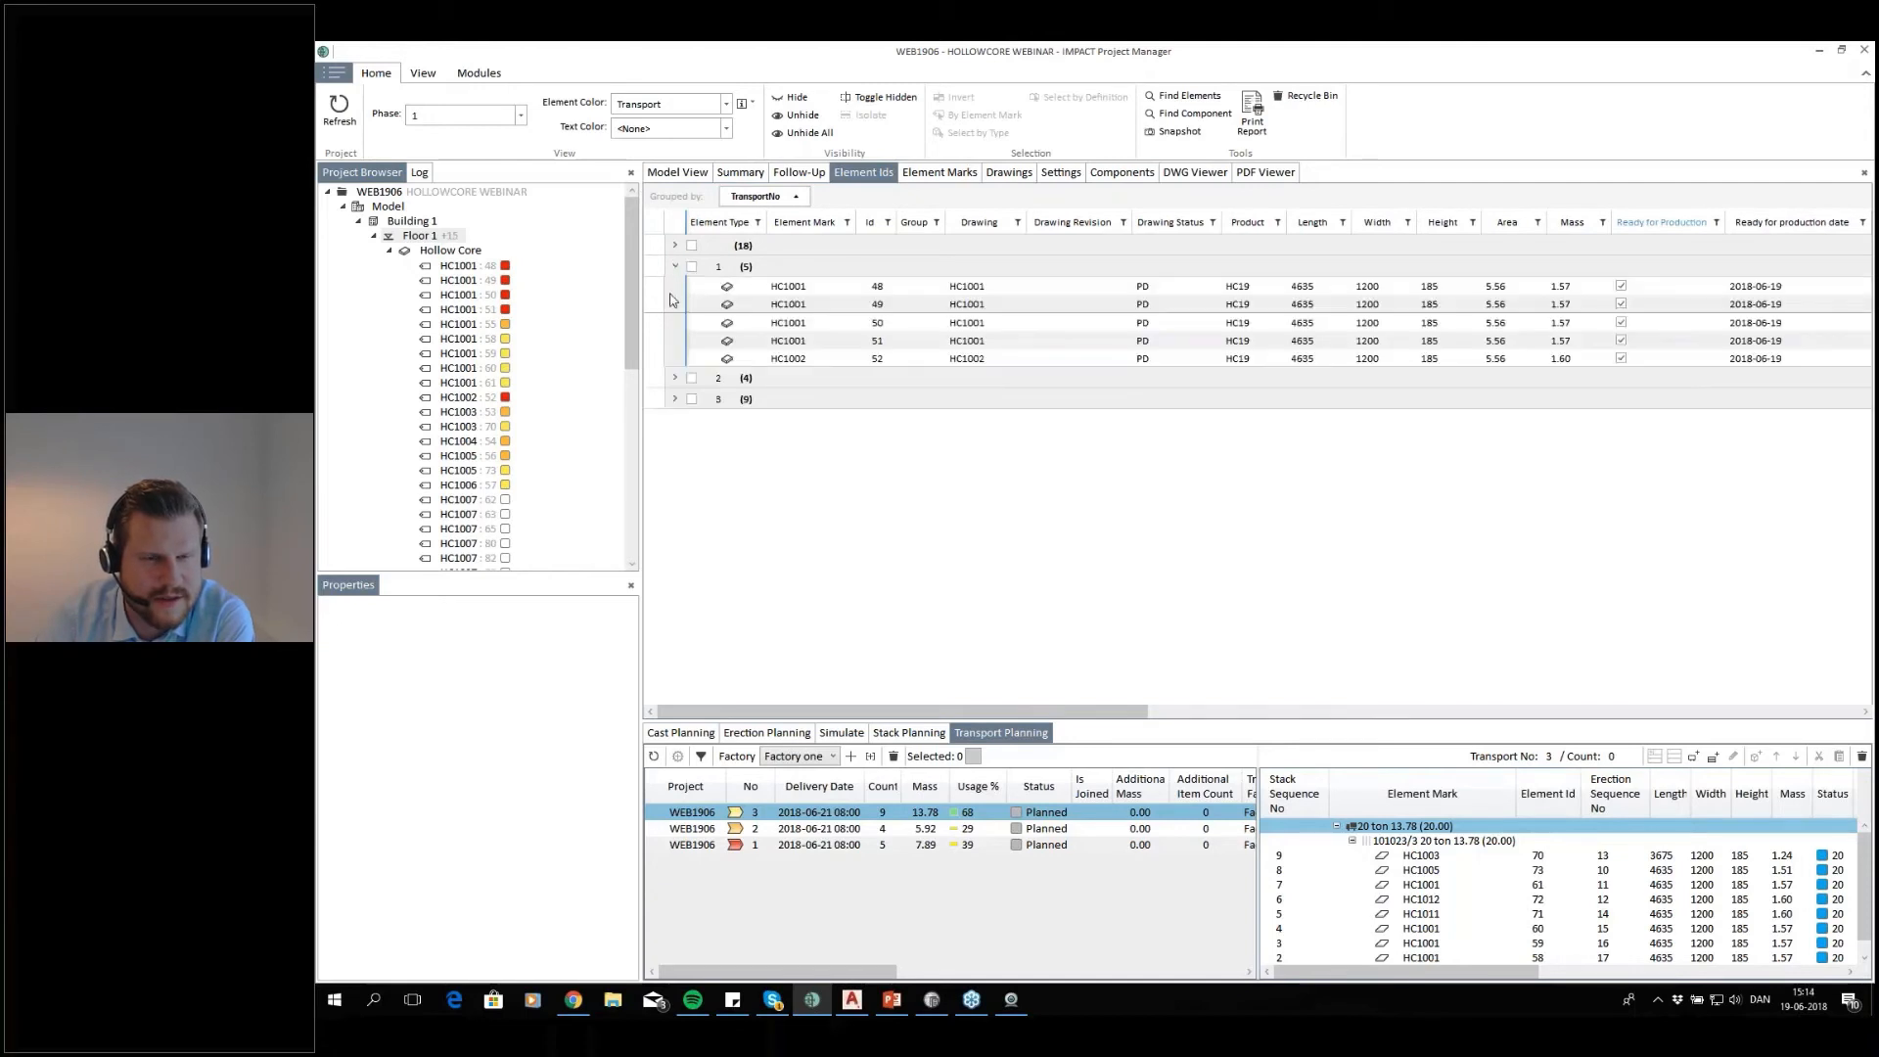
left_click(675, 378)
left_click(674, 471)
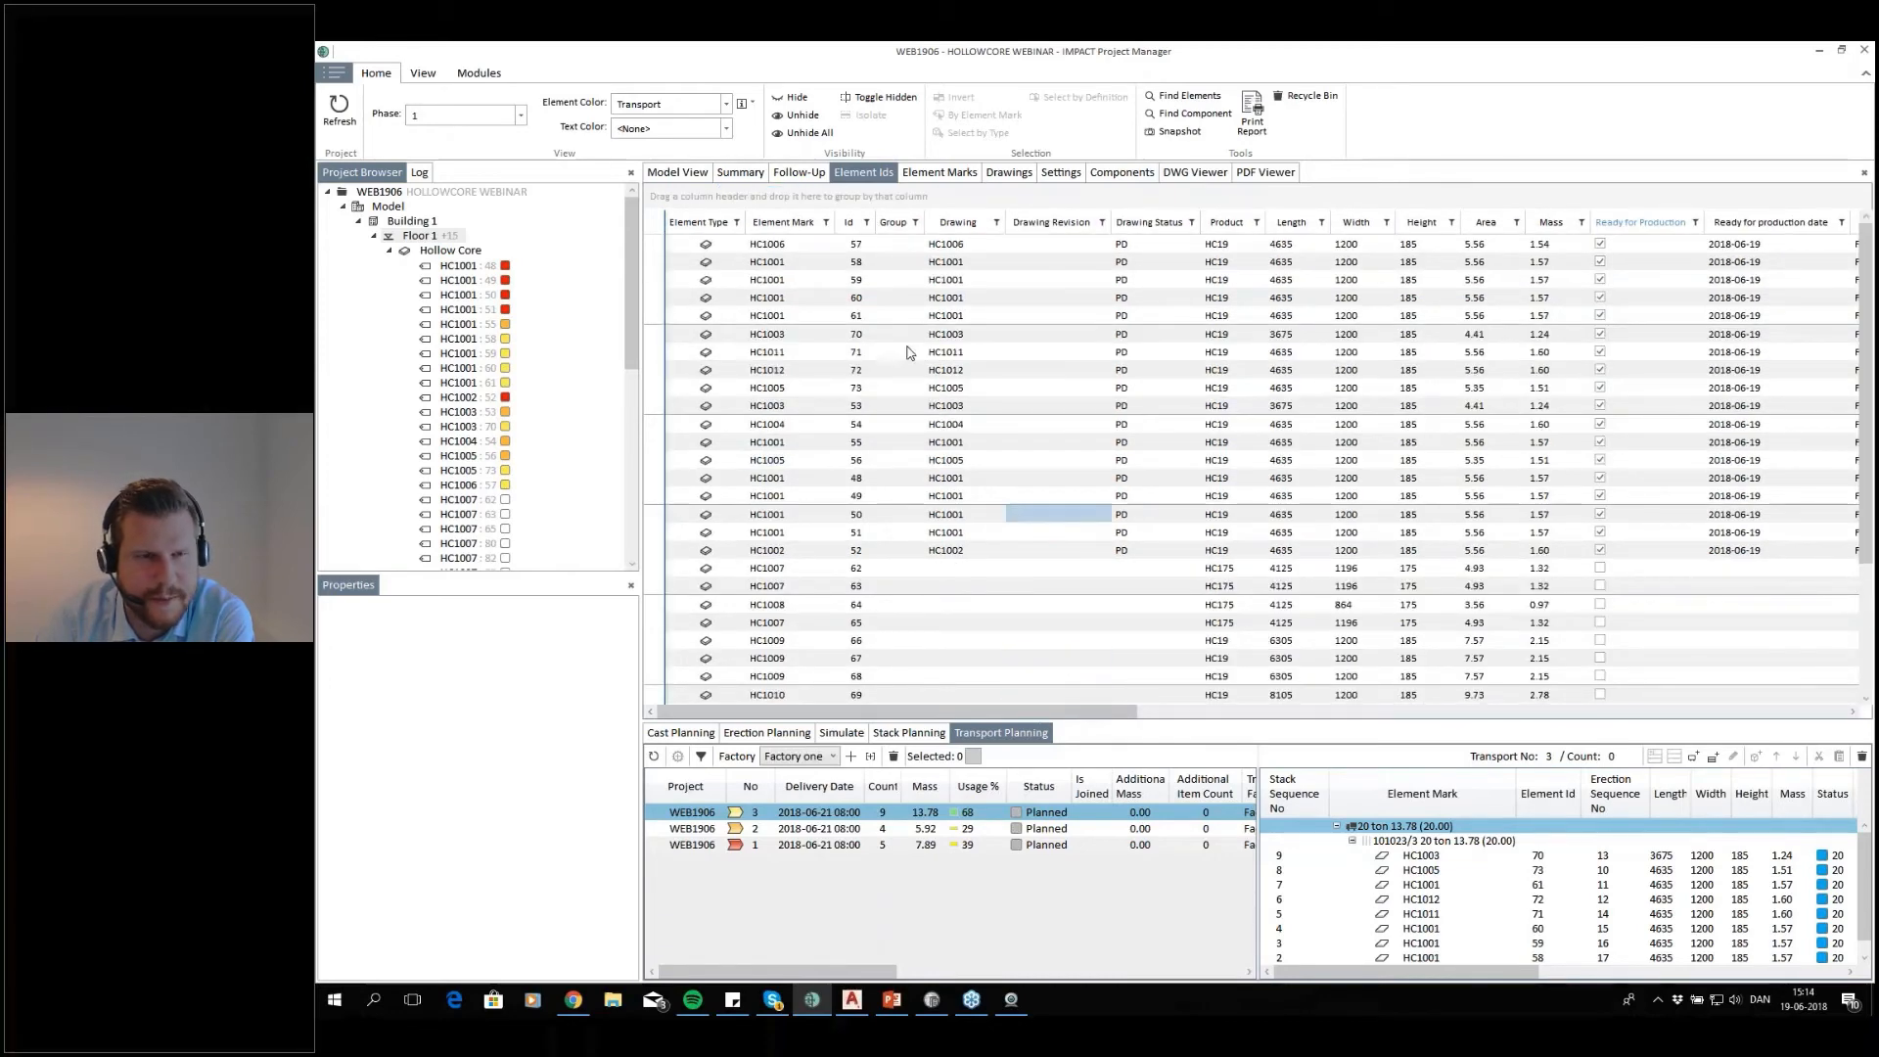
Return to the model view and open the Hollowcore 1 cast of 2018-06-20 from the cast calendar in detail
left_click(691, 175)
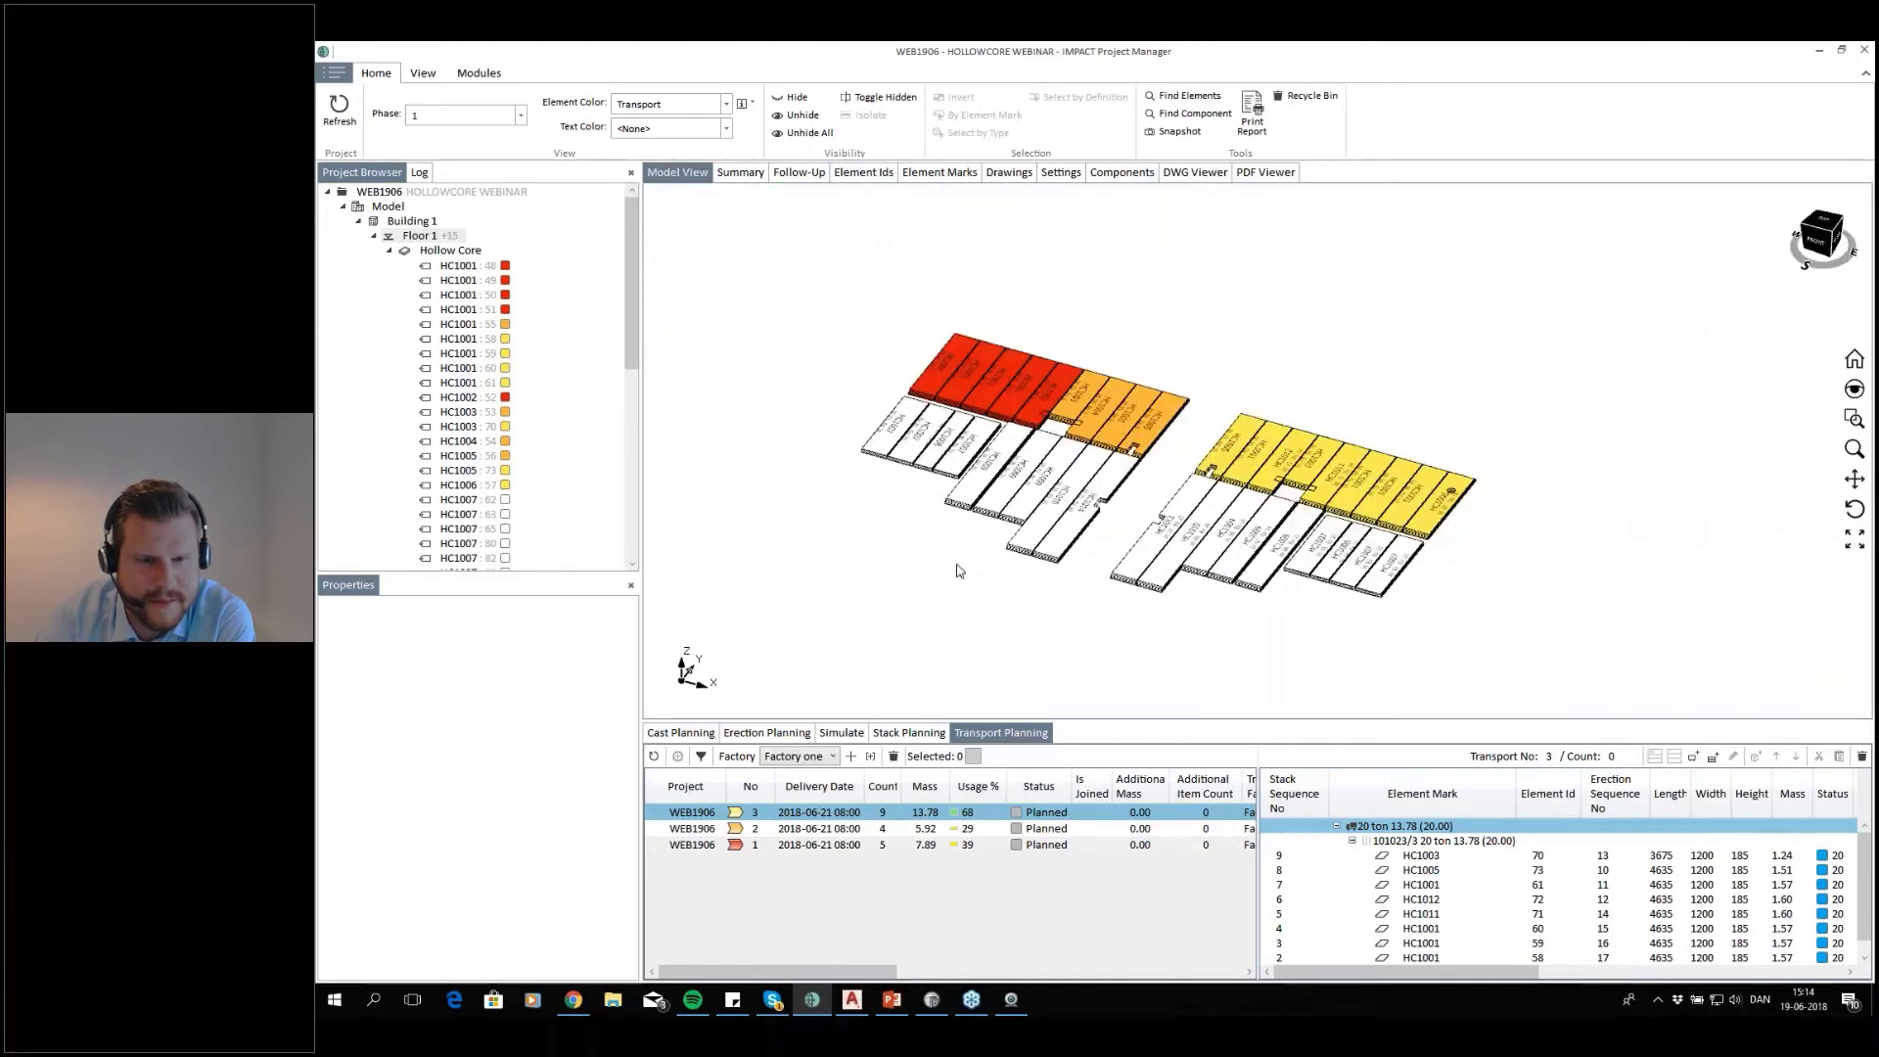
left_click(681, 733)
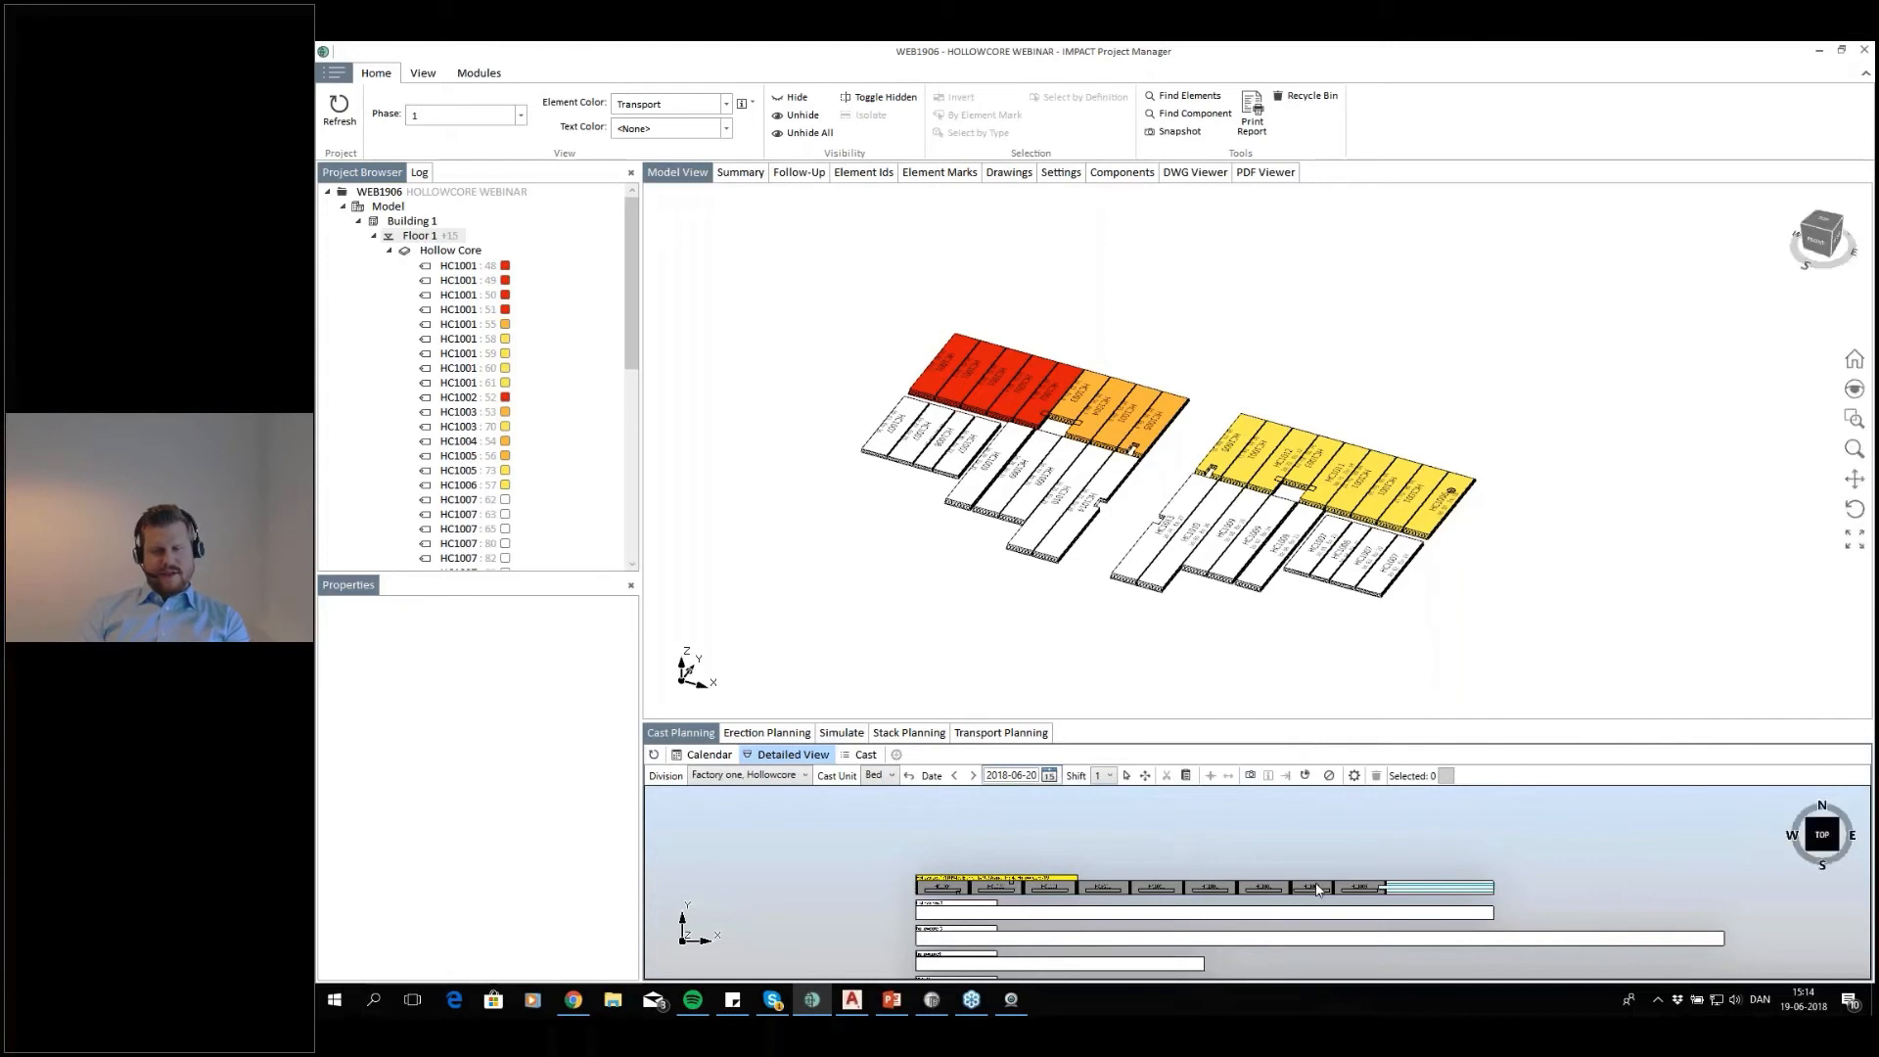
scroll(1222, 917, "up", 2)
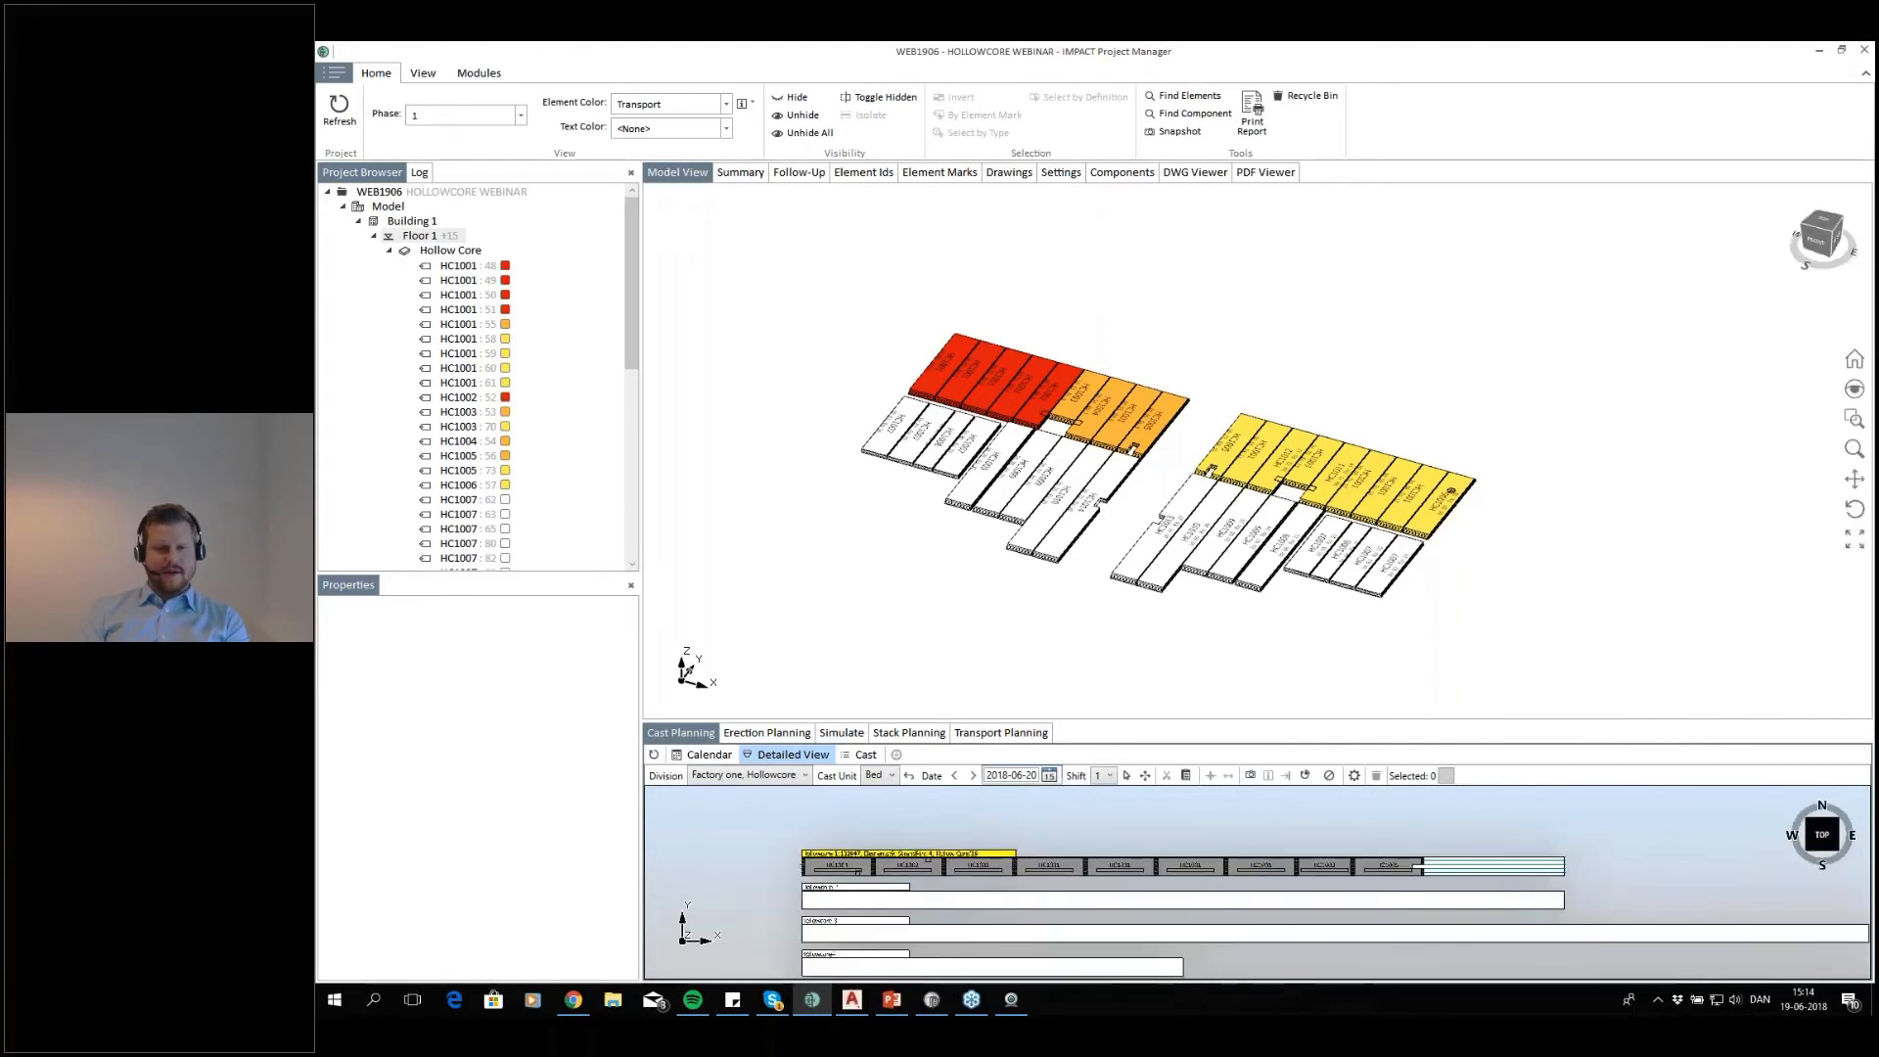
left_click(791, 755)
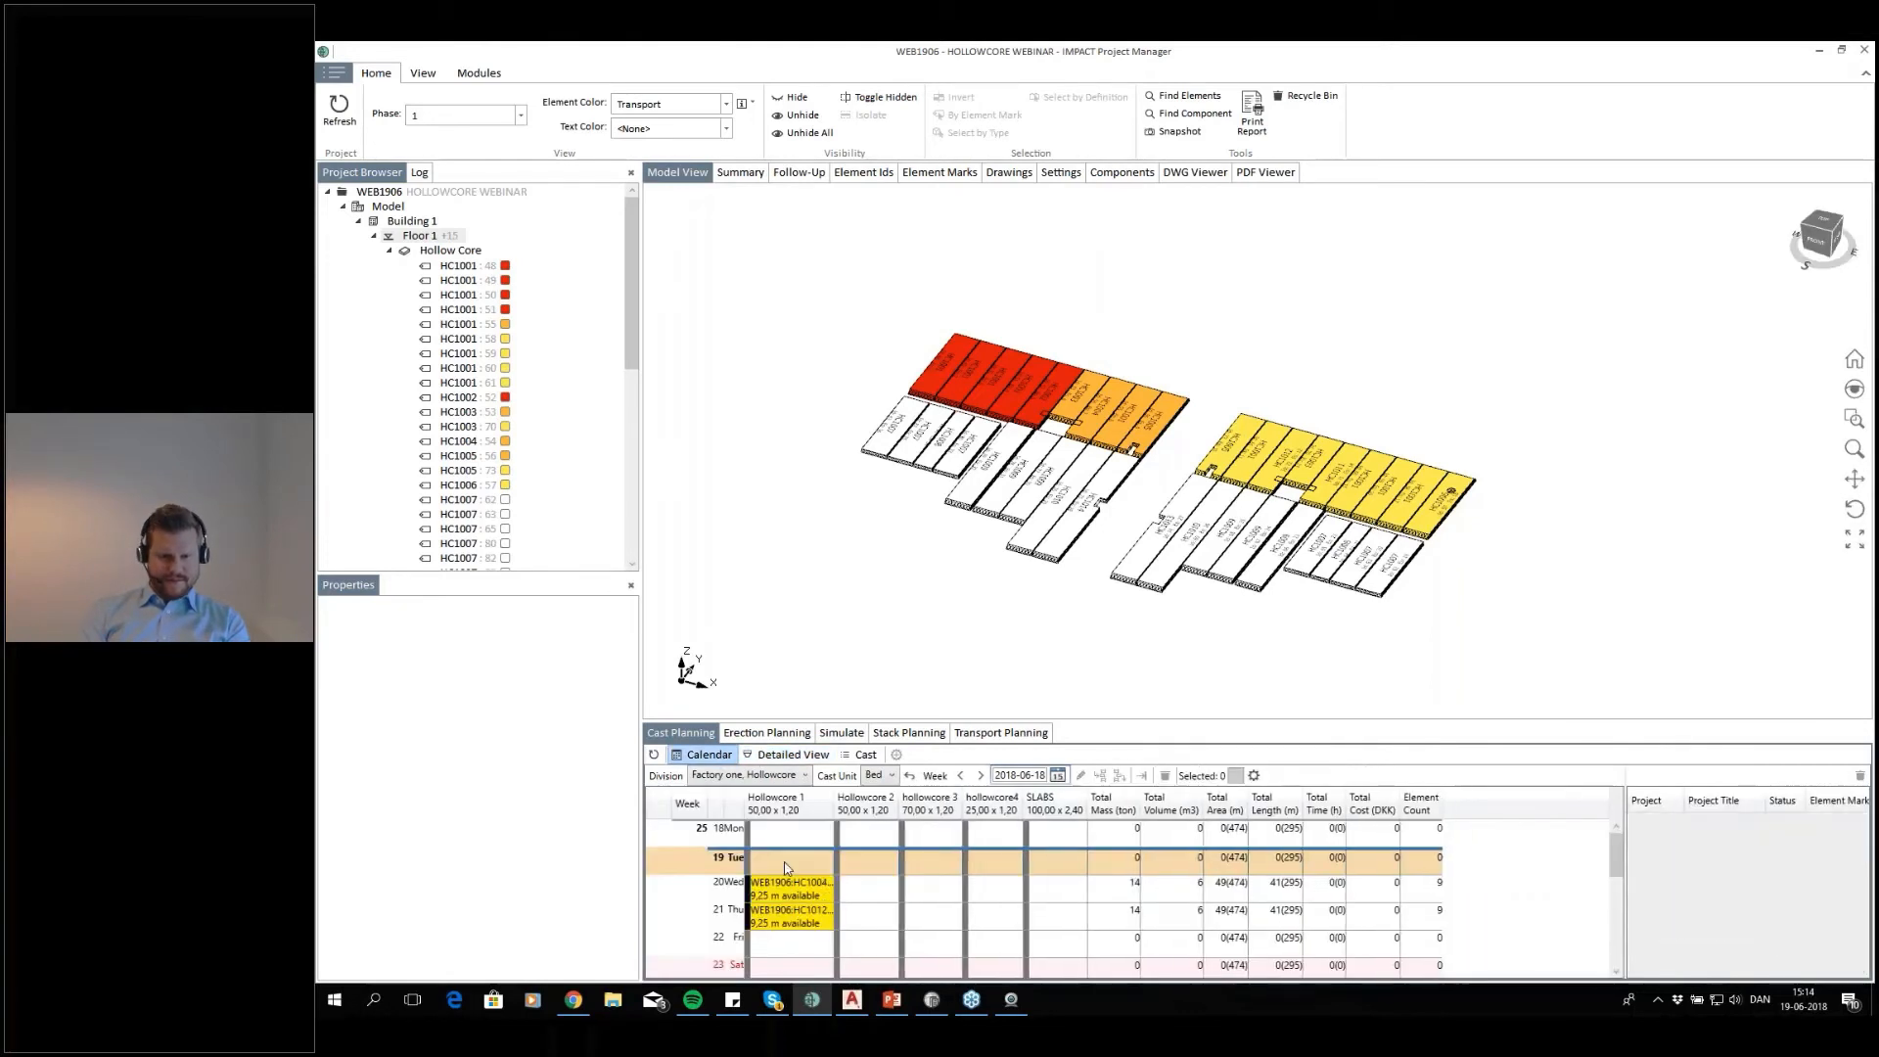
left_click(830, 890)
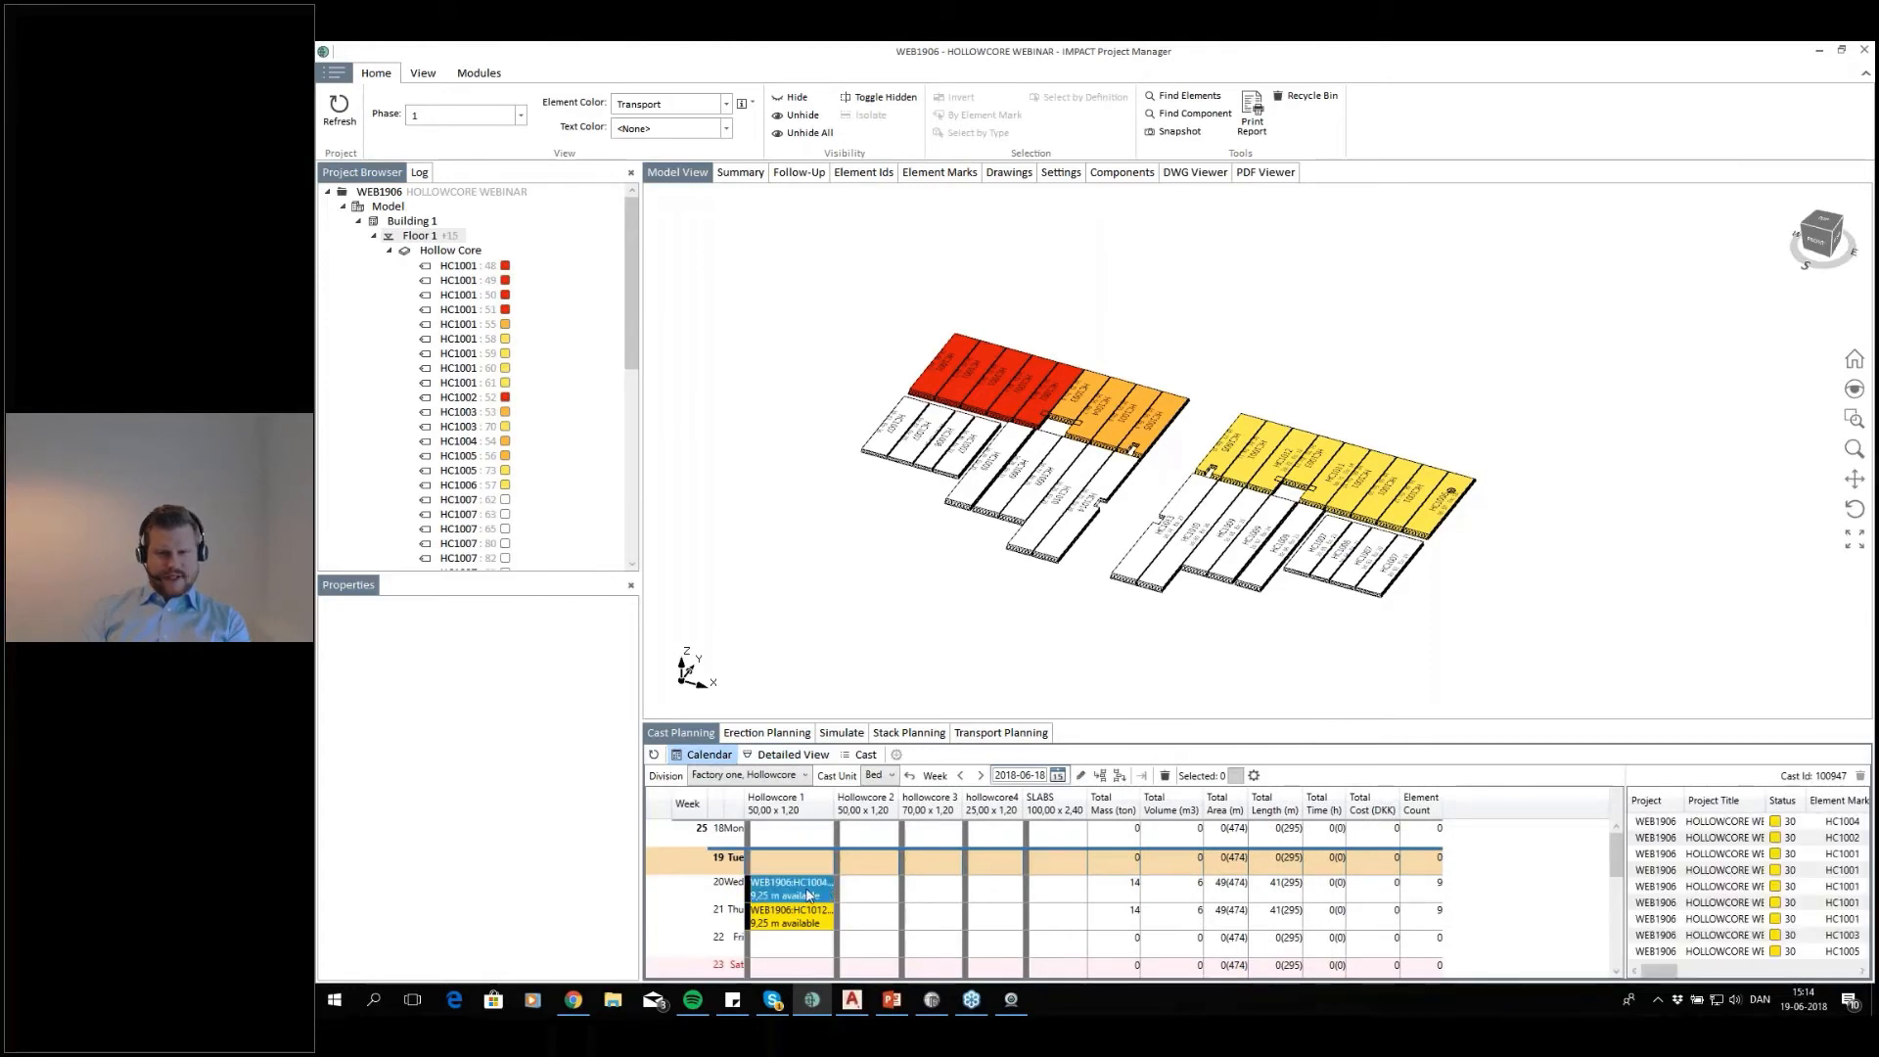
double_click(825, 892)
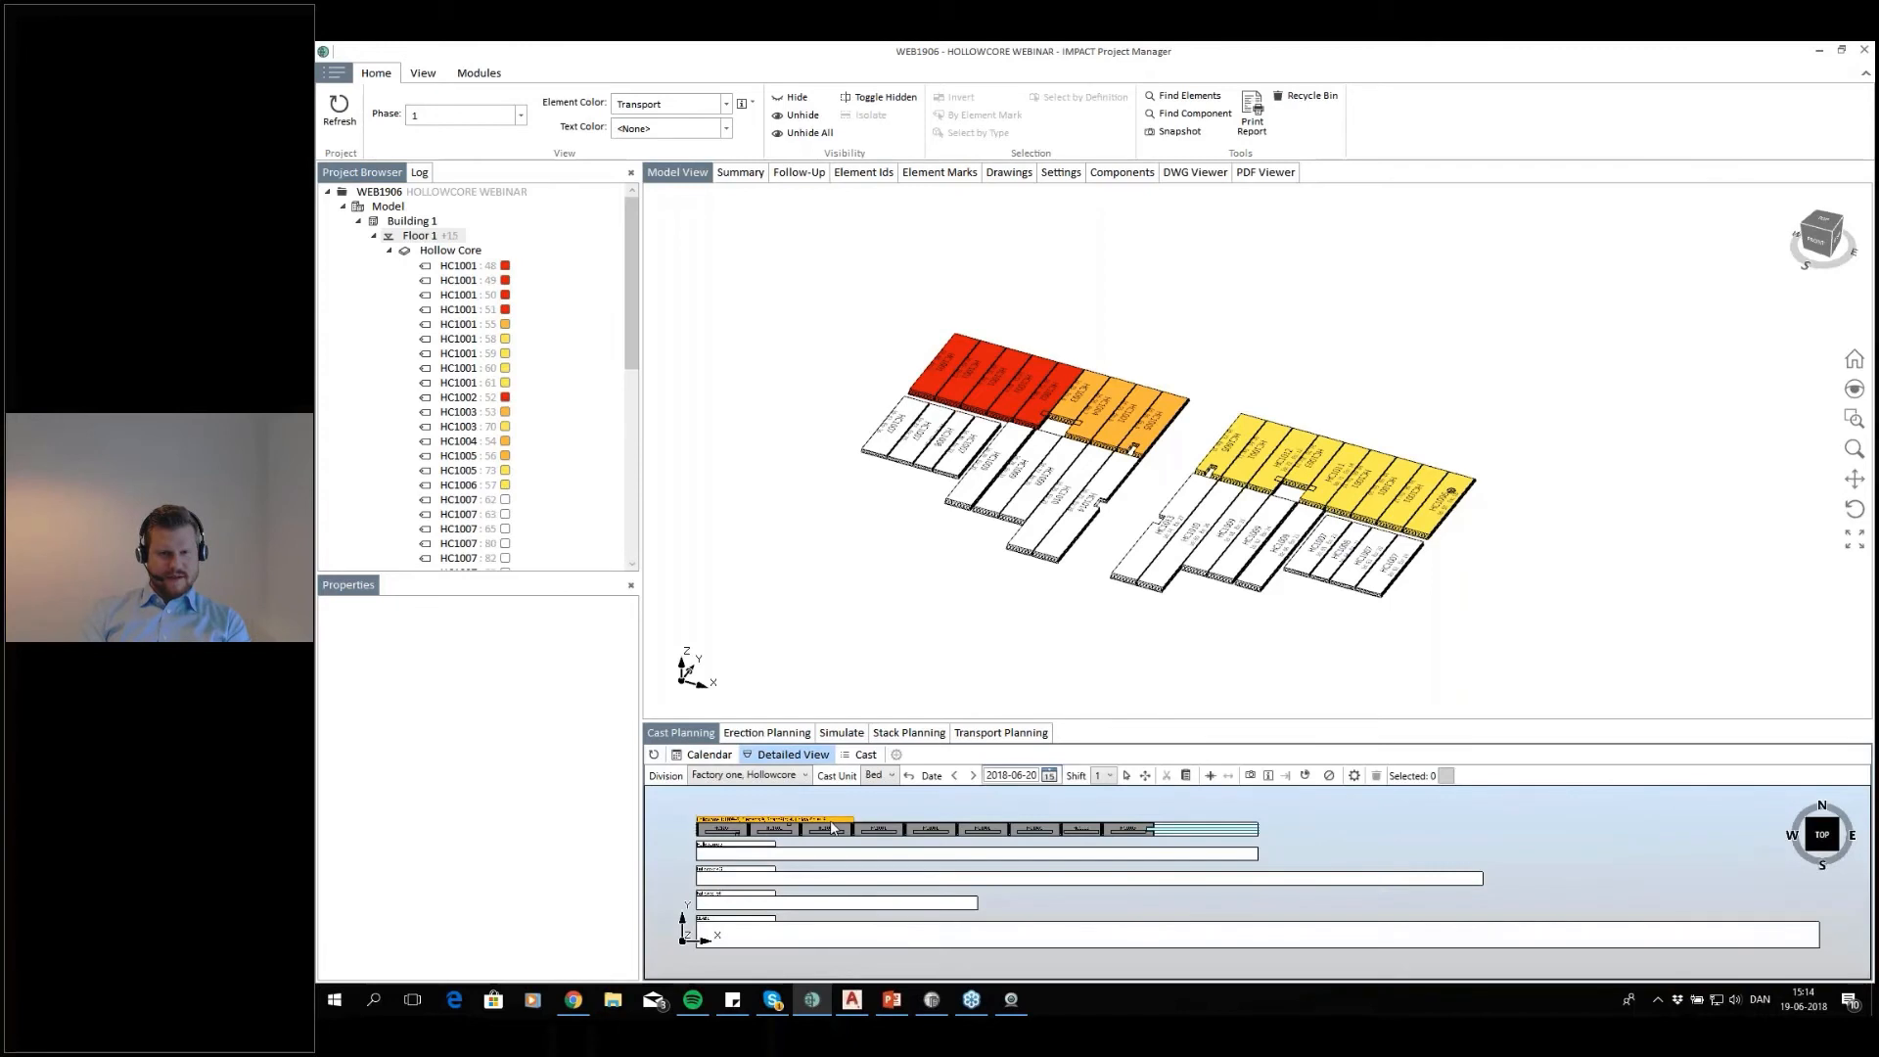
Review the drawing file formats and the Plot Drawings settings offered for the Hollowcore 1 cast, then close them without plotting
right_click(832, 827)
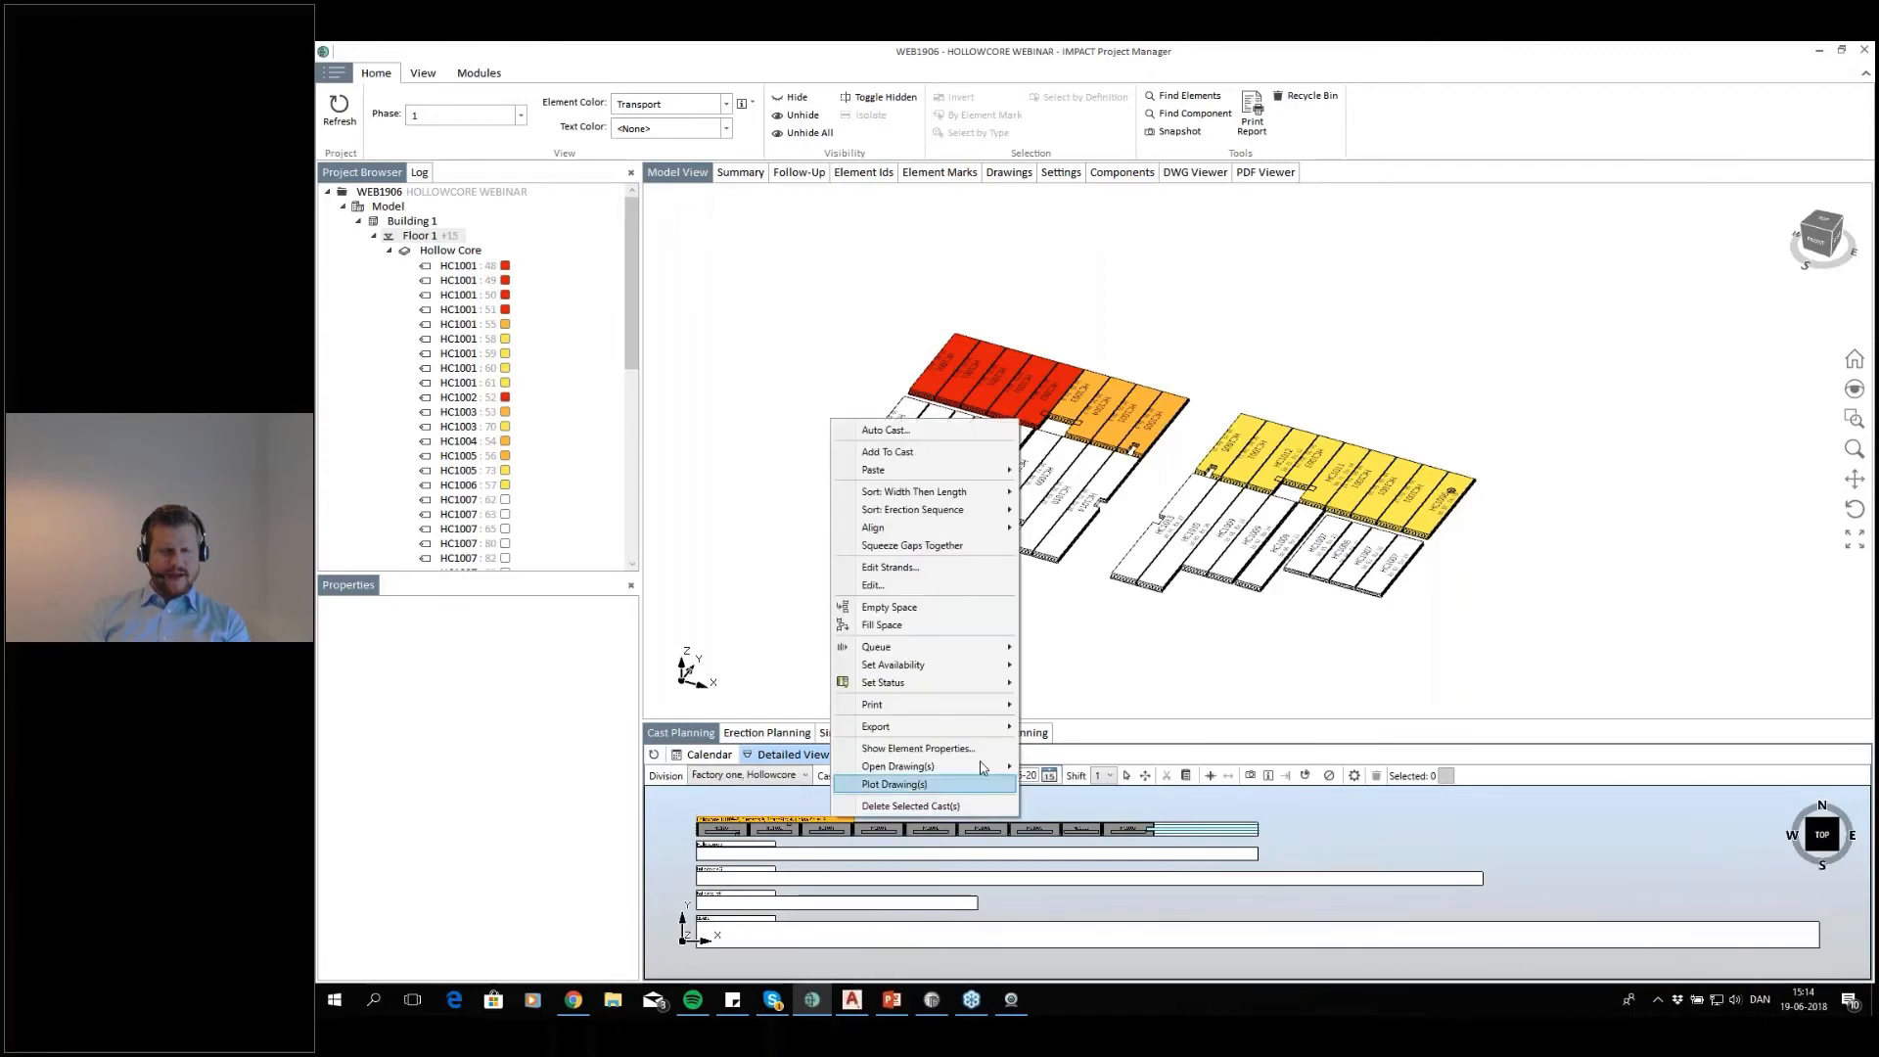
mouse_move(956, 766)
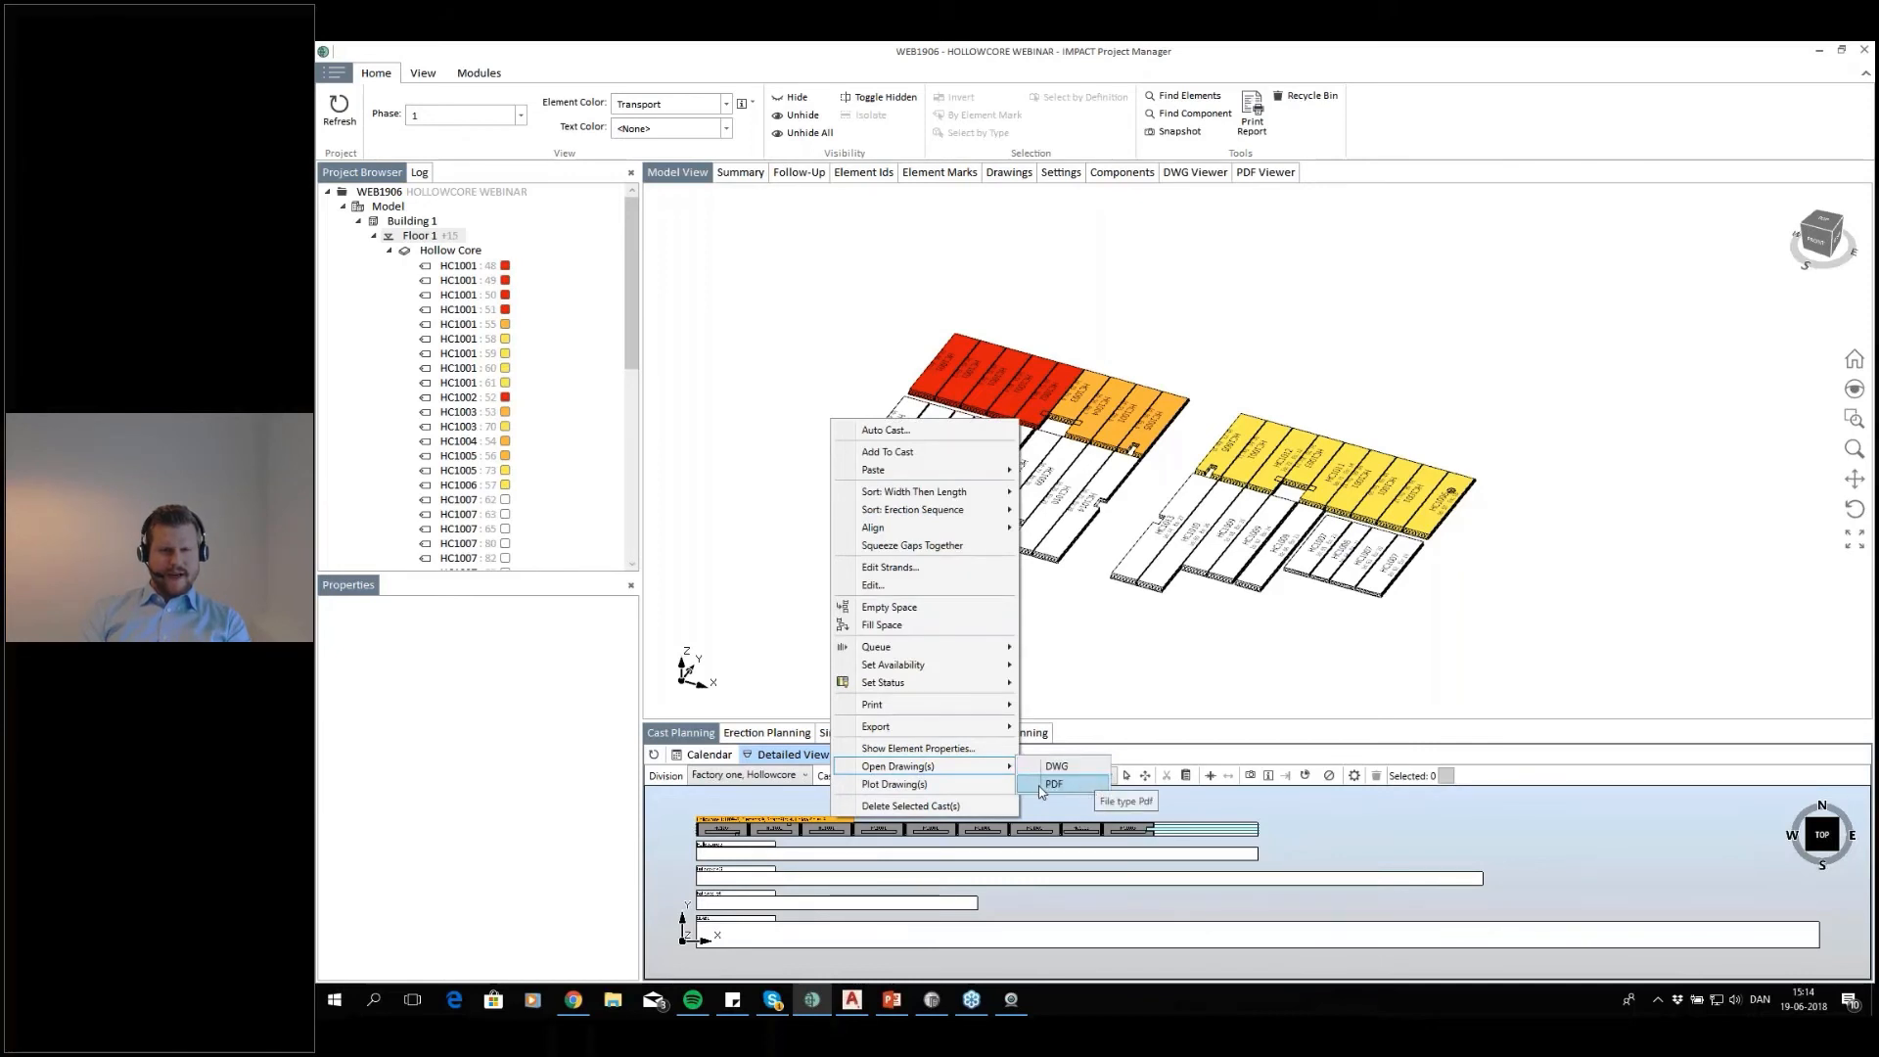
left_click(977, 783)
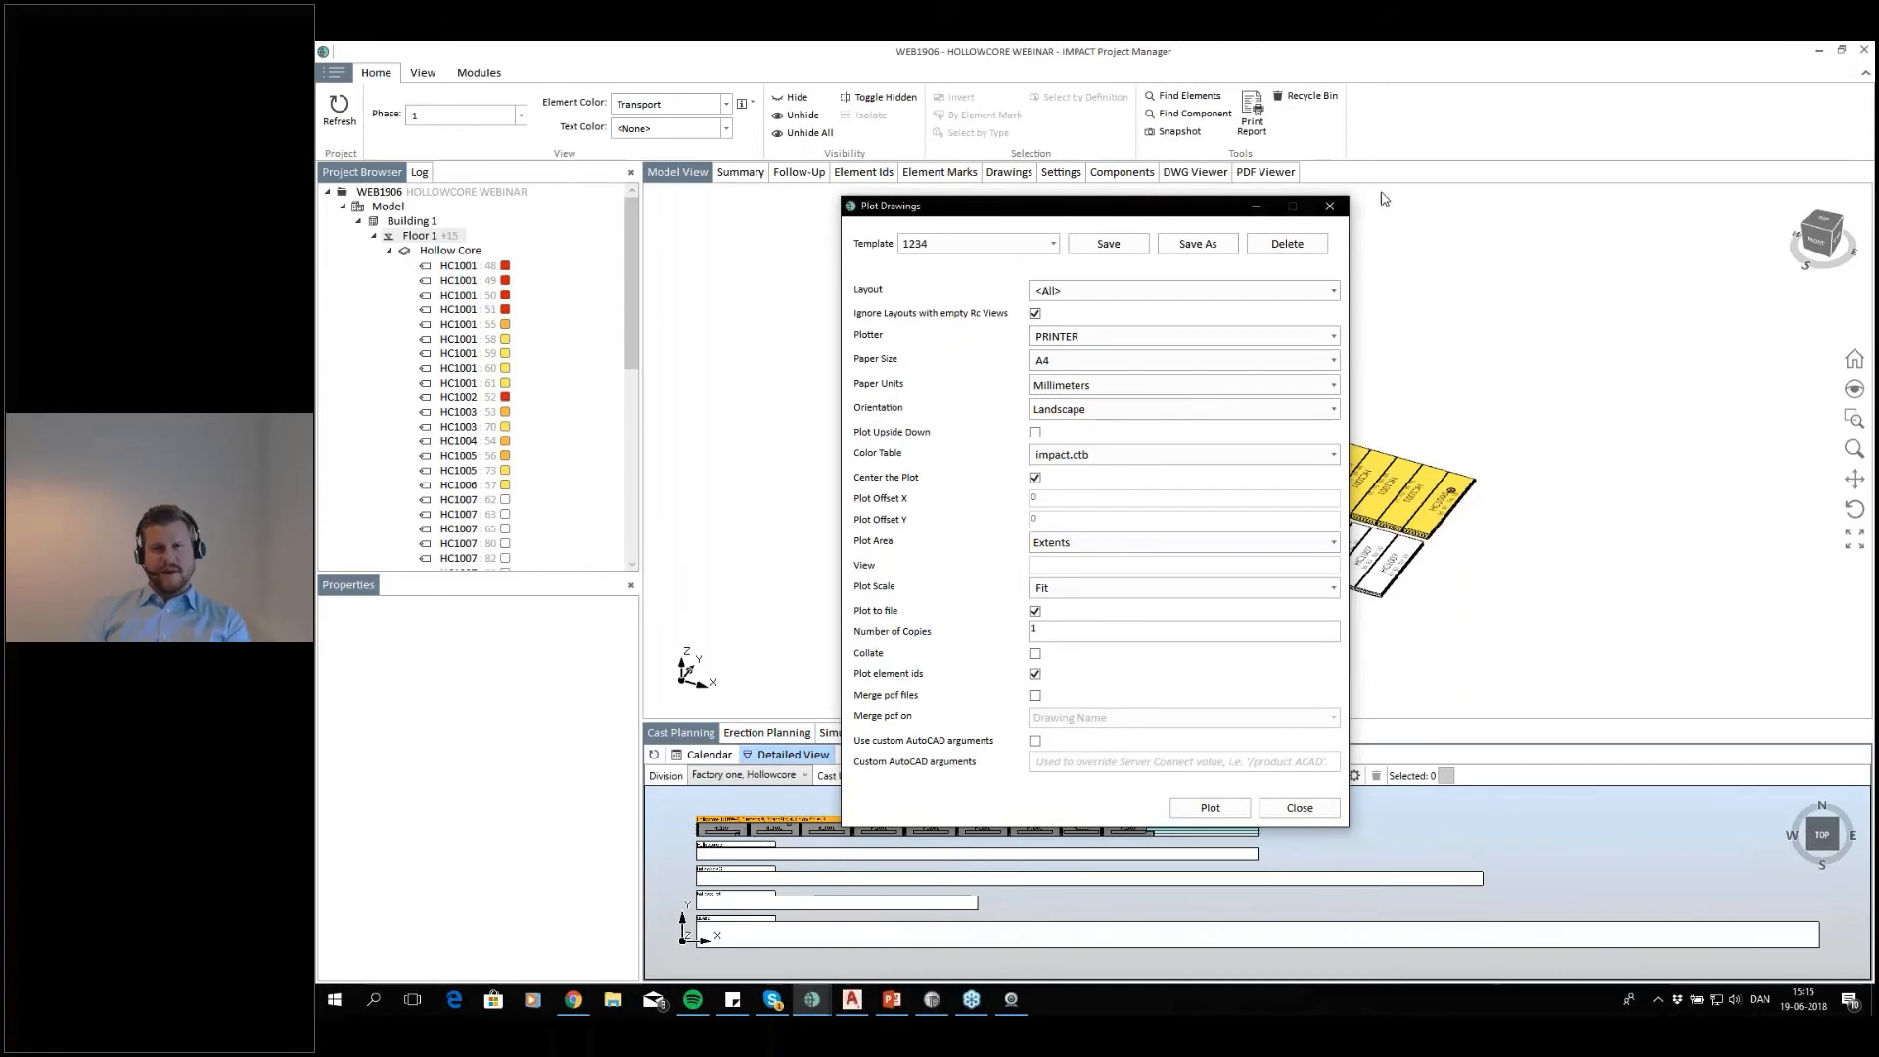
left_click(1328, 206)
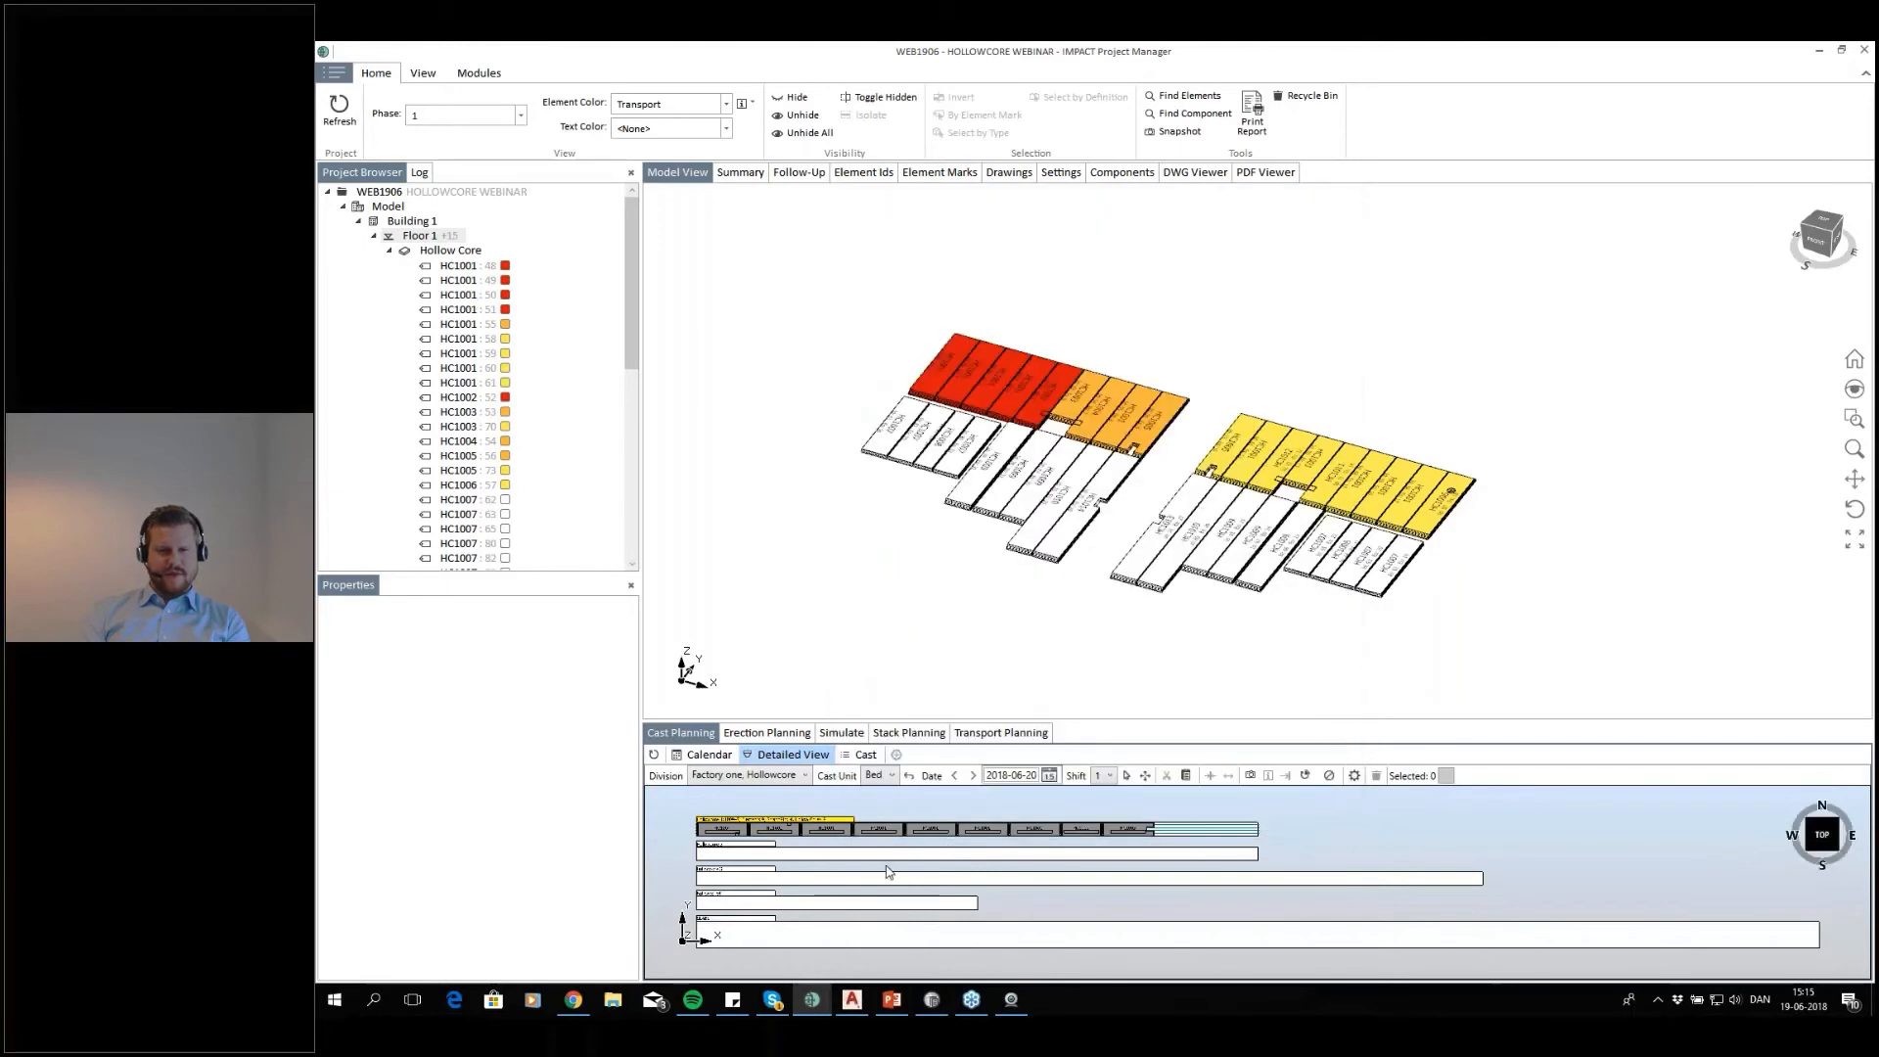
Review the export formats offered for the Hollowcore 1 cast, then dismiss them without exporting
middle_click_drag(967, 911, 994, 929)
scroll(830, 922, "up", 3)
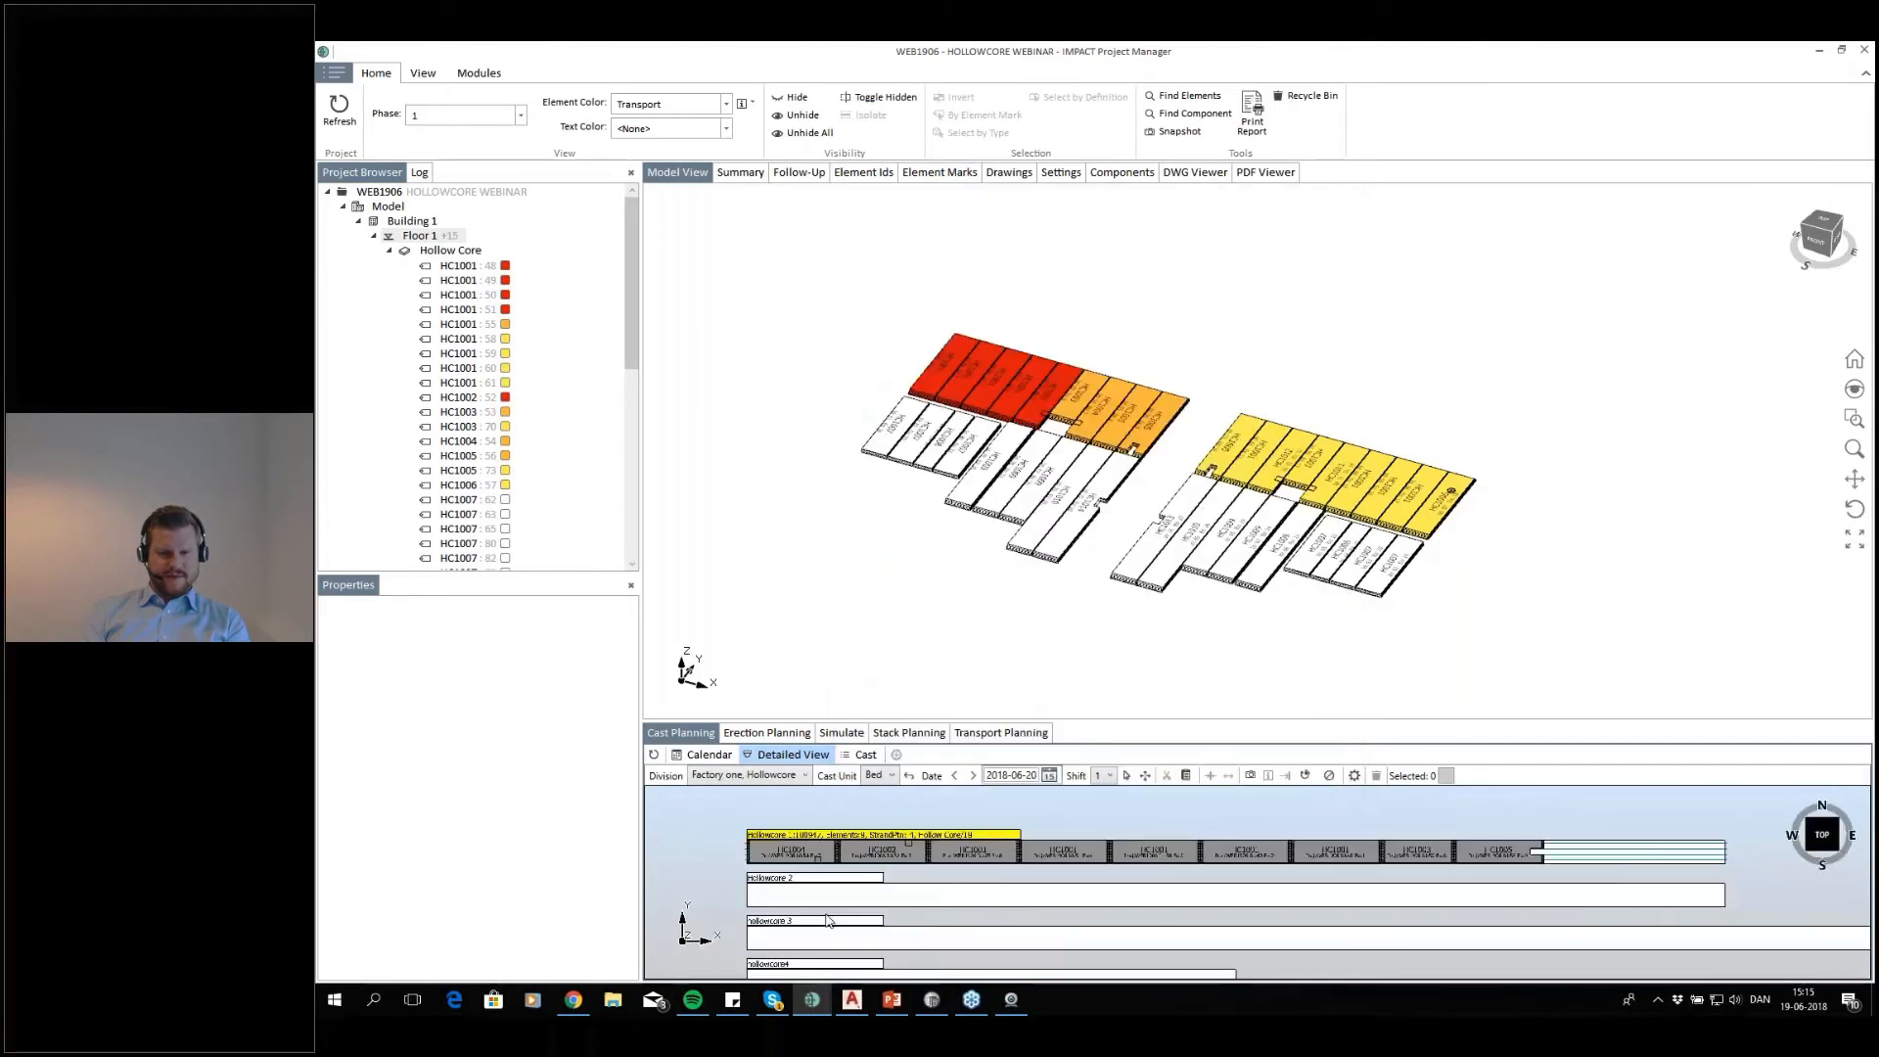
right_click(937, 837)
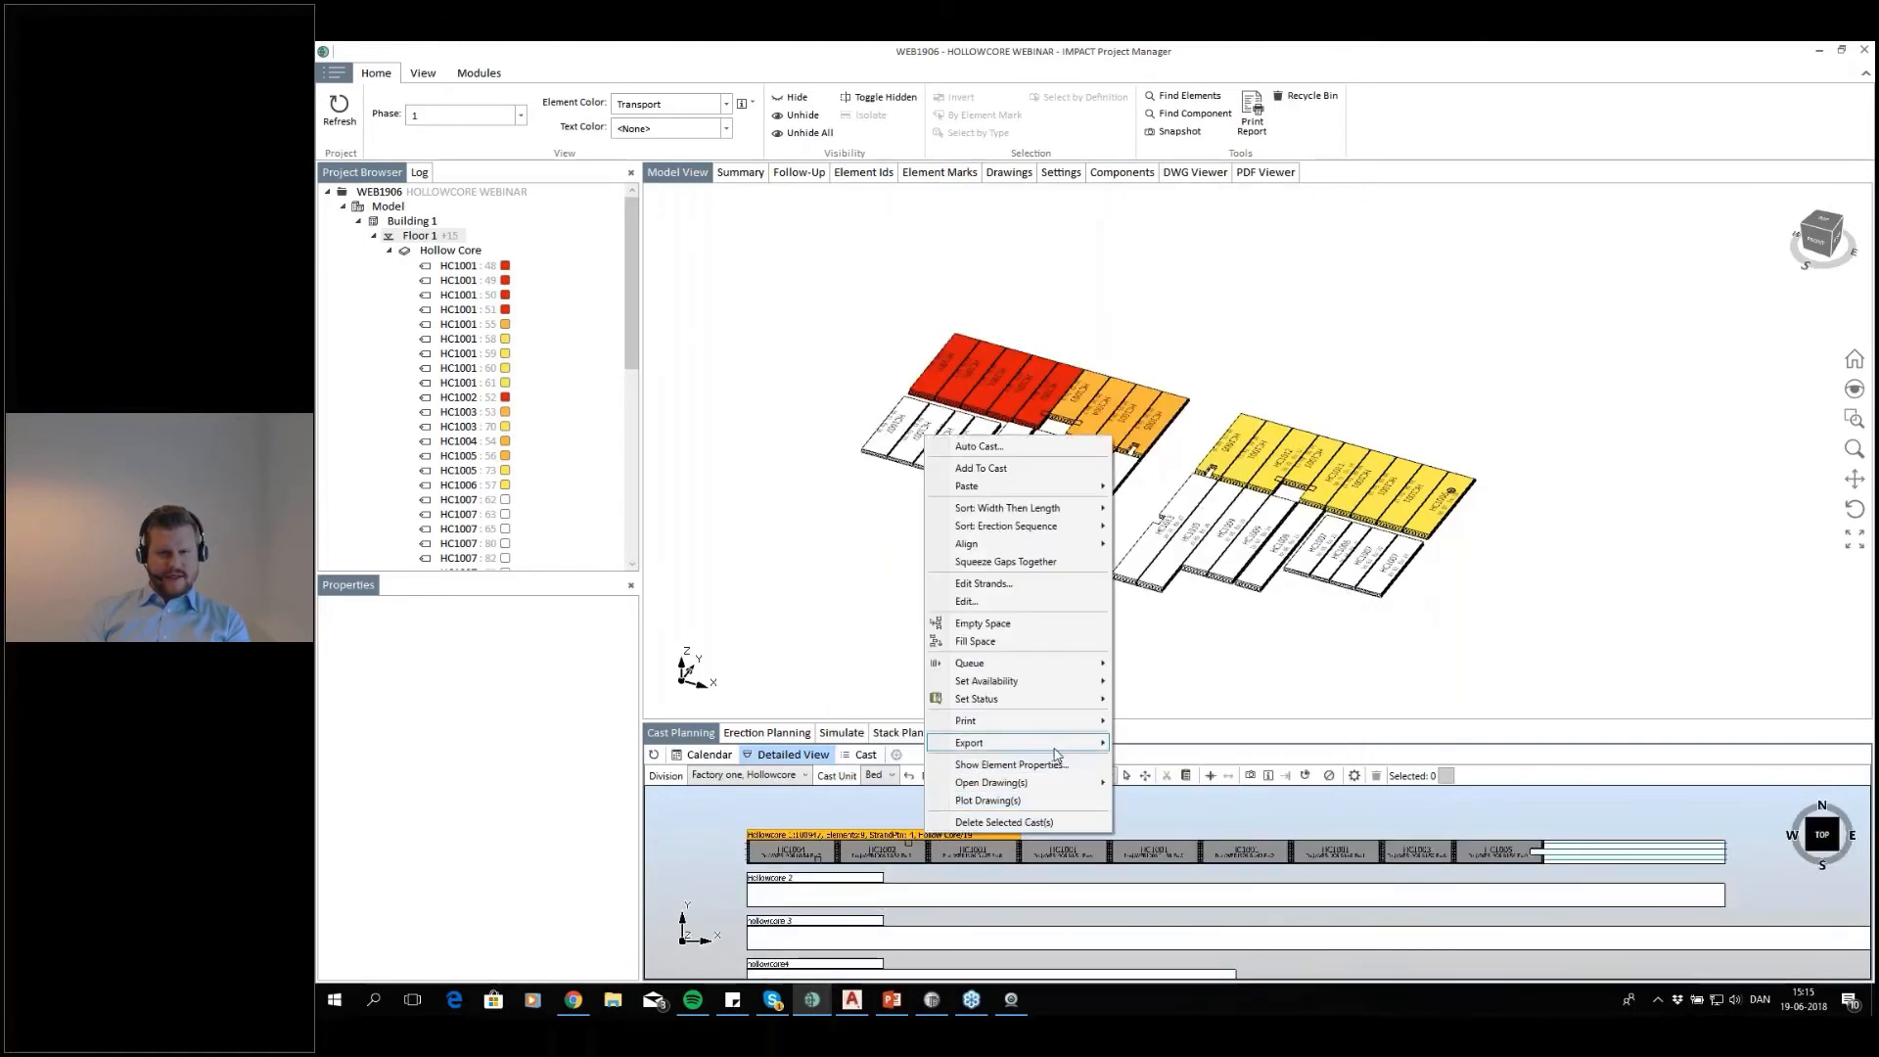
mouse_move(1054, 749)
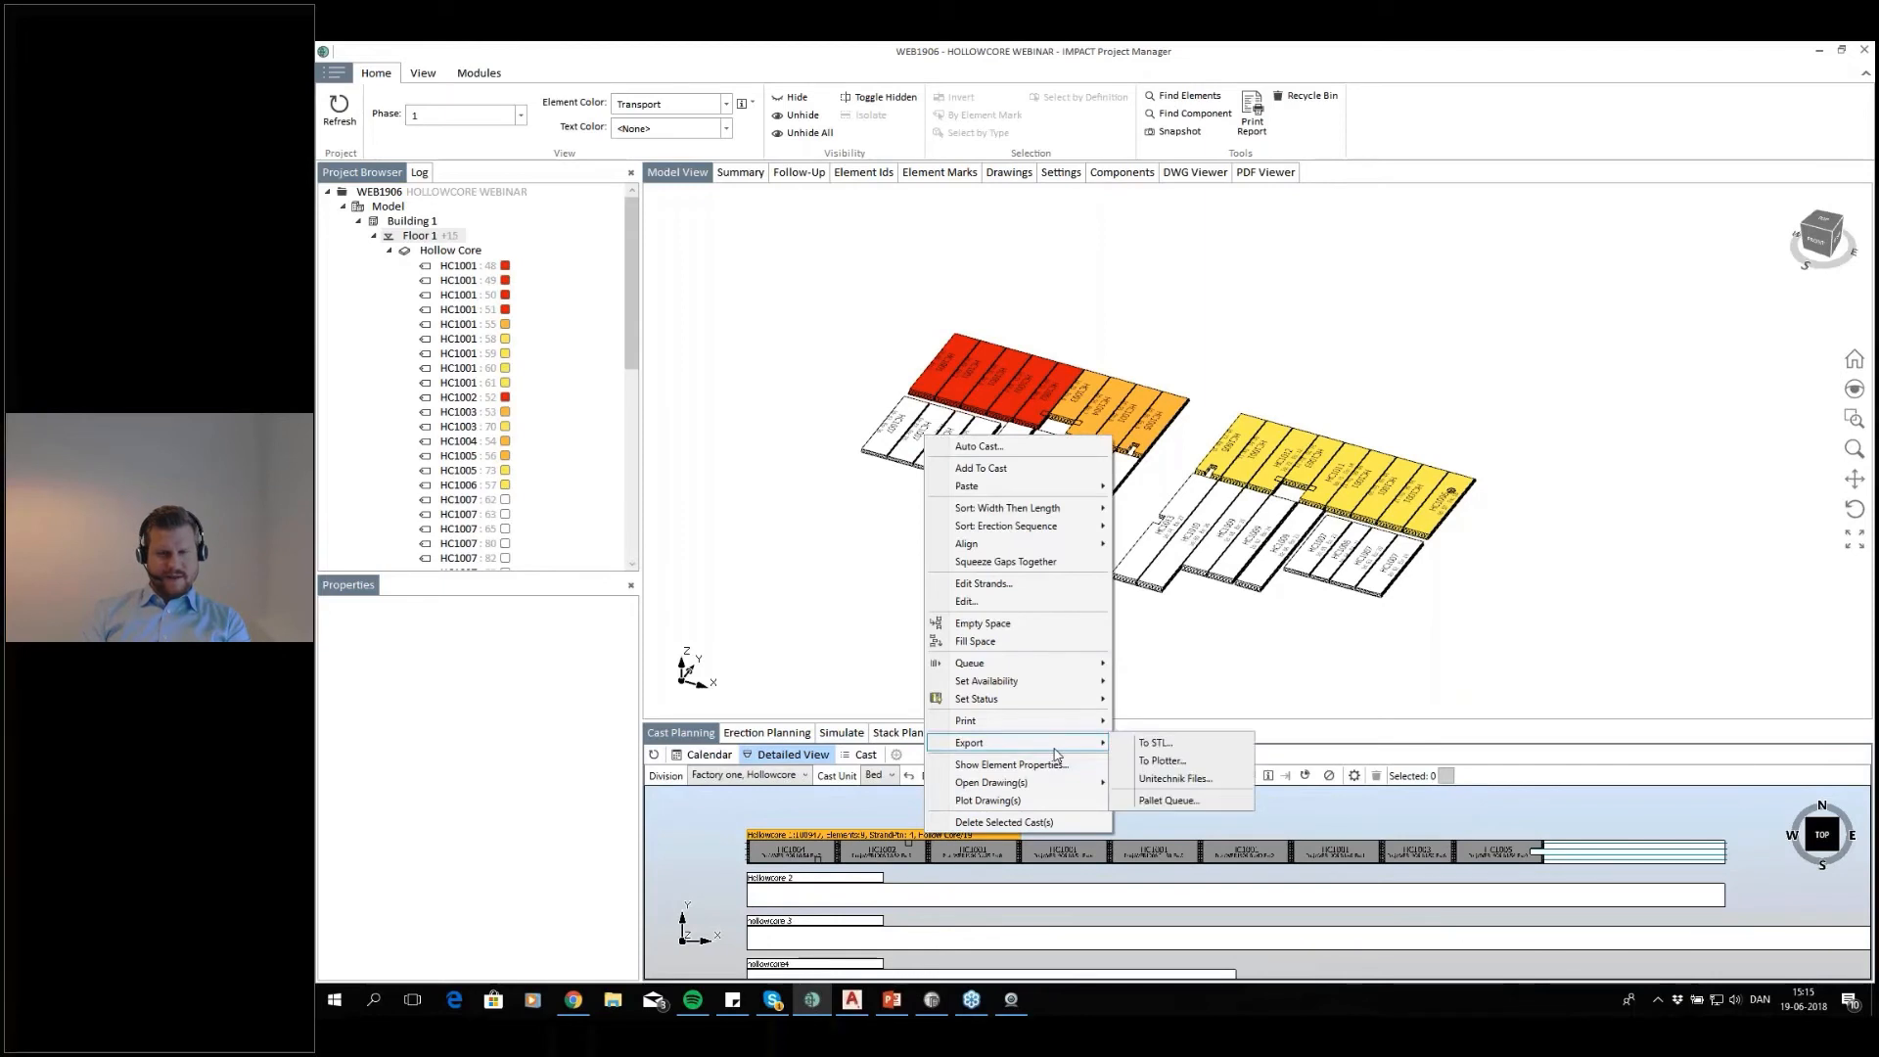
left_click(1316, 825)
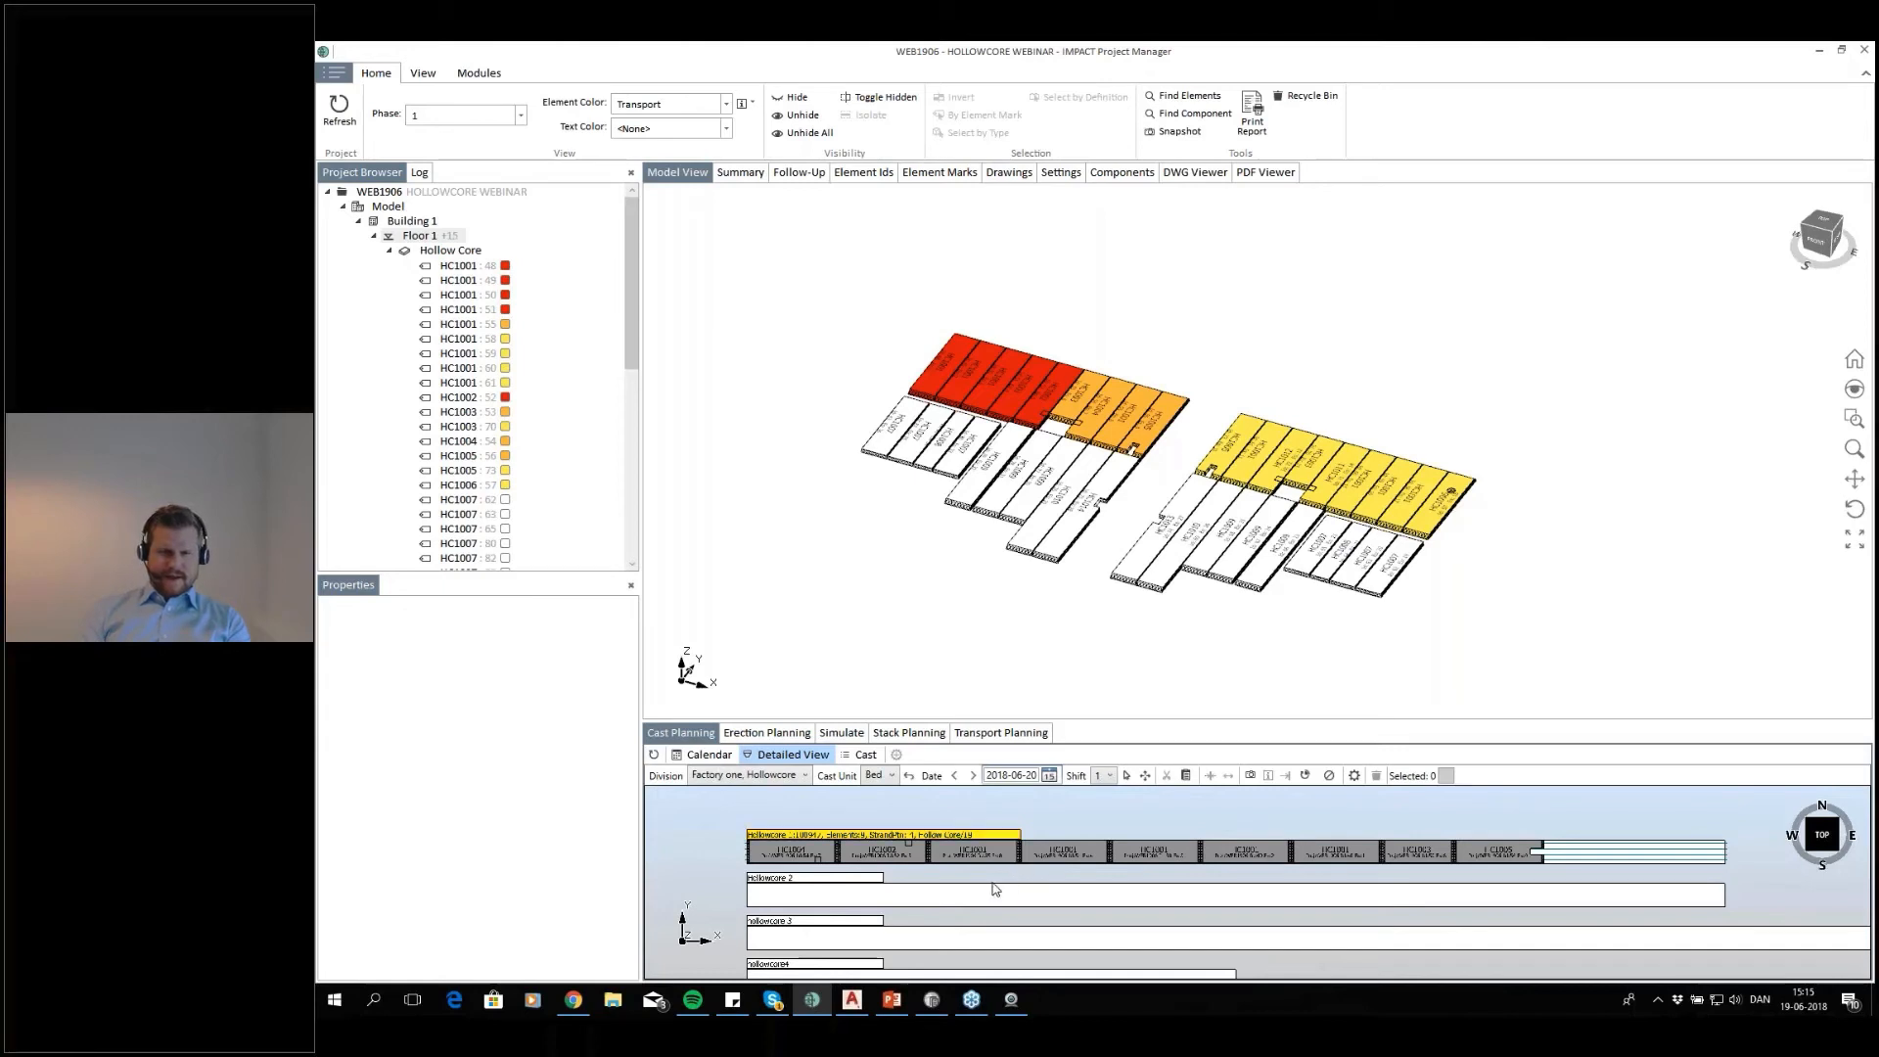
middle_click_drag(1049, 883, 985, 877)
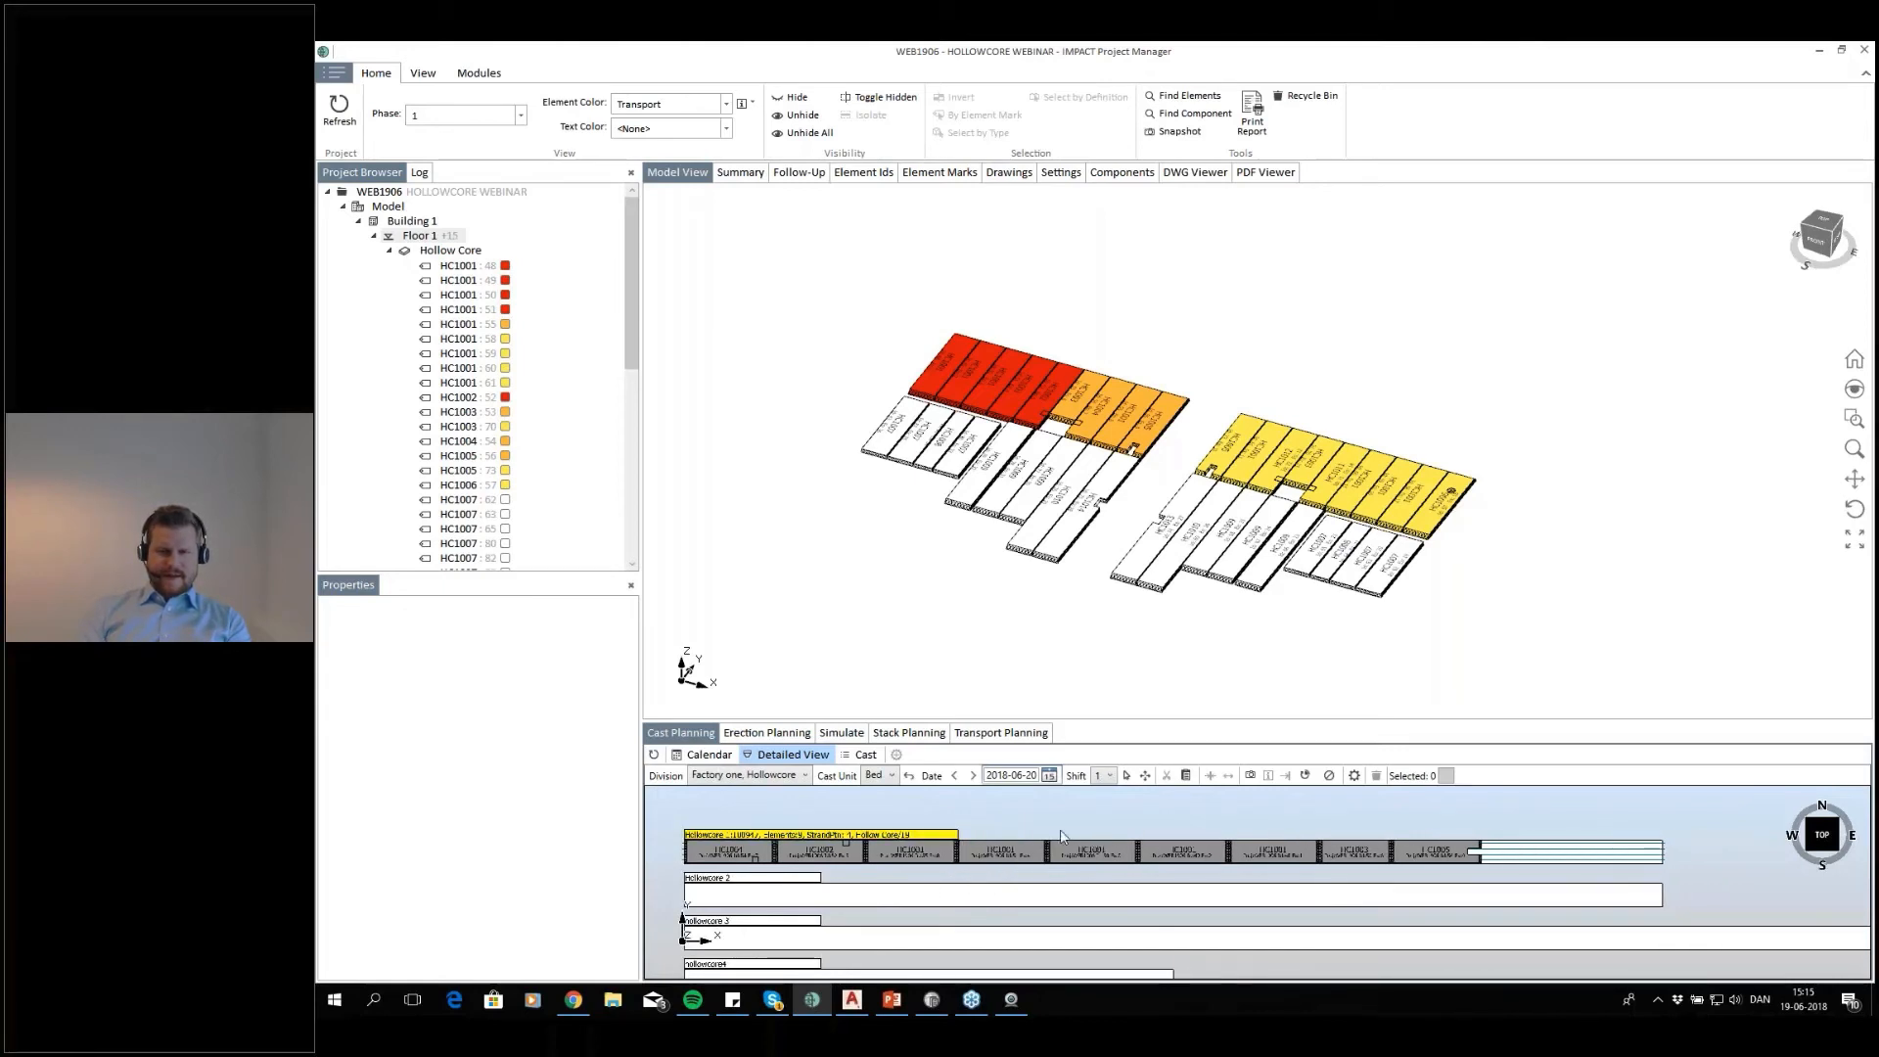
left_click(867, 835)
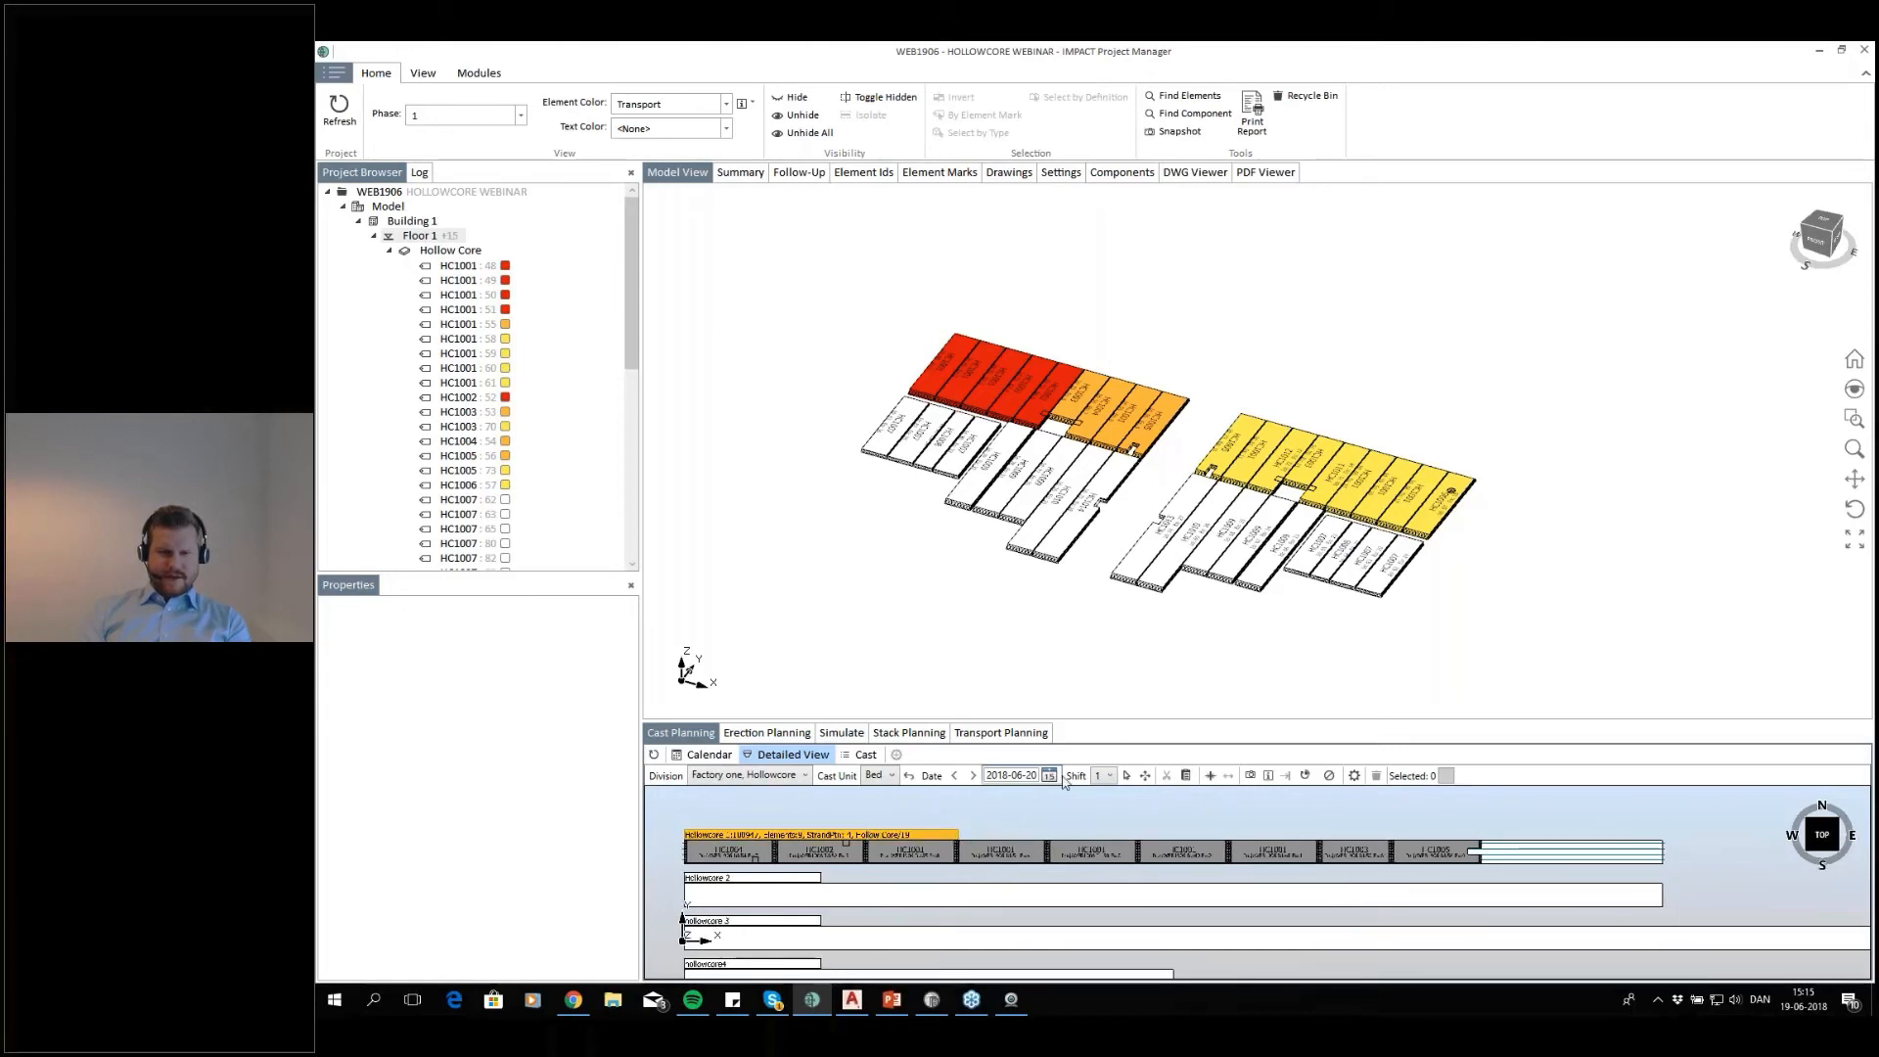
right_click(879, 841)
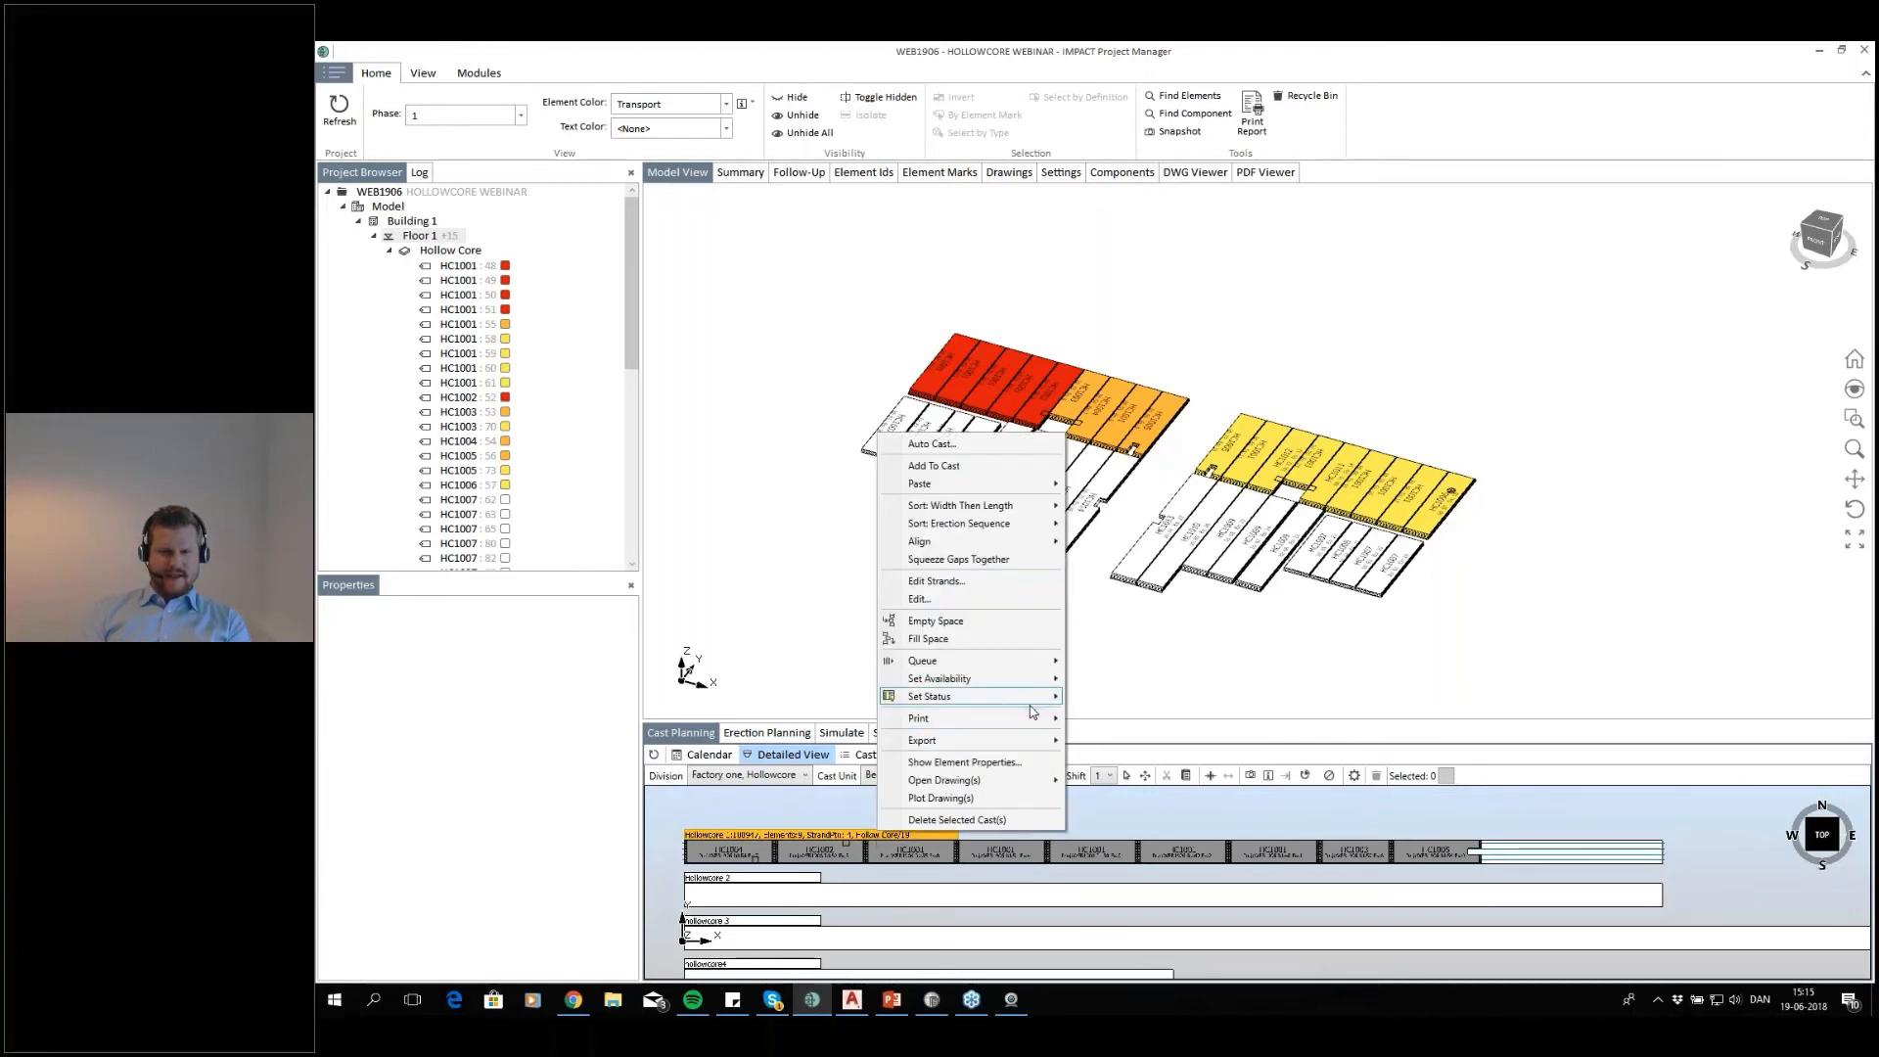
mouse_move(1029, 701)
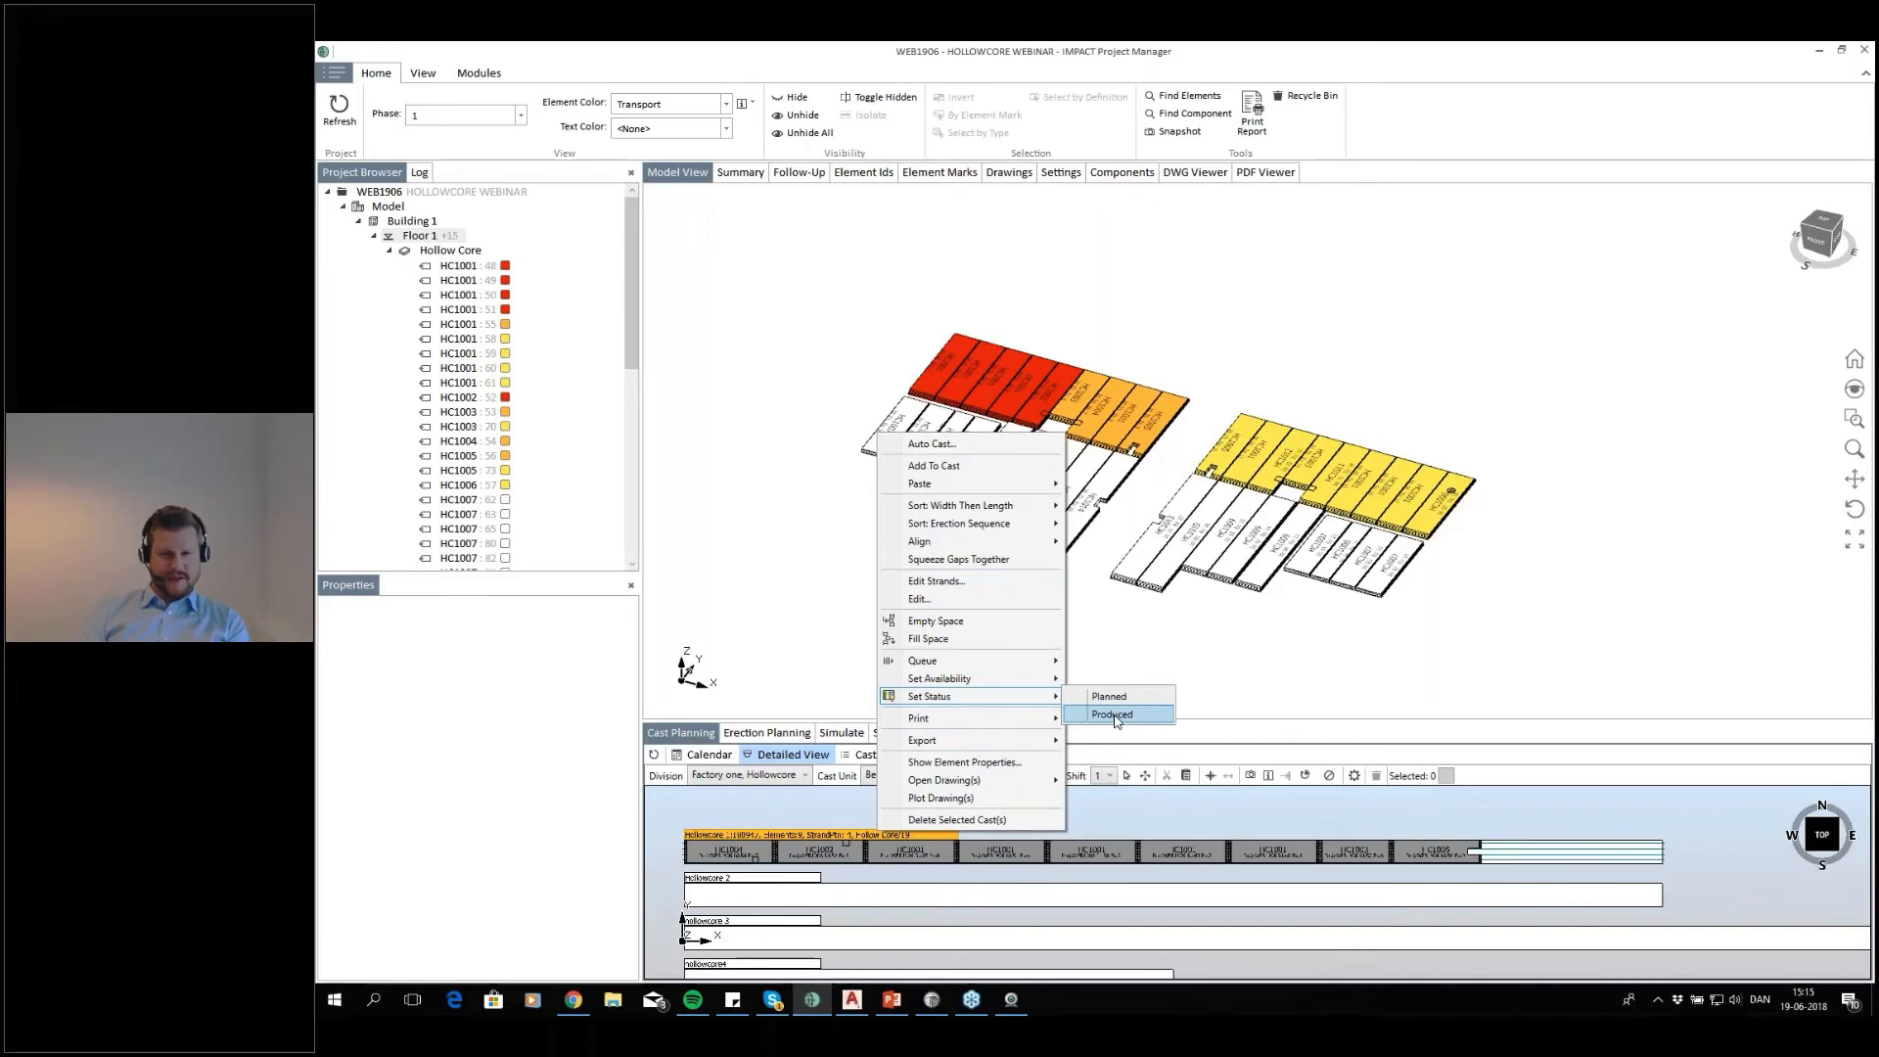
left_click(1018, 814)
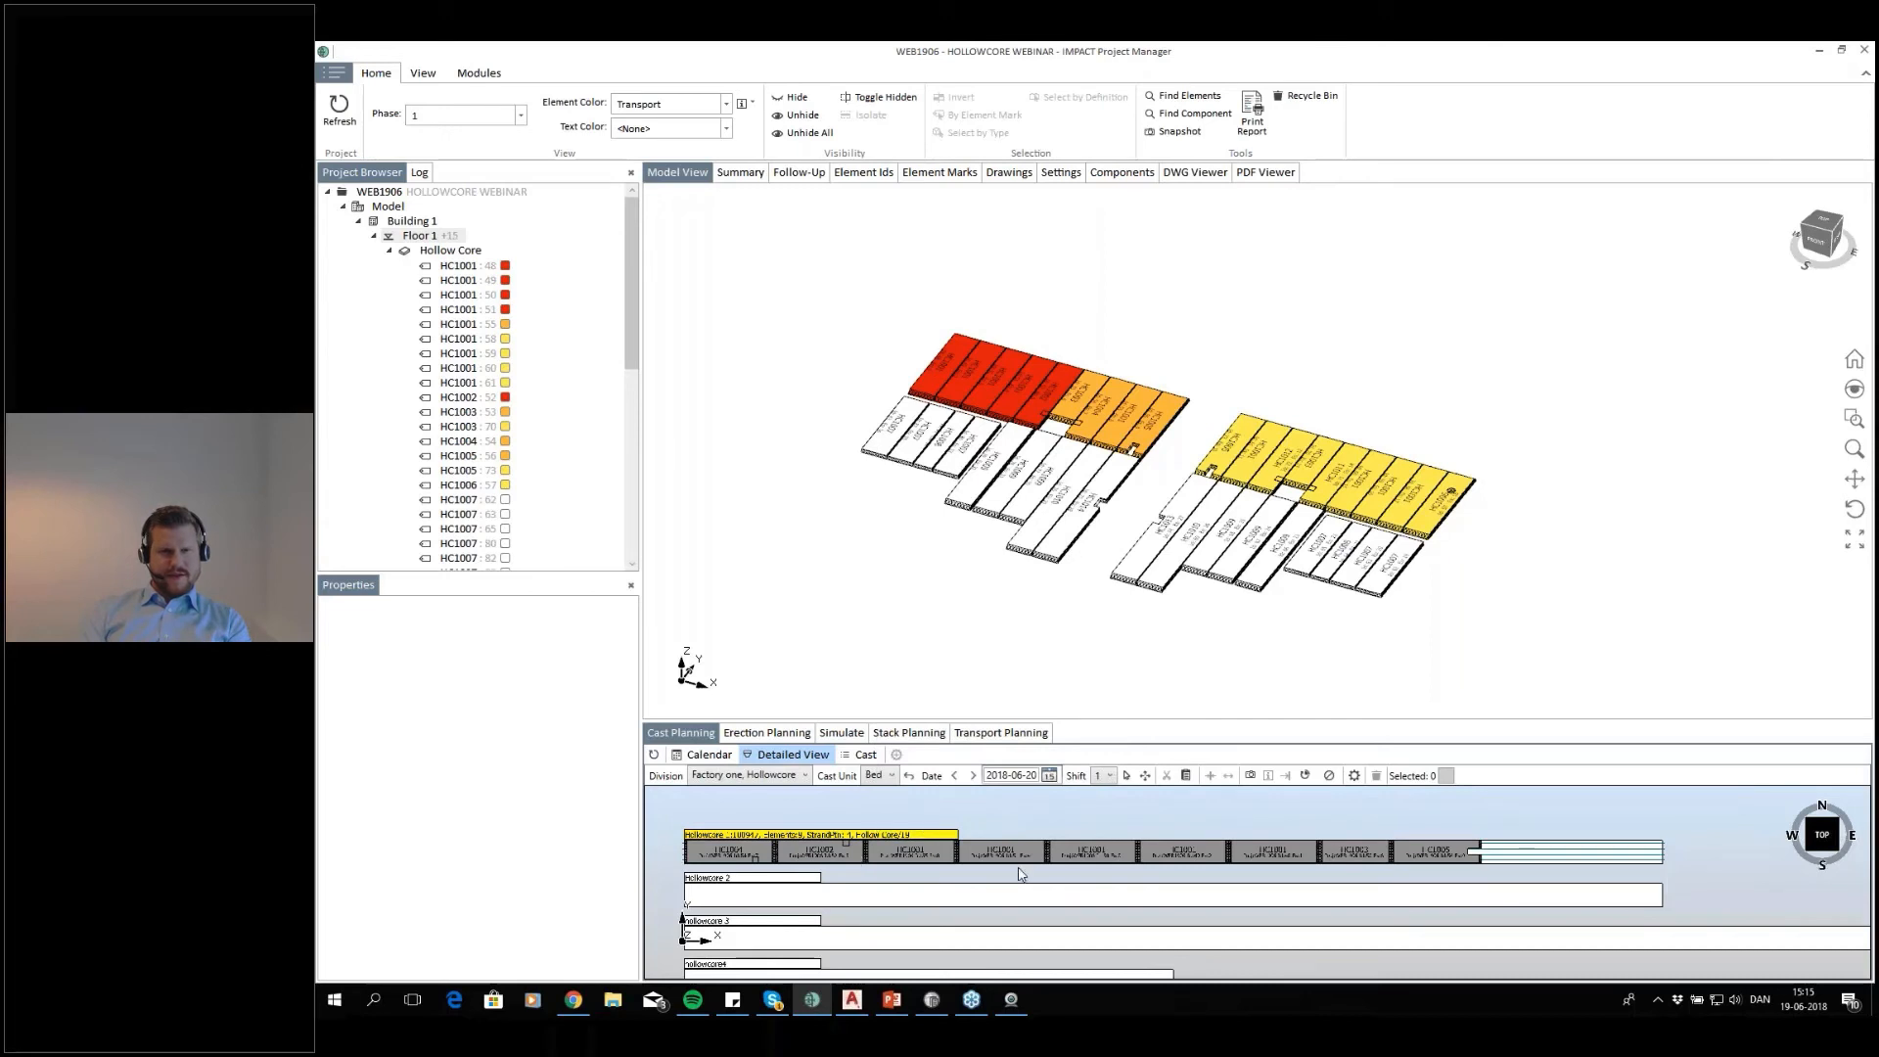
Set the status of the Hollowcore 1 cast of 2018-06-20 to Produced
left_click(923, 834)
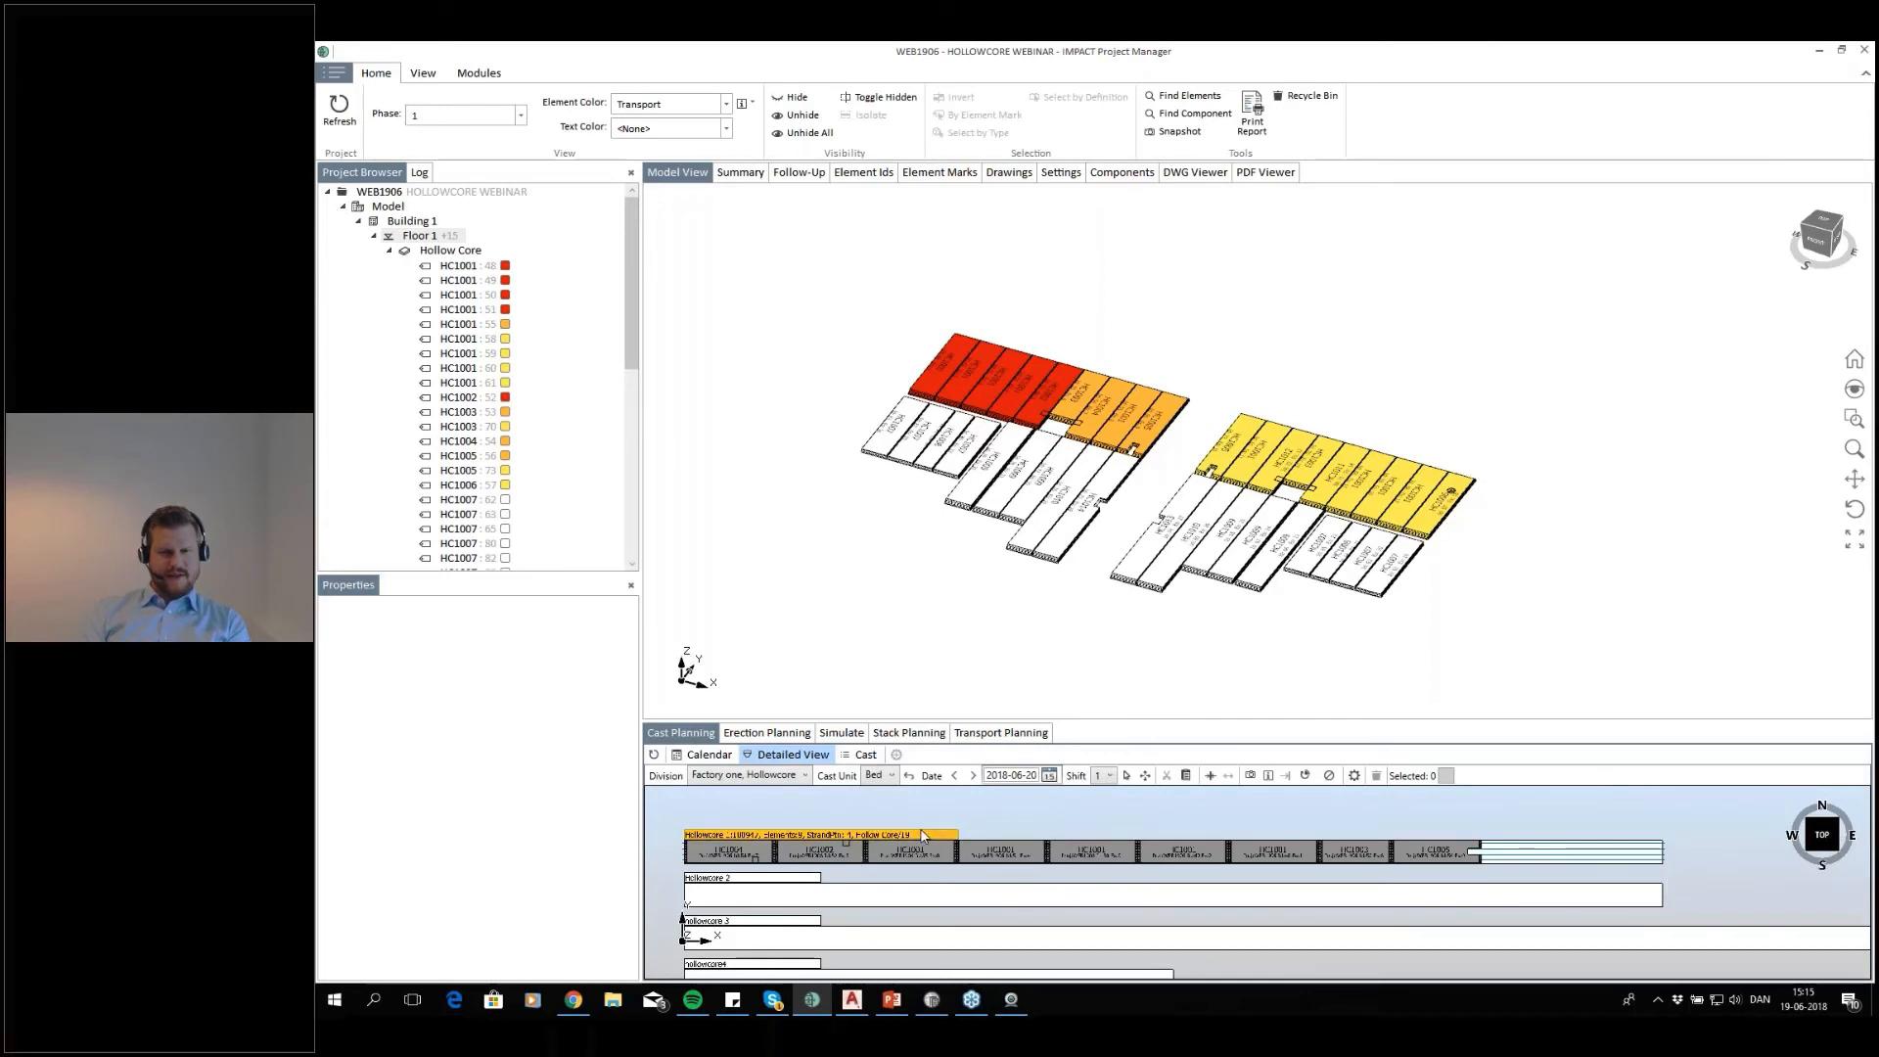
right_click(922, 833)
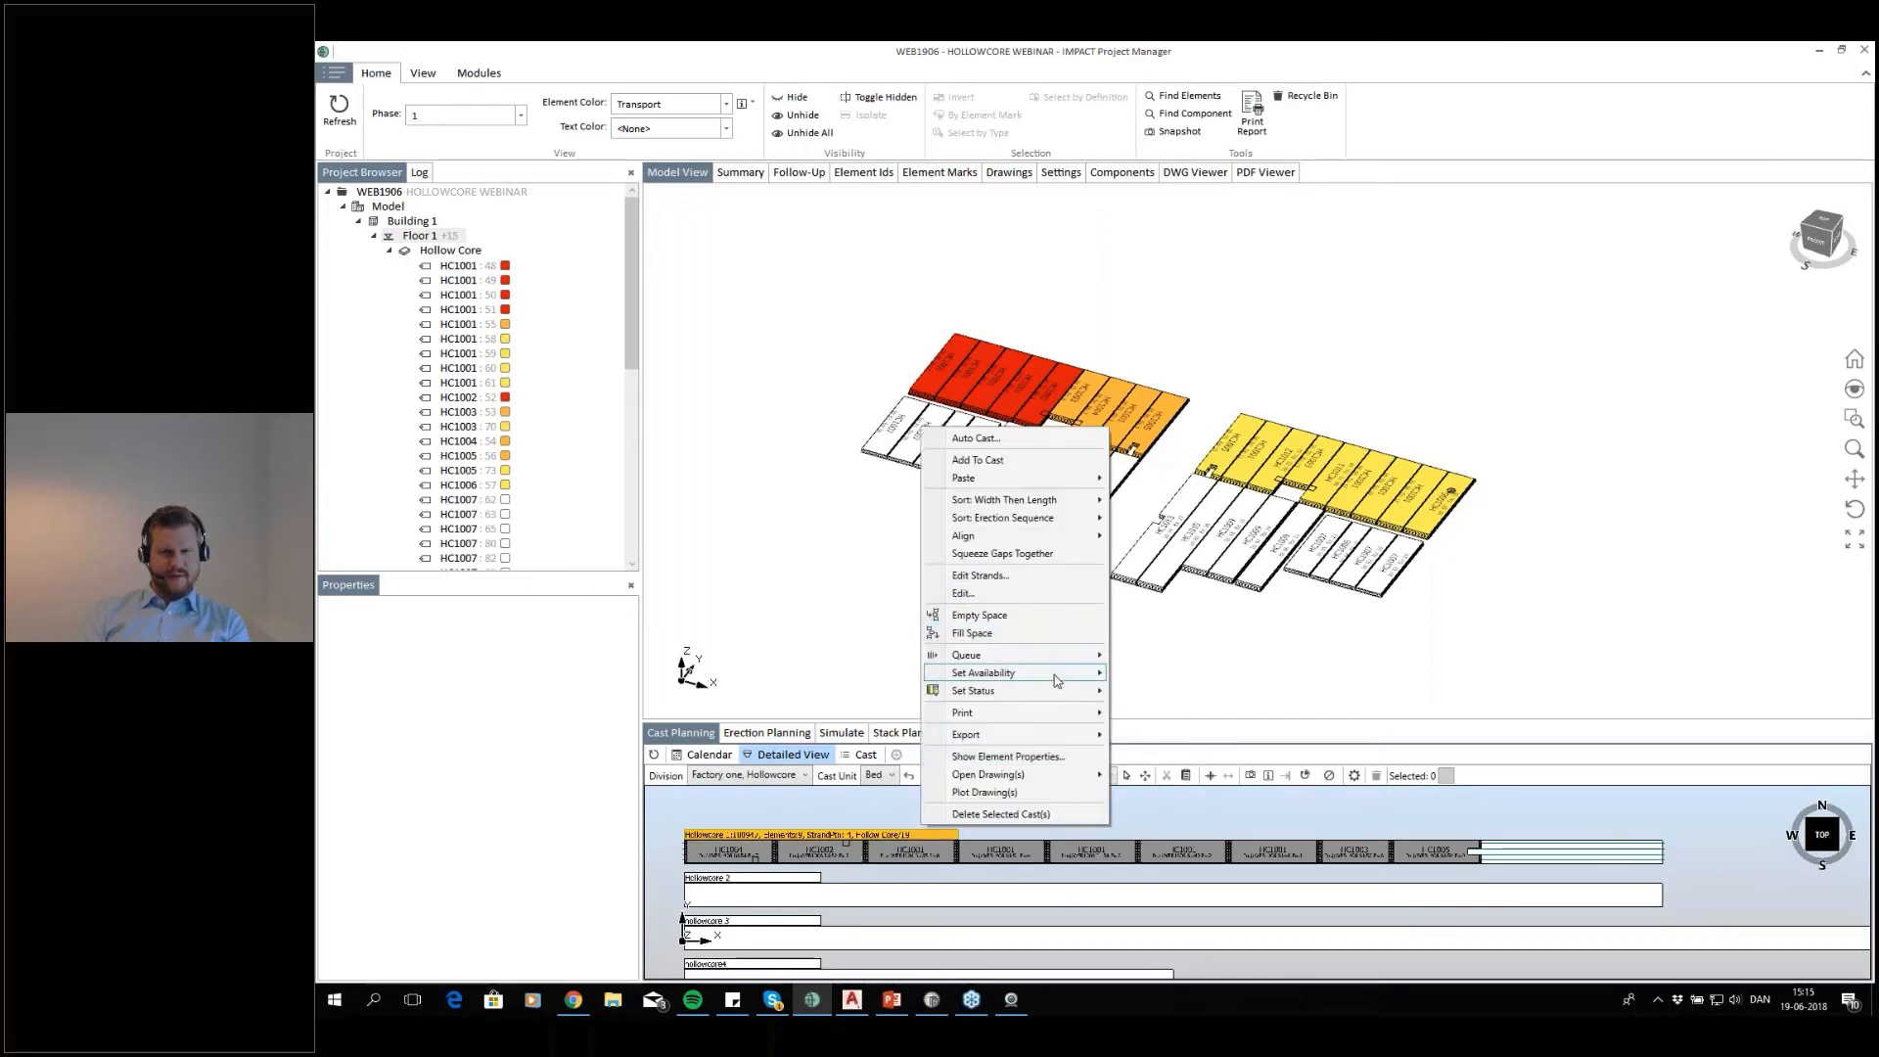
mouse_move(1067, 688)
left_click(1166, 707)
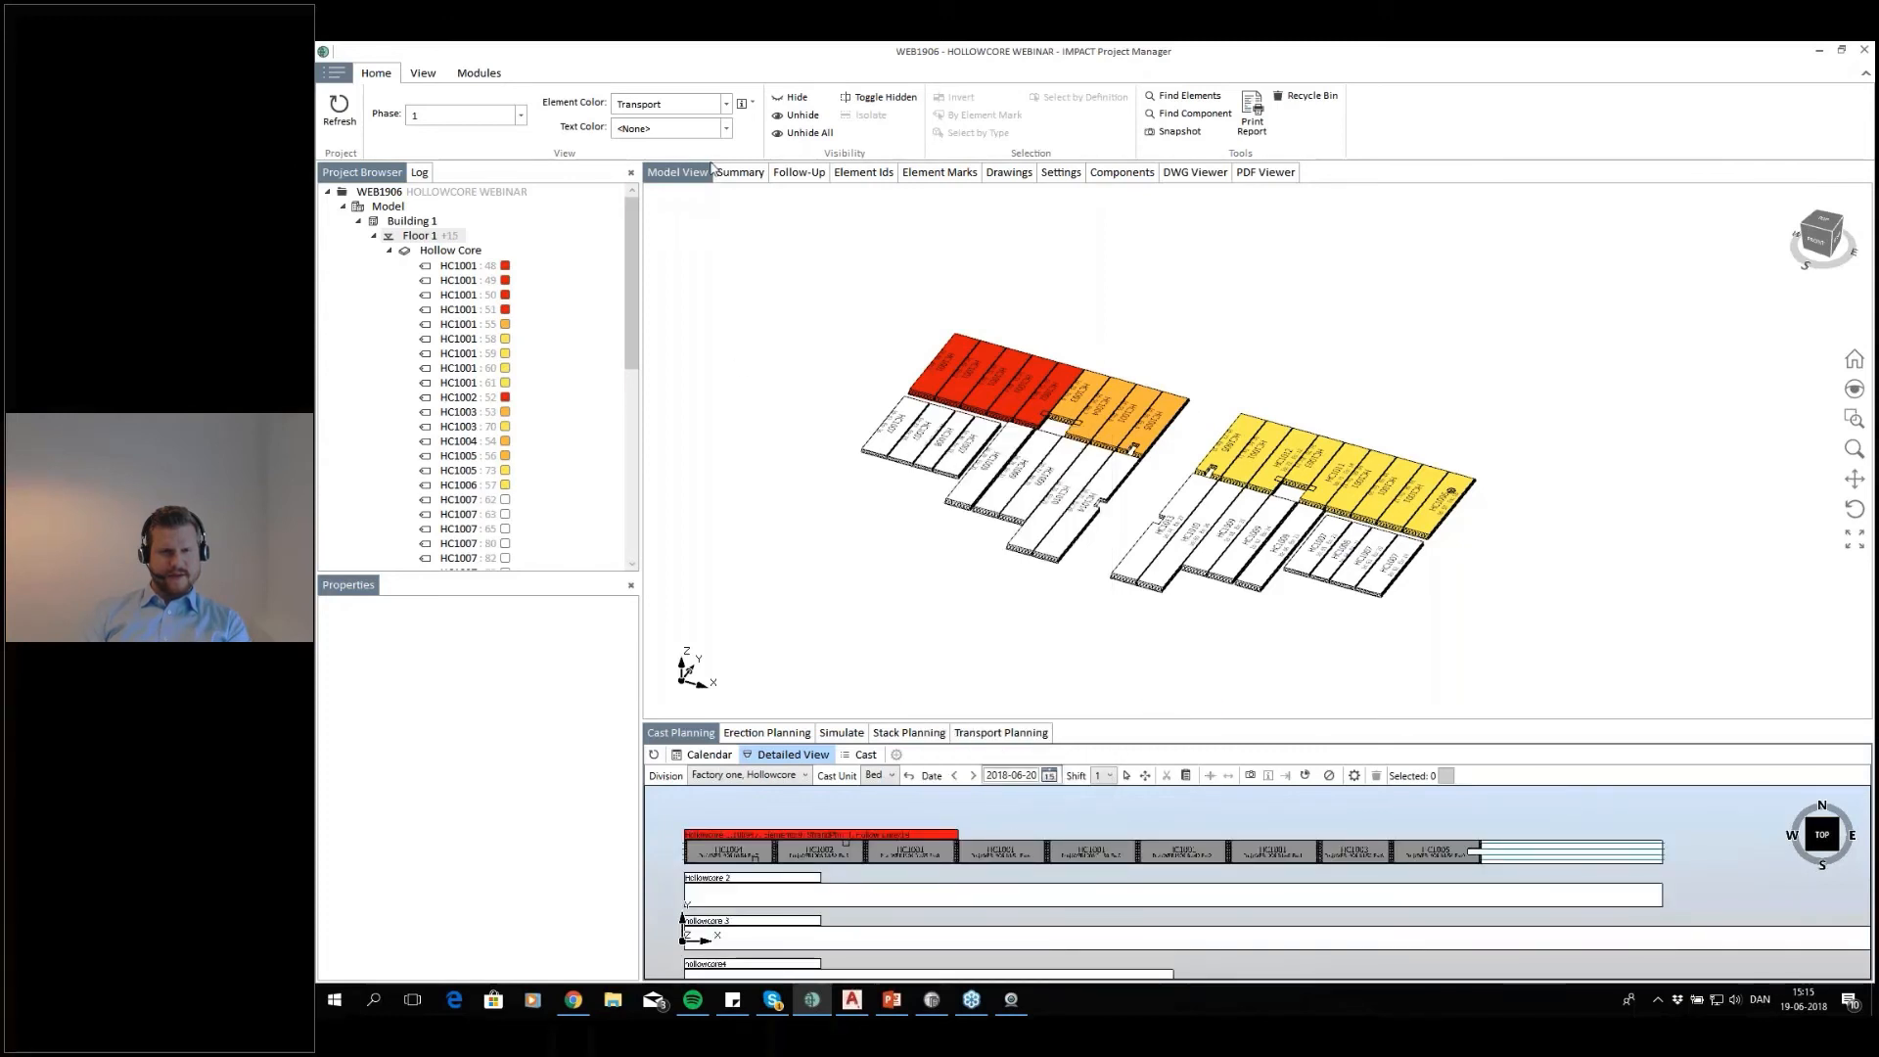
Colour the model elements by Status and refresh the project
left_click(727, 101)
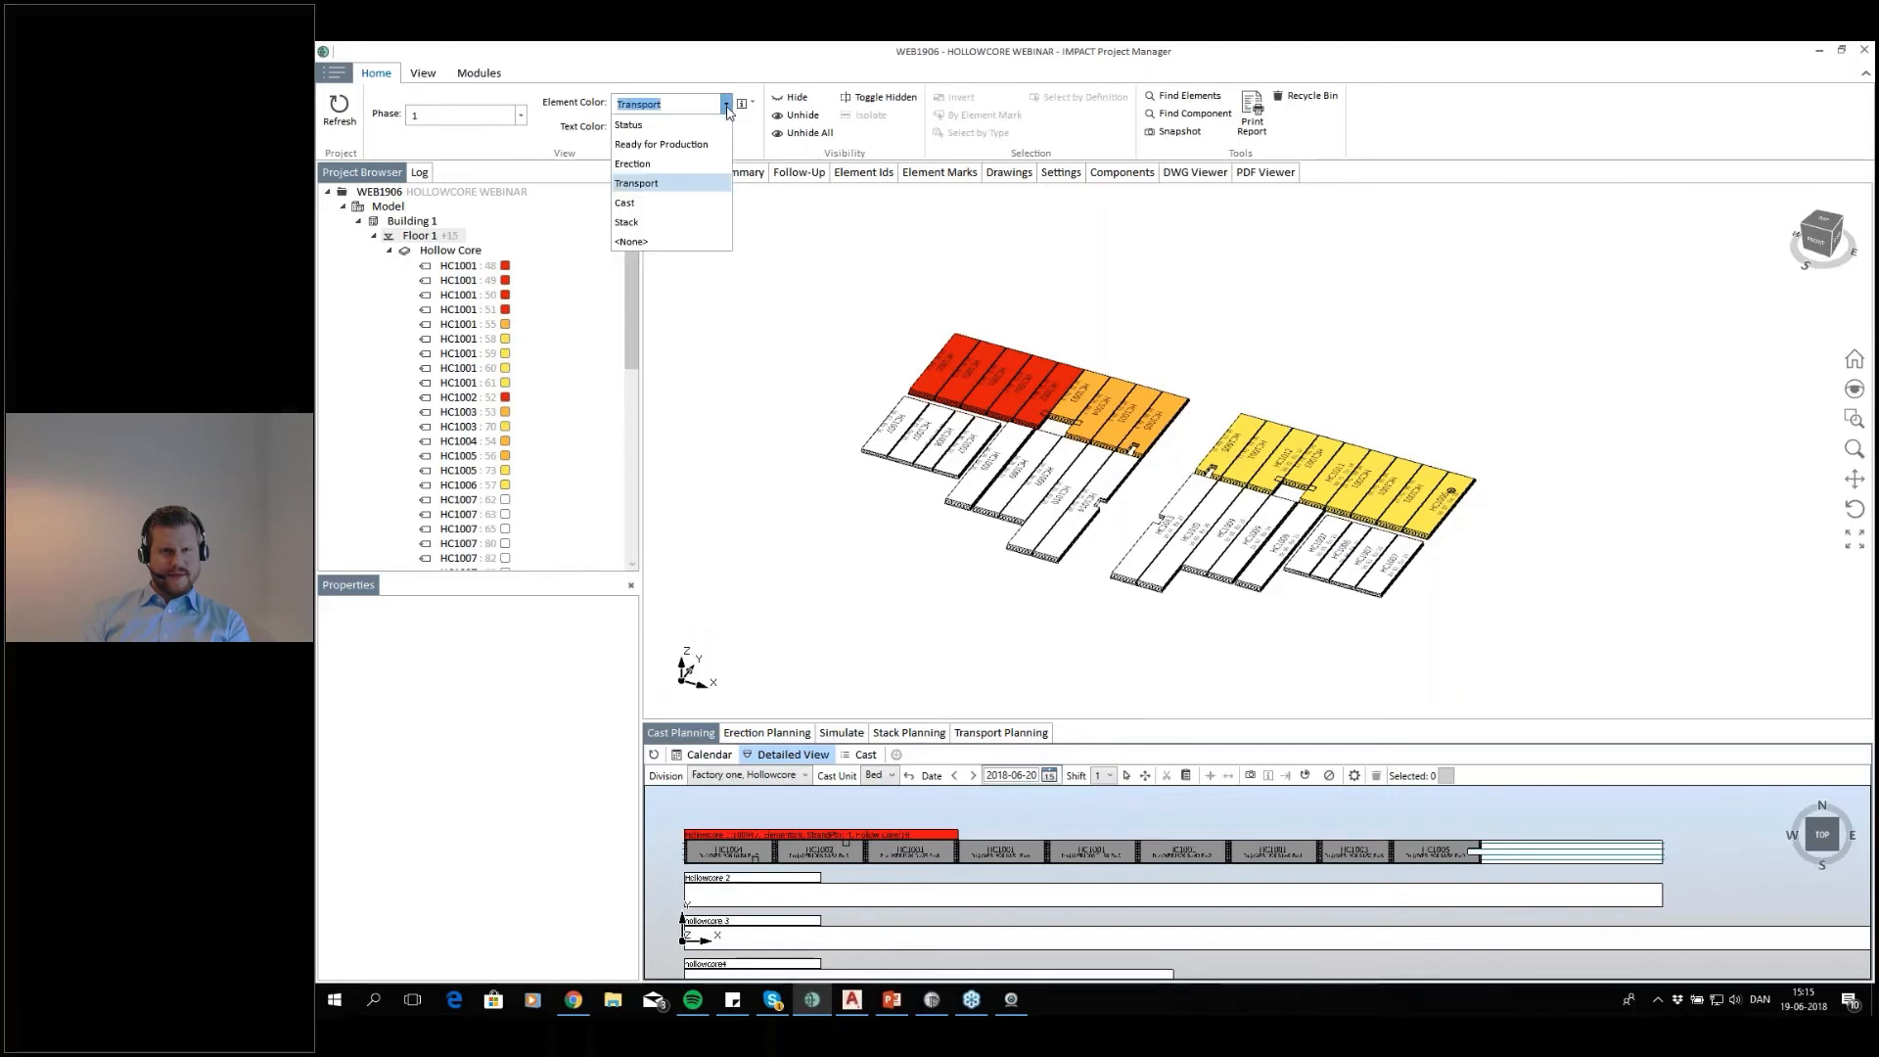
left_click(706, 128)
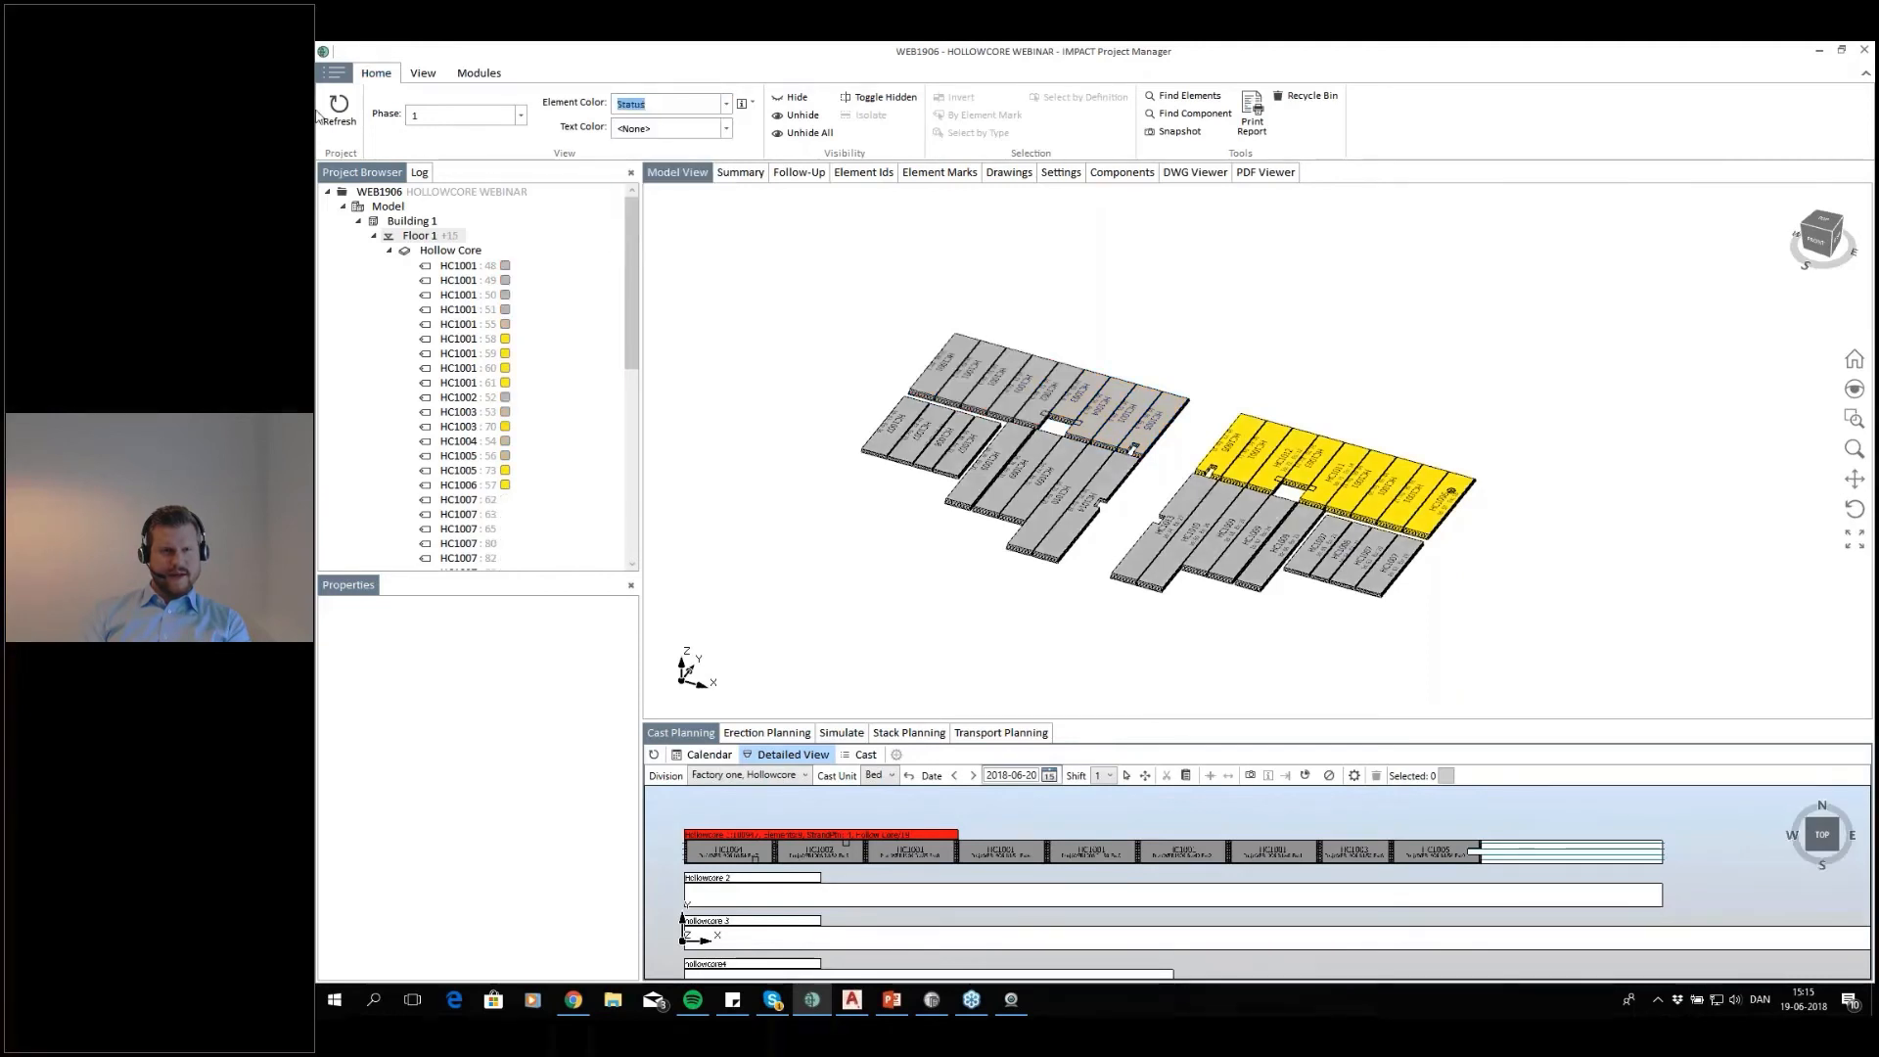
key("F5")
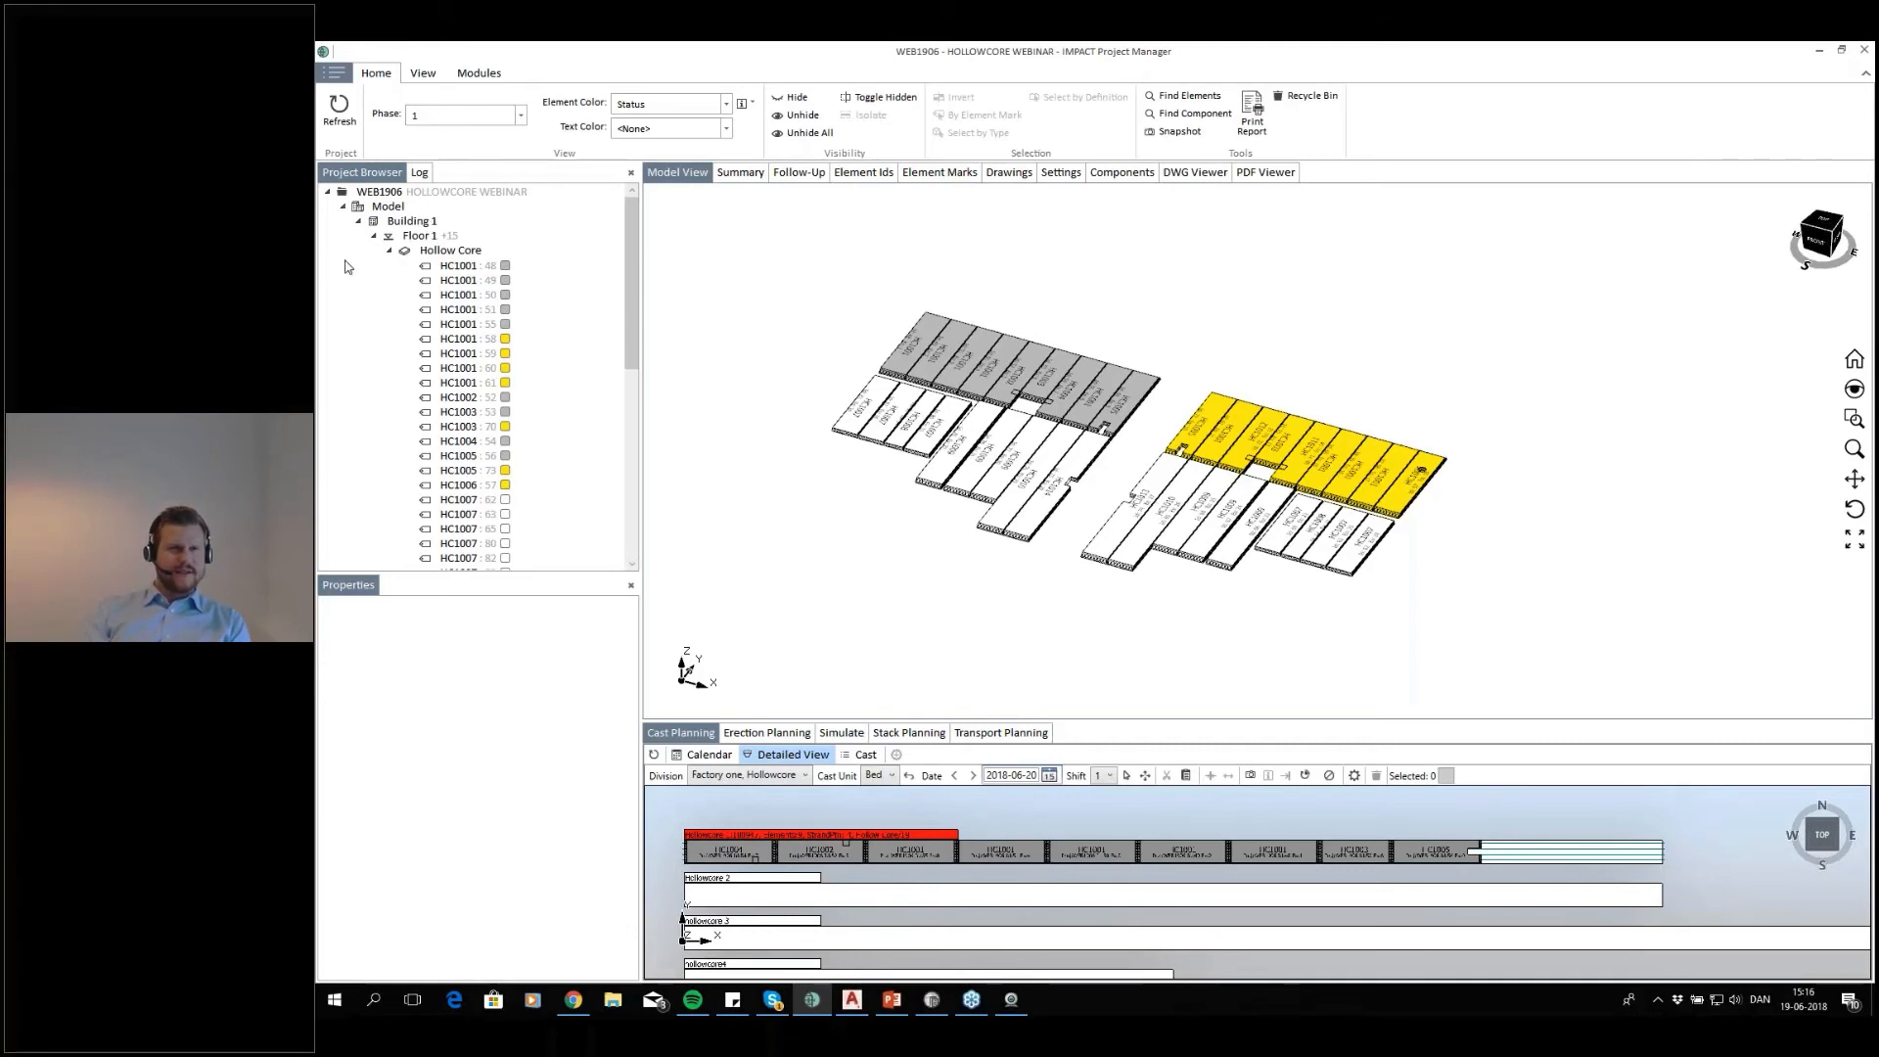
Display all floors of Building 1 with elements coloured by Cast and rotate the model towards a front view
left_click(373, 236)
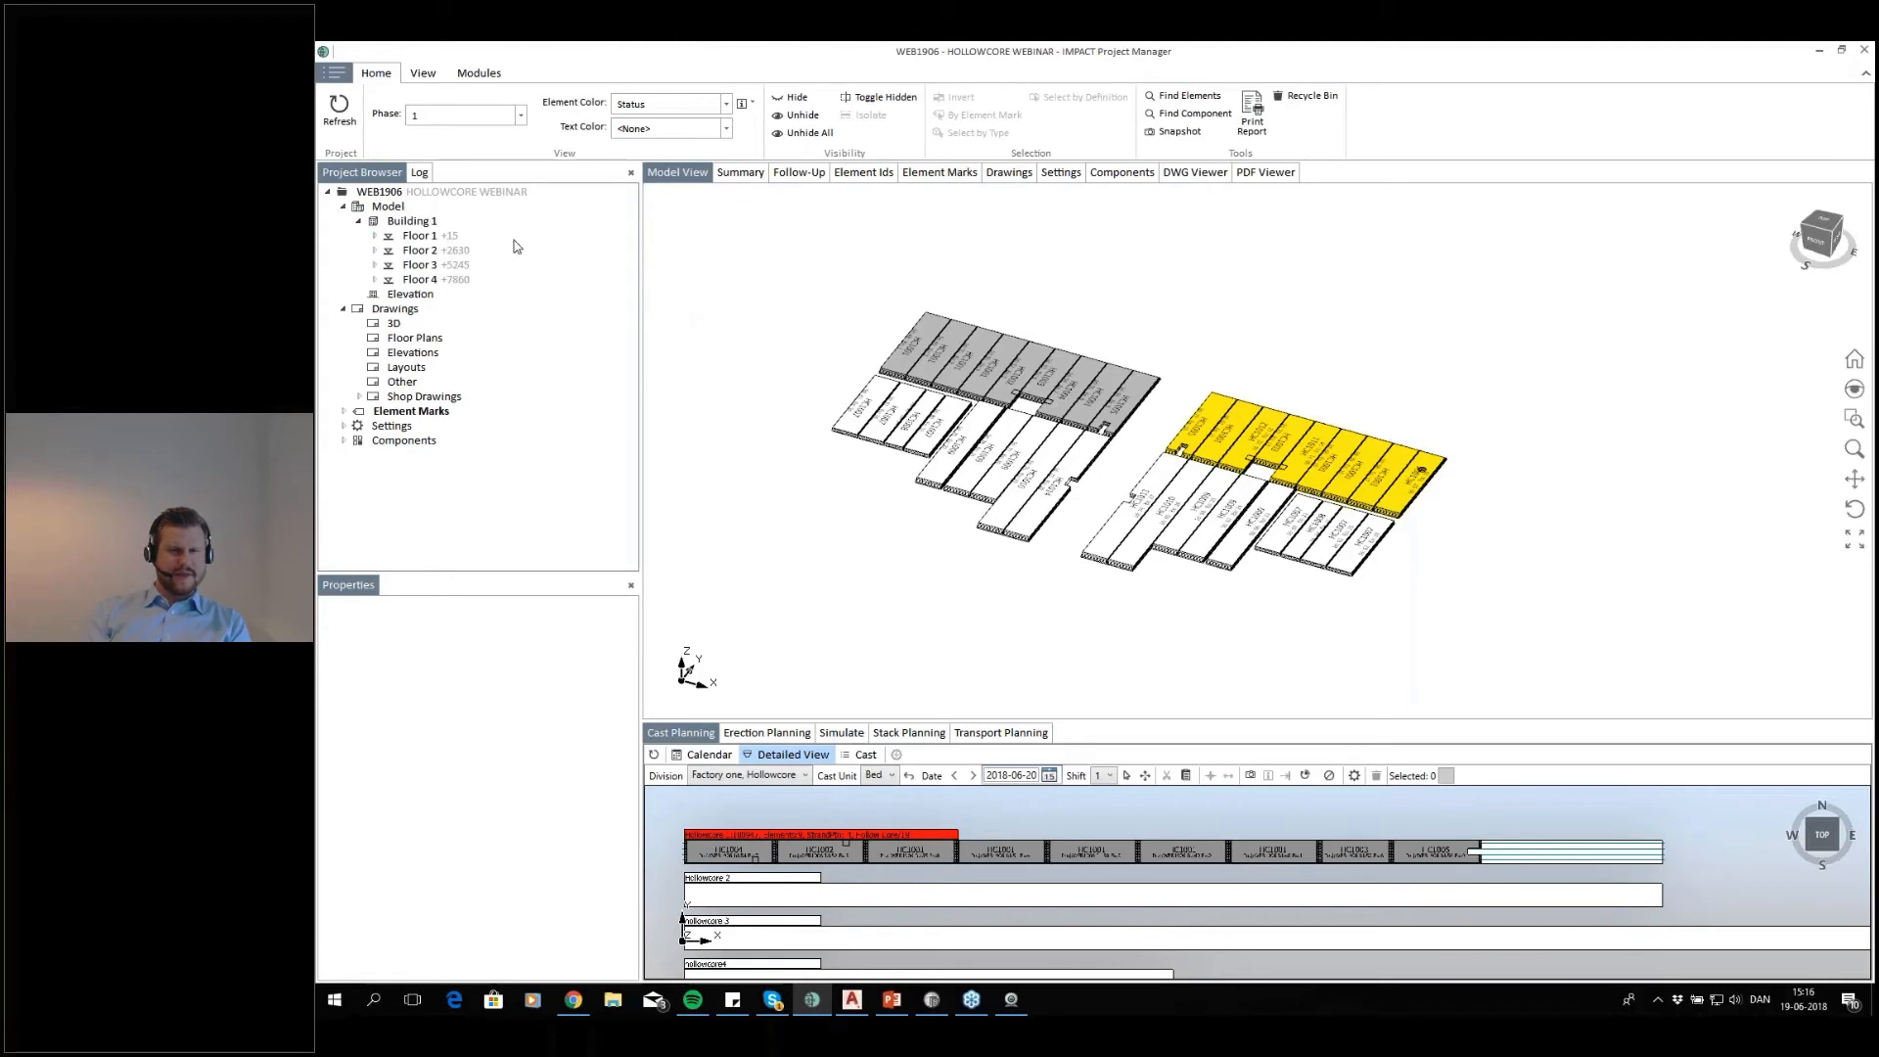
left_click(412, 224)
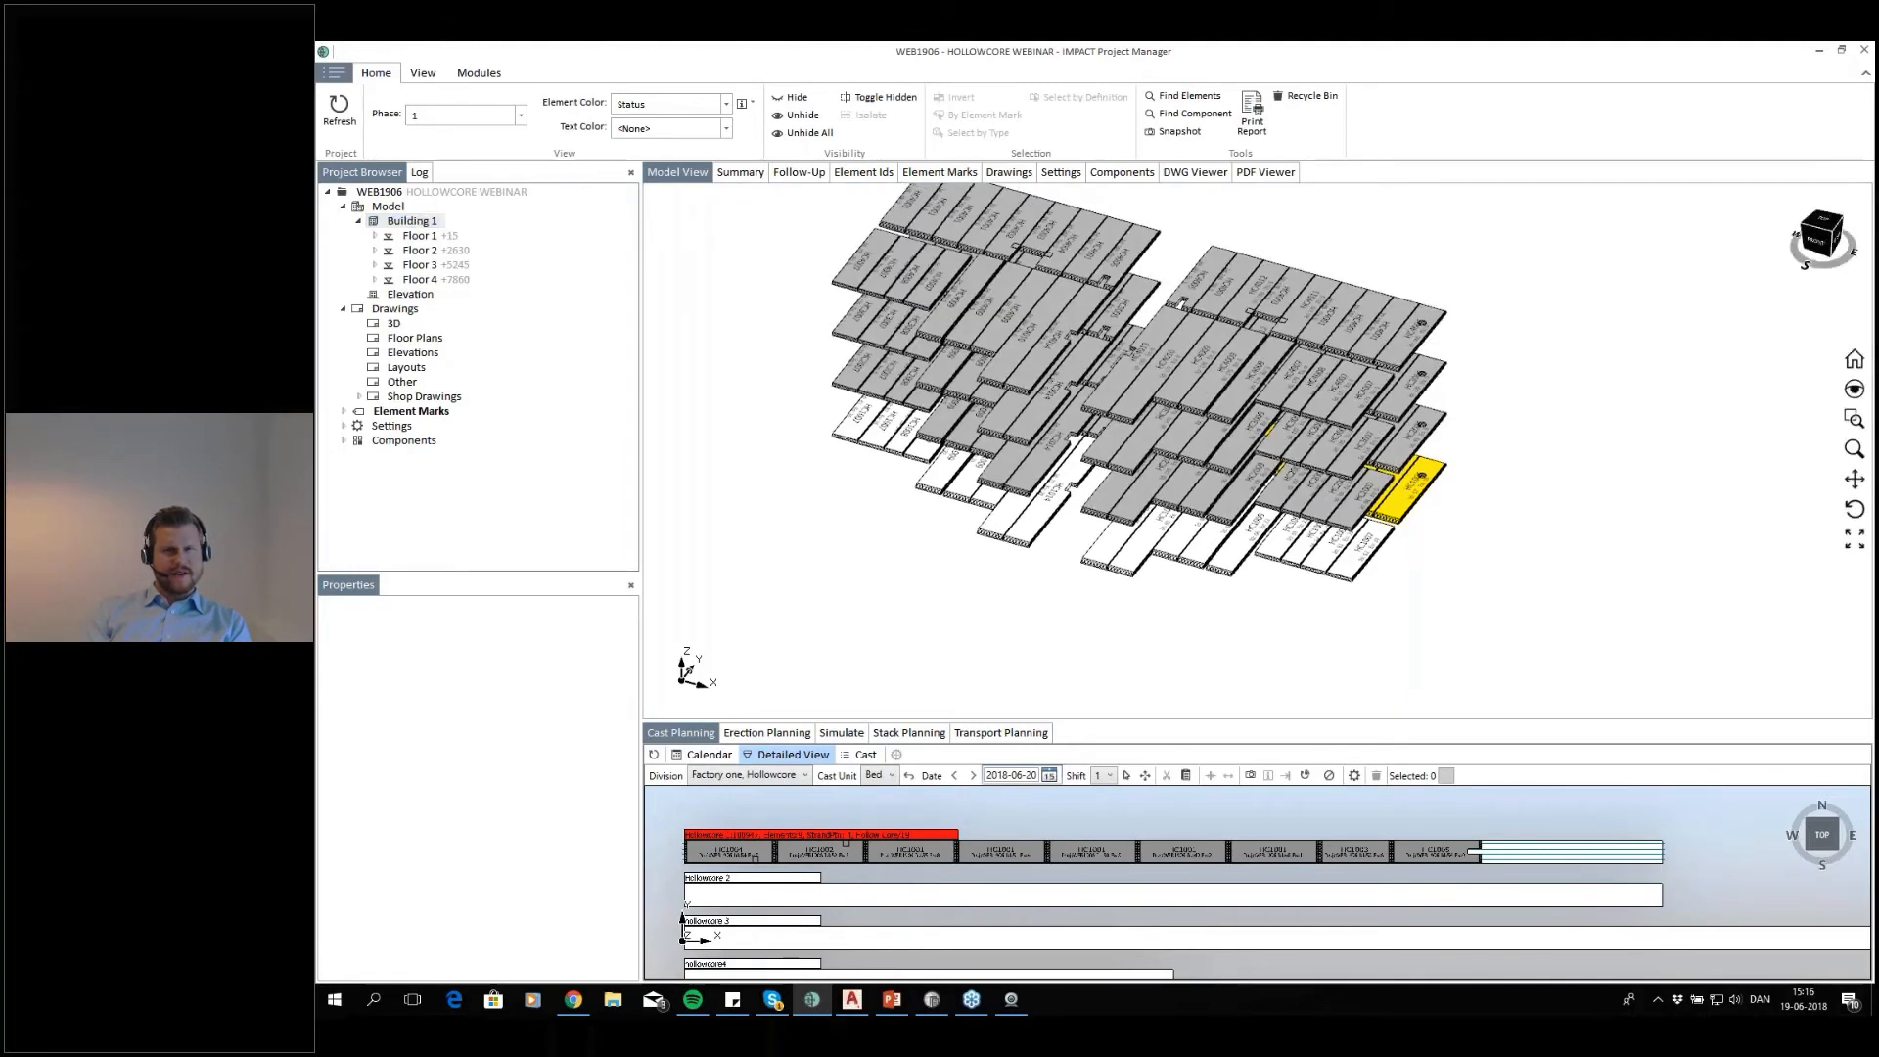
left_click(723, 108)
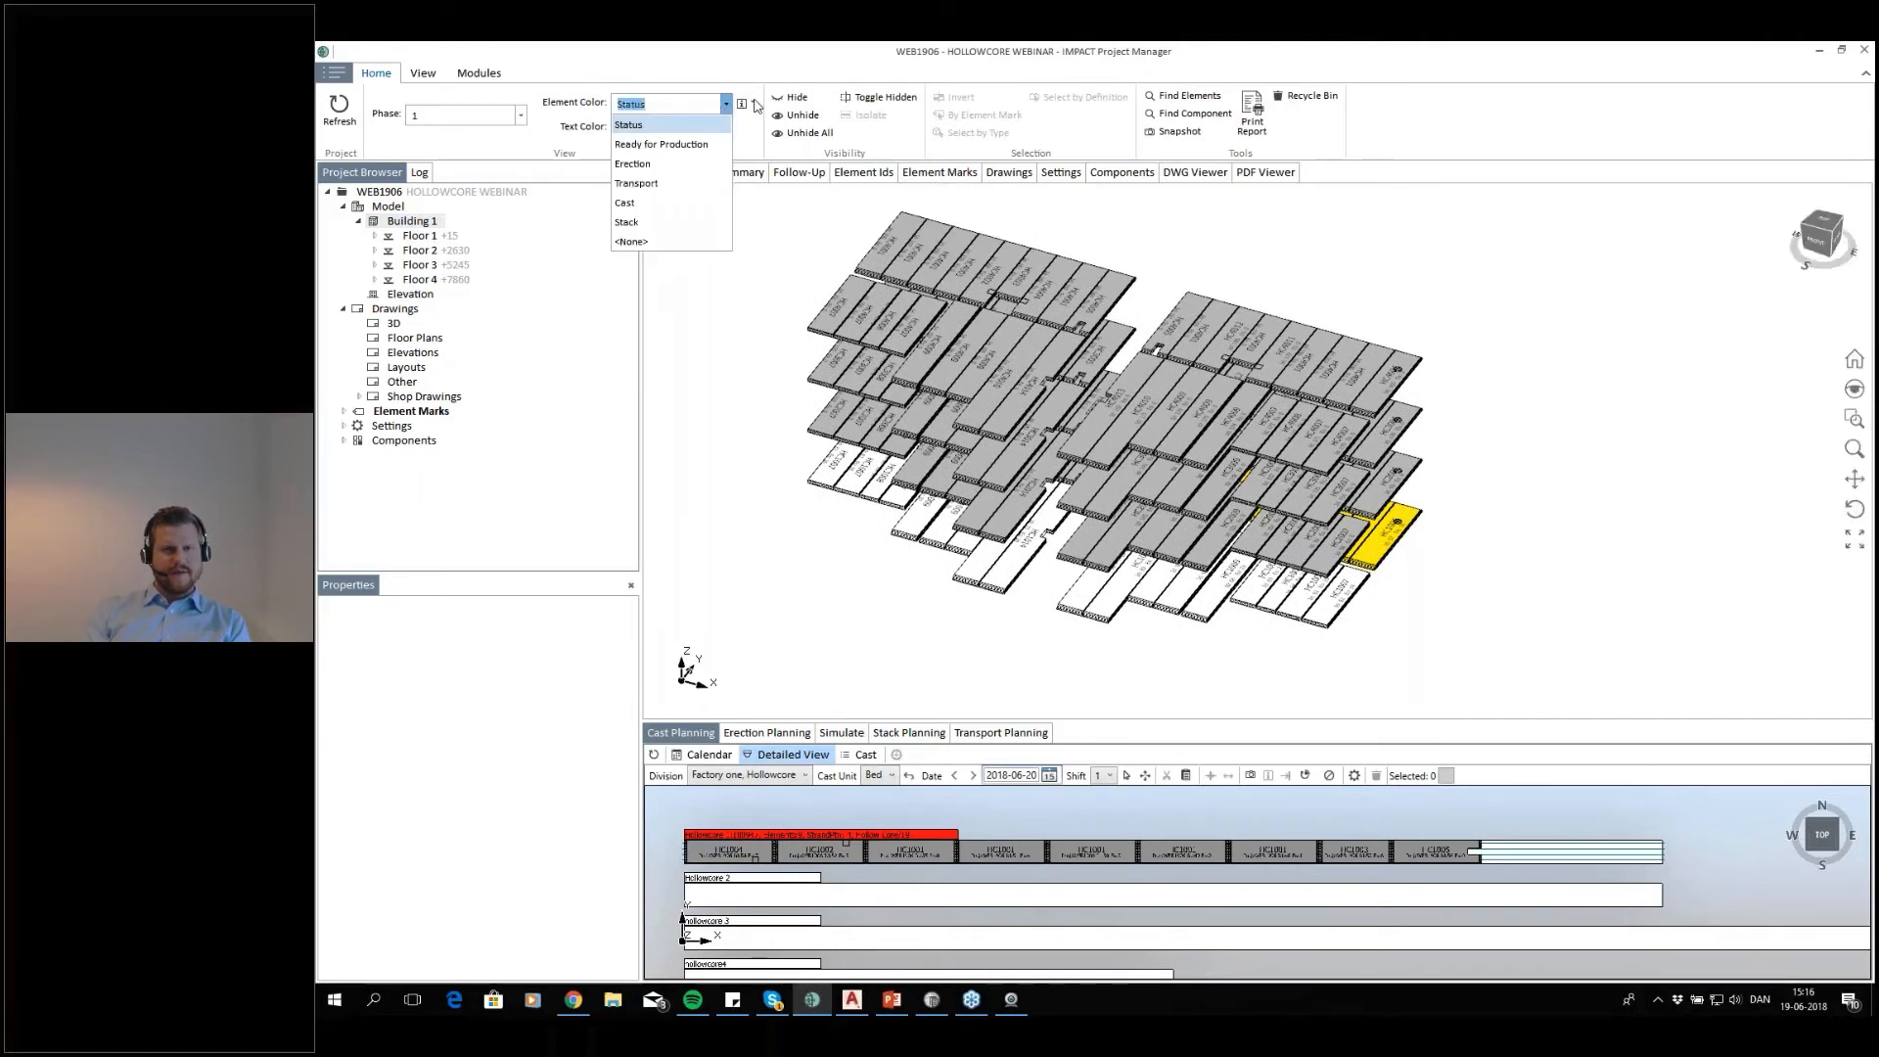
left_click(661, 203)
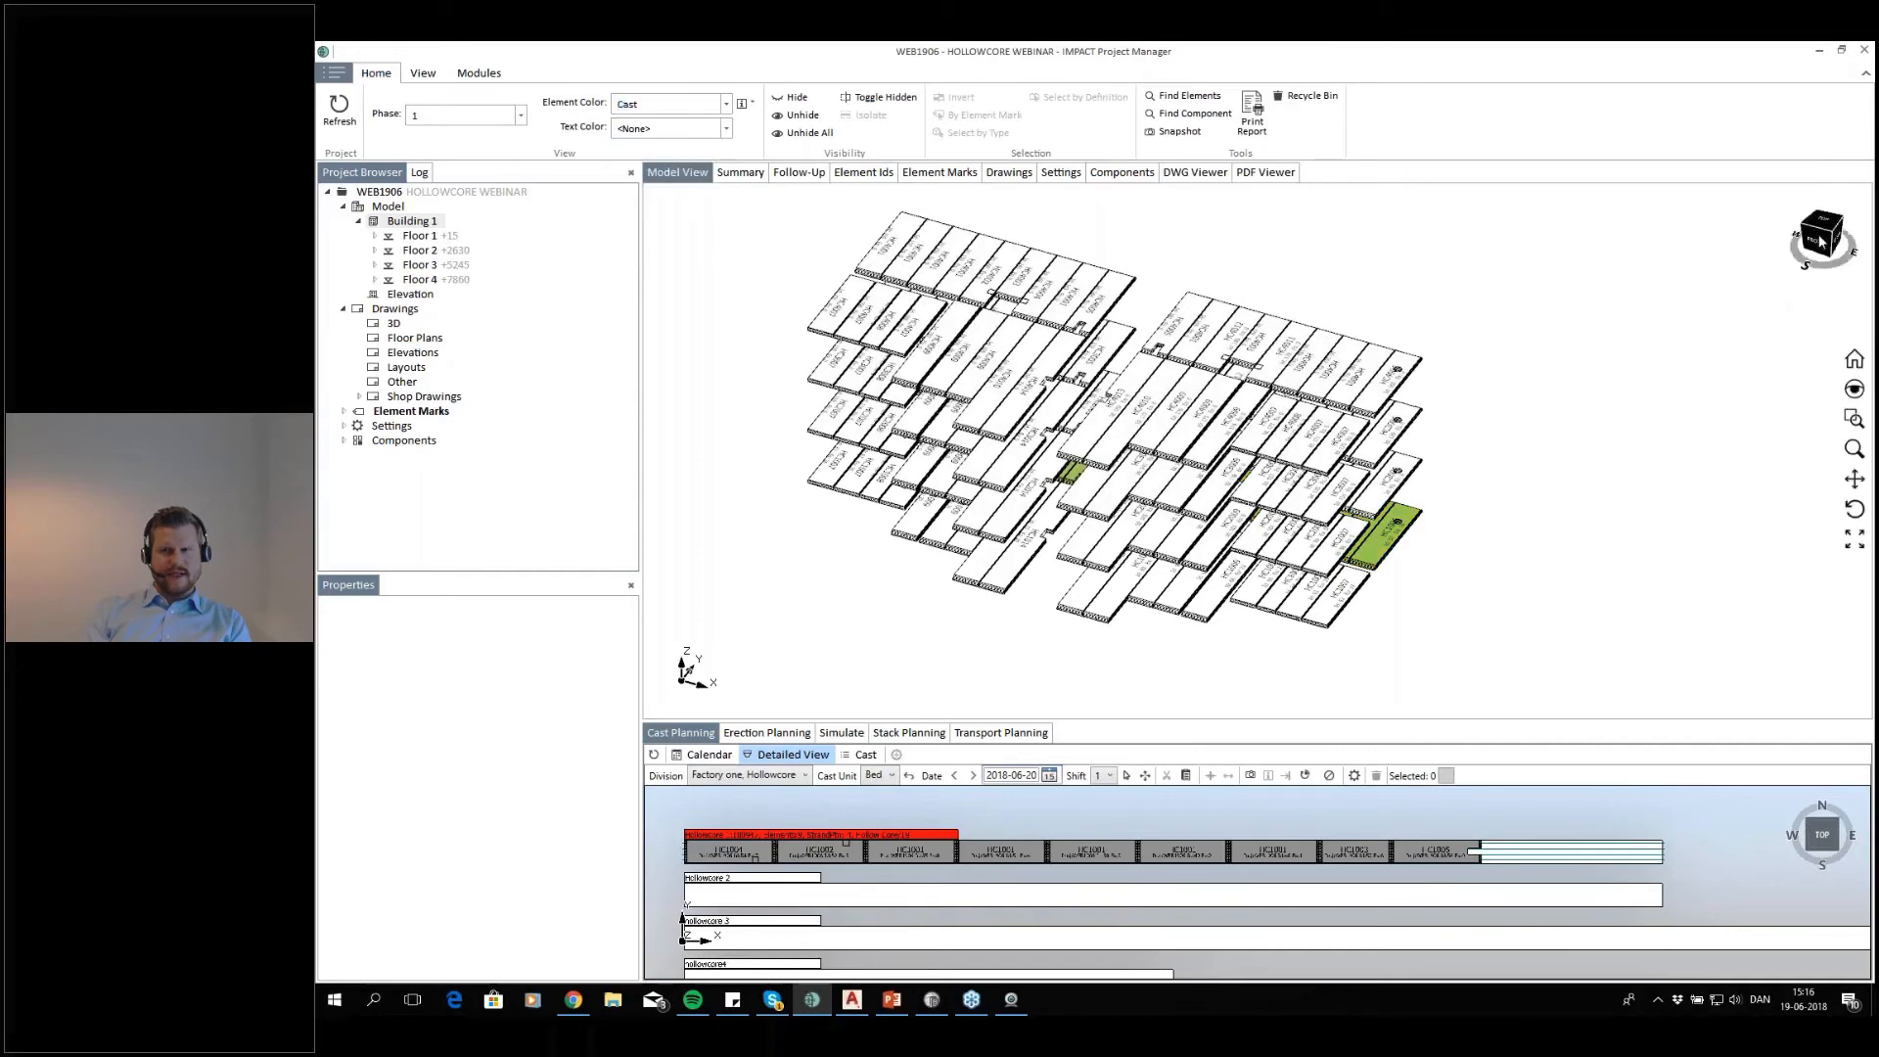
left_click_drag(1832, 234, 1838, 219)
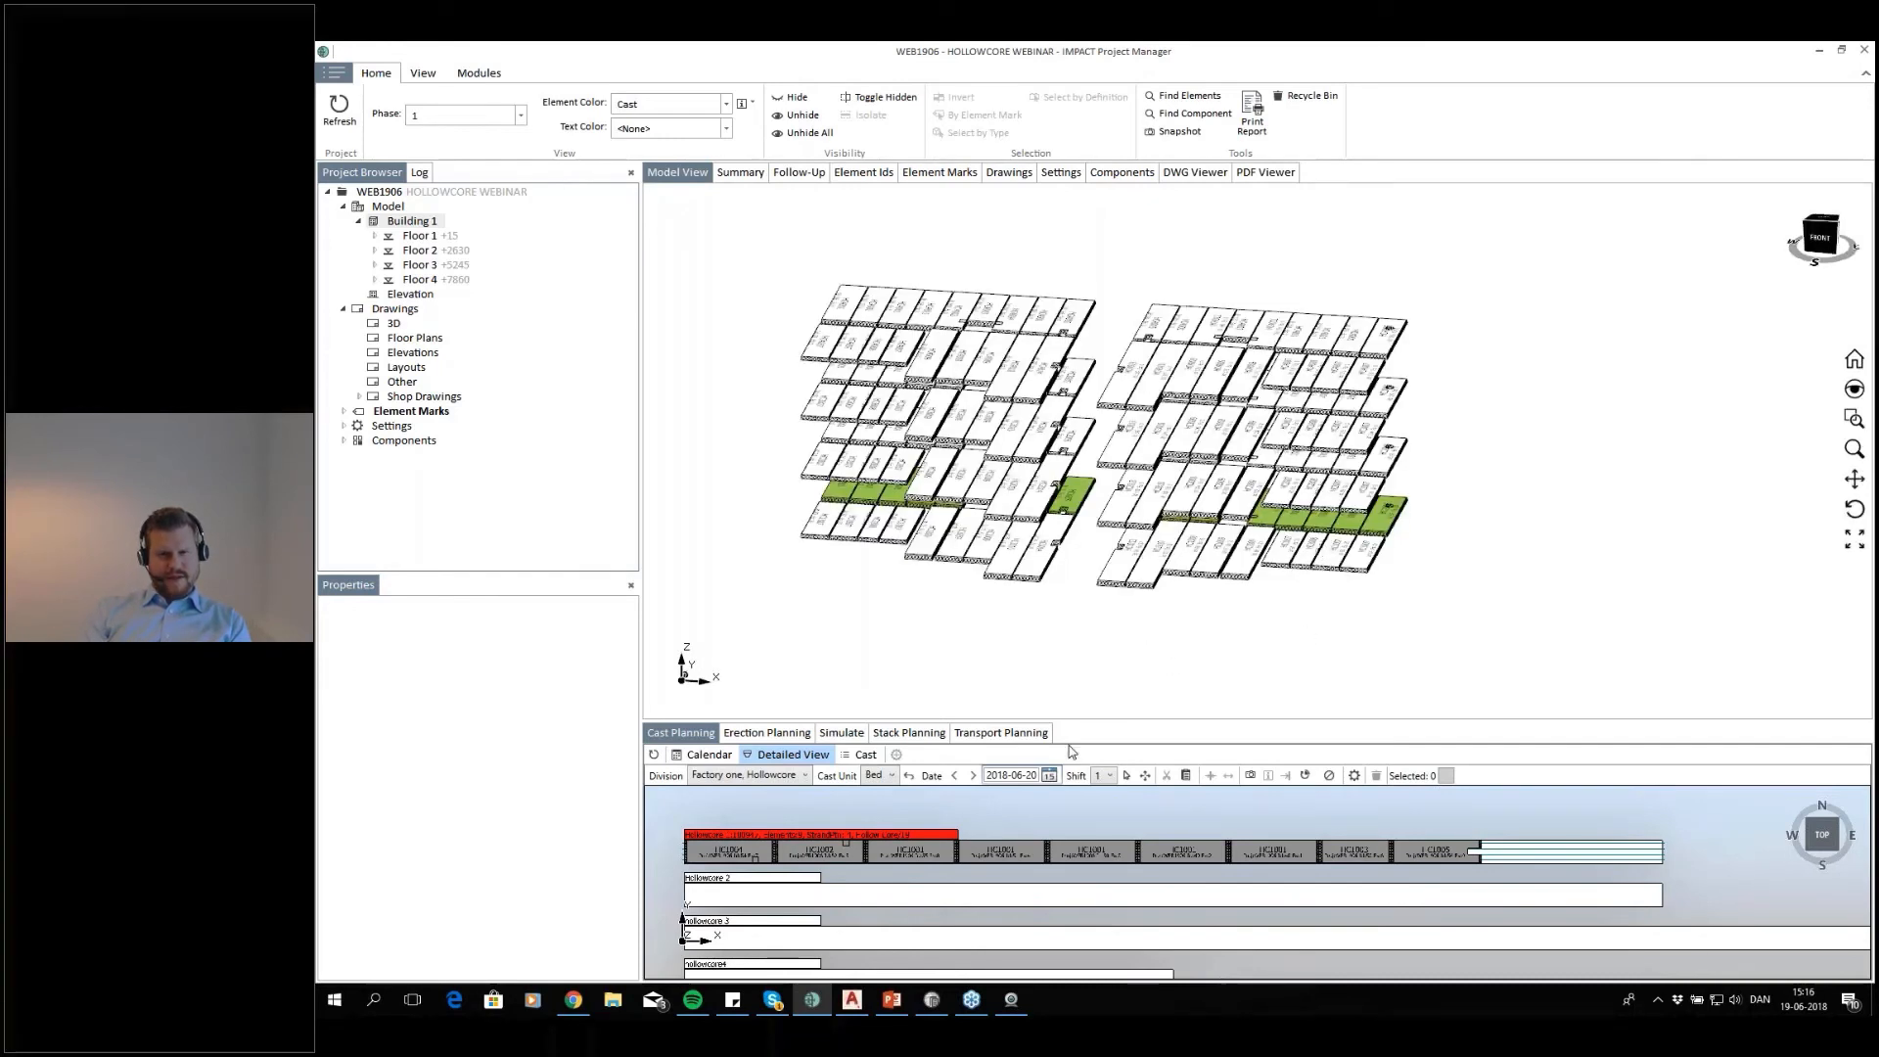
Print the Cast with Pictures report for the Hollowcore 1 cast and bring it up maximized in Excel
left_click(930, 837)
right_click(935, 839)
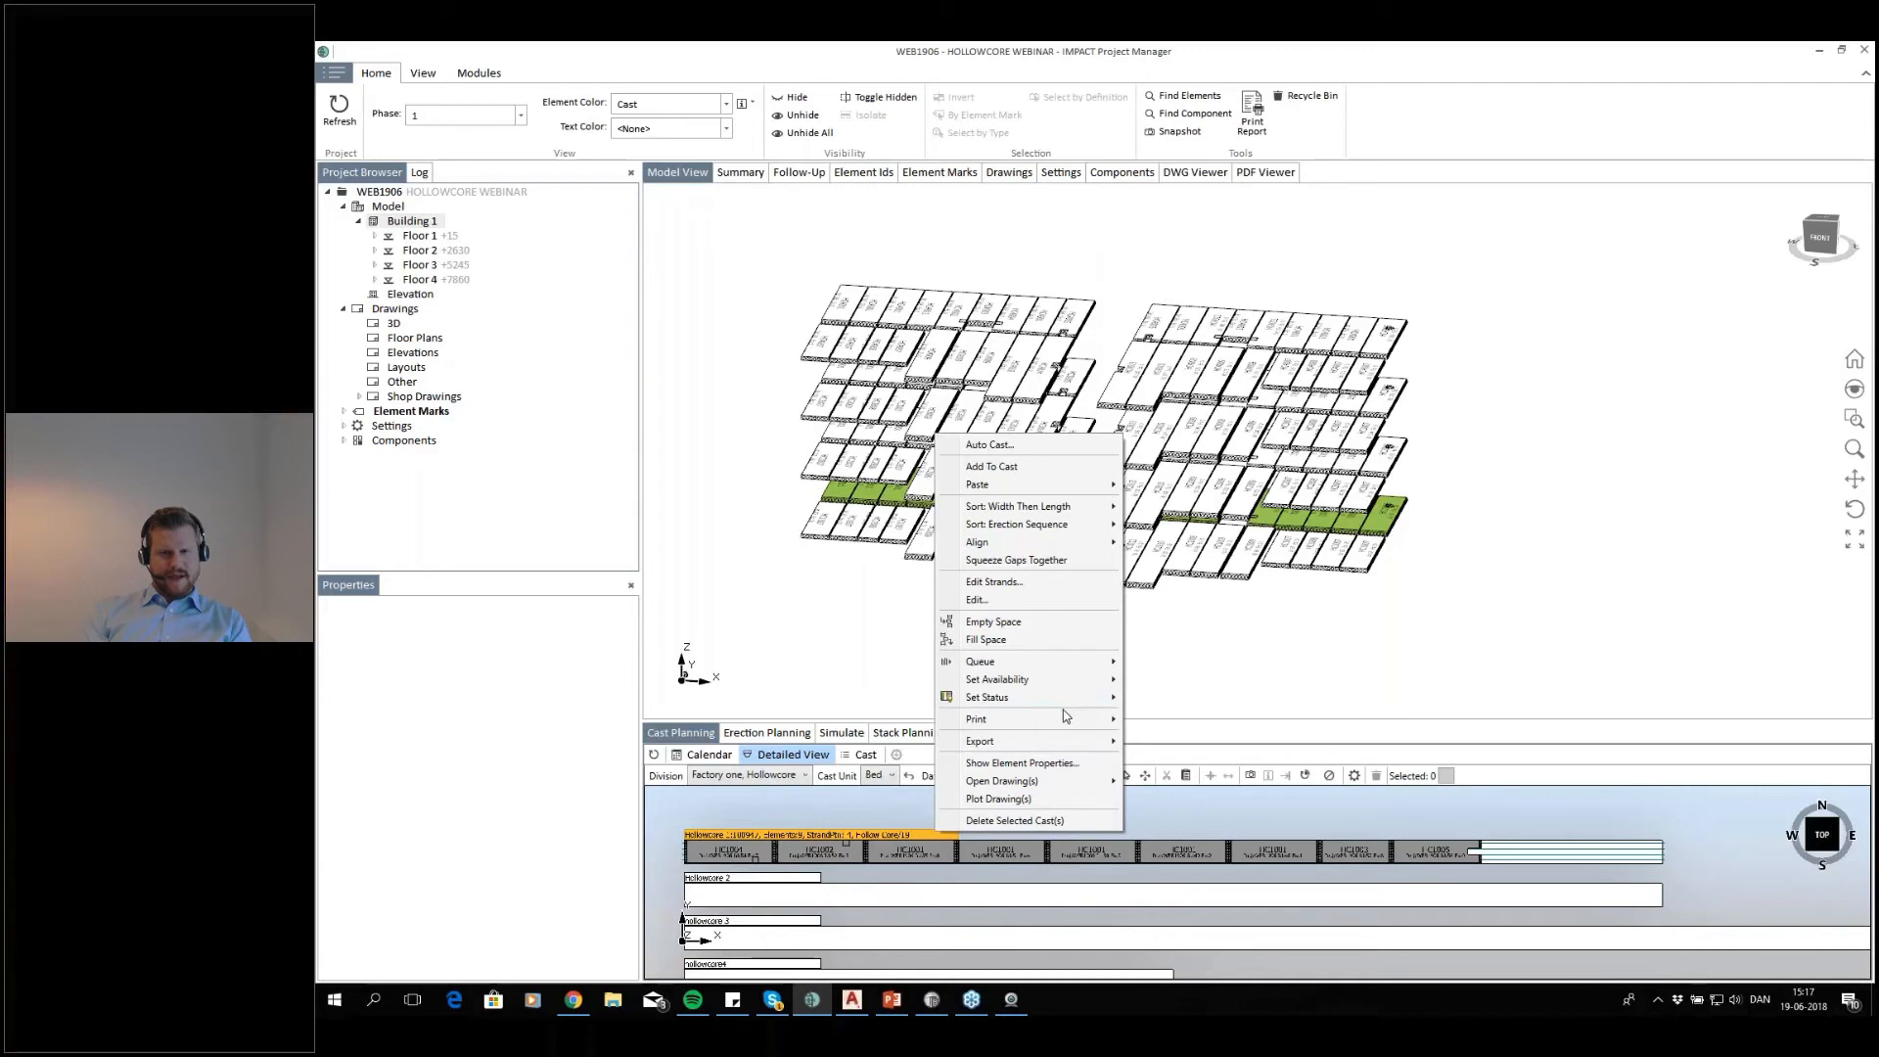
mouse_move(1070, 717)
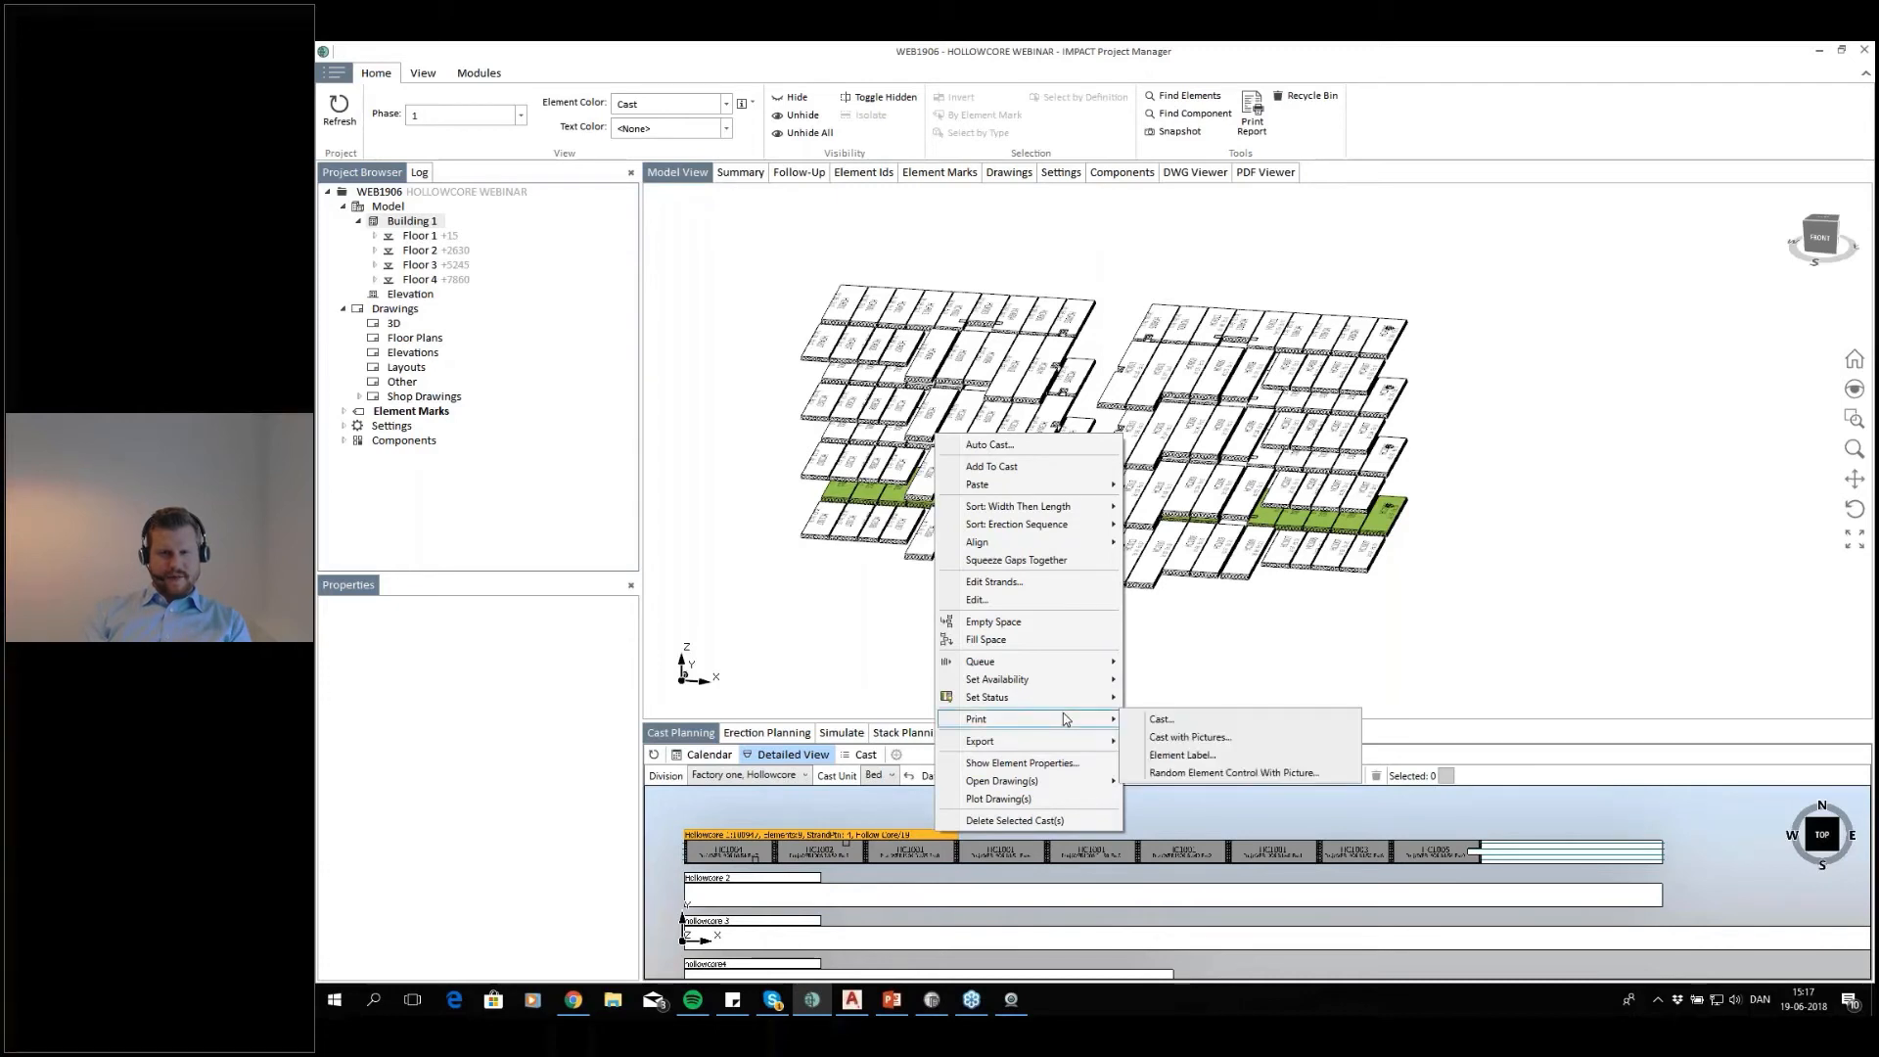
left_click(1191, 738)
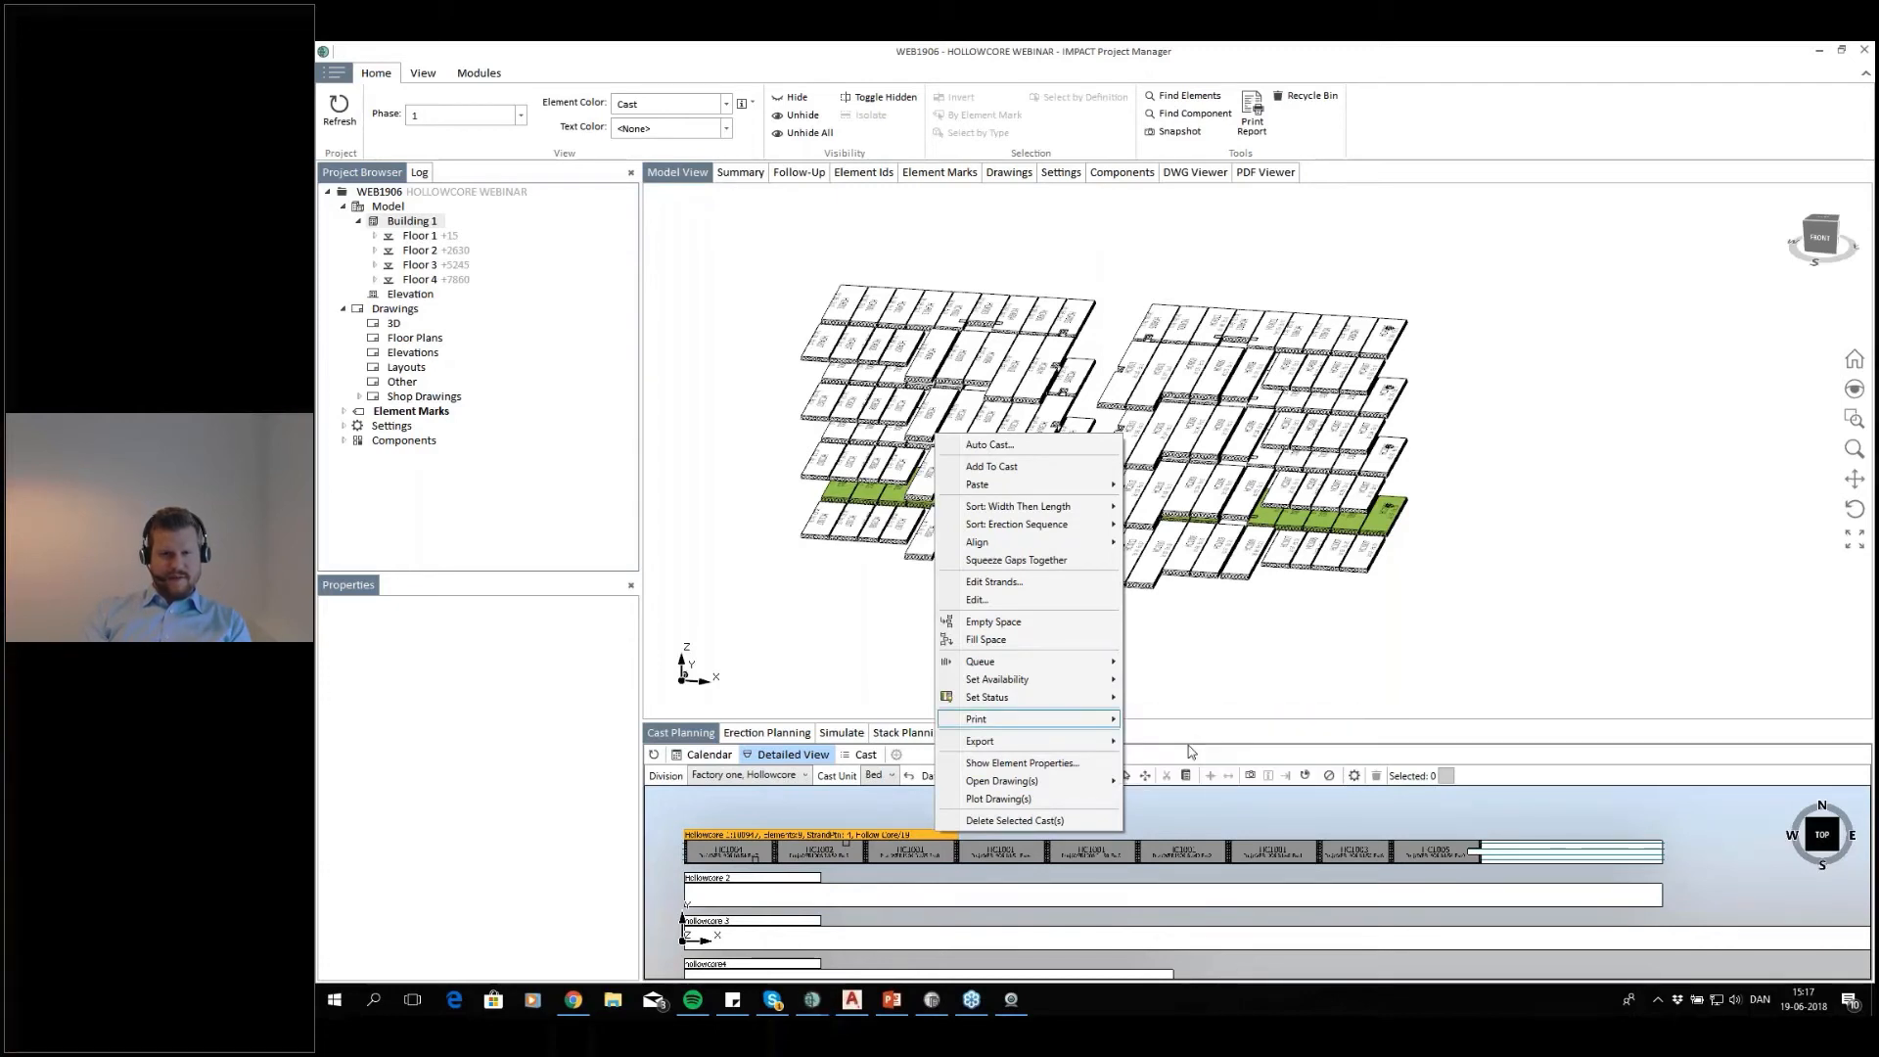
left_click(1139, 563)
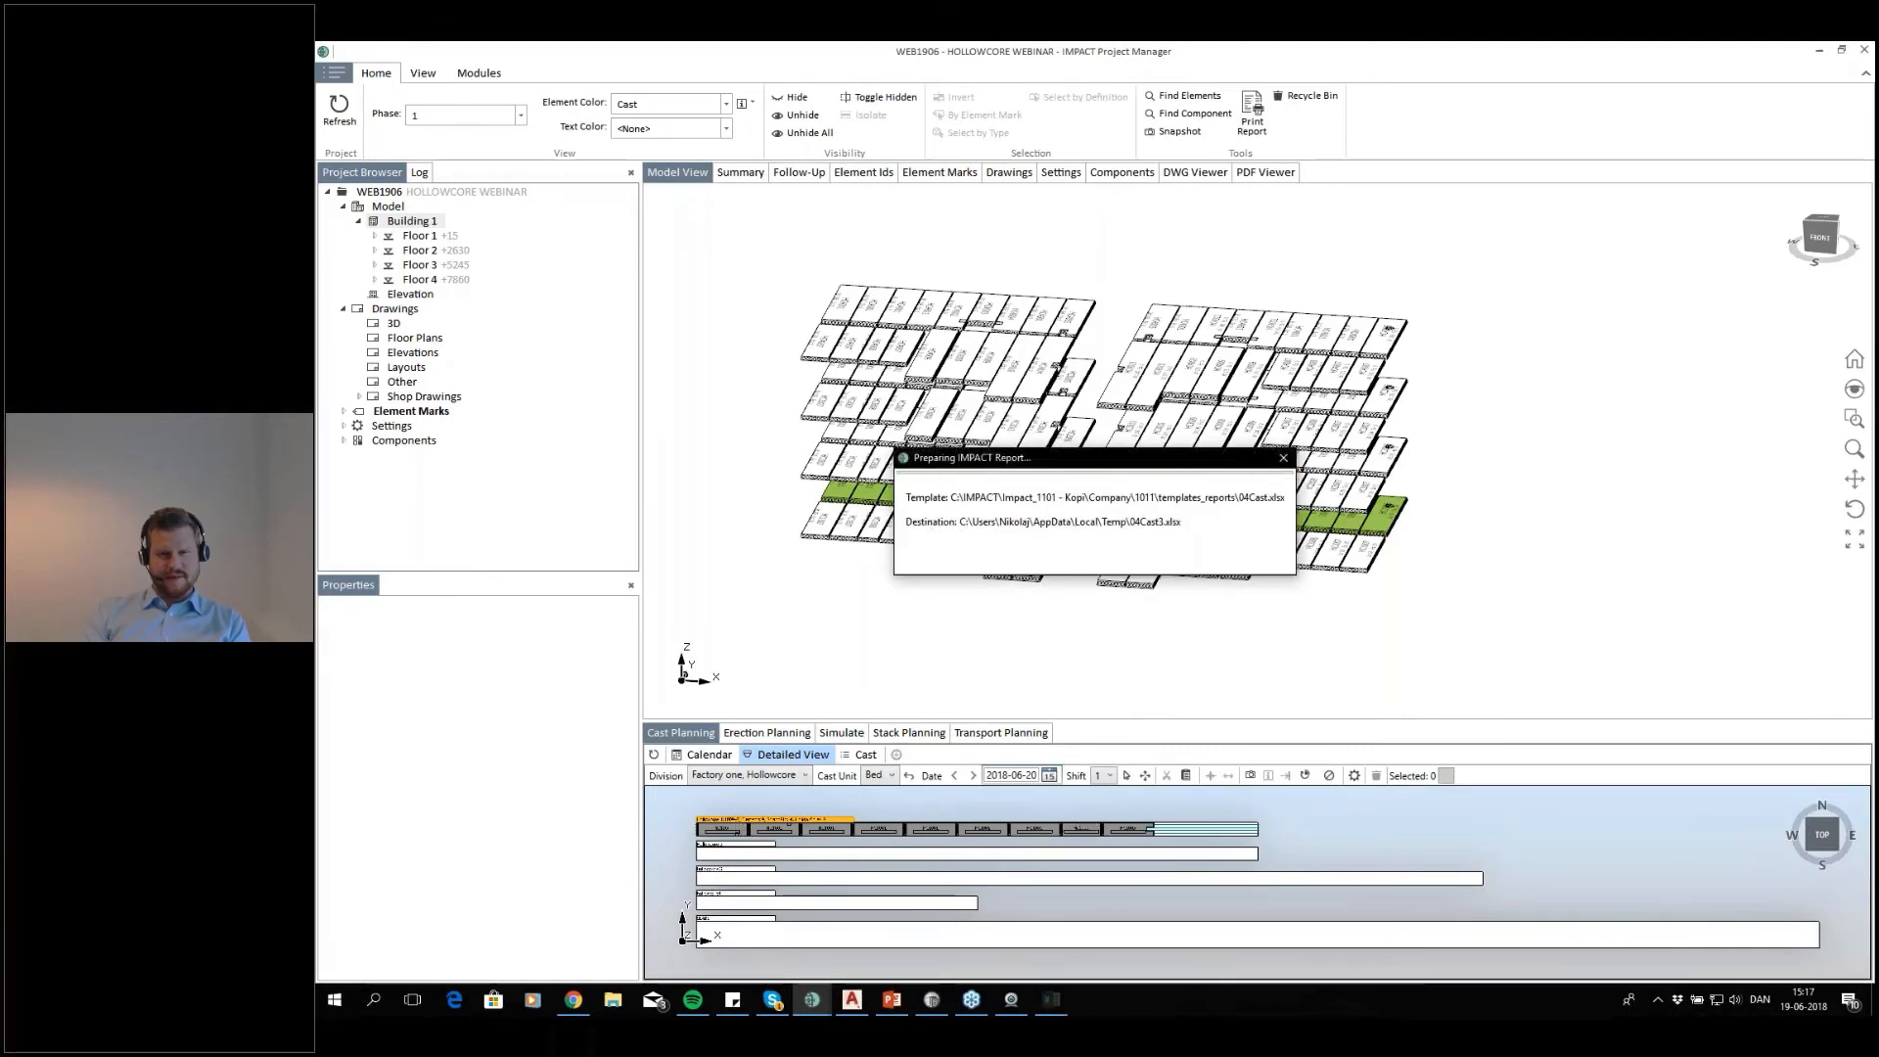
left_click(1047, 999)
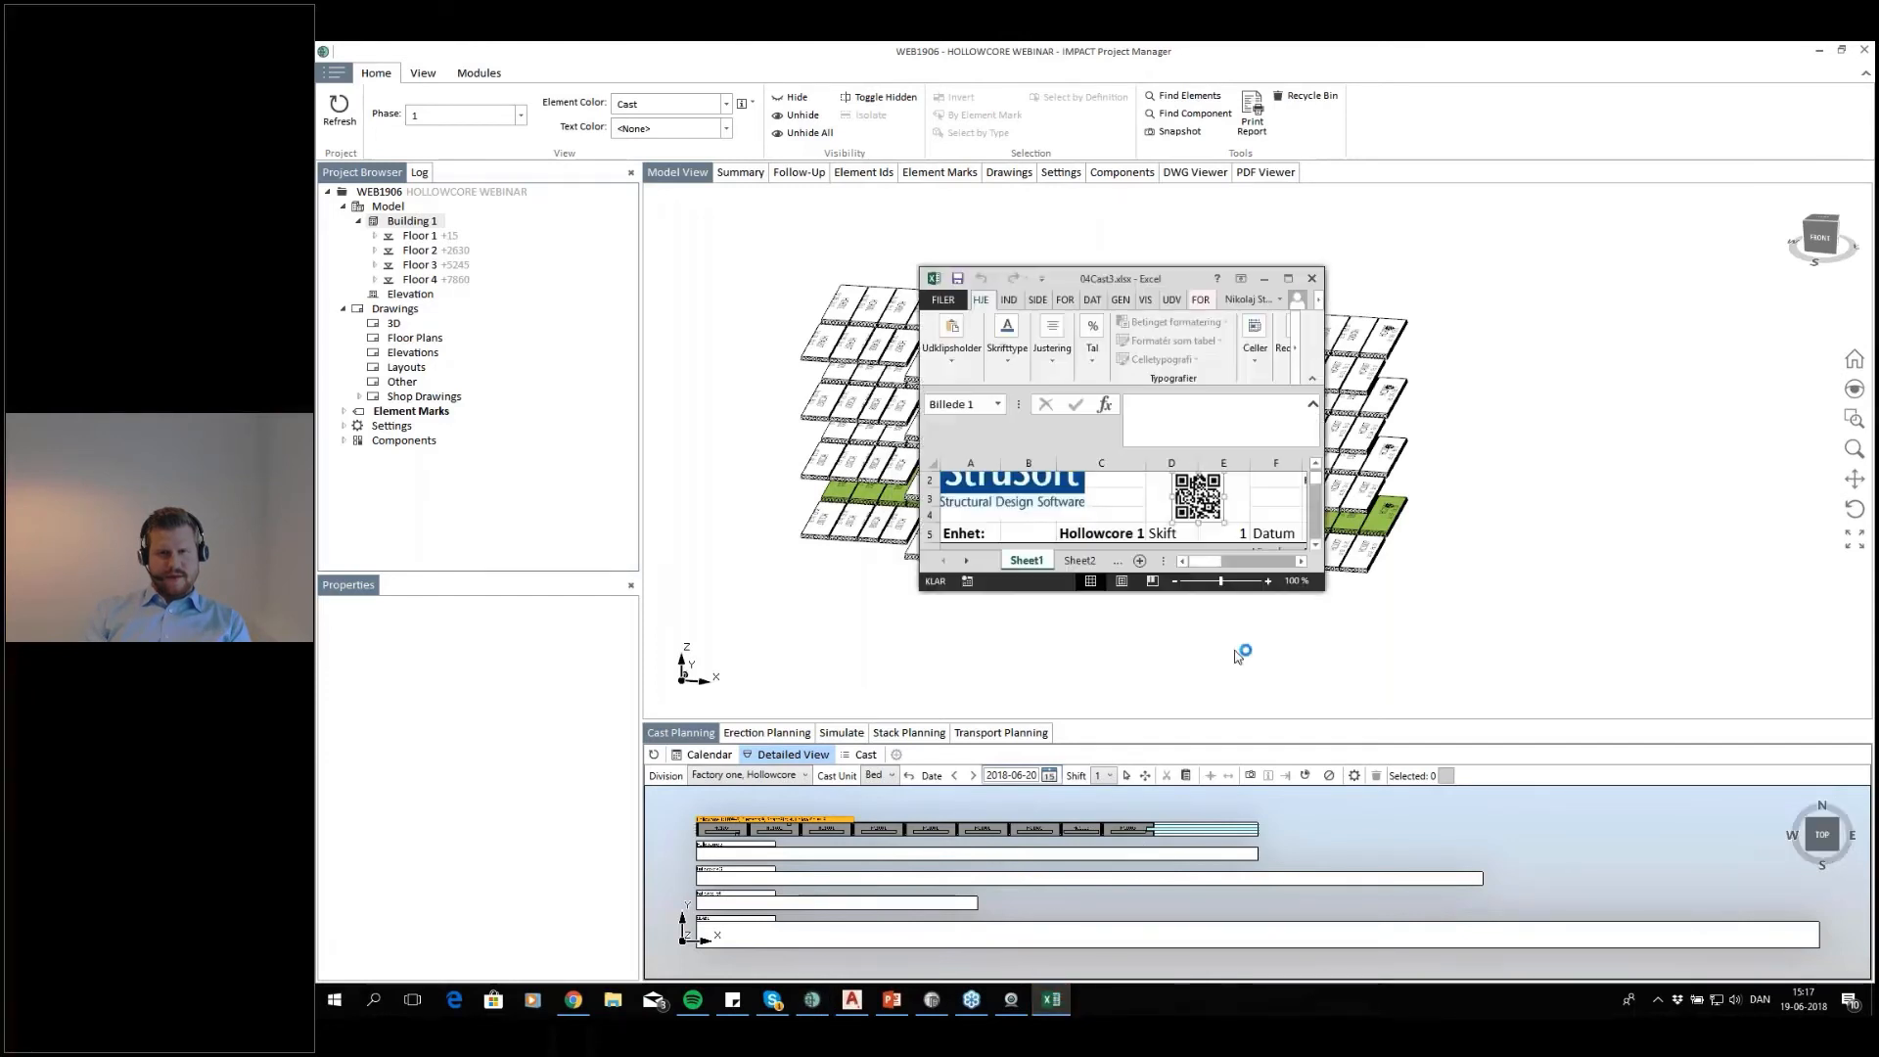
left_click(1288, 278)
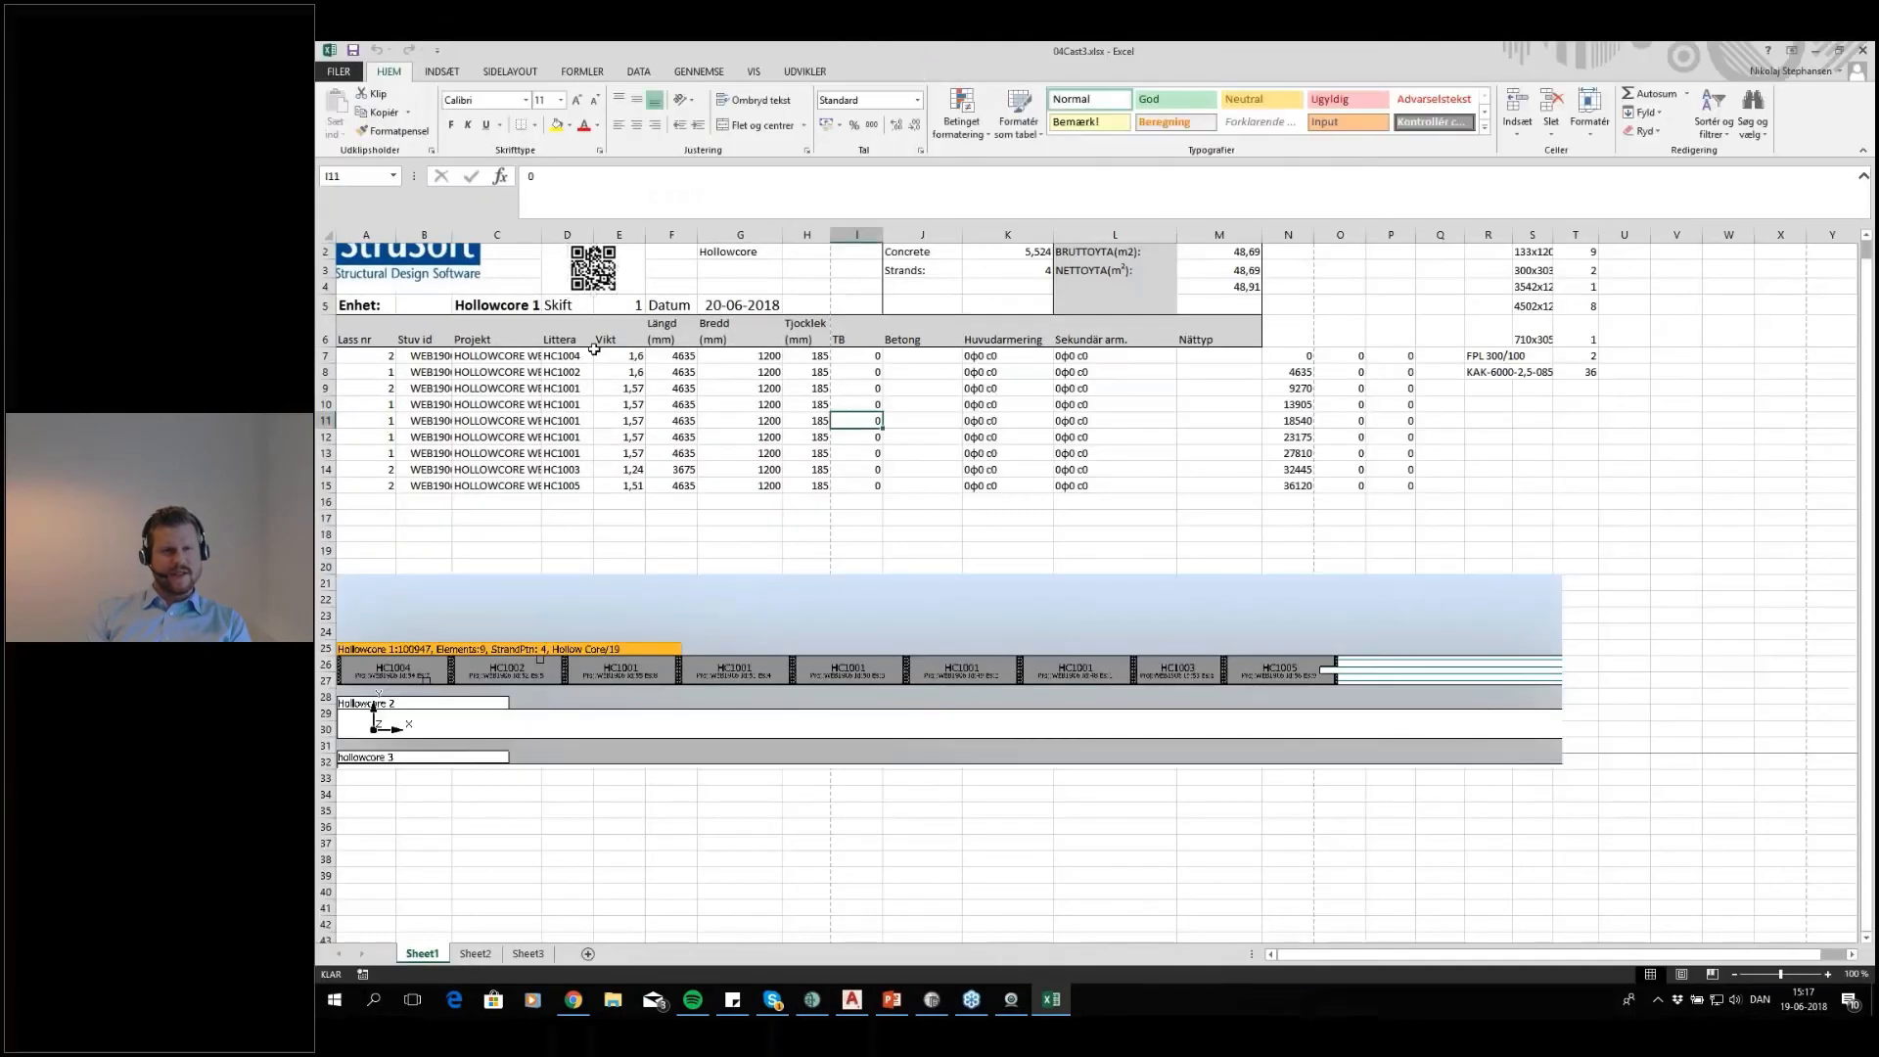
Examine the cast report's quantity information, the ARMERINGSSTEGAR columns and the element dimension headings
scroll(607, 323, "up", 1)
left_click(663, 290)
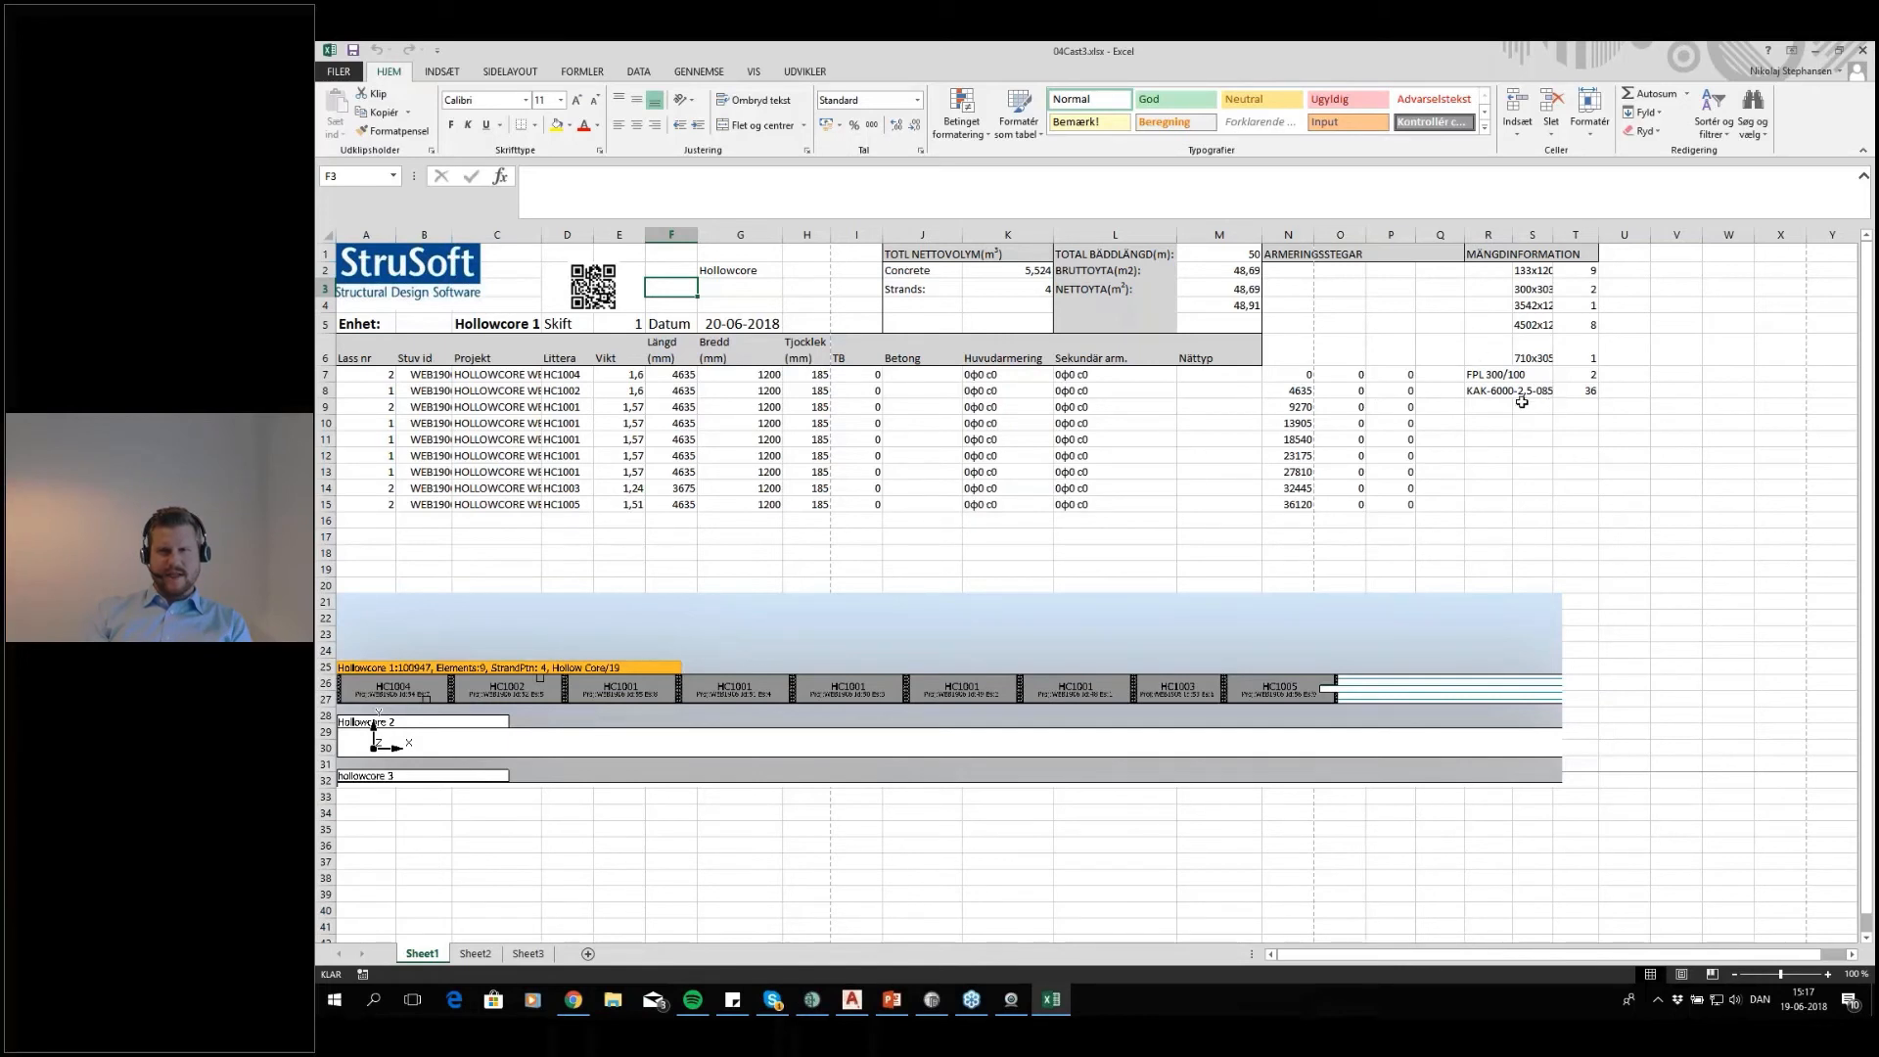
left_click(1488, 374)
left_click(1488, 392)
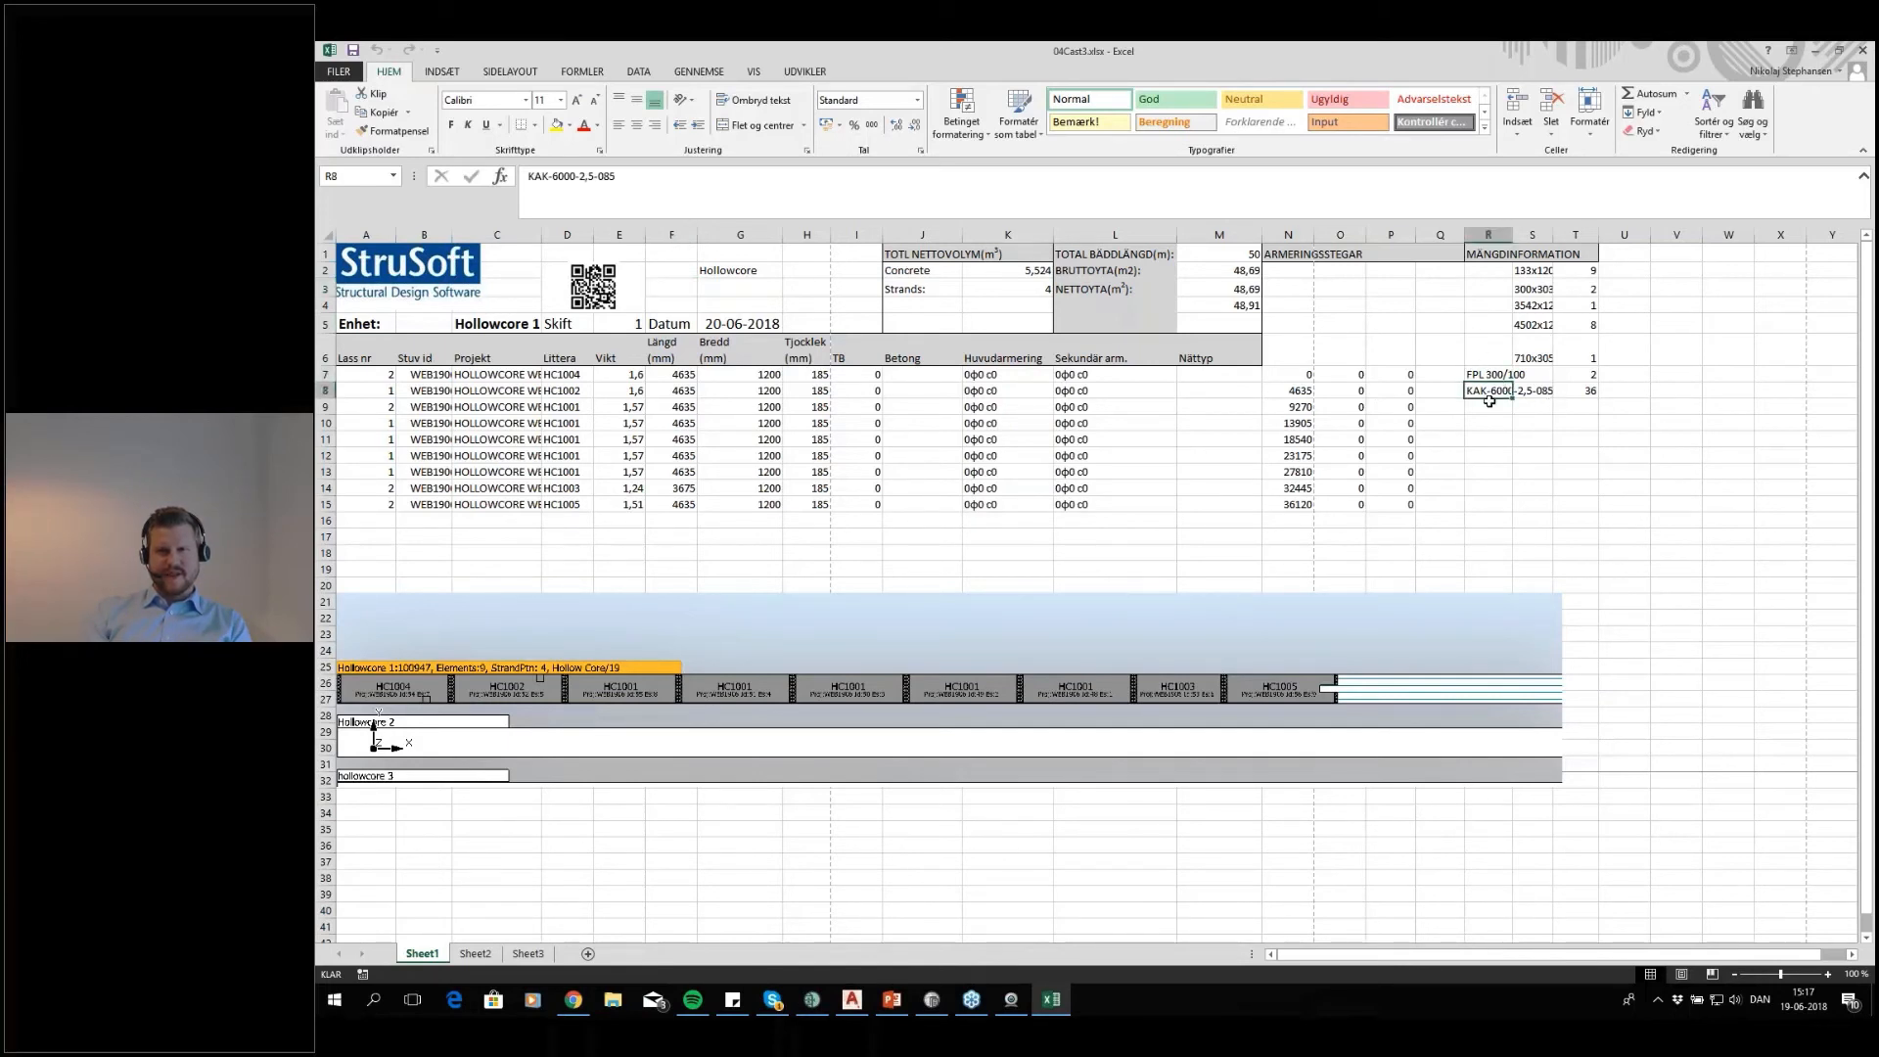
left_click(1483, 409)
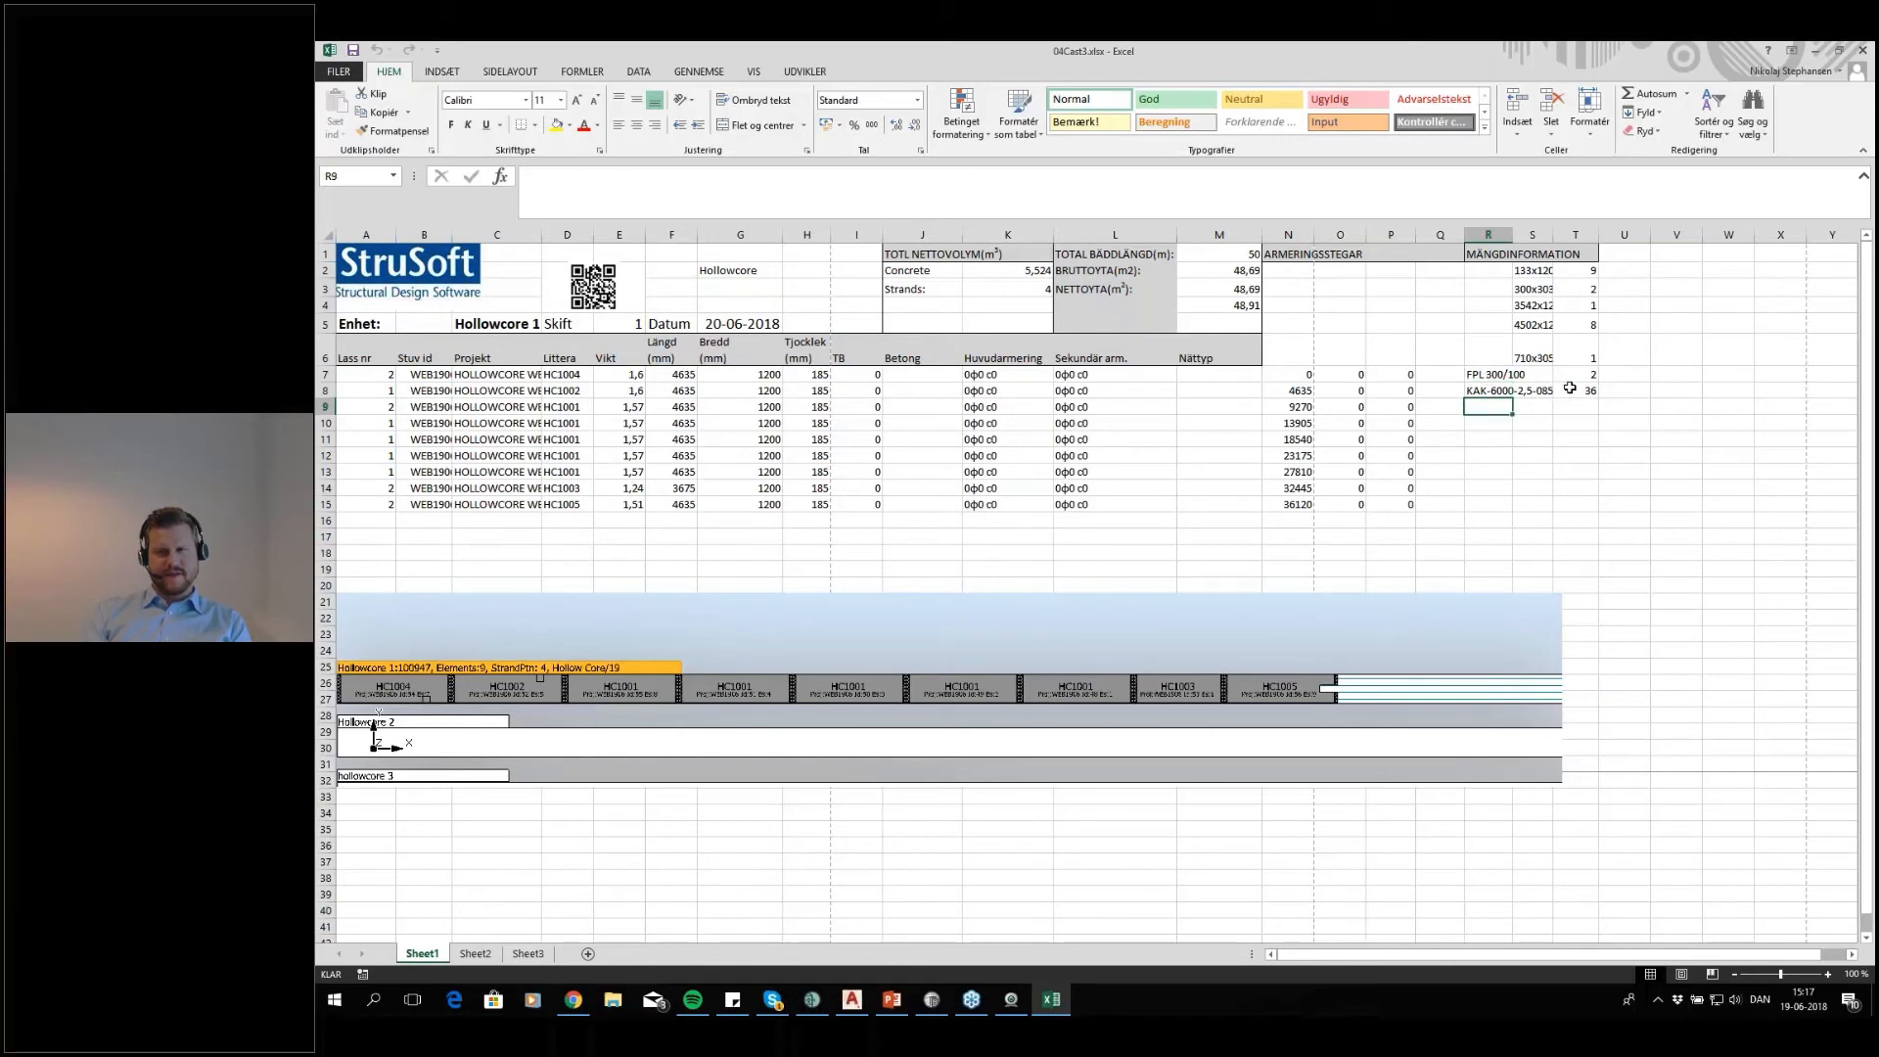
left_click(1562, 391)
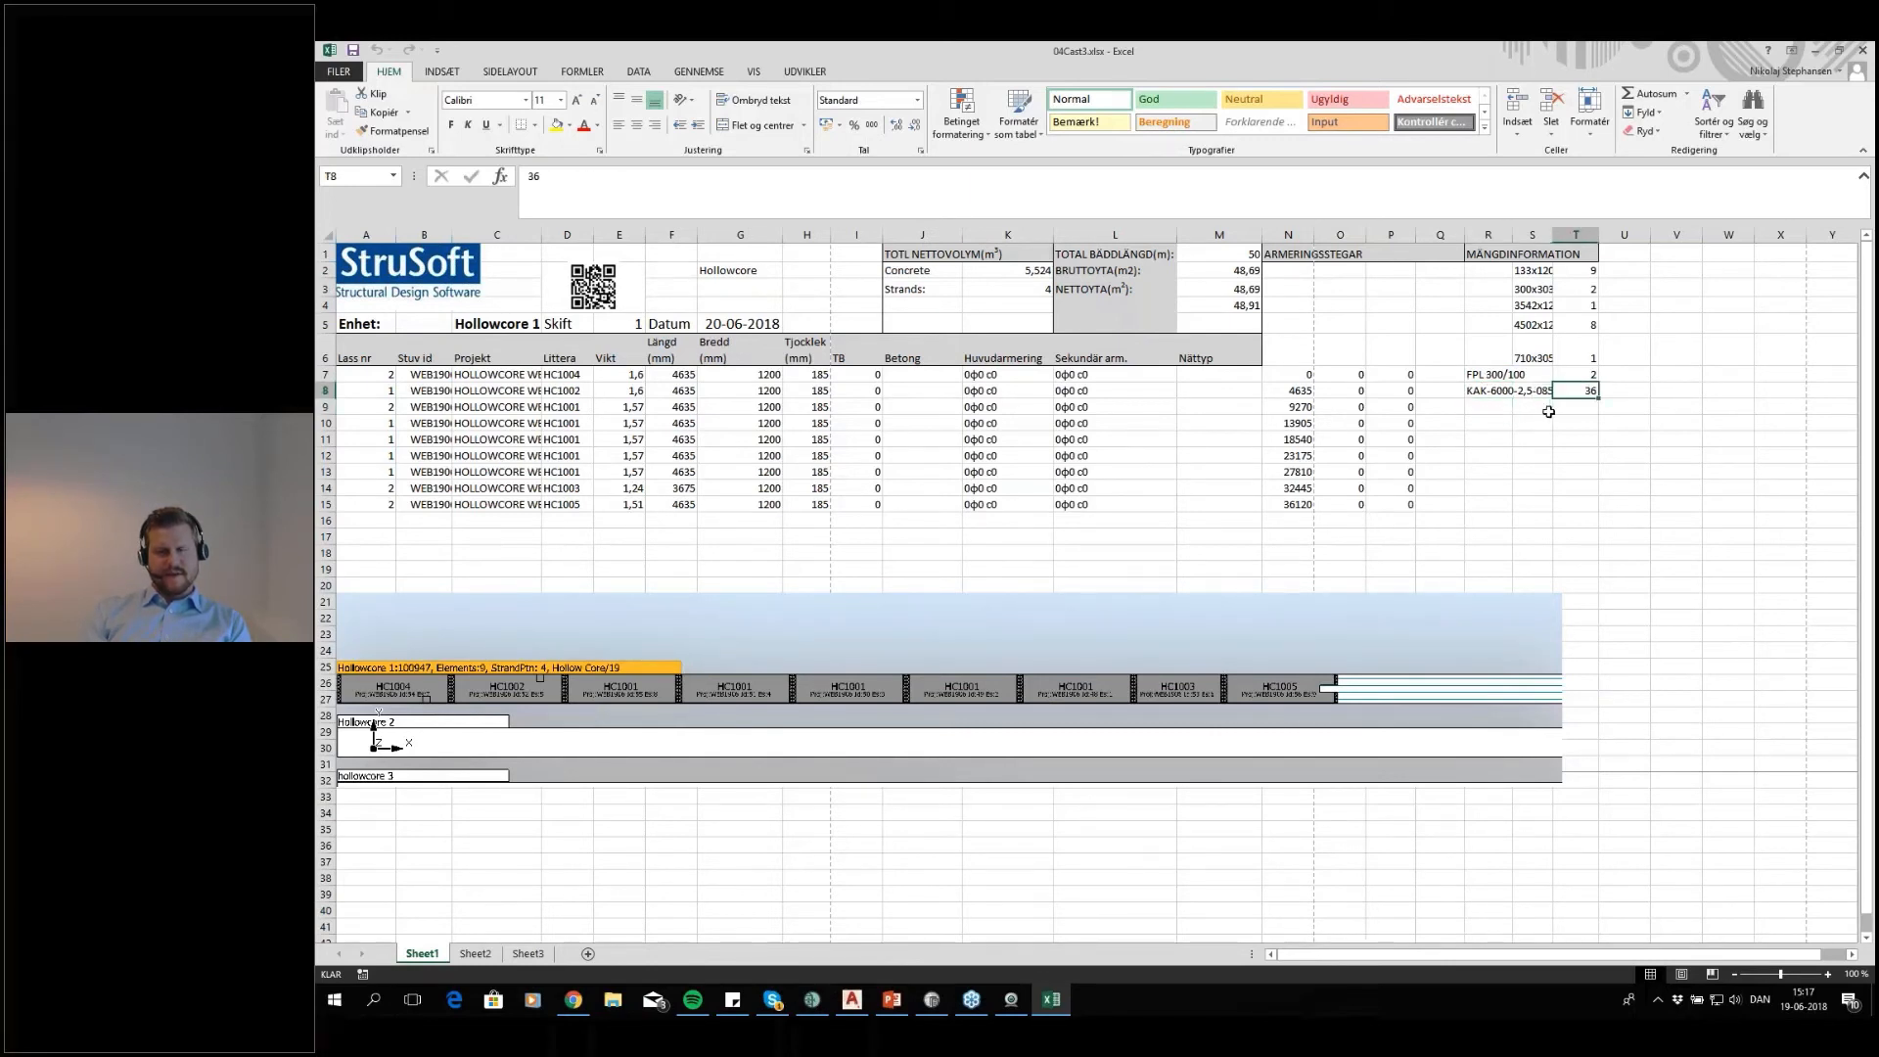
left_click(1497, 390)
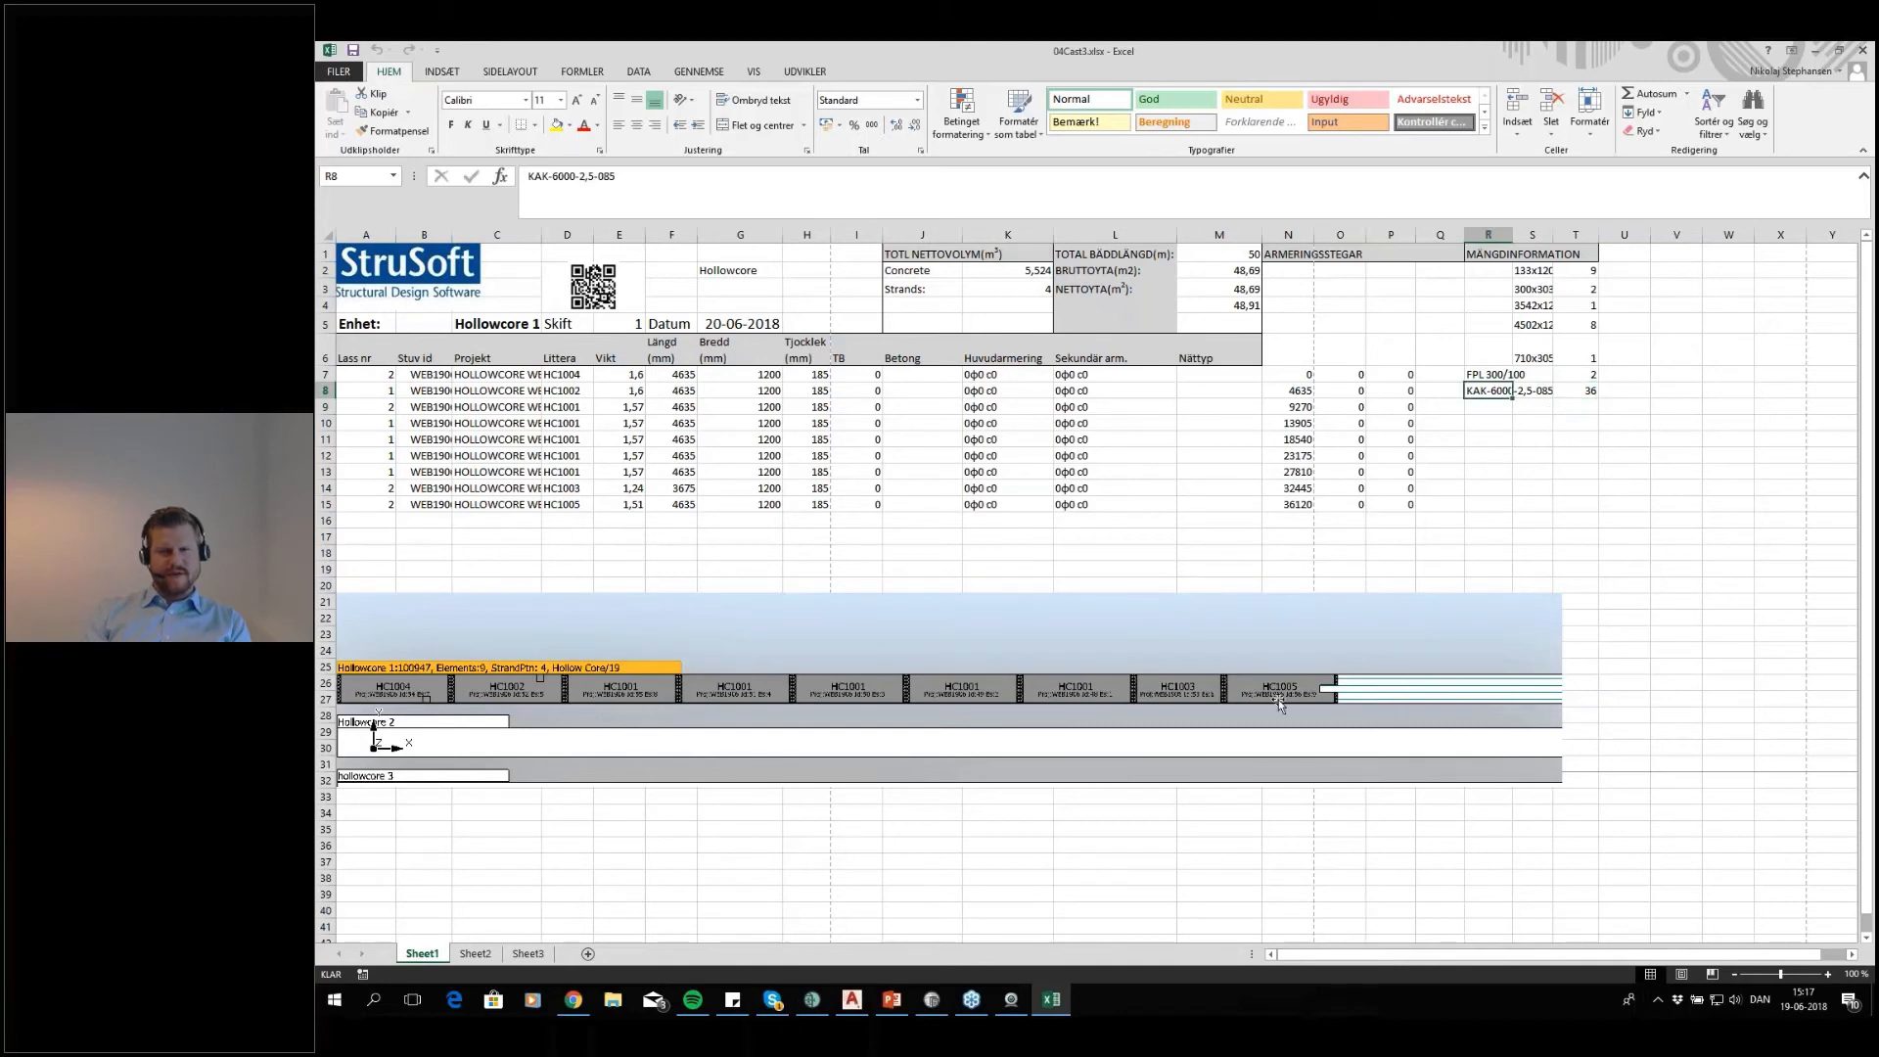
left_click(1235, 537)
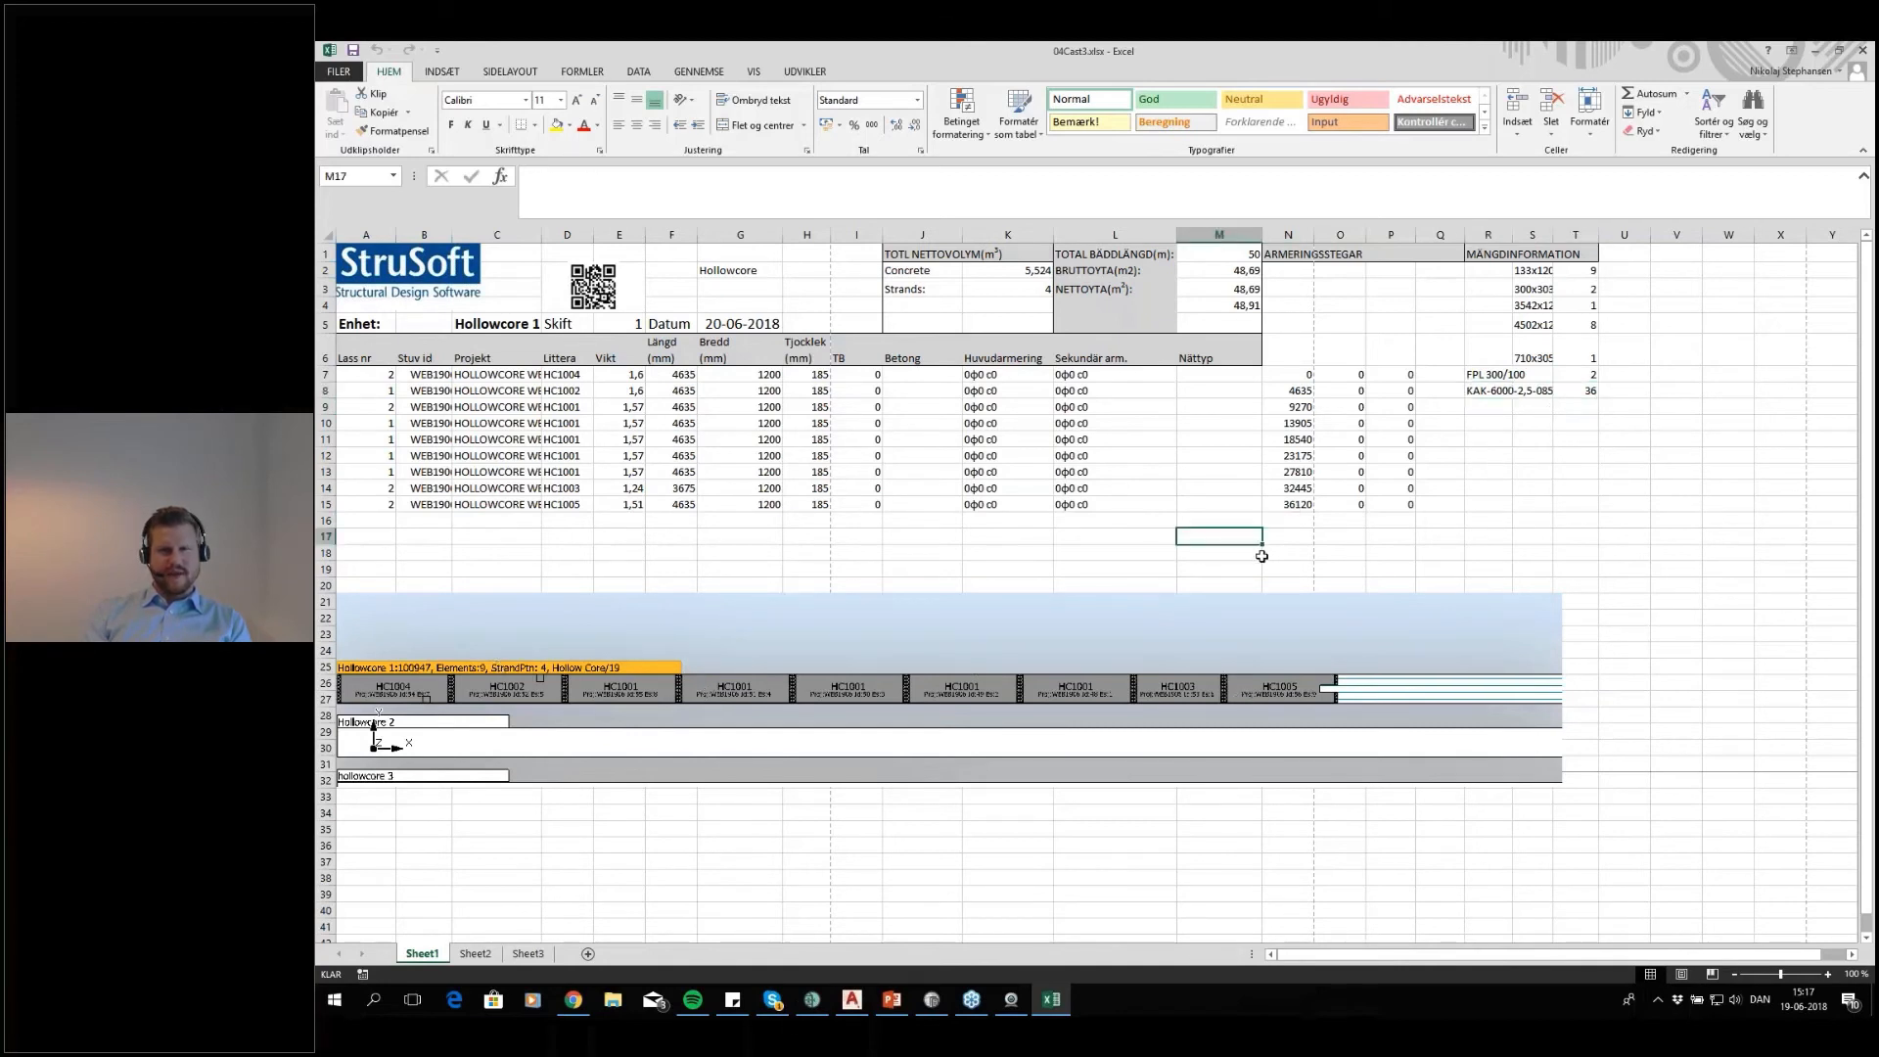
left_click_drag(1285, 379, 1400, 504)
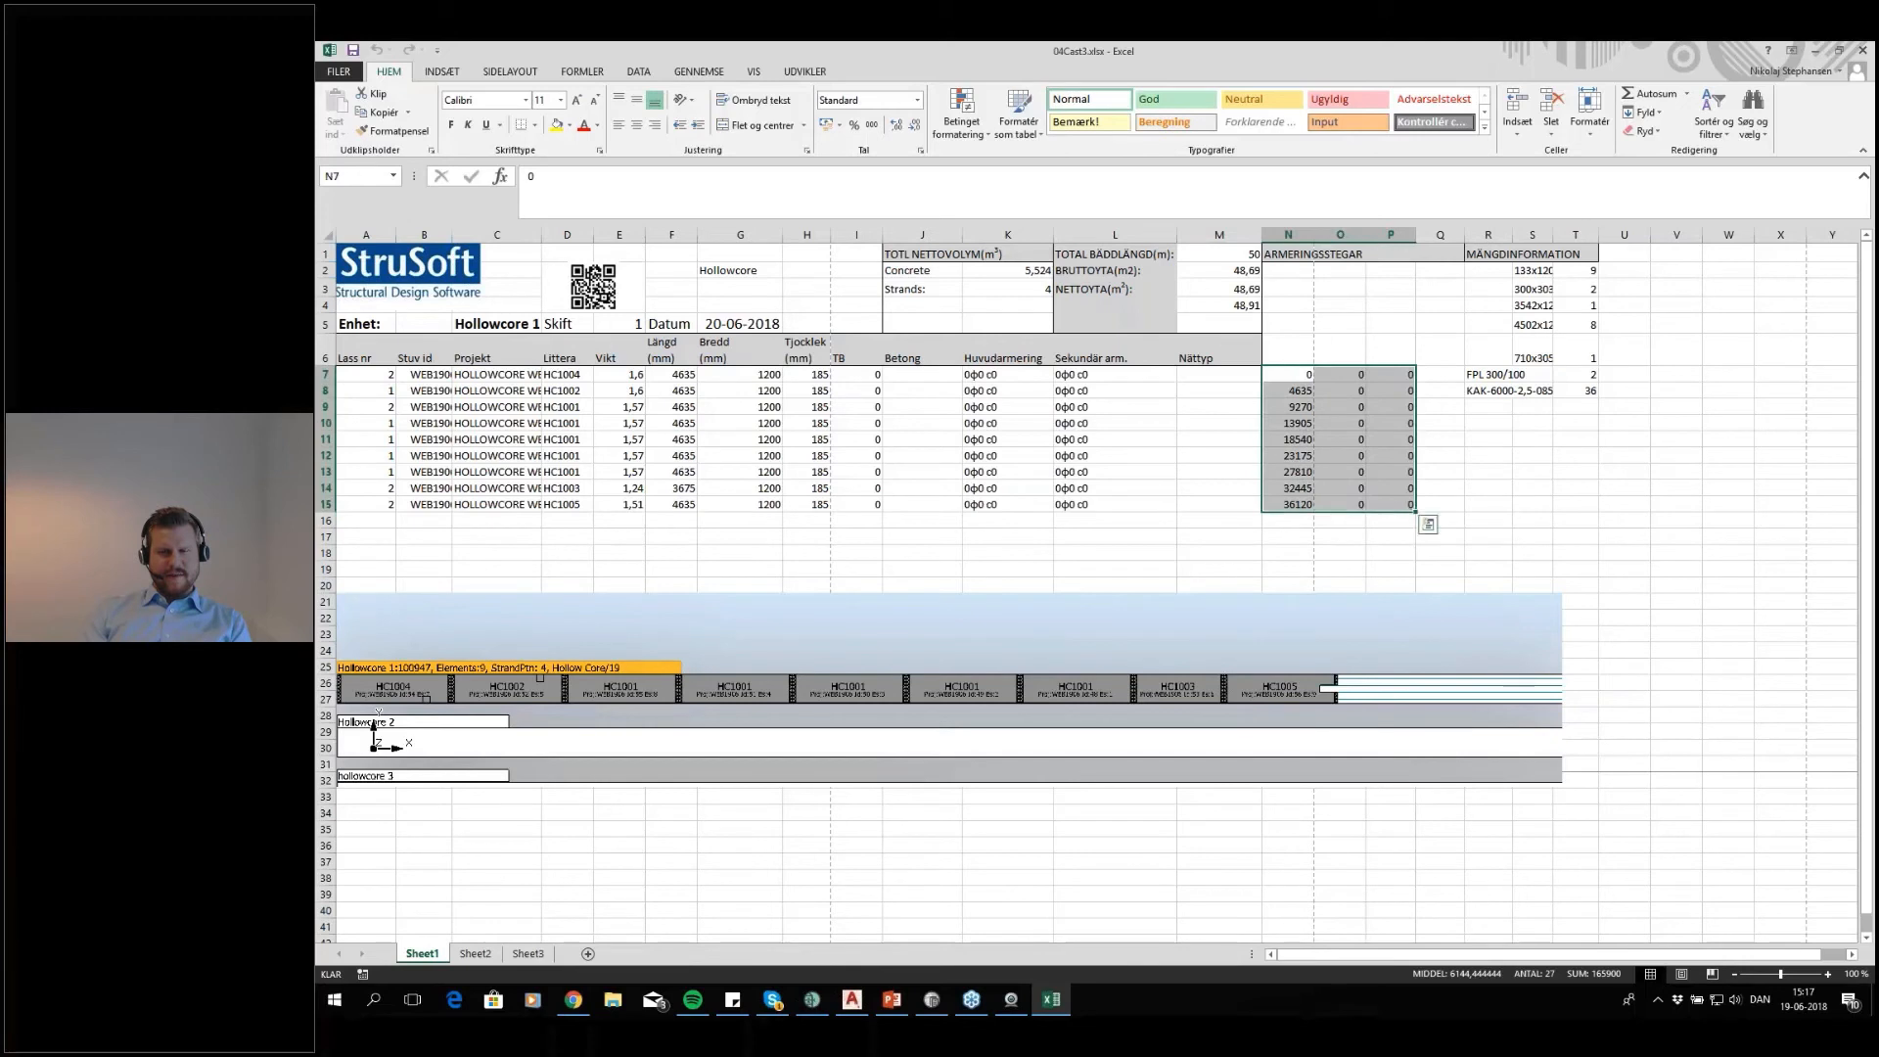
left_click(1238, 486)
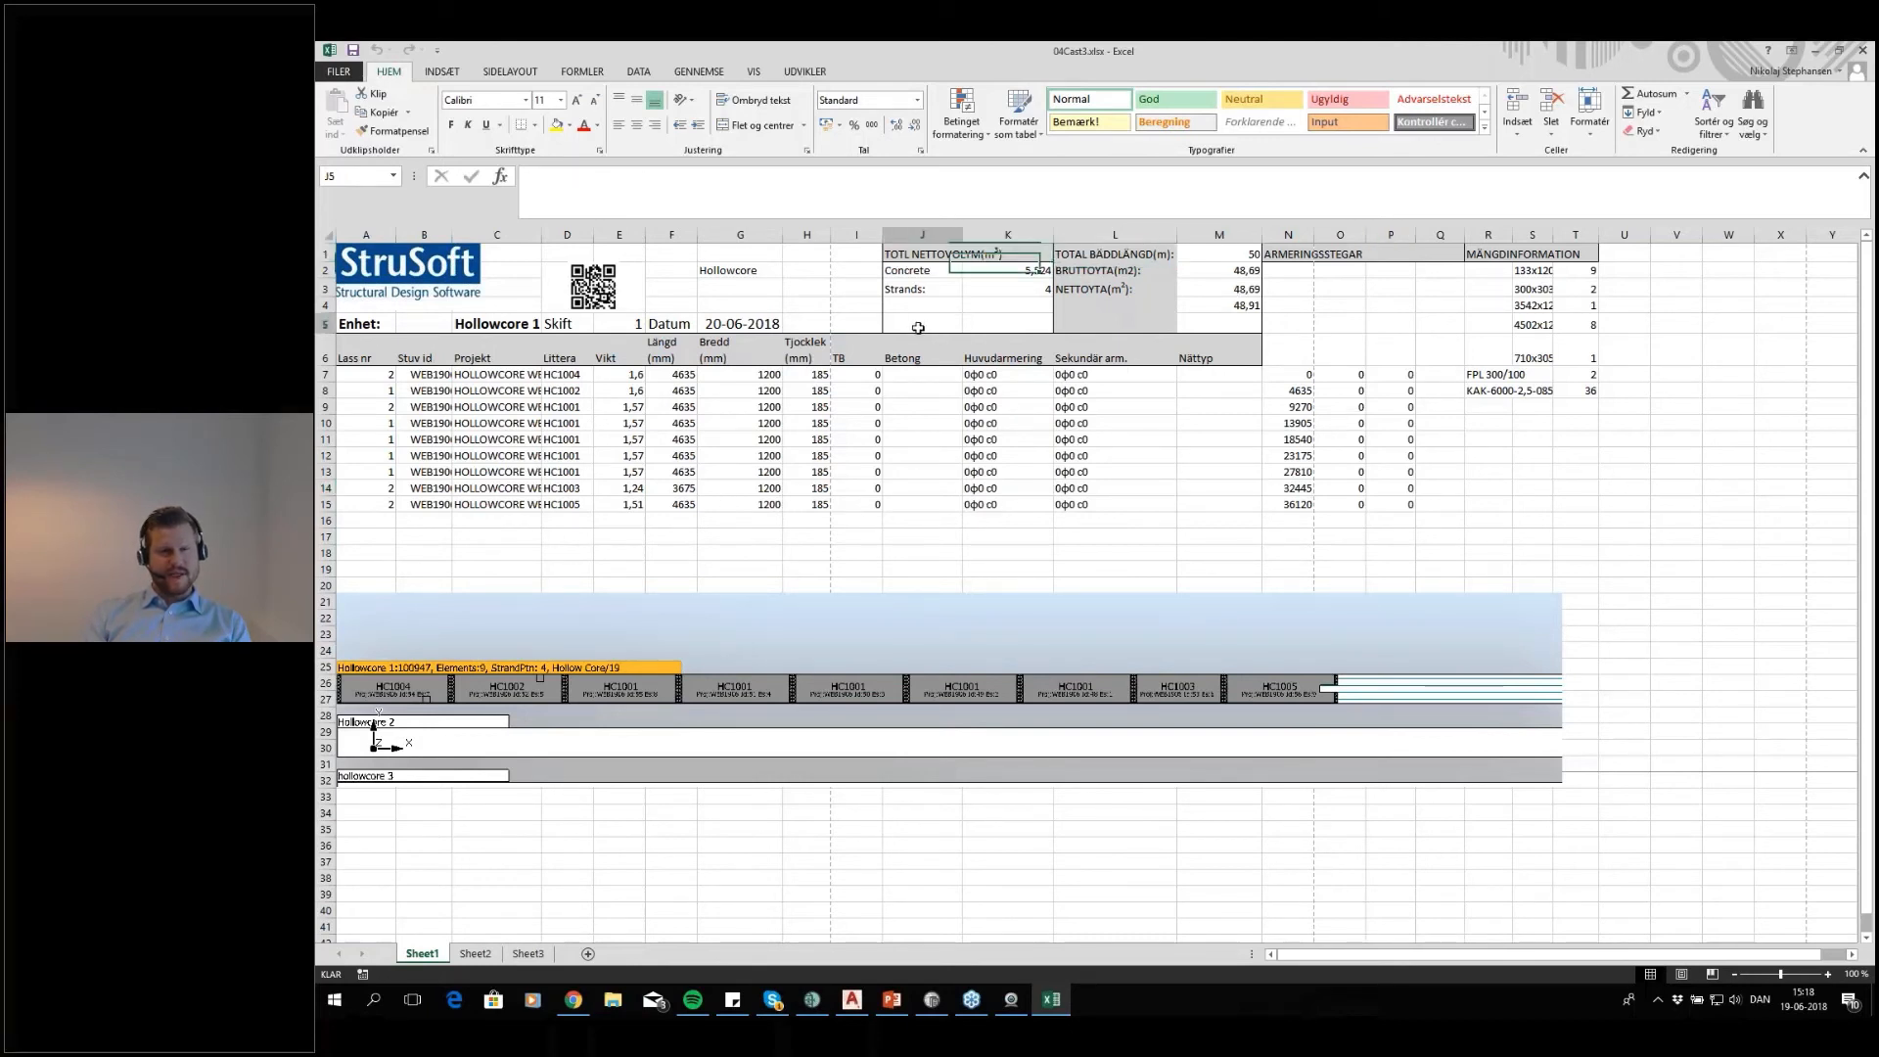
left_click(751, 348)
left_click(681, 343)
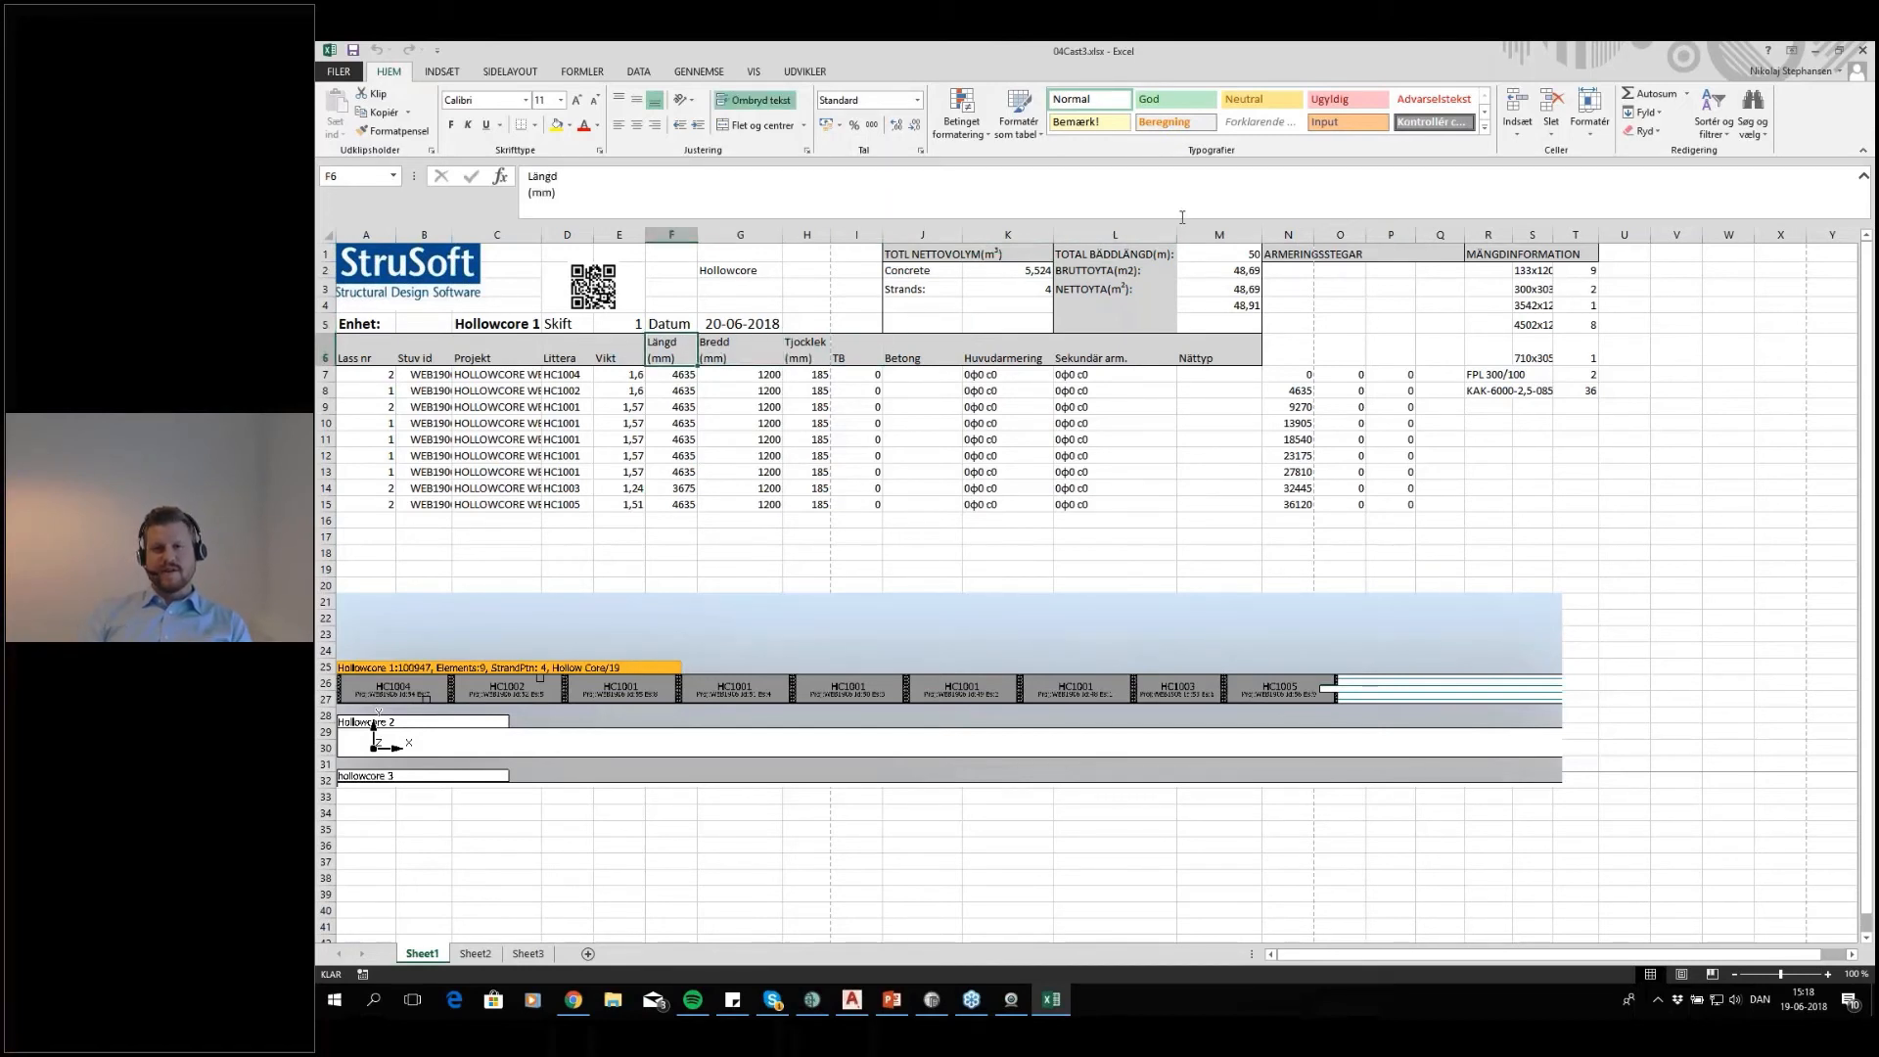
Close the cast report workbook without saving its changes
left_click(1323, 509)
left_click(1865, 50)
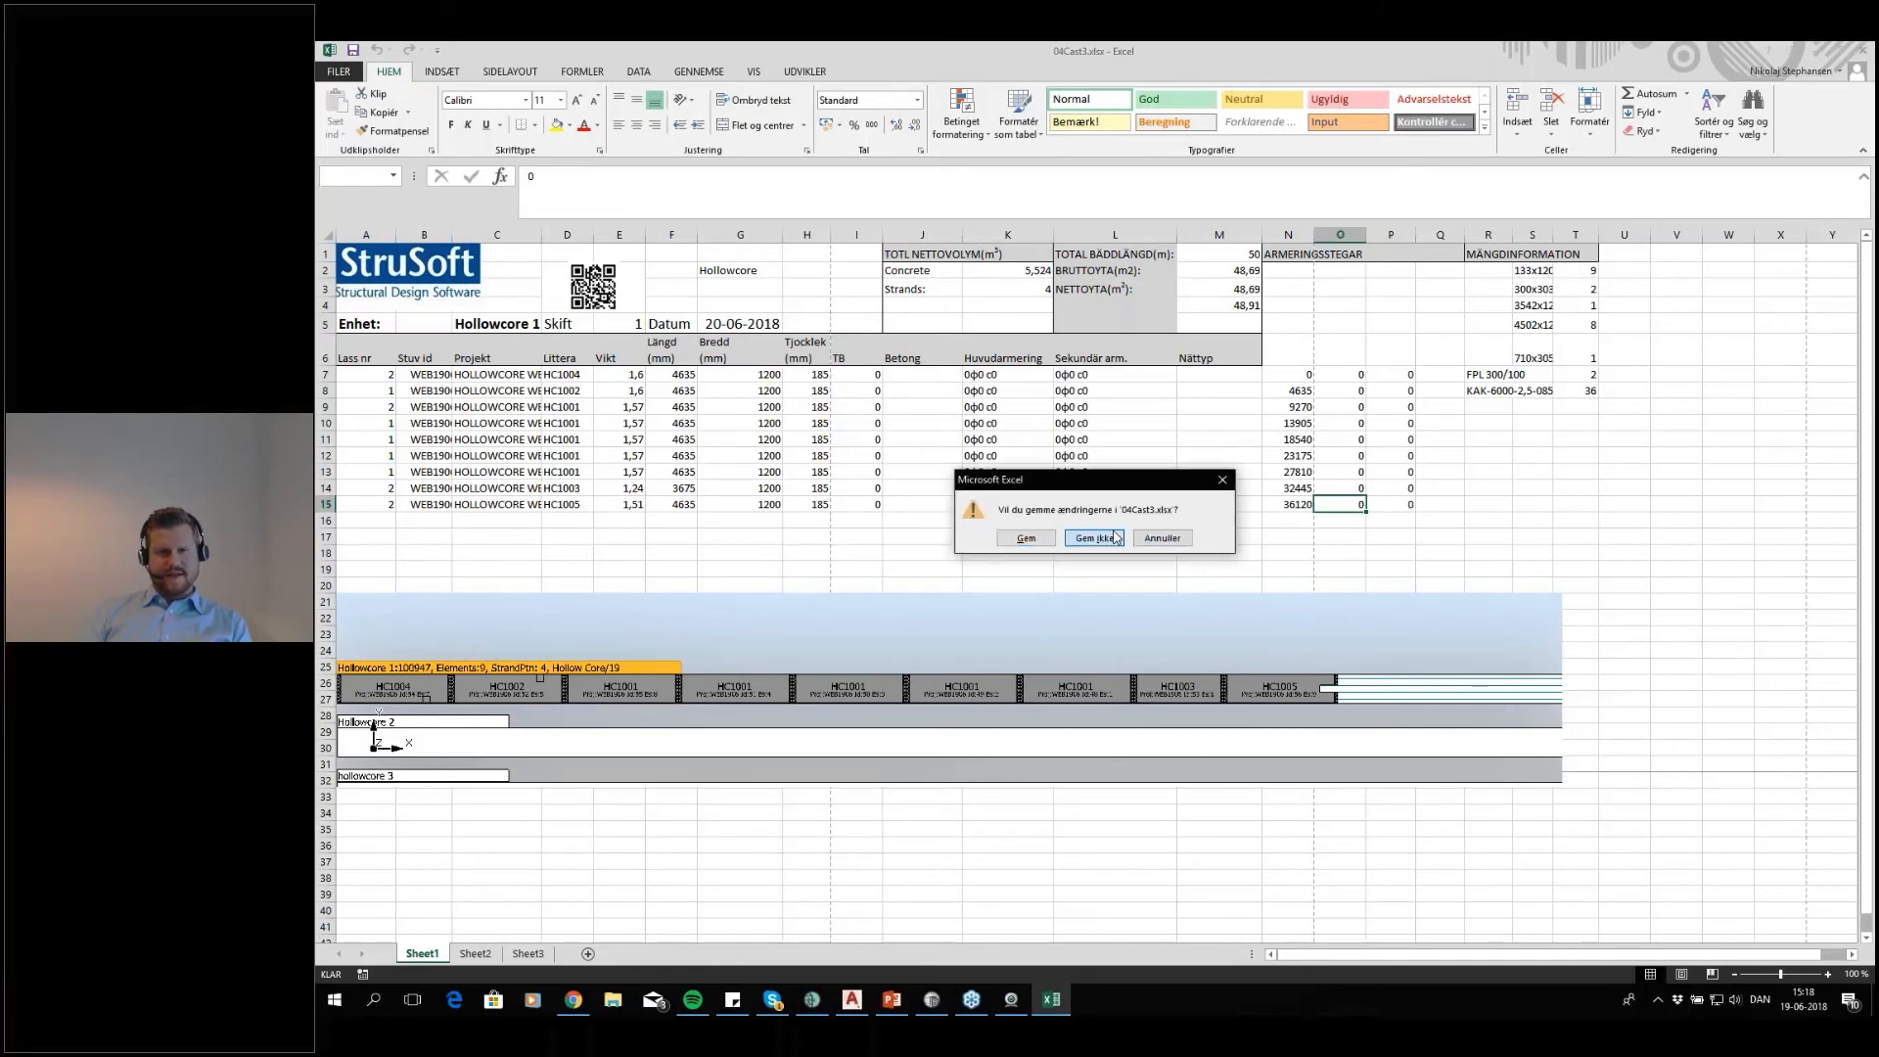
left_click(1116, 537)
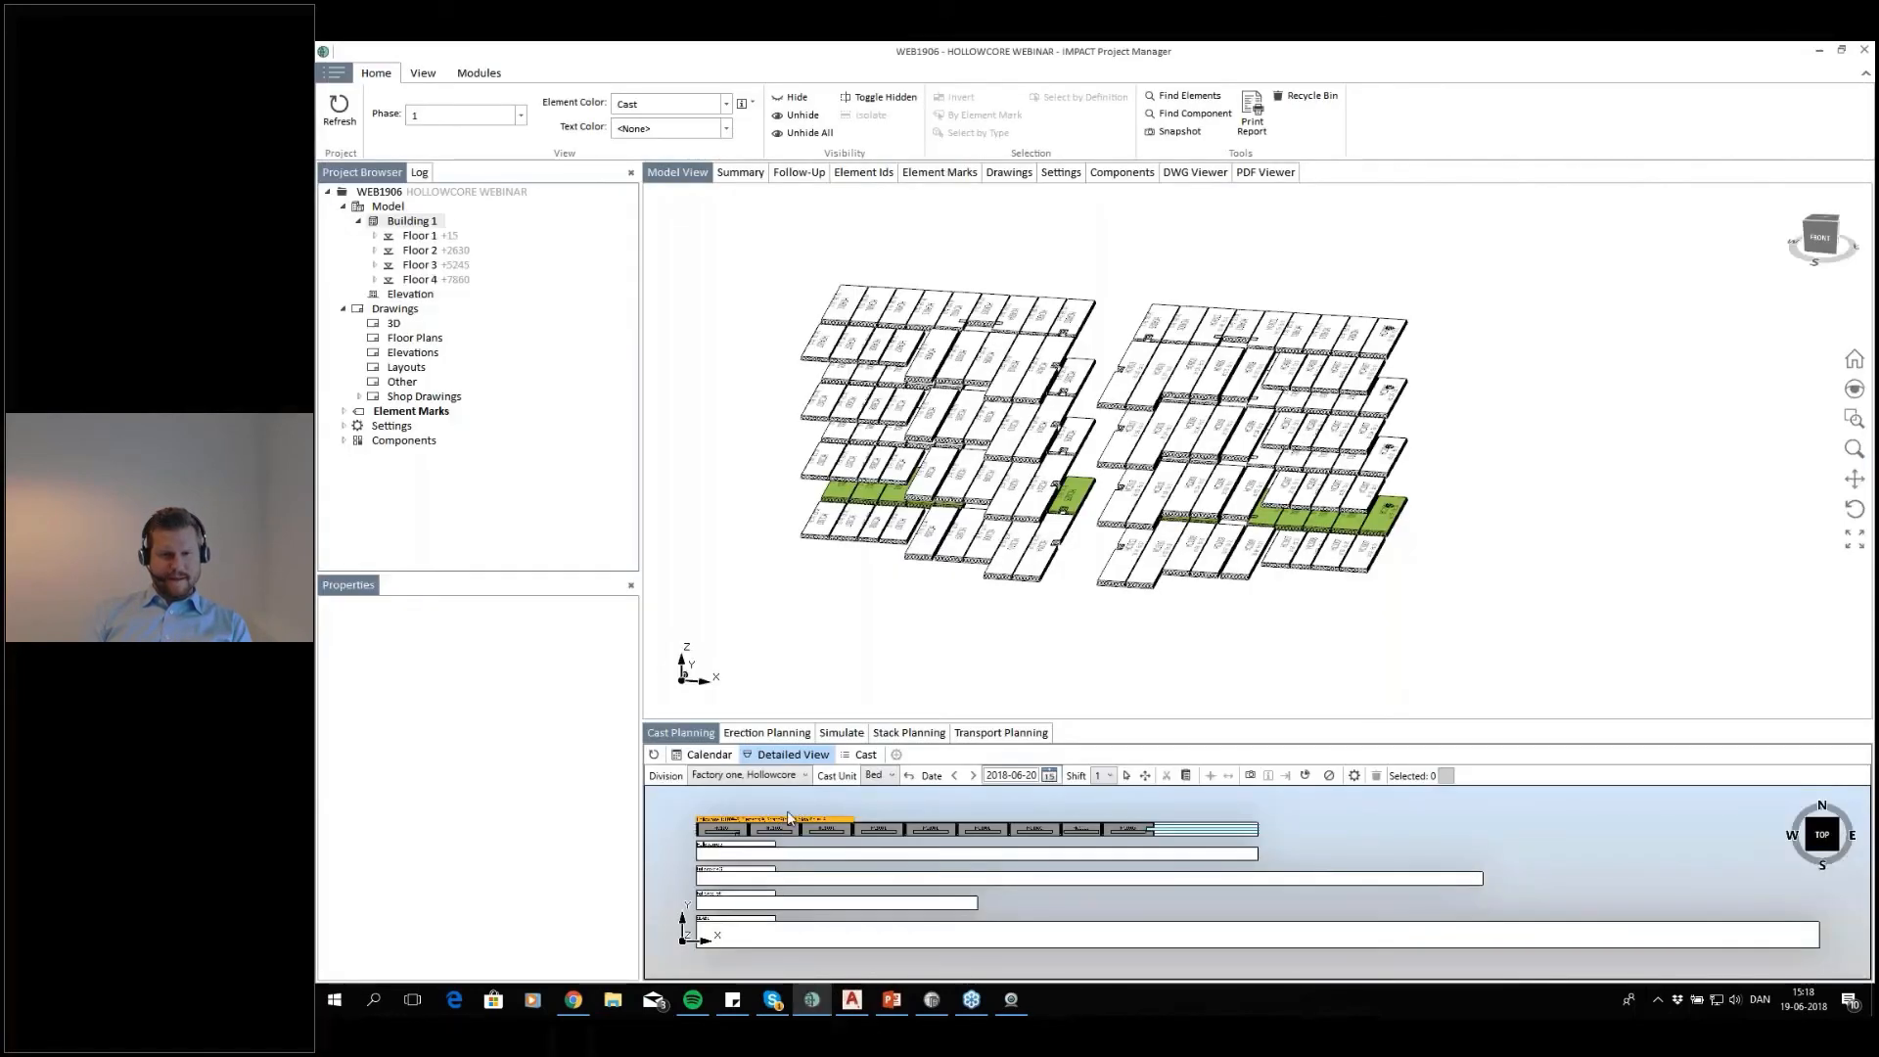
Print the Element Label report for the Hollowcore 1 cast and show it maximized in Excel from the first column
right_click(790, 825)
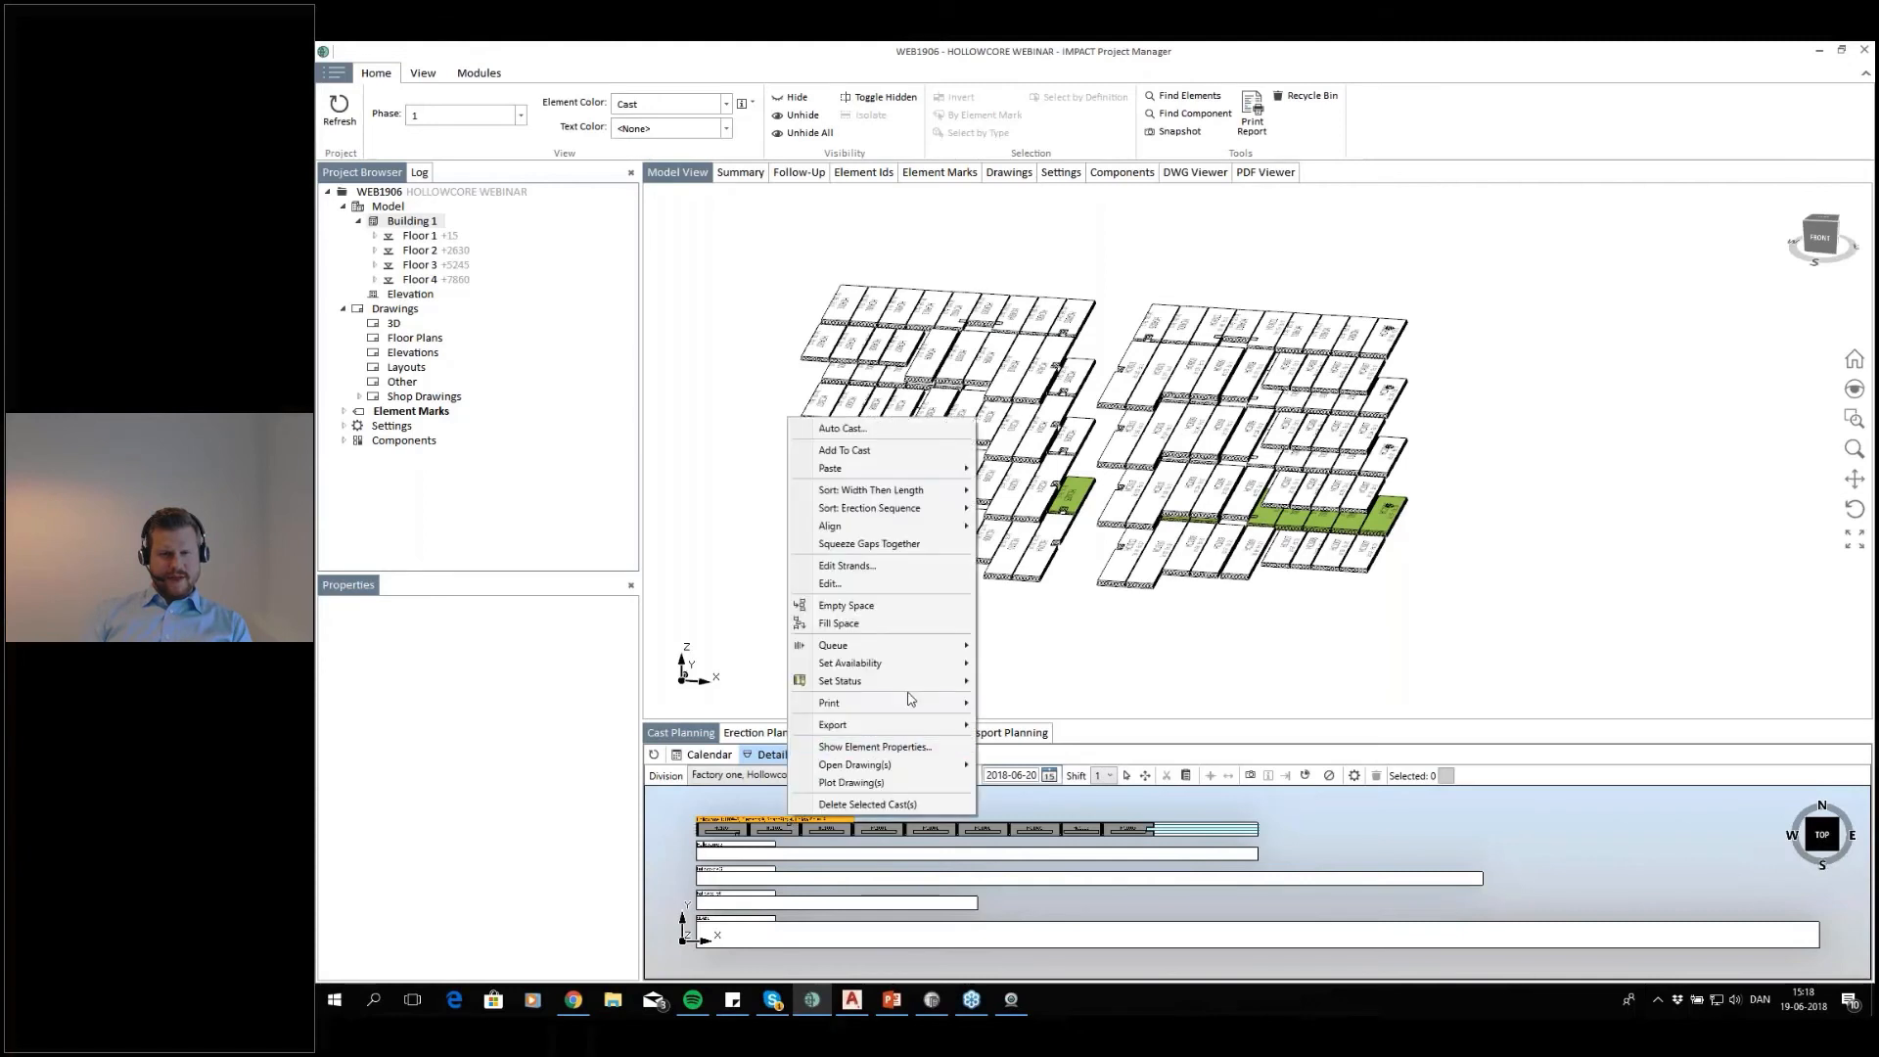
mouse_move(909, 701)
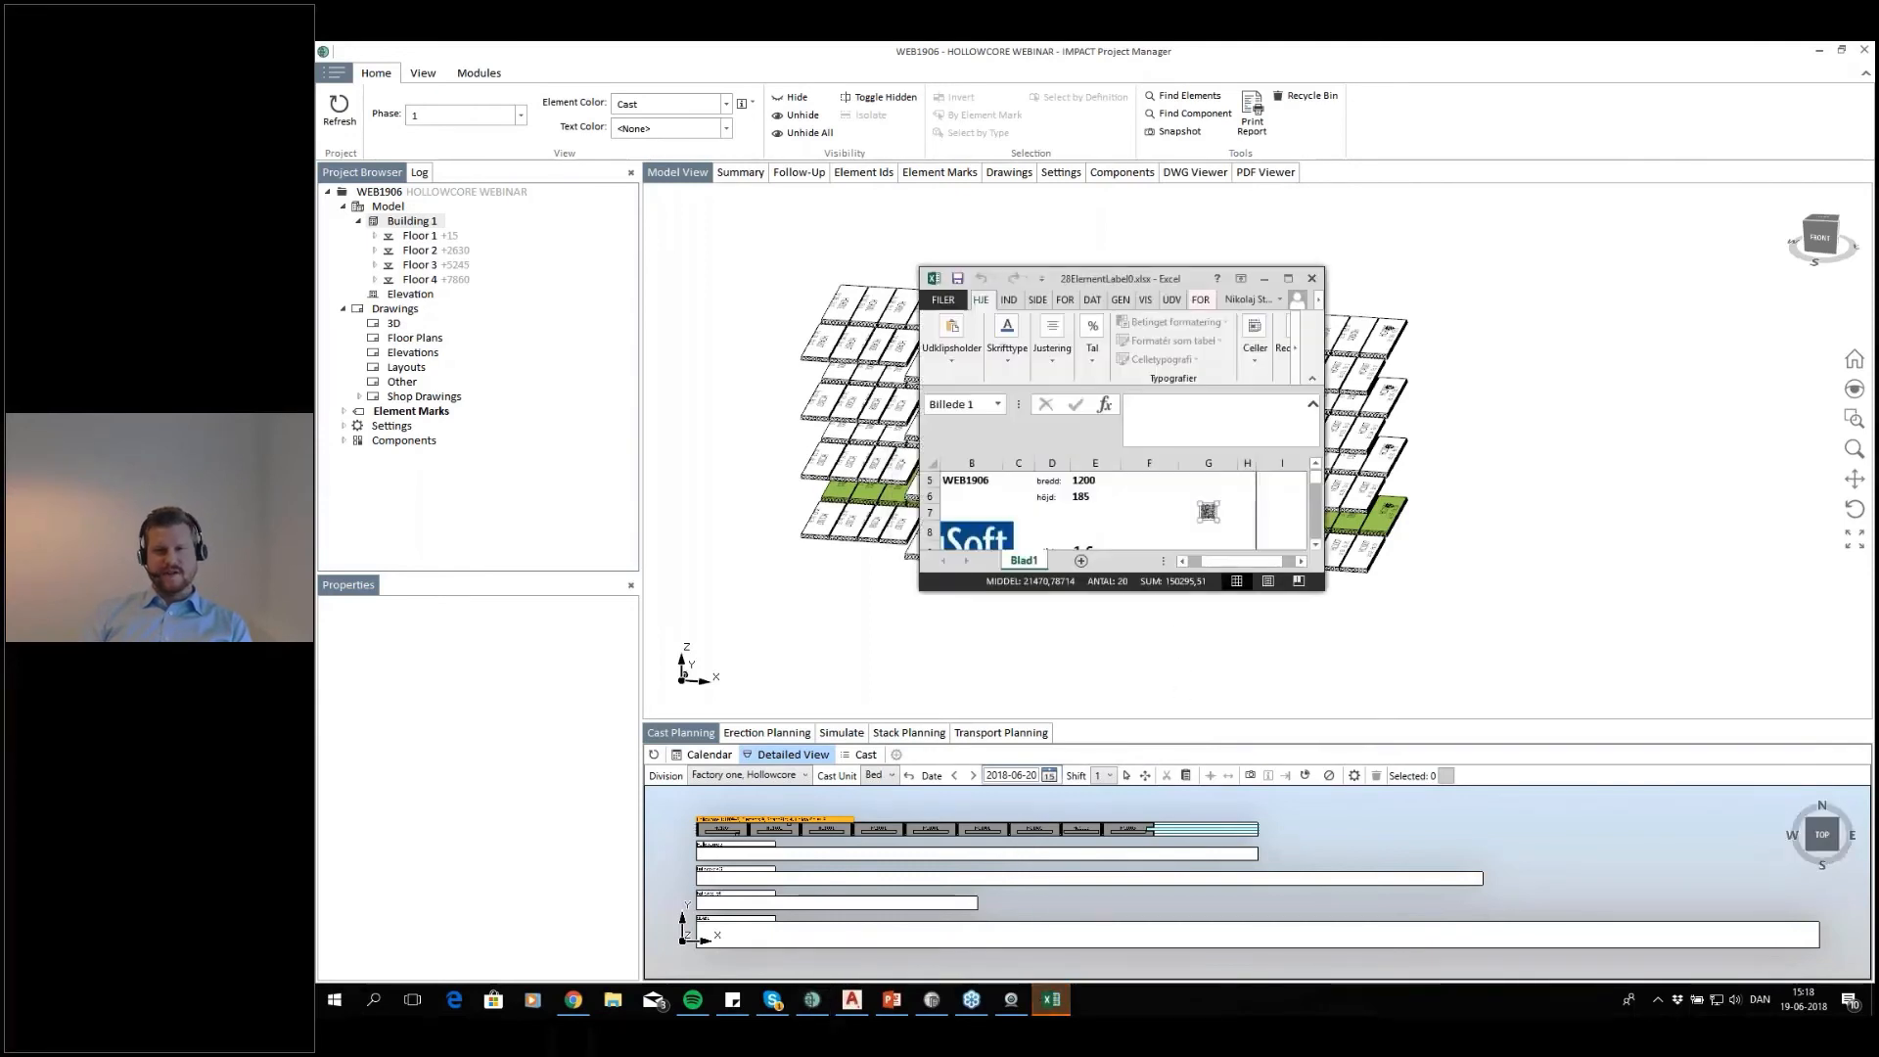
left_click(1289, 279)
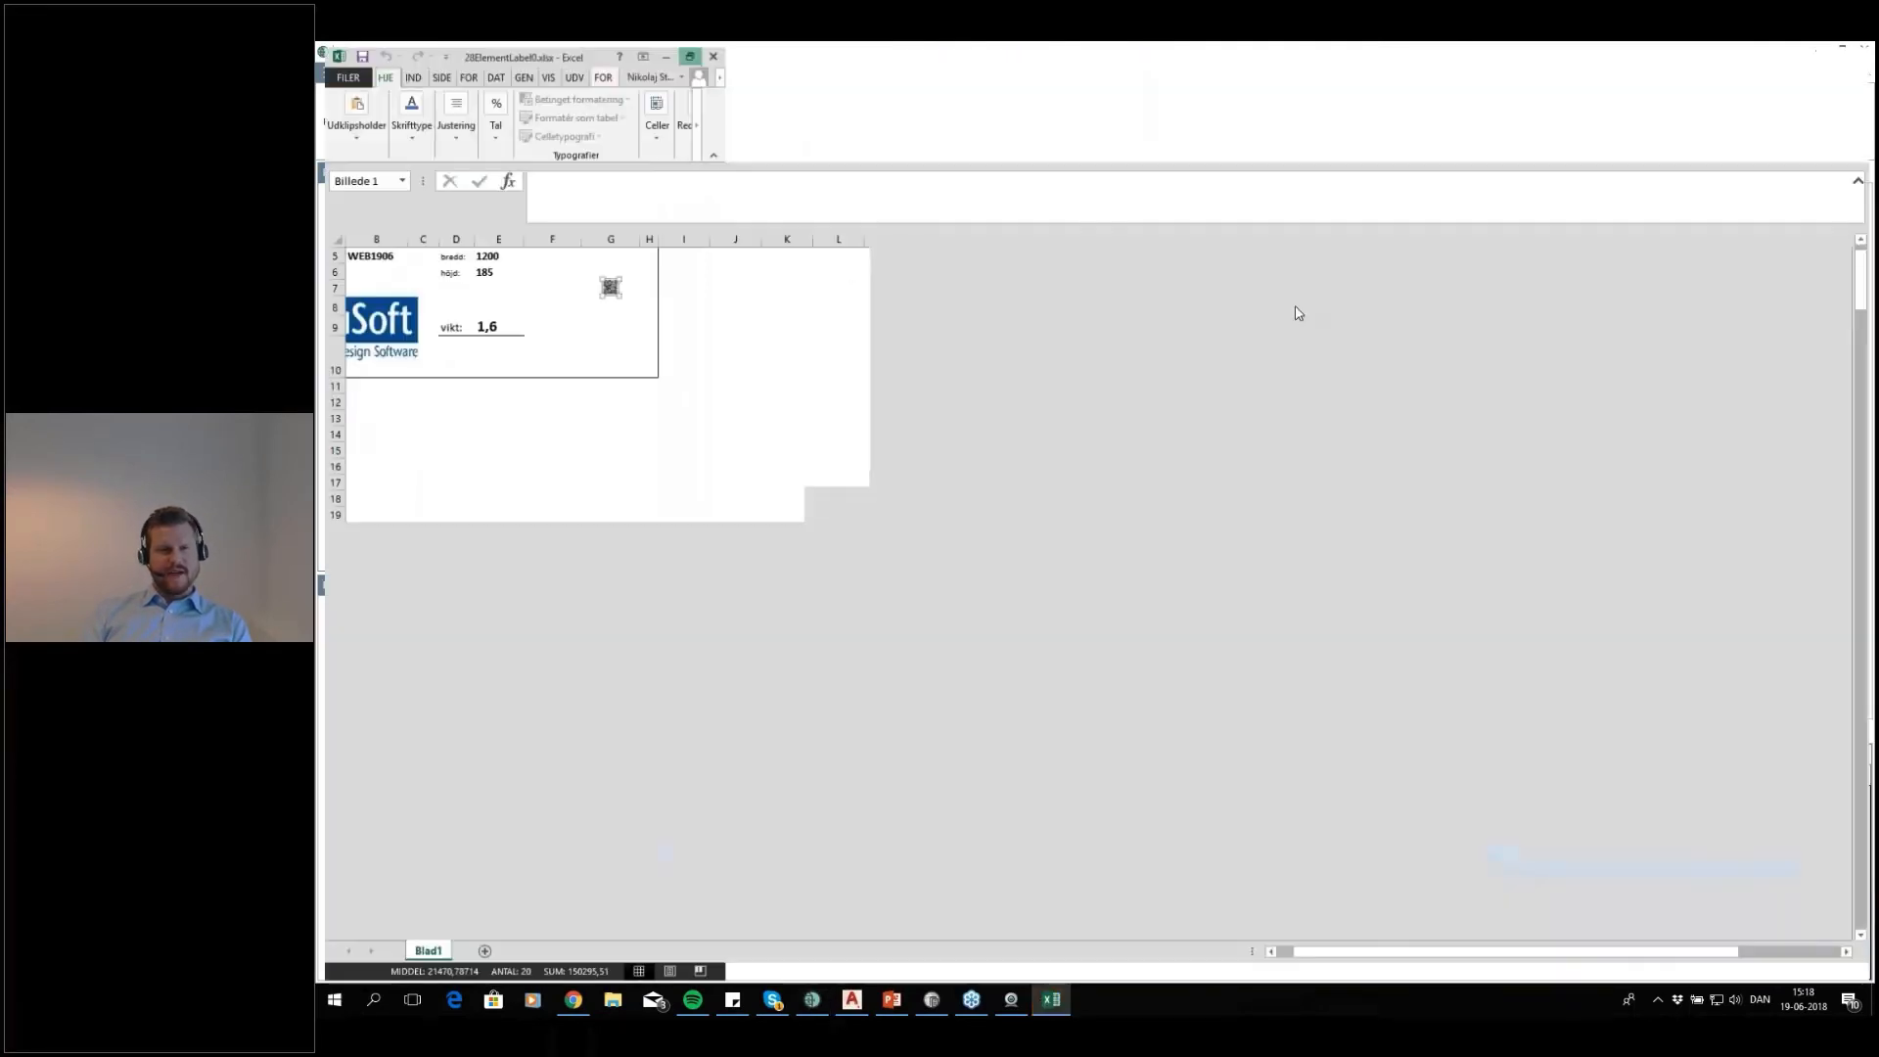
left_click_drag(1386, 955, 1174, 959)
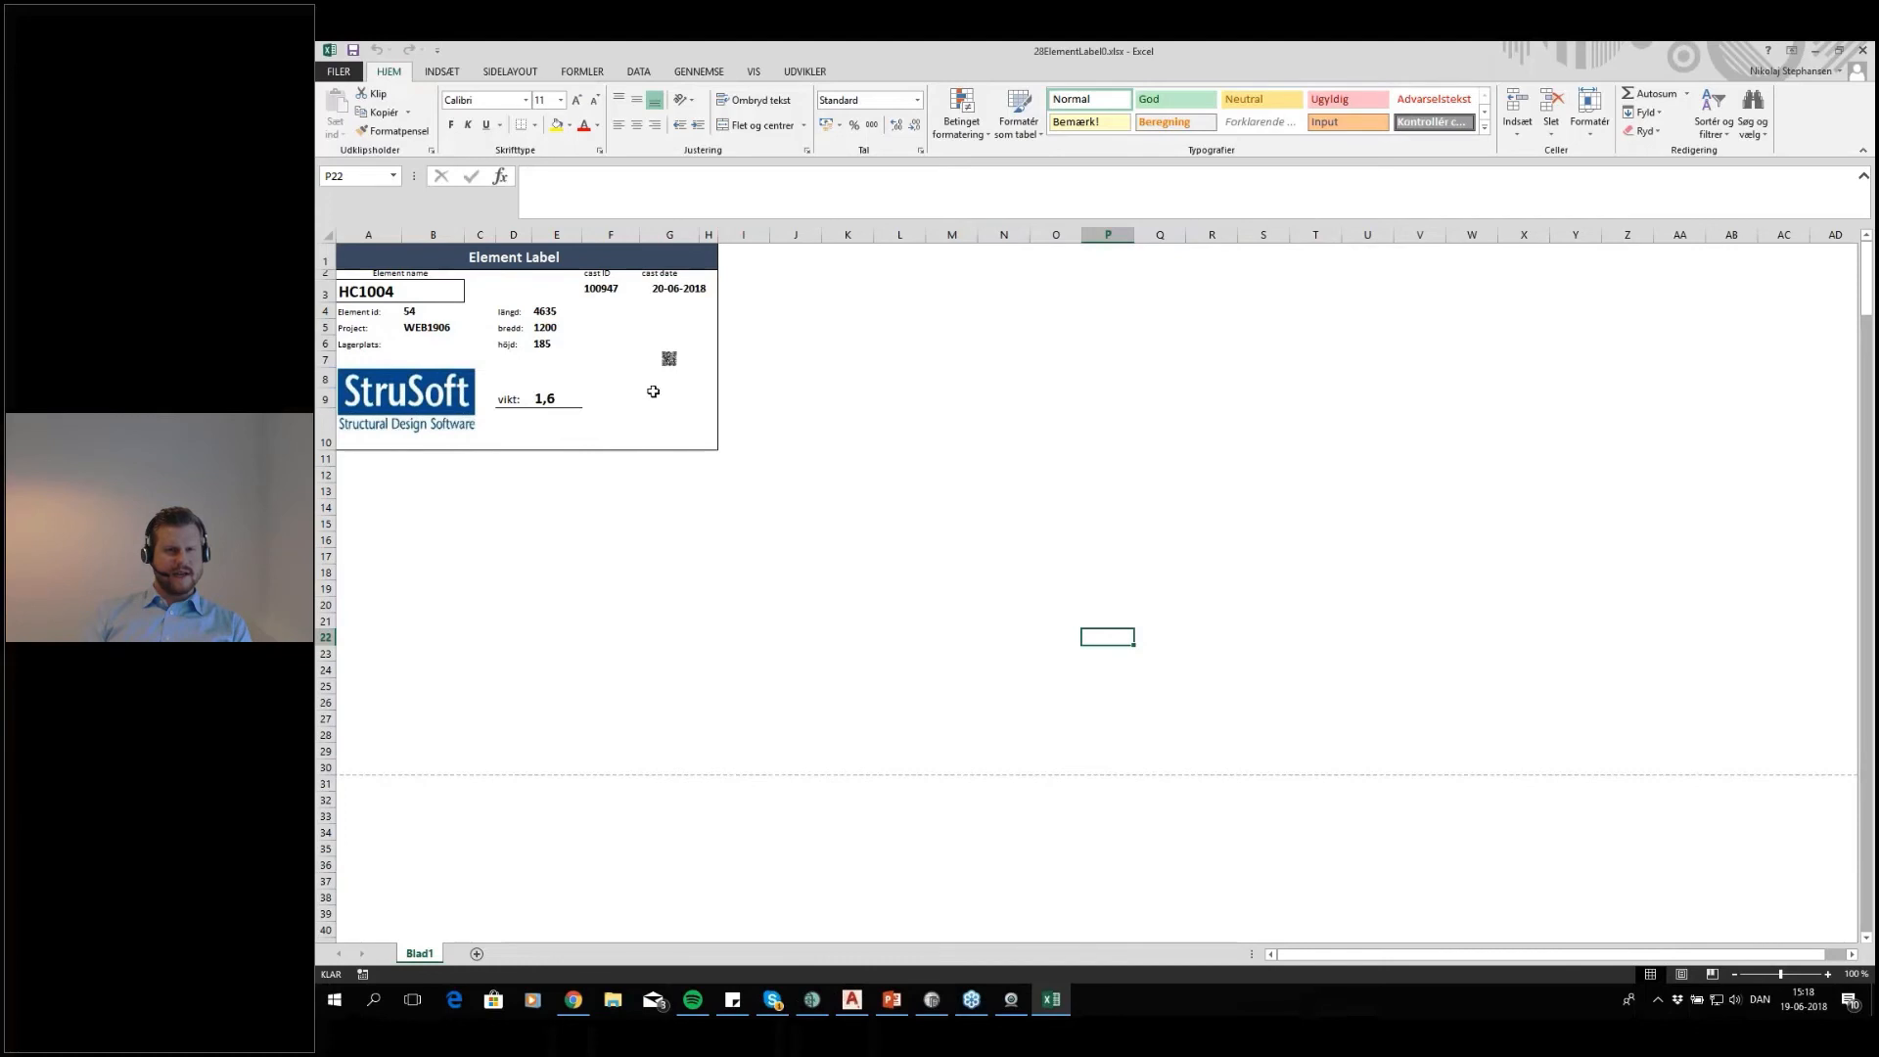
Enlarge the QR code on the HC1004 element label and select the label's cast date
left_click(668, 361)
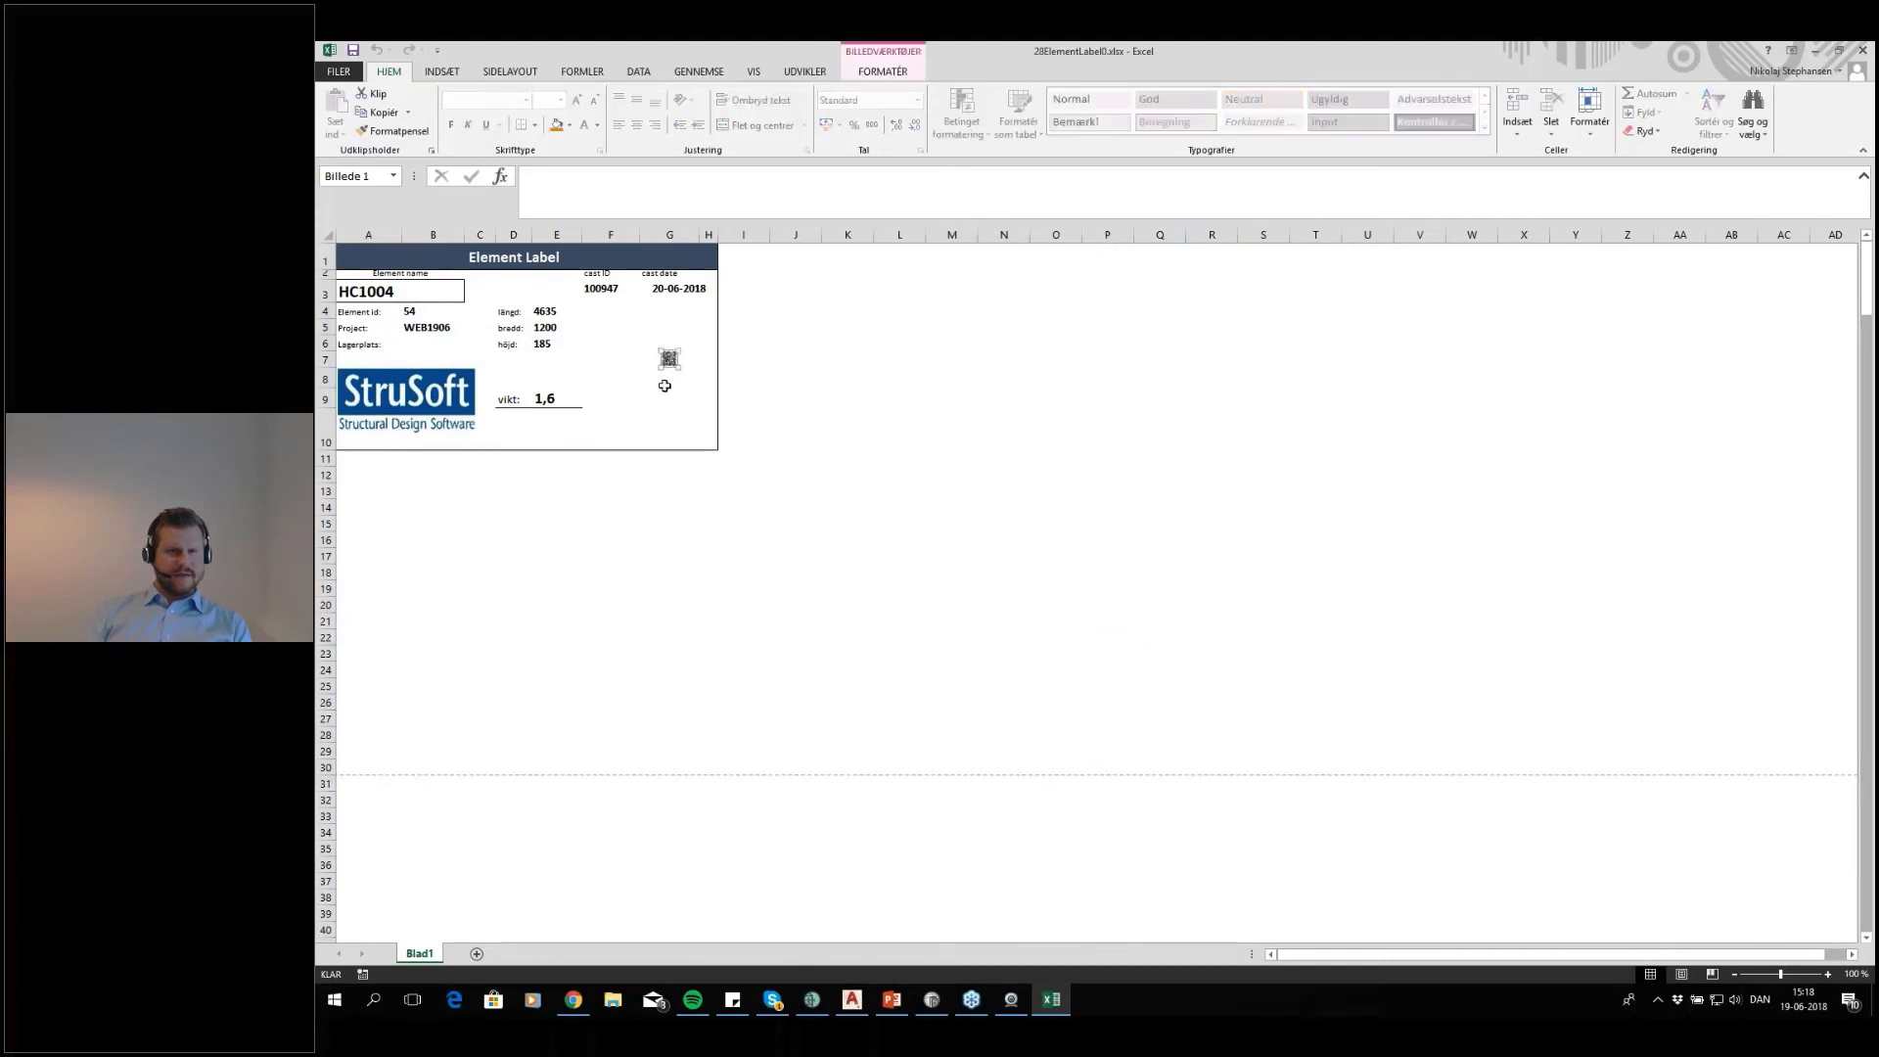
left_click_drag(645, 370, 628, 399)
left_click(637, 325)
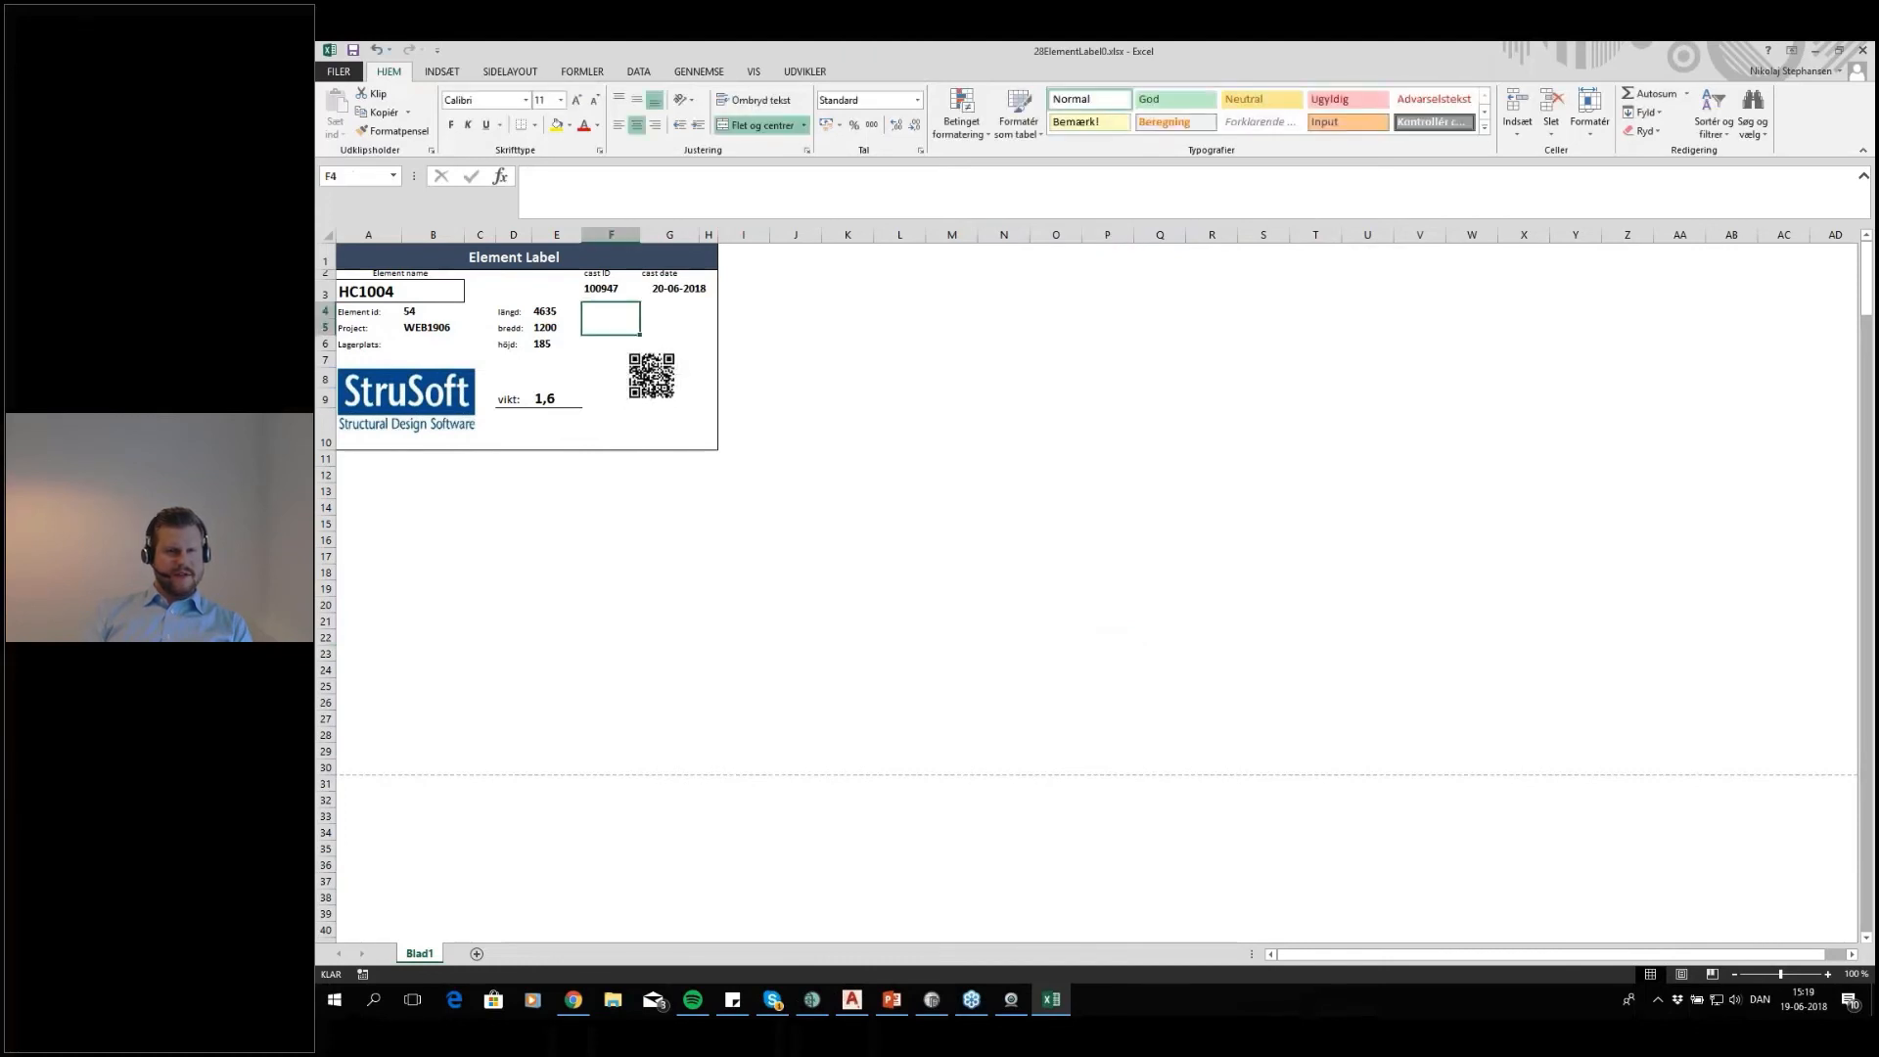
left_click(693, 291)
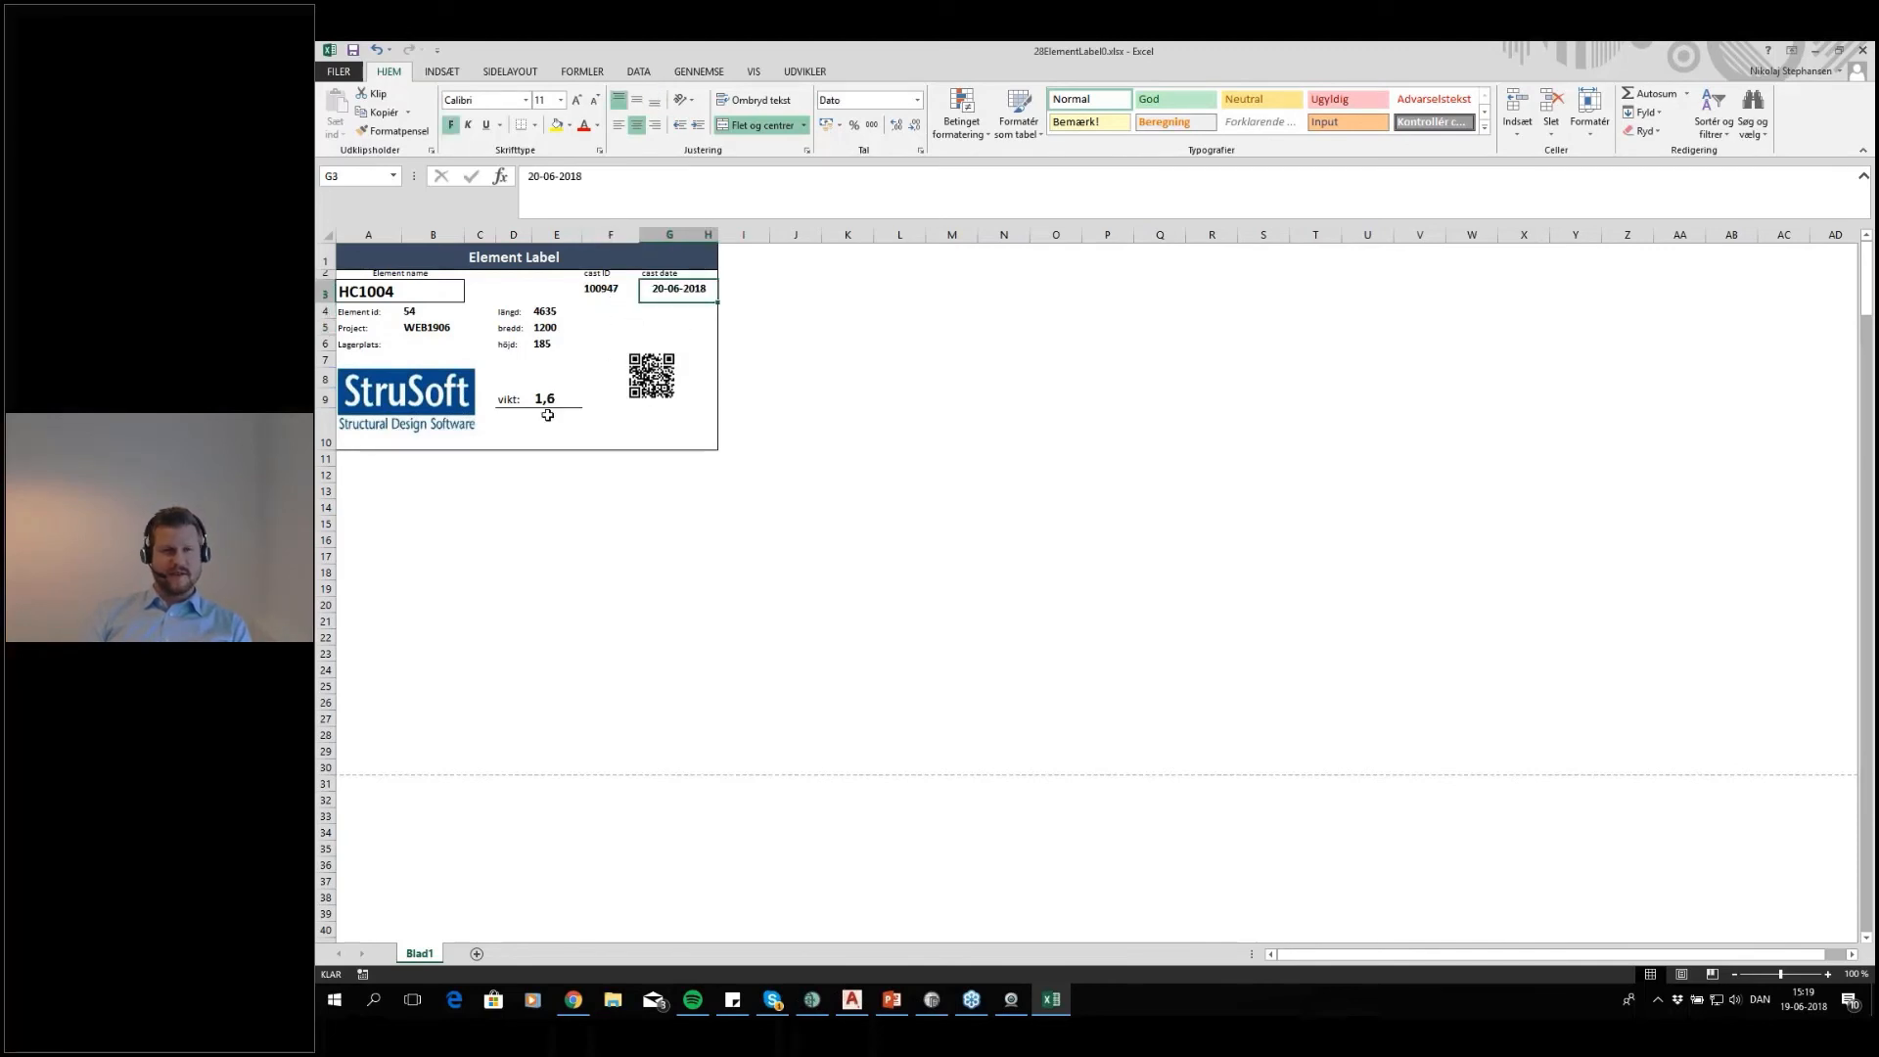
Look through the element labels, preview their printout and close the workbook without saving
scroll(881, 449, "down", 9)
scroll(825, 448, "down", 20)
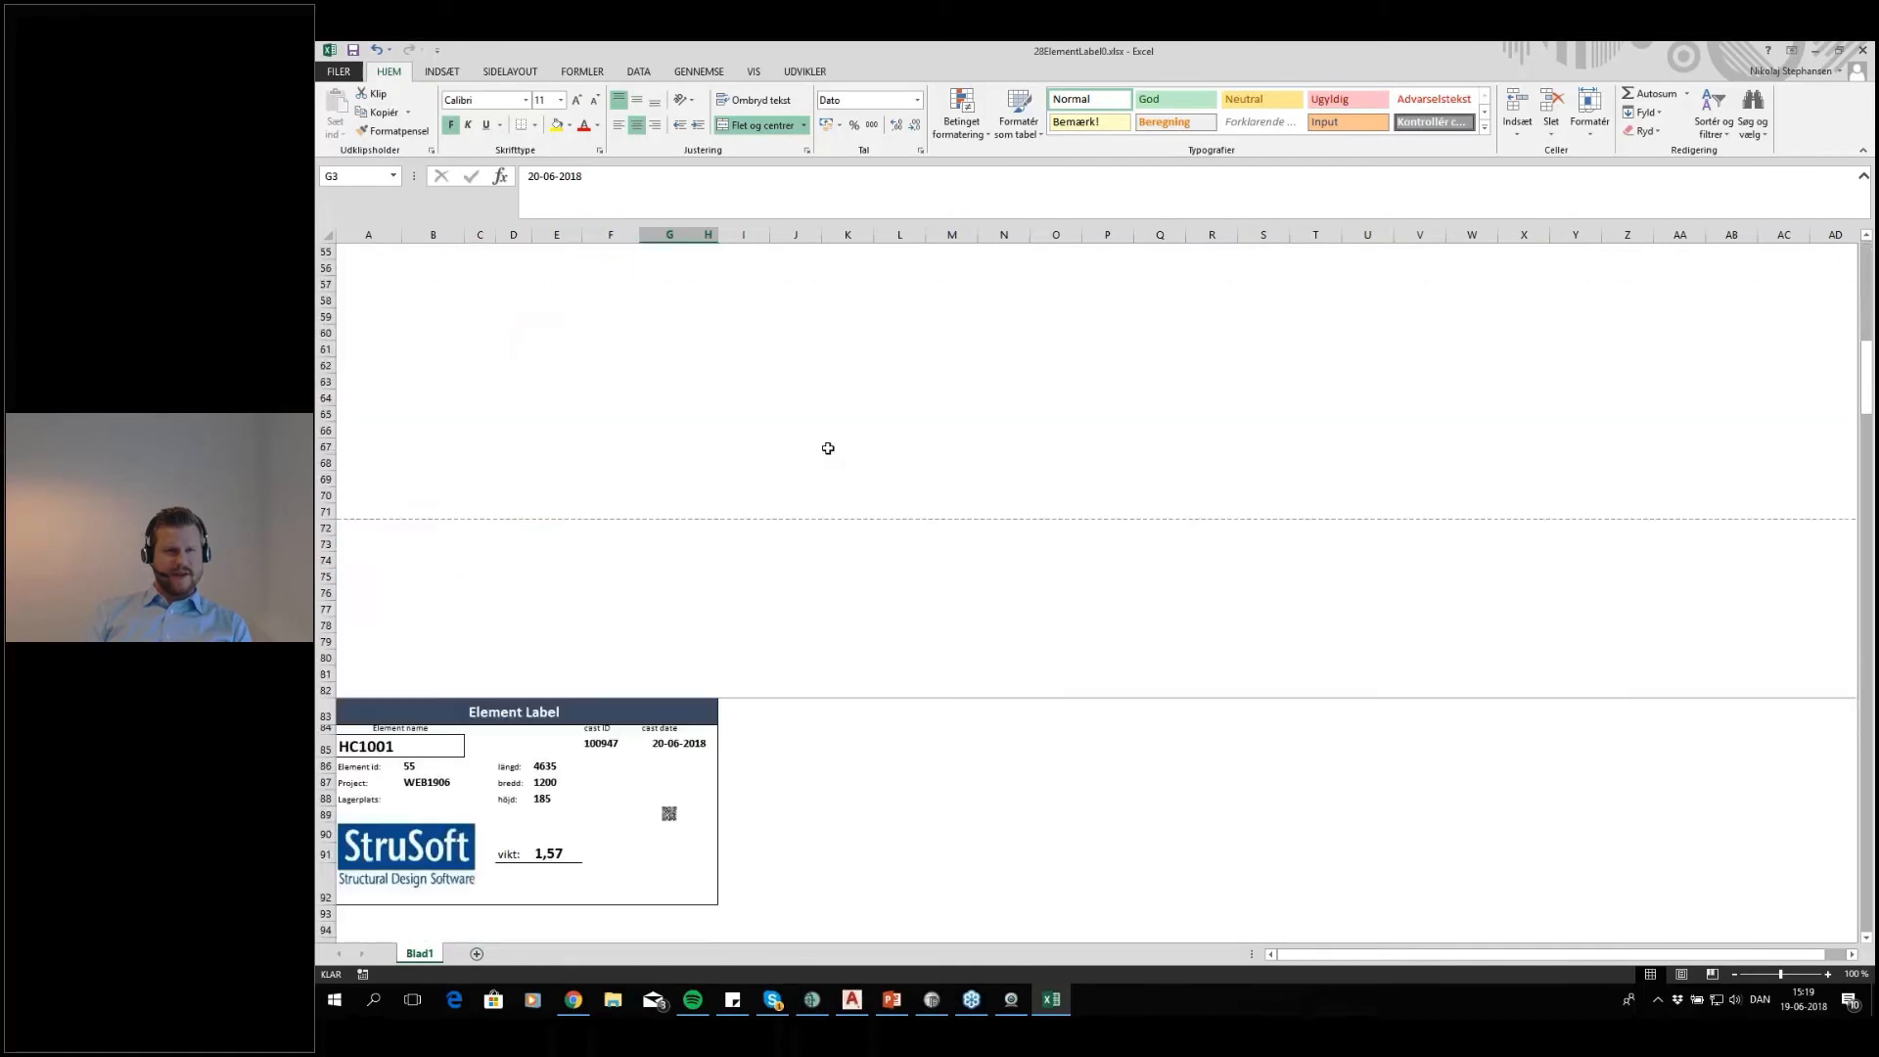
left_click(340, 73)
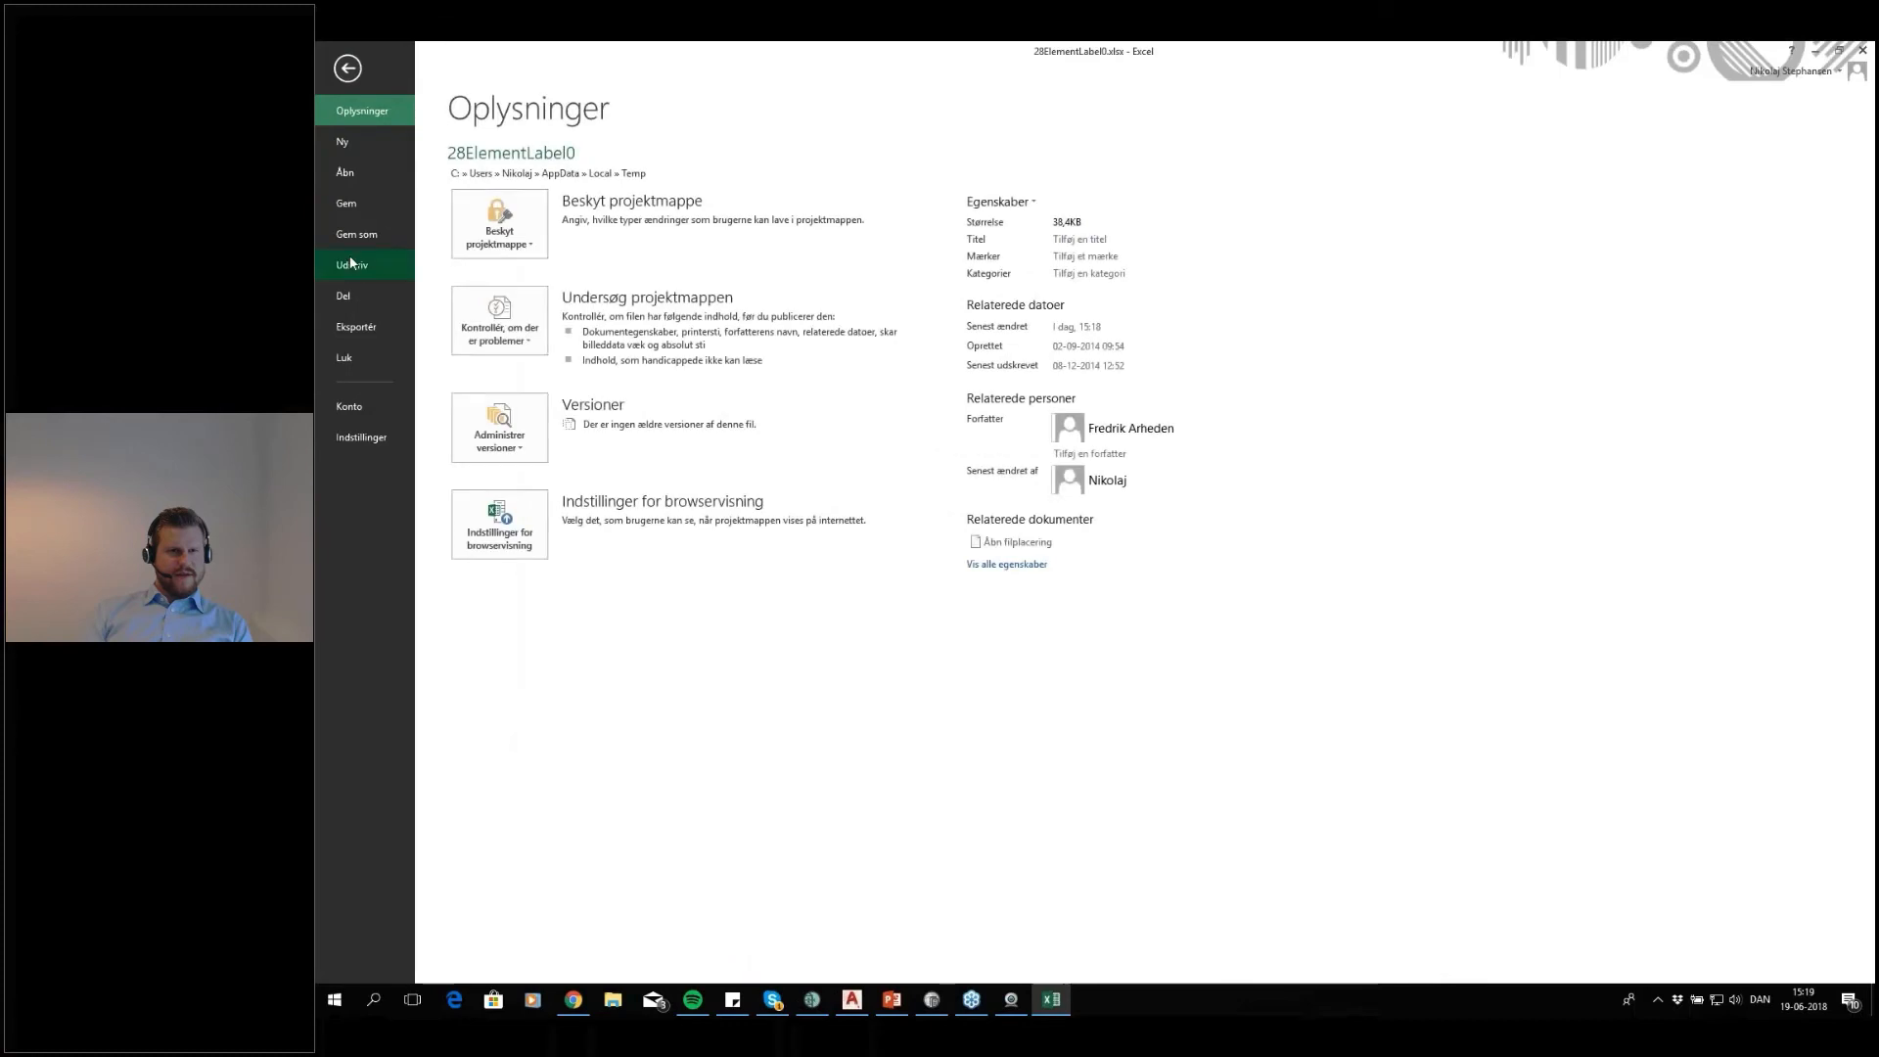
left_click(353, 263)
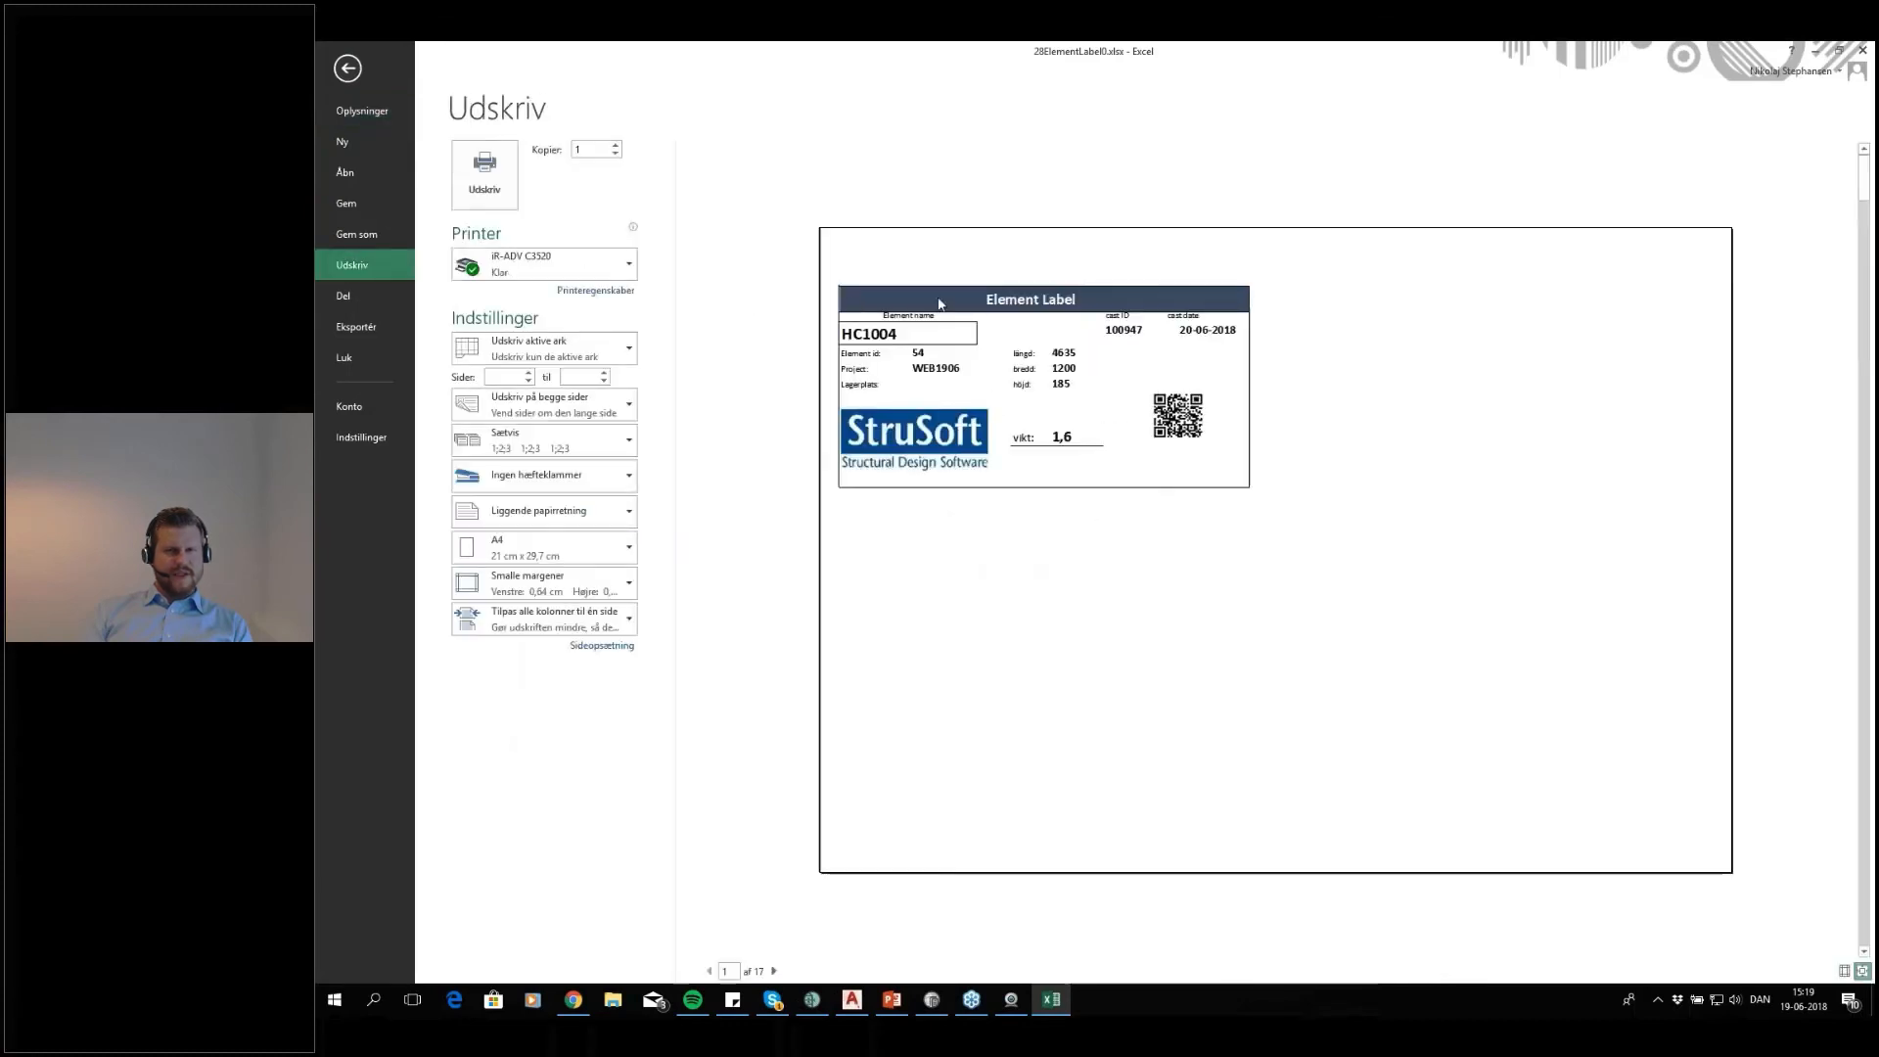
left_click(348, 69)
left_click(1861, 50)
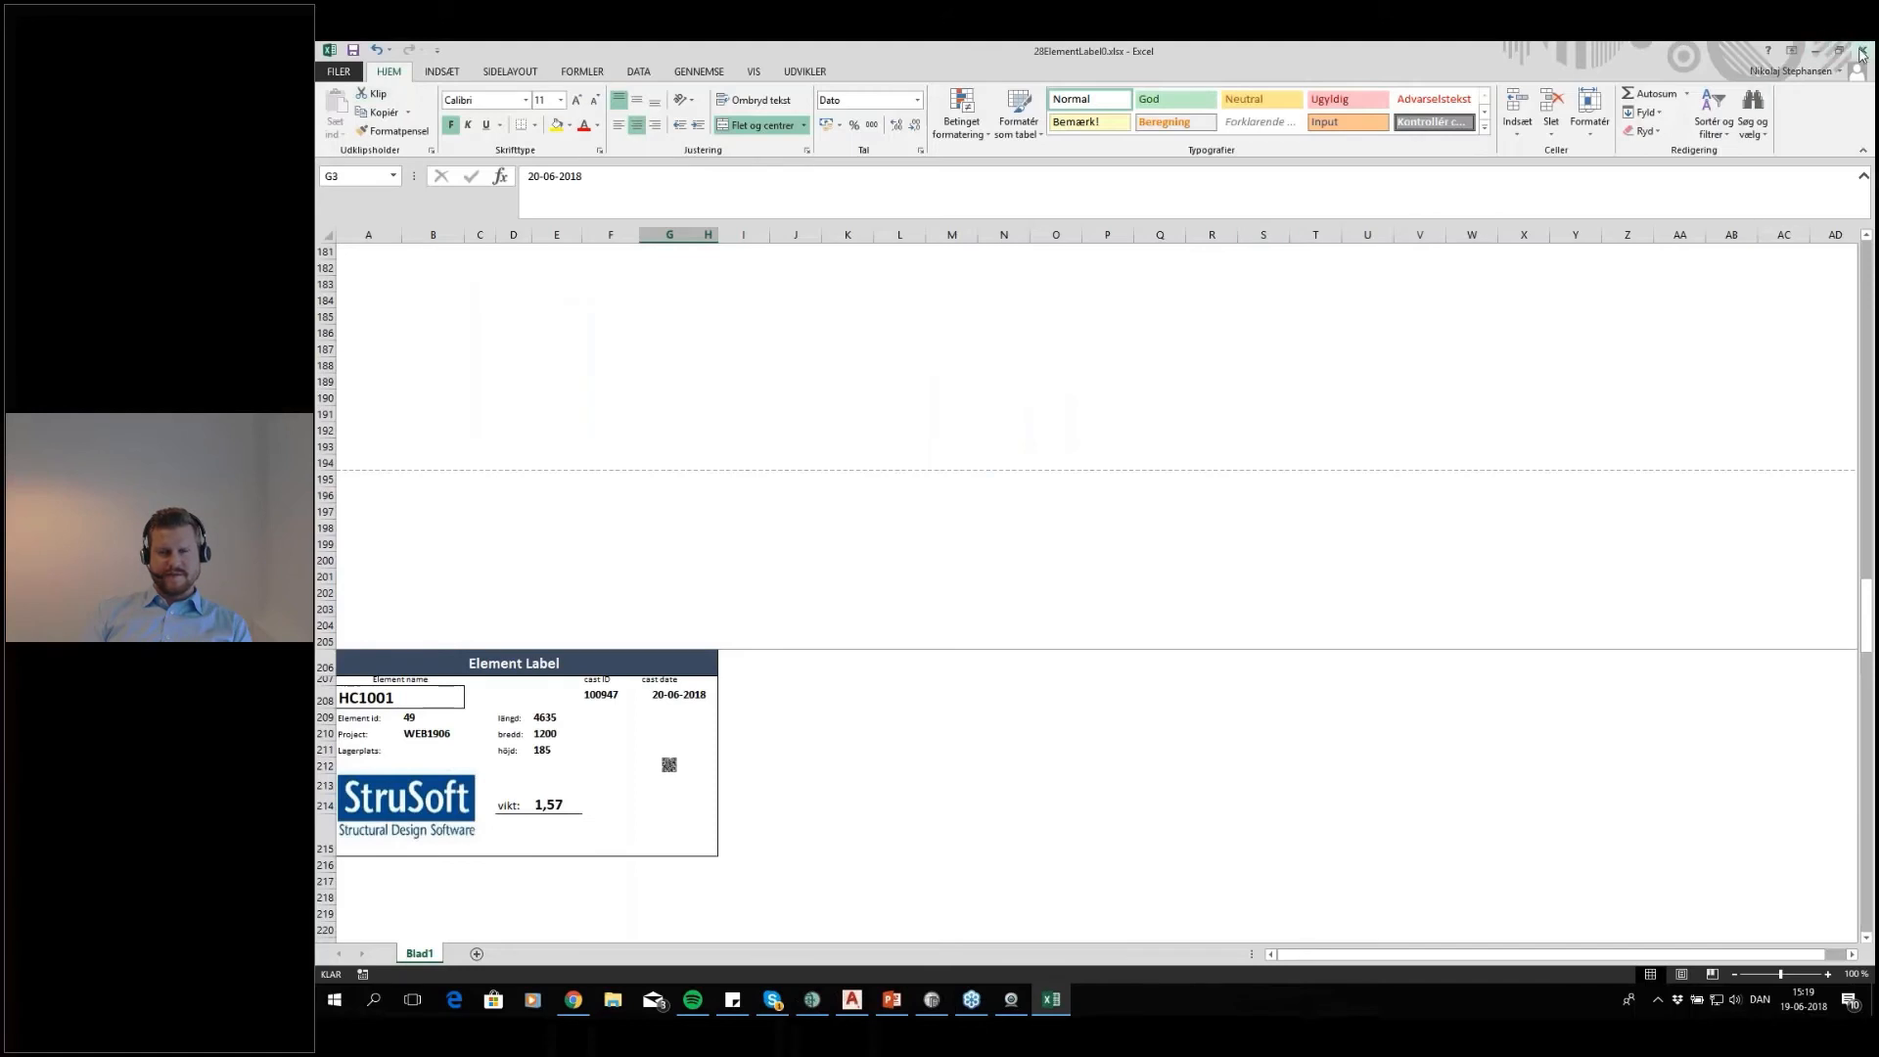
left_click(1106, 537)
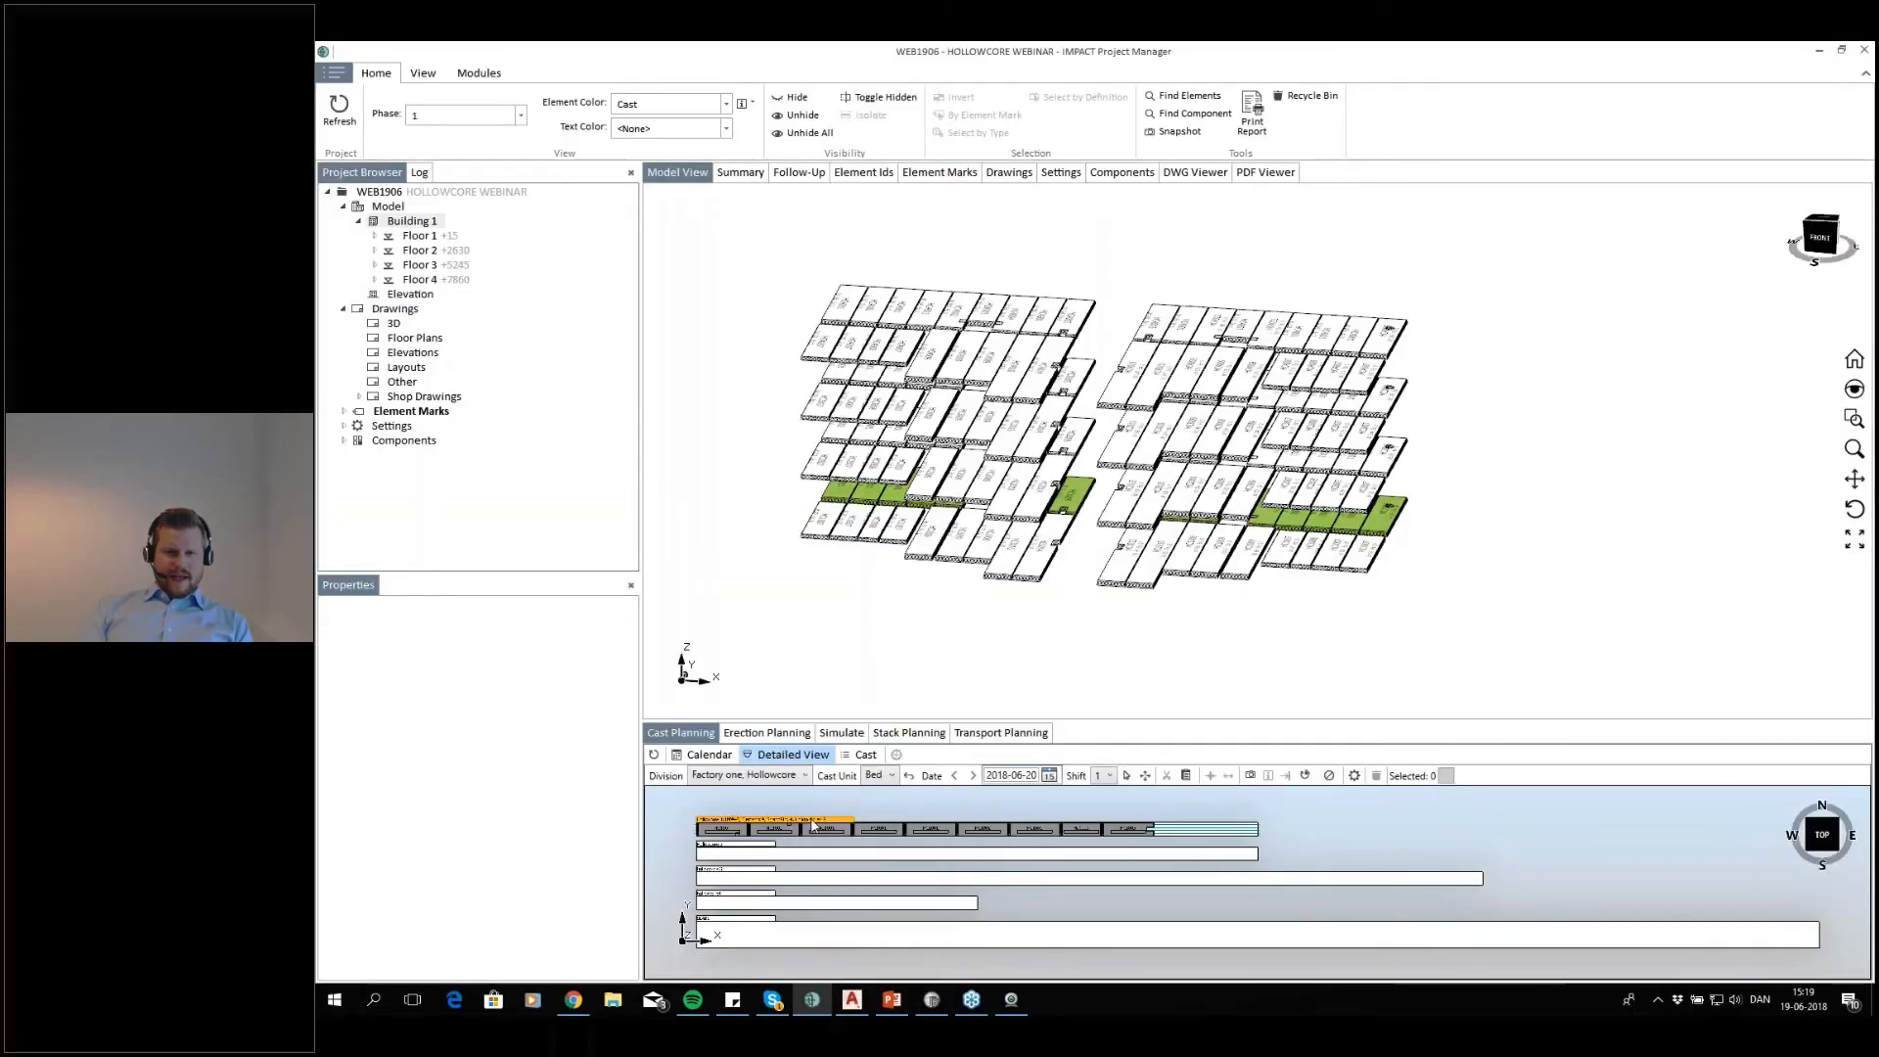
Print the Cast-in material spec. summary for the 20 and 21 June Hollowcore 1 casts from the calendar and maximize it in Excel
right_click(936, 842)
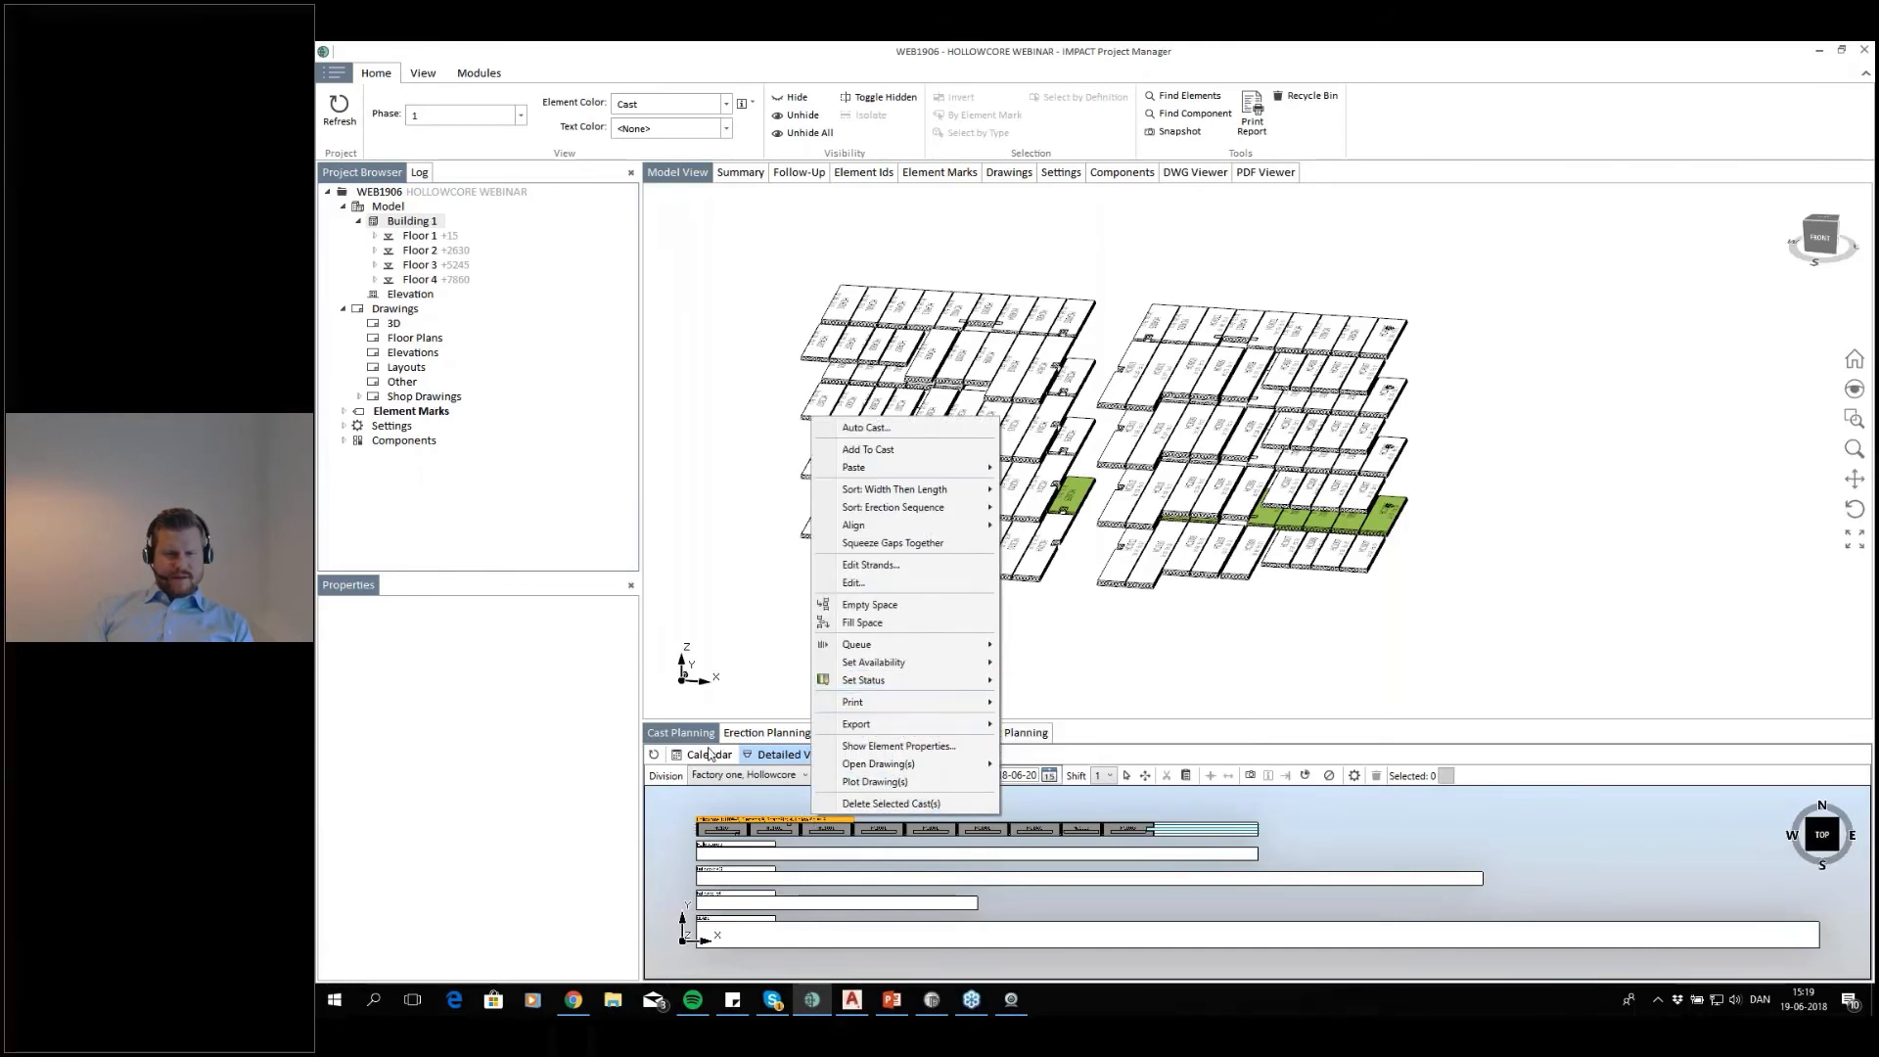
left_click(710, 755)
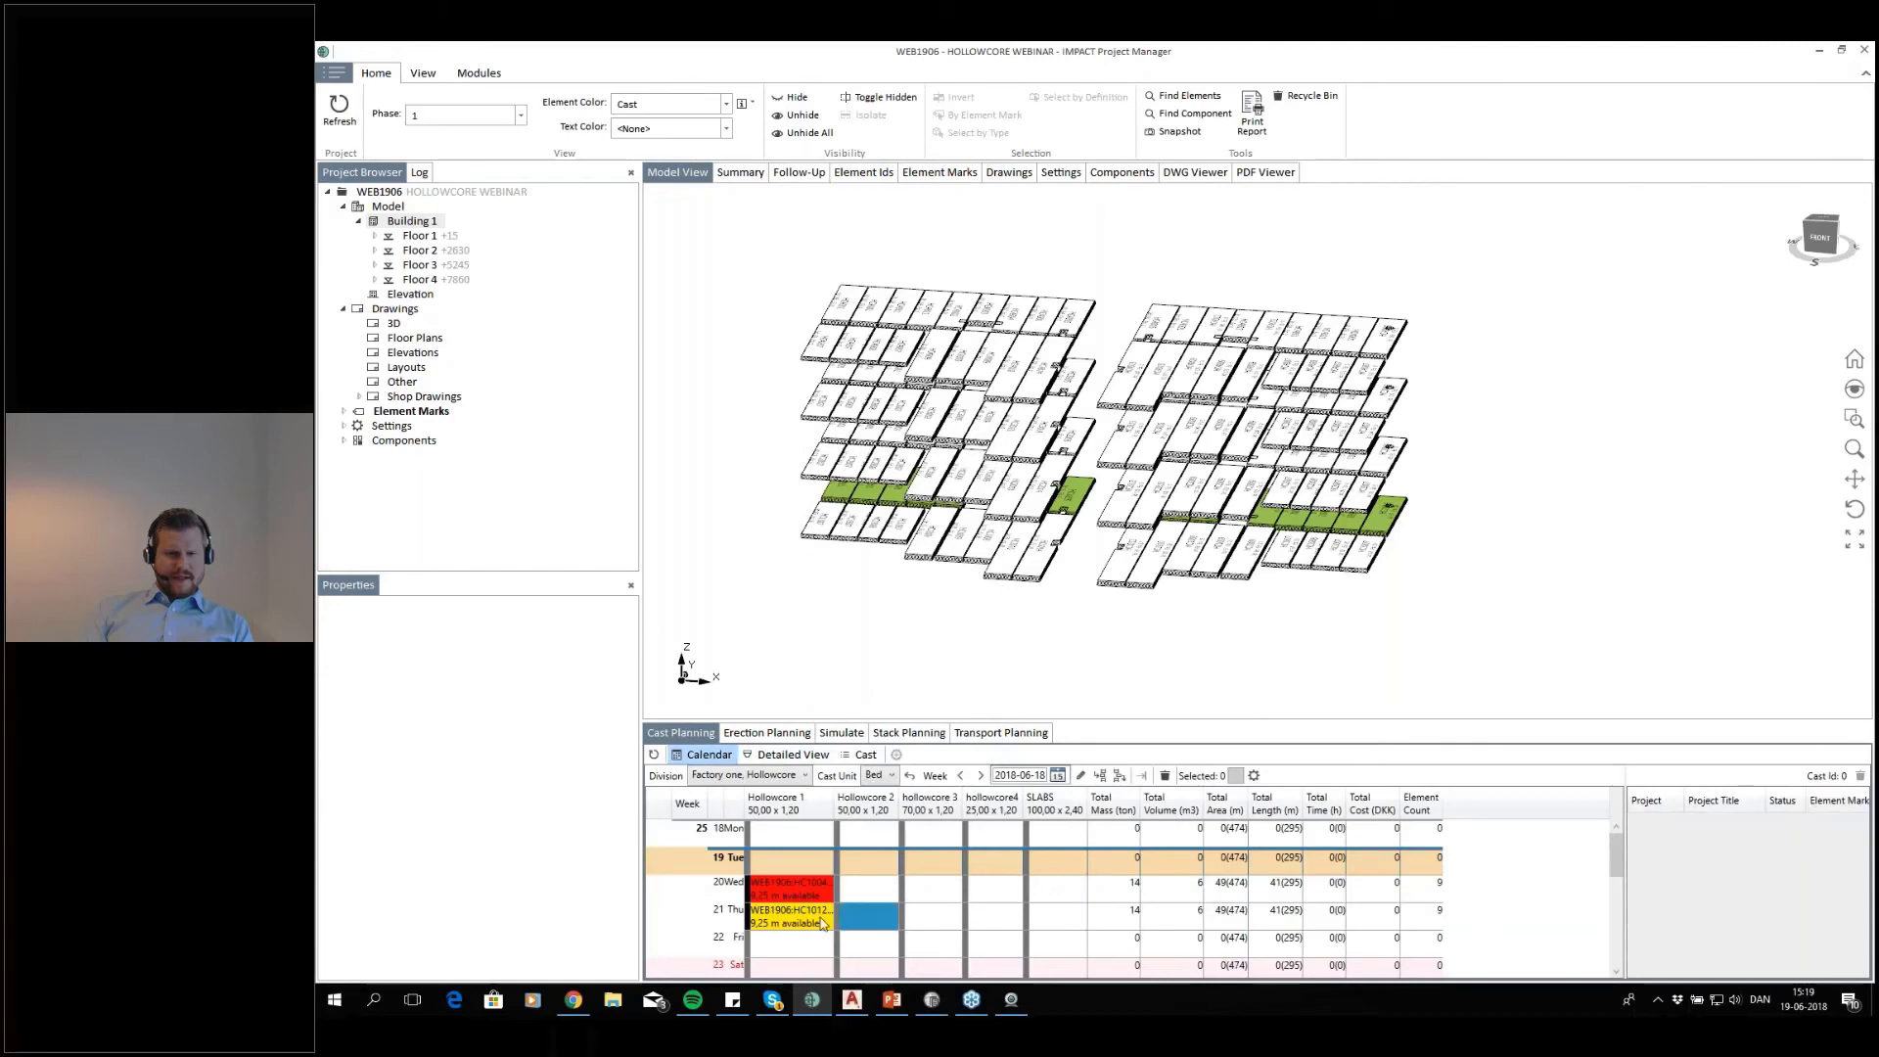
left_click_drag(805, 898, 804, 914)
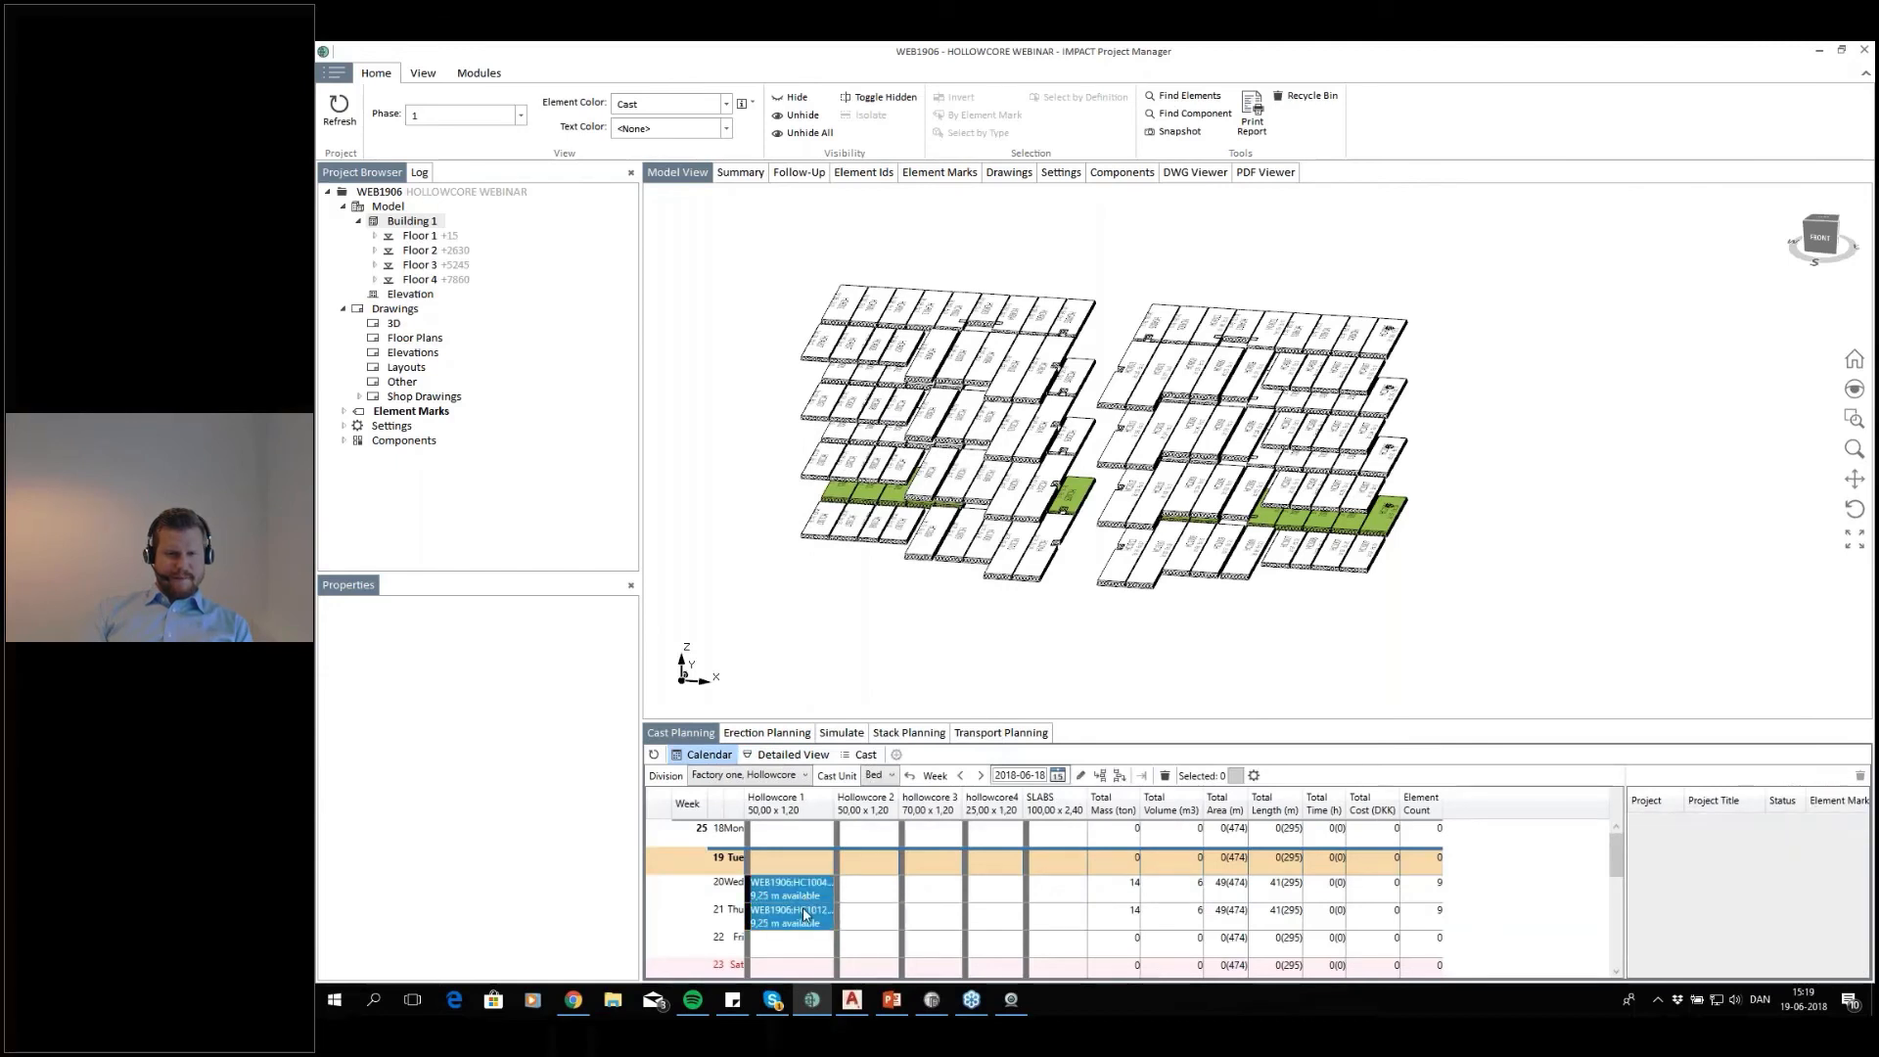
right_click(775, 928)
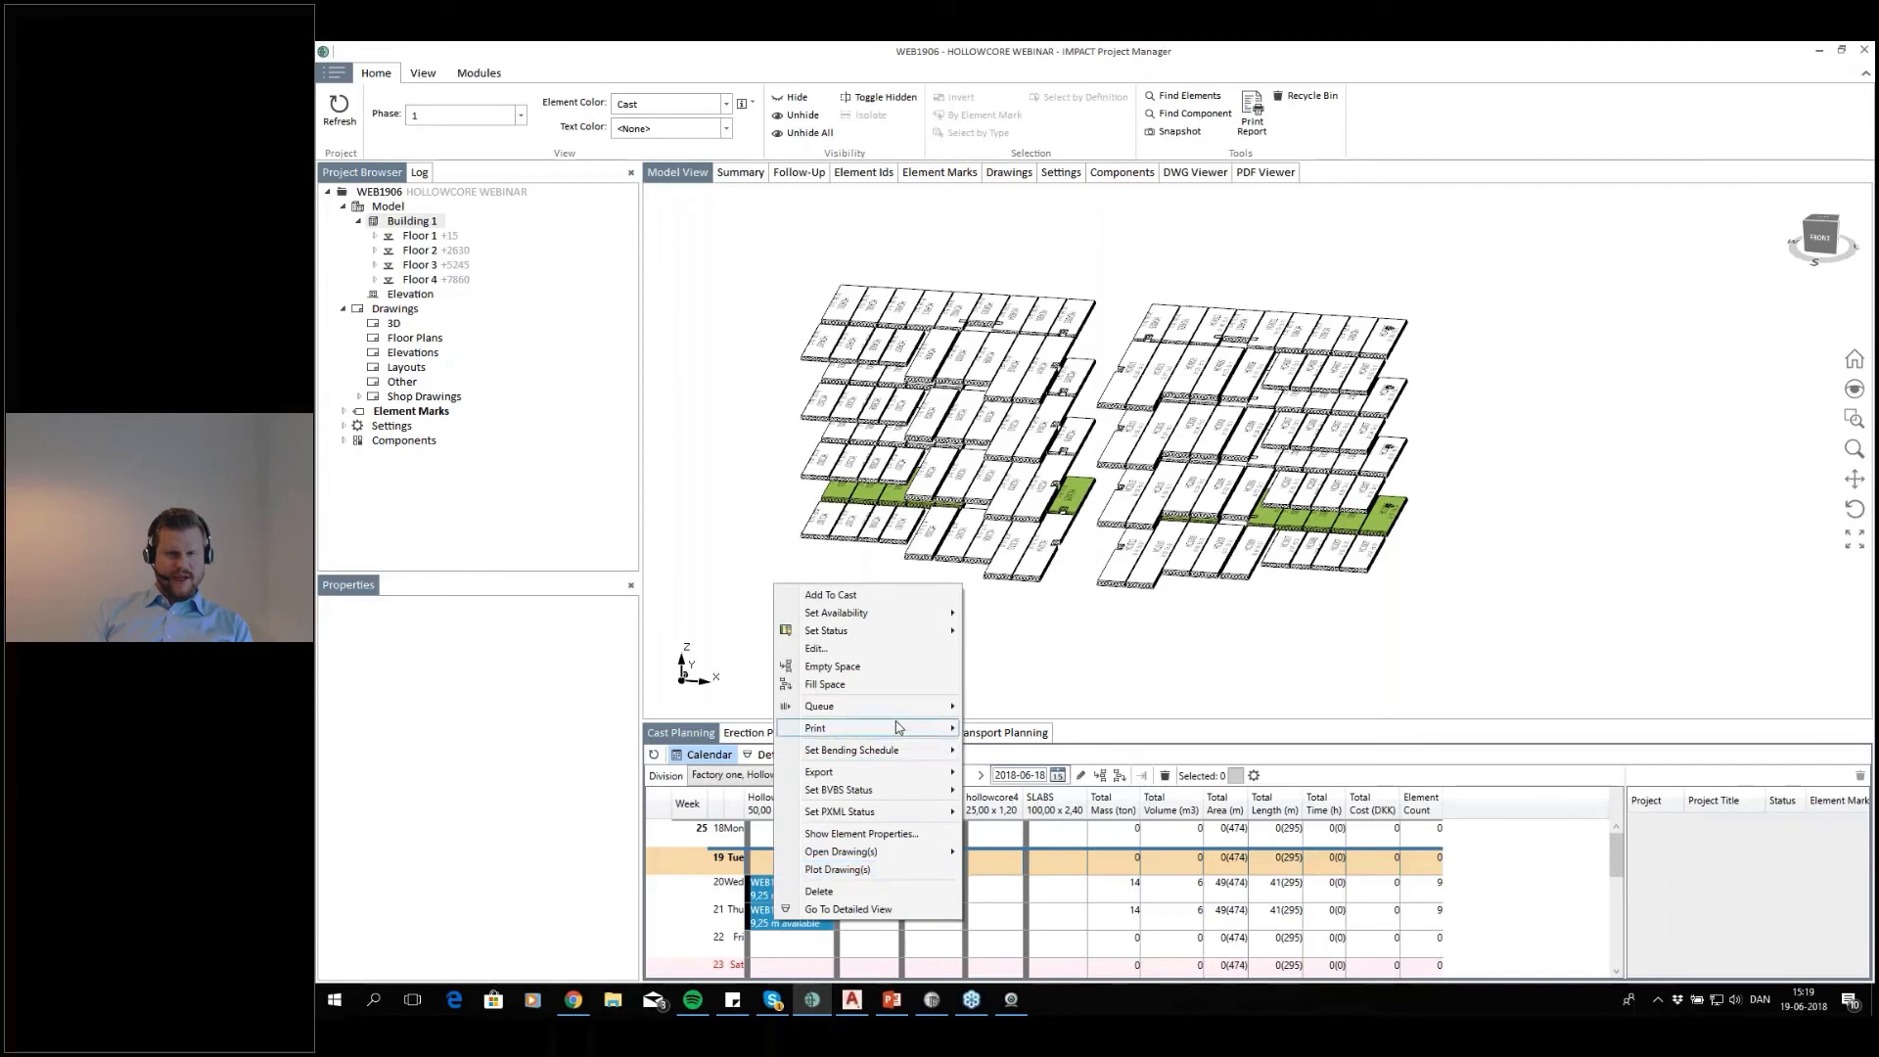
mouse_move(935, 729)
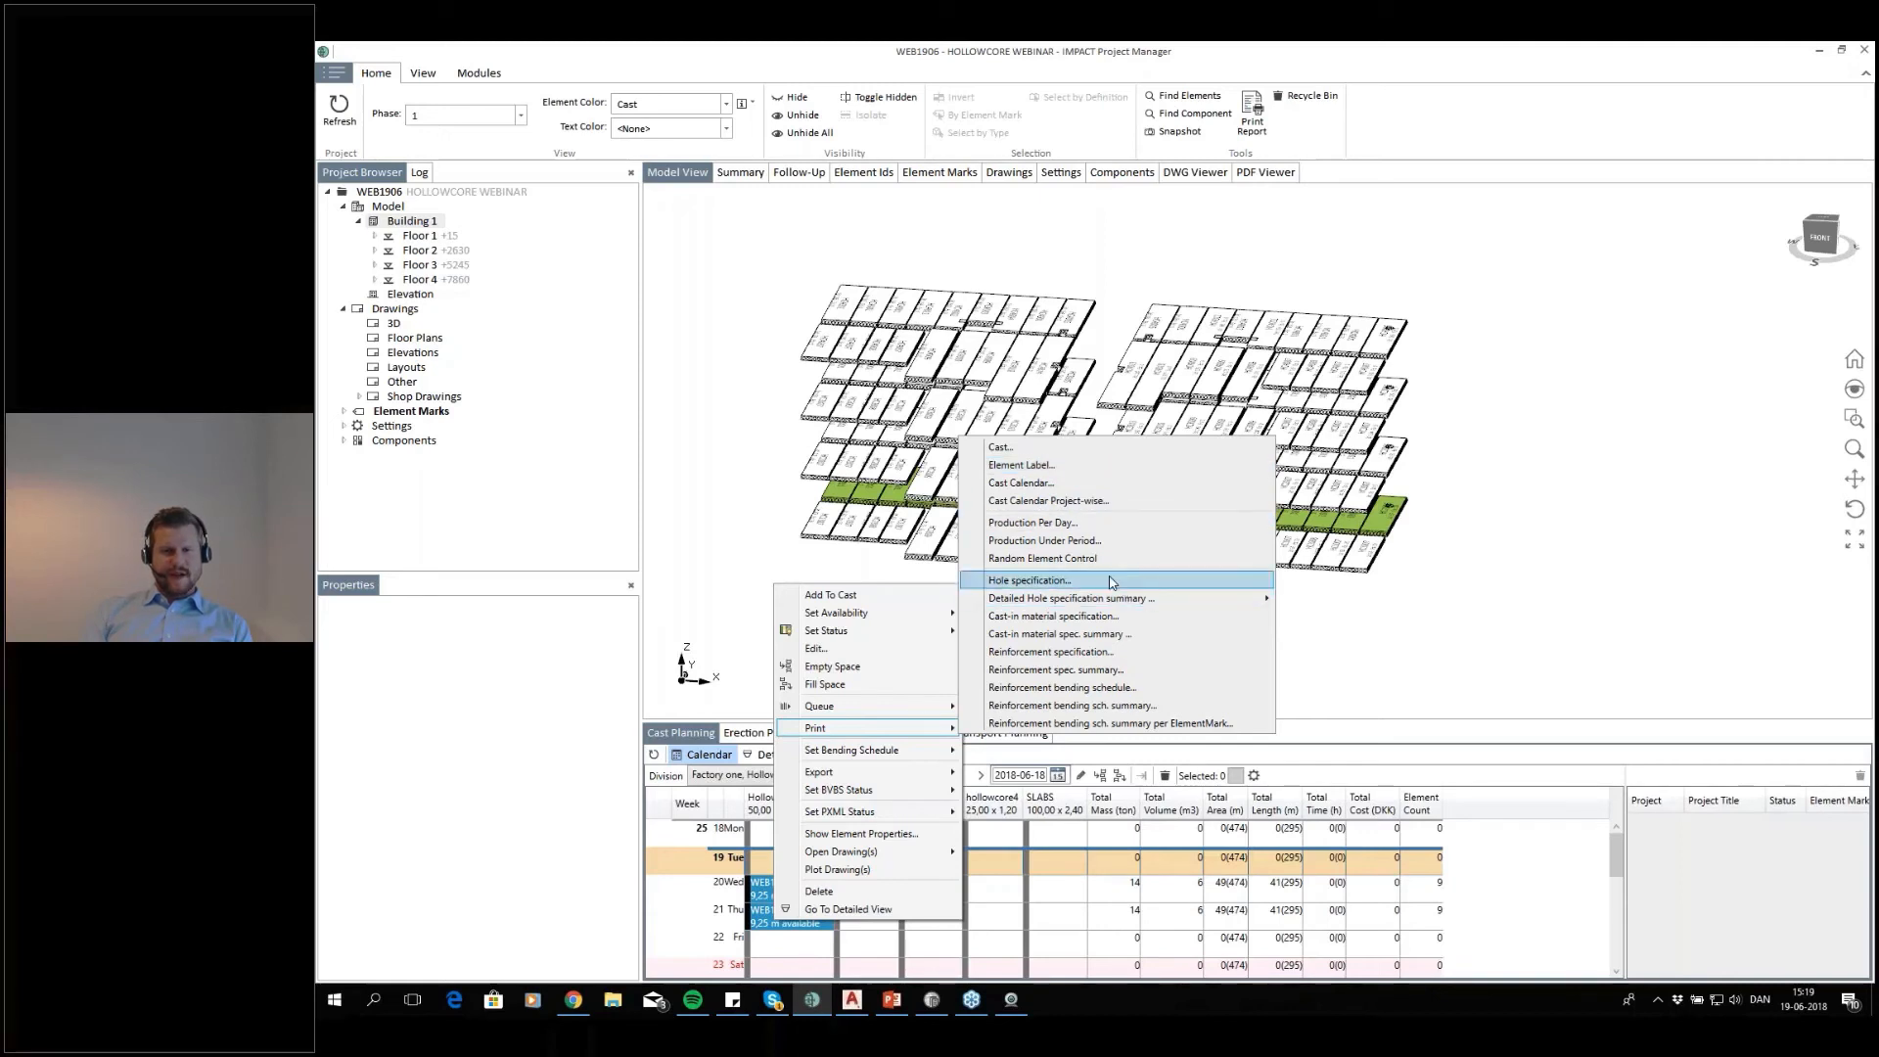
left_click(1122, 633)
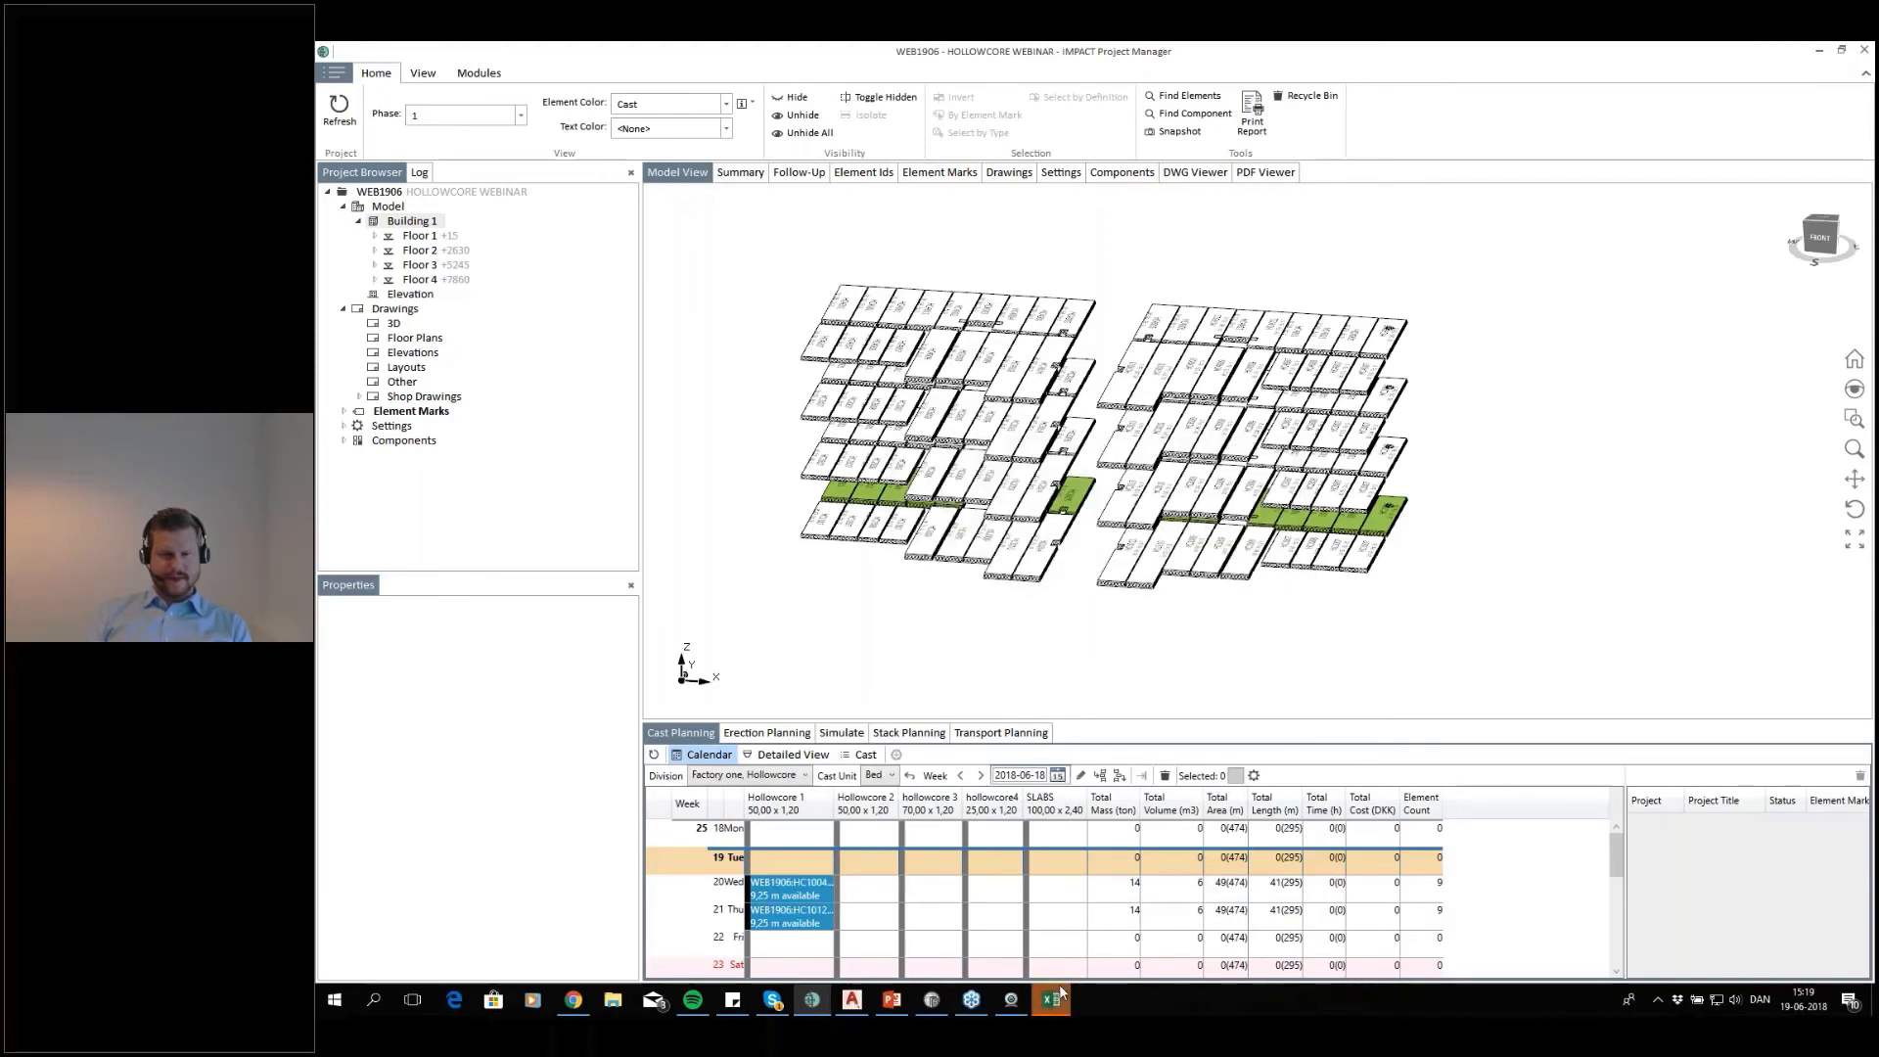
left_click(1051, 999)
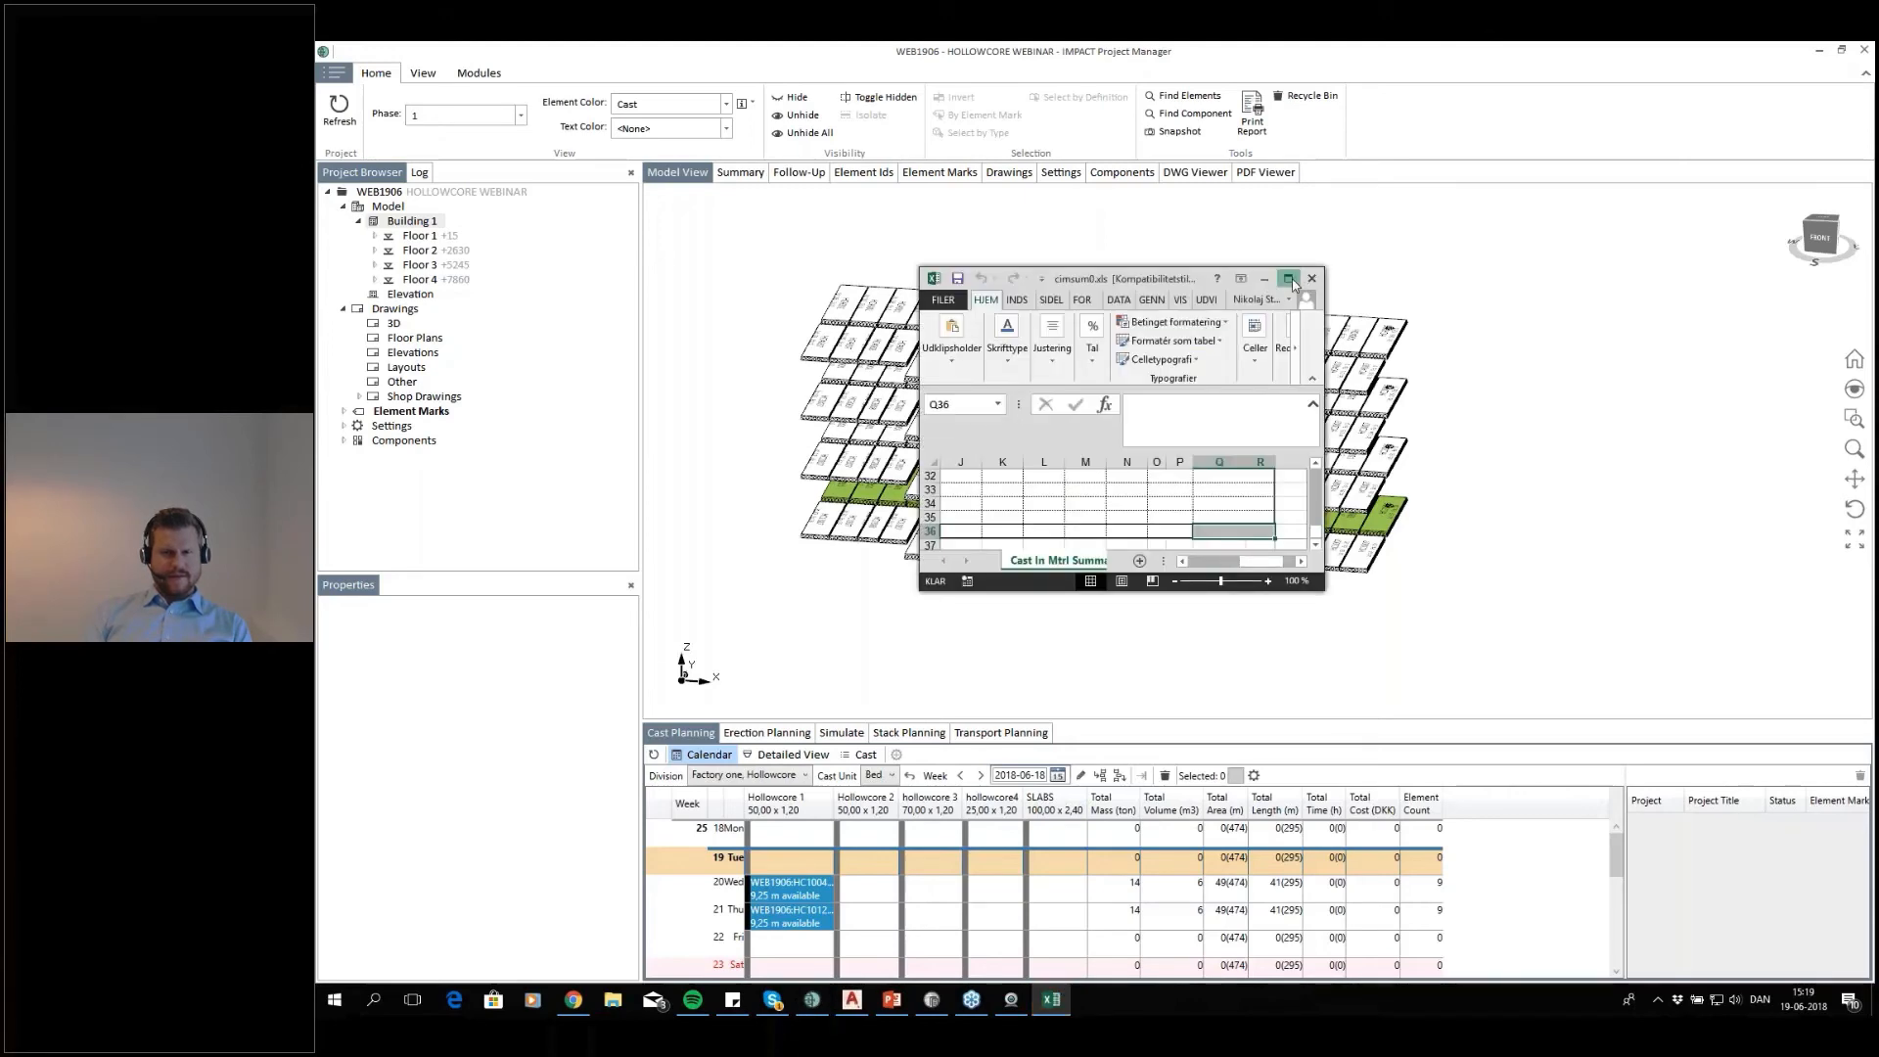
left_click(1288, 280)
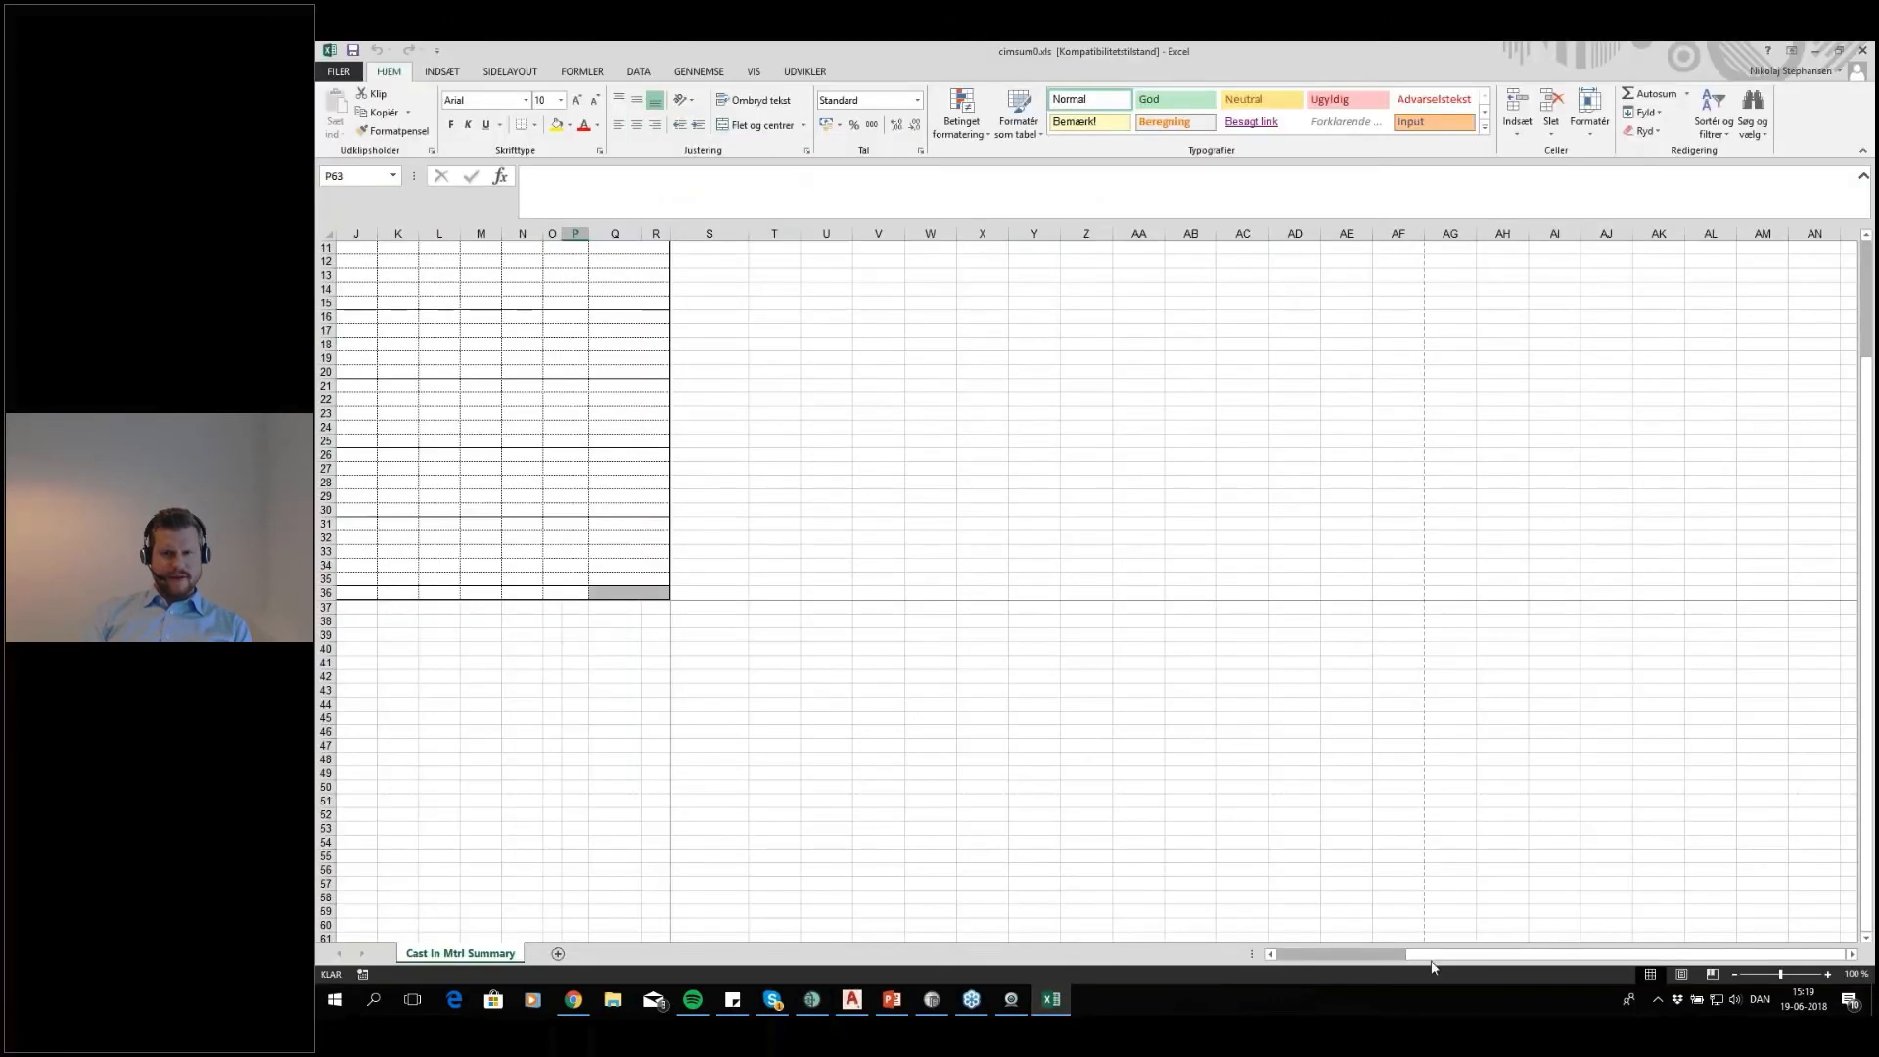
Examine the names and total sums of the KAK-6000-2,5-085 and FPL 300/100 items in the cast-in material summary
left_click_drag(1422, 956, 1257, 950)
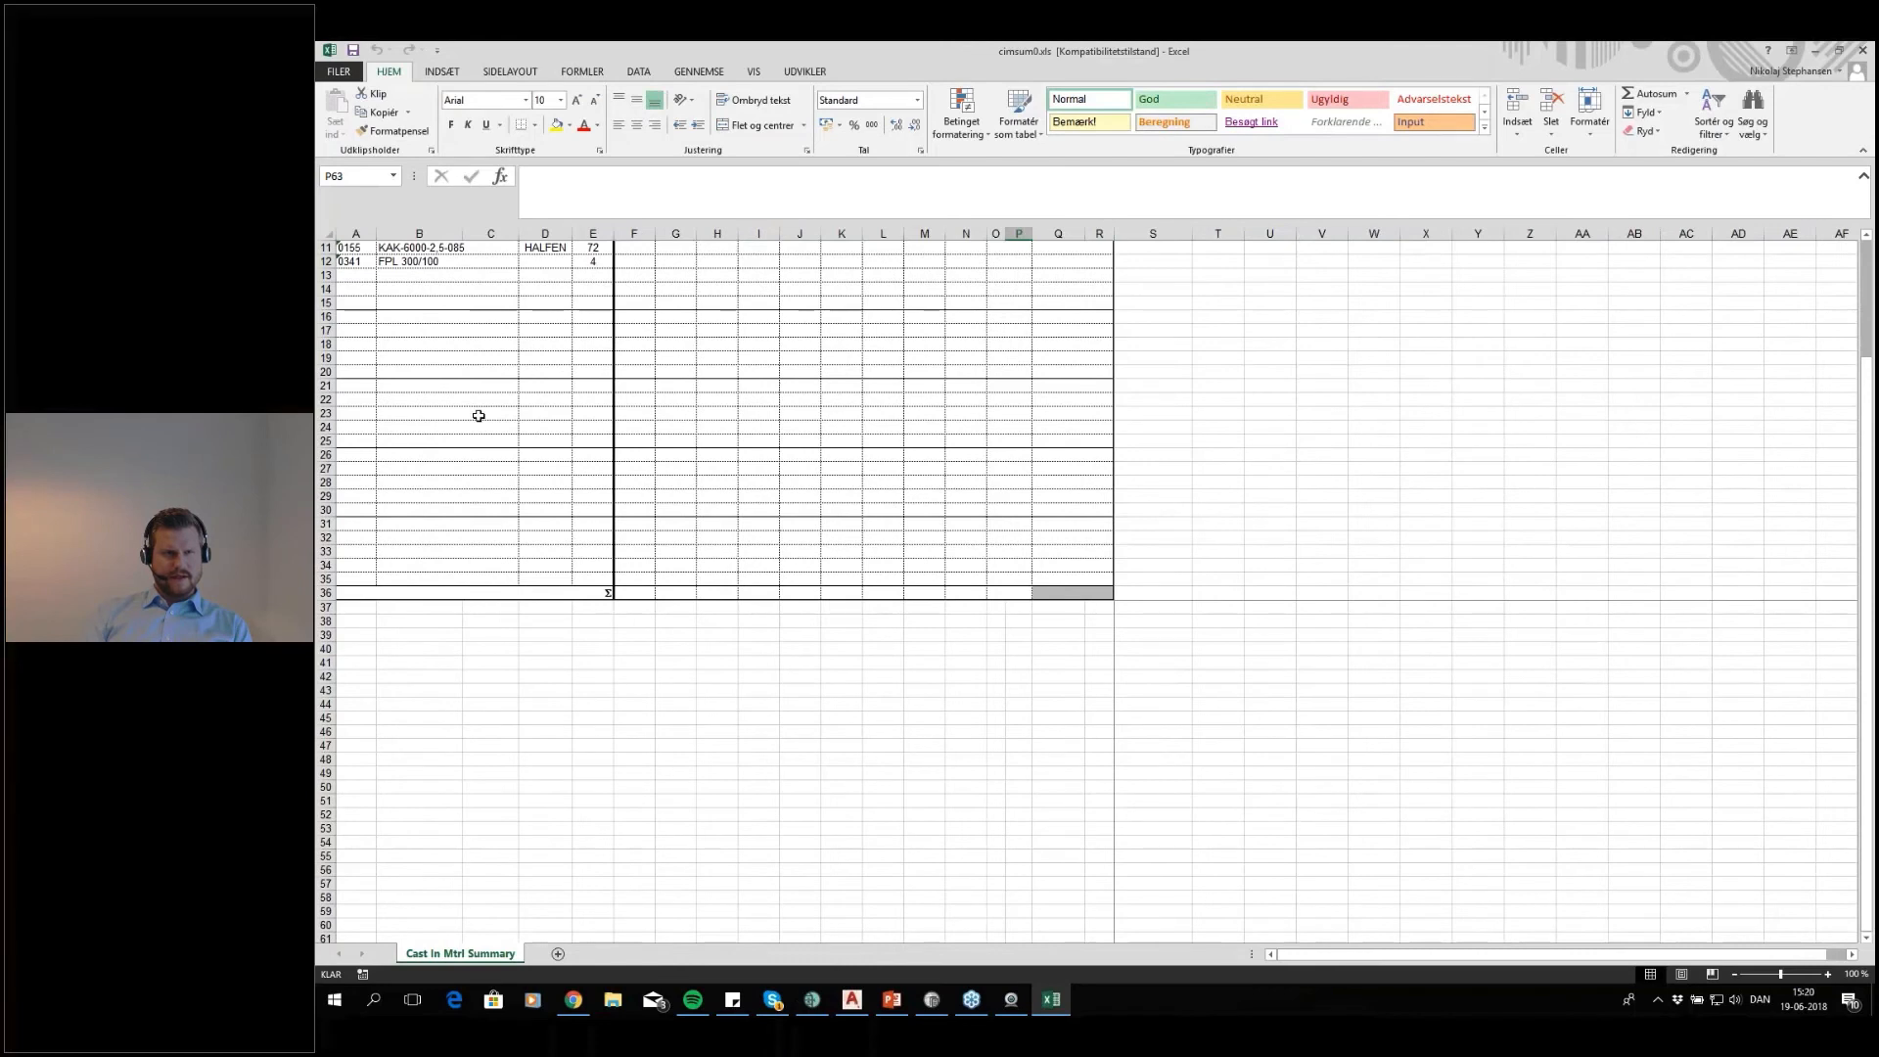
scroll(478, 416, "up", 4)
left_click(479, 472)
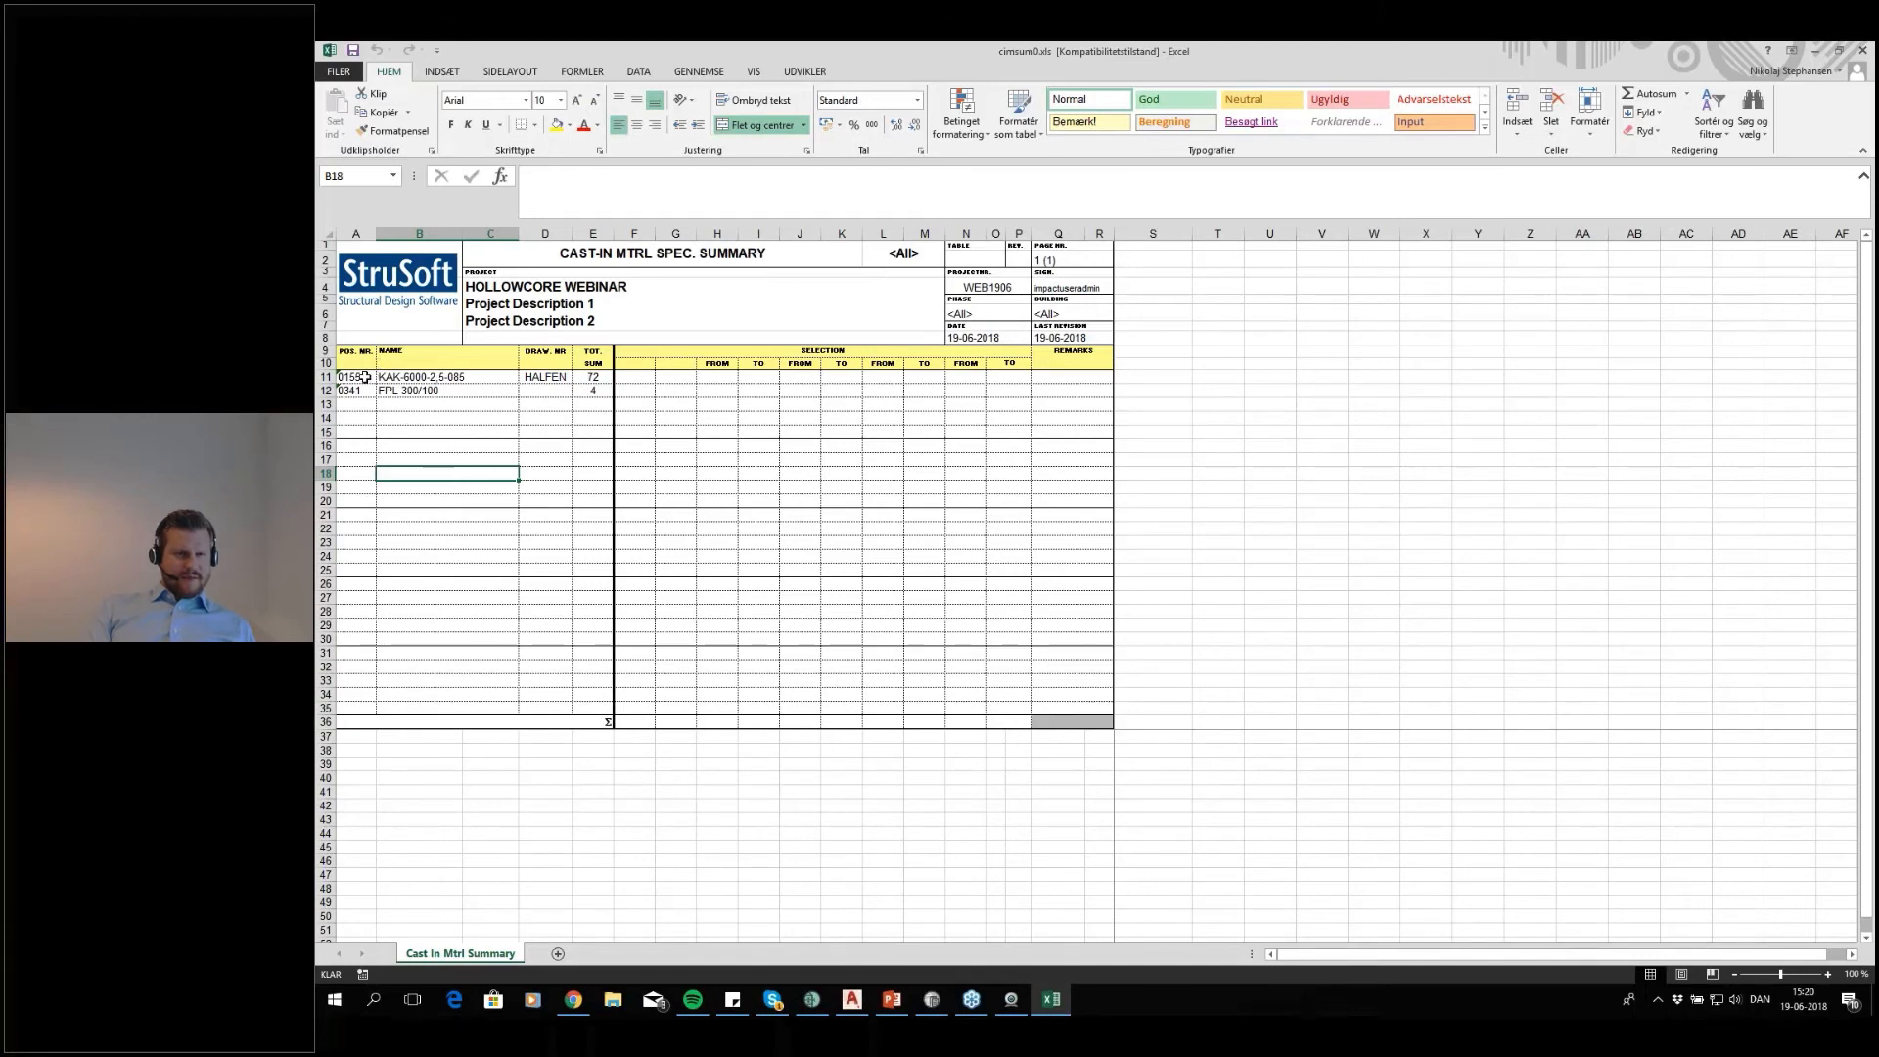
left_click(411, 377)
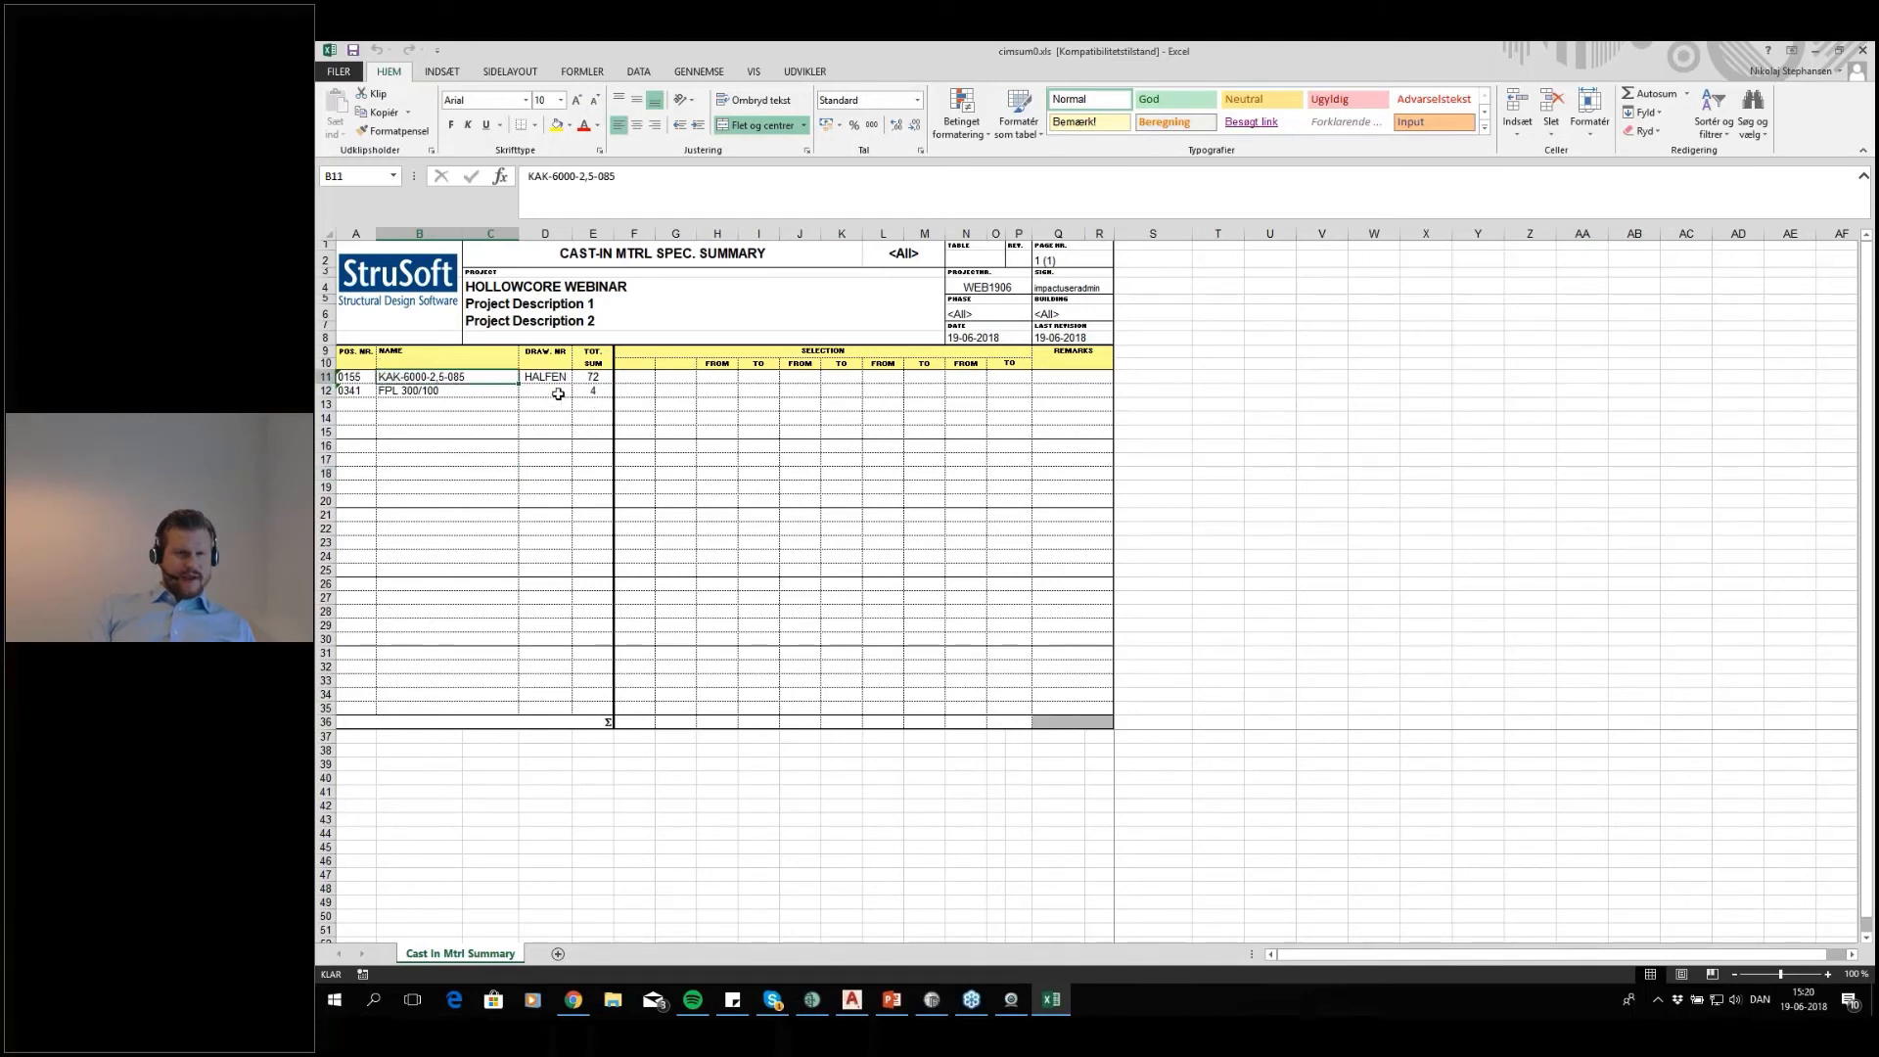
left_click(579, 379)
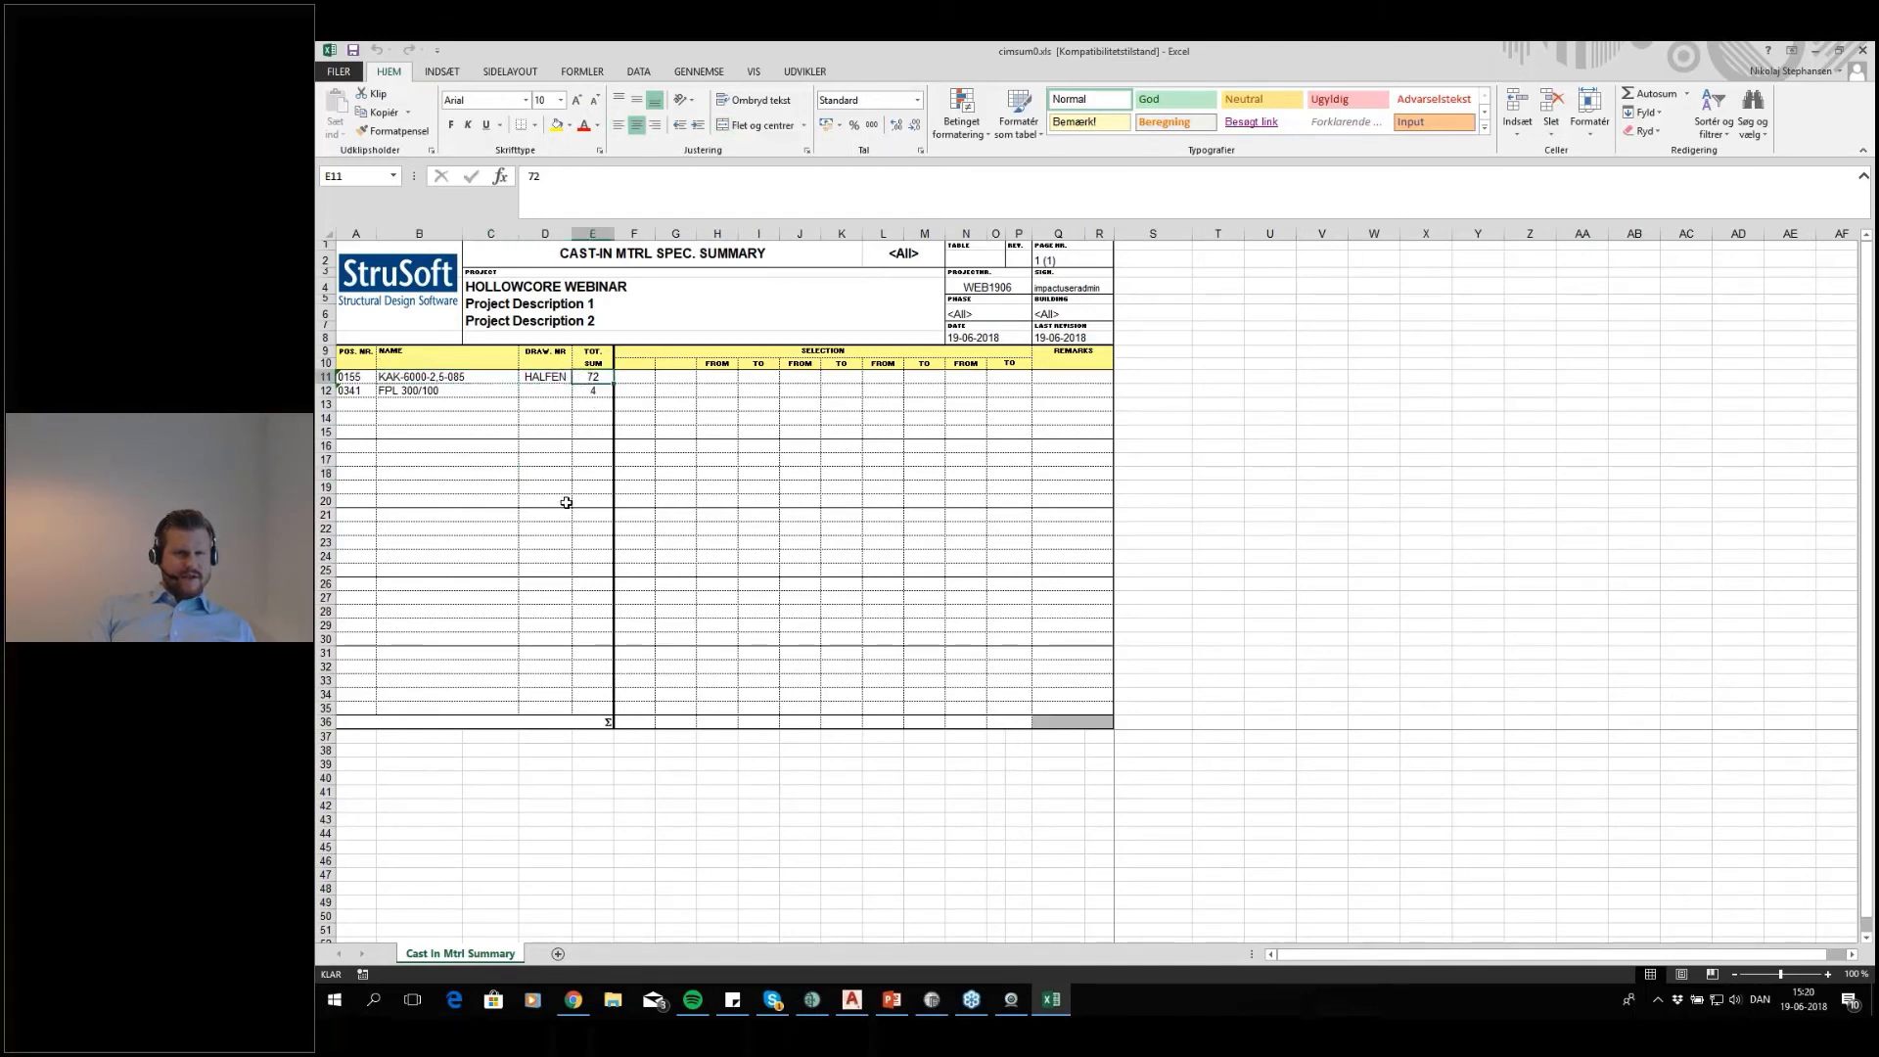
left_click(466, 394)
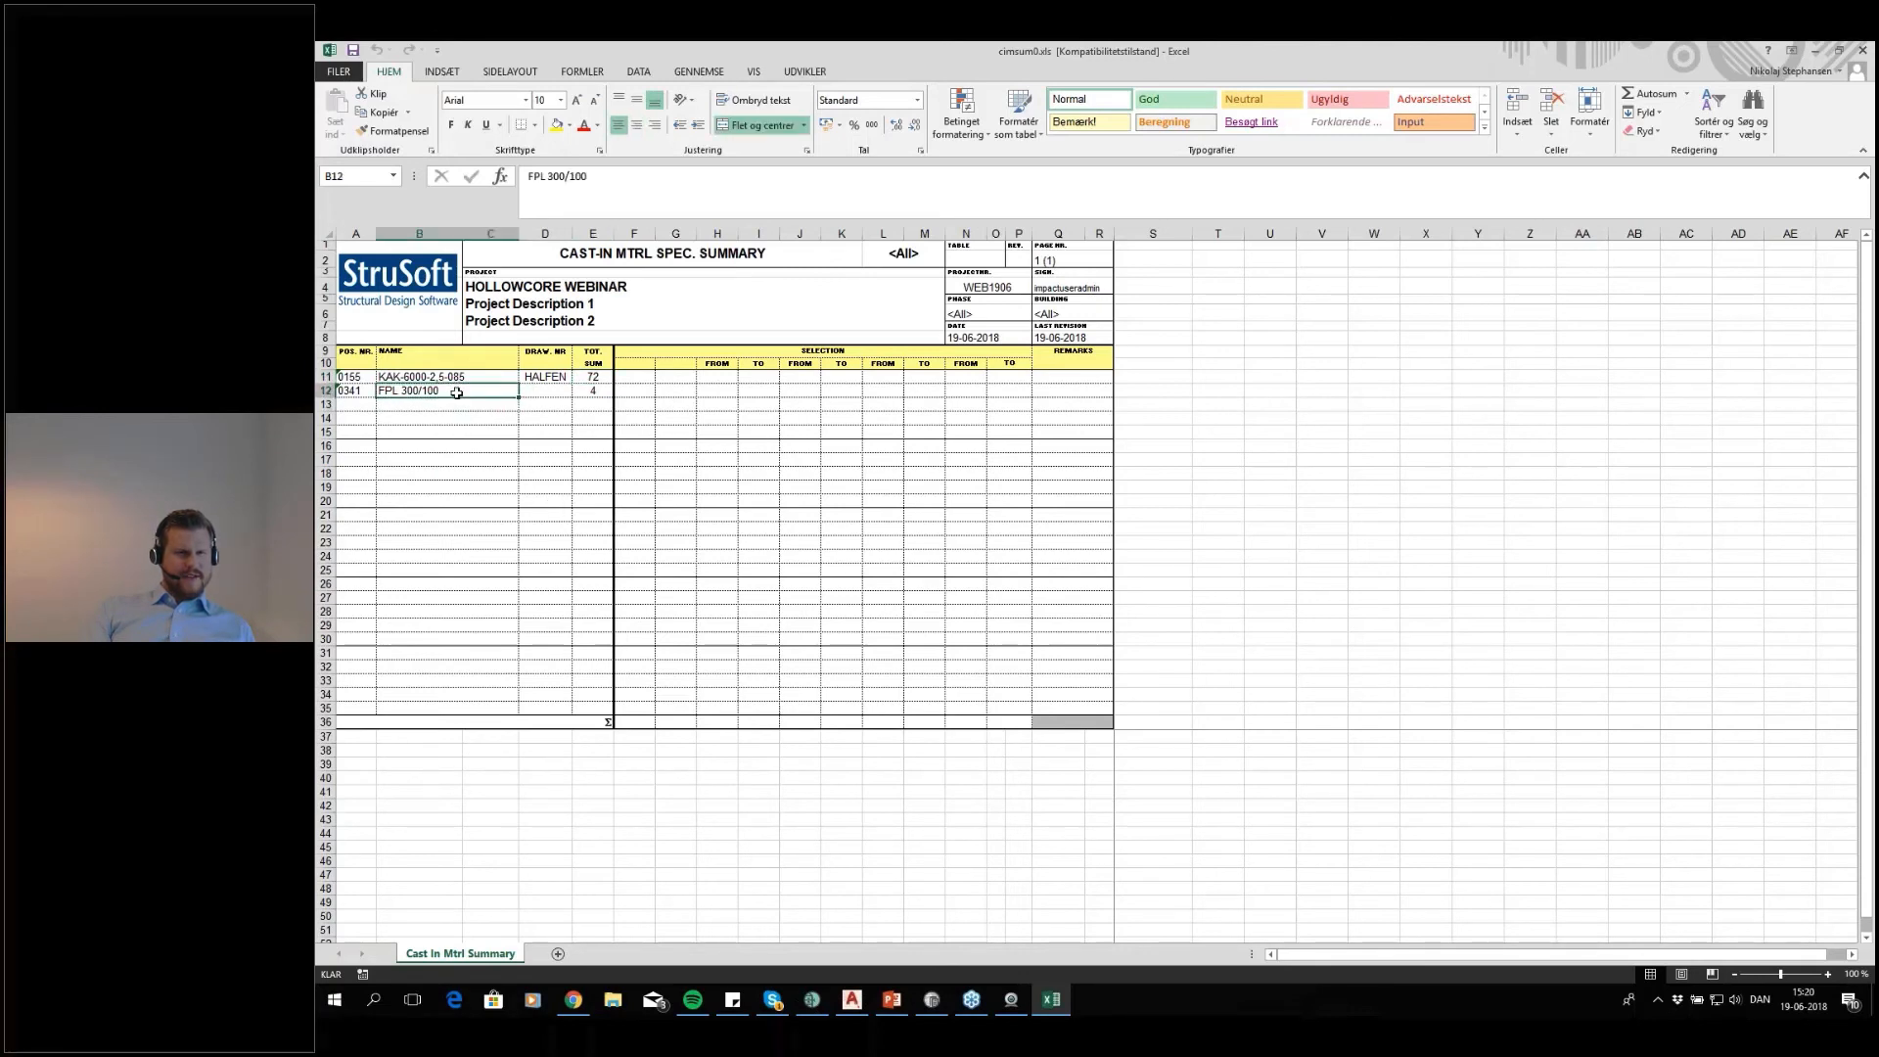
left_click(587, 393)
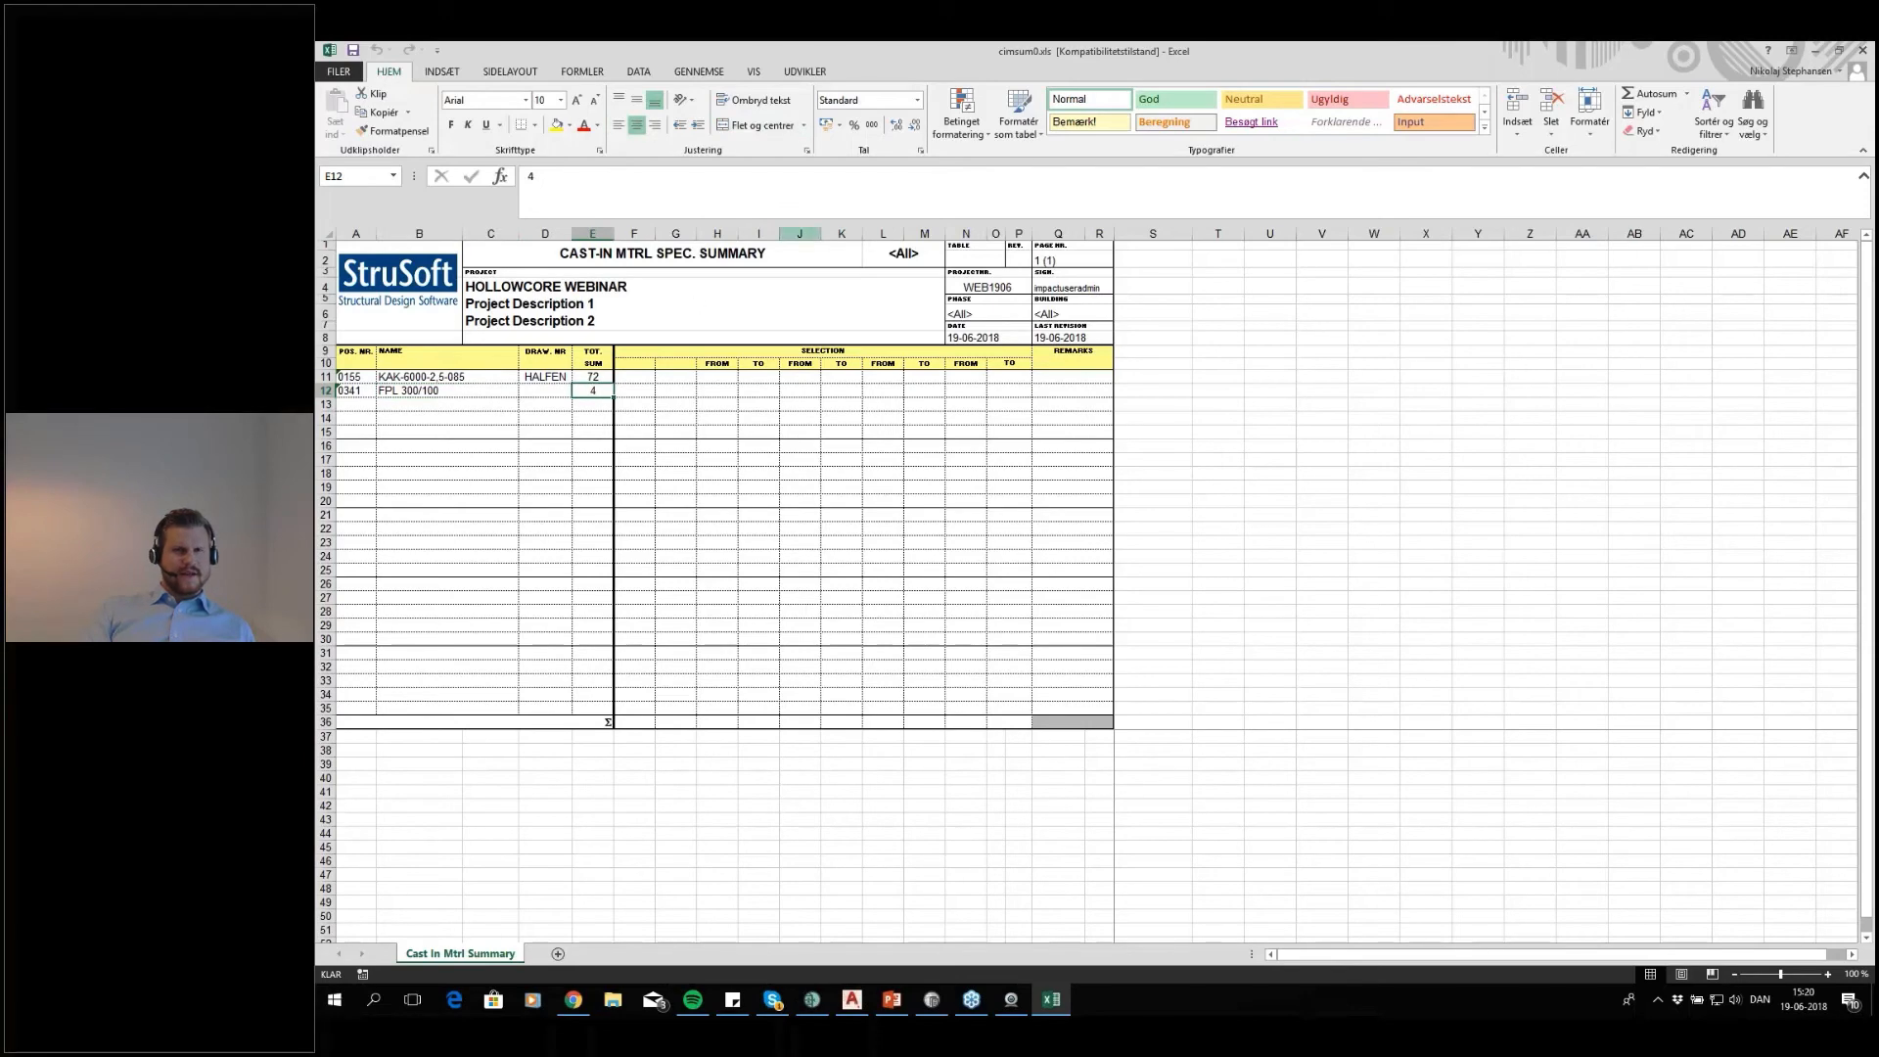
left_click_drag(880, 57, 1248, 44)
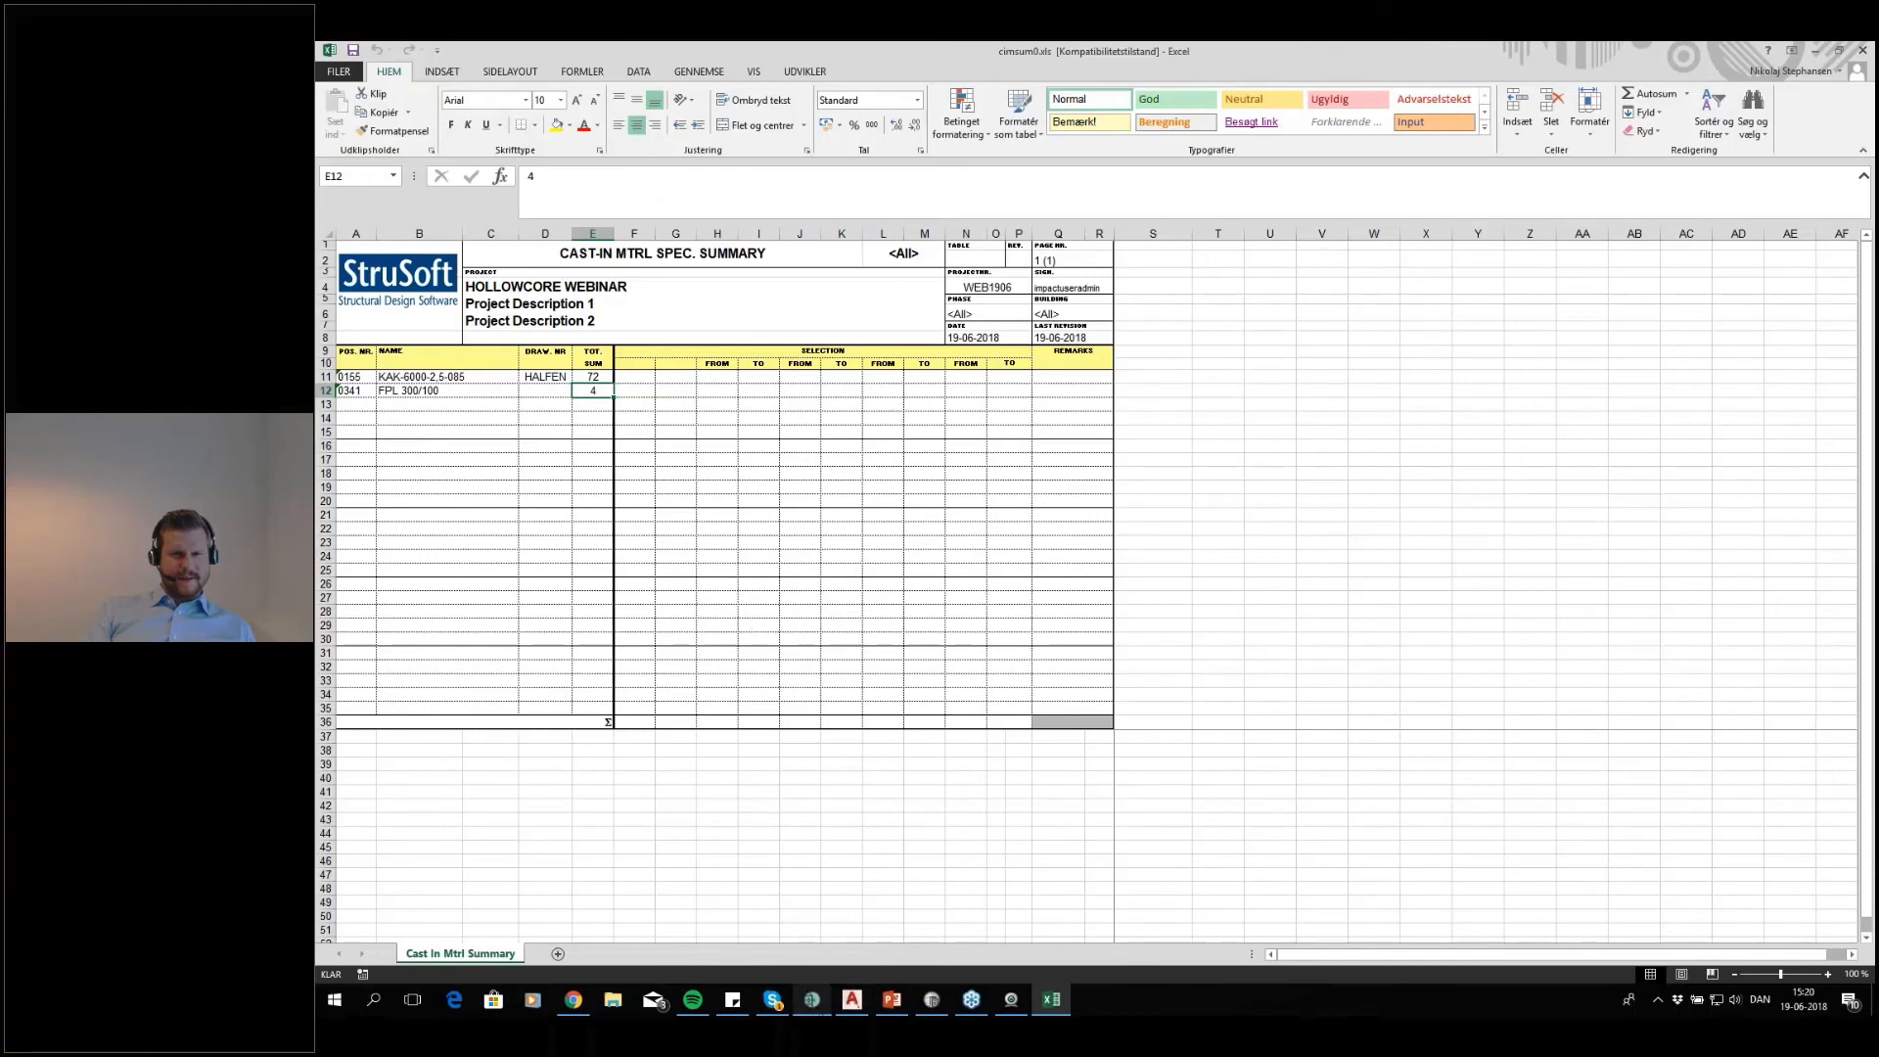
Switch to AutoCAD and open the element drawing of hollow core slab HC1004 from the floor plan
left_click(852, 999)
scroll(973, 421, "up", 8)
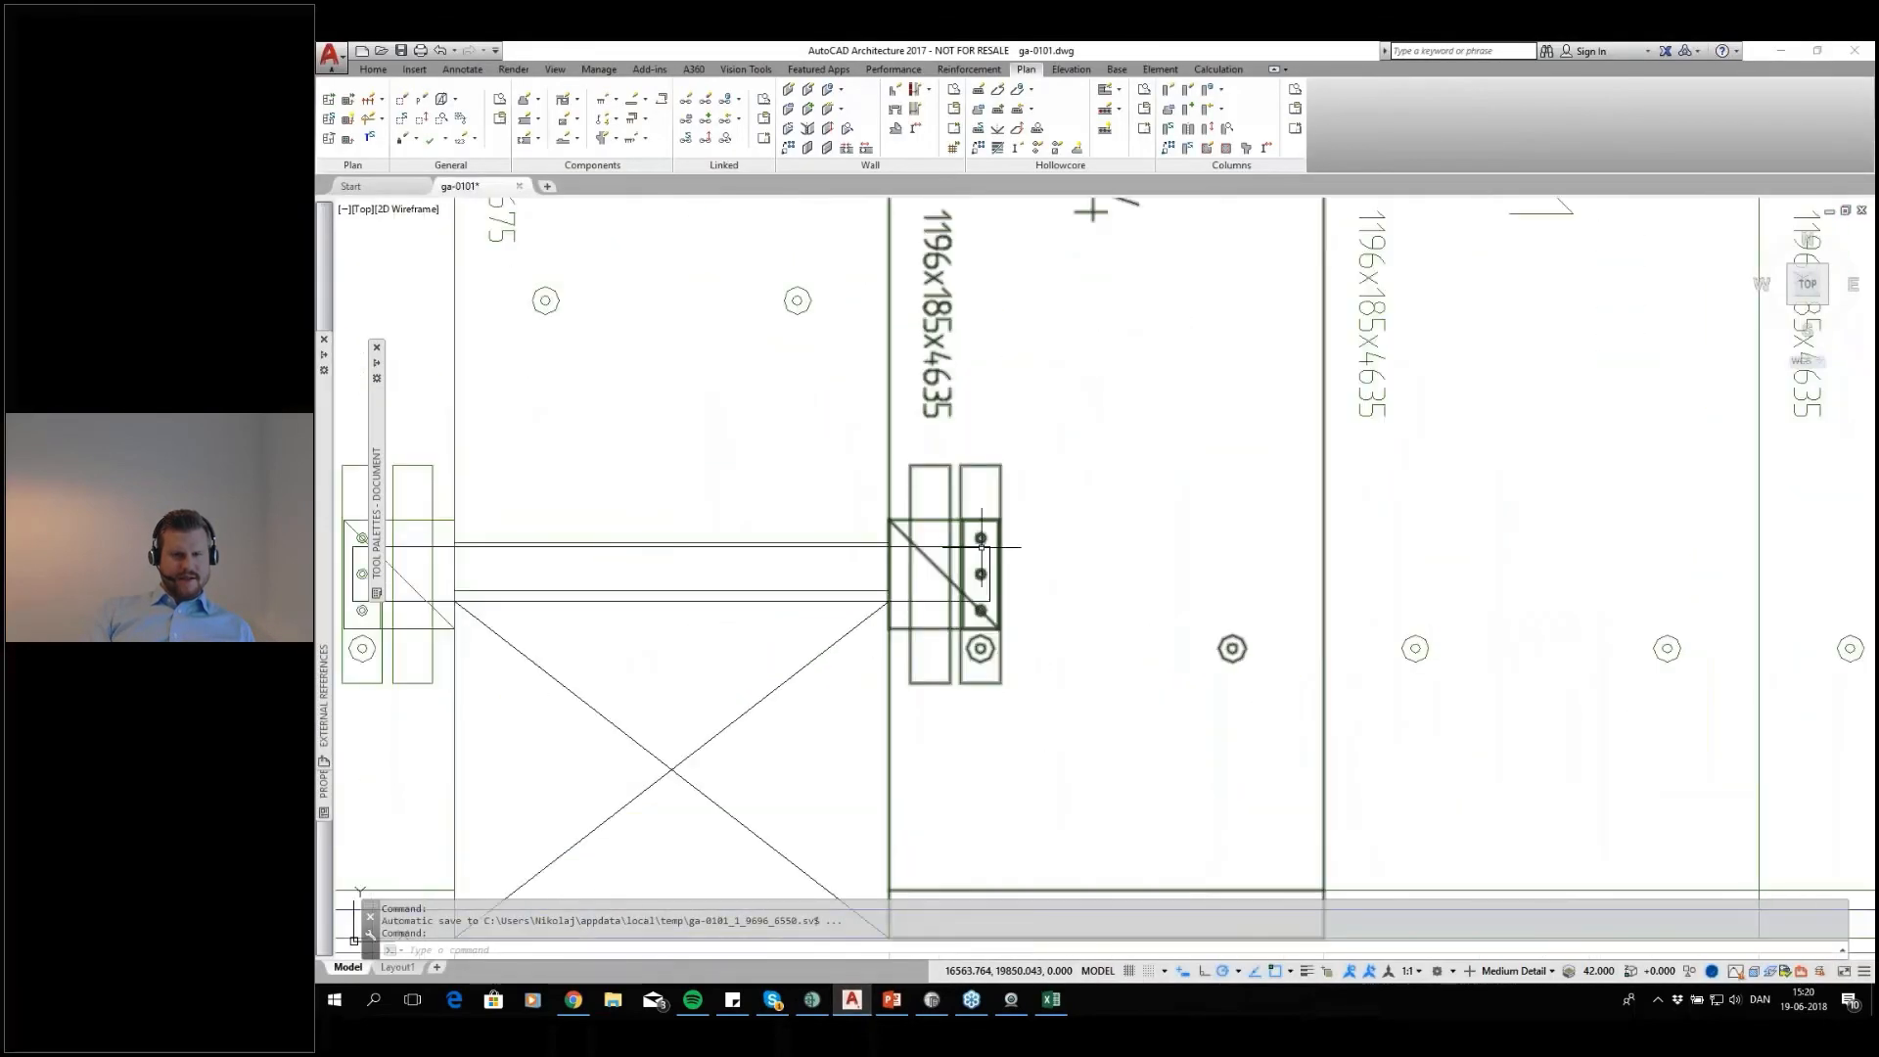
scroll(987, 592, "down", 10)
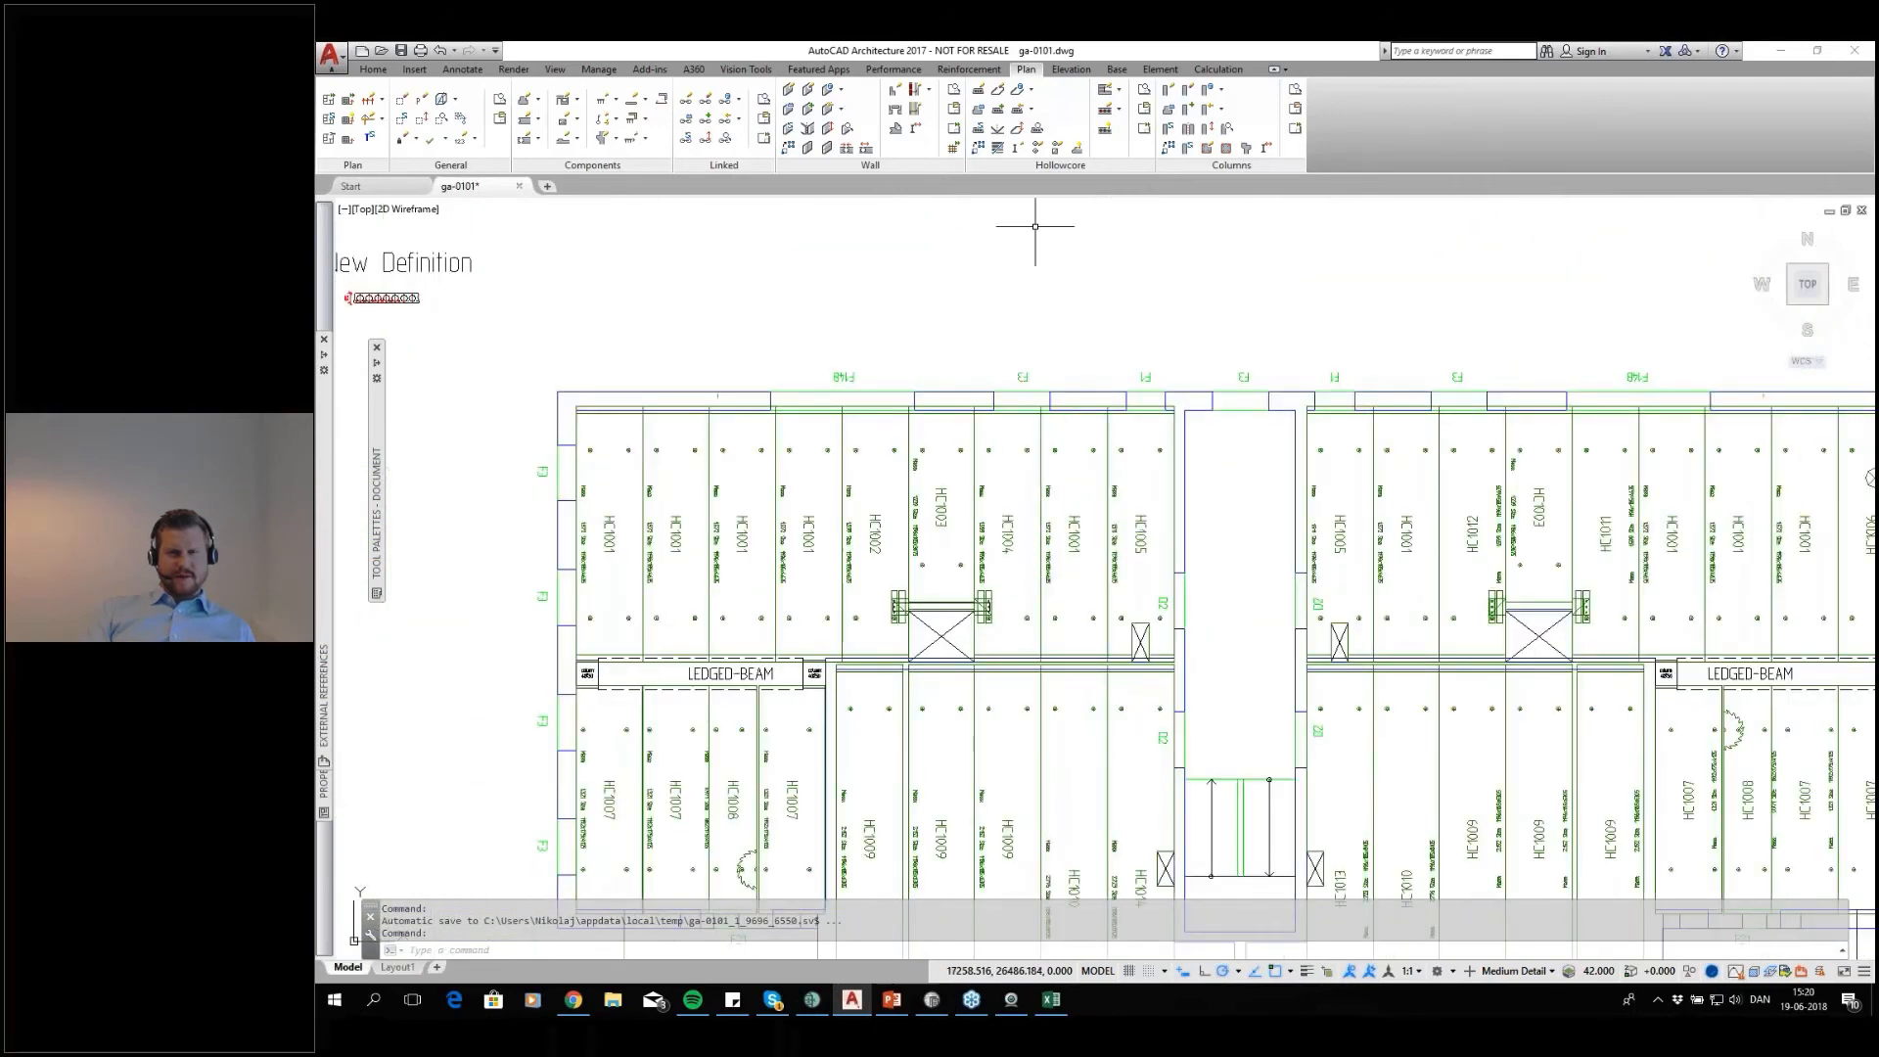
left_click(1144, 109)
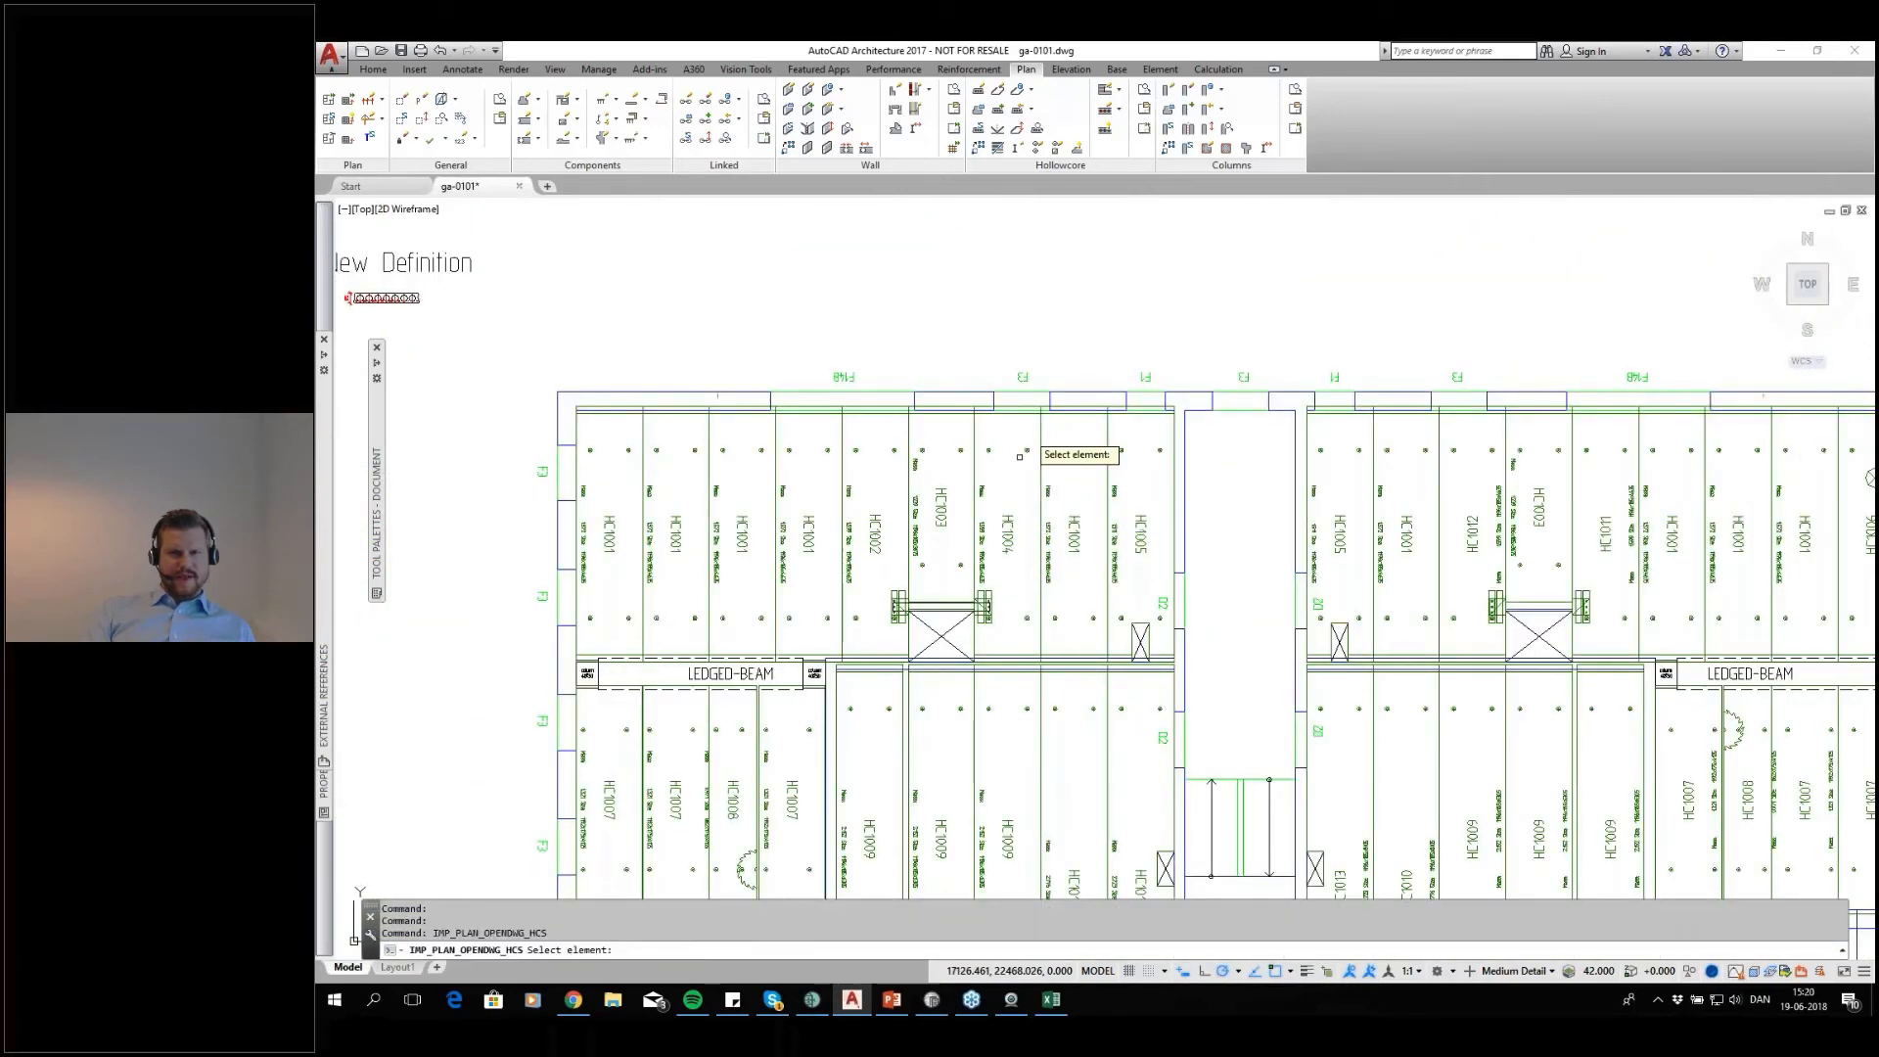
left_click(1020, 553)
key("Return")
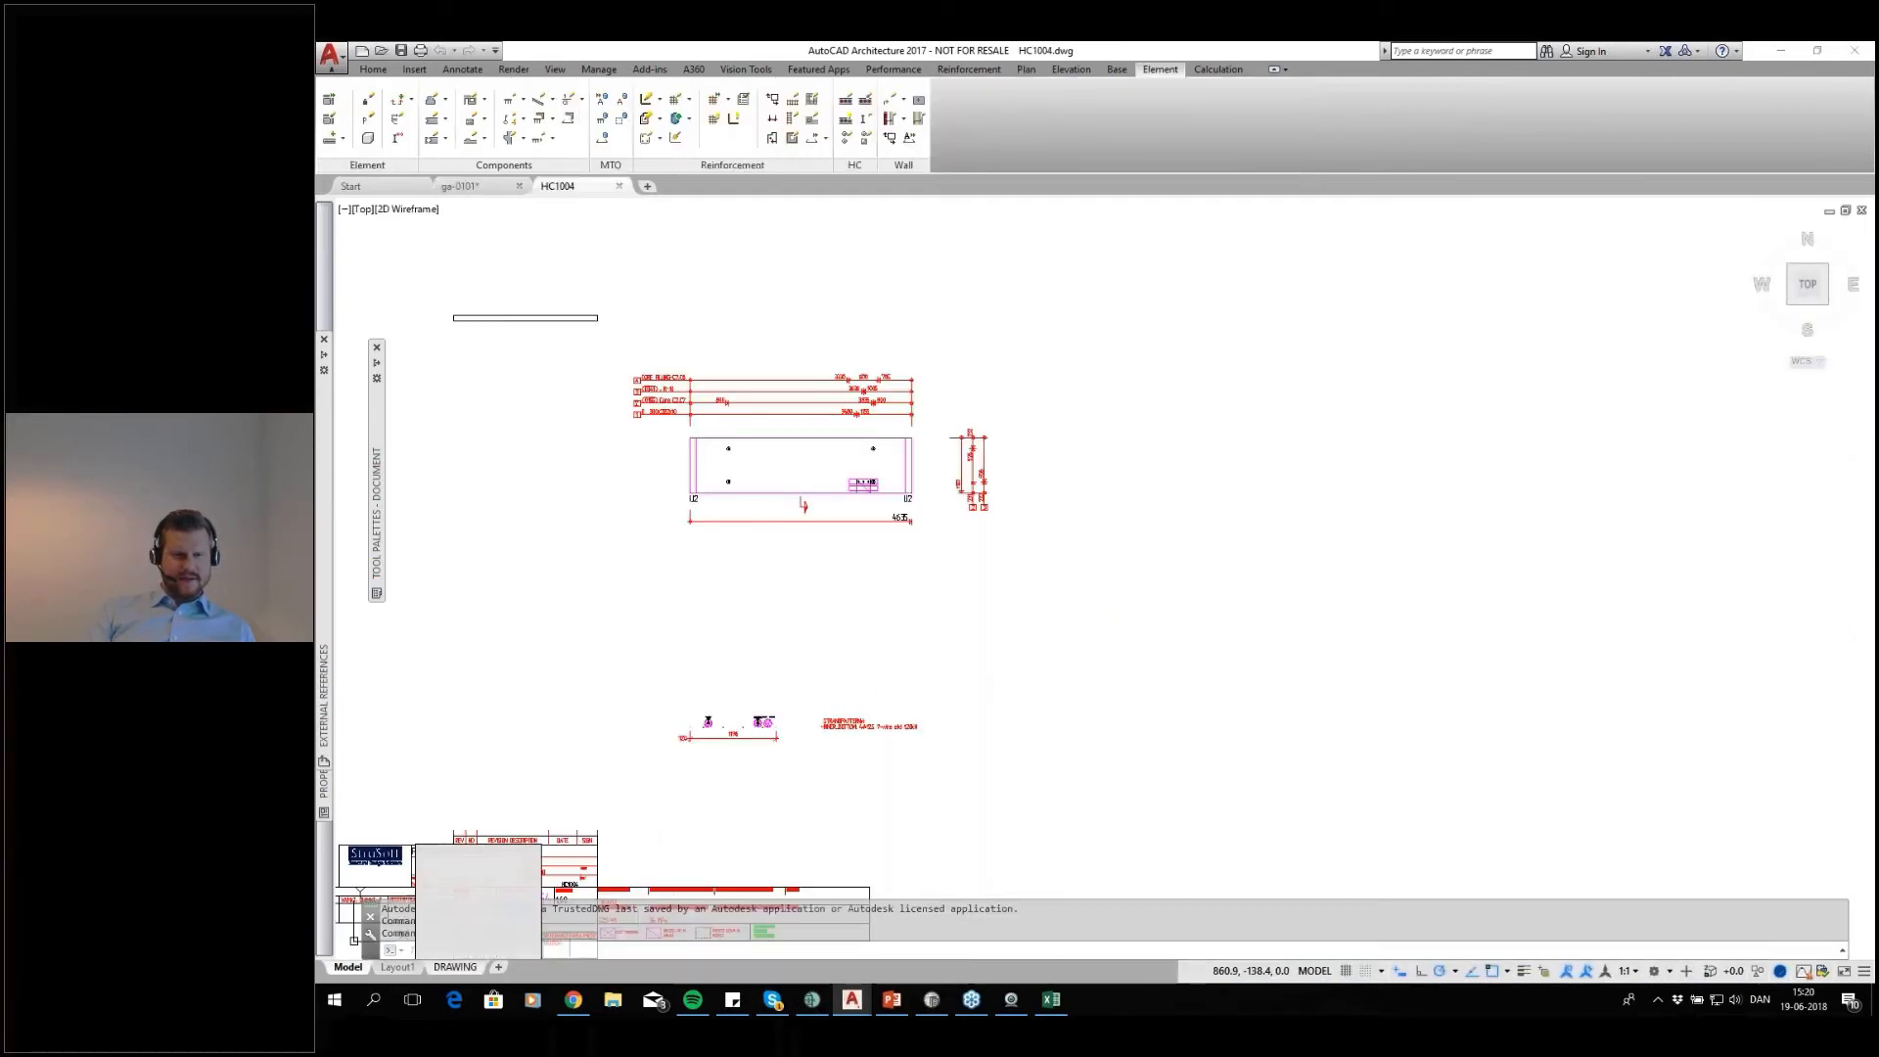
Display the DRAWING layout of HC1004 and examine its Cast in Materials table and core filling dimensions
left_click(456, 967)
mouse_move(1523, 563)
middle_mouse_down()
mouse_move(1229, 760)
mouse_move(1221, 734)
mouse_move(1196, 737)
mouse_move(1207, 789)
mouse_move(1328, 774)
middle_mouse_up()
scroll(1229, 759, "down", 2)
scroll(1187, 767, "up", 3)
middle_click_drag(1391, 593, 1178, 711)
scroll(1323, 370, "up", 2)
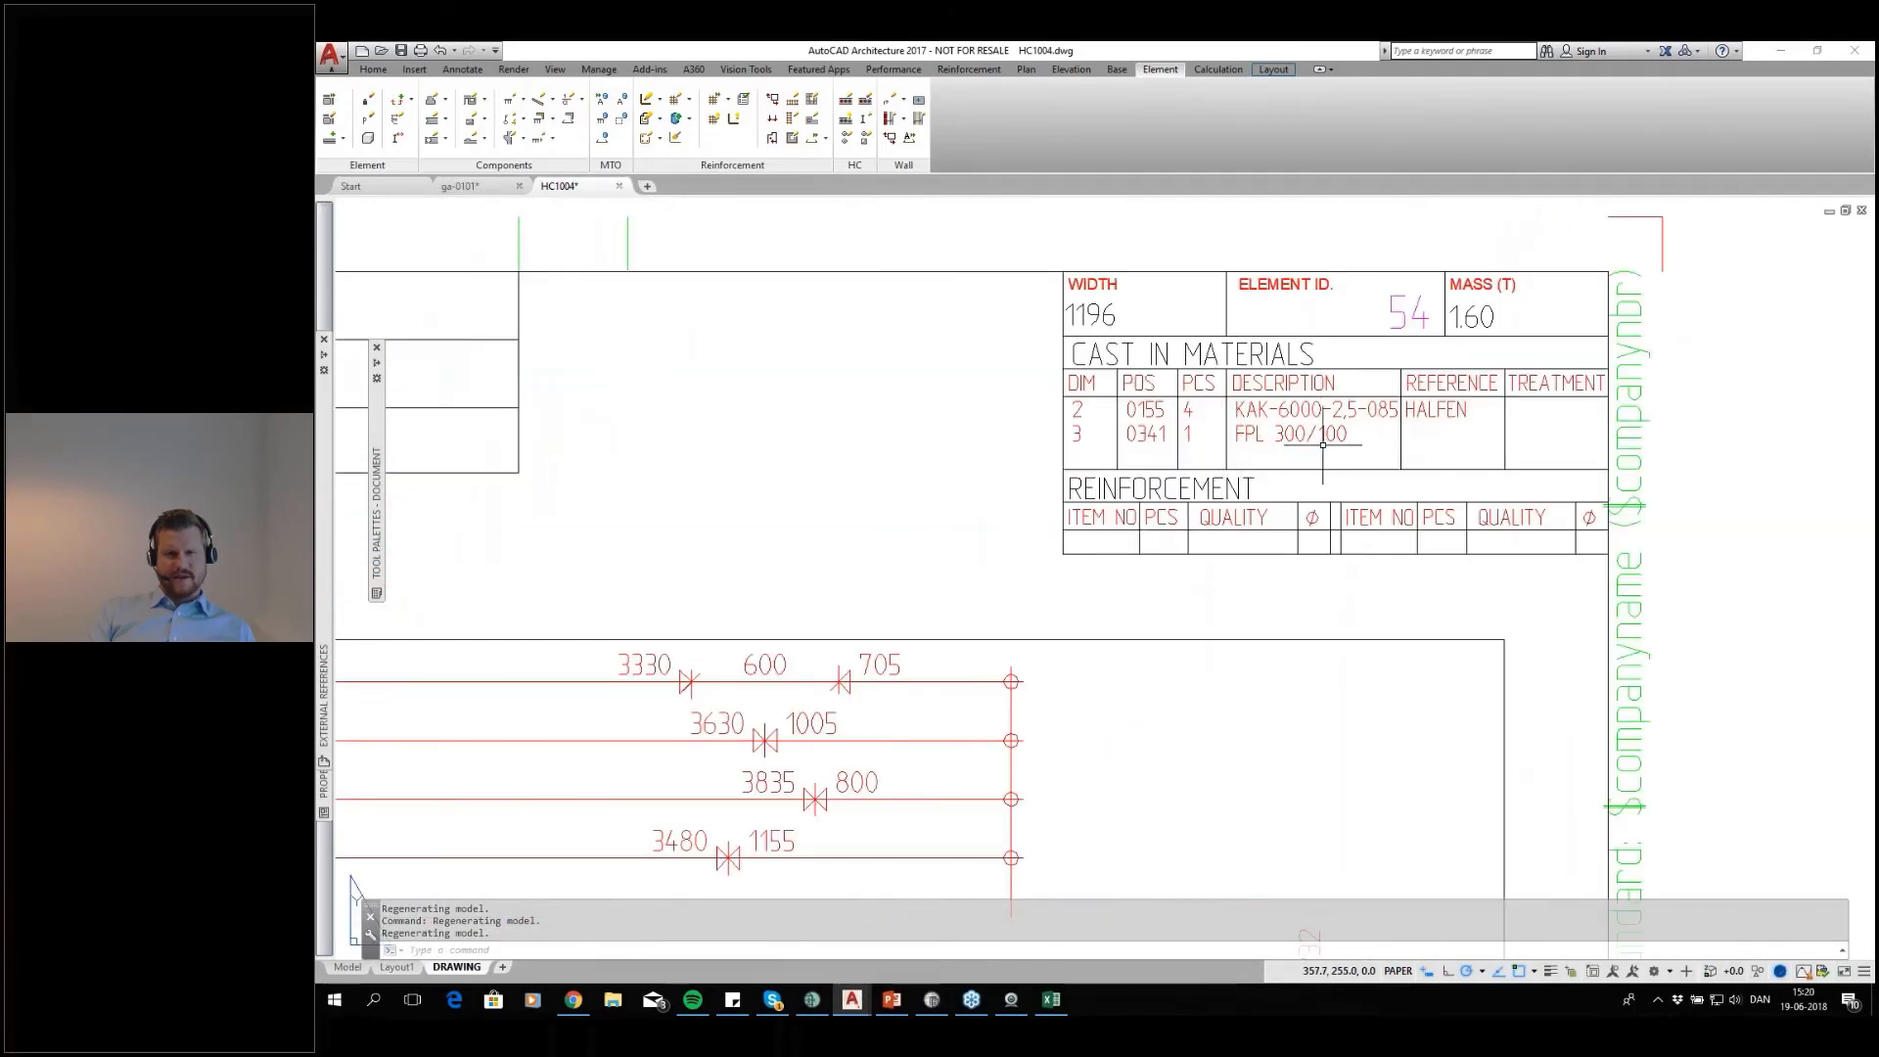
scroll(1322, 446, "down", 3)
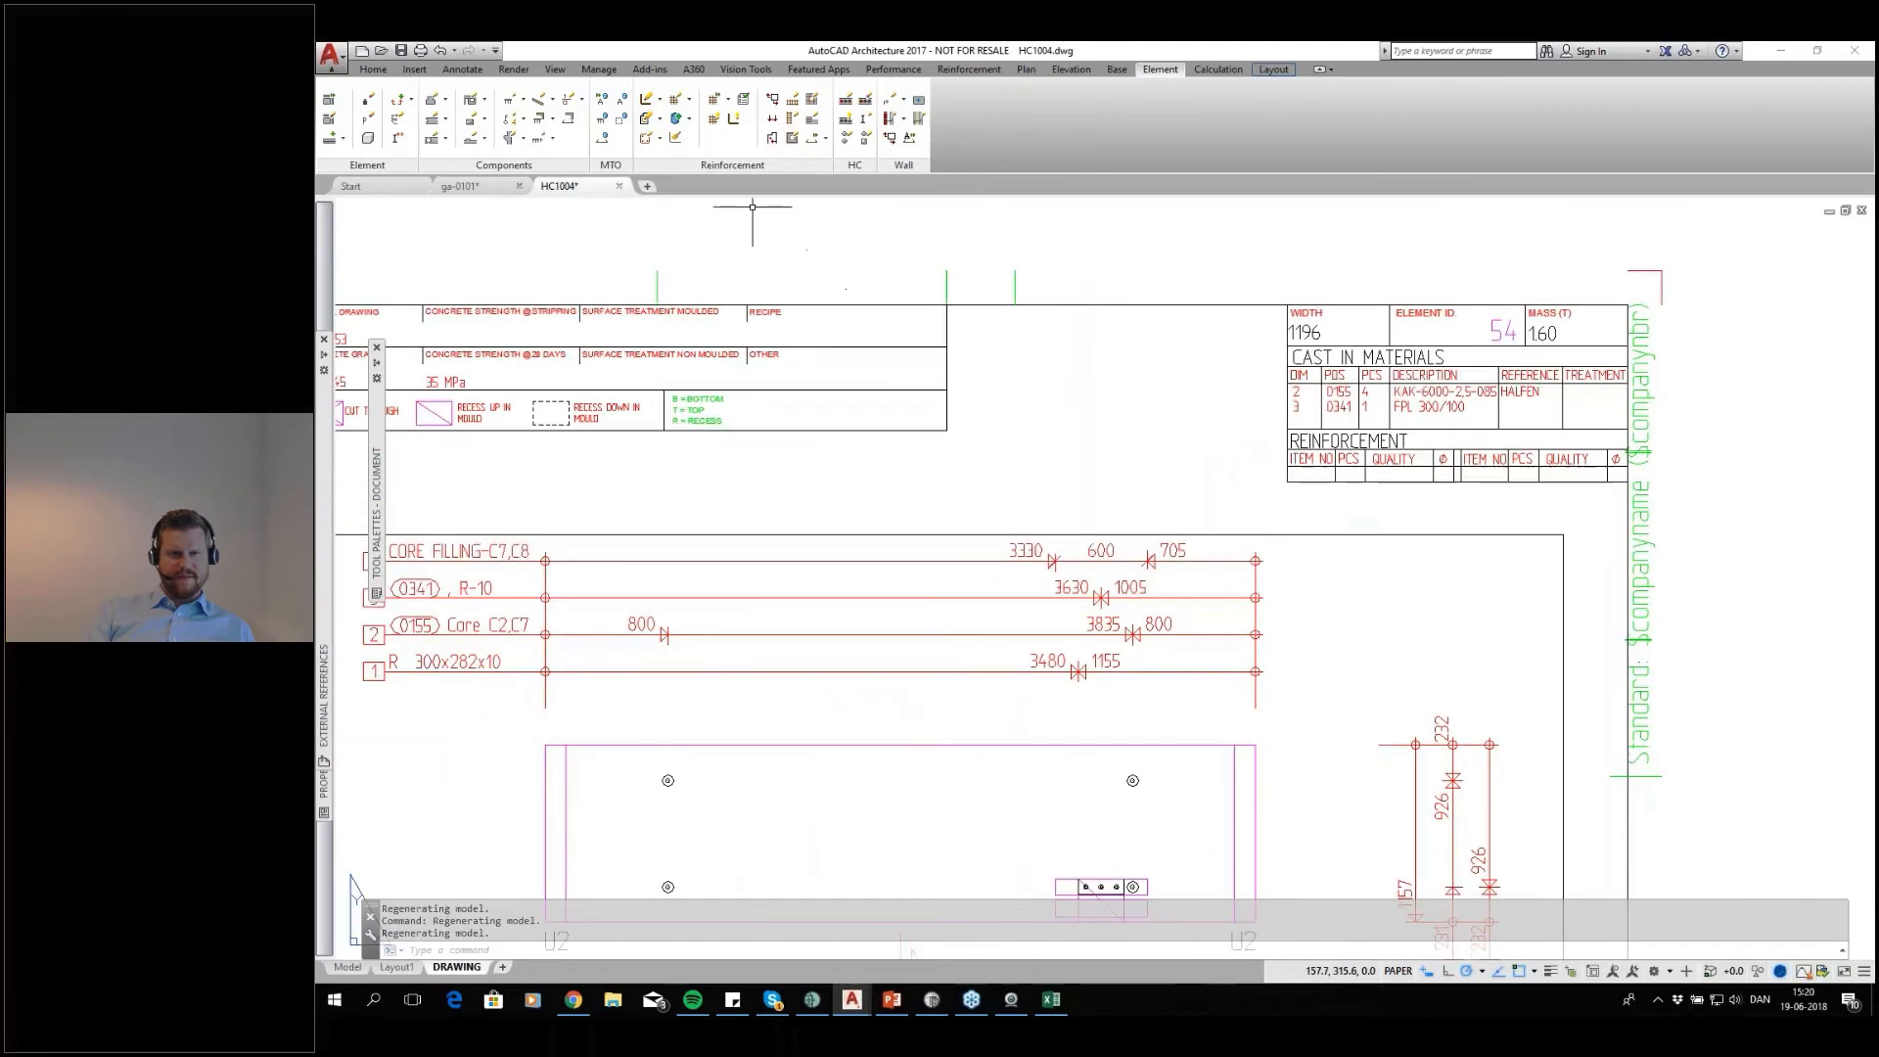
Close the HC1004 element drawing and the cast-in material summary workbook, saving neither
left_click(618, 185)
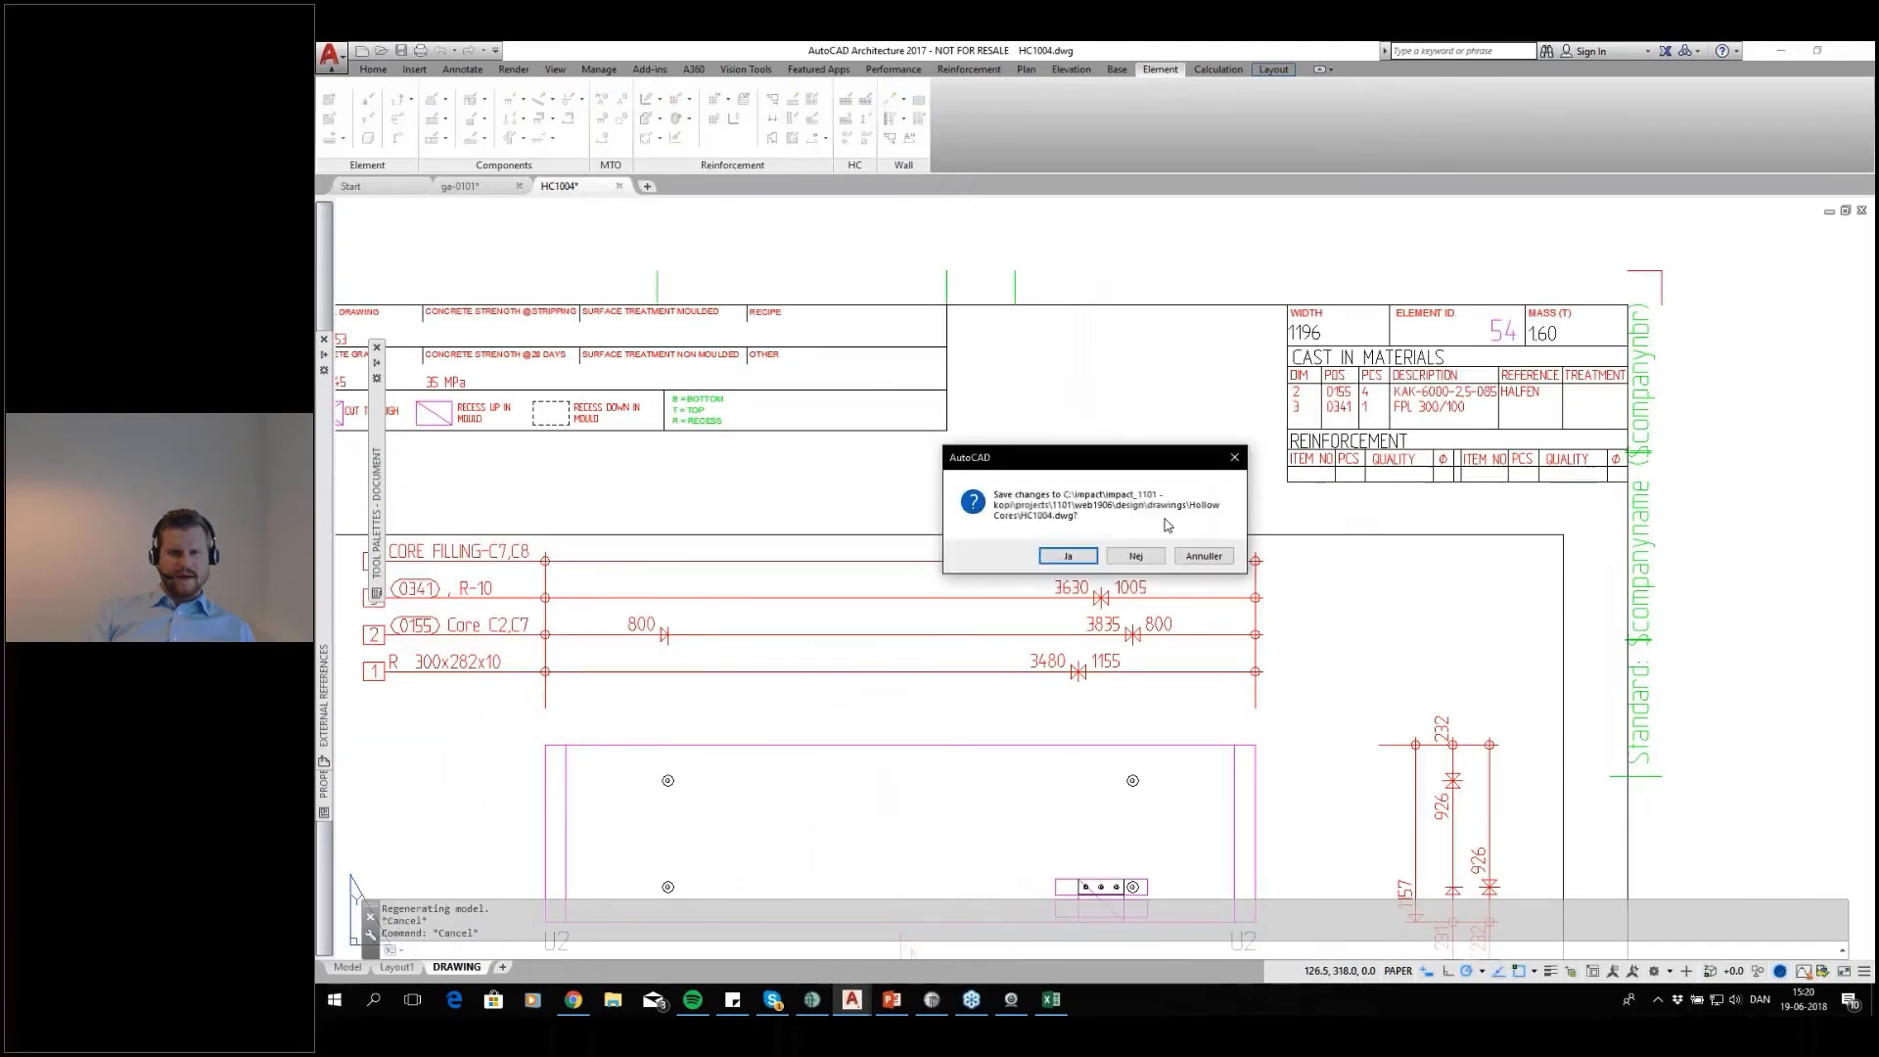
left_click(1135, 556)
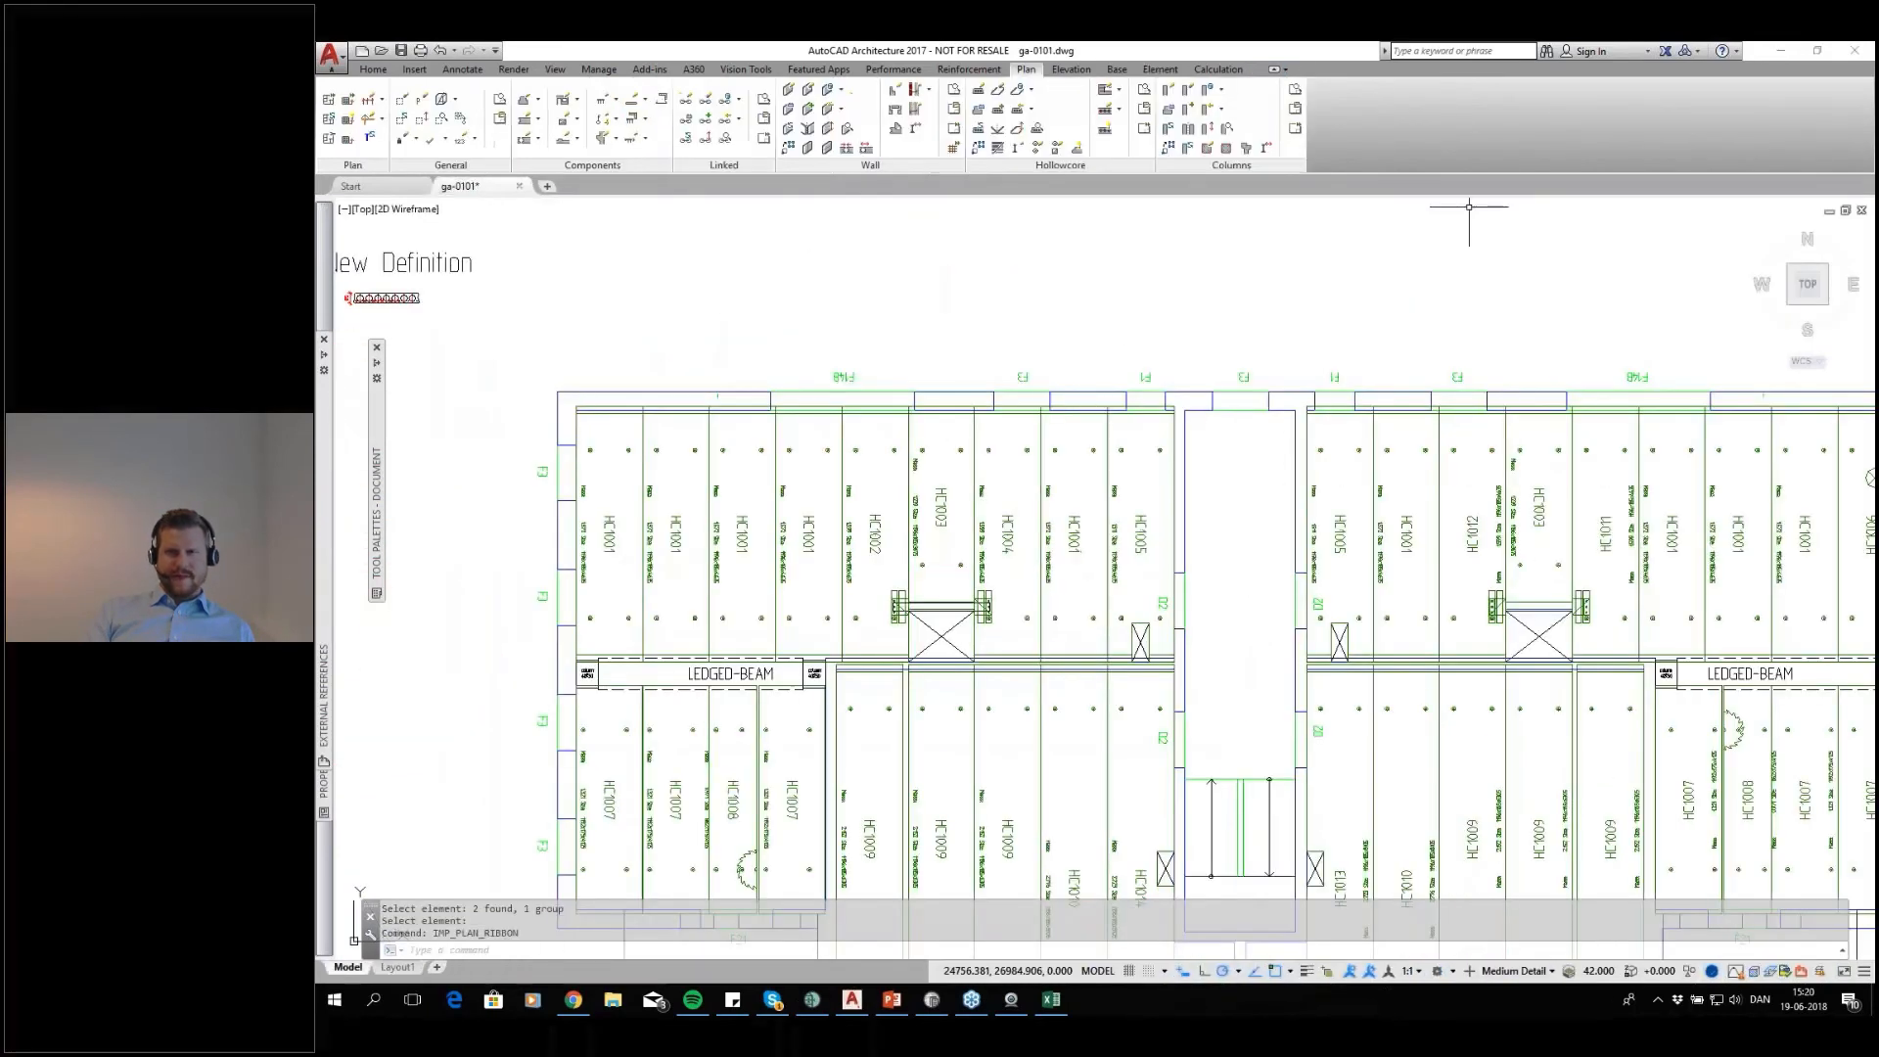
left_click(1783, 51)
left_click(1859, 50)
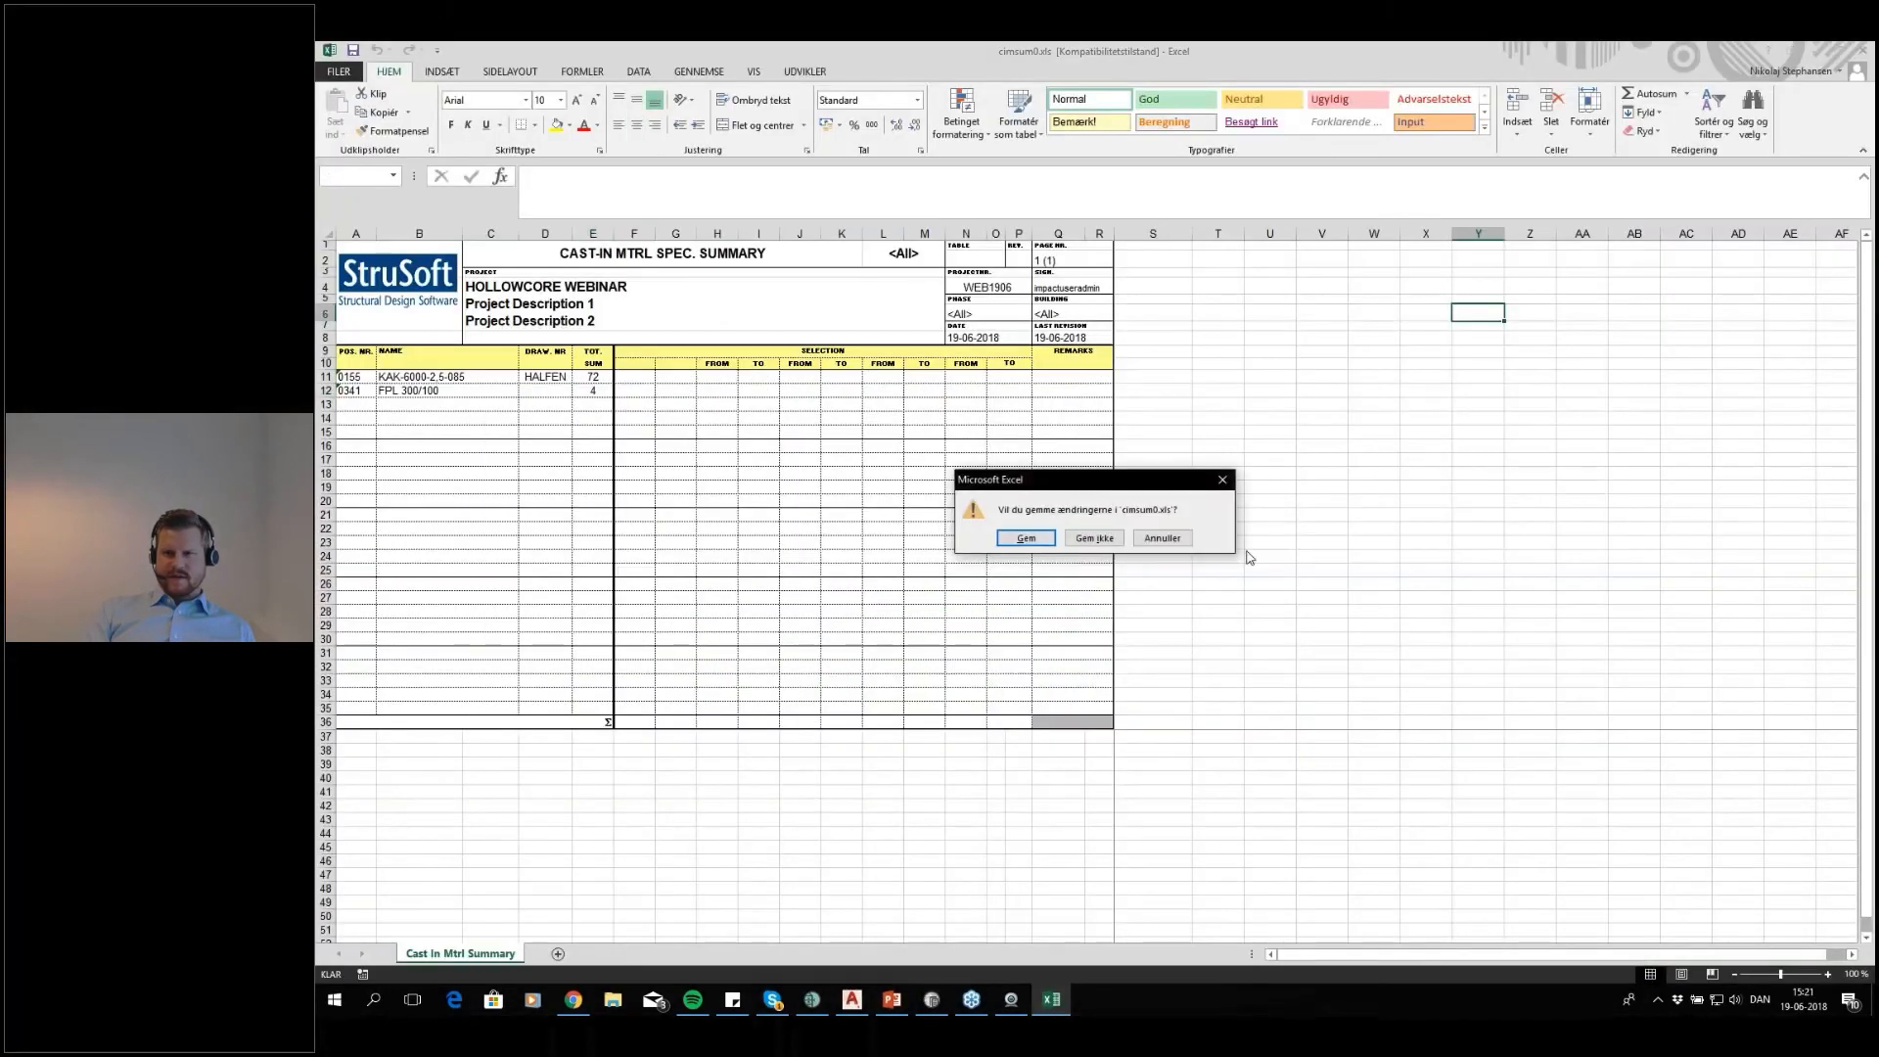
left_click(1107, 539)
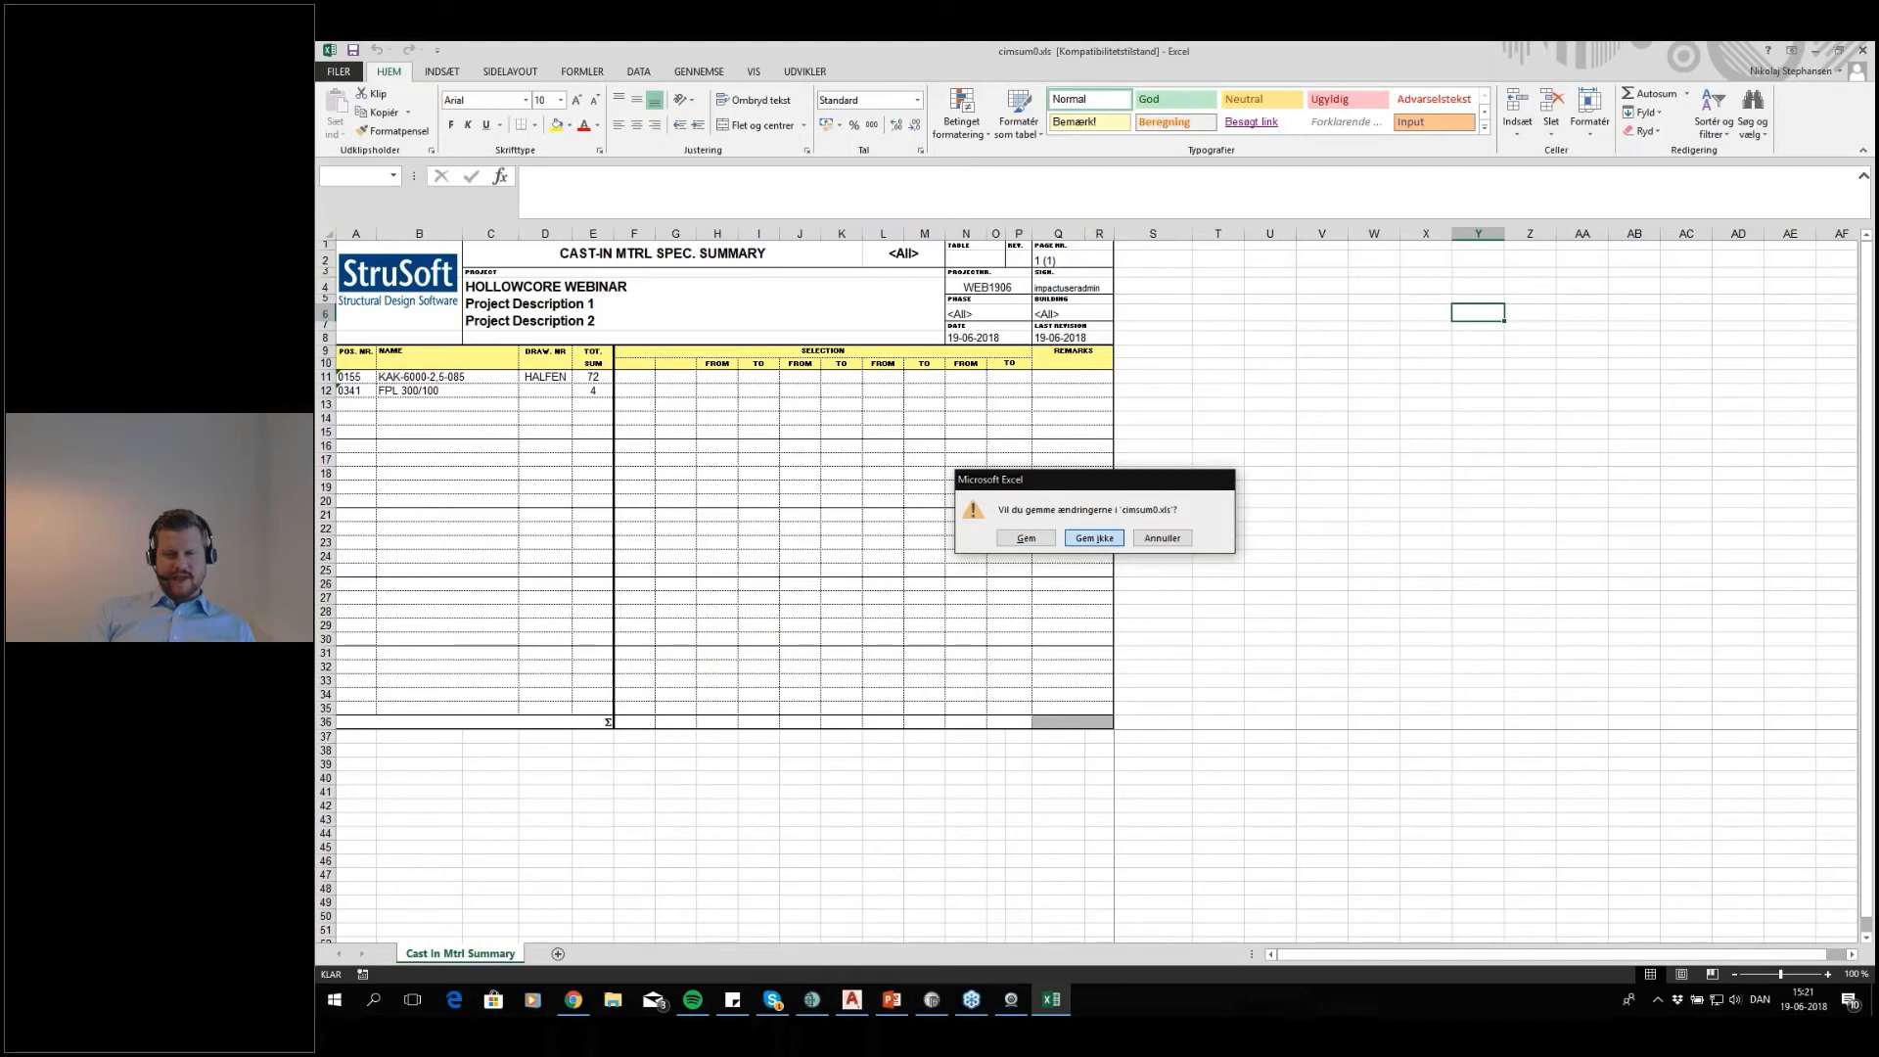
key("Return")
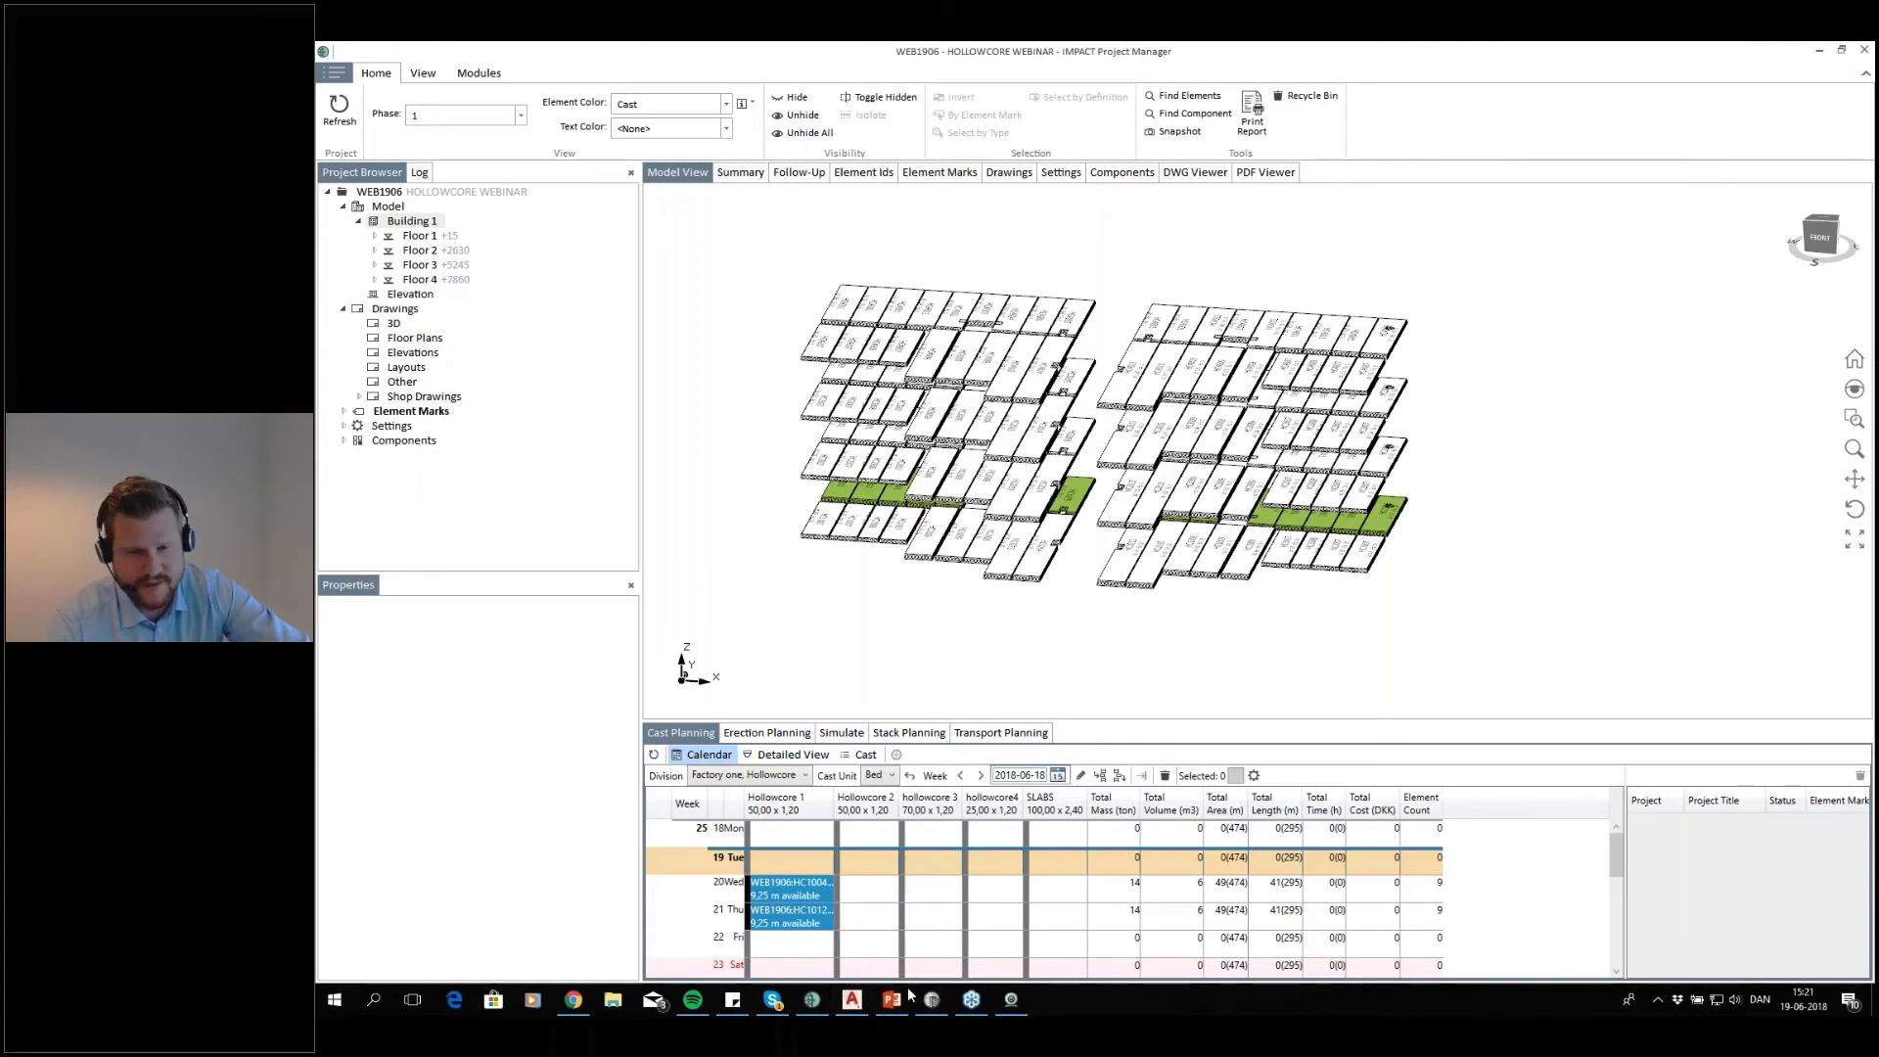
Switch to AutoCAD and bring up the Calculation load tools for the ga-0101 floor plan
mouse_move(890, 1005)
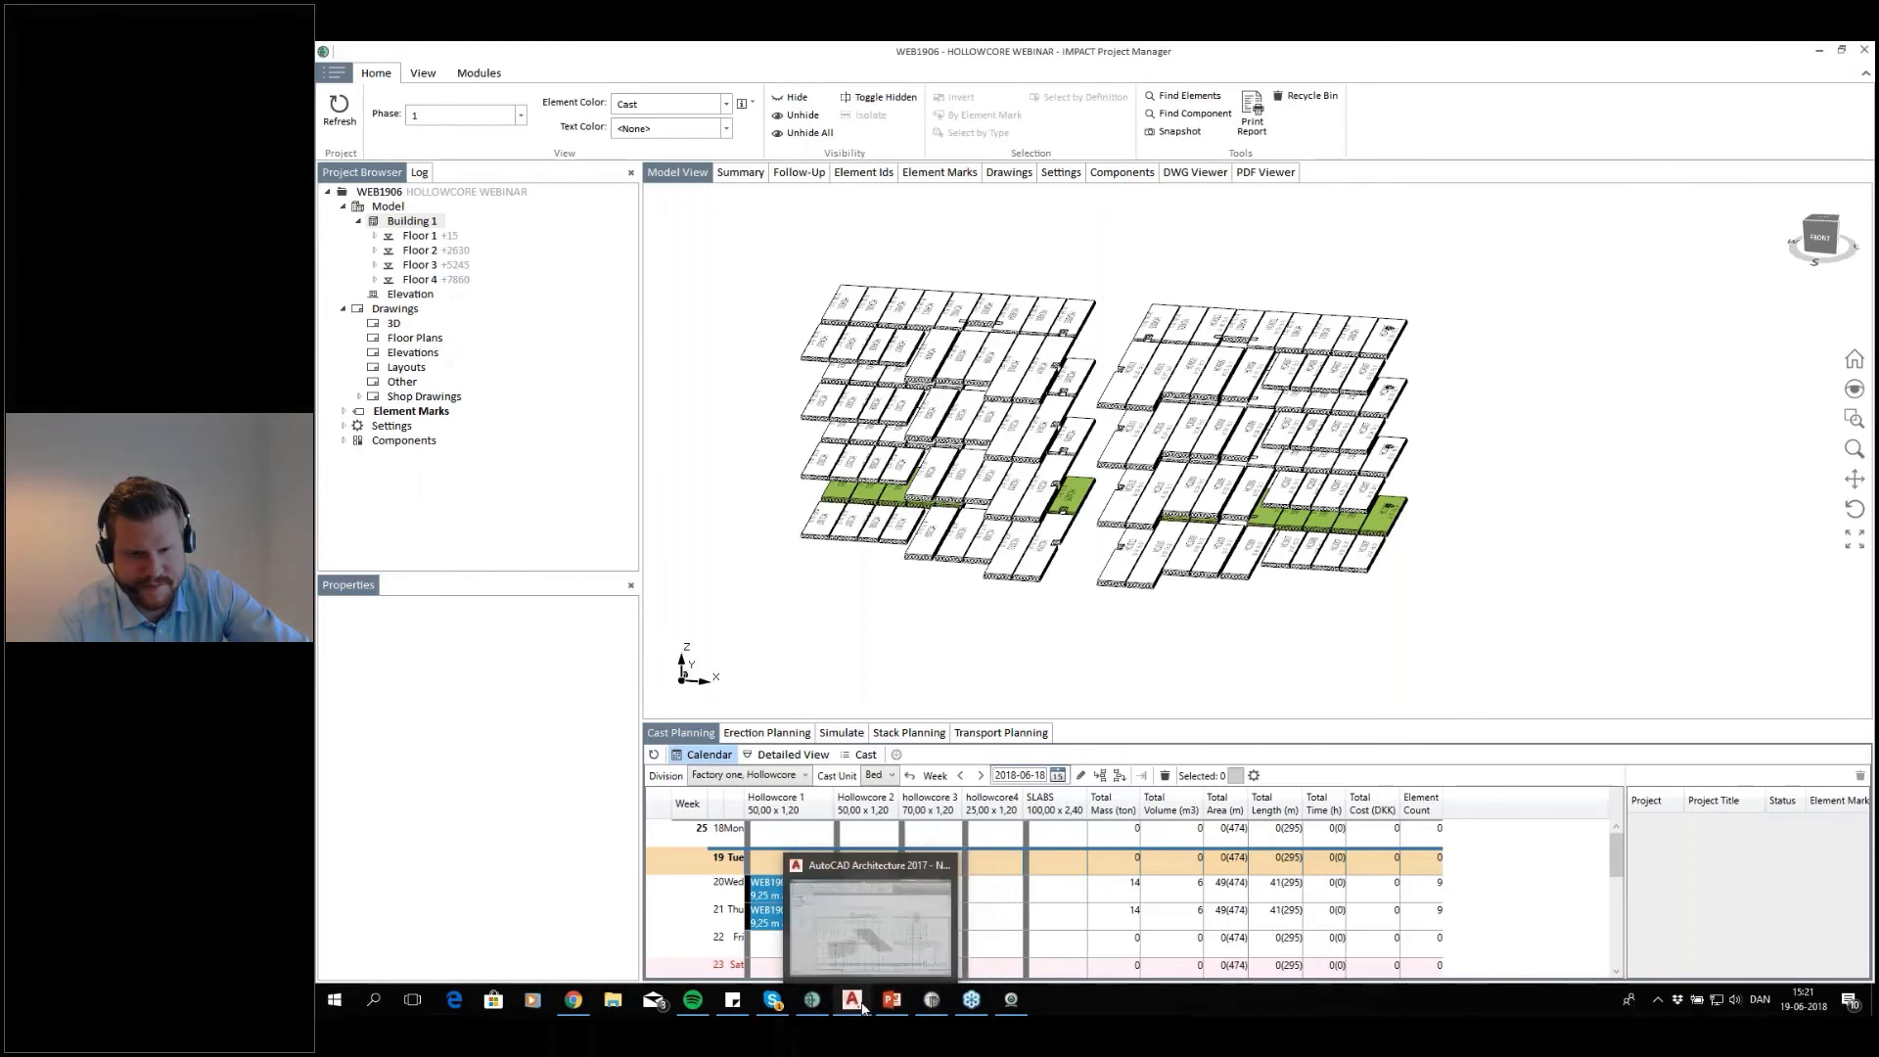
left_click(861, 1006)
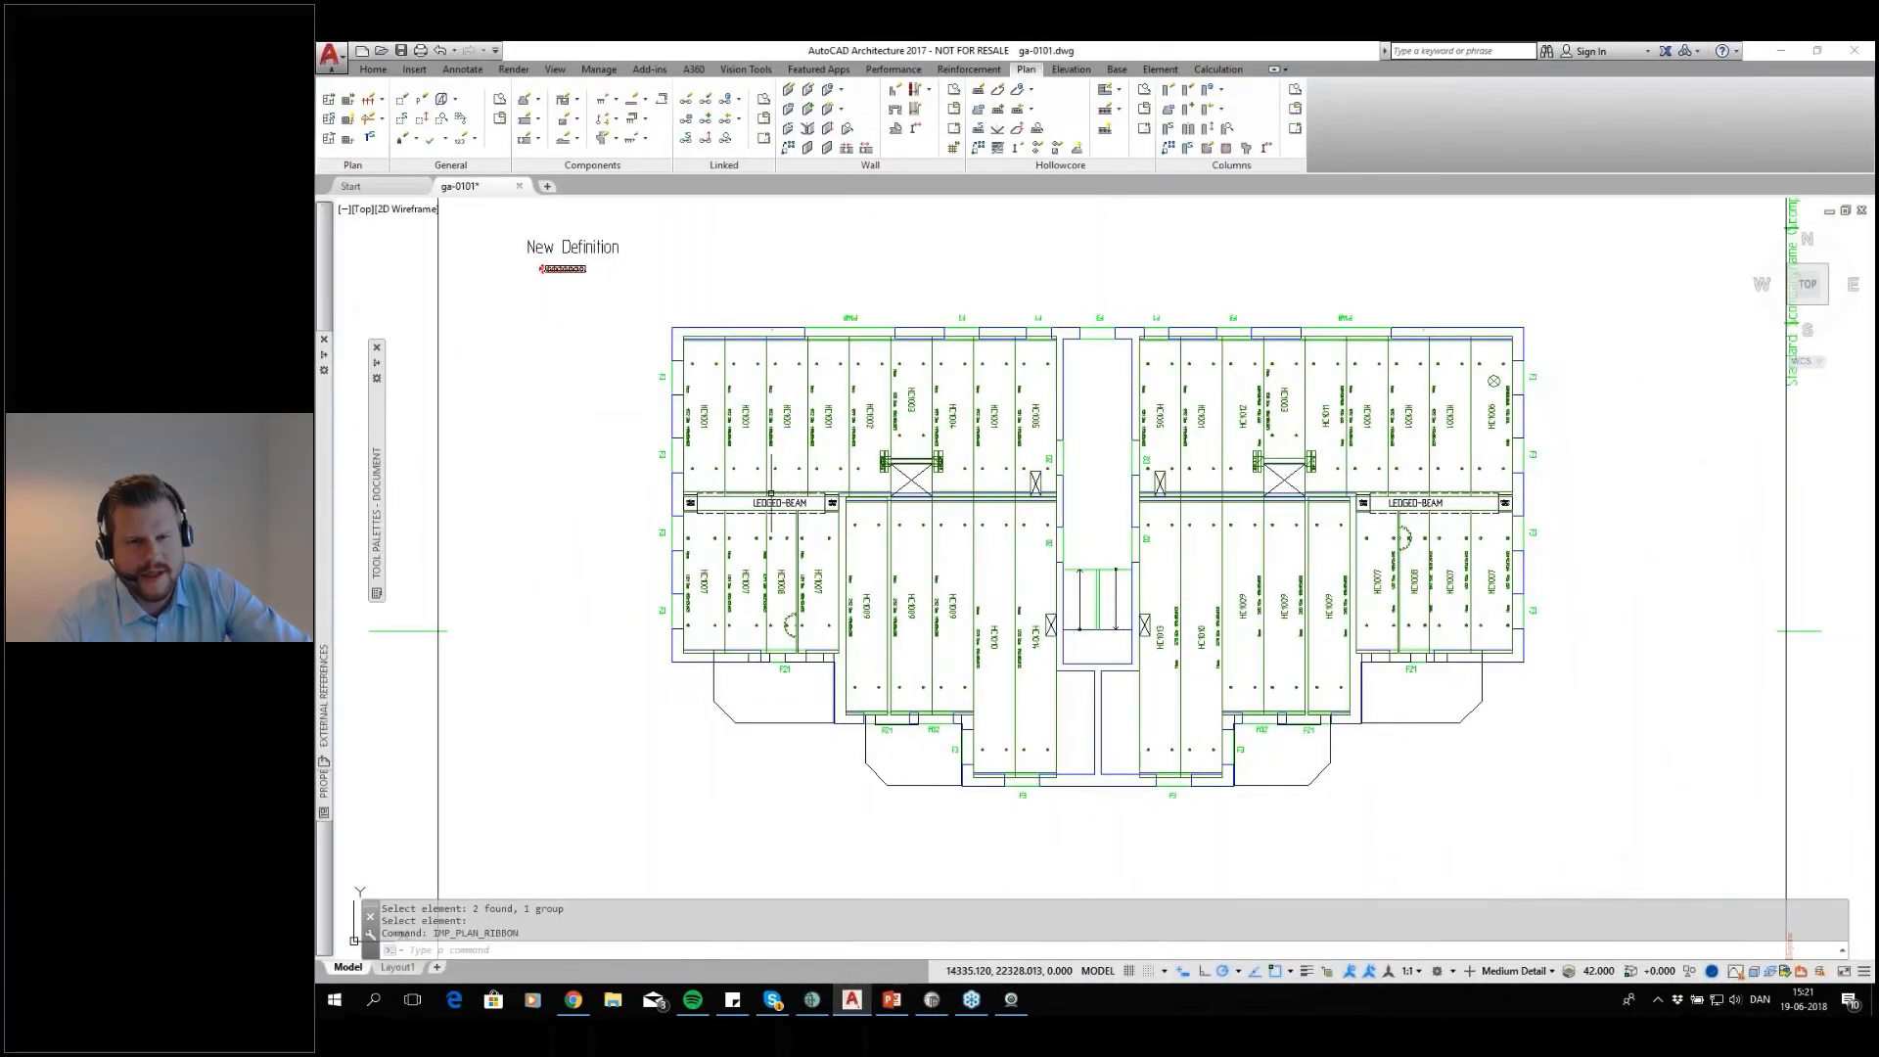
scroll(880, 440, "up", 3)
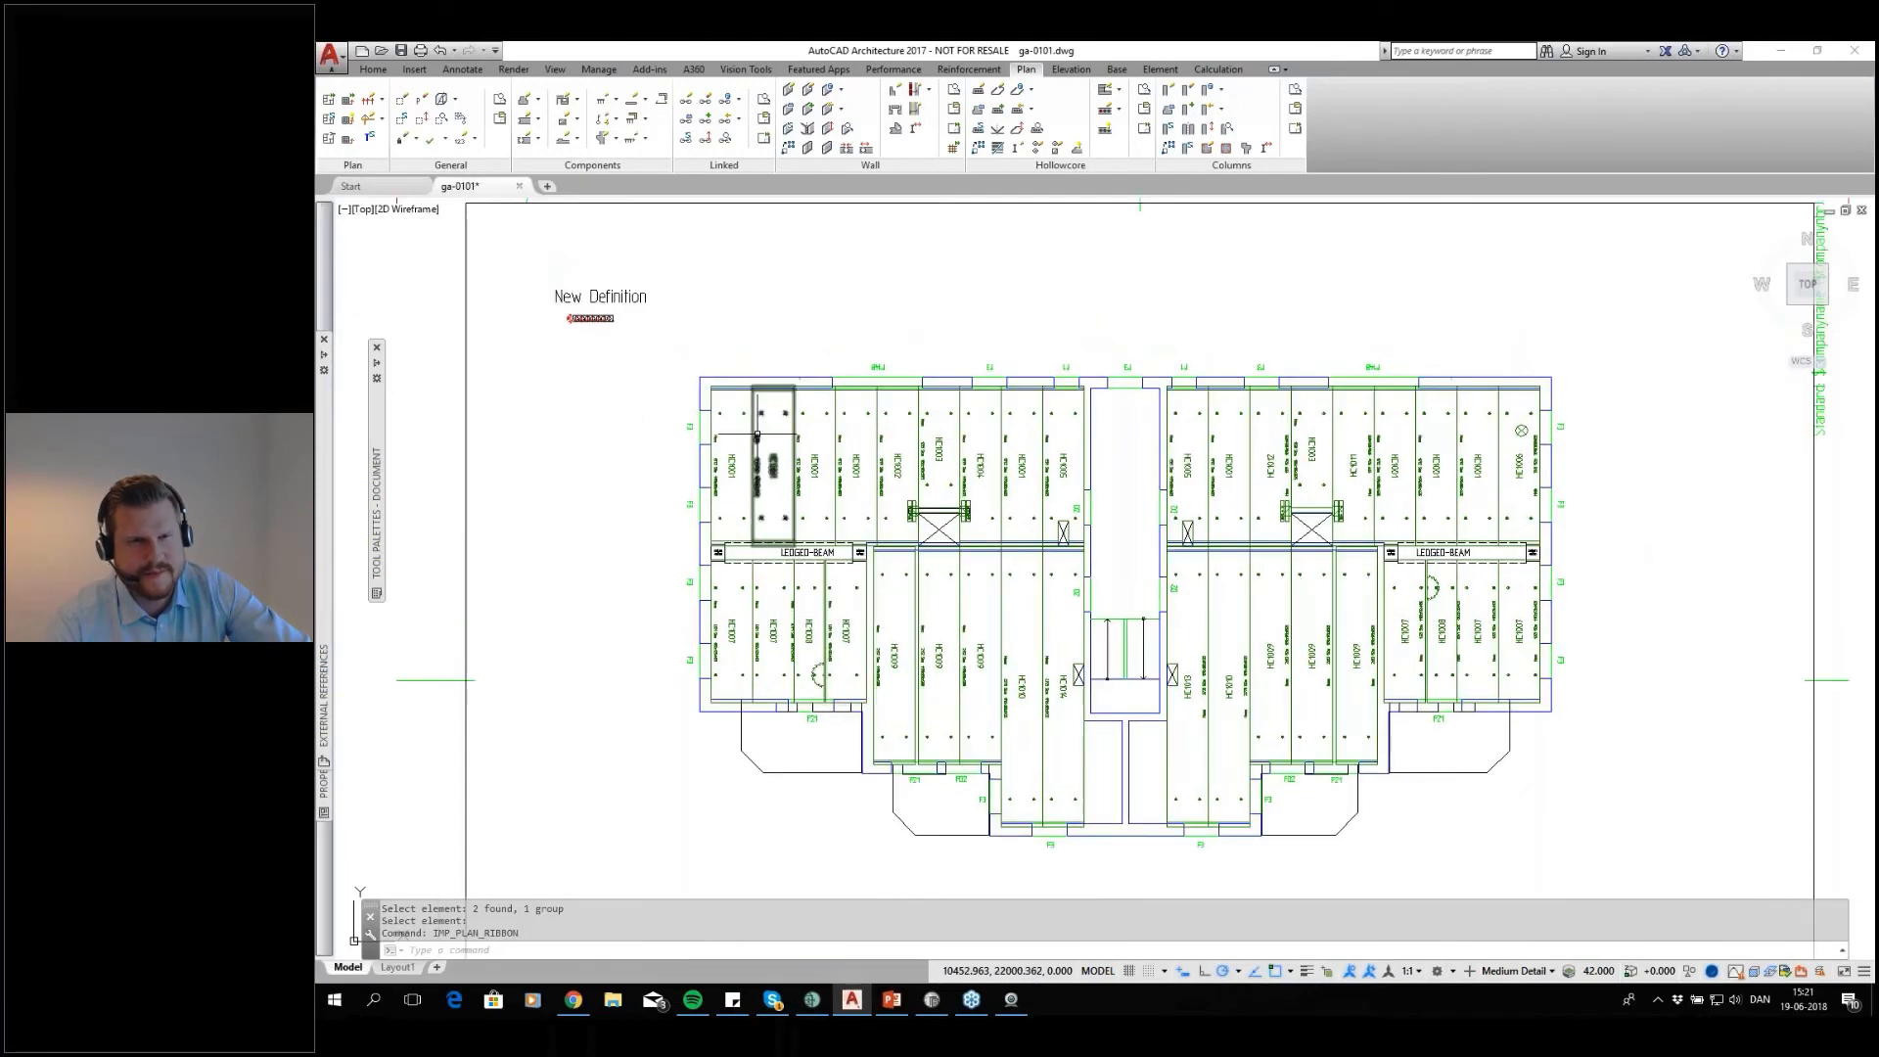
left_click(1205, 70)
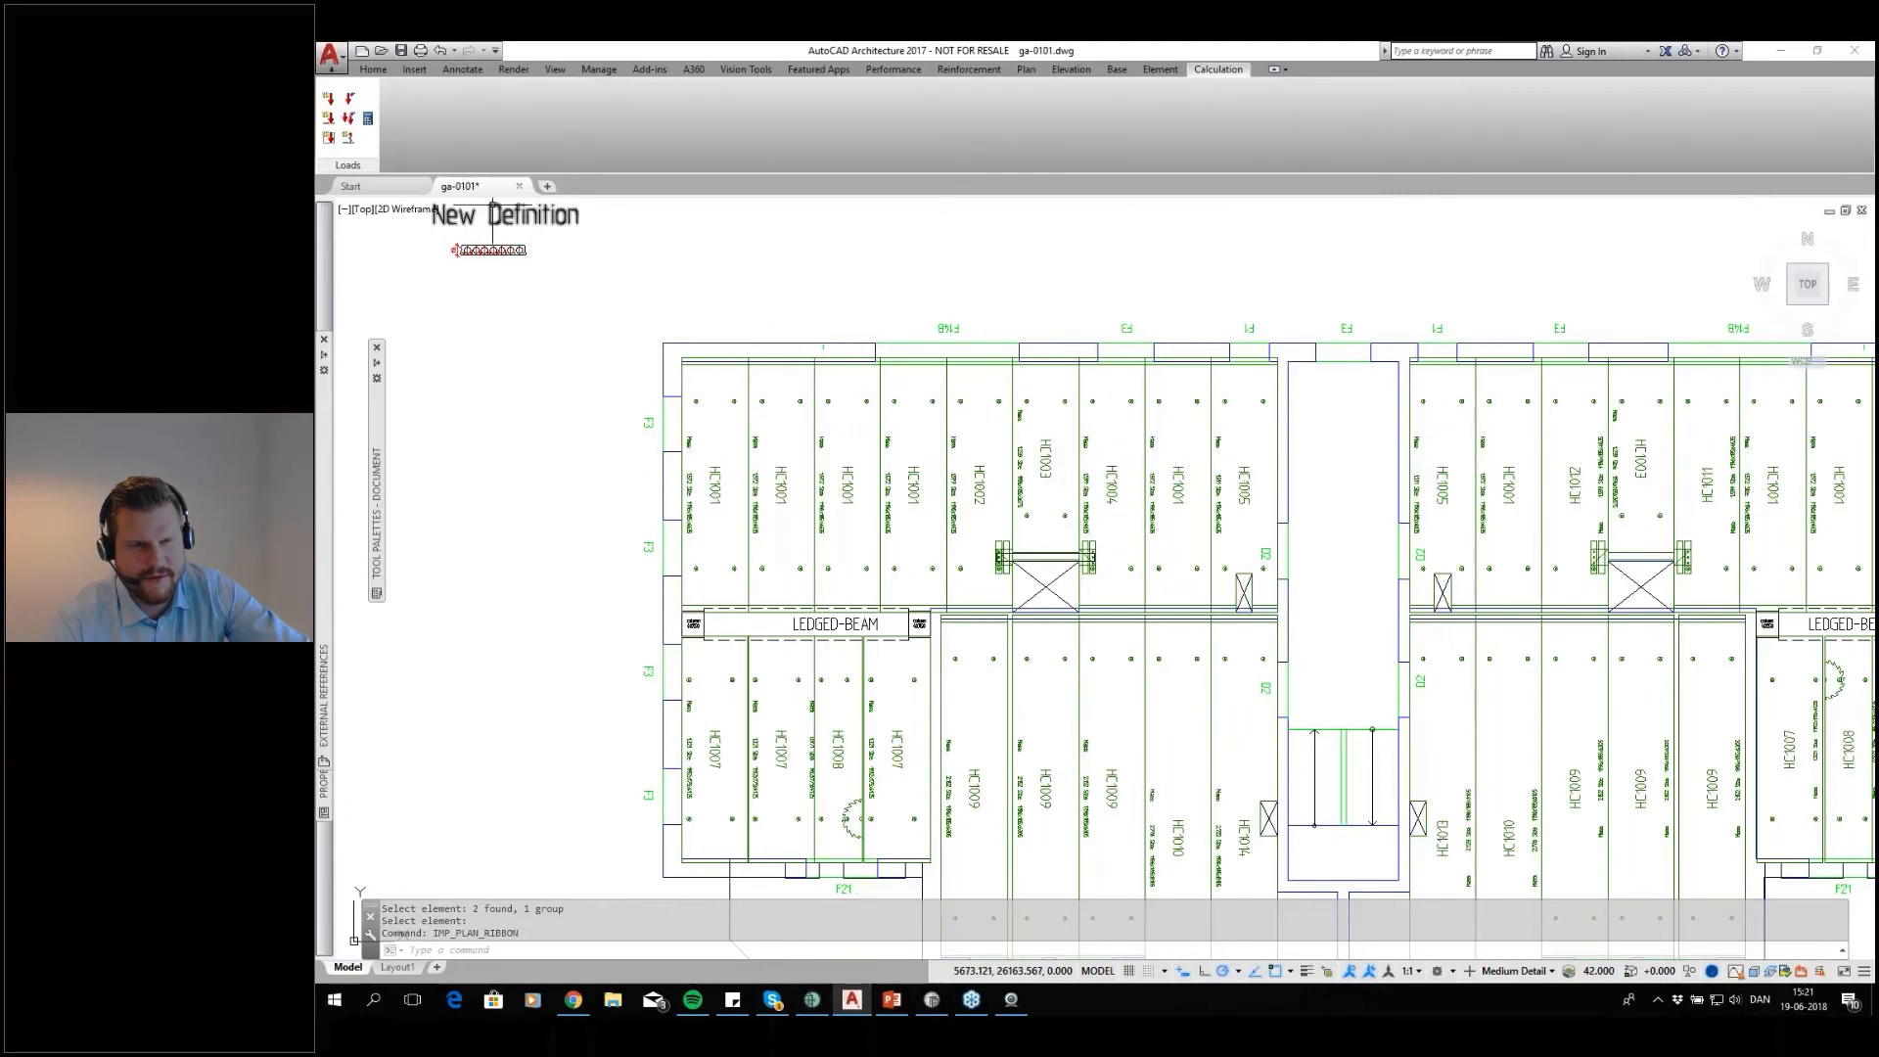
Switch to IMPACT Project Manager and open the project properties of WEB1906
key("alt+Tab")
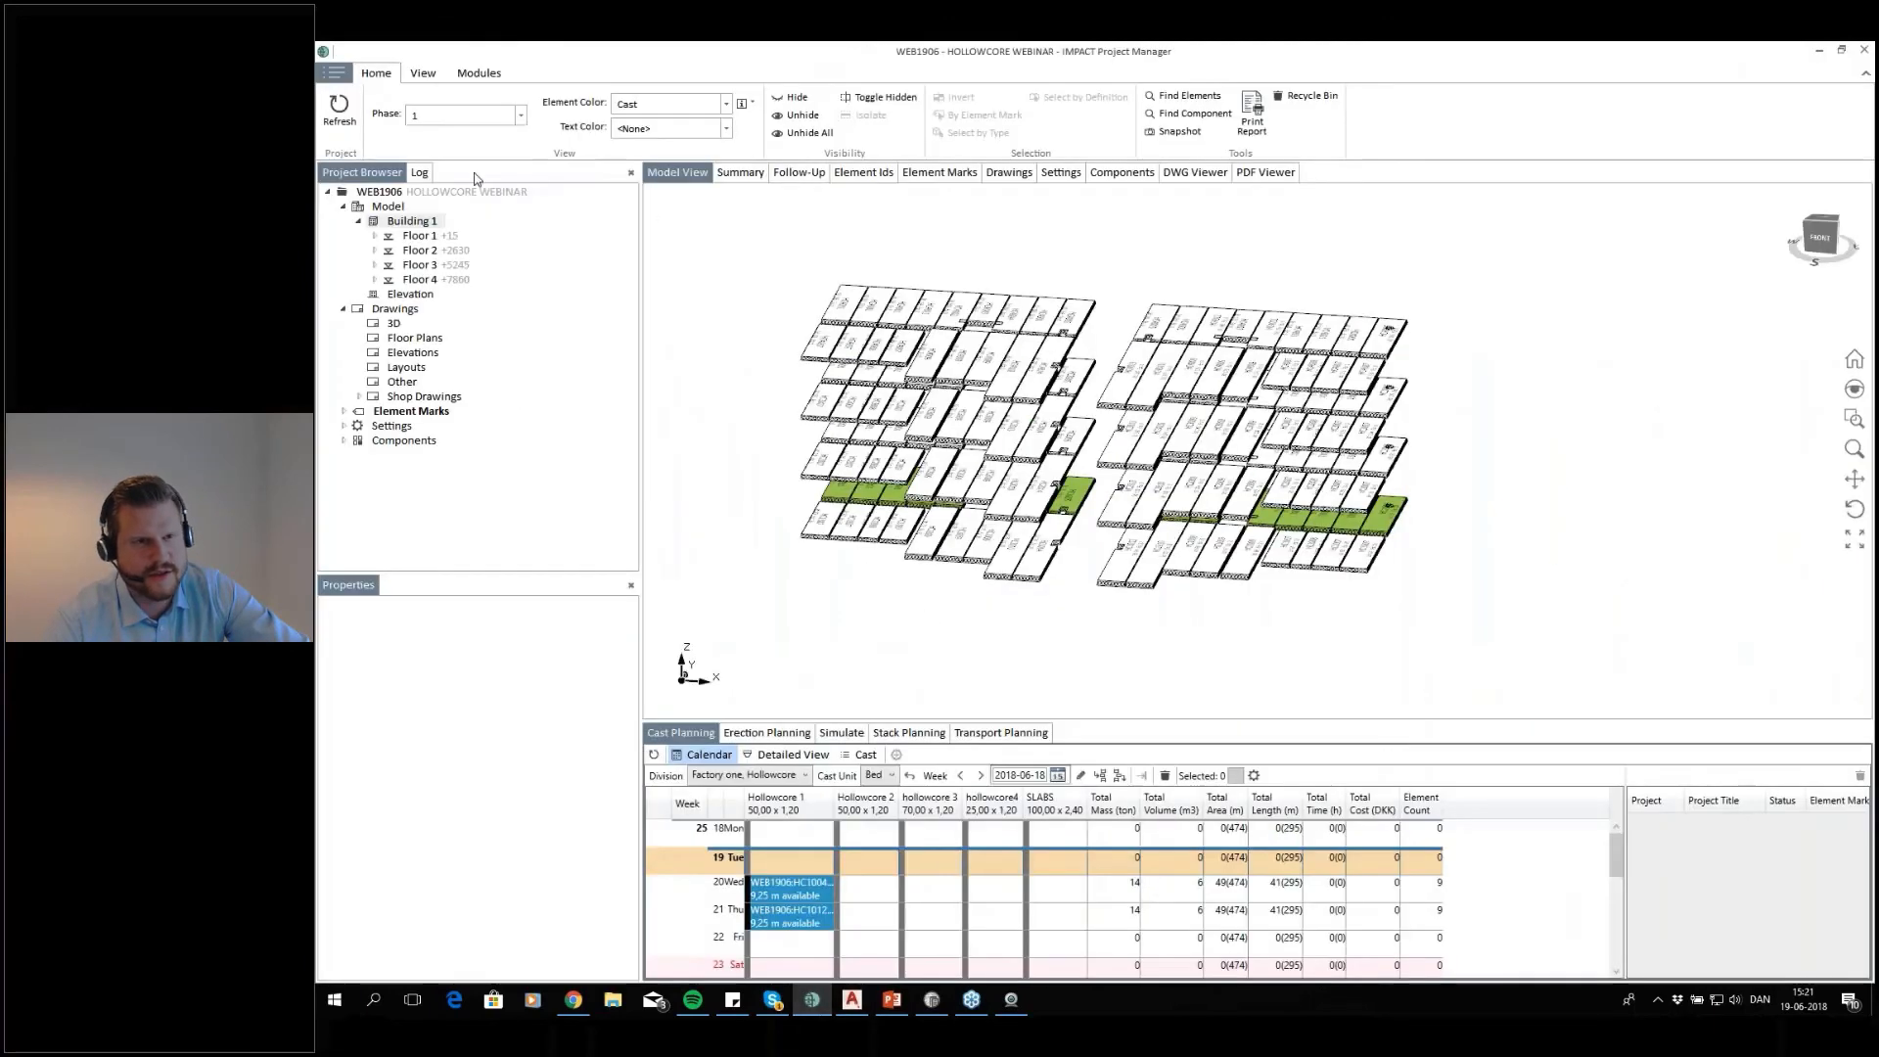
left_click(431, 193)
right_click(407, 192)
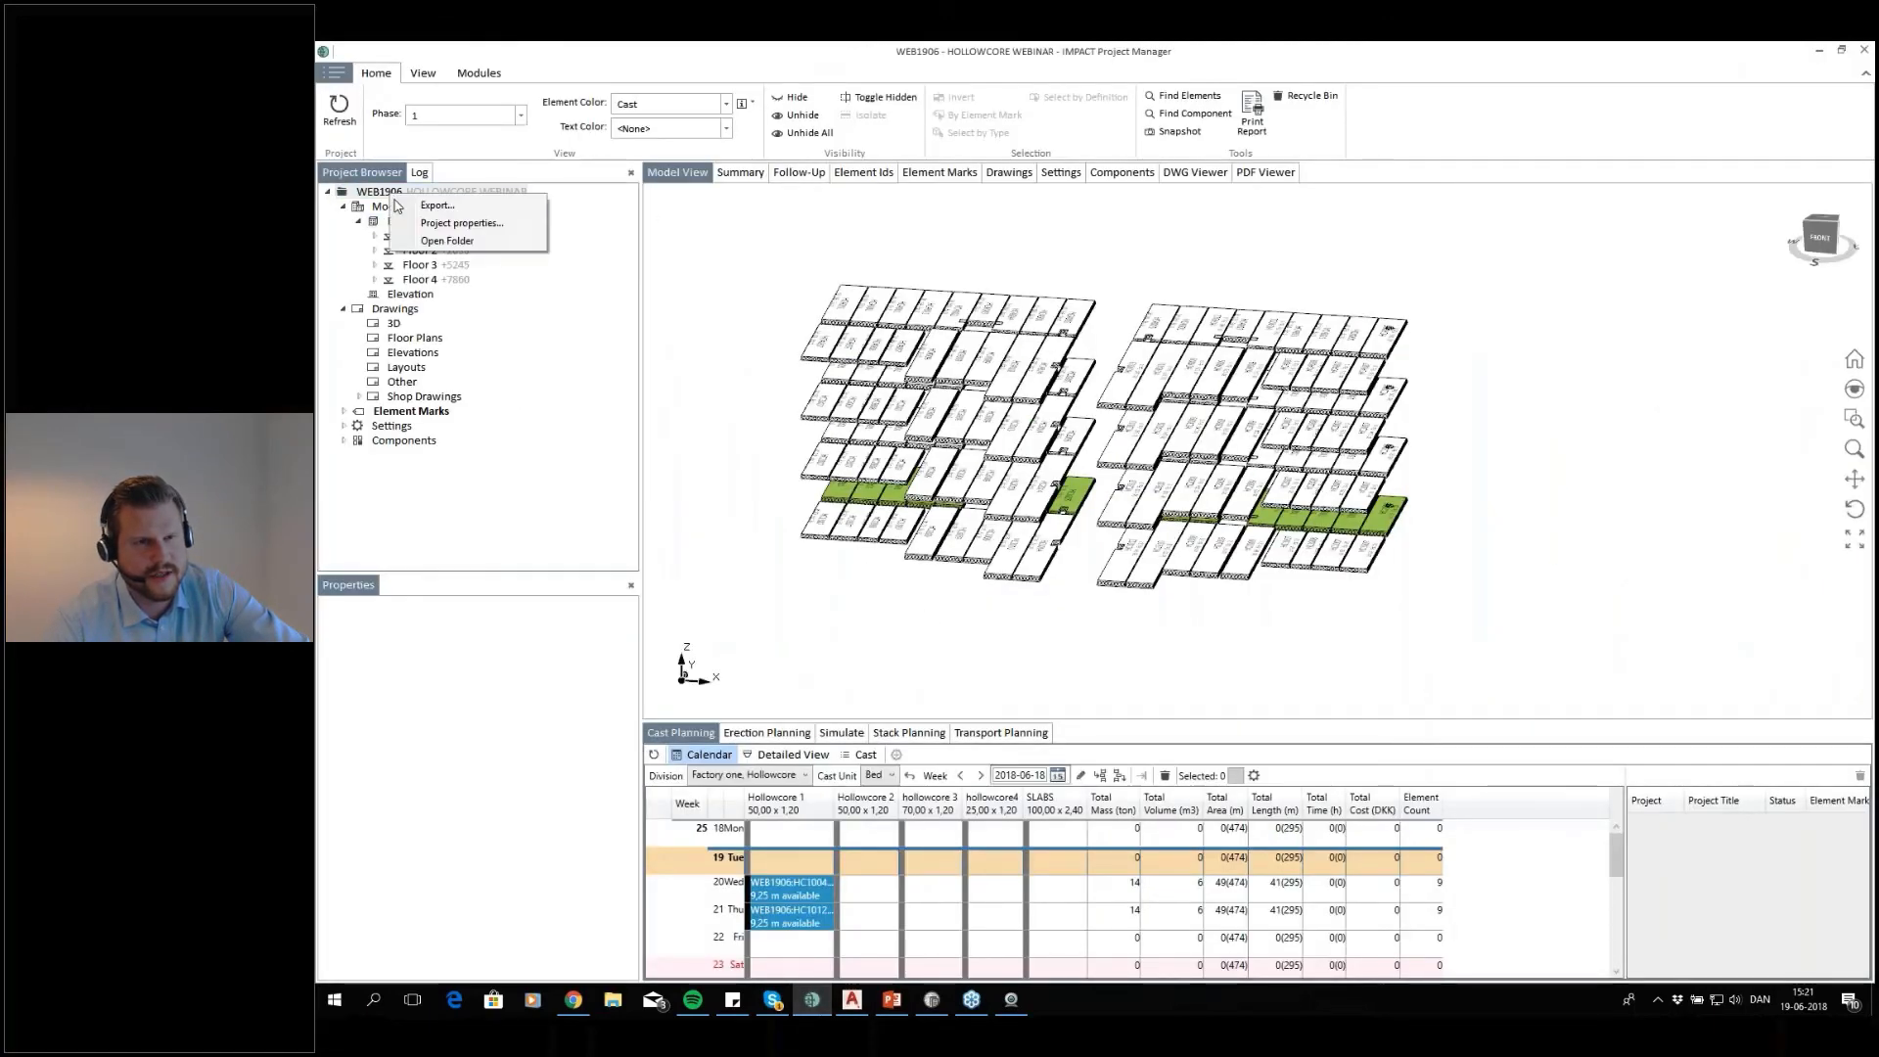
left_click(544, 246)
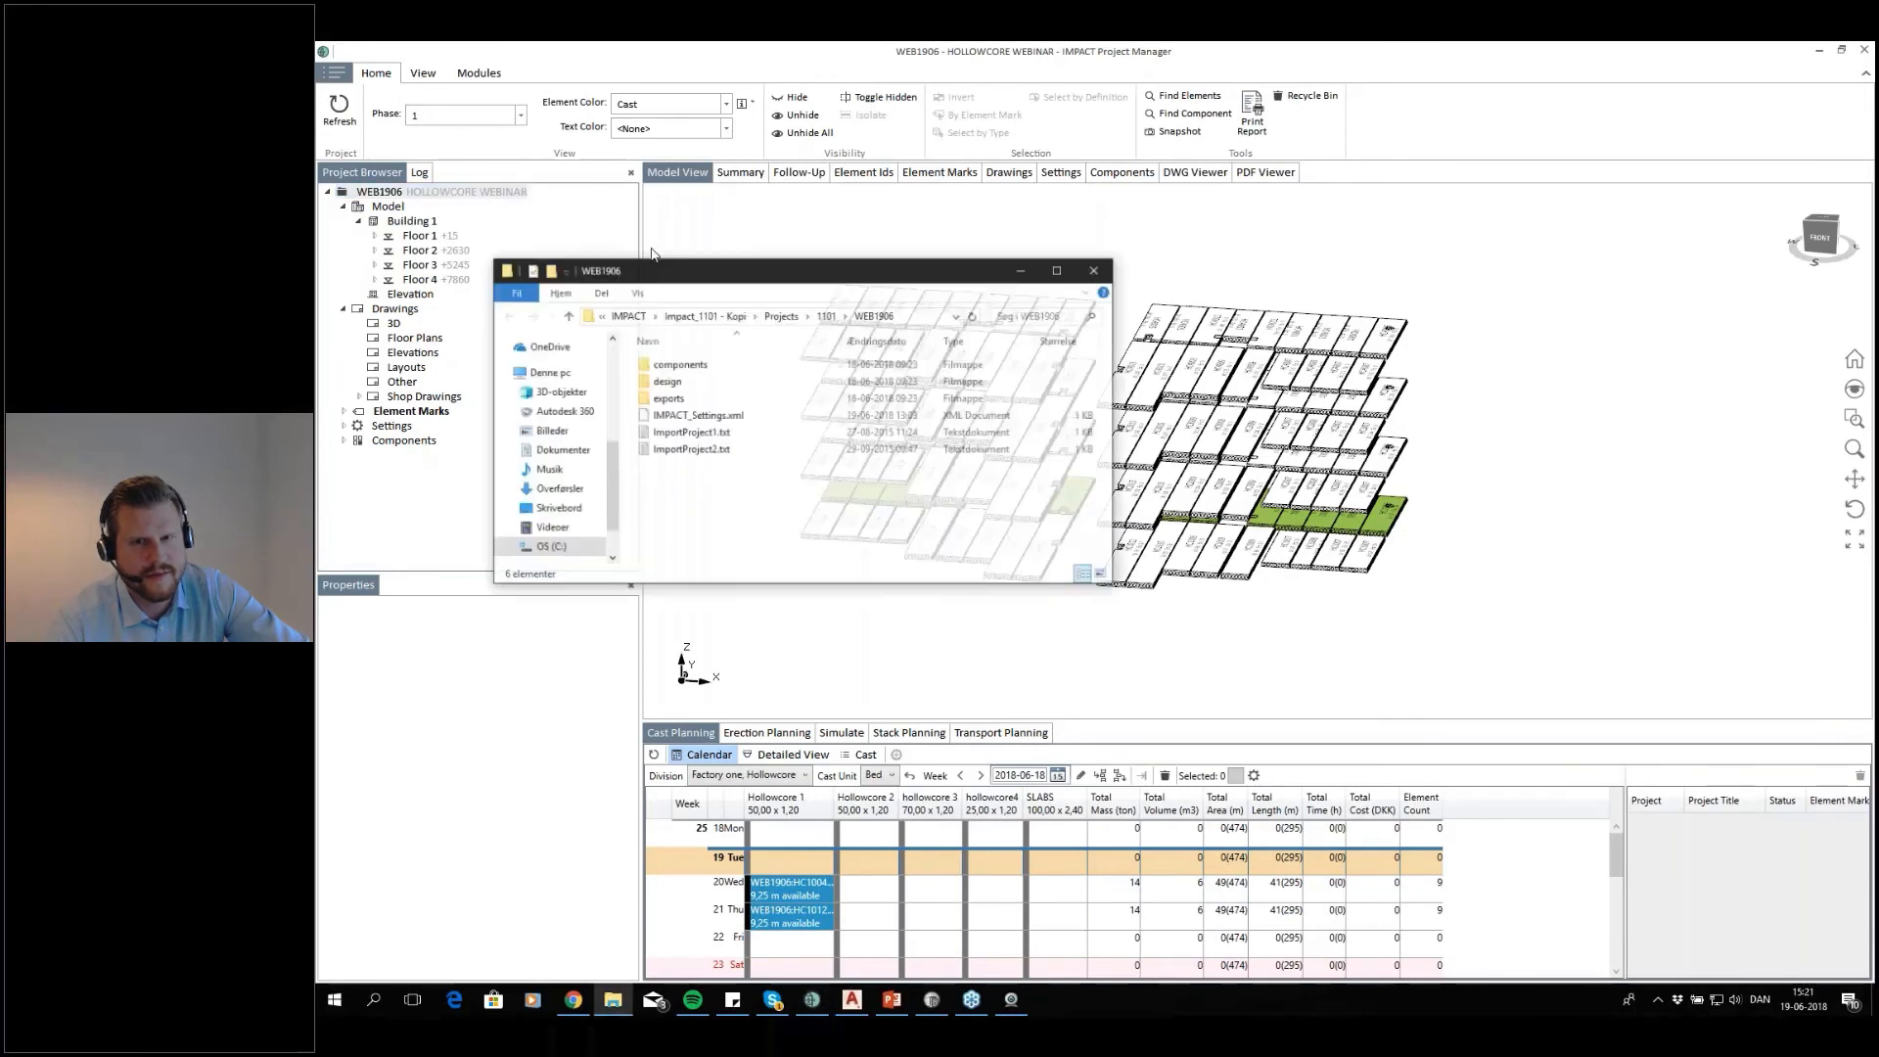
left_click(1109, 261)
right_click(396, 196)
key("Return")
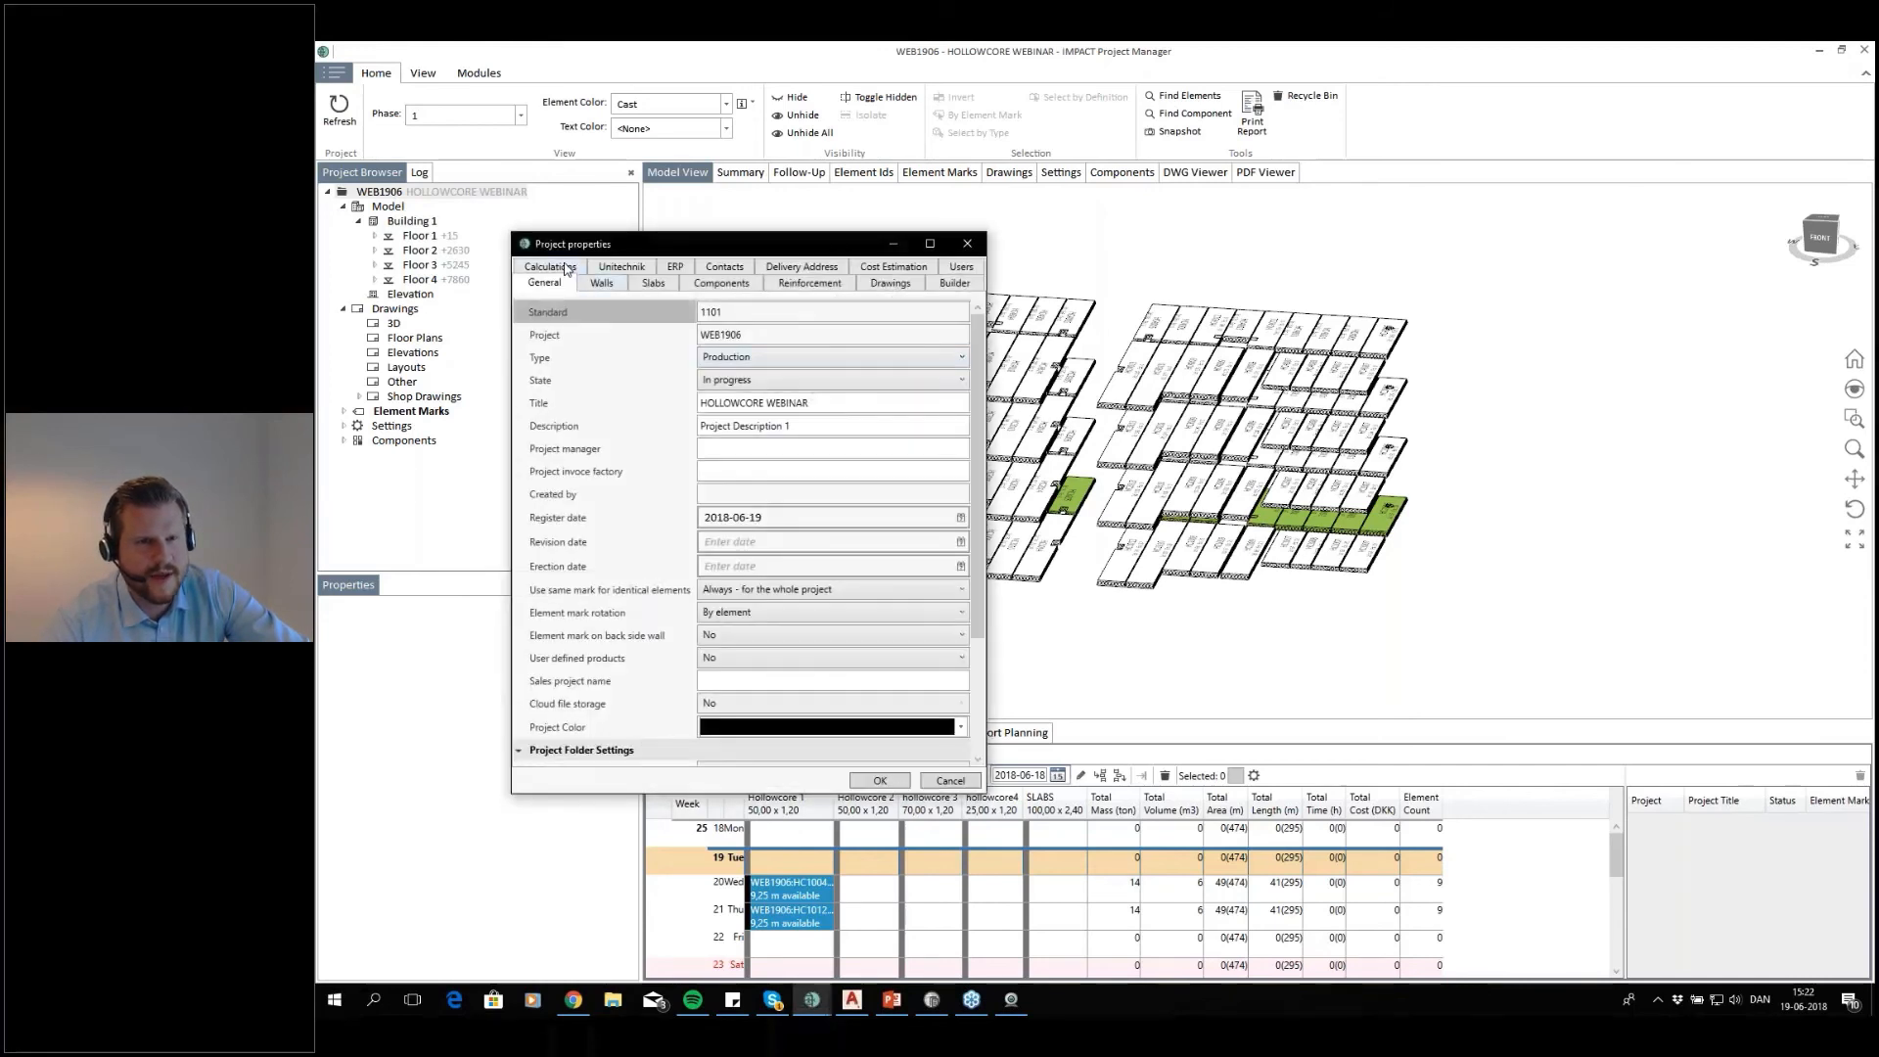
Examine the project's calculation settings for code, supports, deflection limits and number of sections, and close the properties
left_click(564, 267)
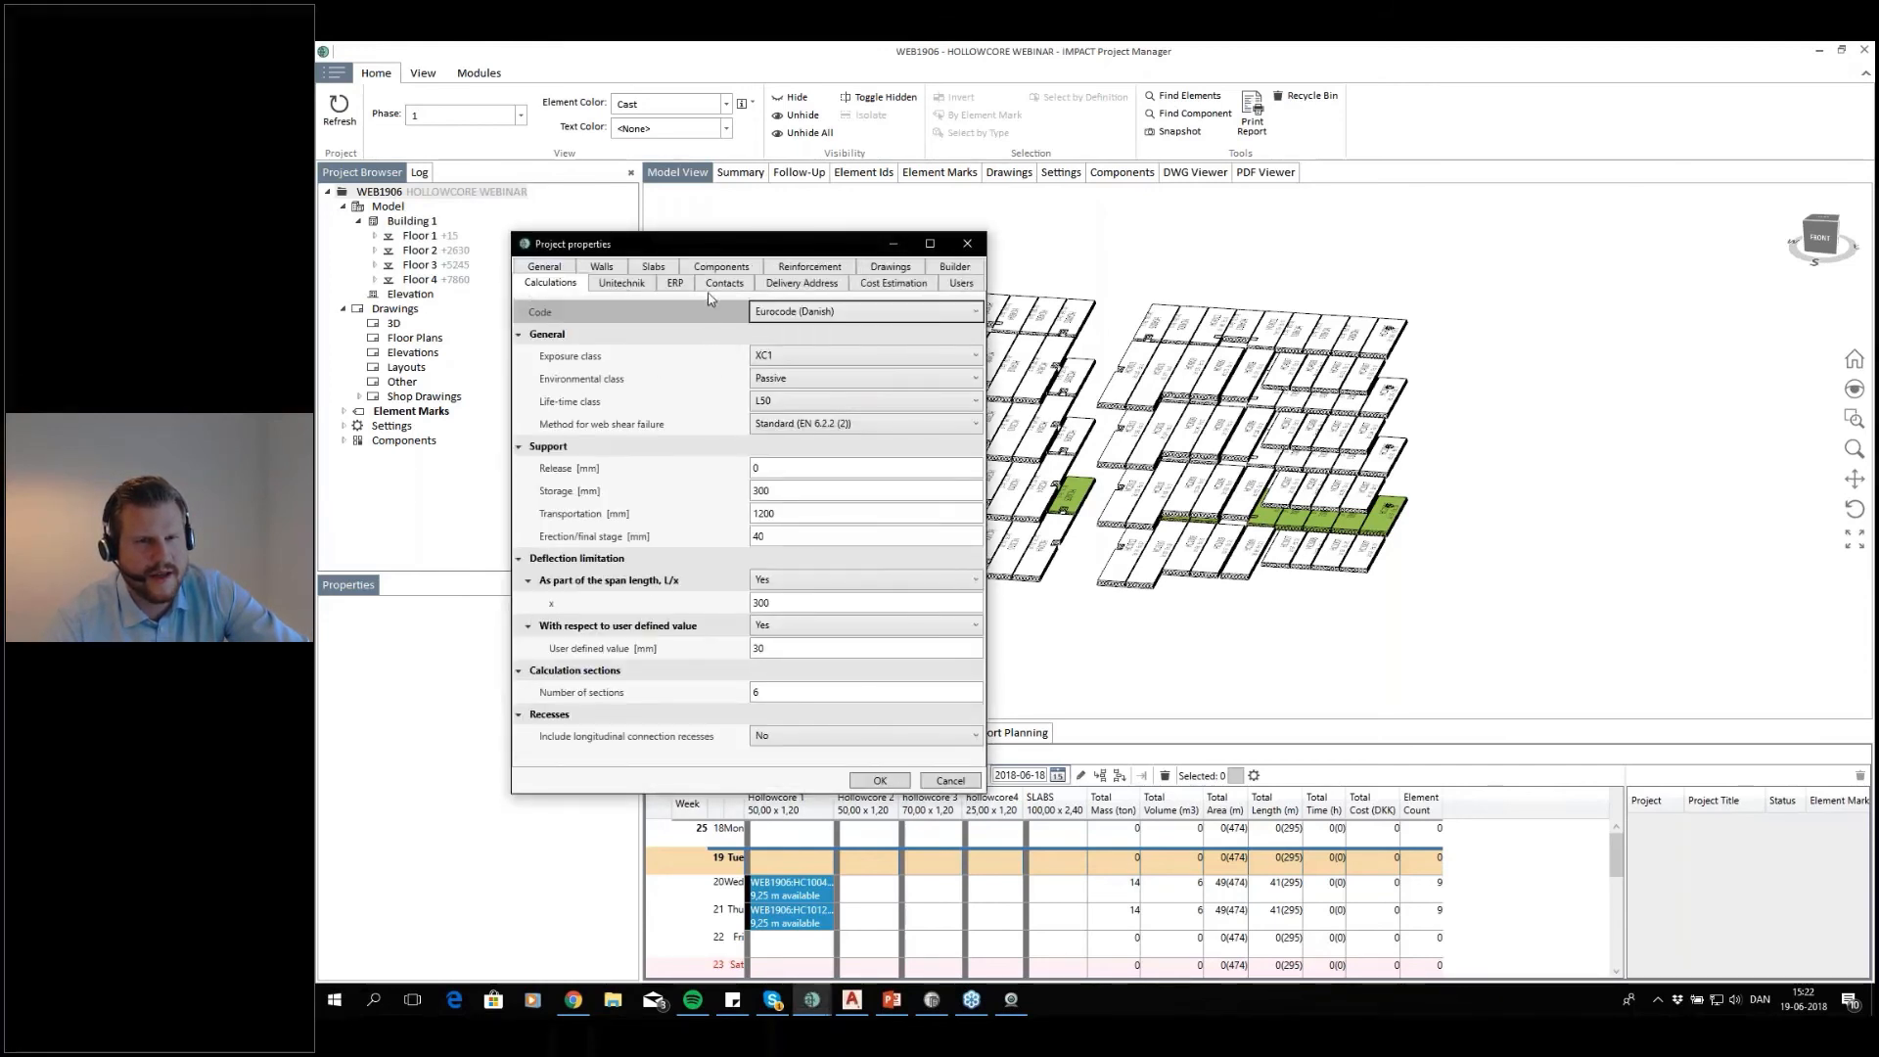
left_click_drag(722, 235, 707, 138)
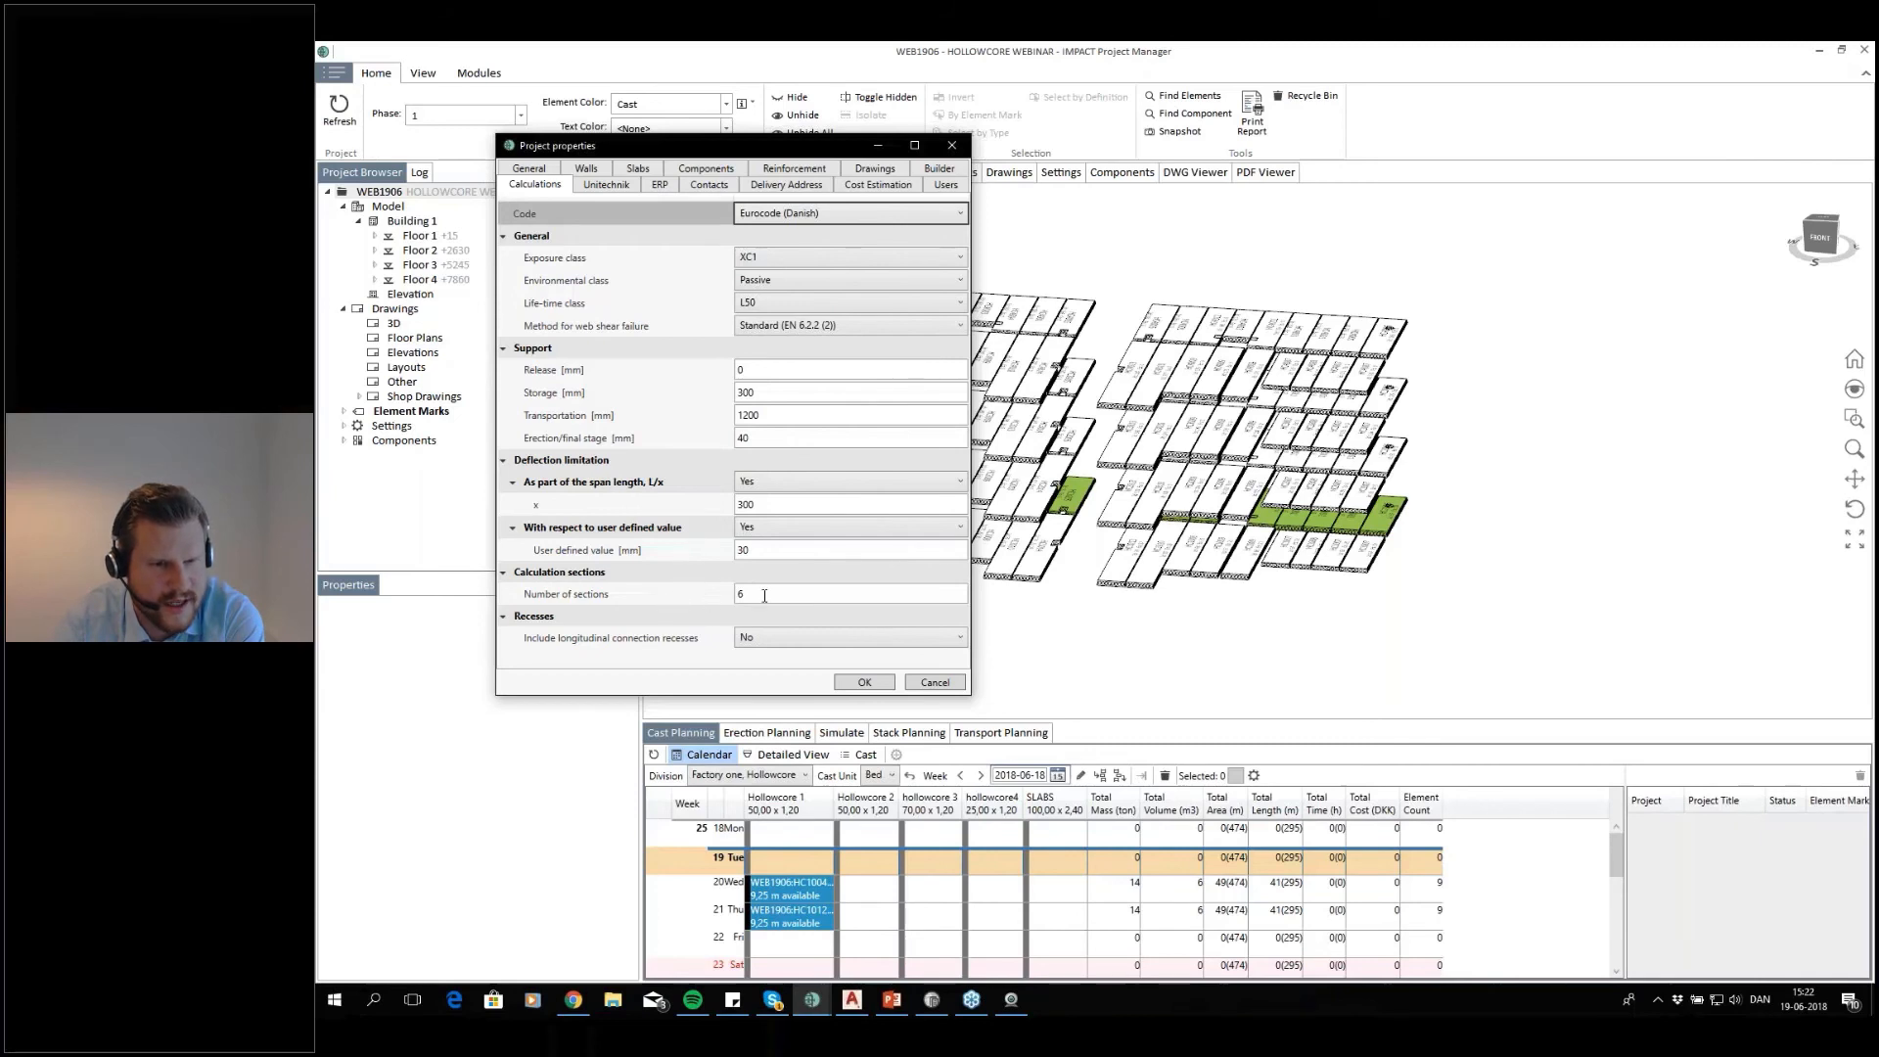
left_click(764, 595)
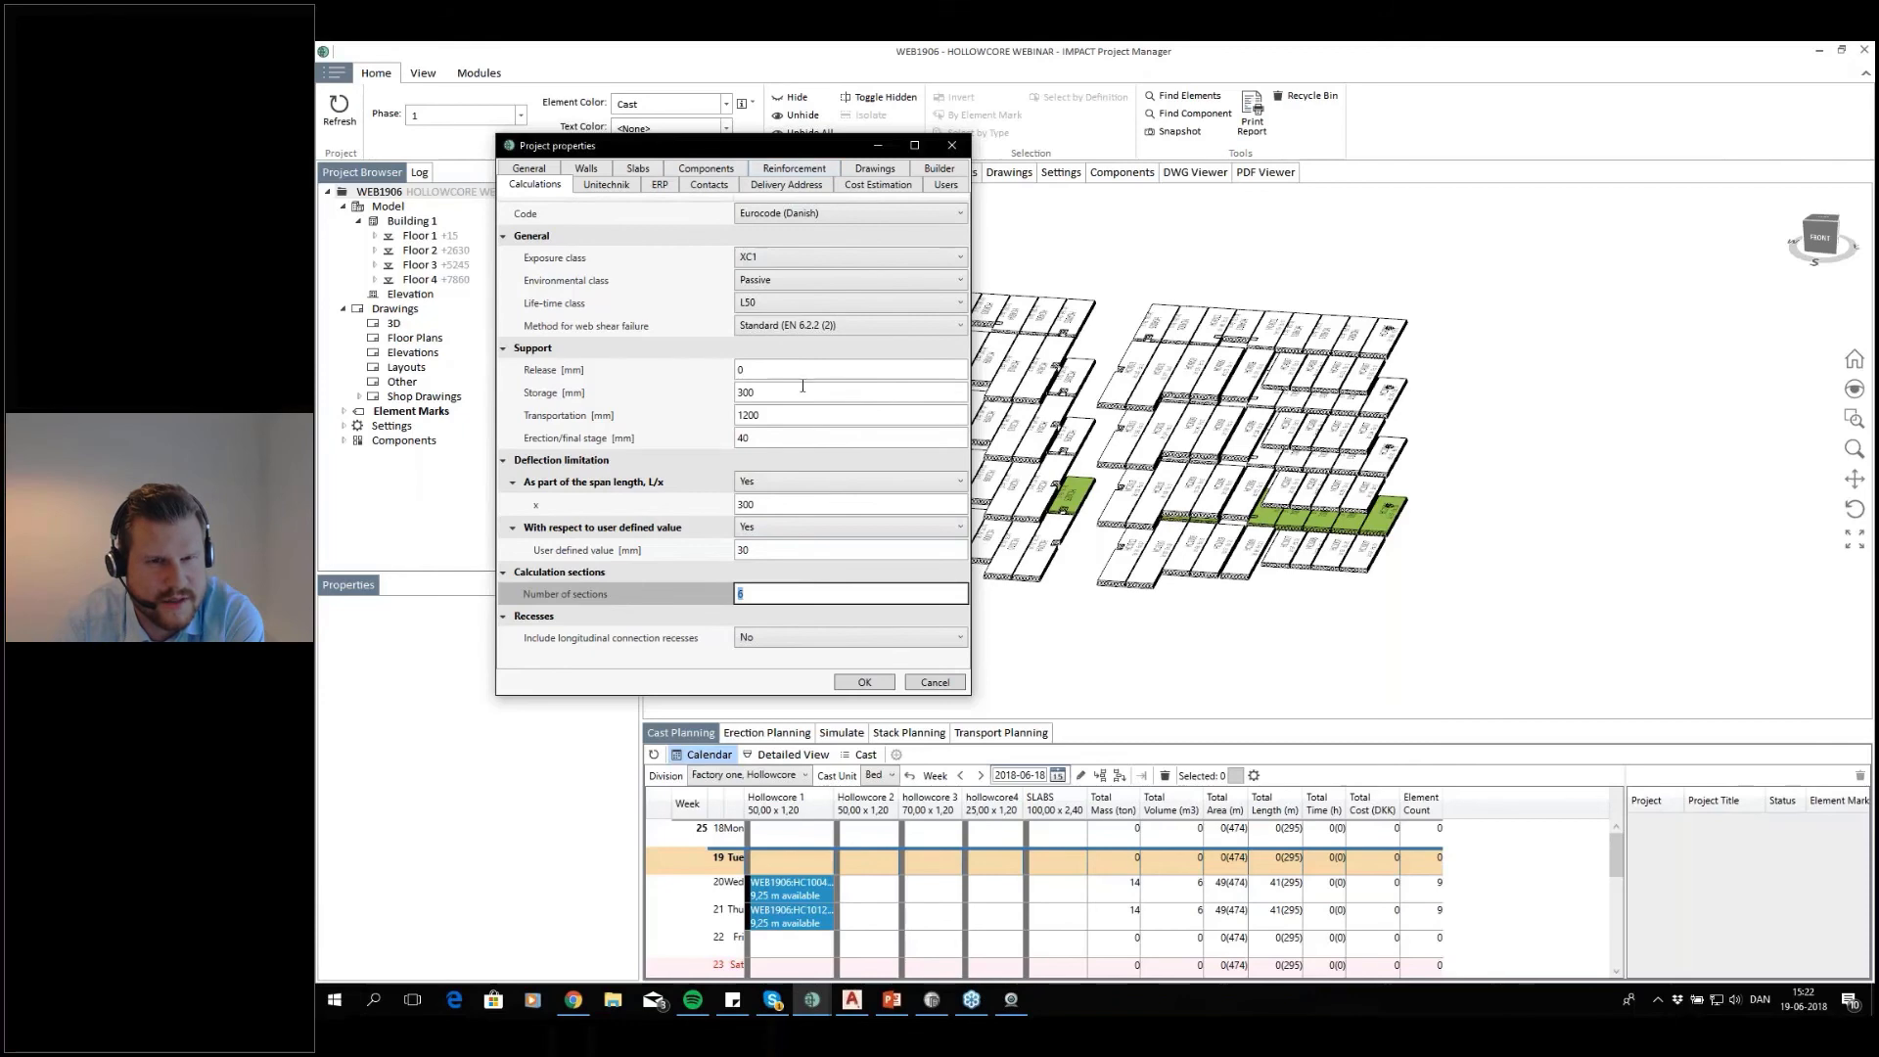
left_click(886, 683)
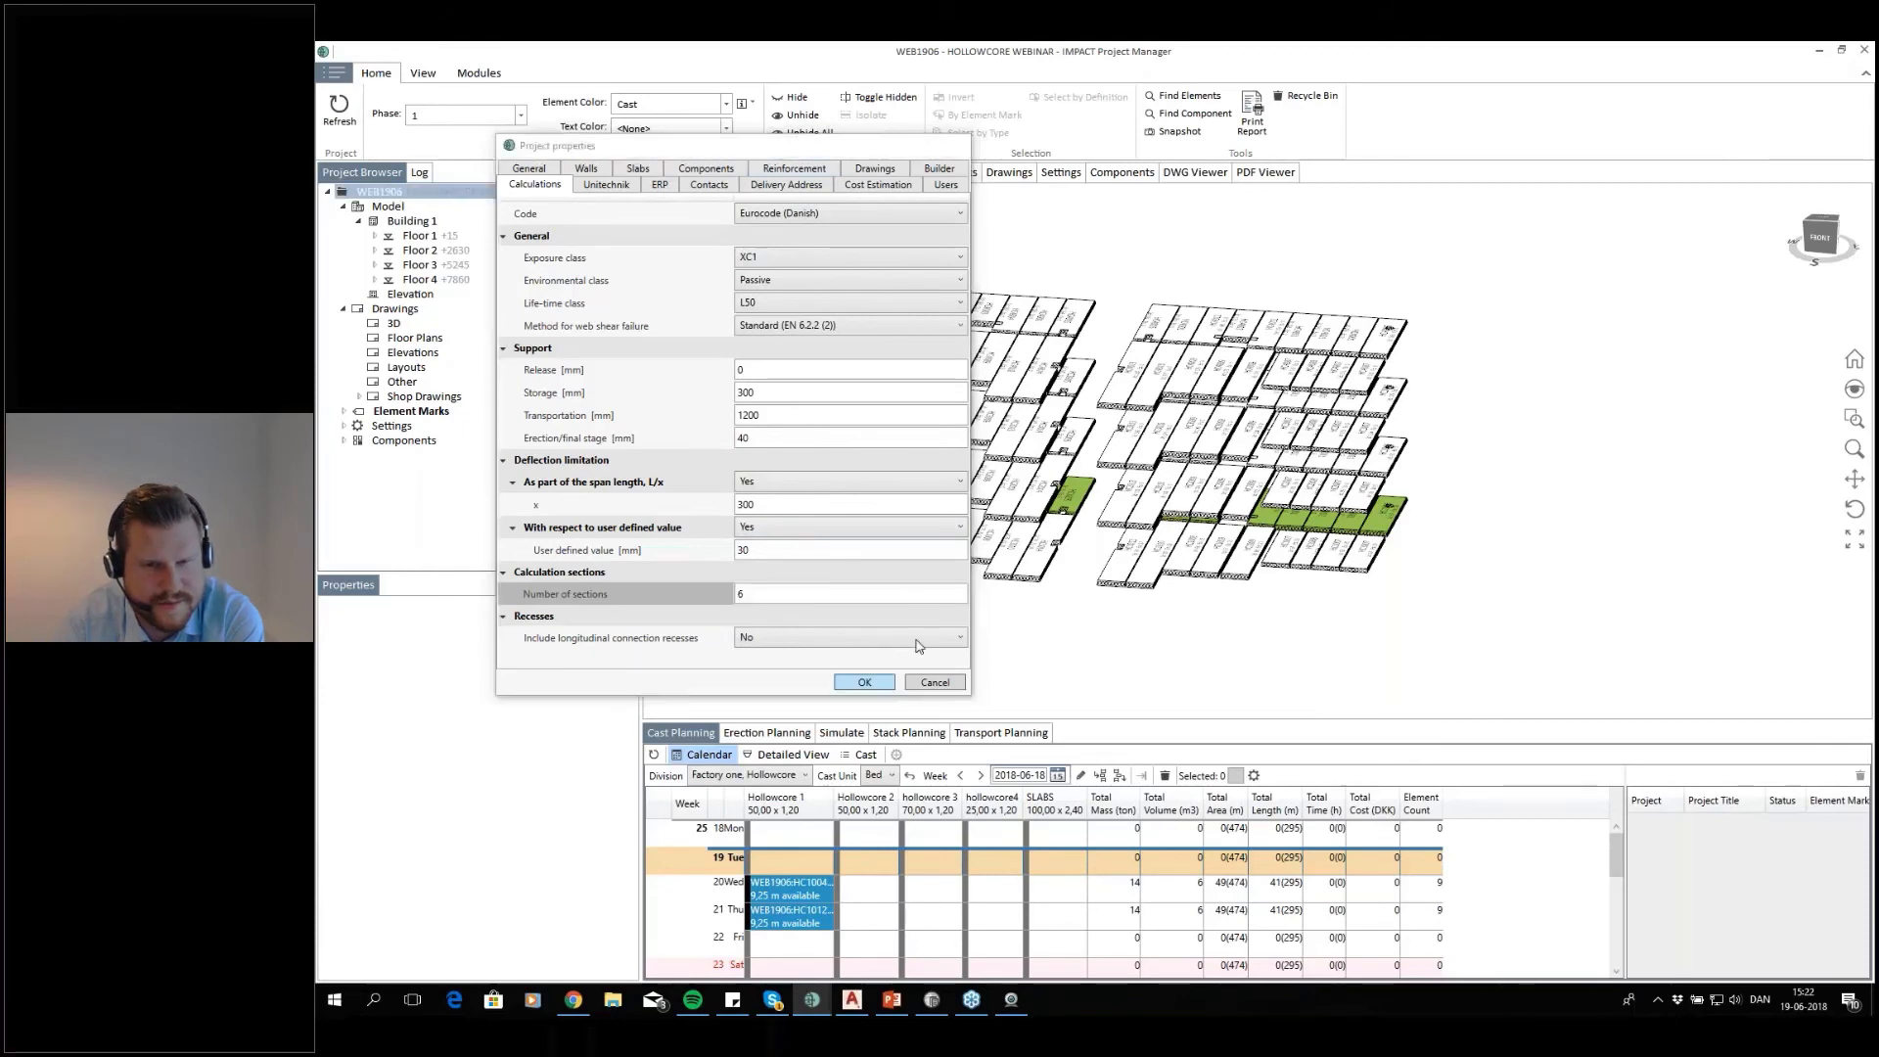
Switch to AutoCAD, open the load combinations manager and try to reset its list of stage combinations to standard
left_click(852, 999)
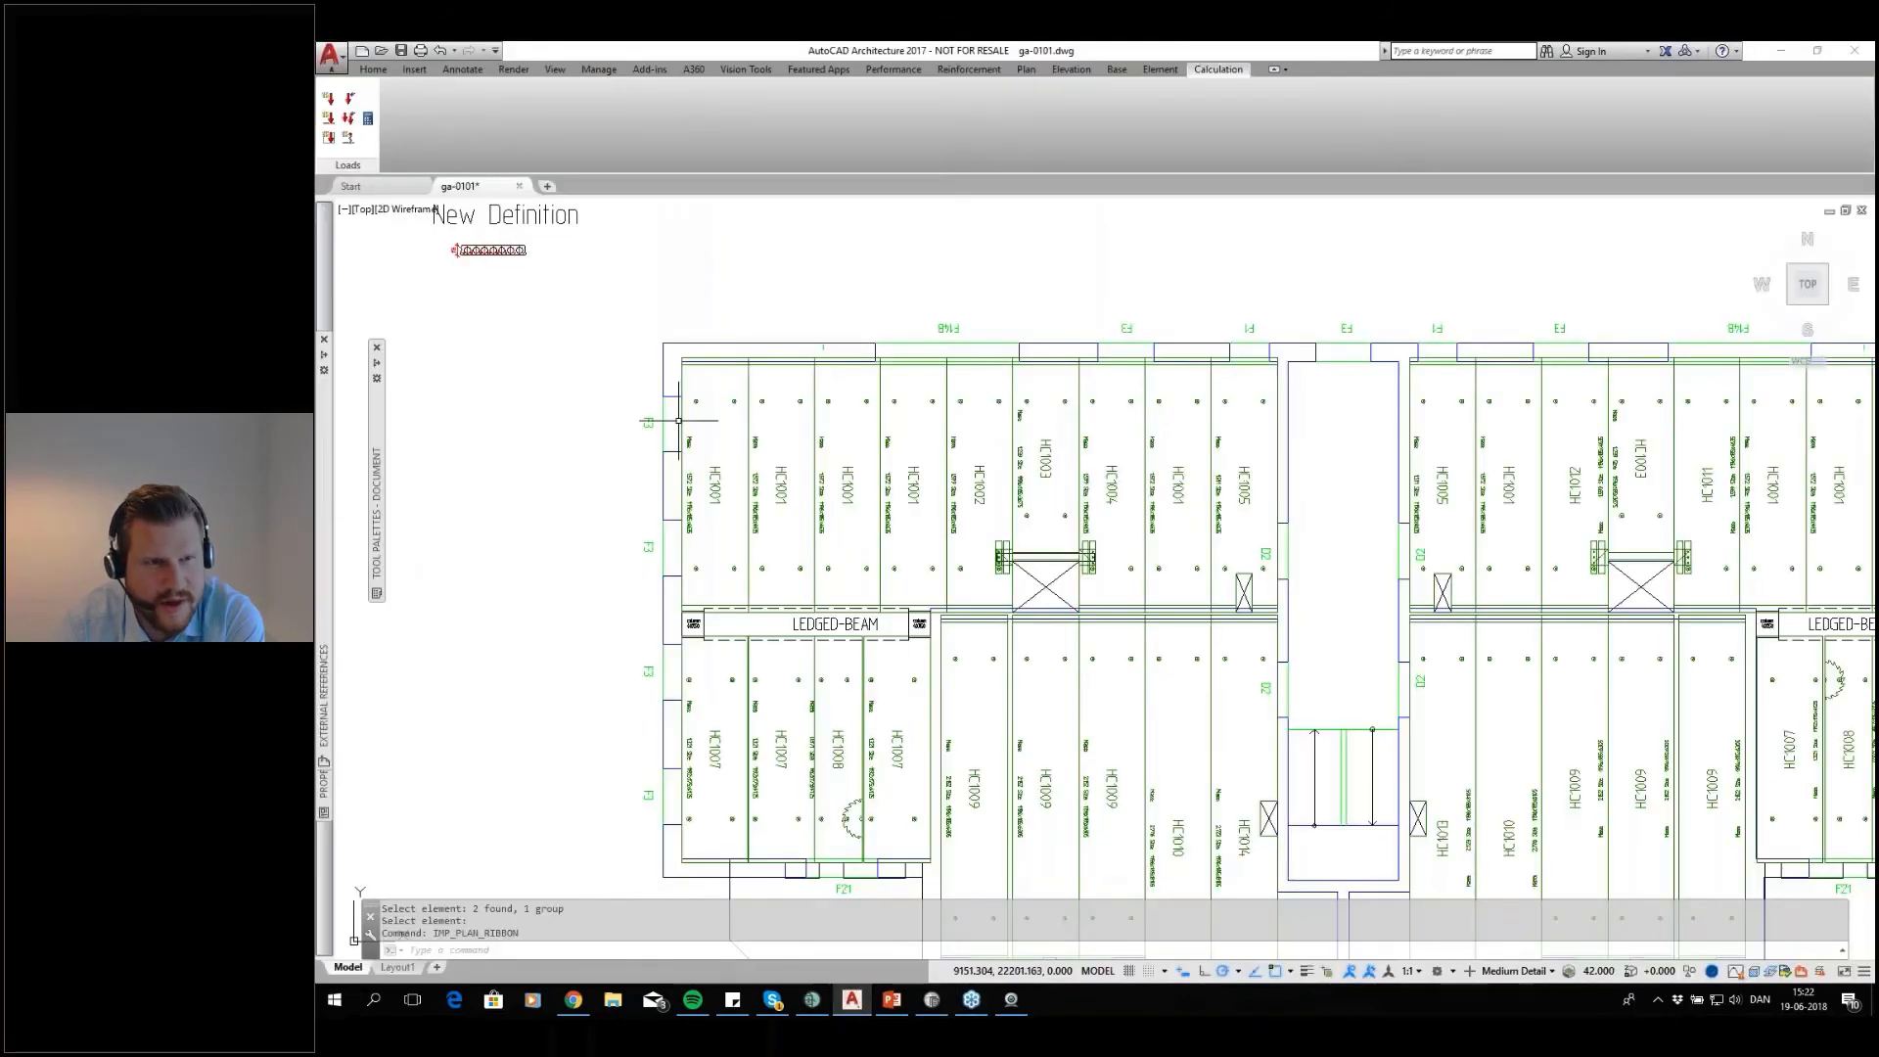
left_click(351, 124)
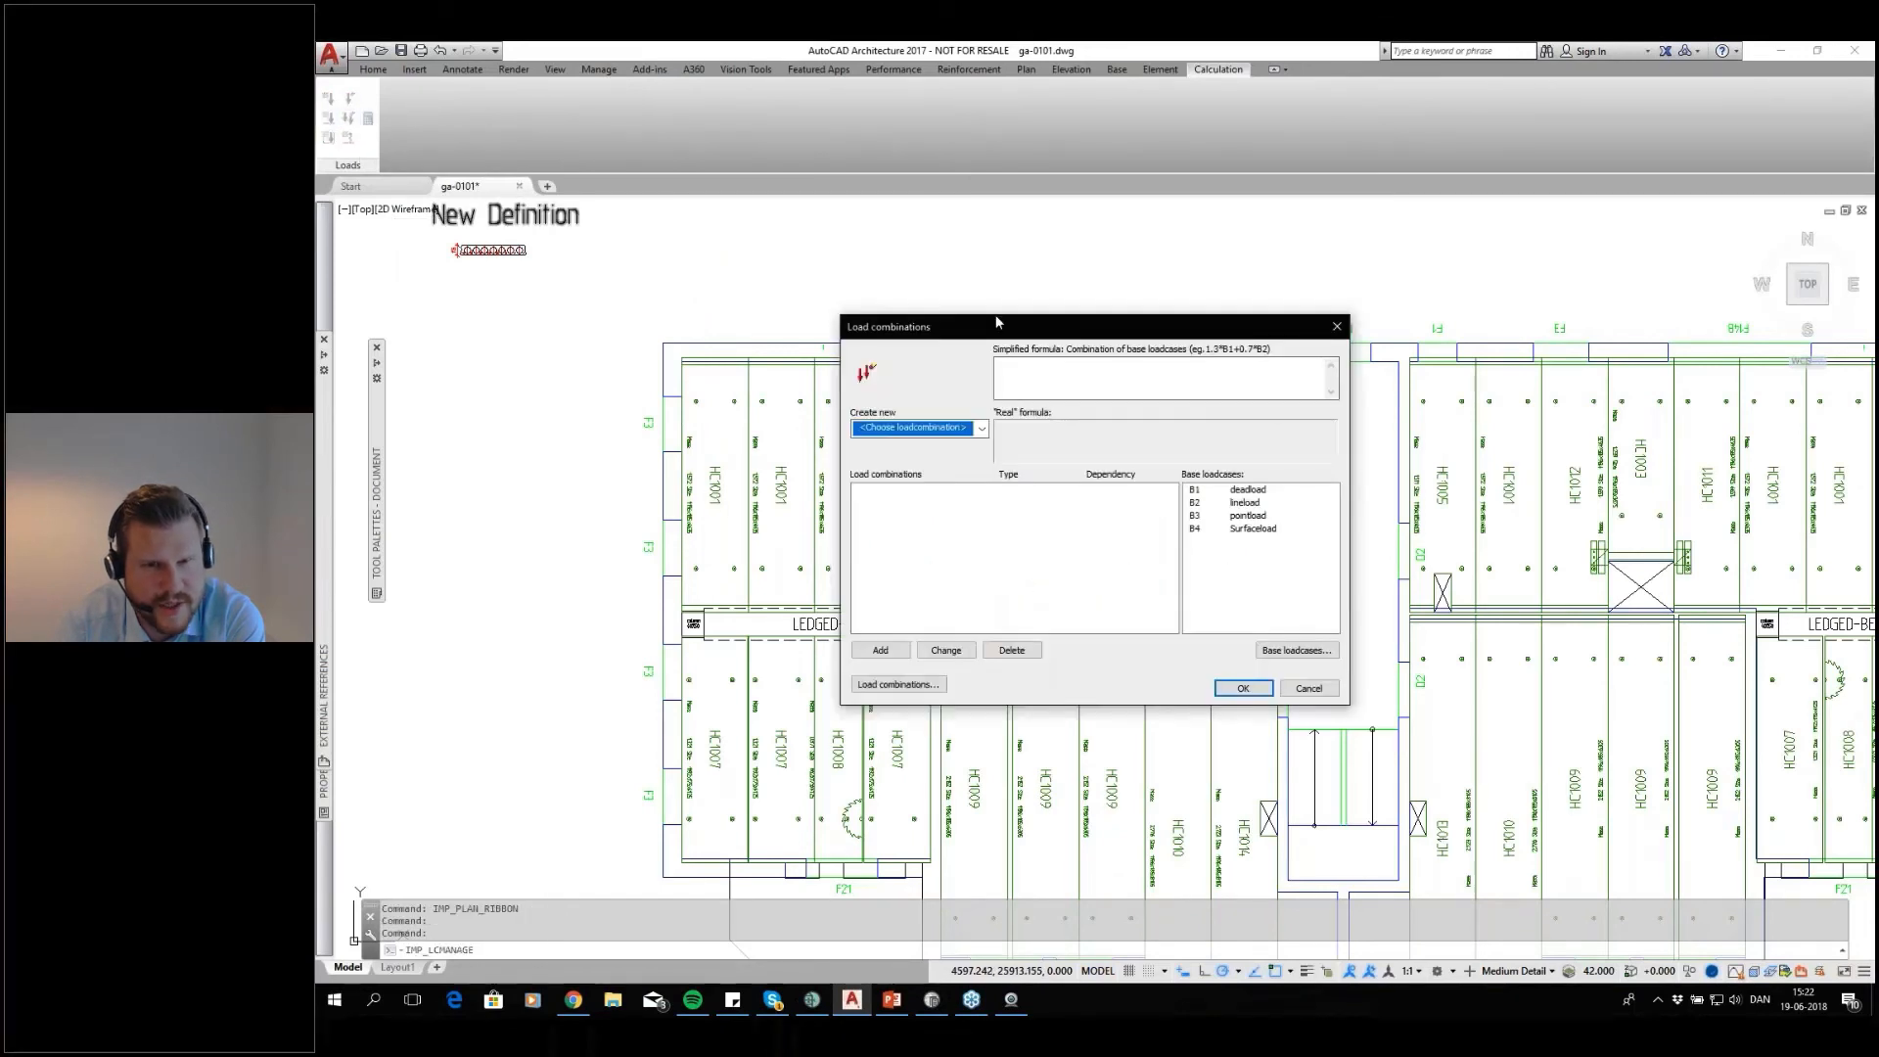
left_click(847, 653)
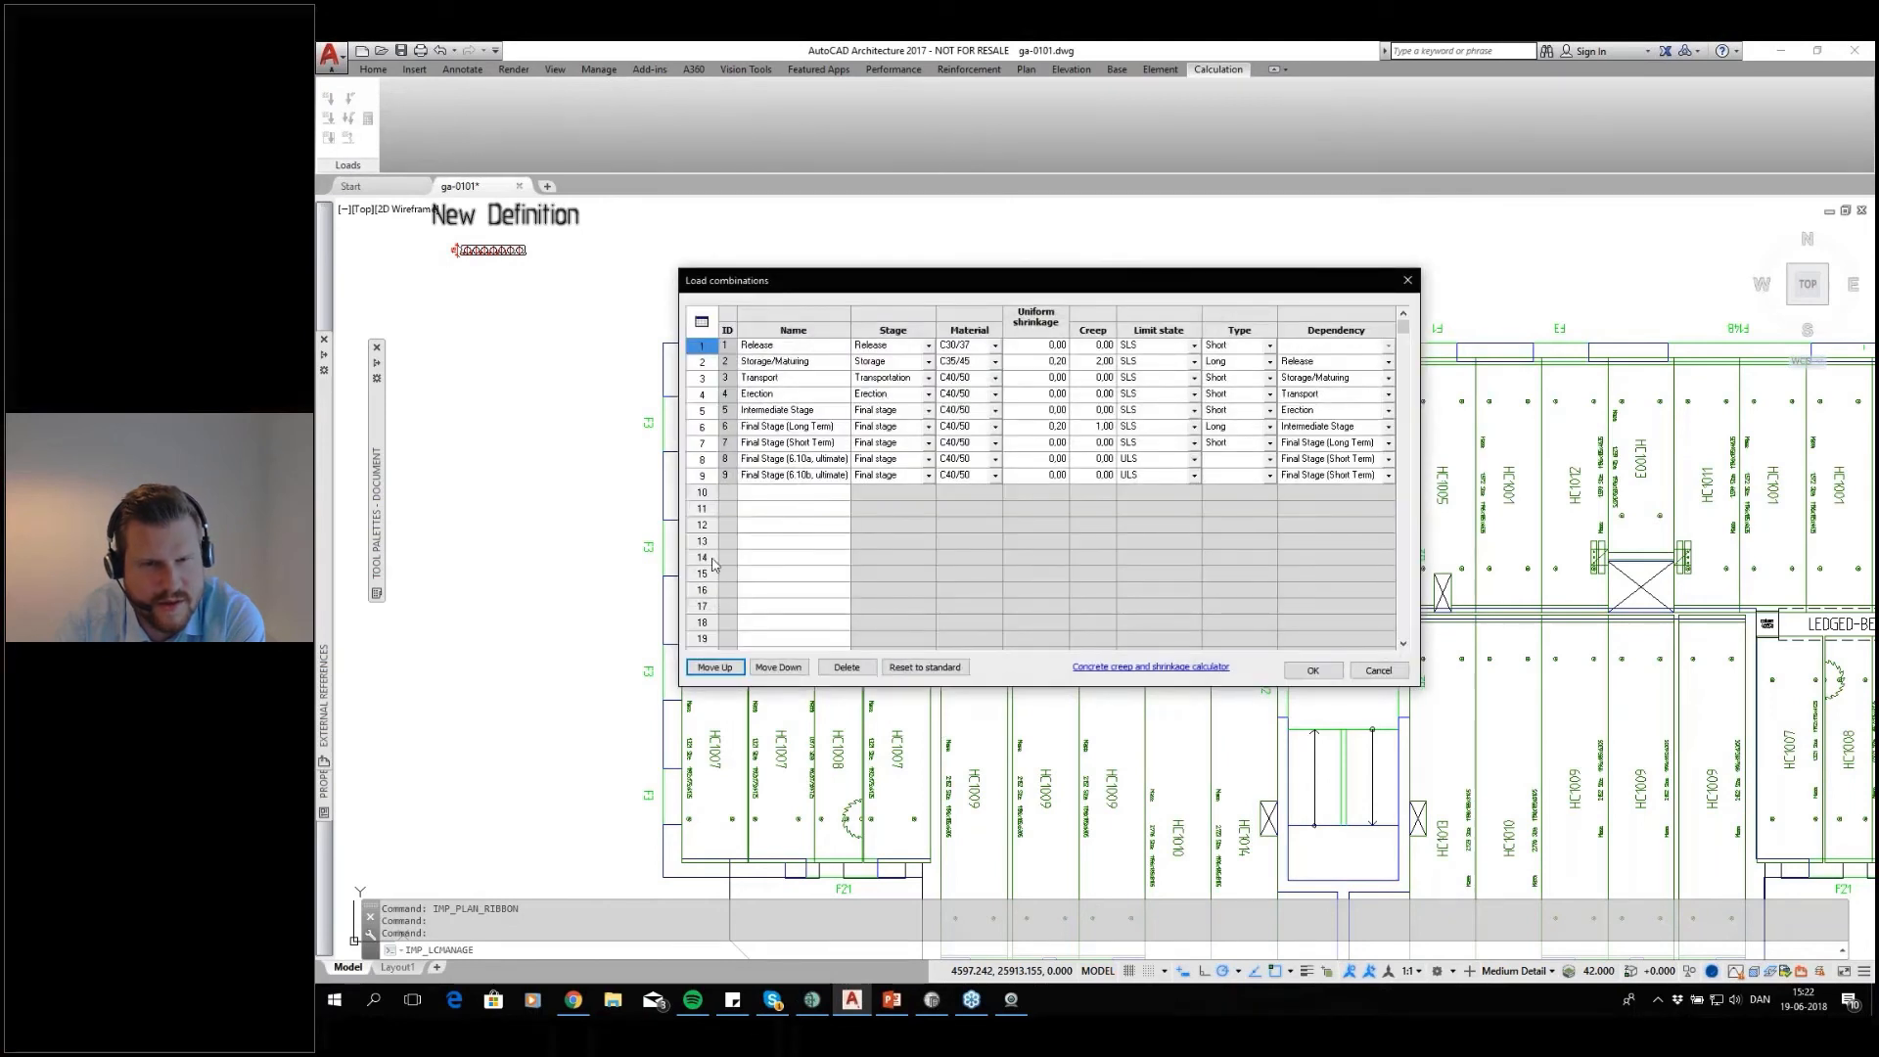
left_click(918, 666)
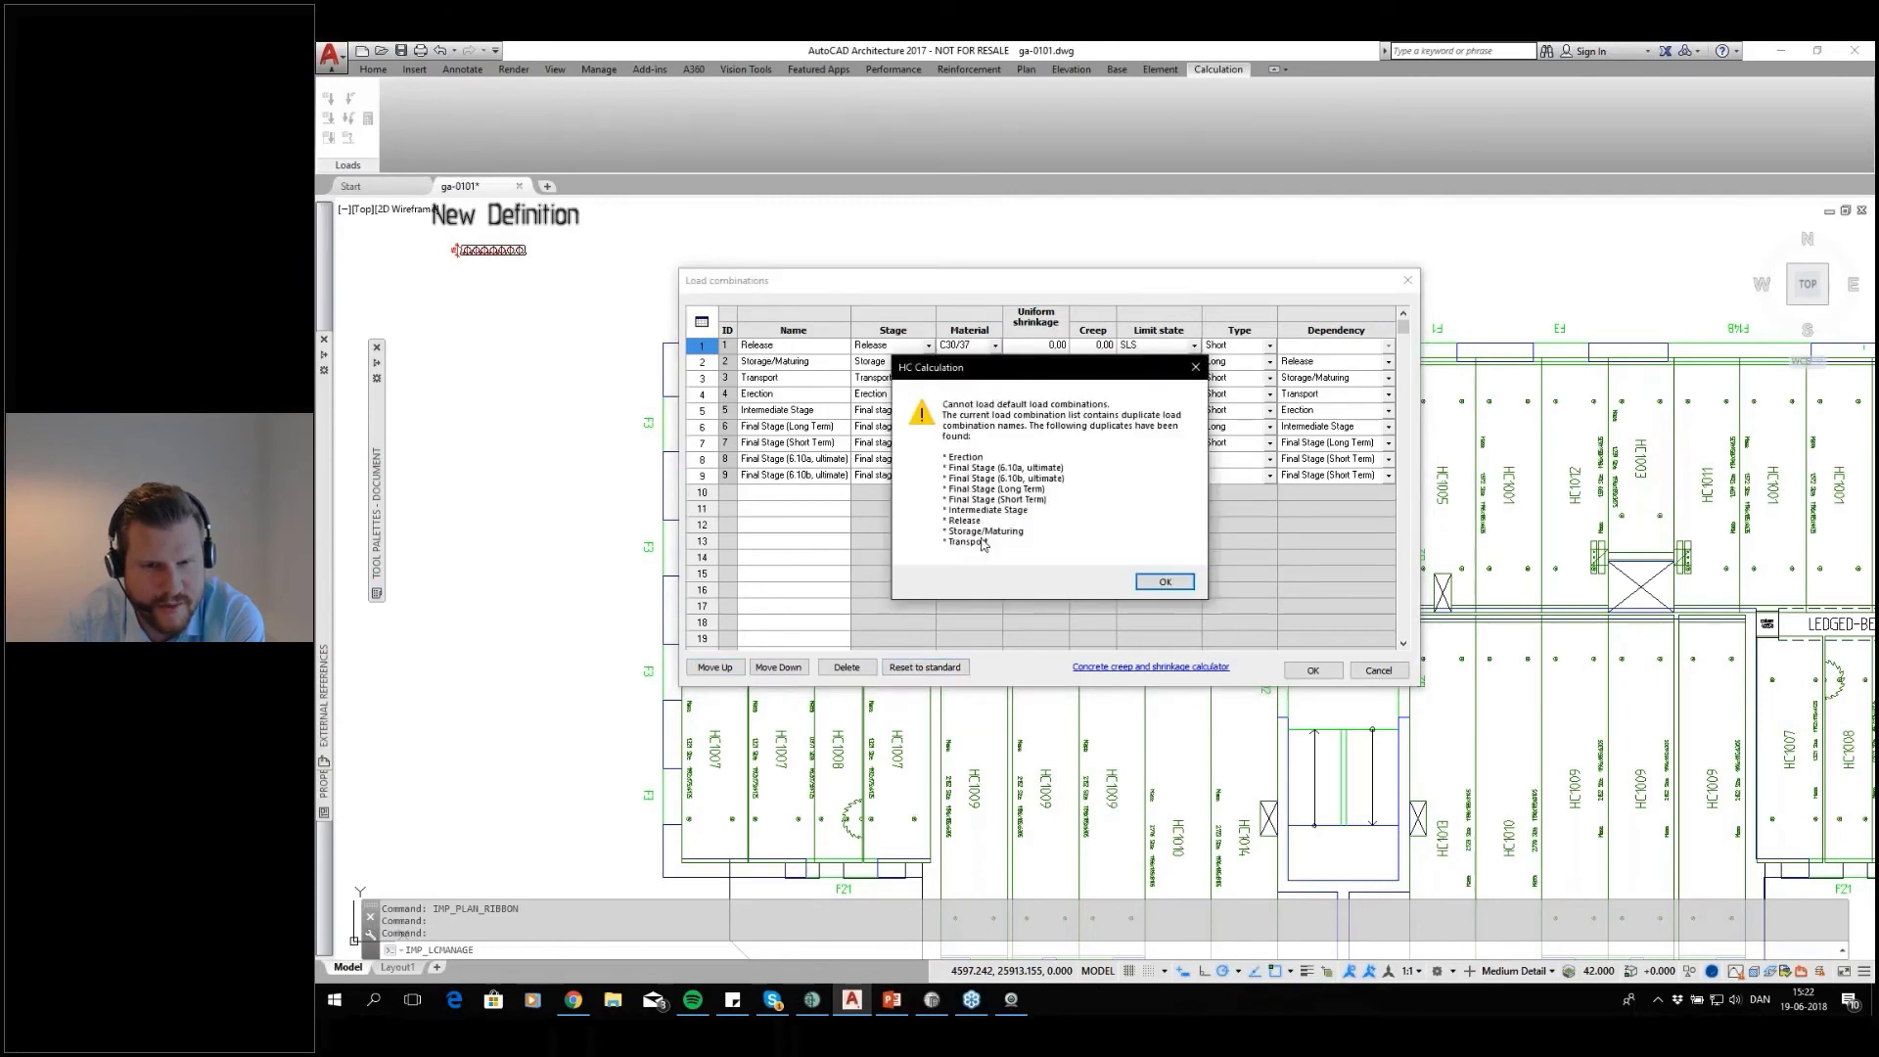
left_click(1145, 585)
left_click(1314, 671)
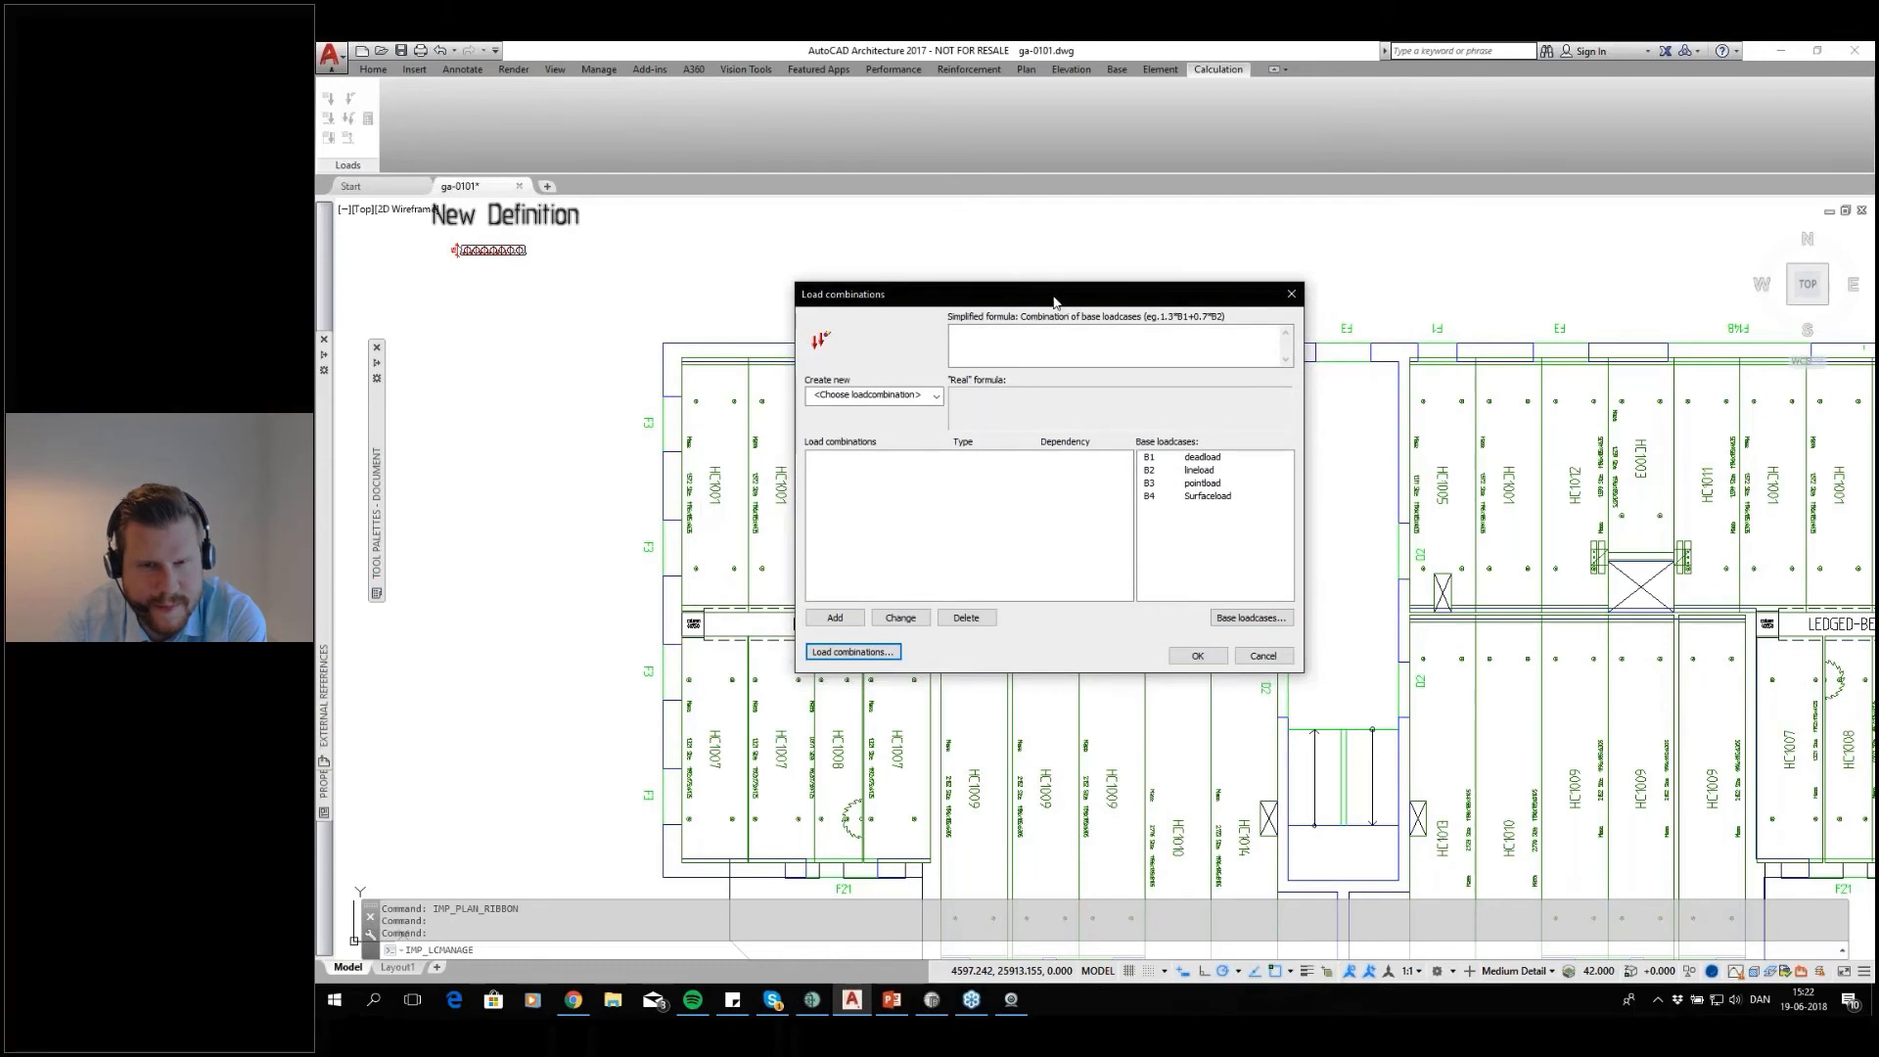
Examine the base loadcases lineload and pointload and leave the base loadcase list unchanged
left_click_drag(1055, 301, 1001, 266)
left_click(1205, 585)
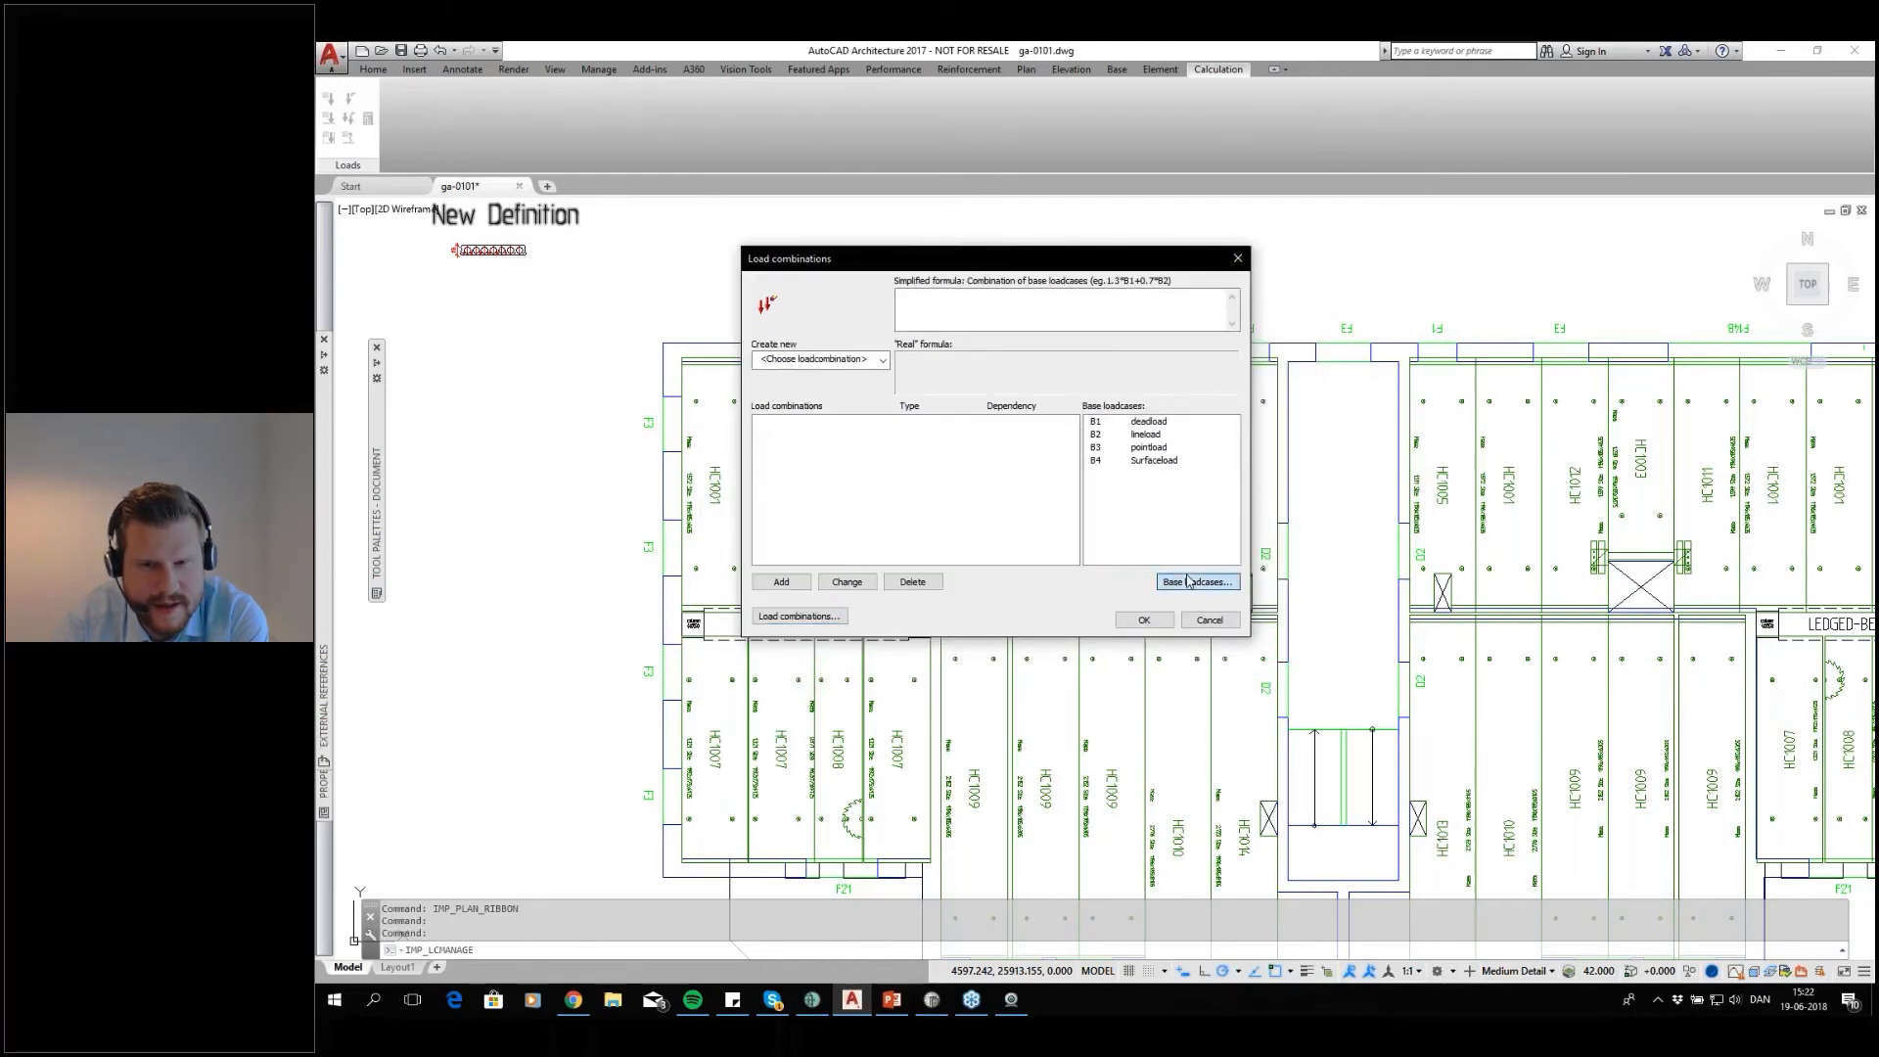
key("Down")
key("Down")
key("Down")
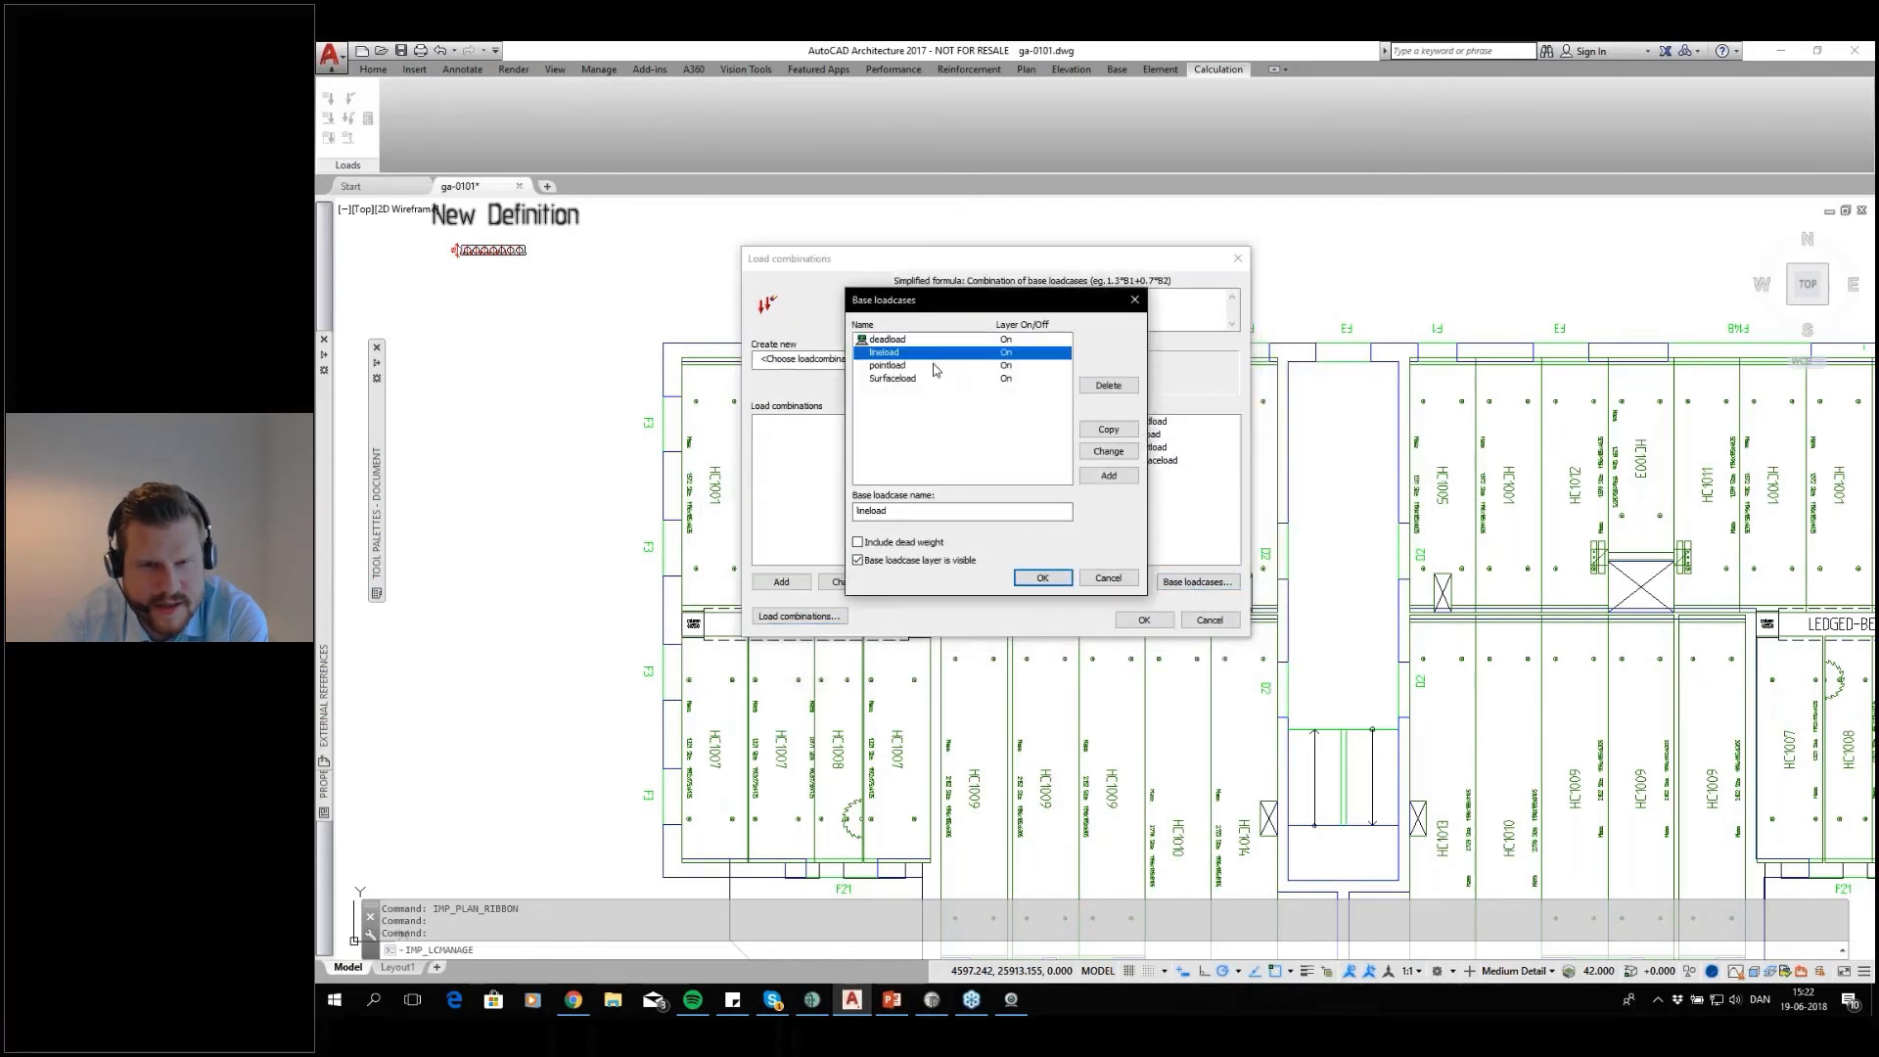
left_click(941, 367)
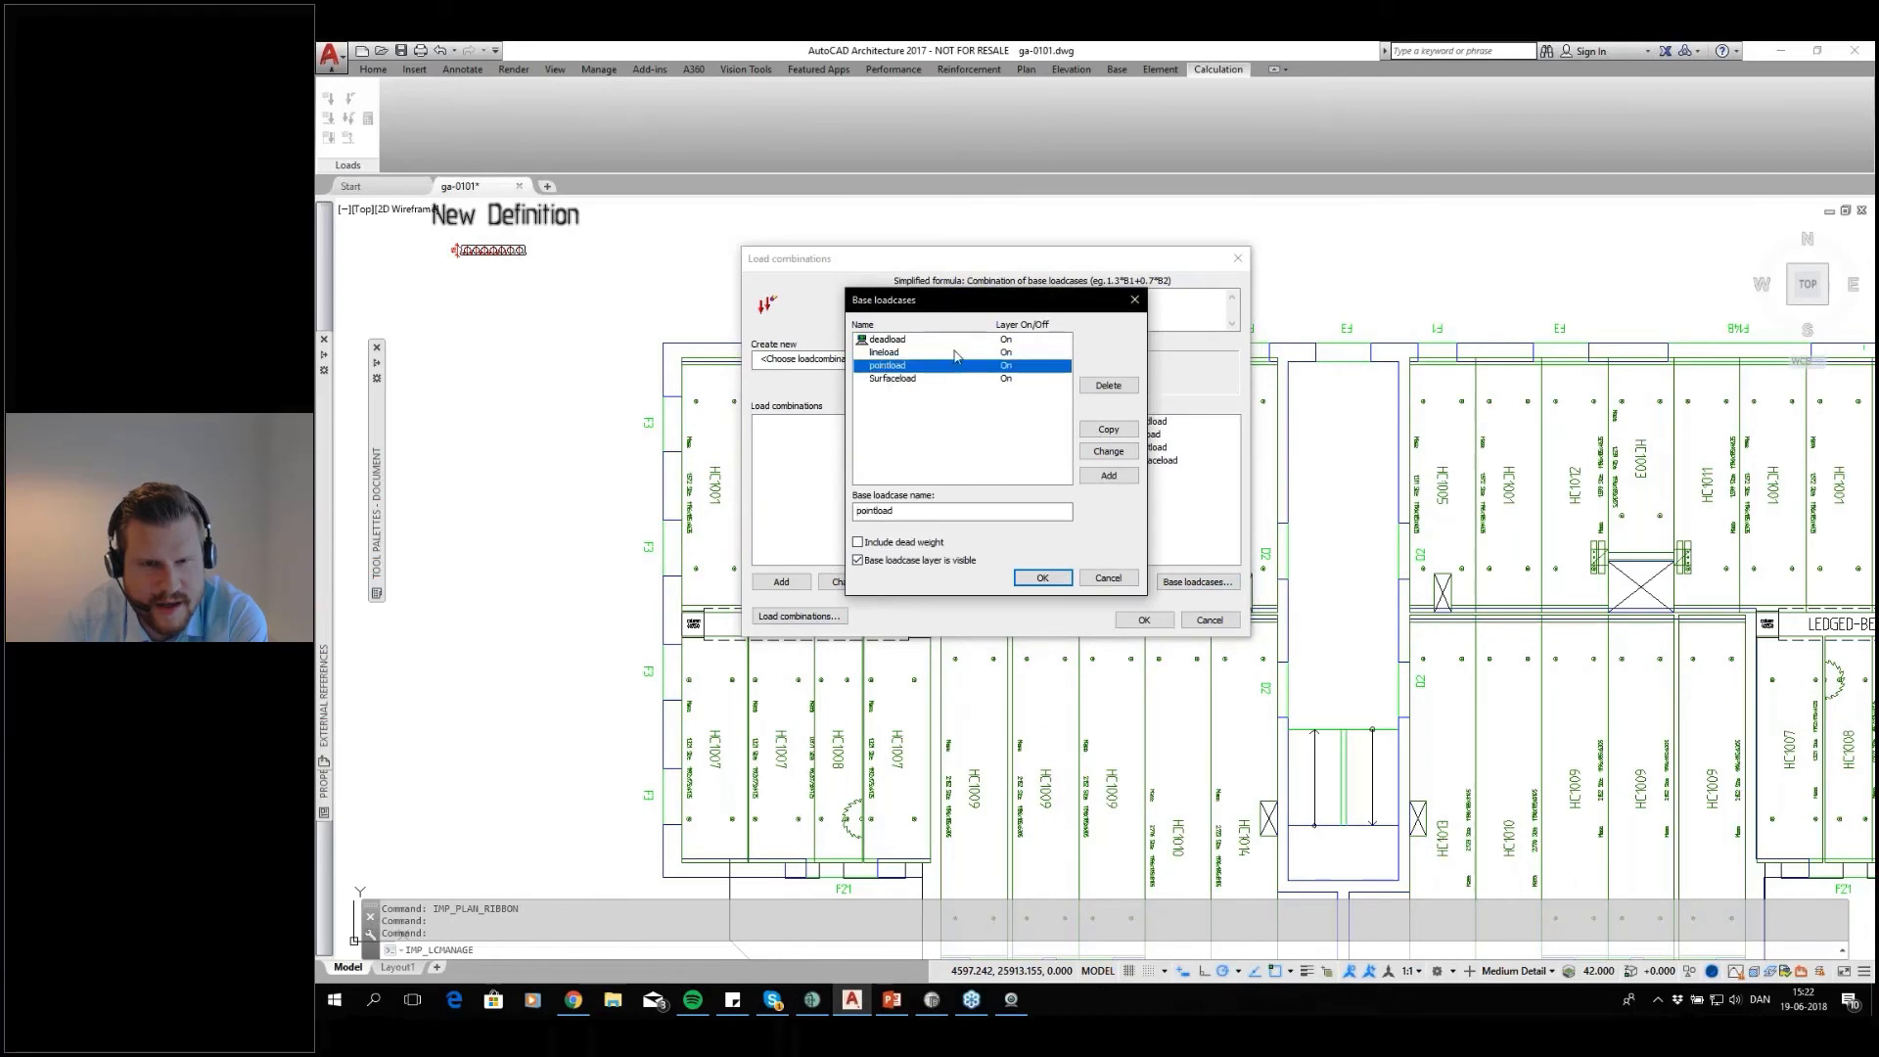
left_click(953, 352)
left_click(1089, 575)
Add a base loadcase named newload to the project's base loadcases
left_click(1174, 583)
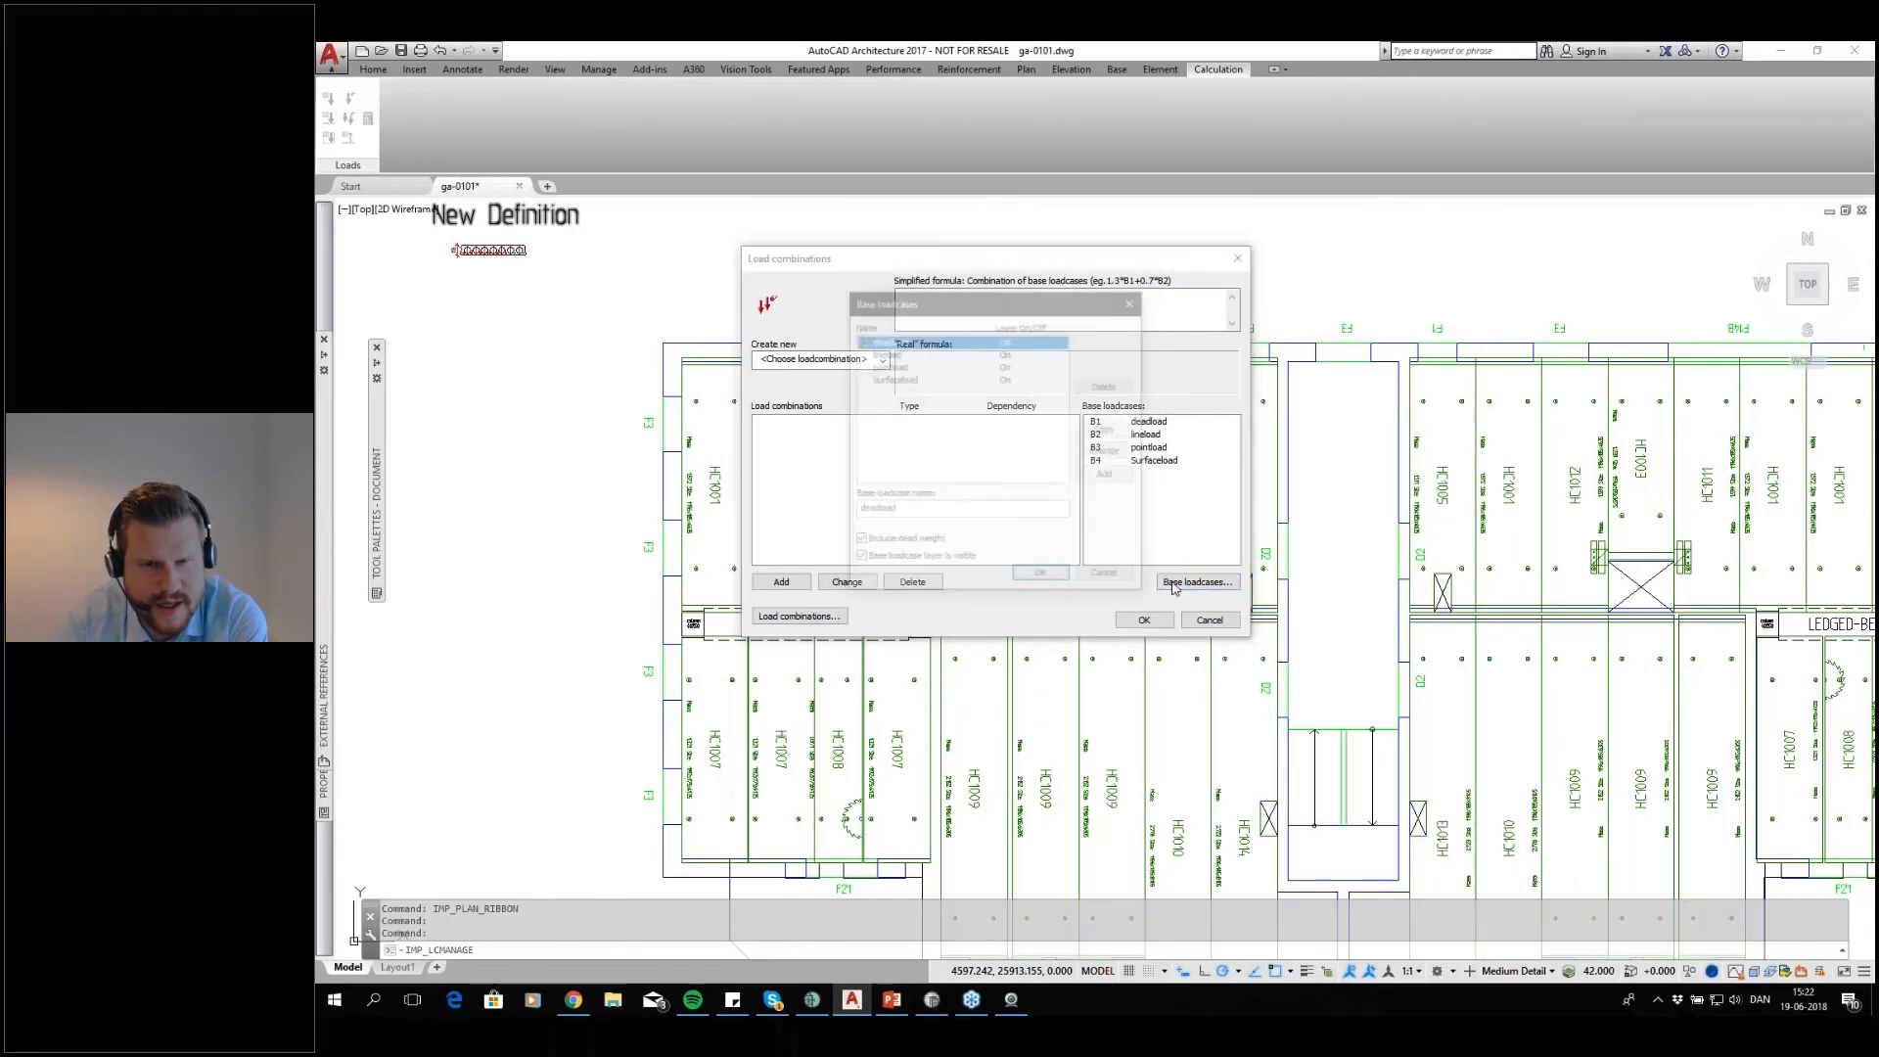
double_click(961, 509)
type("new")
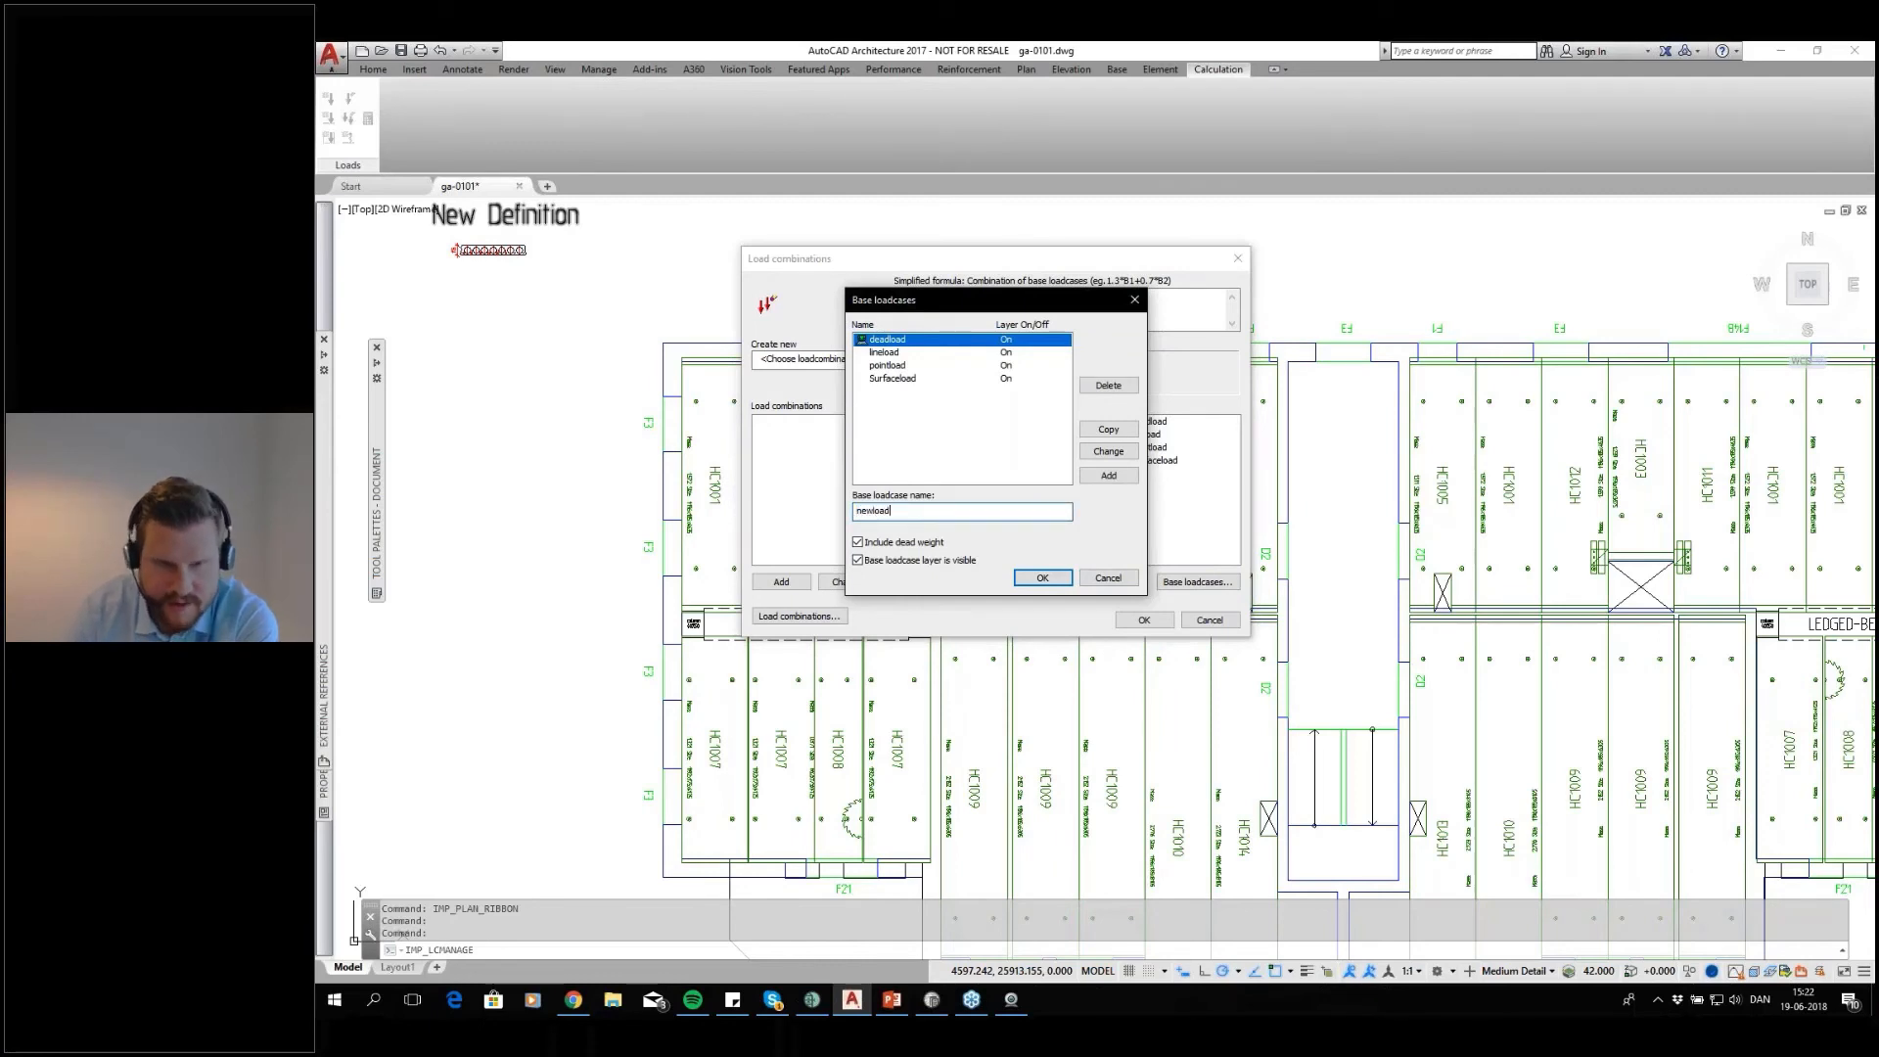
left_click(1109, 476)
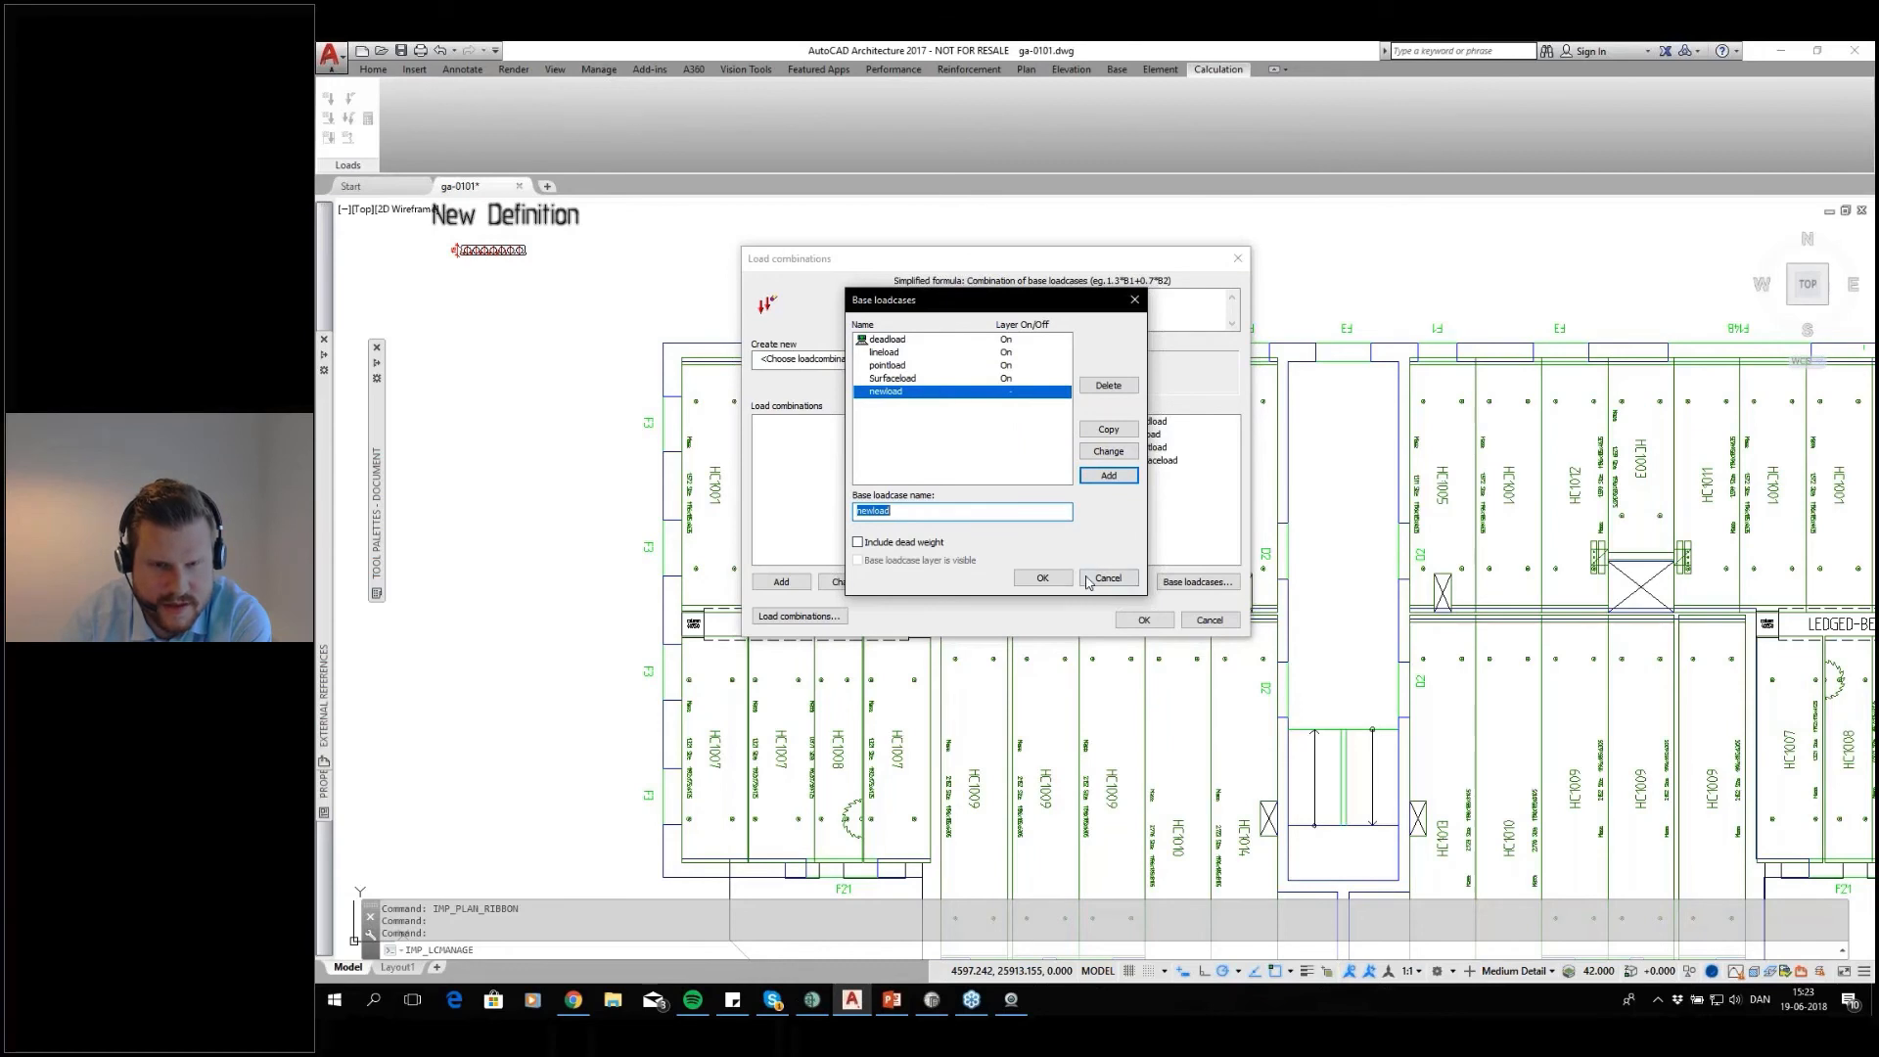
left_click(1043, 580)
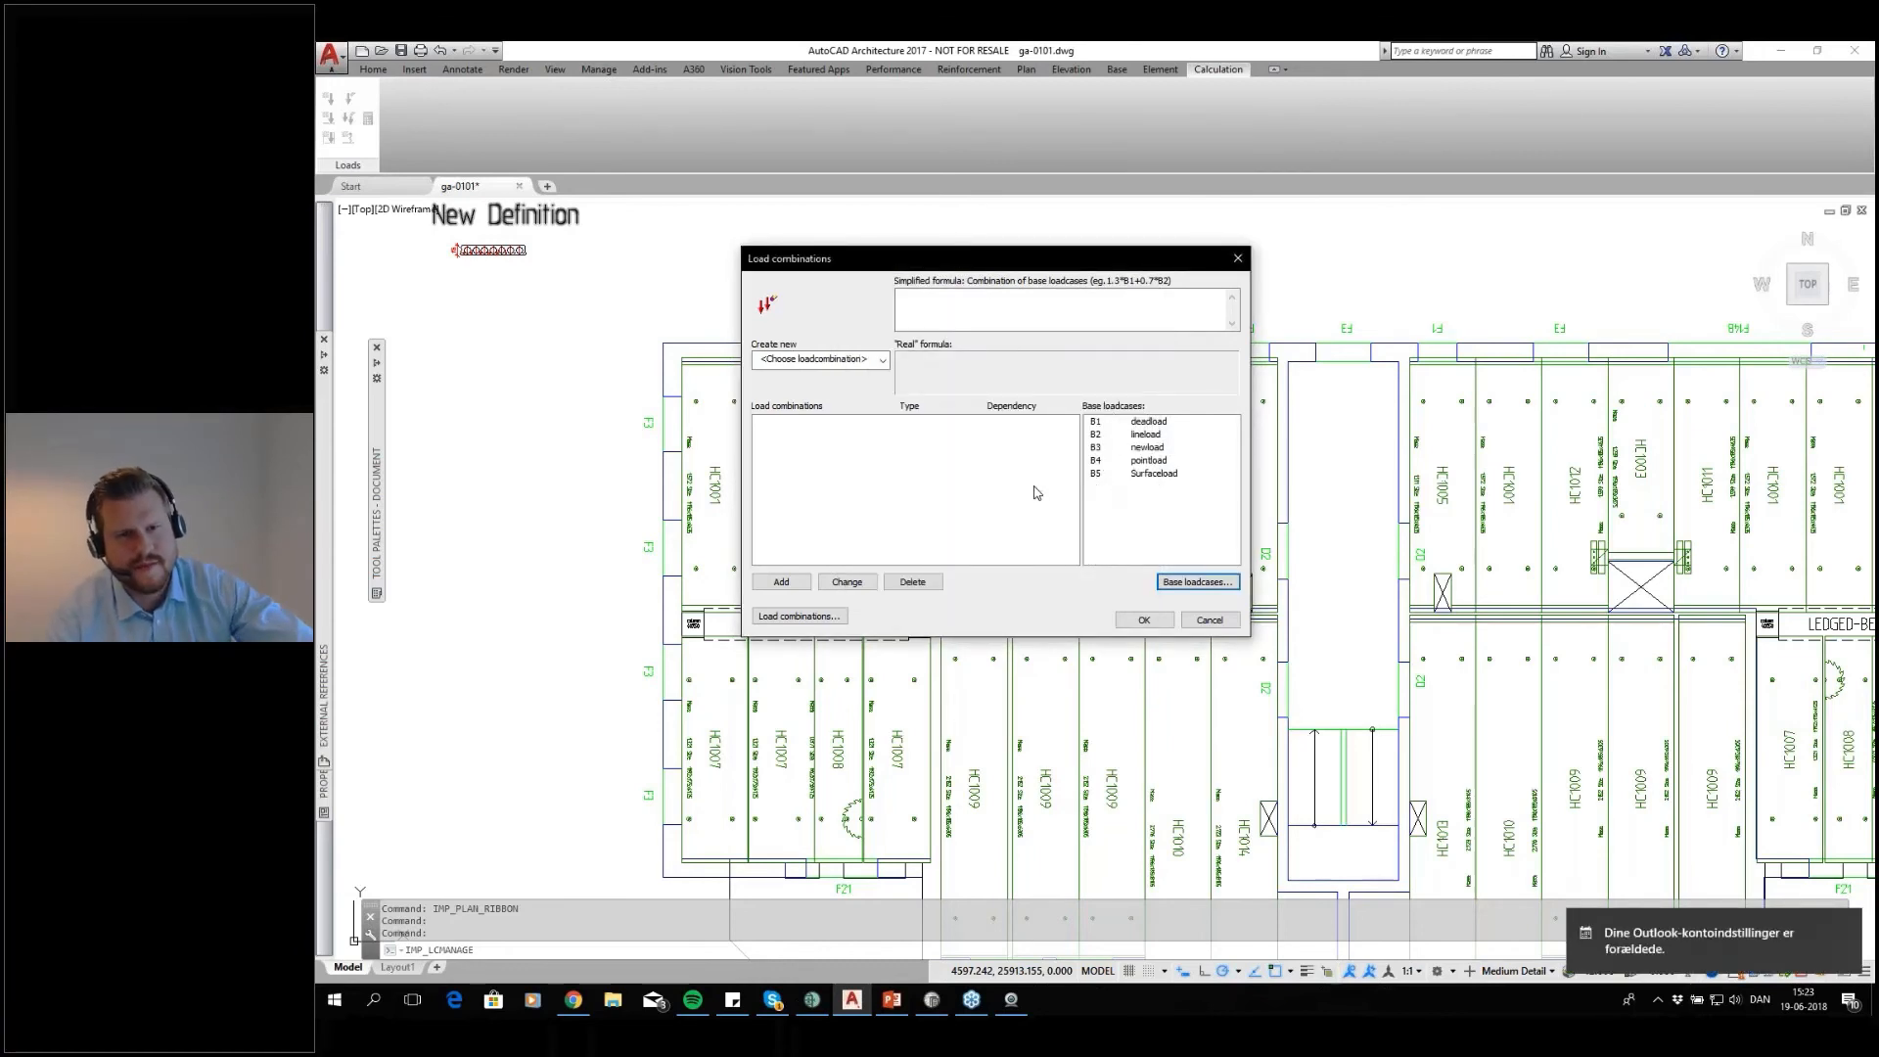
Set up a Final Stage (6.10a, ultimate) combination summing the deadload, lineload, pointload and Surfaceload base loadcases
left_click(883, 359)
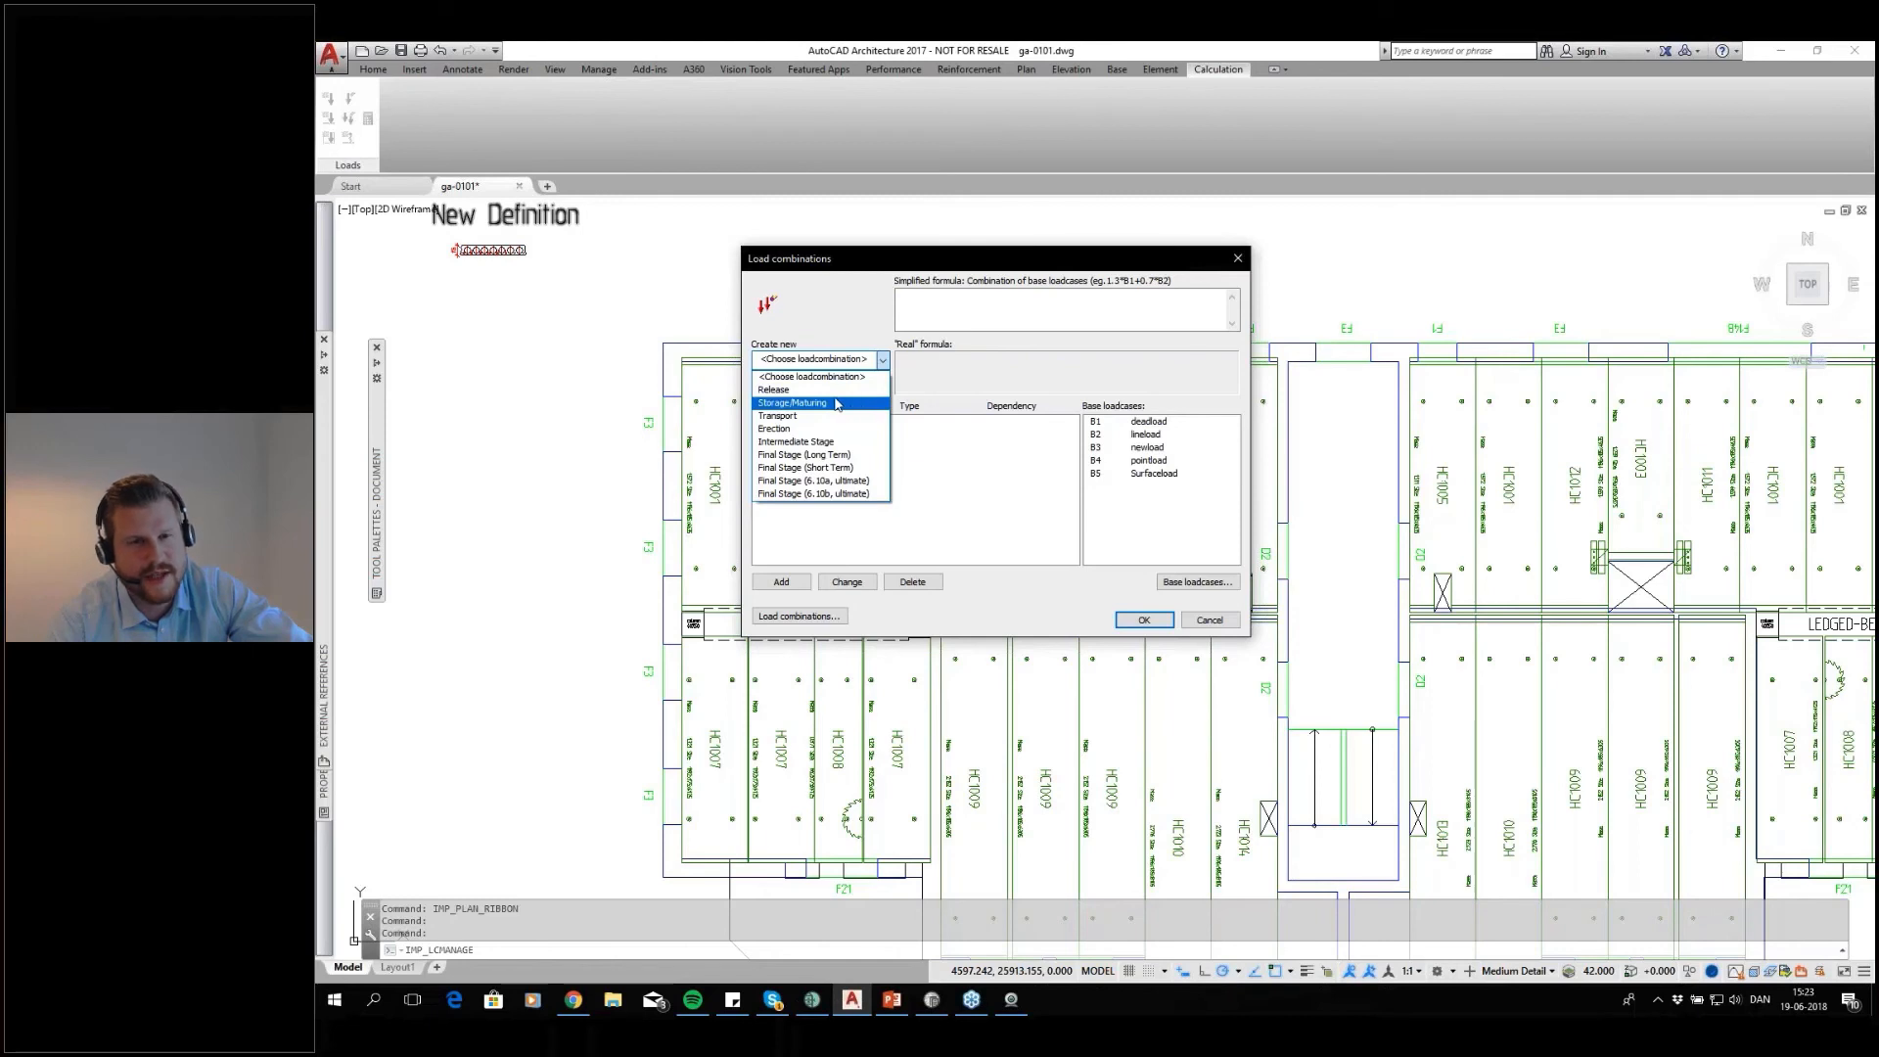
left_click(861, 482)
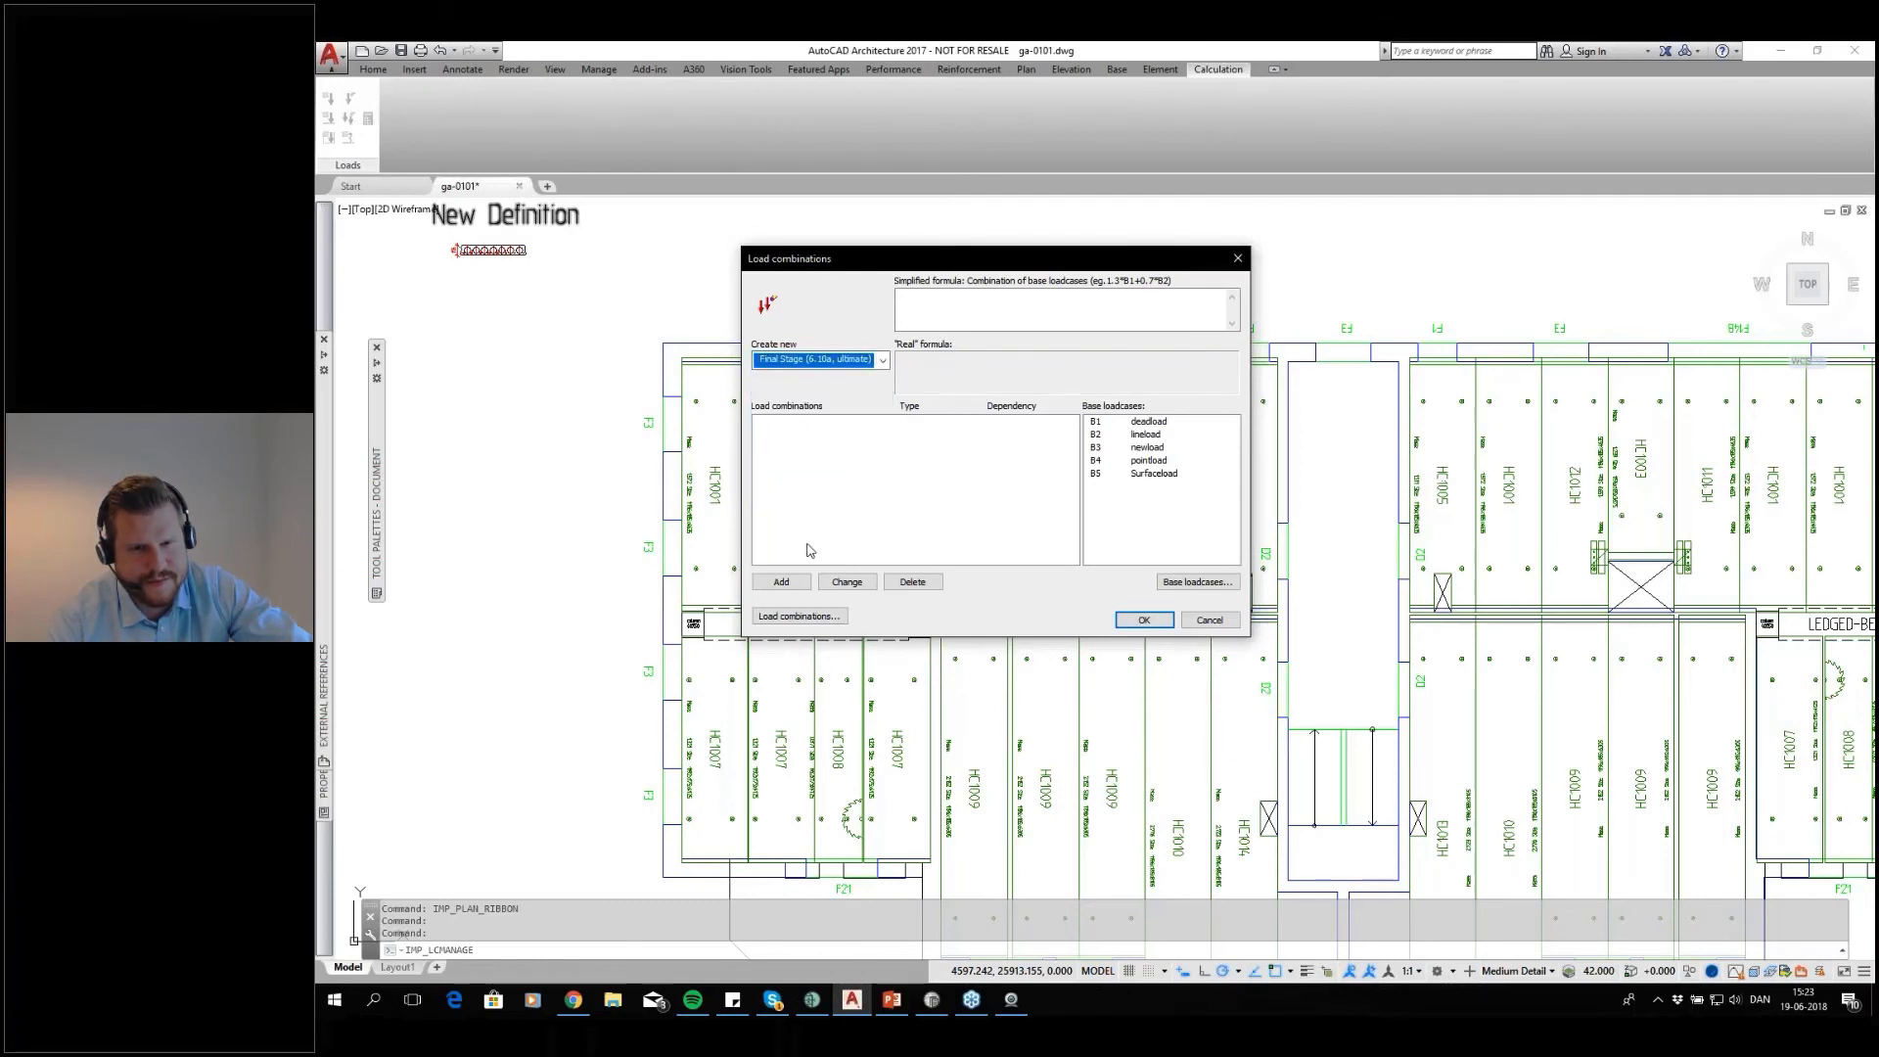
left_click(781, 581)
left_click(861, 362)
left_click(822, 486)
double_click(1147, 423)
double_click(1145, 434)
double_click(1145, 460)
double_click(1147, 472)
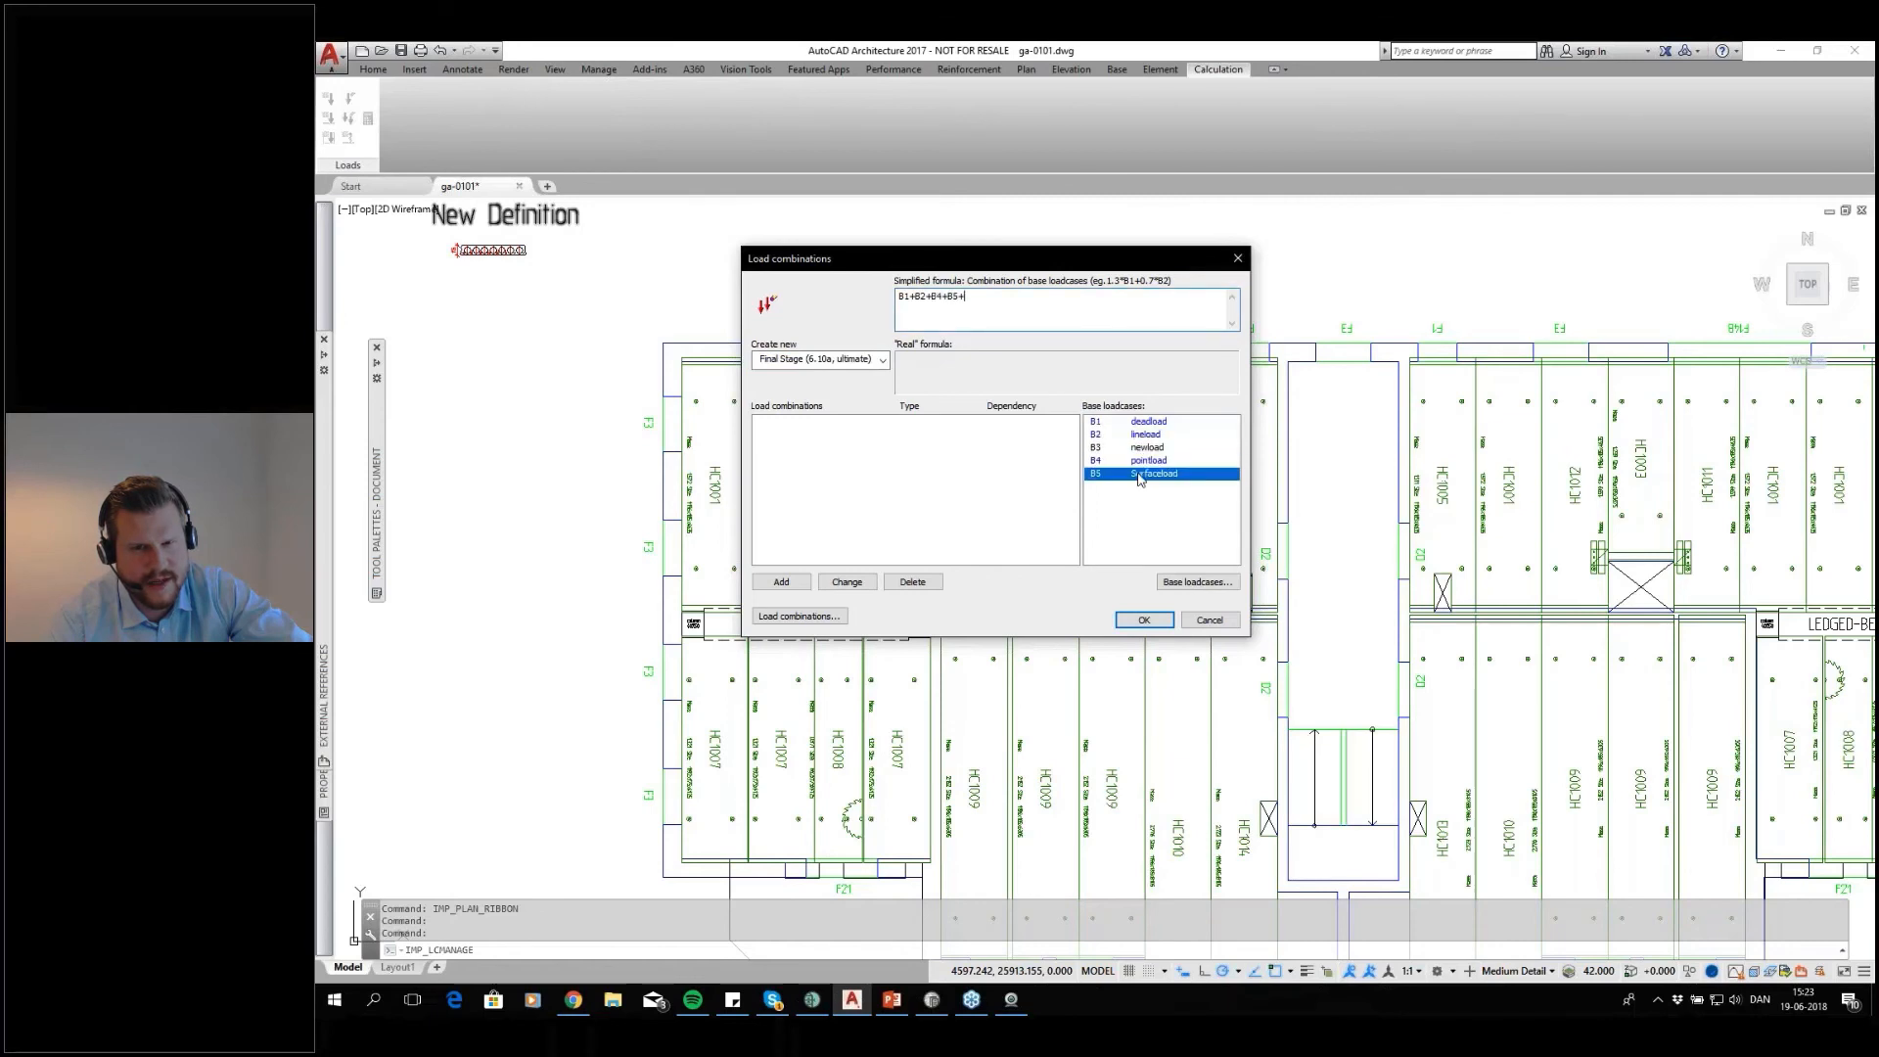
Apply a factor of 1,5 to Surfaceload (B5), add the load combination and accept the load combinations
left_click(962, 296)
type("*1,5+")
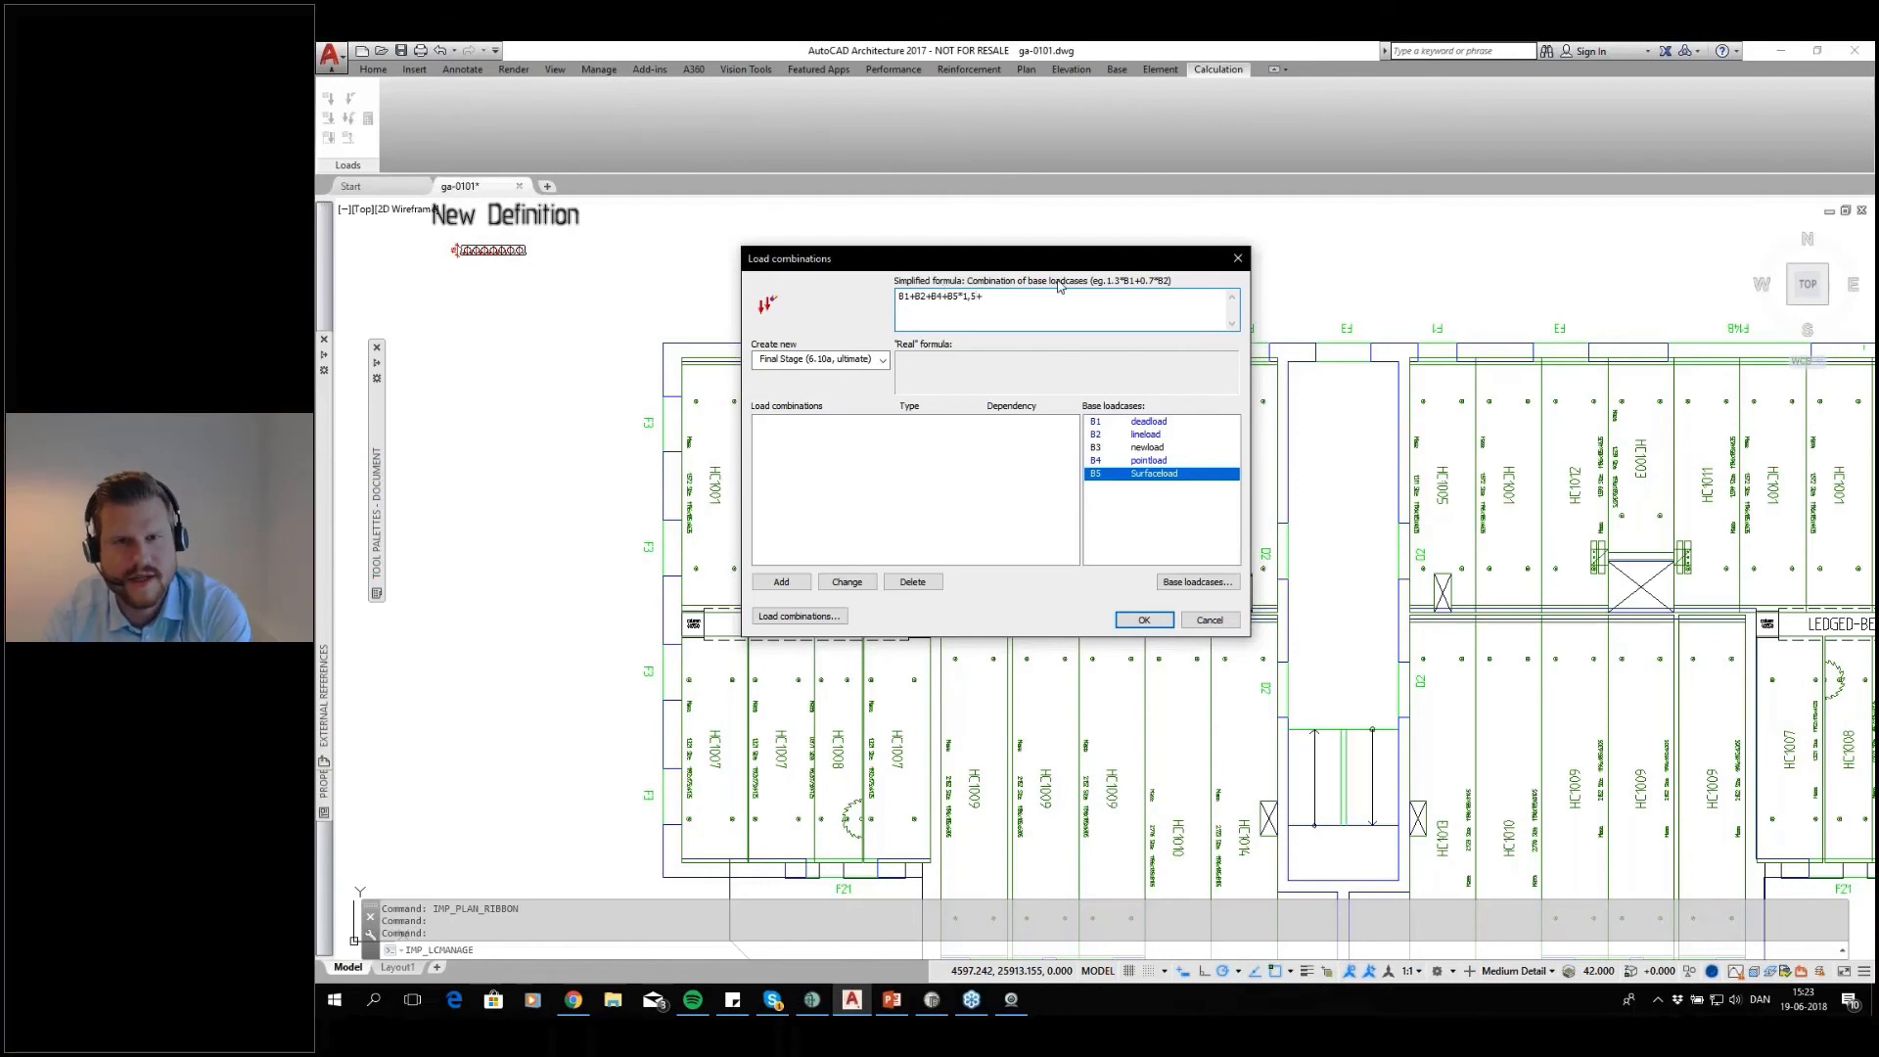
left_click(779, 584)
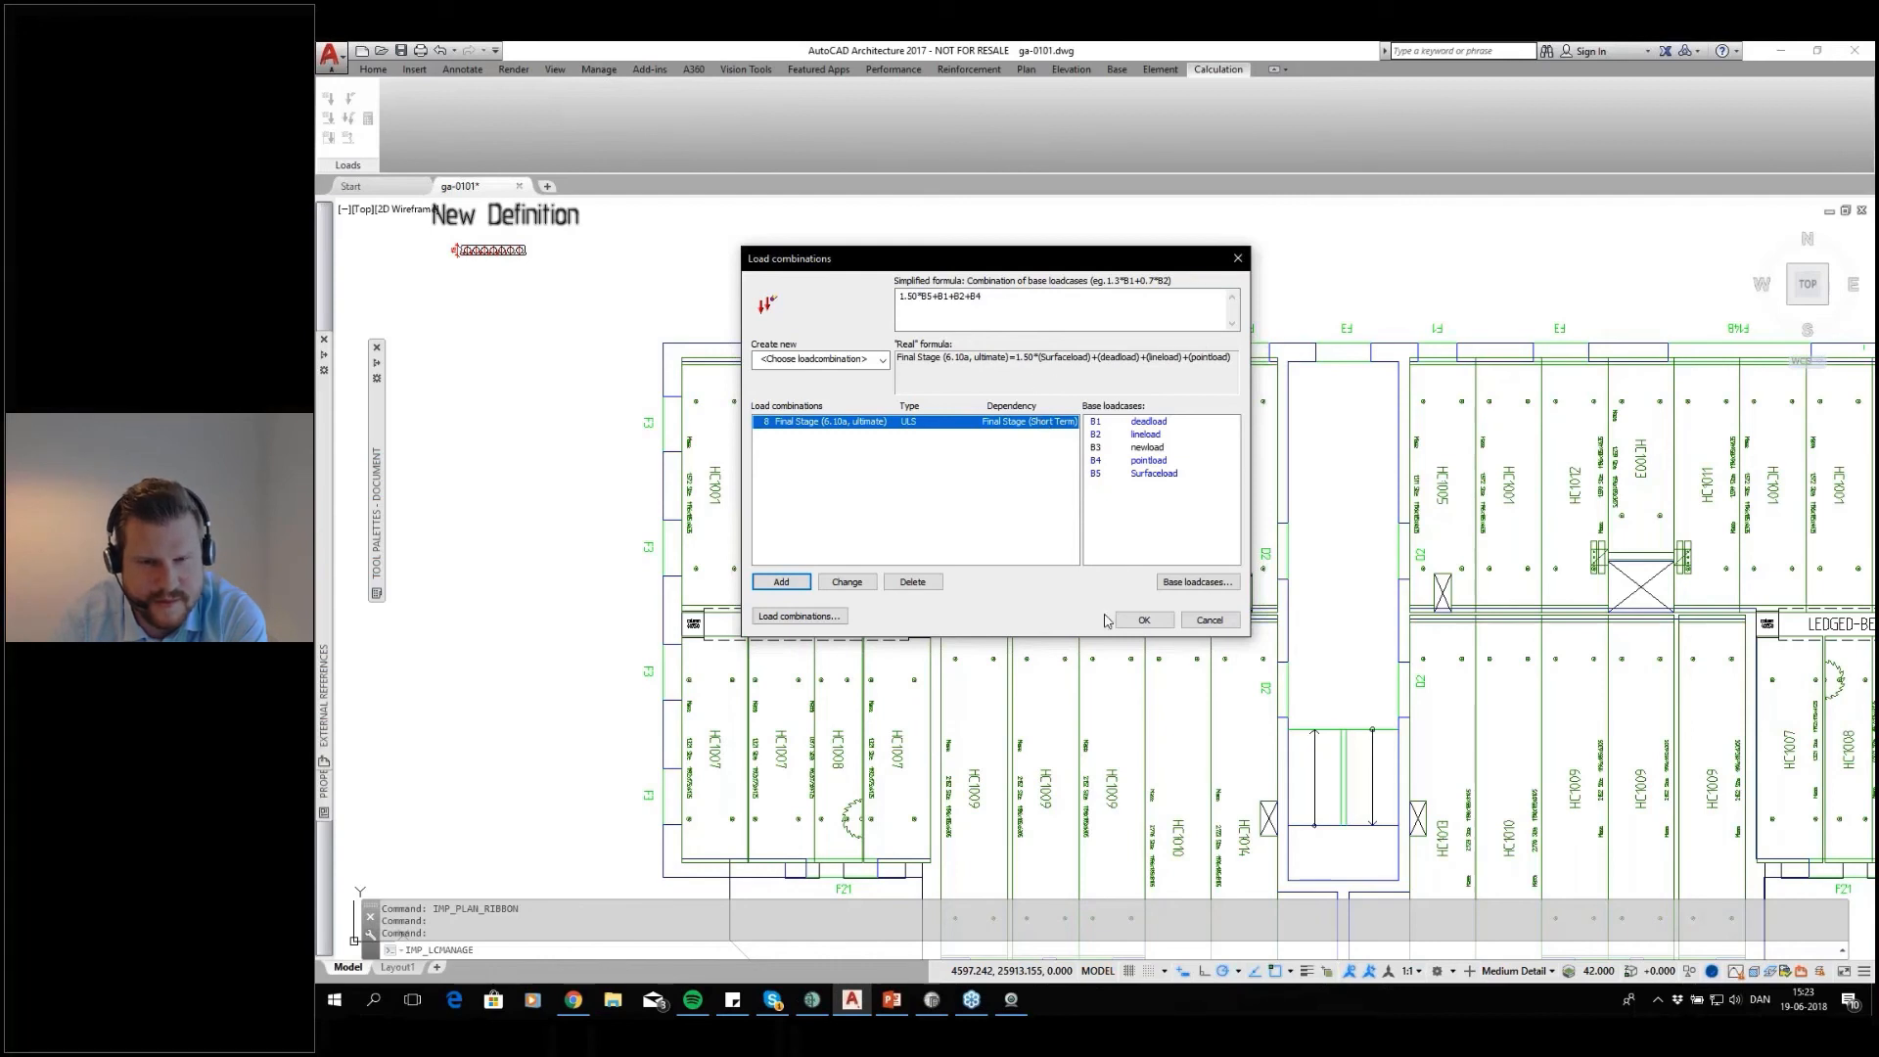
left_click(1156, 621)
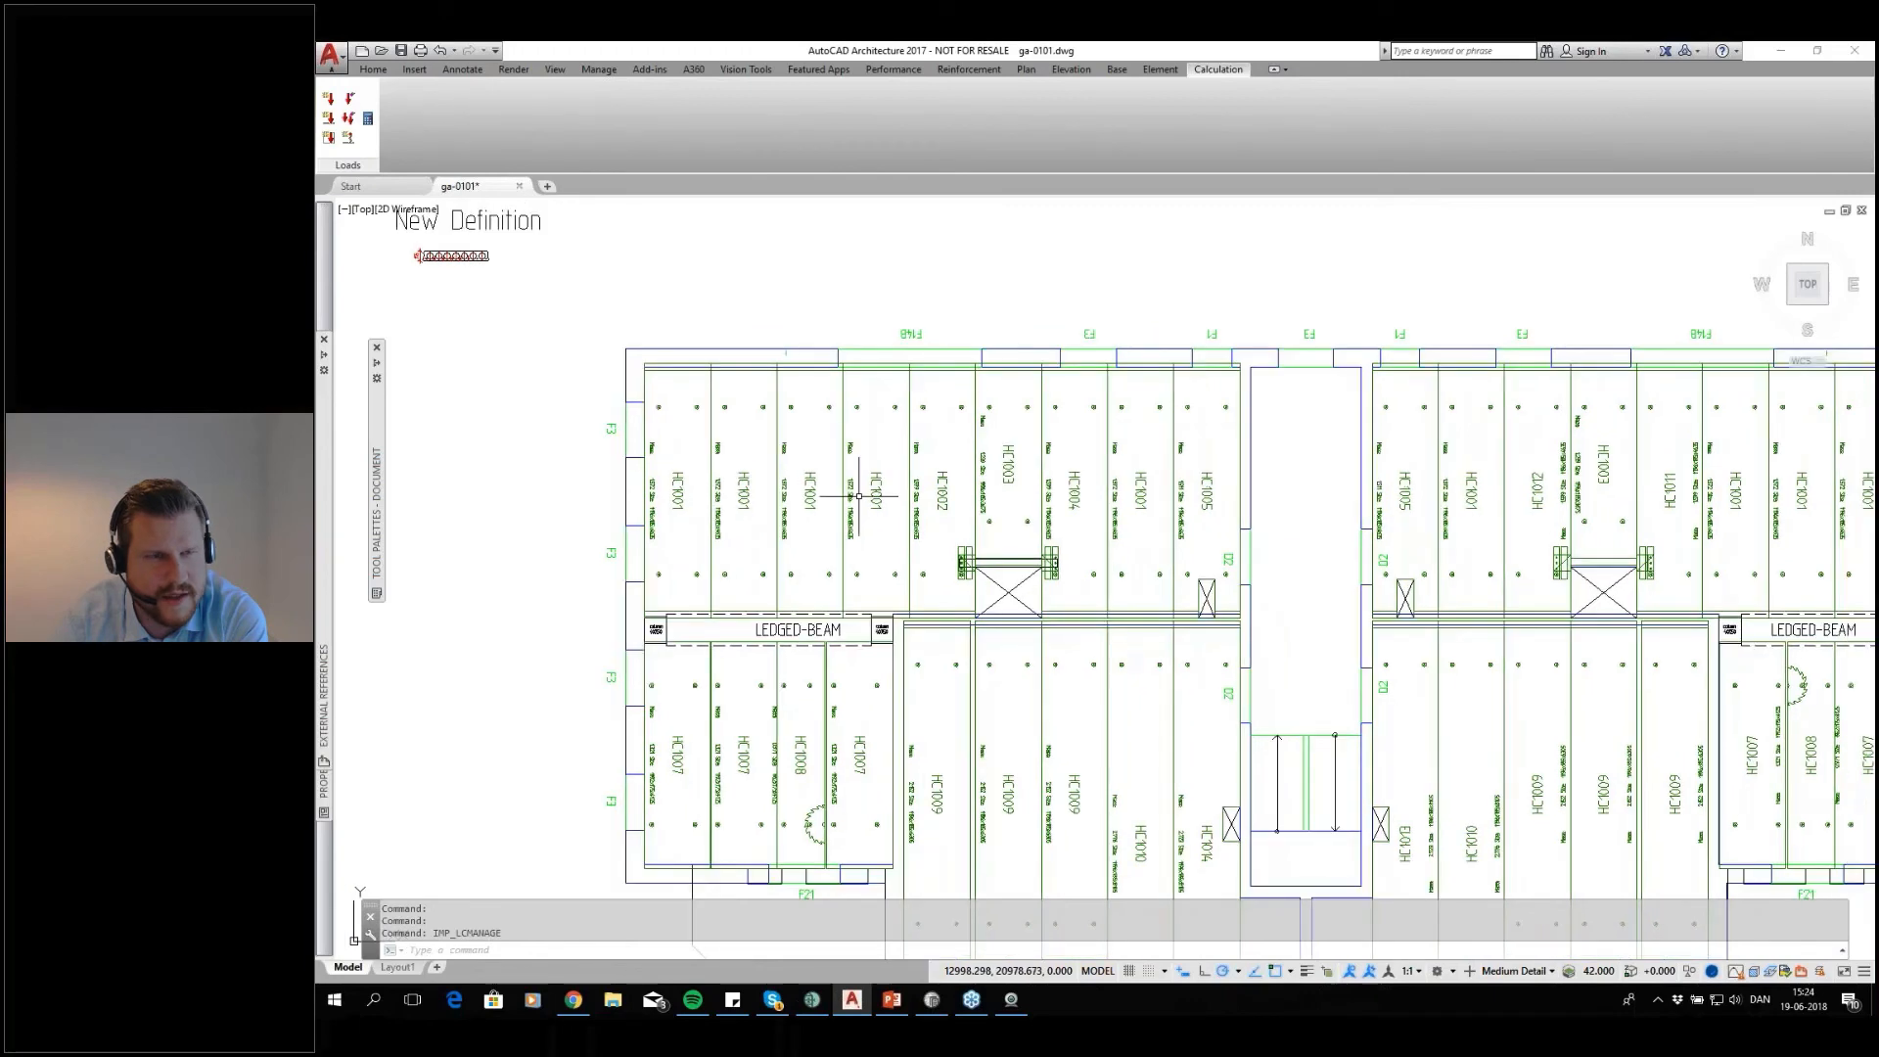
Place a 4 kN point force using the pointload base loadcase on slab HC1004, at its end of the opening's support beam
scroll(858, 496, "down", 2)
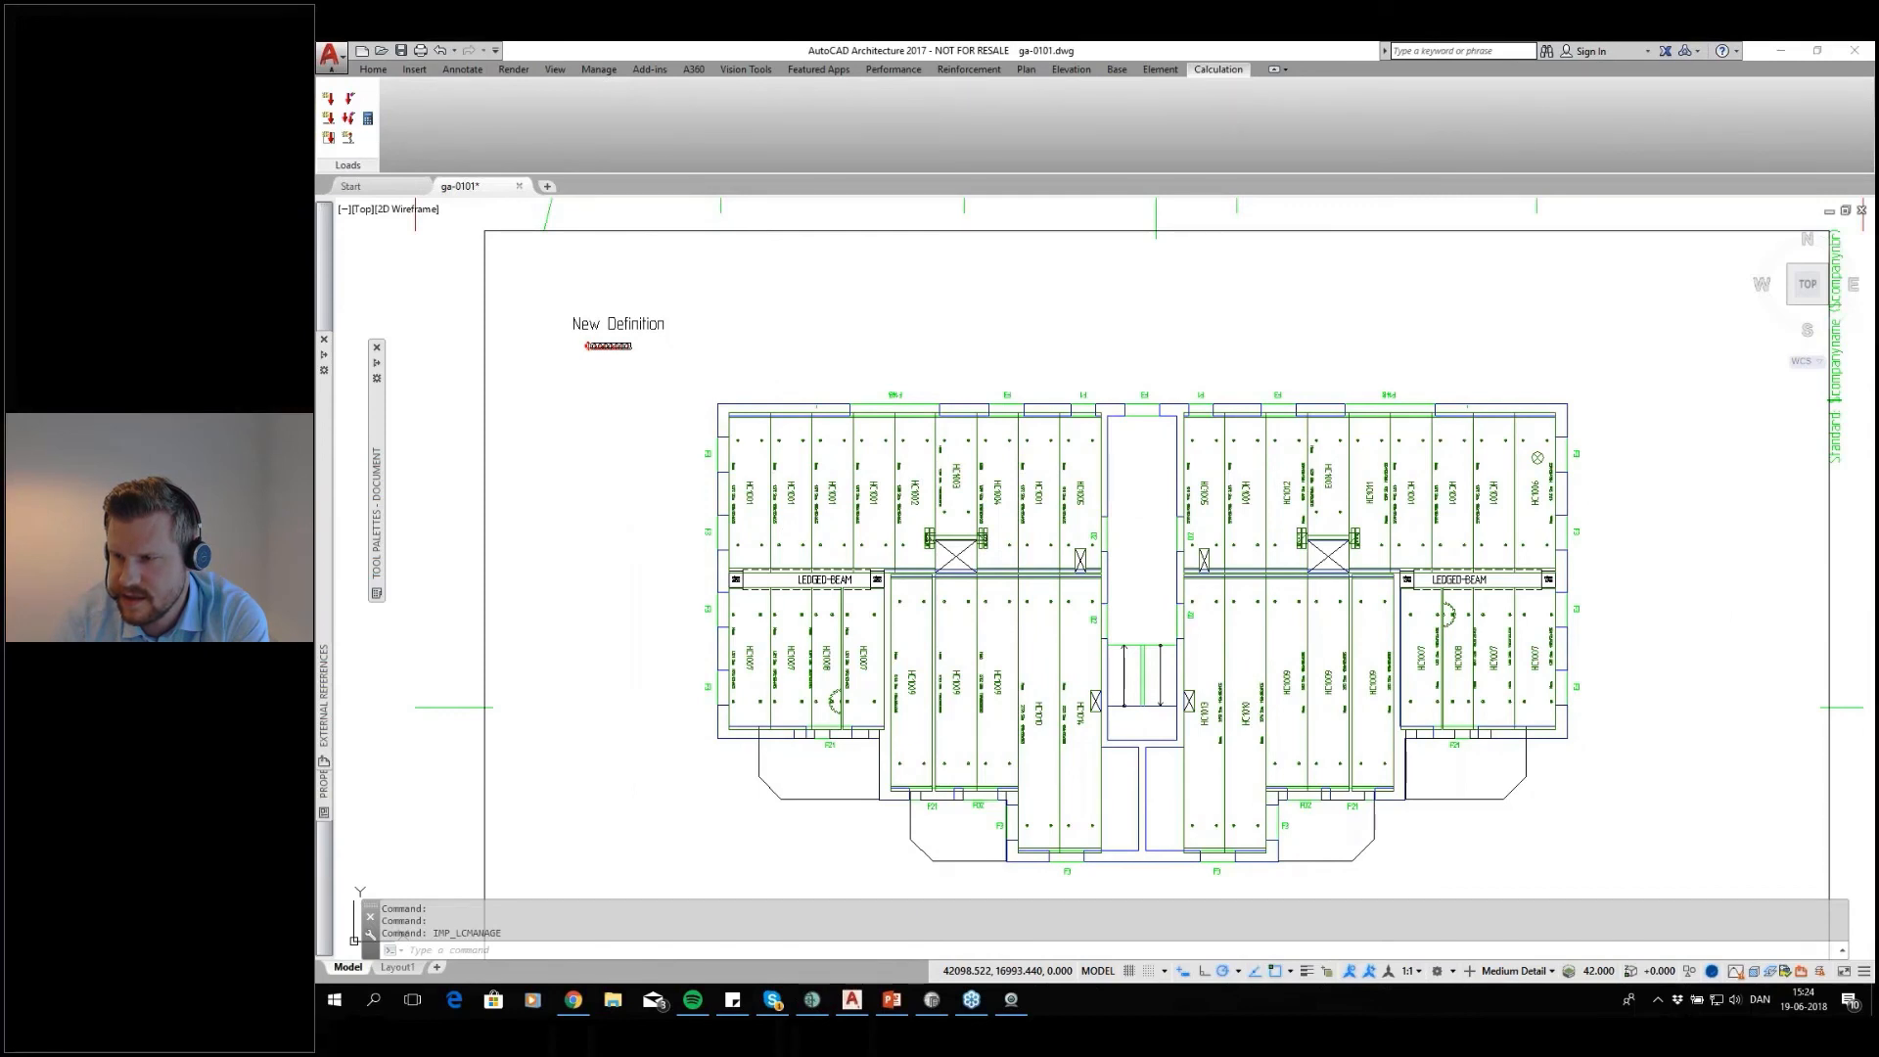
left_click(329, 98)
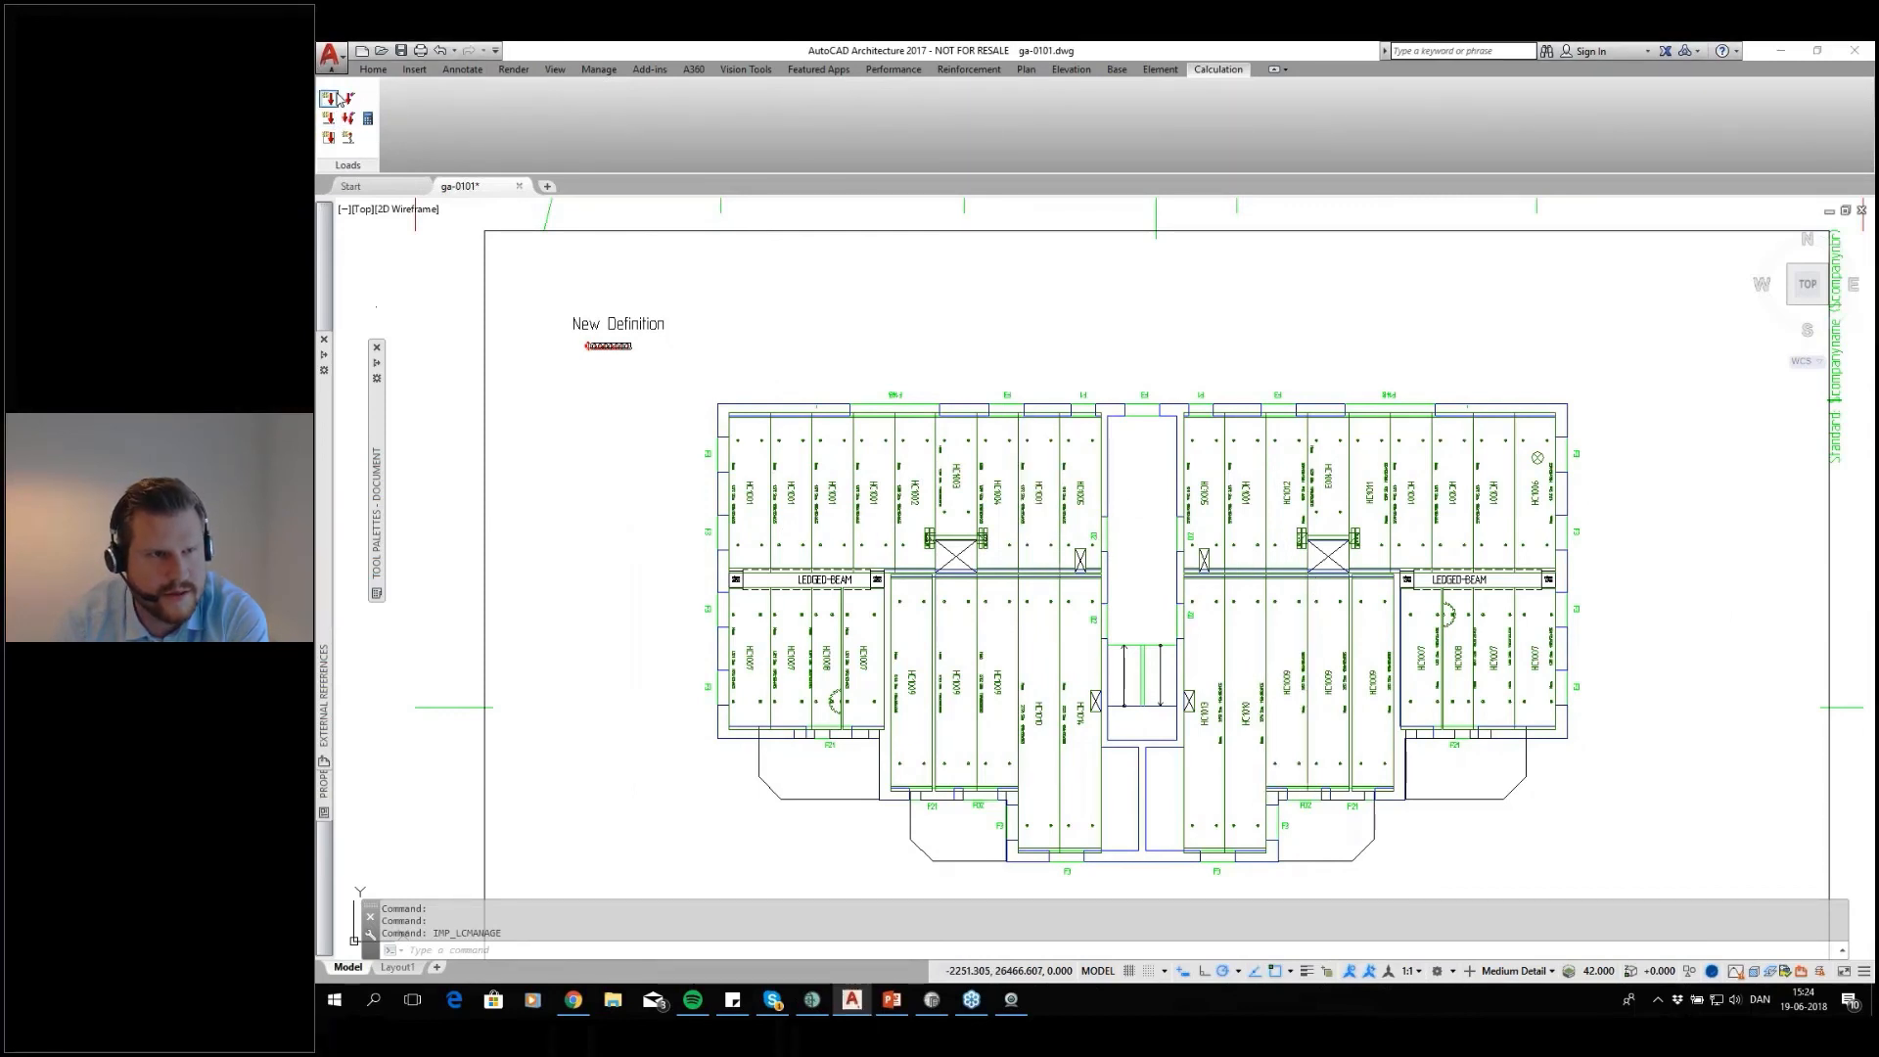
type("4")
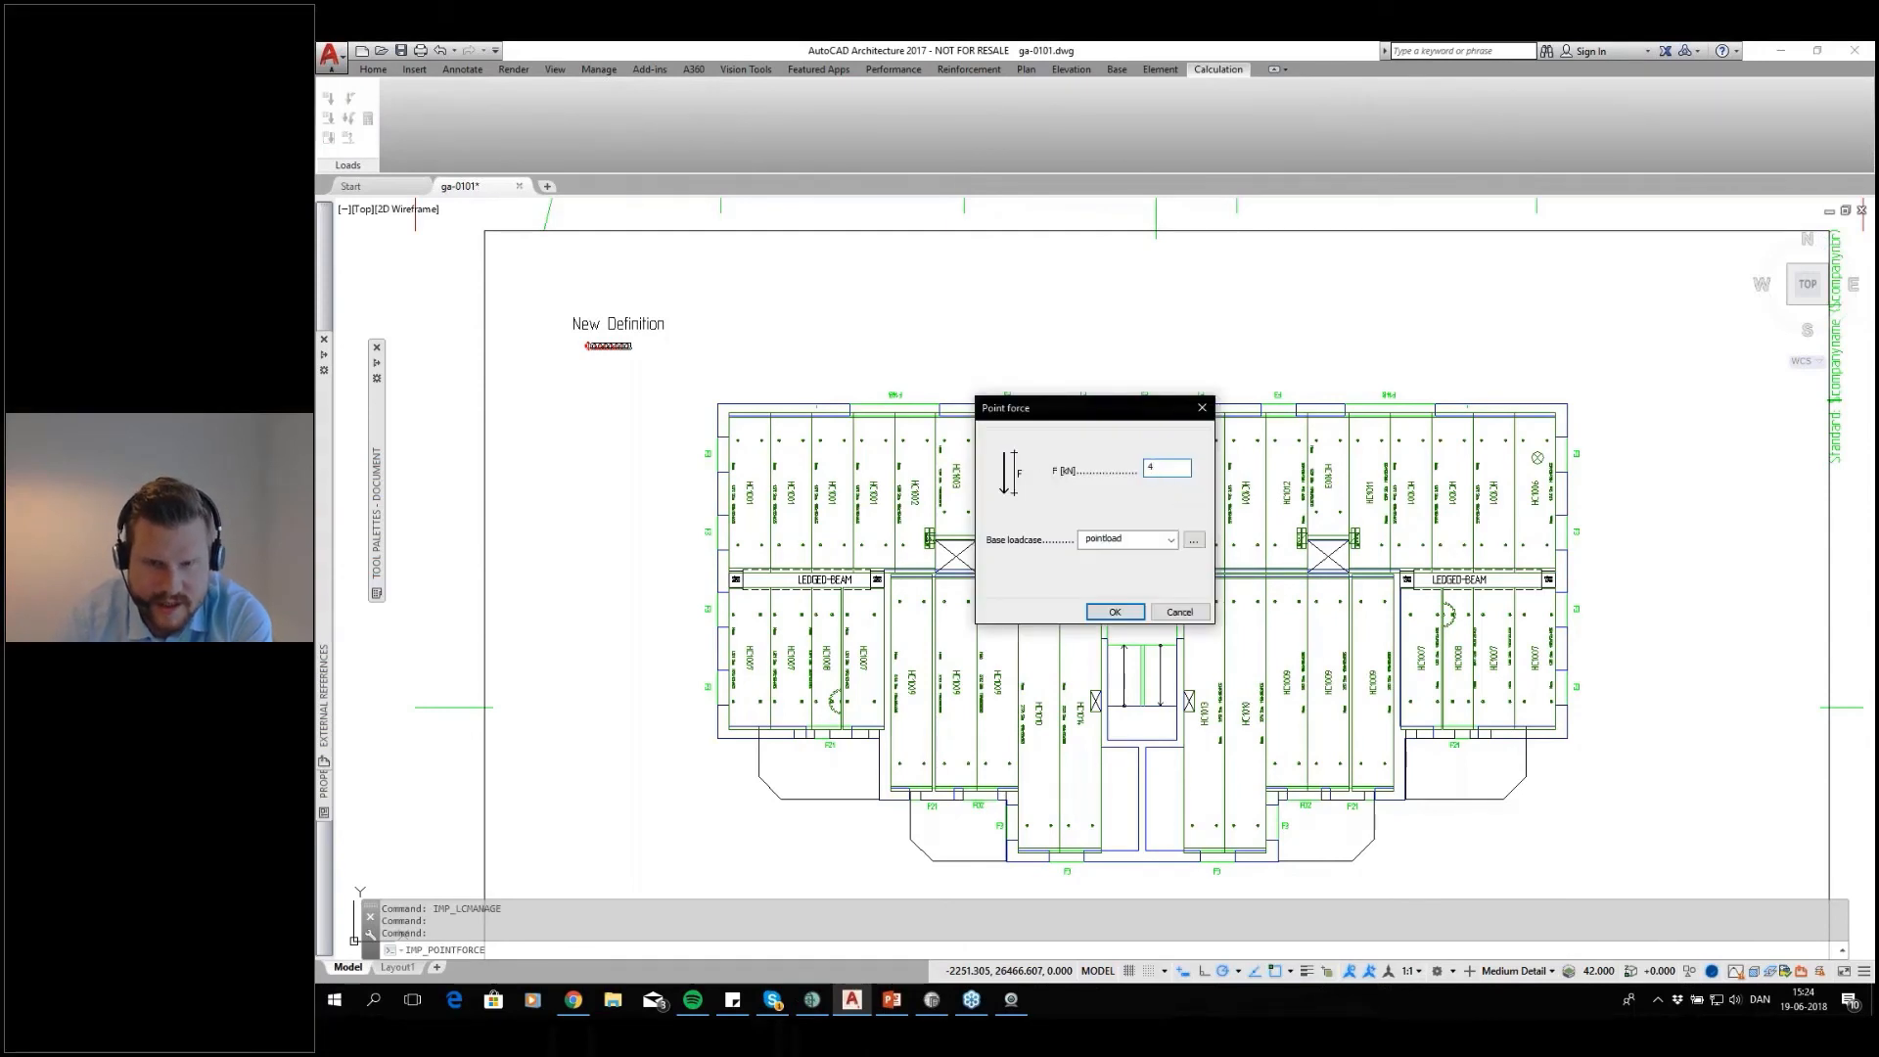
left_click(1115, 611)
scroll(983, 536, "up", 5)
left_click(933, 705)
key("Return")
scroll(1331, 701, "down", 2)
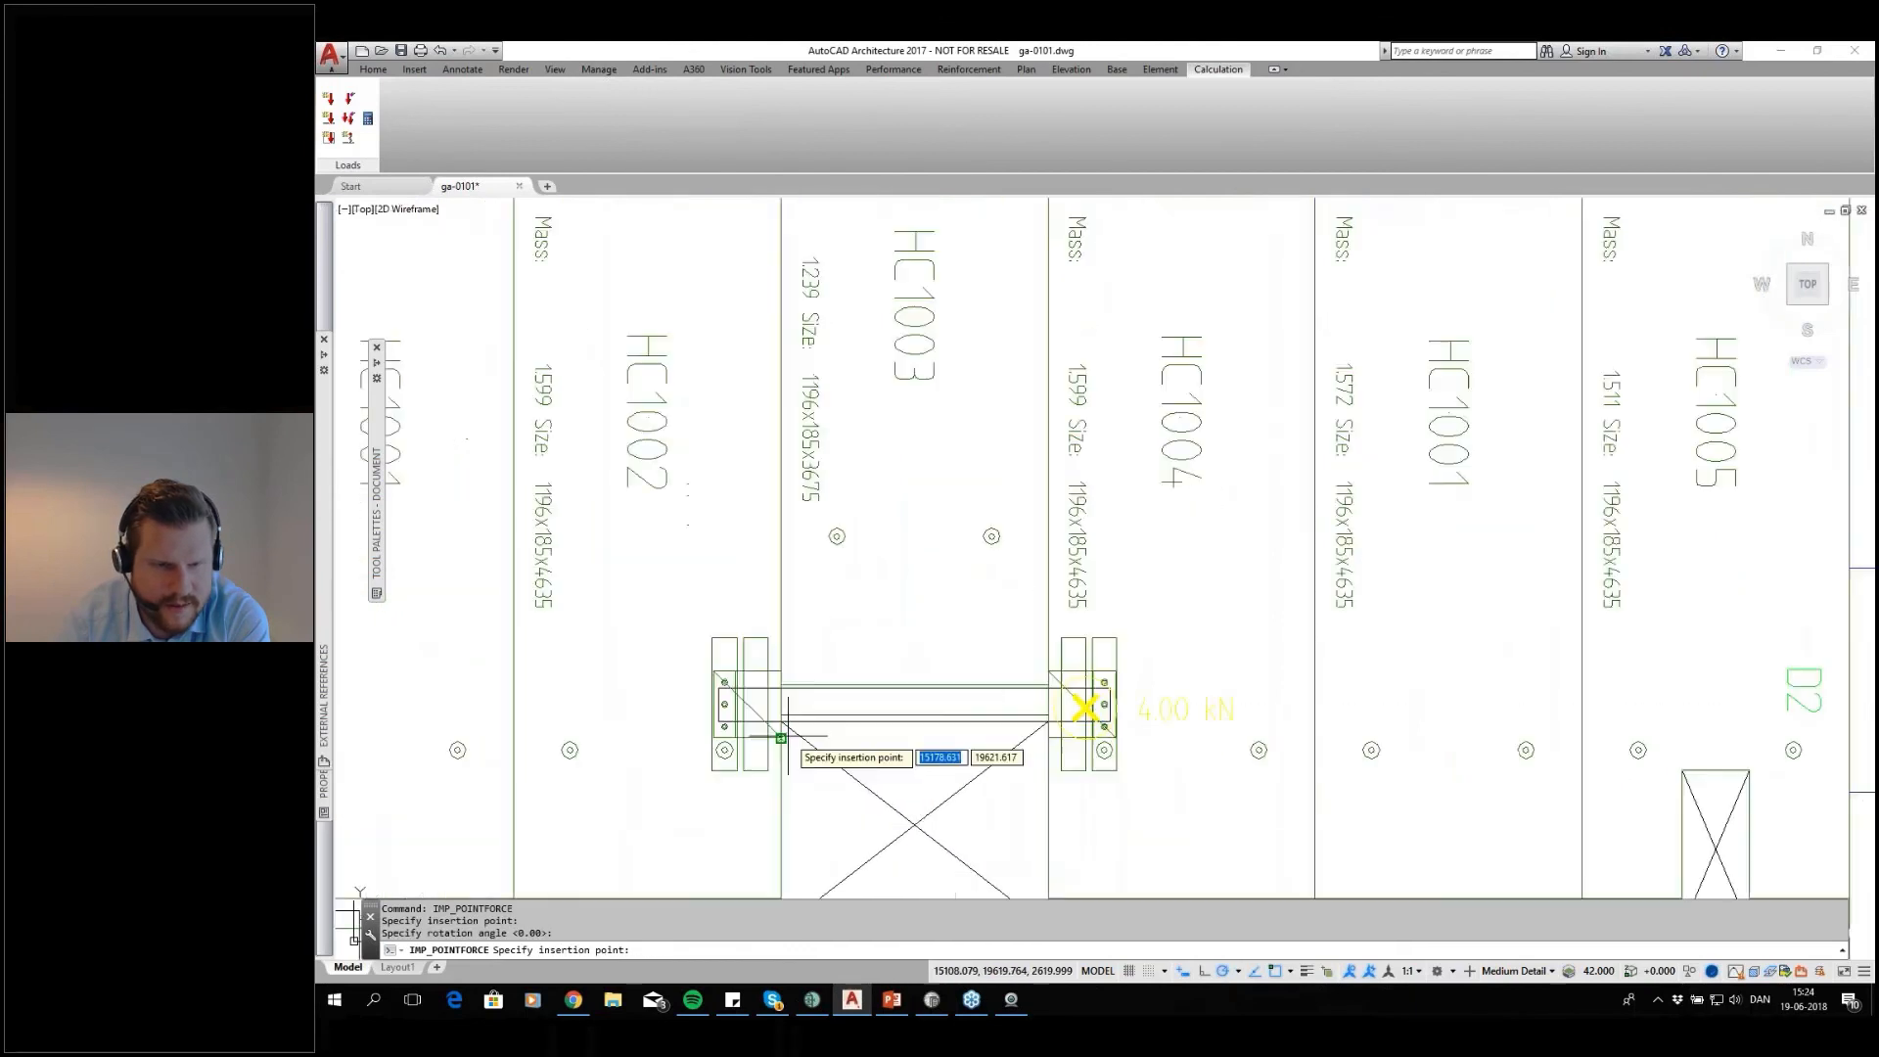
Place another 4 kN point force on slab HC1002 at the support beam's opposite end and finish placing point forces
scroll(734, 696, "up", 2)
left_click(729, 693)
key("Return")
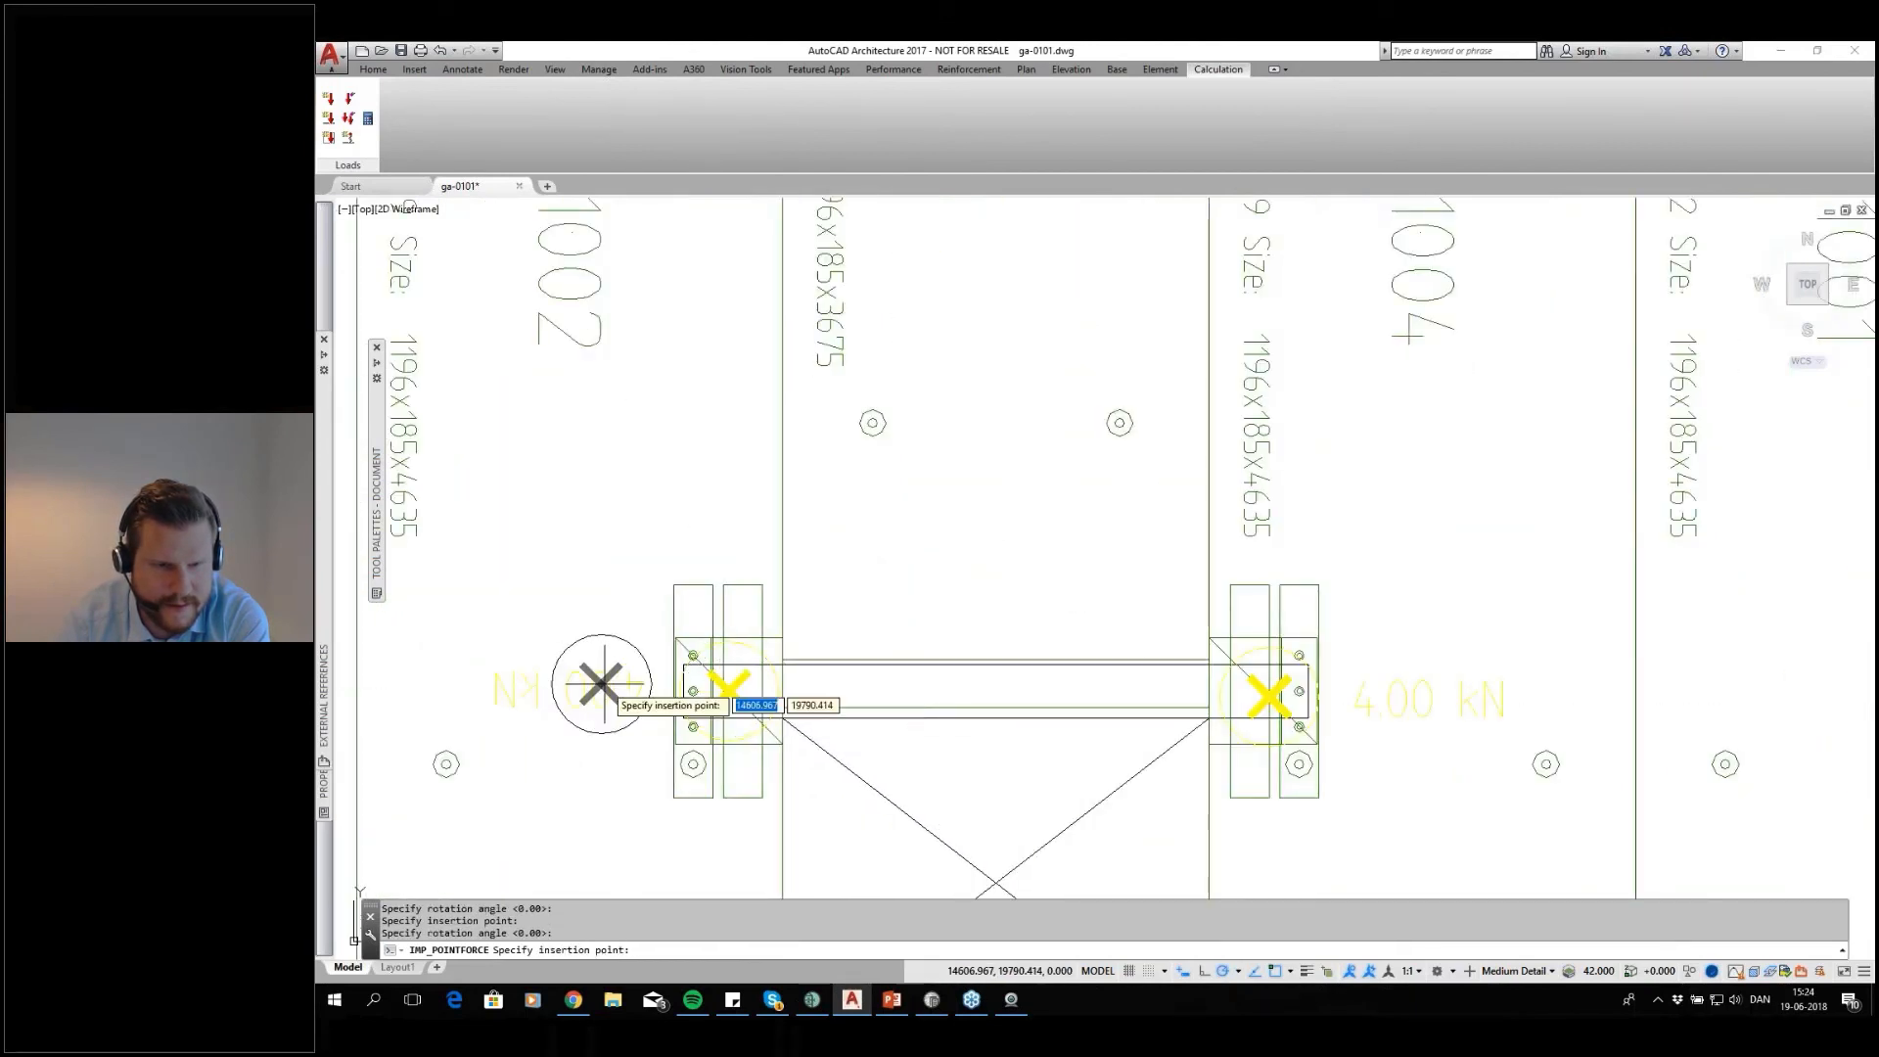
scroll(600, 685, "down", 4)
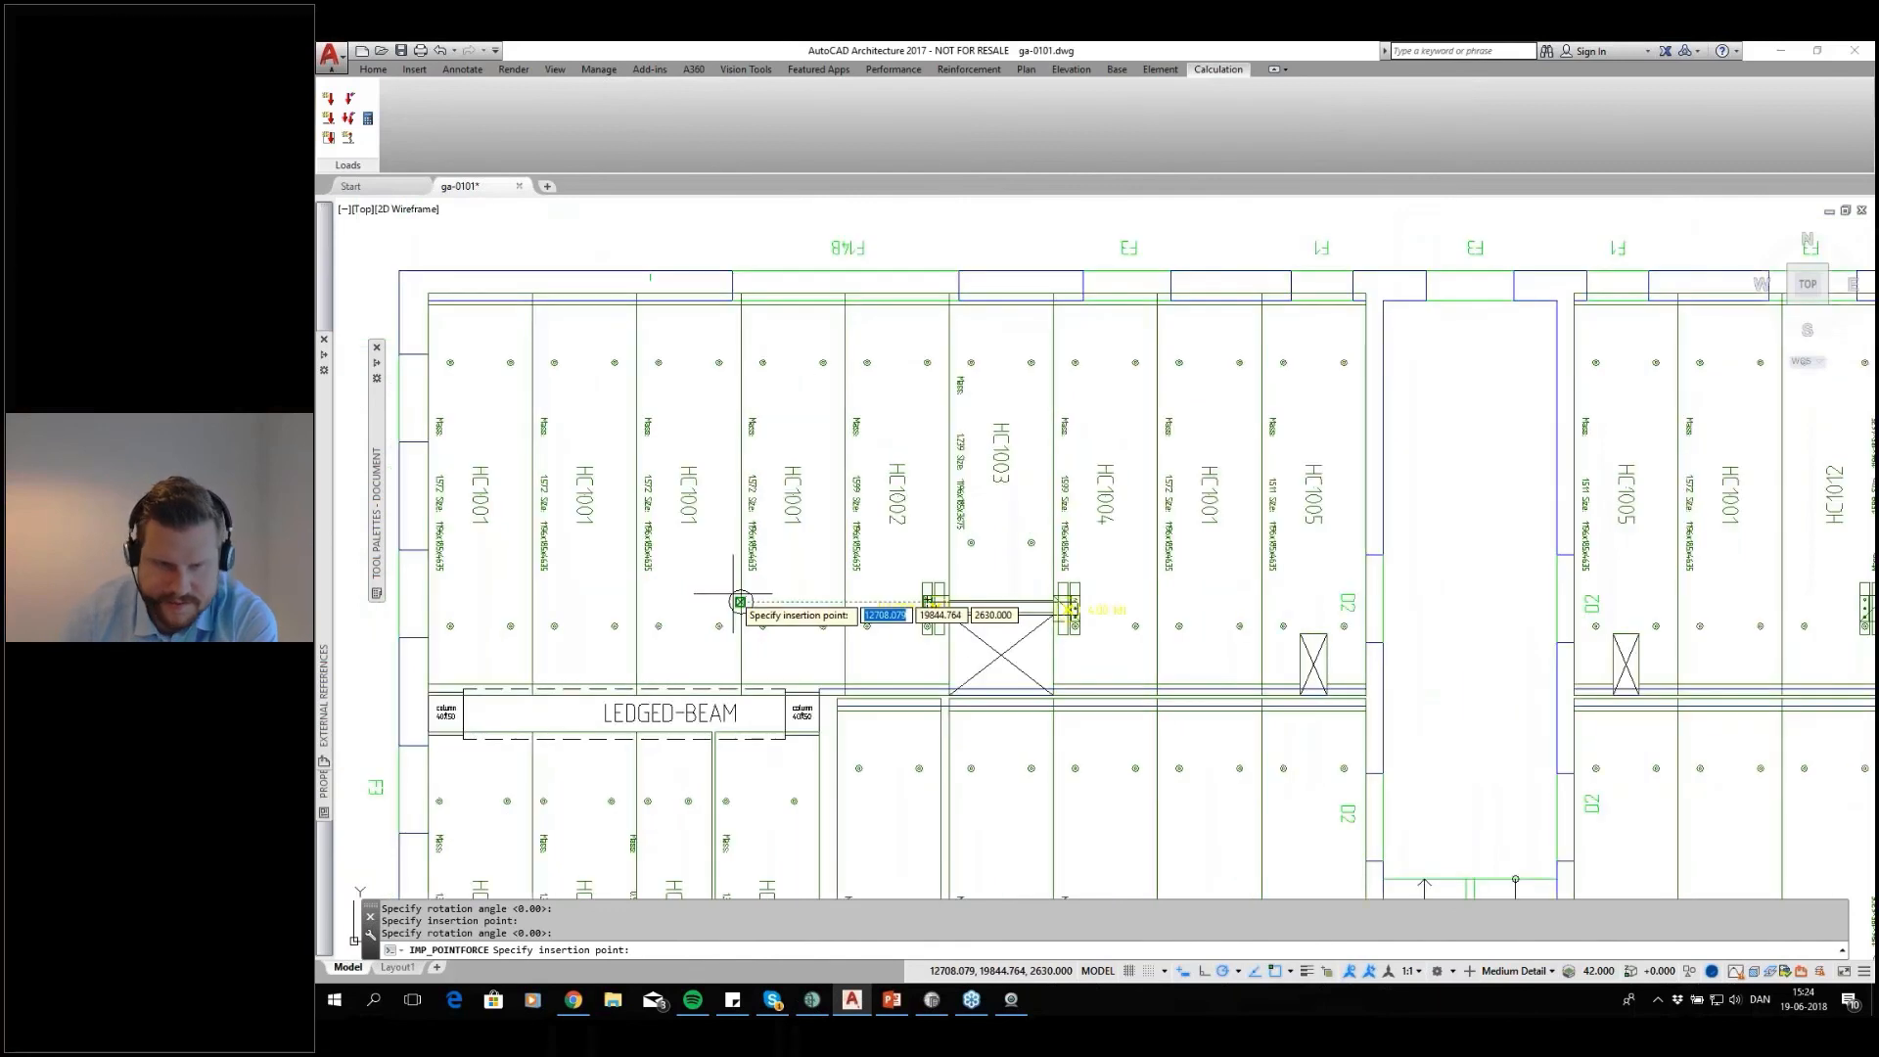
key("Return")
scroll(840, 556, "down", 2)
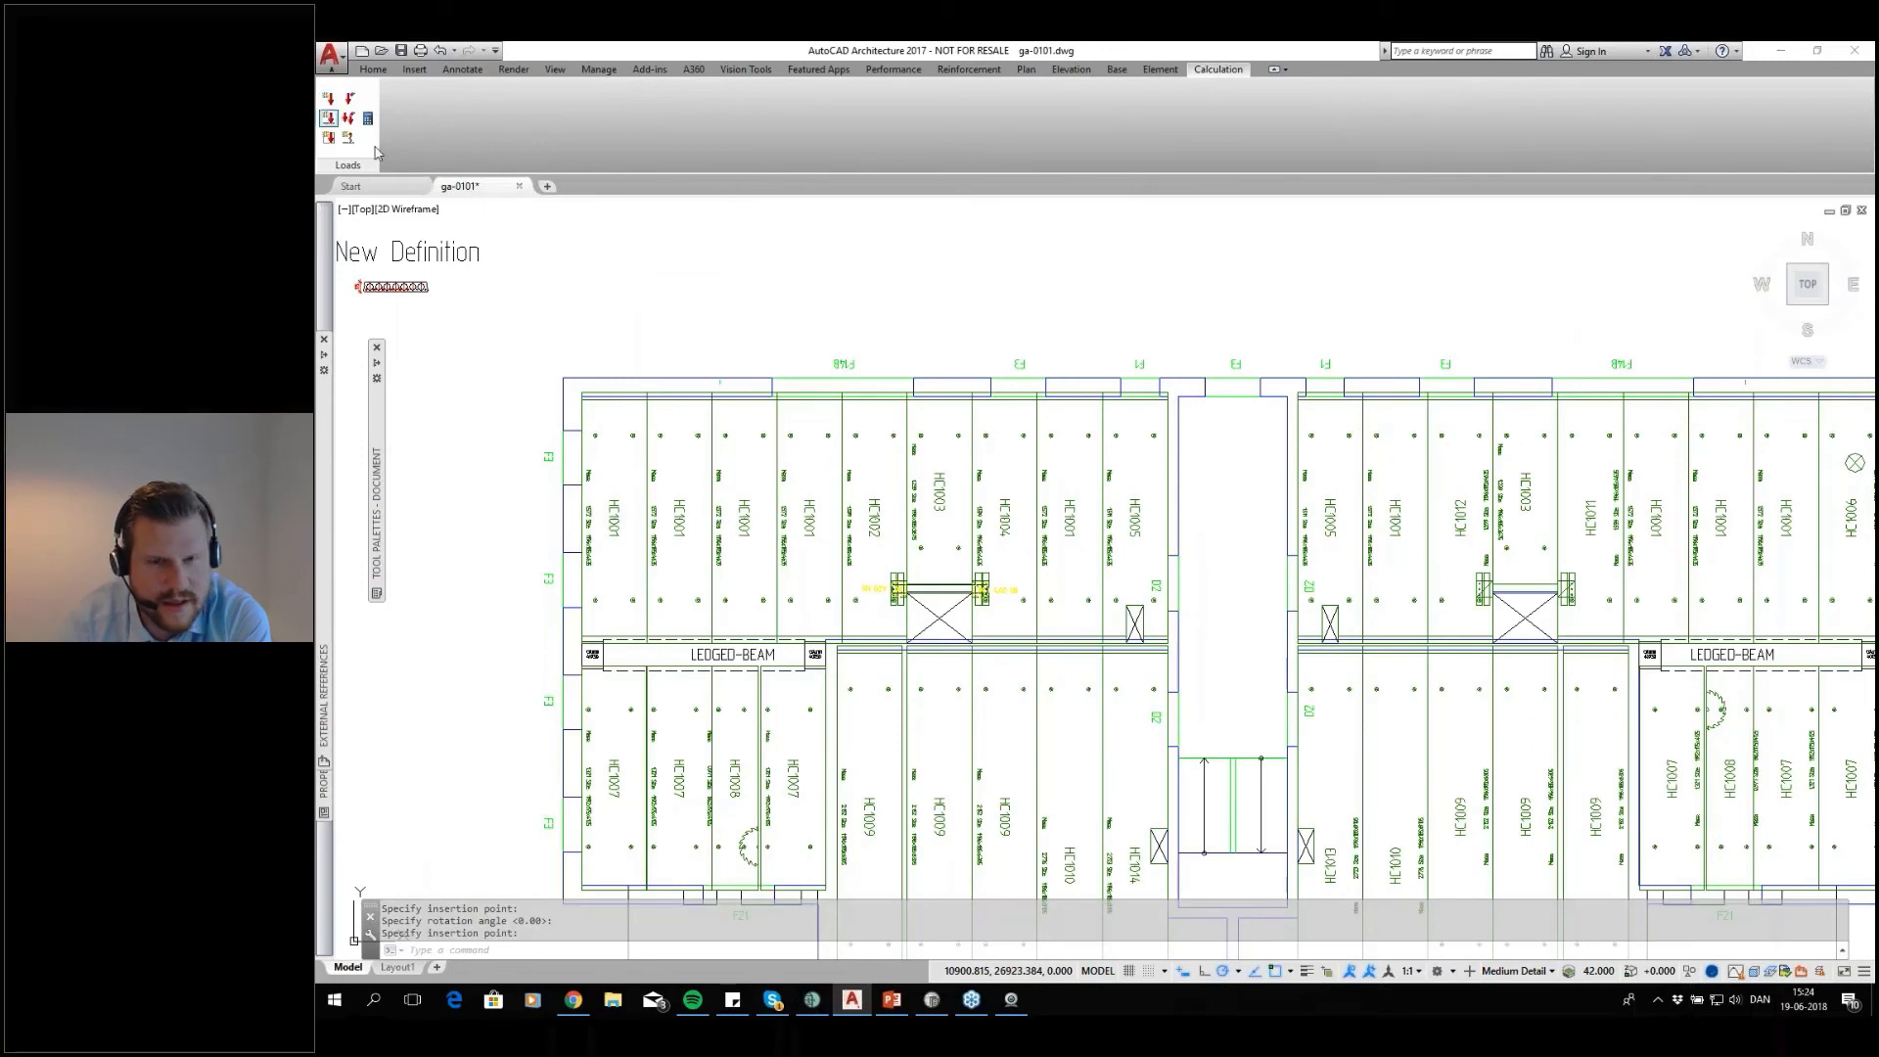
Draw a 2.00 kN/m lineload from the outermost HC1001 slab across to HC1005, then perpendicular along HC1005 past the slab's lower support
left_click(329, 118)
left_click(1115, 612)
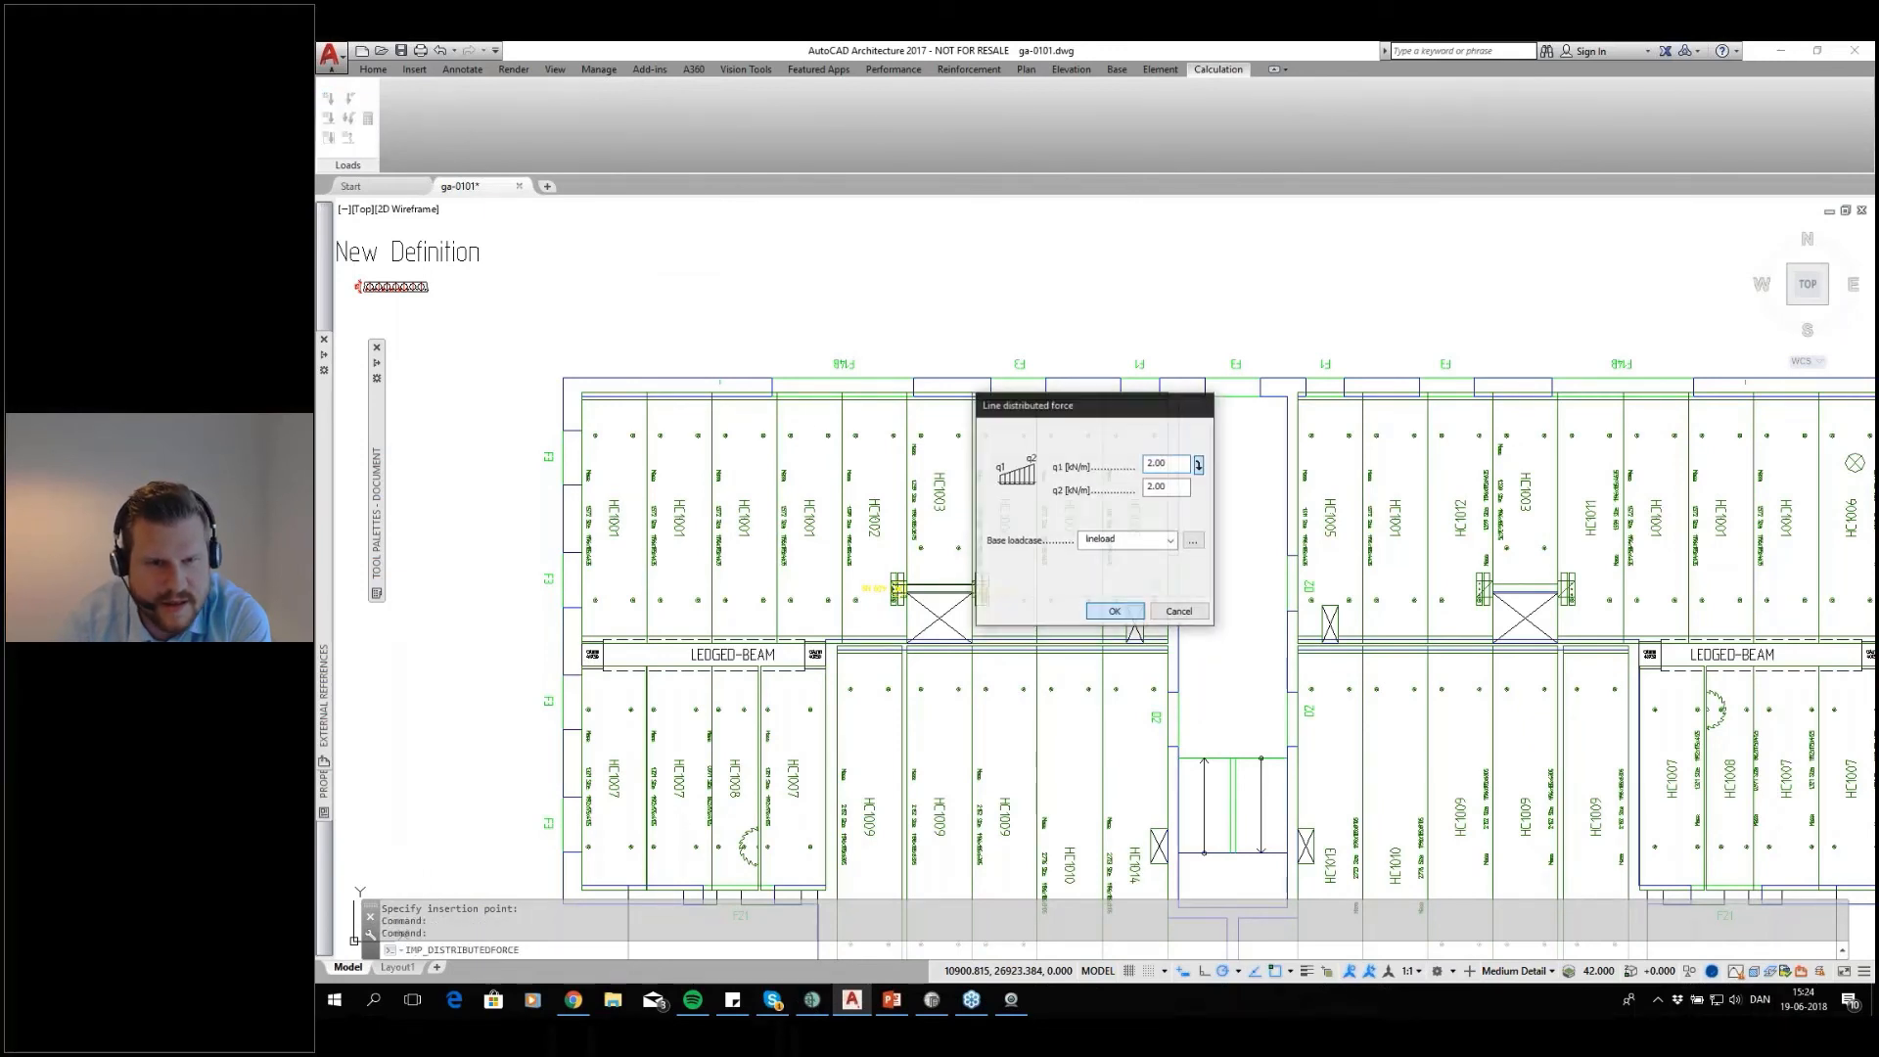
left_click(628, 487)
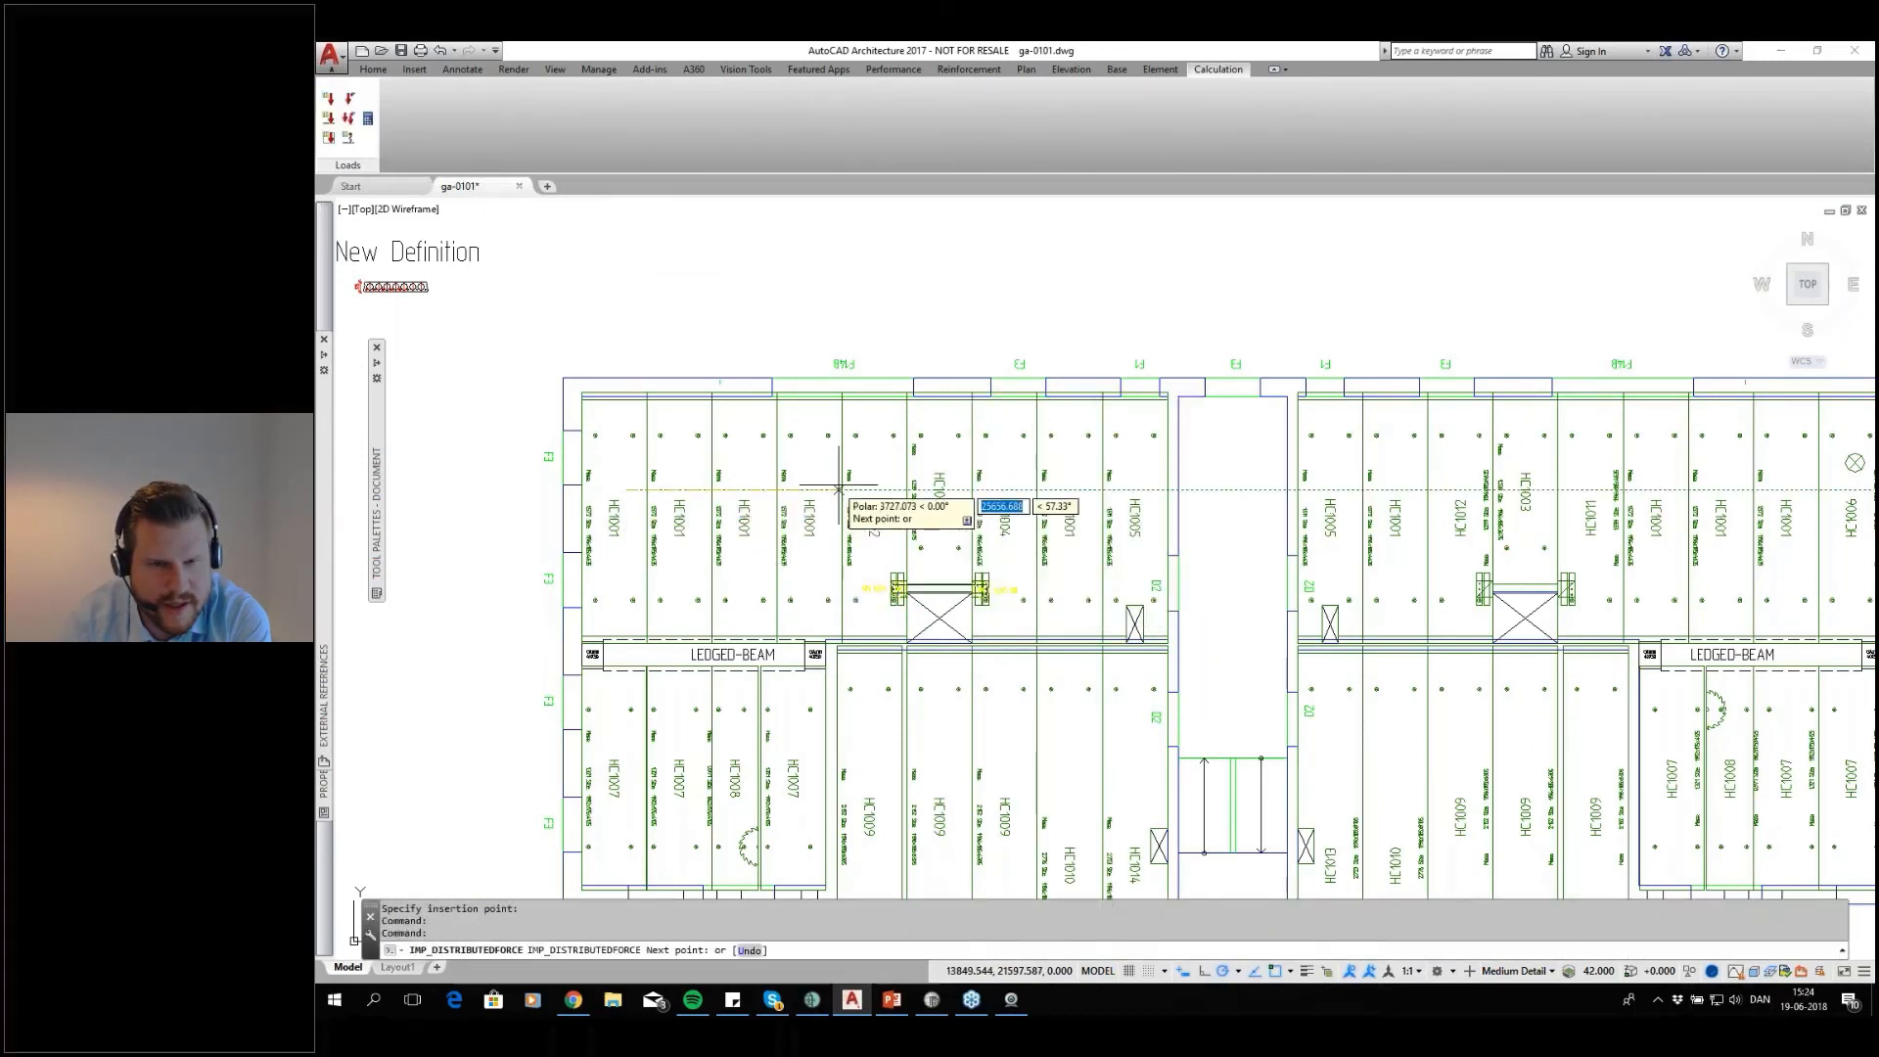
left_click(1125, 486)
left_click(1126, 699)
key("Return")
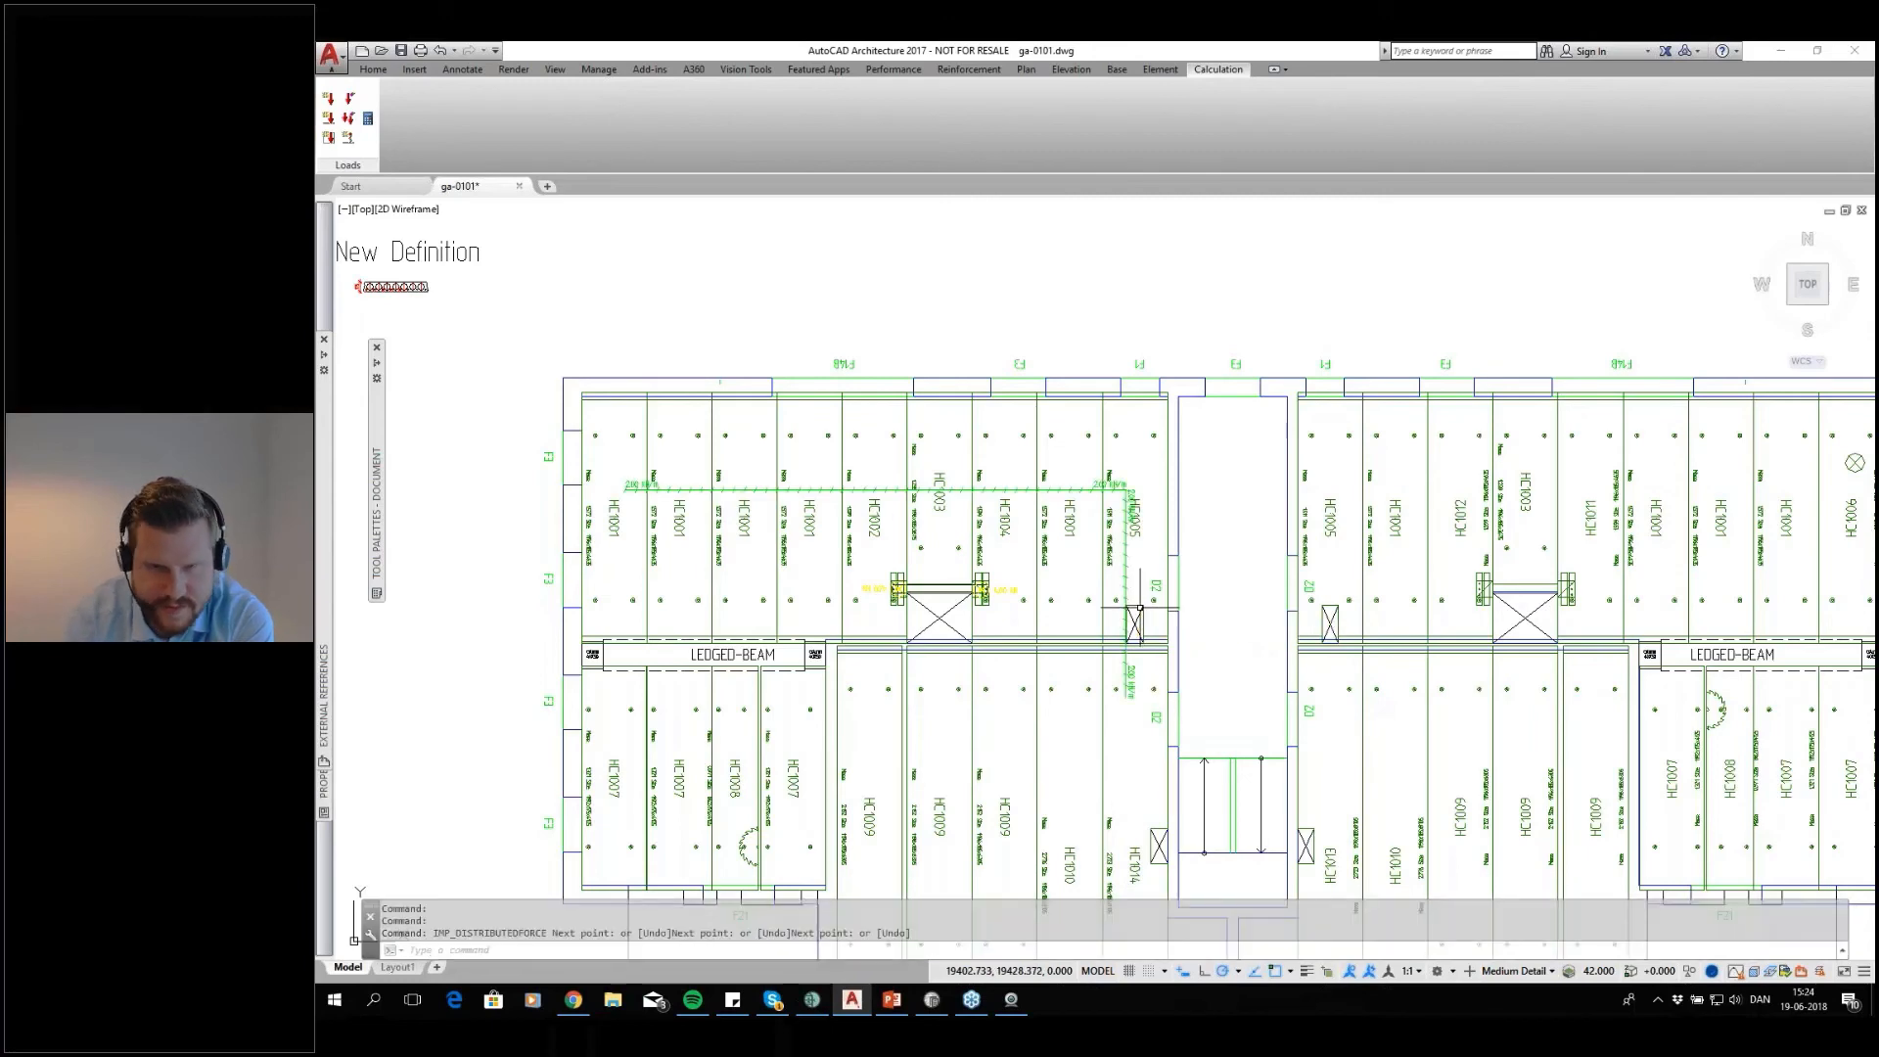
Define a surface load with q1, q2 and q3 of 1.5 kN/m² in the Surfaceload base loadcase
scroll(749, 450, "up", 4)
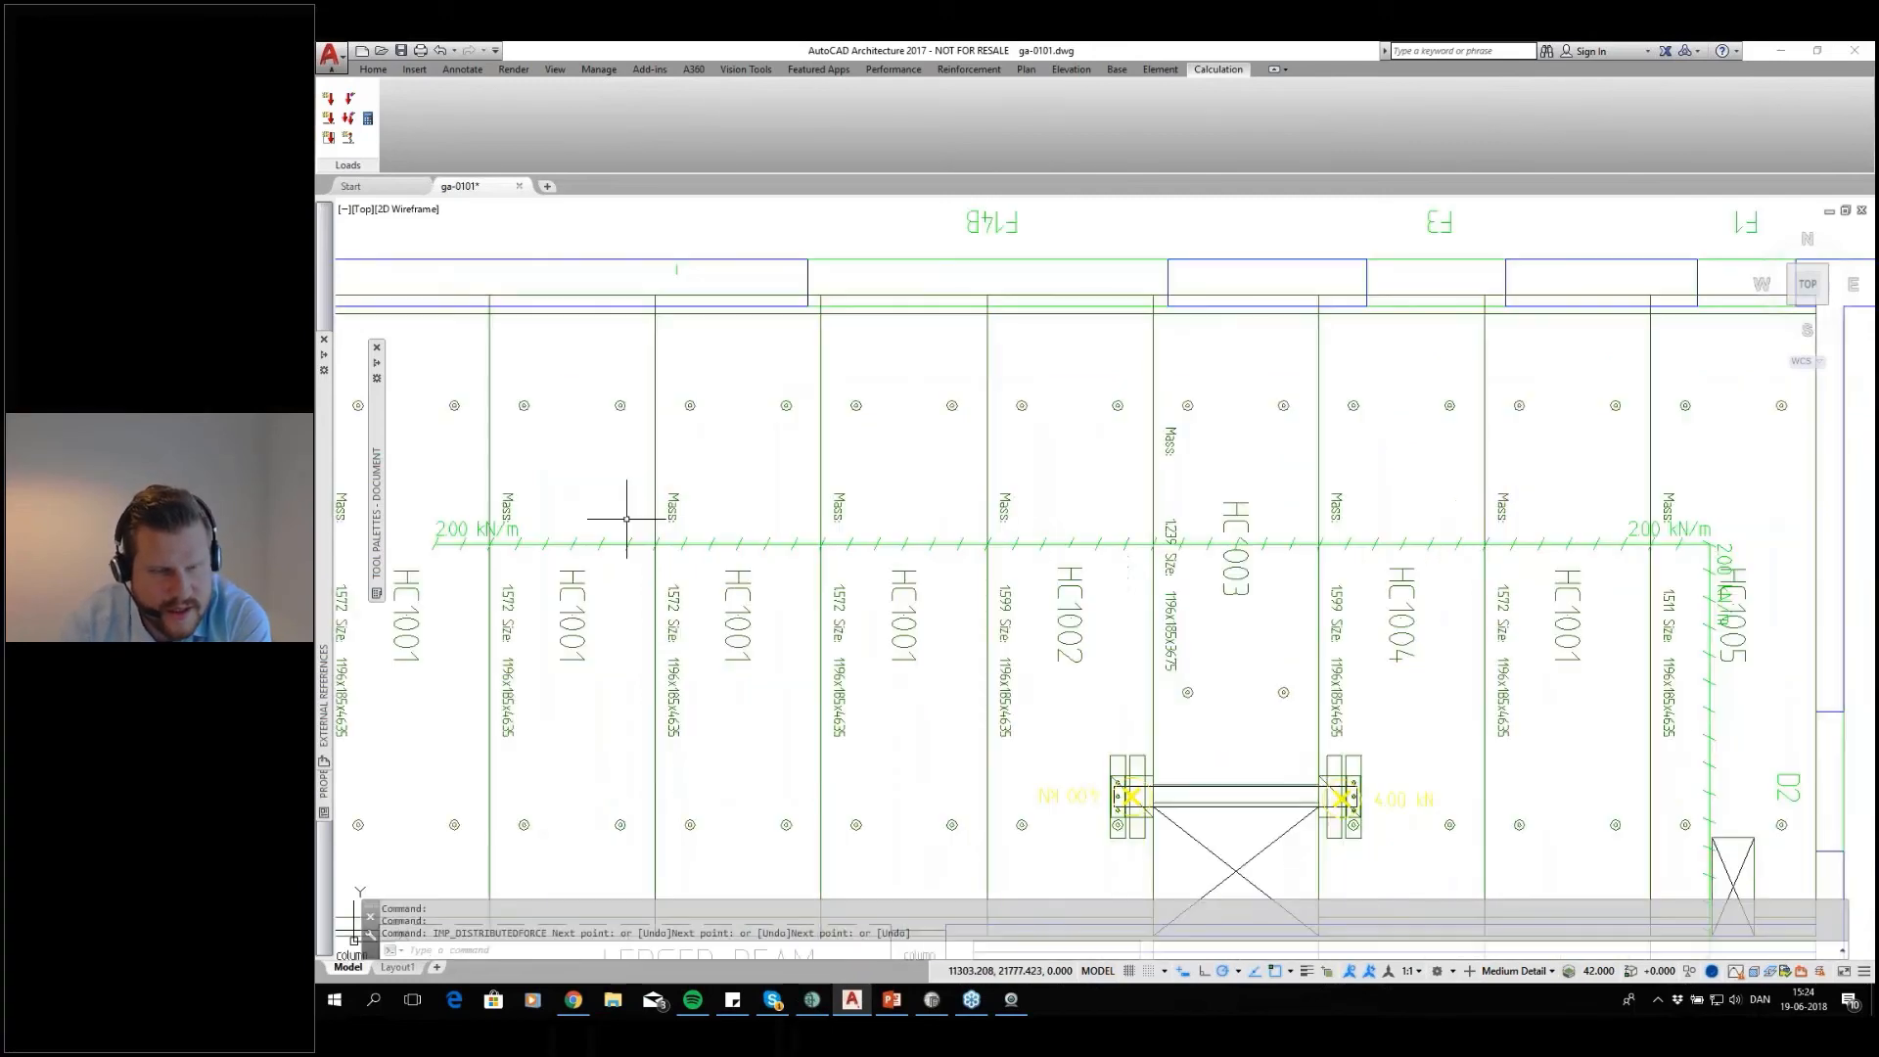
middle_click_drag(626, 519, 617, 407)
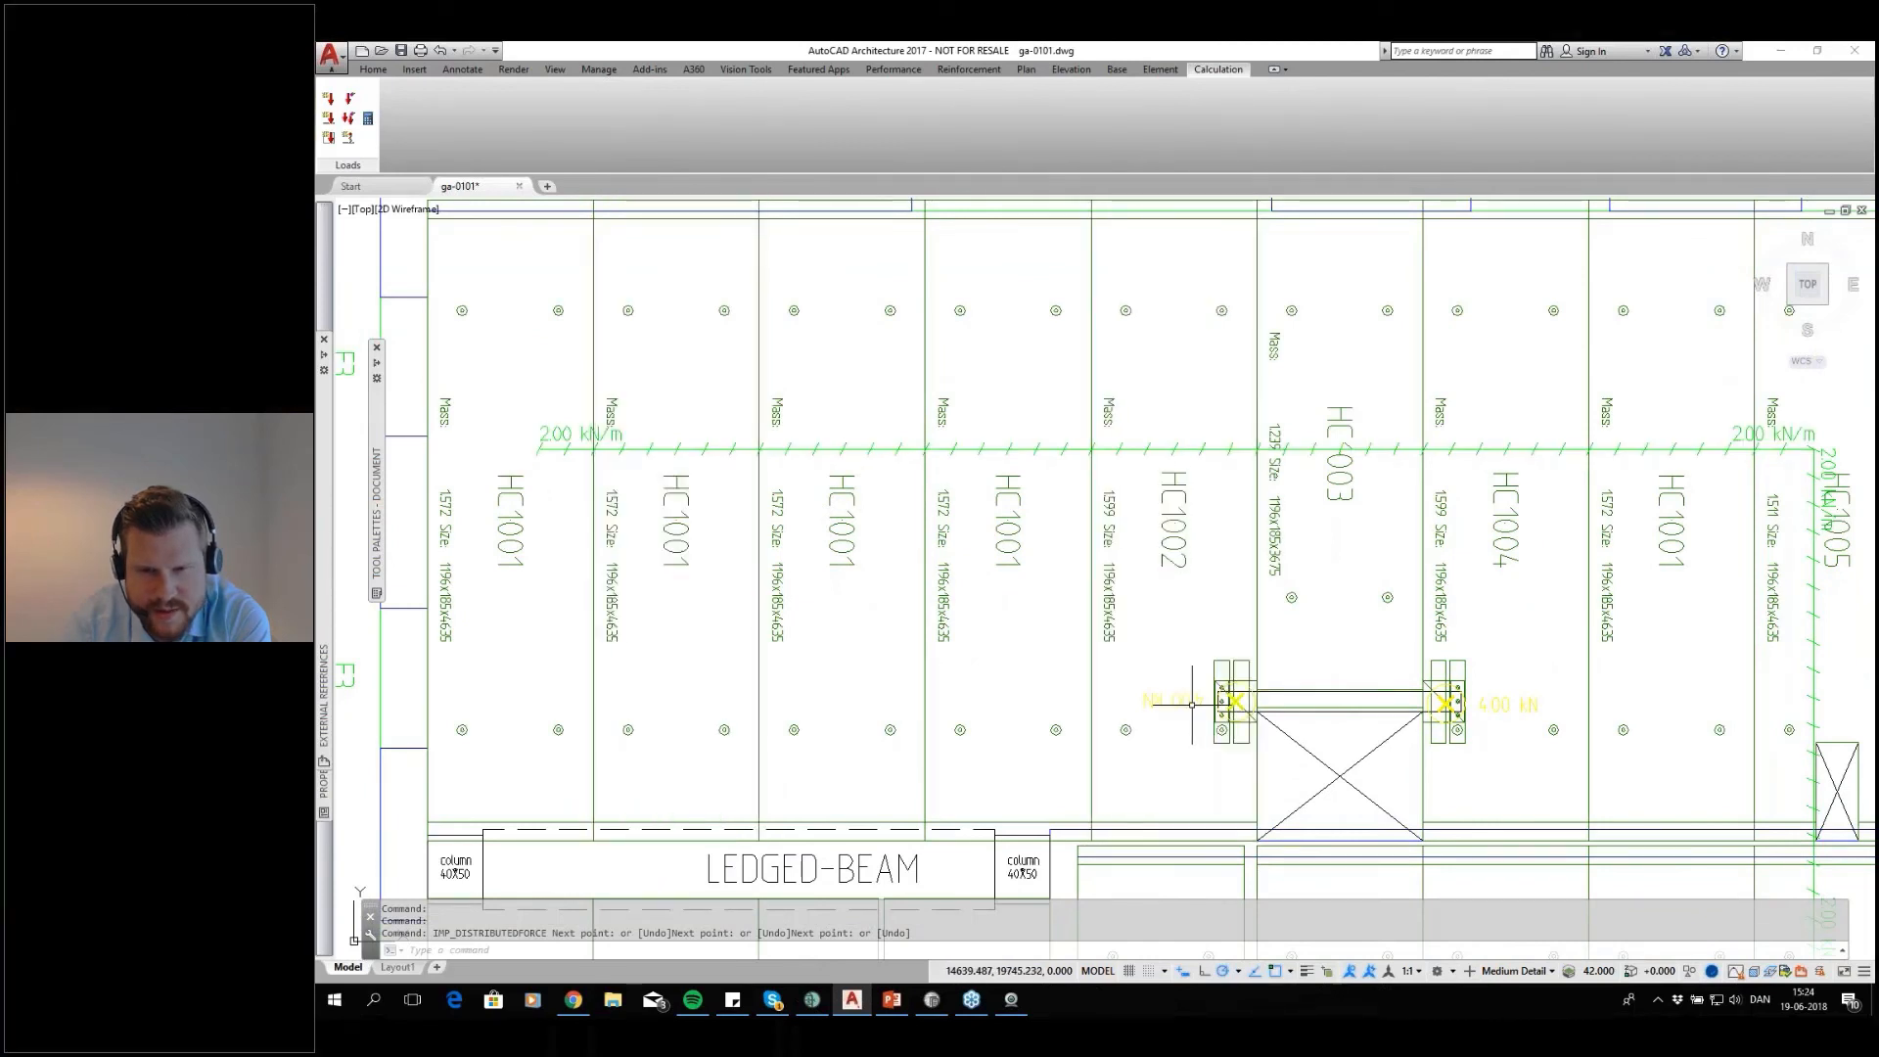
scroll(1192, 705, "down", 2)
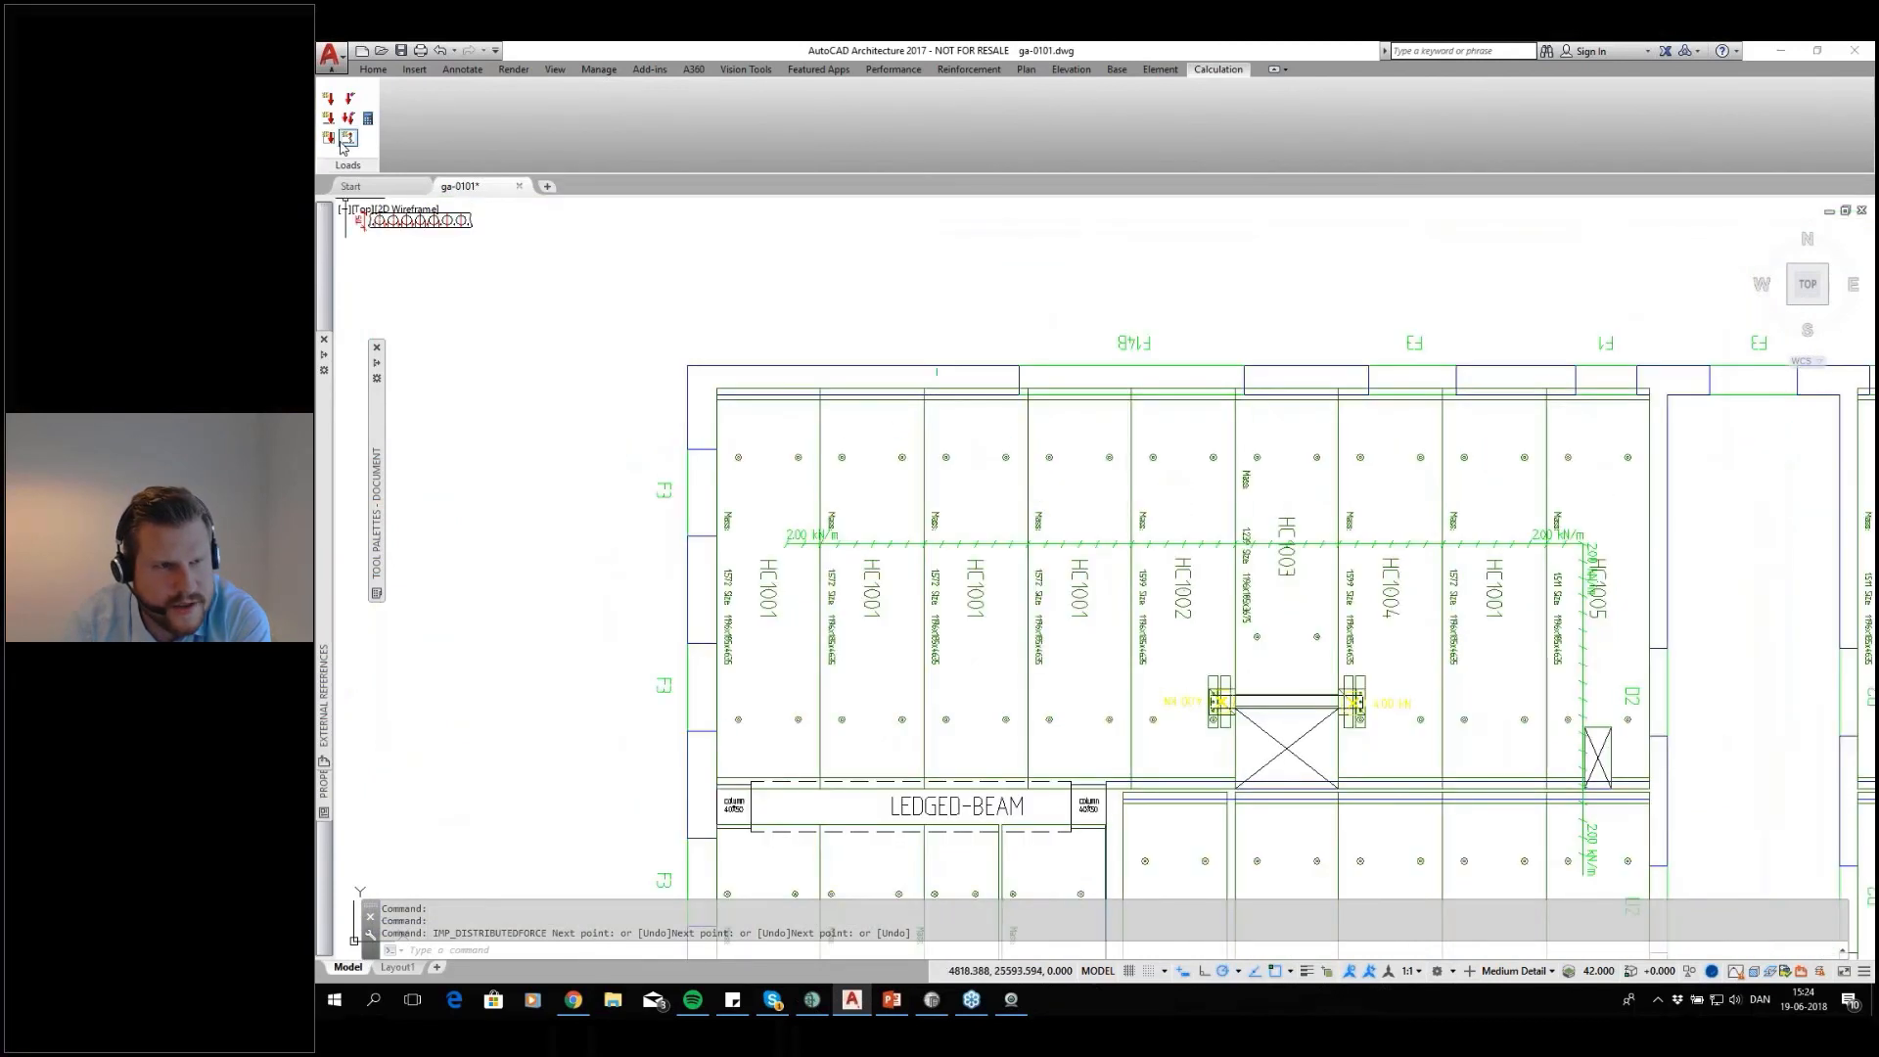
left_click(329, 138)
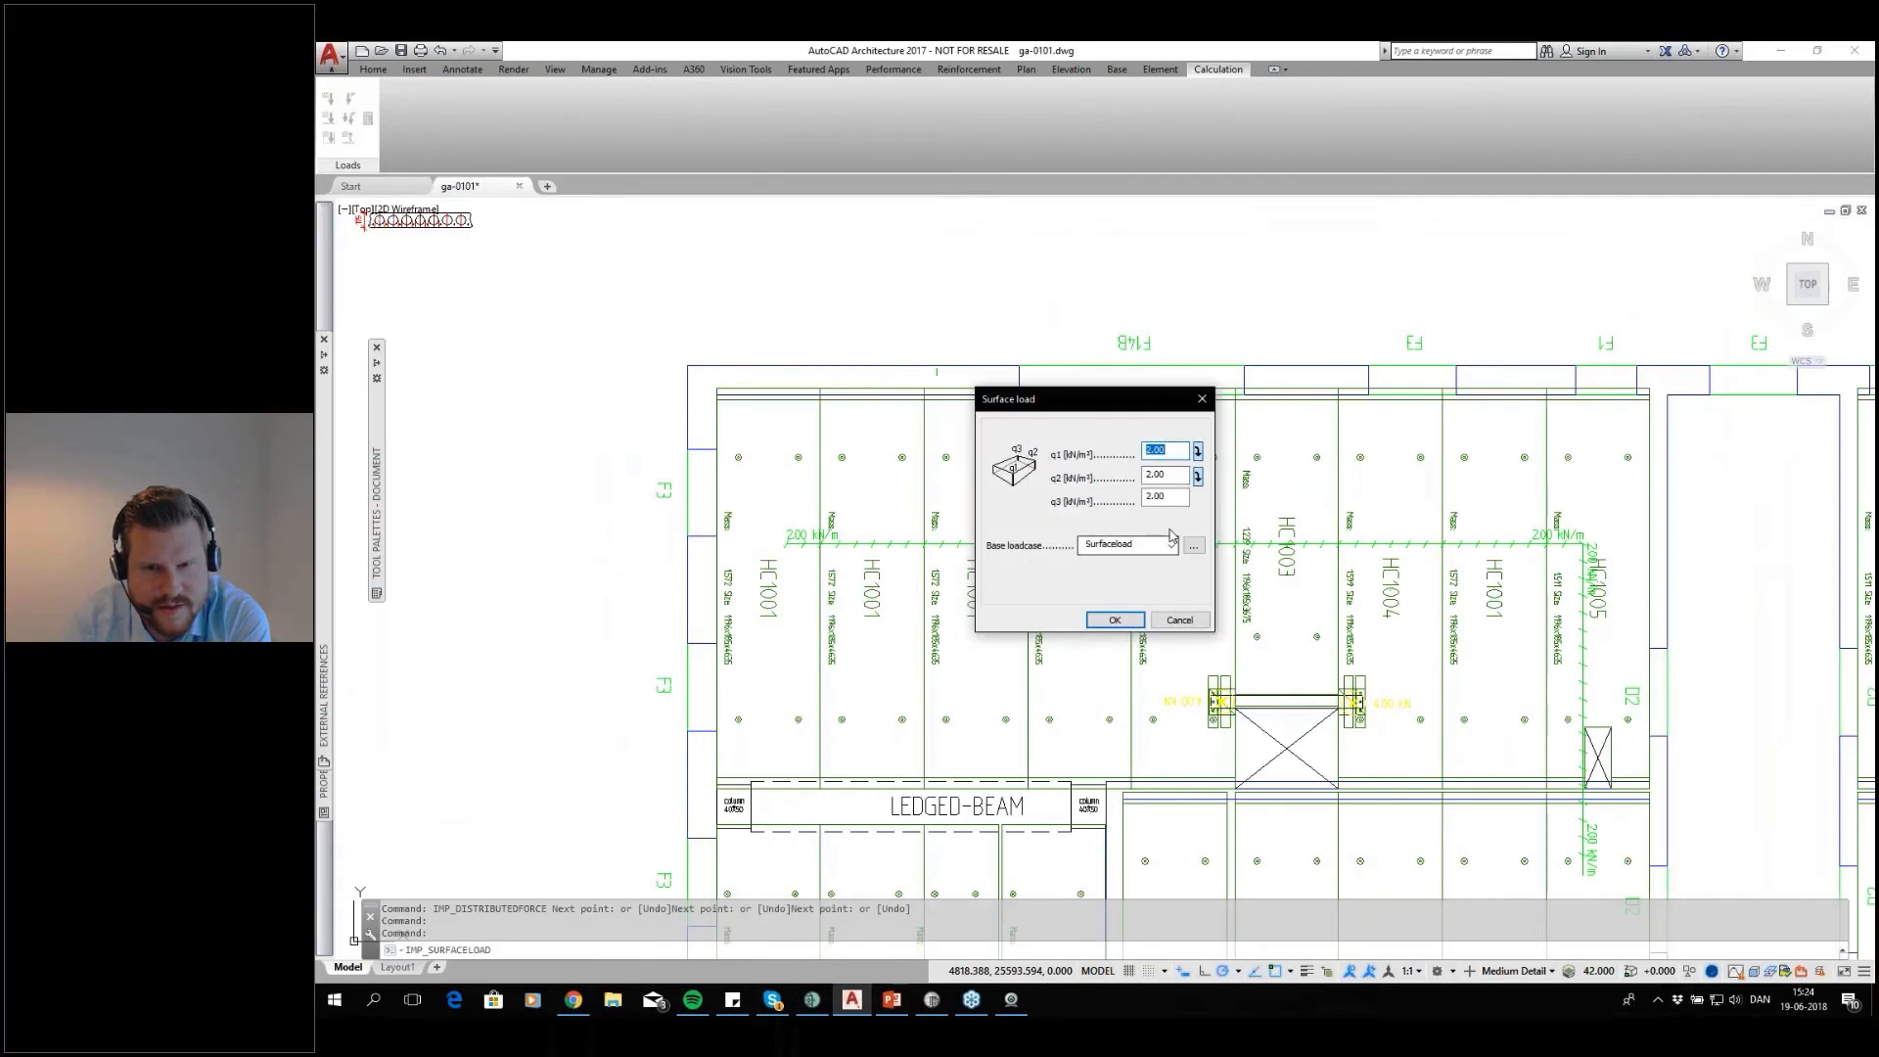
type("1.5")
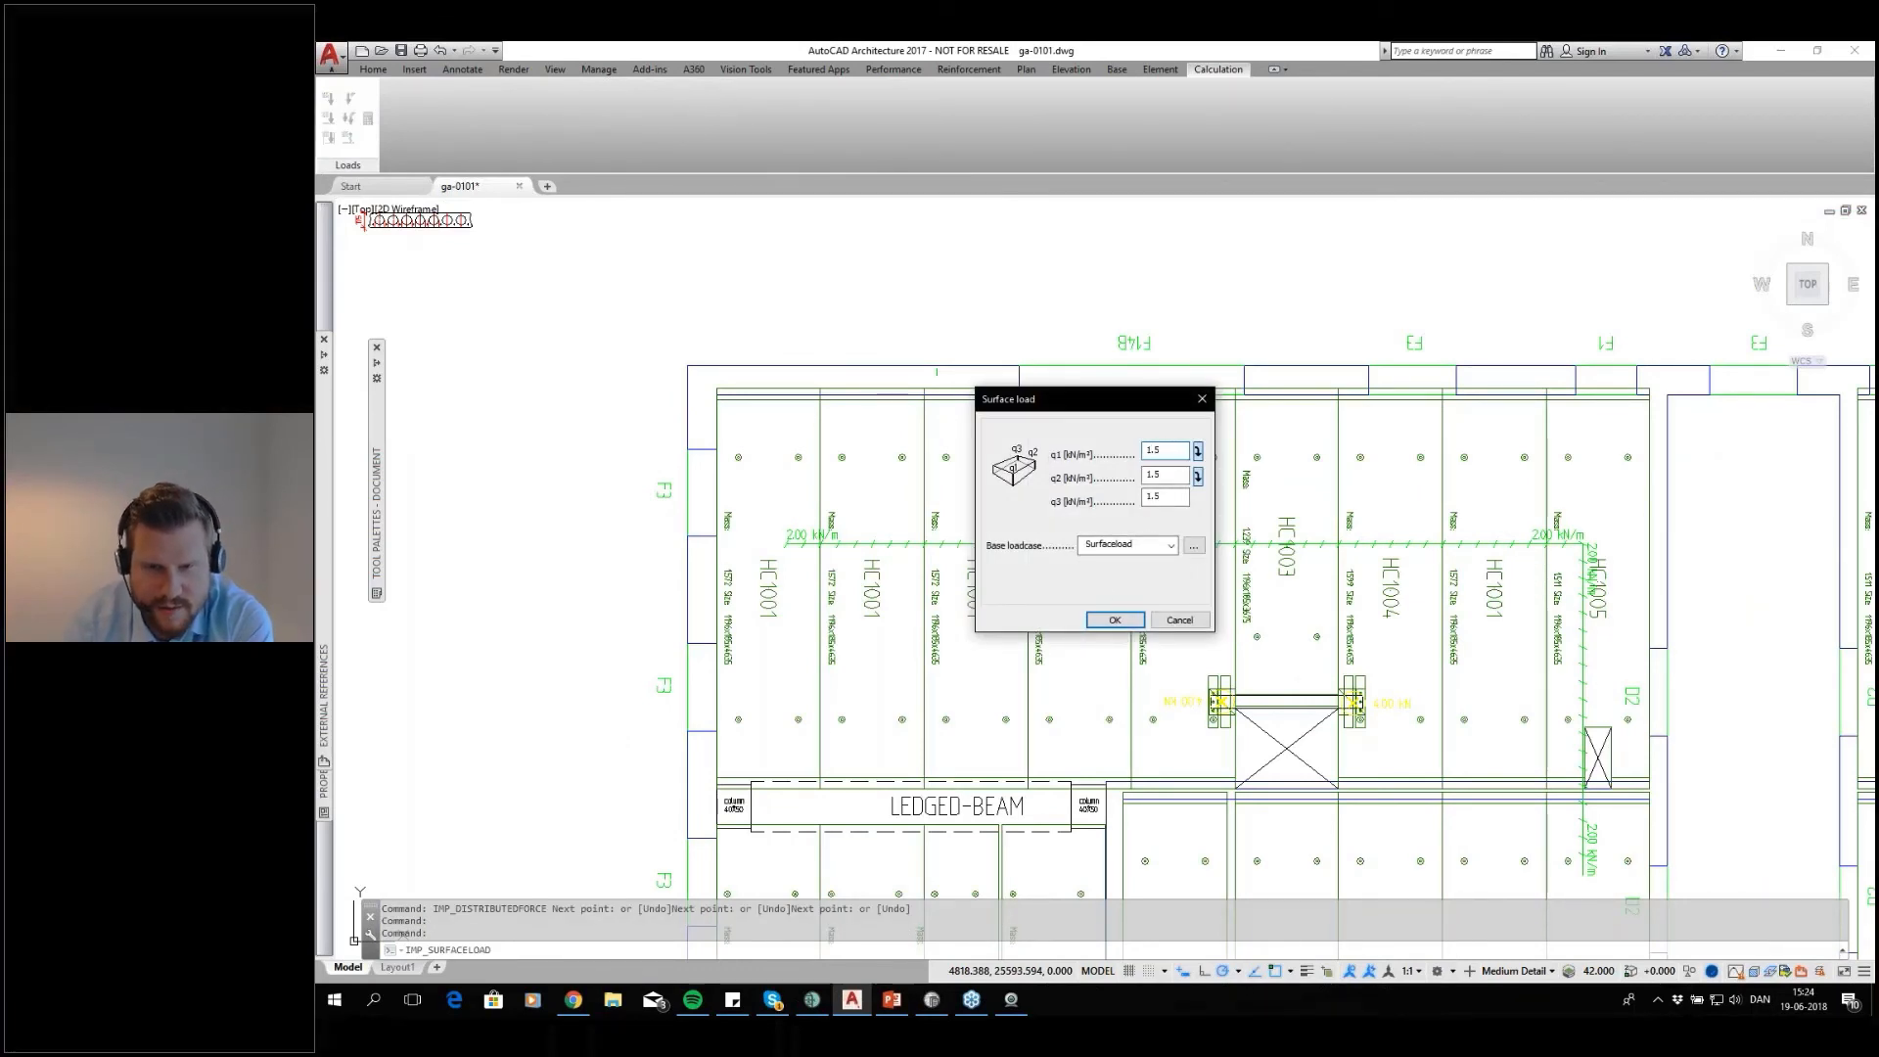
left_click(1115, 619)
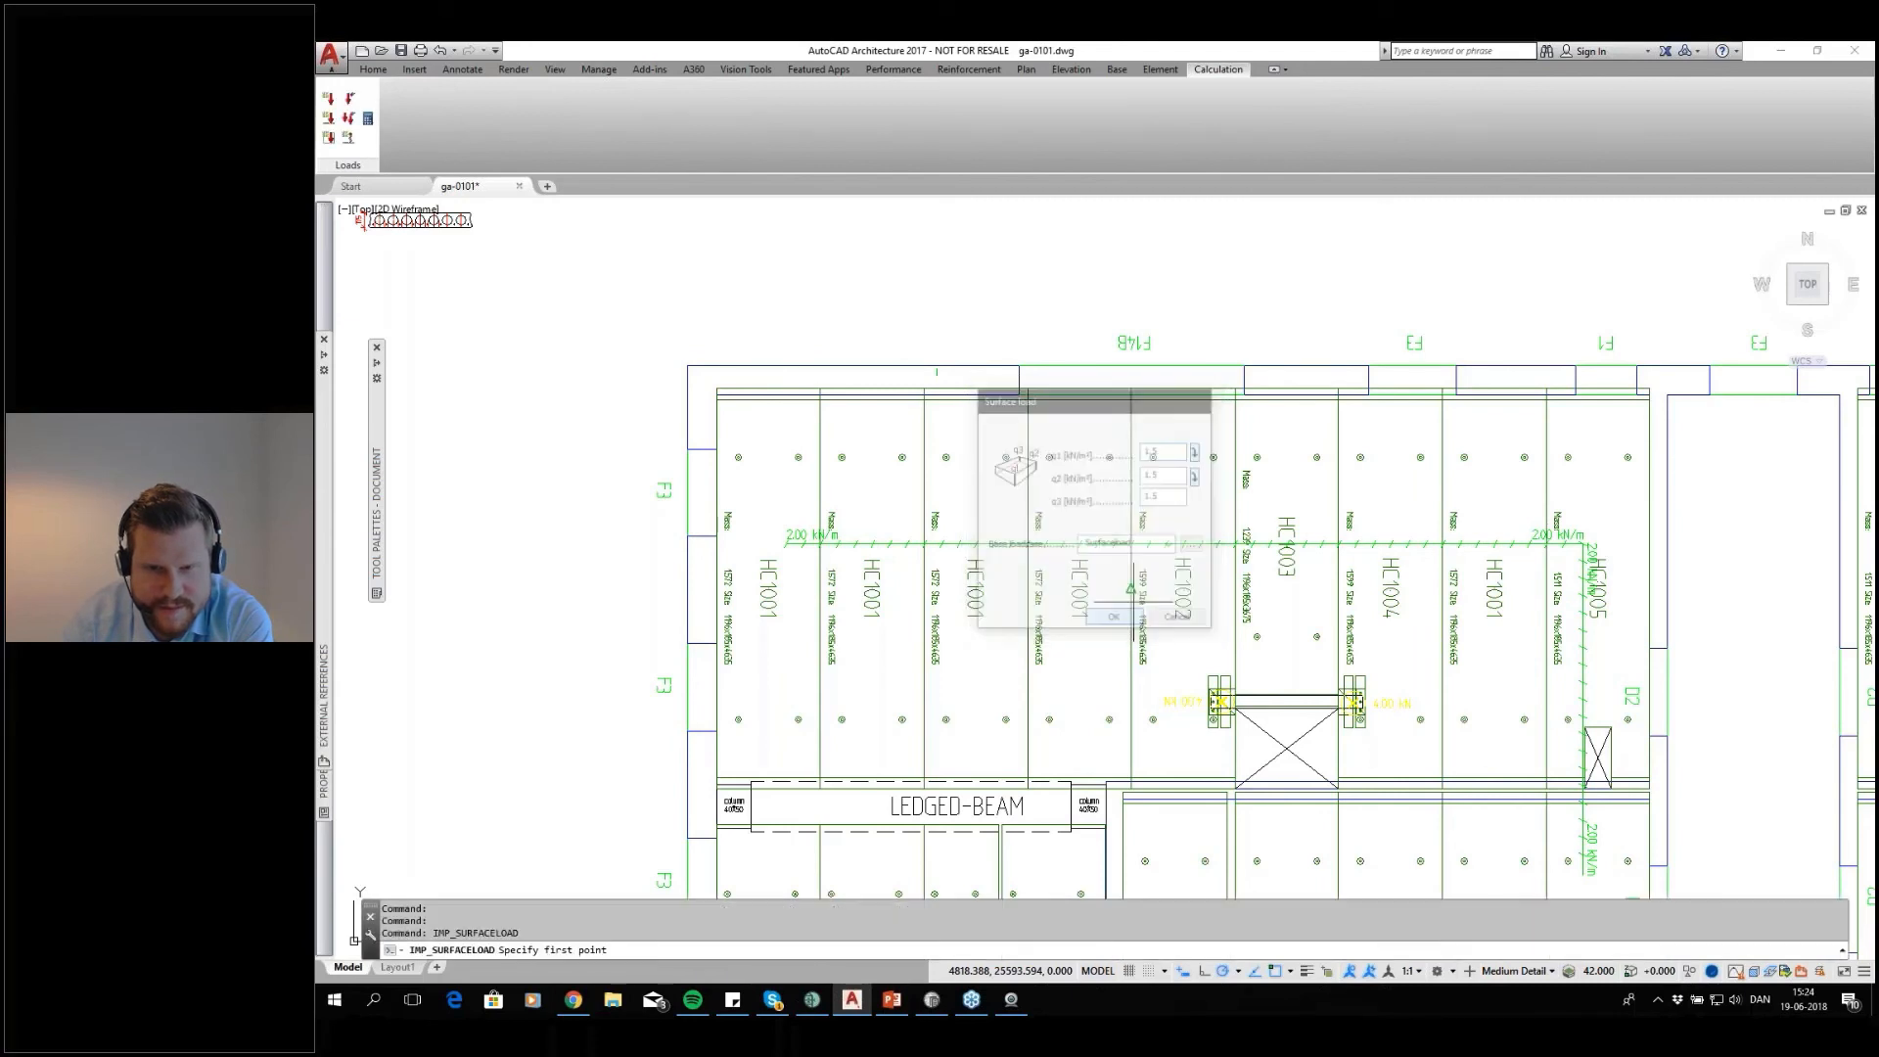
Outline the surface load as a closed triangle through the upper slab row's two outer corners and the lower corner of HC1005
left_click(716, 390)
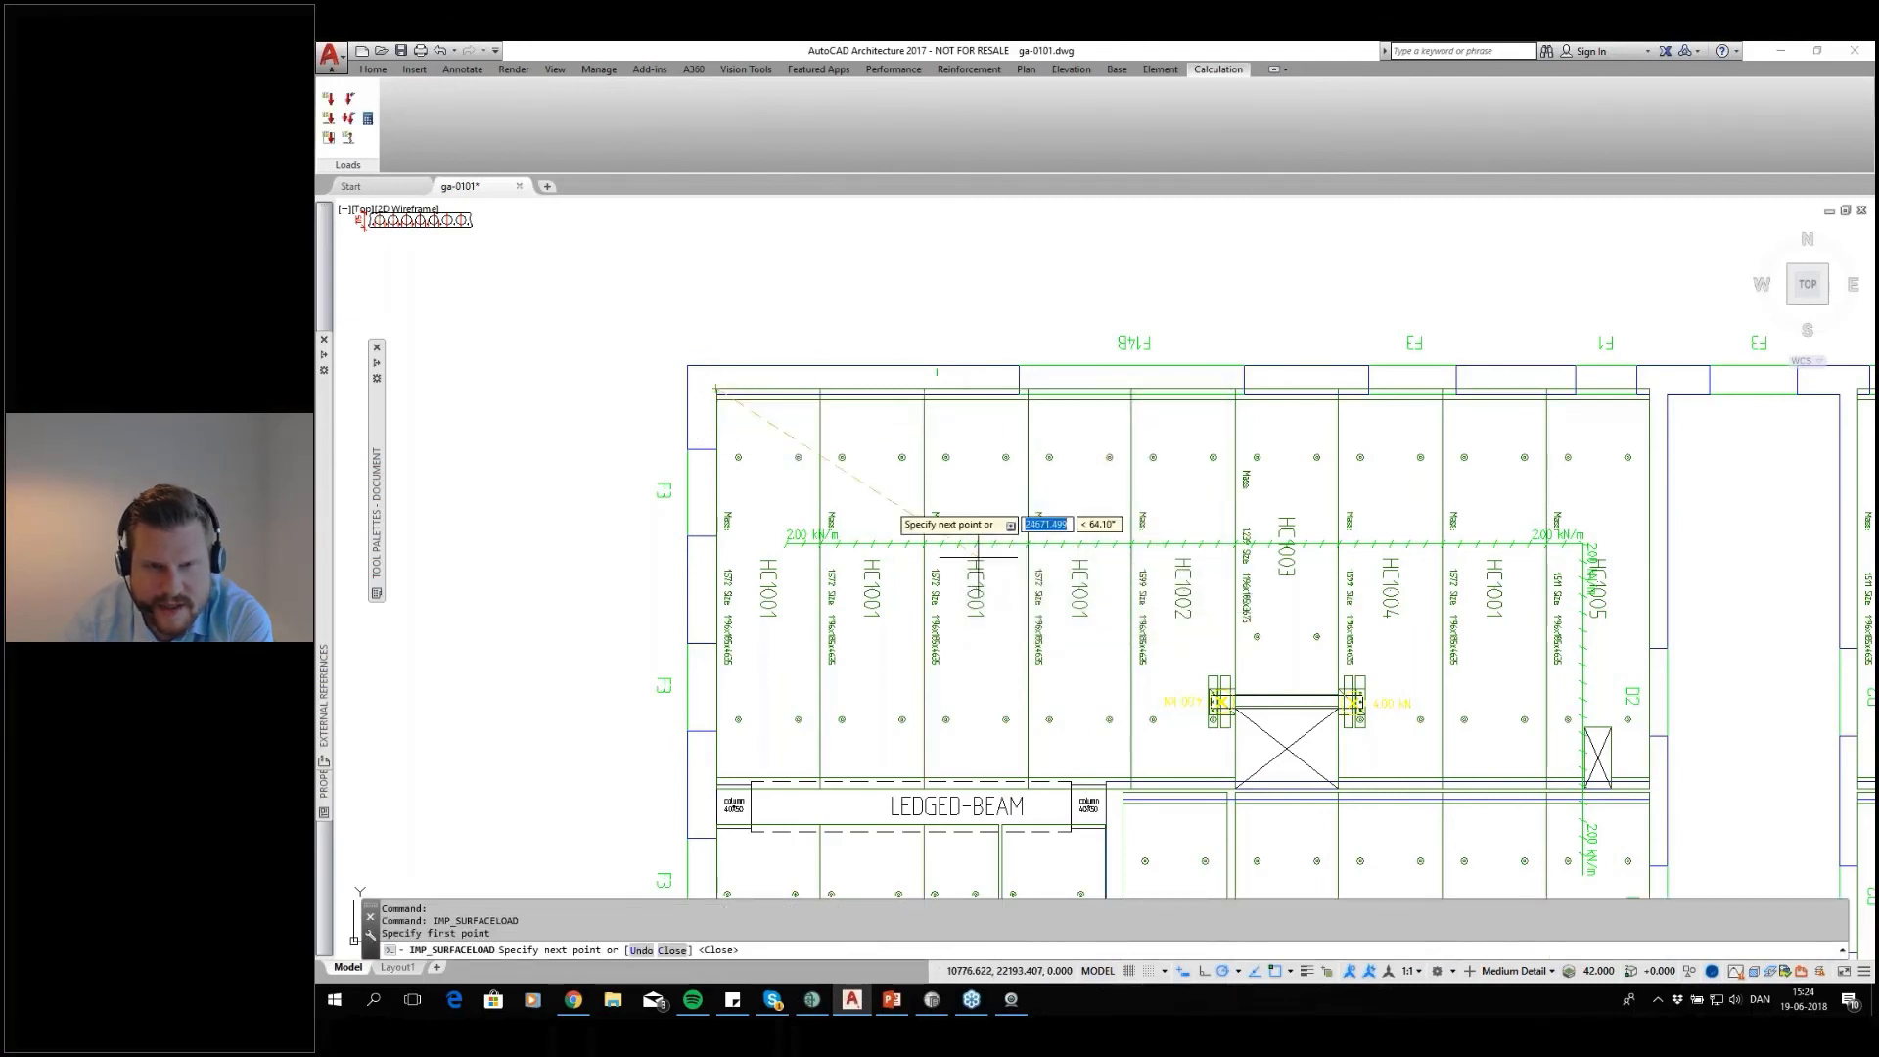
left_click(1650, 391)
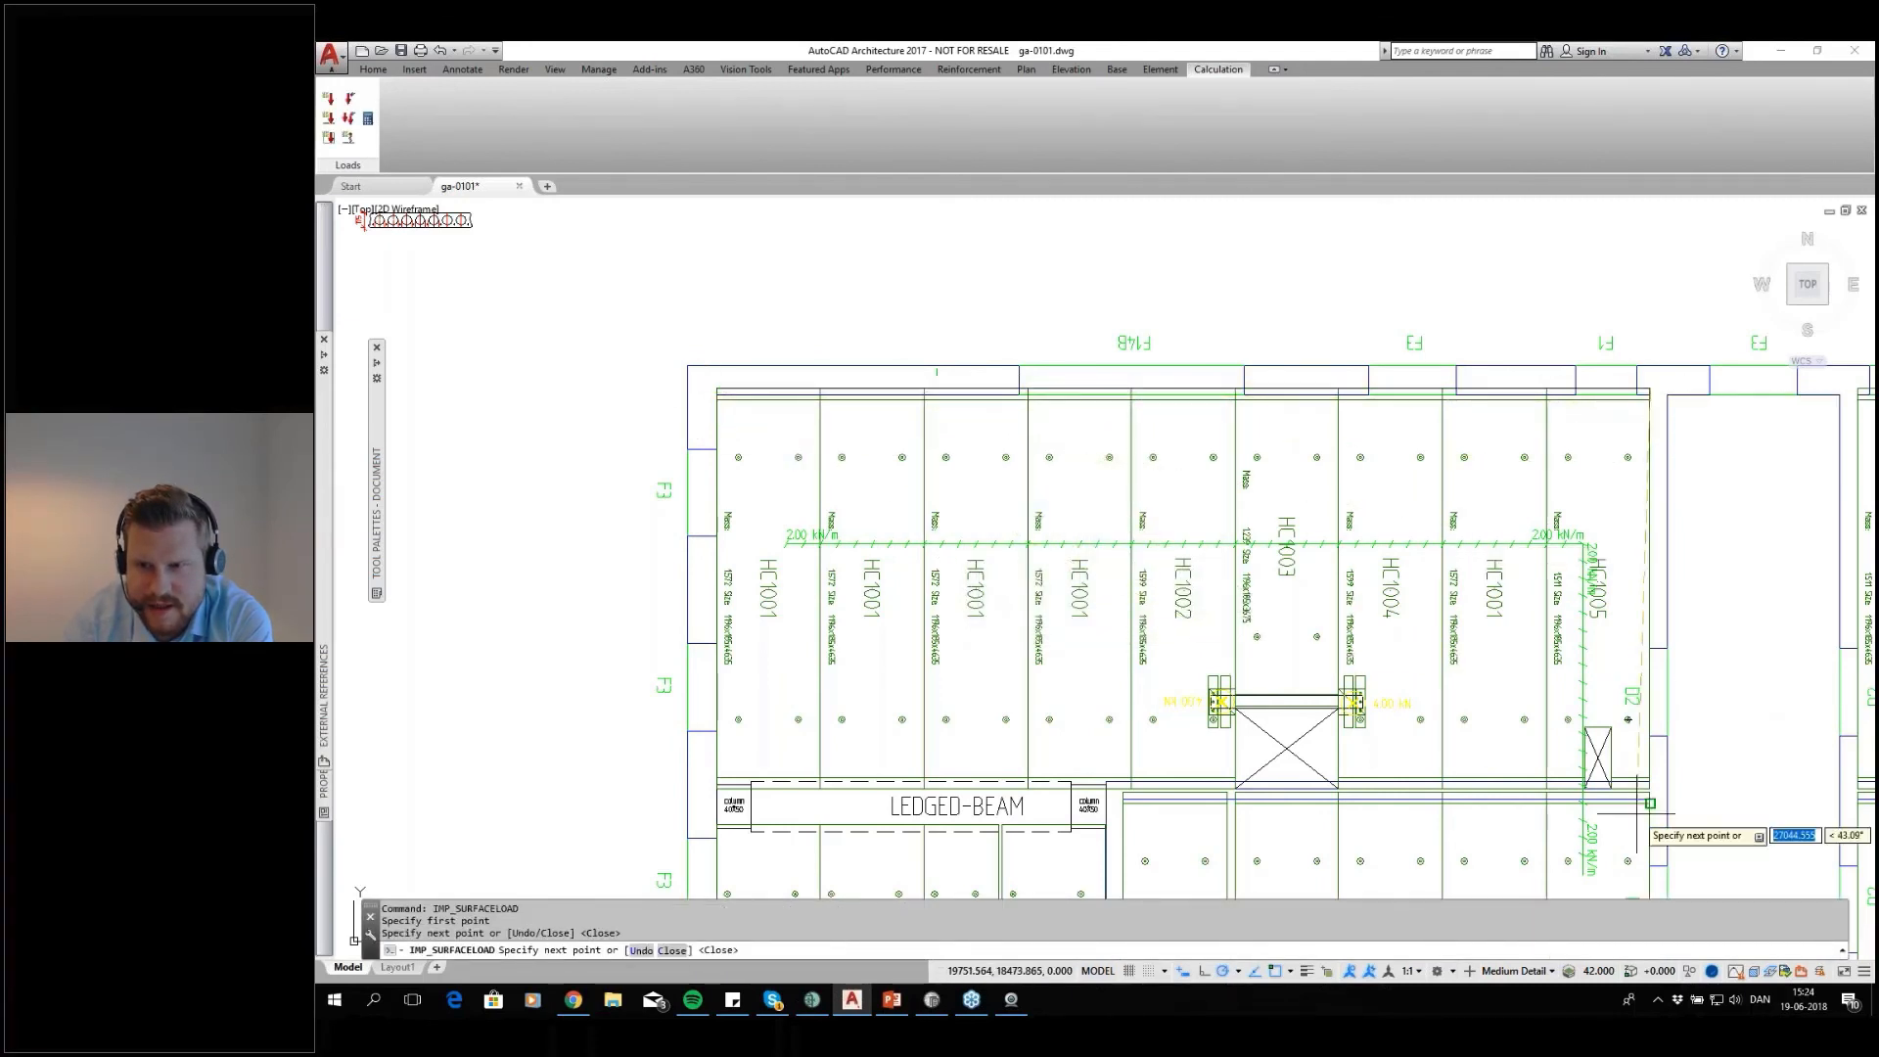
scroll(1654, 788, "up", 2)
scroll(1635, 772, "up", 3)
left_click(1636, 772)
scroll(1587, 791, "down", 4)
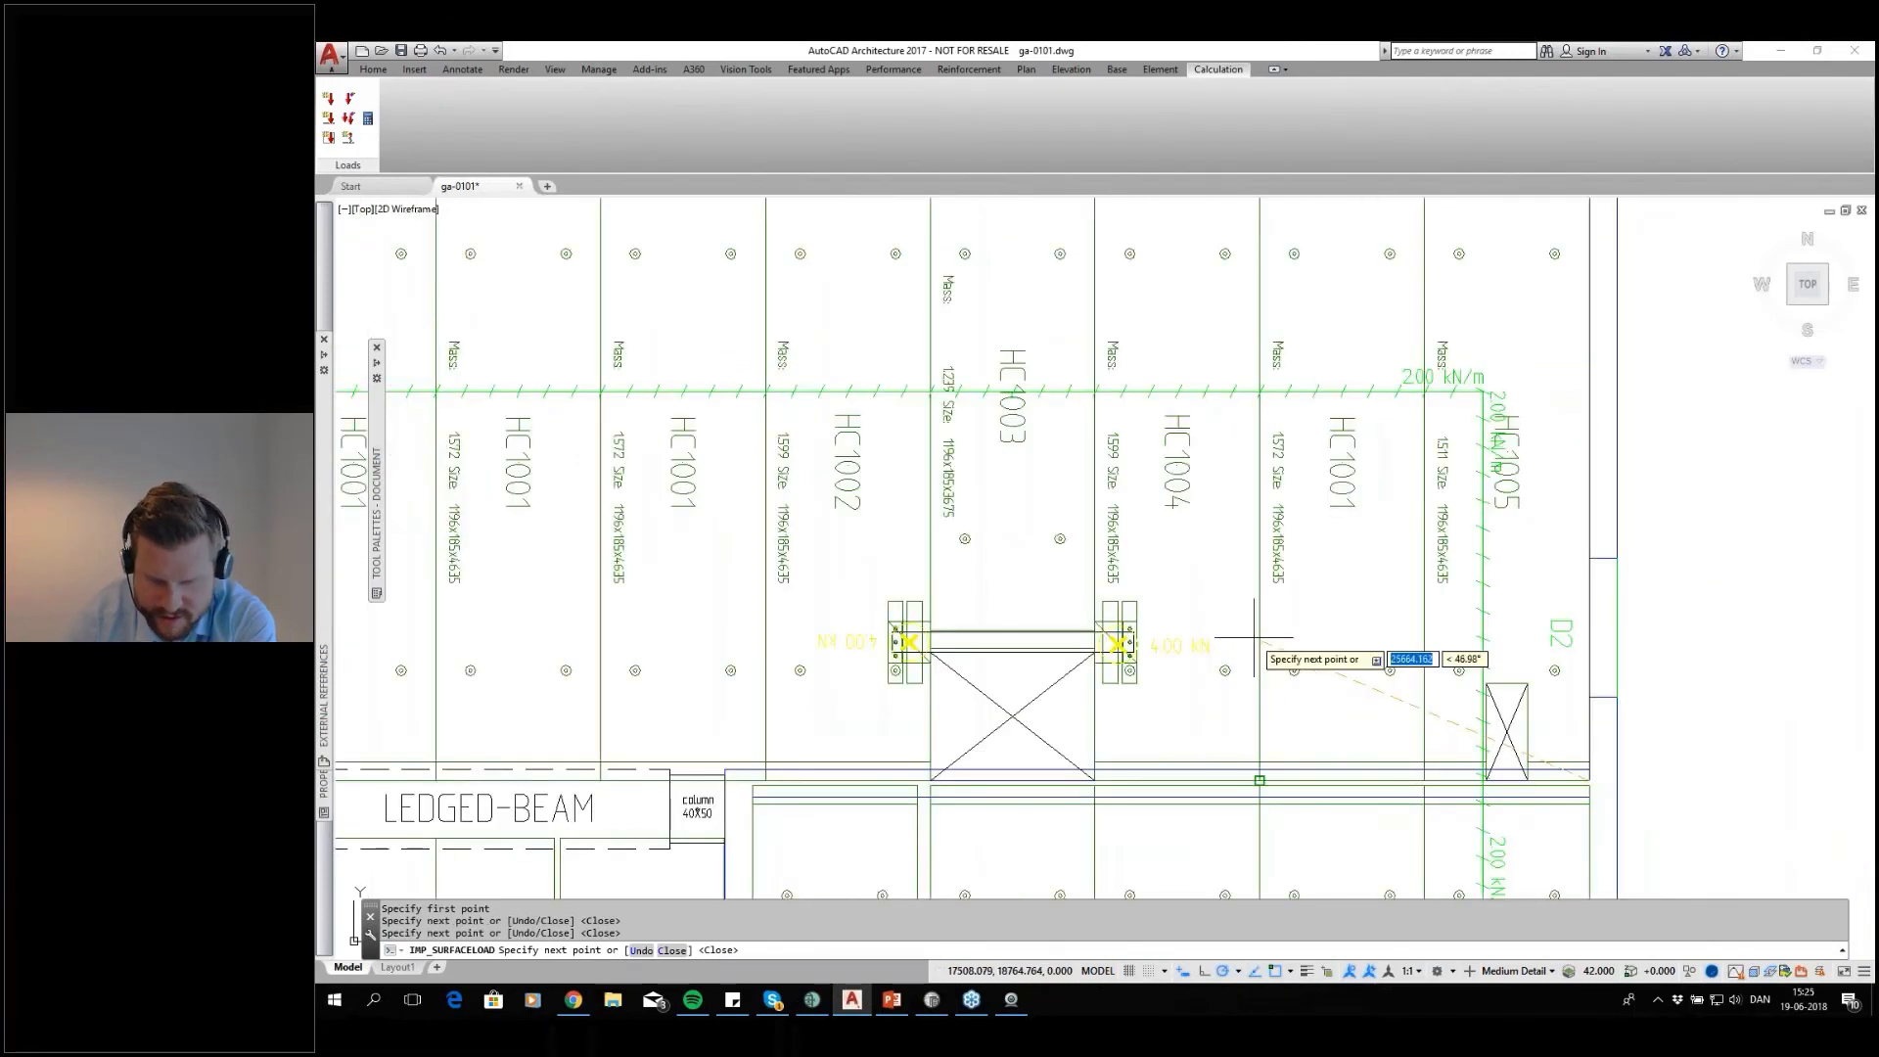
type("c")
key("Return")
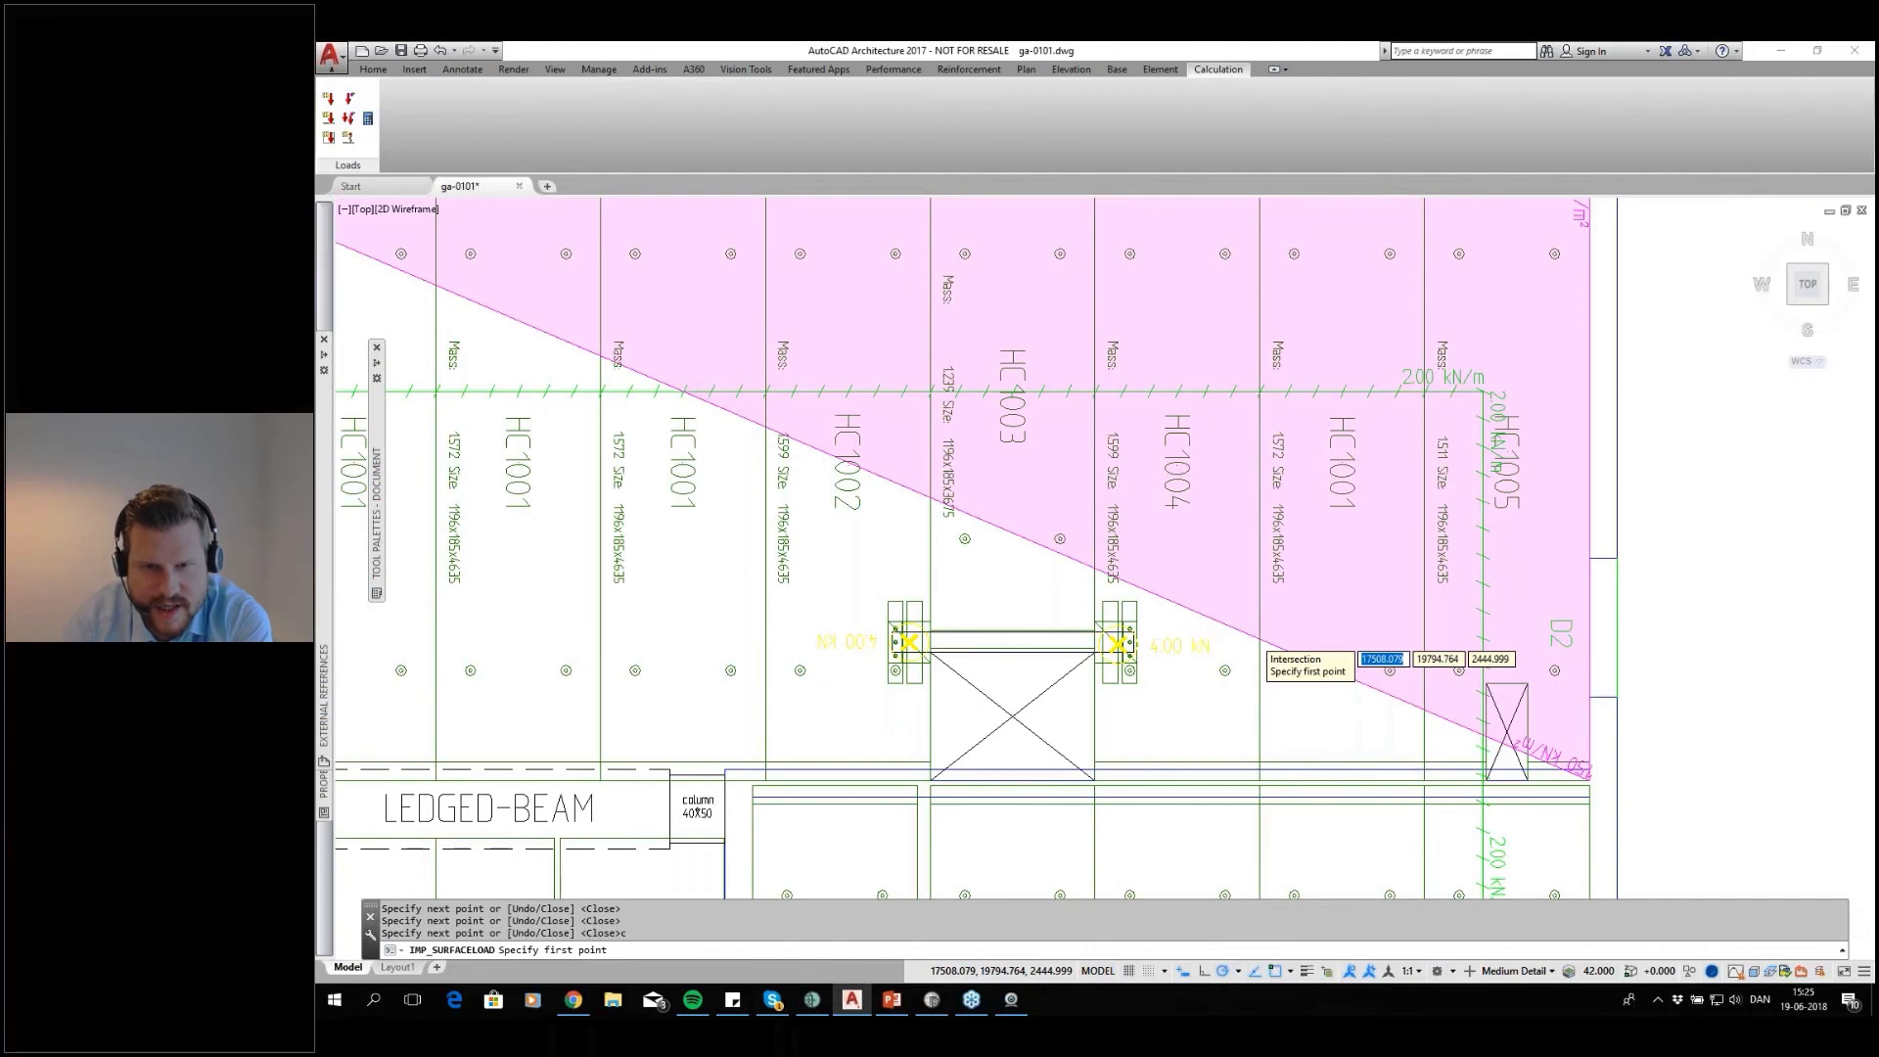
scroll(1253, 637, "down", 4)
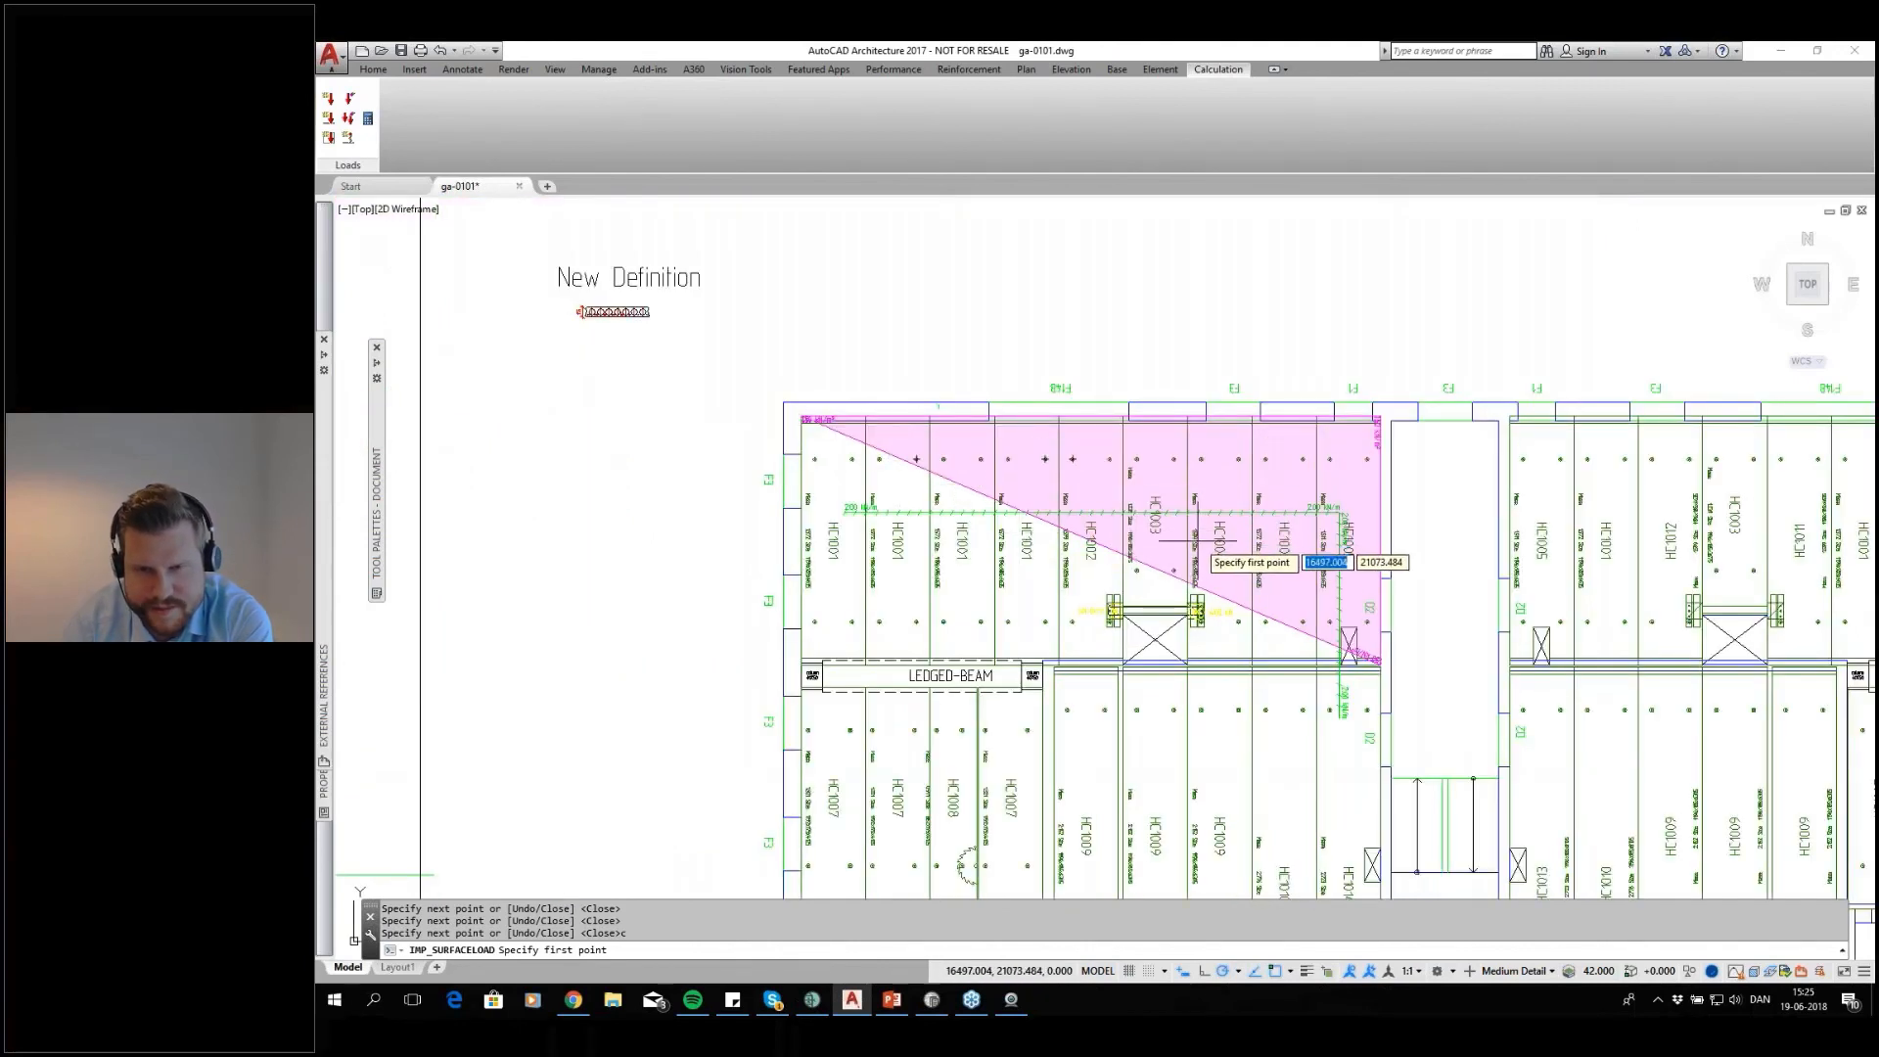
key("Return")
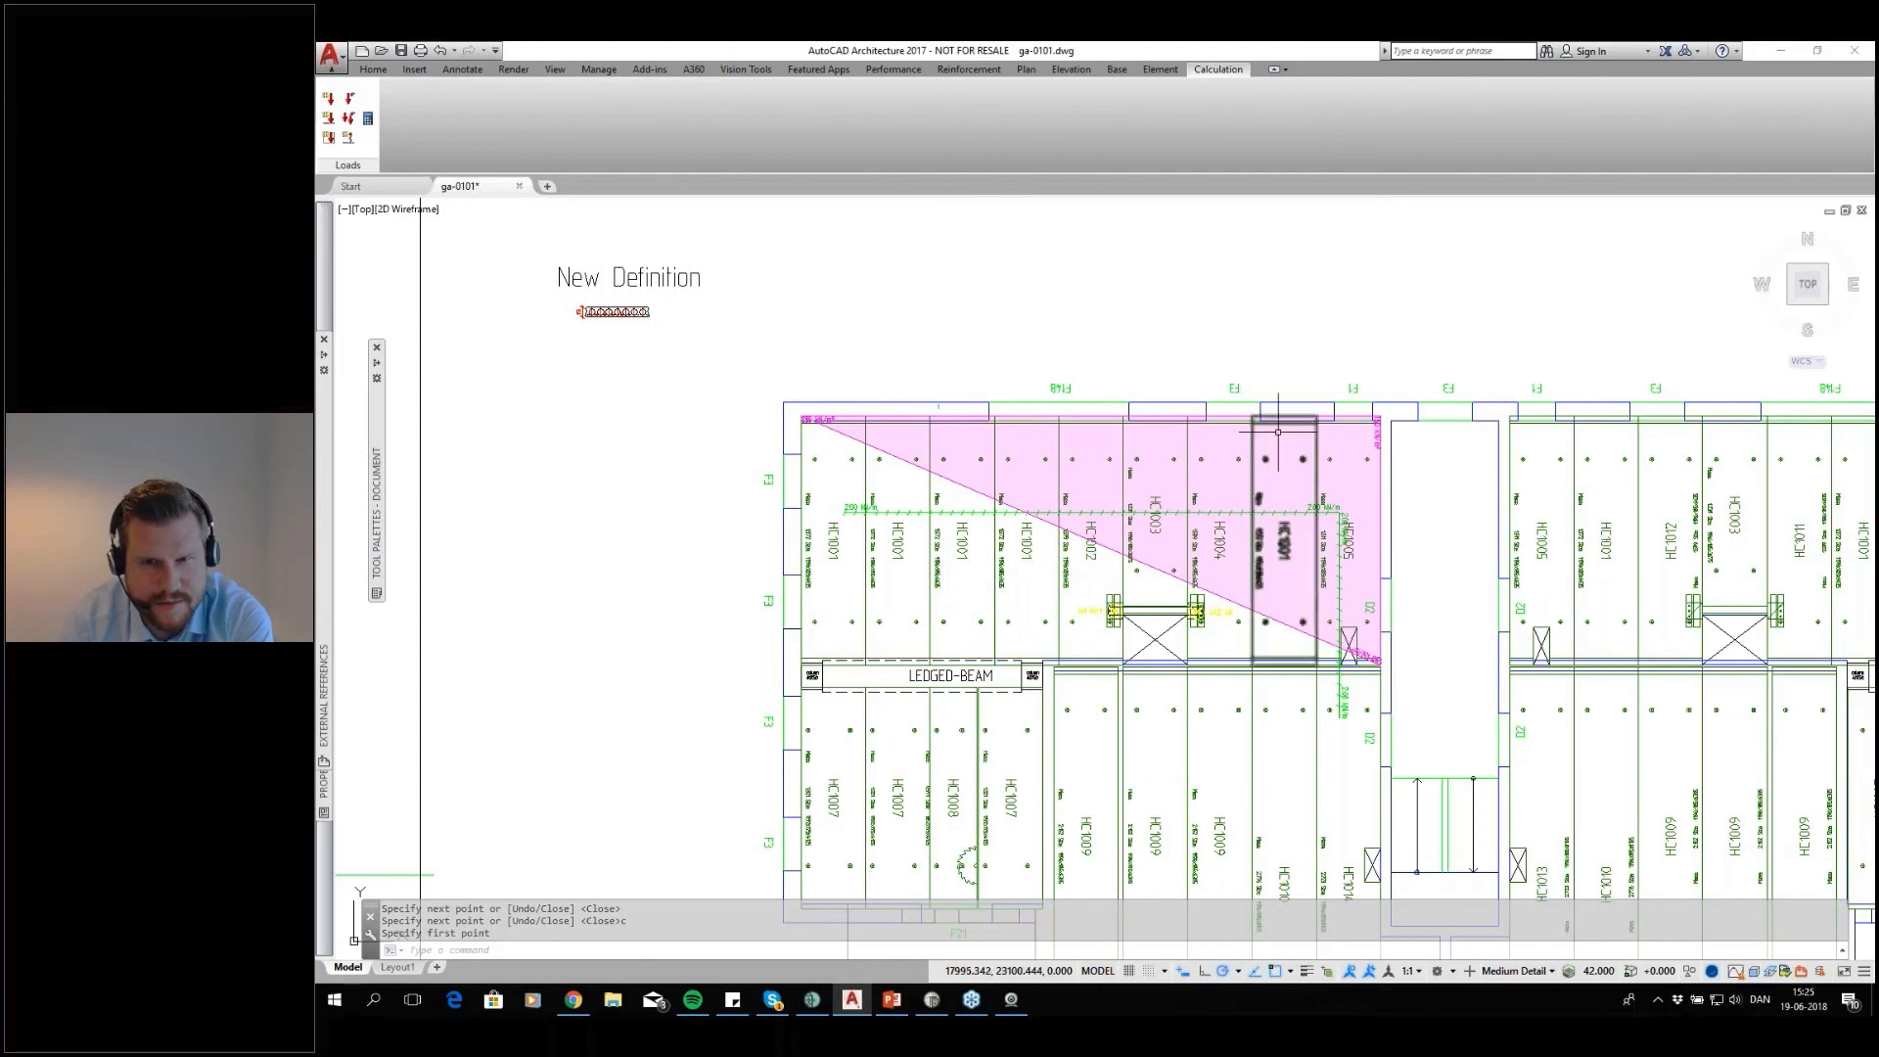
left_click(1328, 538)
middle_click_drag(1328, 538, 1302, 511)
scroll(1230, 755, "down", 2)
middle_click_drag(1321, 653, 1046, 407)
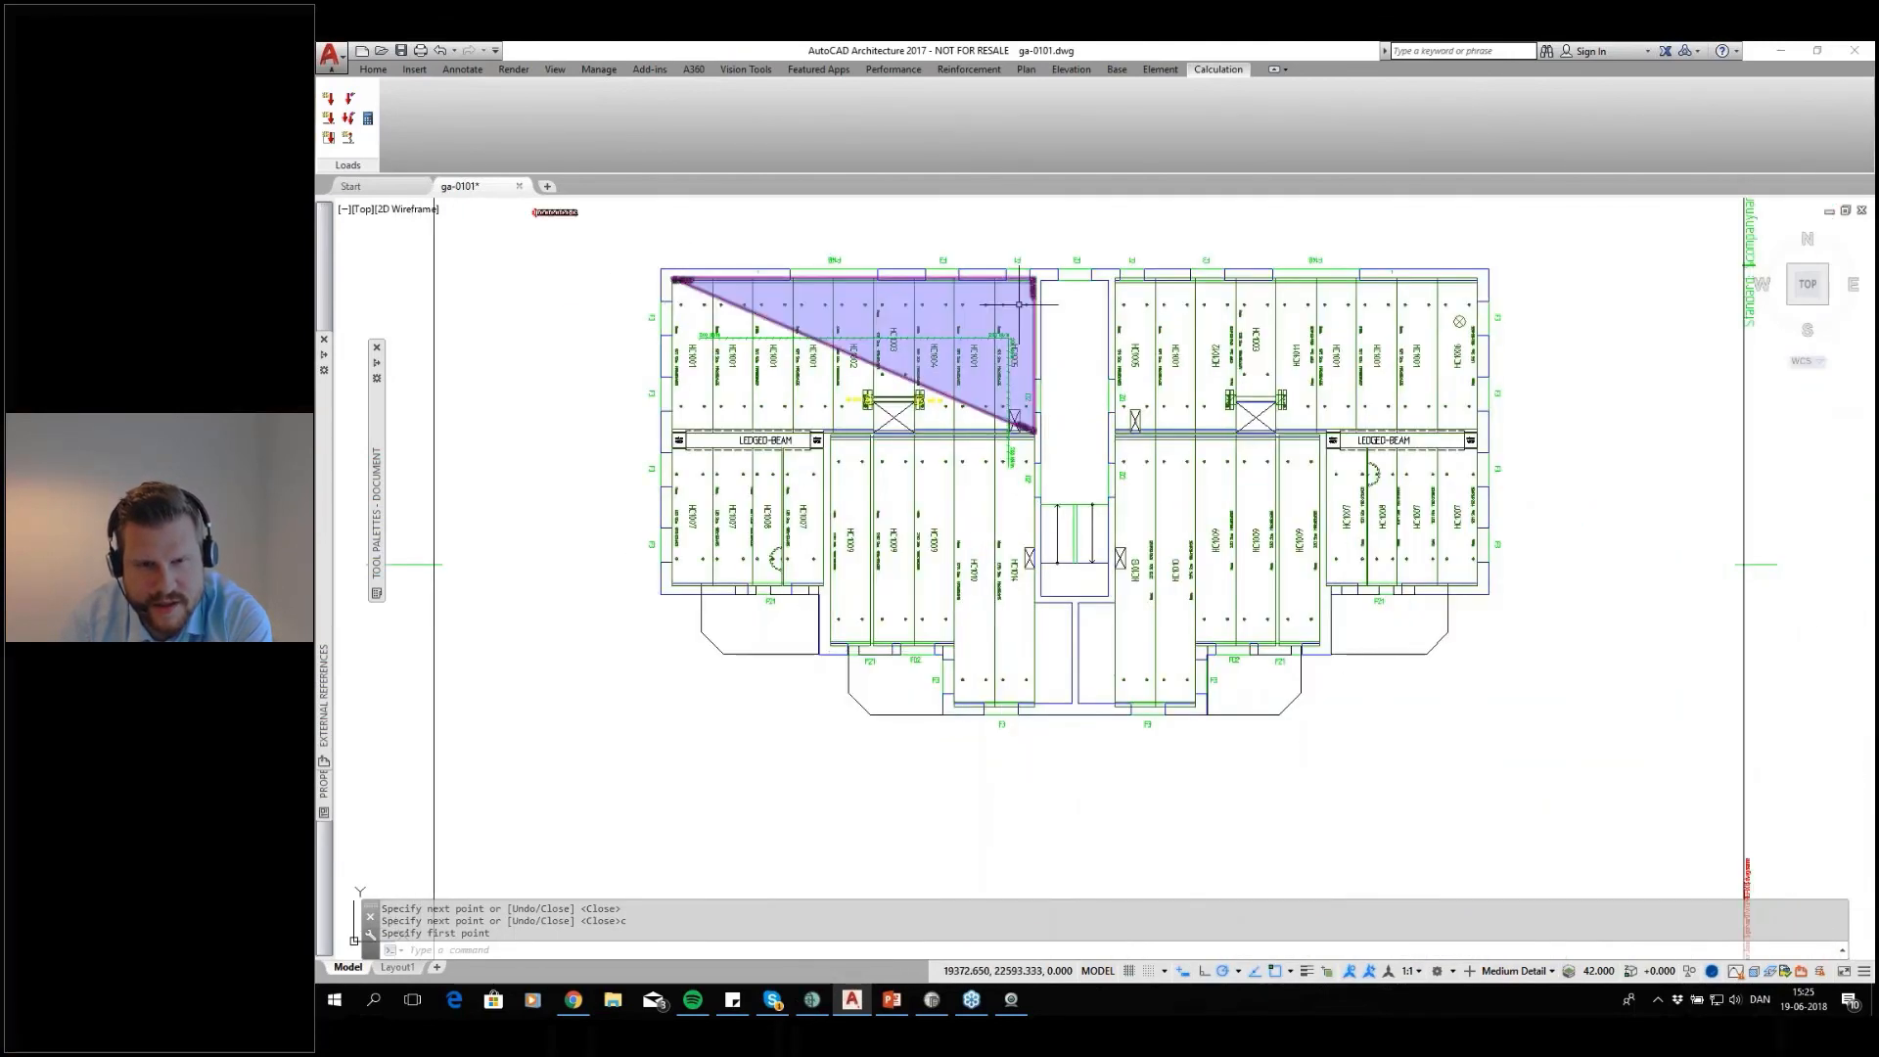
middle_click_drag(1005, 509, 1065, 732)
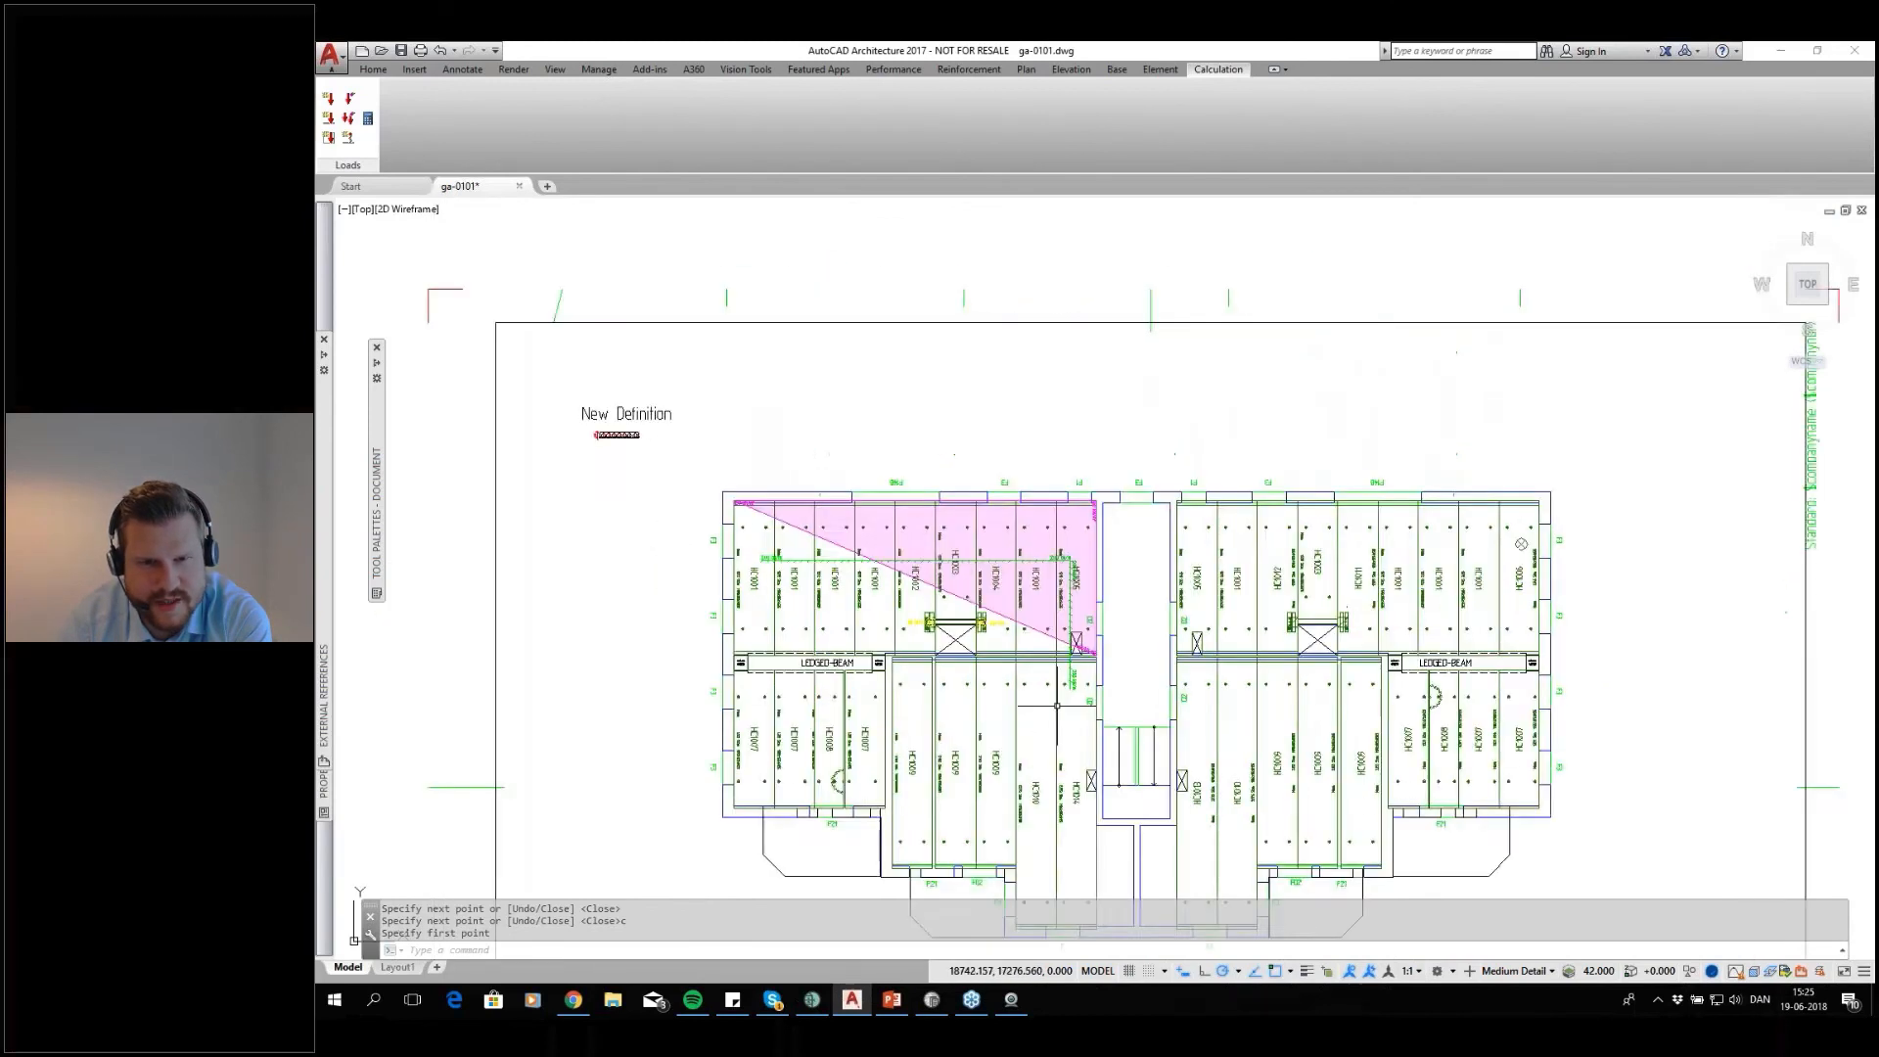
Start the hollow core calculation for slabs HC1003, HC1004, HC1001 and HC1005 under the surface load
scroll(873, 587, "up", 2)
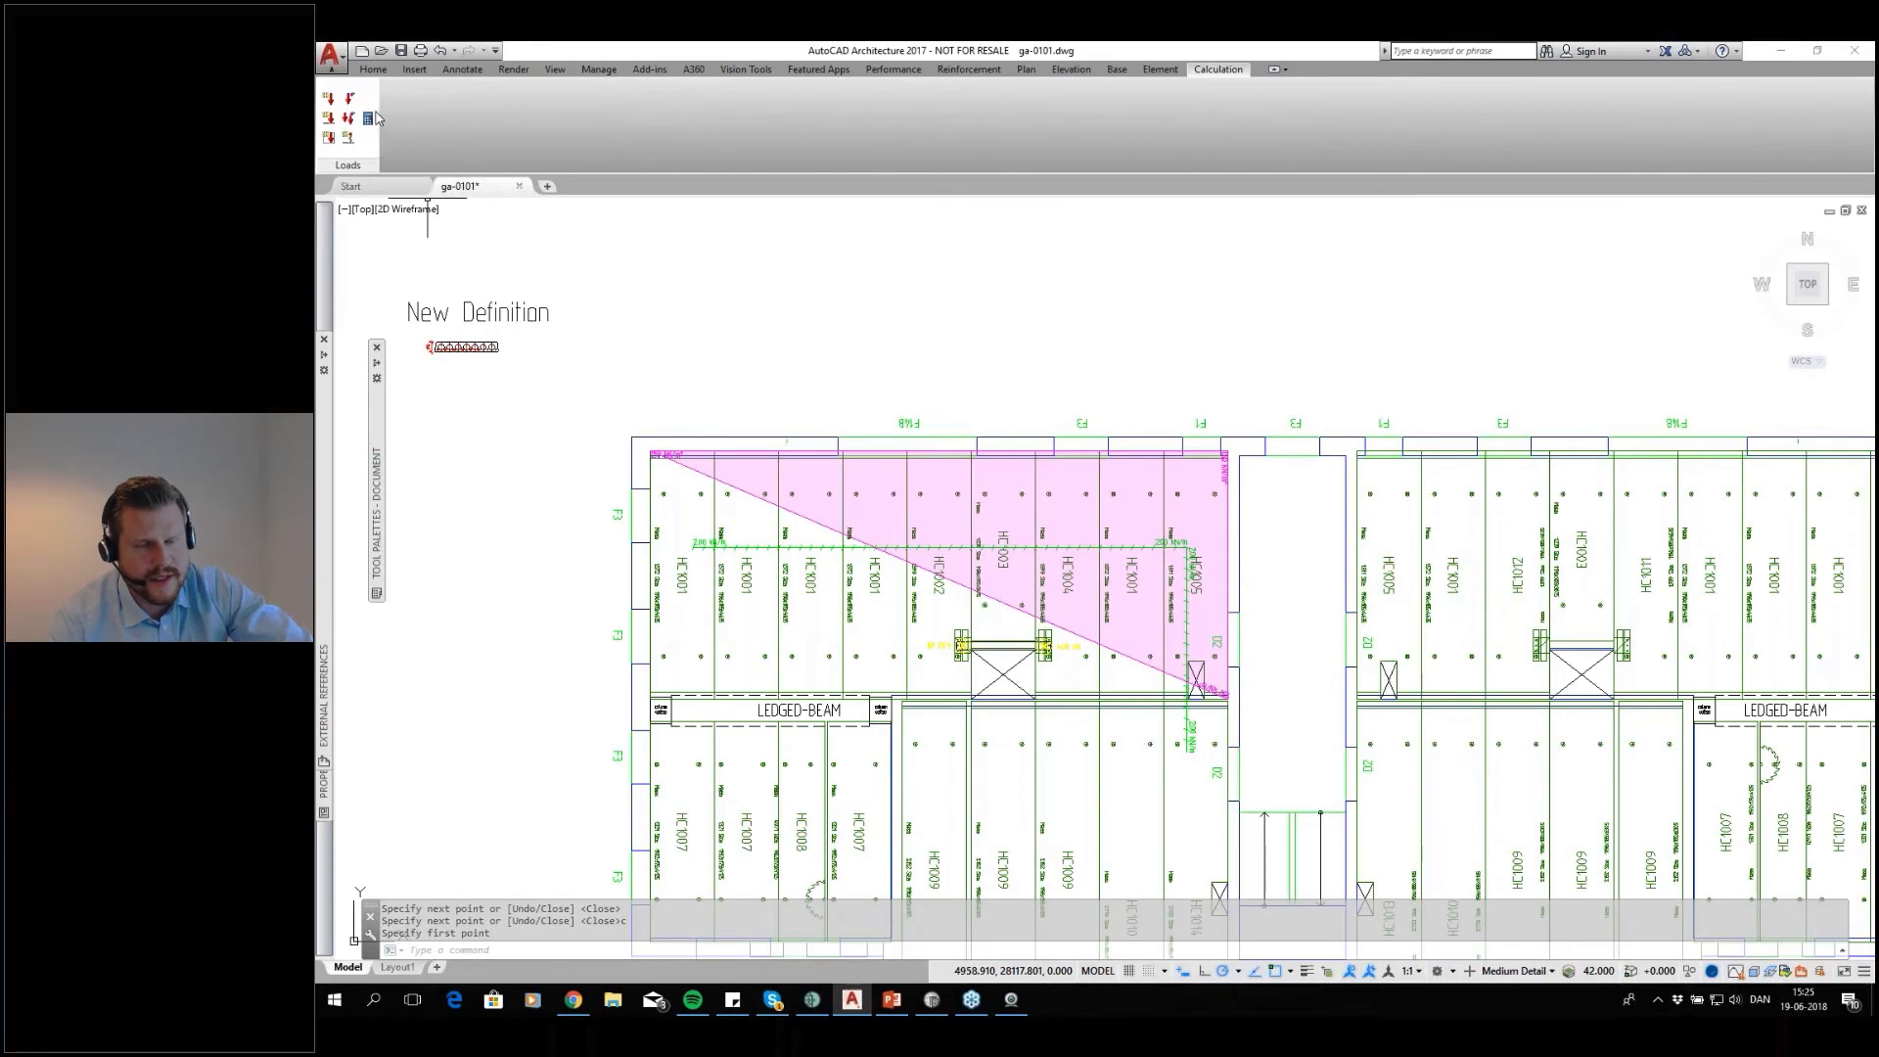
scroll(1136, 492, "up", 2)
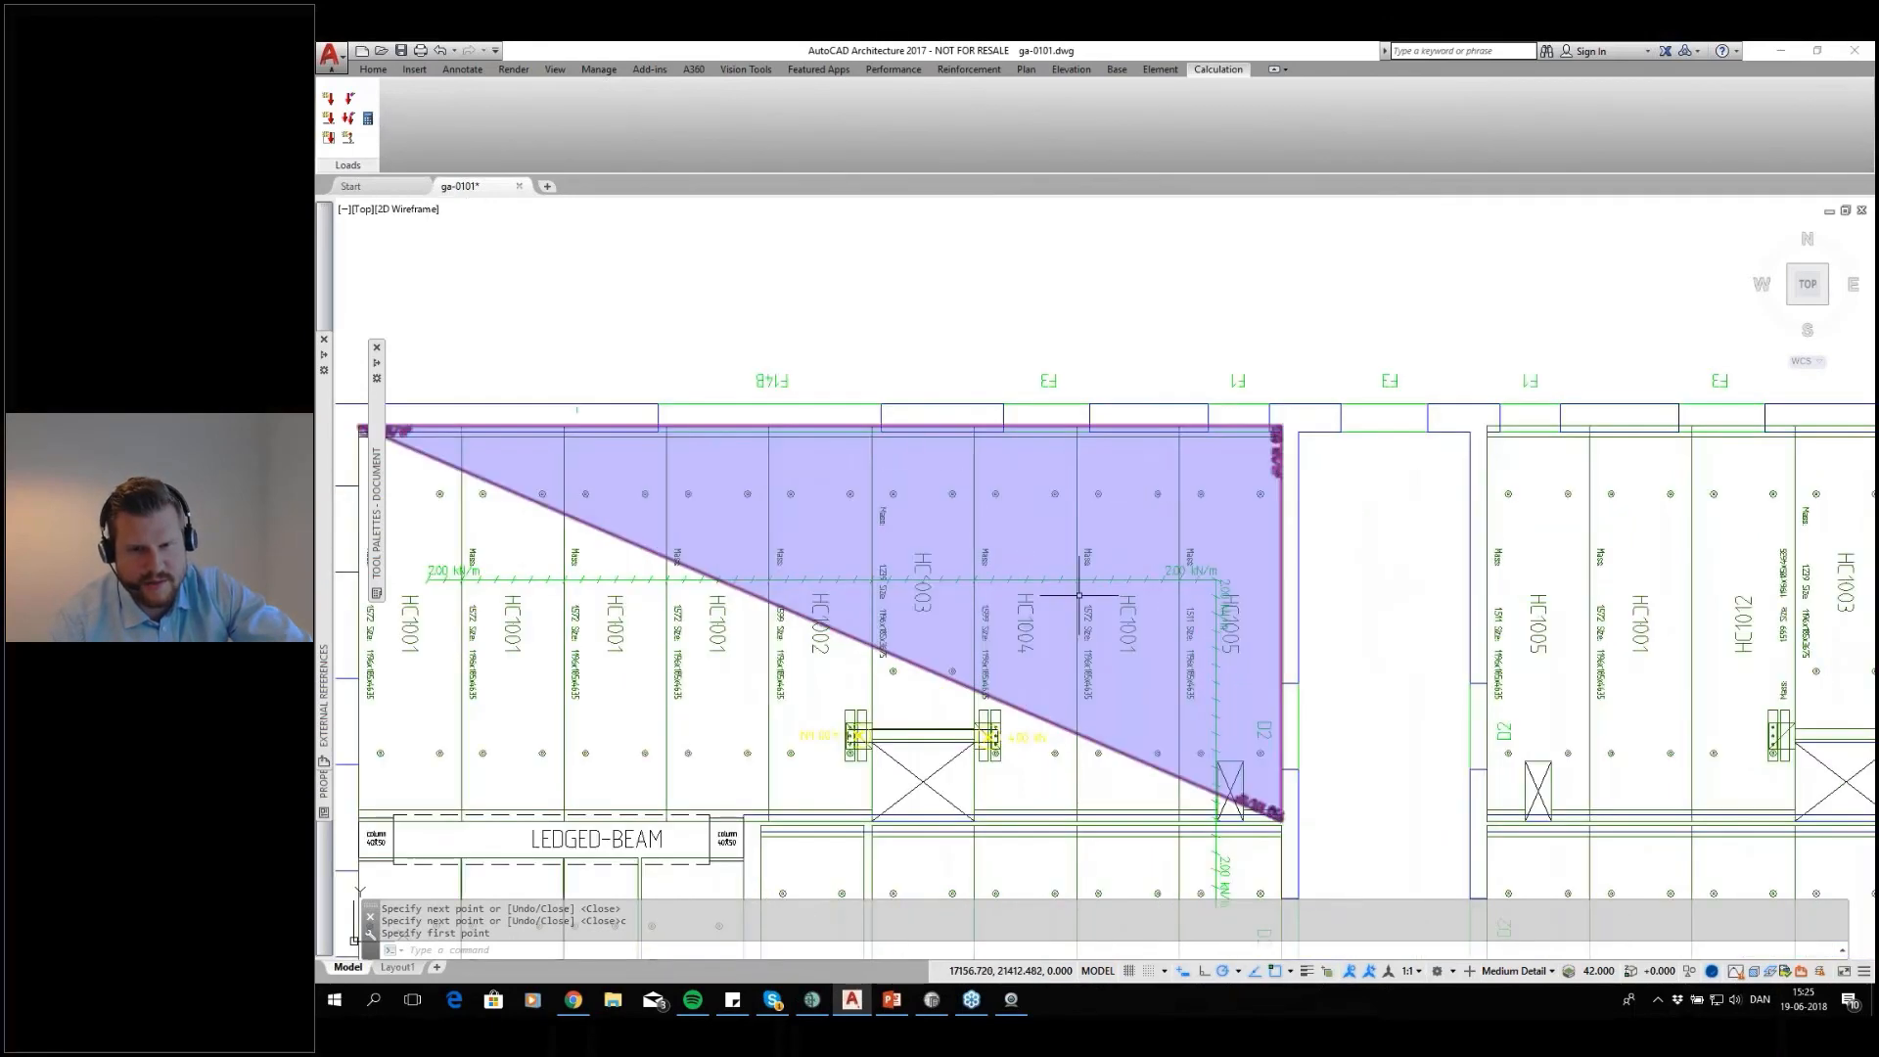
left_click(369, 118)
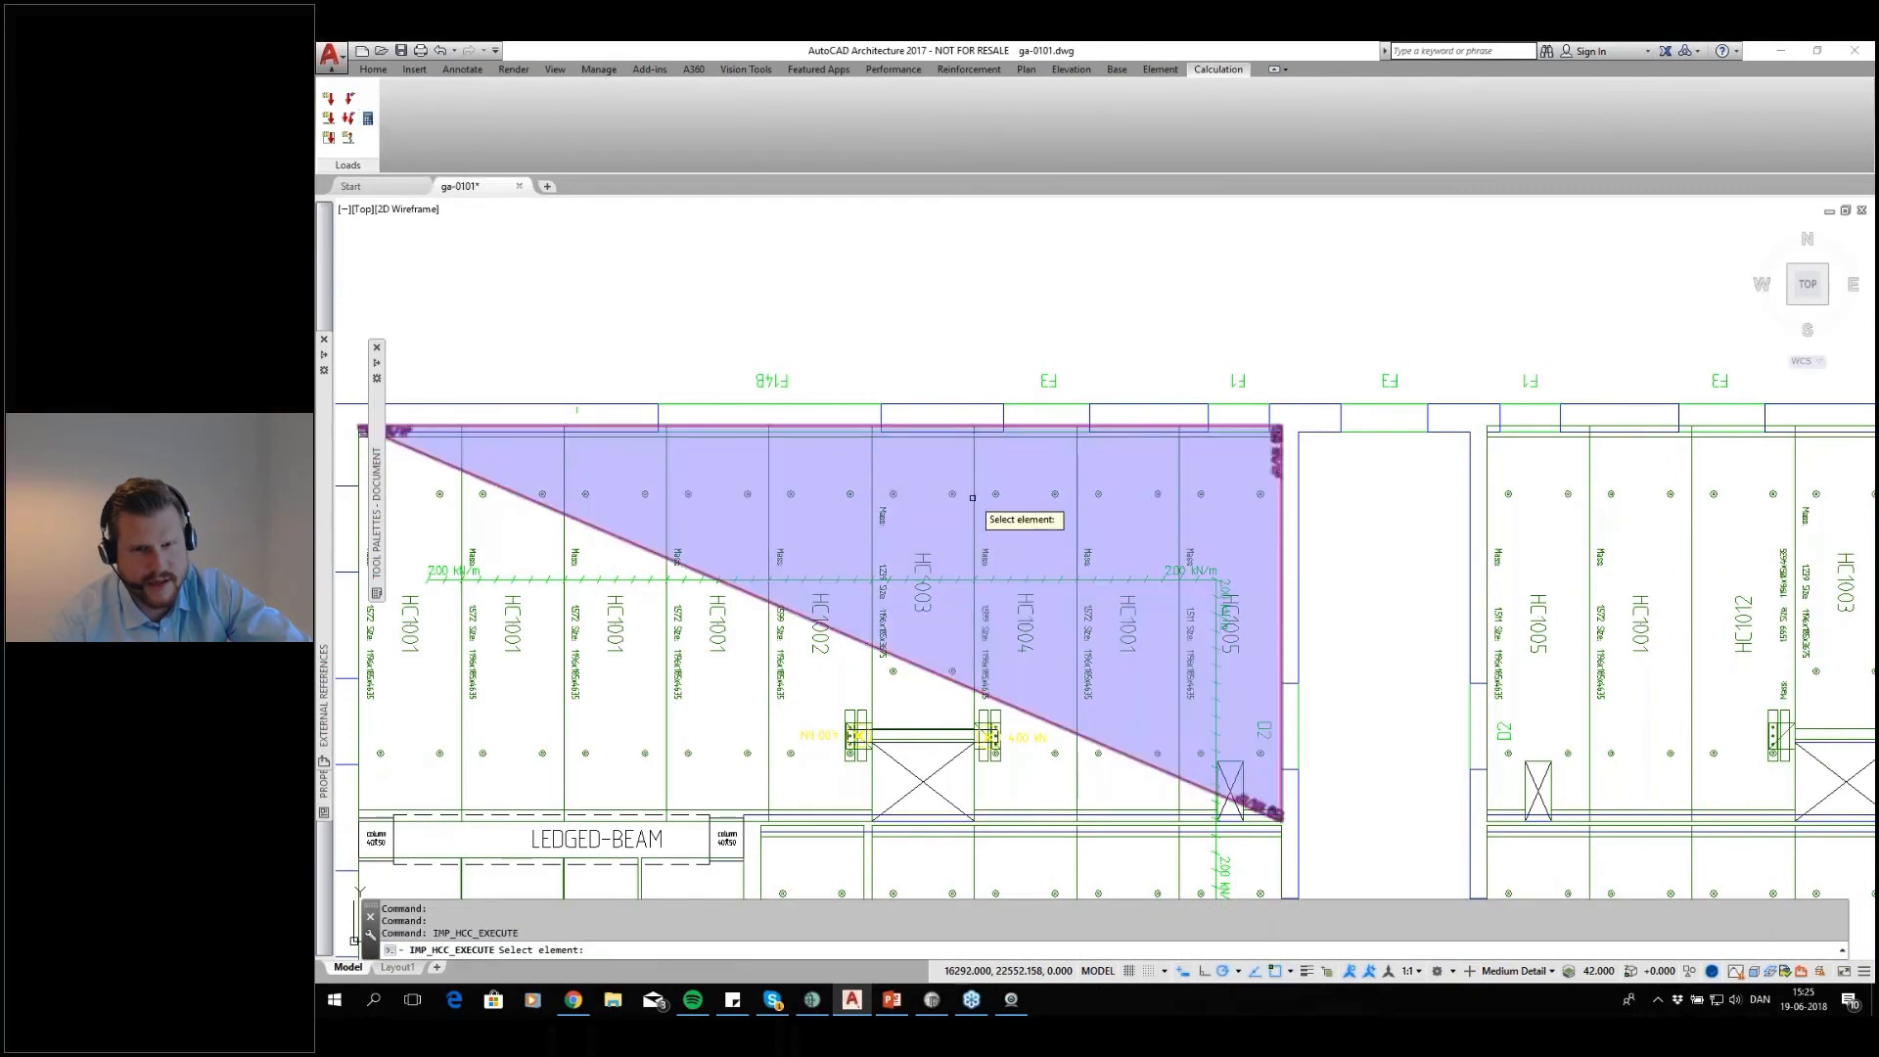
left_click(1237, 481)
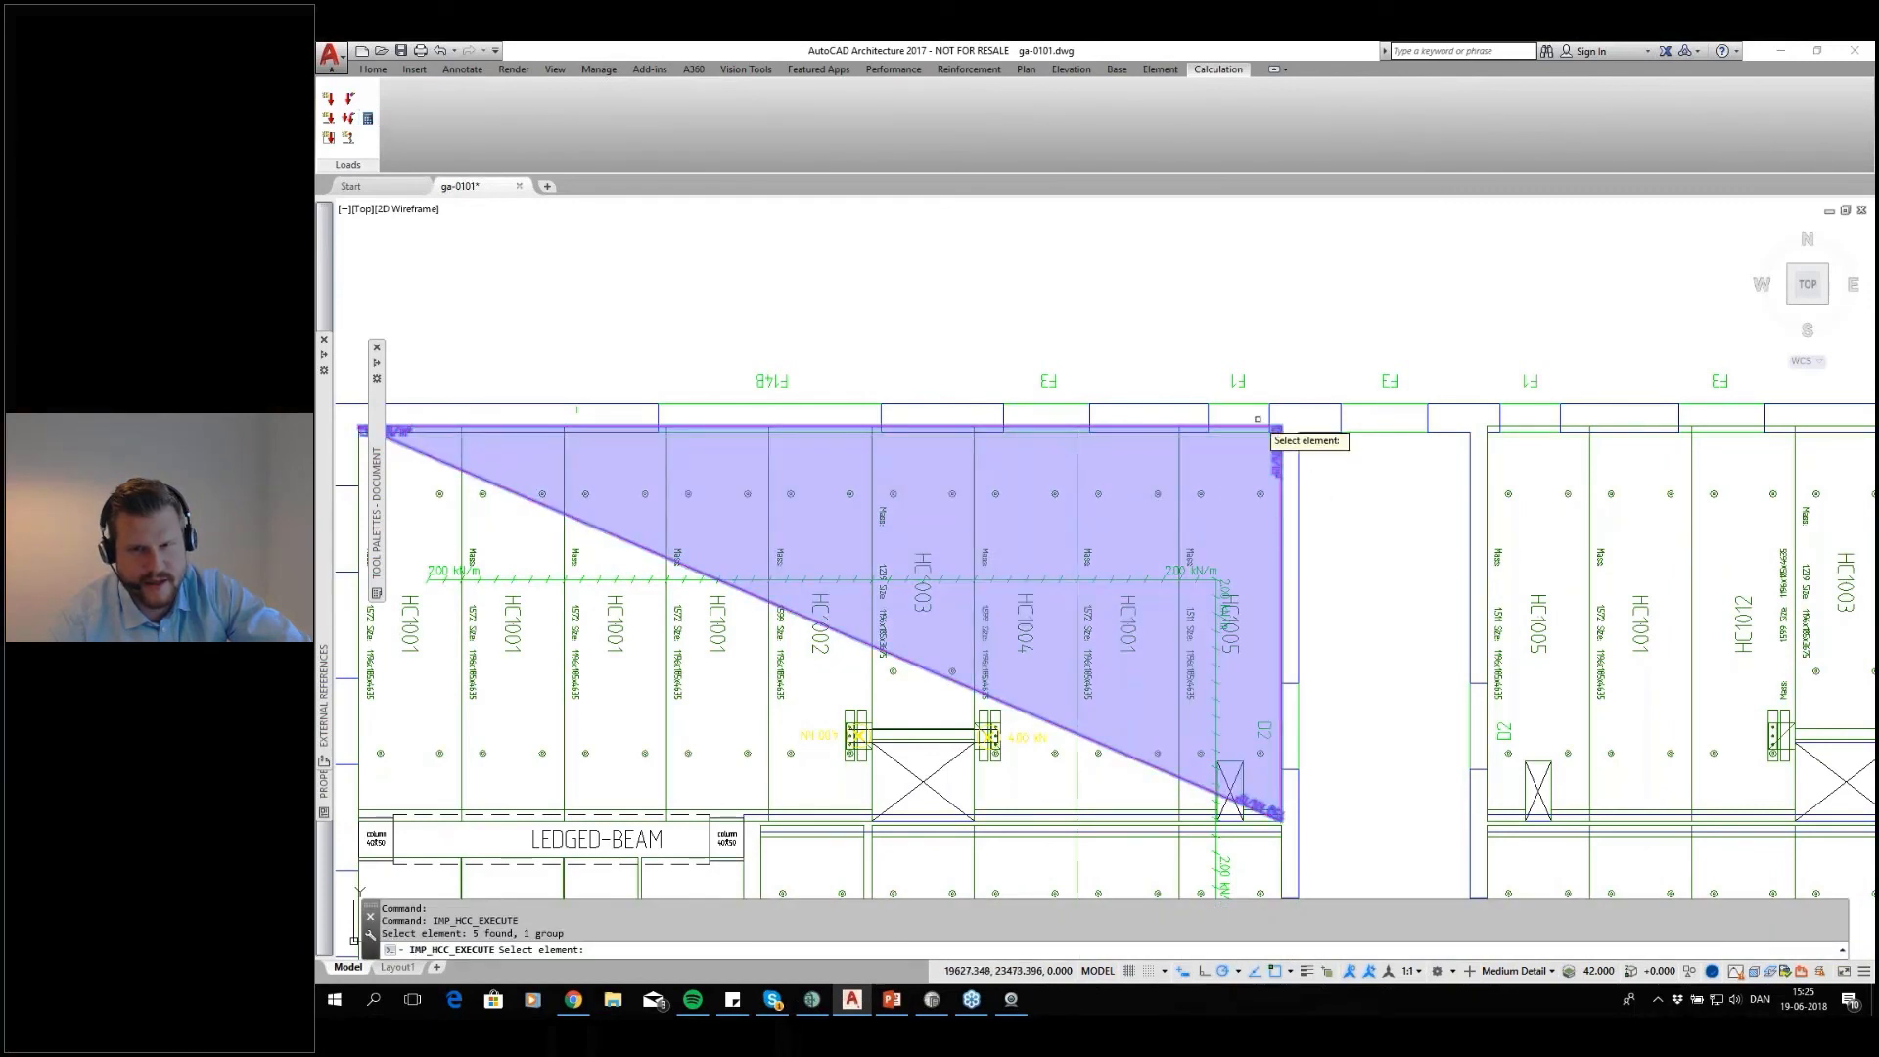
left_click(1237, 341)
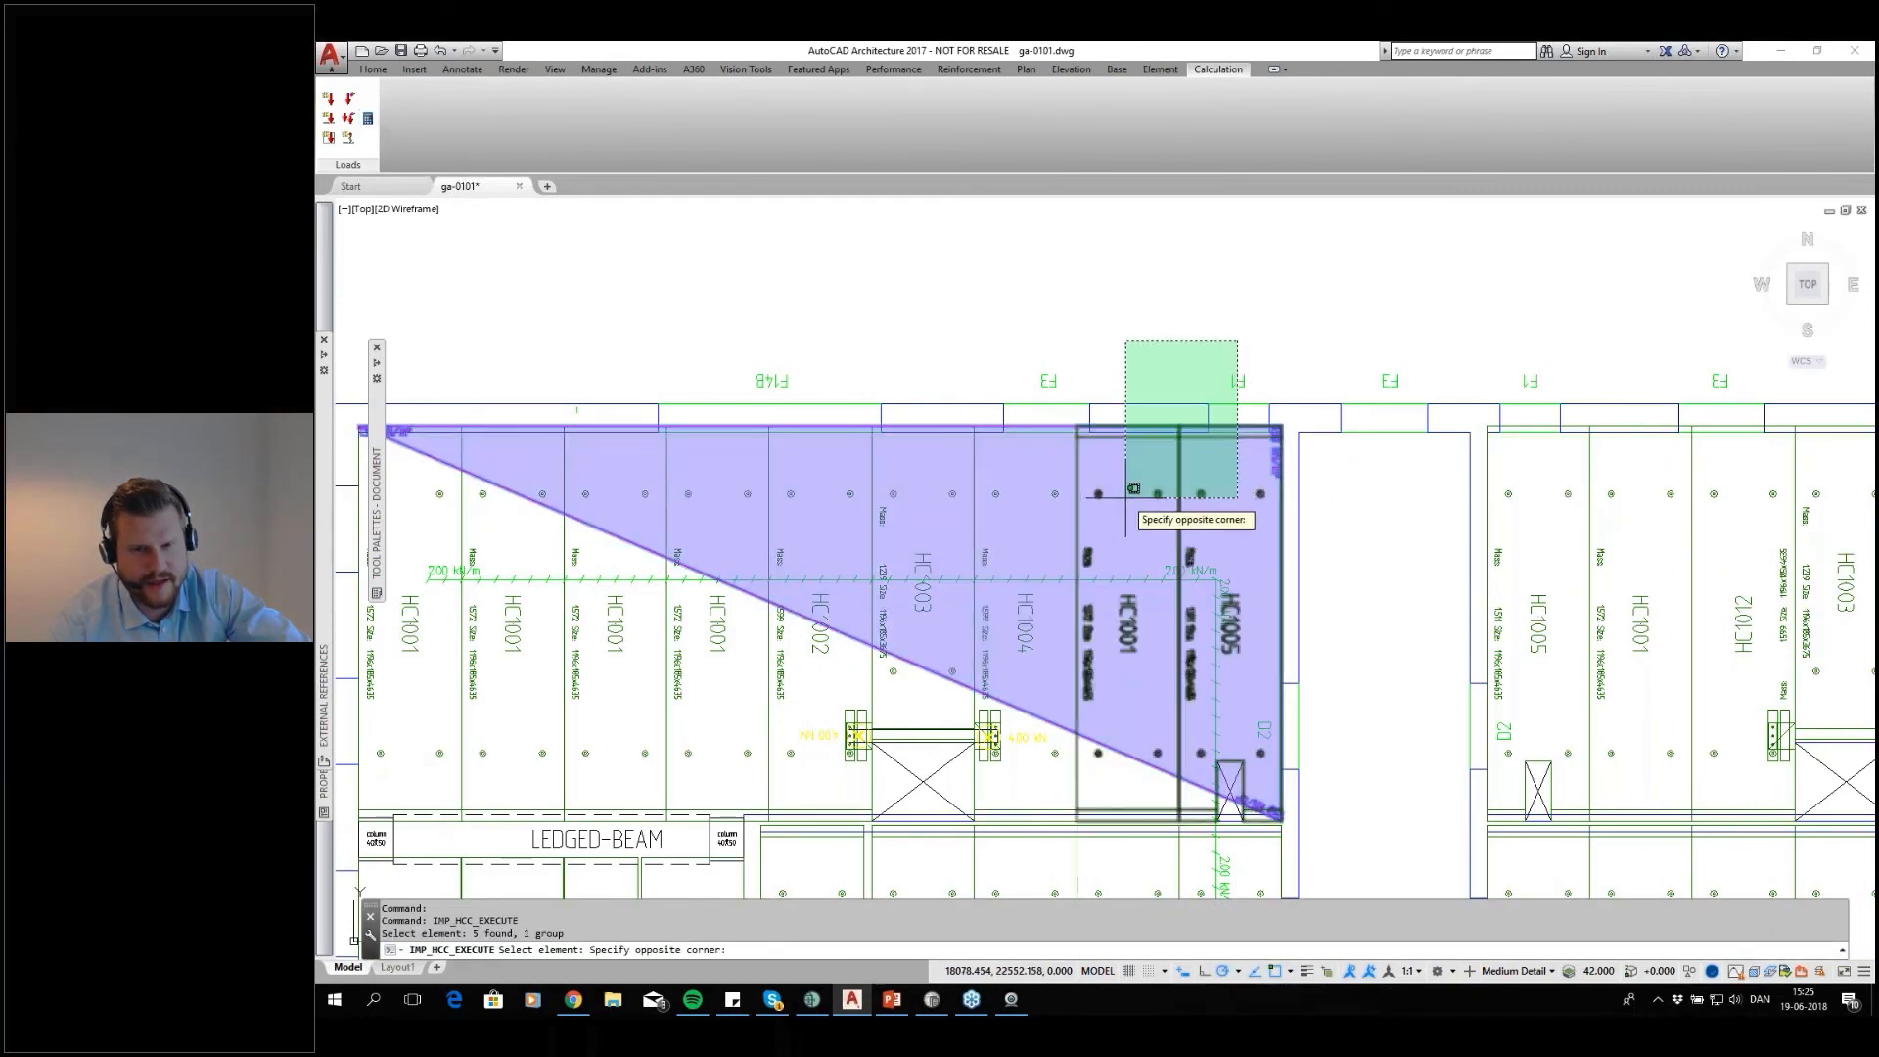
left_click(925, 536)
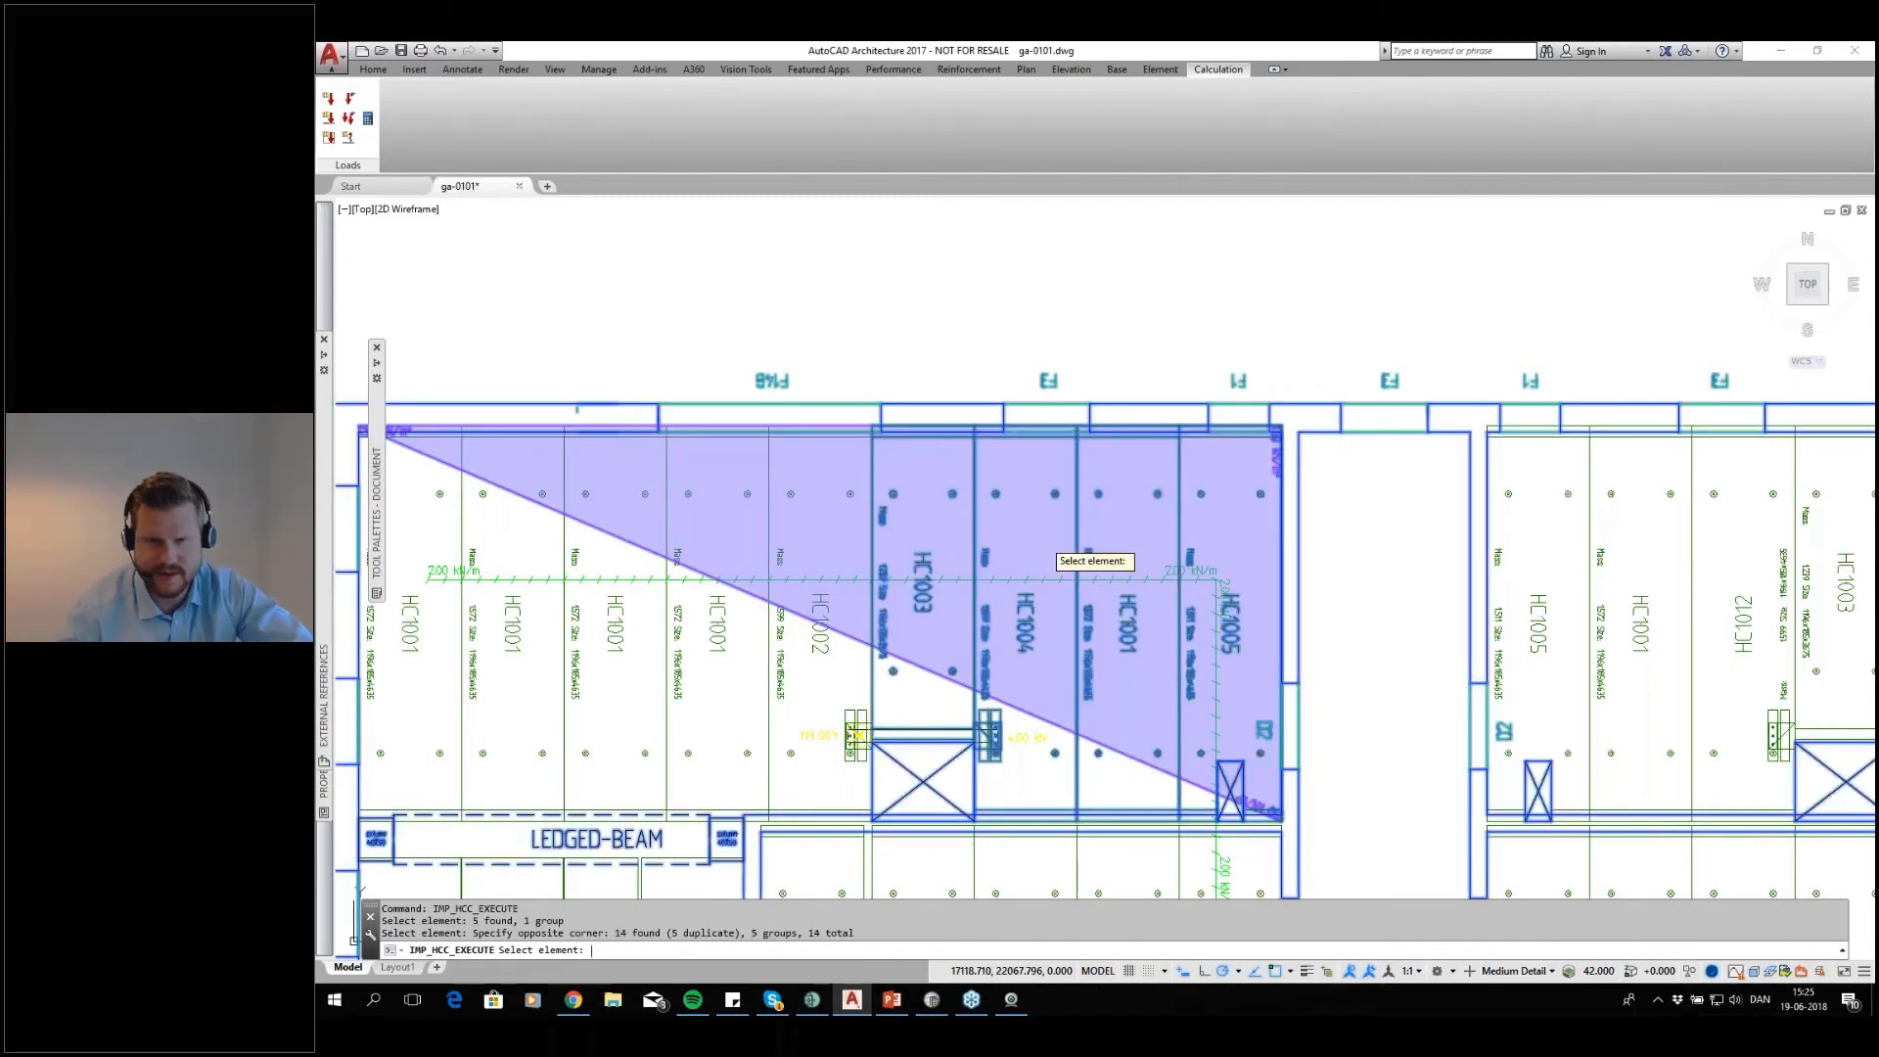
key("Return")
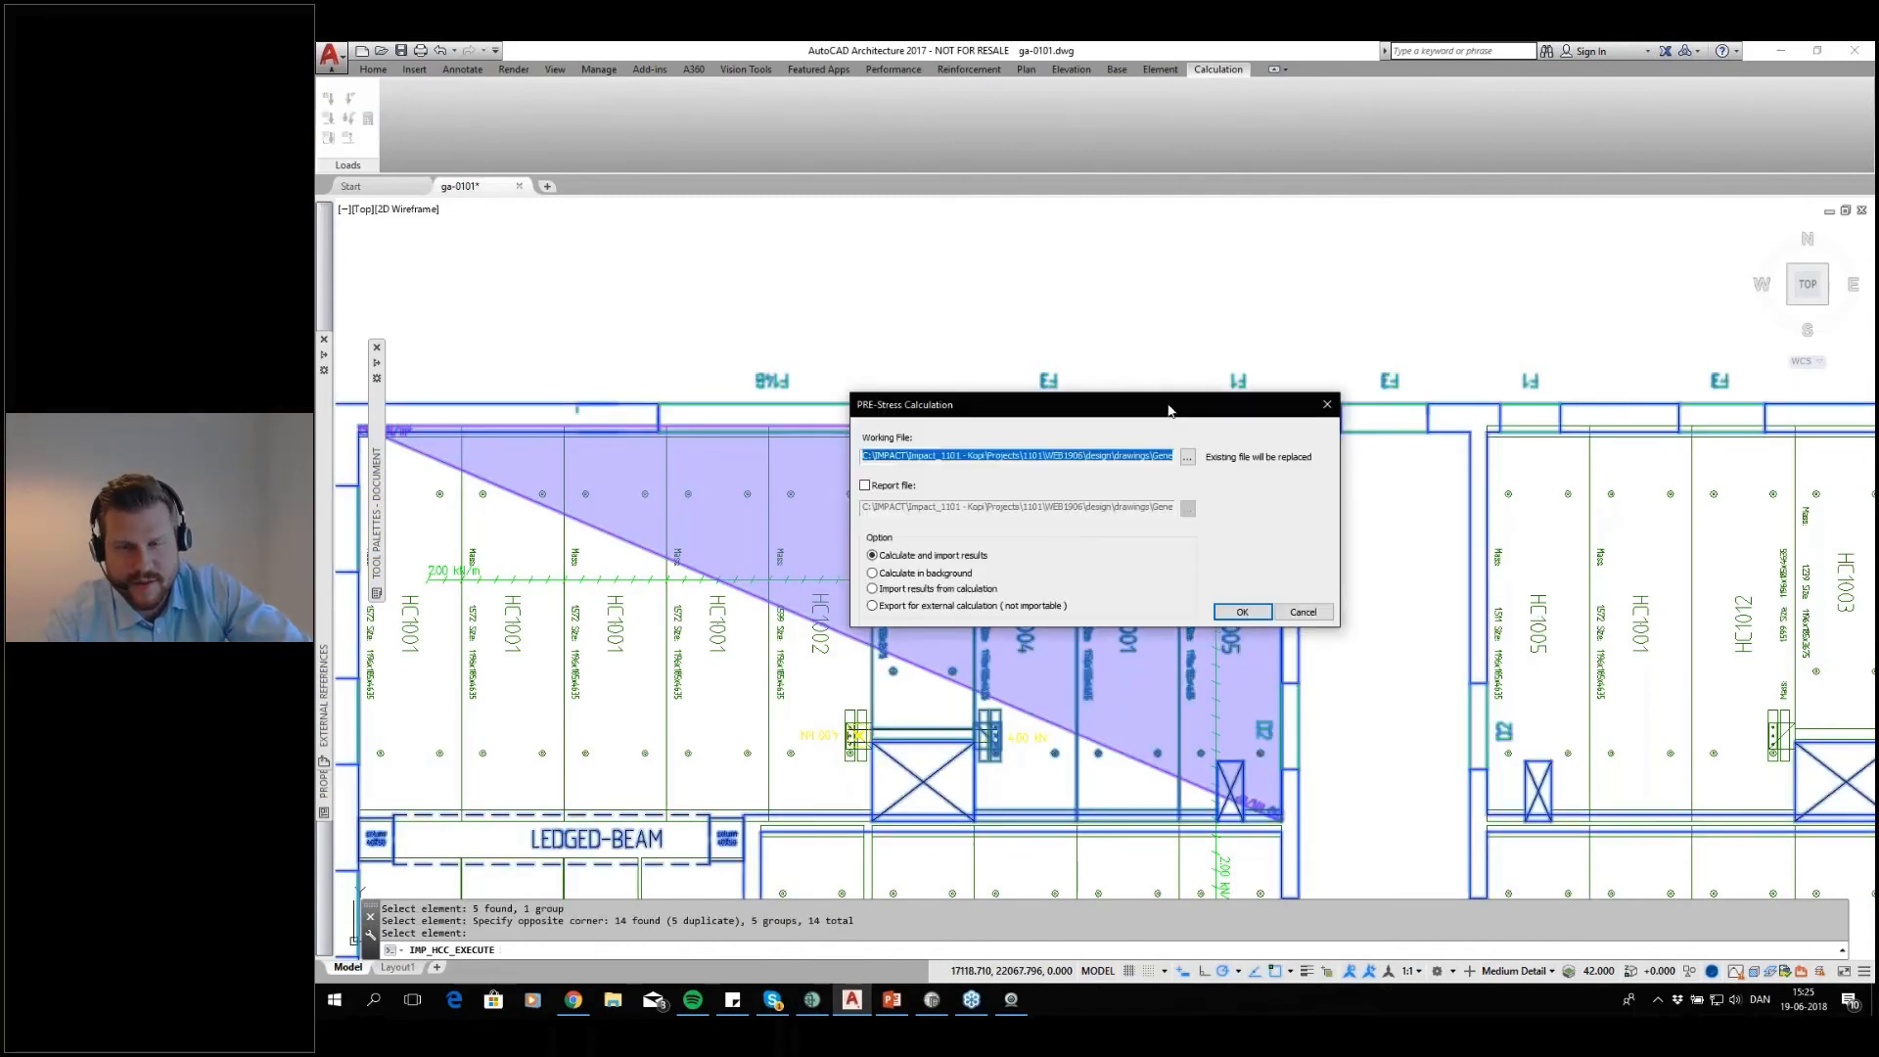
Run the PRE-Stress calculation for the selected slabs with the GA-0101.pdf report file enabled, calculating and importing the results
left_click_drag(1171, 412, 1133, 338)
left_click(854, 412)
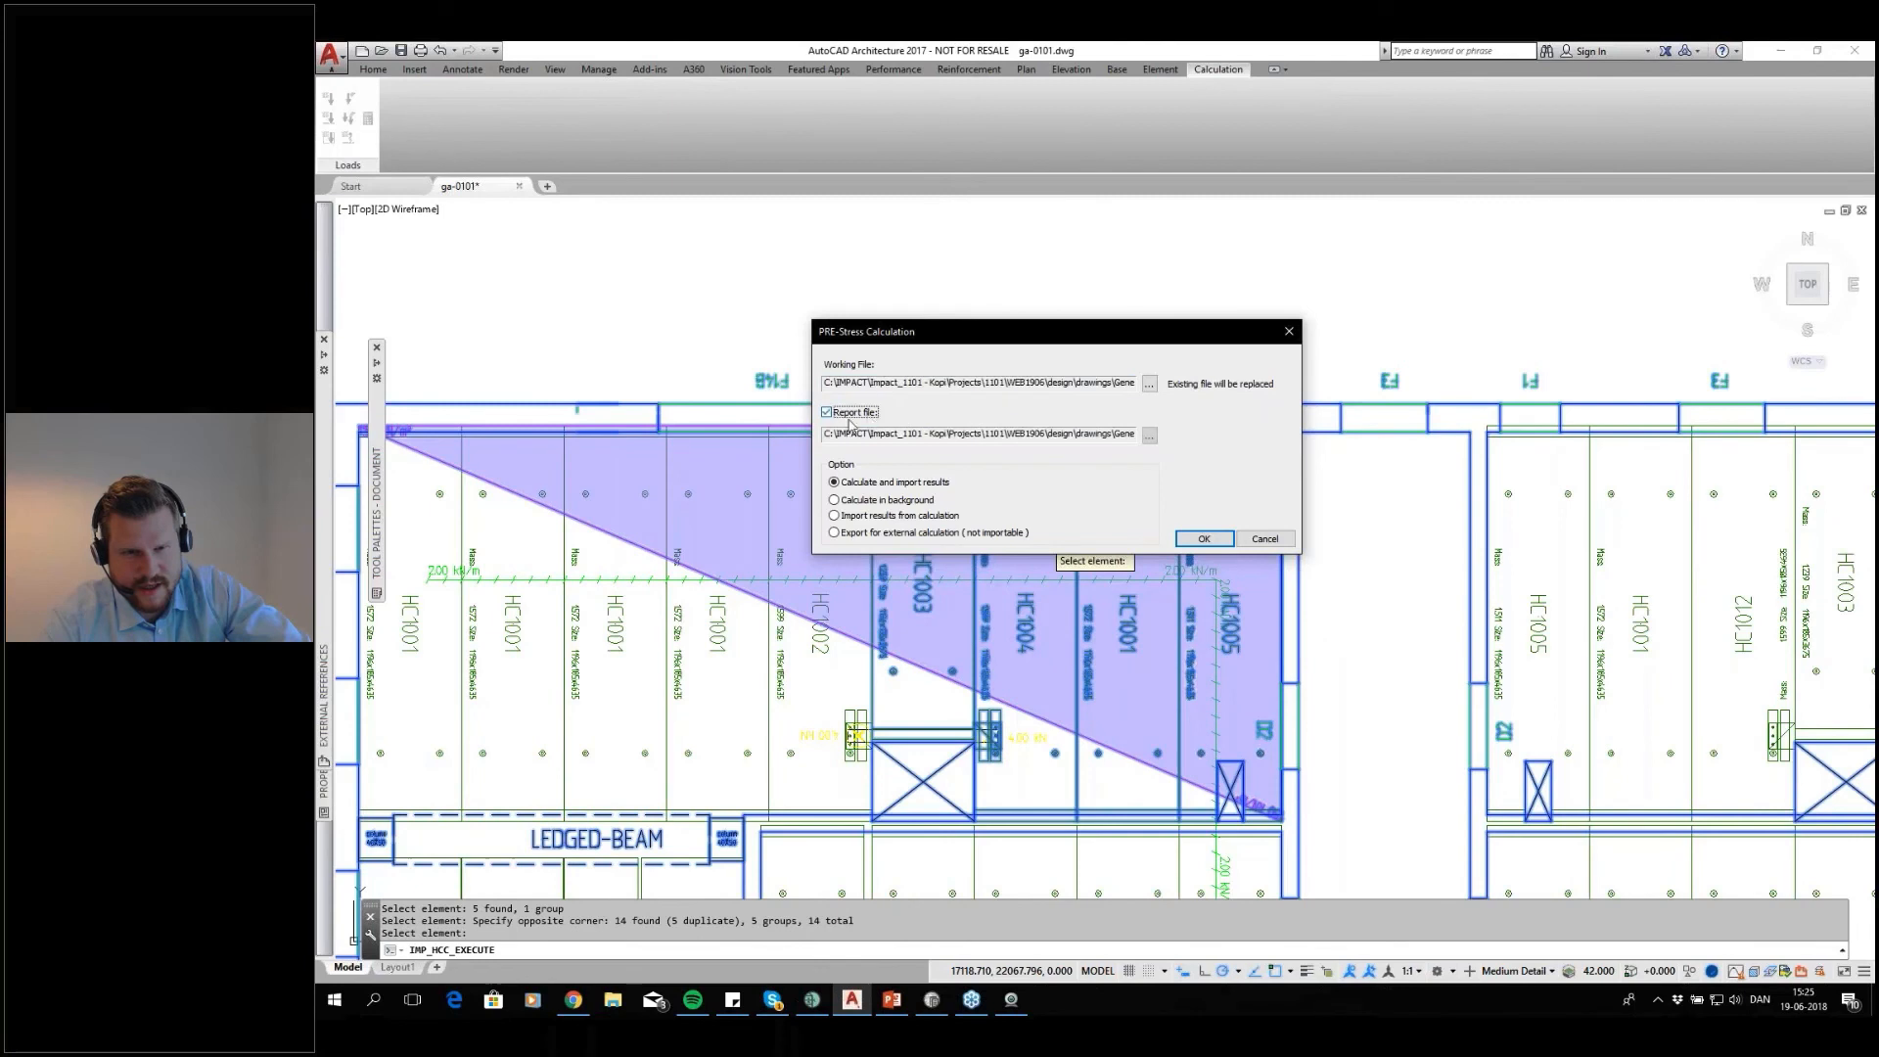
key("Tab")
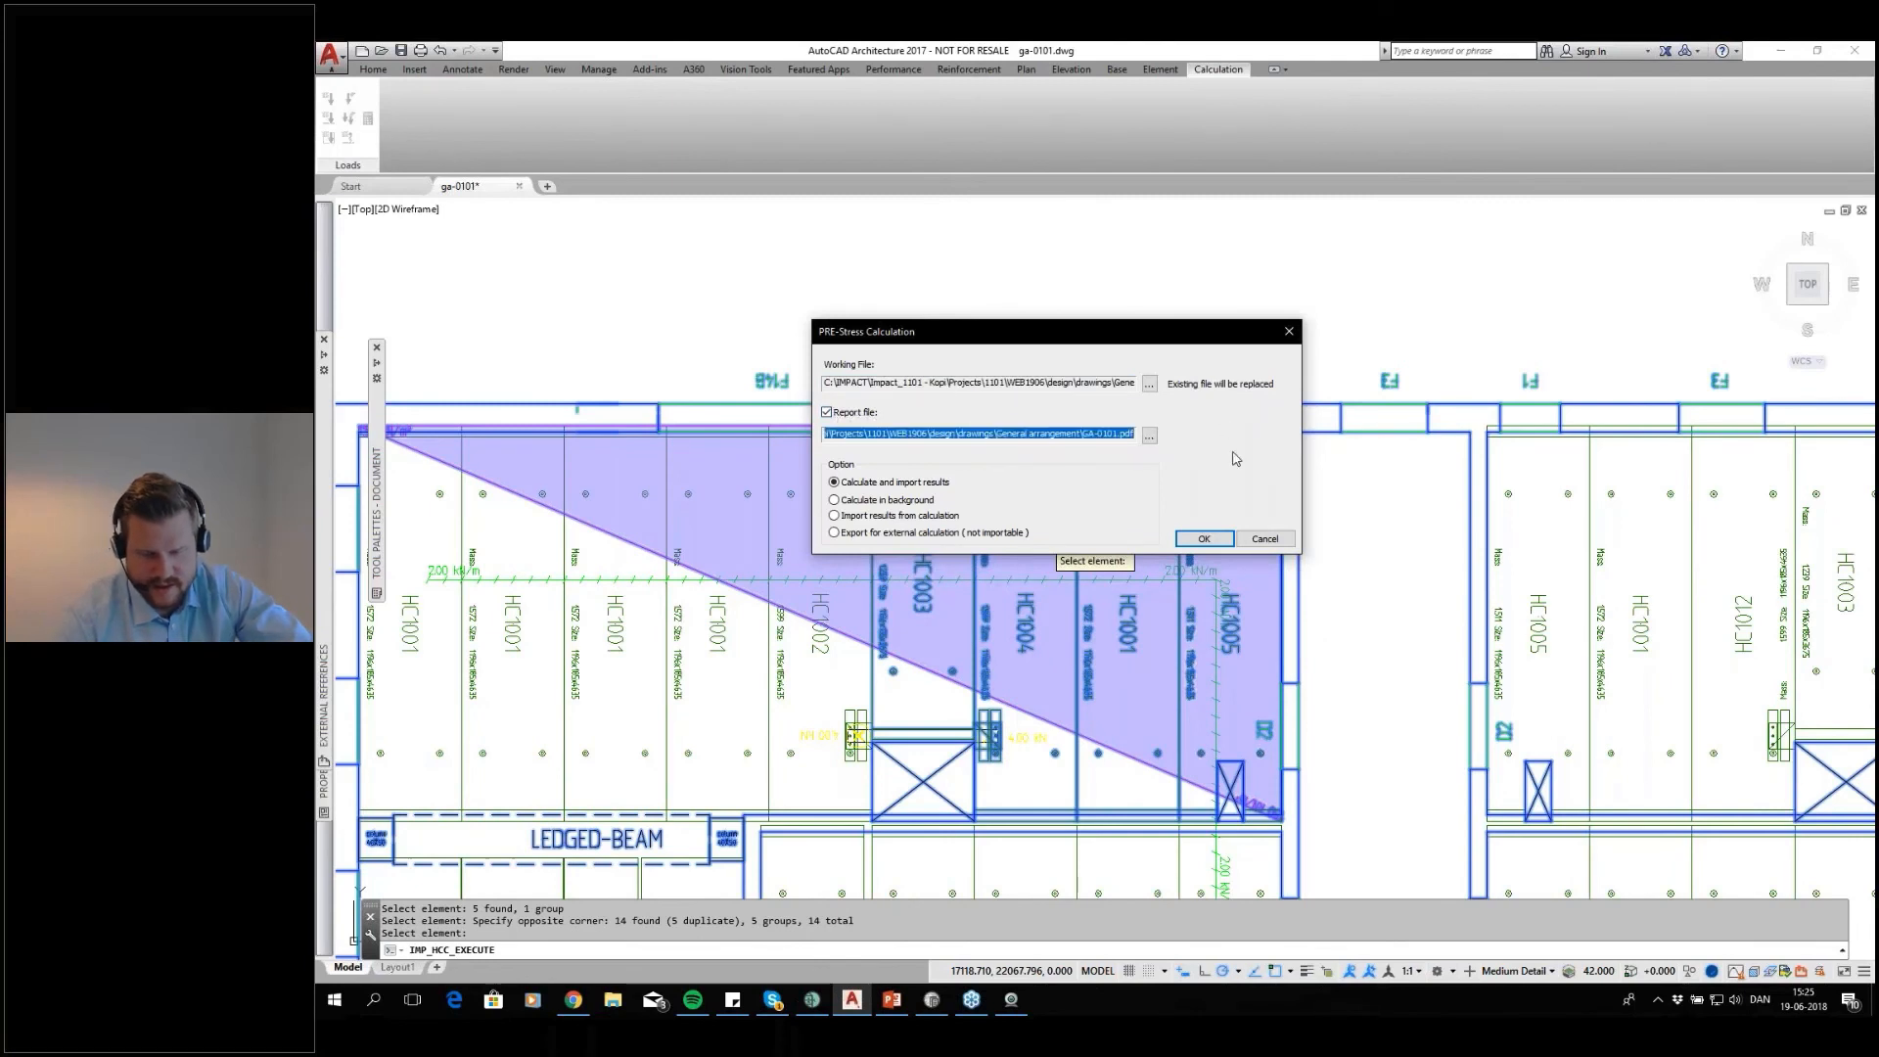
left_click_drag(1200, 337, 1200, 299)
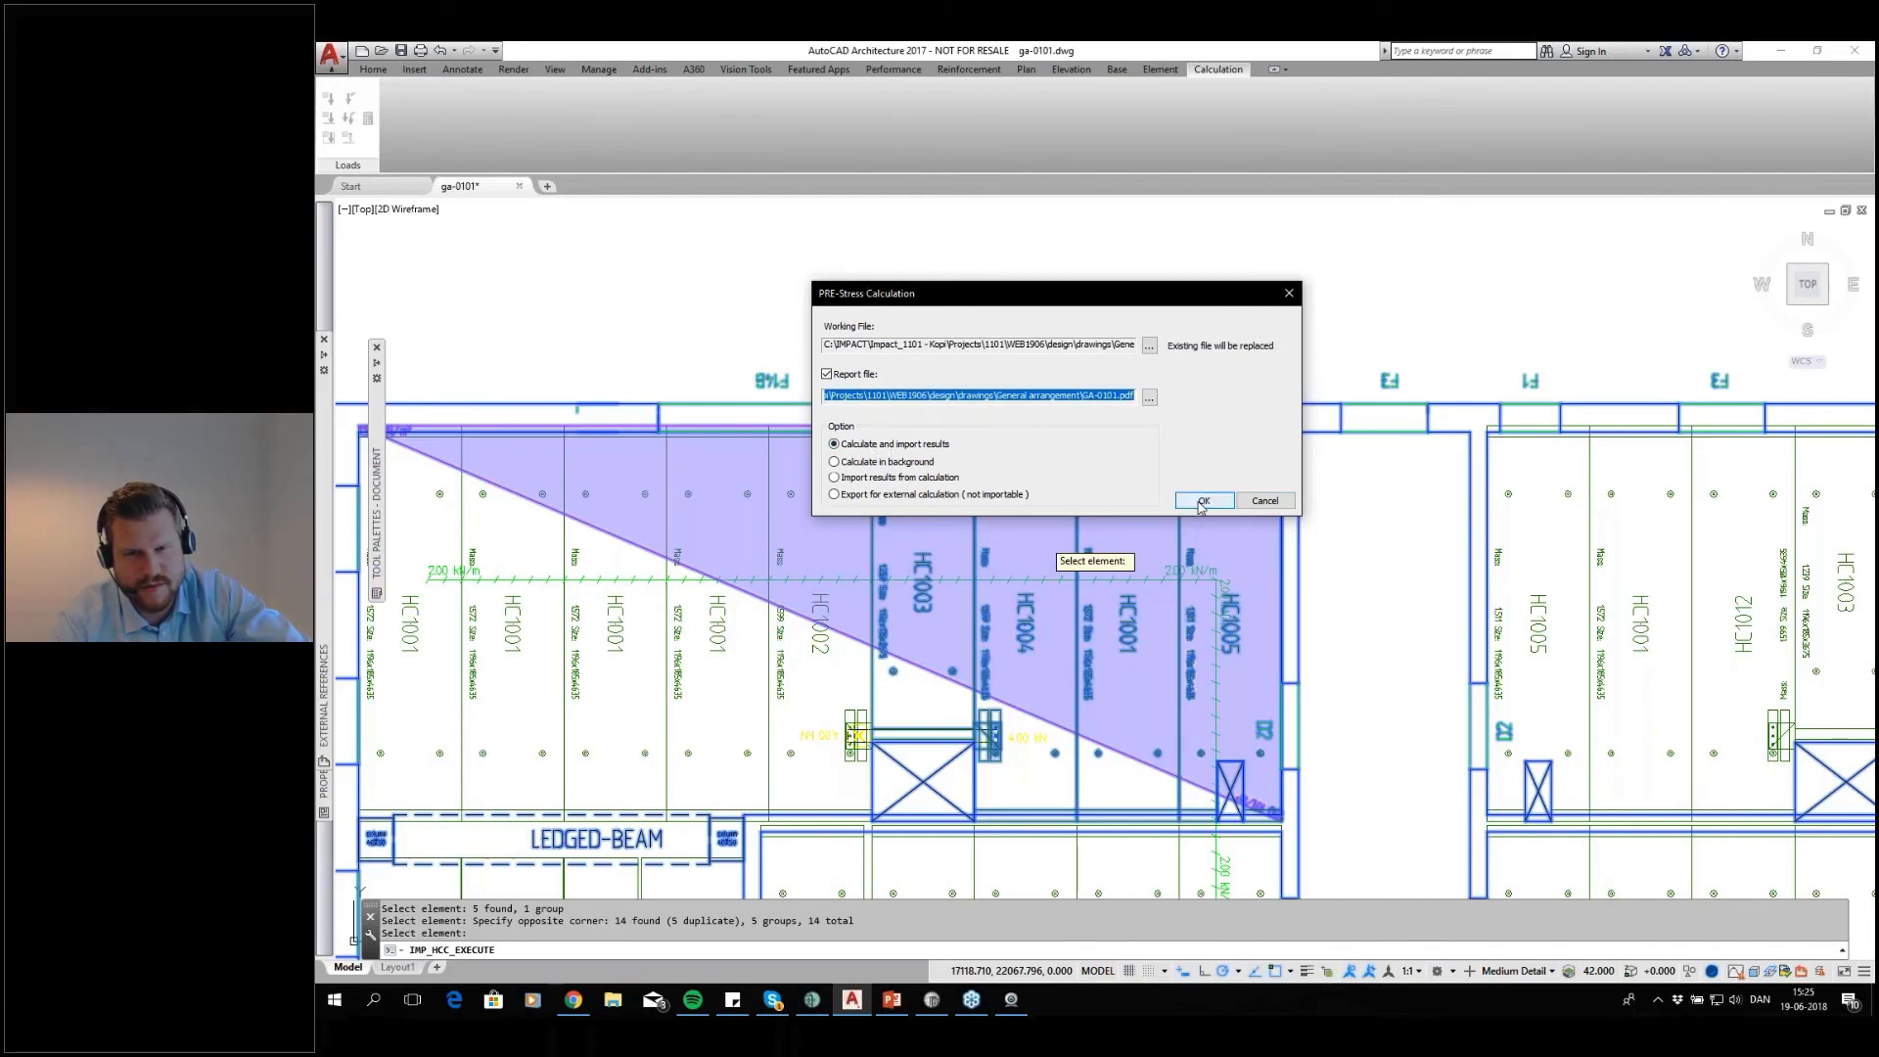
left_click_drag(1115, 294, 895, 267)
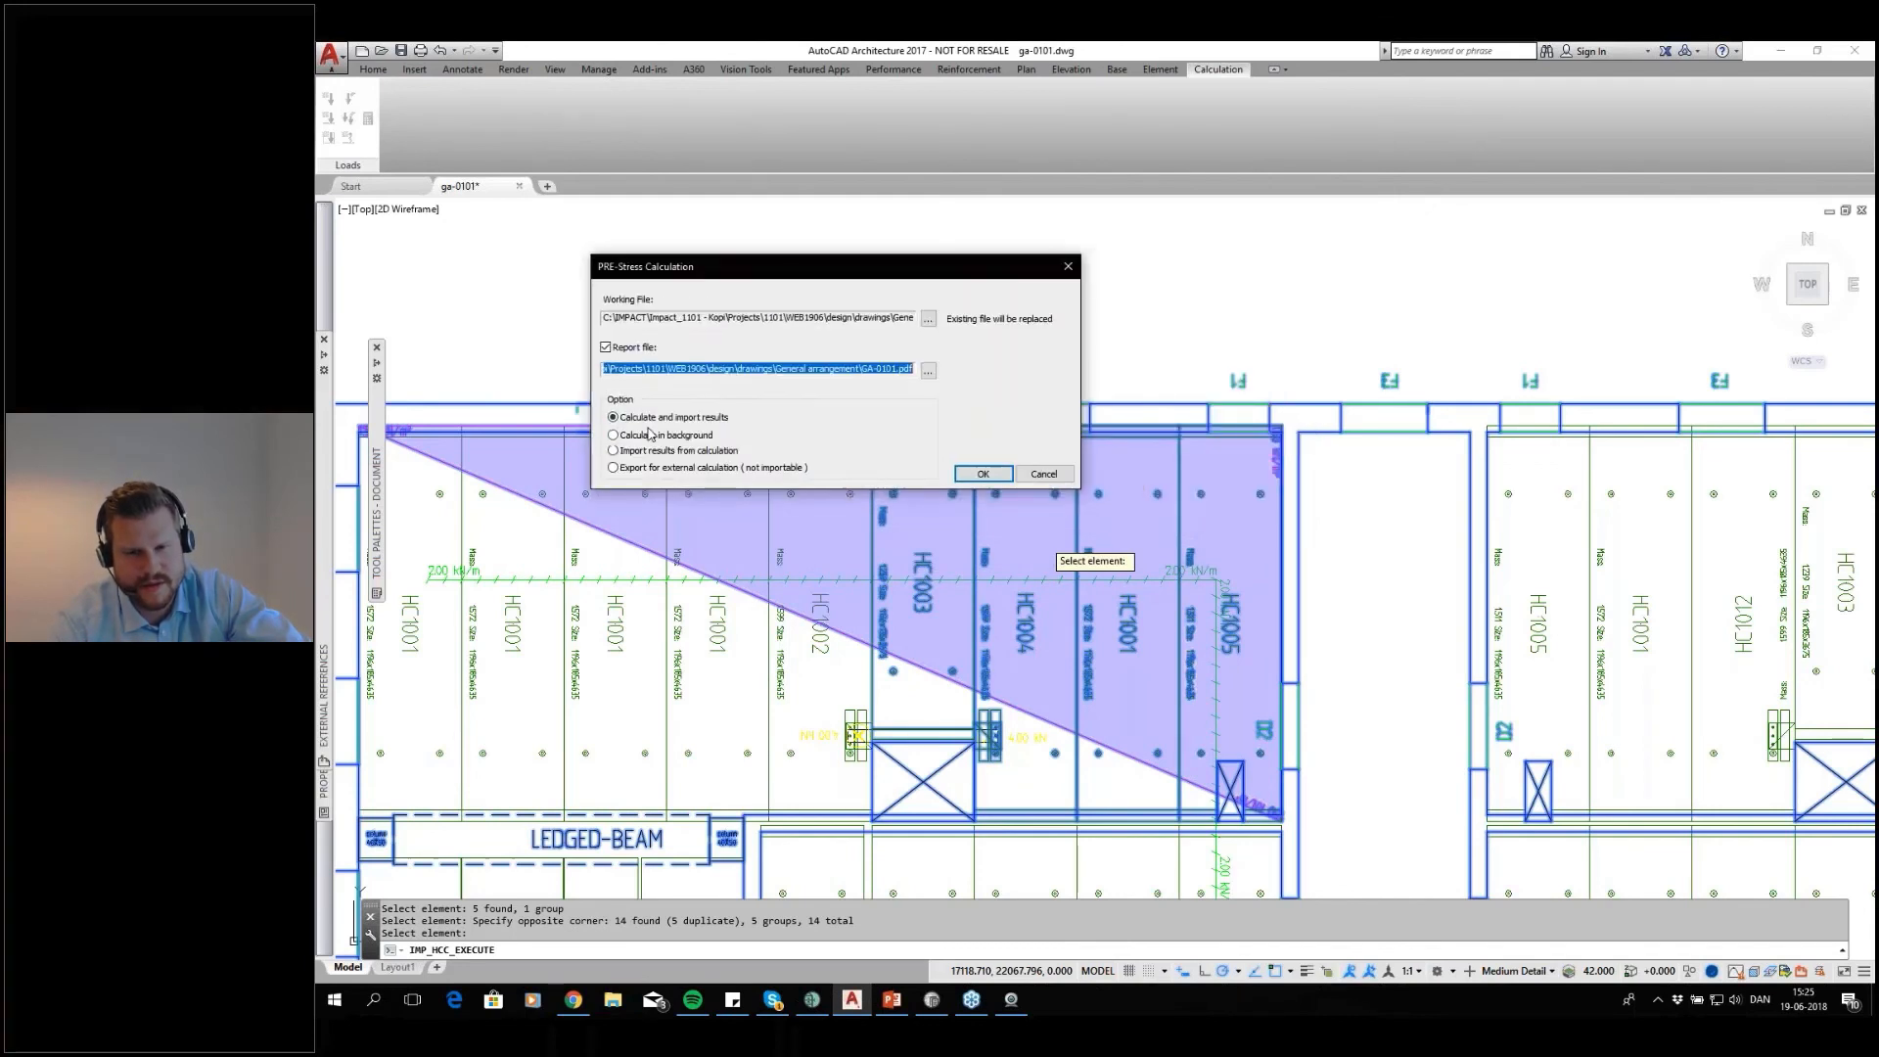
left_click(975, 477)
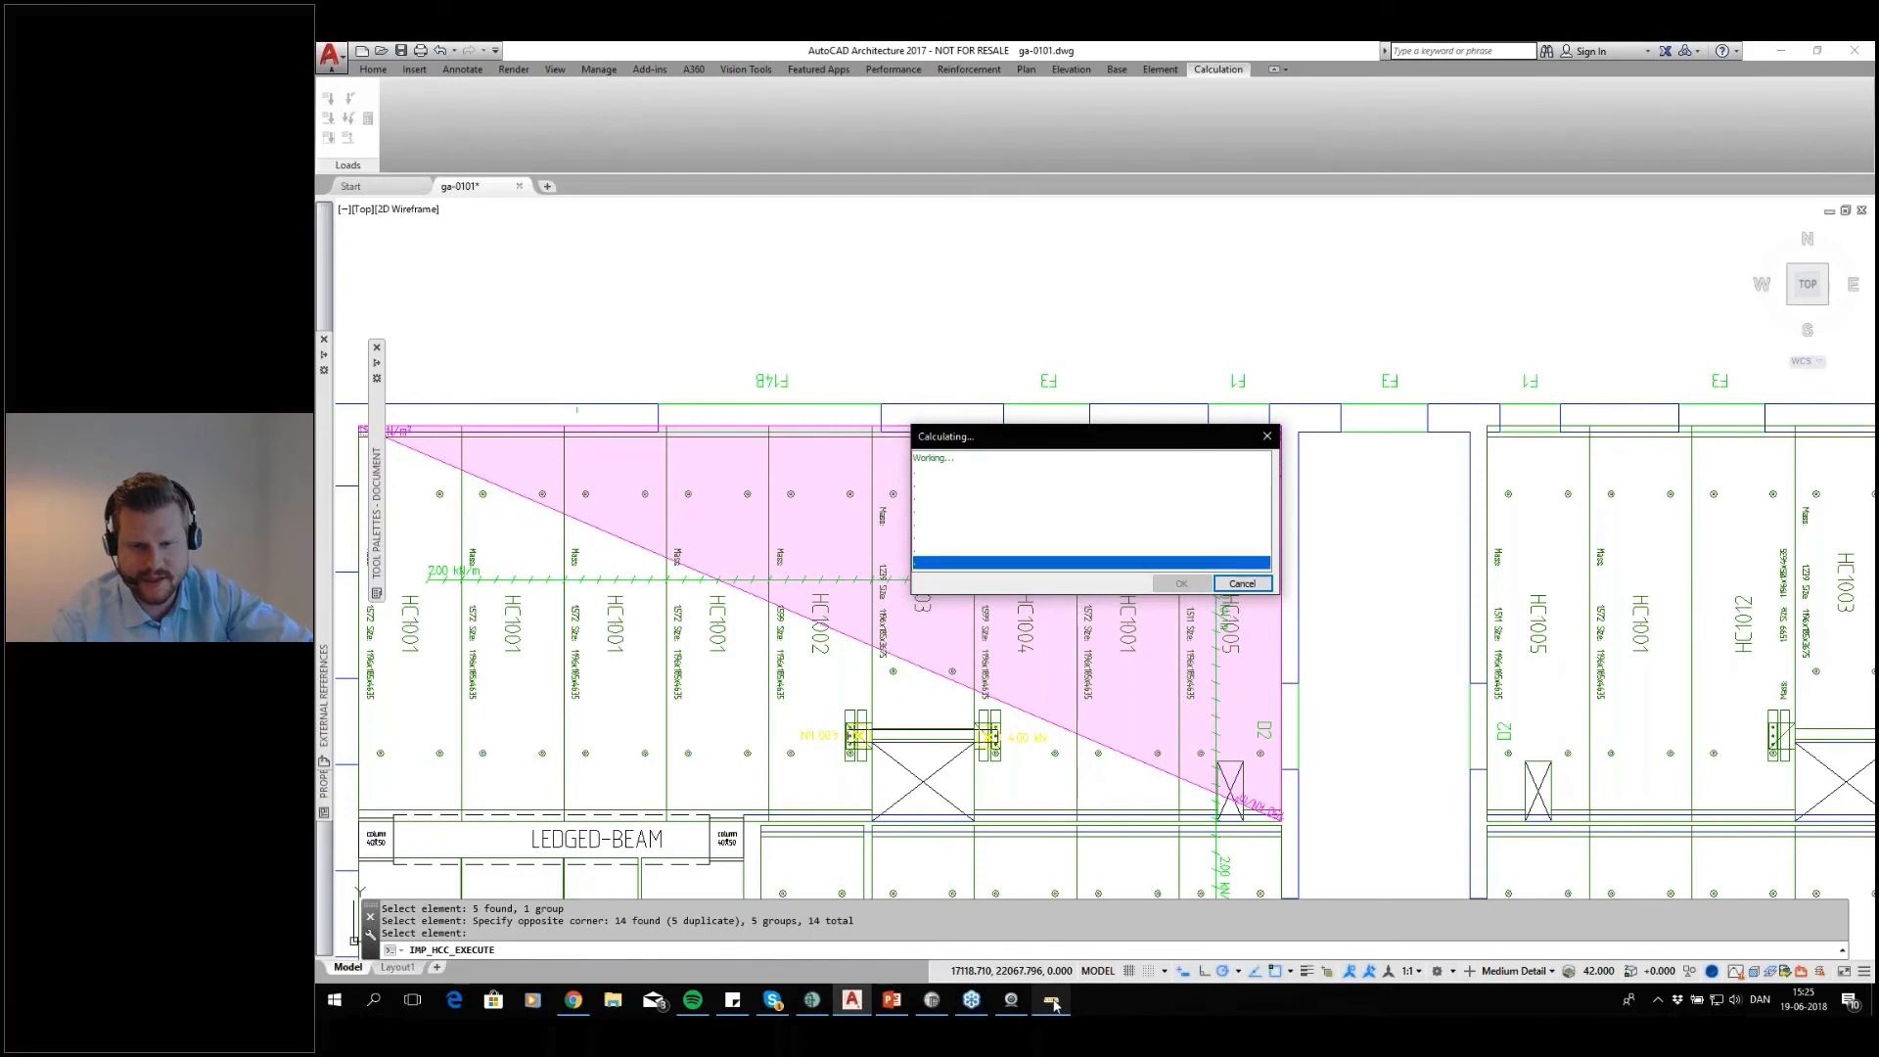
Accept the finished calculation log and examine the MS/MR and VS/VR results written on the calculated slabs
mouse_move(1053, 1005)
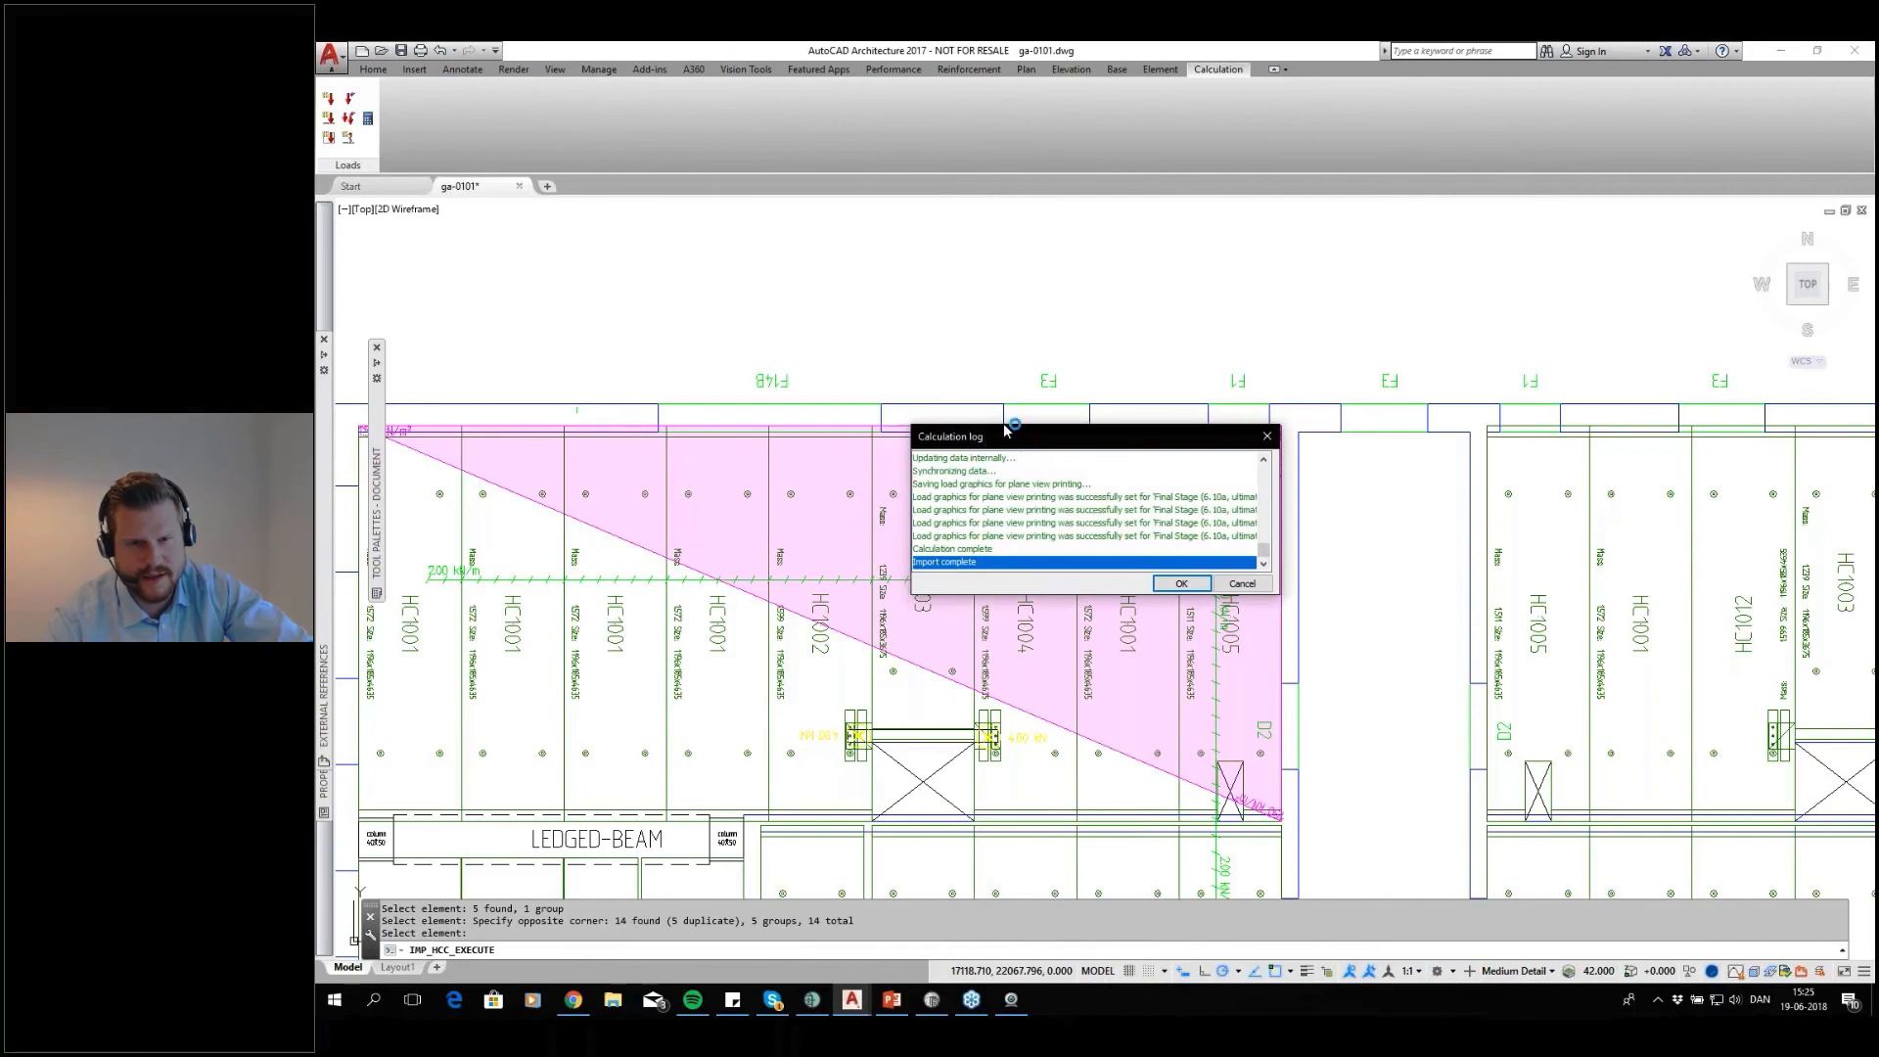
left_click_drag(1004, 431, 918, 362)
left_click(1089, 514)
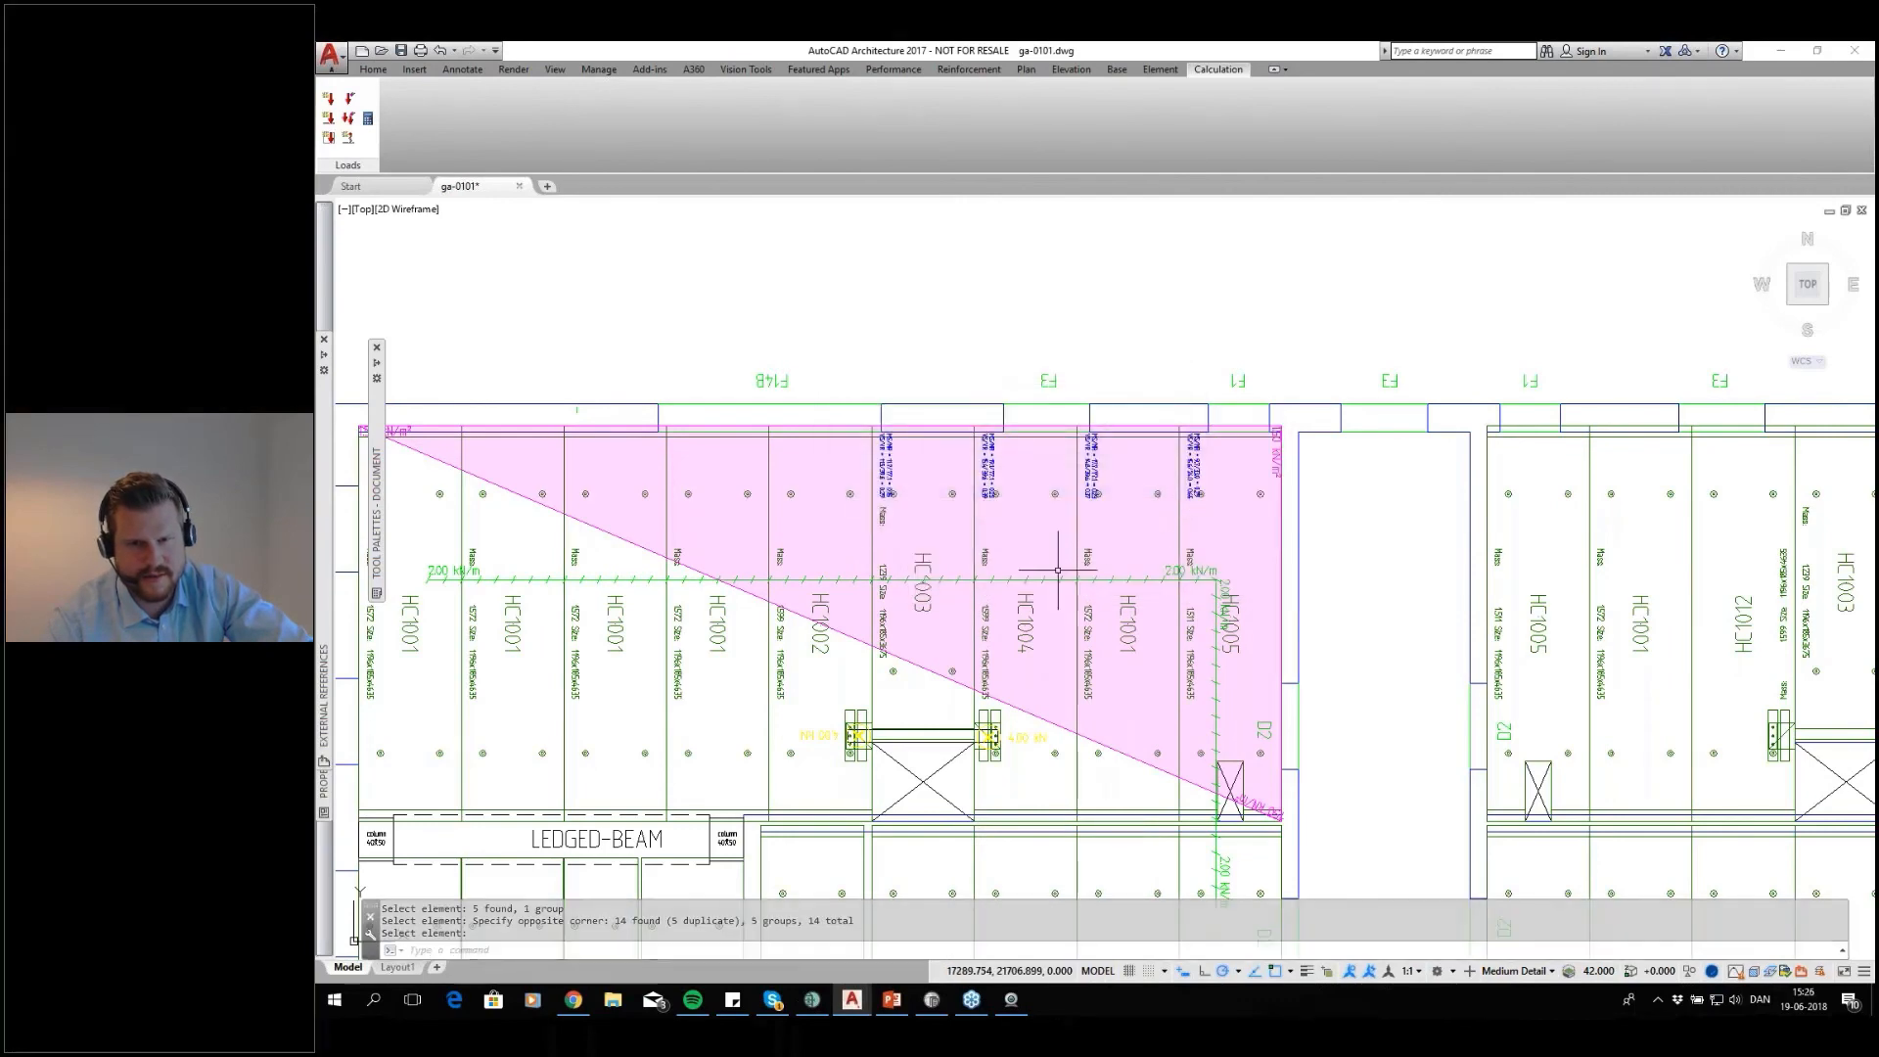
scroll(1057, 448, "up", 2)
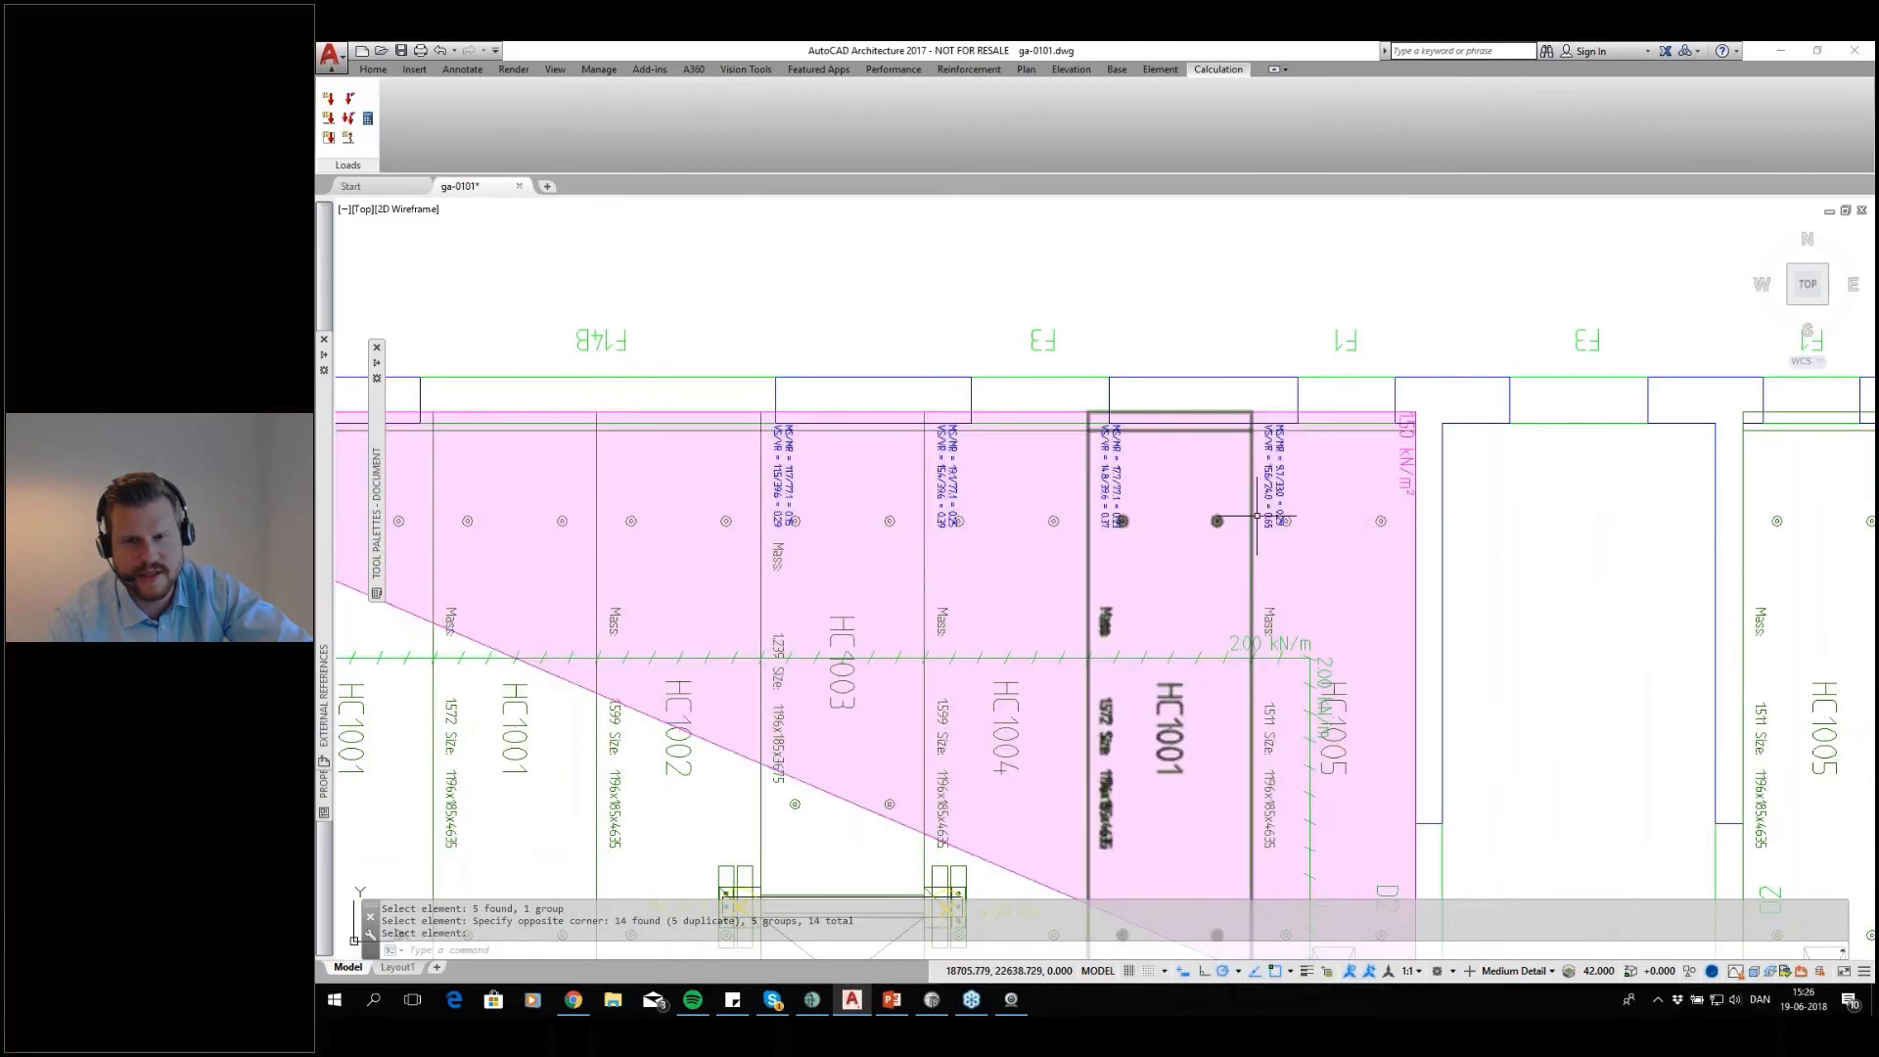
scroll(1301, 482, "up", 4)
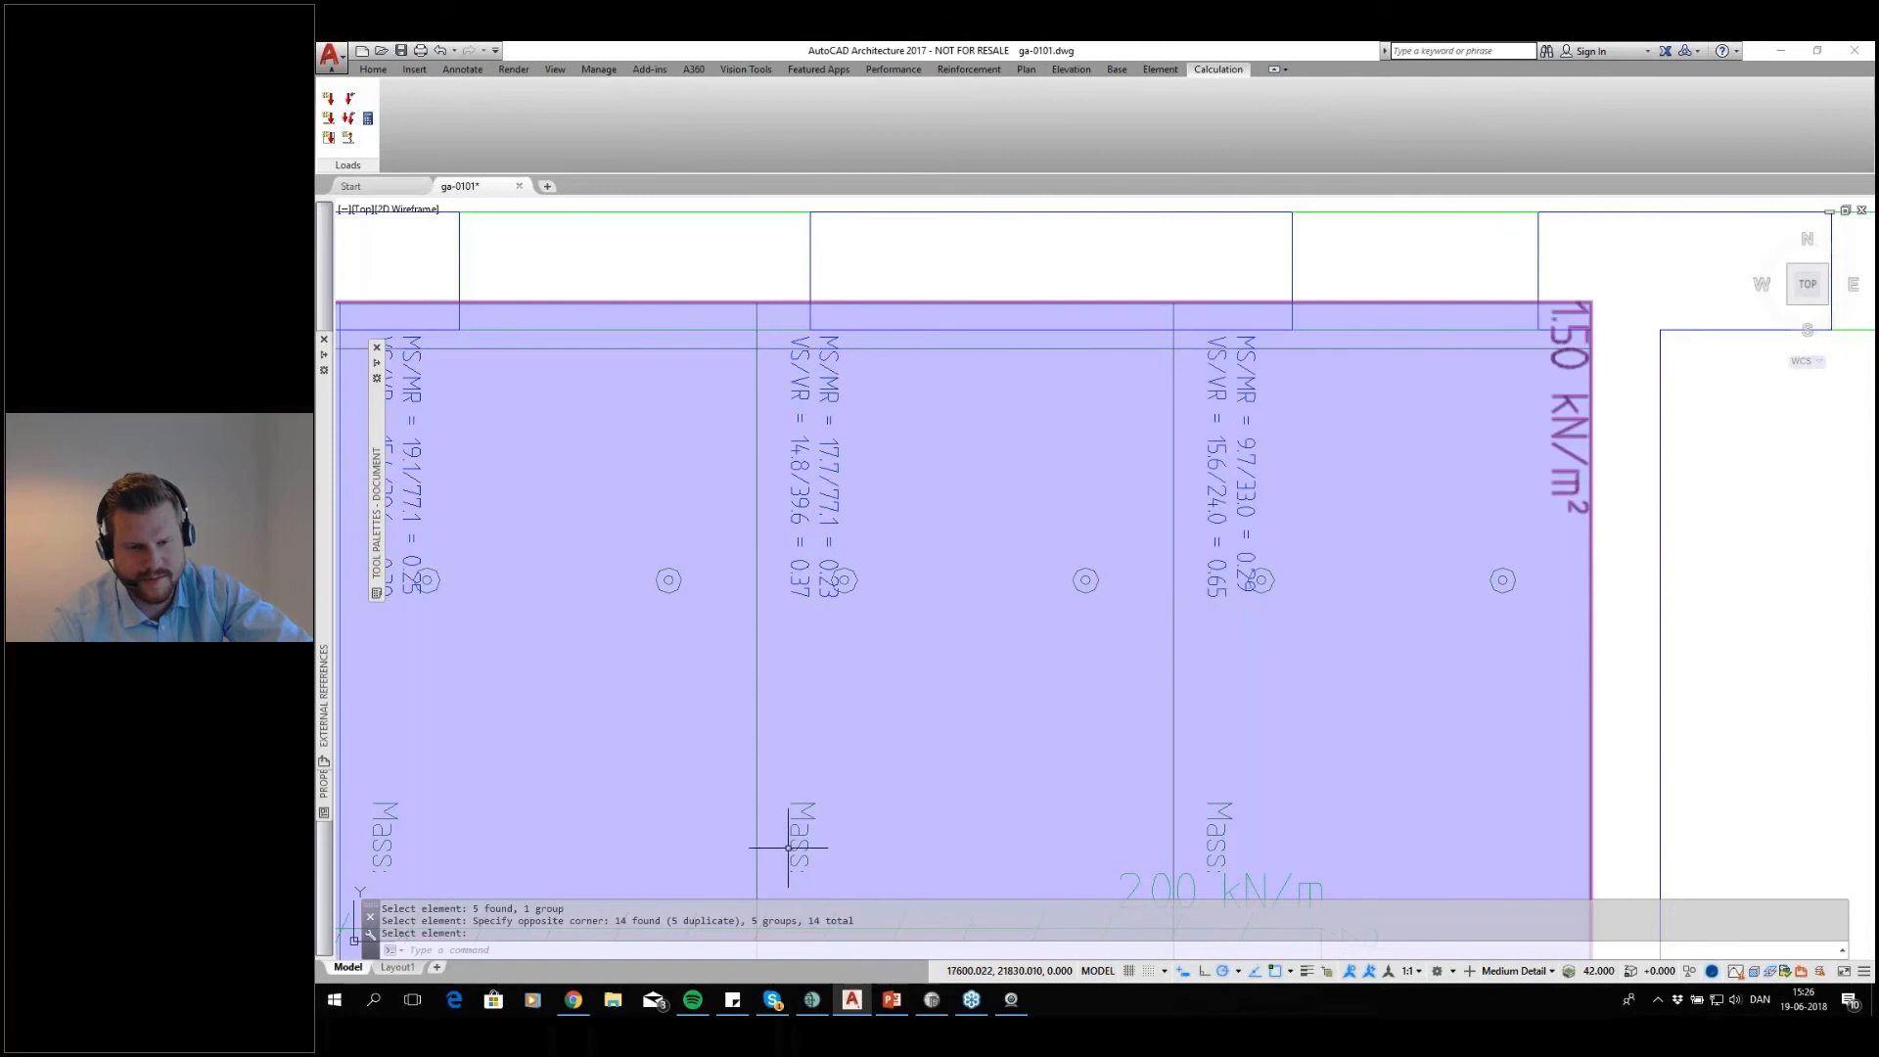
Open the GA-0101.pdf calculation report from its copied path in File Explorer, review it and close it
left_click(612, 999)
left_click(783, 316)
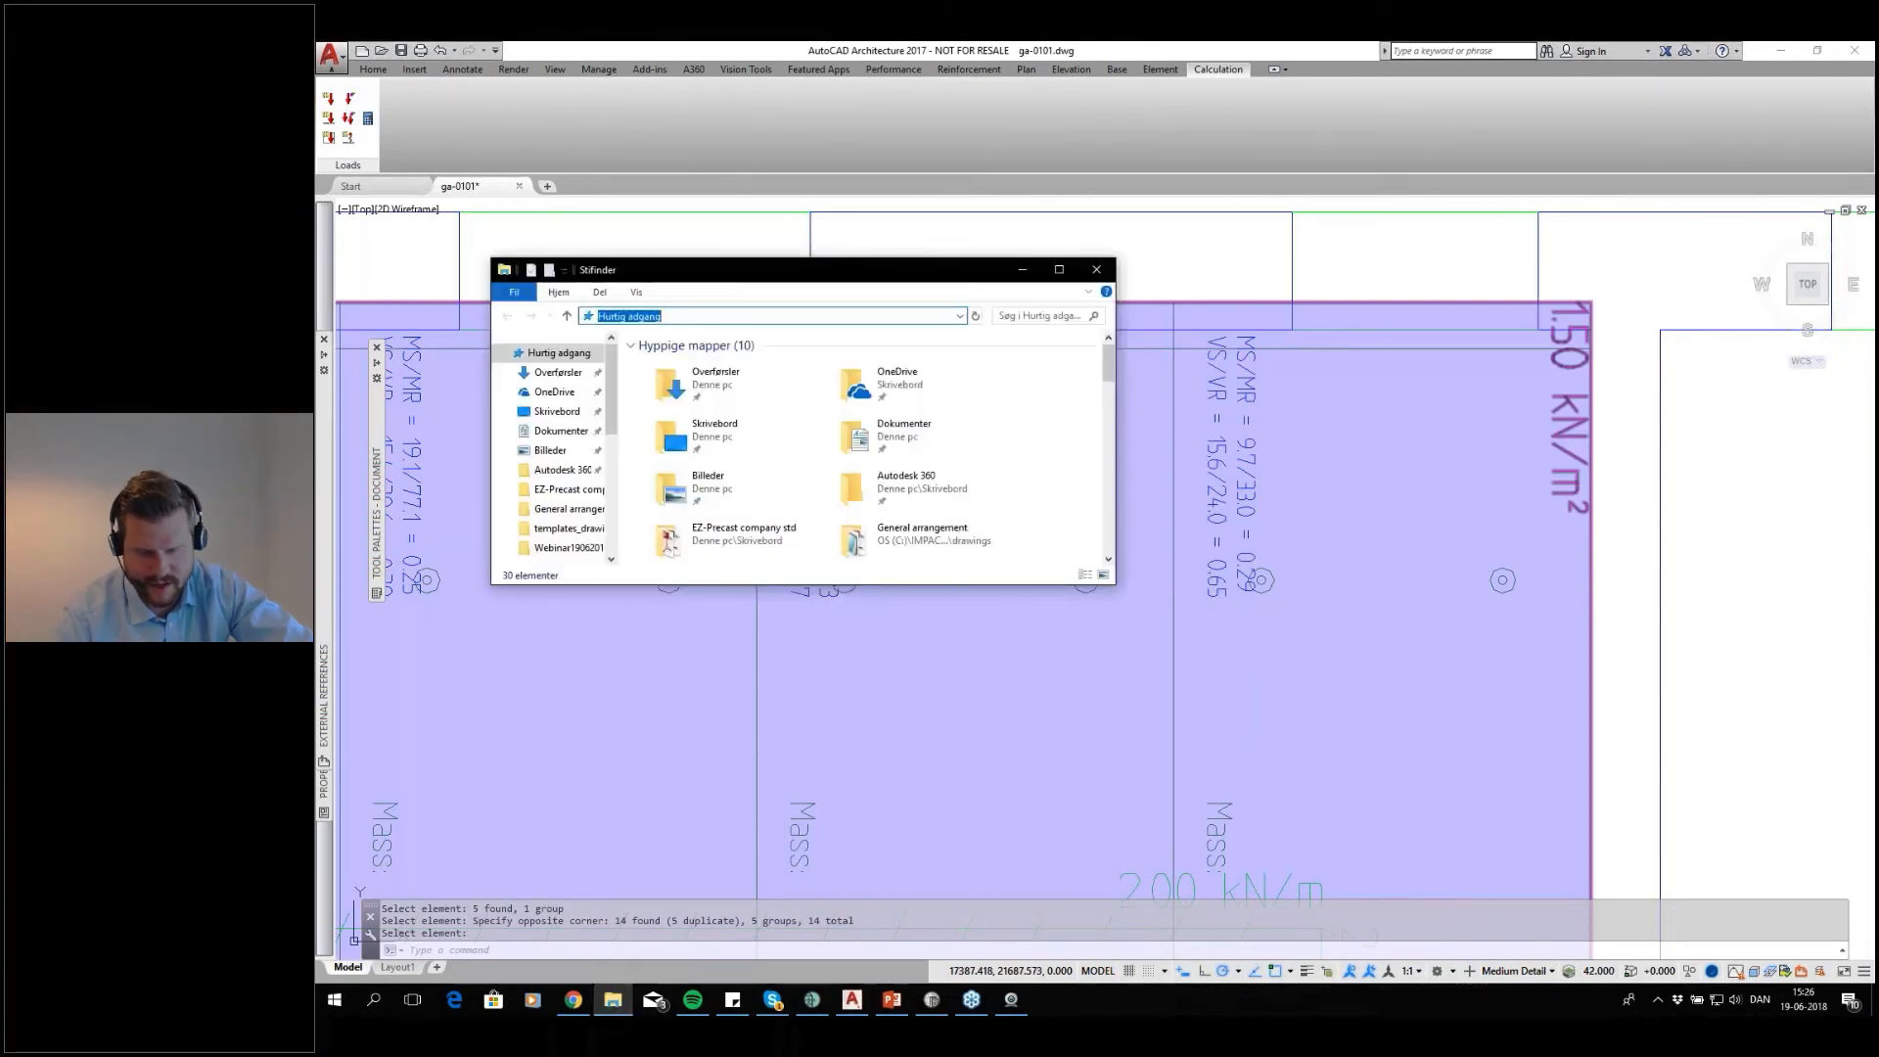
type("Kopi\\Projects\\1101\\WEB1906\\design\\drawings\\General arrangement\\GA-0101.pdf")
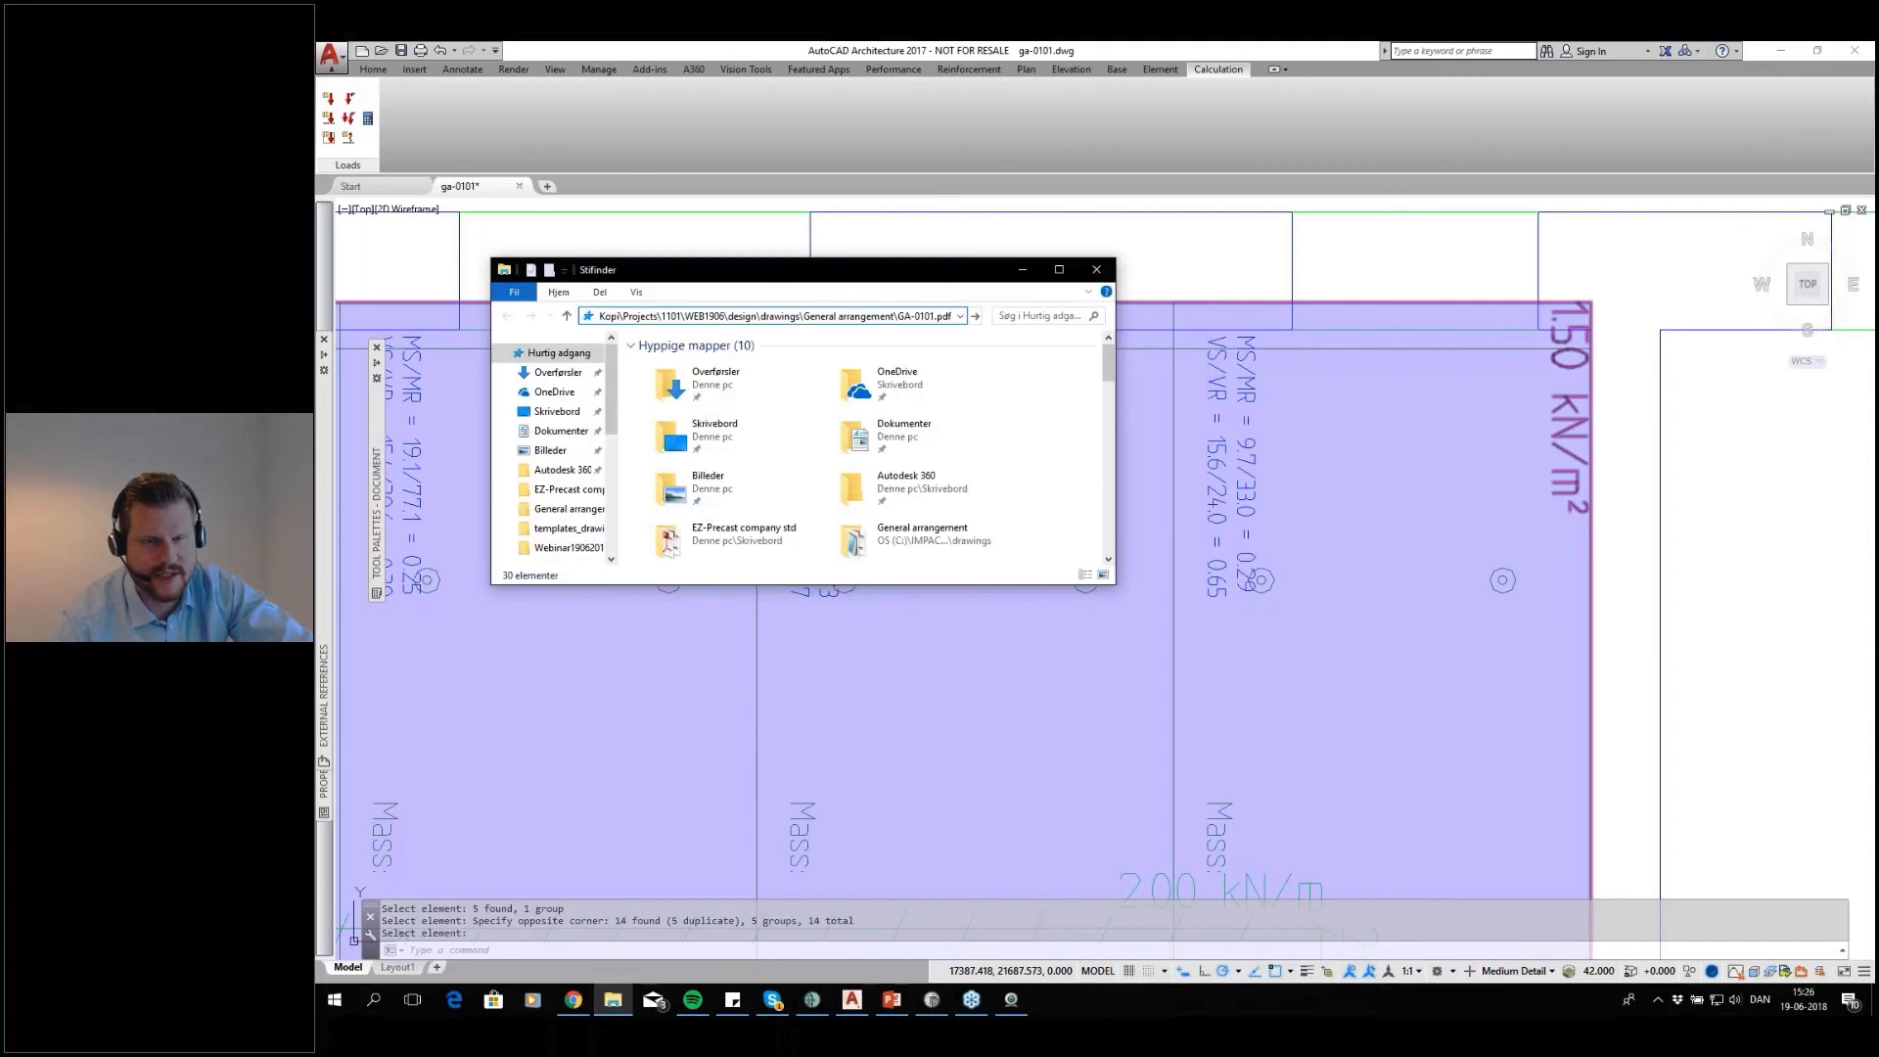
left_click_drag(781, 316, 952, 316)
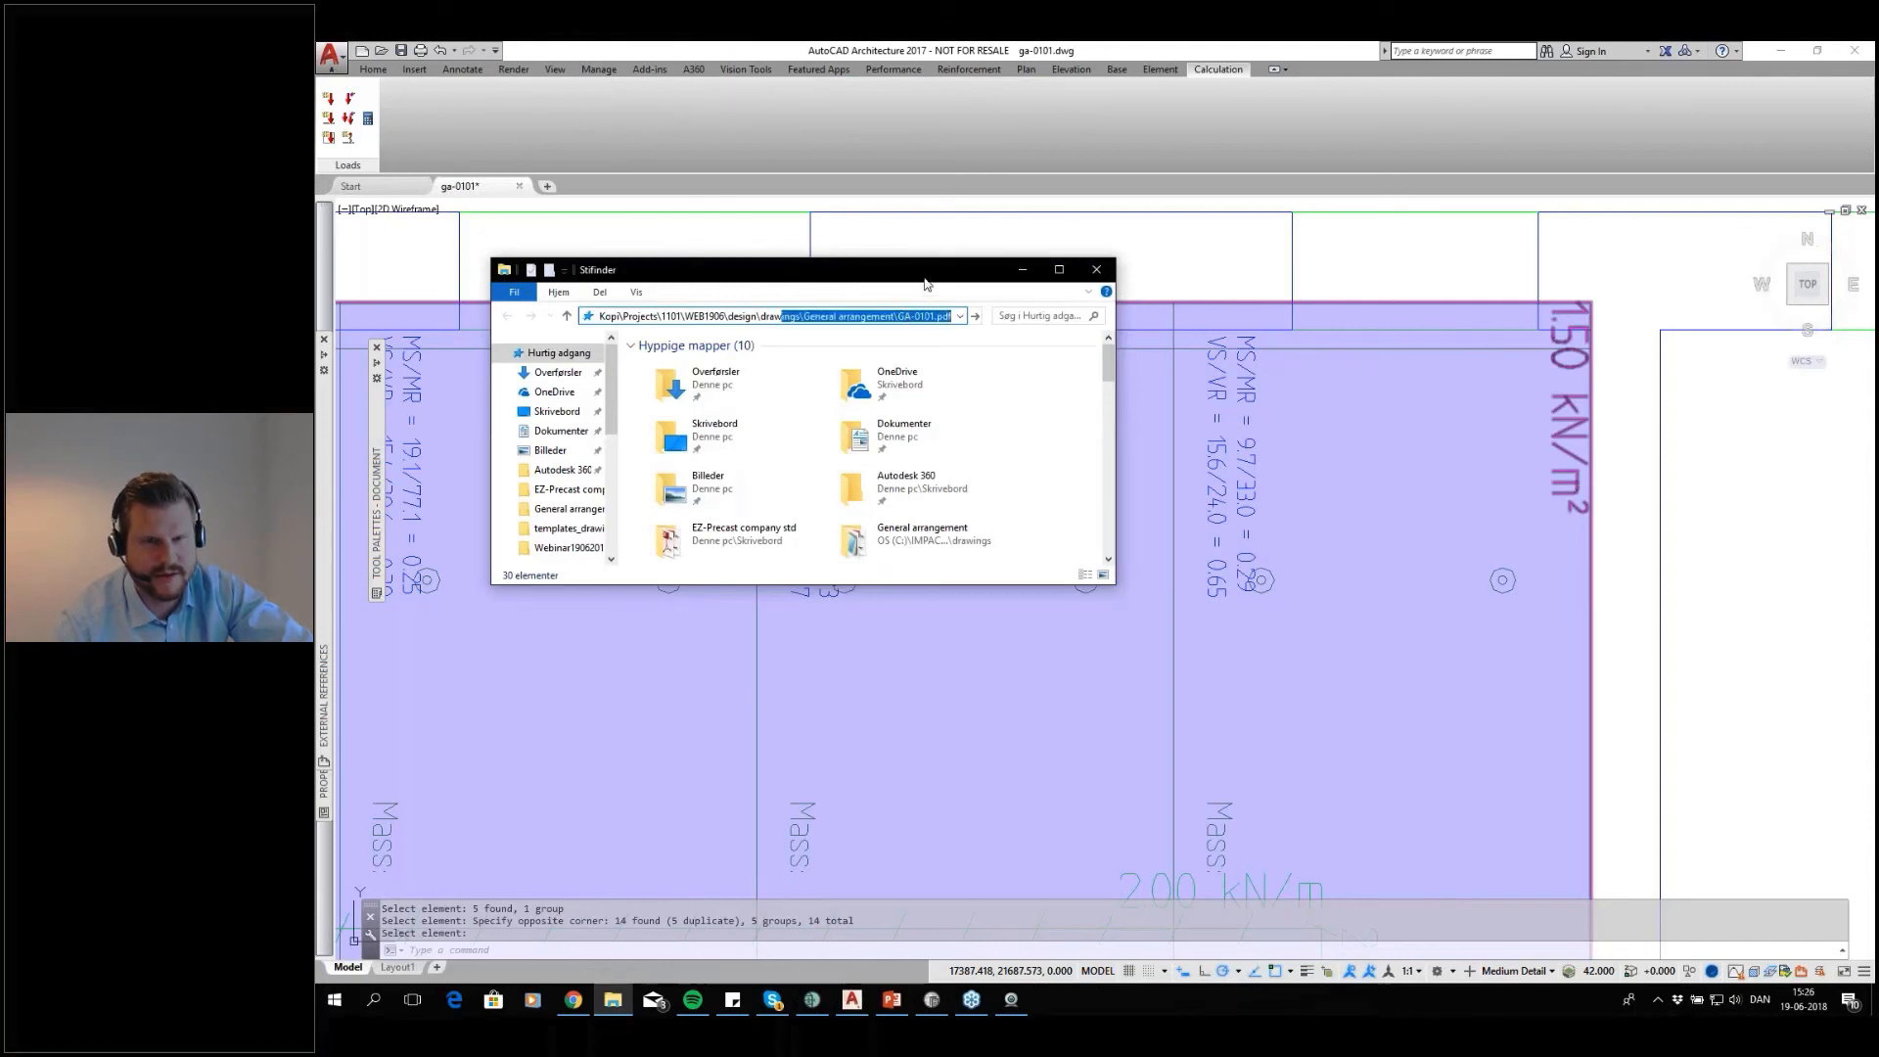
left_click(907, 317)
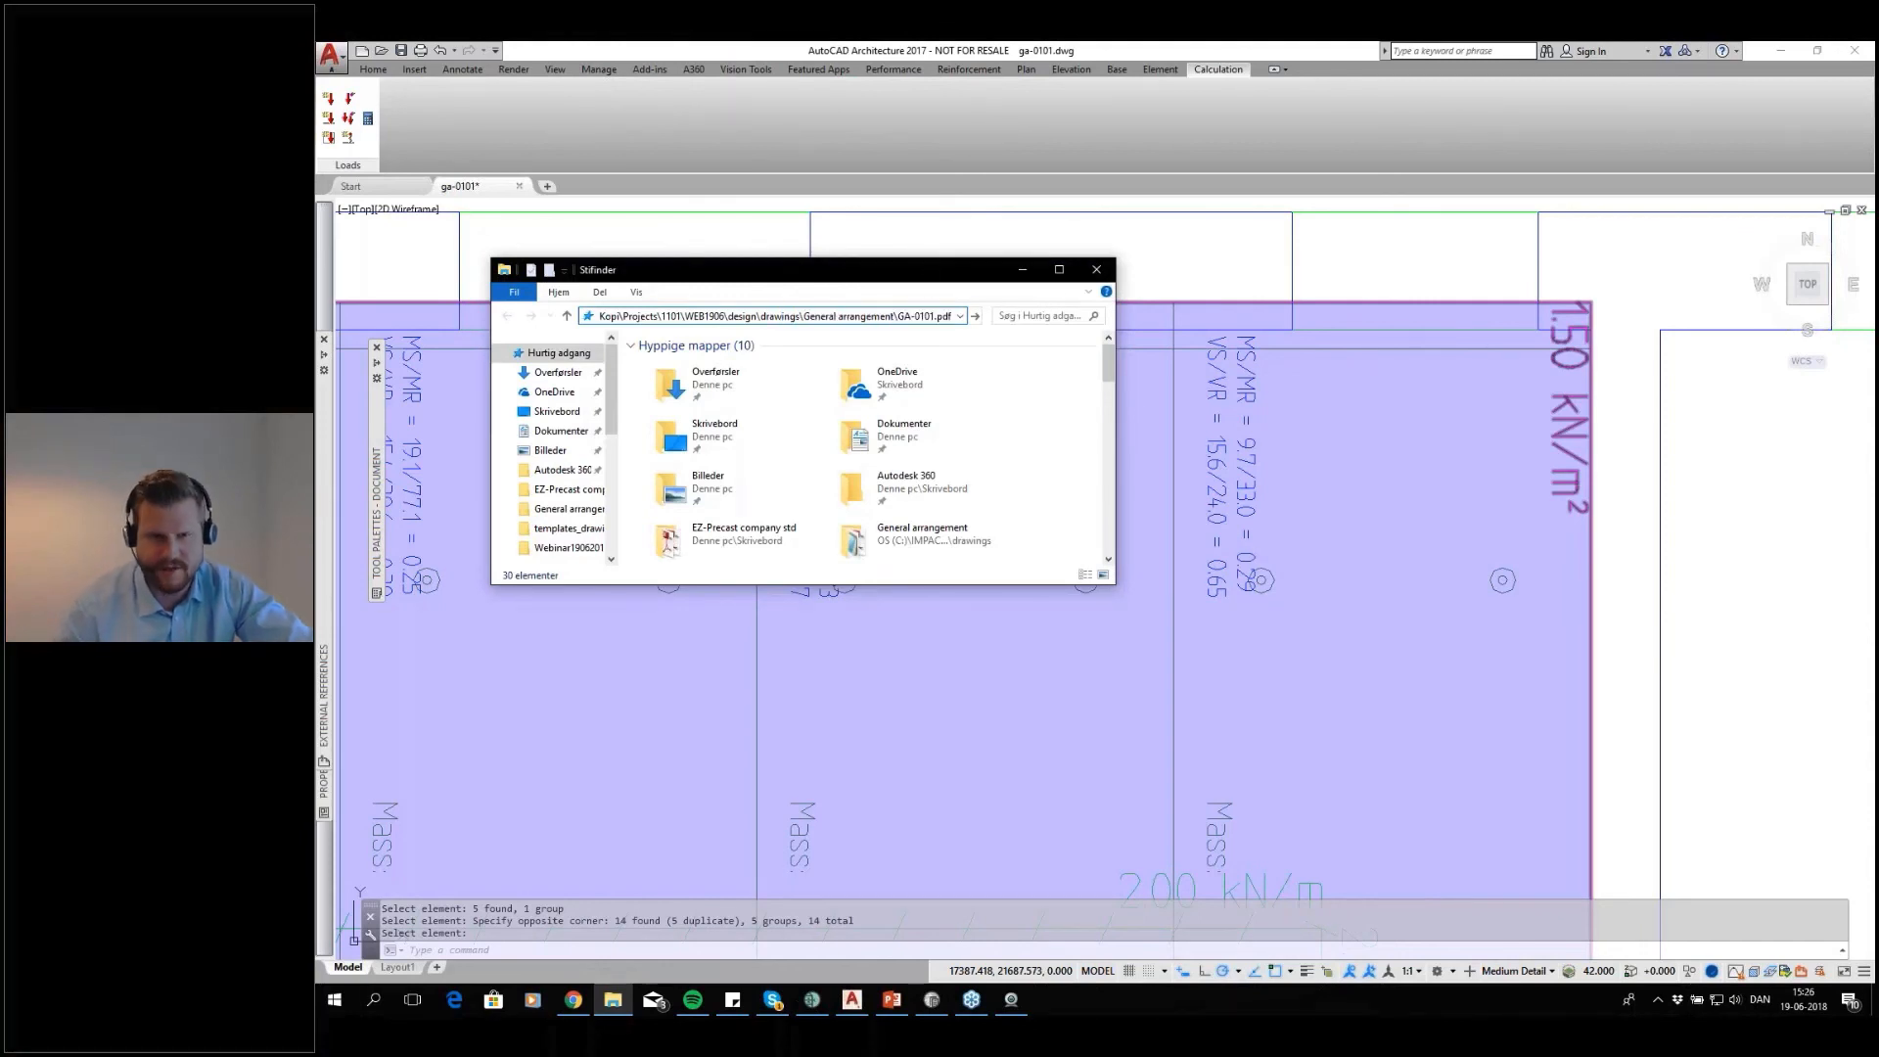
key("Return")
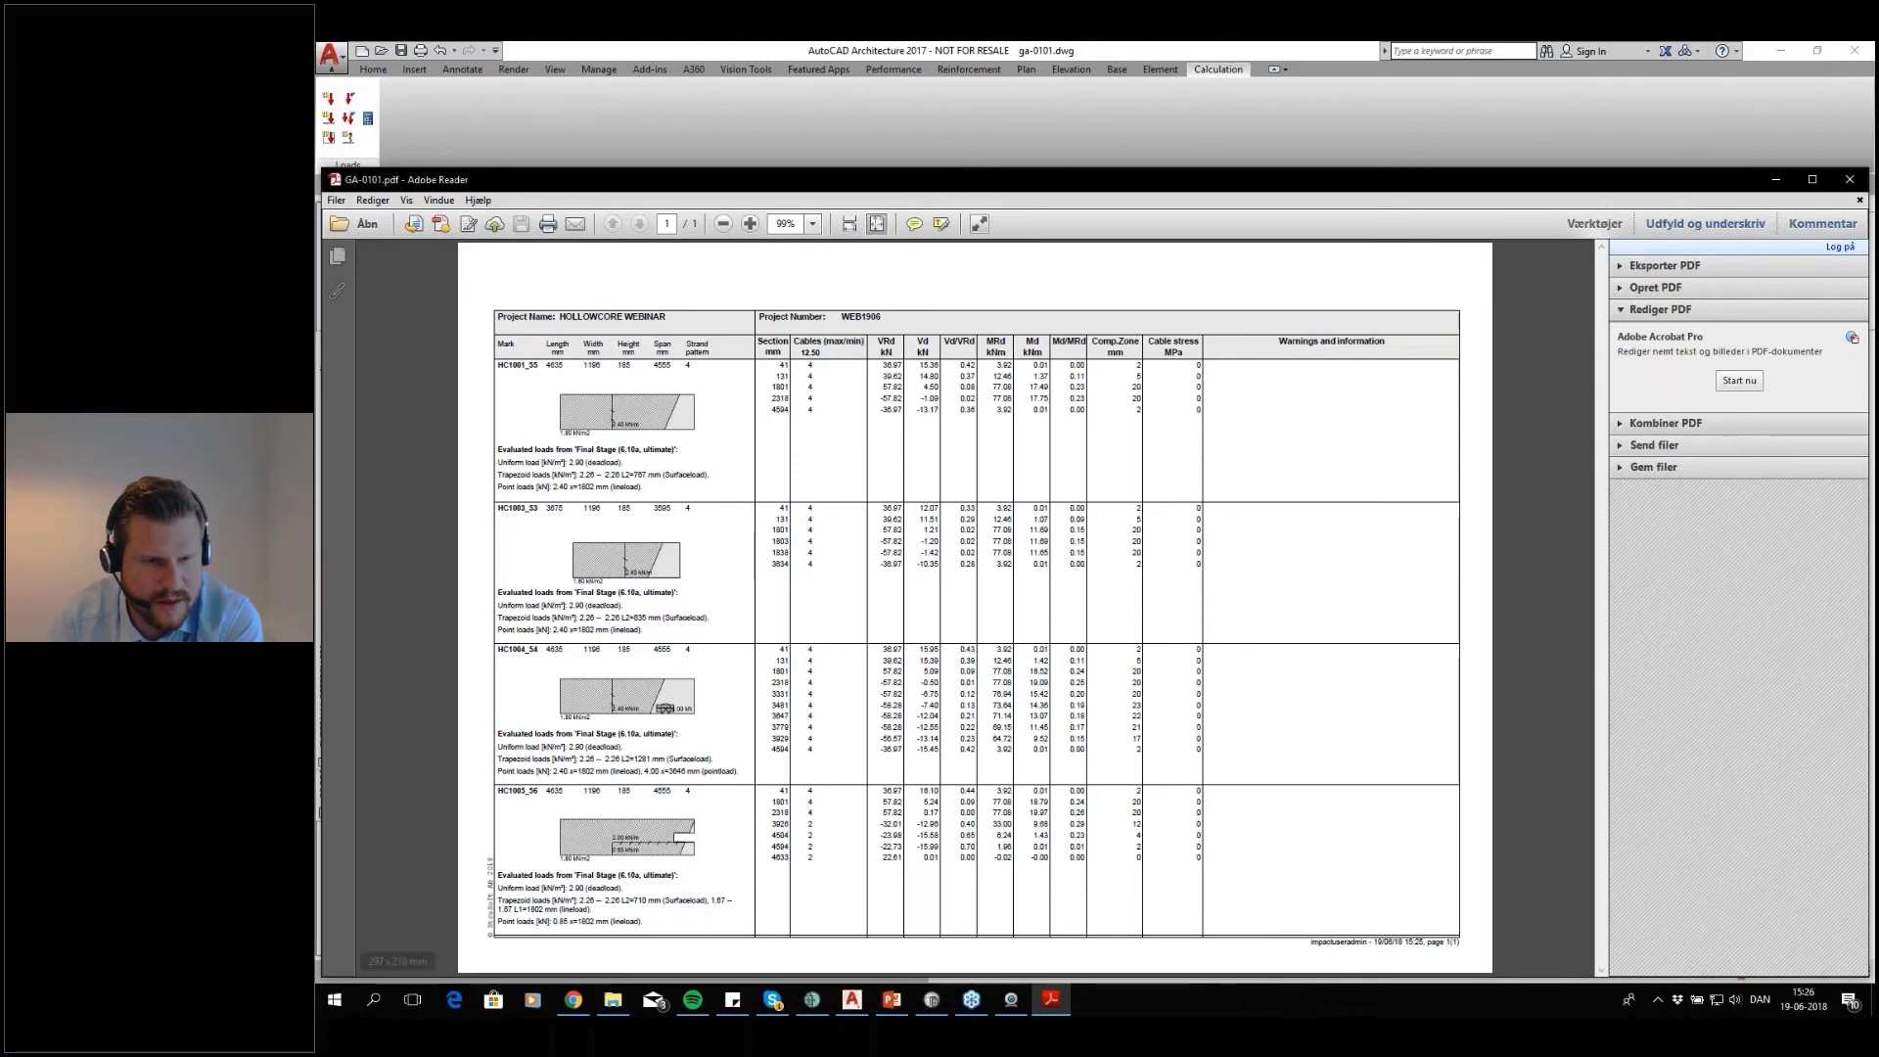
left_click(1847, 182)
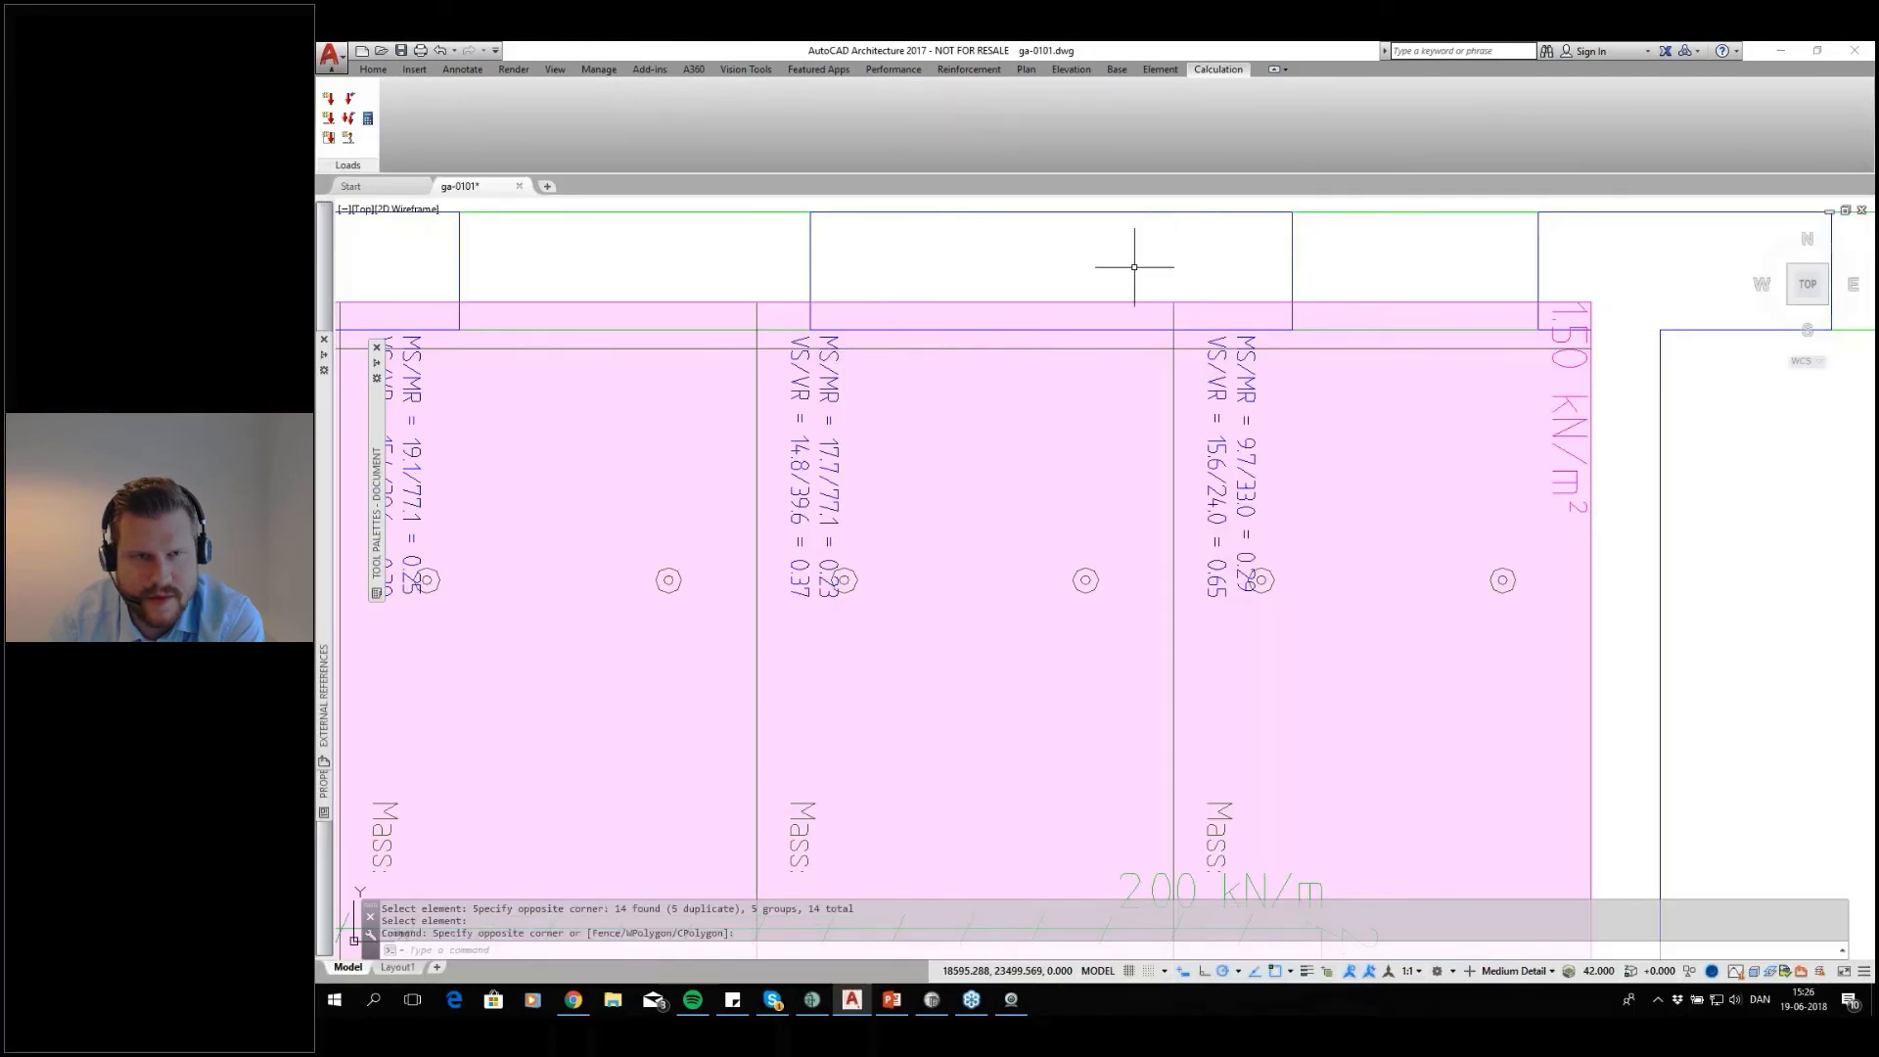
Export slab HC1005 under the surface load for external calculation
scroll(1135, 266, "down", 5)
left_click(368, 119)
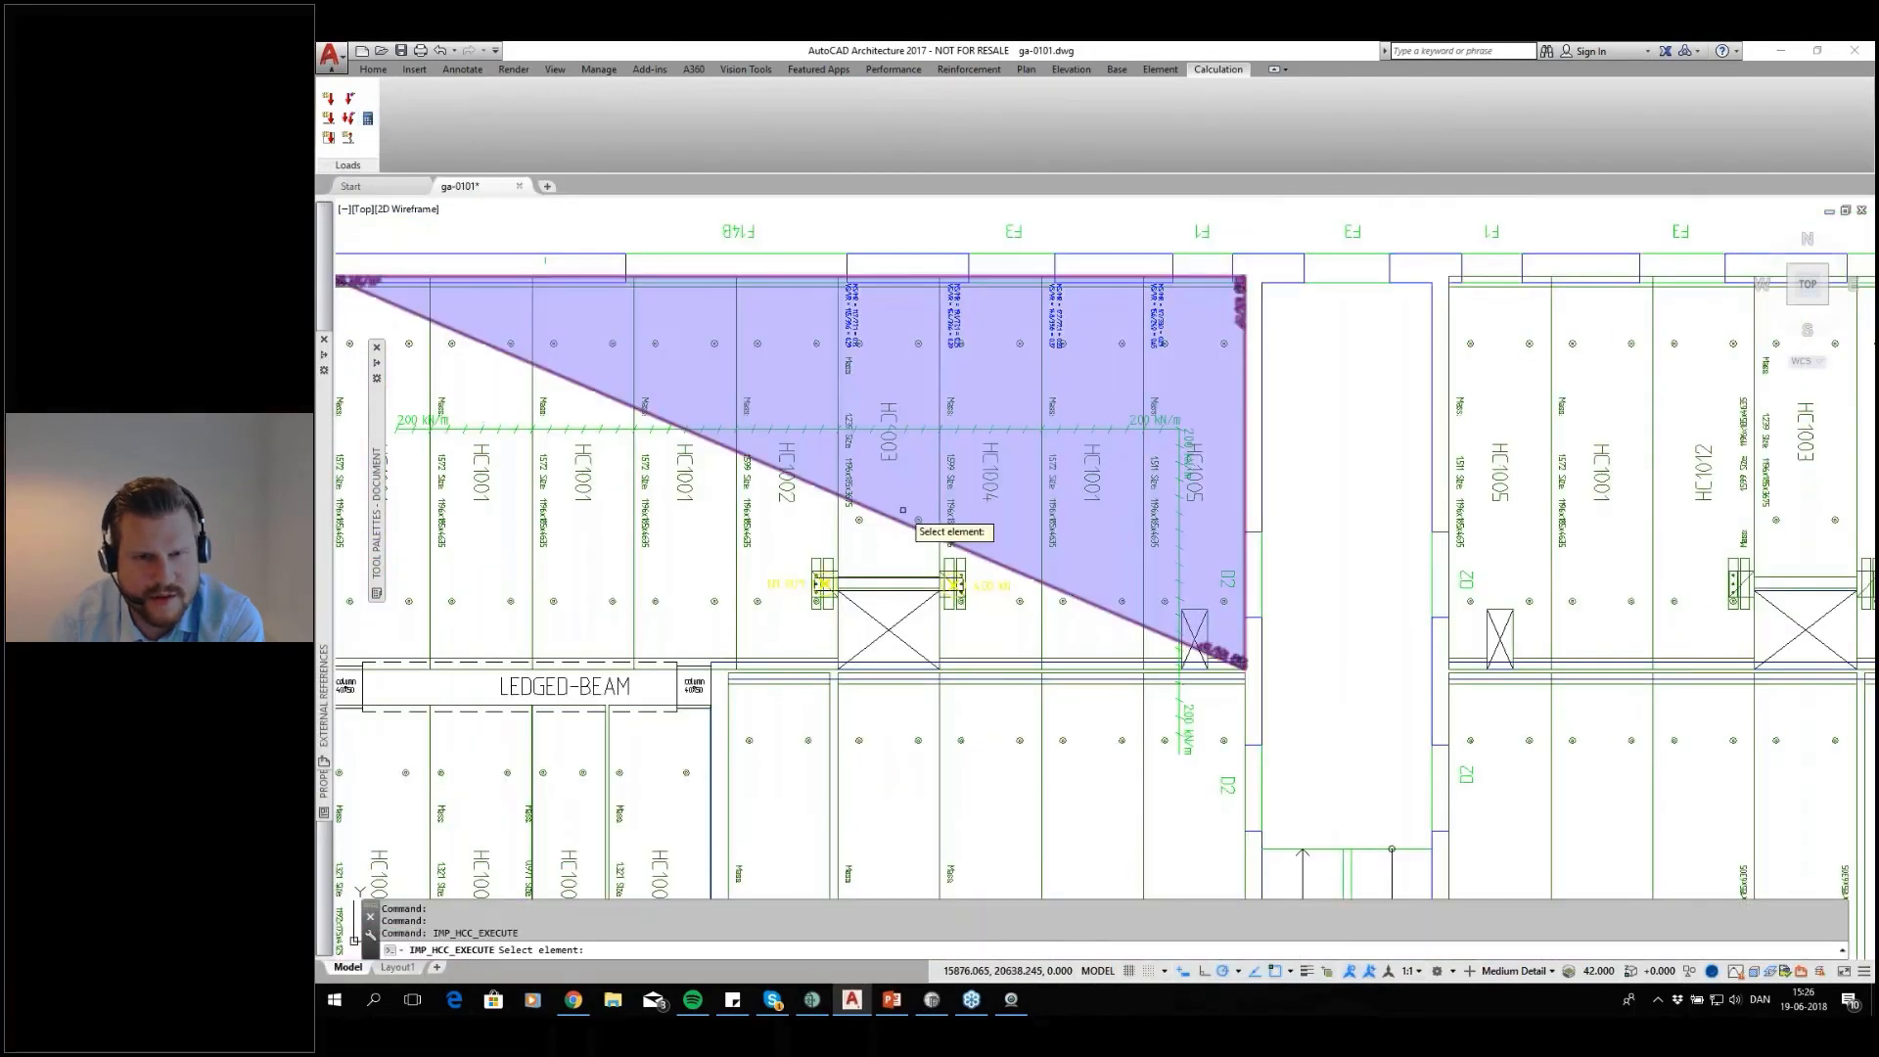
middle_click_drag(902, 530, 942, 587)
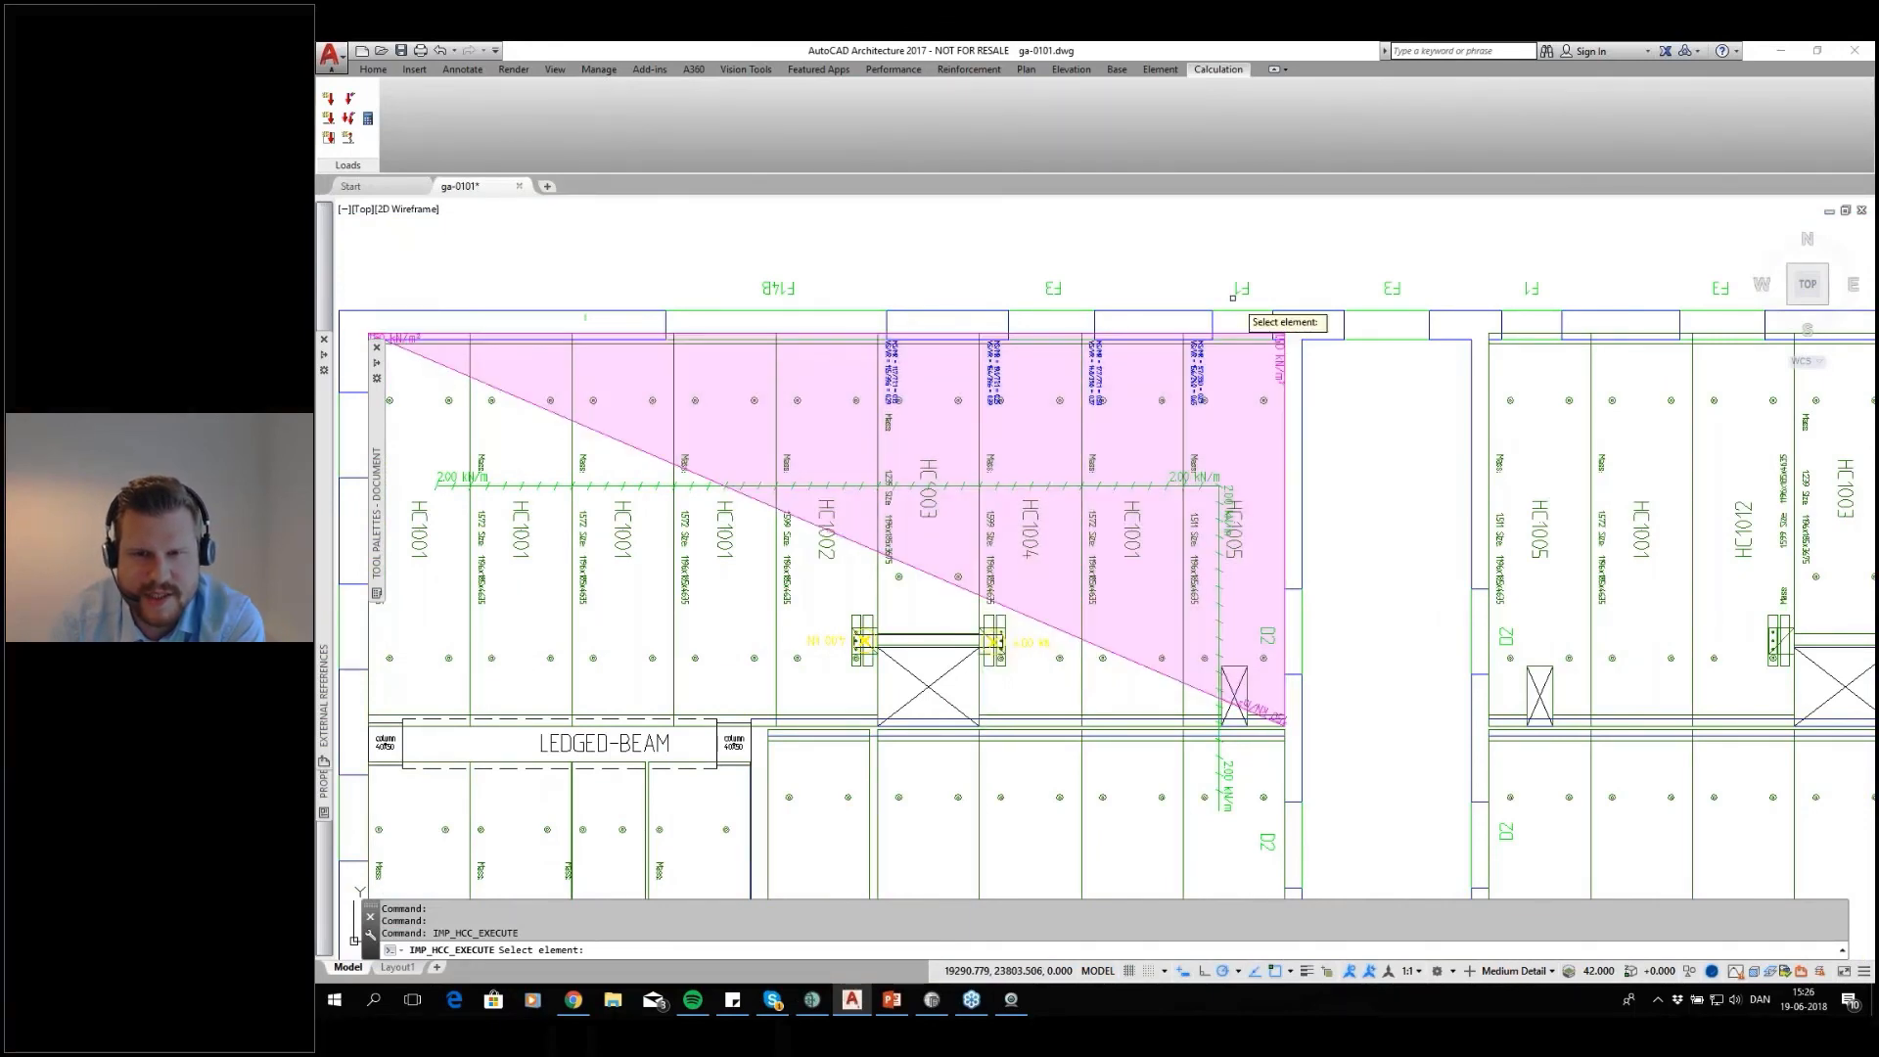
left_click(1214, 253)
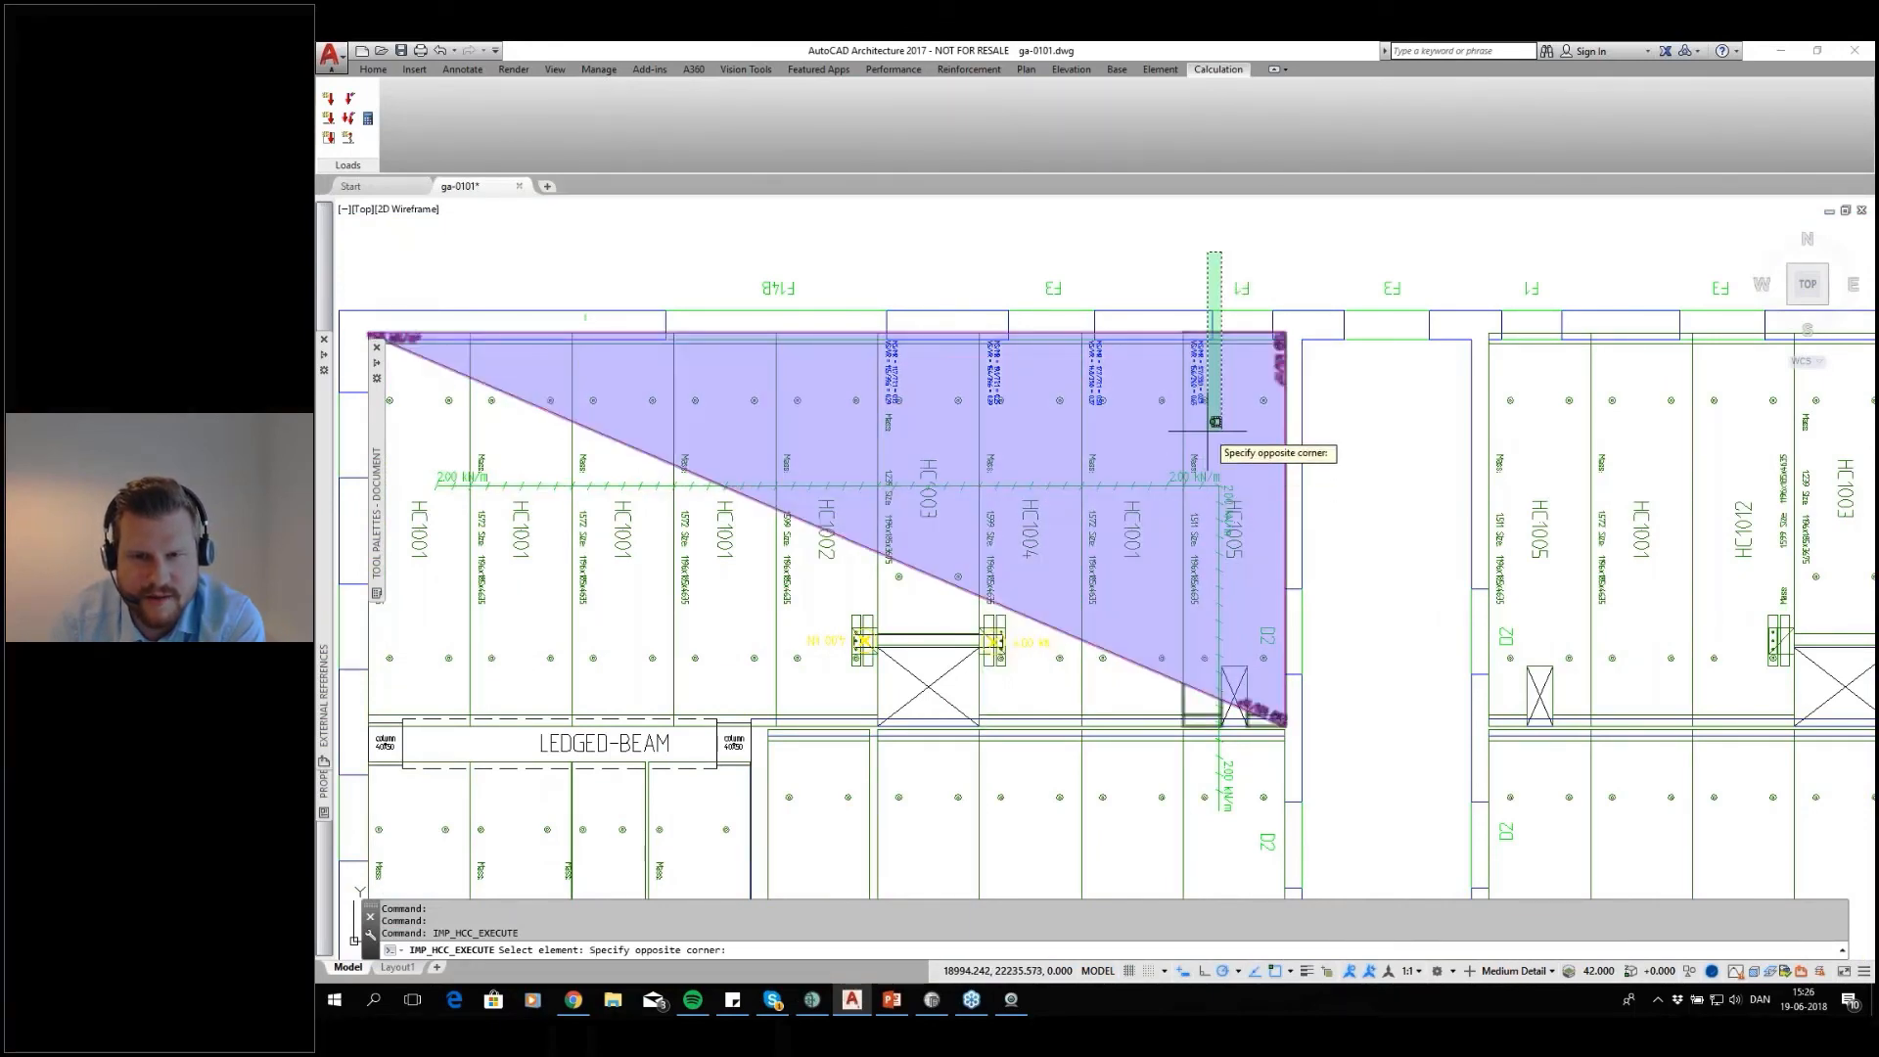
left_click(1215, 422)
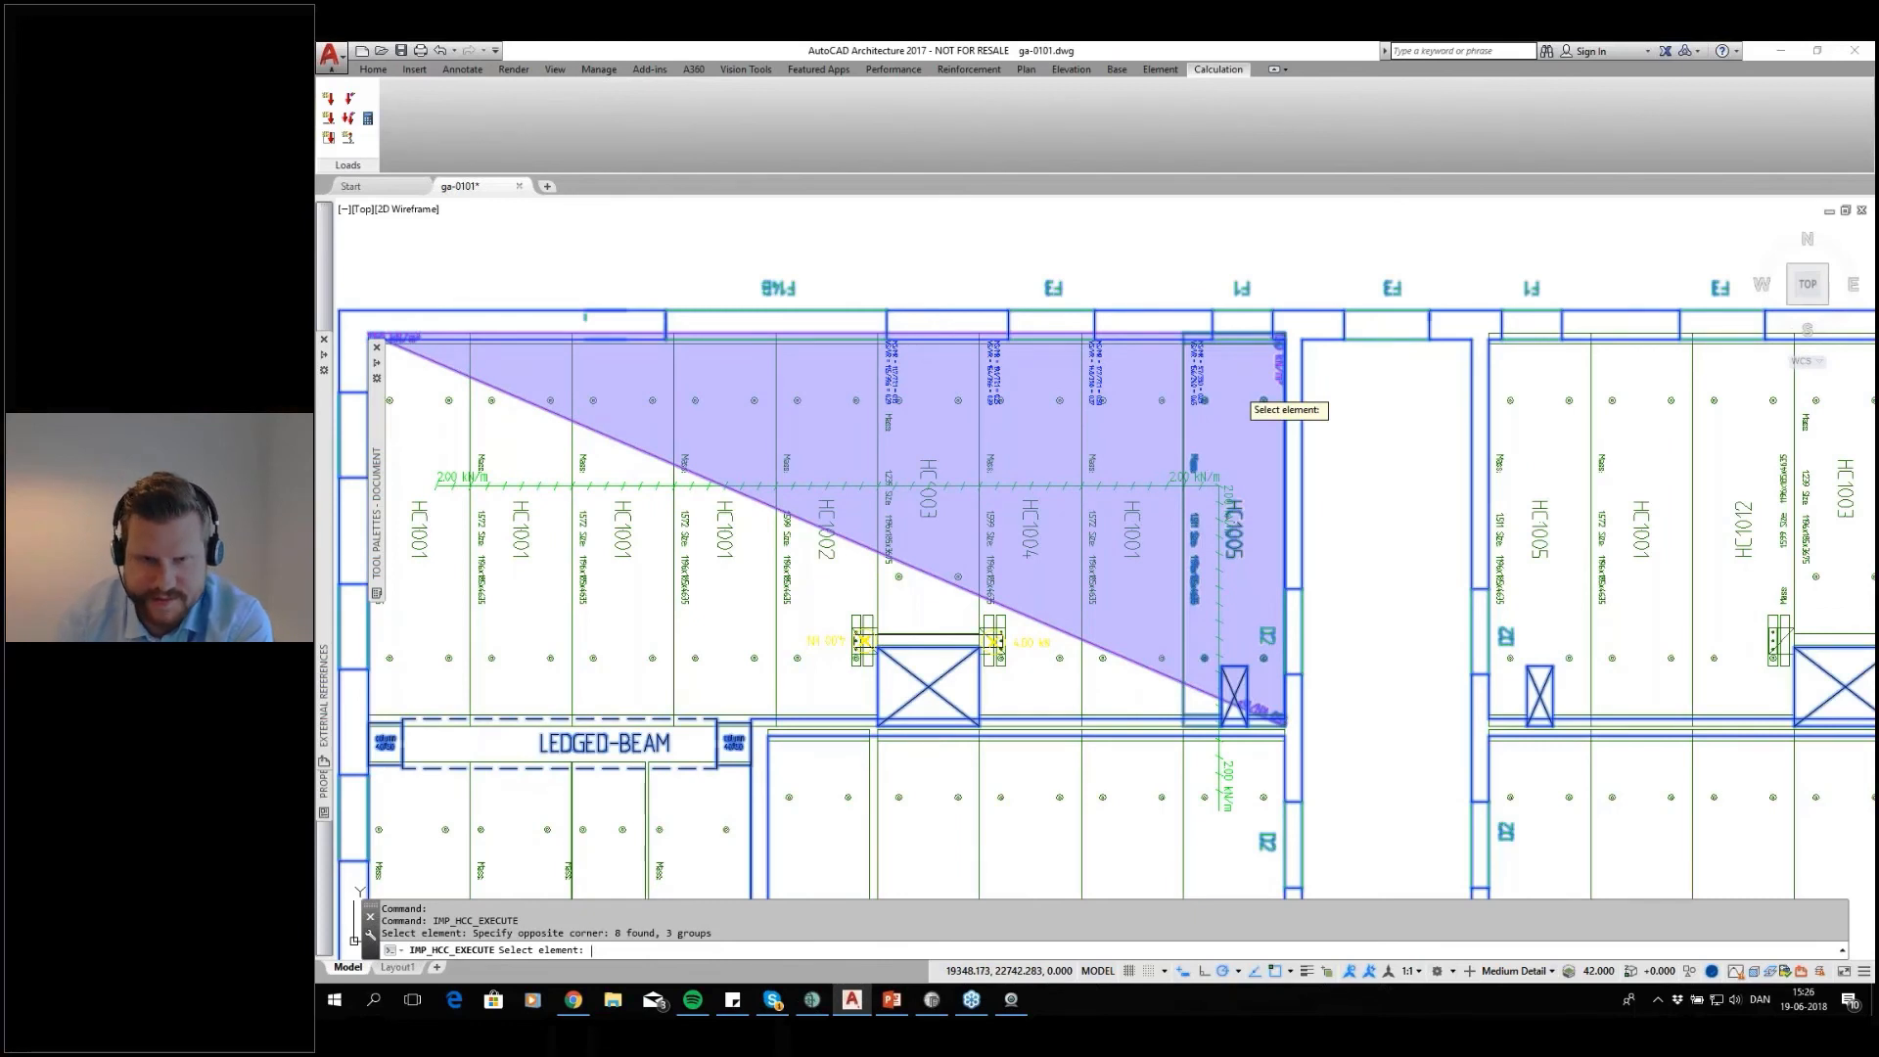
key("Return")
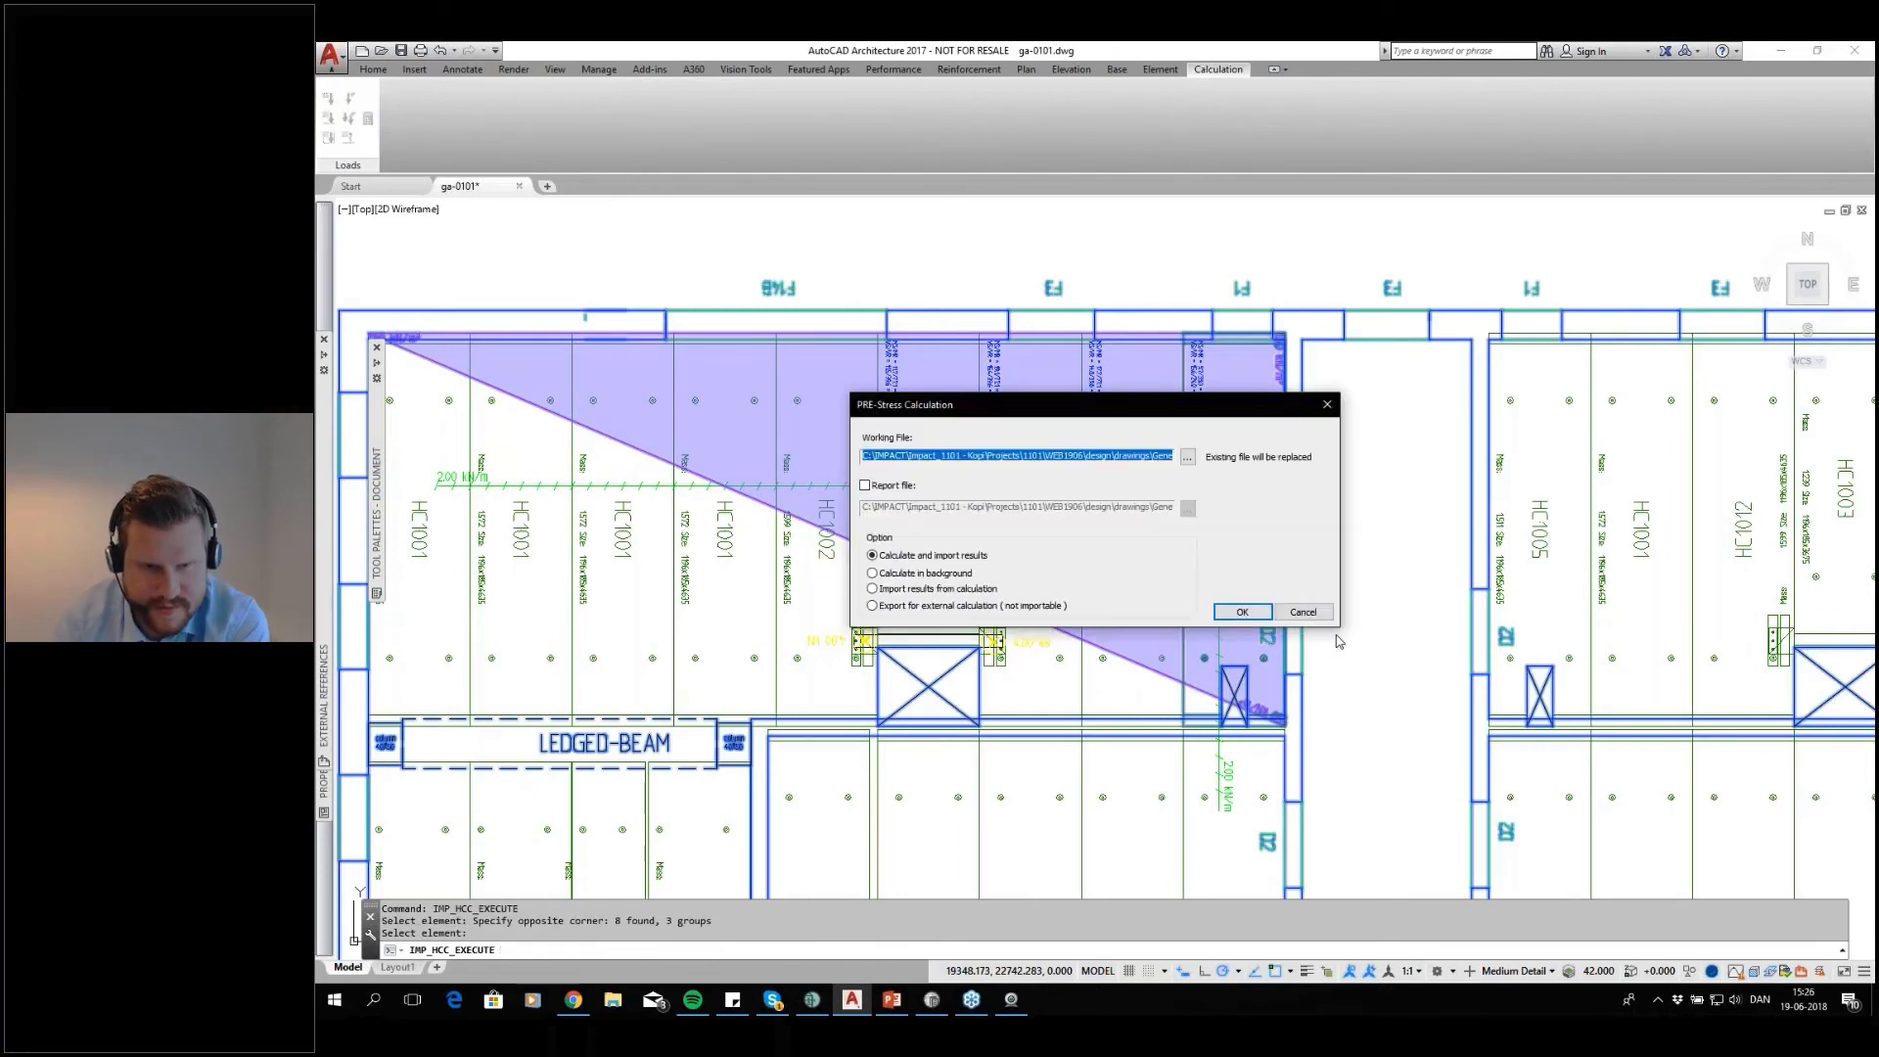
left_click(948, 607)
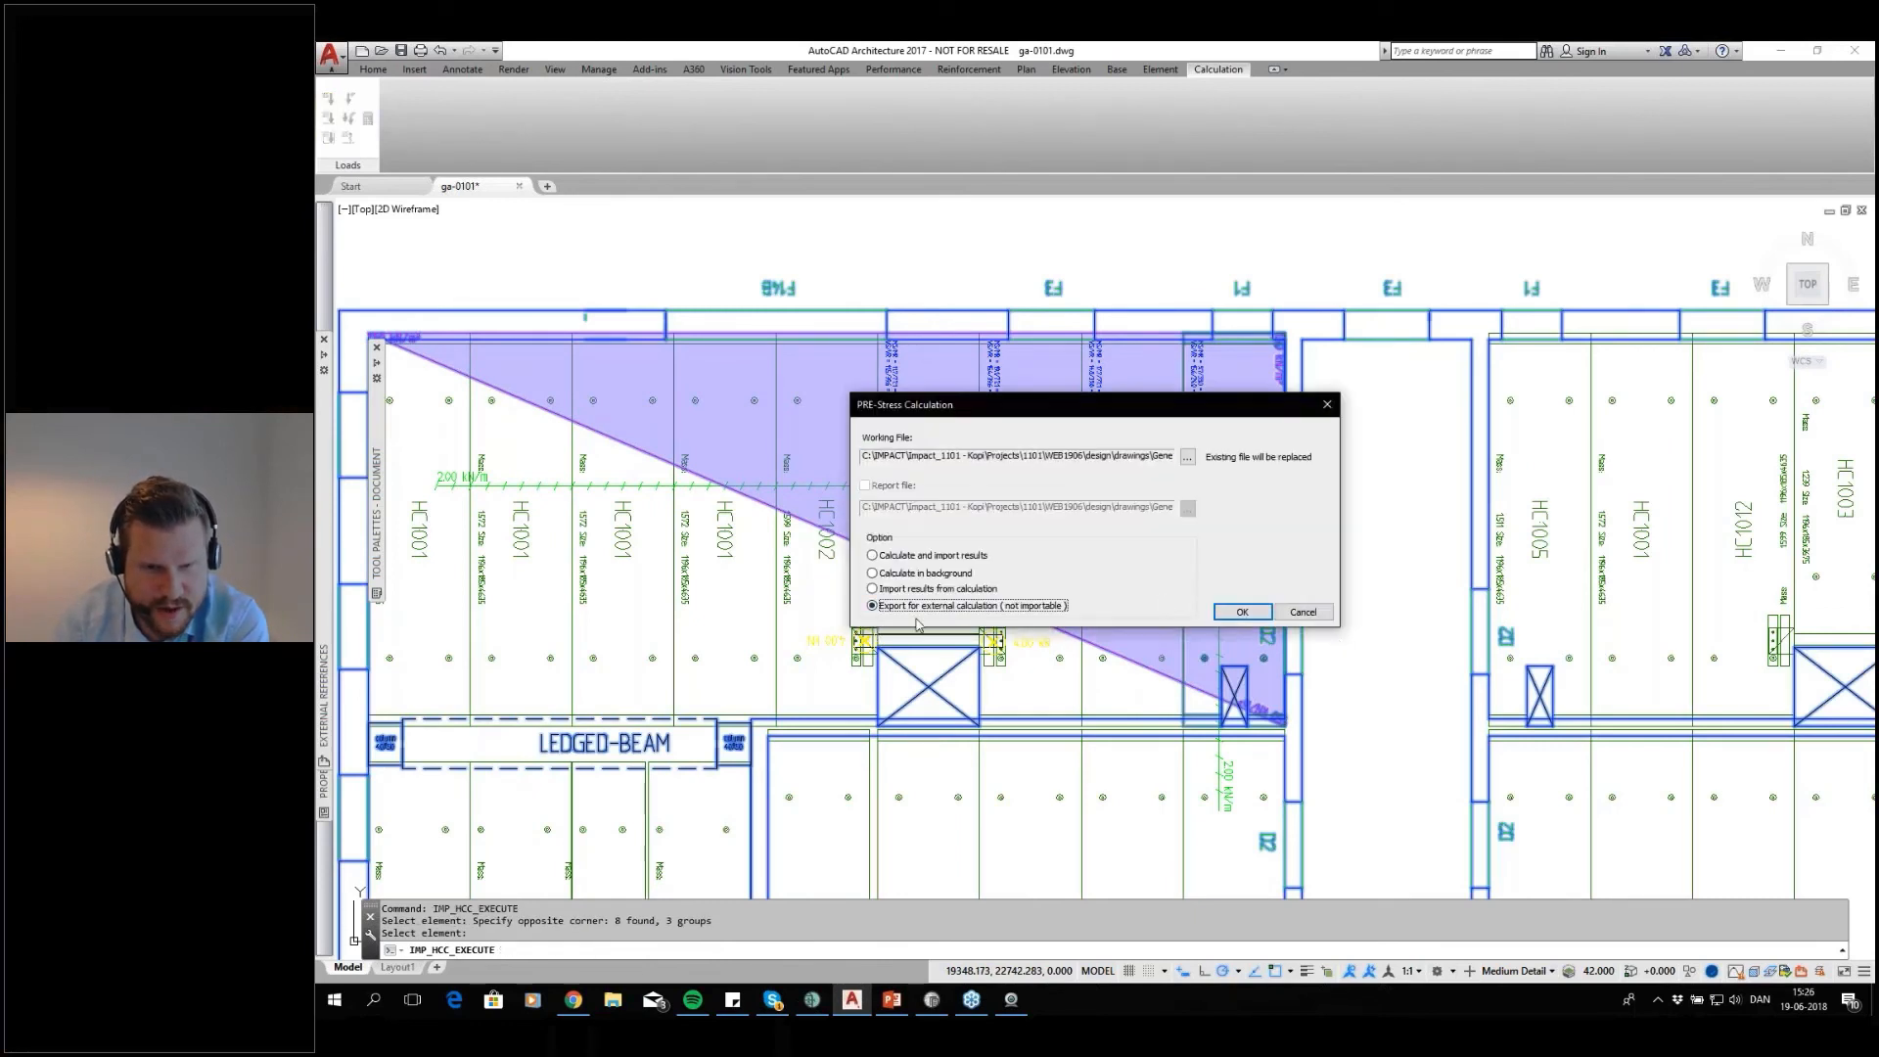
left_click(1235, 612)
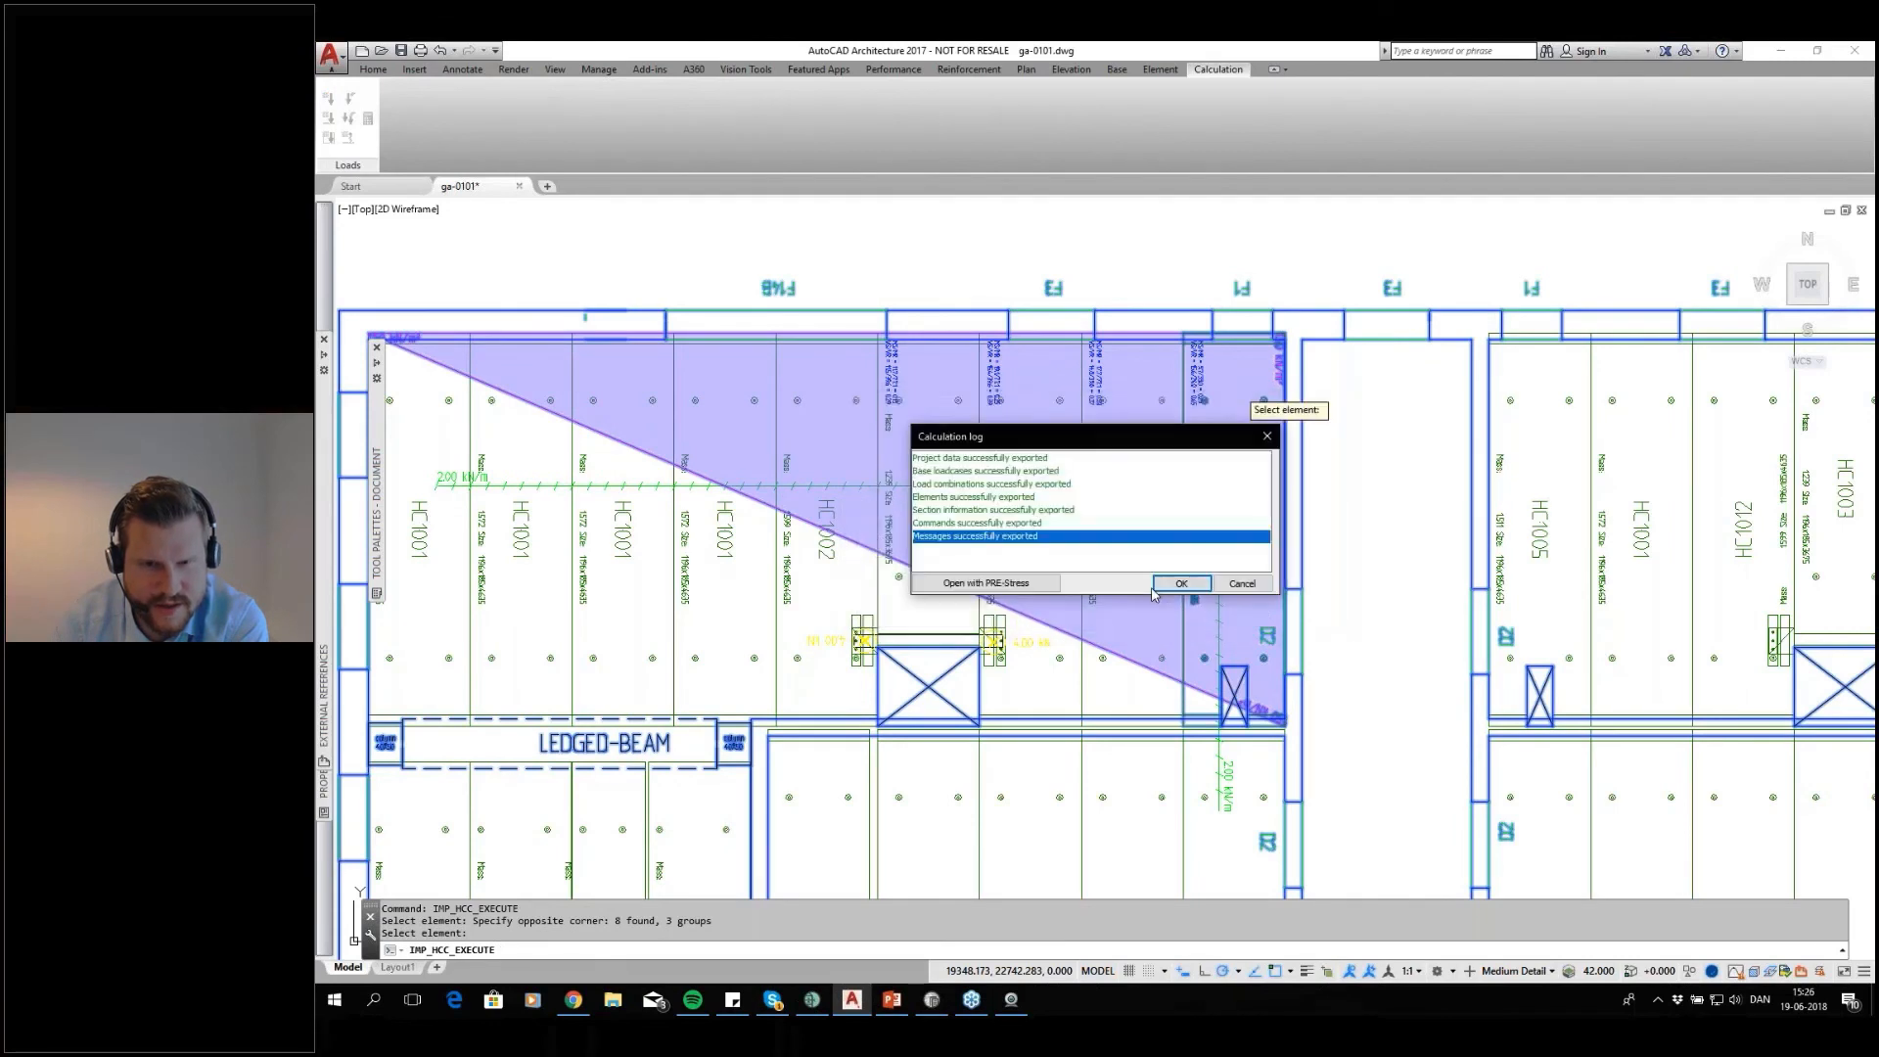
Open the exported HC1005 calculation in PRE-Stress, accept the calculation log and bring the PRE-Stress window forward
left_click(1028, 583)
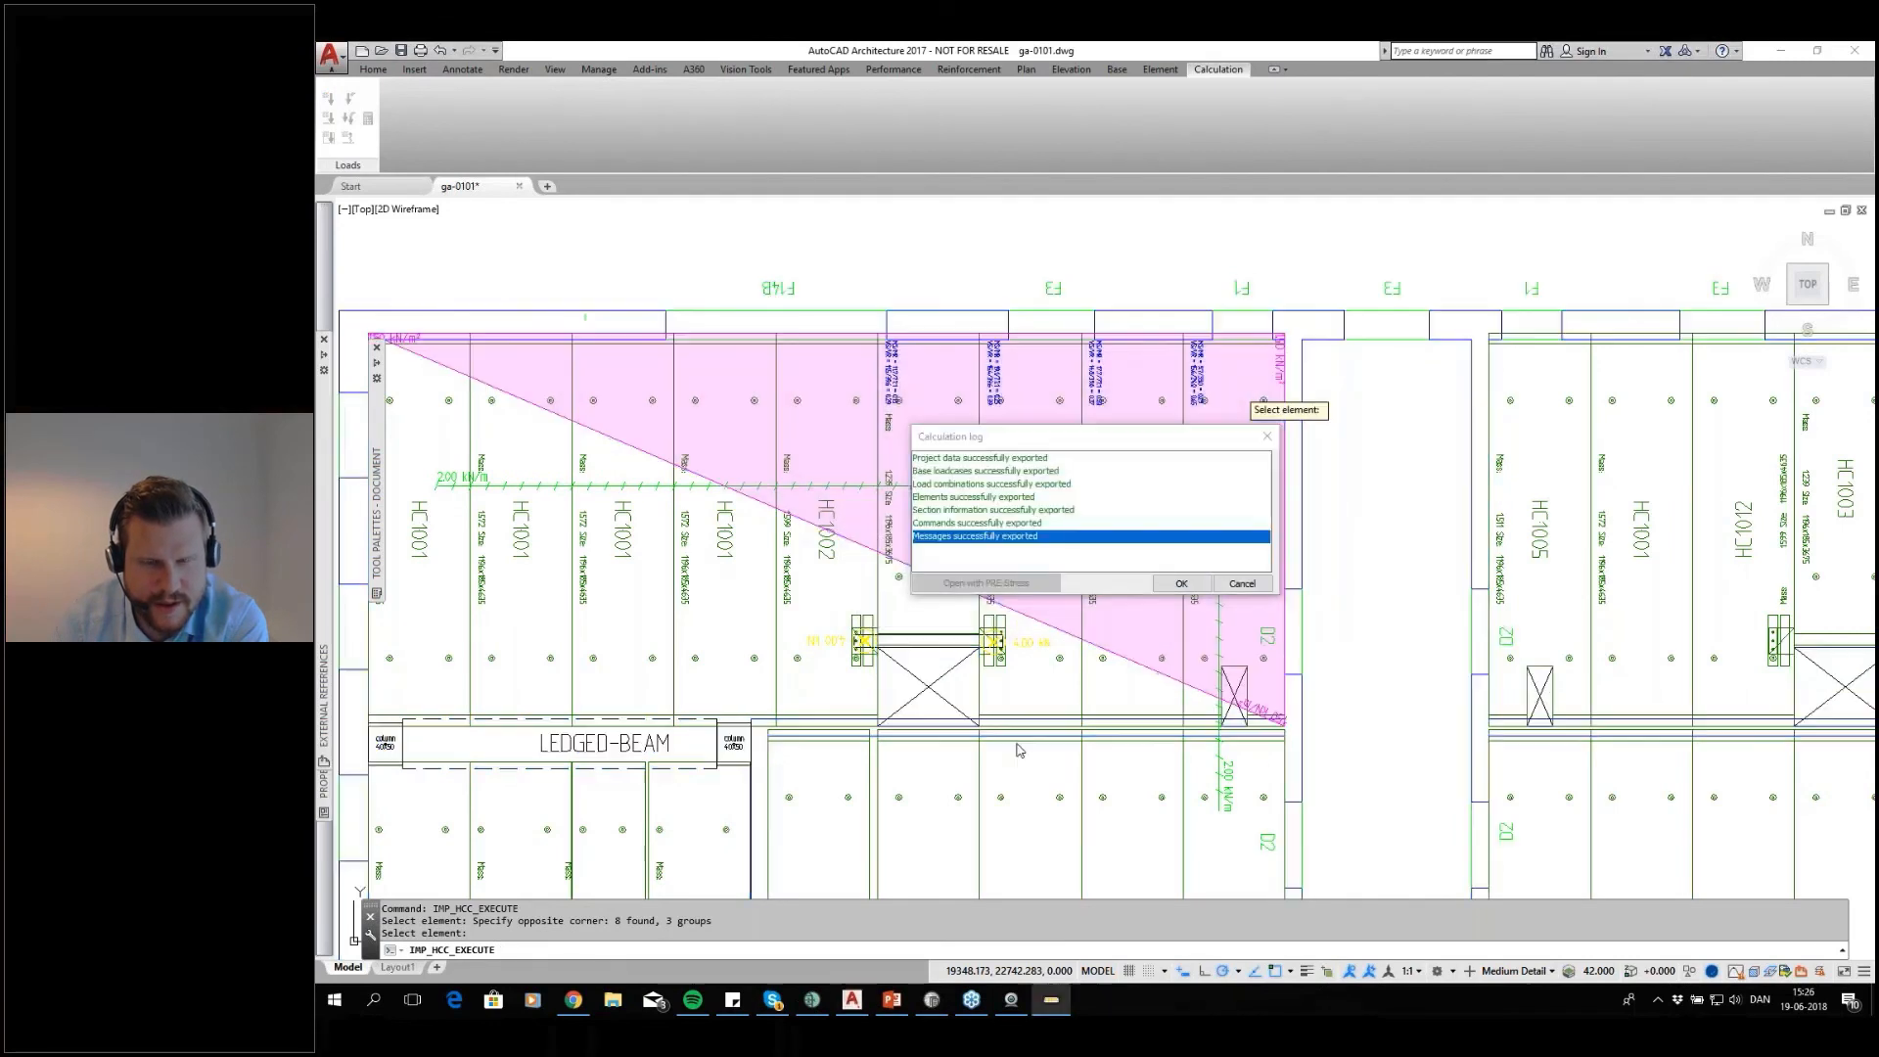
left_click(1181, 584)
left_click(1047, 1002)
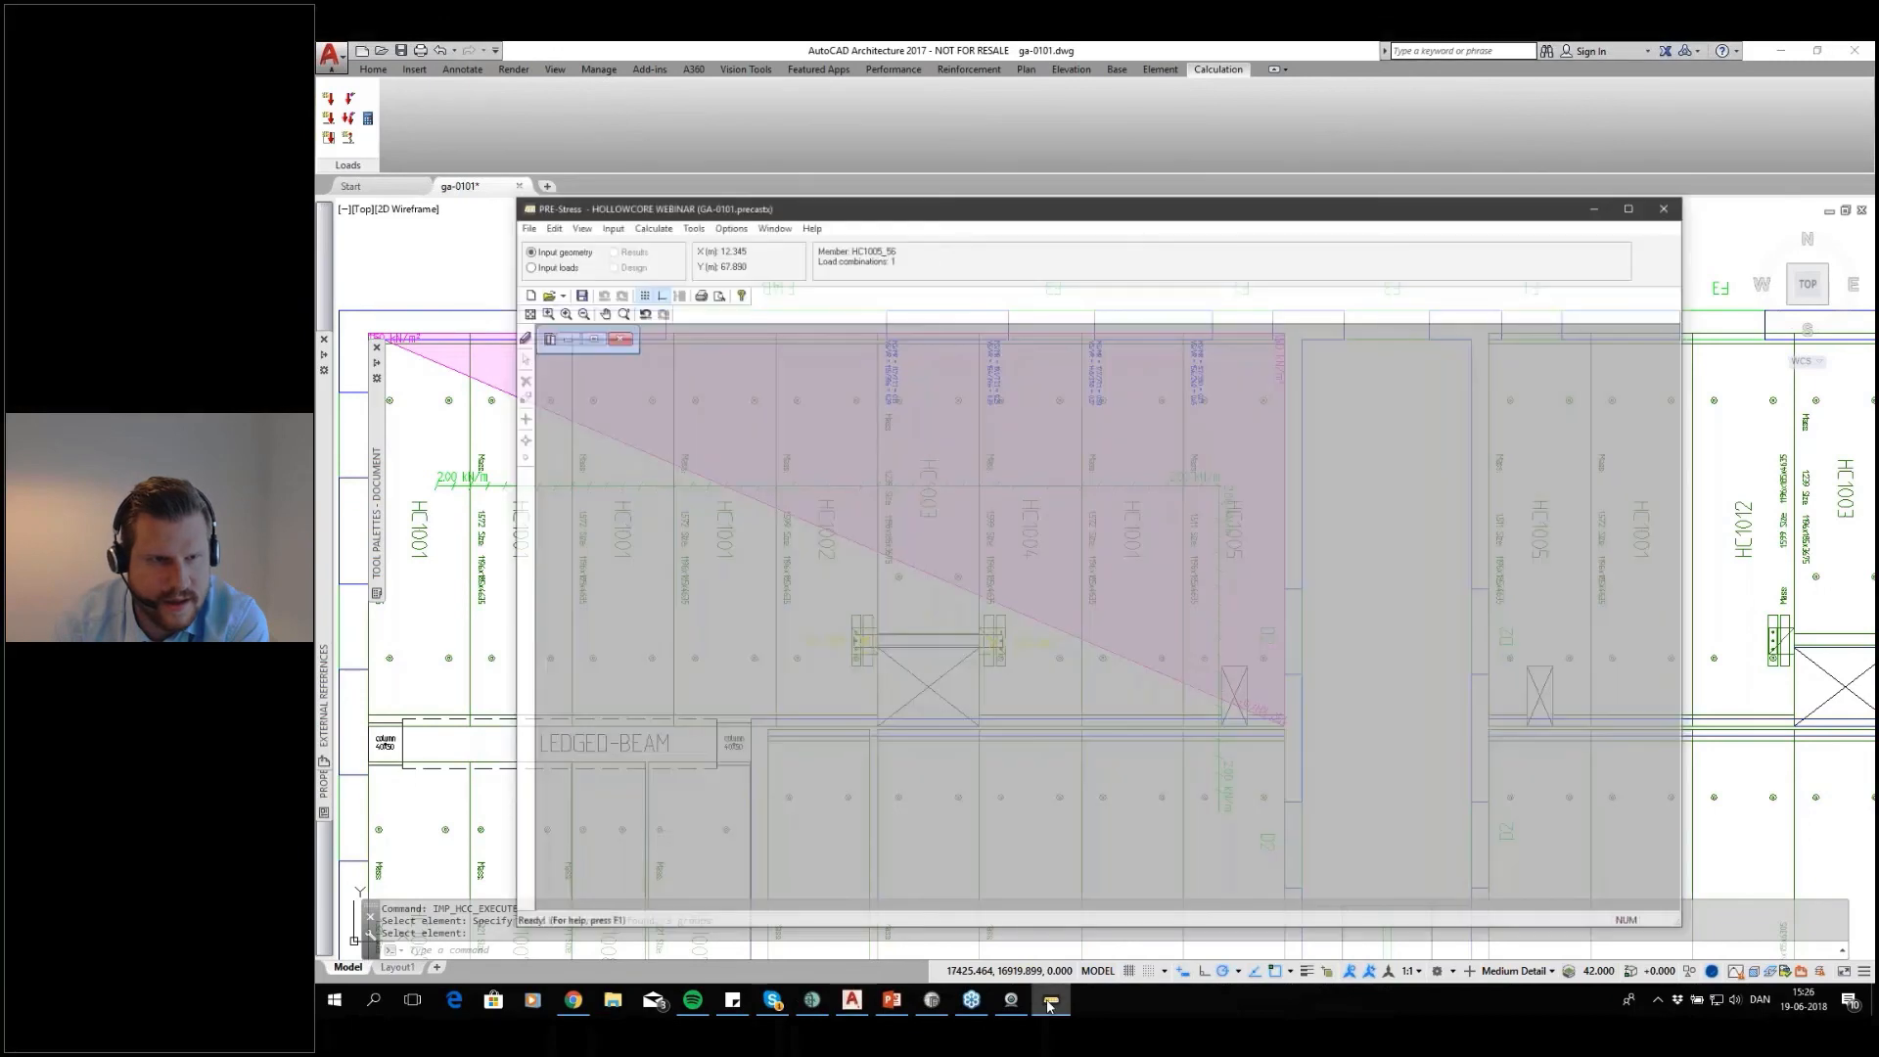
left_click(554, 290)
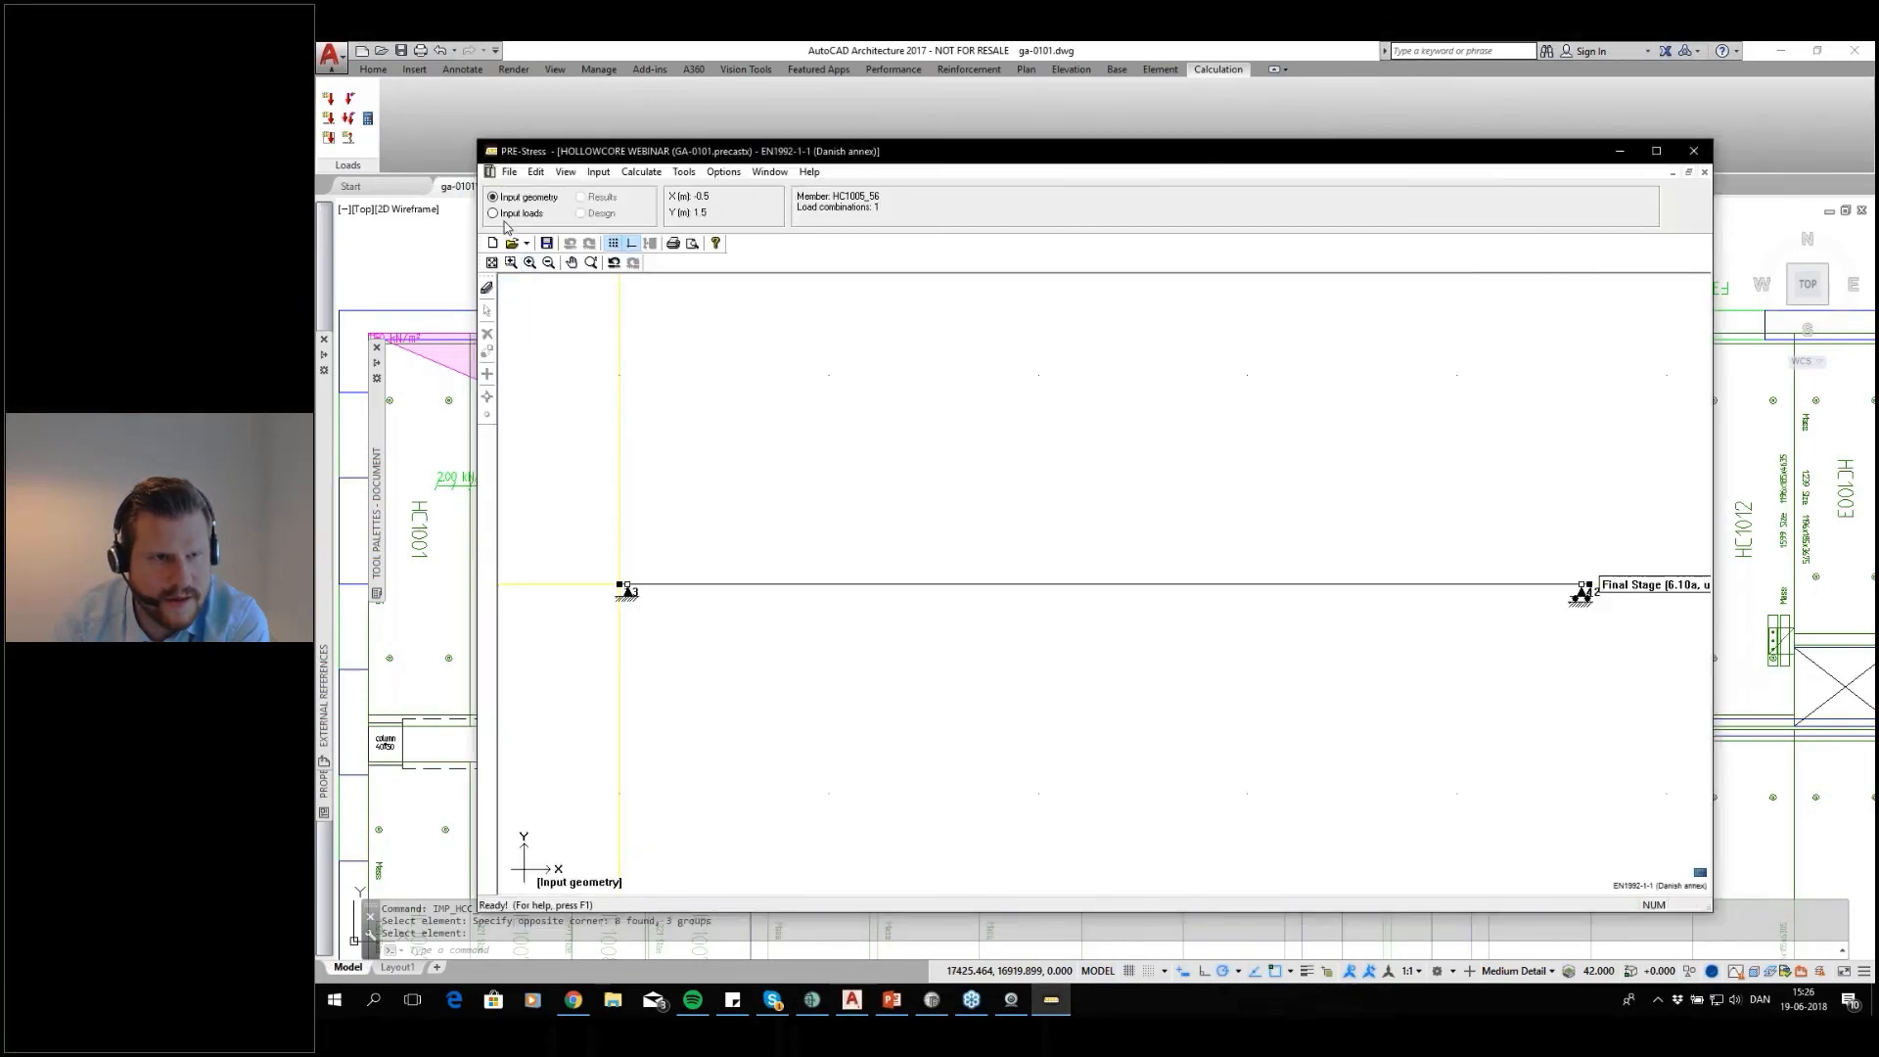
Open the prestressed input data and examine HC1005's main reinforcement, load combinations and final stage entry
left_click(489, 286)
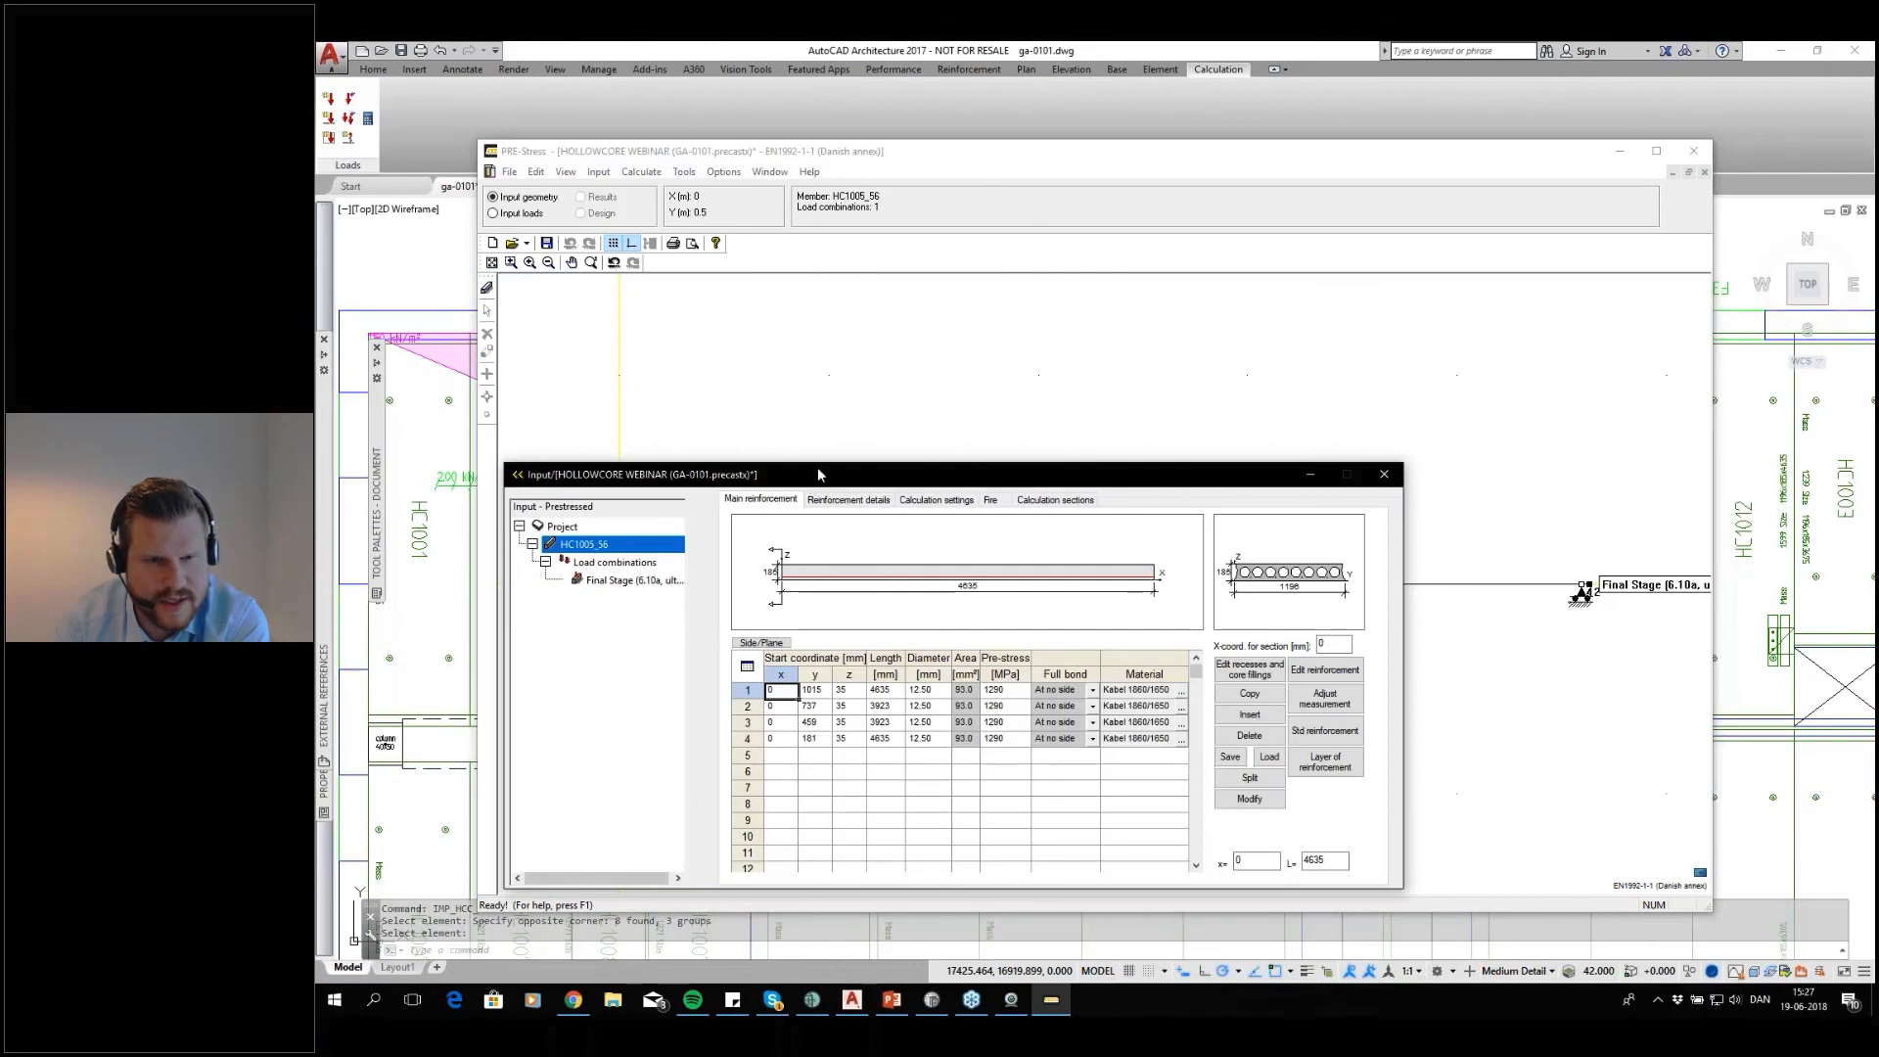
left_click_drag(820, 474, 871, 371)
left_click(668, 477)
left_click(654, 463)
left_click(635, 441)
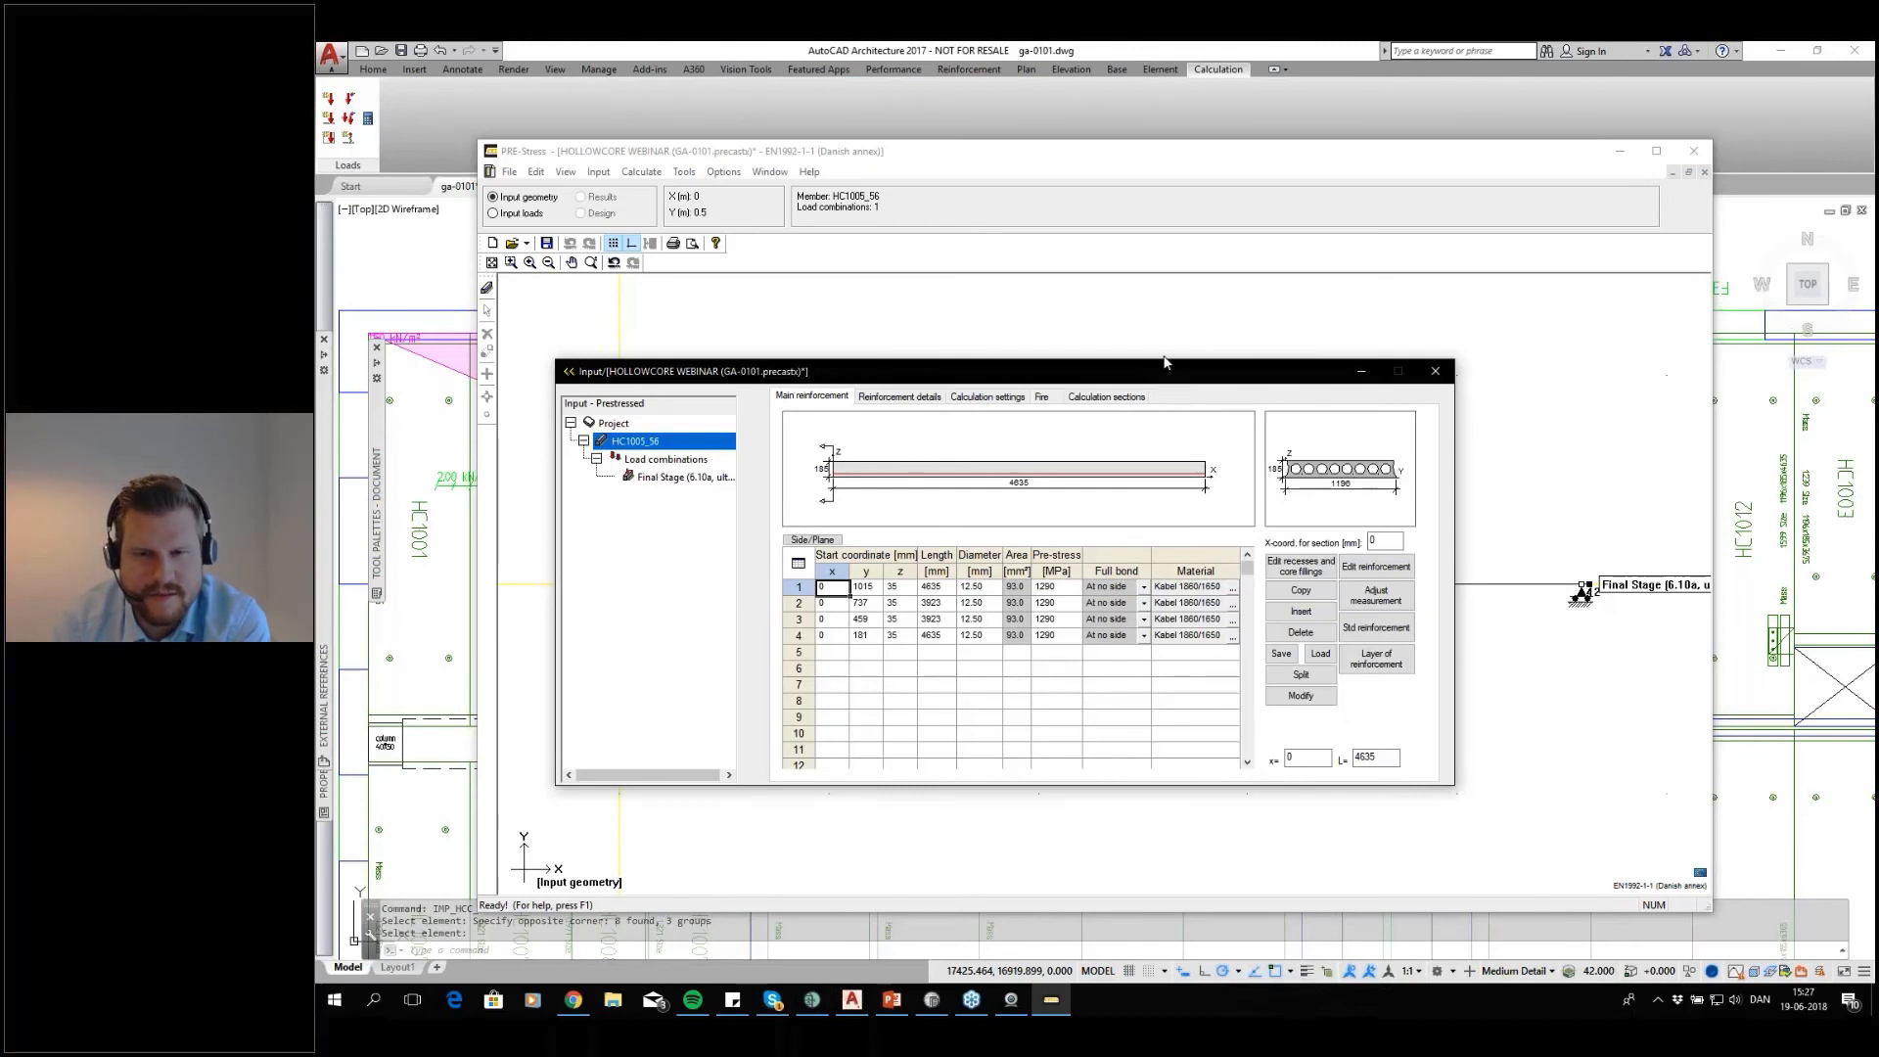
left_click_drag(1164, 364, 1174, 345)
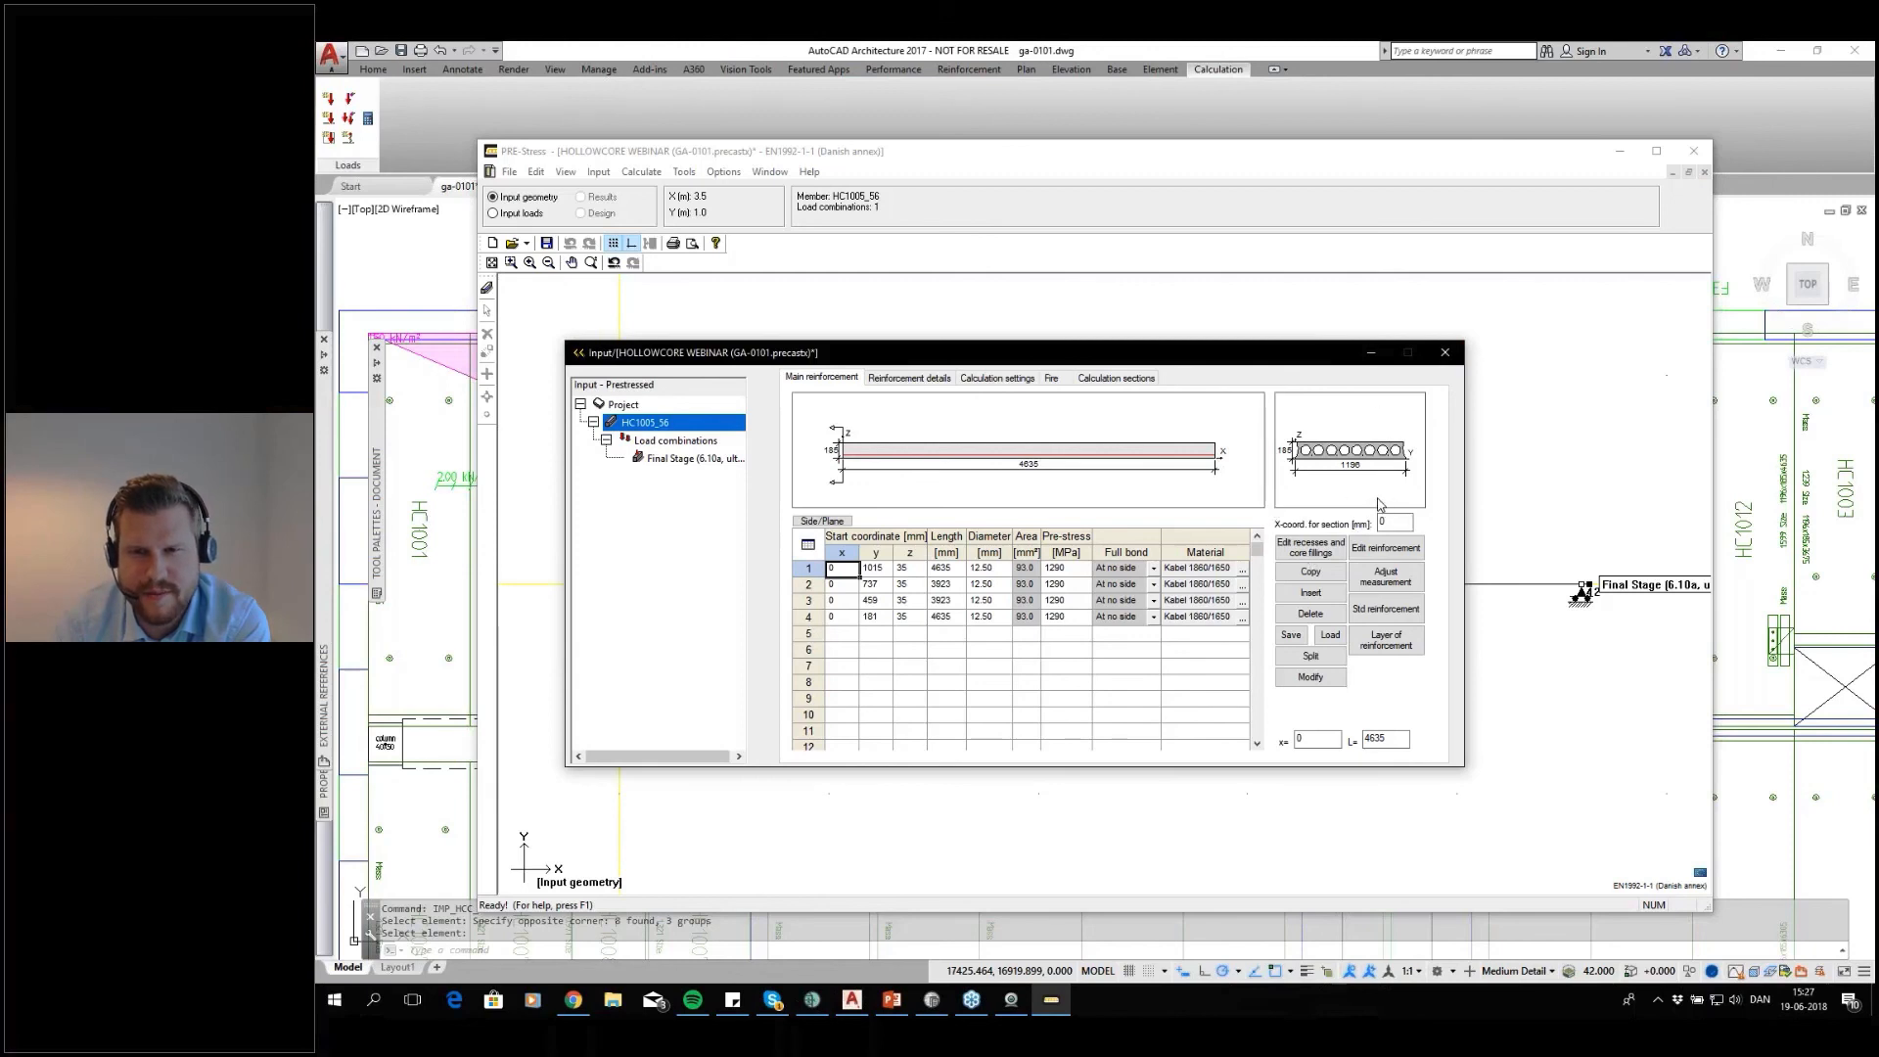
Close the input data window and exit PRE-Stress without saving the changes
left_click(1445, 352)
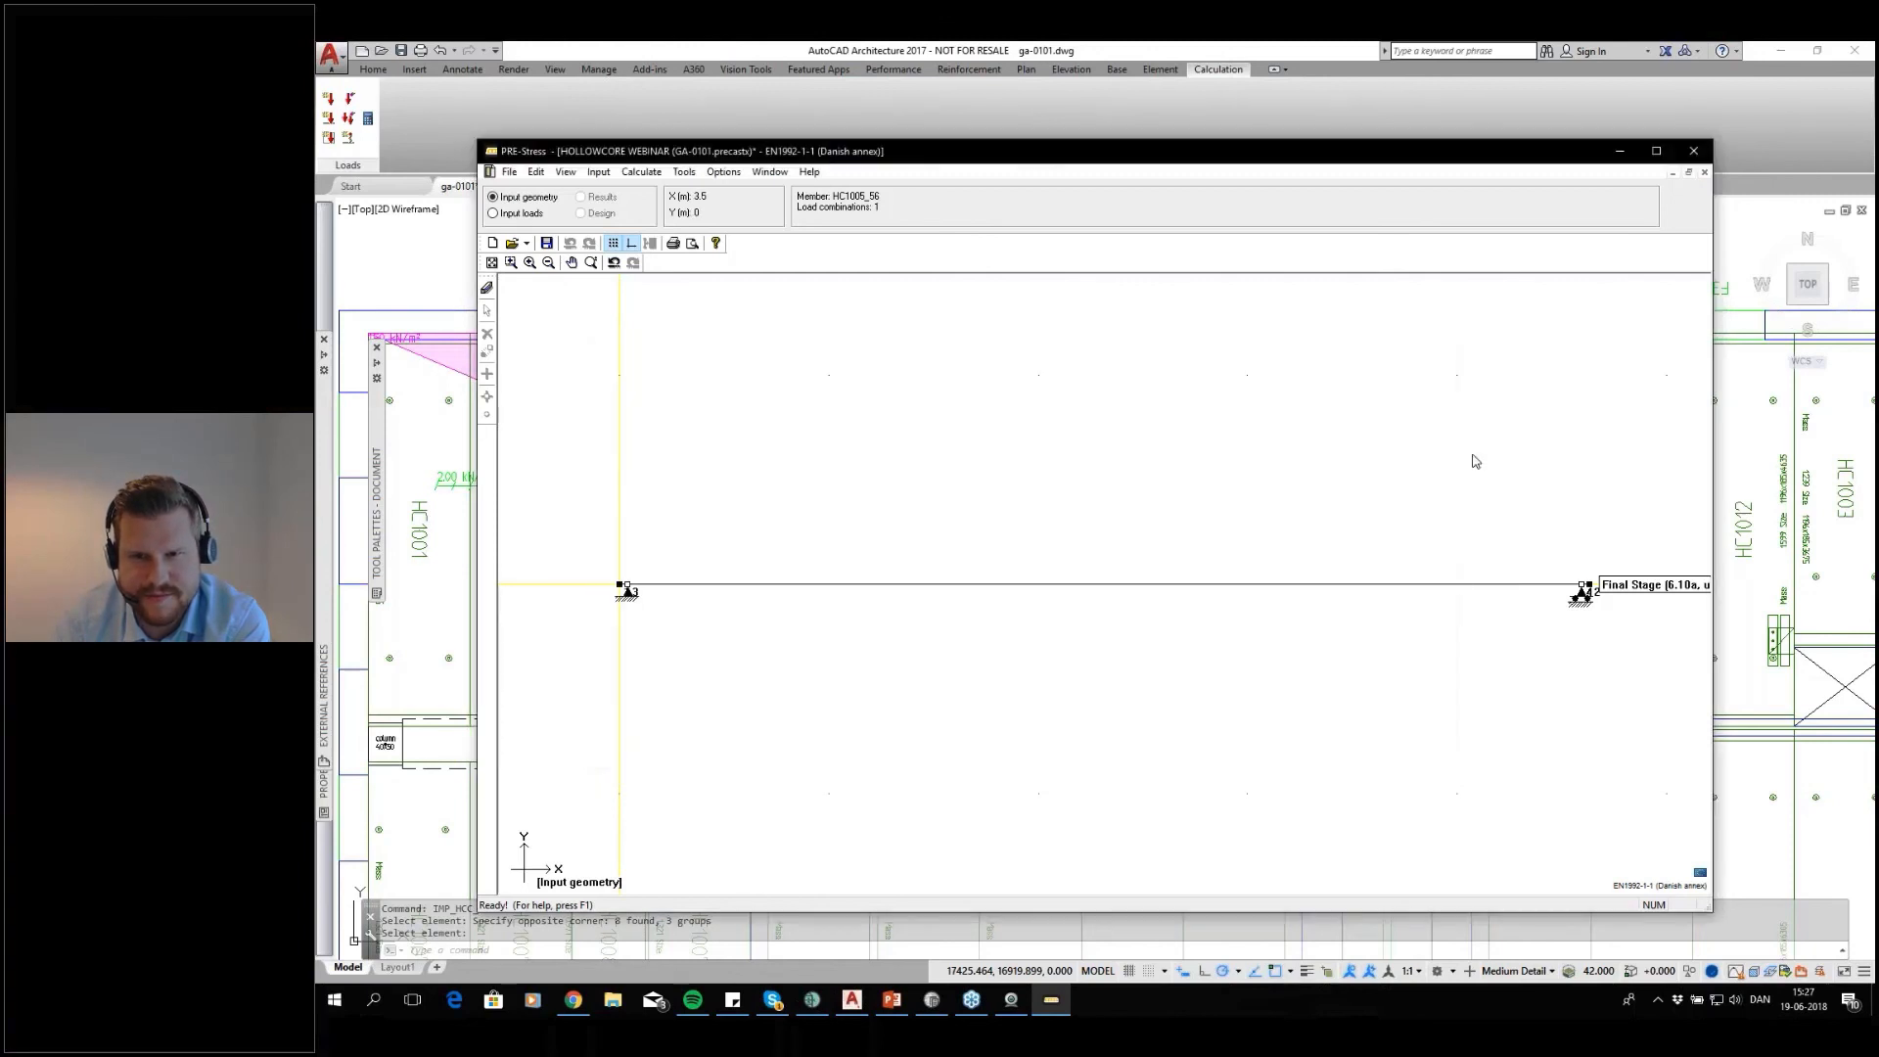
left_click(1693, 150)
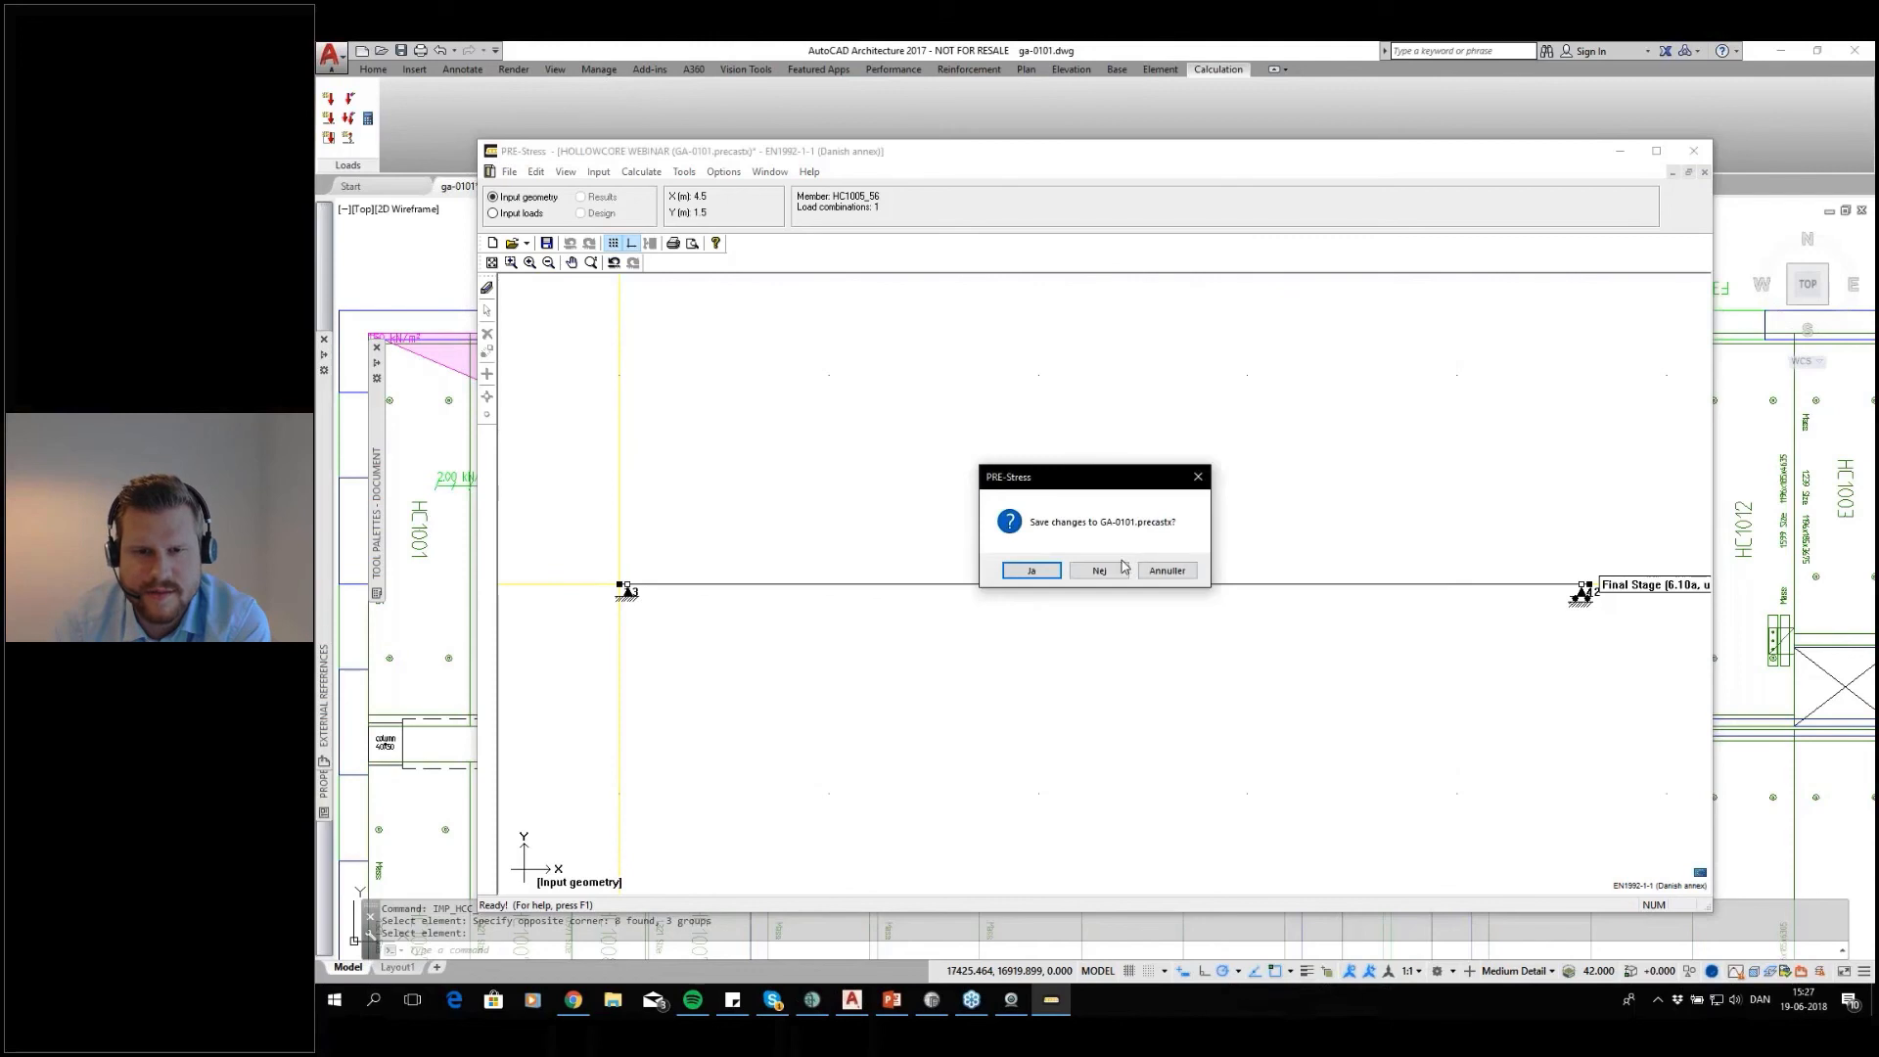
left_click(1117, 575)
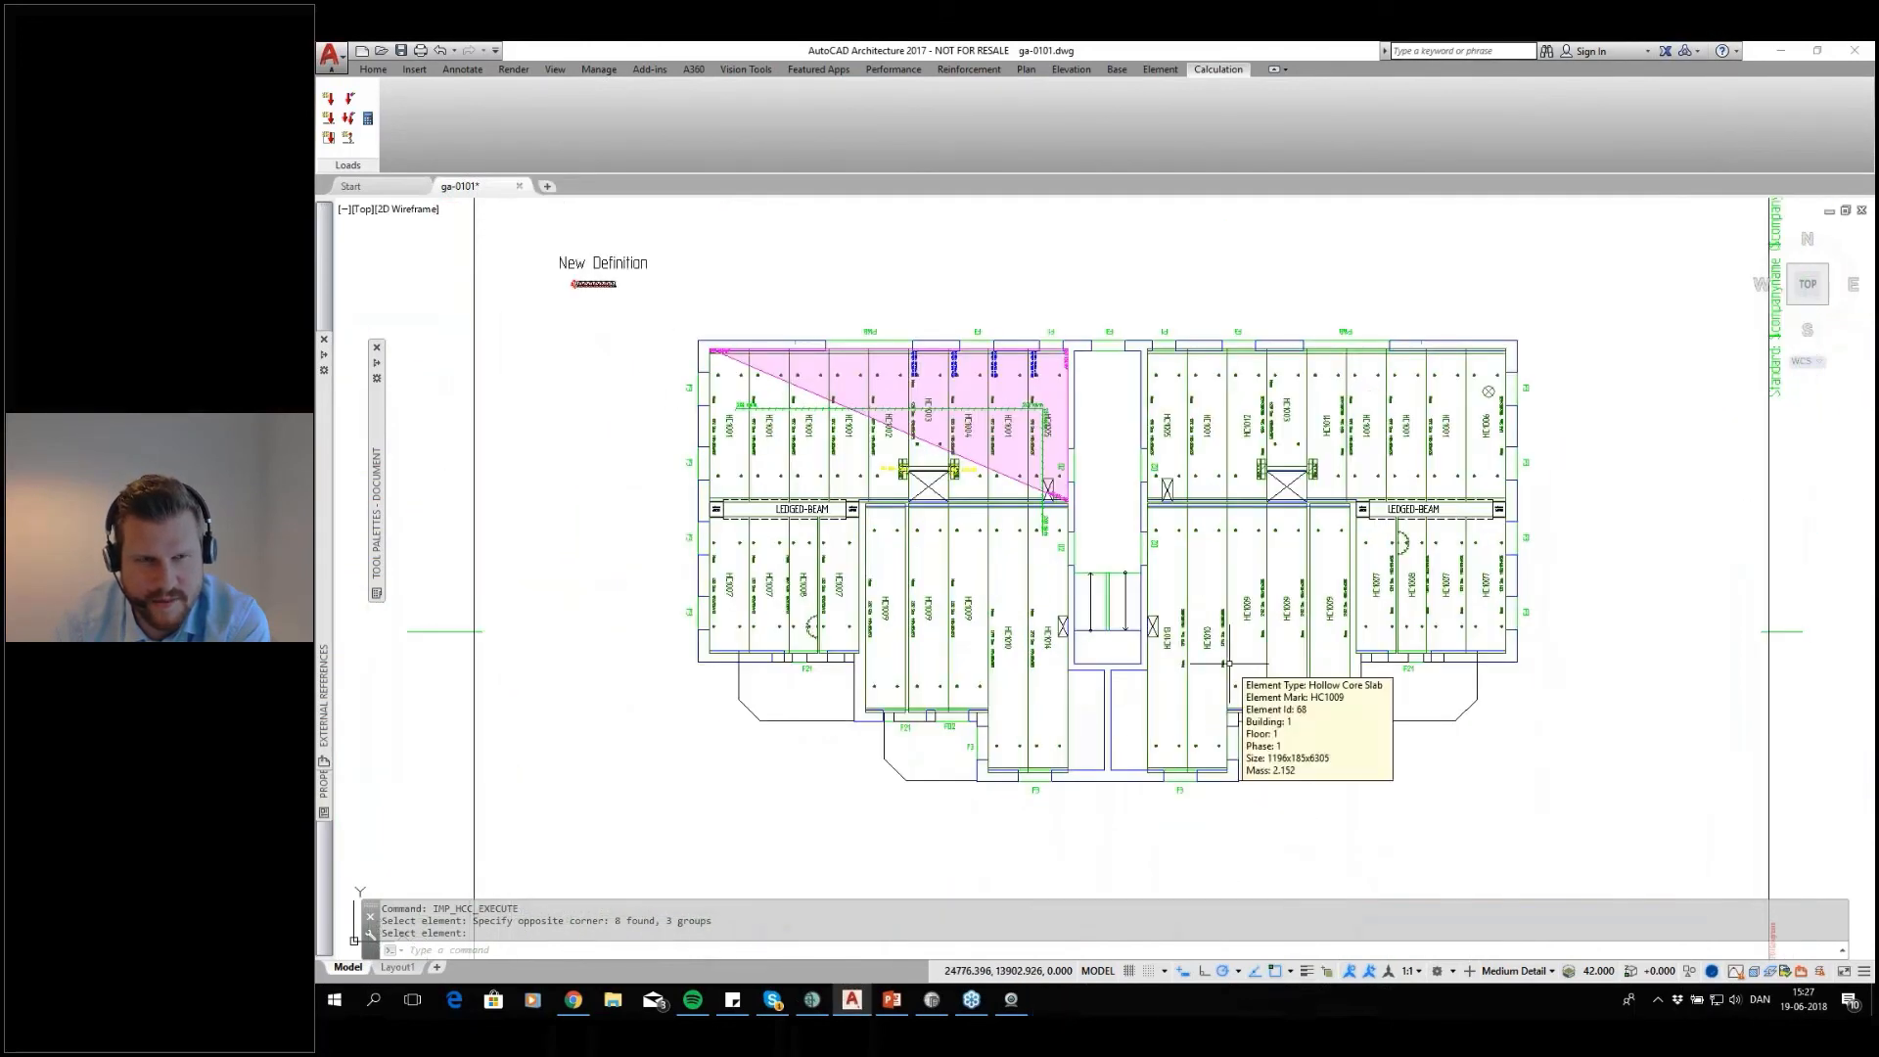
Switch to IMPACT Project Manager and create a new floor plan drawing named CALCULATION on an A1 sheet at scale 50
middle_click_drag(1230, 560, 1124, 621)
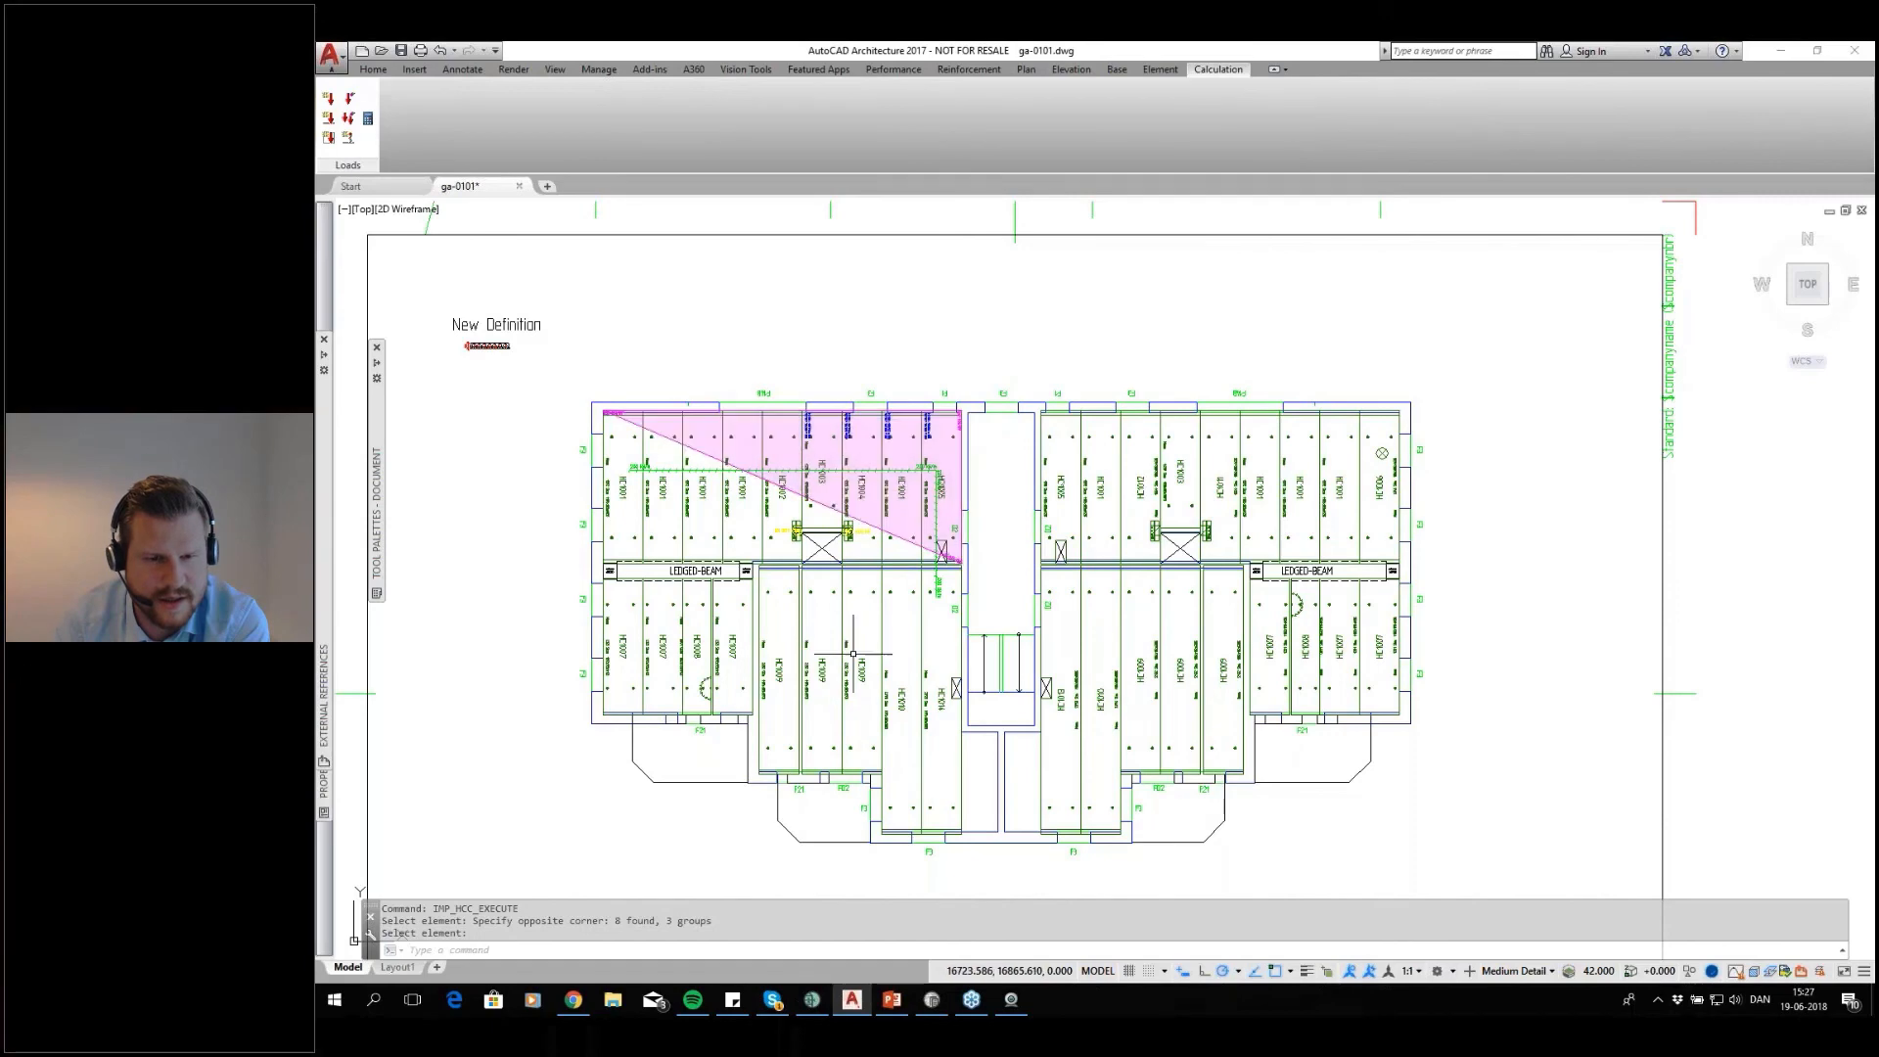
left_click(813, 999)
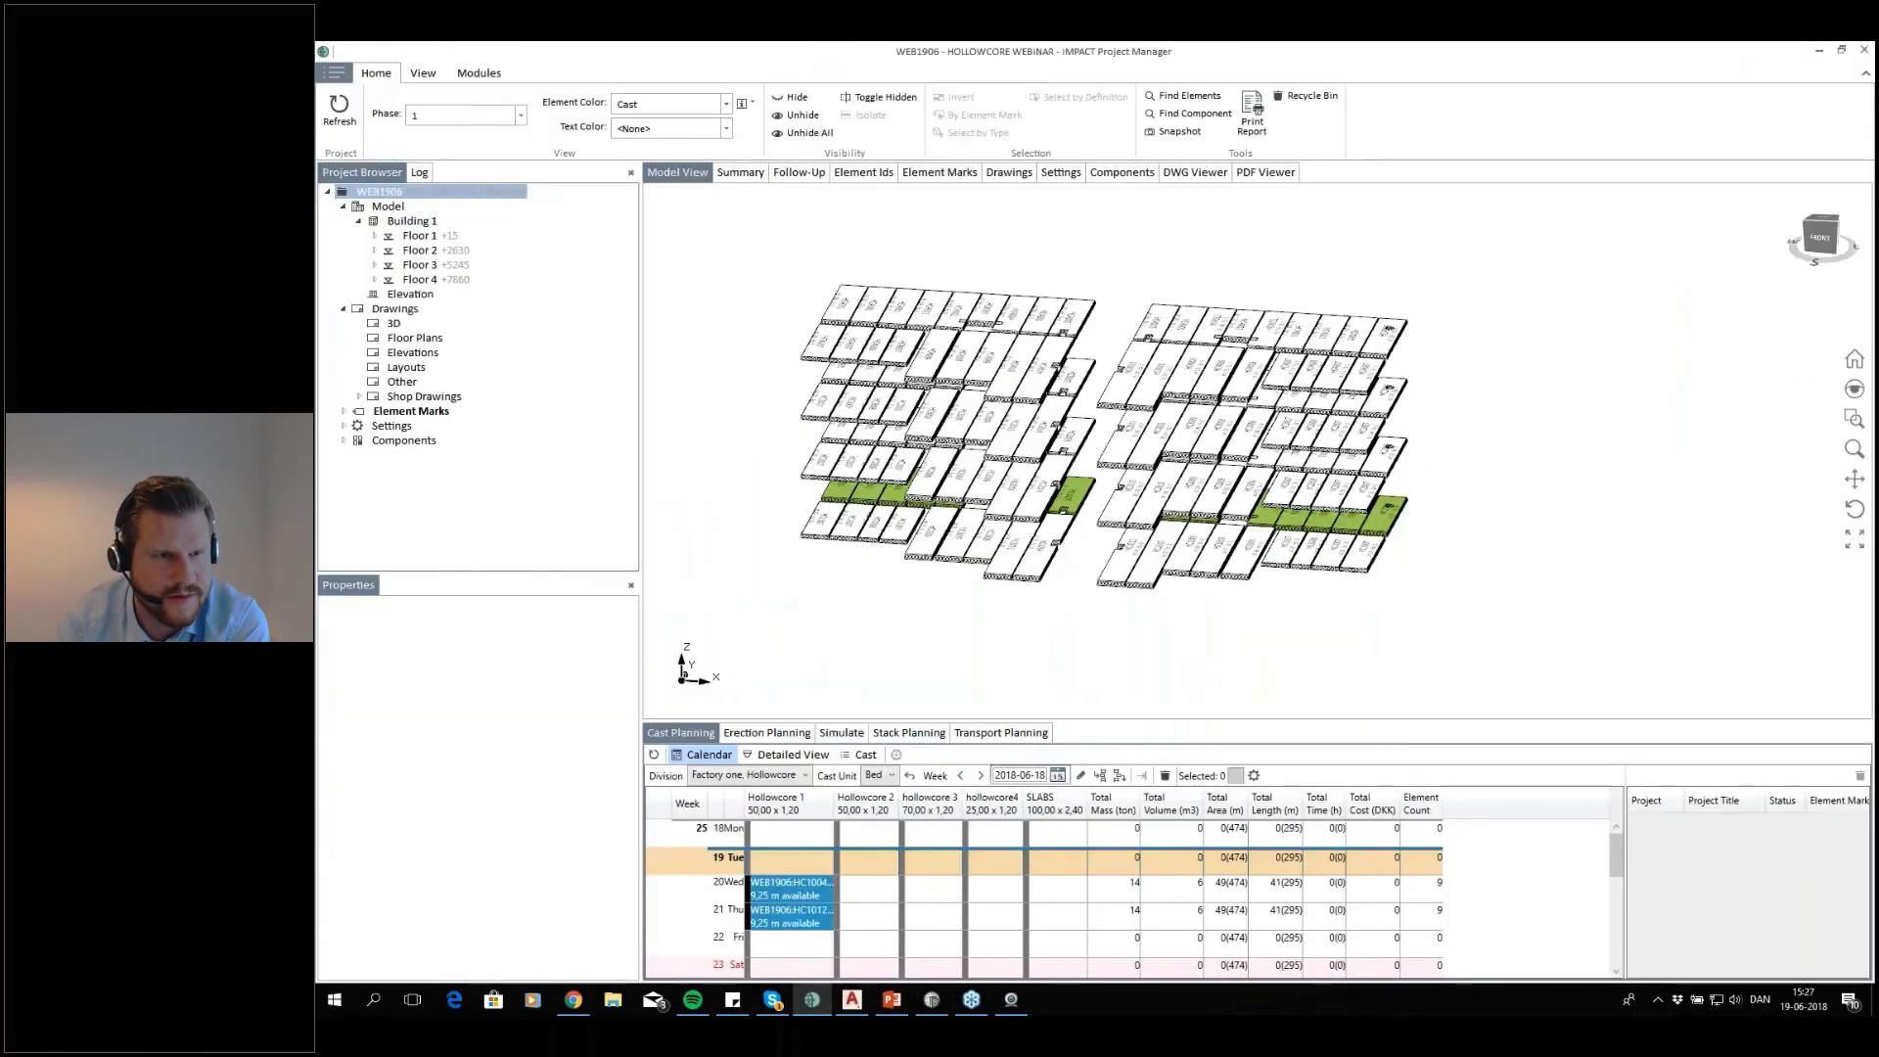
left_click(407, 340)
right_click(772, 288)
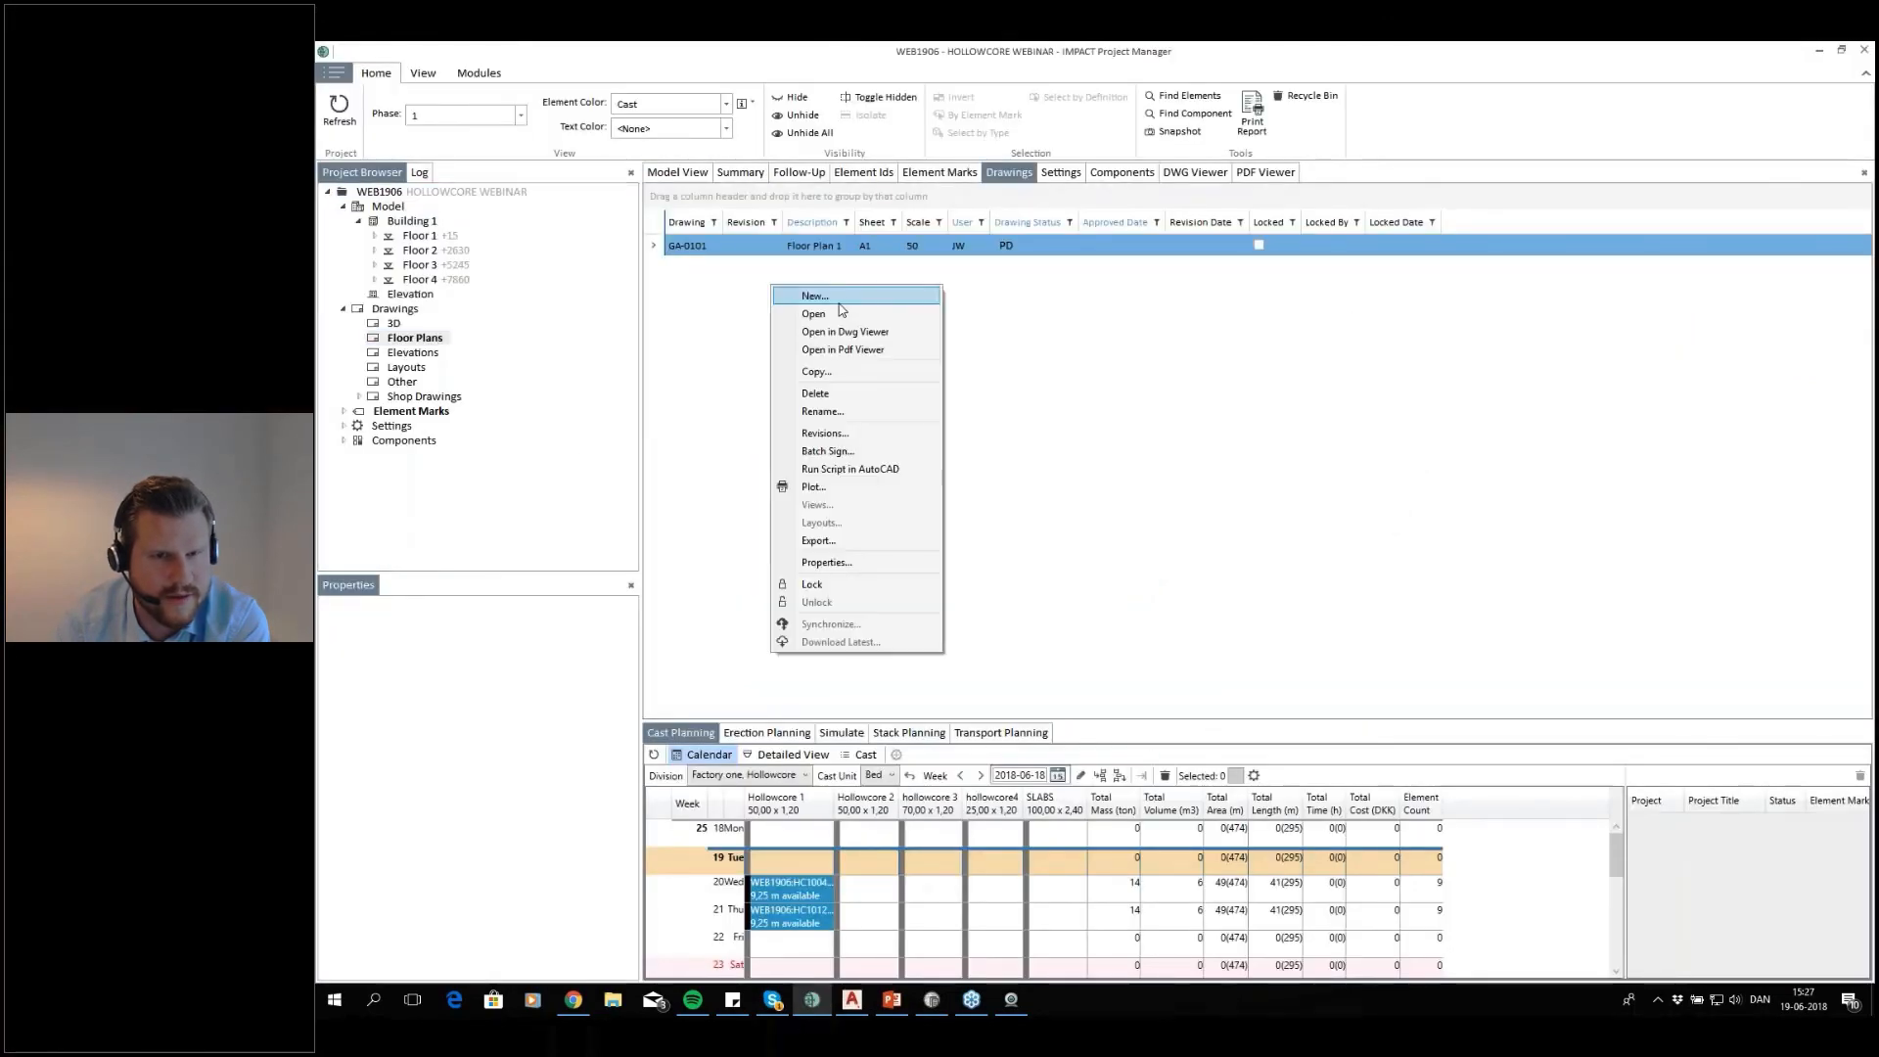
left_click(815, 295)
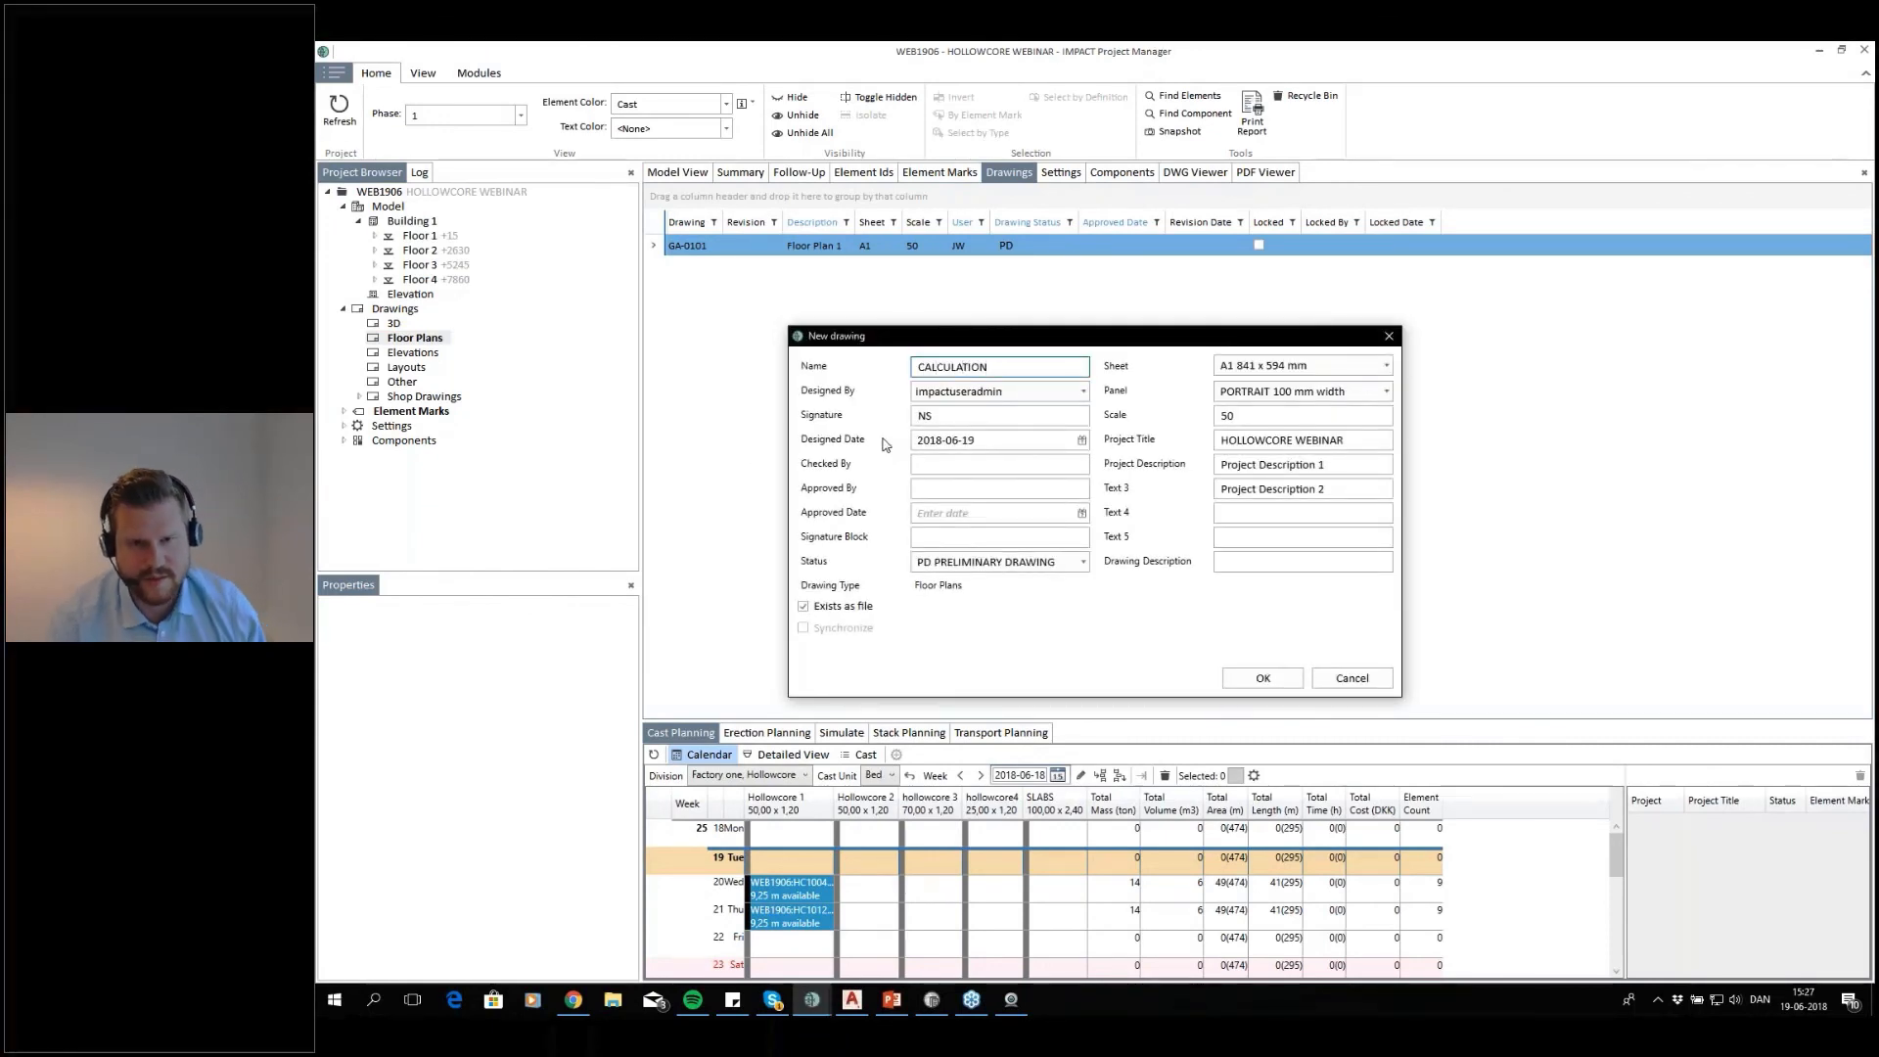
left_click(1285, 676)
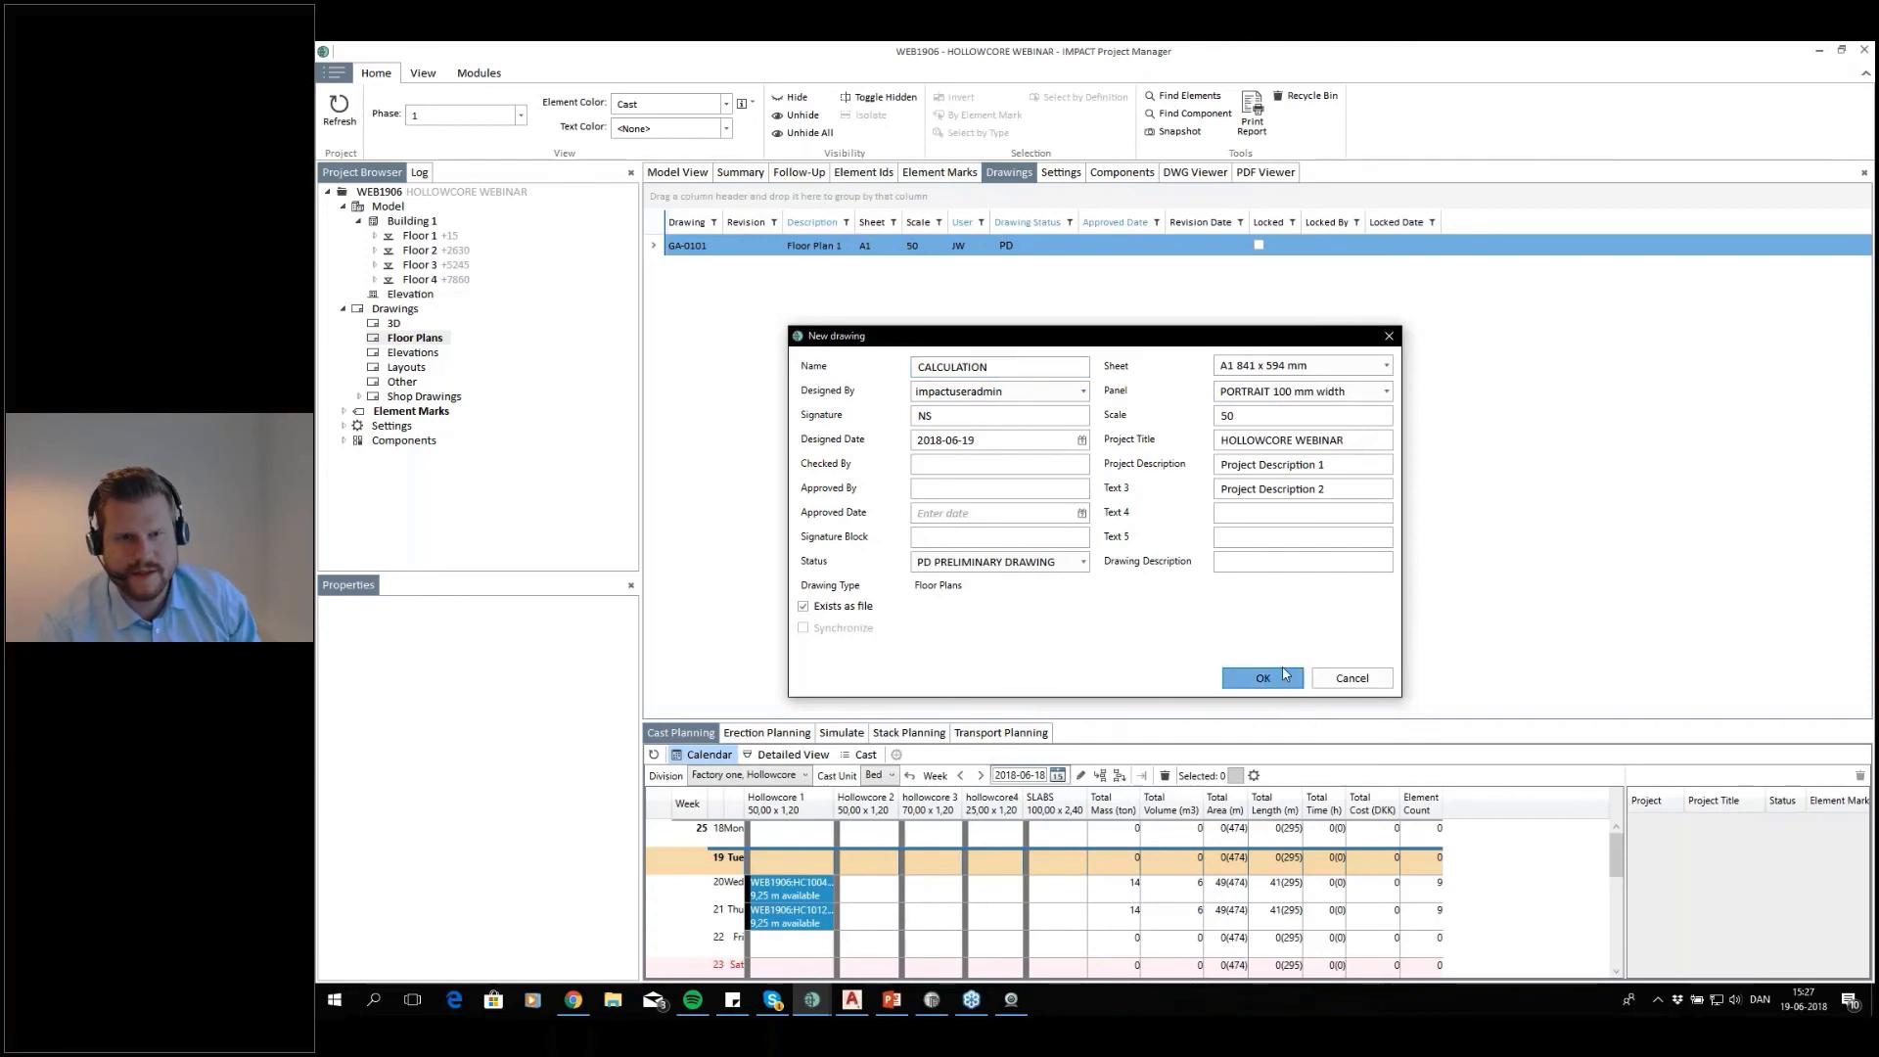
left_click(1204, 597)
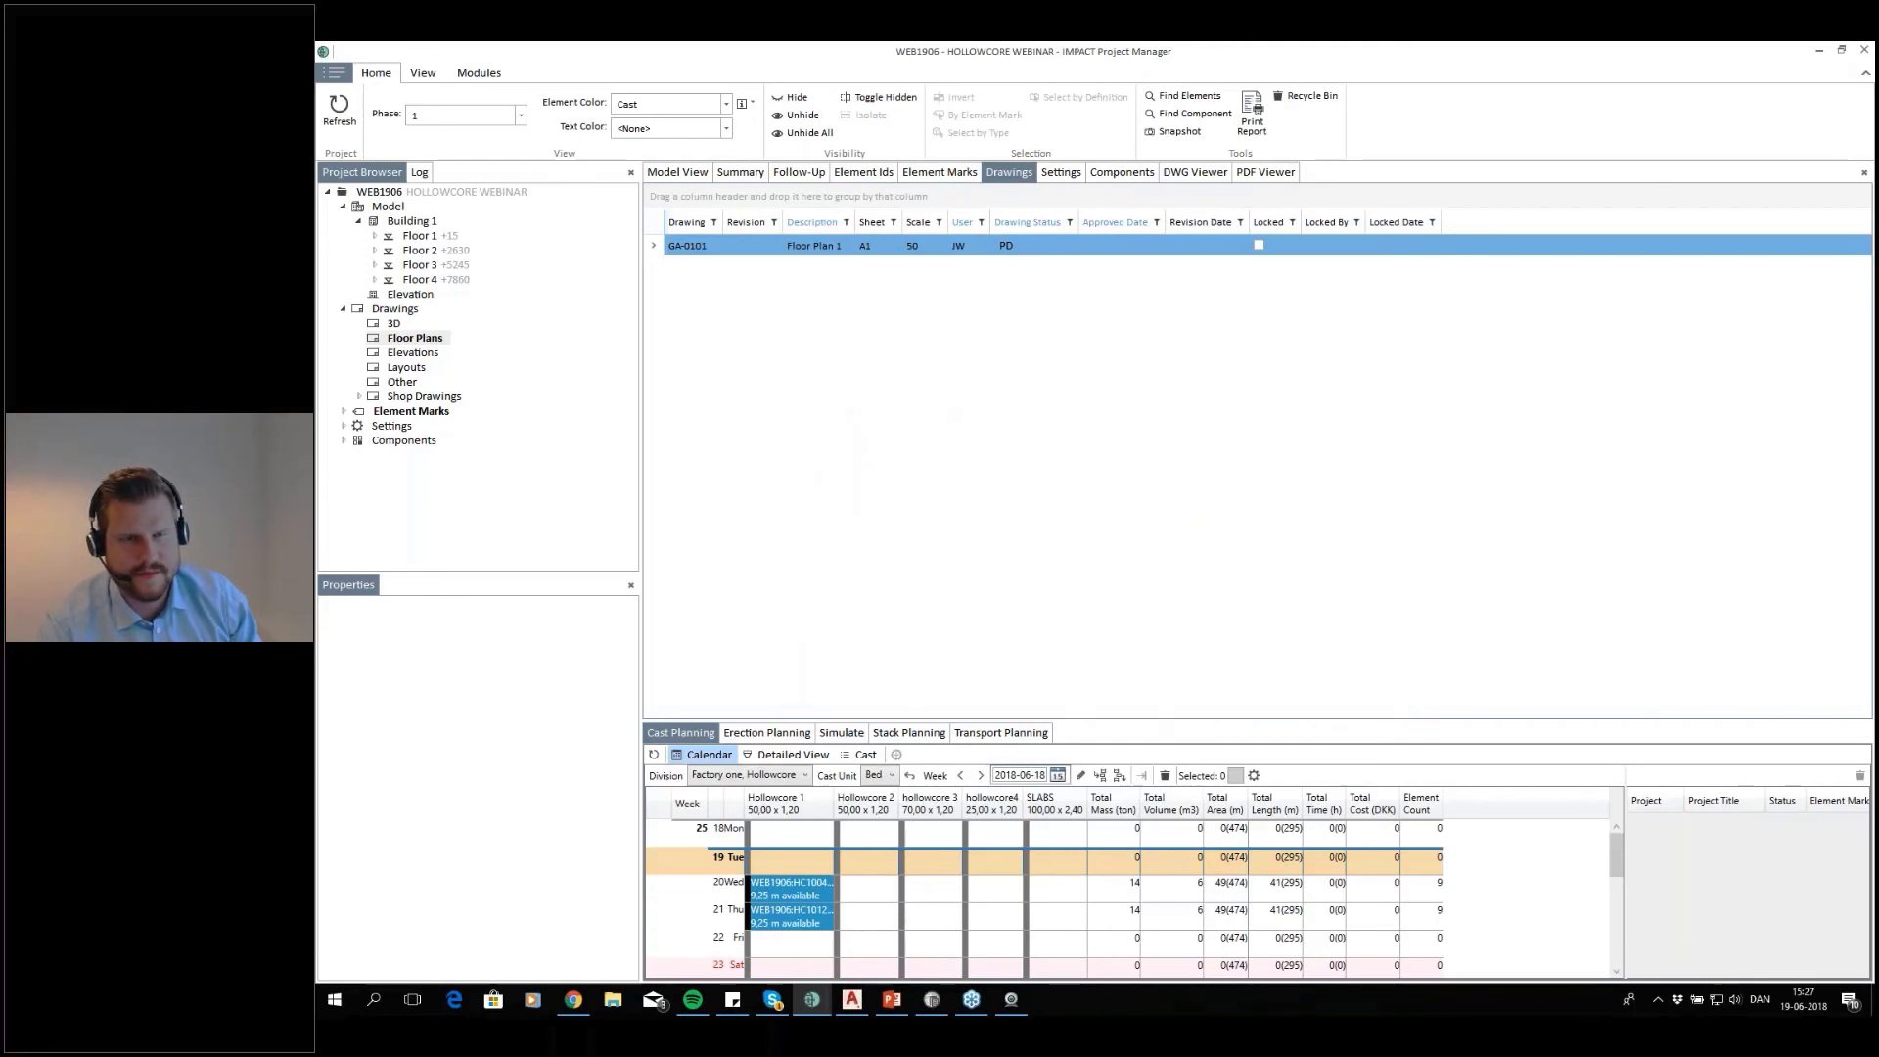
Check the CALCULATION drawing's properties and settings and accept them
left_click(711, 247)
right_click(710, 253)
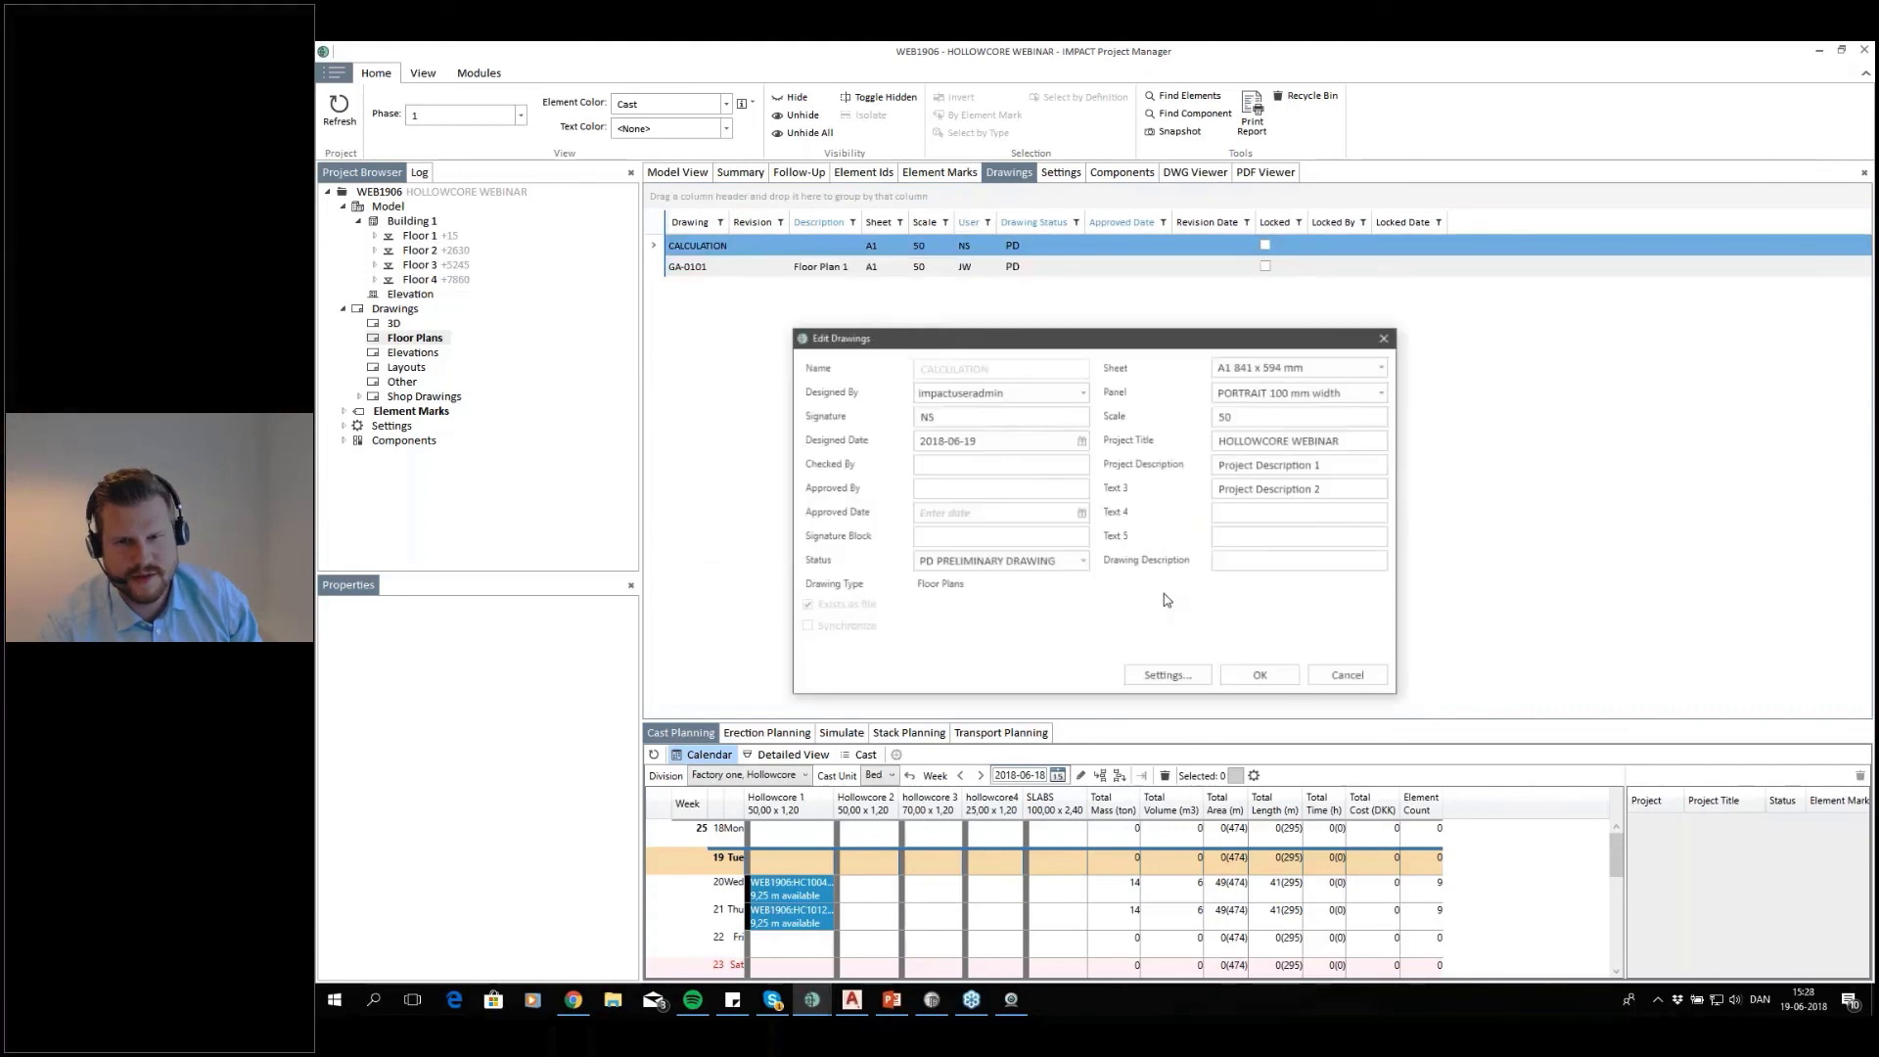
left_click(1171, 677)
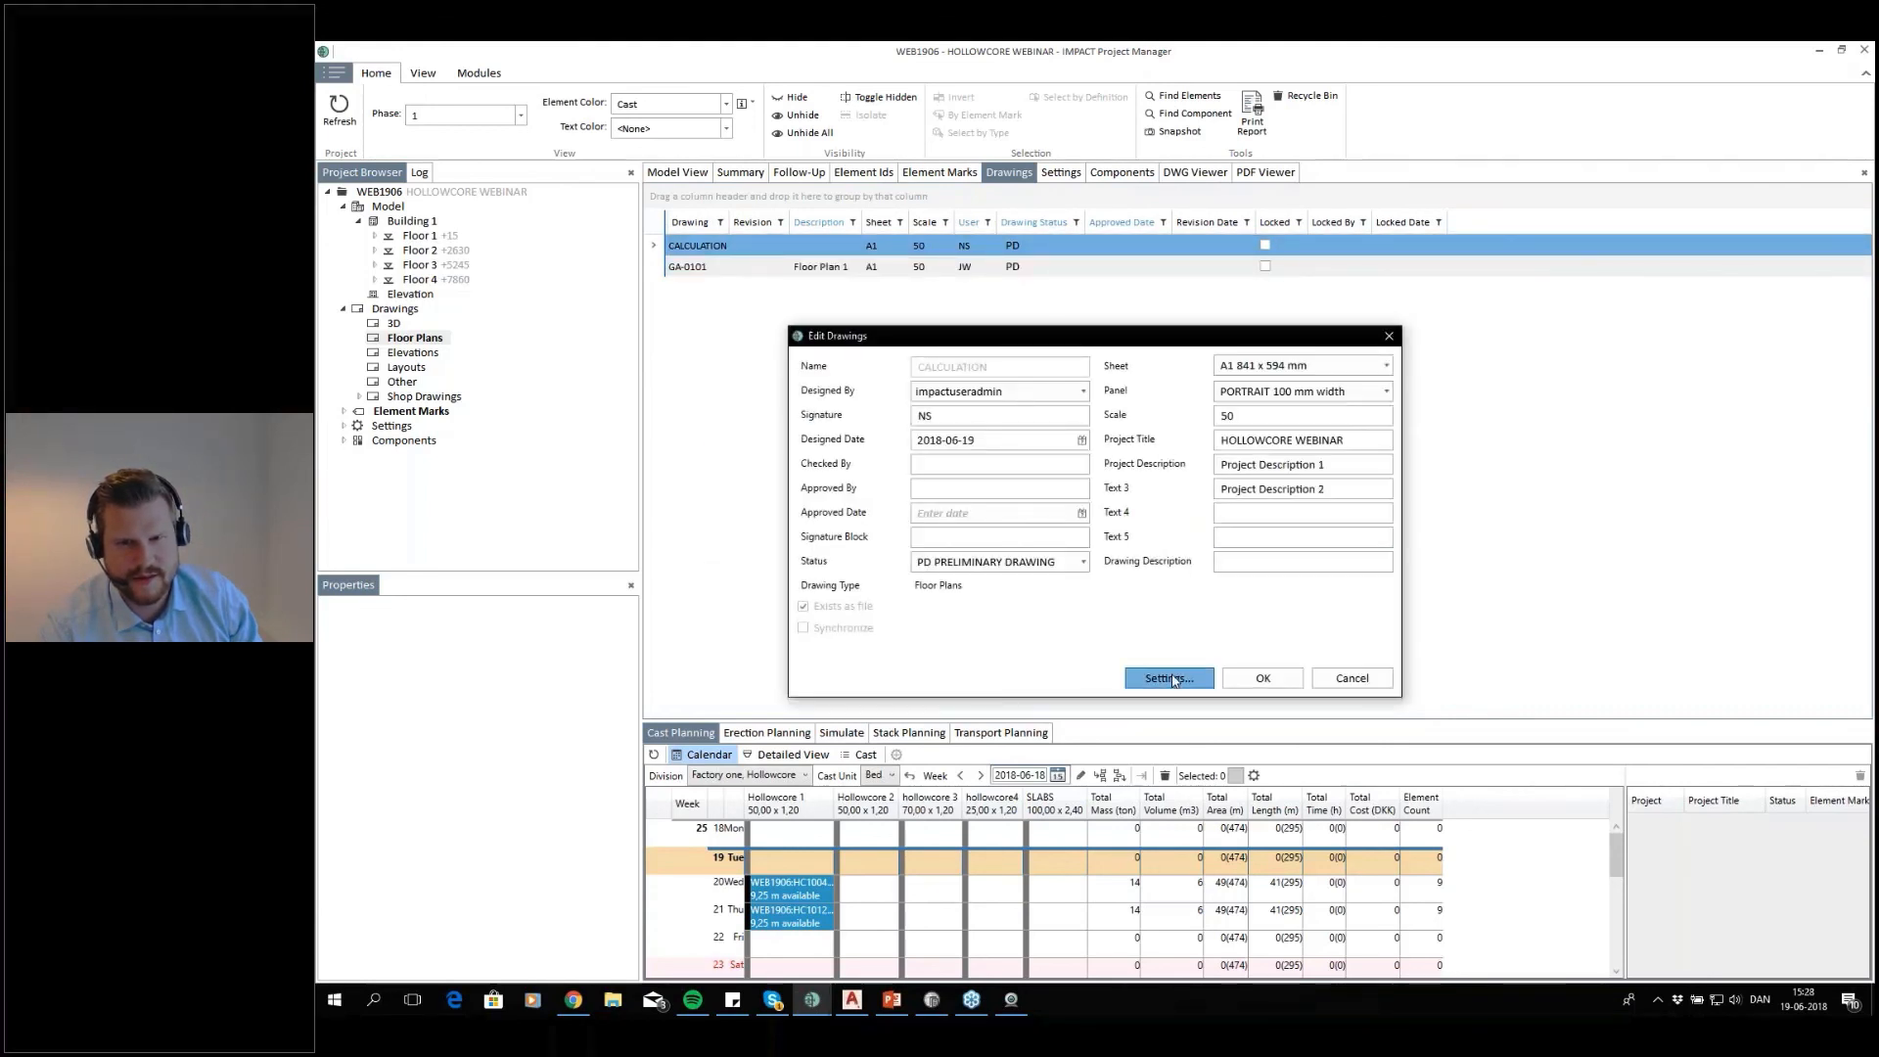
left_click(1226, 591)
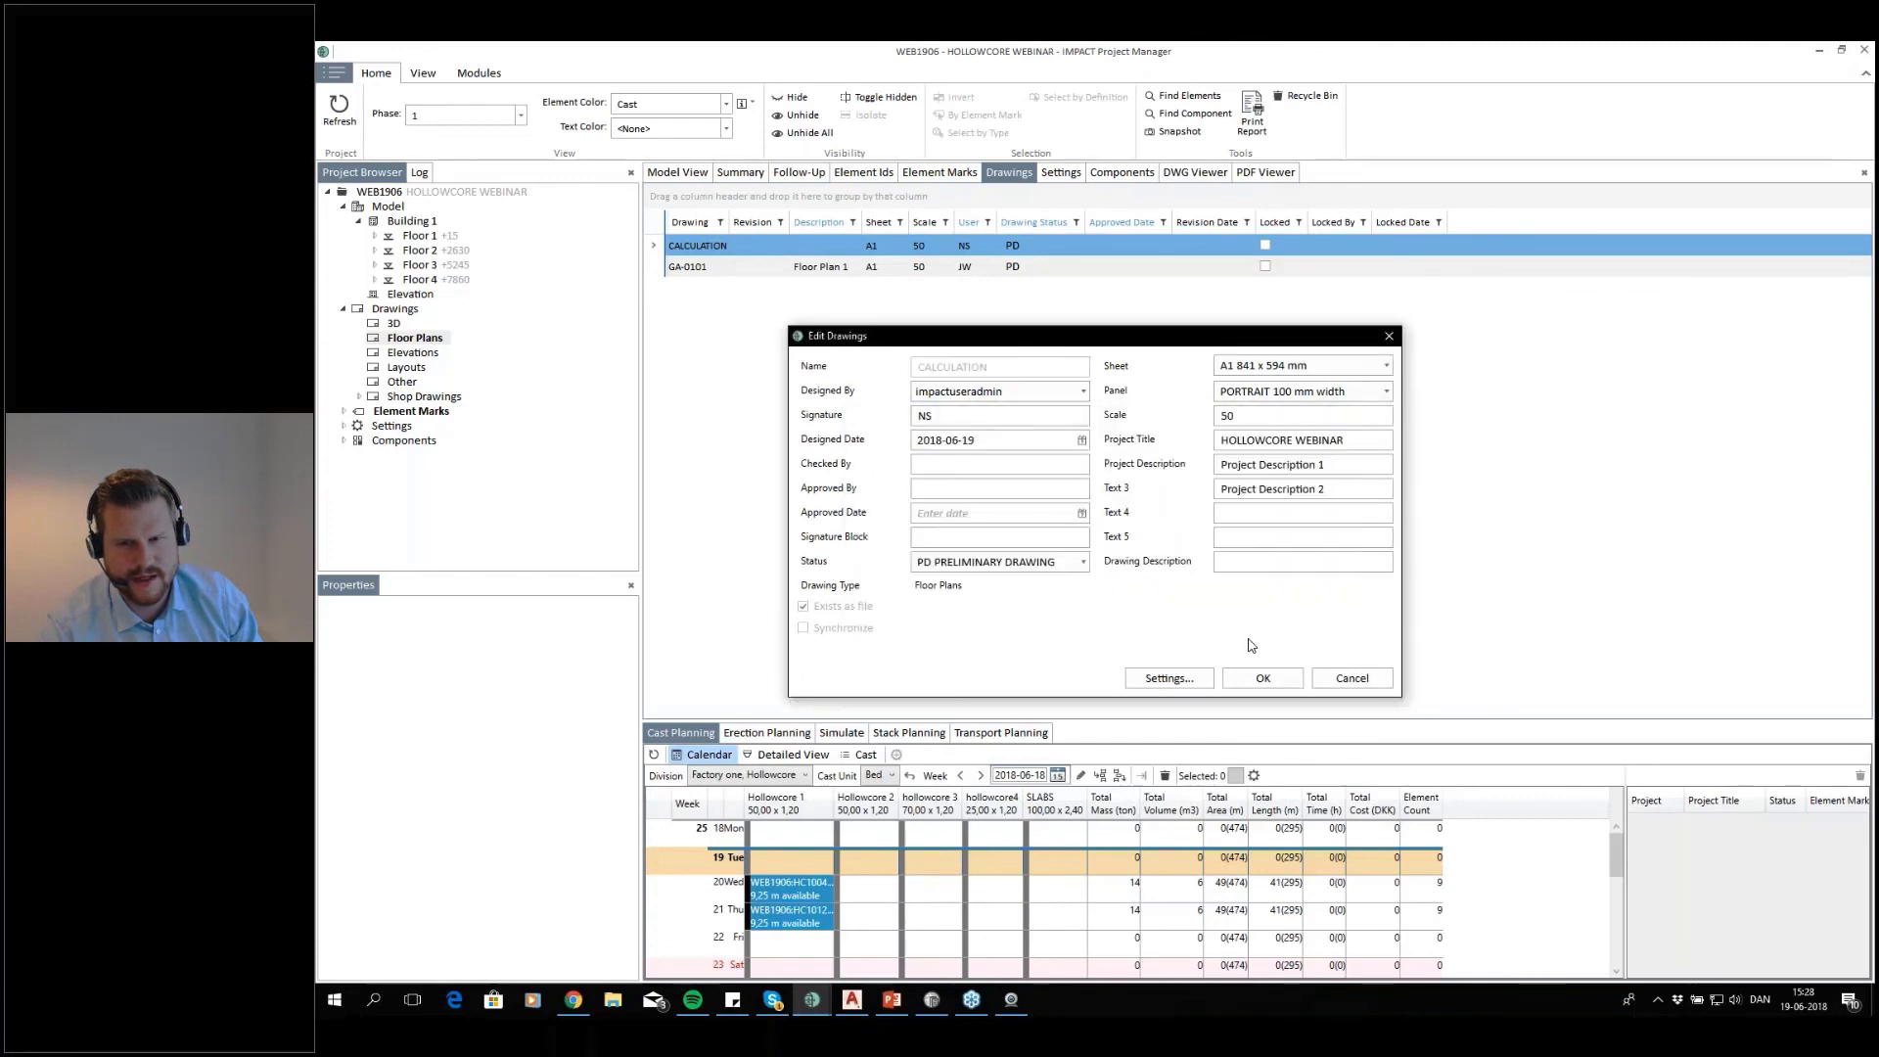
left_click(1262, 677)
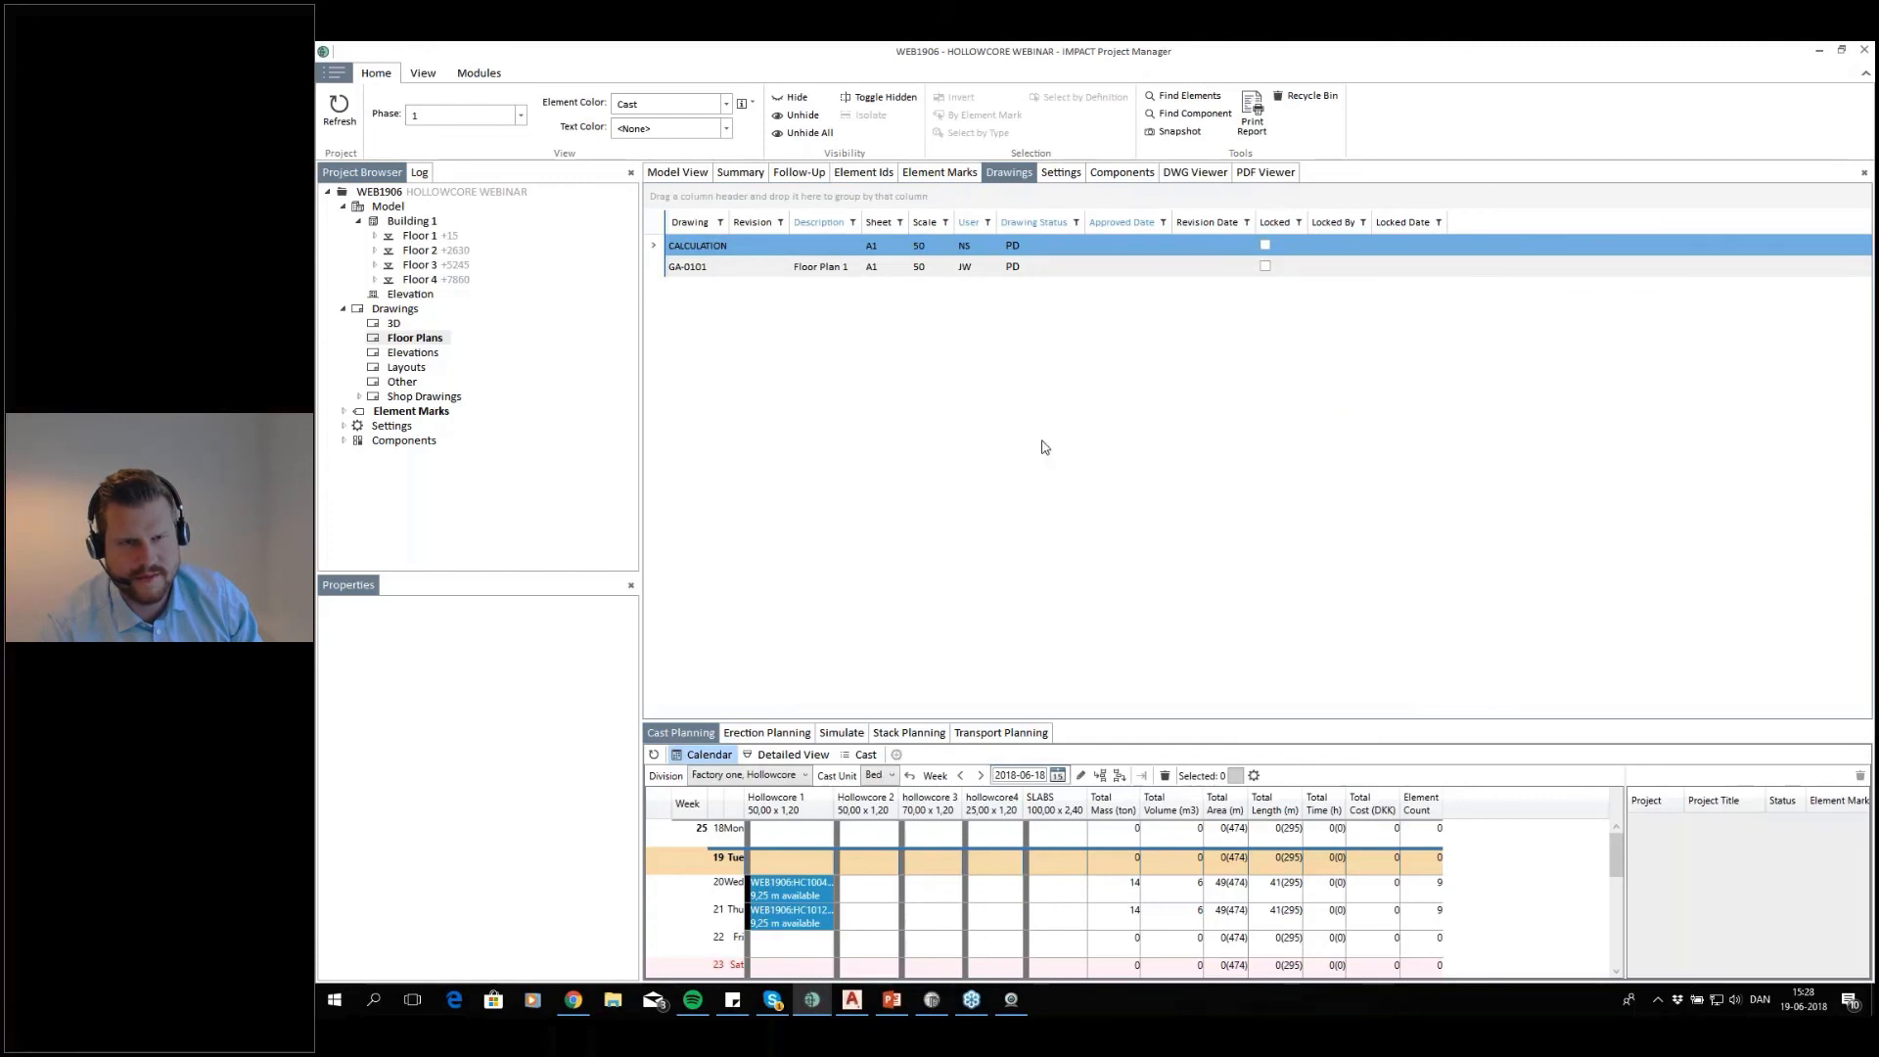
Open the CALCULATION drawing in AutoCAD and generate a wireframe plan of building 1, floor 1, with all phases and elements
right_click(719, 249)
left_click(758, 274)
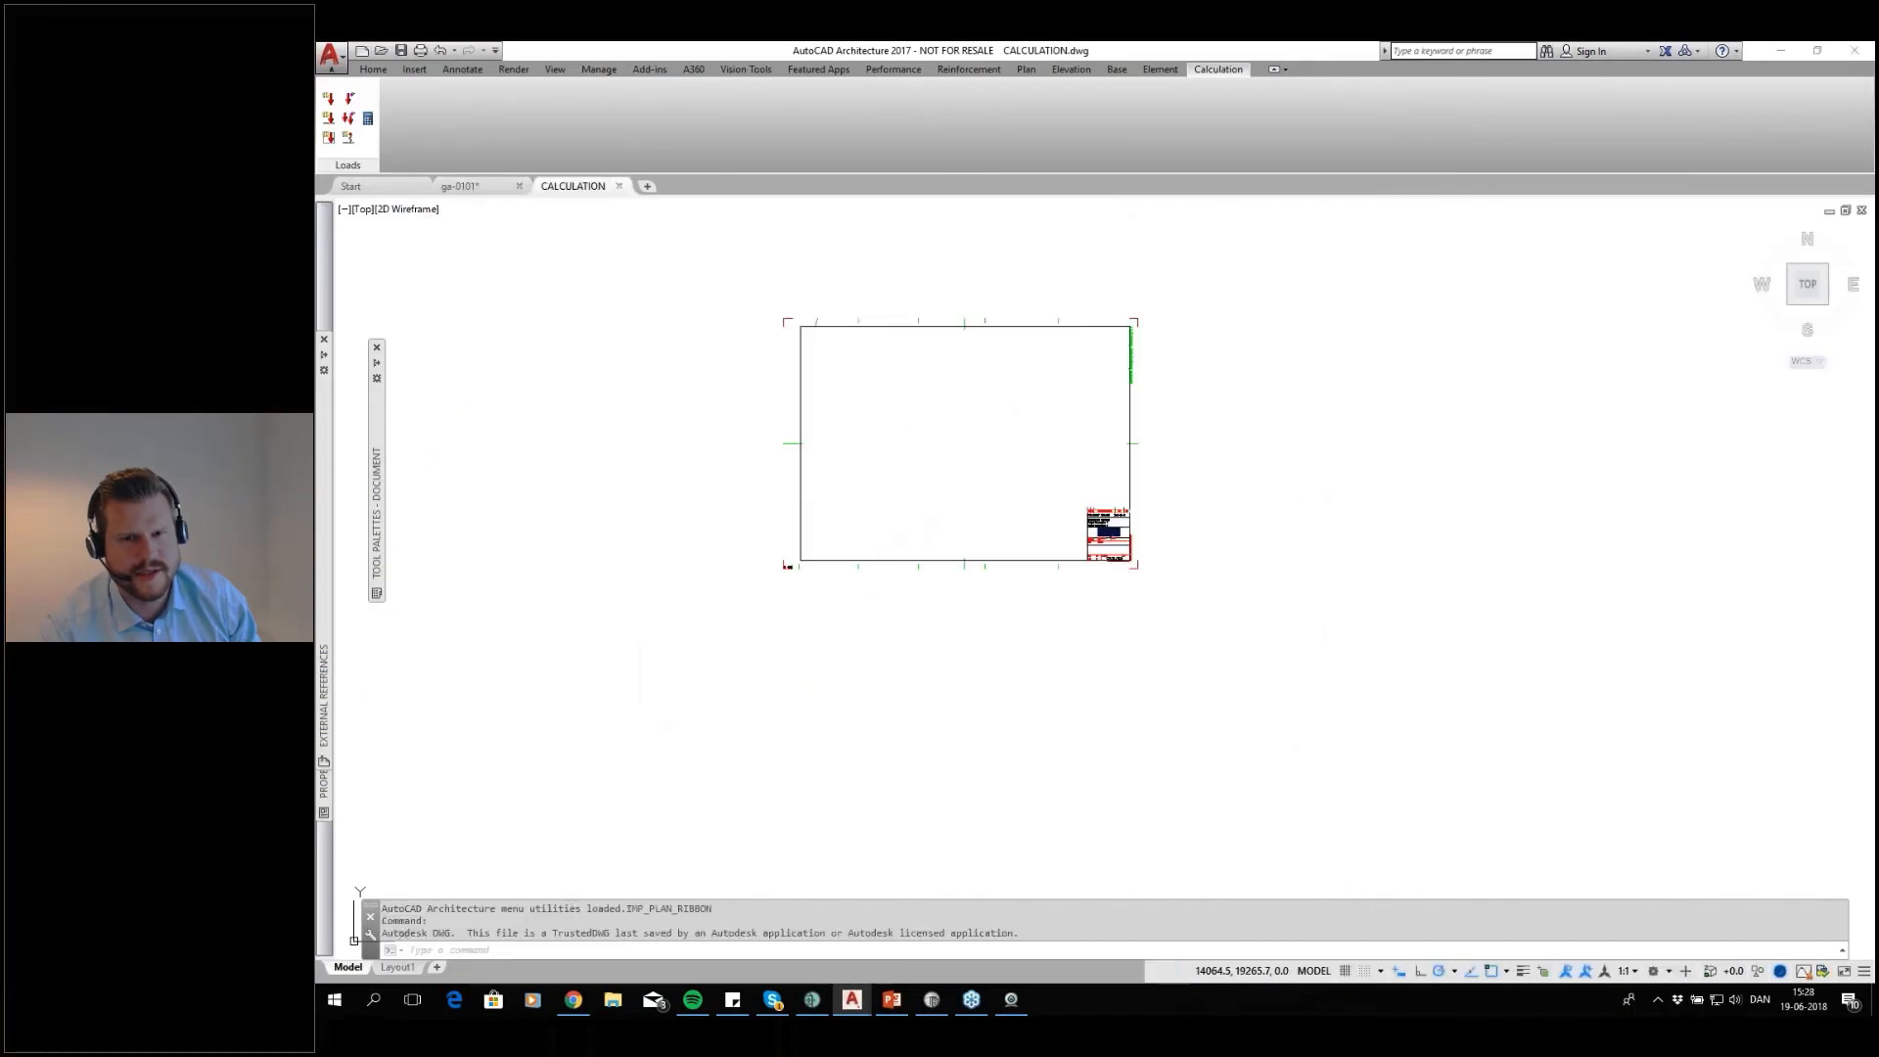
scroll(959, 352, "up", 2)
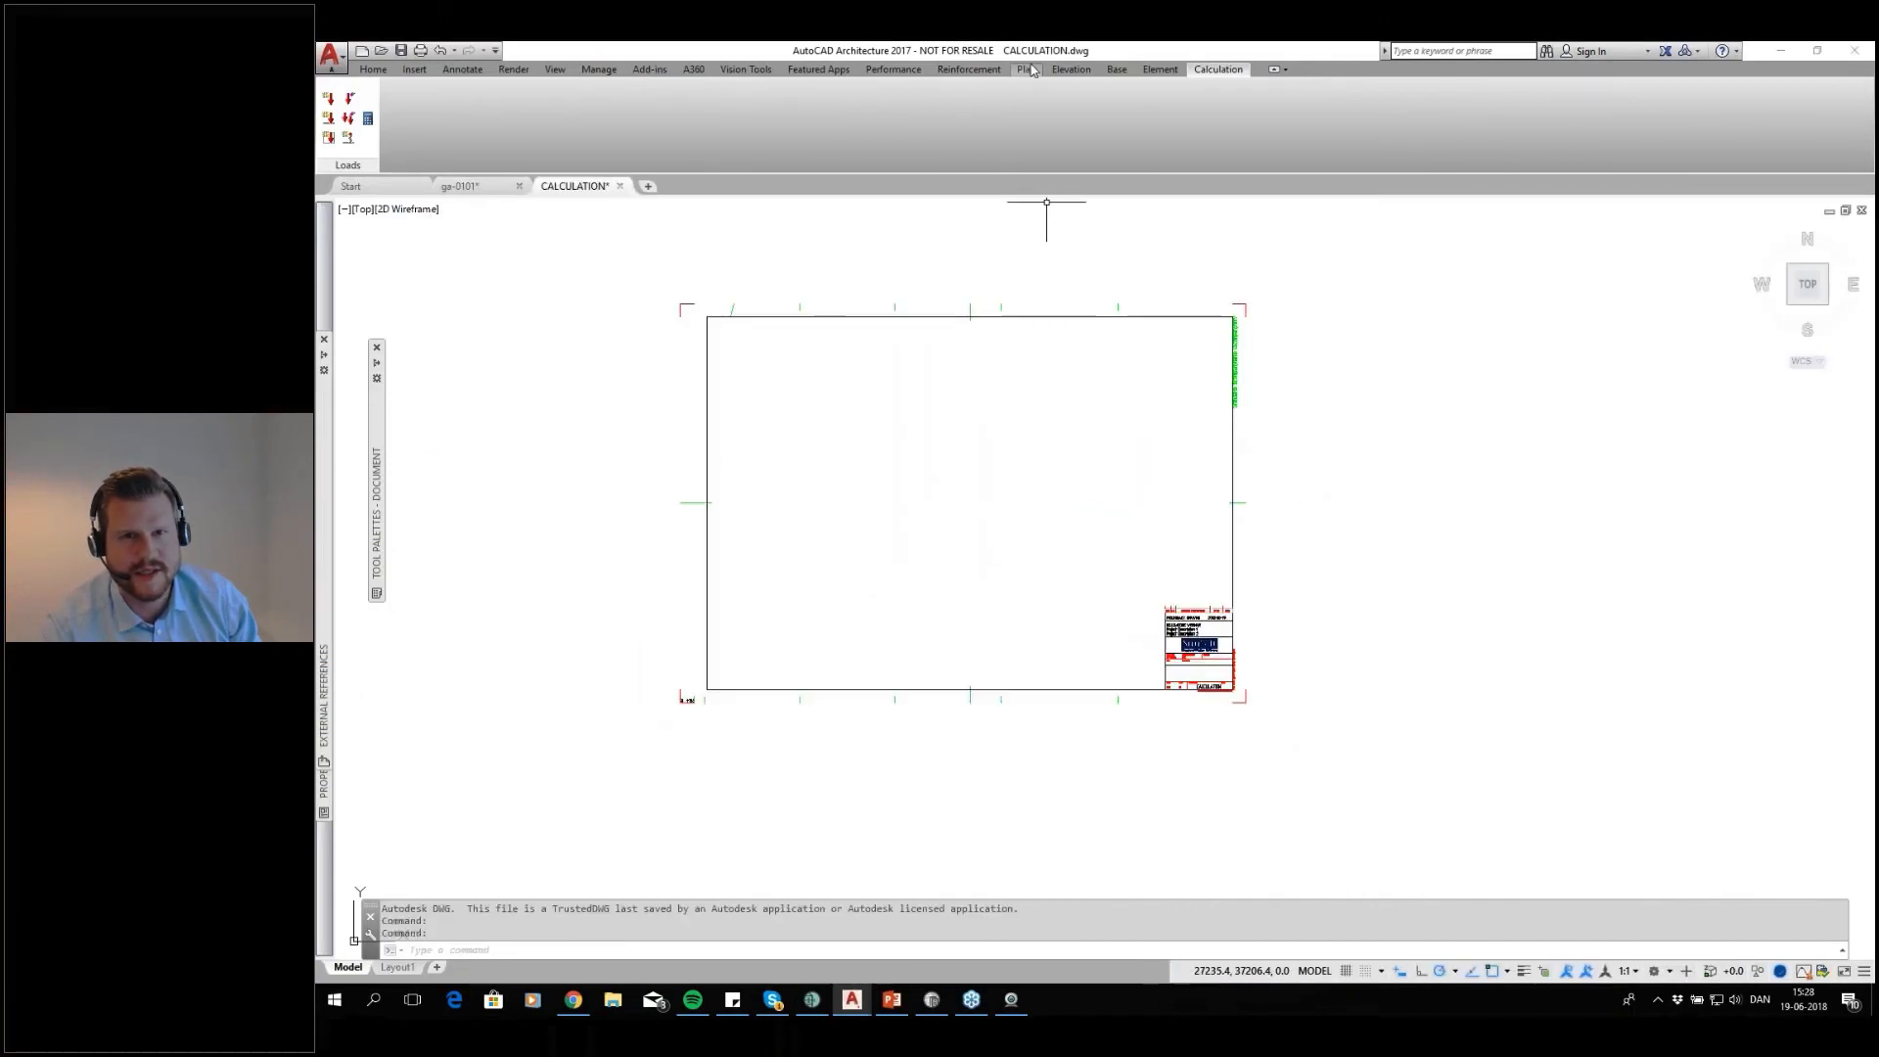
left_click(1025, 69)
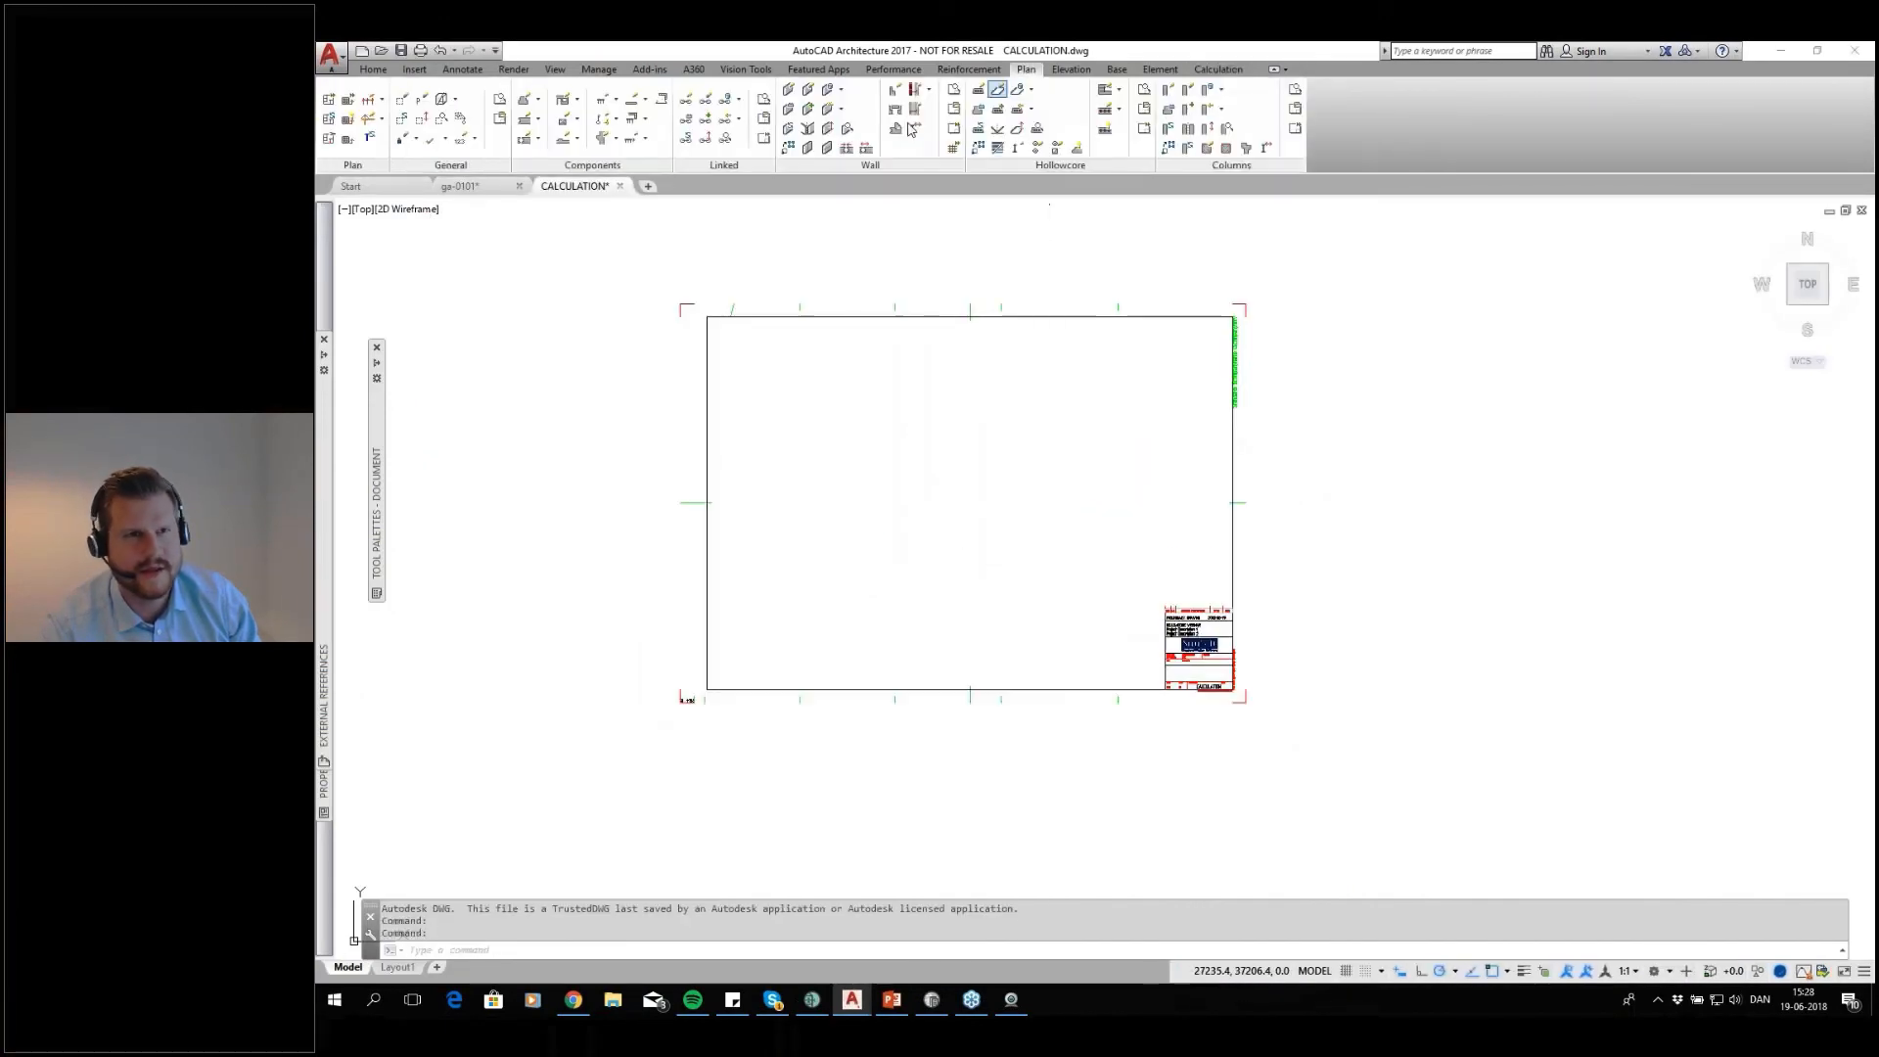
left_click(328, 102)
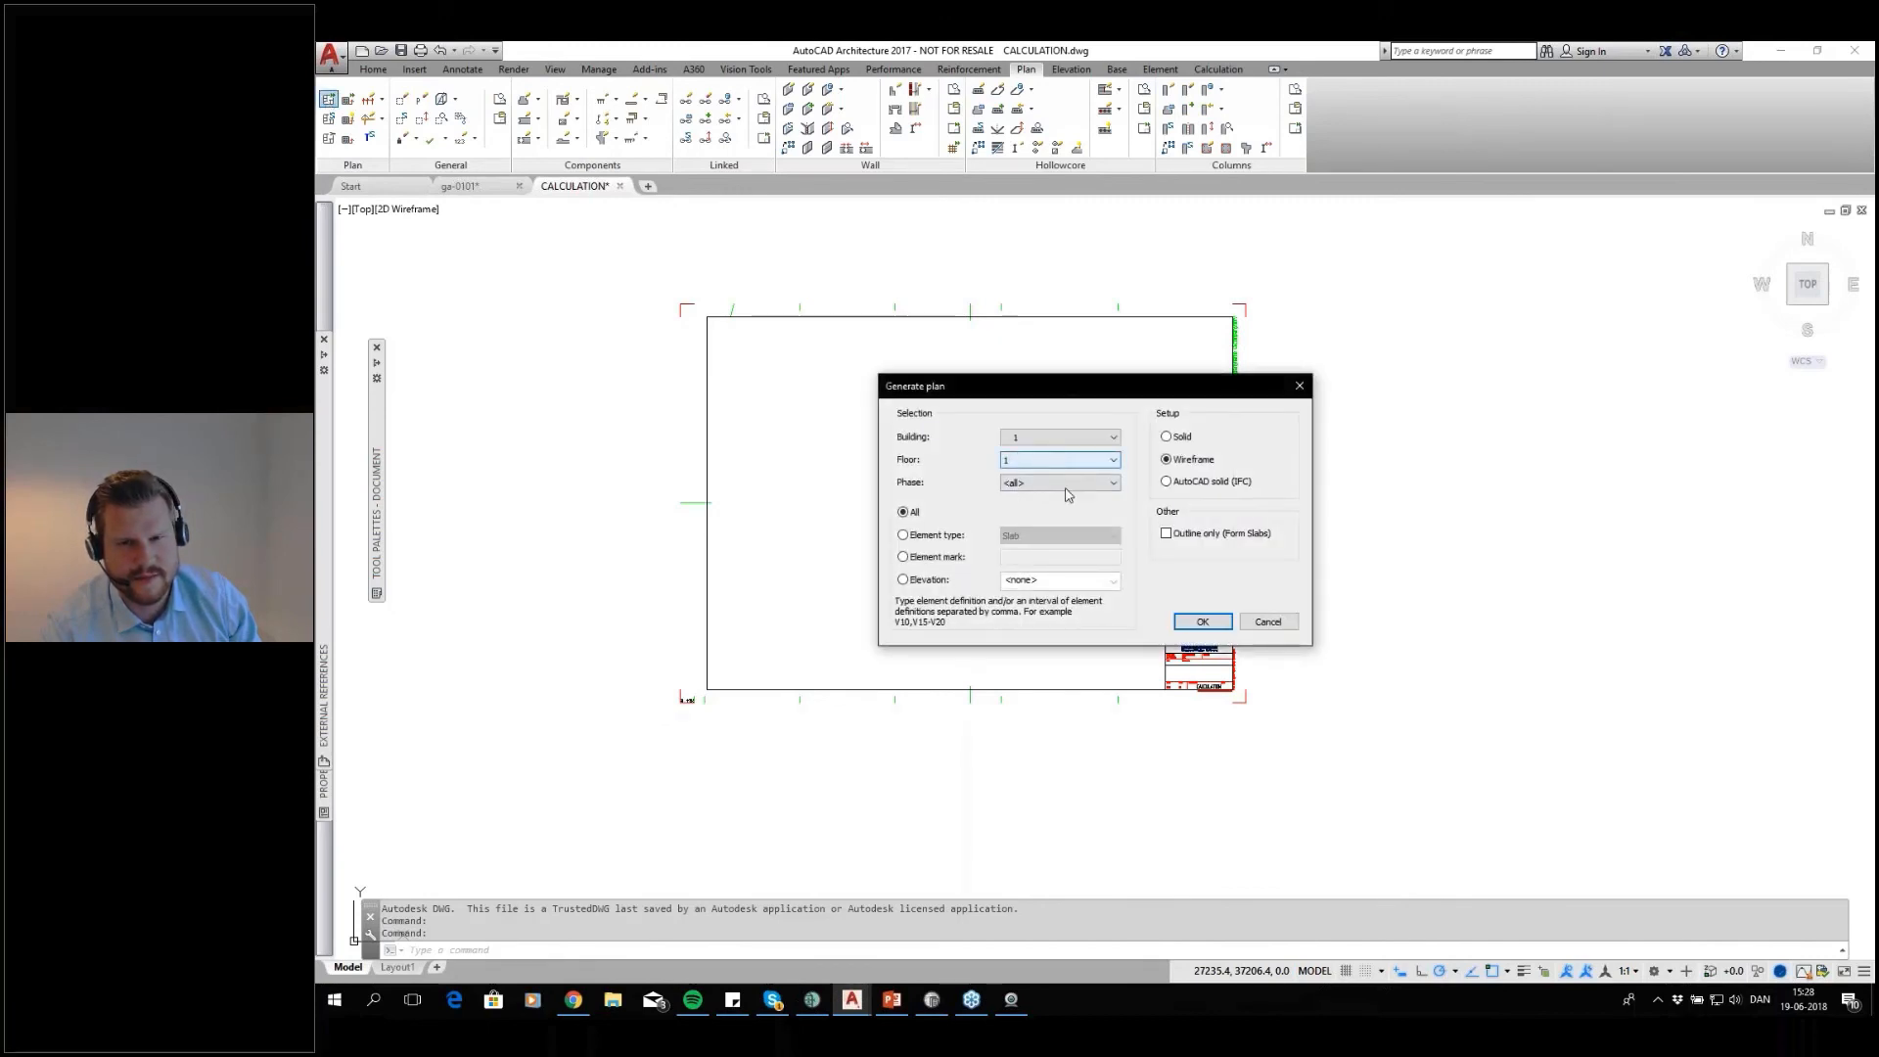
left_click(1202, 622)
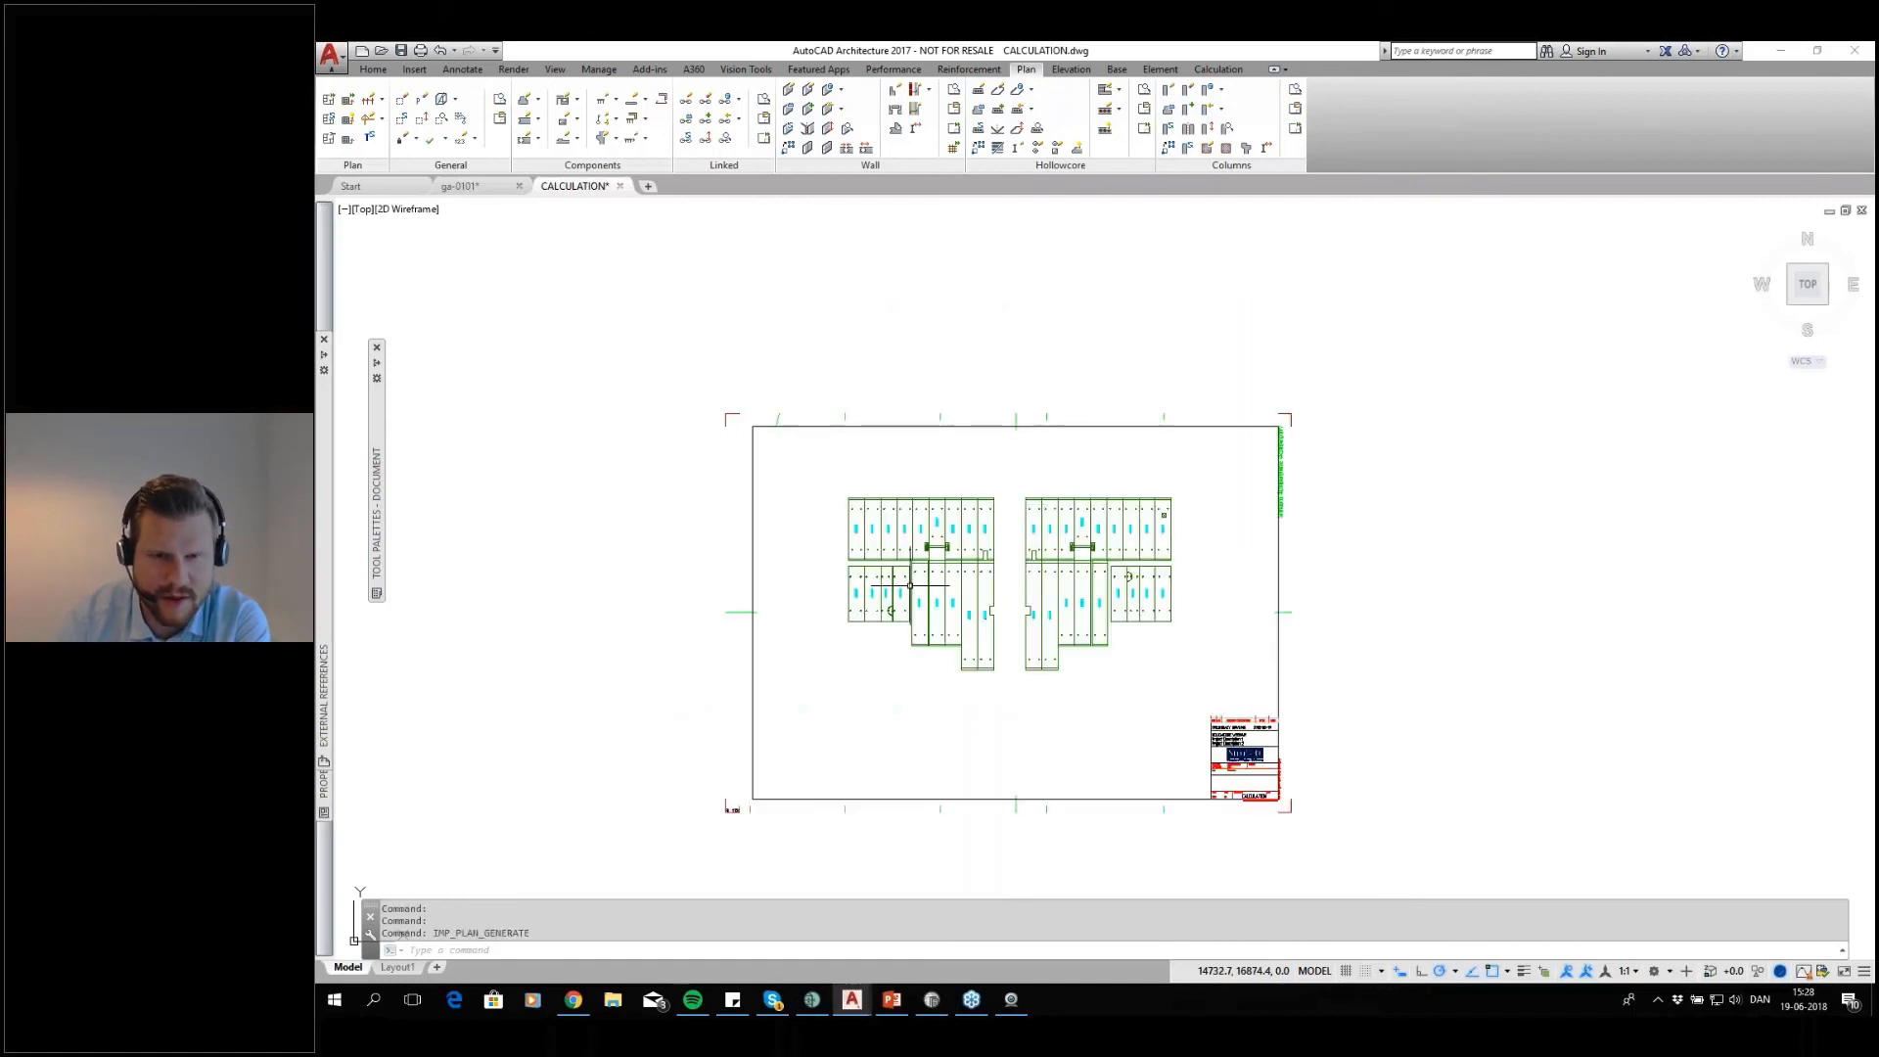
scroll(831, 415, "up", 5)
middle_click_drag(1118, 579, 1028, 580)
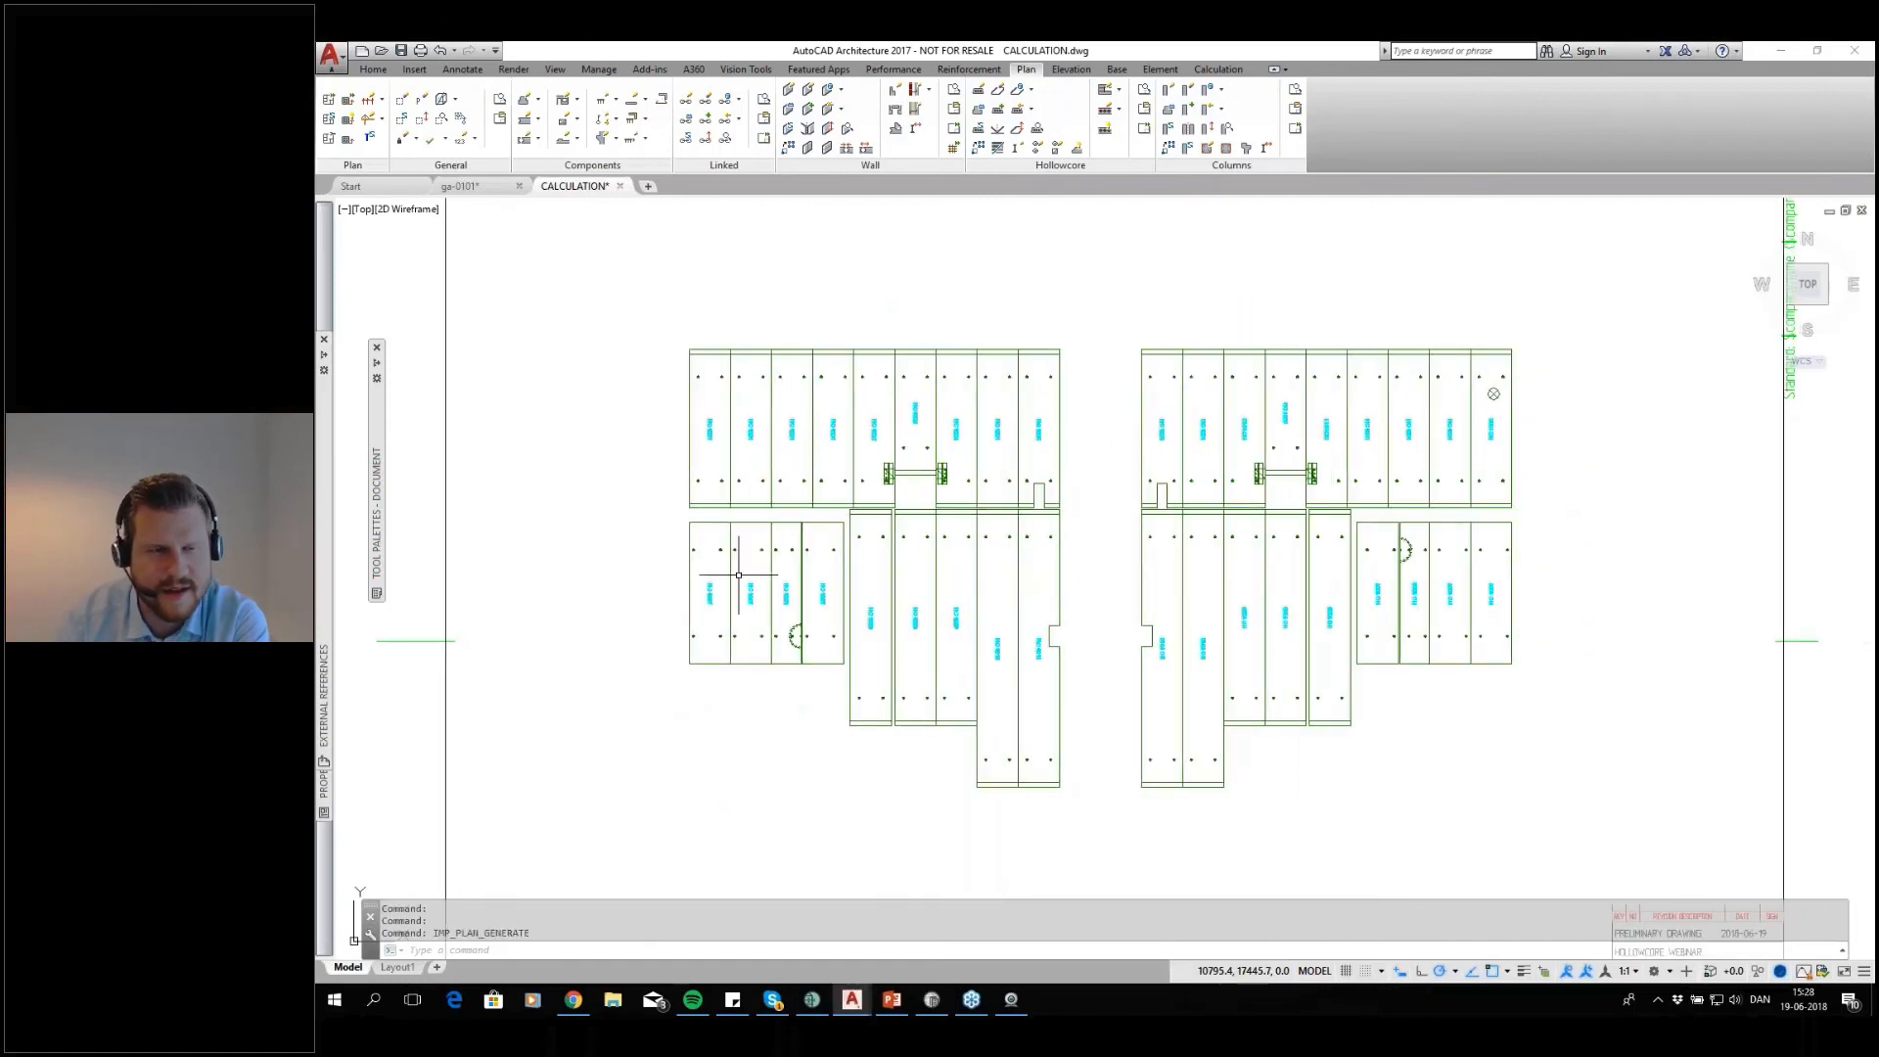
mouse_move(1123, 578)
middle_mouse_down()
mouse_move(1019, 573)
mouse_move(1051, 556)
middle_mouse_up()
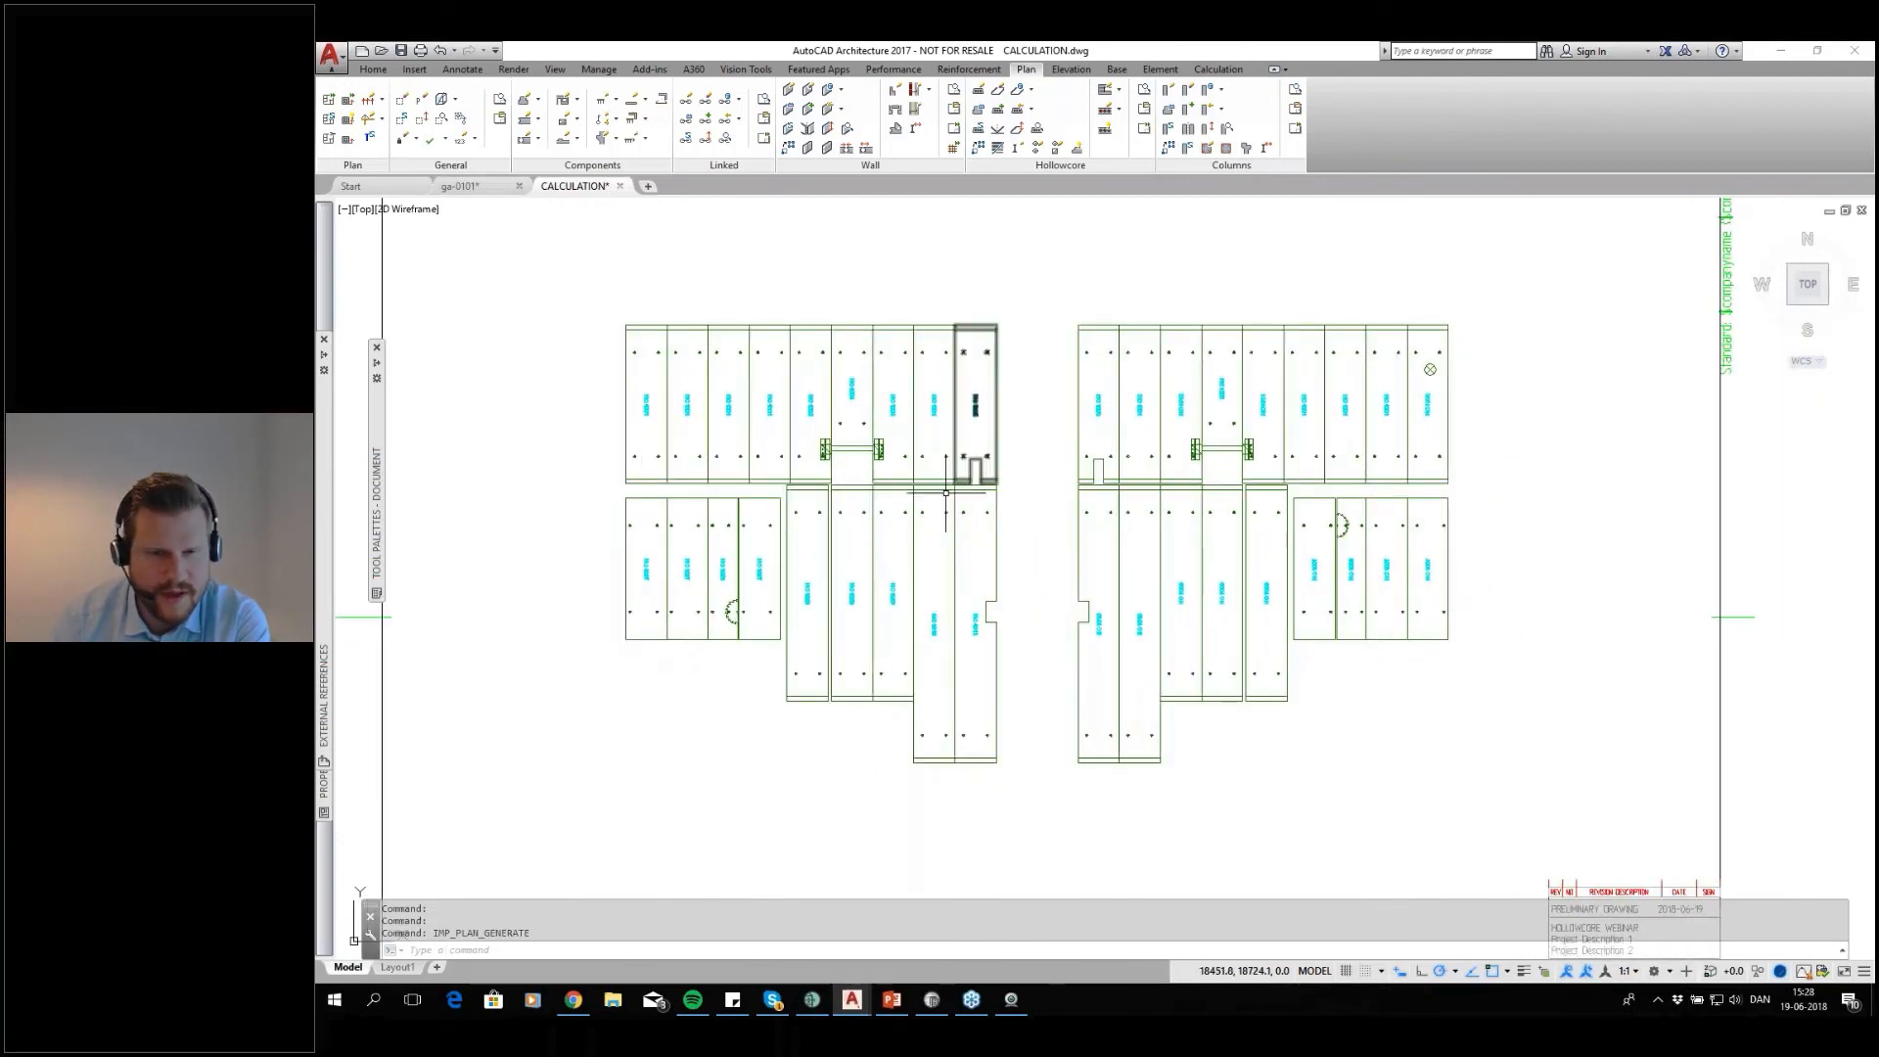
scroll(1046, 545, "down", 4)
Return to the ga-0101 floor plan drawing
left_click(485, 188)
scroll(815, 608, "up", 1)
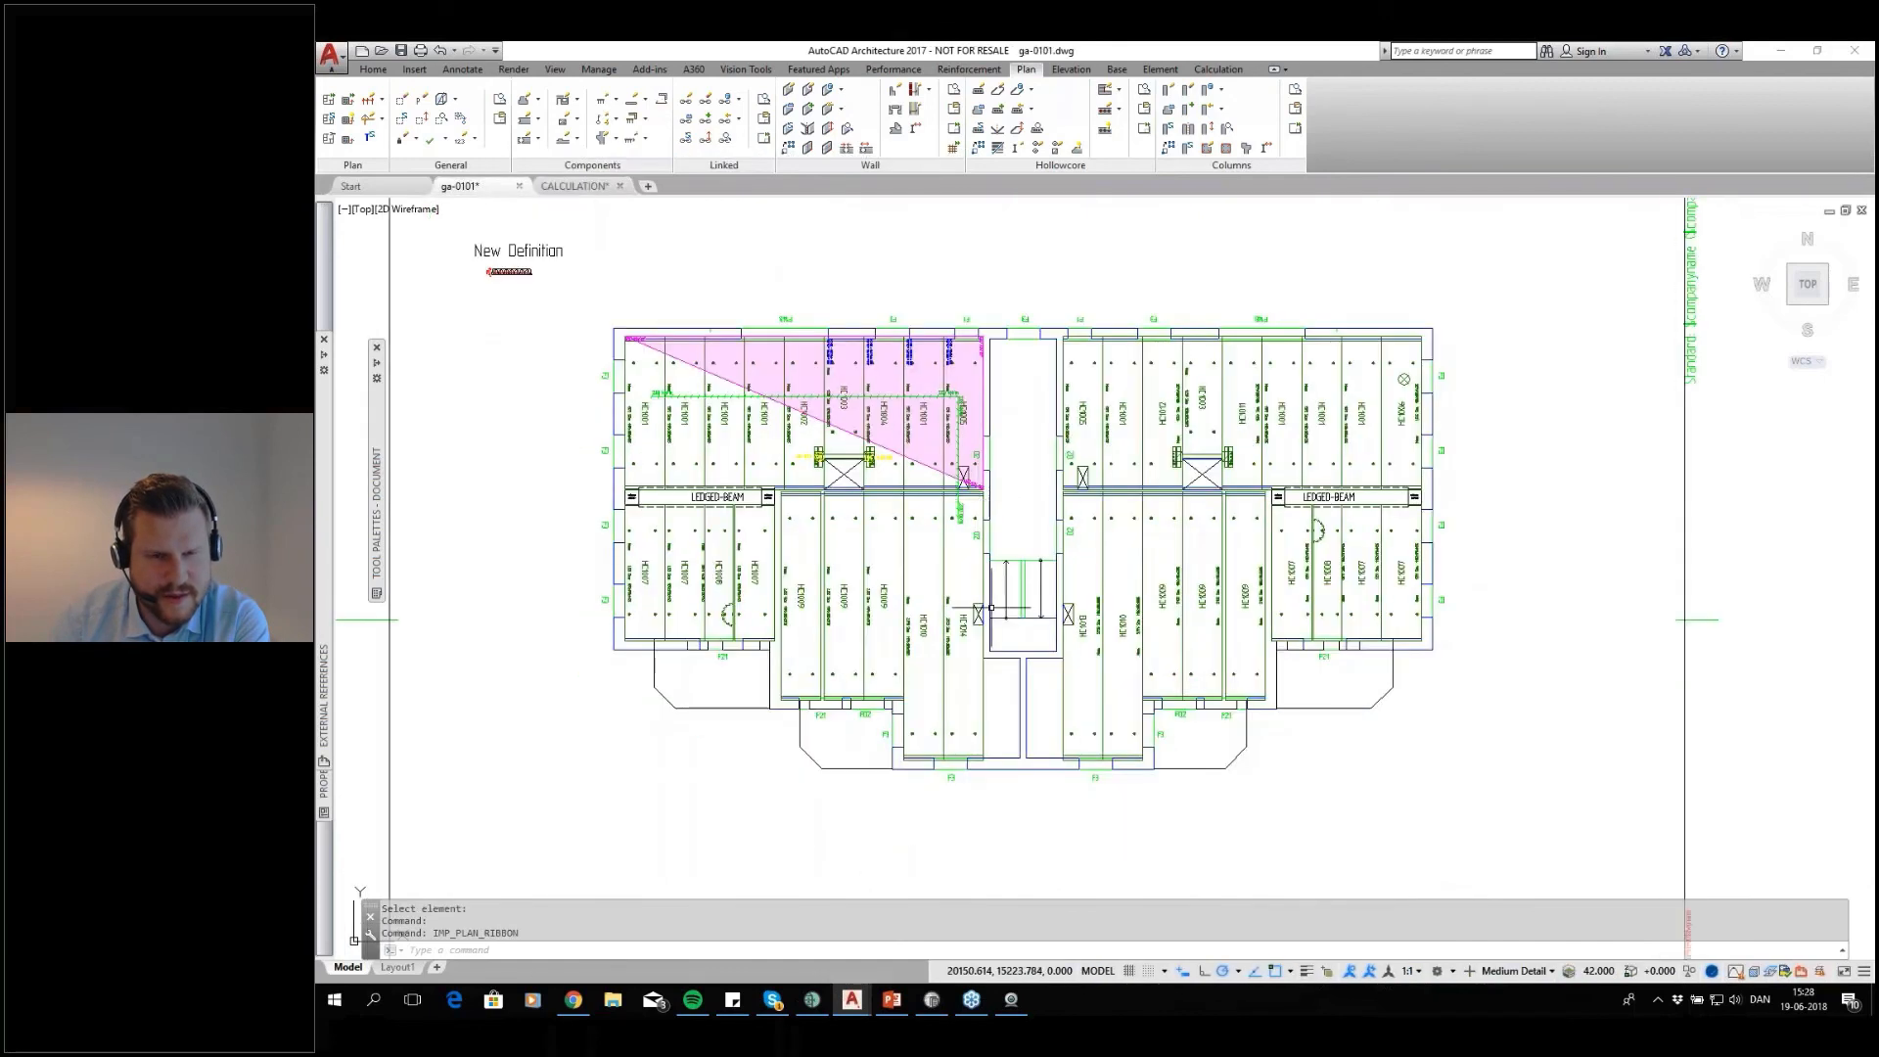
scroll(815, 608, "up", 2)
middle_click_drag(815, 608, 918, 569)
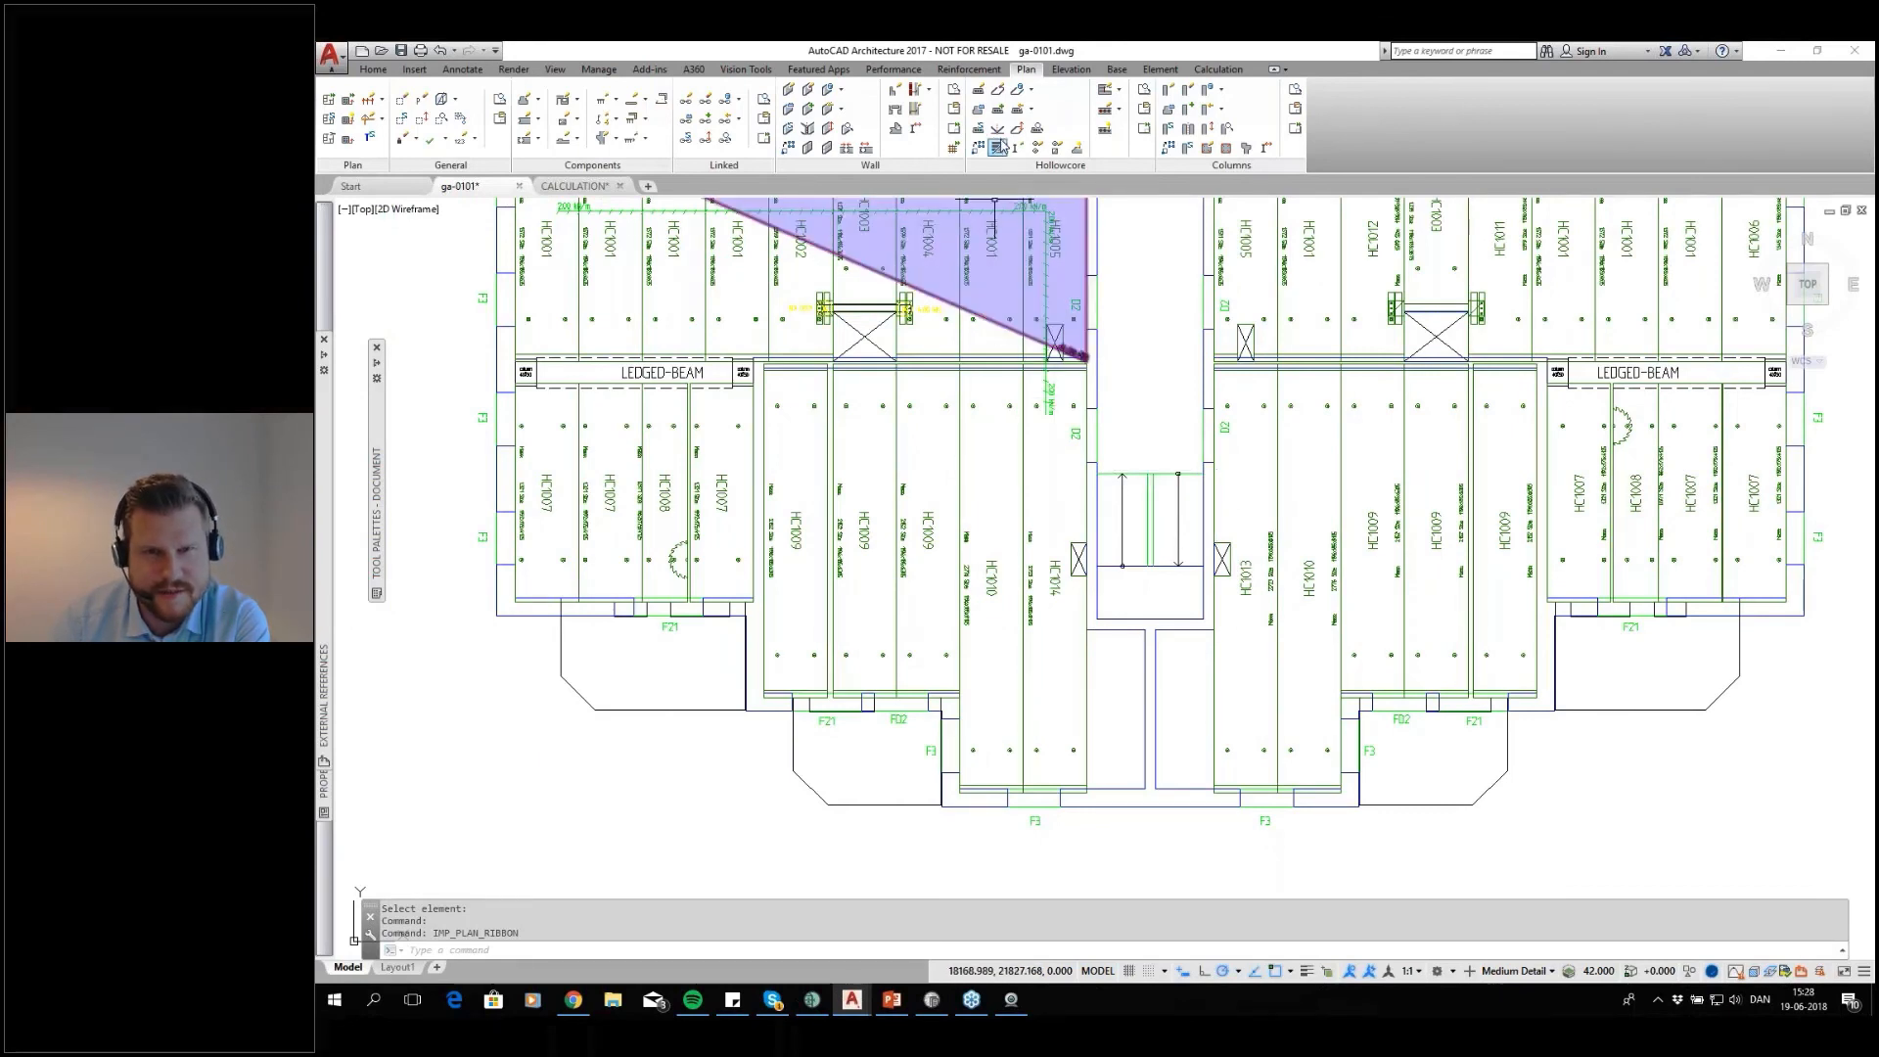
left_click(1150, 385)
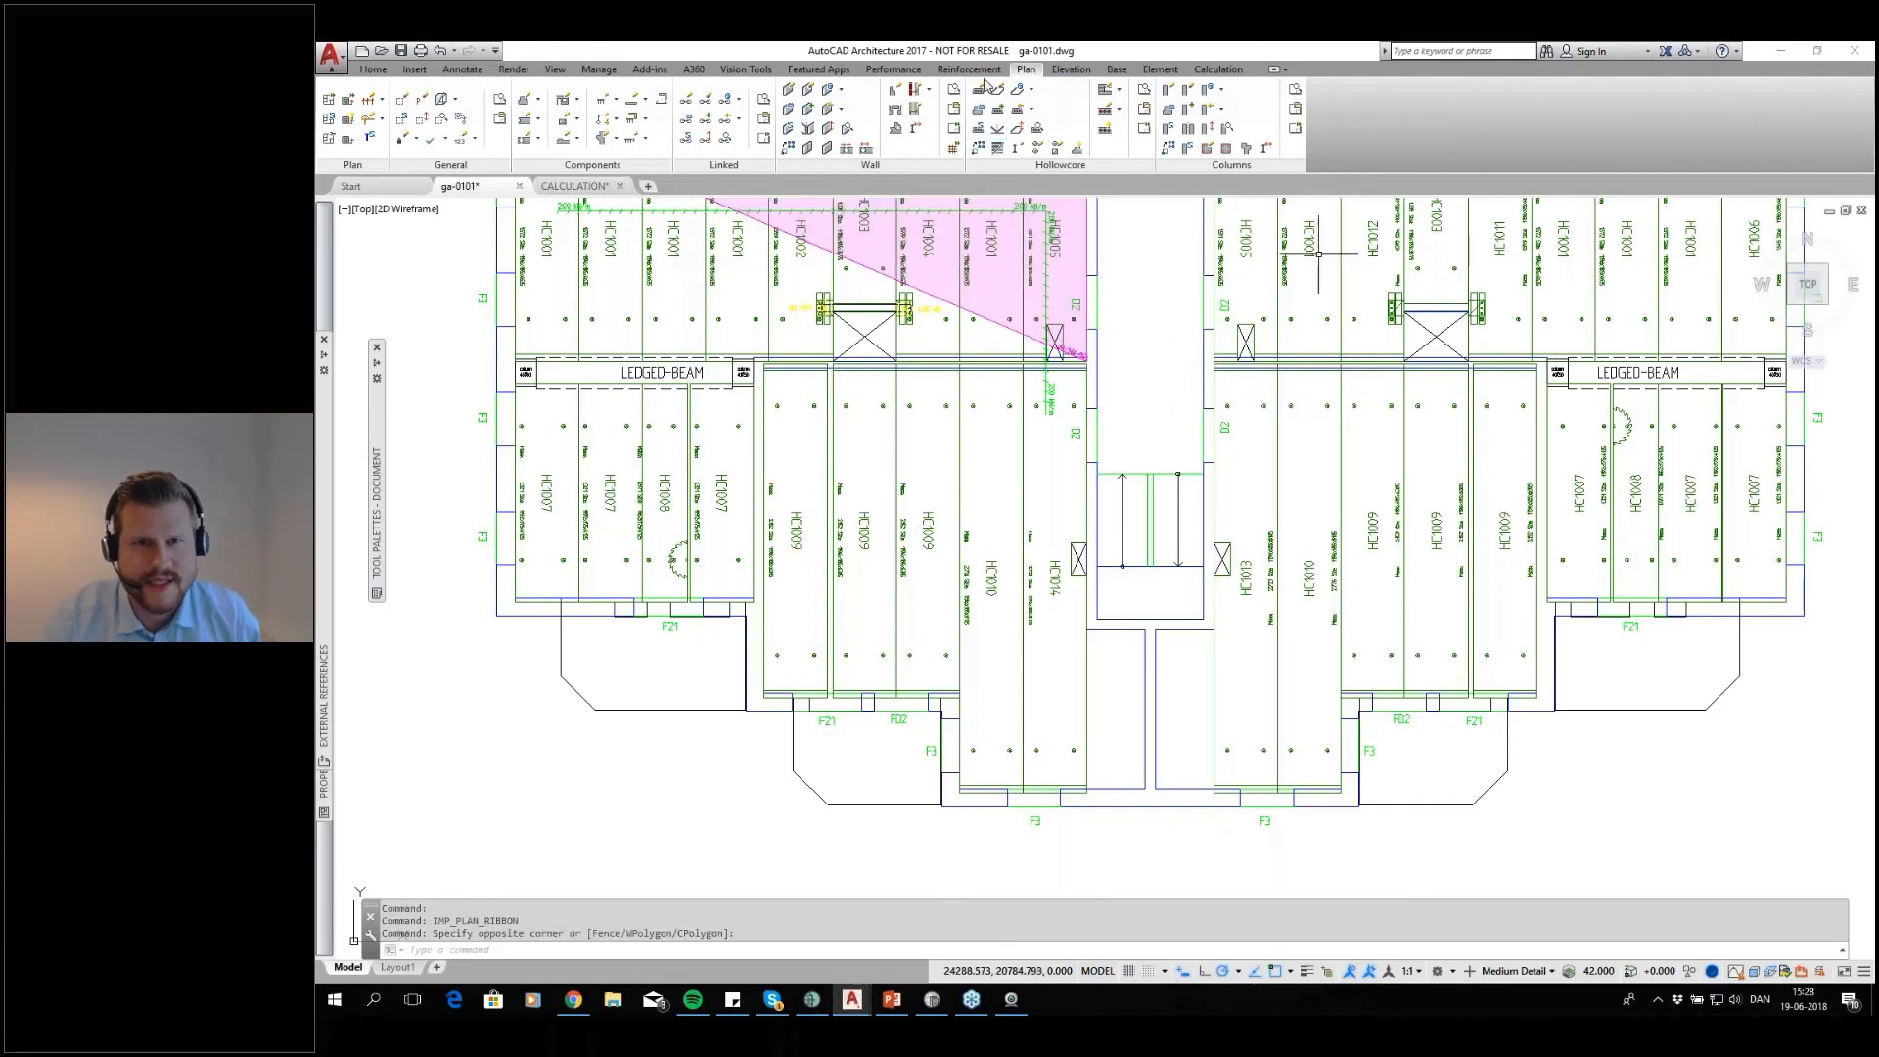
left_click(1246, 697)
scroll(1022, 503, "down", 6)
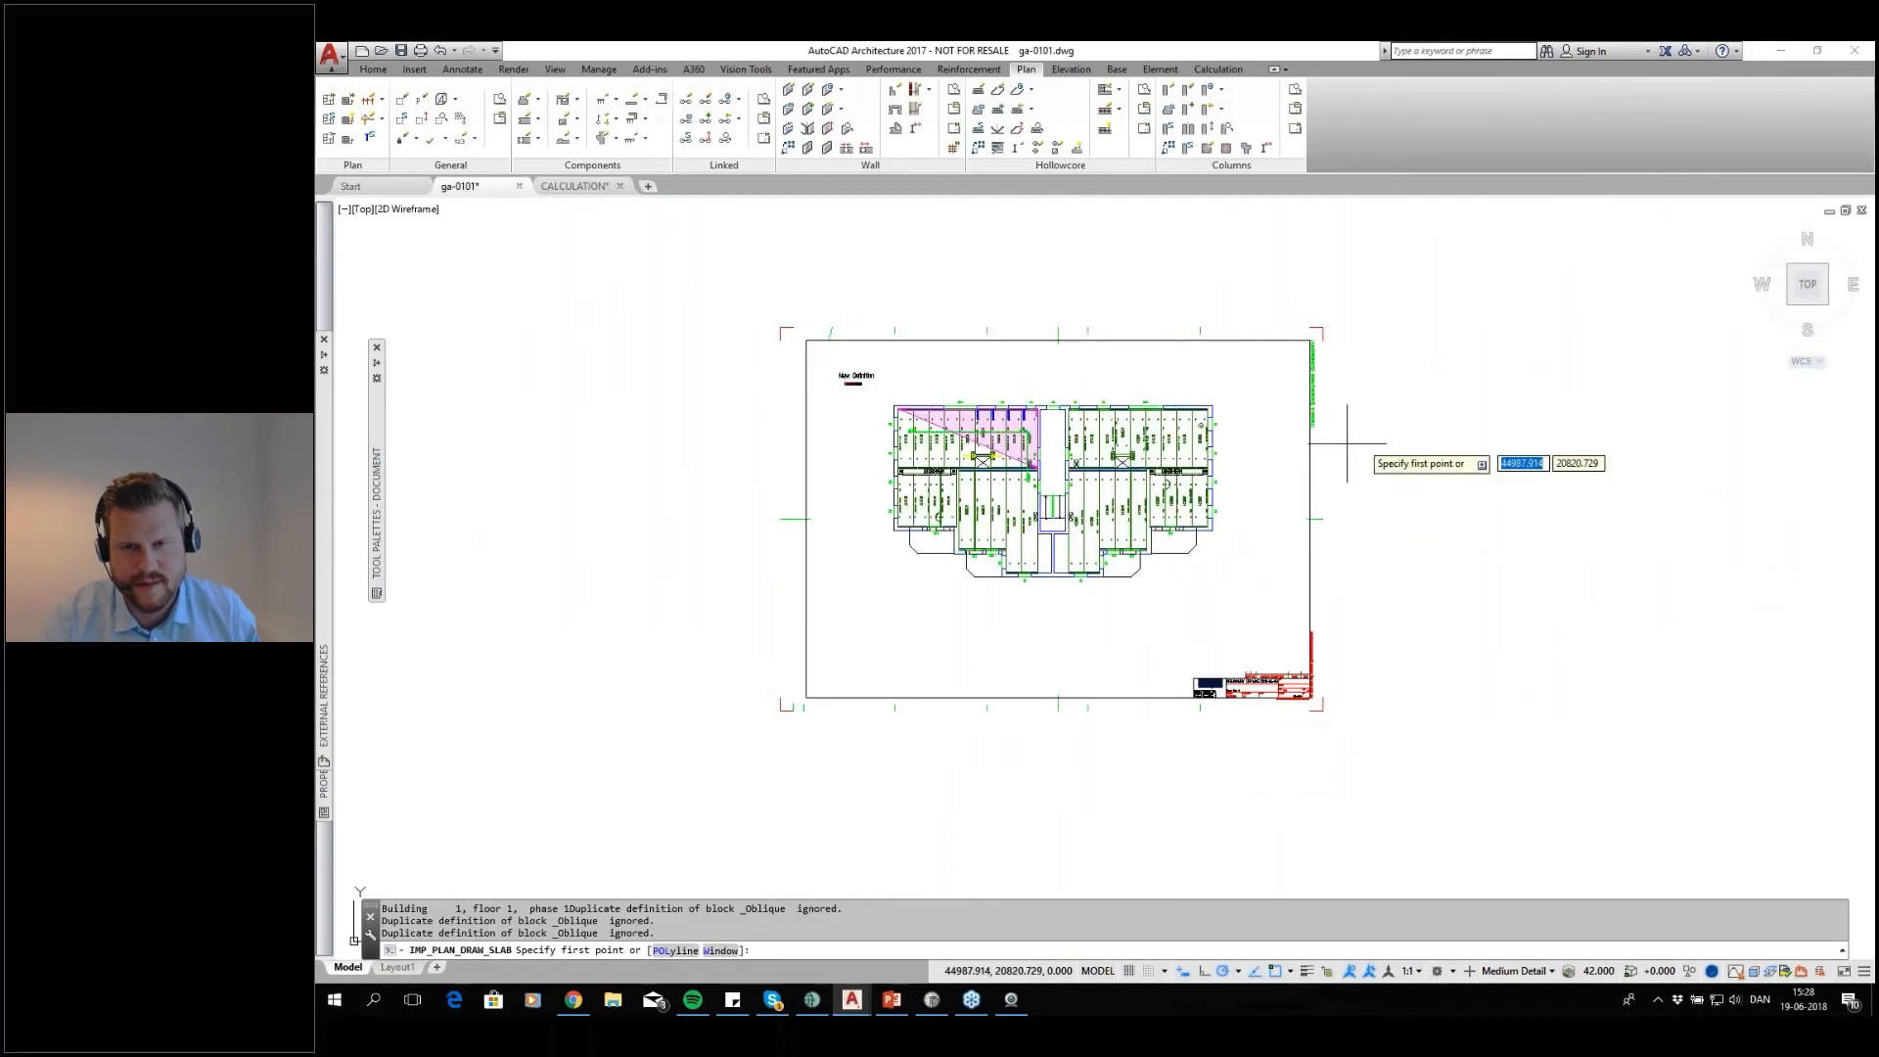
scroll(1298, 484, "up", 3)
left_click(1123, 347)
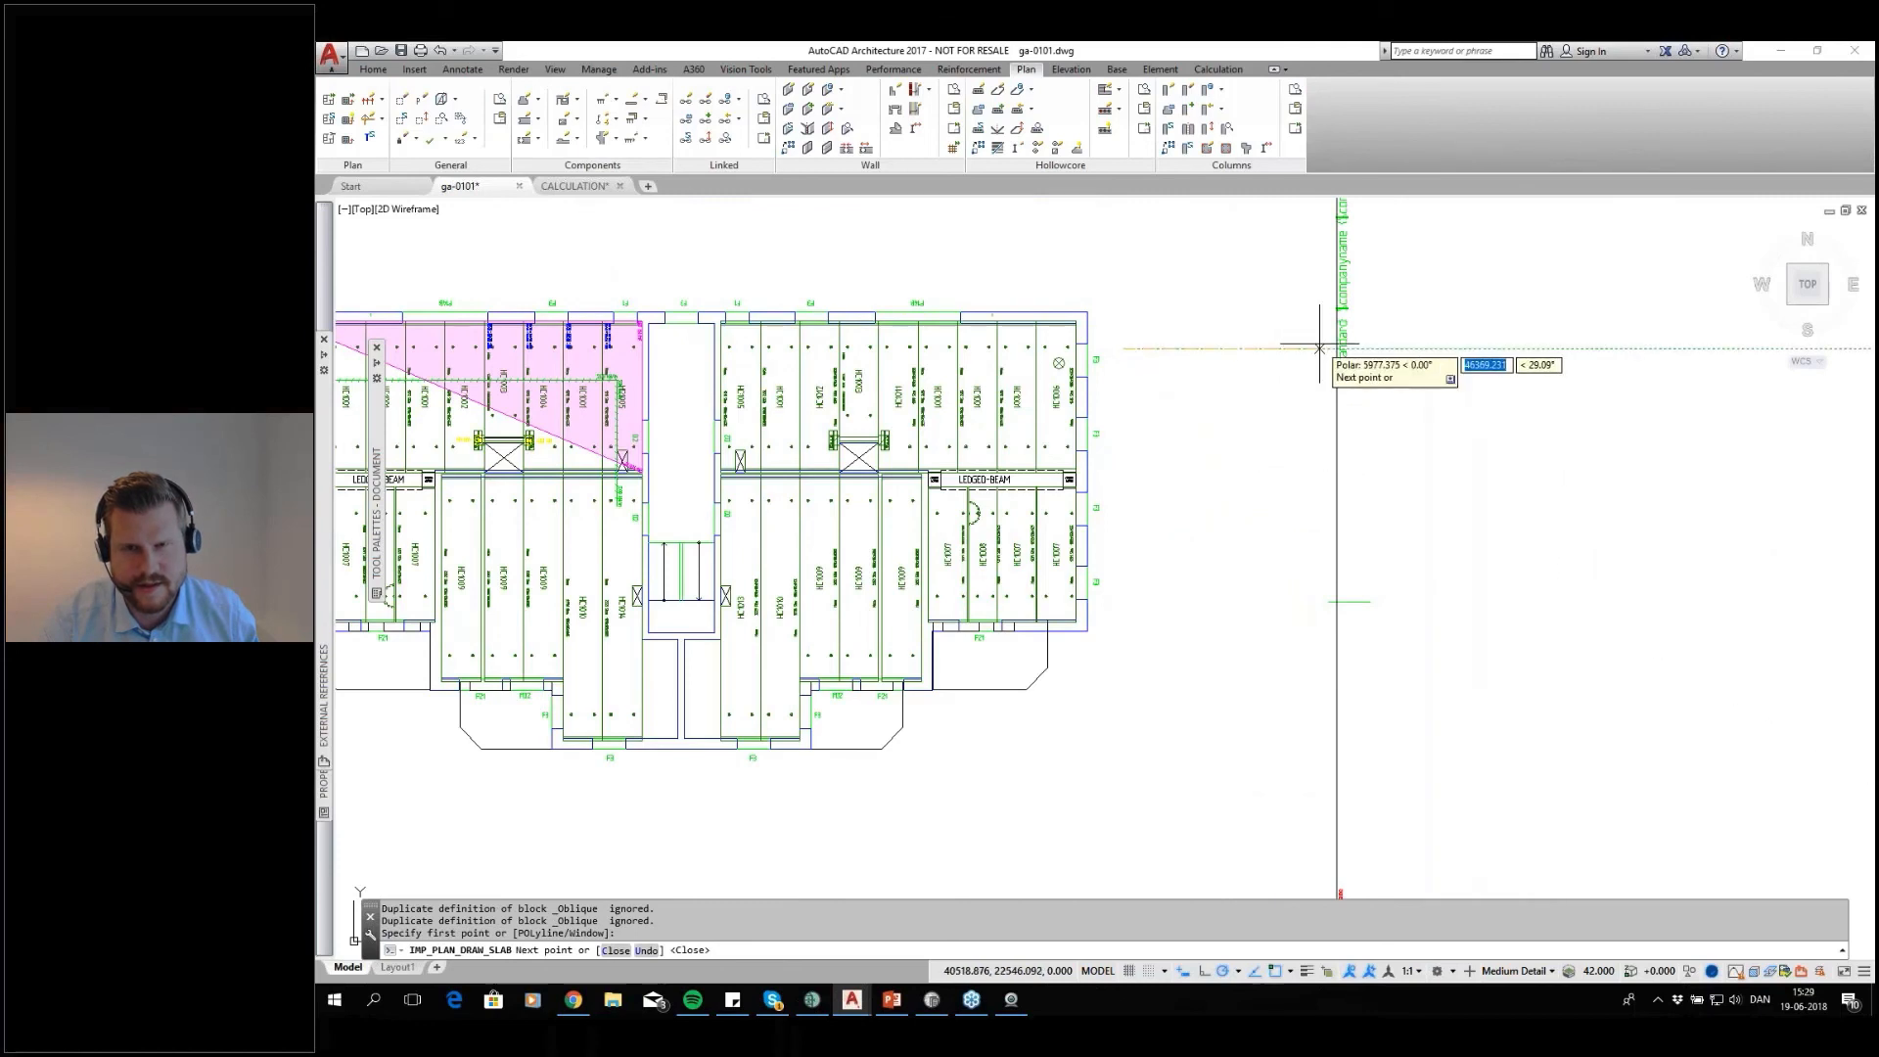
key("Escape")
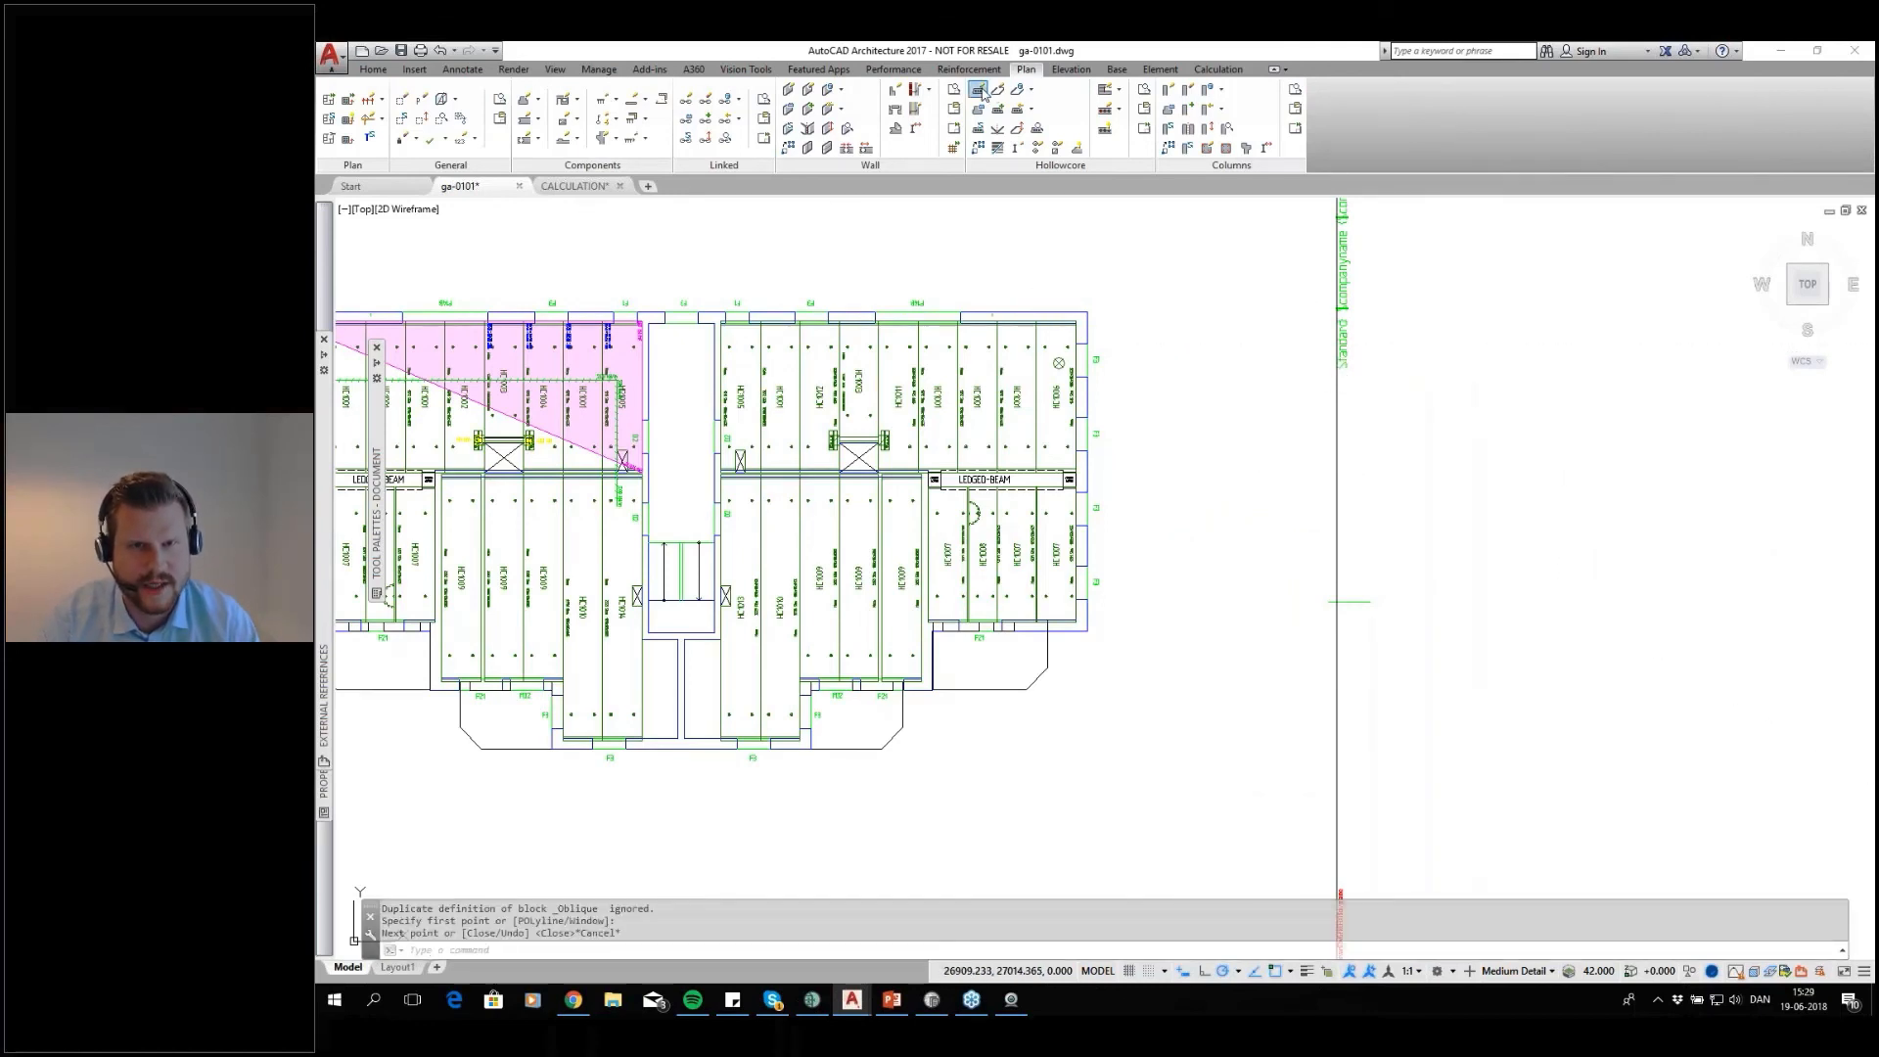
Draw a tall rectangular hollow core slab area with the Window option in the empty space east of the building, accepting the default support lengths and slope
left_click(1241, 693)
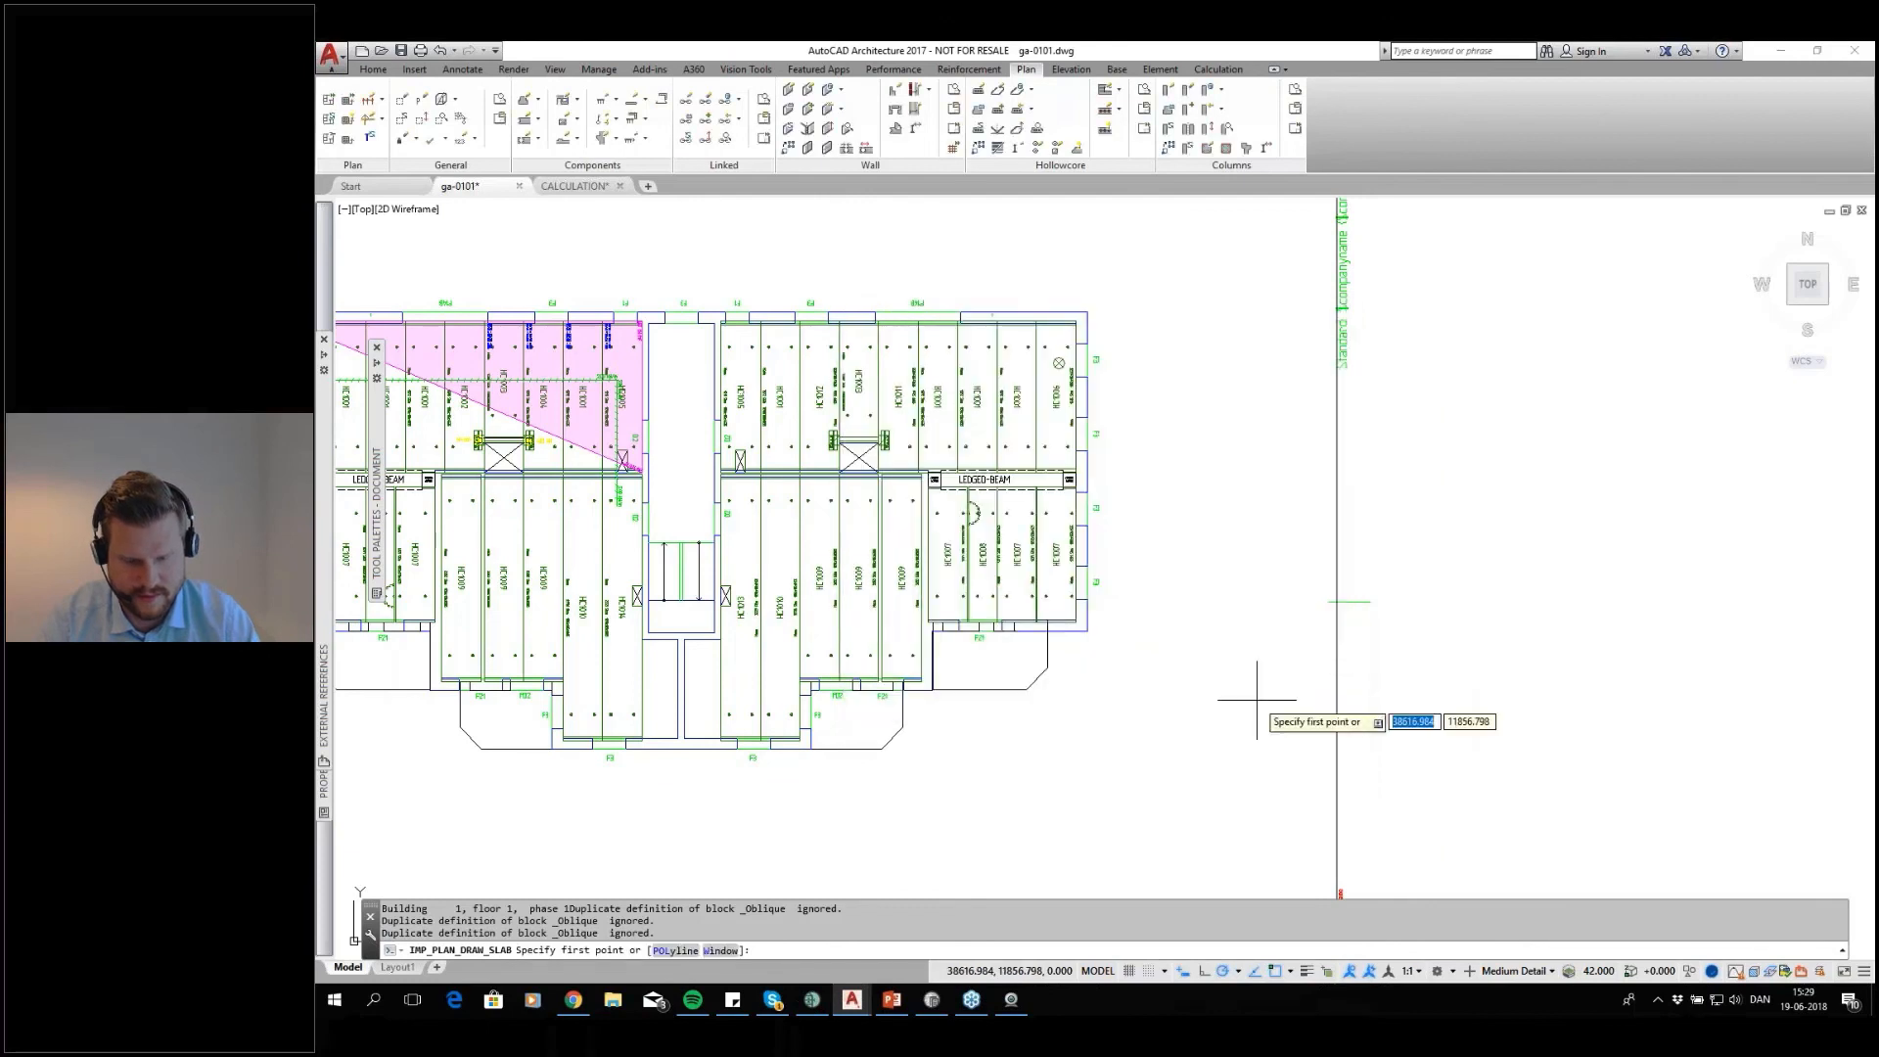
type("w")
key("Return")
left_click(1145, 316)
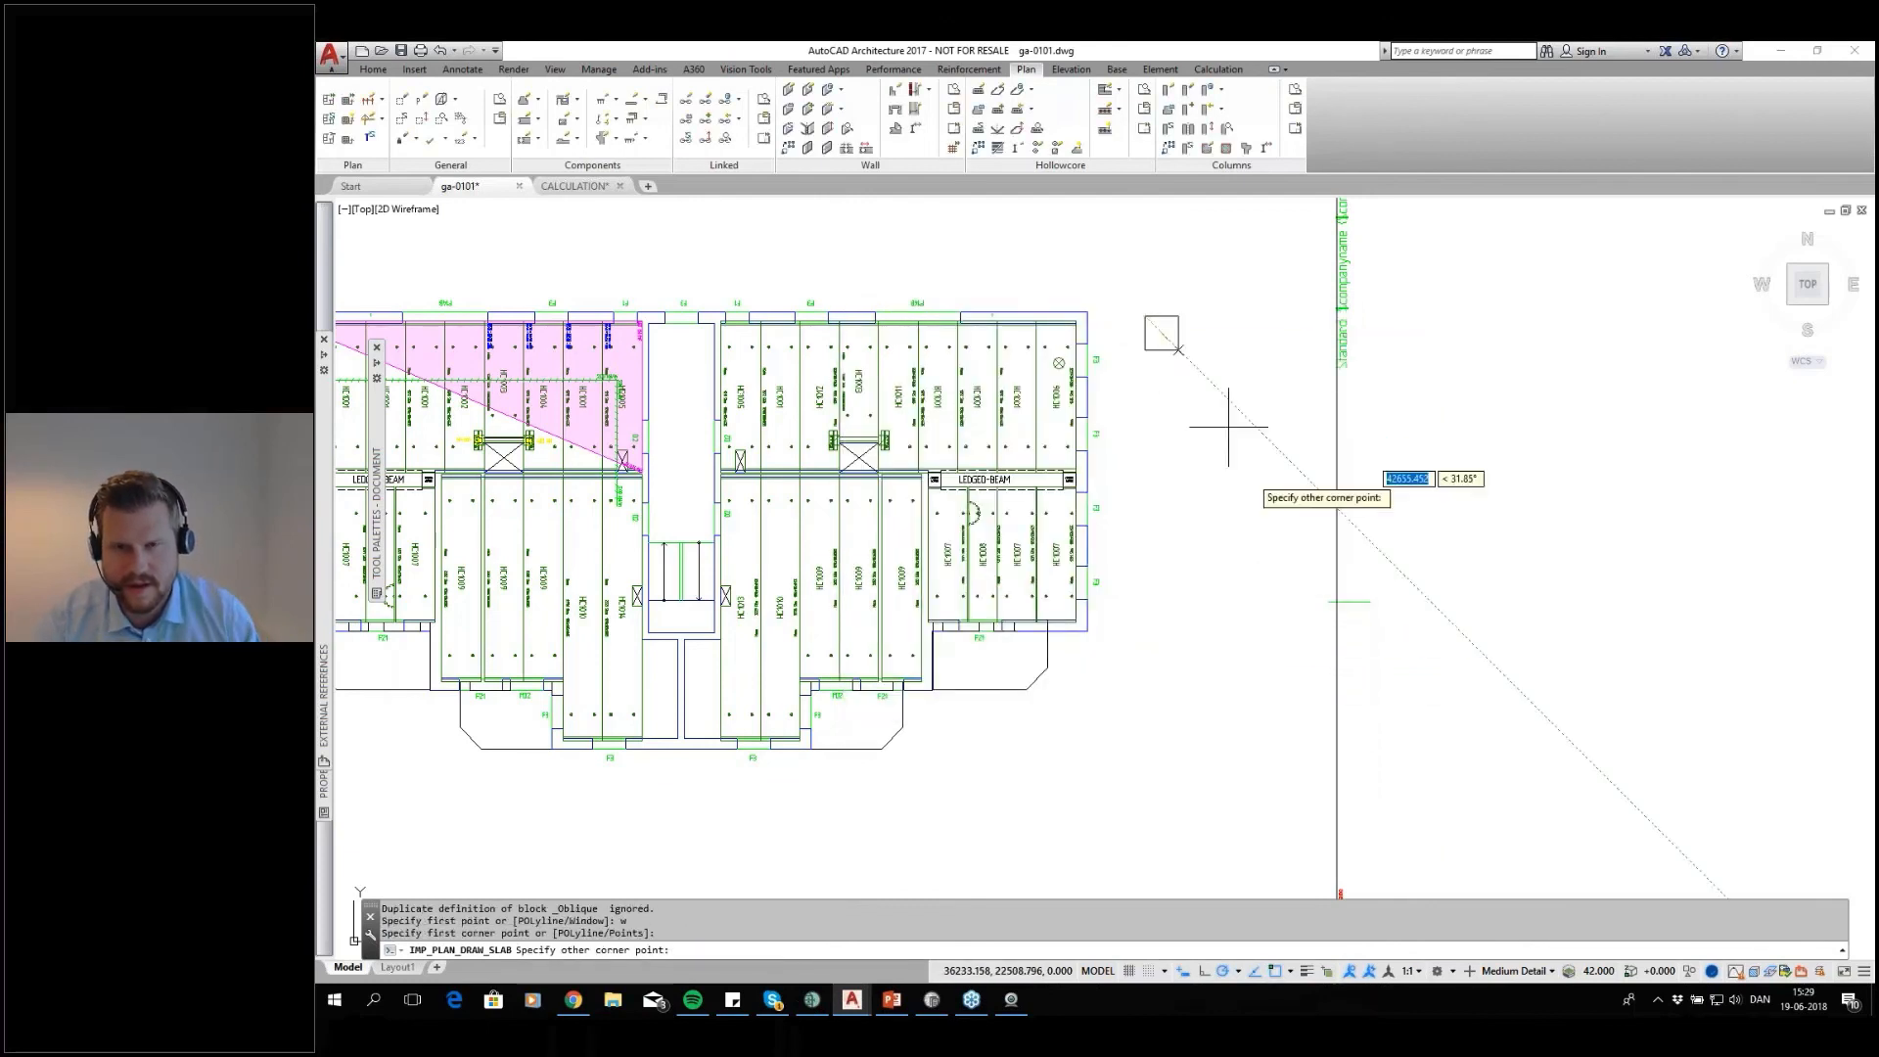
left_click(1312, 735)
key("Return")
key("Return")
key("Return")
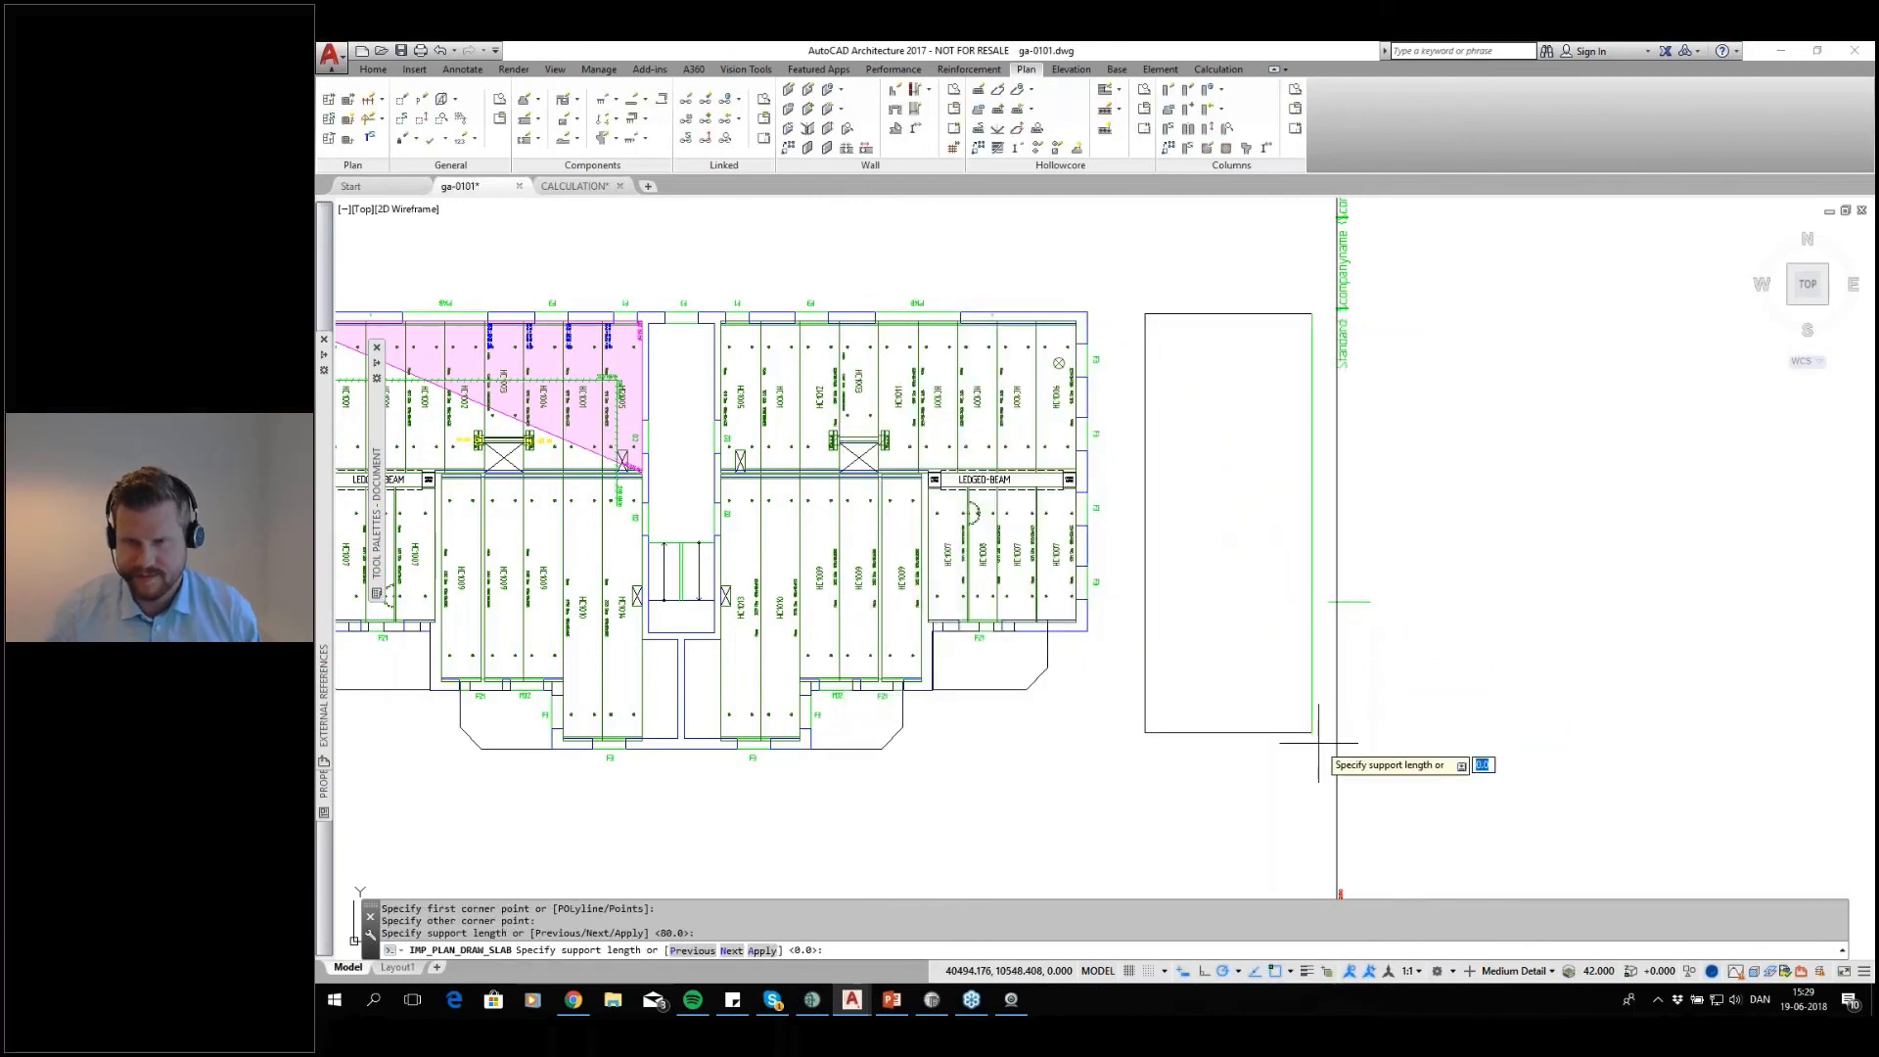
key("Return")
key("Return")
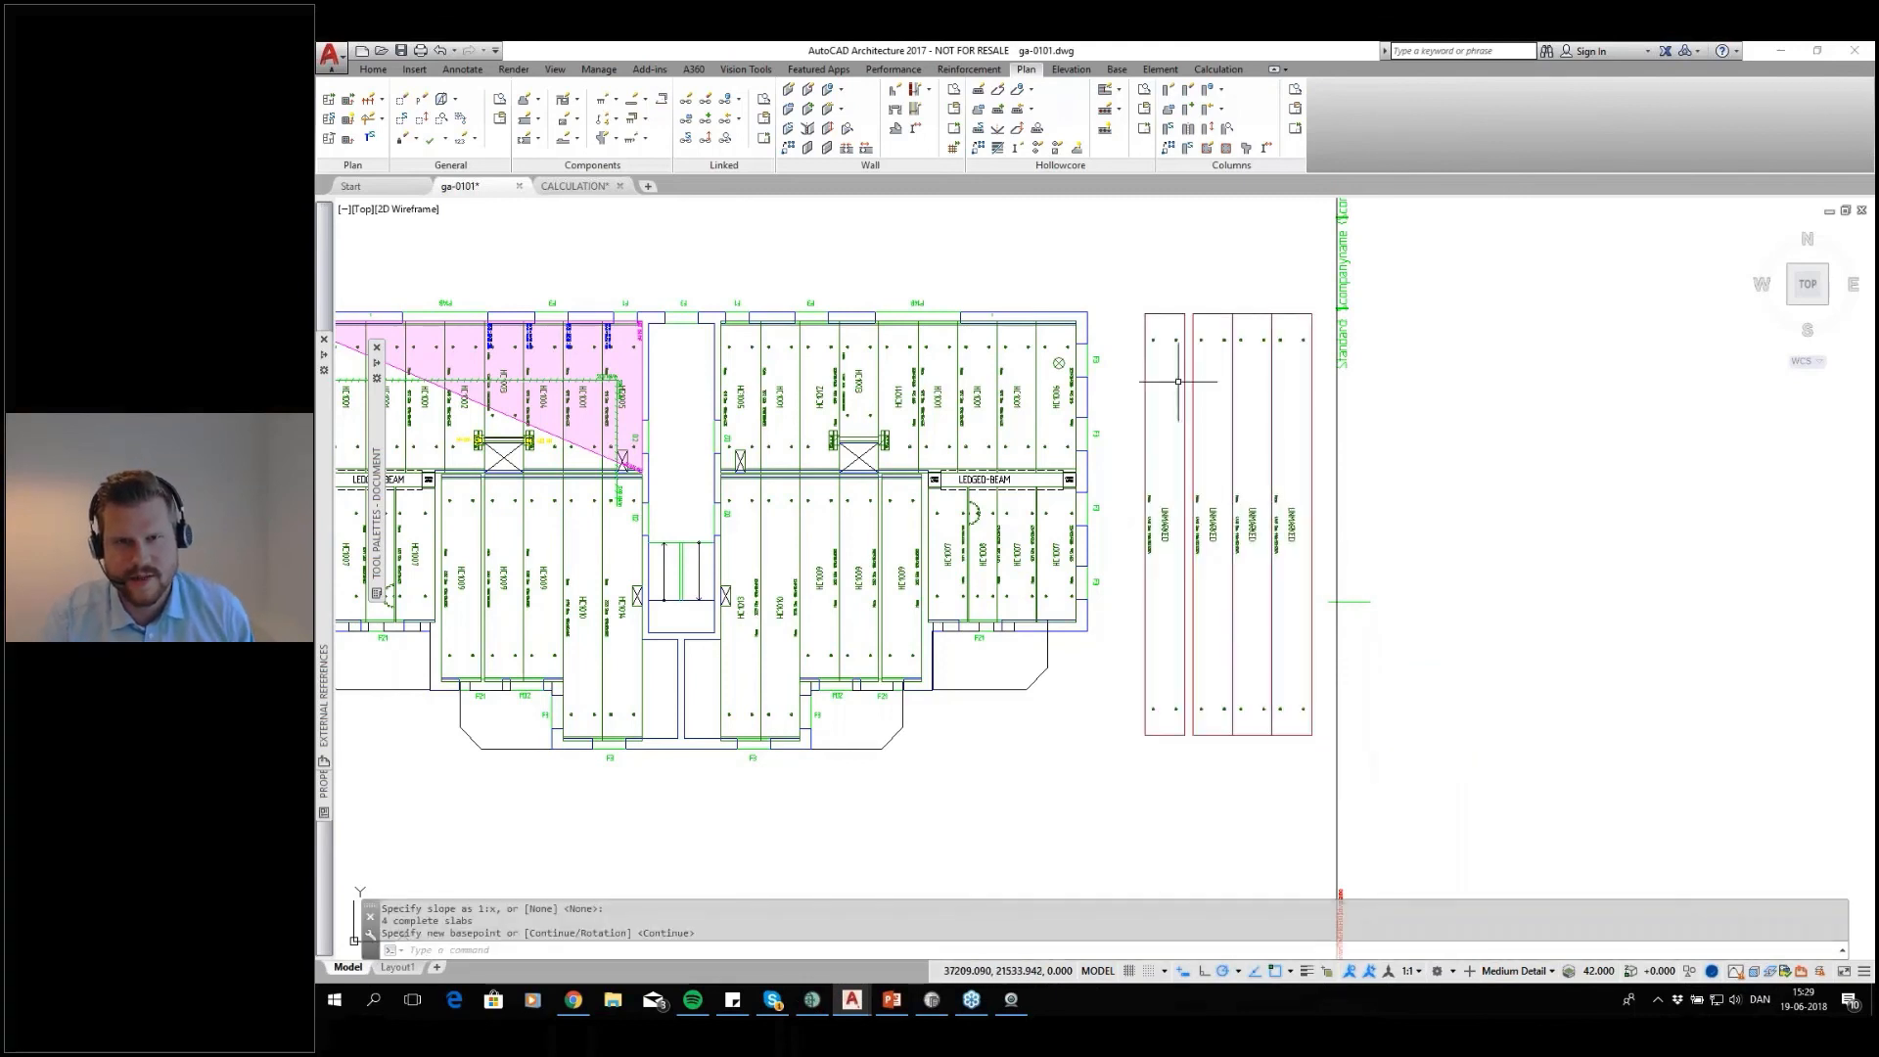
left_click(1000, 90)
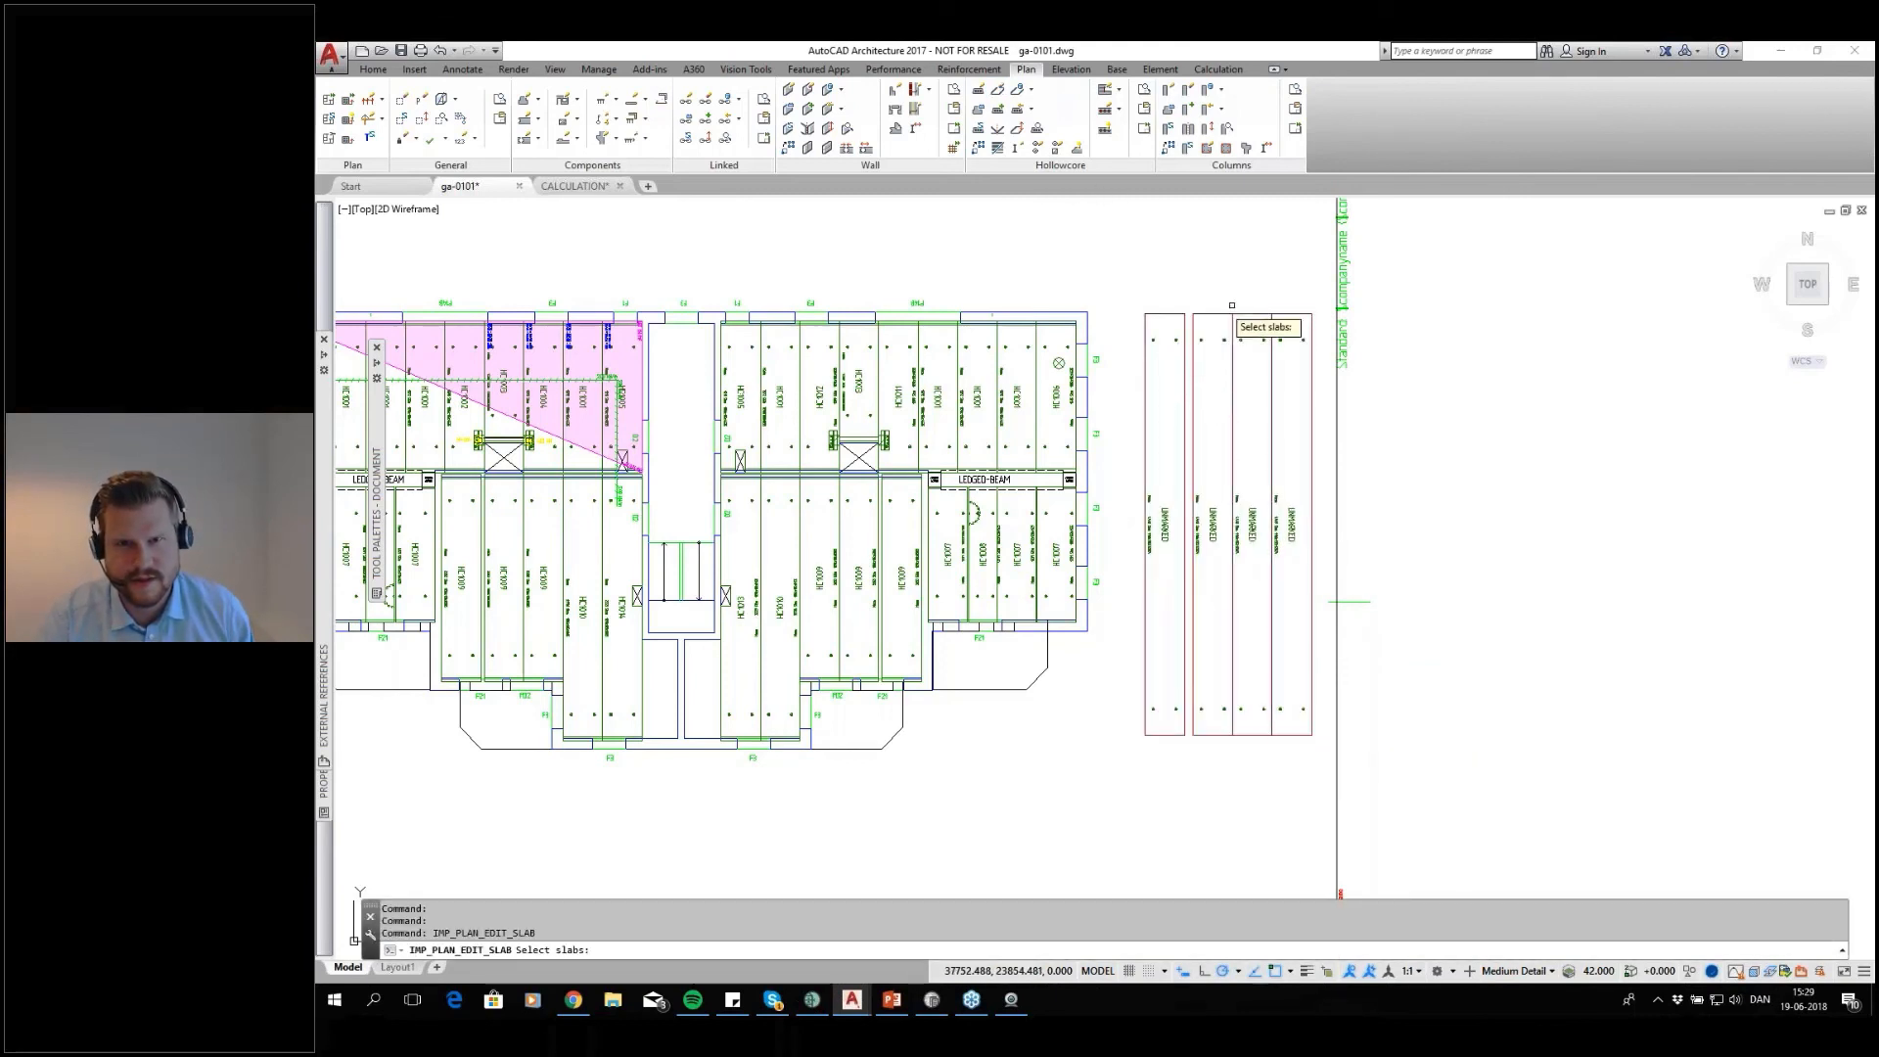
left_click(1293, 287)
key("Escape")
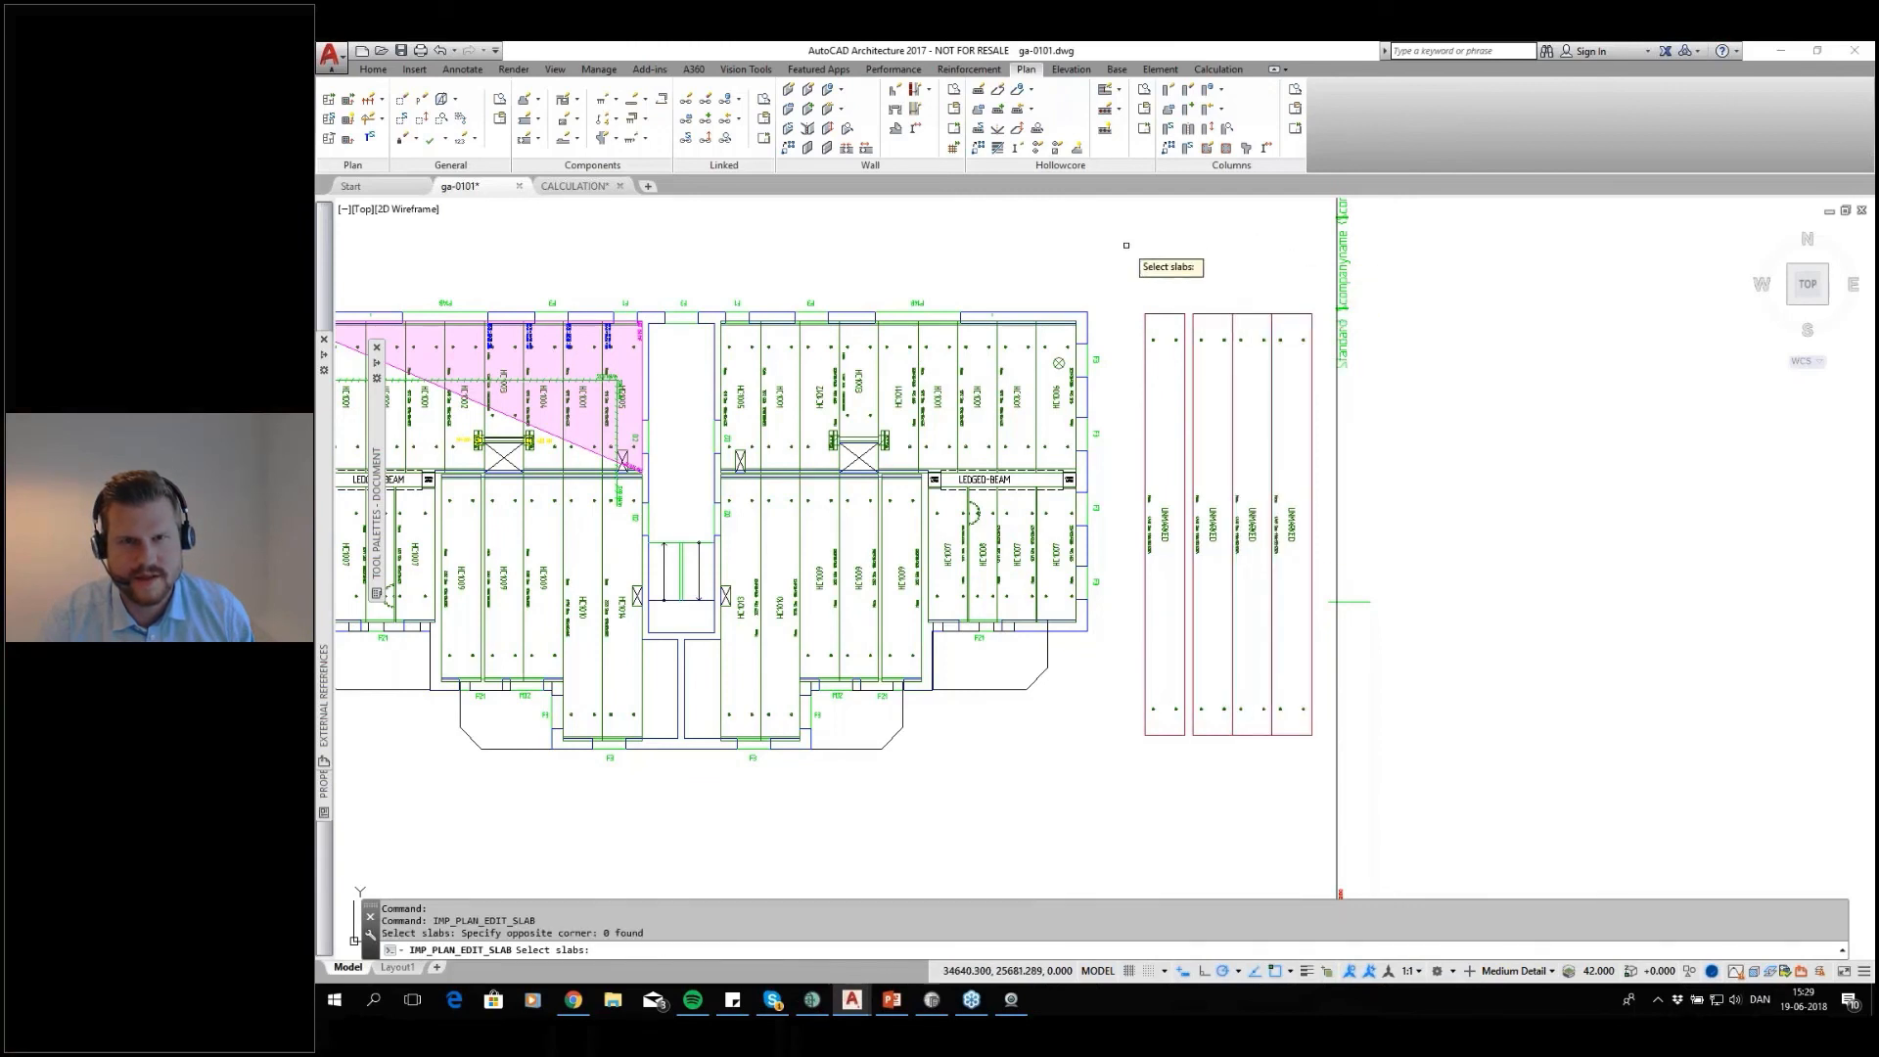
Shorten all four new slabs at their lower ends, without extending, to about level with the lower ends of the HC1009 slabs
left_click(1000, 90)
left_click(1272, 305)
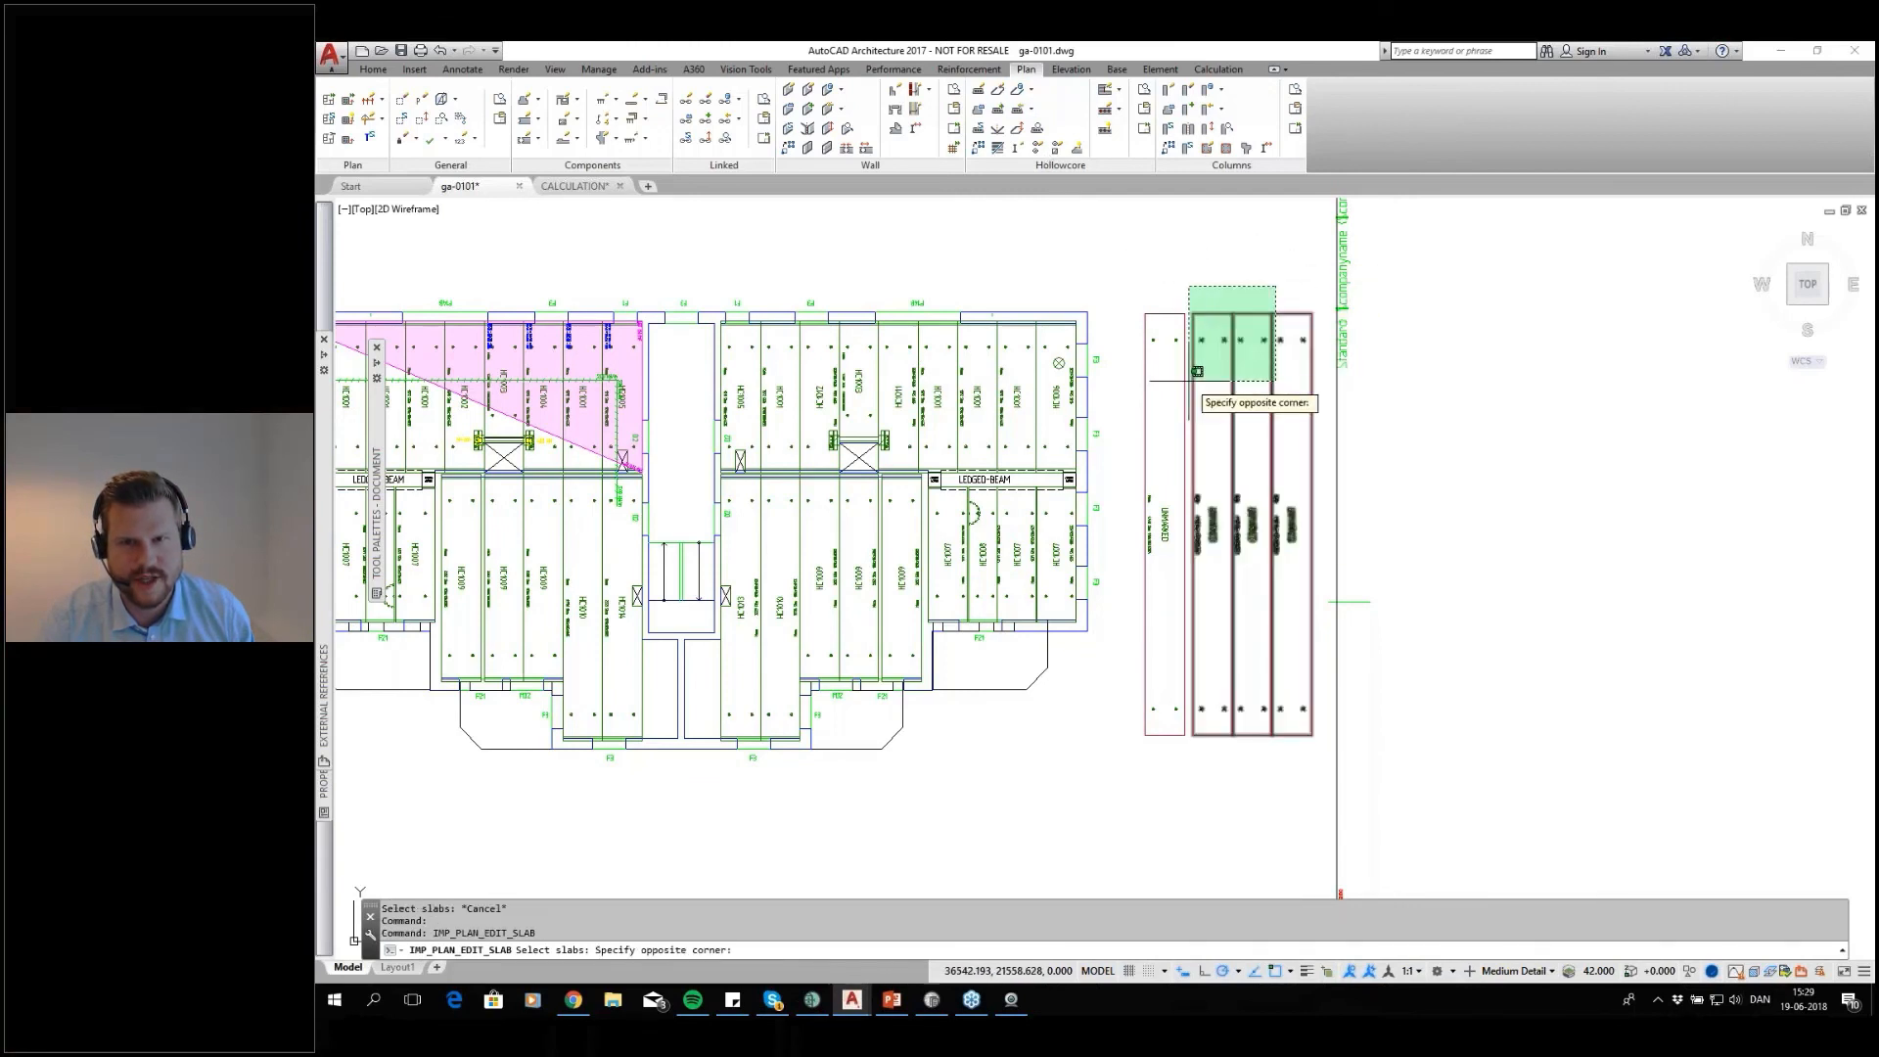
left_click(1179, 385)
key("Return")
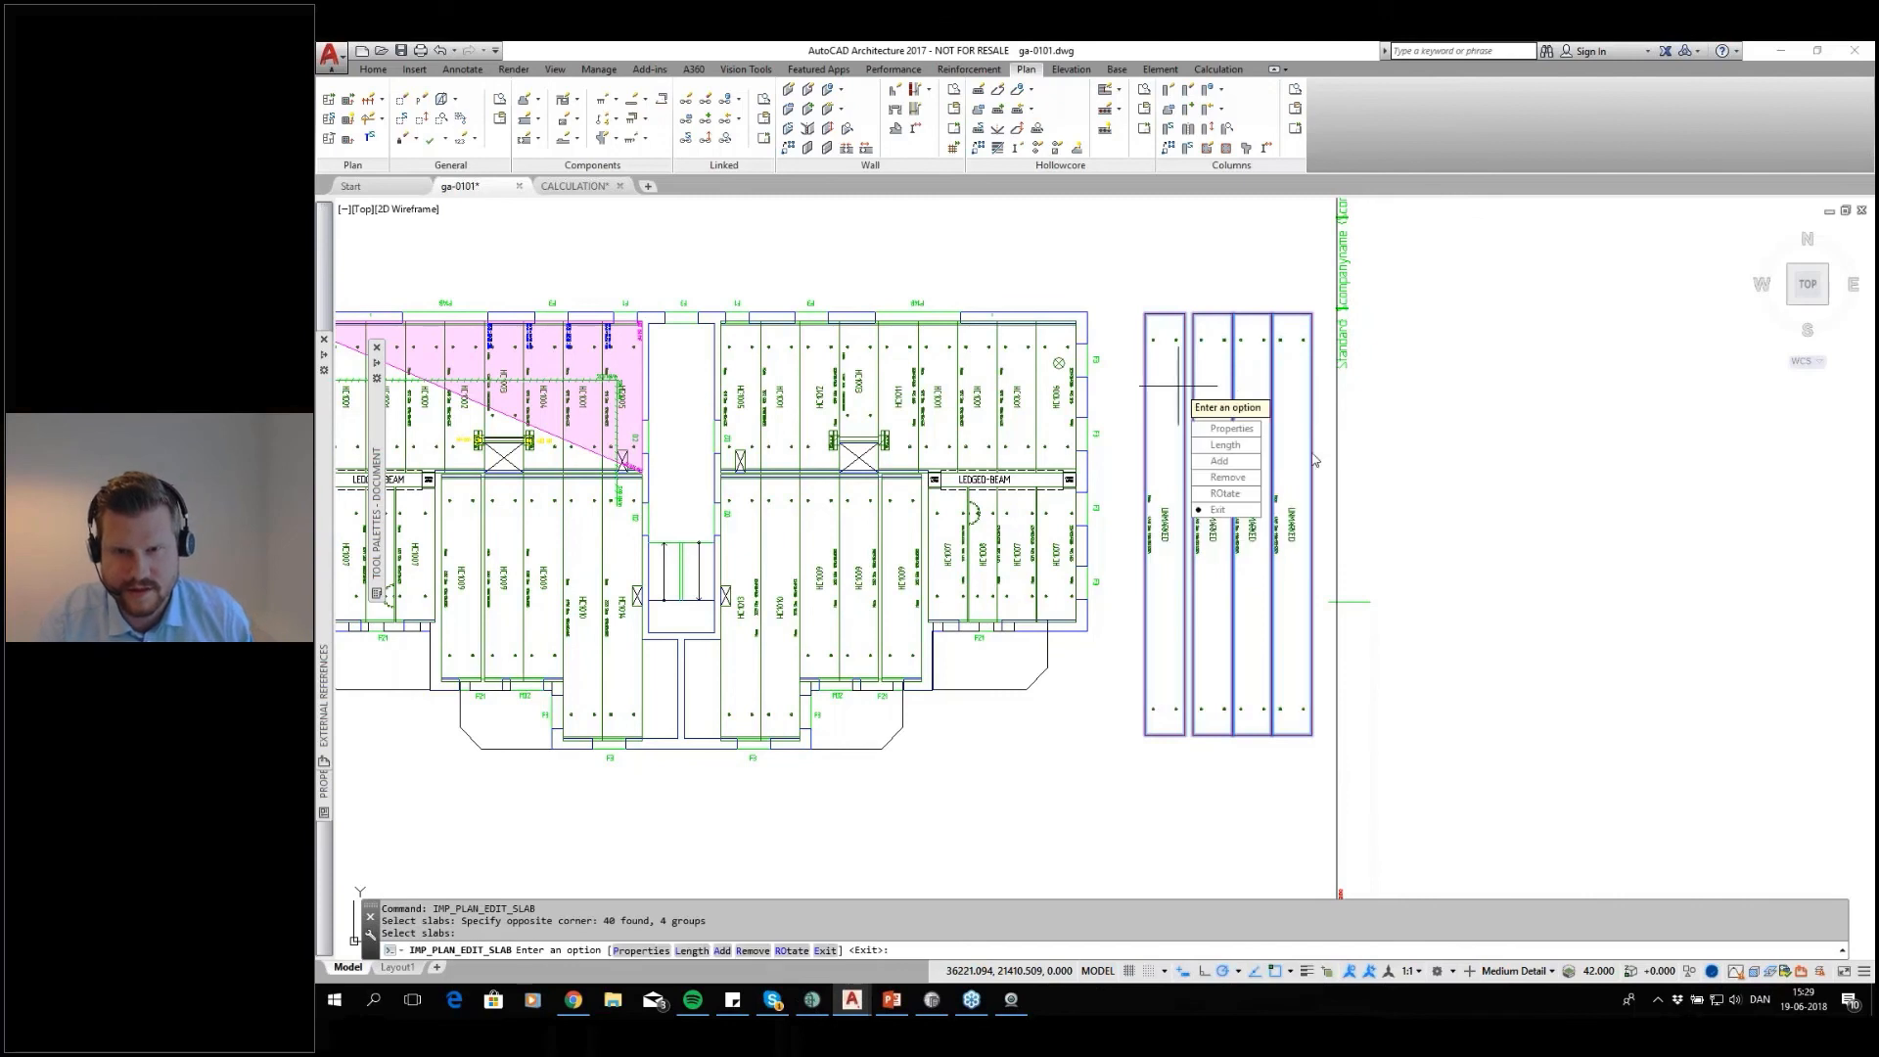
type("L")
key("Return")
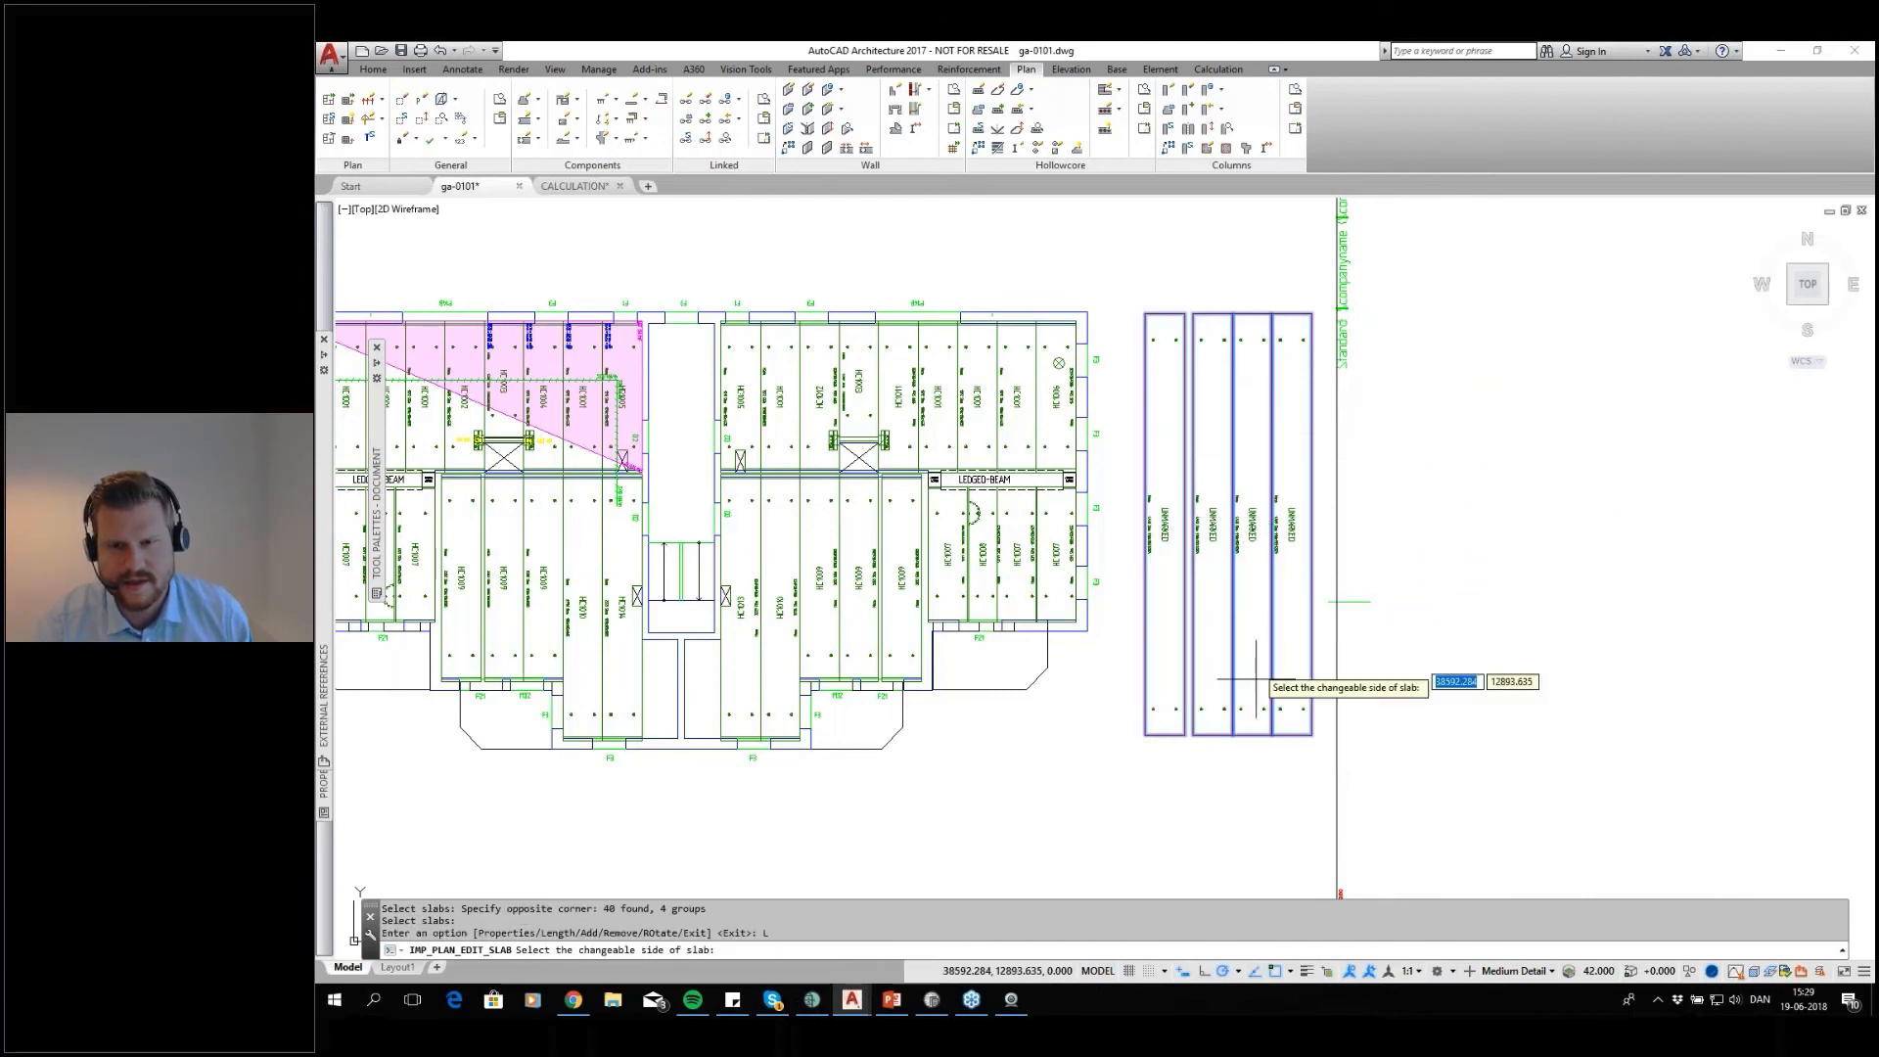
left_click(1271, 734)
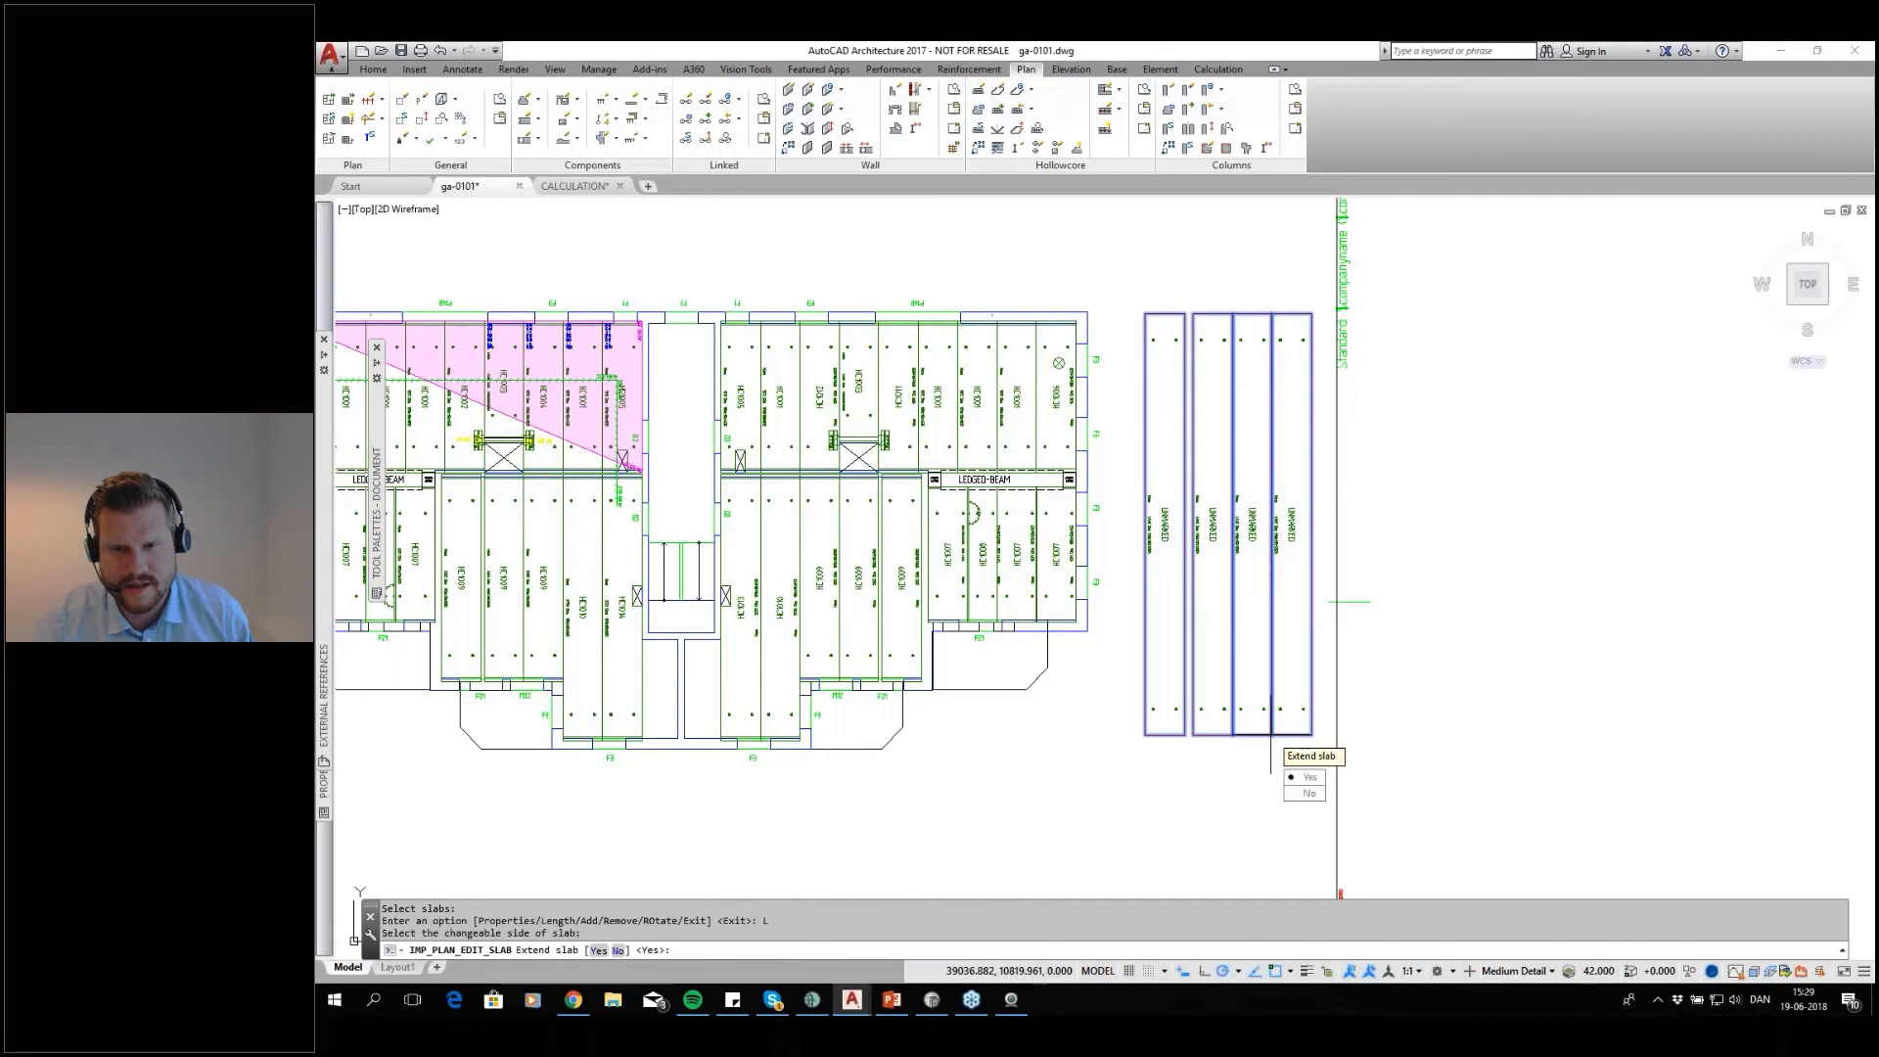
left_click(1309, 792)
left_click(1271, 734)
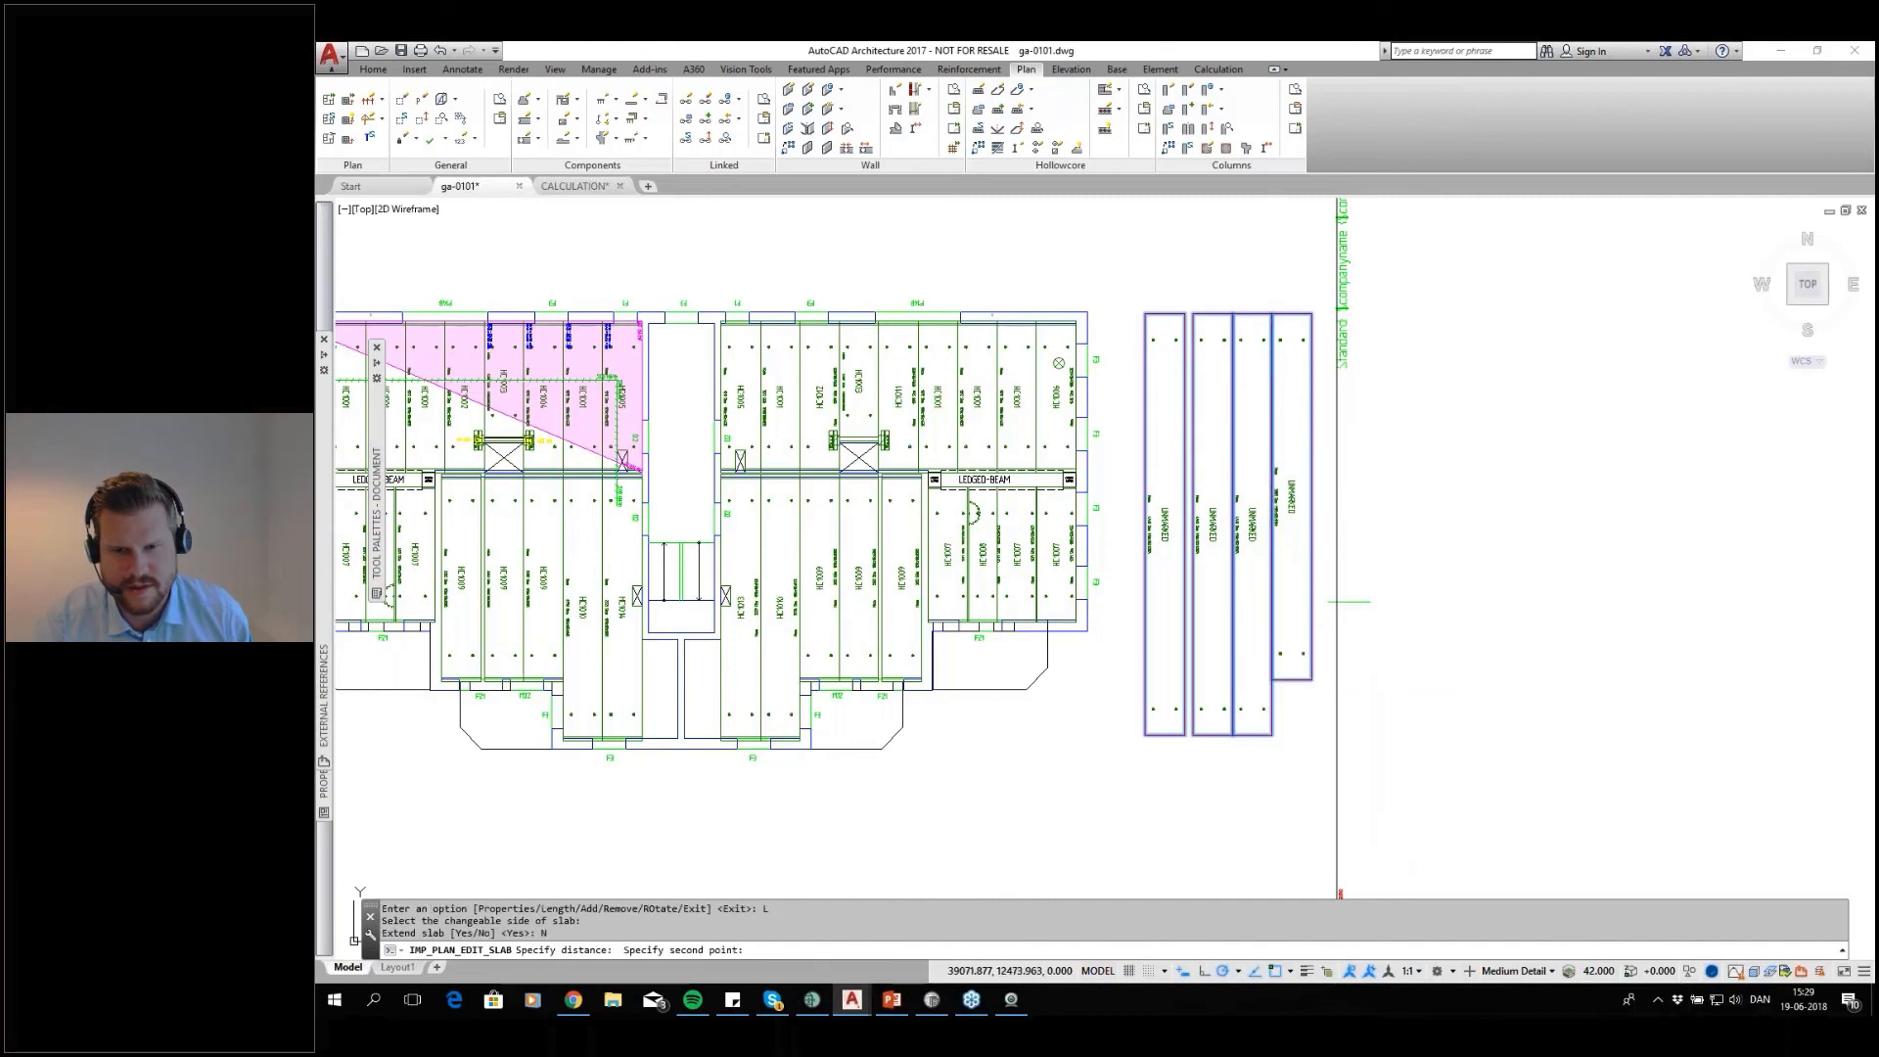
left_click(1272, 681)
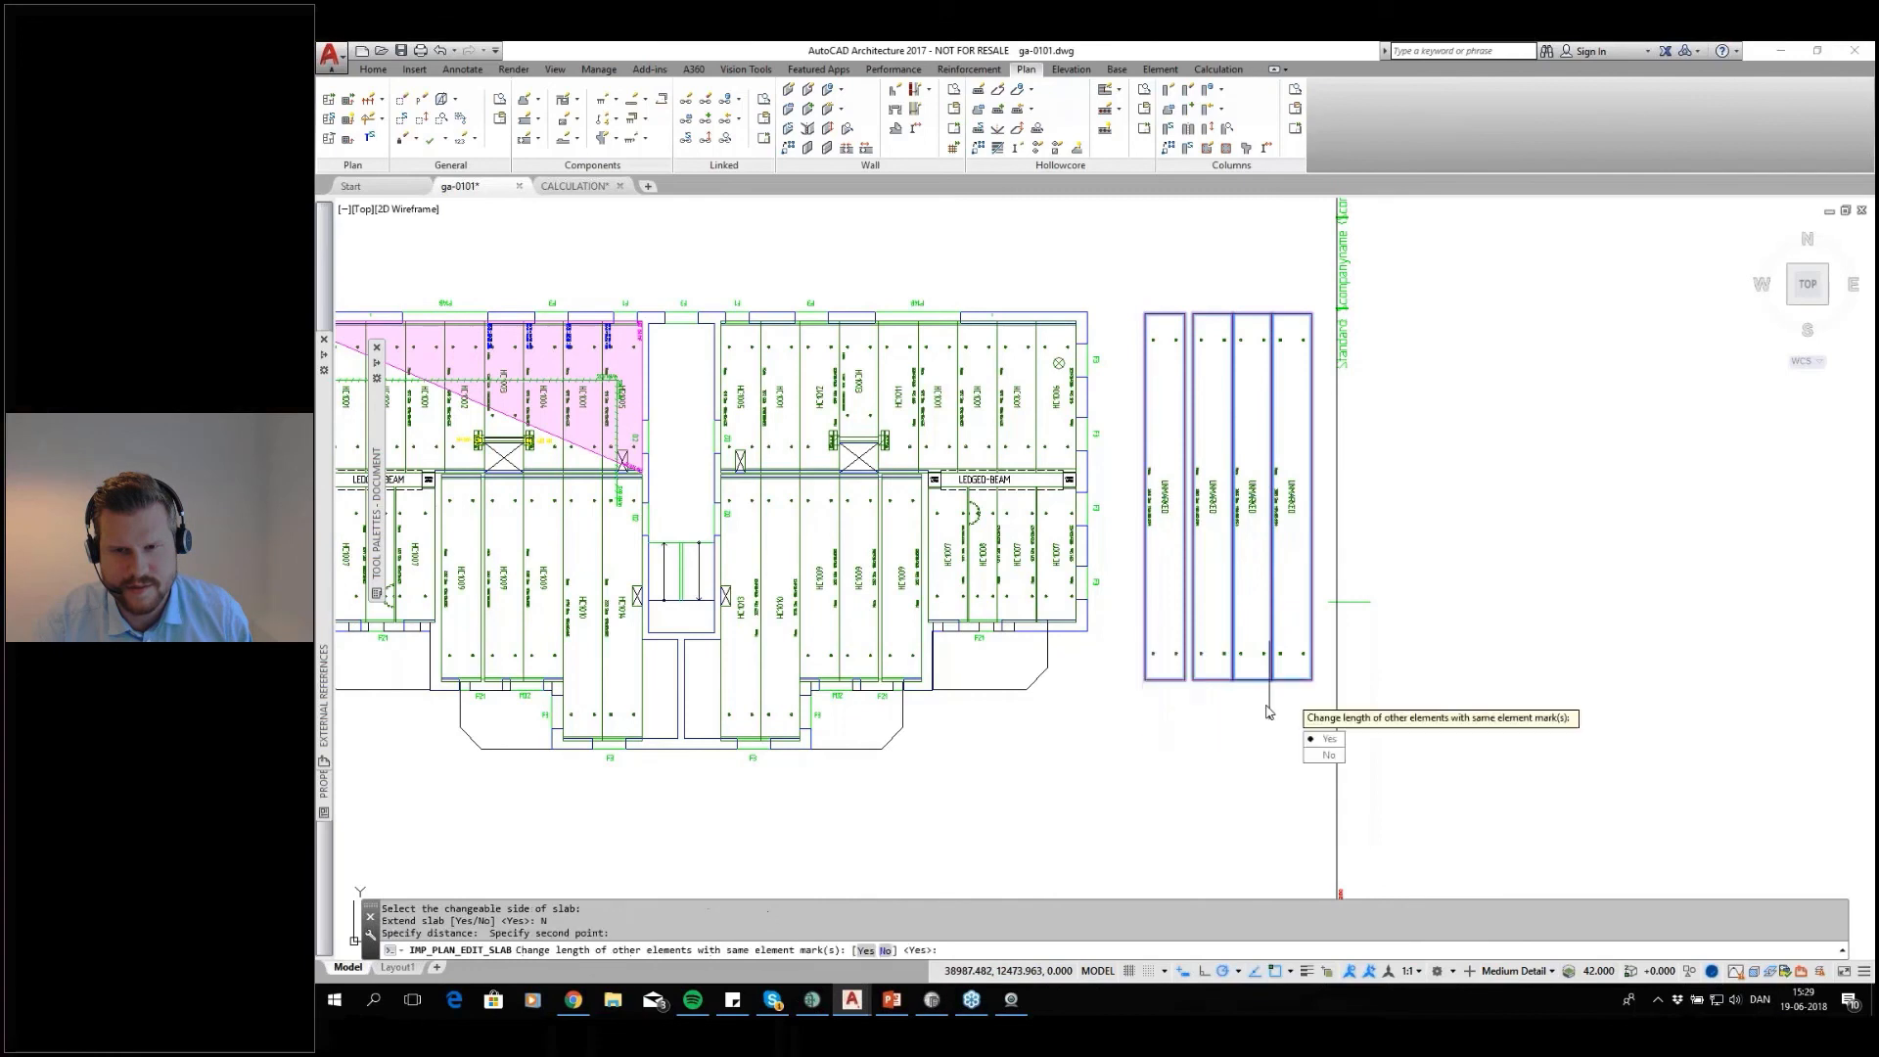
left_click(1330, 742)
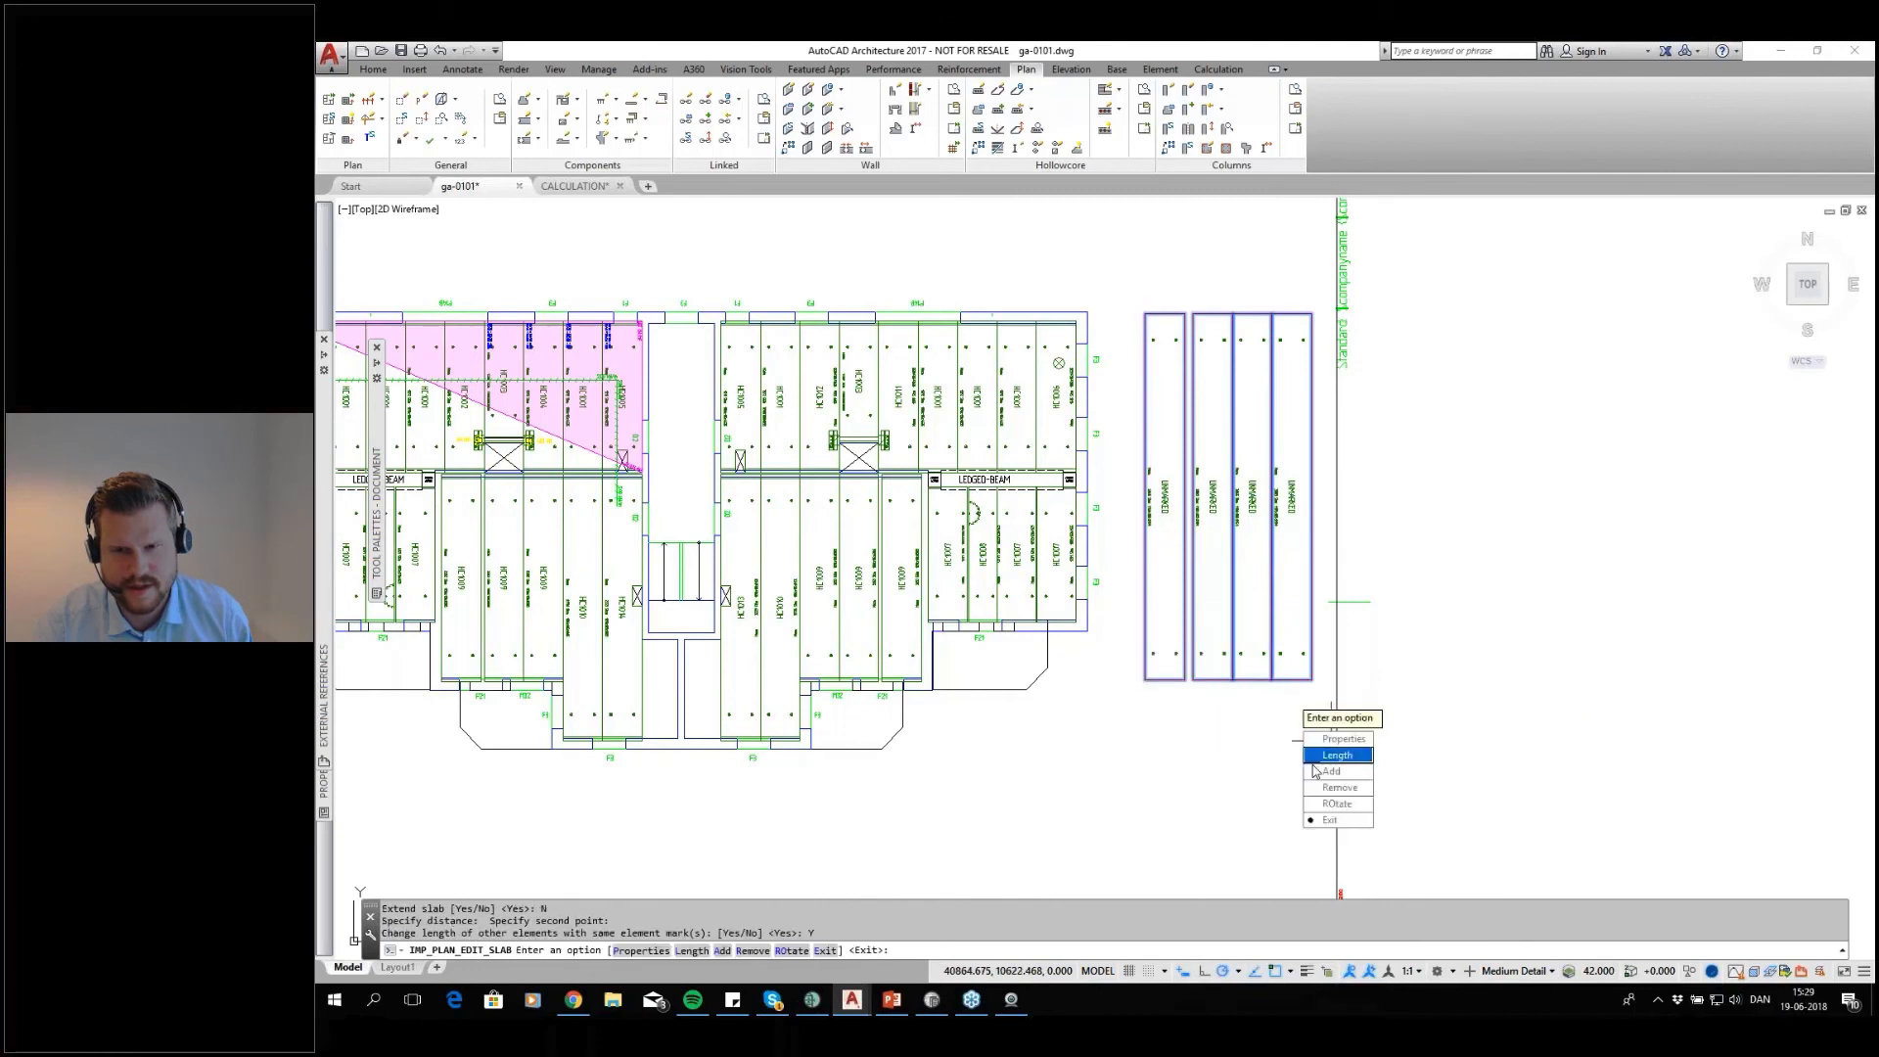
left_click(1323, 822)
left_click(1224, 675)
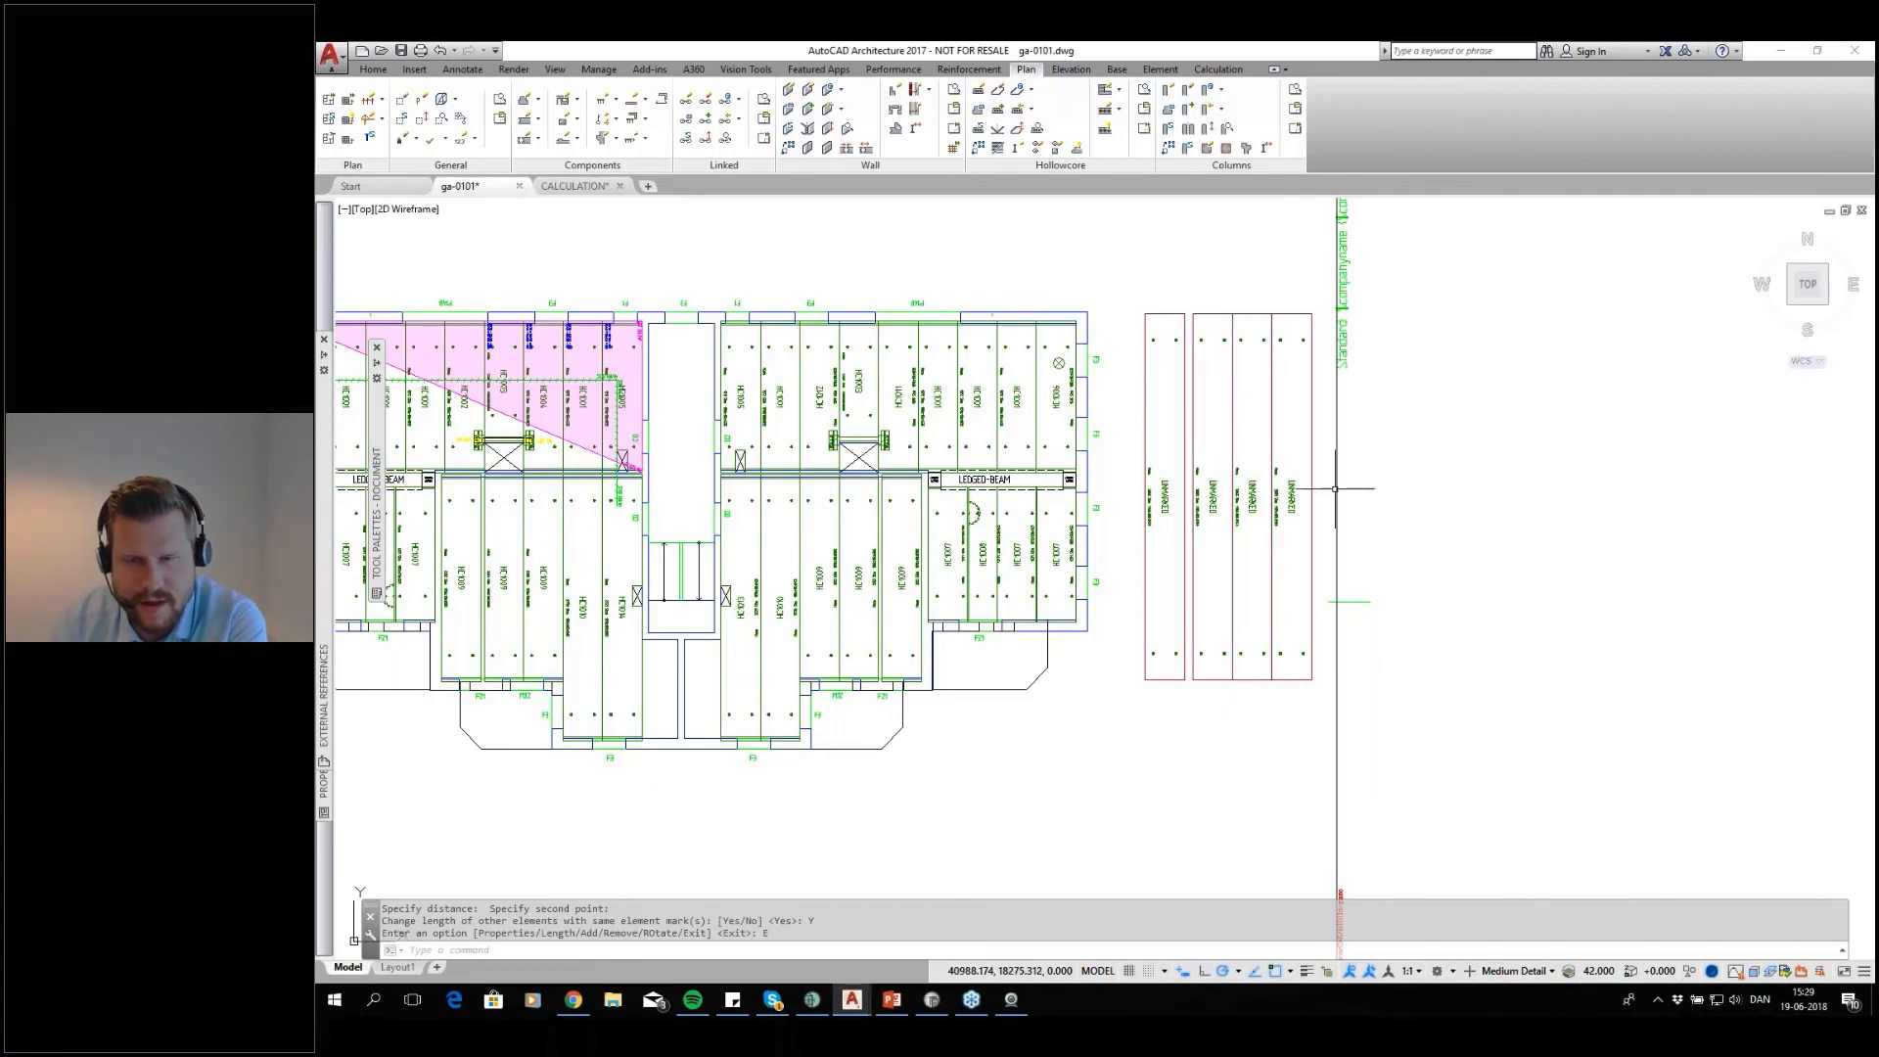
Draw an open V-shaped polyline across the four new slabs, starting and ending outside them with its lowest point near the middle
middle_click_drag(1356, 489, 1172, 466)
scroll(978, 460, "up", 3)
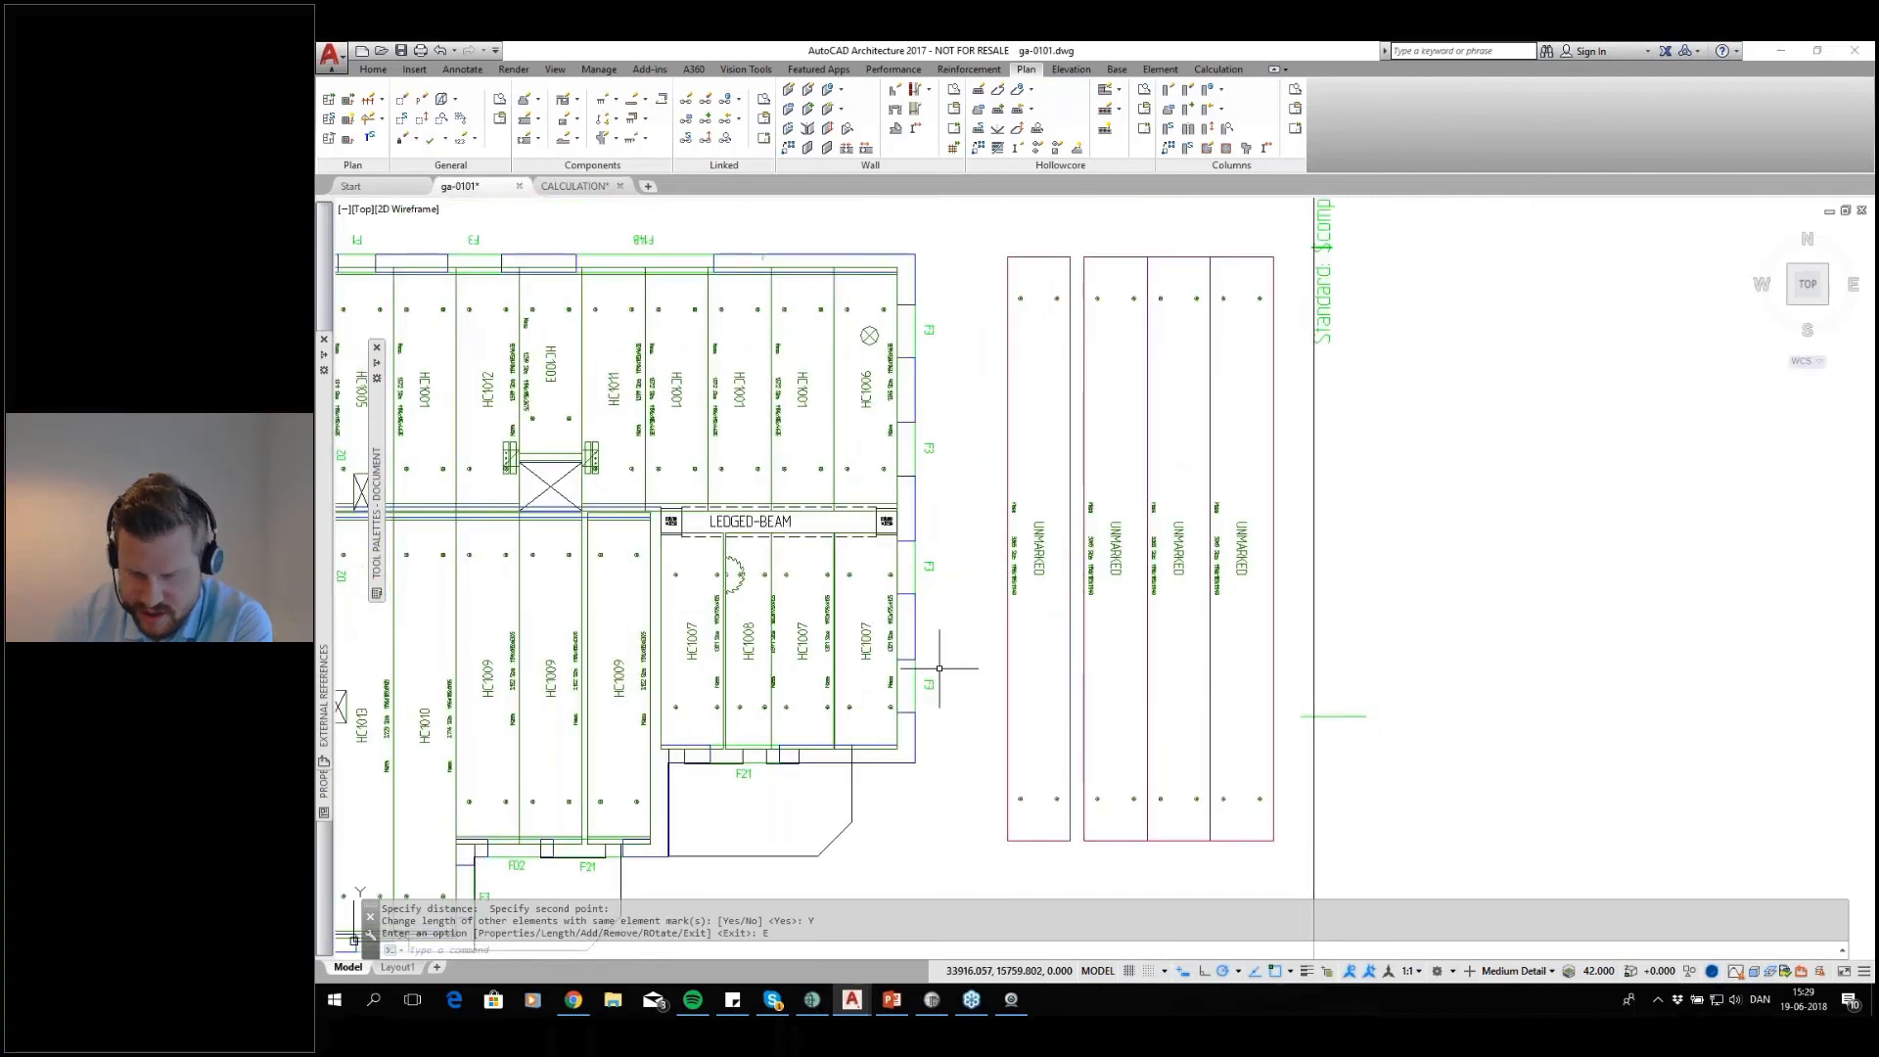
key("Return")
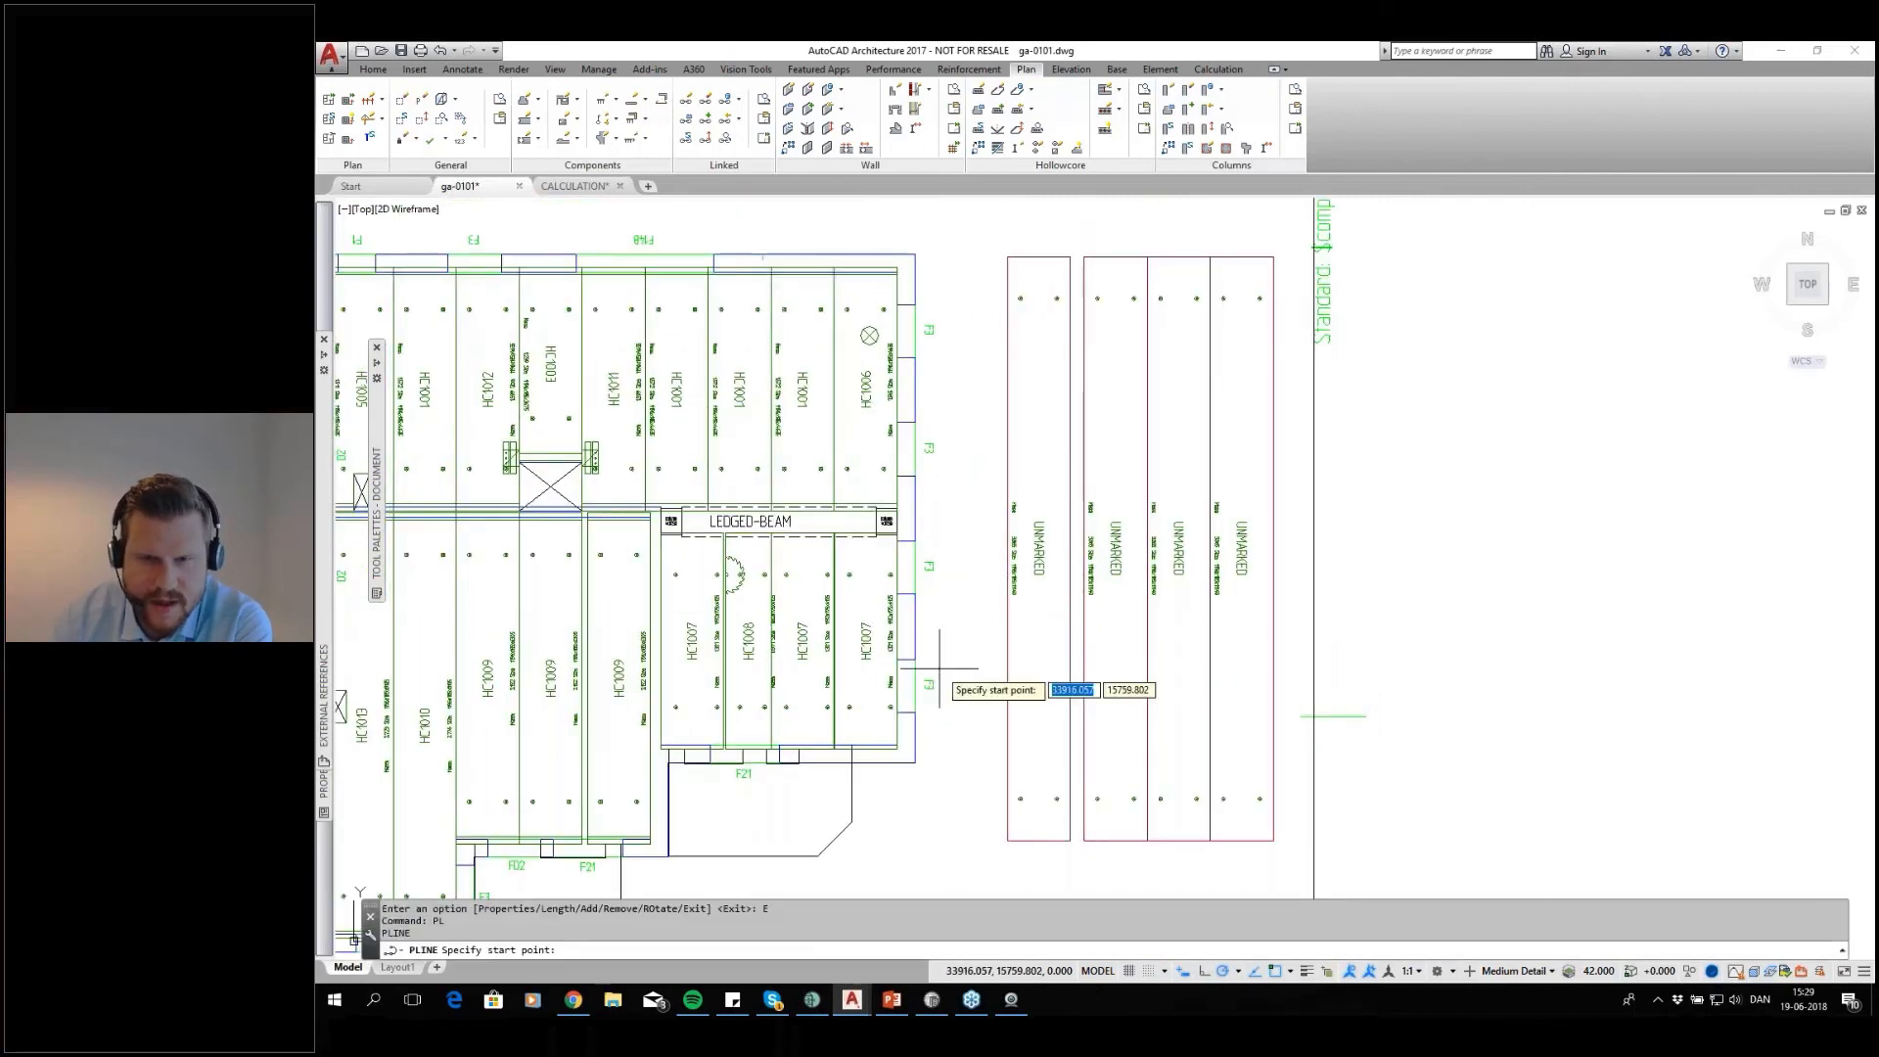
scroll(1057, 690, "up", 2)
left_click(965, 585)
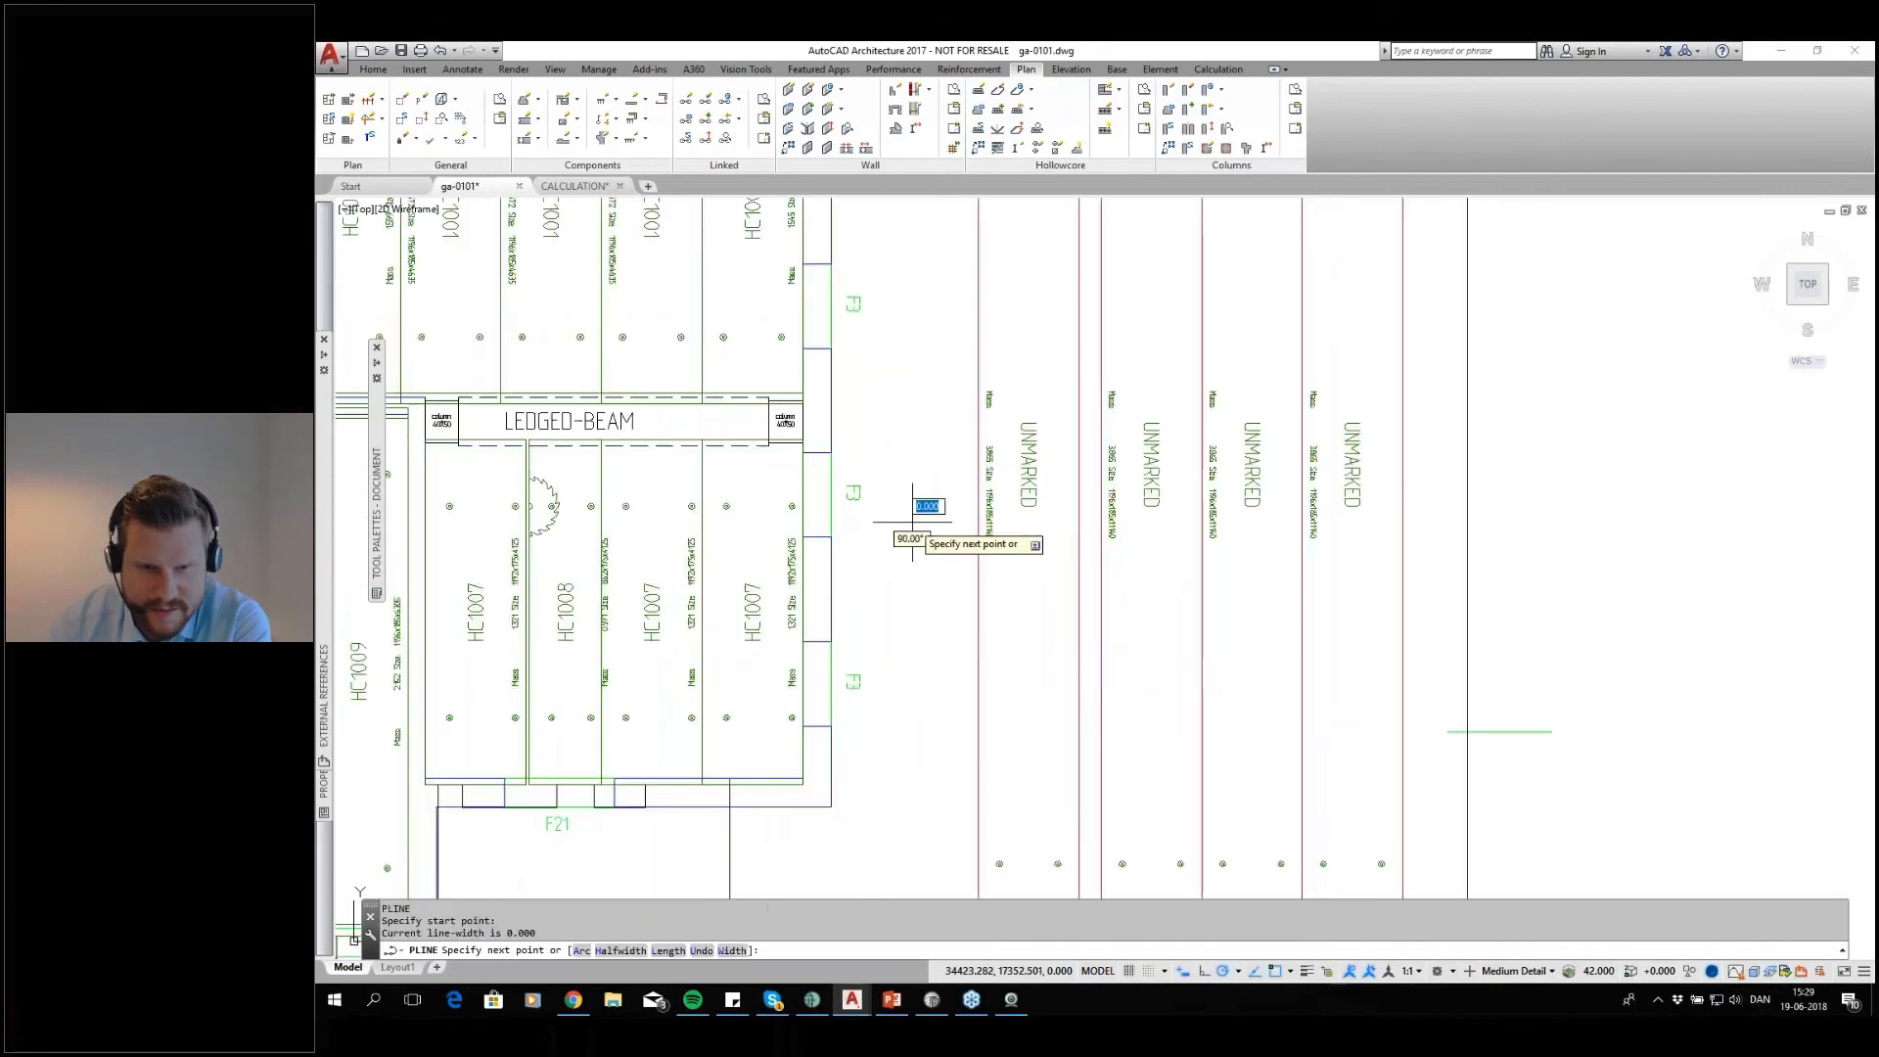
left_click(1174, 726)
left_click(1512, 588)
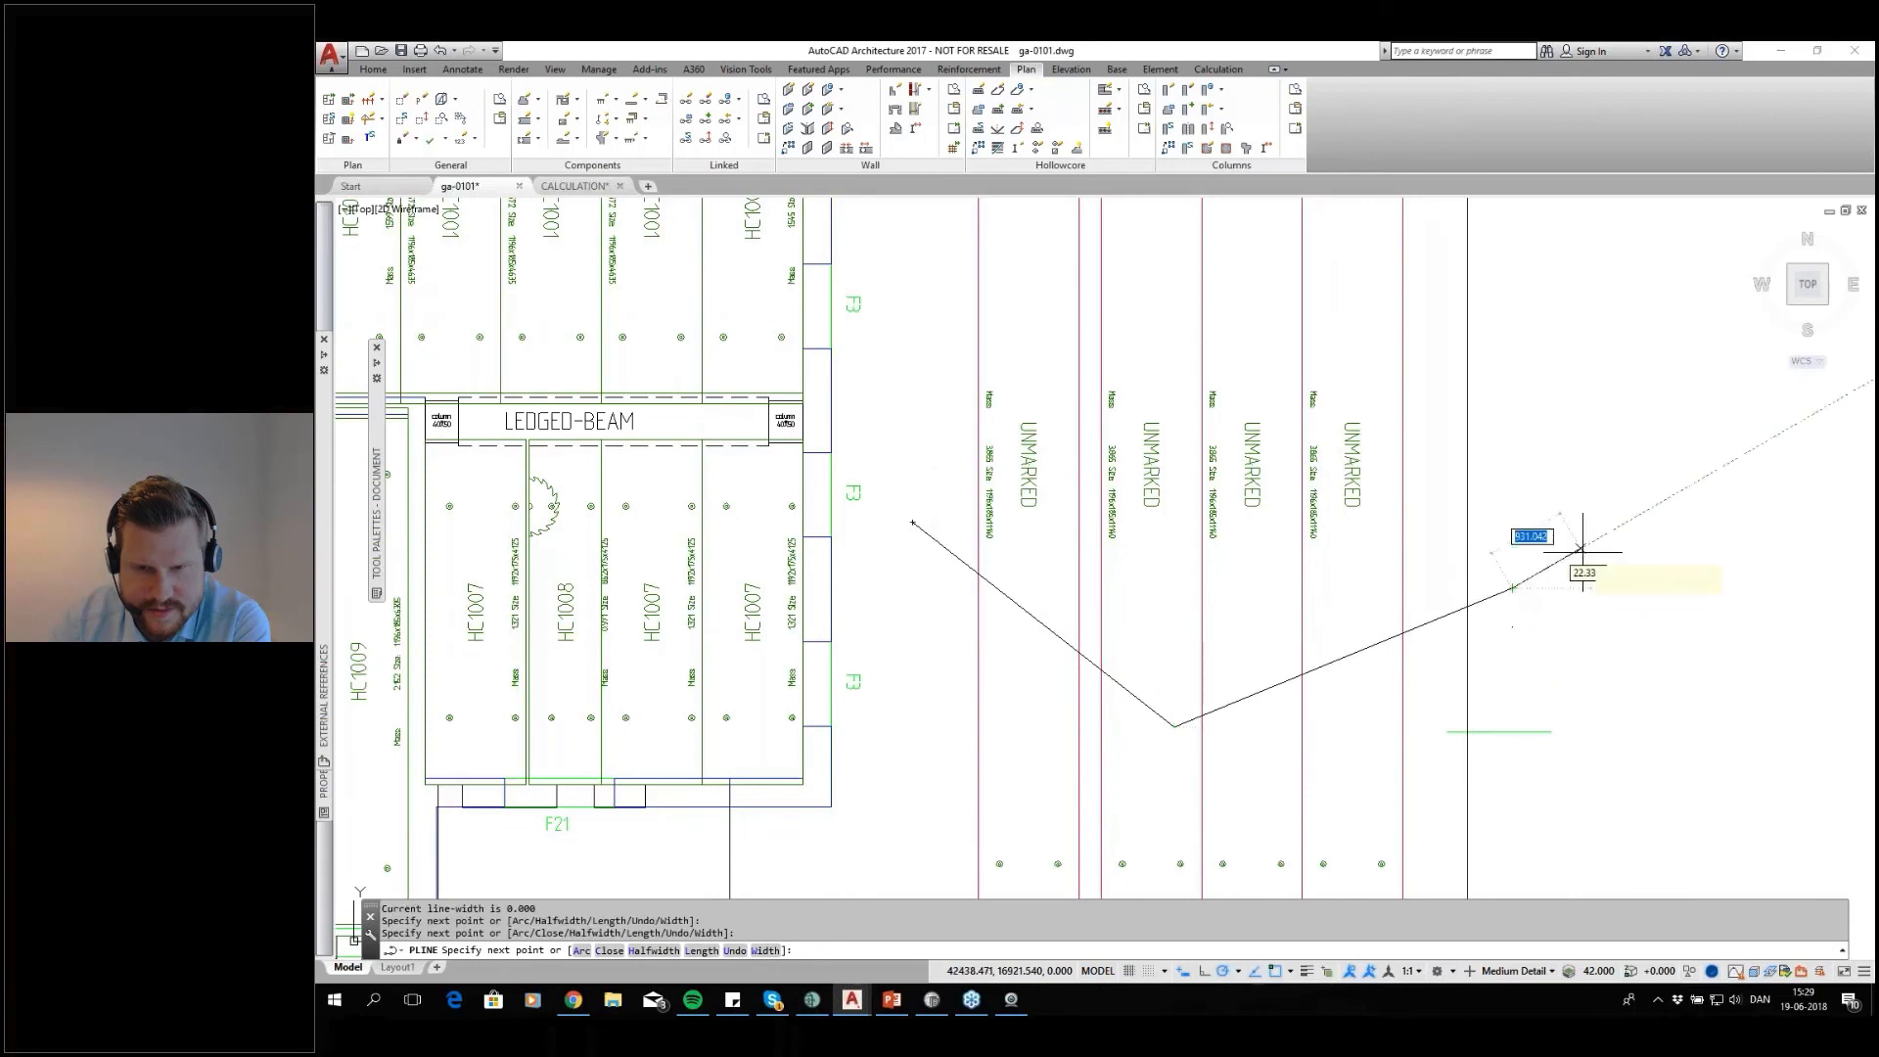
key("Return")
scroll(1552, 684, "down", 2)
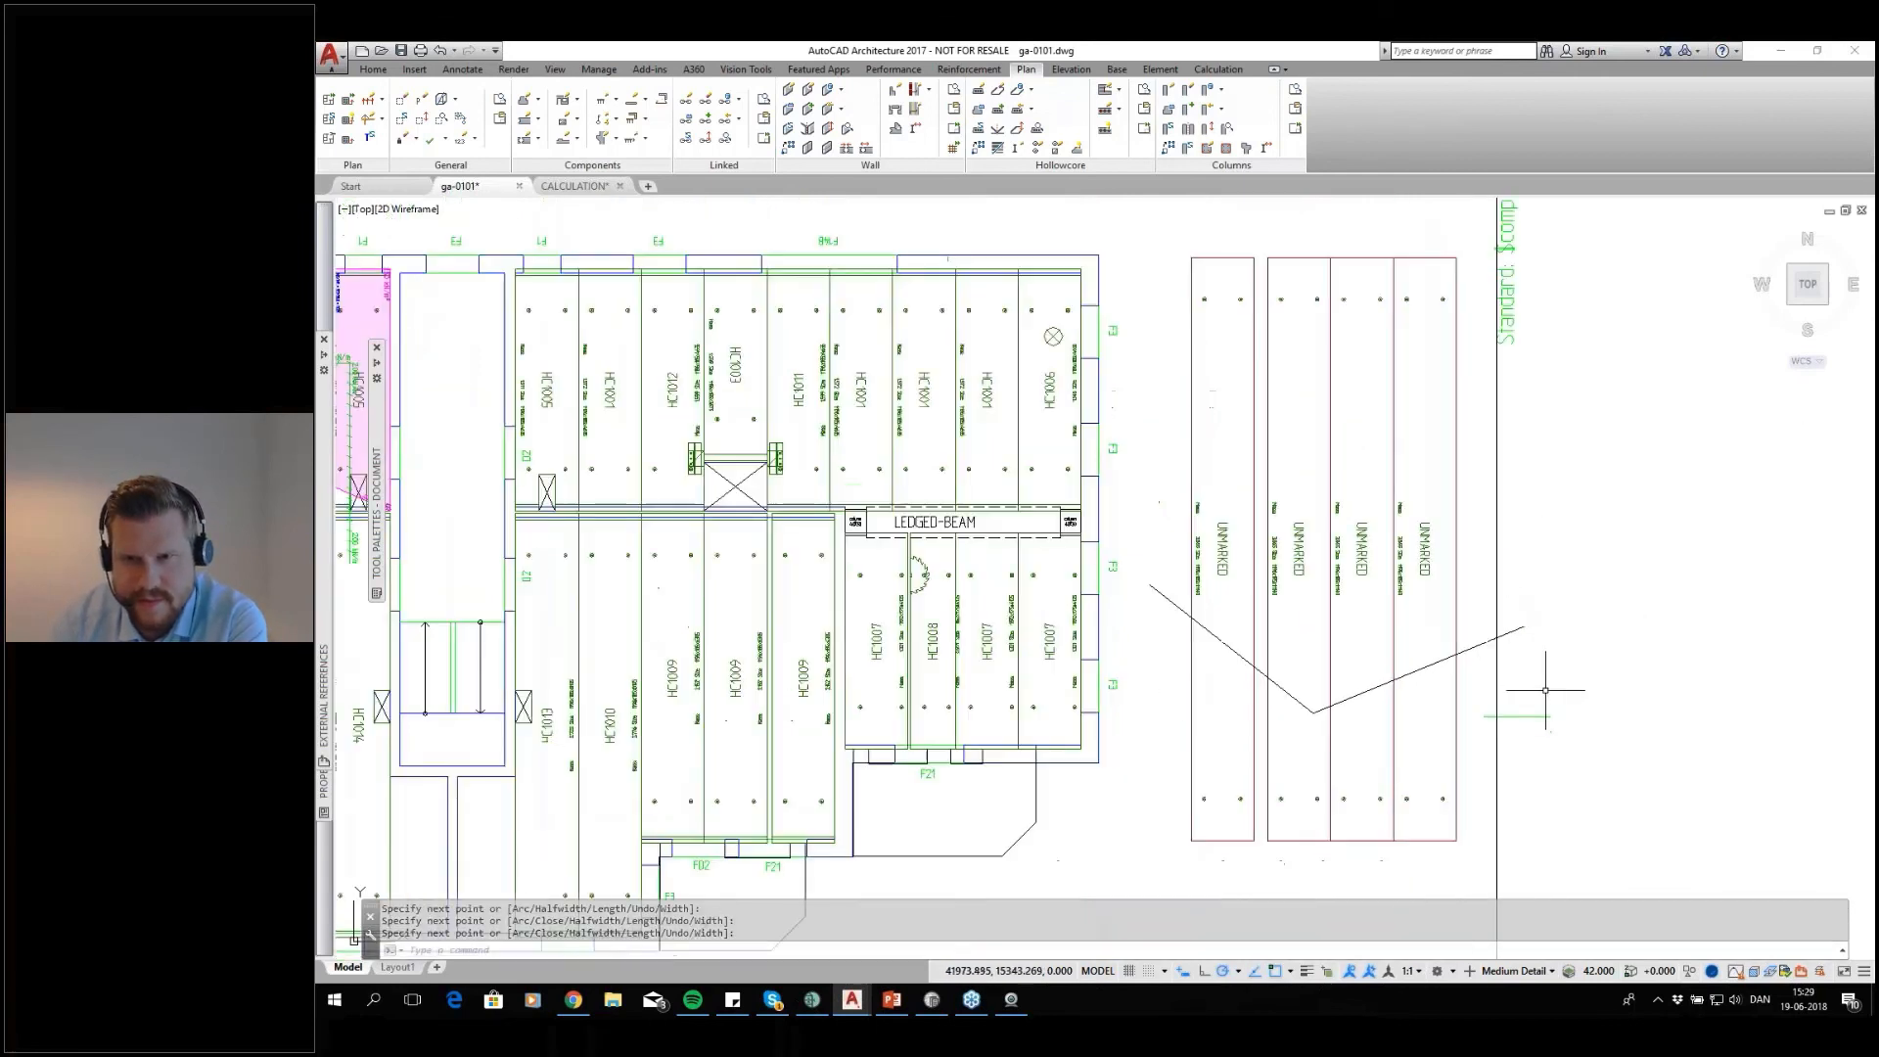
Move the V-shaped polyline about 2760 mm straight up
middle_click_drag(1552, 671, 1464, 646)
left_click(1323, 658)
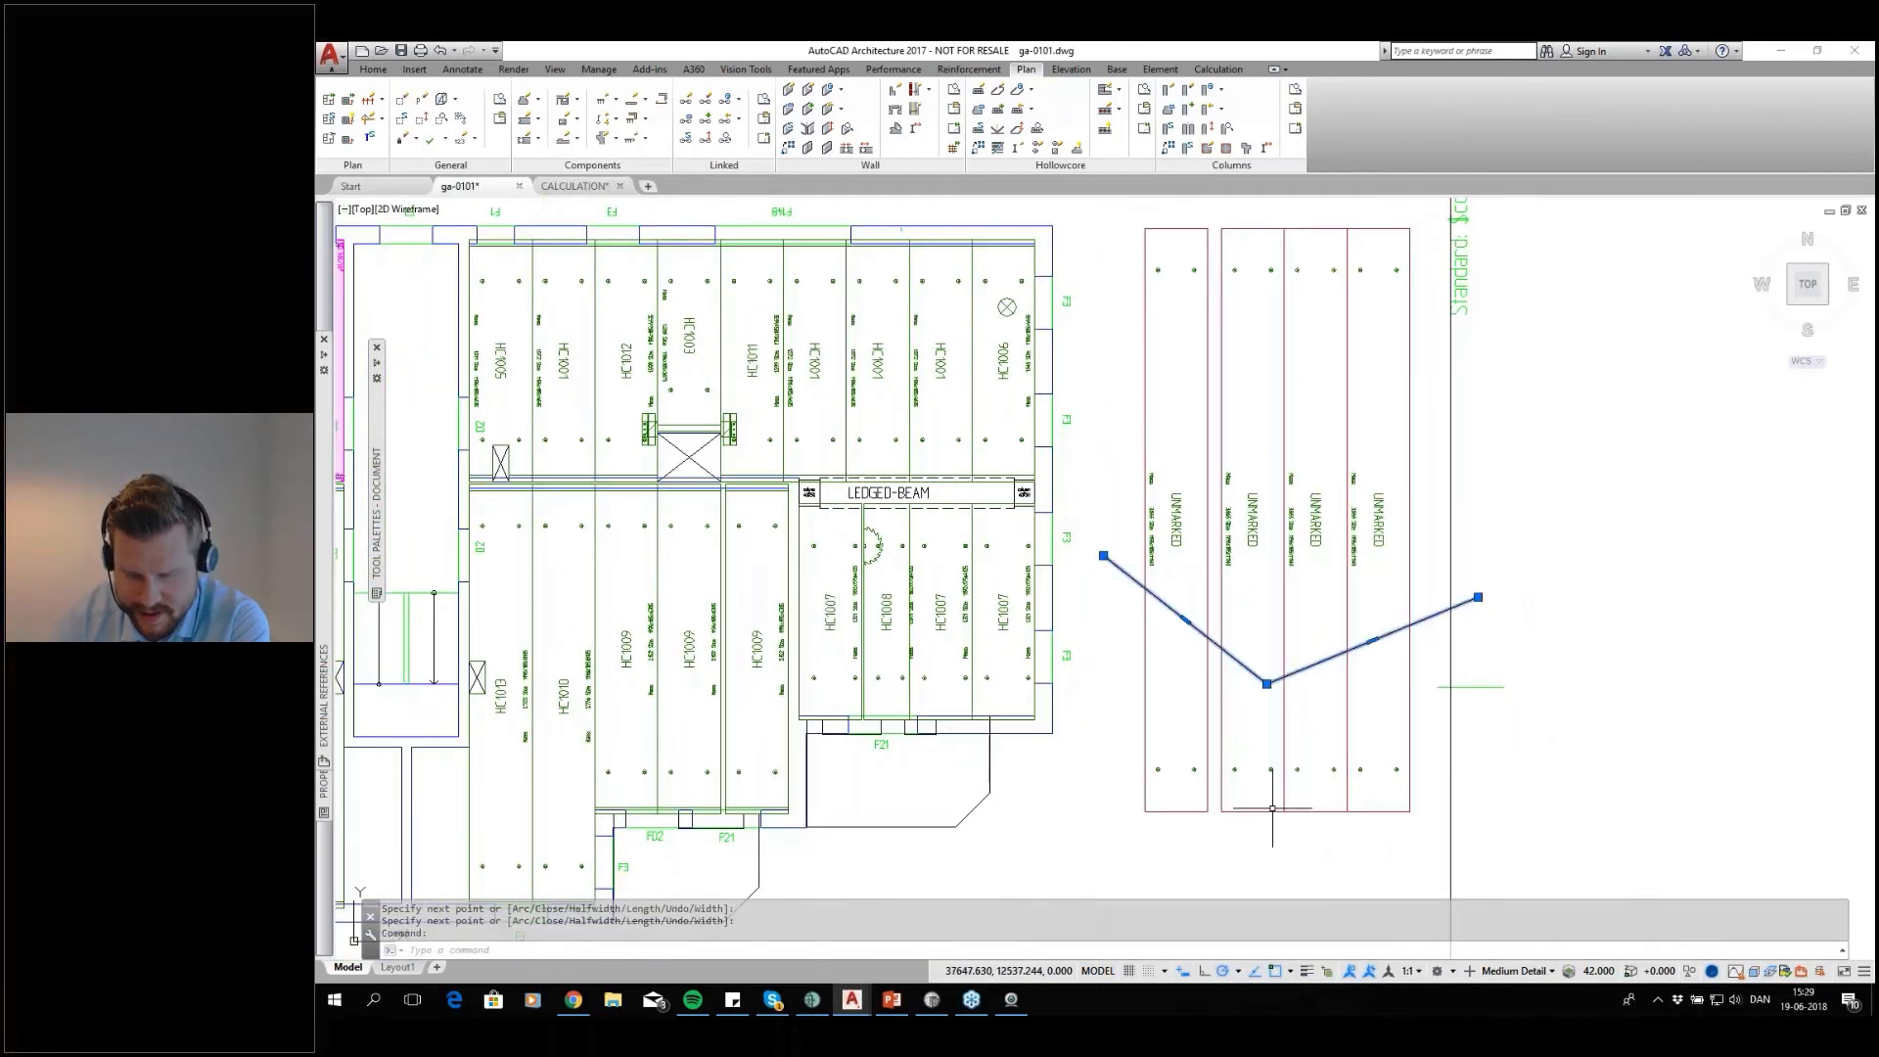
type("m")
key("Return")
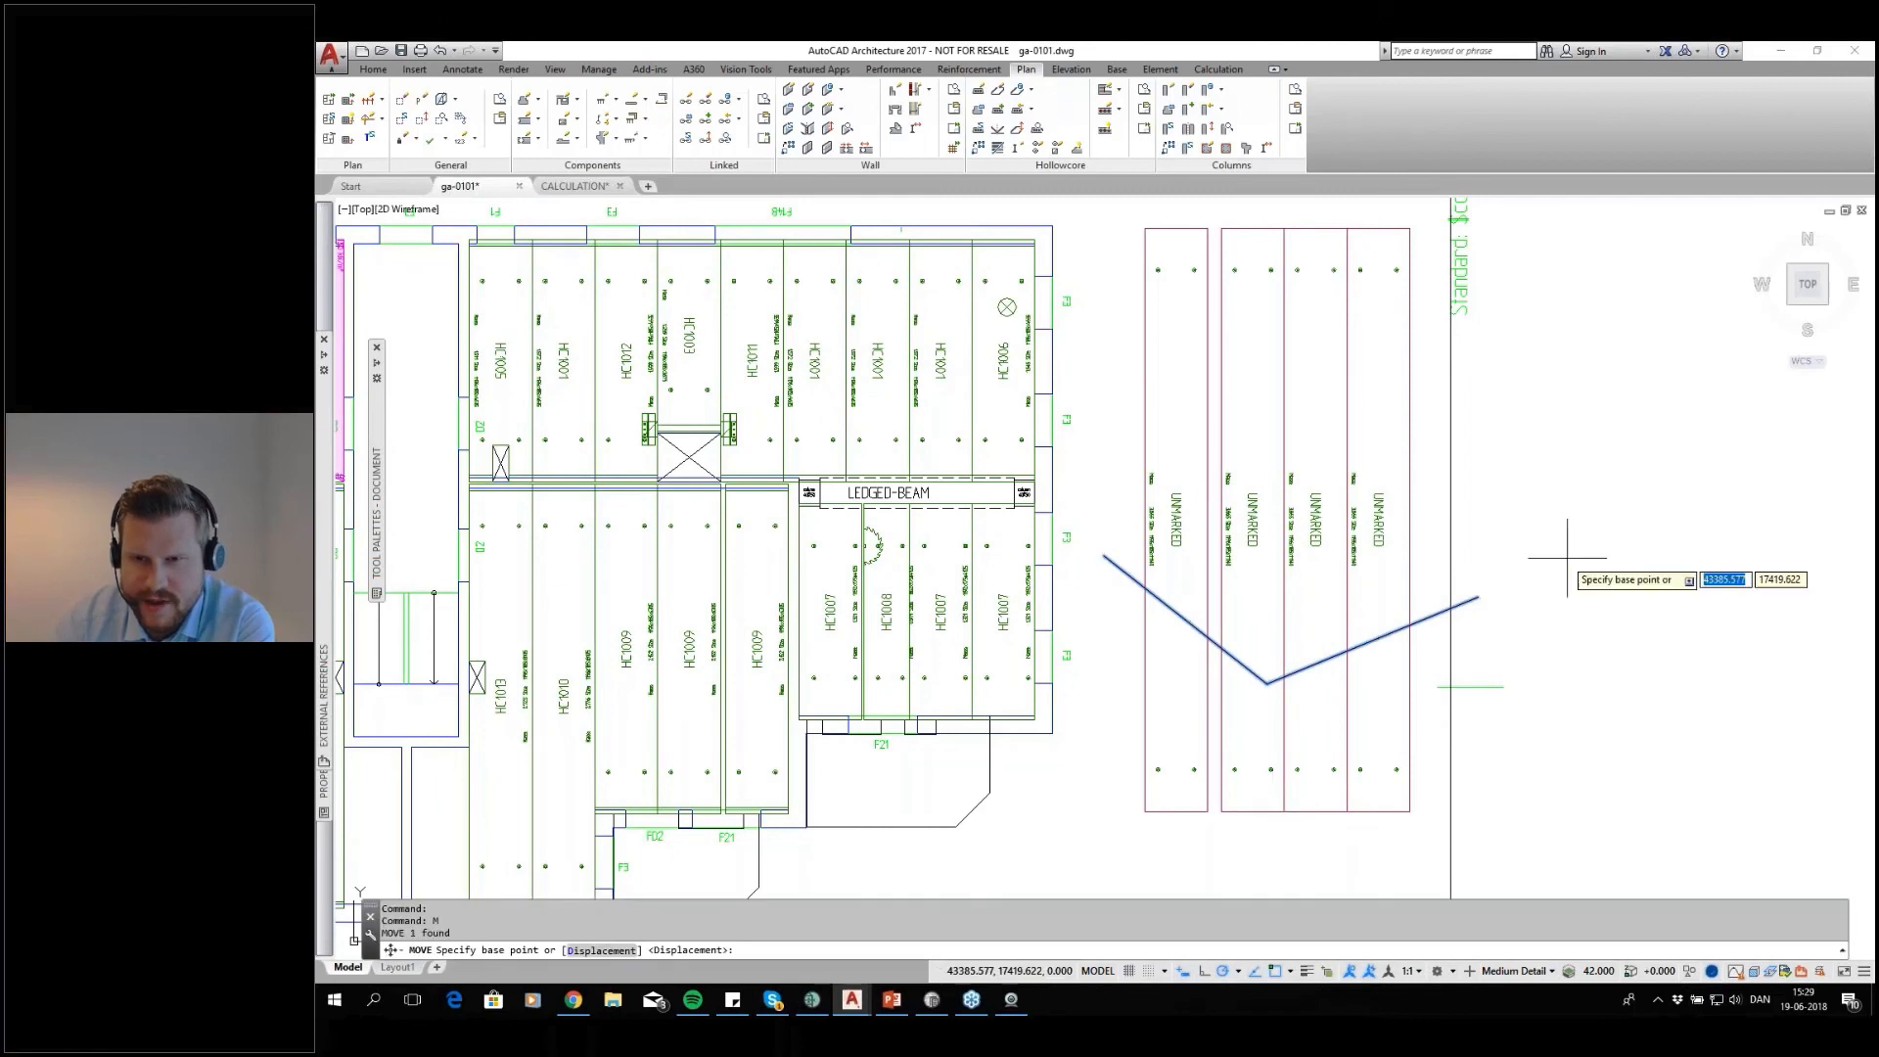
left_click(1554, 598)
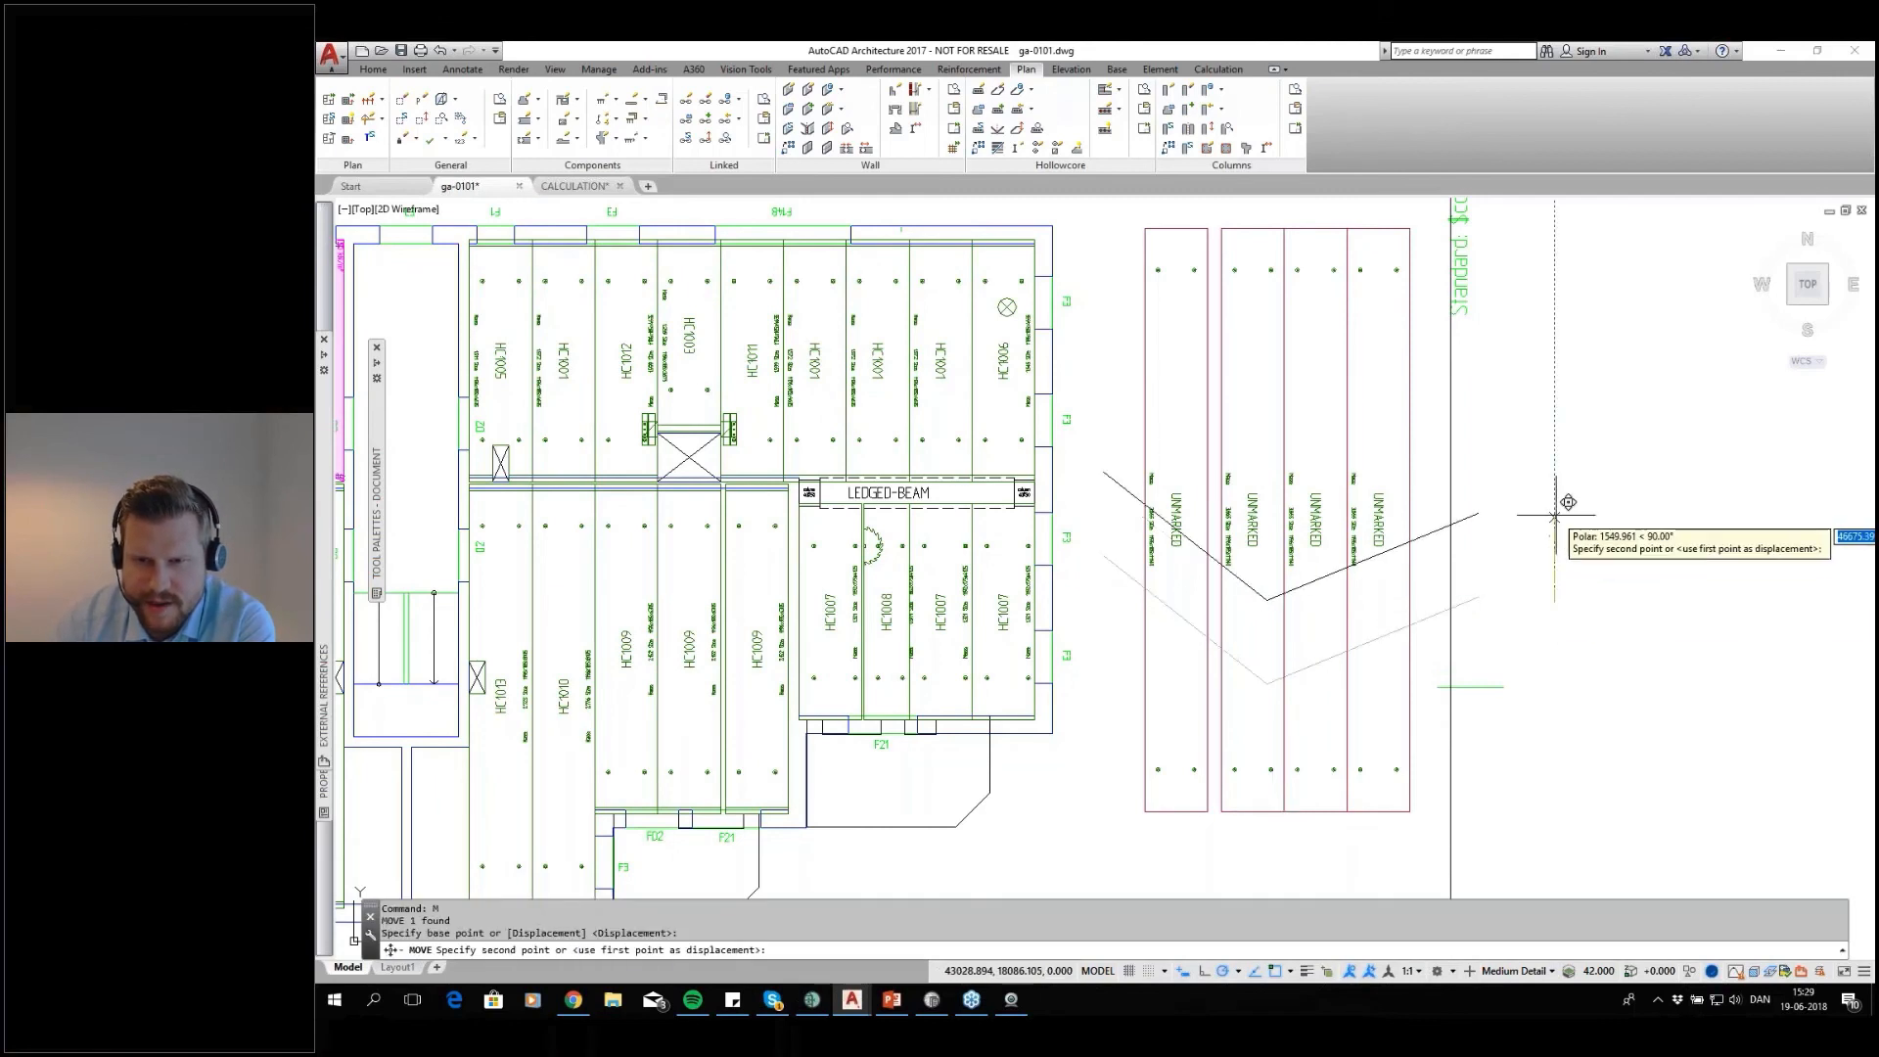
left_click(1576, 444)
middle_click_drag(1507, 541, 1477, 545)
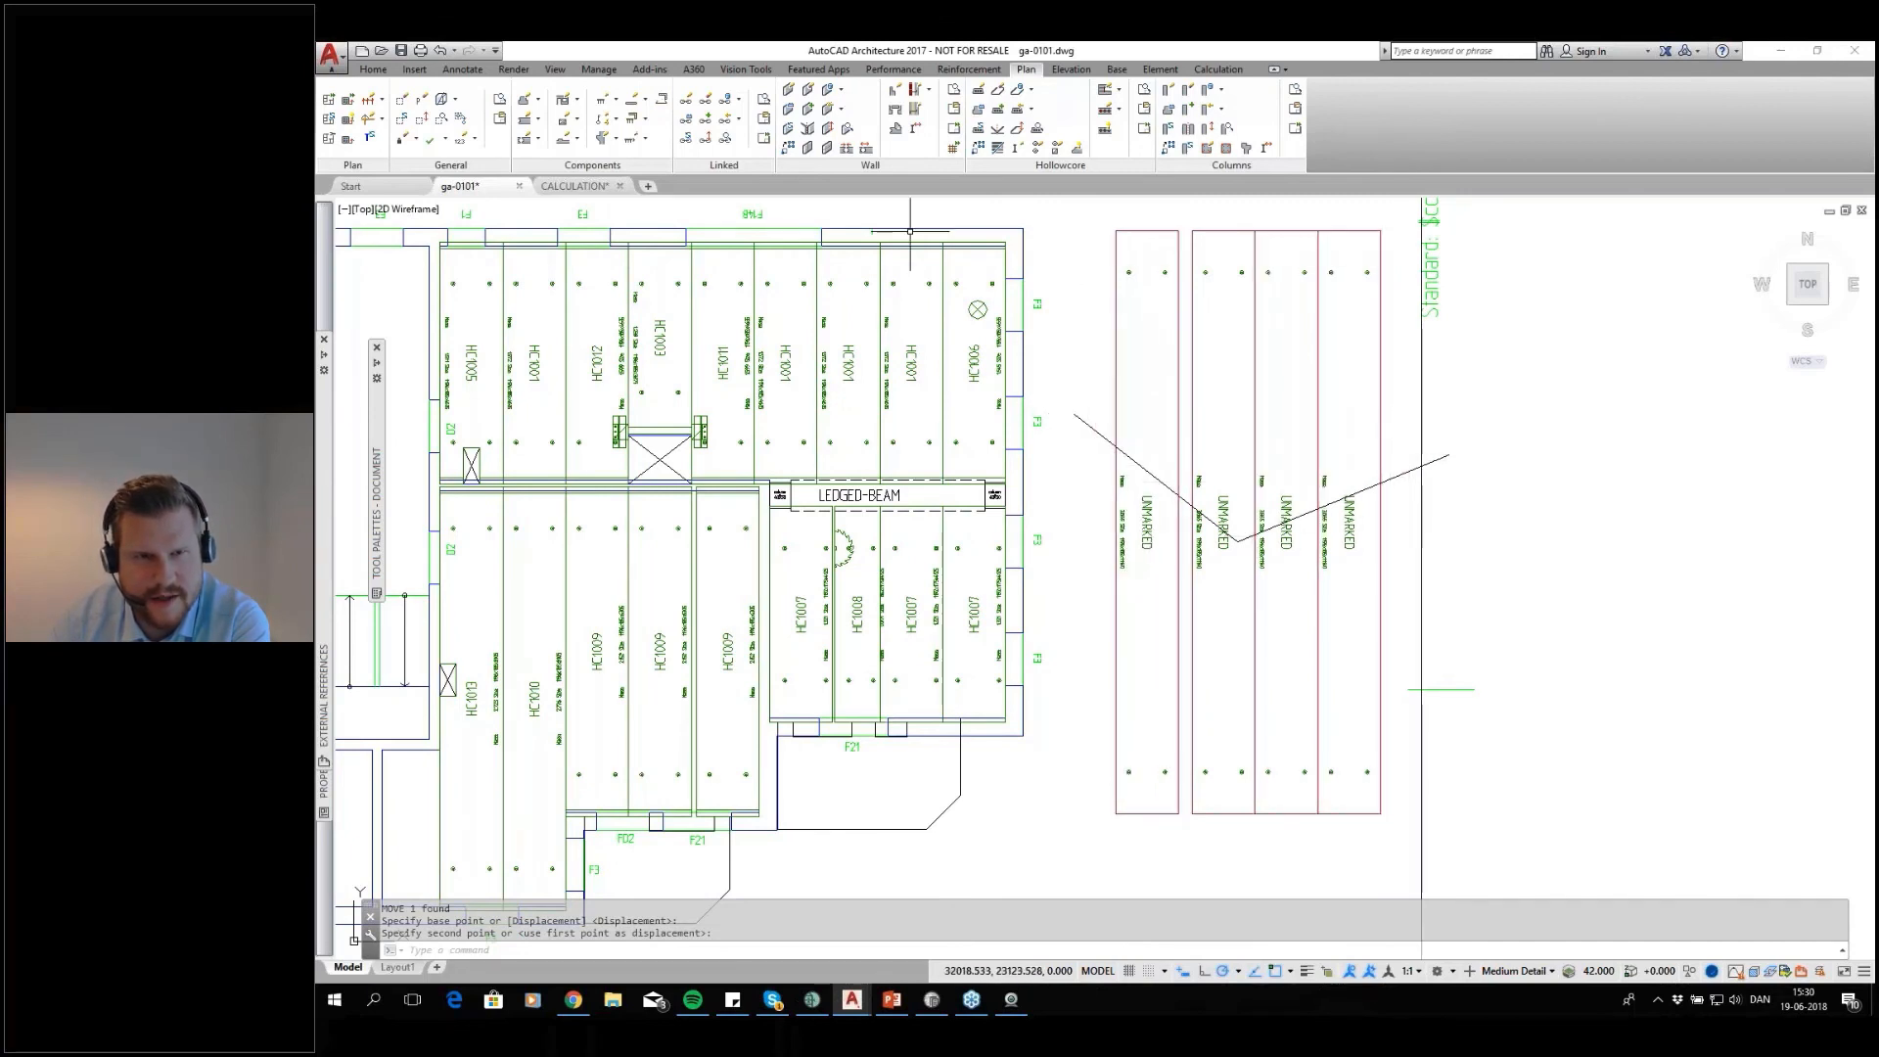
Trim the four new slabs to the V-shaped polyline with Trim, Extend Slabs, applying it to the right side of the slabs
left_click(998, 149)
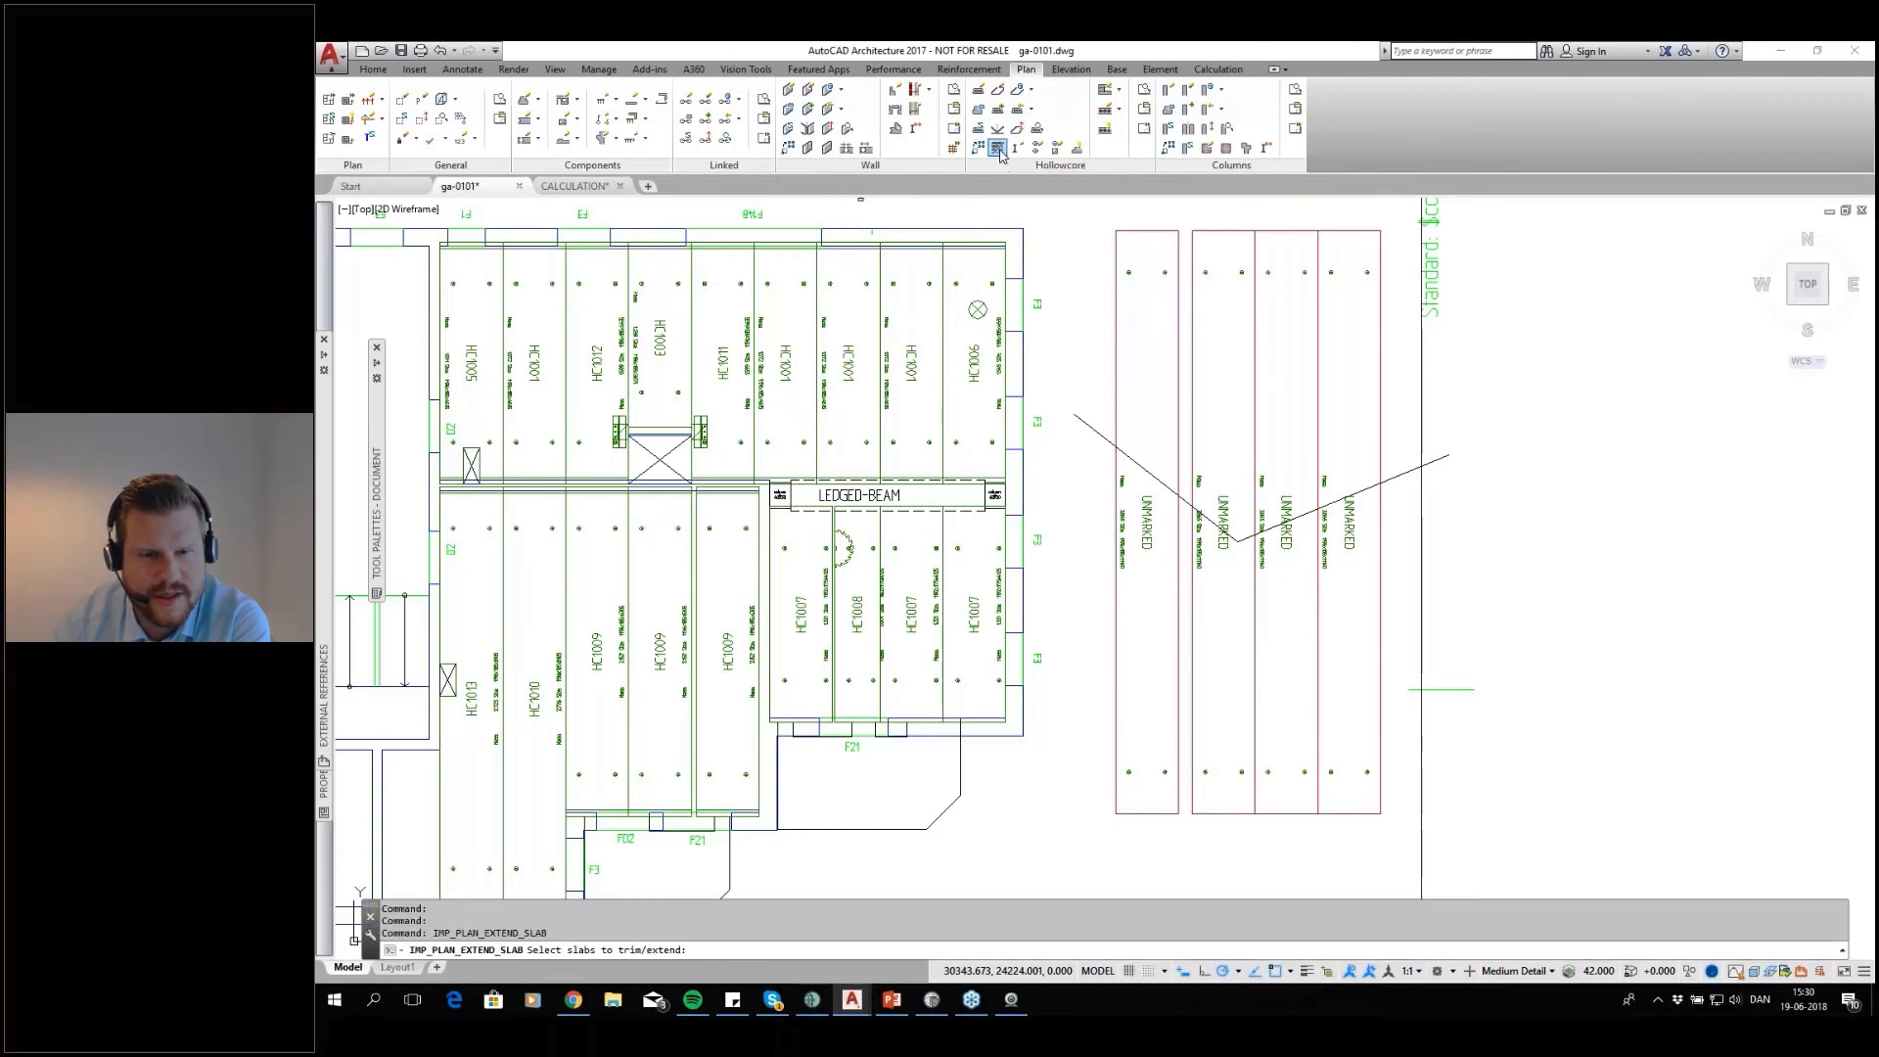
left_click(1333, 304)
left_click(1161, 359)
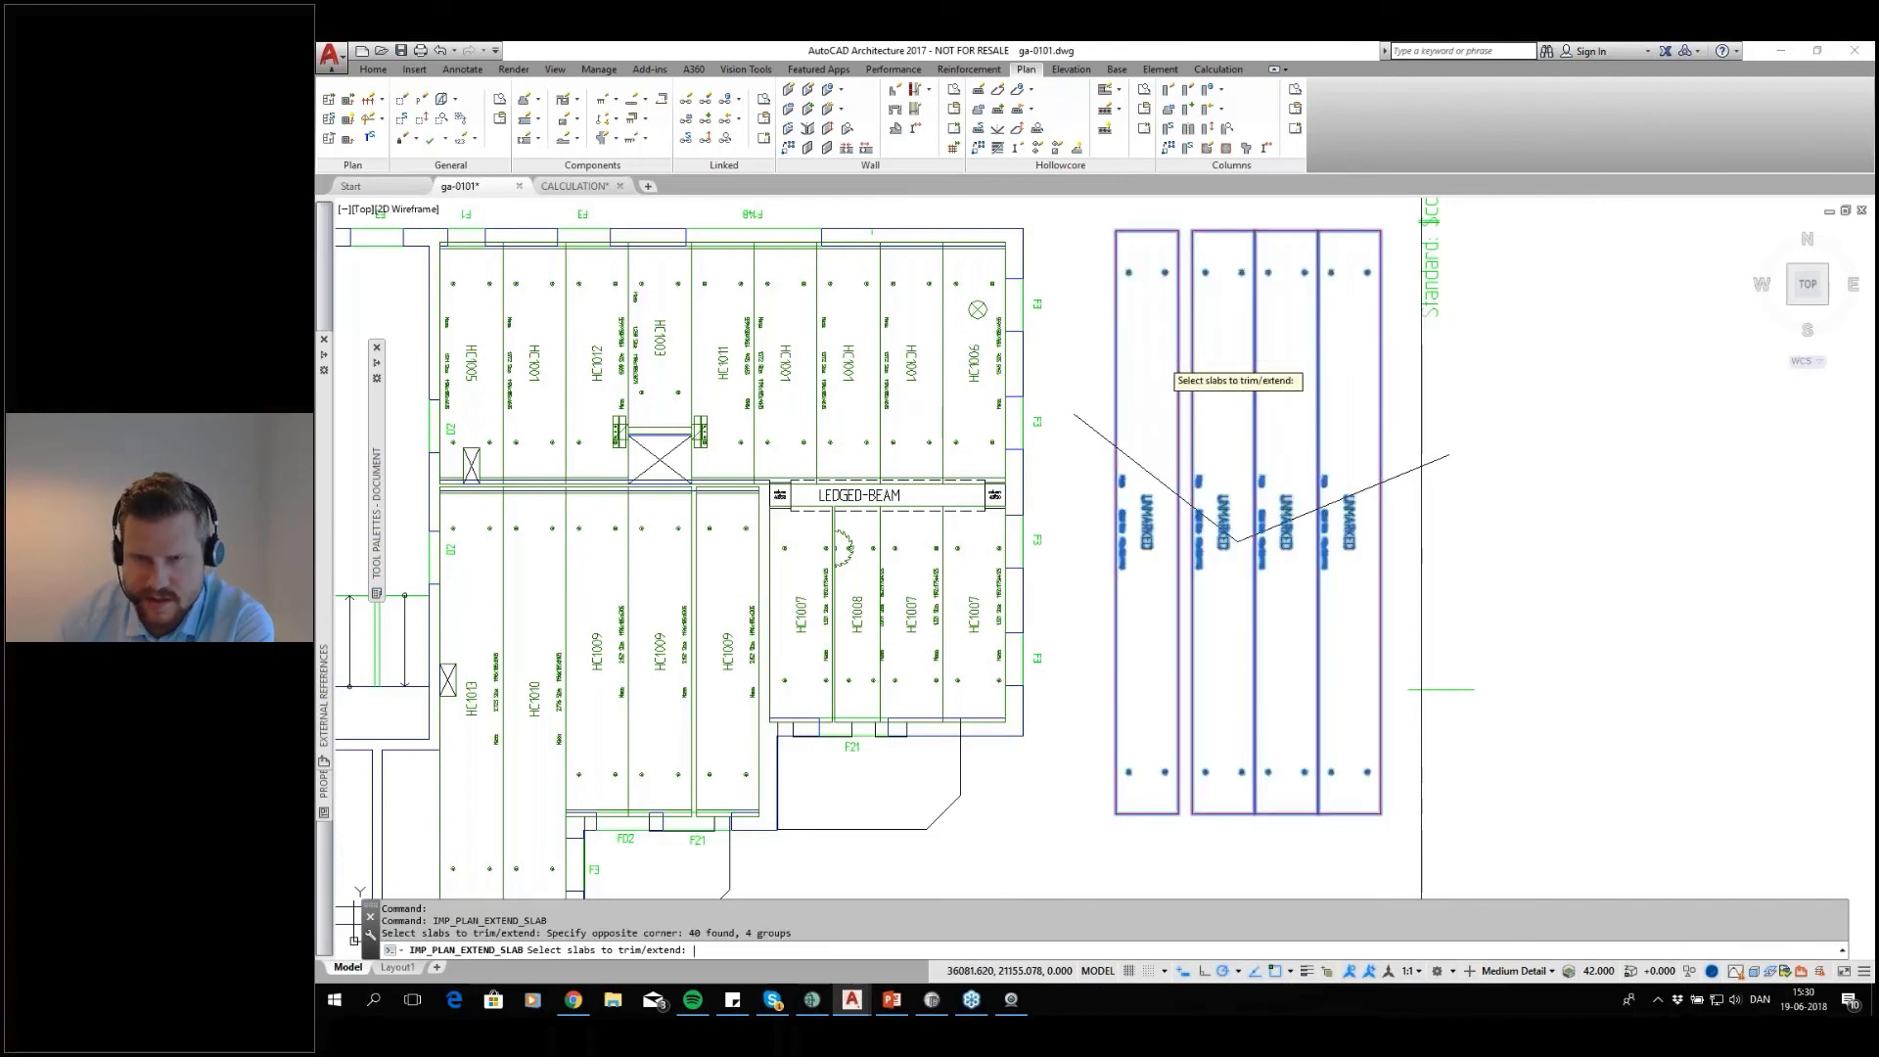
key("Return")
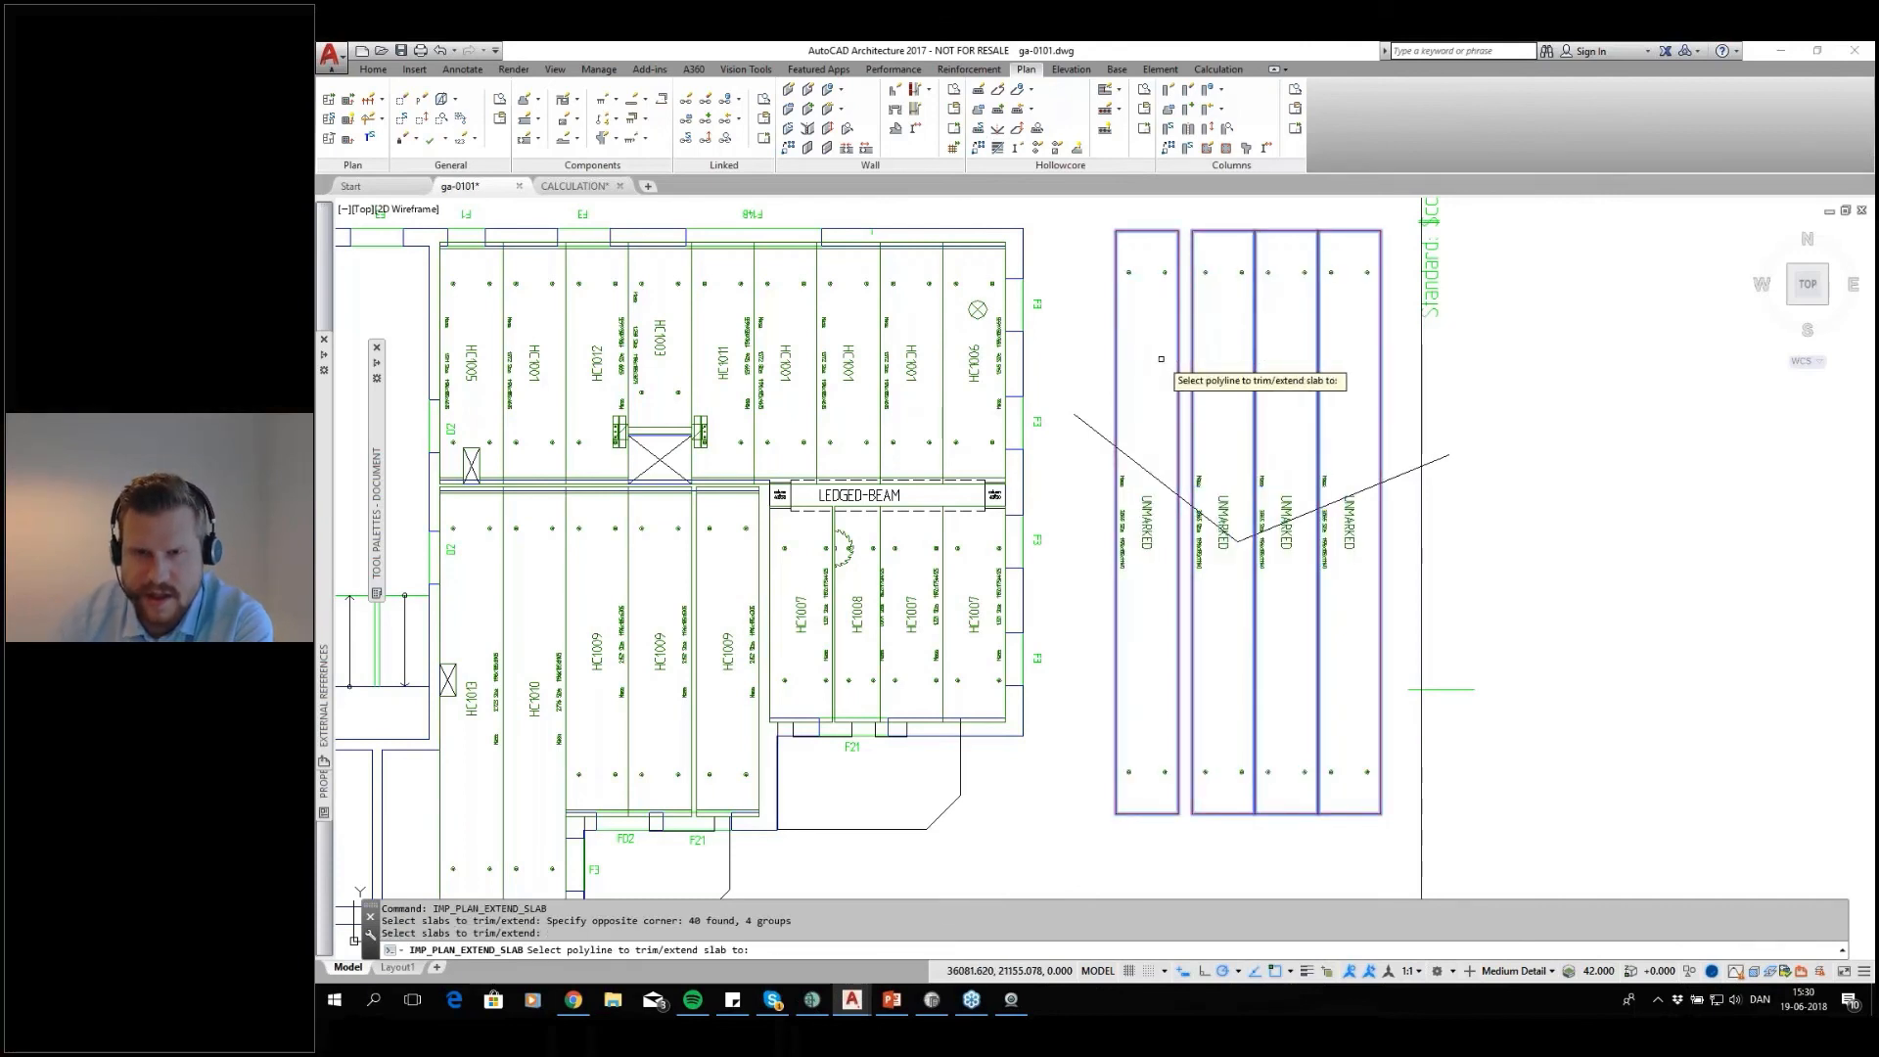
left_click(1097, 435)
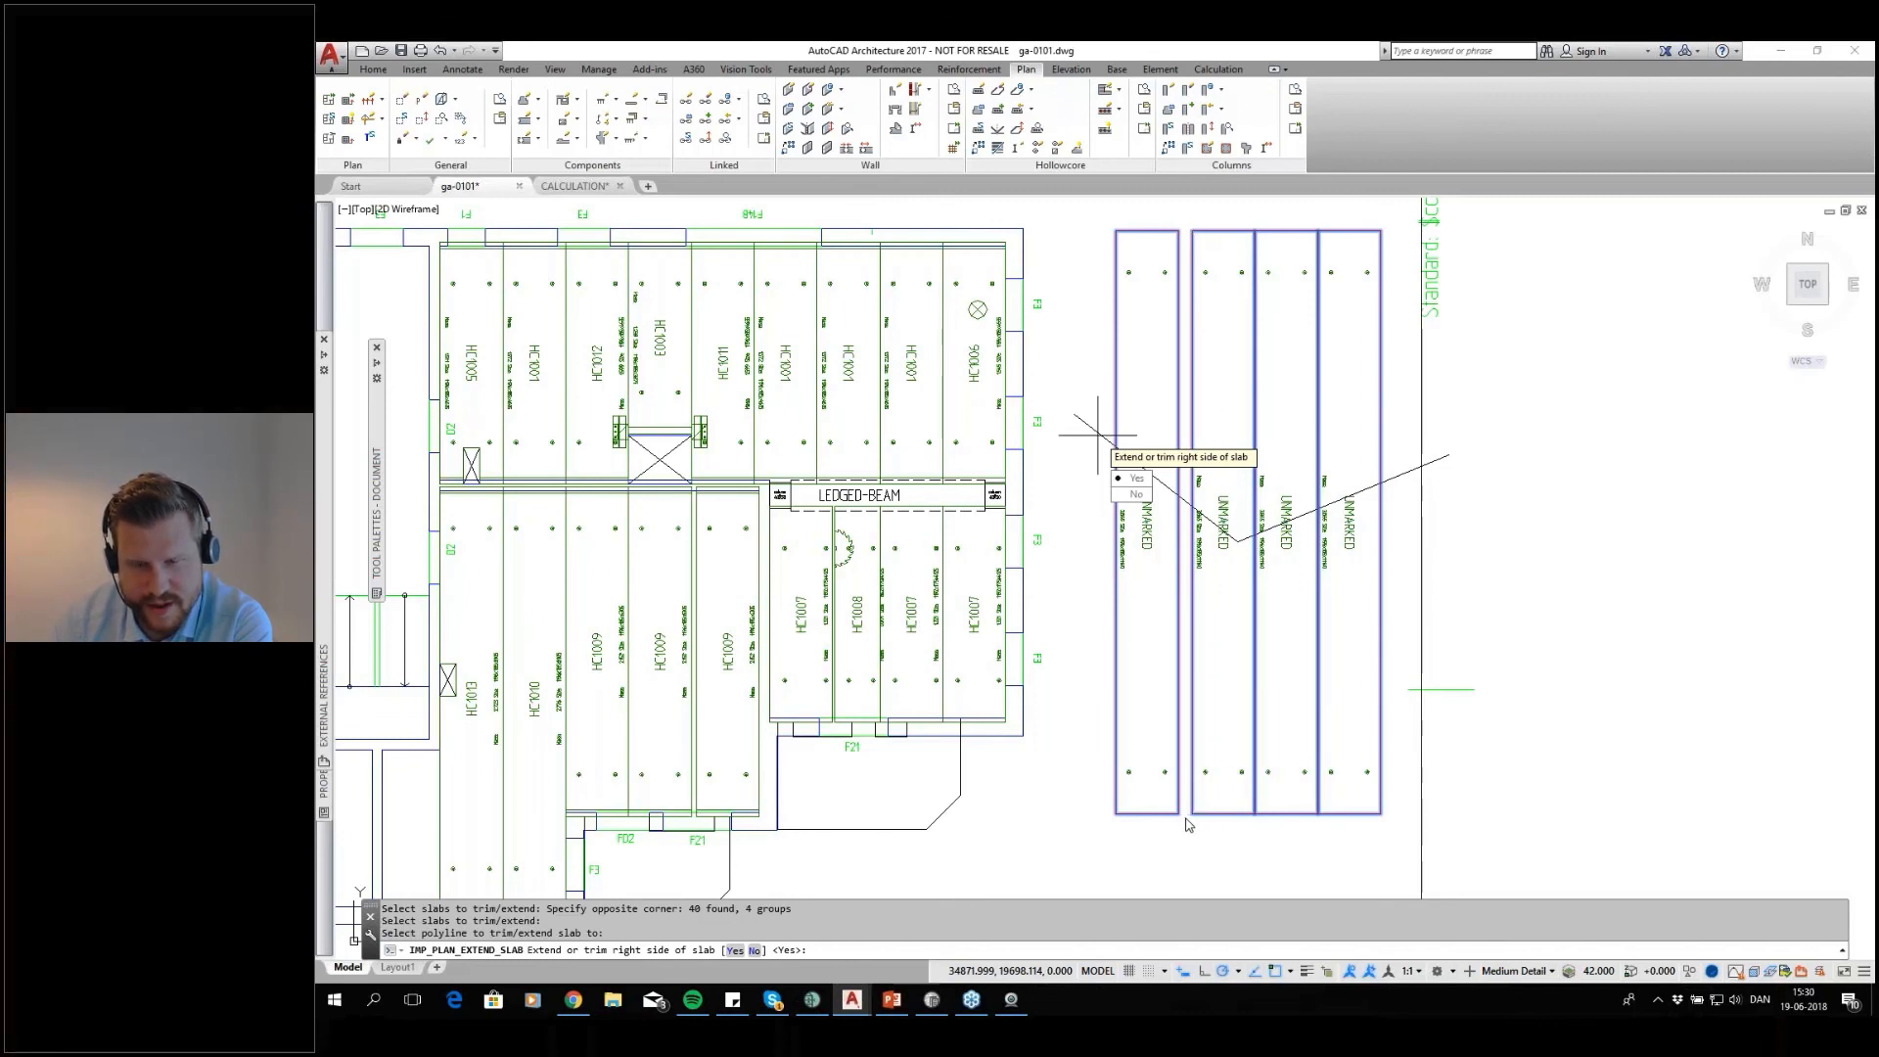
left_click(1134, 479)
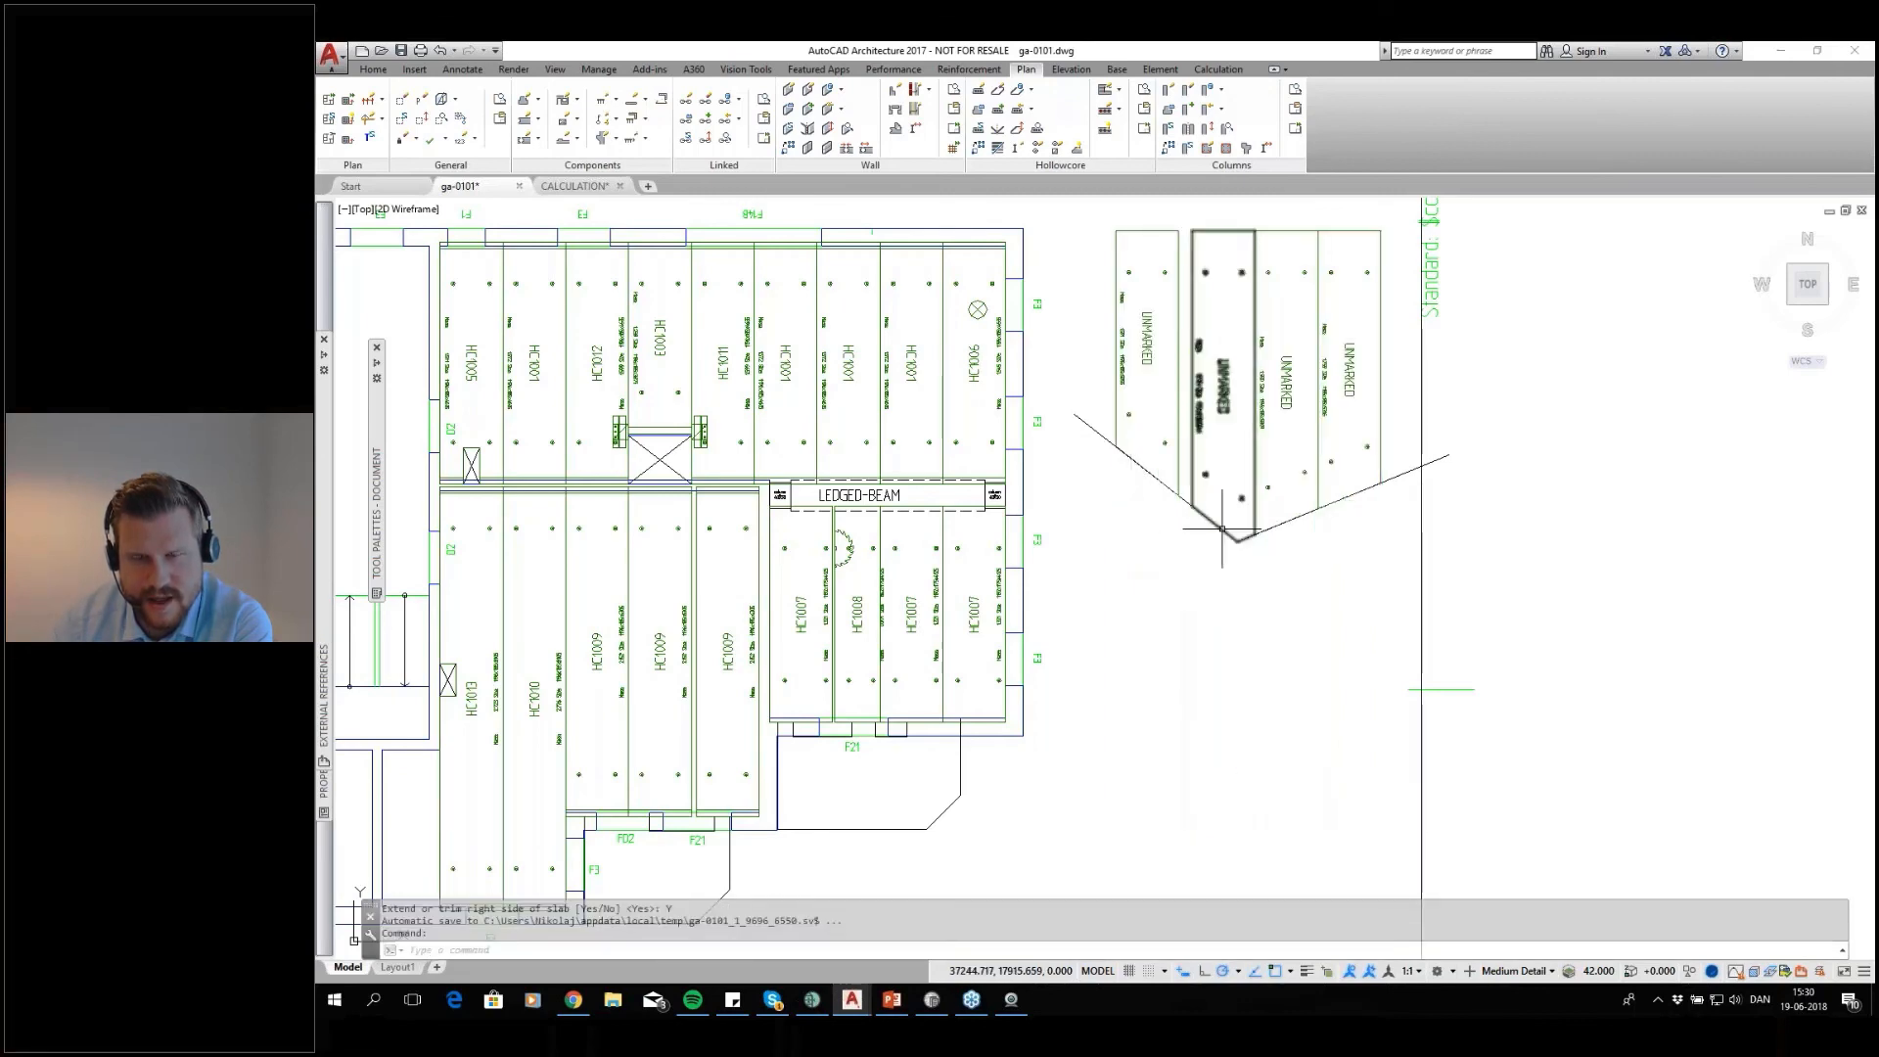
Examine the slanted ends of the trimmed slabs up close and the complete floor plan sheet
scroll(1216, 537, "up", 2)
scroll(1177, 497, "up", 2)
scroll(1090, 788, "down", 2)
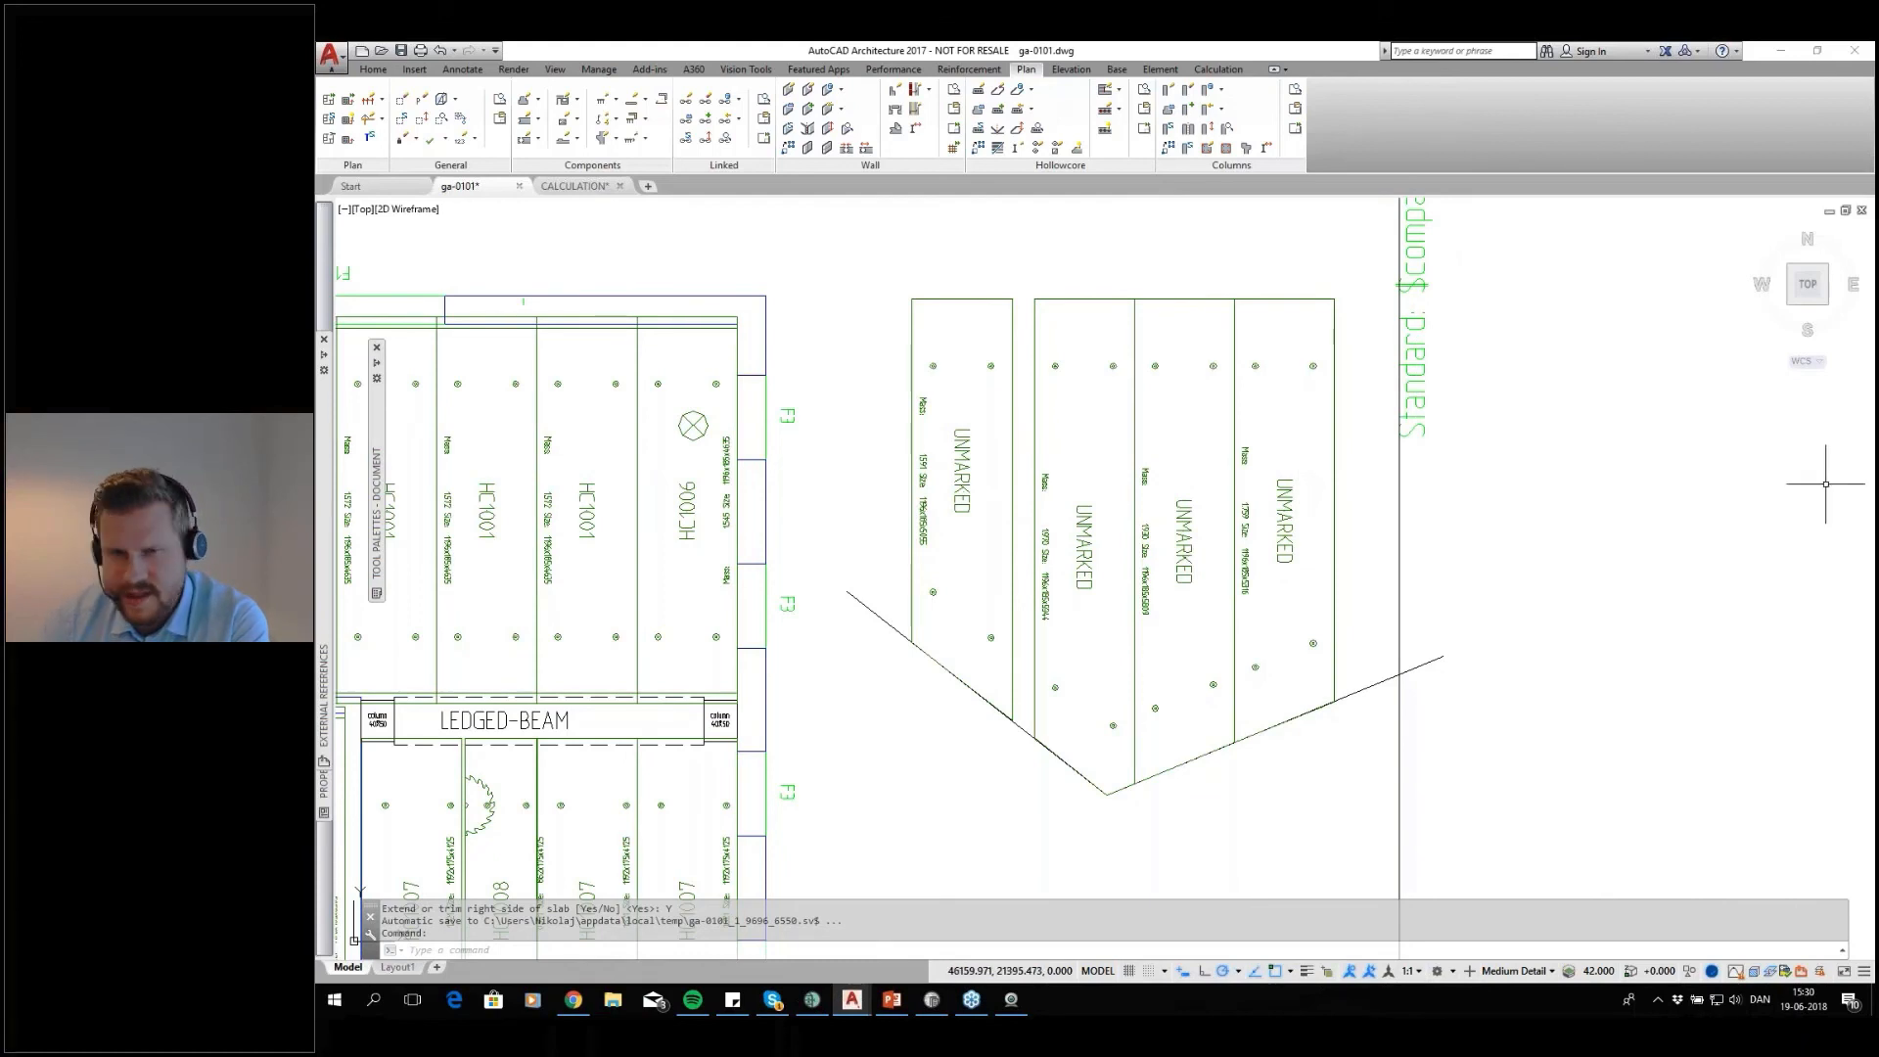
scroll(1506, 587, "down", 2)
middle_click_drag(1077, 649, 1155, 589)
scroll(1155, 589, "down", 2)
middle_click_drag(1132, 659, 1203, 609)
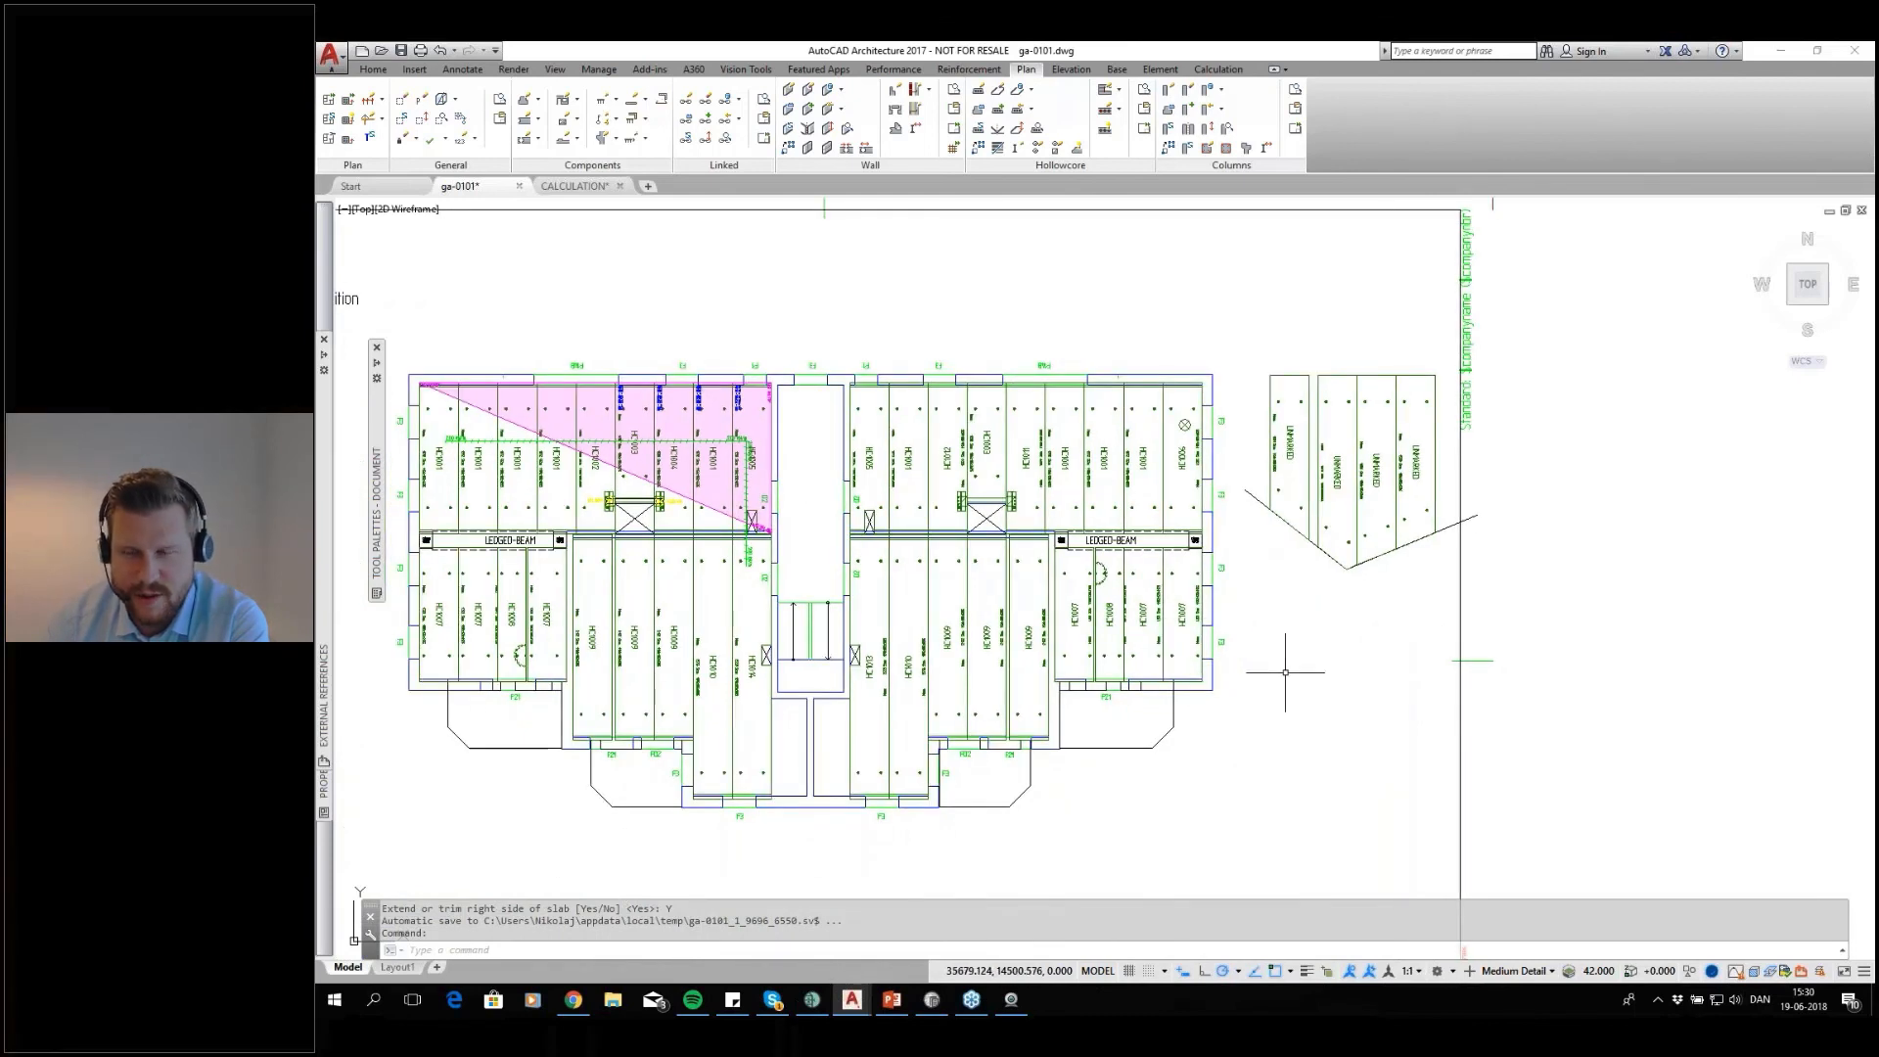
scroll(1284, 671, "down", 2)
middle_click_drag(1282, 685, 1325, 626)
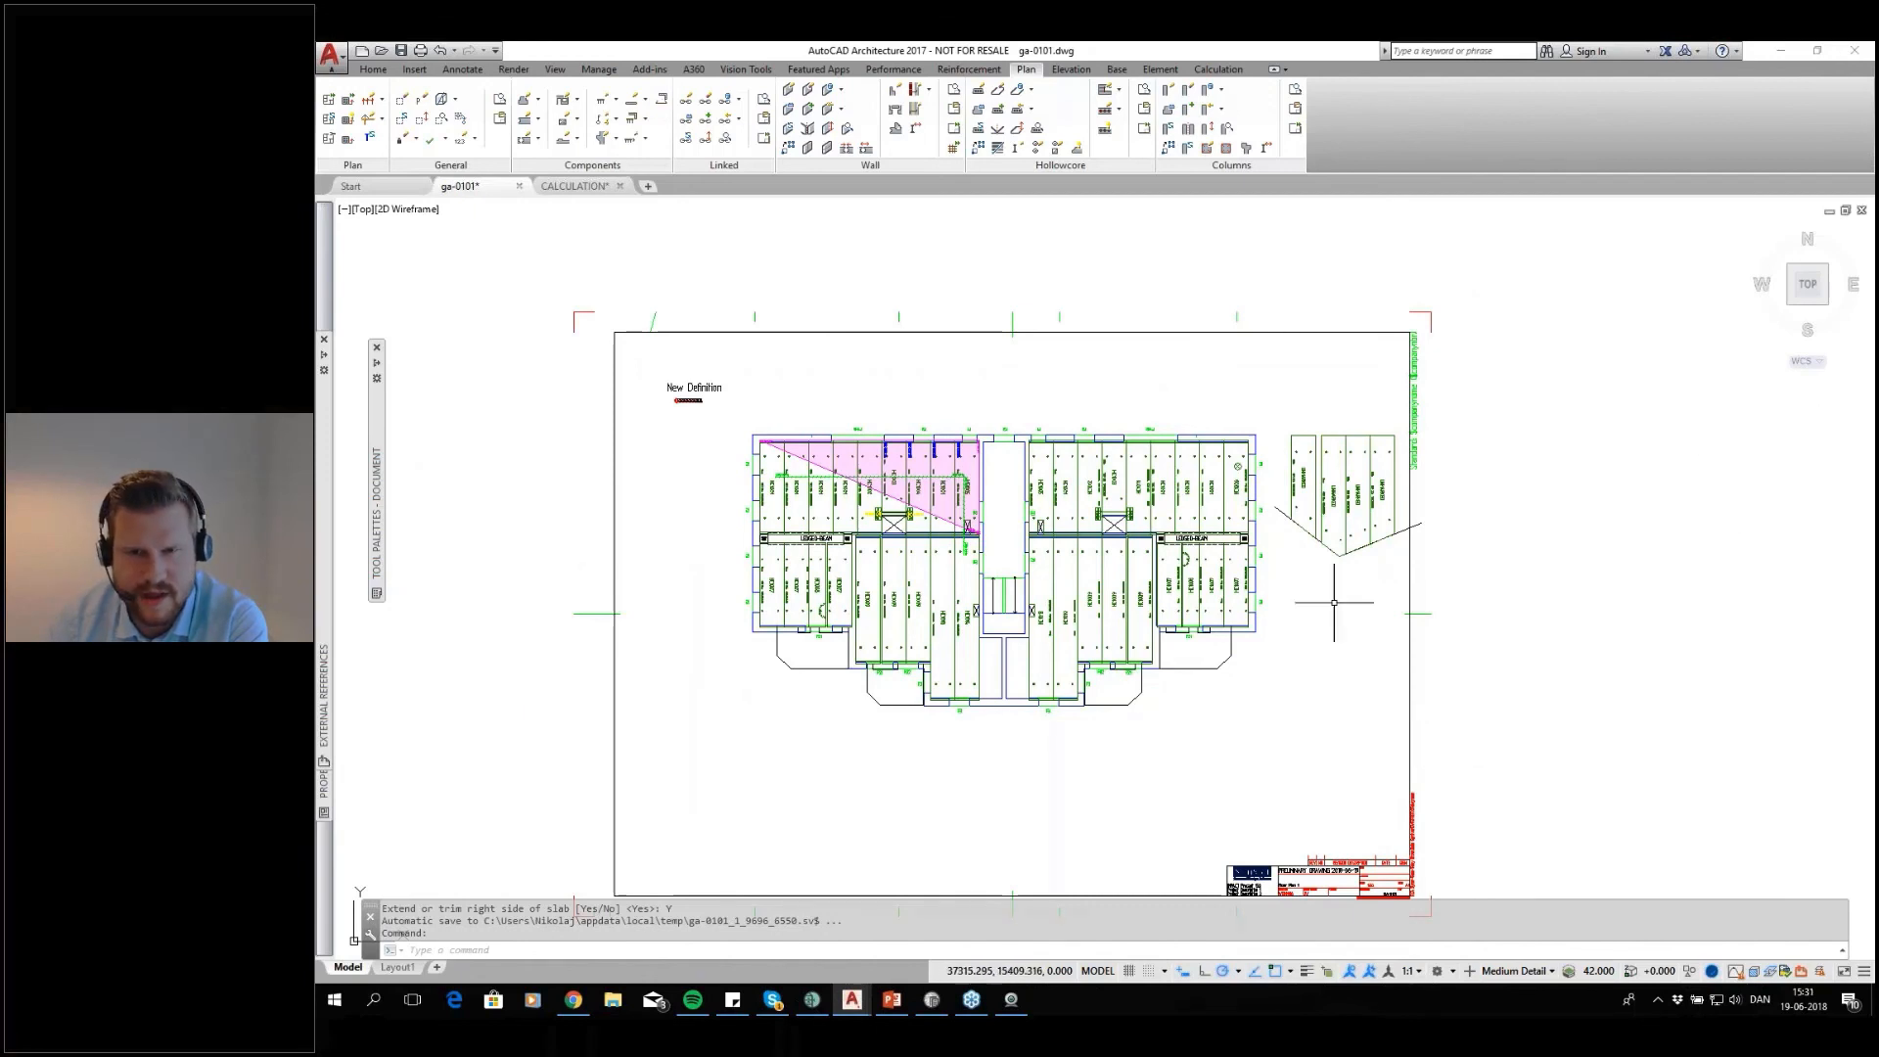
middle_click_drag(1263, 693, 1331, 648)
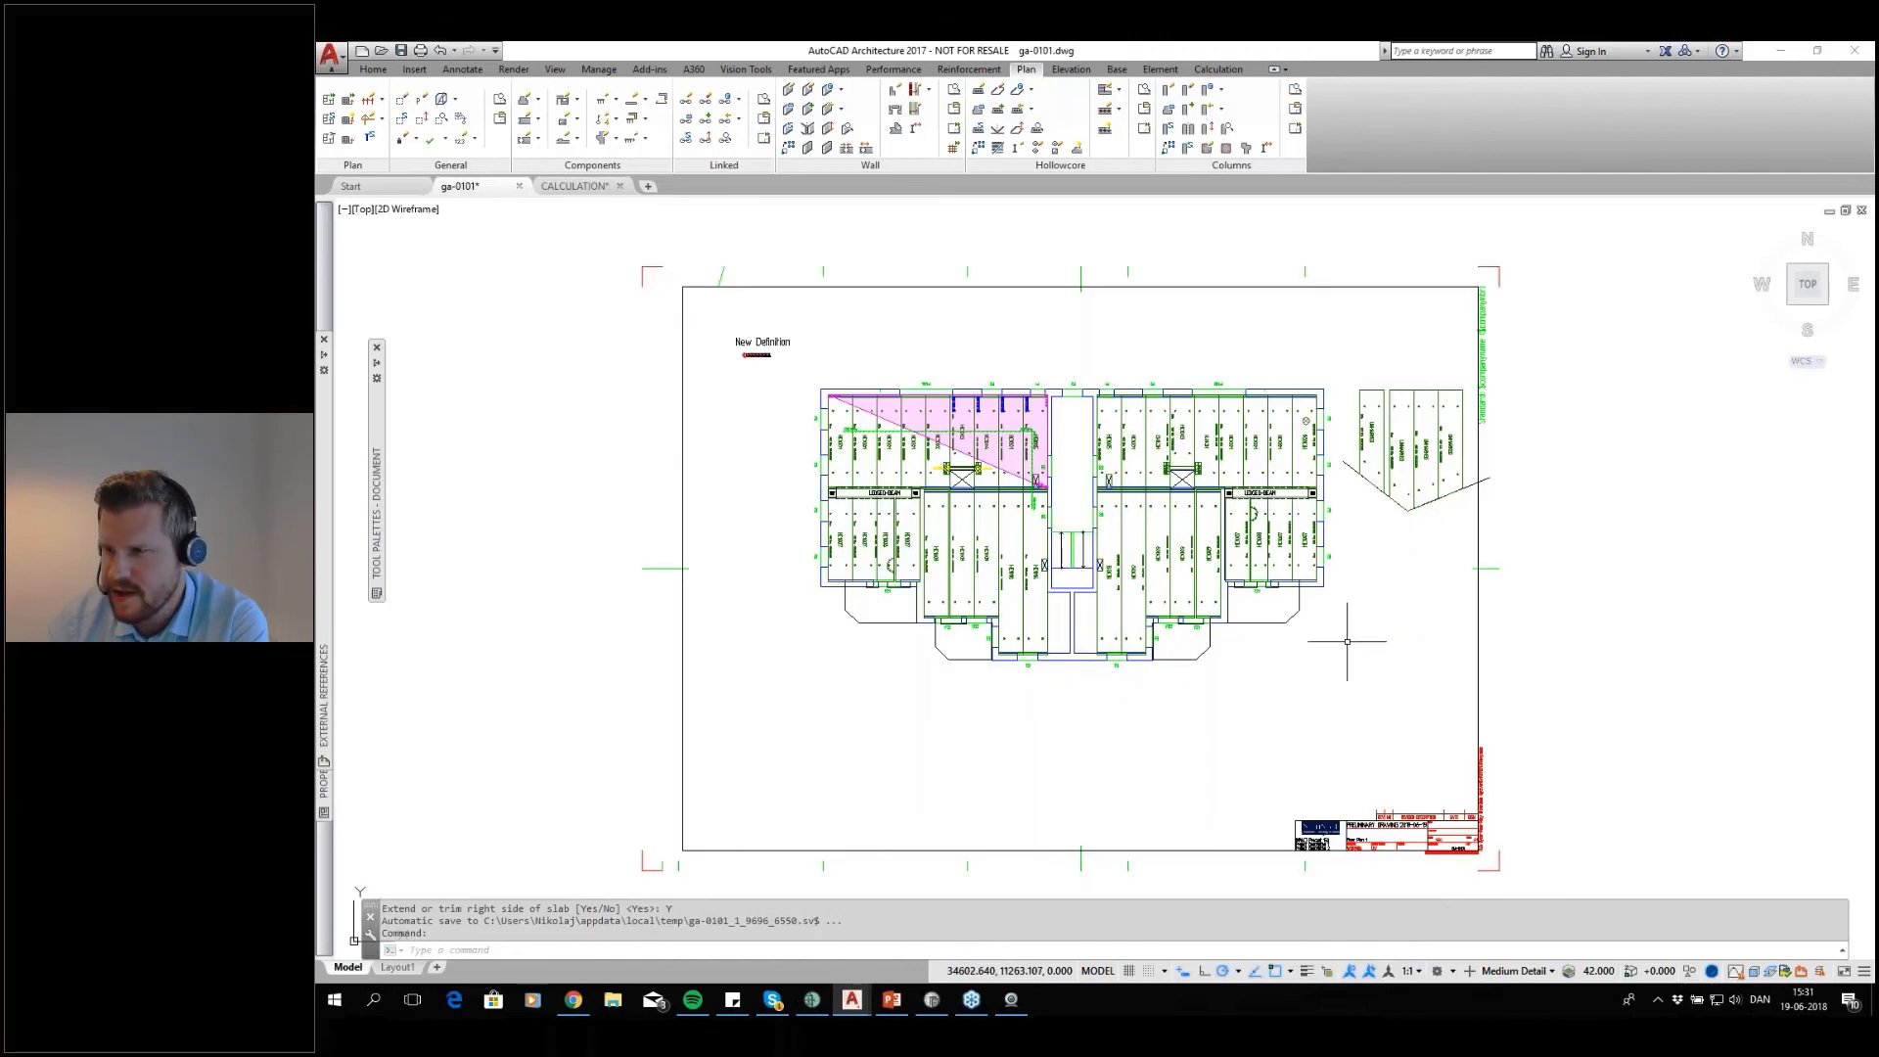
middle_click_drag(1188, 698, 1217, 696)
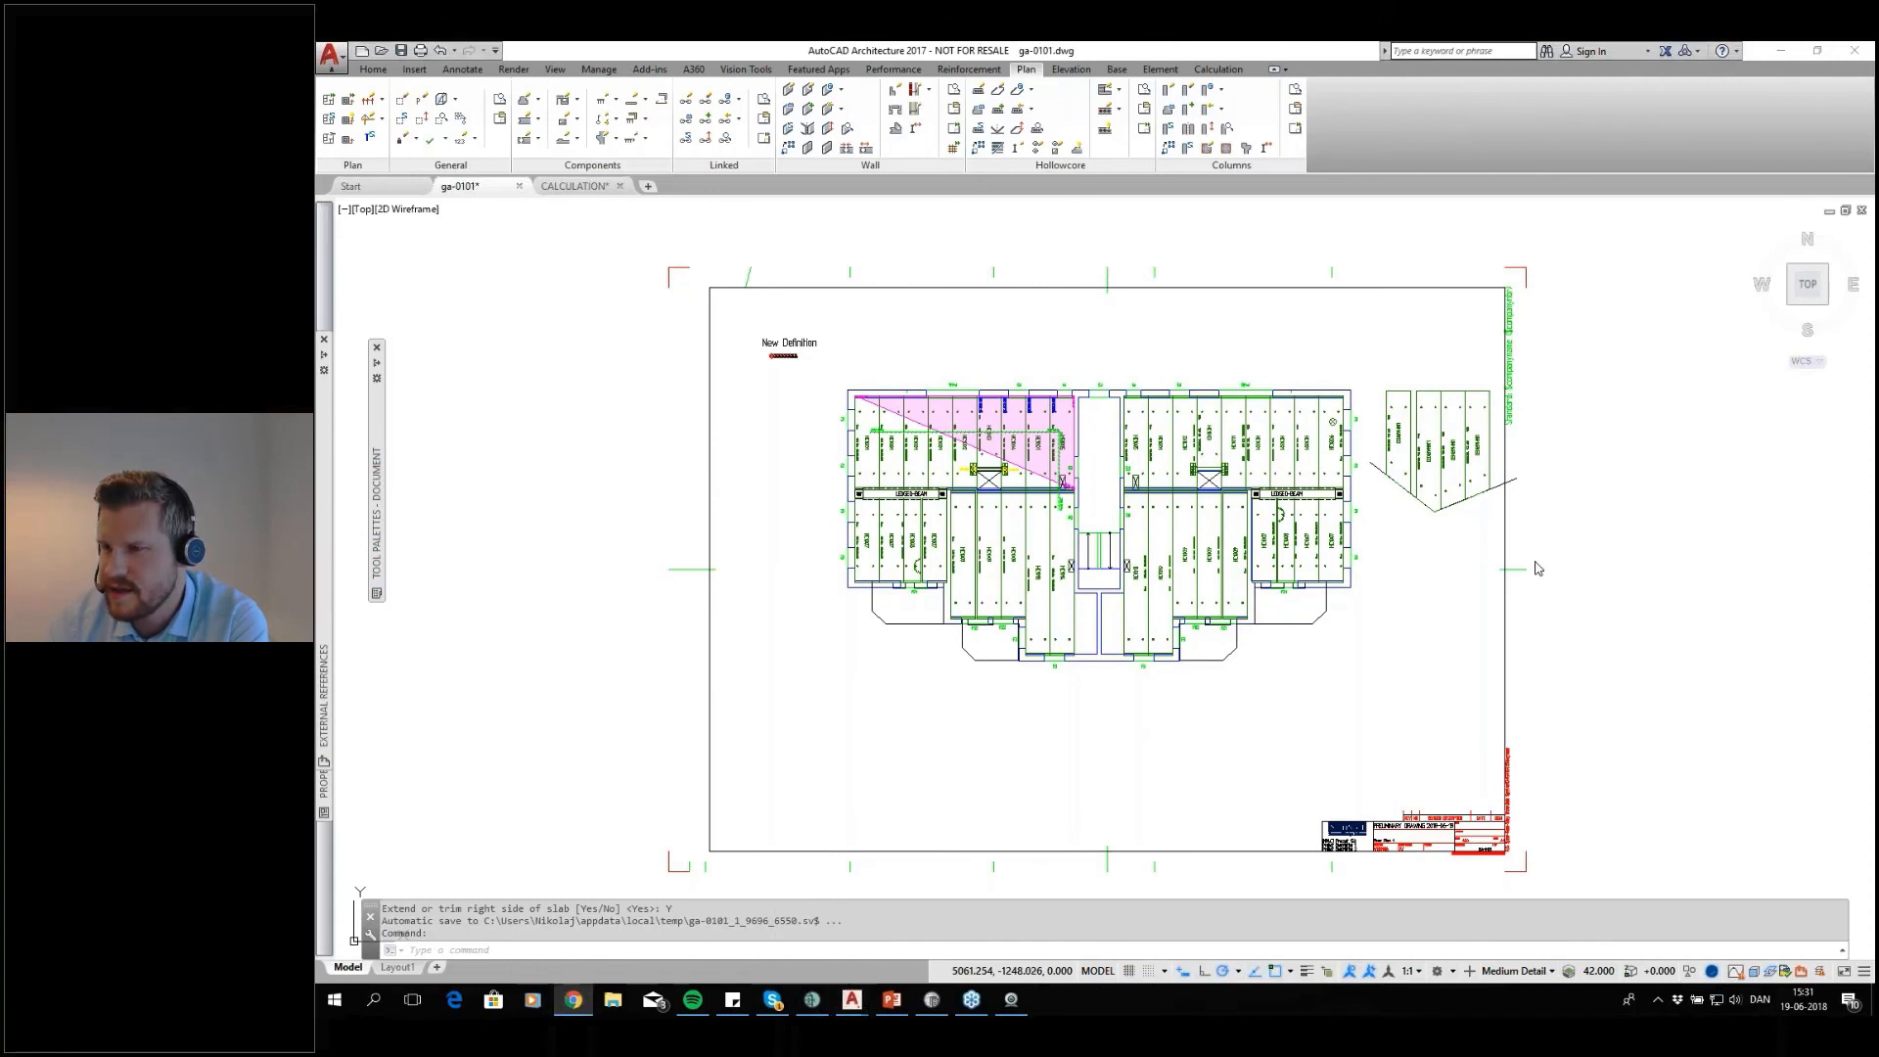
Switch to Chrome and find the StruSoft Official channel on YouTube
mouse_move(1874, 347)
left_mouse_down()
mouse_move(1287, 346)
mouse_move(1321, 249)
mouse_move(1272, 43)
left_mouse_up()
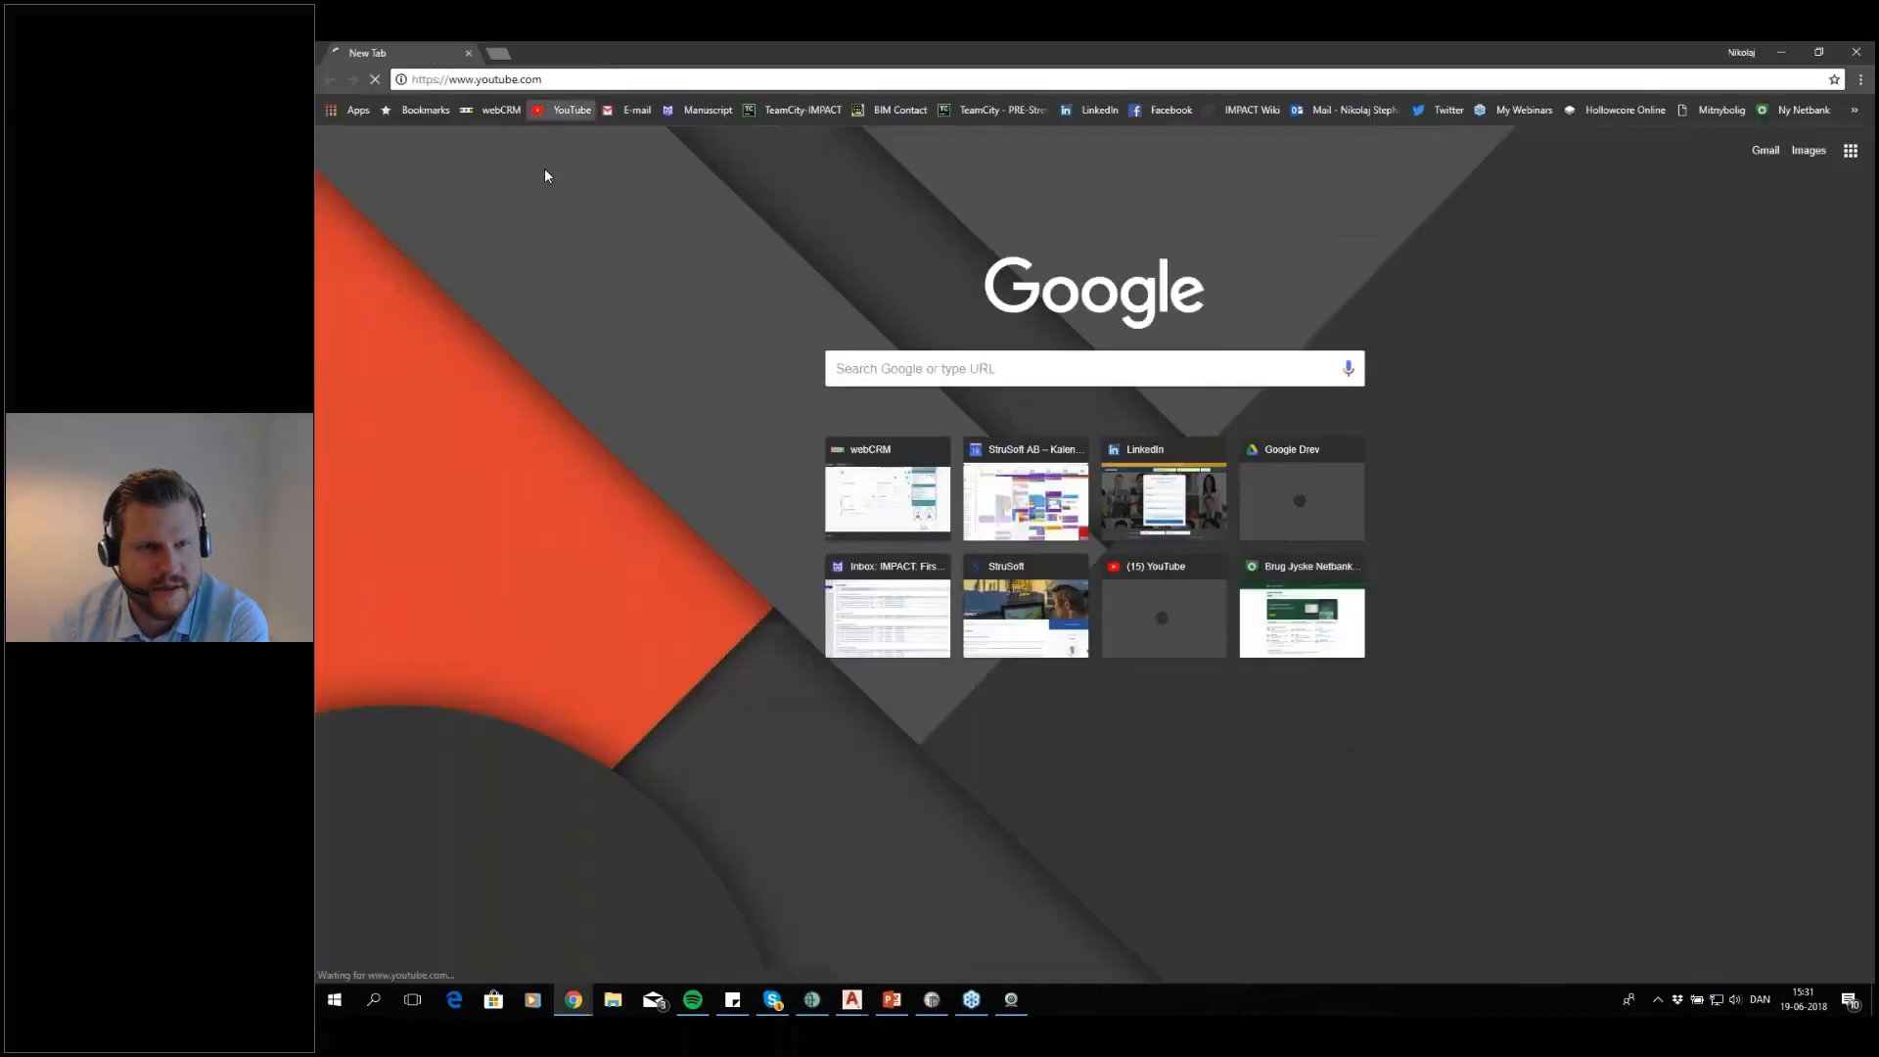
left_click(567, 111)
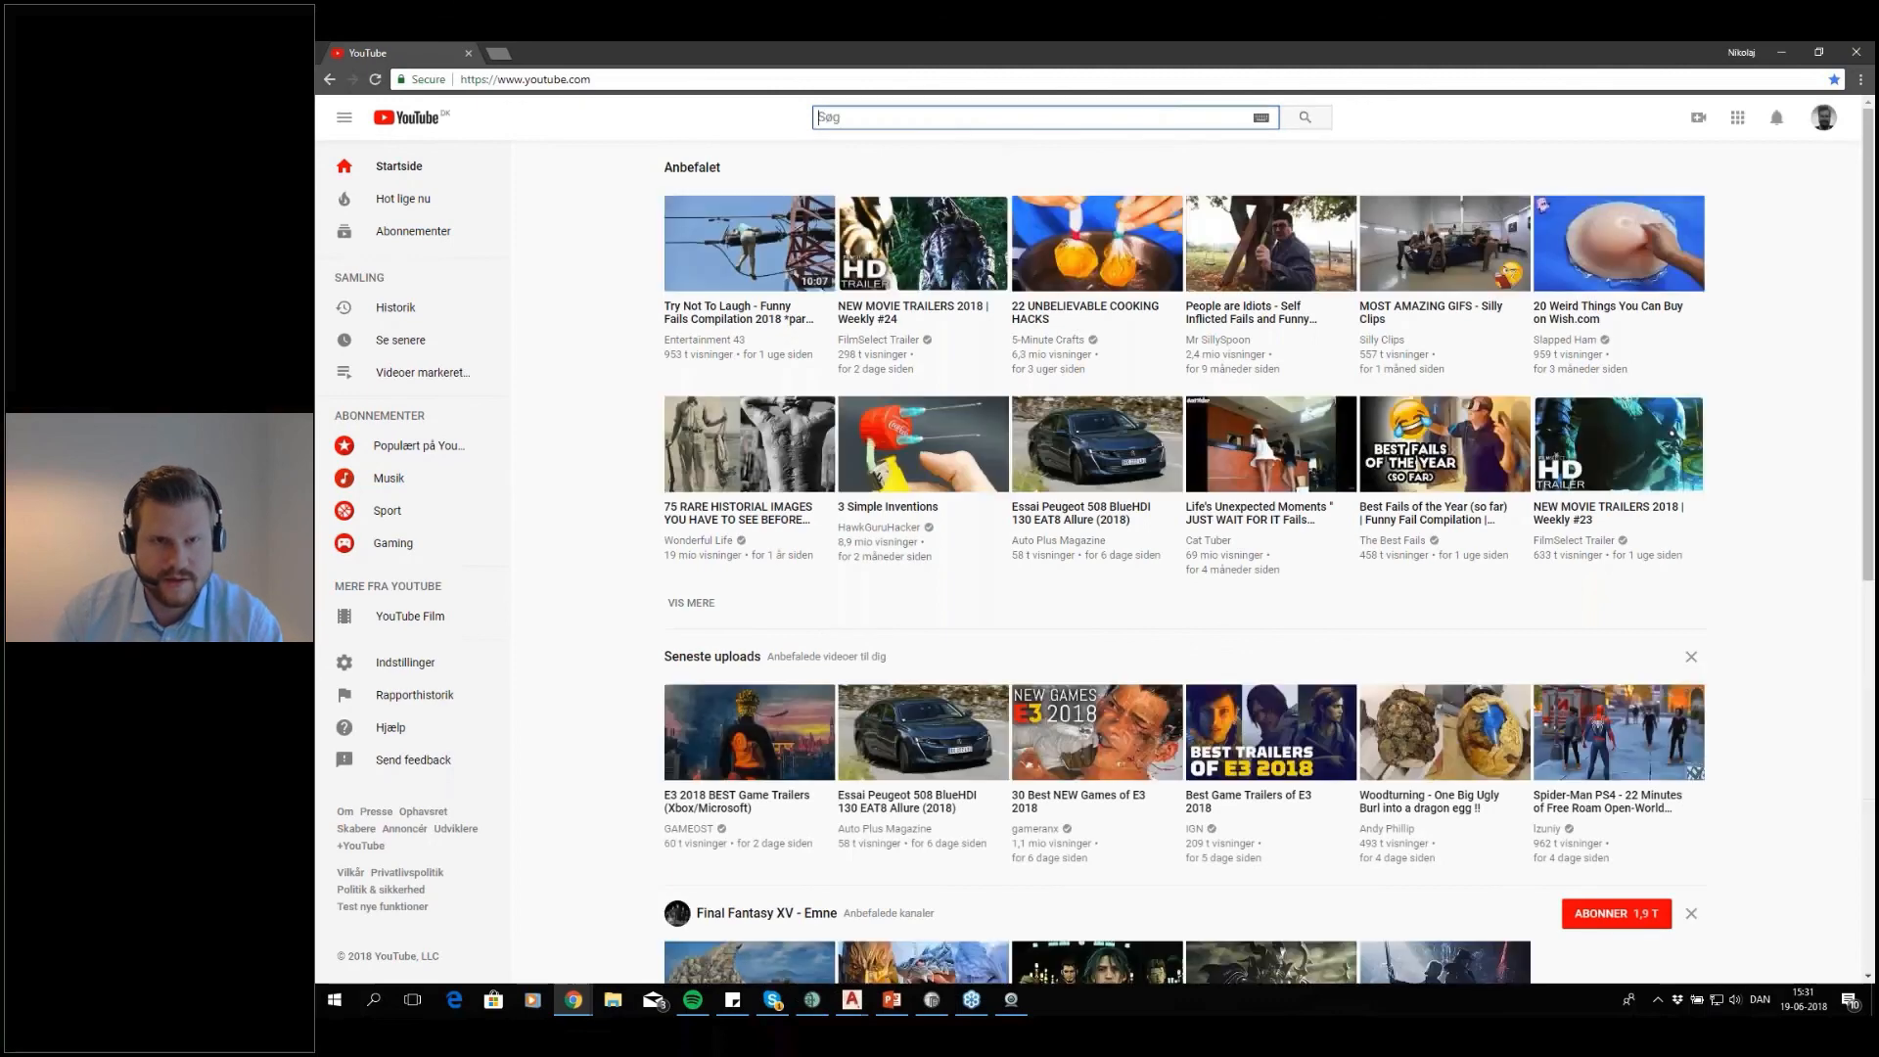
type("struso")
key("Down")
key("Return")
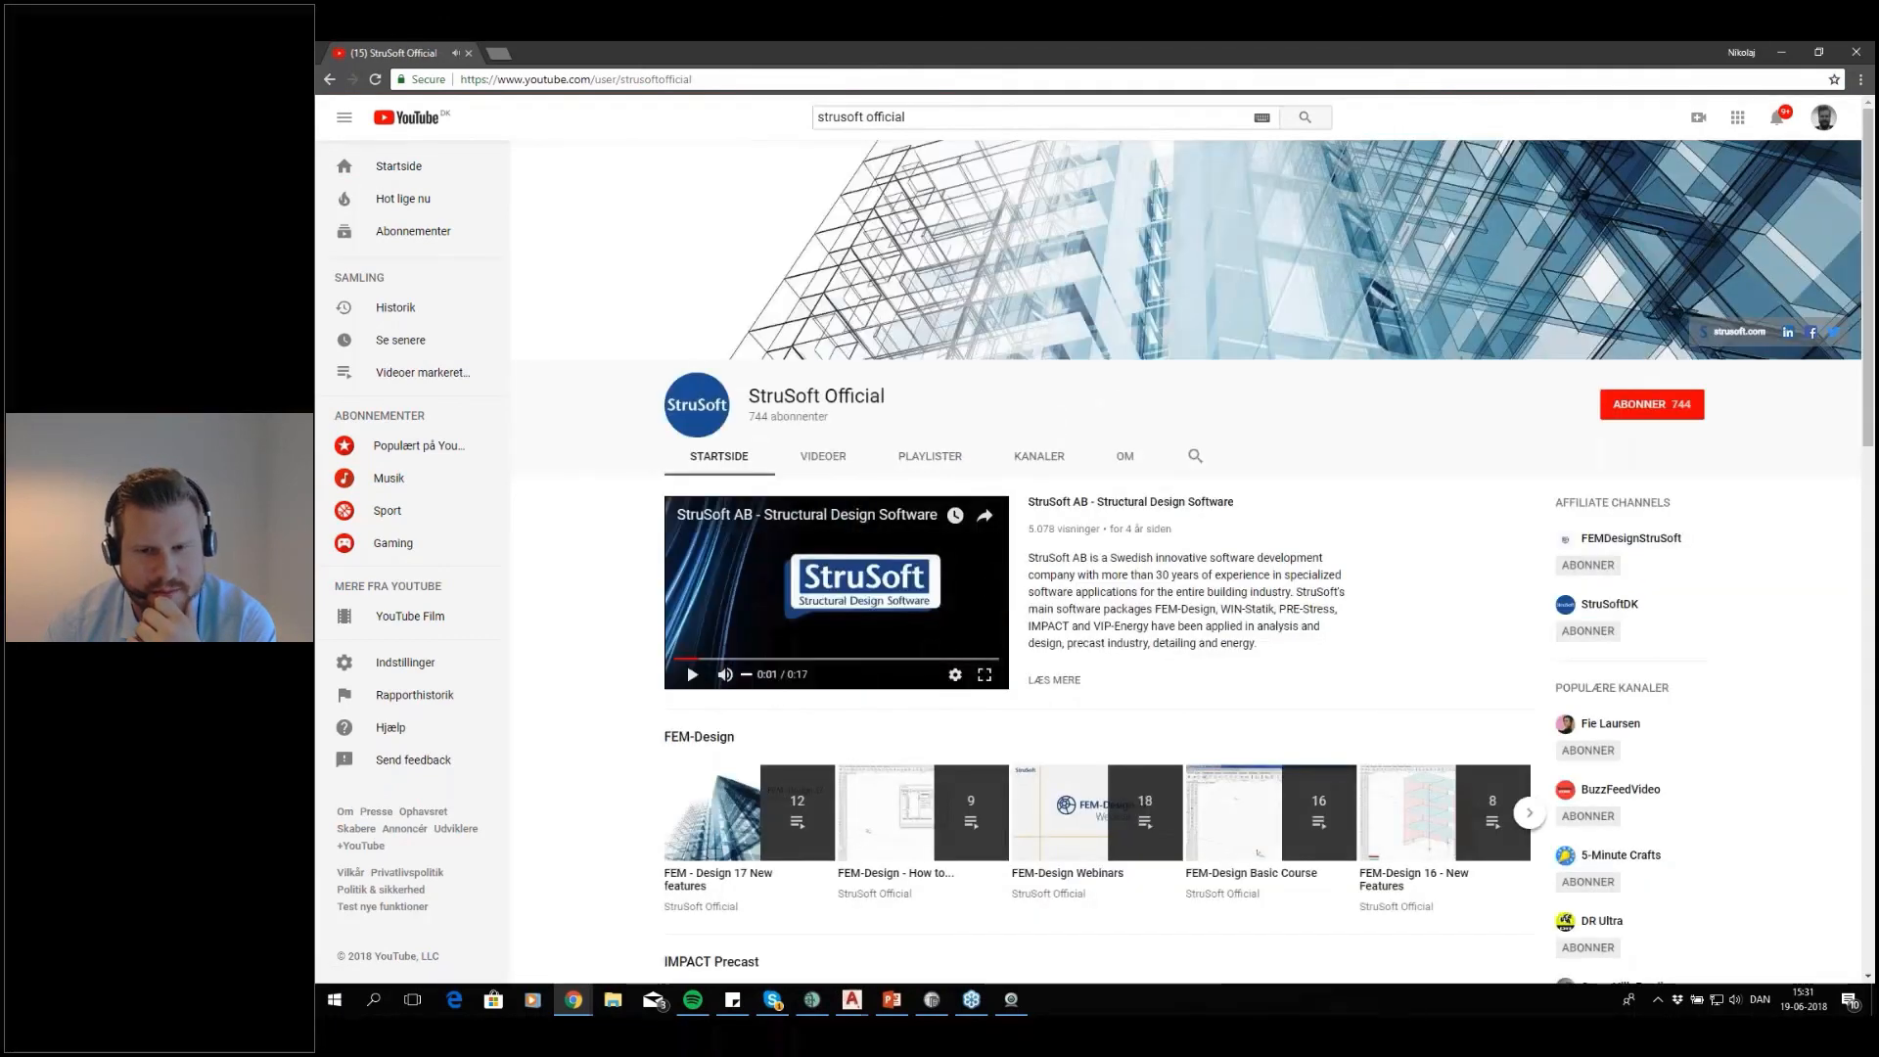
Browse the channel's IMPACT Precast playlists, open and pause IMPACT Webinars, and close the browser to return to the AutoCAD floor plan
scroll(1184, 563, "down", 1)
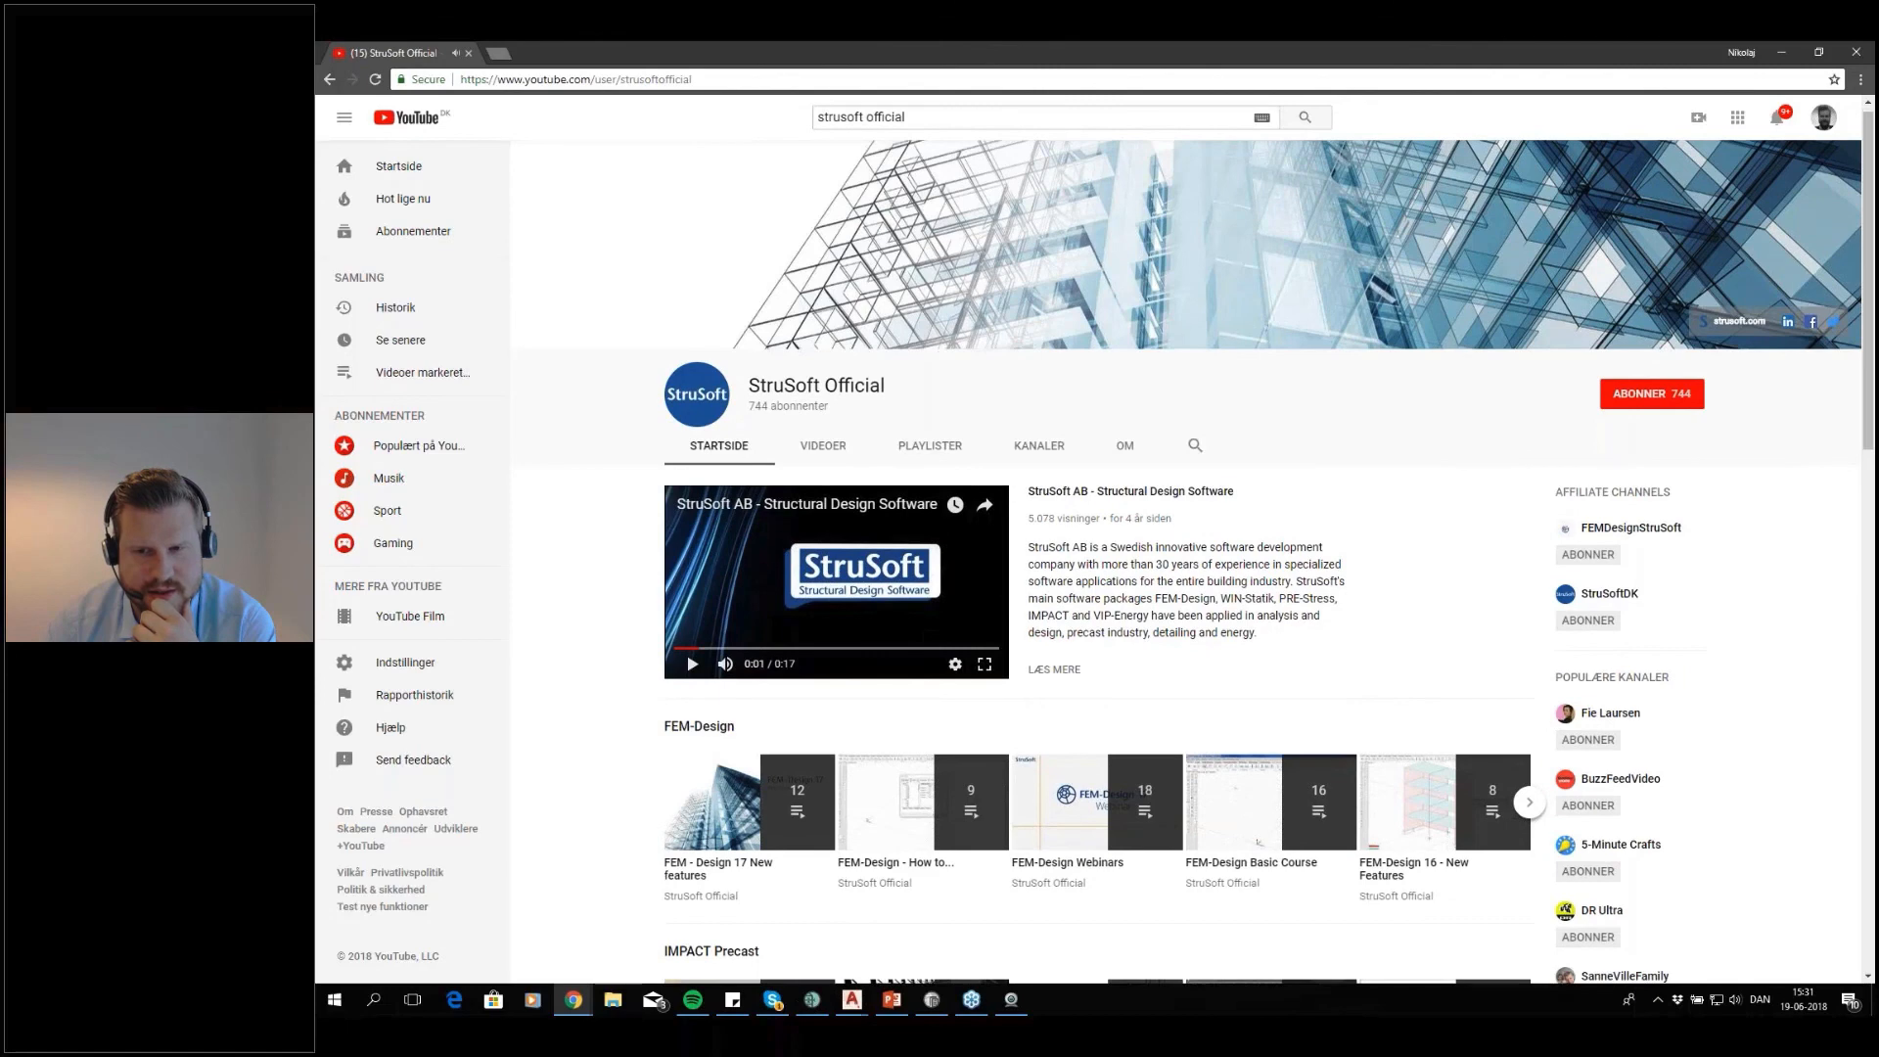
scroll(743, 715, "down", 3)
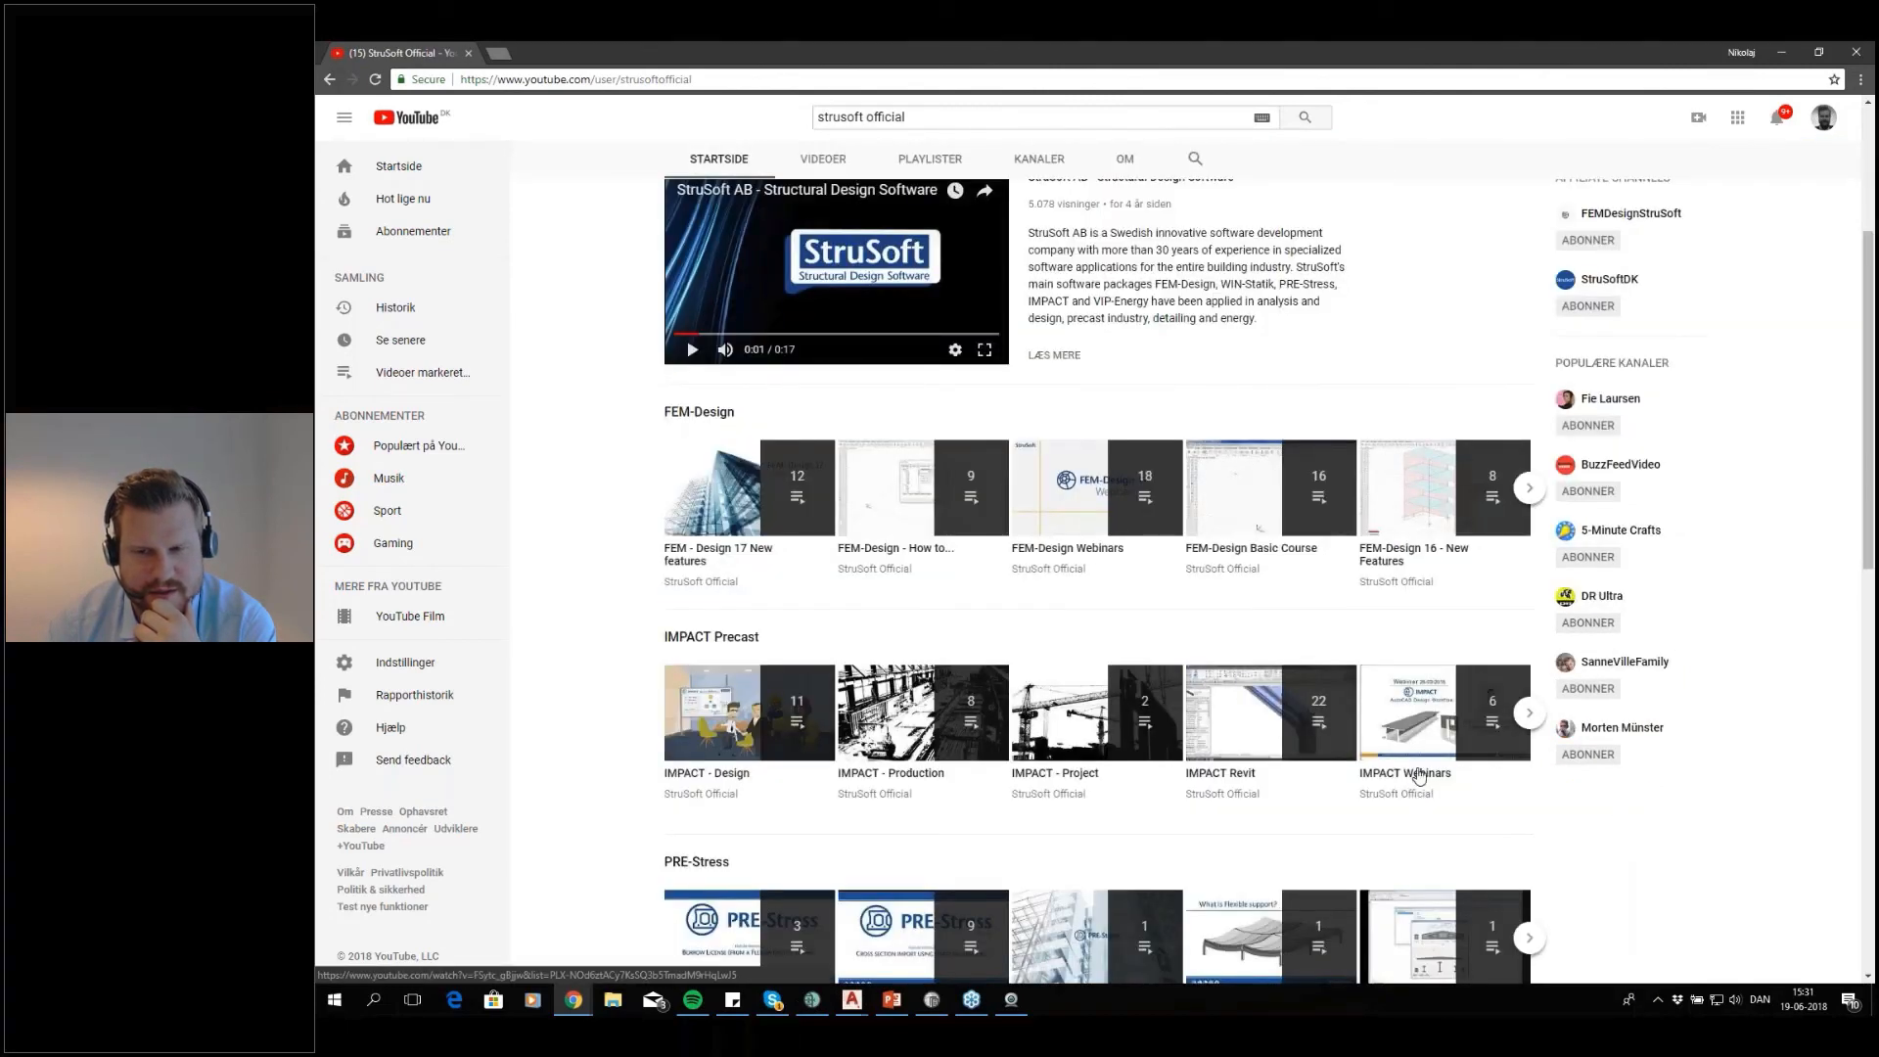
left_click(1528, 715)
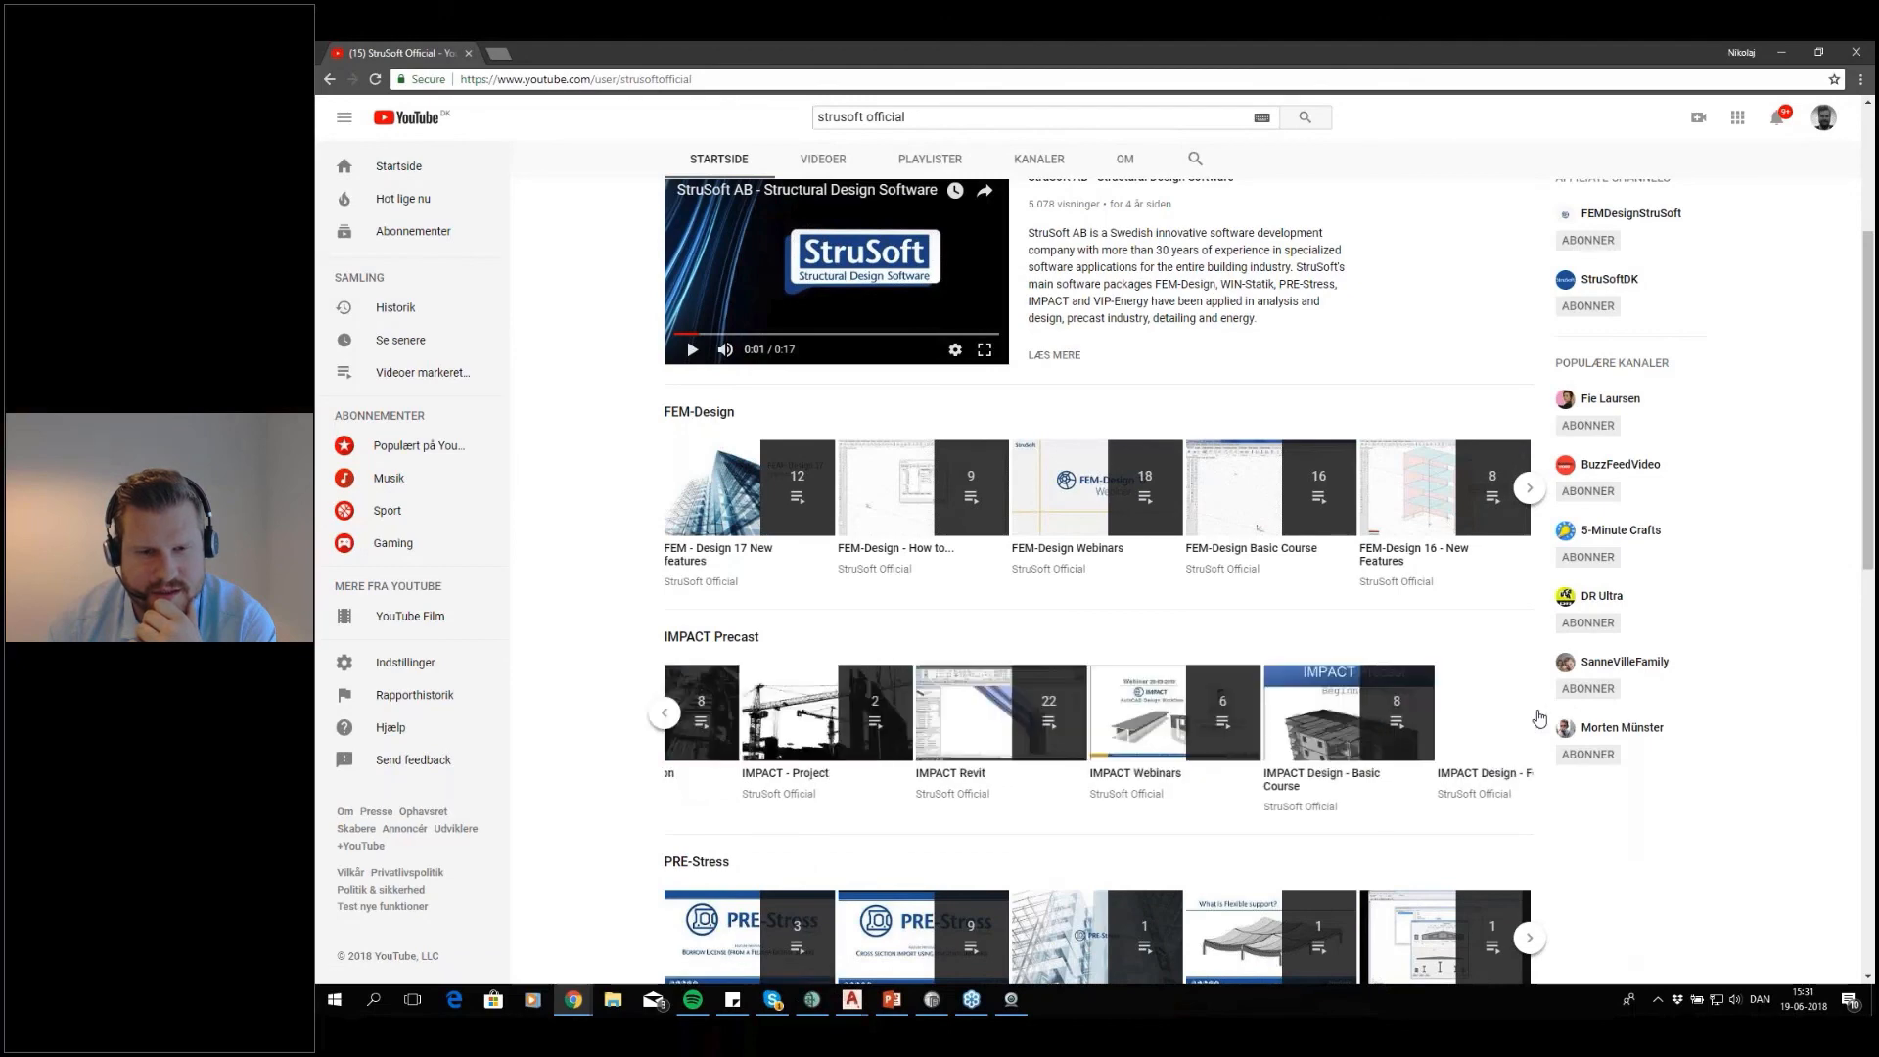
left_click(666, 714)
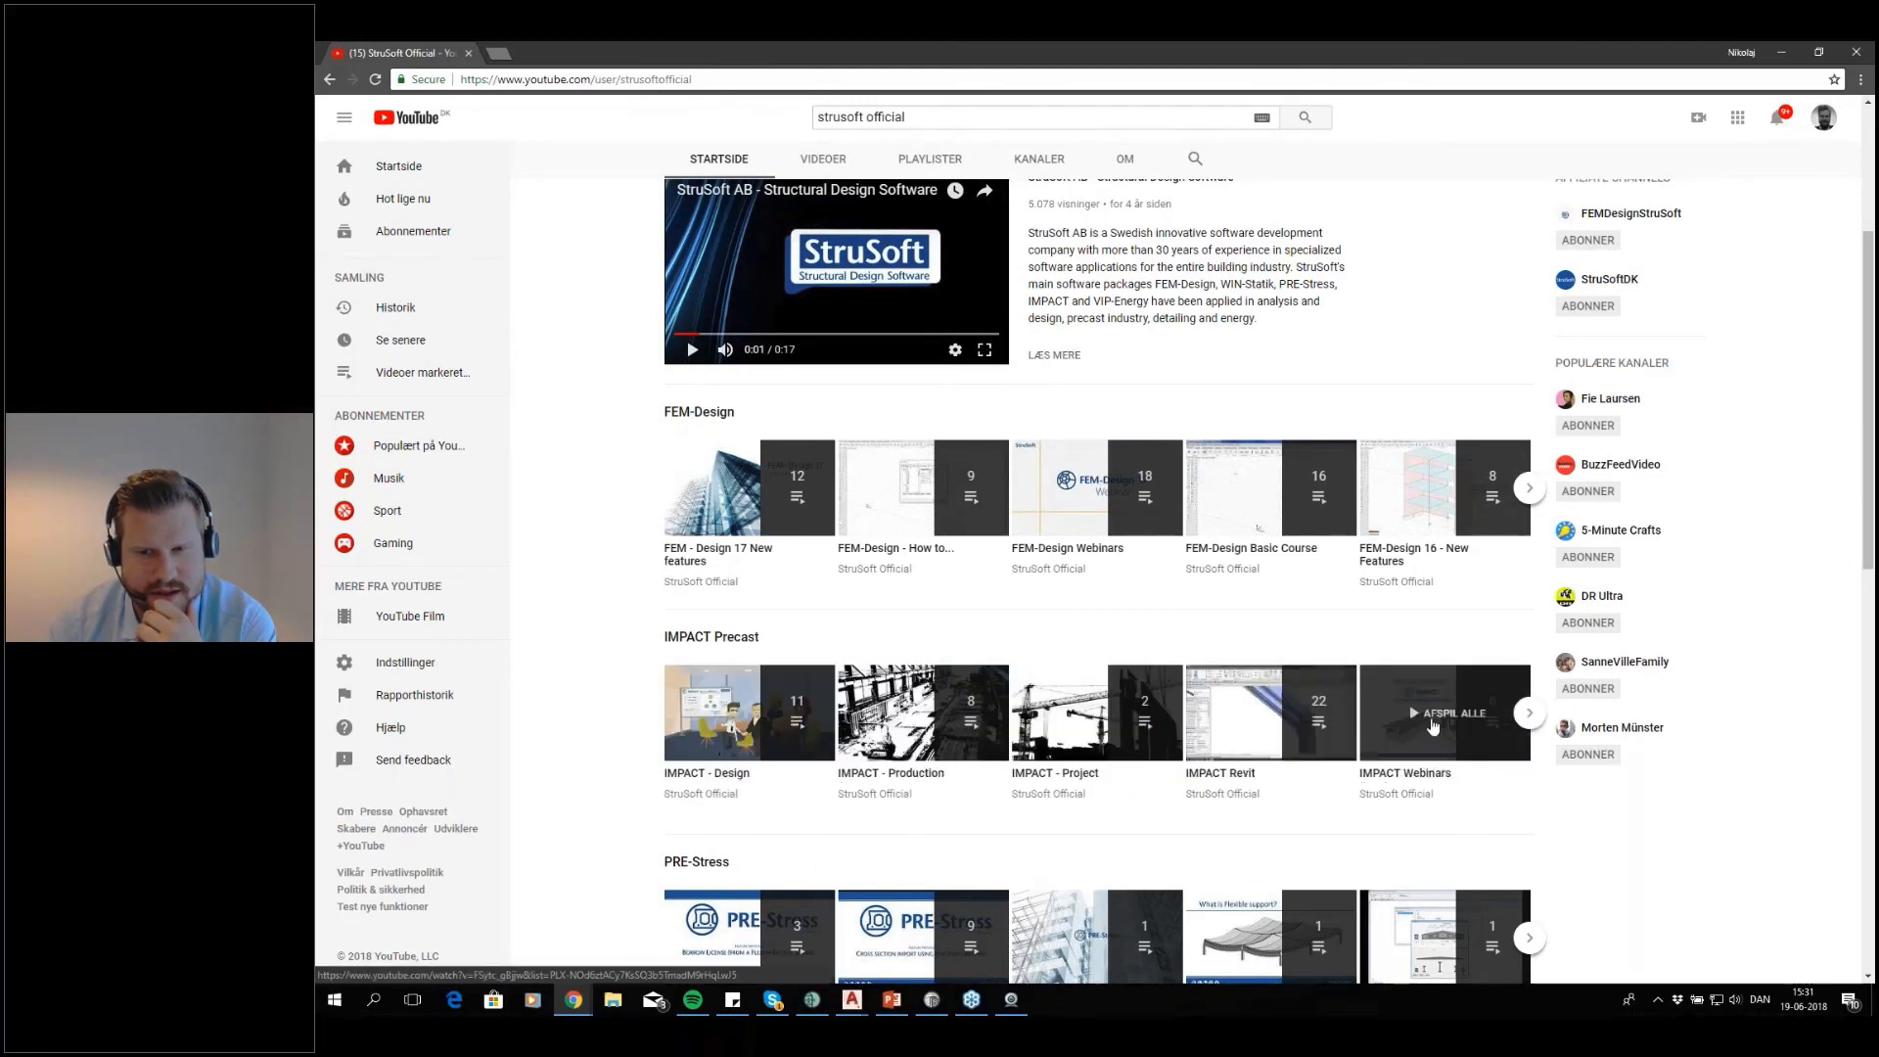
left_click(1420, 749)
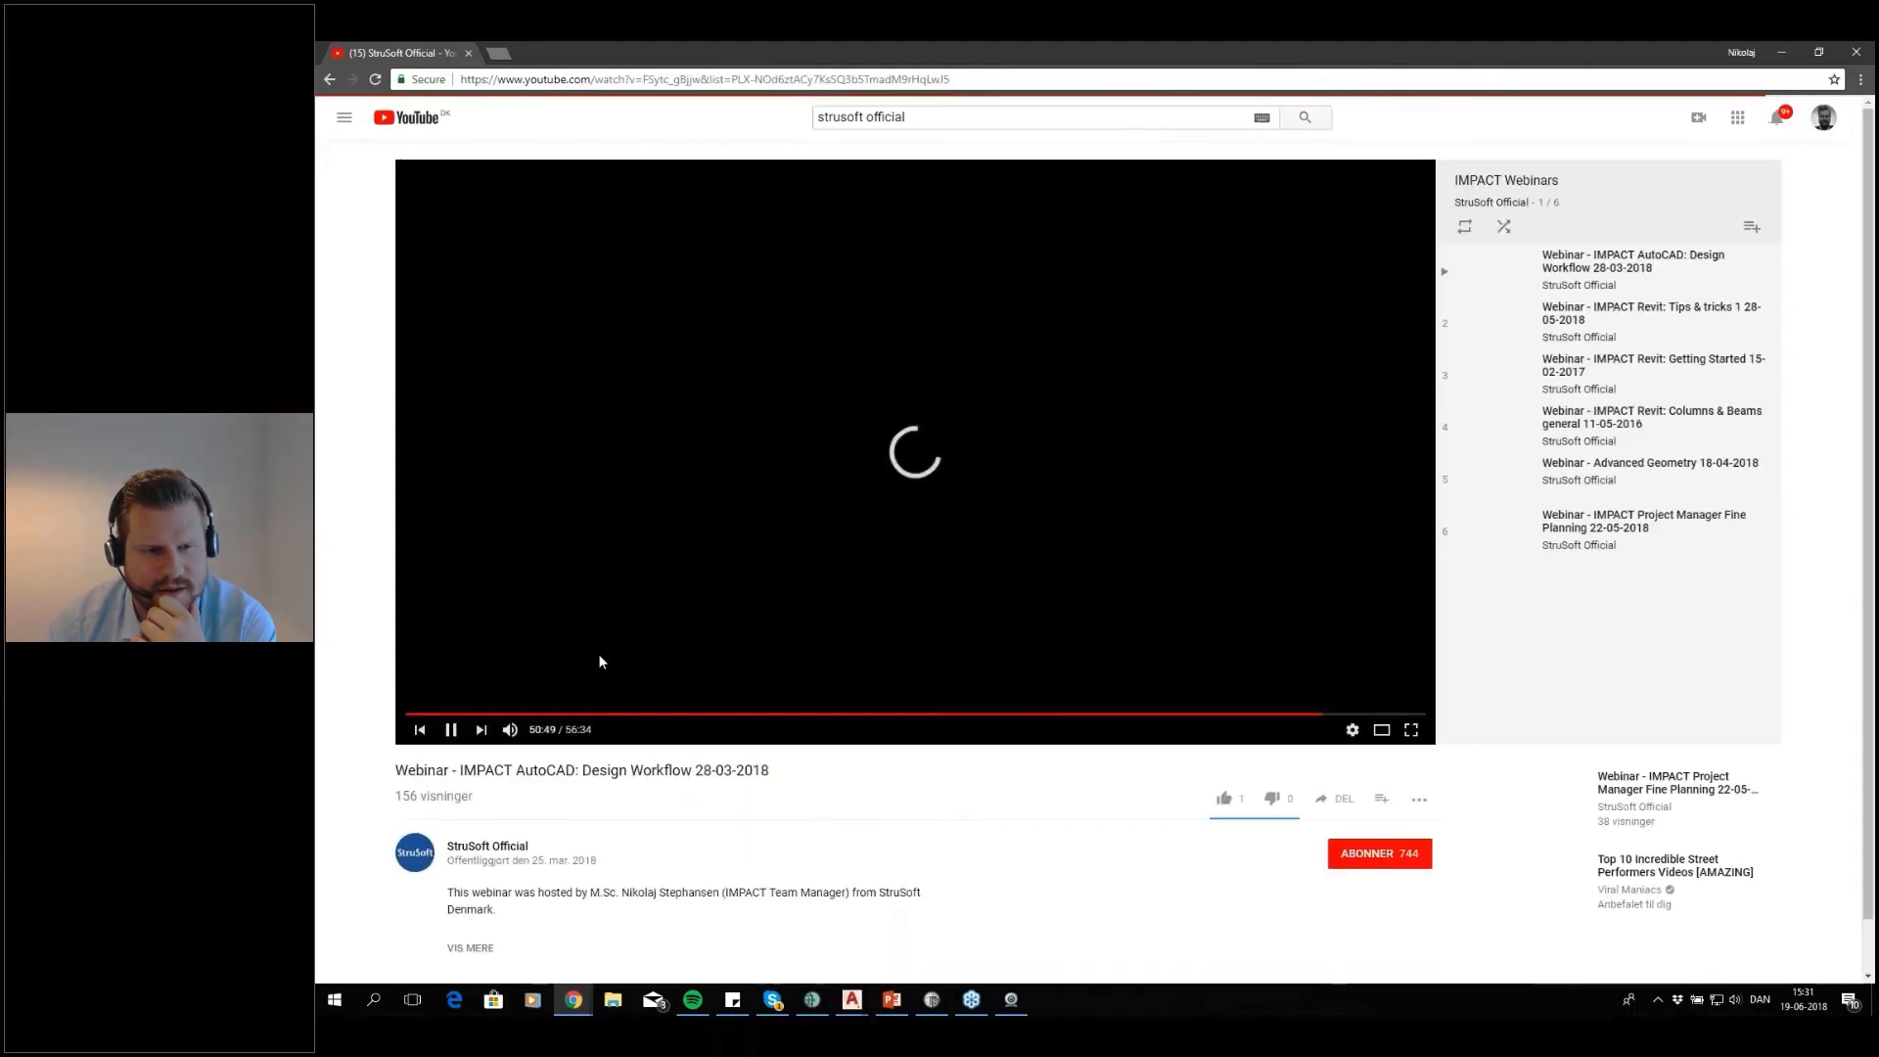
left_click(451, 732)
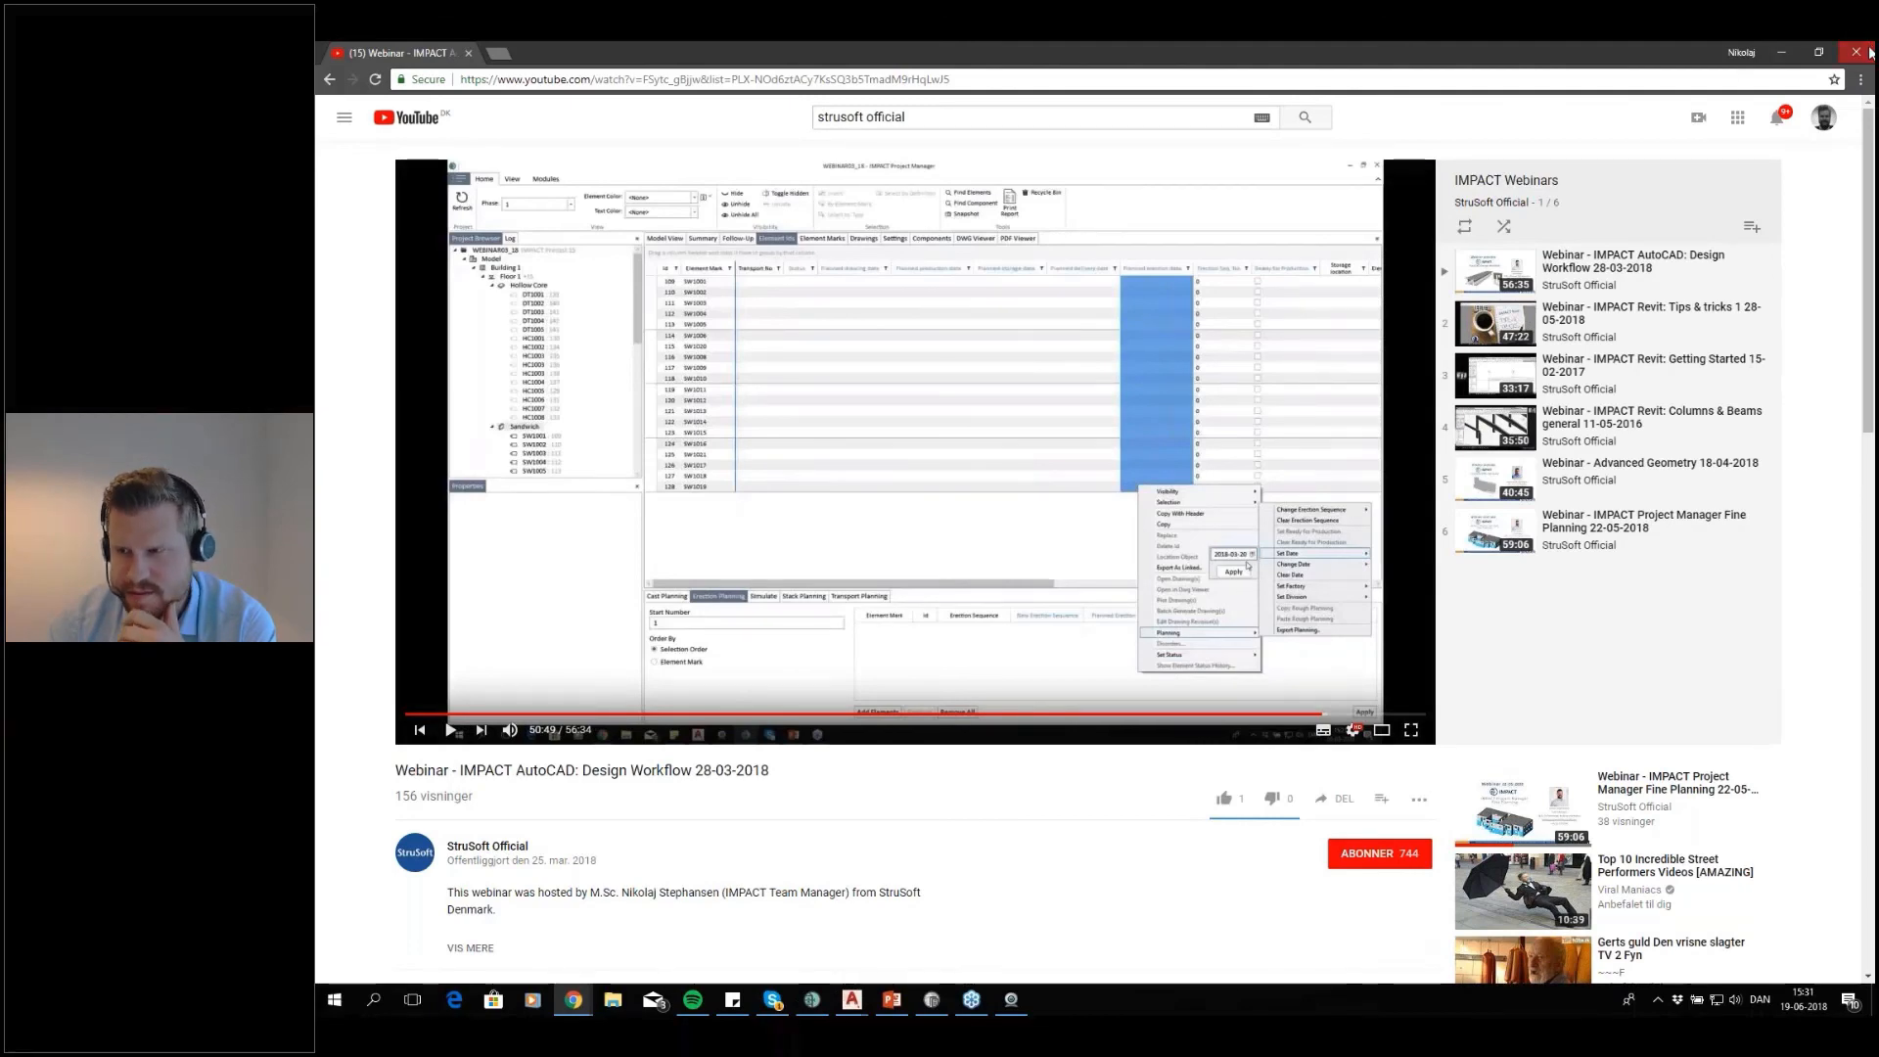
left_click(1867, 52)
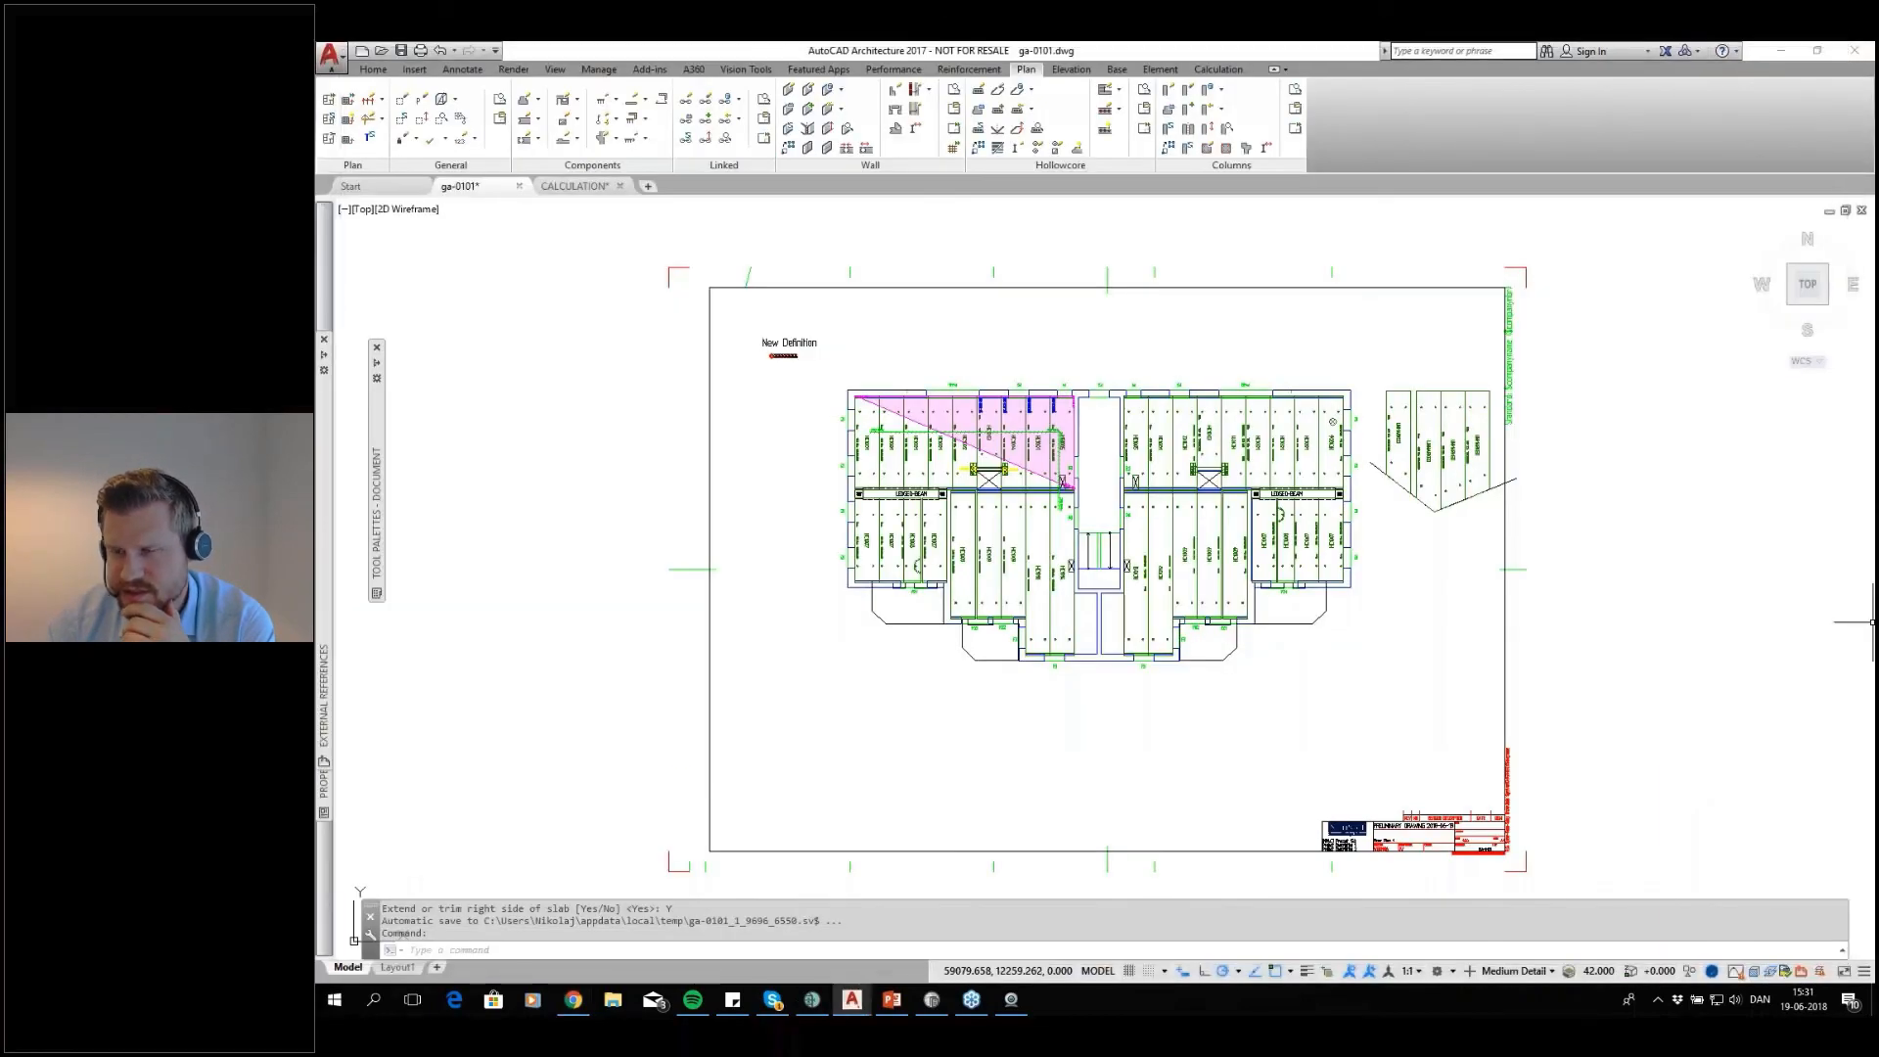